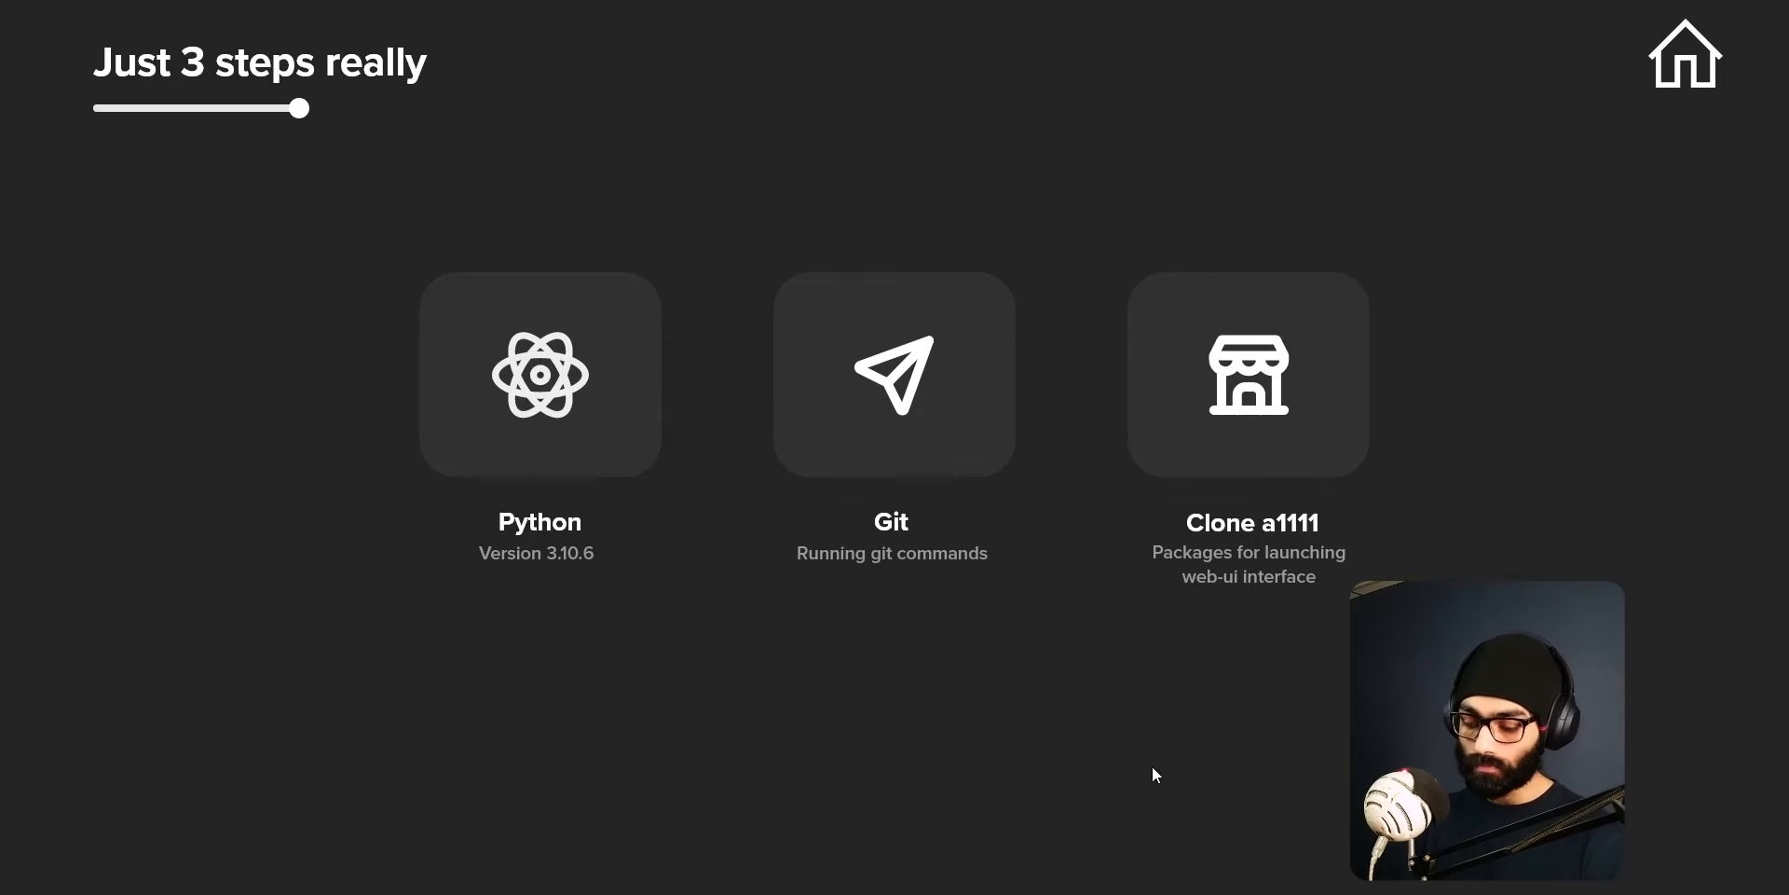
Exit the full-screen presentation.
{"action": "key", "text": "Escape"}
{"action": "right_click", "coordinate": [1431, 893]}
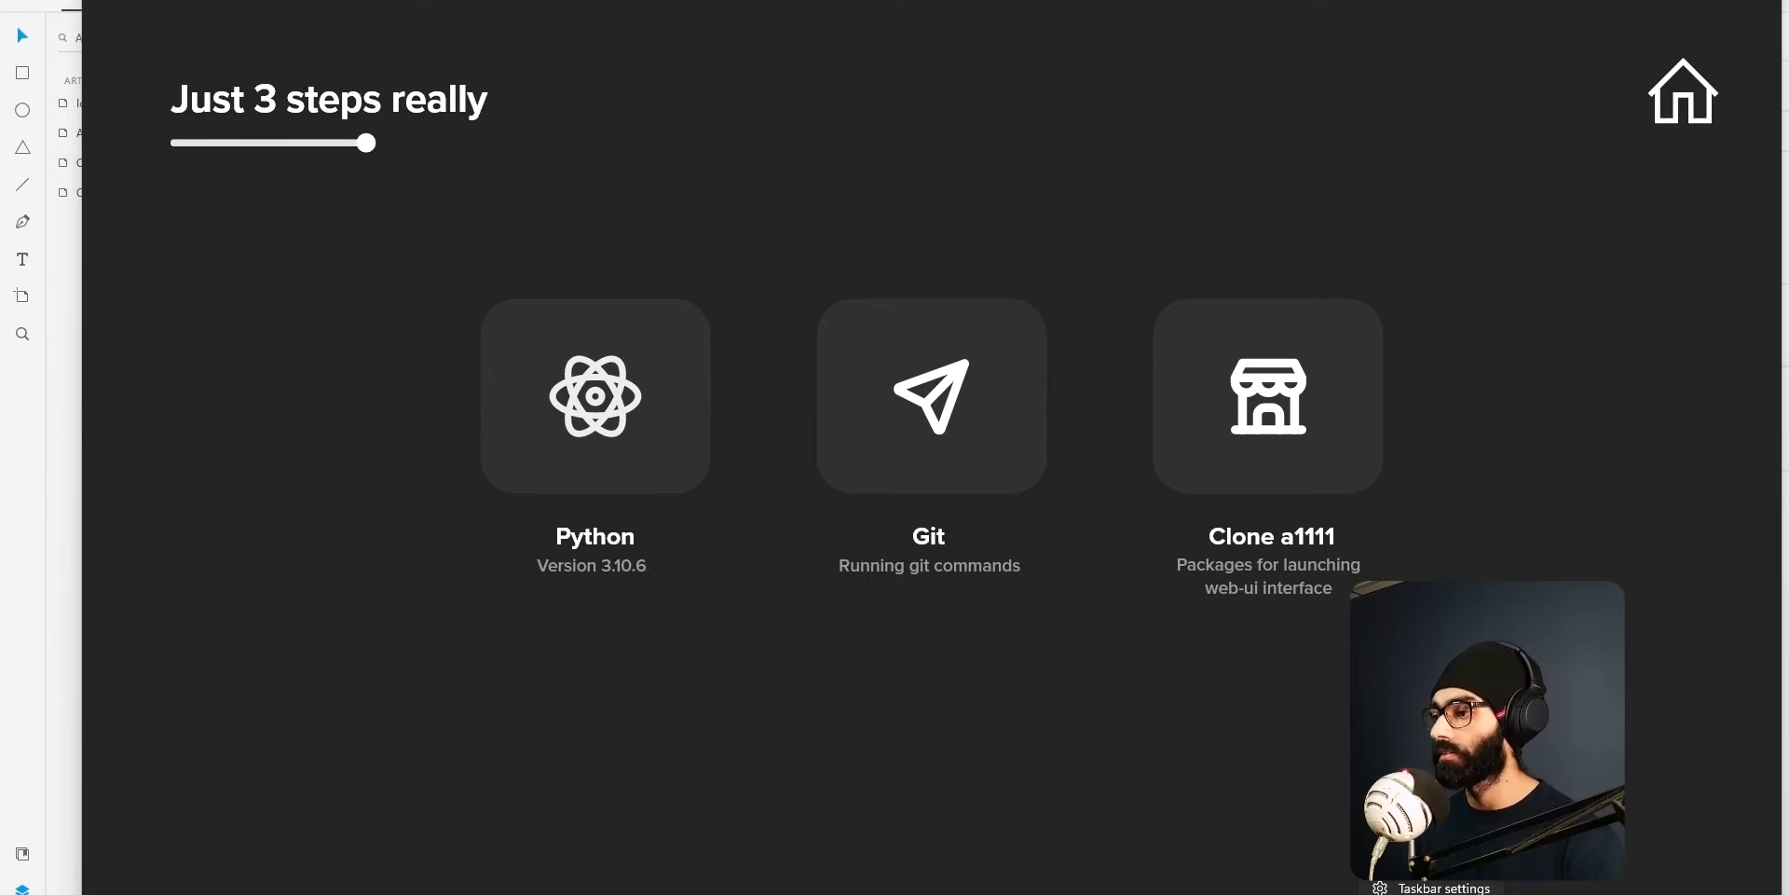
{"action": "key", "text": "super"}
{"action": "type", "text": "t"}
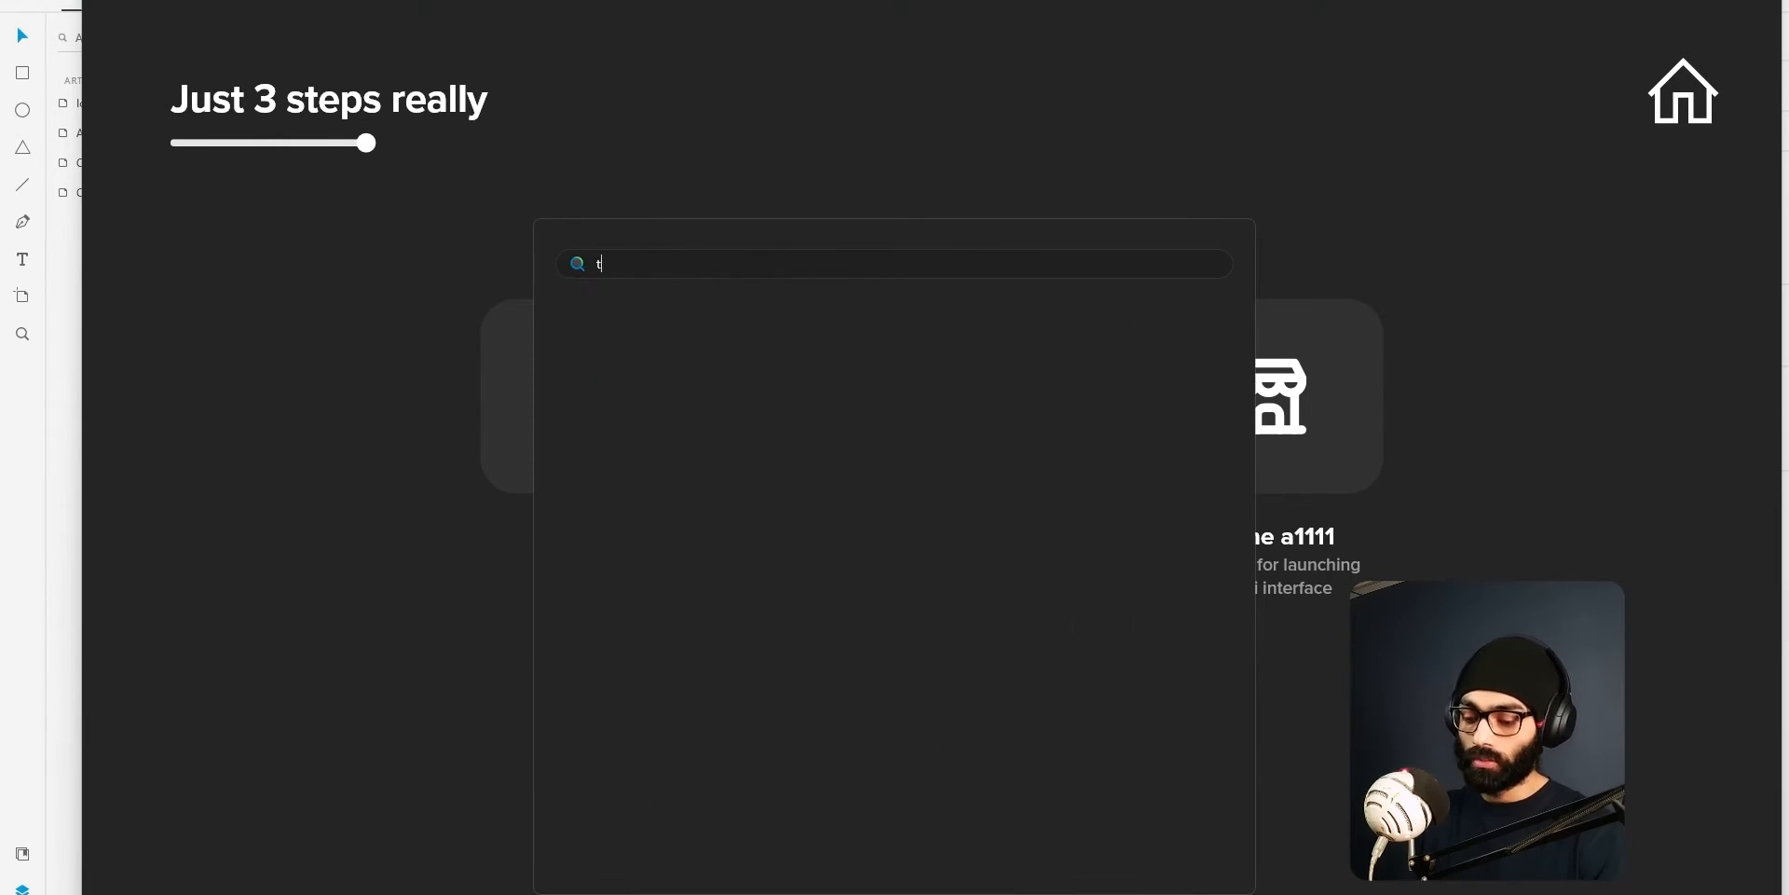
{"action": "type", "text": "aks mana"}
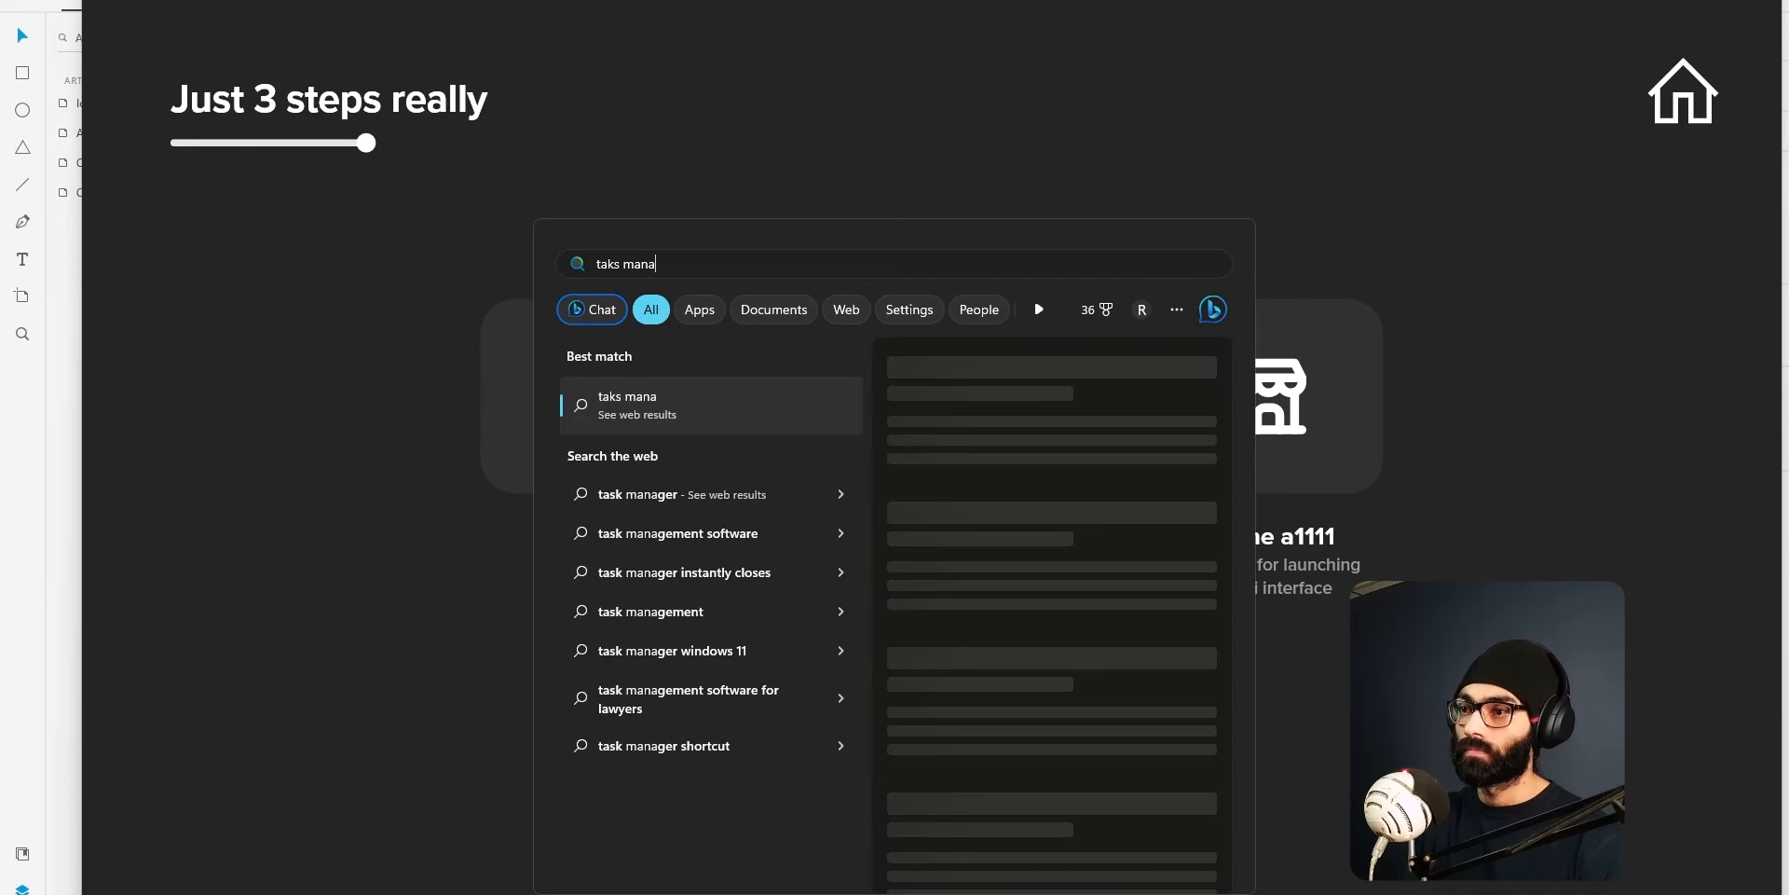
{"action": "key", "text": "Escape"}
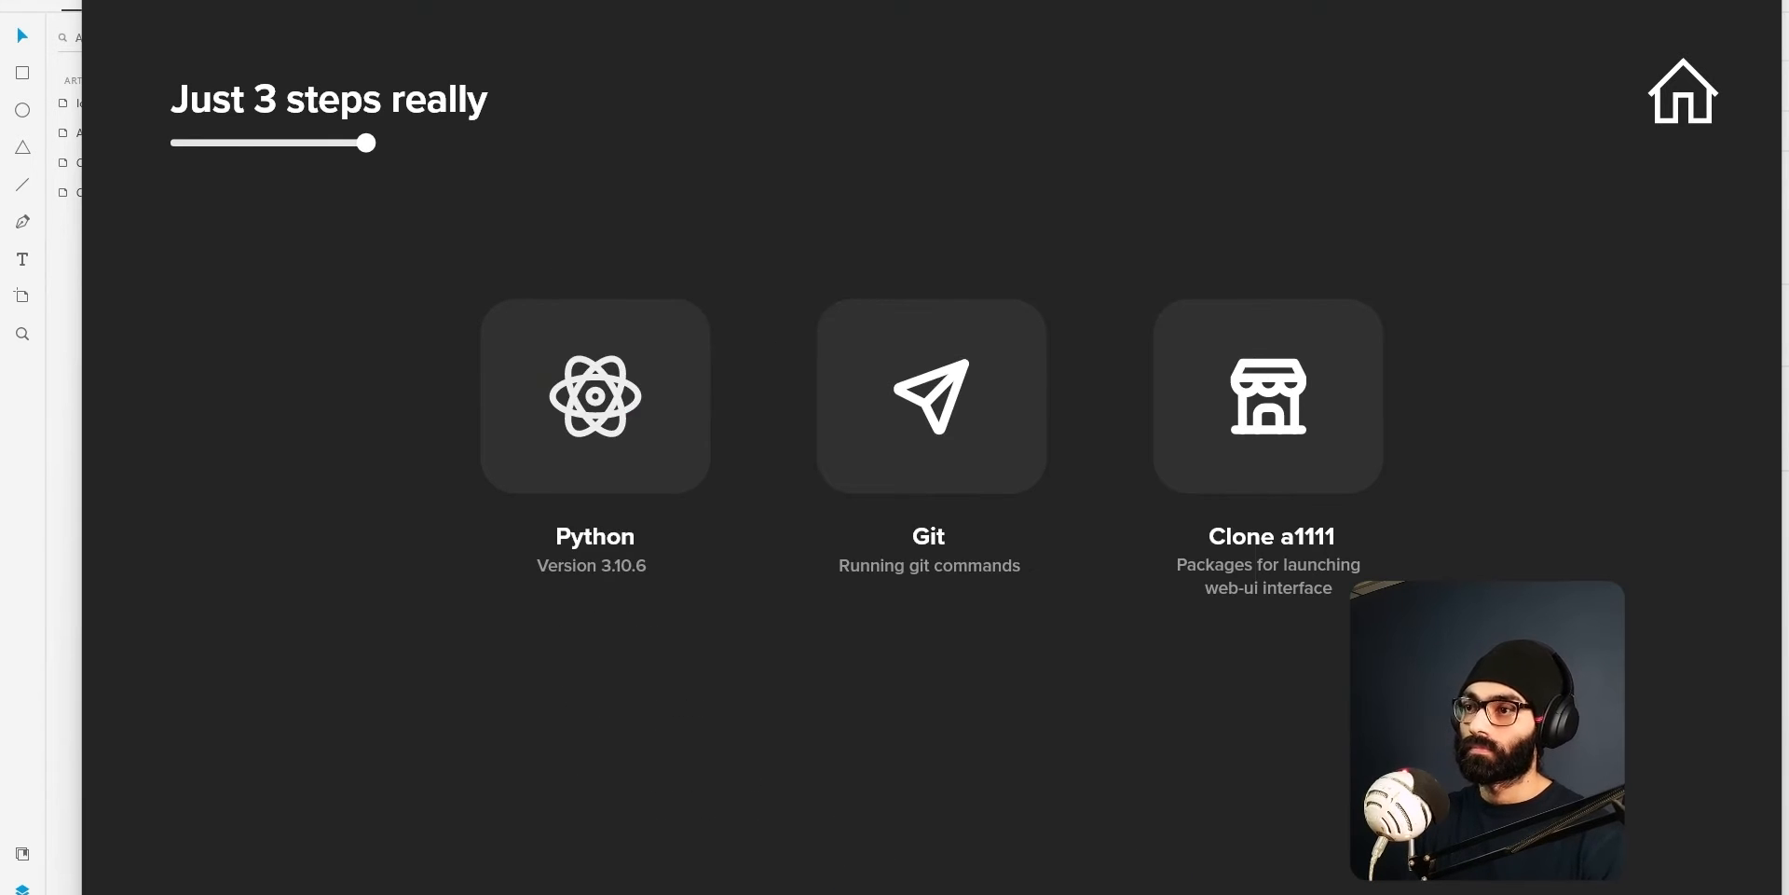
Open Task Manager and show the performance details of GPU 0.
{"action": "right_click", "coordinate": [1464, 894]}
{"action": "left_click", "coordinate": [1440, 862]}
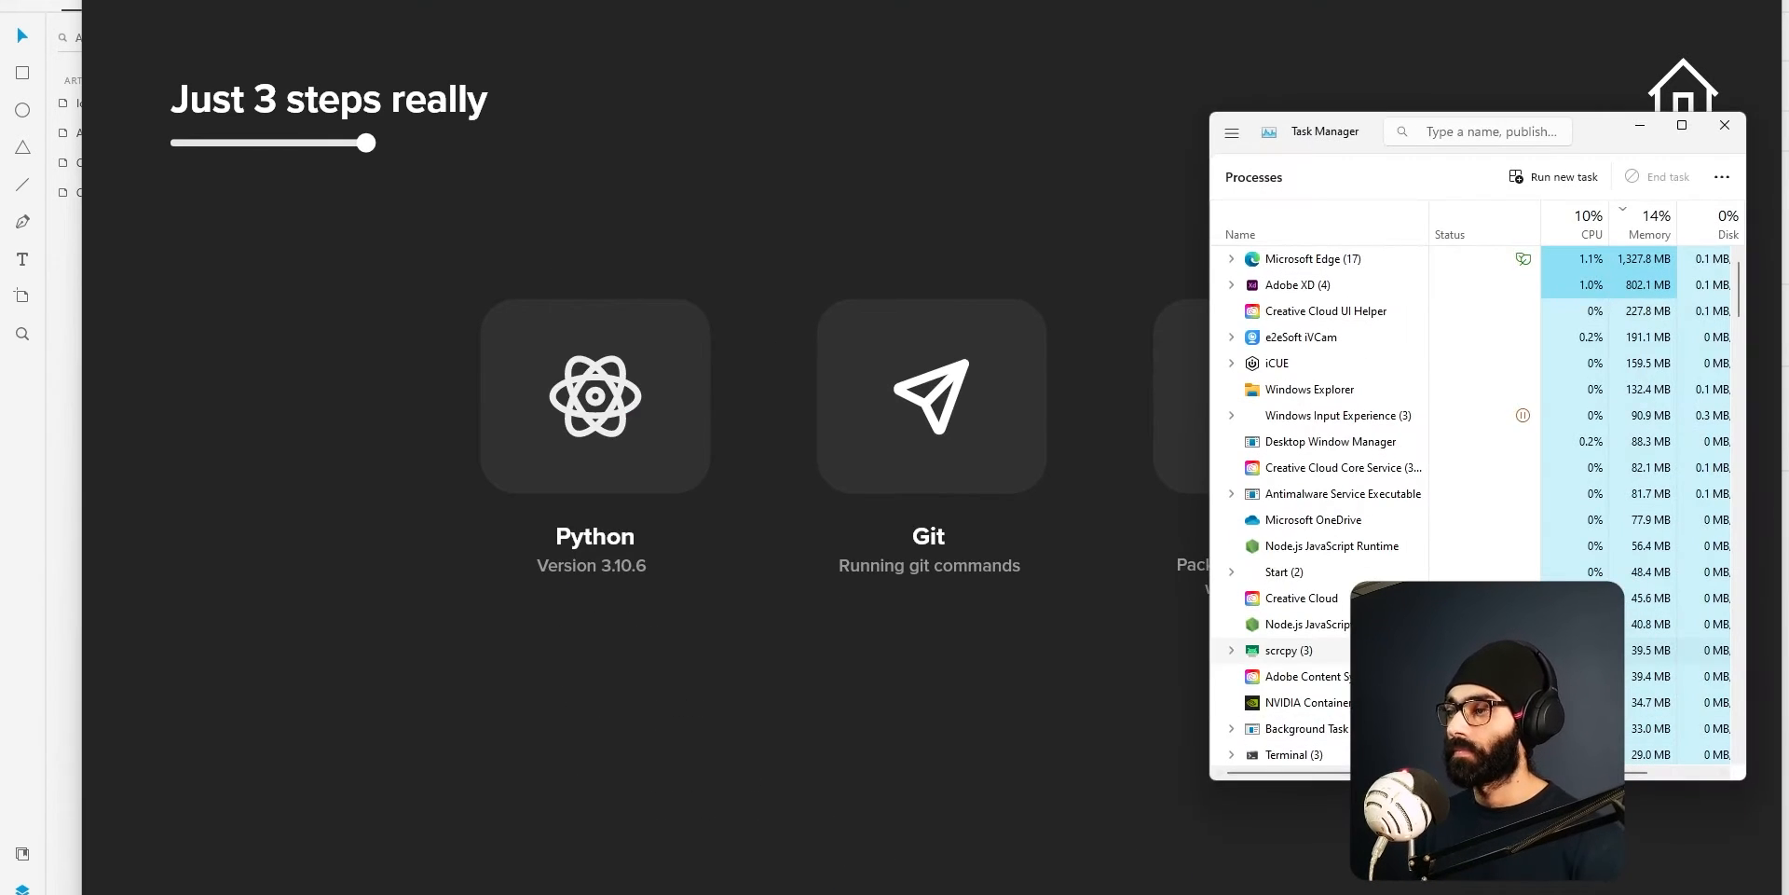
{"action": "left_click_drag", "start_coordinate": [1324, 147], "coordinate": [1021, 167]}
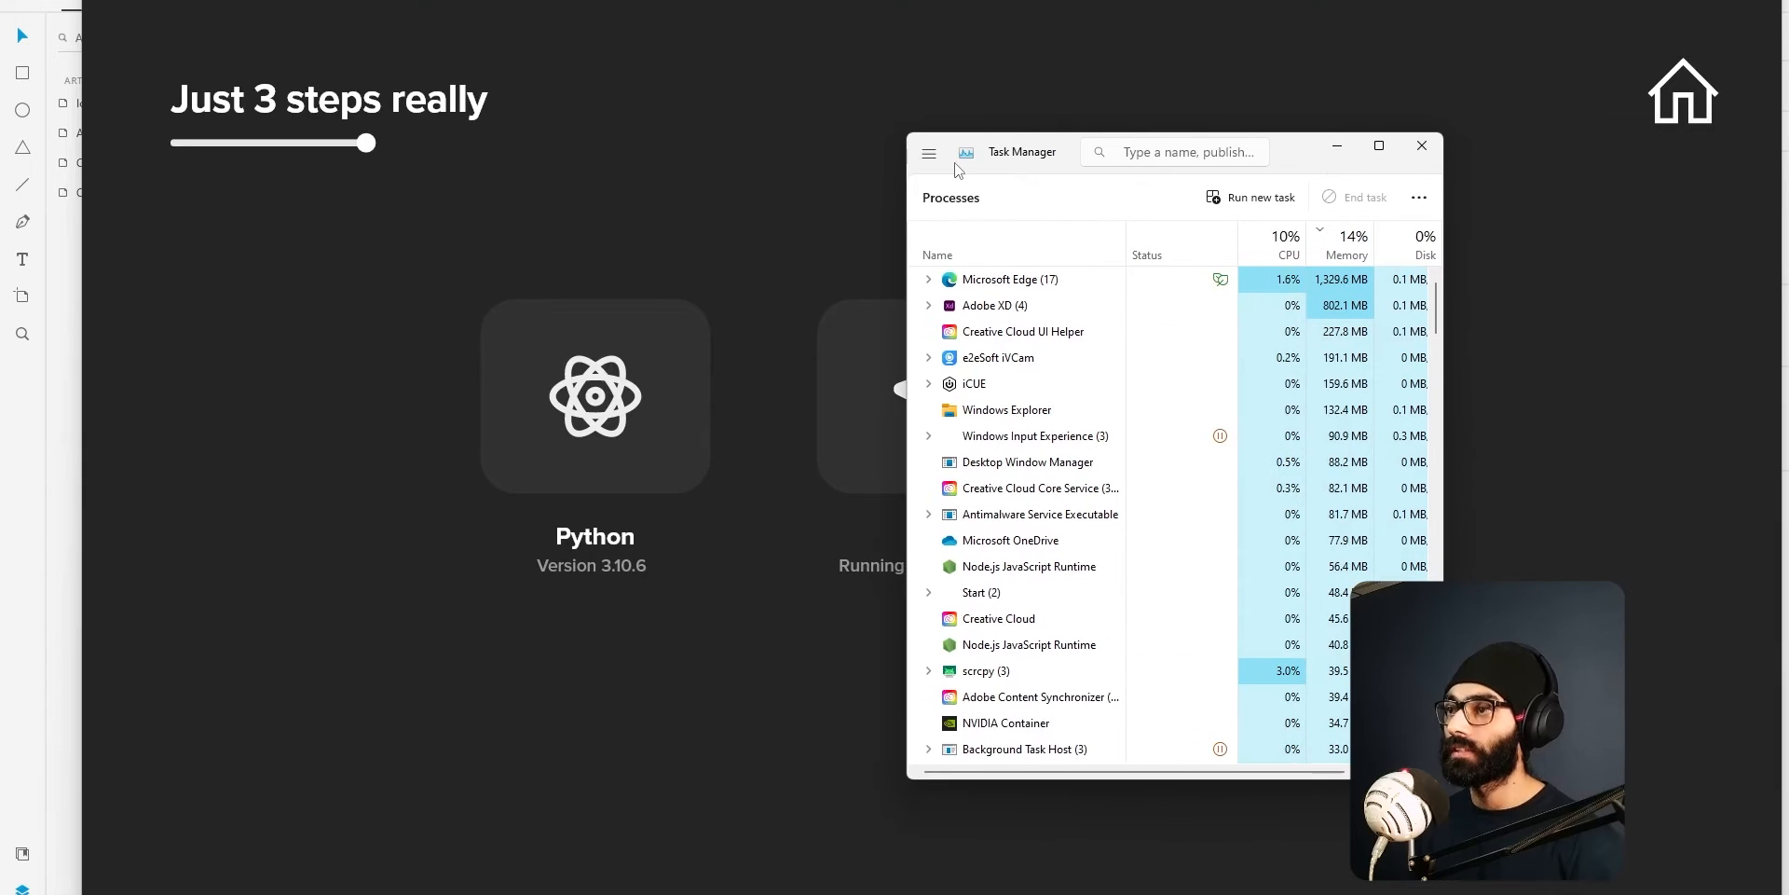
{"action": "left_click", "coordinate": [929, 154]}
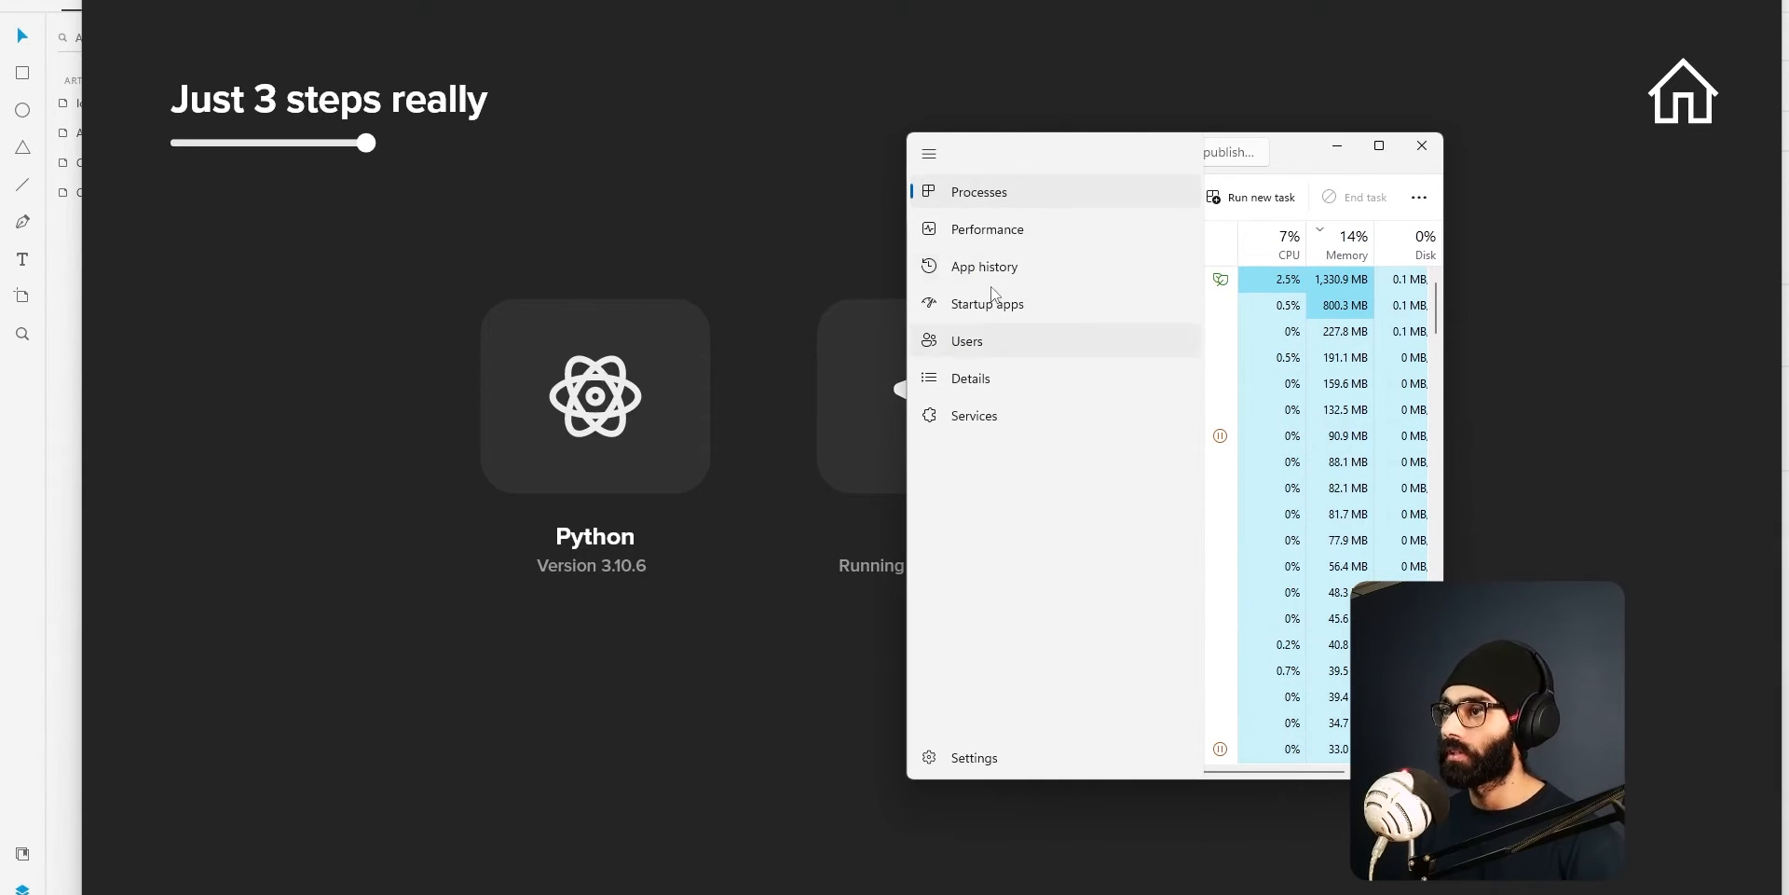
{"action": "left_click", "coordinate": [1025, 229]}
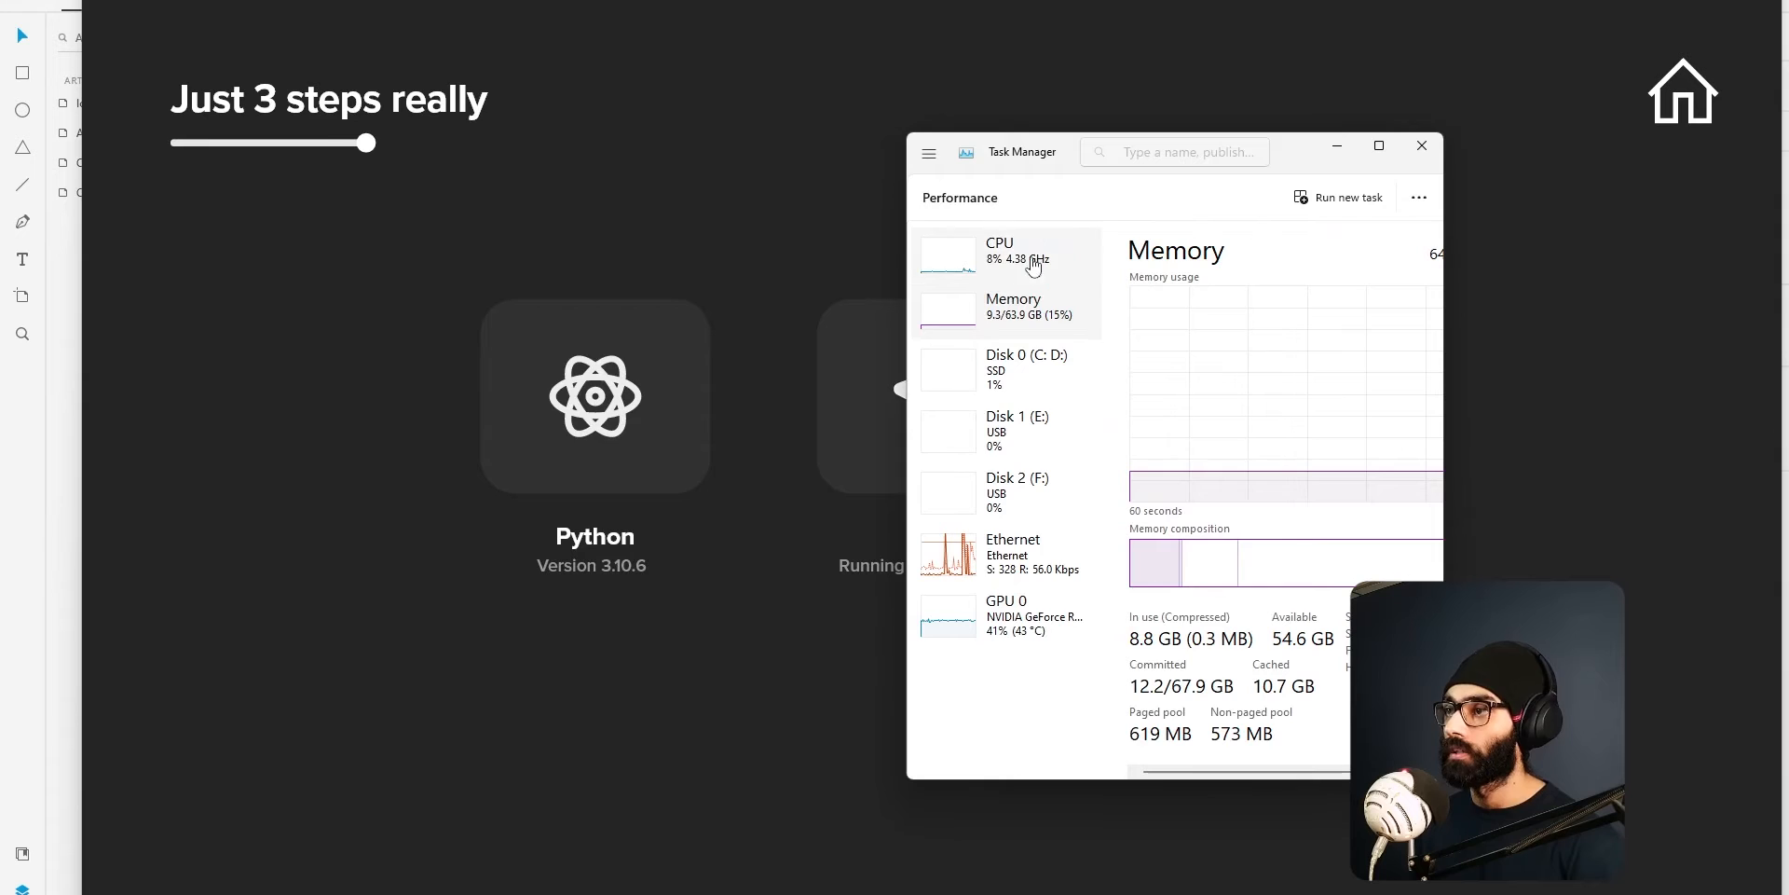
{"action": "left_click", "coordinate": [1030, 623]}
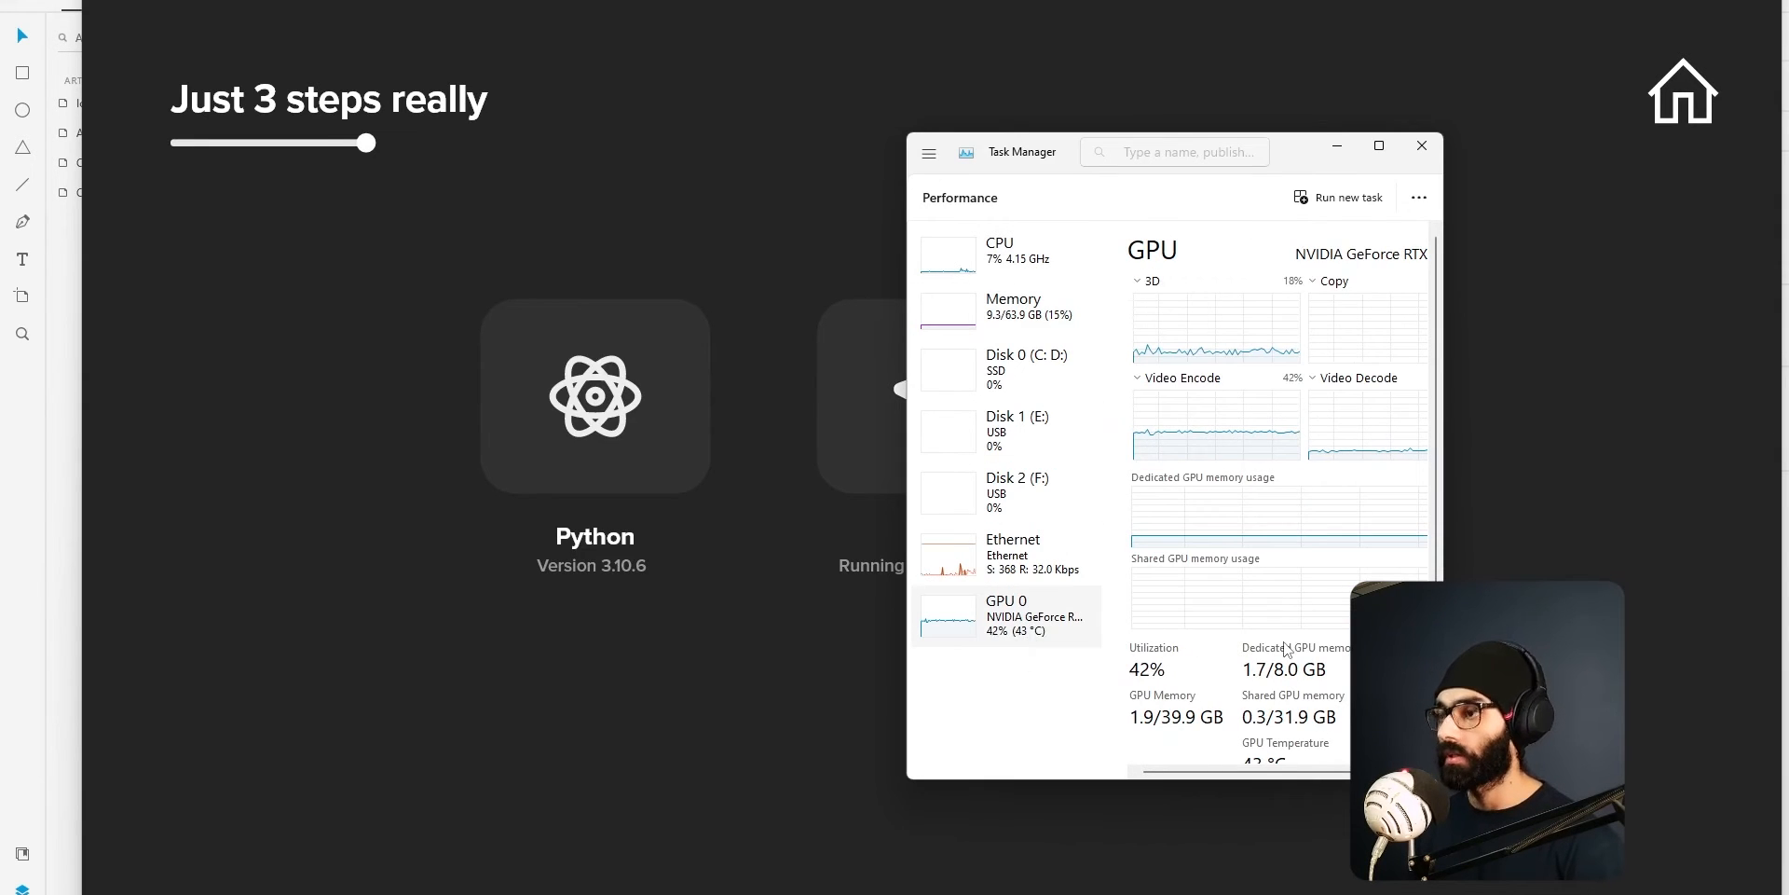
Enlarge and reposition the Task Manager window so that its navigation list and the full GPU name and graphs fit.
{"action": "left_click_drag", "start_coordinate": [1442, 335], "coordinate": [1603, 340]}
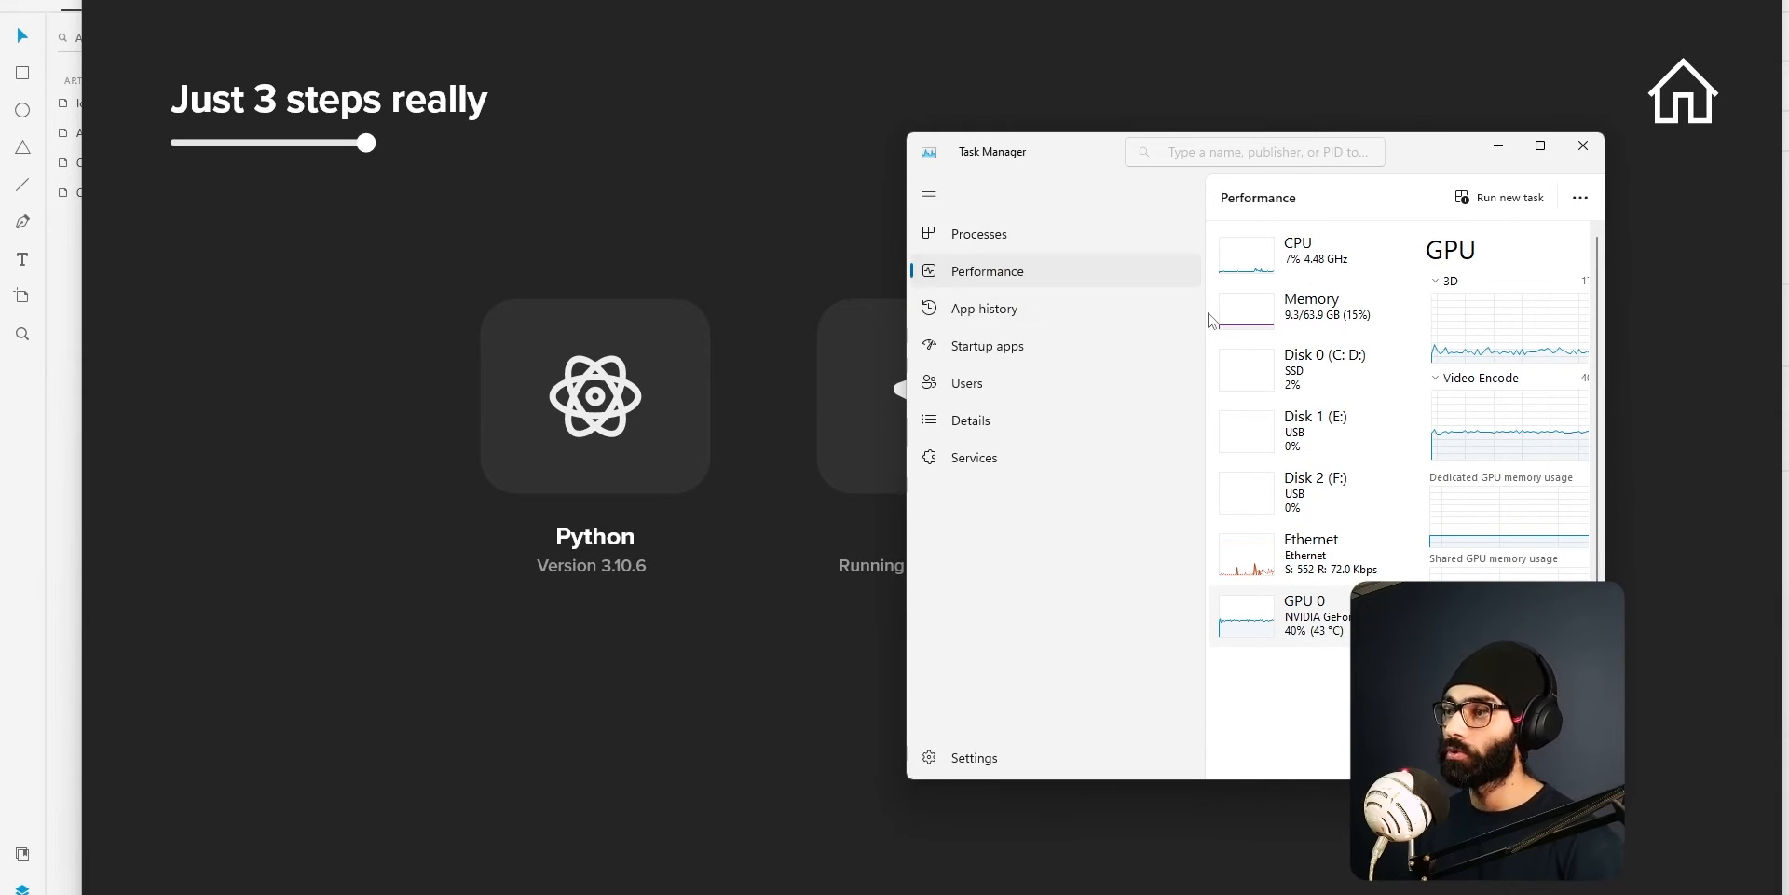
{"action": "left_click_drag", "start_coordinate": [1411, 141], "coordinate": [1102, 140]}
{"action": "left_click_drag", "start_coordinate": [1297, 710], "coordinate": [1552, 710]}
{"action": "left_click_drag", "start_coordinate": [1227, 779], "coordinate": [1227, 872]}
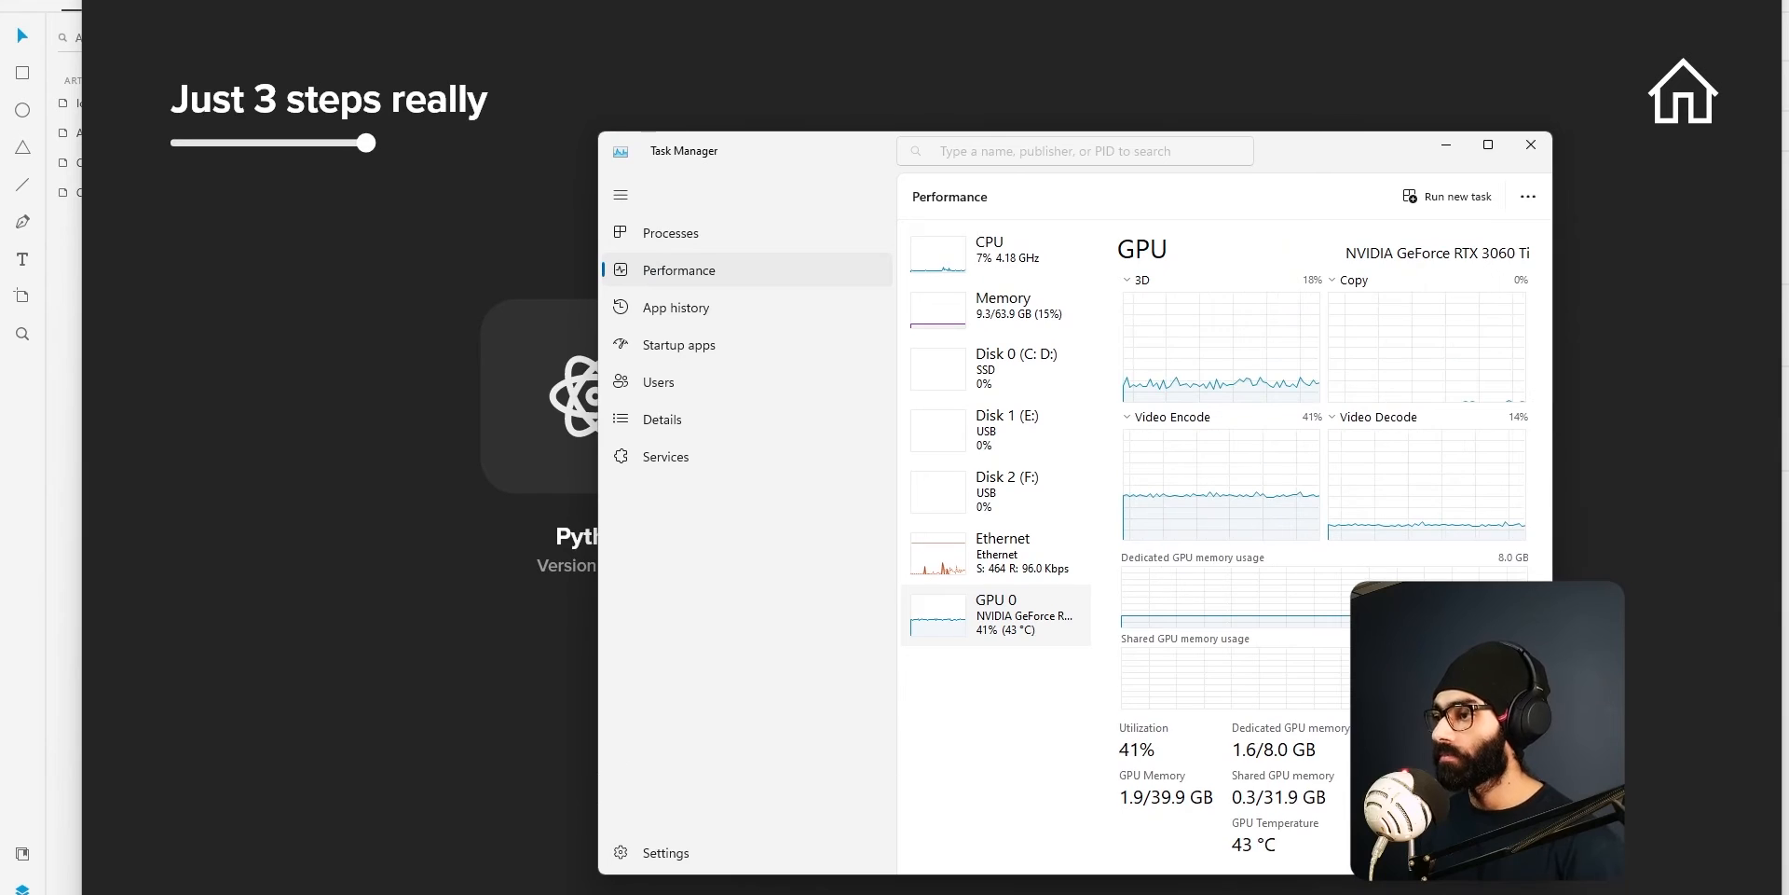
{"action": "left_click_drag", "start_coordinate": [1318, 179], "coordinate": [1286, 152]}
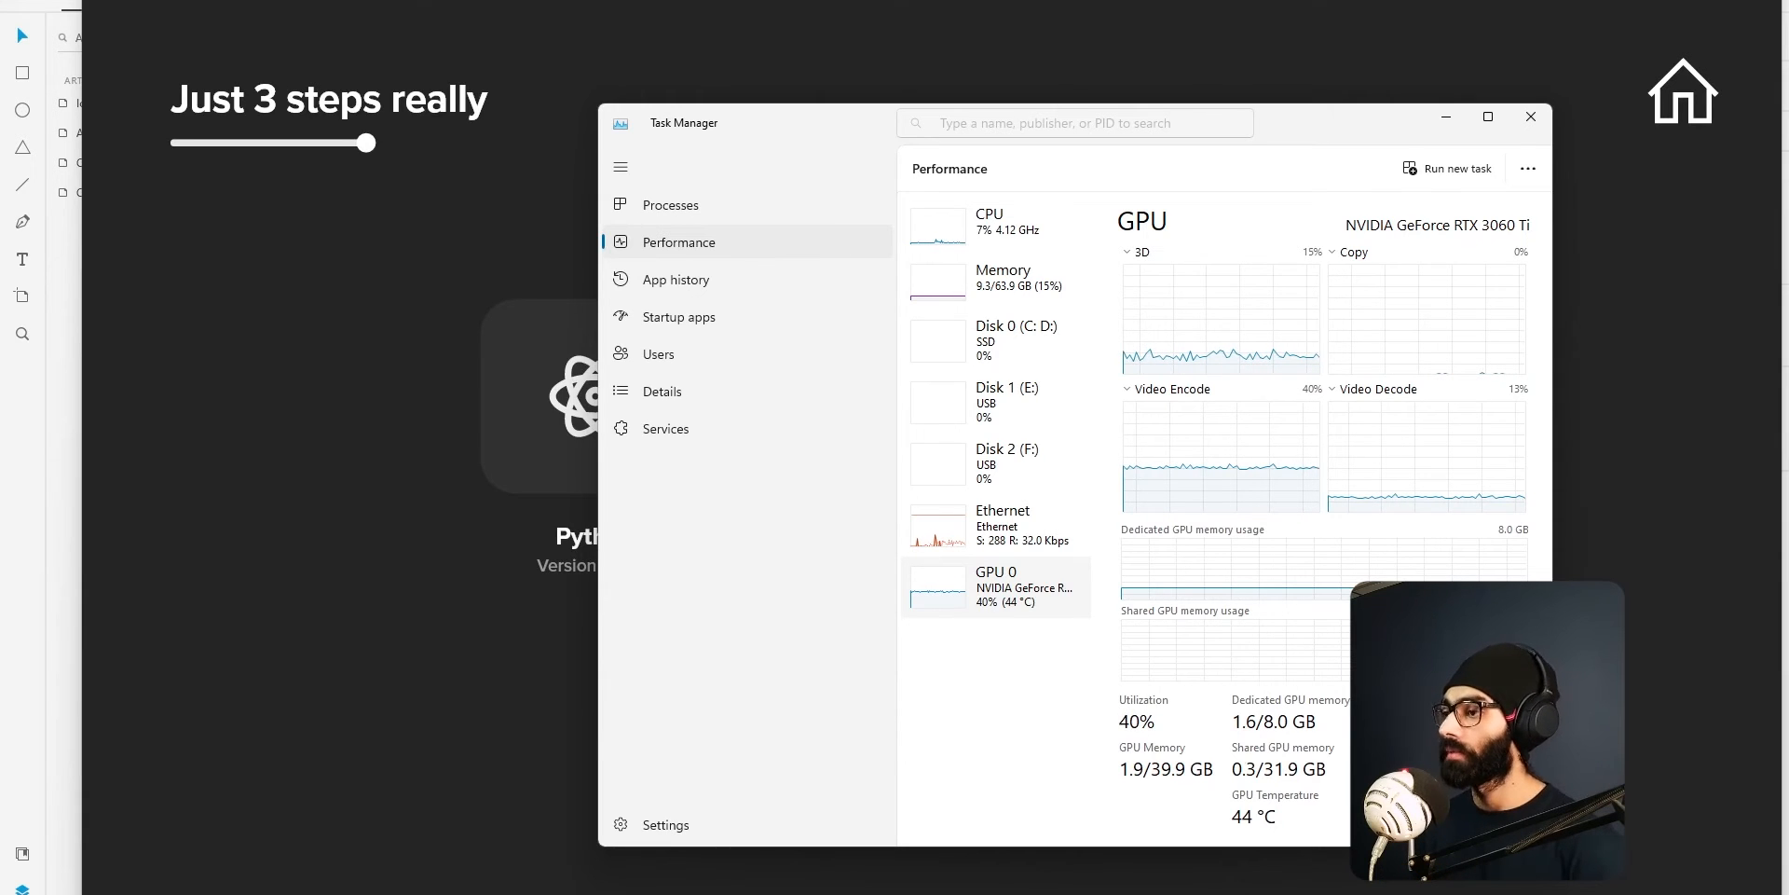
View the system's Memory performance details and return to those of GPU 0.
{"action": "left_click", "coordinate": [1020, 281]}
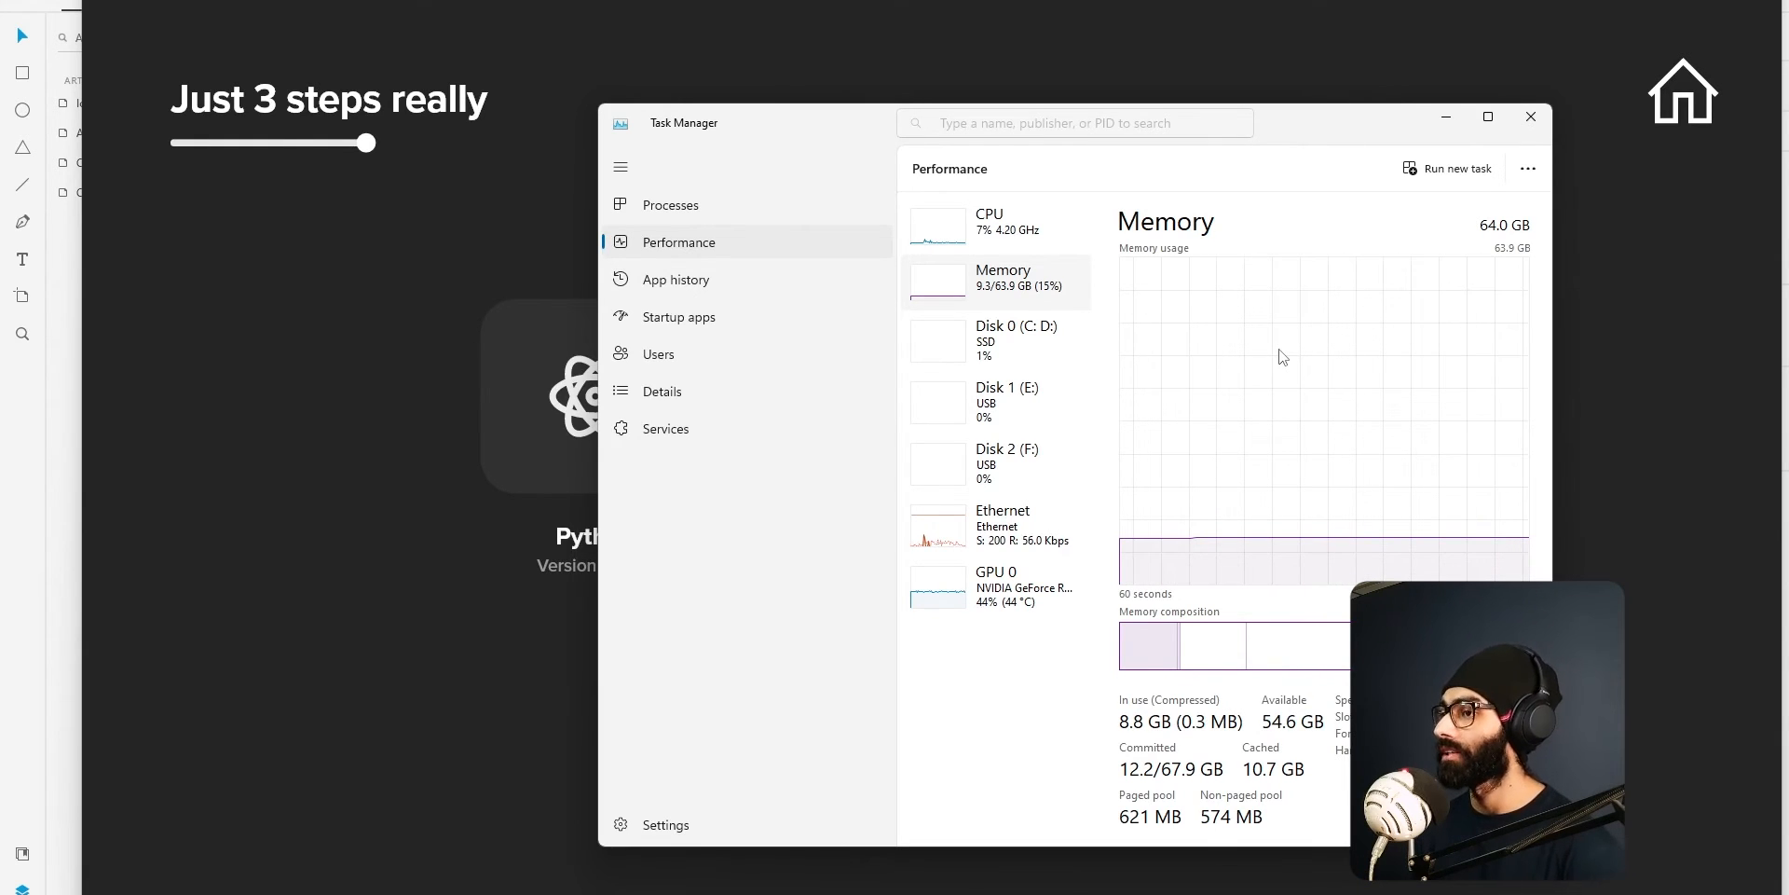
{"action": "left_click", "coordinate": [996, 585]}
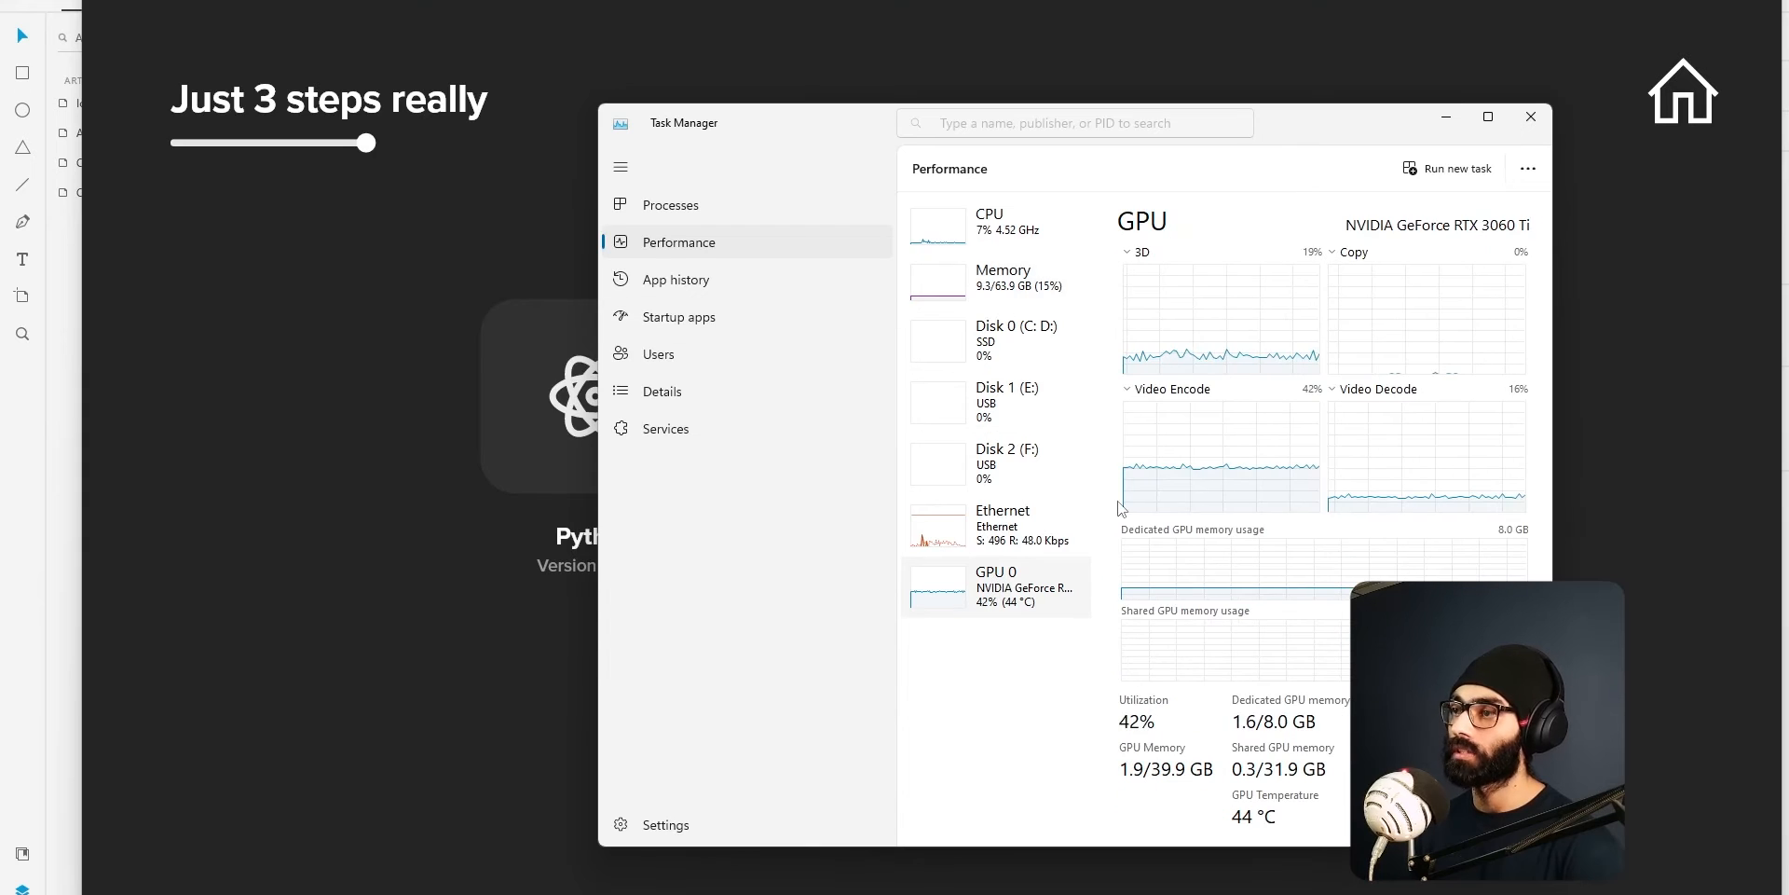
Open a blank document in Notepad.
{"action": "key", "text": "super"}
{"action": "type", "text": "notepad"}
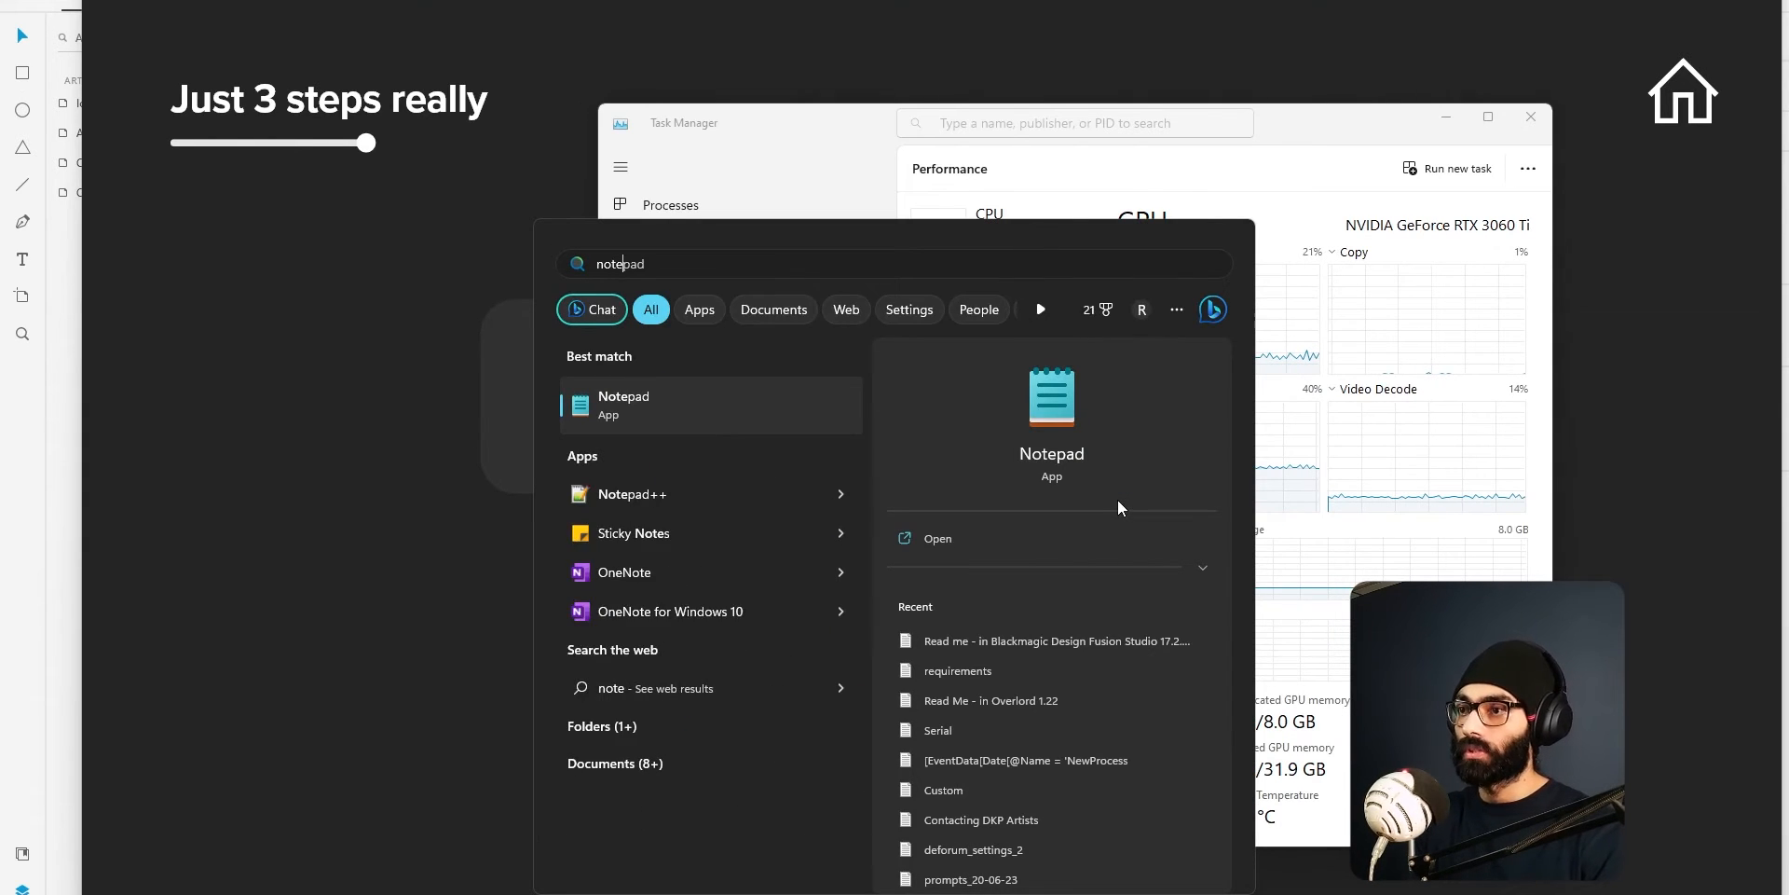
{"action": "key", "text": "Return"}
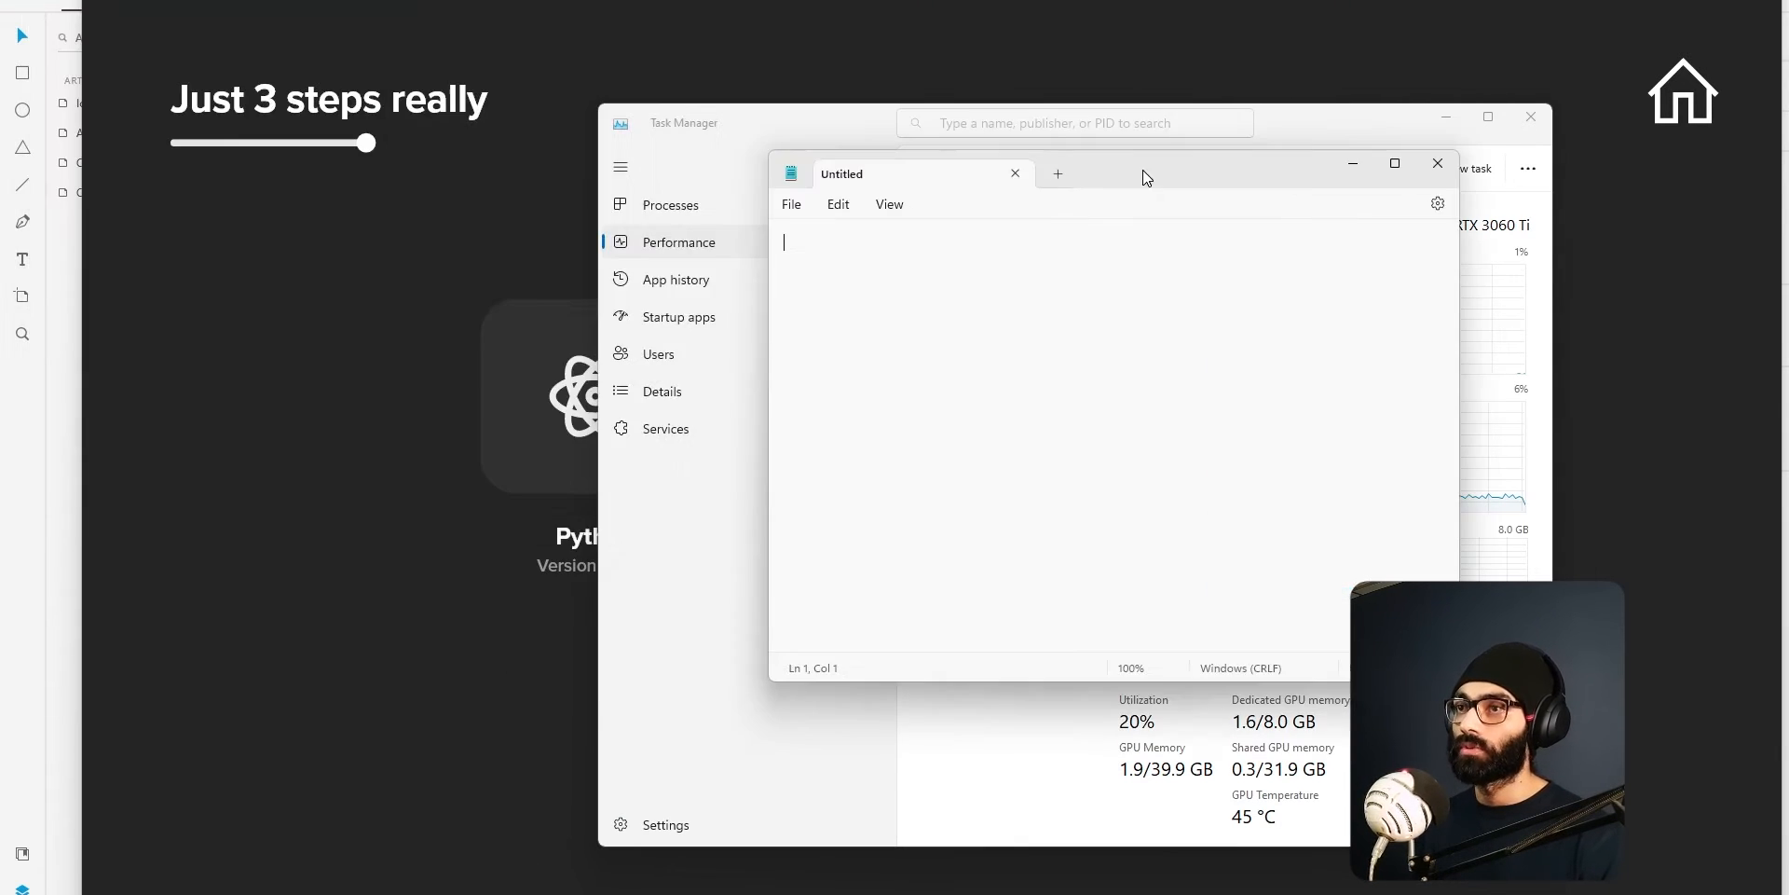
Write the heading "Midjourney" and, after a blank line, "Paid" beneath it.
{"action": "type", "text": "Midjou"}
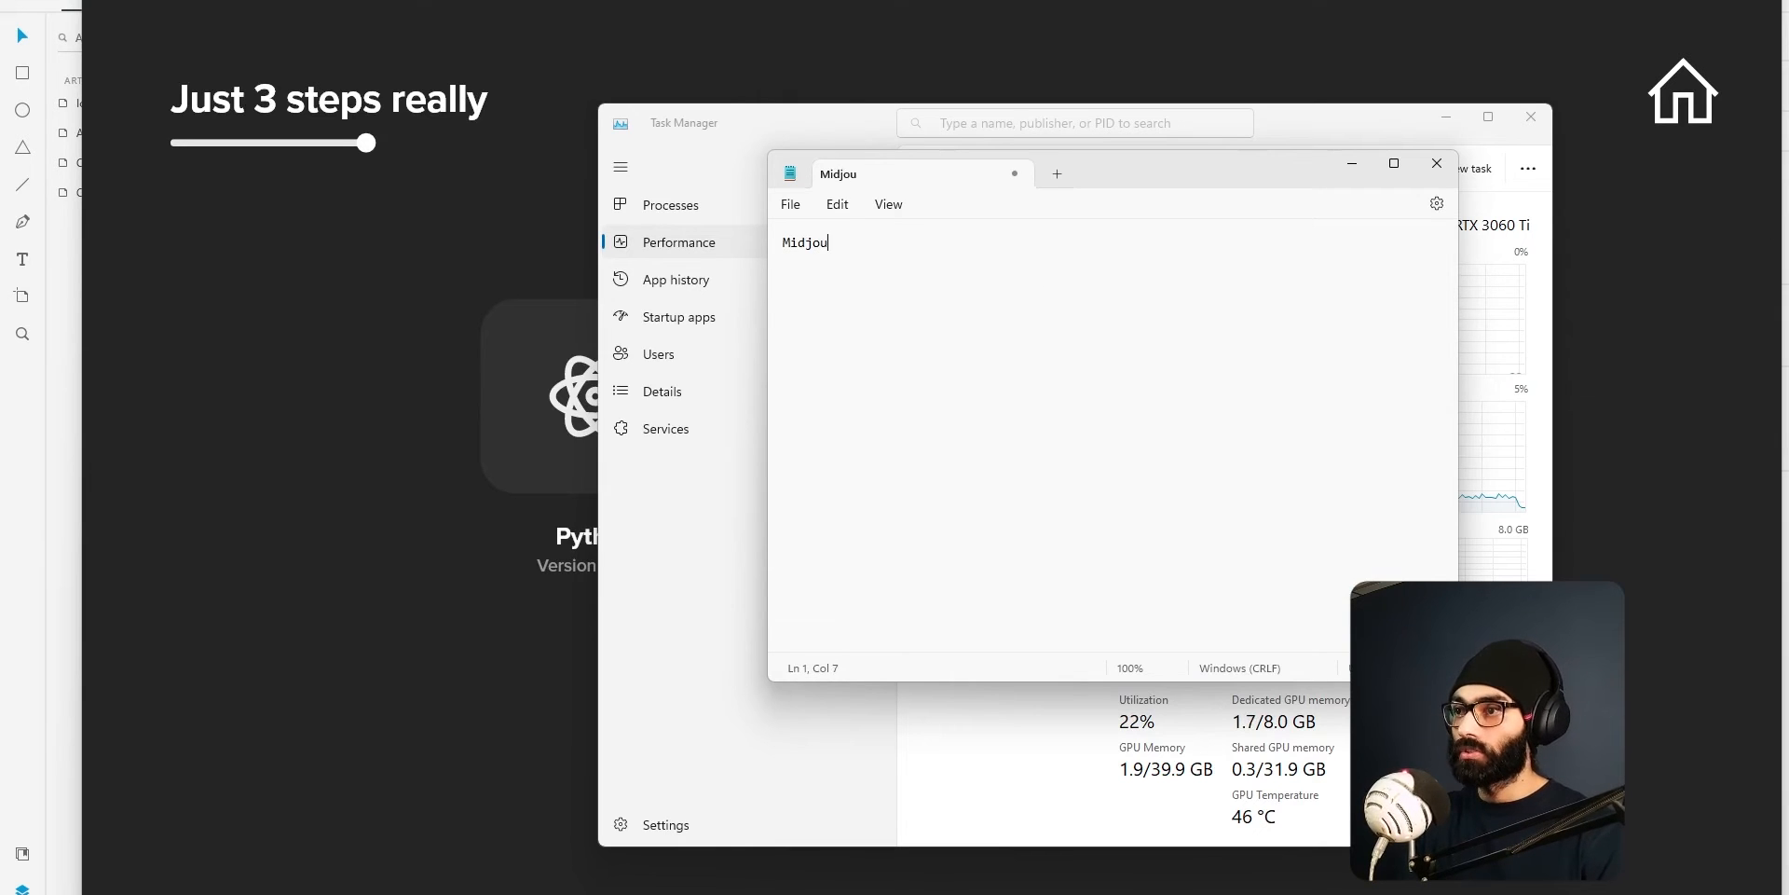
{"action": "type", "text": "rney"}
{"action": "key", "text": "Return"}
{"action": "key", "text": "Return"}
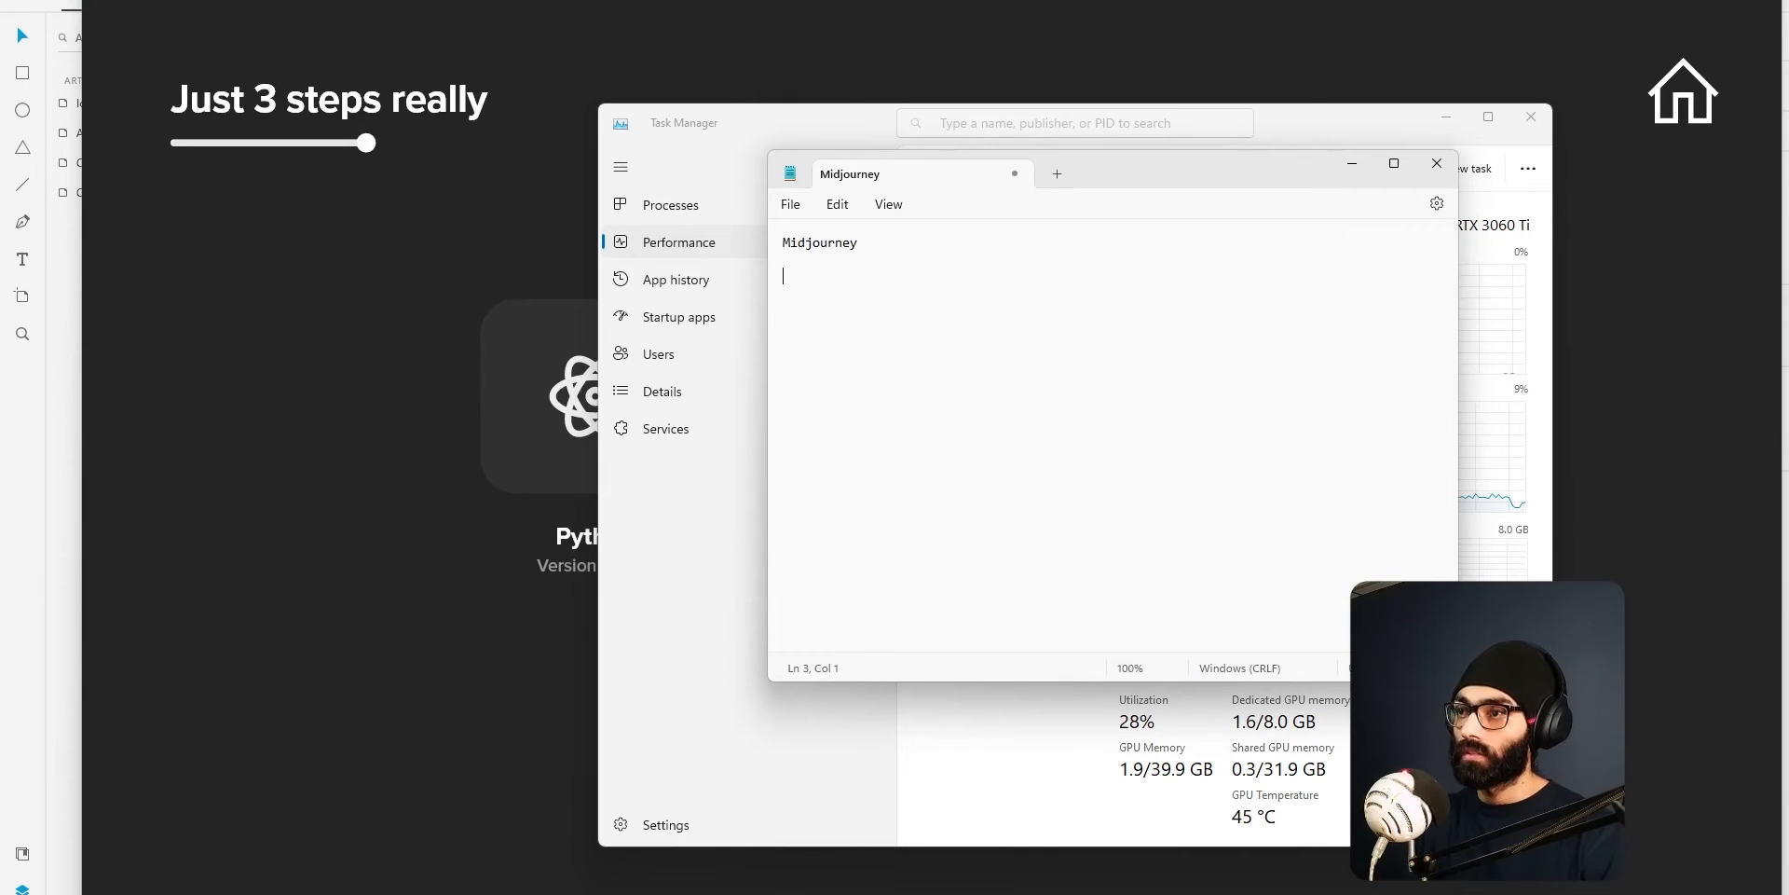
{"action": "type", "text": "Paid"}
Add a second column with "Stable Diffusion" beside Midjourney and "Free" beside Paid, separated by tabs.
{"action": "key", "text": "Up"}
{"action": "key", "text": "Up"}
{"action": "key", "text": "End"}
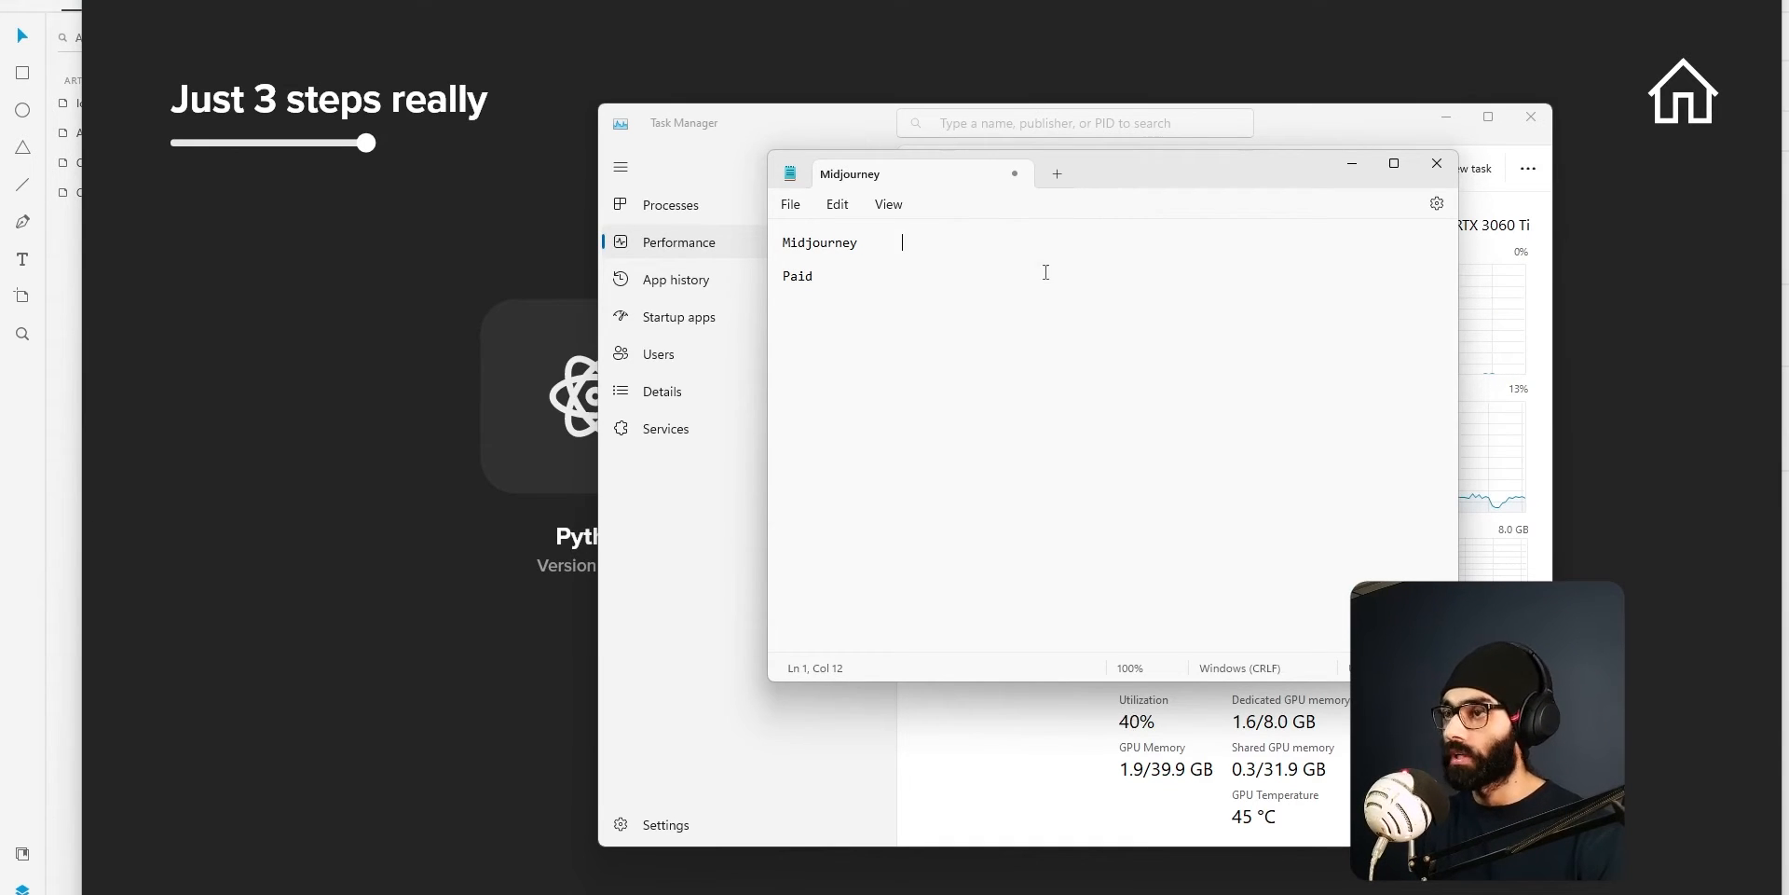
{"action": "type", "text": "table D"}
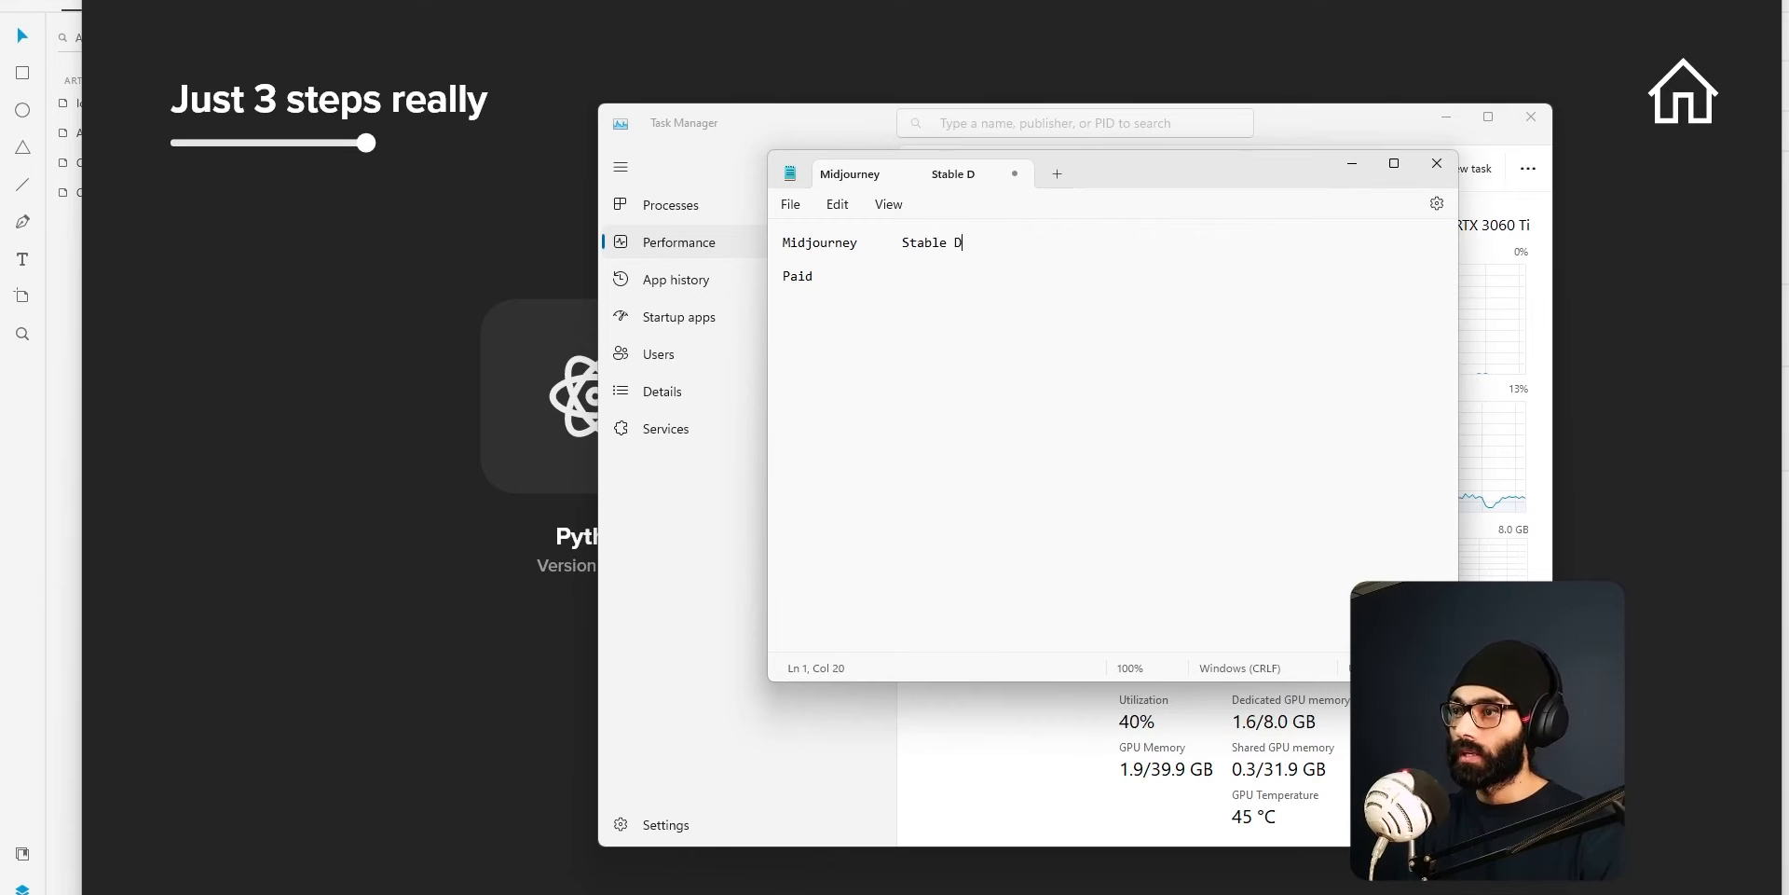
{"action": "type", "text": "iffusion"}
{"action": "key", "text": "Return"}
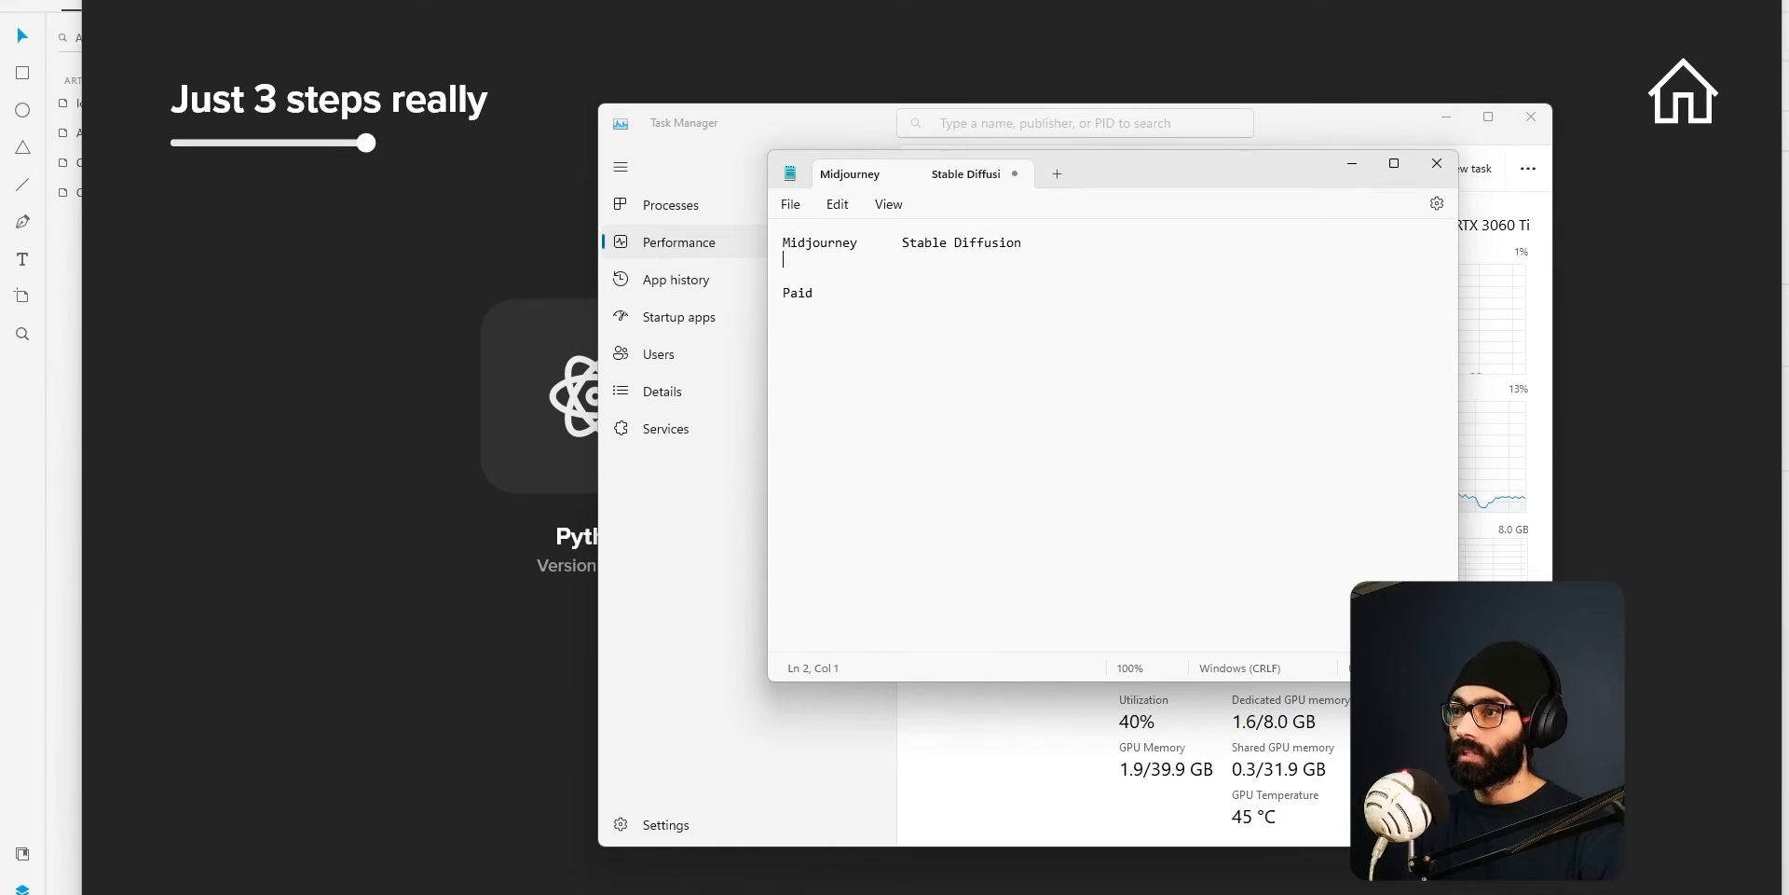
{"action": "key", "text": "Delete"}
{"action": "key", "text": "Tab"}
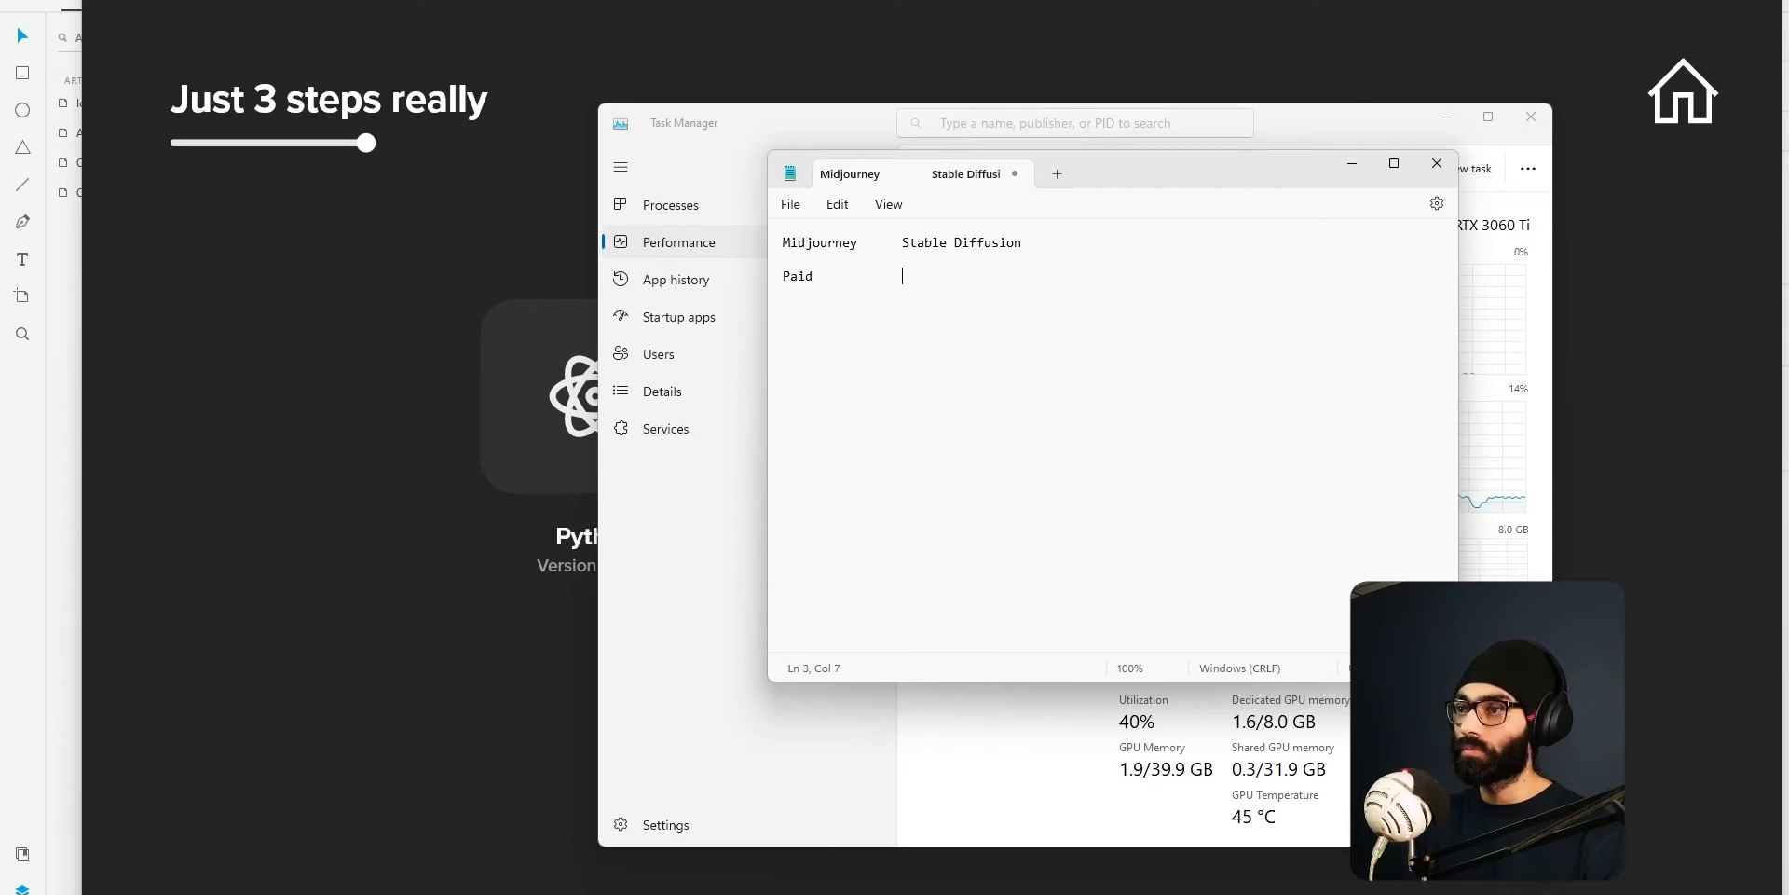
{"action": "type", "text": "Free"}
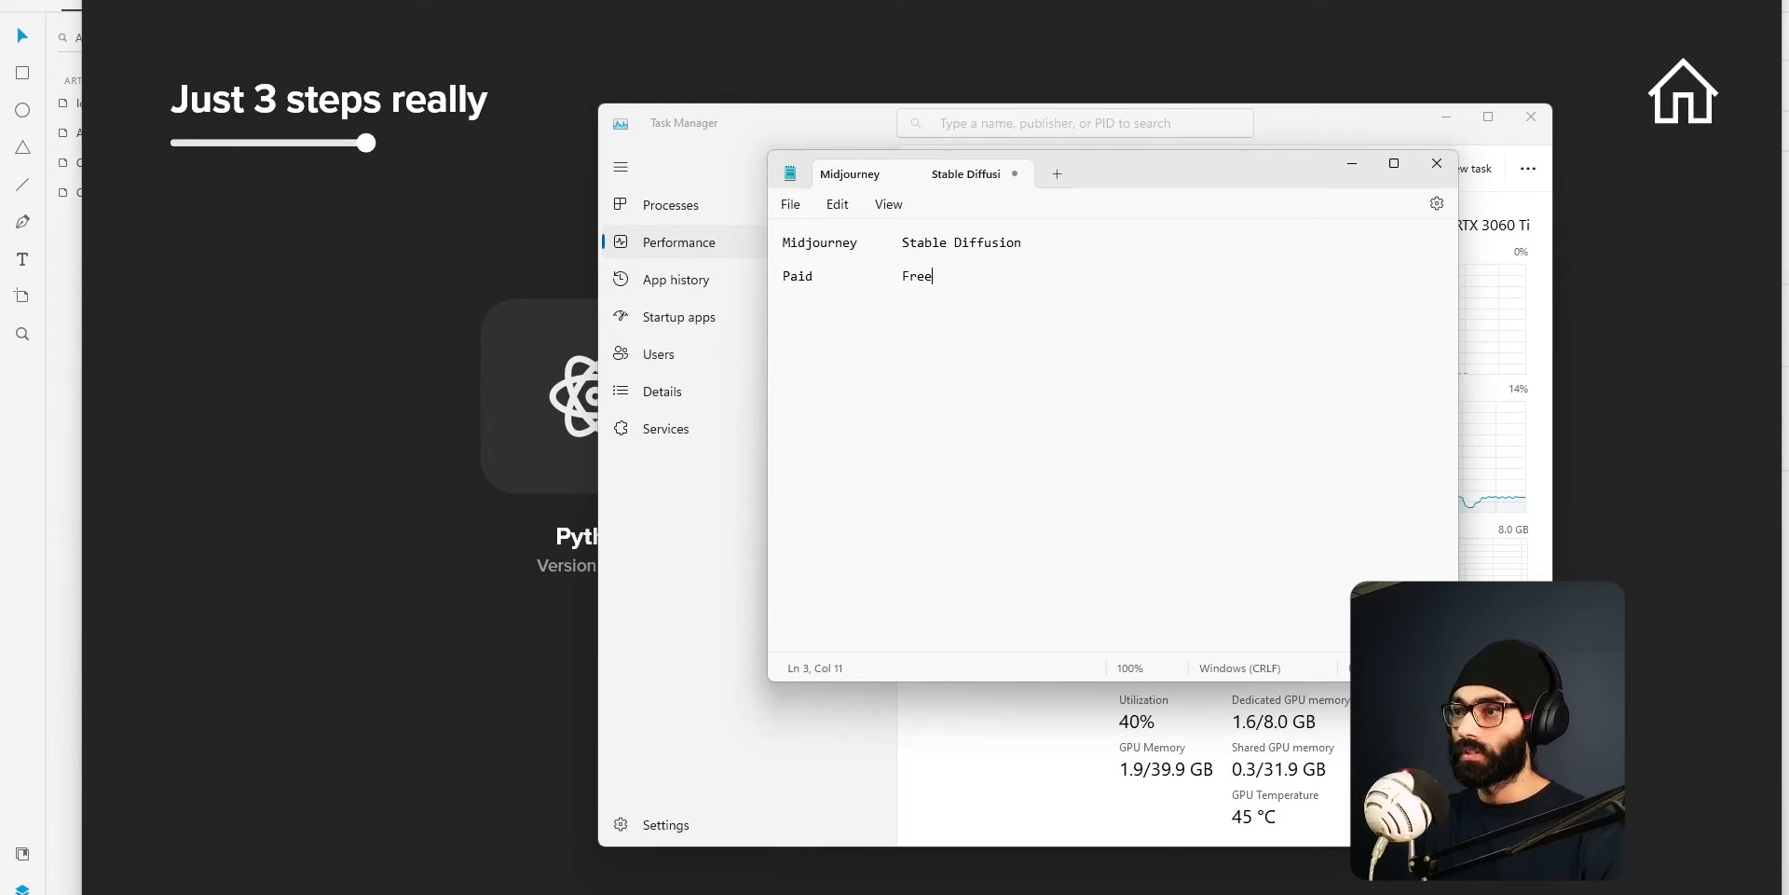
Add another comparison row after a blank line, with "Rent" under Paid and "Putting on your system" under Free.
{"action": "key", "text": "Return"}
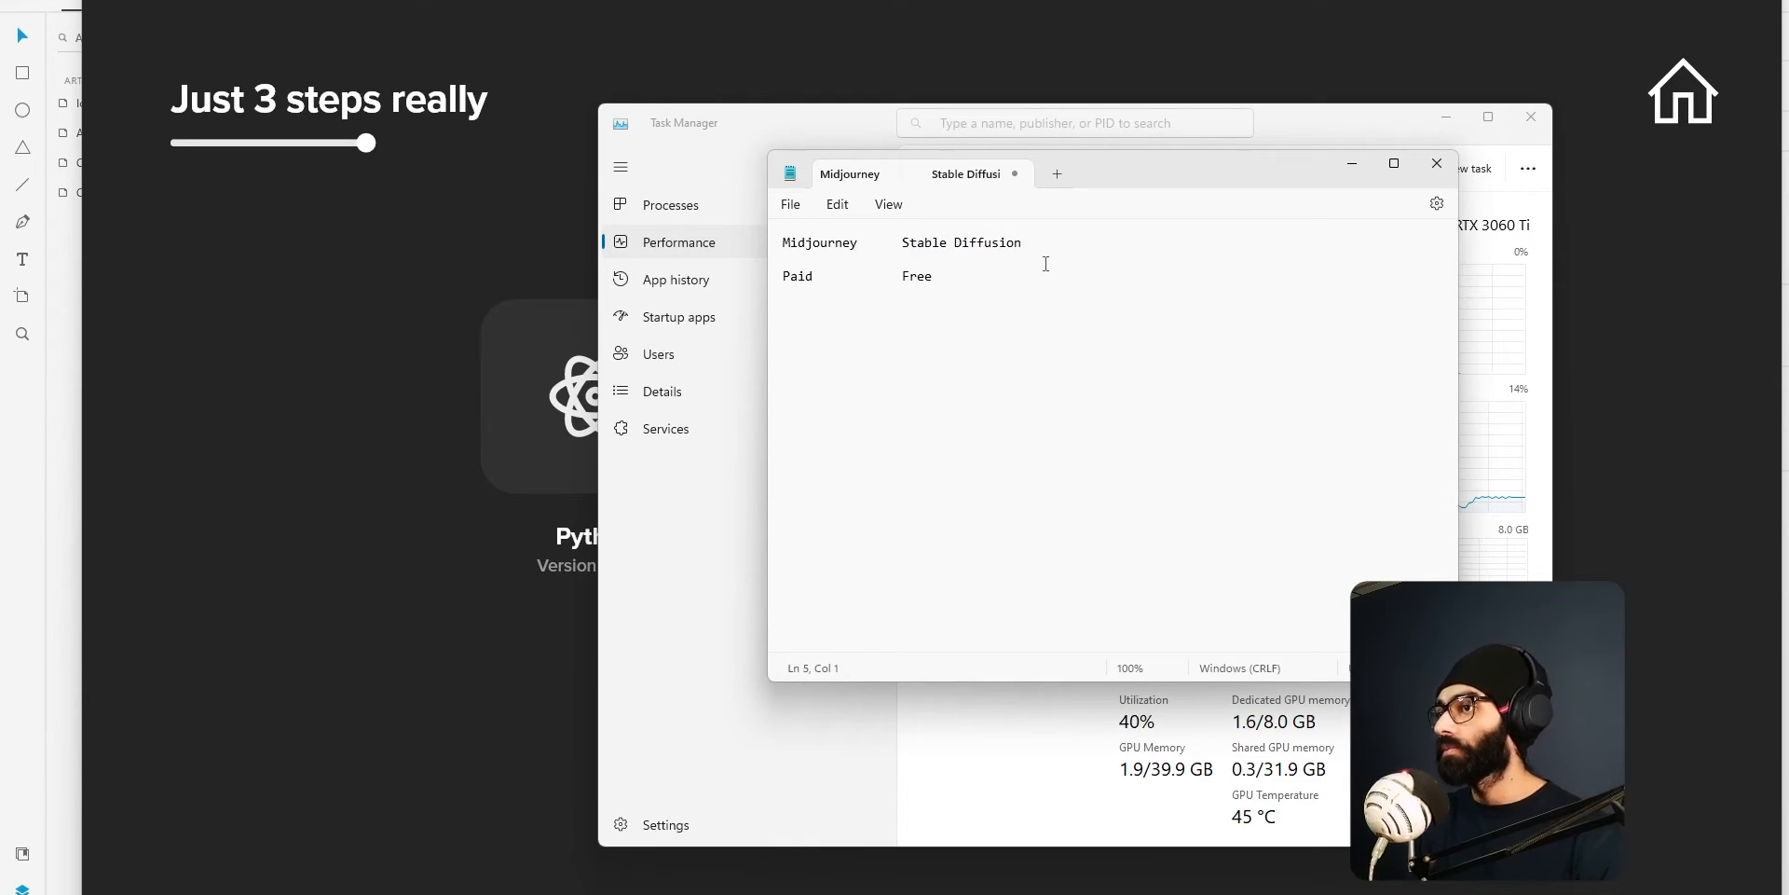
{"action": "type", "text": "Rent"}
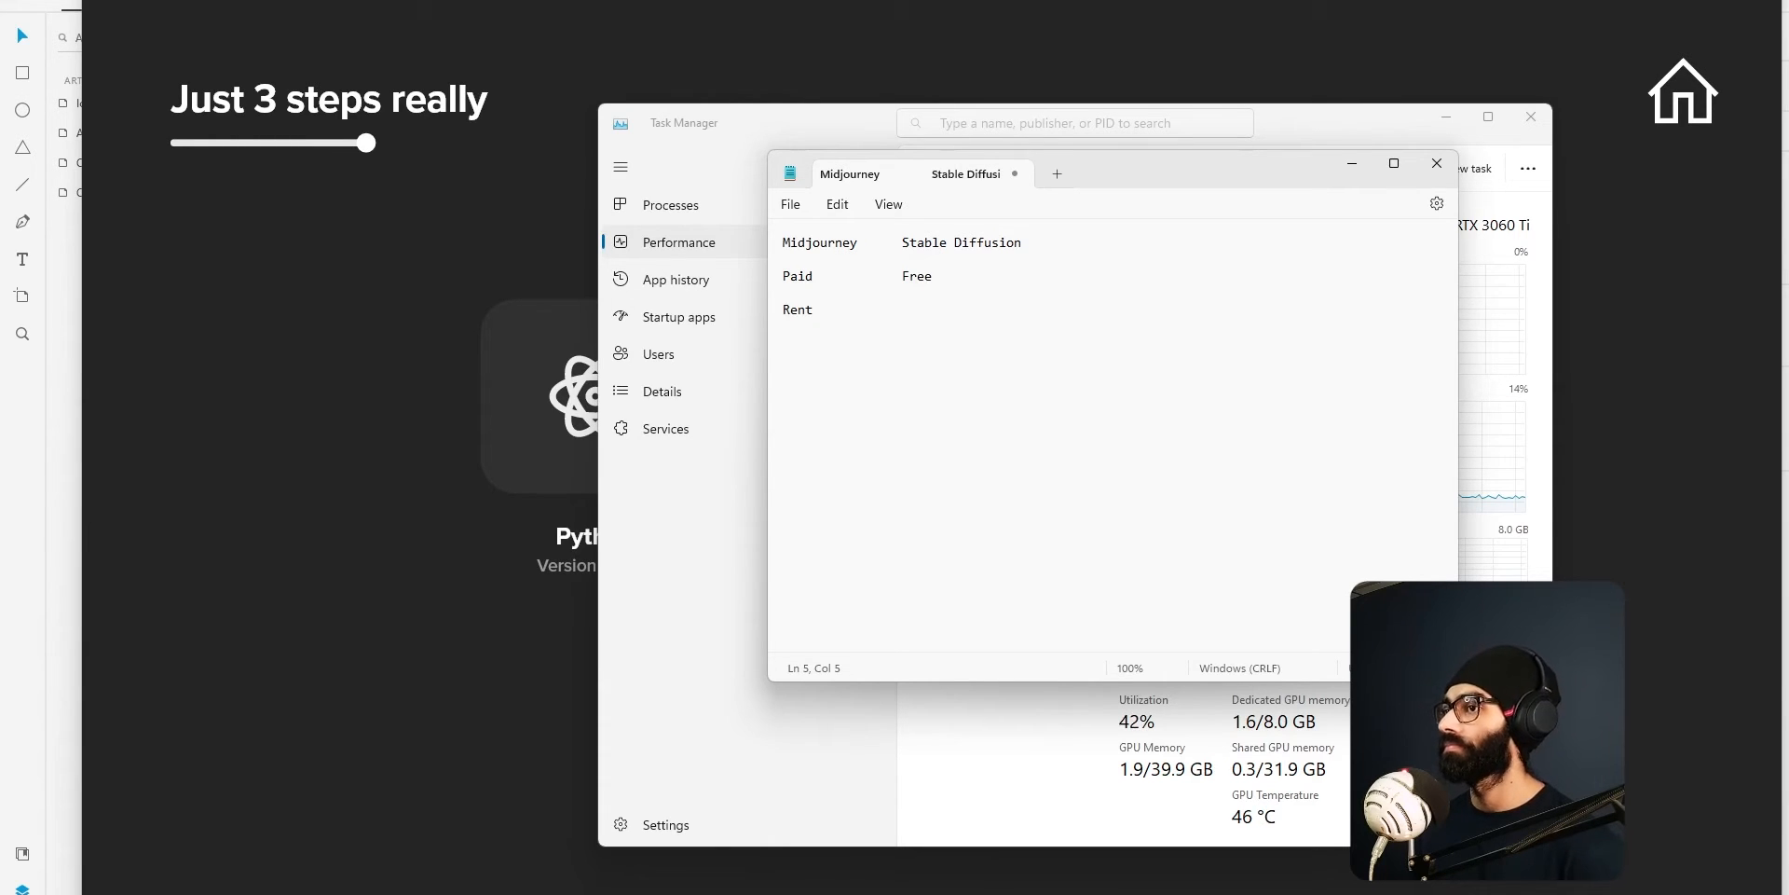
{"action": "key", "text": "Tab"}
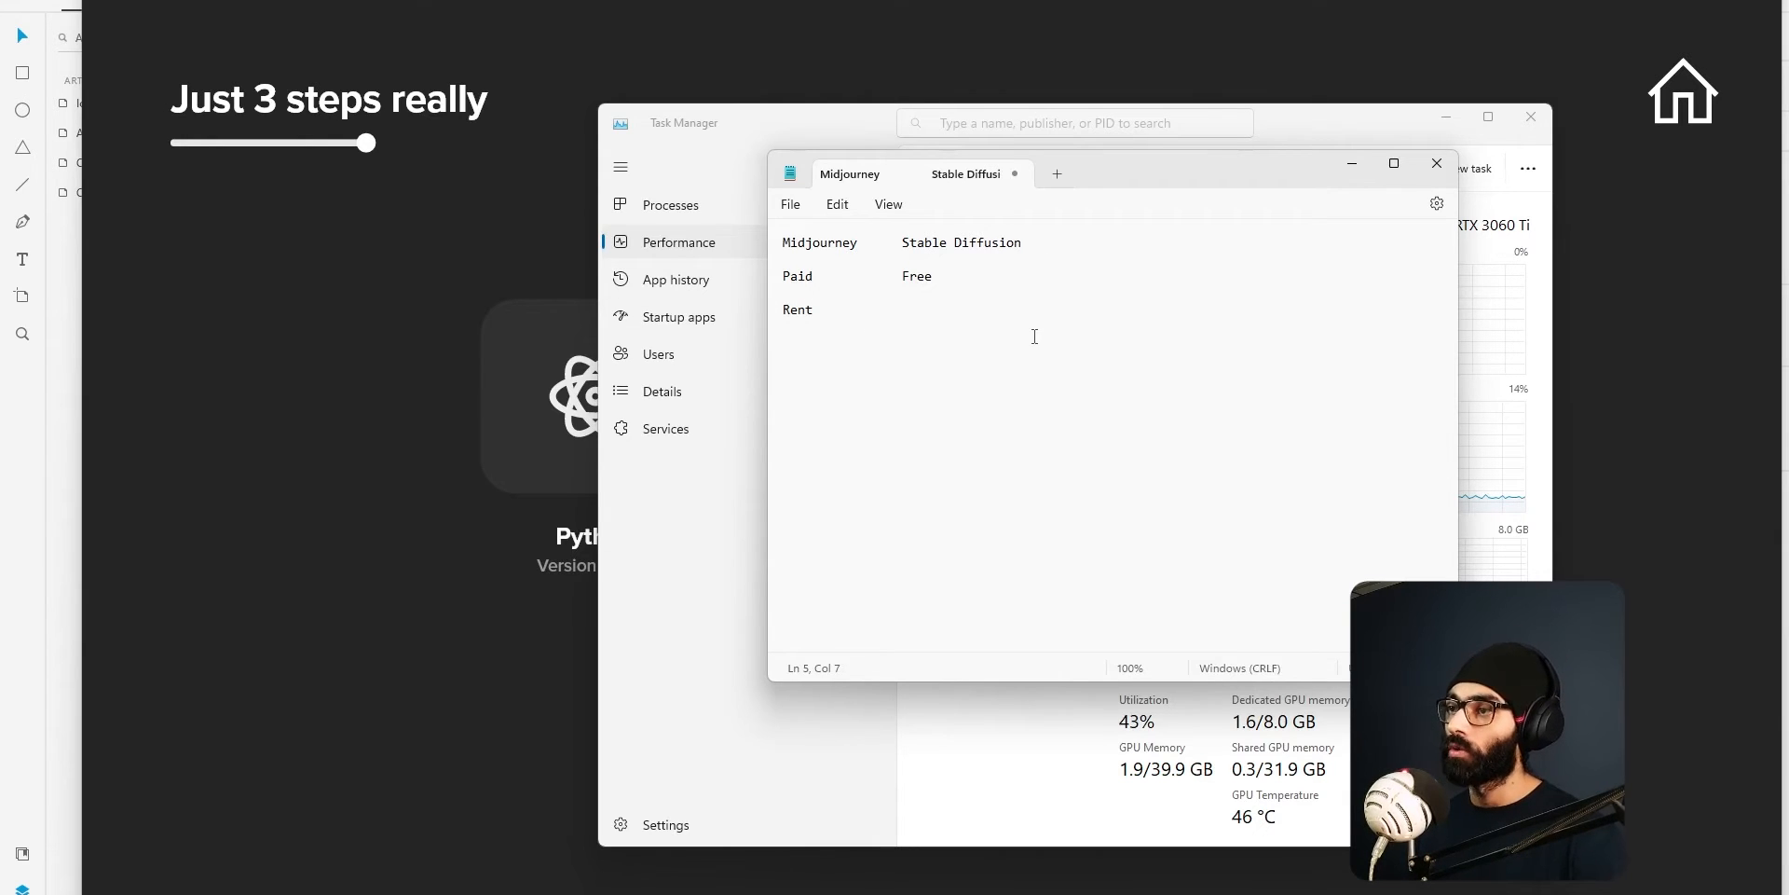
{"action": "type", "text": "Putt"}
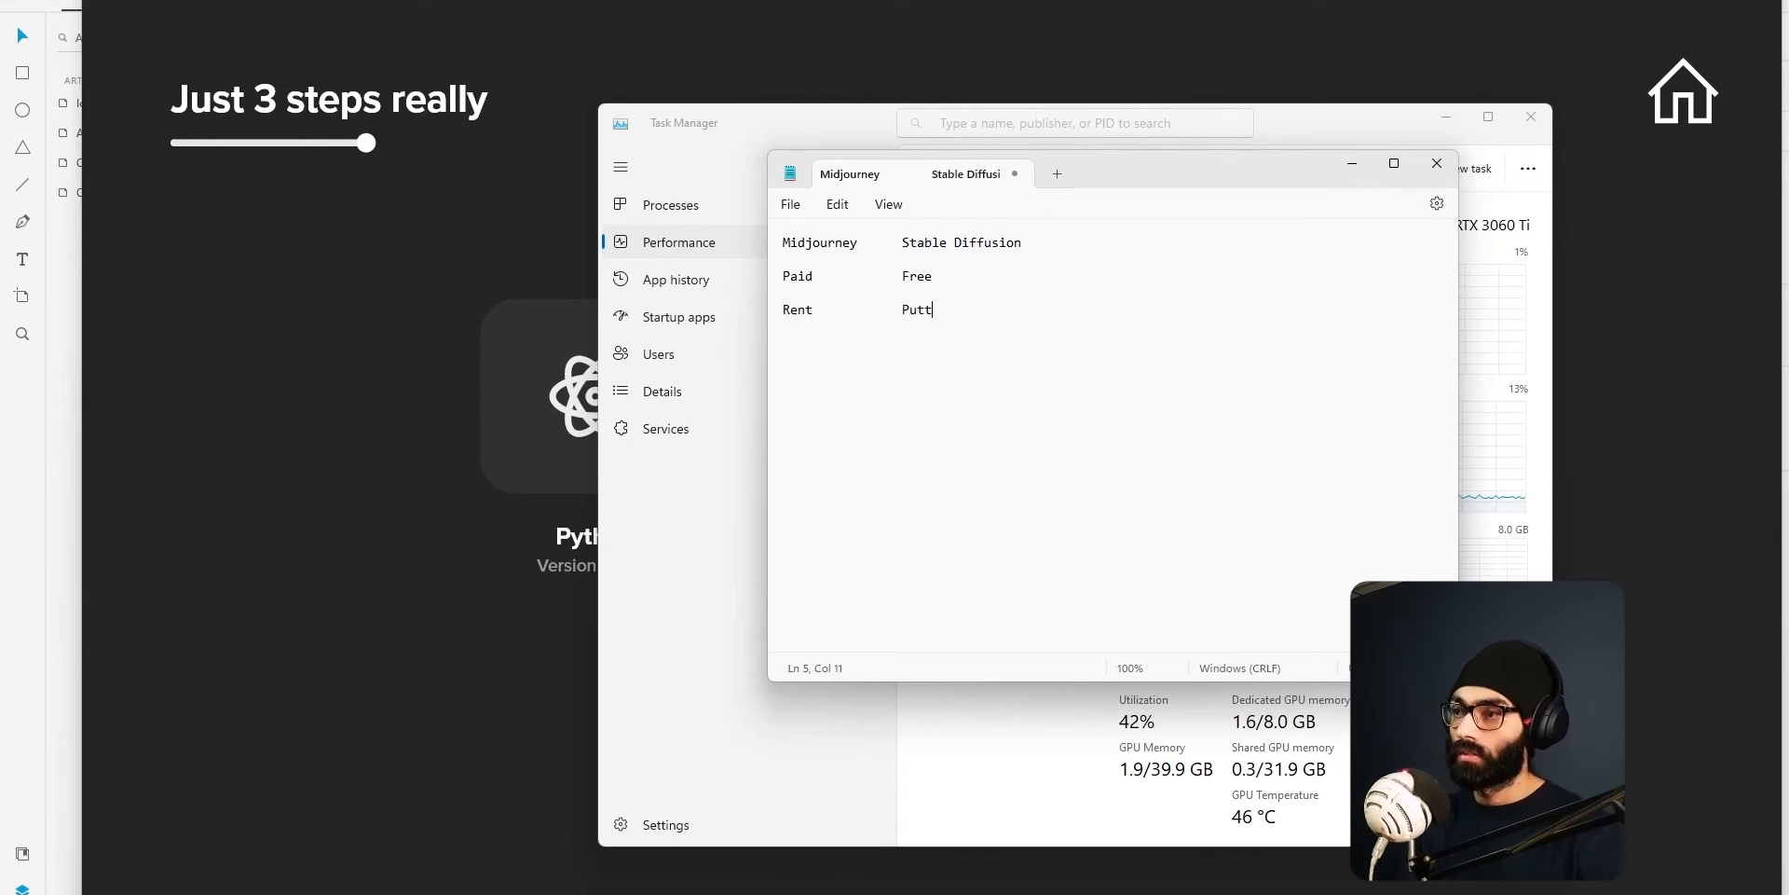
{"action": "type", "text": "ing on your"}
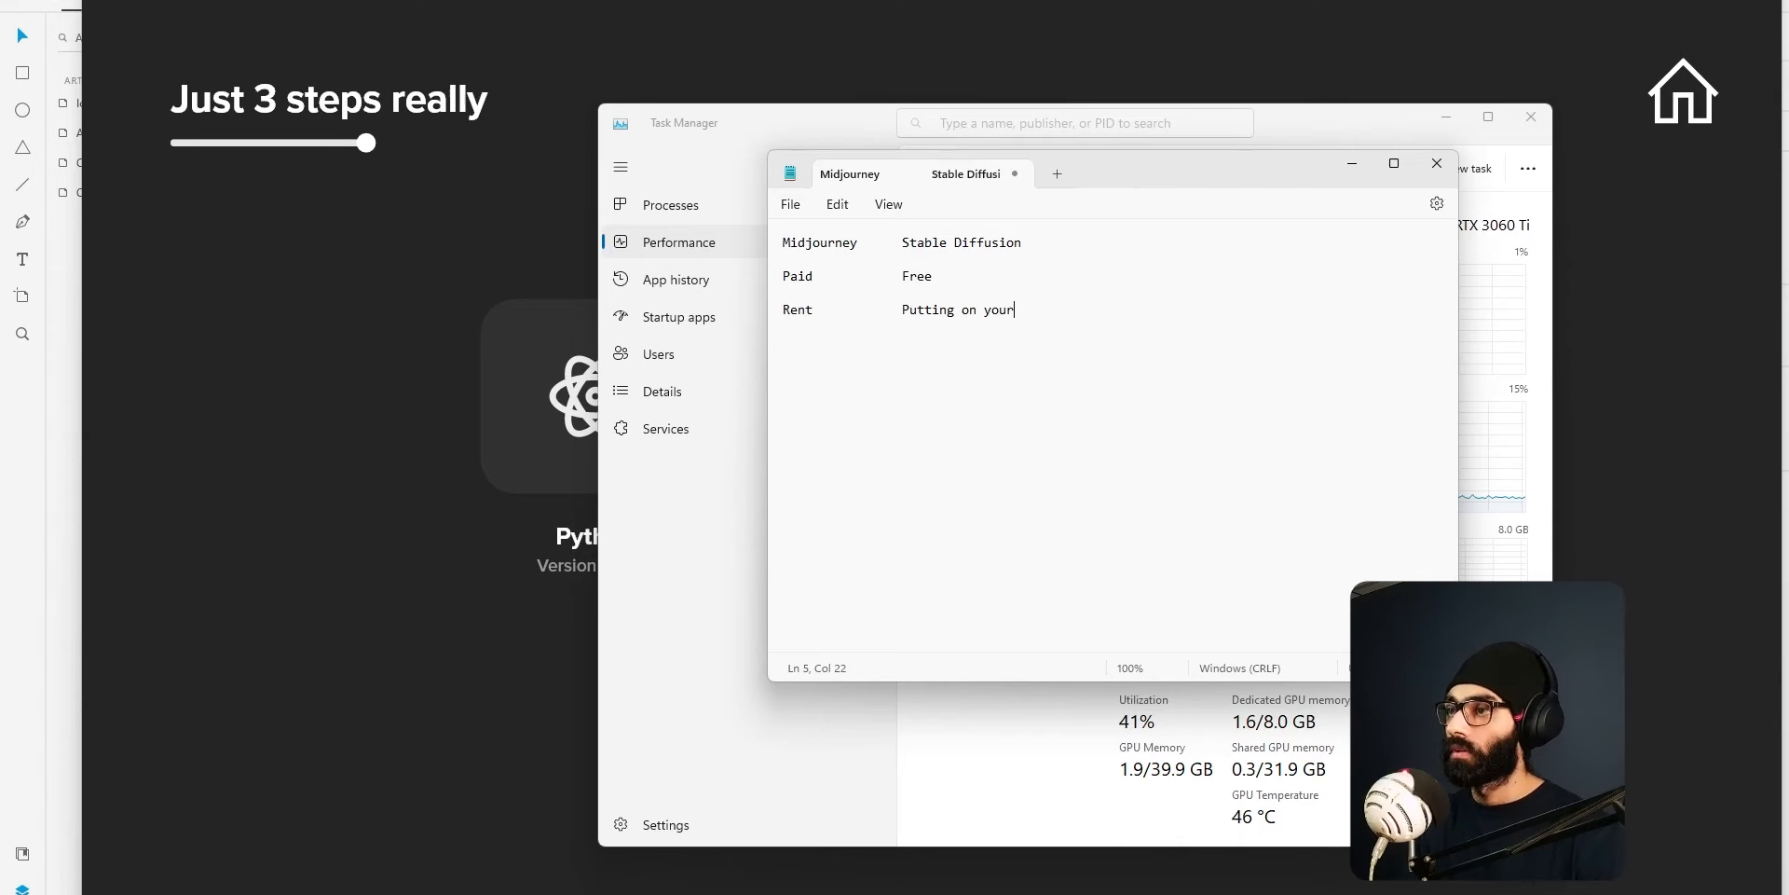
{"action": "type", "text": " system"}
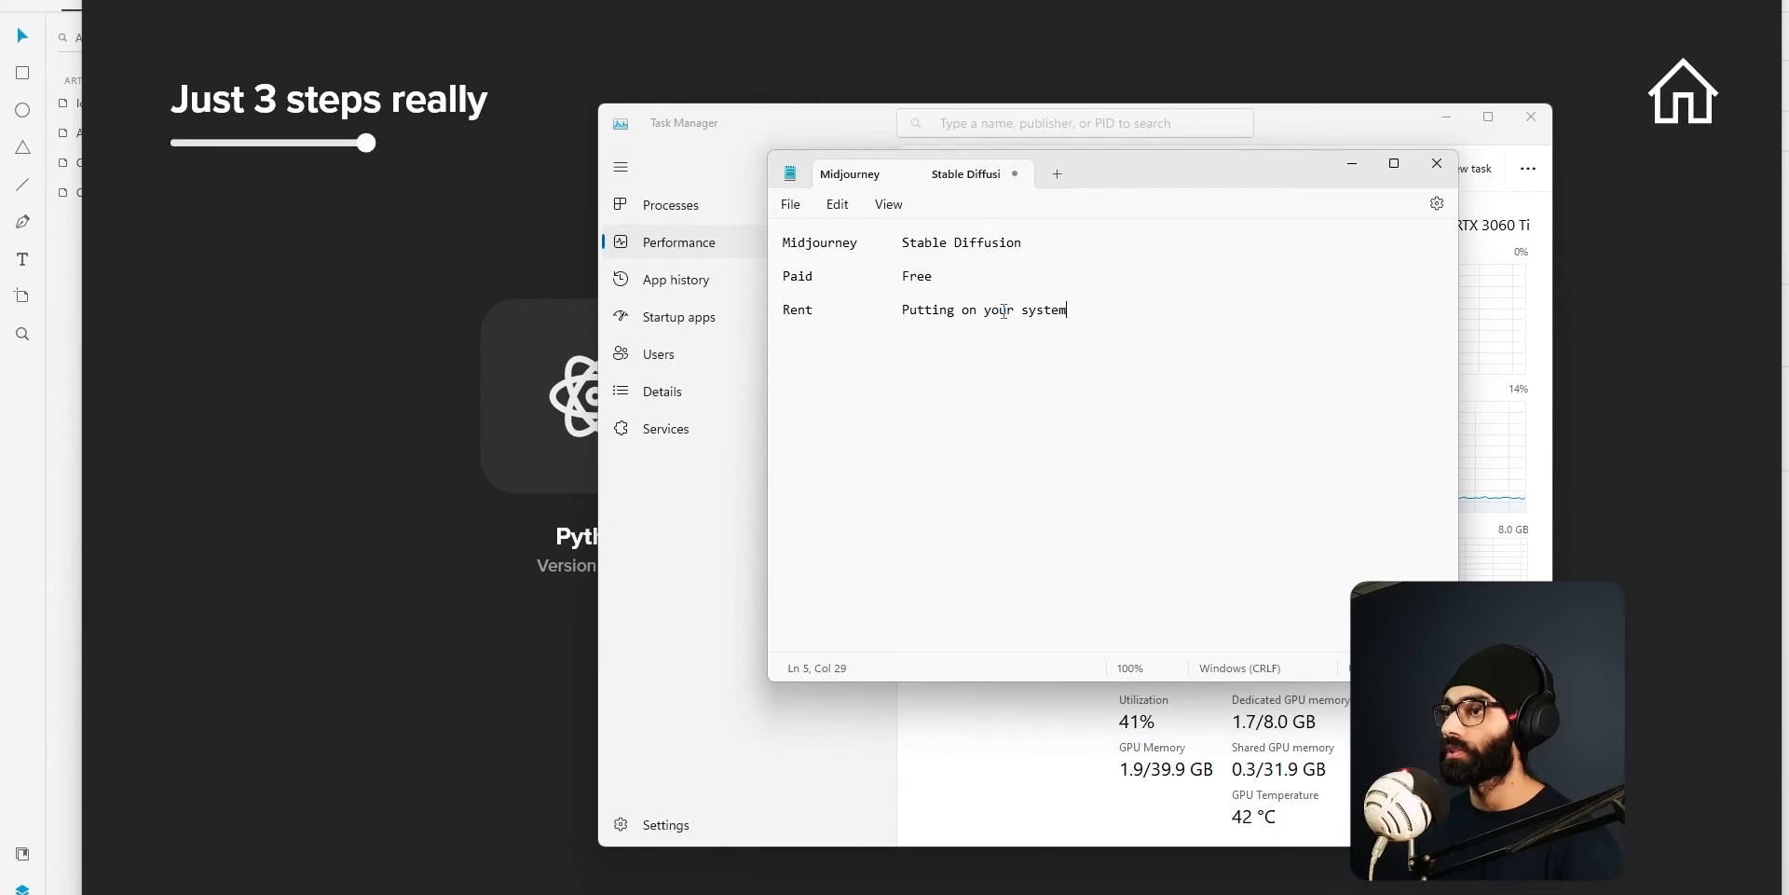
Switch to Task Manager and check the Memory details, followed by the GPU 0 details.
{"action": "left_click", "coordinate": [1059, 687]}
{"action": "left_click", "coordinate": [970, 308]}
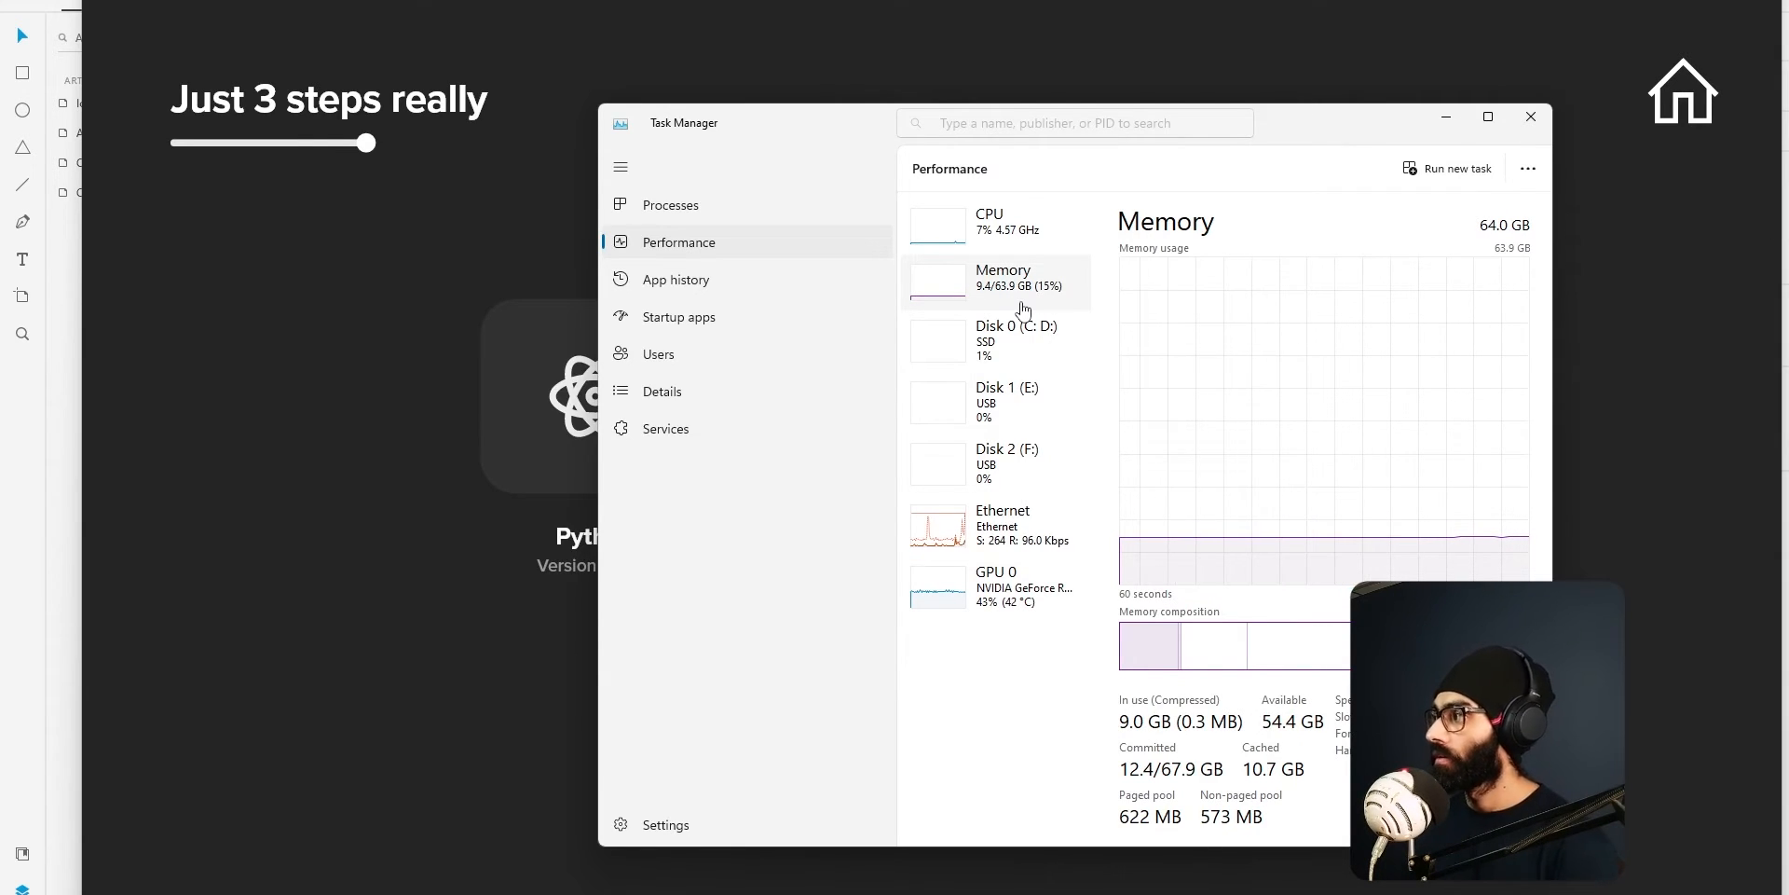
{"action": "left_click", "coordinate": [976, 615]}
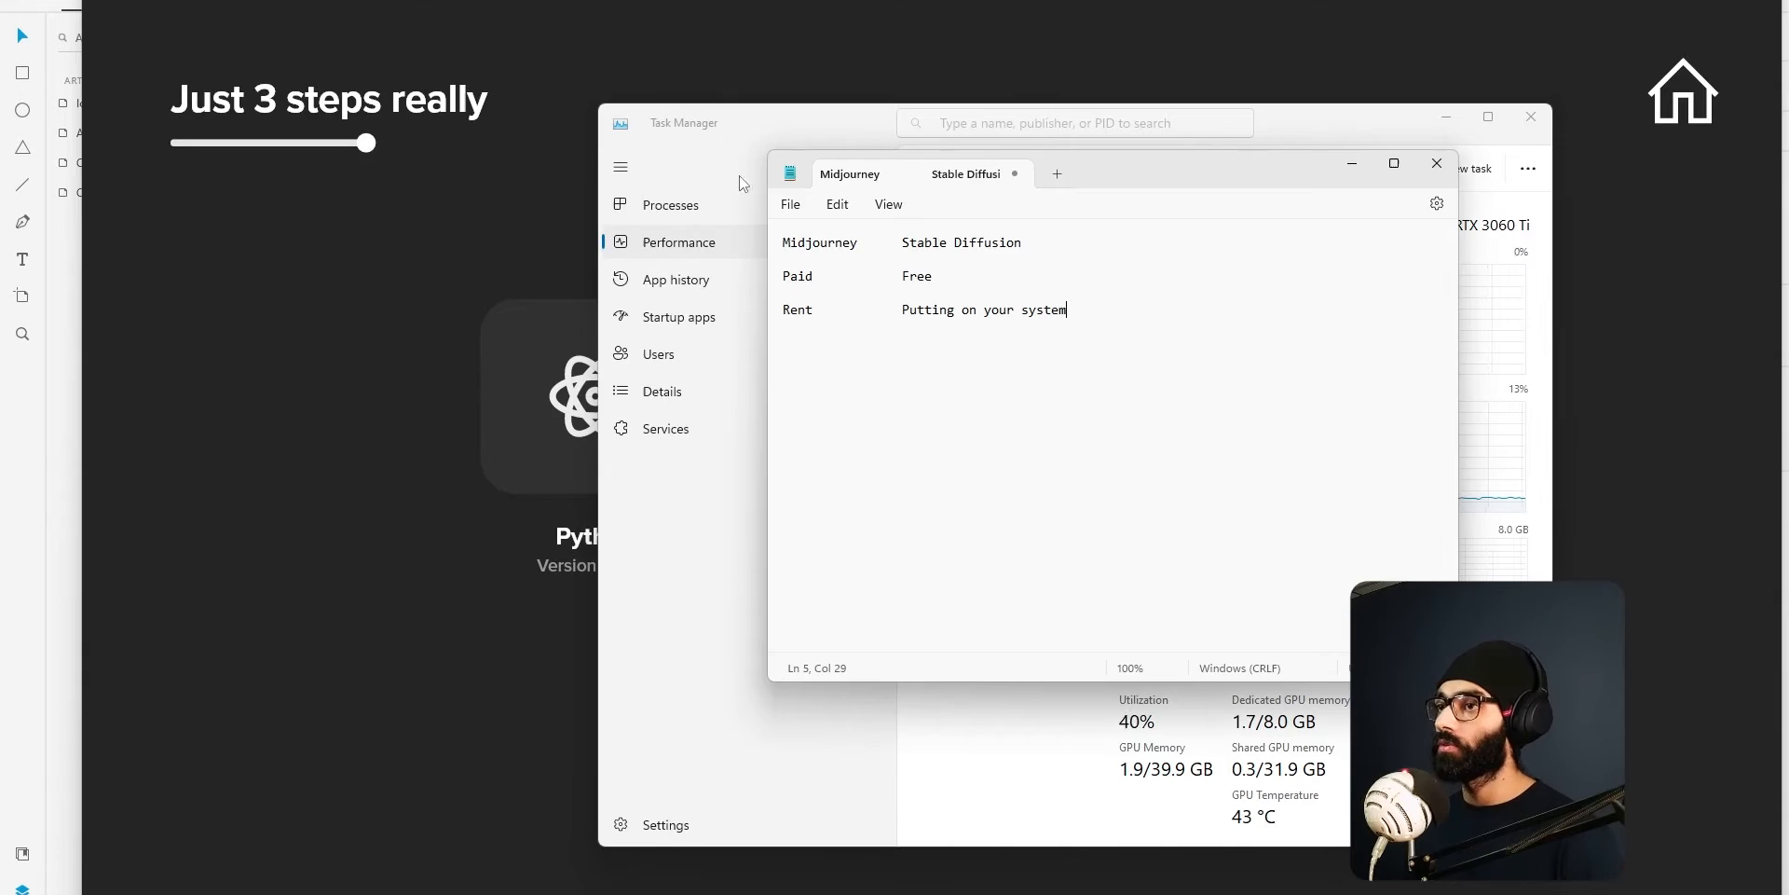
{"action": "left_click_drag", "start_coordinate": [1126, 337], "coordinate": [783, 243]}
{"action": "left_click", "coordinate": [1110, 364]}
{"action": "left_click_drag", "start_coordinate": [1060, 315], "coordinate": [902, 240]}
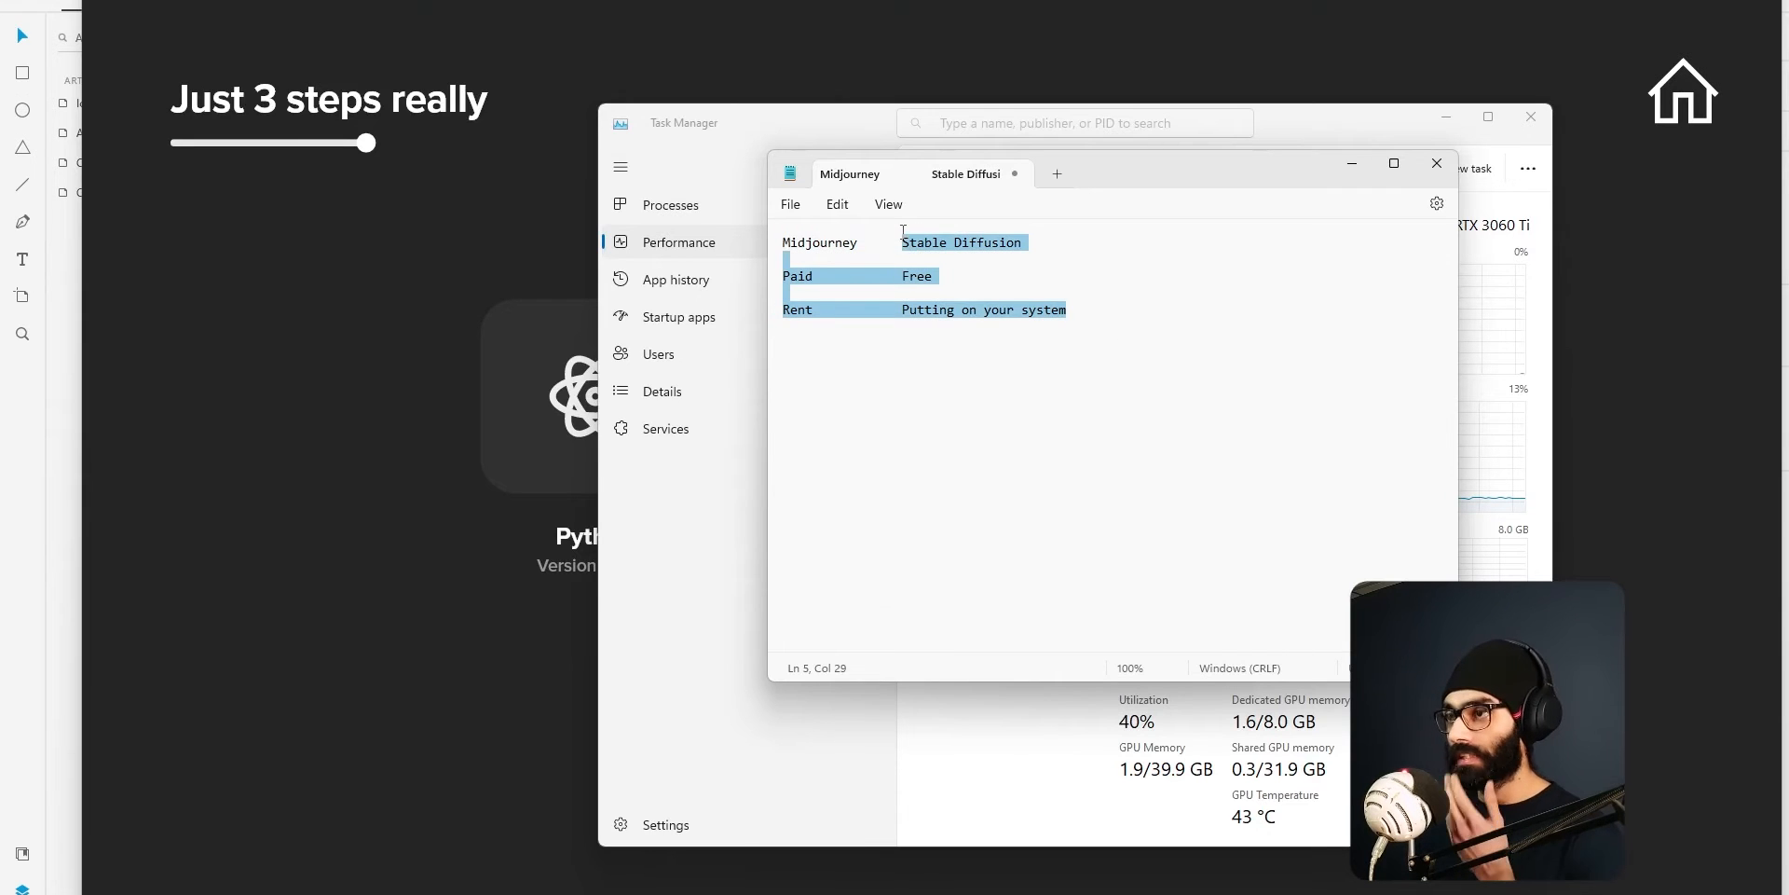
{"action": "left_click", "coordinate": [1106, 320]}
{"action": "left_click_drag", "start_coordinate": [1106, 319], "coordinate": [914, 235]}
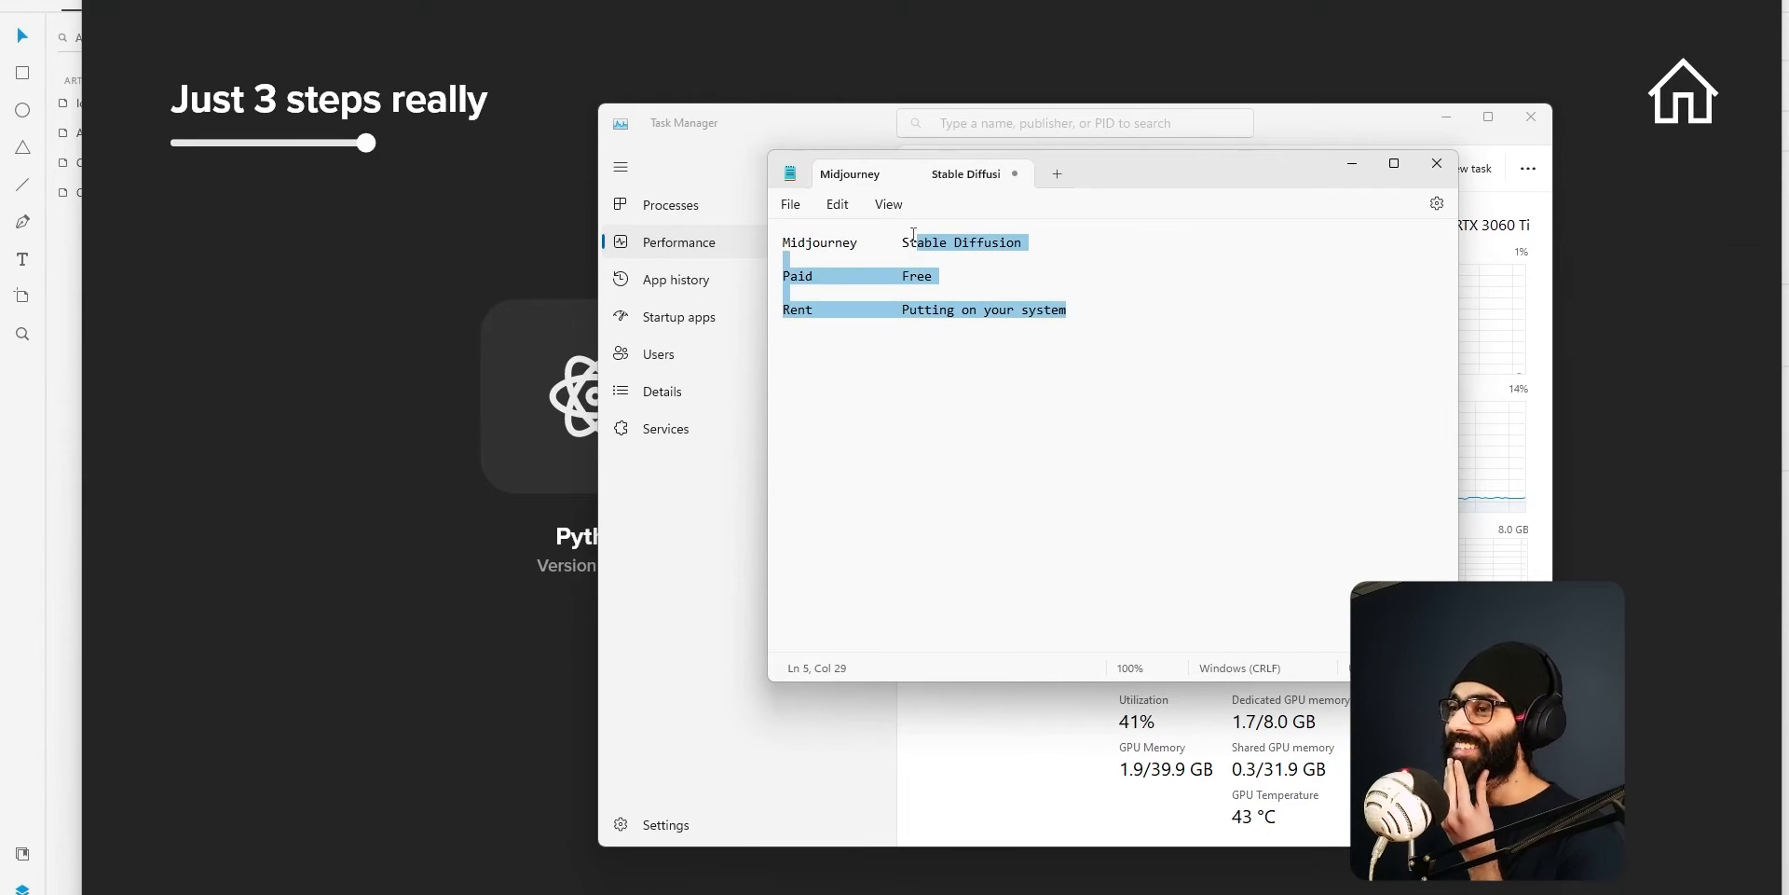
{"action": "left_click", "coordinate": [1050, 253]}
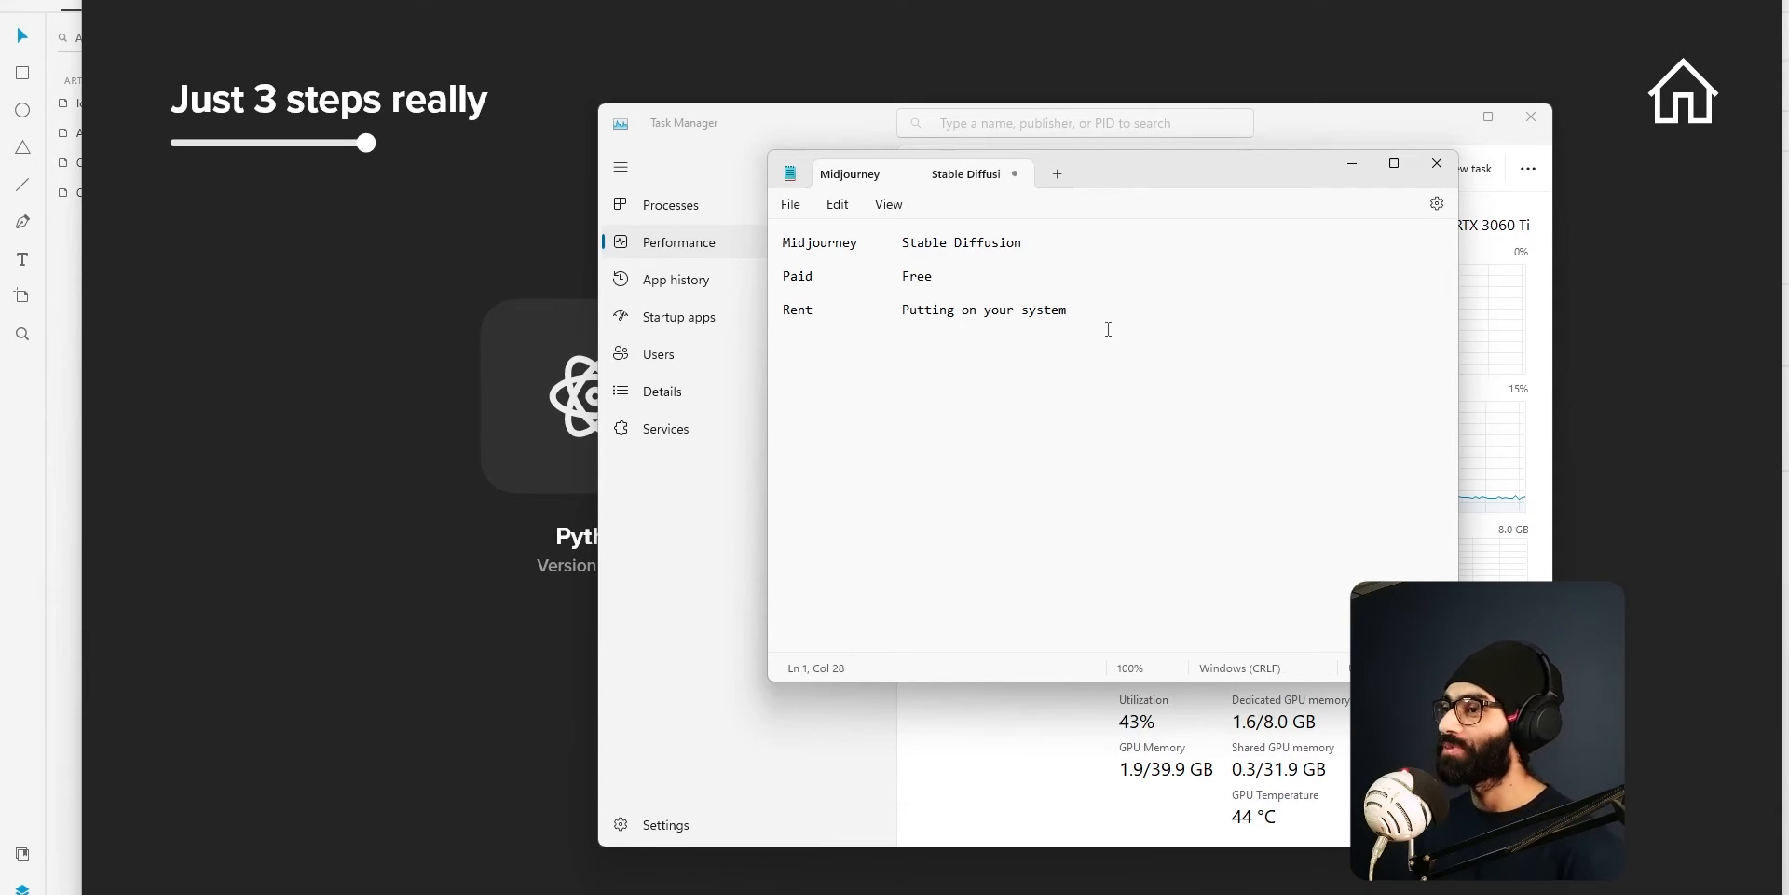
{"action": "left_click", "coordinate": [1079, 326]}
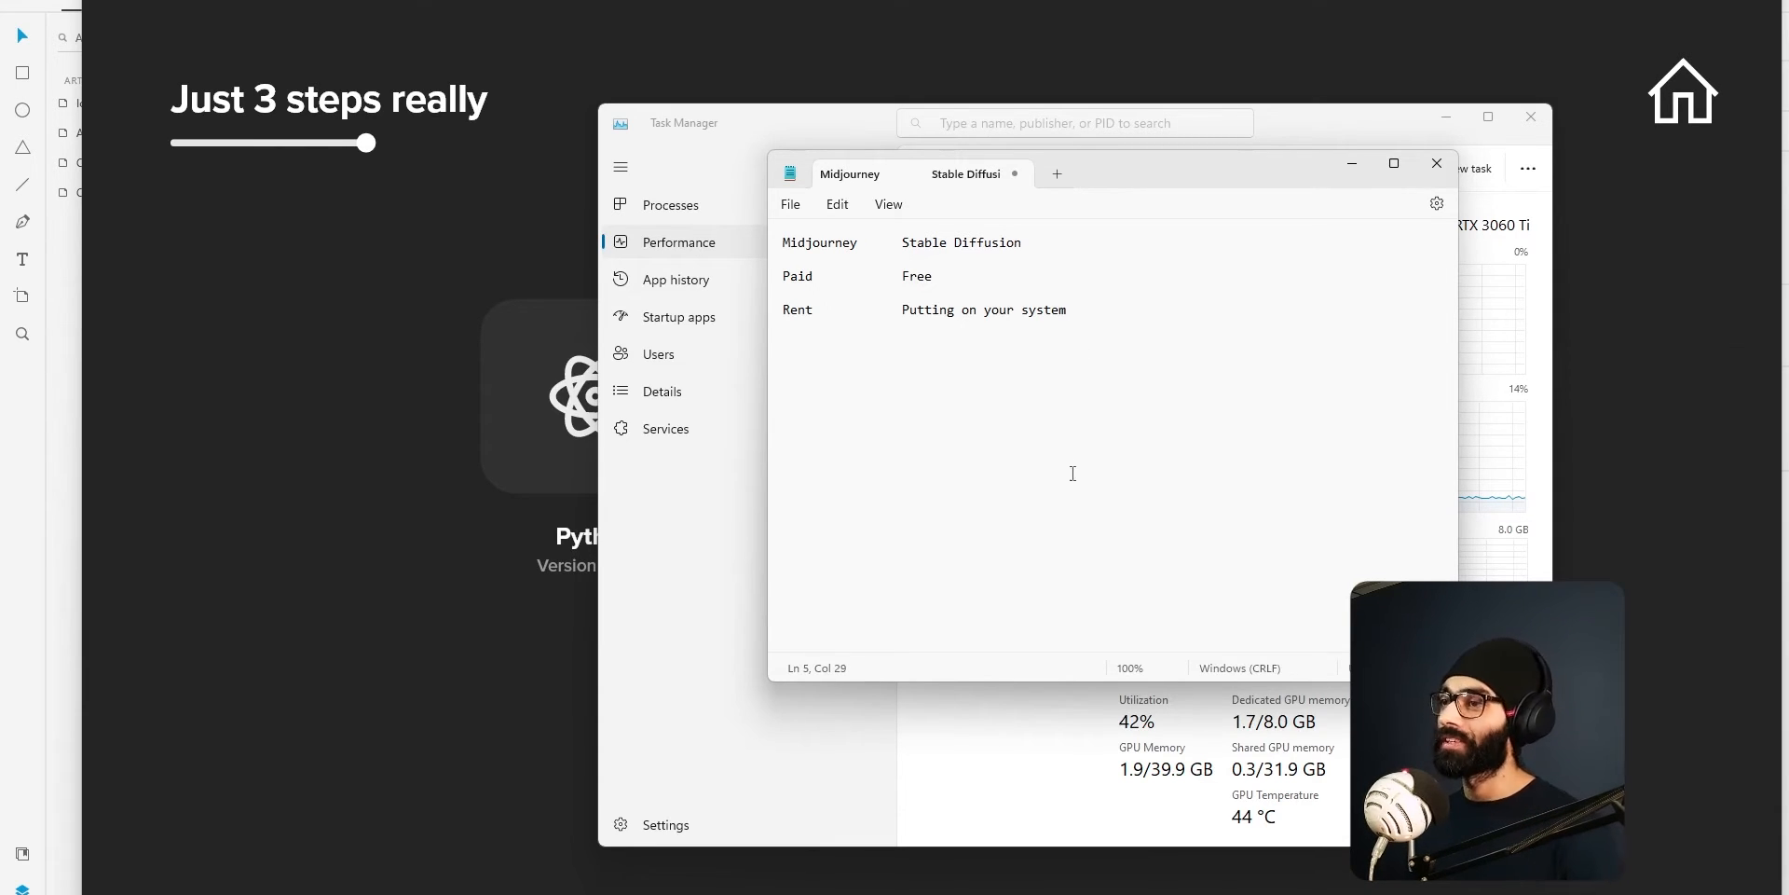
Open the a1111 folder on the C: drive in File Explorer and bring its window fully into view.
{"action": "left_click", "coordinate": [340, 439]}
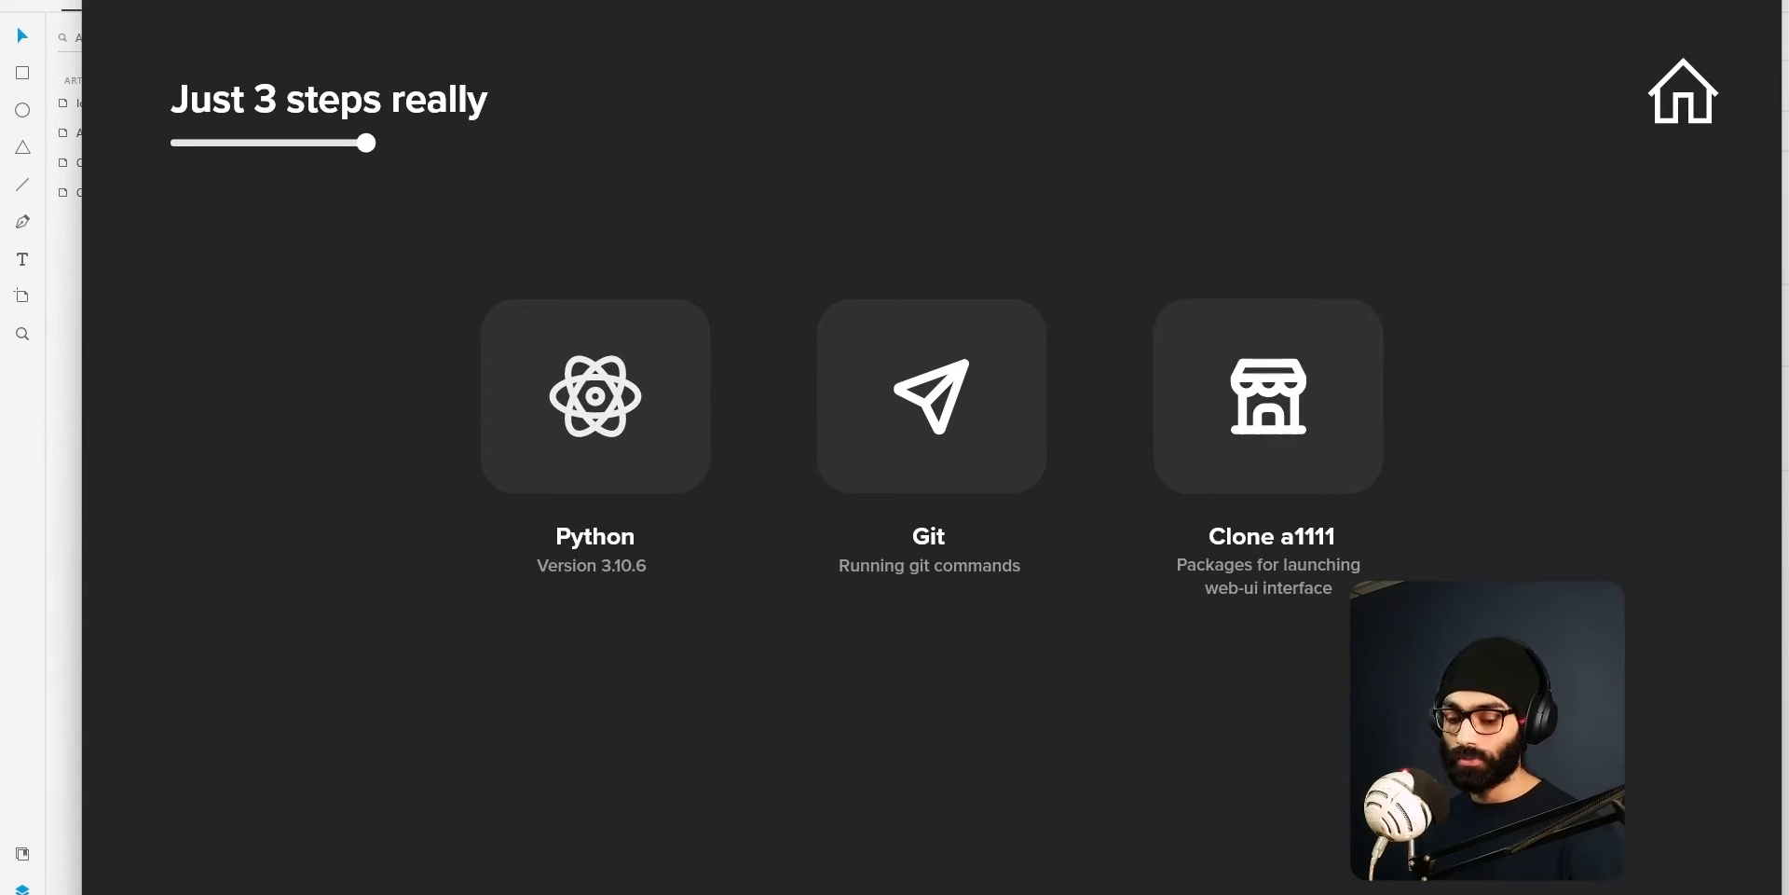
{"action": "key", "text": "super+e"}
{"action": "scroll", "coordinate": [988, 568], "scroll_direction": "down", "scroll_amount": 7}
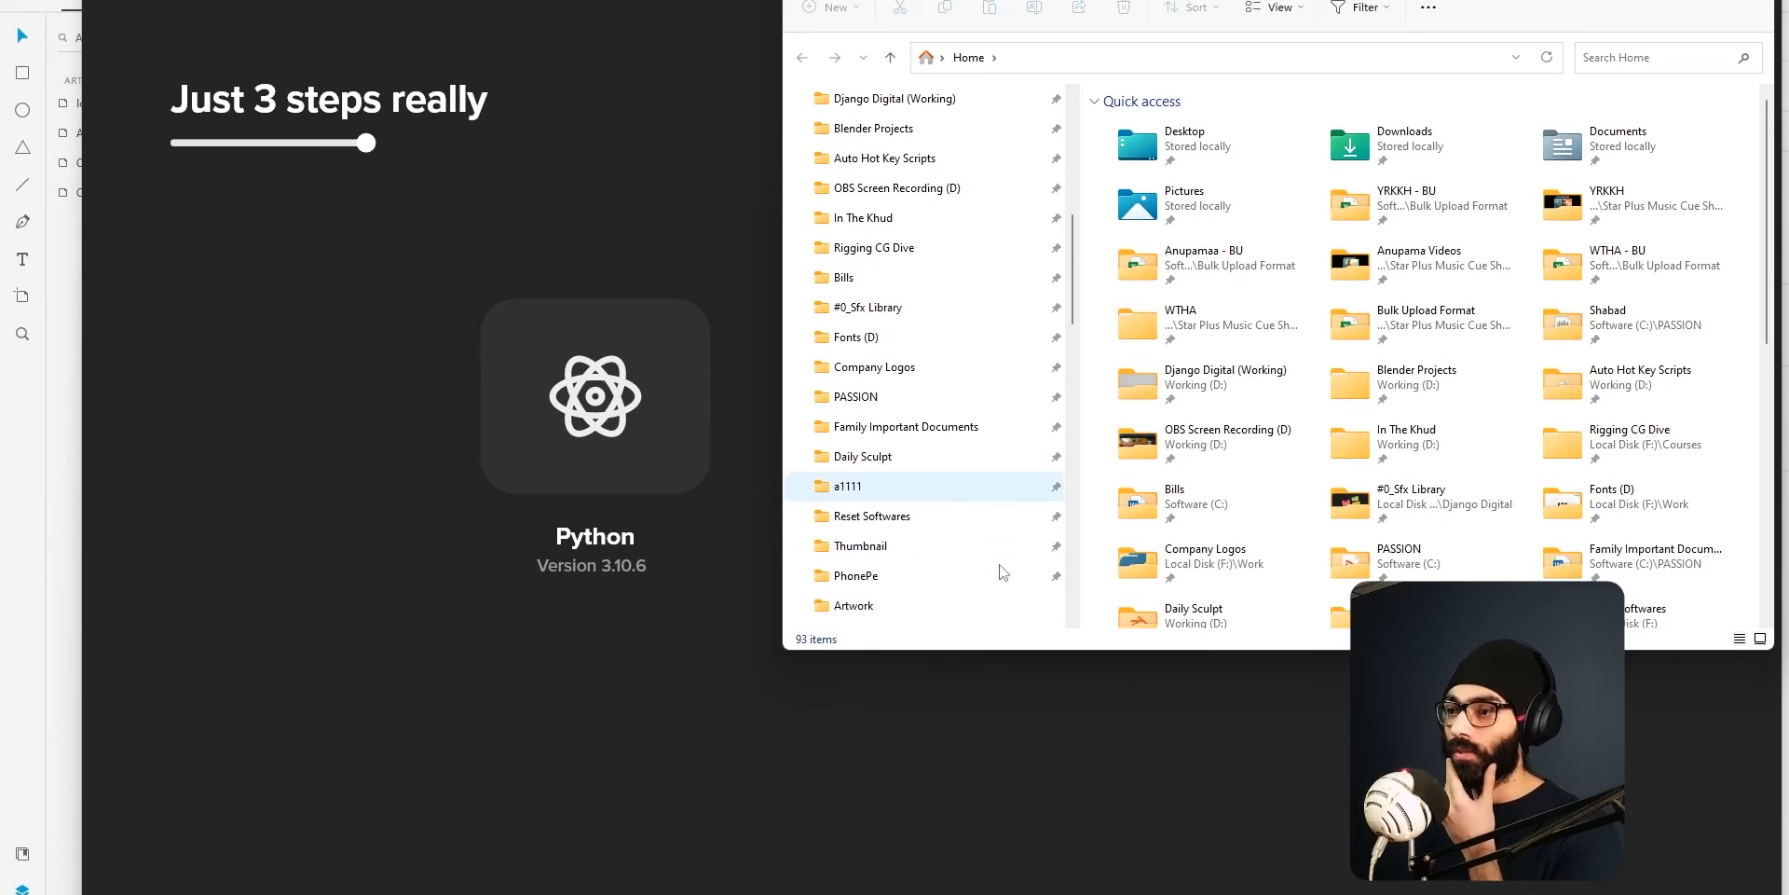
{"action": "left_click", "coordinate": [881, 407]}
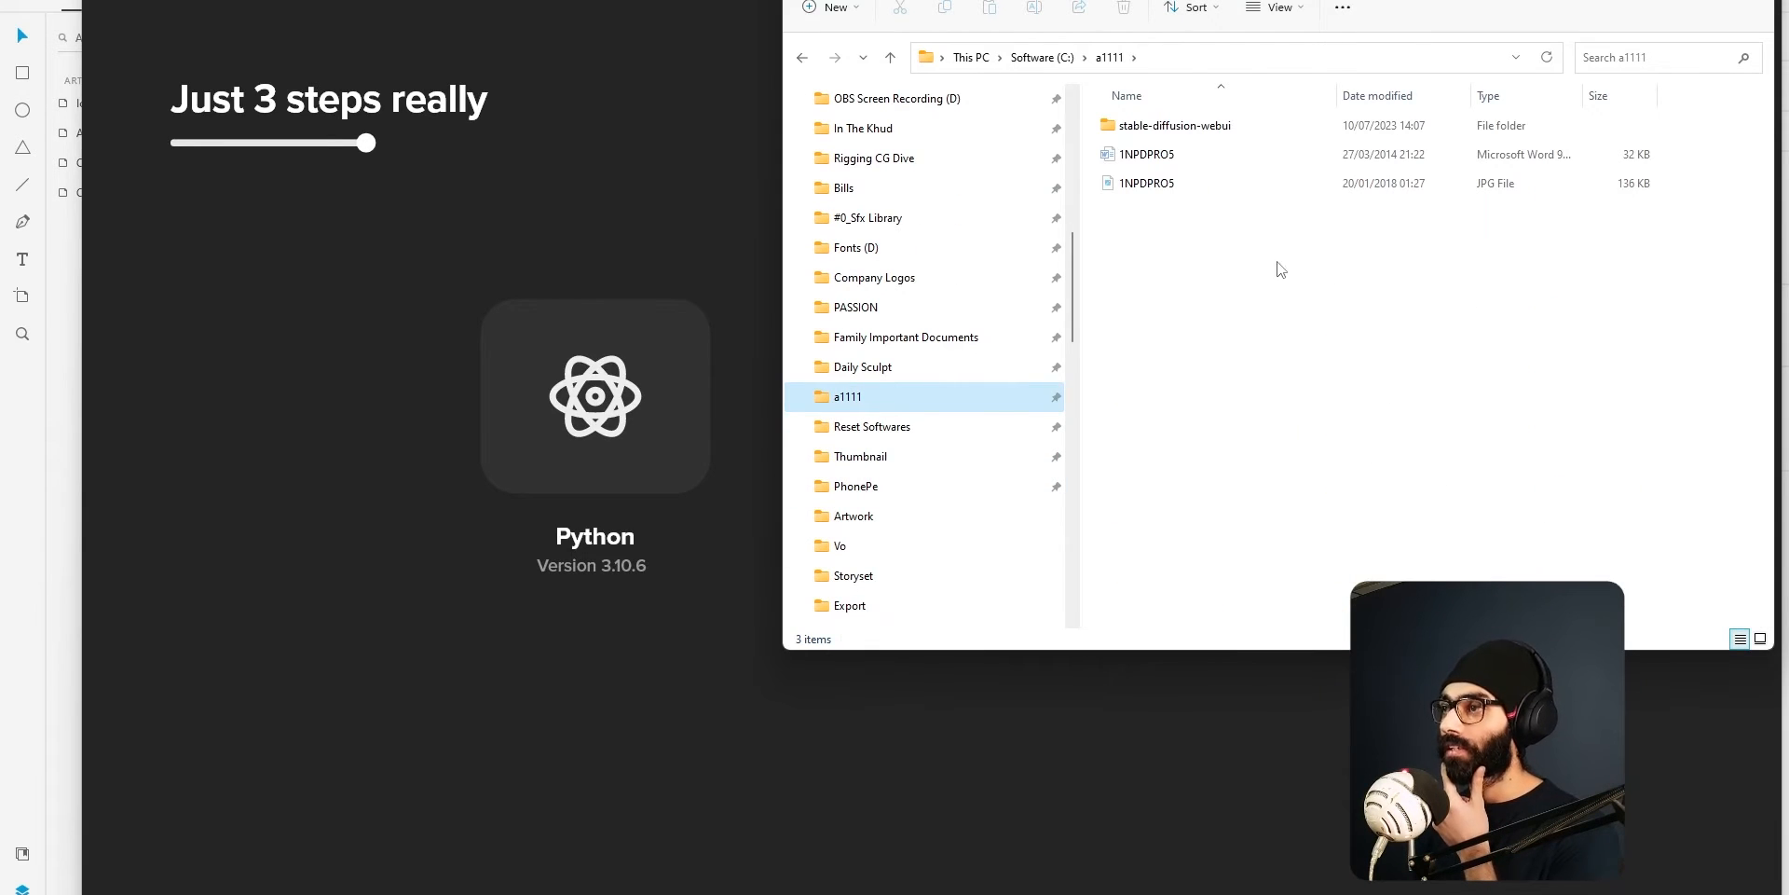
{"action": "left_click_drag", "start_coordinate": [1301, 0], "coordinate": [1196, 189]}
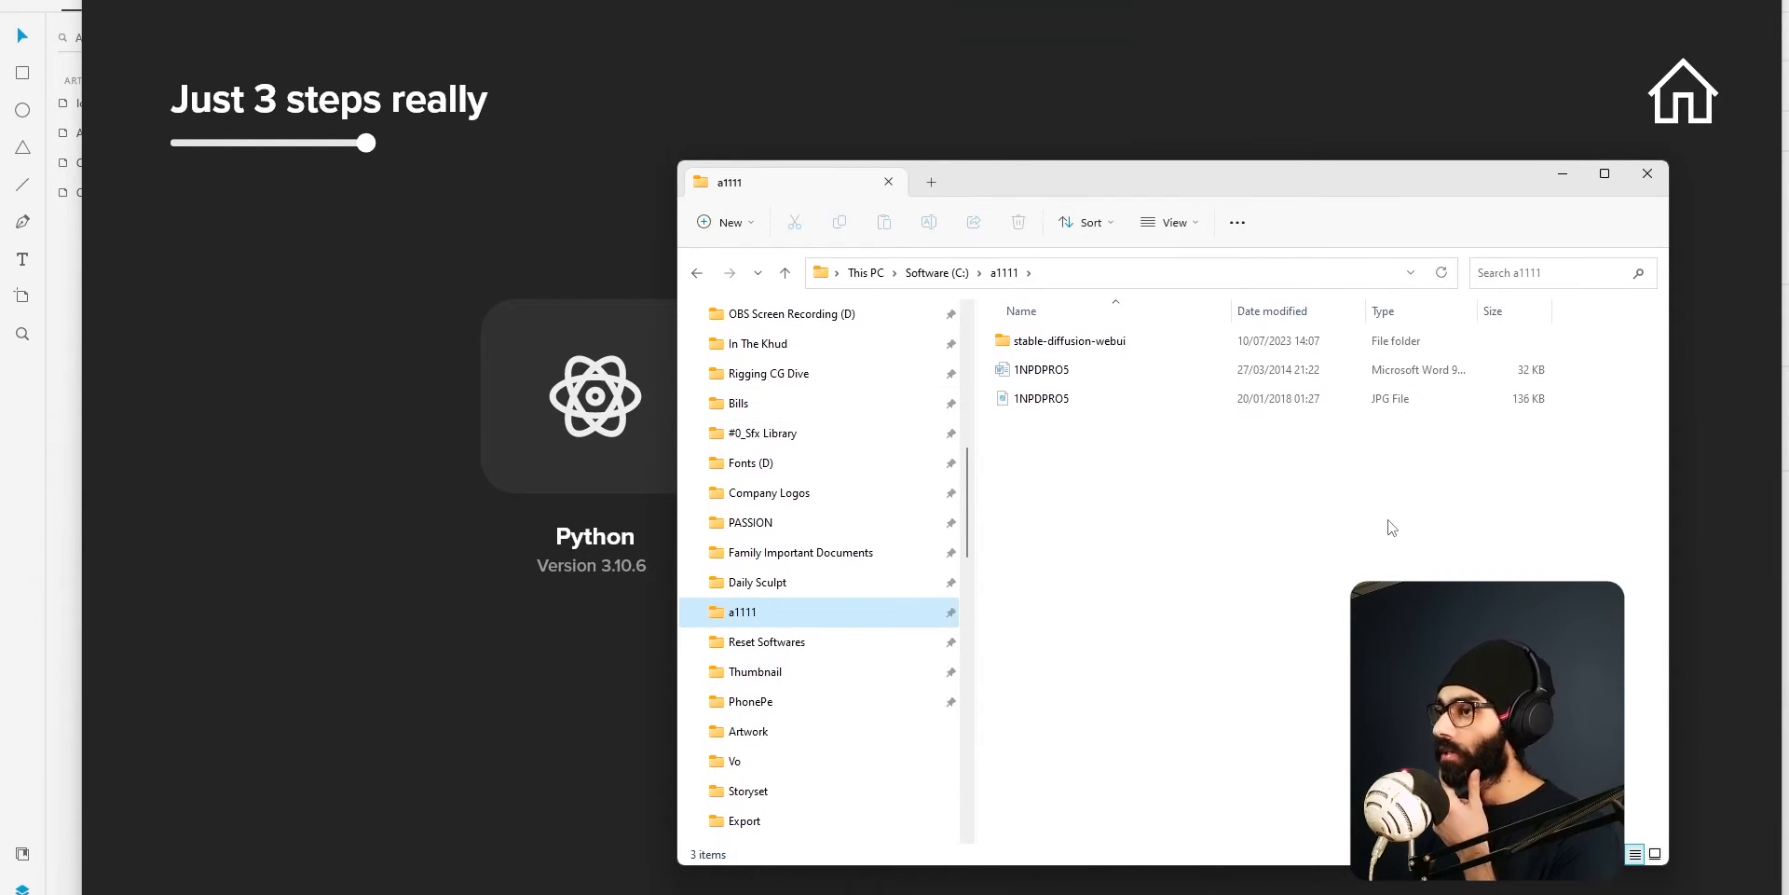
Open the stable-diffusion-webui folder and run the webui-user batch file to launch the web UI.
{"action": "double_click", "coordinate": [1138, 347]}
{"action": "scroll", "coordinate": [1207, 655], "scroll_direction": "down", "scroll_amount": 12}
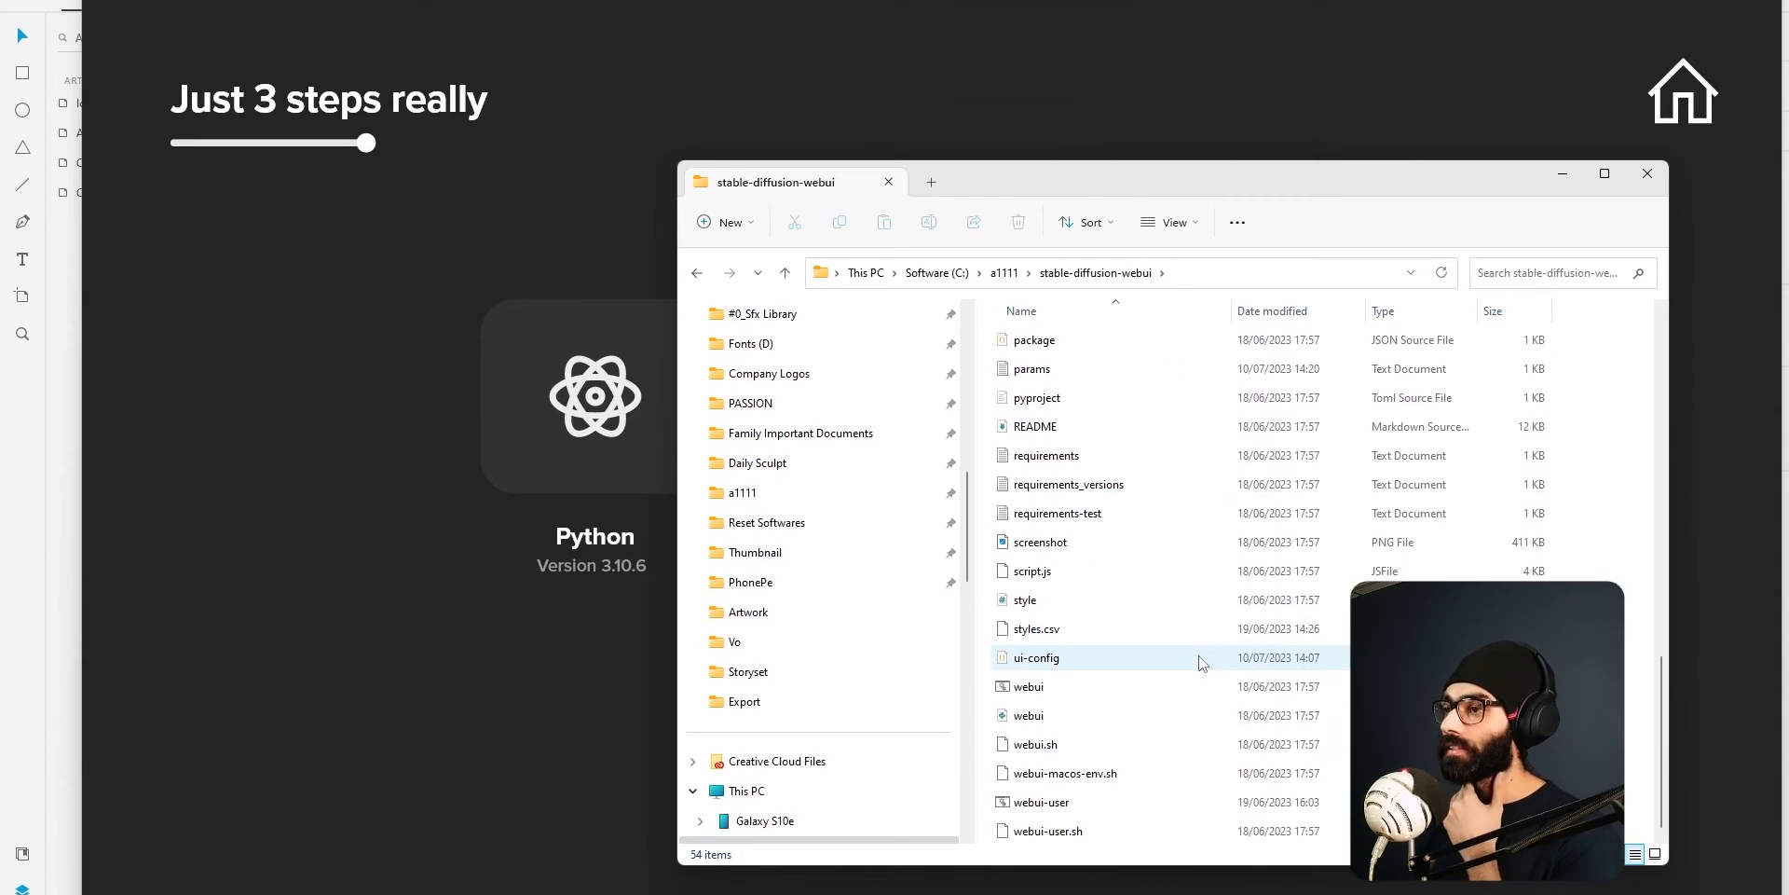
{"action": "double_click", "coordinate": [1139, 803]}
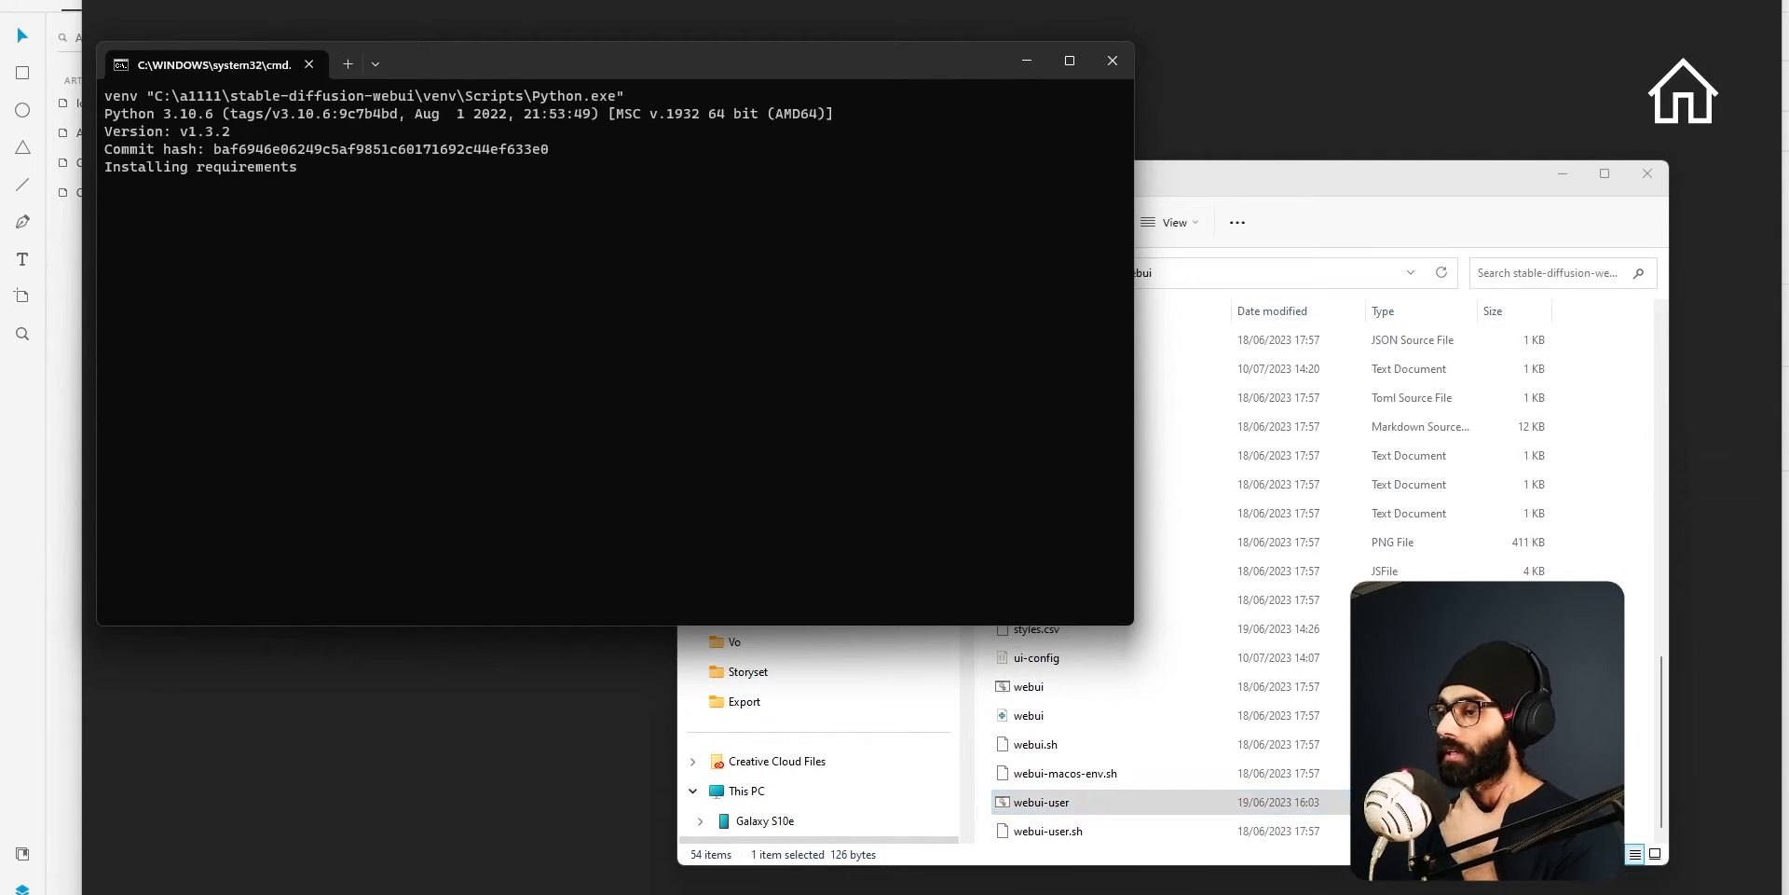
Switch from the command window to the browser window showing the Stable Diffusion web UI.
{"action": "key", "text": "alt+Tab"}
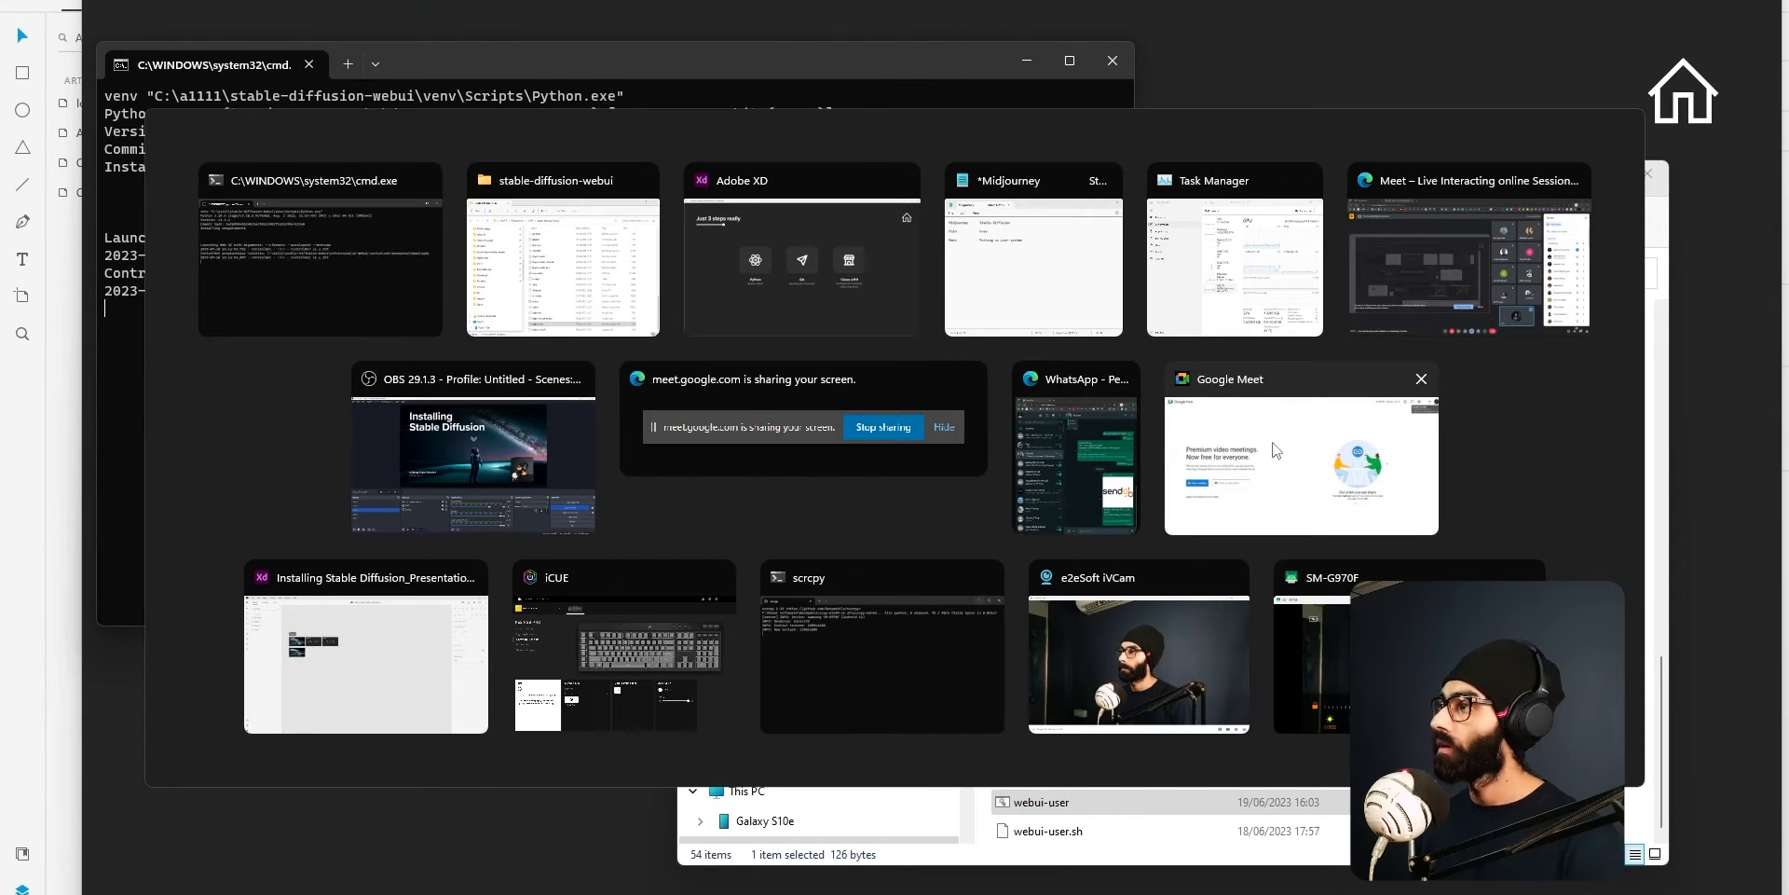
{"action": "left_click", "coordinate": [1121, 382]}
{"action": "key", "text": "alt+Tab"}
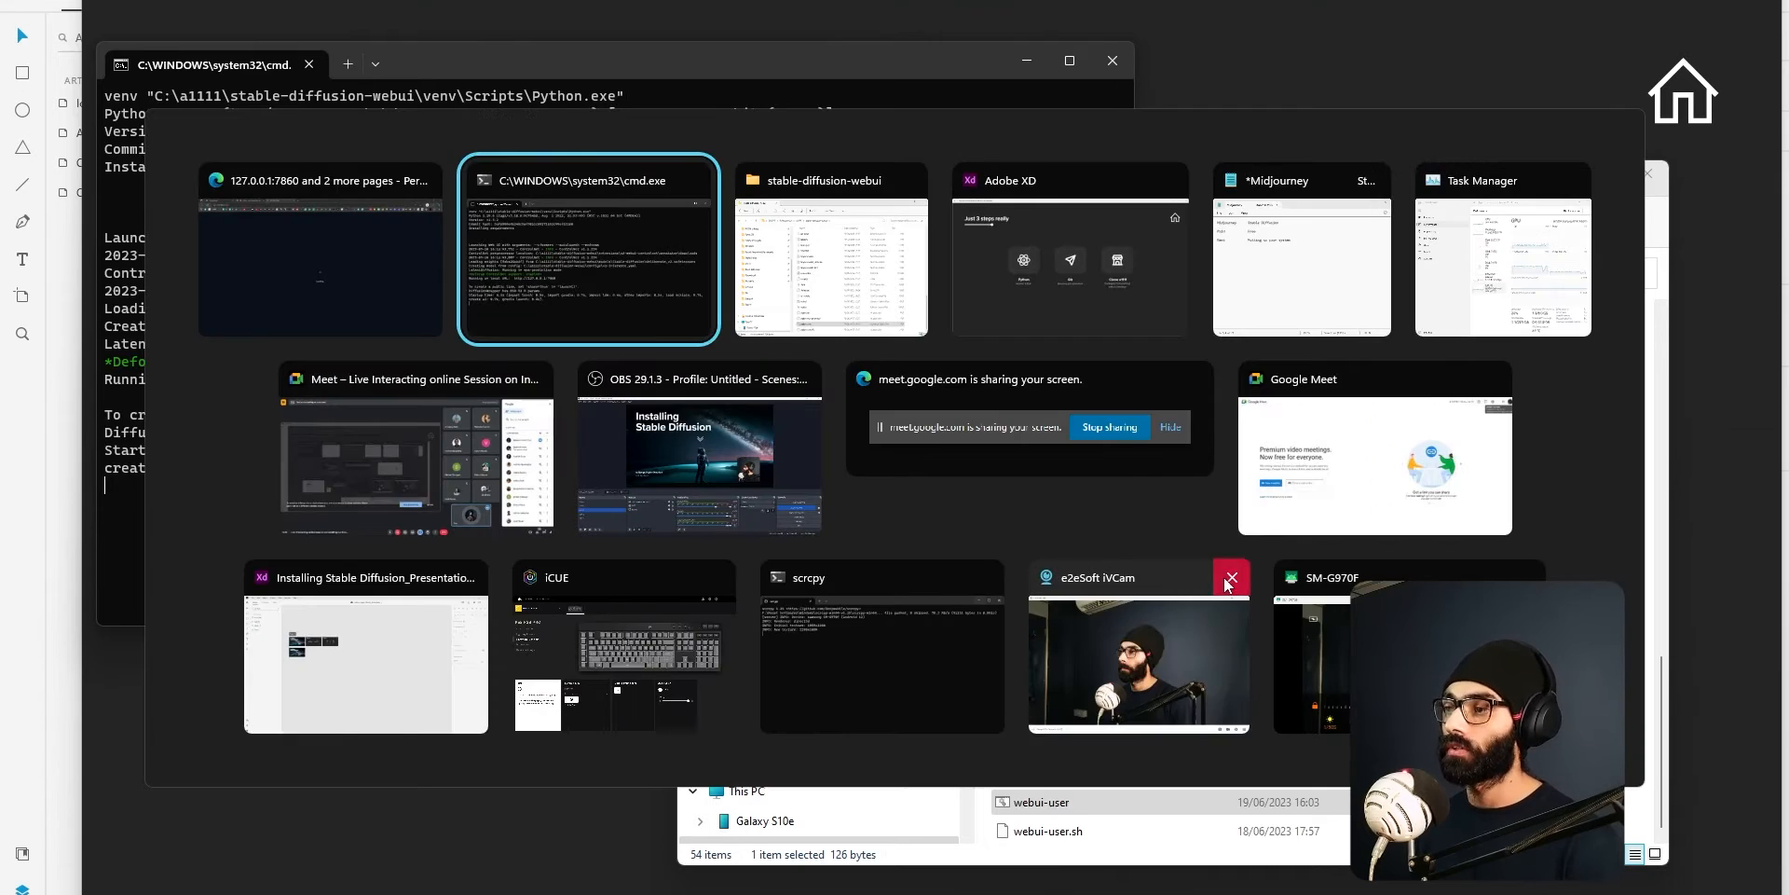
{"action": "left_click", "coordinate": [1404, 576]}
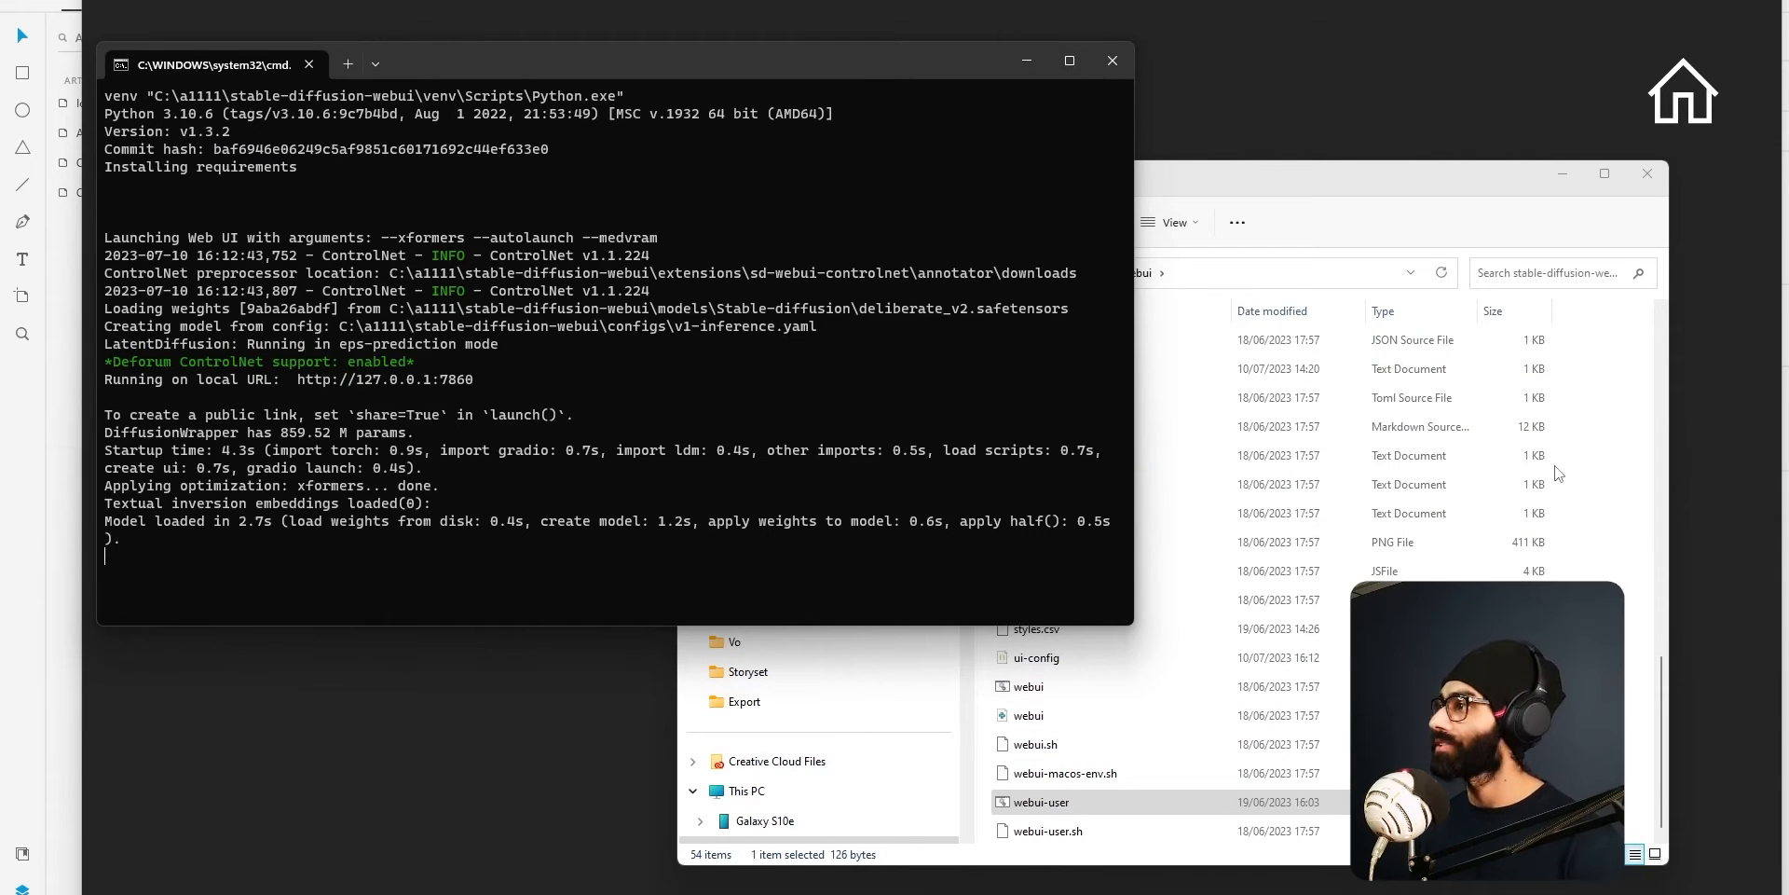
{"action": "double_click", "coordinate": [829, 318]}
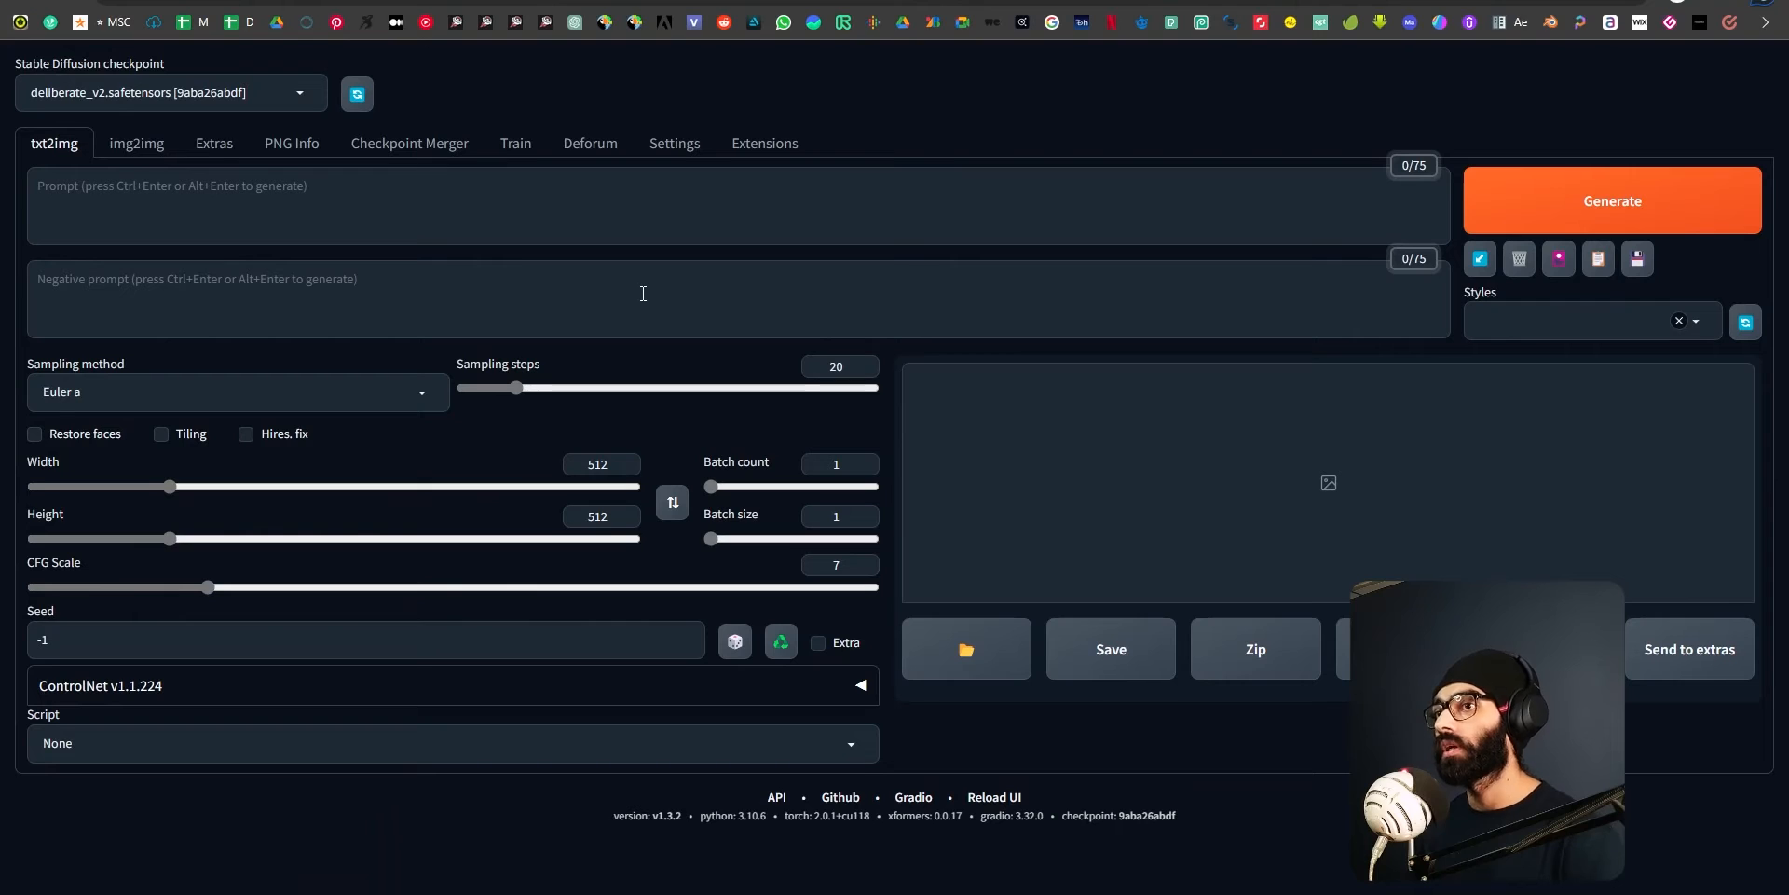
{"action": "left_click", "coordinate": [420, 185]}
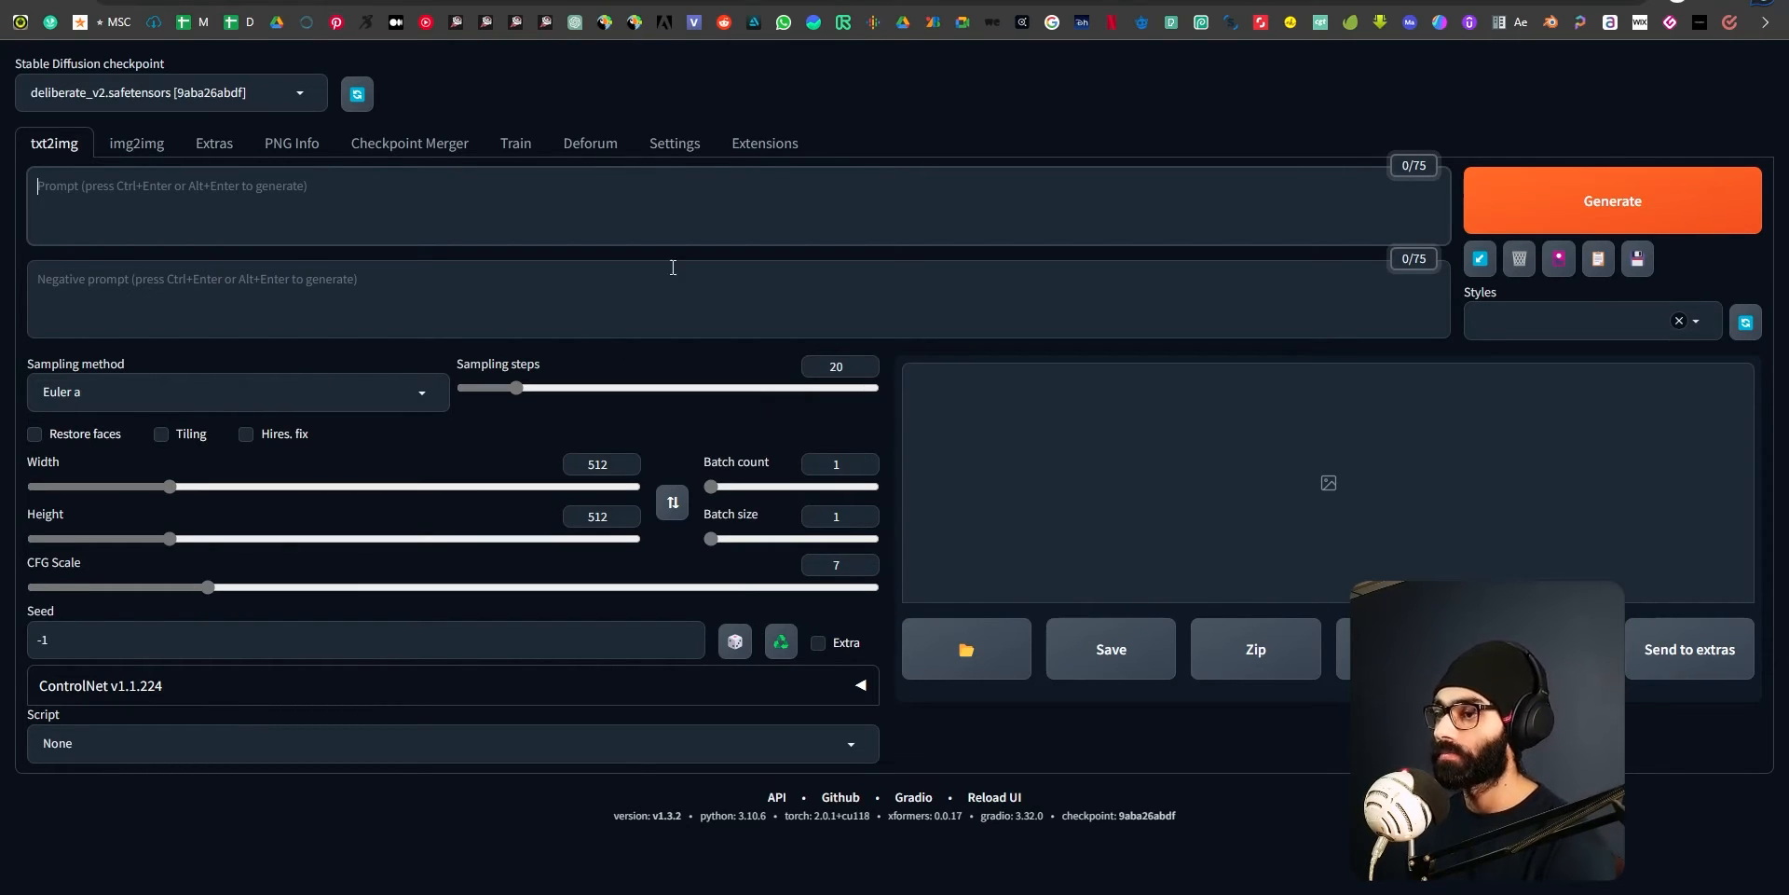
{"action": "key", "text": "alt+Tab"}
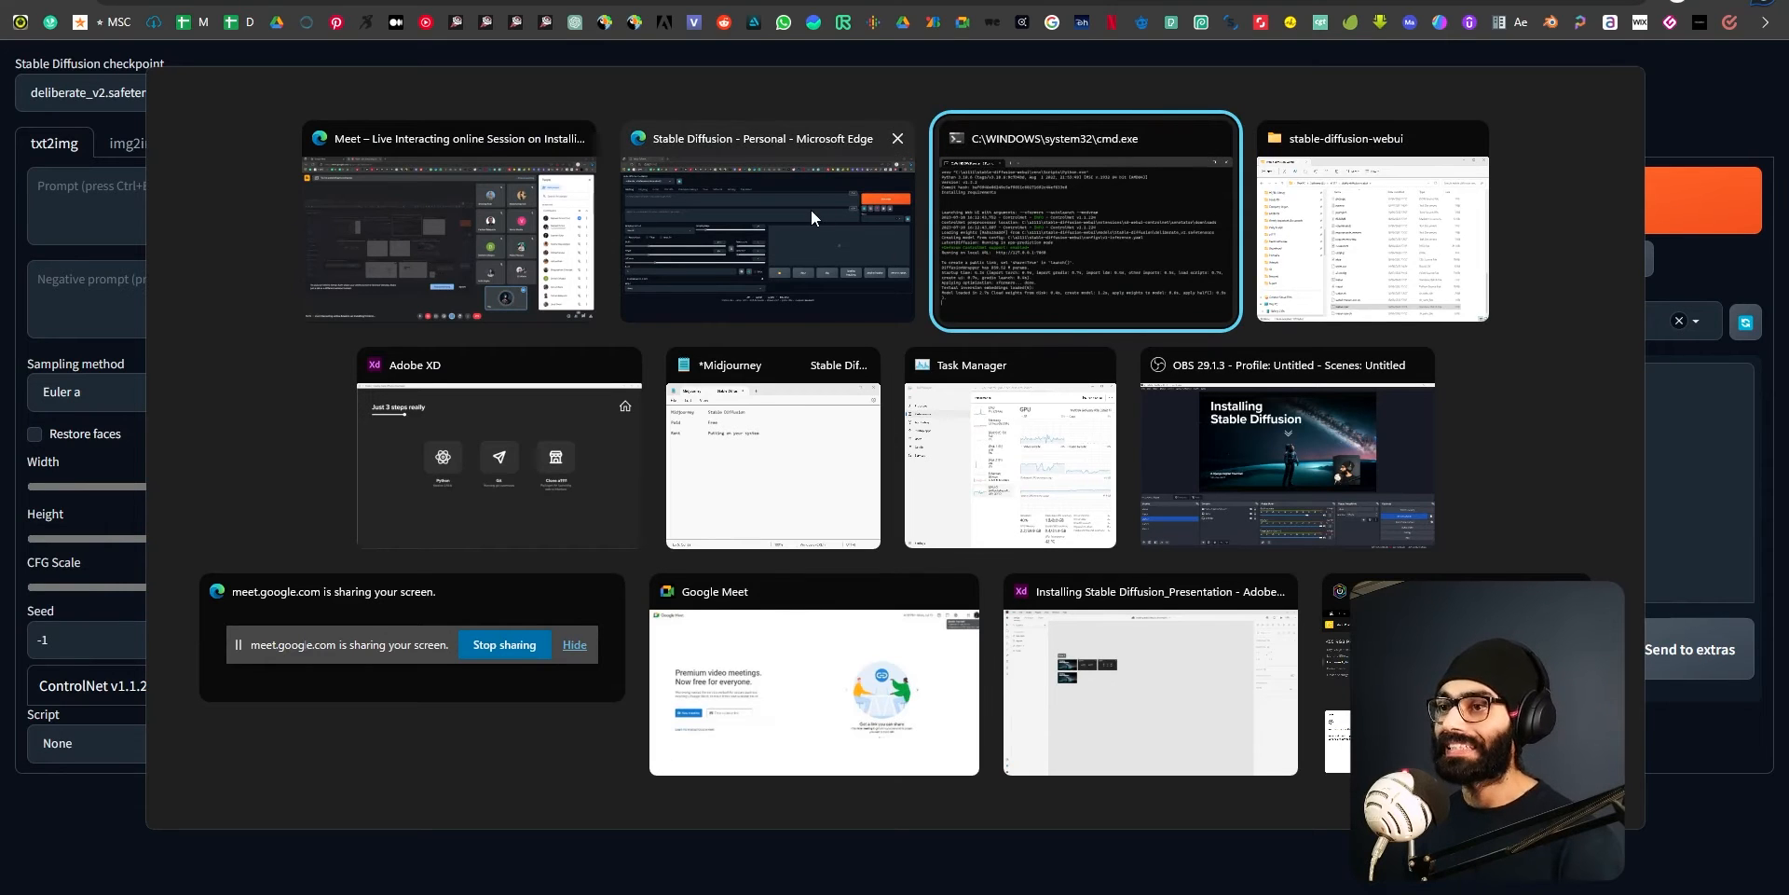
{"action": "key", "text": "Escape"}
{"action": "left_click", "coordinate": [504, 198]}
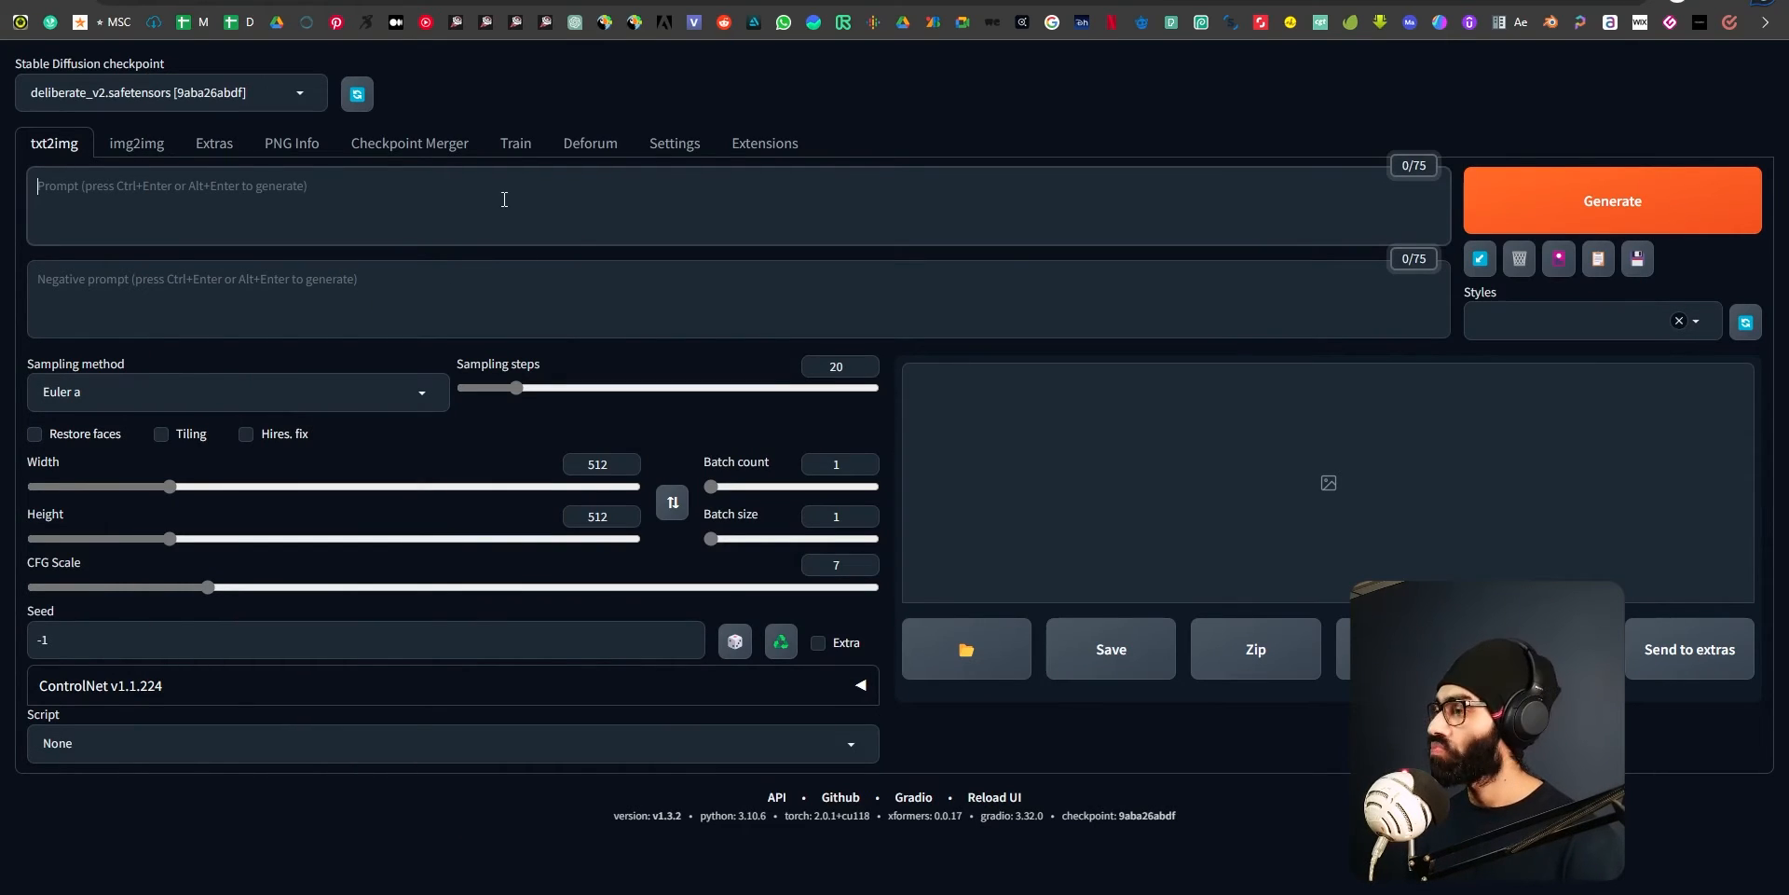
Set the sampling method to DPM++ SDE Karras and place the cursor in the prompt field.
{"action": "left_click", "coordinate": [421, 391]}
{"action": "left_click", "coordinate": [138, 756]}
{"action": "left_click", "coordinate": [186, 209]}
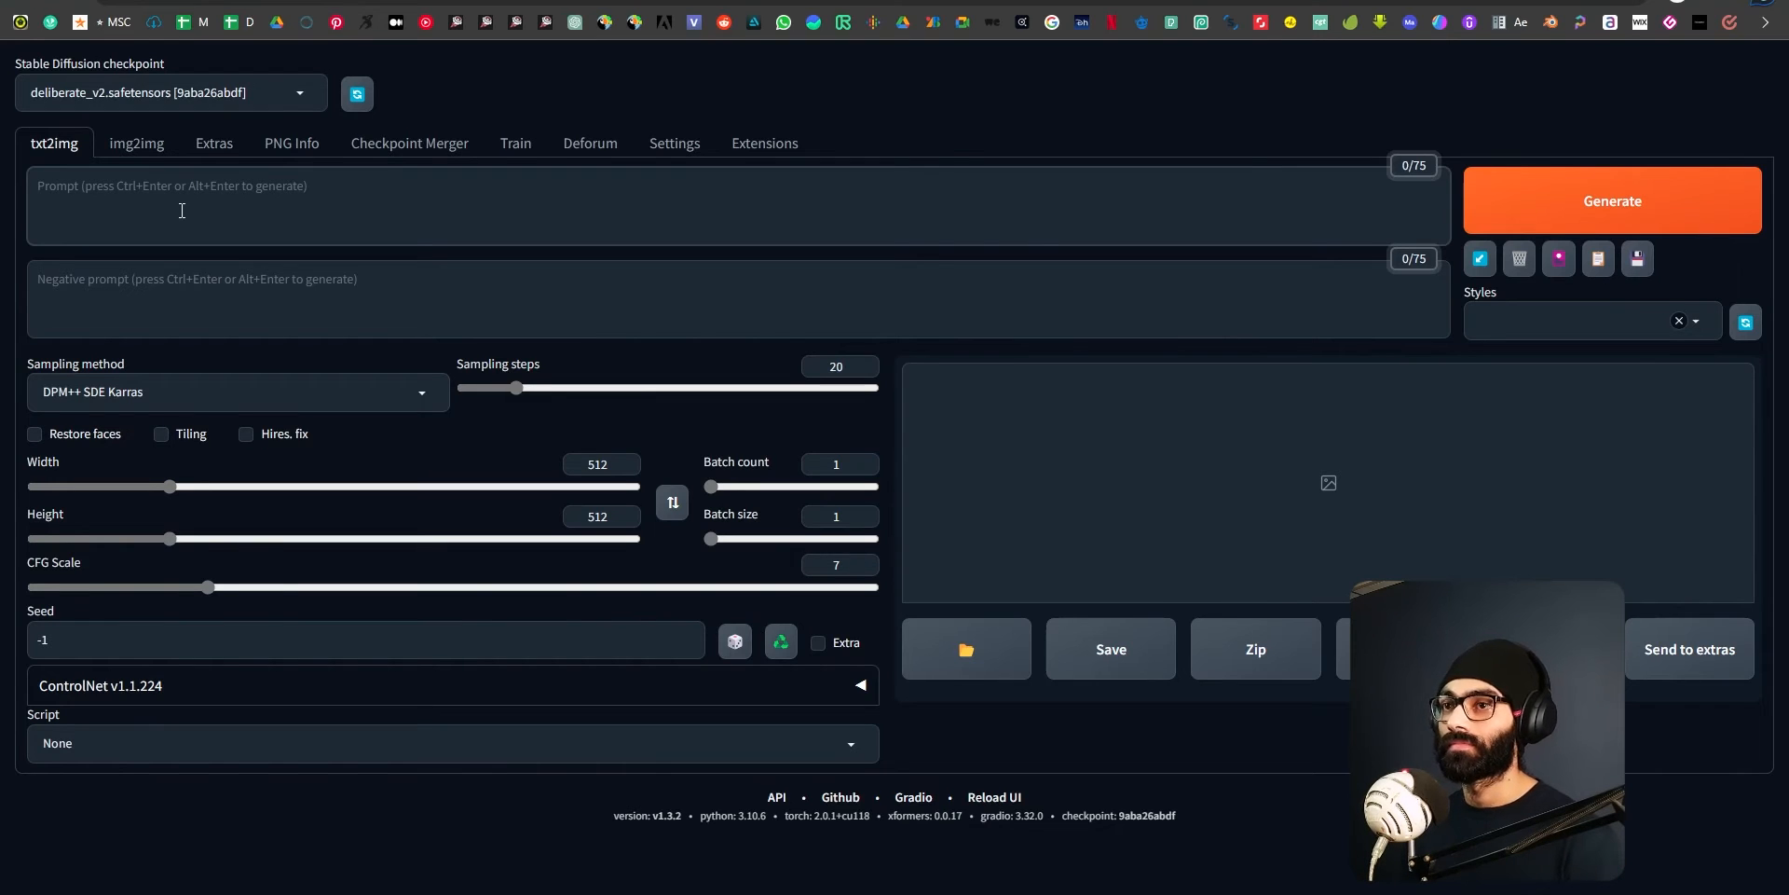
Switch to the Adobe XD presentation and go back to its "Installing Stable Diffusion" title slide.
{"action": "key", "text": "alt+Tab"}
{"action": "left_click", "coordinate": [1289, 475]}
{"action": "key", "text": "alt+Tab"}
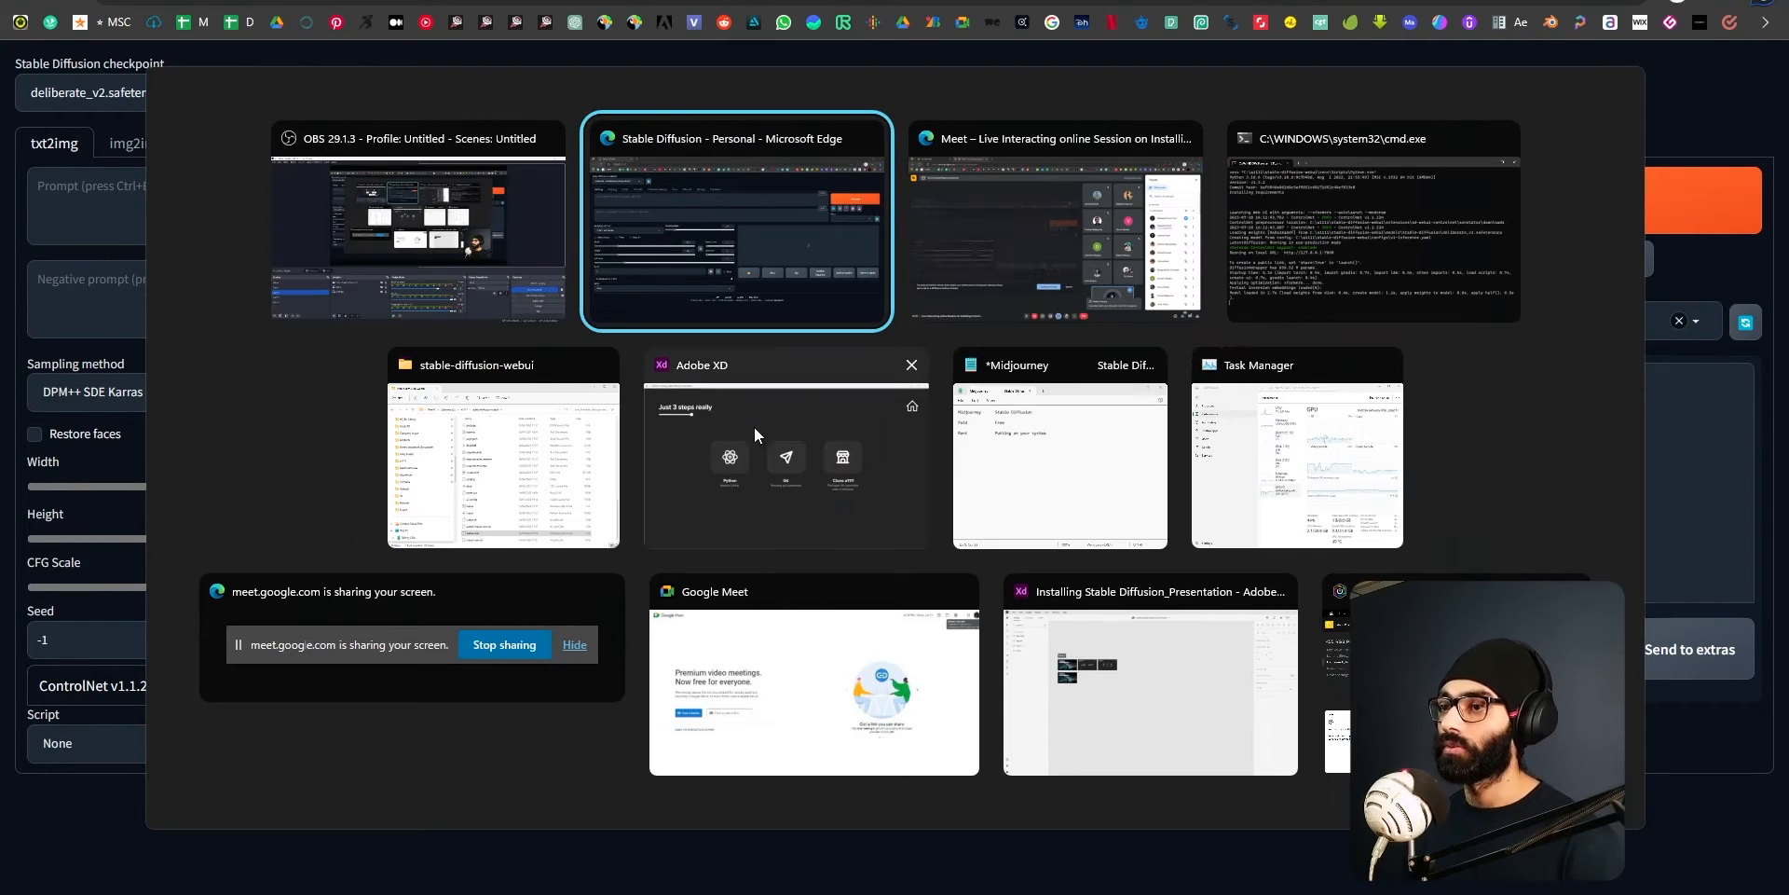
{"action": "left_click", "coordinate": [909, 473]}
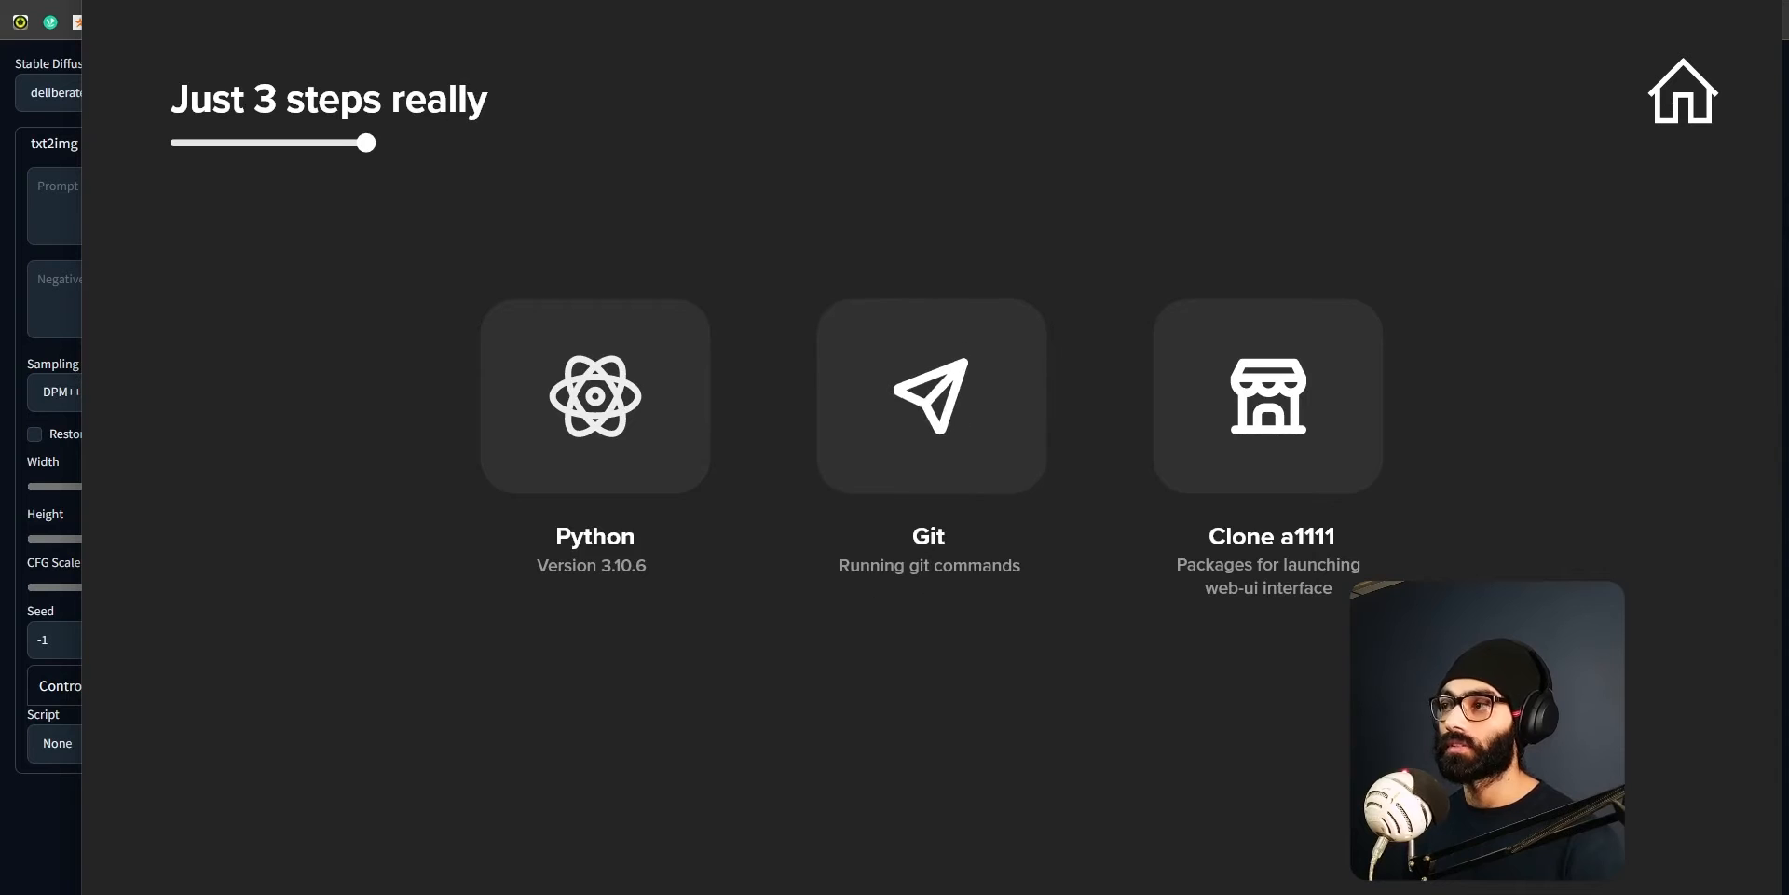
{"action": "left_click", "coordinate": [1662, 115]}
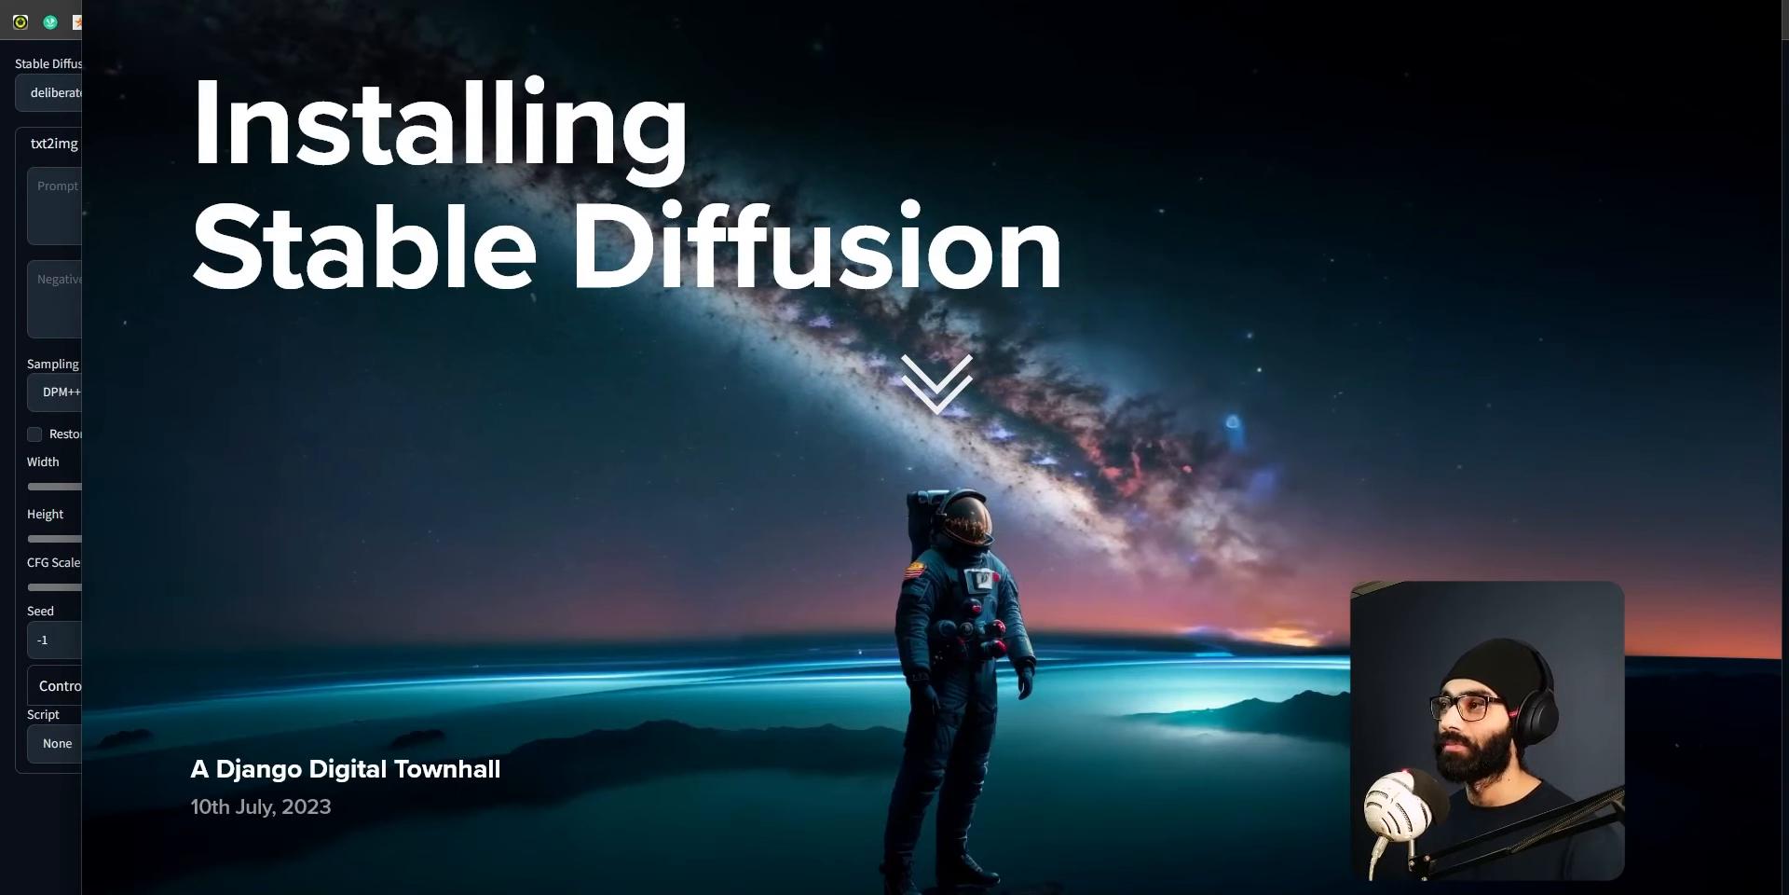
Return to the Stable Diffusion web UI and start the prompt with "man in space suit on an".
{"action": "key", "text": "alt+Tab"}
{"action": "left_click", "coordinate": [498, 186]}
{"action": "type", "text": "ma"}
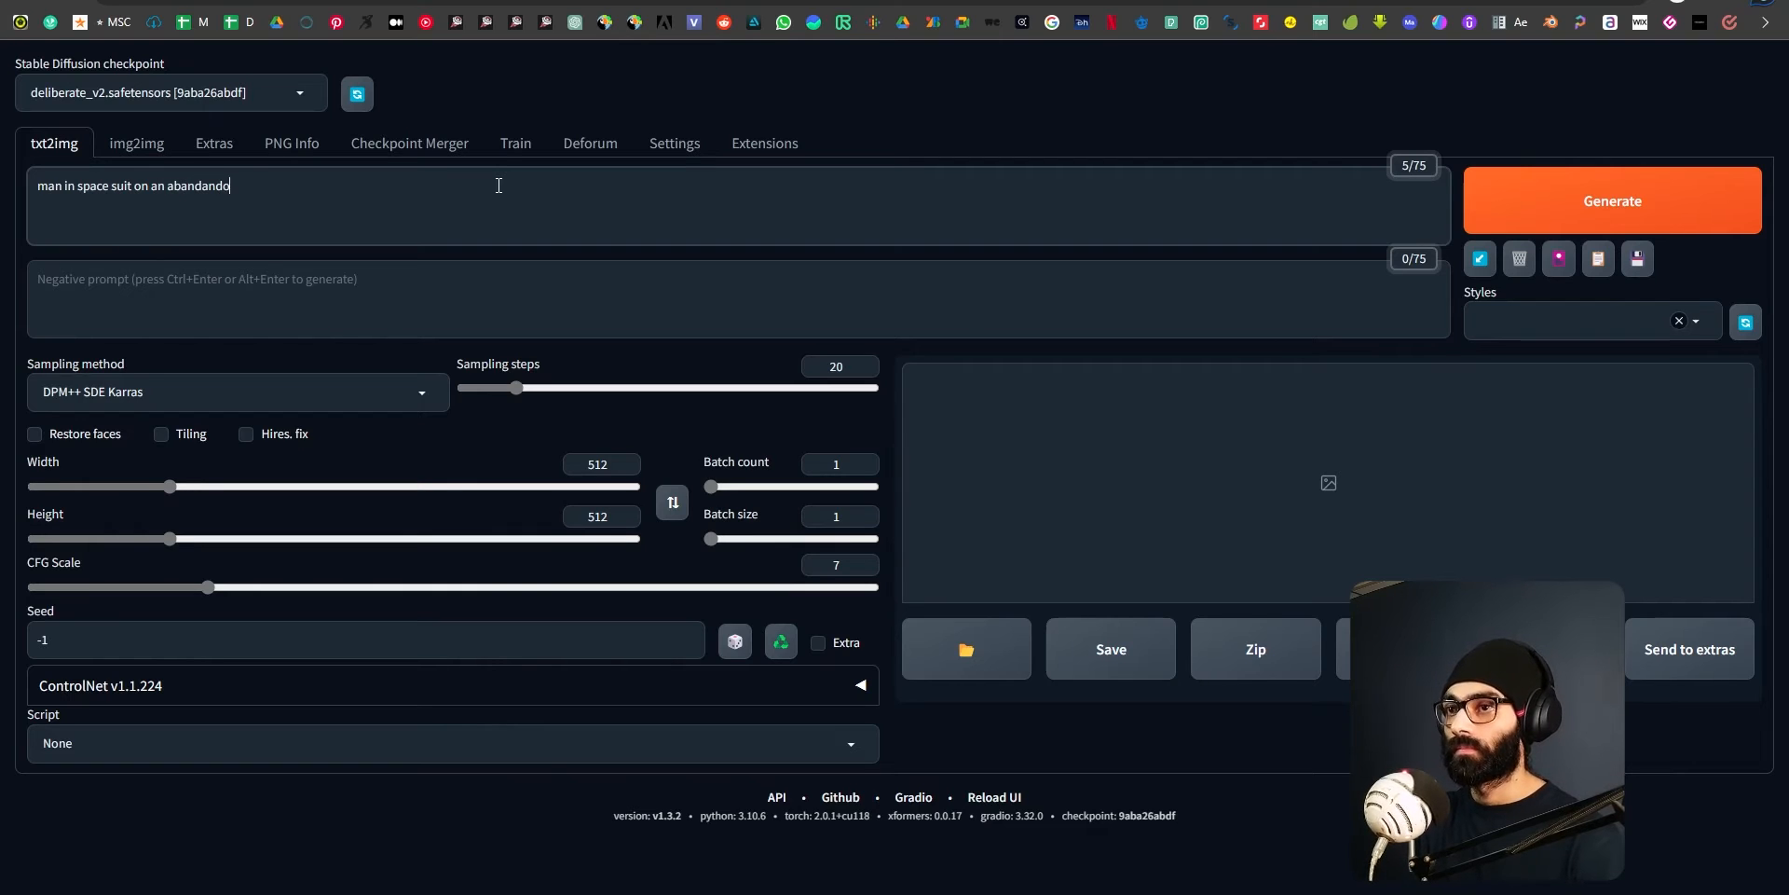
{"action": "key", "text": "ctrl+shift+Left"}
{"action": "type", "text": "anar"}
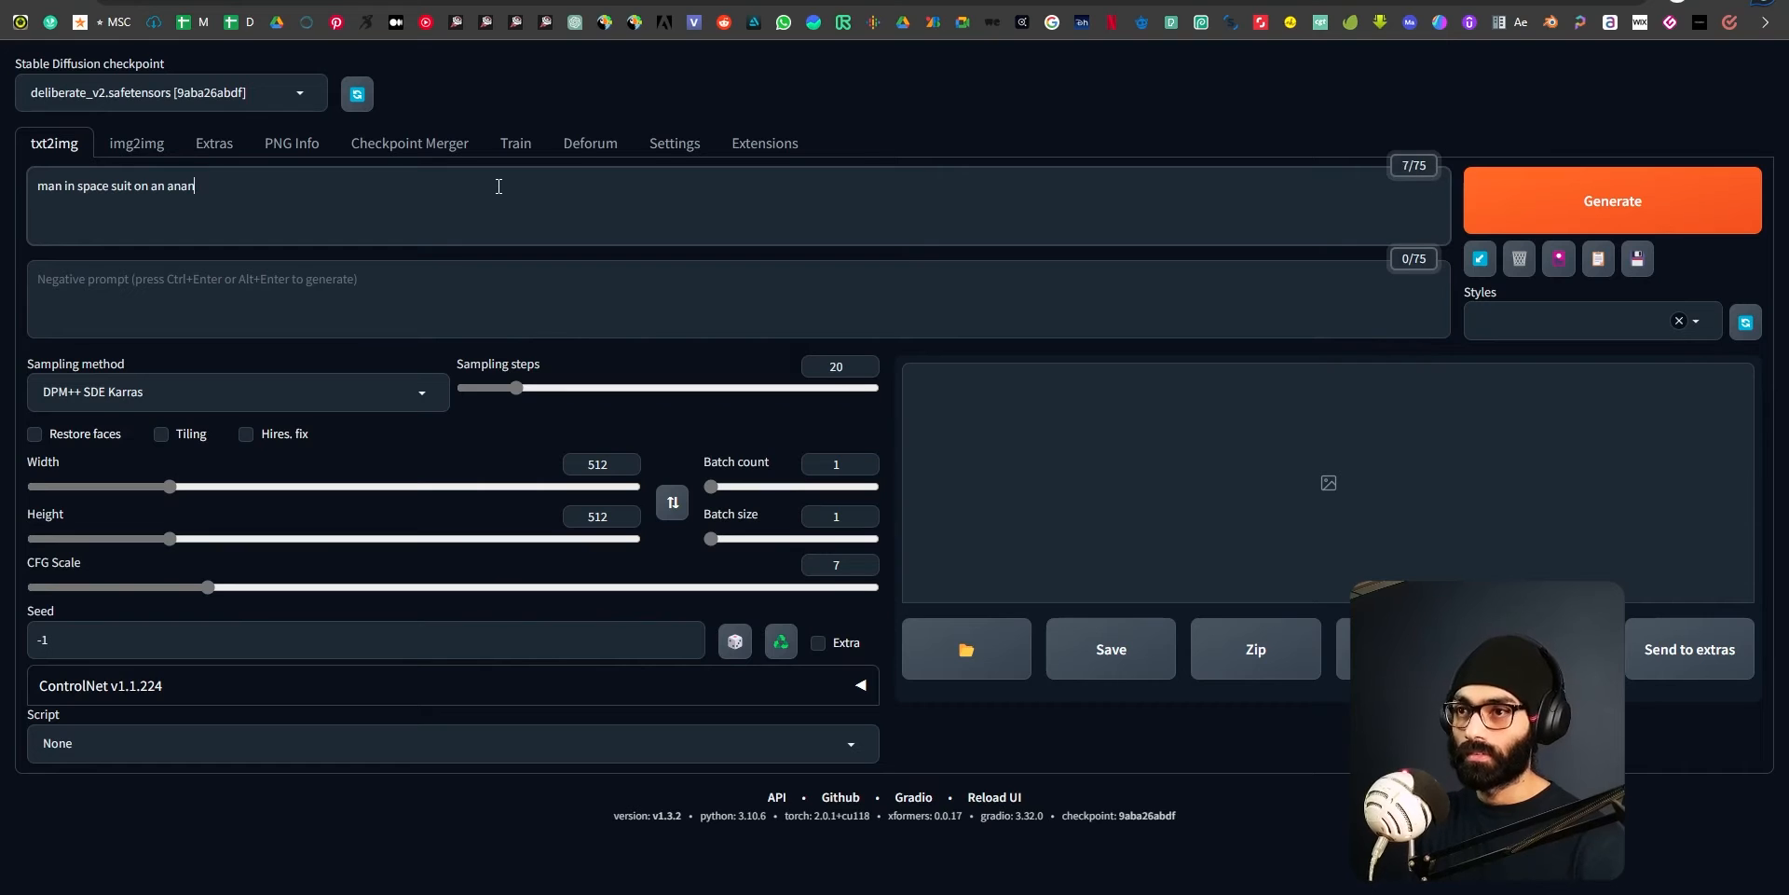
Search the web for "abandoned meaning" in a new browser tab and select the word "abandoned" to get its spelling.
{"action": "key", "text": "ctrl+t"}
{"action": "type", "text": "abanda"}
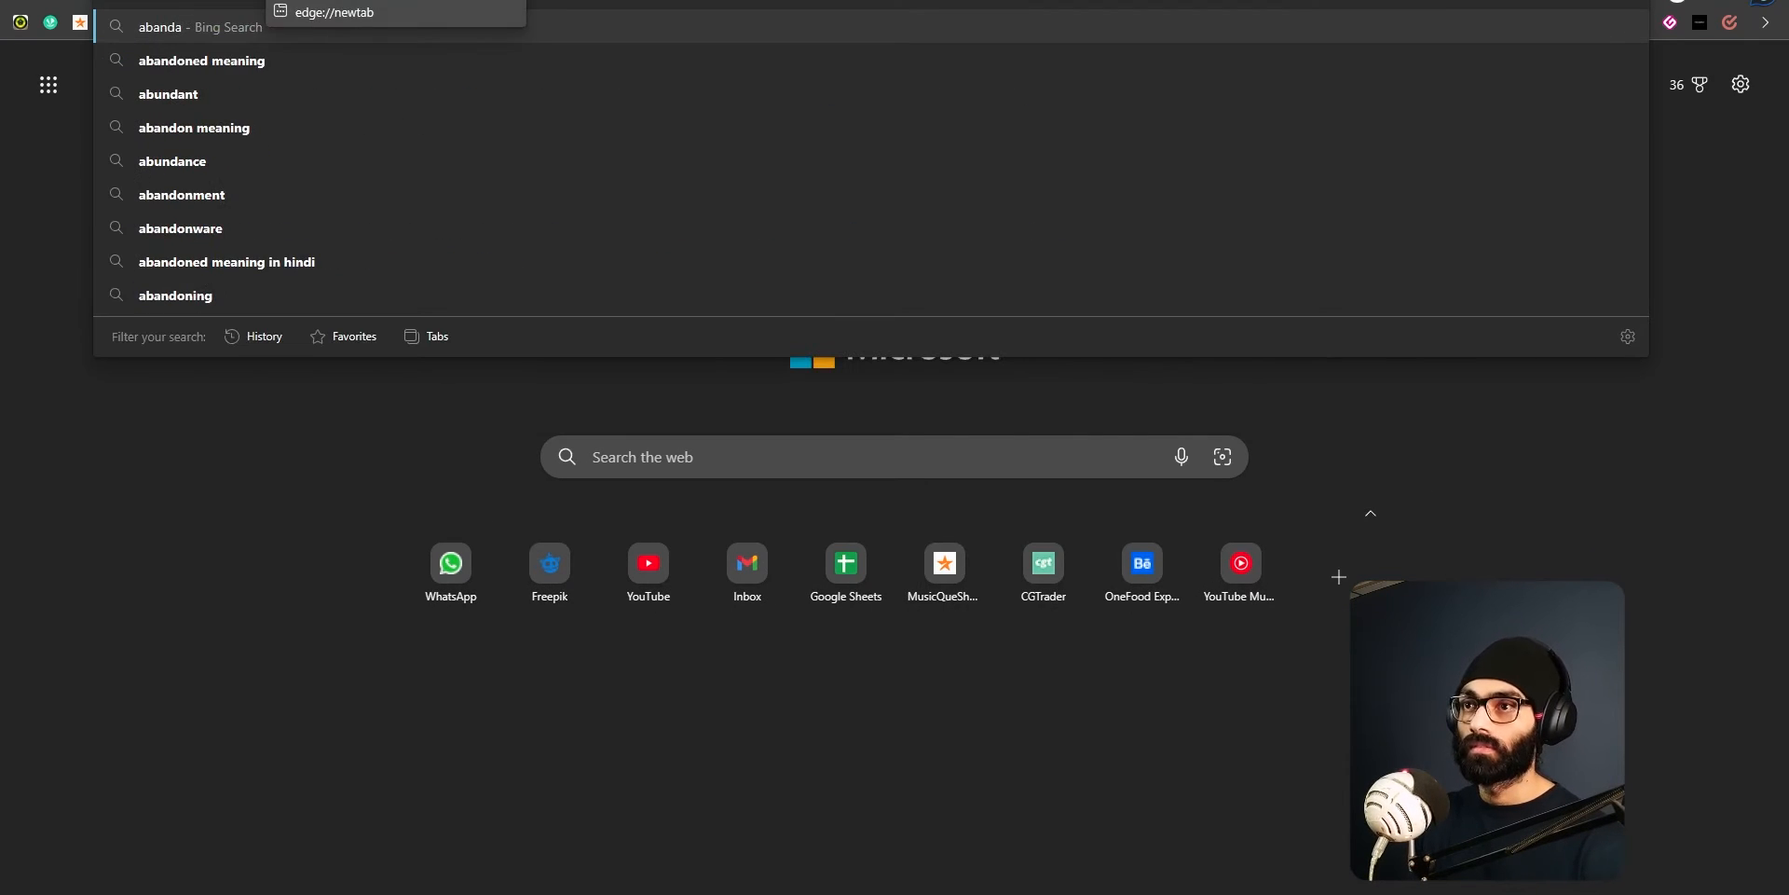
{"action": "key", "text": "Down"}
{"action": "key", "text": "Return"}
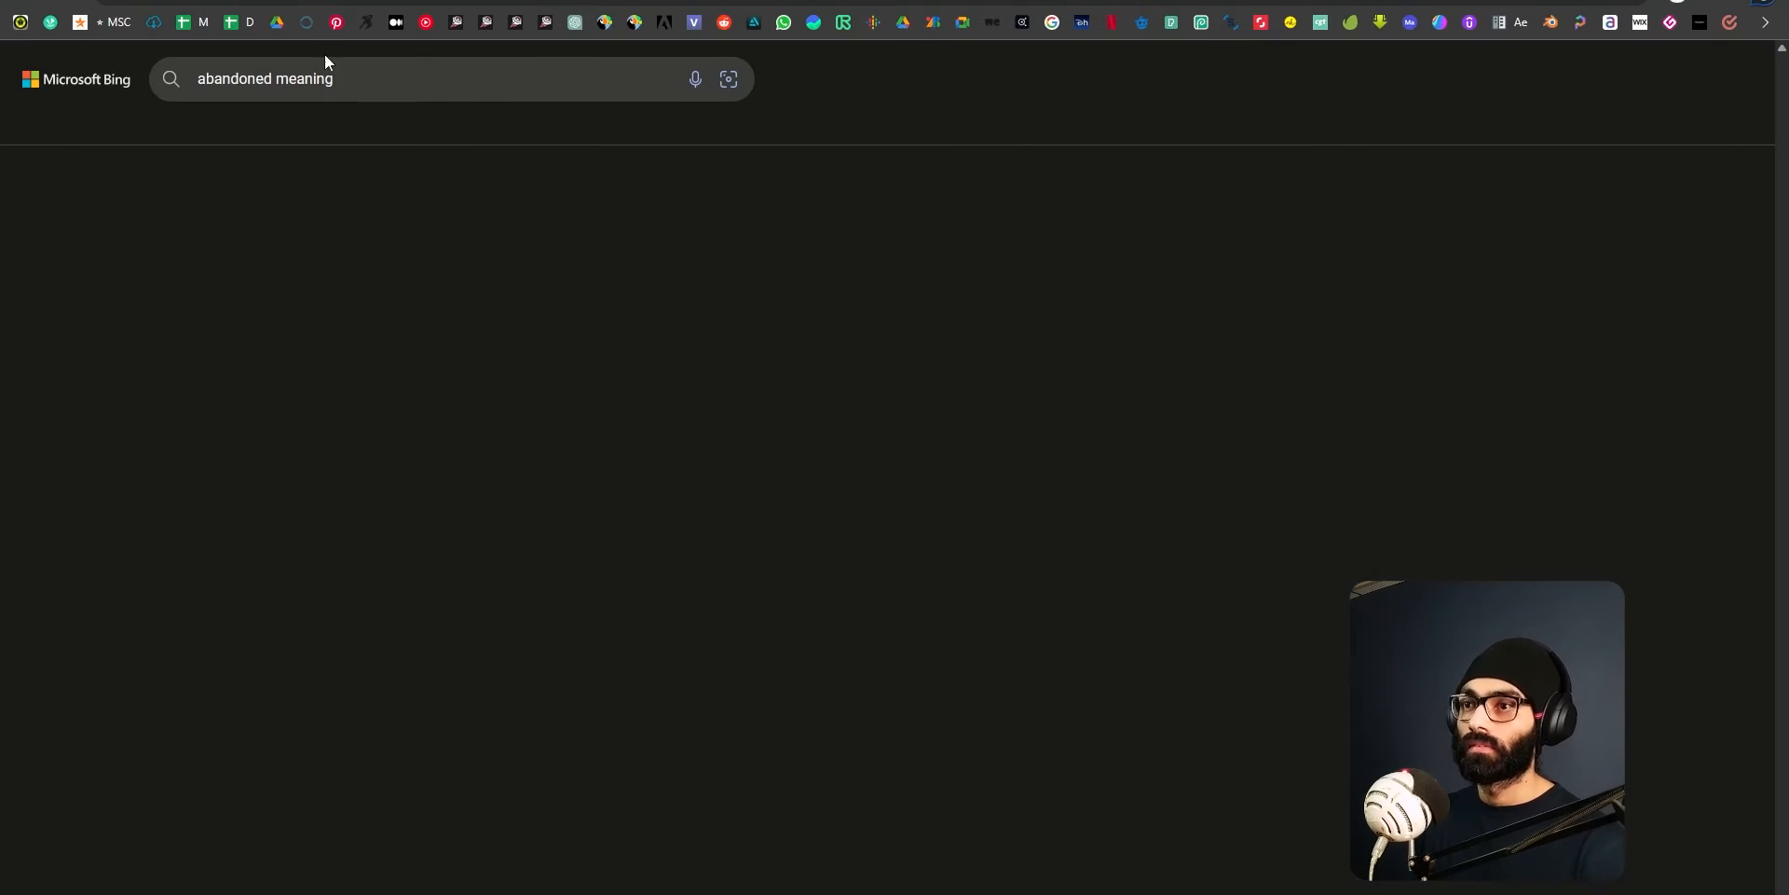
{"action": "left_click_drag", "start_coordinate": [147, 623], "coordinate": [262, 622]}
{"action": "left_click", "coordinate": [105, 601]}
{"action": "left_click_drag", "start_coordinate": [165, 265], "coordinate": [313, 269]}
{"action": "key", "text": "F5"}
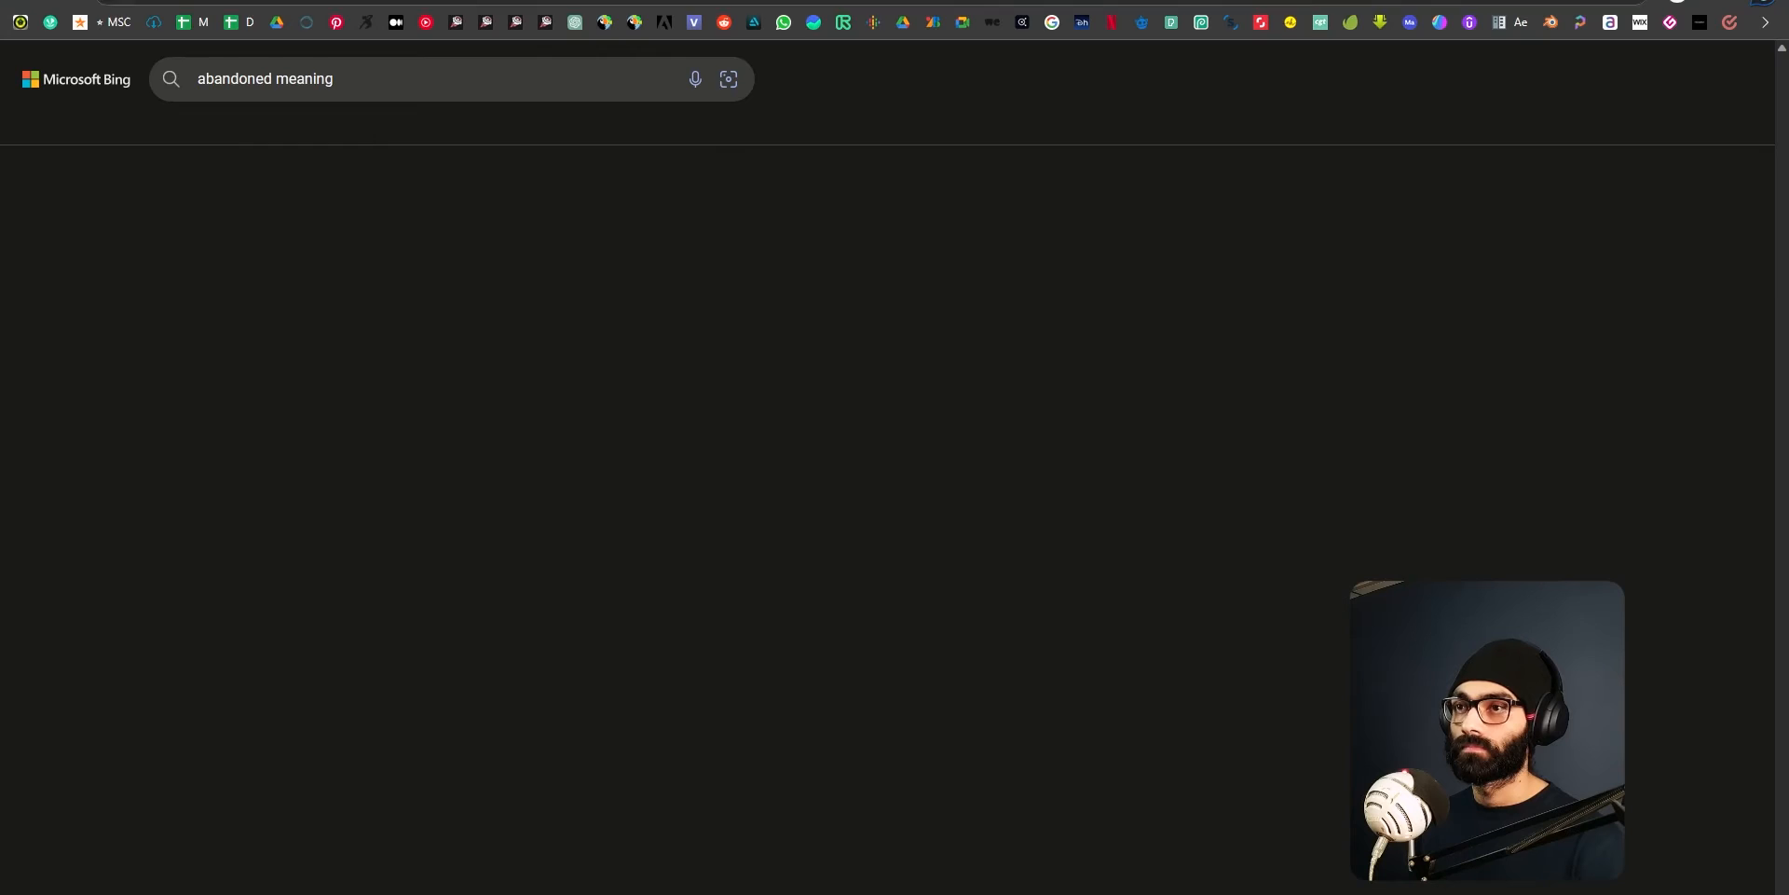
{"action": "left_click", "coordinate": [266, 77]}
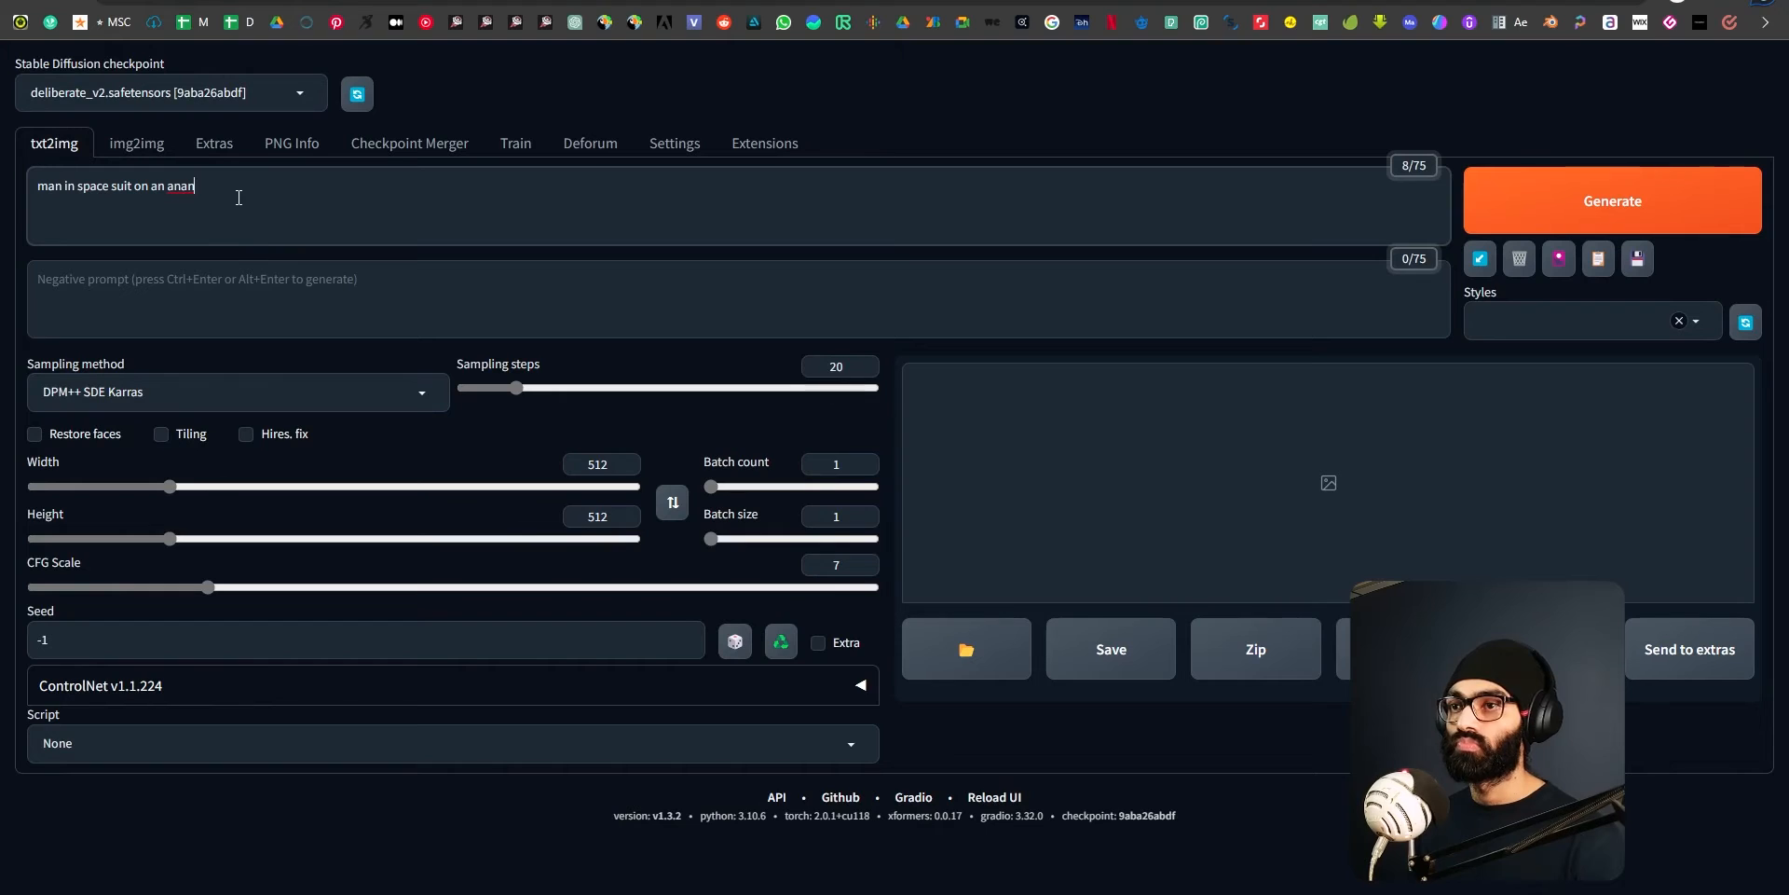
Complete the prompt so it reads "man in space suit on an abandoned planet, dark space environment".
{"action": "type", "text": "doned "}
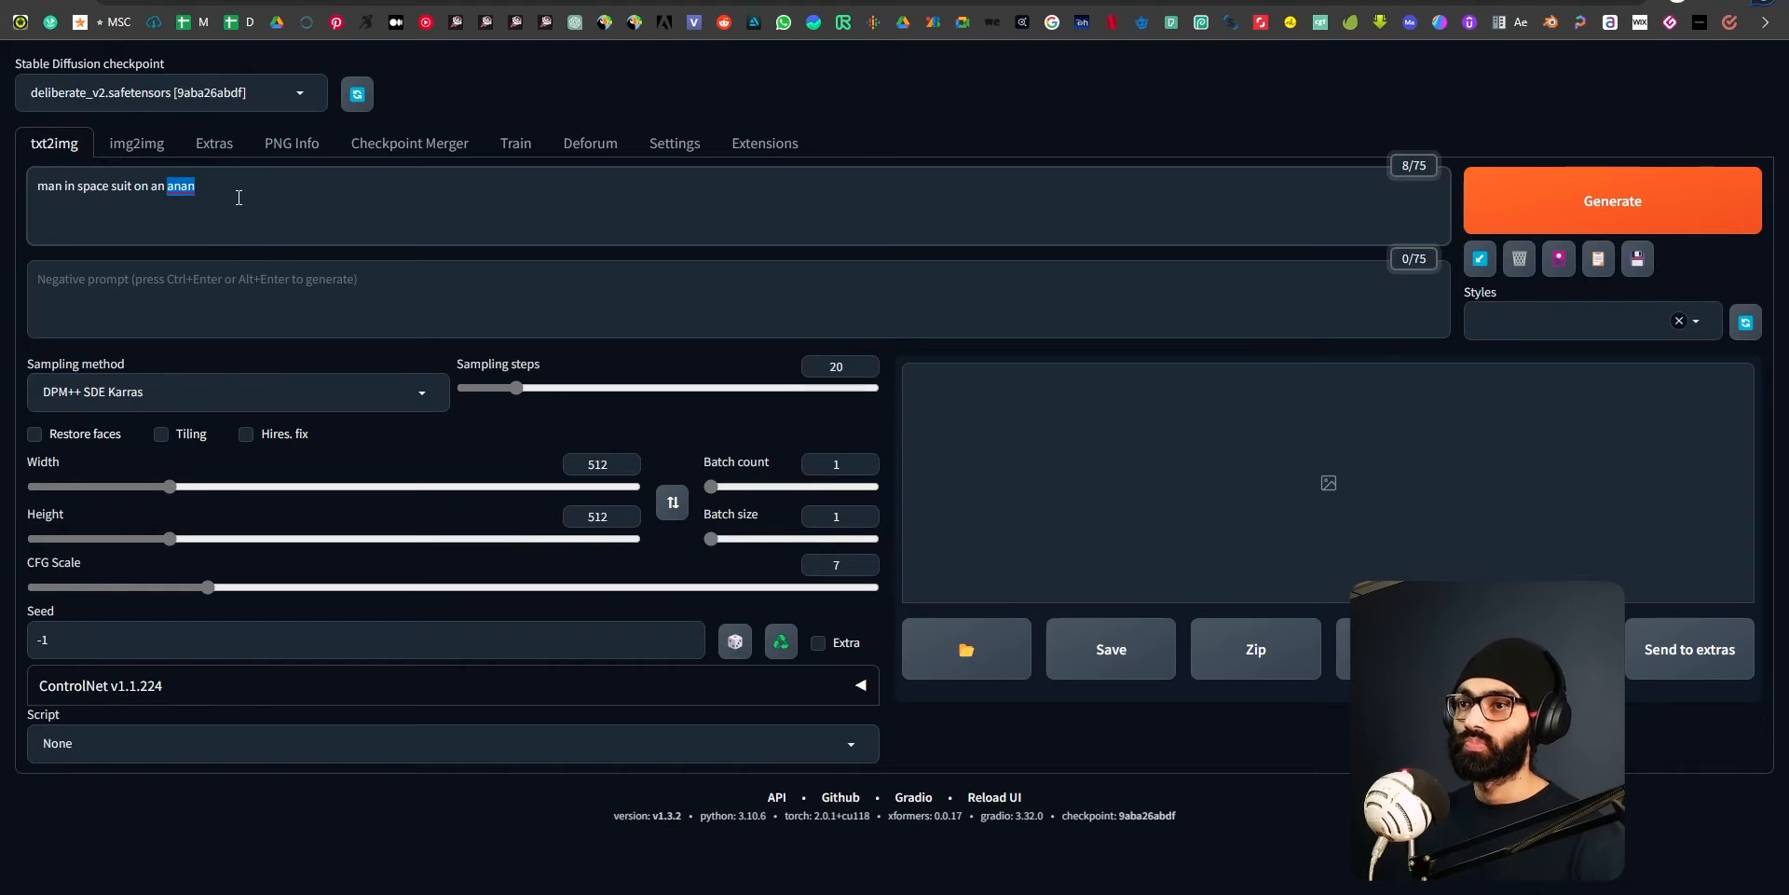
{"action": "type", "text": "planet, dark"}
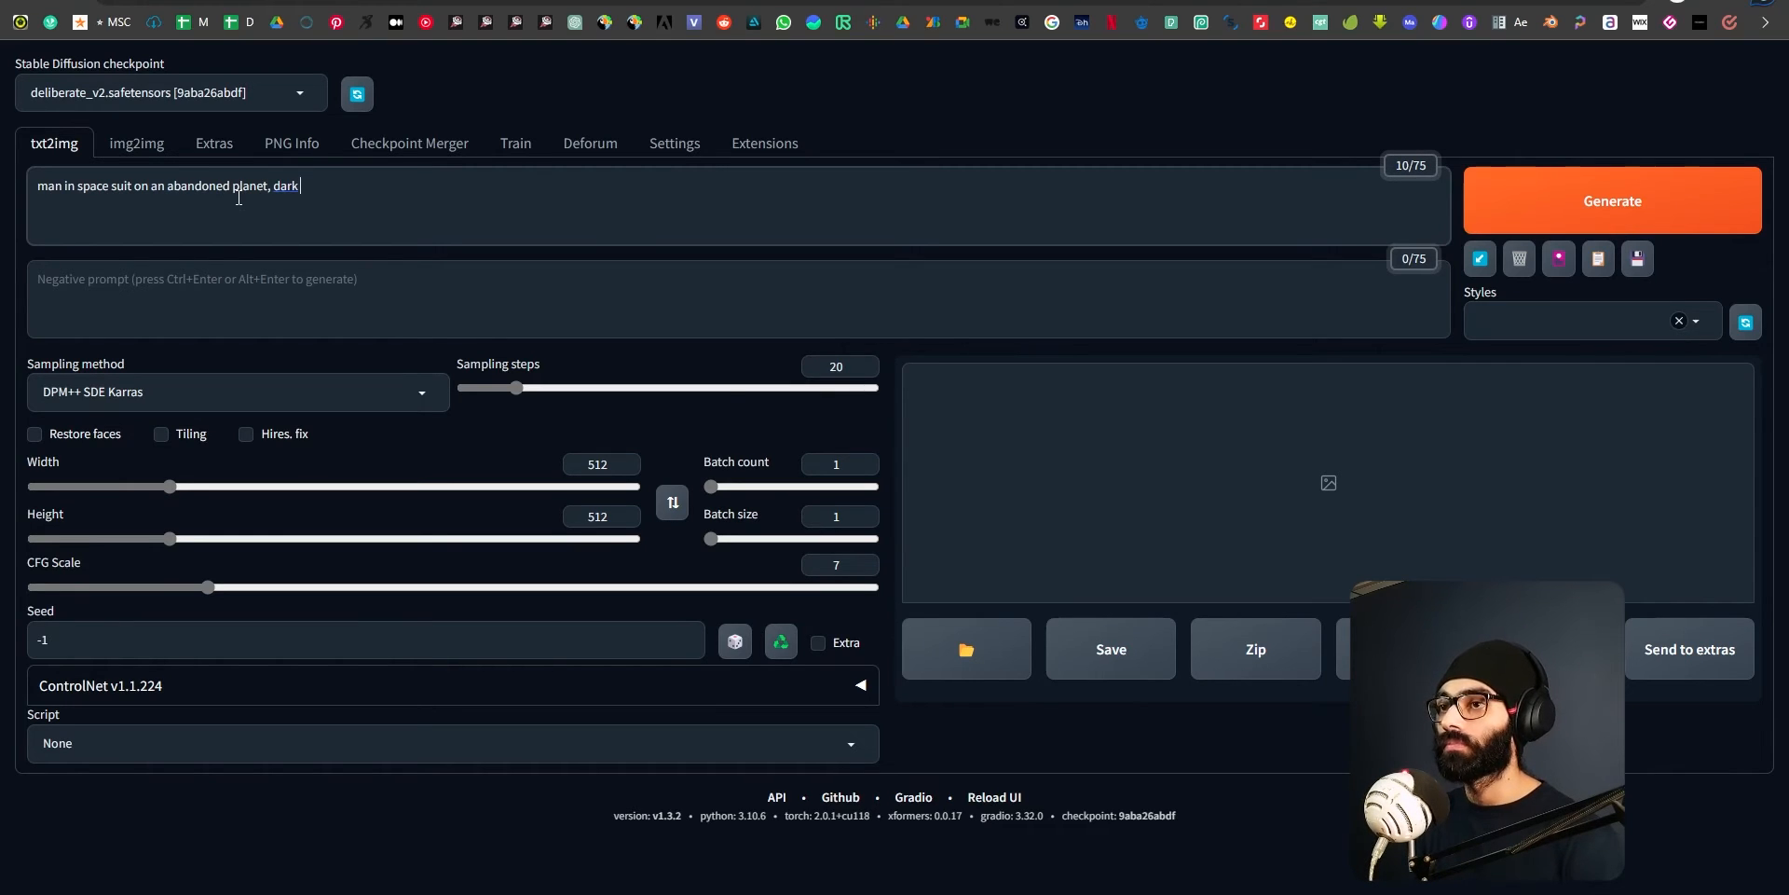
{"action": "type", "text": "space environmen"}
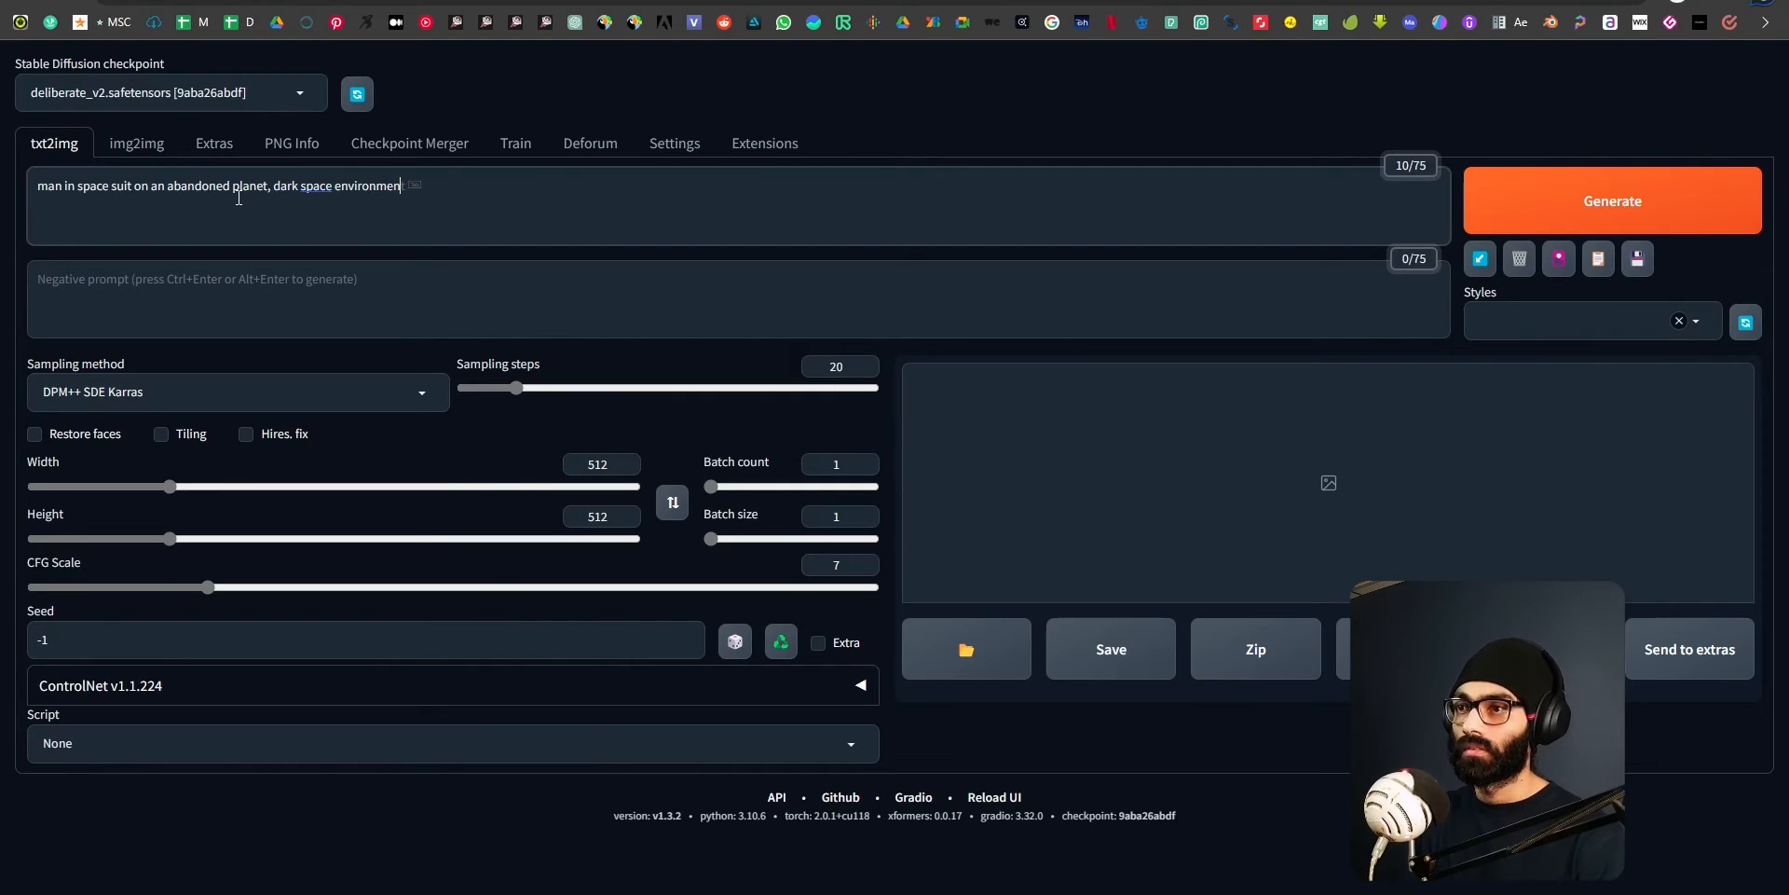
{"action": "left_click", "coordinate": [258, 277]}
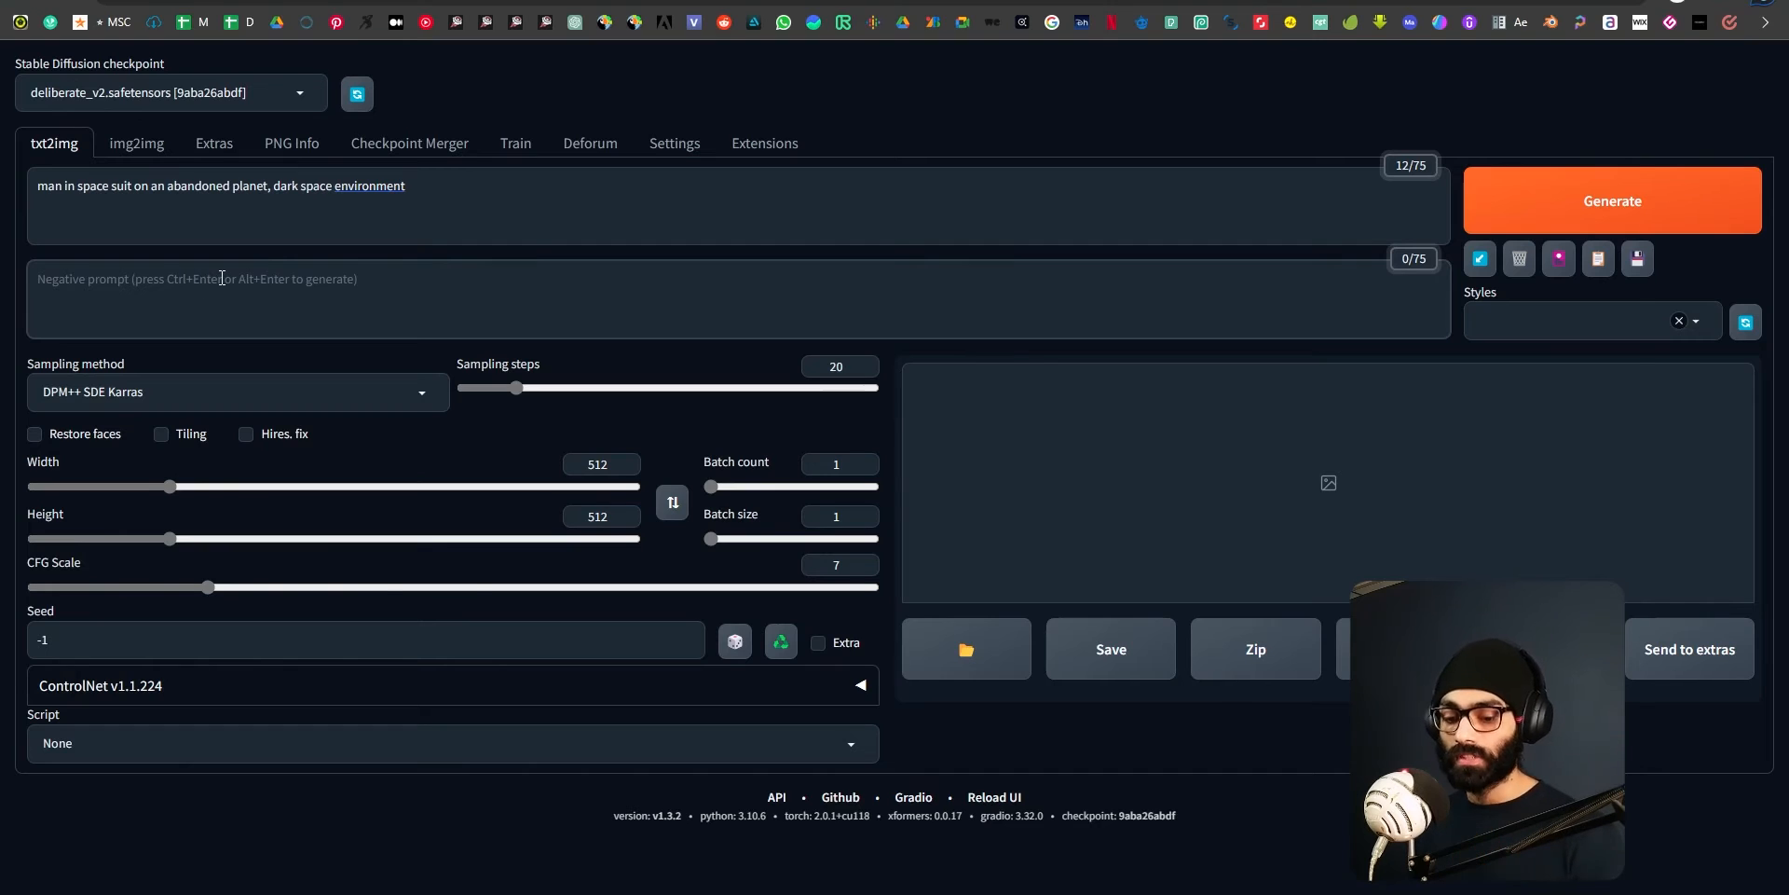
{"action": "key", "text": "super+Tab"}
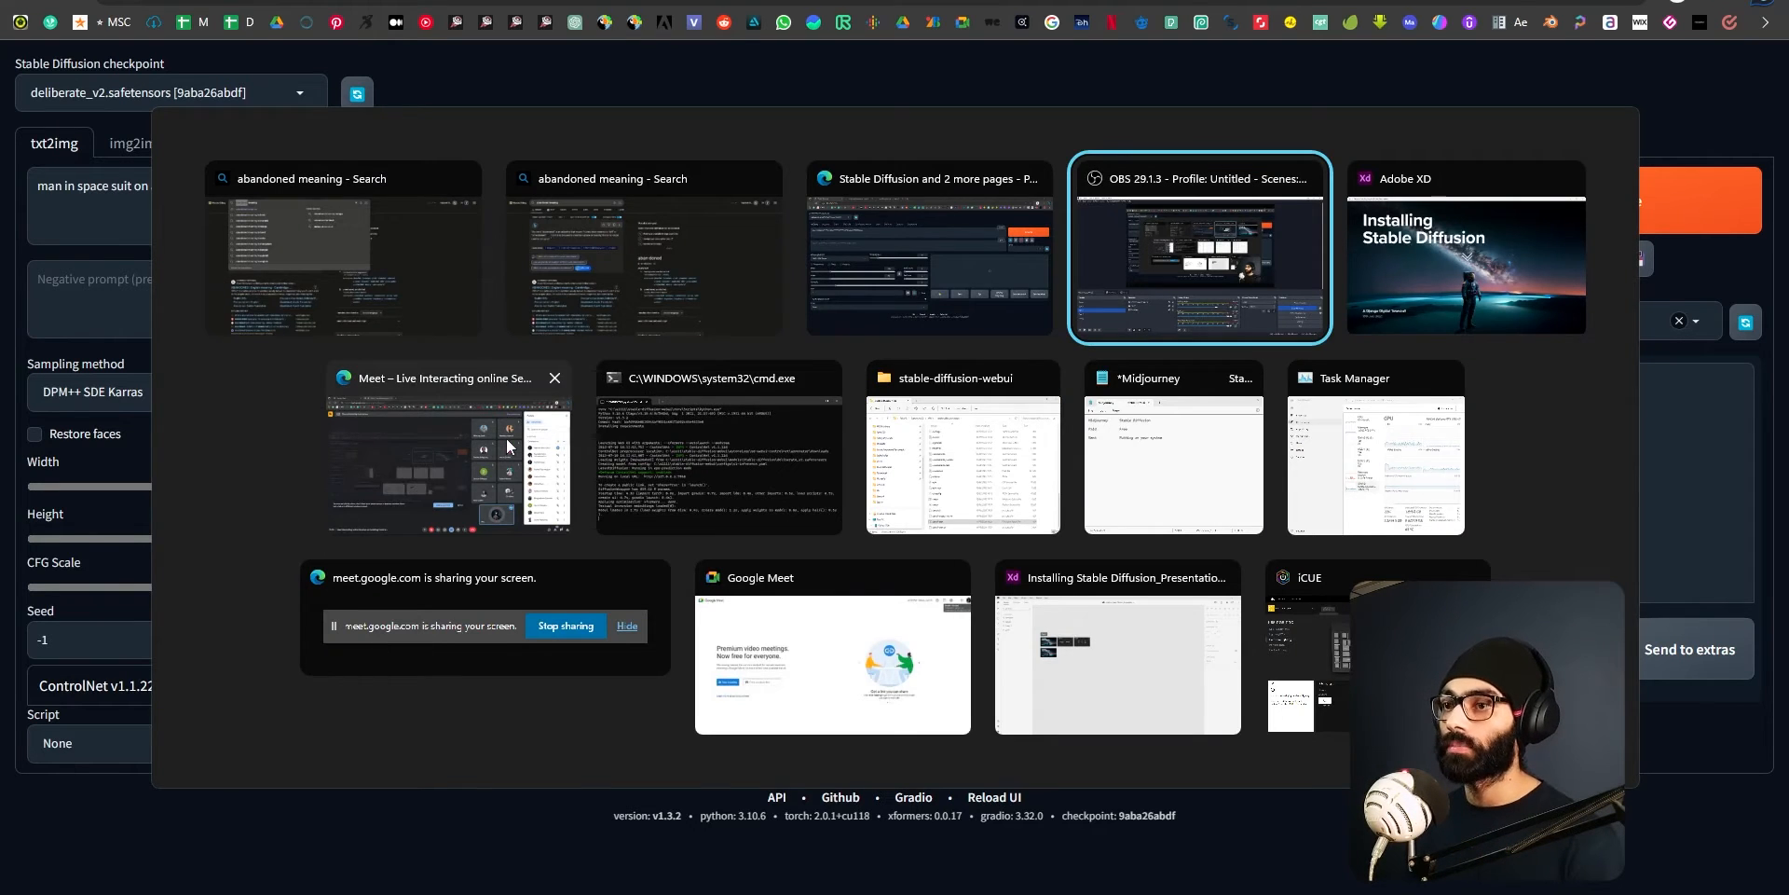
{"action": "key", "text": "Escape"}
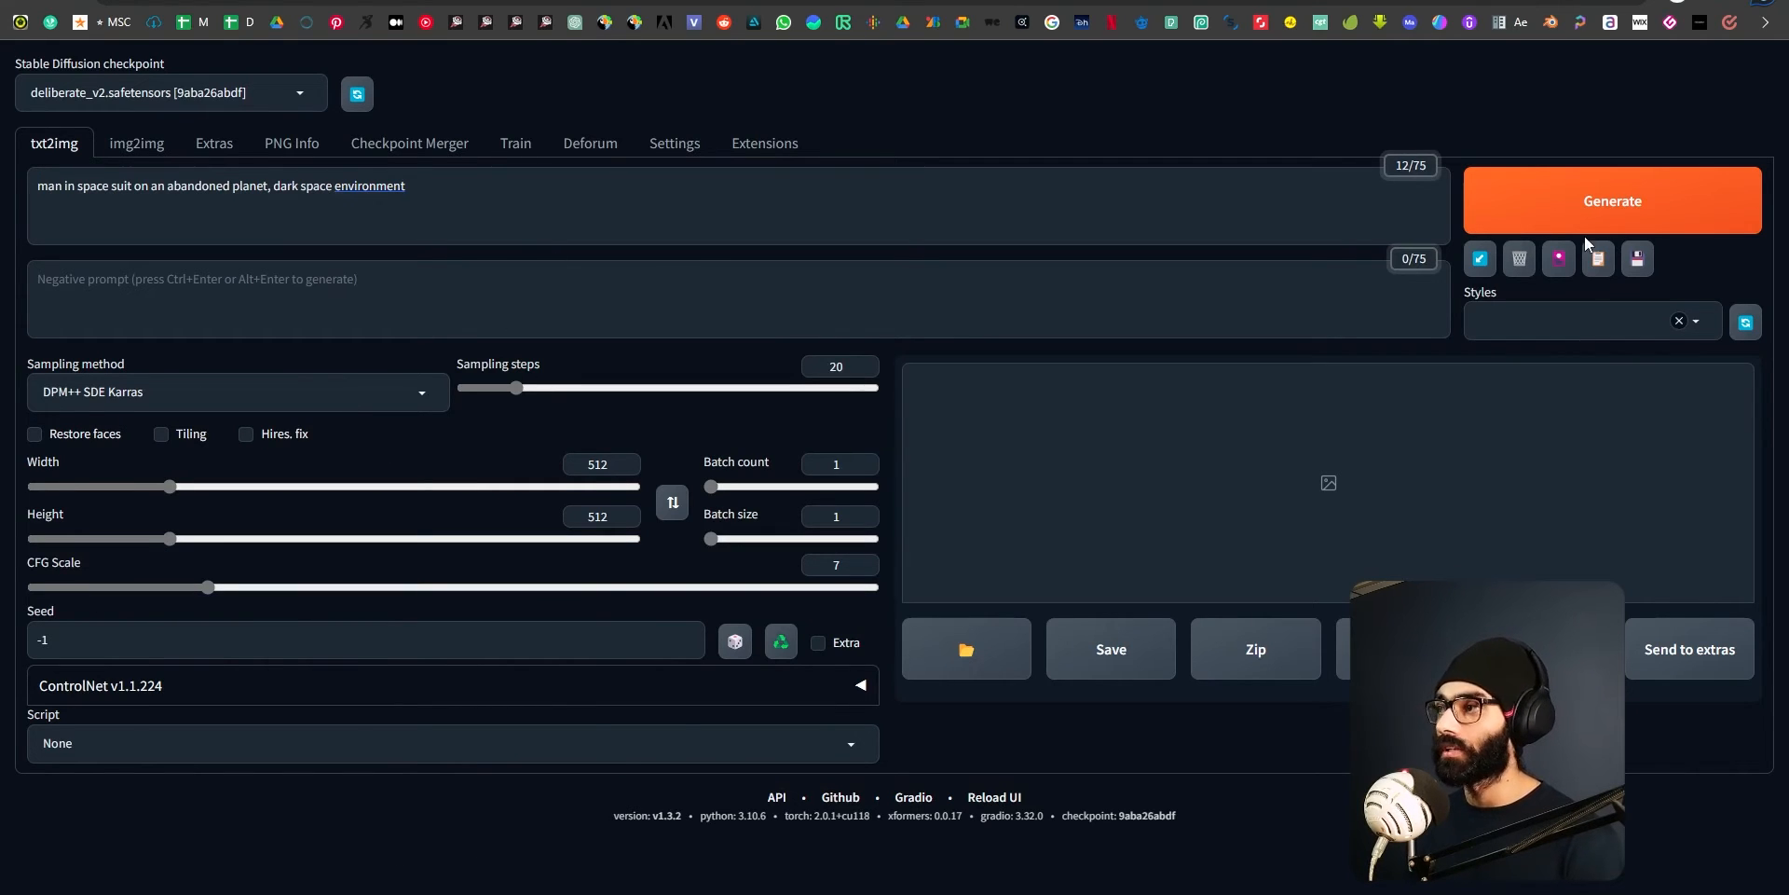
Add the styles Default_Negative (sfw) and Professional Scenic Photographs to the prompt.
{"action": "left_click", "coordinate": [1581, 323]}
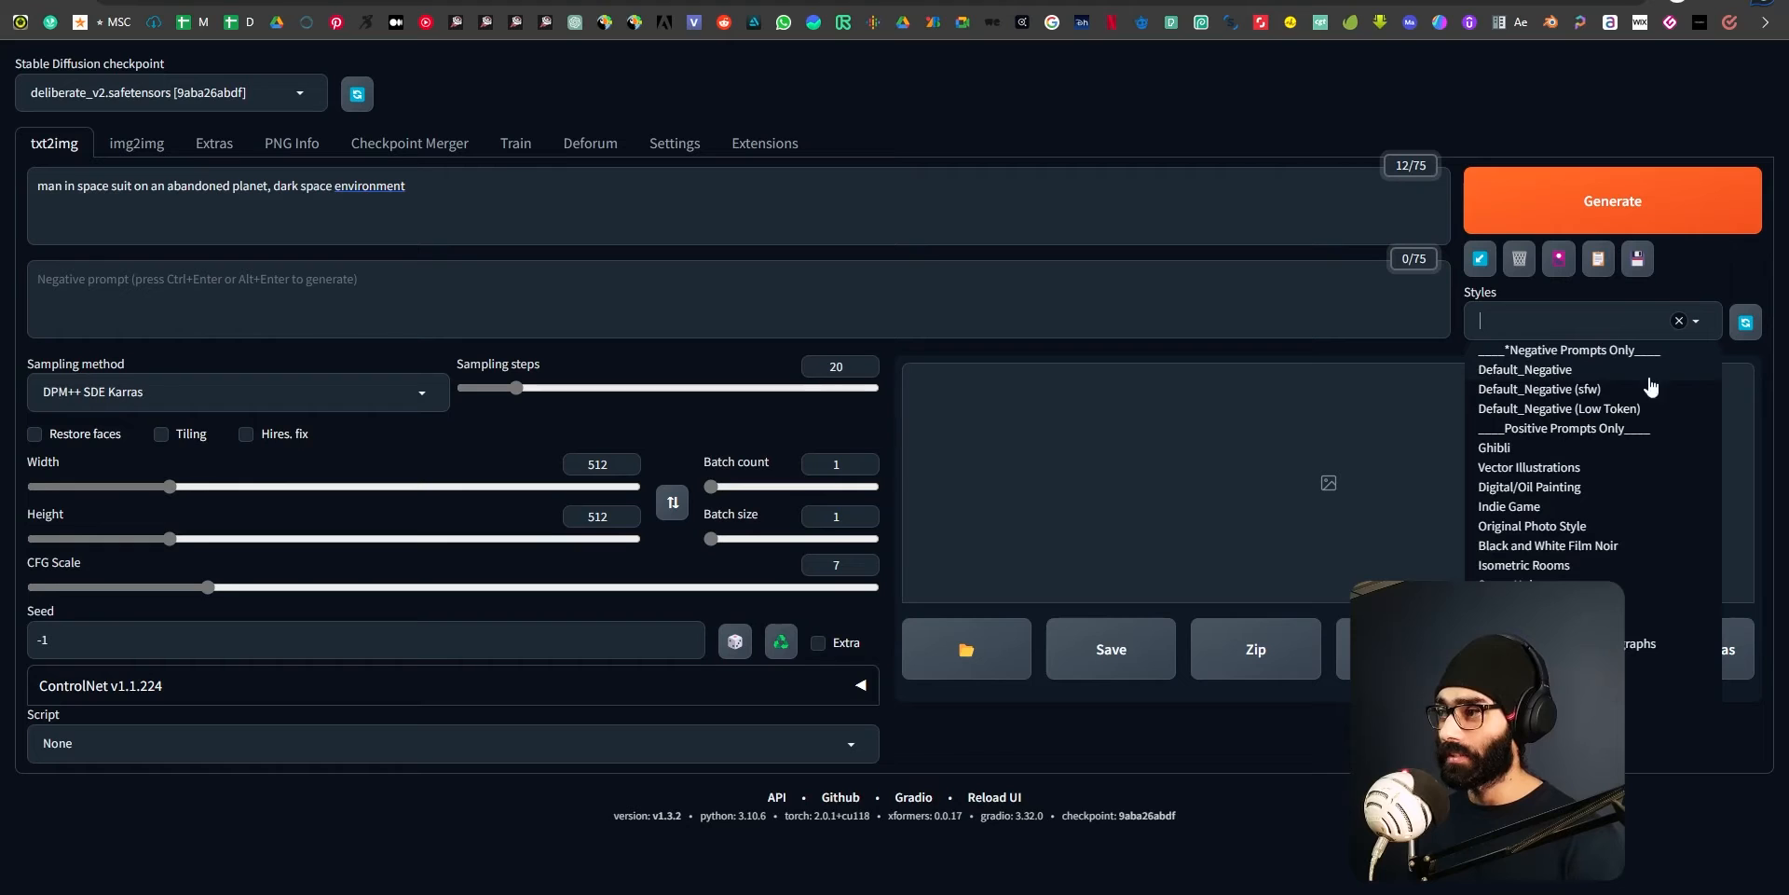
{"action": "left_click", "coordinate": [1588, 388]}
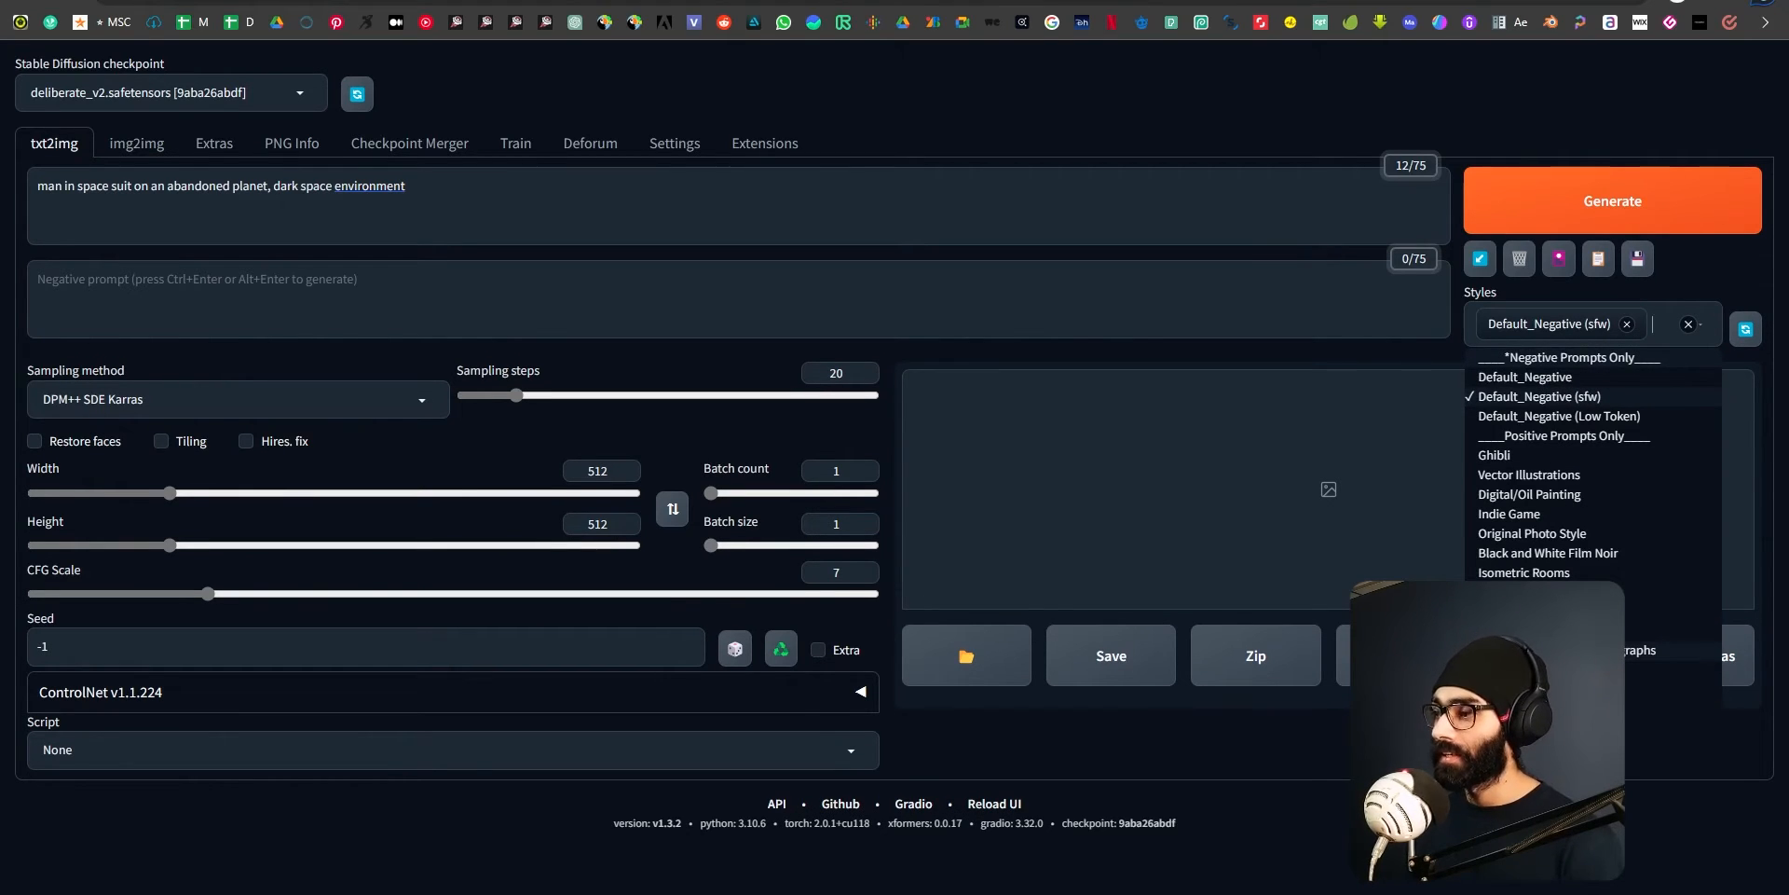
{"action": "left_click", "coordinate": [1626, 645]}
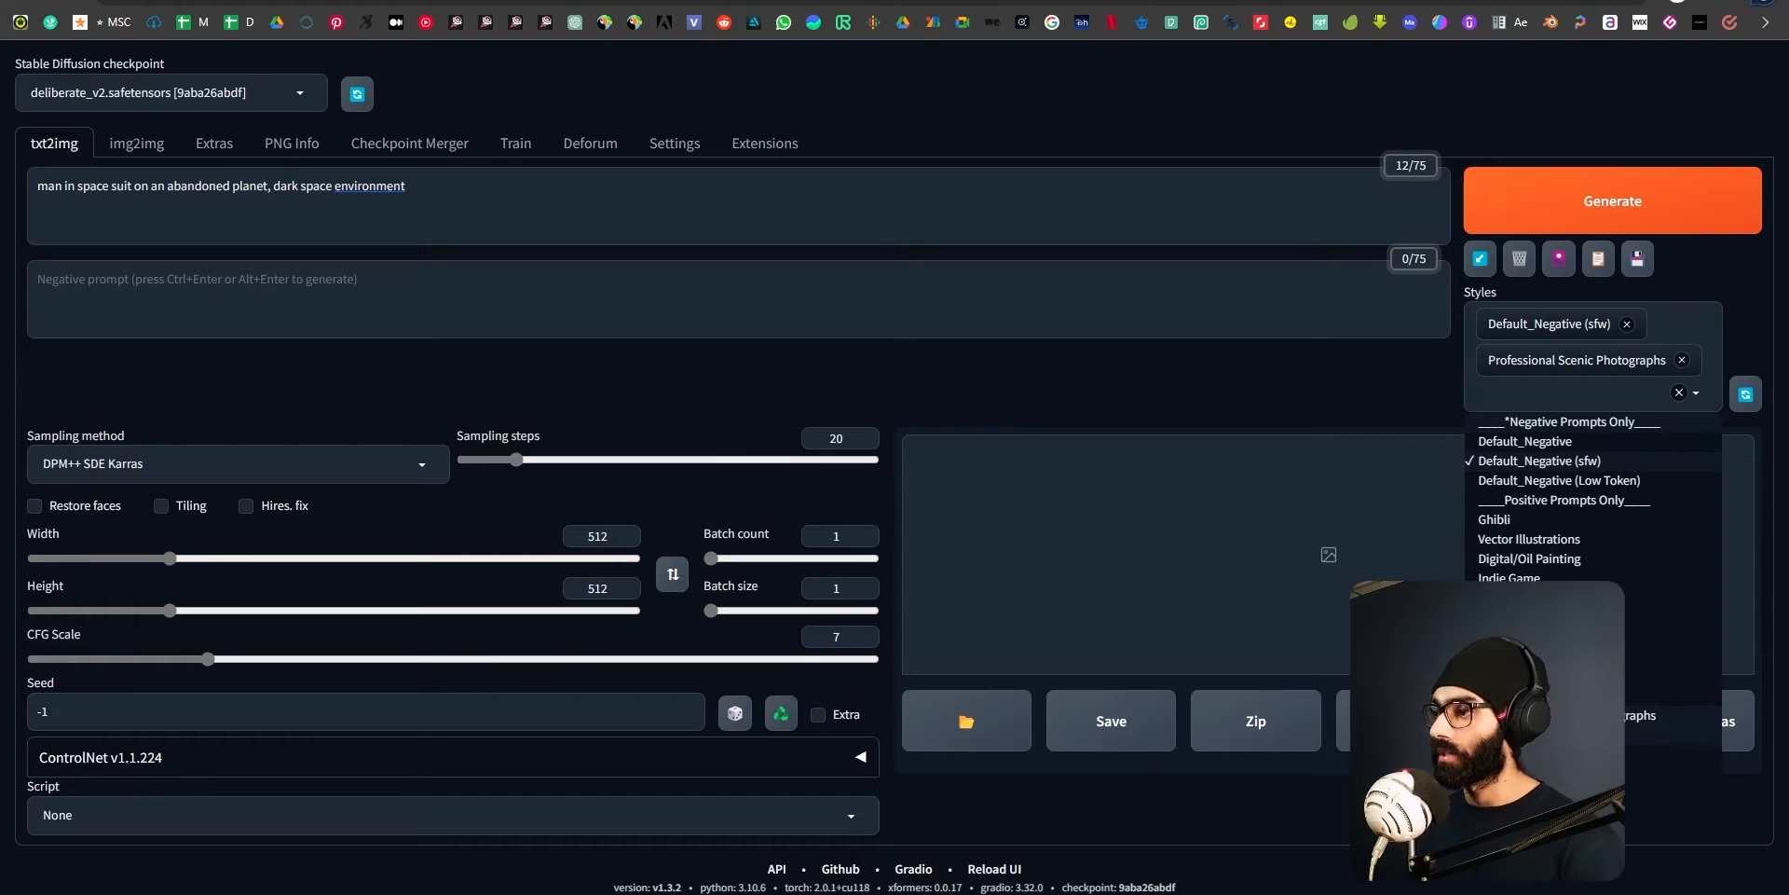
{"action": "left_click", "coordinate": [634, 209]}
Generate the image and open the finished astronaut picture in the enlarged view.
{"action": "left_click", "coordinate": [1539, 211]}
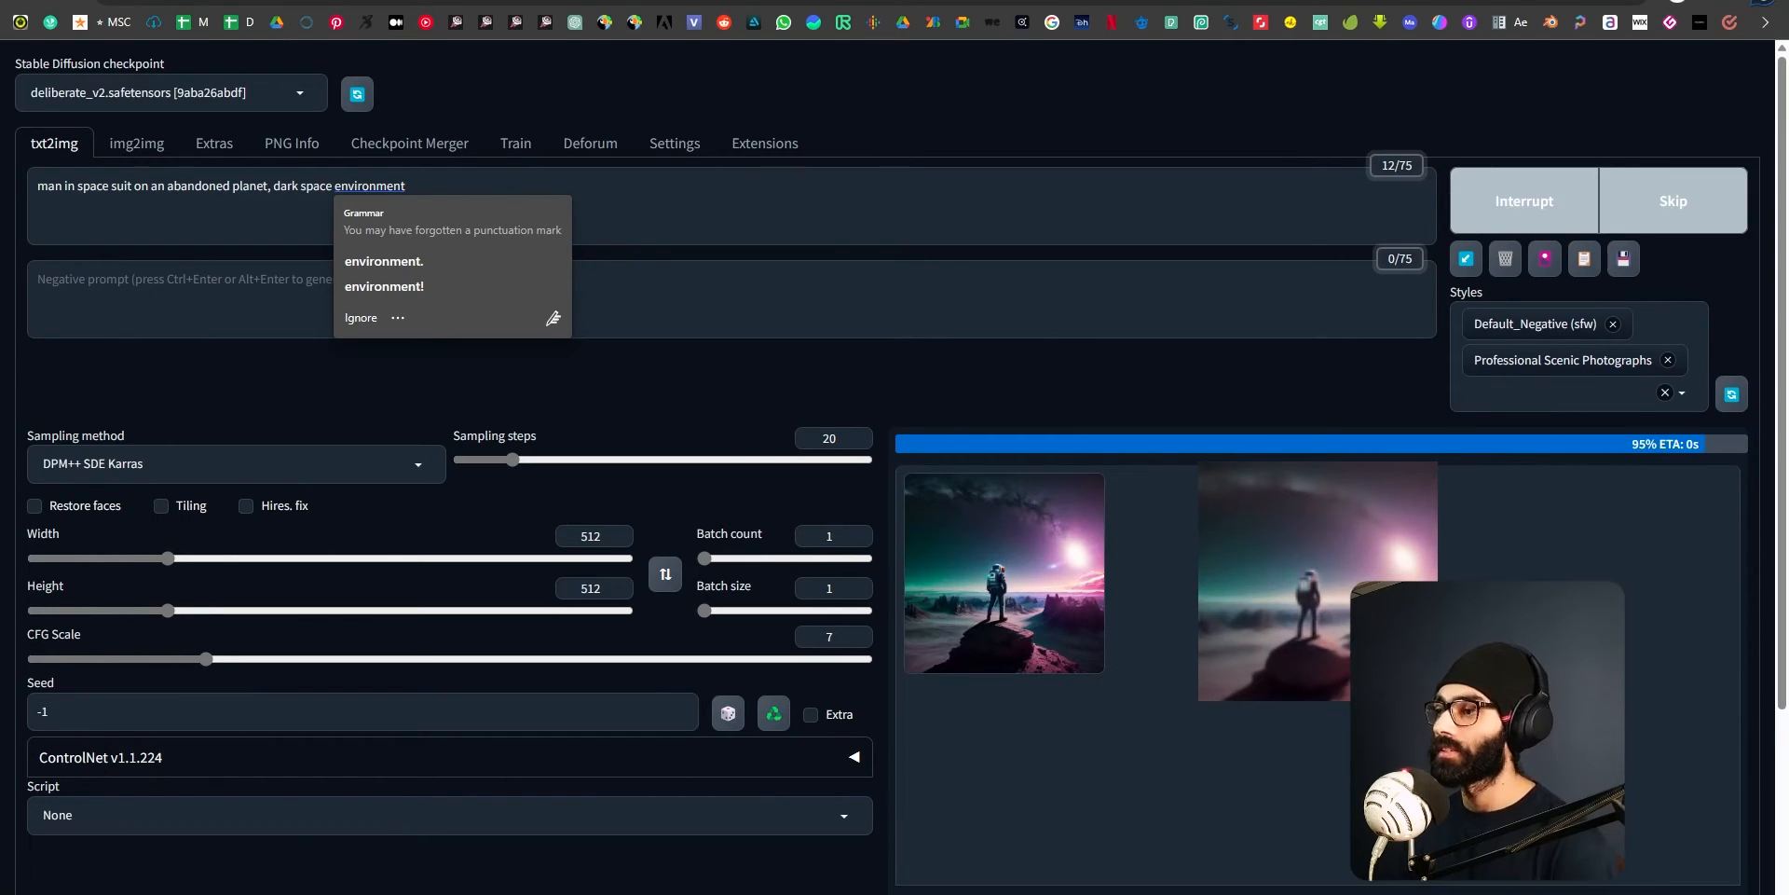
{"action": "left_click", "coordinate": [1092, 611]}
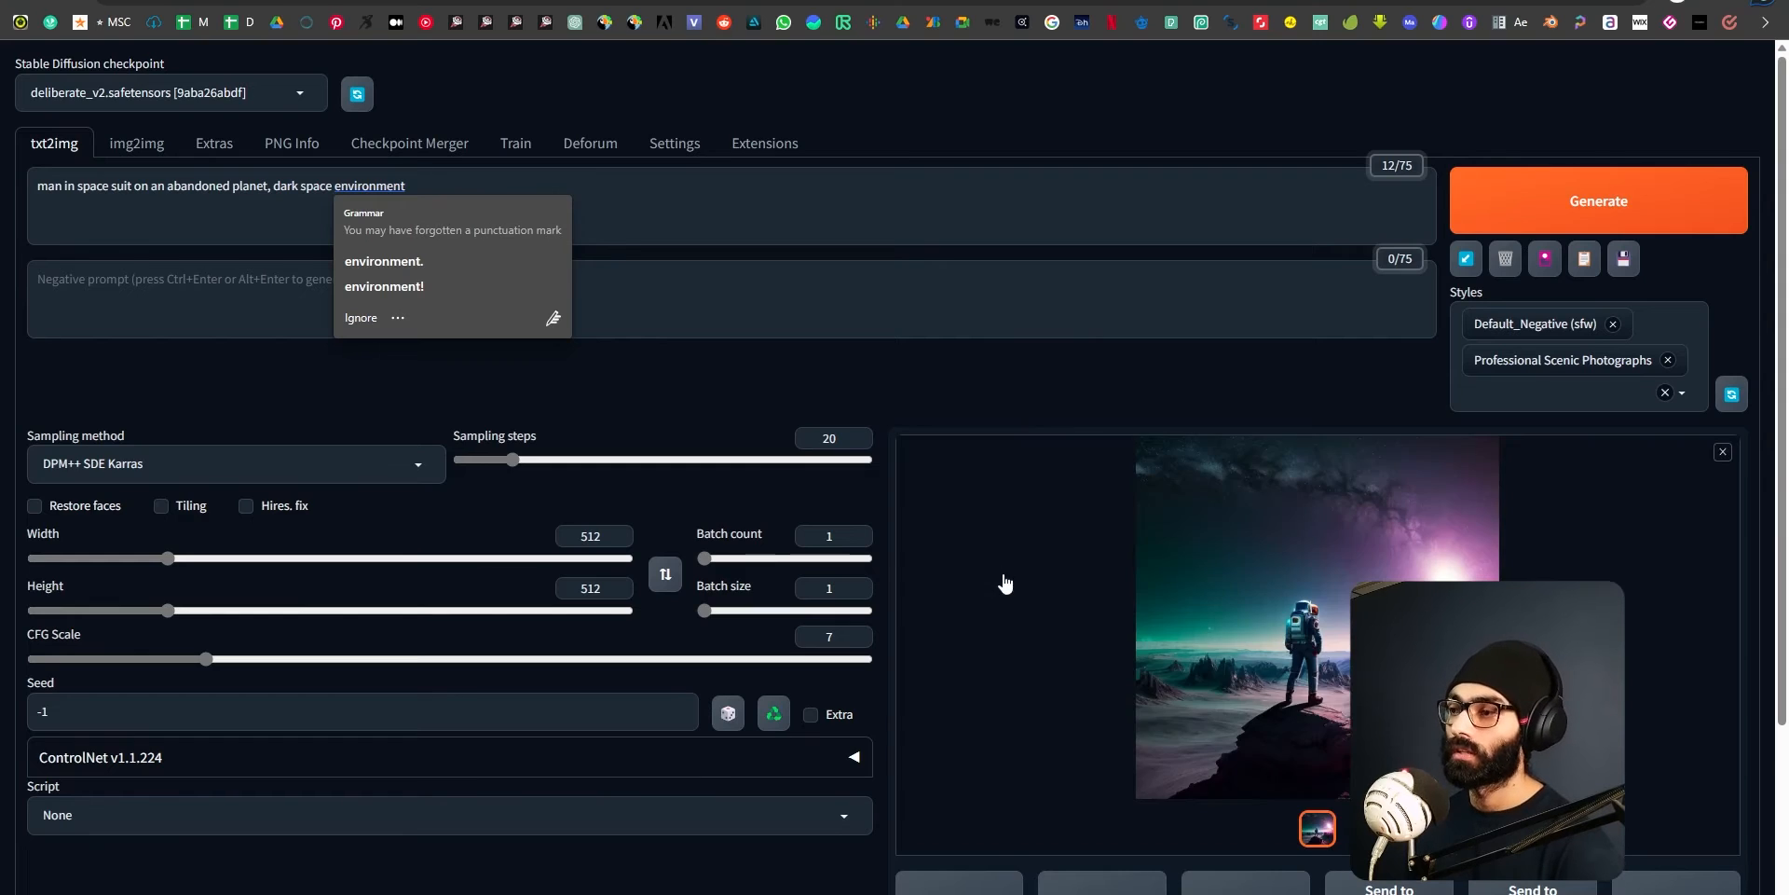
{"action": "left_click", "coordinate": [999, 576]}
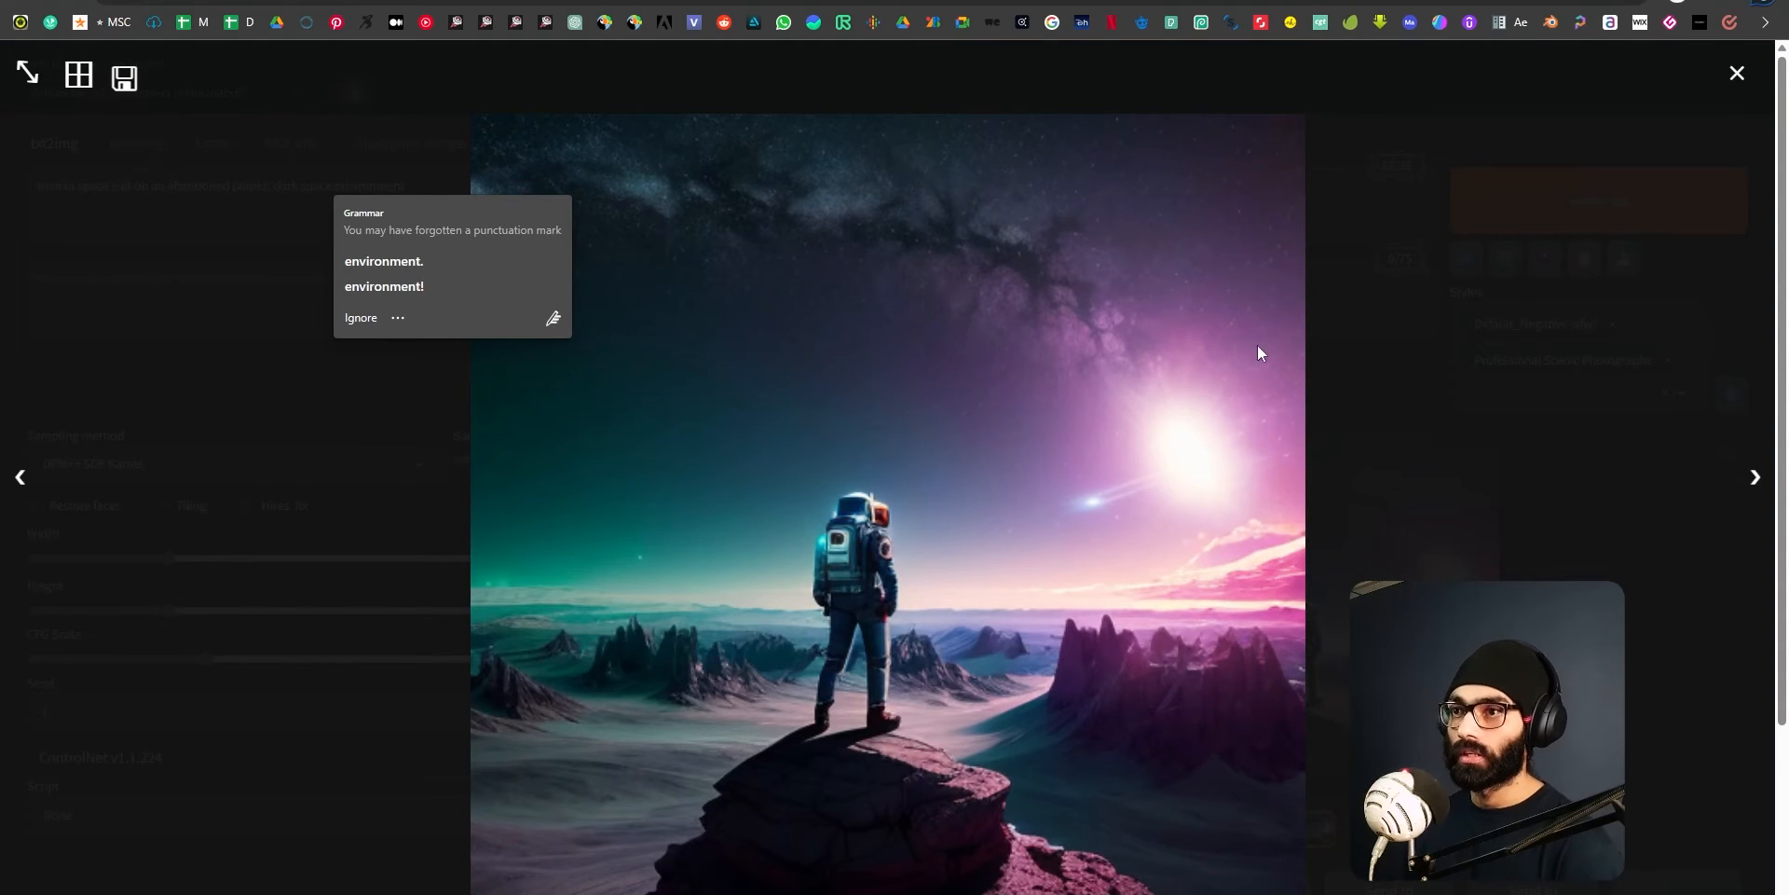
End the prompt with an exclamation mark after "environment" and check the astronaut picture in the enlarged view.
{"action": "left_click", "coordinate": [398, 317]}
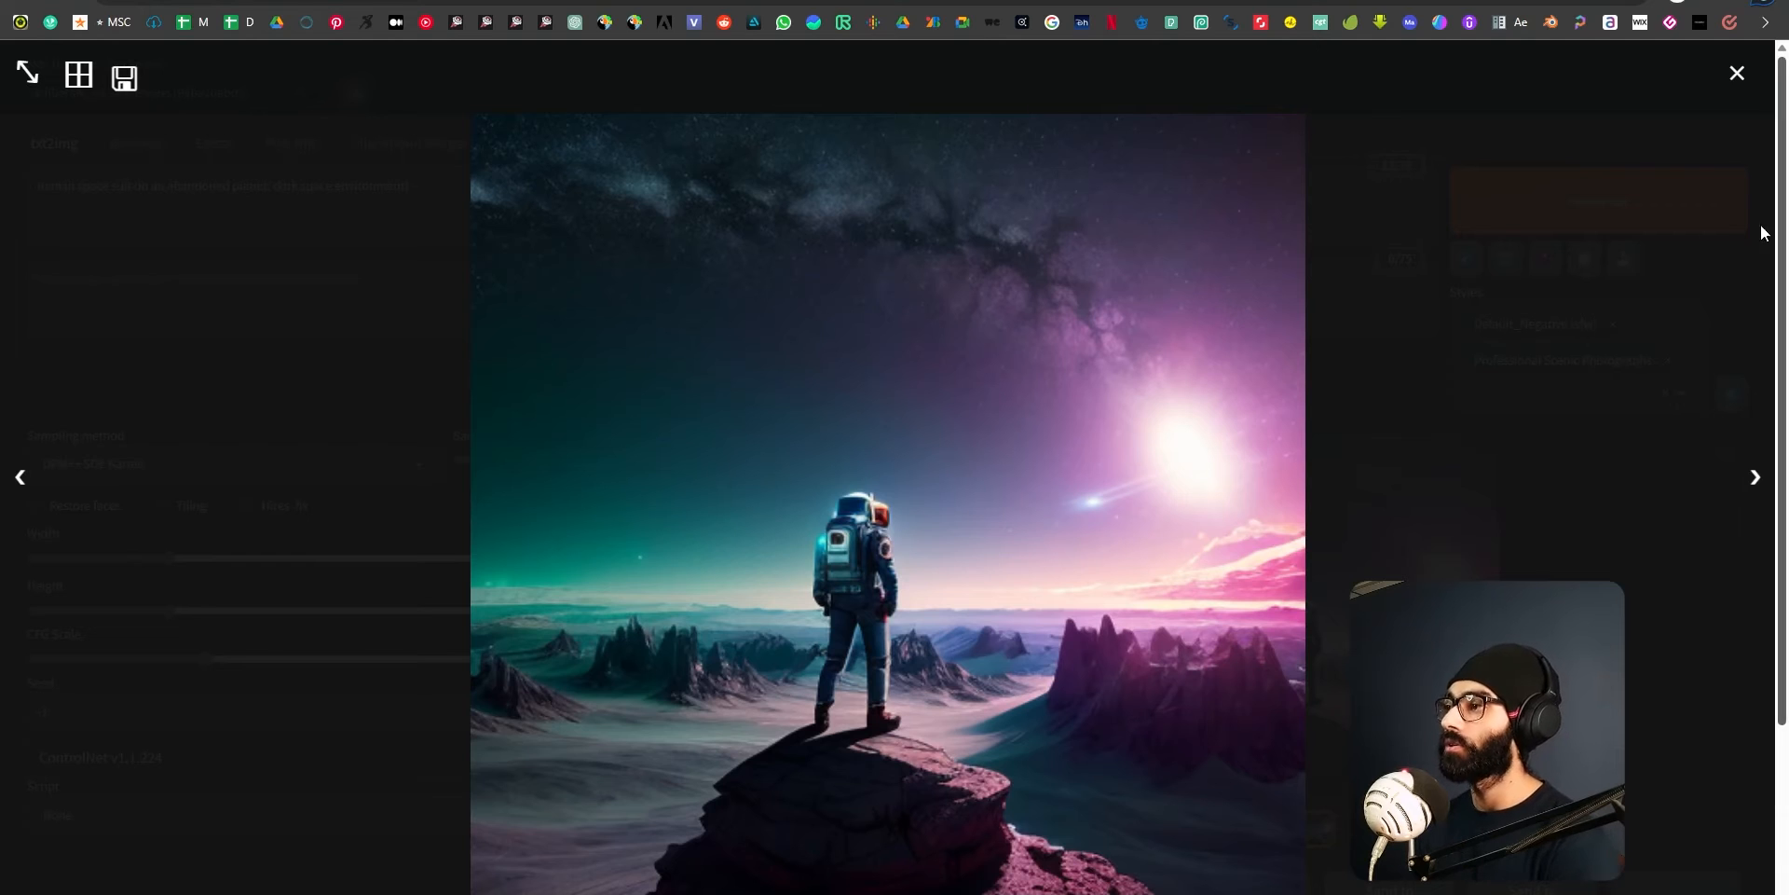
{"action": "left_click", "coordinate": [1736, 74]}
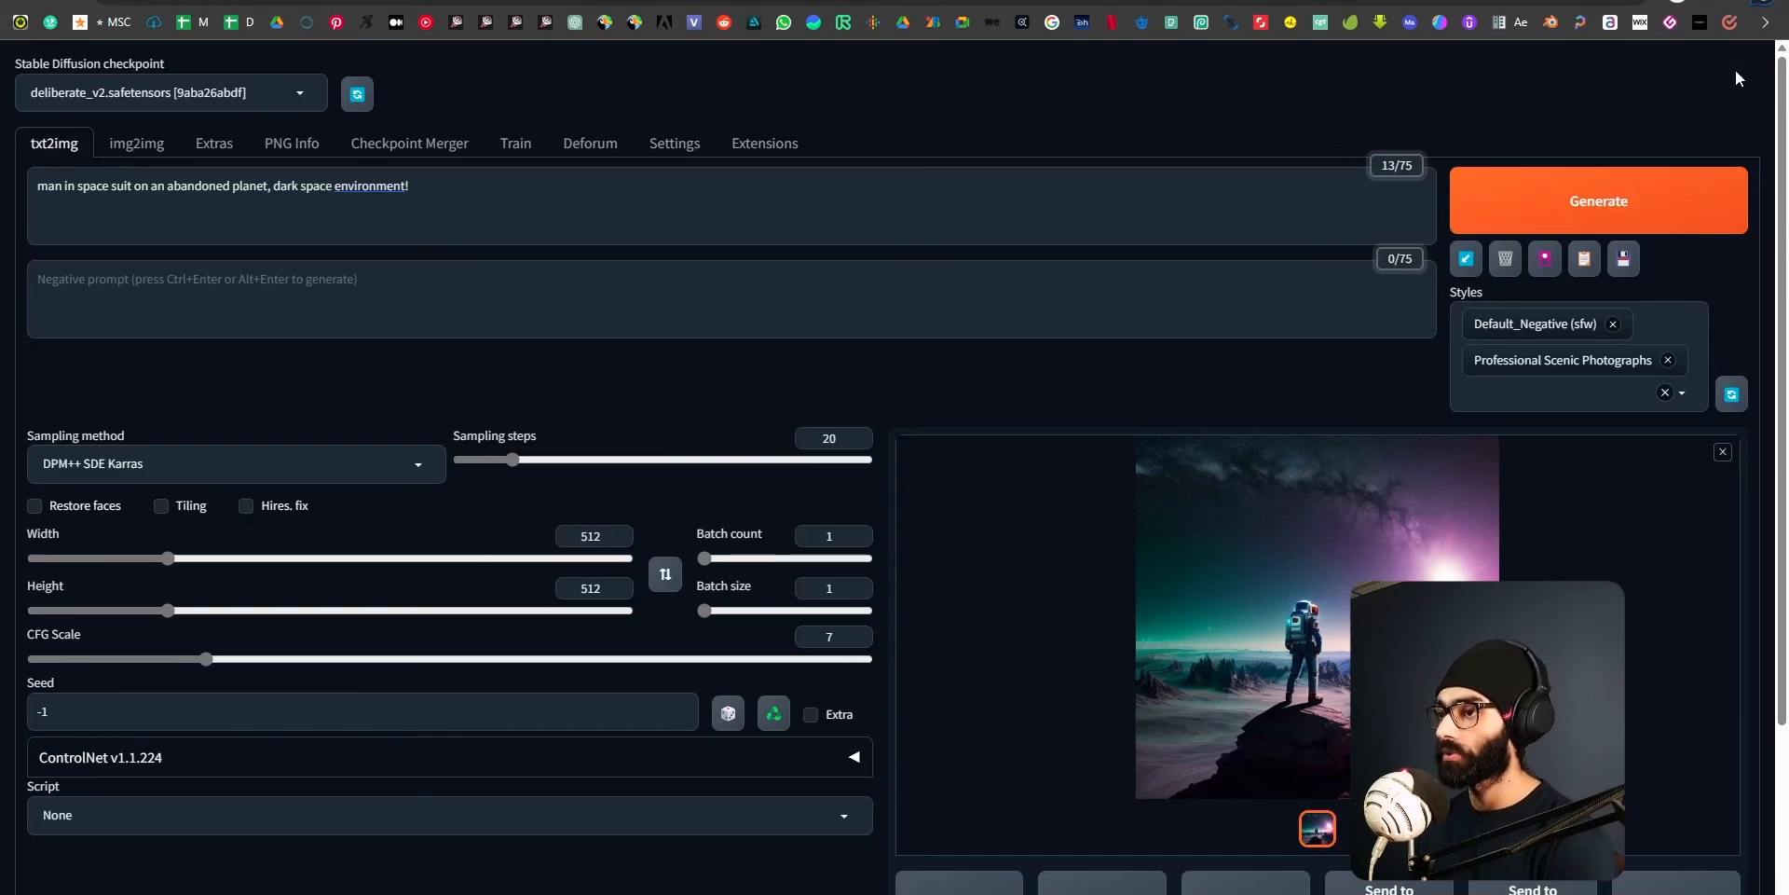
{"action": "left_click", "coordinate": [1334, 687]}
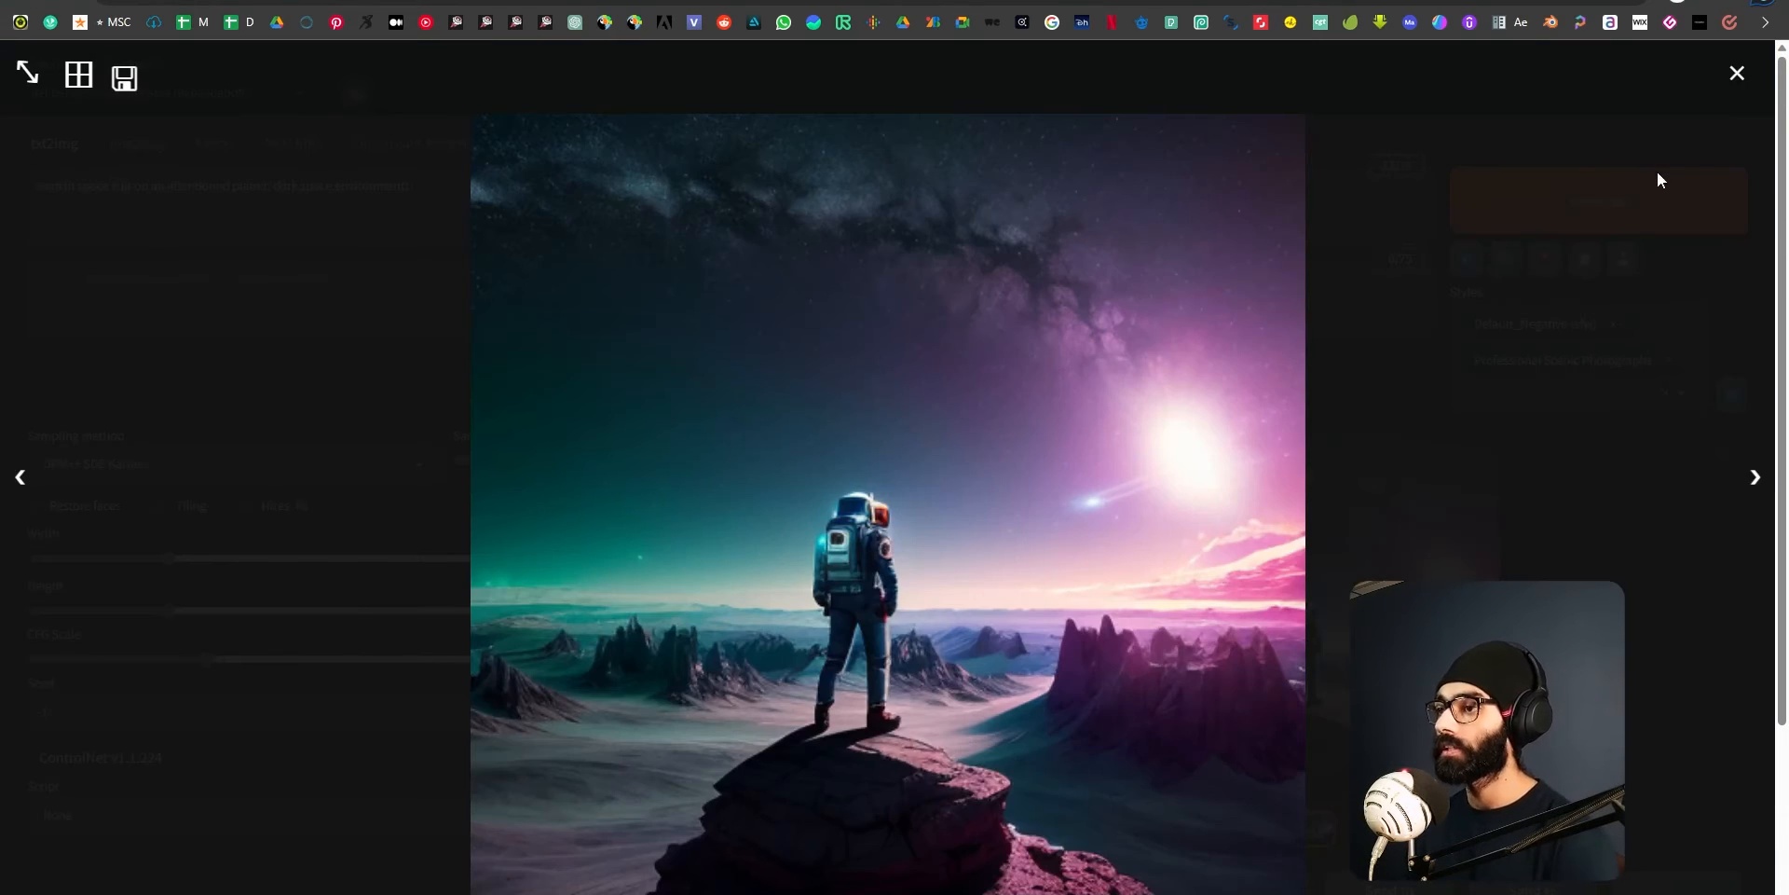
{"action": "left_click", "coordinate": [1736, 73]}
Insert "brushing his teeth" after "planet" in the prompt and generate a new image.
{"action": "left_click", "coordinate": [470, 186]}
{"action": "key", "text": "ctrl+Left"}
{"action": "key", "text": "ctrl+Left"}
{"action": "key", "text": "ctrl+Left"}
{"action": "key", "text": "ctrl+Left"}
{"action": "type", "text": "brushing his teet"}
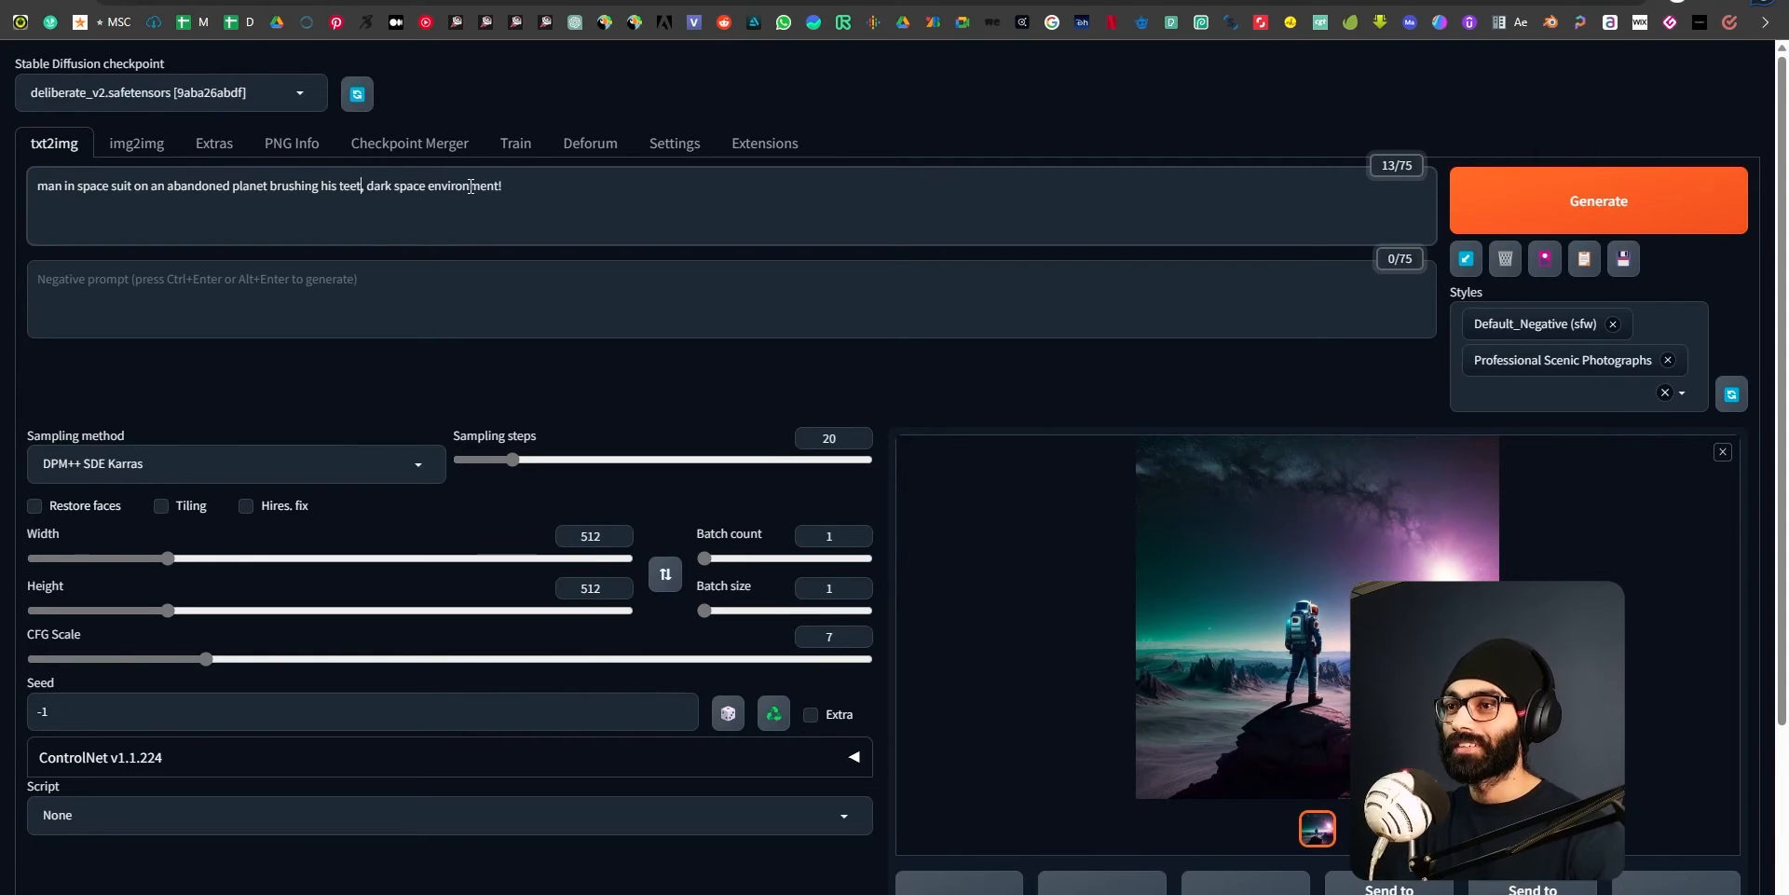
{"action": "type", "text": "h"}
{"action": "key", "text": "ctrl+Return"}
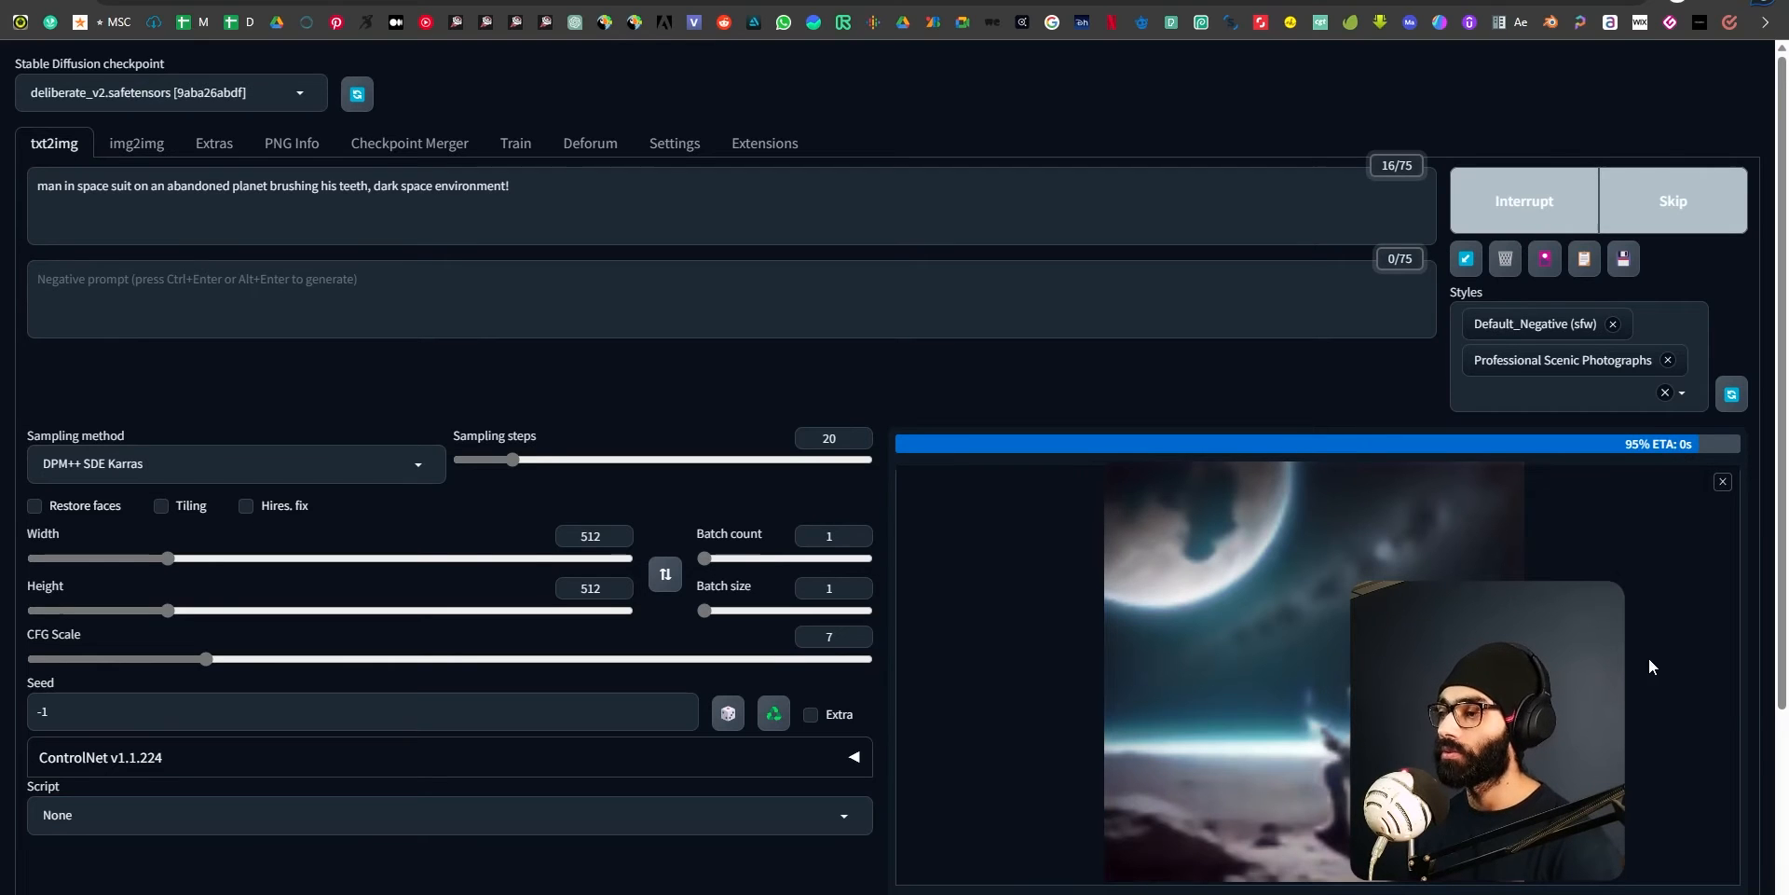
View the new picture enlarged, generate another version with the same prompt and inspect that one enlarged.
{"action": "left_click", "coordinate": [1293, 667]}
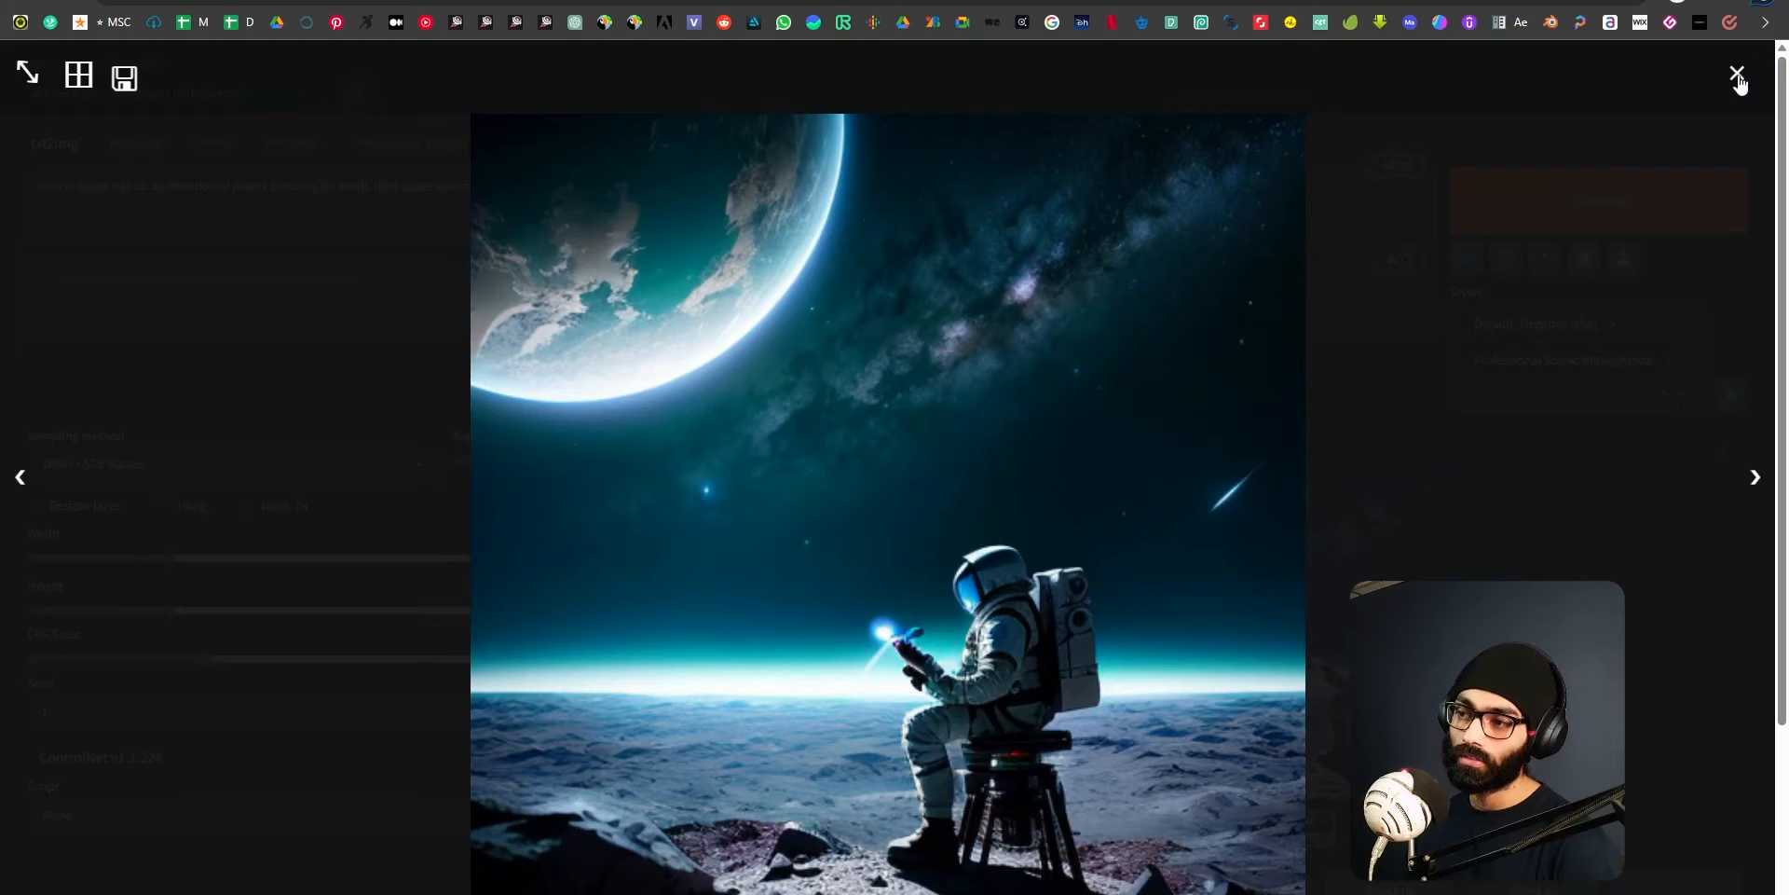
{"action": "left_click", "coordinate": [1737, 77]}
{"action": "left_click", "coordinate": [1605, 216]}
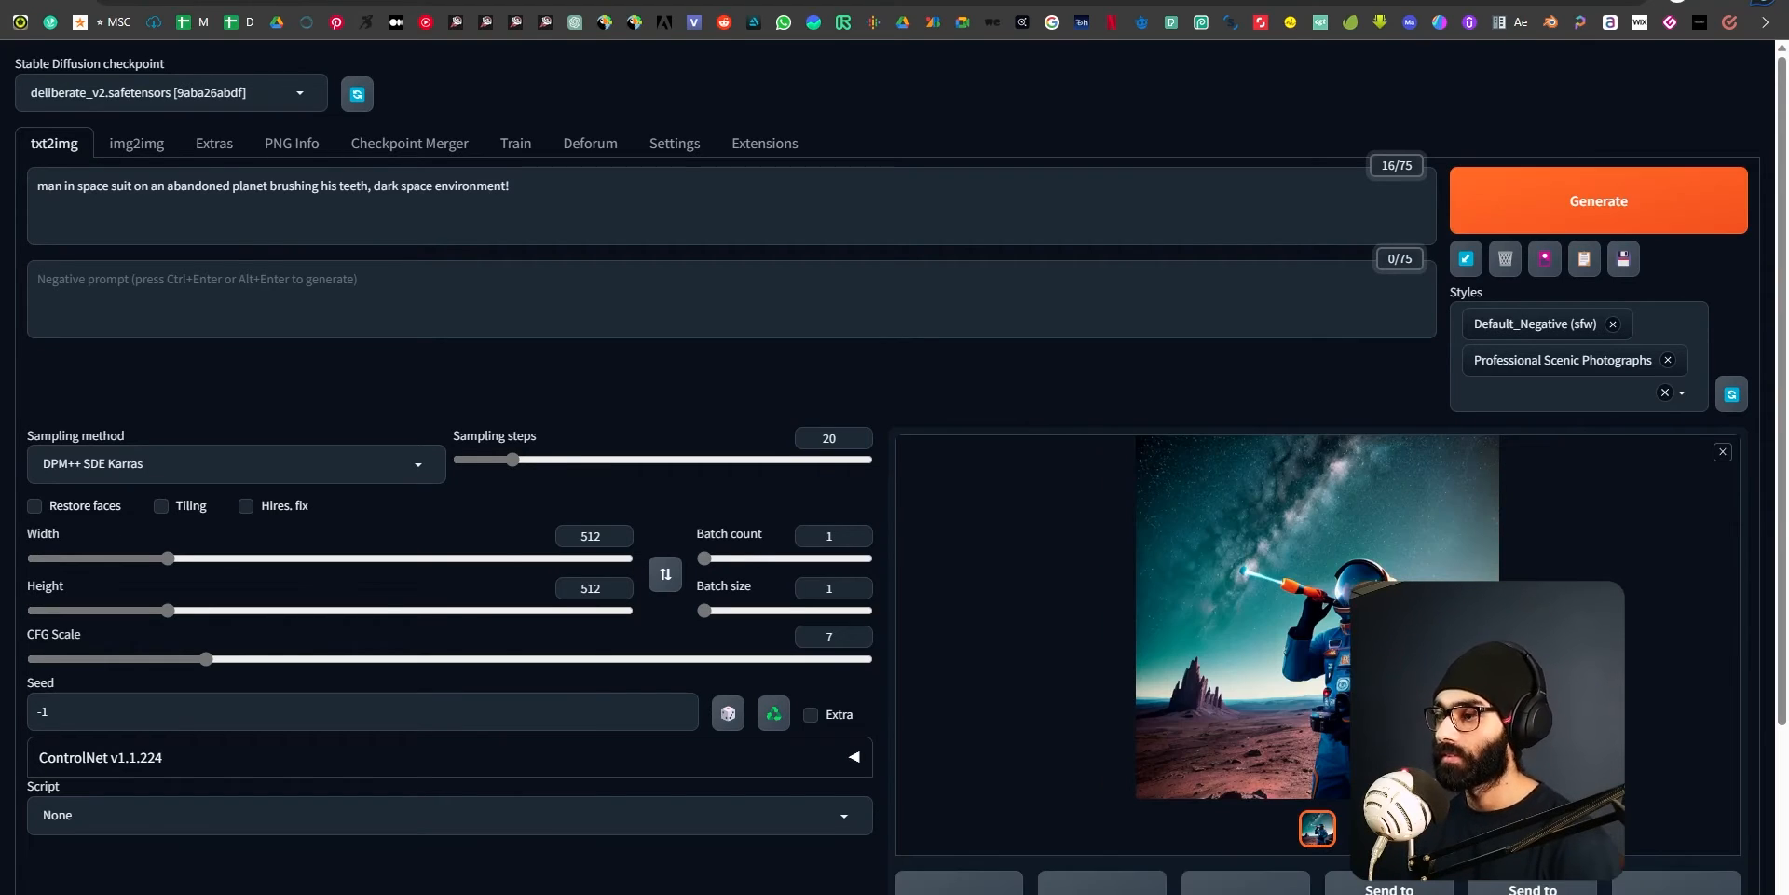
{"action": "left_click", "coordinate": [1256, 644]}
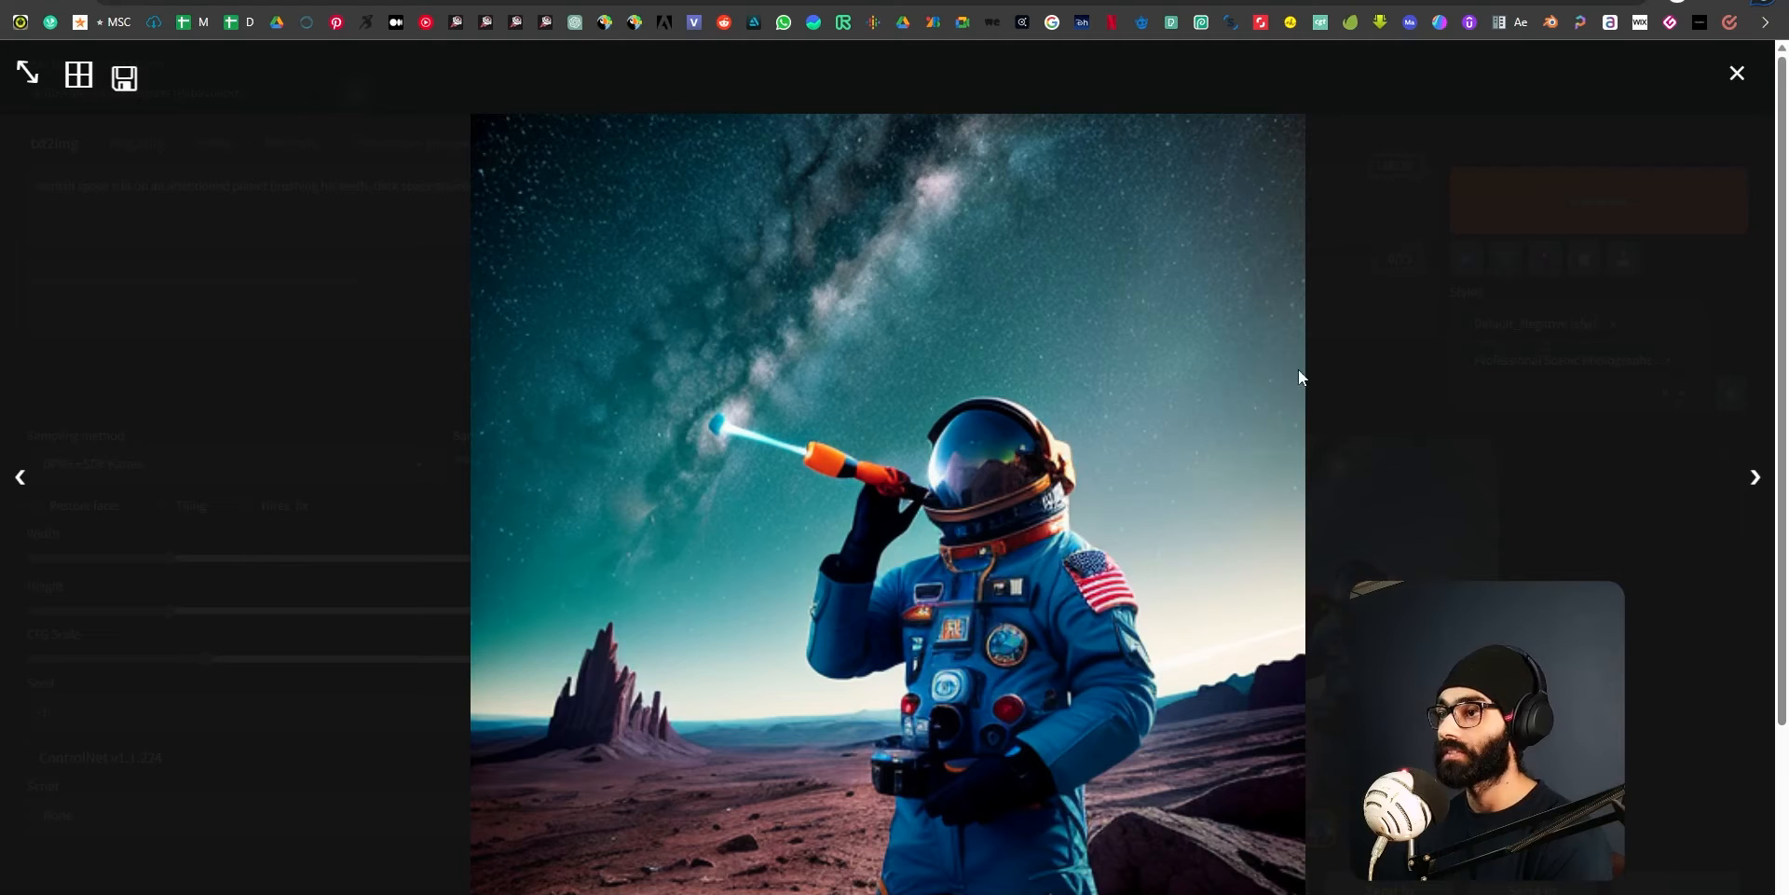
{"action": "left_click", "coordinate": [1739, 74]}
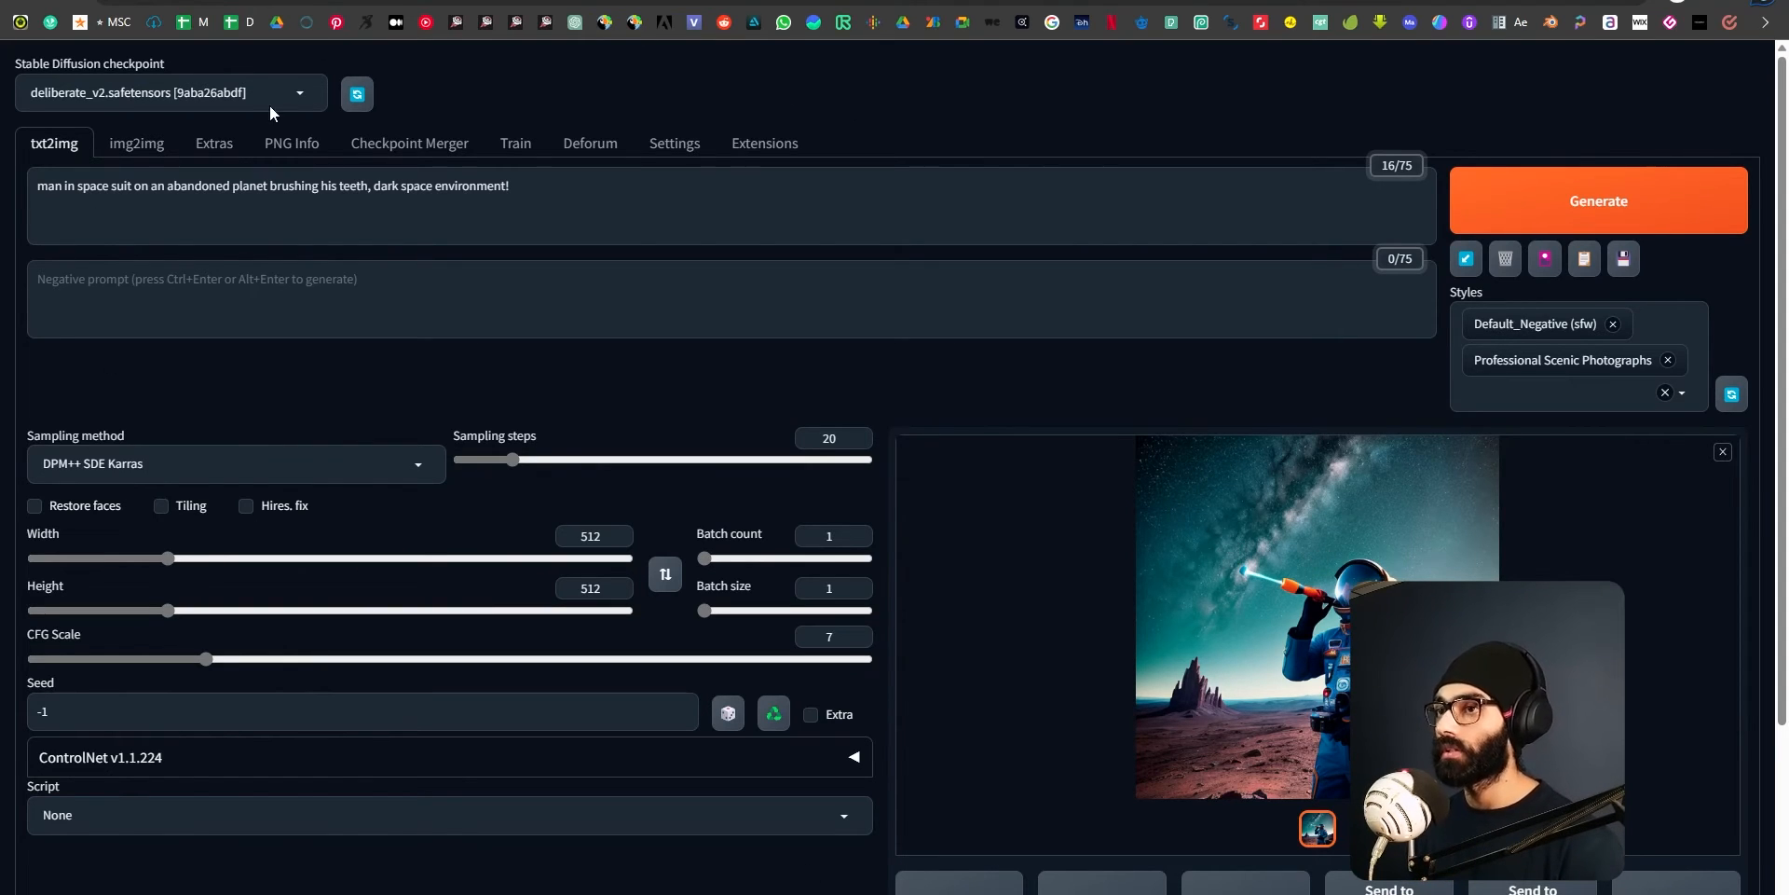
Bring the generated astronaut picture into img2img and copy it to the Sketch canvas.
{"action": "left_click", "coordinate": [139, 147]}
{"action": "left_click", "coordinate": [57, 145]}
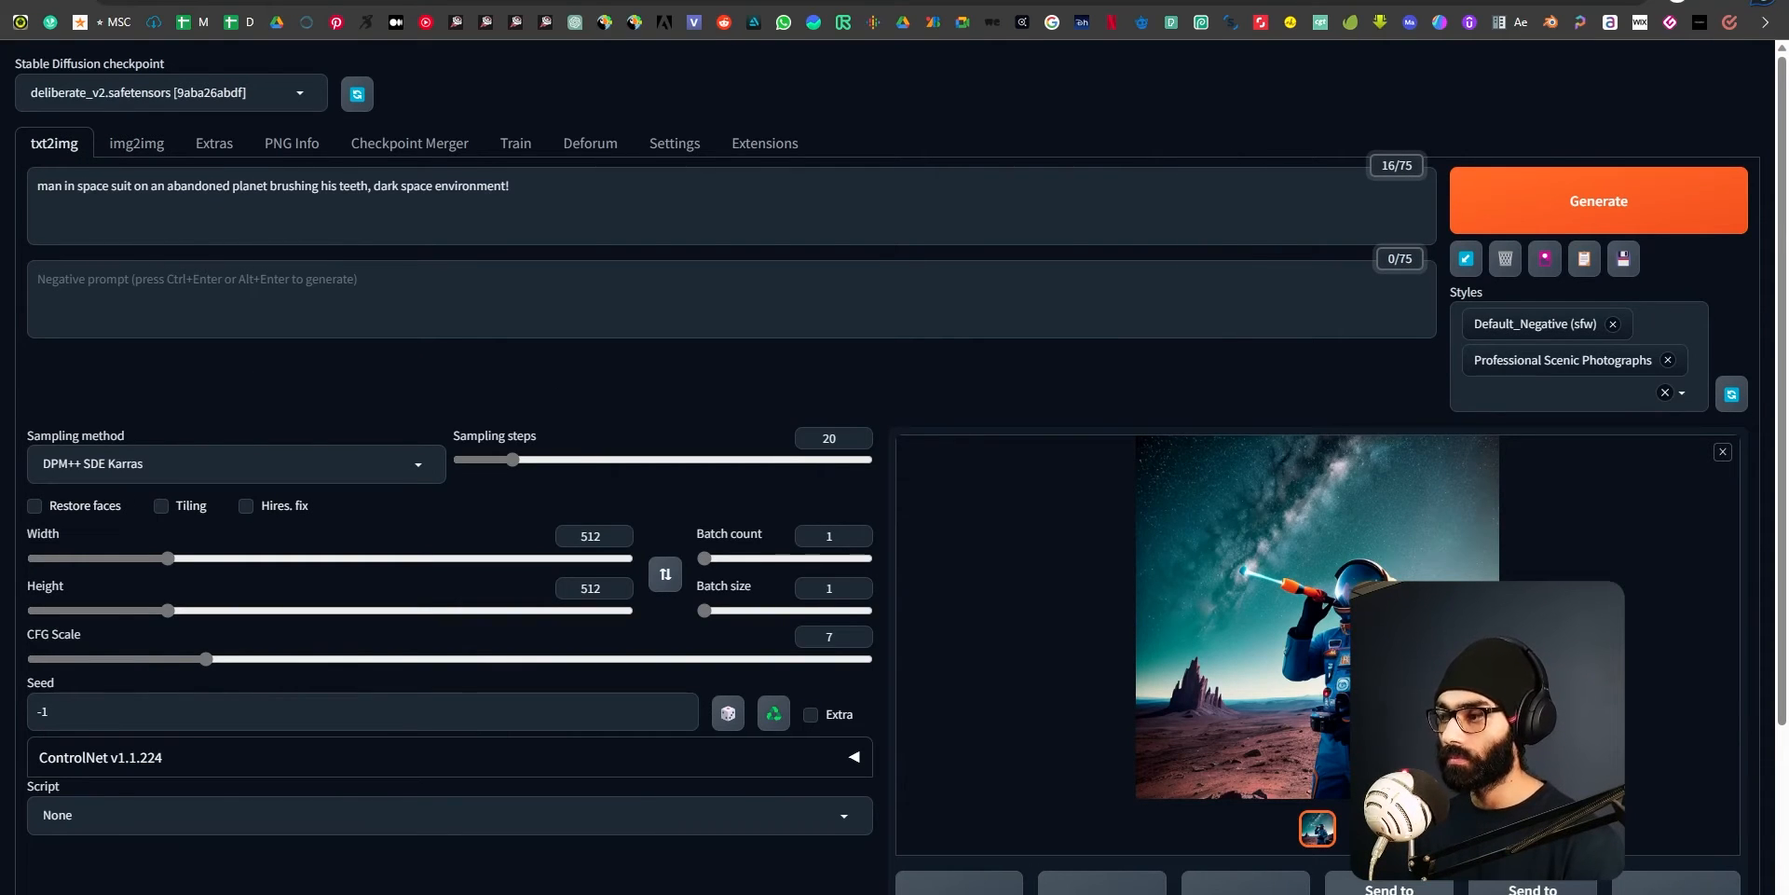
{"action": "left_click", "coordinate": [136, 145]}
{"action": "scroll", "coordinate": [577, 699], "scroll_direction": "down", "scroll_amount": 4}
{"action": "scroll", "coordinate": [578, 699], "scroll_direction": "up", "scroll_amount": 4}
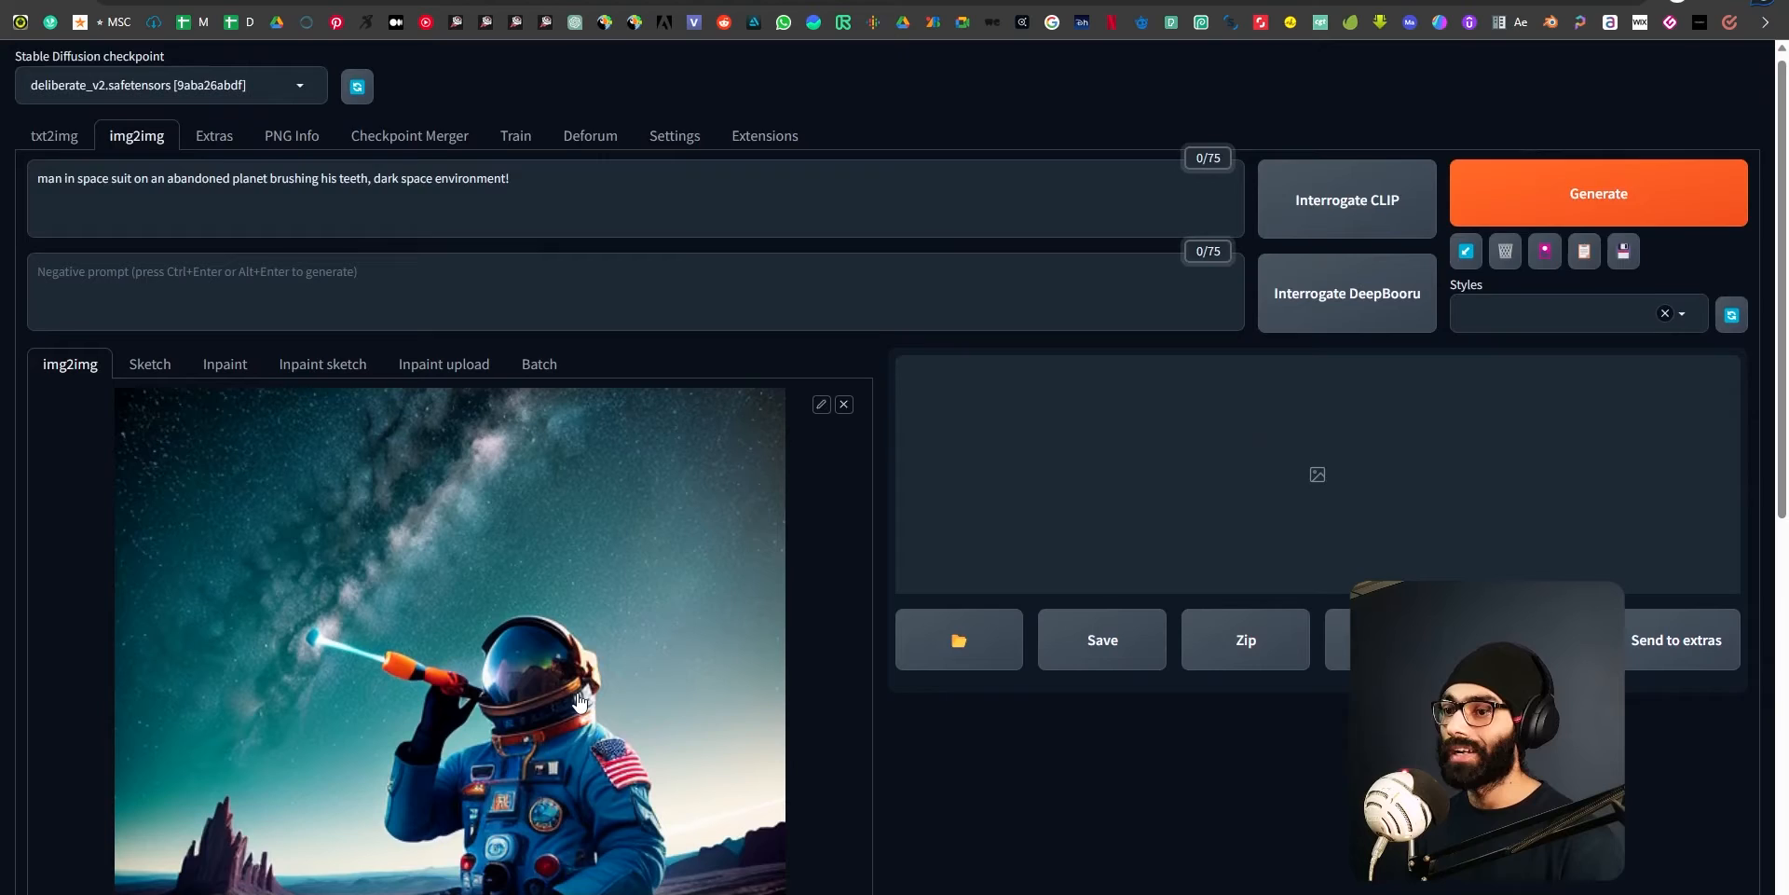
{"action": "scroll", "coordinate": [578, 699], "scroll_direction": "down", "scroll_amount": 3}
{"action": "left_click", "coordinate": [487, 831]}
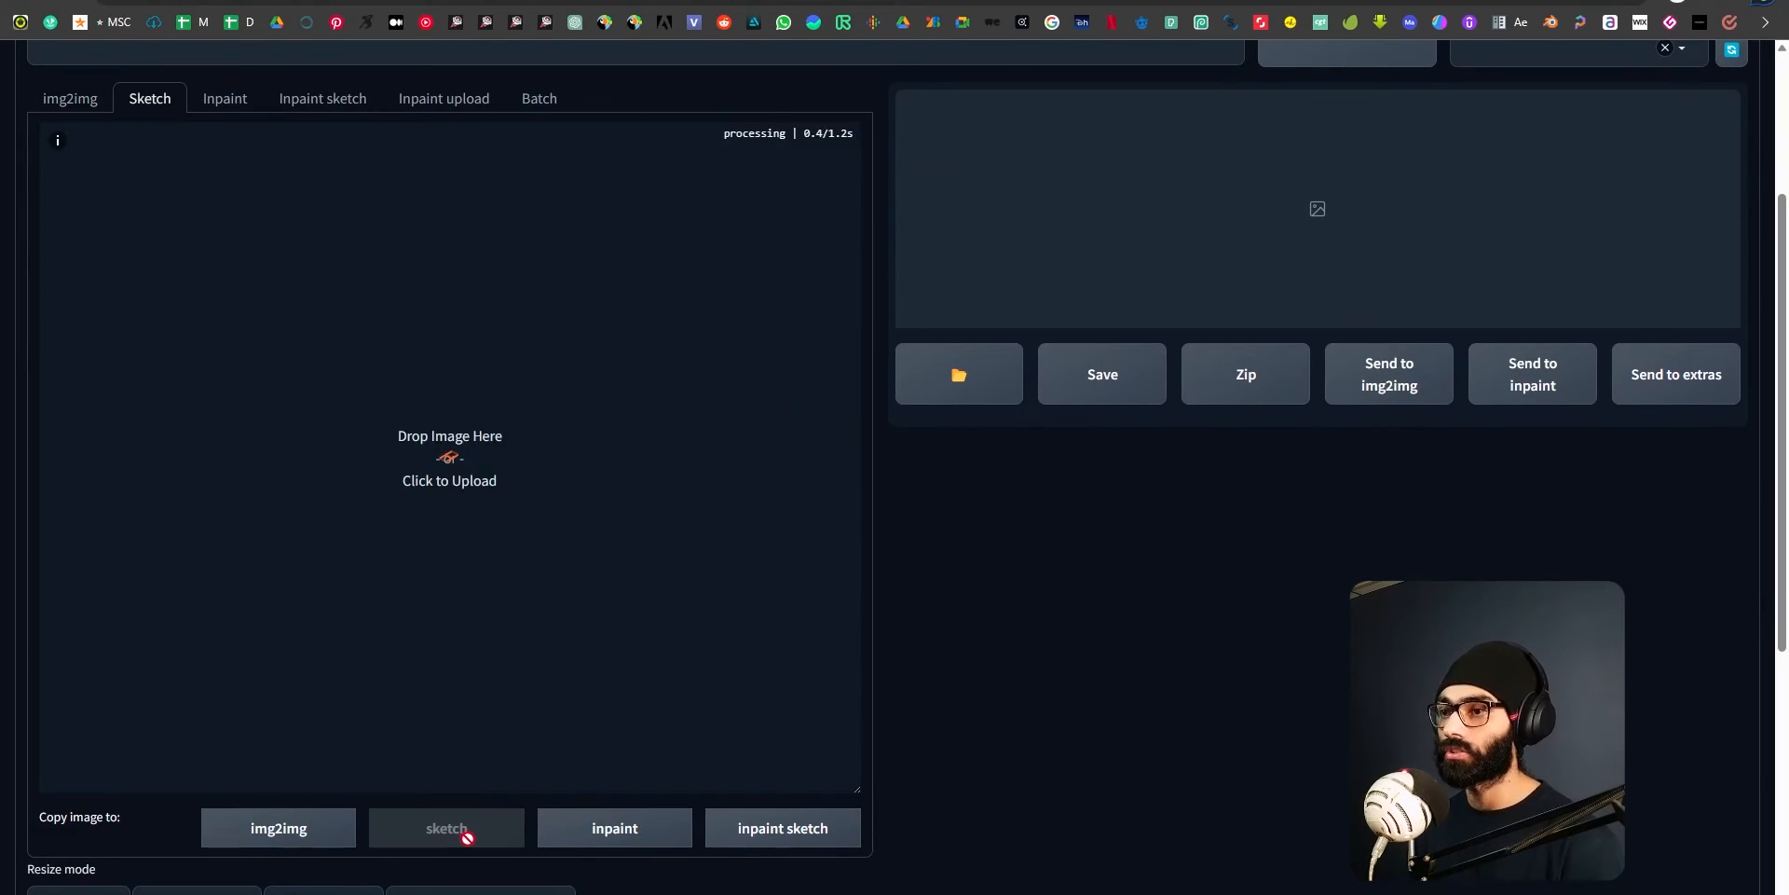
{"action": "scroll", "coordinate": [597, 187], "scroll_direction": "up", "scroll_amount": 2}
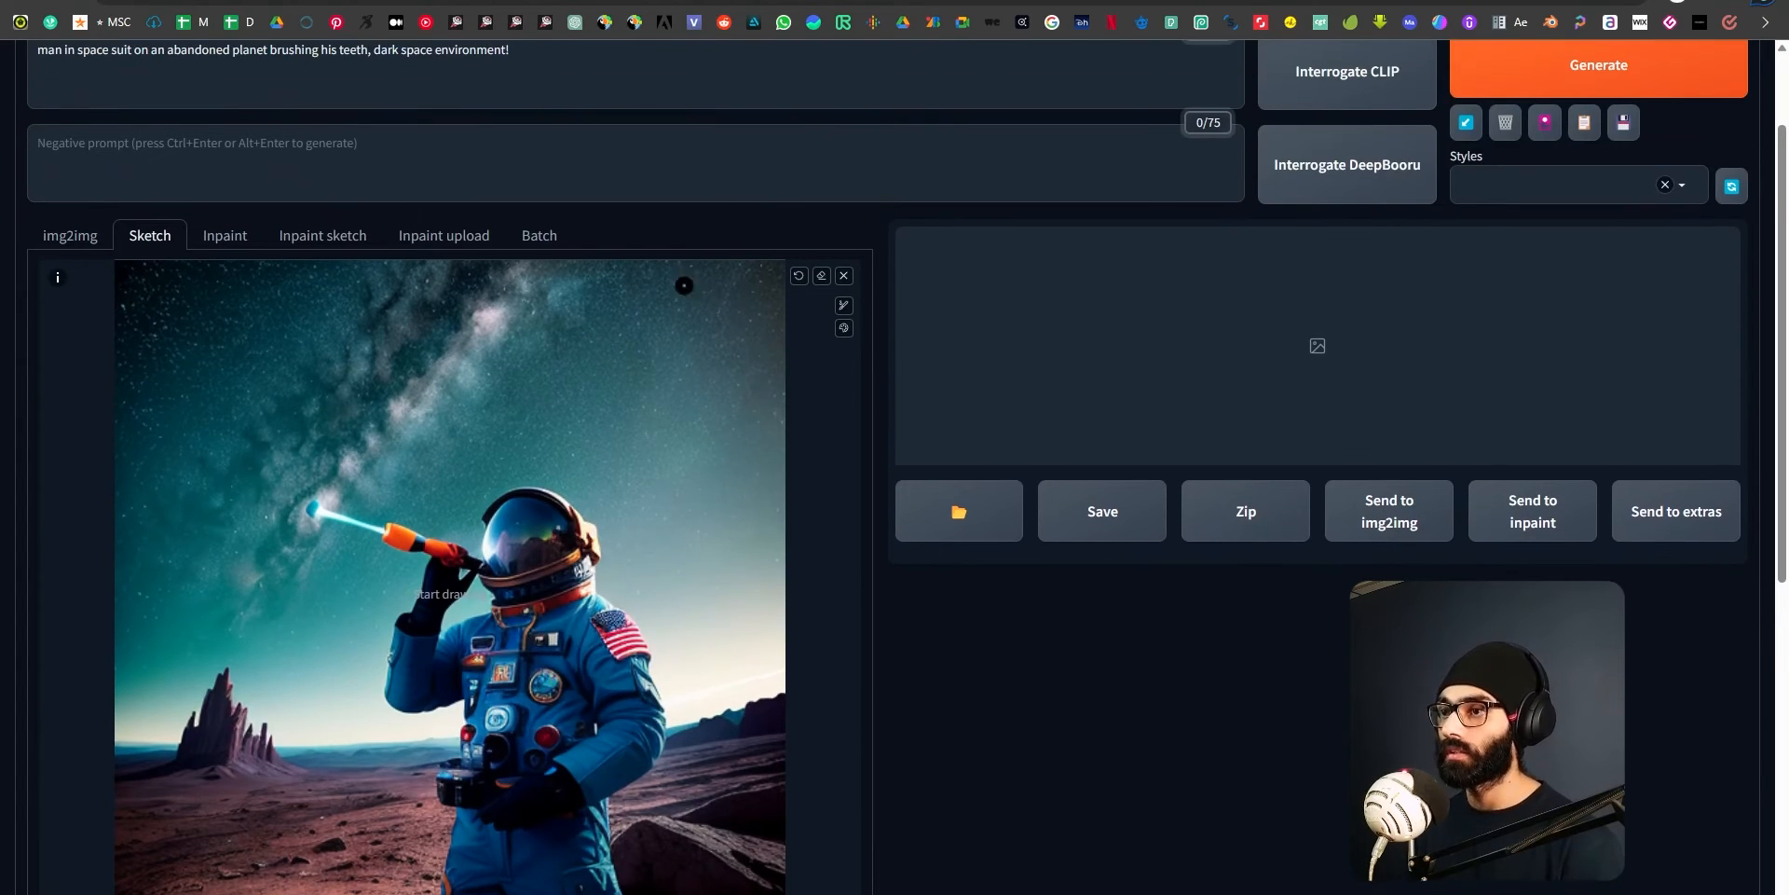
{"action": "scroll", "coordinate": [595, 414], "scroll_direction": "down", "scroll_amount": 3}
{"action": "scroll", "coordinate": [707, 455], "scroll_direction": "up", "scroll_amount": 1}
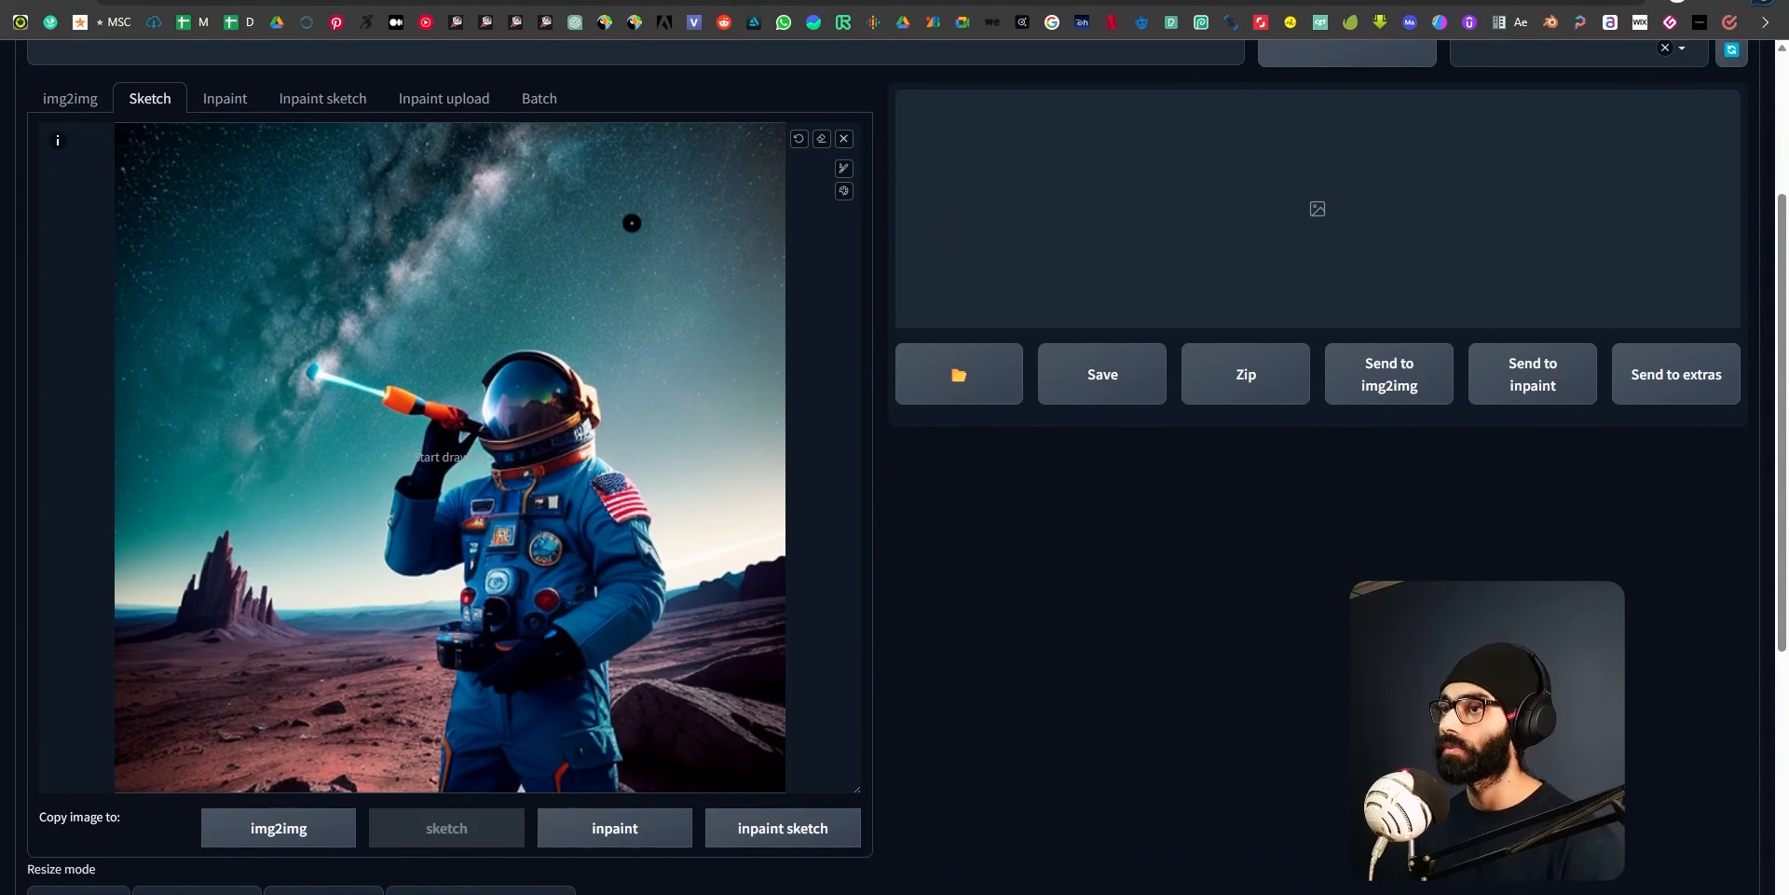
Set the sketch brush to yellow-orange and paint a filled round sun in the sky to the astronaut's upper right.
{"action": "left_click", "coordinate": [843, 191]}
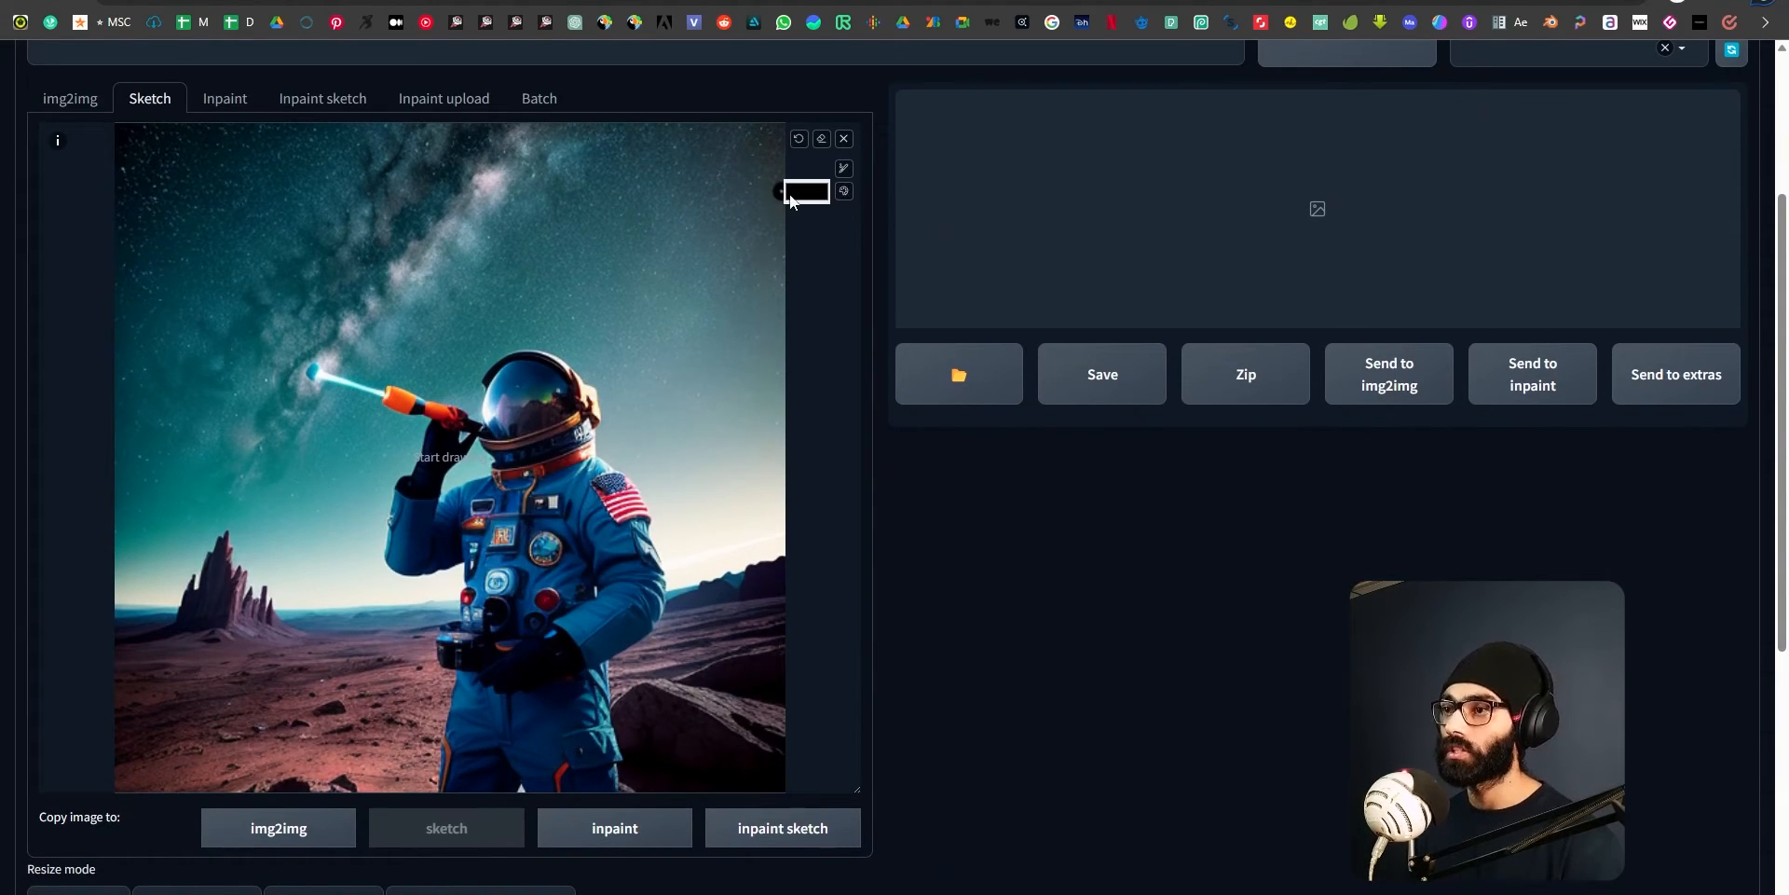
{"action": "left_click", "coordinate": [804, 195]}
{"action": "left_click_drag", "start_coordinate": [918, 364], "coordinate": [969, 360]}
{"action": "left_click", "coordinate": [953, 239]}
{"action": "left_click_drag", "start_coordinate": [953, 238], "coordinate": [954, 214]}
{"action": "mouse_move", "coordinate": [711, 227]}
{"action": "left_mouse_down"}
{"action": "mouse_move", "coordinate": [685, 201]}
{"action": "mouse_move", "coordinate": [700, 253]}
{"action": "mouse_move", "coordinate": [730, 205]}
{"action": "mouse_move", "coordinate": [701, 250]}
{"action": "mouse_move", "coordinate": [674, 185]}
{"action": "mouse_move", "coordinate": [701, 223]}
{"action": "mouse_move", "coordinate": [702, 202]}
{"action": "mouse_move", "coordinate": [656, 215]}
{"action": "mouse_move", "coordinate": [689, 242]}
{"action": "mouse_move", "coordinate": [650, 235]}
{"action": "mouse_move", "coordinate": [699, 179]}
{"action": "mouse_move", "coordinate": [707, 241]}
{"action": "mouse_move", "coordinate": [676, 211]}
{"action": "mouse_move", "coordinate": [663, 228]}
{"action": "mouse_move", "coordinate": [703, 278]}
{"action": "left_mouse_up"}
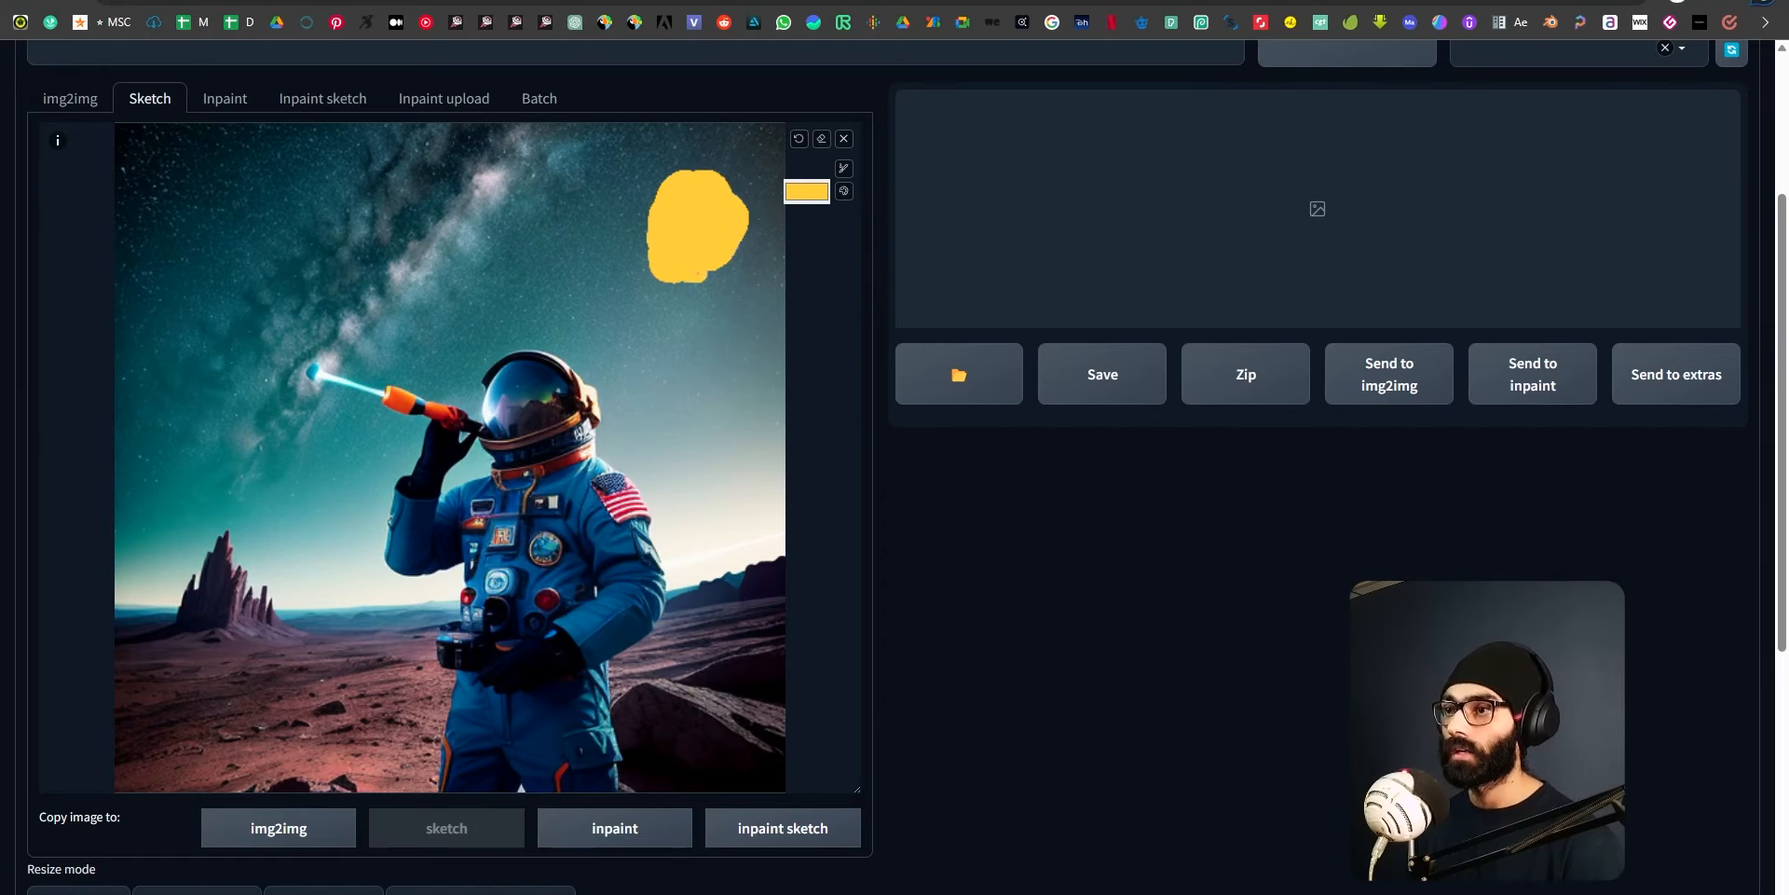
Replace the img2img prompt with "bright shining sun".
{"action": "scroll", "coordinate": [493, 191], "scroll_direction": "up", "scroll_amount": 3}
{"action": "left_click_drag", "start_coordinate": [493, 191], "coordinate": [36, 187]}
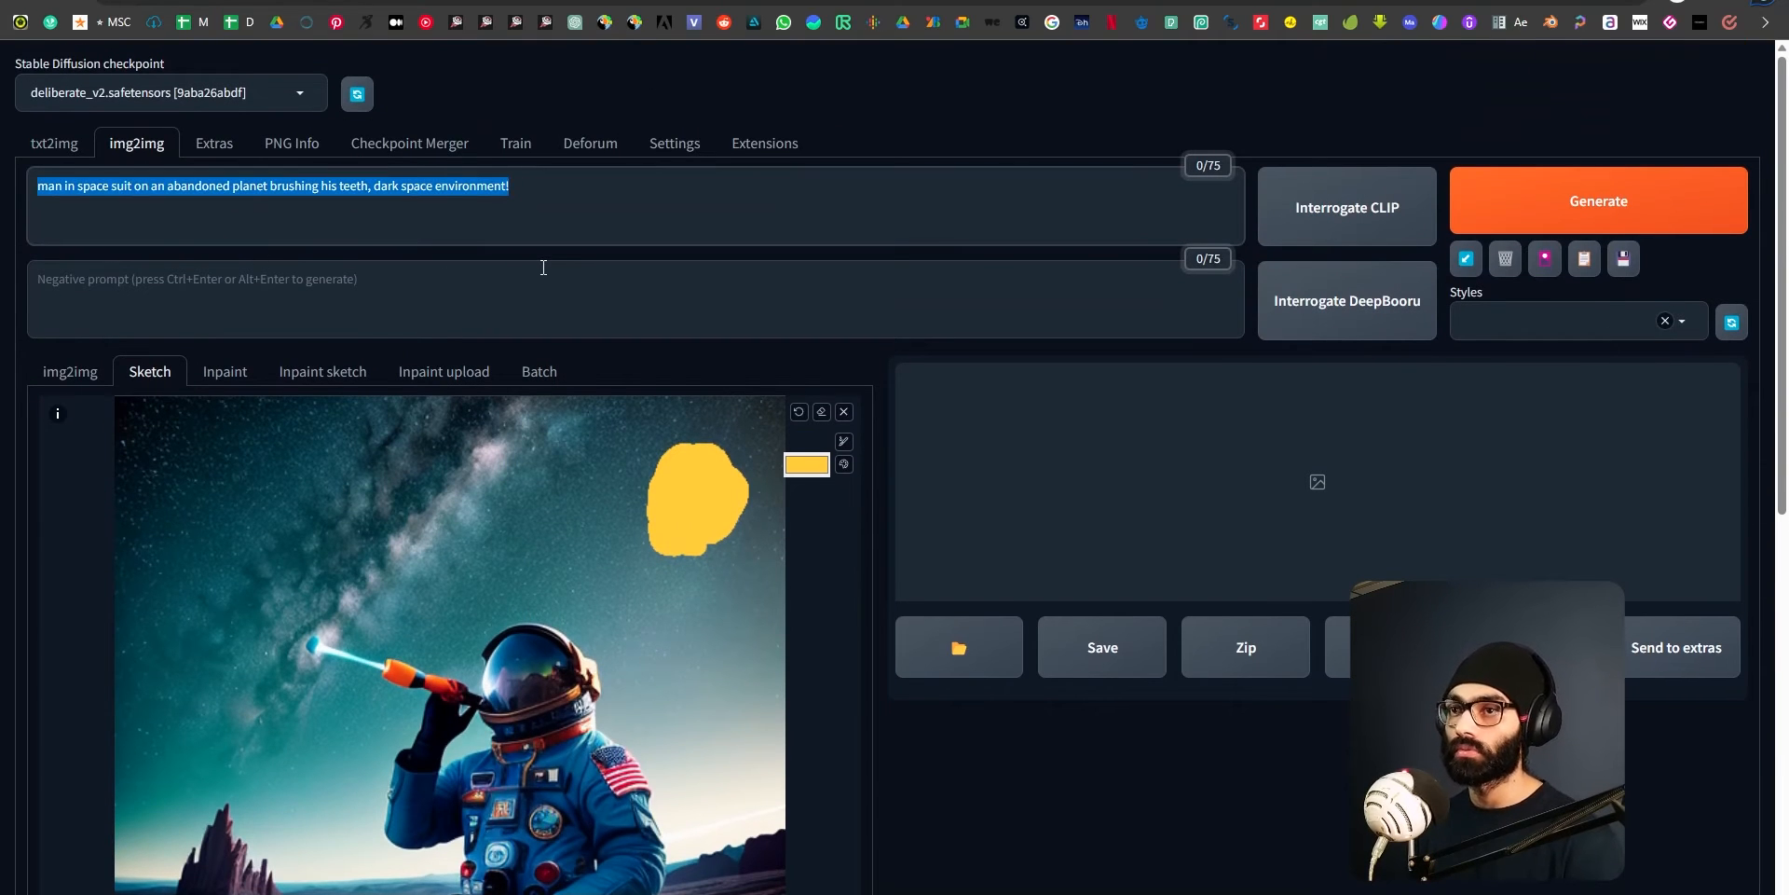
{"action": "type", "text": "sun"}
{"action": "key", "text": "BackSpace"}
{"action": "key", "text": "BackSpace"}
{"action": "key", "text": "BackSpace"}
{"action": "type", "text": "bright"}
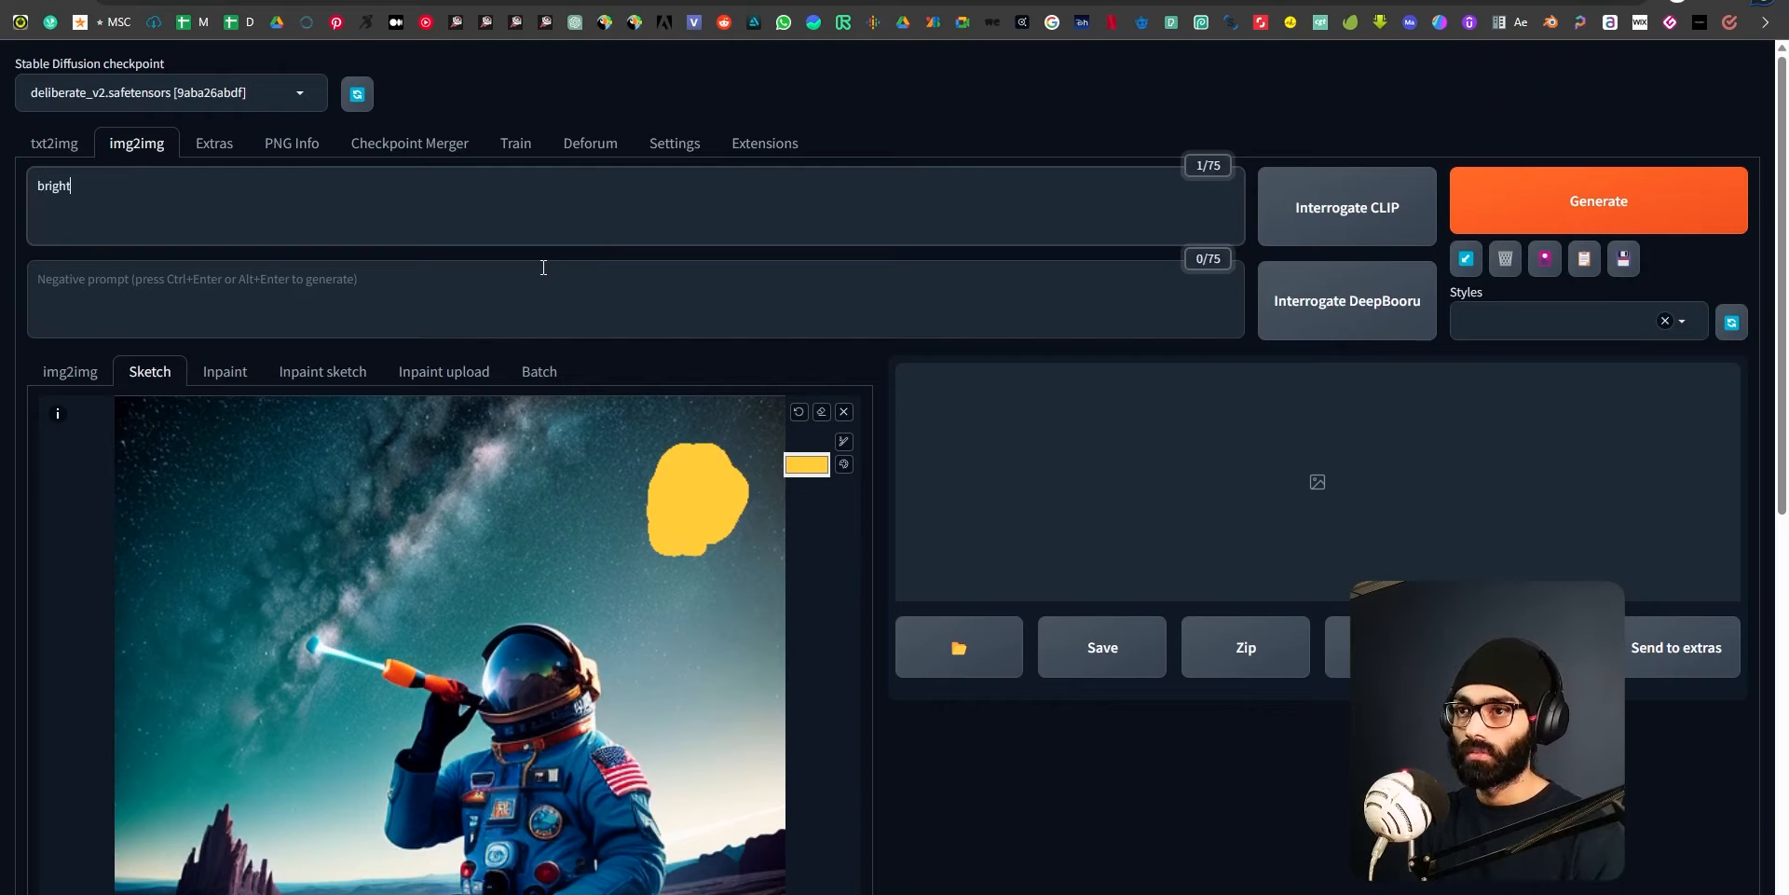
{"action": "type", "text": " shining sun"}
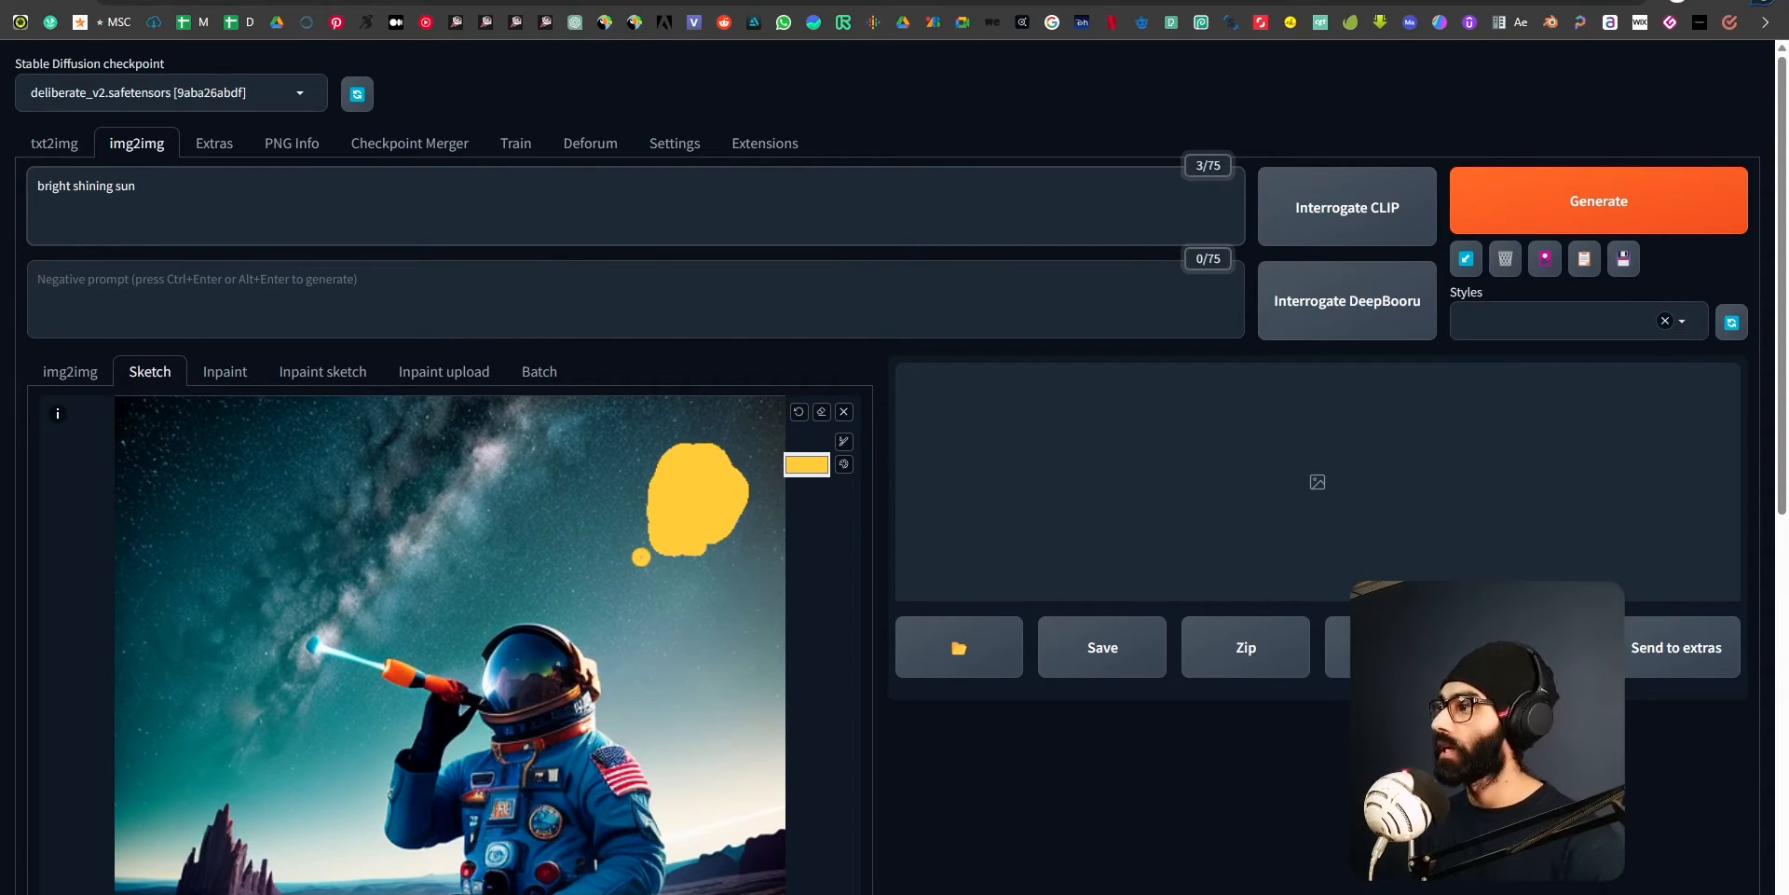
Set the img2img sampling method to DPM++ SDE Karras.
{"action": "scroll", "coordinate": [947, 583], "scroll_direction": "down", "scroll_amount": 7}
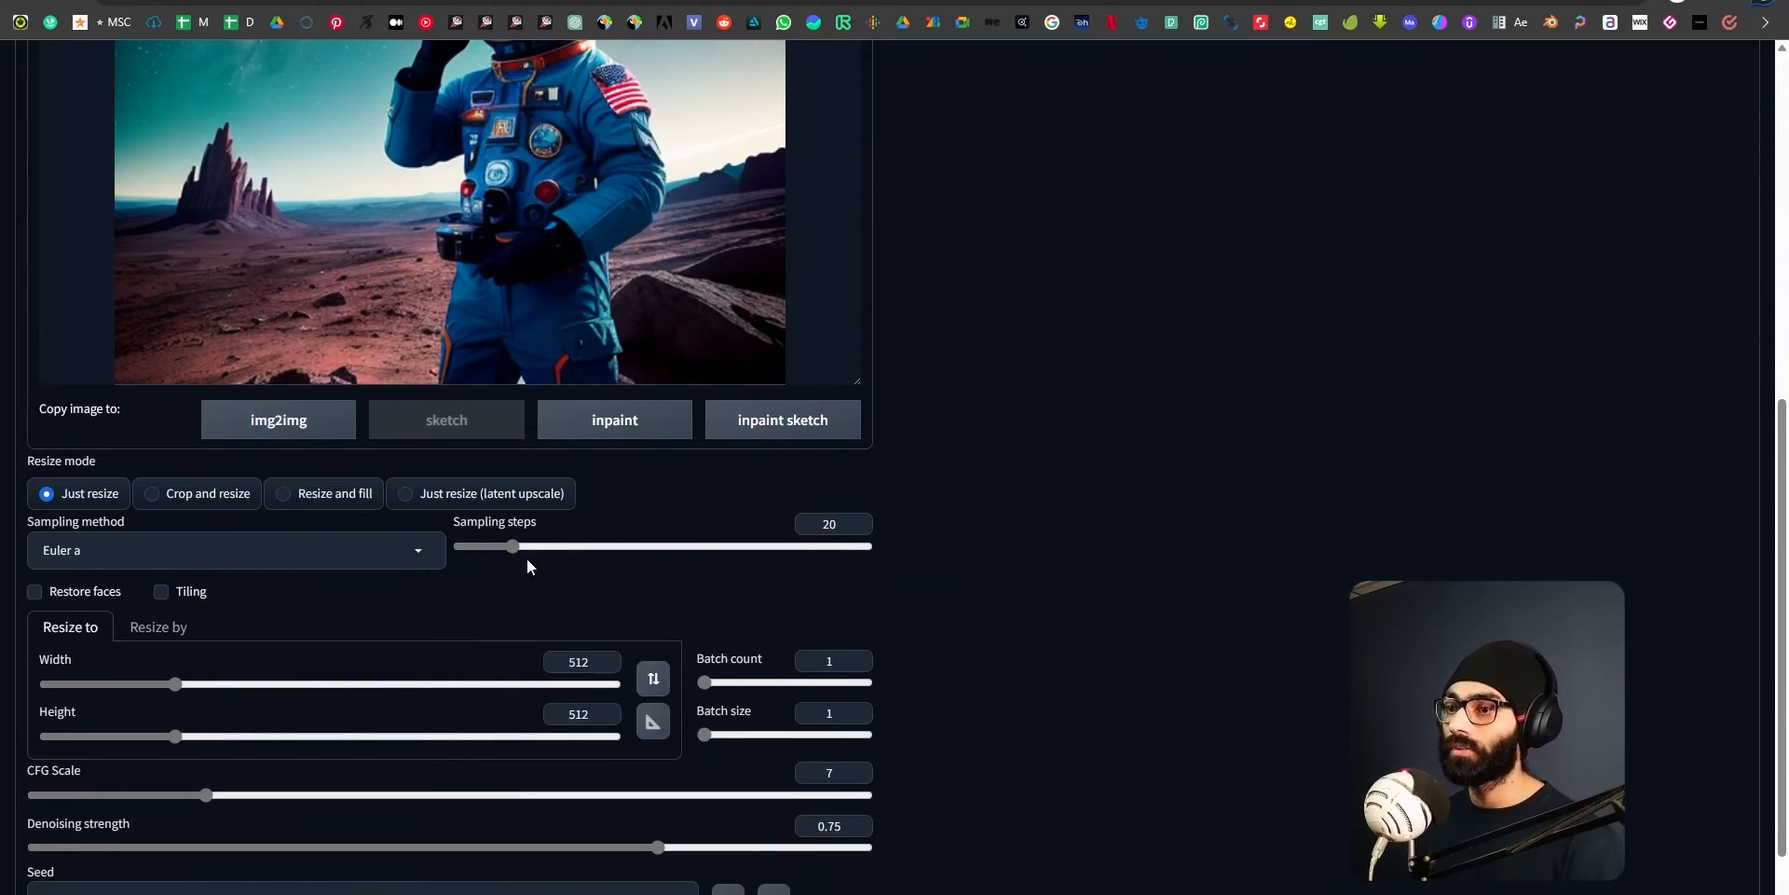
{"action": "scroll", "coordinate": [1031, 662], "scroll_direction": "down", "scroll_amount": 2}
{"action": "scroll", "coordinate": [239, 740], "scroll_direction": "up", "scroll_amount": 3}
{"action": "left_click", "coordinate": [245, 684]}
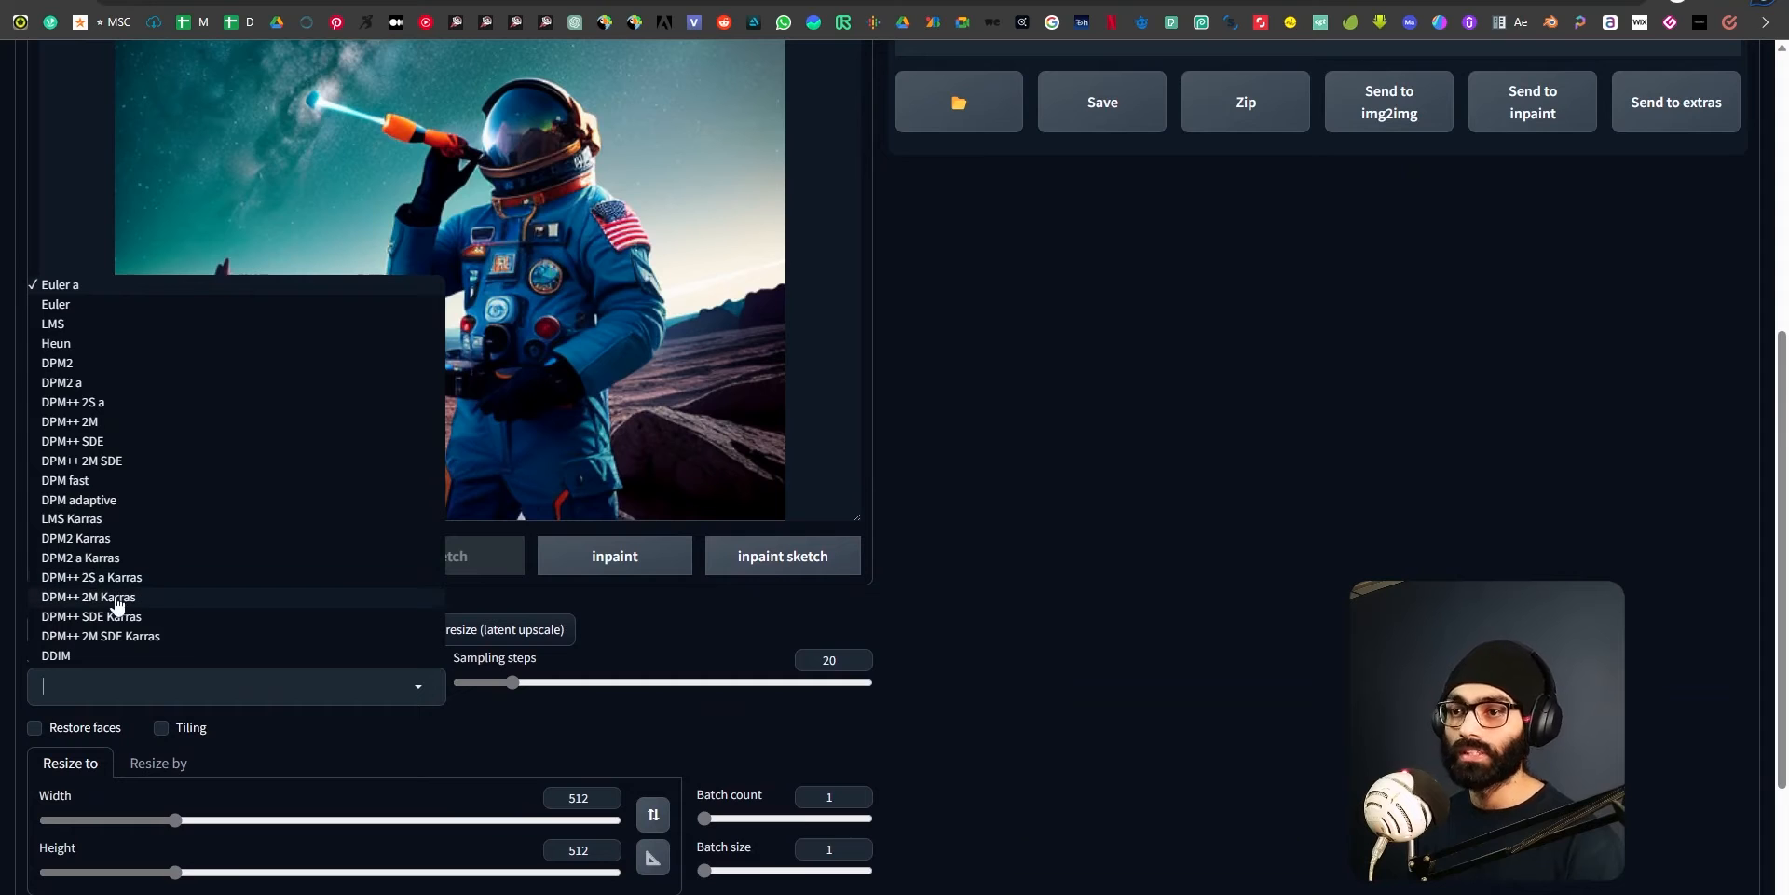
{"action": "left_click", "coordinate": [135, 617]}
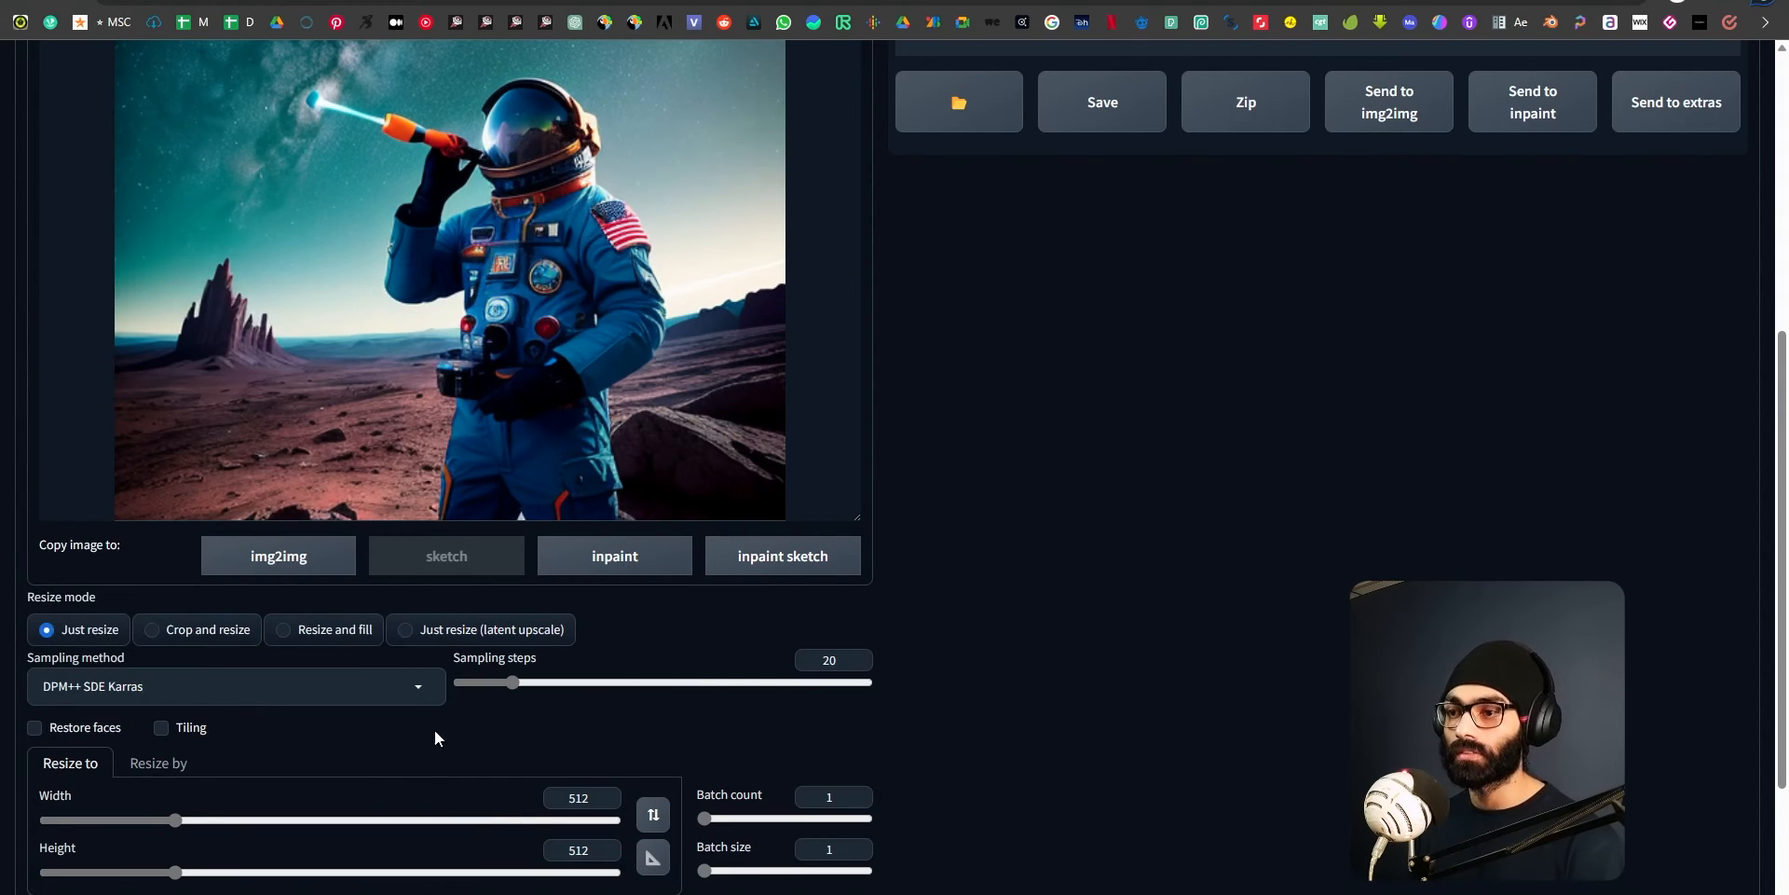
Set the denoising strength to 0, generate the image from the sketch and view the result enlarged.
{"action": "scroll", "coordinate": [321, 675], "scroll_direction": "down", "scroll_amount": 3}
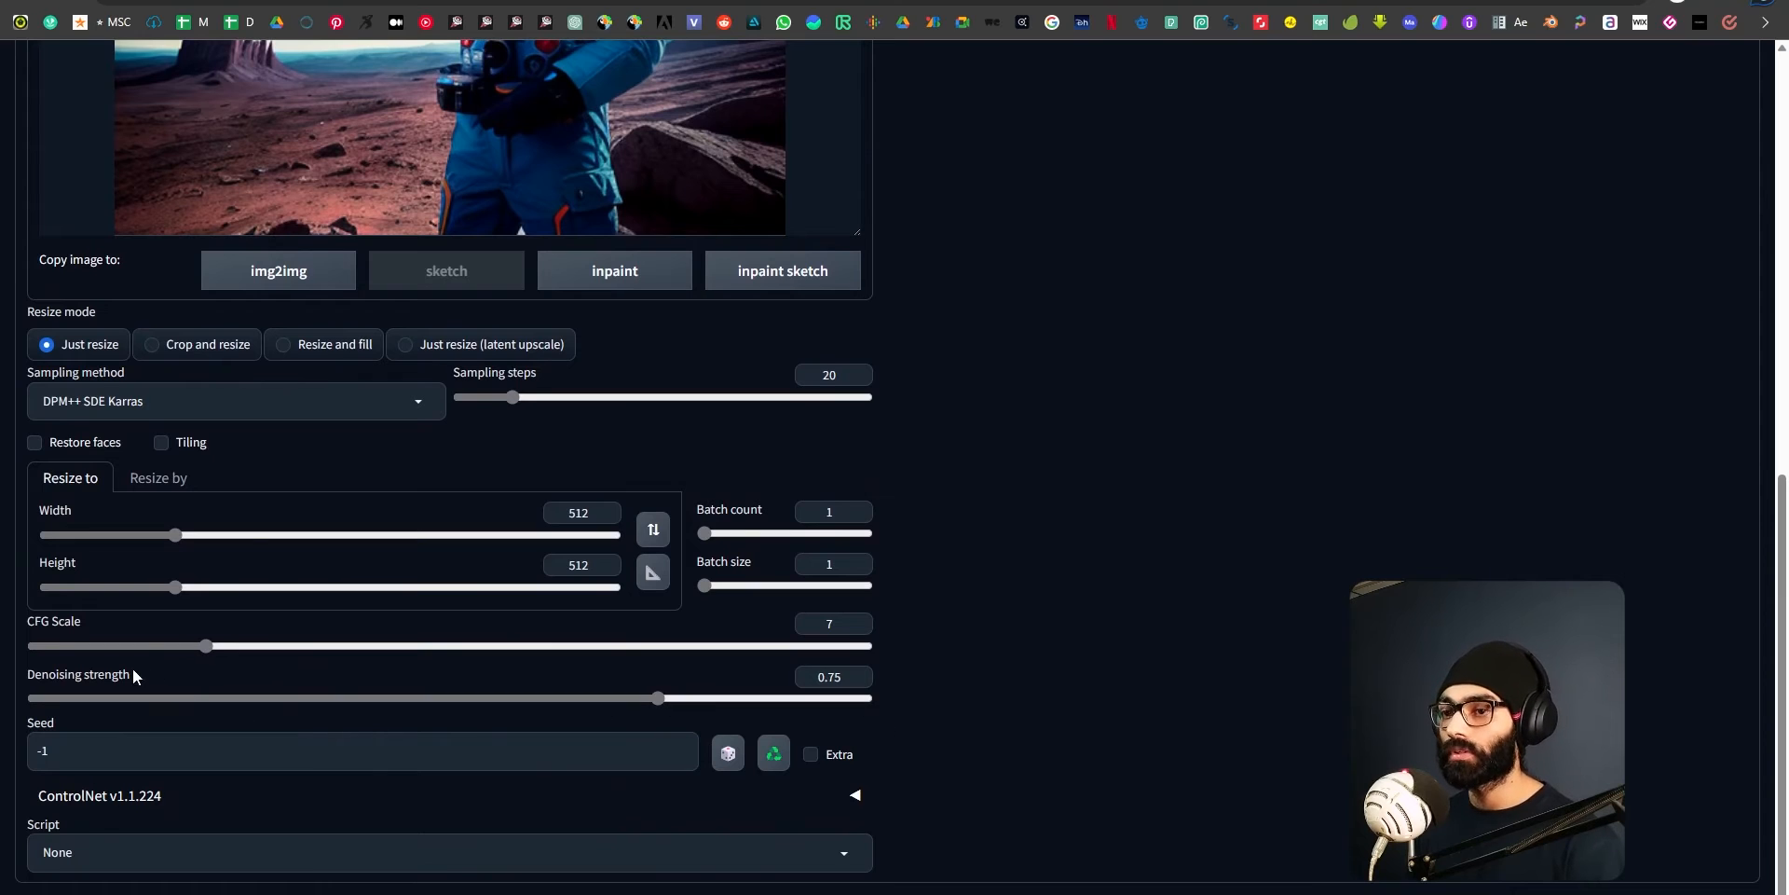
{"action": "left_click_drag", "start_coordinate": [657, 697], "coordinate": [651, 697]}
{"action": "scroll", "coordinate": [629, 723], "scroll_direction": "up", "scroll_amount": 9}
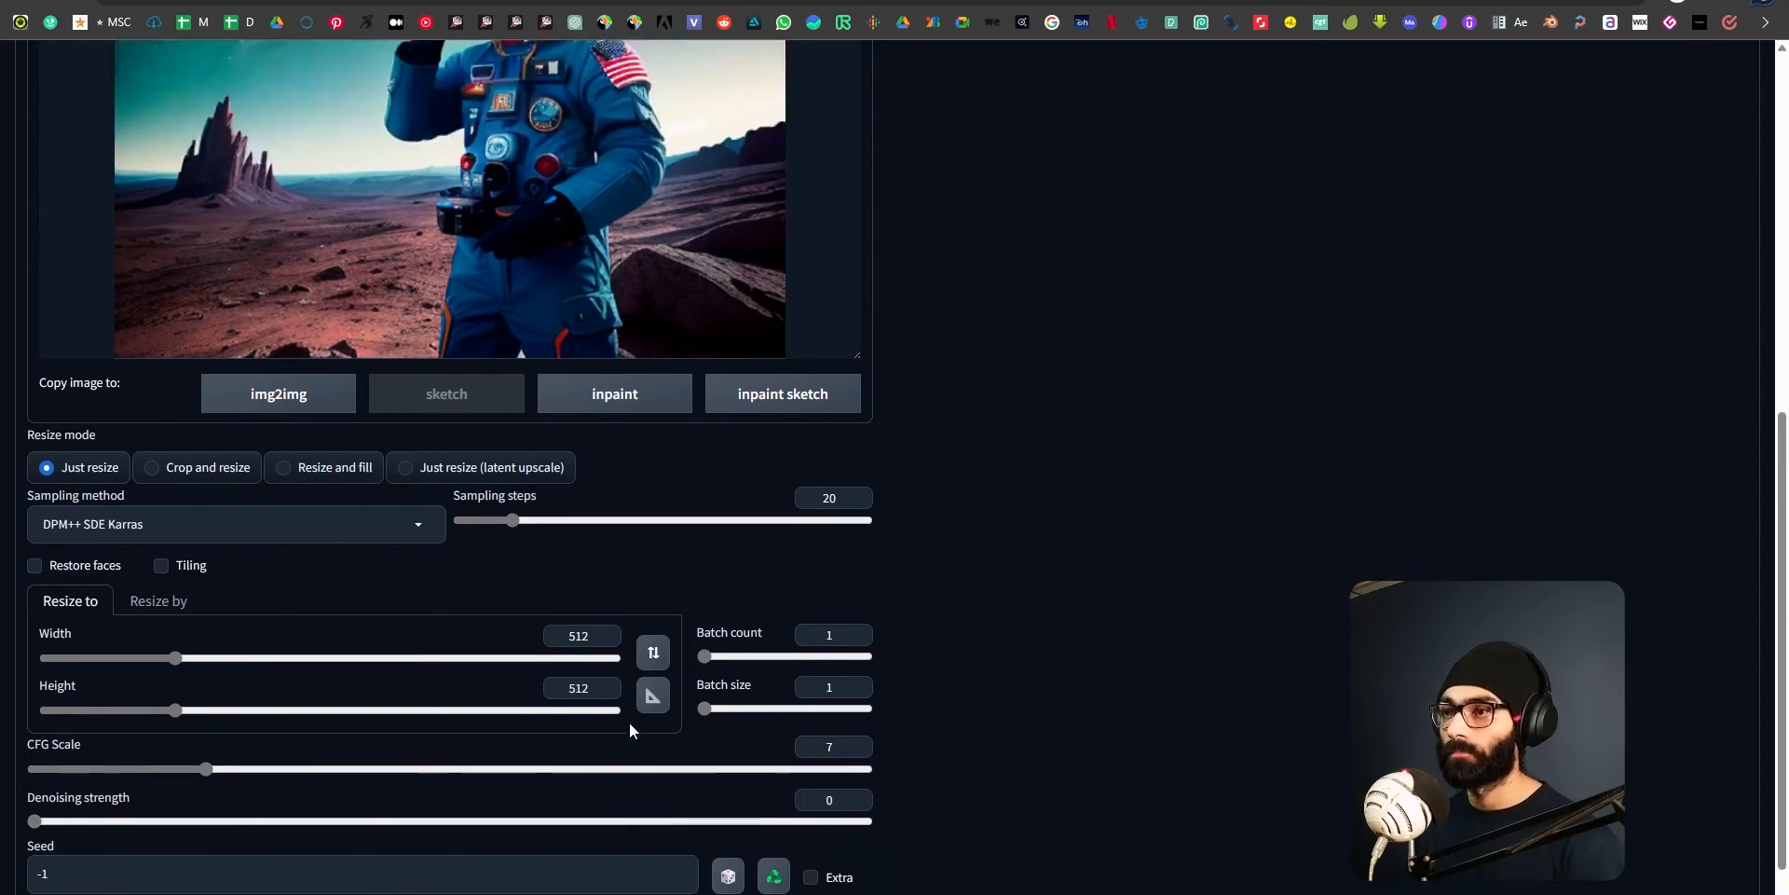
{"action": "left_click", "coordinate": [1629, 190]}
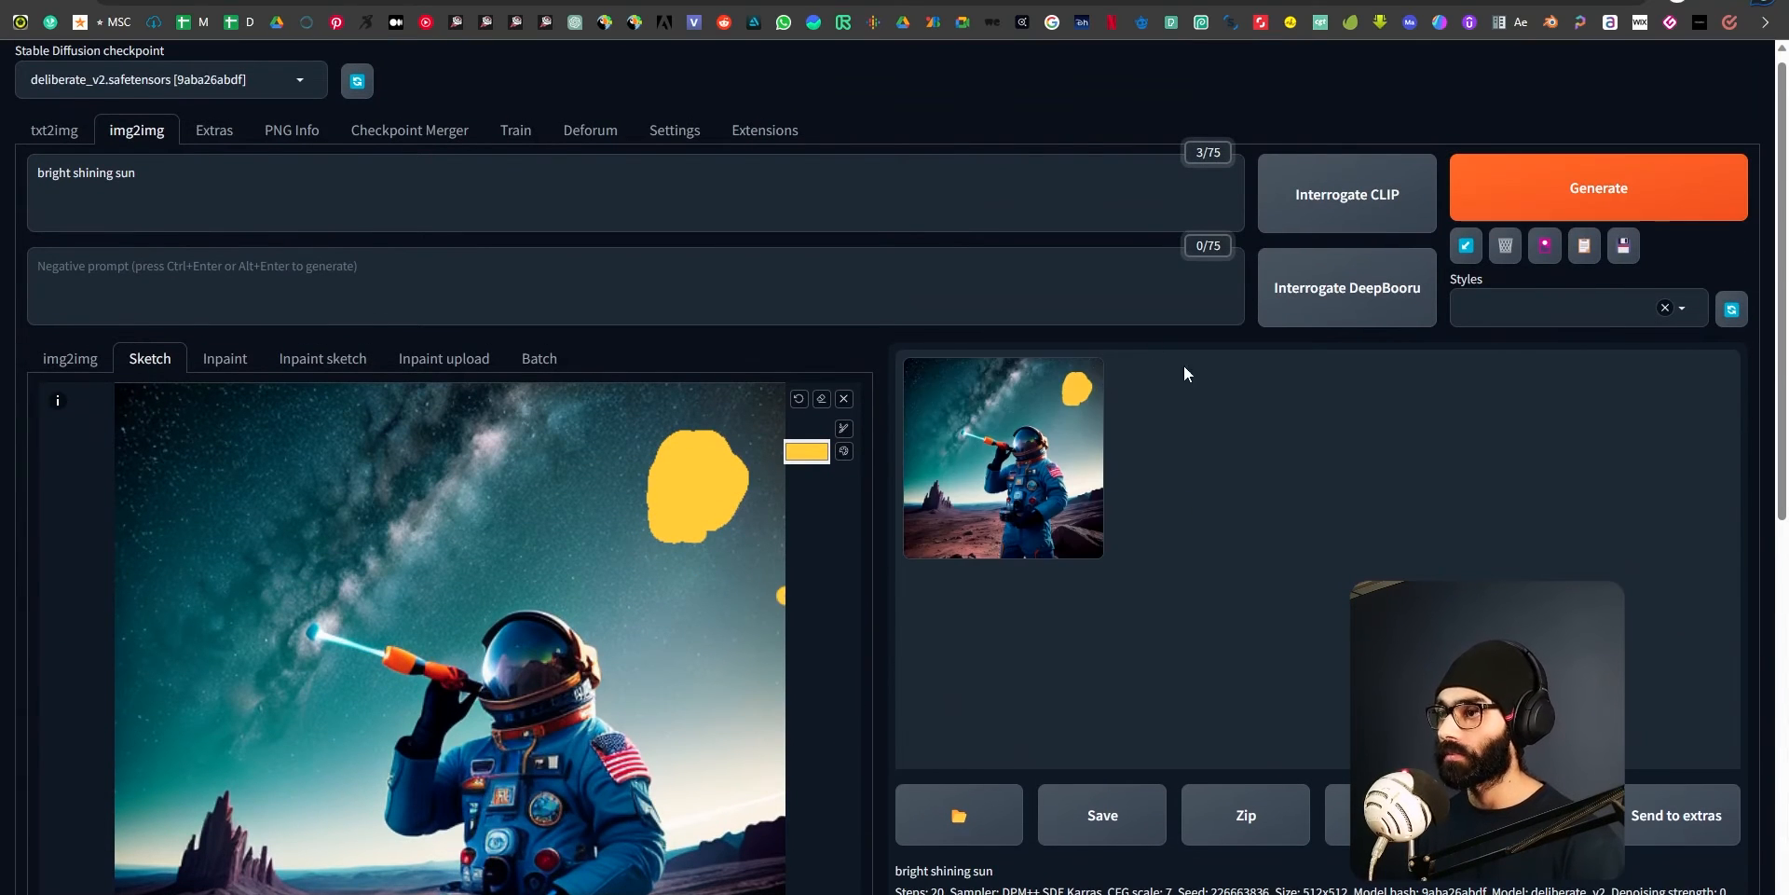
{"action": "left_click", "coordinate": [1065, 451]}
{"action": "left_click", "coordinate": [1416, 391]}
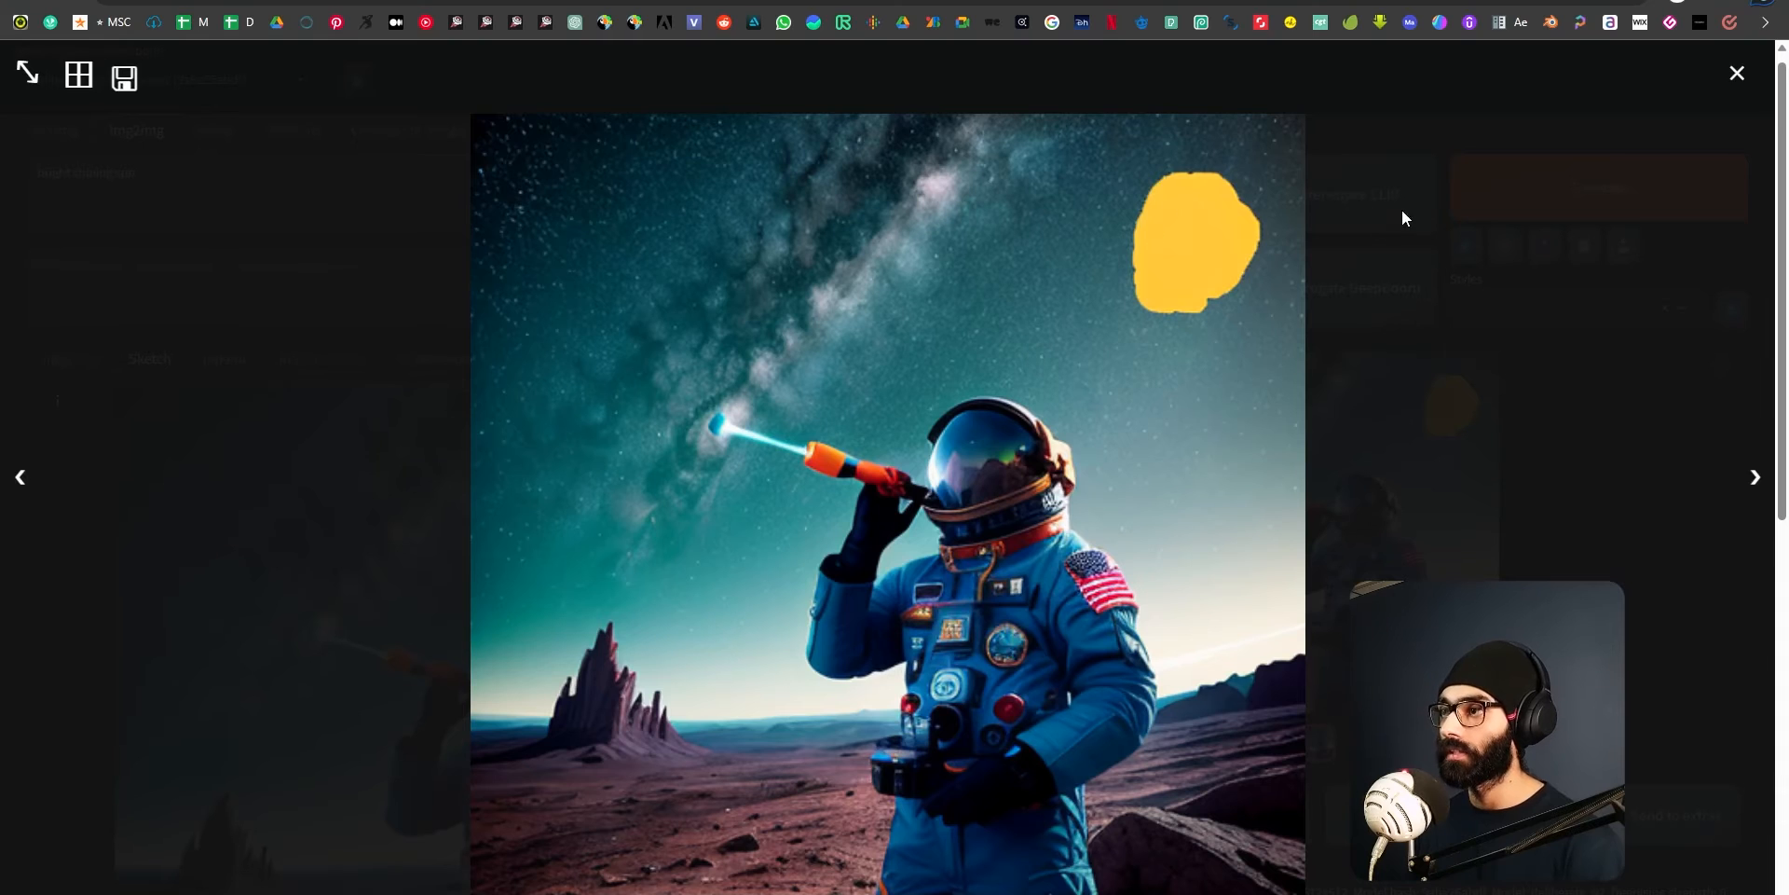
{"action": "left_click", "coordinate": [1737, 74]}
Raise the denoising strength to 1, generate the image from the sketch again and view the result enlarged.
{"action": "scroll", "coordinate": [1019, 659], "scroll_direction": "down", "scroll_amount": 10}
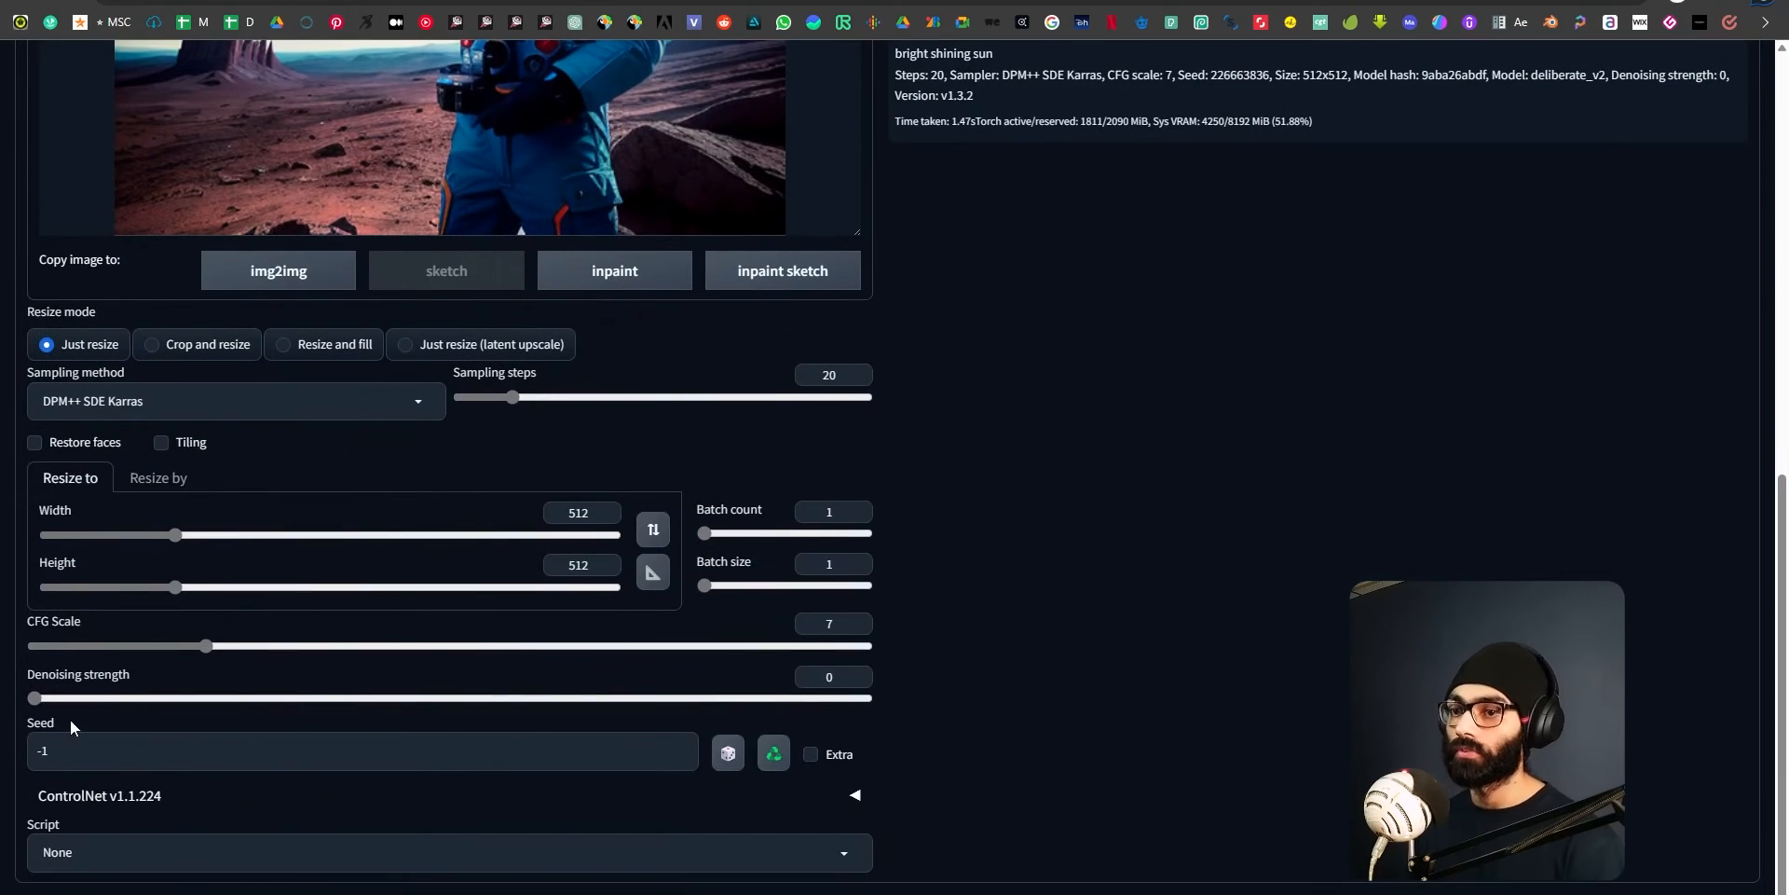
{"action": "left_click_drag", "start_coordinate": [35, 701], "coordinate": [892, 701]}
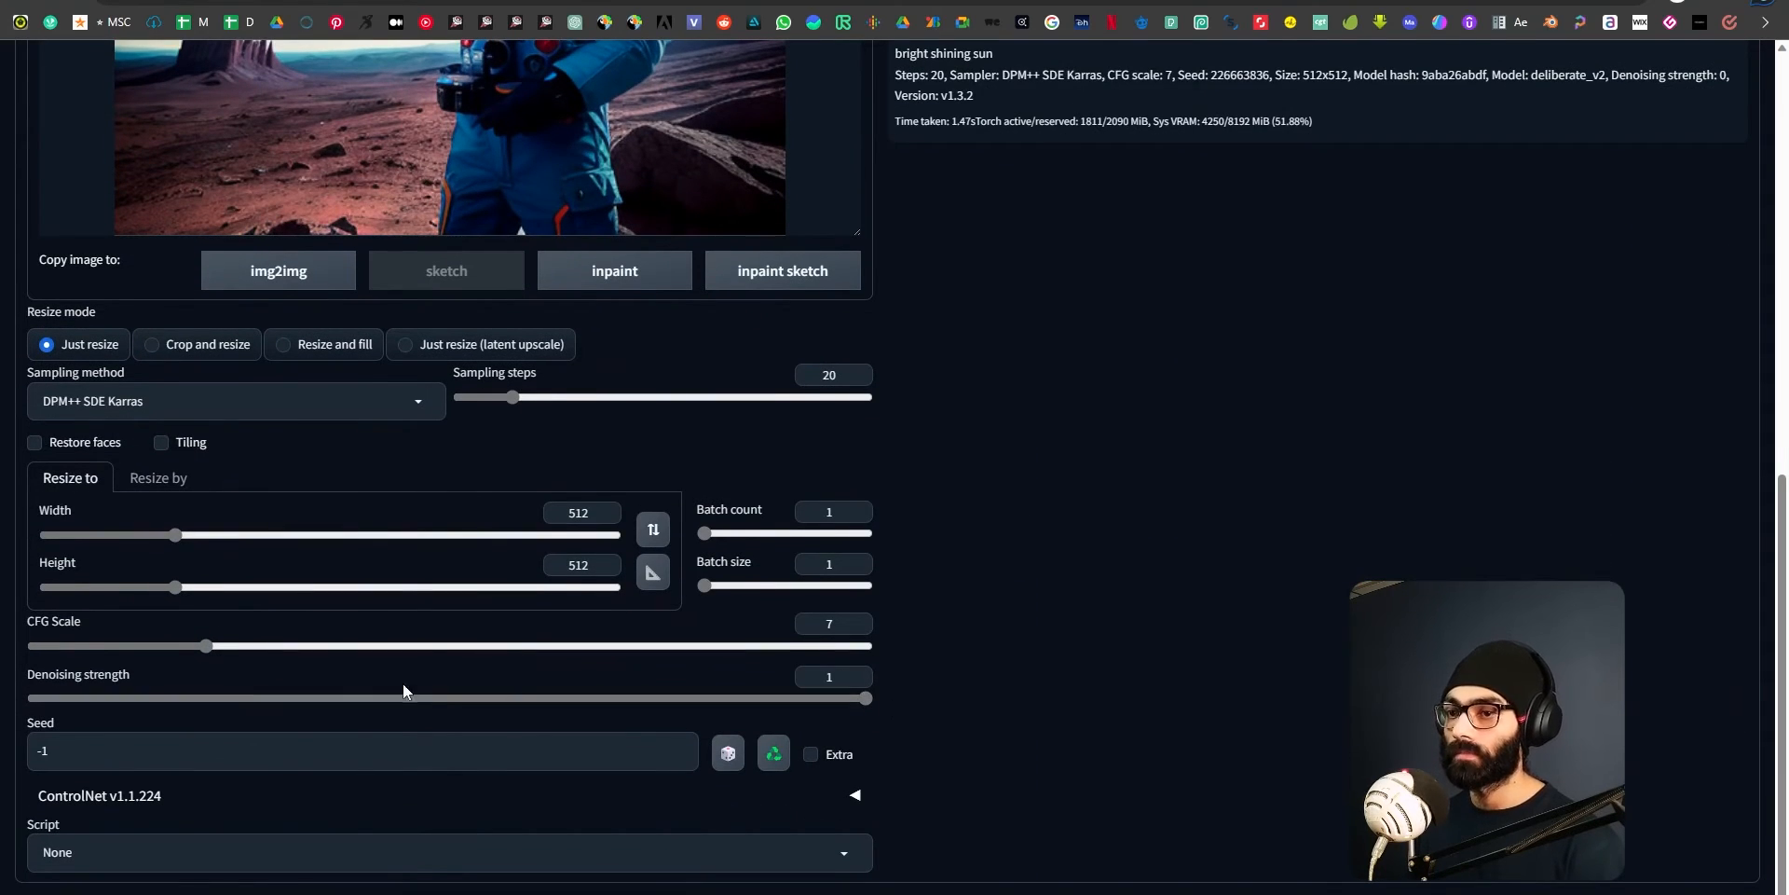
{"action": "scroll", "coordinate": [1160, 751], "scroll_direction": "up", "scroll_amount": 1}
{"action": "scroll", "coordinate": [1160, 742], "scroll_direction": "up", "scroll_amount": 10}
{"action": "left_click", "coordinate": [1556, 220]}
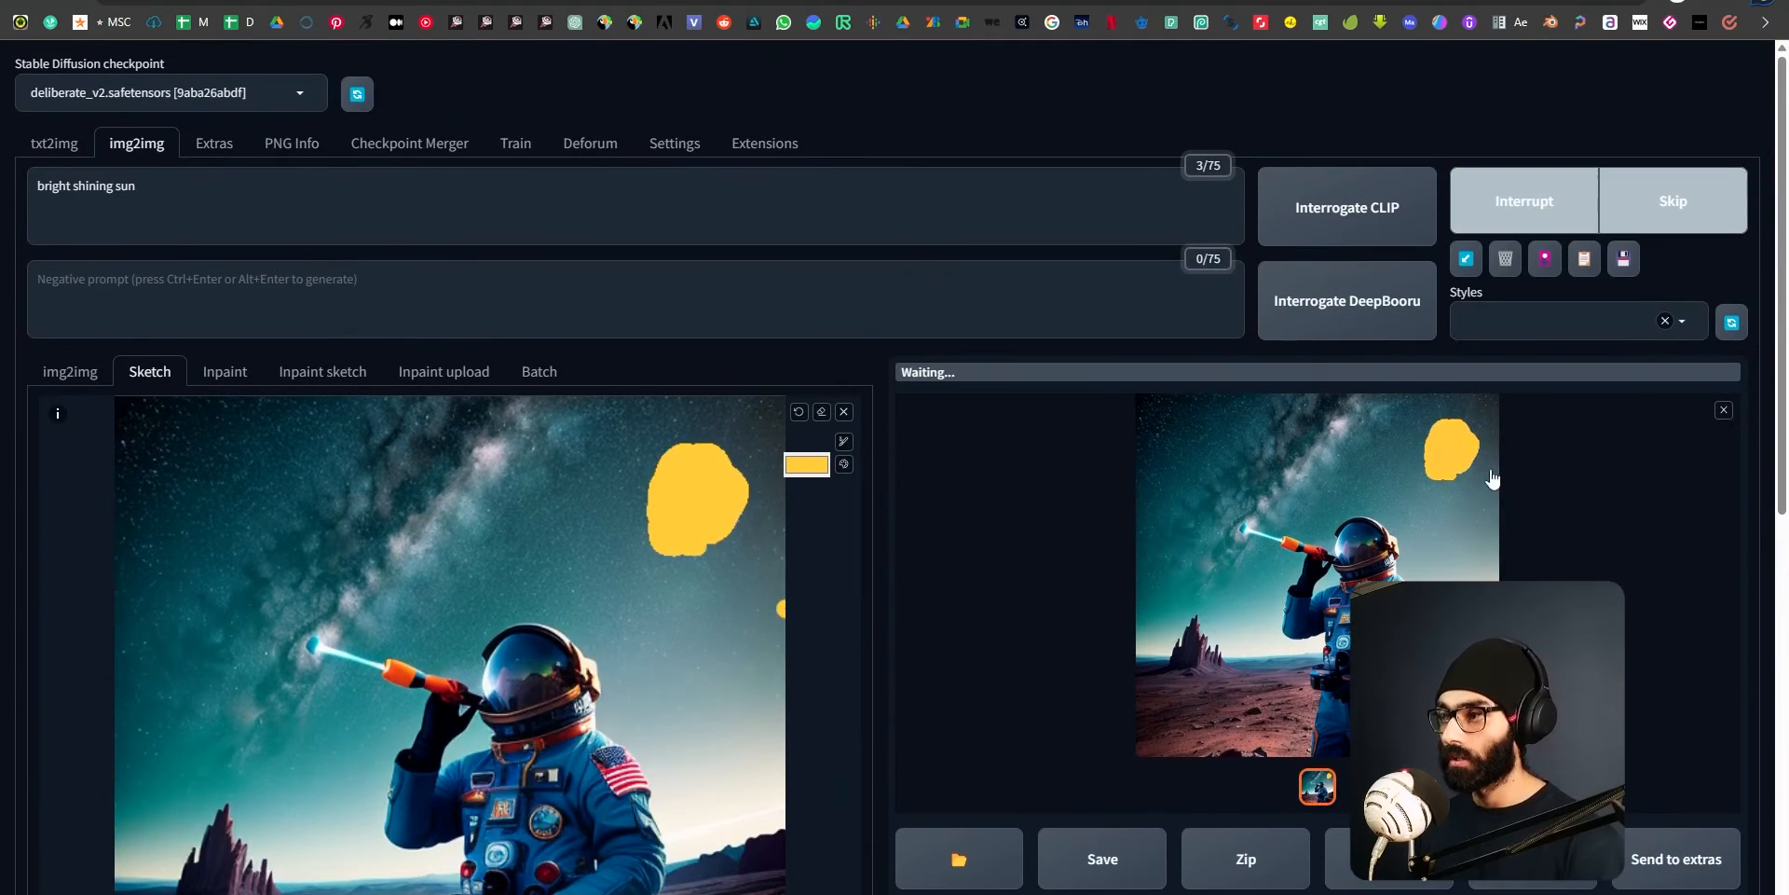
{"action": "scroll", "coordinate": [1411, 518], "scroll_direction": "down", "scroll_amount": 2}
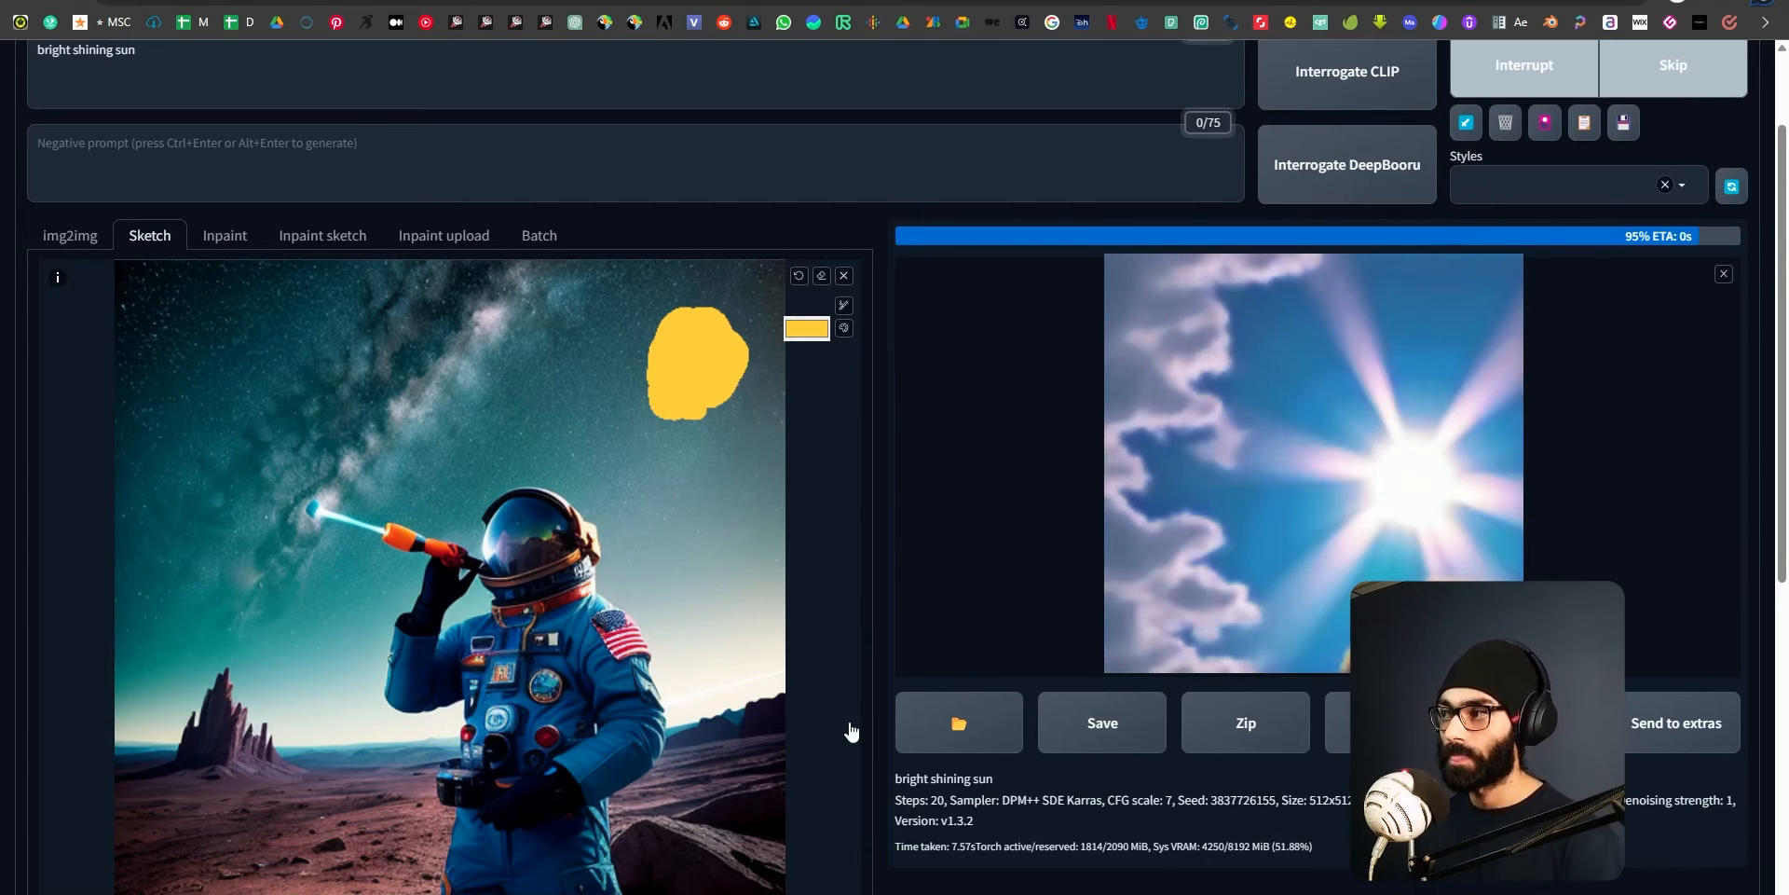
{"action": "left_click", "coordinate": [1404, 407]}
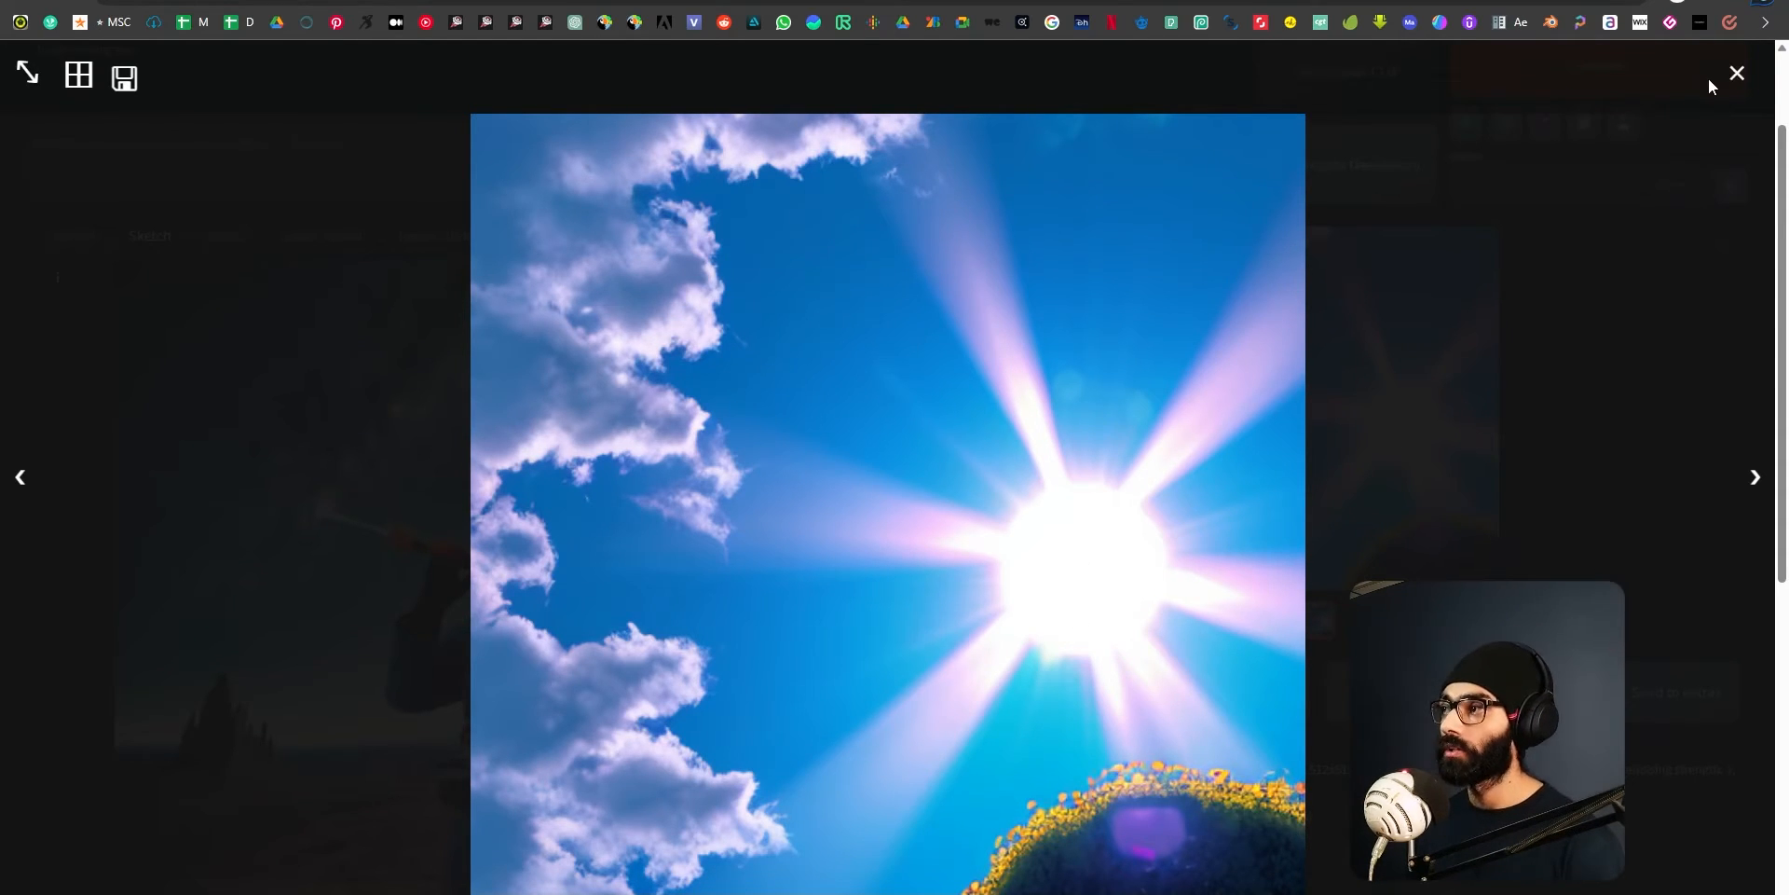
{"action": "left_click", "coordinate": [1737, 73]}
Lower the denoising strength to roughly the middle of its range and generate the sketch image again.
{"action": "scroll", "coordinate": [214, 713], "scroll_direction": "down", "scroll_amount": 7}
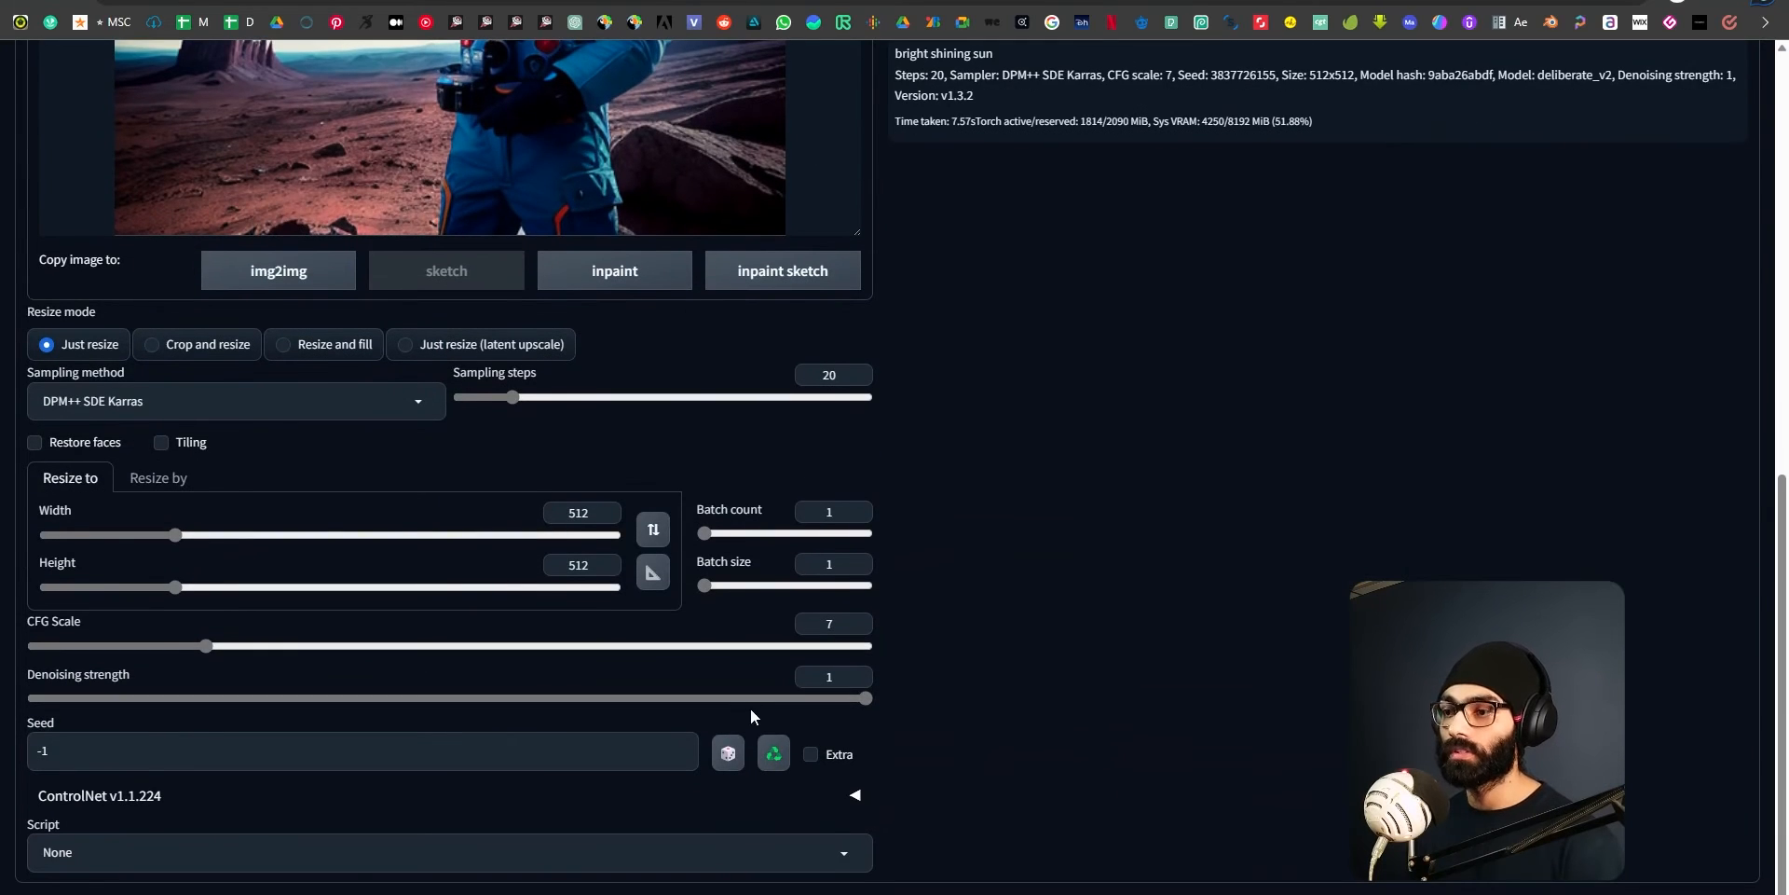
{"action": "mouse_move", "coordinate": [858, 698]}
{"action": "left_mouse_down"}
{"action": "mouse_move", "coordinate": [371, 702]}
{"action": "mouse_move", "coordinate": [472, 712]}
{"action": "left_mouse_up"}
{"action": "scroll", "coordinate": [1010, 762], "scroll_direction": "up", "scroll_amount": 6}
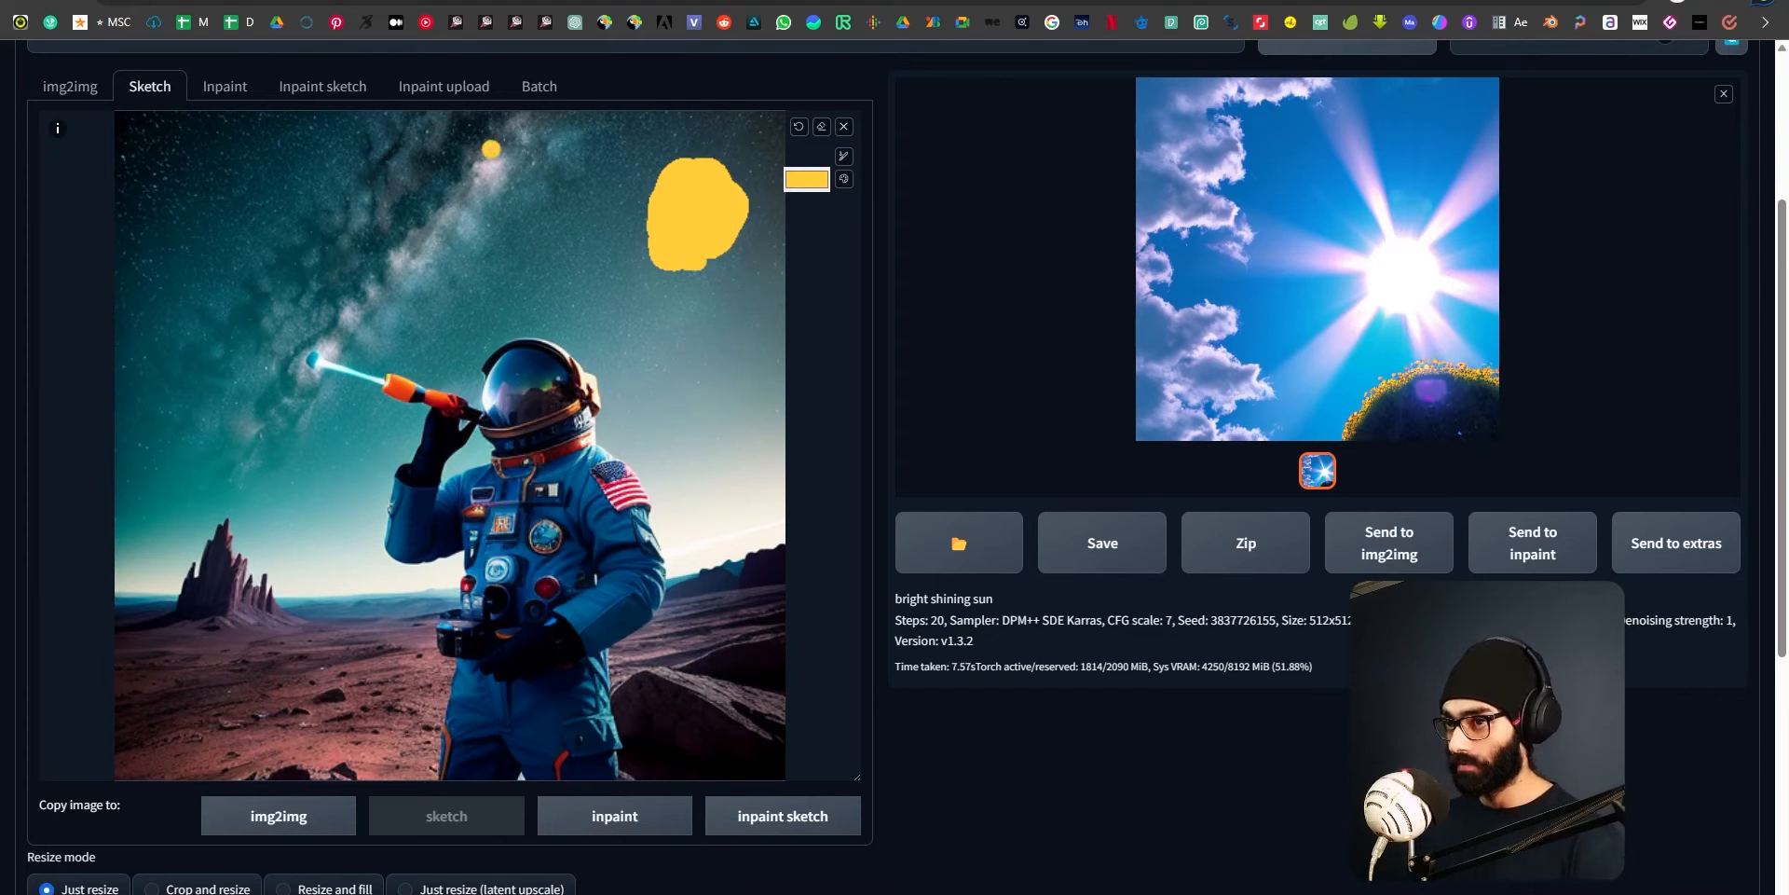
{"action": "scroll", "coordinate": [879, 491], "scroll_direction": "up", "scroll_amount": 3}
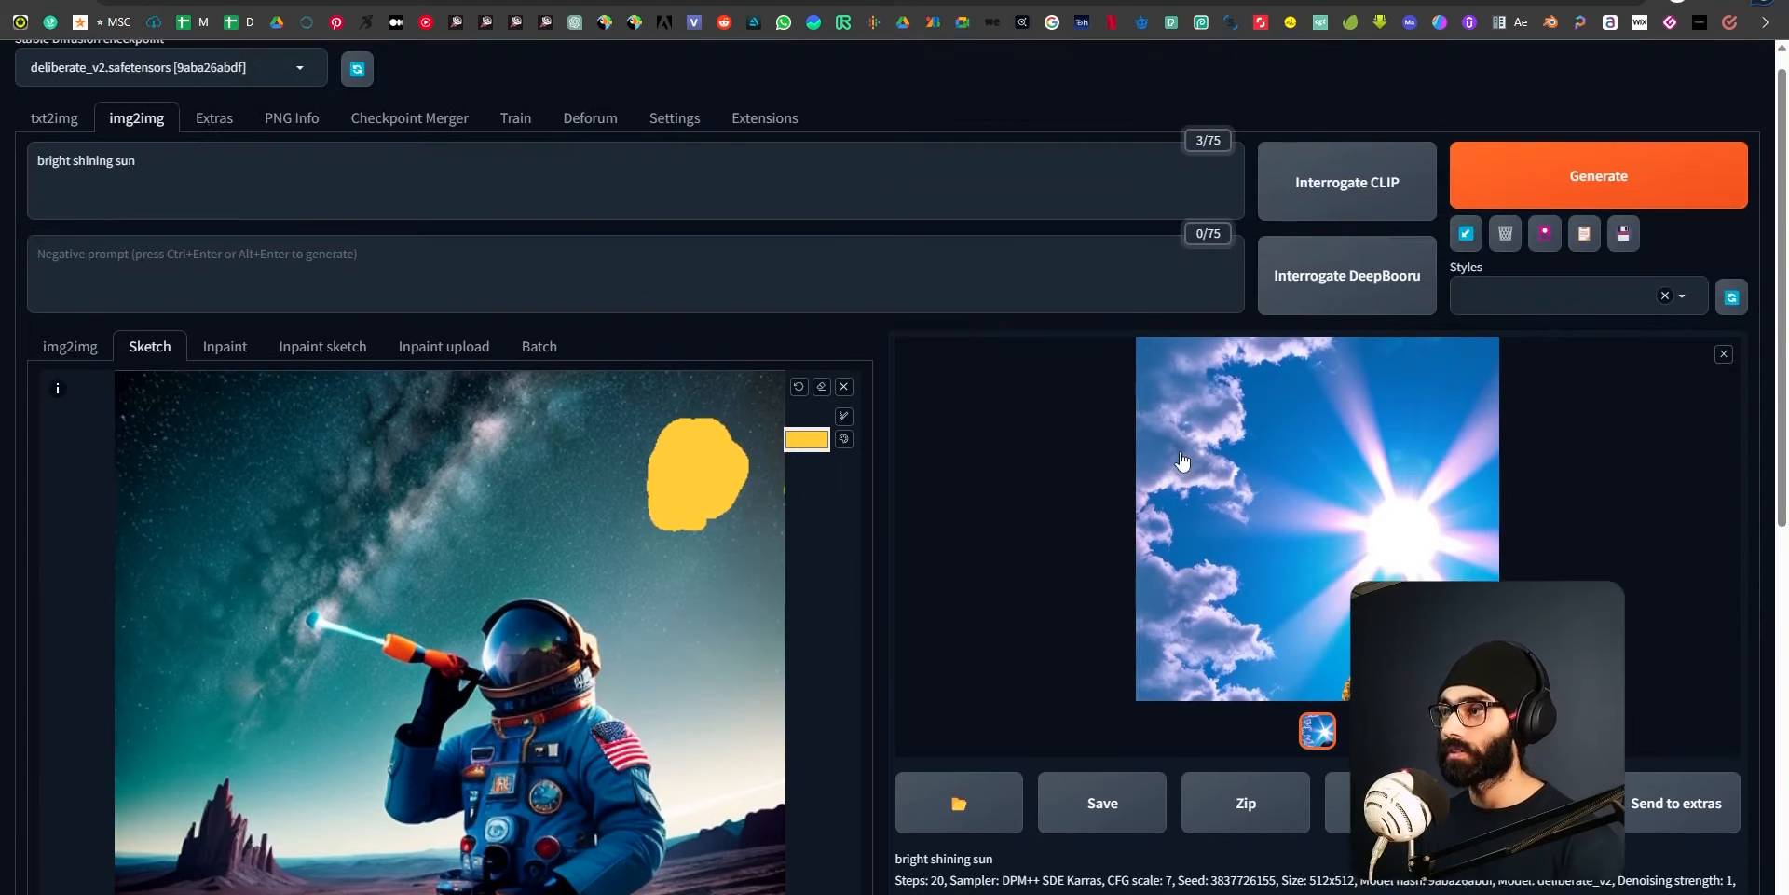
{"action": "left_click", "coordinate": [1598, 200]}
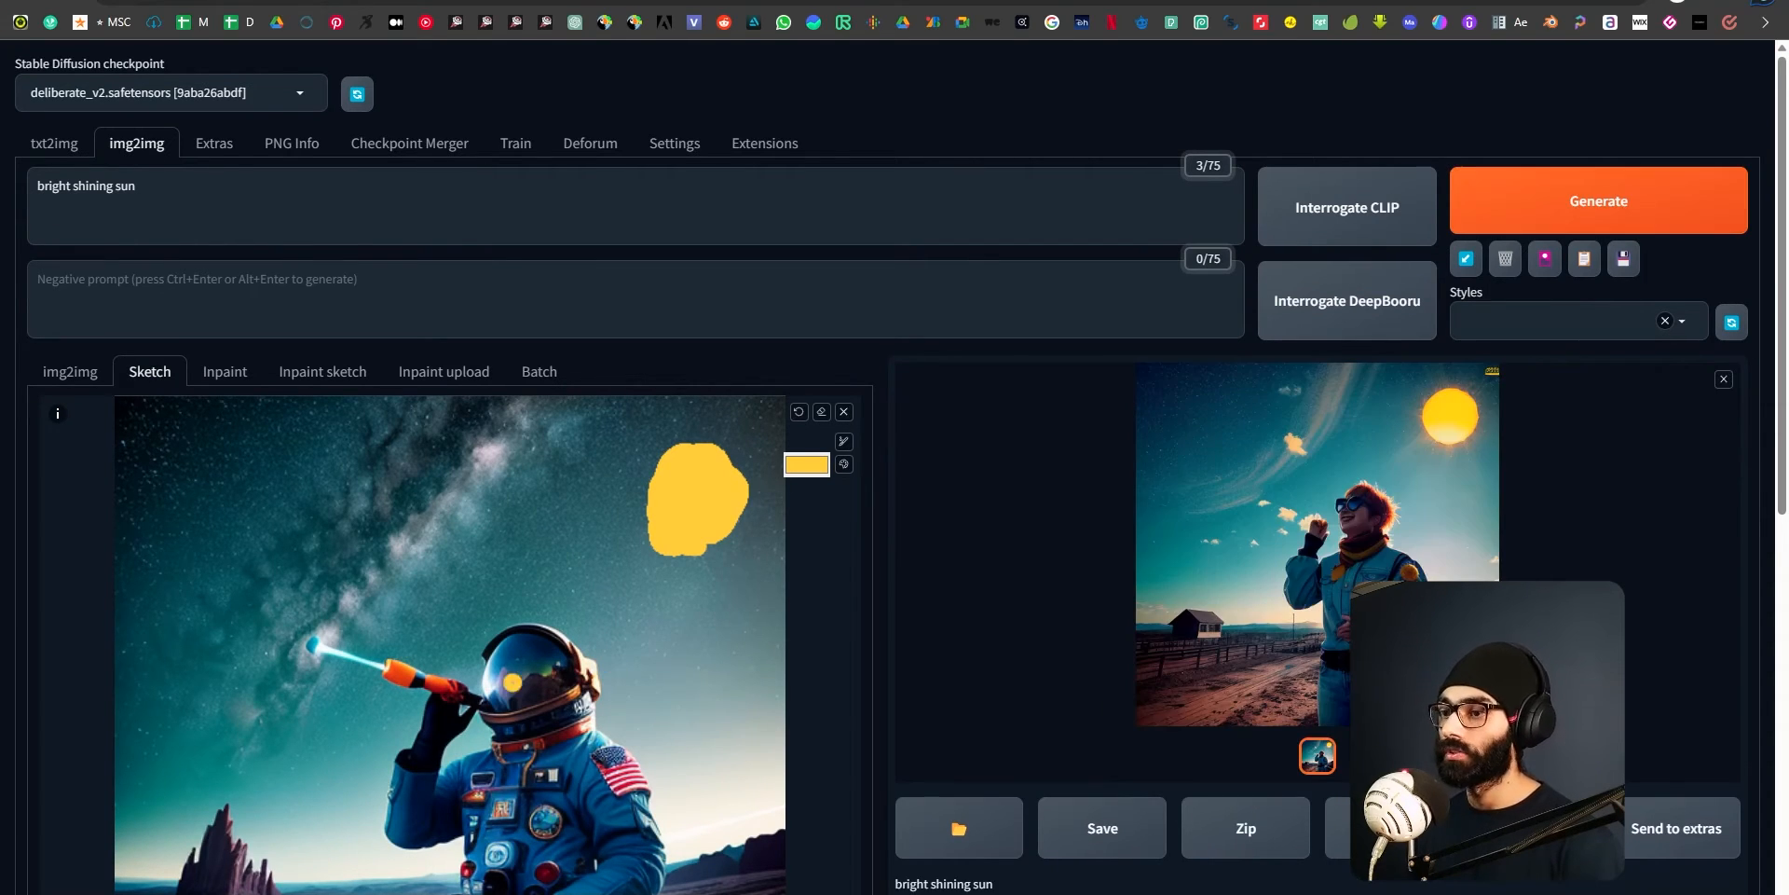
View the generated sketch image enlarged, close the preview and send the image to inpainting.
{"action": "left_click", "coordinate": [1418, 559]}
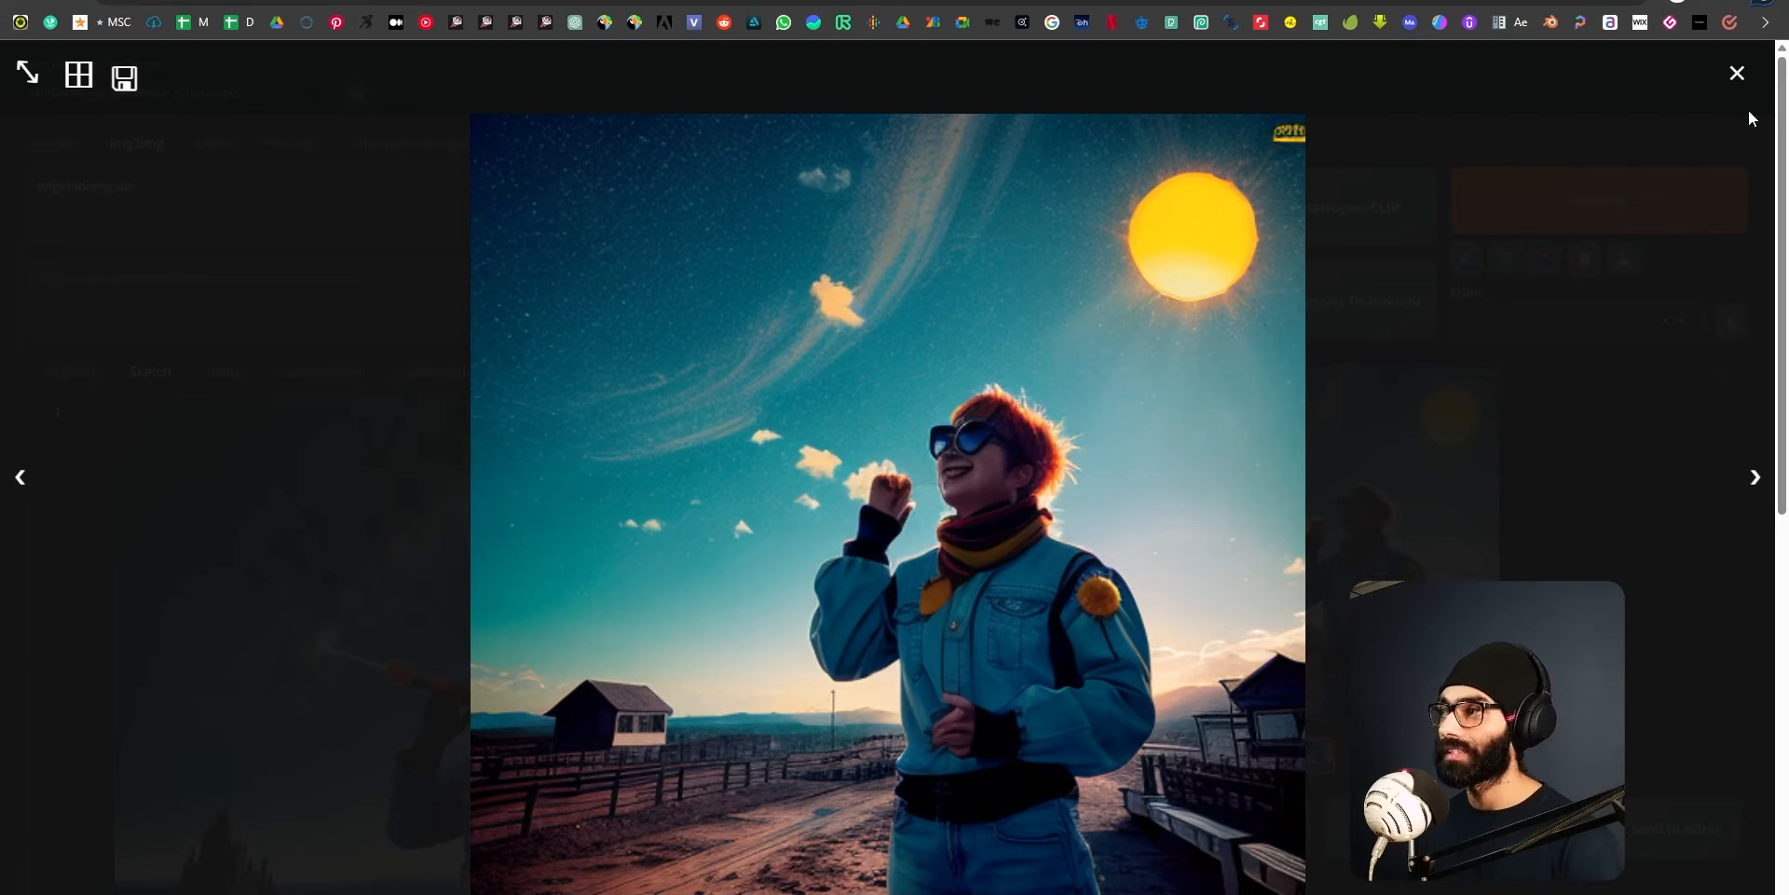
{"action": "left_click", "coordinate": [1735, 78]}
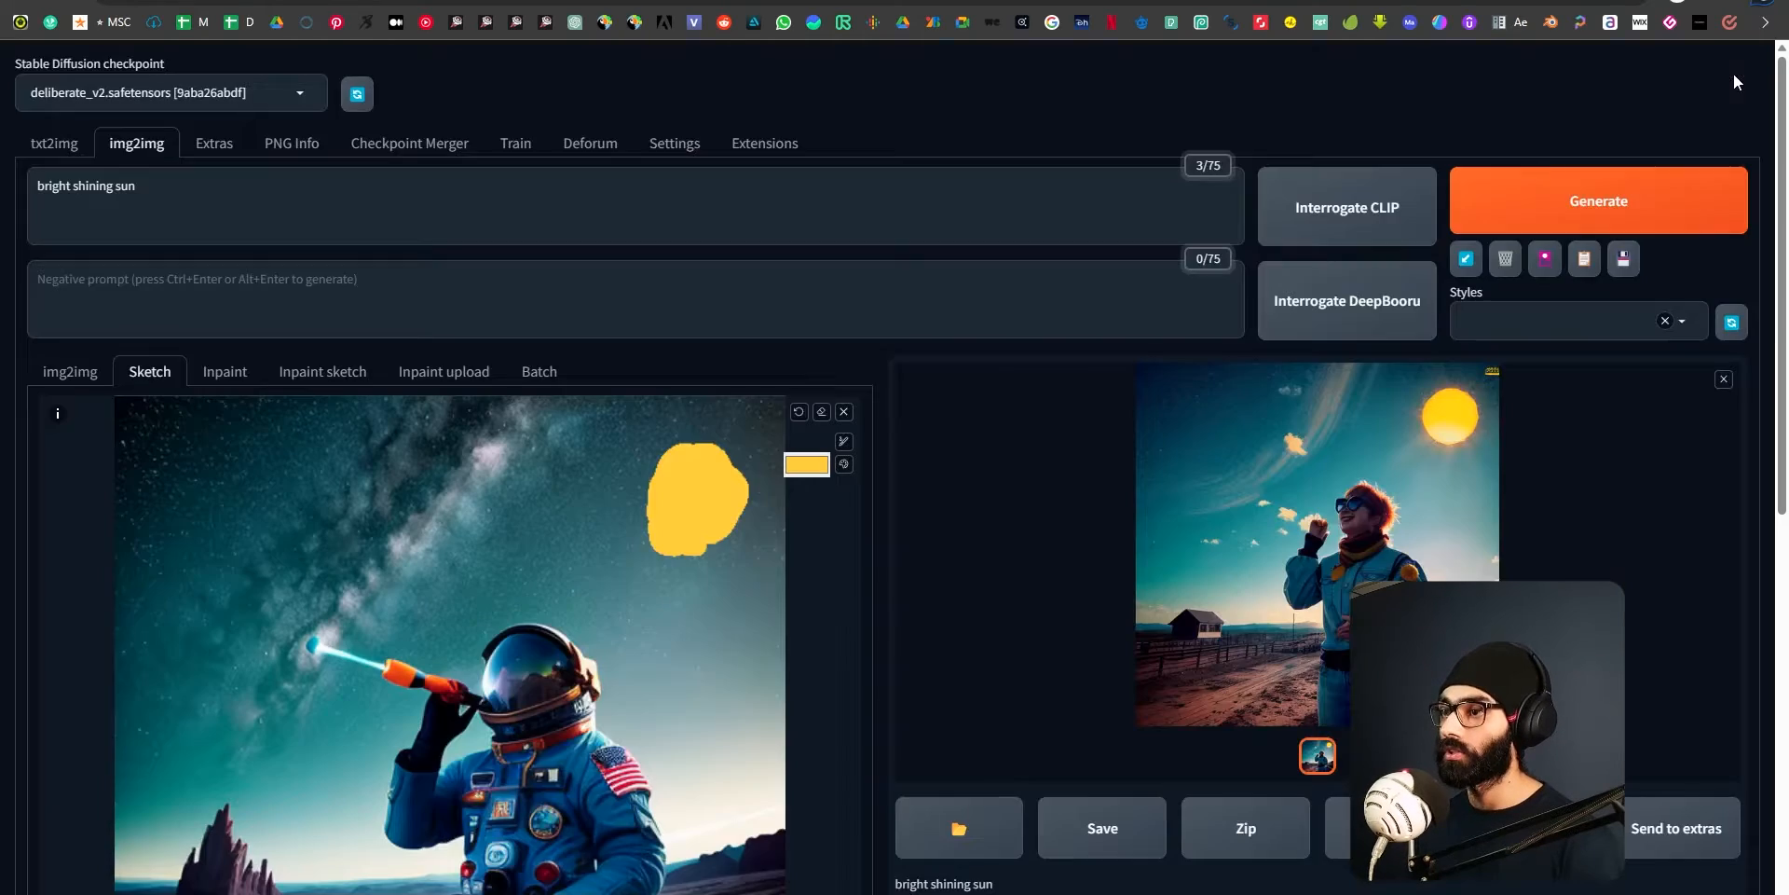
{"action": "scroll", "coordinate": [1291, 694], "scroll_direction": "down", "scroll_amount": 3}
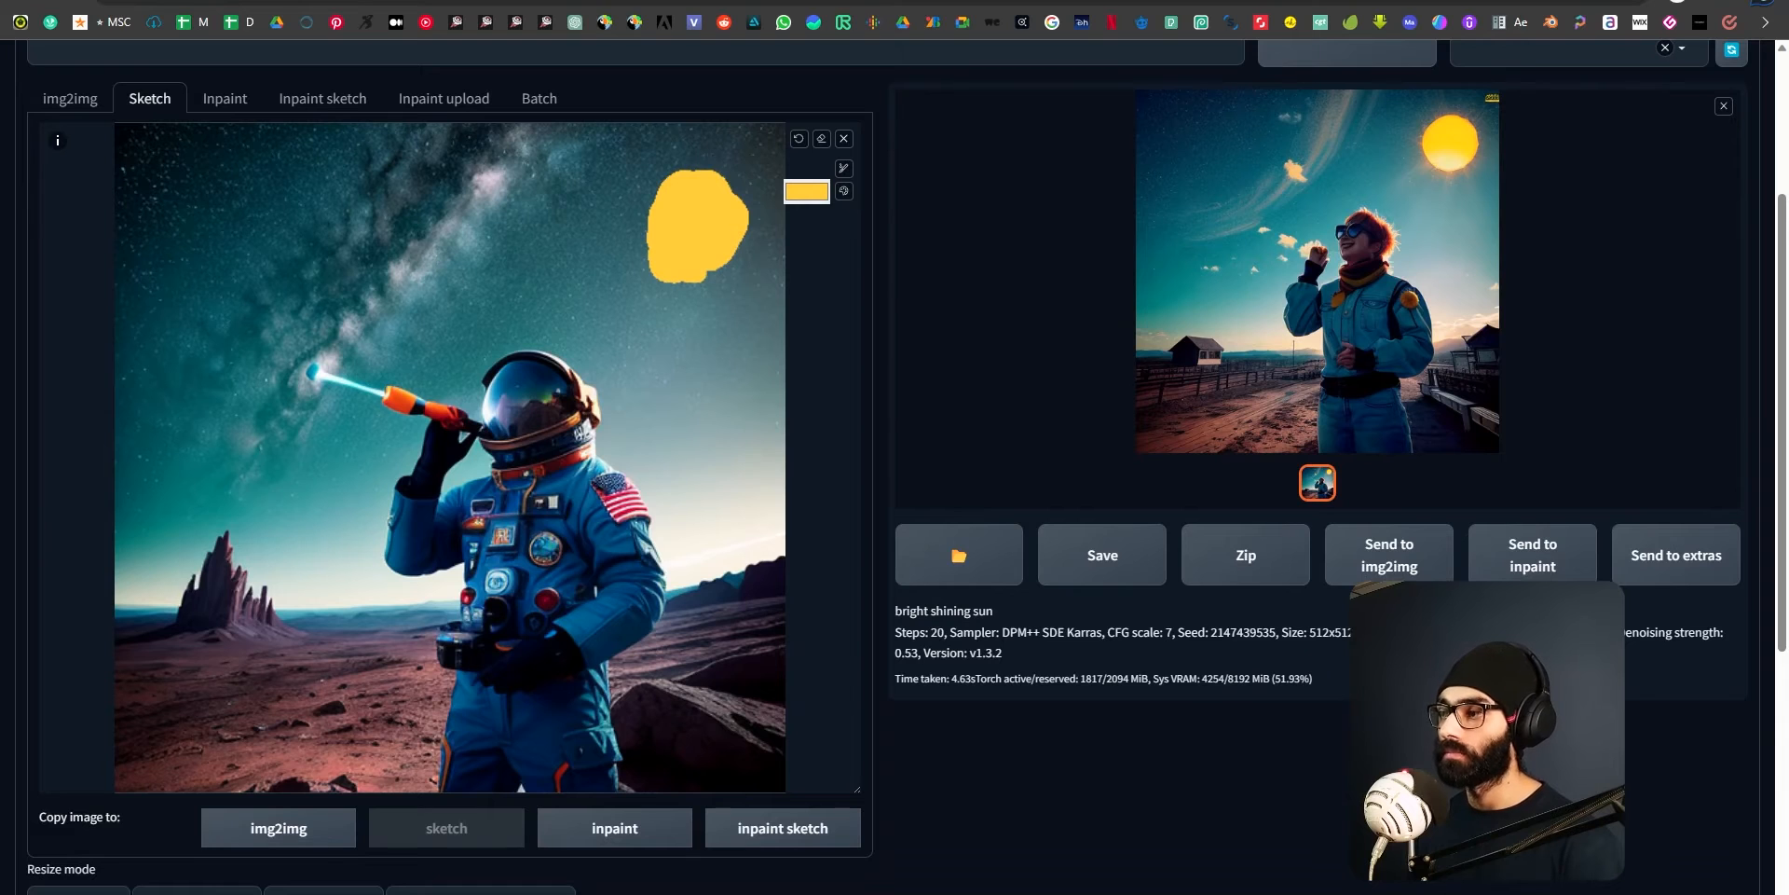
{"action": "scroll", "coordinate": [284, 244], "scroll_direction": "up", "scroll_amount": 2}
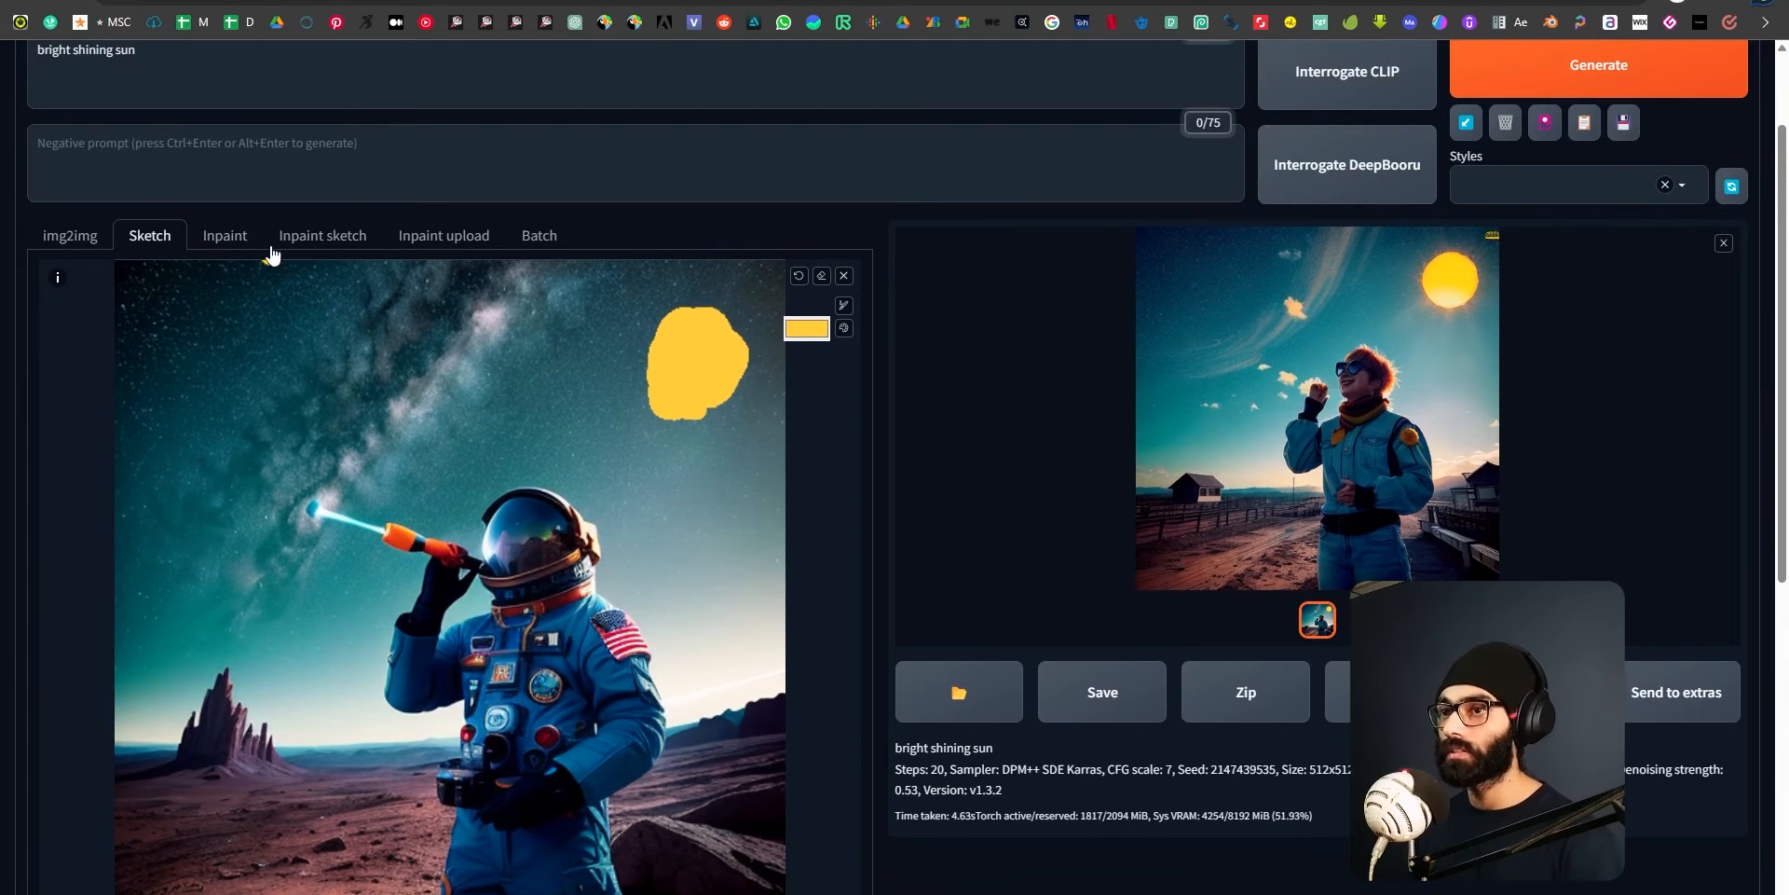
{"action": "left_click", "coordinate": [1532, 691]}
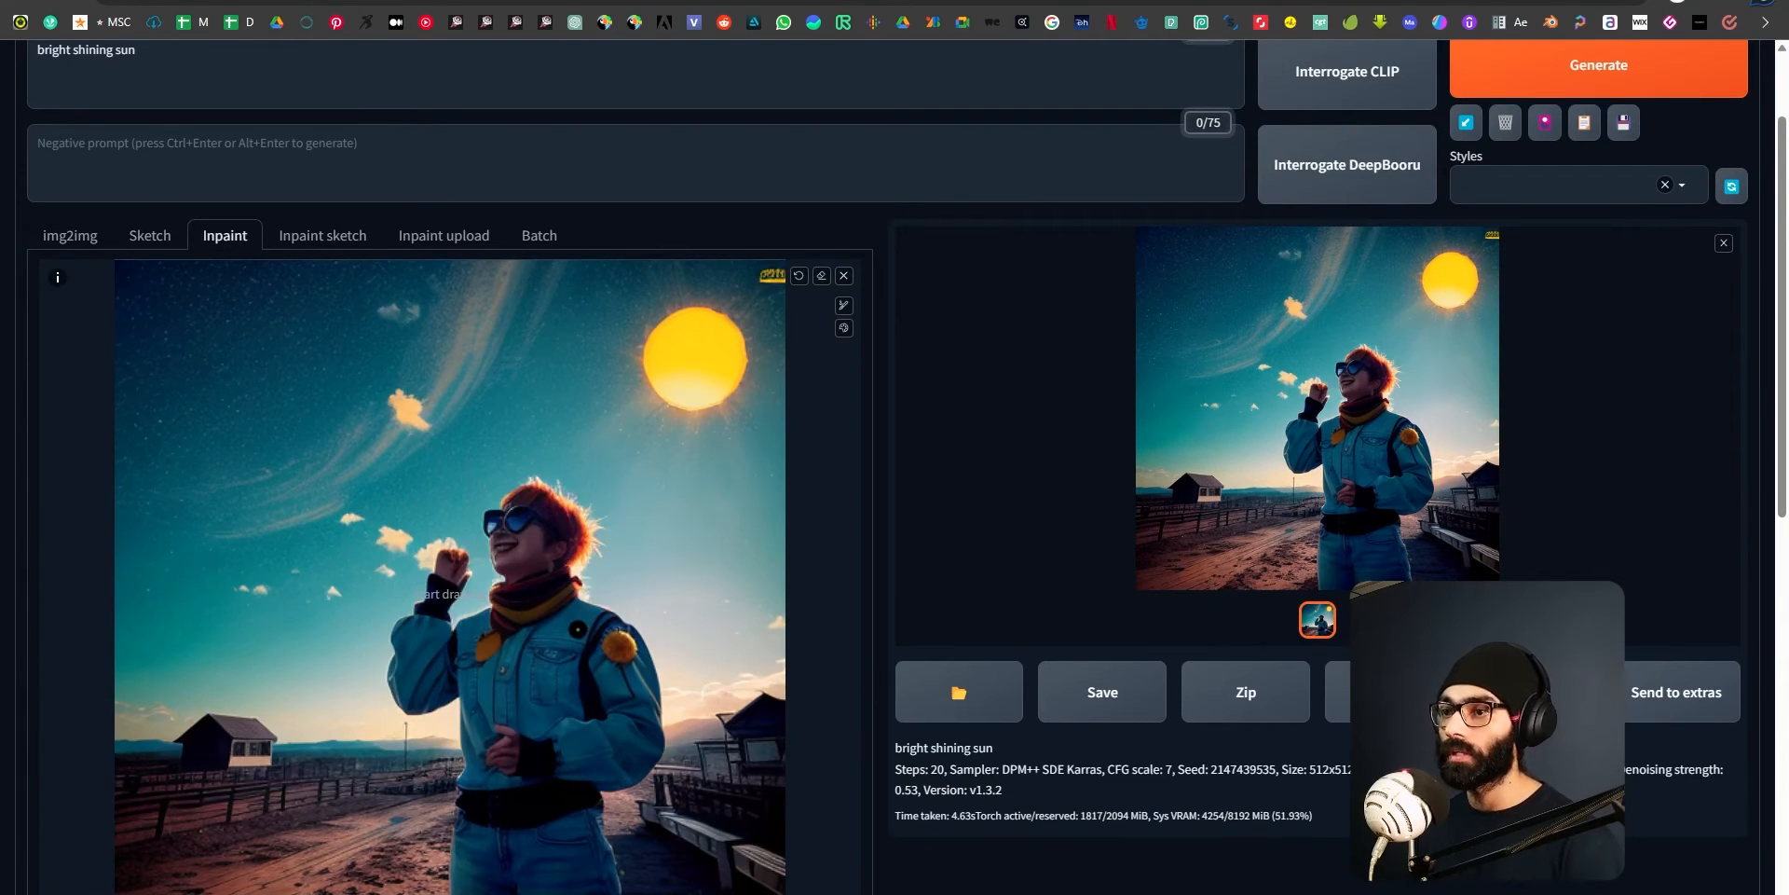
Paint a black inpaint mask over the person's face and hair.
{"action": "scroll", "coordinate": [484, 569], "scroll_direction": "up", "scroll_amount": 2}
{"action": "scroll", "coordinate": [502, 590], "scroll_direction": "down", "scroll_amount": 3}
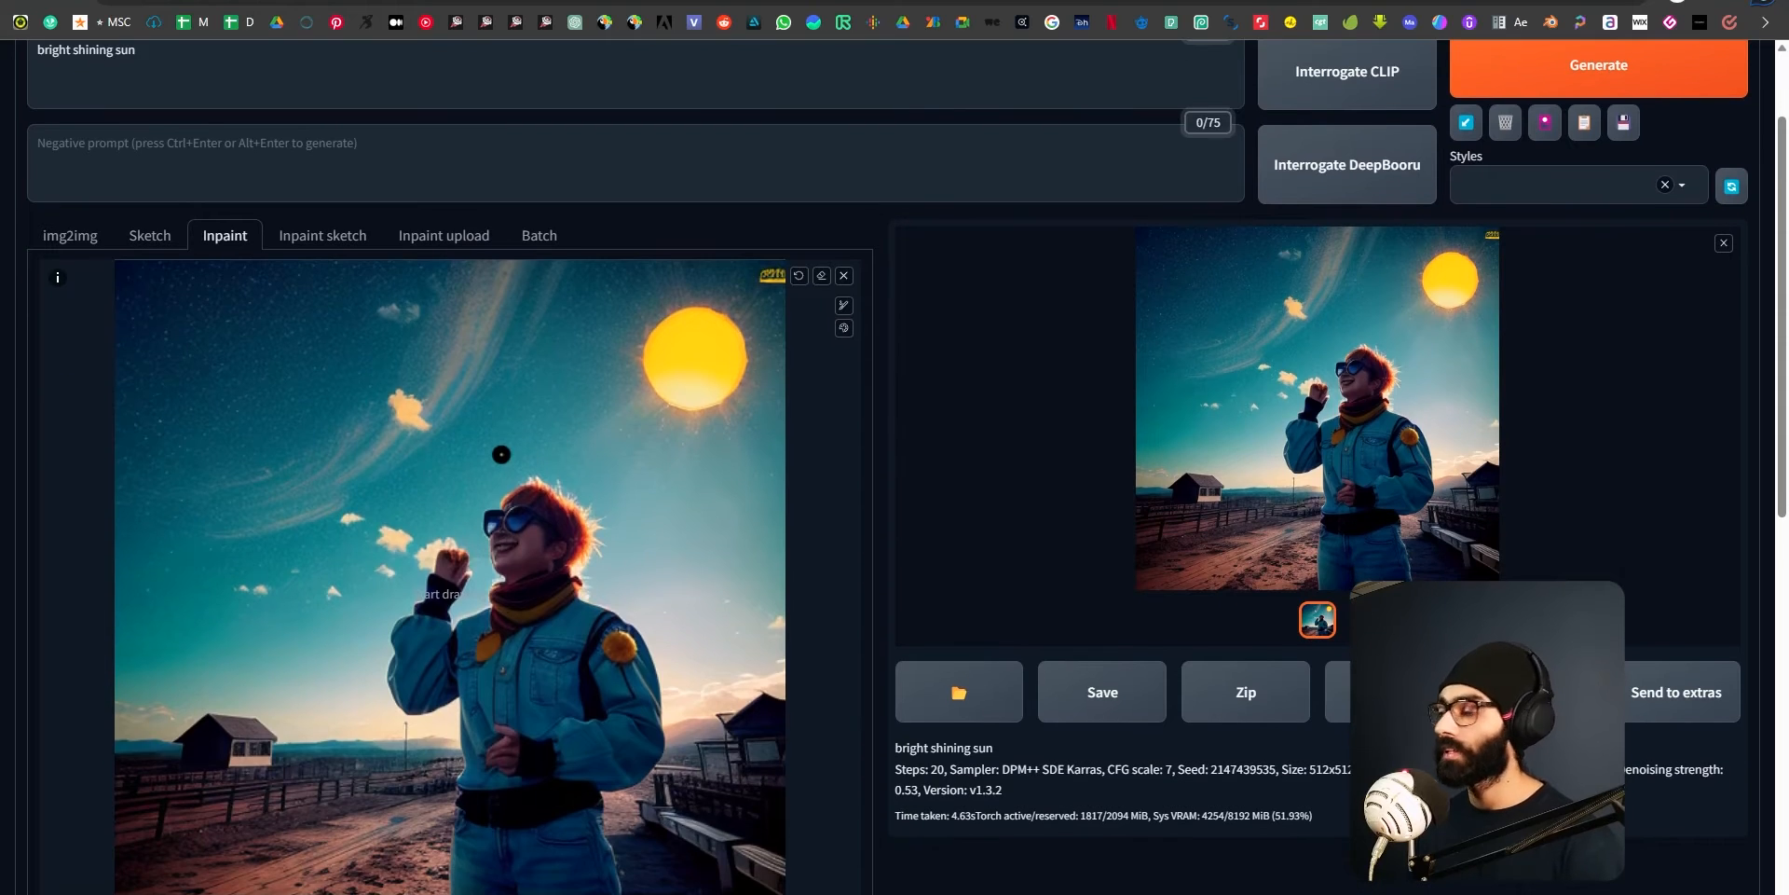
{"action": "scroll", "coordinate": [587, 732], "scroll_direction": "up", "scroll_amount": 3}
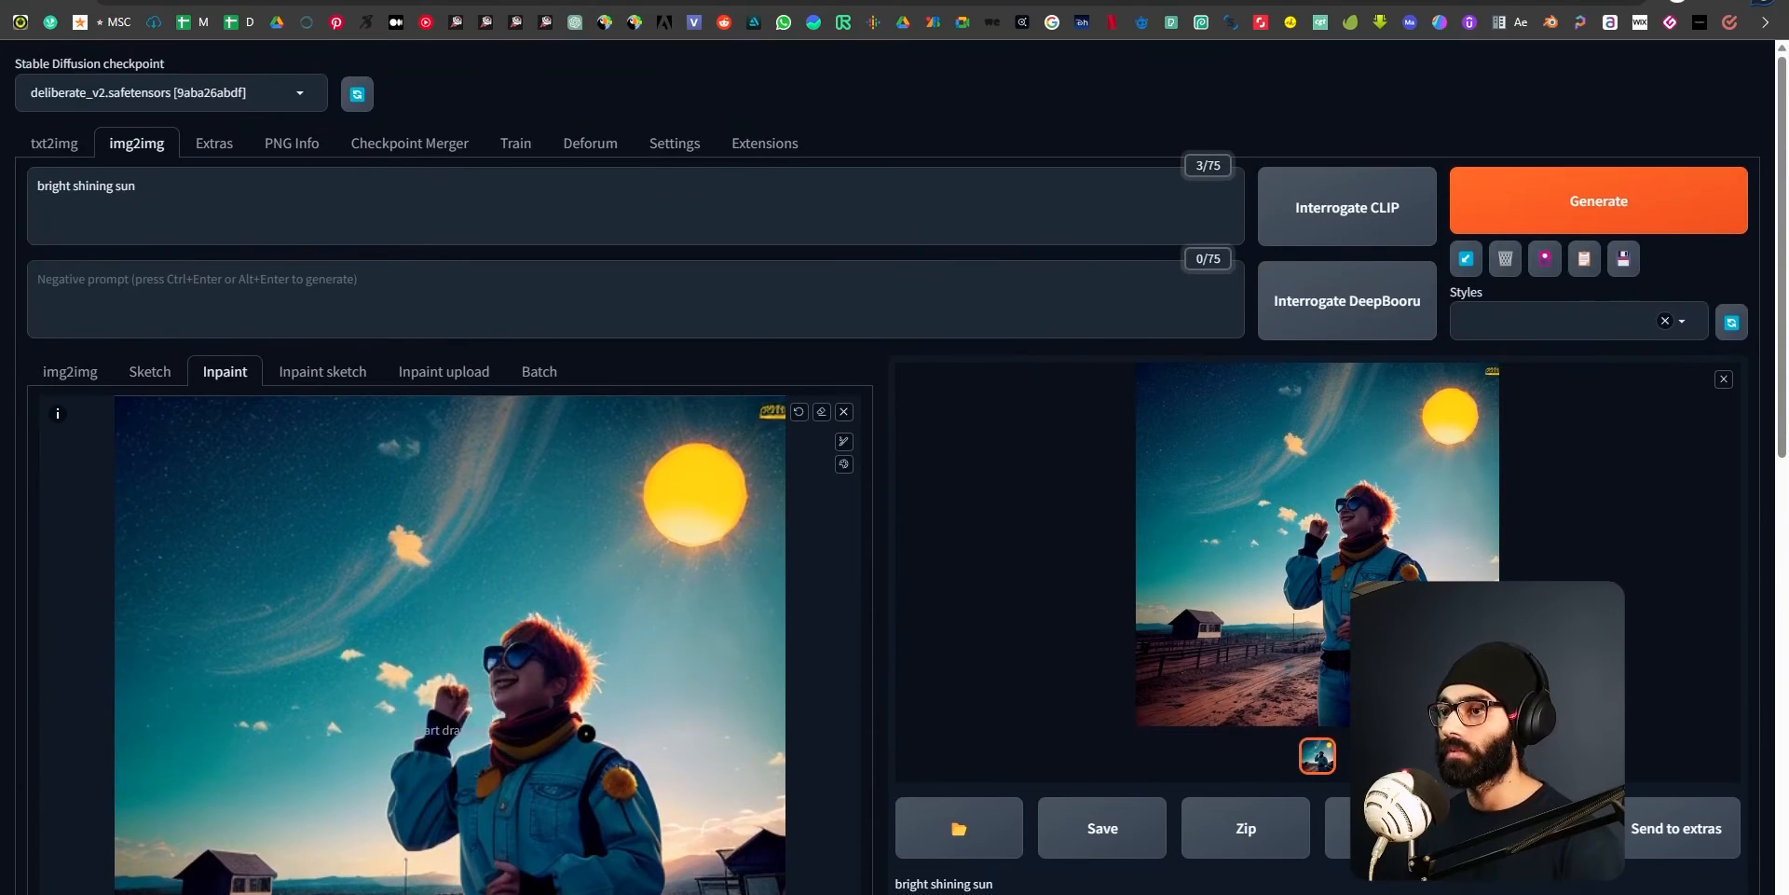
{"action": "scroll", "coordinate": [588, 732], "scroll_direction": "down", "scroll_amount": 4}
{"action": "scroll", "coordinate": [589, 729], "scroll_direction": "up", "scroll_amount": 1}
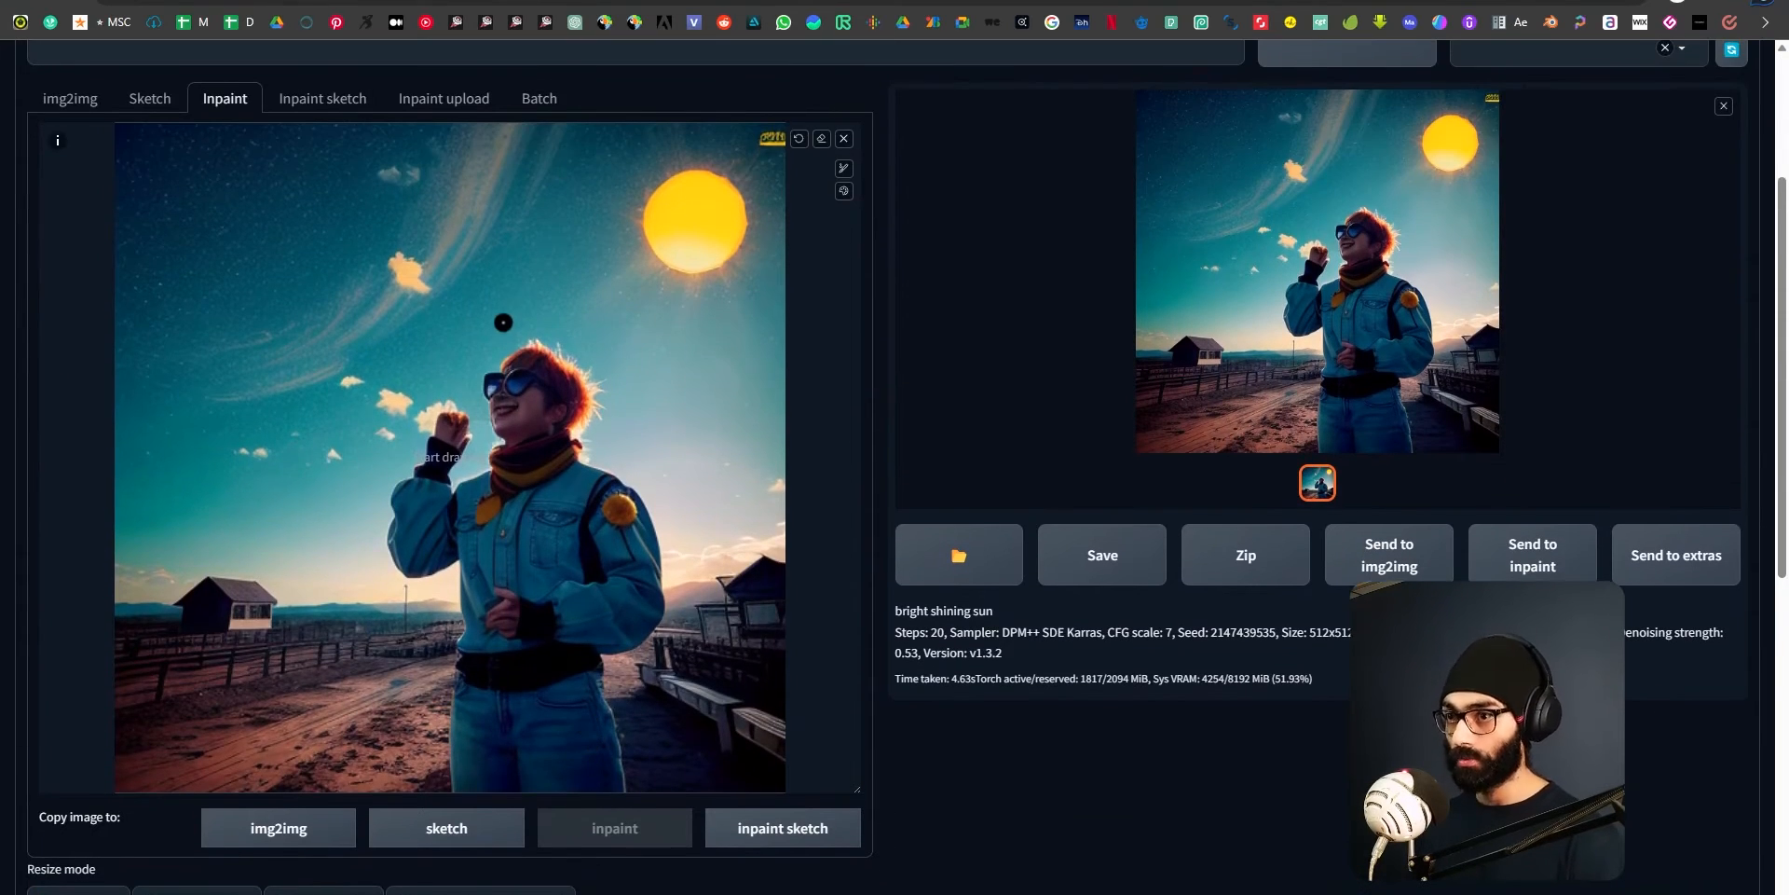
{"action": "left_click", "coordinate": [844, 190]}
{"action": "left_click", "coordinate": [807, 193]}
{"action": "mouse_move", "coordinate": [512, 378]}
{"action": "left_mouse_down"}
{"action": "mouse_move", "coordinate": [519, 419]}
{"action": "mouse_move", "coordinate": [528, 387]}
{"action": "mouse_move", "coordinate": [496, 408]}
{"action": "mouse_move", "coordinate": [542, 388]}
{"action": "mouse_move", "coordinate": [484, 422]}
{"action": "mouse_move", "coordinate": [515, 407]}
{"action": "mouse_move", "coordinate": [522, 340]}
{"action": "left_mouse_up"}
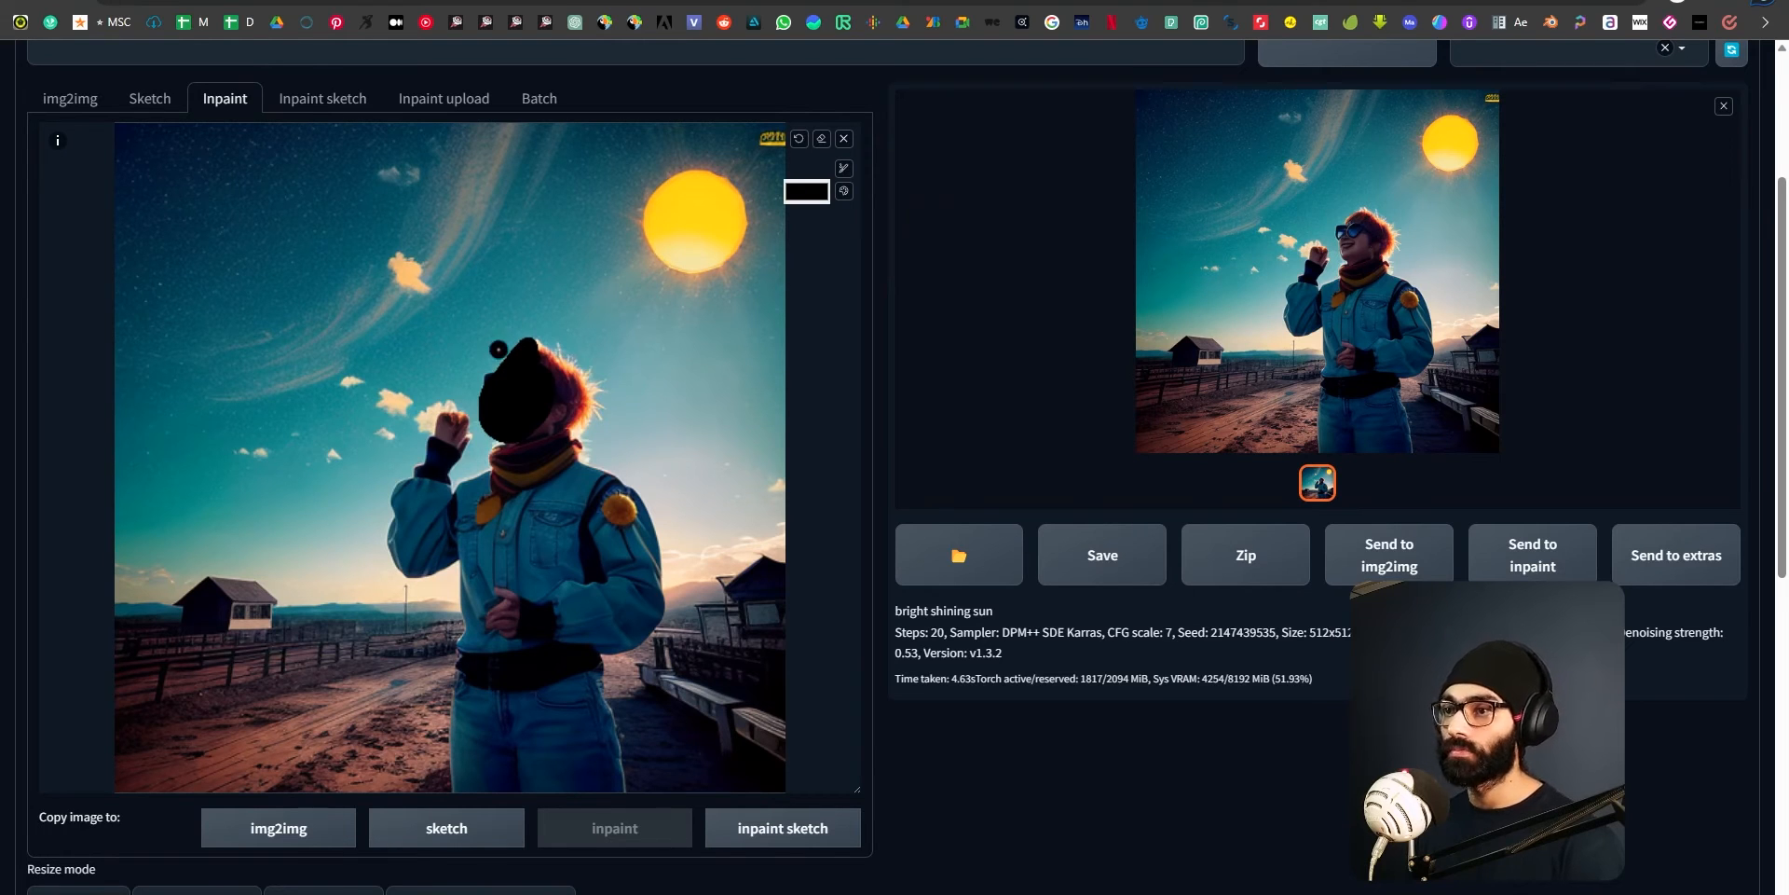
{"action": "mouse_move", "coordinate": [521, 430]}
{"action": "left_mouse_down"}
{"action": "mouse_move", "coordinate": [611, 408]}
{"action": "mouse_move", "coordinate": [533, 386]}
{"action": "mouse_move", "coordinate": [578, 371]}
{"action": "mouse_move", "coordinate": [606, 396]}
{"action": "left_mouse_up"}
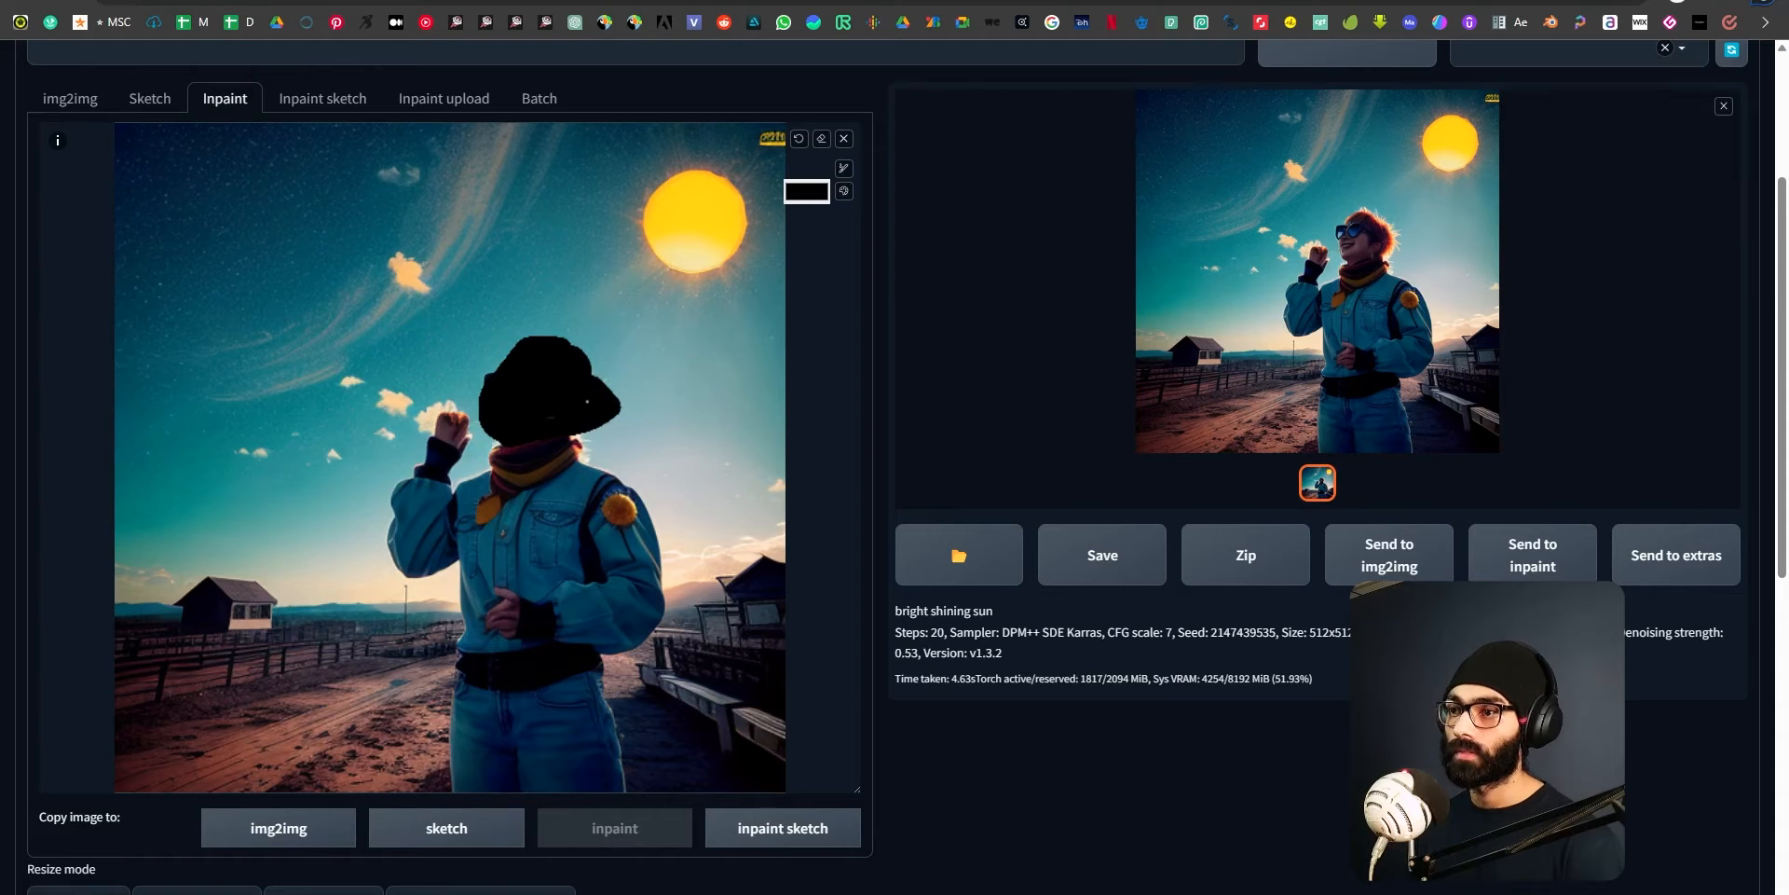
Replace the prompt with "man astronaut" and generate the inpainted image.
{"action": "scroll", "coordinate": [607, 478], "scroll_direction": "up", "scroll_amount": 3}
{"action": "triple_click", "coordinate": [87, 219]}
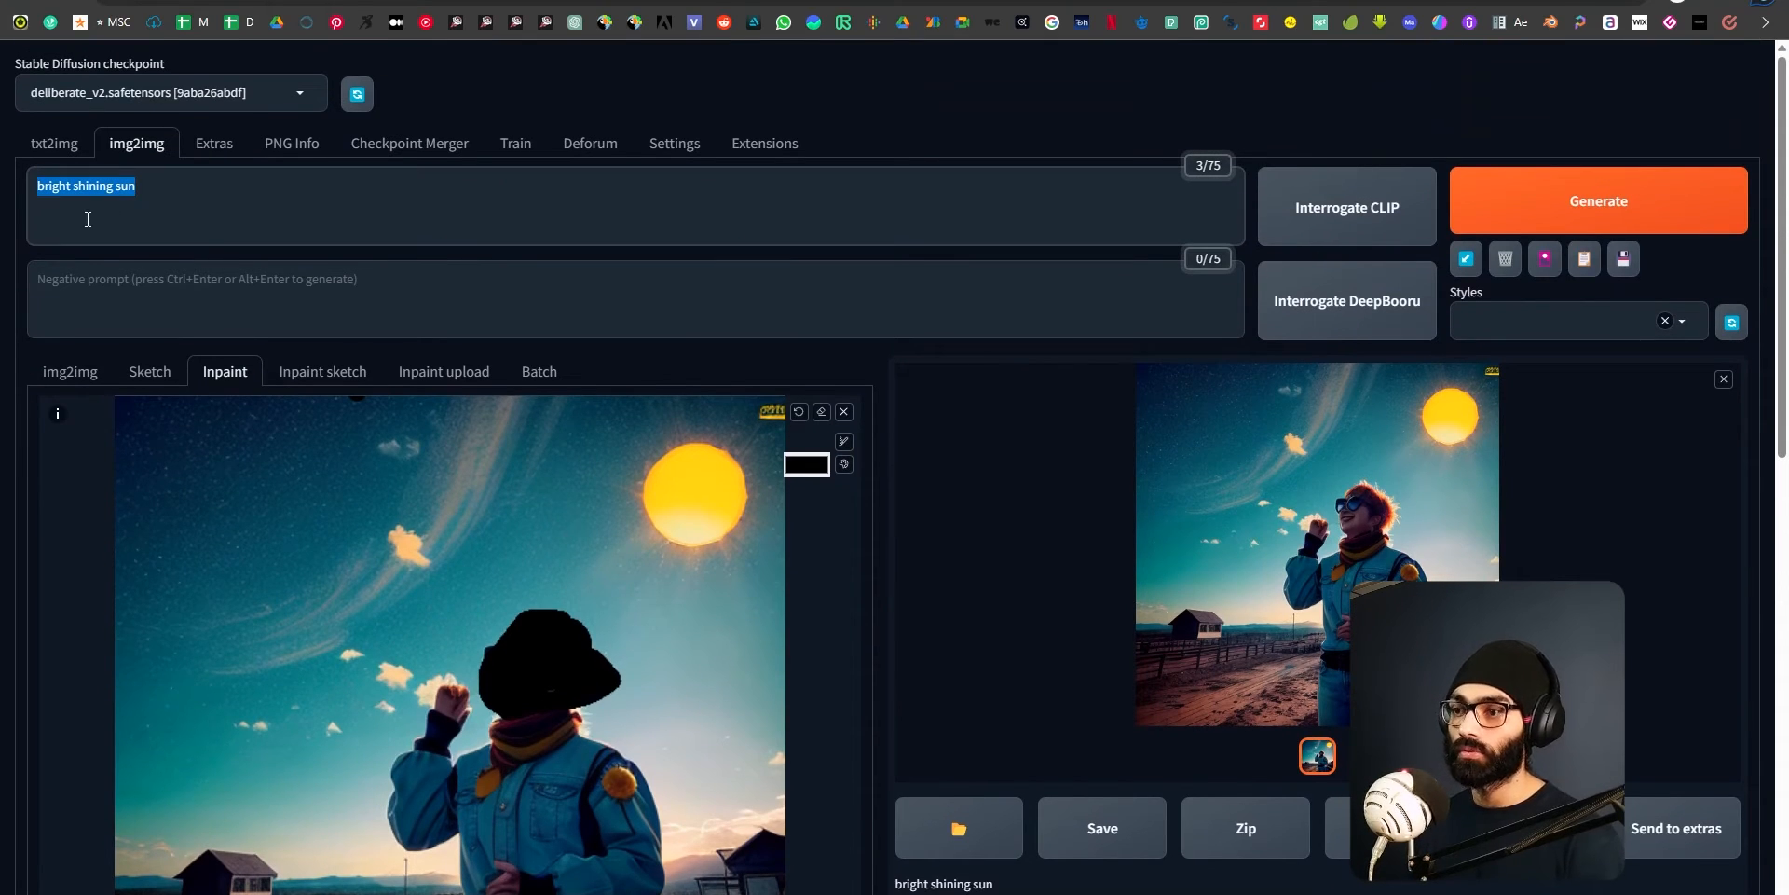
{"action": "type", "text": "man "}
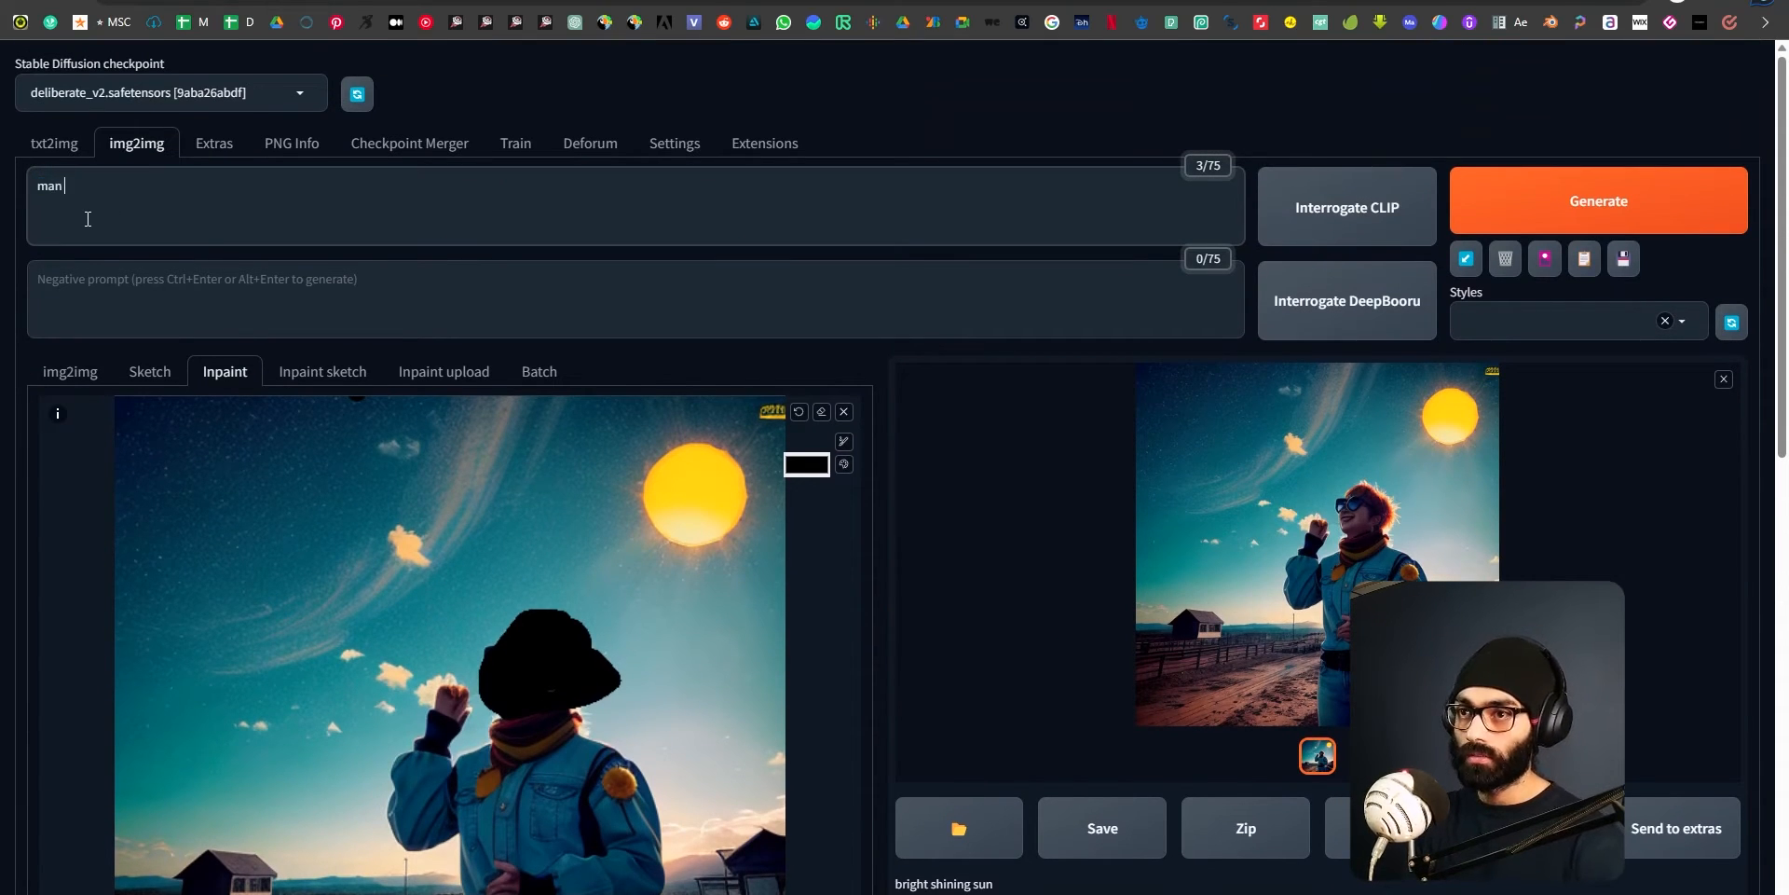
{"action": "type", "text": "astronaut"}
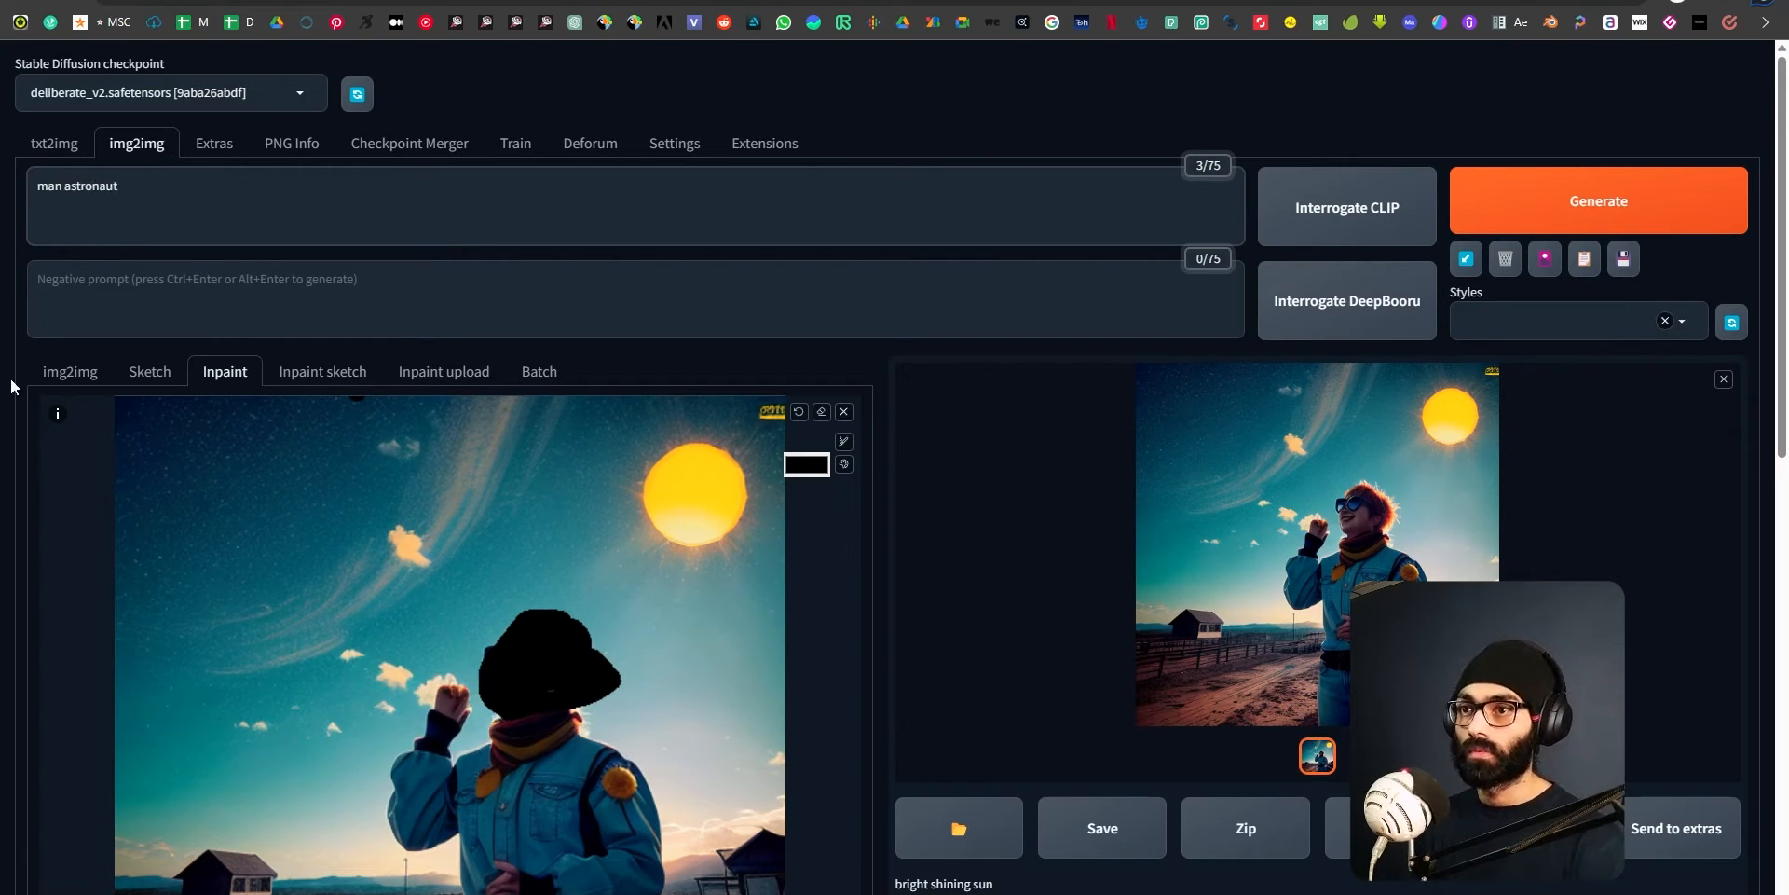
{"action": "key", "text": "ctrl+Return"}
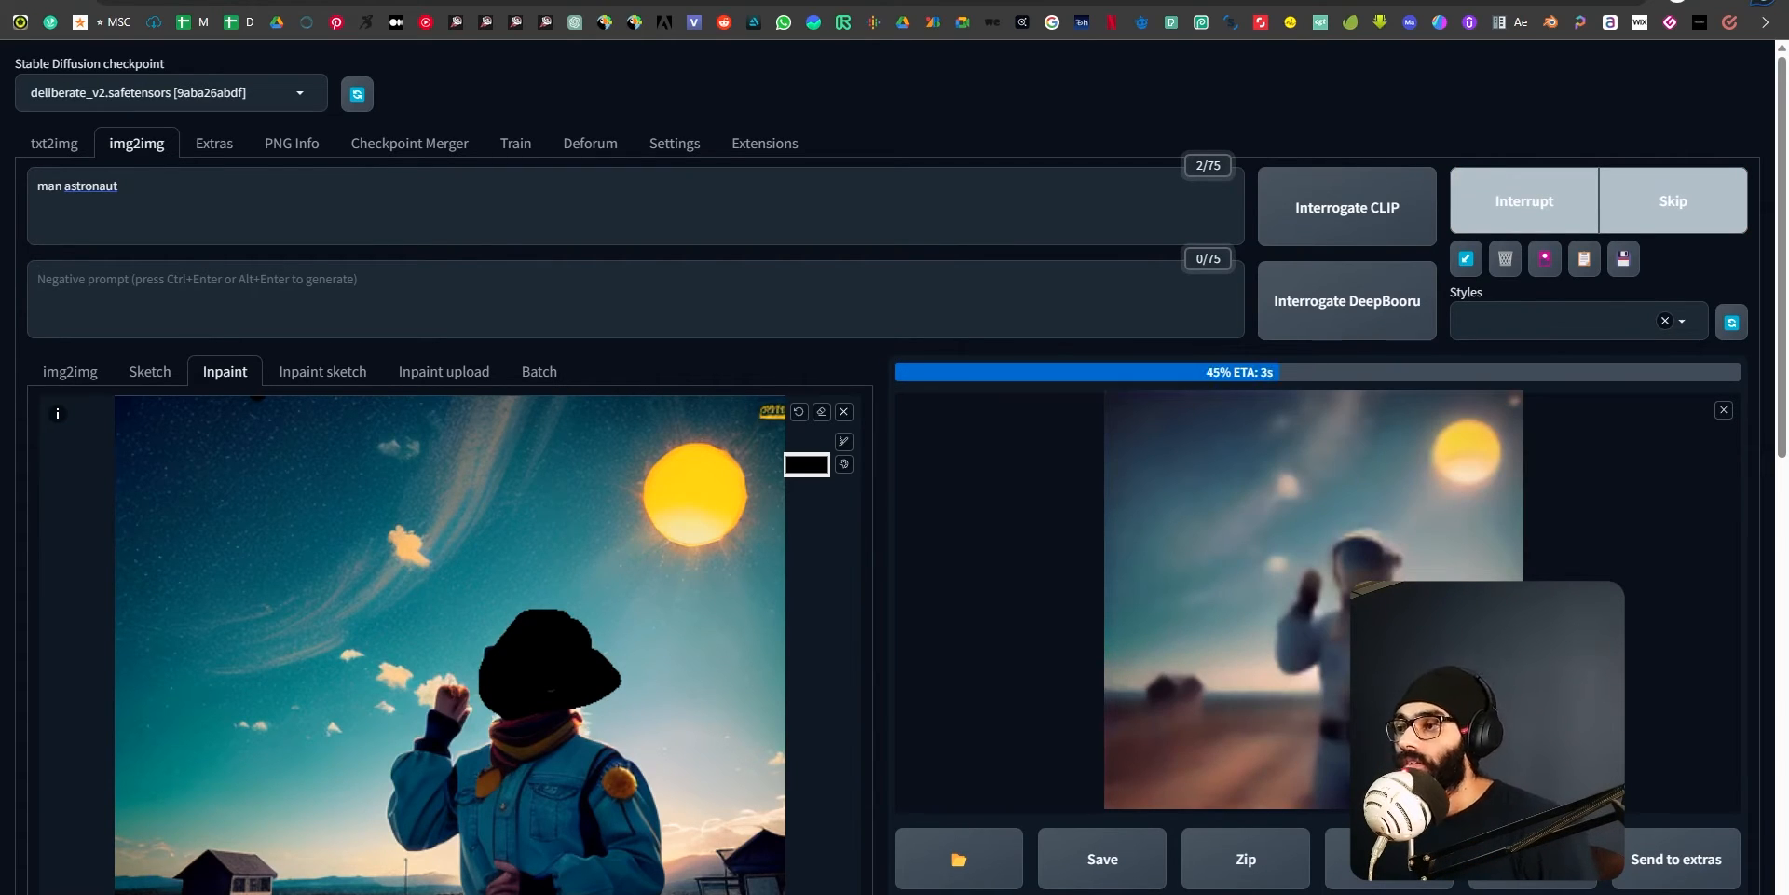
View the inpainted result enlarged and close the preview.
{"action": "scroll", "coordinate": [401, 588], "scroll_direction": "down", "scroll_amount": 1}
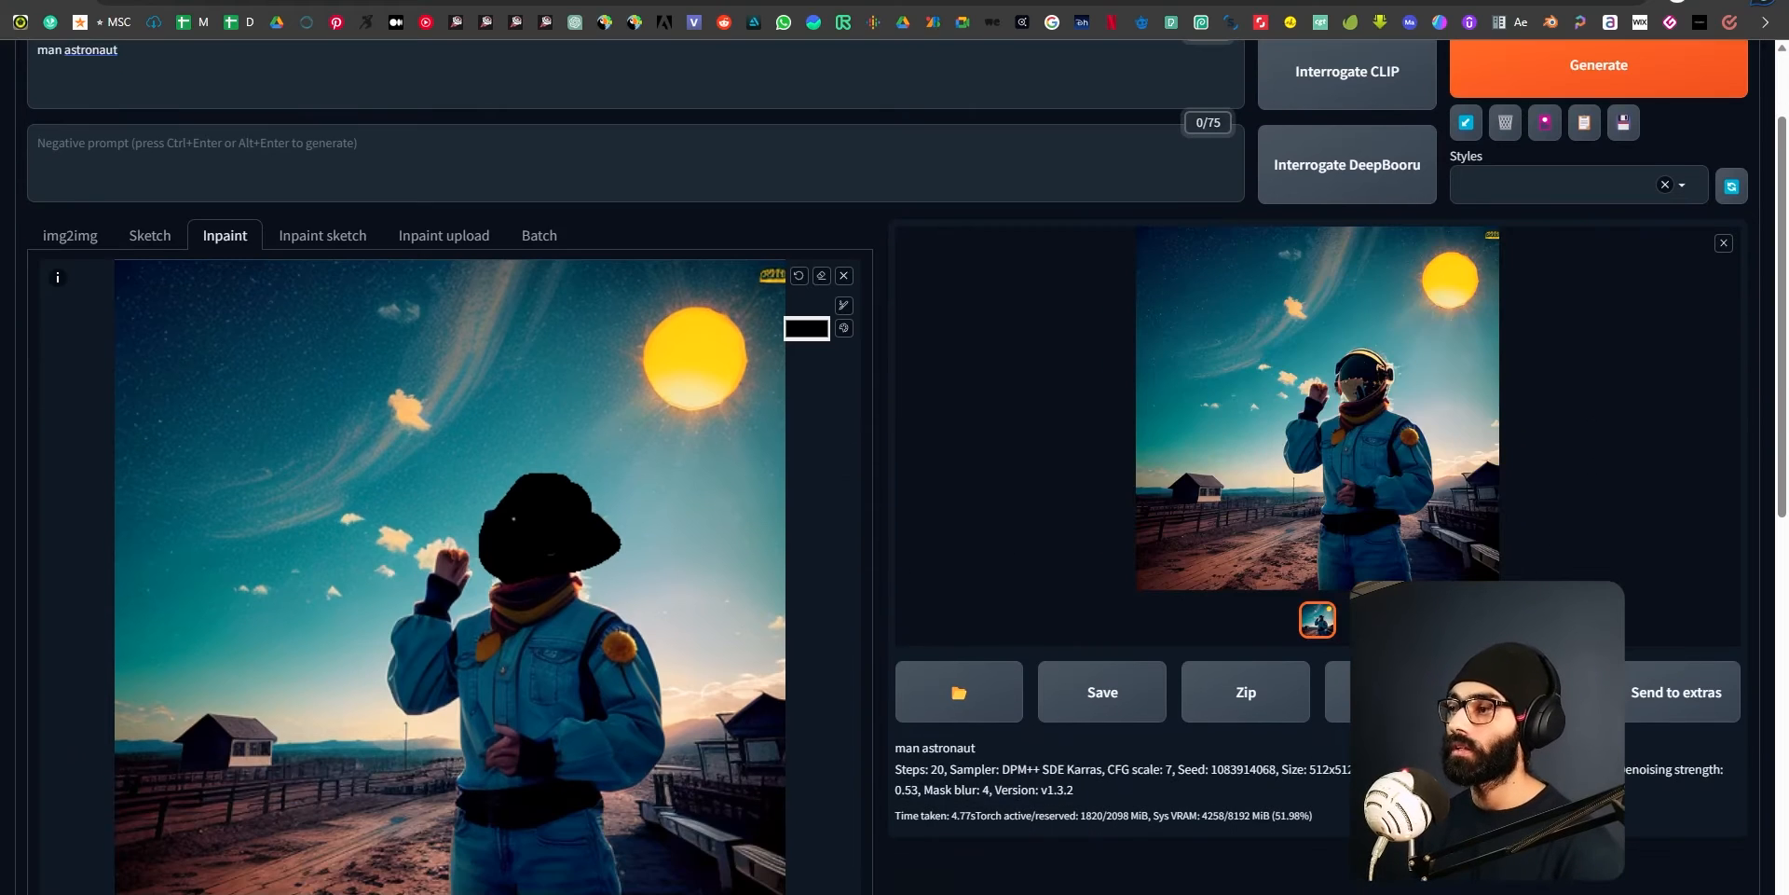
{"action": "left_click", "coordinate": [1348, 419]}
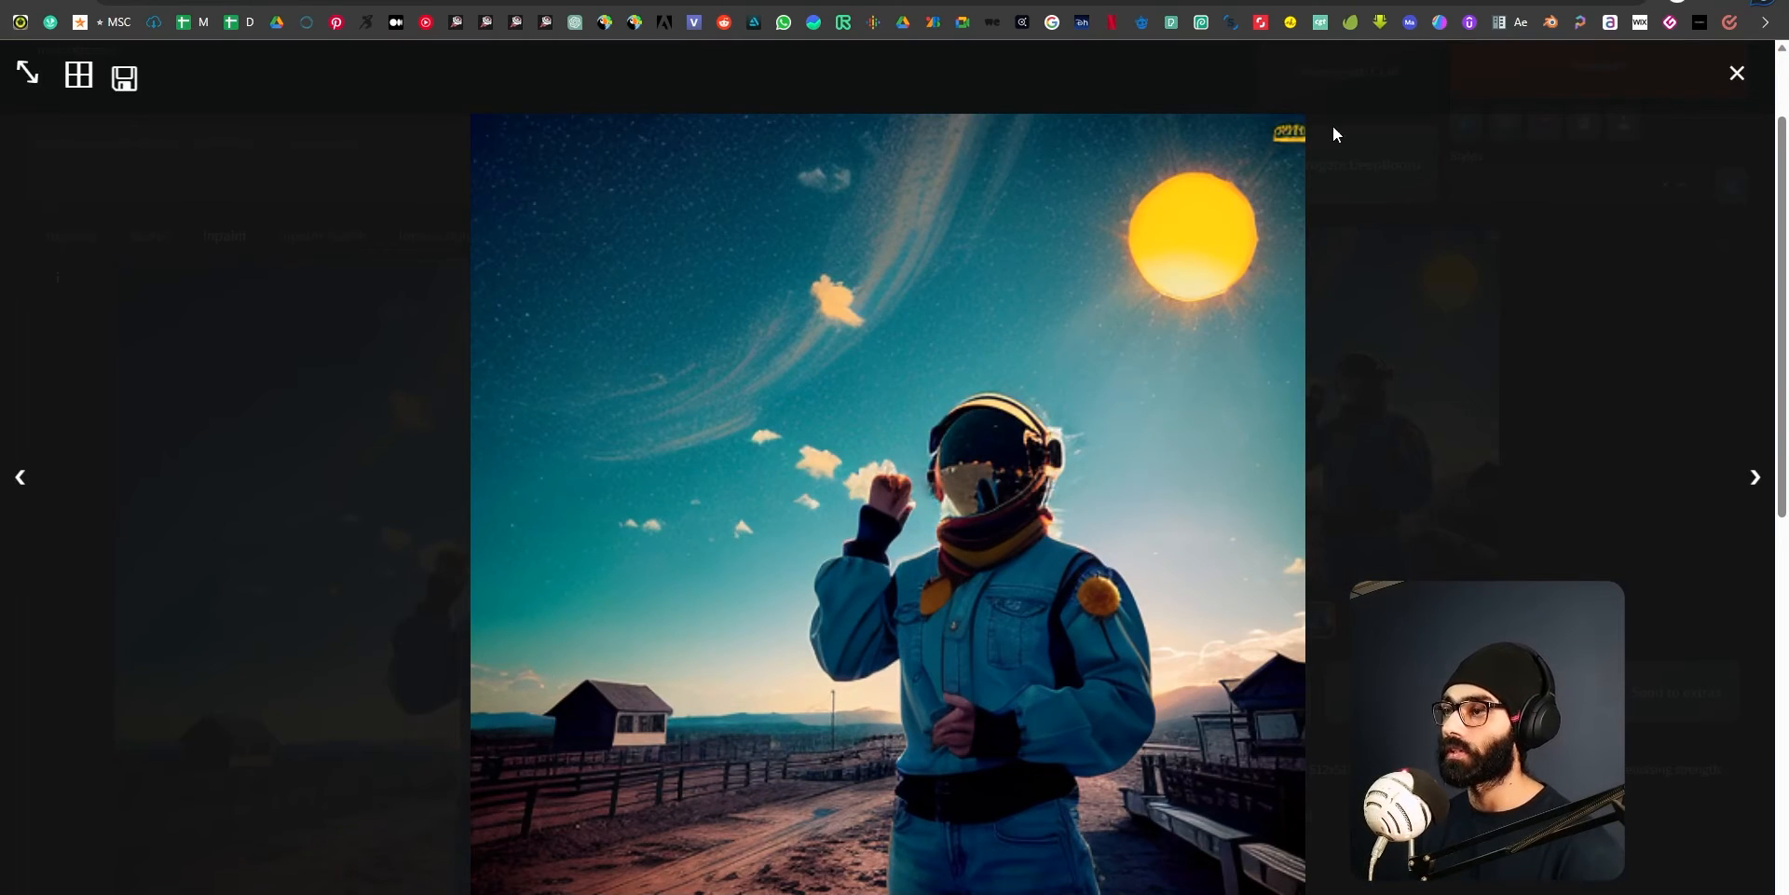
{"action": "left_click", "coordinate": [1737, 74]}
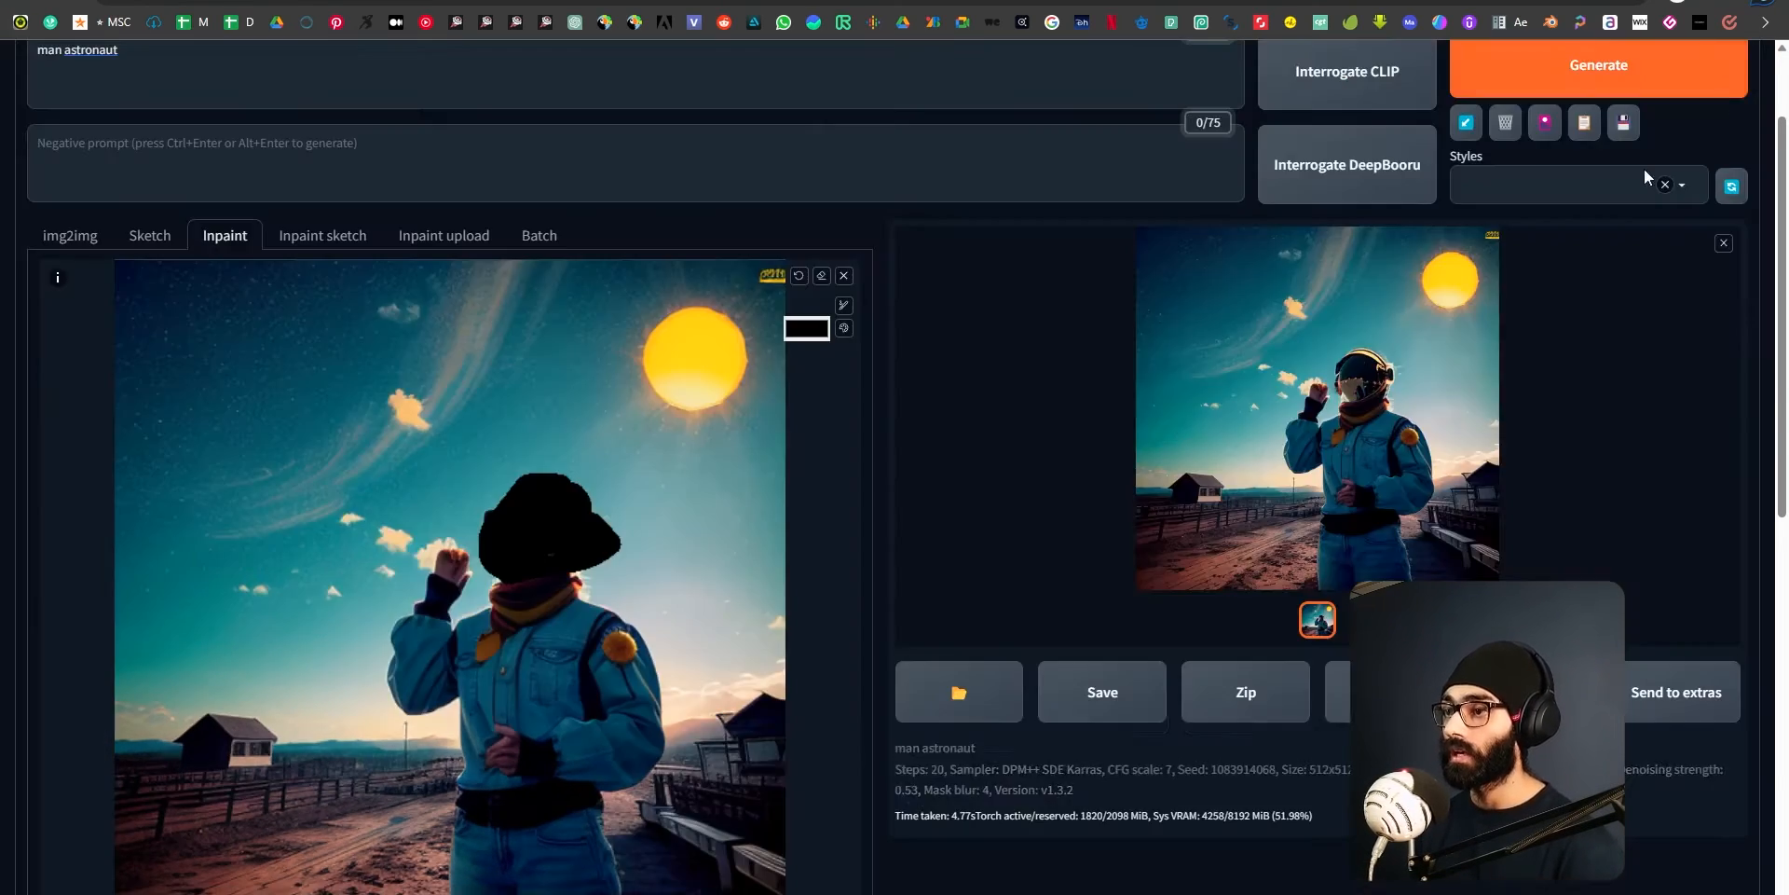
Generate another inpainted version with the same prompt and mask, and view it enlarged.
{"action": "left_click", "coordinate": [1519, 70]}
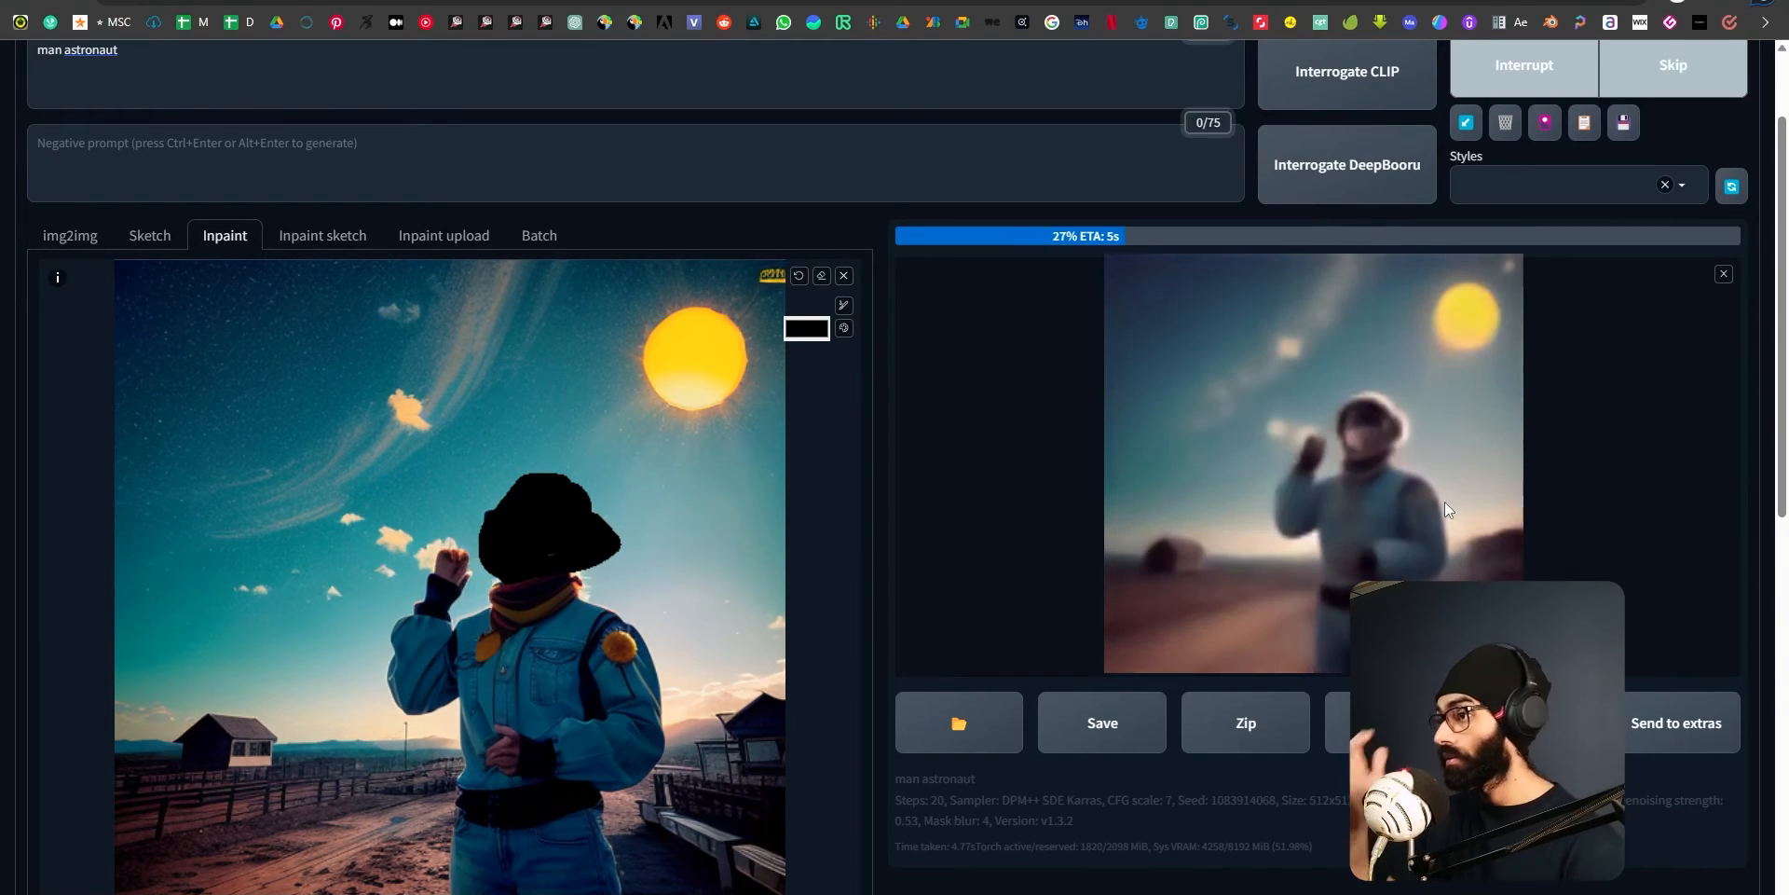
{"action": "scroll", "coordinate": [1440, 507], "scroll_direction": "up", "scroll_amount": 1}
{"action": "scroll", "coordinate": [125, 189], "scroll_direction": "up", "scroll_amount": 1}
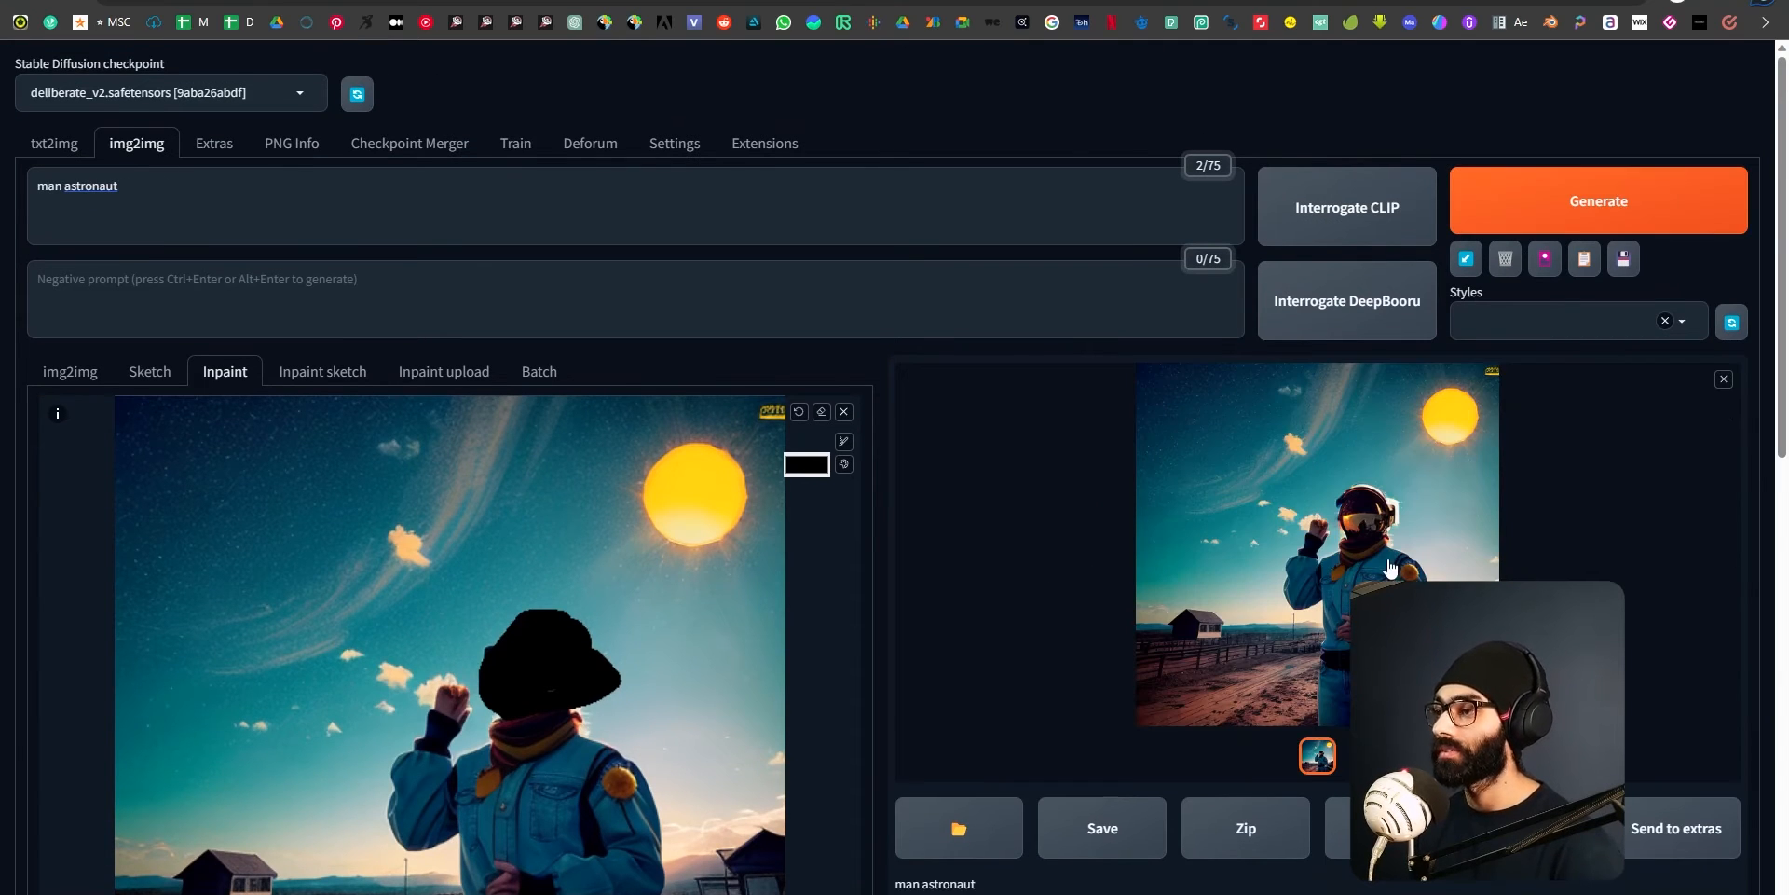
{"action": "left_click", "coordinate": [1328, 571]}
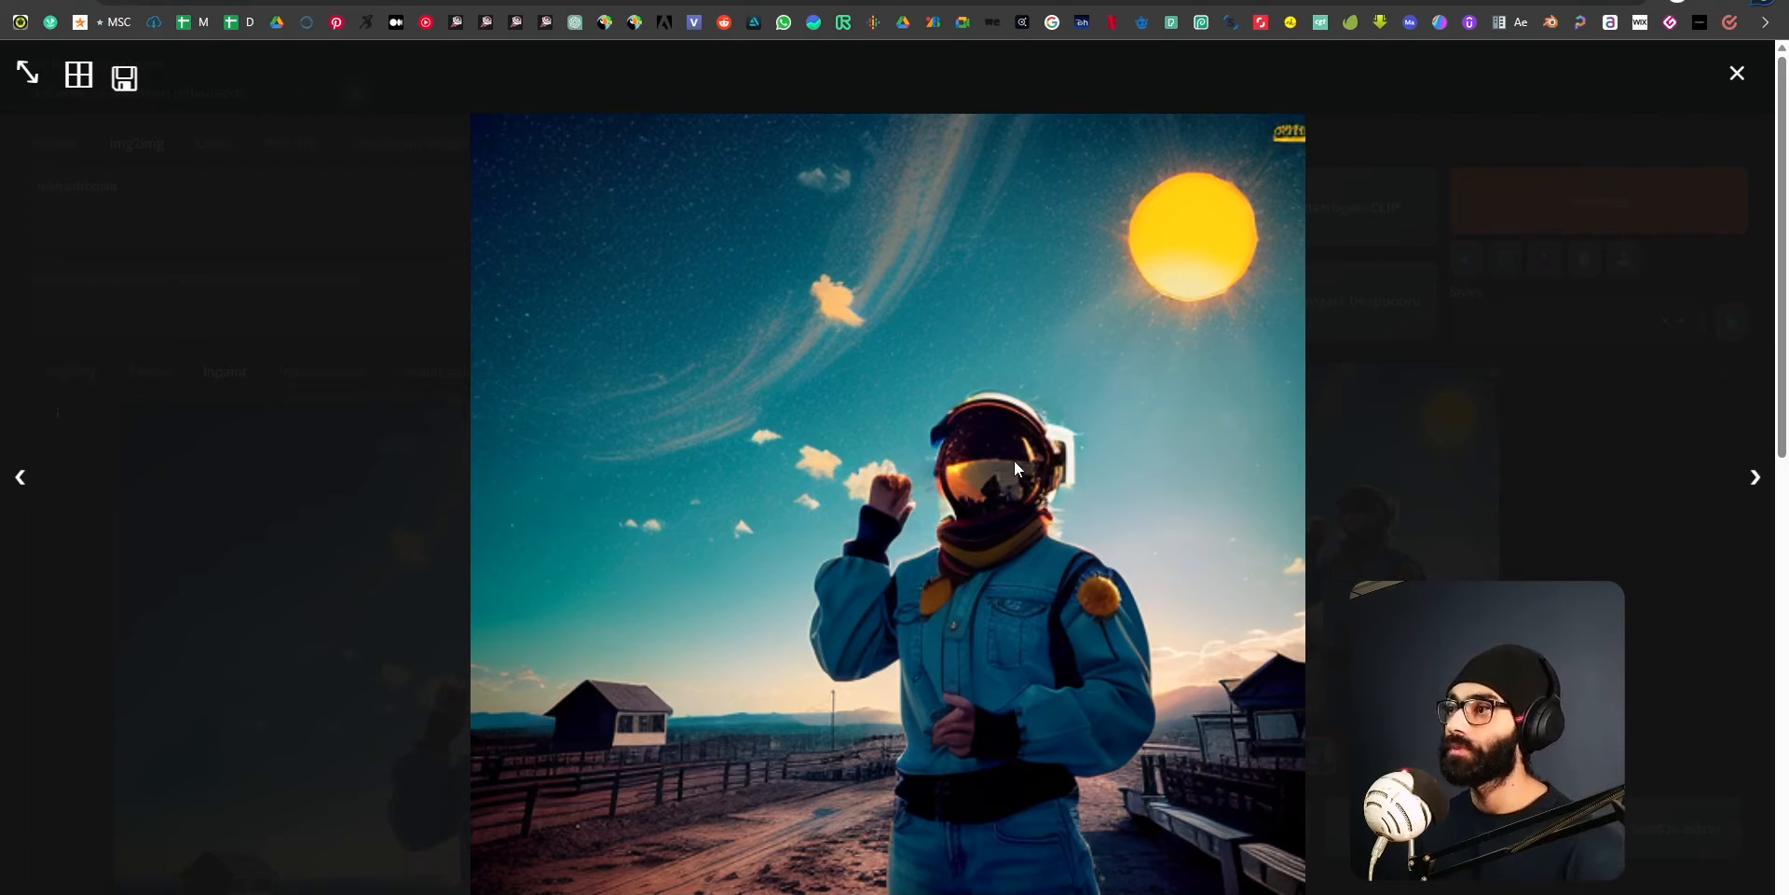
{"action": "left_click", "coordinate": [1737, 75]}
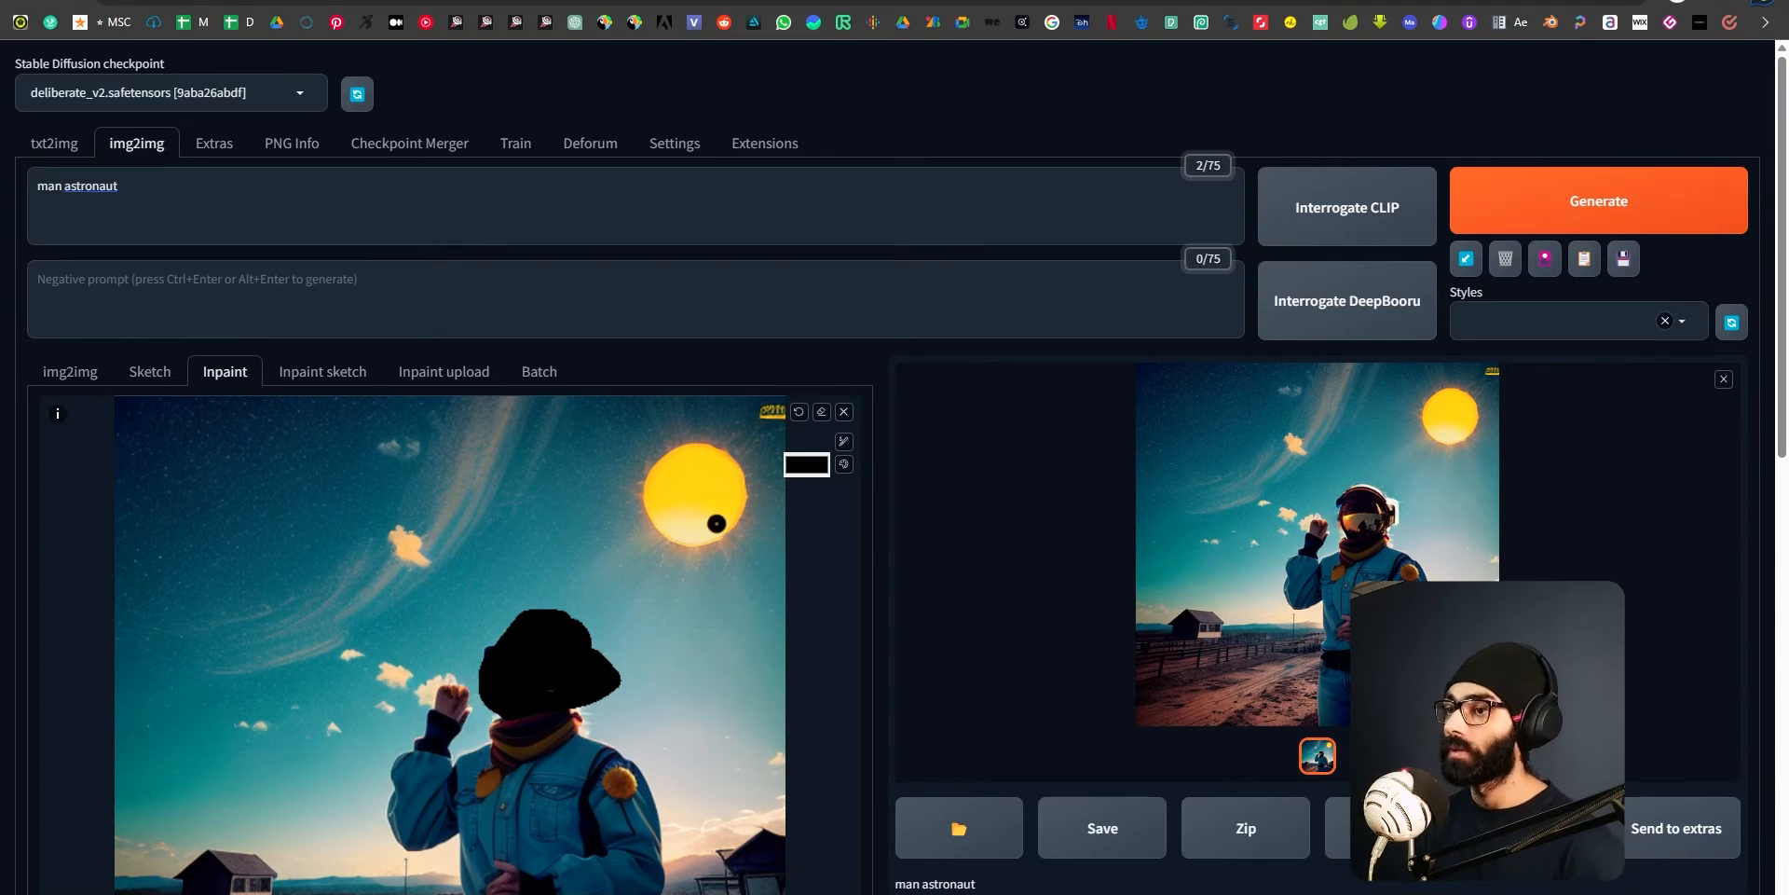
Examine the masked source image and reopen the latest inpainted result enlarged.
{"action": "scroll", "coordinate": [690, 484], "scroll_direction": "down", "scroll_amount": 3}
{"action": "scroll", "coordinate": [615, 354], "scroll_direction": "up", "scroll_amount": 1}
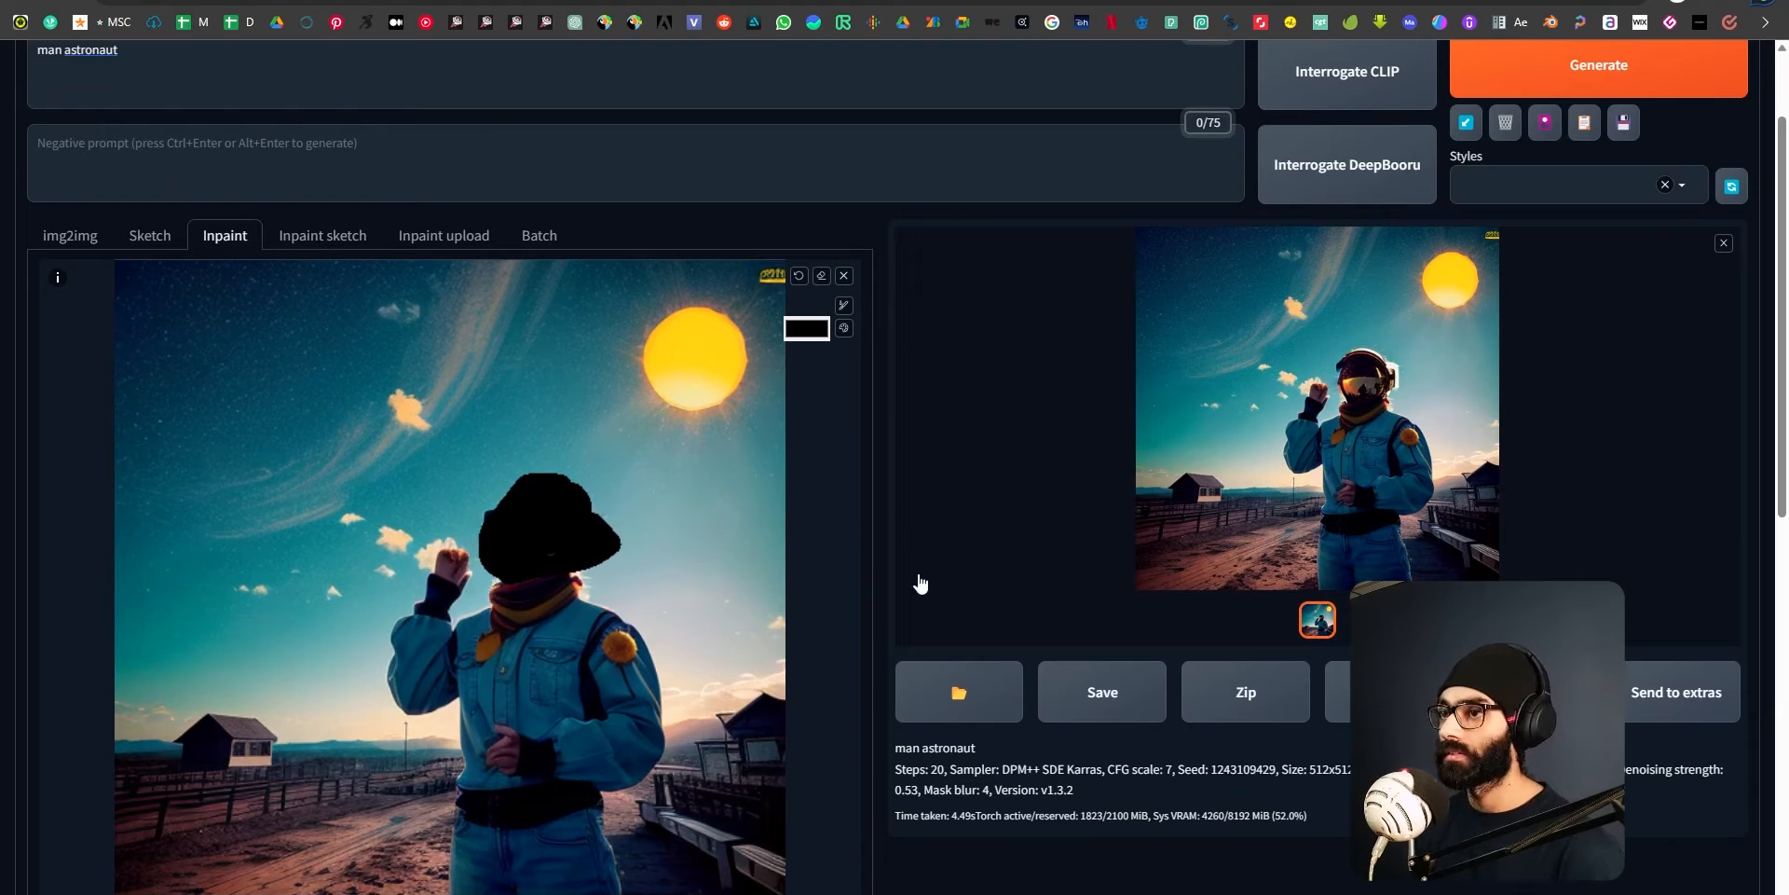
{"action": "scroll", "coordinate": [792, 540], "scroll_direction": "up", "scroll_amount": 1}
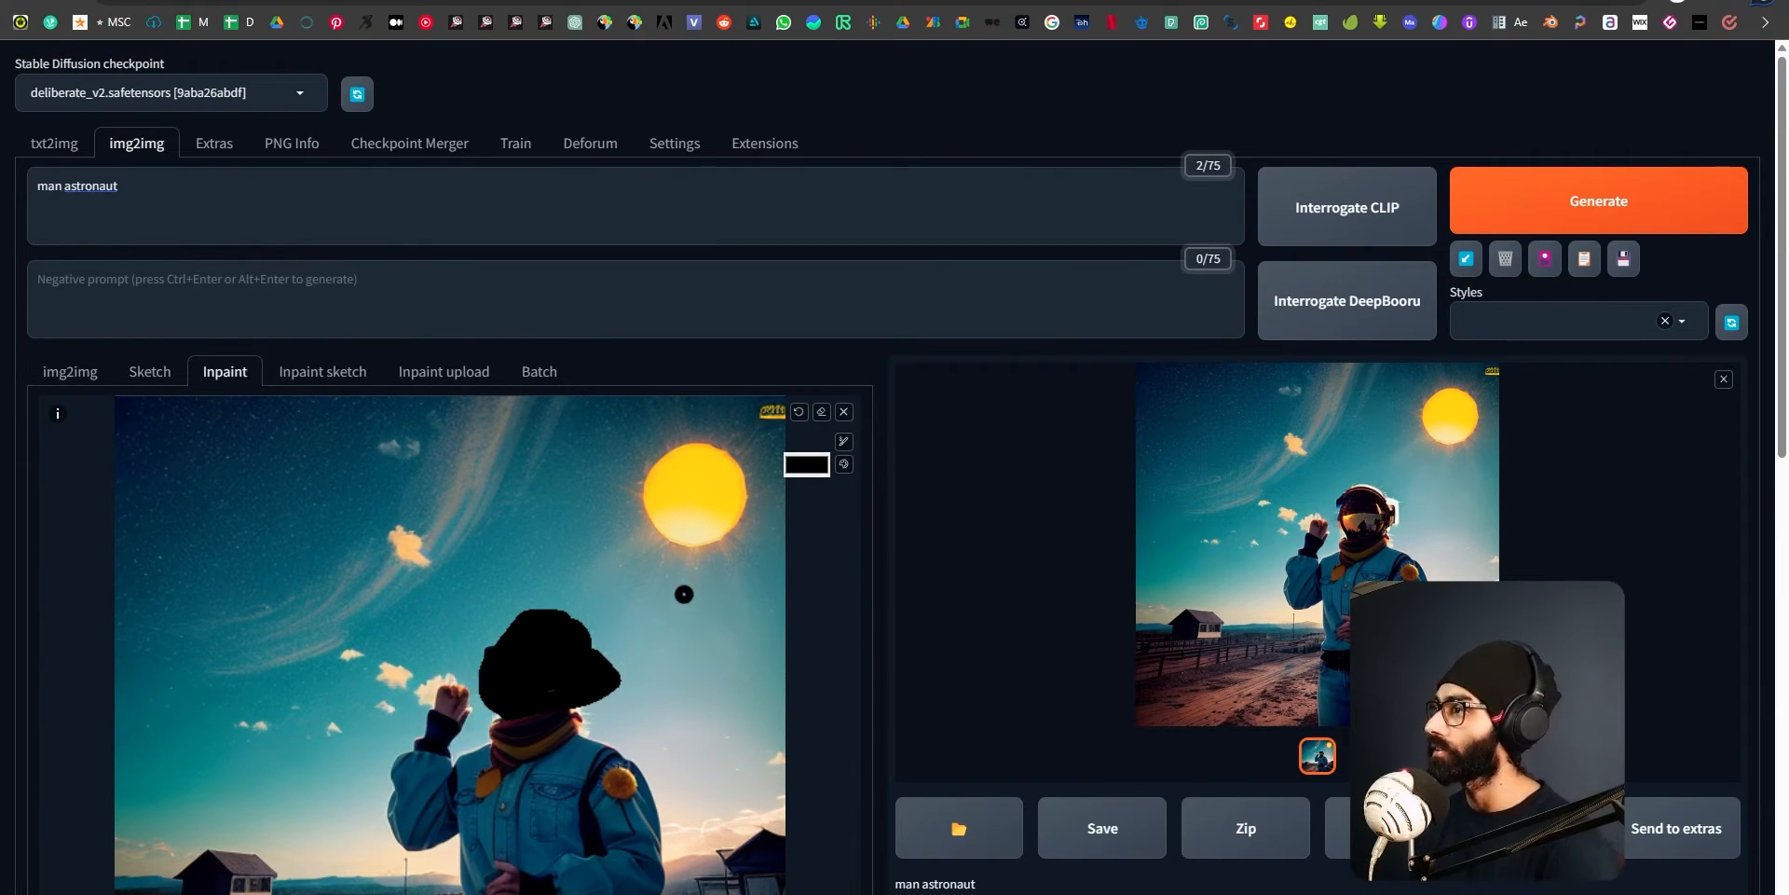
{"action": "left_click", "coordinate": [1461, 442]}
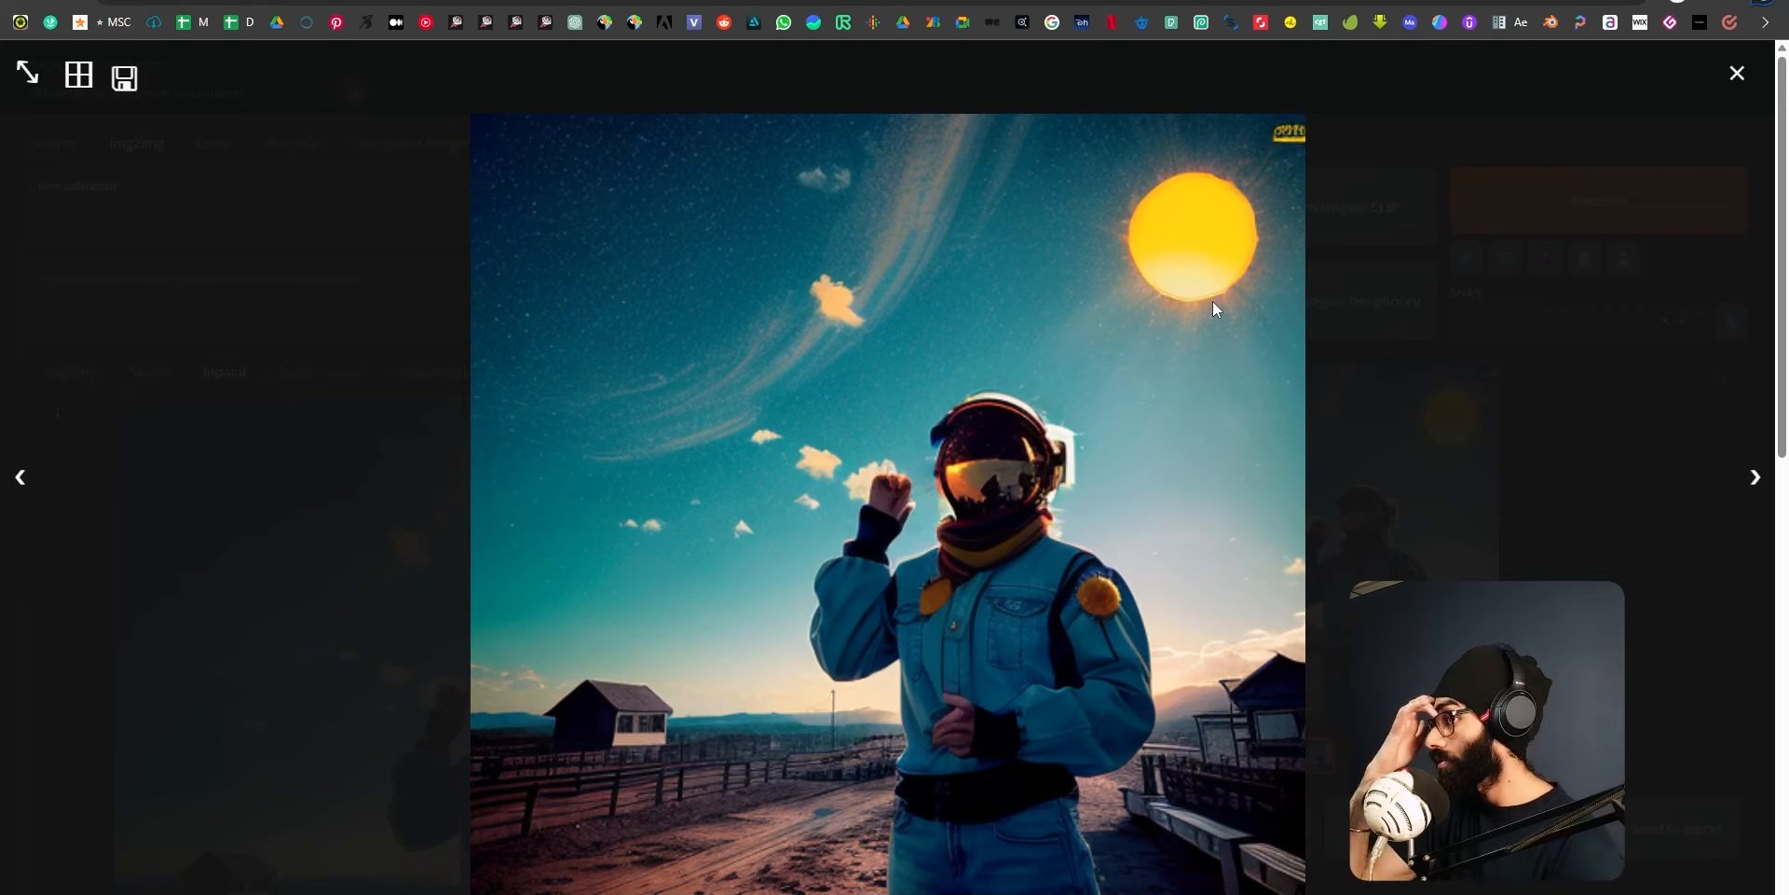
{"action": "left_click", "coordinate": [1737, 73]}
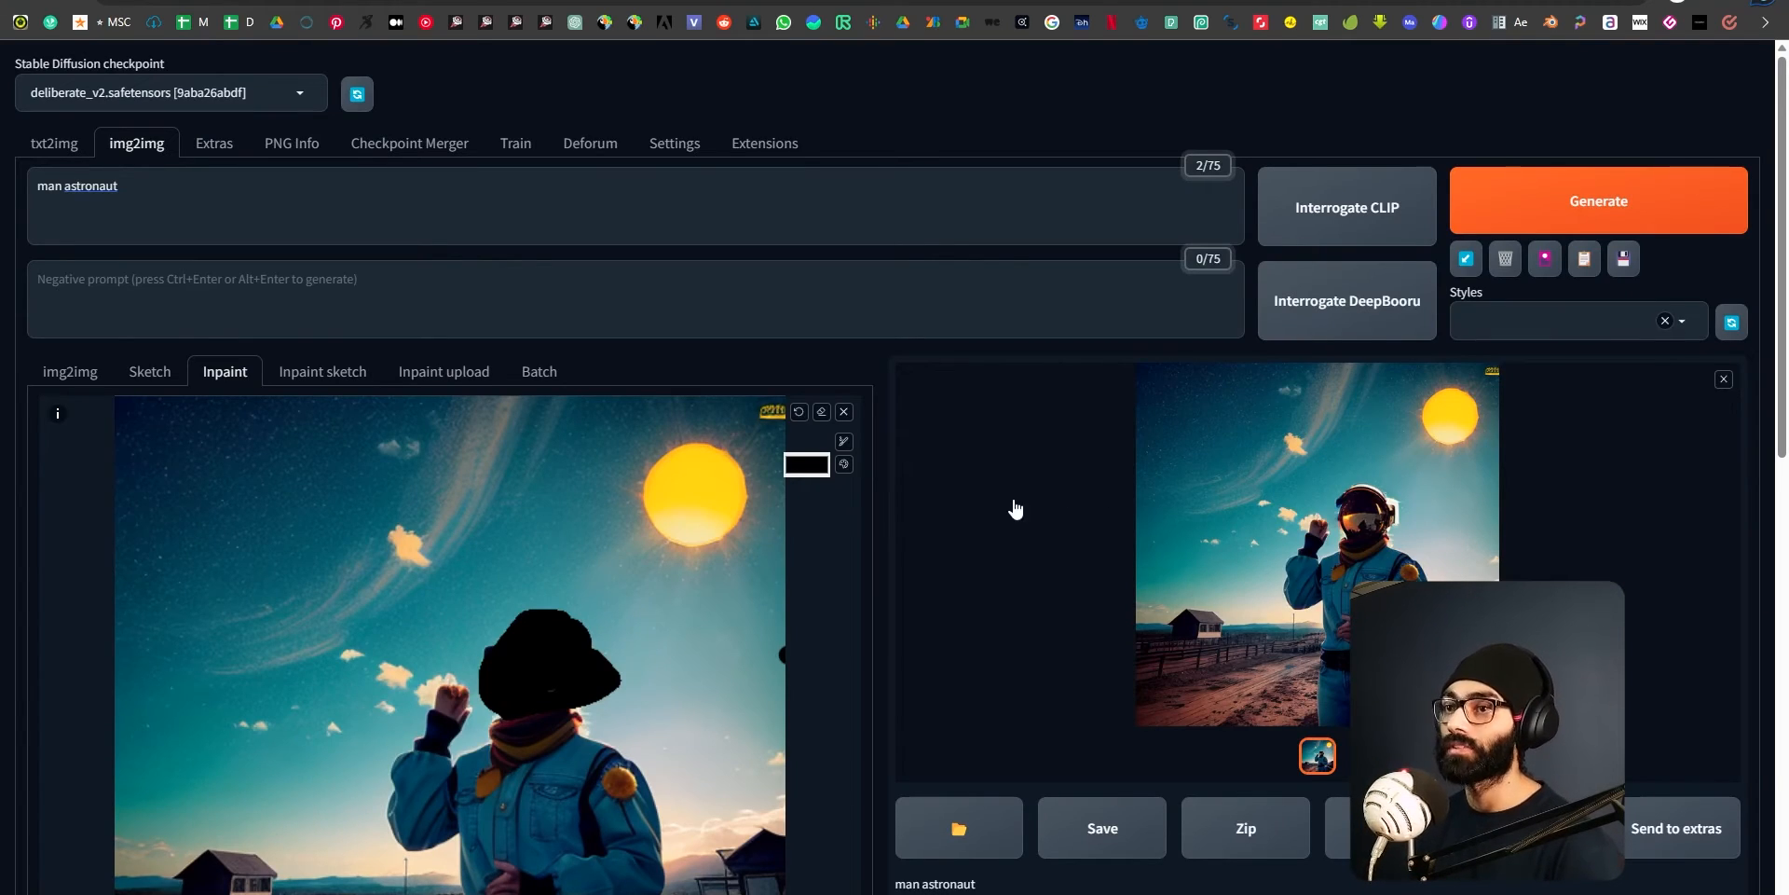
Go back to txt2img, check the available checkpoints and view the original astronaut image enlarged.
{"action": "left_click", "coordinate": [54, 143]}
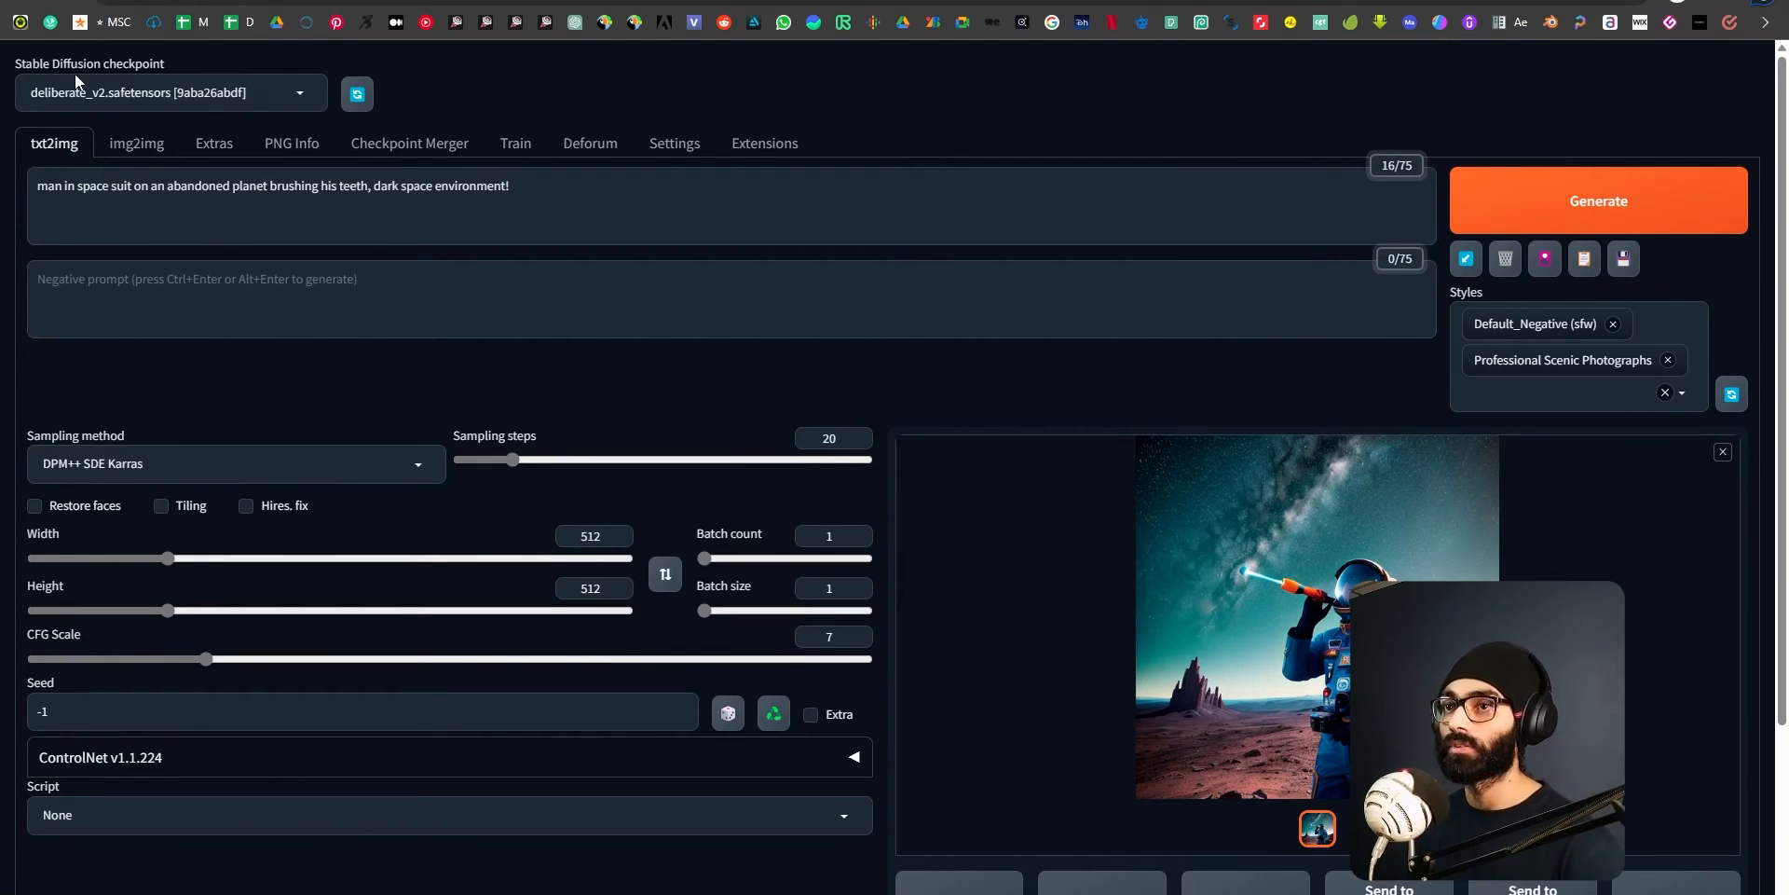
{"action": "left_click", "coordinate": [241, 93]}
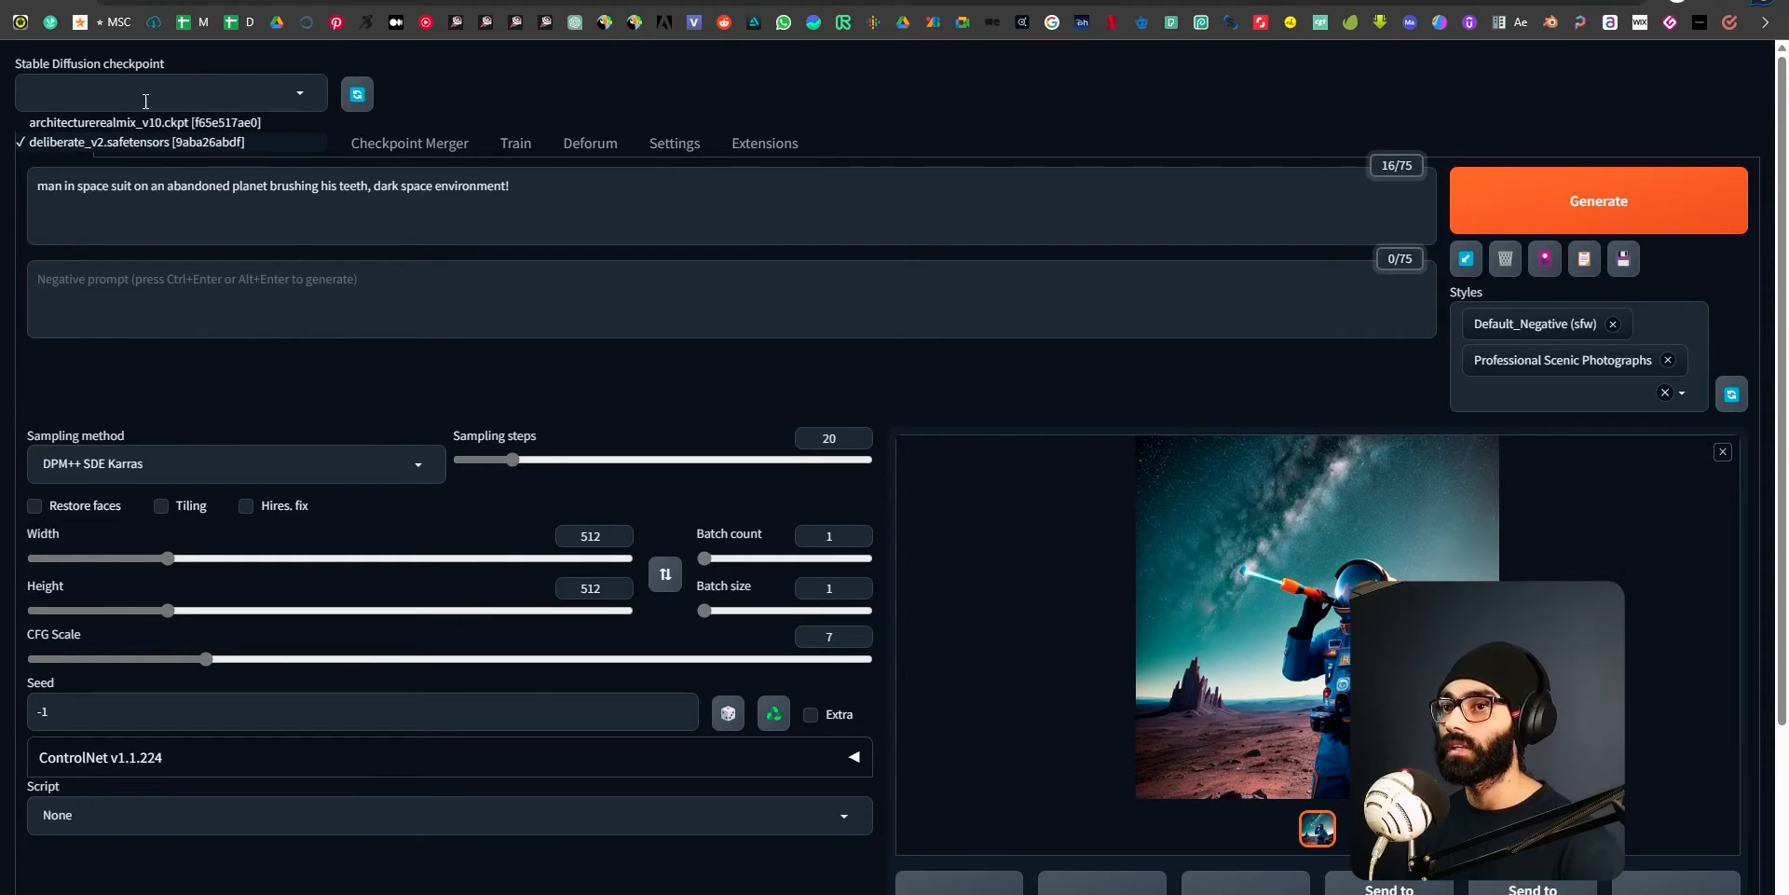
{"action": "left_click", "coordinate": [611, 92]}
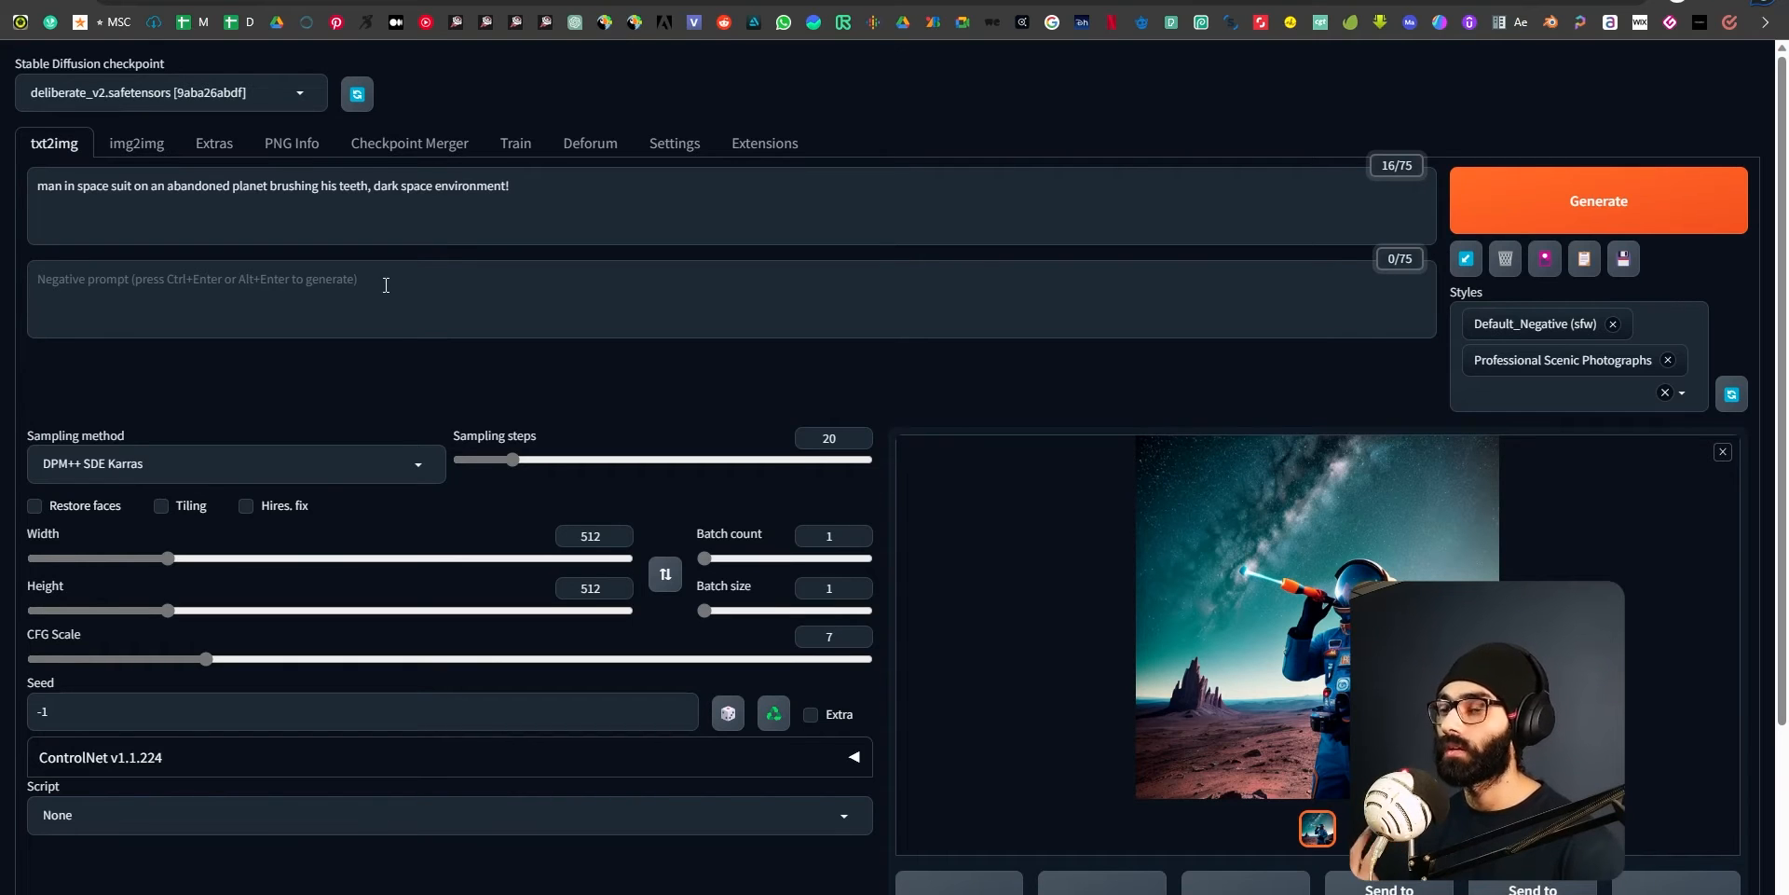
{"action": "left_click", "coordinate": [1282, 567]}
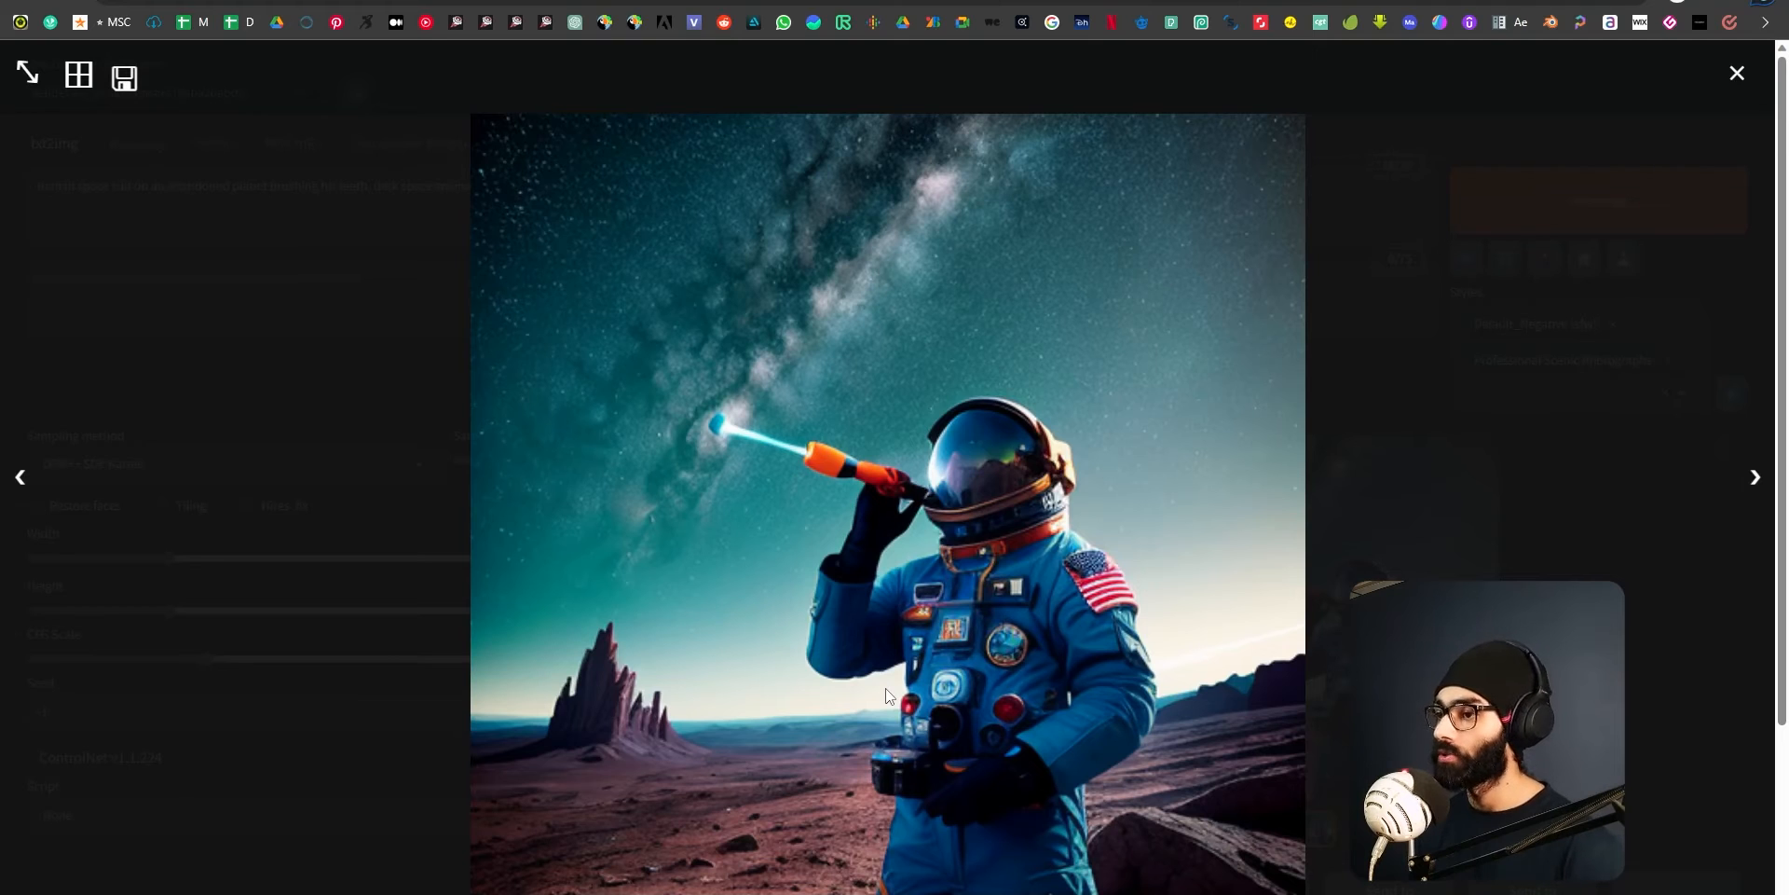
{"action": "left_click", "coordinate": [1733, 75]}
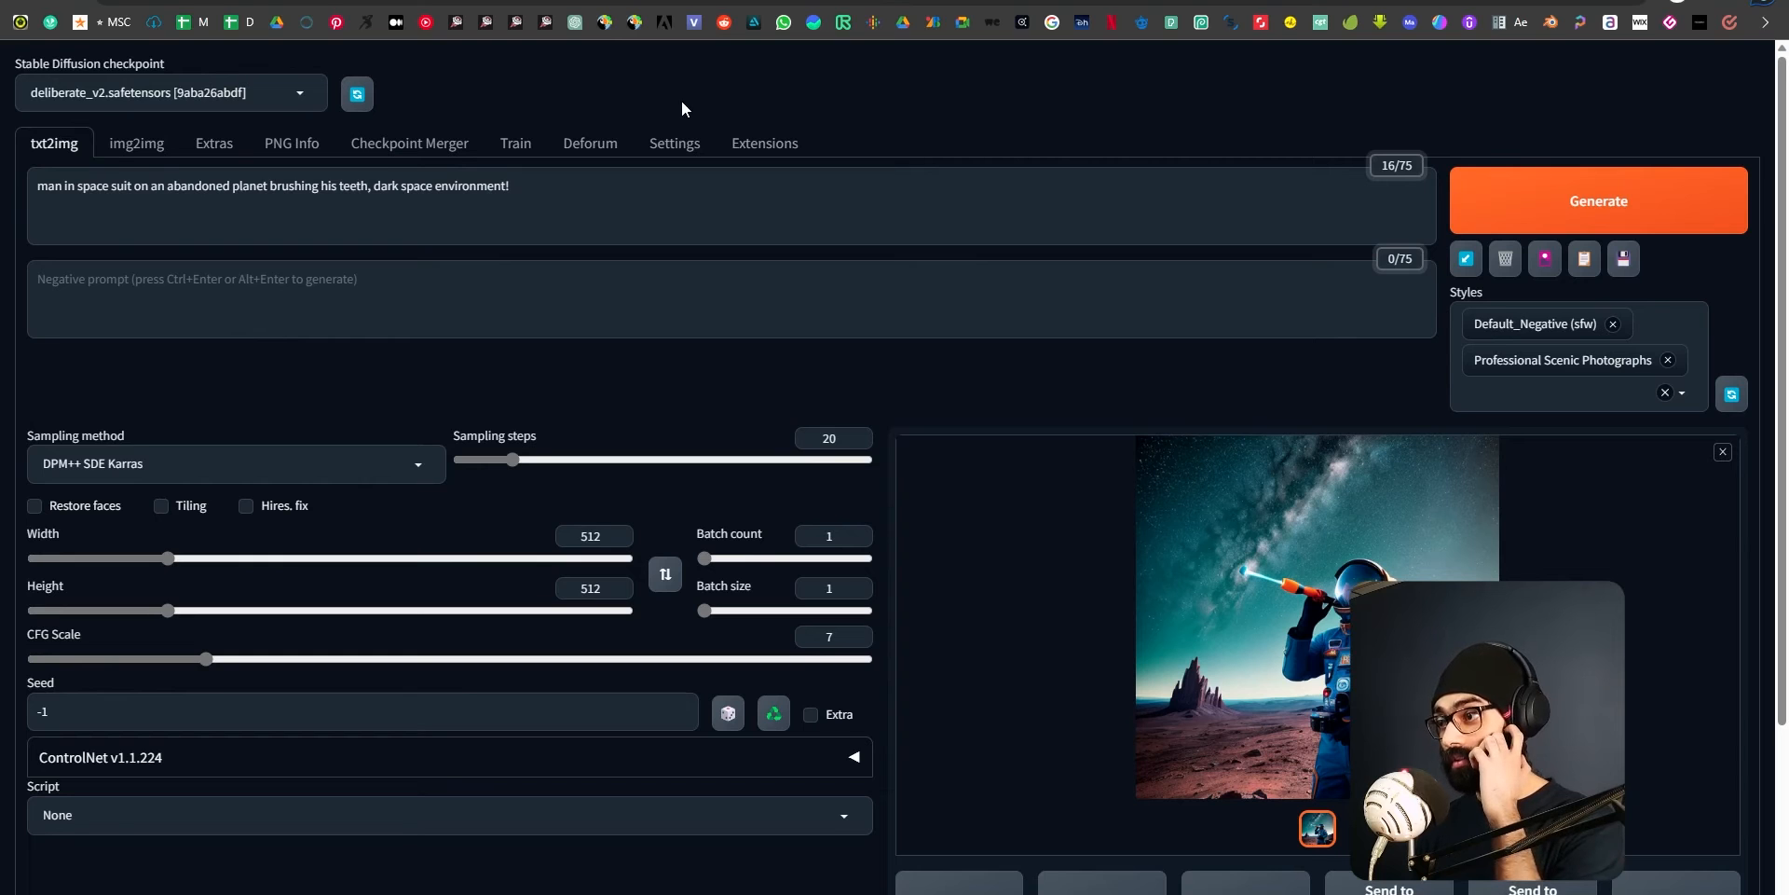
Return to img2img inpainting and remove the masked source image.
{"action": "scroll", "coordinate": [997, 717], "scroll_direction": "down", "scroll_amount": 3}
{"action": "scroll", "coordinate": [997, 720], "scroll_direction": "up", "scroll_amount": 3}
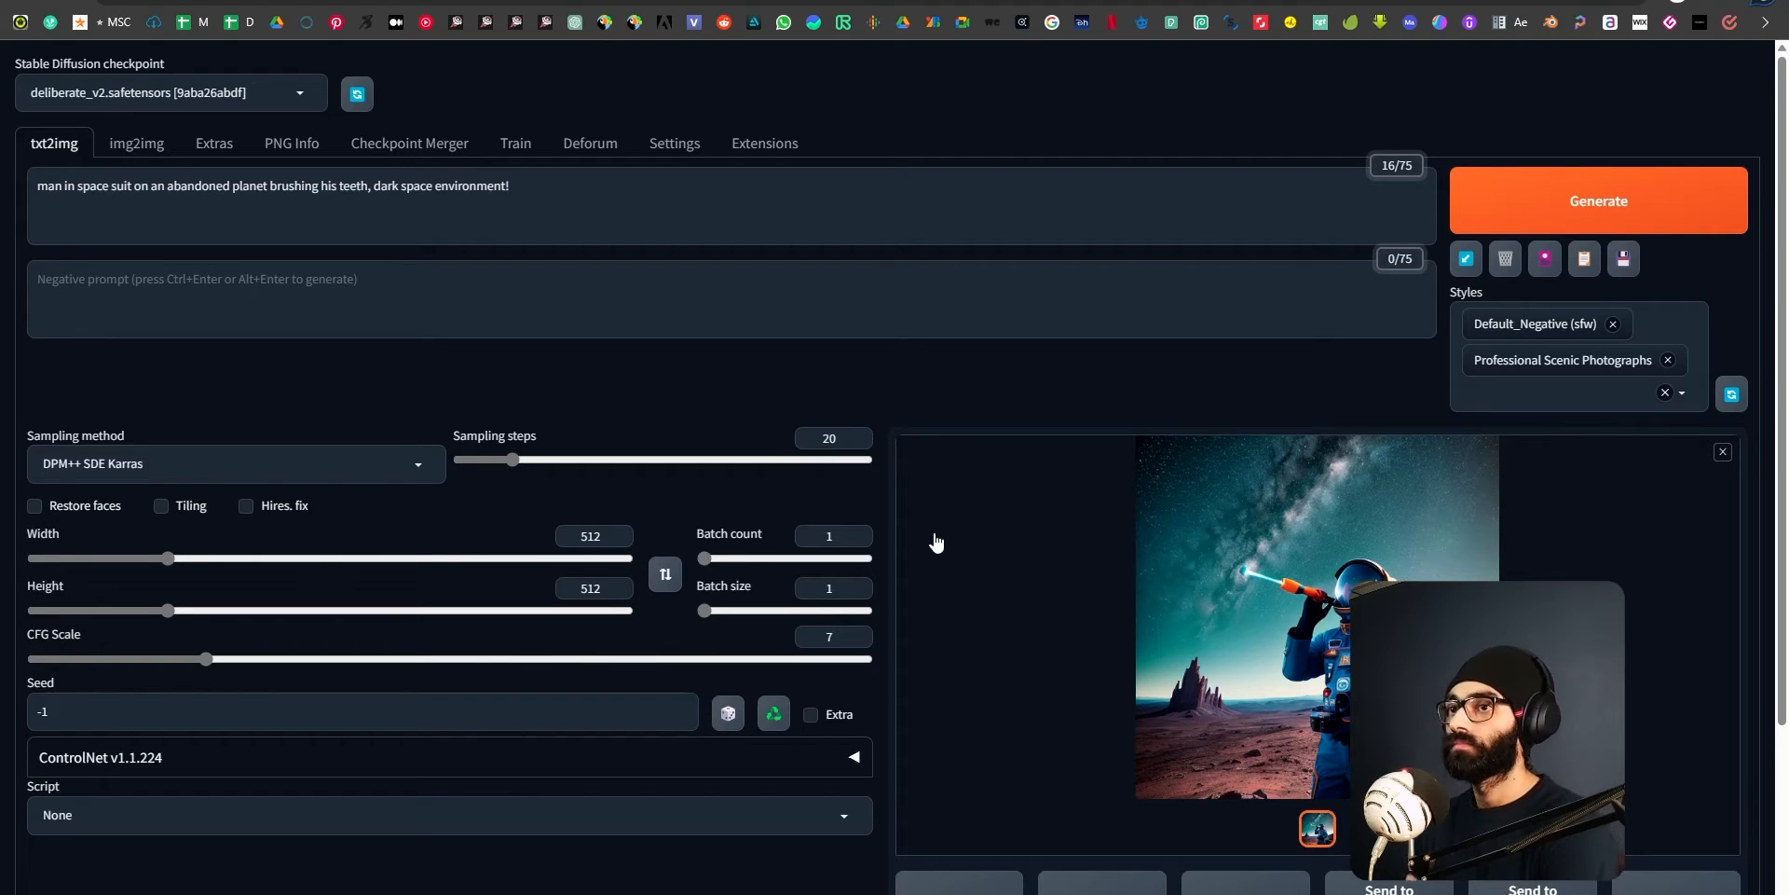
{"action": "left_click", "coordinate": [152, 142]}
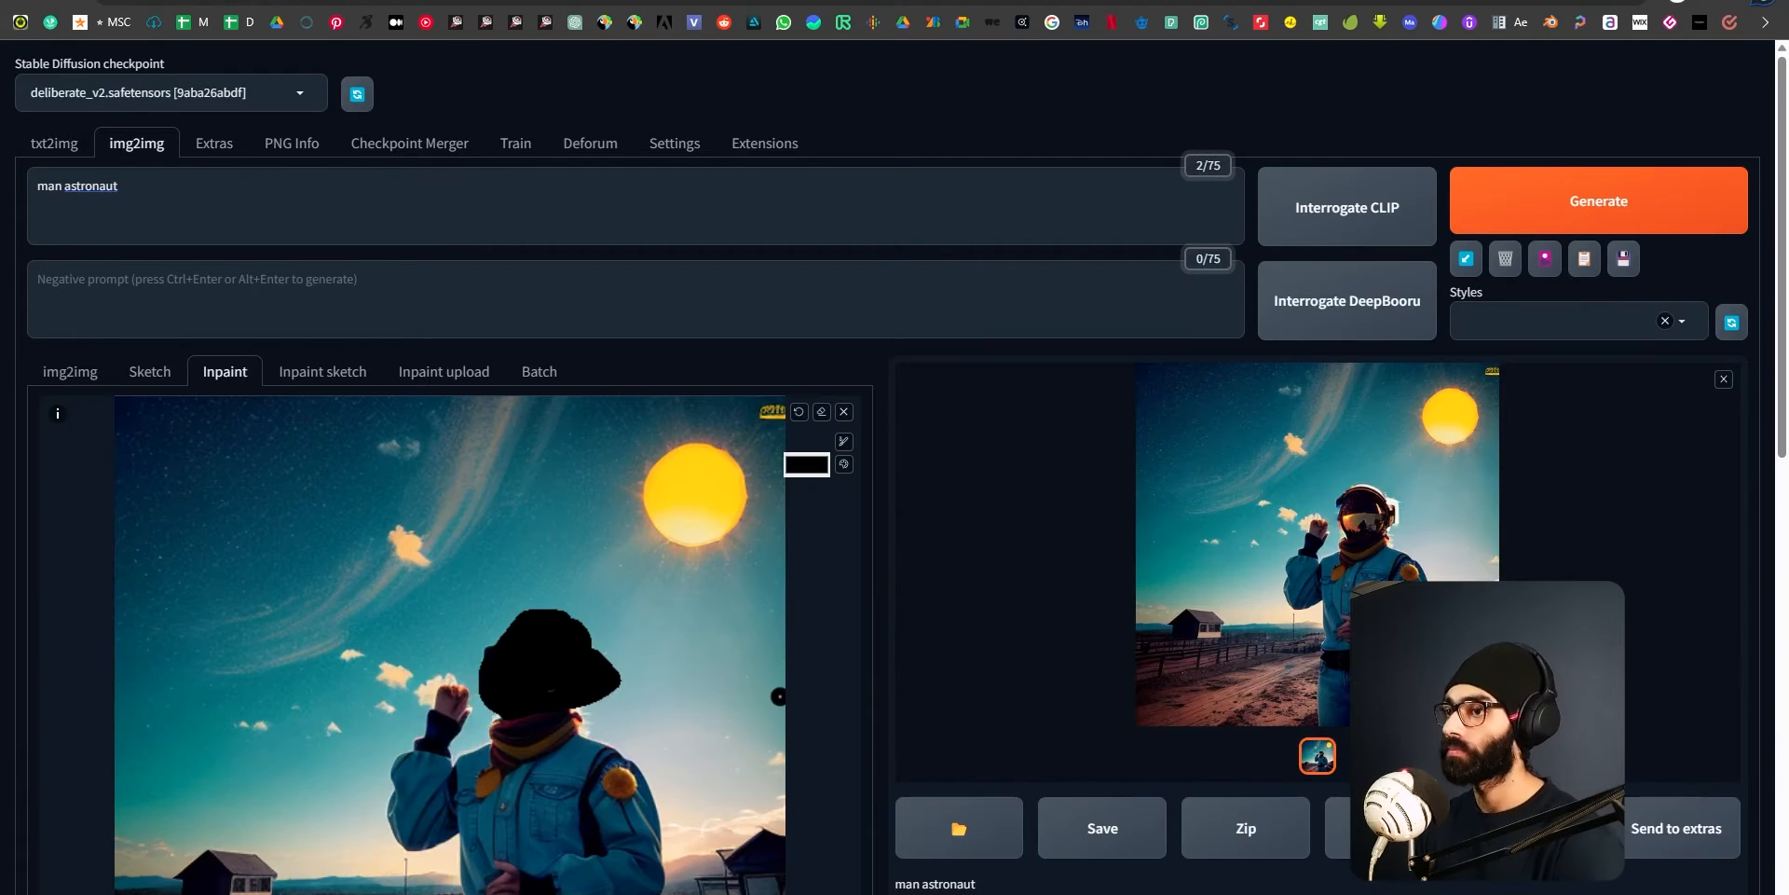
{"action": "scroll", "coordinate": [810, 268], "scroll_direction": "down", "scroll_amount": 2}
{"action": "left_click", "coordinate": [843, 275]}
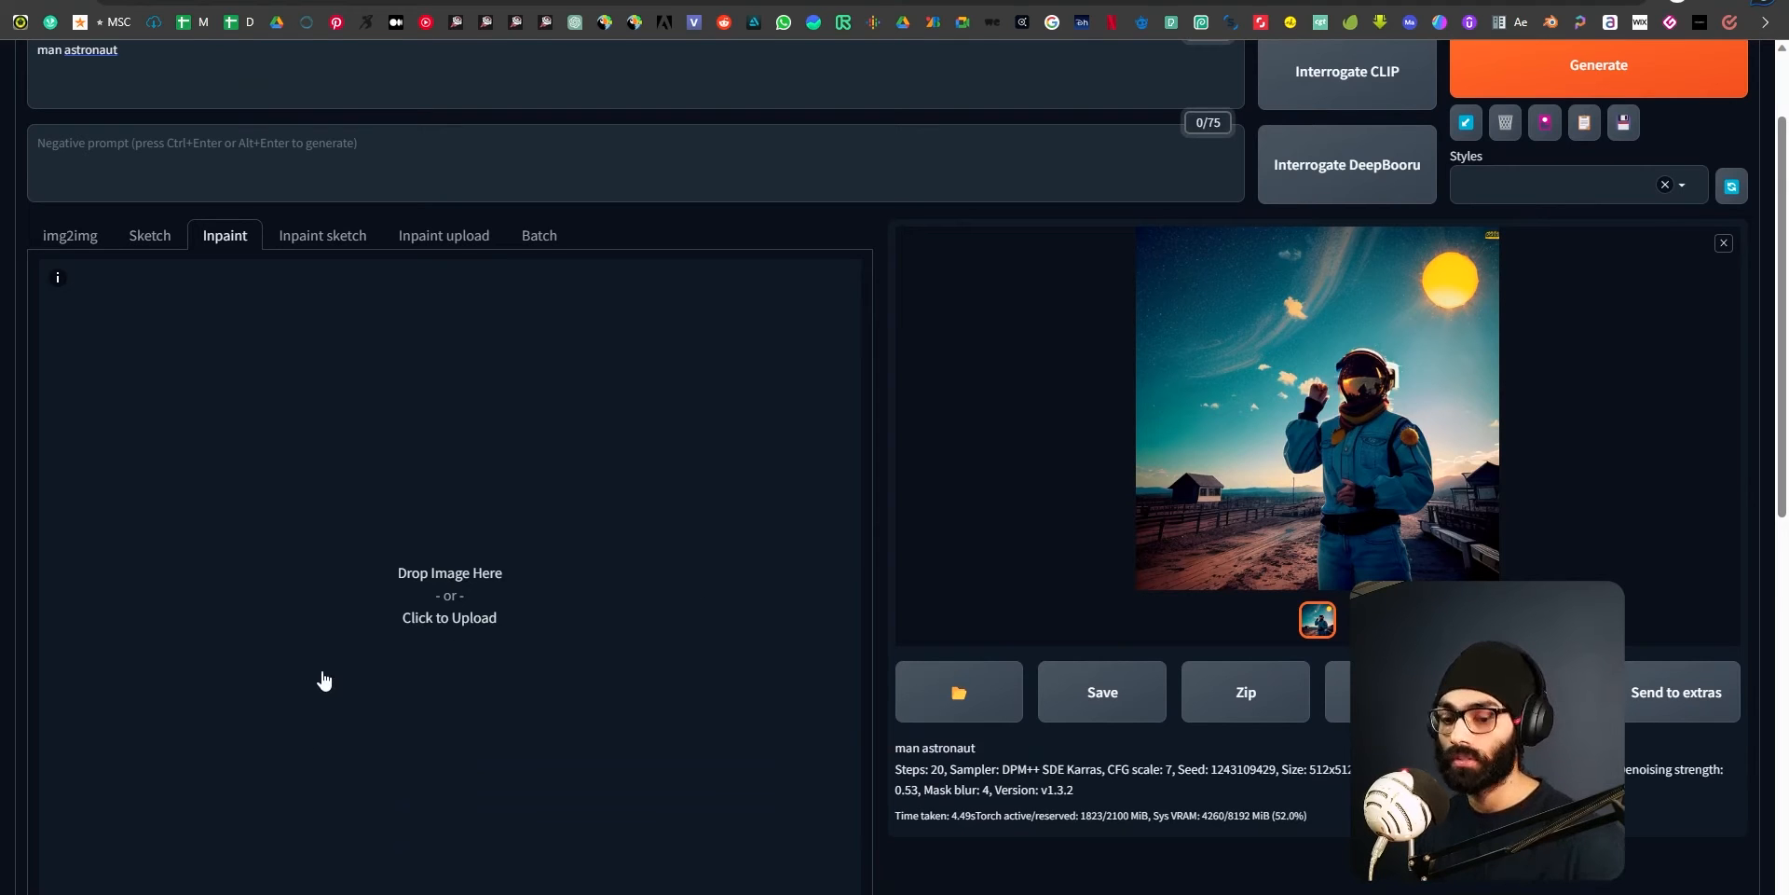
Load the image of coloured rounded bars on black from the file explorer into the Inpaint canvas.
{"action": "key", "text": "super+e"}
{"action": "left_click_drag", "start_coordinate": [1123, 203], "coordinate": [1788, 203]}
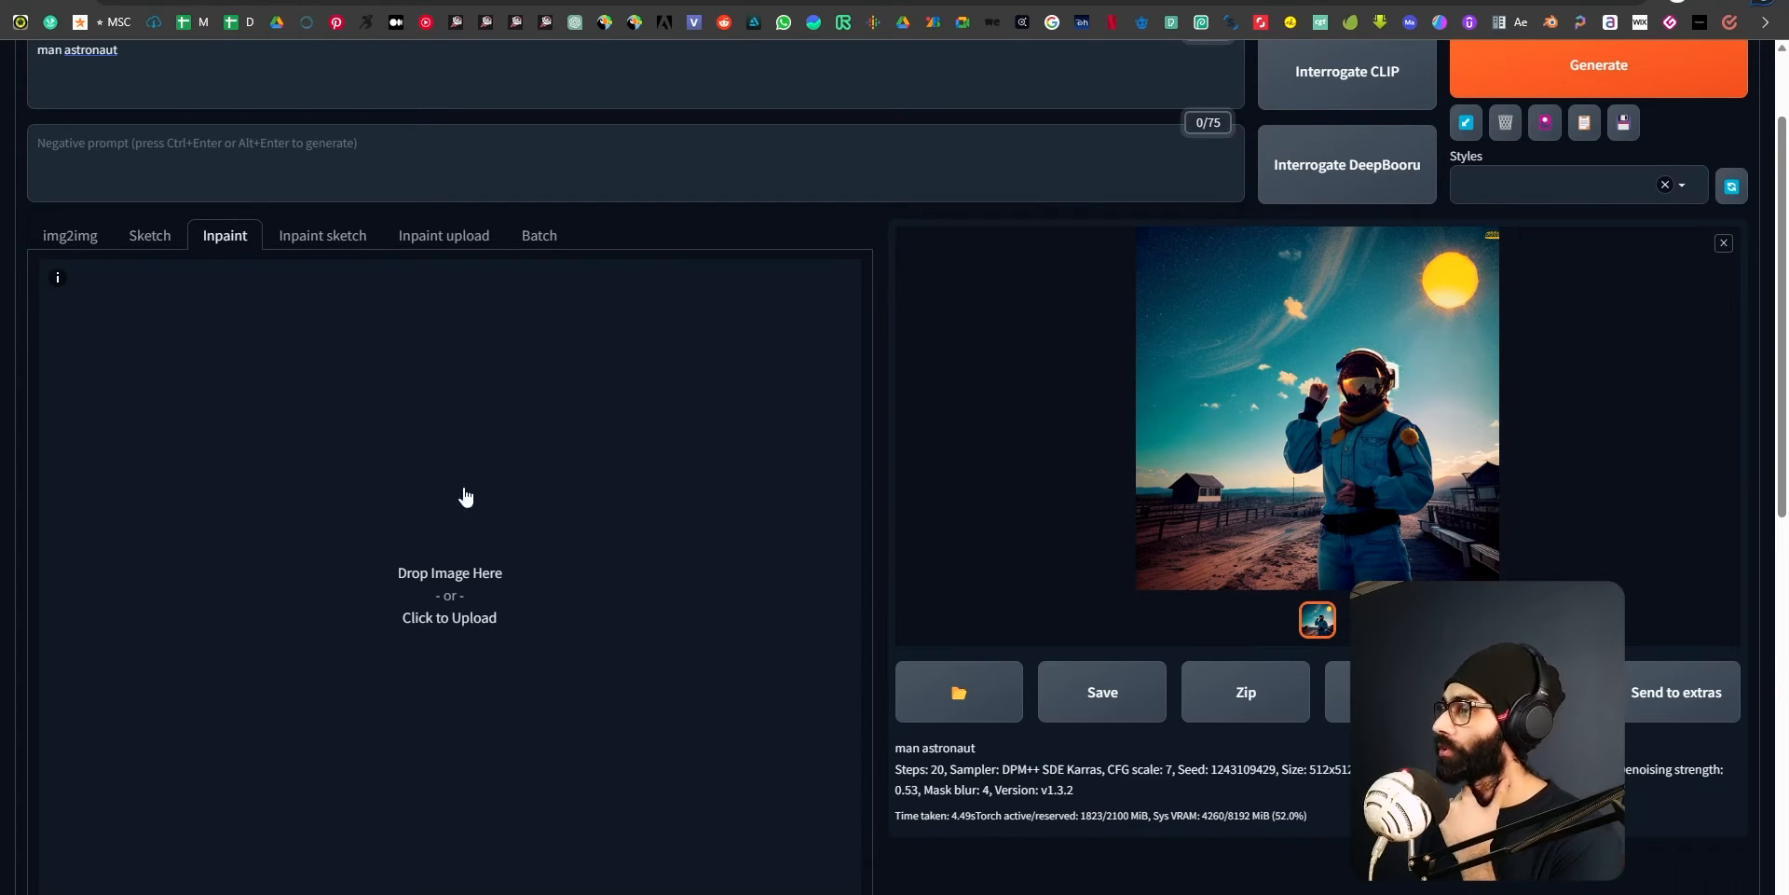
{"action": "scroll", "coordinate": [352, 489], "scroll_direction": "up", "scroll_amount": 2}
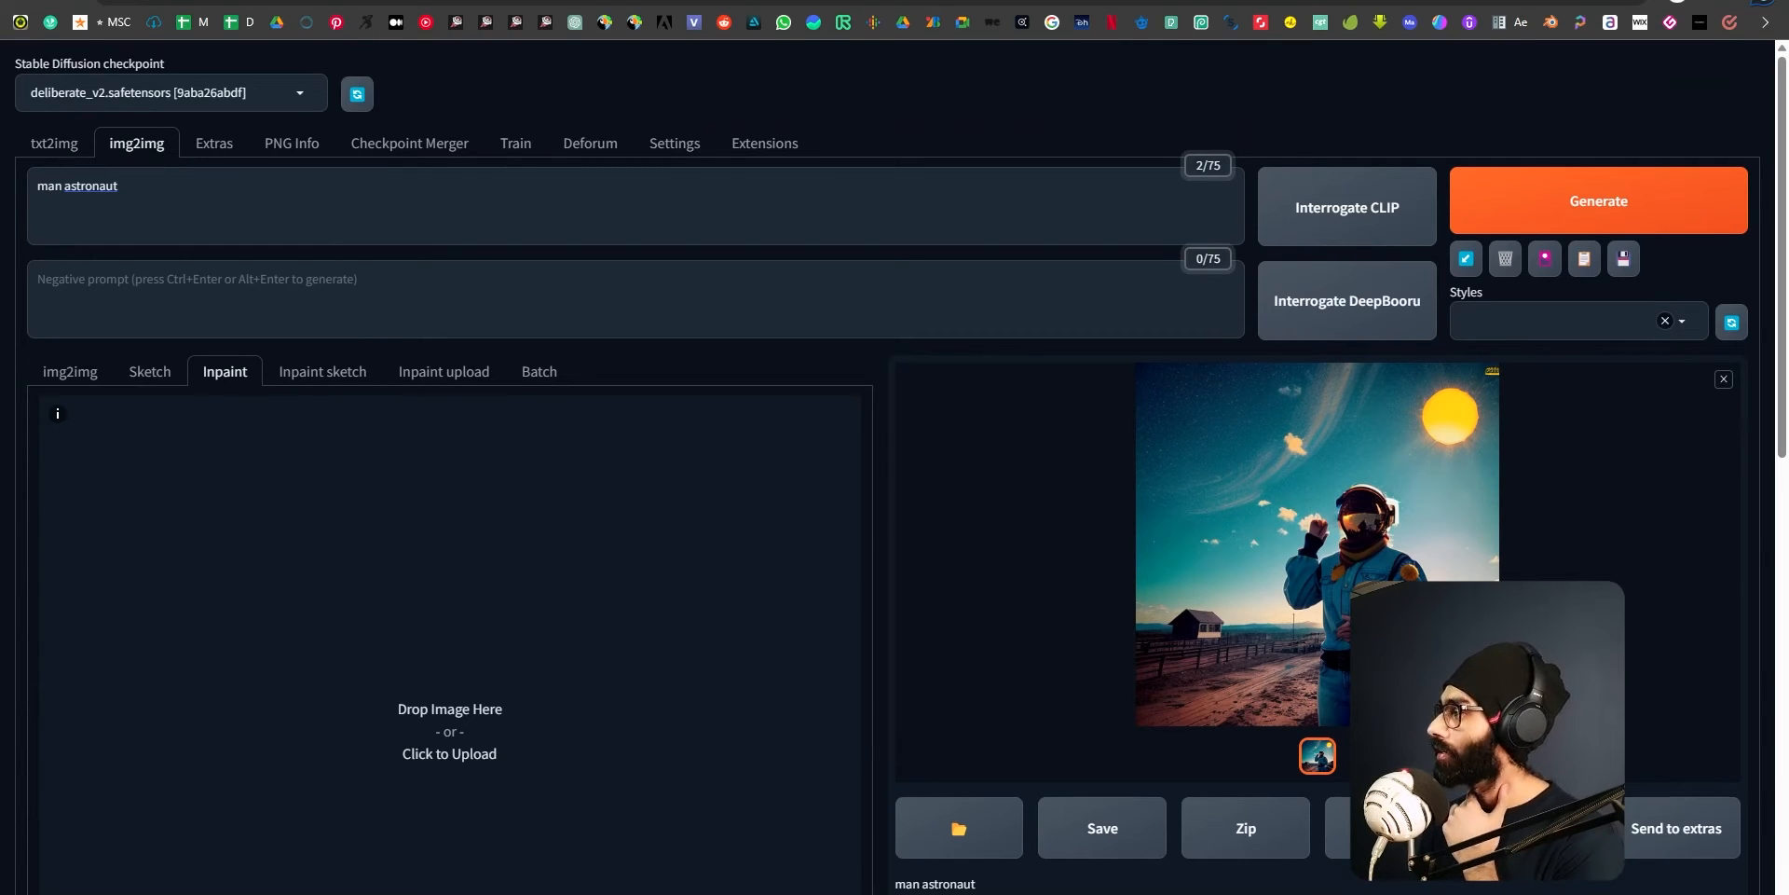
{"action": "left_click_drag", "start_coordinate": [567, 749], "coordinate": [478, 632]}
{"action": "scroll", "coordinate": [500, 543], "scroll_direction": "down", "scroll_amount": 3}
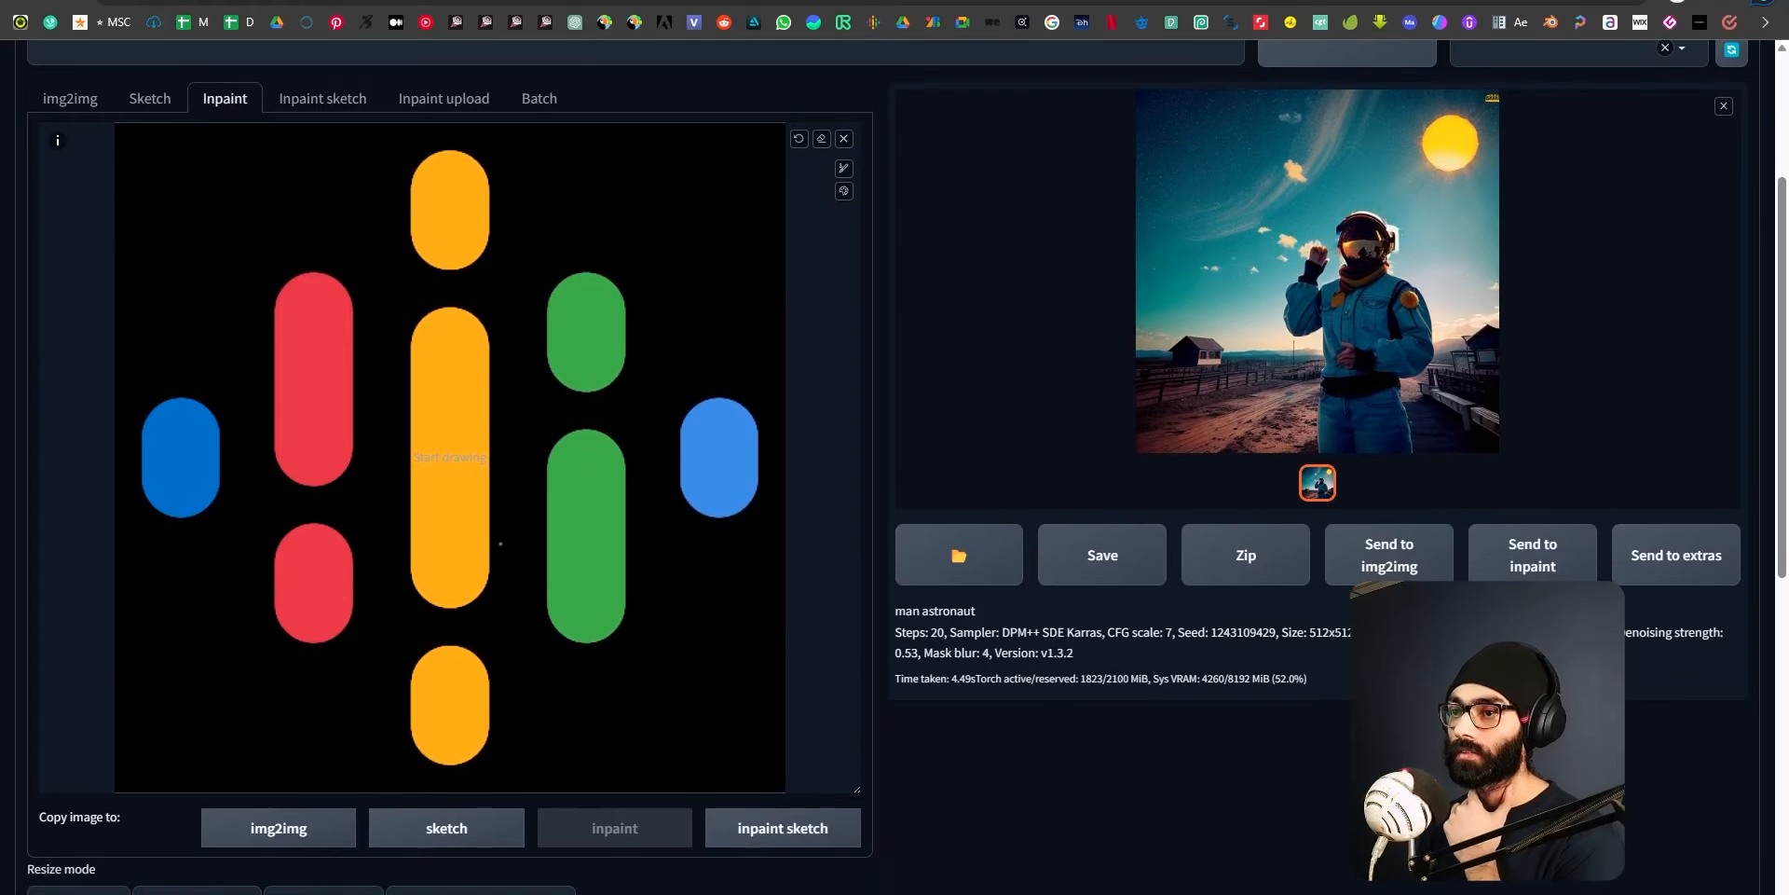
Replace the img2img prompt with "top view of forests".
{"action": "scroll", "coordinate": [501, 543], "scroll_direction": "up", "scroll_amount": 2}
{"action": "scroll", "coordinate": [314, 519], "scroll_direction": "up", "scroll_amount": 2}
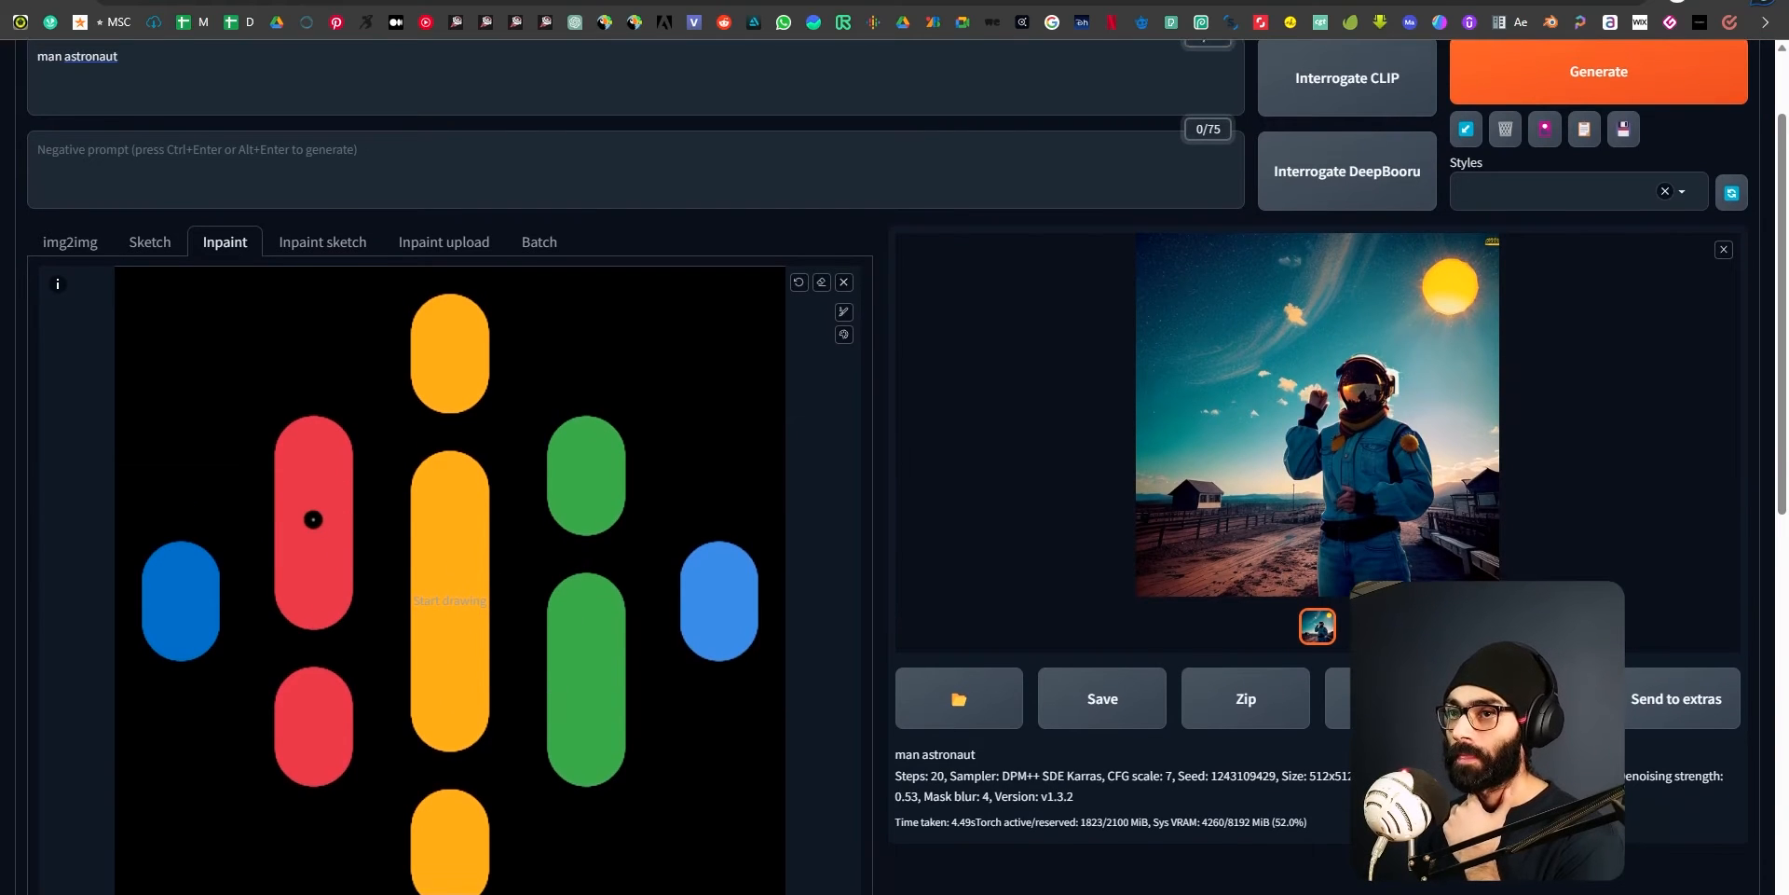
{"action": "left_click", "coordinate": [139, 200]}
{"action": "key", "text": "ctrl+a"}
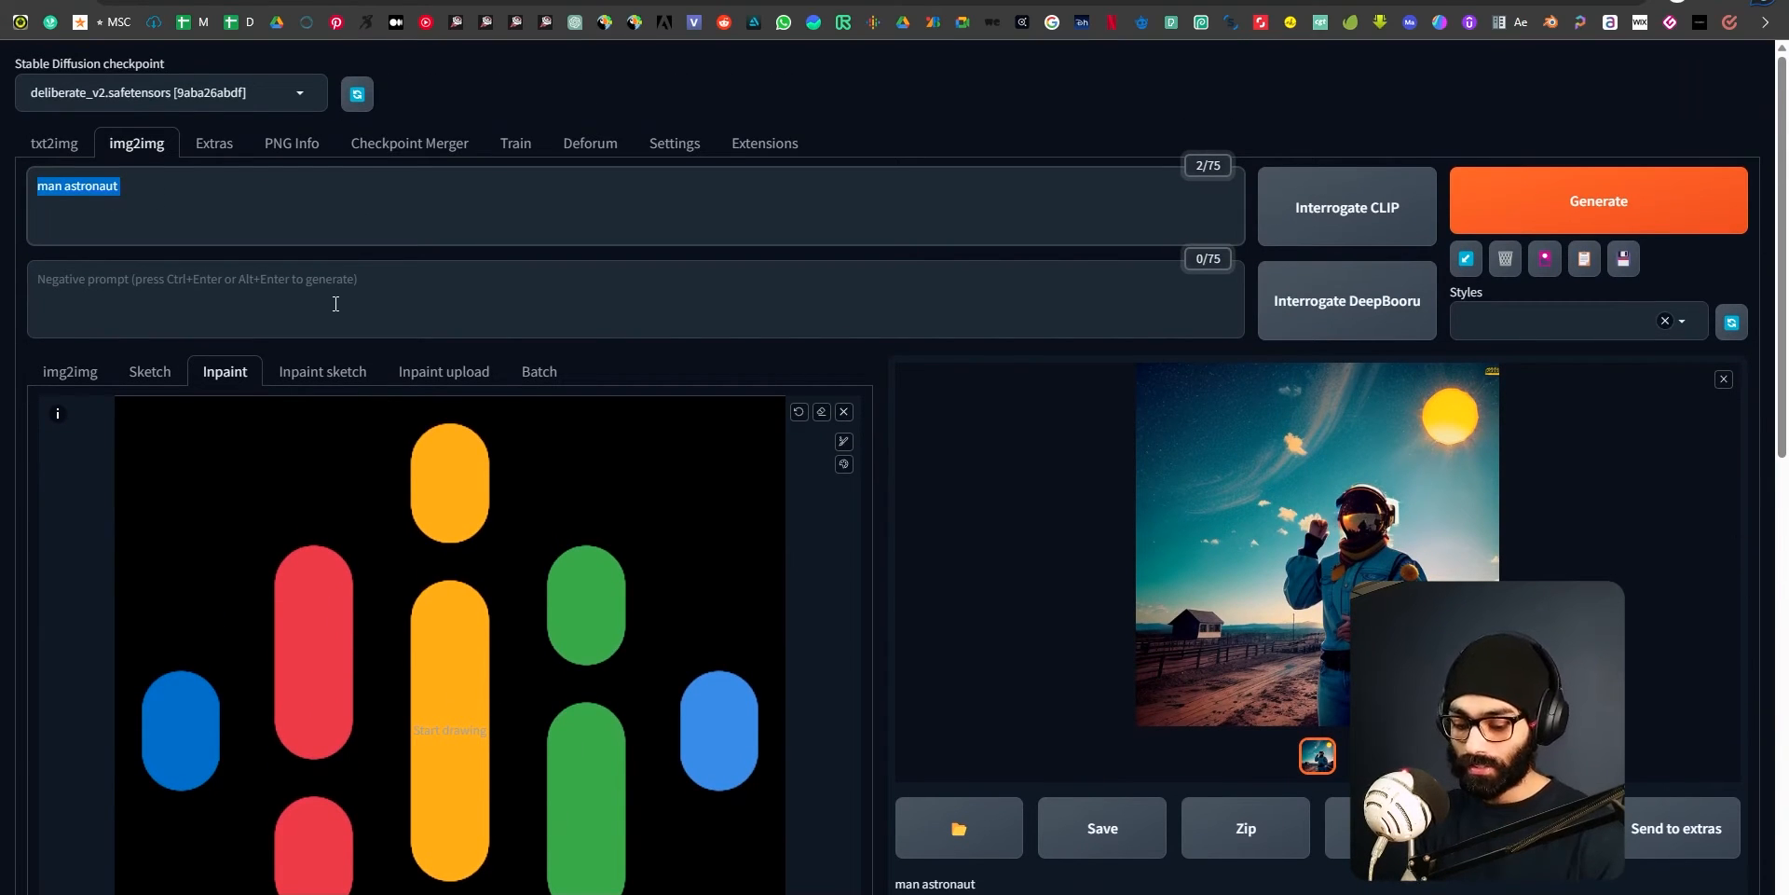
{"action": "type", "text": "top view of forests"}
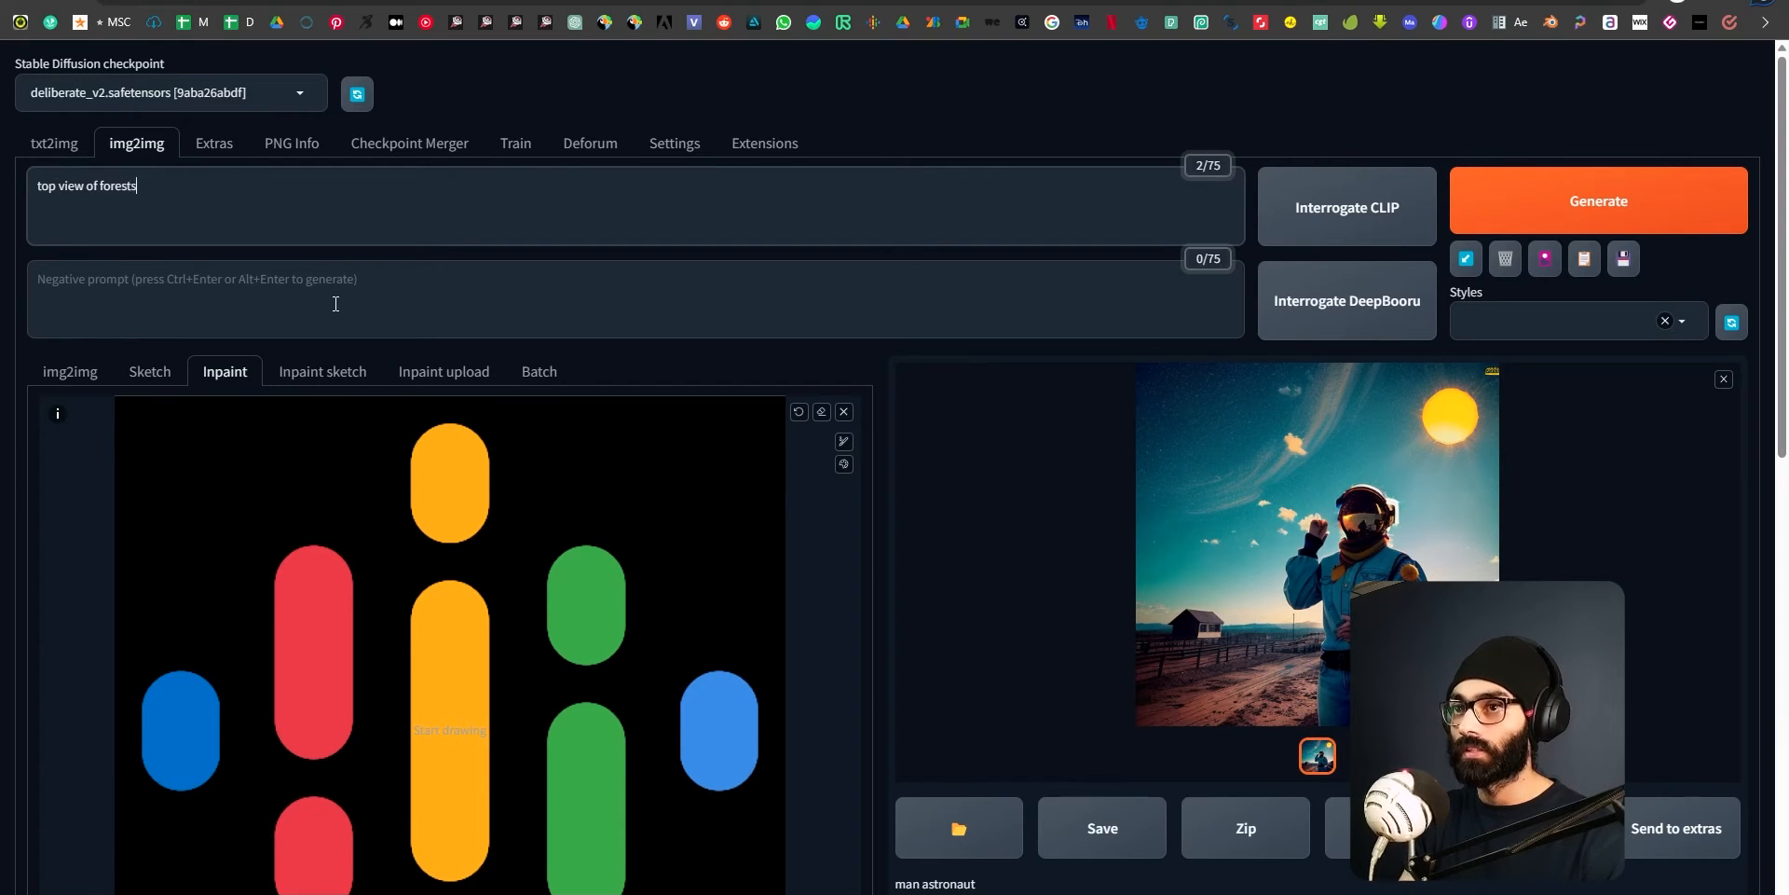
{"action": "scroll", "coordinate": [142, 218], "scroll_direction": "up", "scroll_amount": 1}
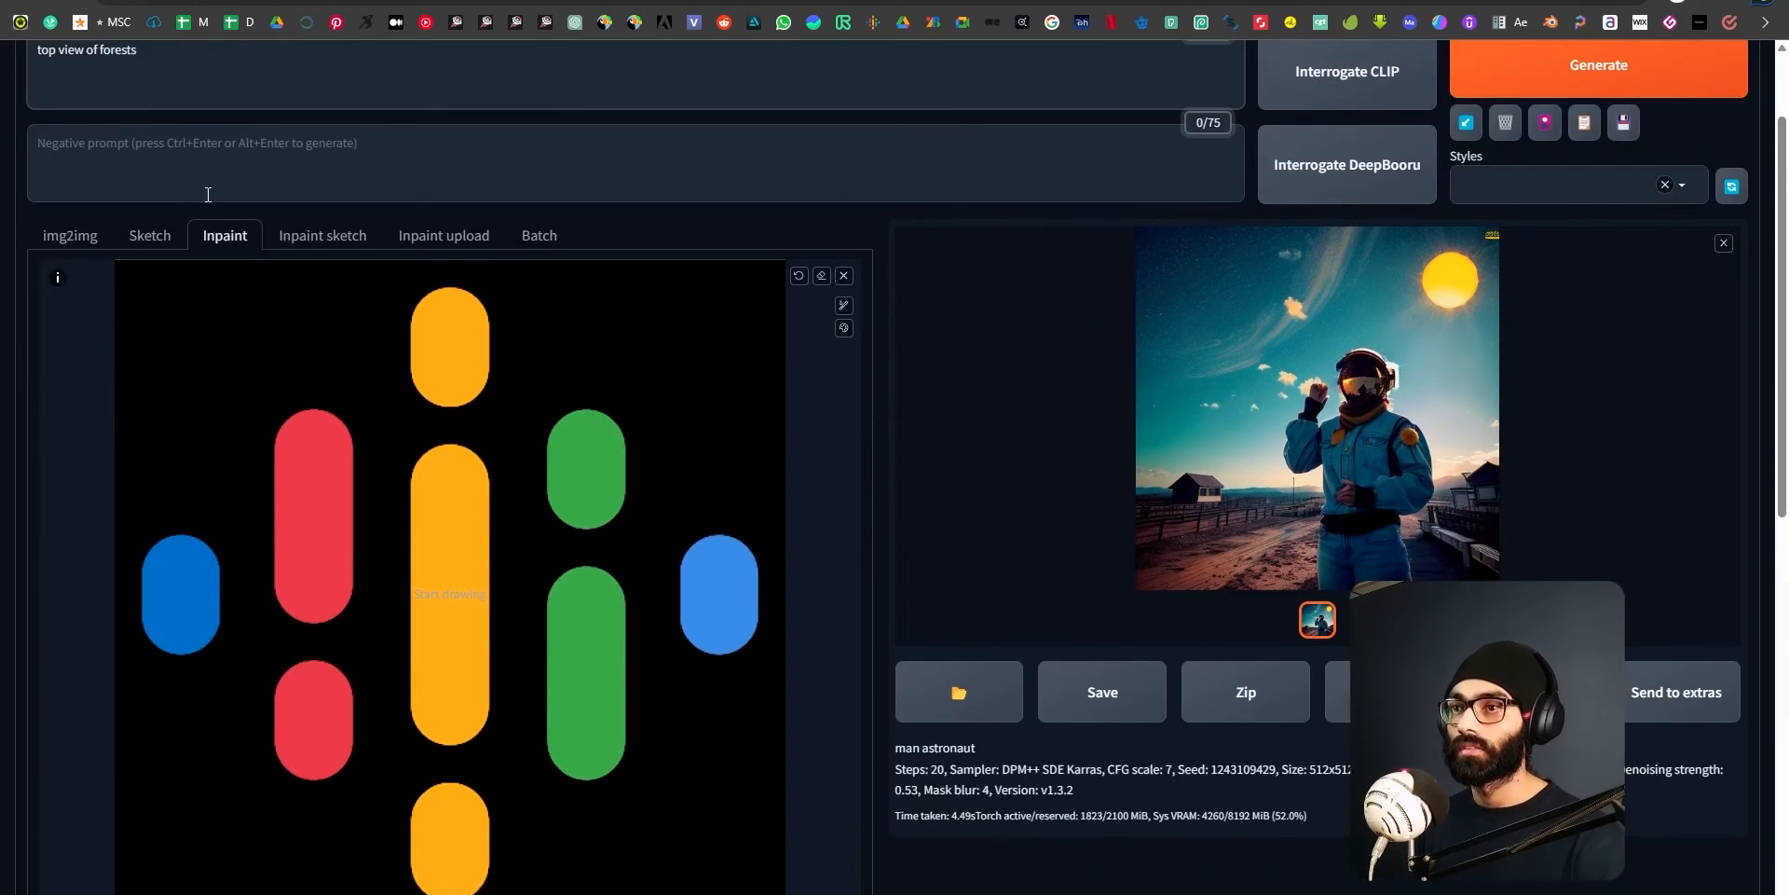
{"action": "left_click", "coordinate": [147, 244]}
{"action": "scroll", "coordinate": [216, 242], "scroll_direction": "up", "scroll_amount": 2}
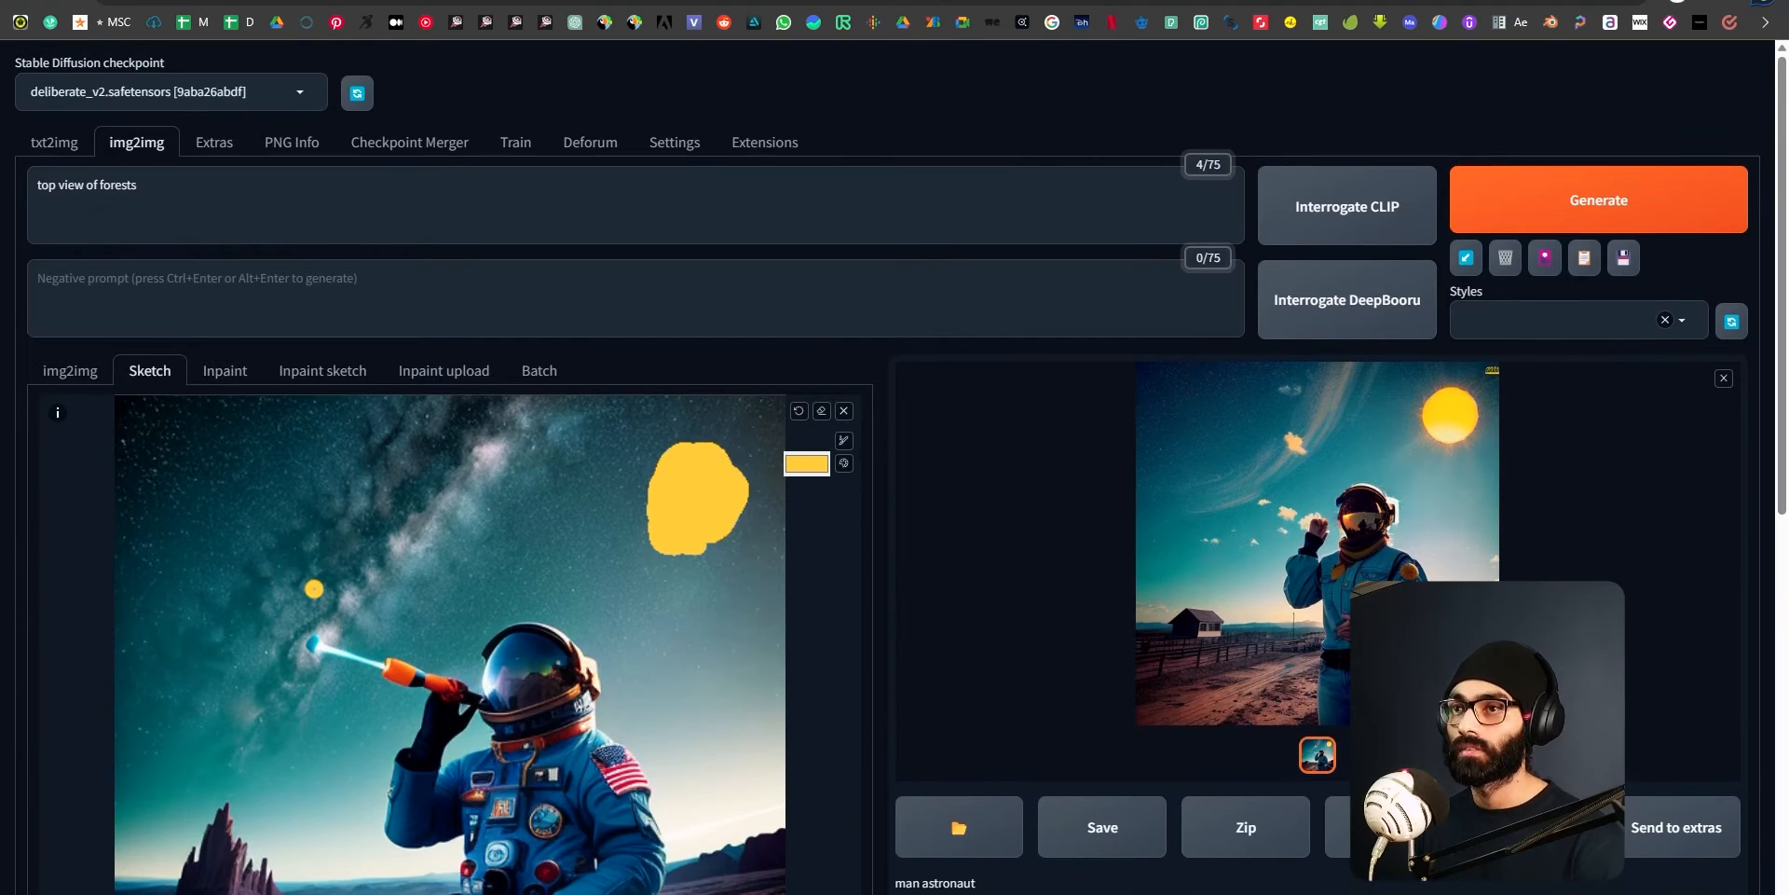
{"action": "left_click", "coordinate": [245, 380]}
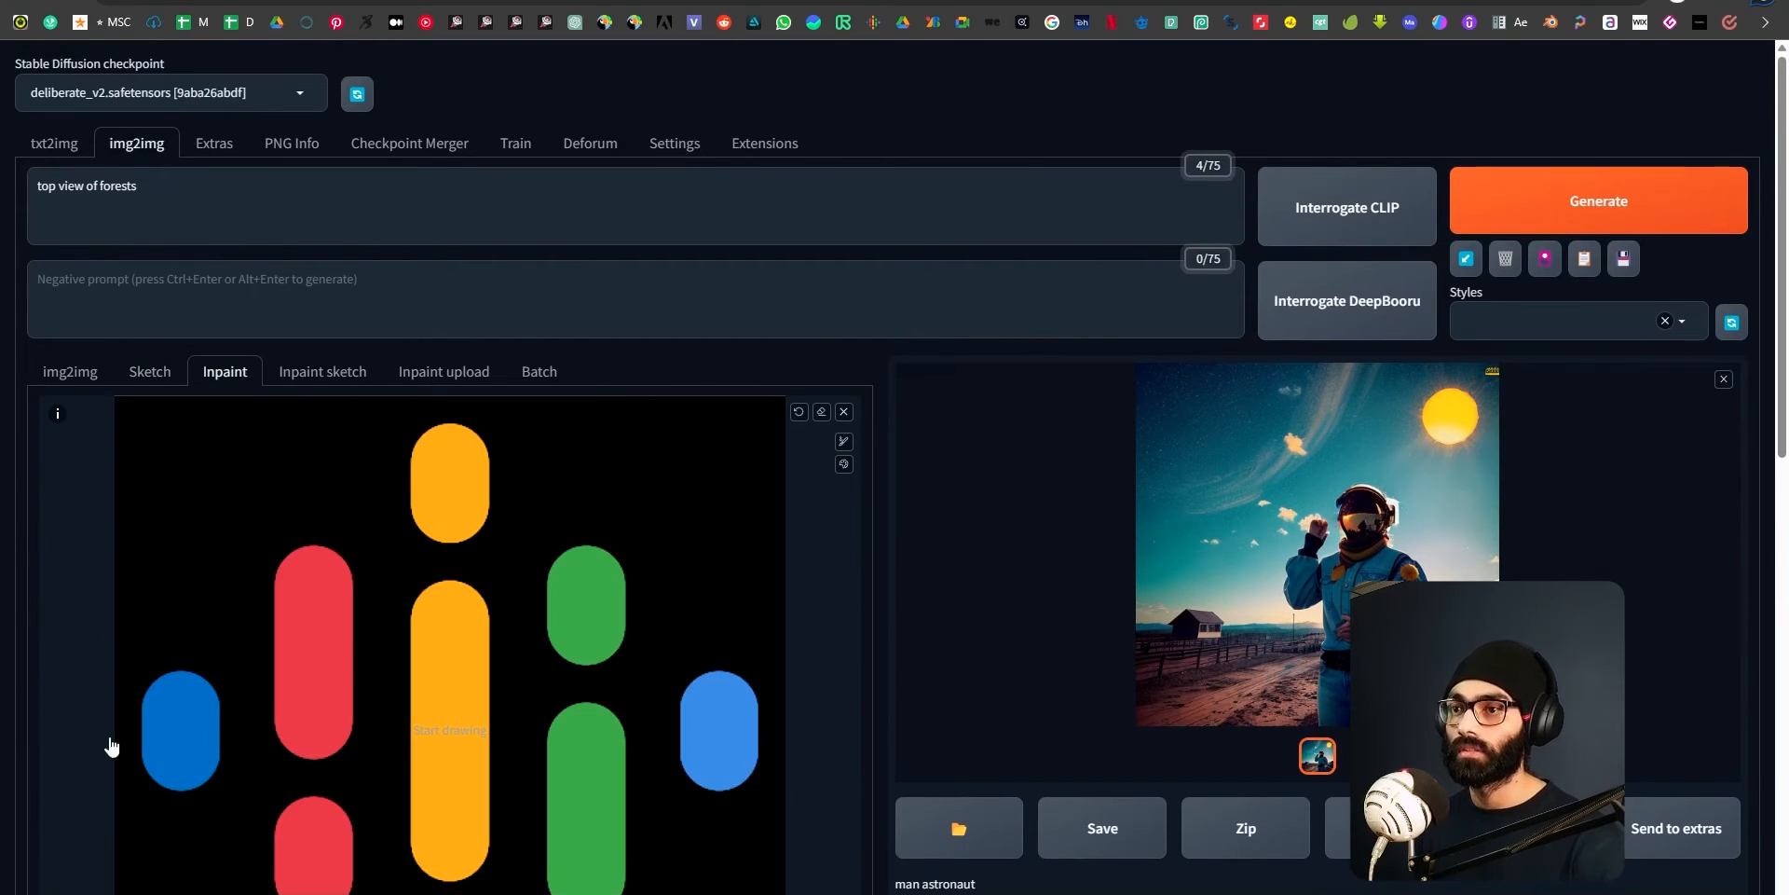
Mask all the coloured bars on the enlarged inpaint canvas with a bigger brush and generate the inpainted image.
{"action": "scroll", "coordinate": [178, 716], "scroll_direction": "down", "scroll_amount": 2}
{"action": "scroll", "coordinate": [179, 536], "scroll_direction": "down", "scroll_amount": 1}
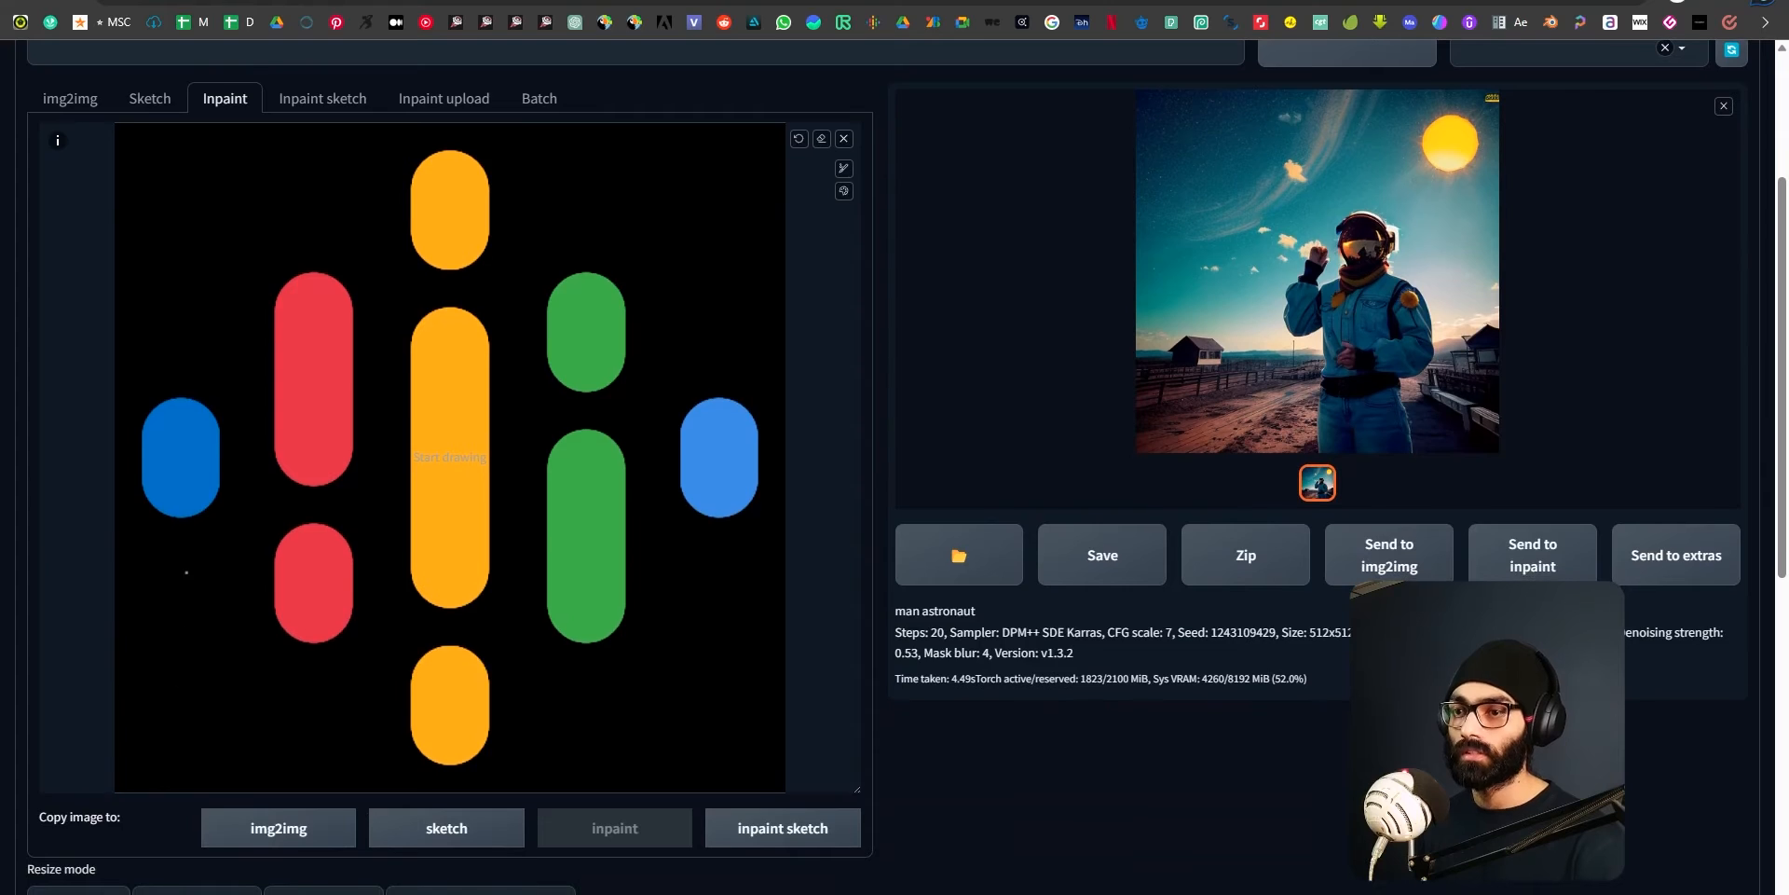
{"action": "key", "text": "s"}
{"action": "scroll", "coordinate": [172, 496], "scroll_direction": "up", "scroll_amount": 2}
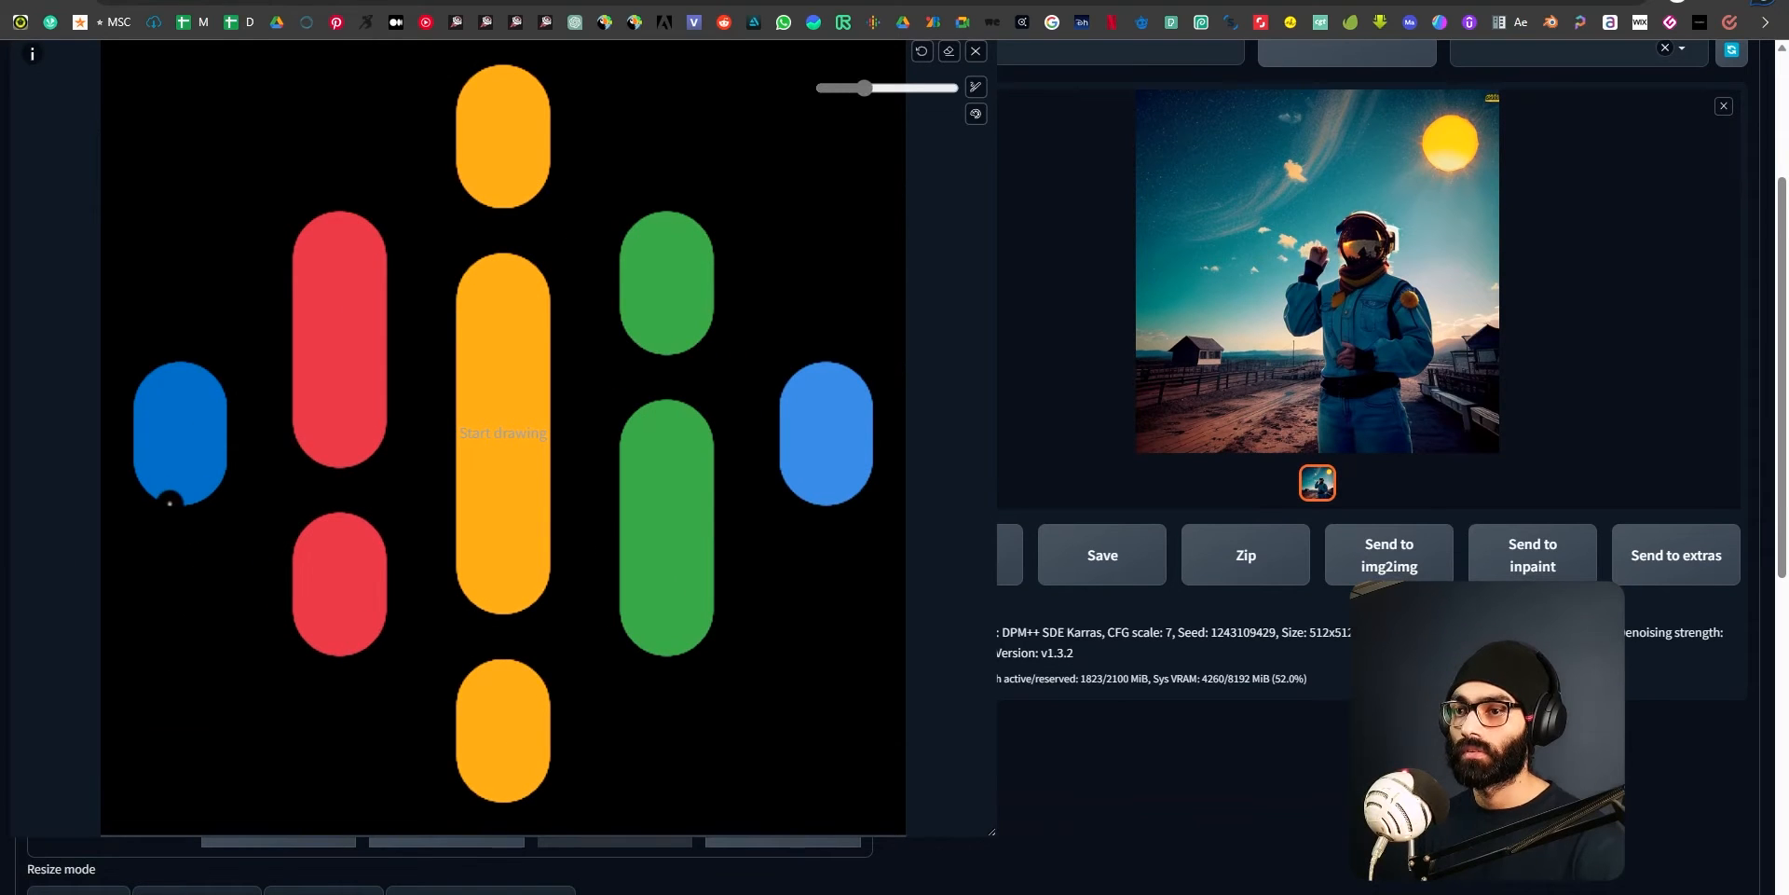
{"action": "scroll", "coordinate": [171, 411], "scroll_direction": "up", "scroll_amount": 2}
{"action": "mouse_move", "coordinate": [171, 411]}
{"action": "left_mouse_down"}
{"action": "mouse_move", "coordinate": [171, 459]}
{"action": "mouse_move", "coordinate": [151, 401]}
{"action": "mouse_move", "coordinate": [177, 401]}
{"action": "mouse_move", "coordinate": [187, 467]}
{"action": "mouse_move", "coordinate": [210, 434]}
{"action": "mouse_move", "coordinate": [189, 454]}
{"action": "left_mouse_up"}
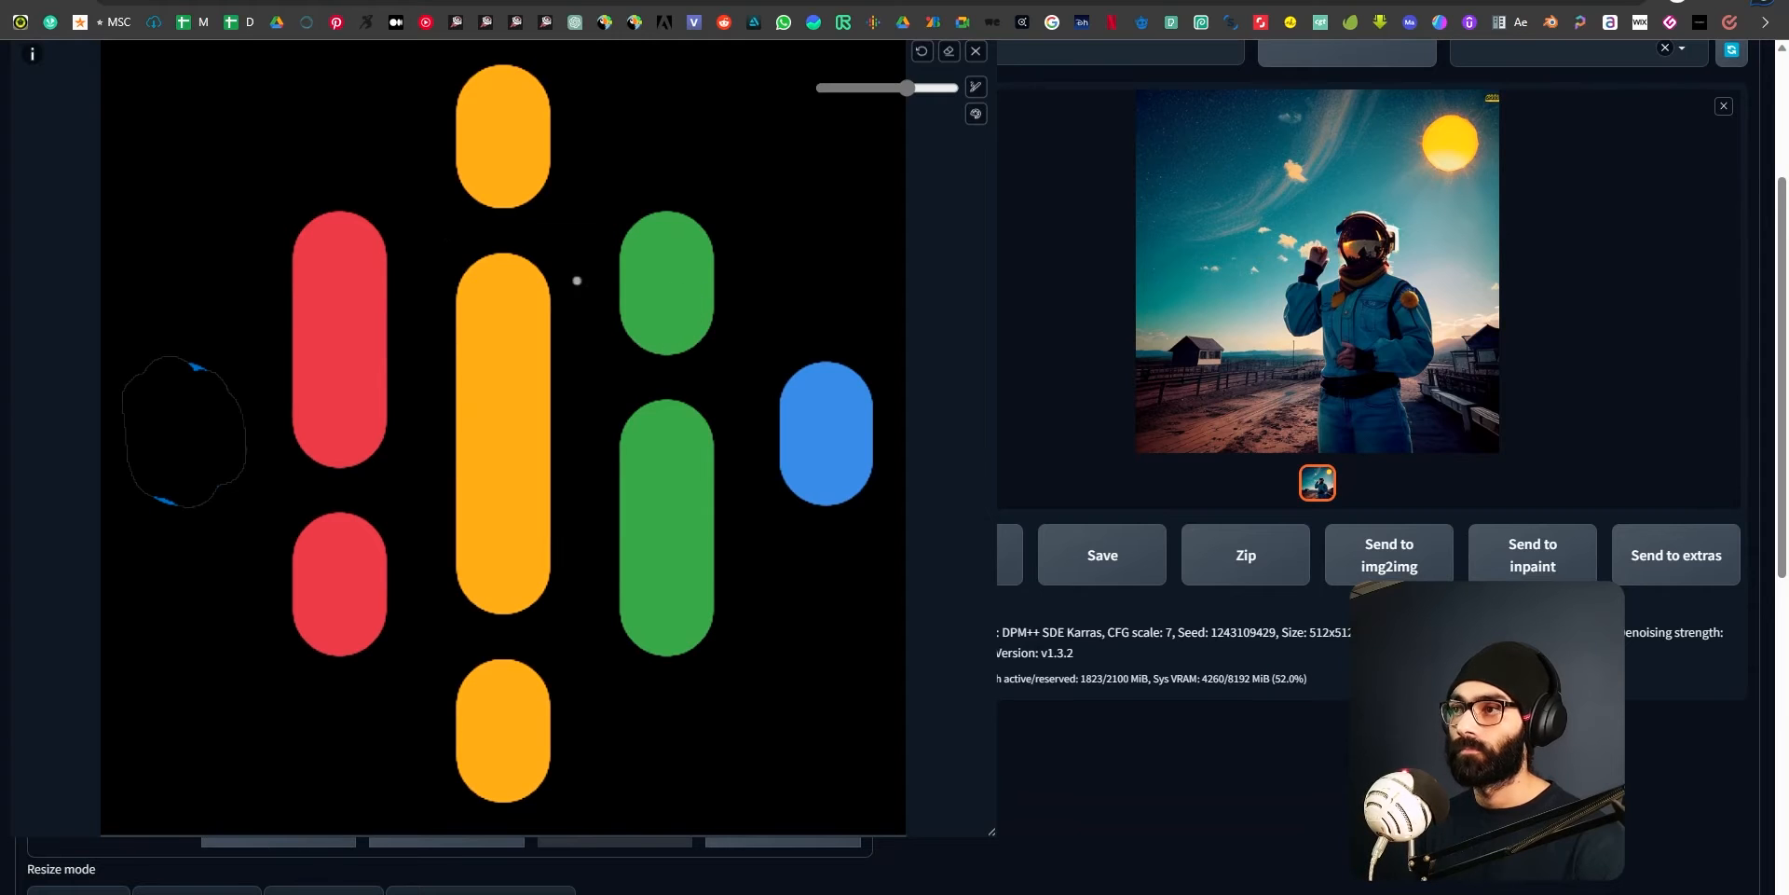
{"action": "mouse_move", "coordinate": [319, 252]}
{"action": "left_mouse_down"}
{"action": "mouse_move", "coordinate": [327, 451]}
{"action": "mouse_move", "coordinate": [313, 240]}
{"action": "mouse_move", "coordinate": [333, 243]}
{"action": "mouse_move", "coordinate": [348, 571]}
{"action": "mouse_move", "coordinate": [350, 523]}
{"action": "mouse_move", "coordinate": [380, 604]}
{"action": "left_mouse_up"}
{"action": "mouse_move", "coordinate": [489, 321]}
{"action": "left_mouse_down"}
{"action": "mouse_move", "coordinate": [517, 276]}
{"action": "mouse_move", "coordinate": [506, 716]}
{"action": "mouse_move", "coordinate": [525, 718]}
{"action": "mouse_move", "coordinate": [508, 796]}
{"action": "mouse_move", "coordinate": [545, 755]}
{"action": "mouse_move", "coordinate": [540, 694]}
{"action": "mouse_move", "coordinate": [569, 718]}
{"action": "left_mouse_up"}
{"action": "mouse_move", "coordinate": [533, 153]}
{"action": "left_mouse_down"}
{"action": "mouse_move", "coordinate": [503, 103]}
{"action": "mouse_move", "coordinate": [483, 176]}
{"action": "mouse_move", "coordinate": [496, 165]}
{"action": "left_mouse_up"}
{"action": "mouse_move", "coordinate": [643, 299]}
{"action": "left_mouse_down"}
{"action": "mouse_move", "coordinate": [691, 207]}
{"action": "mouse_move", "coordinate": [670, 228]}
{"action": "mouse_move", "coordinate": [654, 632]}
{"action": "mouse_move", "coordinate": [663, 619]}
{"action": "mouse_move", "coordinate": [653, 448]}
{"action": "mouse_move", "coordinate": [639, 636]}
{"action": "mouse_move", "coordinate": [695, 643]}
{"action": "left_mouse_up"}
{"action": "mouse_move", "coordinate": [825, 368]}
{"action": "left_mouse_down"}
{"action": "mouse_move", "coordinate": [818, 432]}
{"action": "mouse_move", "coordinate": [827, 403]}
{"action": "mouse_move", "coordinate": [856, 419]}
{"action": "left_mouse_up"}
{"action": "scroll", "coordinate": [1211, 280], "scroll_direction": "up", "scroll_amount": 3}
{"action": "left_click", "coordinate": [1596, 221]}
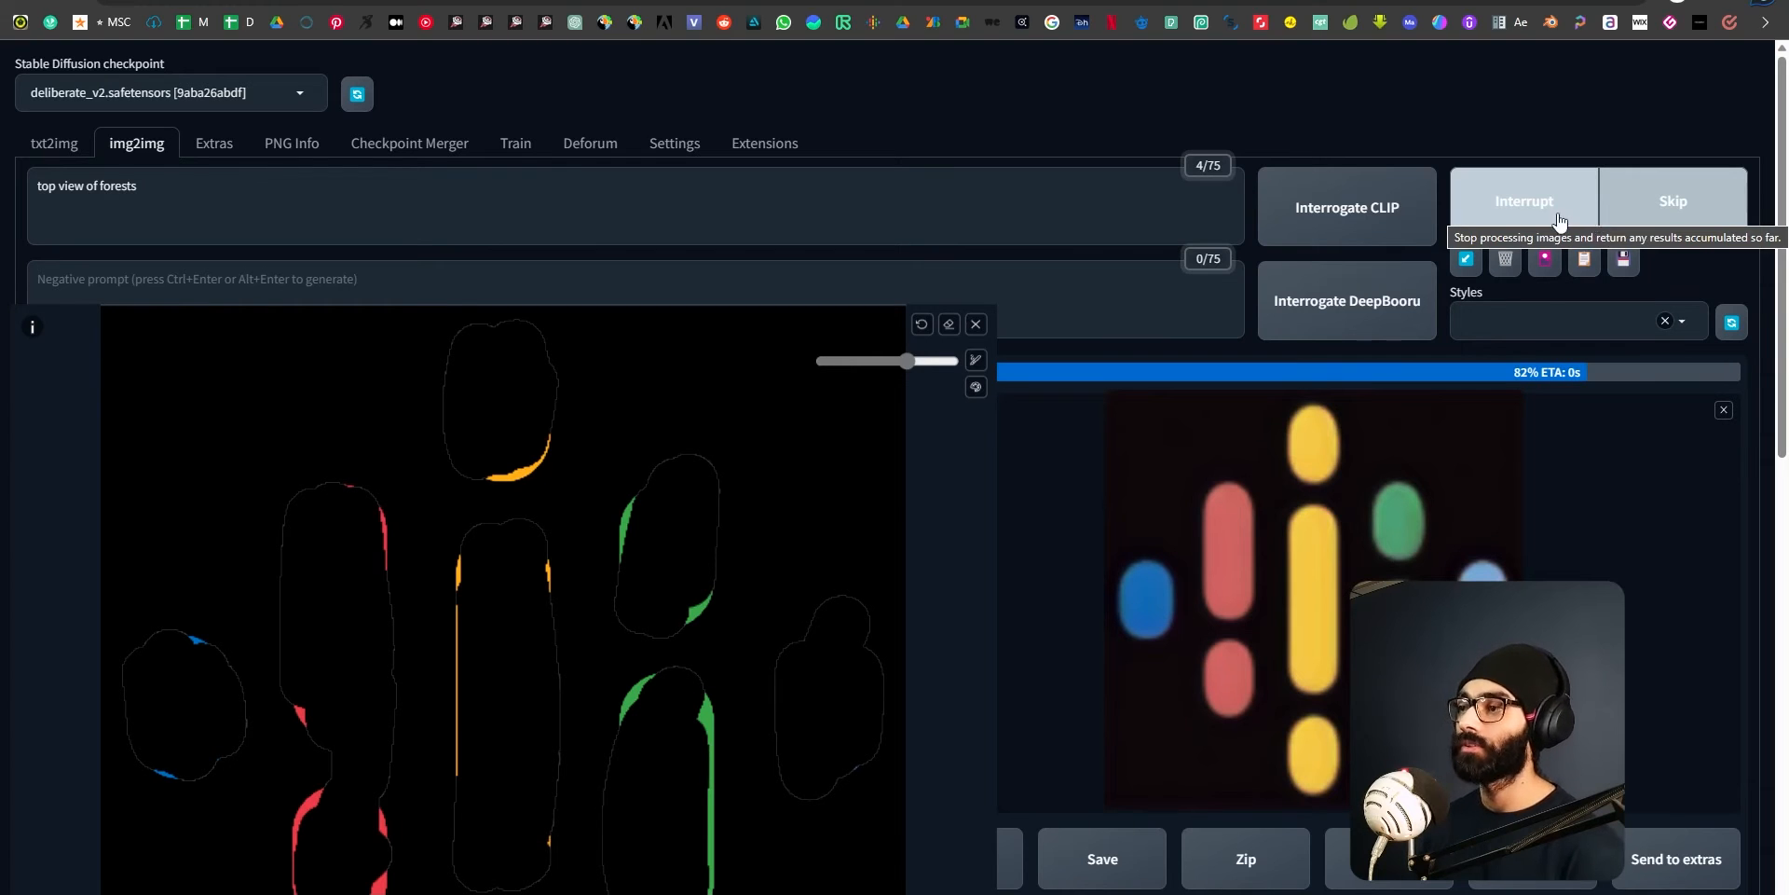
Regenerate the forest image with a higher denoising strength and view the result enlarged.
{"action": "scroll", "coordinate": [1426, 809], "scroll_direction": "down", "scroll_amount": 3}
{"action": "scroll", "coordinate": [488, 820], "scroll_direction": "down", "scroll_amount": 7}
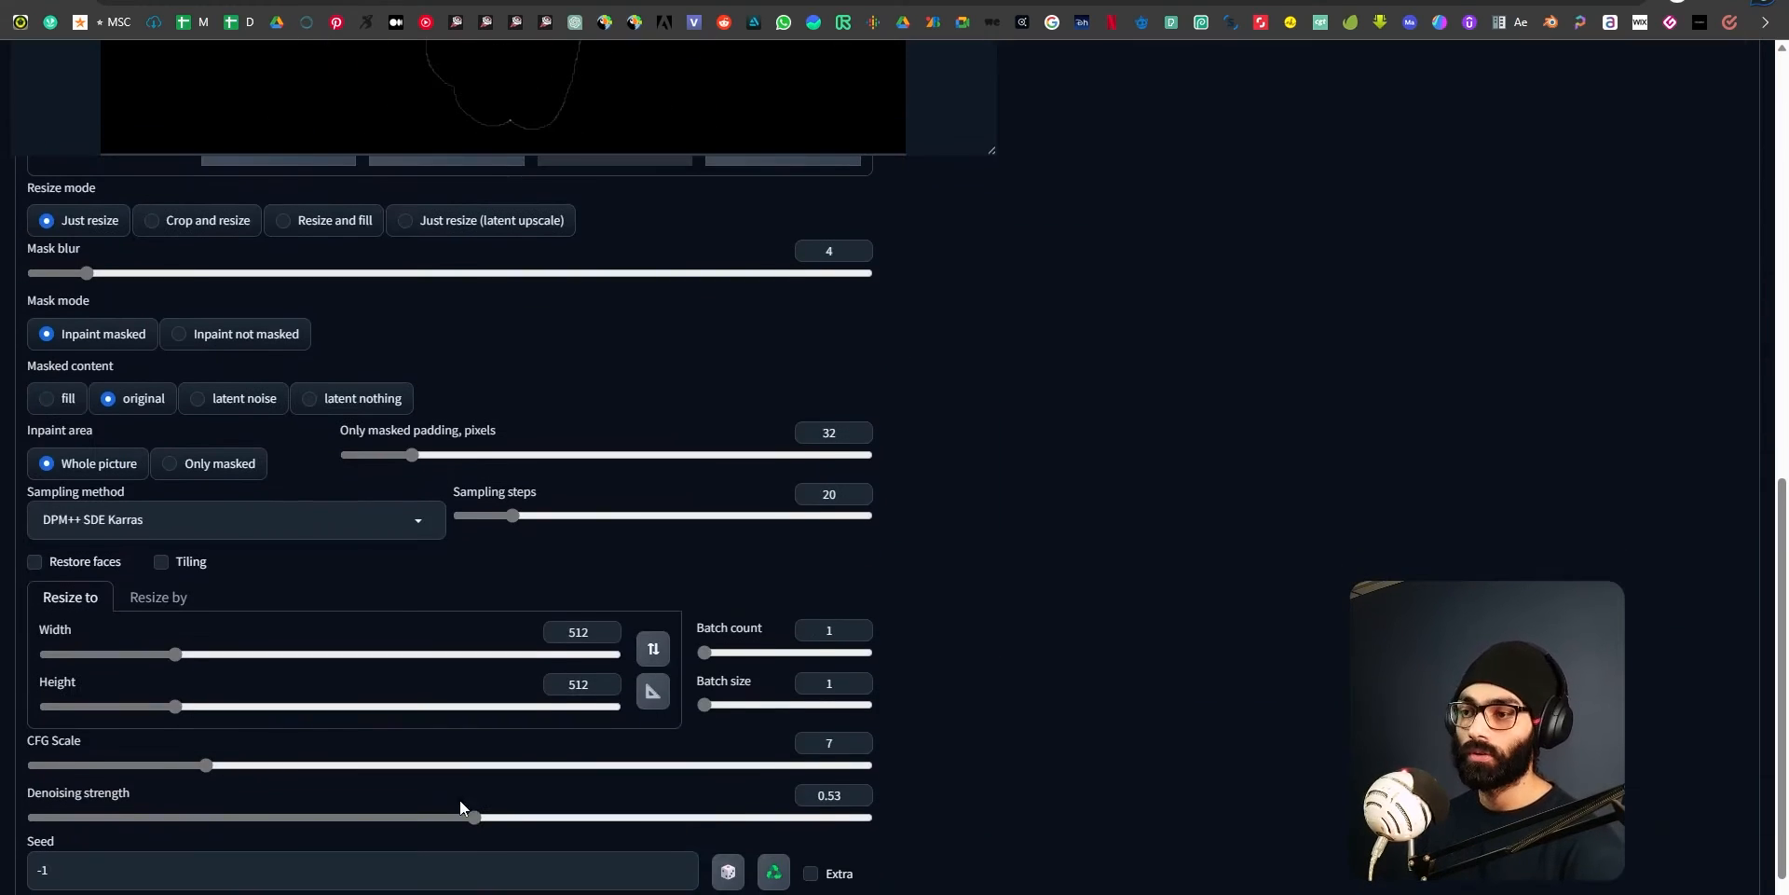
{"action": "left_click_drag", "start_coordinate": [486, 820], "coordinate": [639, 819]}
{"action": "scroll", "coordinate": [643, 817], "scroll_direction": "up", "scroll_amount": 10}
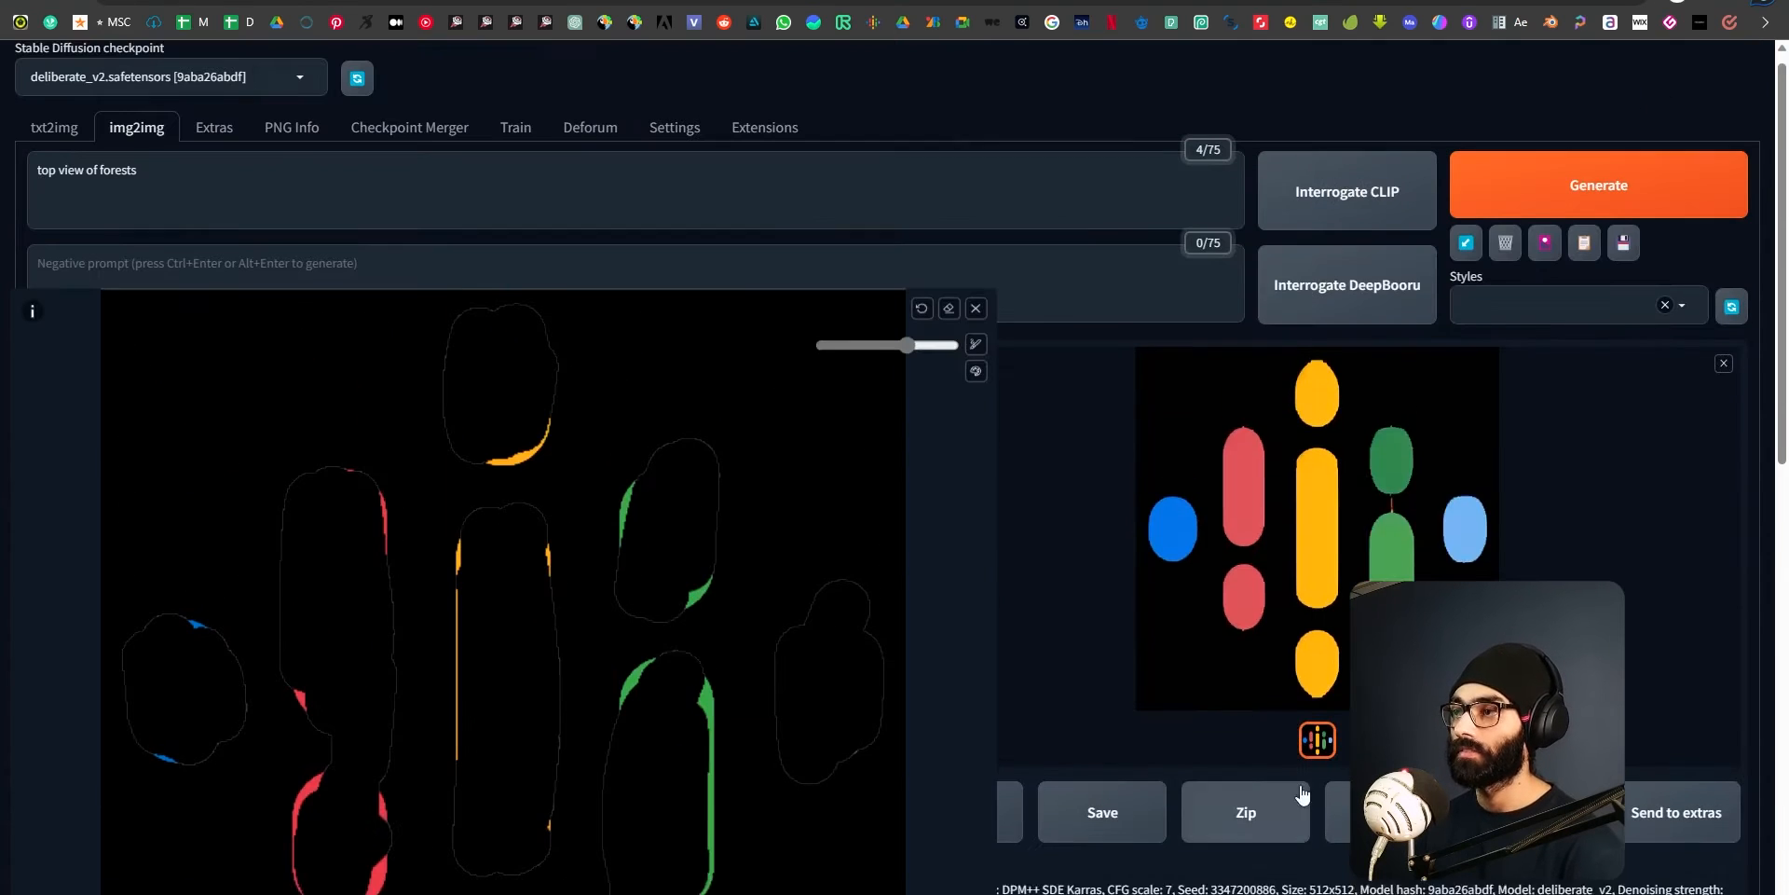
{"action": "left_click", "coordinate": [1553, 216]}
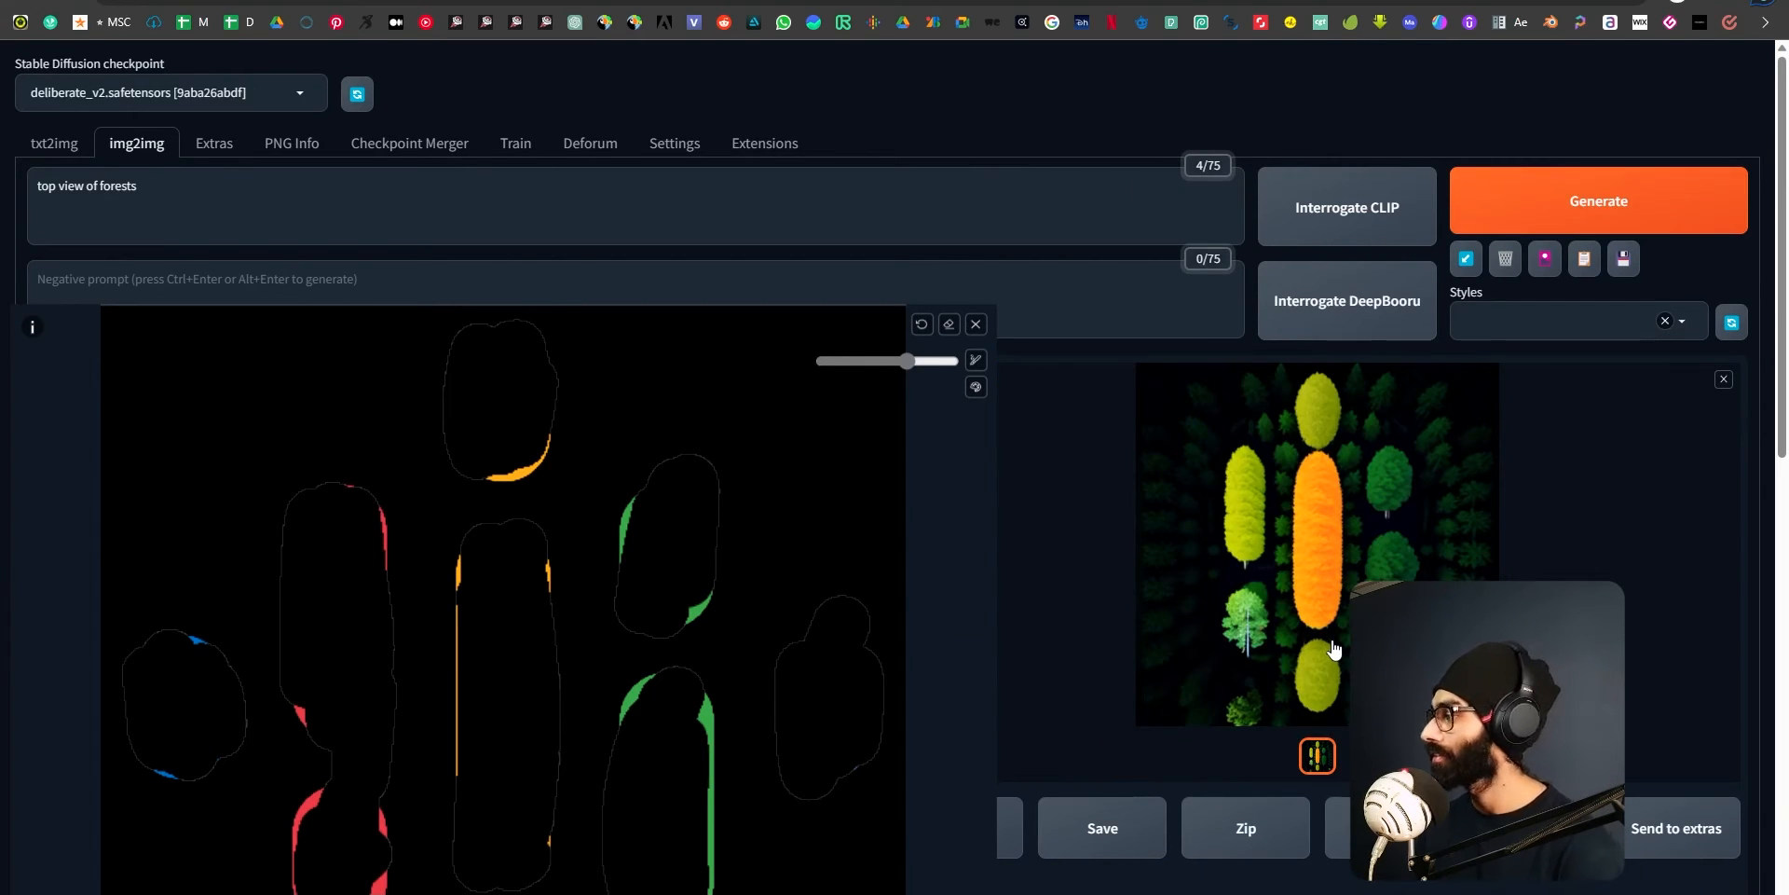
{"action": "left_click", "coordinate": [1339, 623]}
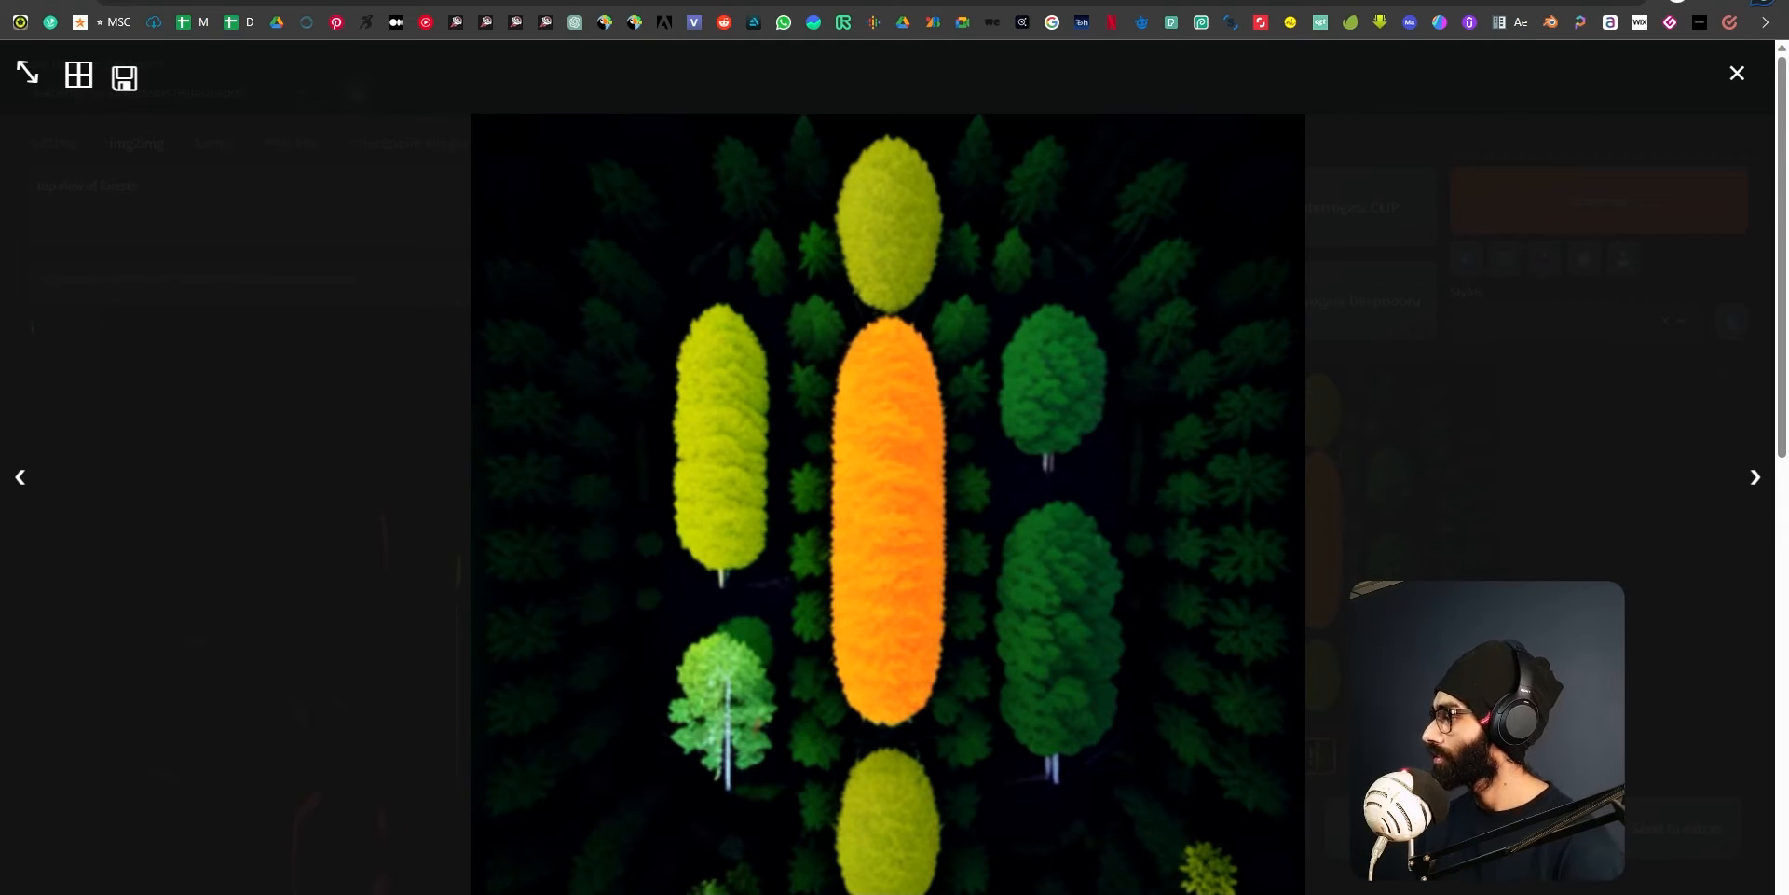
{"action": "left_click", "coordinate": [1735, 74]}
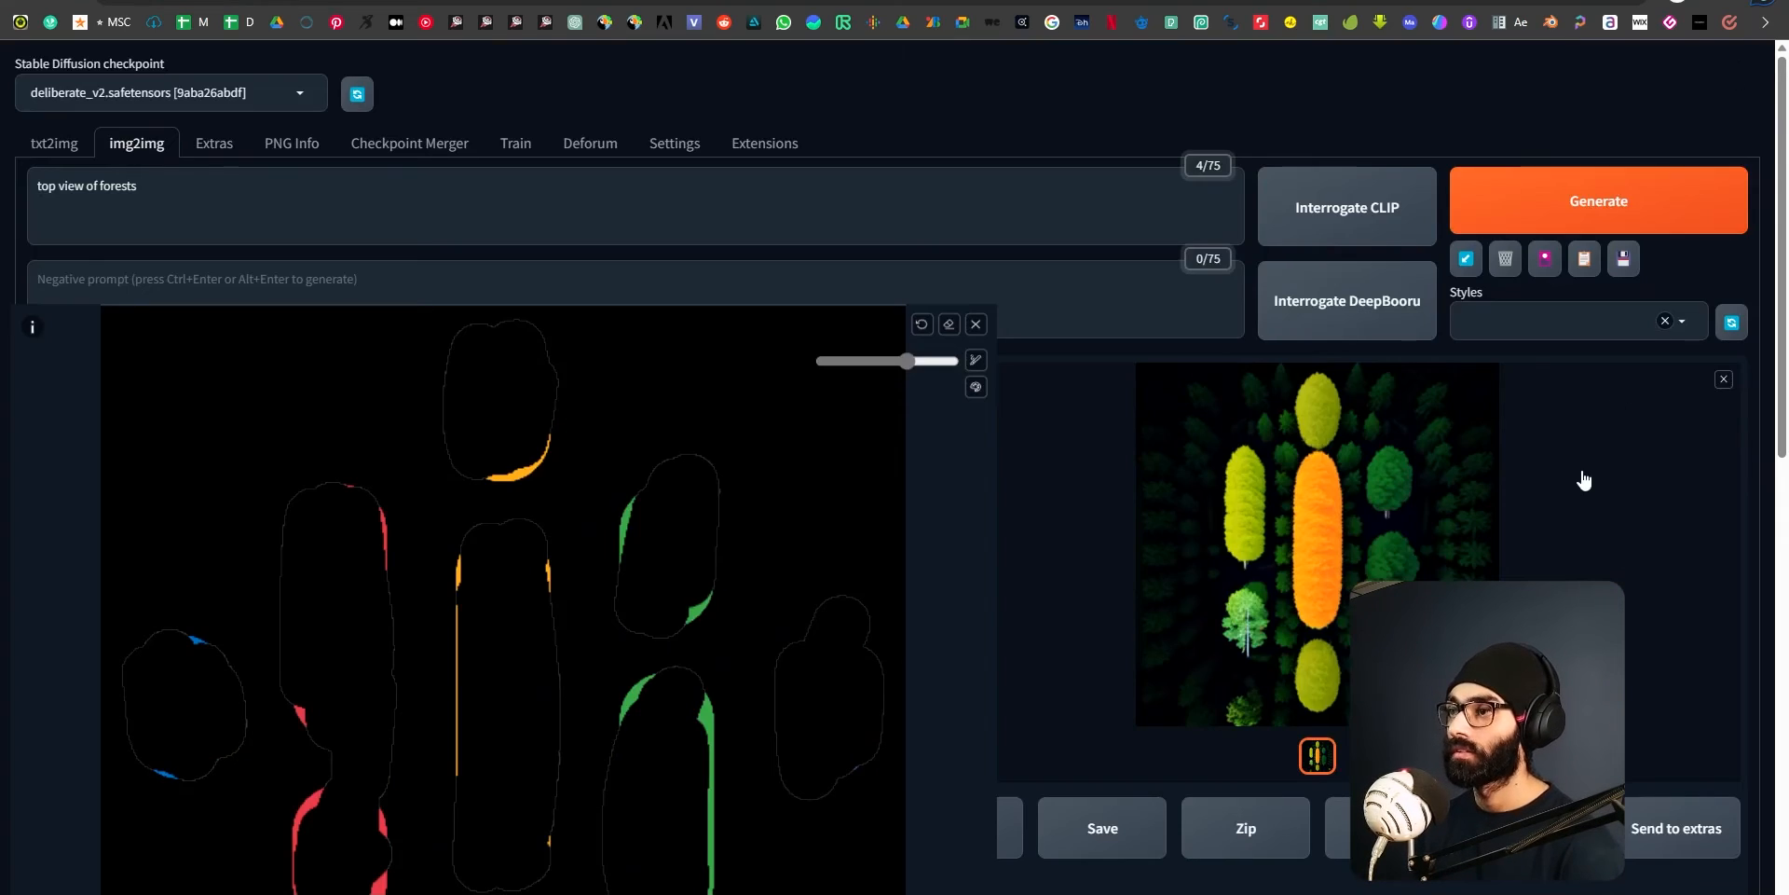
Generate another forest variation with the same prompt, mask and settings, and view it enlarged.
{"action": "left_click", "coordinate": [1584, 203]}
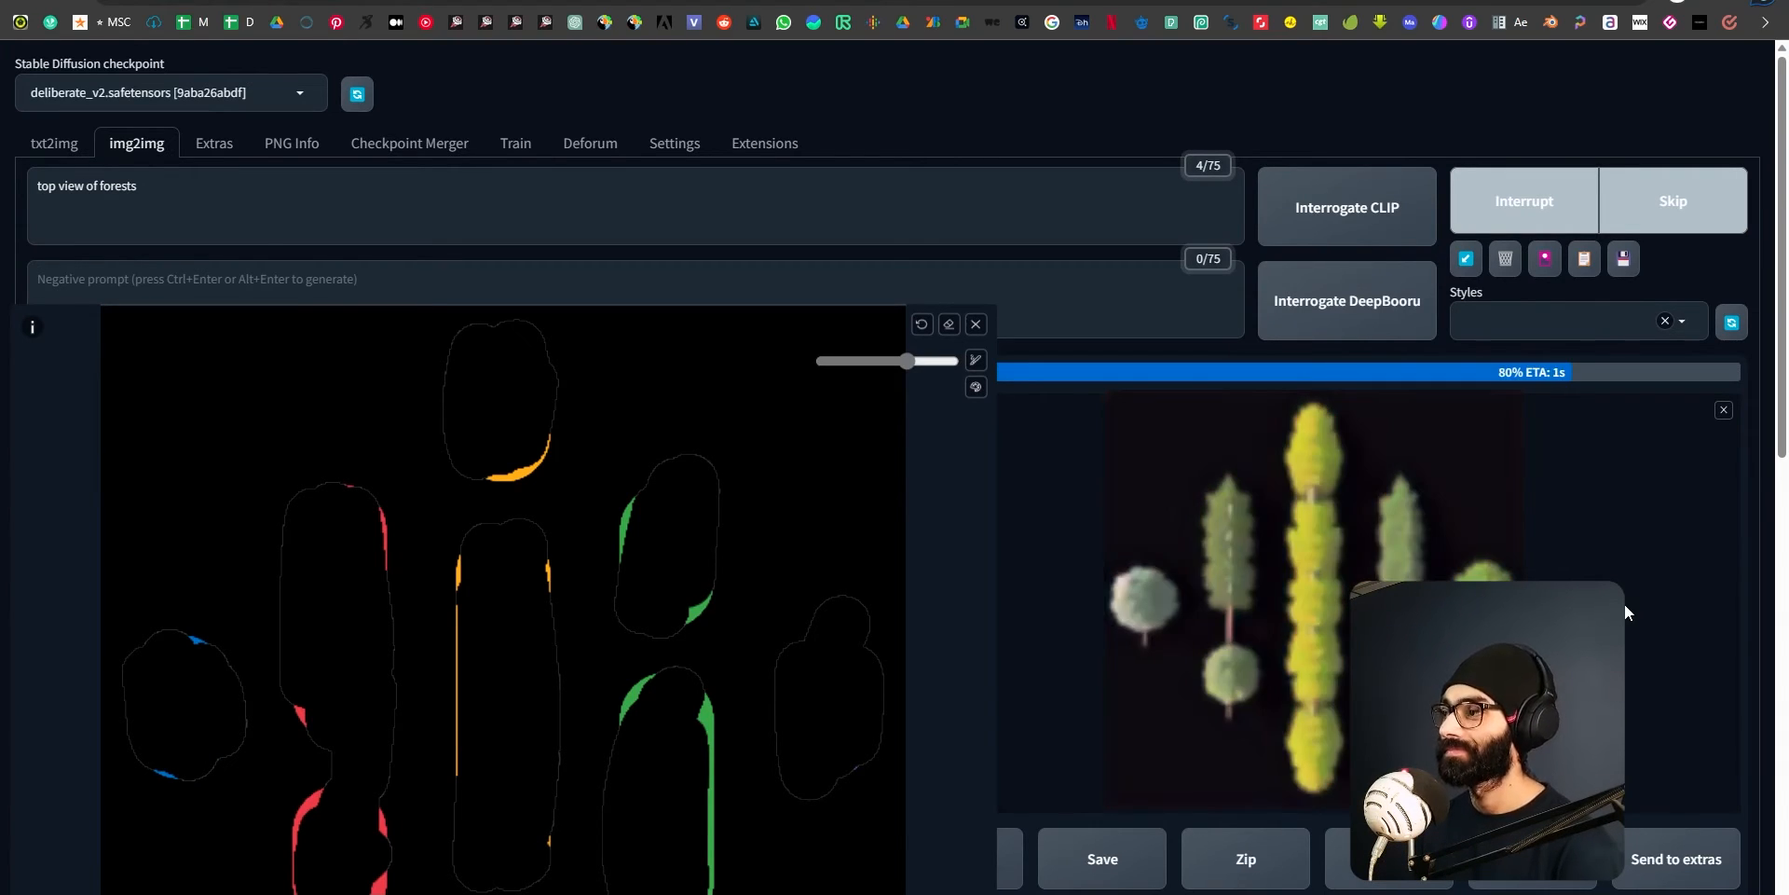
{"action": "left_click", "coordinate": [1422, 555]}
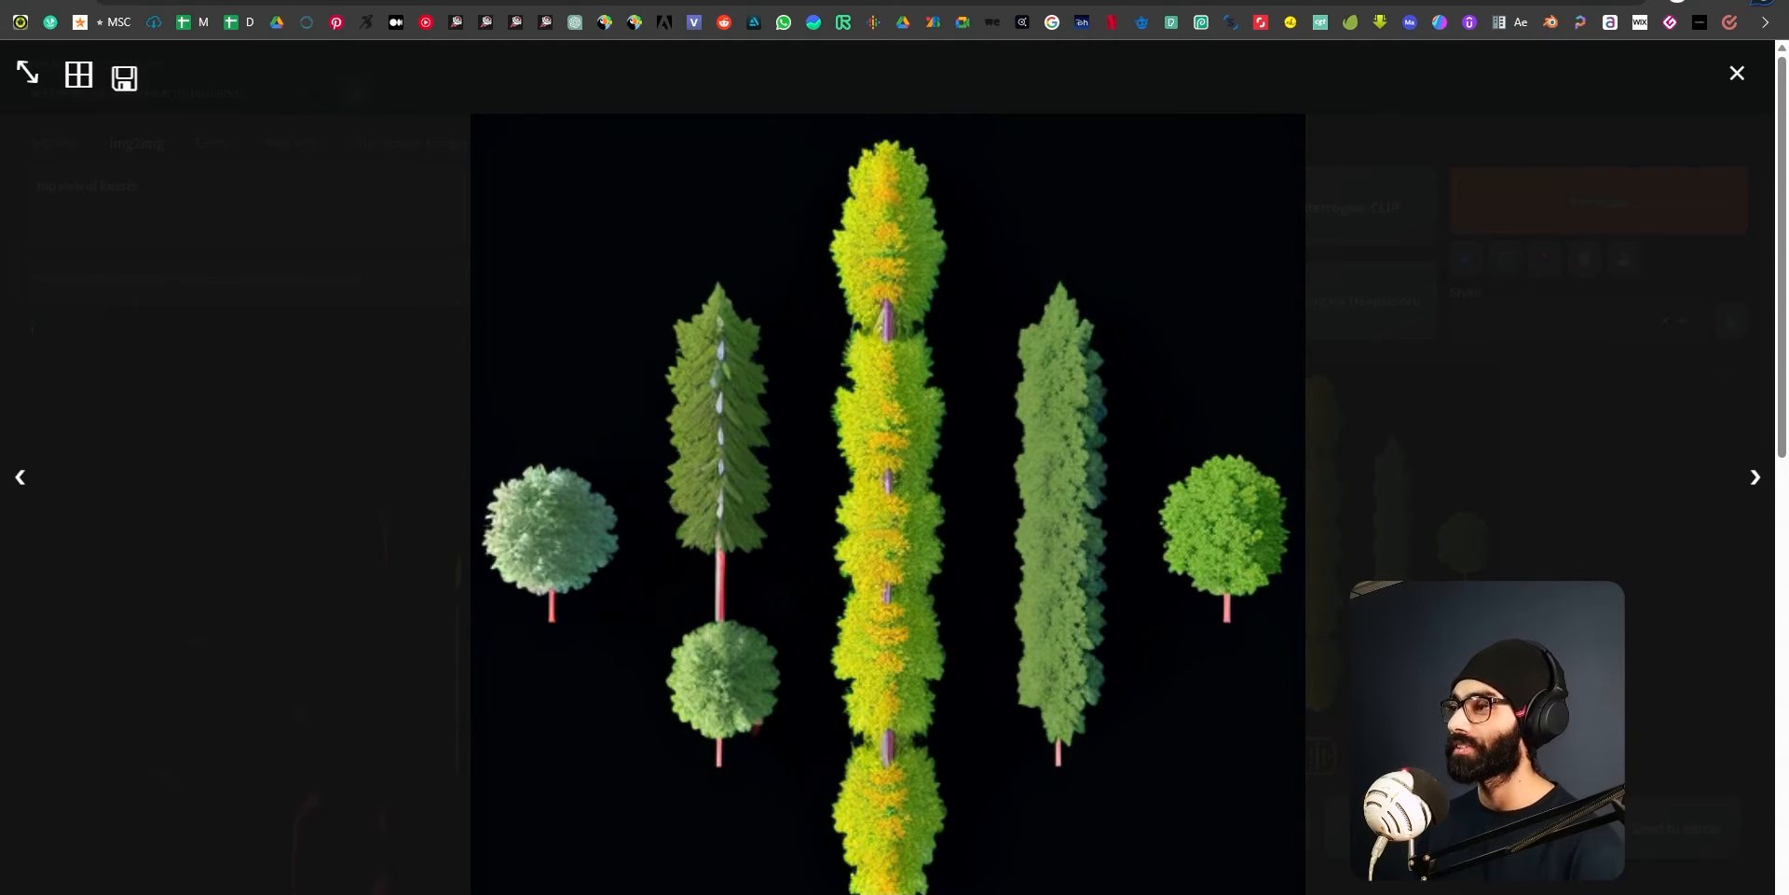
{"action": "left_click", "coordinate": [1737, 72]}
{"action": "scroll", "coordinate": [1296, 573], "scroll_direction": "down", "scroll_amount": 2}
{"action": "scroll", "coordinate": [1297, 573], "scroll_direction": "up", "scroll_amount": 2}
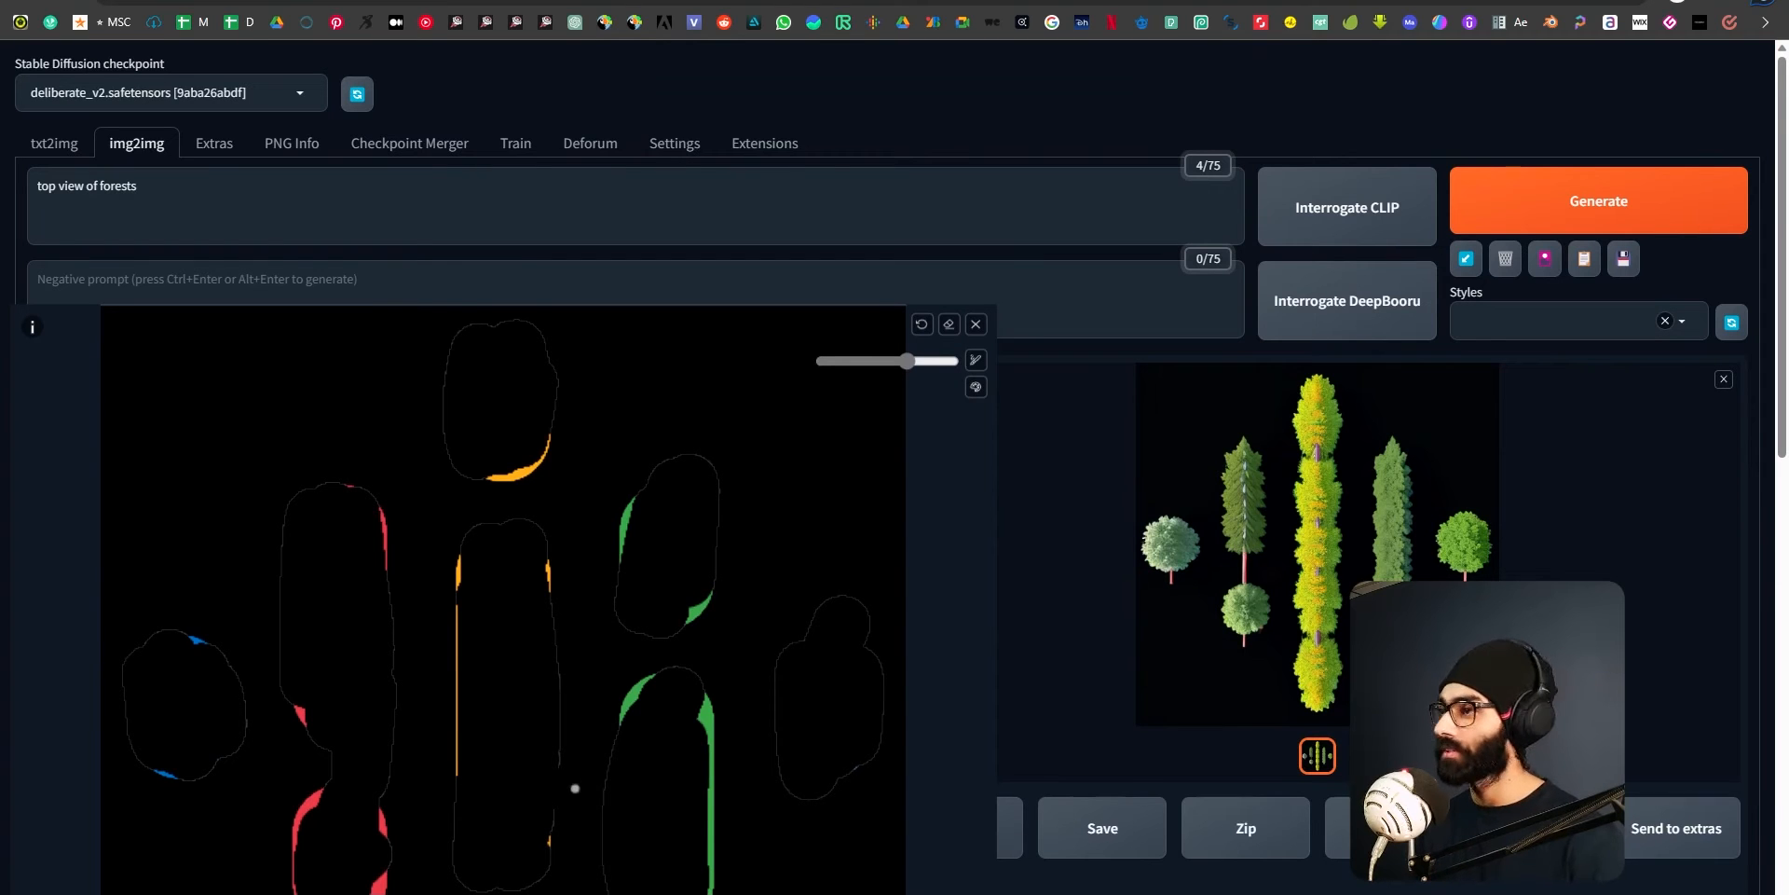
Switch to the Installing Stable Diffusion presentation and advance to the "Just 3 steps really" slide.
{"action": "key", "text": "alt+Tab"}
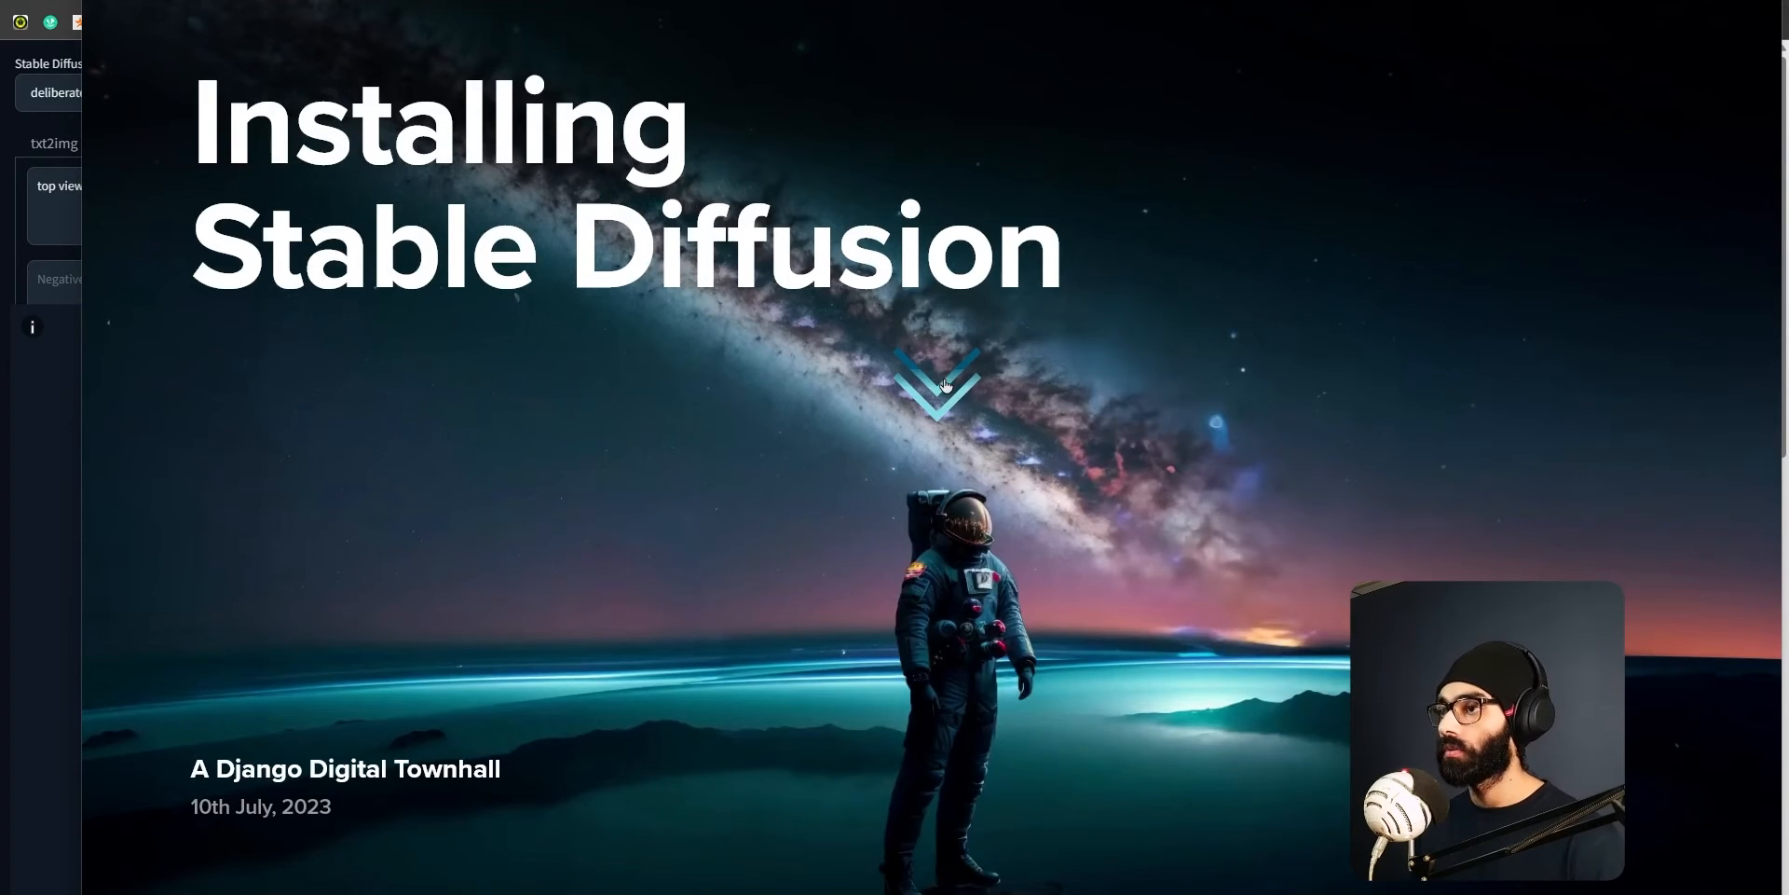
{"action": "left_click", "coordinate": [914, 354]}
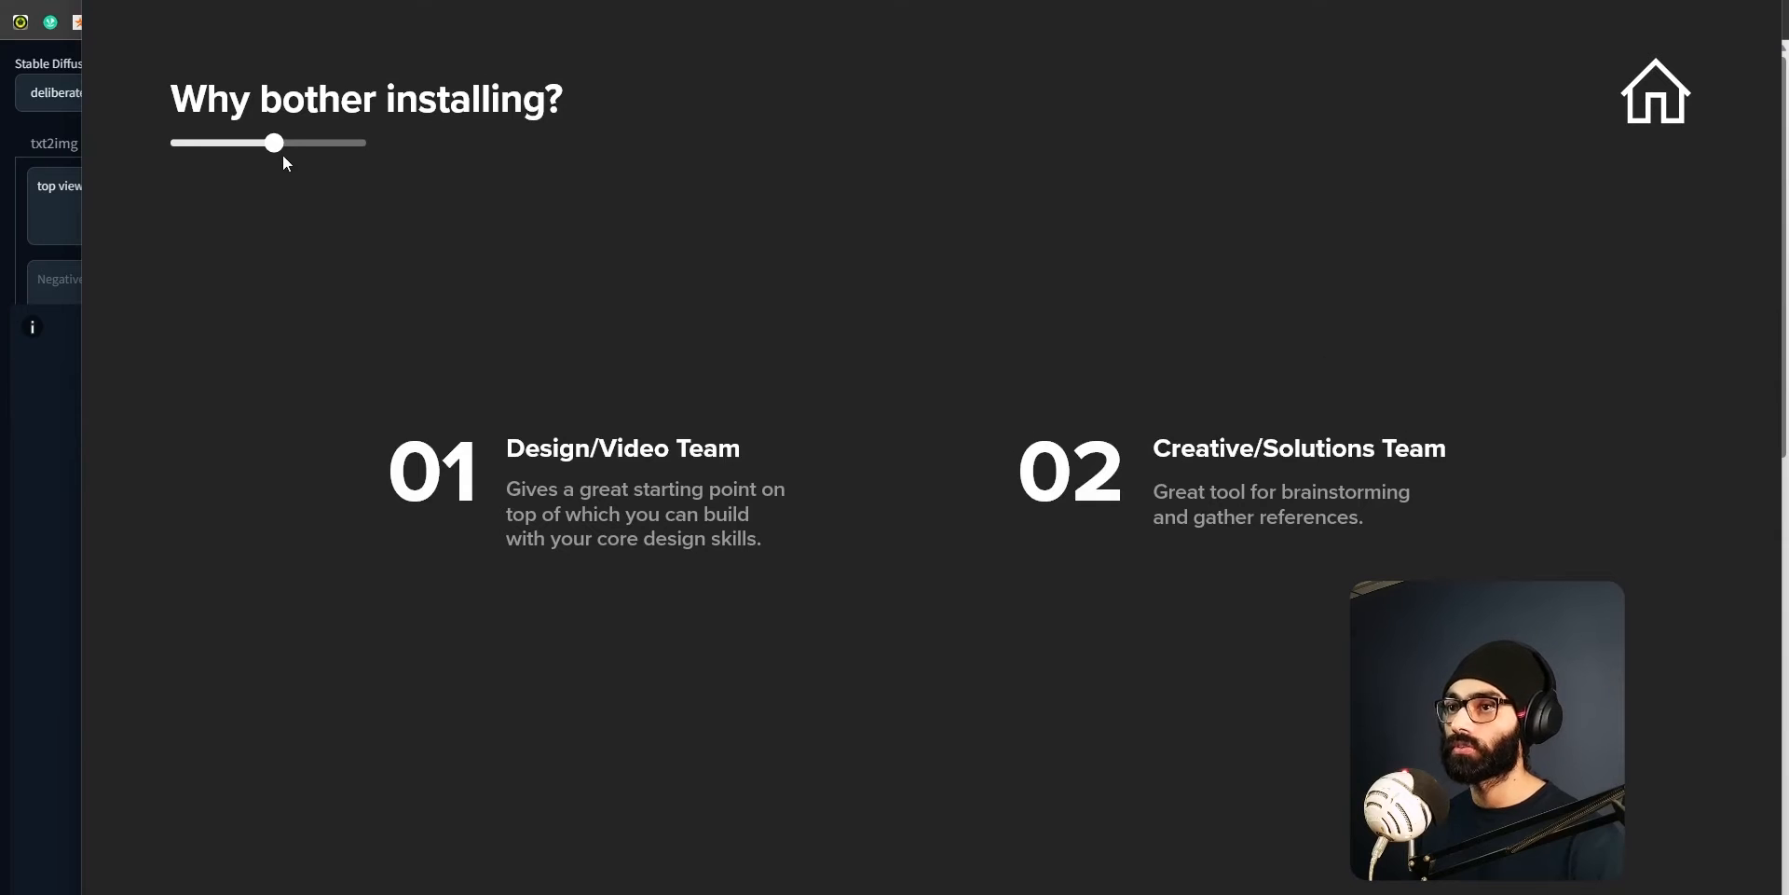
{"action": "left_click_drag", "start_coordinate": [283, 156], "coordinate": [391, 155]}
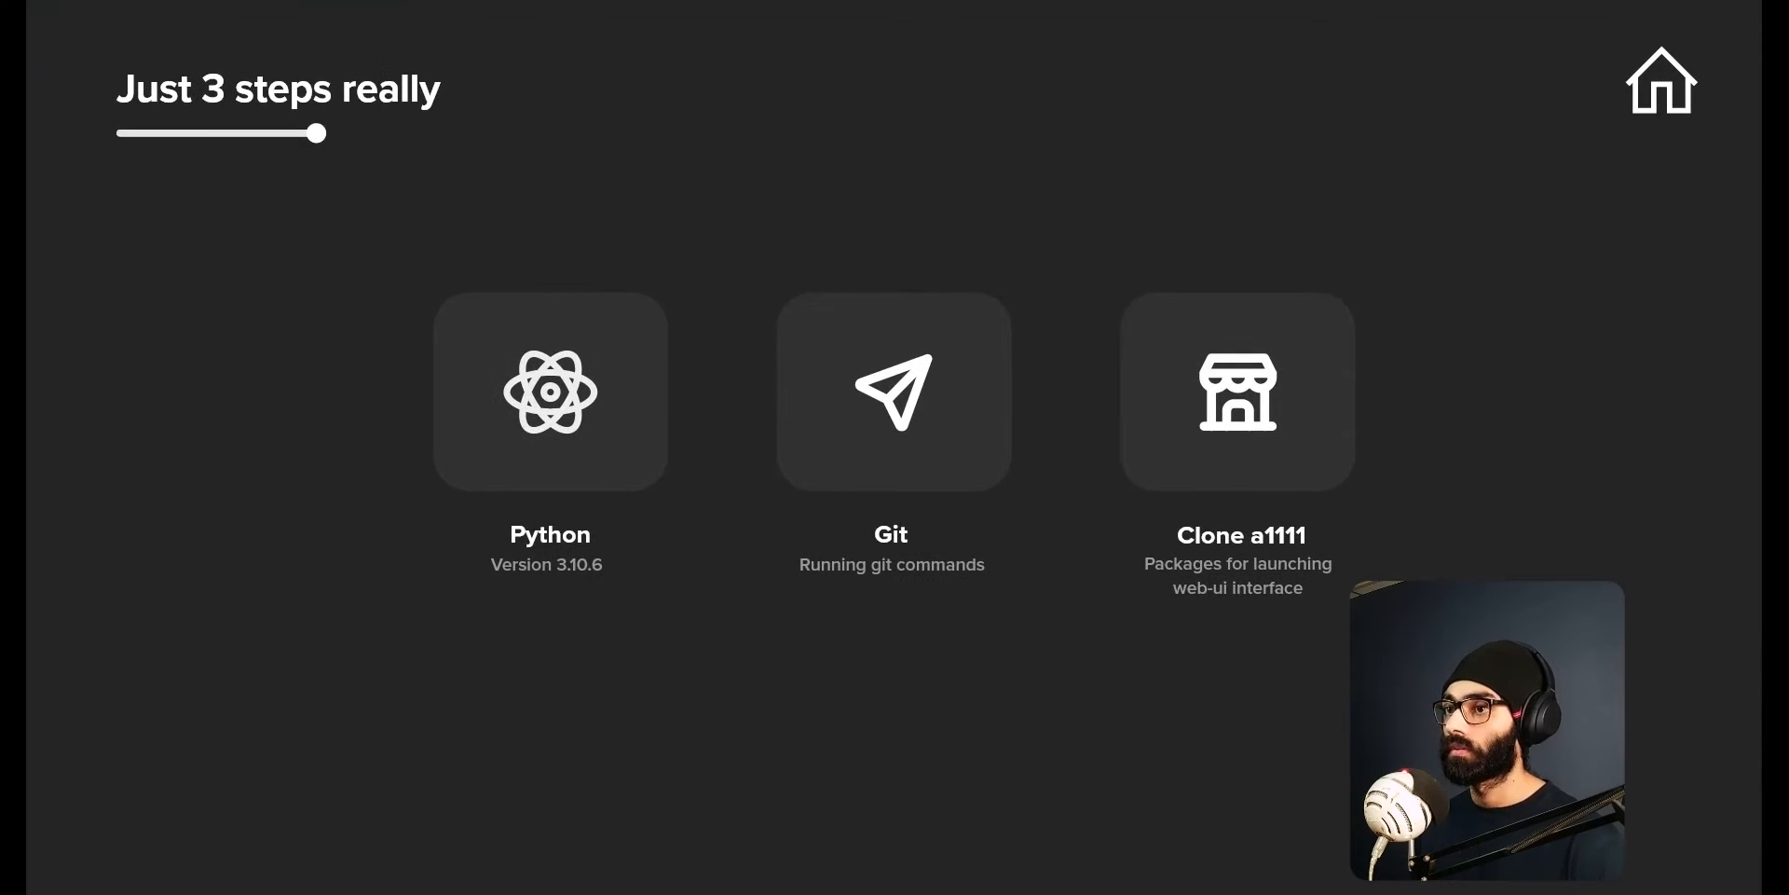
{"action": "key", "text": "alt+Tab"}
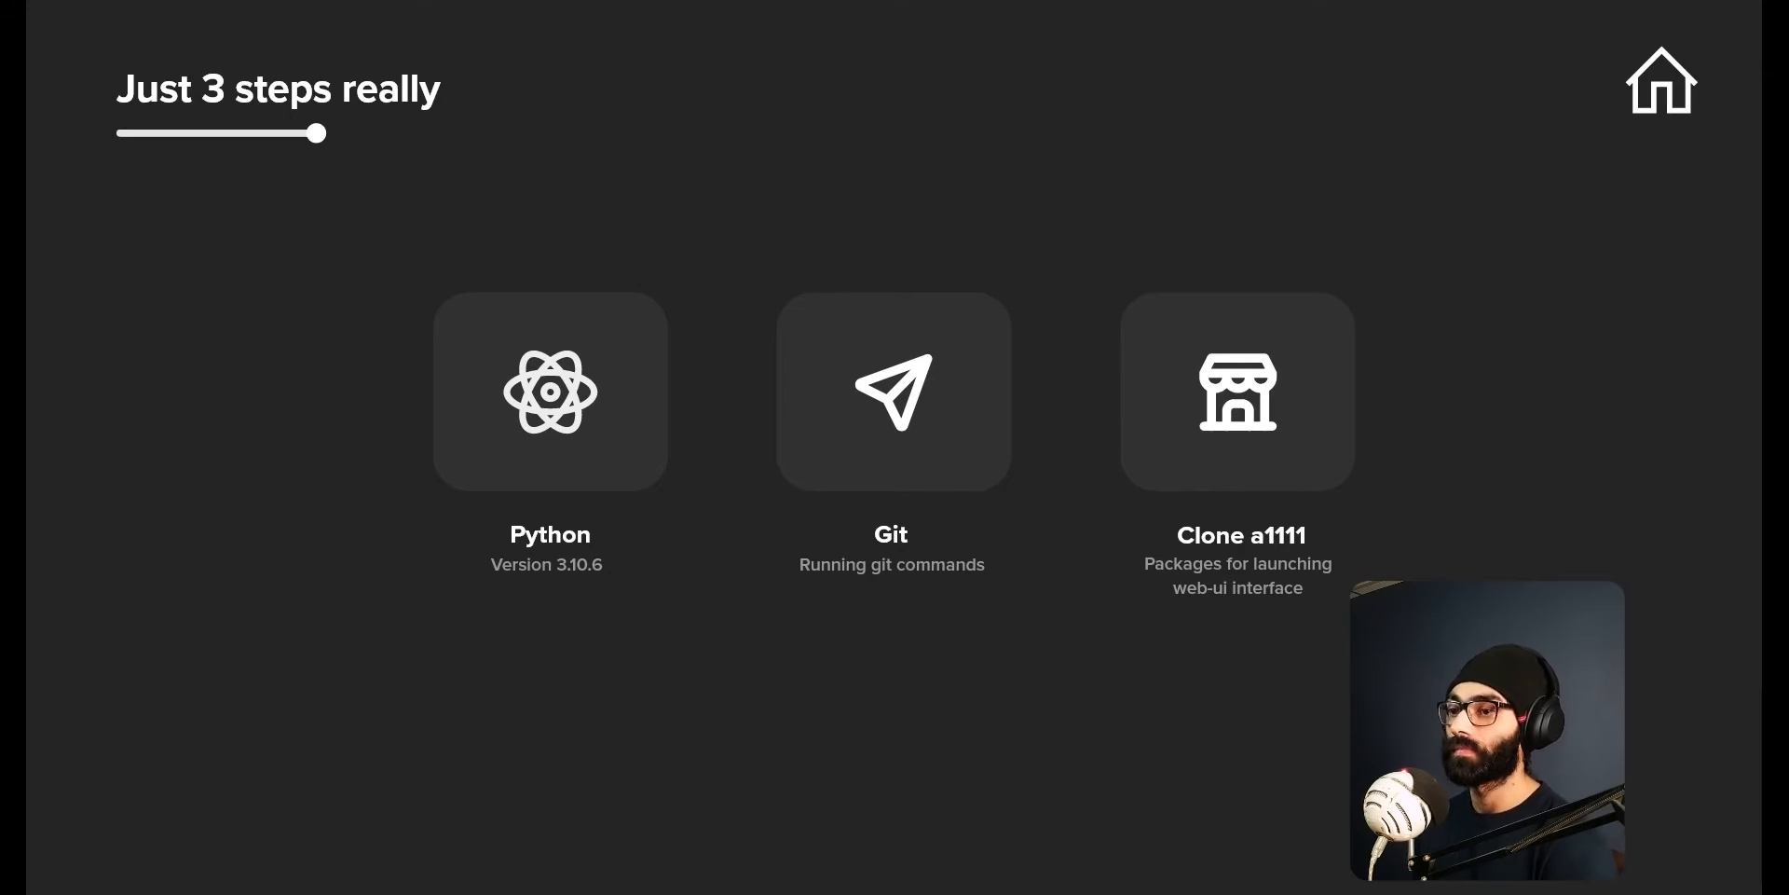
{"action": "key", "text": "alt+Tab"}
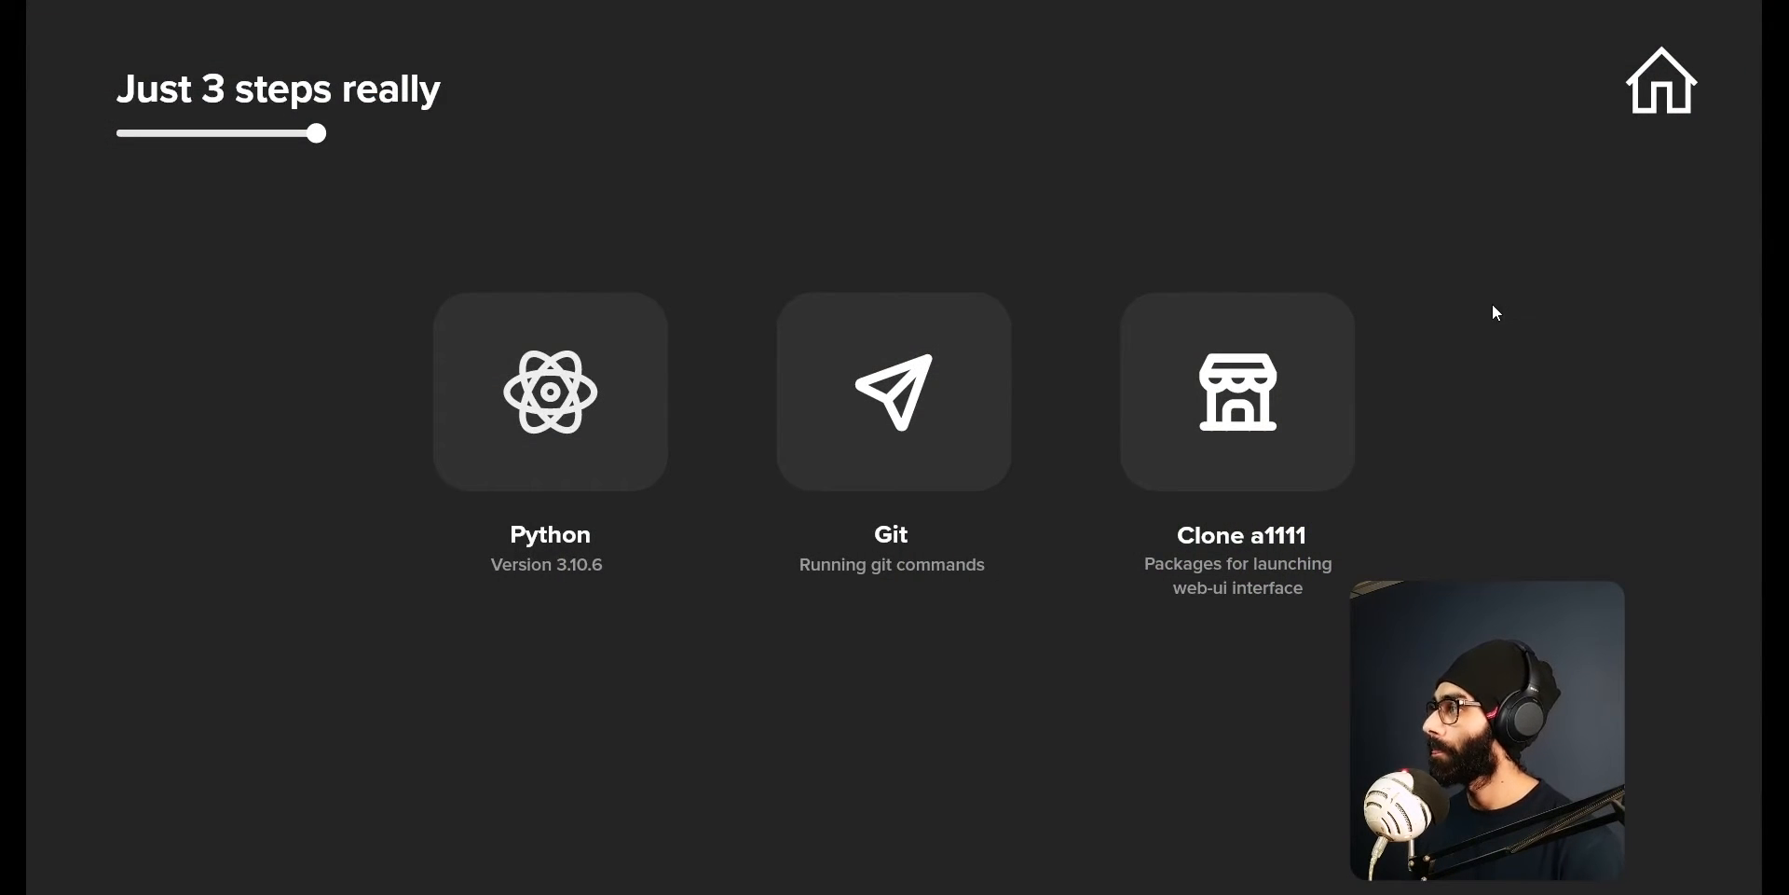
Switch to the Civitai website and browse its highest rated models and the image gallery.
{"action": "left_click_drag", "start_coordinate": [1585, 0], "coordinate": [1573, 0]}
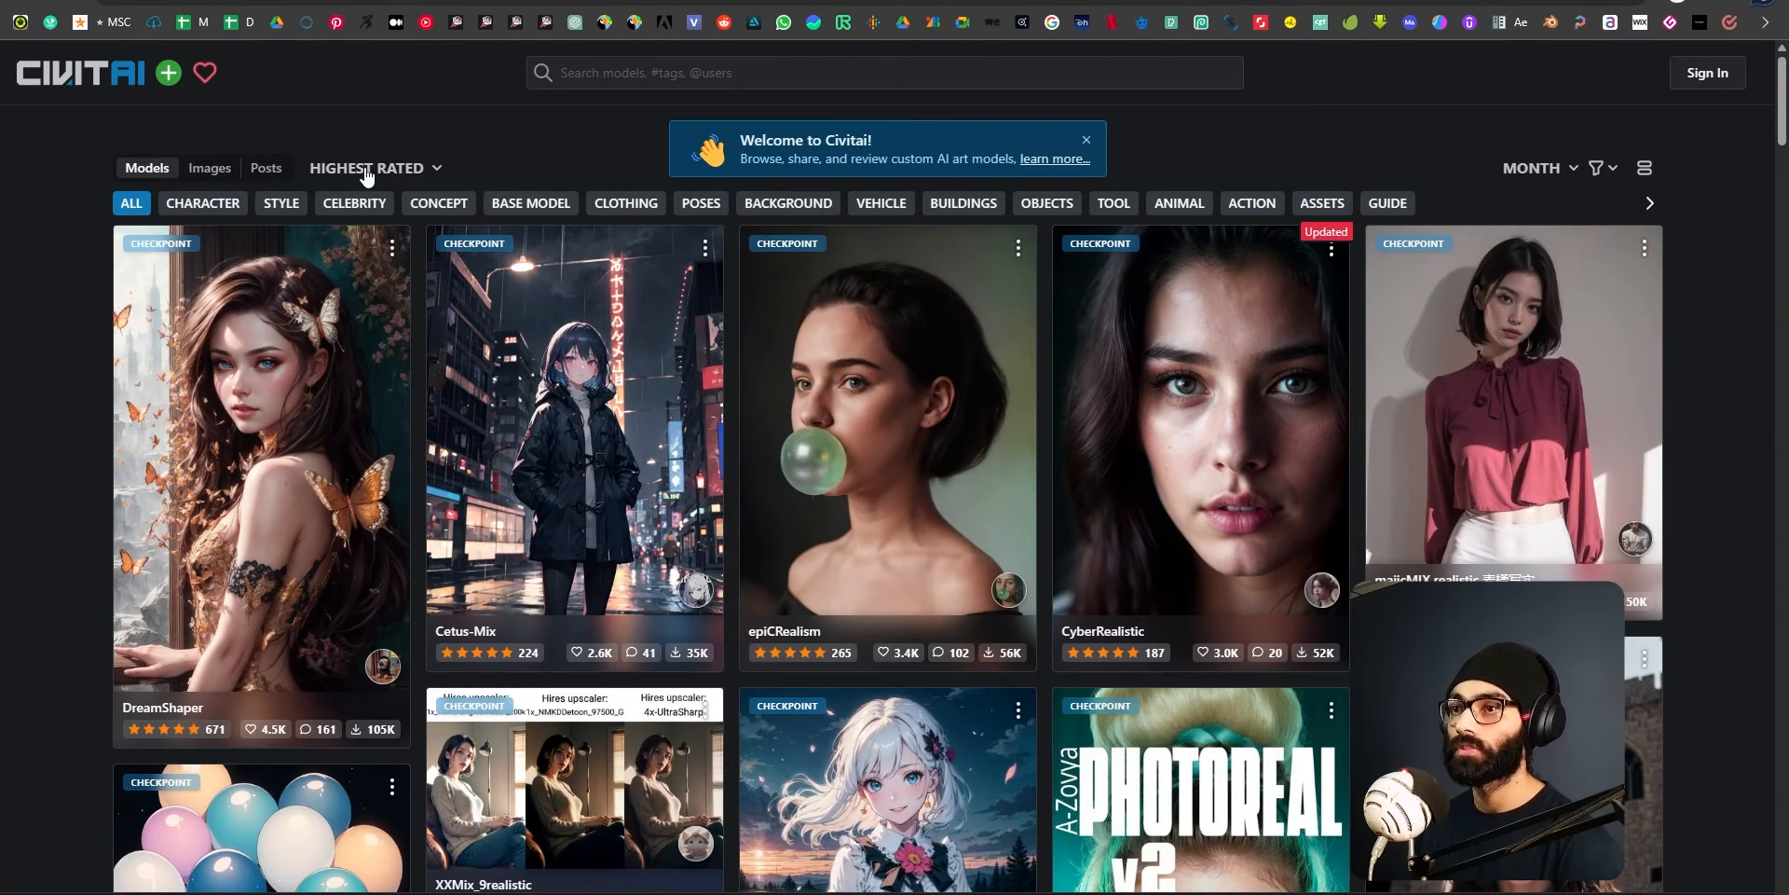
{"action": "scroll", "coordinate": [1722, 745], "scroll_direction": "down", "scroll_amount": 2}
{"action": "scroll", "coordinate": [1722, 739], "scroll_direction": "down", "scroll_amount": 5}
{"action": "scroll", "coordinate": [1770, 716], "scroll_direction": "down", "scroll_amount": 2}
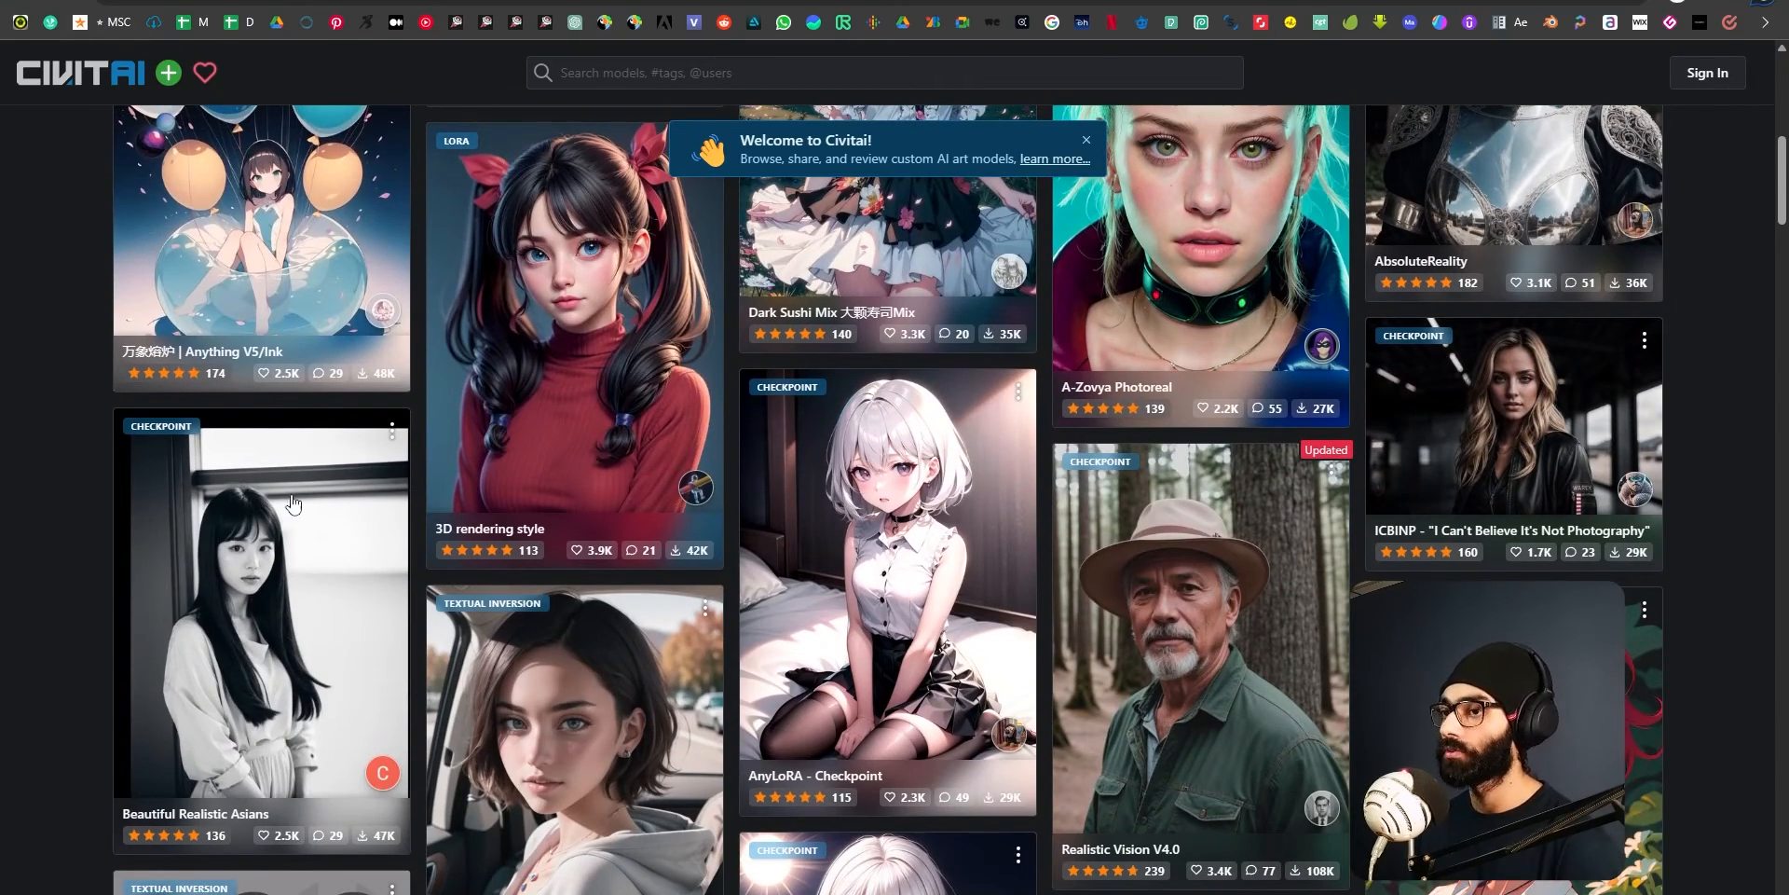
{"action": "scroll", "coordinate": [949, 498], "scroll_direction": "down", "scroll_amount": 10}
{"action": "scroll", "coordinate": [207, 177], "scroll_direction": "up", "scroll_amount": 15}
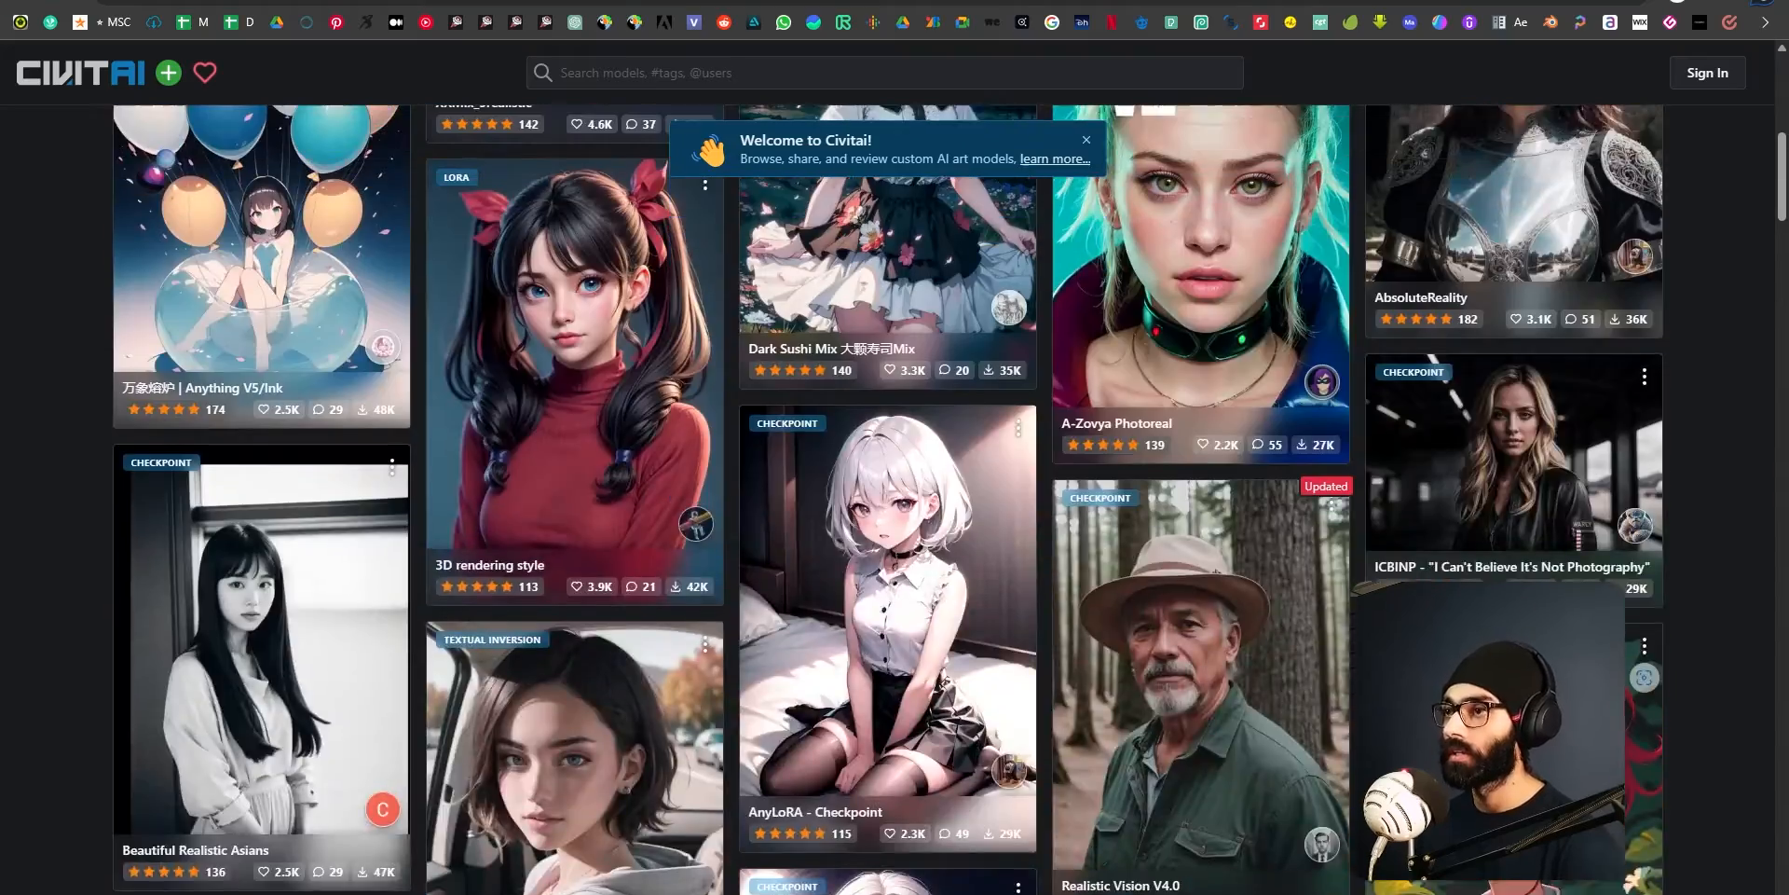
{"action": "left_click", "coordinate": [205, 170]}
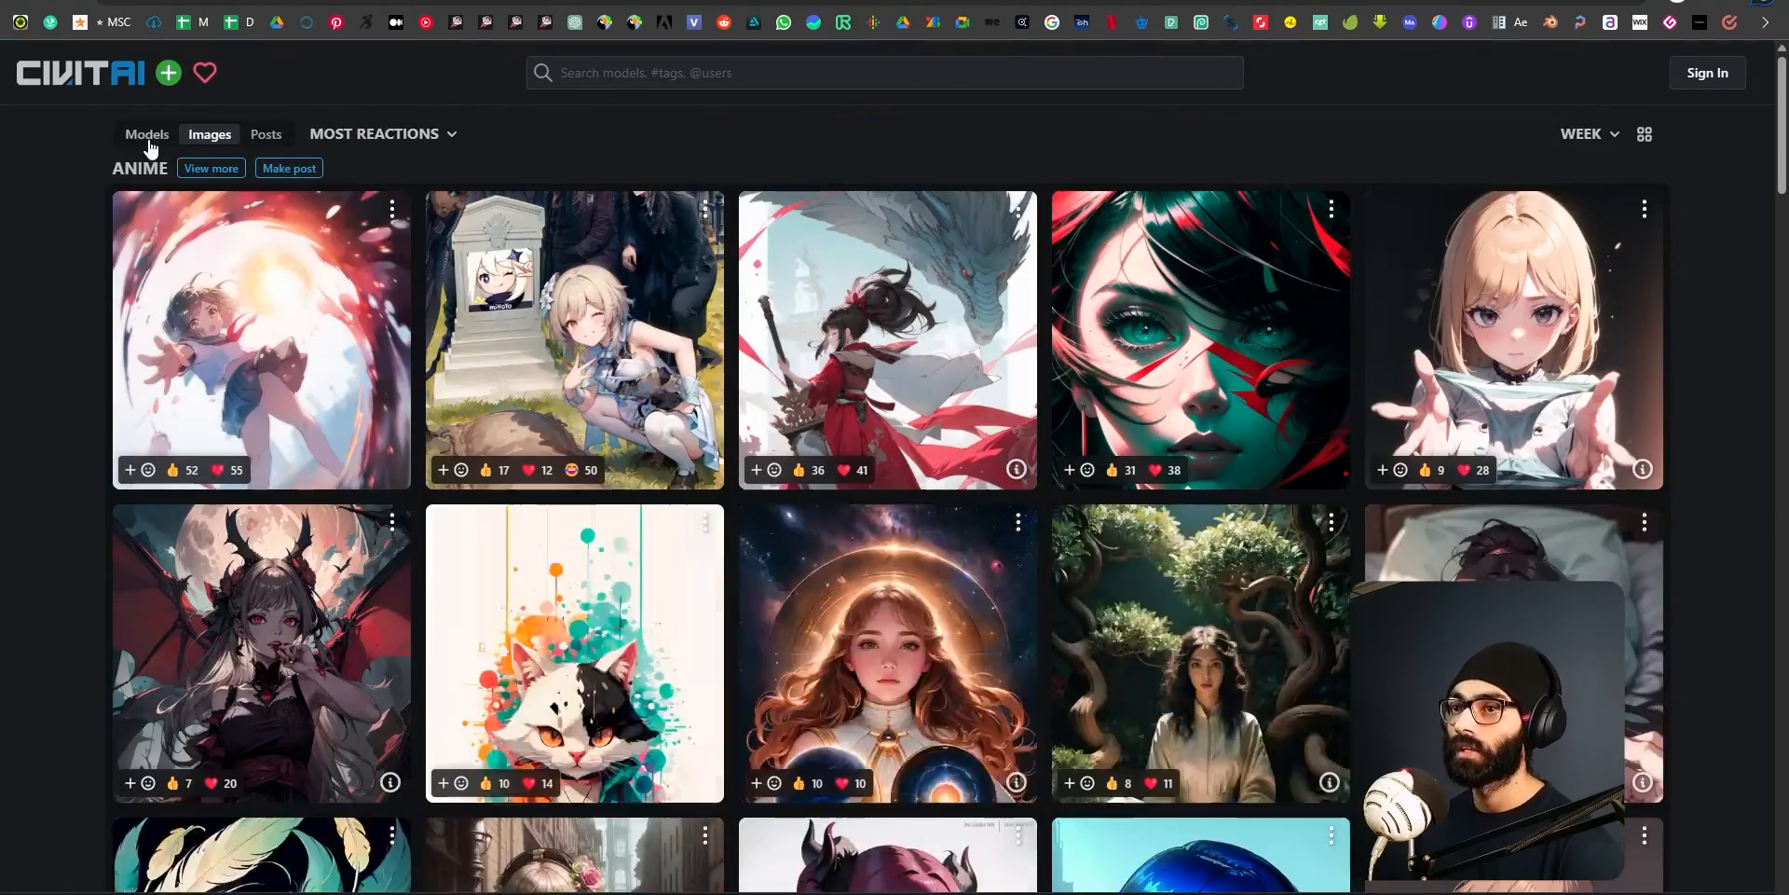
Return to the Civitai models, search them for "architecture" and look through the results to the end.
{"action": "left_click", "coordinate": [148, 134]}
{"action": "left_click", "coordinate": [722, 74]}
{"action": "type", "text": "arch"}
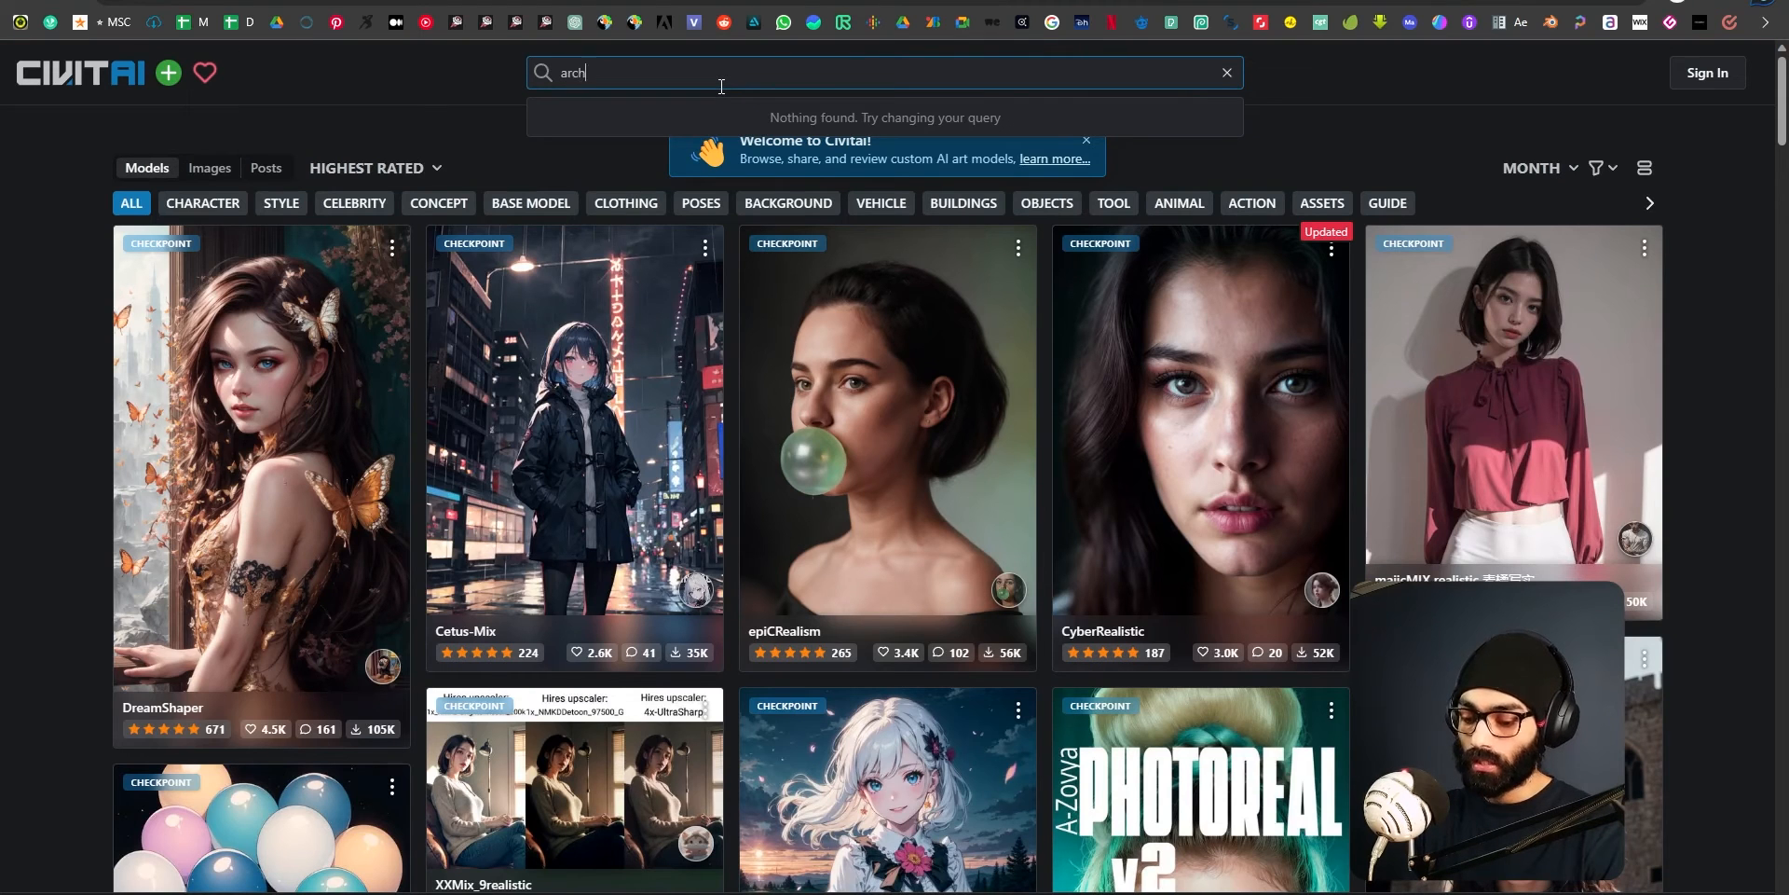
{"action": "type", "text": "itecture"}
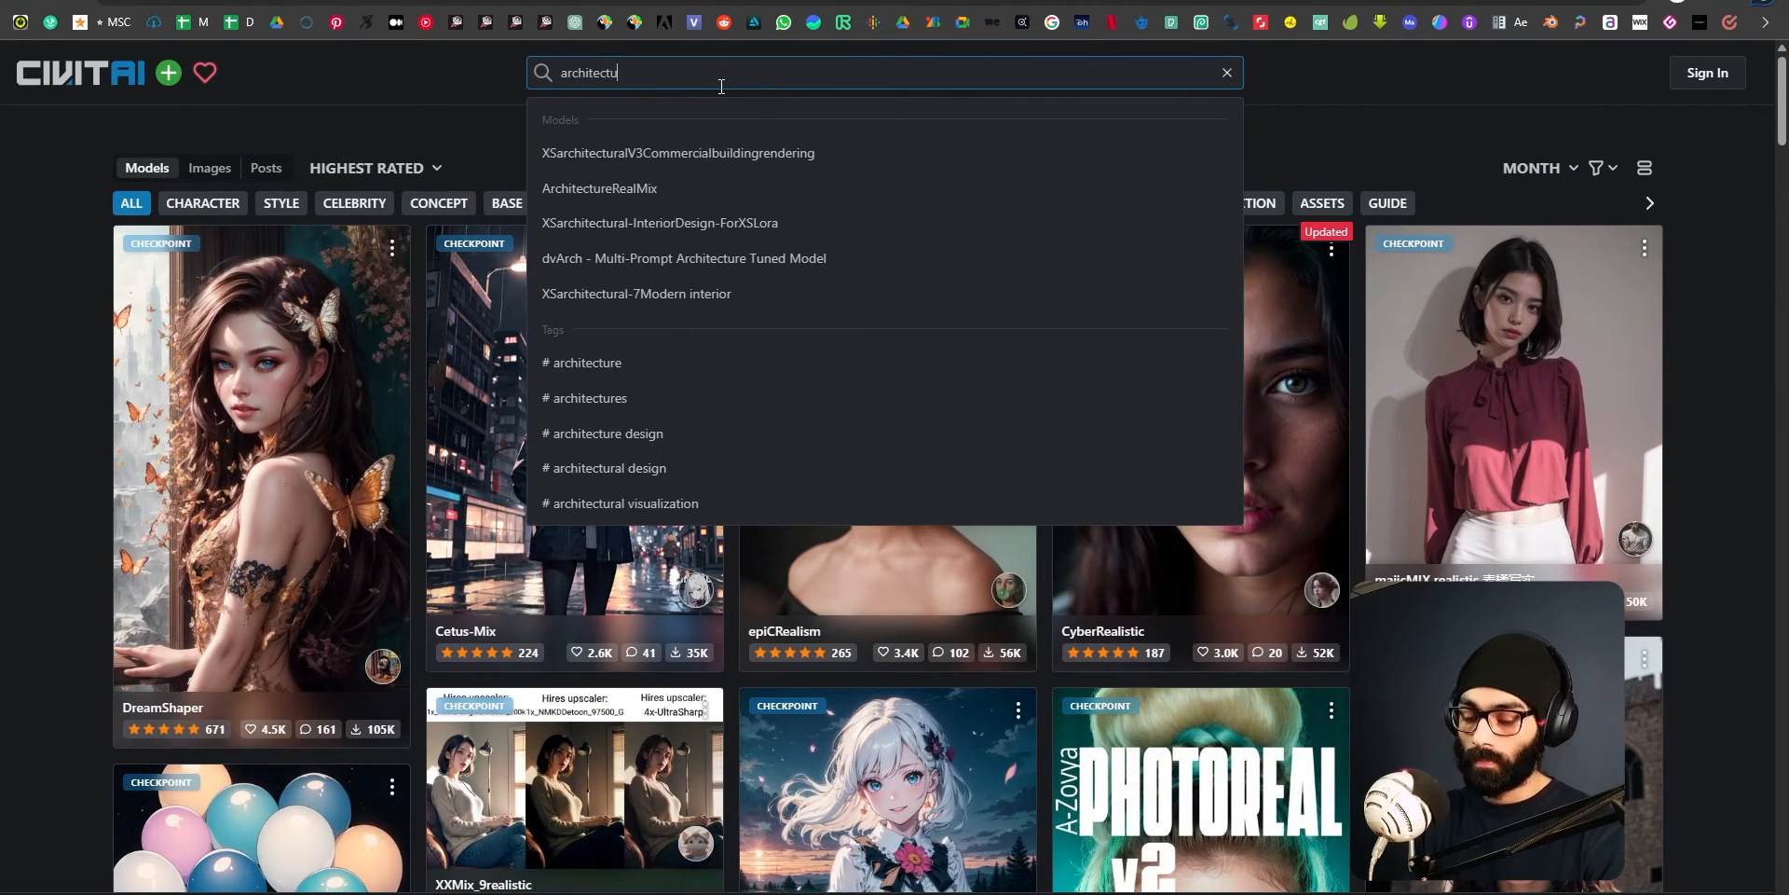
{"action": "key", "text": "Return"}
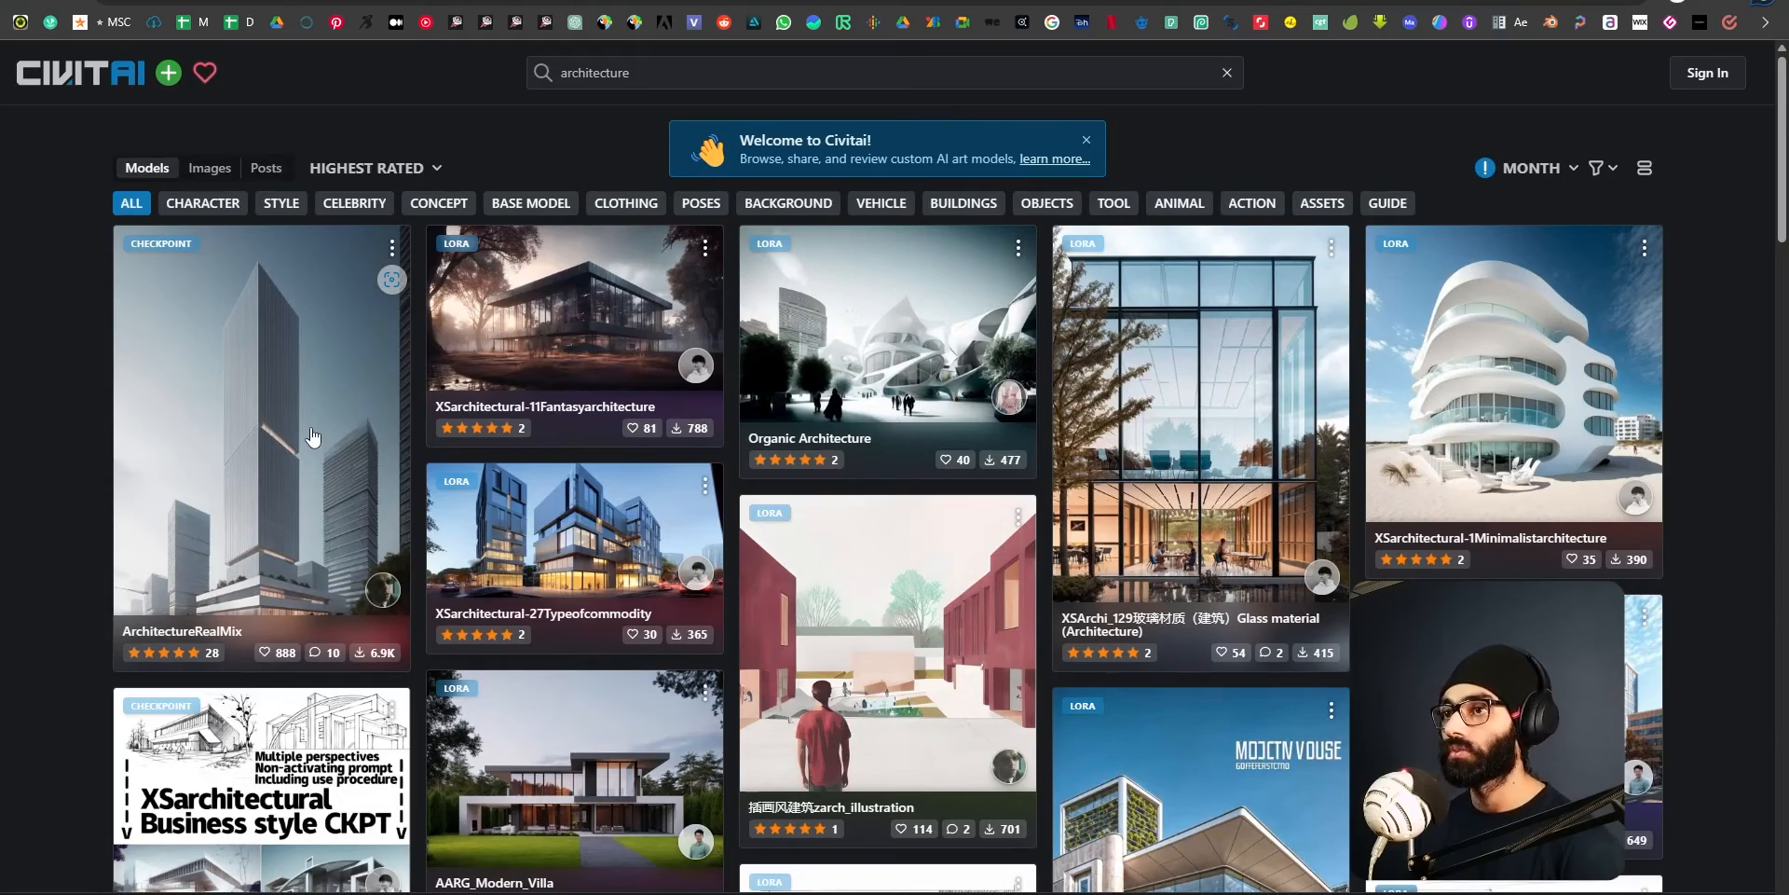
{"action": "scroll", "coordinate": [459, 545], "scroll_direction": "down", "scroll_amount": 3}
{"action": "scroll", "coordinate": [458, 545], "scroll_direction": "down", "scroll_amount": 20}
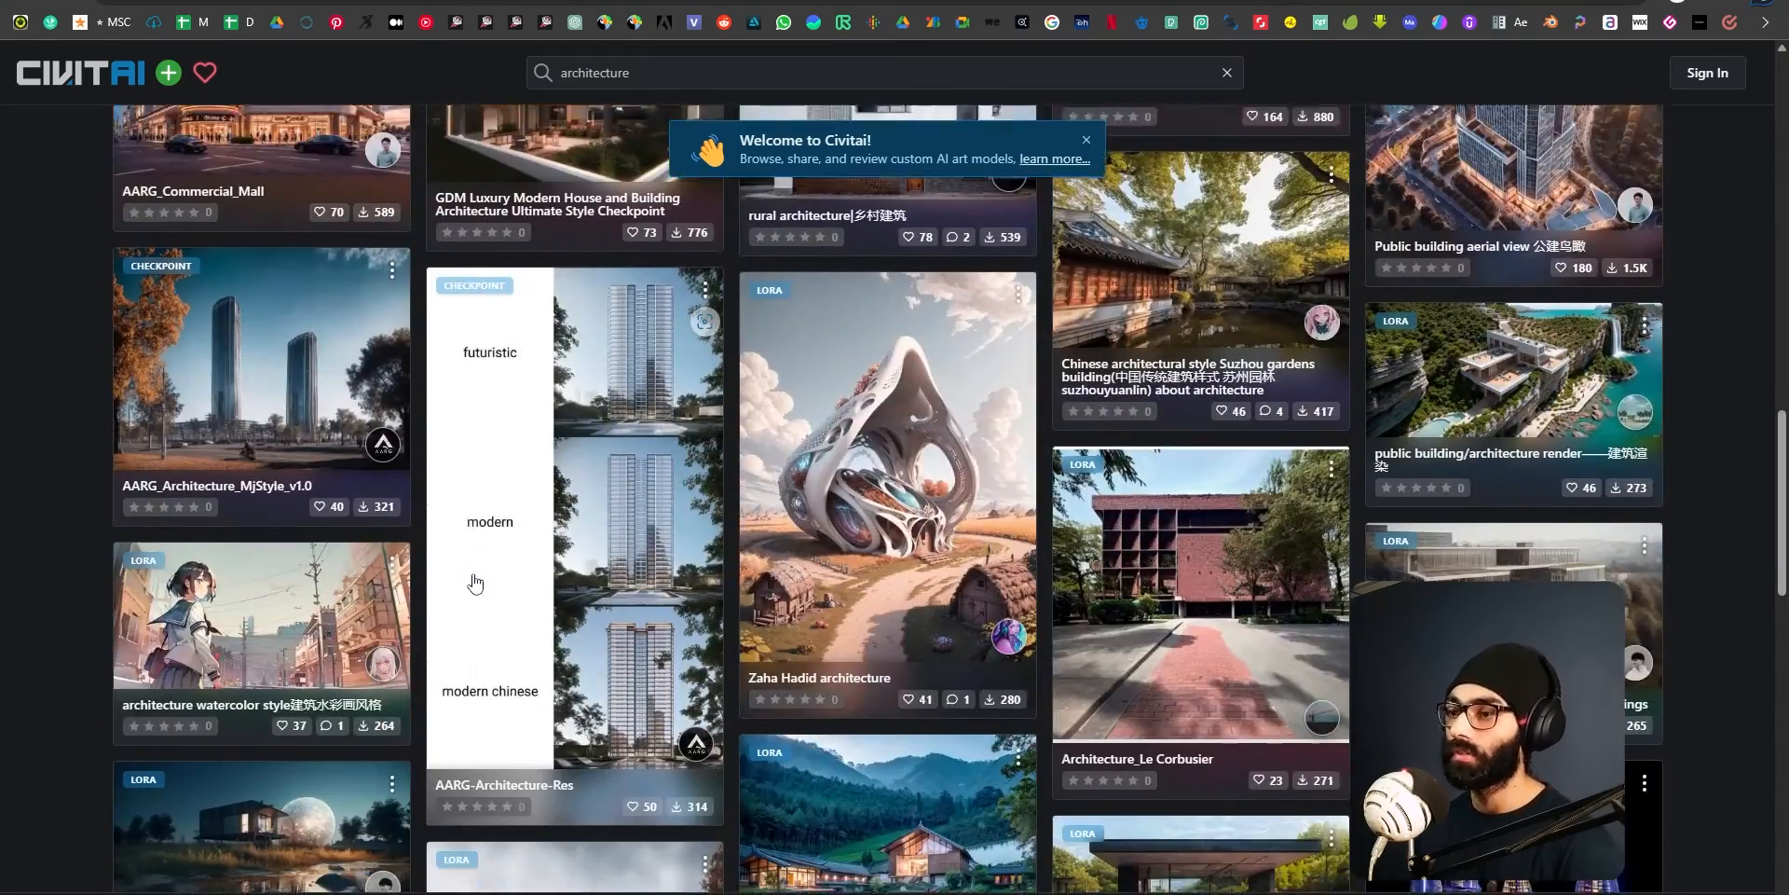
{"action": "scroll", "coordinate": [948, 685], "scroll_direction": "down", "scroll_amount": 10}
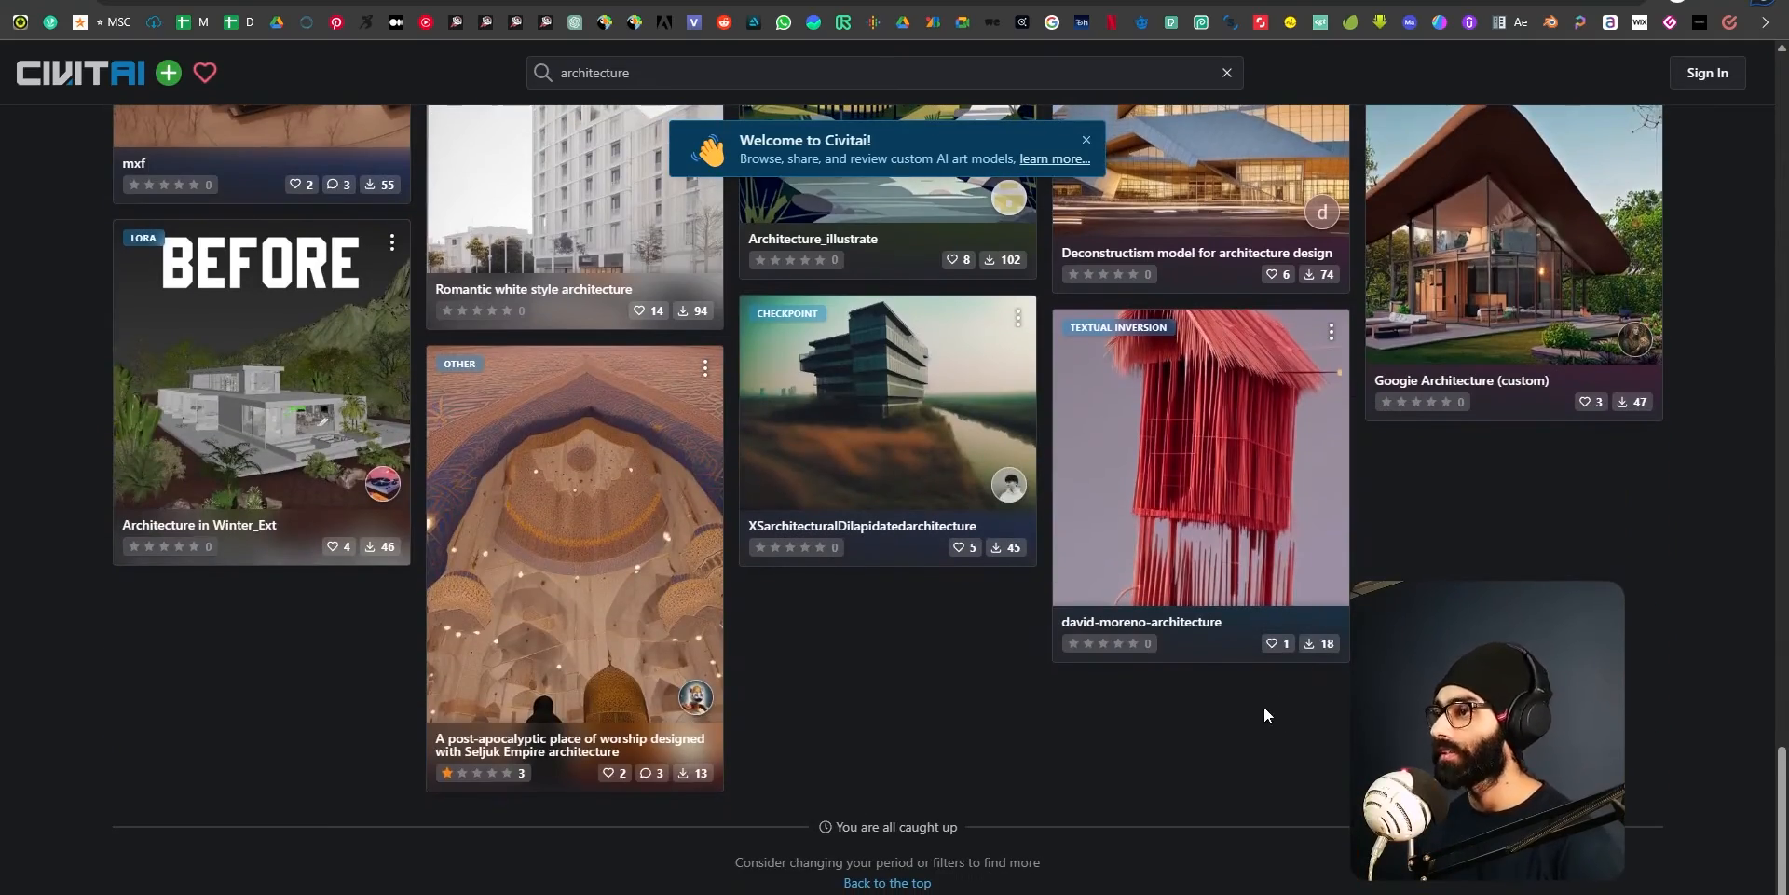
Return to the start of the architecture results on Civitai and open the ArchitectureRealMix checkpoint.
{"action": "scroll", "coordinate": [1264, 712], "scroll_direction": "up", "scroll_amount": 15}
{"action": "scroll", "coordinate": [1264, 734], "scroll_direction": "up", "scroll_amount": 8}
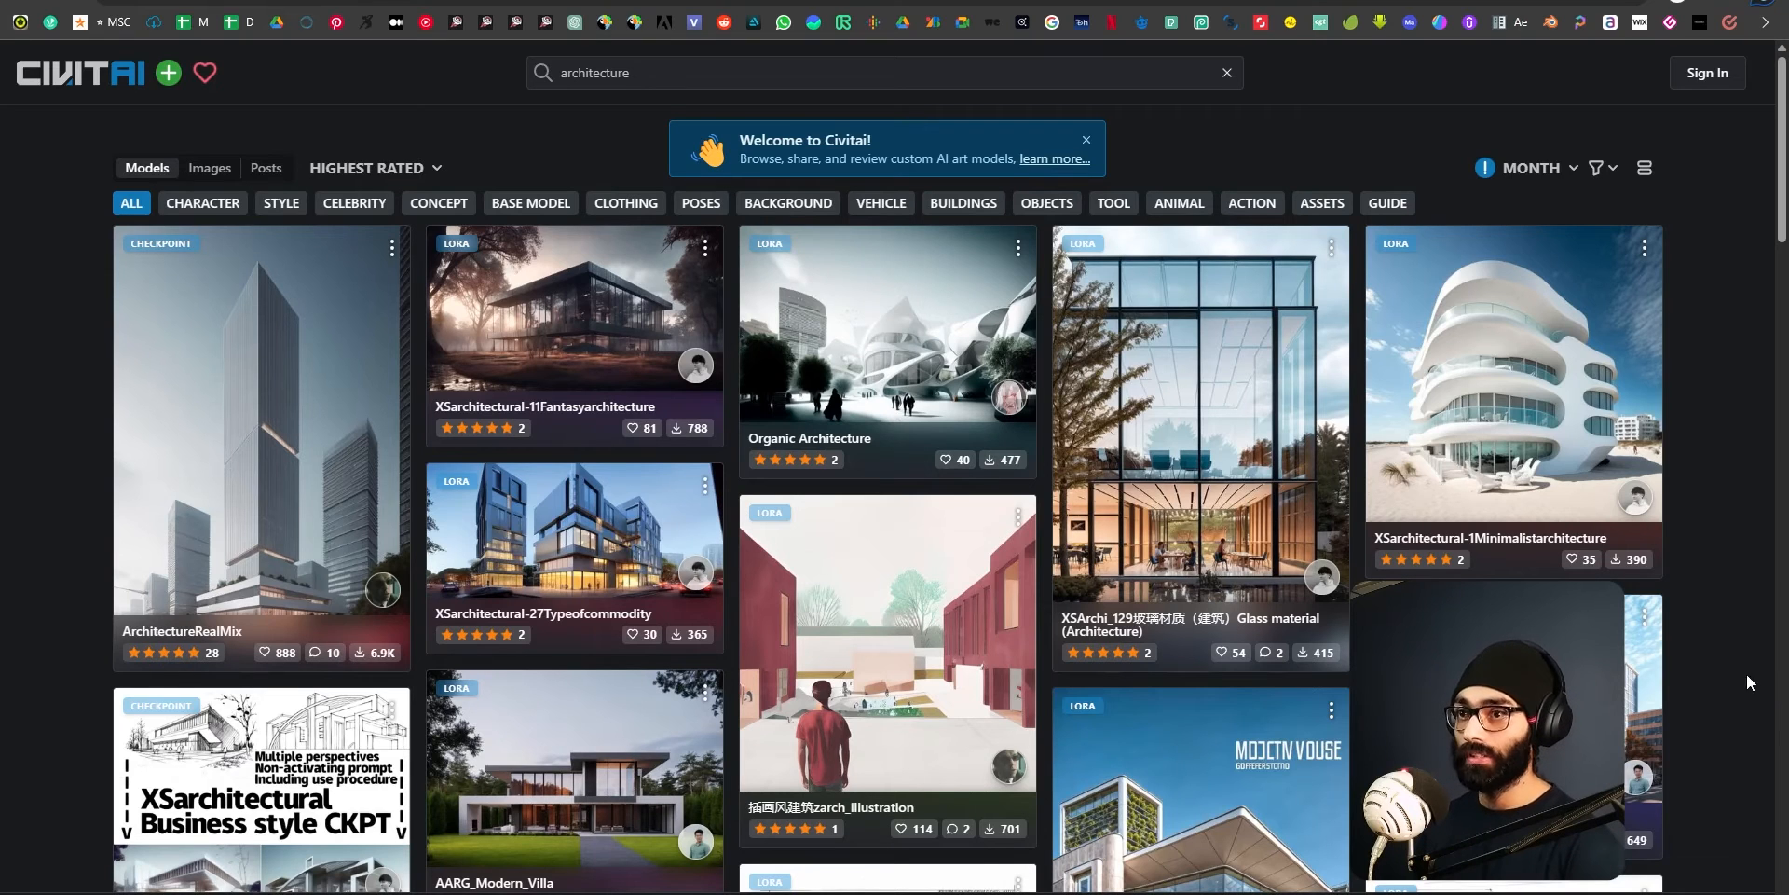
{"action": "left_click", "coordinate": [291, 373]}
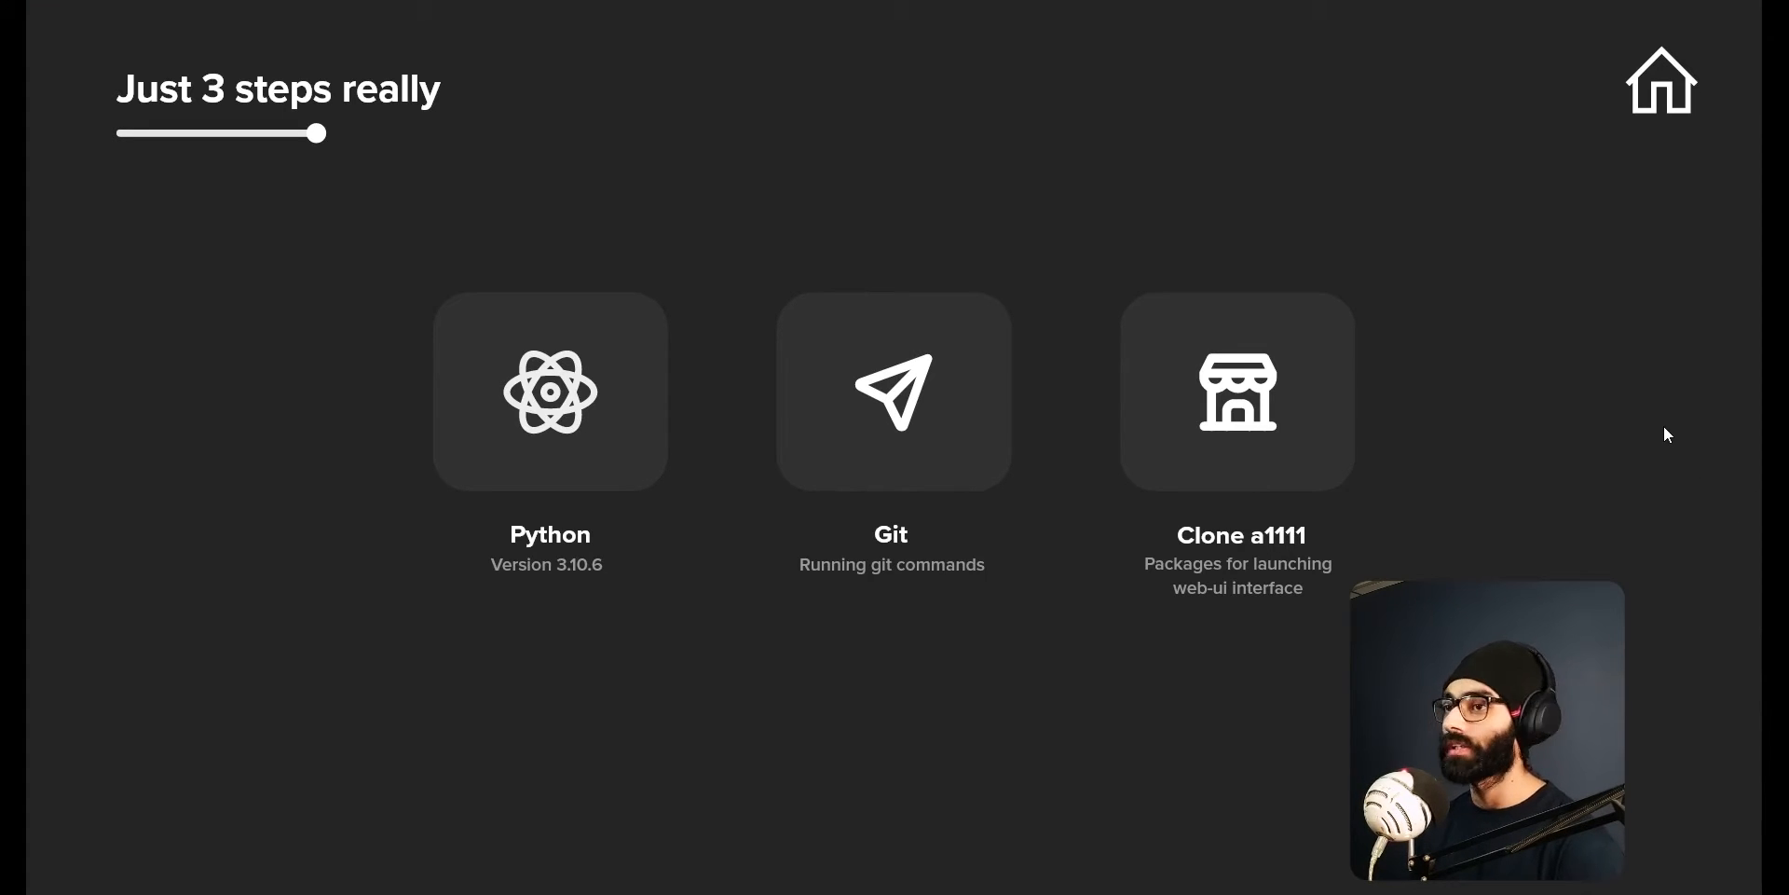
Leave the full-screen installation presentation and switch to the AUTOMATIC1111 stable-diffusion-webui repository on GitHub.
{"action": "key", "text": "Escape"}
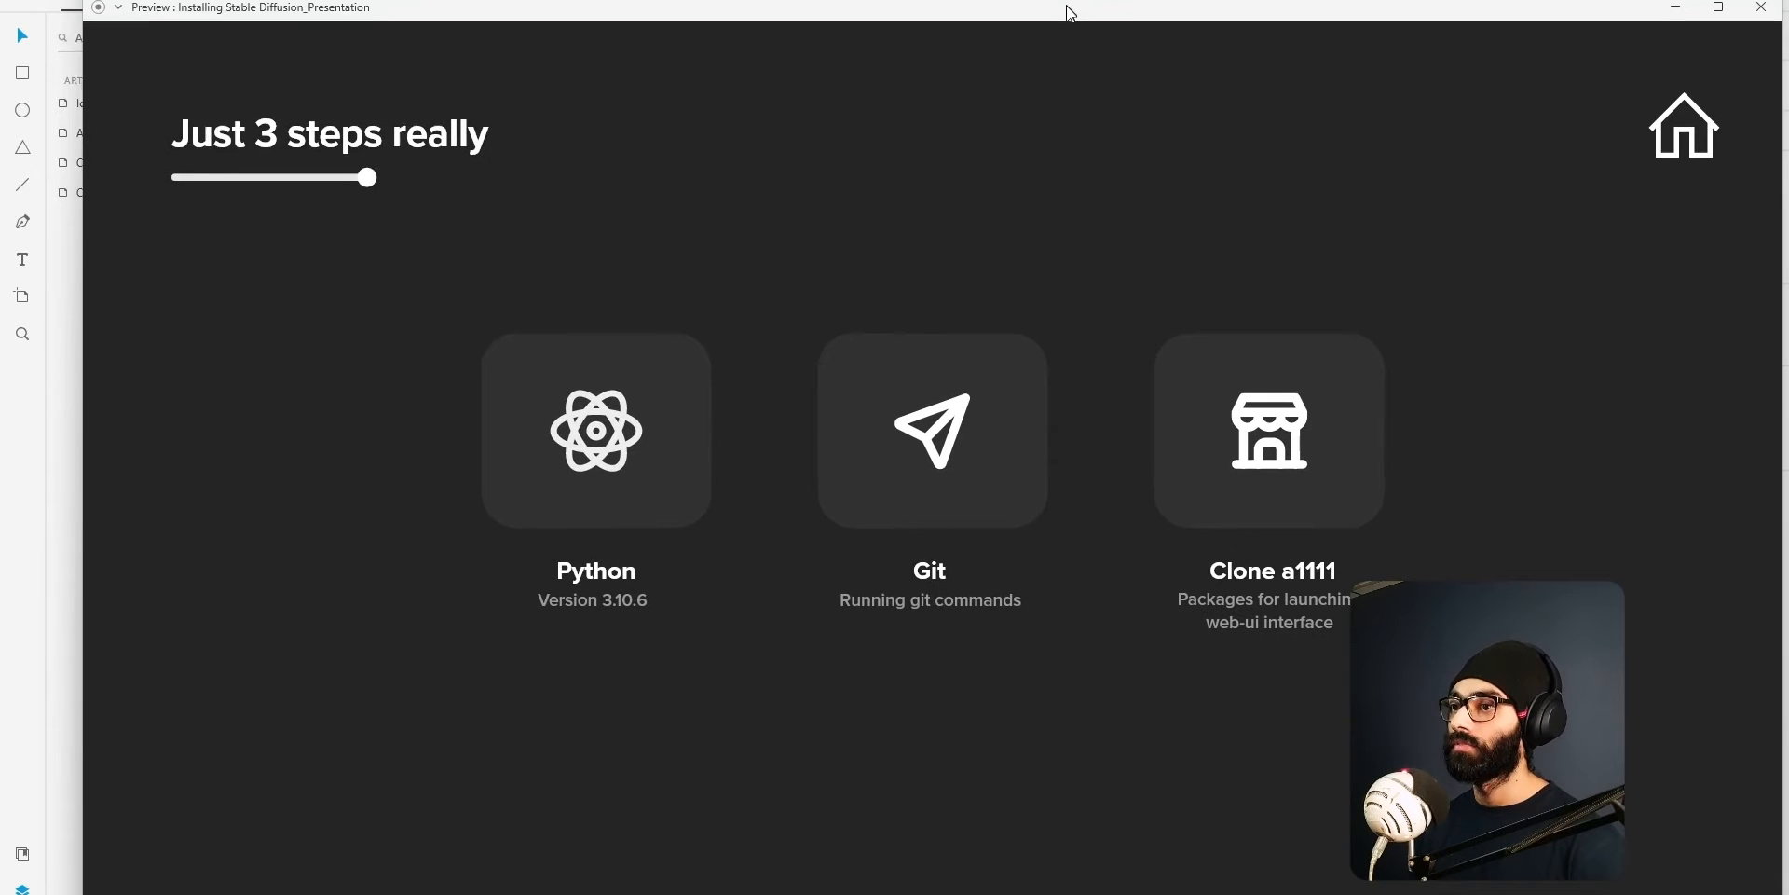
{"action": "left_click_drag", "start_coordinate": [1511, 6], "coordinate": [1511, 0]}
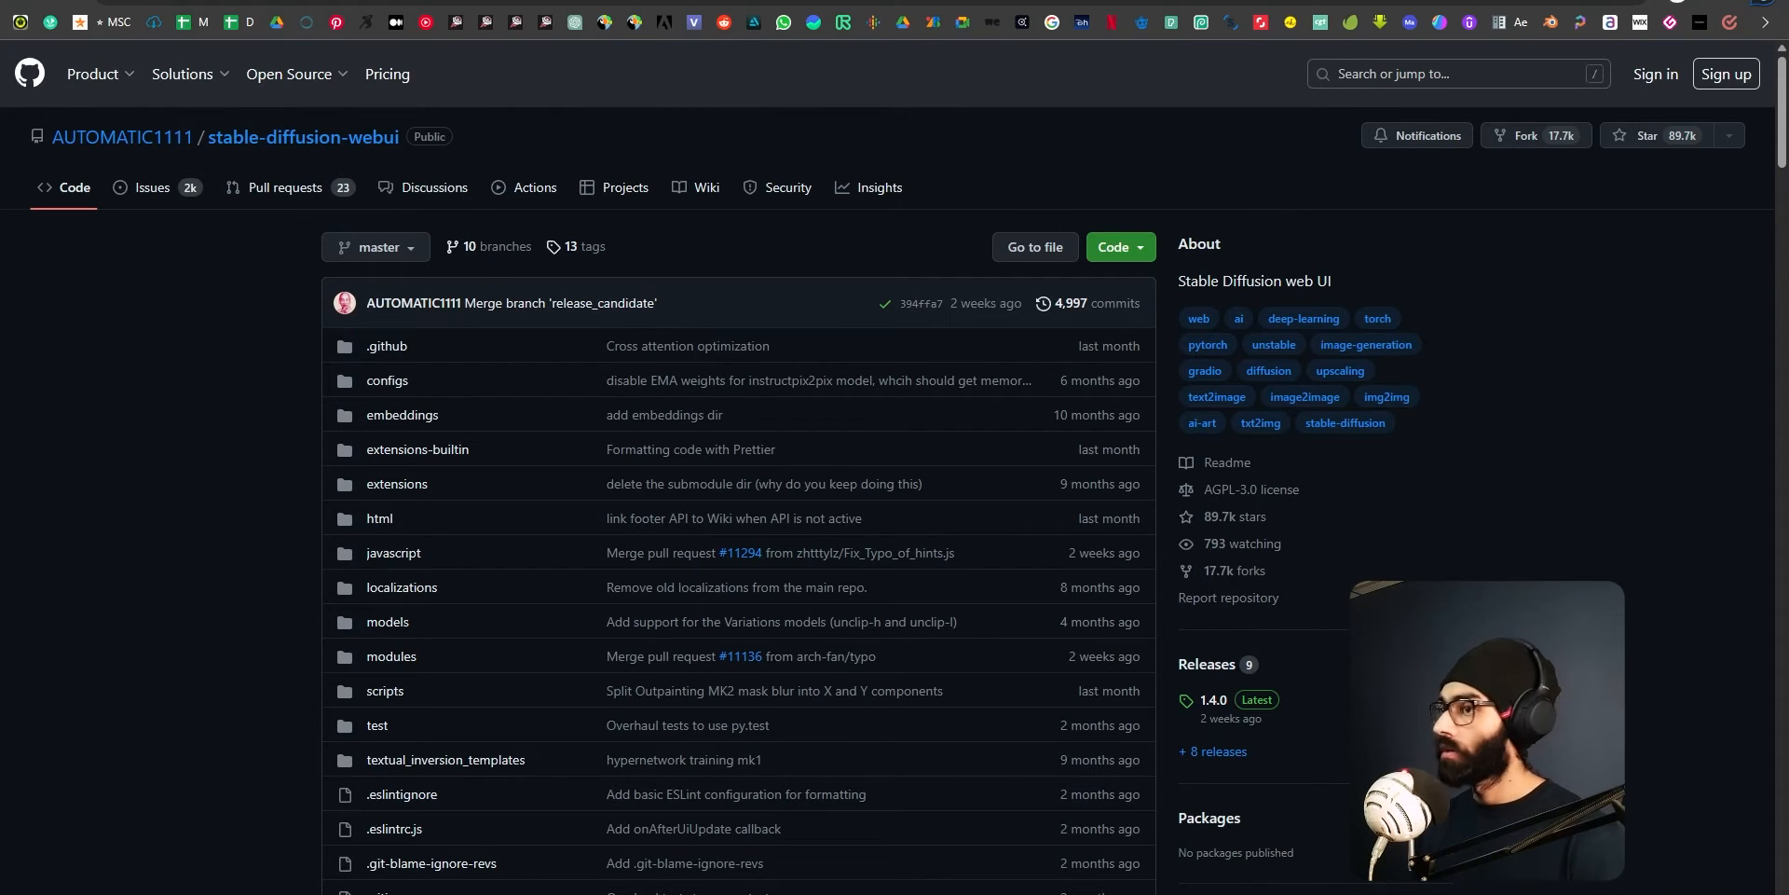
{"action": "mouse_move", "coordinate": [168, 141]}
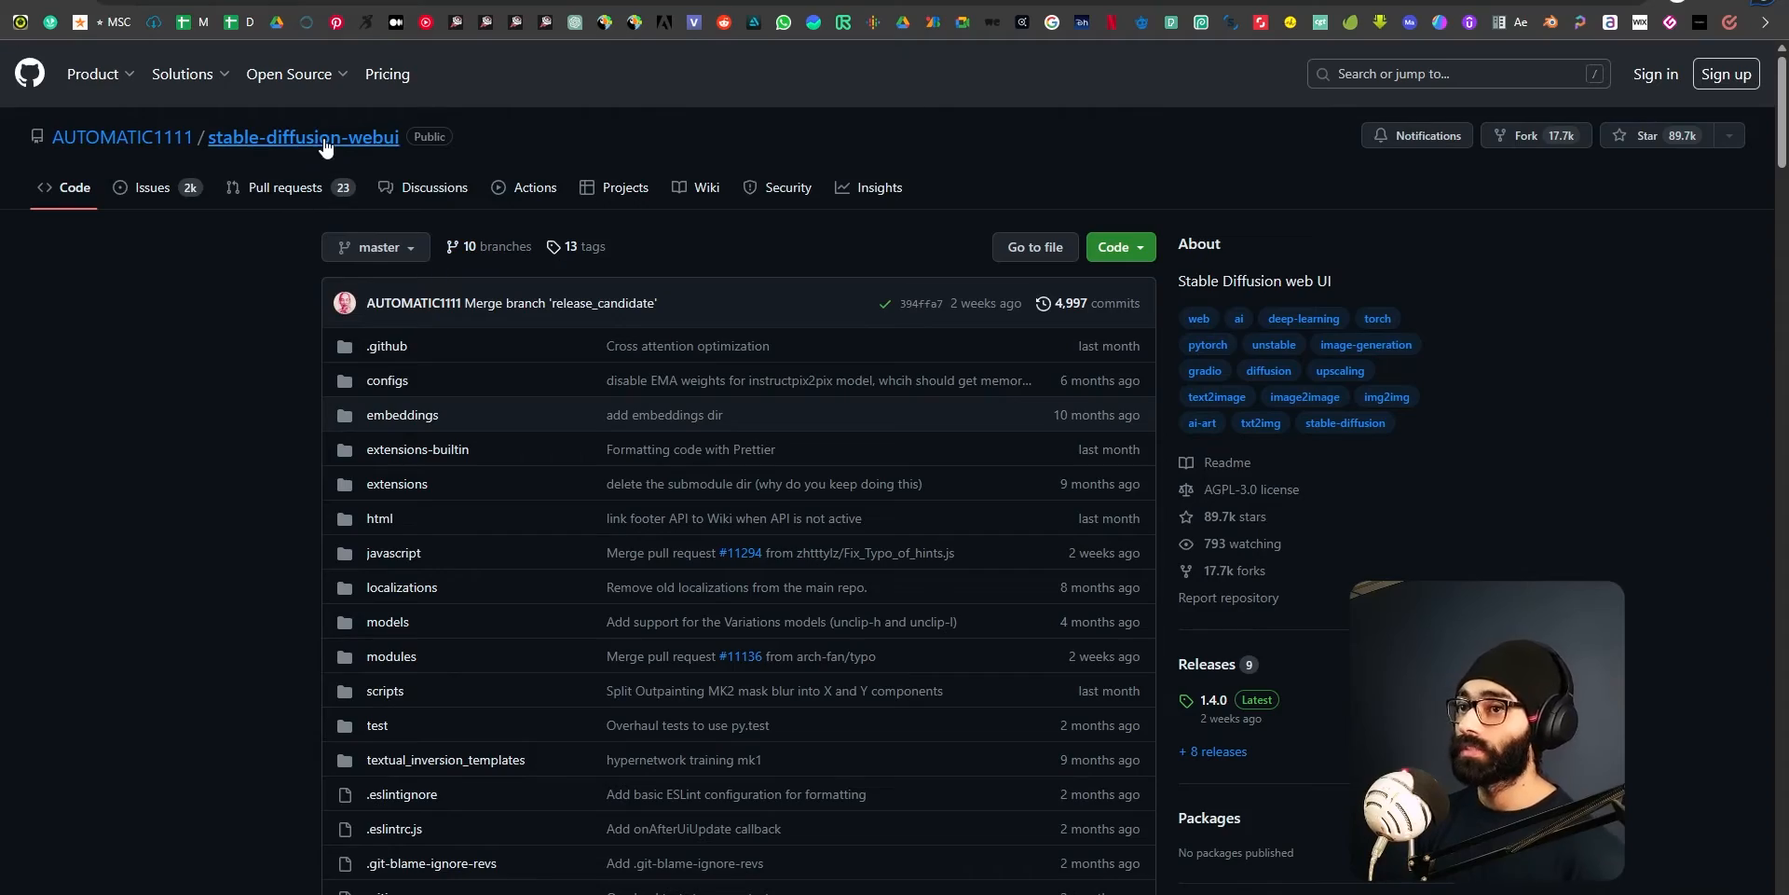
Look through the repository's README for the Installation and Running instructions.
{"action": "scroll", "coordinate": [311, 311], "scroll_direction": "down", "scroll_amount": 4}
{"action": "scroll", "coordinate": [302, 314], "scroll_direction": "up", "scroll_amount": 4}
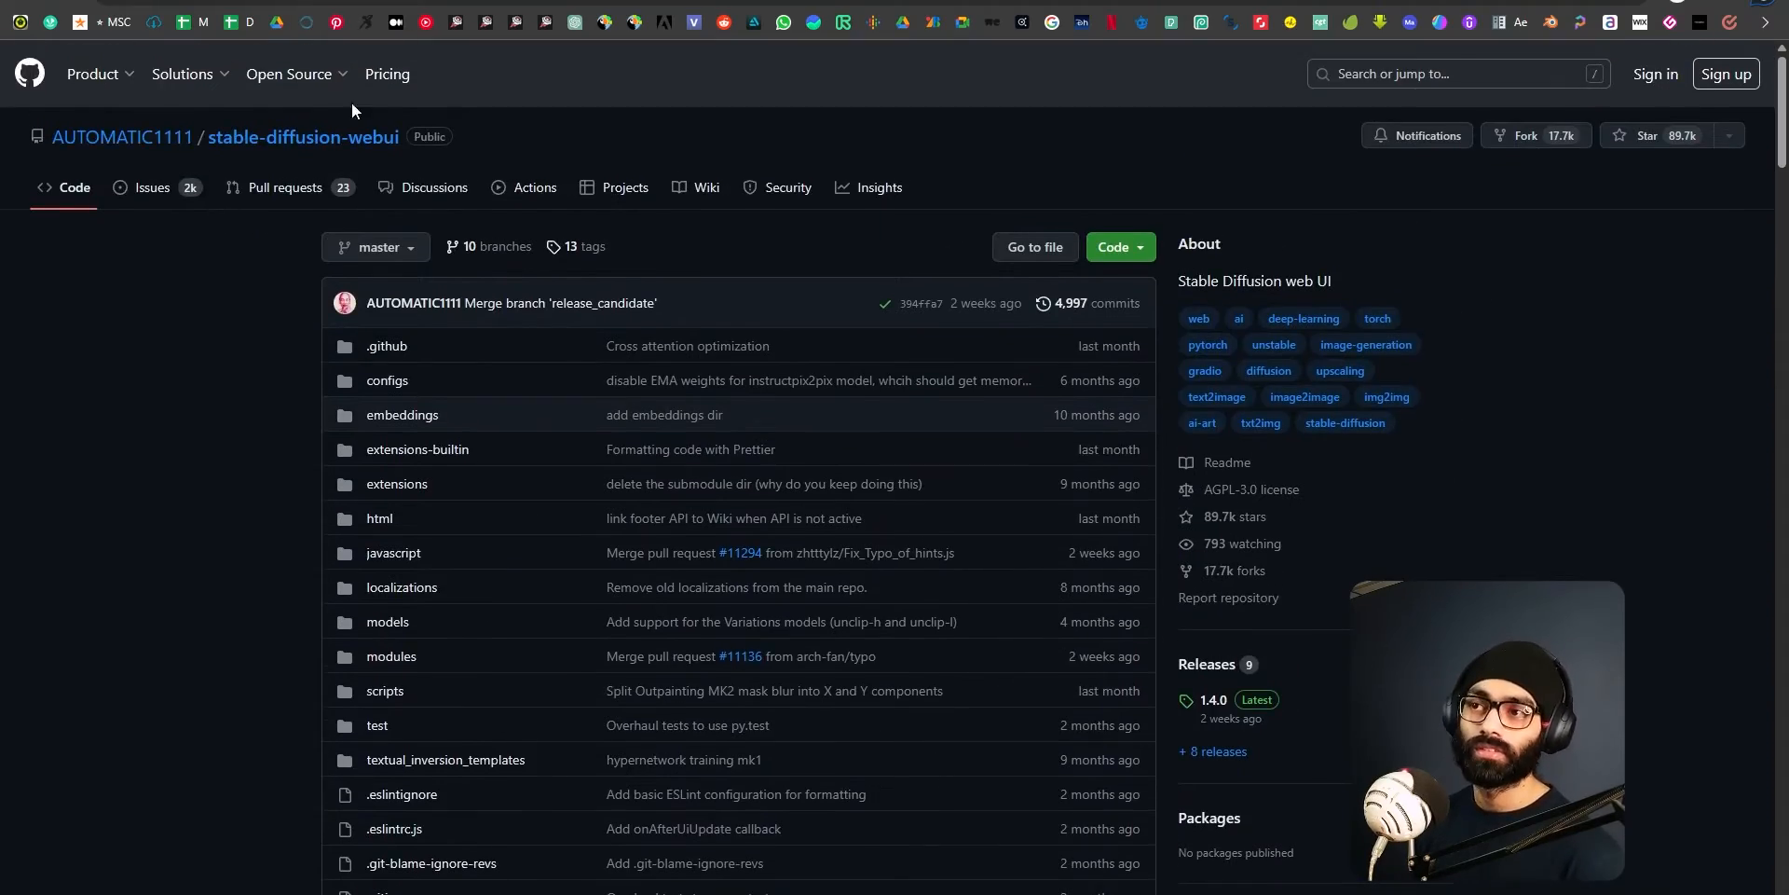
{"action": "scroll", "coordinate": [268, 445], "scroll_direction": "down", "scroll_amount": 20}
{"action": "scroll", "coordinate": [448, 653], "scroll_direction": "up", "scroll_amount": 15}
{"action": "scroll", "coordinate": [446, 655], "scroll_direction": "down", "scroll_amount": 20}
{"action": "scroll", "coordinate": [446, 655], "scroll_direction": "down", "scroll_amount": 16}
{"action": "scroll", "coordinate": [446, 654], "scroll_direction": "up", "scroll_amount": 3}
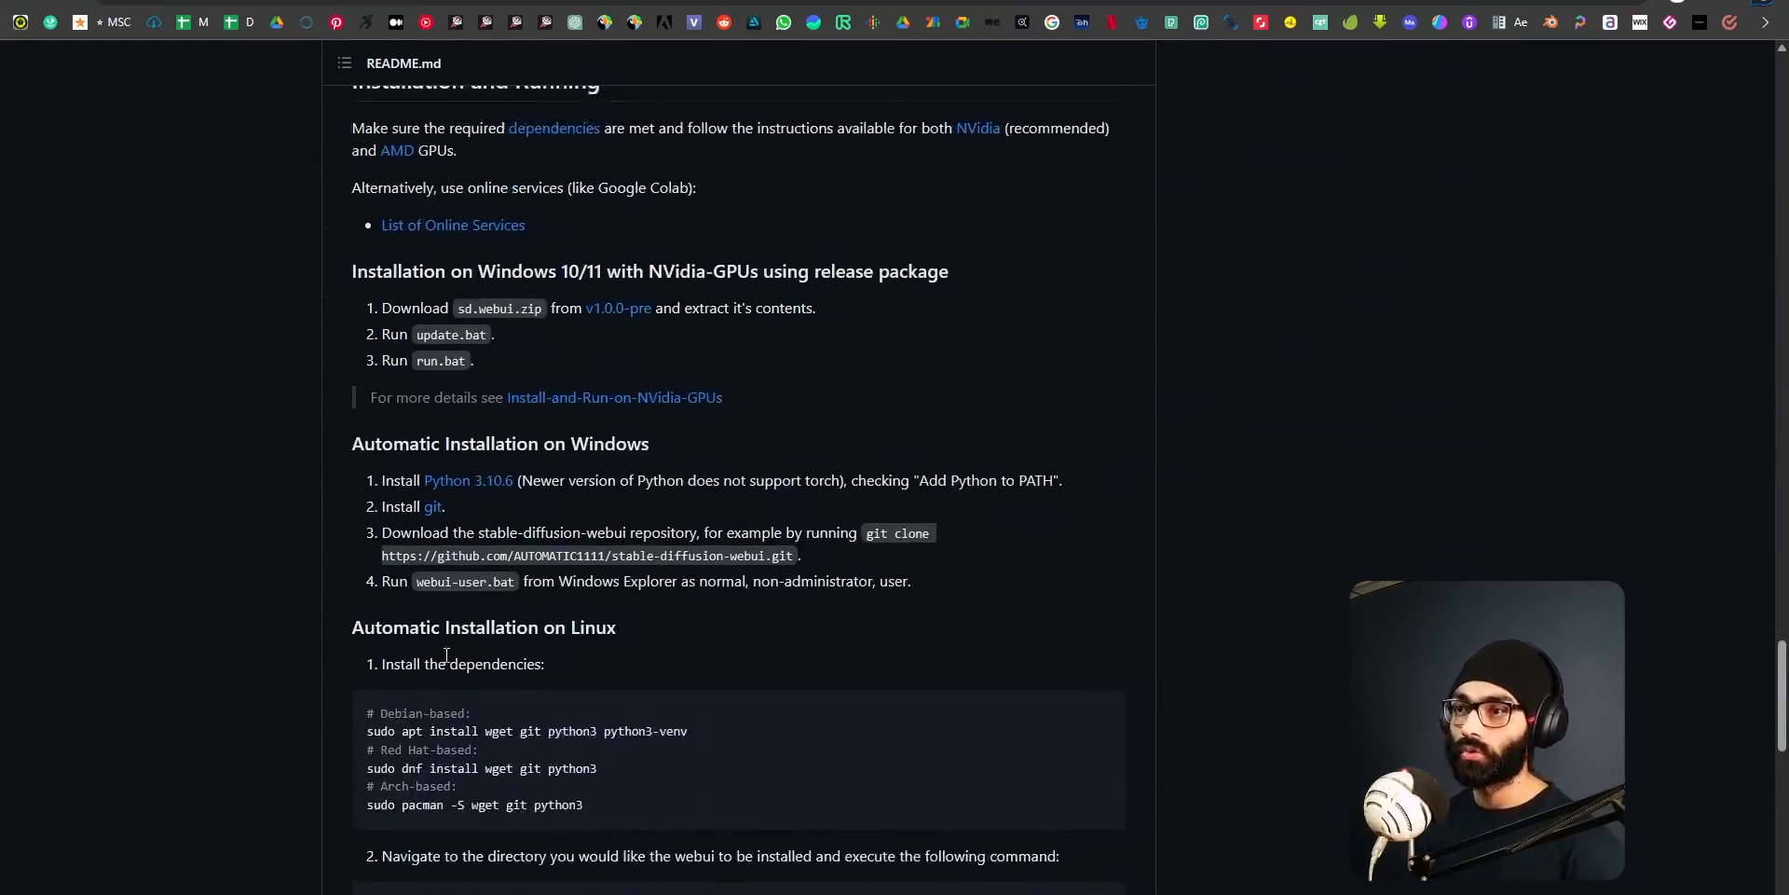
{"action": "scroll", "coordinate": [447, 654], "scroll_direction": "down", "scroll_amount": 1}
{"action": "scroll", "coordinate": [451, 484], "scroll_direction": "up", "scroll_amount": 4}
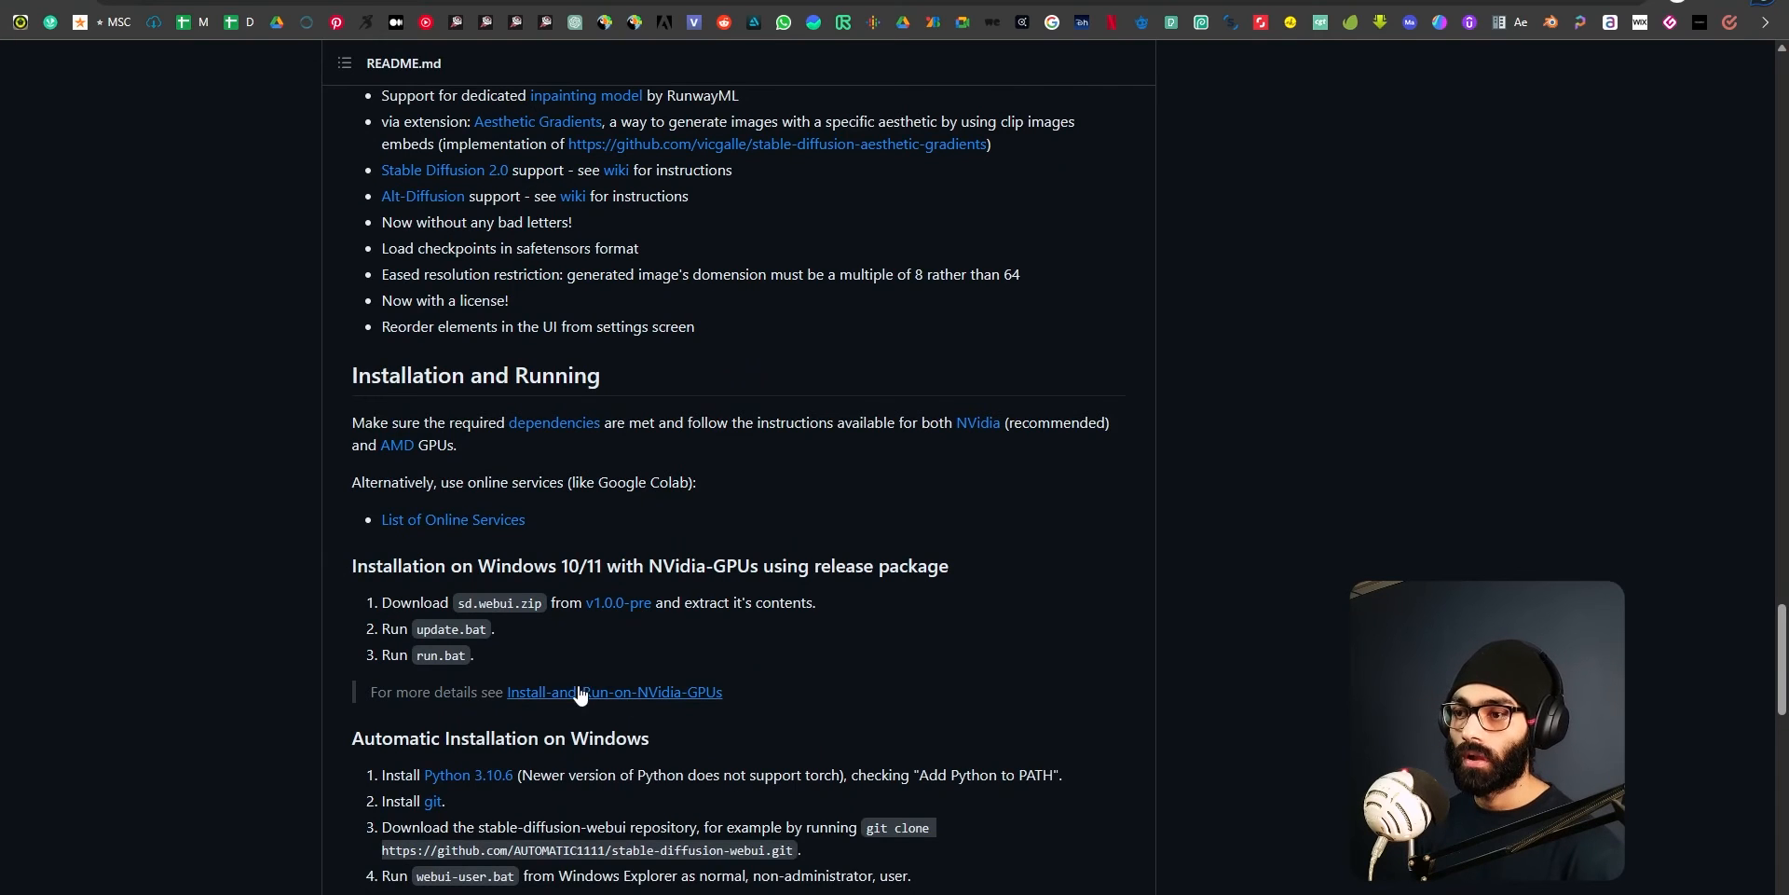
{"action": "scroll", "coordinate": [576, 688], "scroll_direction": "down", "scroll_amount": 8}
{"action": "scroll", "coordinate": [574, 685], "scroll_direction": "up", "scroll_amount": 5}
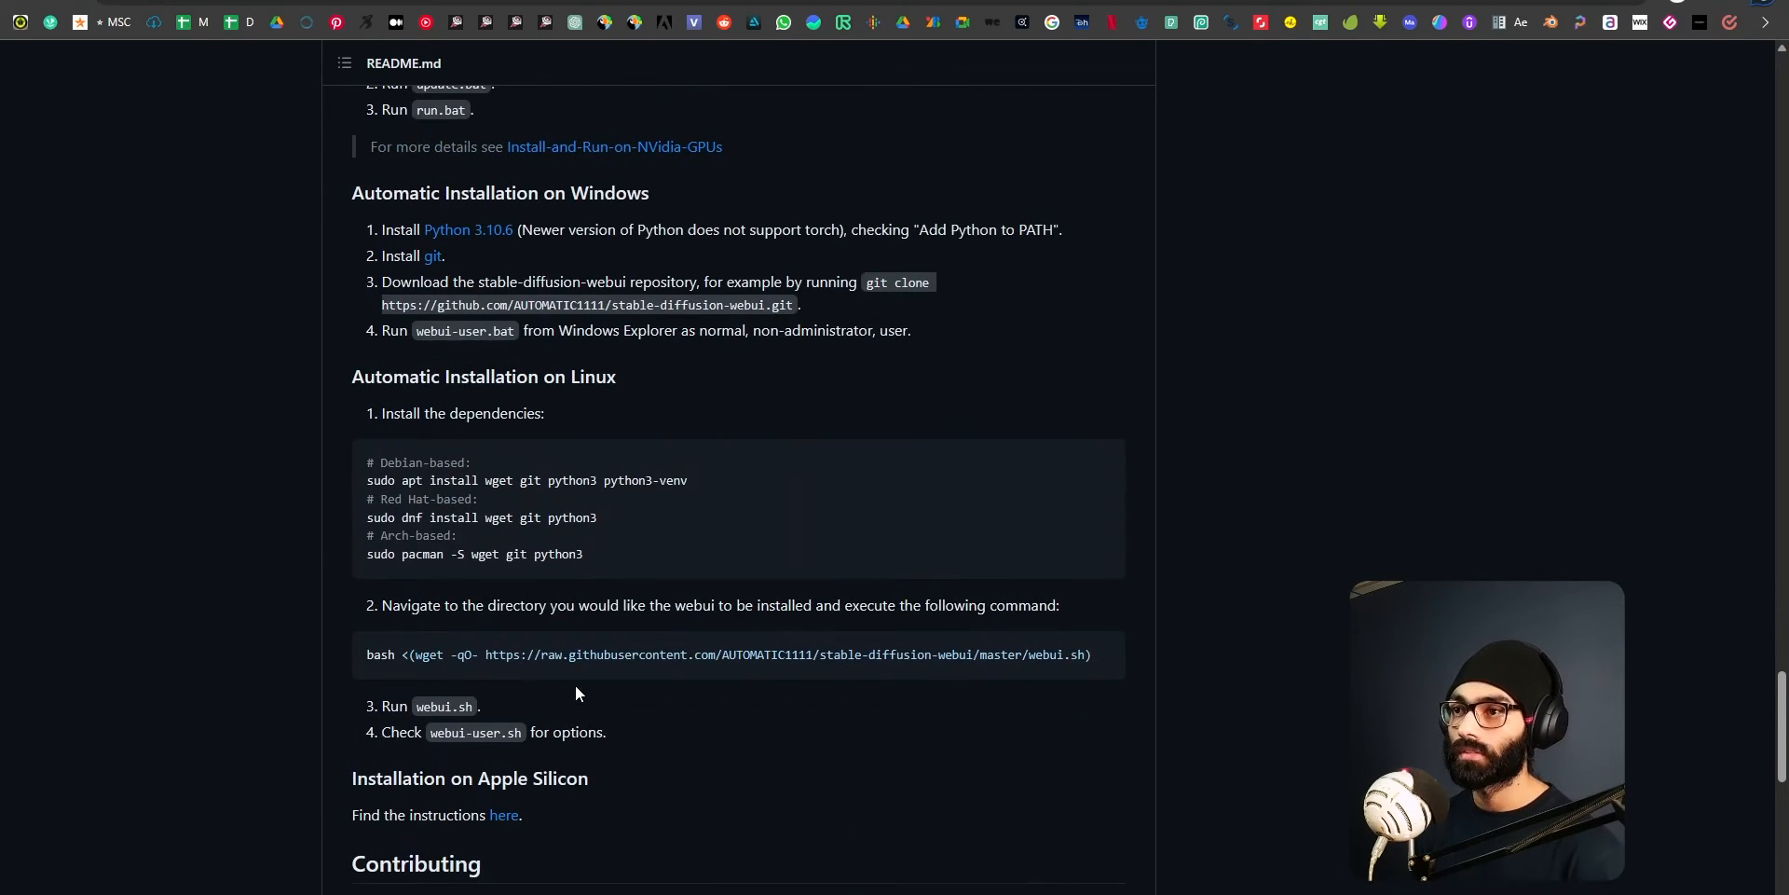
Highlight and read the Automatic Installation on Windows section of the README, then clear the selection.
{"action": "left_click_drag", "start_coordinate": [313, 458], "coordinate": [1032, 593]}
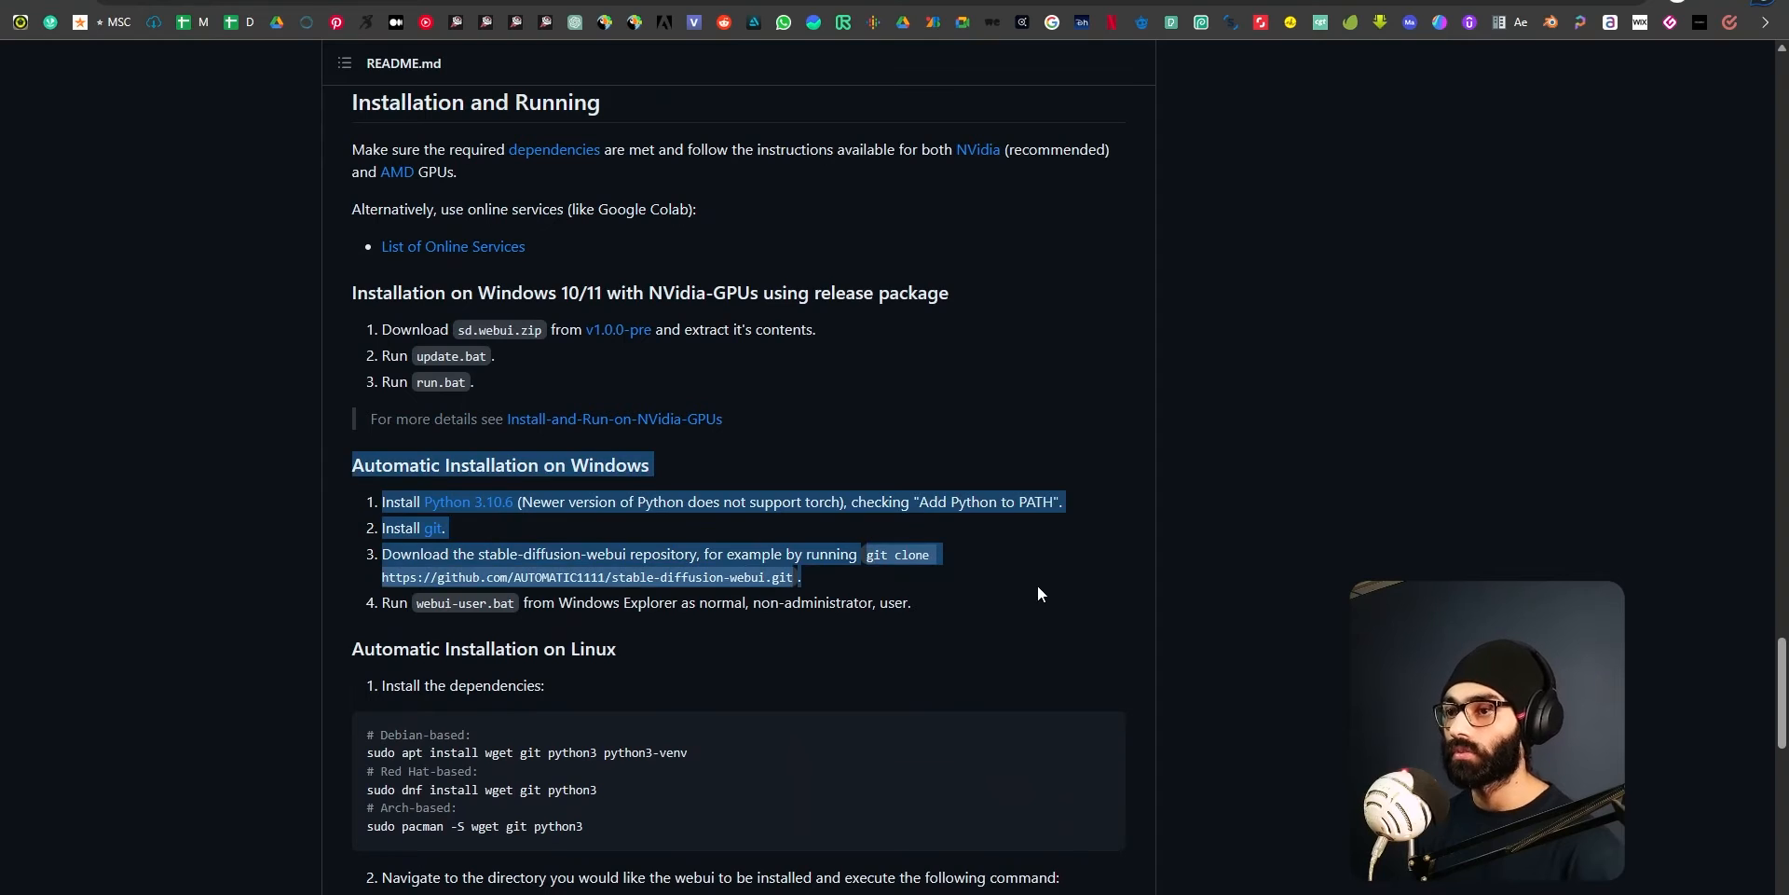
{"action": "left_click", "coordinate": [556, 517]}
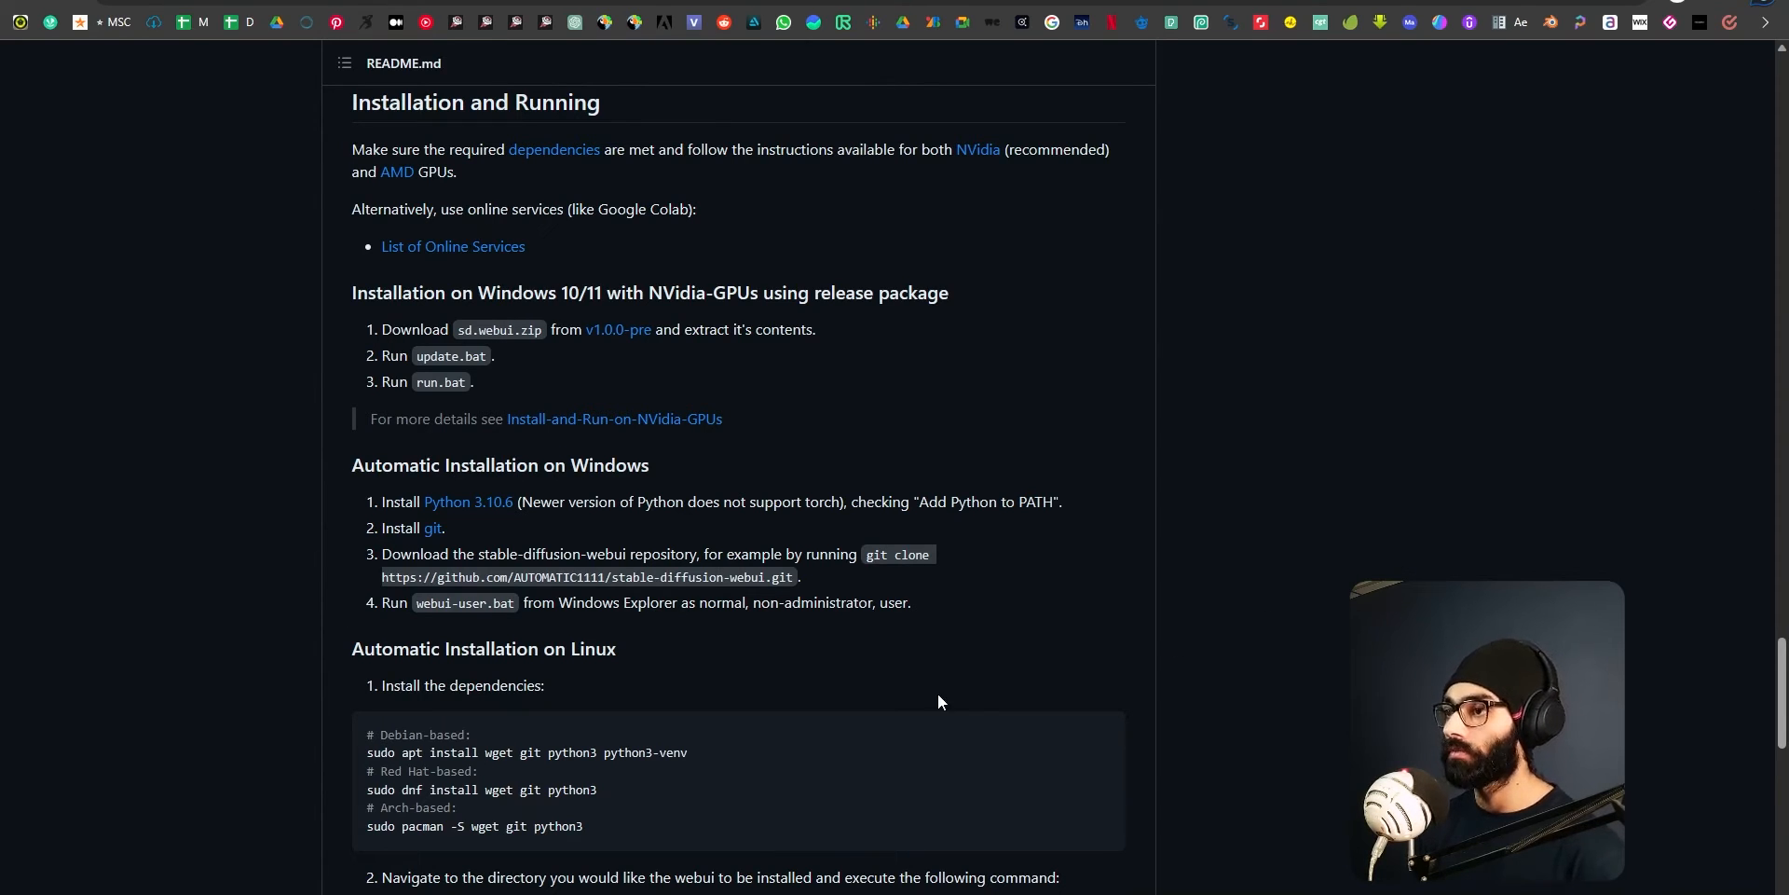
{"action": "left_click_drag", "start_coordinate": [342, 462], "coordinate": [989, 643]}
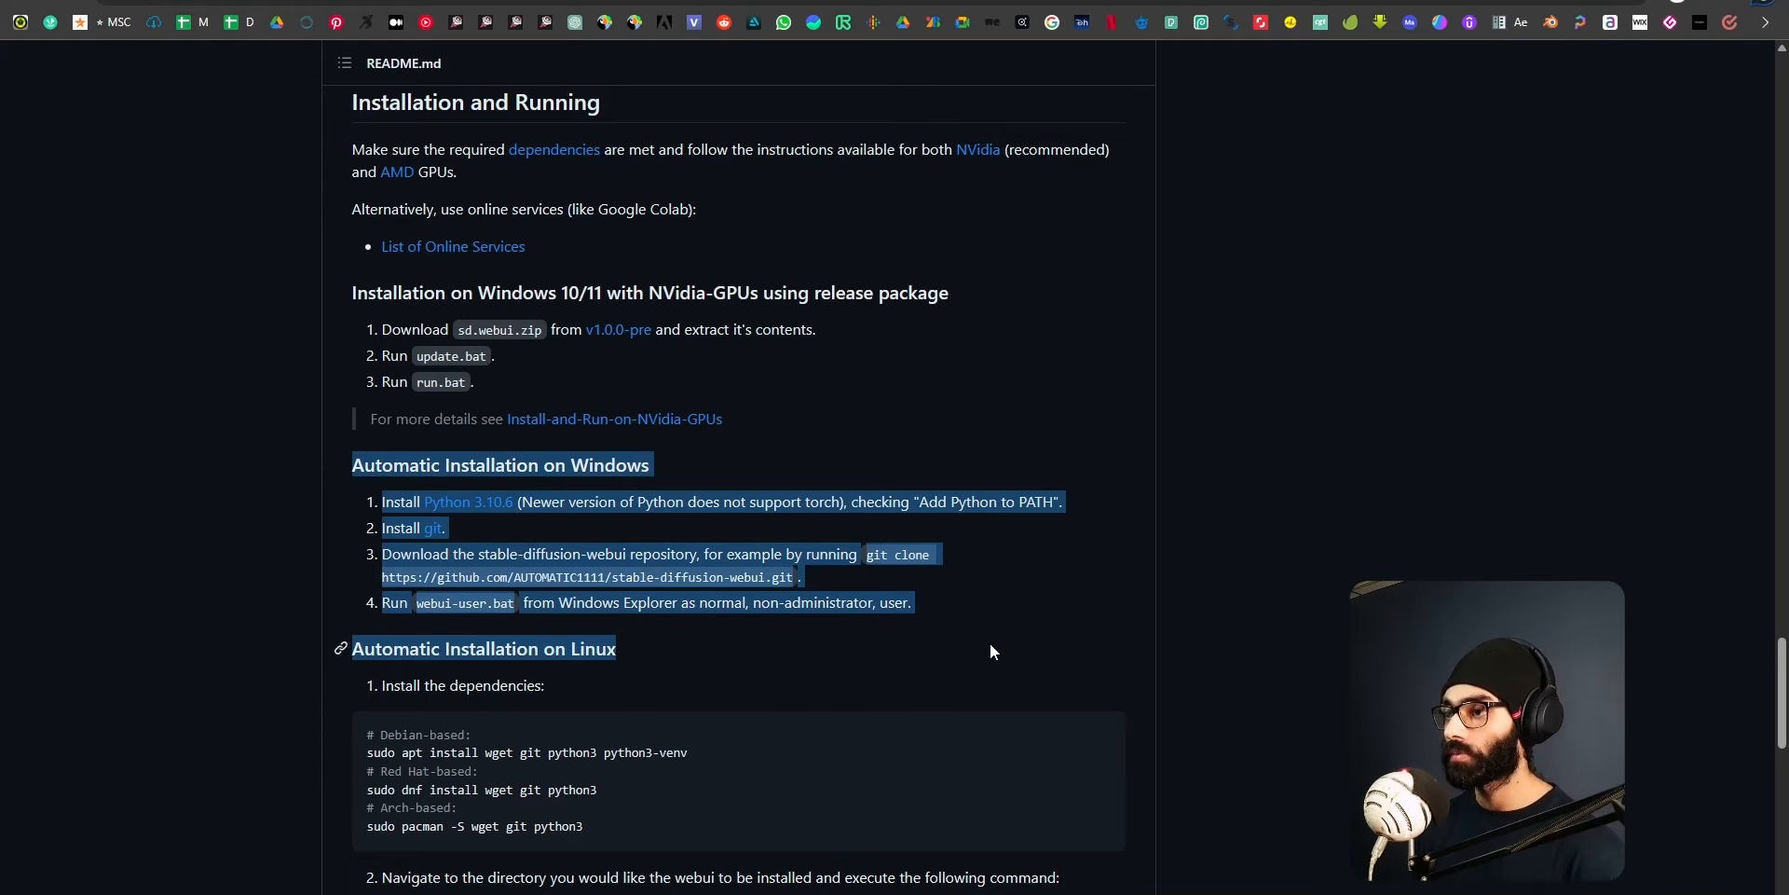
{"action": "left_click", "coordinate": [1092, 624]}
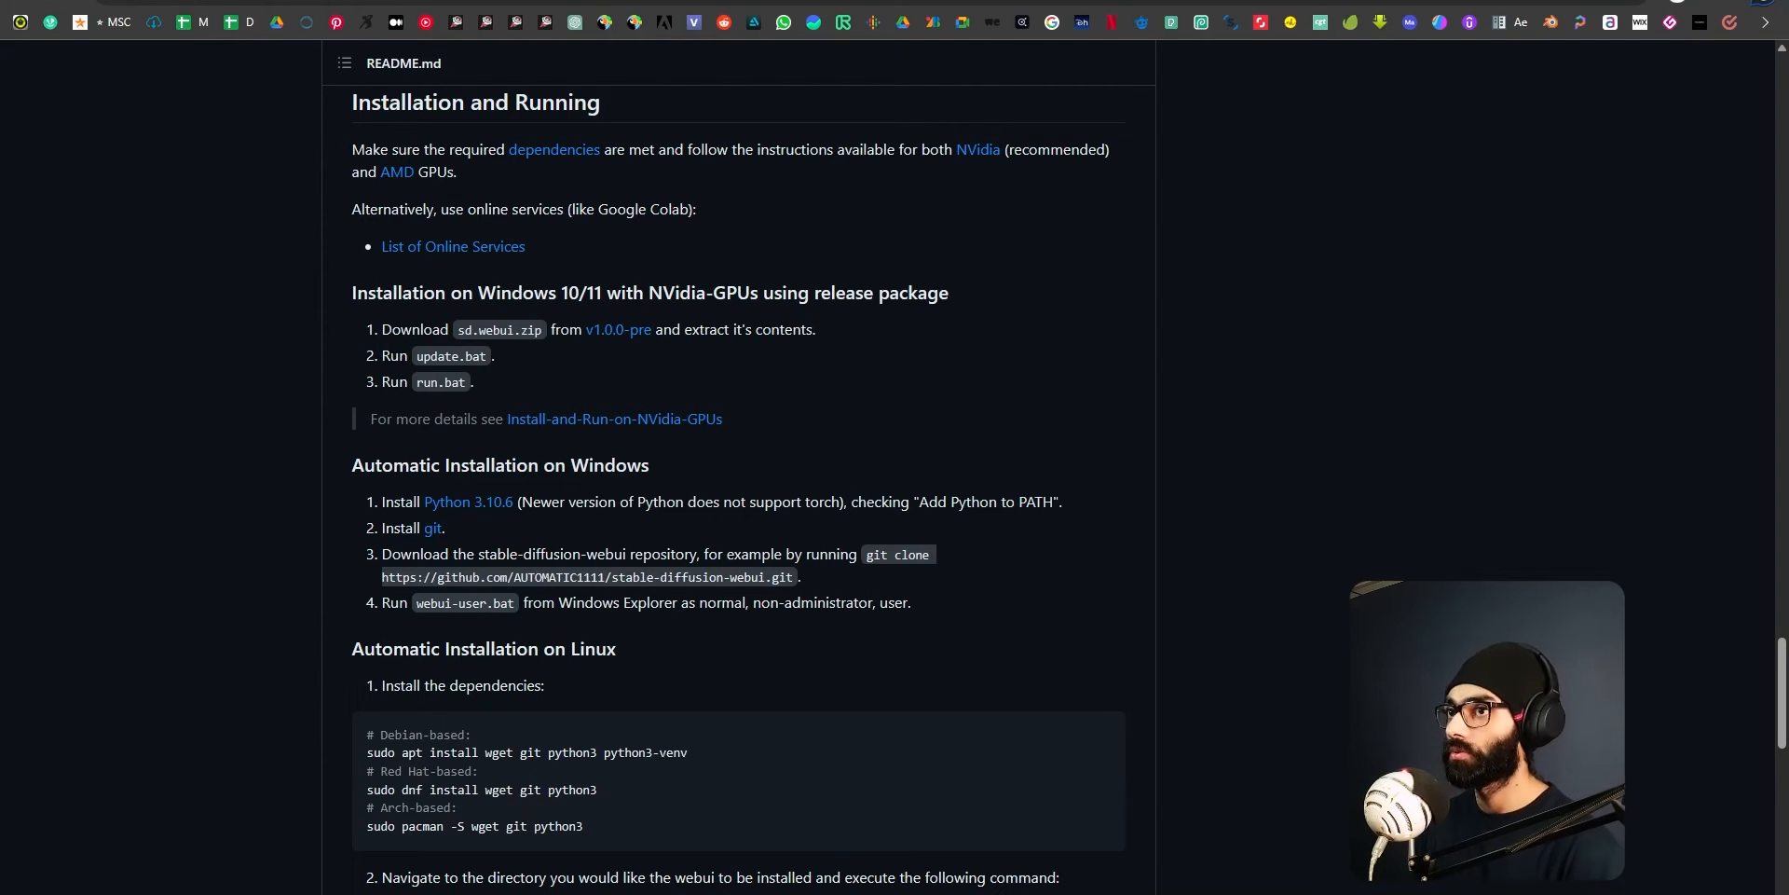
{"action": "scroll", "coordinate": [545, 548], "scroll_direction": "up", "scroll_amount": 3}
{"action": "scroll", "coordinate": [545, 548], "scroll_direction": "down", "scroll_amount": 3}
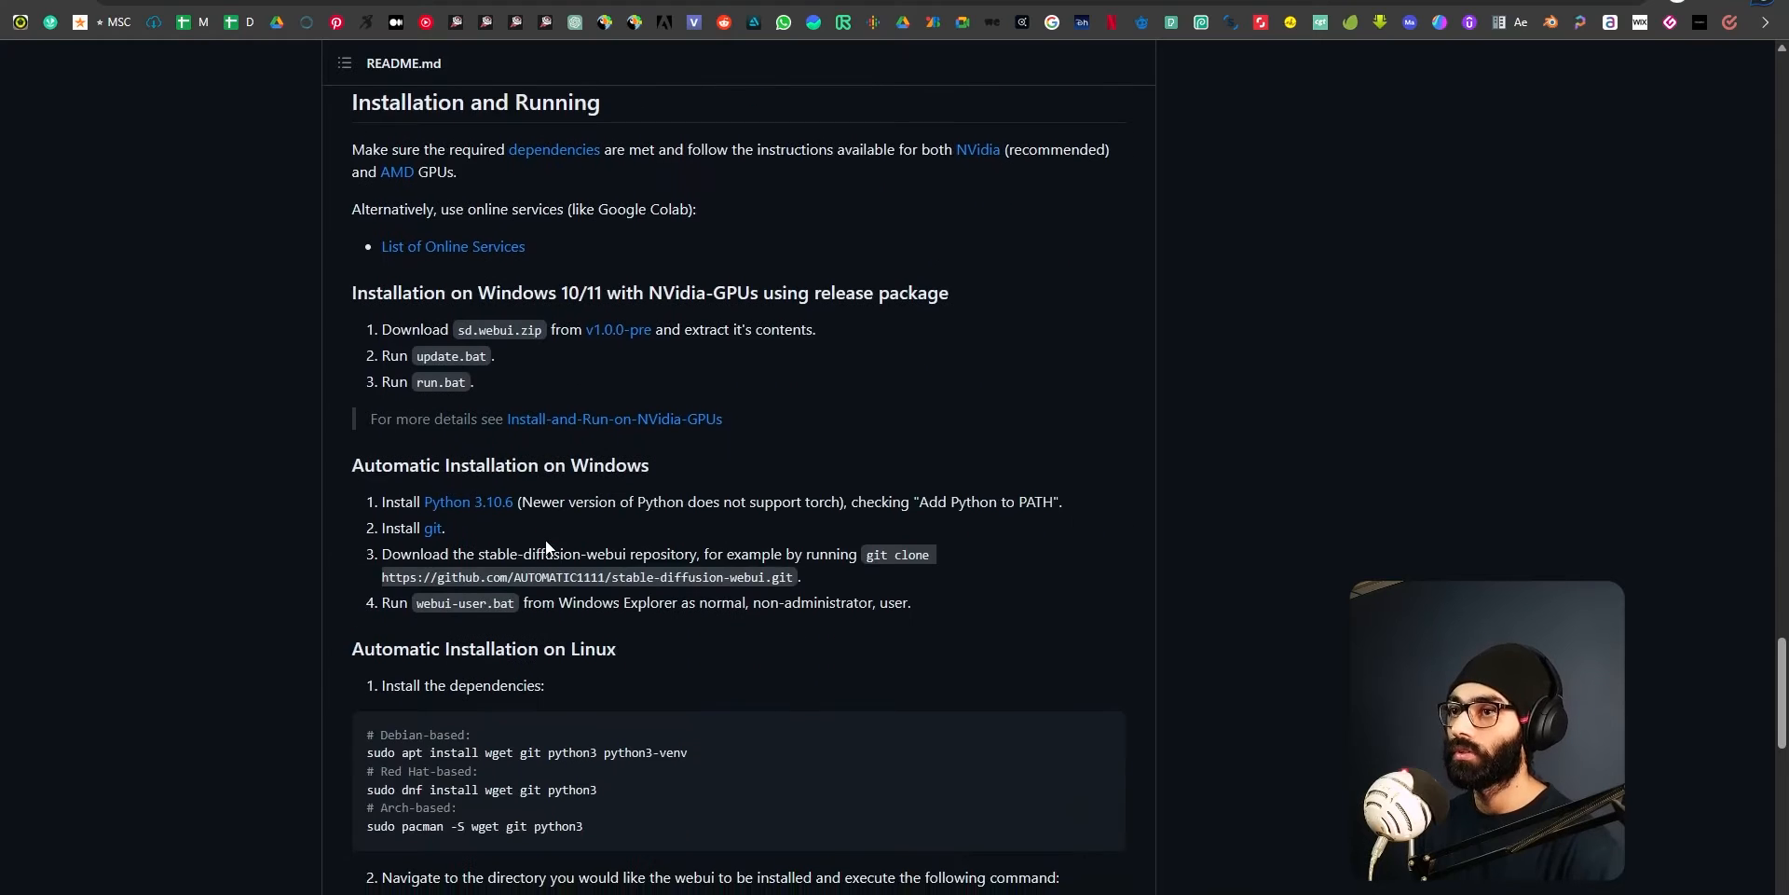
{"action": "scroll", "coordinate": [545, 548], "scroll_direction": "up", "scroll_amount": 2}
{"action": "scroll", "coordinate": [426, 480], "scroll_direction": "down", "scroll_amount": 2}
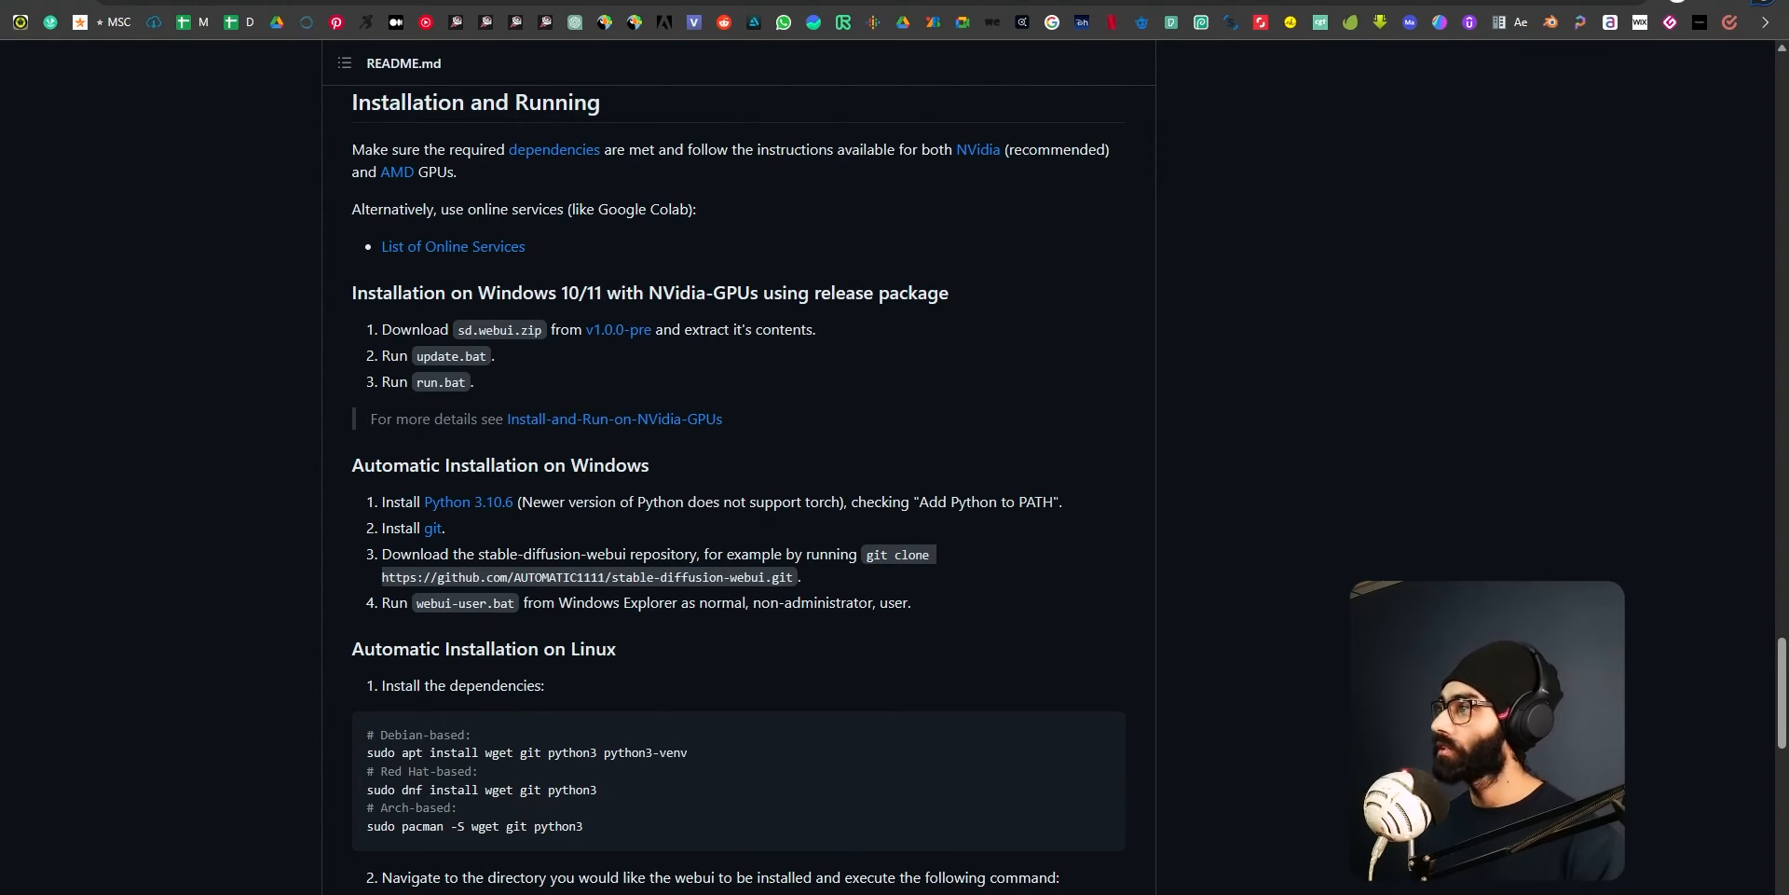
Open File Explorer, check the a1111 folder and go up to the Software (C:) drive.
{"action": "key", "text": "super+e"}
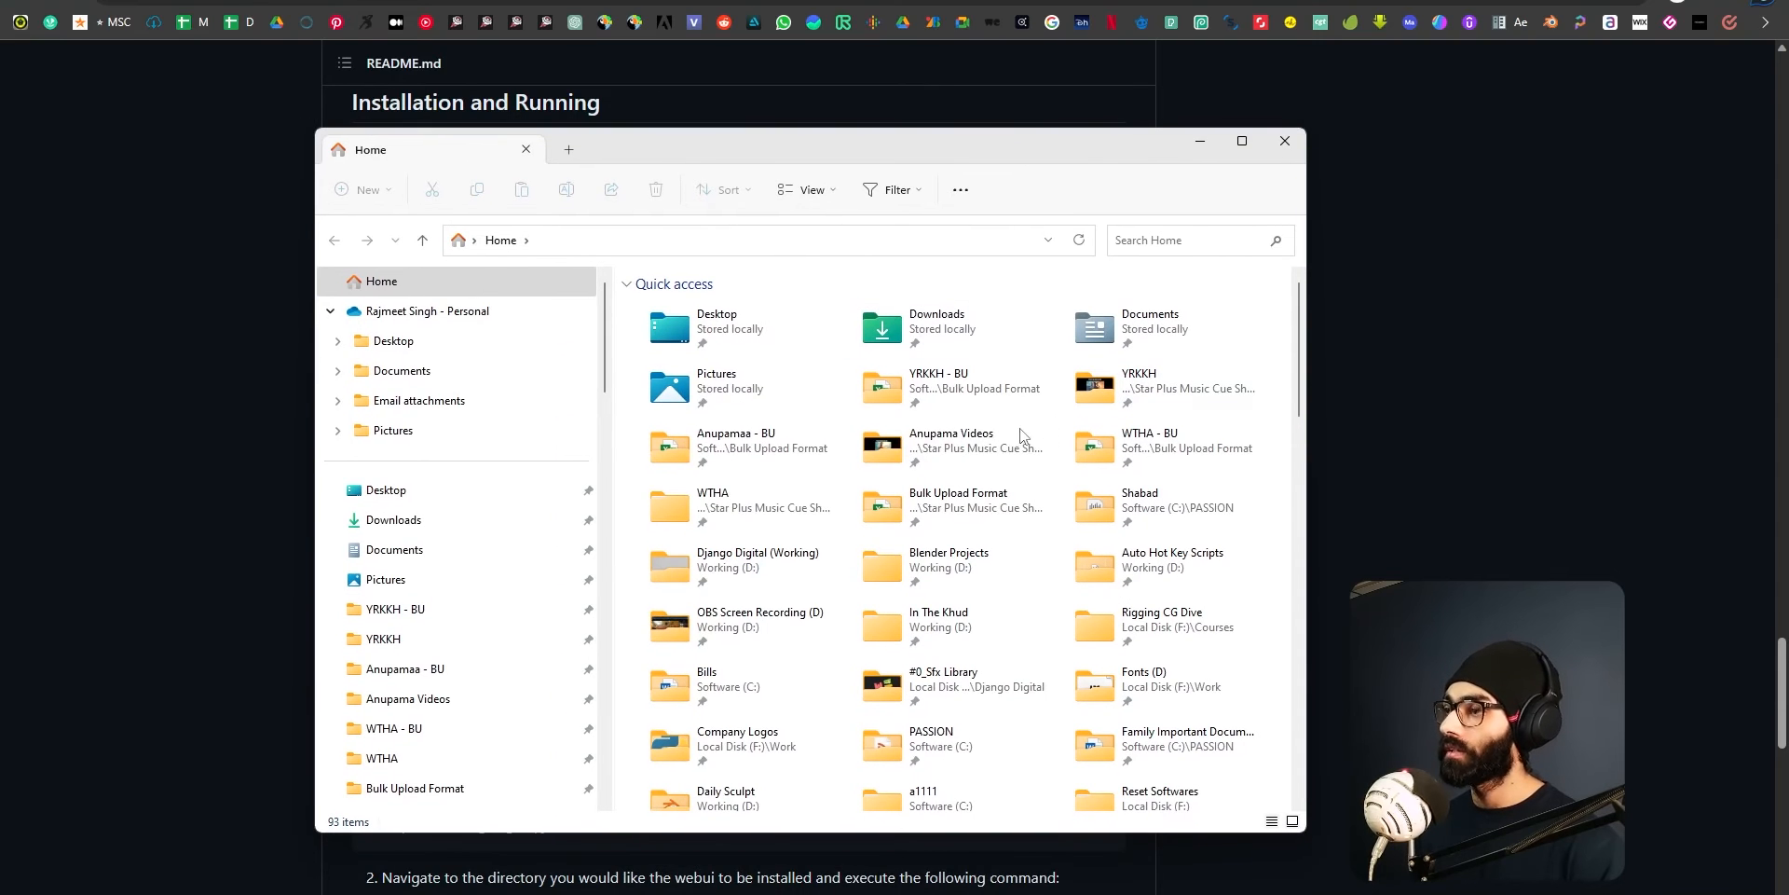
{"action": "scroll", "coordinate": [562, 529], "scroll_direction": "down", "scroll_amount": 5}
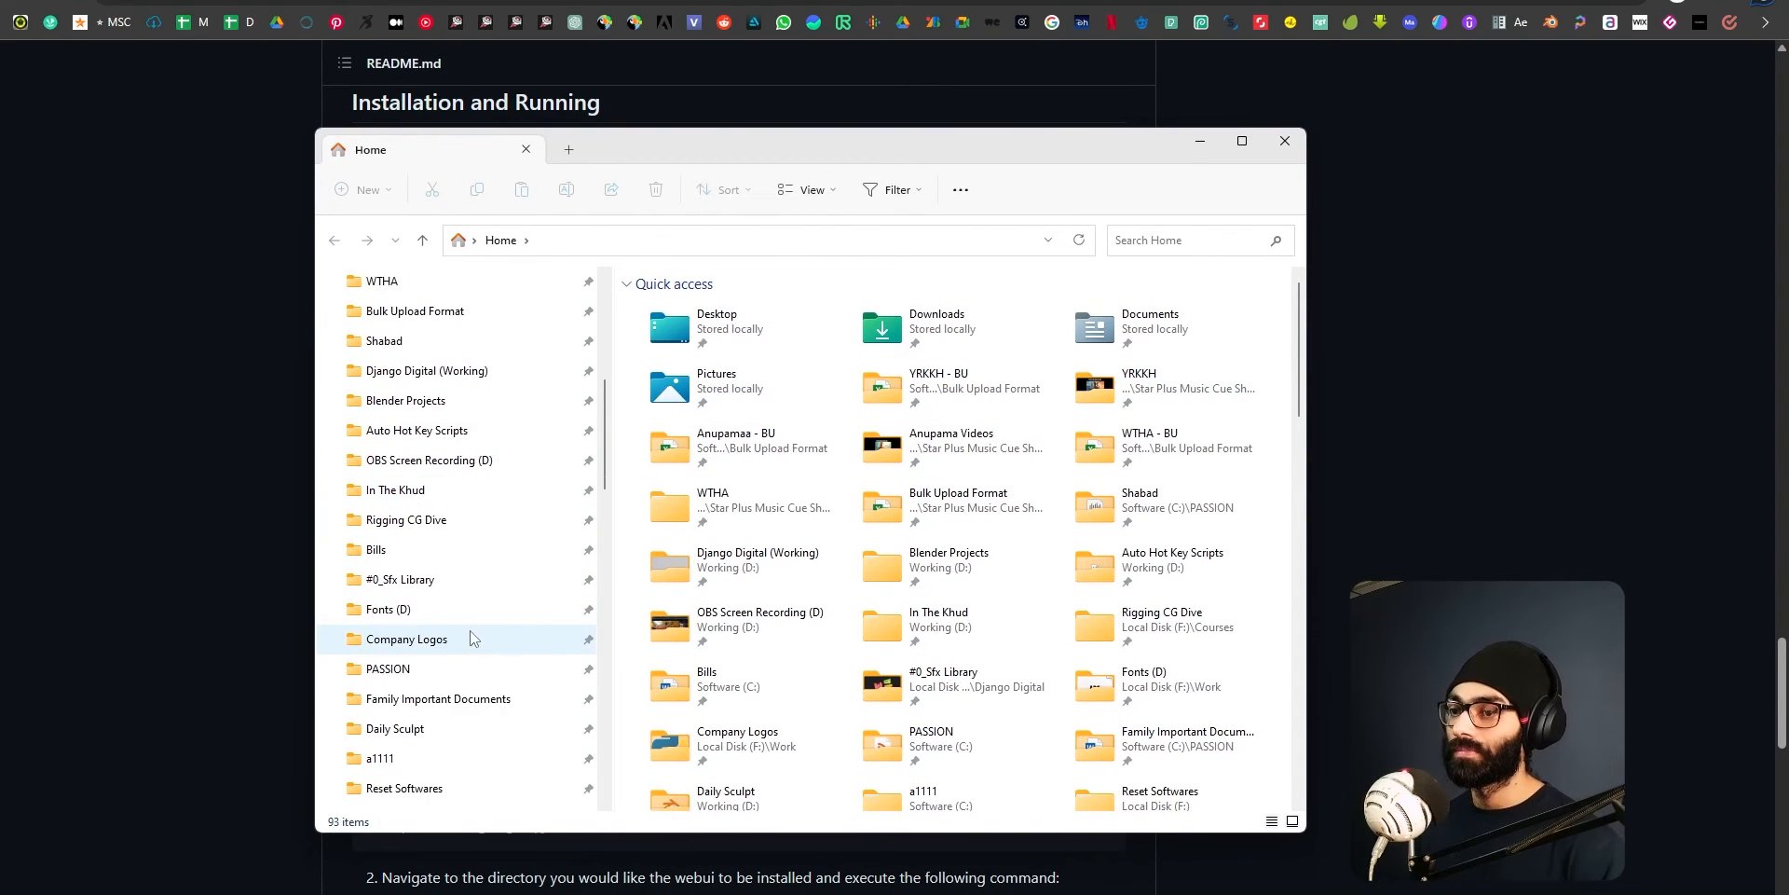
{"action": "left_click", "coordinate": [377, 641]}
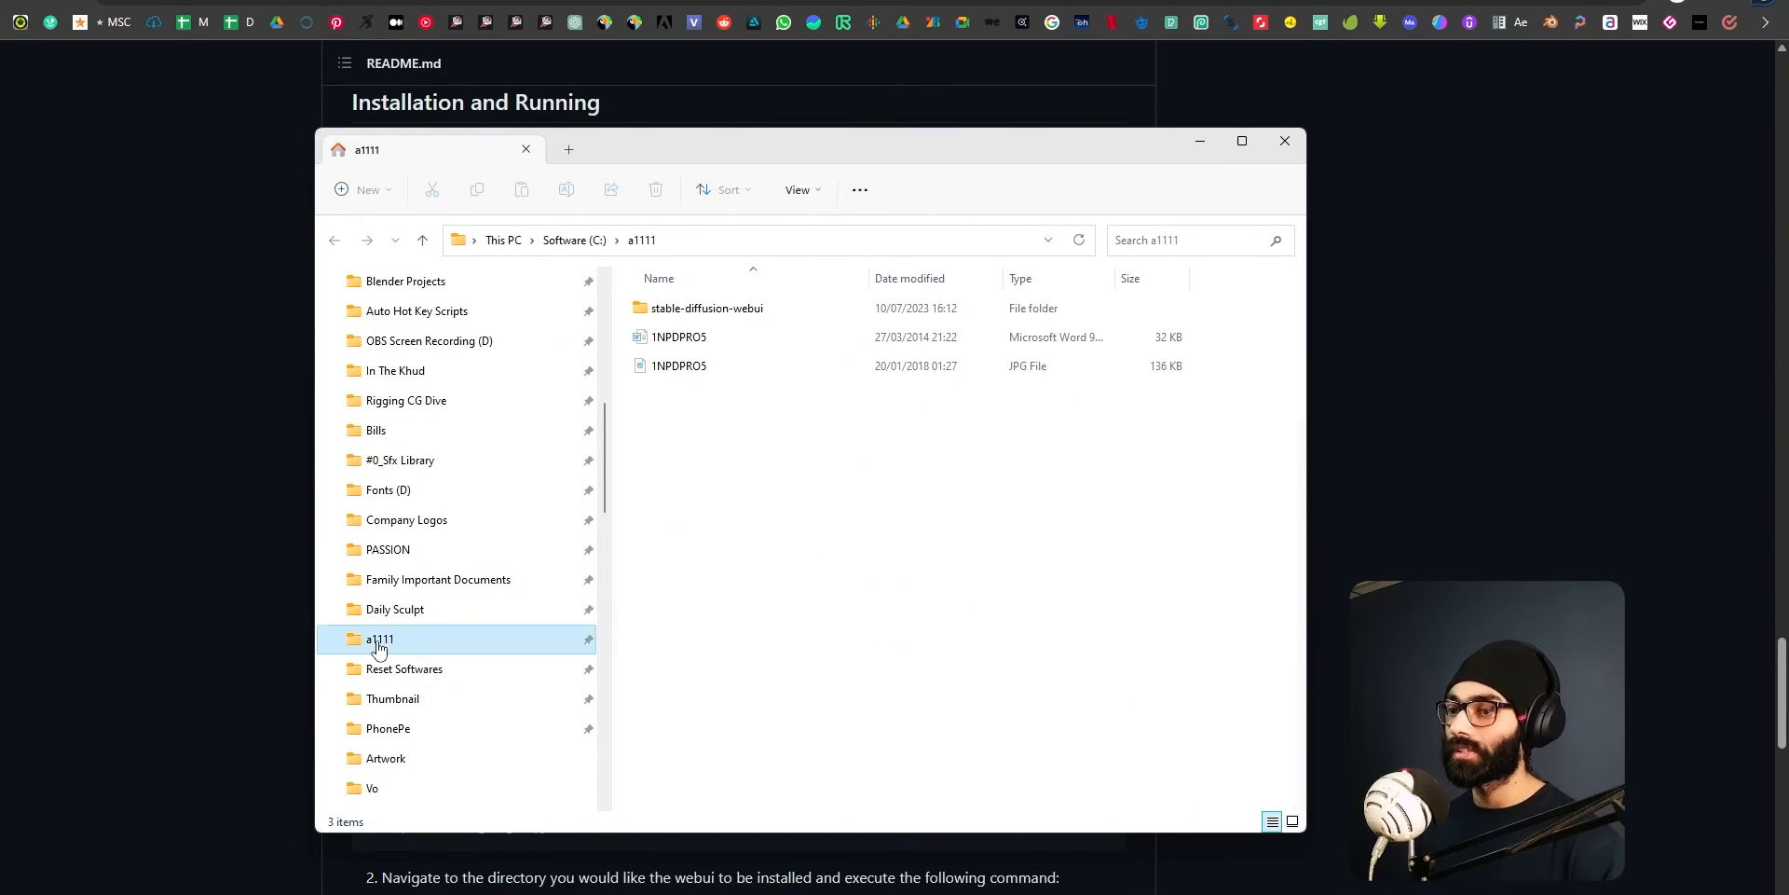
{"action": "left_click", "coordinate": [596, 239]}
Permanently delete the a1111 folder from the Software (C:) drive.
{"action": "left_click", "coordinate": [694, 396]}
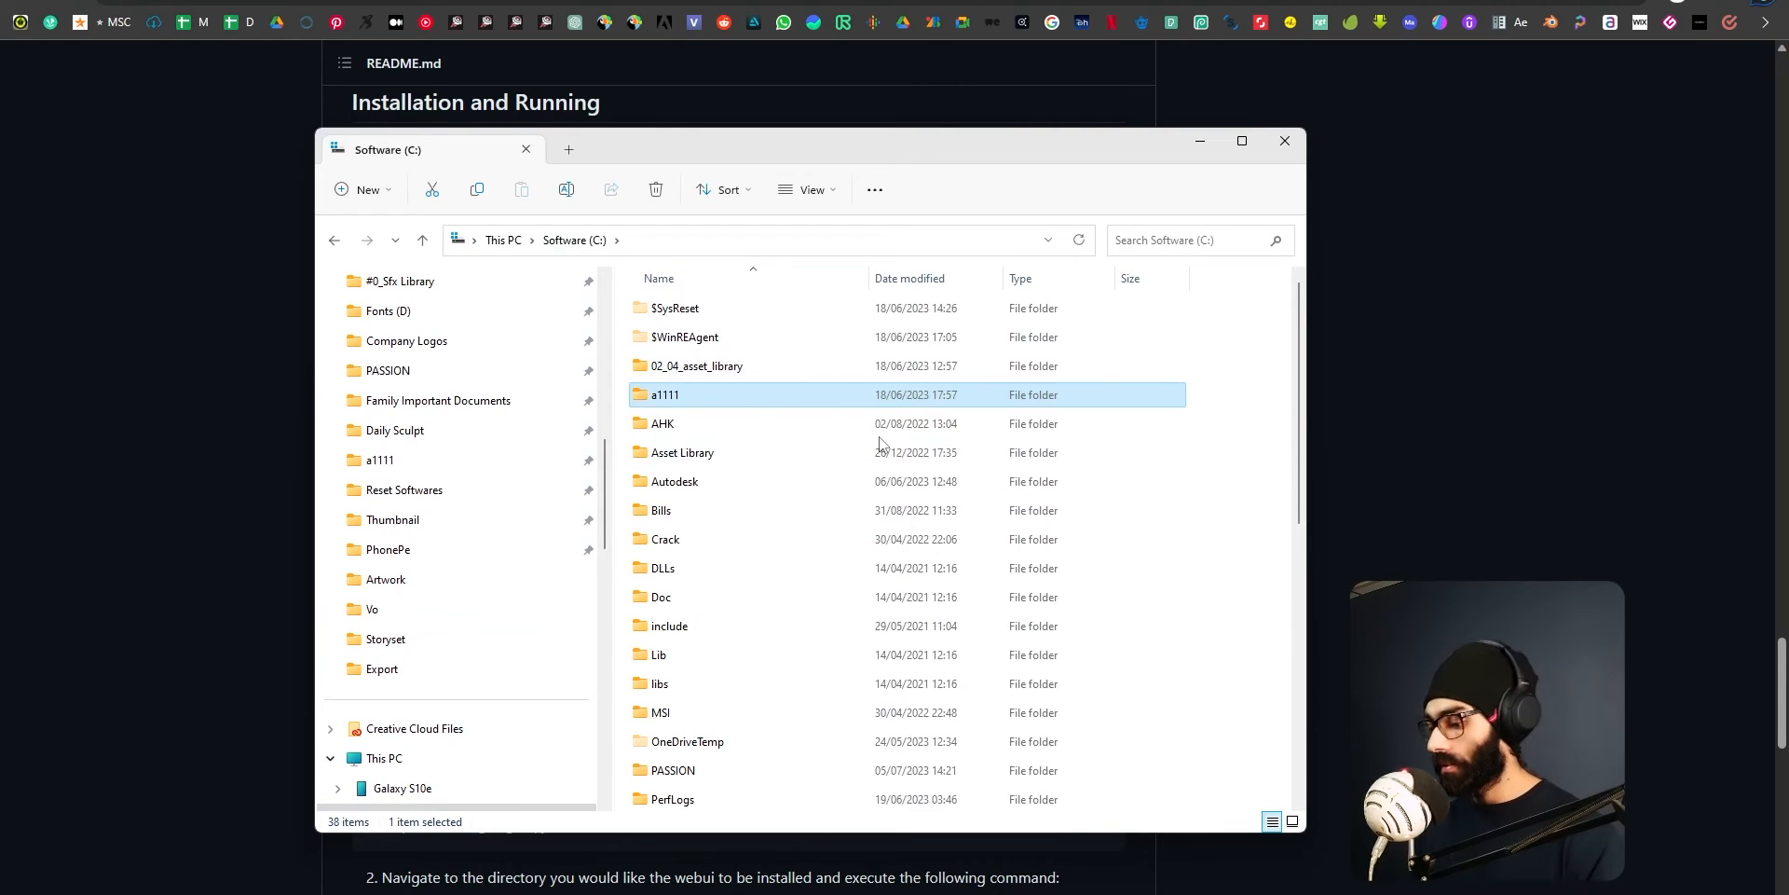
{"action": "key", "text": "shift+Delete"}
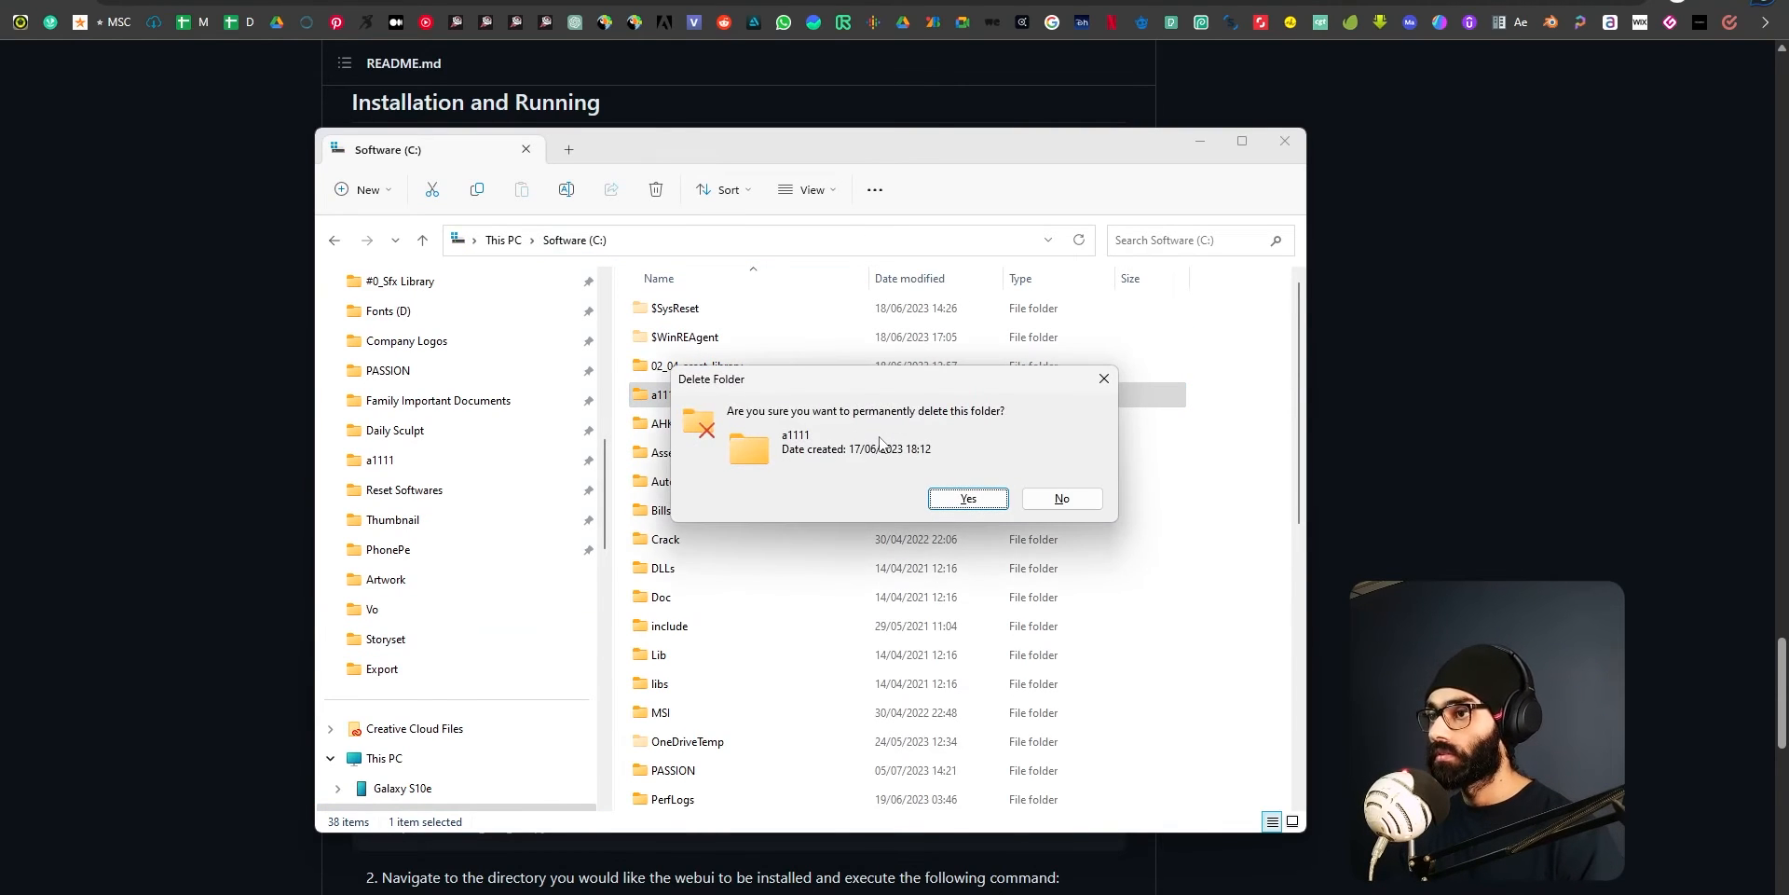
{"action": "key", "text": "alt+Tab"}
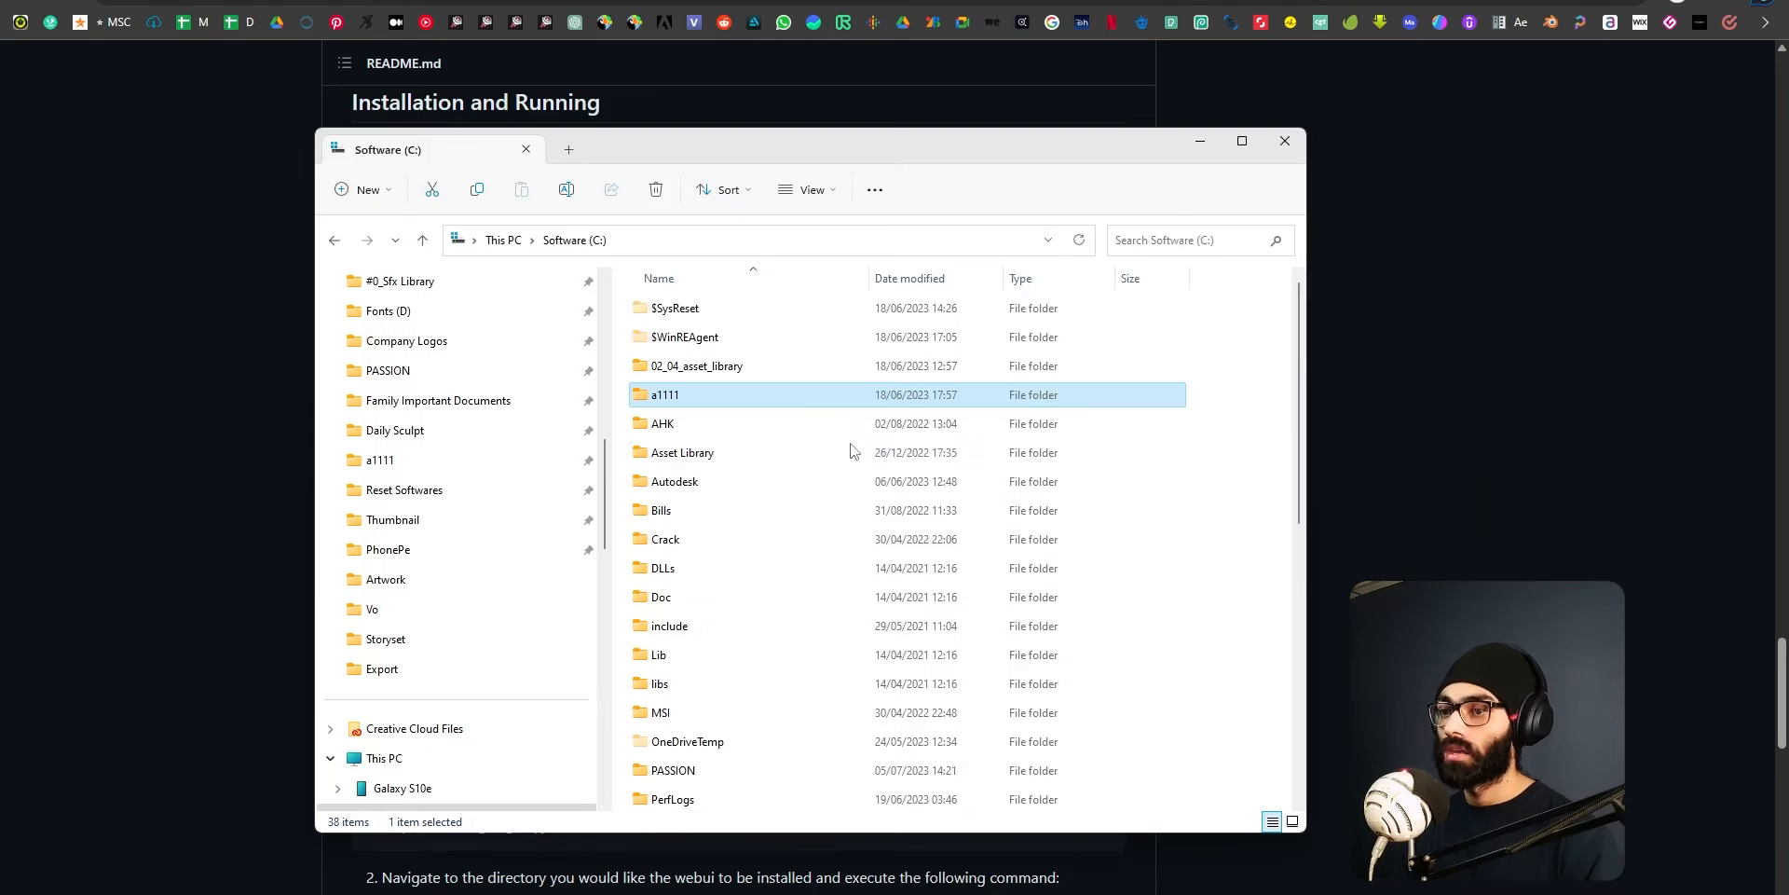
{"action": "key", "text": "alt+Tab"}
{"action": "left_click", "coordinate": [491, 581]}
{"action": "key", "text": "alt+Tab"}
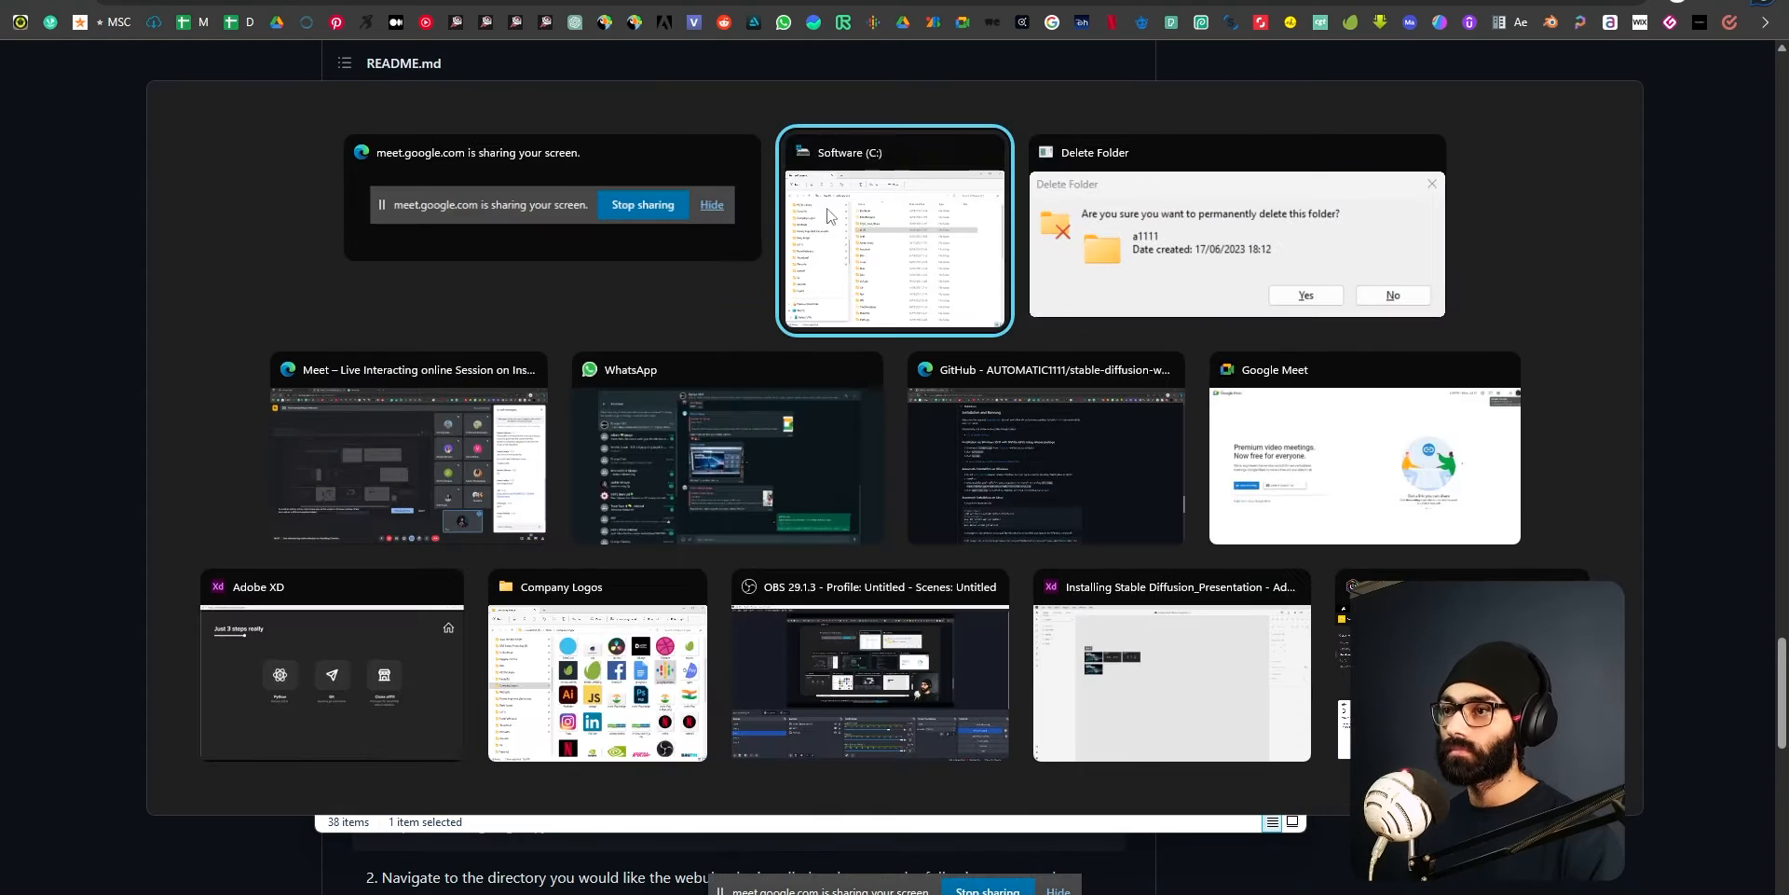
{"action": "left_click", "coordinate": [958, 503]}
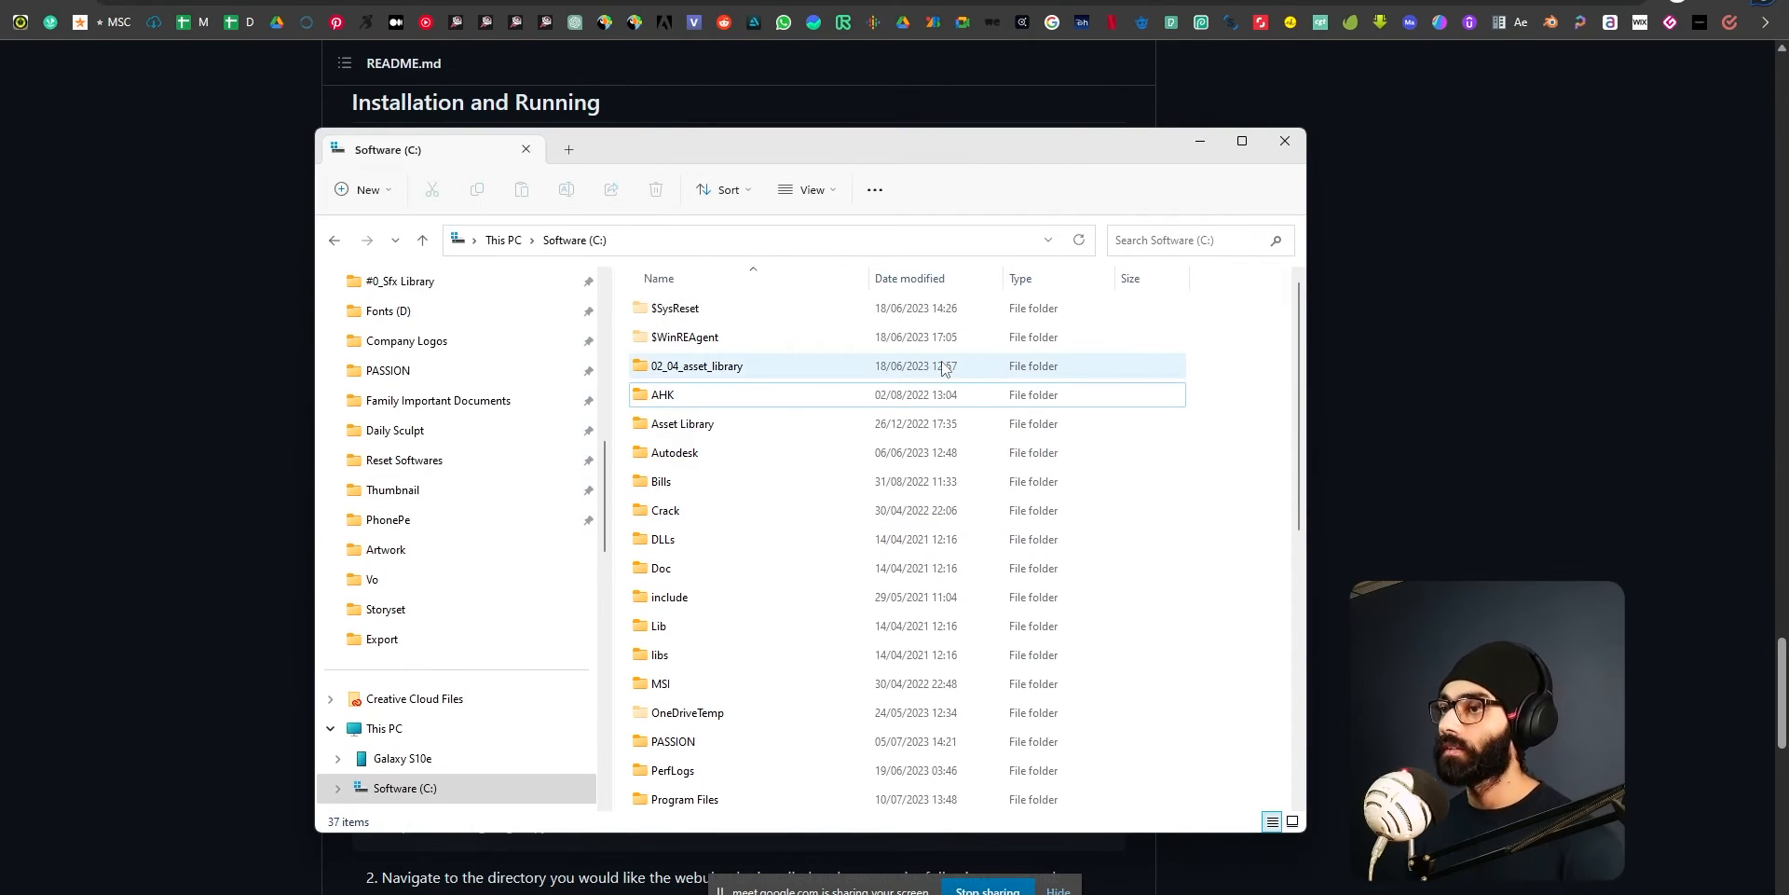
Search the computer for python, and open Control Panel's list of installed programs at the Python entries.
{"action": "key", "text": "super"}
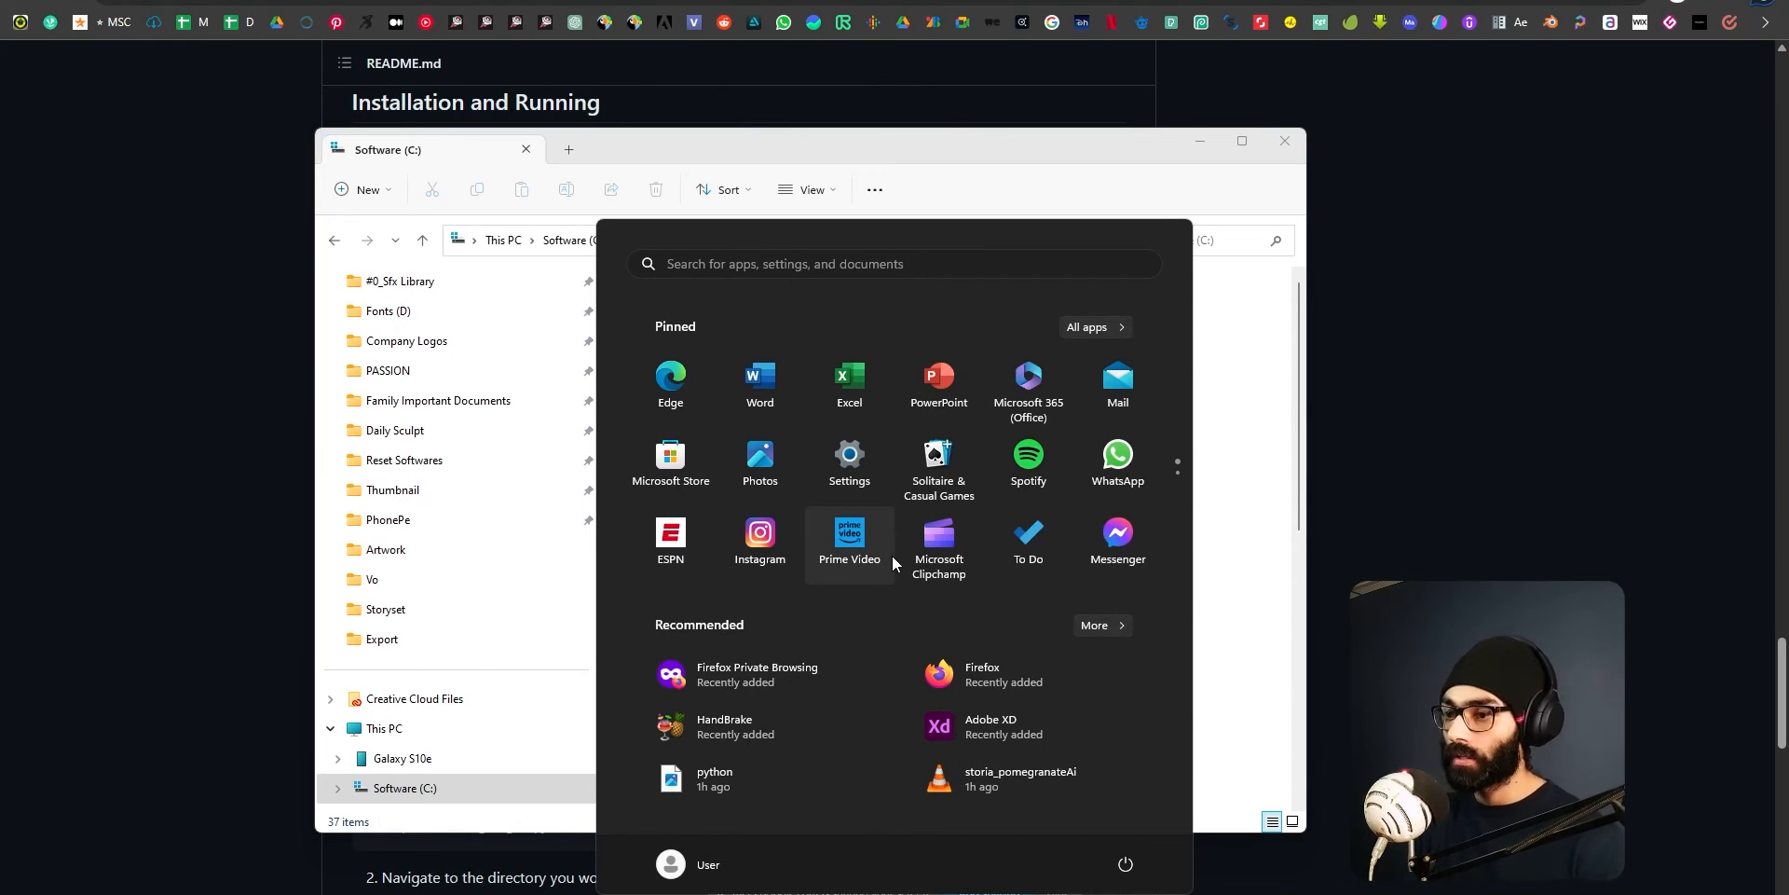
{"action": "type", "text": "python"}
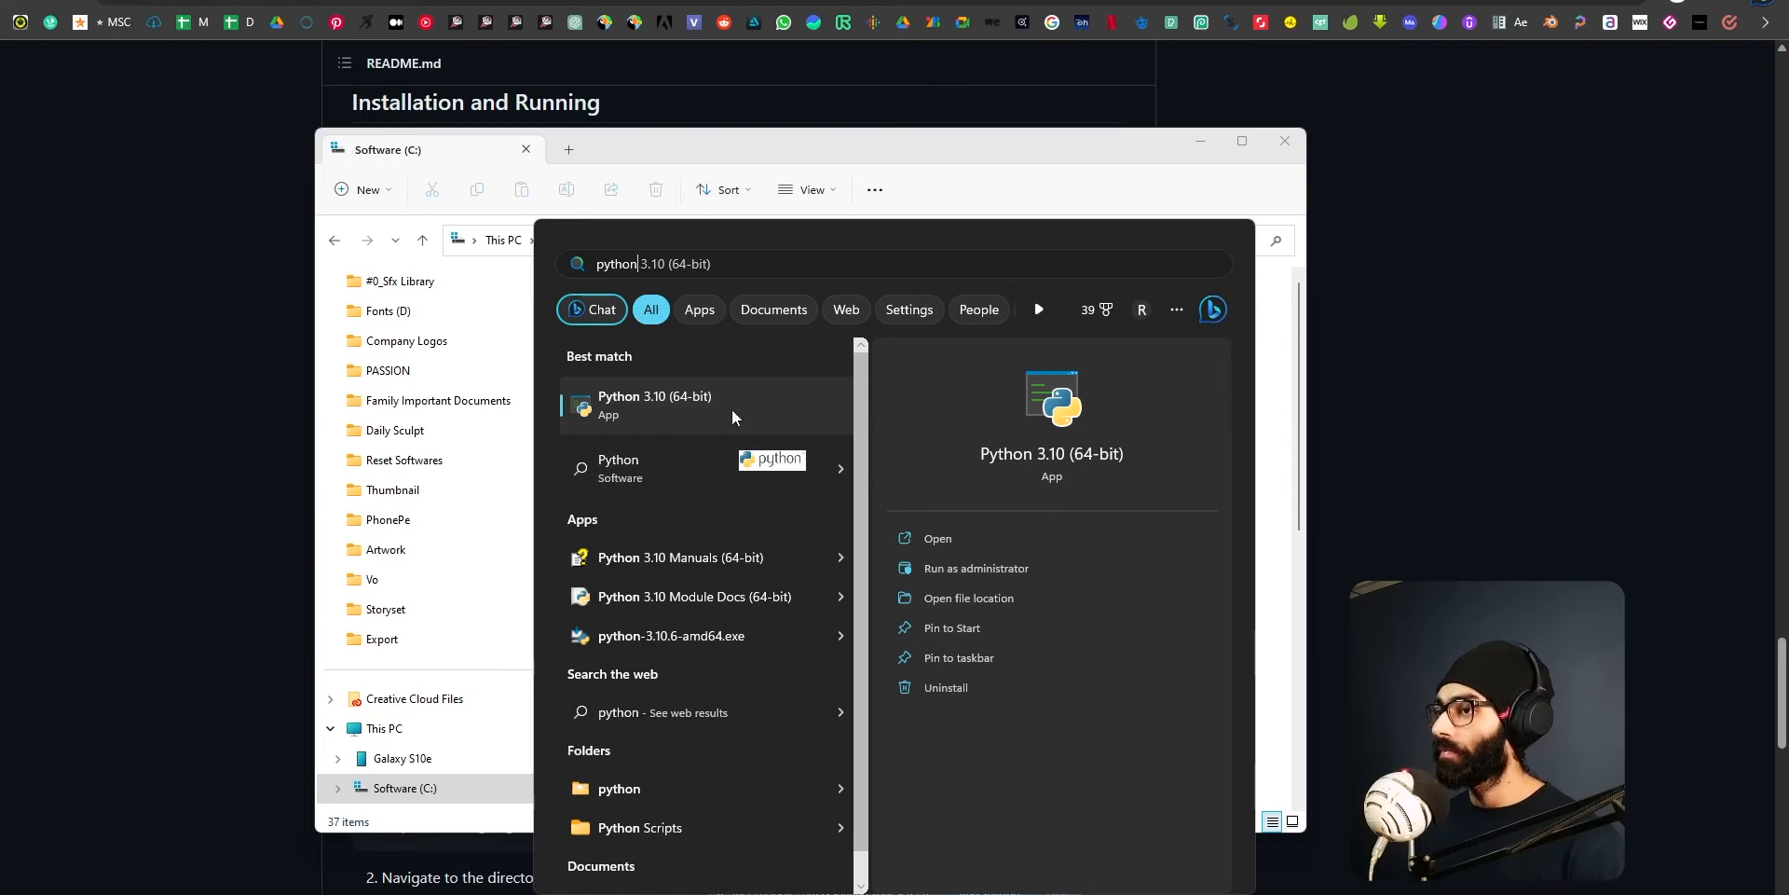
{"action": "left_click", "coordinate": [887, 273]}
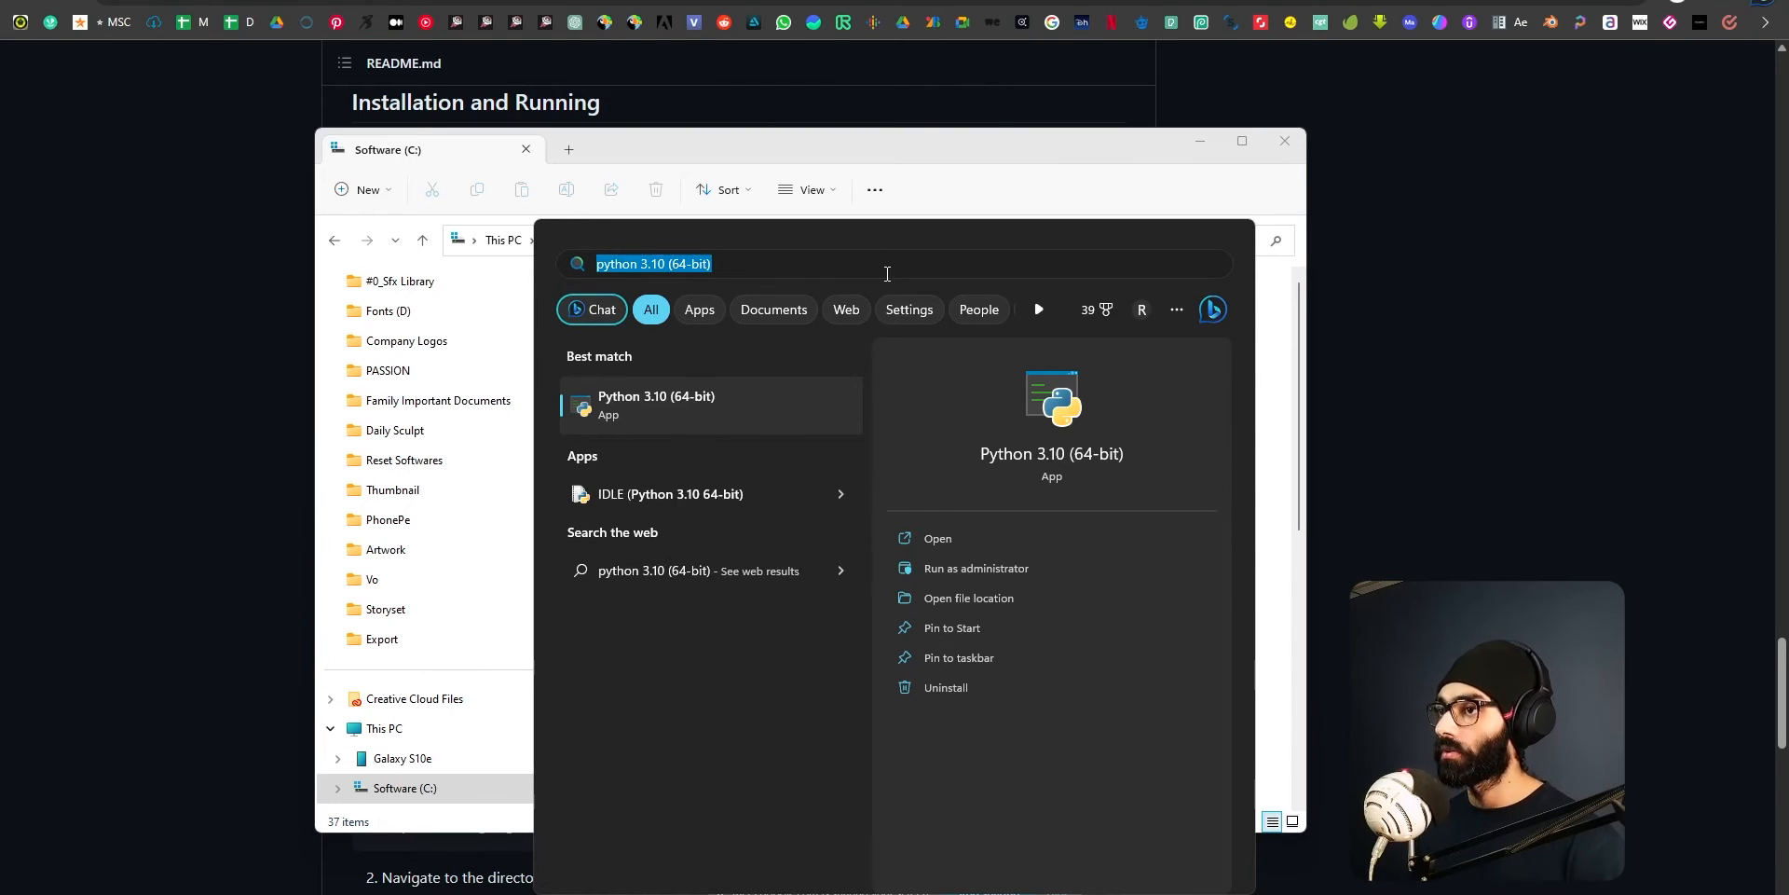
{"action": "type", "text": "con"}
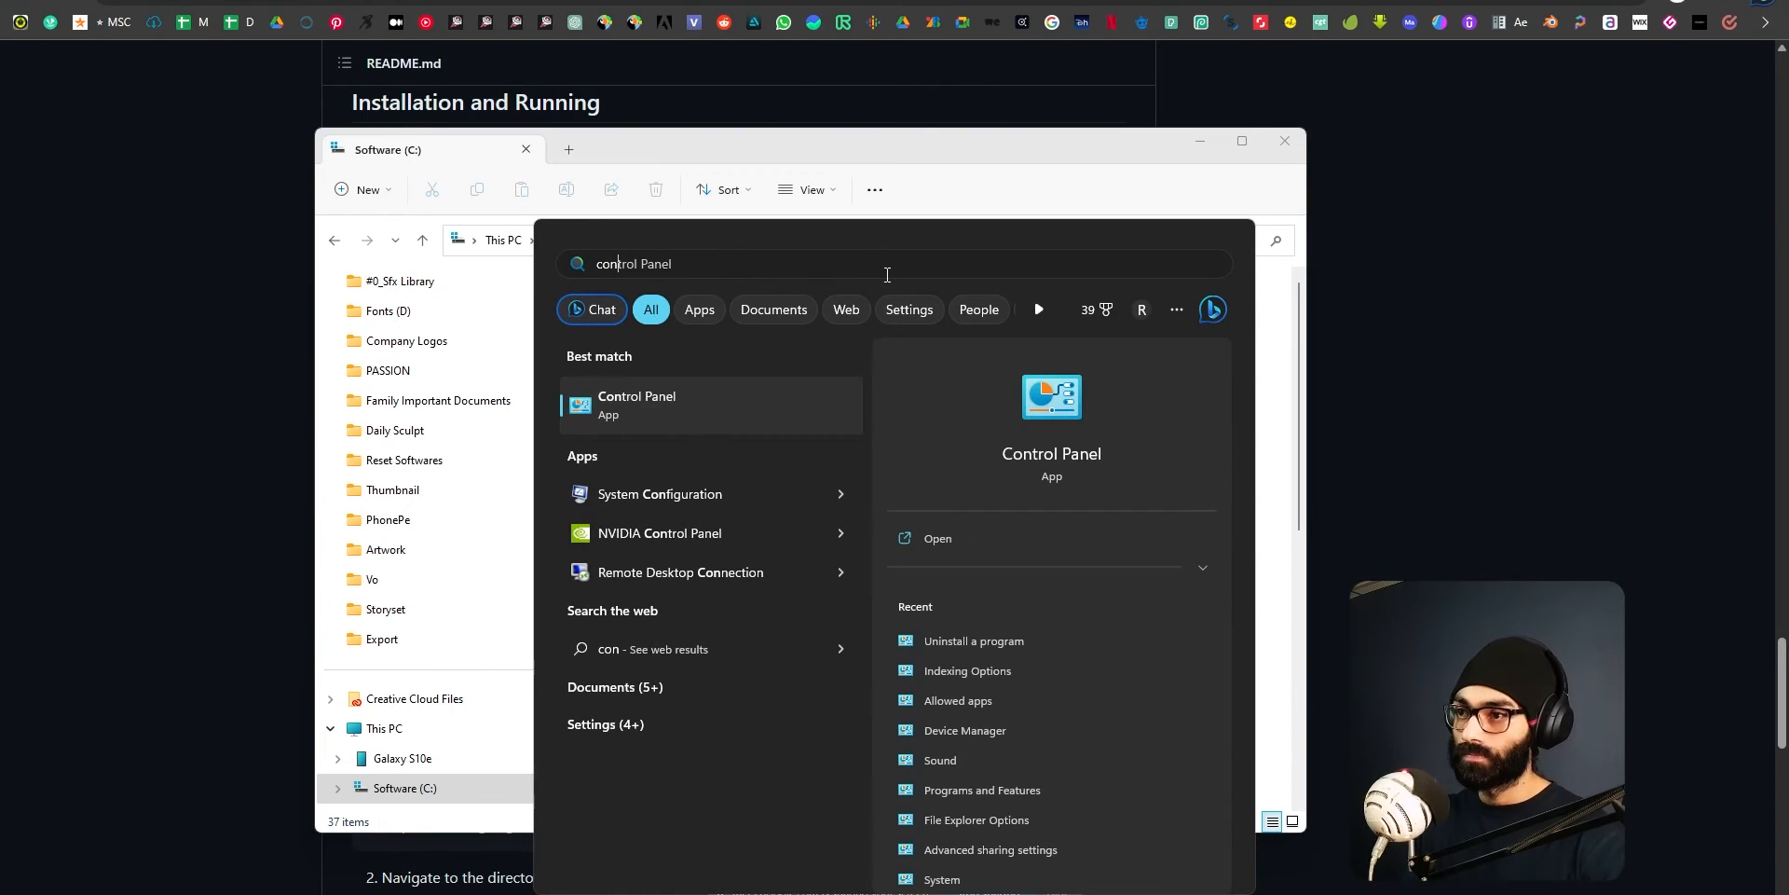
{"action": "key", "text": "Return"}
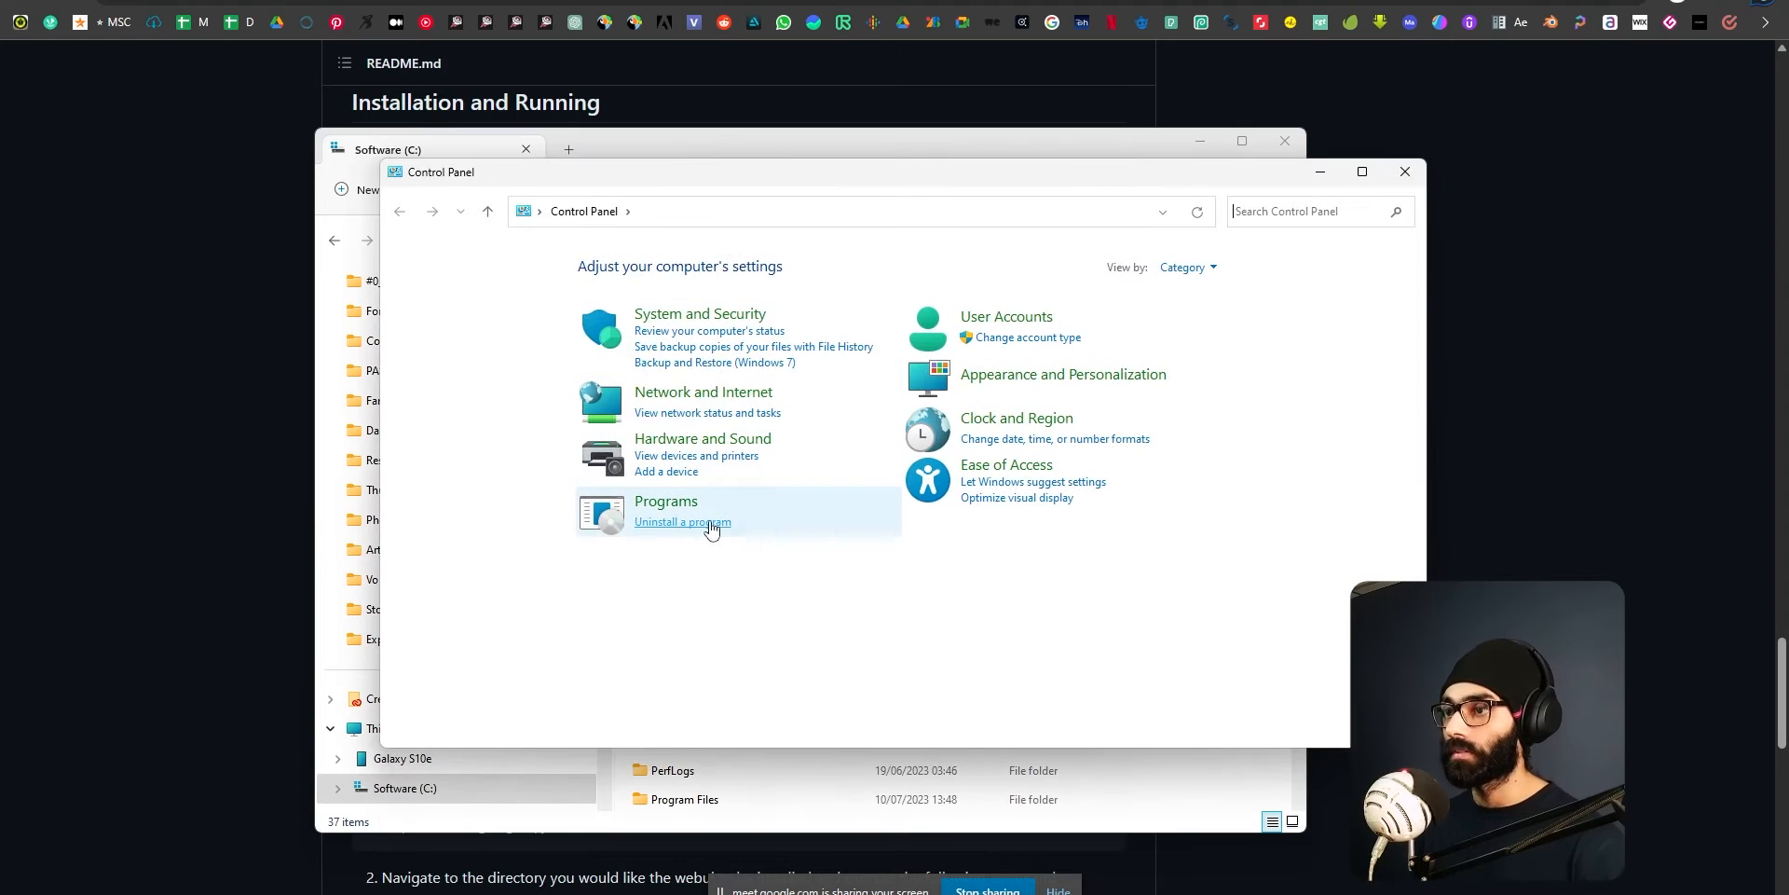
{"action": "left_click", "coordinate": [711, 527]}
{"action": "scroll", "coordinate": [766, 548], "scroll_direction": "down", "scroll_amount": 10}
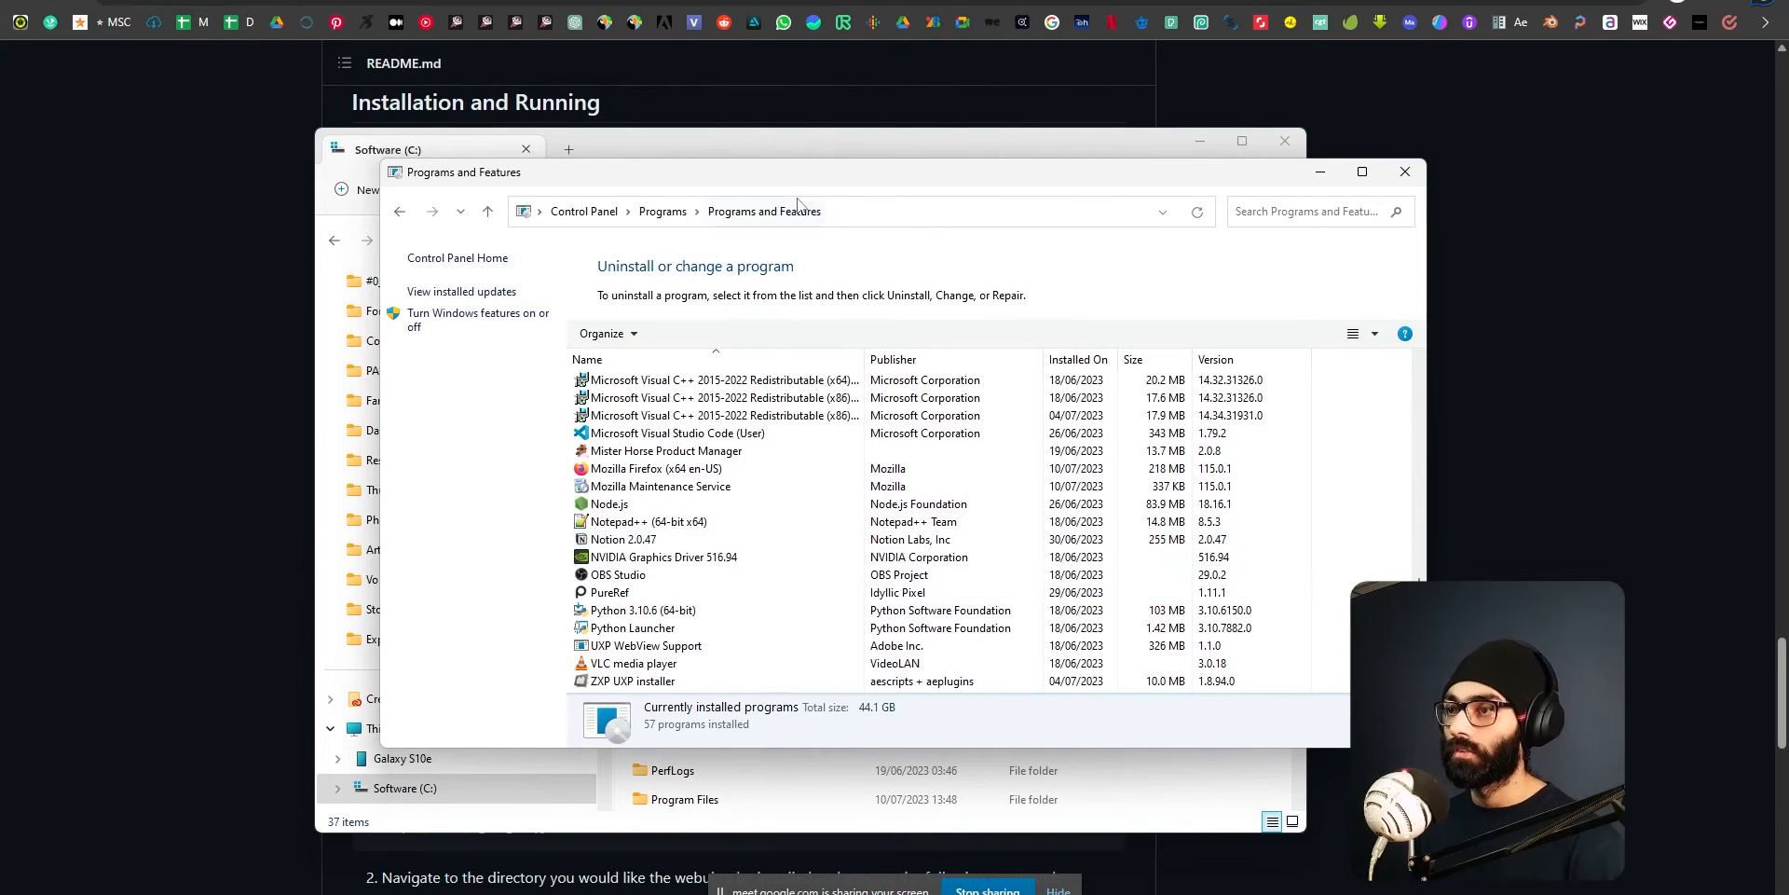
{"action": "left_click_drag", "start_coordinate": [843, 177], "coordinate": [863, 168]}
Uninstall Python 3.10.6 (64-bit) from the installed programs and close its setup window.
{"action": "left_click", "coordinate": [652, 601]}
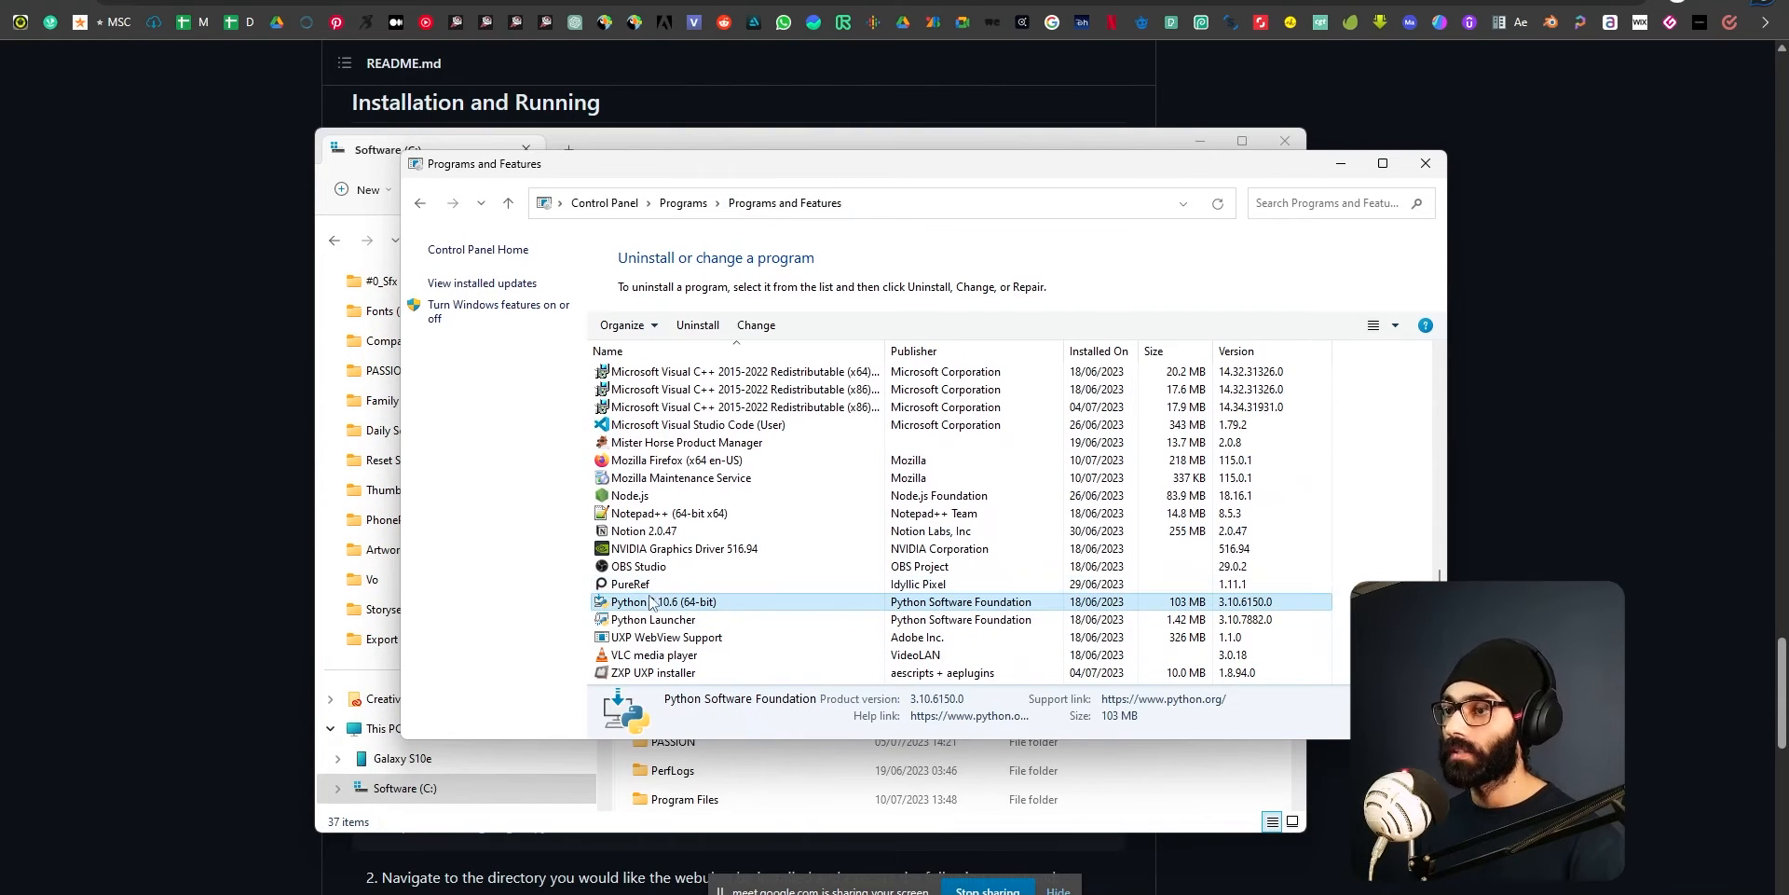
{"action": "left_click", "coordinate": [664, 617]}
{"action": "left_click", "coordinate": [666, 601]}
{"action": "left_click", "coordinate": [665, 618]}
{"action": "left_click", "coordinate": [662, 601]}
{"action": "left_click", "coordinate": [715, 619]}
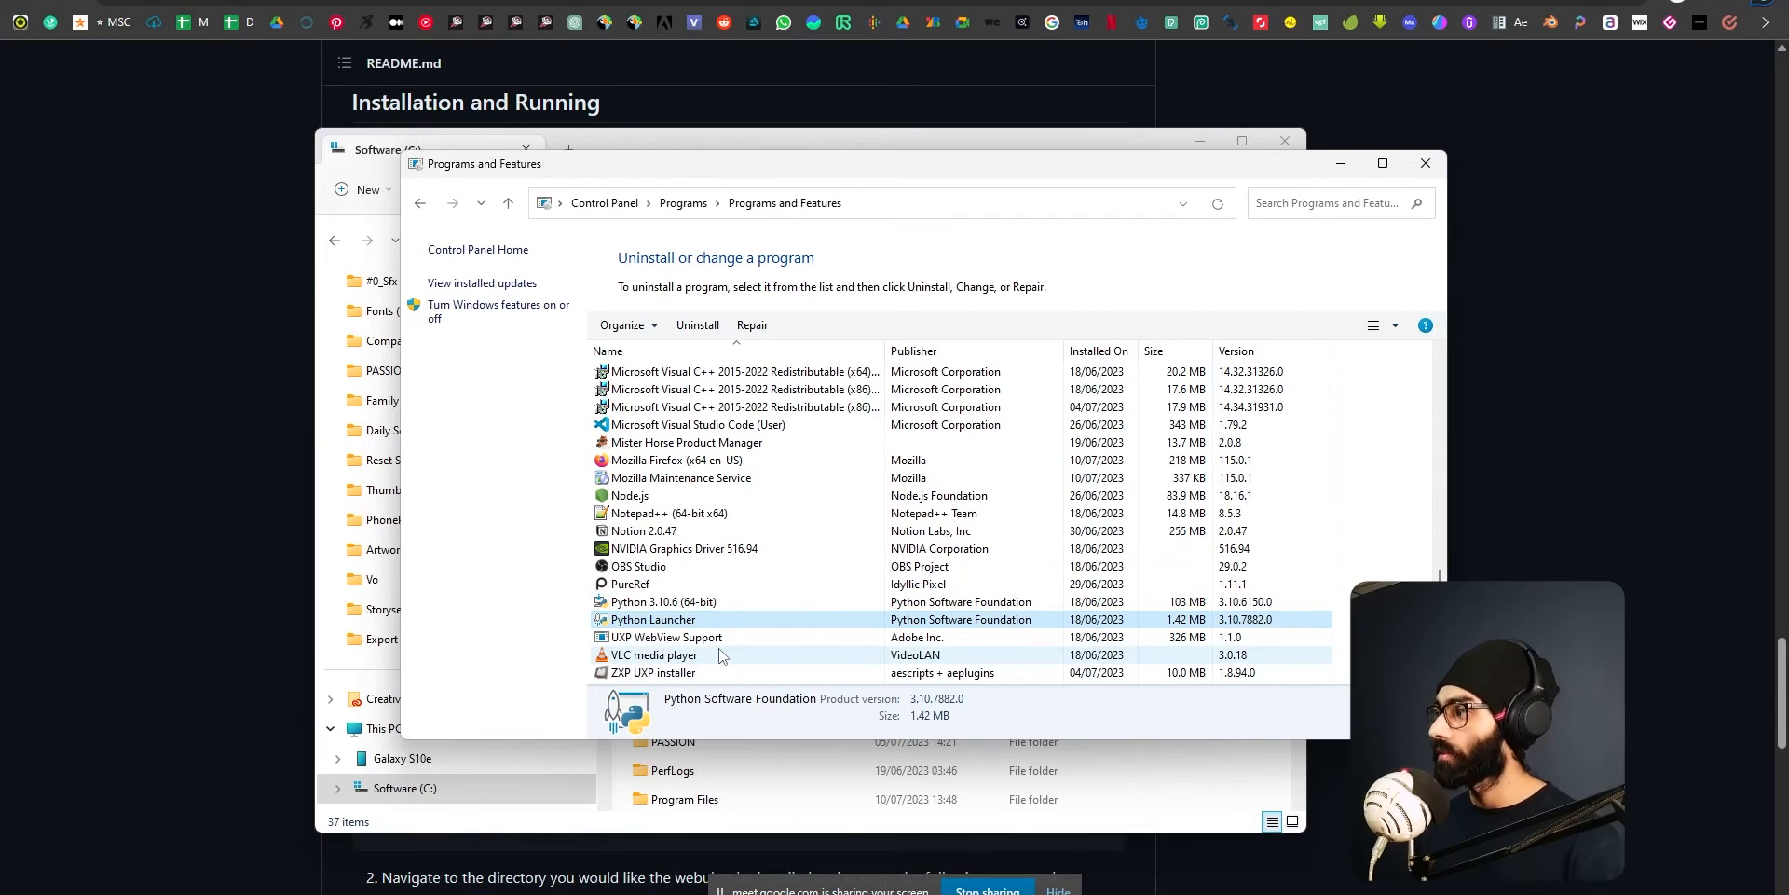
{"action": "left_click", "coordinate": [707, 602]}
{"action": "right_click", "coordinate": [689, 602]}
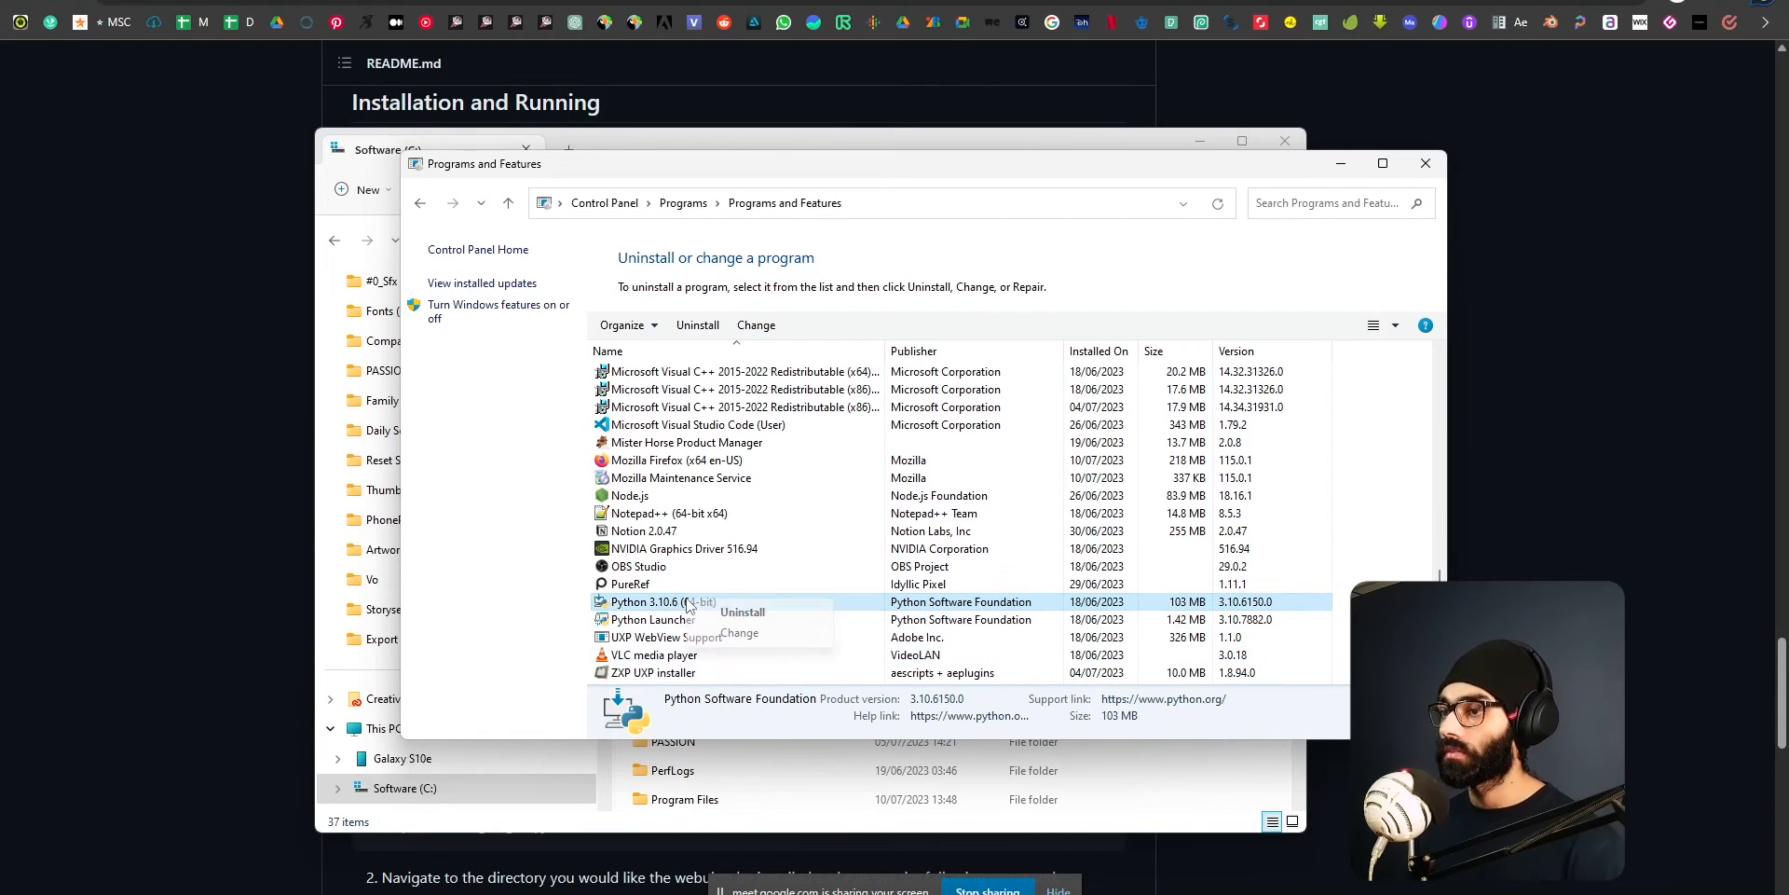
{"action": "left_click", "coordinate": [726, 615]}
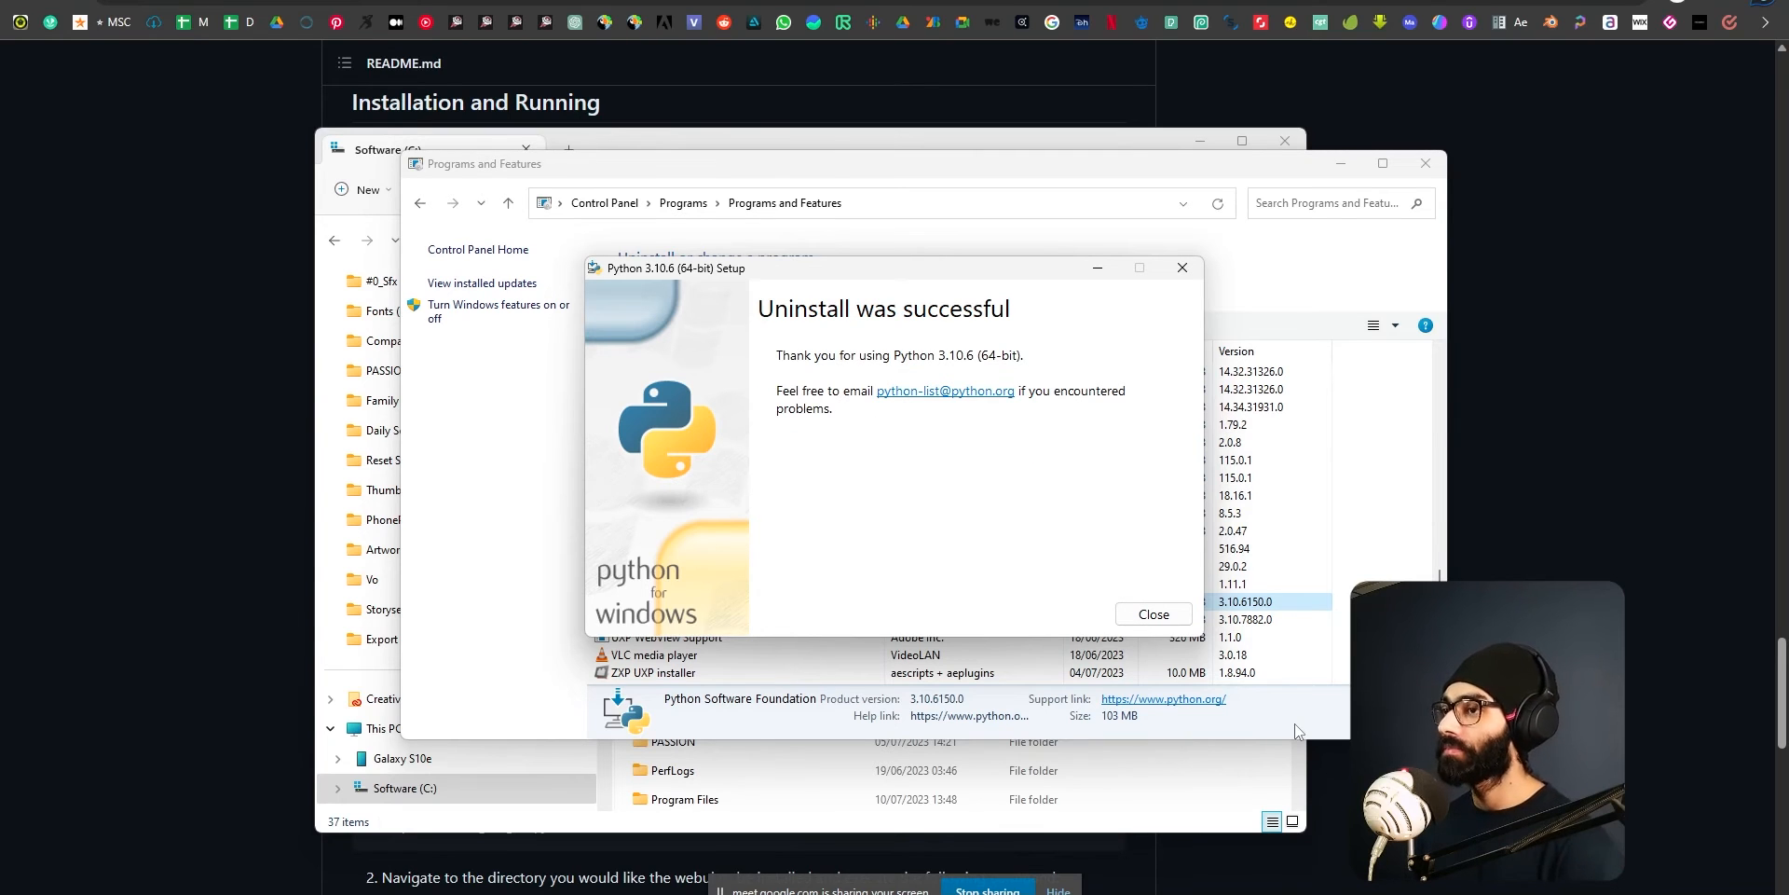
{"action": "left_click", "coordinate": [1155, 615]}
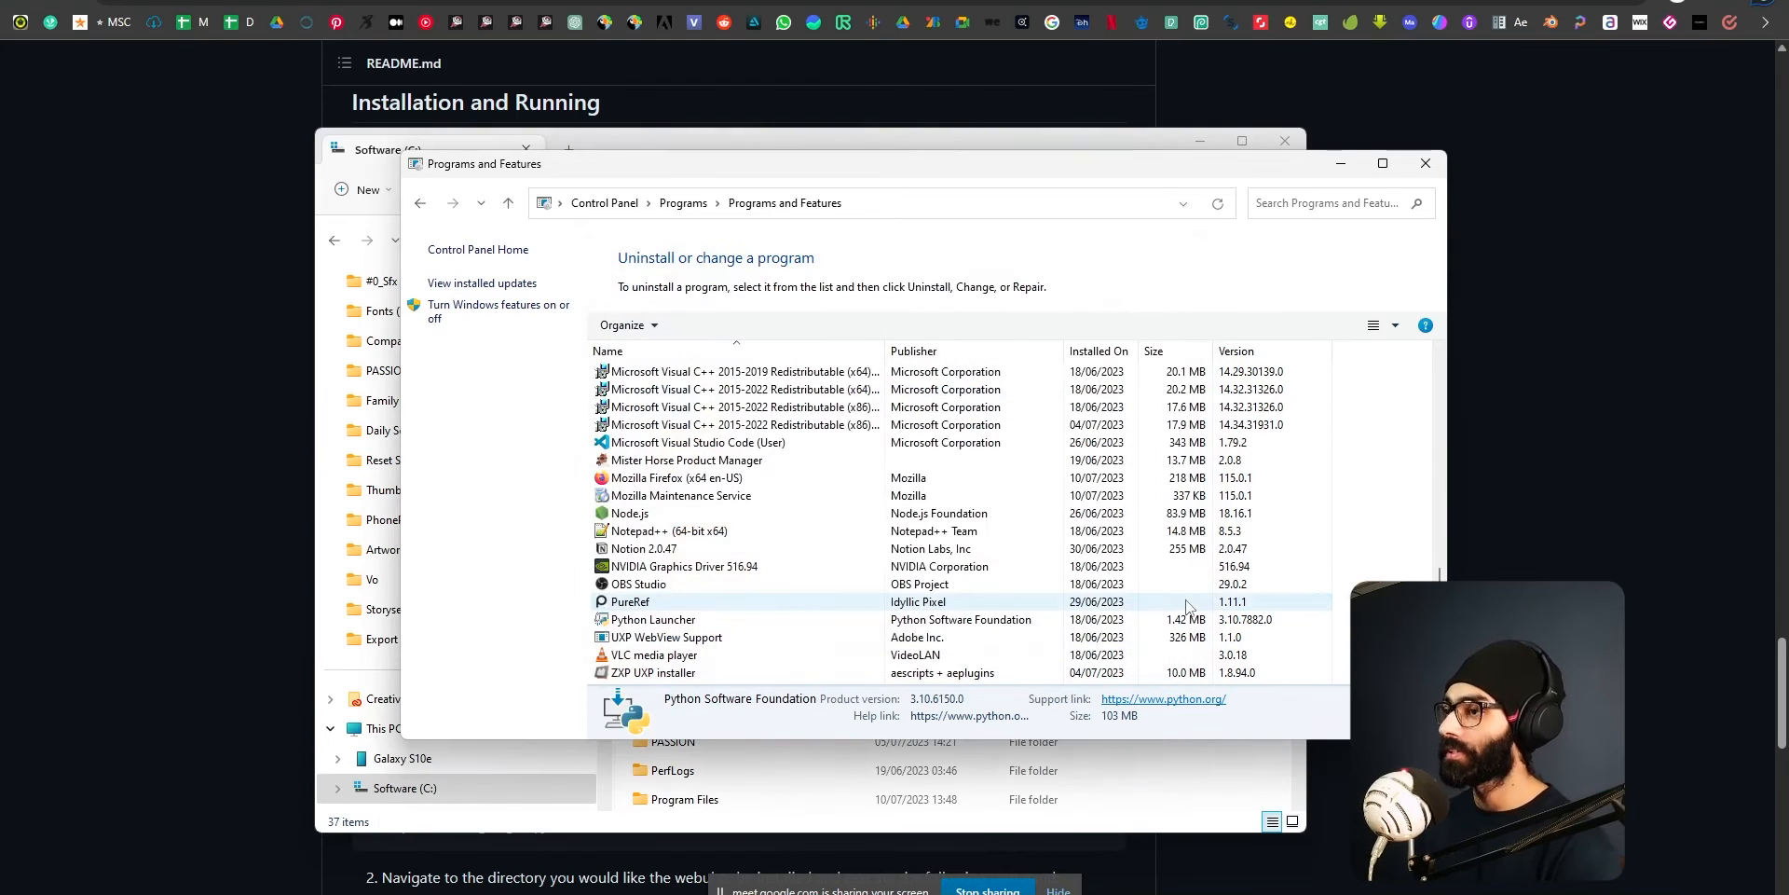
Uninstall Python Launcher from the installed programs and confirm its removal.
{"action": "left_click", "coordinate": [690, 620]}
{"action": "right_click", "coordinate": [684, 620]}
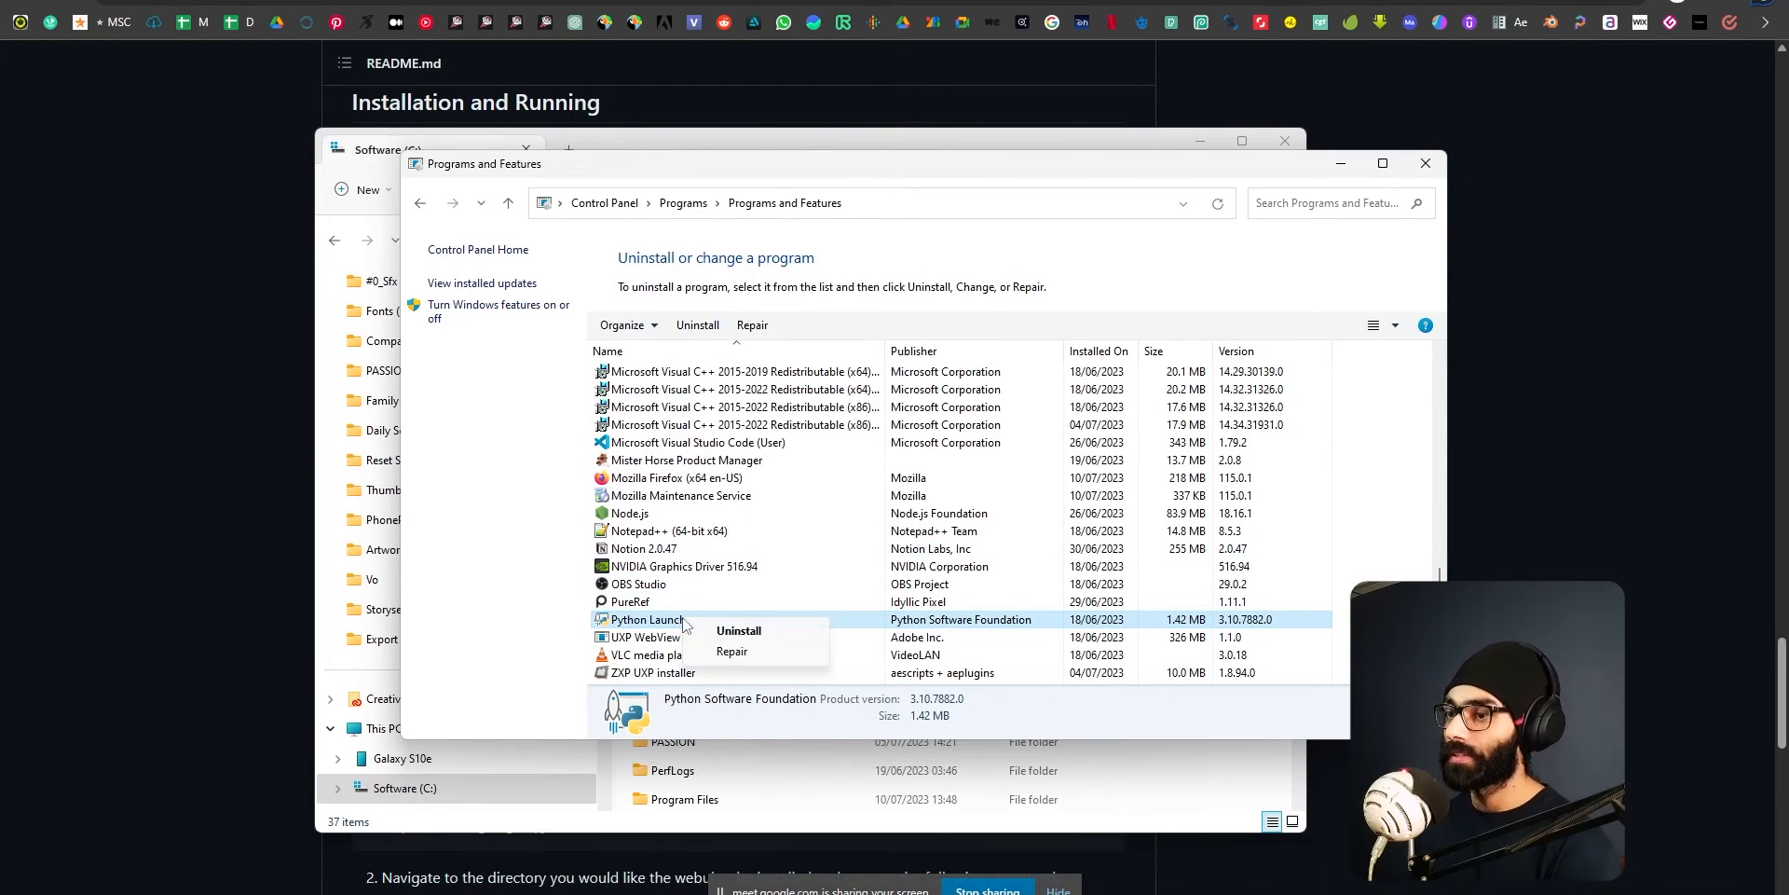
{"action": "left_click", "coordinate": [720, 633]}
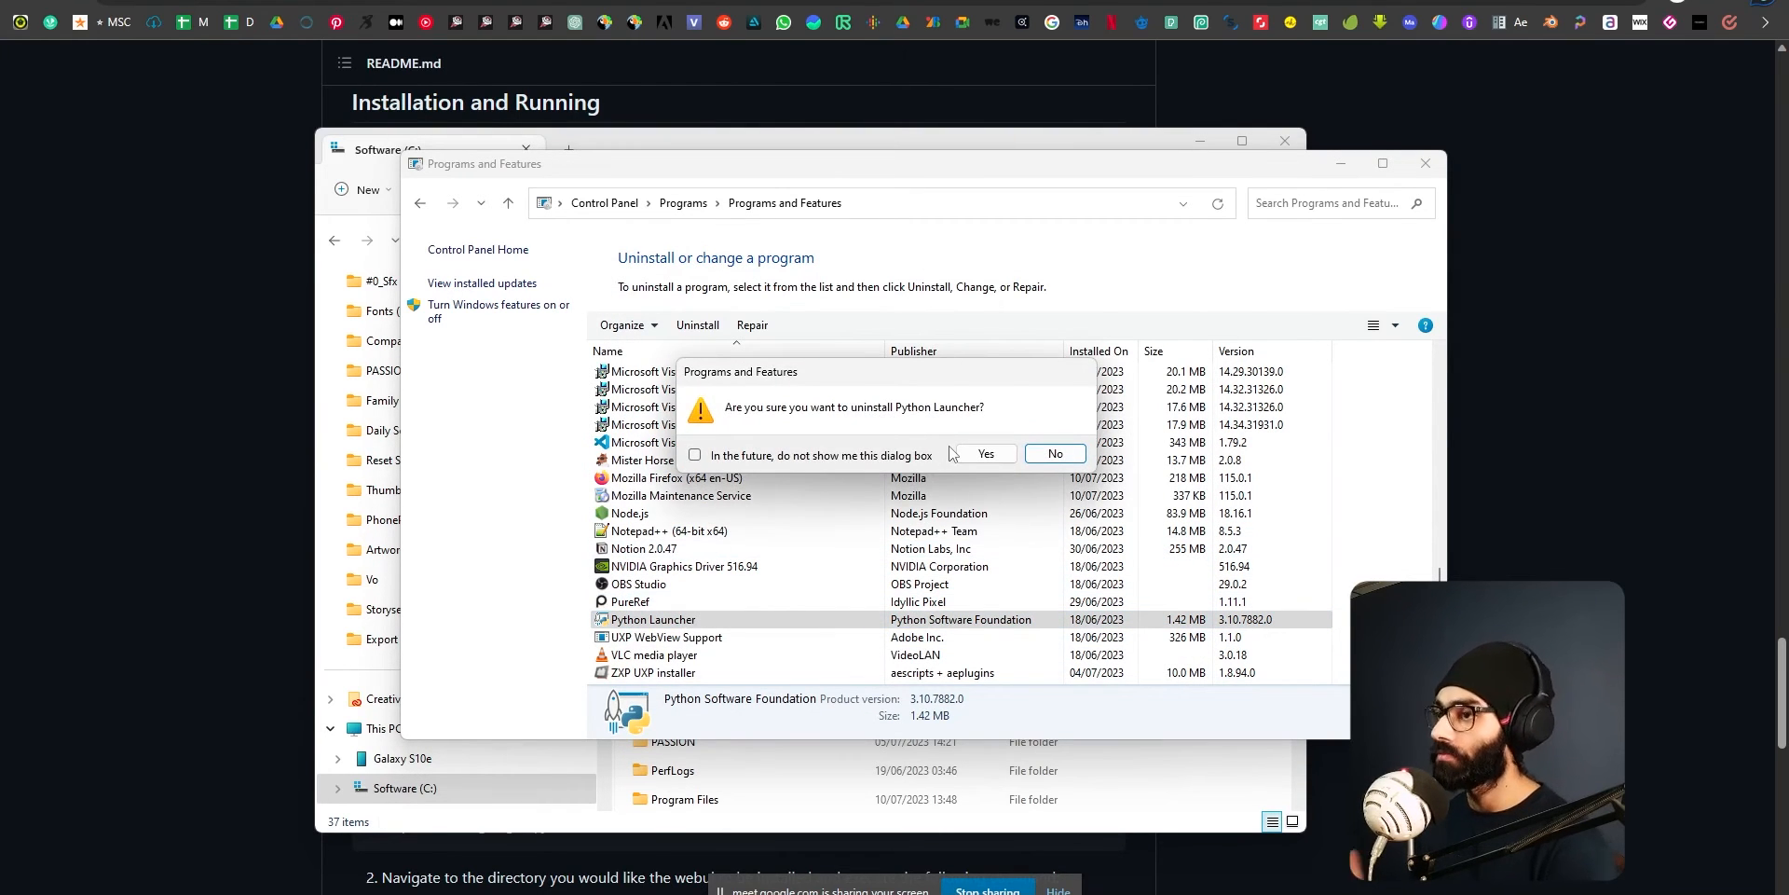
{"action": "left_click", "coordinate": [983, 454]}
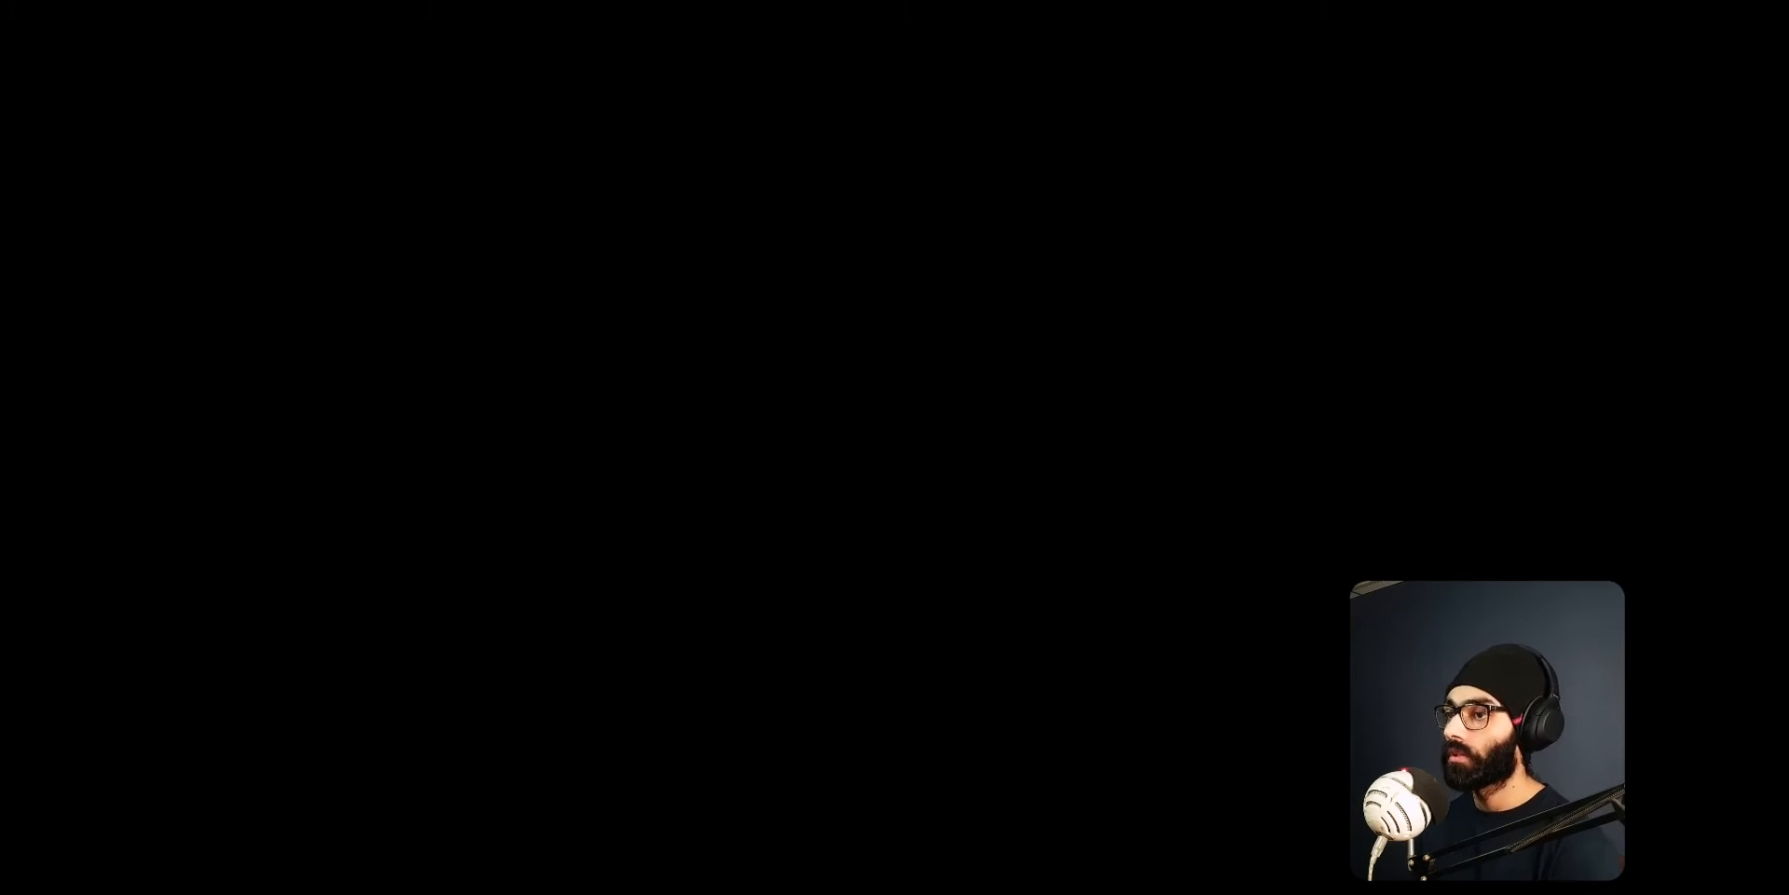
Check the three installation requirements in the Adobe XD presentation, and uninstall Git from the installed programs.
{"action": "scroll", "coordinate": [775, 533], "scroll_direction": "up", "scroll_amount": 6}
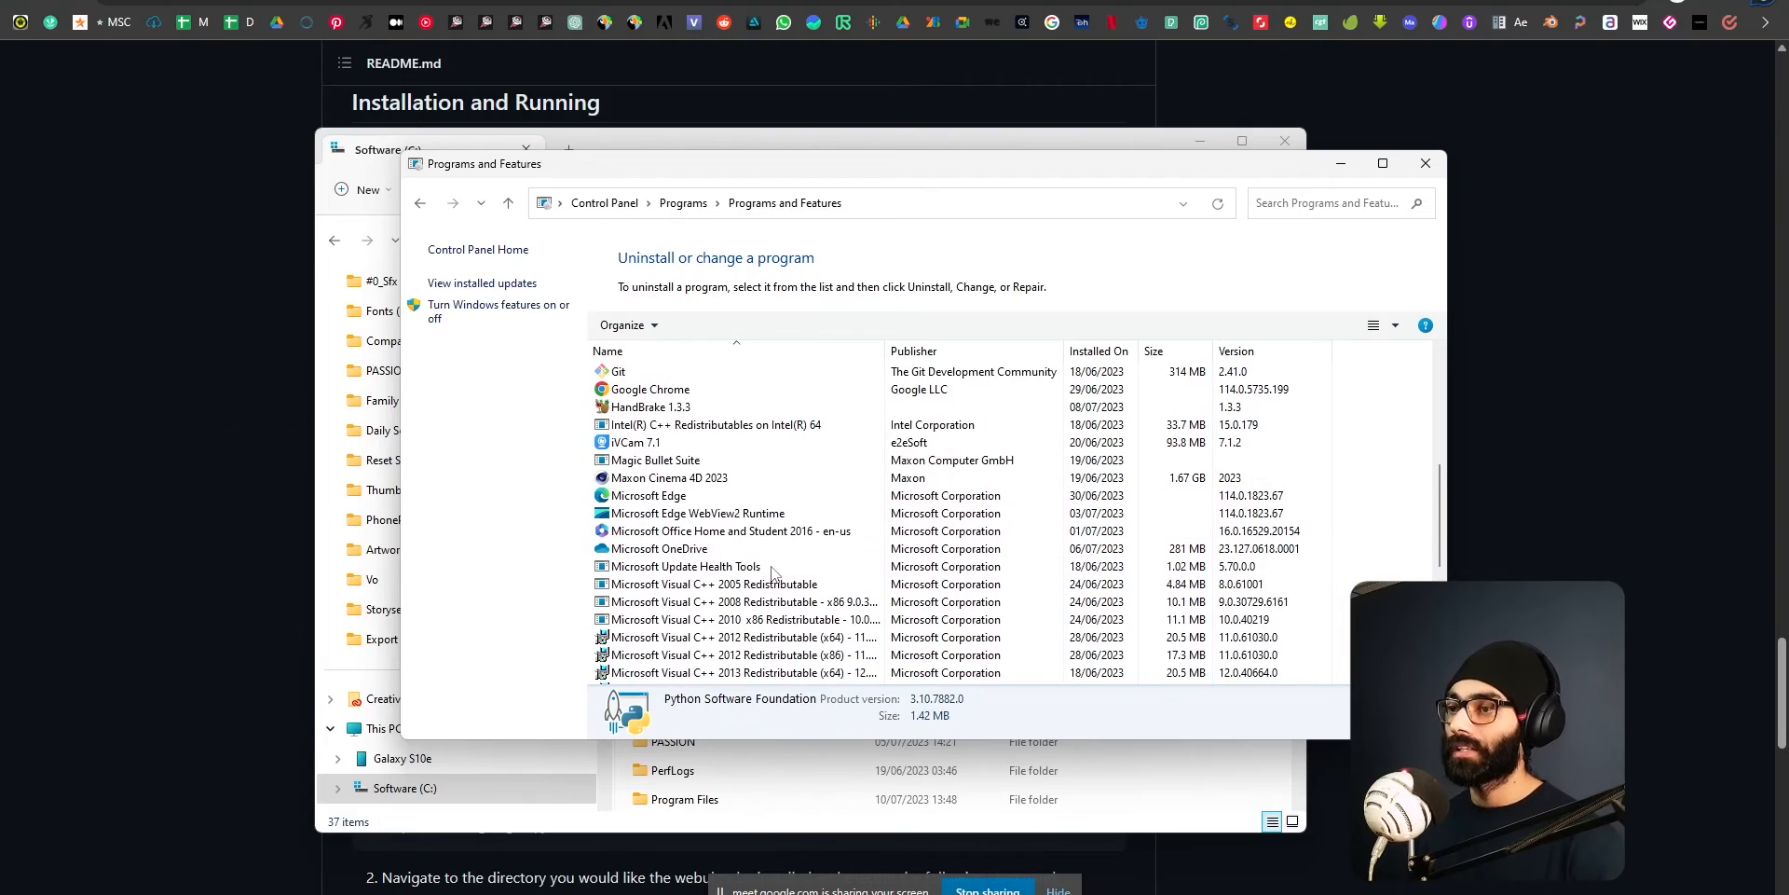
{"action": "key", "text": "alt+Tab"}
{"action": "left_click", "coordinate": [1406, 545]}
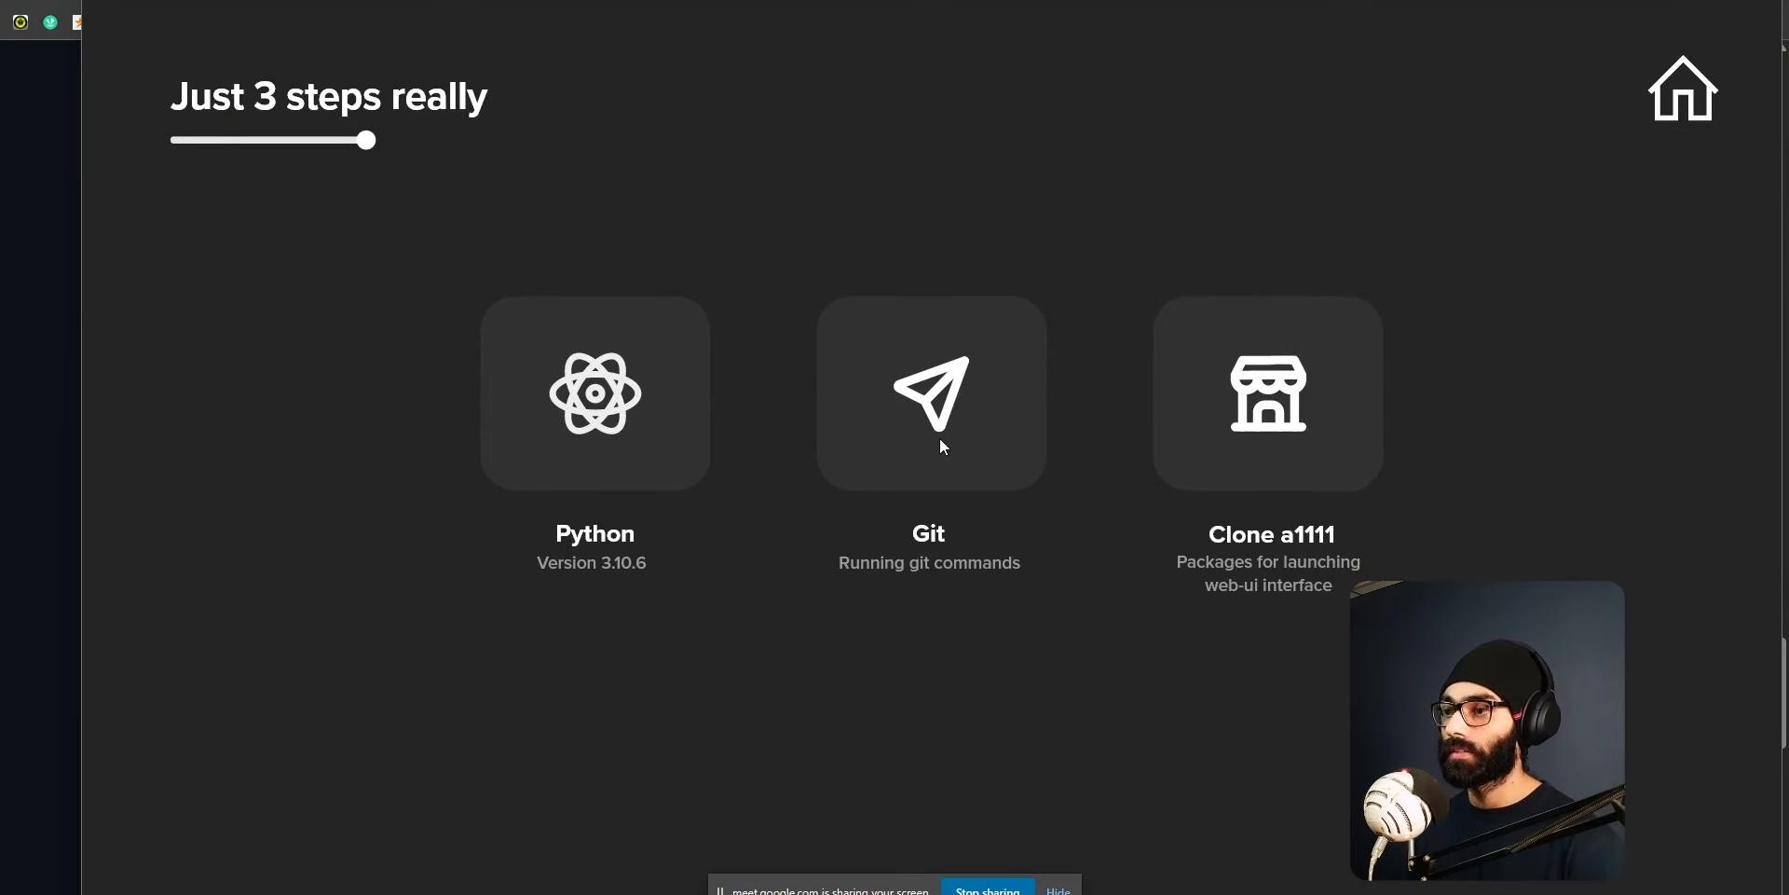
{"action": "key", "text": "alt+Tab"}
{"action": "scroll", "coordinate": [755, 643], "scroll_direction": "up", "scroll_amount": 1}
{"action": "right_click", "coordinate": [643, 584]}
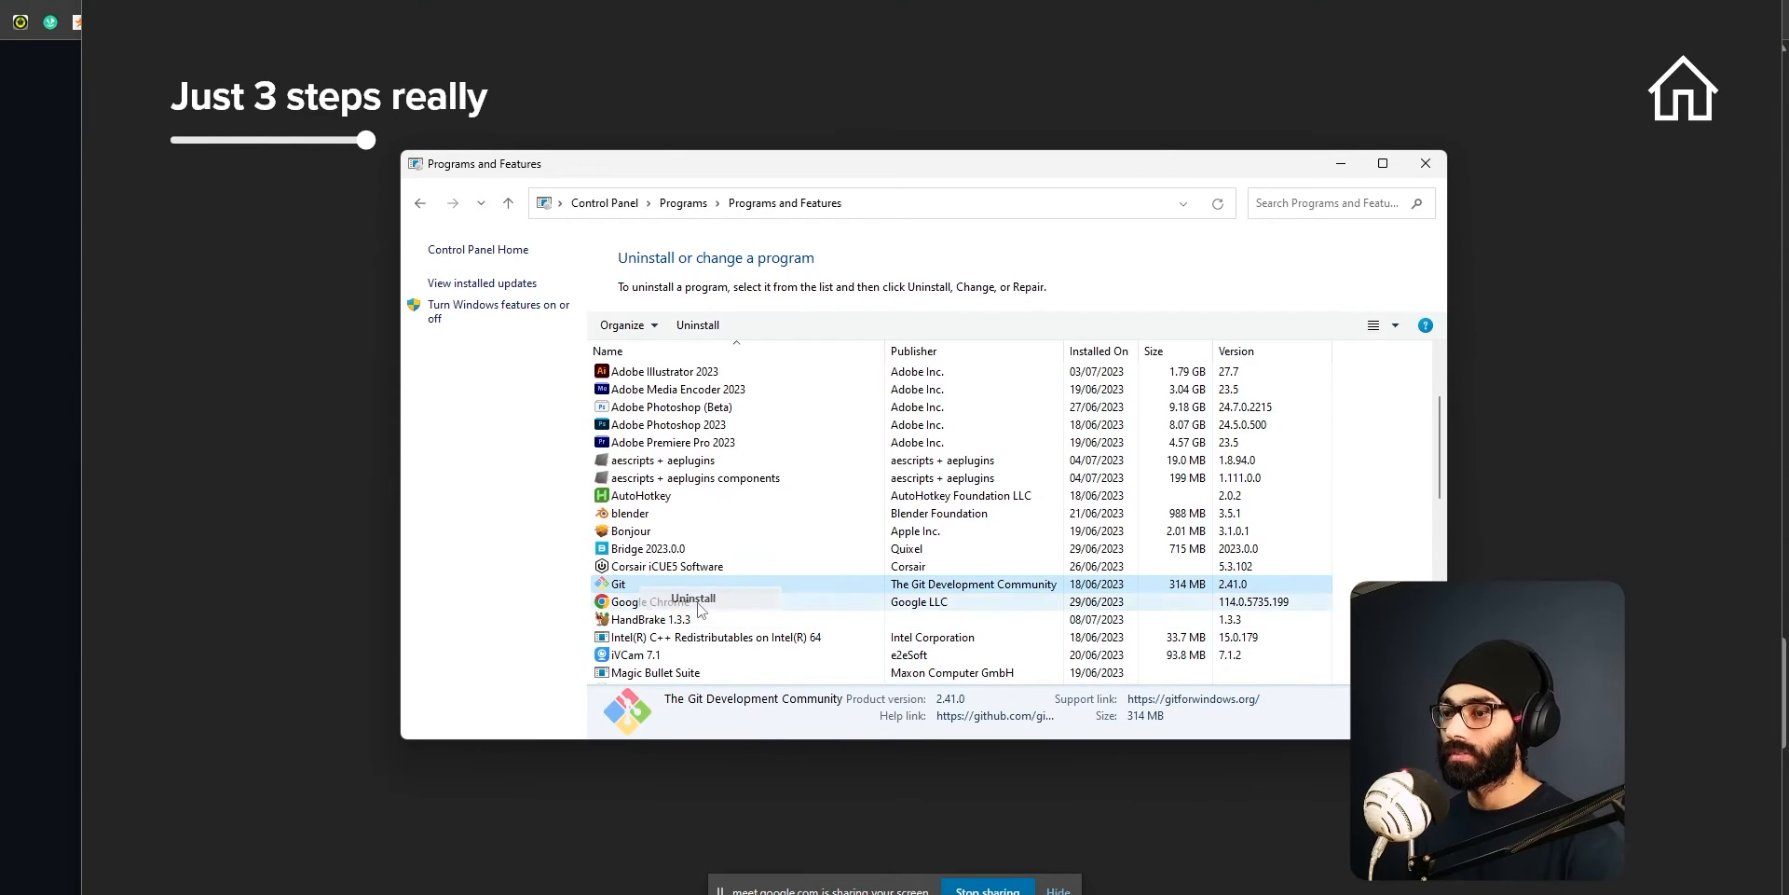
{"action": "left_click", "coordinate": [693, 598]}
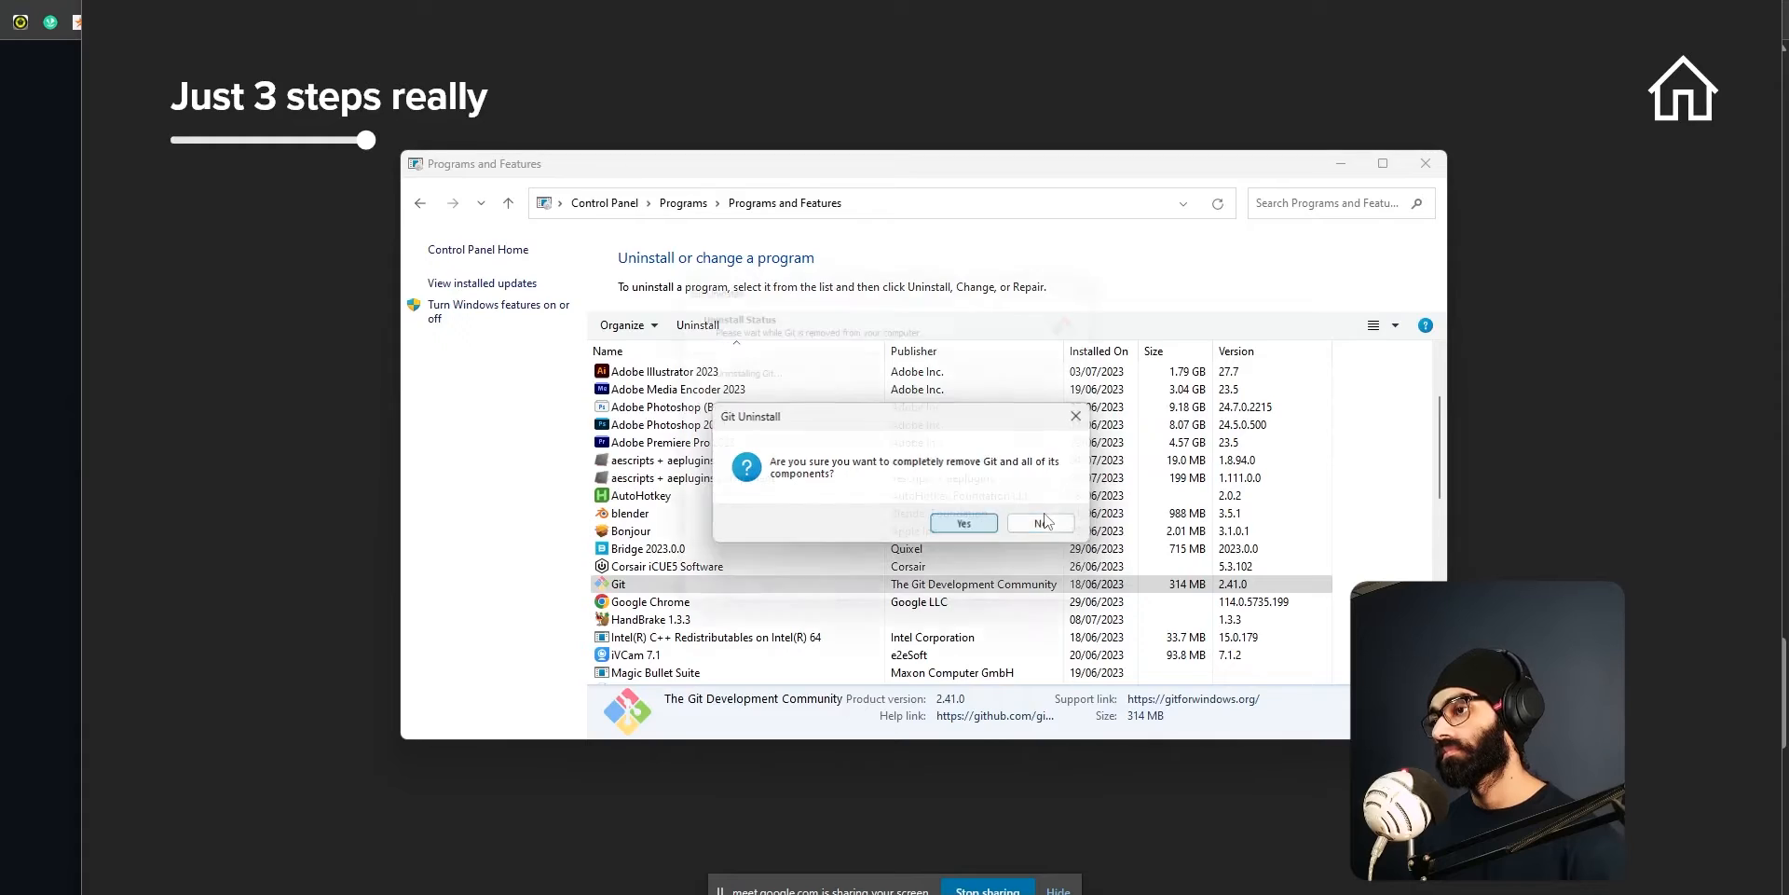
{"action": "left_click", "coordinate": [963, 522]}
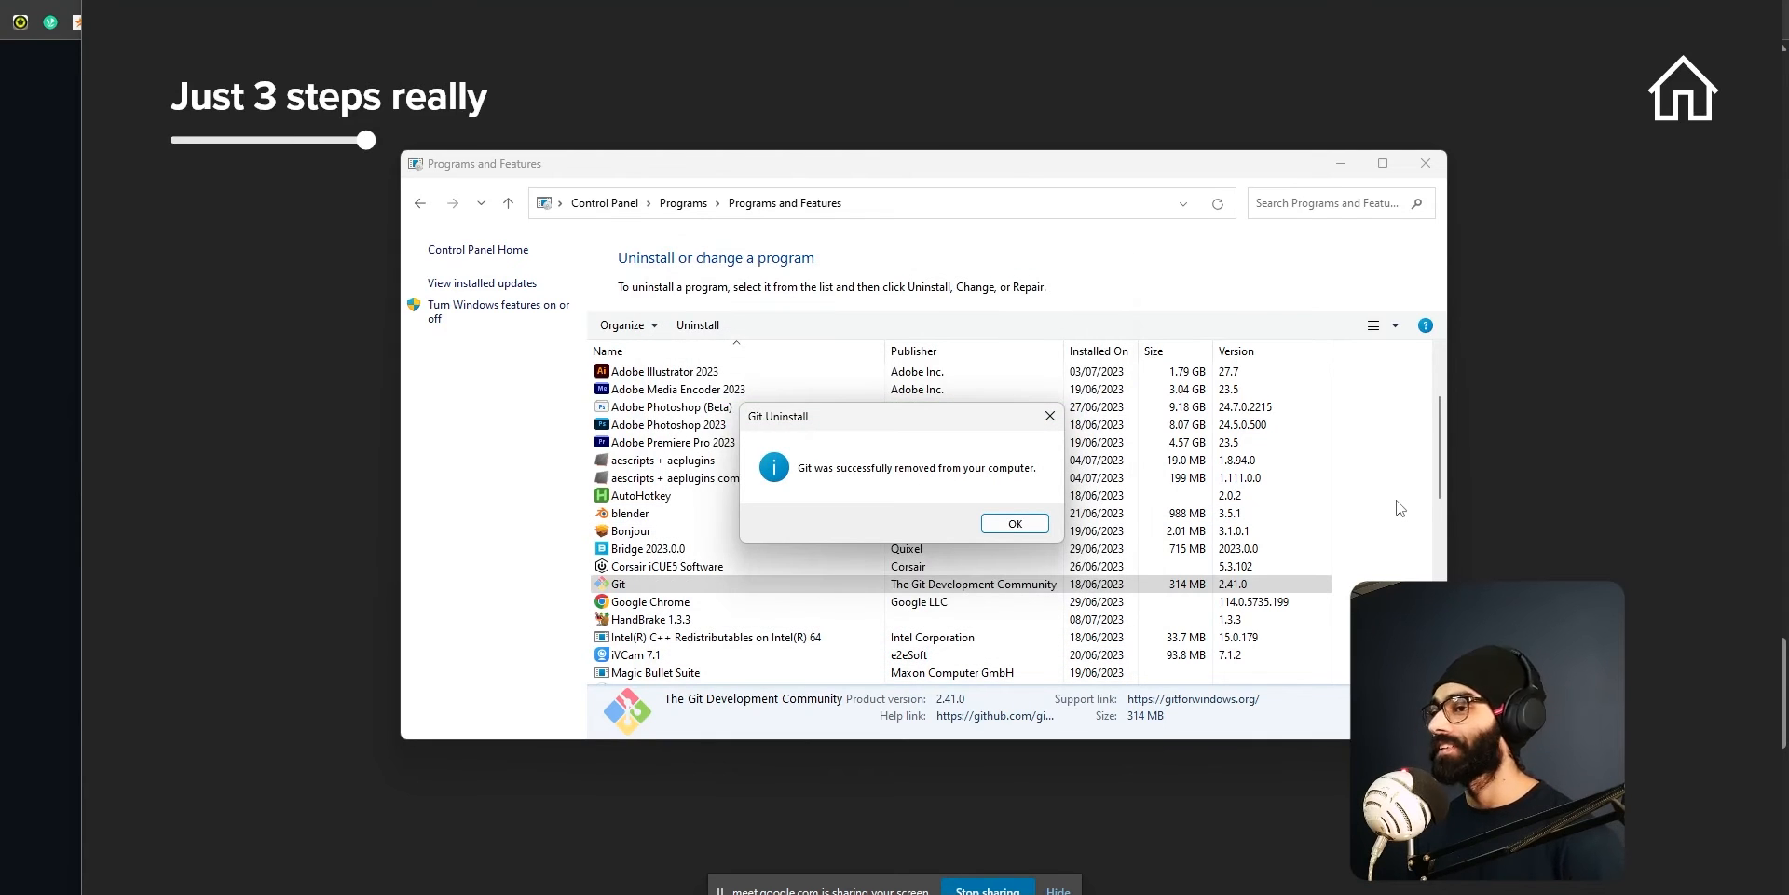
{"action": "left_click", "coordinate": [1011, 523]}
Look through the installed programs, and search the computer for python and git to check for leftovers.
{"action": "scroll", "coordinate": [764, 575], "scroll_direction": "down", "scroll_amount": 5}
{"action": "scroll", "coordinate": [763, 573], "scroll_direction": "down", "scroll_amount": 2}
{"action": "scroll", "coordinate": [746, 574], "scroll_direction": "up", "scroll_amount": 3}
{"action": "key", "text": "super"}
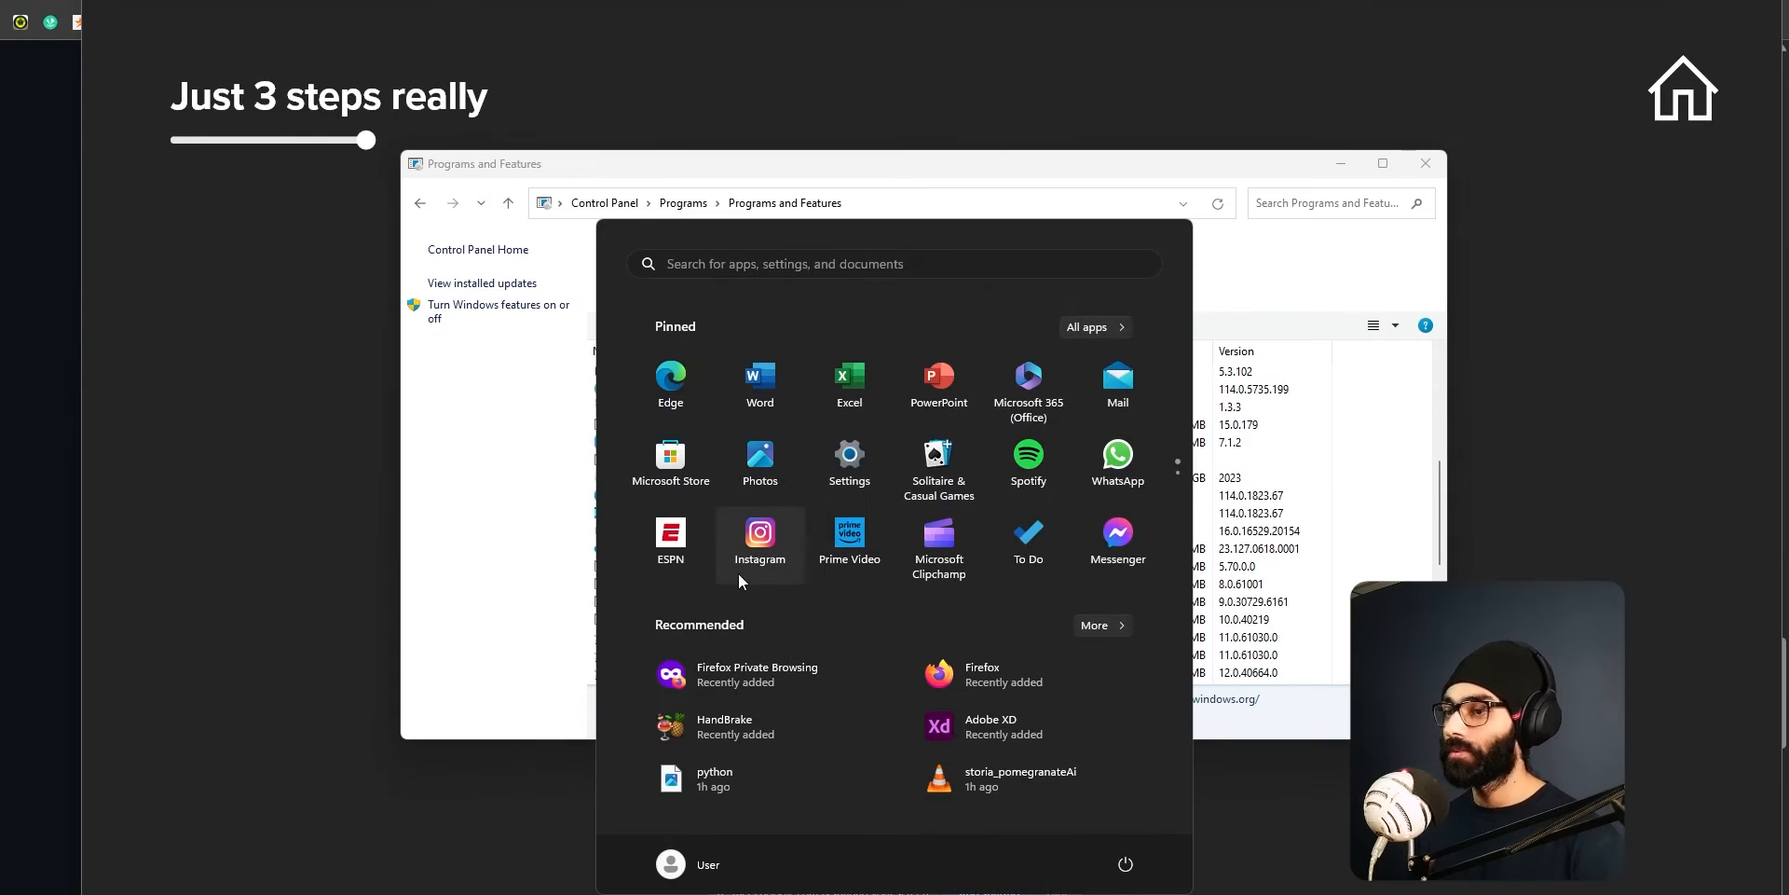
{"action": "type", "text": "python"}
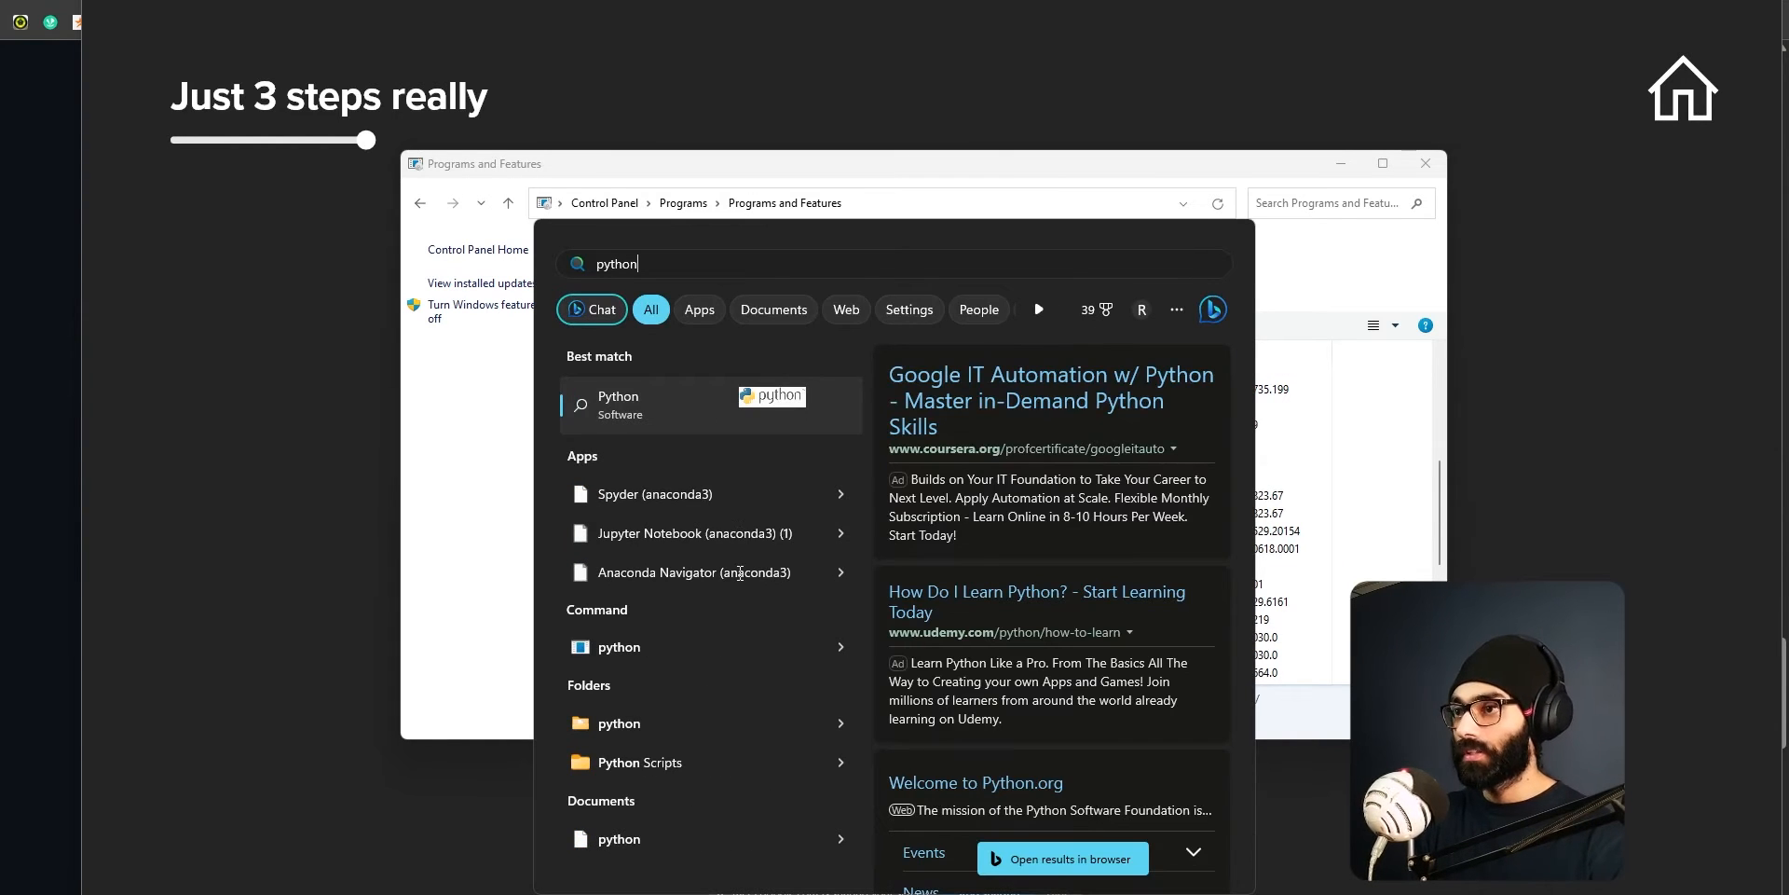
{"action": "key", "text": "ctrl+a"}
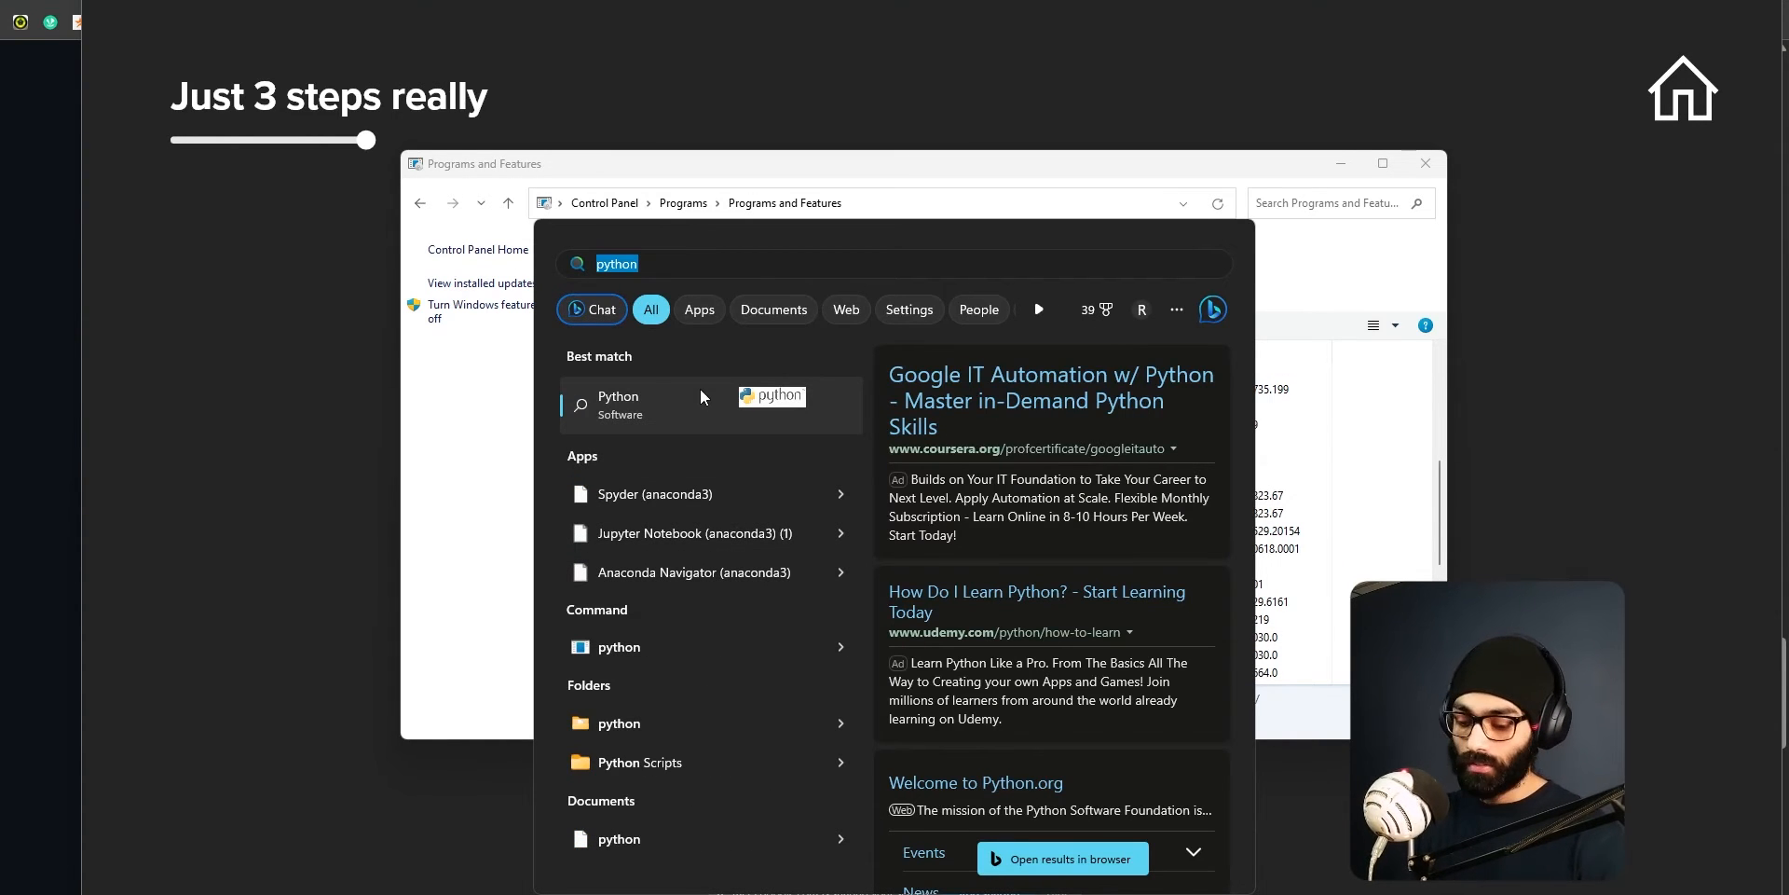
{"action": "type", "text": "git"}
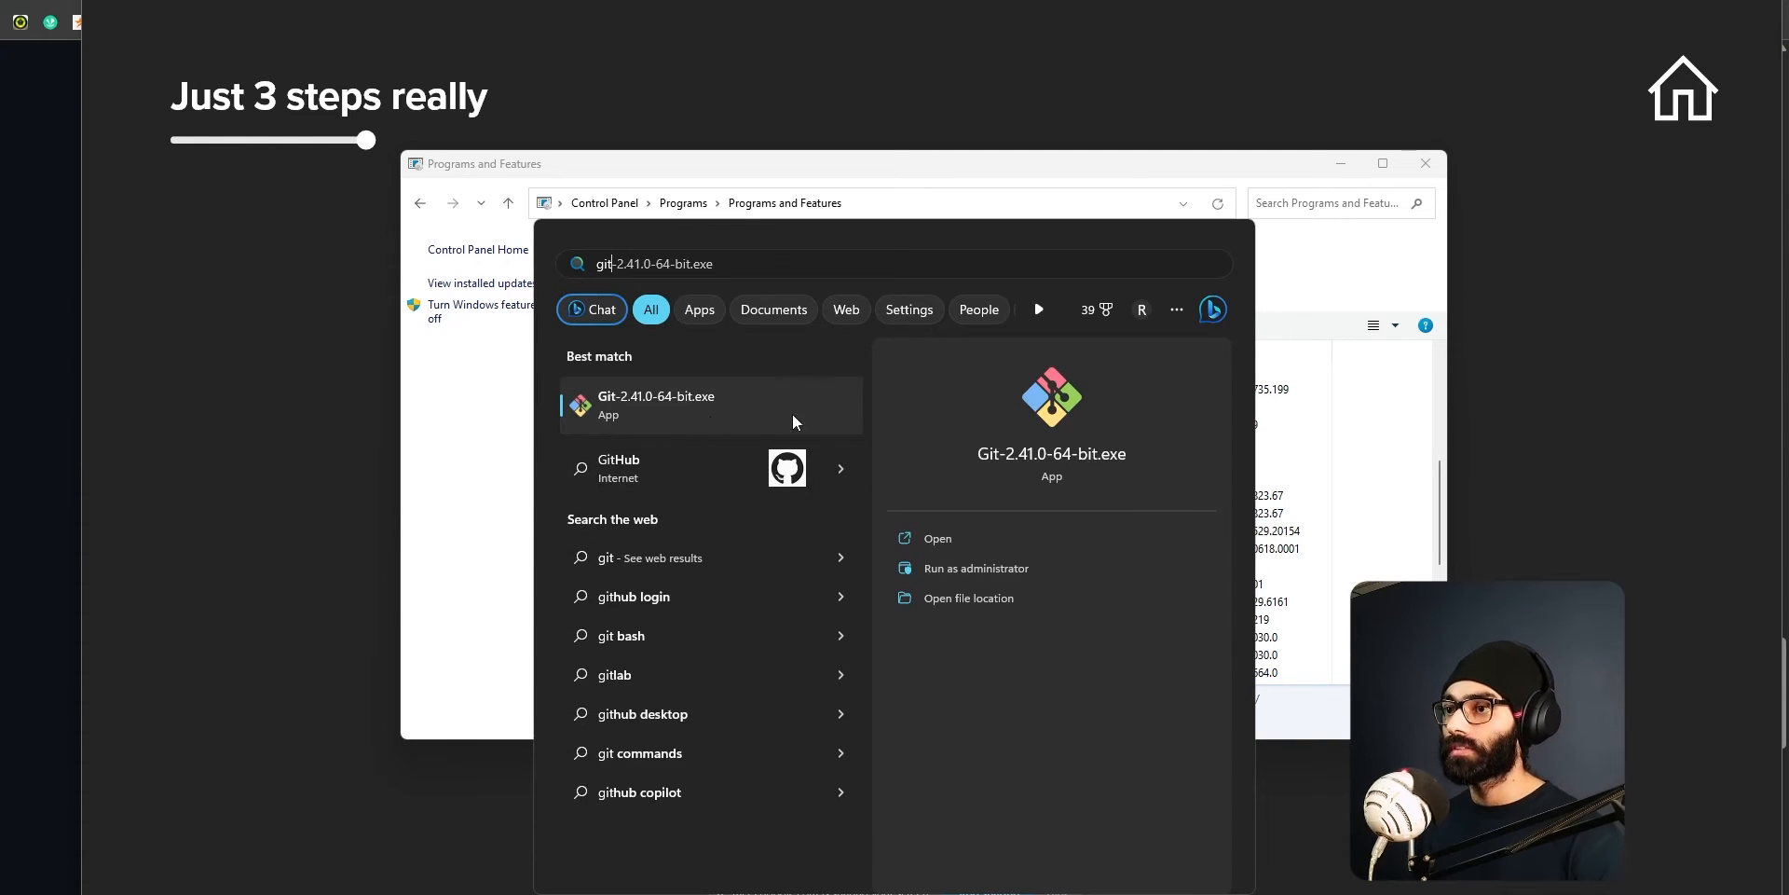
{"action": "left_click", "coordinate": [717, 416]}
{"action": "key", "text": "super"}
{"action": "type", "text": "github"}
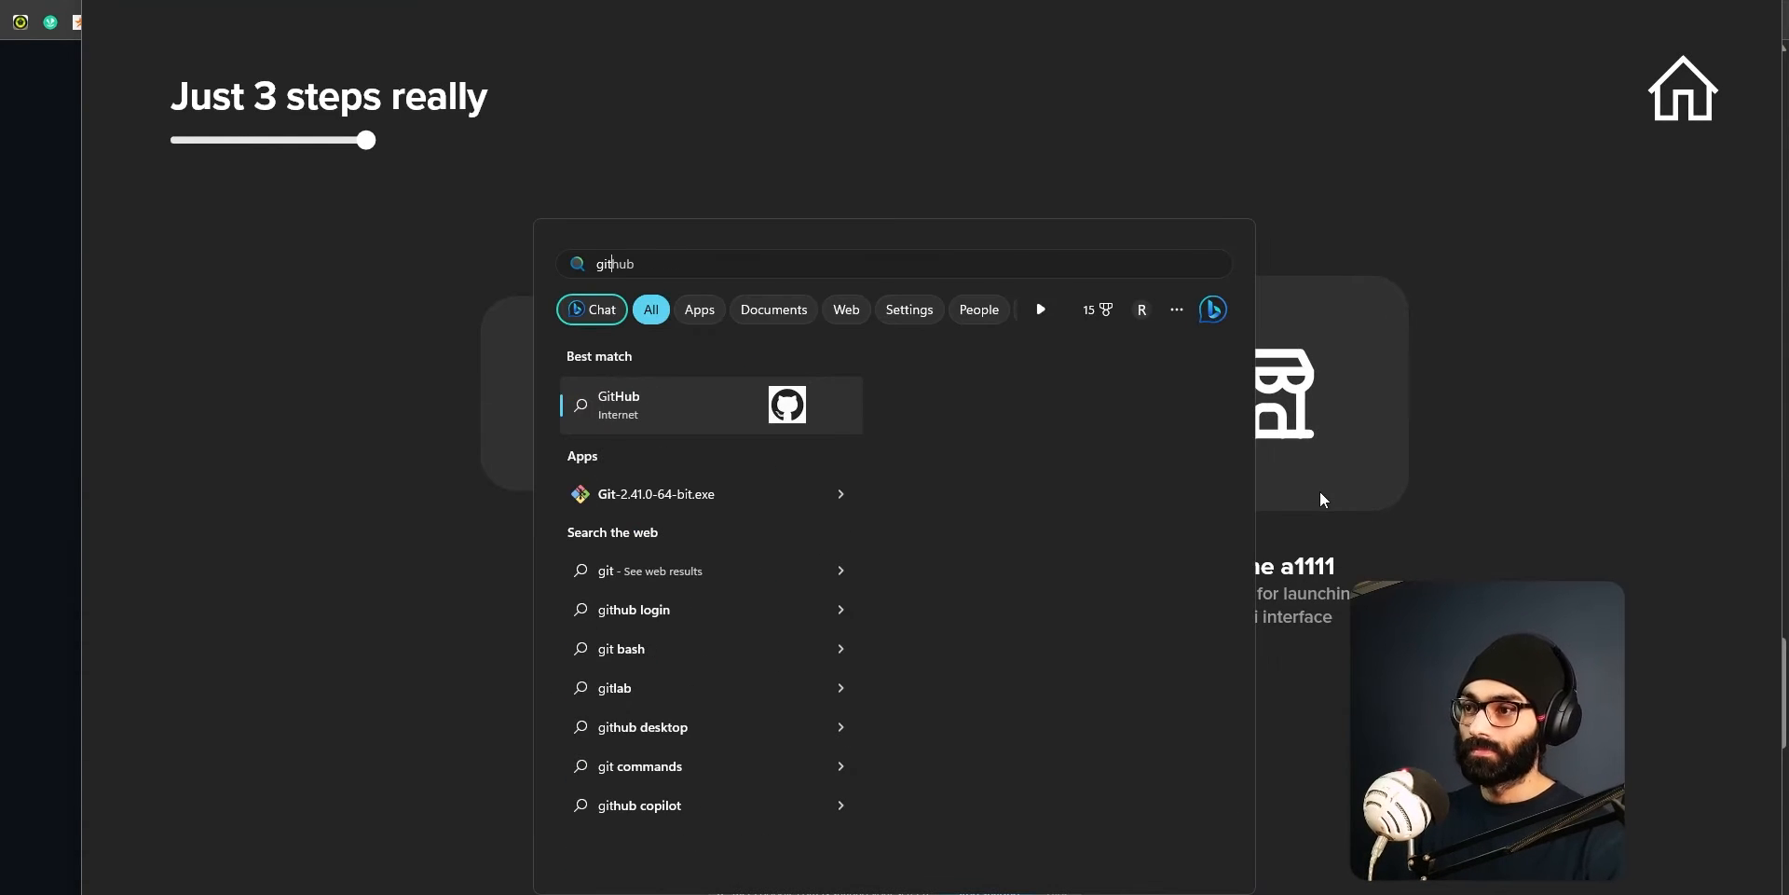
{"action": "left_click", "coordinate": [1635, 362]}
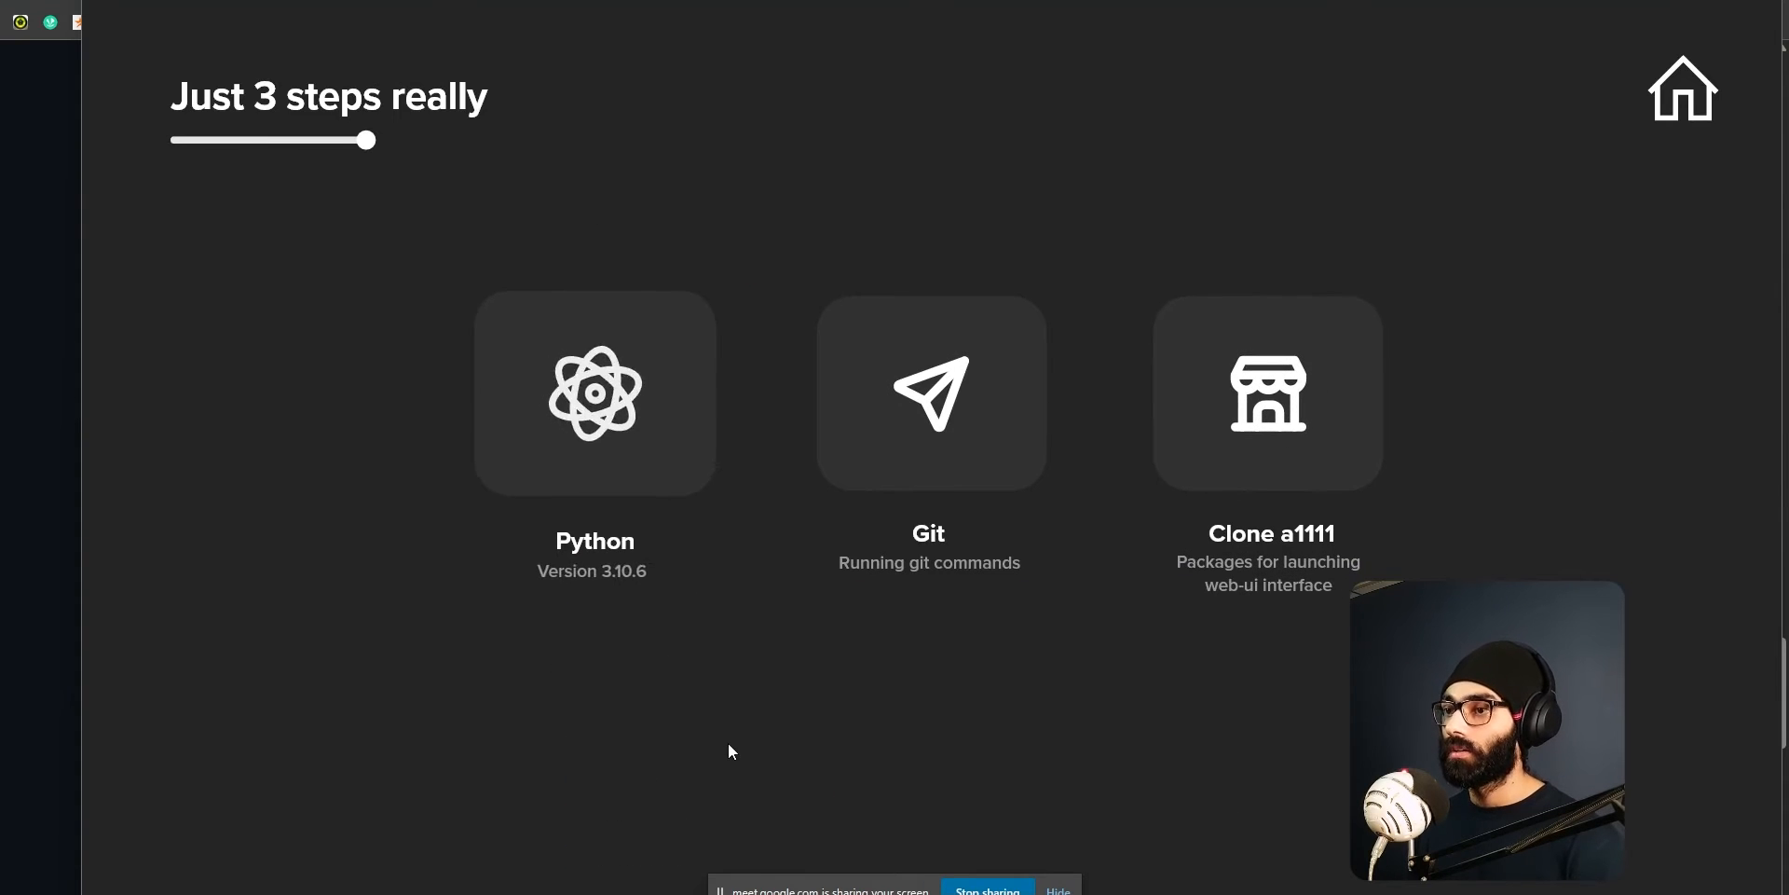
Switch to the AUTOMATIC1111 GitHub README in the browser and open the Python 3.10.6 link under Automatic Installation on Windows.
{"action": "key", "text": "alt+Tab"}
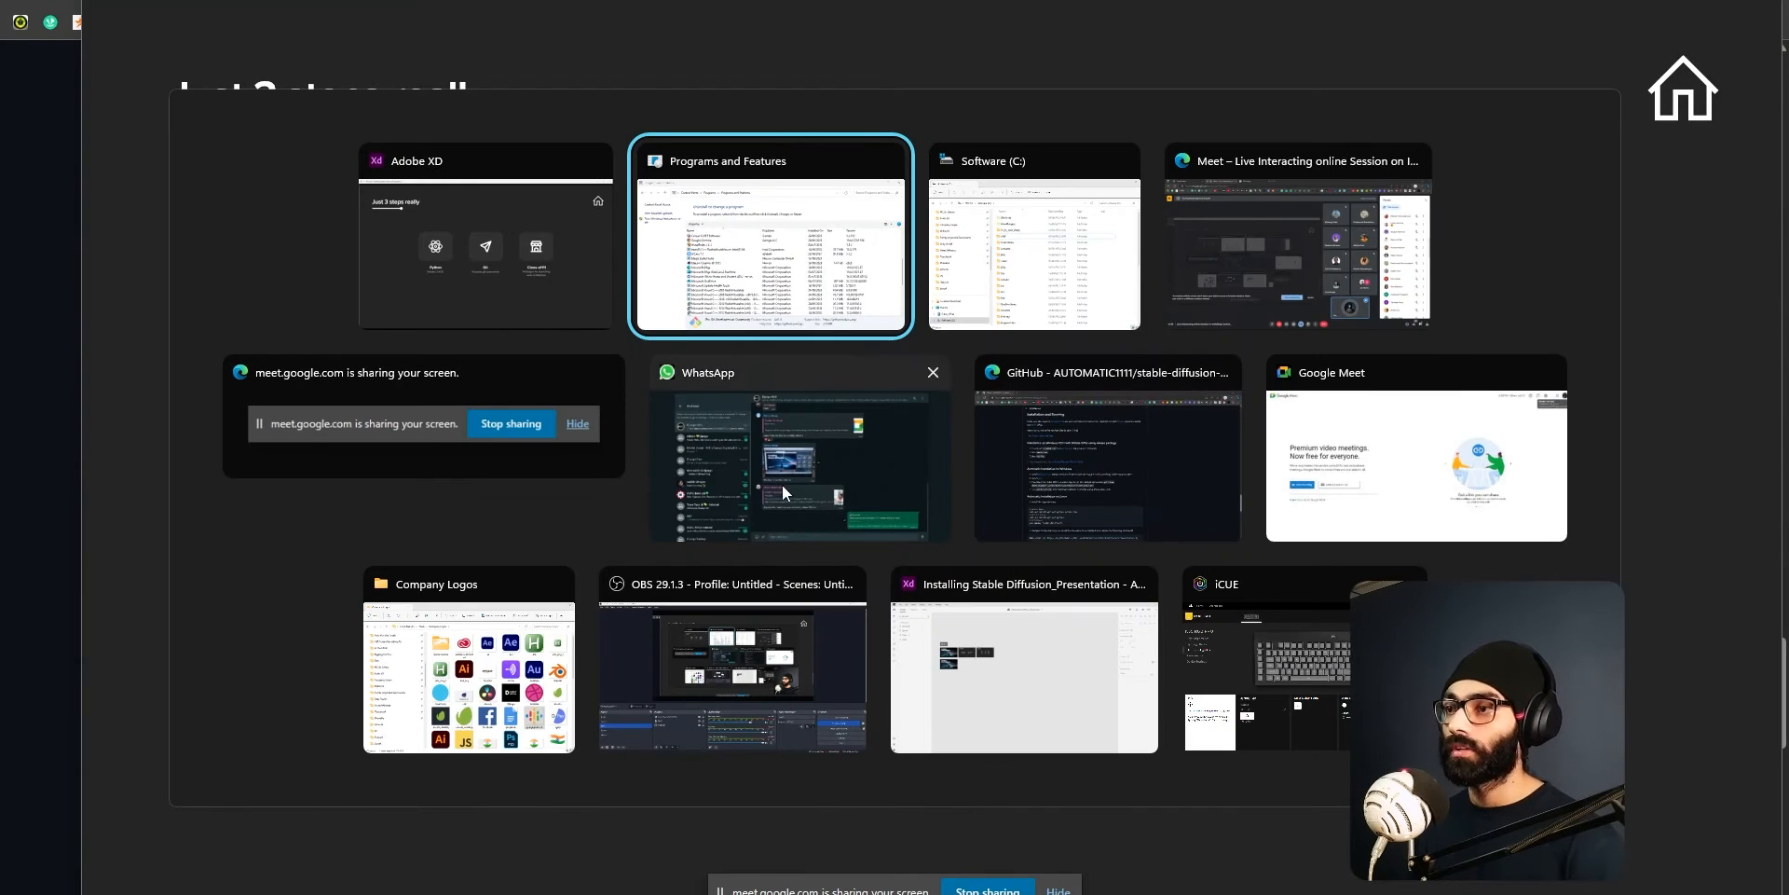
{"action": "left_click", "coordinate": [1120, 479]}
{"action": "left_click_drag", "start_coordinate": [324, 454], "coordinate": [1138, 591]}
{"action": "left_click", "coordinate": [1211, 585]}
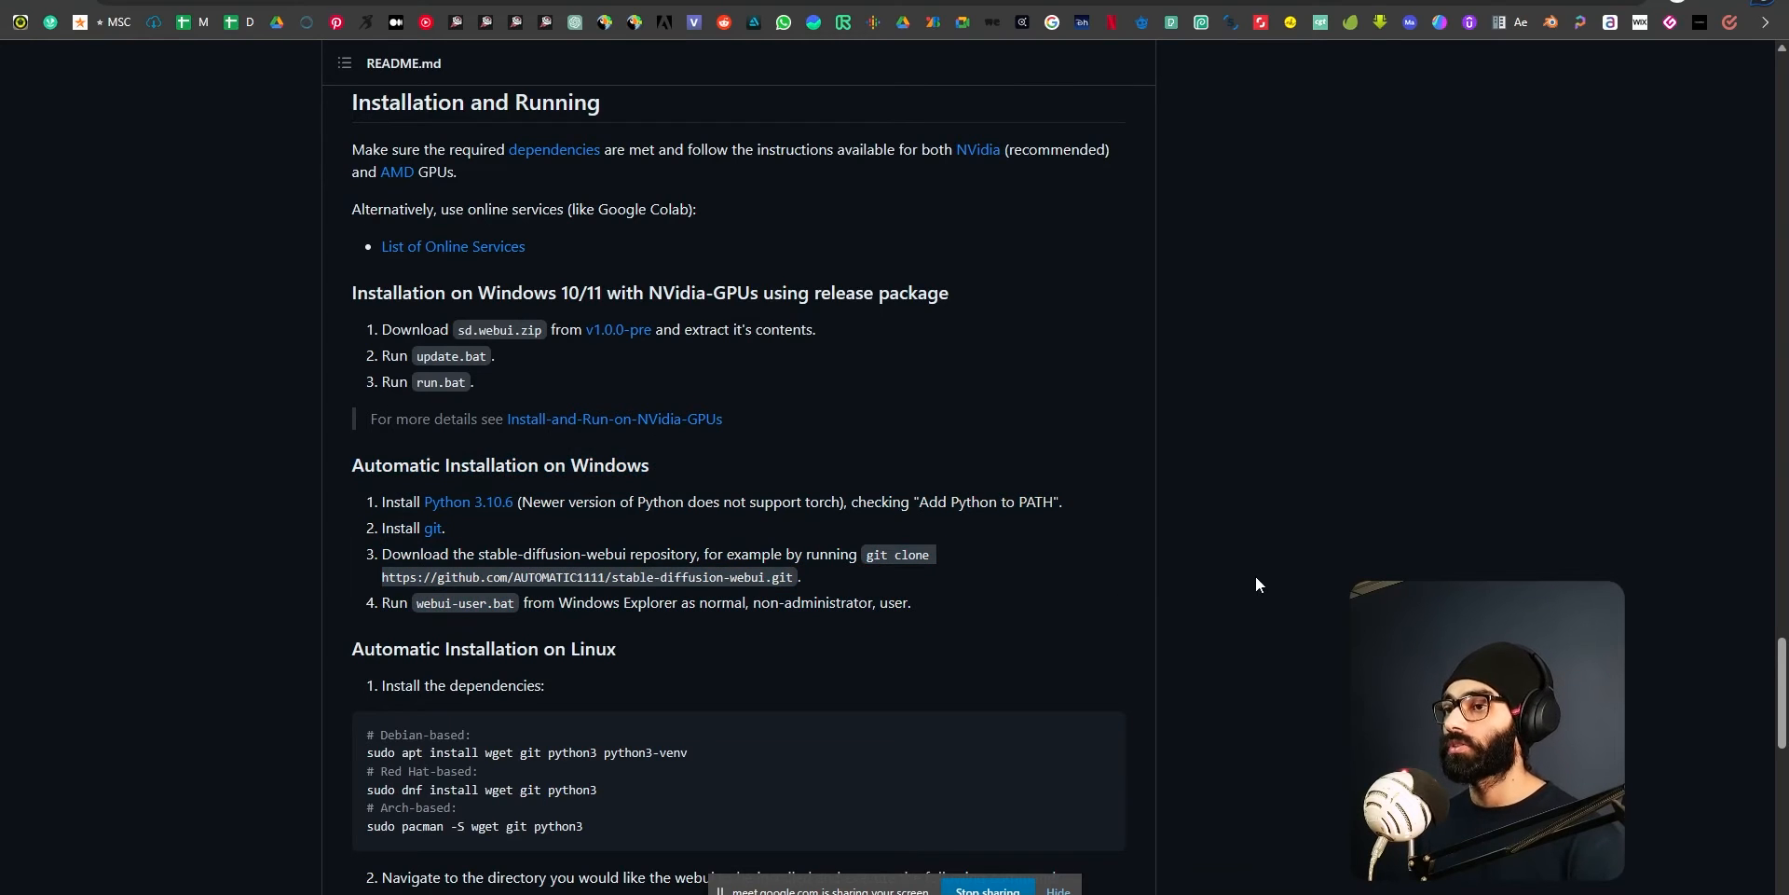
{"action": "left_click", "coordinate": [497, 505]}
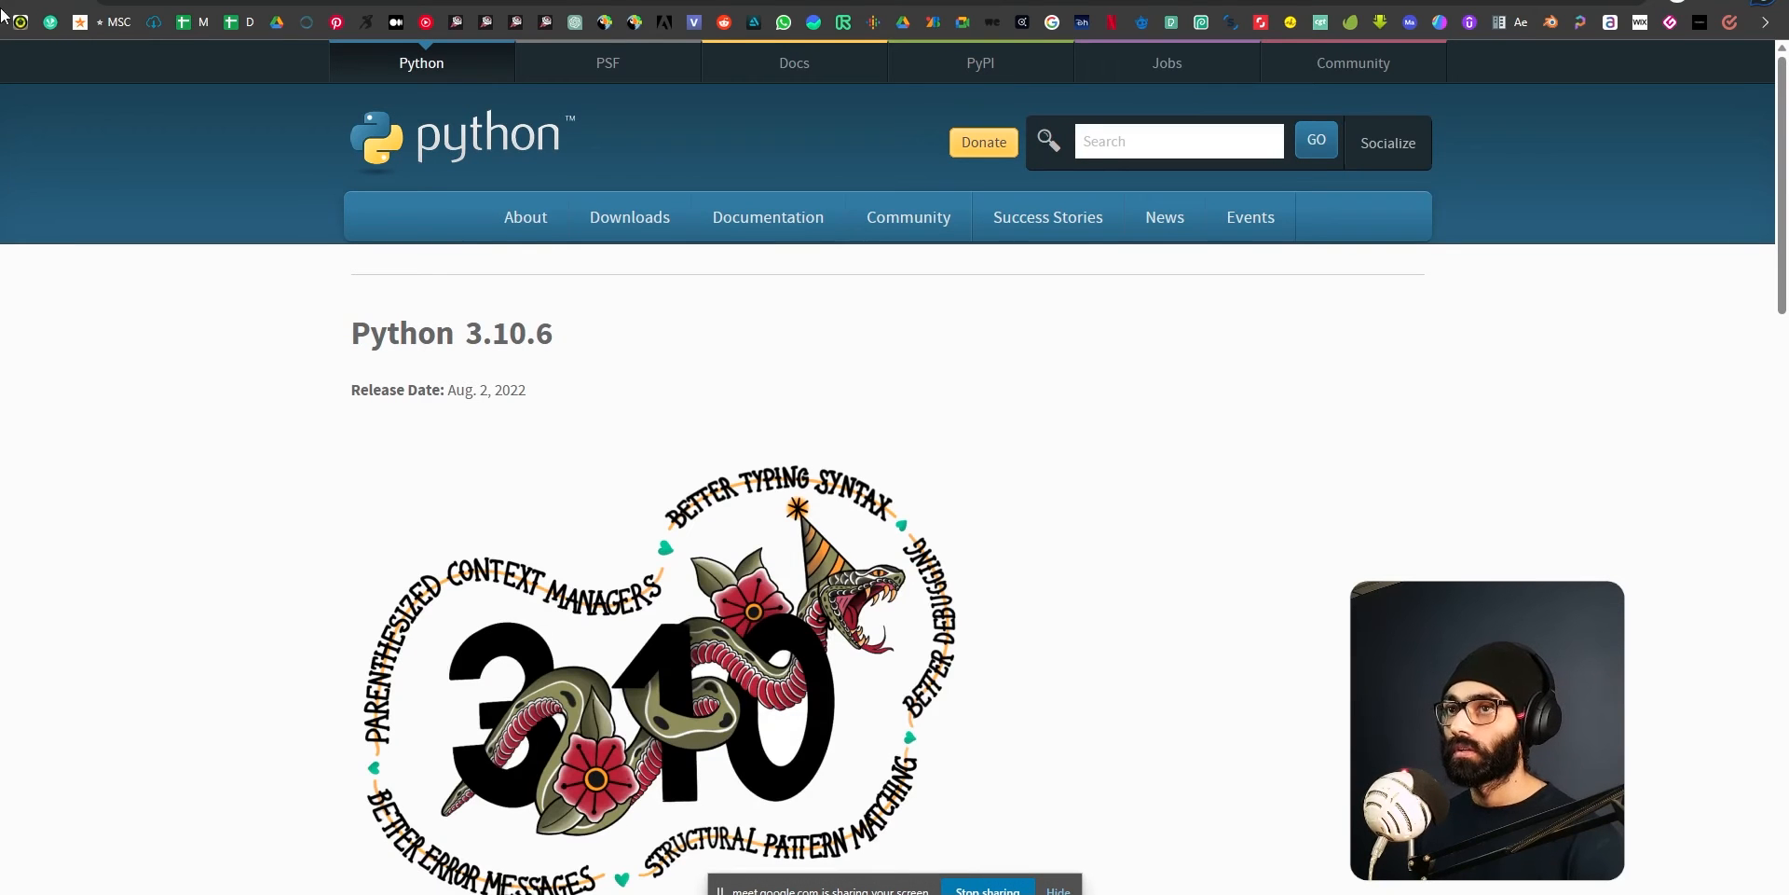
{"action": "key", "text": "alt+Left"}
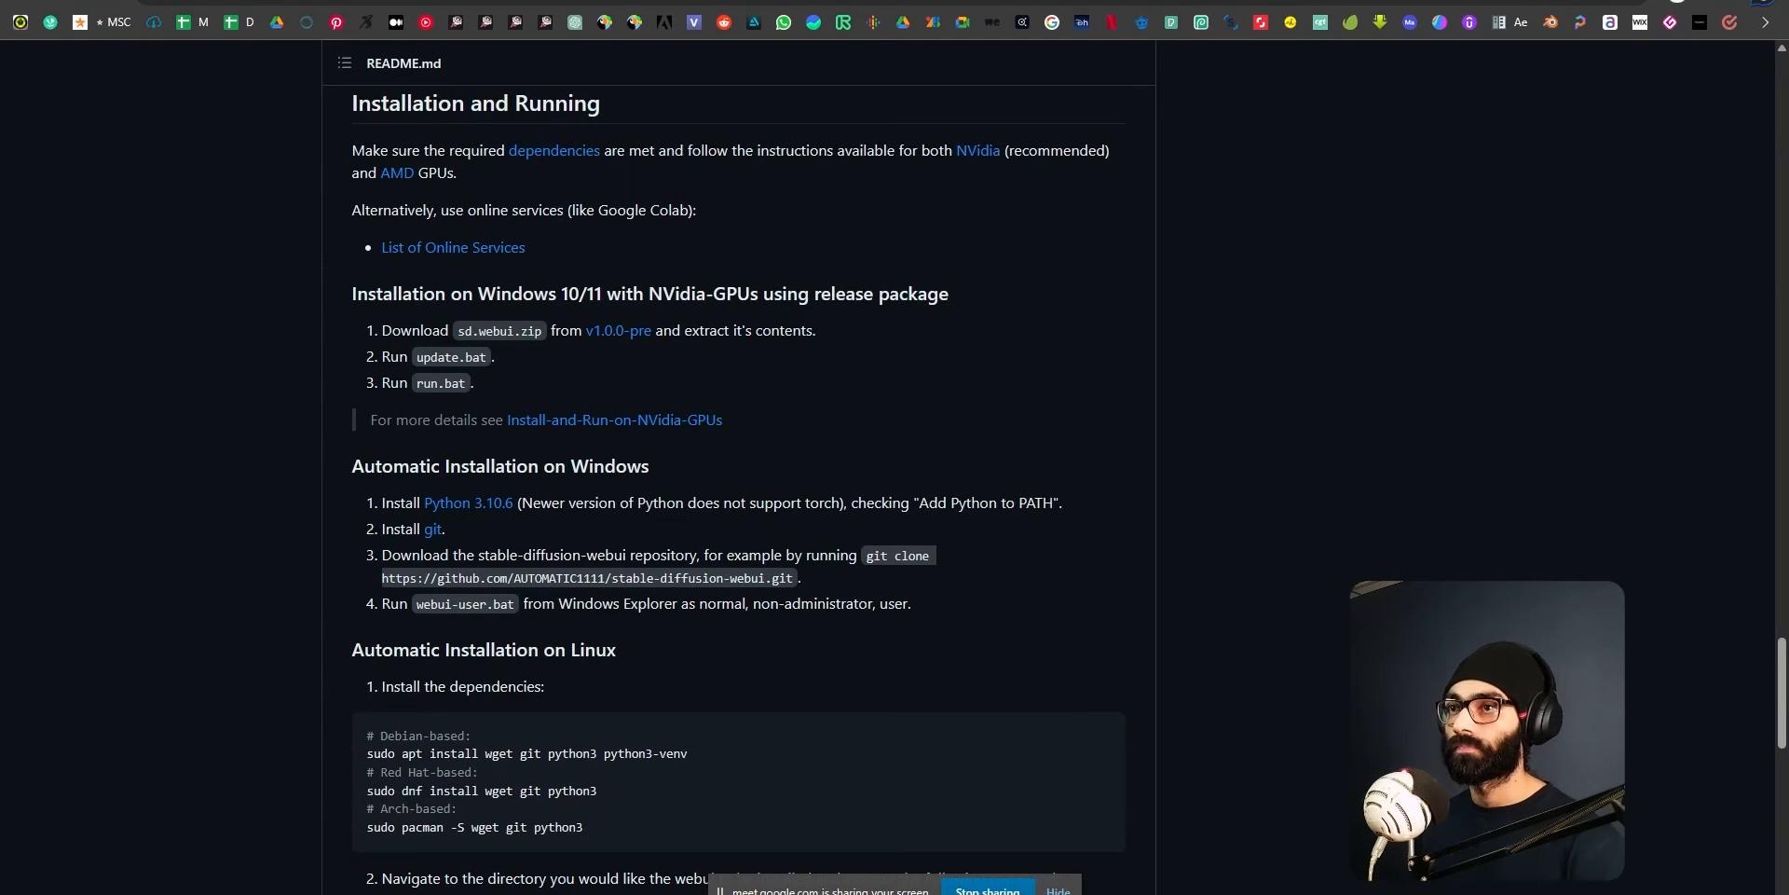
{"action": "key", "text": "alt+Right"}
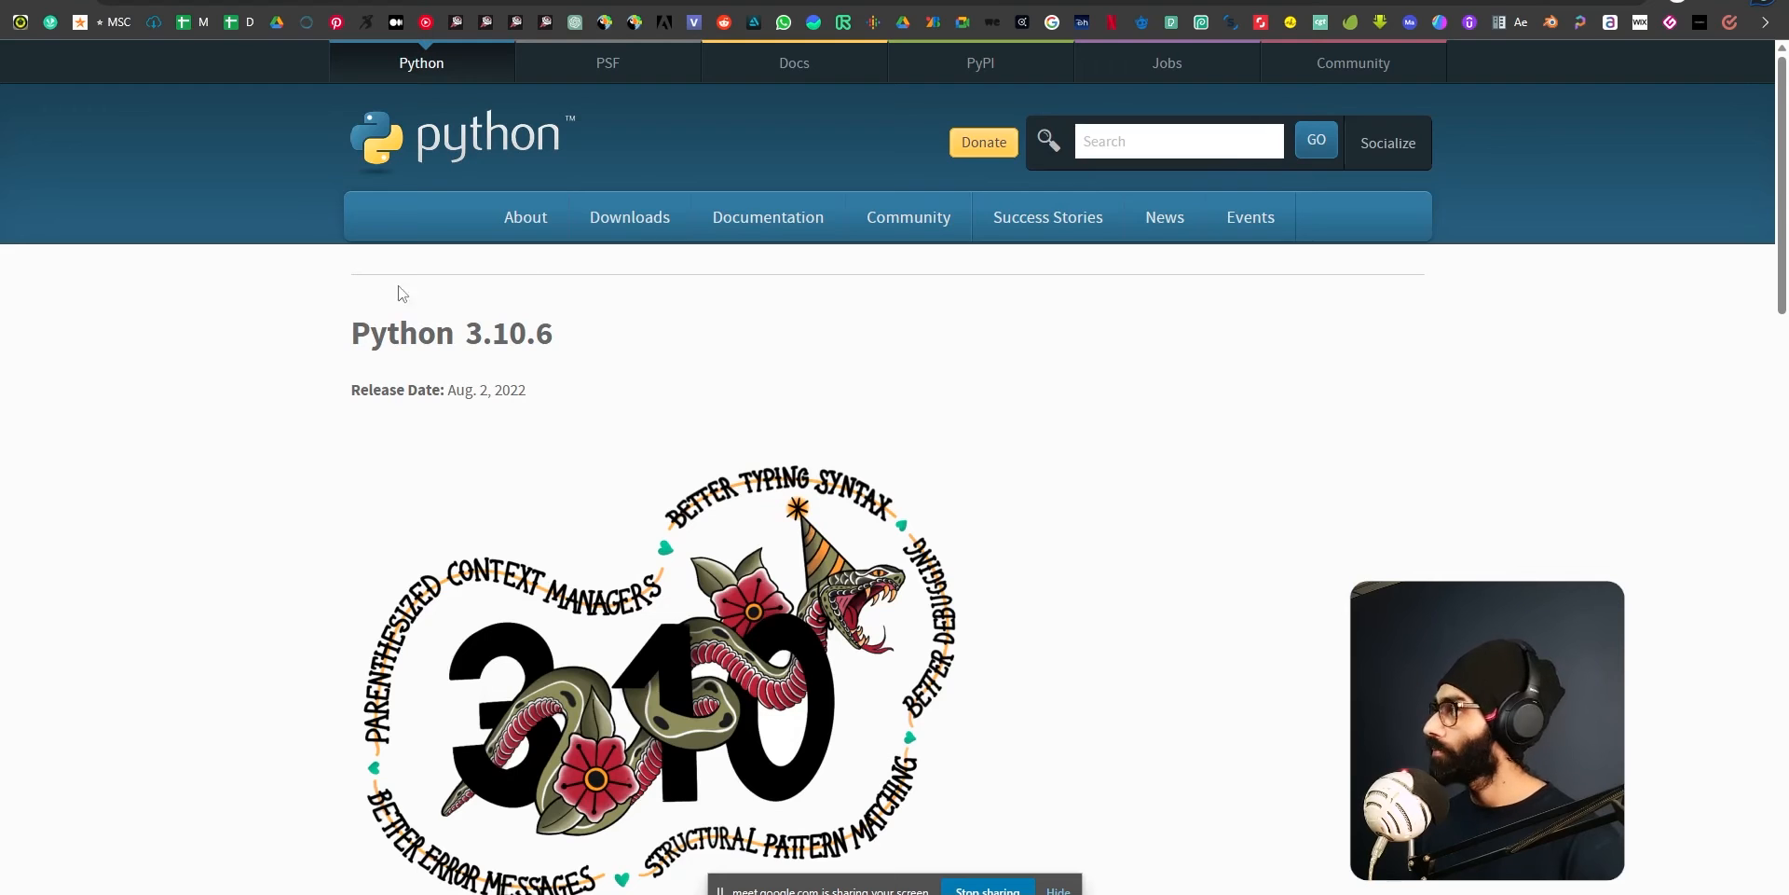
Hide the screen-sharing notice and download the Windows installer (64-bit) from the Python 3.10.6 page's Files table.
{"action": "left_click", "coordinate": [1050, 890]}
{"action": "scroll", "coordinate": [943, 665], "scroll_direction": "down", "scroll_amount": 12}
{"action": "scroll", "coordinate": [943, 664], "scroll_direction": "down", "scroll_amount": 7}
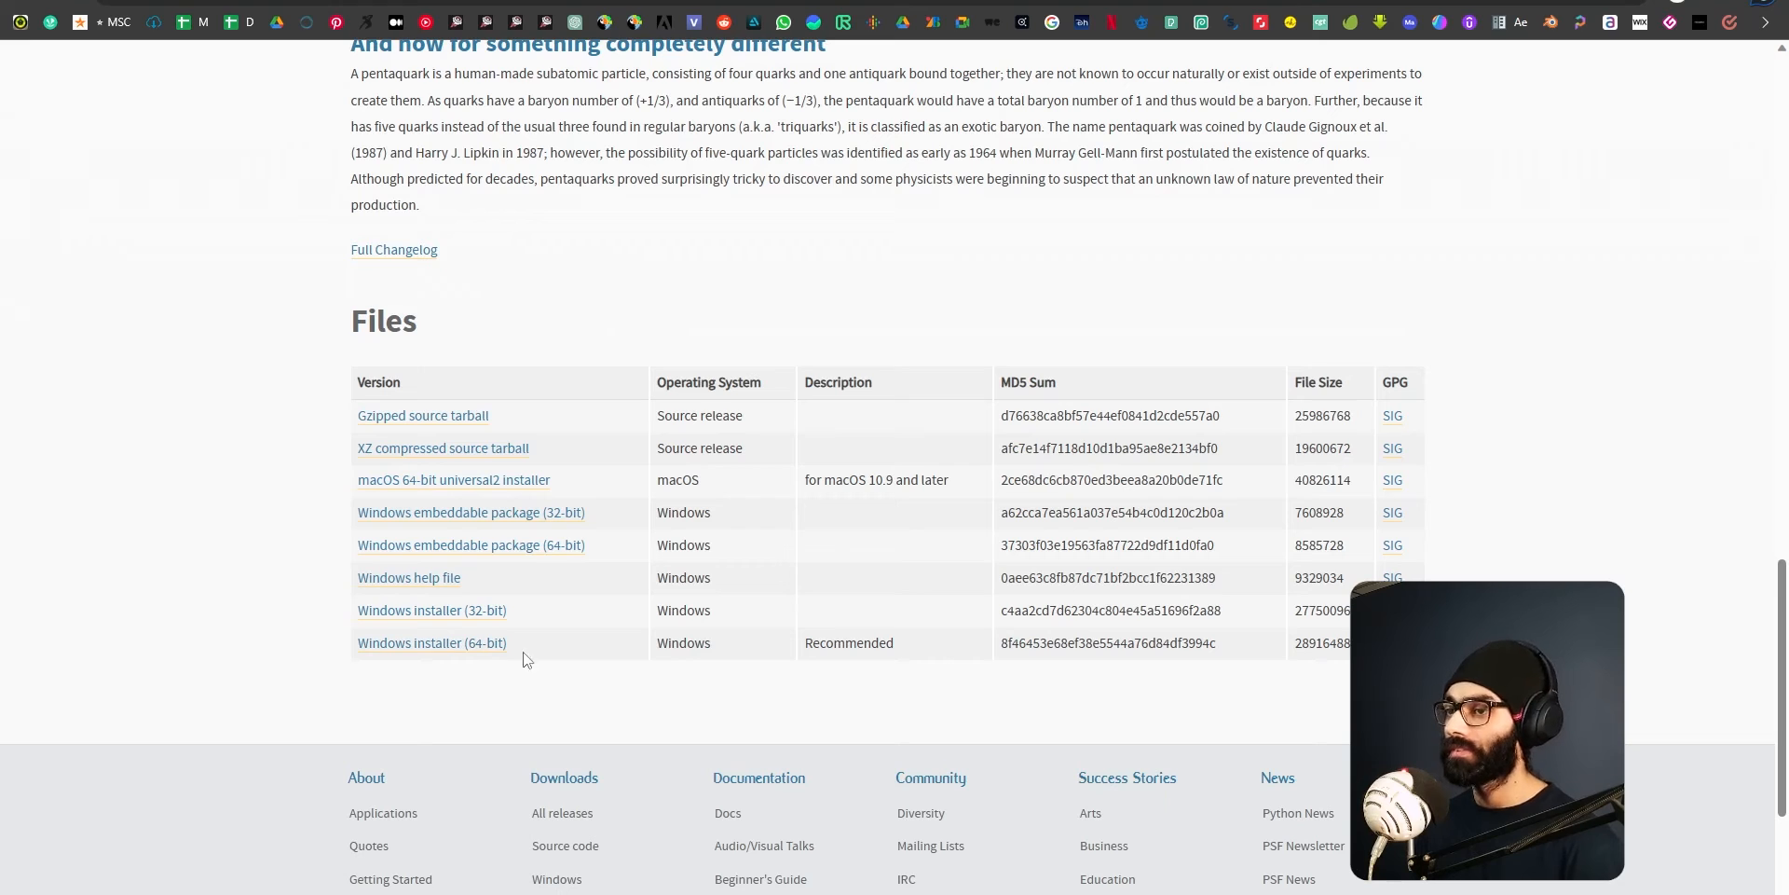
{"action": "left_click", "coordinate": [458, 645]}
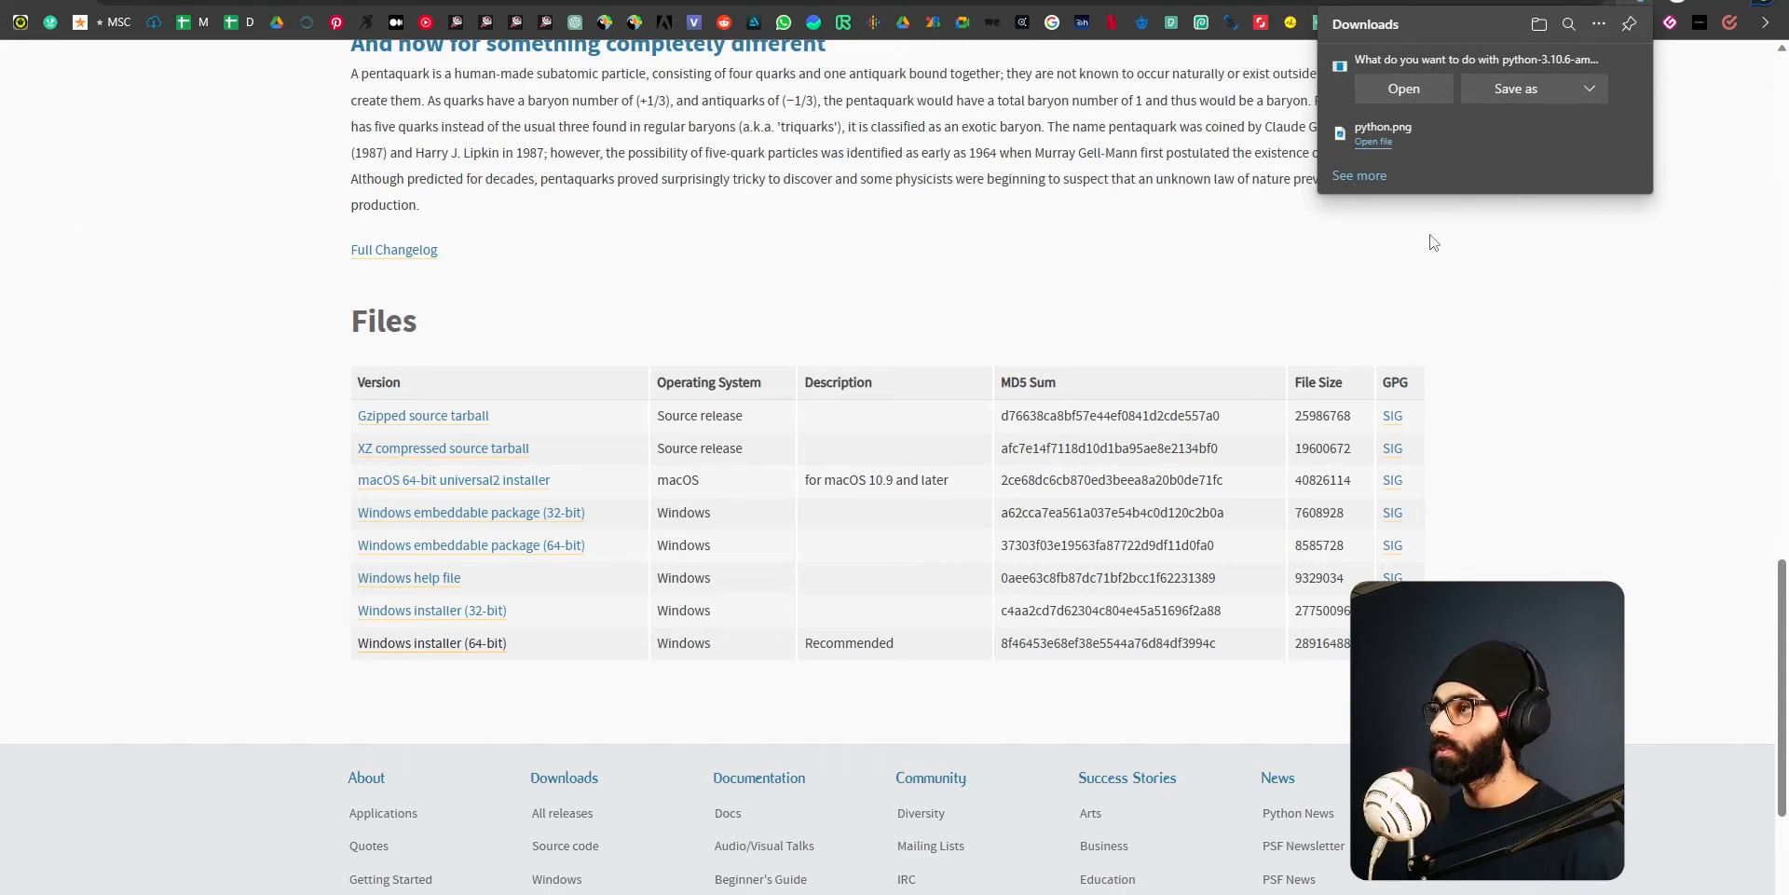
Keep the downloaded python-3.10.6-amd64 installer and show it in the Downloads folder in File Explorer.
{"action": "key", "text": "super+e"}
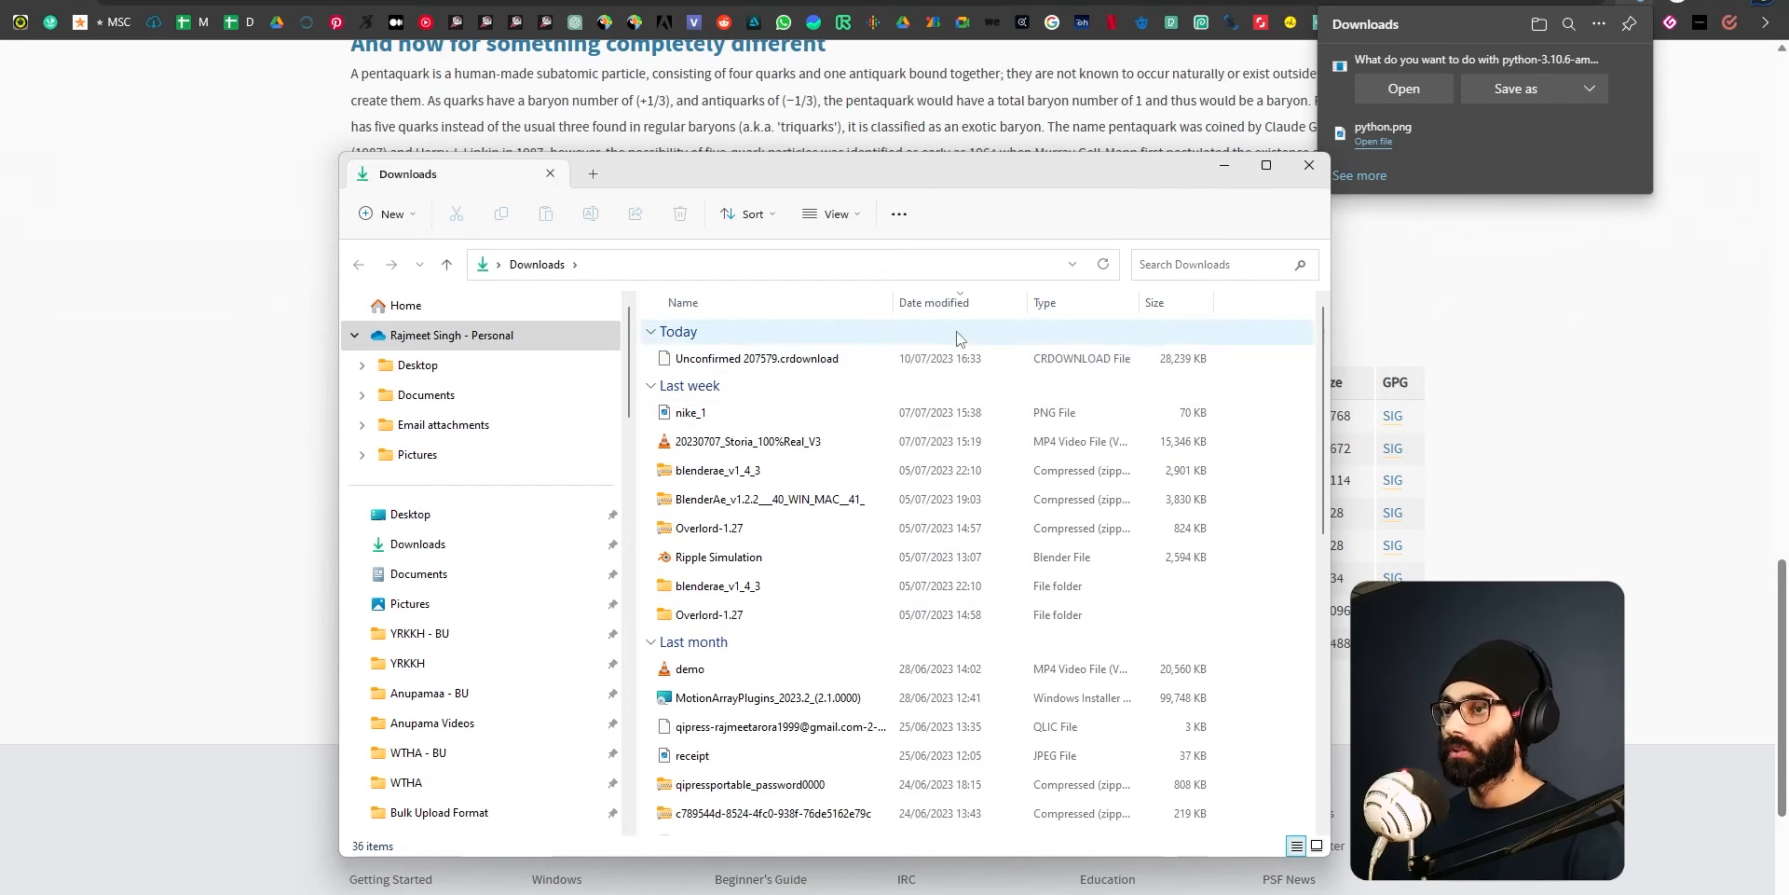
{"action": "left_click_drag", "start_coordinate": [1025, 177], "coordinate": [844, 210]}
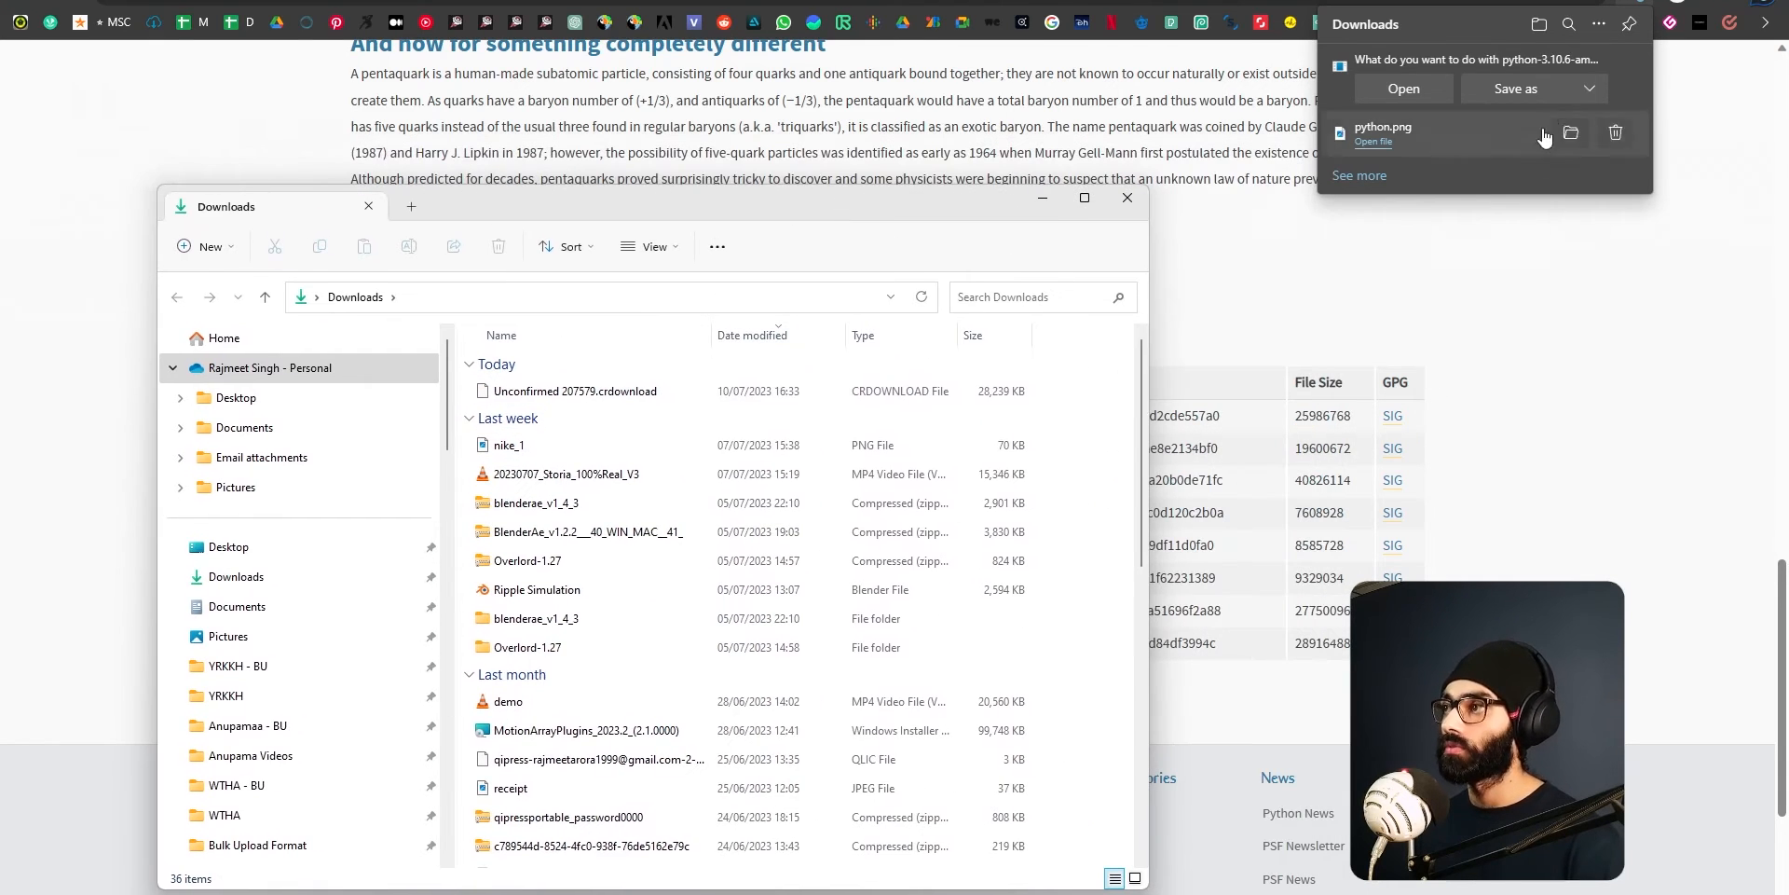
{"action": "key", "text": "alt+F4"}
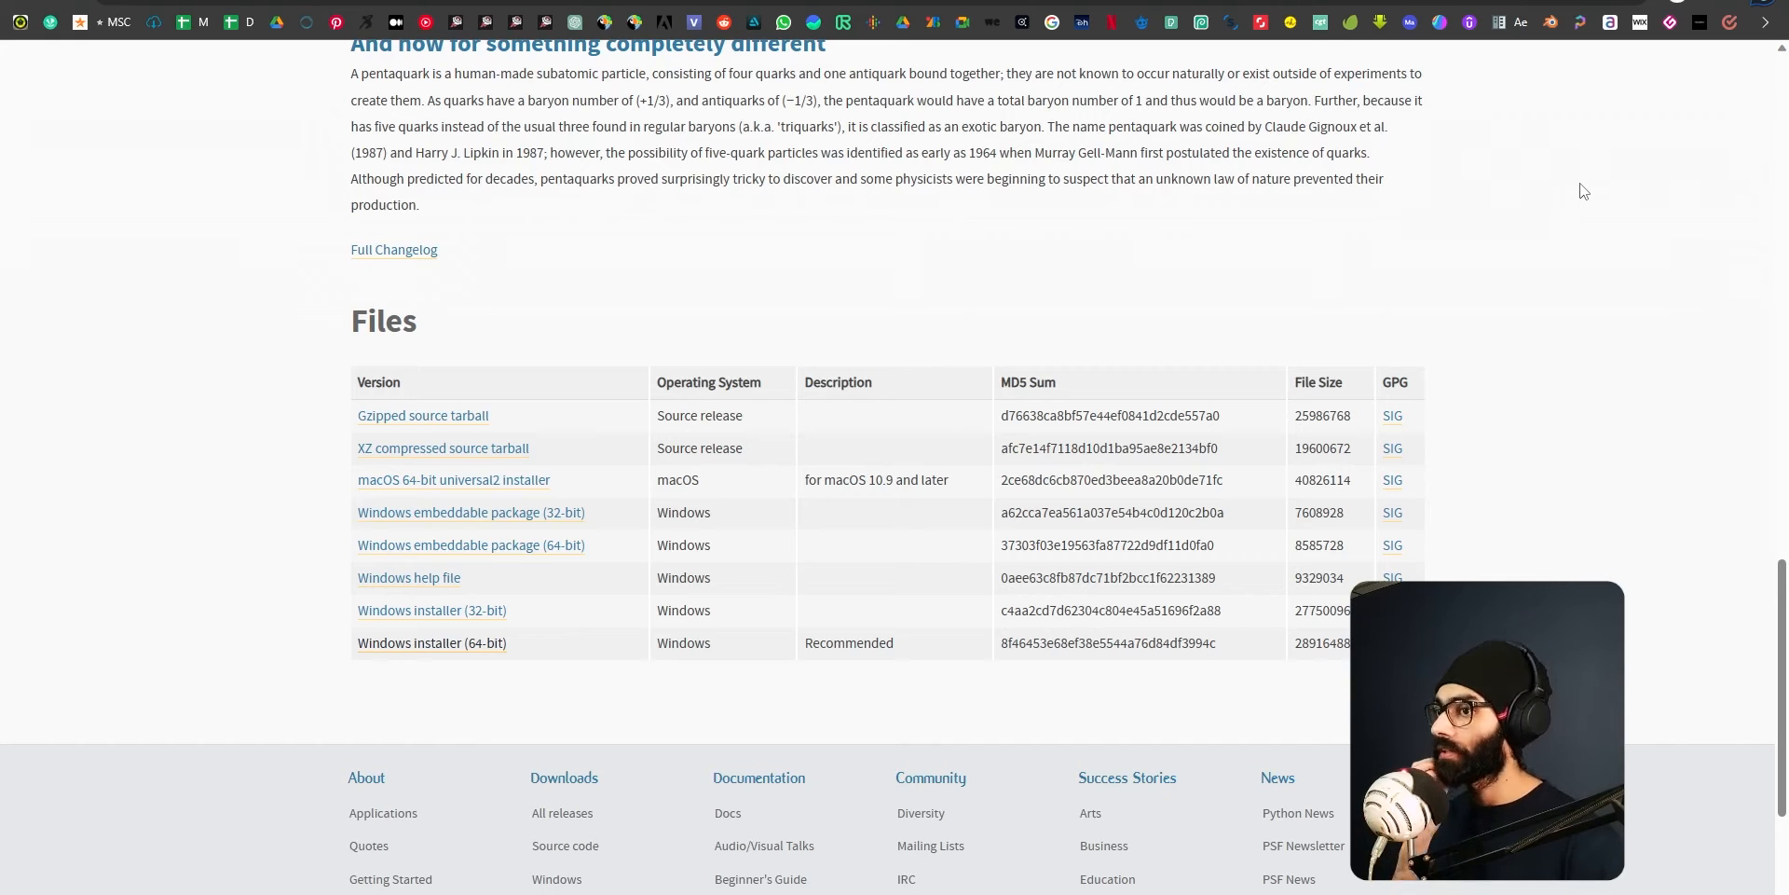
{"action": "key", "text": "super+e"}
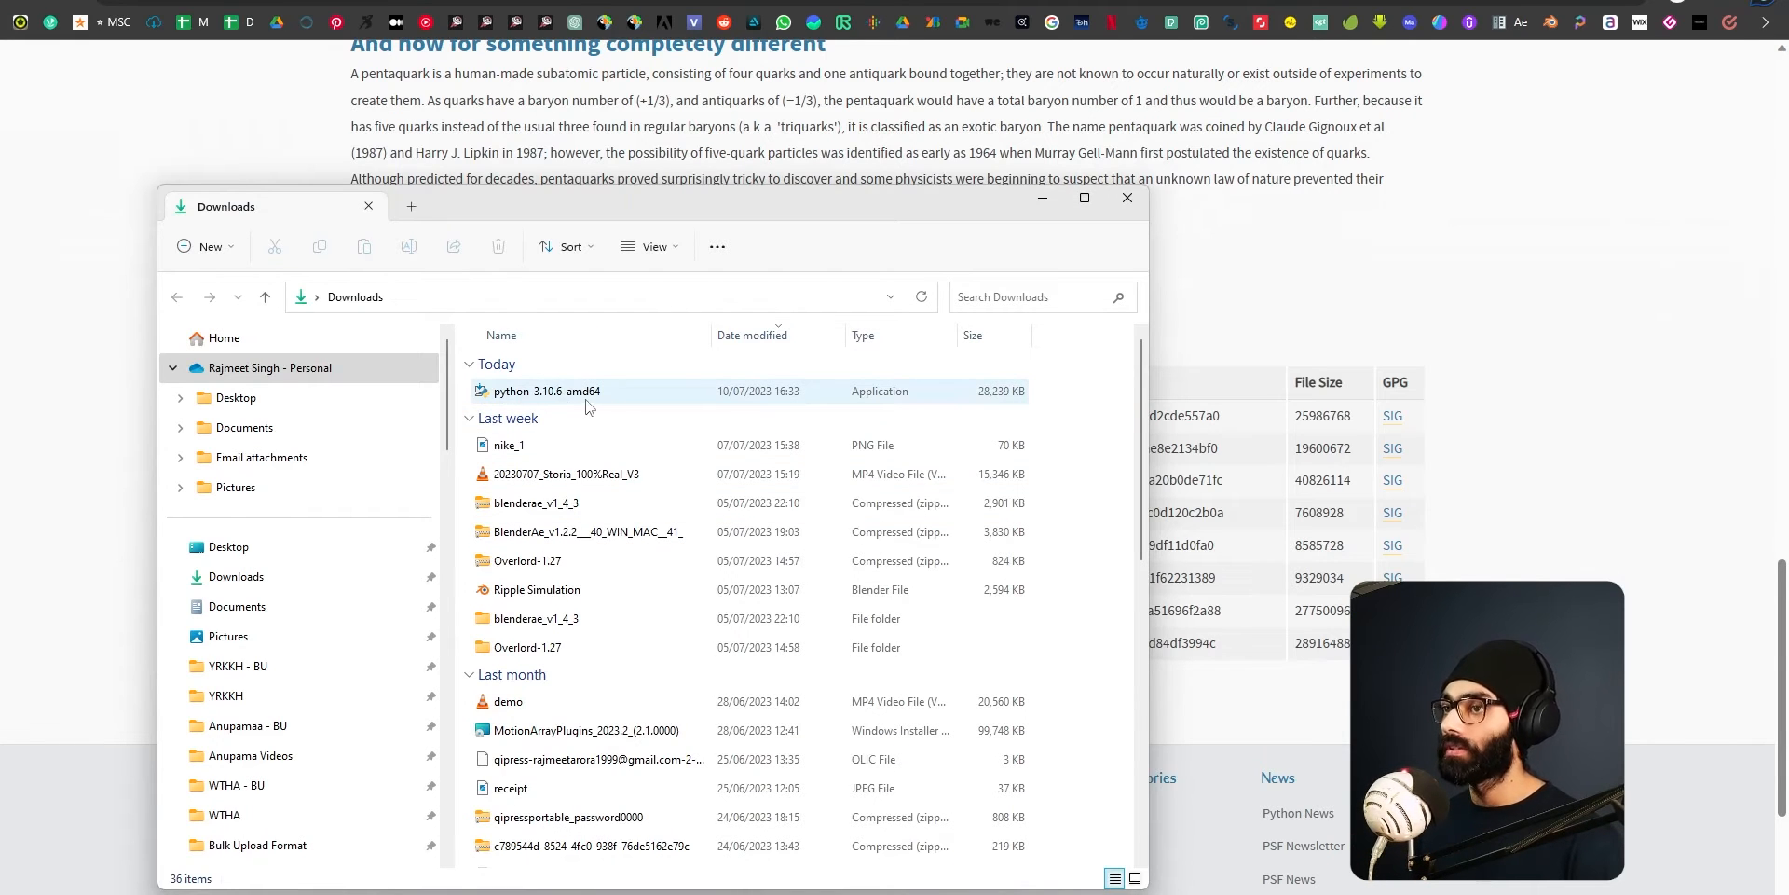
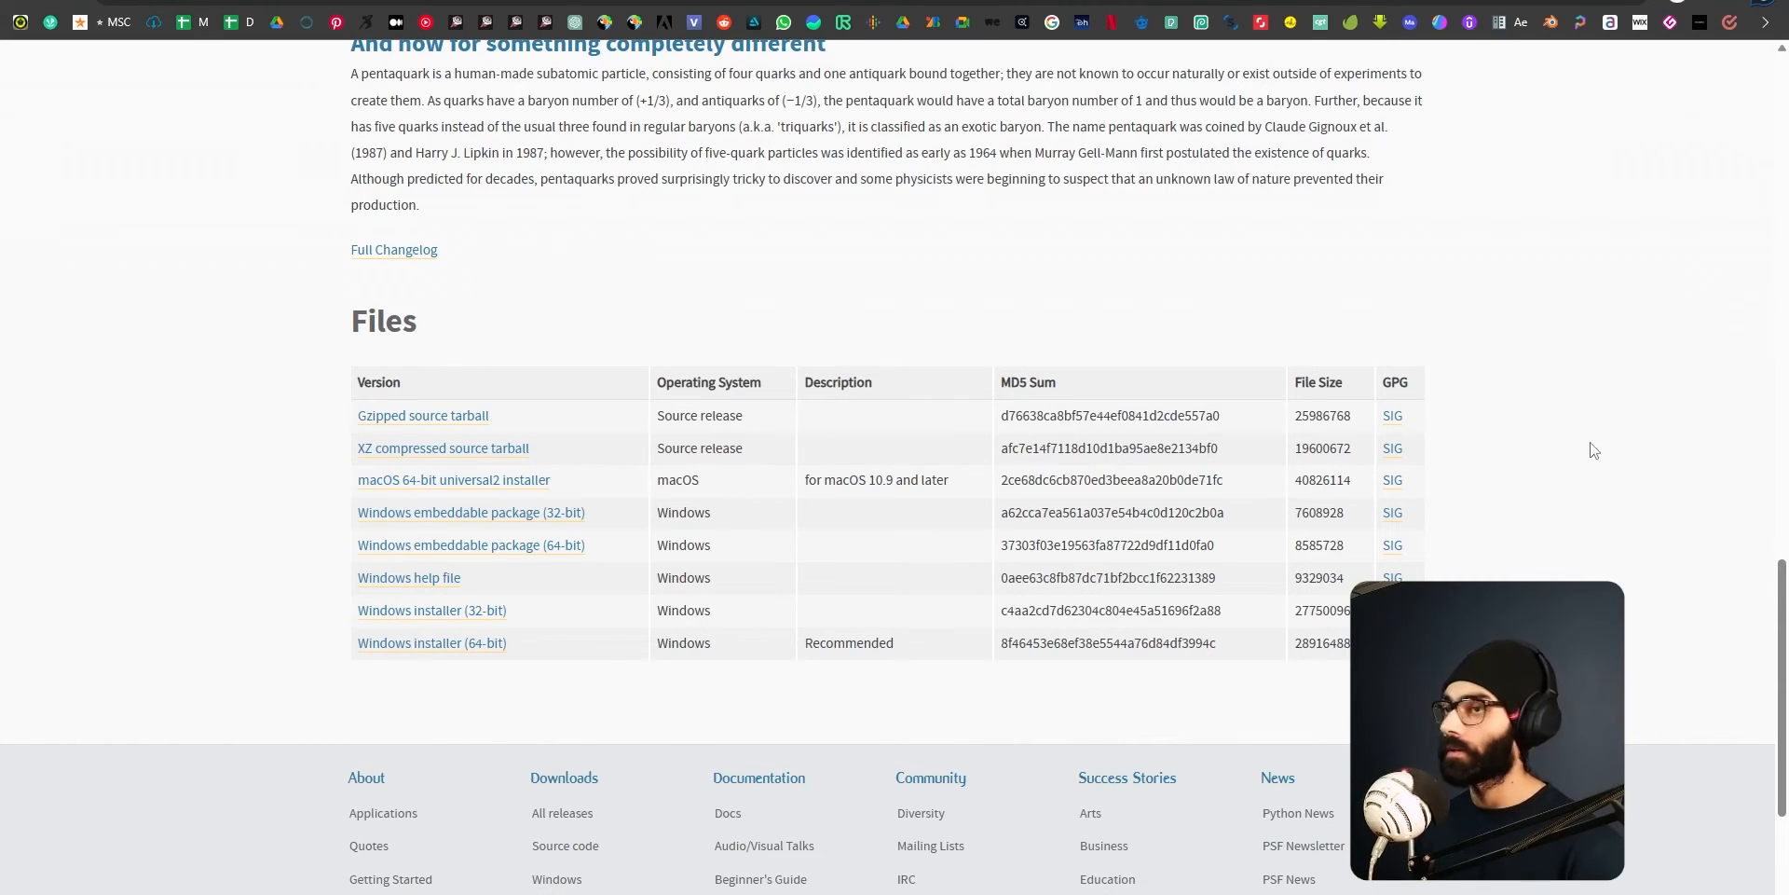
Return to the AUTOMATIC1111 README and open the git link under Automatic Installation on Windows.
{"action": "left_click", "coordinate": [541, 2]}
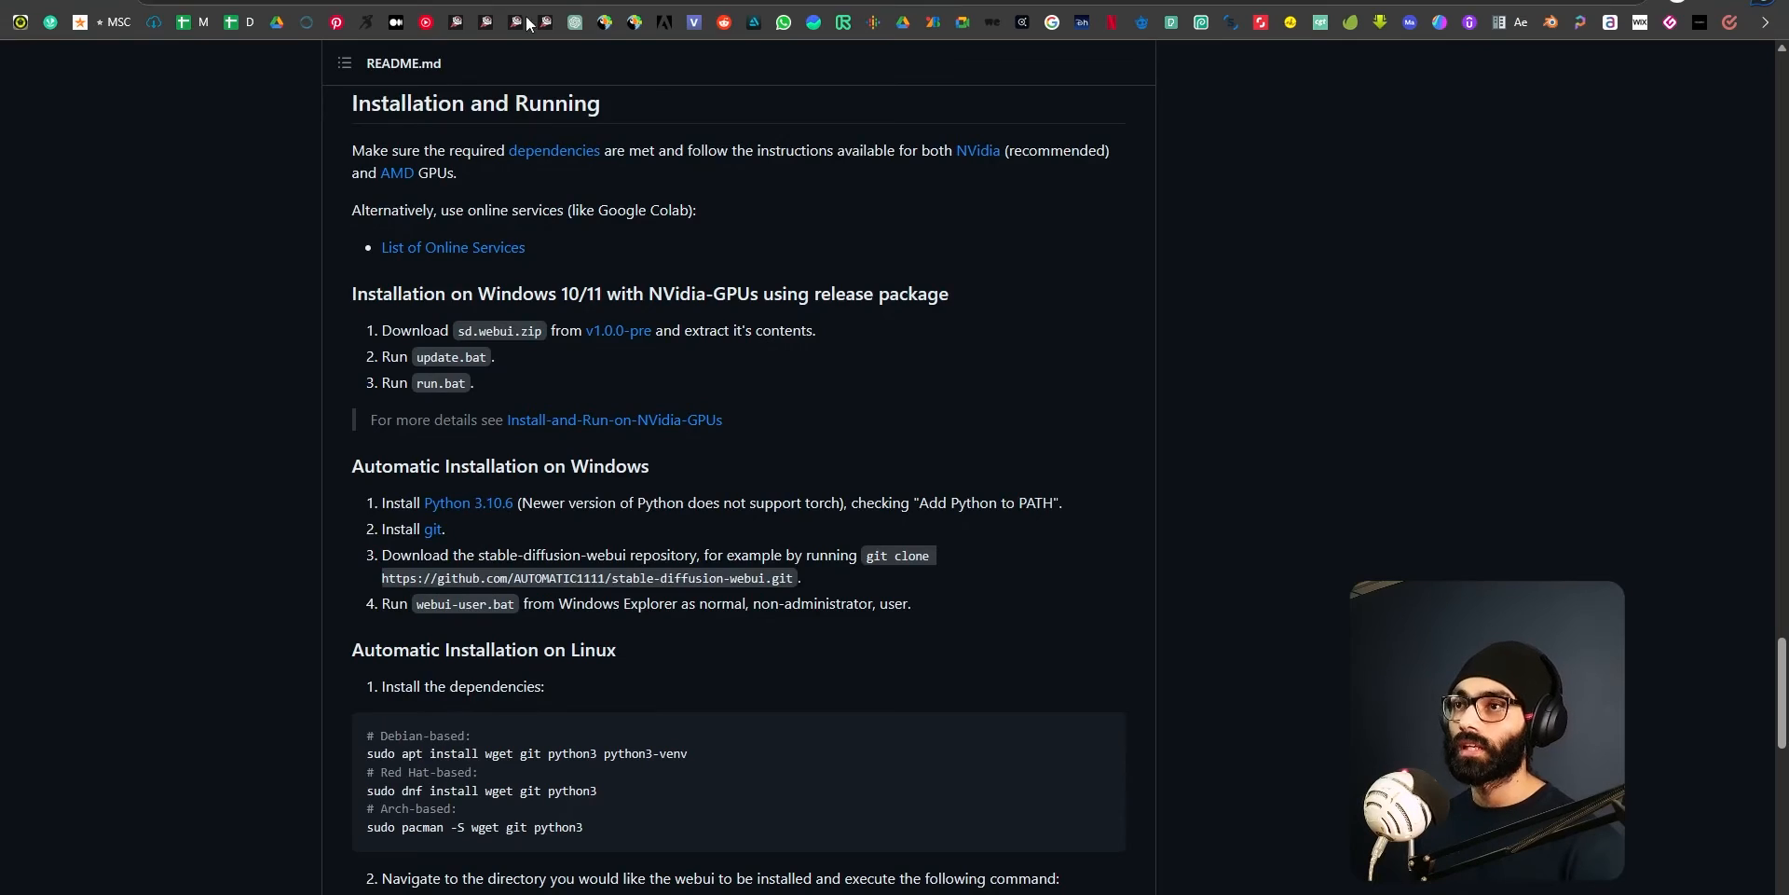
{"action": "left_click", "coordinate": [433, 529]}
{"action": "left_click", "coordinate": [27, 1]}
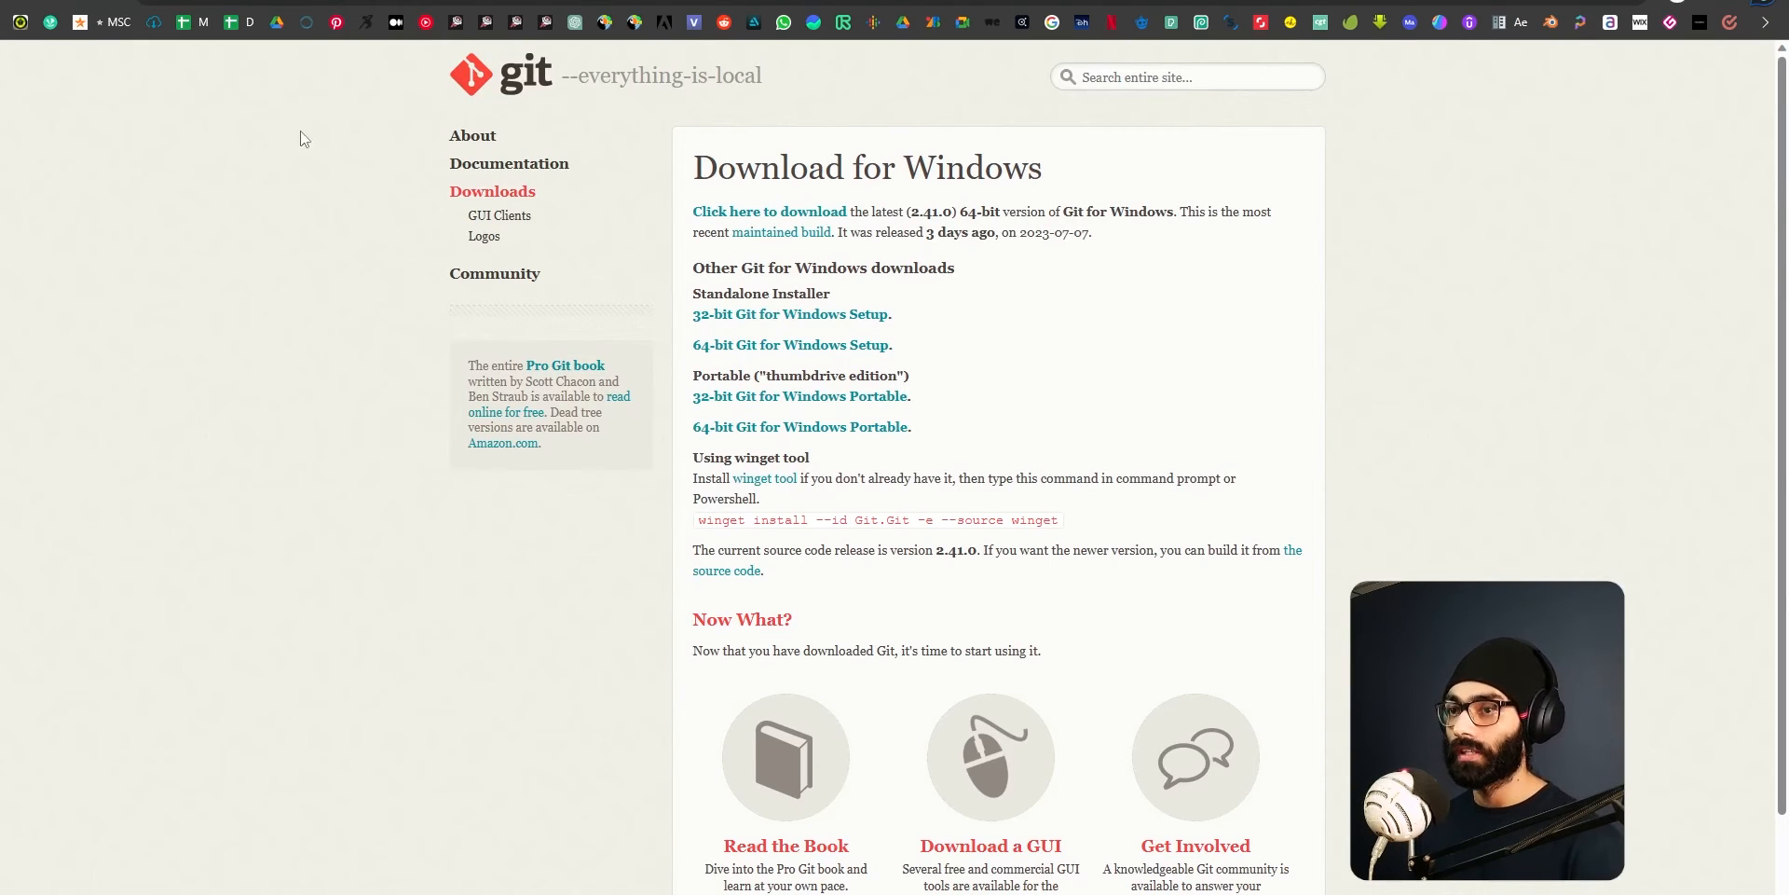
{"action": "left_click", "coordinate": [433, 529]}
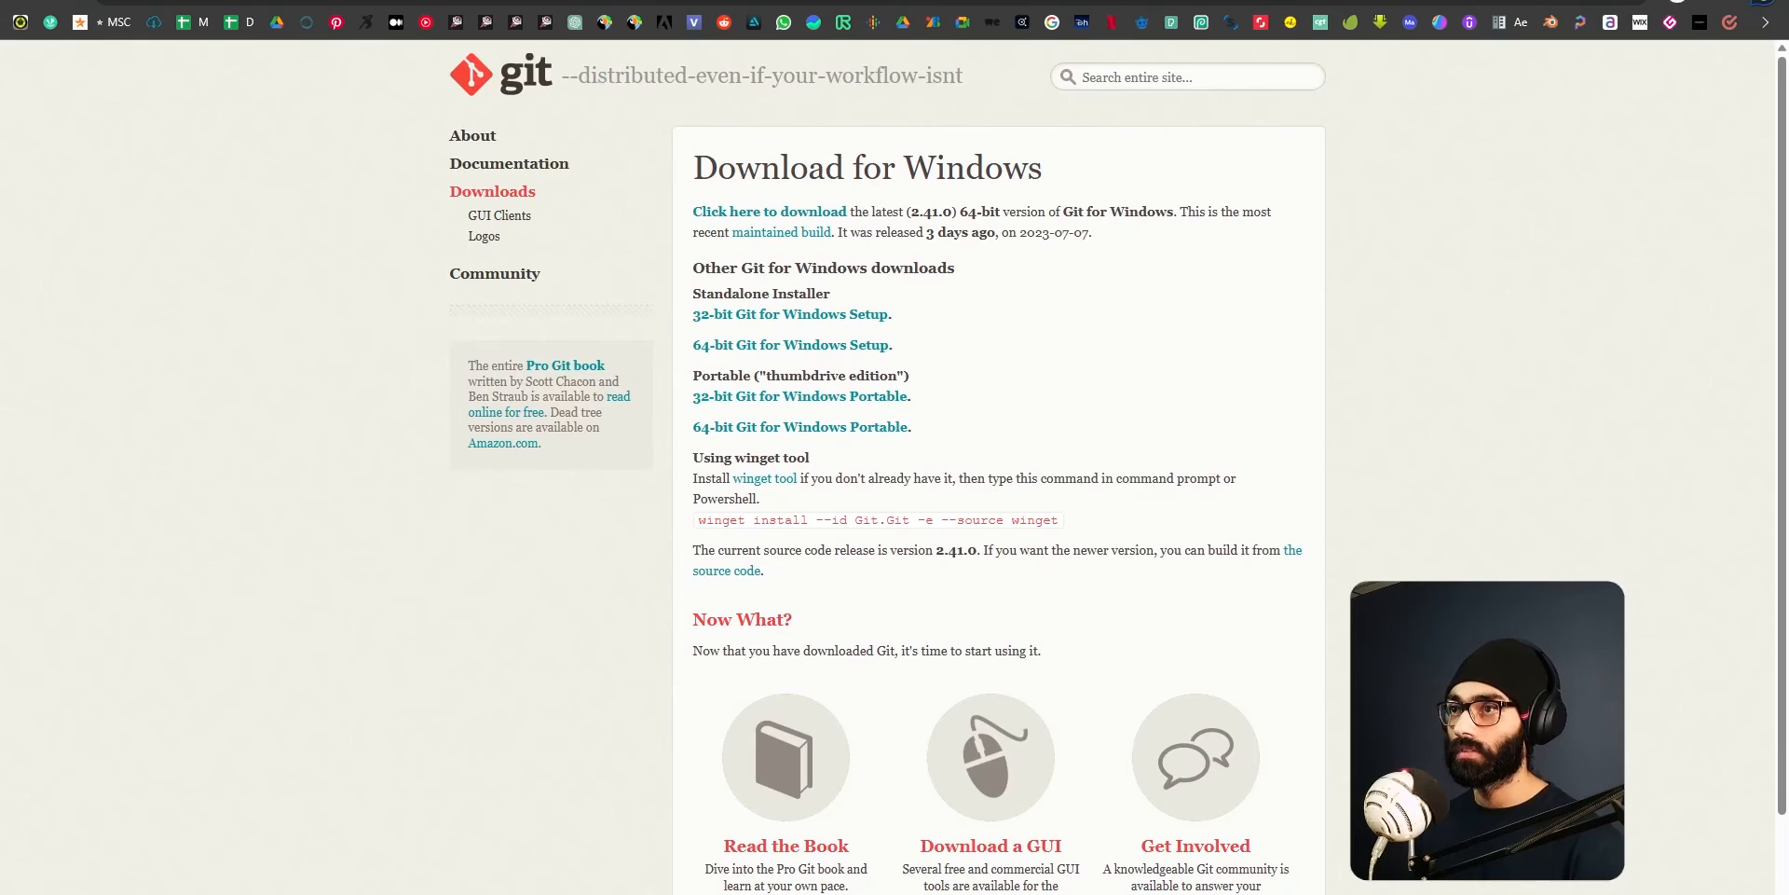
Download the standalone 64-bit Git for Windows Setup and save it as Git-2.41.0.2-64-bit in the Downloads folder.
{"action": "scroll", "coordinate": [647, 545], "scroll_direction": "down", "scroll_amount": 1}
{"action": "scroll", "coordinate": [646, 544], "scroll_direction": "up", "scroll_amount": 1}
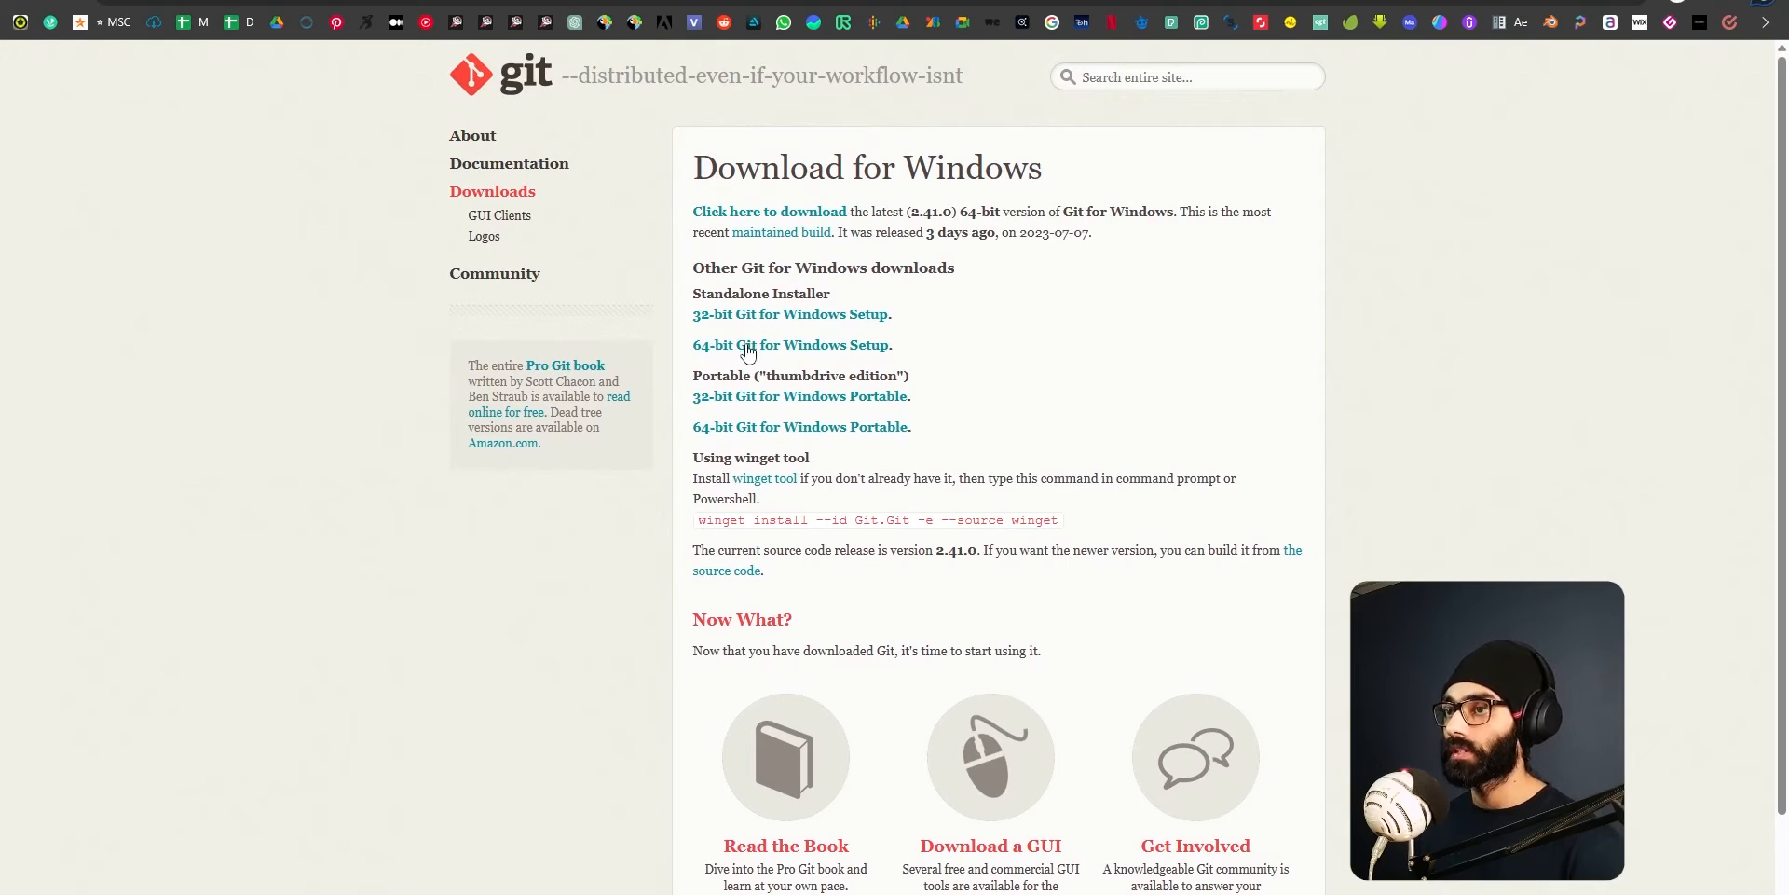
{"action": "left_click", "coordinate": [804, 352]}
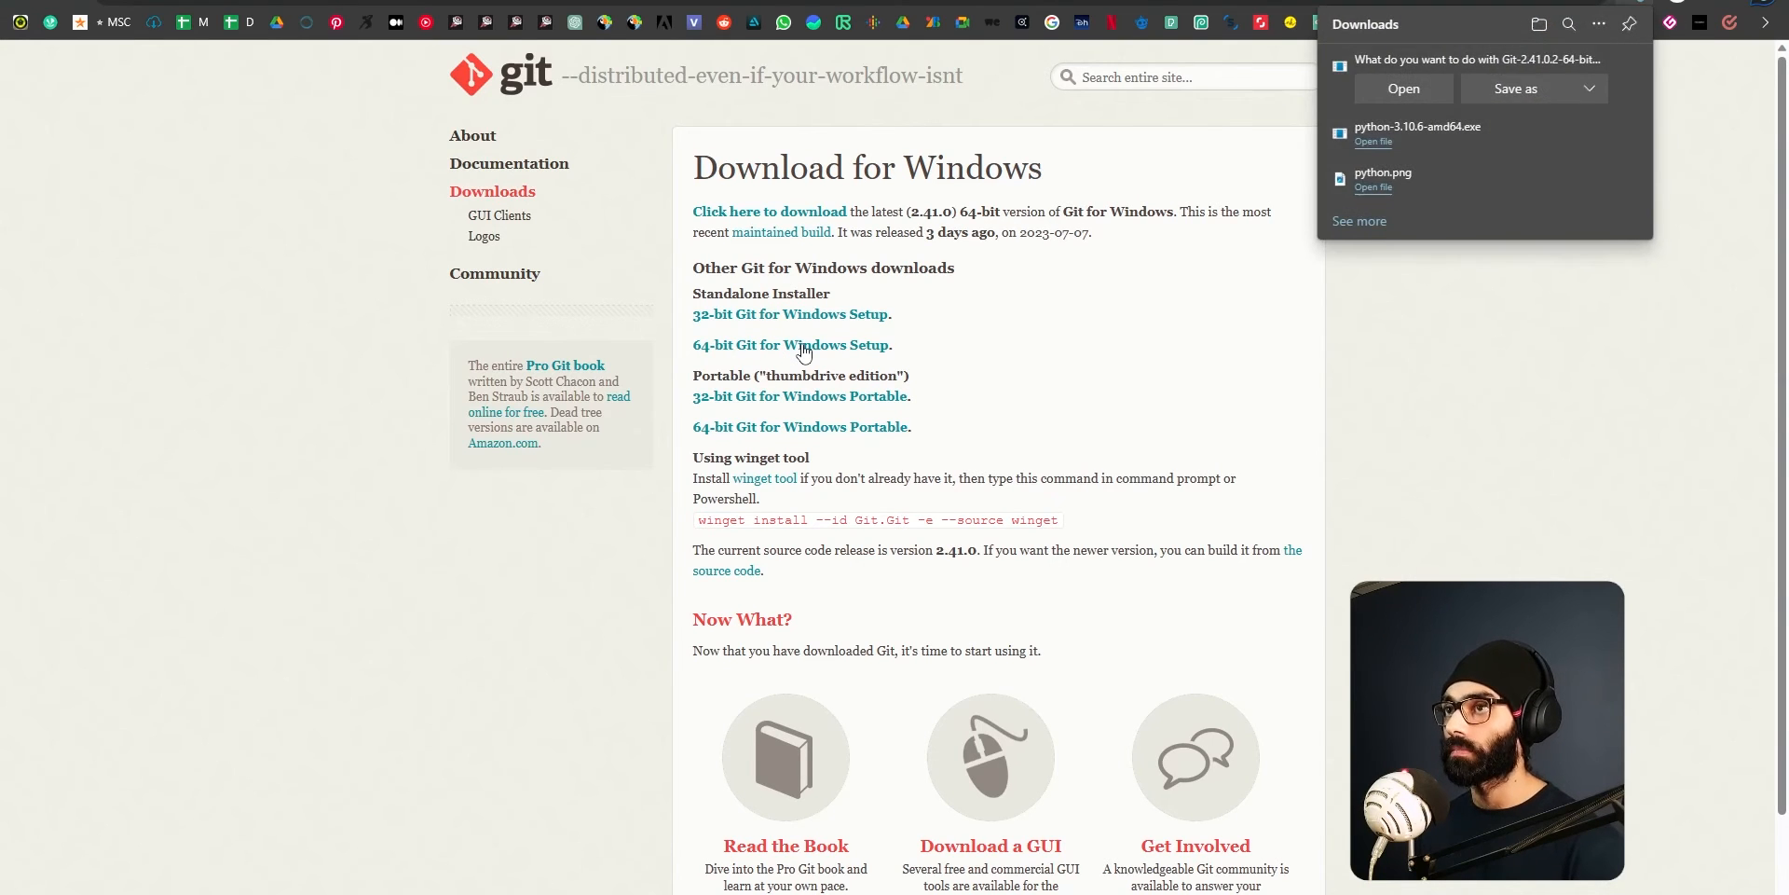
{"action": "left_click", "coordinate": [1531, 93]}
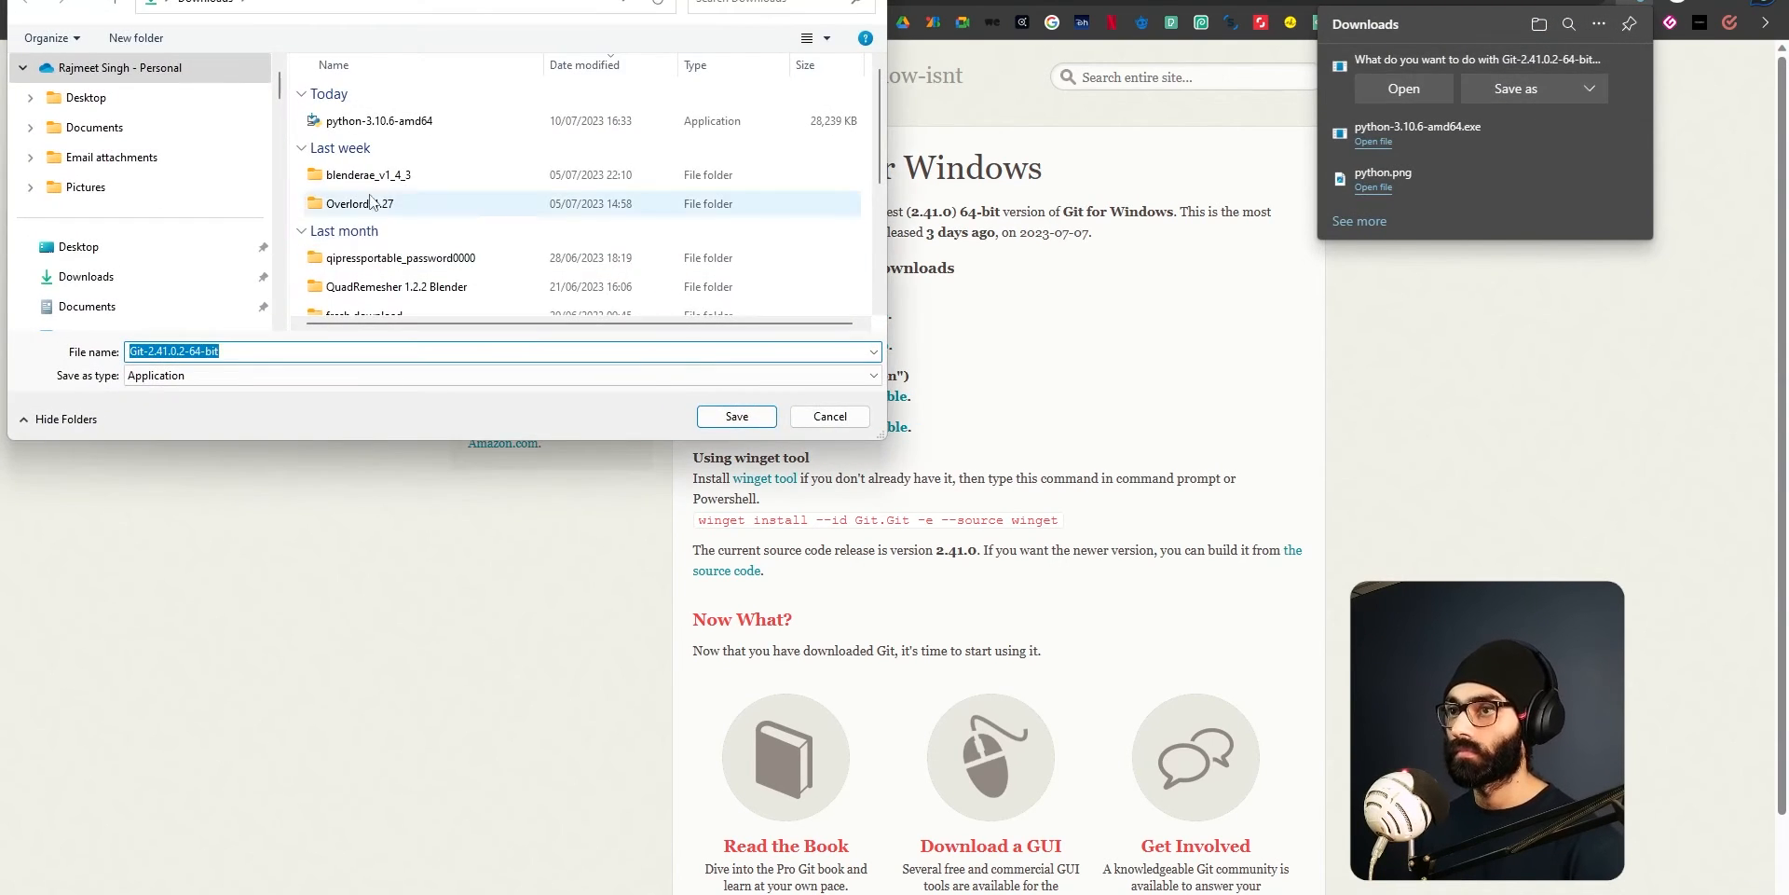
{"action": "left_click", "coordinate": [731, 413]}
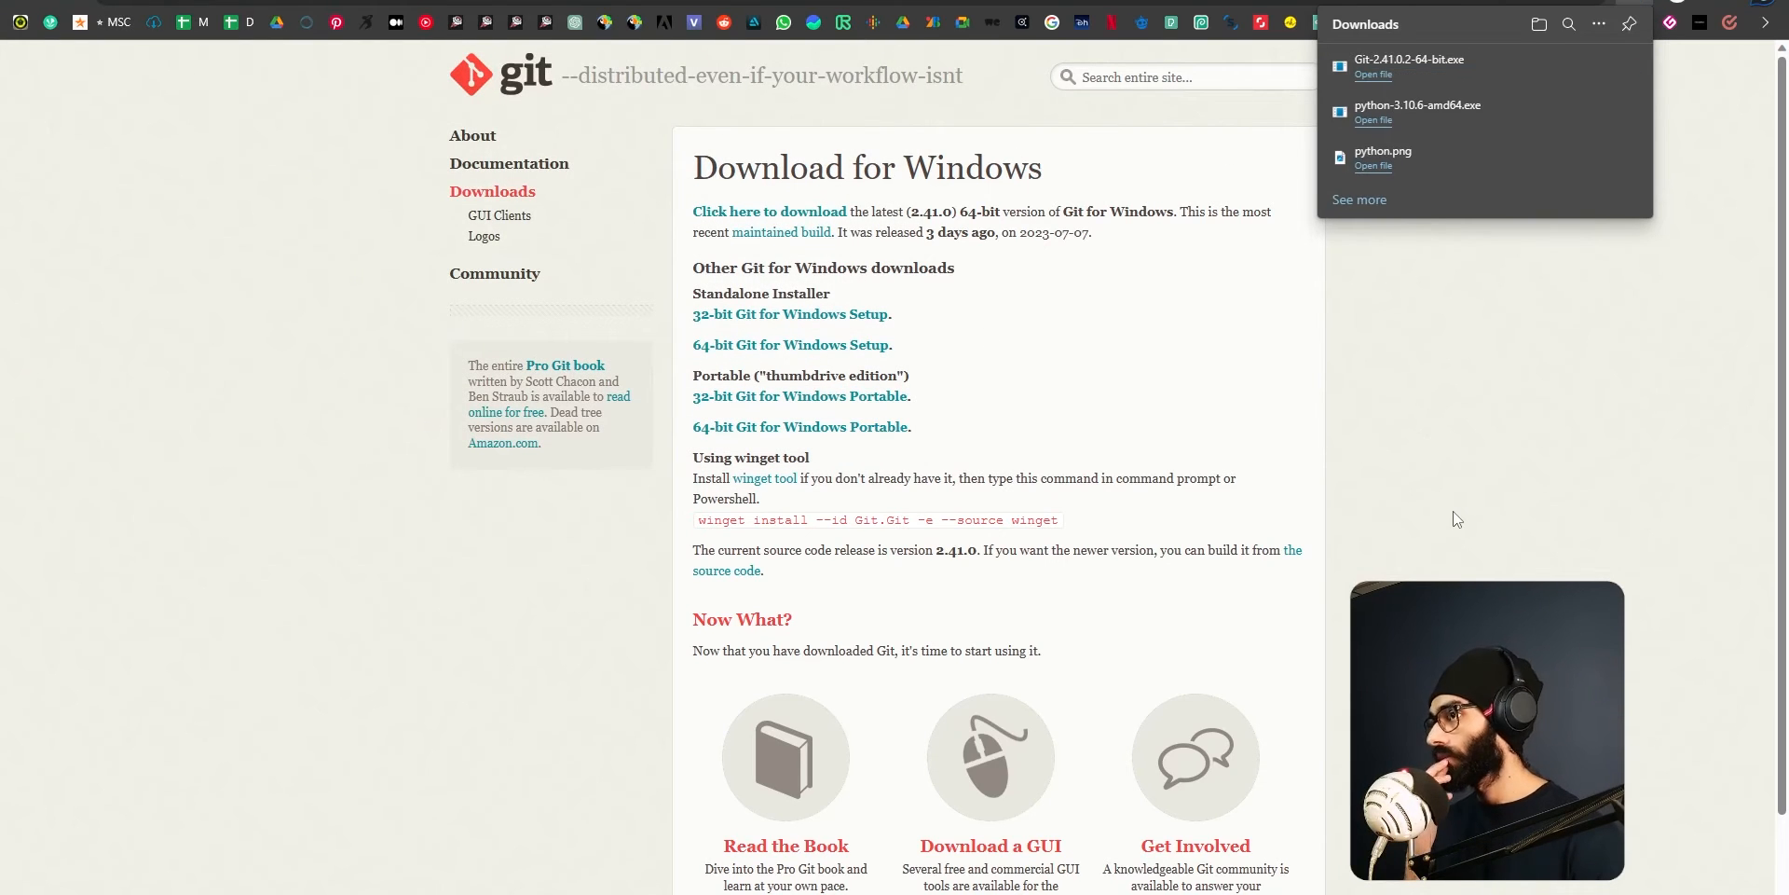
Switch to the Downloads folder in File Explorer and launch the python-3.10.6-amd64 installer.
{"action": "key", "text": "alt+Tab"}
{"action": "key", "text": "alt+Tab"}
{"action": "key", "text": "alt+Tab"}
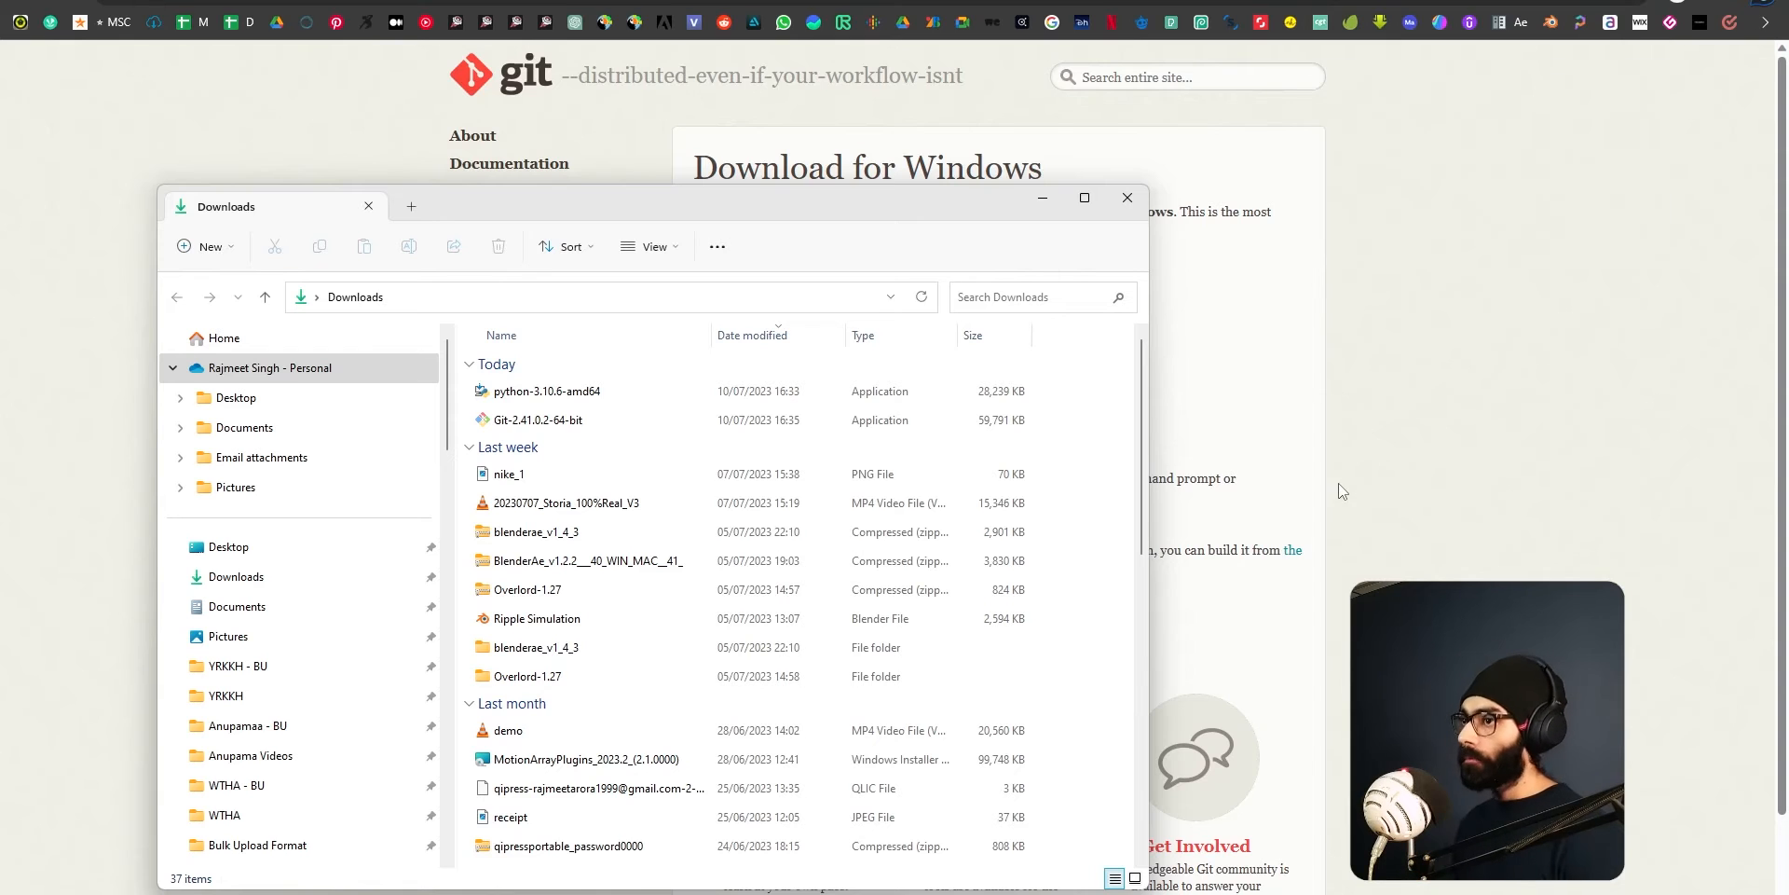
{"action": "left_click", "coordinate": [1412, 399]}
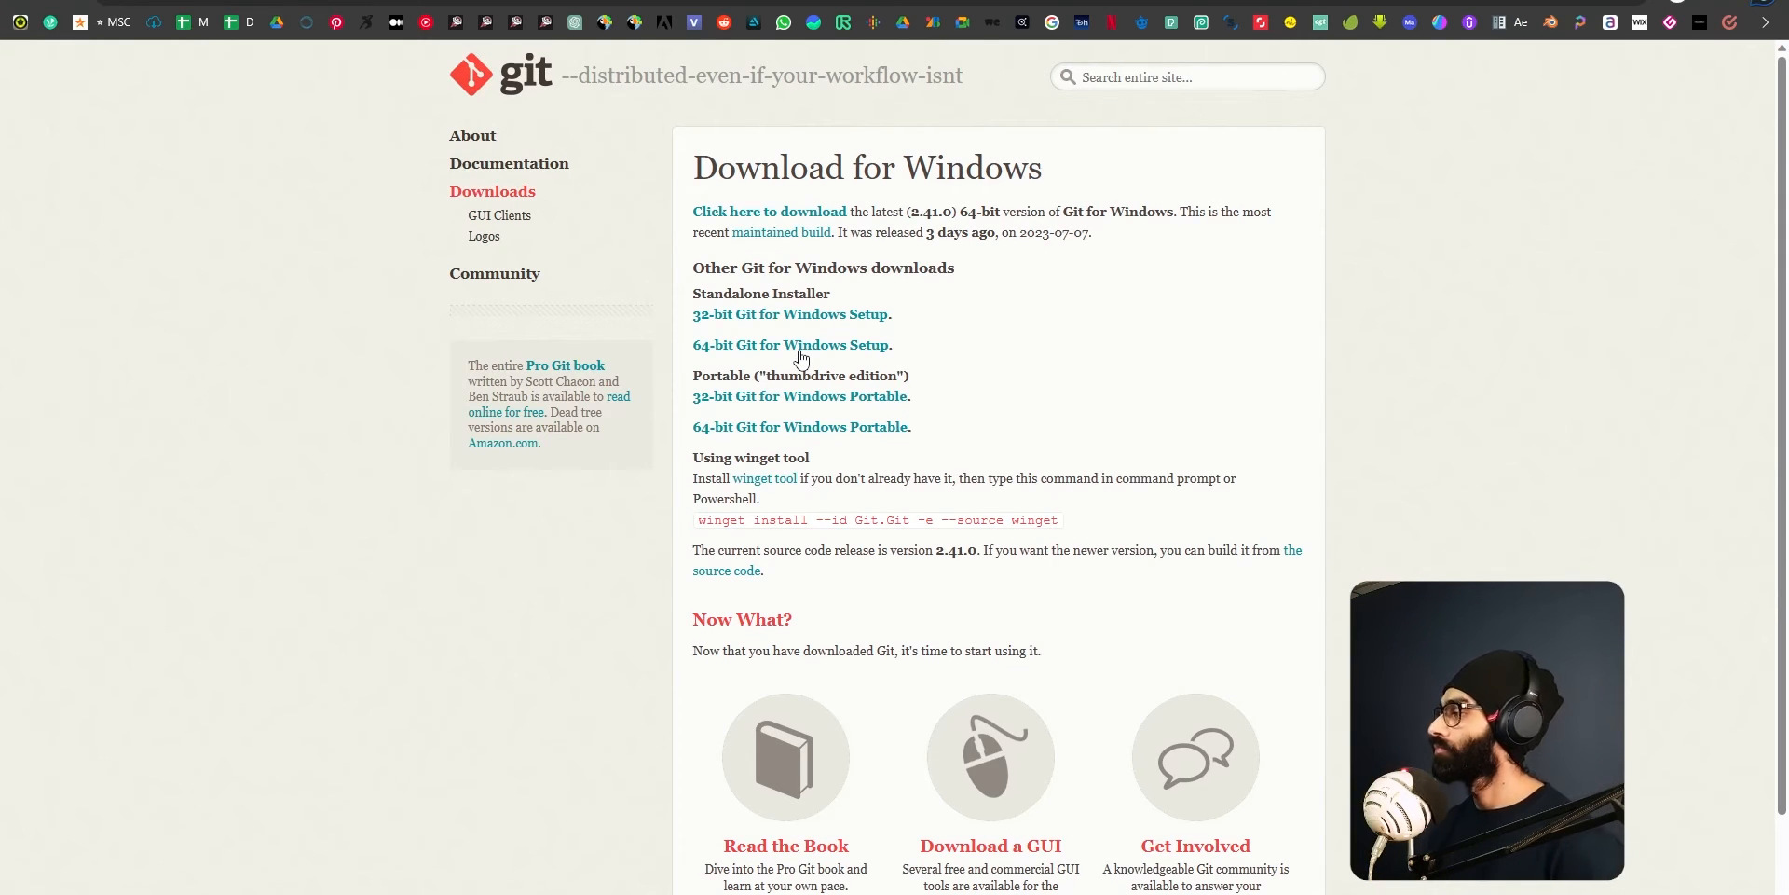
{"action": "key", "text": "alt+Tab"}
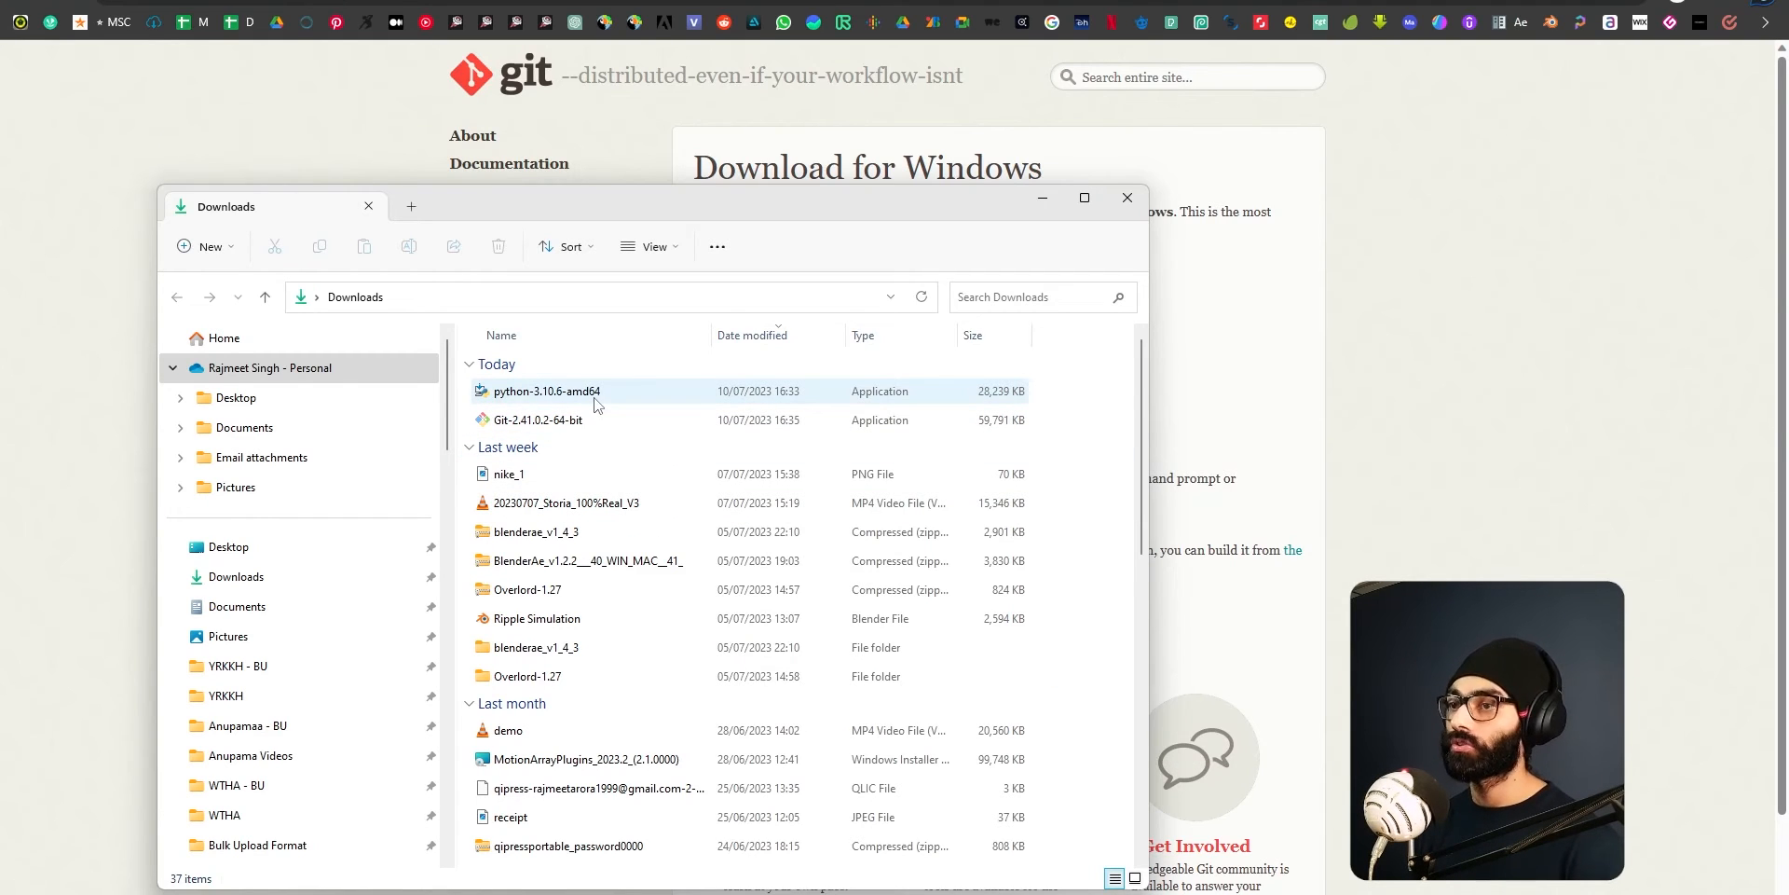
{"action": "left_click", "coordinate": [594, 403]}
{"action": "left_click", "coordinate": [571, 421]}
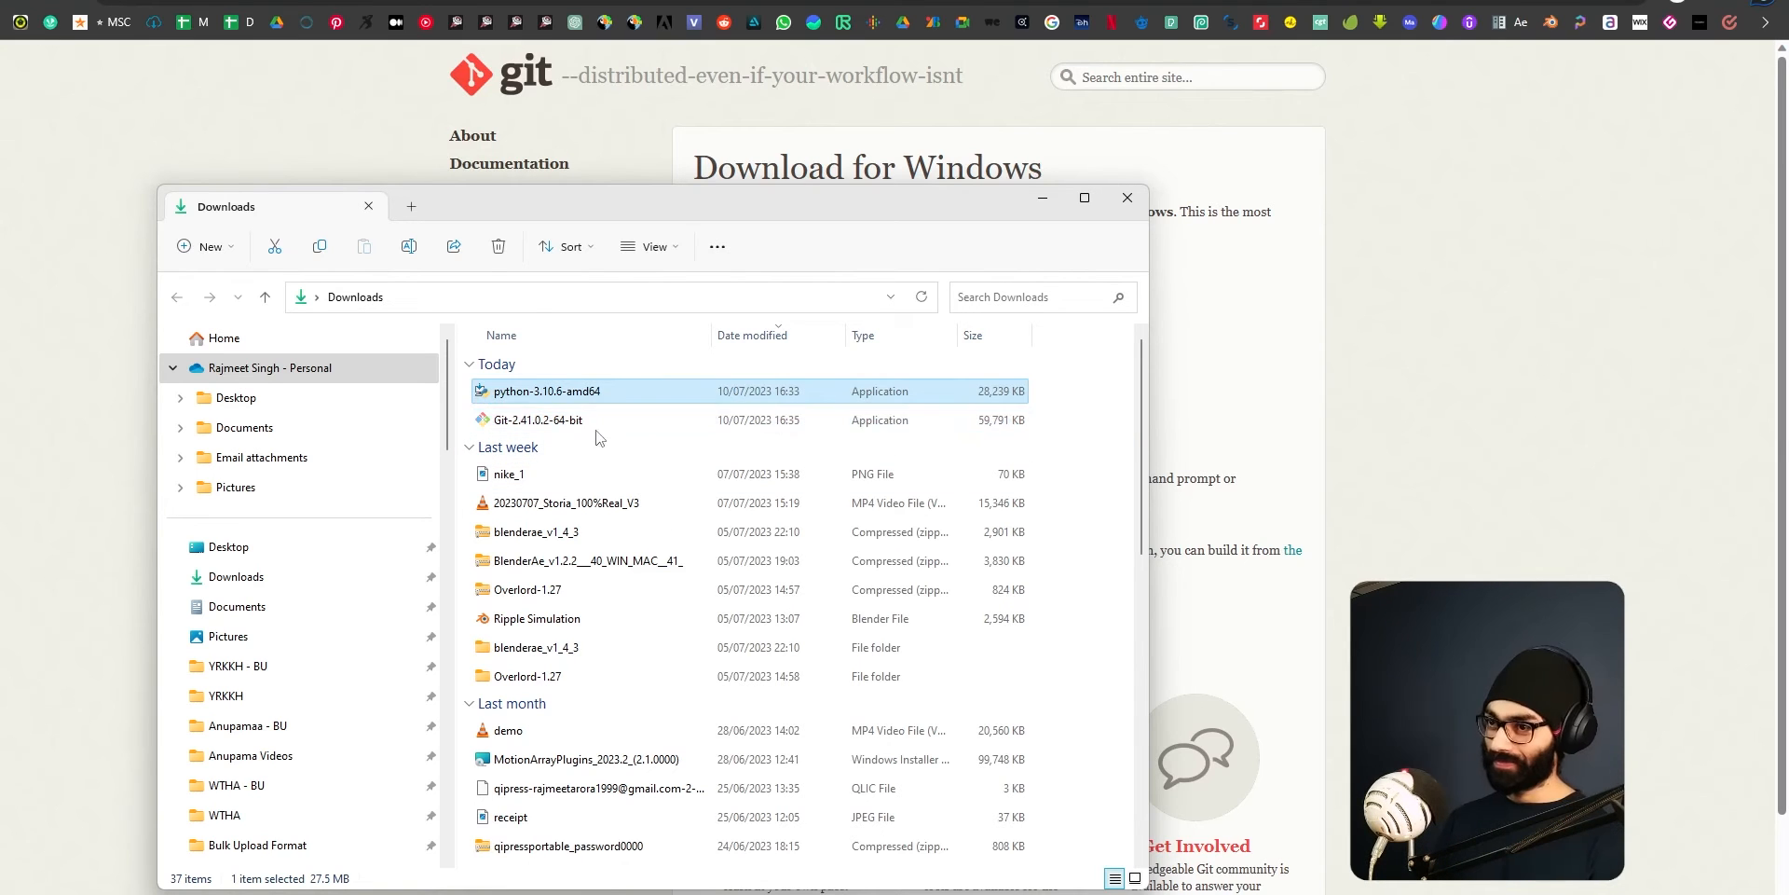
{"action": "left_click", "coordinate": [570, 396]}
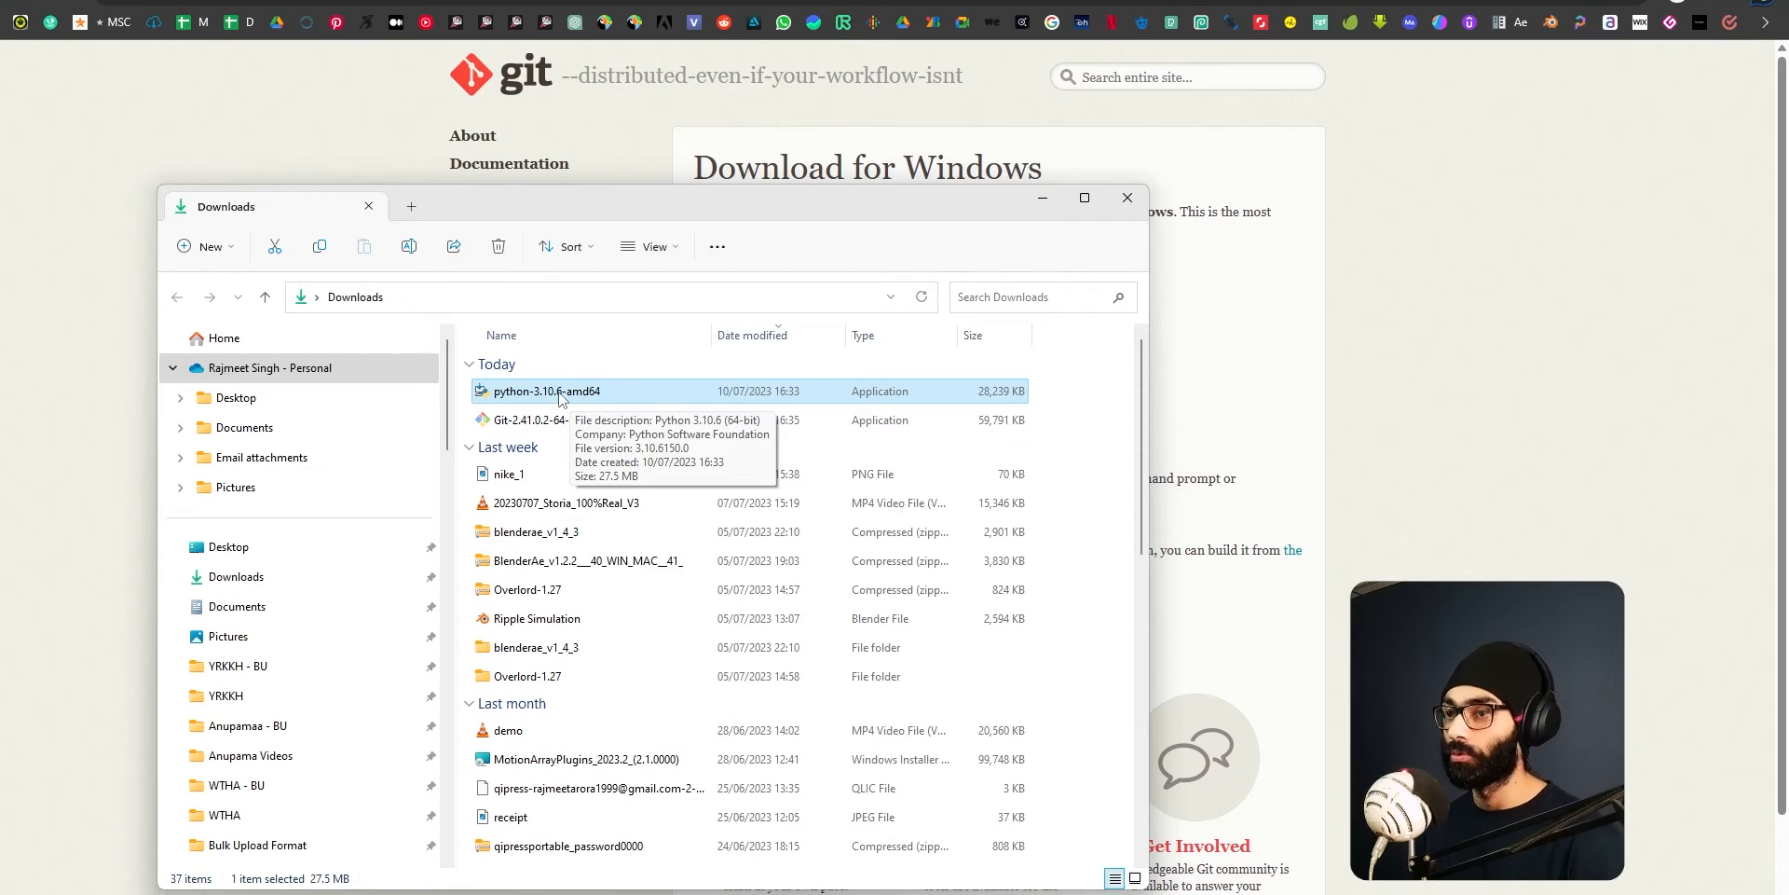
{"action": "double_click", "coordinate": [668, 390]}
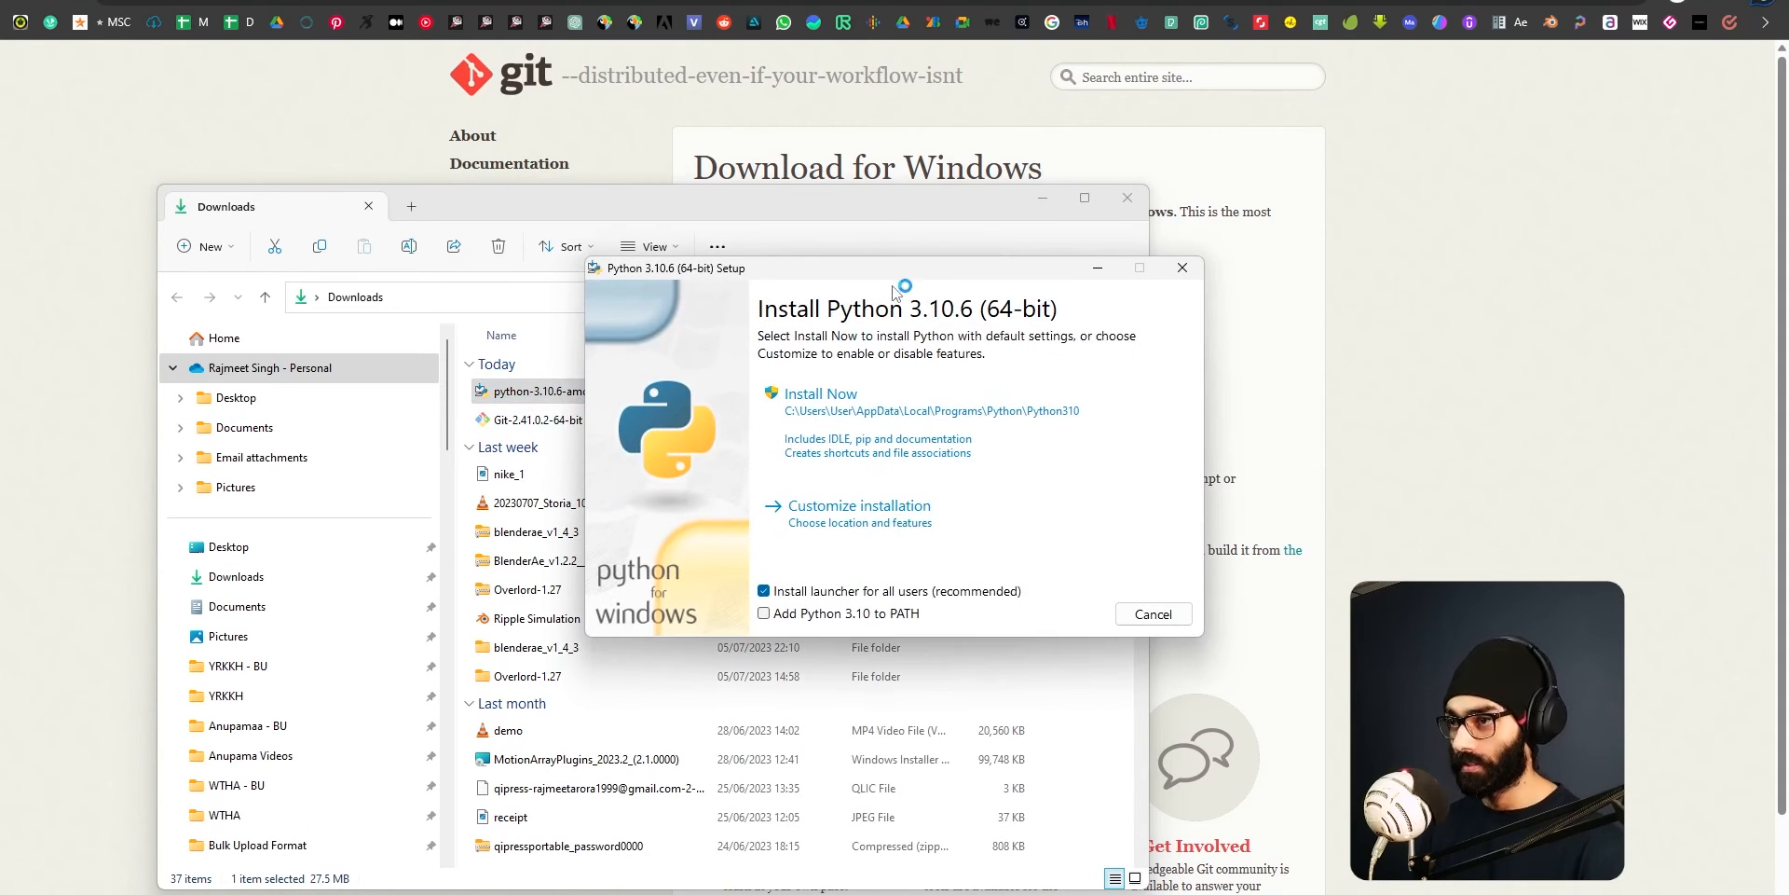
{"action": "left_click_drag", "start_coordinate": [943, 270], "coordinate": [1038, 271]}
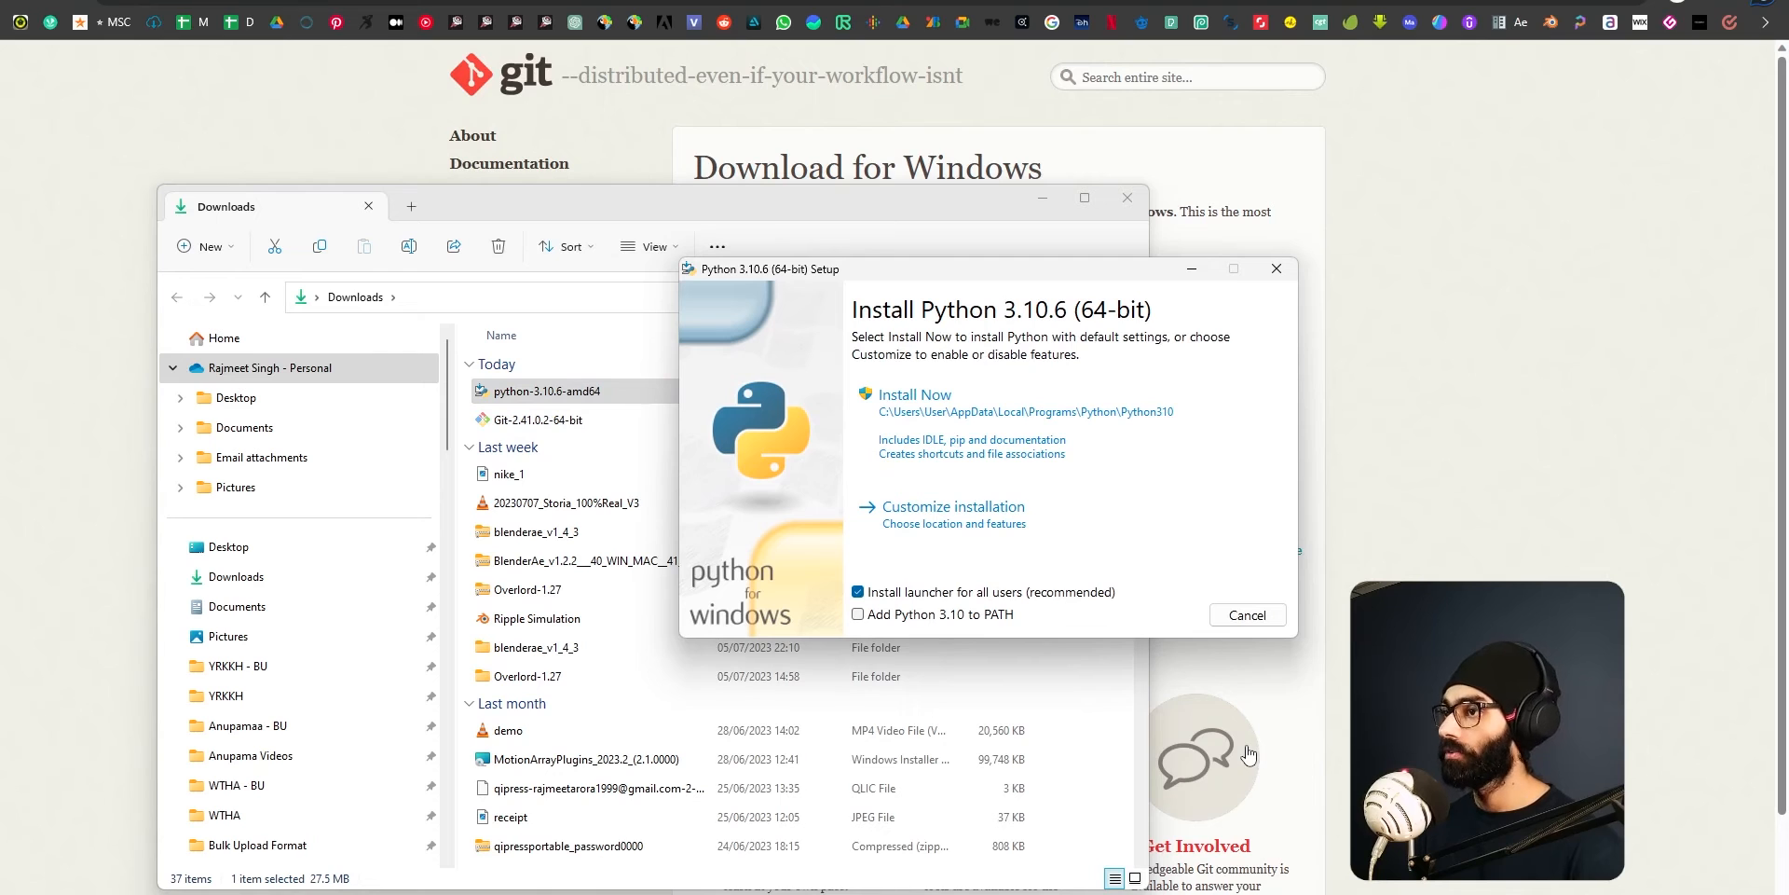
{"action": "left_click_drag", "start_coordinate": [986, 276], "coordinate": [901, 276]}
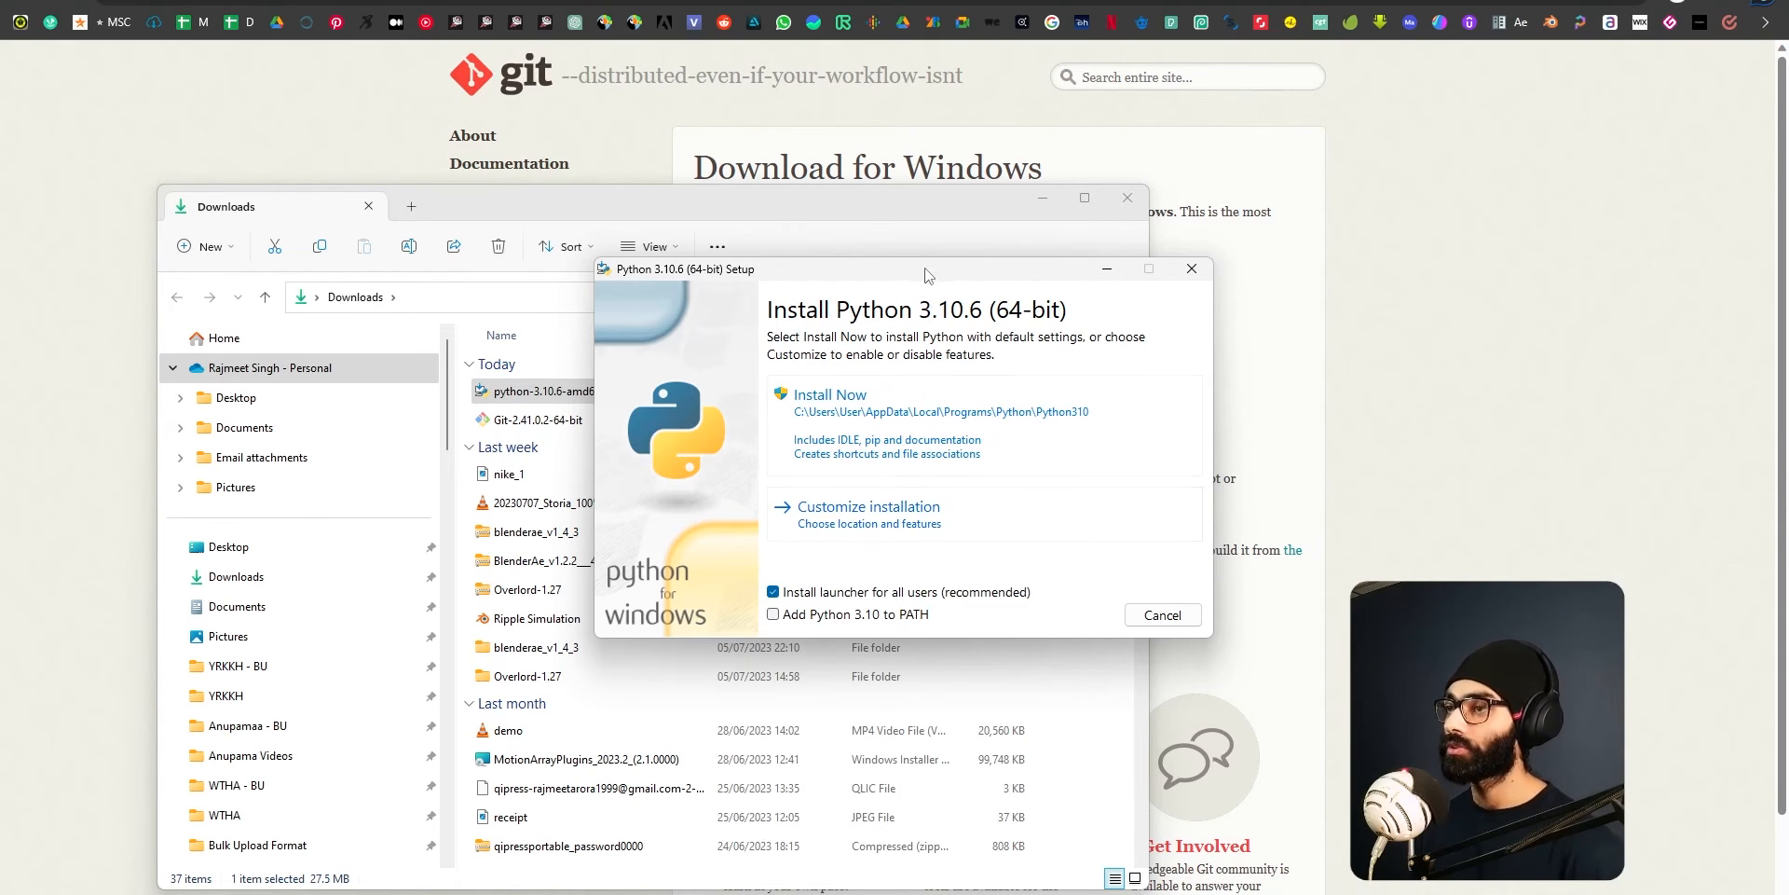
{"action": "left_click_drag", "start_coordinate": [928, 270], "coordinate": [926, 244]}
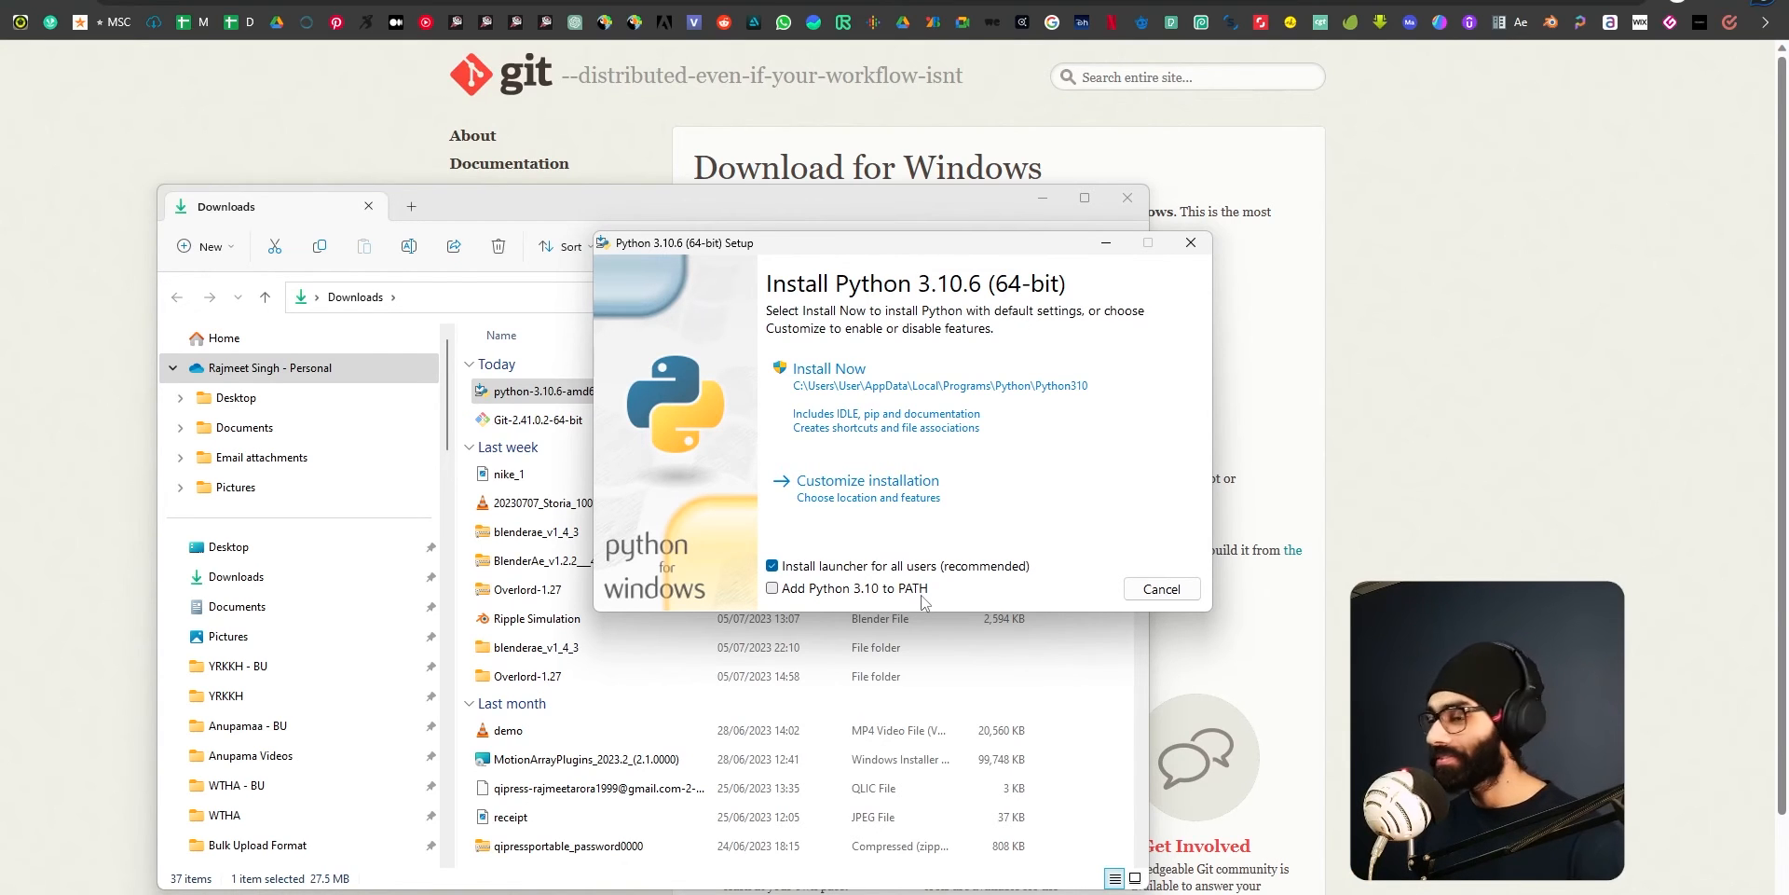
Look up the Path entry in the Windows environment variables, and close the system settings without changing anything.
{"action": "key", "text": "super"}
{"action": "type", "text": "environ"}
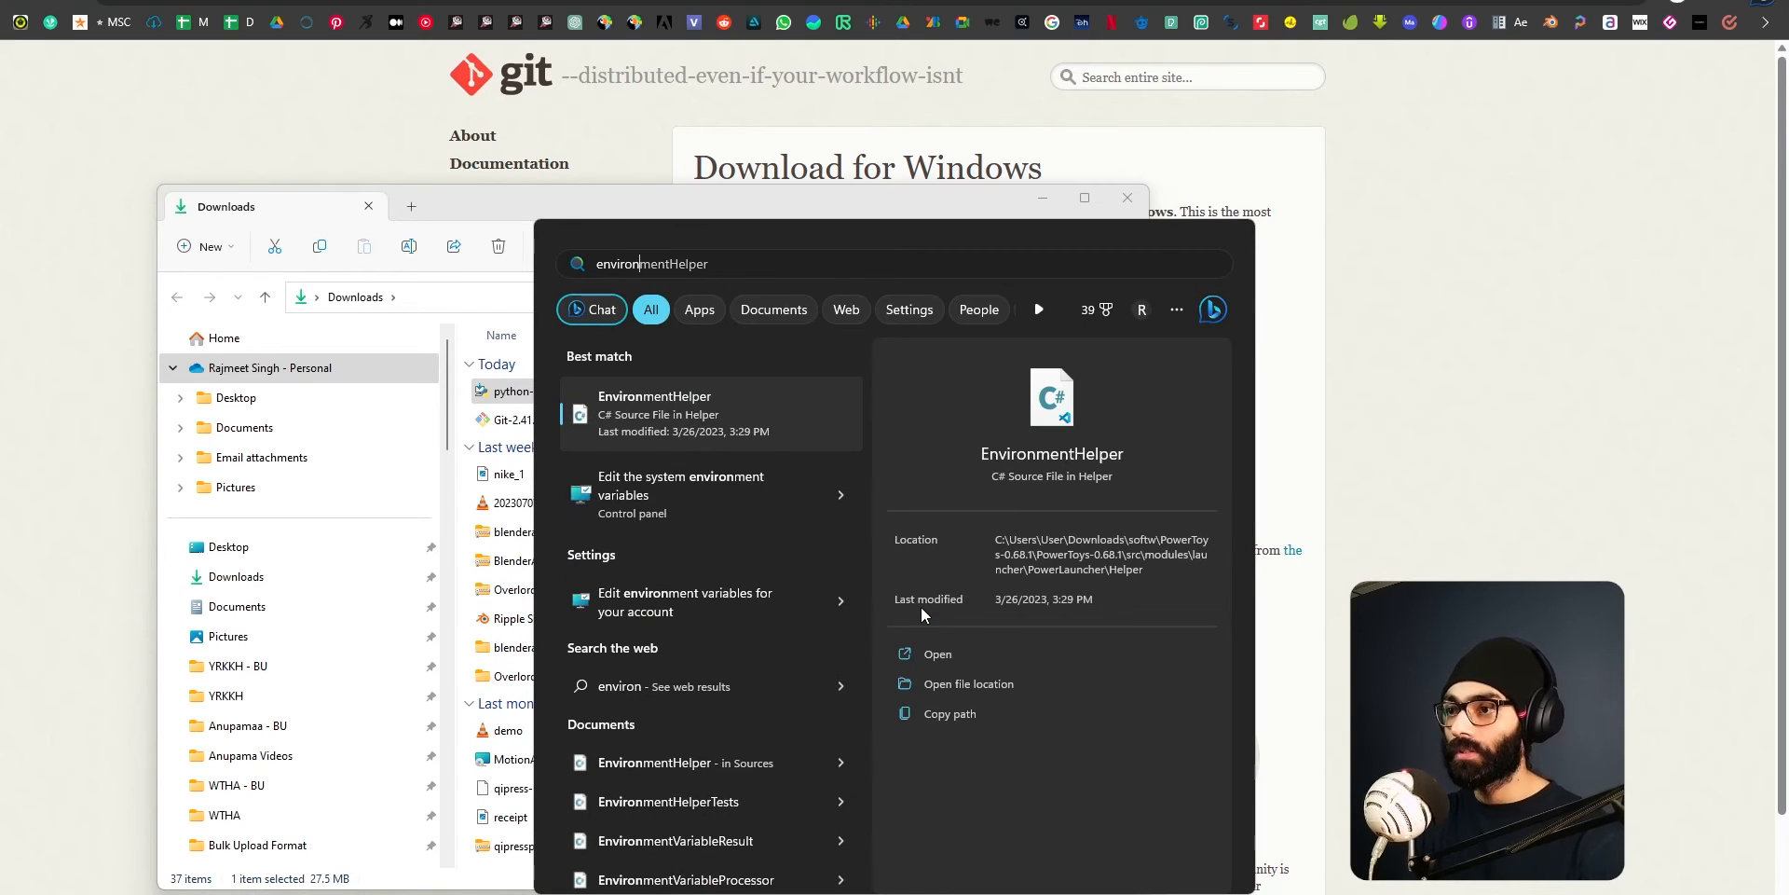
{"action": "left_click", "coordinate": [730, 492]}
{"action": "left_click_drag", "start_coordinate": [214, 2], "coordinate": [331, 279]}
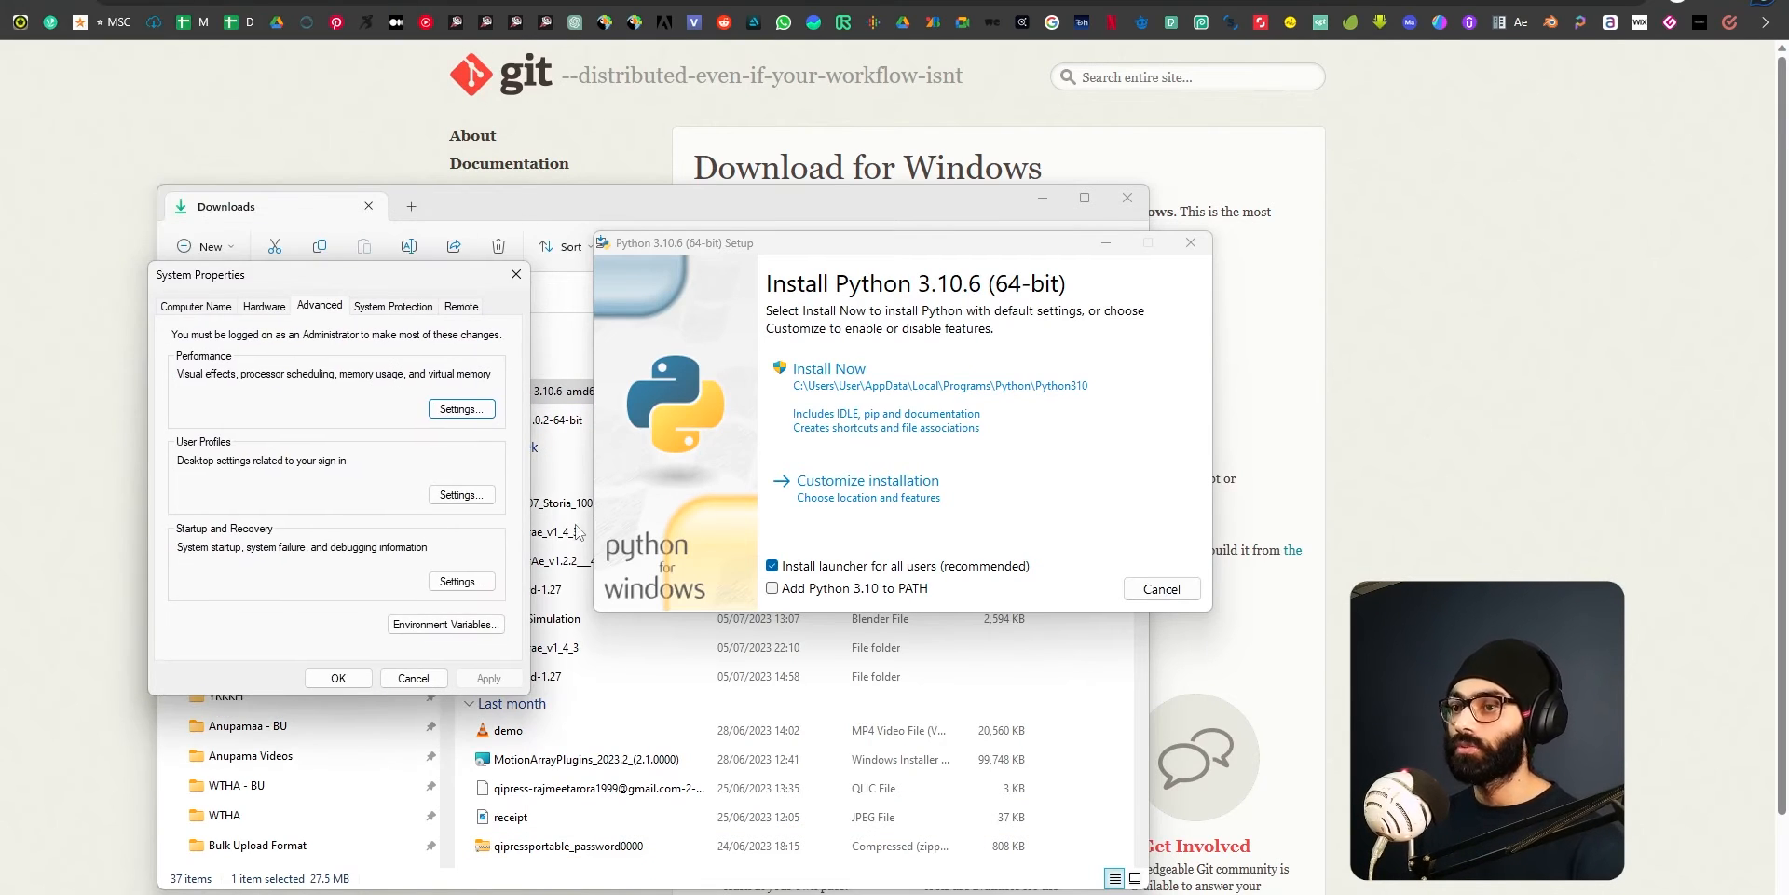
{"action": "left_click", "coordinate": [471, 626]}
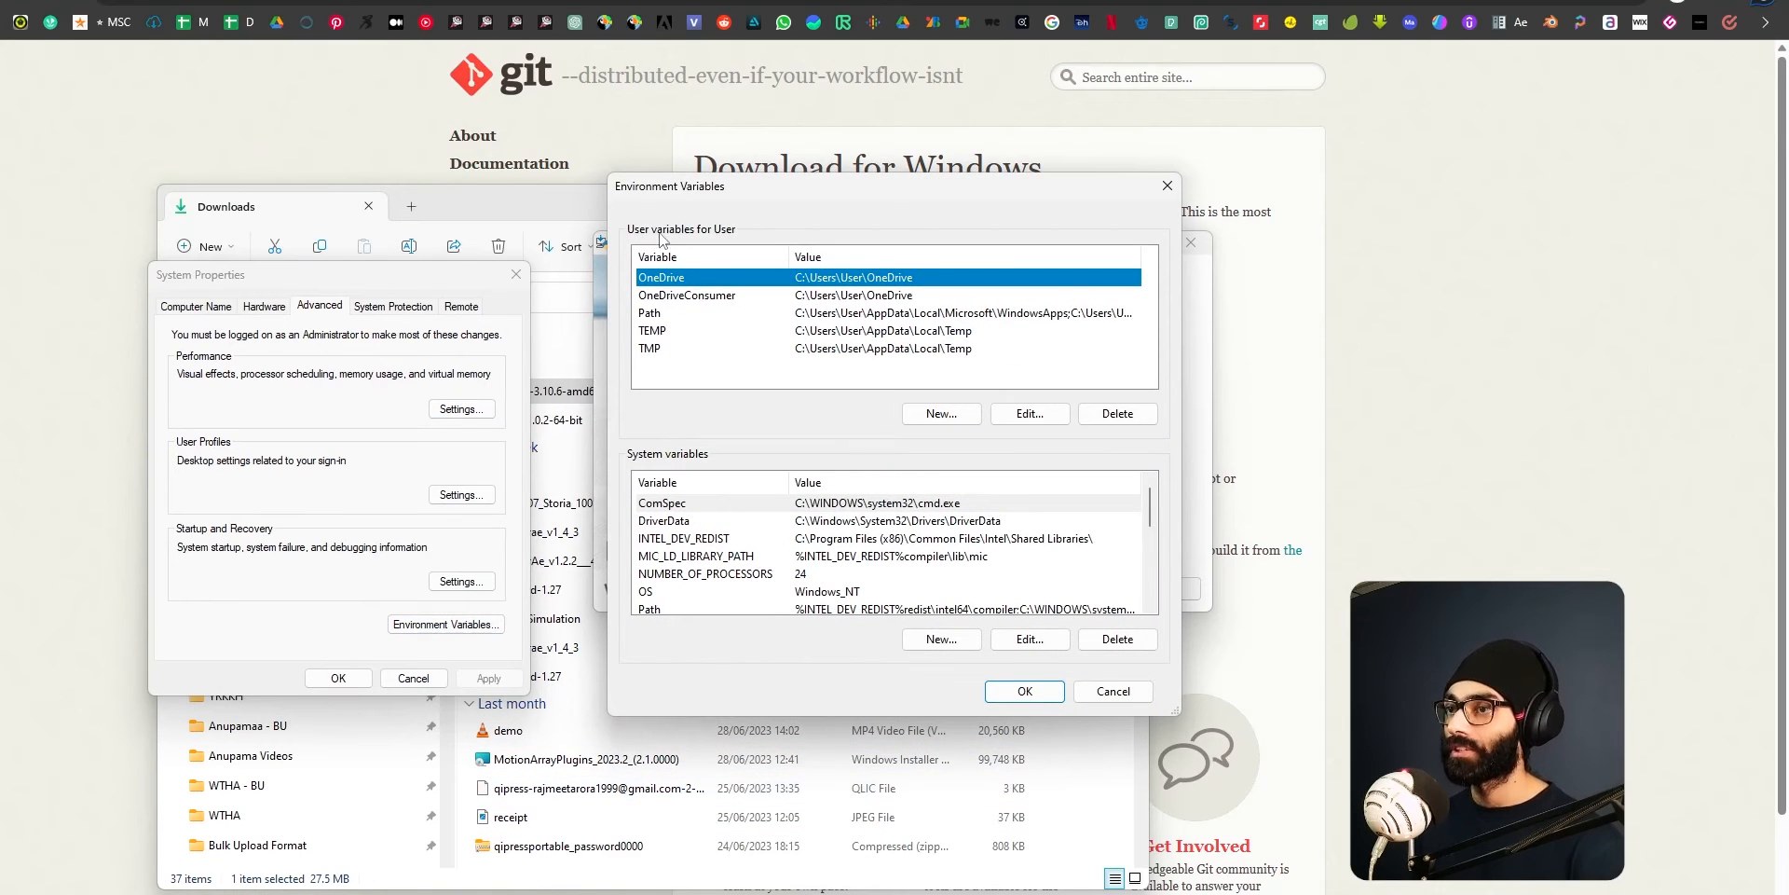
{"action": "left_click", "coordinate": [839, 313]}
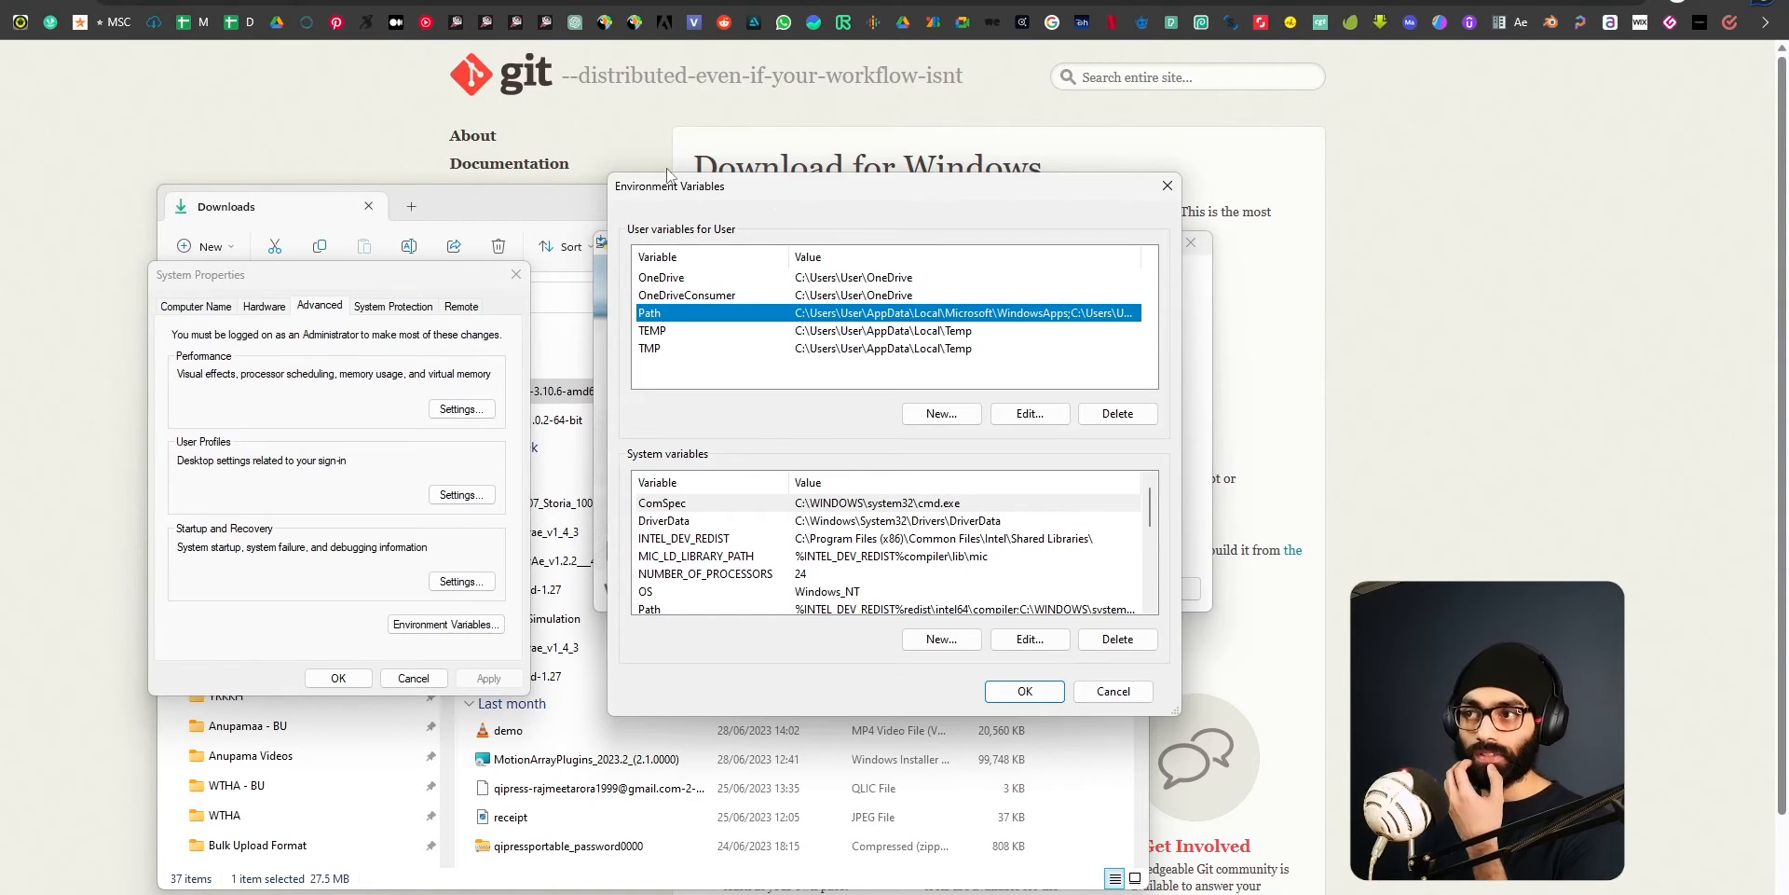
{"action": "left_click", "coordinate": [1115, 691]}
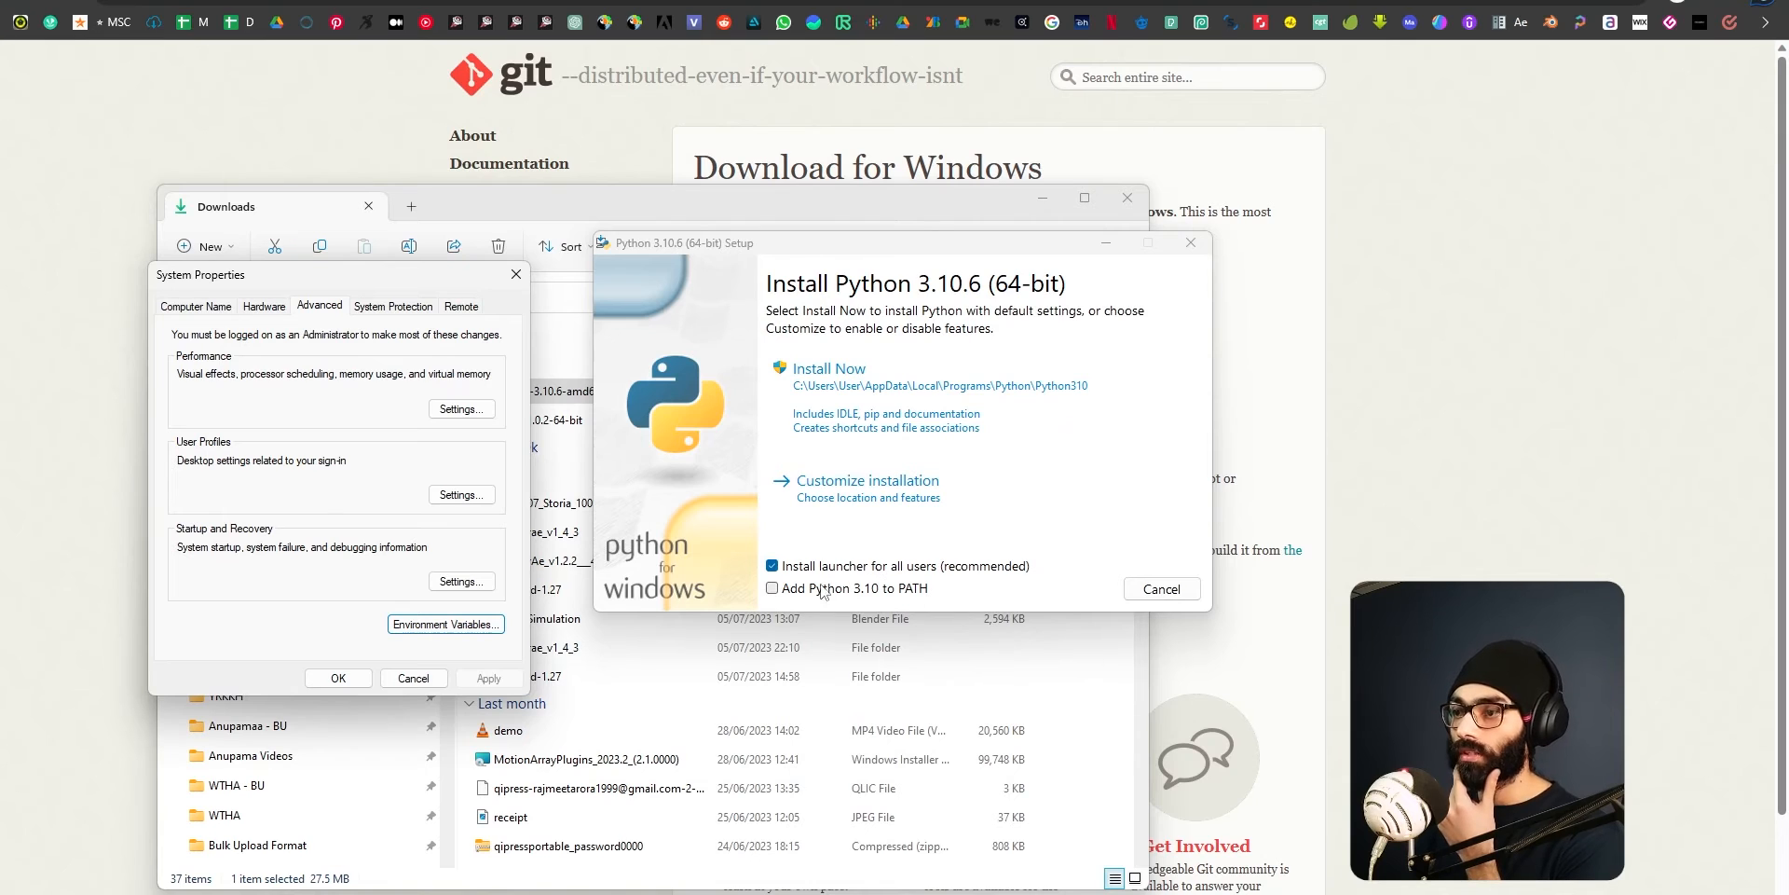
{"action": "left_click", "coordinate": [397, 680]}
Install Python 3.10.6 with default settings and Add Python 3.10 to PATH enabled, and close the finished setup.
{"action": "left_click", "coordinate": [772, 589]}
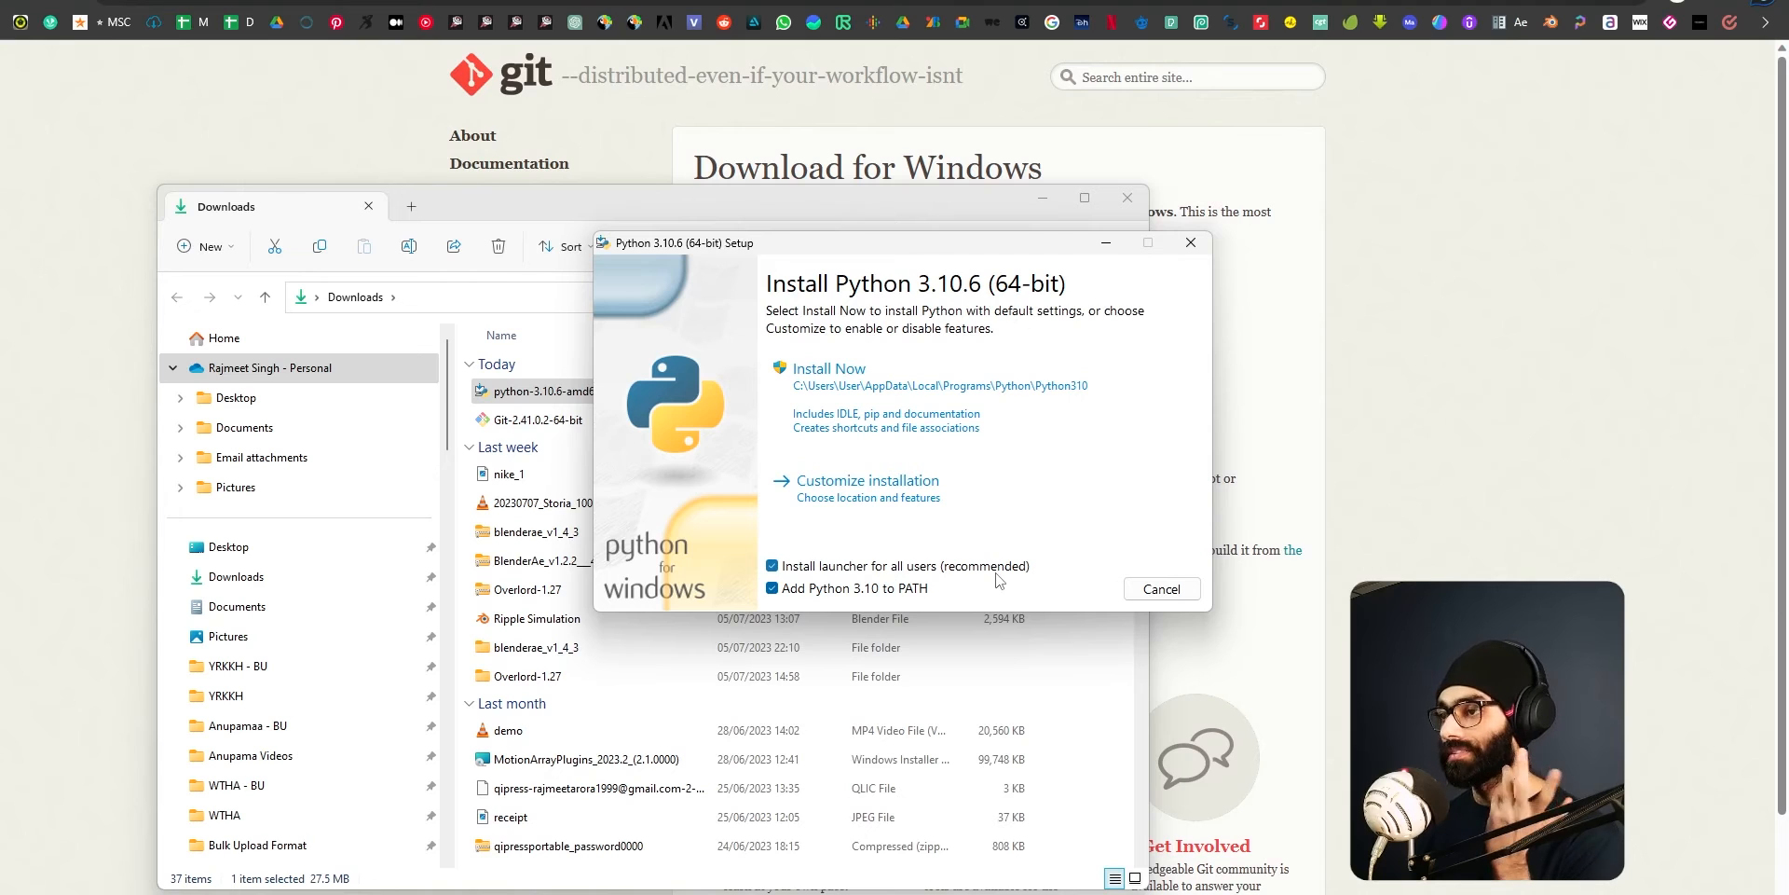
{"action": "left_click", "coordinate": [872, 388]}
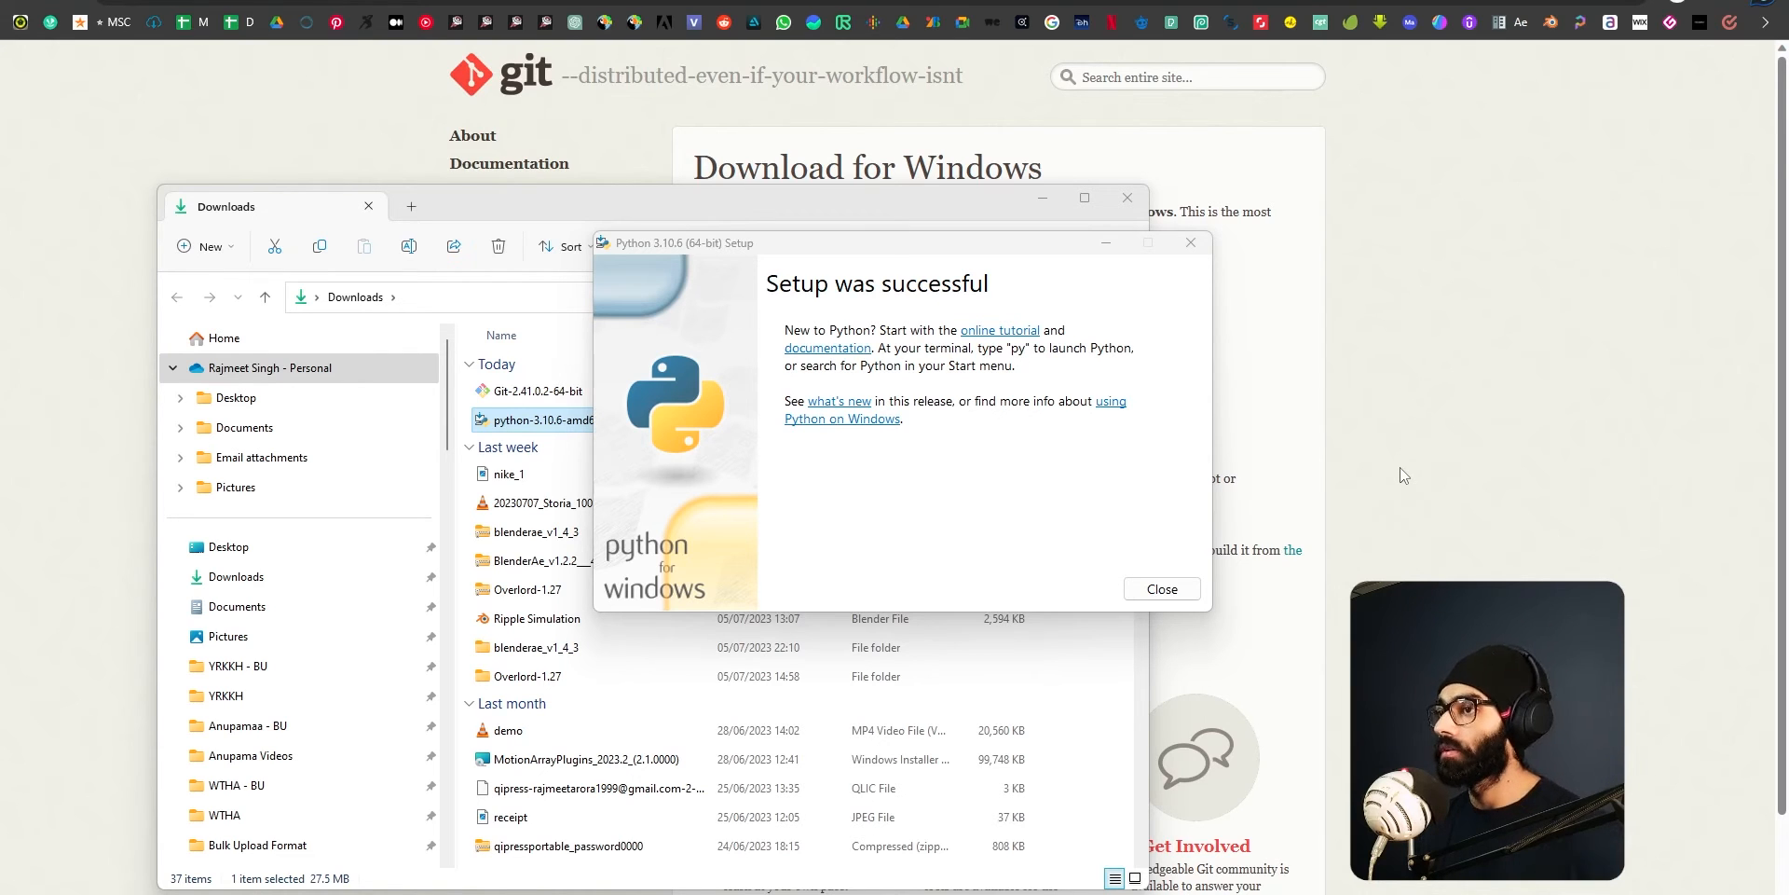
{"action": "left_click_drag", "start_coordinate": [861, 249], "coordinate": [1124, 246]}
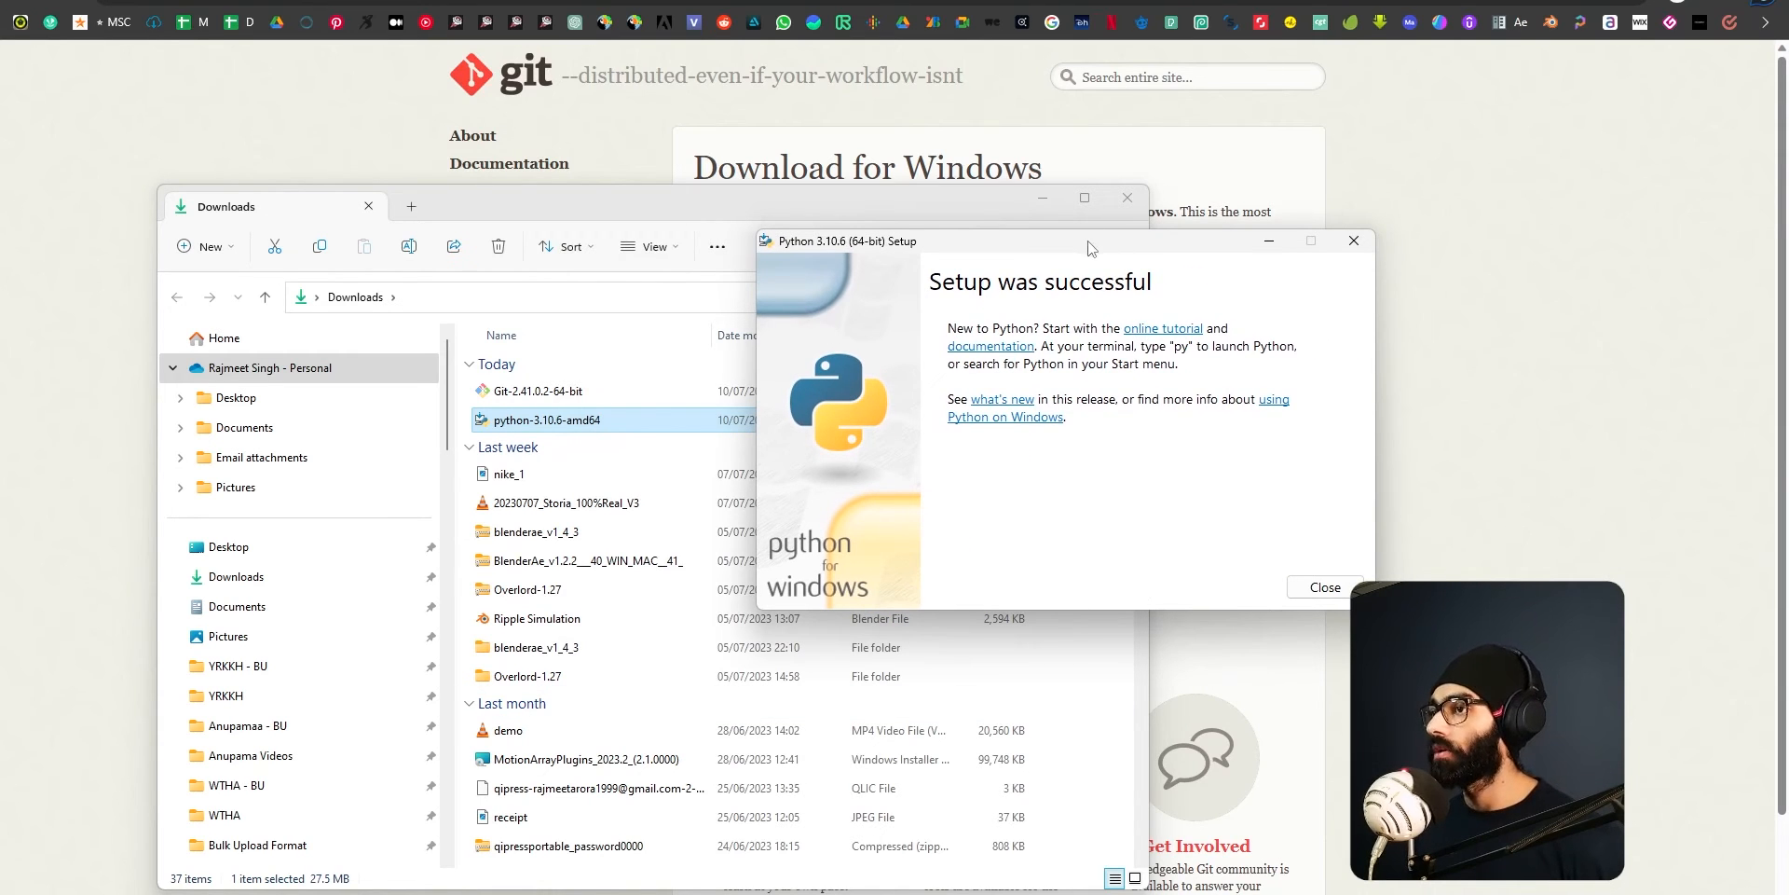
{"action": "left_click_drag", "start_coordinate": [1084, 243], "coordinate": [957, 255]}
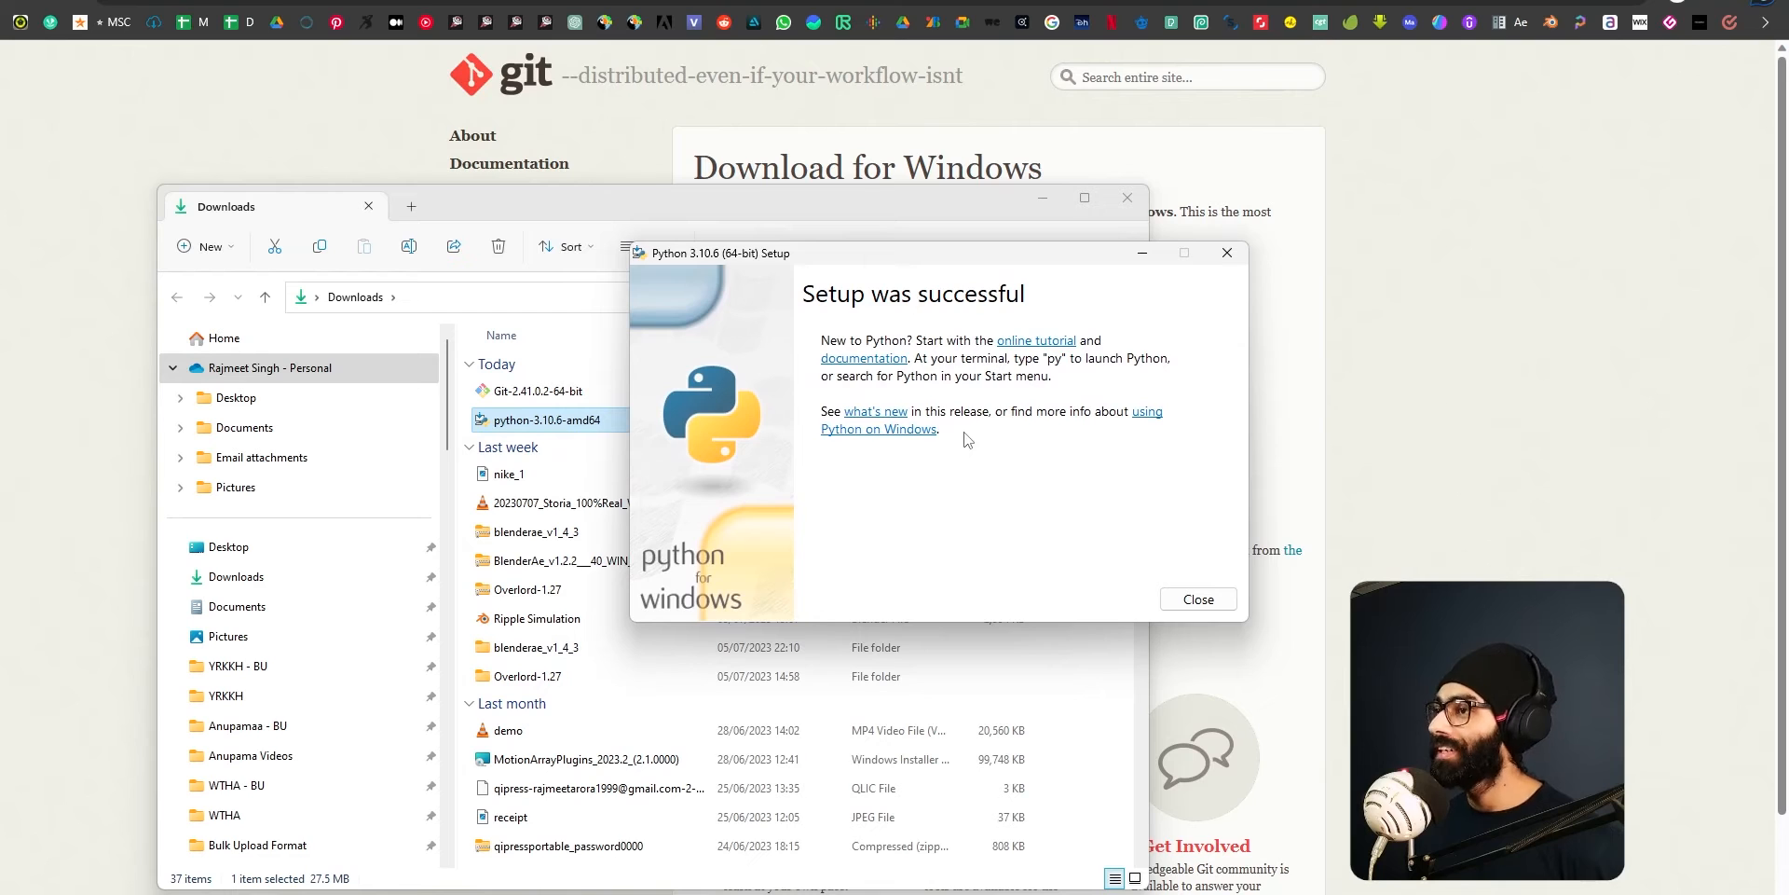
{"action": "left_click_drag", "start_coordinate": [1048, 252], "coordinate": [1178, 250]}
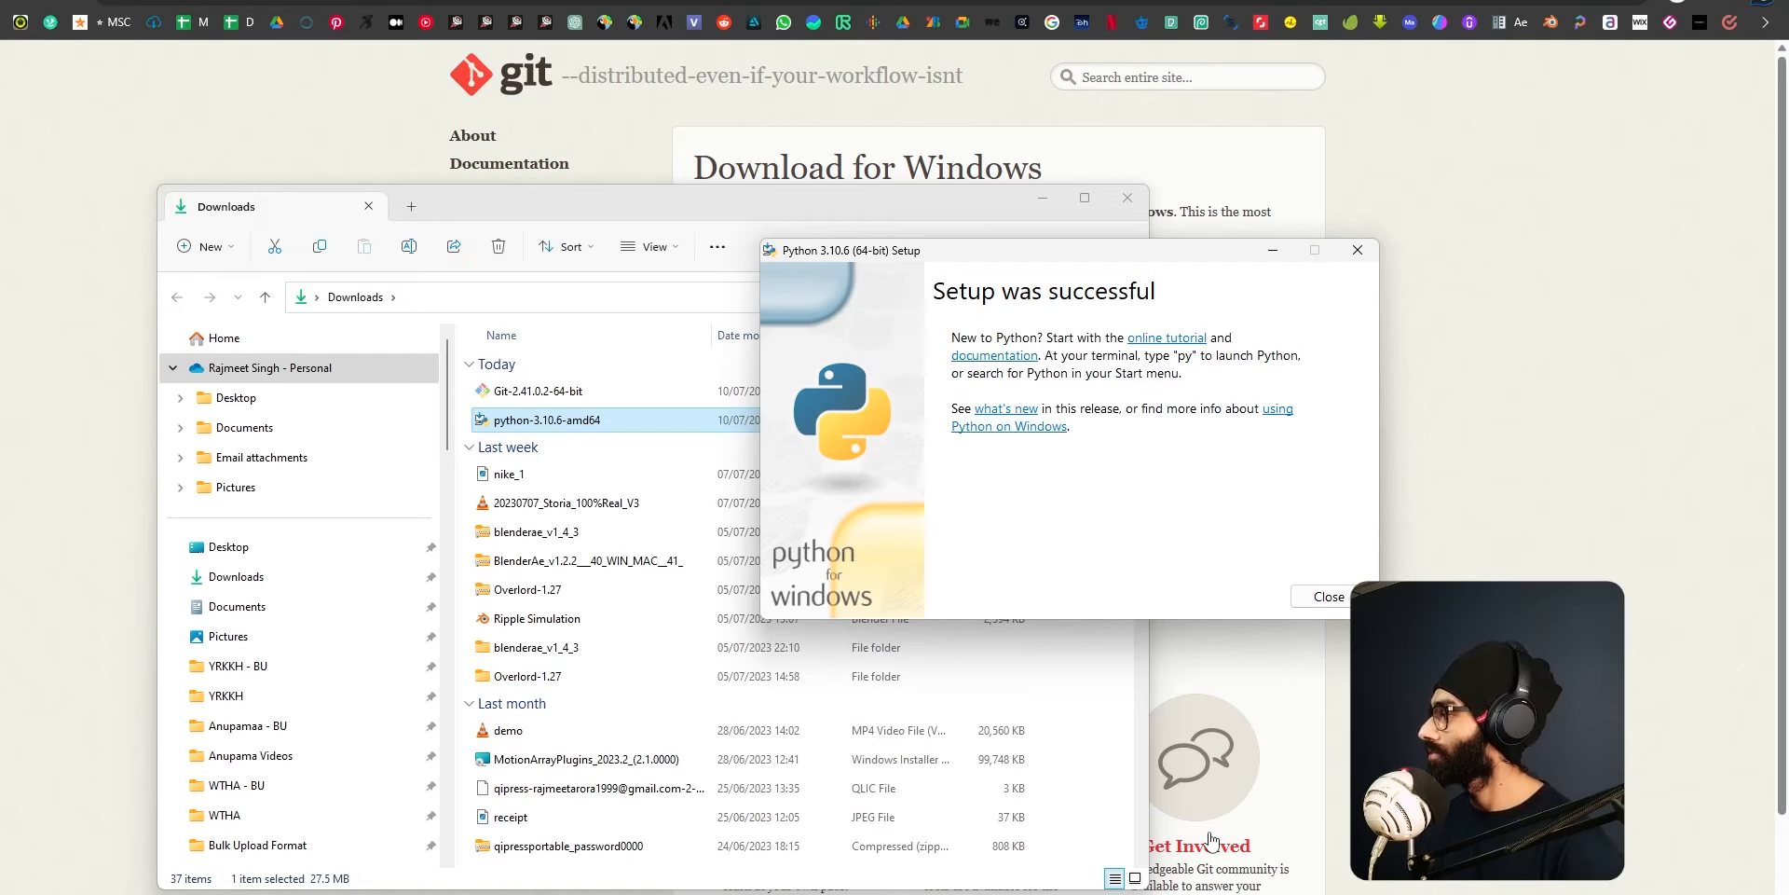
{"action": "left_click", "coordinate": [1323, 596]}
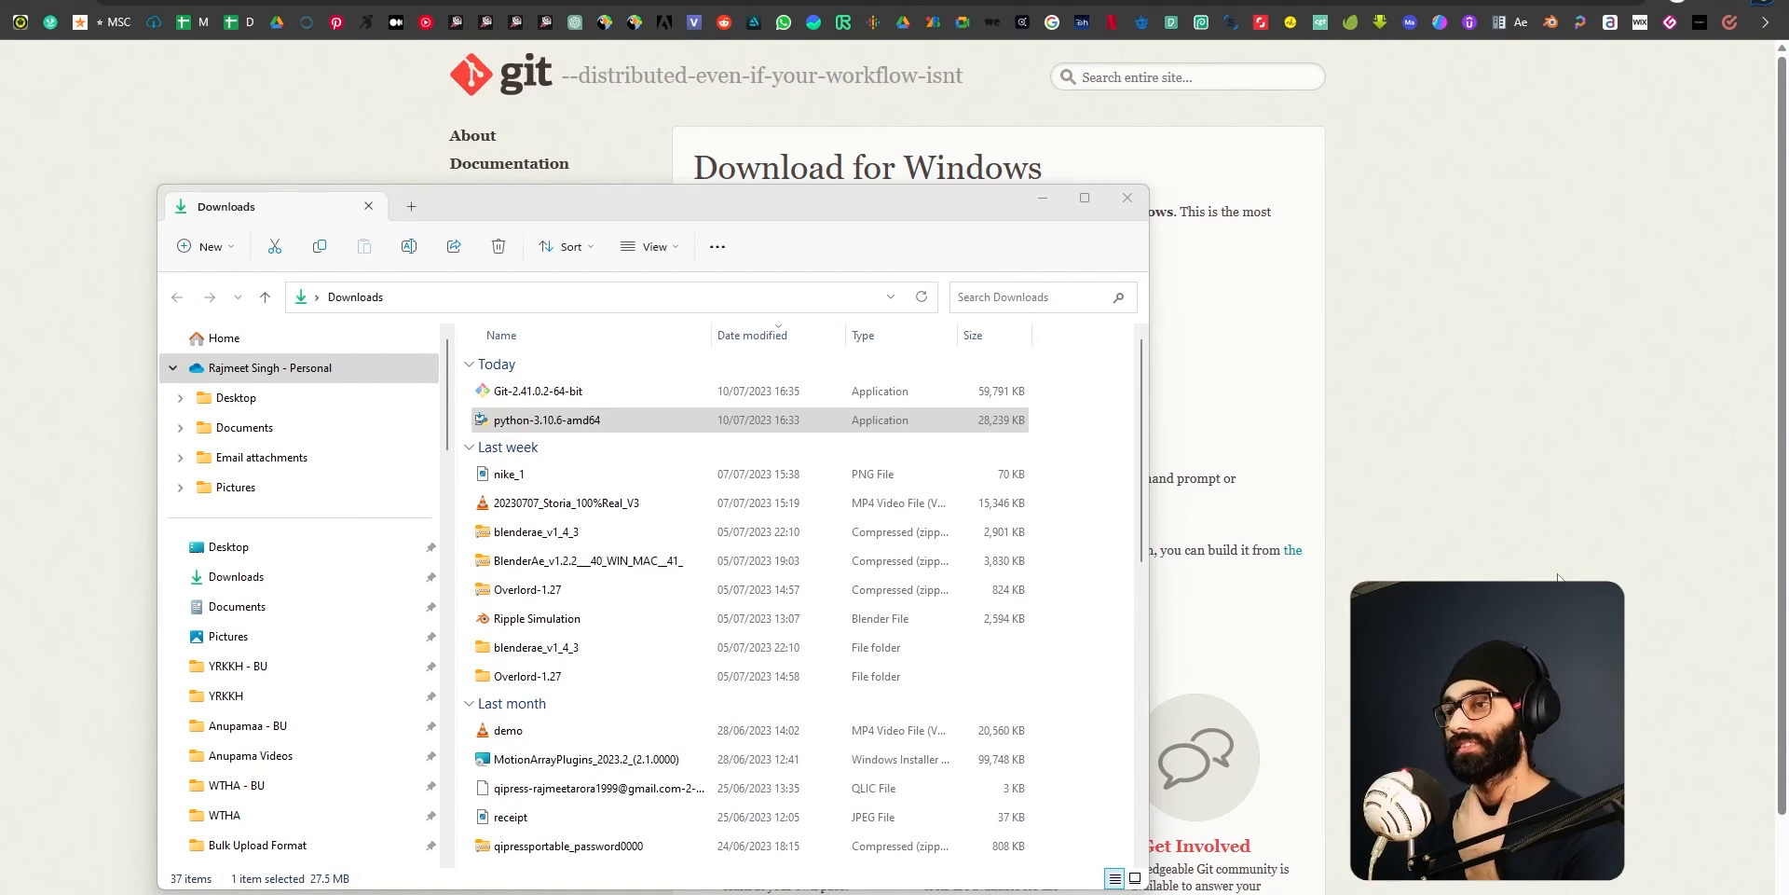
Launch the Git-2.41.0.2-64-bit installer from Downloads and proceed past its licence information.
{"action": "left_click", "coordinate": [570, 393]}
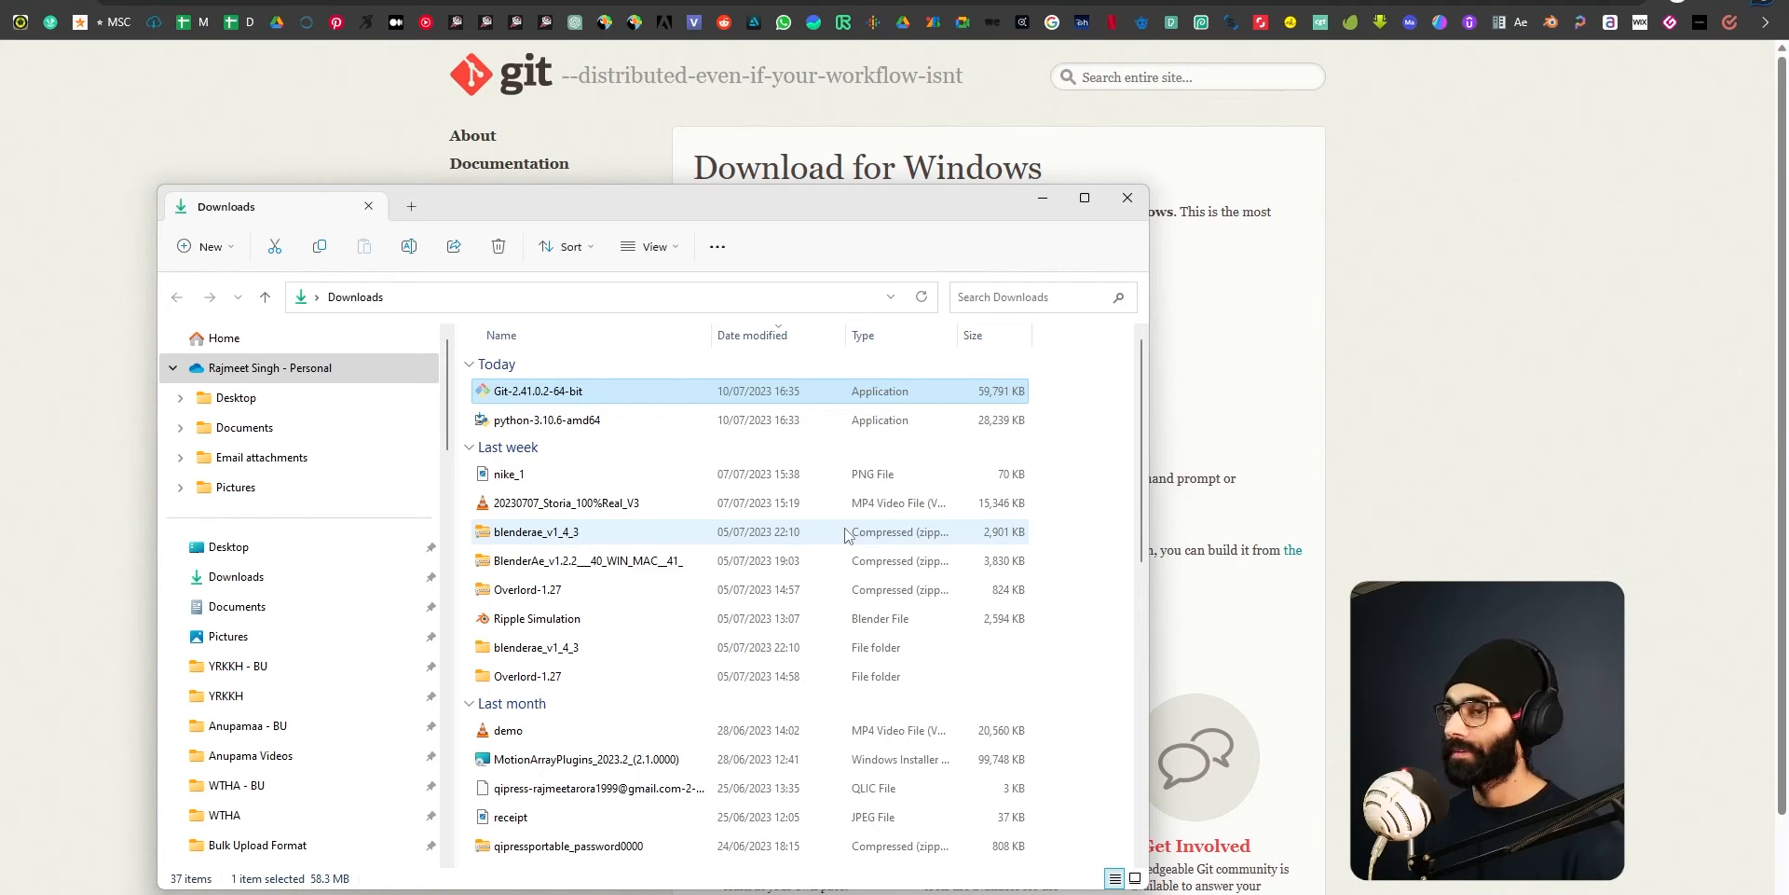
{"action": "left_click", "coordinate": [563, 421]}
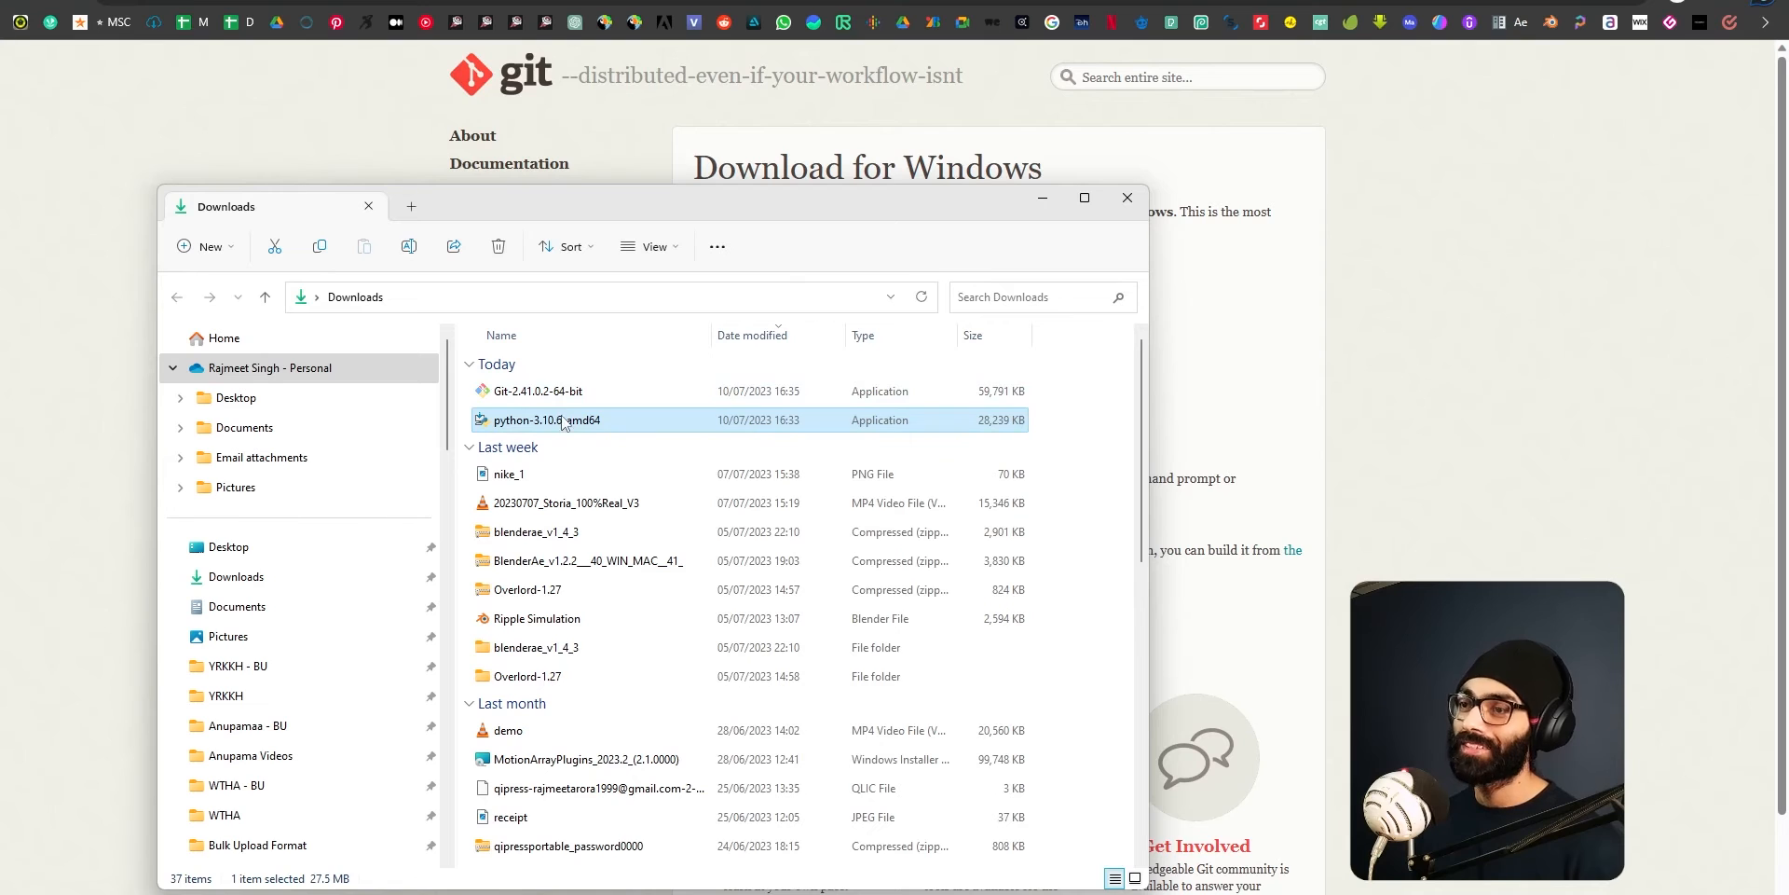
{"action": "left_click", "coordinate": [562, 394]}
{"action": "double_click", "coordinate": [551, 394]}
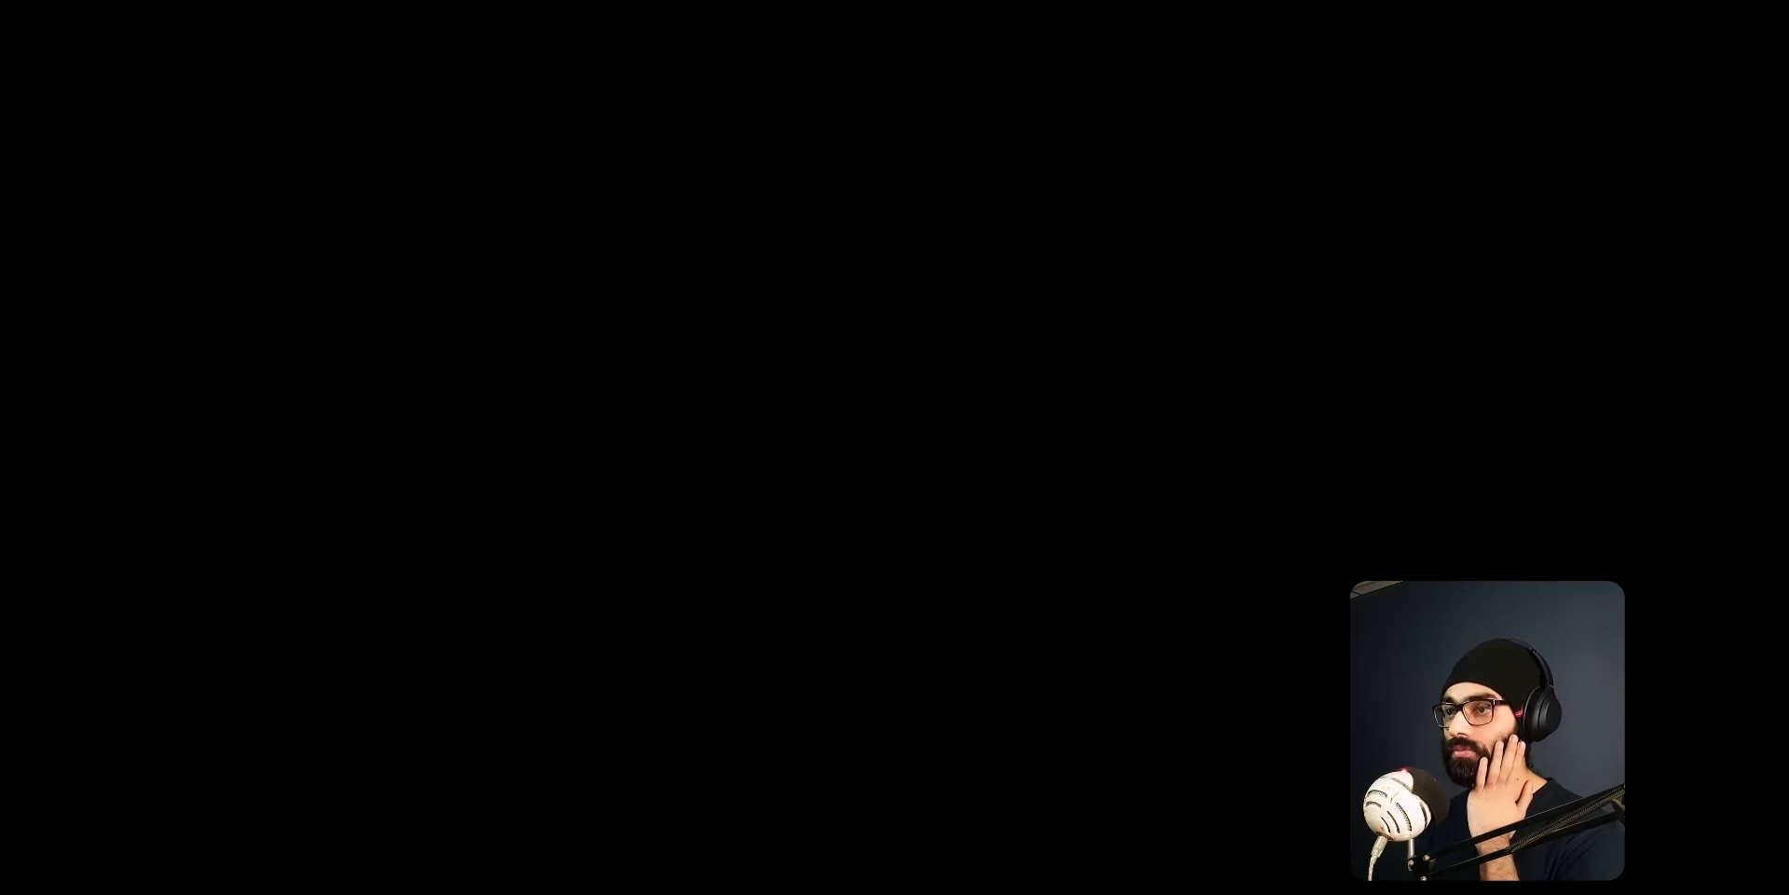
{"action": "scroll", "coordinate": [957, 501], "scroll_direction": "down", "scroll_amount": 10}
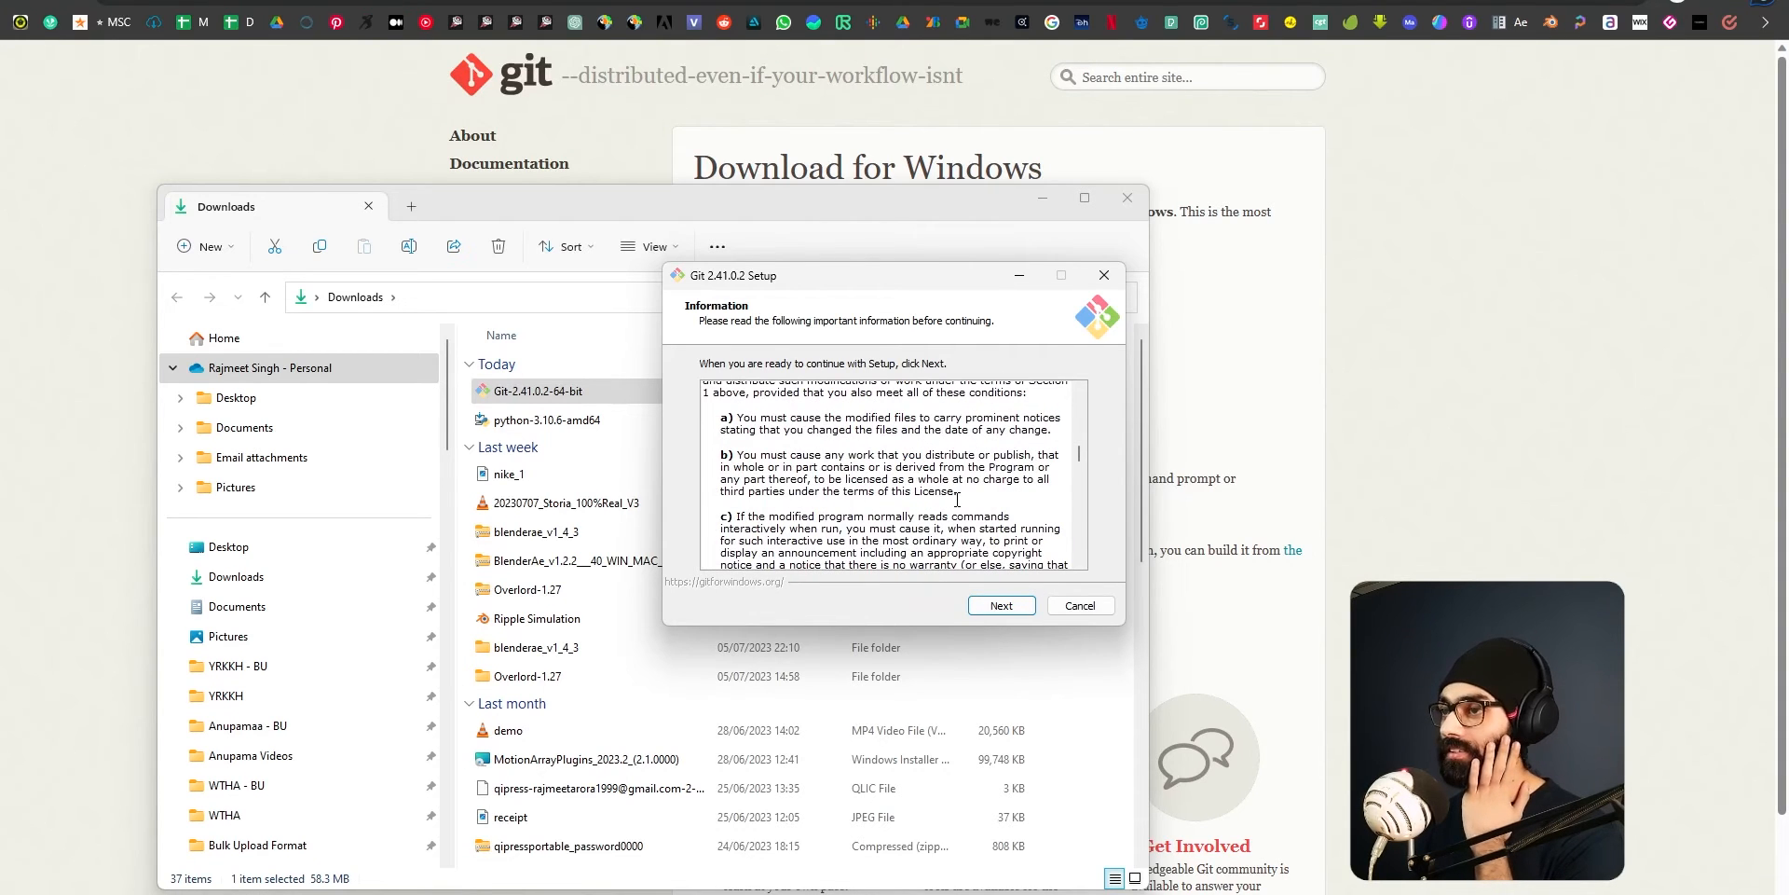
{"action": "scroll", "coordinate": [957, 500], "scroll_direction": "down", "scroll_amount": 15}
{"action": "scroll", "coordinate": [944, 504], "scroll_direction": "down", "scroll_amount": 8}
{"action": "key", "text": "Return"}
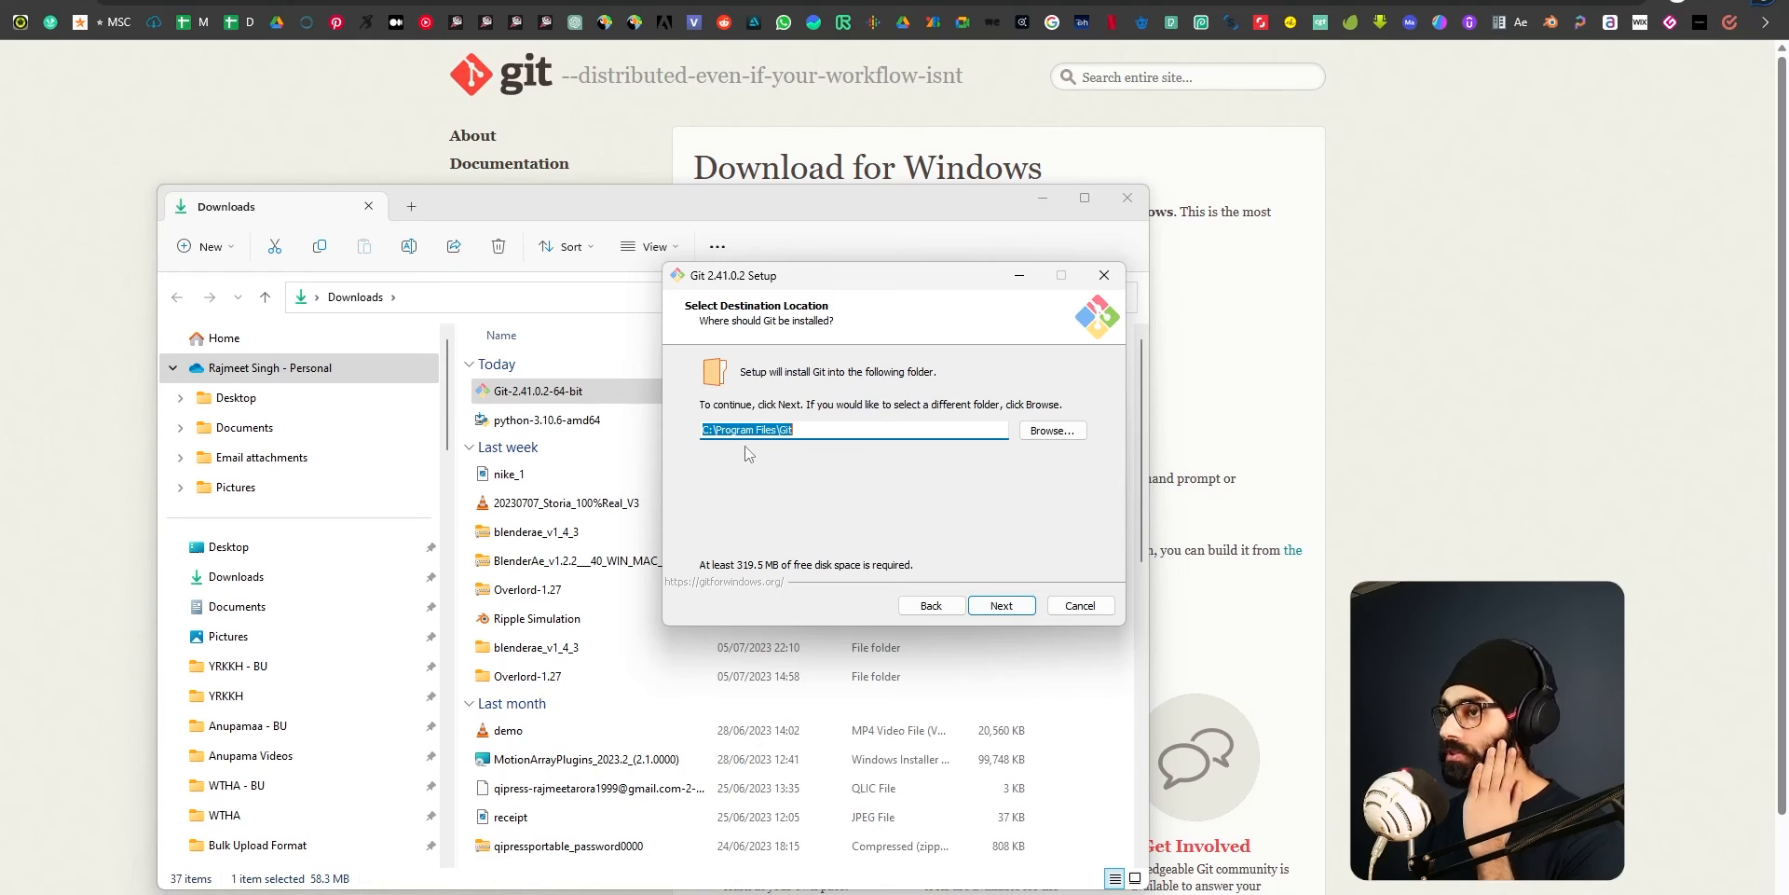
Accept the existing C:\Program Files\Git folder as Git's install location and keep the default components.
{"action": "left_click", "coordinate": [1021, 608]}
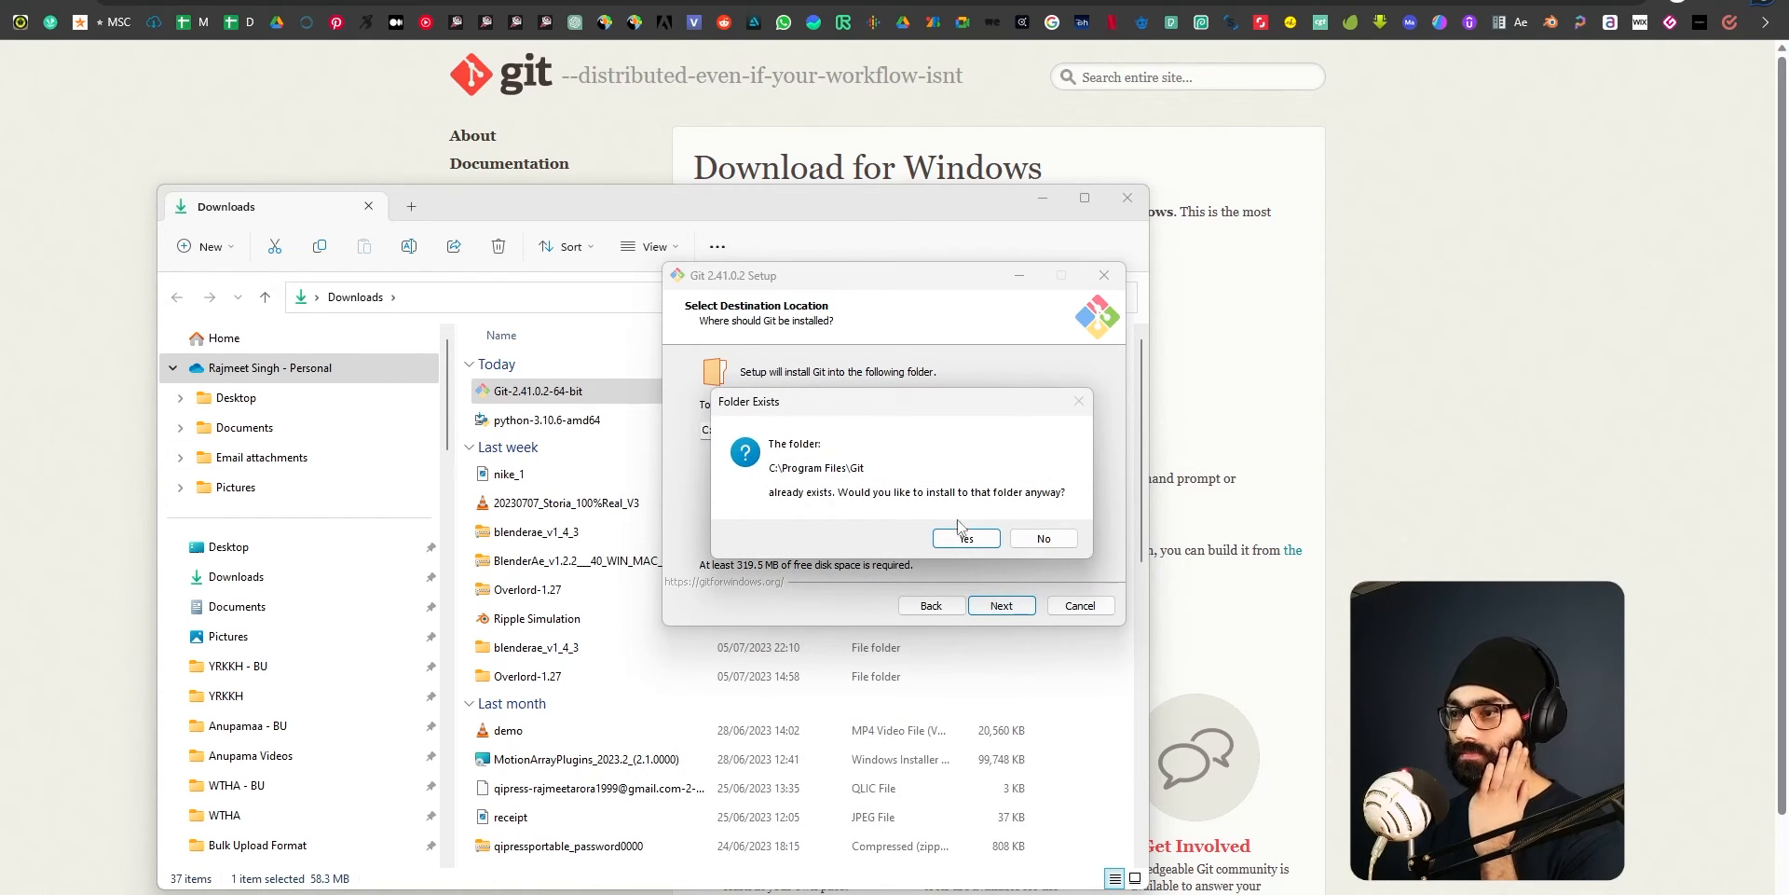
{"action": "left_click", "coordinate": [961, 540]}
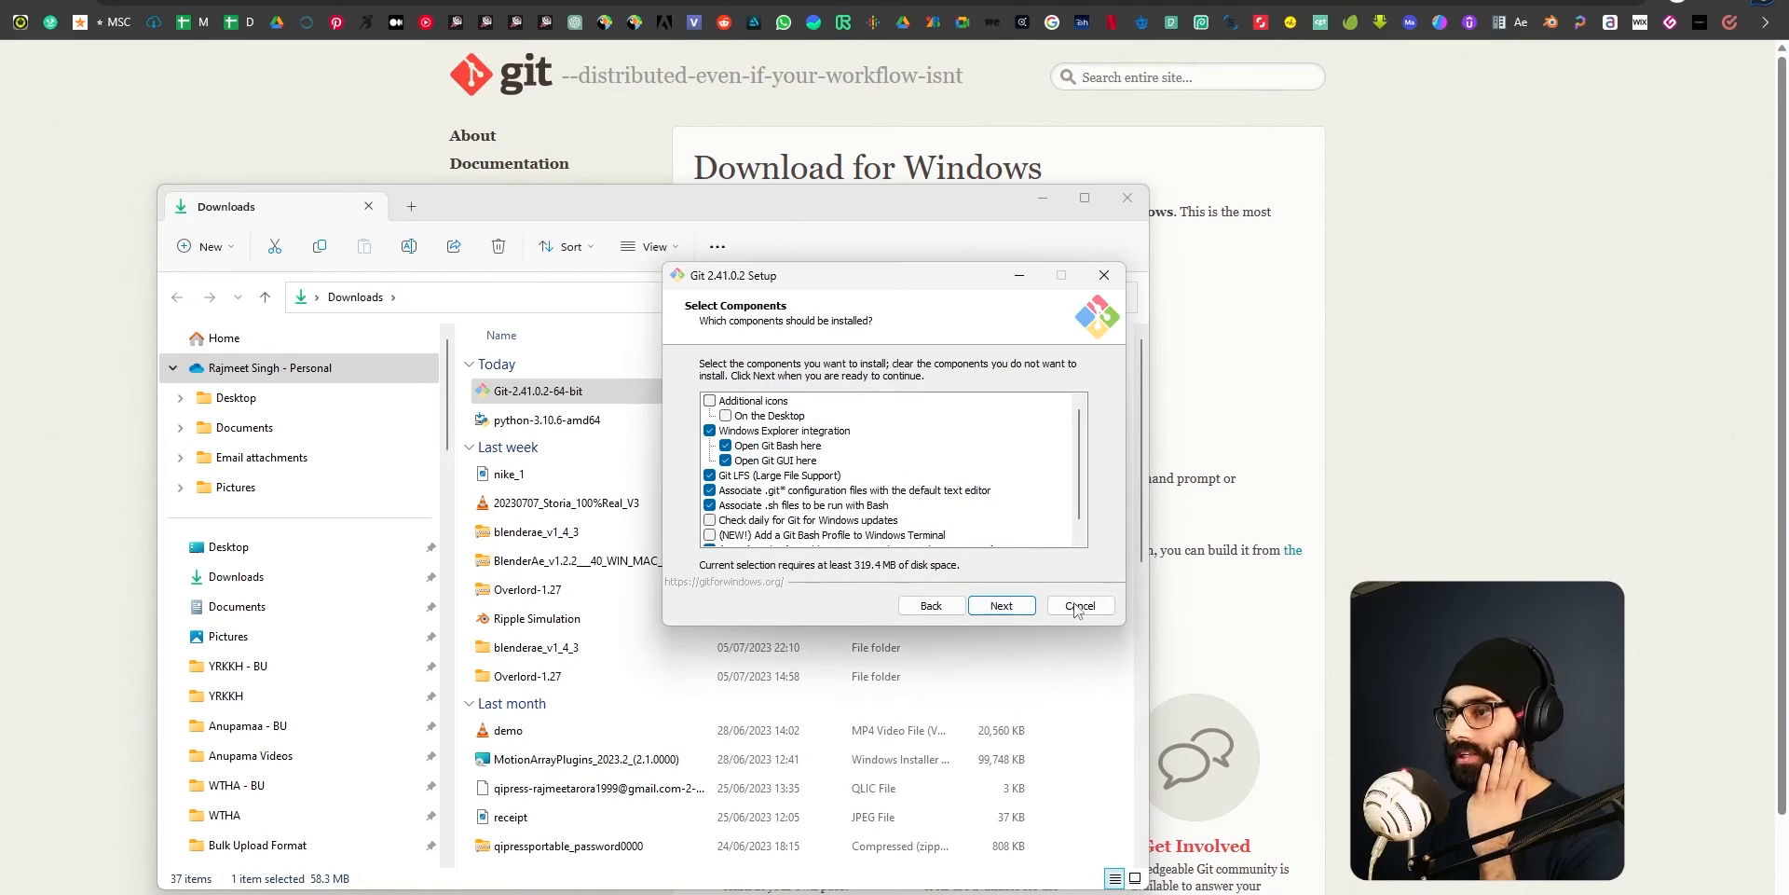
{"action": "scroll", "coordinate": [839, 494], "scroll_direction": "down", "scroll_amount": 1}
{"action": "scroll", "coordinate": [834, 478], "scroll_direction": "up", "scroll_amount": 1}
{"action": "scroll", "coordinate": [842, 494], "scroll_direction": "down", "scroll_amount": 1}
{"action": "left_click", "coordinate": [1005, 606]}
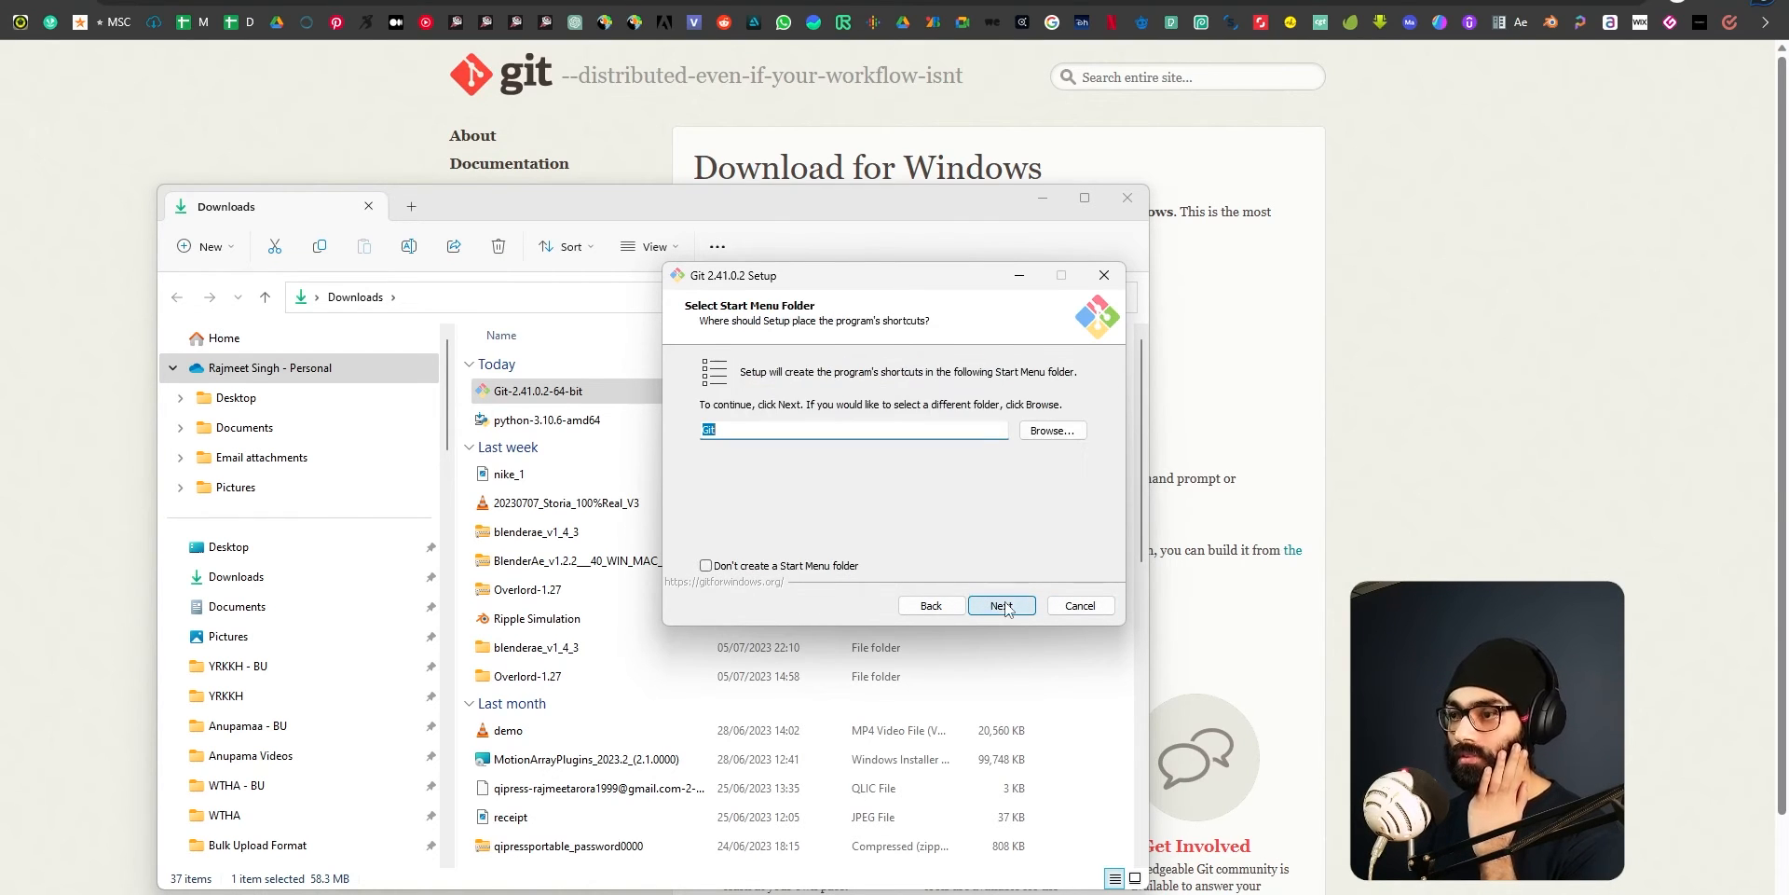
Accept Git's default Start Menu folder, Vim editor, Let Git decide branch naming, command-line and 3rd-party PATH option, and bundled OpenSSH.
{"action": "left_click", "coordinate": [1005, 606]}
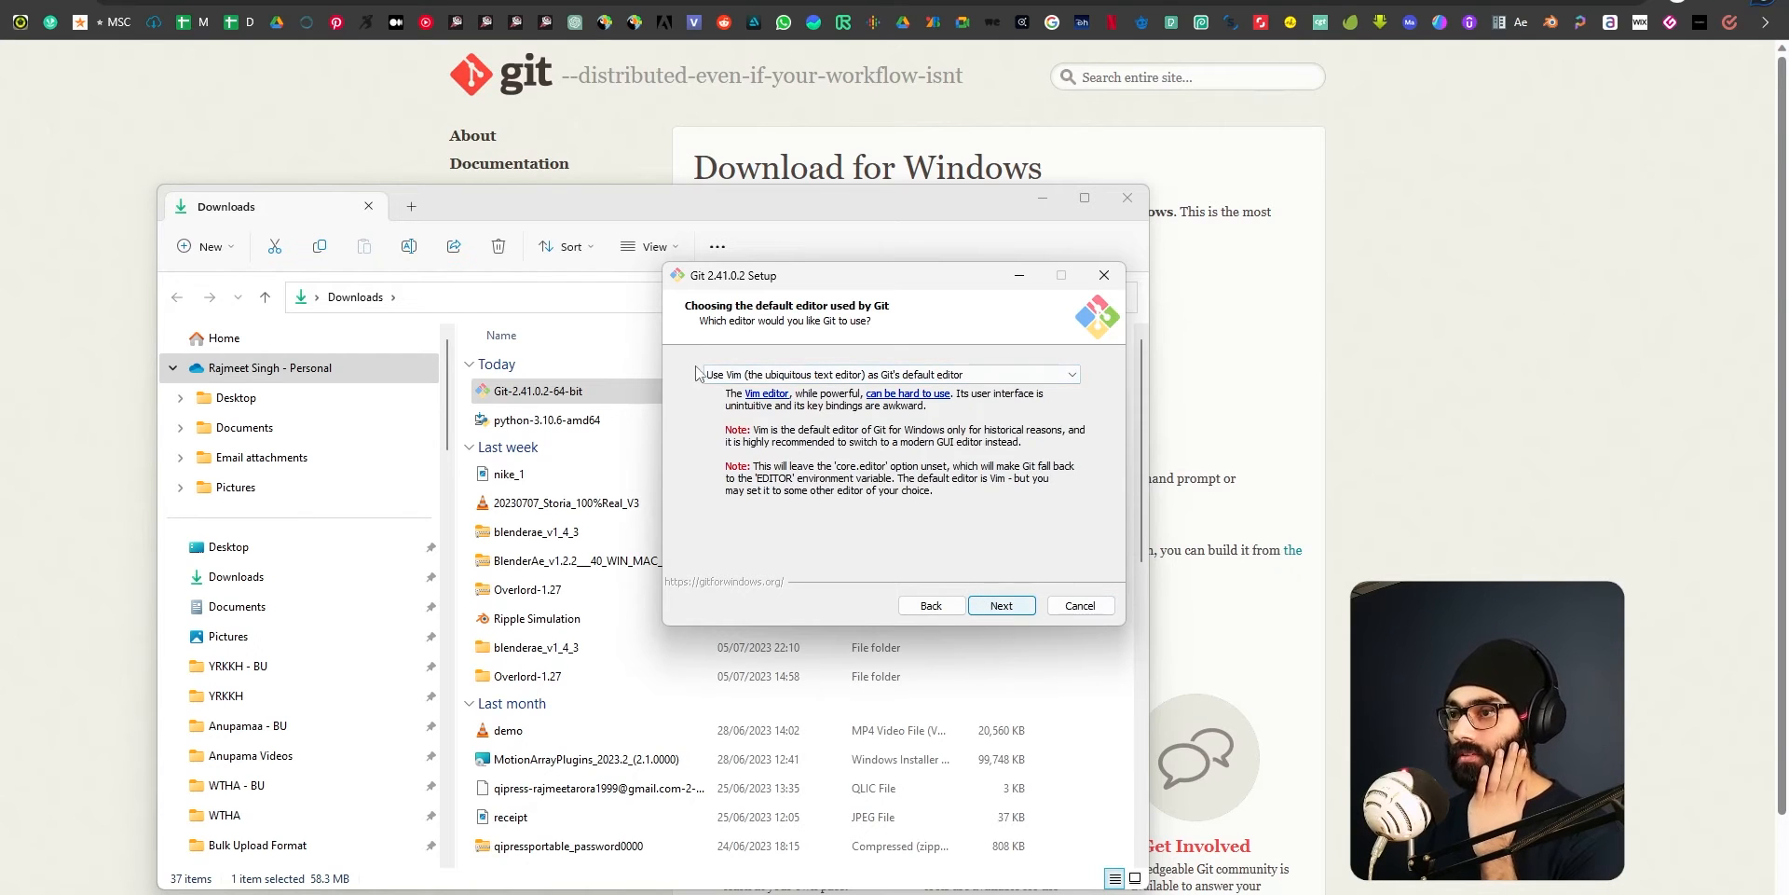
{"action": "left_click", "coordinate": [1025, 611]}
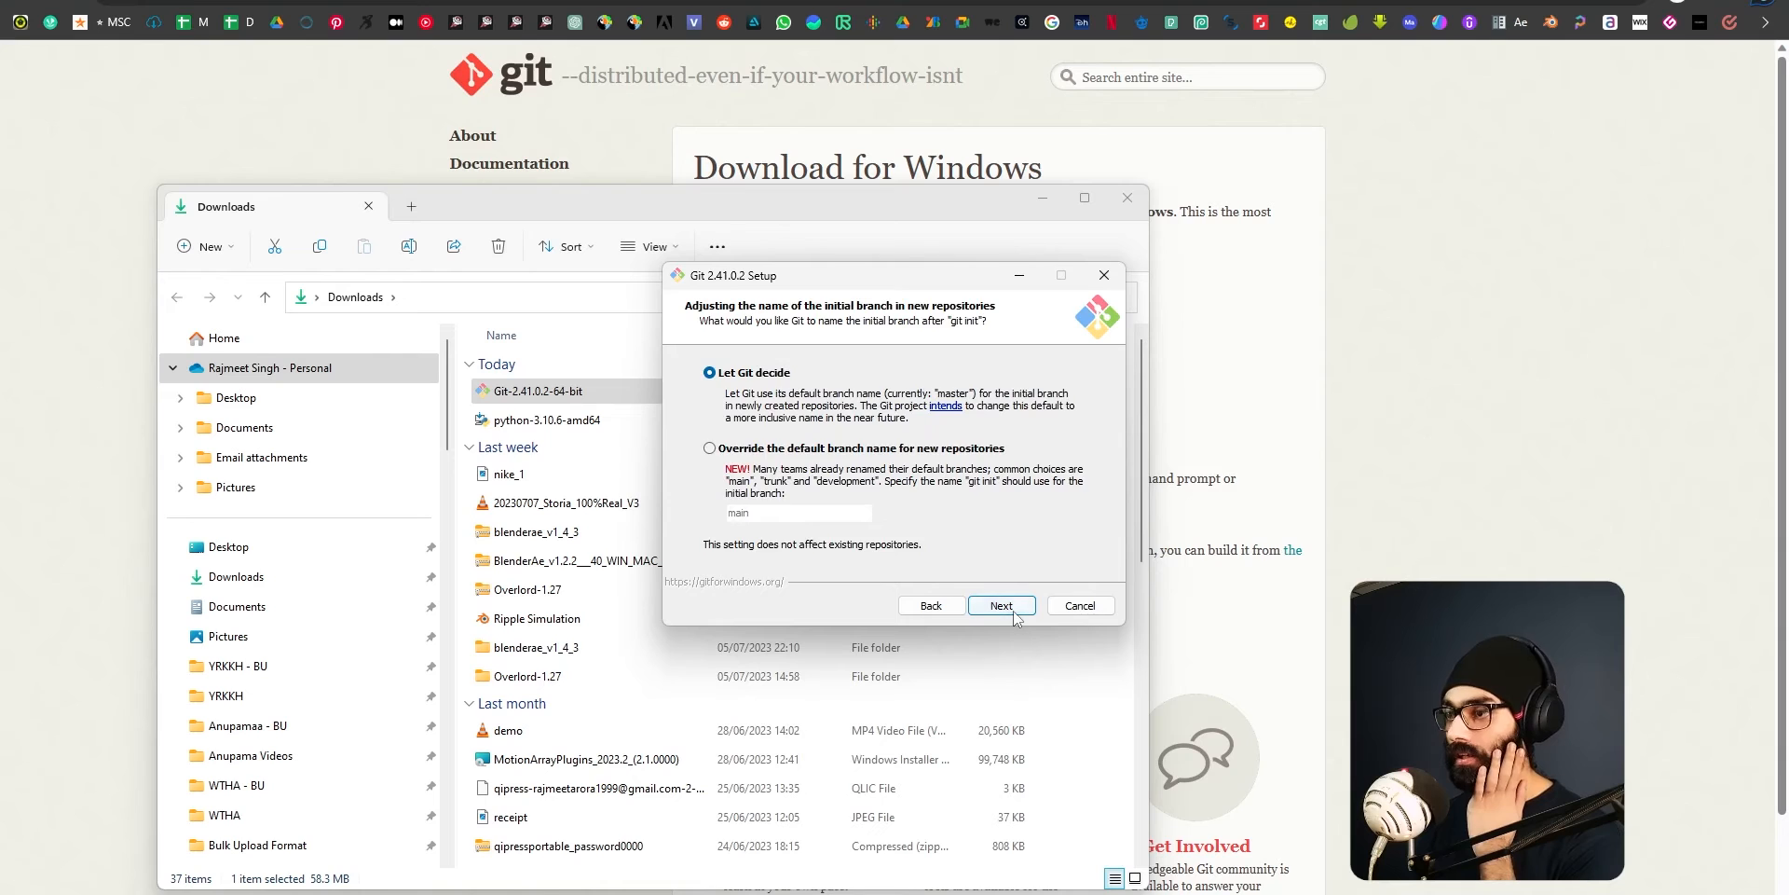
{"action": "left_click", "coordinate": [1014, 610]}
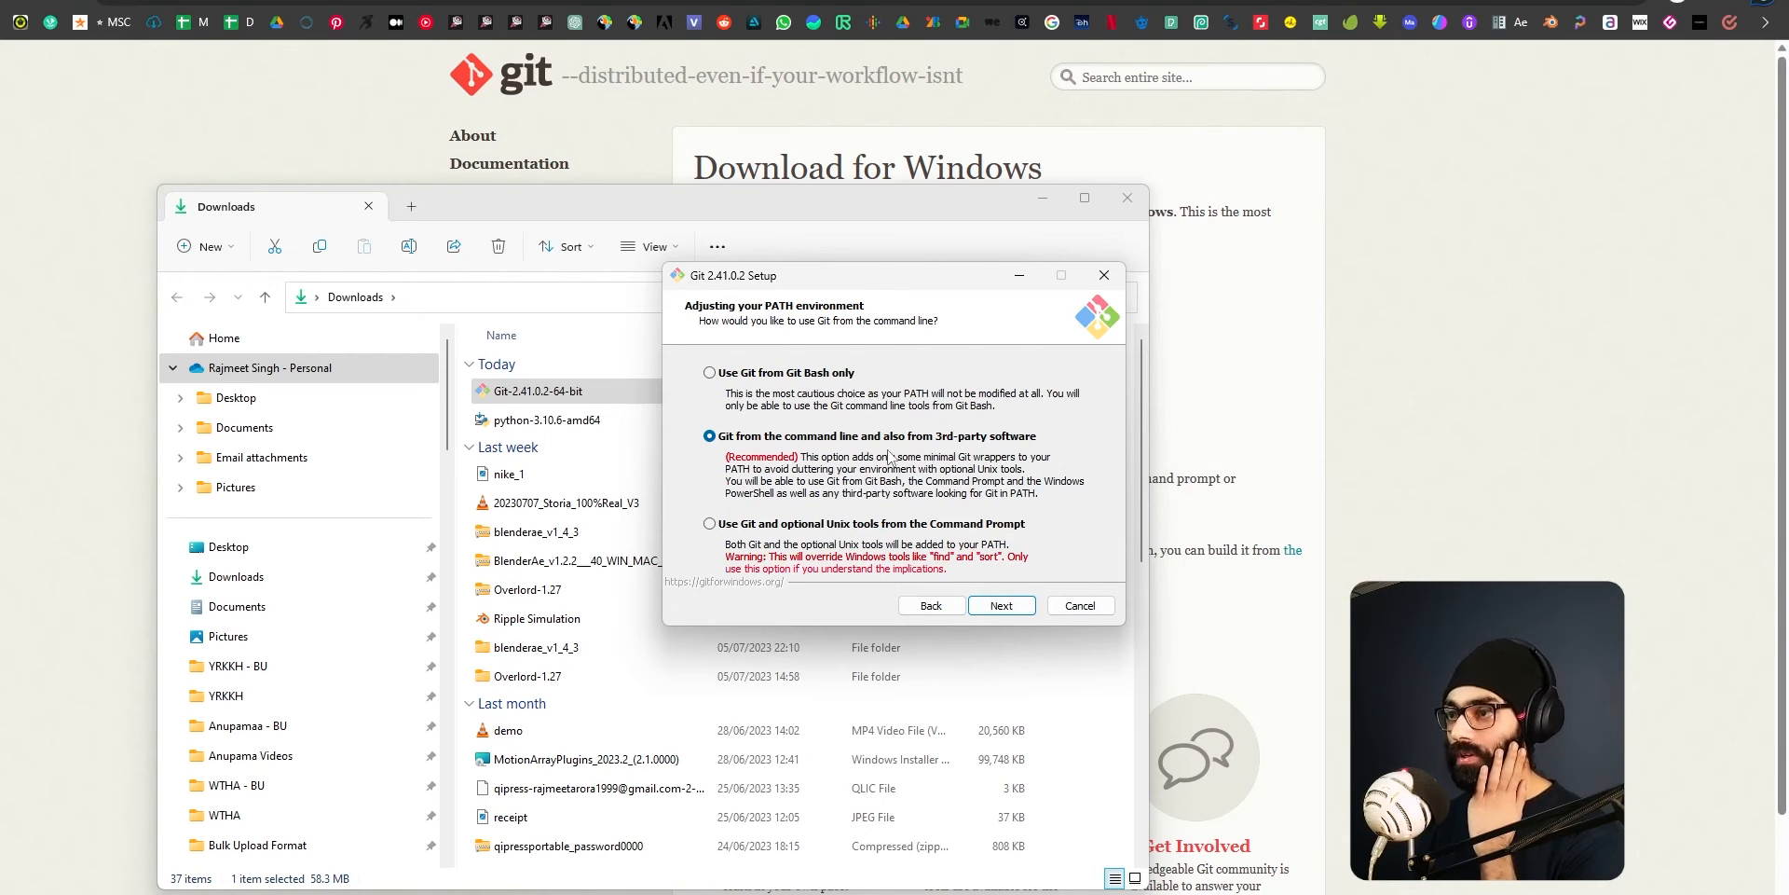
{"action": "left_click", "coordinate": [1011, 606]}
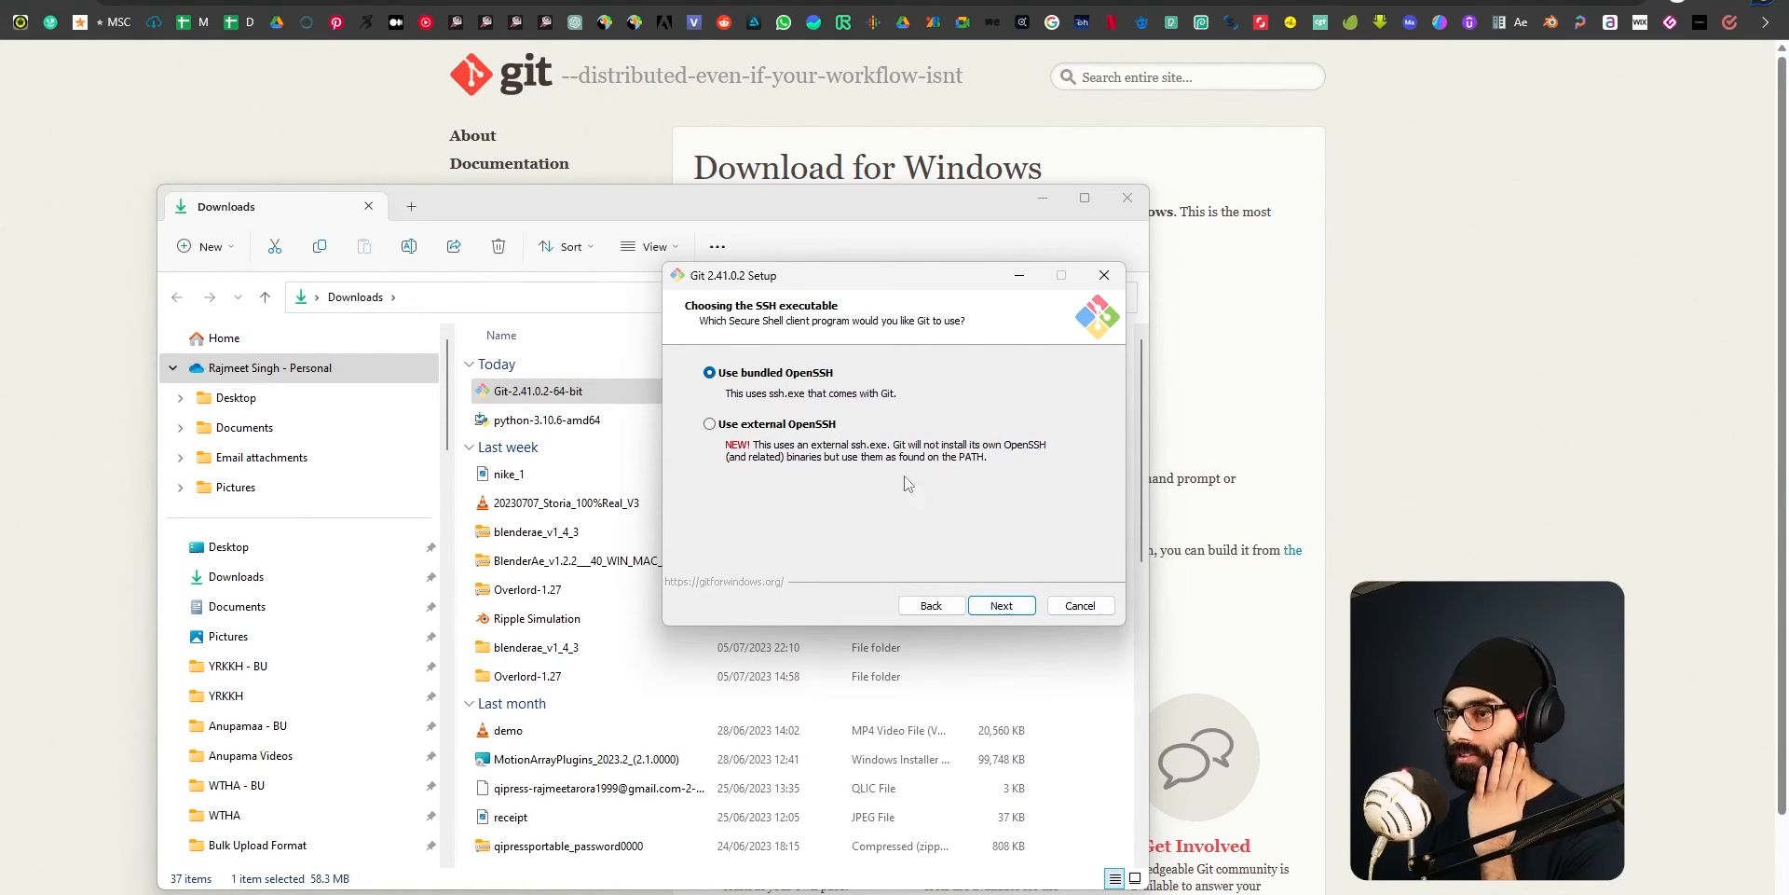
{"action": "left_click", "coordinate": [1002, 610]}
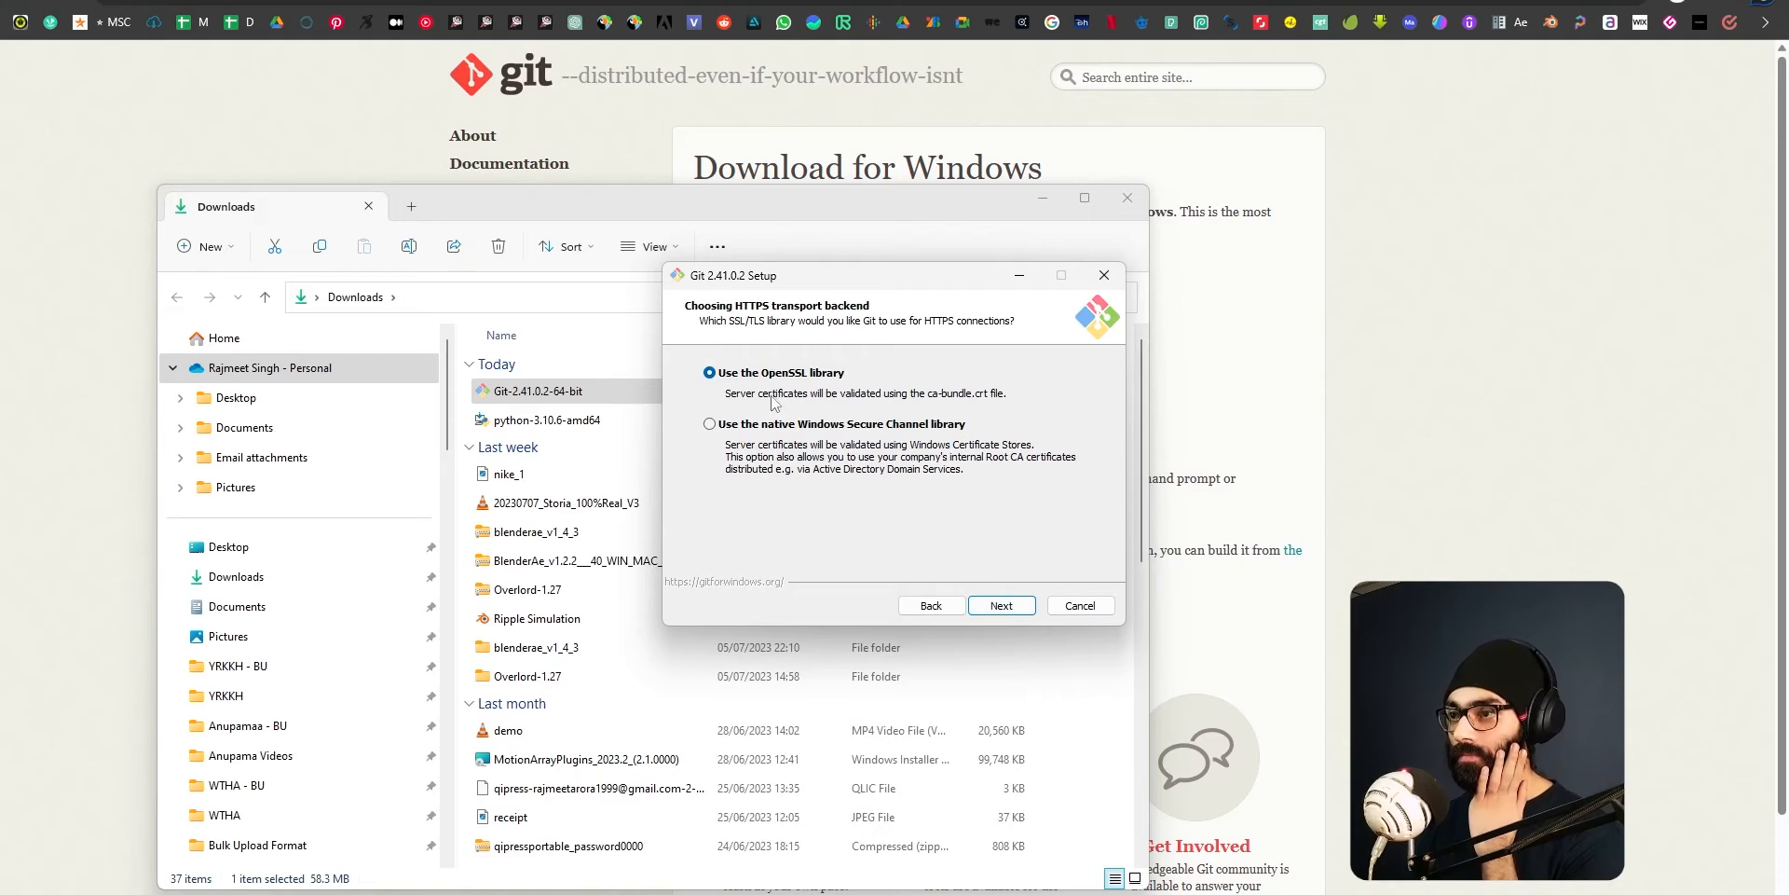
Keep the OpenSSL library, MinTTY, Git Credential Manager and other defaults, leave the experimental options off, and install Git.
{"action": "left_click", "coordinate": [1002, 607]}
{"action": "left_click", "coordinate": [1021, 611]}
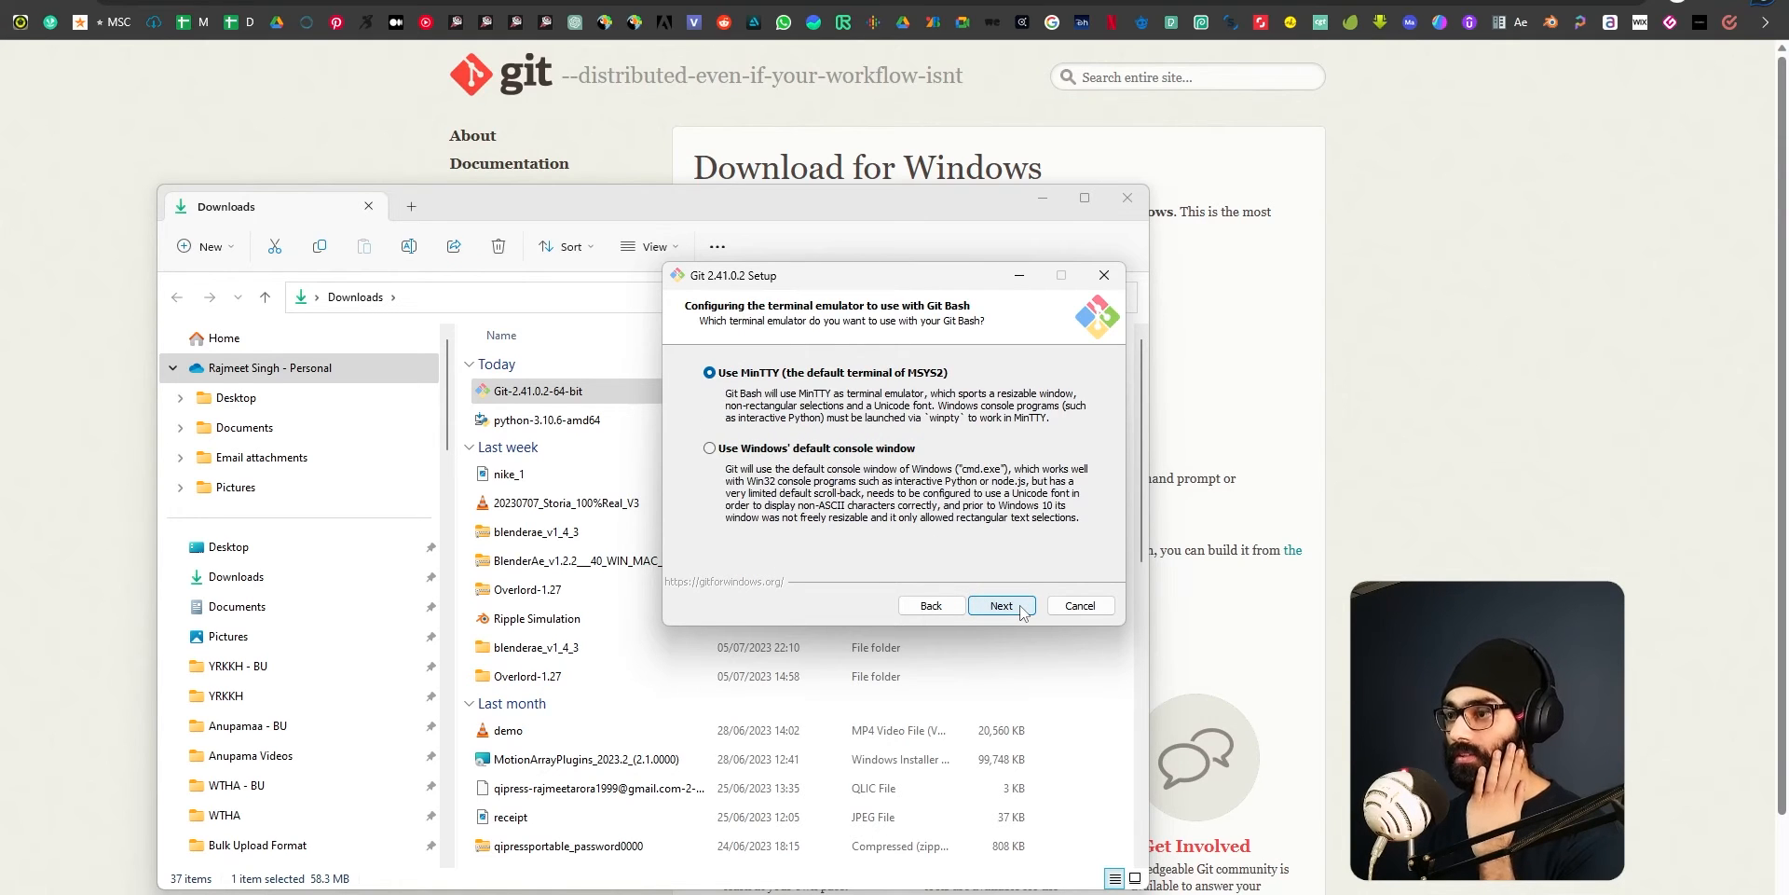
{"action": "left_click", "coordinate": [1022, 608]}
{"action": "left_click", "coordinate": [1022, 607]}
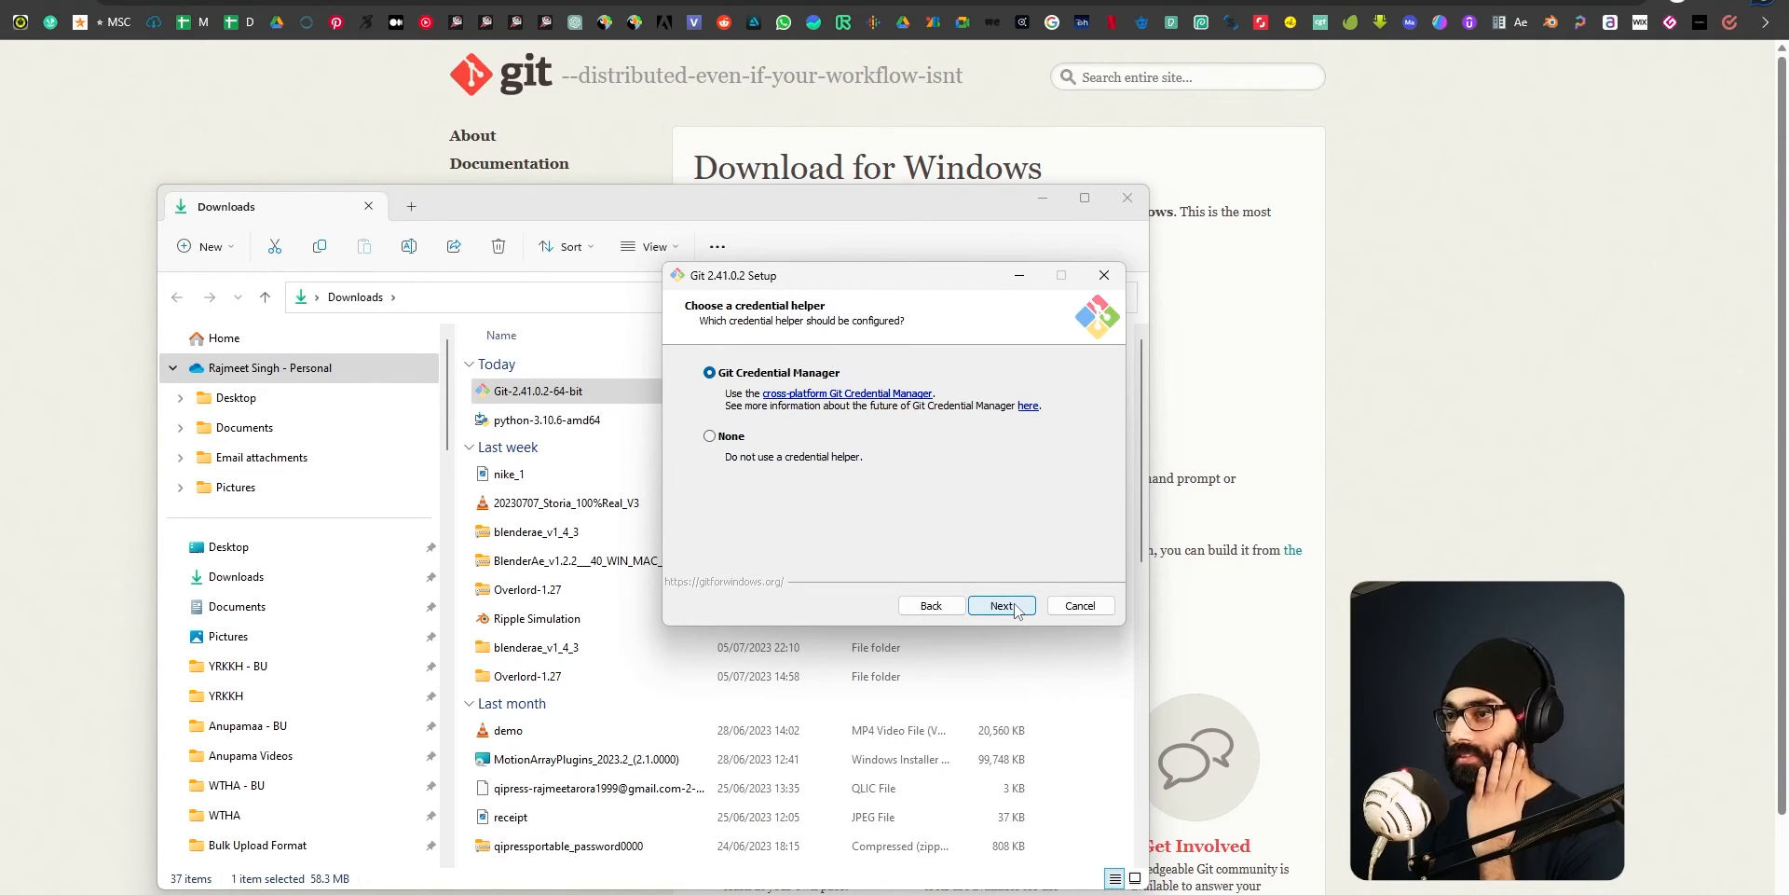
{"action": "left_click", "coordinate": [1014, 604]}
{"action": "left_click", "coordinate": [1004, 612]}
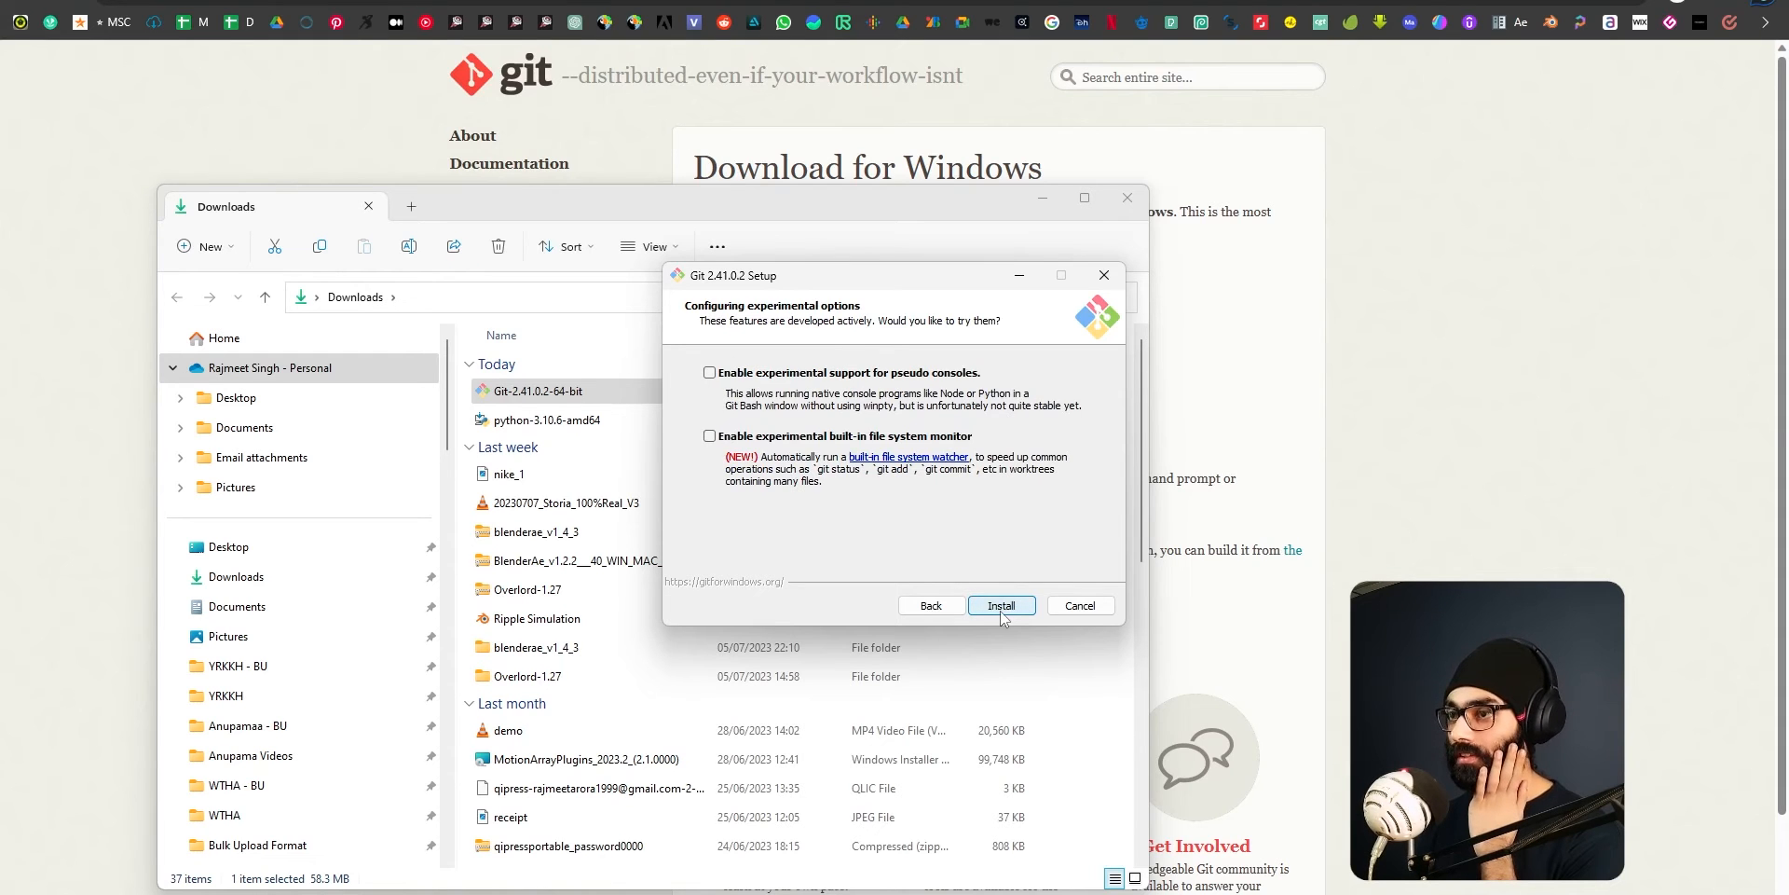
{"action": "left_click", "coordinate": [999, 611]}
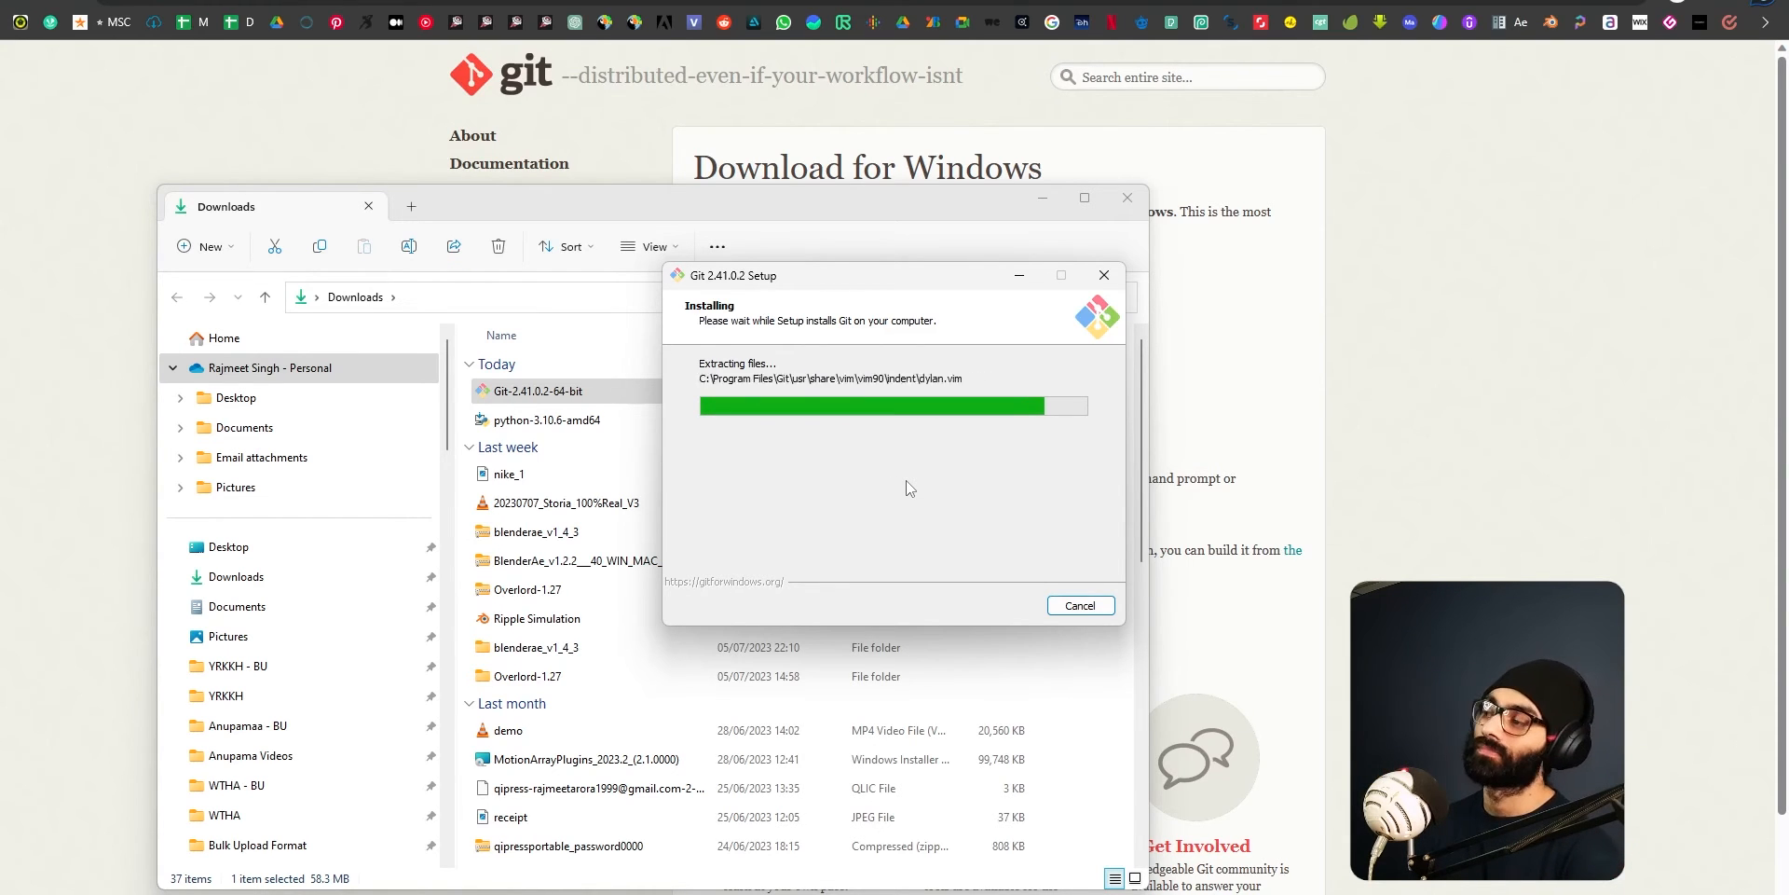
{"action": "key", "text": "alt+Tab"}
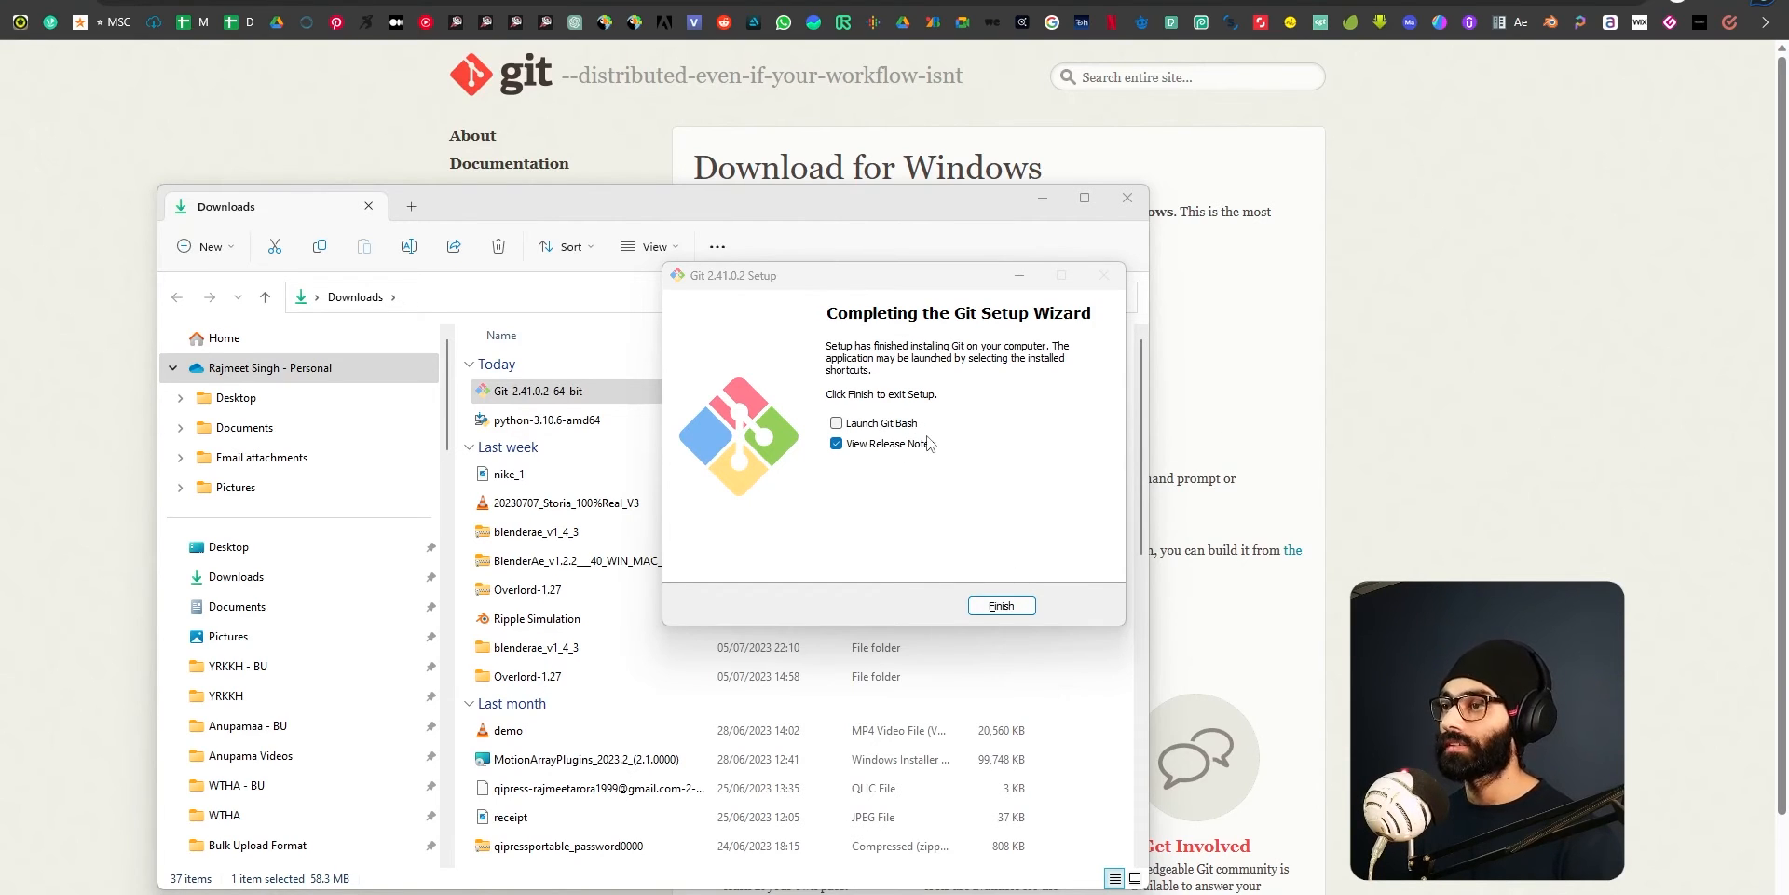
{"action": "left_click", "coordinate": [865, 429]}
{"action": "left_click", "coordinate": [858, 432]}
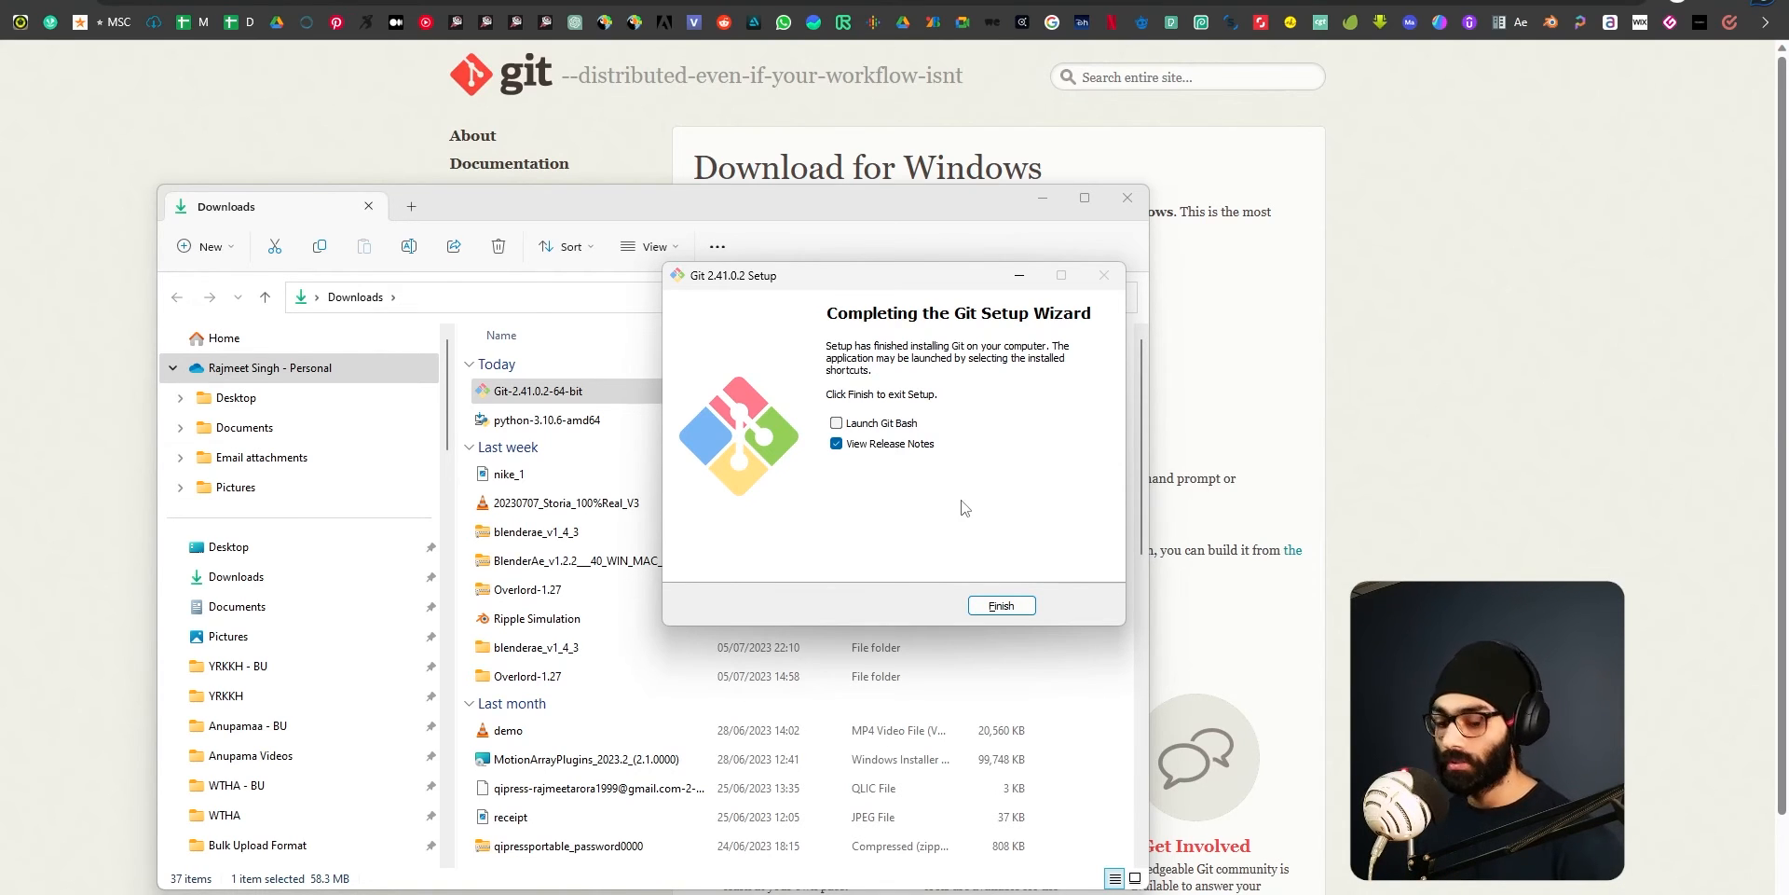
{"action": "key", "text": "super"}
{"action": "type", "text": "cmd"}
{"action": "key", "text": "Return"}
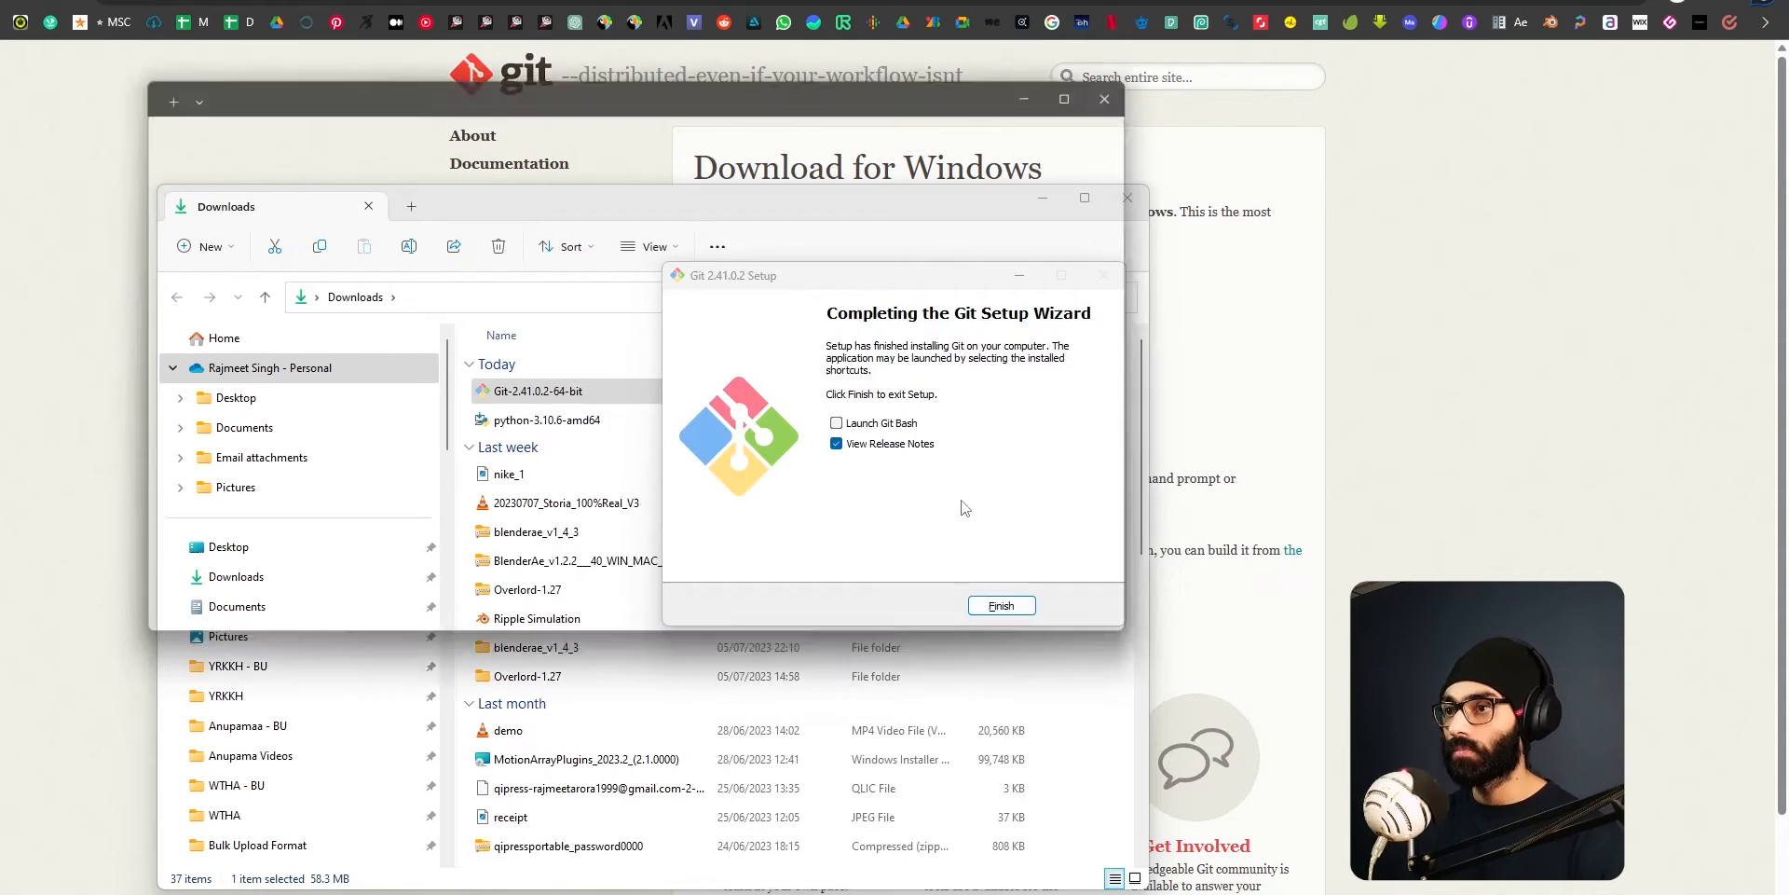
{"action": "left_click_drag", "start_coordinate": [457, 80], "coordinate": [577, 270]}
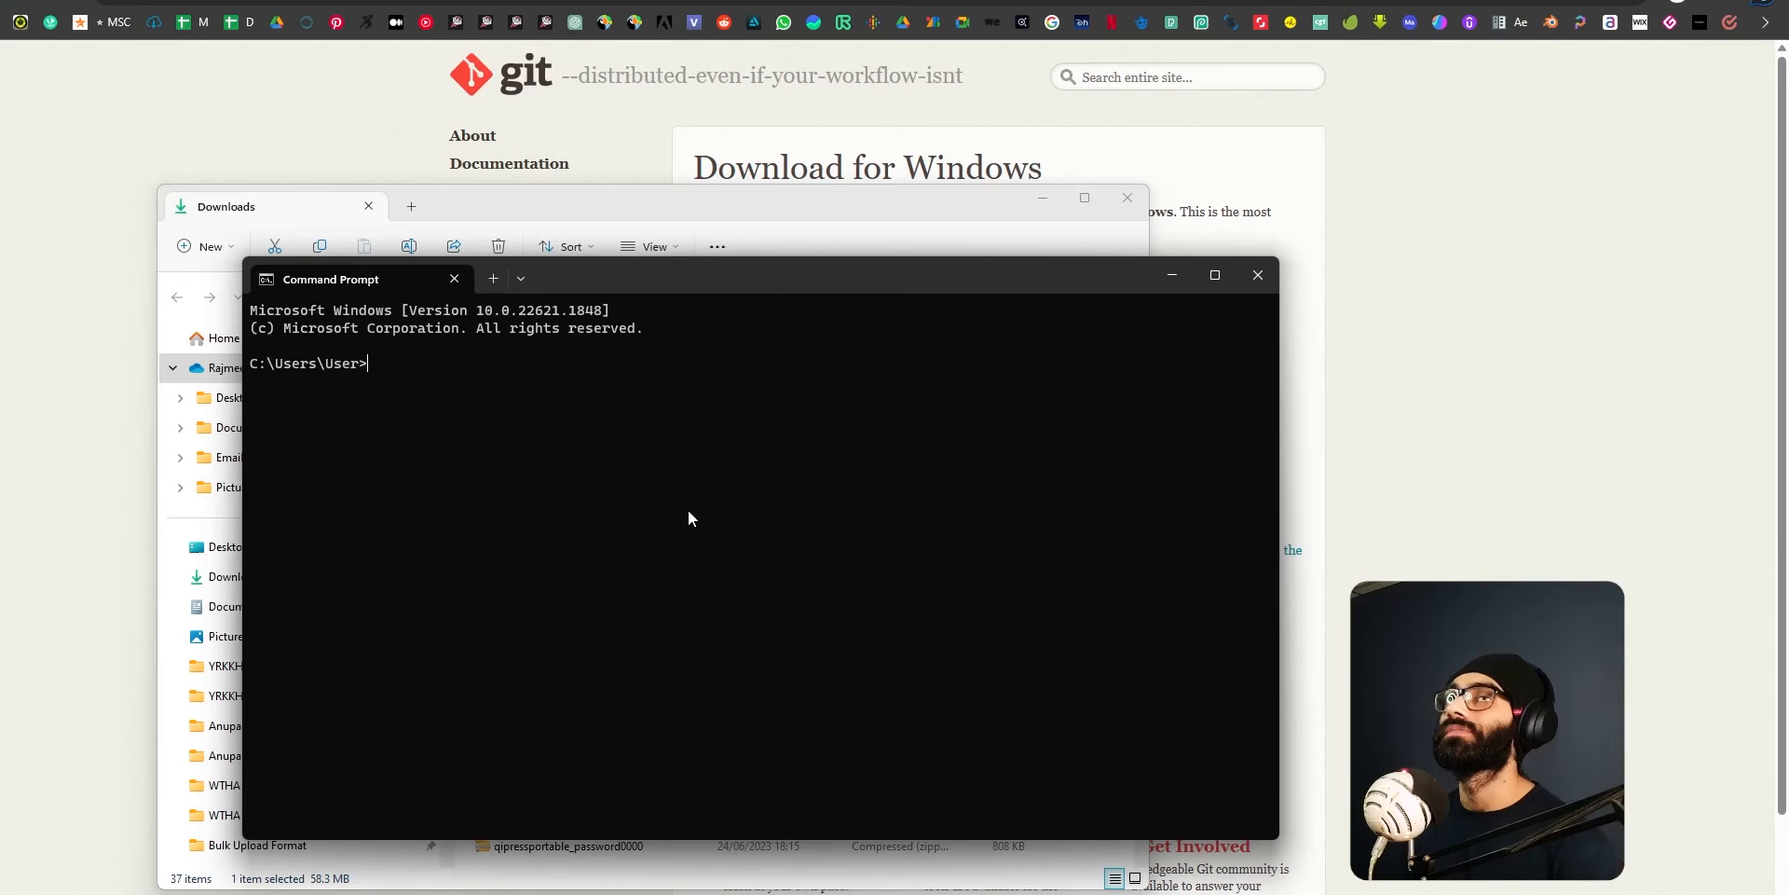
{"action": "left_click_drag", "start_coordinate": [734, 276], "coordinate": [809, 247]}
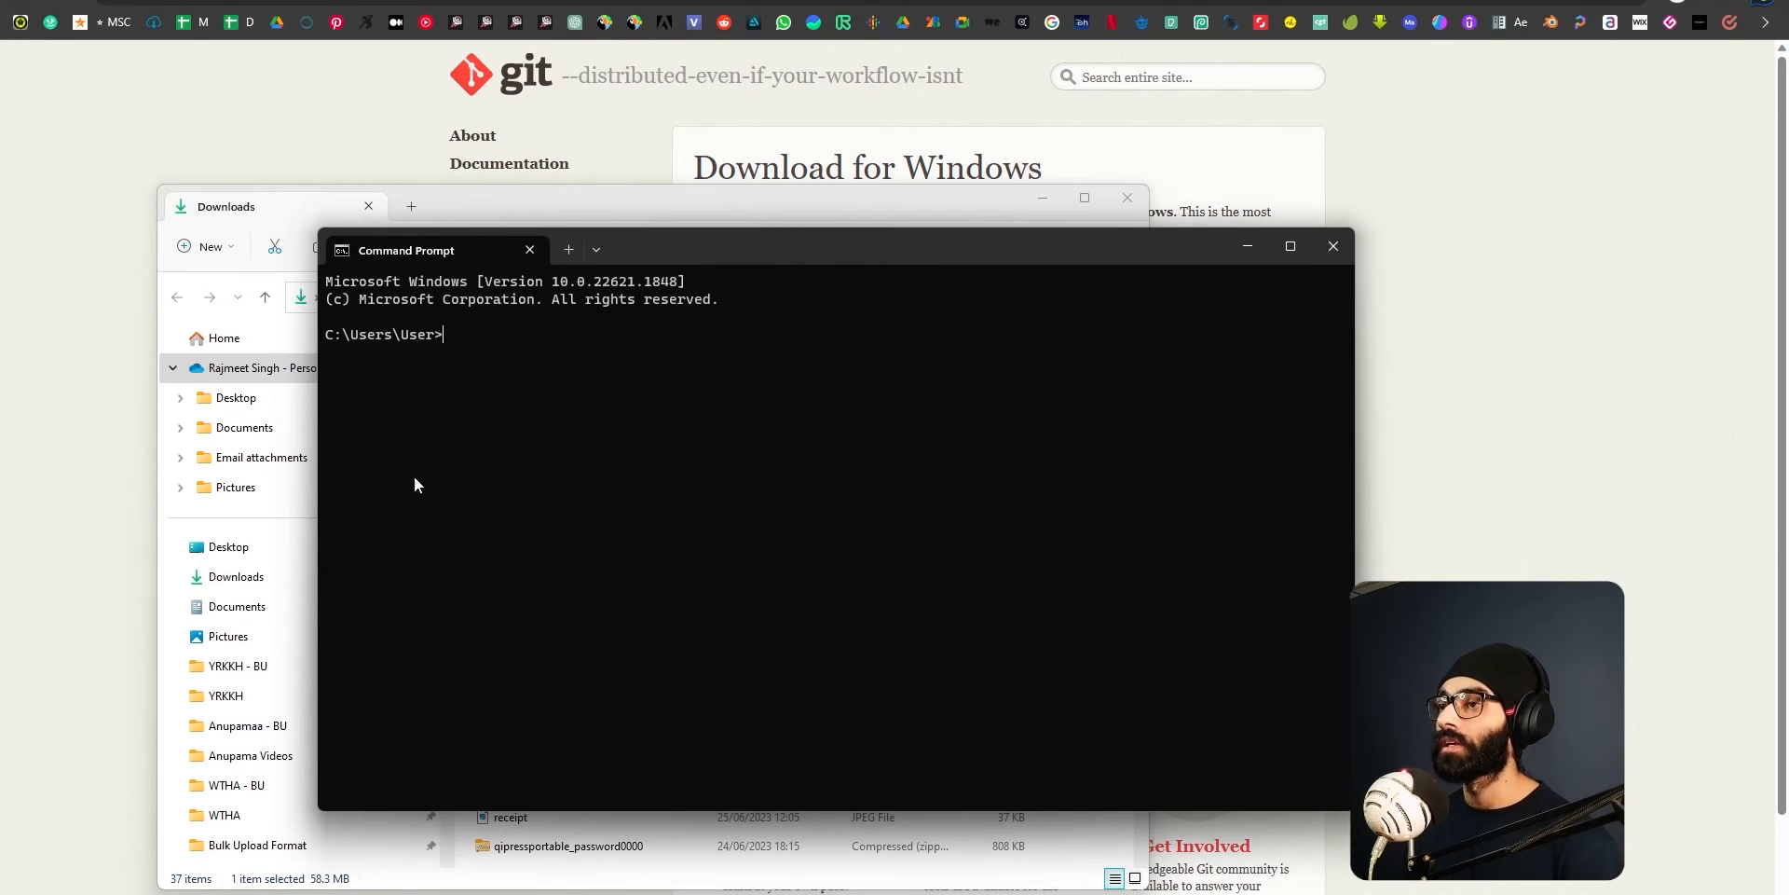
{"action": "left_click_drag", "start_coordinate": [1122, 248], "coordinate": [880, 688]}
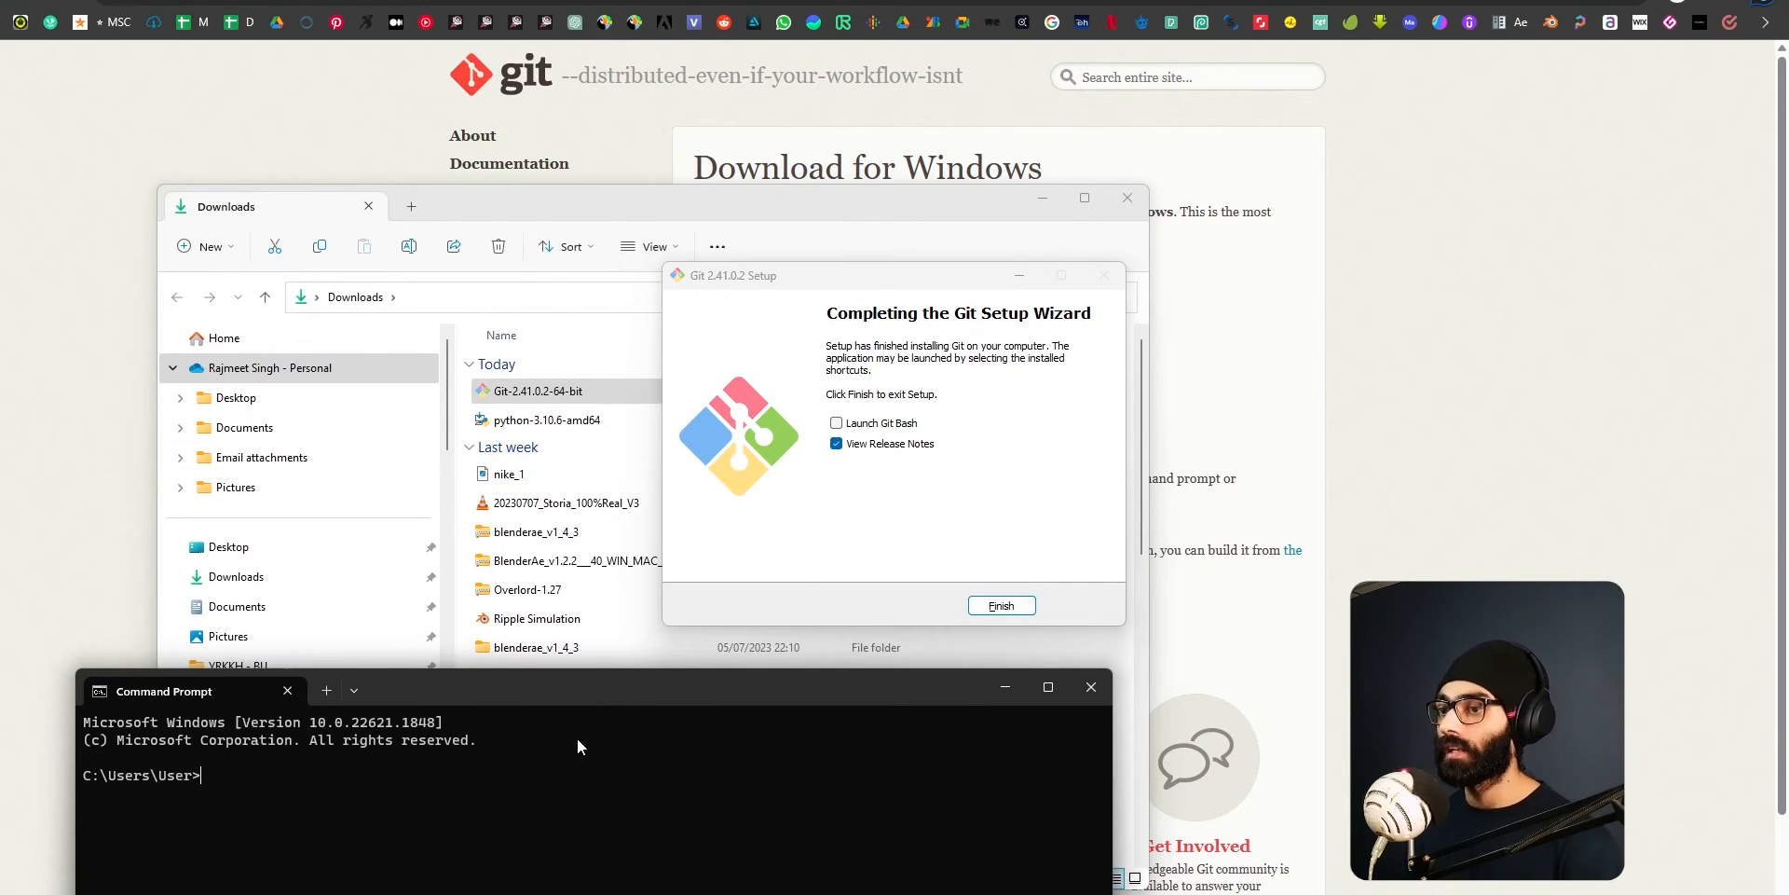
{"action": "left_click_drag", "start_coordinate": [597, 695], "coordinate": [750, 444]}
{"action": "type", "text": "git"}
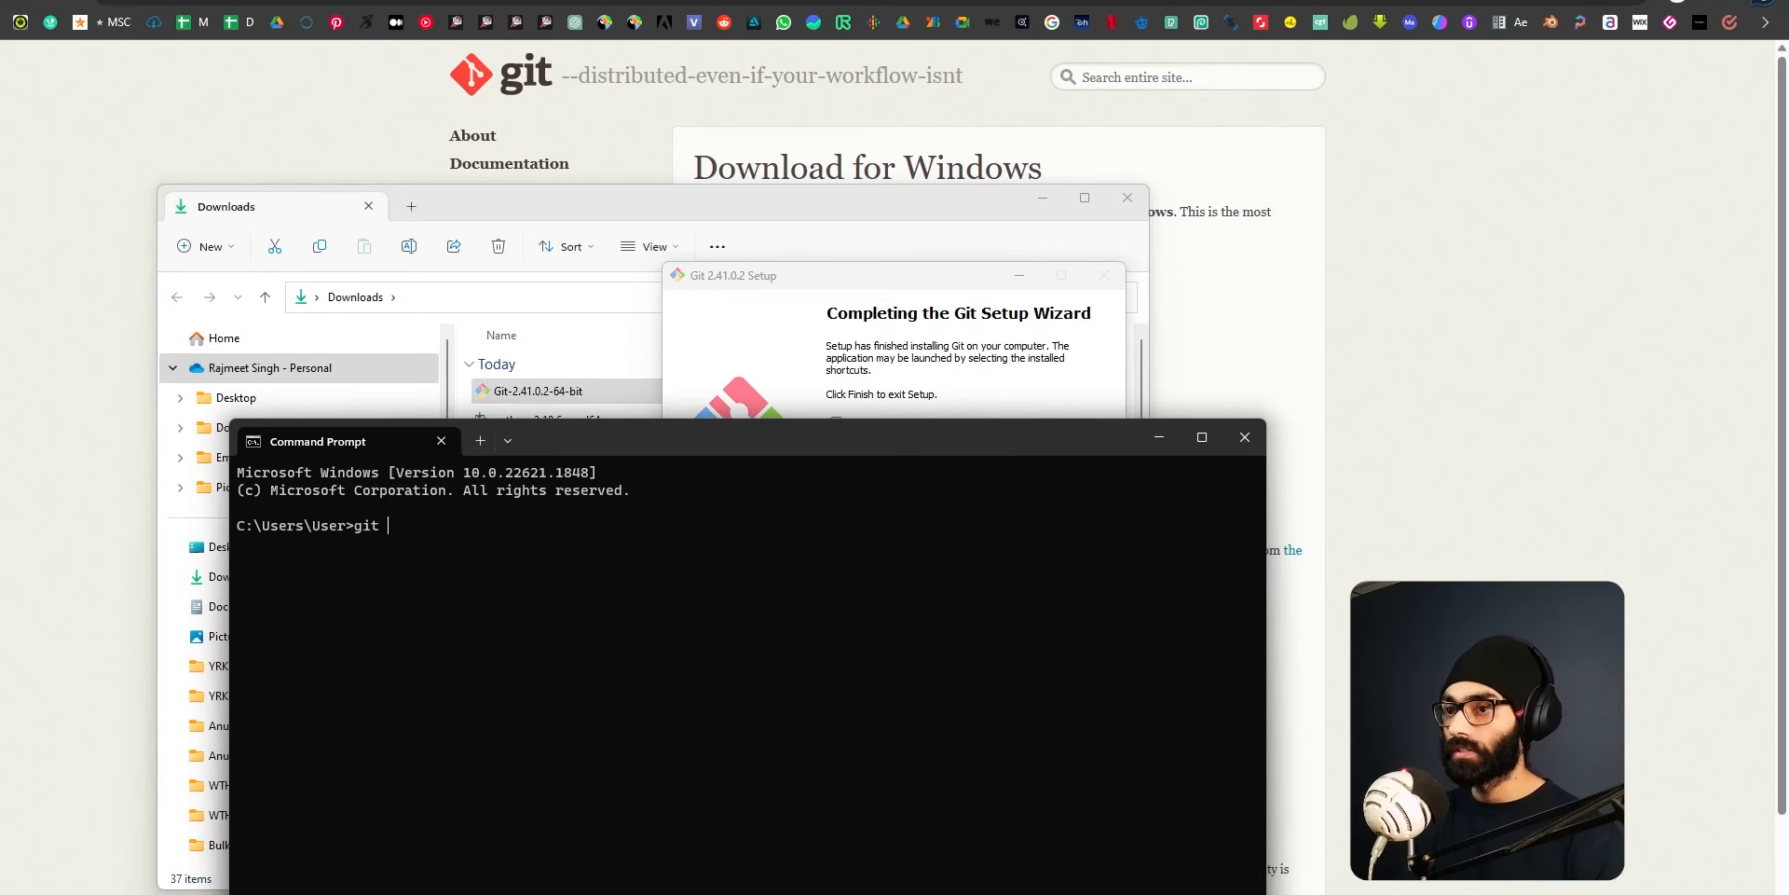
{"action": "left_click_drag", "start_coordinate": [716, 447], "coordinate": [753, 265]}
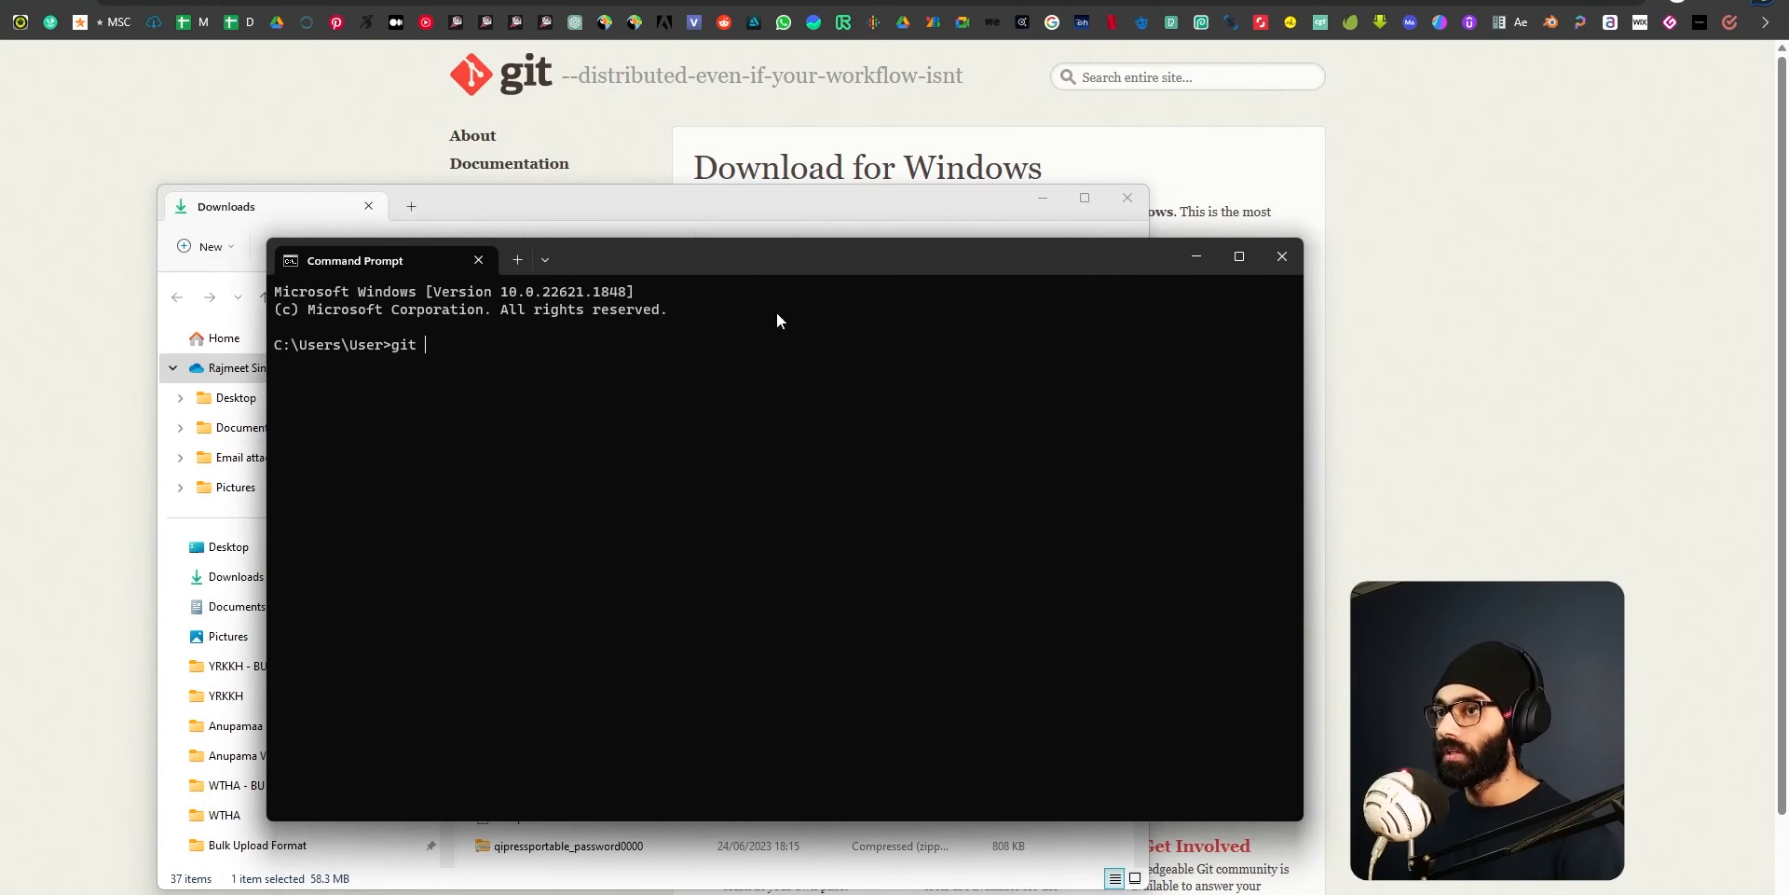
{"action": "left_click", "coordinate": [1279, 258]}
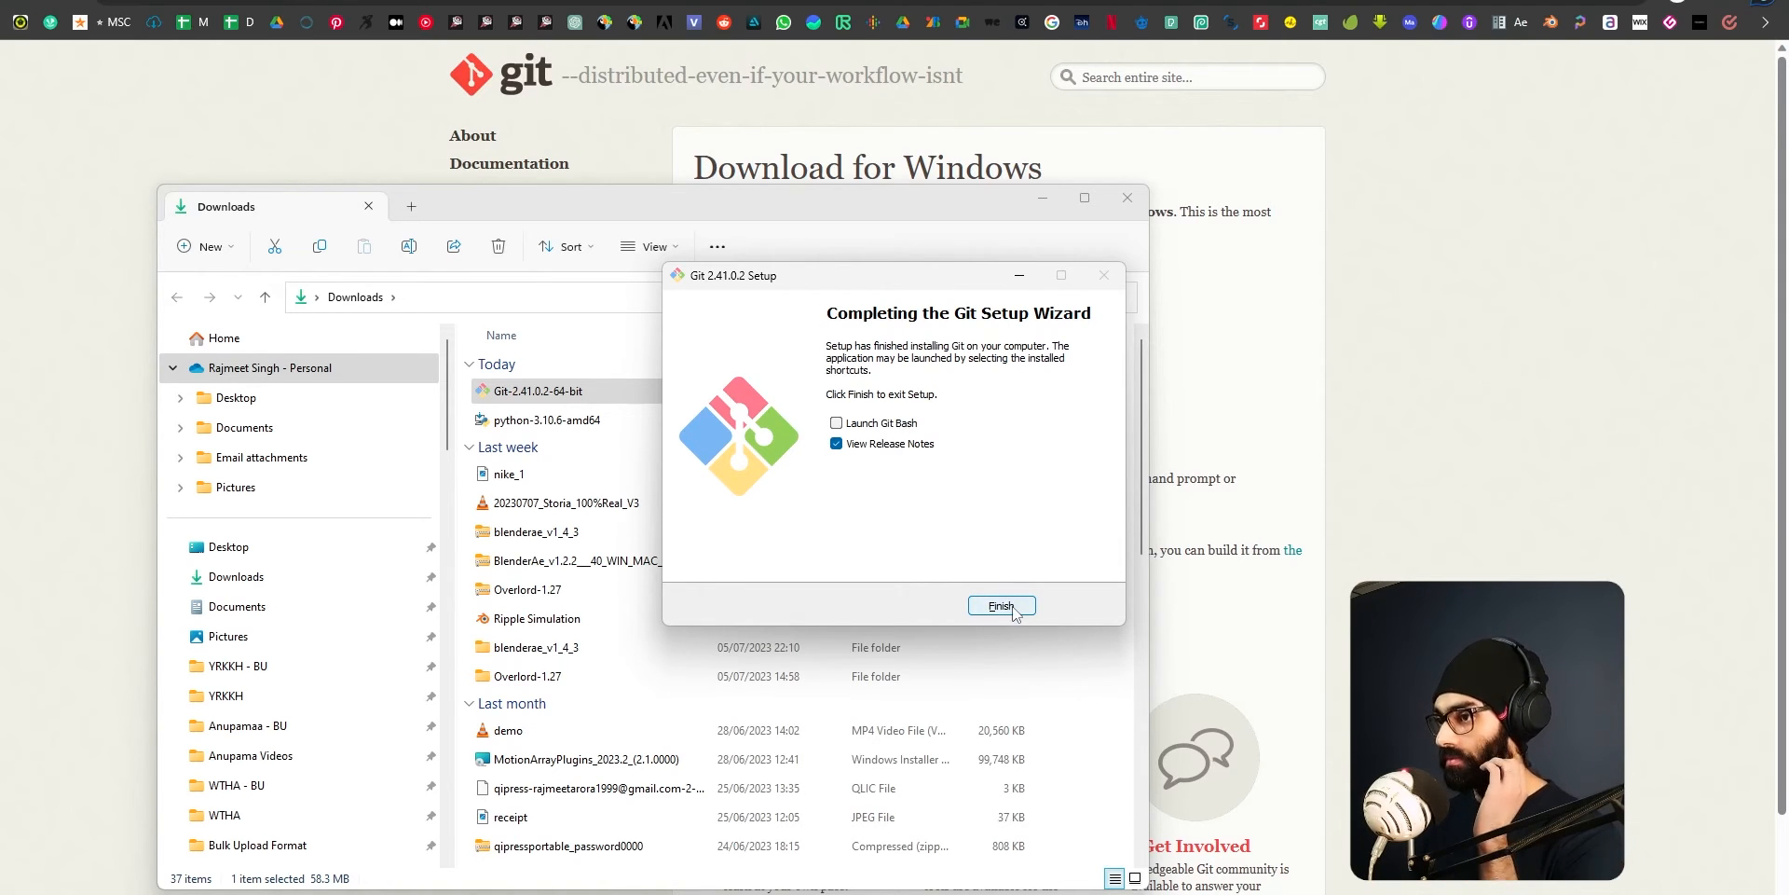
Finish the Git setup wizard with Launch Git Bash left disabled.
{"action": "left_click", "coordinate": [1001, 605]}
{"action": "key", "text": "Escape"}
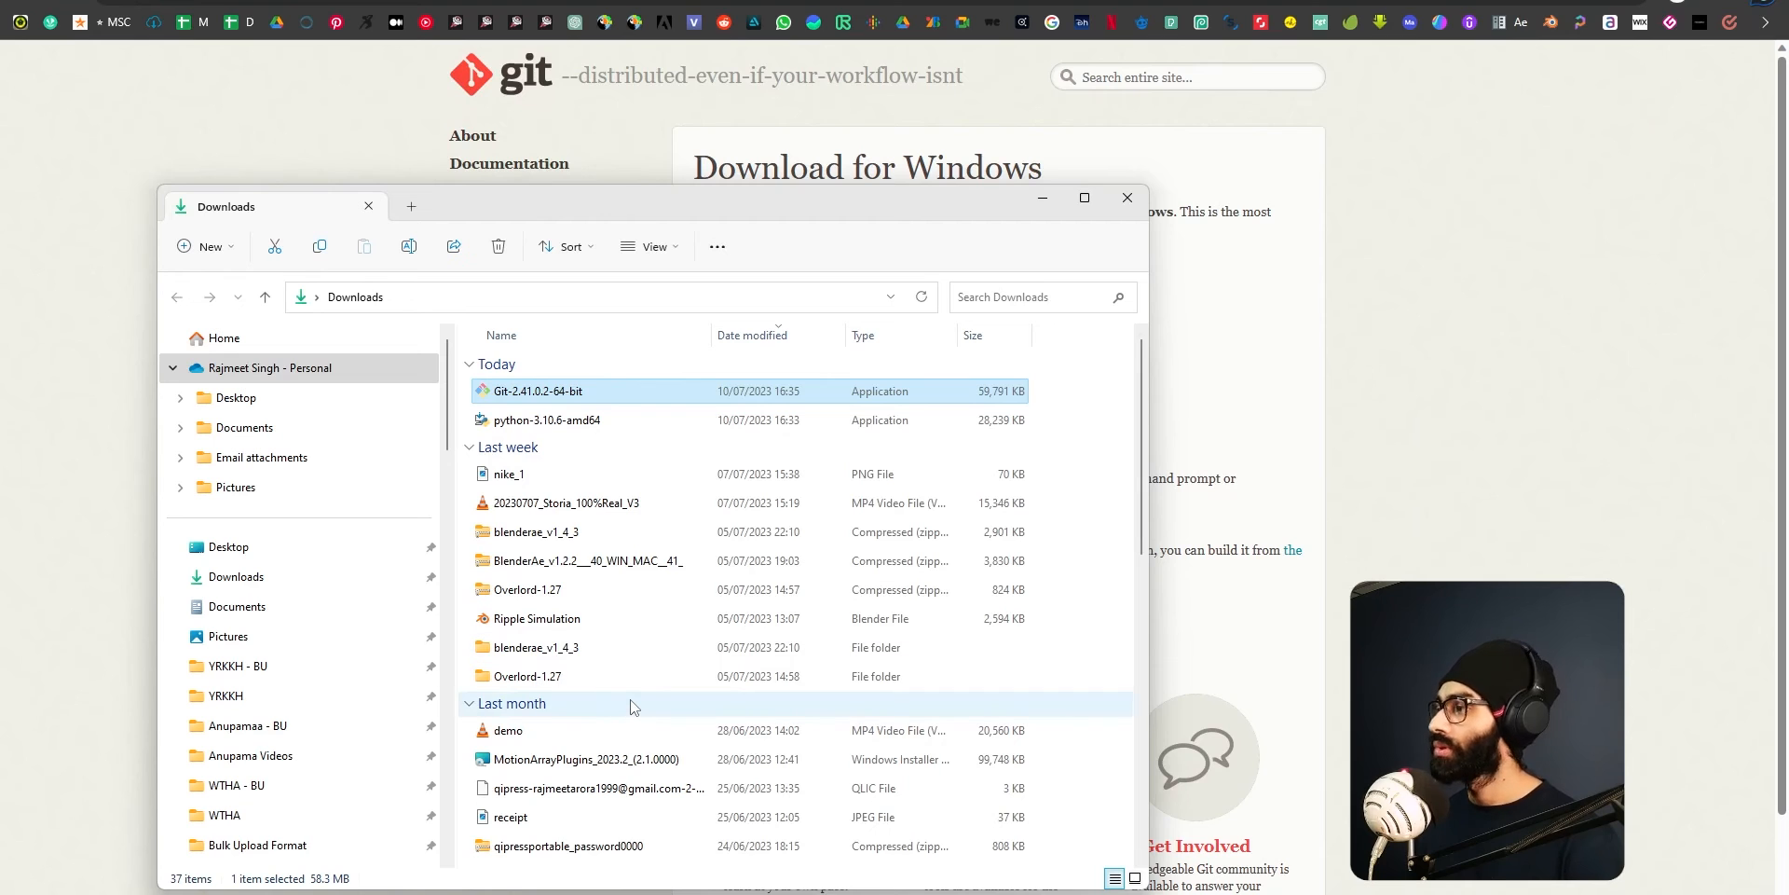
Search Windows for git and python to check that both programs are installed.
{"action": "key", "text": "super"}
{"action": "type", "text": "git"}
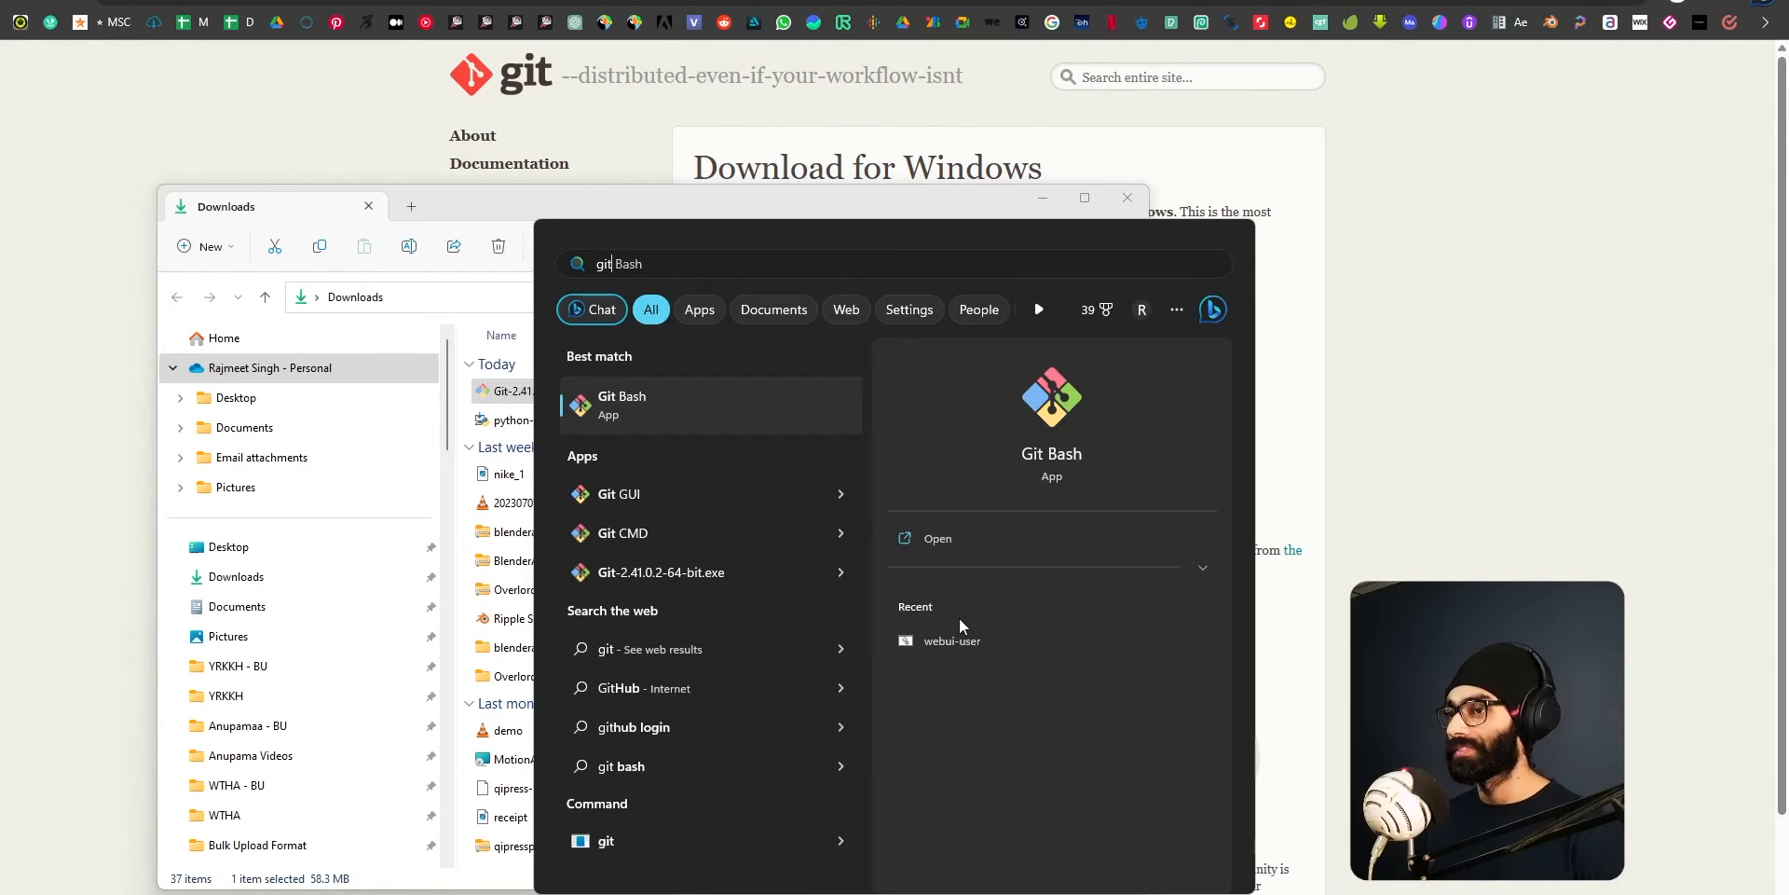
{"action": "key", "text": "Escape"}
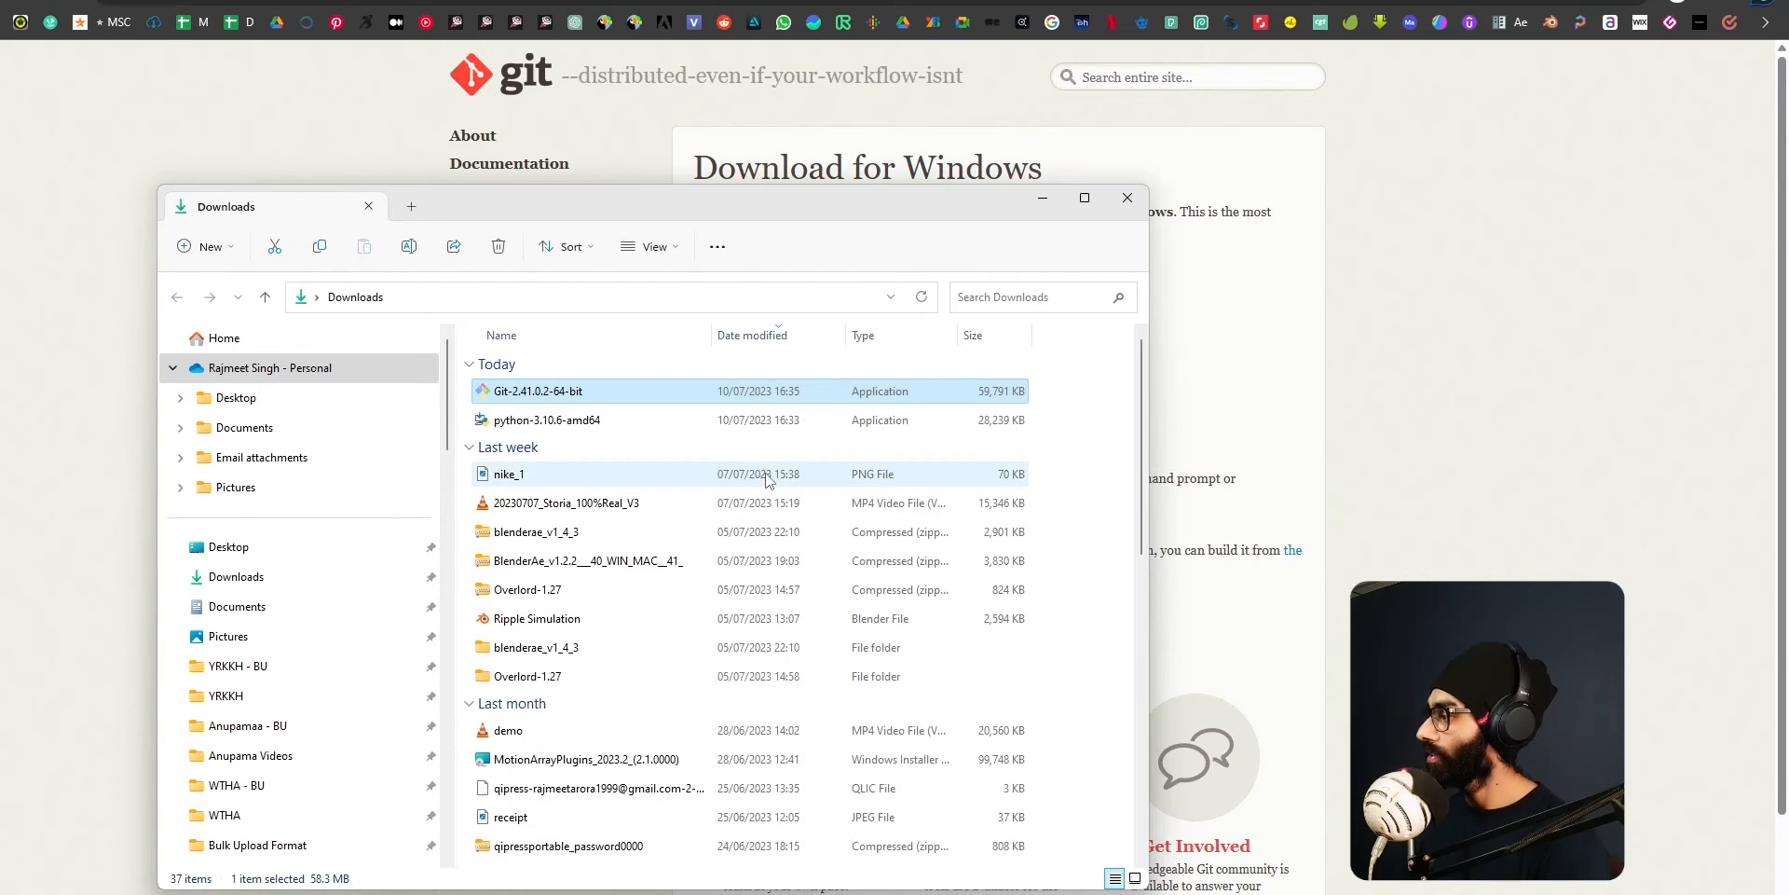
{"action": "key", "text": "super"}
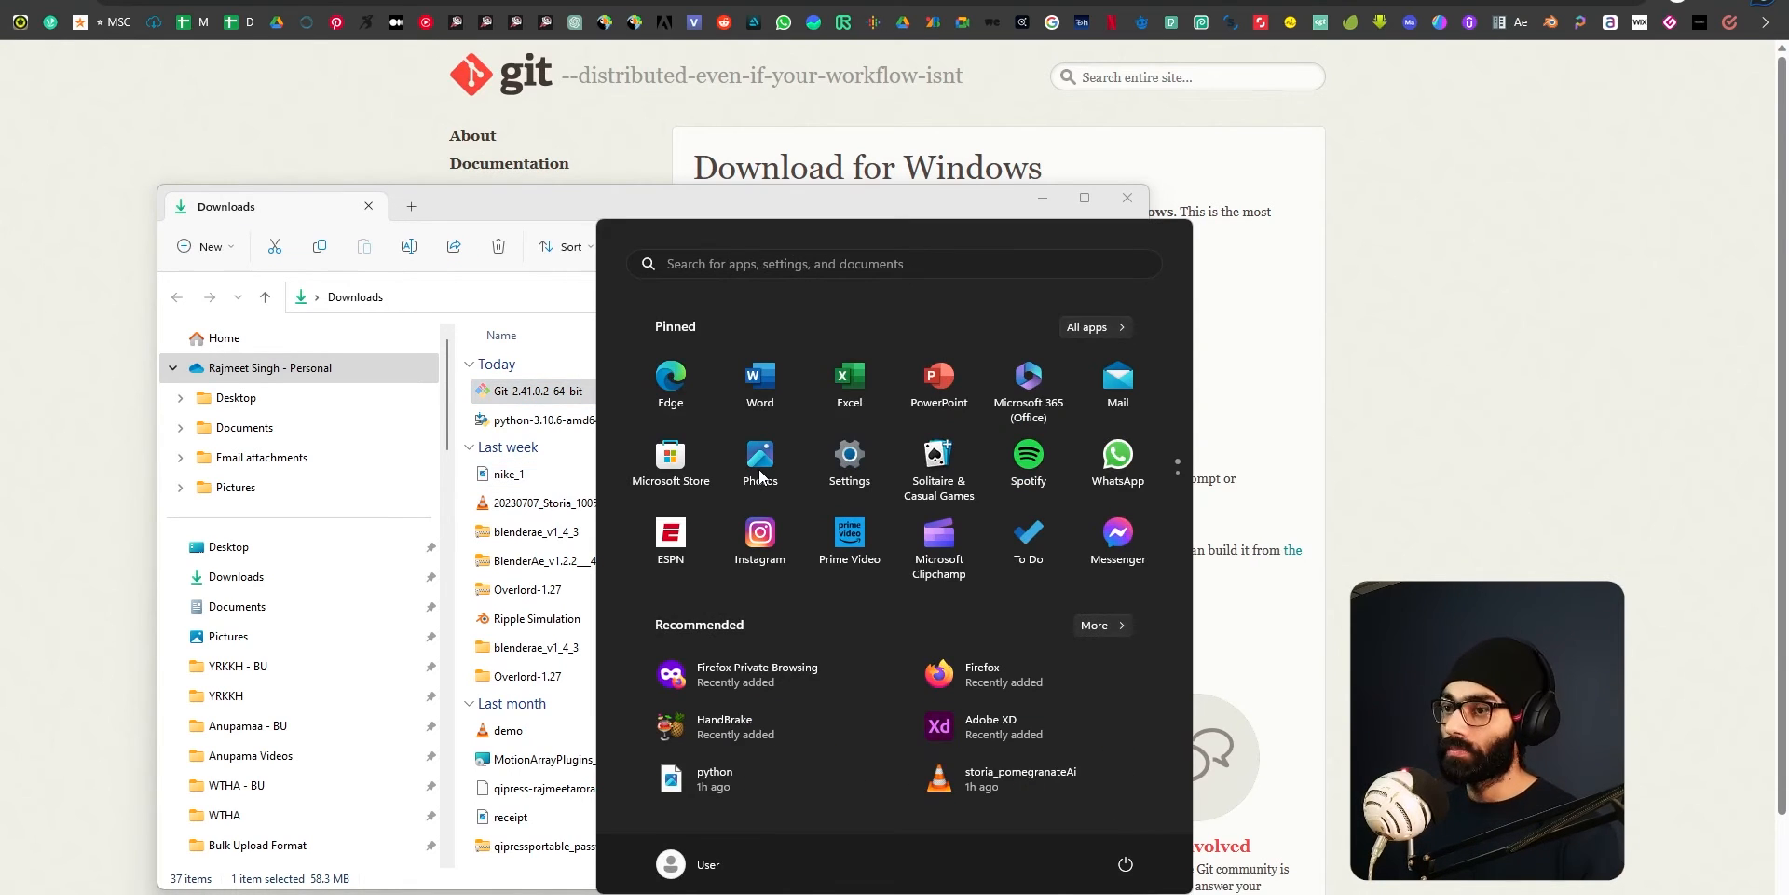
{"action": "type", "text": "python"}
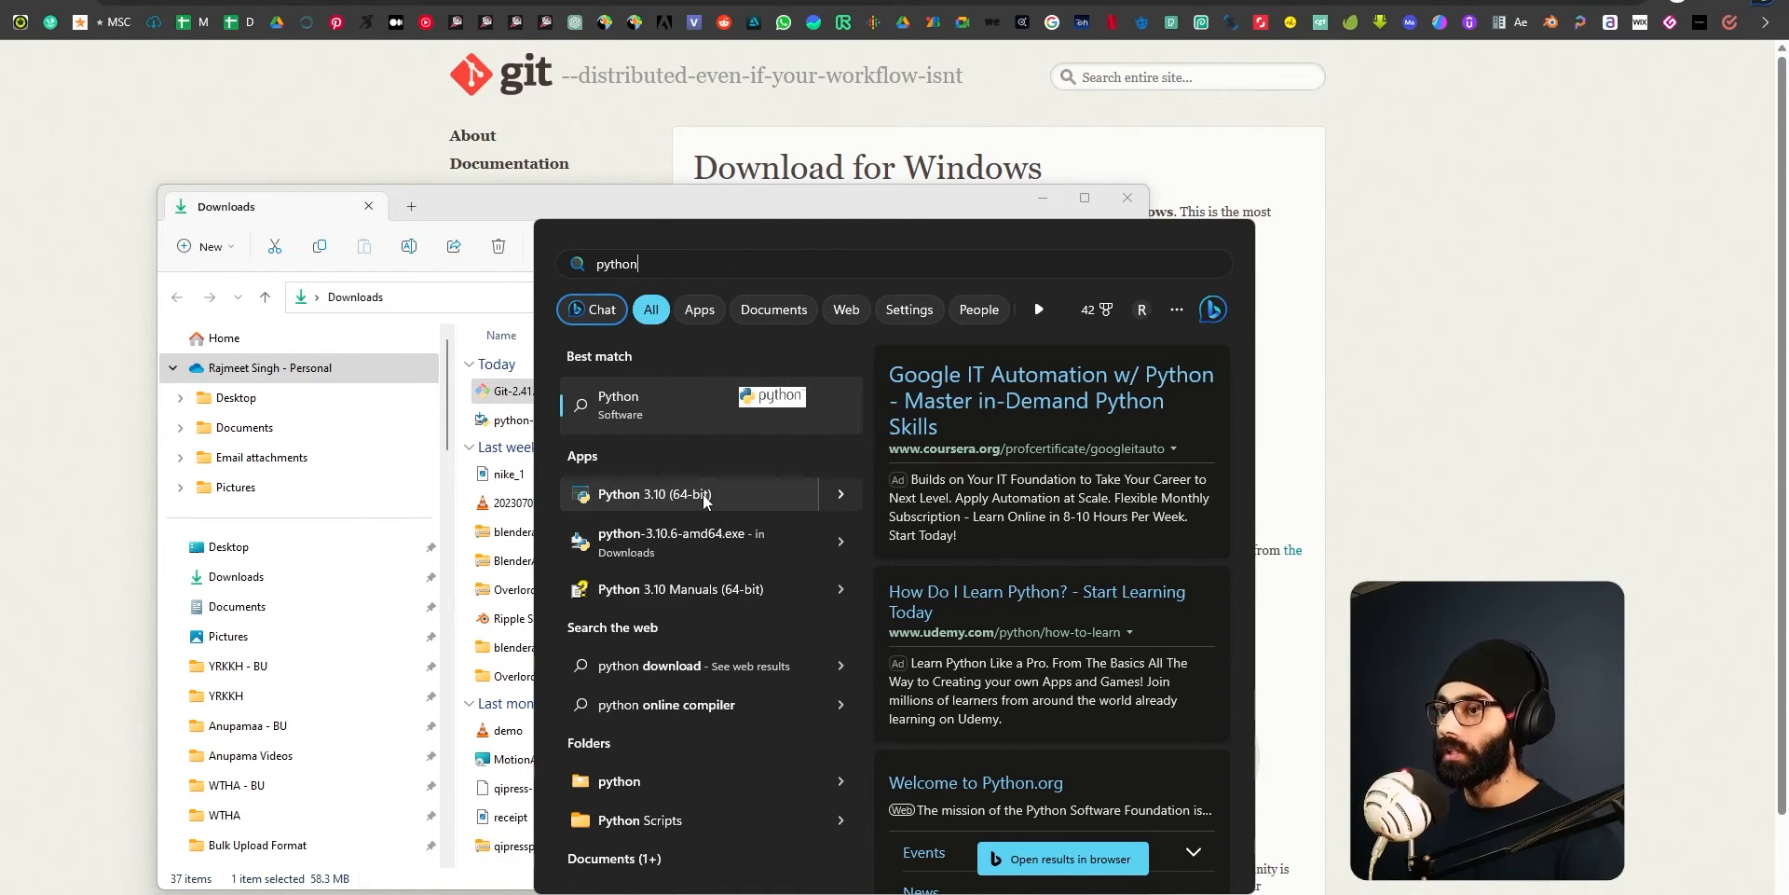
{"action": "left_click_drag", "start_coordinate": [687, 266], "coordinate": [563, 265]}
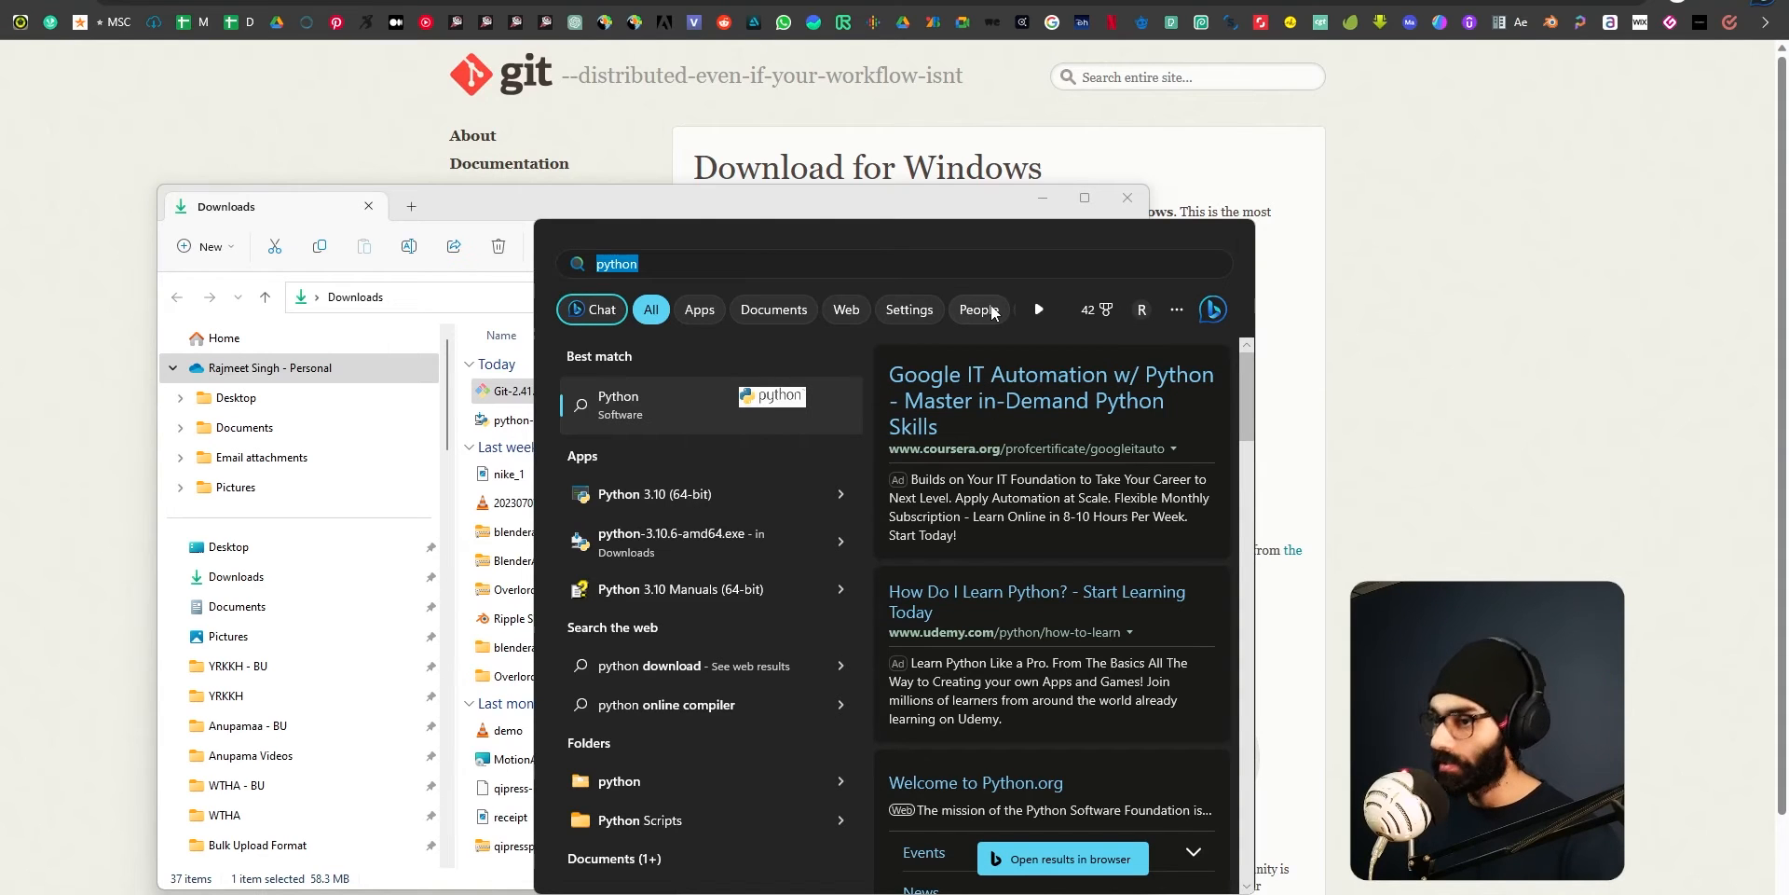
{"action": "type", "text": "git"}
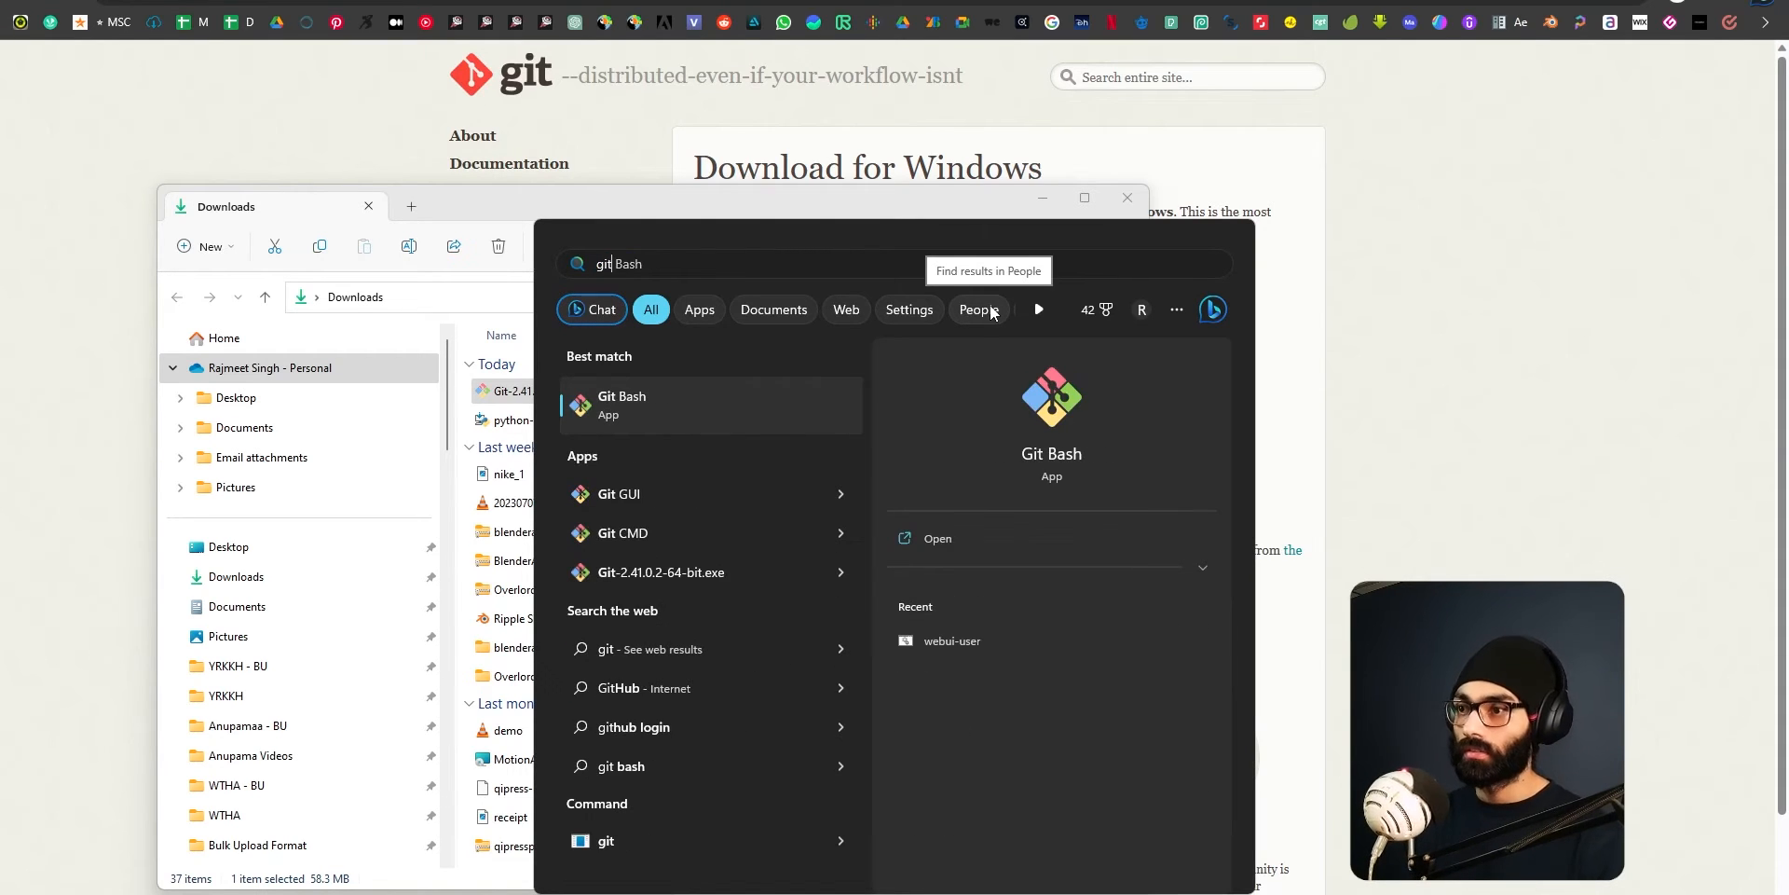
{"action": "left_click", "coordinate": [634, 423]}
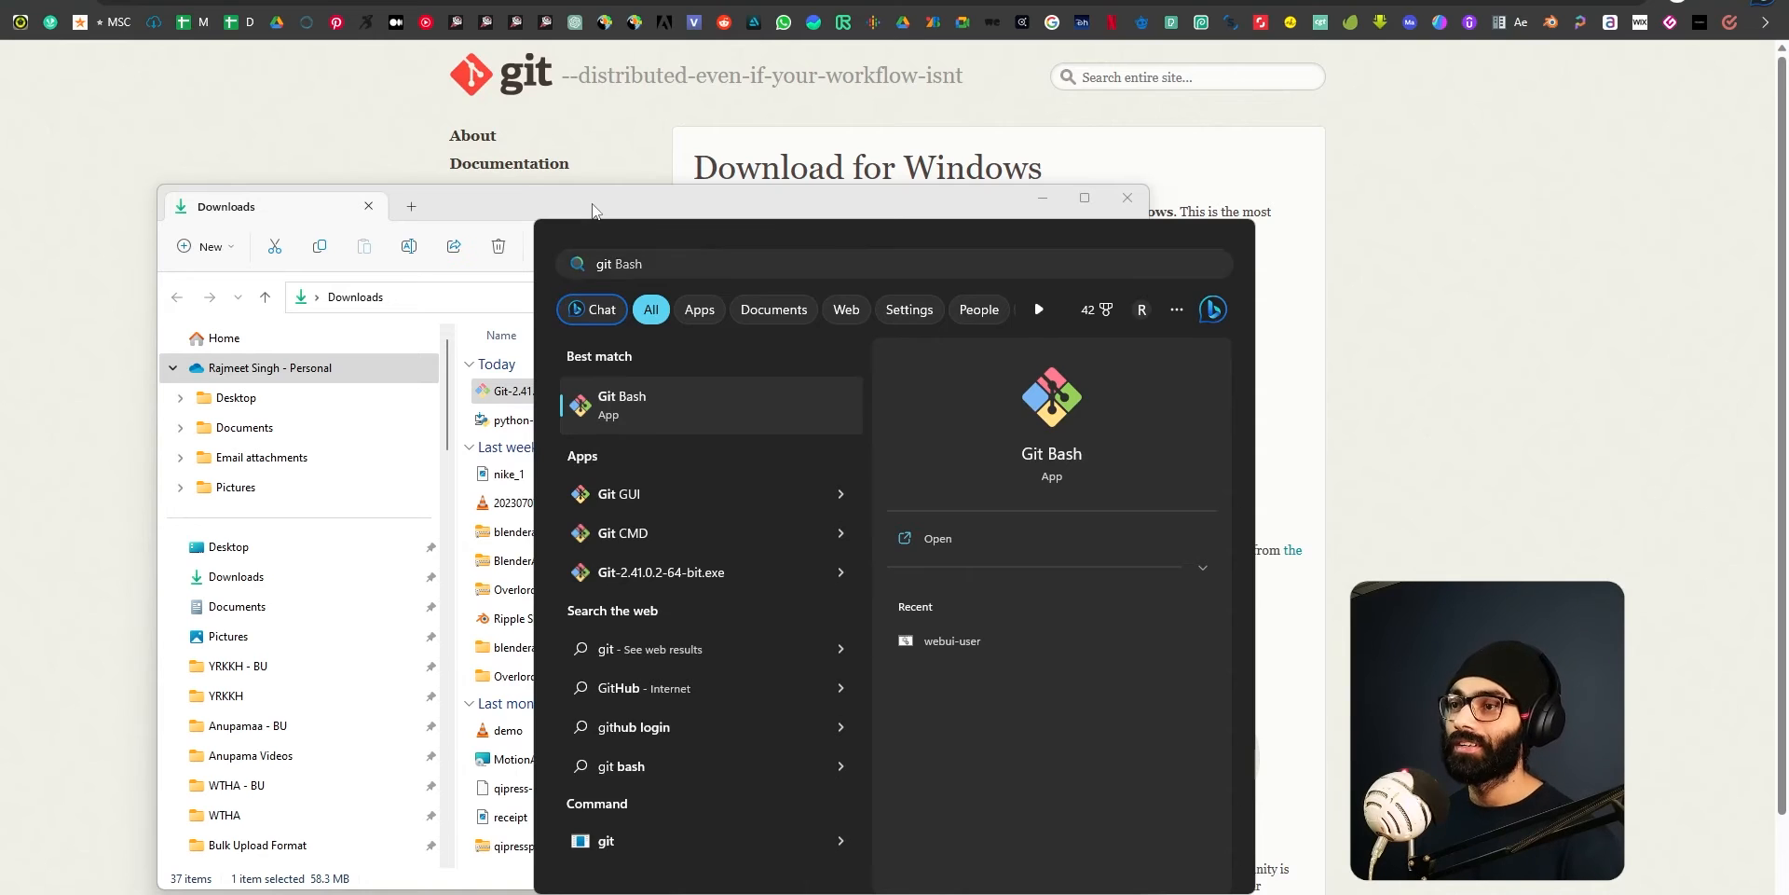
Browse from the Downloads folder to the root of the Software (C:) drive in File Explorer.
{"action": "left_click_drag", "start_coordinate": [734, 201], "coordinate": [920, 186]}
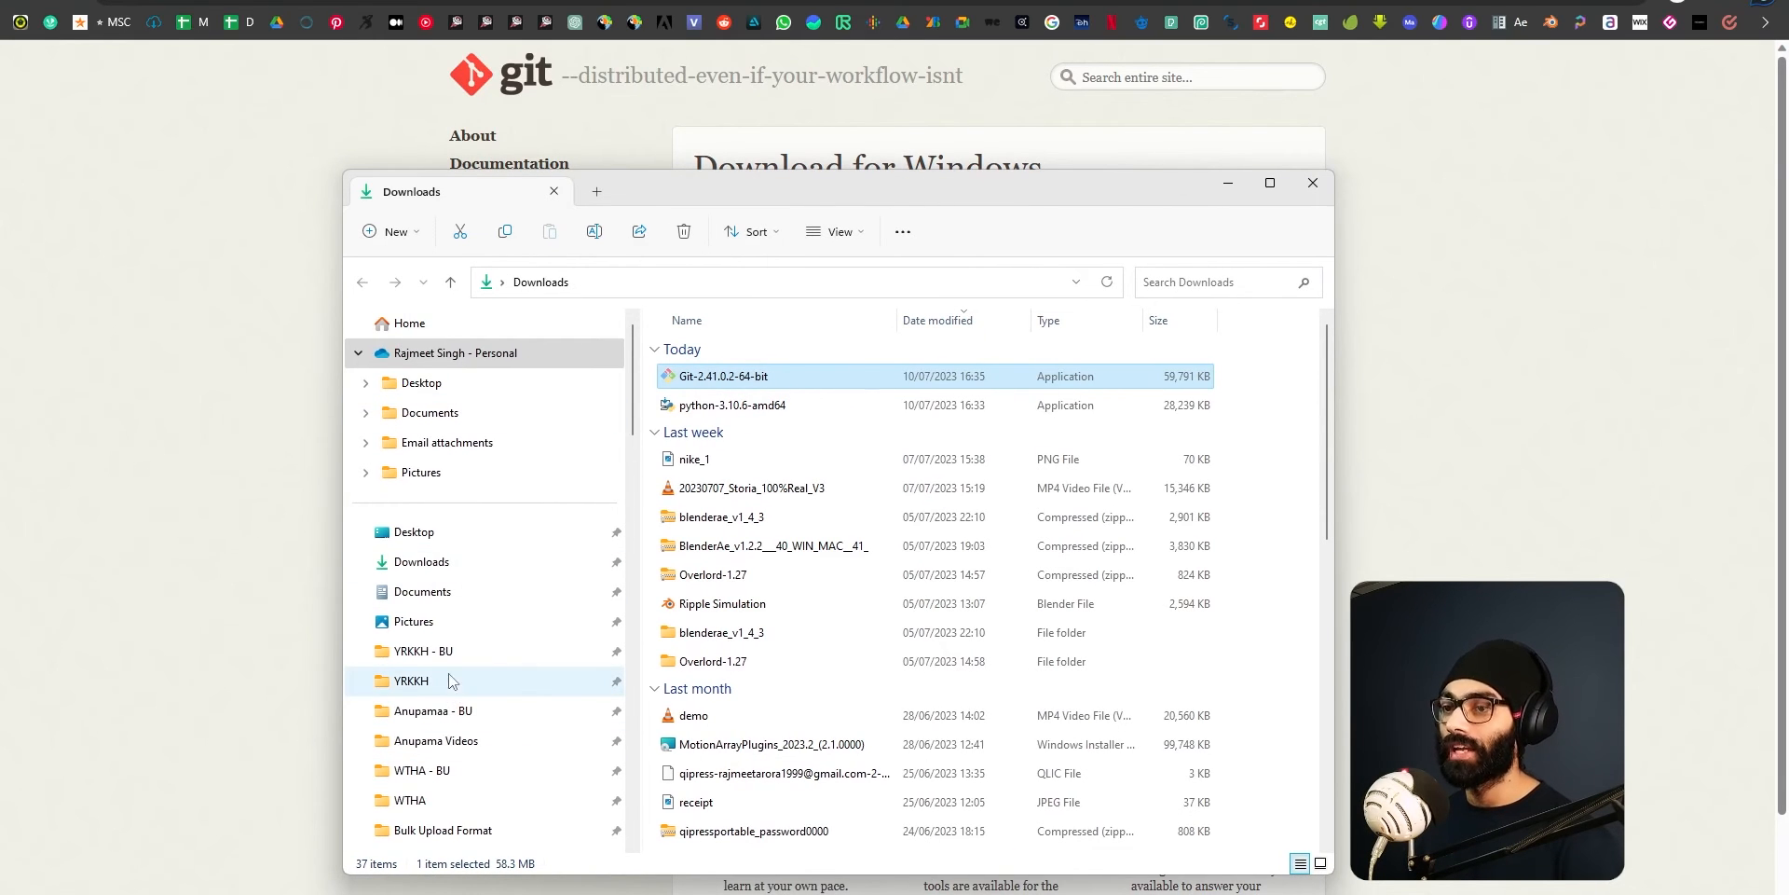
{"action": "scroll", "coordinate": [508, 690], "scroll_direction": "down", "scroll_amount": 2}
{"action": "scroll", "coordinate": [508, 690], "scroll_direction": "down", "scroll_amount": 2}
{"action": "scroll", "coordinate": [507, 688], "scroll_direction": "up", "scroll_amount": 2}
{"action": "scroll", "coordinate": [470, 623], "scroll_direction": "down", "scroll_amount": 4}
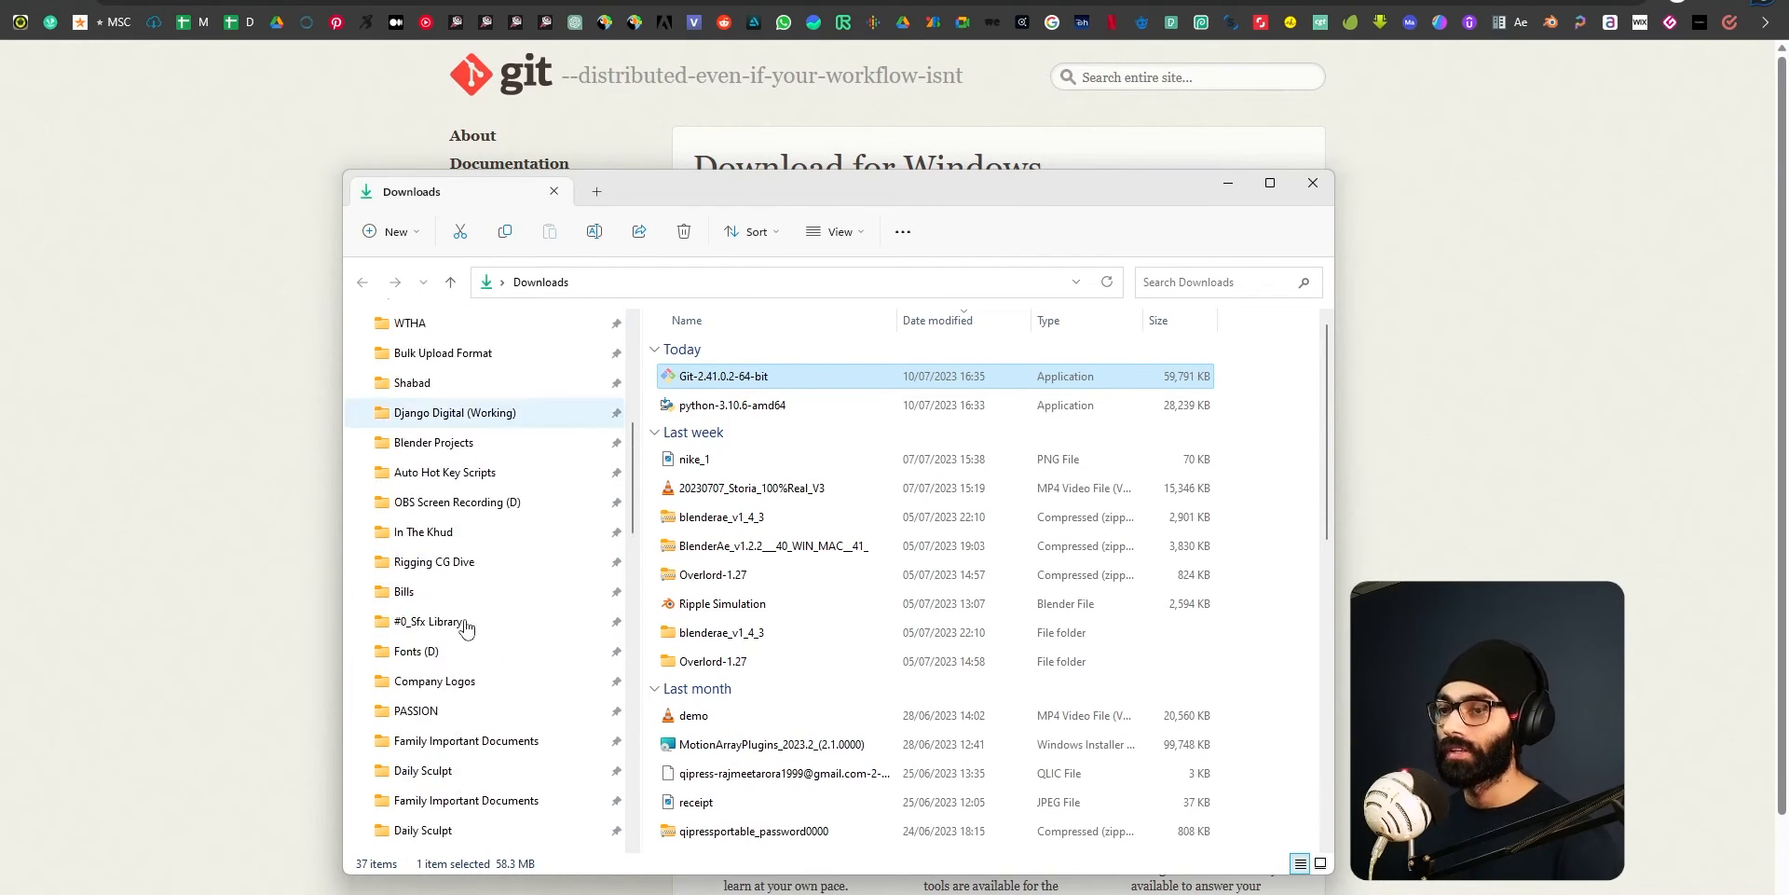
{"action": "scroll", "coordinate": [465, 629], "scroll_direction": "down", "scroll_amount": 4}
{"action": "left_click", "coordinate": [429, 623]}
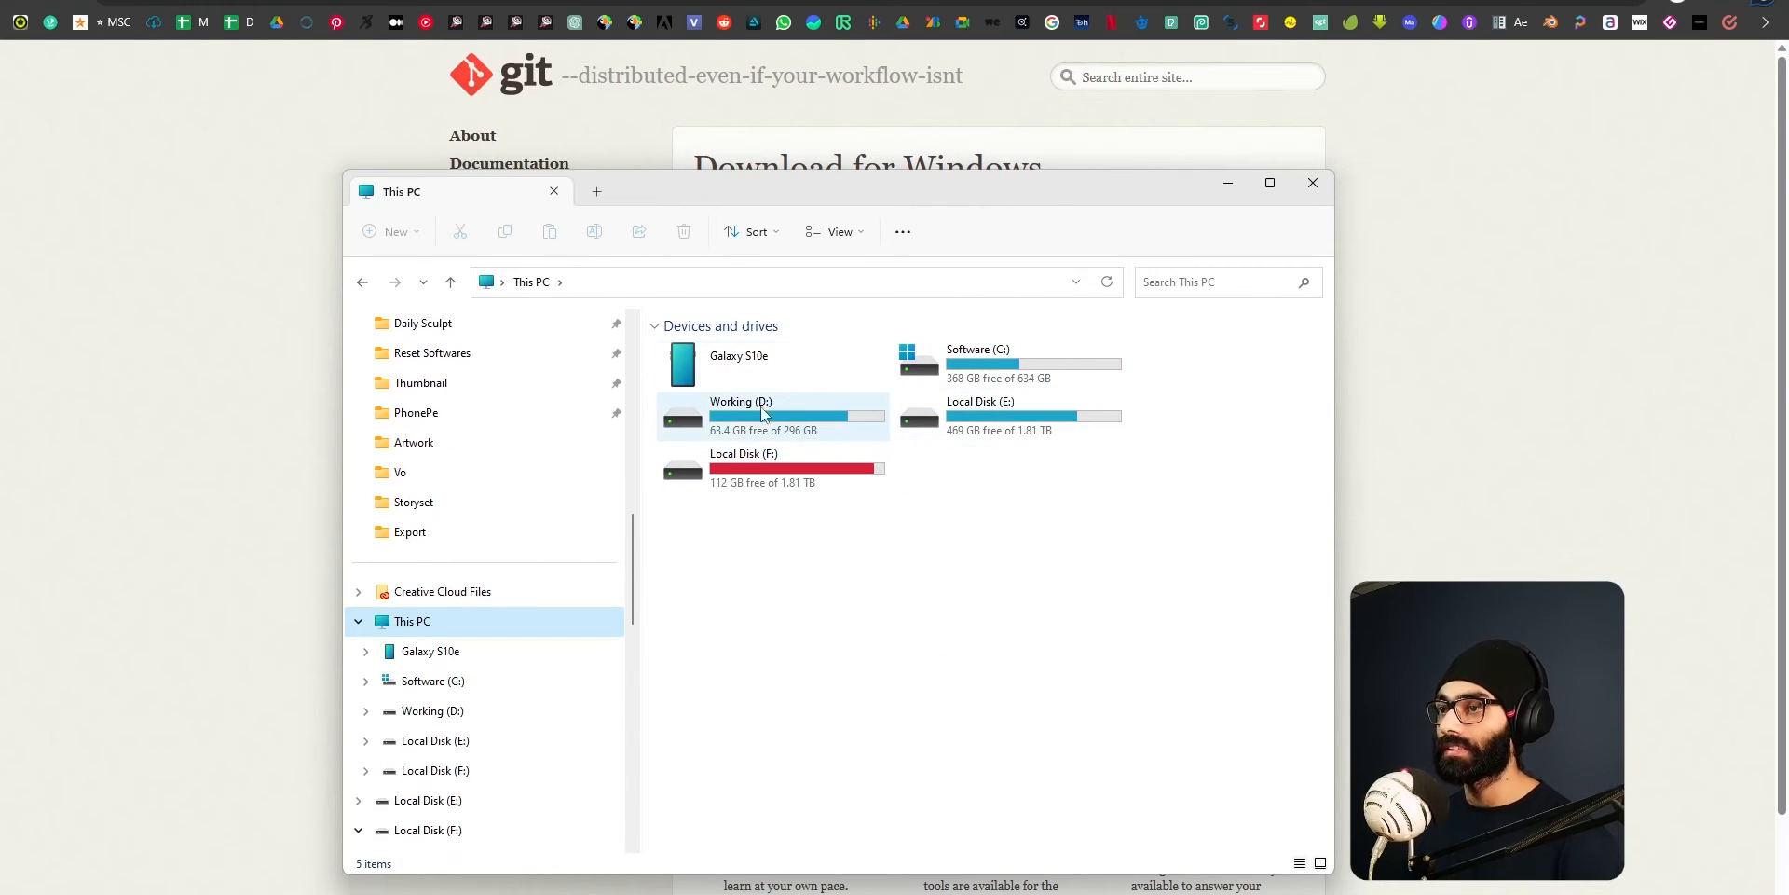
{"action": "double_click", "coordinate": [993, 365]}
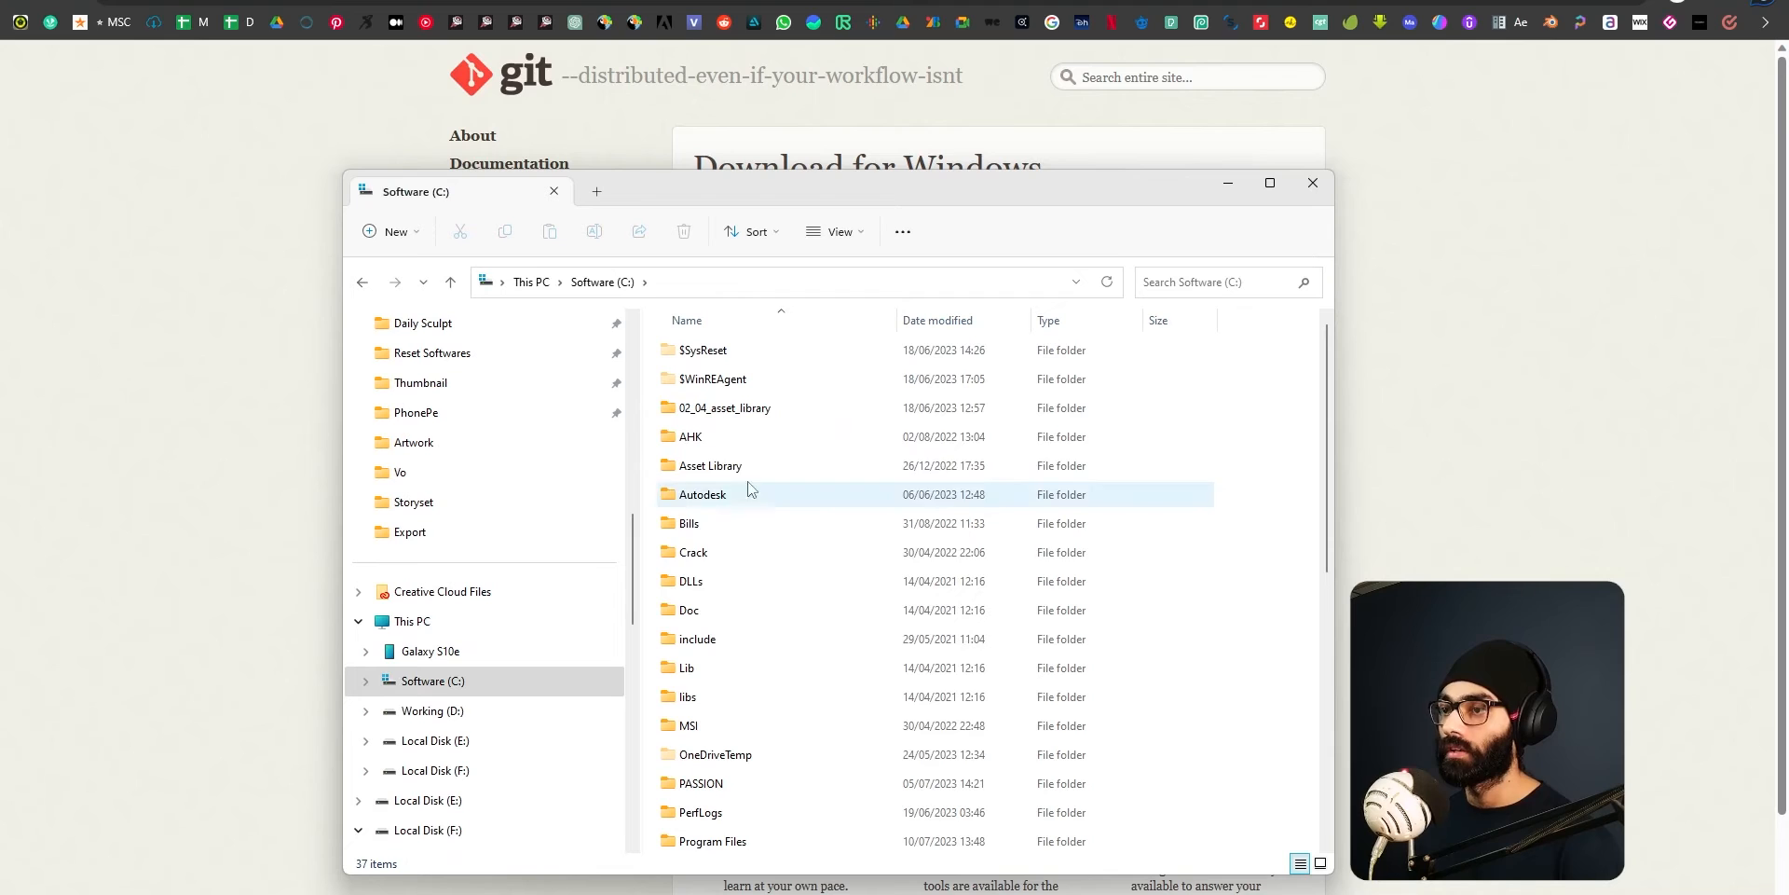
Create a folder named a1111 in the root of the C: drive and open it.
{"action": "key", "text": "ctrl+shift+n"}
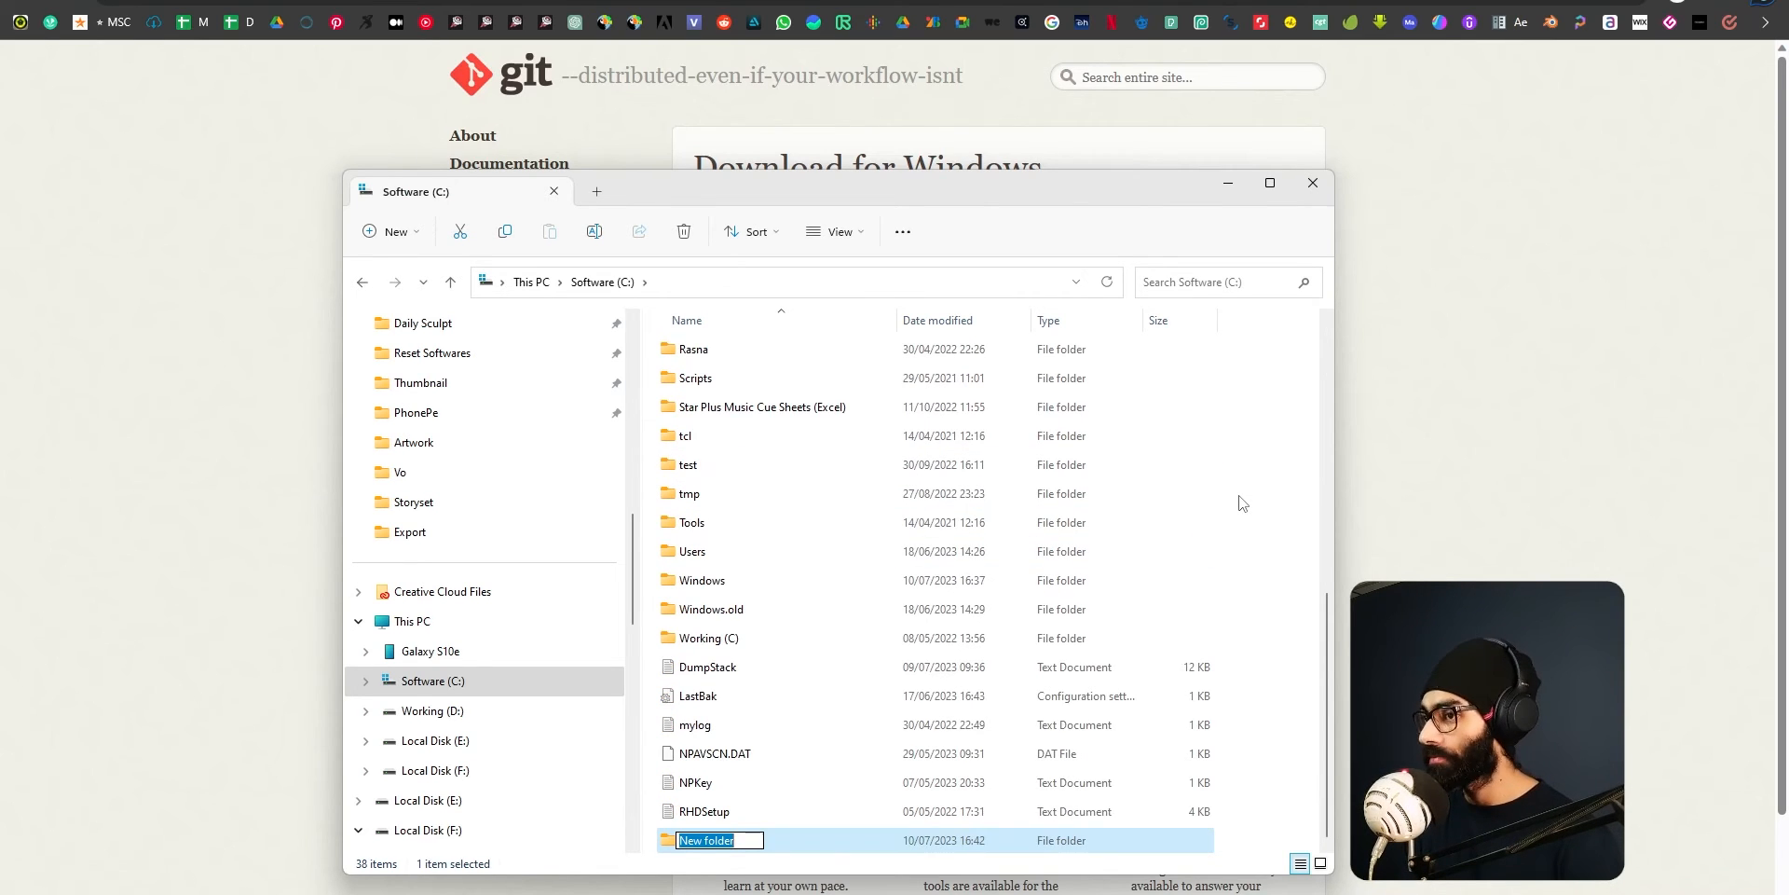
{"action": "type", "text": "a11"}
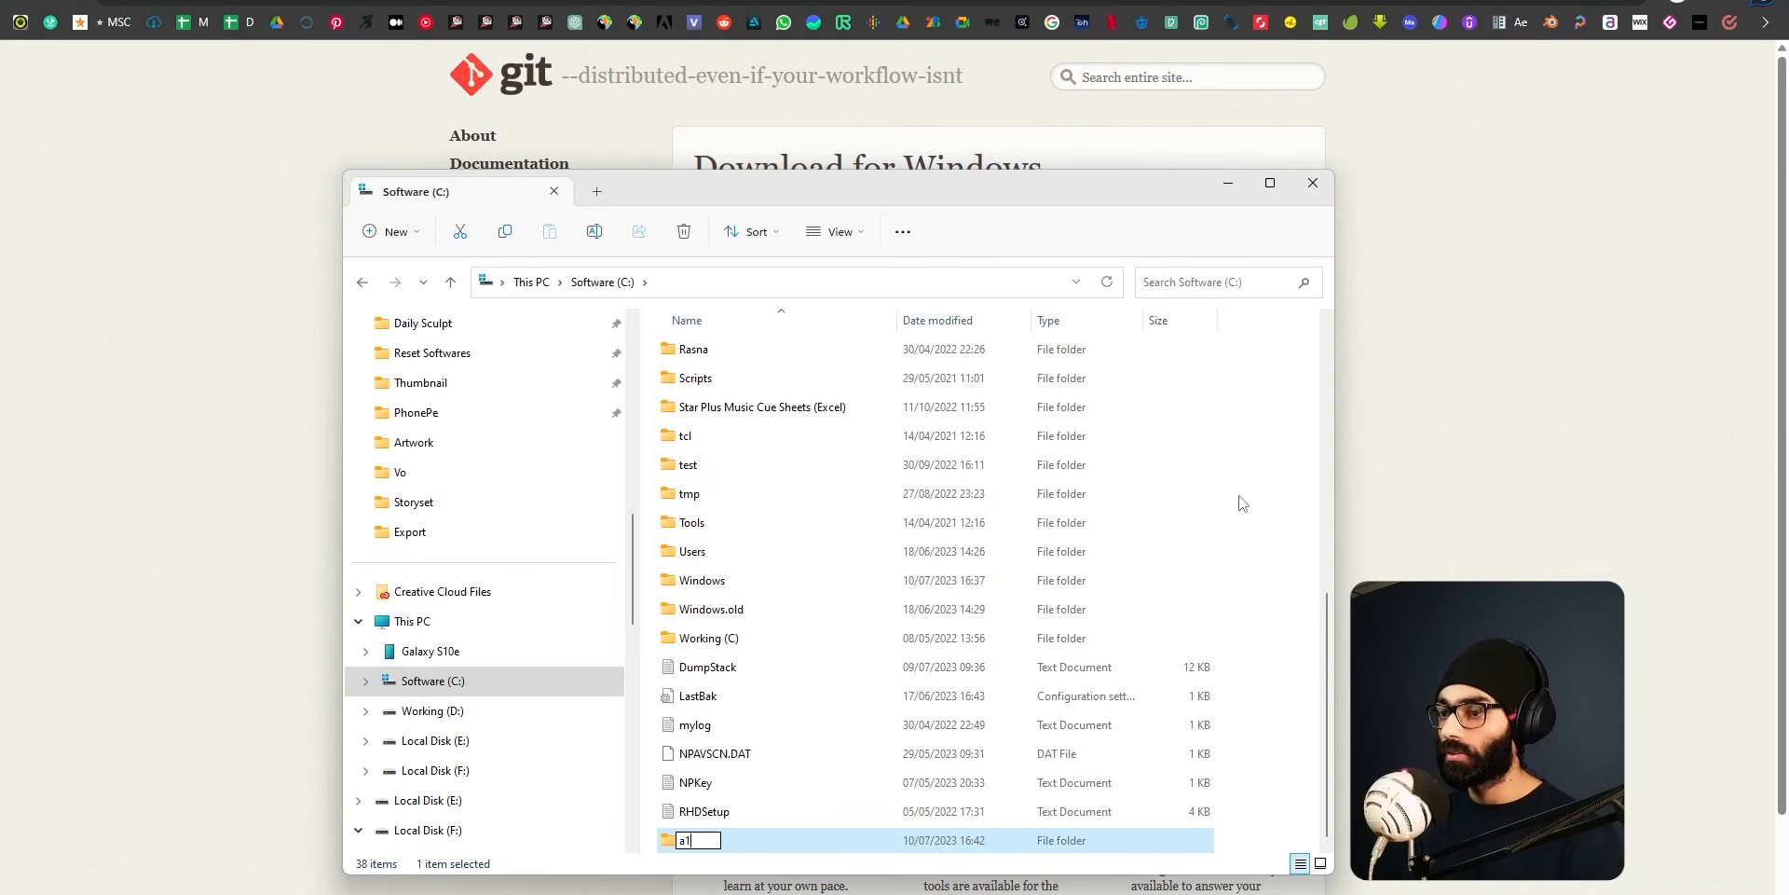
{"action": "type", "text": "11"}
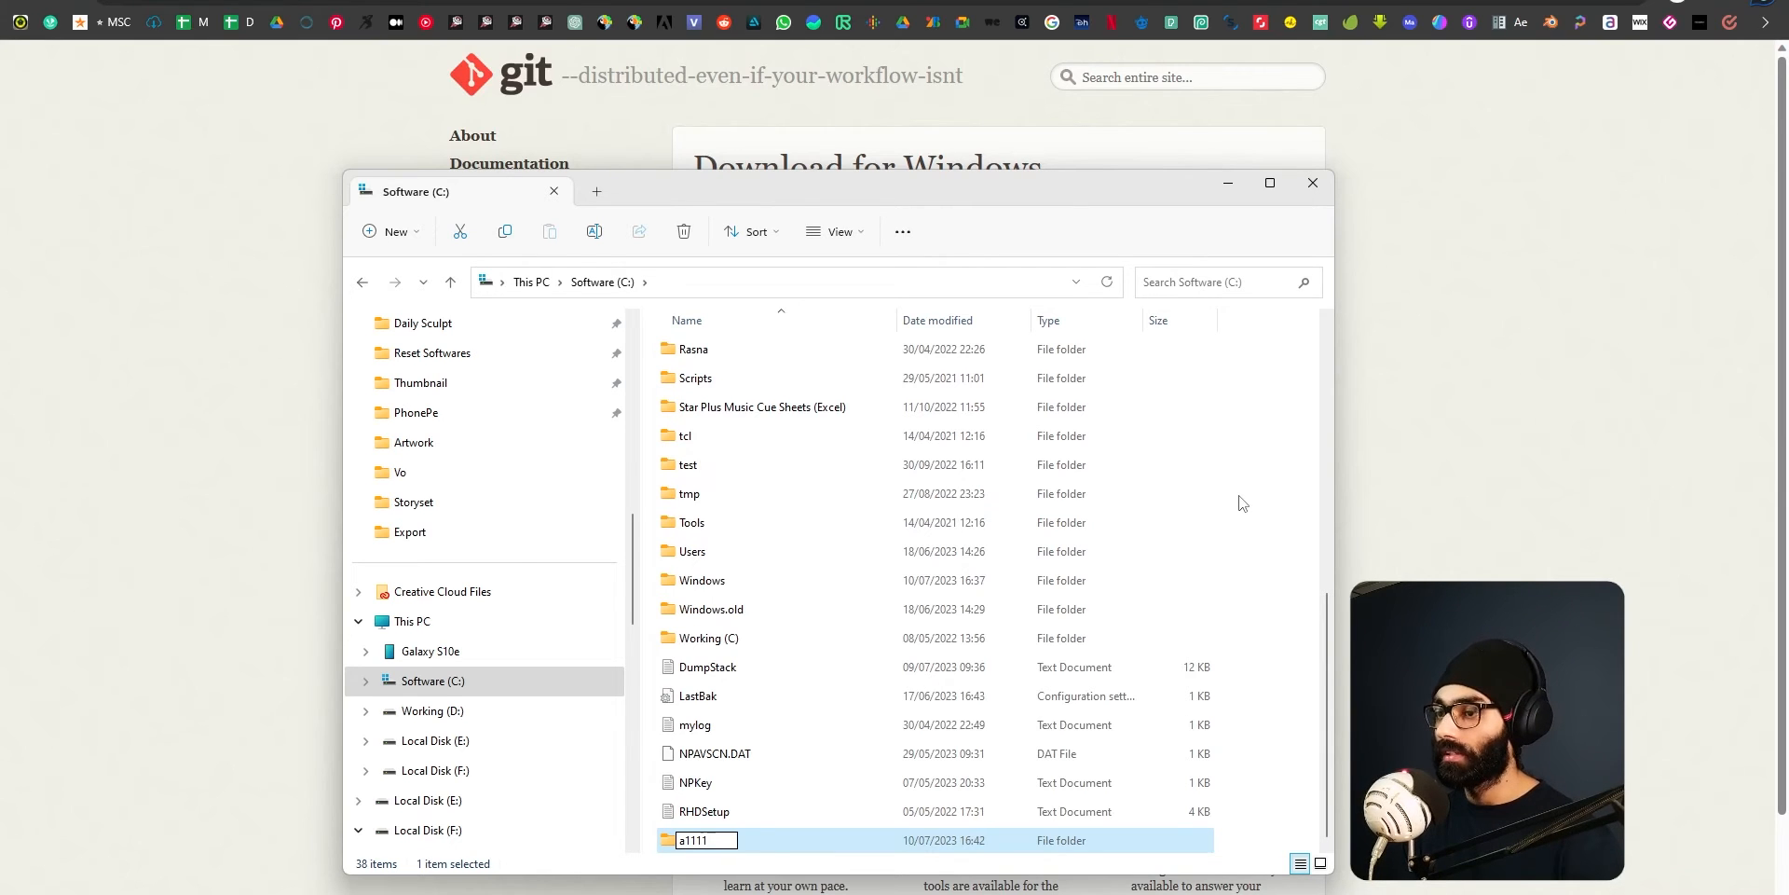
{"action": "key", "text": "Return"}
{"action": "key", "text": "Return"}
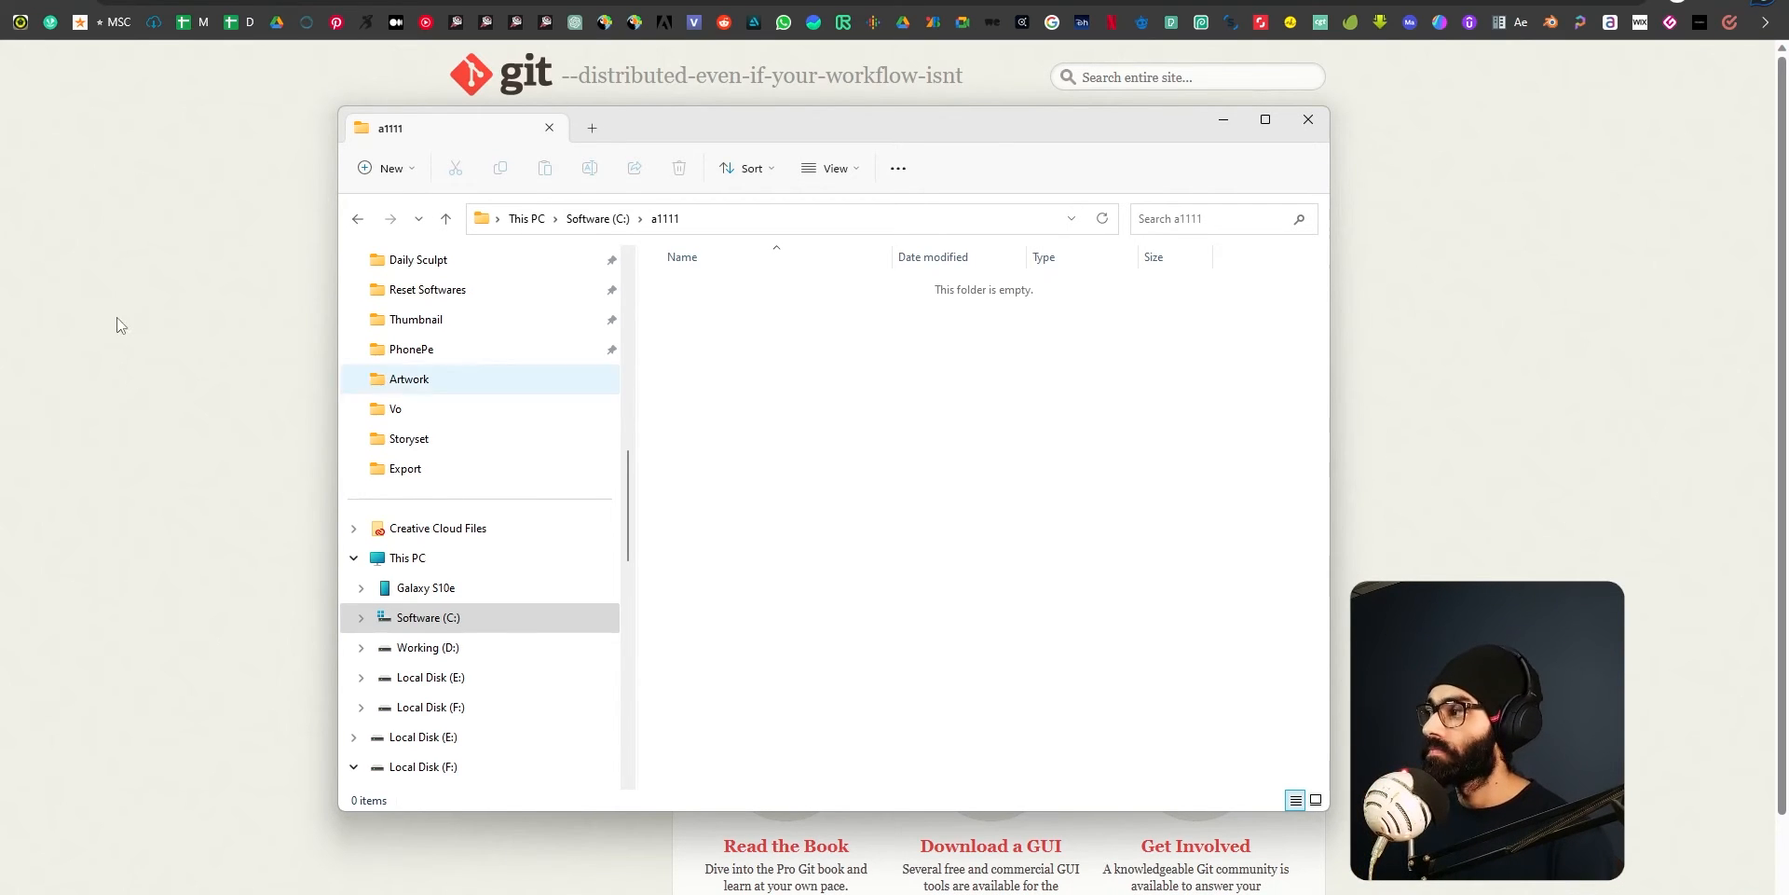
Go back up from the a1111 folder to the This PC overview to view the available drives.
{"action": "left_click", "coordinate": [589, 218]}
{"action": "left_click", "coordinate": [544, 218]}
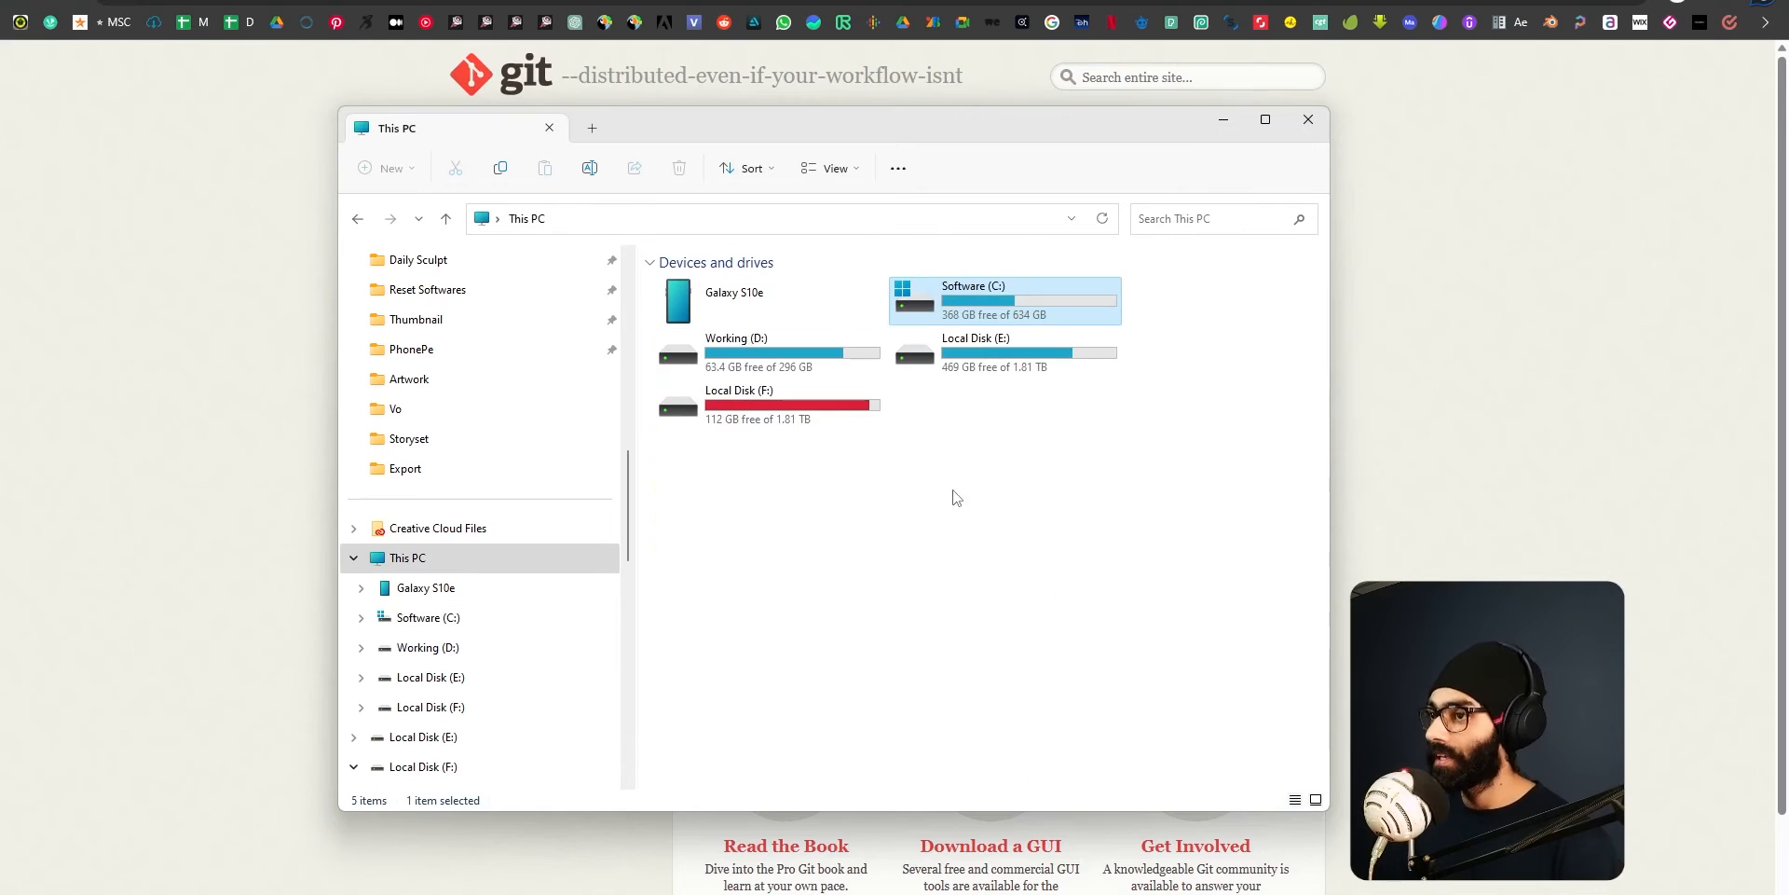
Open the Software (C:) drive and enter its a1111 folder.
{"action": "double_click", "coordinate": [1053, 300]}
{"action": "left_click", "coordinate": [534, 220]}
{"action": "double_click", "coordinate": [1081, 305]}
{"action": "scroll", "coordinate": [797, 522], "scroll_direction": "down", "scroll_amount": 4}
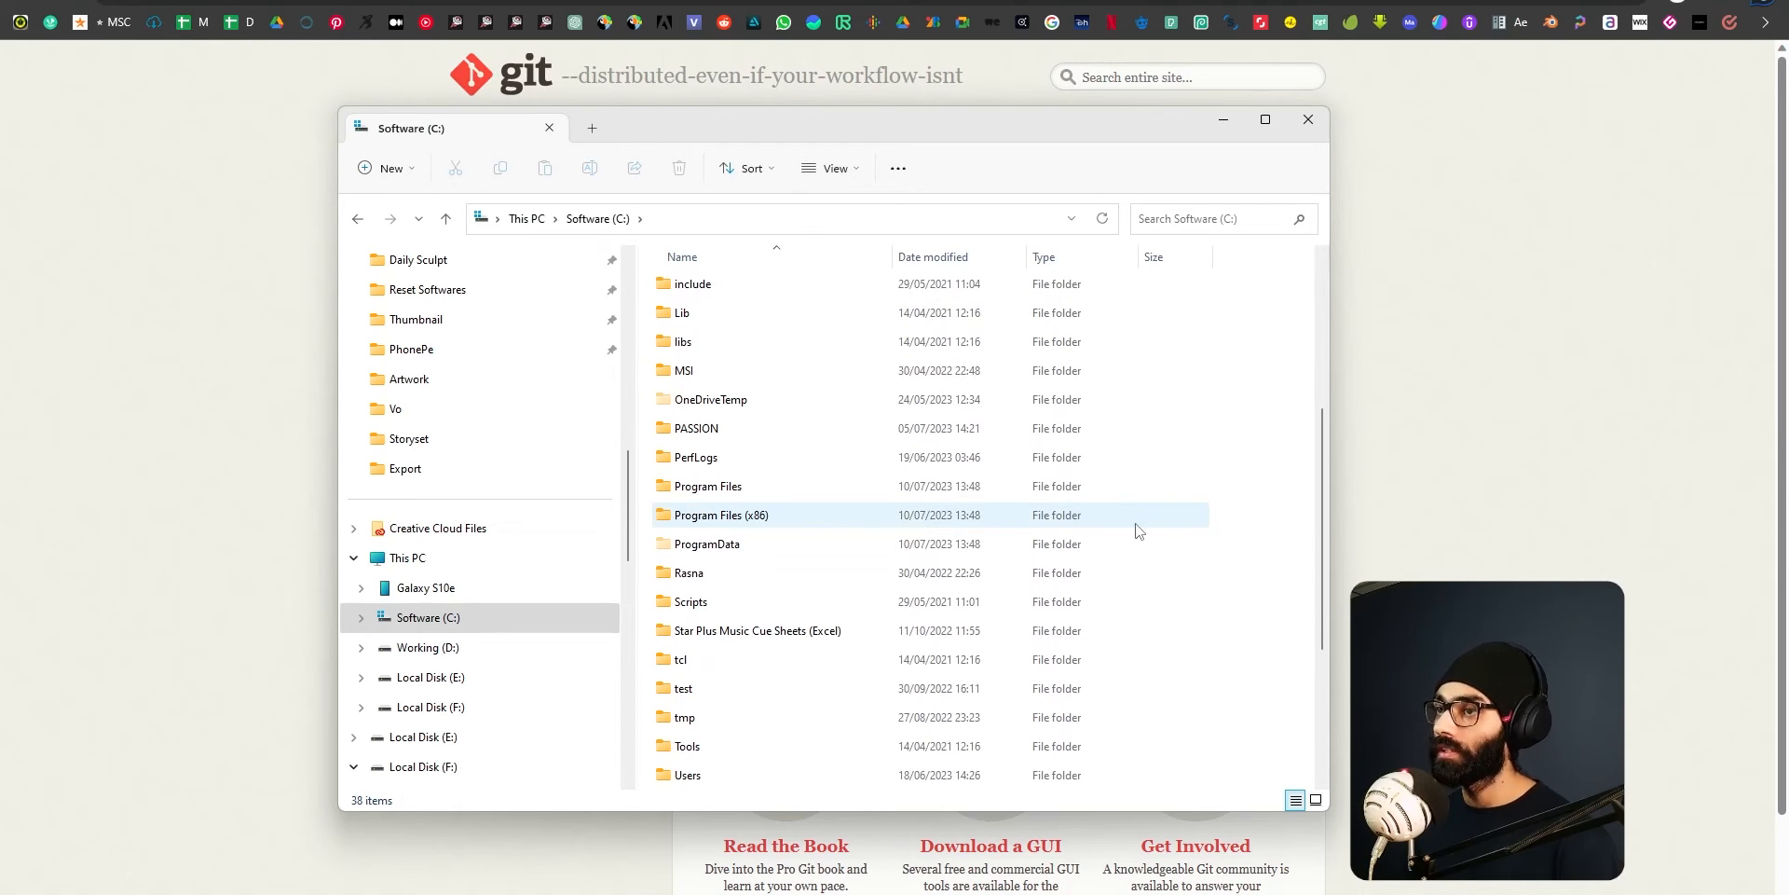
{"action": "right_click", "coordinate": [1250, 385]}
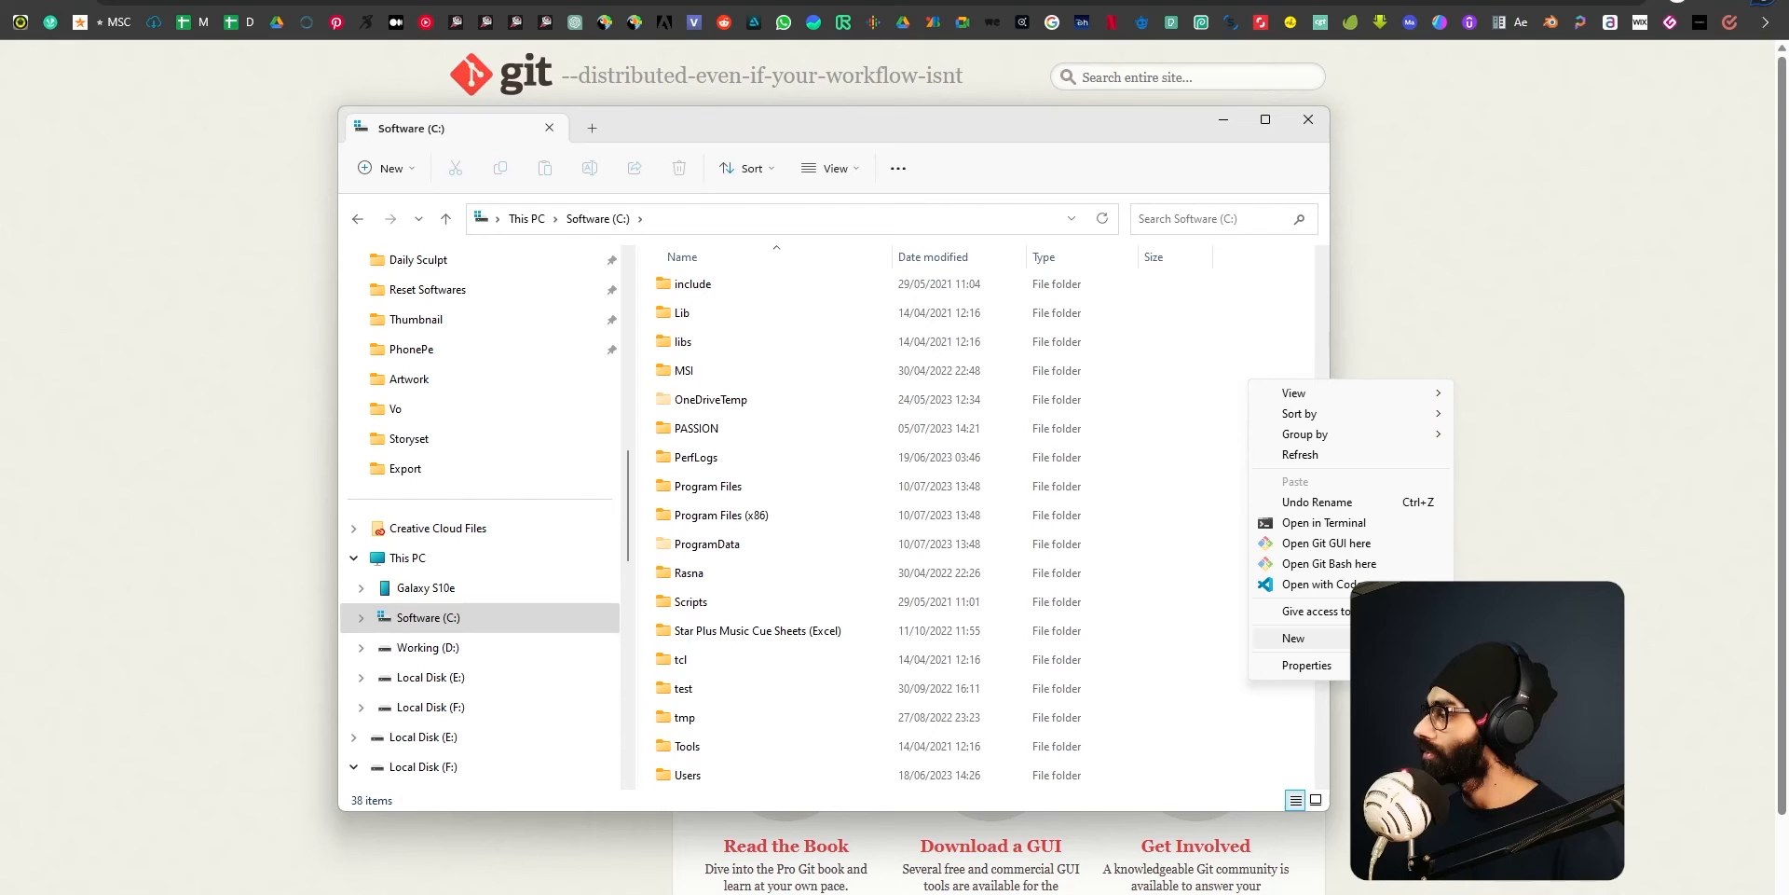
{"action": "left_click", "coordinate": [1253, 330]}
{"action": "scroll", "coordinate": [1202, 432], "scroll_direction": "up", "scroll_amount": 4}
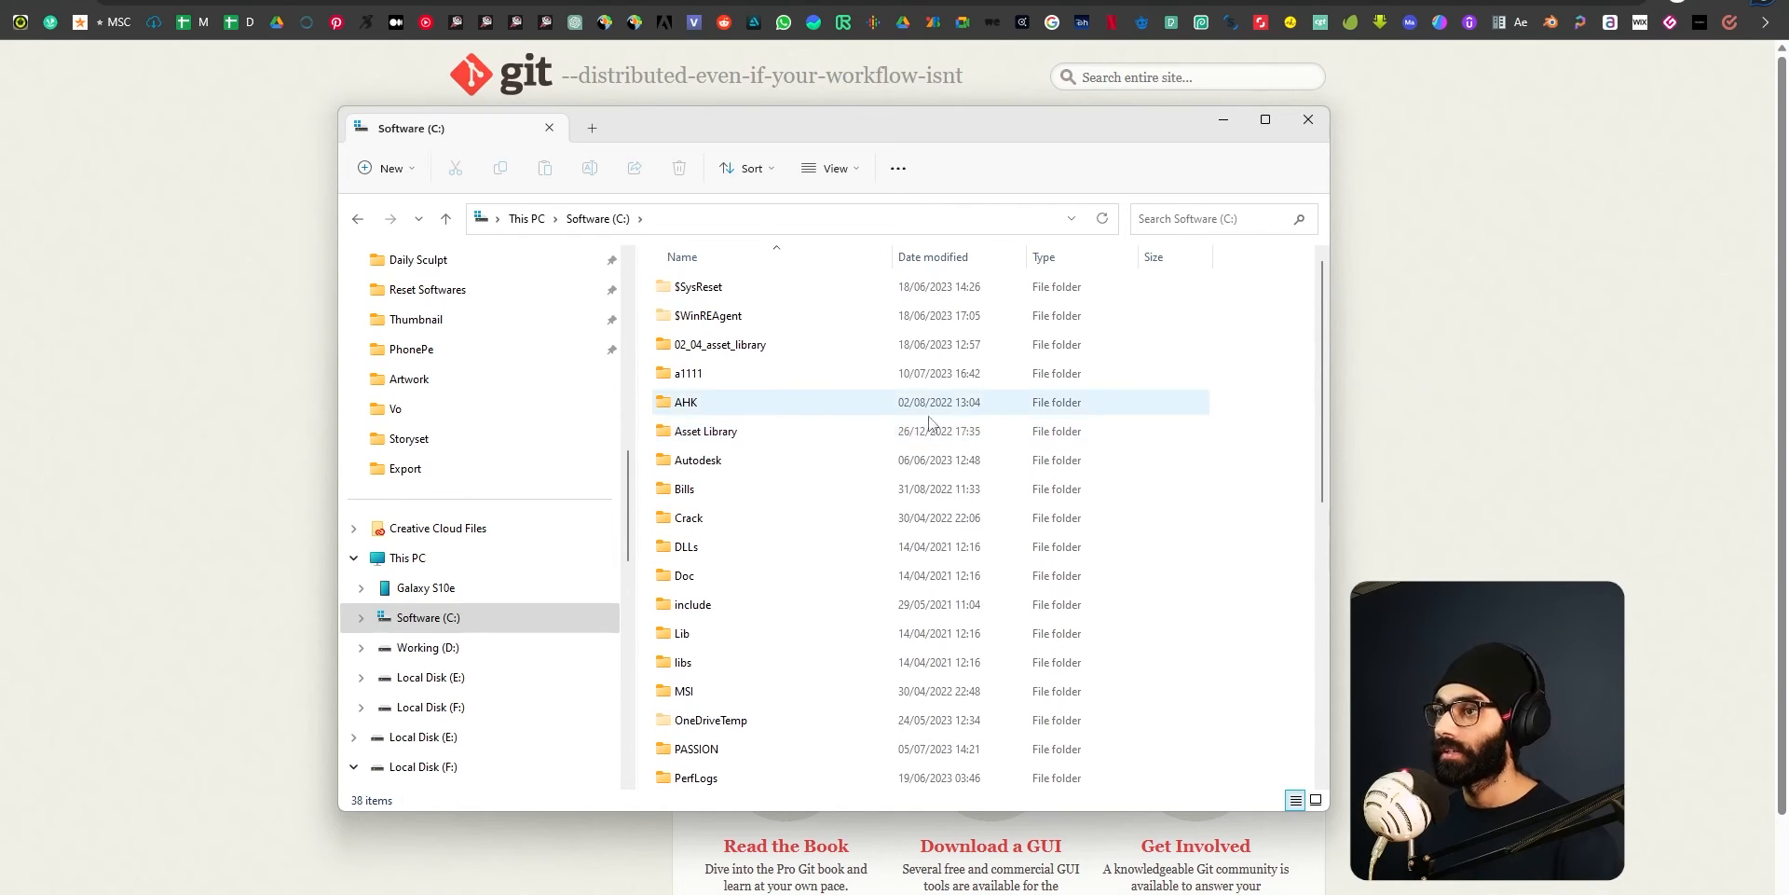
{"action": "double_click", "coordinate": [739, 375]}
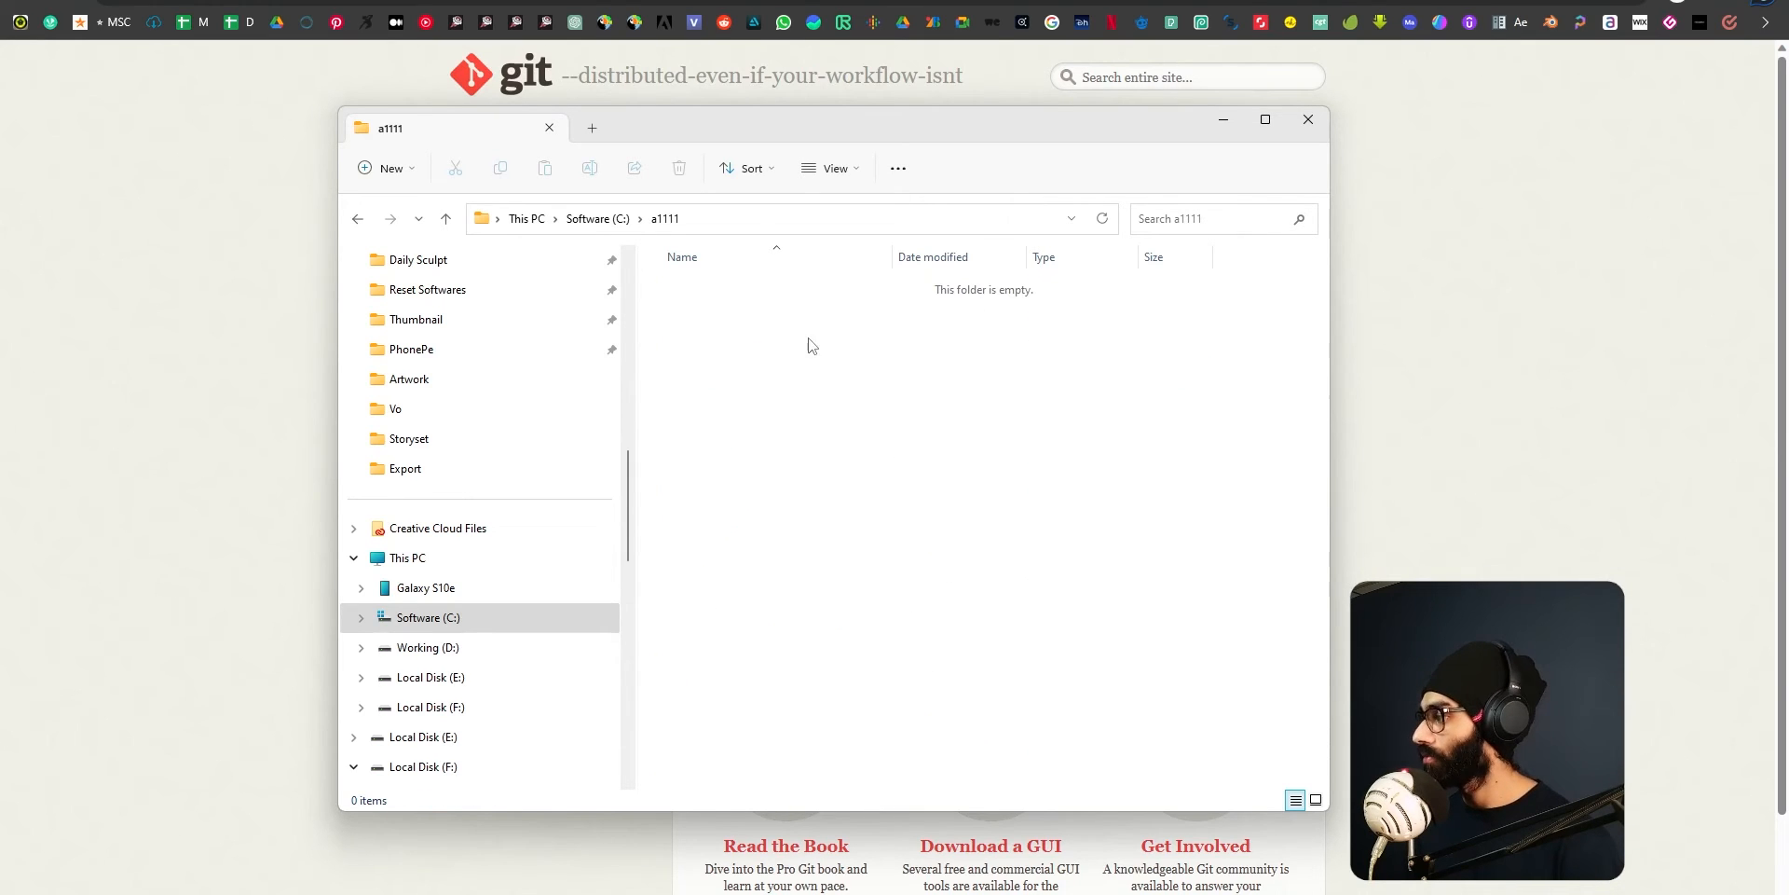
Return to the root of the C: drive and reopen the a1111 folder.
{"action": "left_click", "coordinate": [597, 218]}
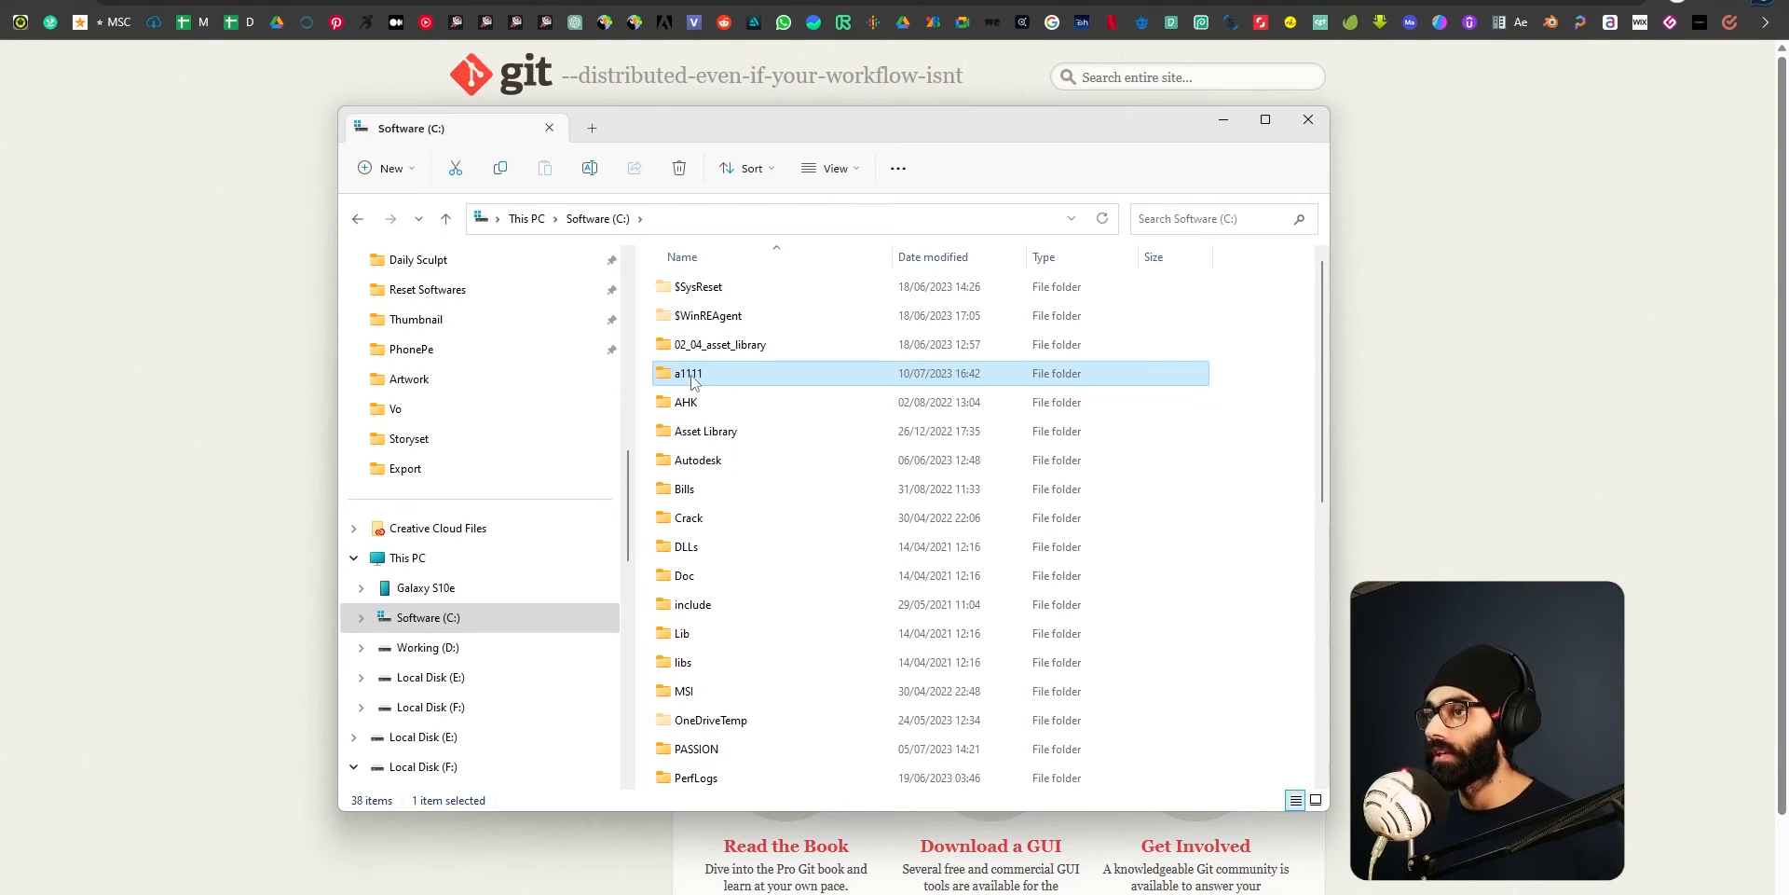
{"action": "double_click", "coordinate": [697, 377]}
{"action": "left_click", "coordinate": [601, 219]}
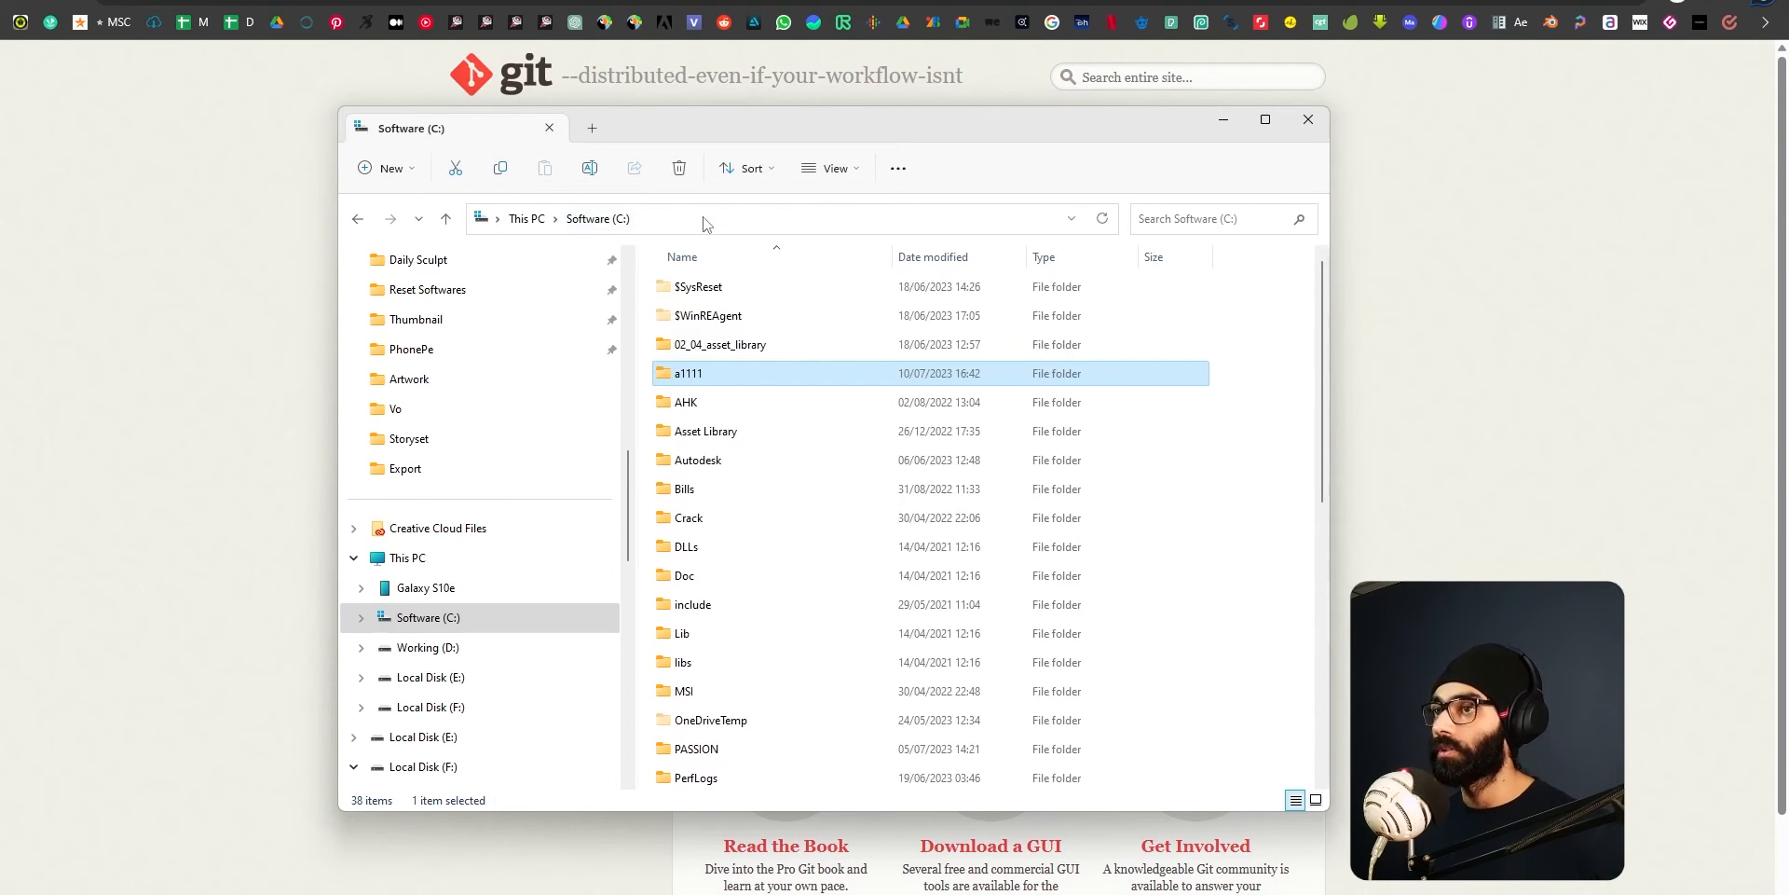
{"action": "double_click", "coordinate": [689, 377]}
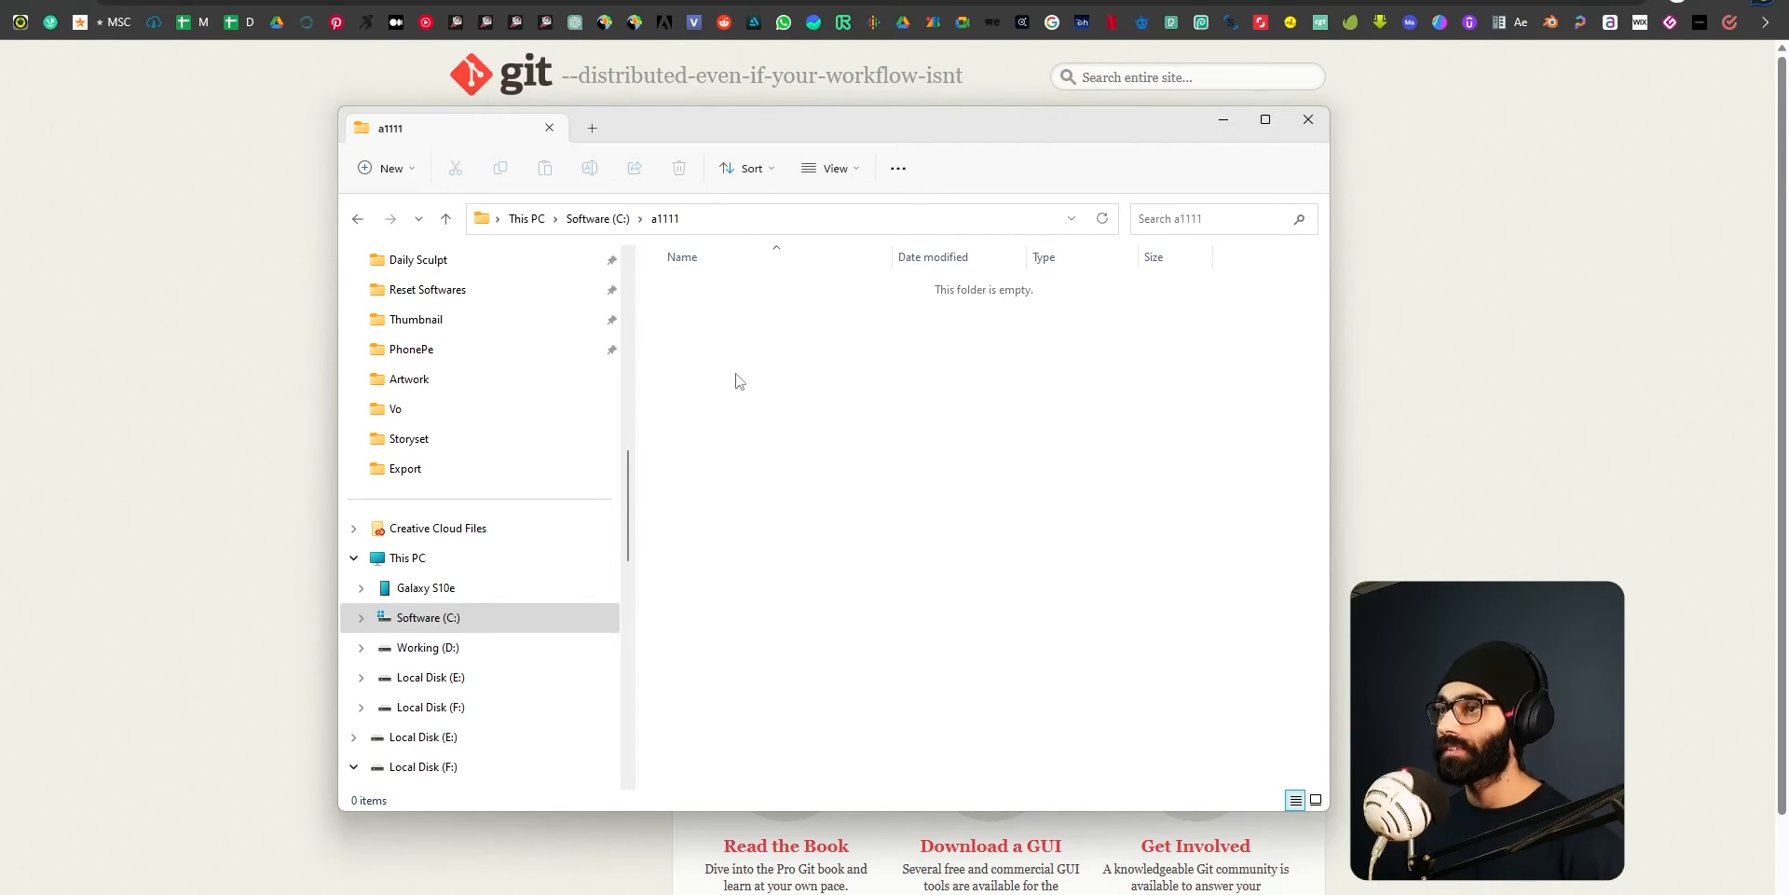
Launch a Command Prompt in C:\a1111 by running cmd from the folder's path.
{"action": "left_click", "coordinate": [820, 220]}
{"action": "left_click", "coordinate": [803, 427]}
{"action": "left_click", "coordinate": [778, 228]}
{"action": "left_click", "coordinate": [817, 377]}
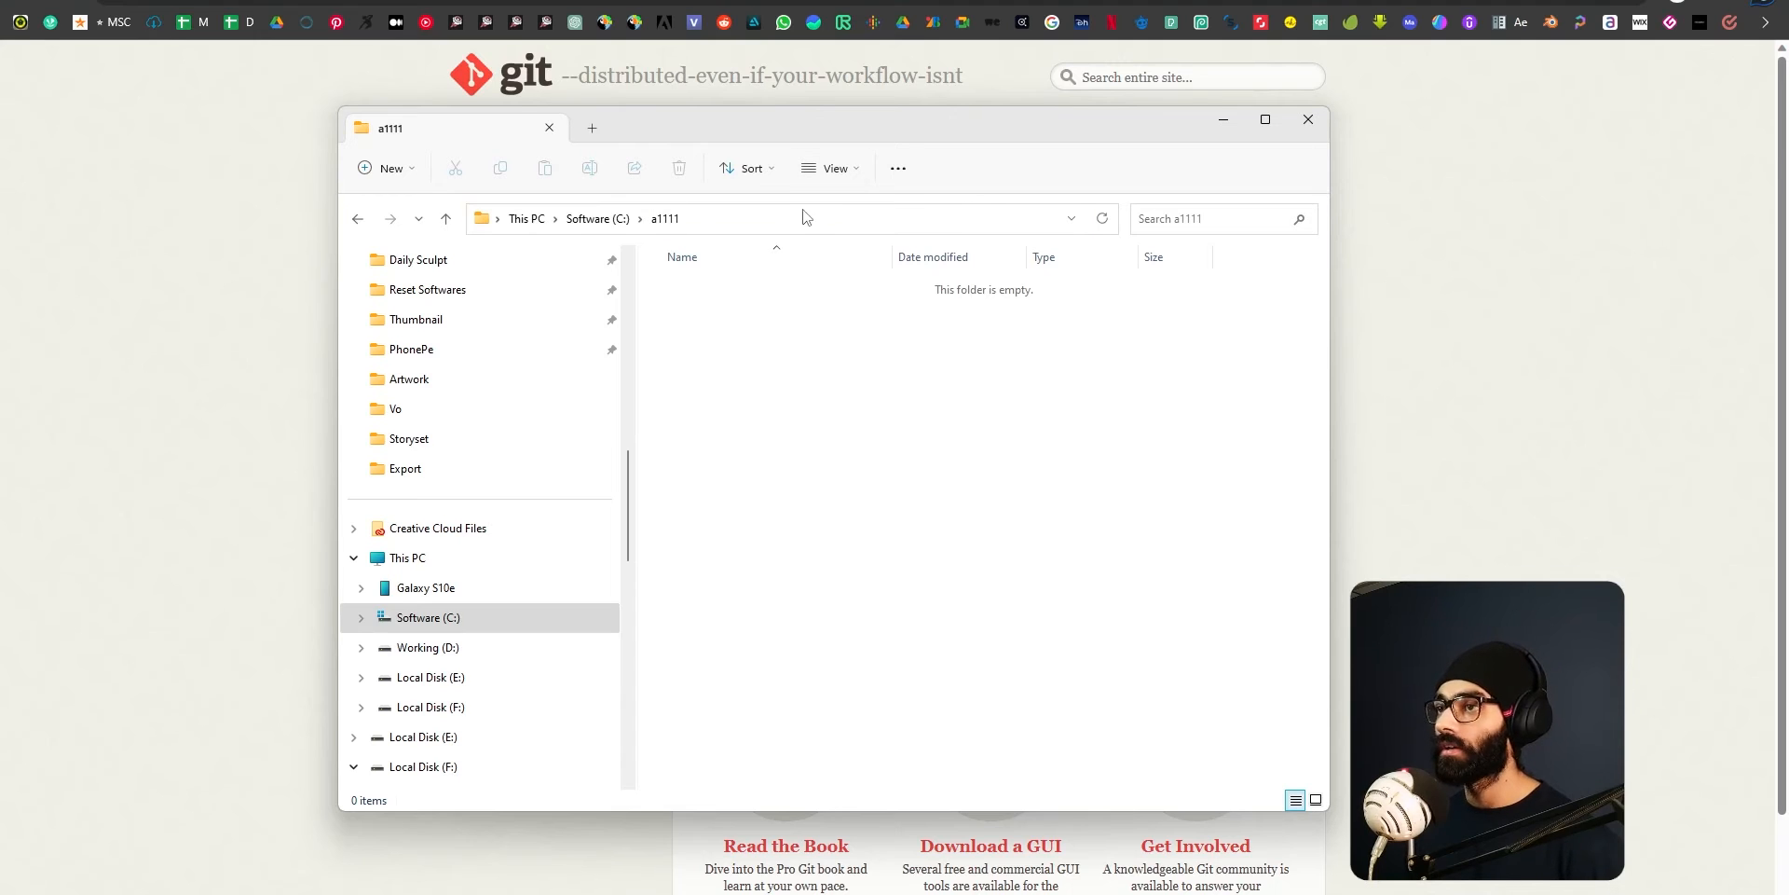
{"action": "left_click", "coordinate": [890, 222]}
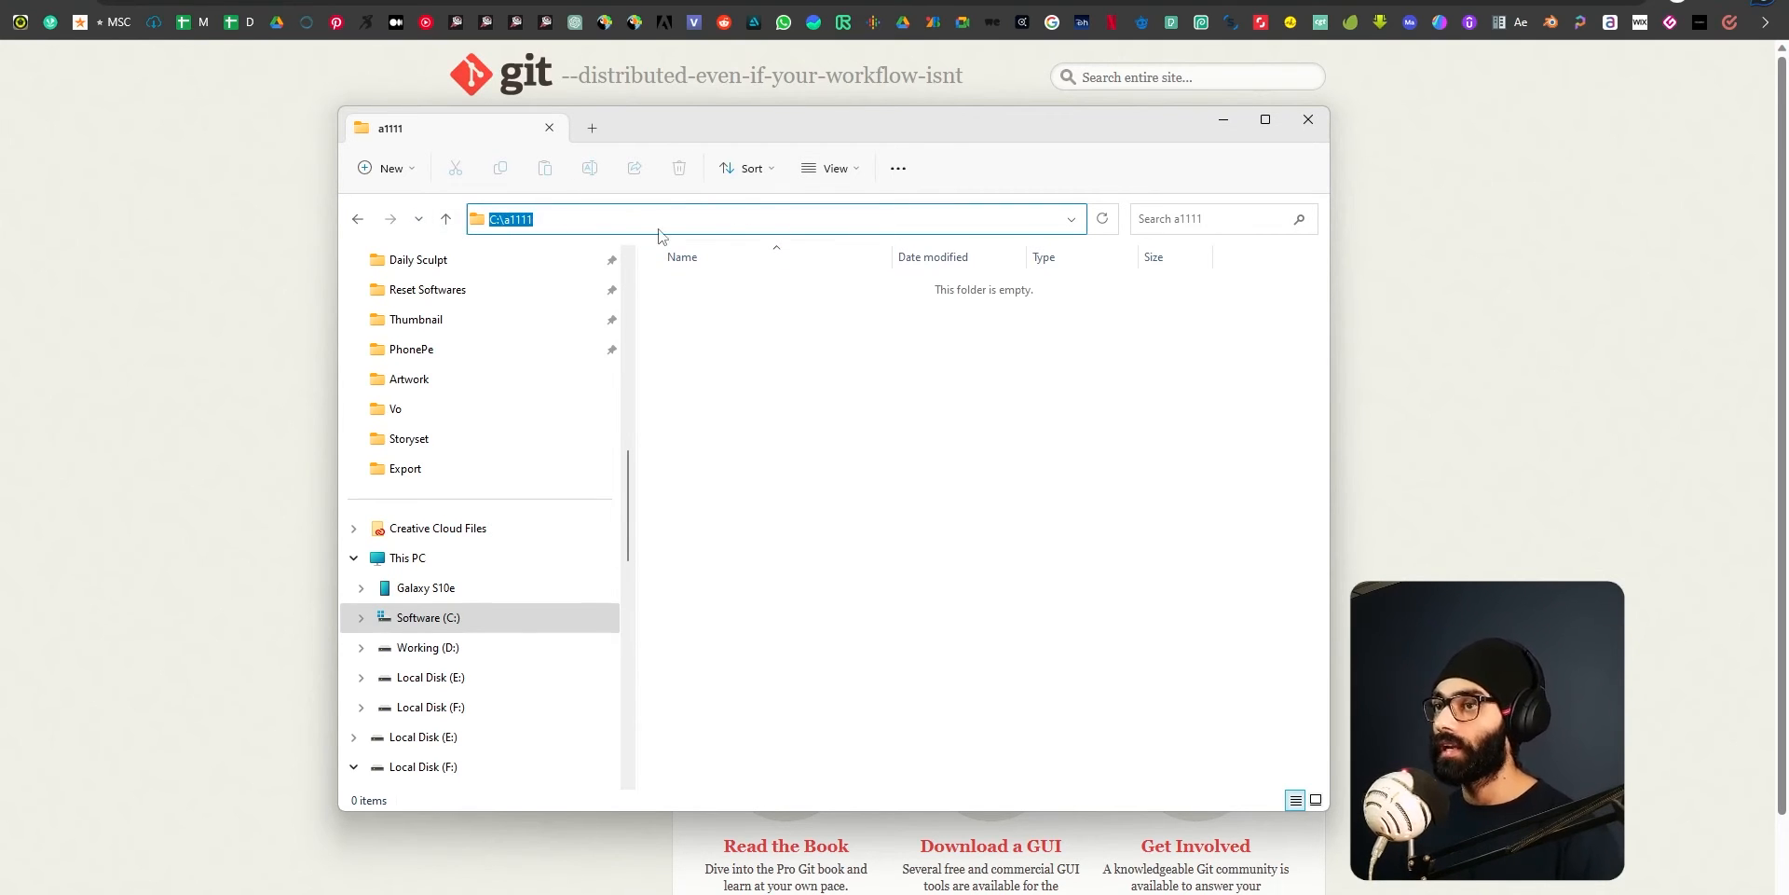
{"action": "type", "text": "cmd"}
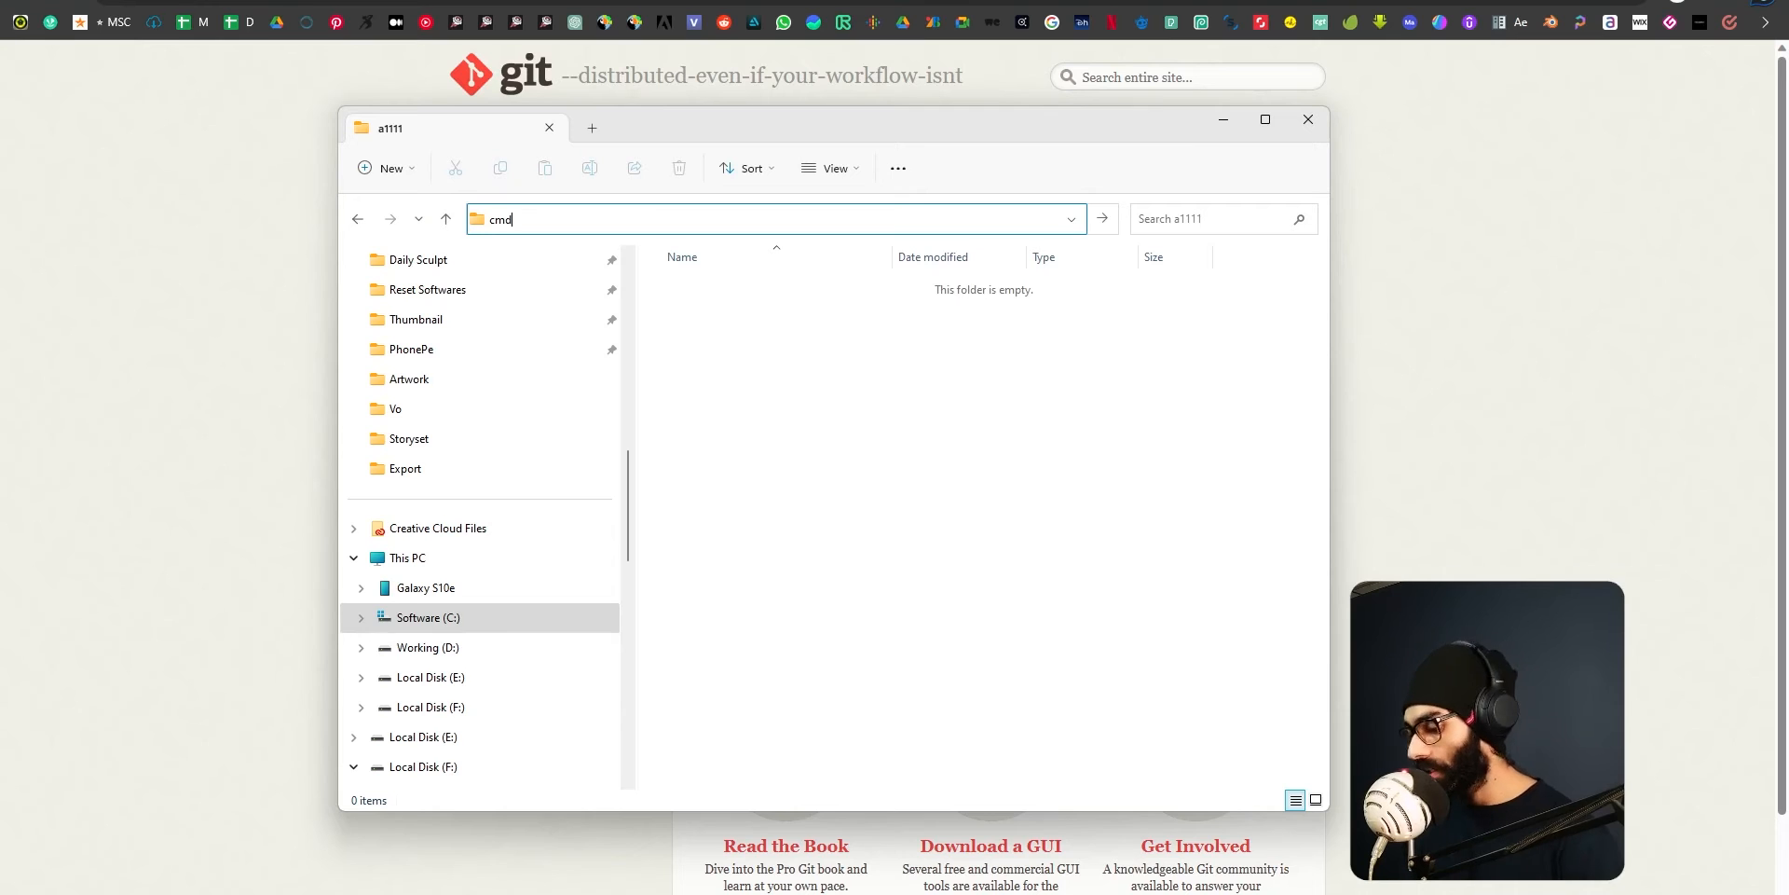
{"action": "key", "text": "Return"}
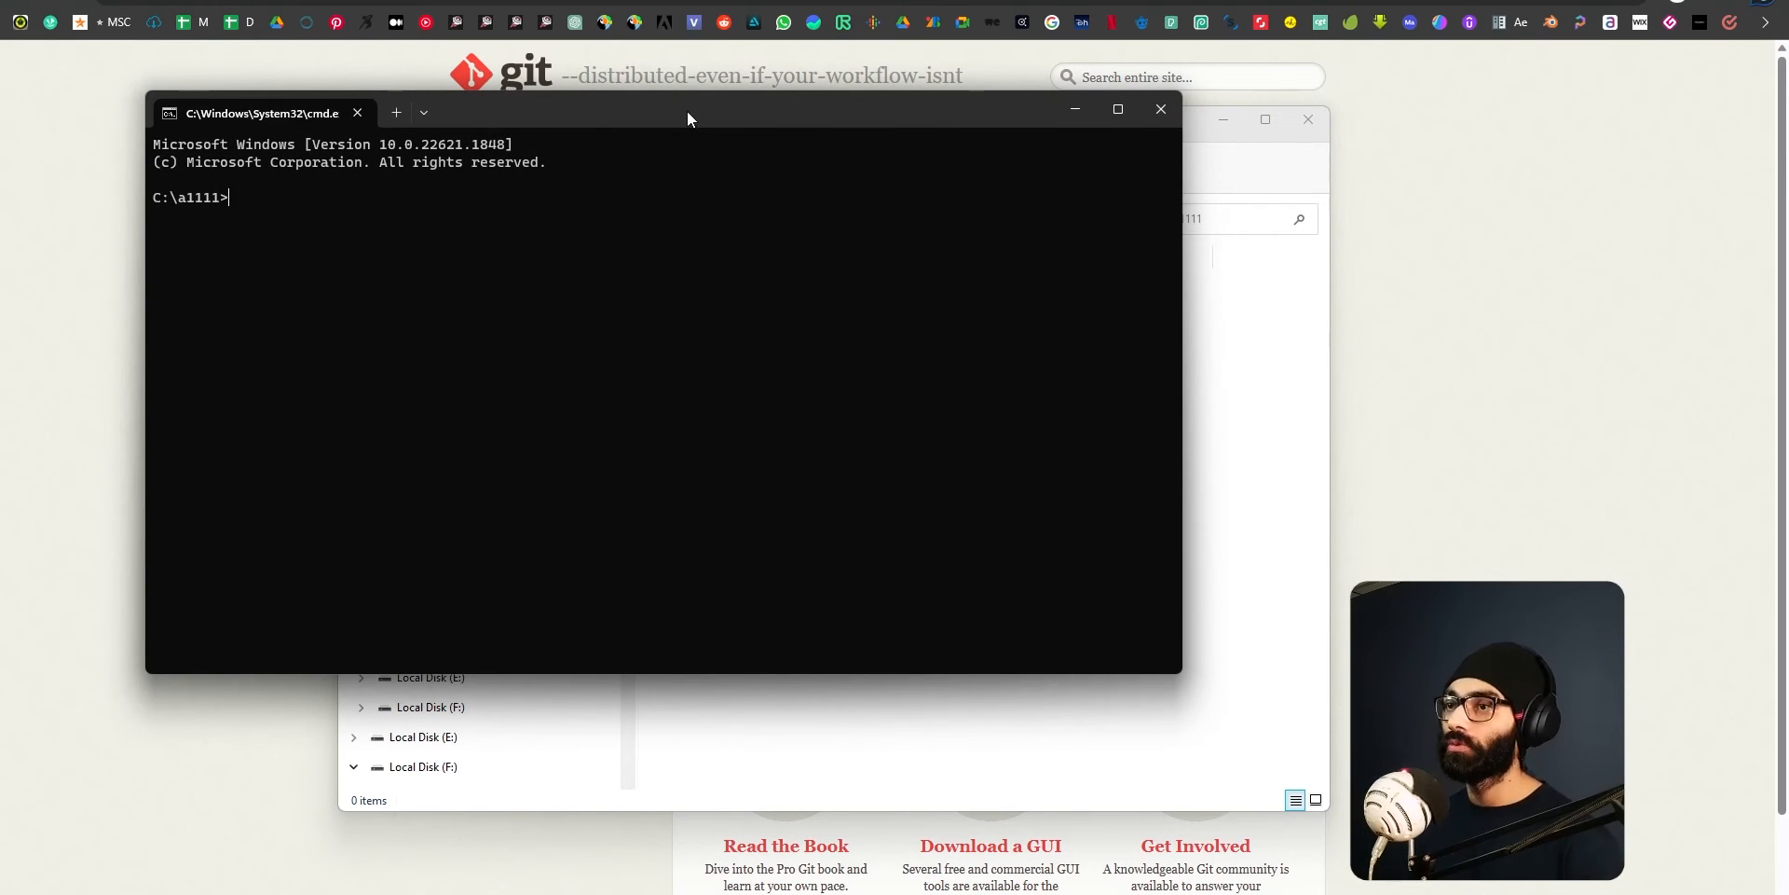
Rearrange the Command Prompt and a1111 folder windows, and close the Command Prompt.
{"action": "left_click_drag", "start_coordinate": [686, 120], "coordinate": [1016, 441]}
{"action": "left_click_drag", "start_coordinate": [779, 146], "coordinate": [768, 99]}
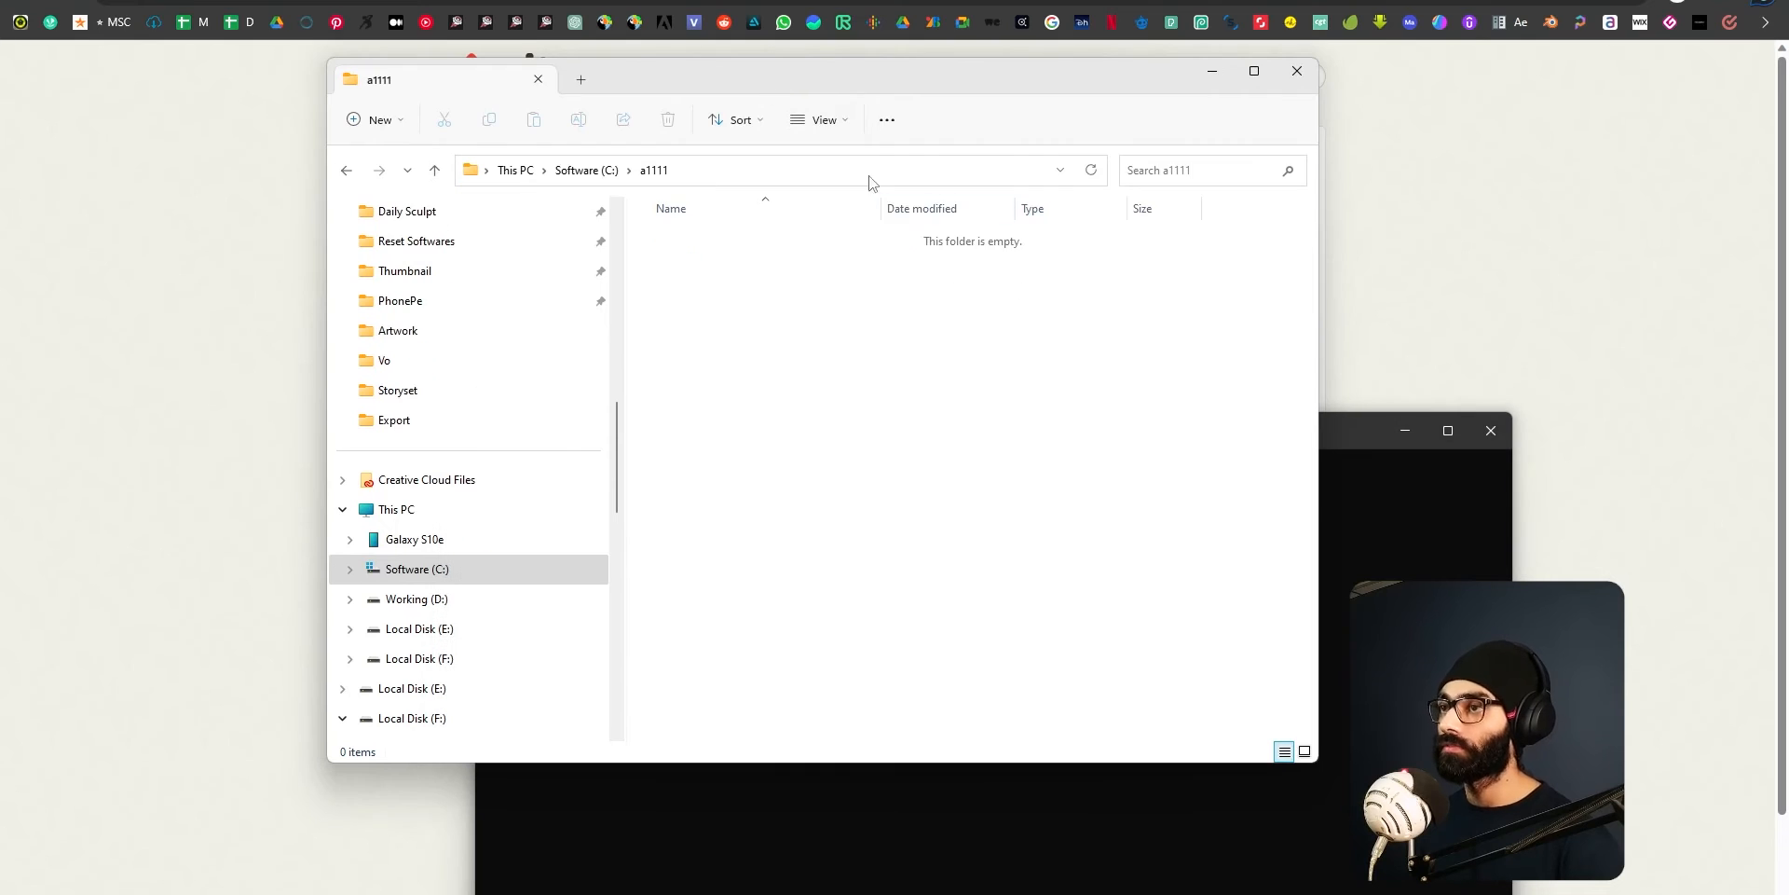
{"action": "left_click", "coordinate": [1392, 454]}
{"action": "left_click_drag", "start_coordinate": [1274, 429], "coordinate": [1167, 214]}
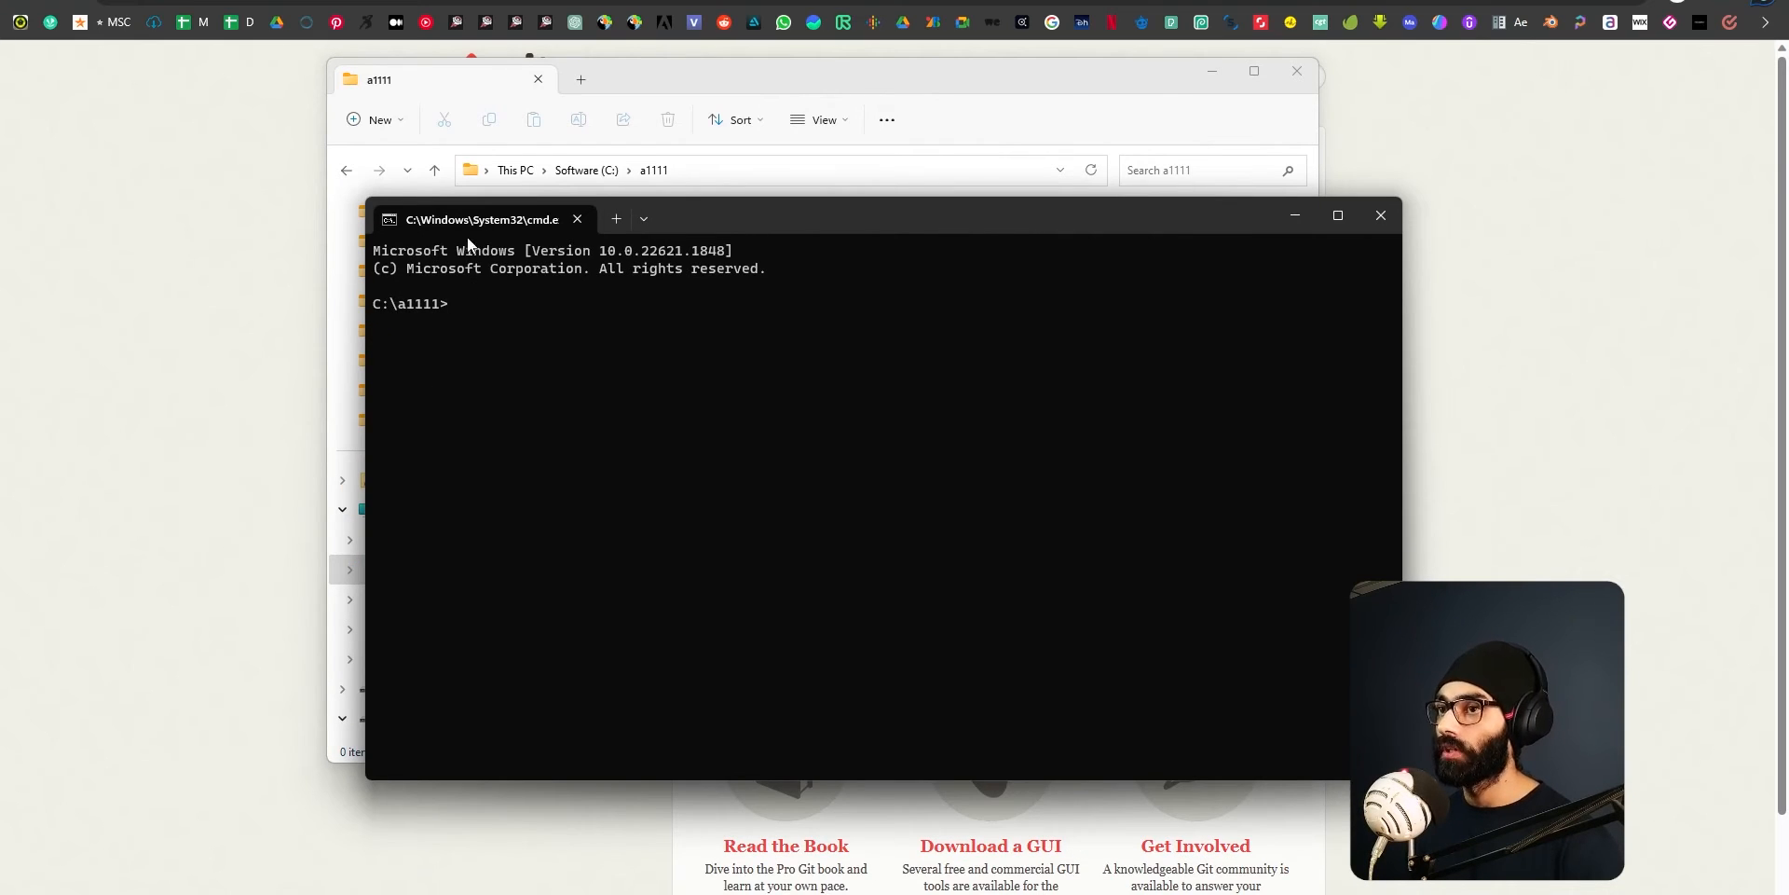
{"action": "left_click", "coordinate": [1380, 216]}
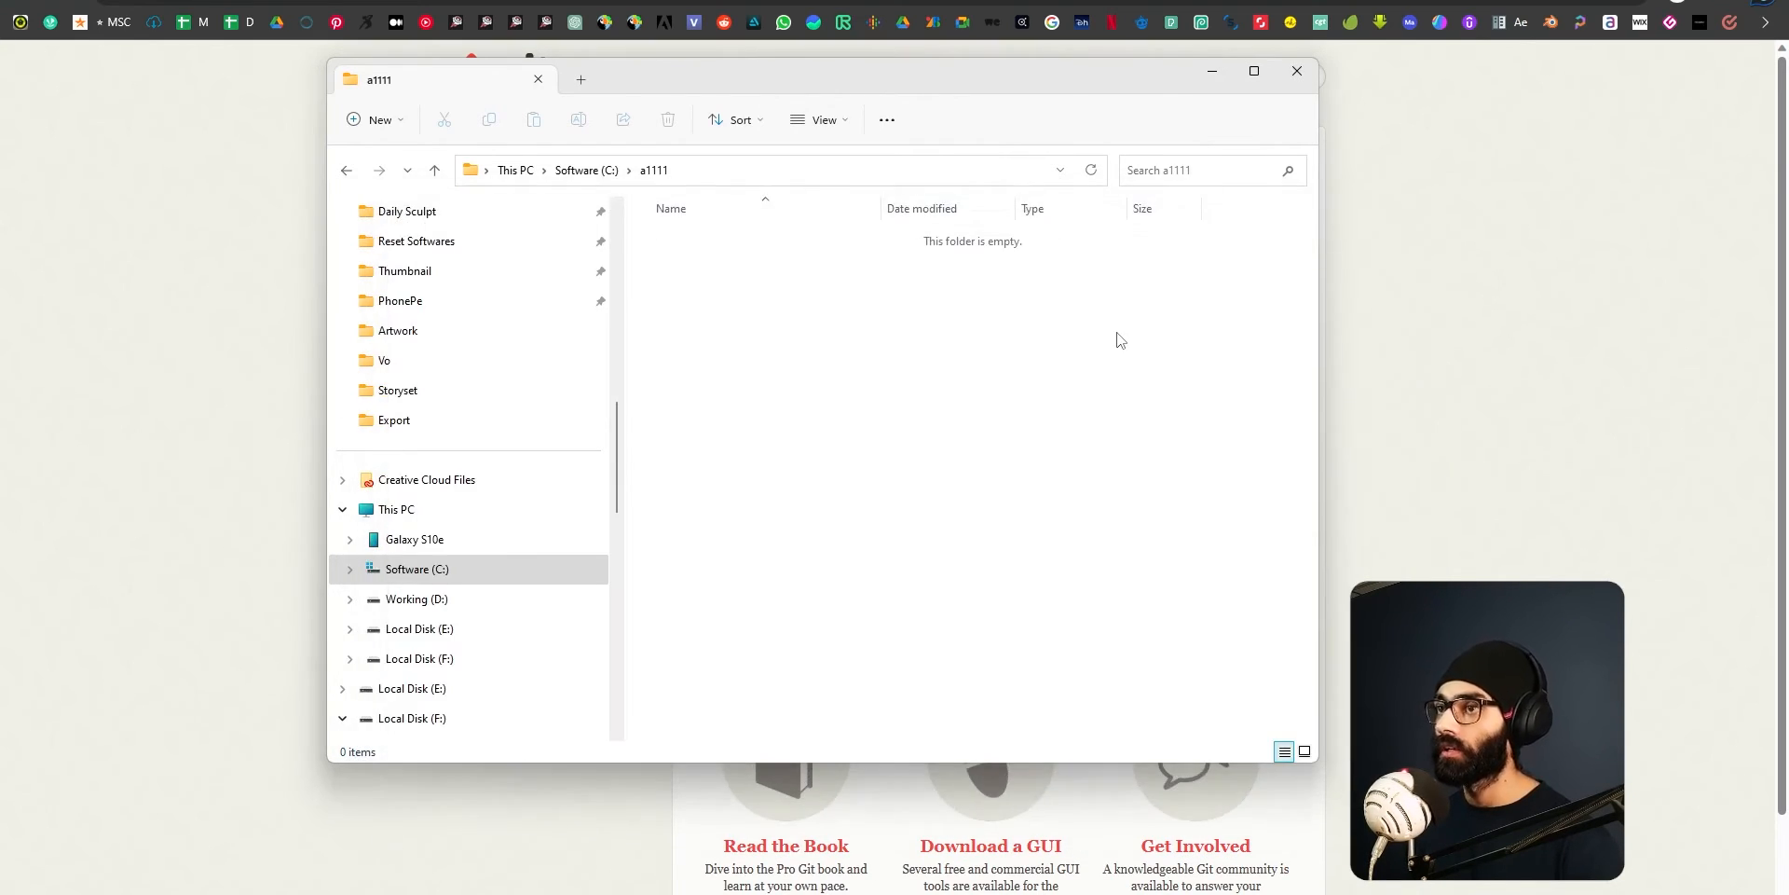
Launch Command Prompt through a Windows search for cmd and dismiss its window.
{"action": "key", "text": "super"}
{"action": "type", "text": "cmd"}
{"action": "key", "text": "Return"}
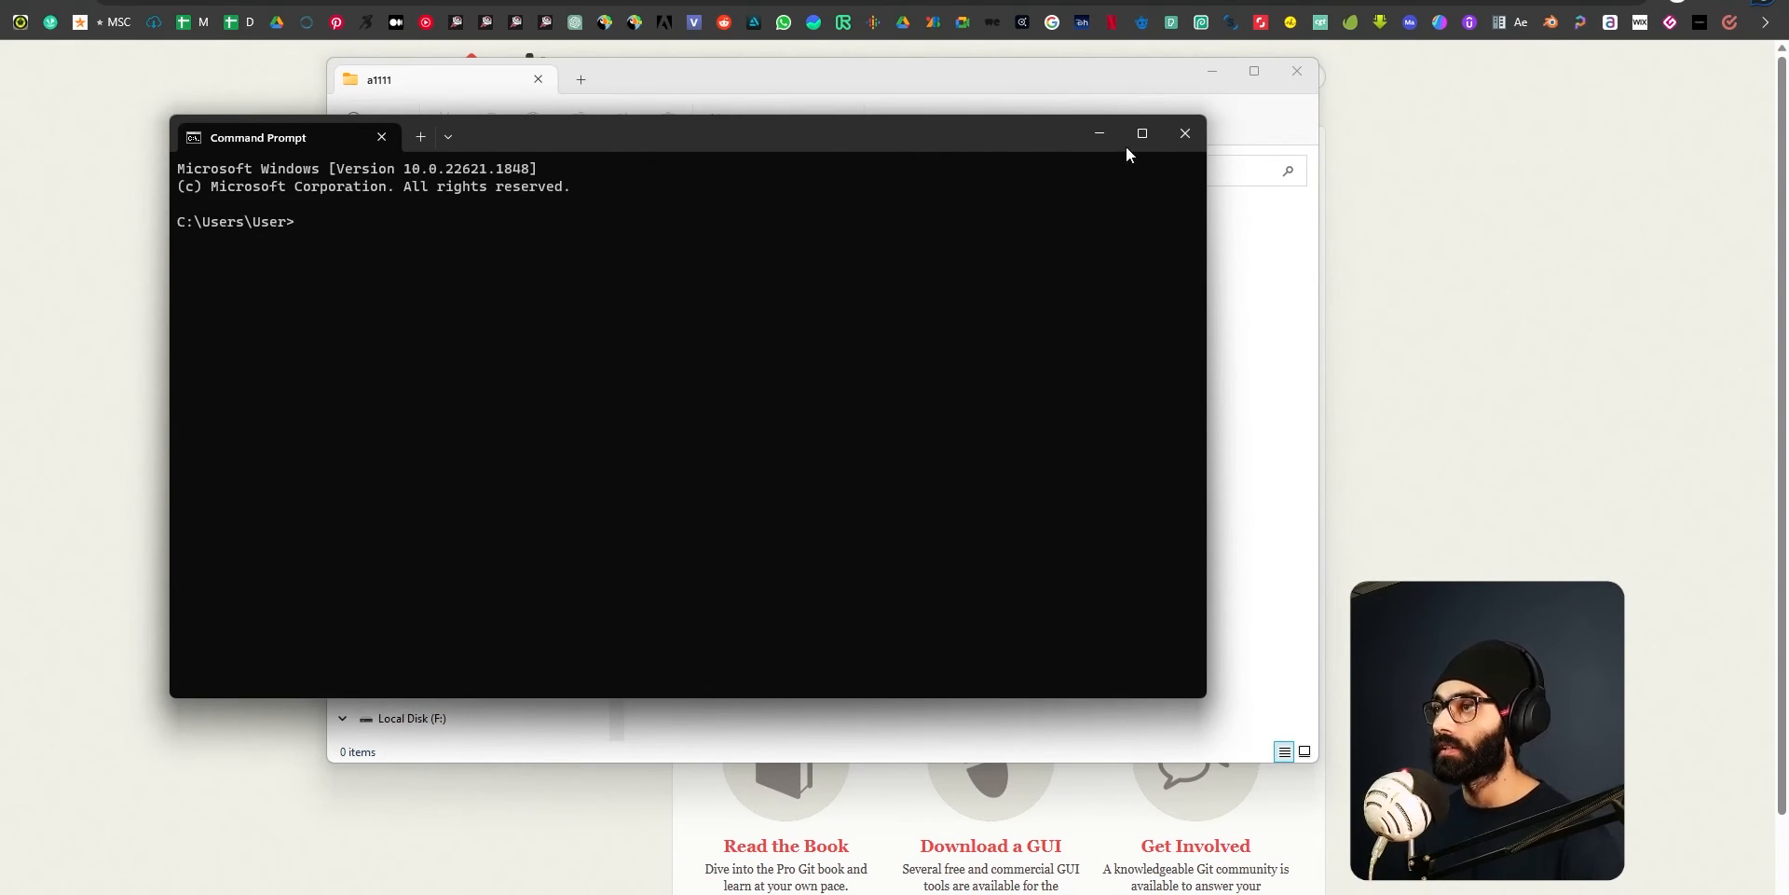
{"action": "left_click", "coordinate": [1100, 134]}
Run cmd from the a1111 folder's path again and reposition the Command Prompt window.
{"action": "left_click", "coordinate": [805, 170]}
{"action": "type", "text": "cmd"}
{"action": "key", "text": "Return"}
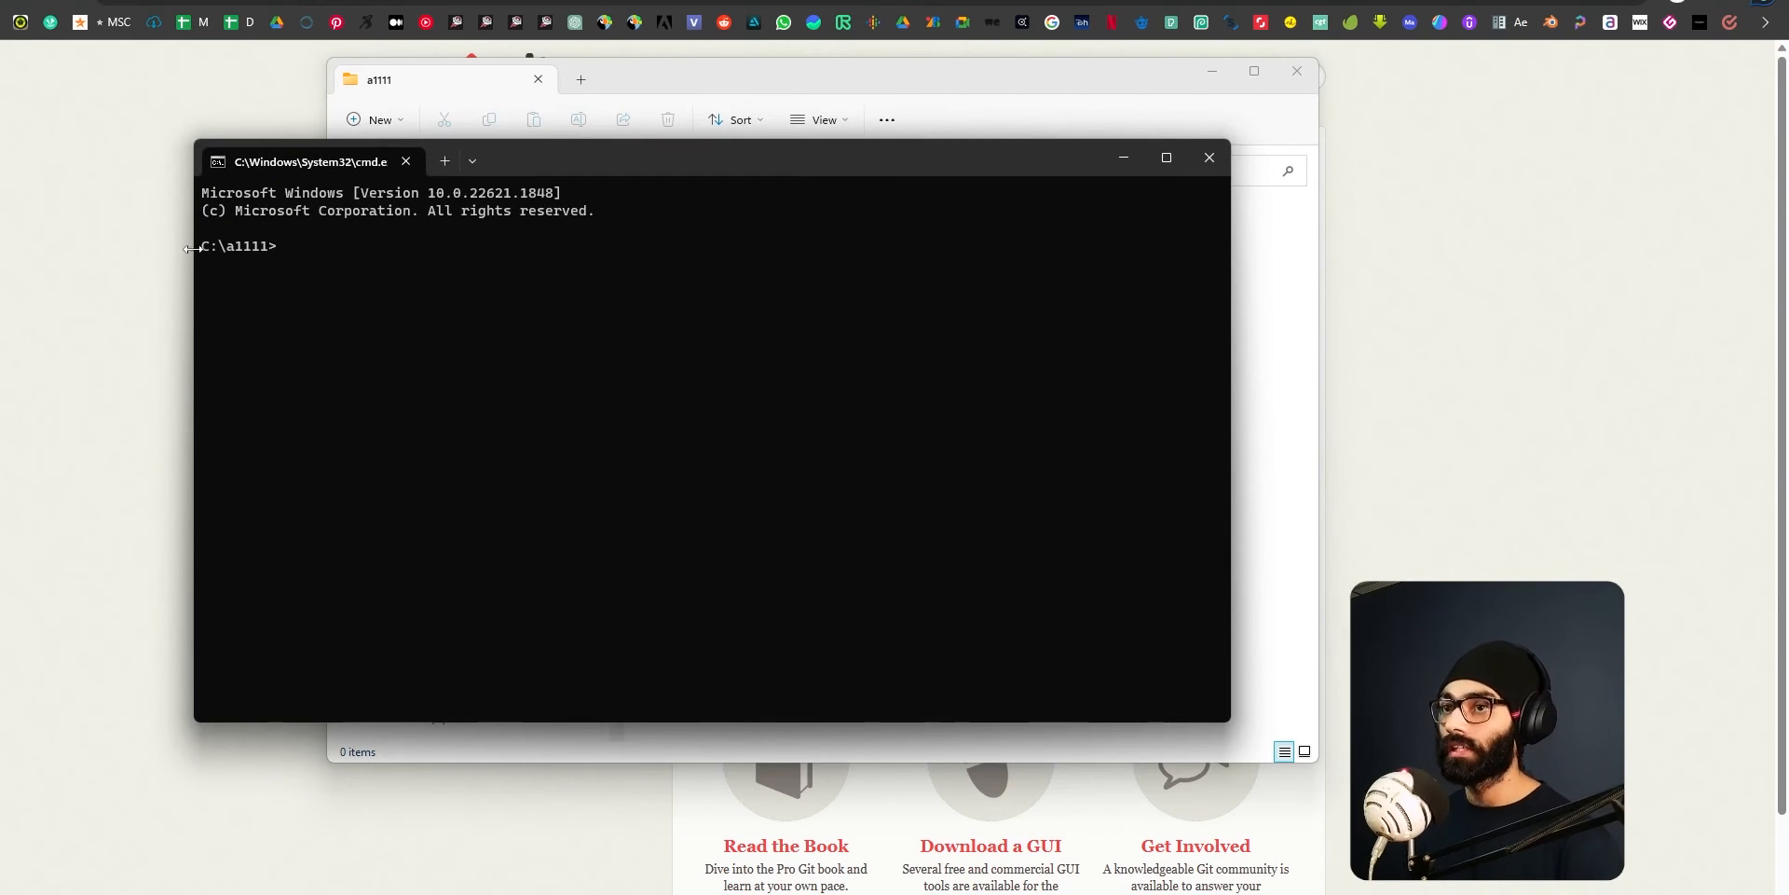
{"action": "left_click_drag", "start_coordinate": [589, 150], "coordinate": [806, 239]}
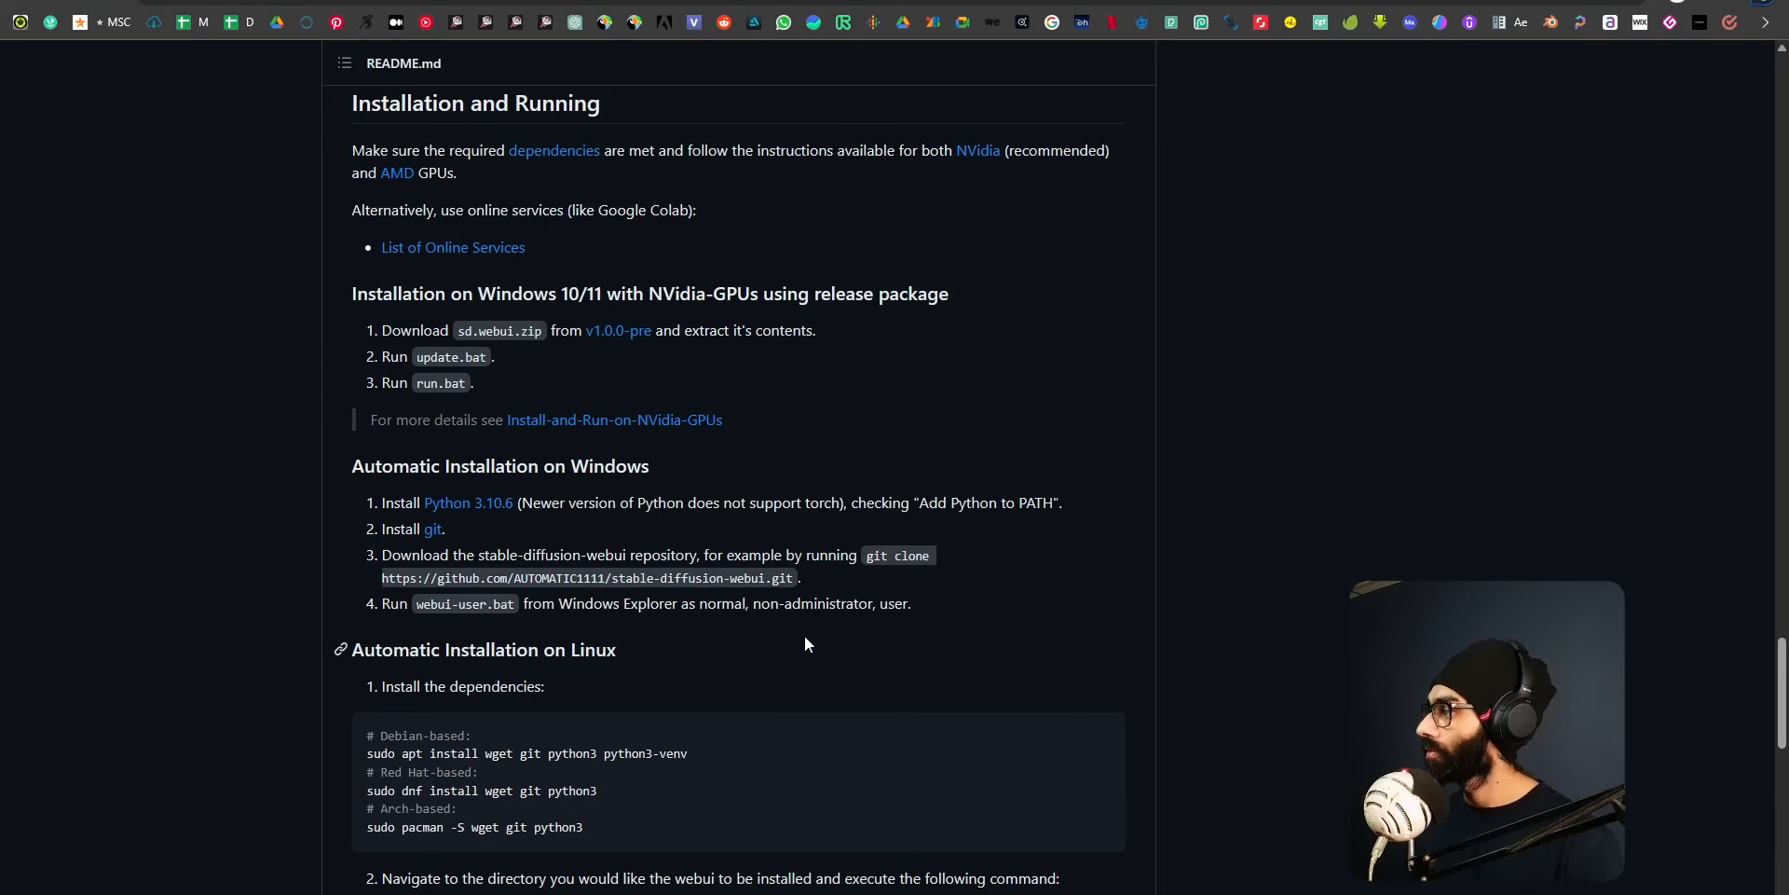
Switch to the a1111 File Explorer window, go up to the C: drive and reopen the a1111 folder.
{"action": "key", "text": "alt+Tab"}
{"action": "key", "text": "alt+Tab"}
{"action": "key", "text": "alt+Tab"}
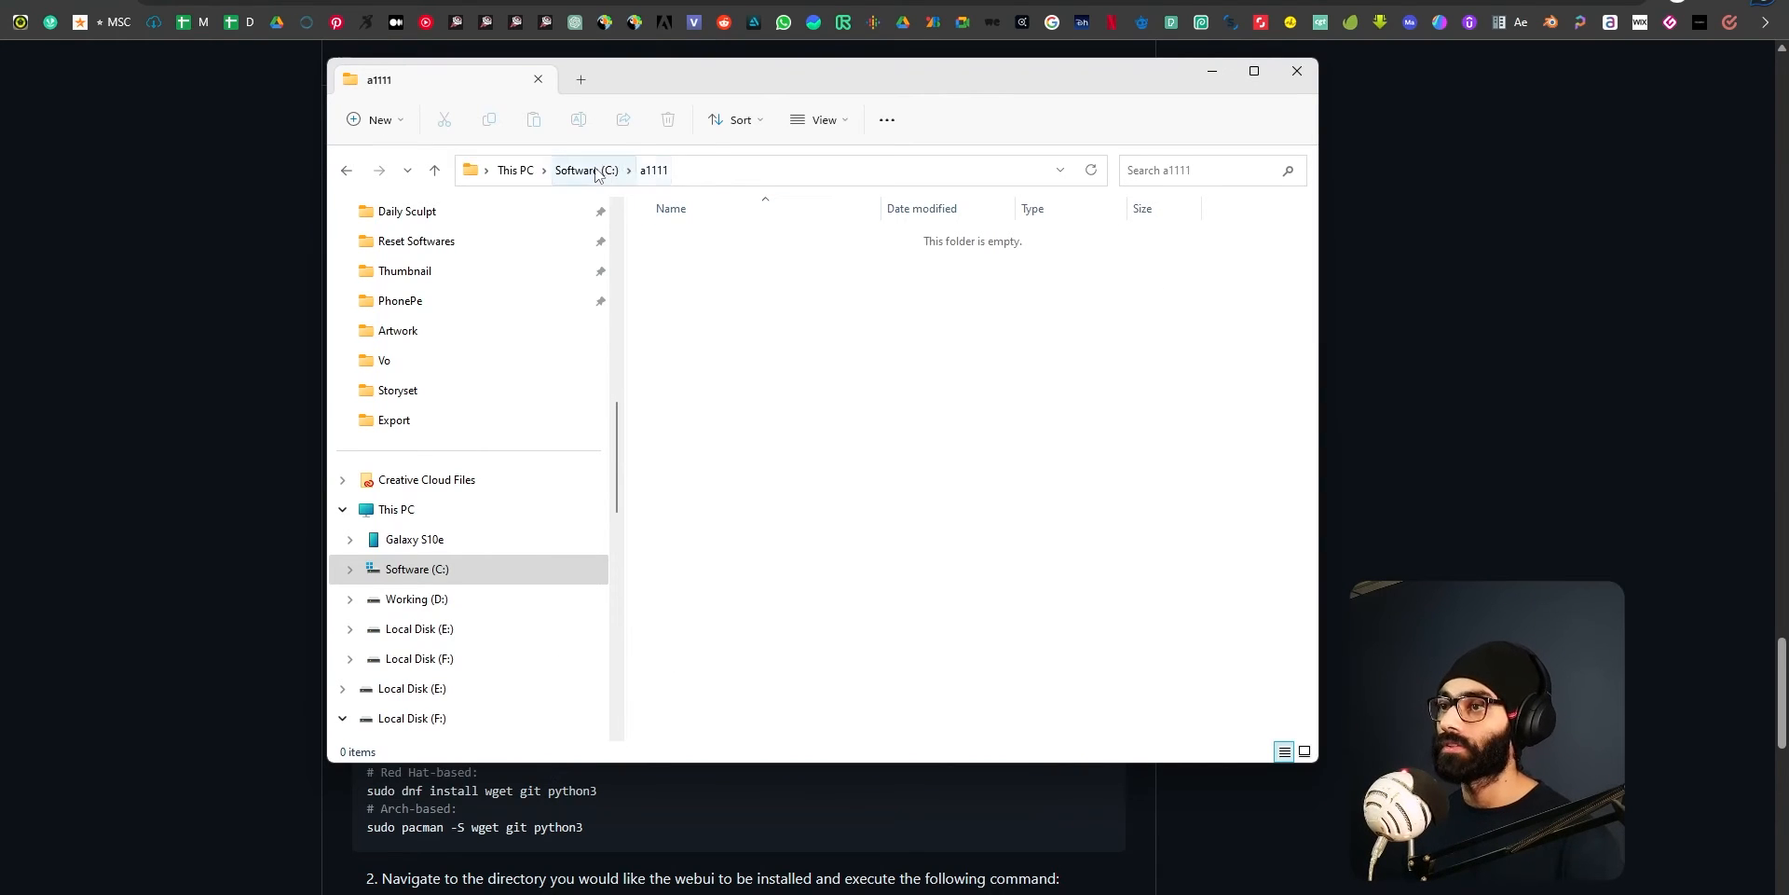
{"action": "left_click", "coordinate": [596, 171]}
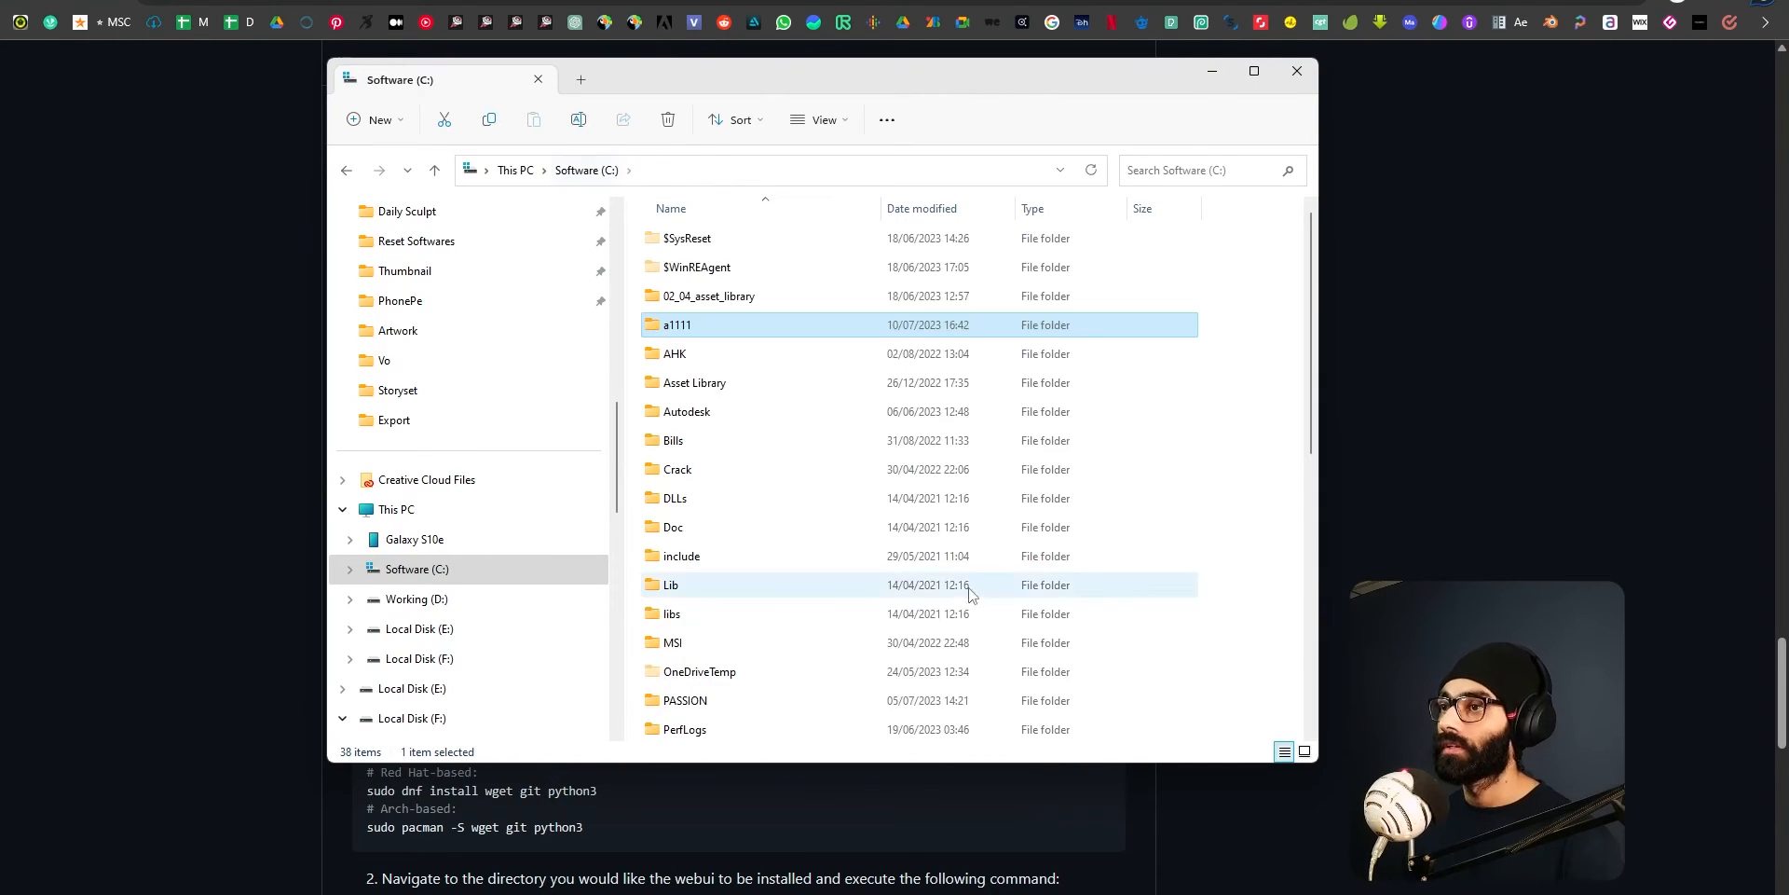
{"action": "double_click", "coordinate": [693, 331]}
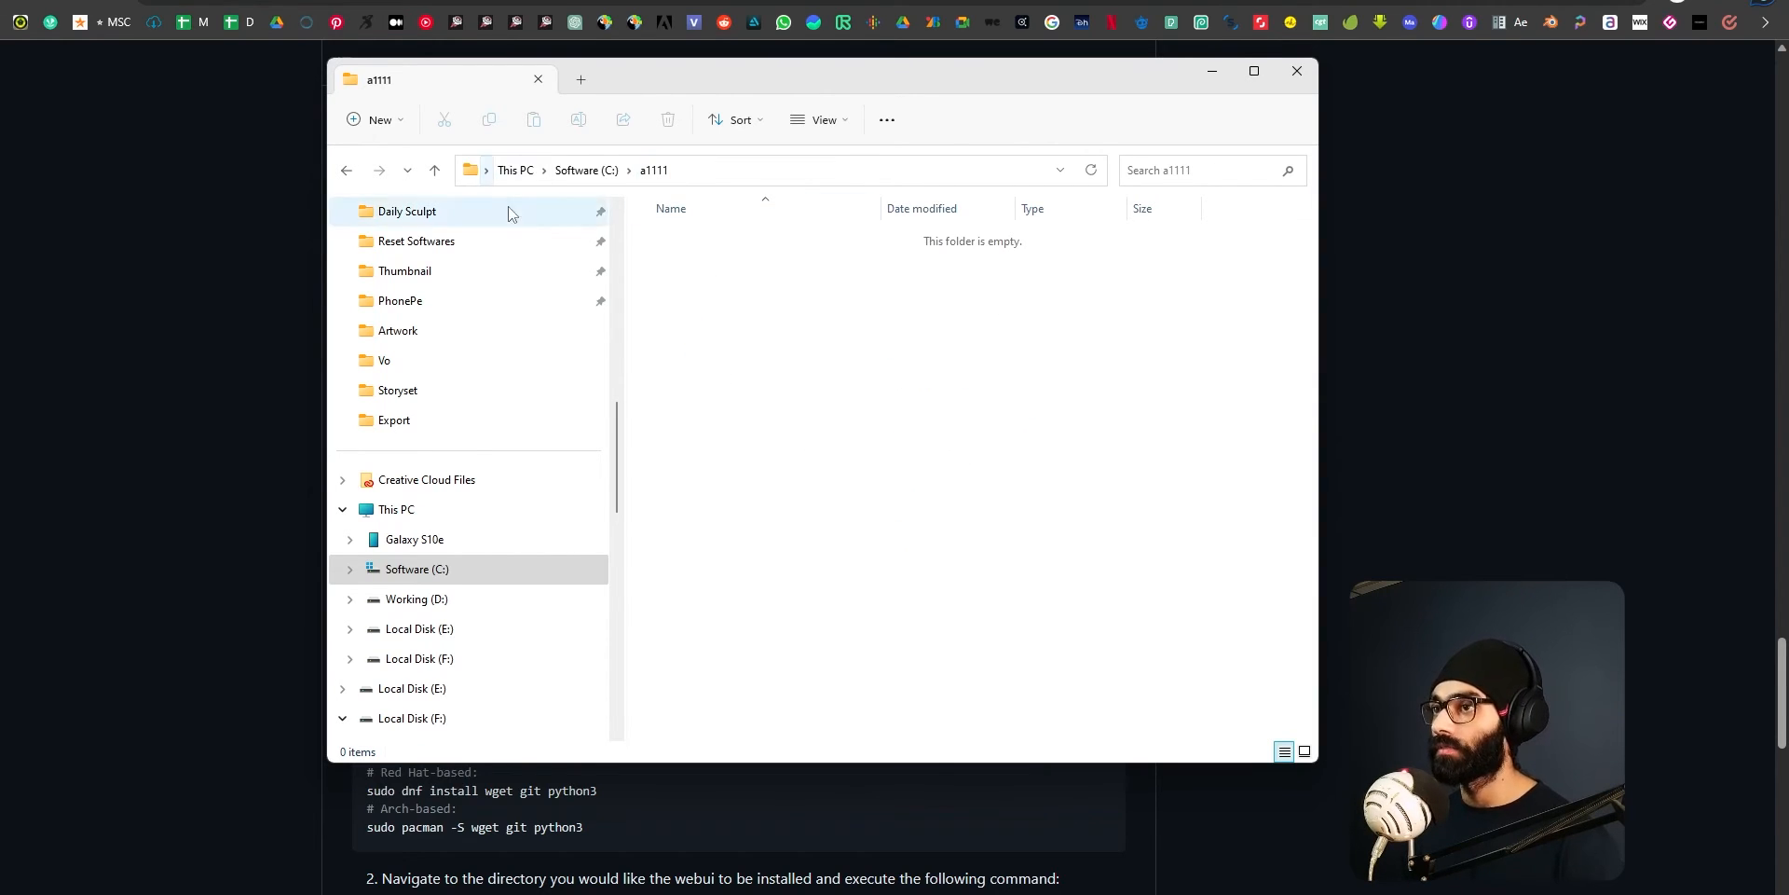
{"action": "left_click", "coordinate": [694, 172]}
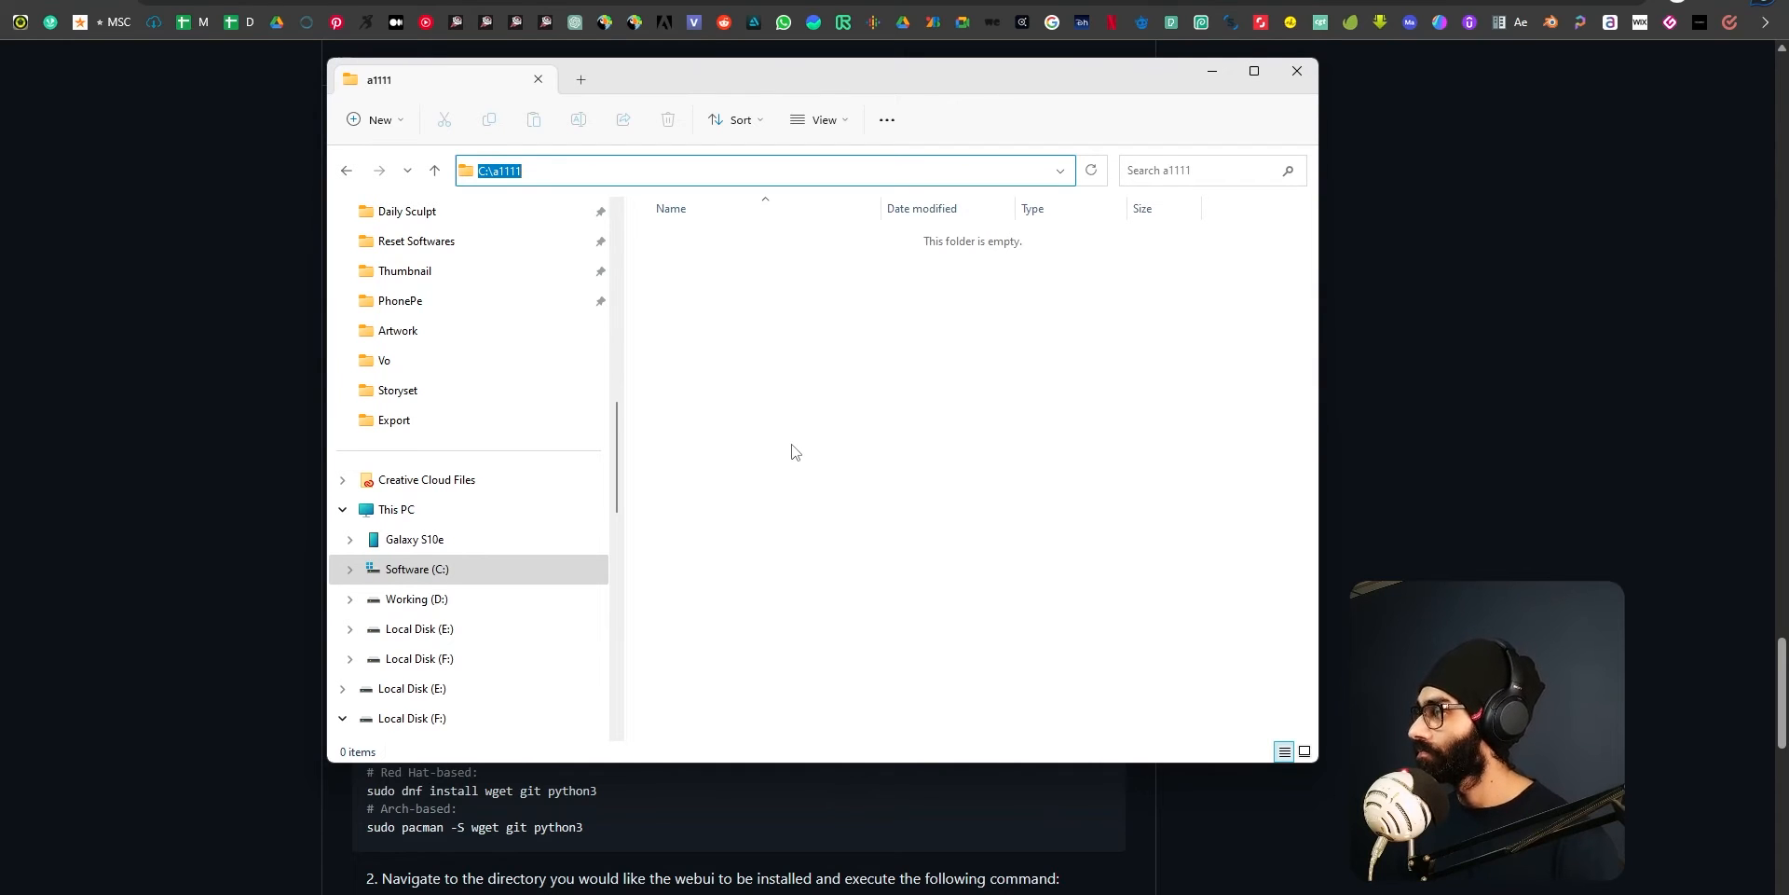
{"action": "left_click", "coordinate": [690, 171]}
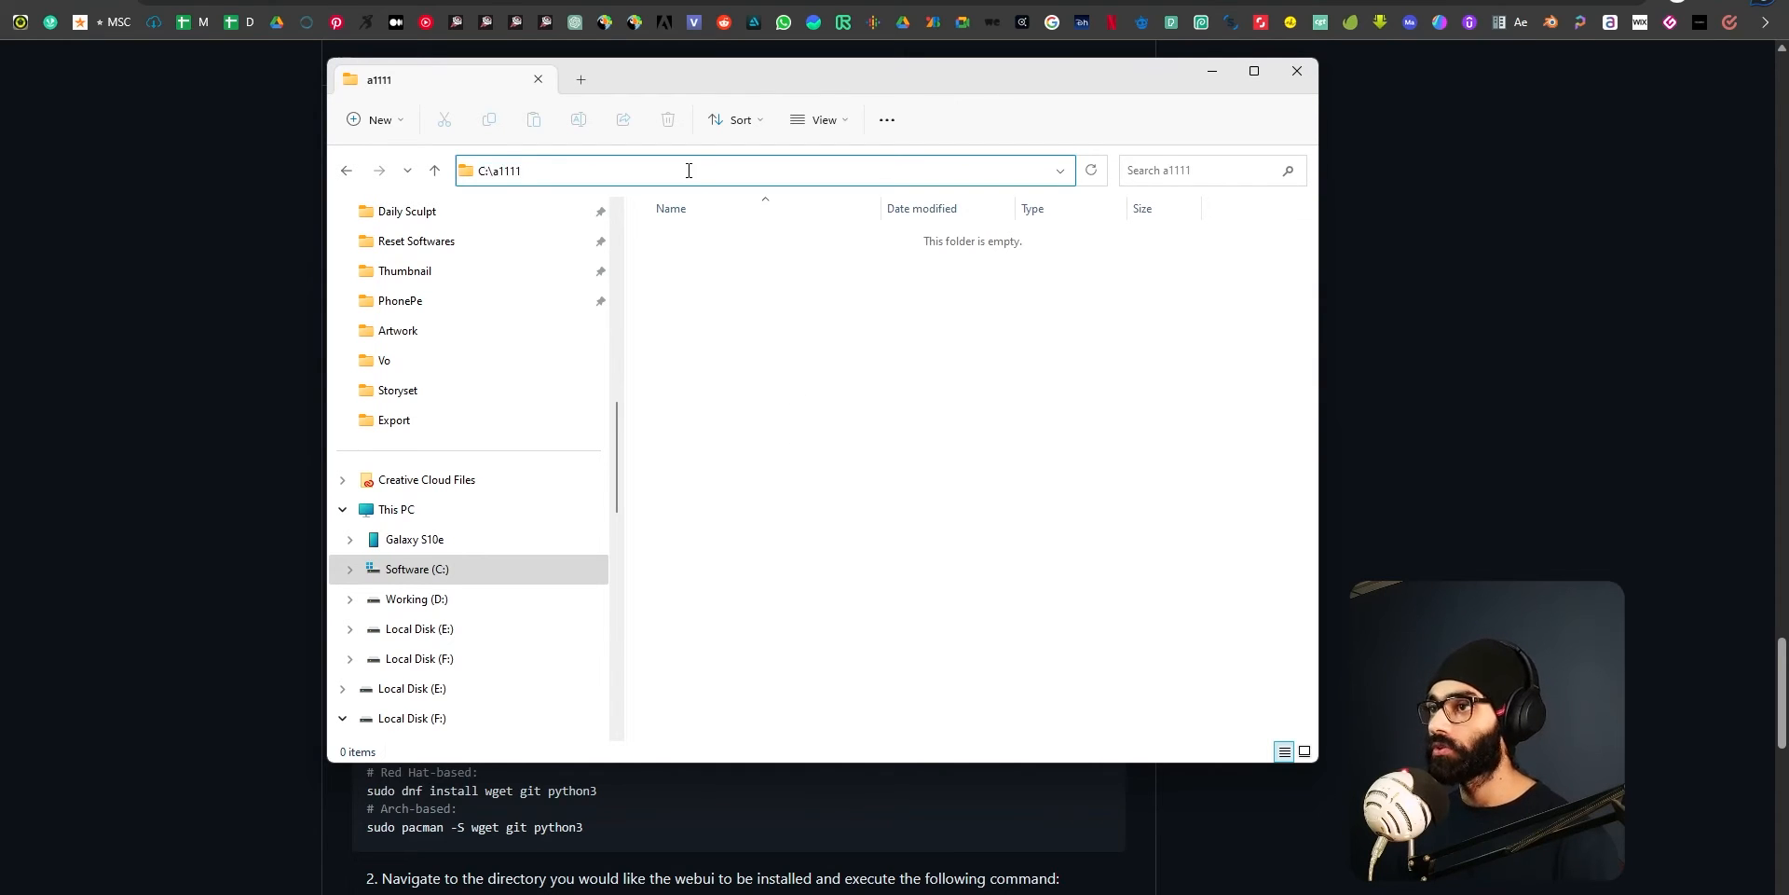
{"action": "left_click_drag", "start_coordinate": [566, 173], "coordinate": [212, 220]}
{"action": "left_click", "coordinate": [589, 174]}
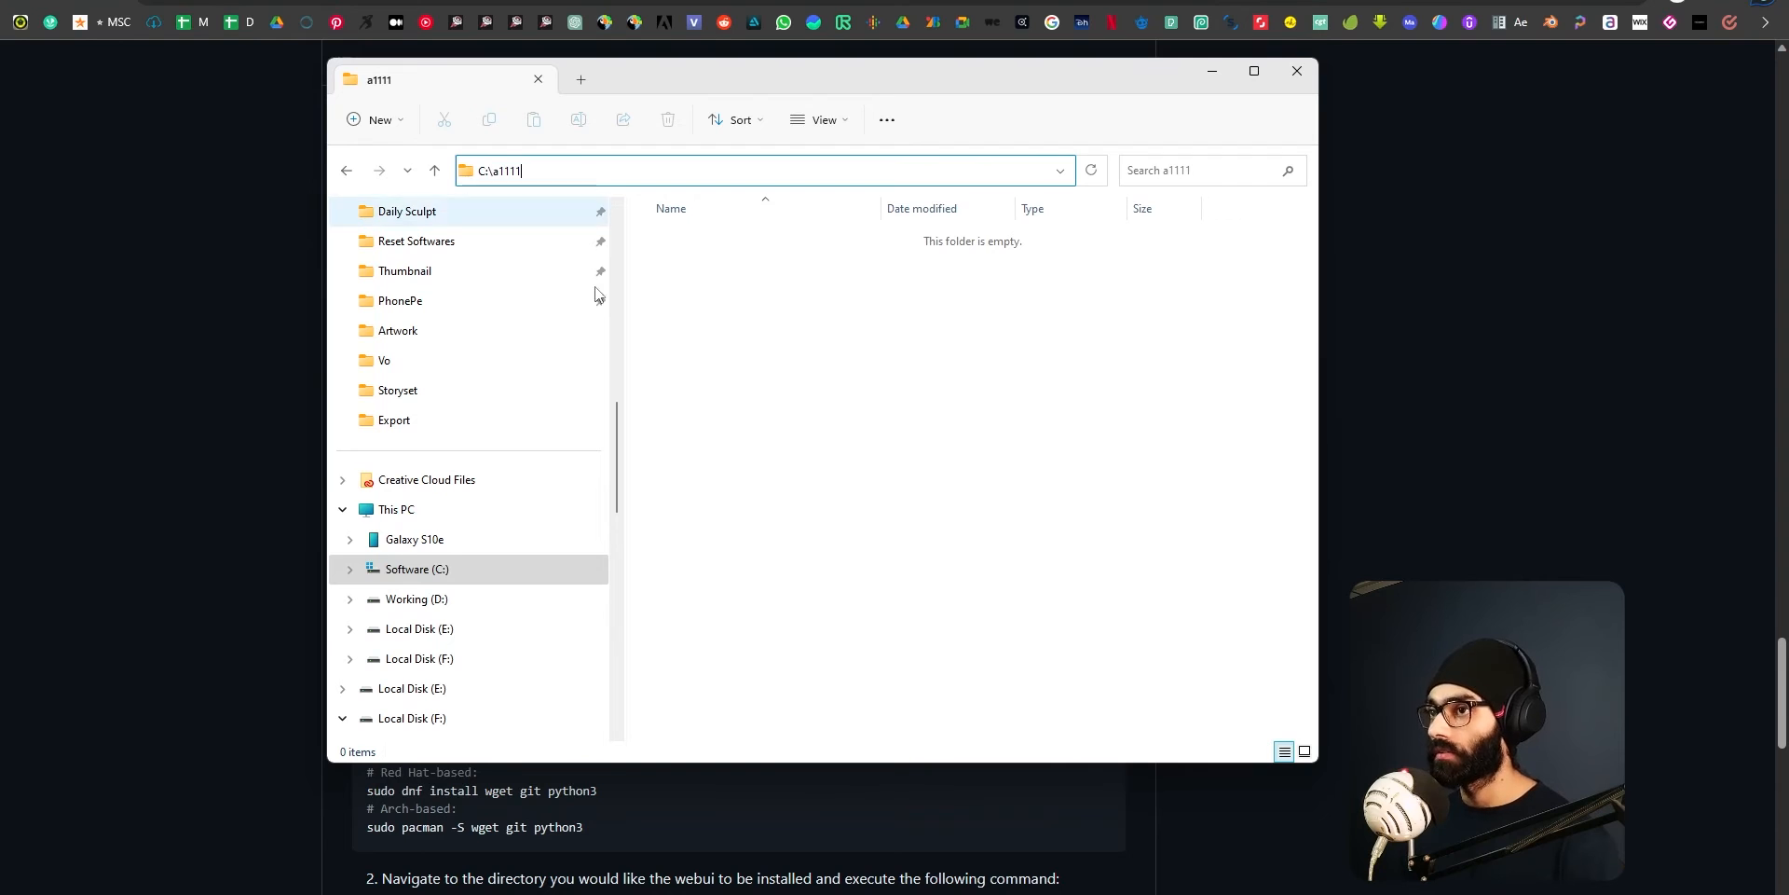
{"action": "left_click_drag", "start_coordinate": [615, 182], "coordinate": [31, 382]}
{"action": "type", "text": "cmd"}
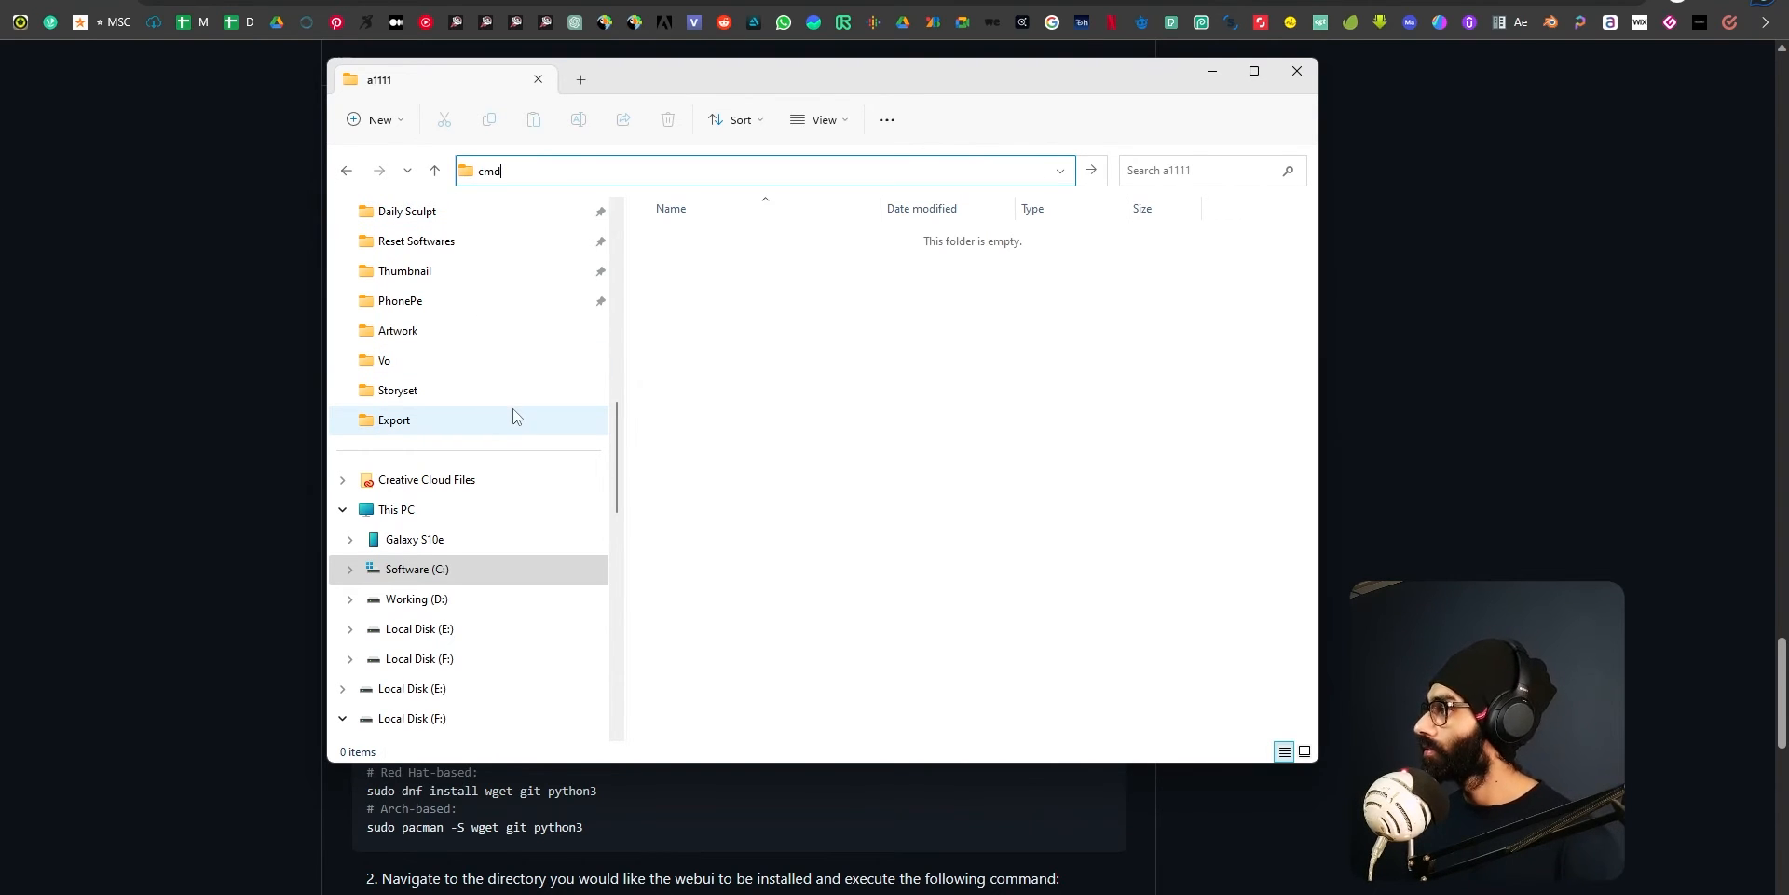
{"action": "left_click", "coordinate": [1067, 377]}
{"action": "left_click", "coordinate": [769, 170]}
{"action": "left_click", "coordinate": [753, 287]}
{"action": "left_click", "coordinate": [780, 174]}
{"action": "left_click", "coordinate": [770, 412]}
{"action": "left_click", "coordinate": [766, 173]}
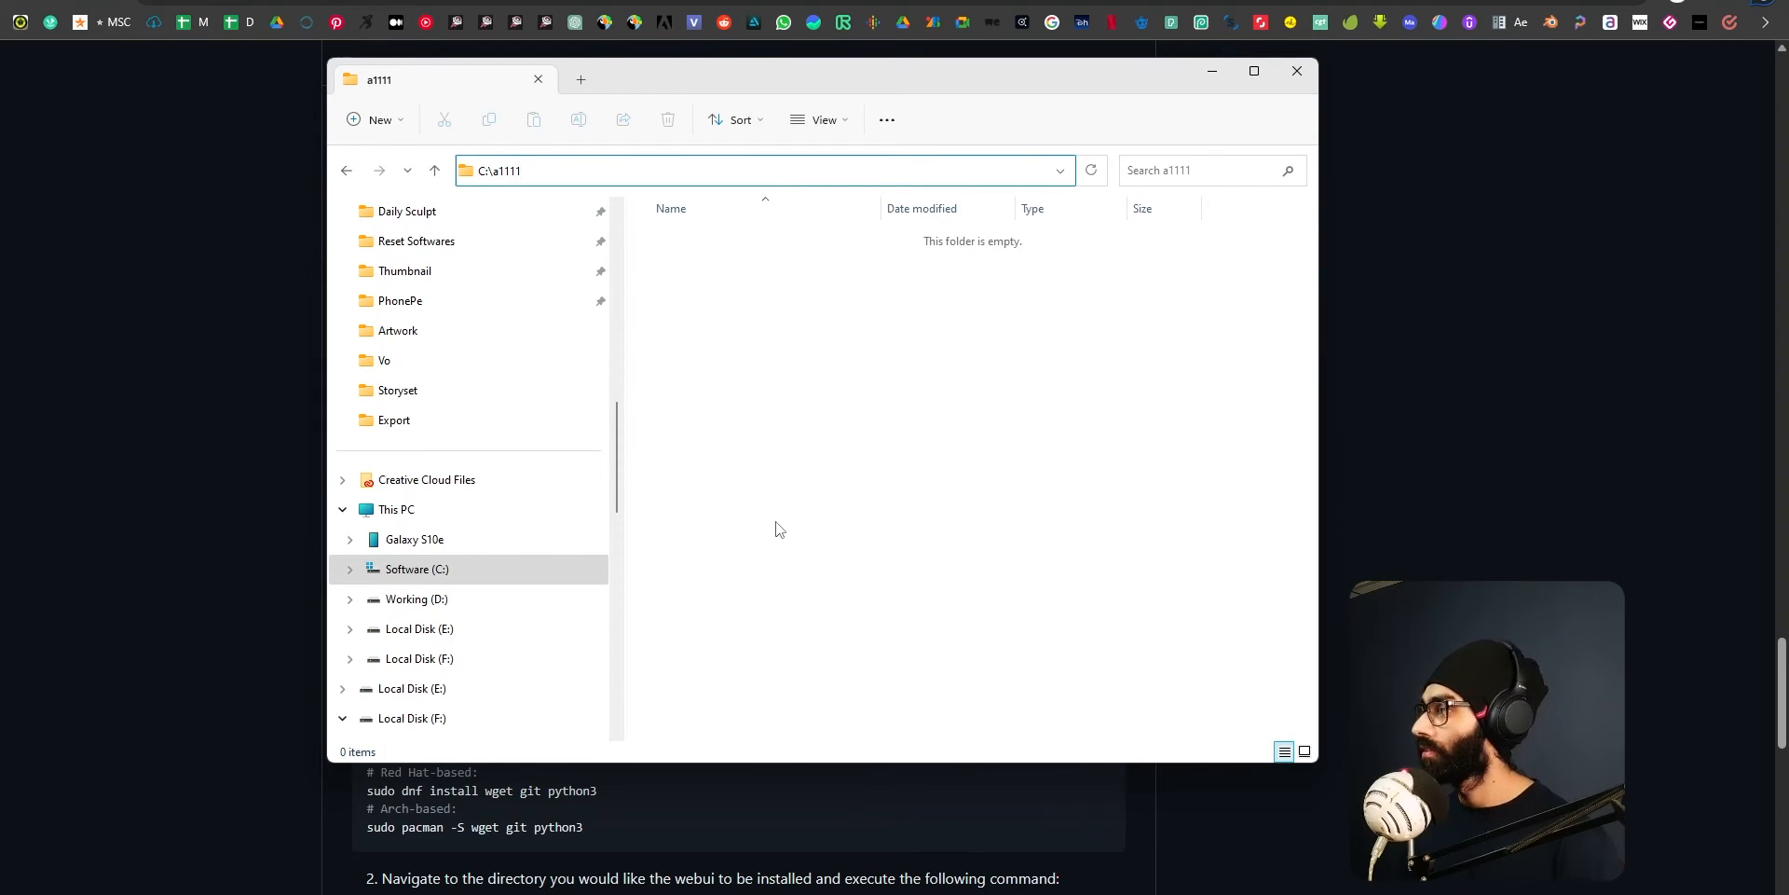
{"action": "left_click", "coordinate": [708, 438]}
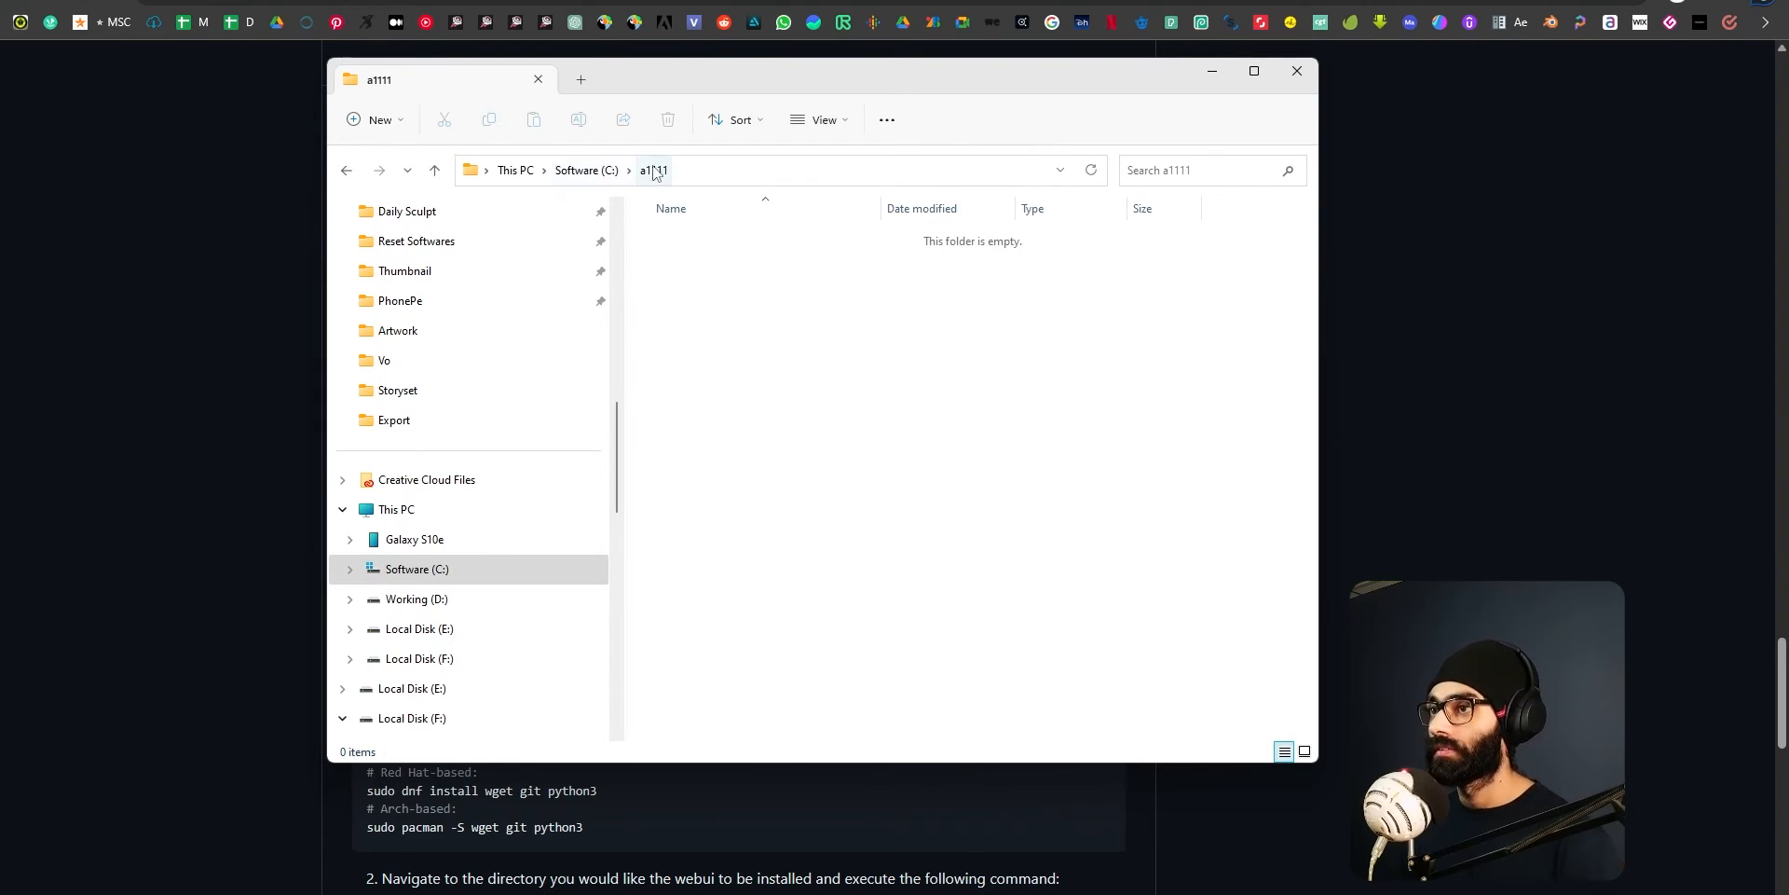
{"action": "left_click", "coordinate": [756, 179]}
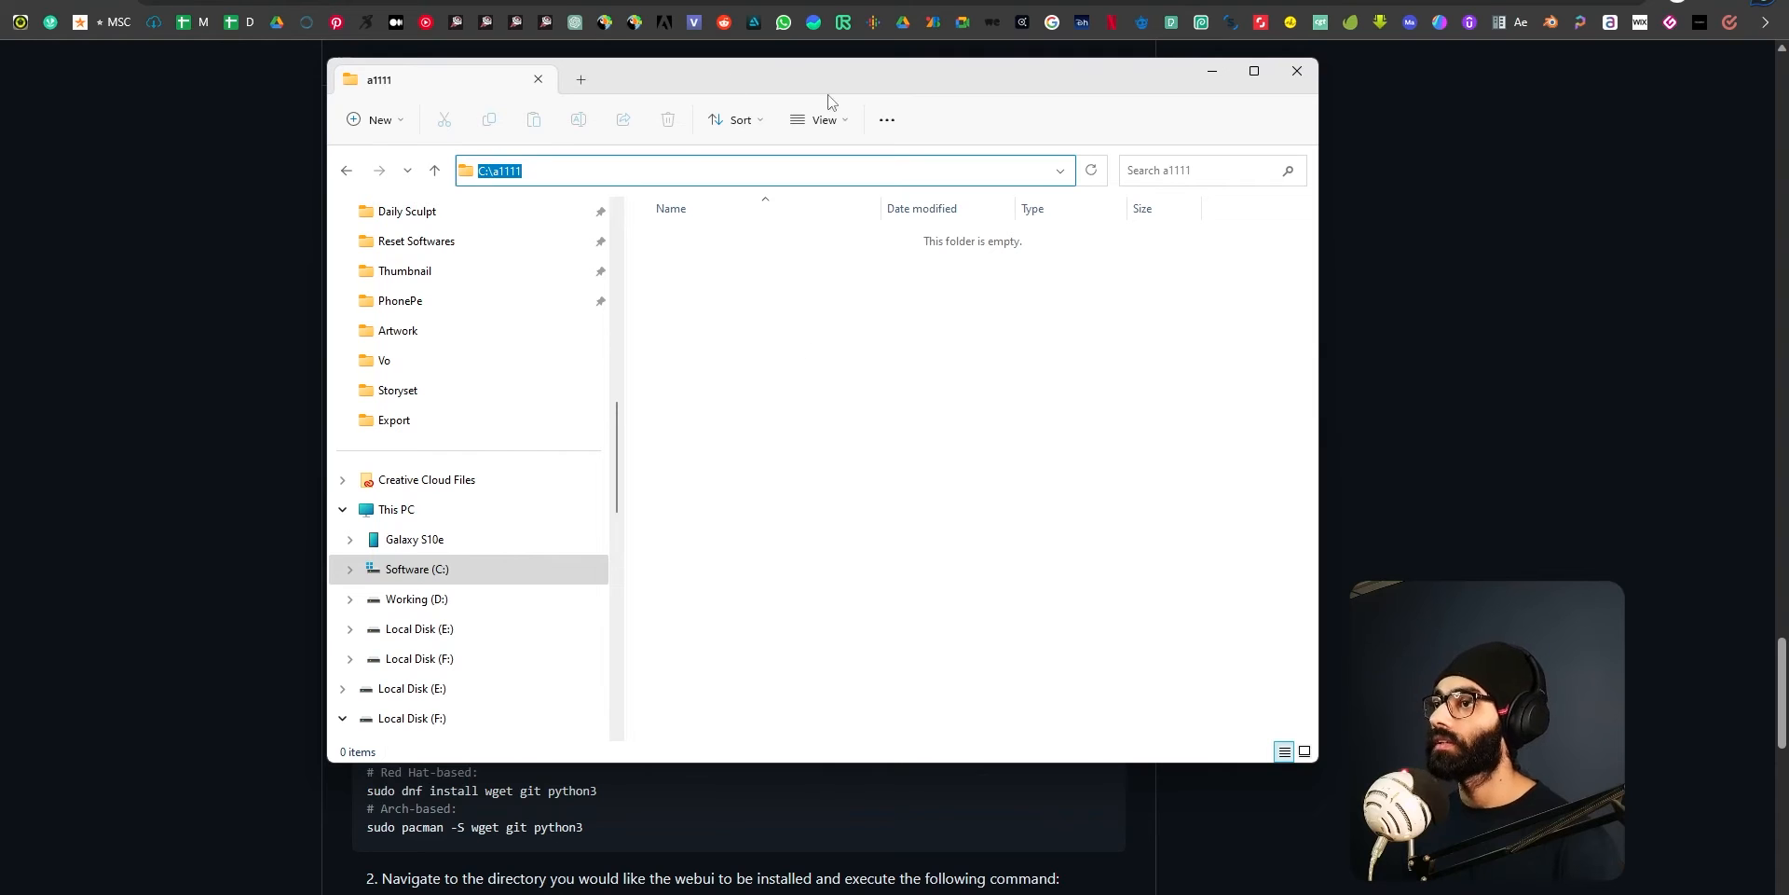
{"action": "left_click", "coordinate": [782, 448]}
{"action": "left_click", "coordinate": [783, 170]}
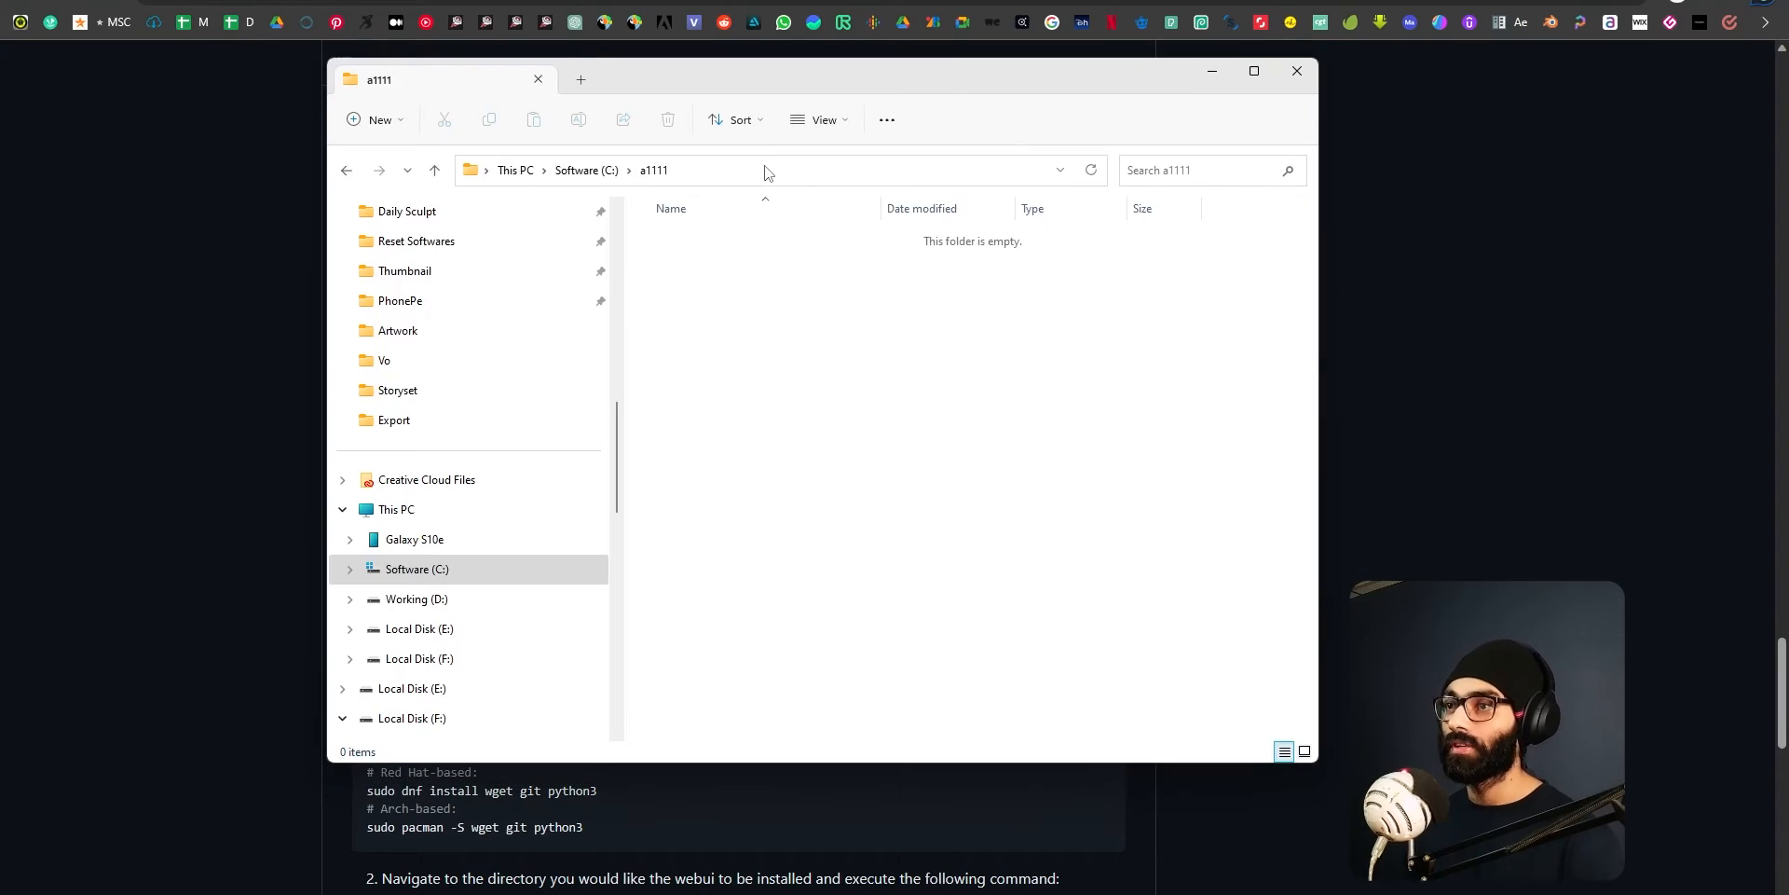
Replace the a1111 folder's path with cmd to open a Command Prompt there, and move its window slightly.
{"action": "left_click", "coordinate": [766, 170]}
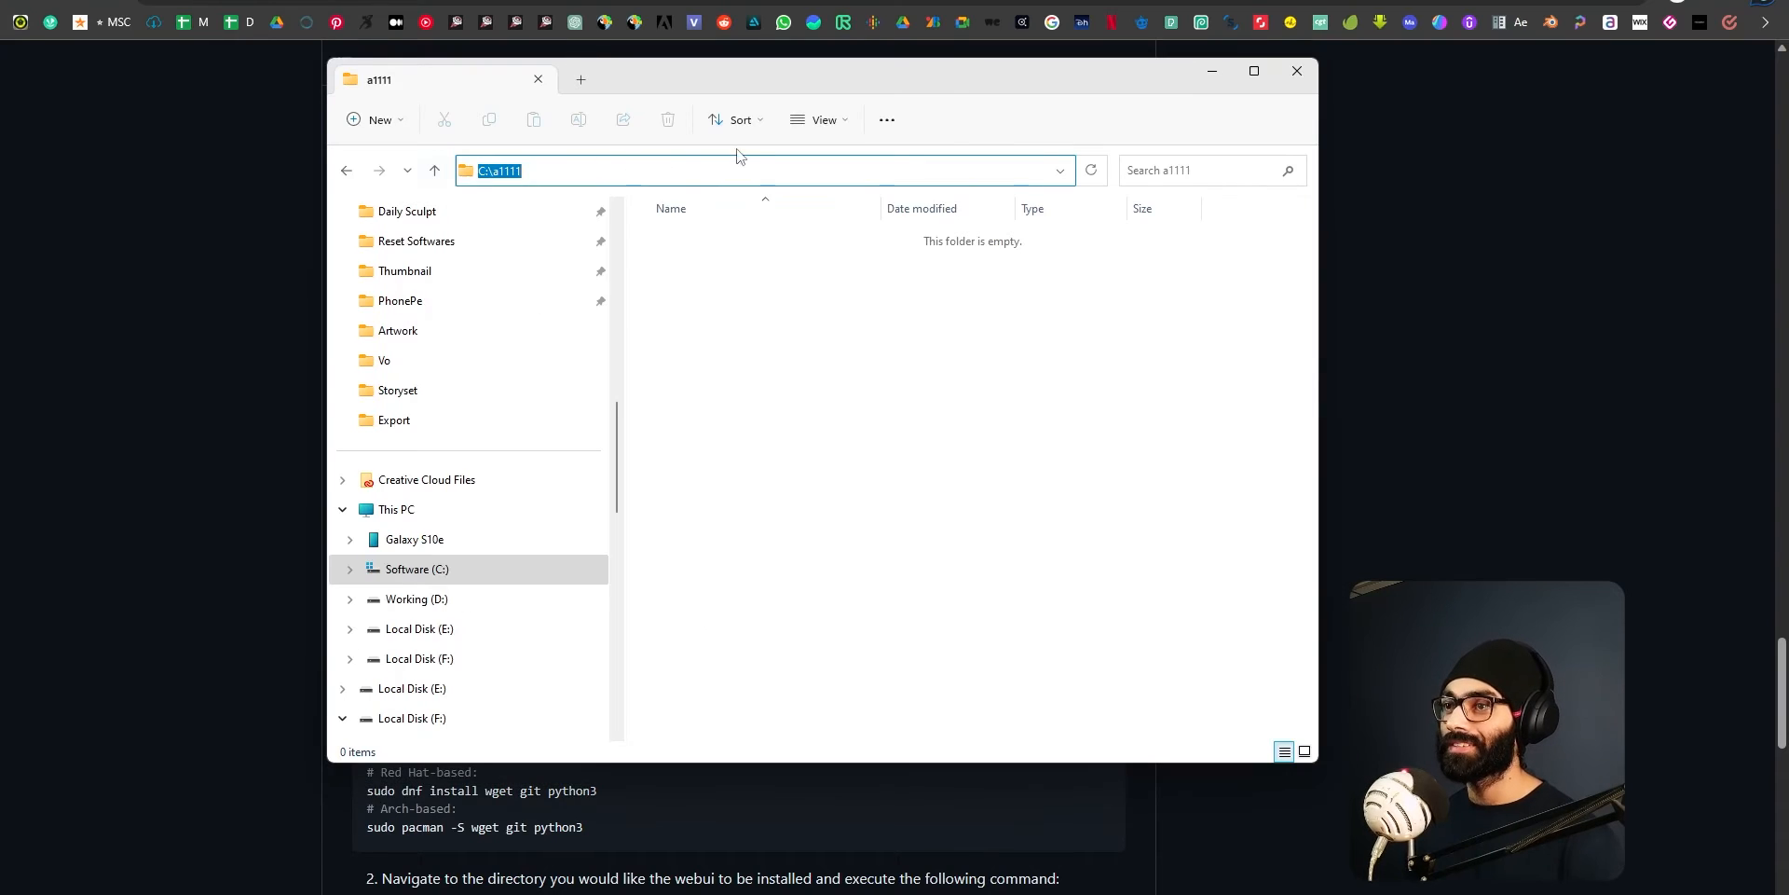
{"action": "key", "text": "BackSpace"}
{"action": "type", "text": "cmd"}
{"action": "key", "text": "Return"}
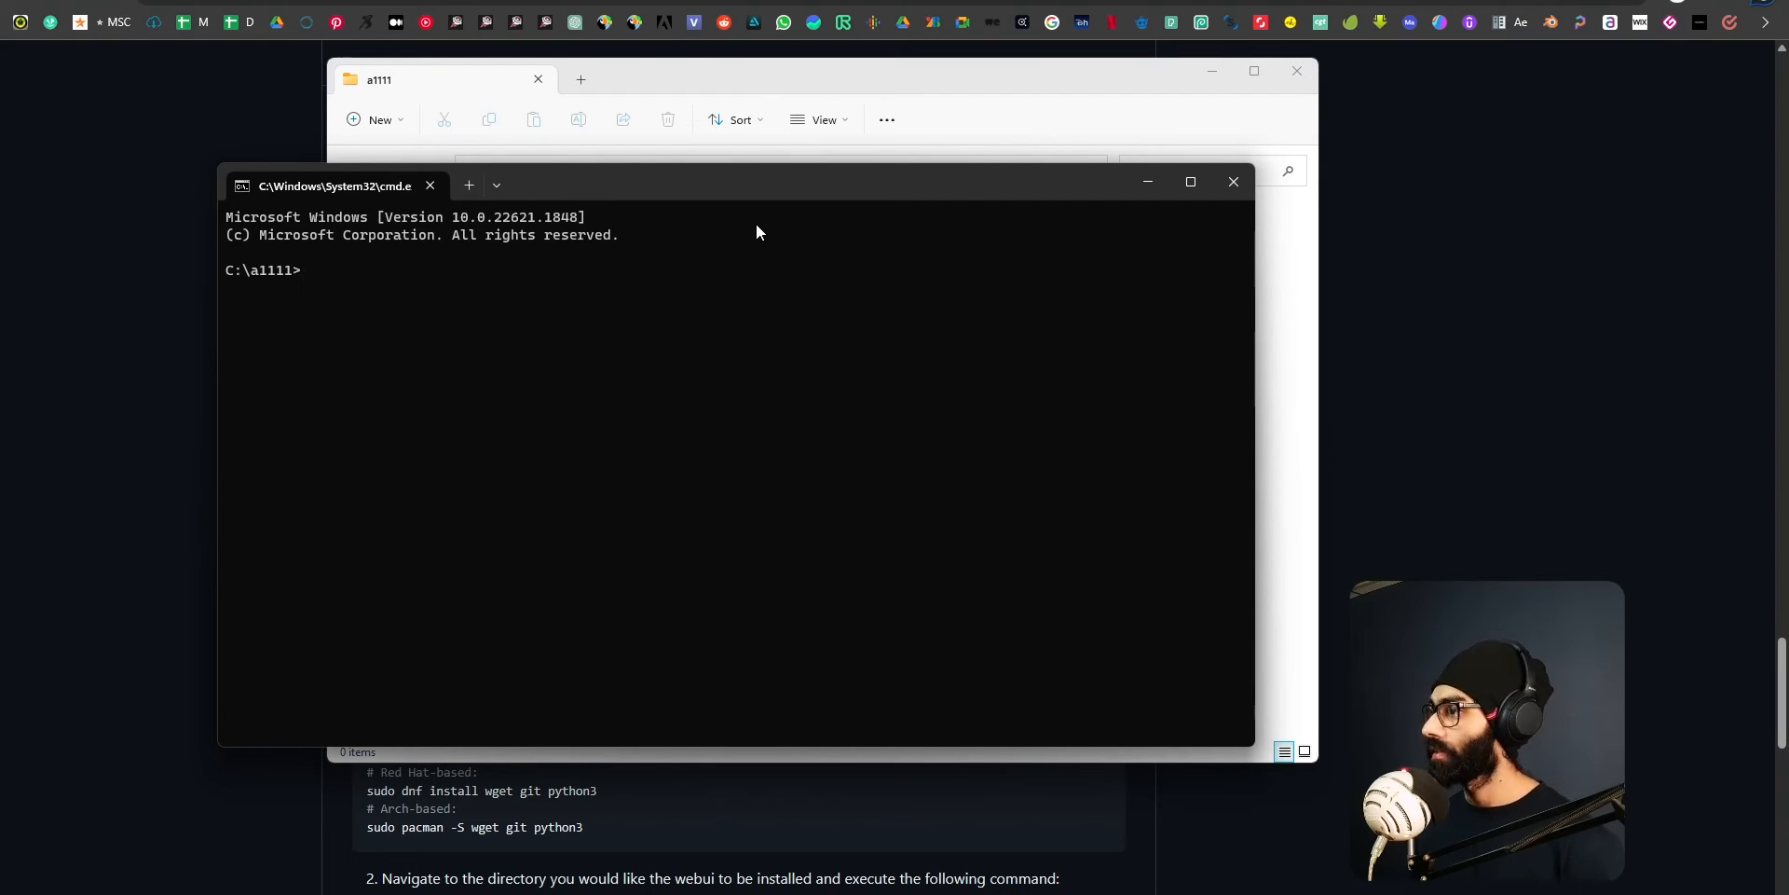
{"action": "left_click_drag", "start_coordinate": [780, 189], "coordinate": [811, 211]}
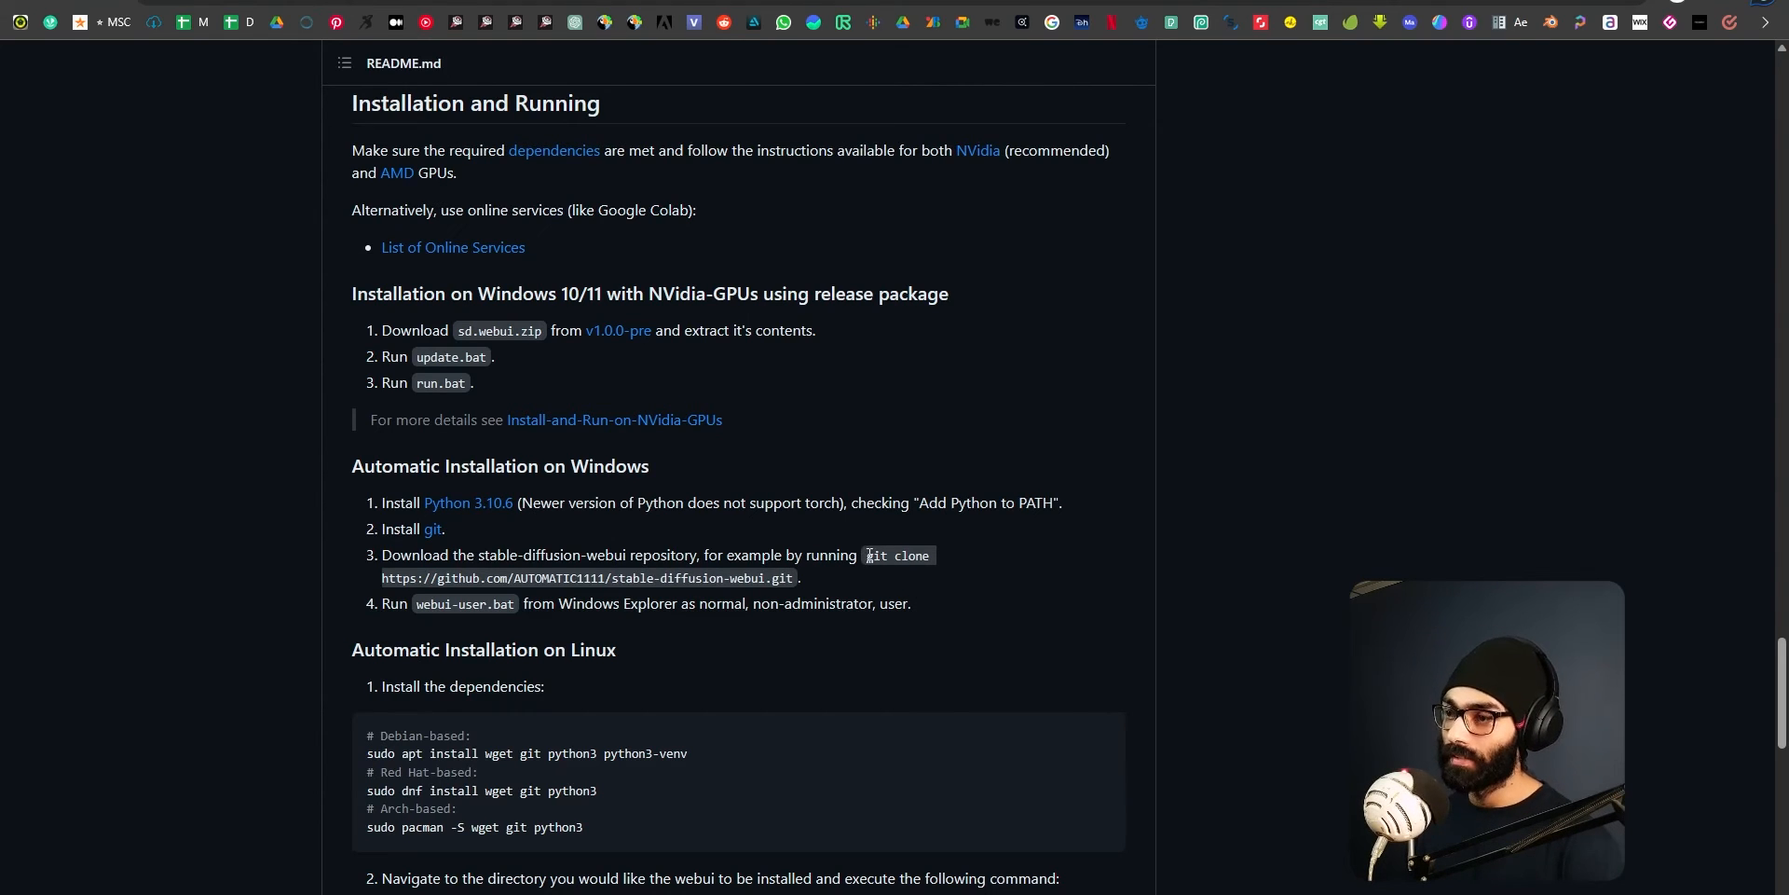
{"action": "mouse_move", "coordinate": [870, 559]}
{"action": "left_mouse_down"}
{"action": "mouse_move", "coordinate": [876, 583]}
{"action": "mouse_move", "coordinate": [792, 580]}
{"action": "left_mouse_up"}
{"action": "left_click", "coordinate": [819, 570]}
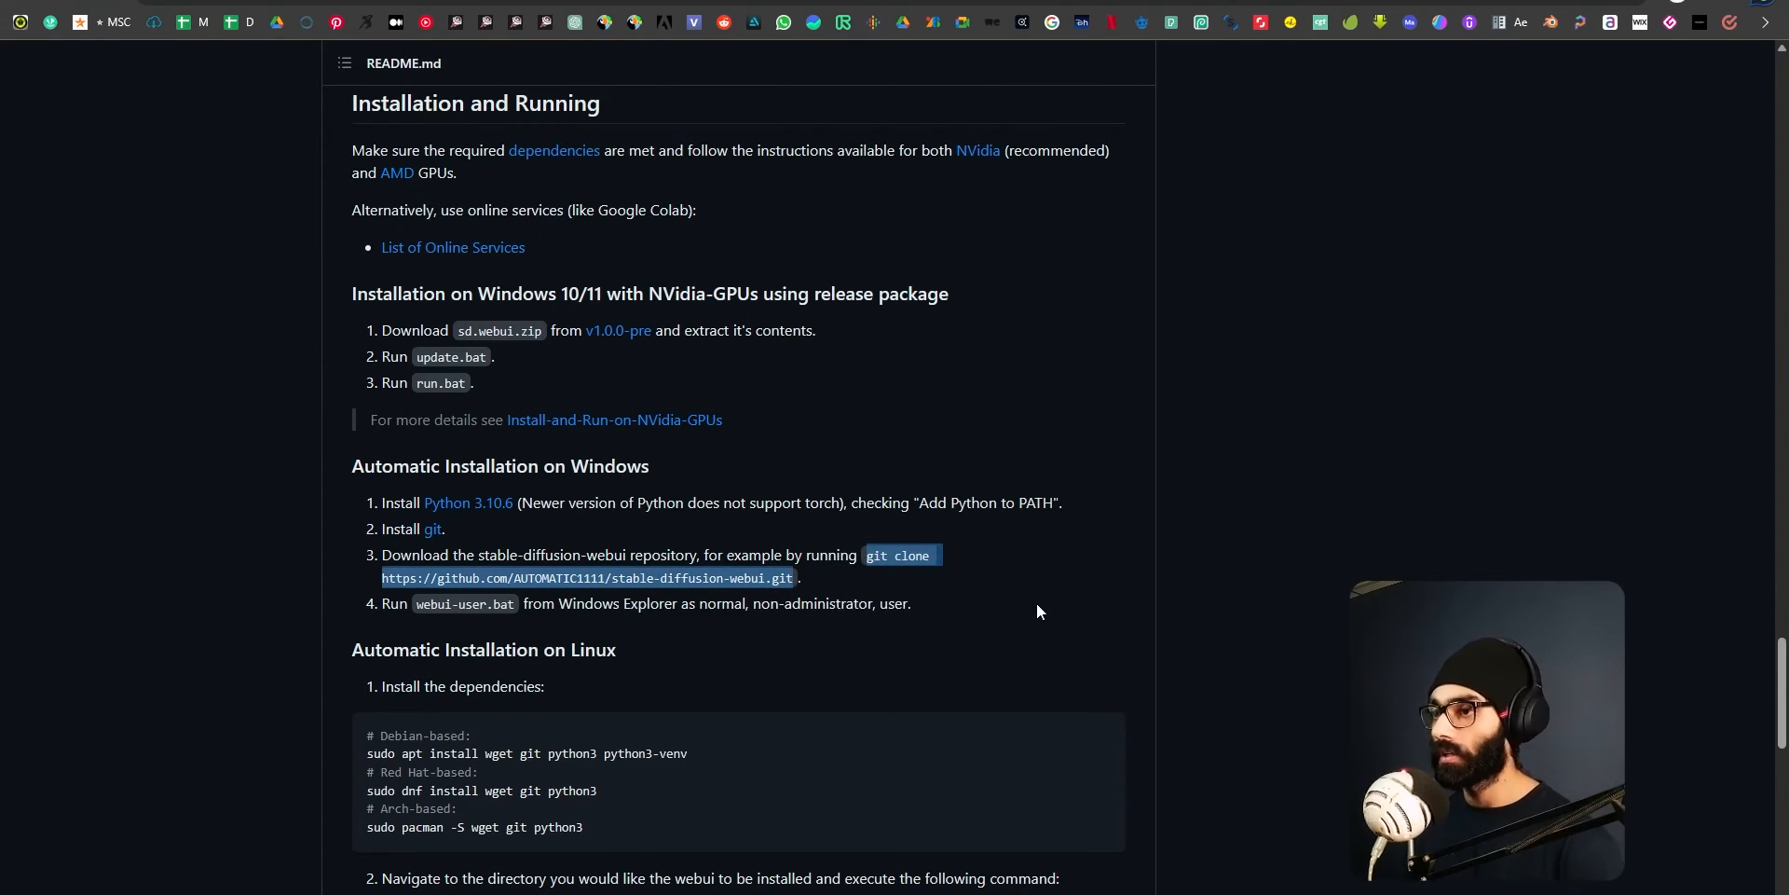
{"action": "right_click", "coordinate": [902, 555]}
{"action": "left_click", "coordinate": [1012, 565]}
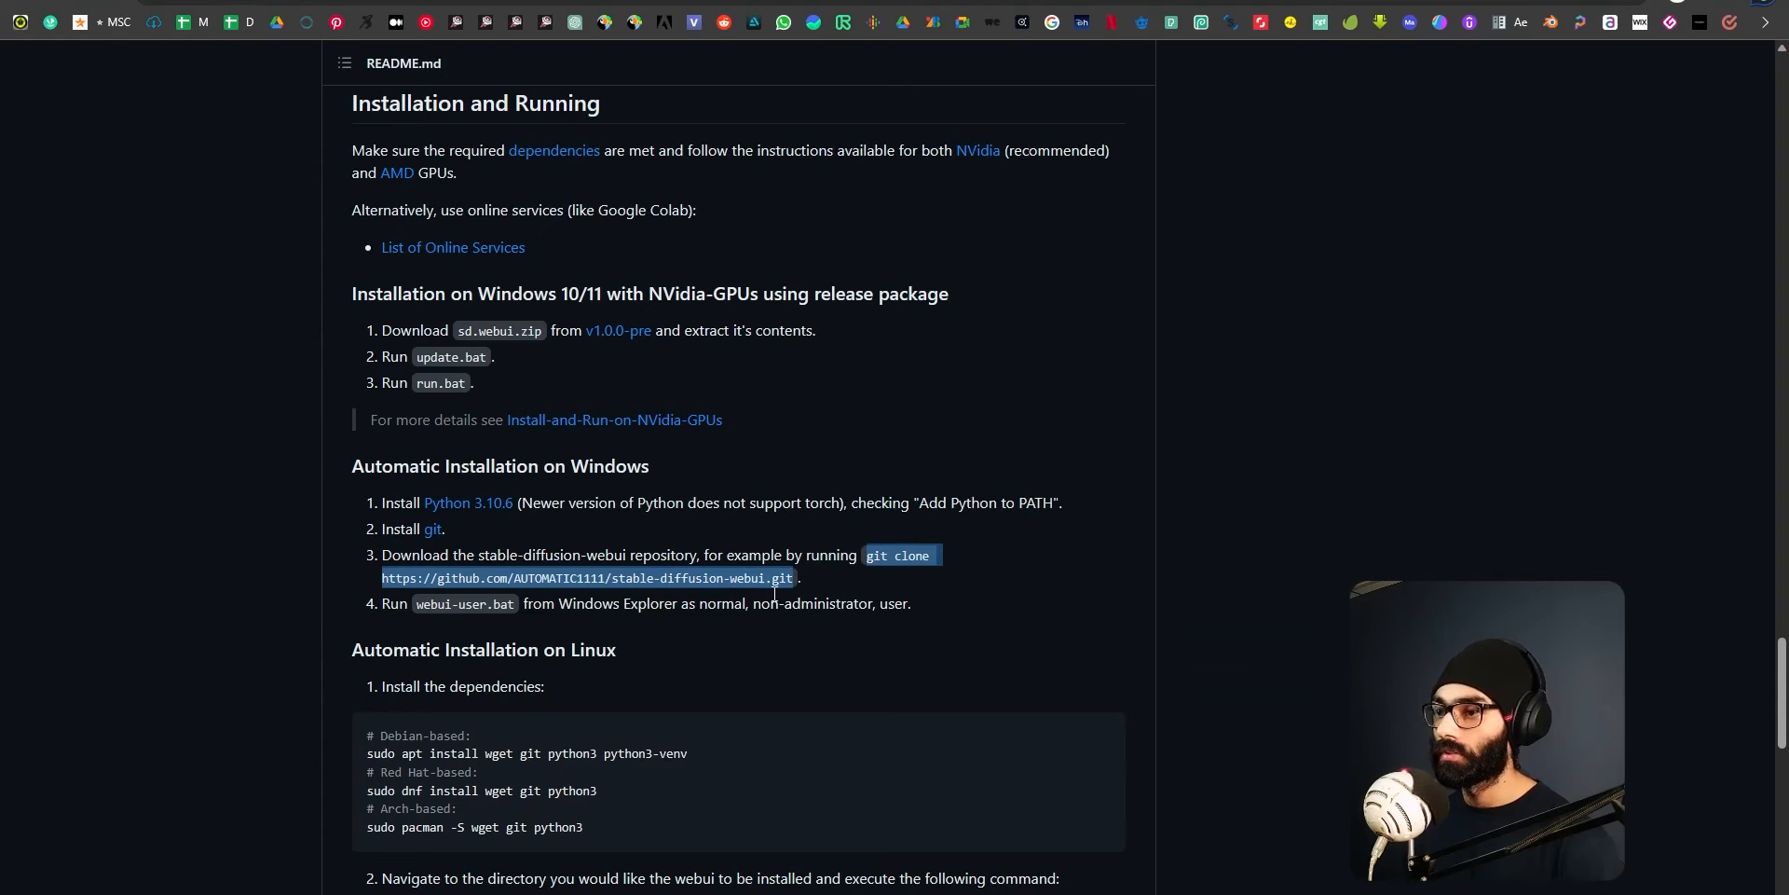
Close the existing Command Prompt, run cmd from the a1111 folder's path to open a new one, and reposition its window.
{"action": "key", "text": "alt+Tab"}
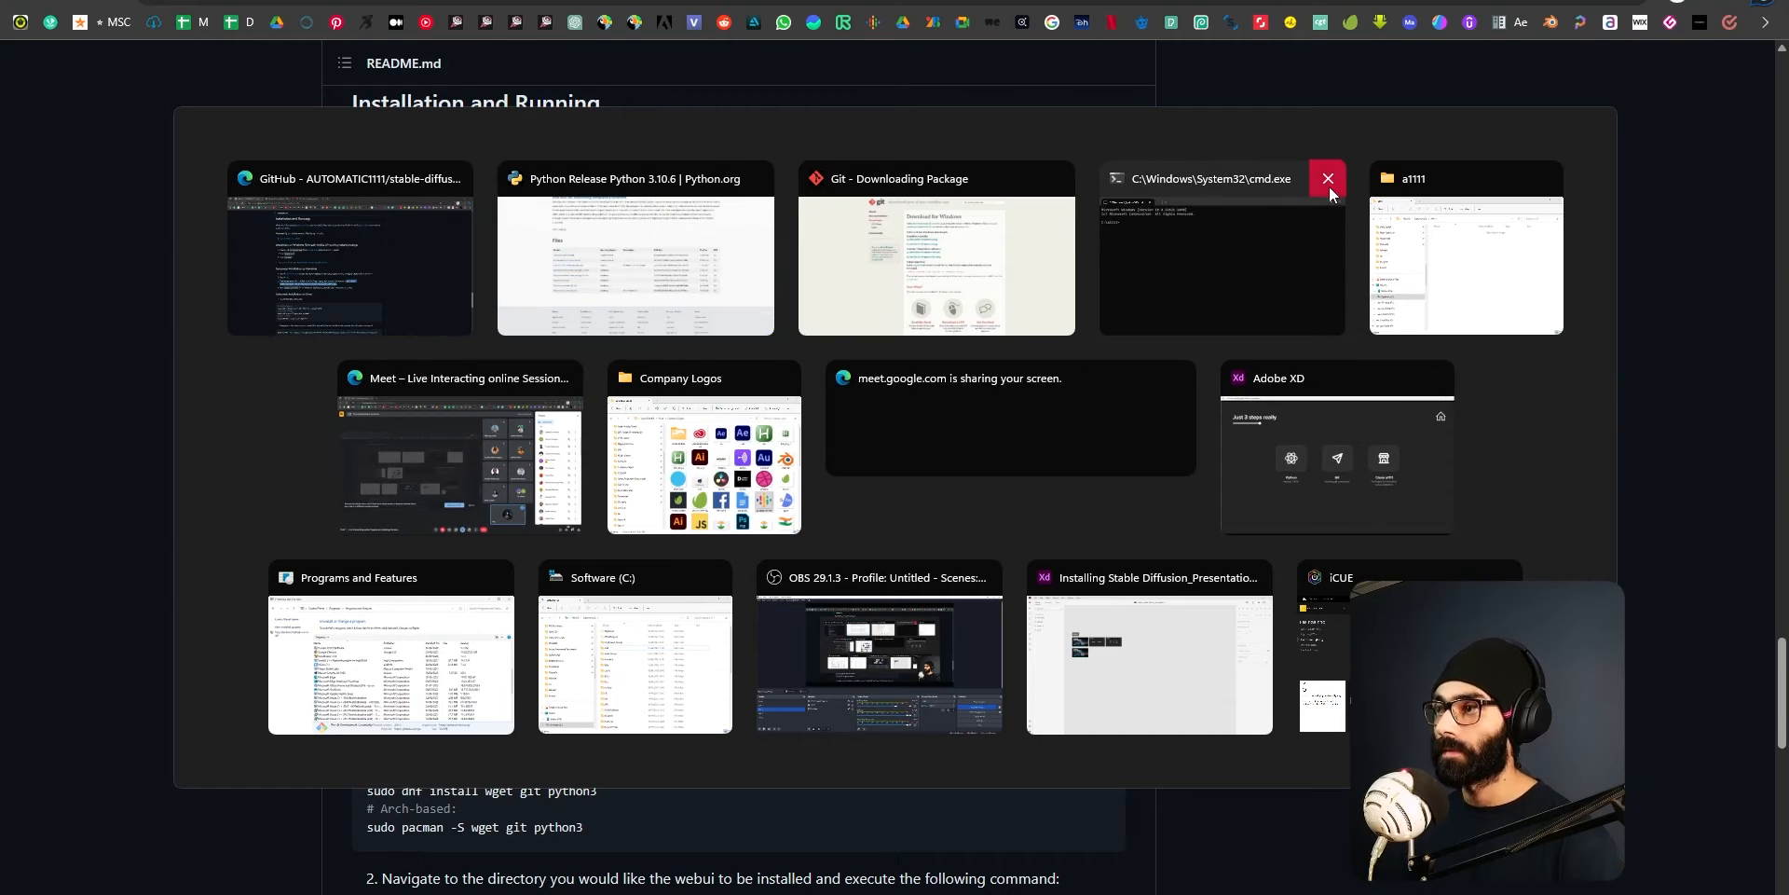
{"action": "left_click", "coordinate": [1329, 181]}
{"action": "left_click", "coordinate": [1307, 261]}
{"action": "left_click", "coordinate": [850, 169]}
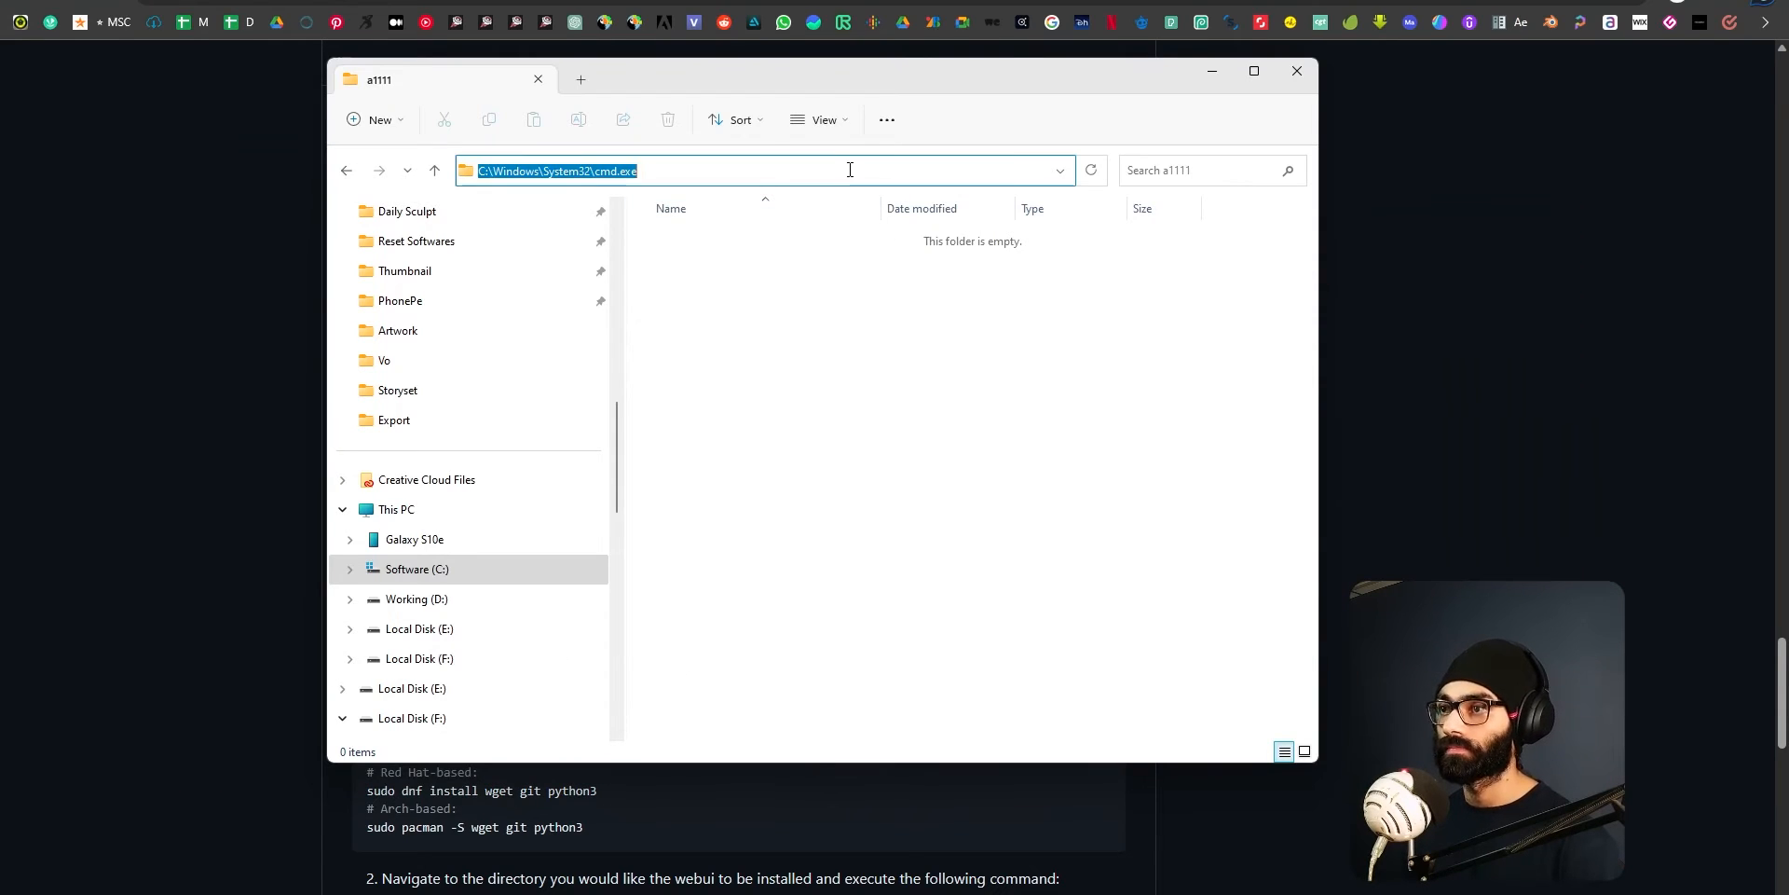
{"action": "type", "text": "cmd"}
{"action": "key", "text": "Return"}
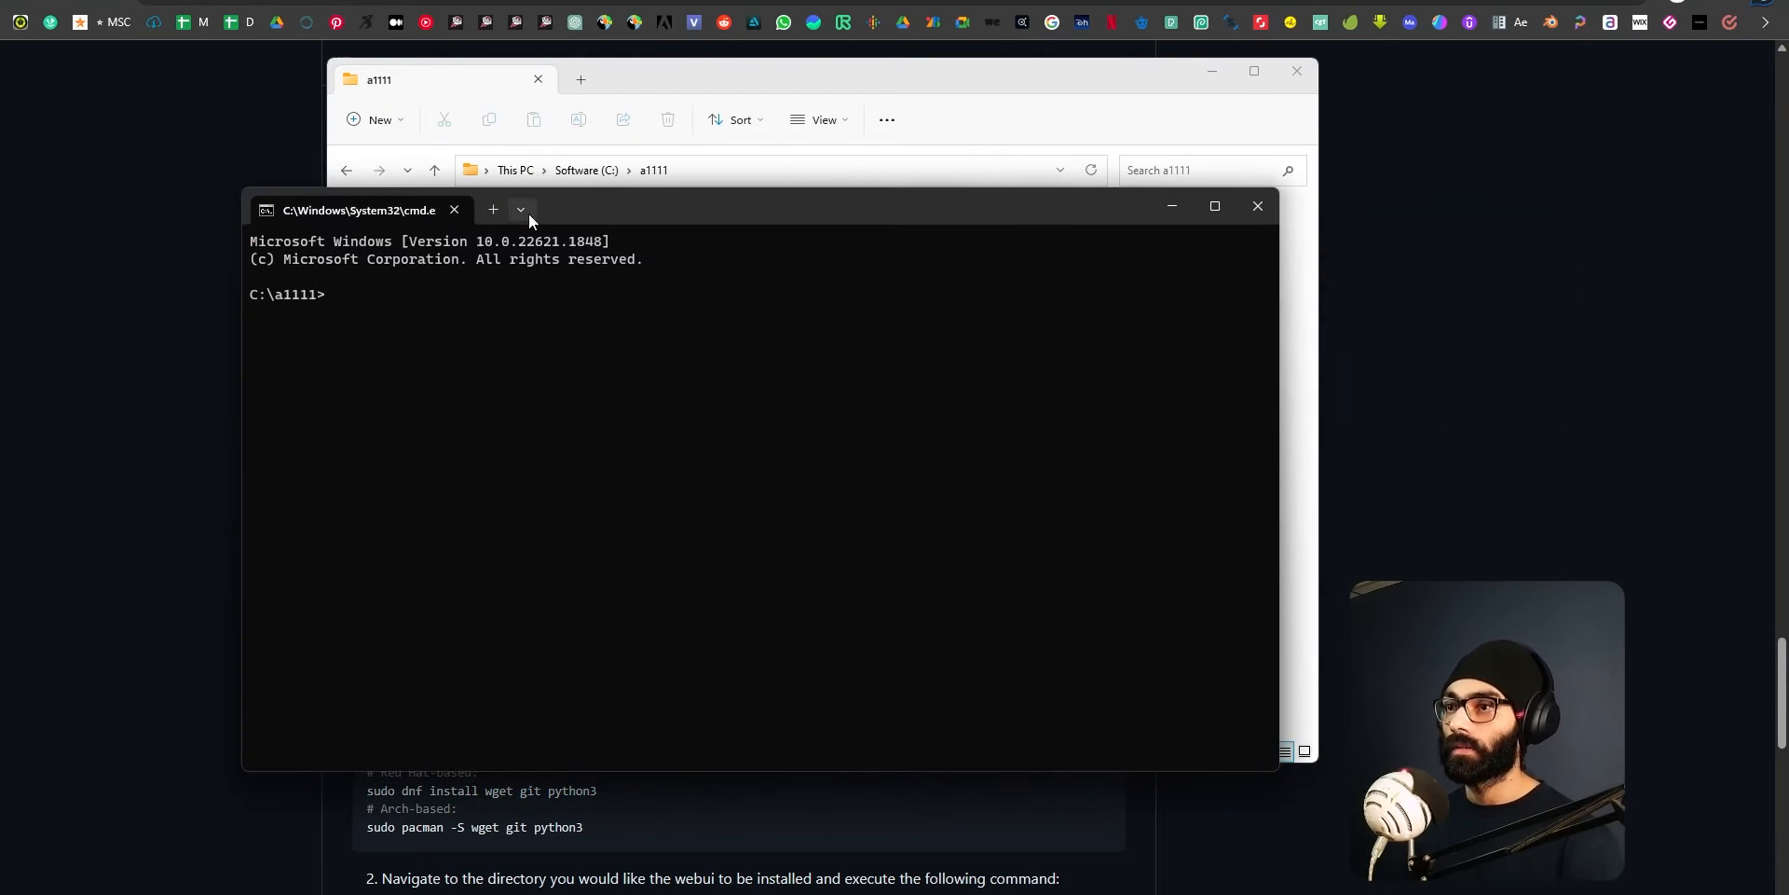
{"action": "left_click_drag", "start_coordinate": [560, 212], "coordinate": [733, 211]}
Paste the stable-diffusion-webui git clone command at the prompt, highlight part of it, and close that Command Prompt without running it.
{"action": "key", "text": "ctrl+v"}
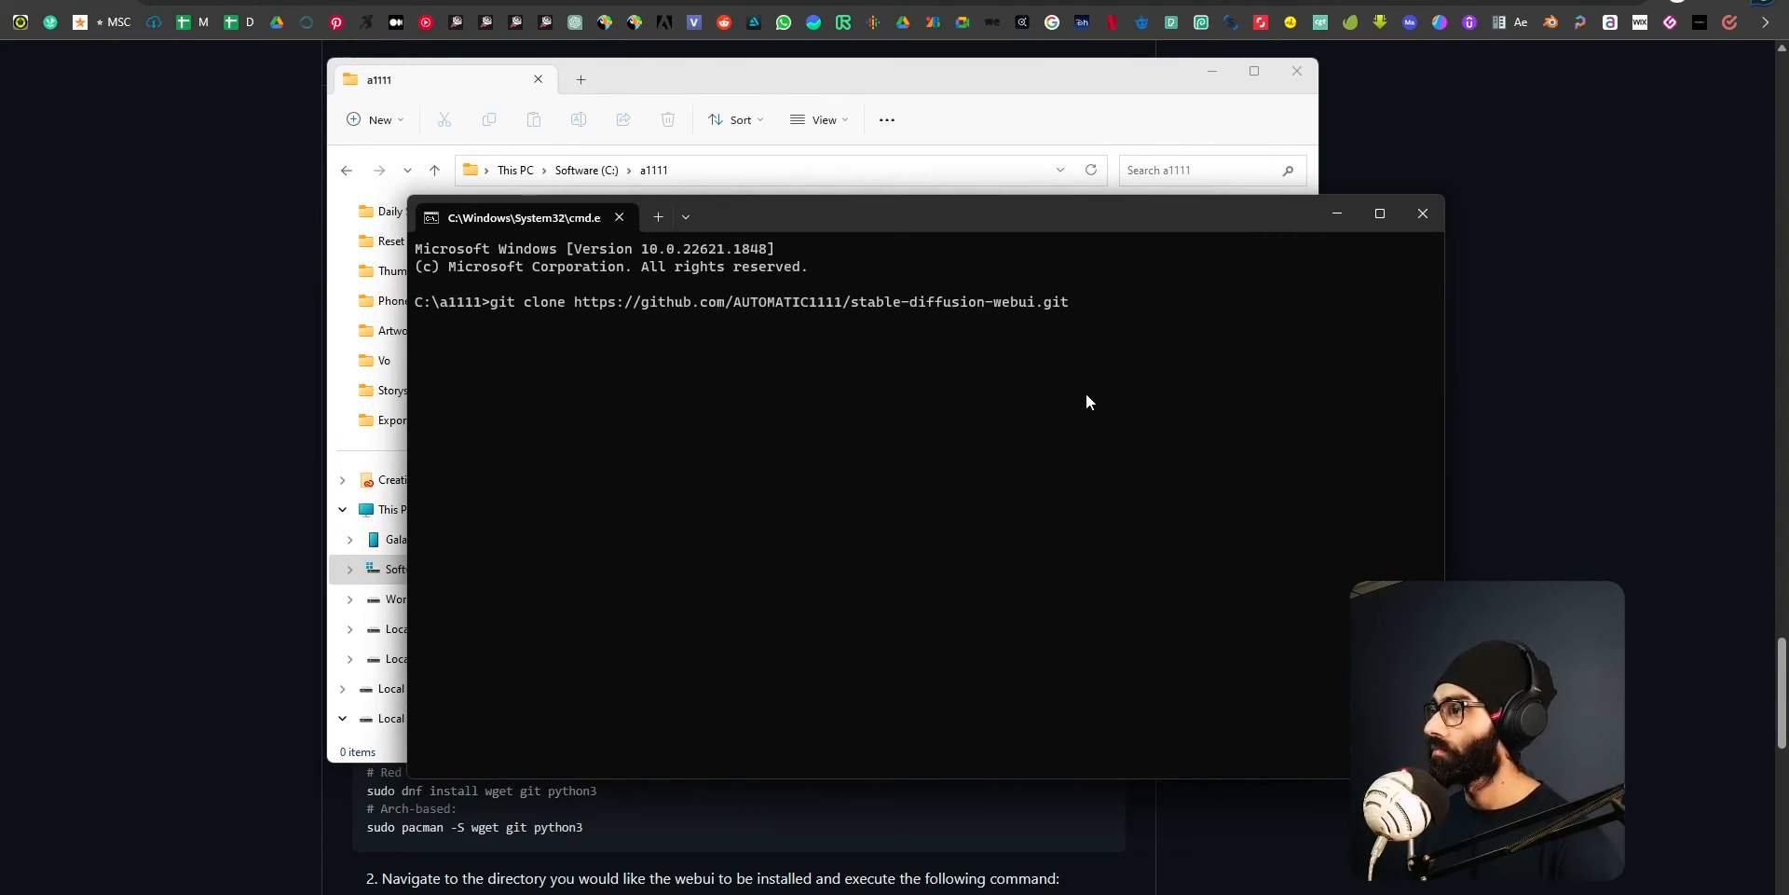
{"action": "left_click_drag", "start_coordinate": [1148, 301], "coordinate": [783, 301]}
{"action": "left_click", "coordinate": [1423, 214]}
{"action": "left_click", "coordinate": [751, 169]}
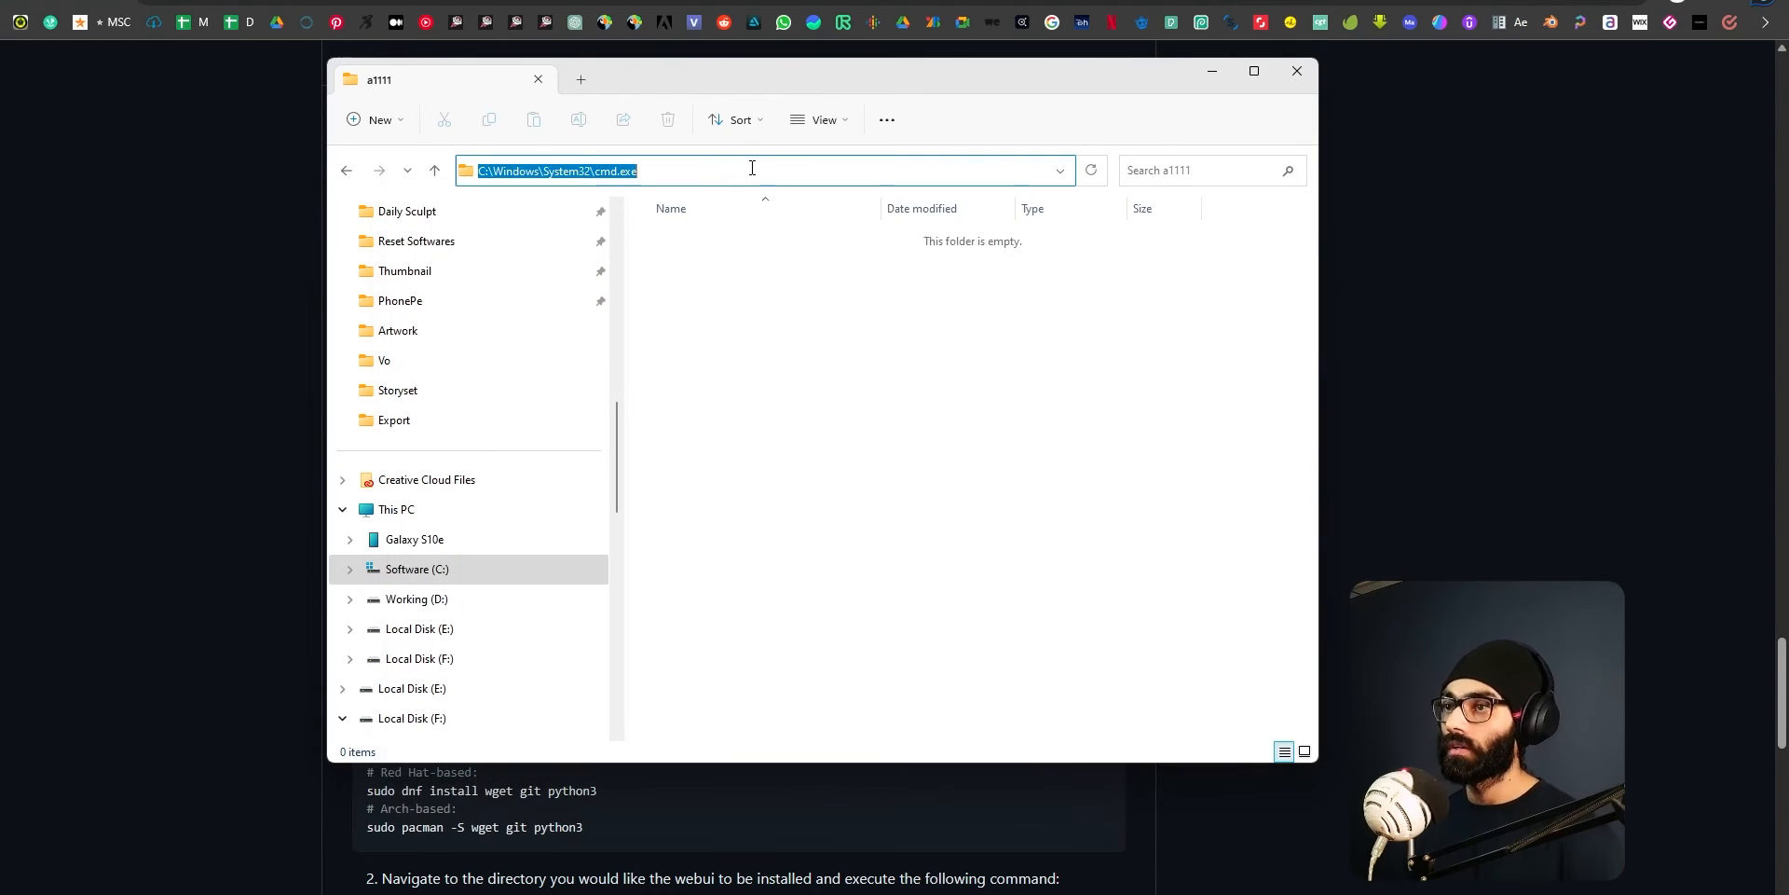
{"action": "type", "text": "cmd"}
{"action": "key", "text": "Return"}
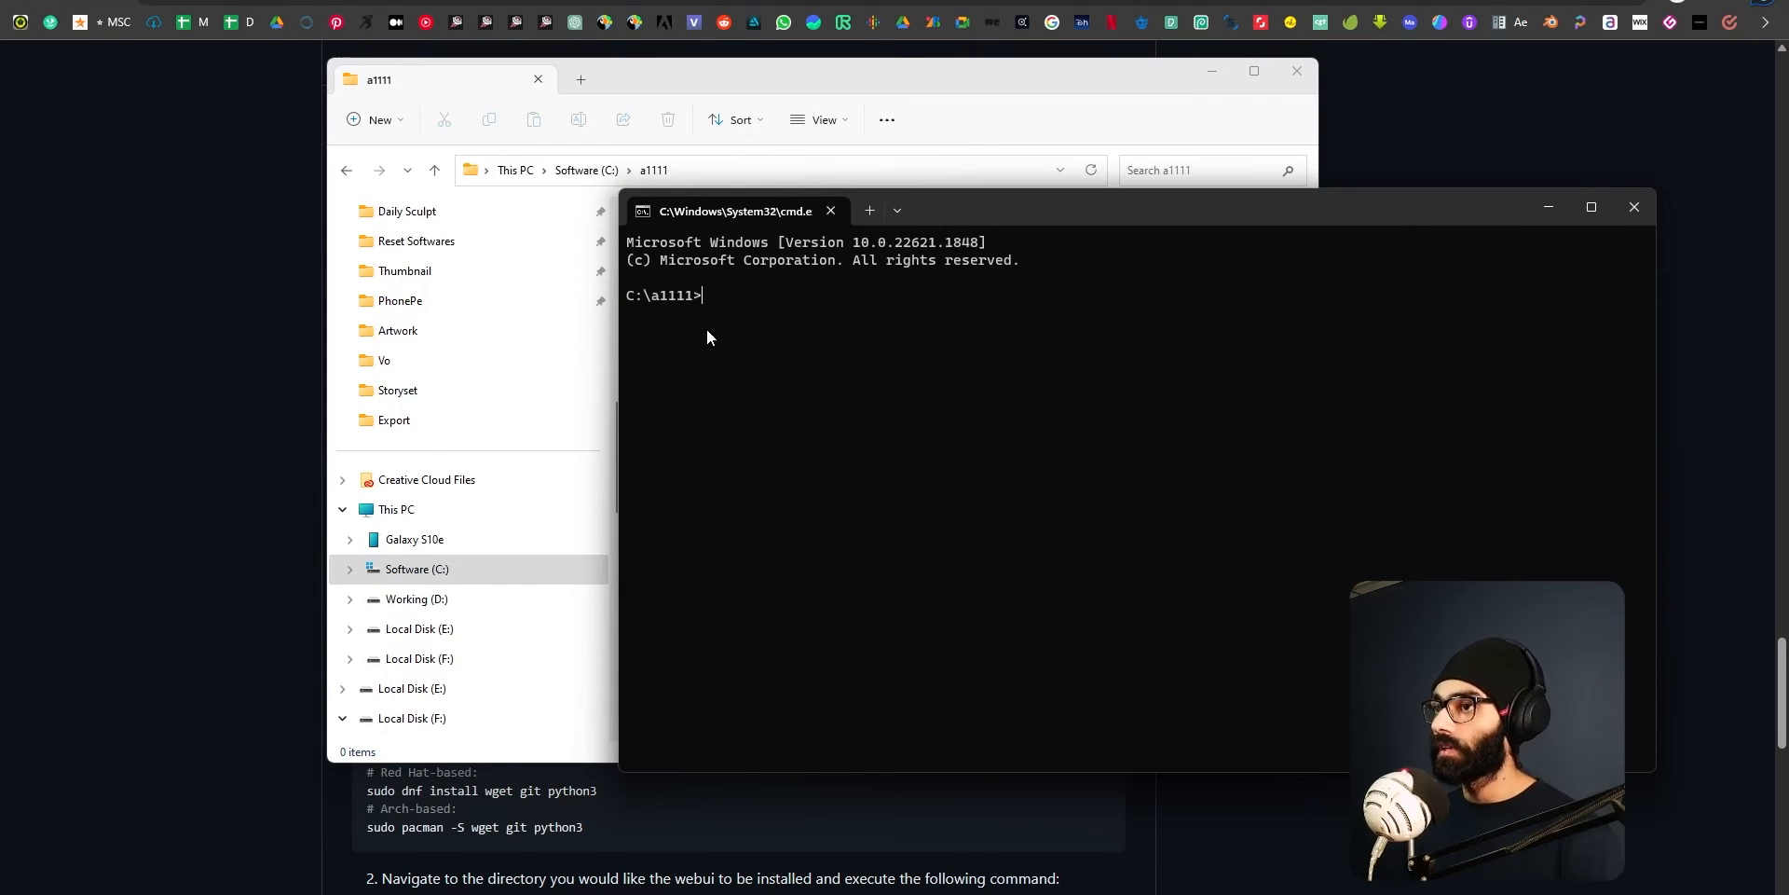
{"action": "key", "text": "ctrl+v"}
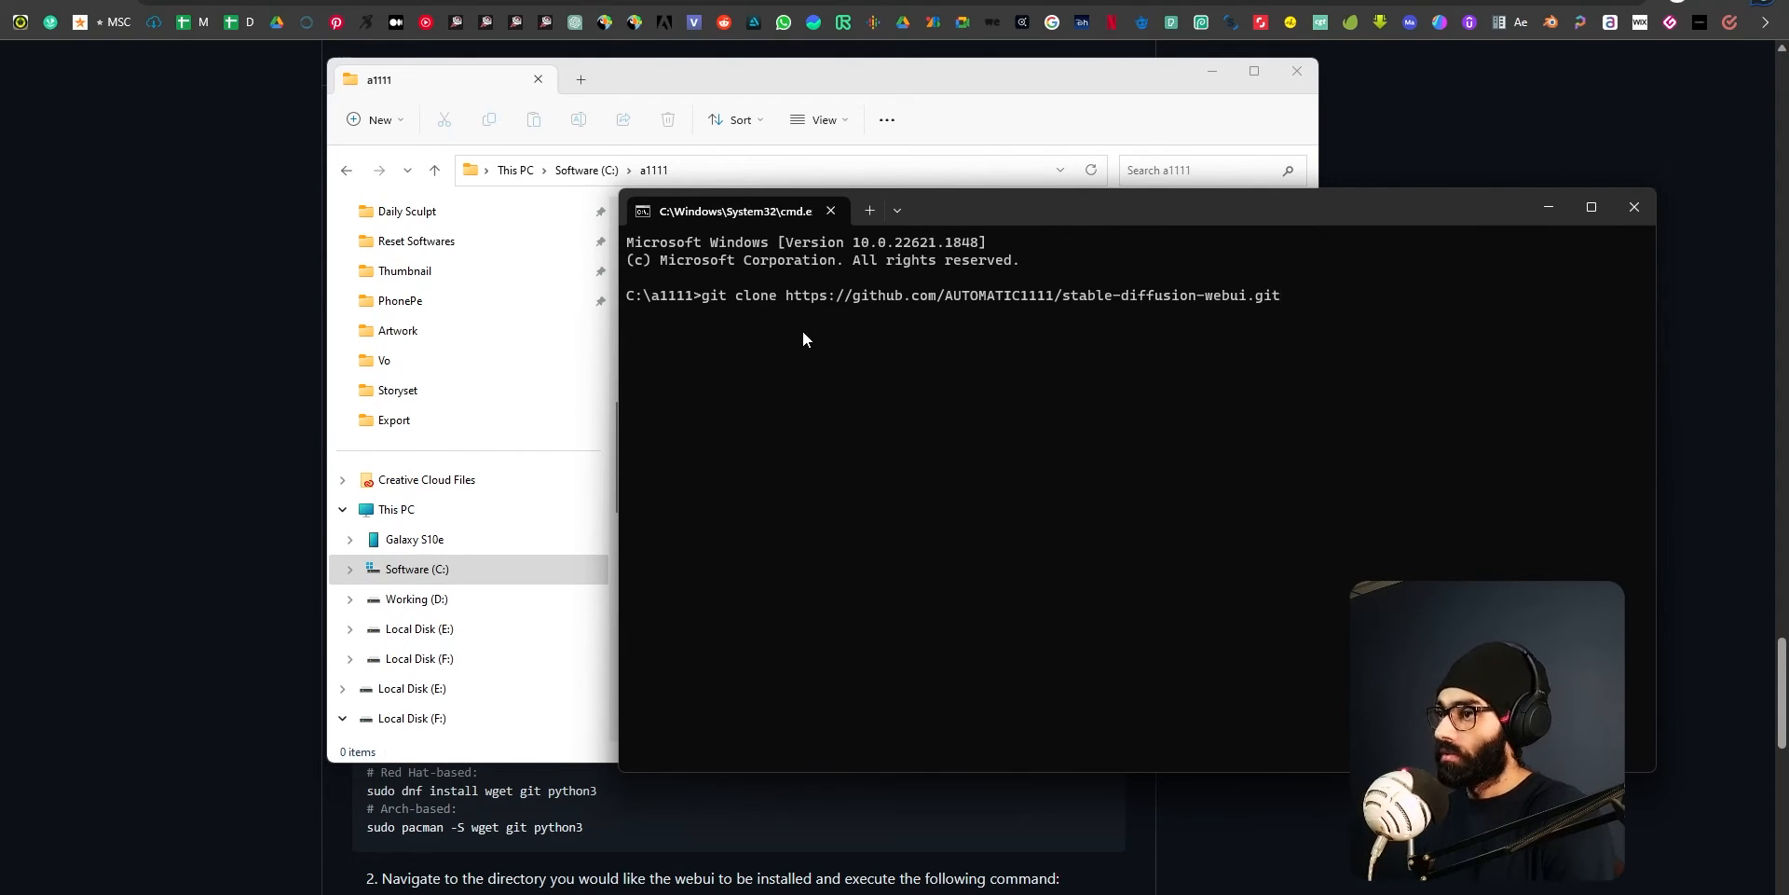
Look over the stable-diffusion-webui file list on GitHub and compare it with the a1111 folder in File Explorer.
{"action": "key", "text": "alt+Tab"}
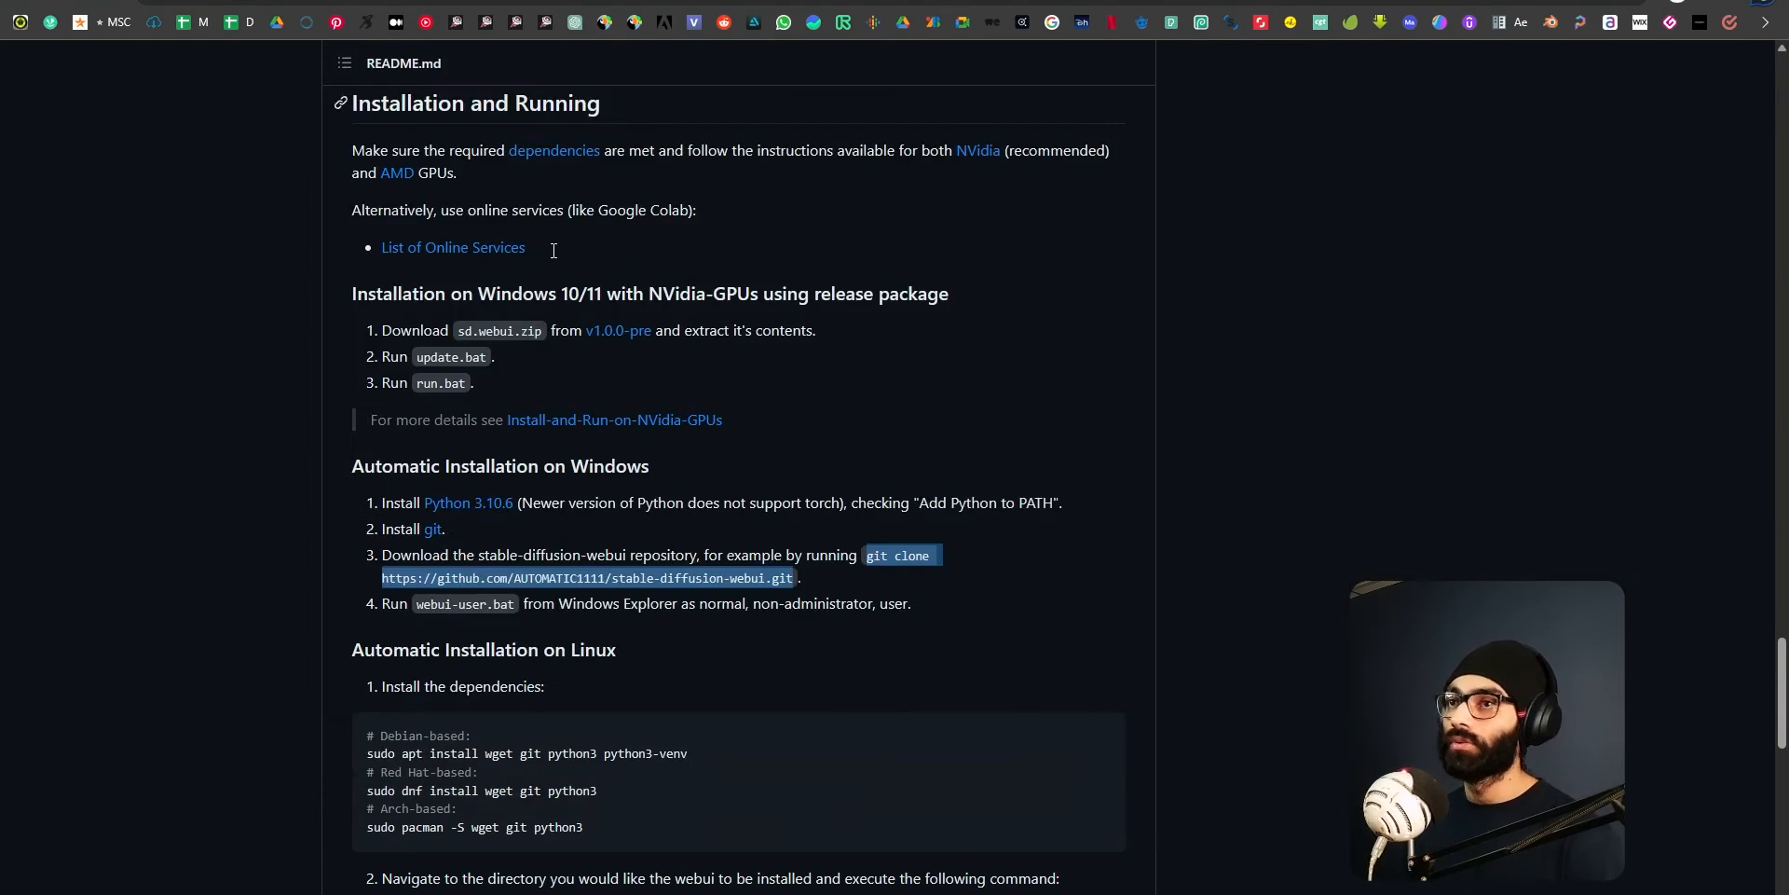
{"action": "scroll", "coordinate": [841, 520], "scroll_direction": "up", "scroll_amount": 20}
{"action": "scroll", "coordinate": [819, 529], "scroll_direction": "up", "scroll_amount": 10}
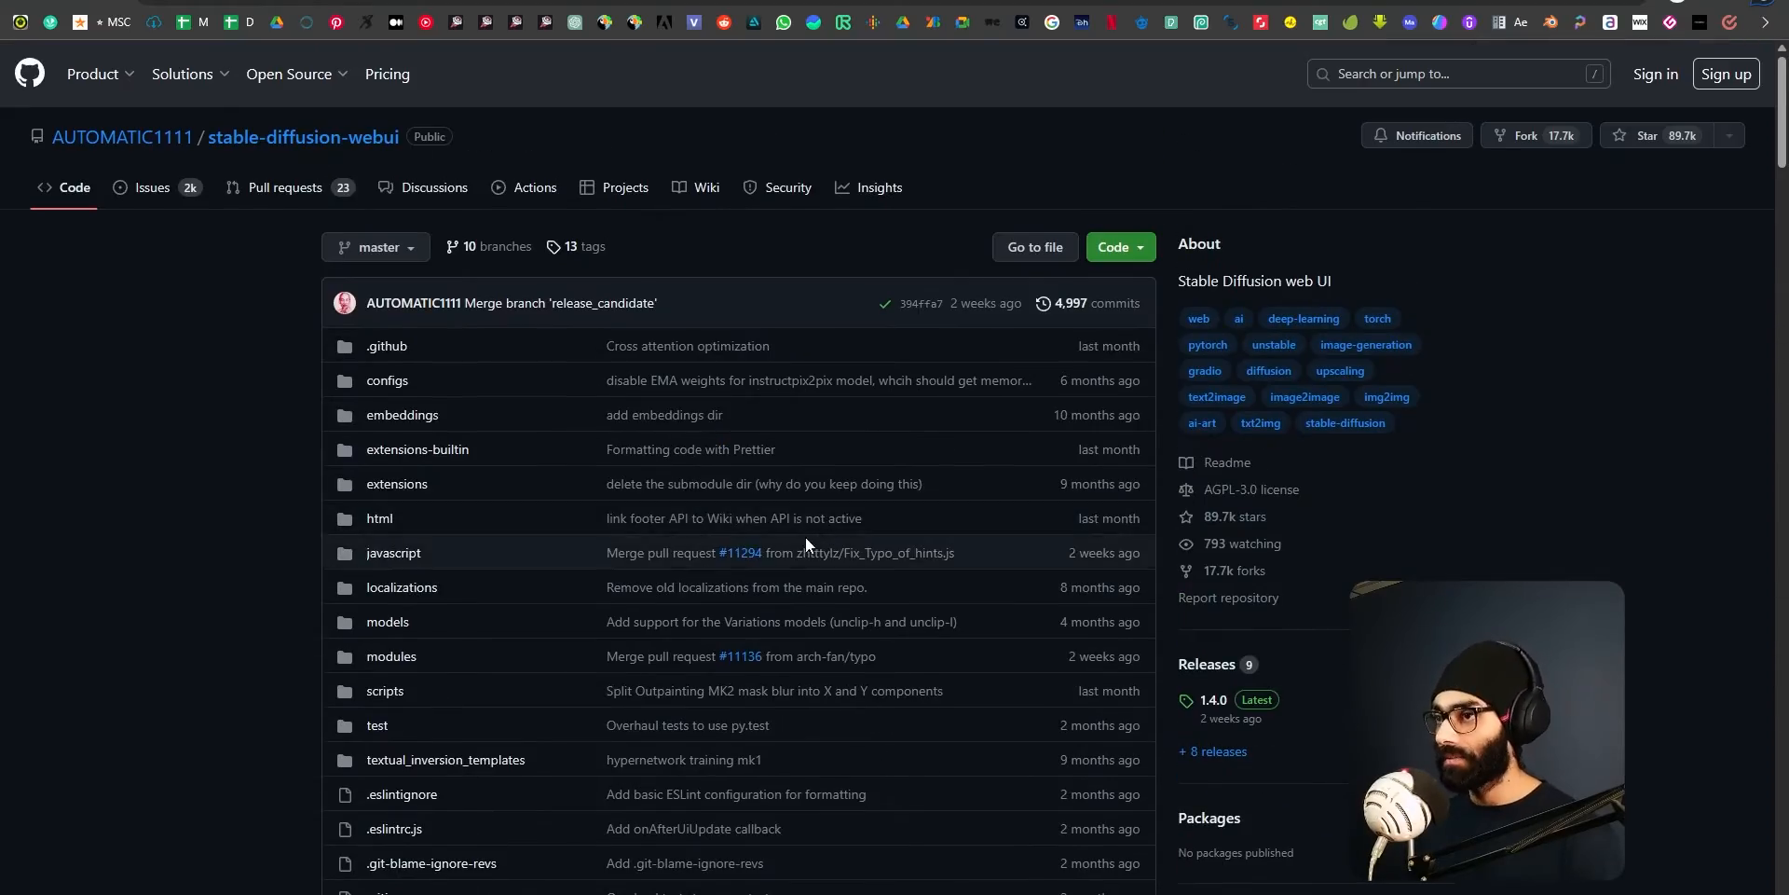
{"action": "scroll", "coordinate": [575, 457], "scroll_direction": "down", "scroll_amount": 7}
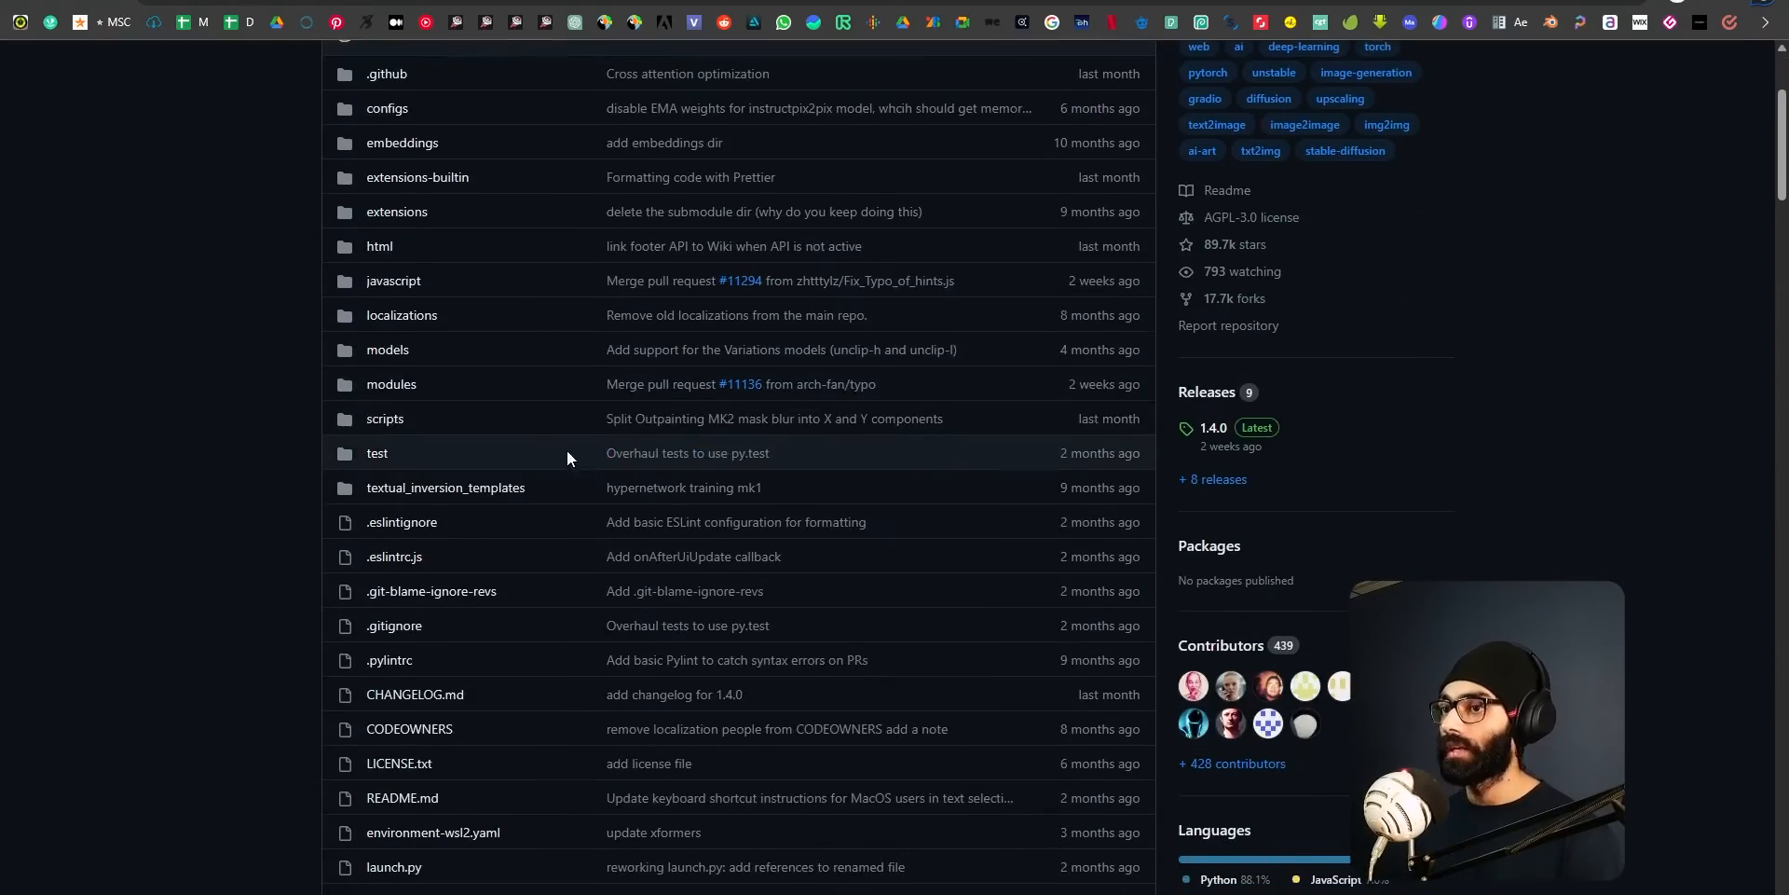
{"action": "scroll", "coordinate": [448, 601], "scroll_direction": "down", "scroll_amount": 4}
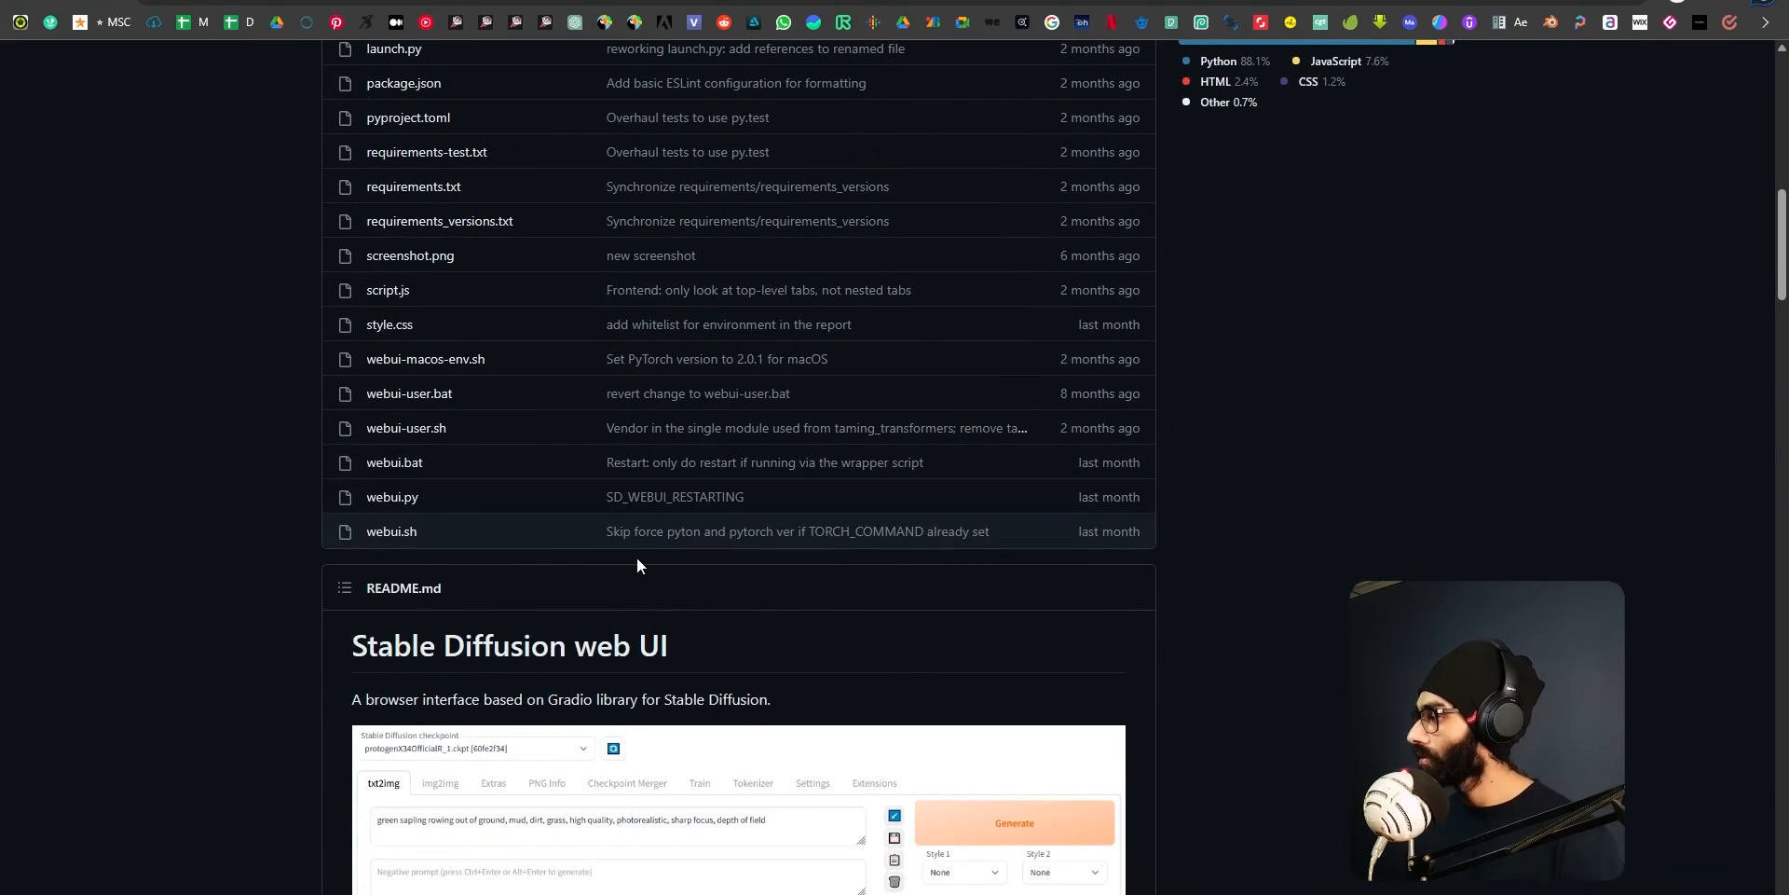
{"action": "scroll", "coordinate": [636, 559], "scroll_direction": "up", "scroll_amount": 12}
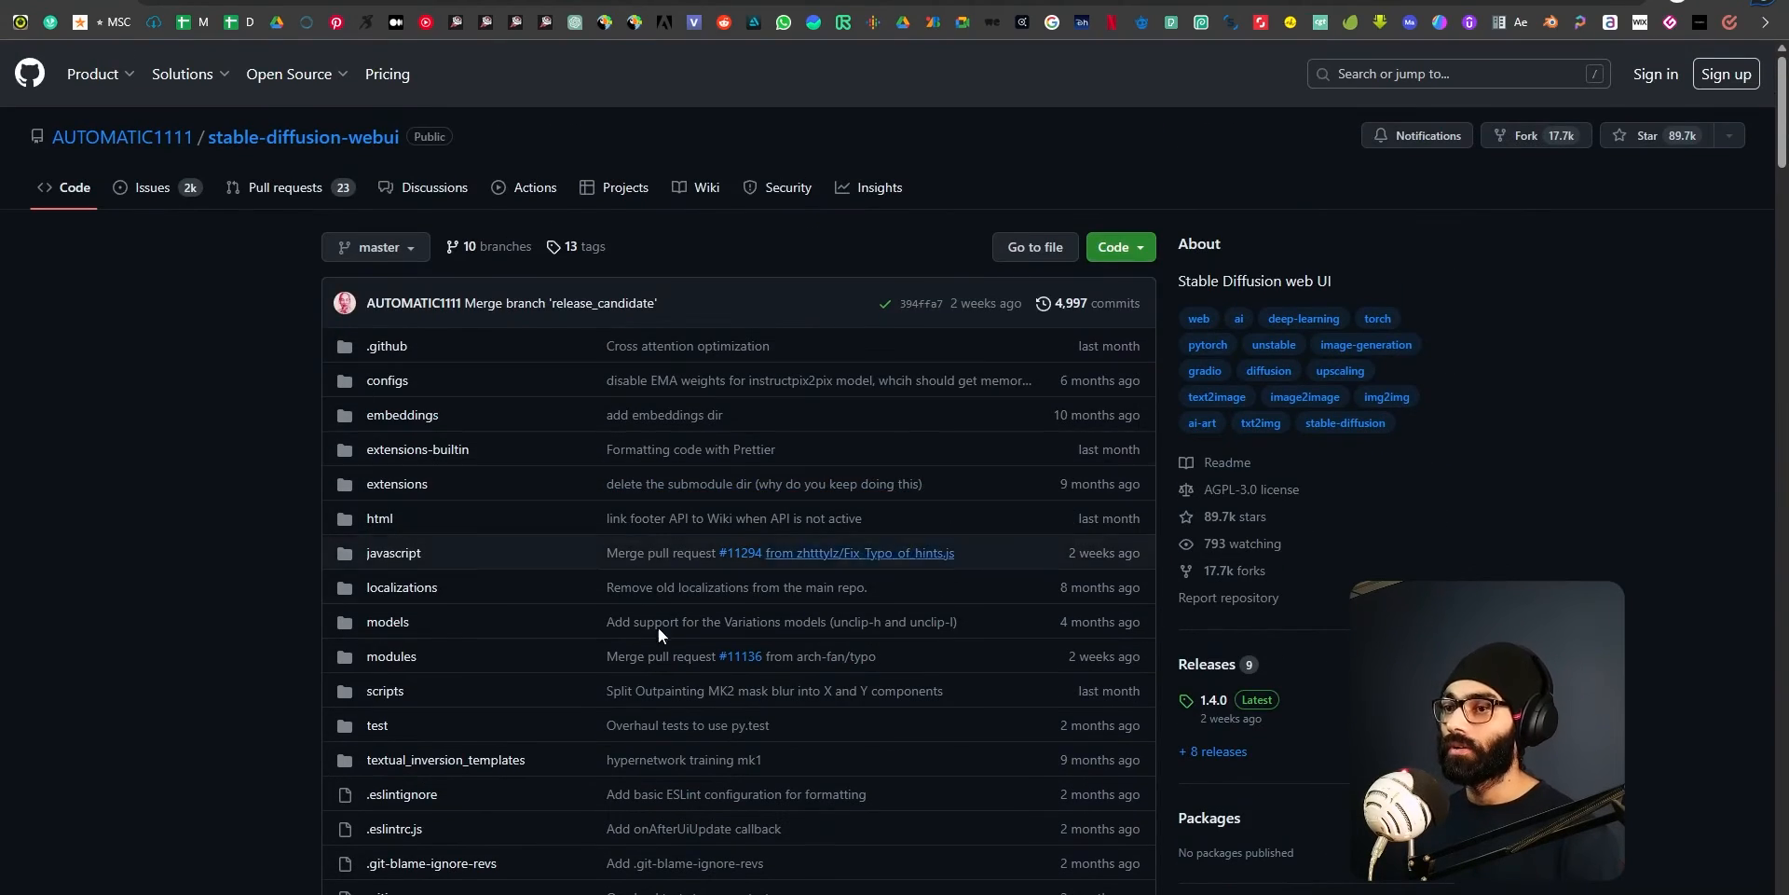
{"action": "key", "text": "alt+Tab"}
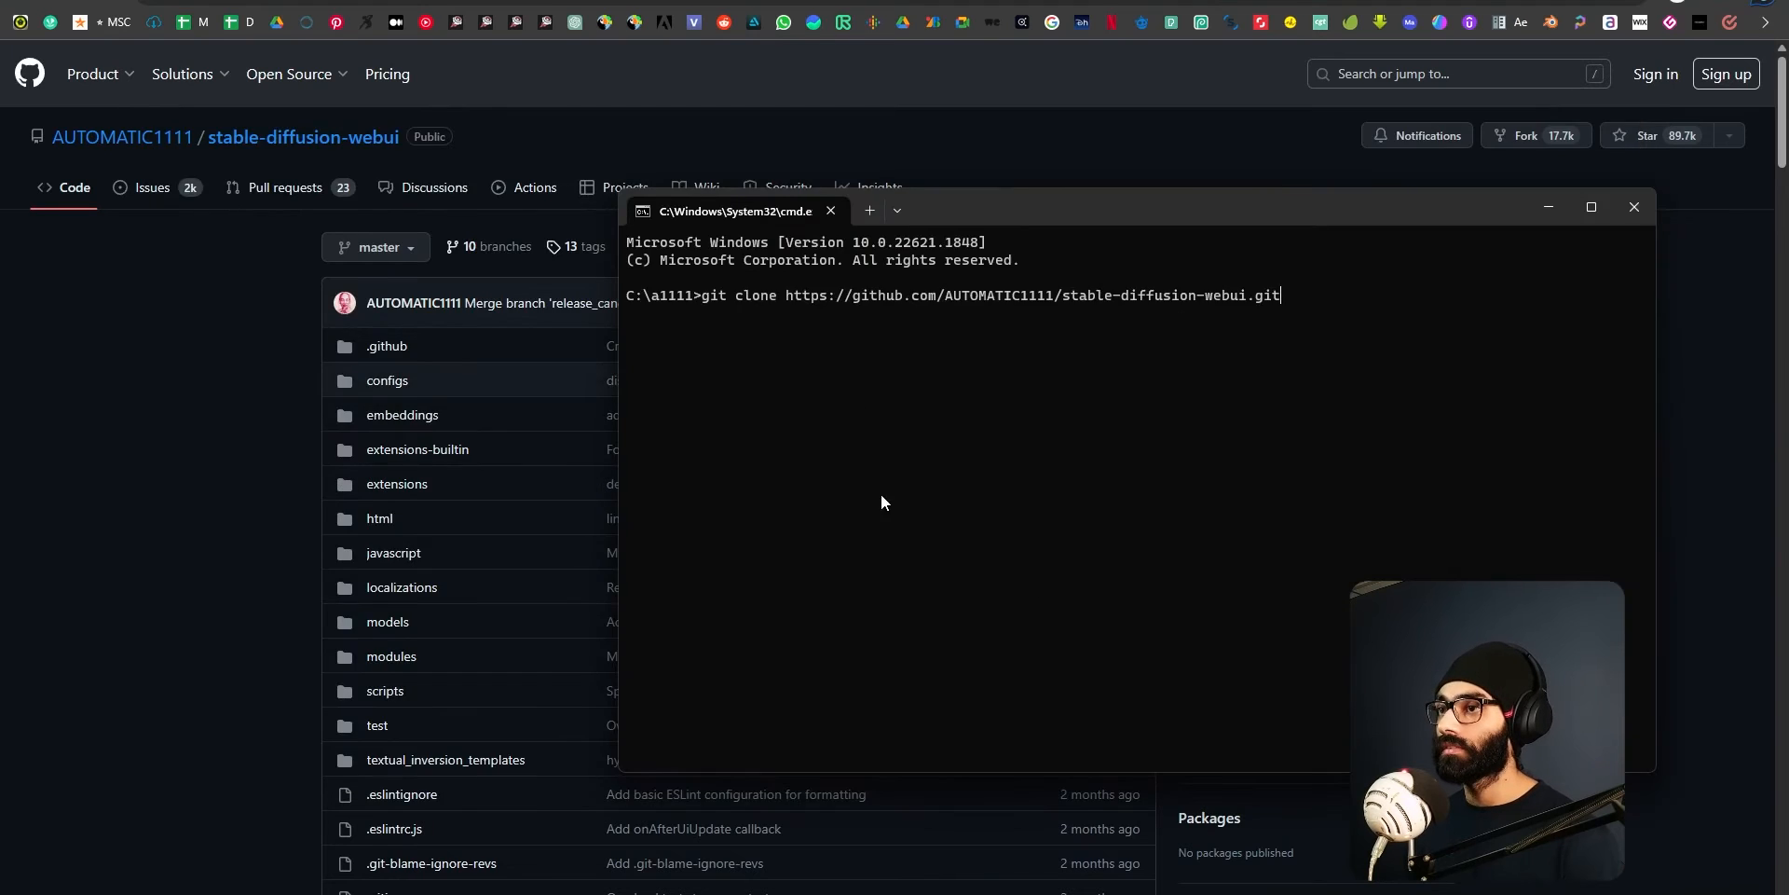
{"action": "key", "text": "alt+Tab"}
{"action": "left_click", "coordinate": [971, 267]}
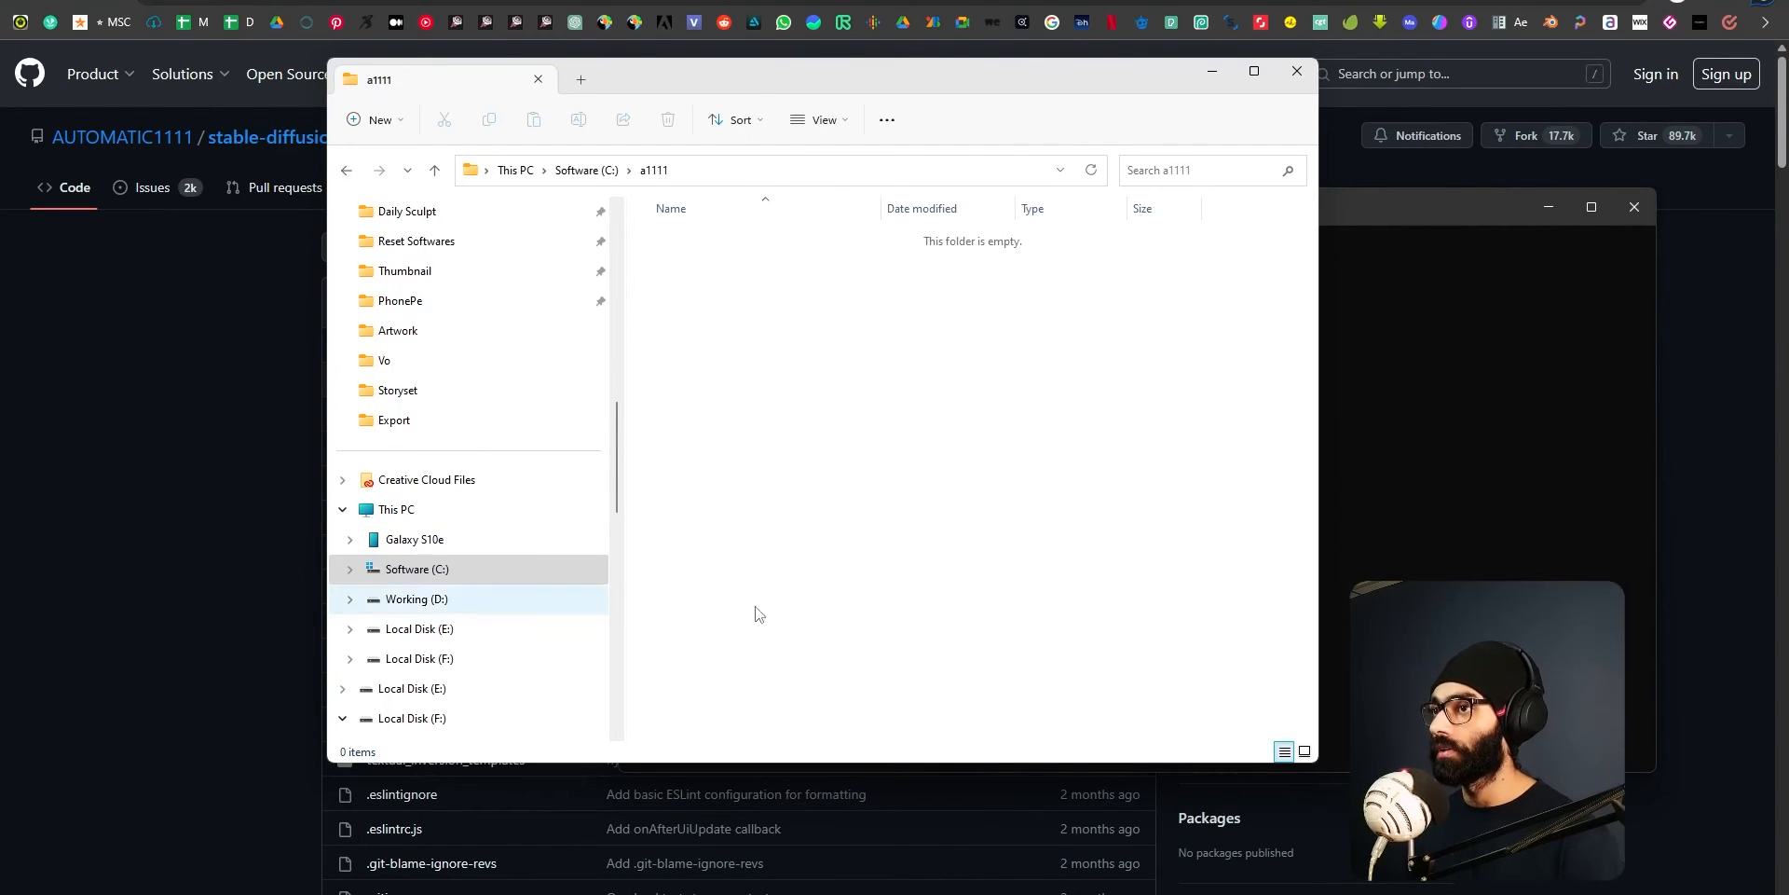
{"action": "left_click", "coordinate": [48, 384]}
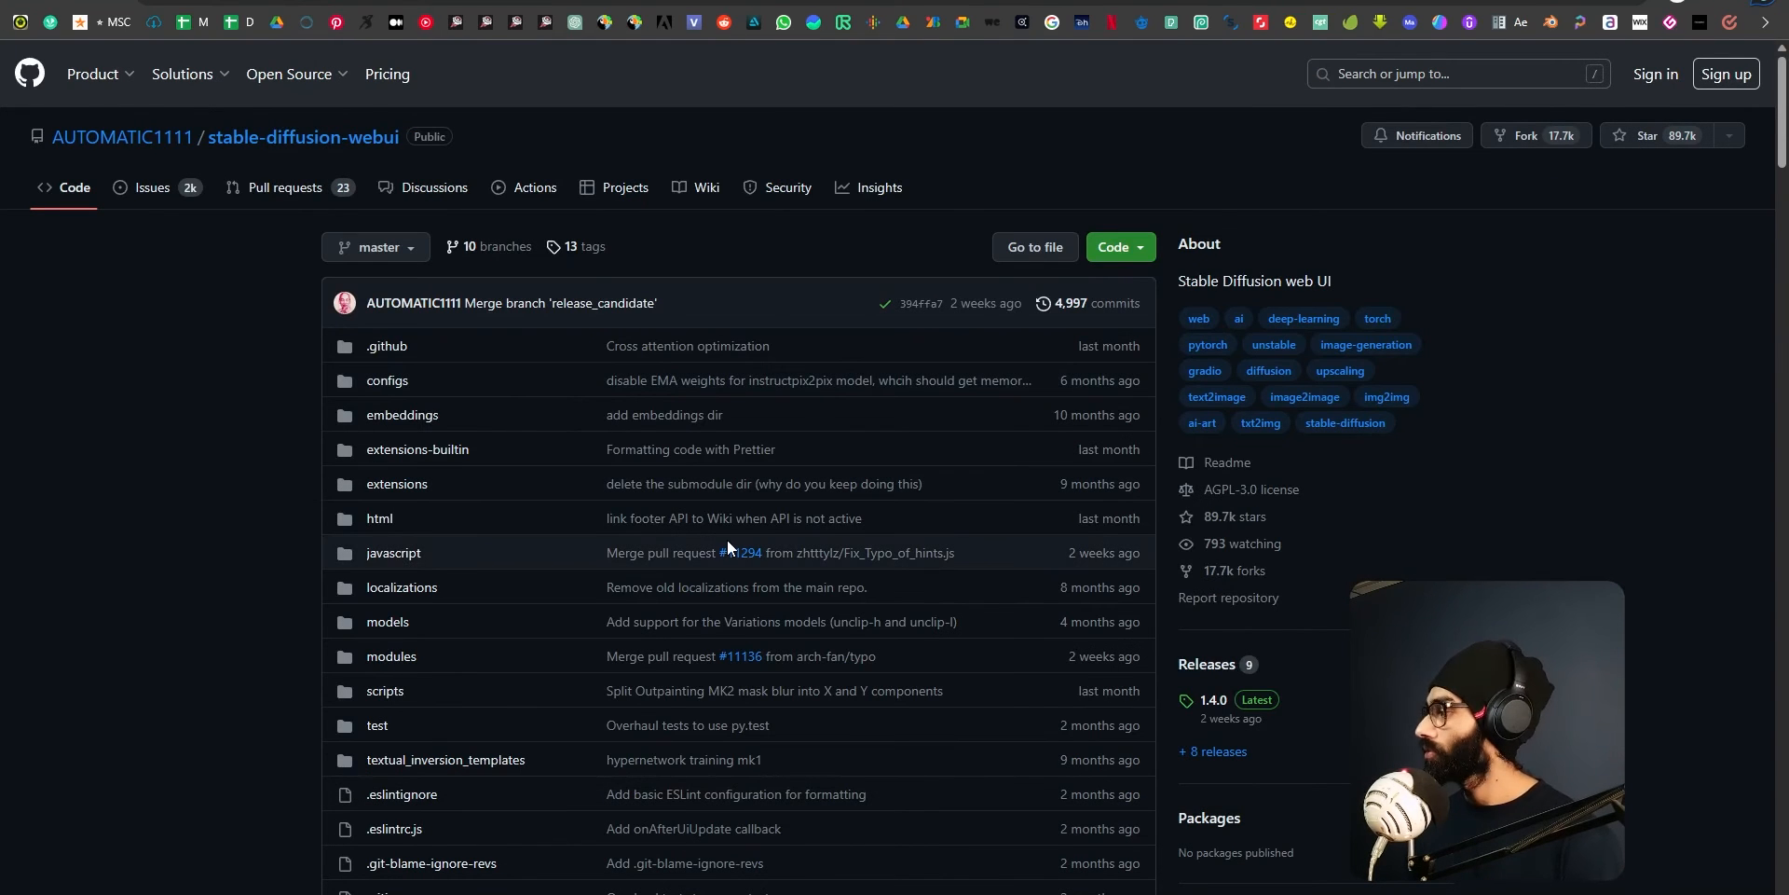
Review the Automatic Installation on Windows instructions in the README and highlight the git clone command in its third item.
{"action": "scroll", "coordinate": [729, 548], "scroll_direction": "down", "scroll_amount": 20}
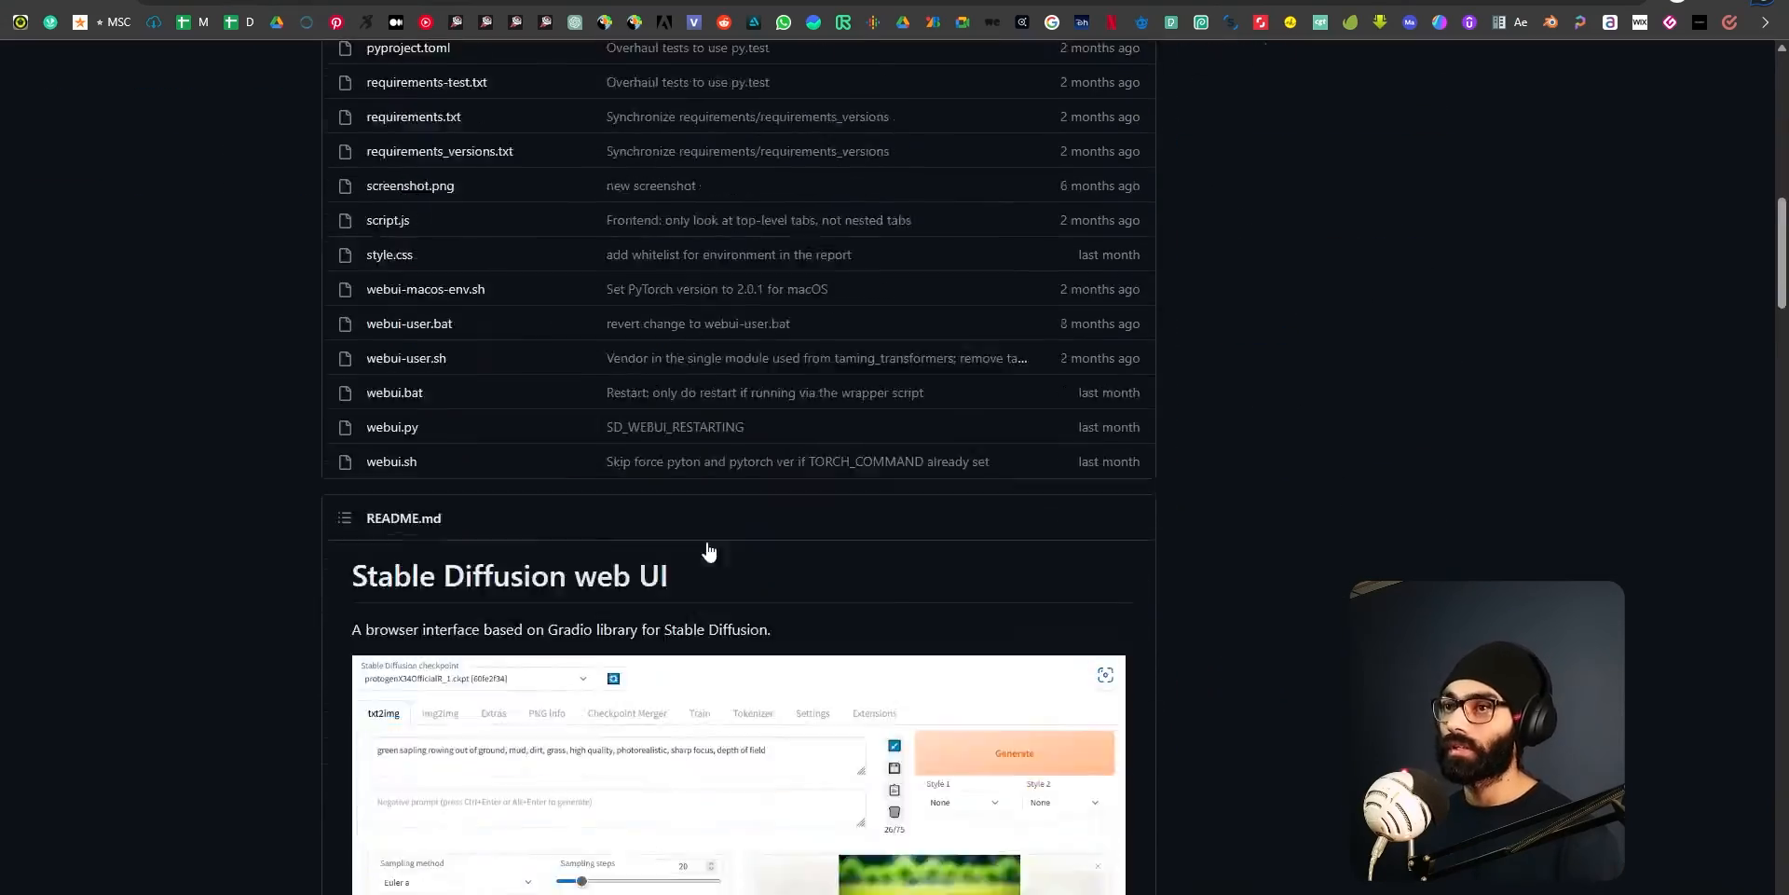
{"action": "scroll", "coordinate": [684, 532], "scroll_direction": "down", "scroll_amount": 15}
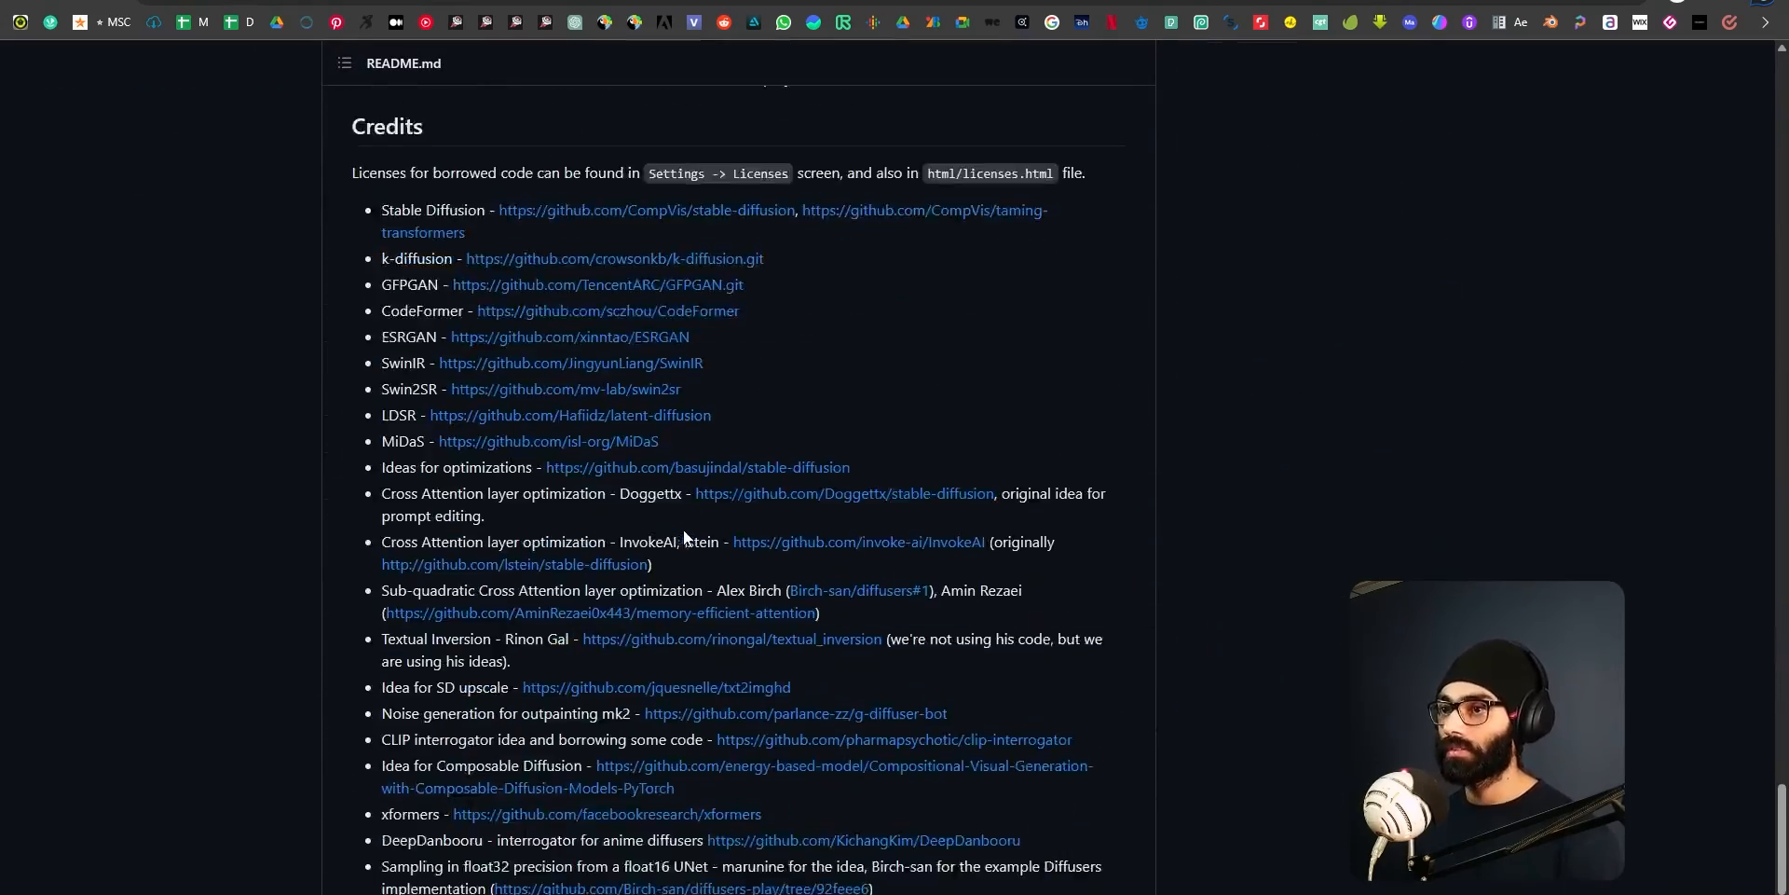
{"action": "scroll", "coordinate": [684, 529], "scroll_direction": "up", "scroll_amount": 6}
{"action": "scroll", "coordinate": [684, 536], "scroll_direction": "up", "scroll_amount": 6}
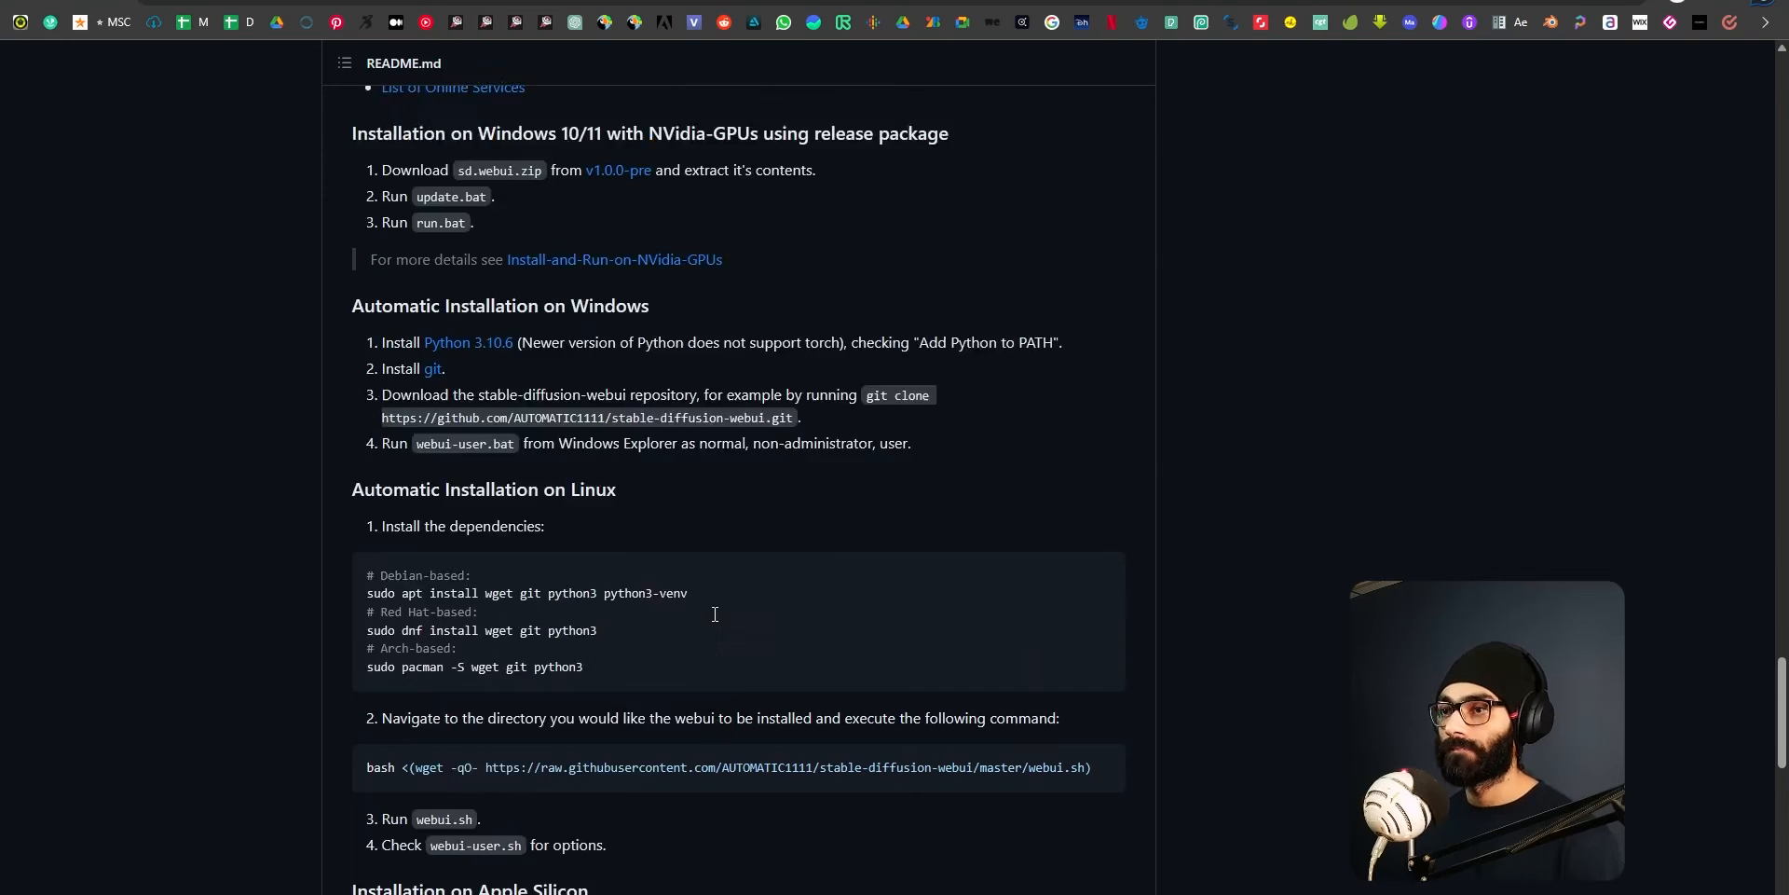
{"action": "scroll", "coordinate": [714, 622], "scroll_direction": "down", "scroll_amount": 2}
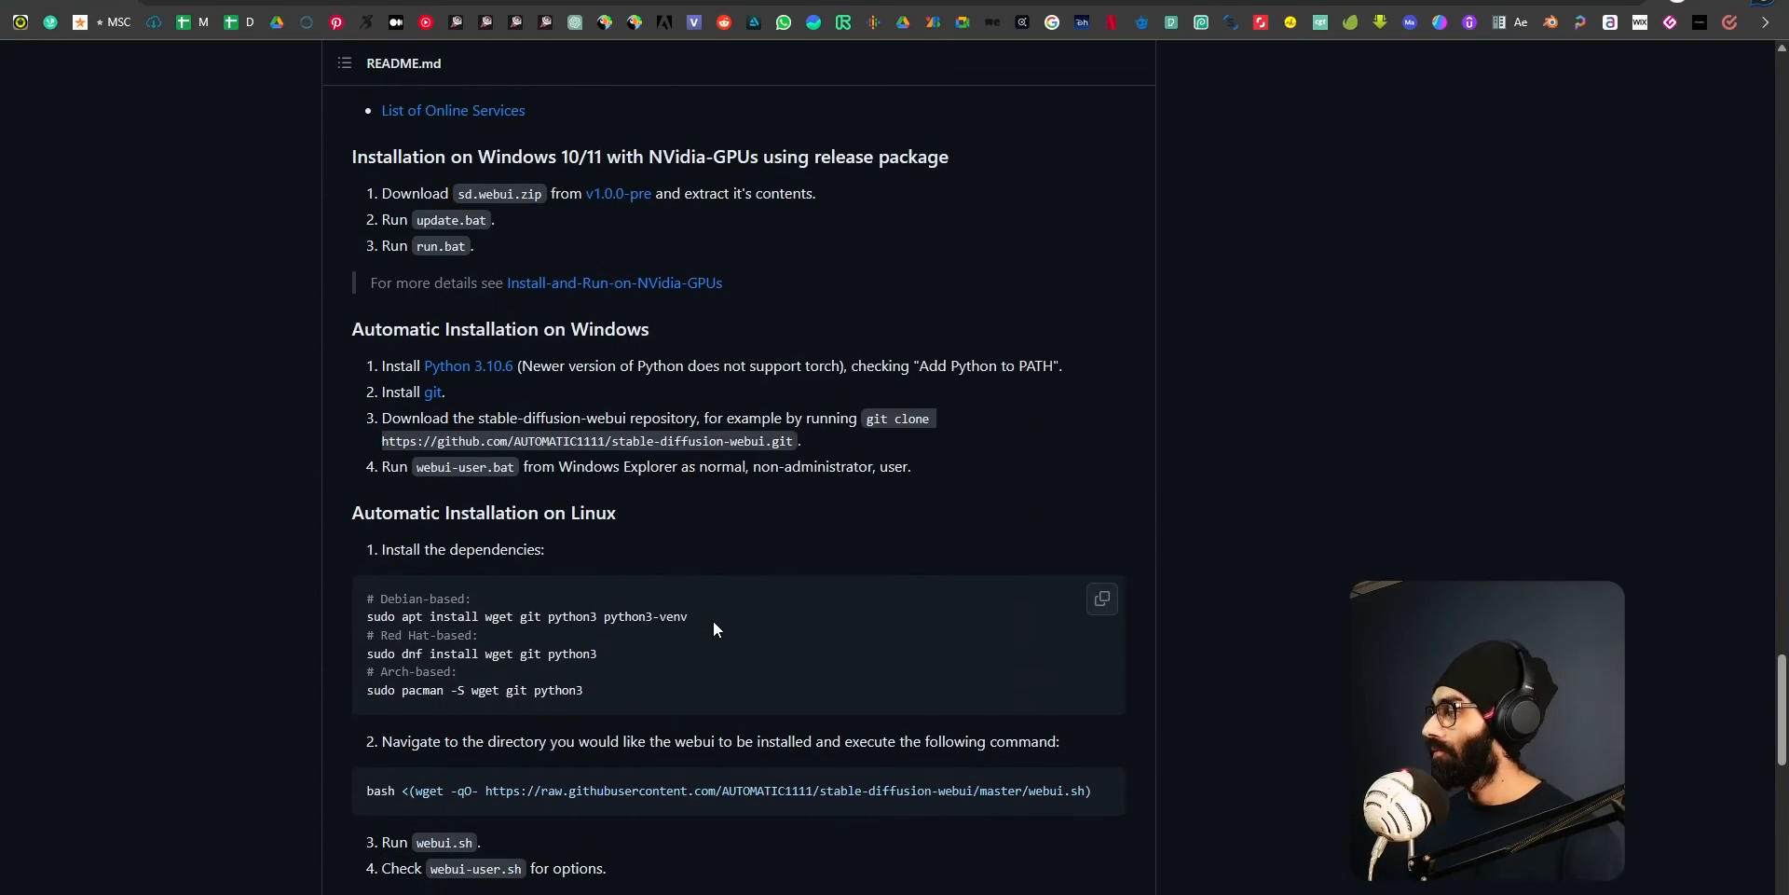
{"action": "scroll", "coordinate": [714, 623], "scroll_direction": "up", "scroll_amount": 4}
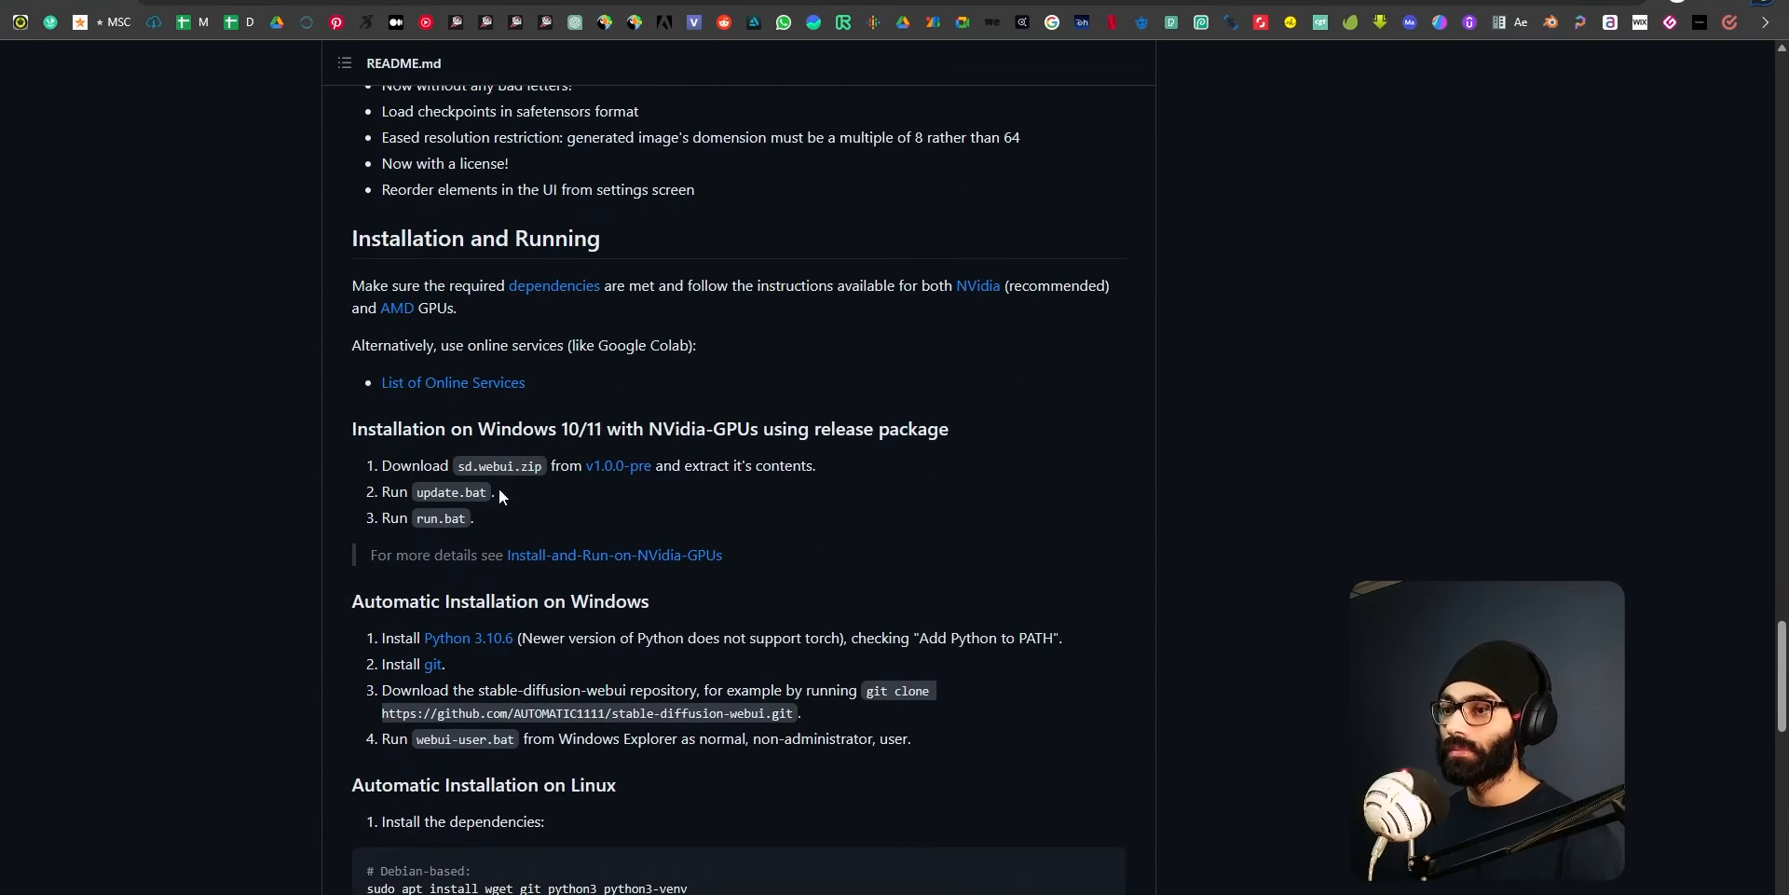
{"action": "scroll", "coordinate": [453, 664], "scroll_direction": "down", "scroll_amount": 2}
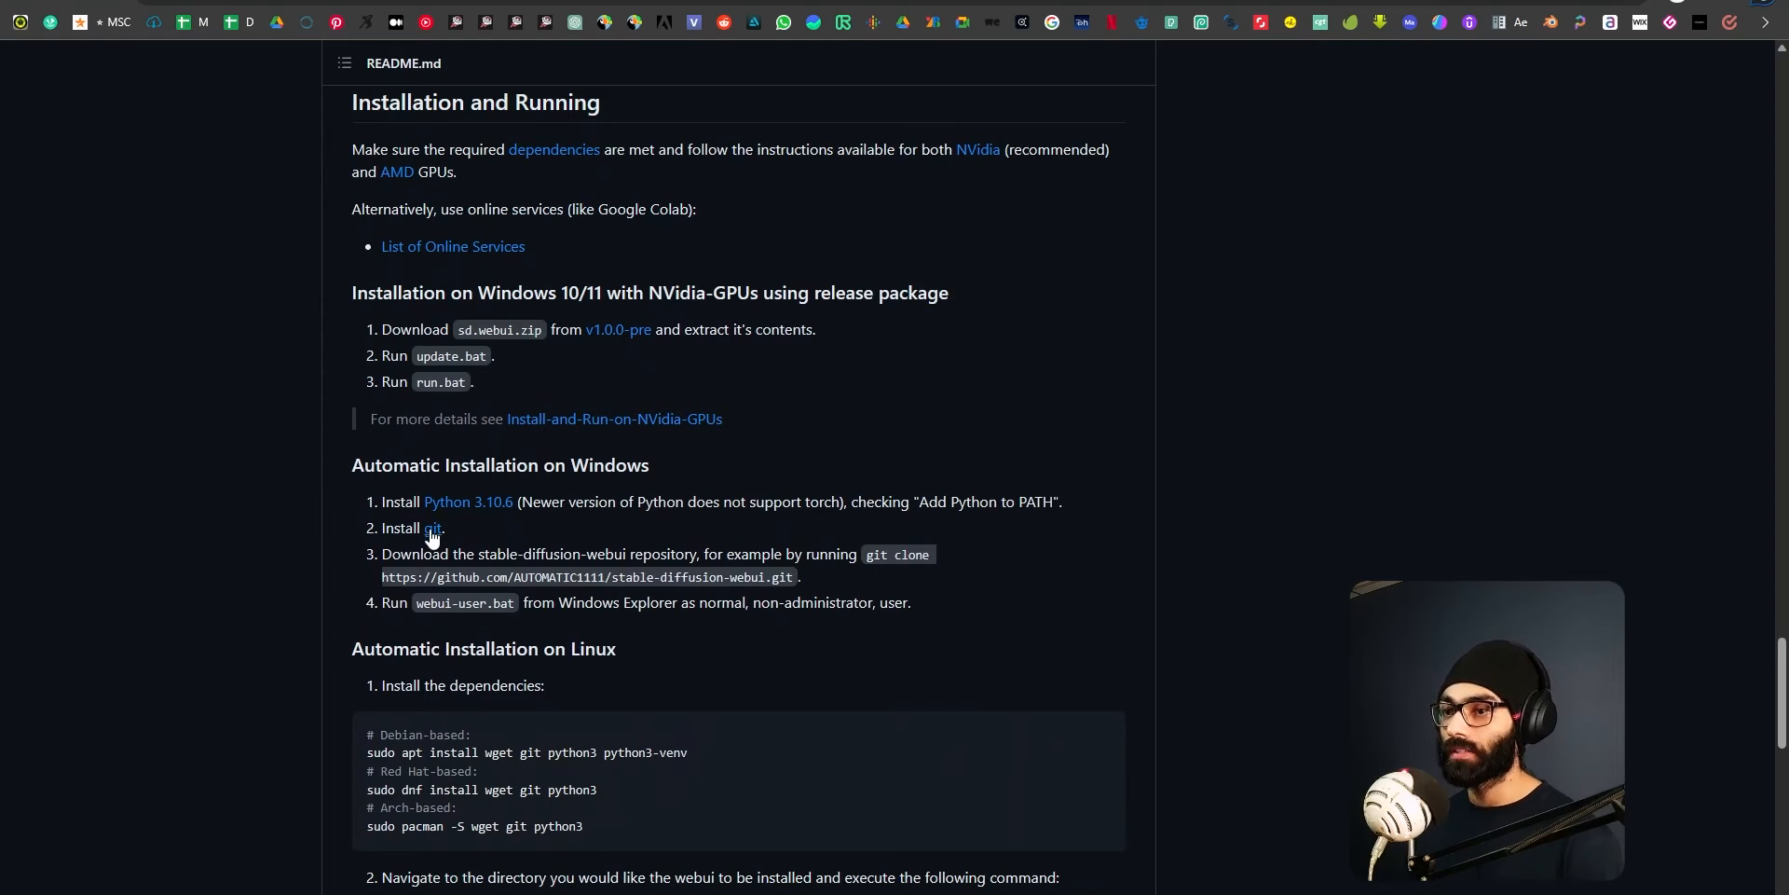
{"action": "left_click_drag", "start_coordinate": [497, 554], "coordinate": [717, 555]}
{"action": "left_click", "coordinate": [870, 557]}
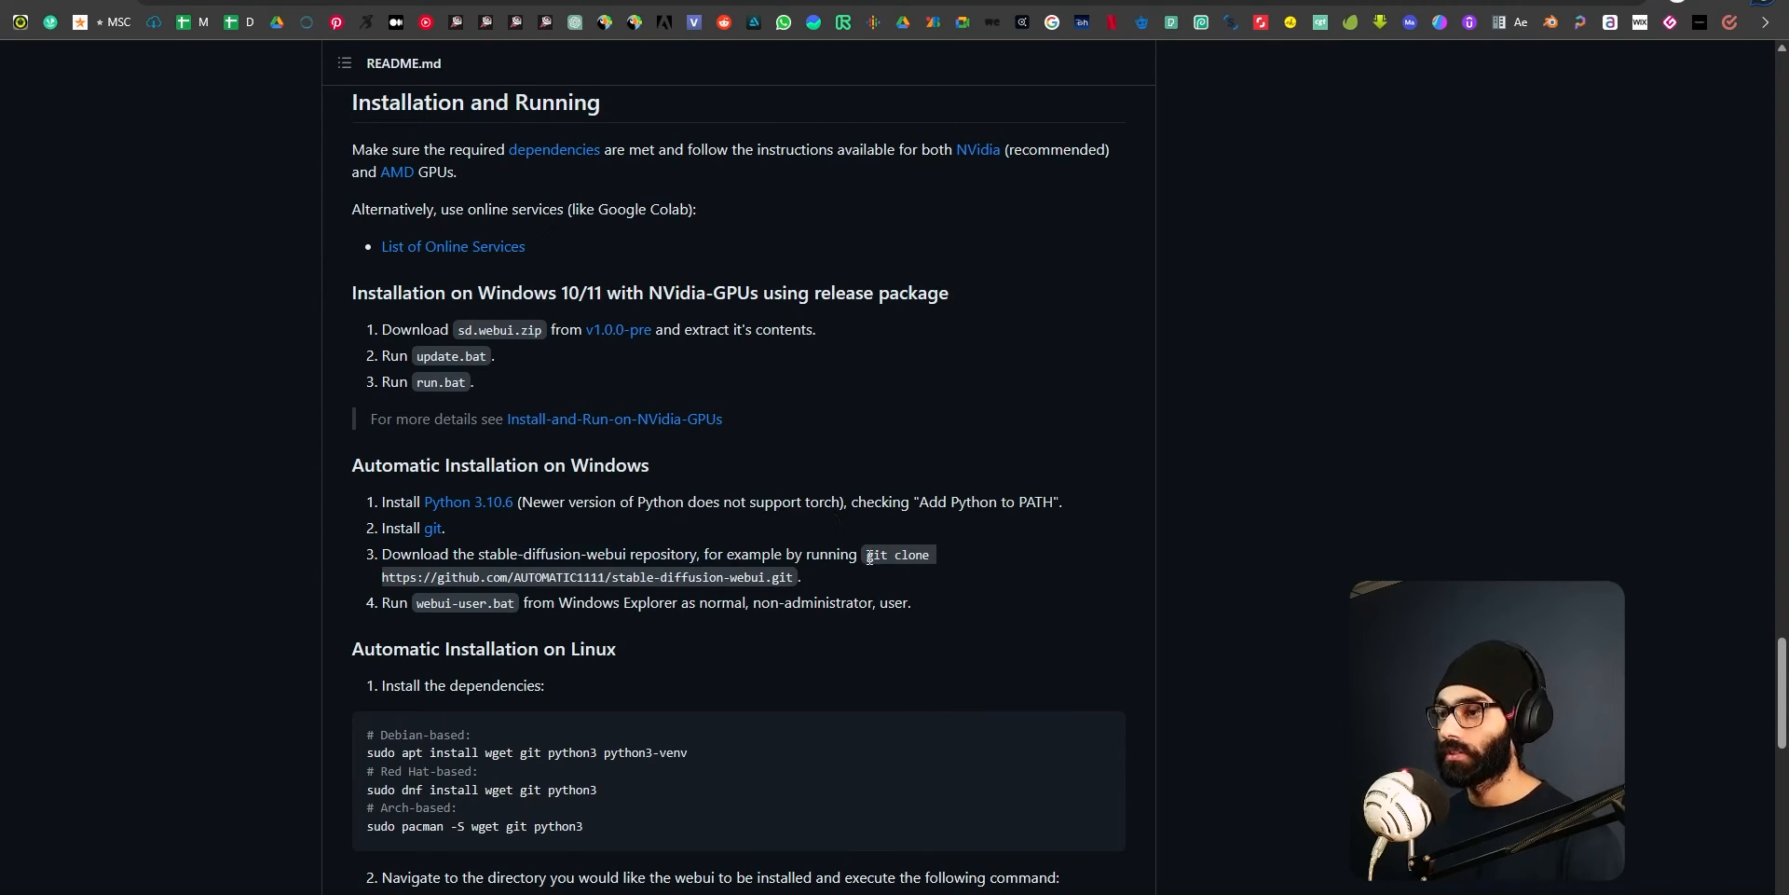
{"action": "mouse_move", "coordinate": [865, 556]}
{"action": "left_mouse_down"}
{"action": "mouse_move", "coordinate": [936, 559]}
{"action": "mouse_move", "coordinate": [690, 579]}
{"action": "mouse_move", "coordinate": [794, 588]}
{"action": "left_mouse_up"}
{"action": "key", "text": "ctrl+c"}
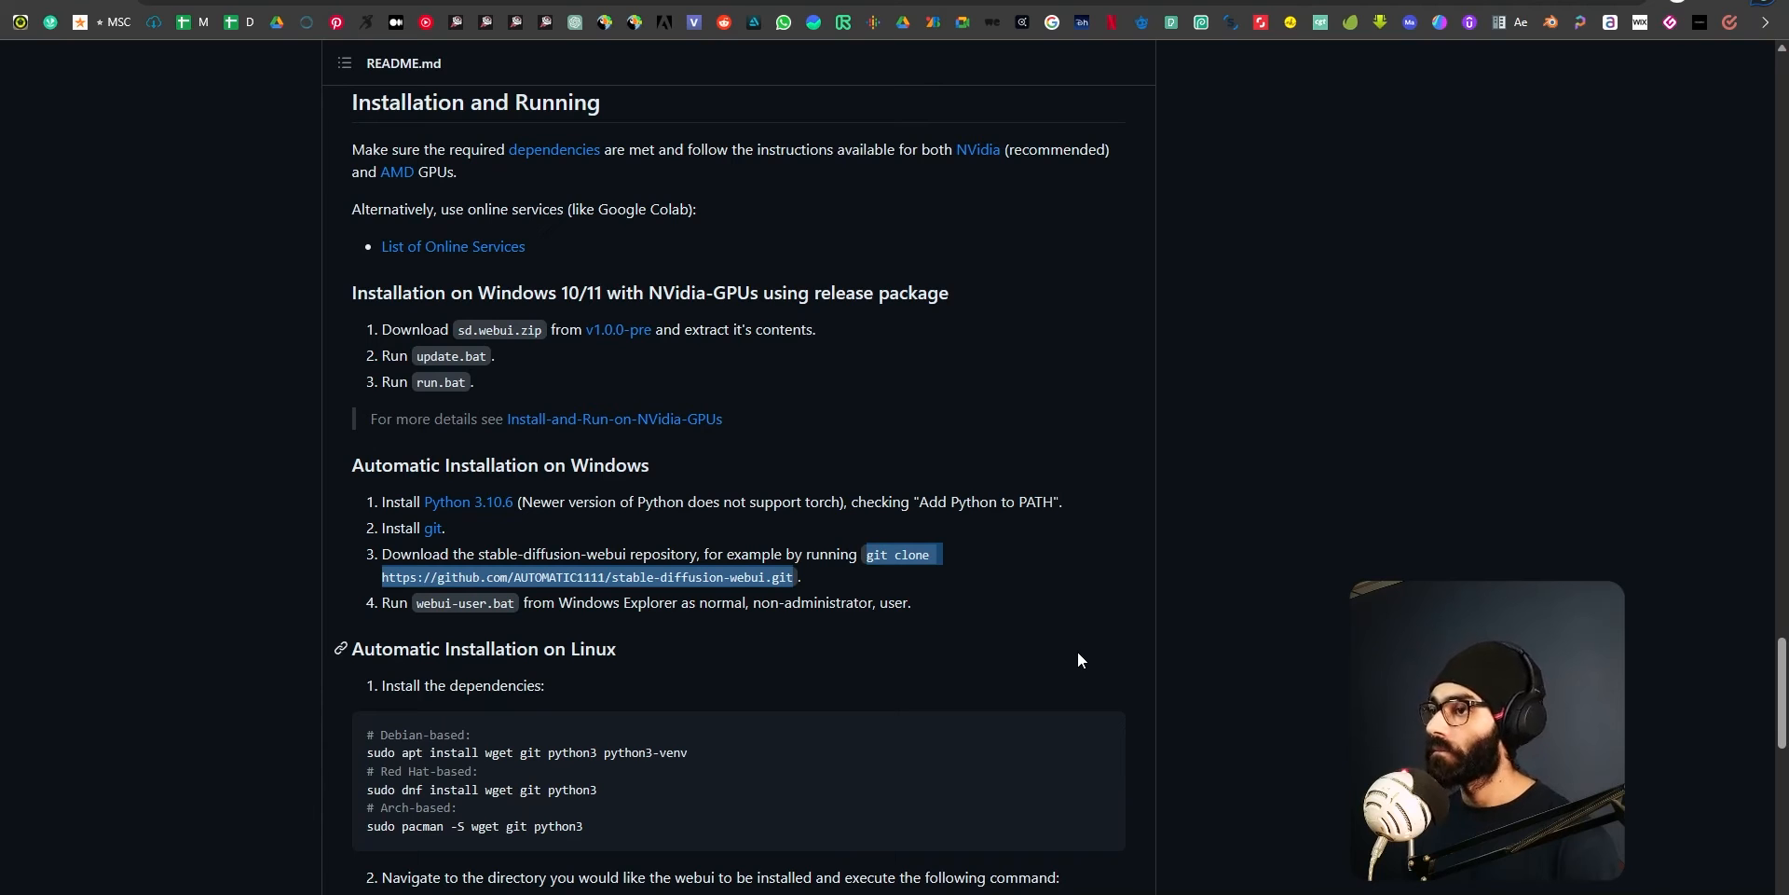
{"action": "key", "text": "alt+Tab"}
{"action": "key", "text": "alt+Tab"}
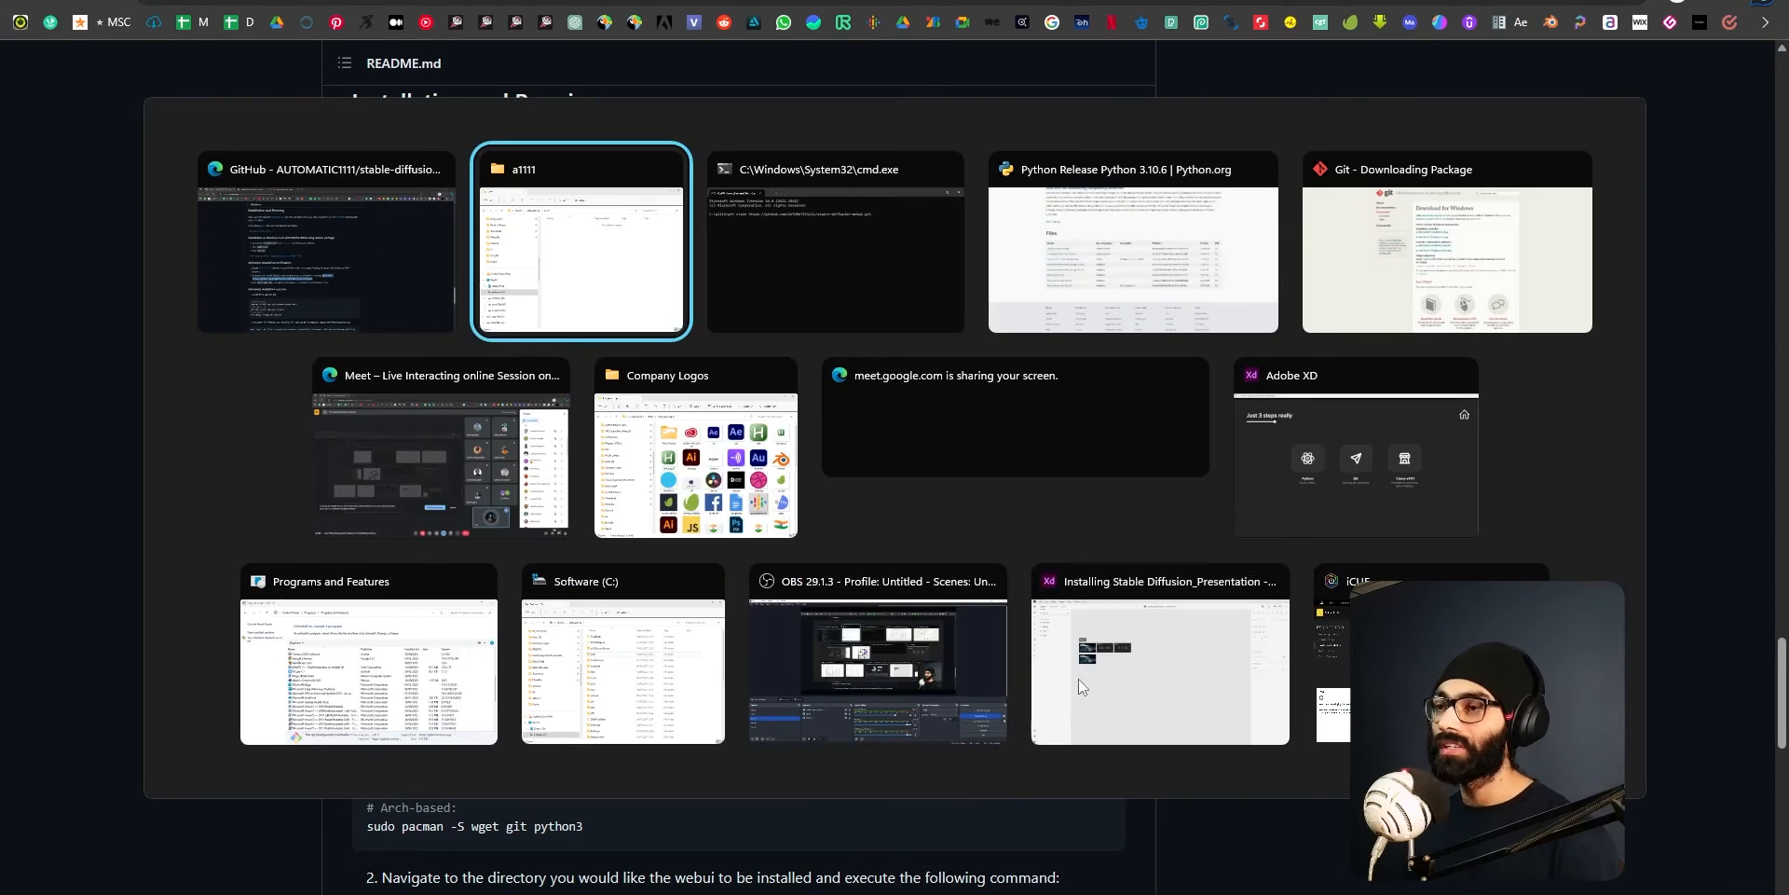
{"action": "key", "text": "ctrl+v"}
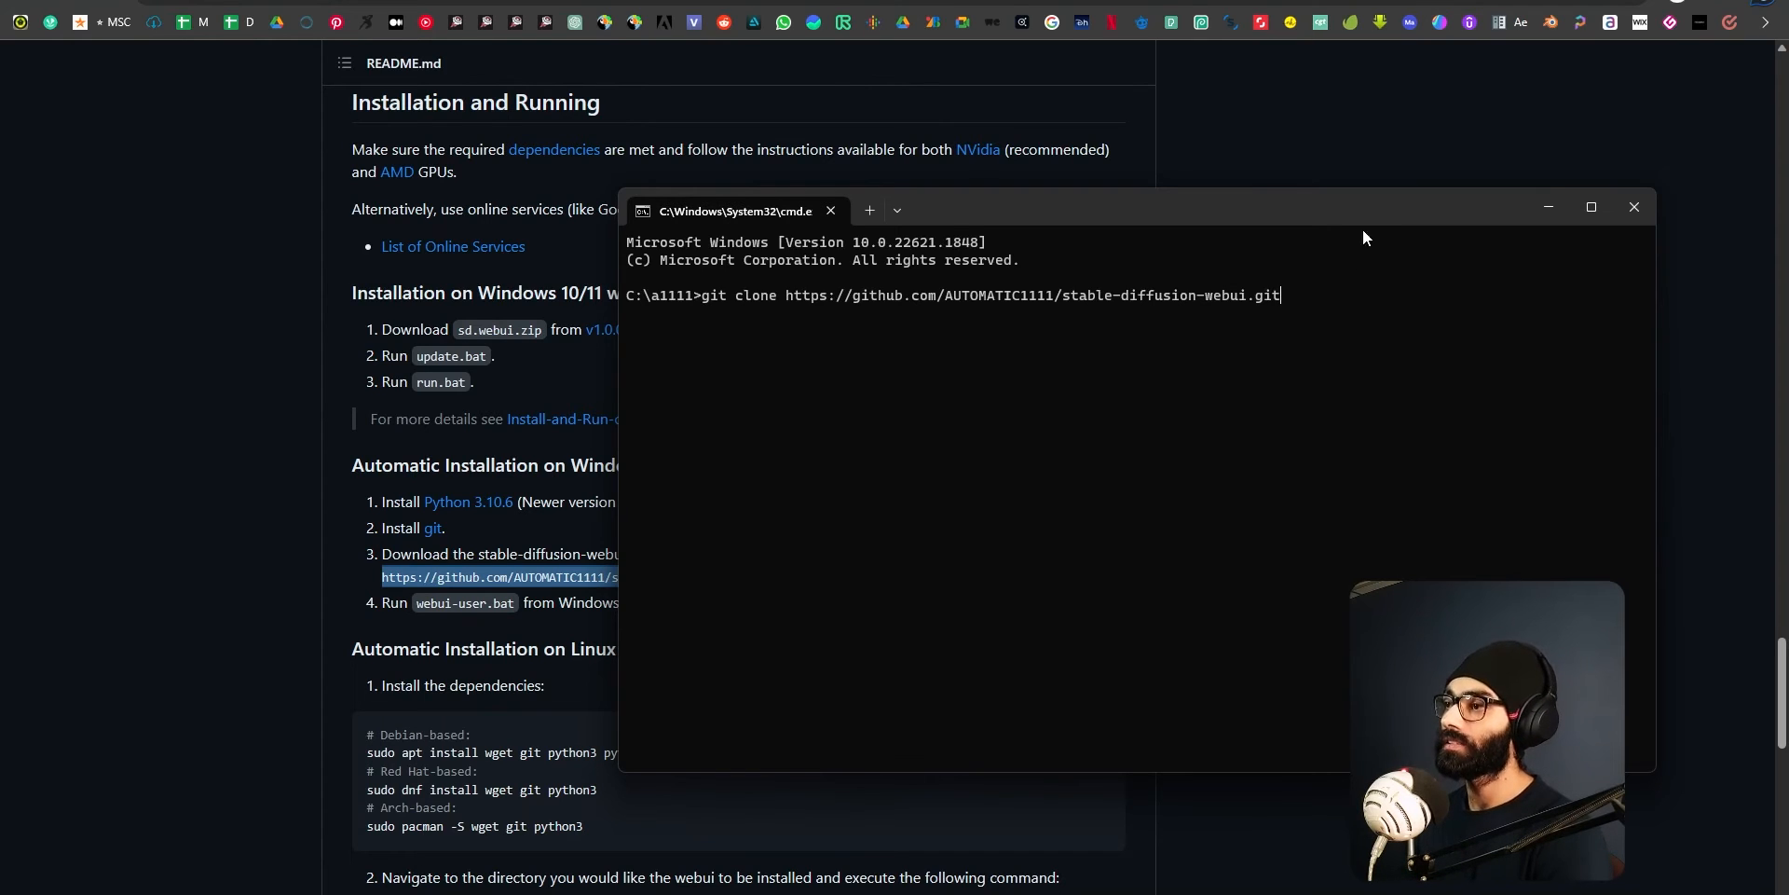
{"action": "key", "text": "Return"}
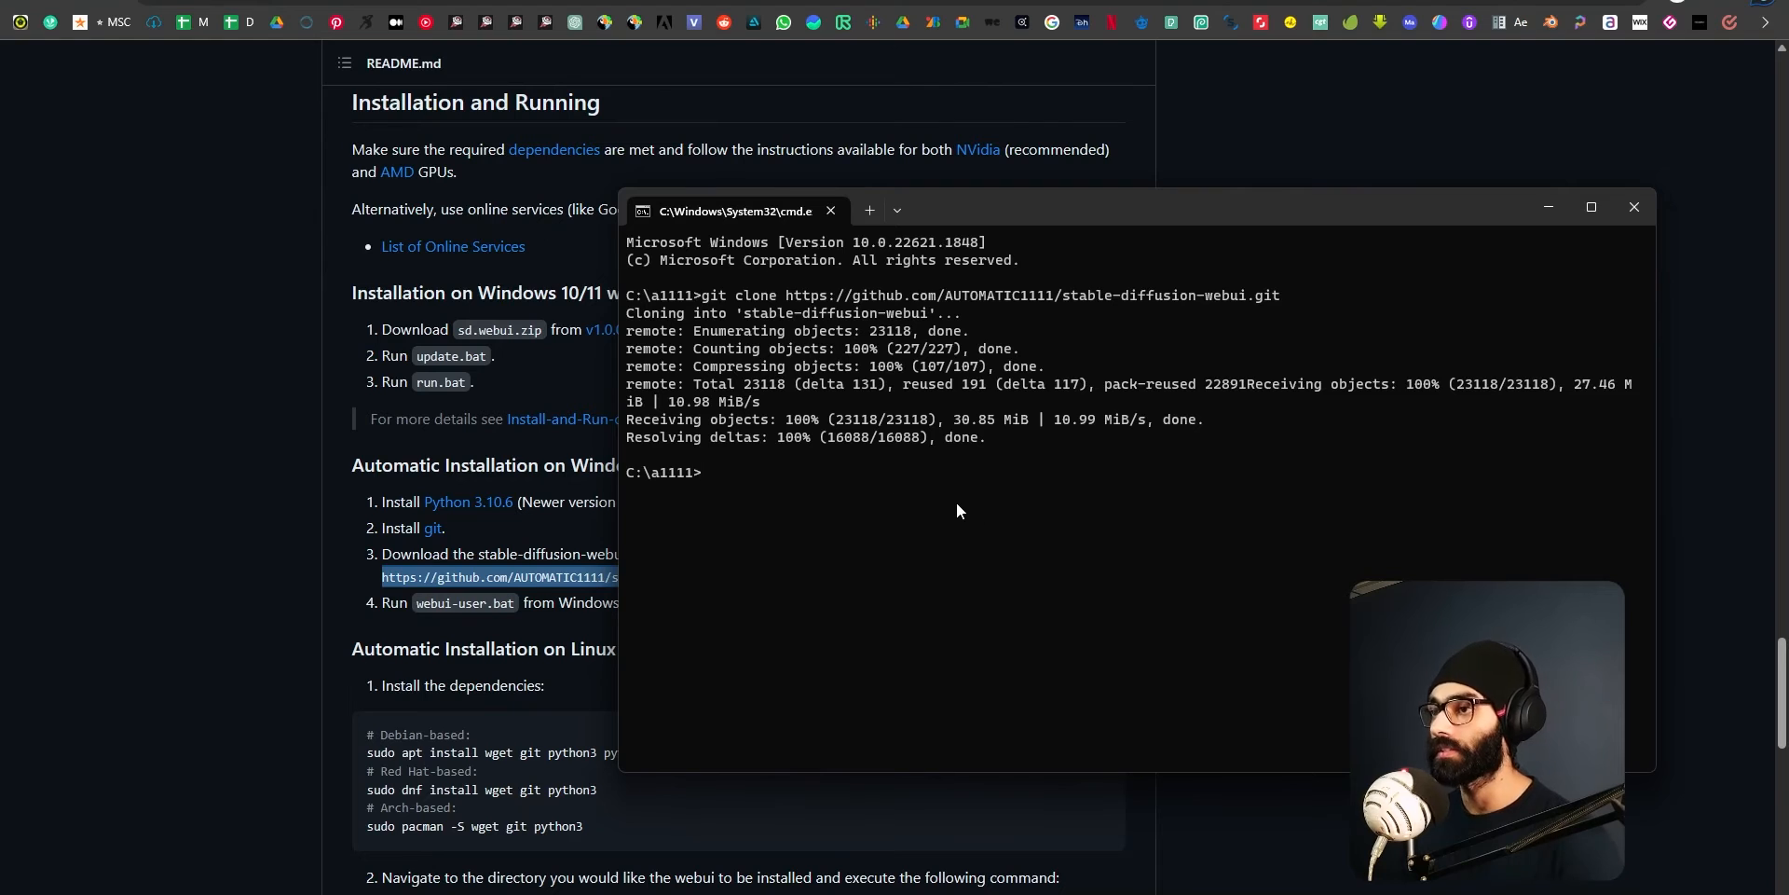
Switch to the a1111 File Explorer window, open the stable-diffusion-webui folder and look through its contents.
{"action": "key", "text": "alt+Tab"}
{"action": "key", "text": "alt+Tab"}
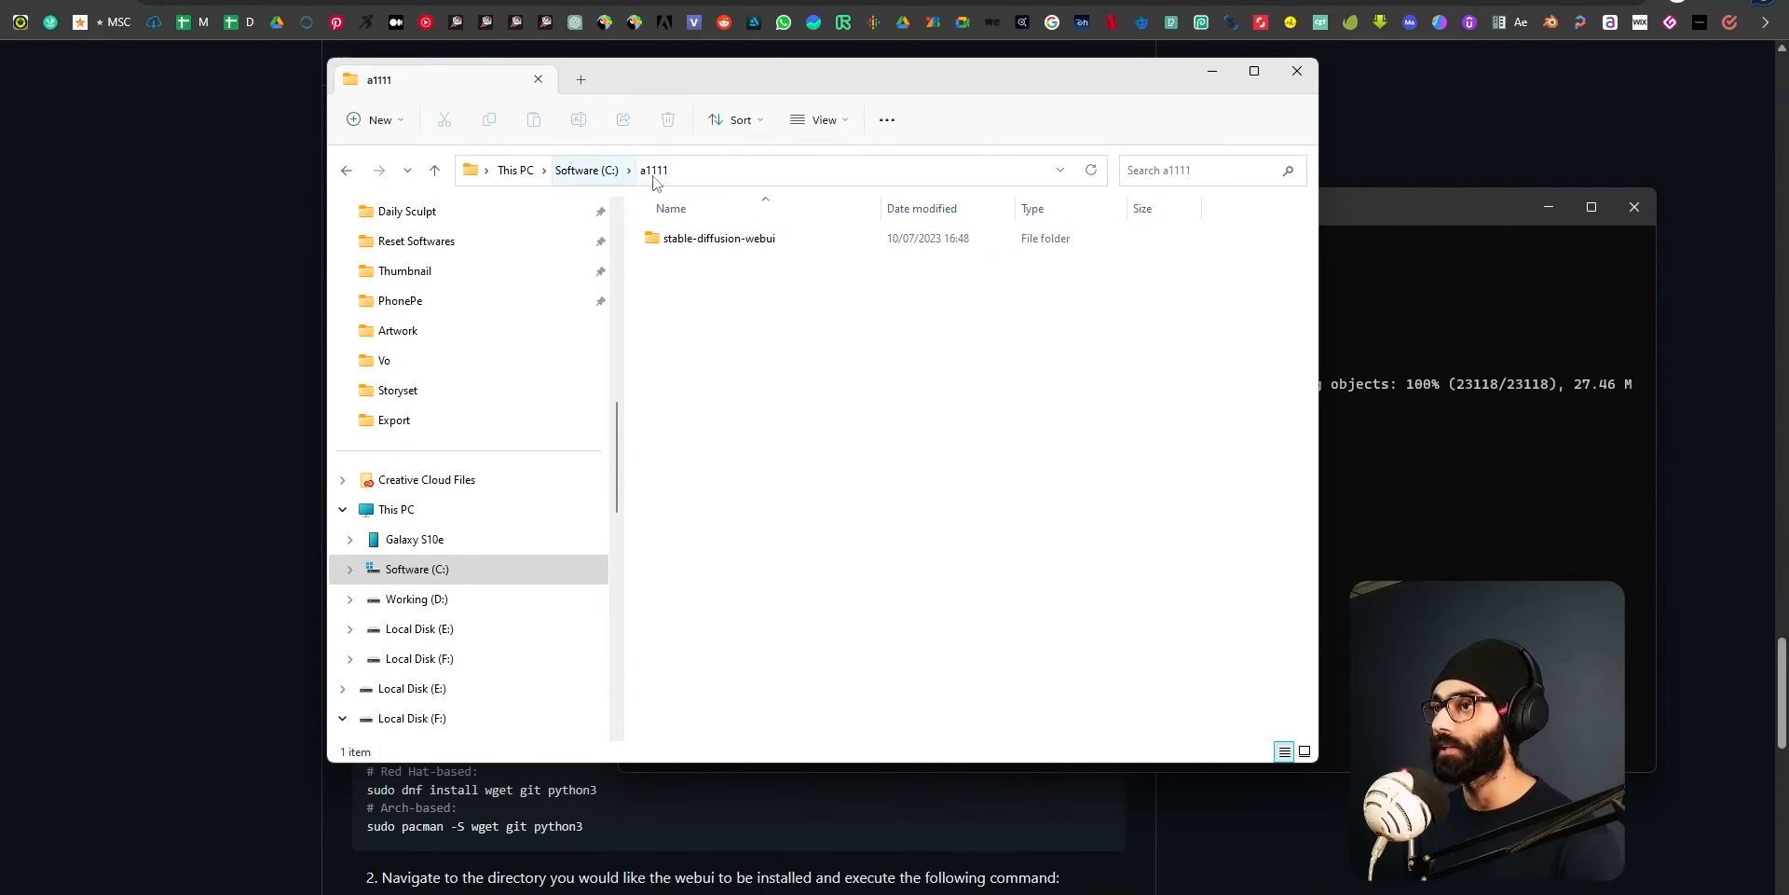
{"action": "double_click", "coordinate": [750, 244]}
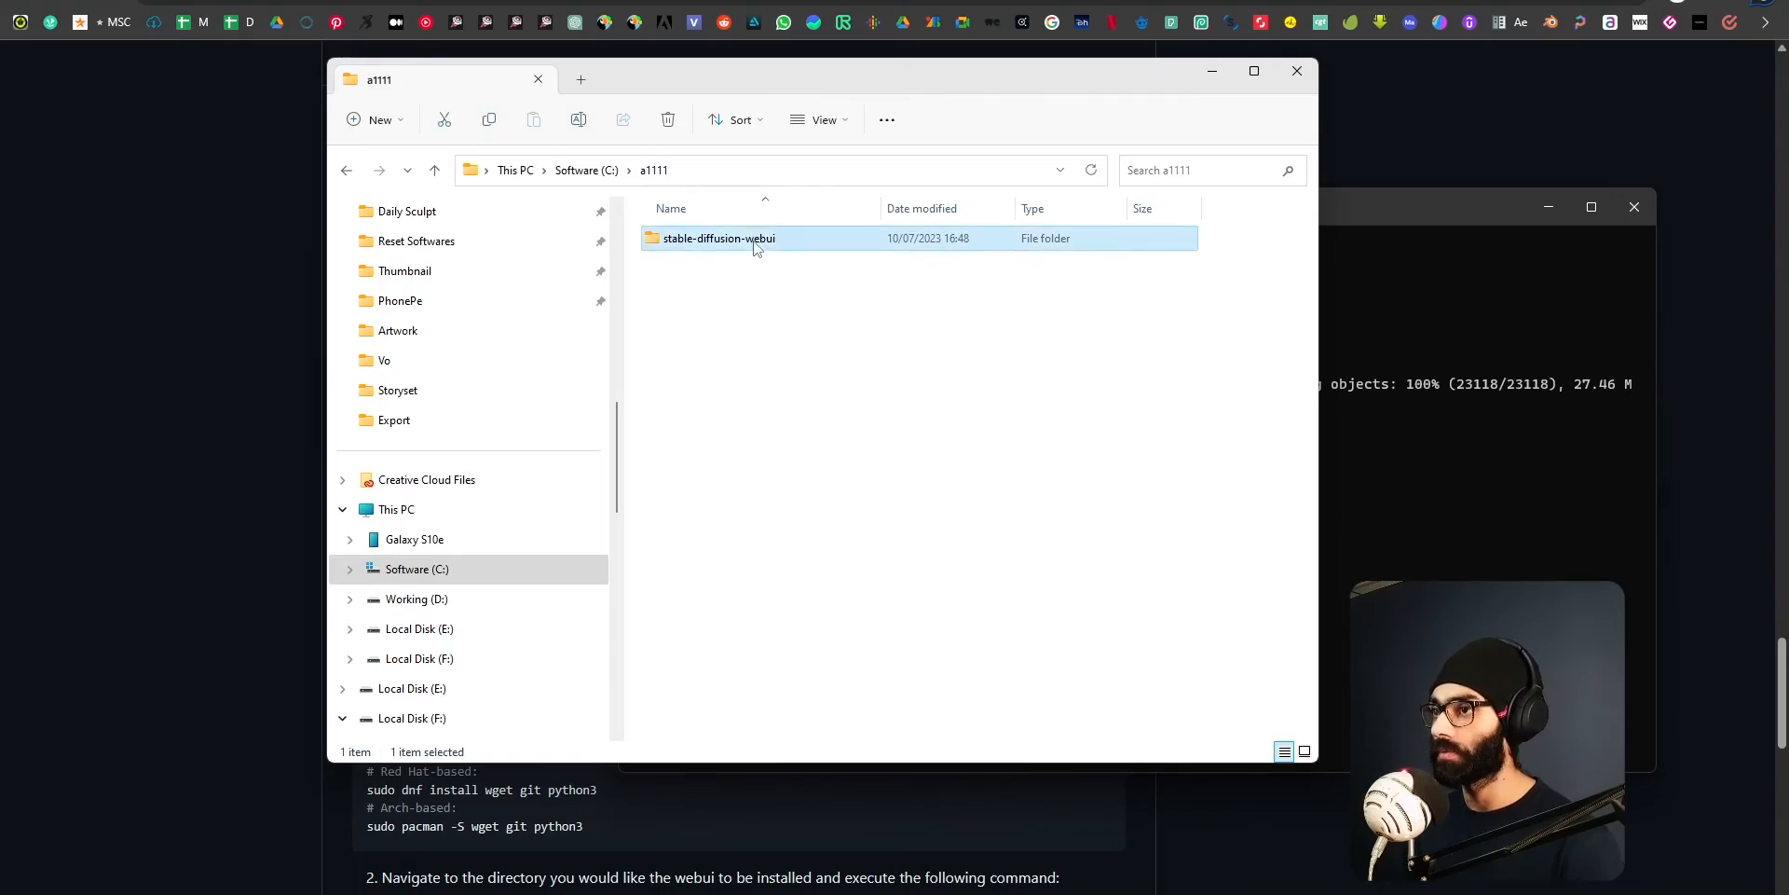
{"action": "scroll", "coordinate": [890, 390], "scroll_direction": "down", "scroll_amount": 6}
{"action": "scroll", "coordinate": [842, 463], "scroll_direction": "up", "scroll_amount": 7}
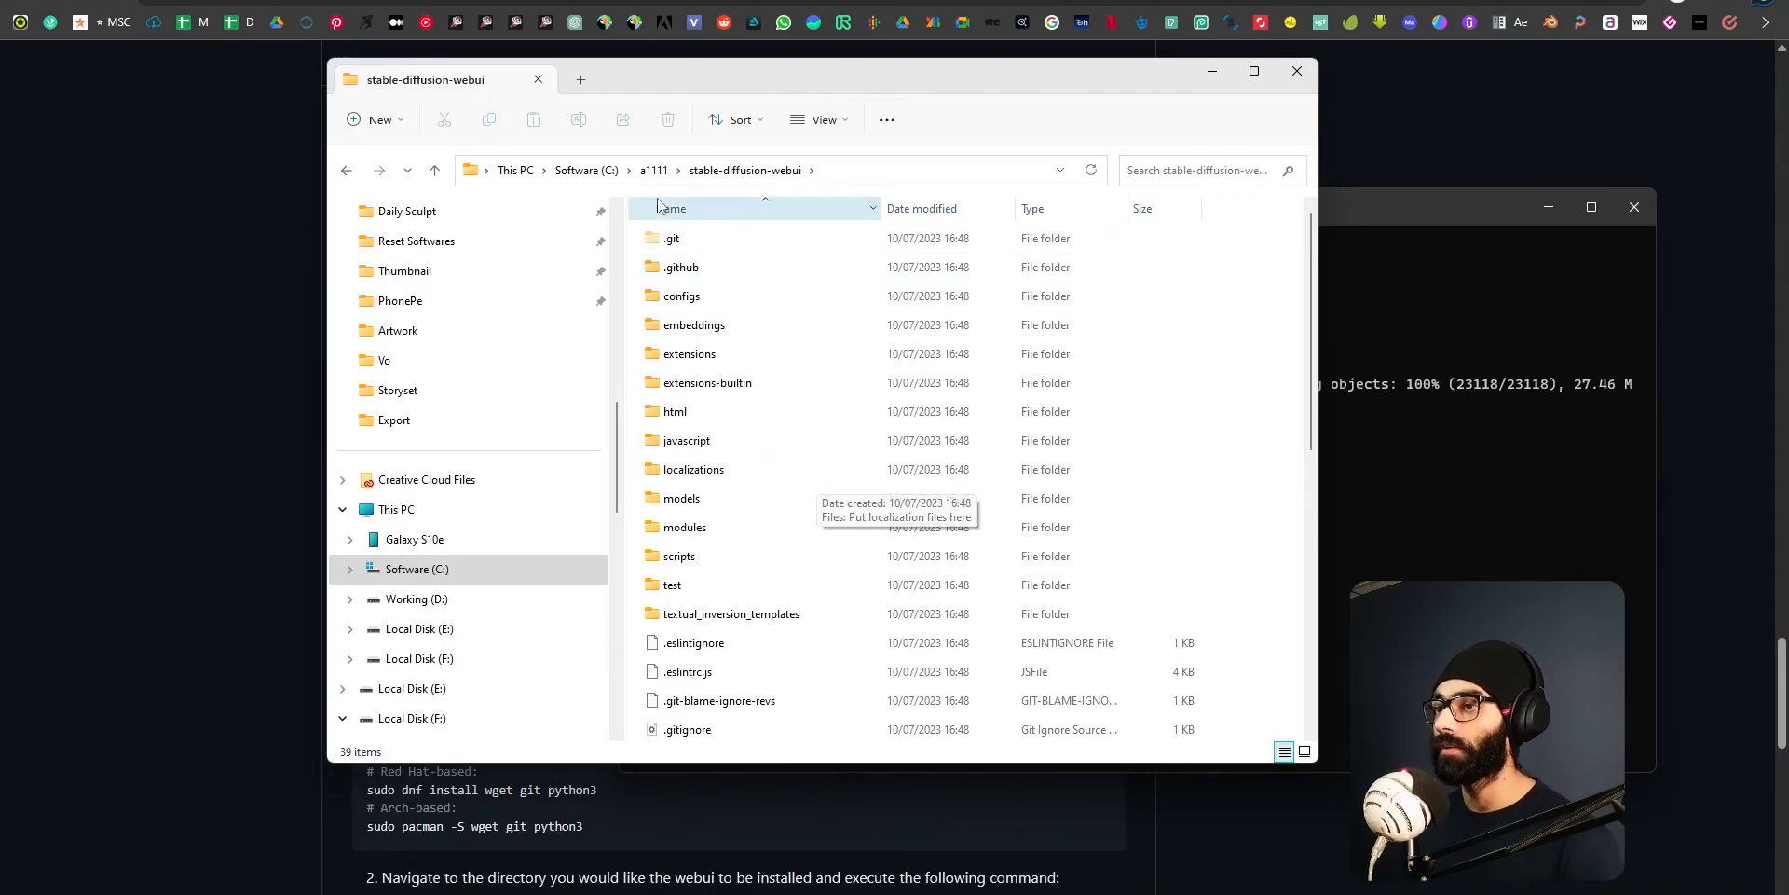
Return to the GitHub page and examine the repository's folders and files for comparison with the cloned folder.
{"action": "left_click", "coordinate": [77, 429]}
{"action": "scroll", "coordinate": [503, 527], "scroll_direction": "up", "scroll_amount": 20}
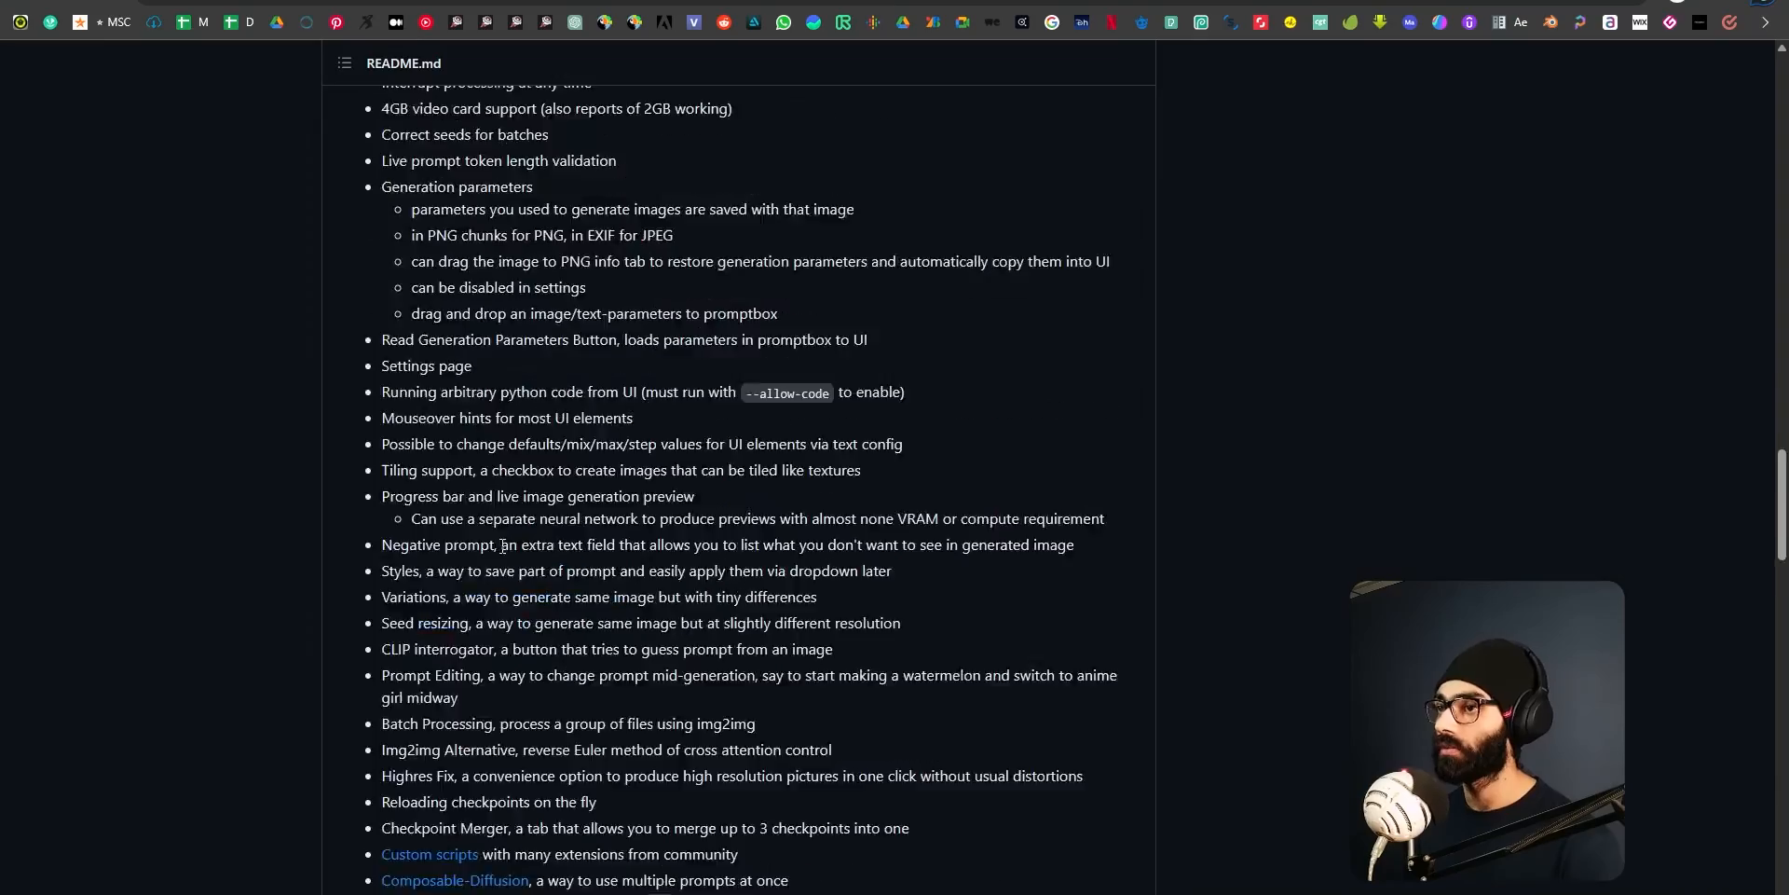
{"action": "scroll", "coordinate": [463, 550], "scroll_direction": "up", "scroll_amount": 15}
{"action": "scroll", "coordinate": [332, 209], "scroll_direction": "down", "scroll_amount": 8}
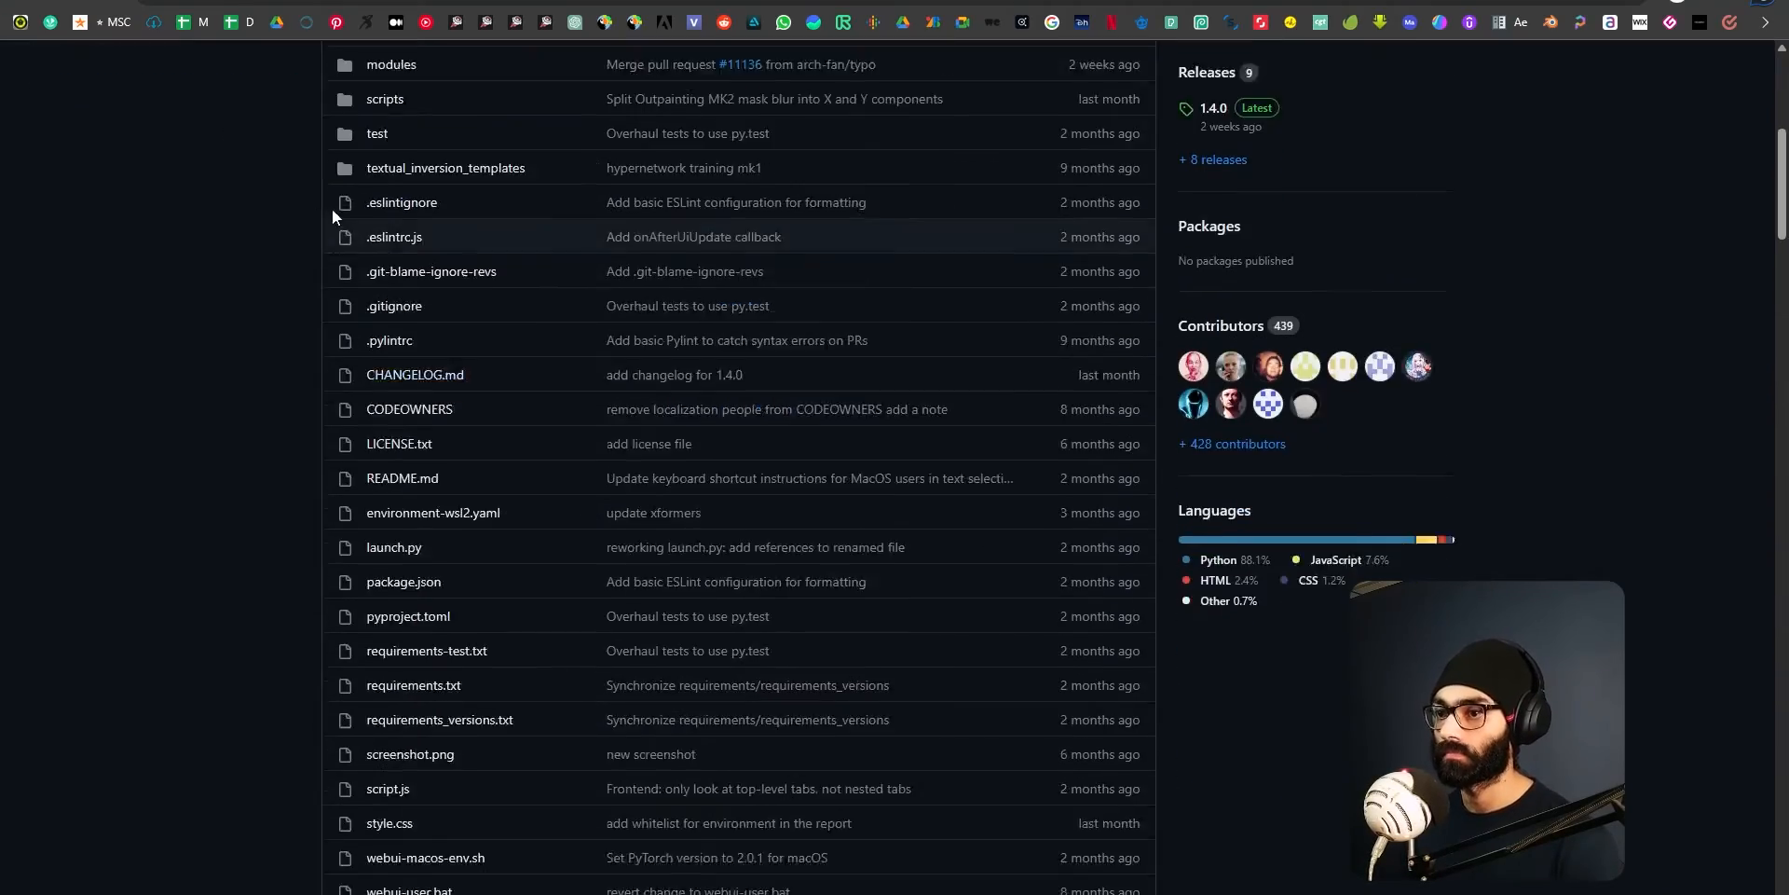
{"action": "scroll", "coordinate": [462, 453], "scroll_direction": "down", "scroll_amount": 8}
{"action": "scroll", "coordinate": [585, 572], "scroll_direction": "up", "scroll_amount": 16}
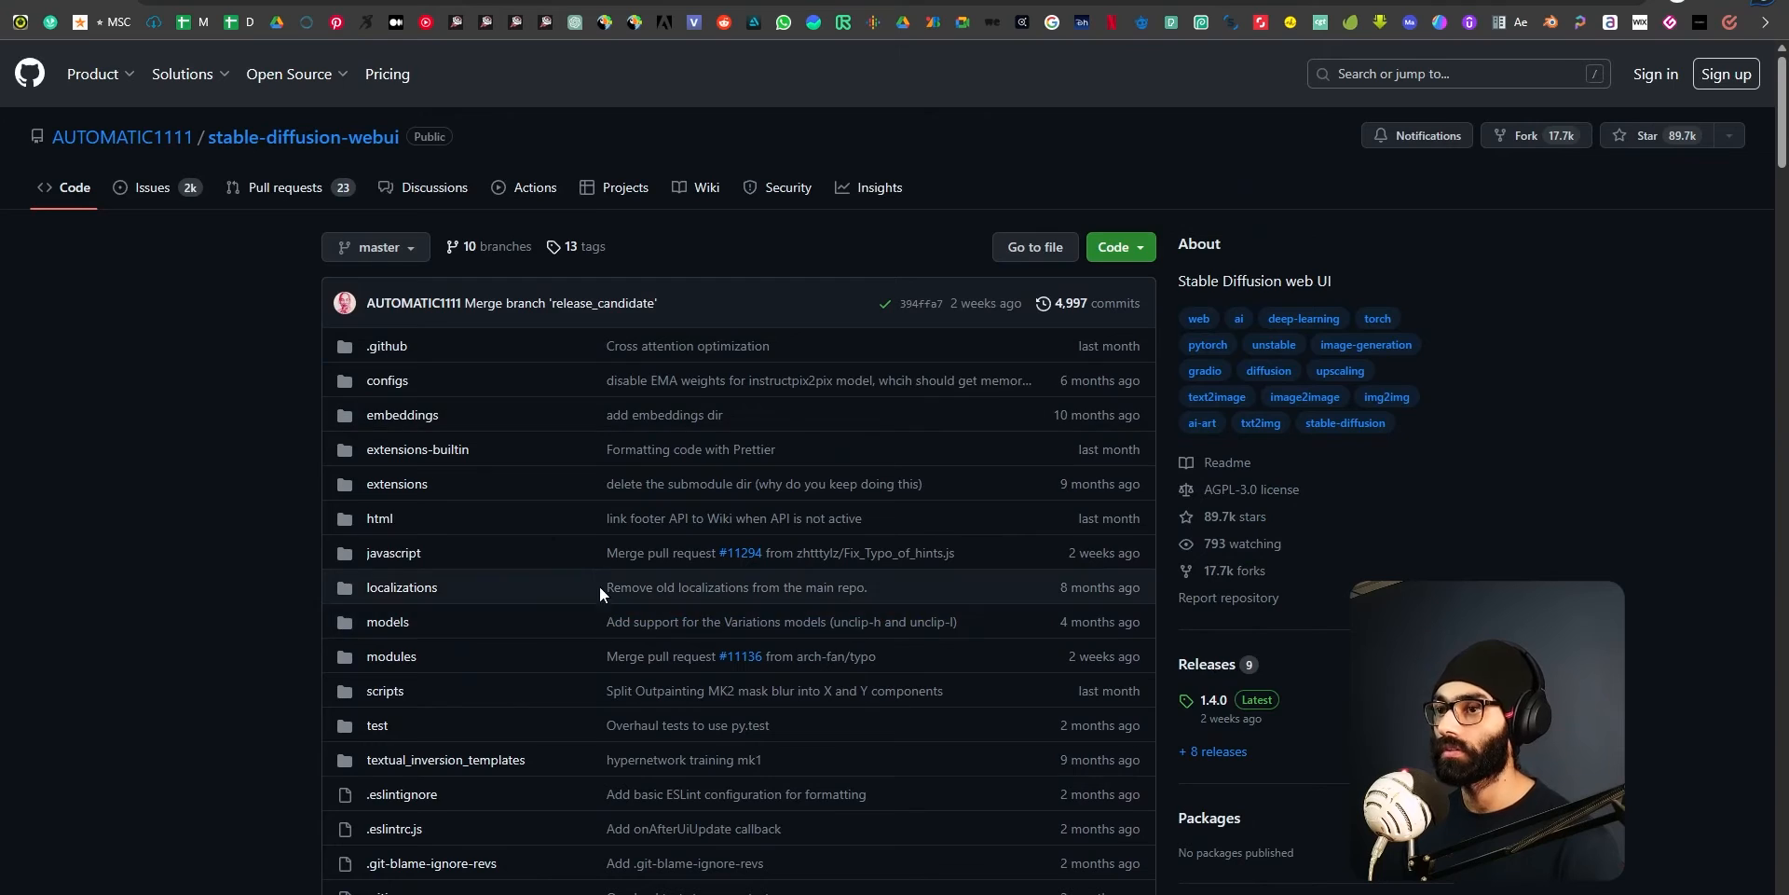
Switch back to File Explorer, look through the cloned files again and go back up to the a1111 folder.
{"action": "key", "text": "alt+Tab"}
{"action": "scroll", "coordinate": [792, 466], "scroll_direction": "down", "scroll_amount": 7}
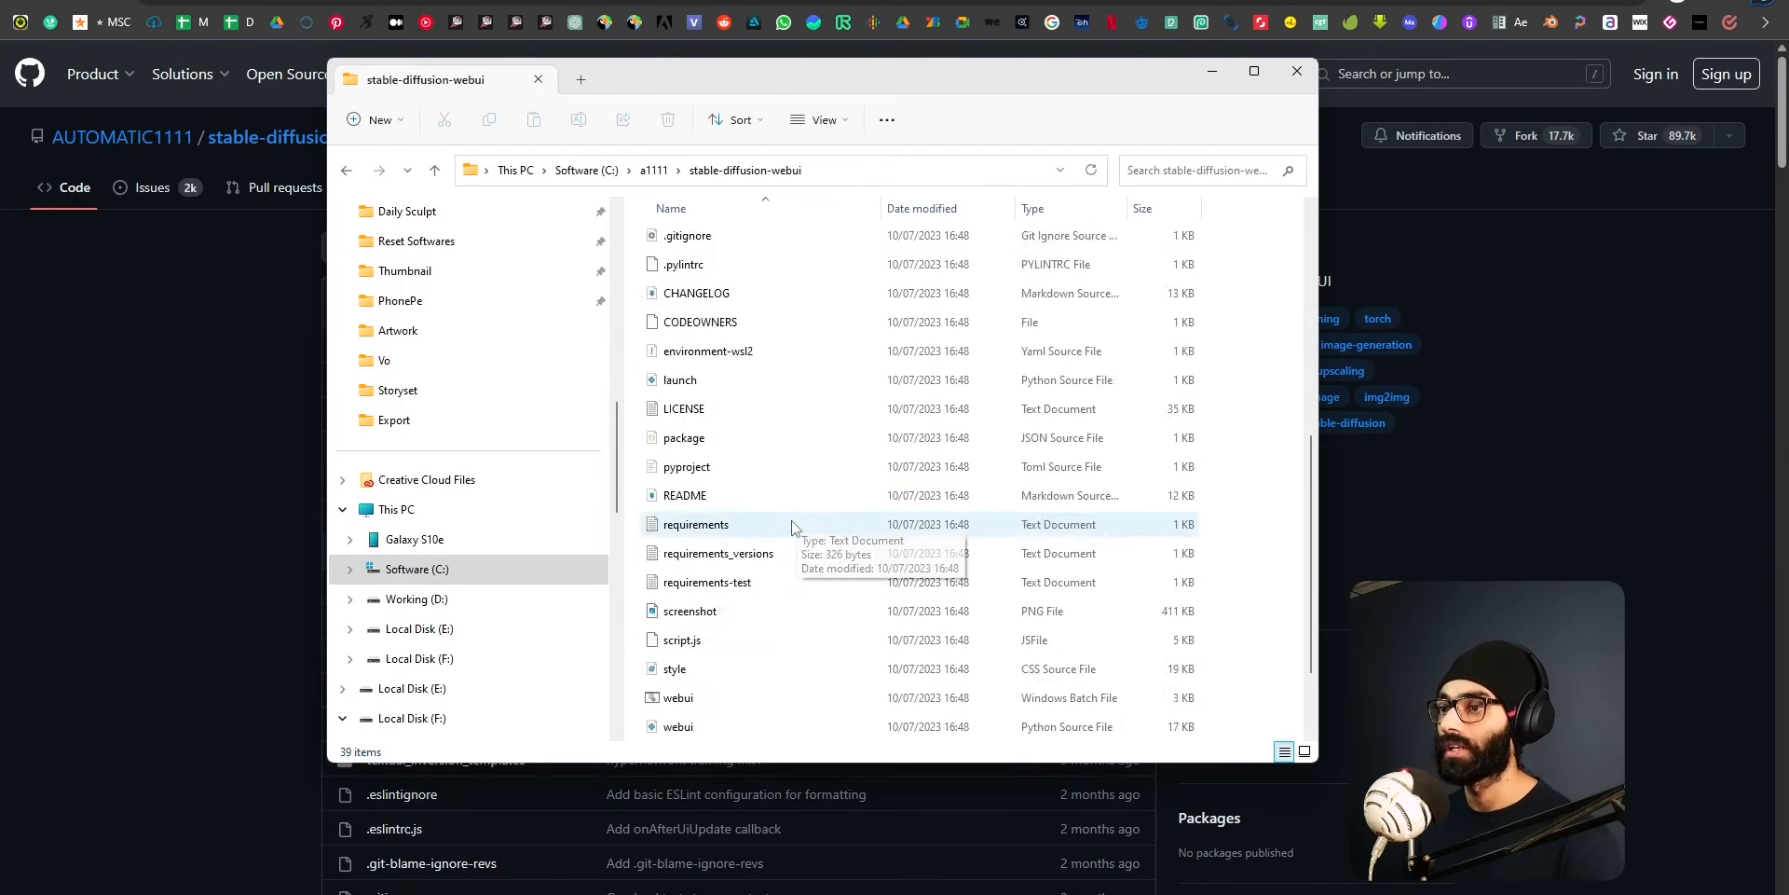
{"action": "scroll", "coordinate": [792, 541], "scroll_direction": "up", "scroll_amount": 7}
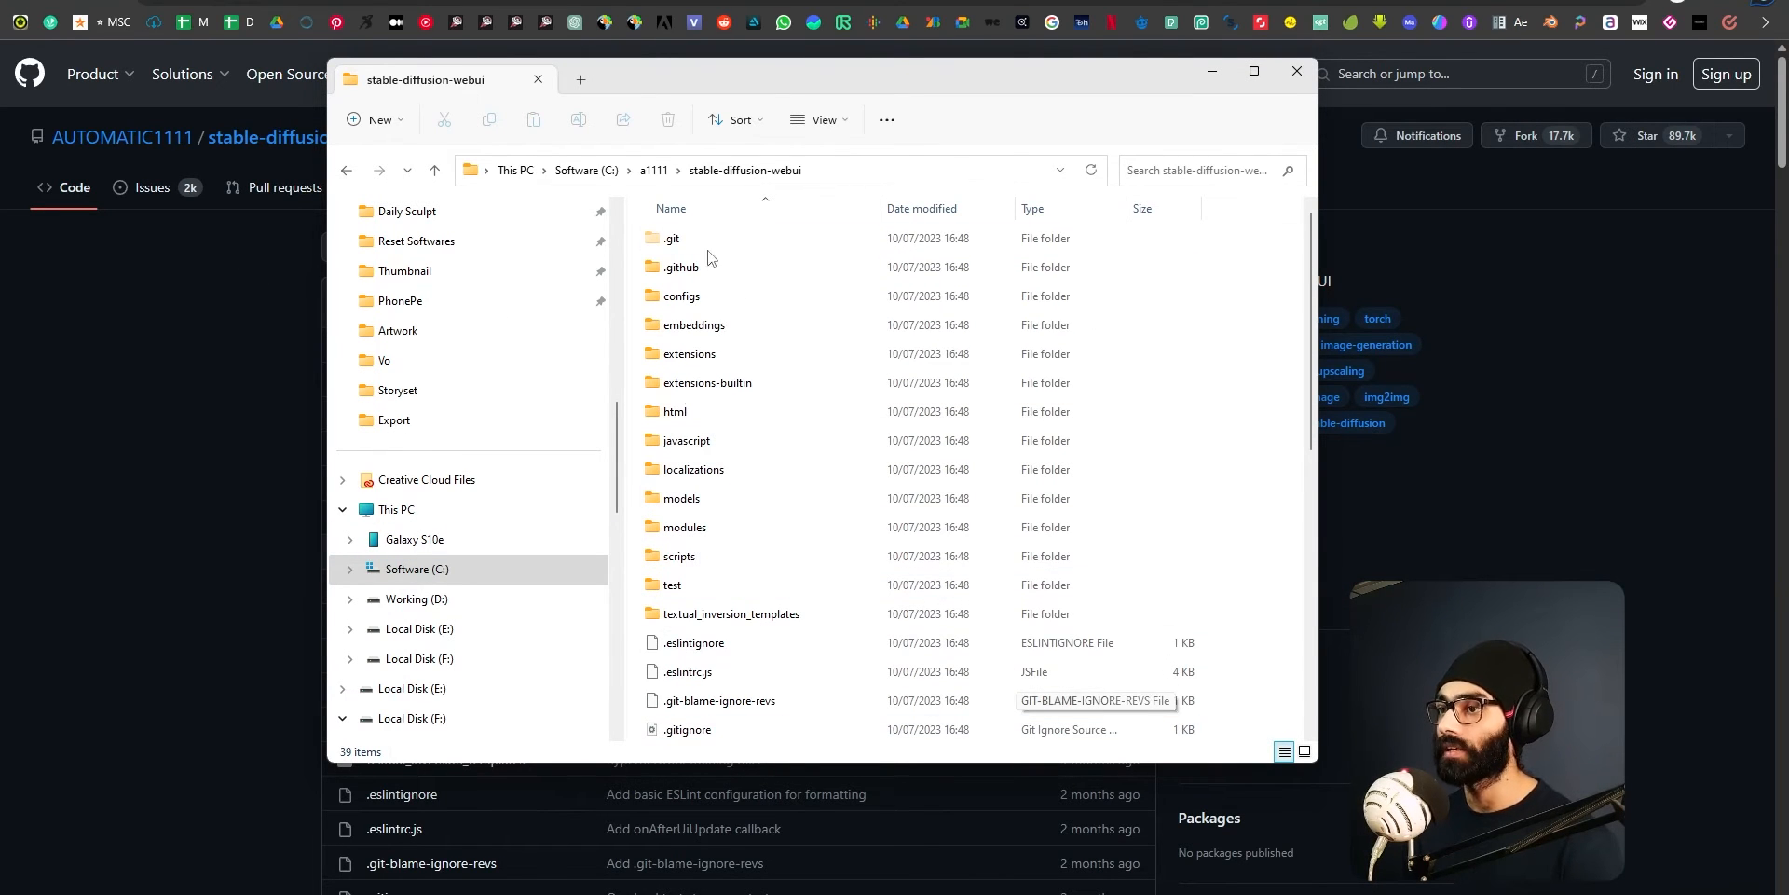
{"action": "left_click", "coordinate": [653, 170]}
{"action": "left_click", "coordinate": [759, 360]}
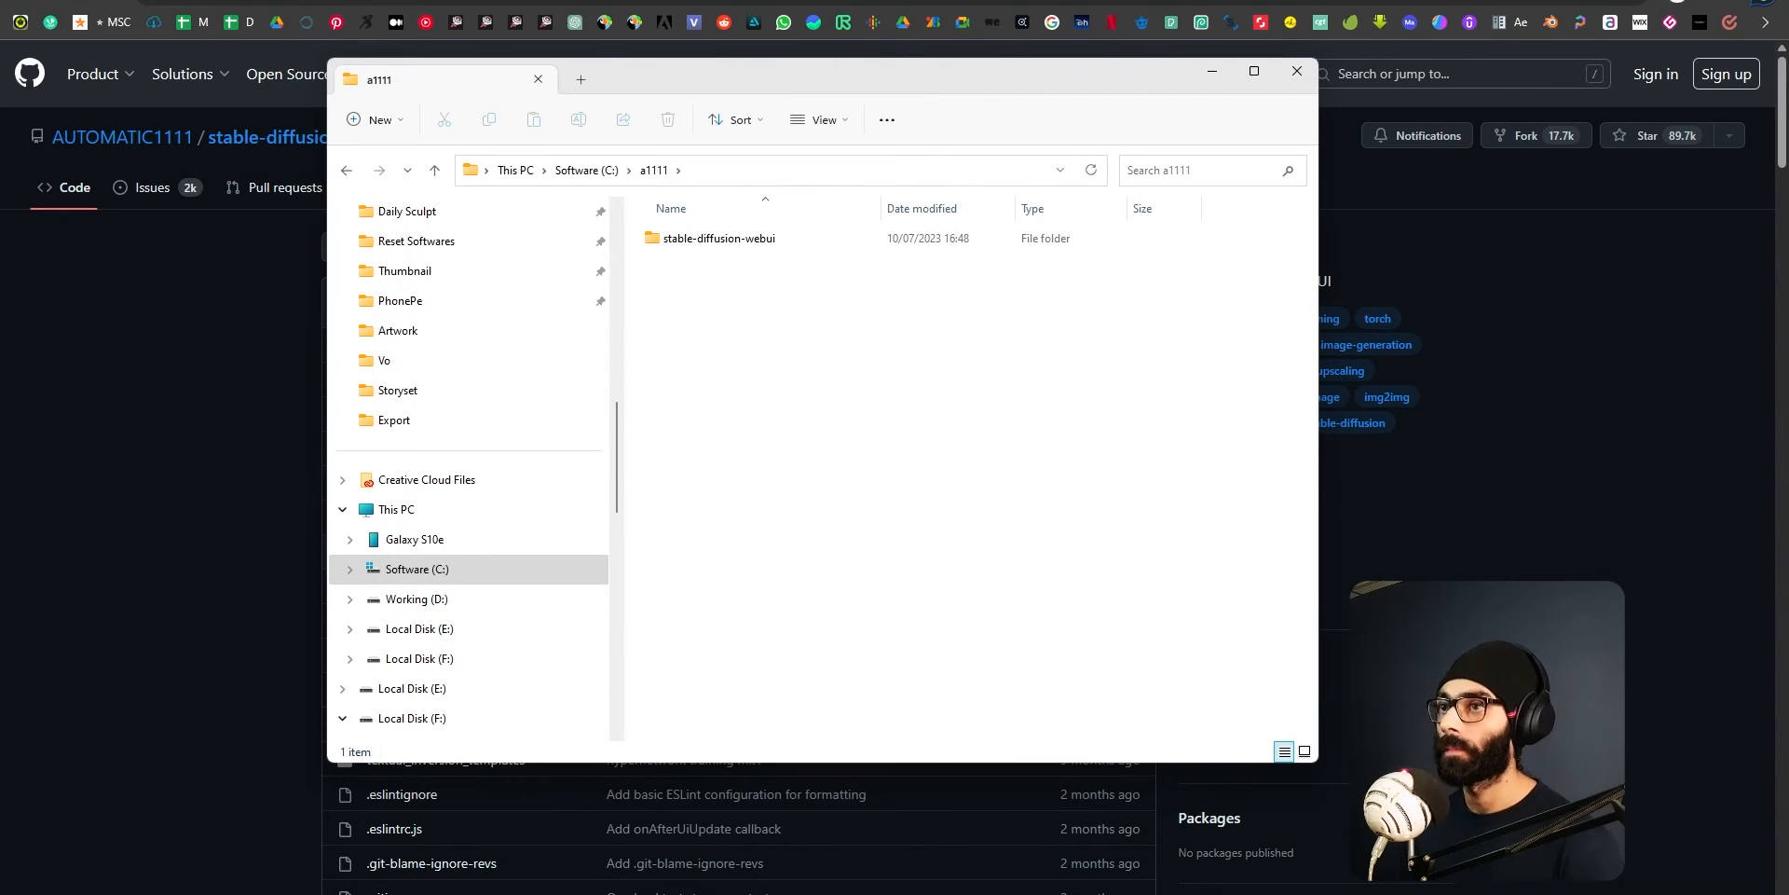
Reopen the stable-diffusion-webui folder inside C:\a1111 in File Explorer and look through its files.
{"action": "key", "text": "alt+Tab"}
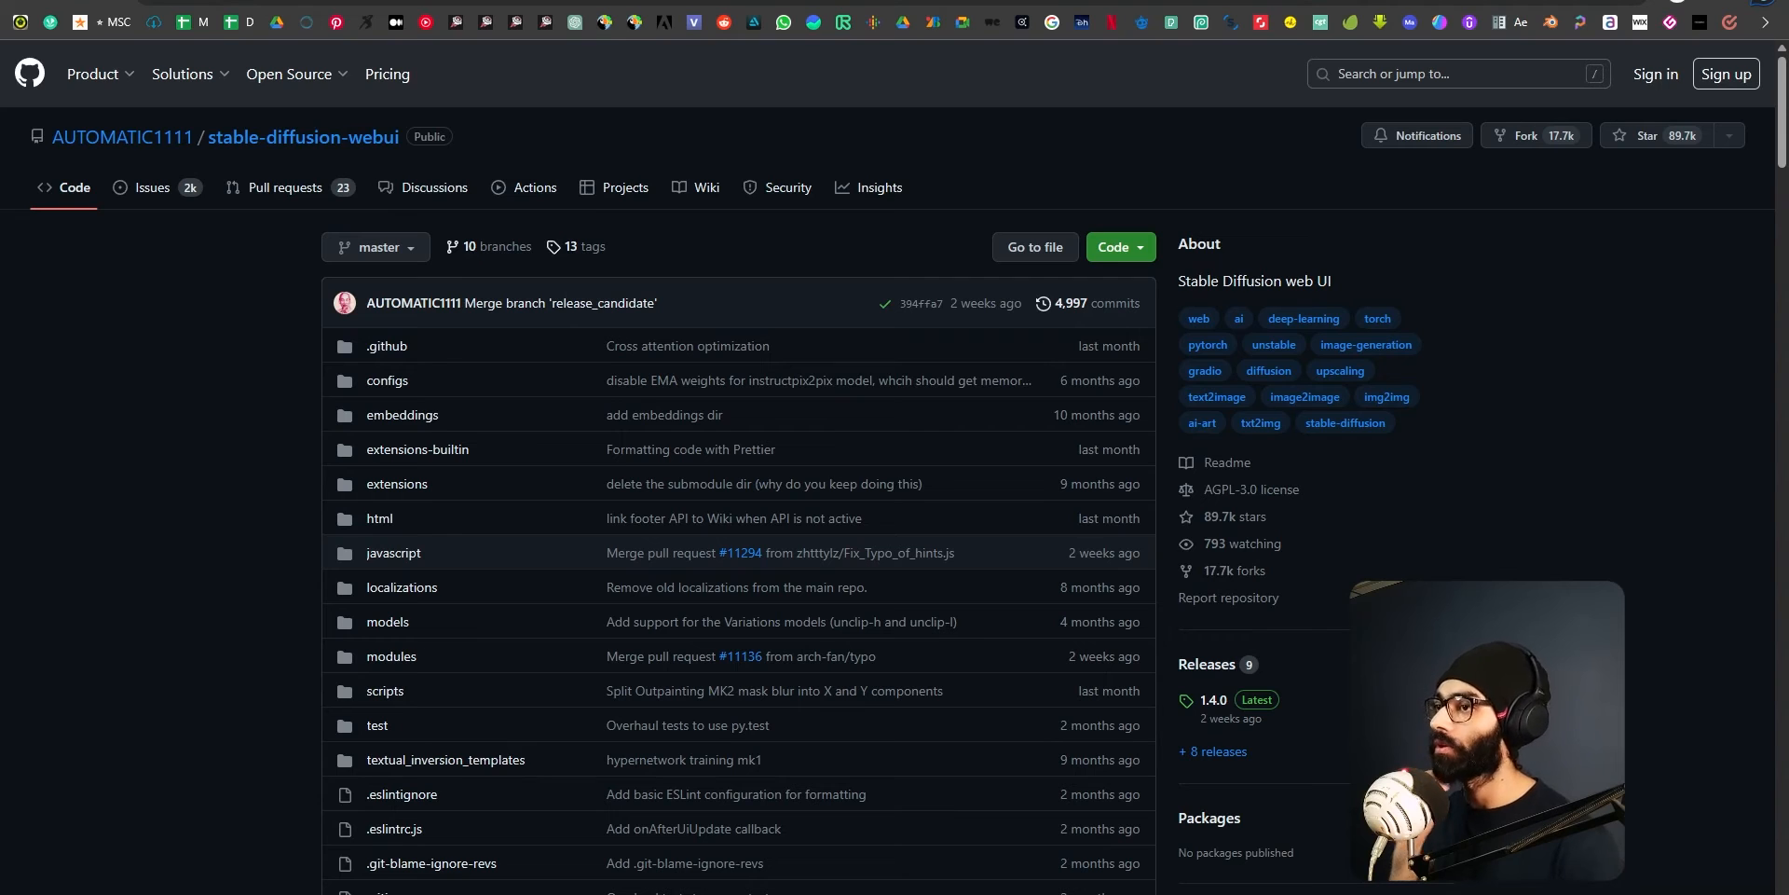
{"action": "key", "text": "alt+Tab"}
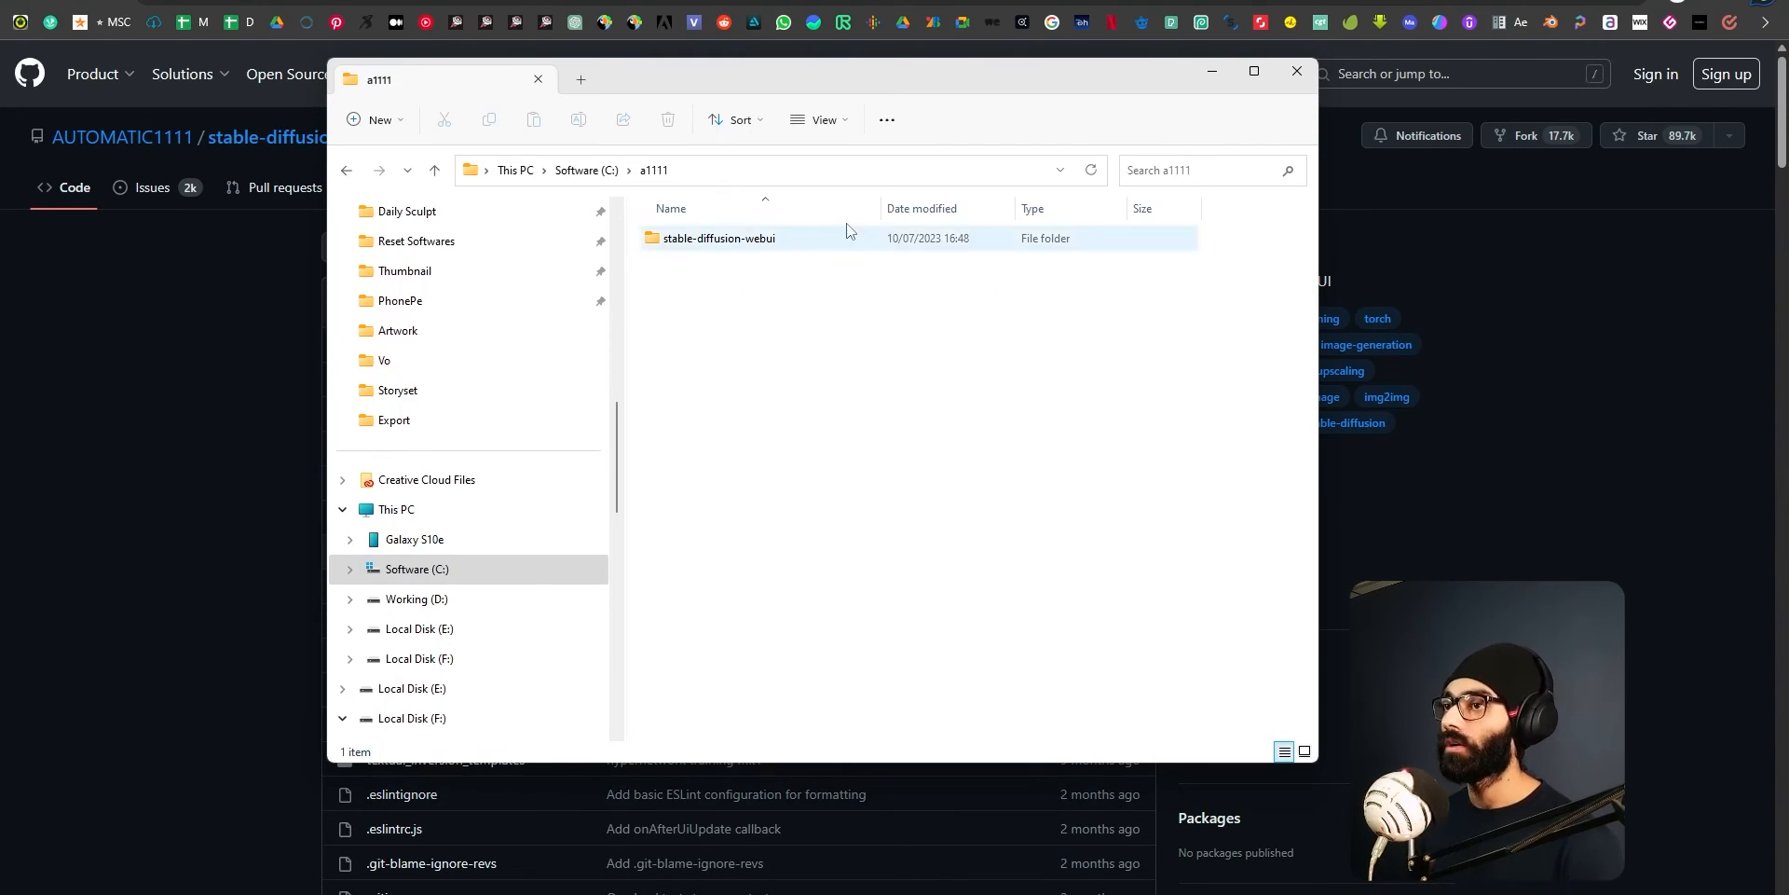
{"action": "left_click", "coordinate": [586, 169]}
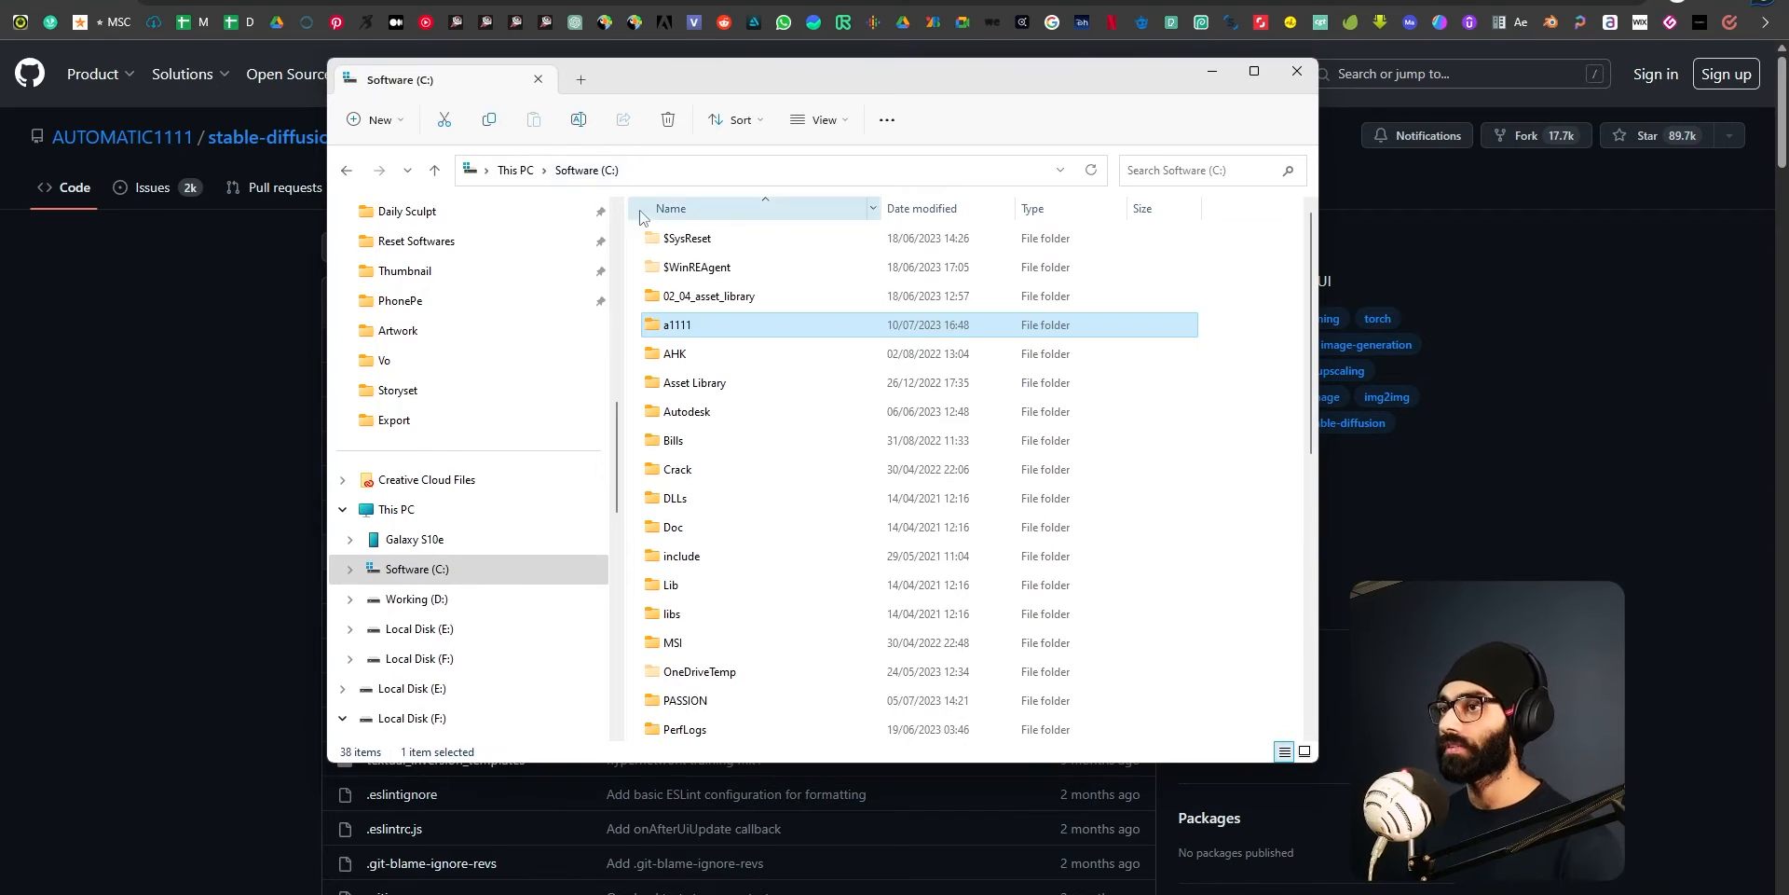
{"action": "double_click", "coordinate": [683, 325]}
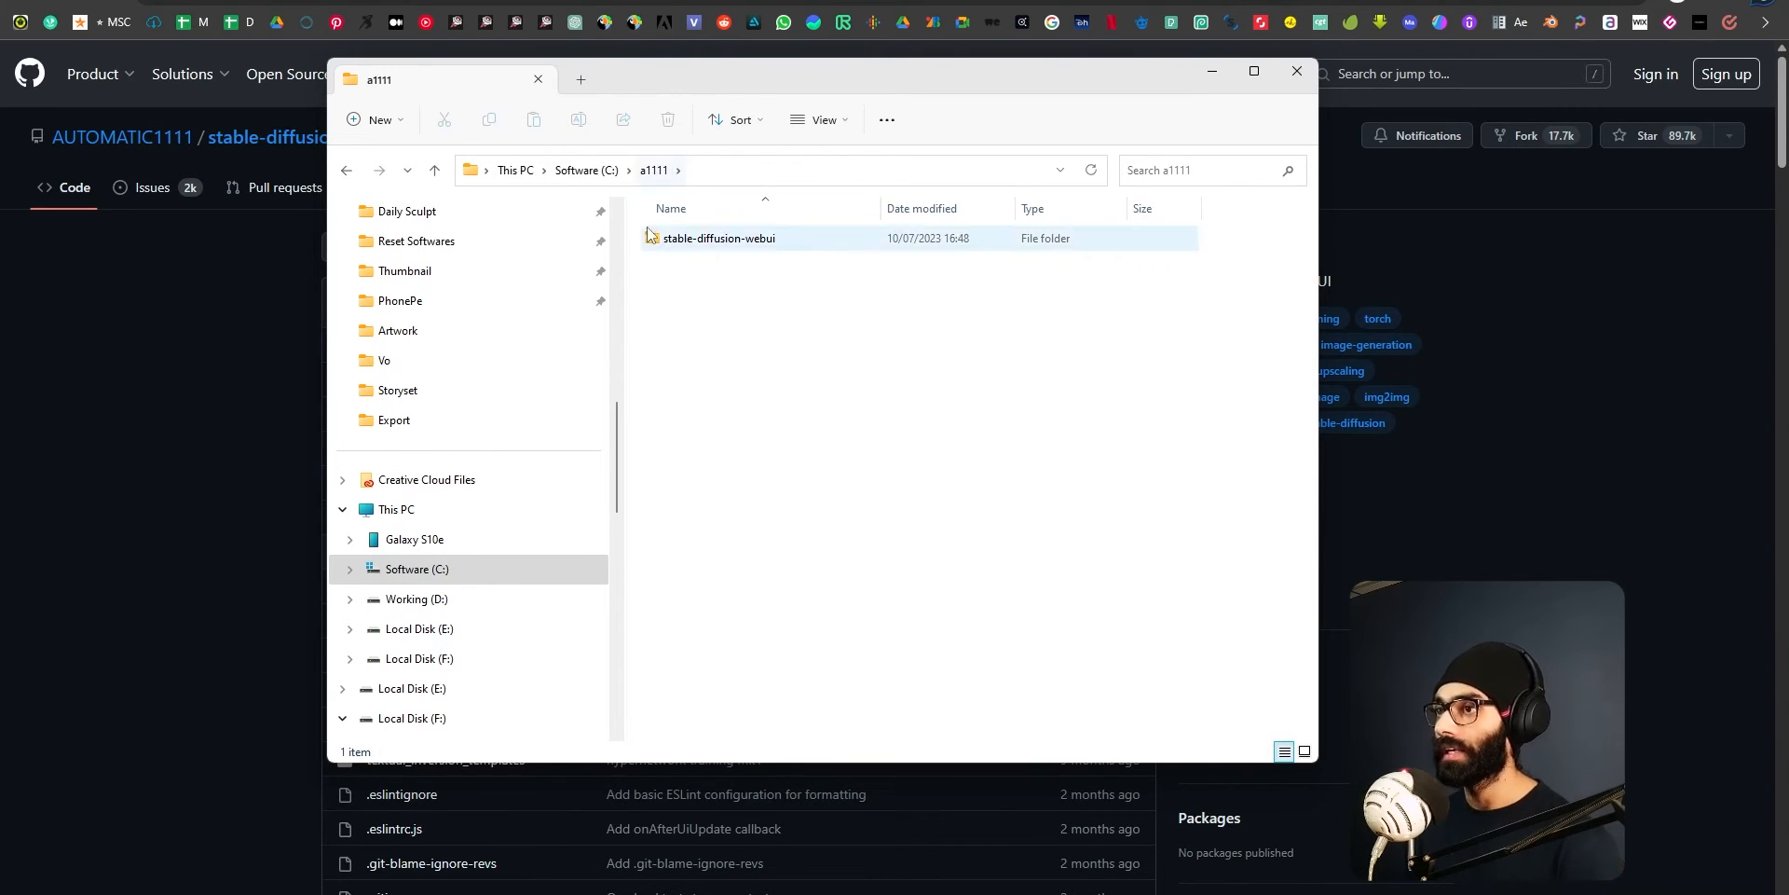
{"action": "double_click", "coordinate": [738, 244]}
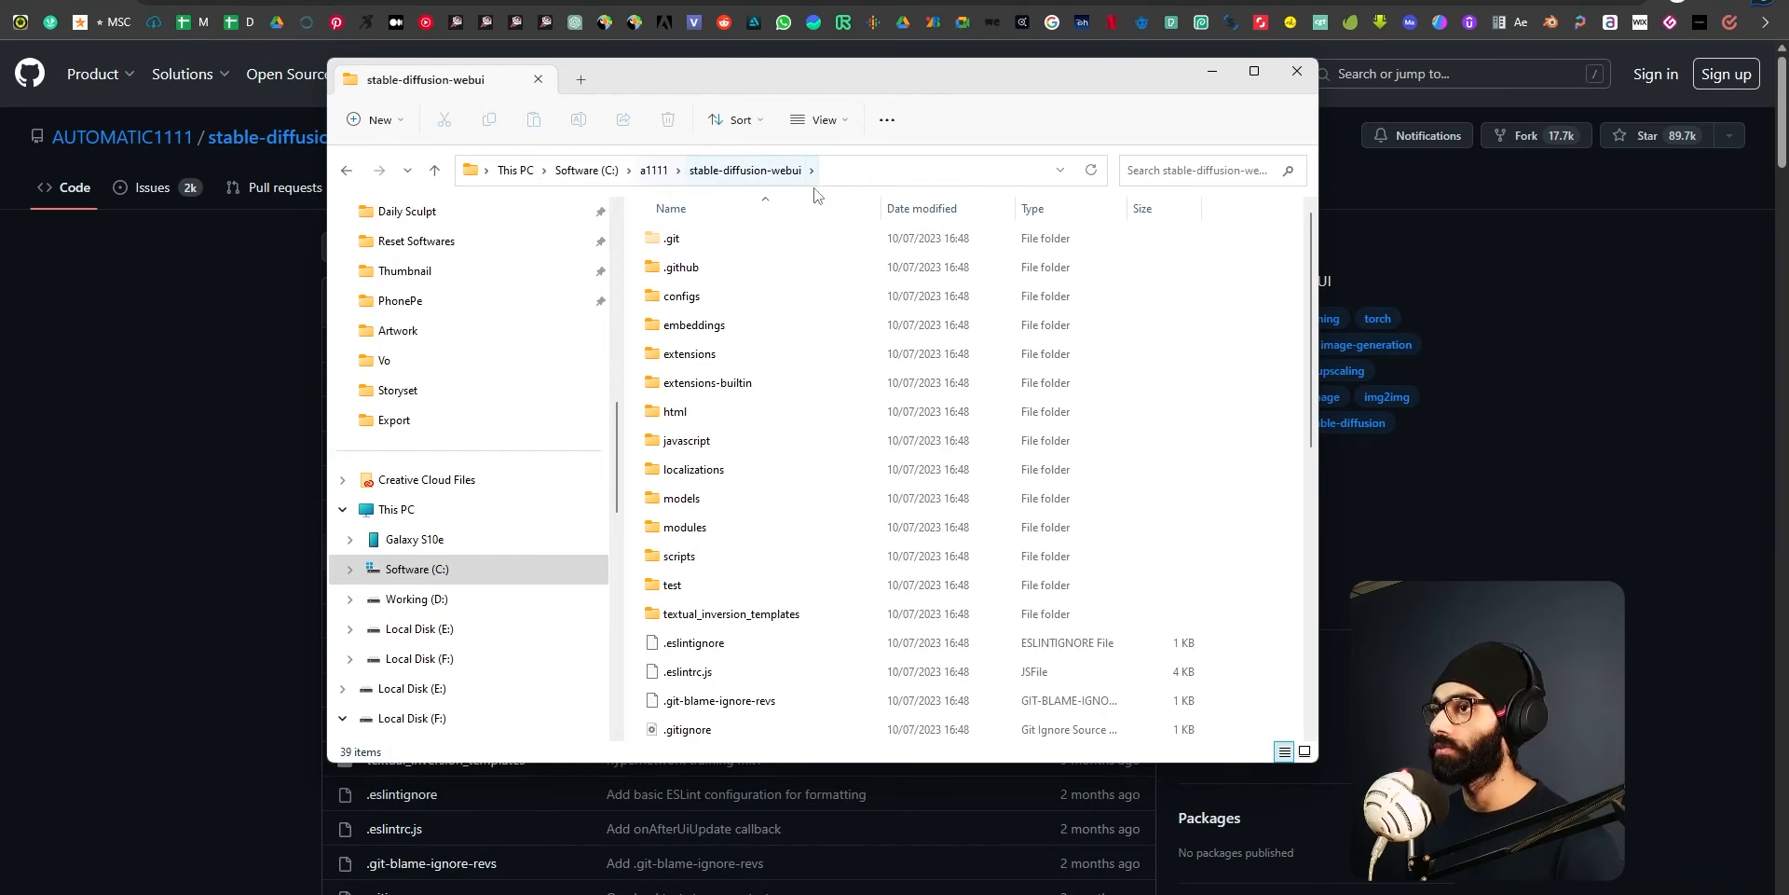
{"action": "scroll", "coordinate": [762, 589], "scroll_direction": "down", "scroll_amount": 5}
{"action": "scroll", "coordinate": [760, 591], "scroll_direction": "down", "scroll_amount": 2}
{"action": "scroll", "coordinate": [760, 589], "scroll_direction": "up", "scroll_amount": 7}
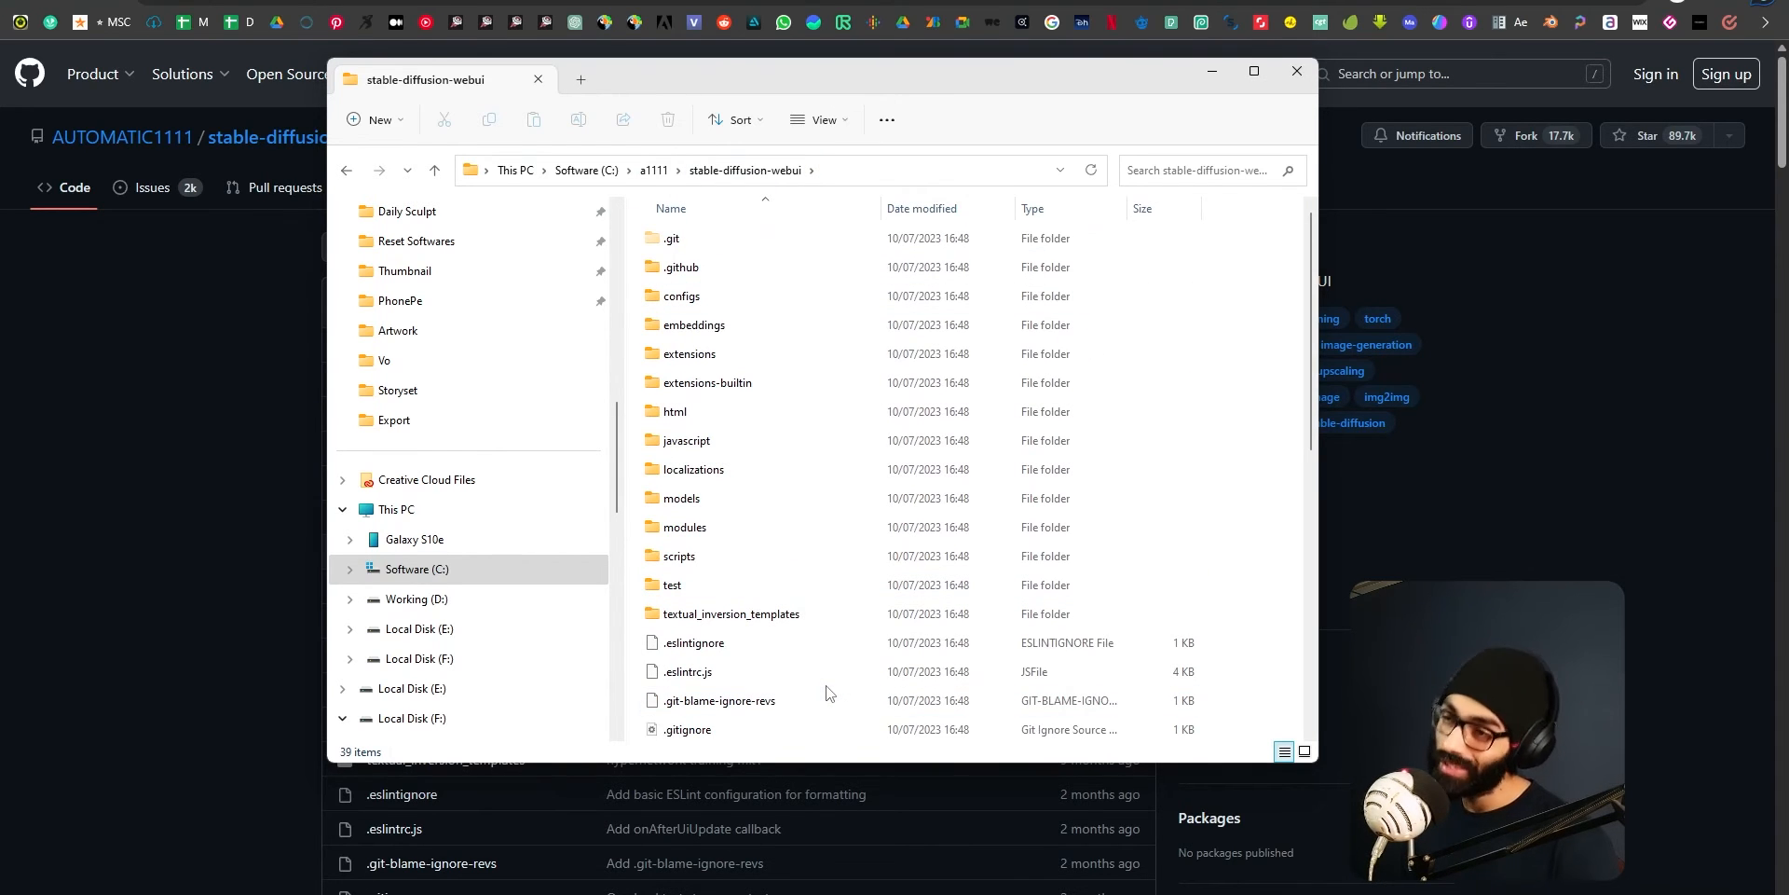
{"action": "scroll", "coordinate": [776, 595], "scroll_direction": "down", "scroll_amount": 2}
{"action": "scroll", "coordinate": [779, 599], "scroll_direction": "up", "scroll_amount": 8}
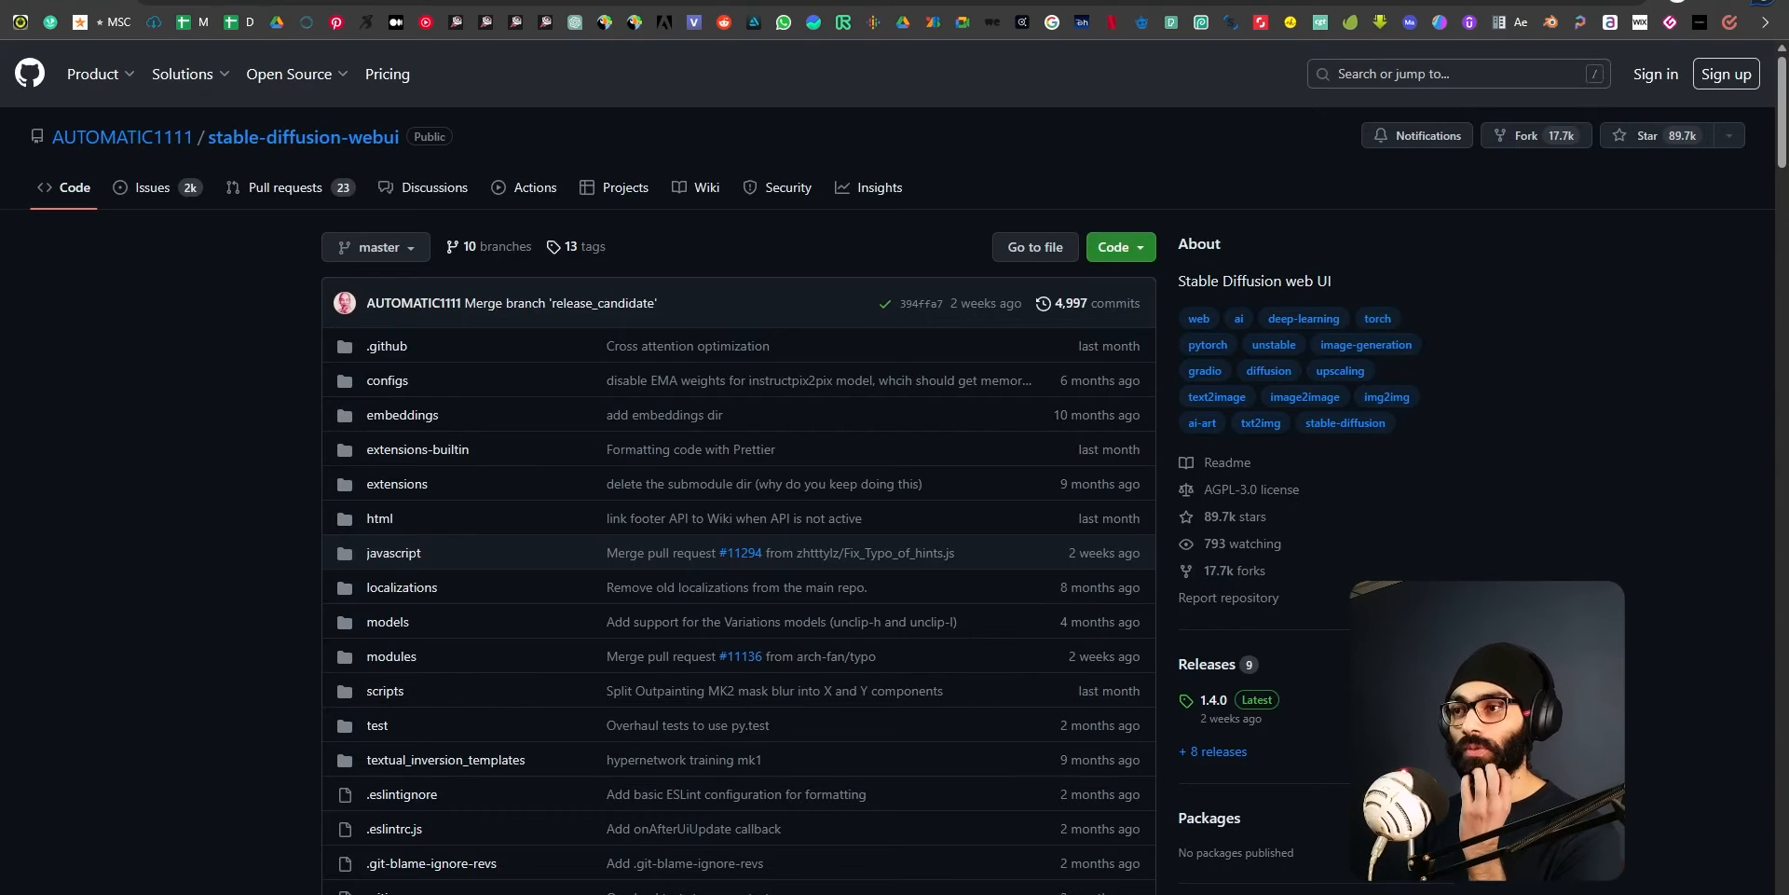
Return to the stable-diffusion-webui folder window, select the webui-user Windows batch file and move the window aside.
{"action": "key", "text": "alt+Tab"}
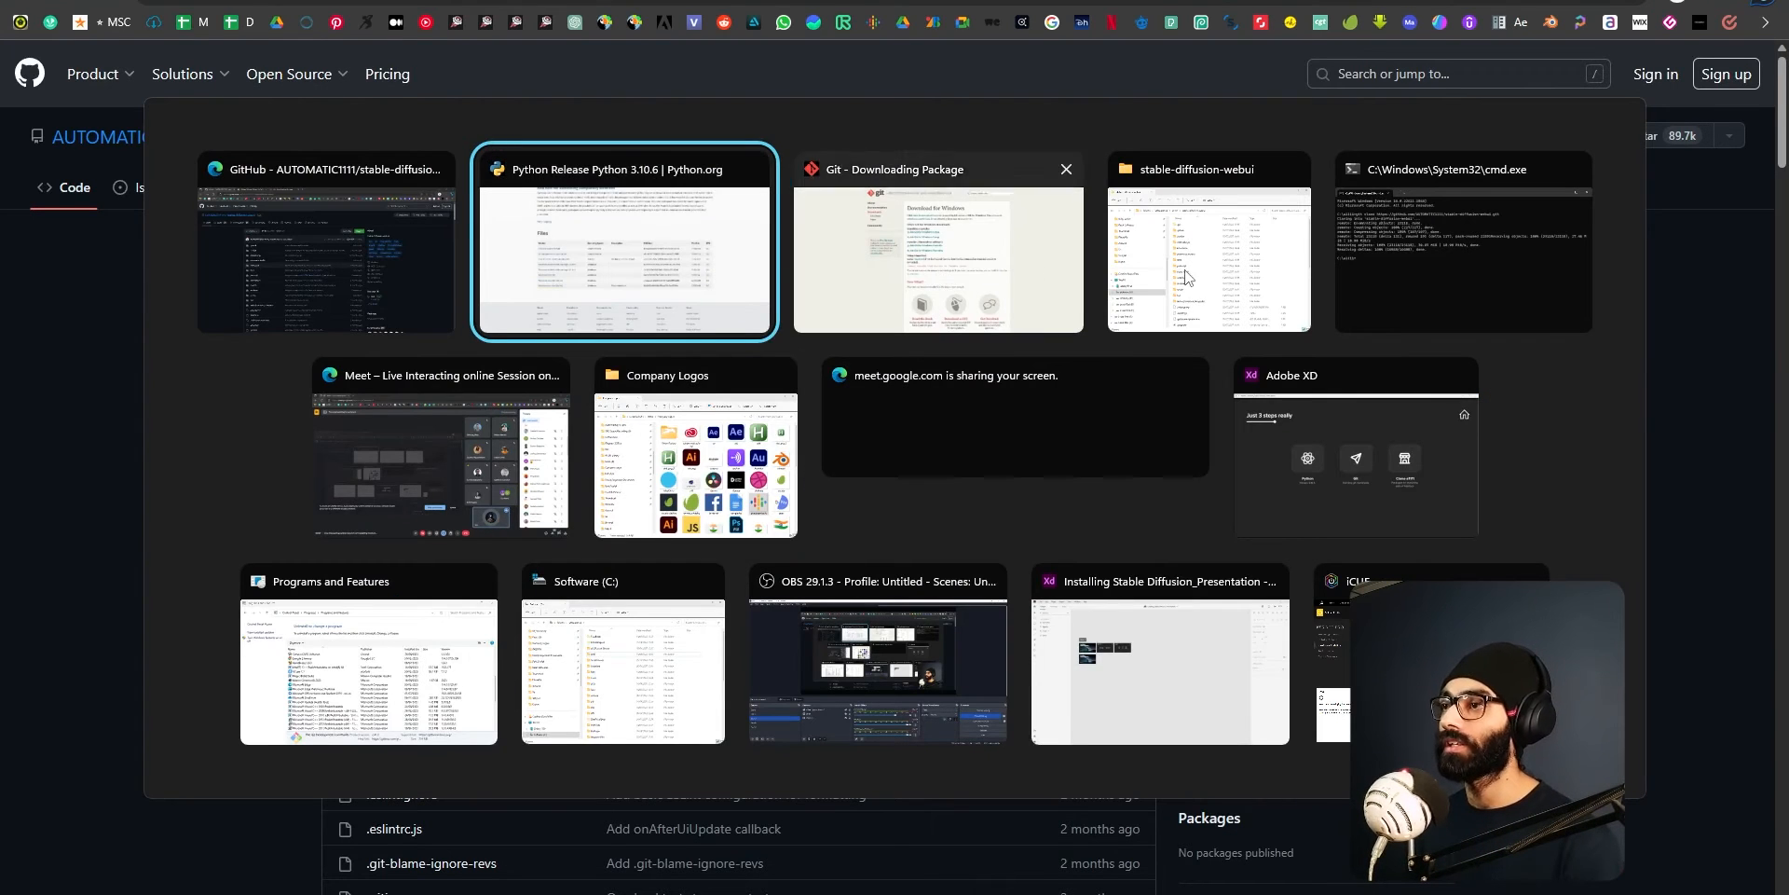
{"action": "left_click", "coordinate": [1190, 271]}
{"action": "scroll", "coordinate": [830, 578], "scroll_direction": "down", "scroll_amount": 7}
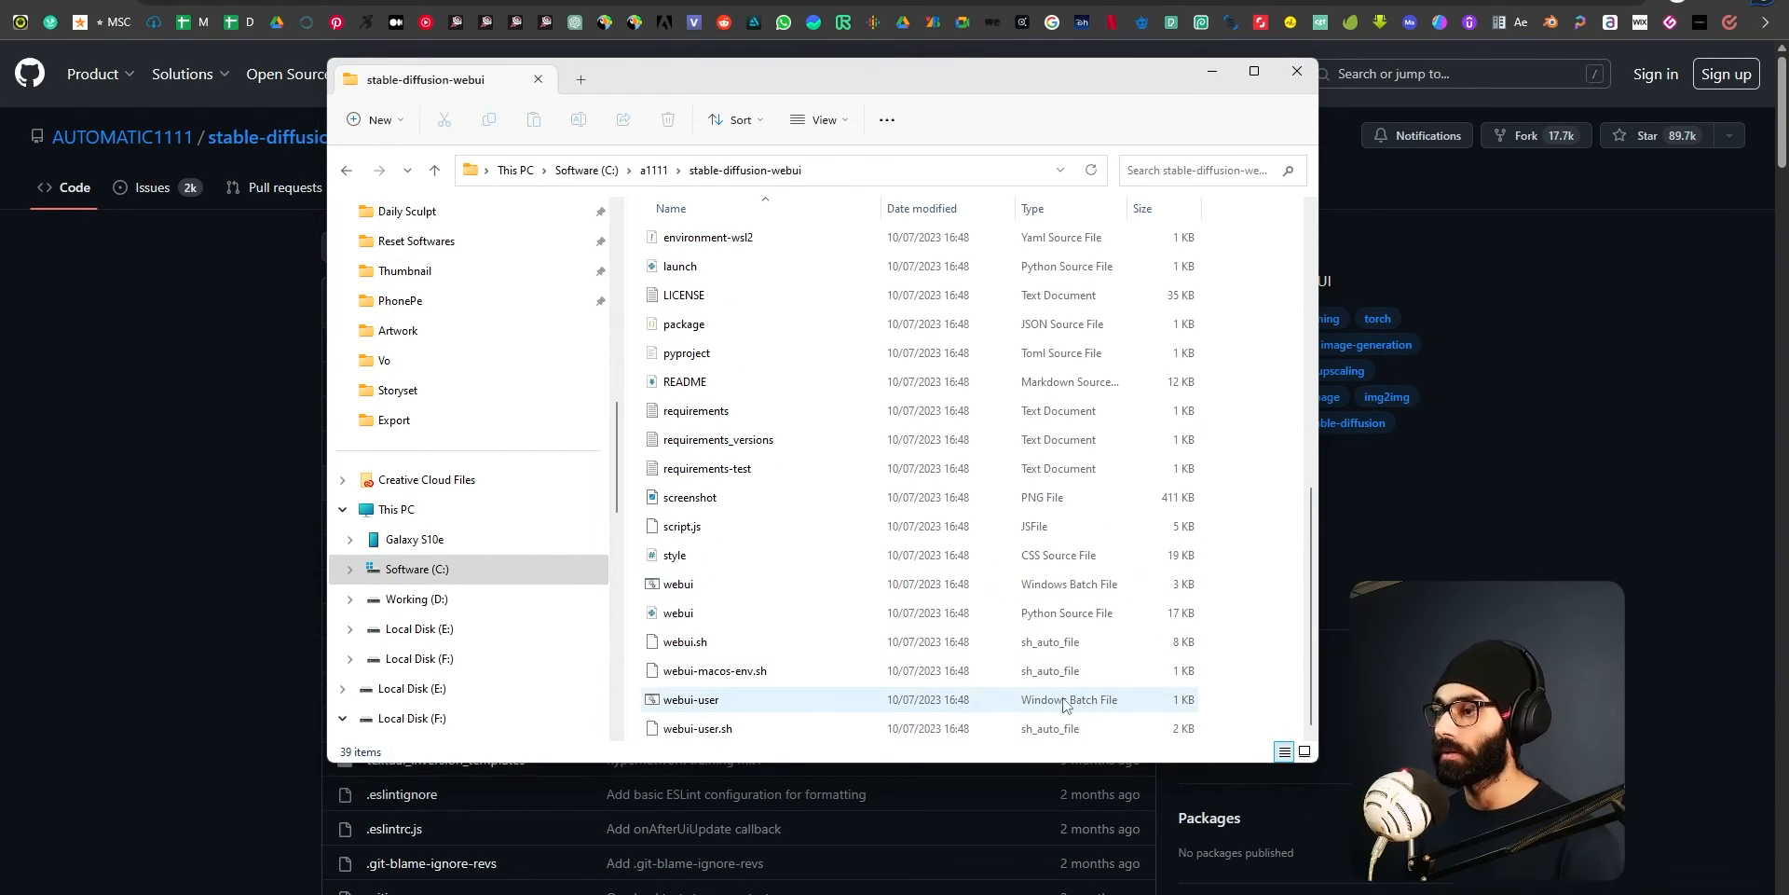
{"action": "left_click", "coordinate": [718, 703]}
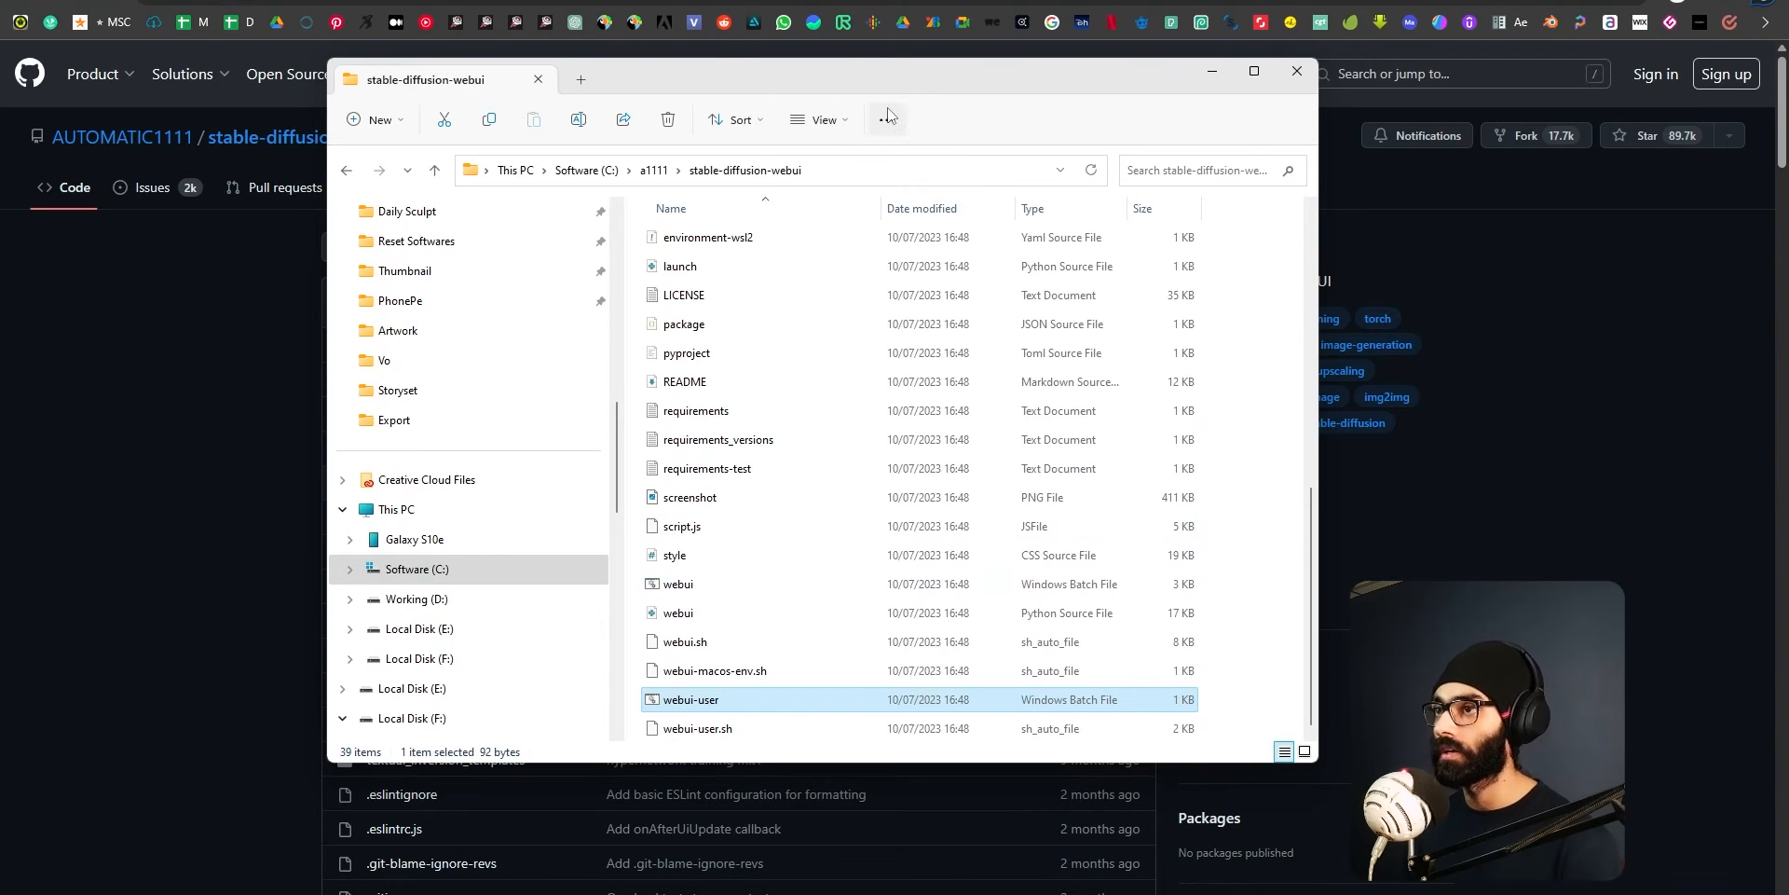
{"action": "left_click_drag", "start_coordinate": [887, 78], "coordinate": [694, 85]}
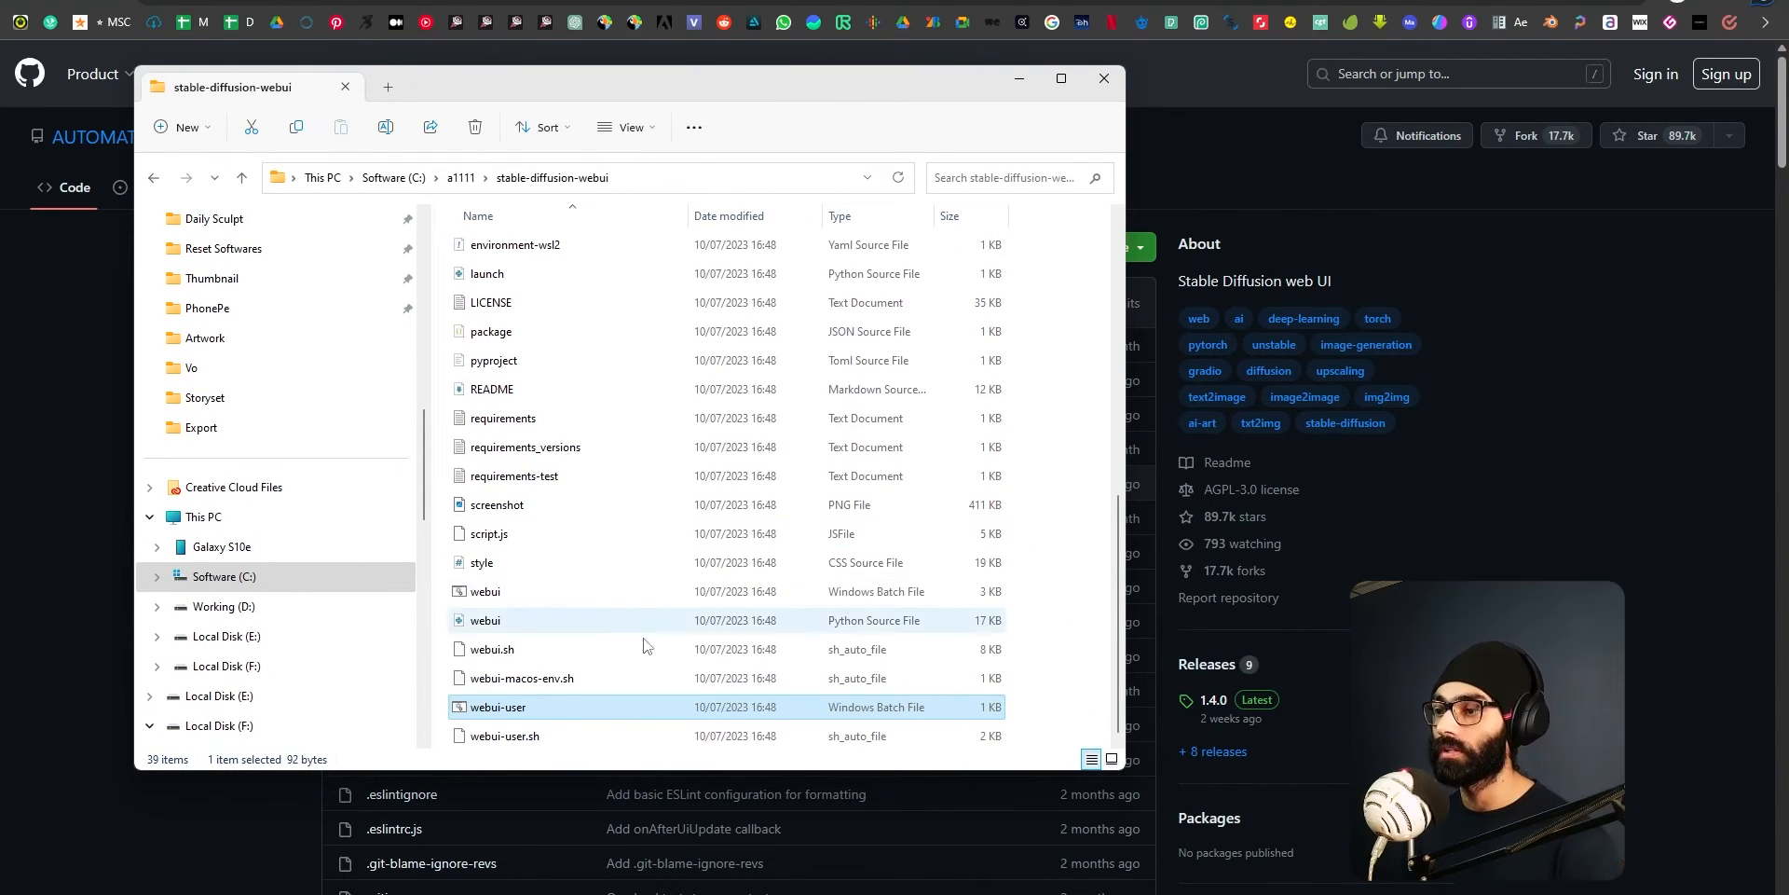
Launch Notepad, place it beside File Explorer and load the webui-user batch file into it.
{"action": "key", "text": "super"}
{"action": "type", "text": "notepad"}
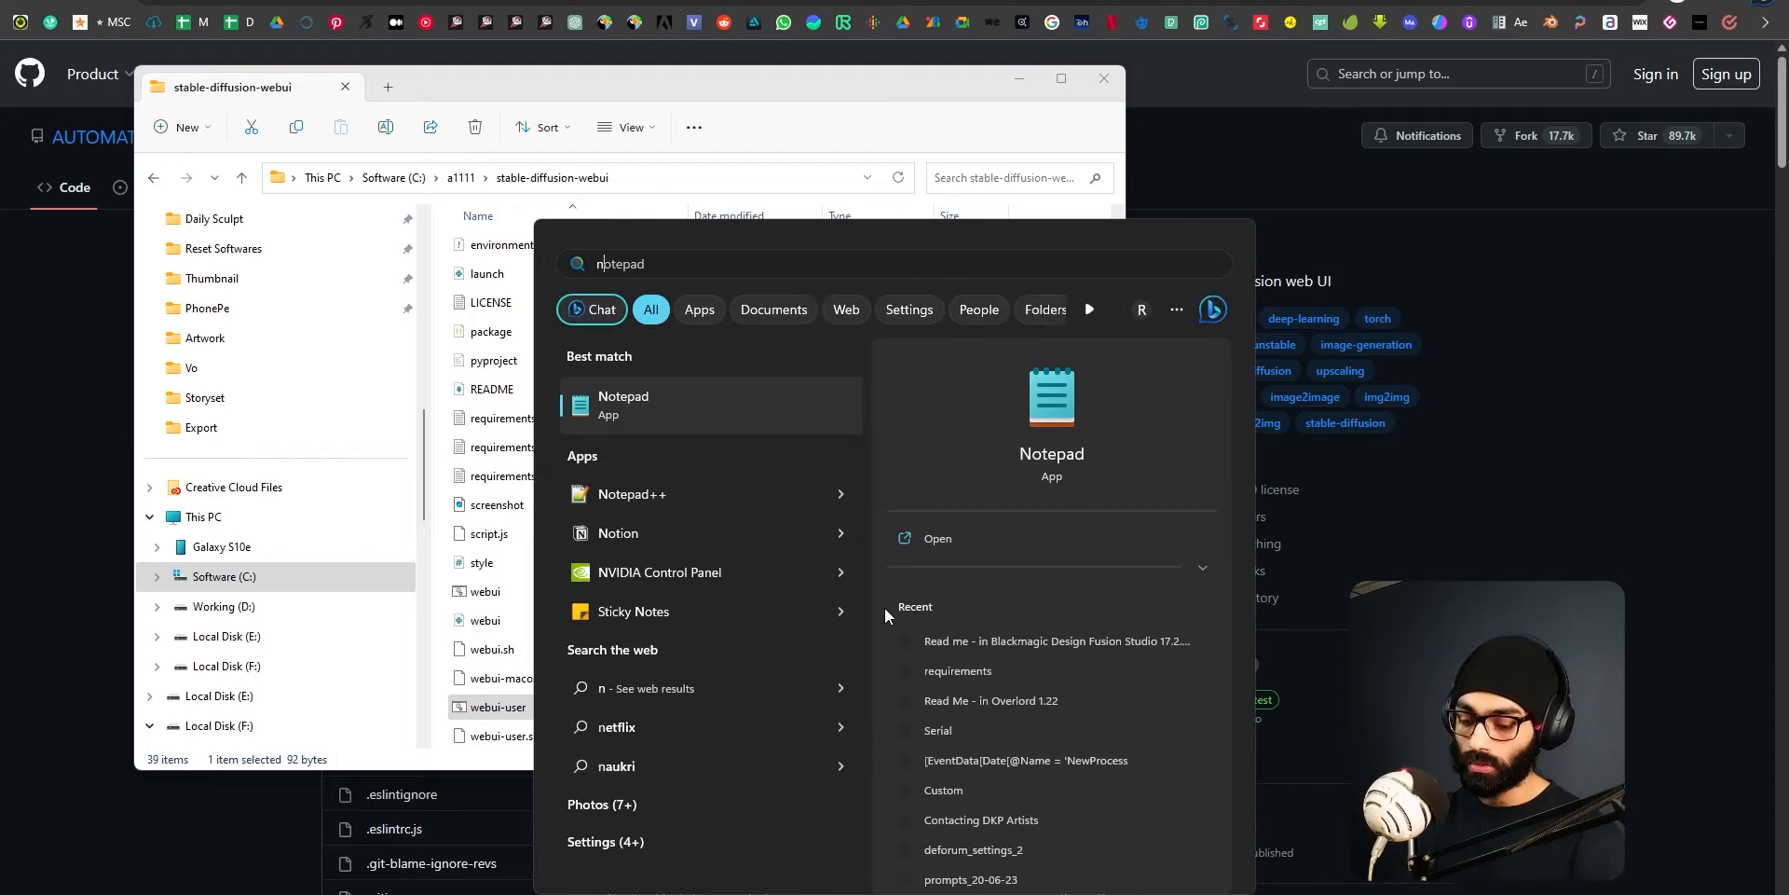
{"action": "key", "text": "Return"}
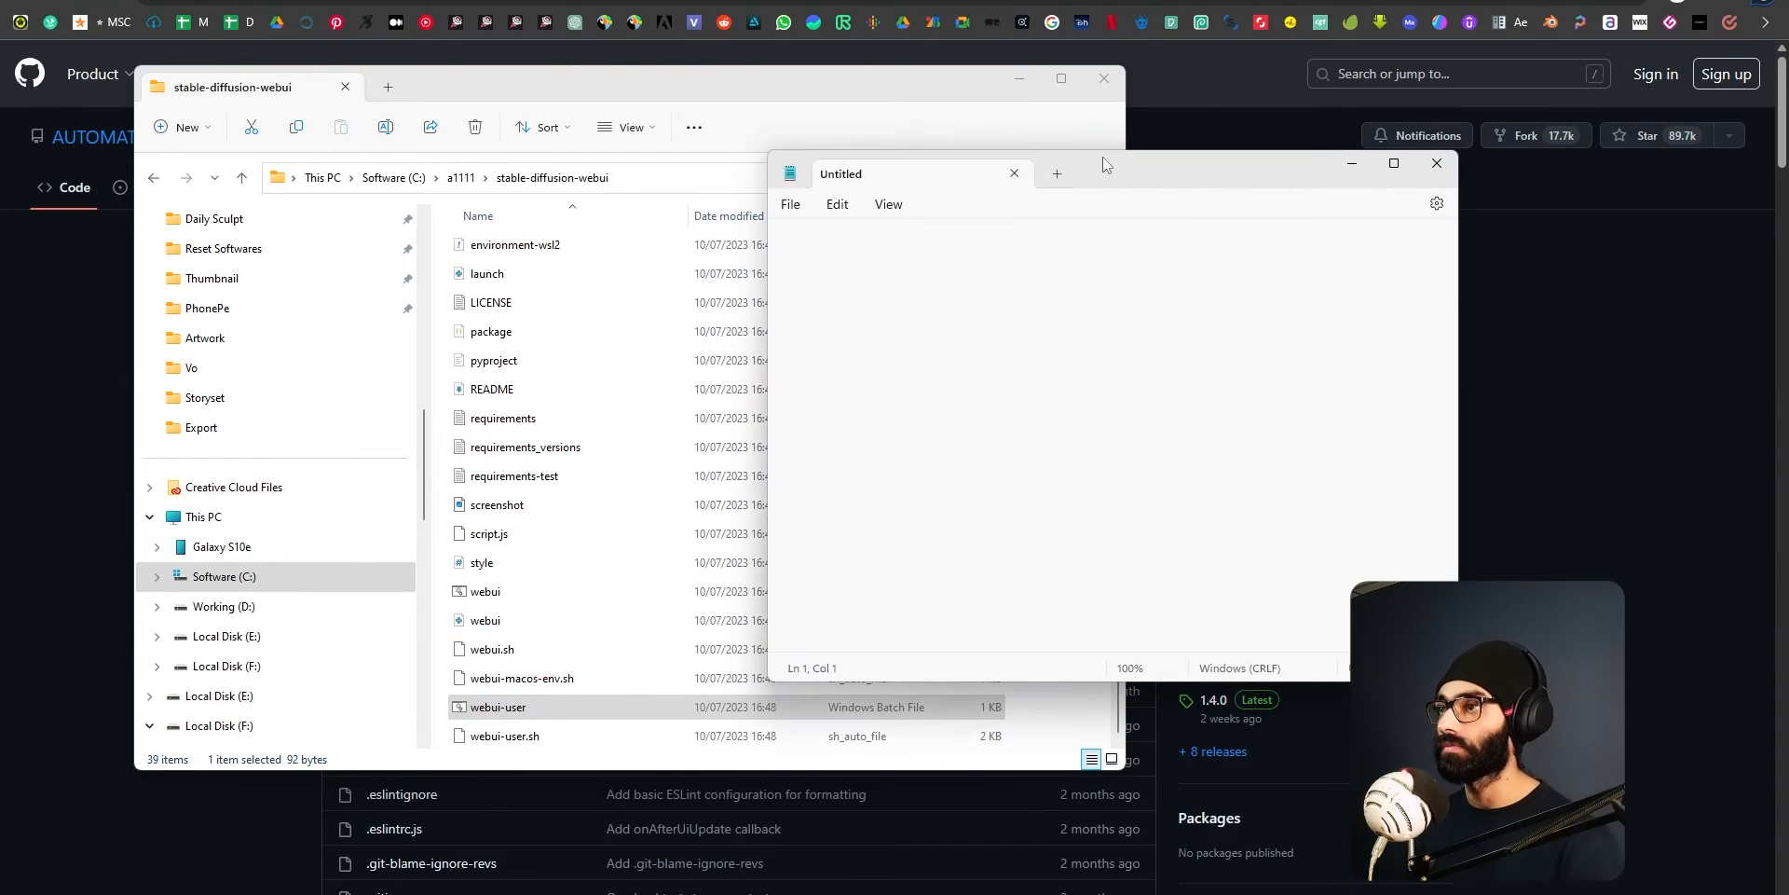
{"action": "left_click_drag", "start_coordinate": [1103, 156], "coordinate": [1353, 193]}
{"action": "left_click_drag", "start_coordinate": [1019, 729], "coordinate": [1096, 736]}
{"action": "key", "text": "super"}
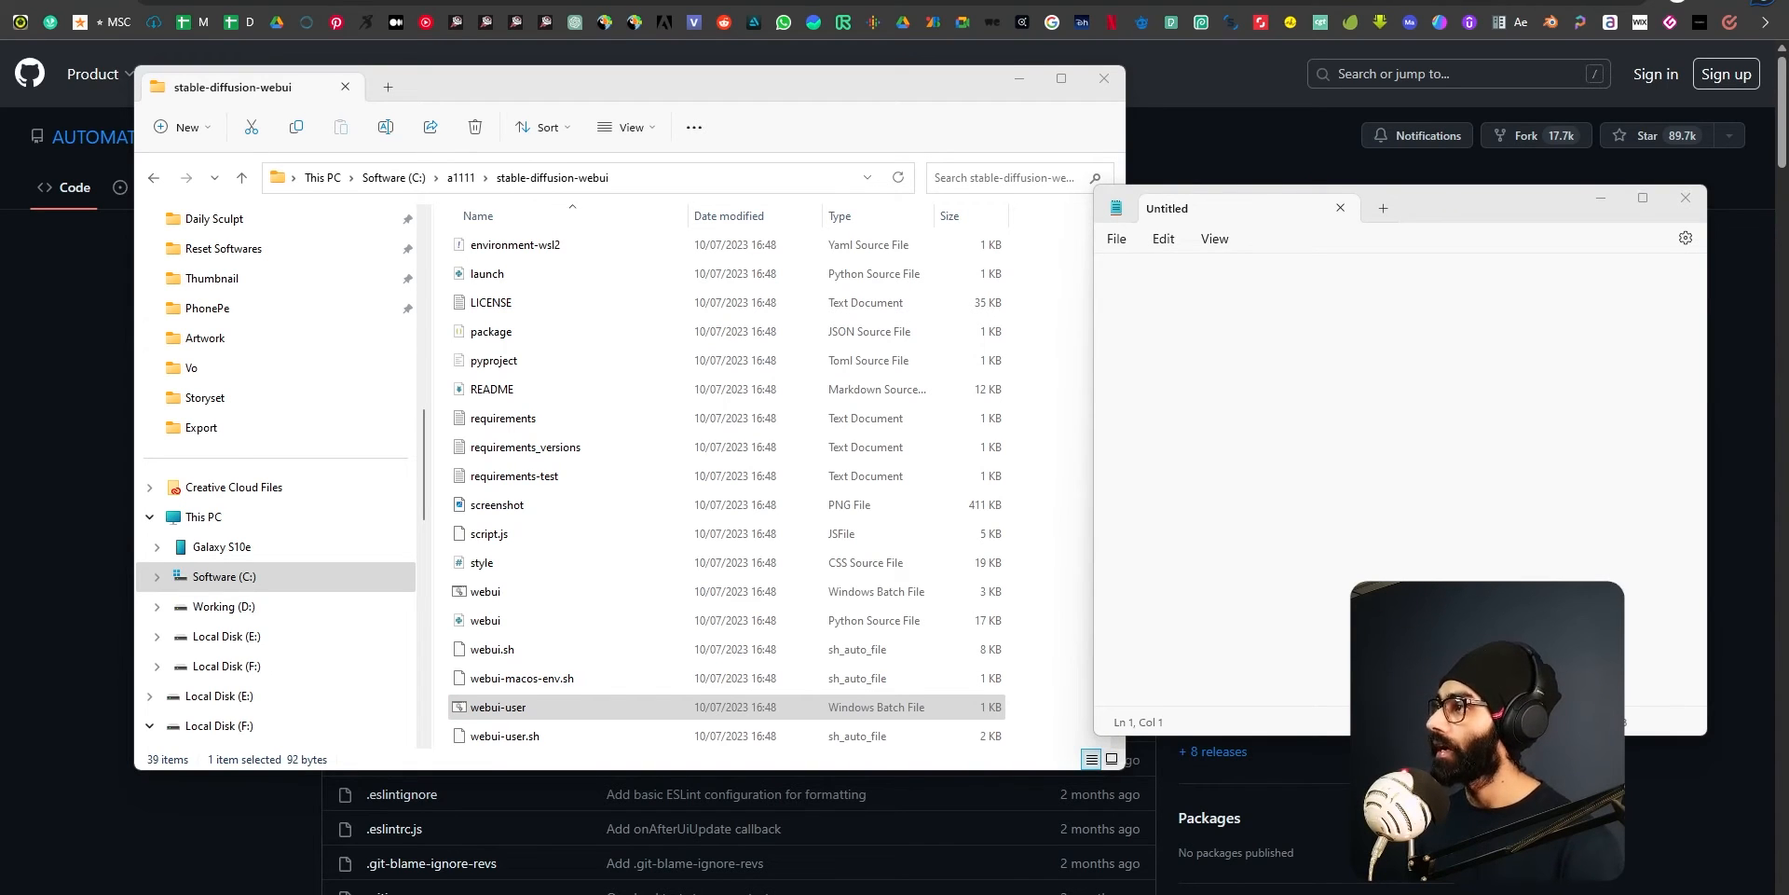
{"action": "left_click", "coordinate": [509, 708]}
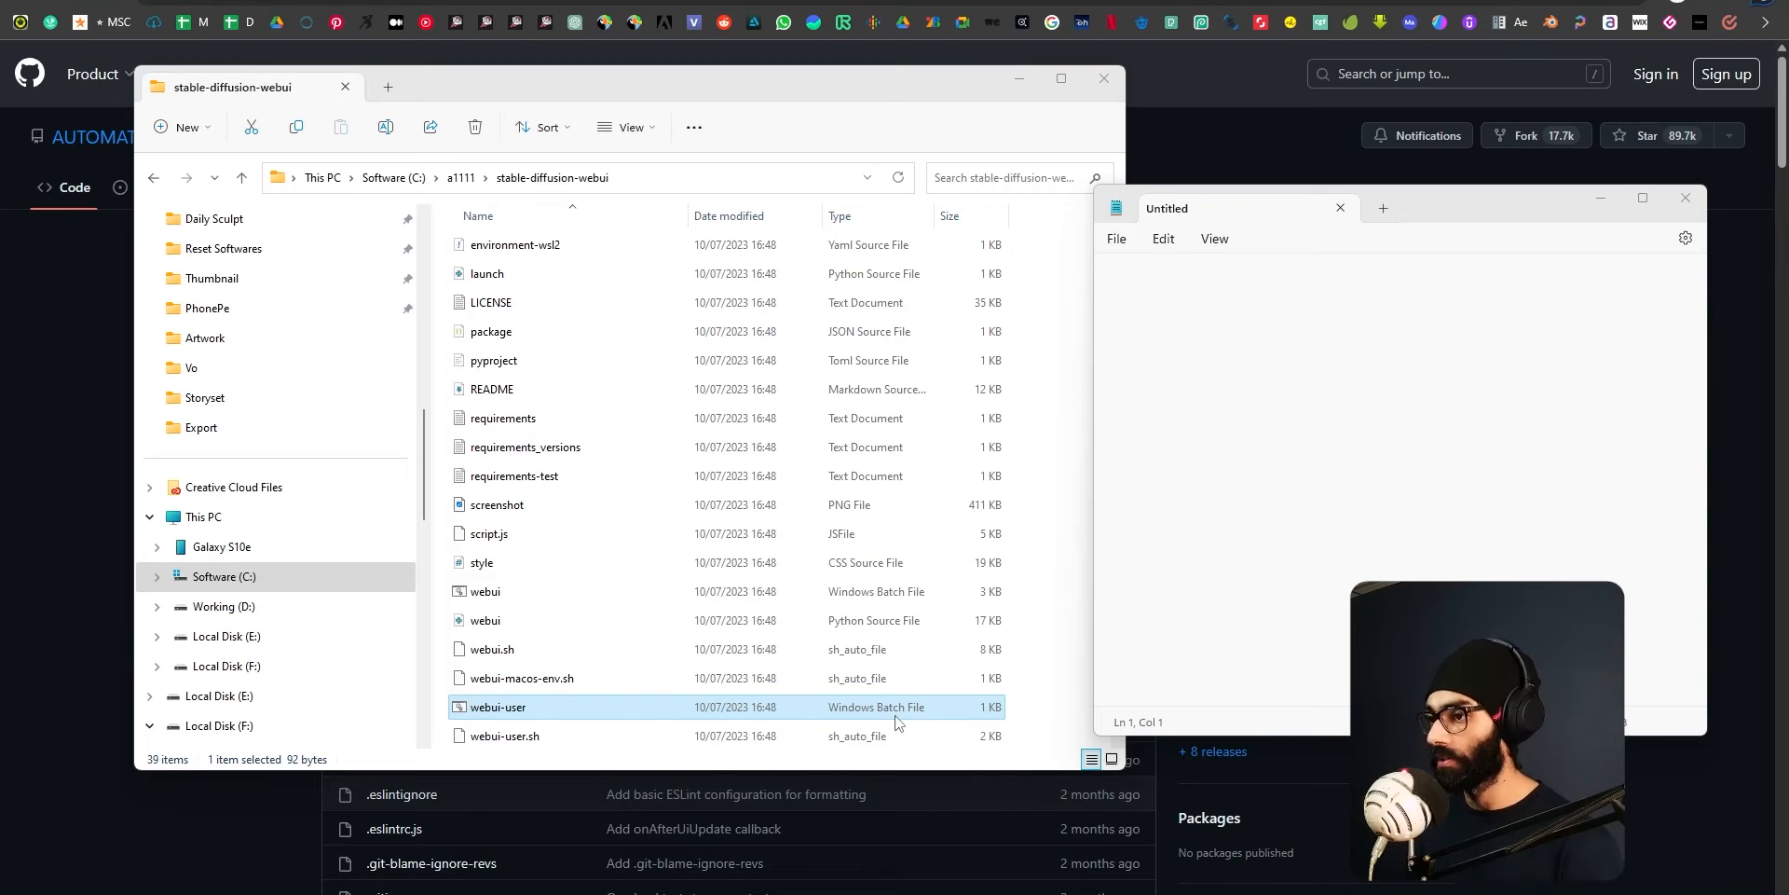
{"action": "left_click_drag", "start_coordinate": [517, 708], "coordinate": [1322, 448]}
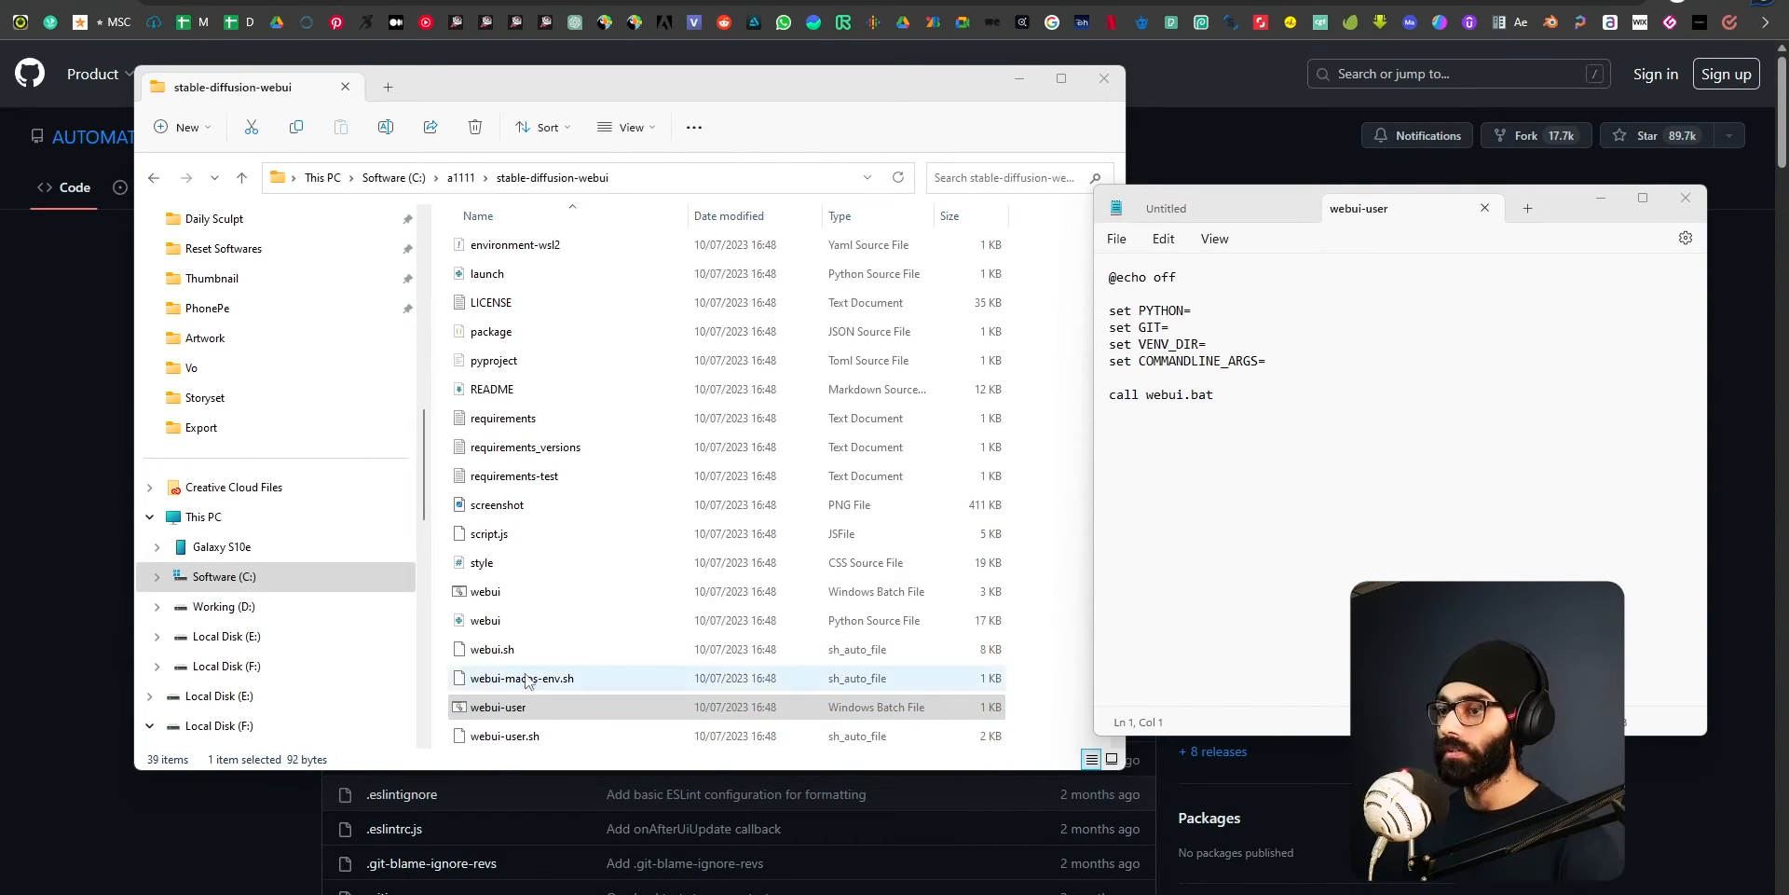
Open the webui-user batch file for editing directly from File Explorer as well, and close the duplicate Notepad tab.
{"action": "right_click", "coordinate": [506, 710]}
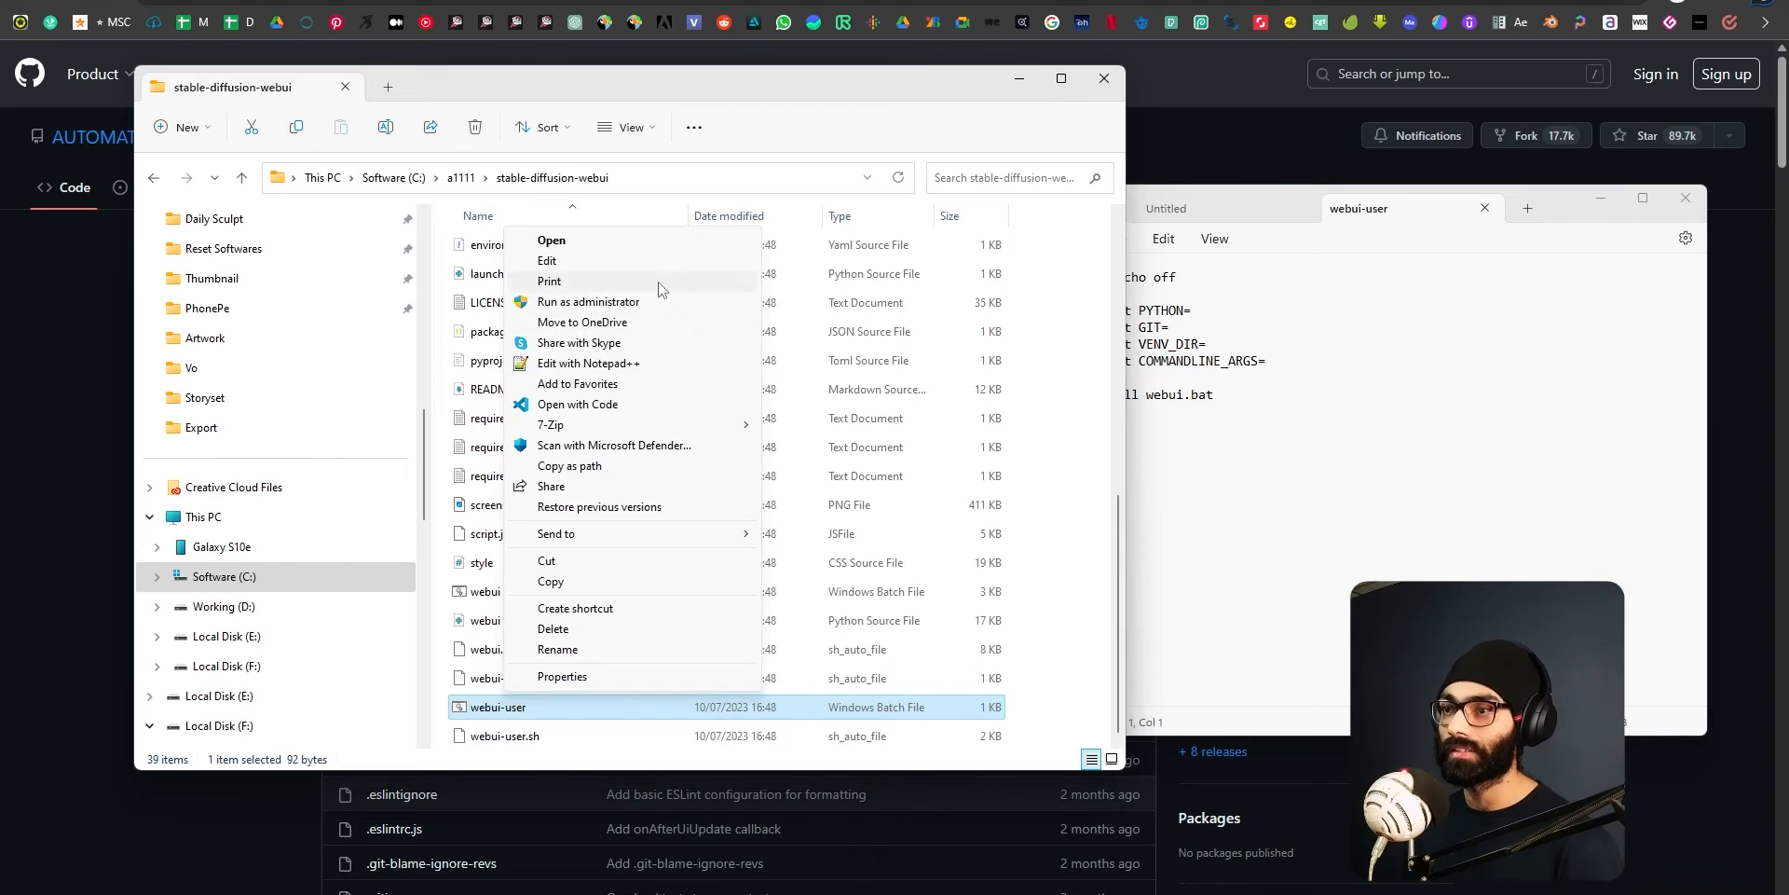
{"action": "left_click", "coordinate": [575, 260]}
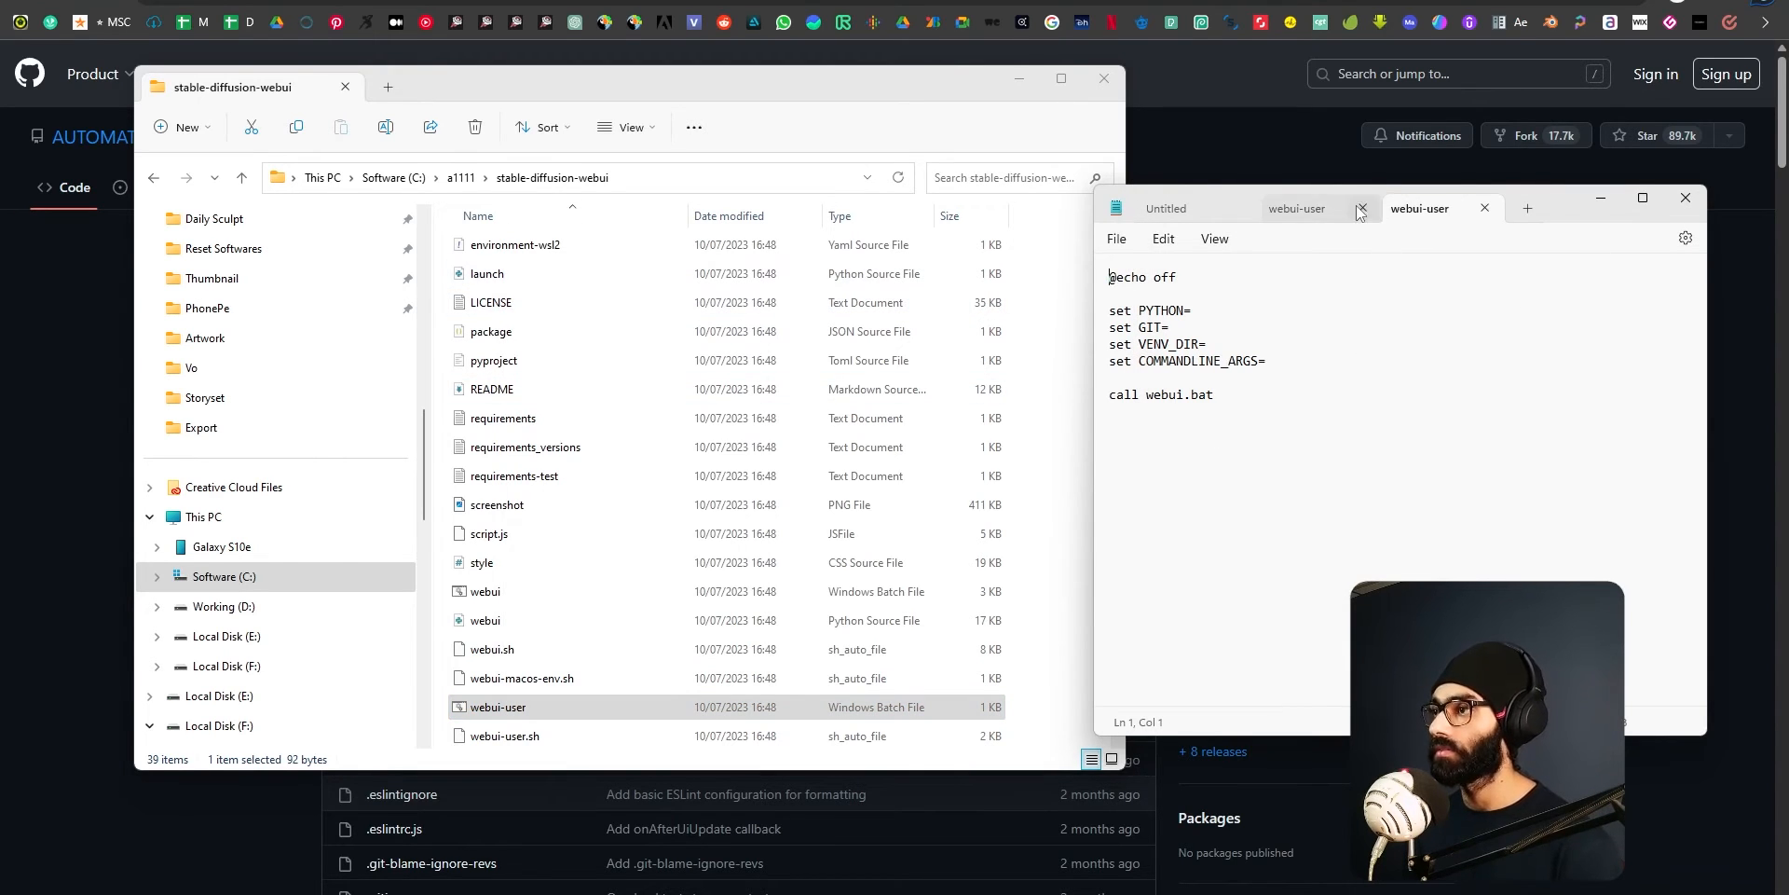
{"action": "left_click", "coordinate": [1485, 208]}
Examine the batch script's variable lines in Notepad, especially the COMMANDLINE_ARGS line.
{"action": "left_click_drag", "start_coordinate": [1256, 409], "coordinate": [1030, 268]}
{"action": "left_click", "coordinate": [1188, 377]}
{"action": "left_click", "coordinate": [1199, 316]}
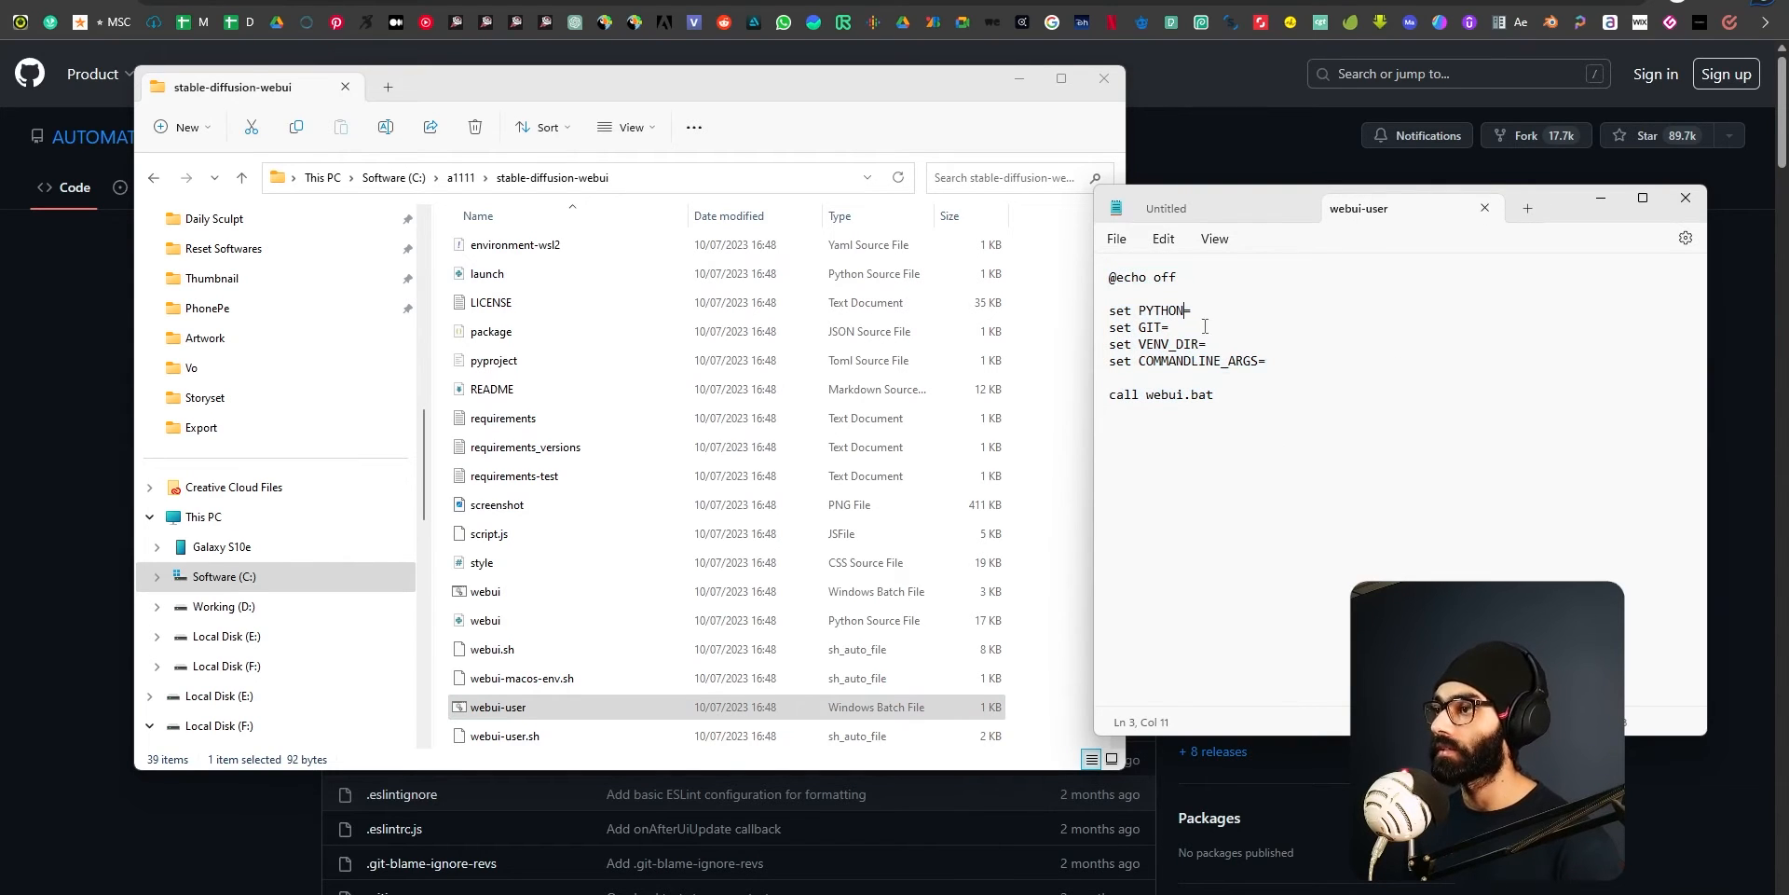
{"action": "left_click", "coordinate": [1230, 379]}
{"action": "left_click_drag", "start_coordinate": [1284, 363], "coordinate": [1026, 378]}
{"action": "left_click", "coordinate": [1284, 364]}
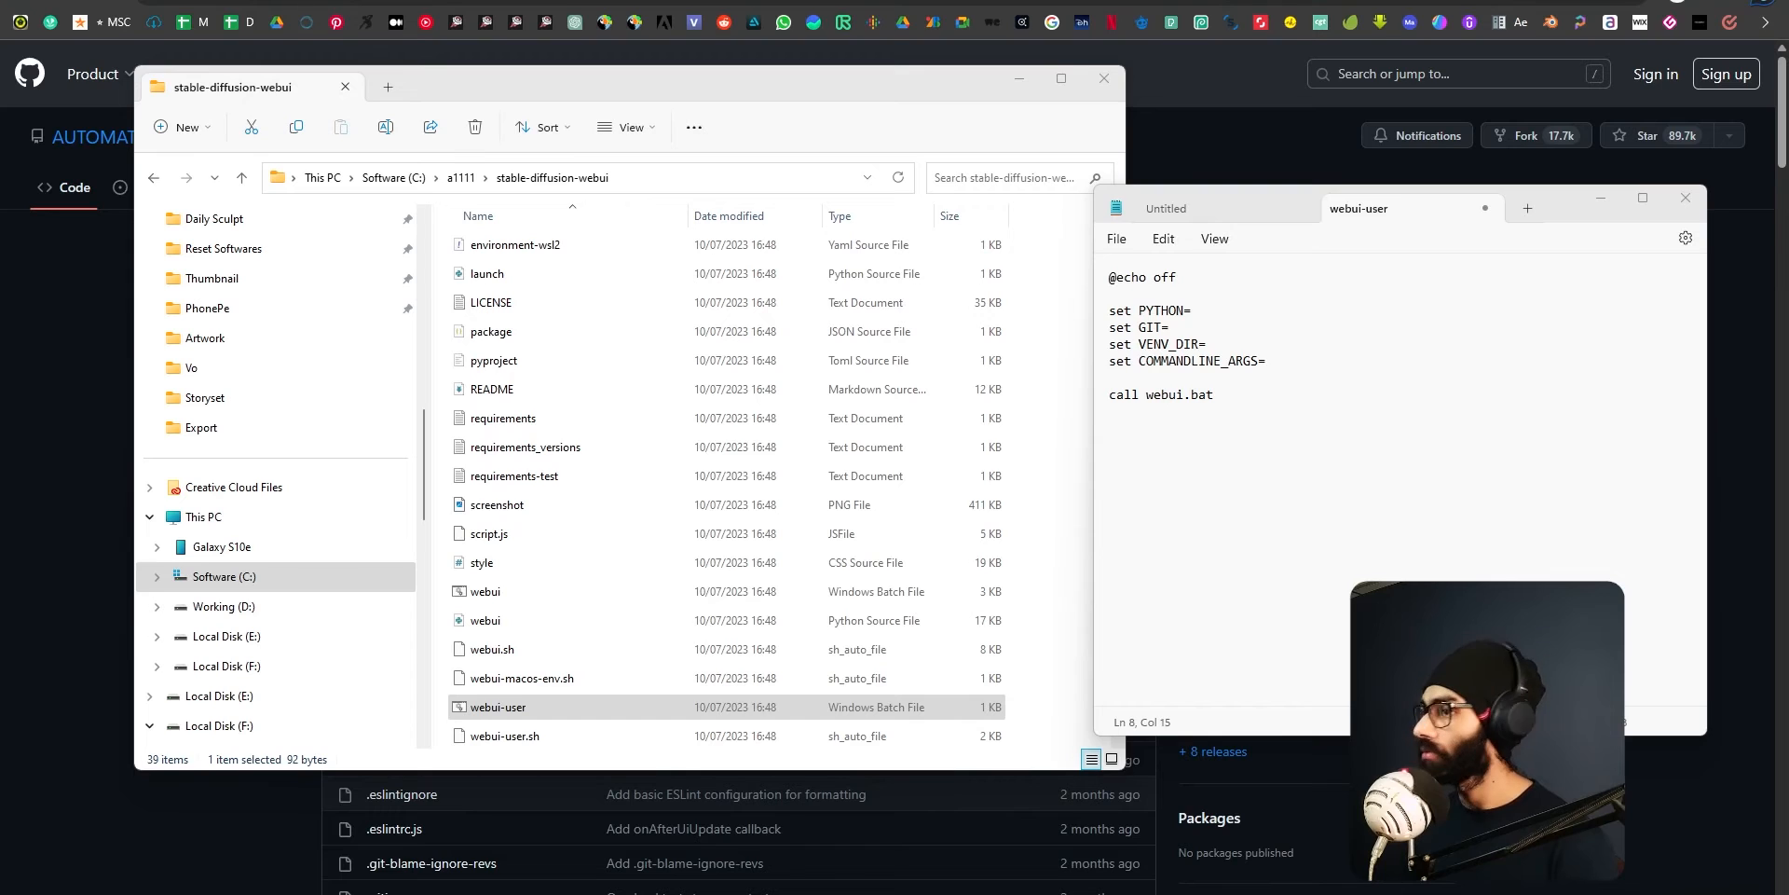
Set COMMANDLINE_ARGS to --xformers --autolaunch --medvram --disable-nan-check --precision full --no-half --opt-split-attention-v1.
{"action": "left_click", "coordinate": [1269, 362]}
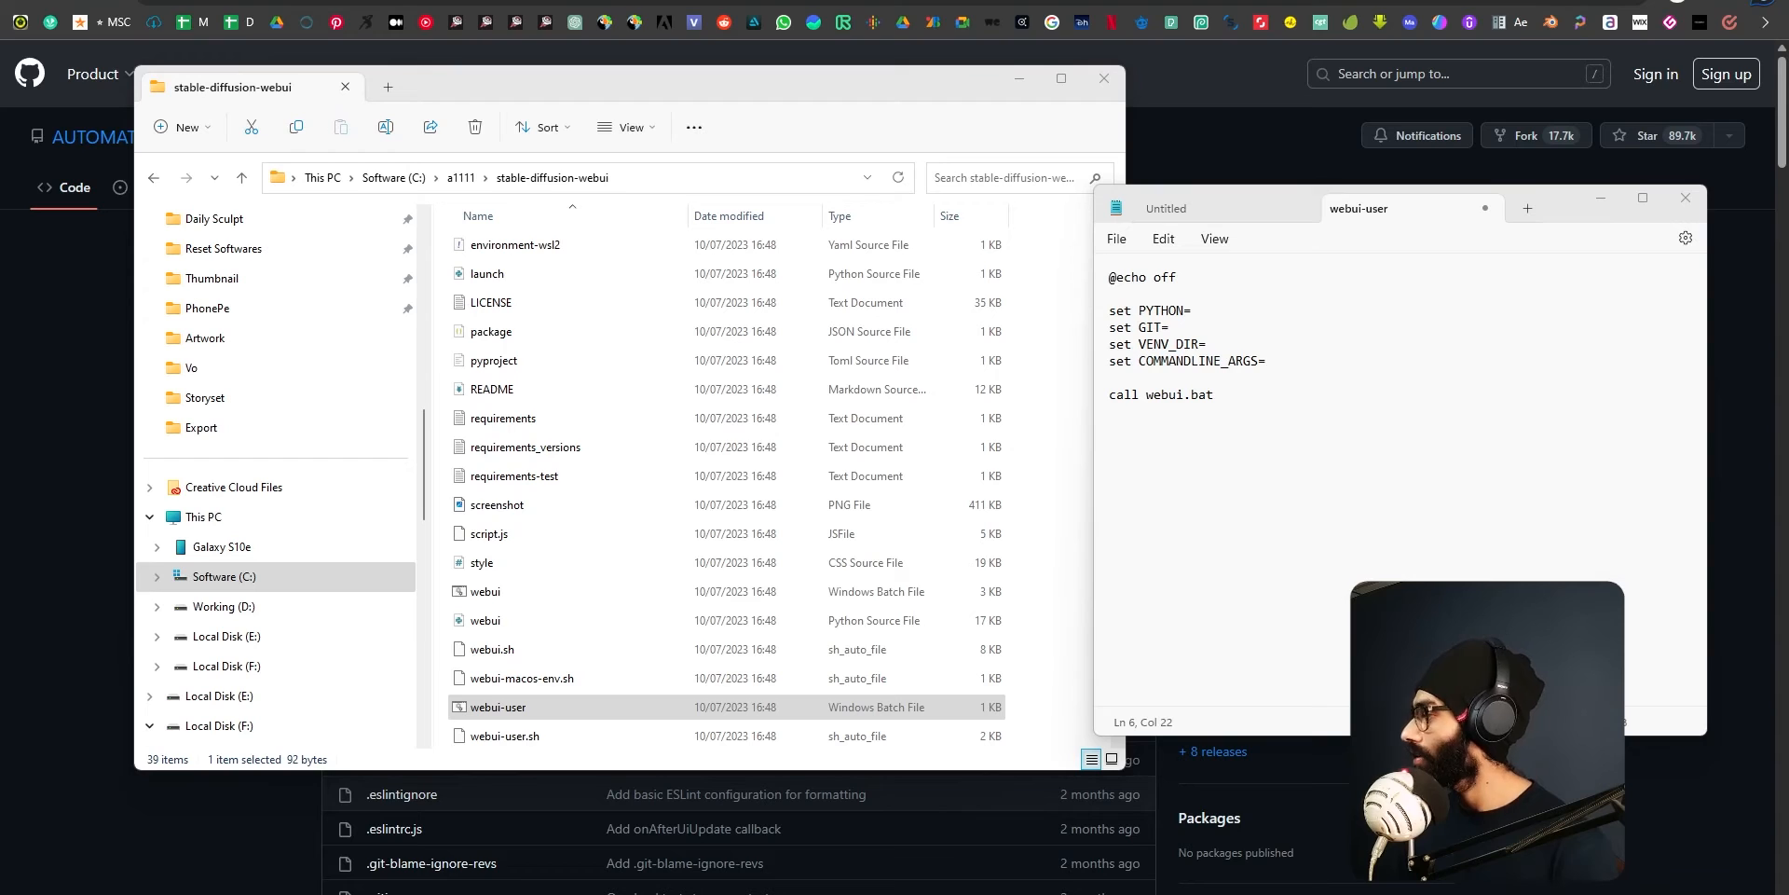
{"action": "type", "text": "--xformers --autolaunch --medvram --disable-nan-check --precision full --no-half --opt-split-attention-v1"}
{"action": "left_click", "coordinate": [1314, 363]}
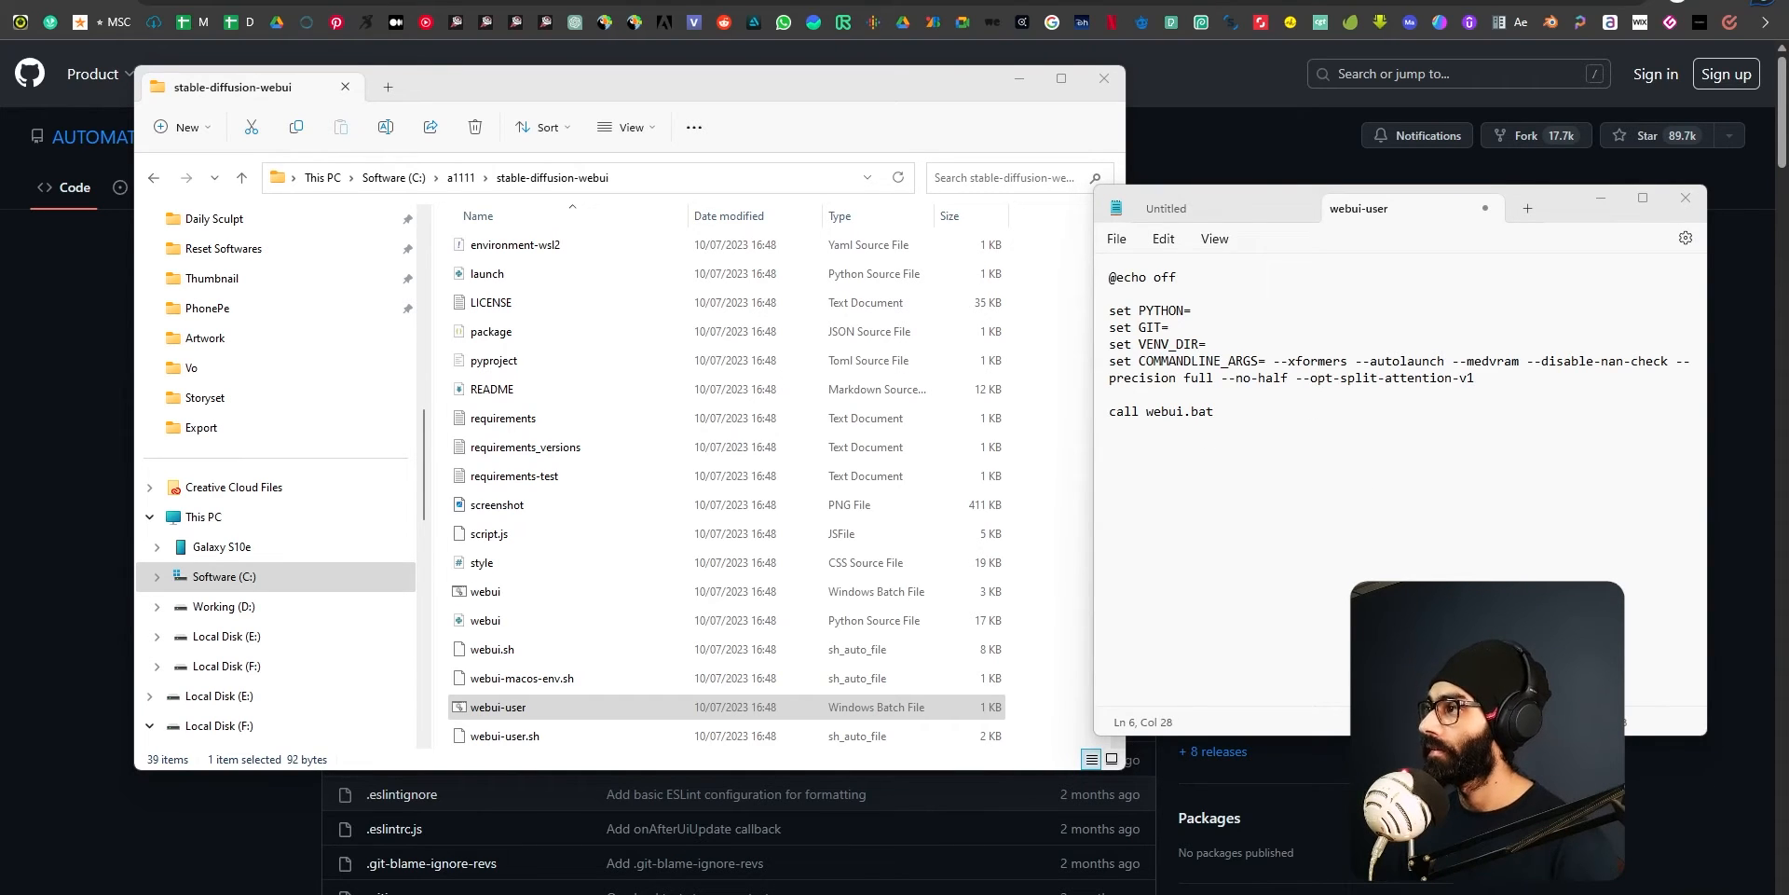
{"action": "left_click", "coordinate": [1275, 363]}
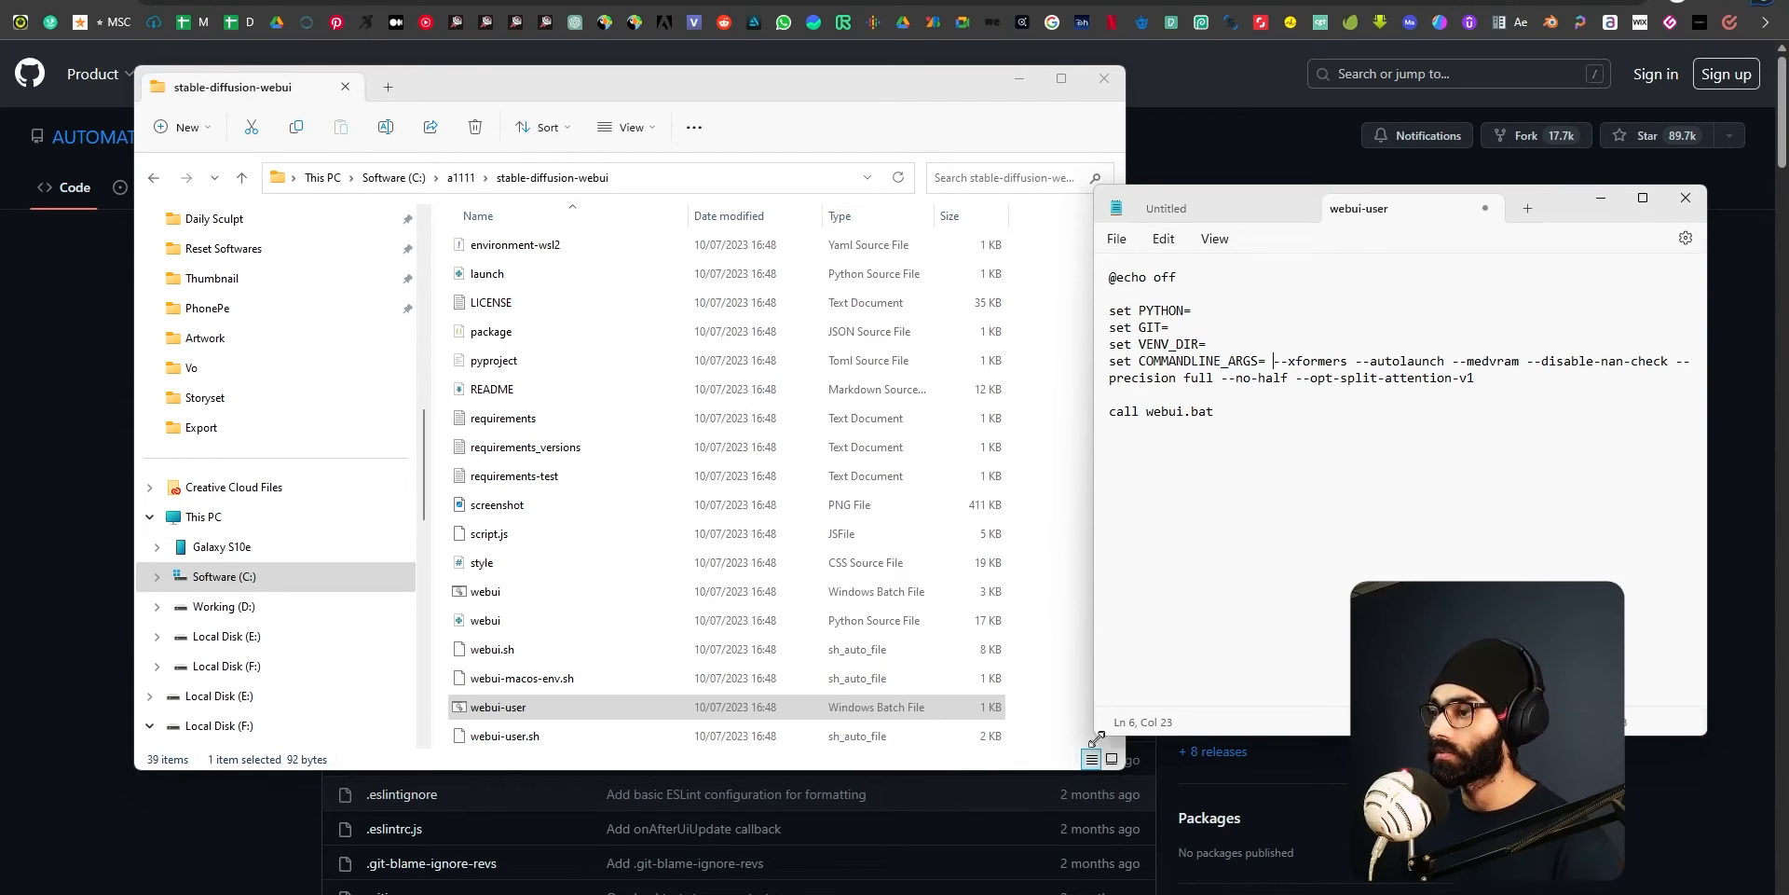
Enlarge the Notepad window and magnify its text so the script is easier to read.
{"action": "left_click_drag", "start_coordinate": [1096, 735], "coordinate": [1007, 799]}
{"action": "scroll", "coordinate": [1231, 414], "scroll_direction": "up", "scroll_amount": 5}
{"action": "scroll", "coordinate": [1231, 413], "scroll_direction": "up", "scroll_amount": 1}
{"action": "scroll", "coordinate": [1278, 468], "scroll_direction": "down", "scroll_amount": 1}
{"action": "scroll", "coordinate": [1282, 472], "scroll_direction": "up", "scroll_amount": 1}
{"action": "left_click_drag", "start_coordinate": [998, 803], "coordinate": [473, 827]}
{"action": "scroll", "coordinate": [770, 537], "scroll_direction": "up", "scroll_amount": 1}
{"action": "scroll", "coordinate": [770, 537], "scroll_direction": "down", "scroll_amount": 1}
{"action": "scroll", "coordinate": [769, 537], "scroll_direction": "up", "scroll_amount": 1}
Examine the launch arguments in the COMMANDLINE_ARGS line, highlighting --xformers, --autolaunch and the full argument list.
{"action": "left_click", "coordinate": [1469, 428]}
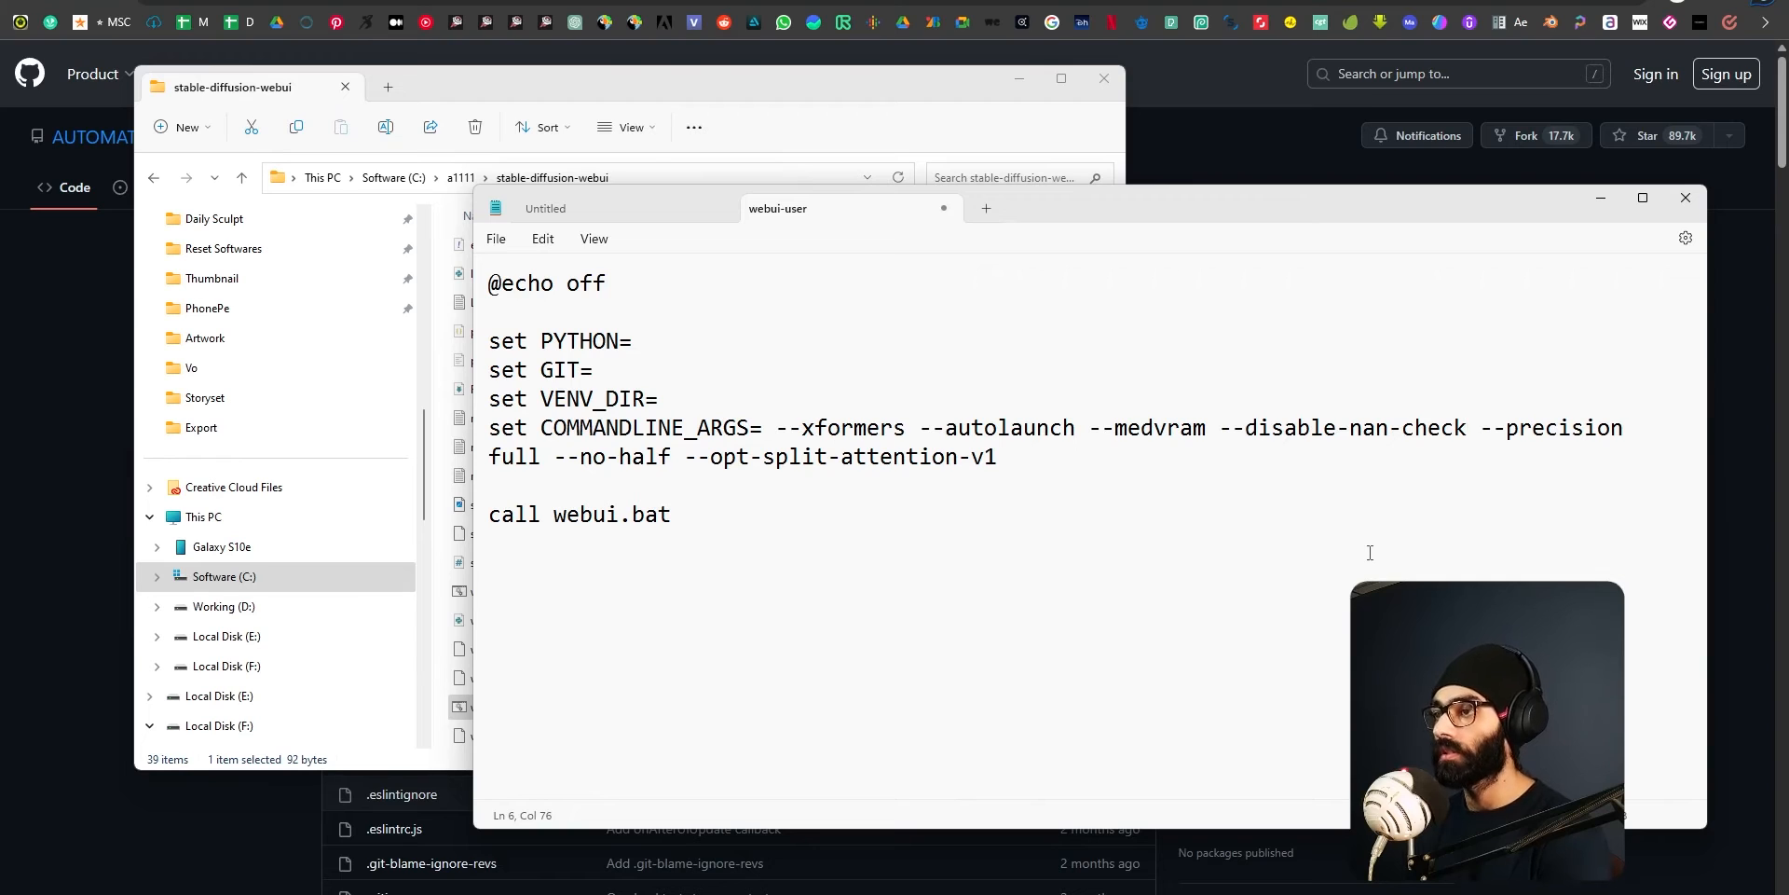
{"action": "left_click_drag", "start_coordinate": [998, 457], "coordinate": [564, 453]}
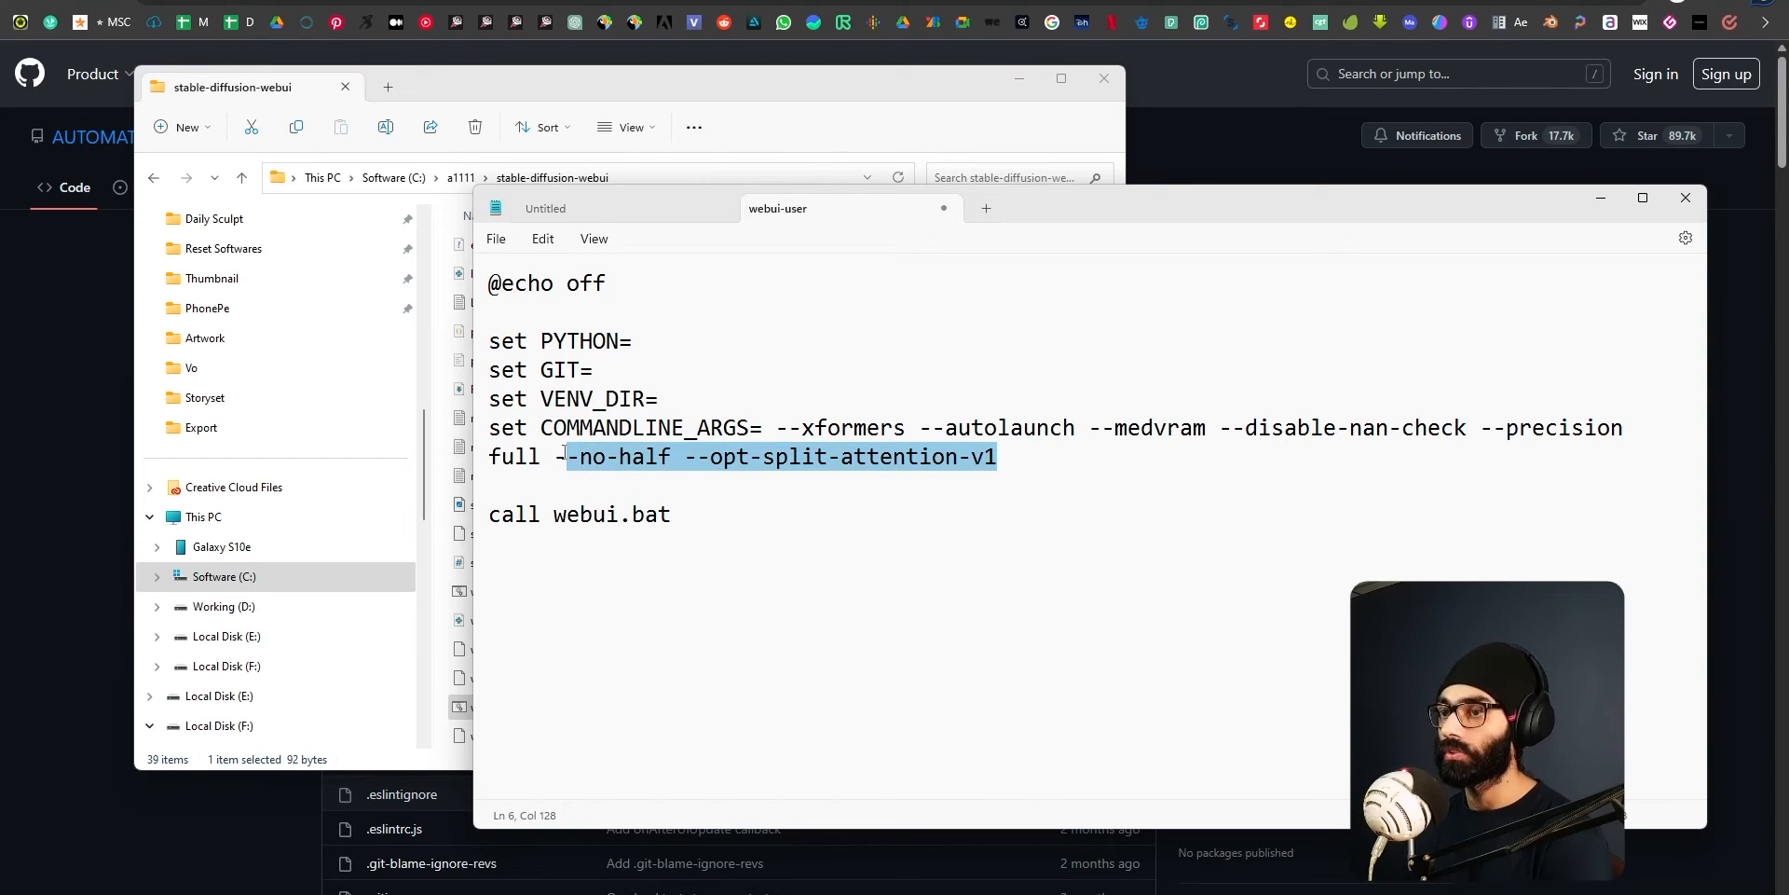
{"action": "left_click", "coordinate": [1032, 467]}
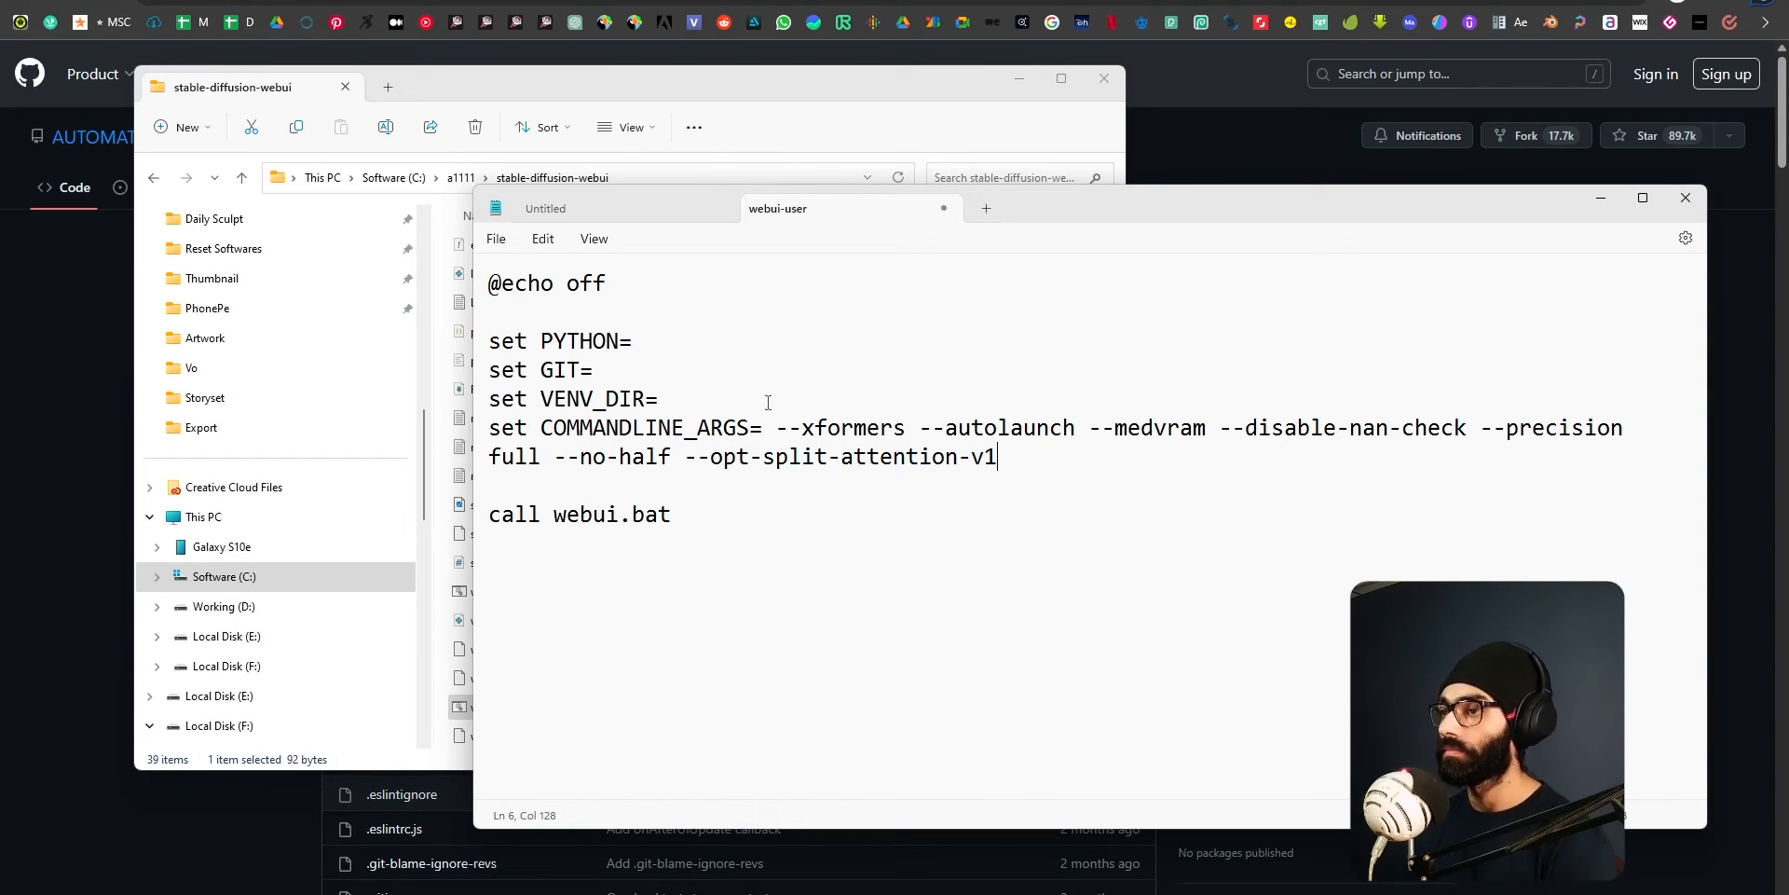
{"action": "left_click_drag", "start_coordinate": [777, 428], "coordinate": [906, 431]}
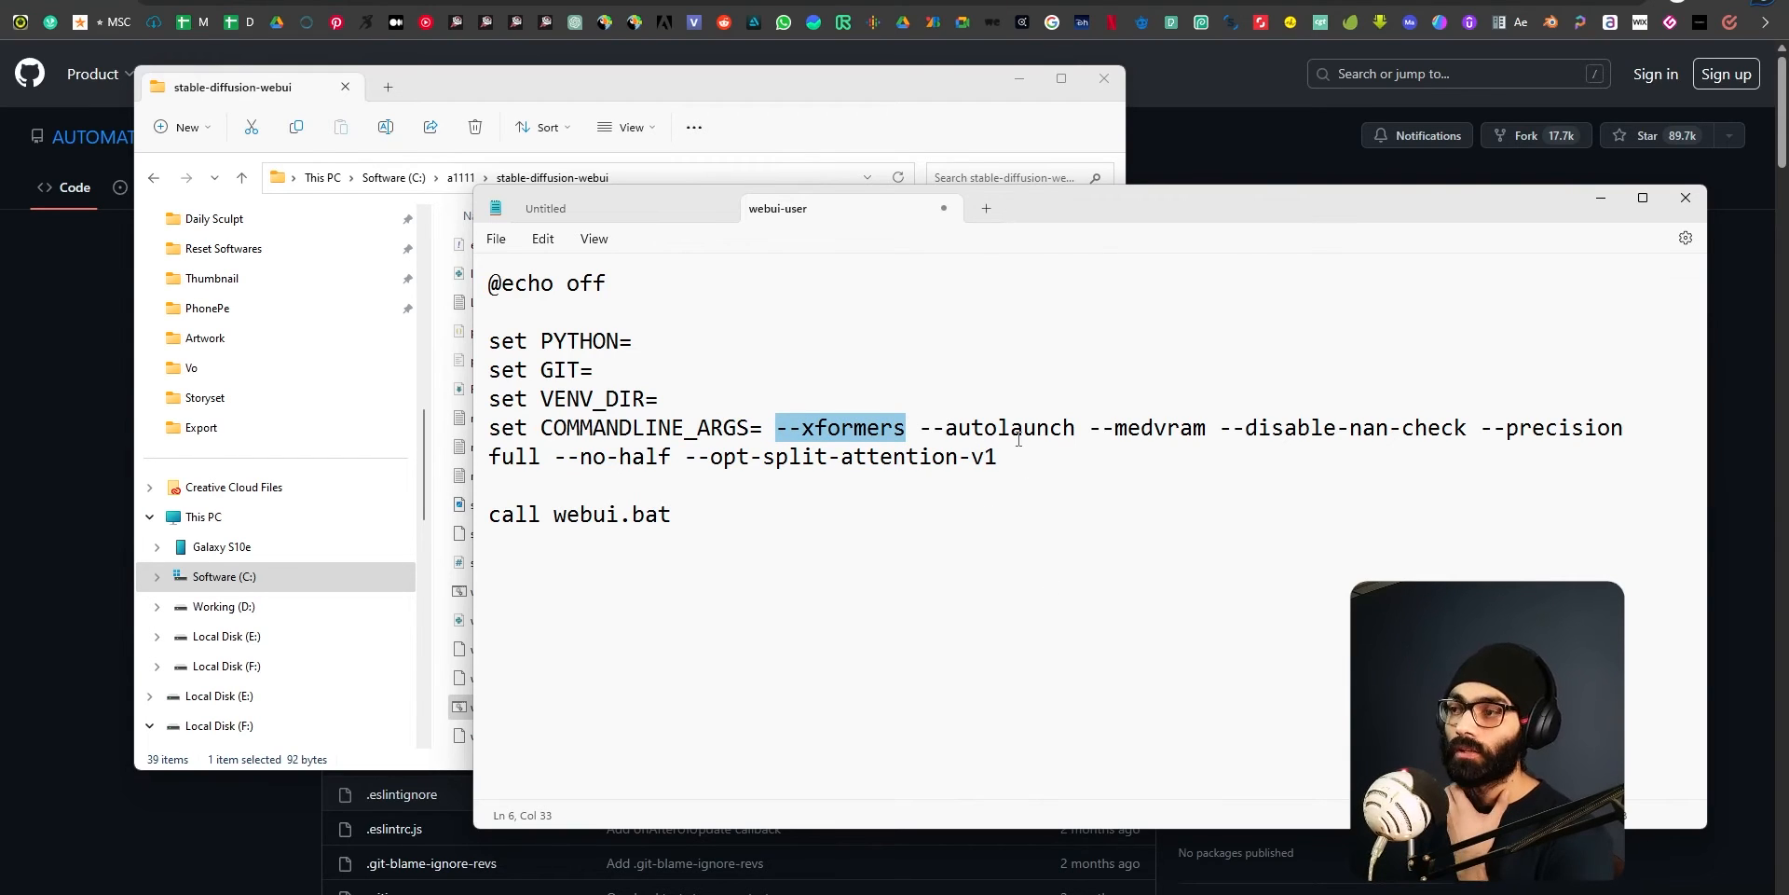
{"action": "left_click", "coordinate": [827, 428]}
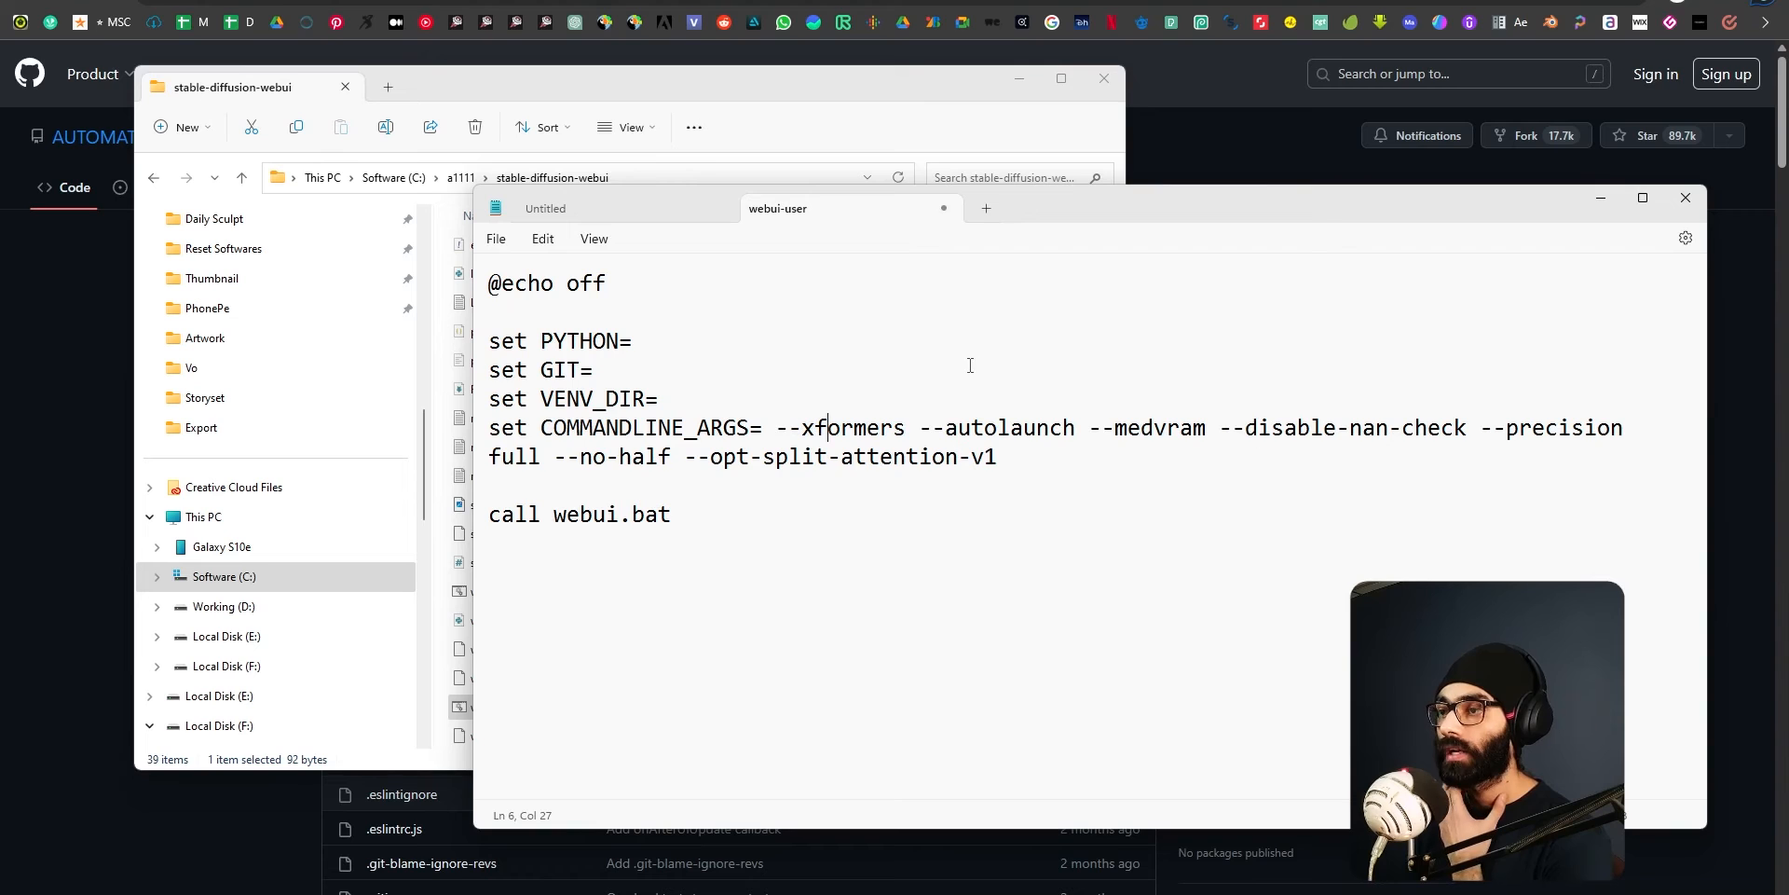
{"action": "left_click_drag", "start_coordinate": [920, 427], "coordinate": [1077, 429]}
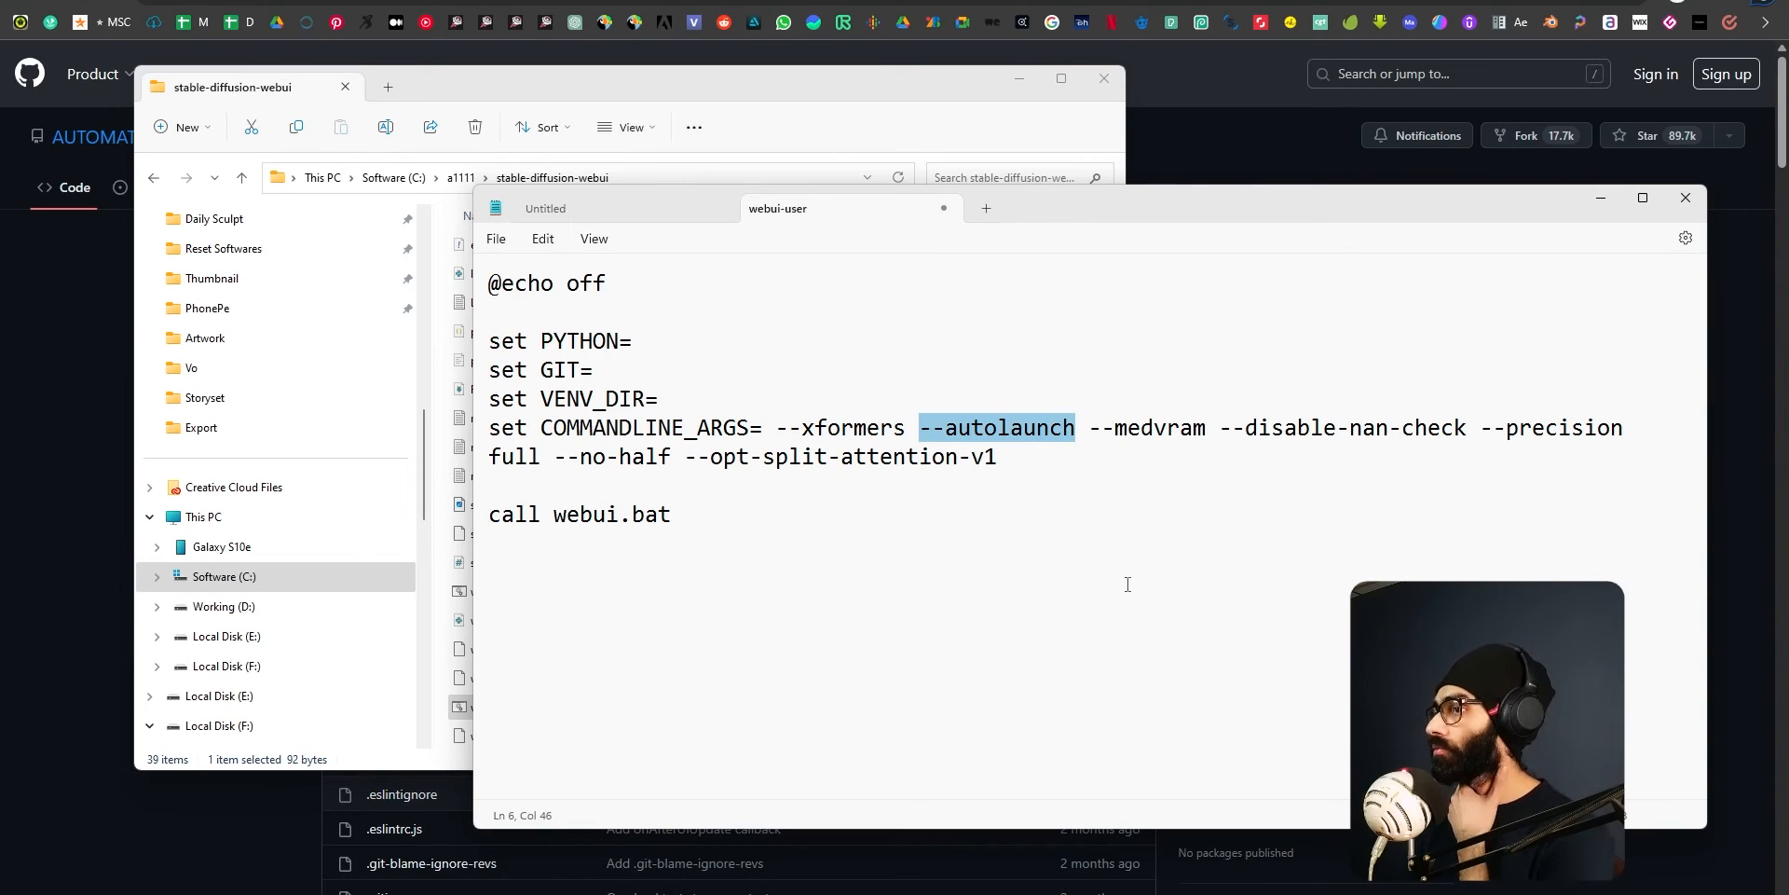
{"action": "left_click_drag", "start_coordinate": [635, 85], "coordinate": [585, 85]}
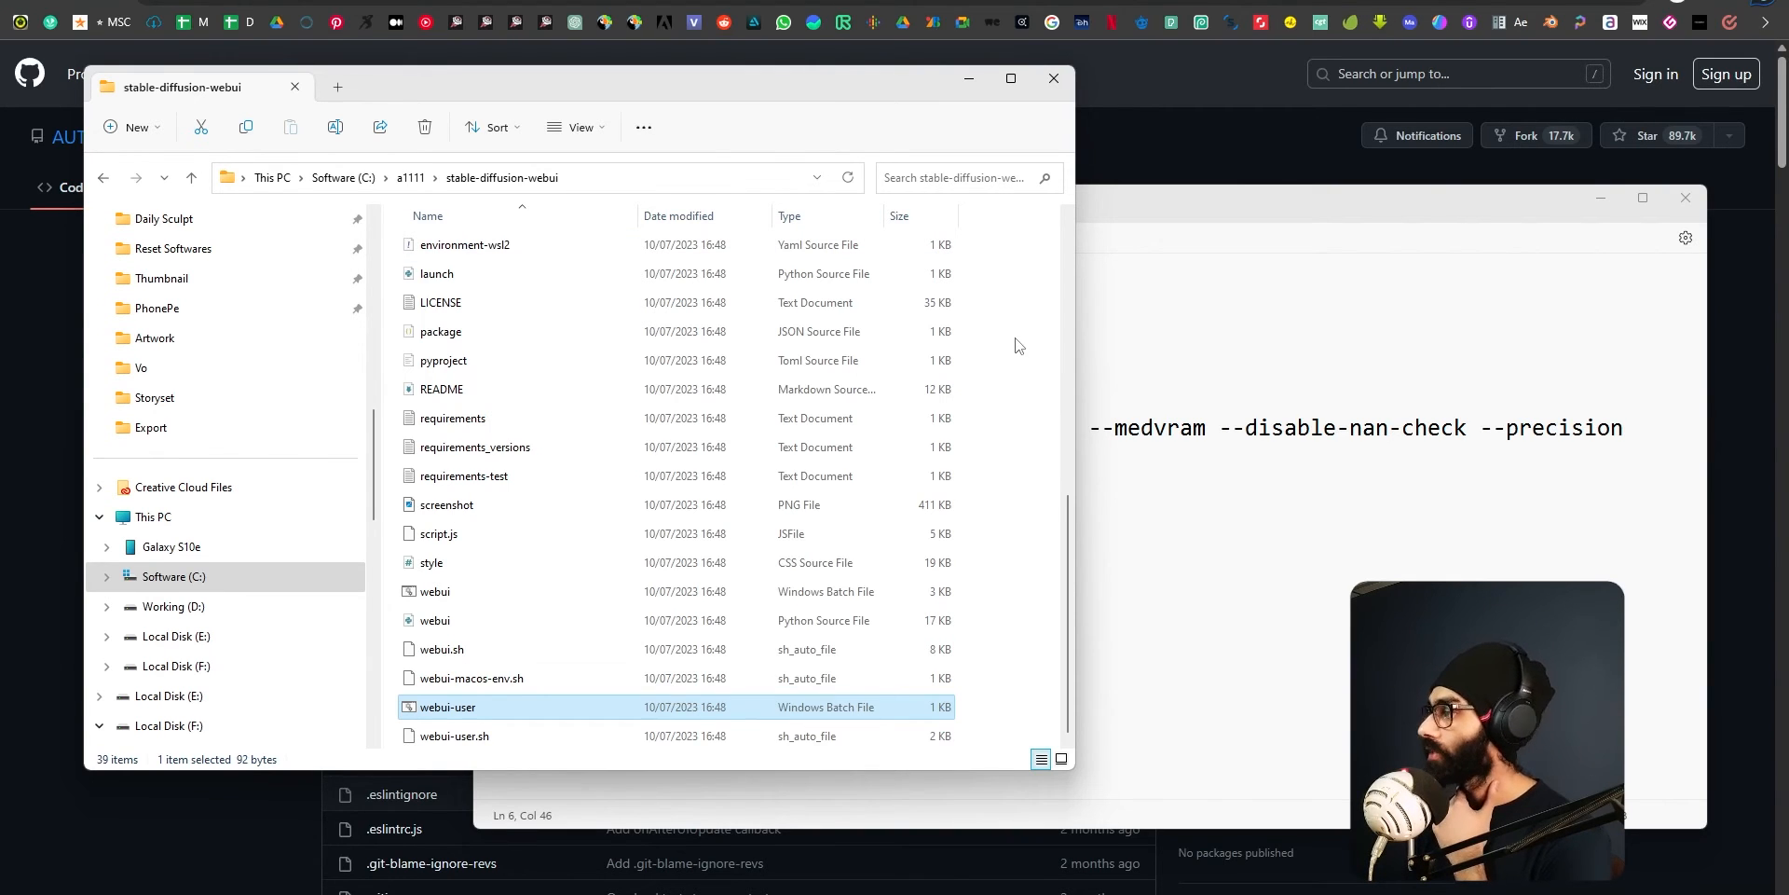
{"action": "left_click", "coordinate": [1225, 222]}
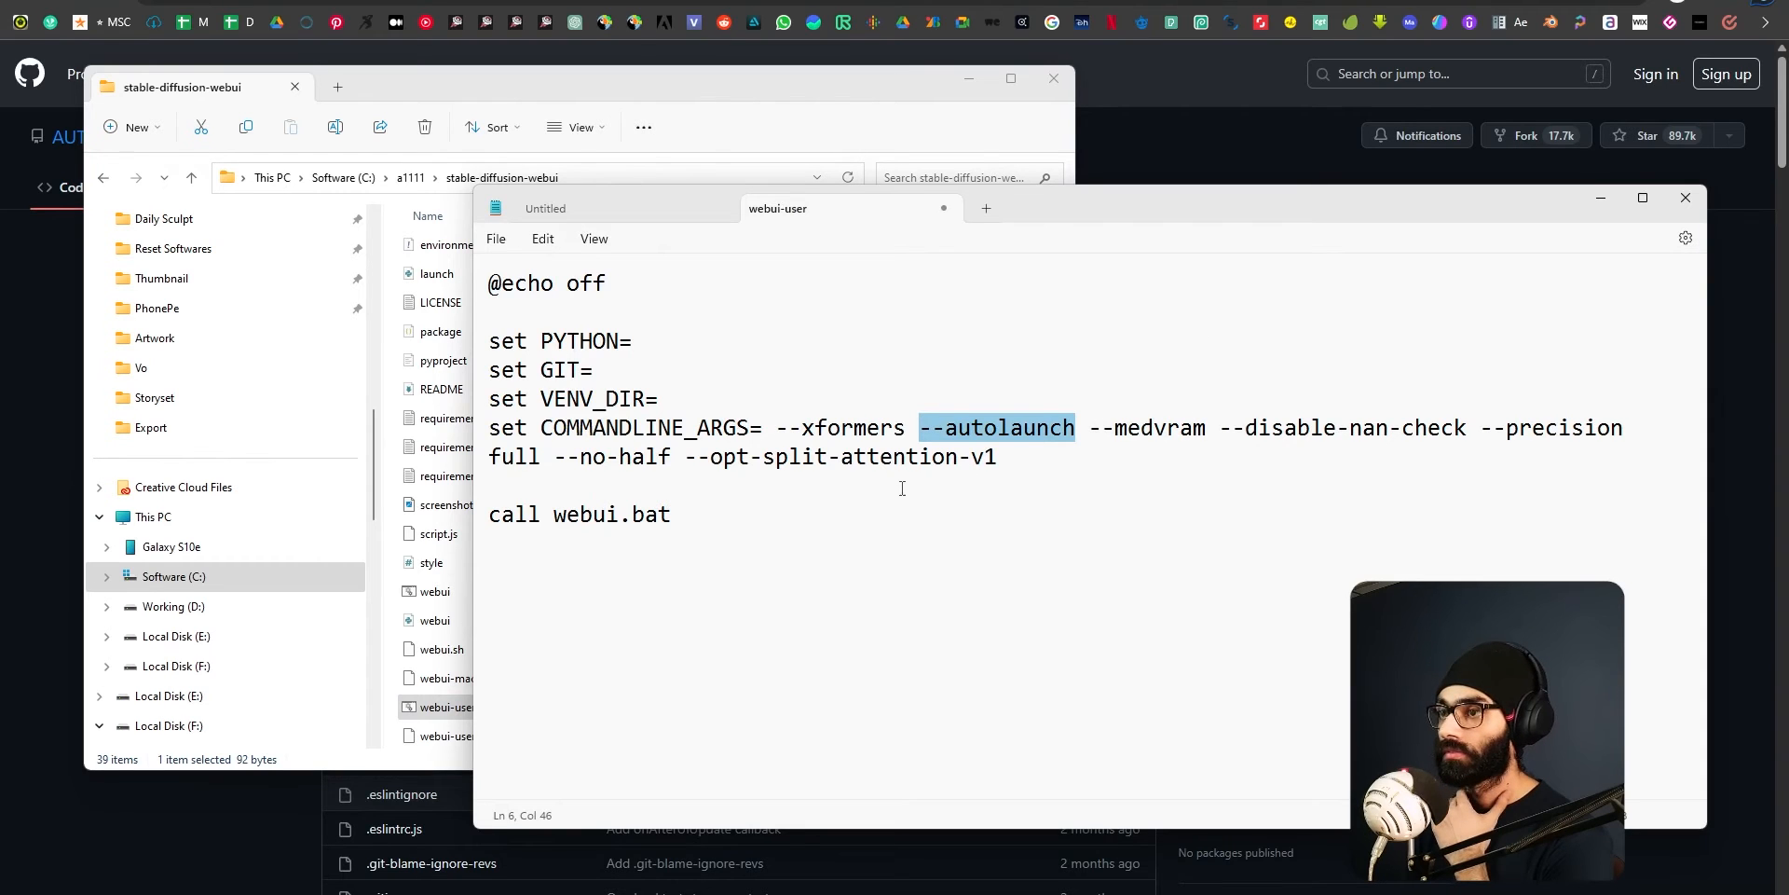
{"action": "left_click", "coordinate": [783, 431]}
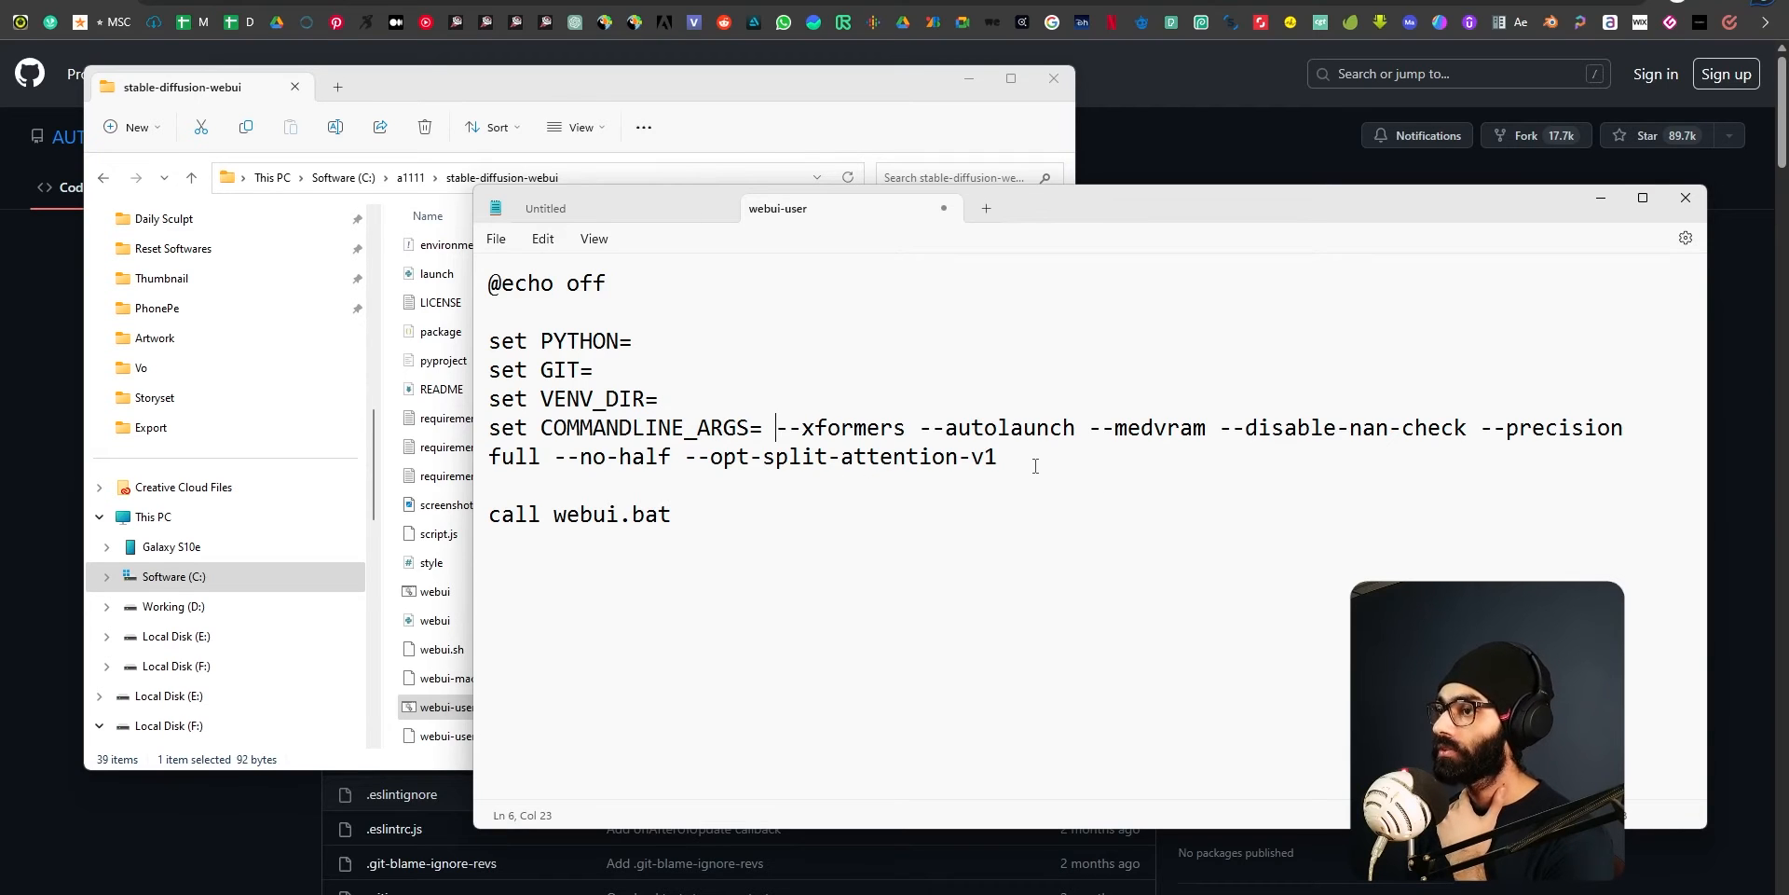
{"action": "left_click_drag", "start_coordinate": [1030, 467], "coordinate": [465, 426]}
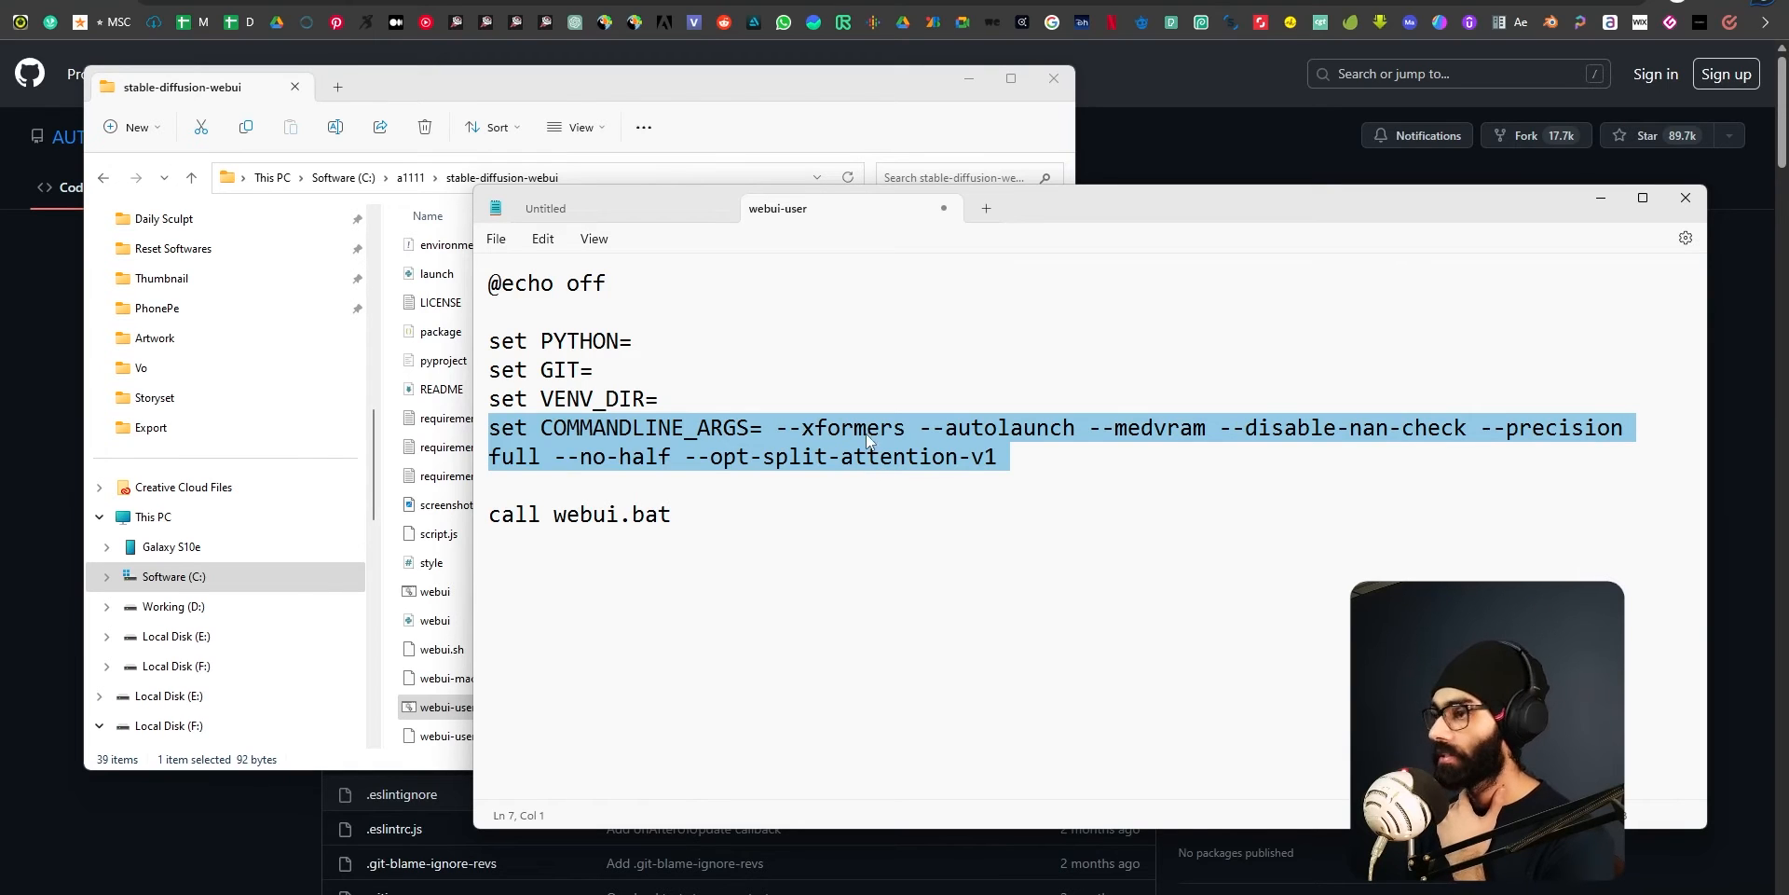
{"action": "left_click", "coordinate": [779, 427]}
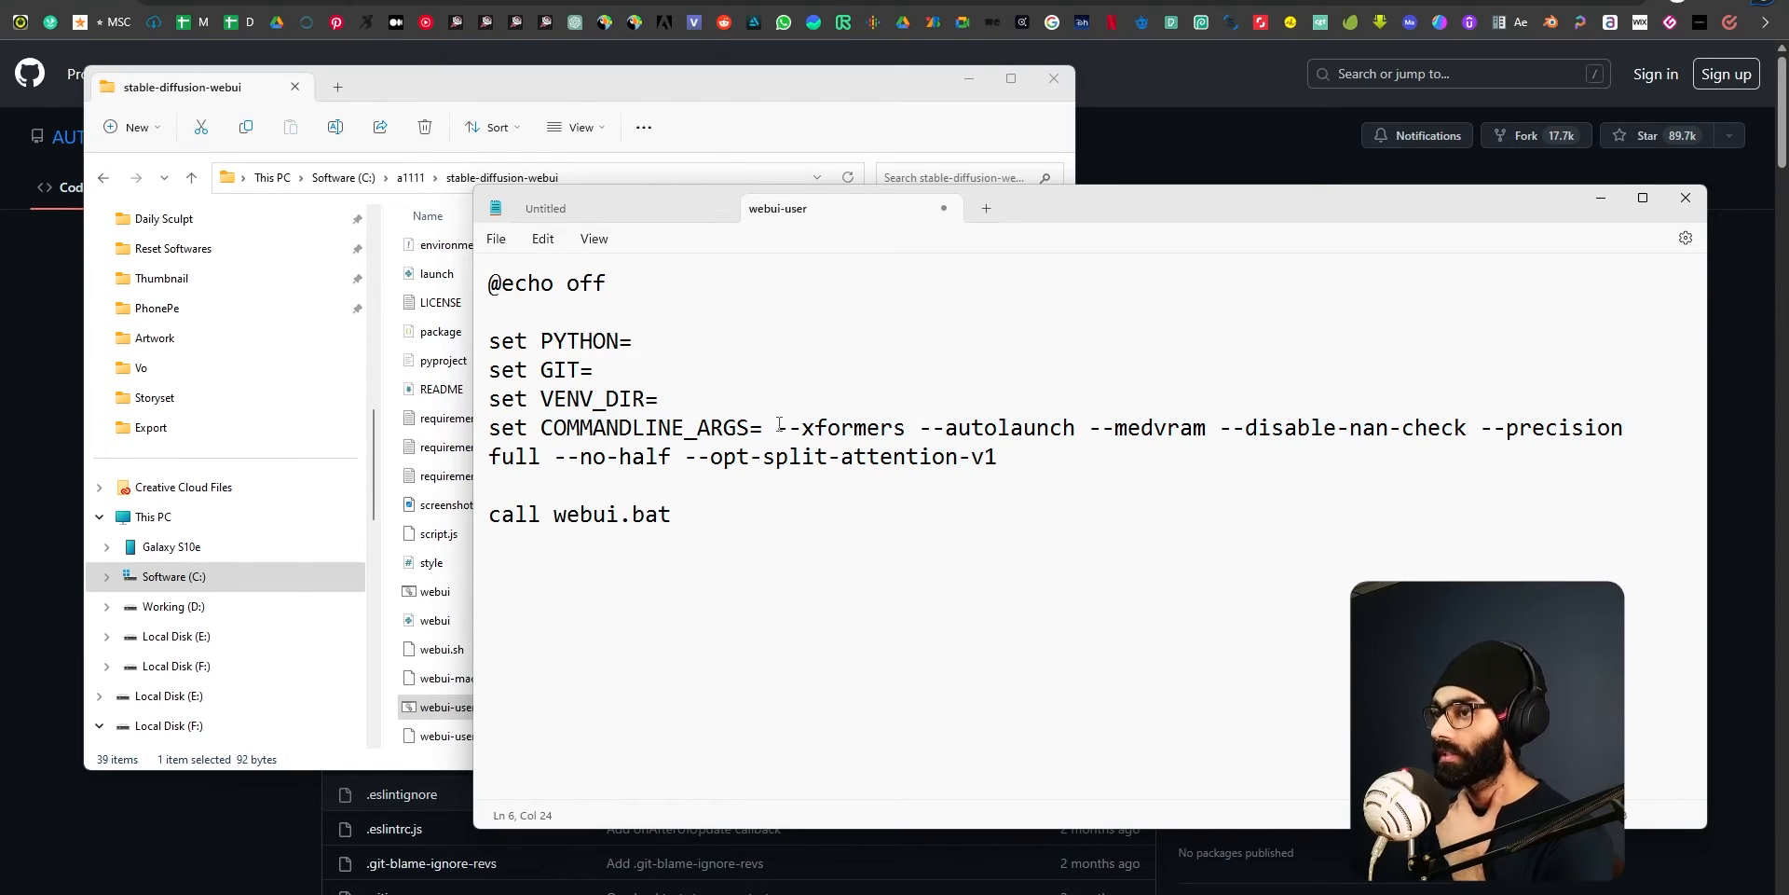
{"action": "left_click_drag", "start_coordinate": [779, 427], "coordinate": [987, 475]}
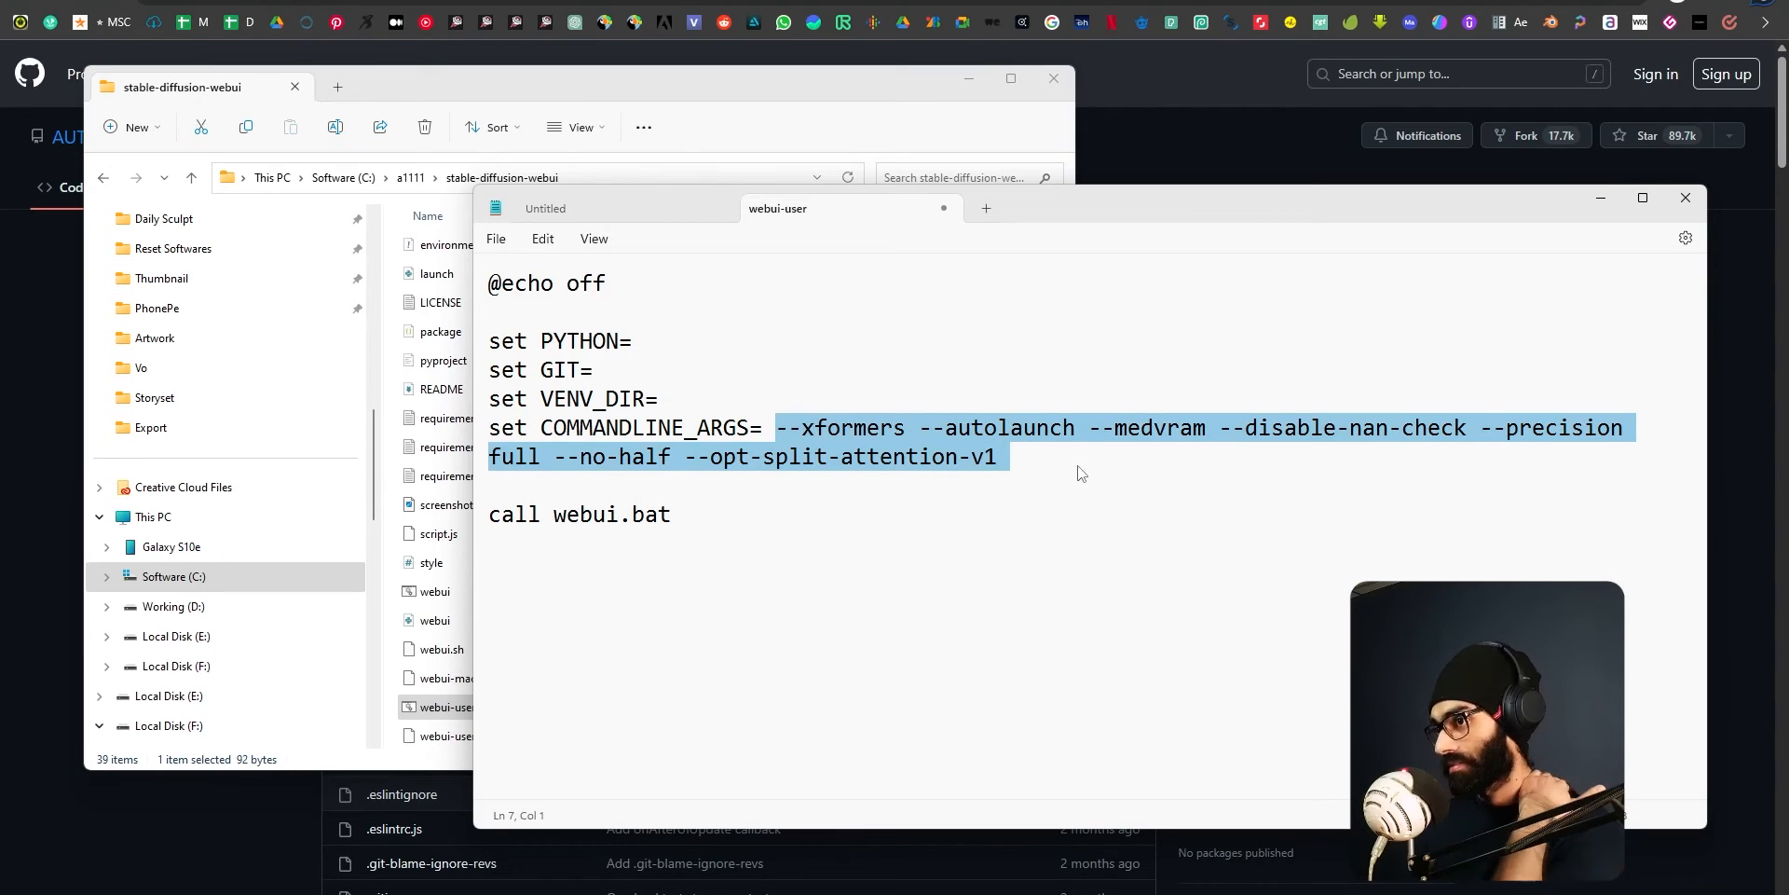
Examine the remaining launch arguments, highlighting medvram, --disable-nan-check and the part from --precision full through --opt-split-attention-v1.
{"action": "left_click", "coordinate": [1050, 459]}
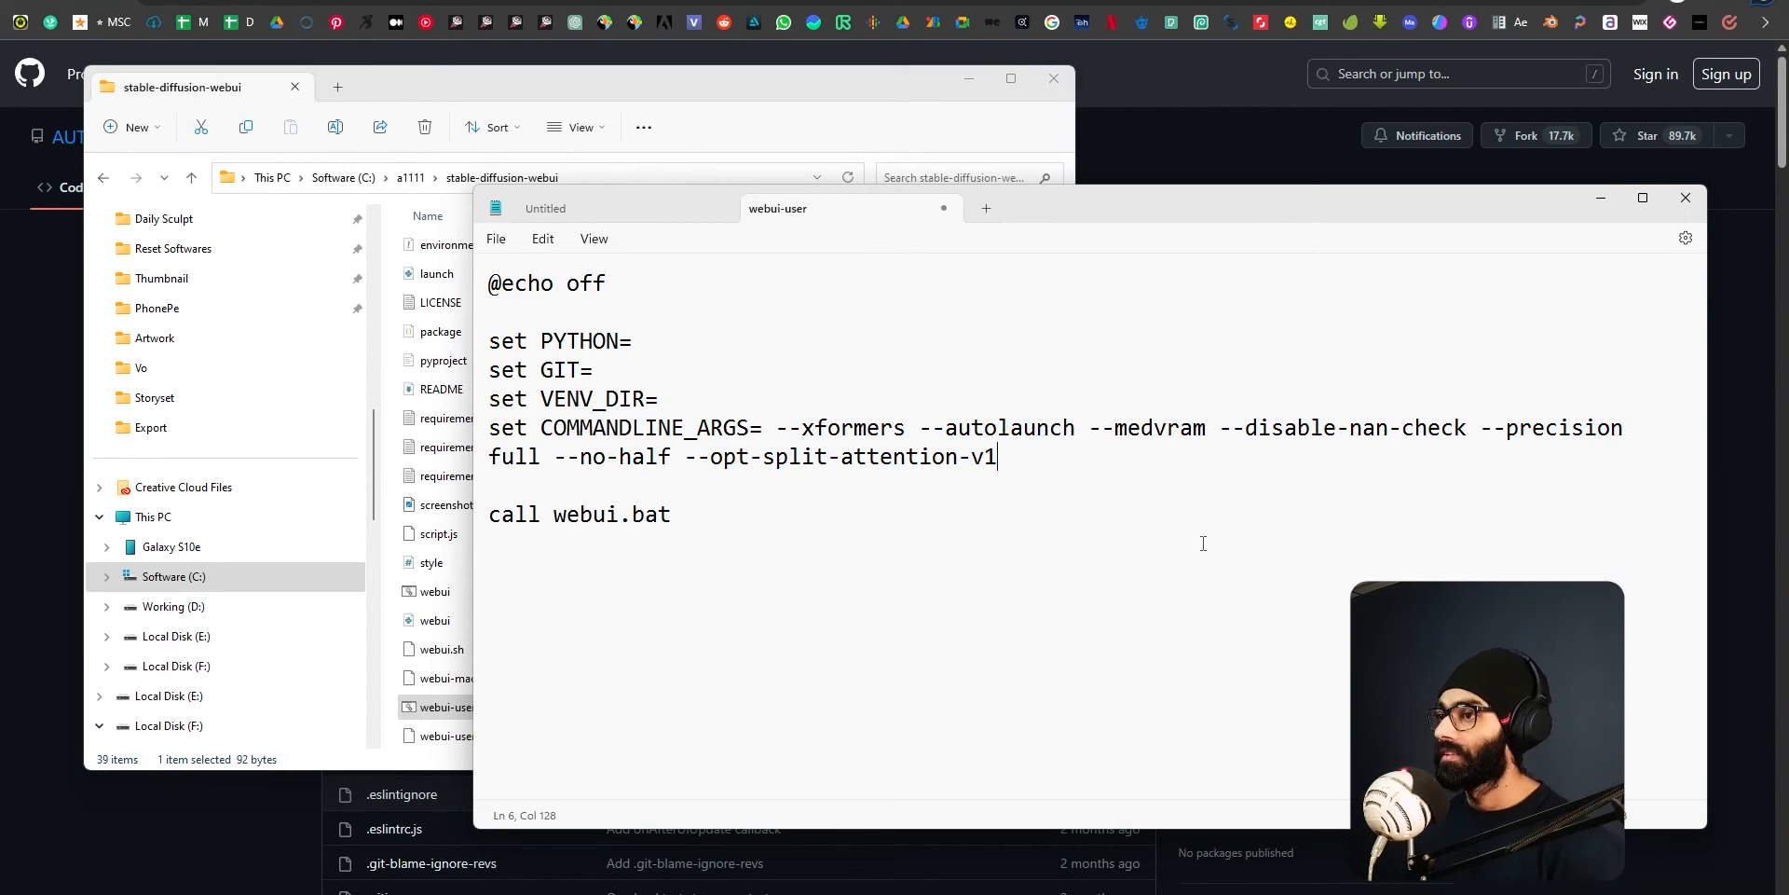
{"action": "left_click", "coordinate": [1014, 426]}
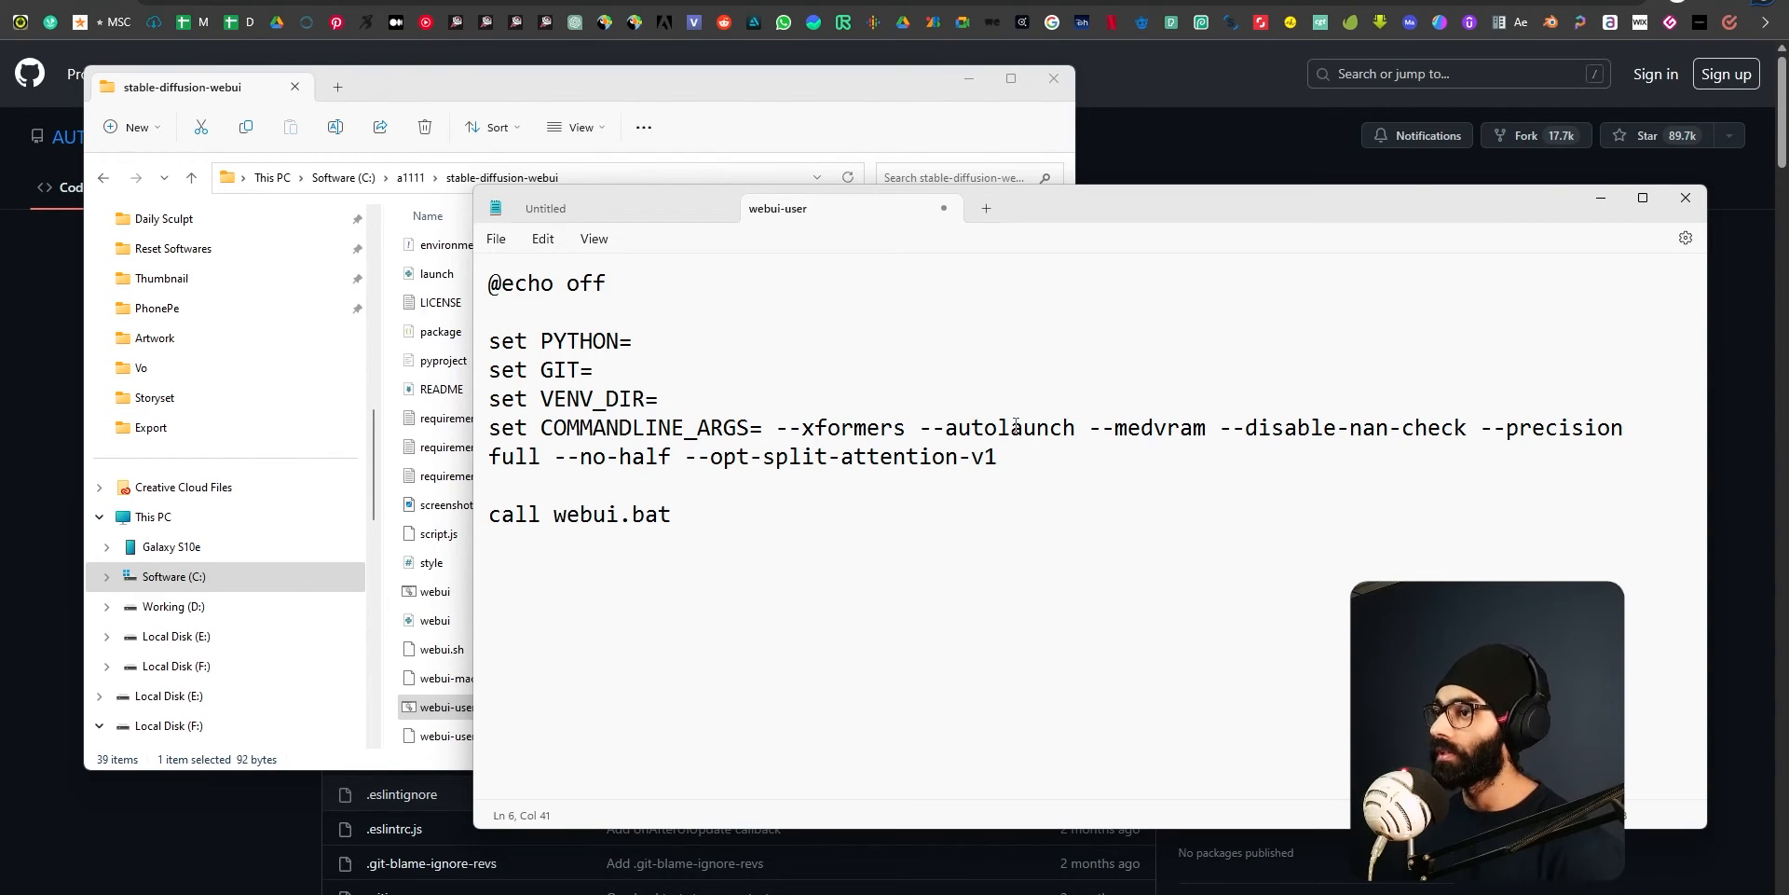
{"action": "left_click_drag", "start_coordinate": [1109, 432], "coordinate": [1207, 434]}
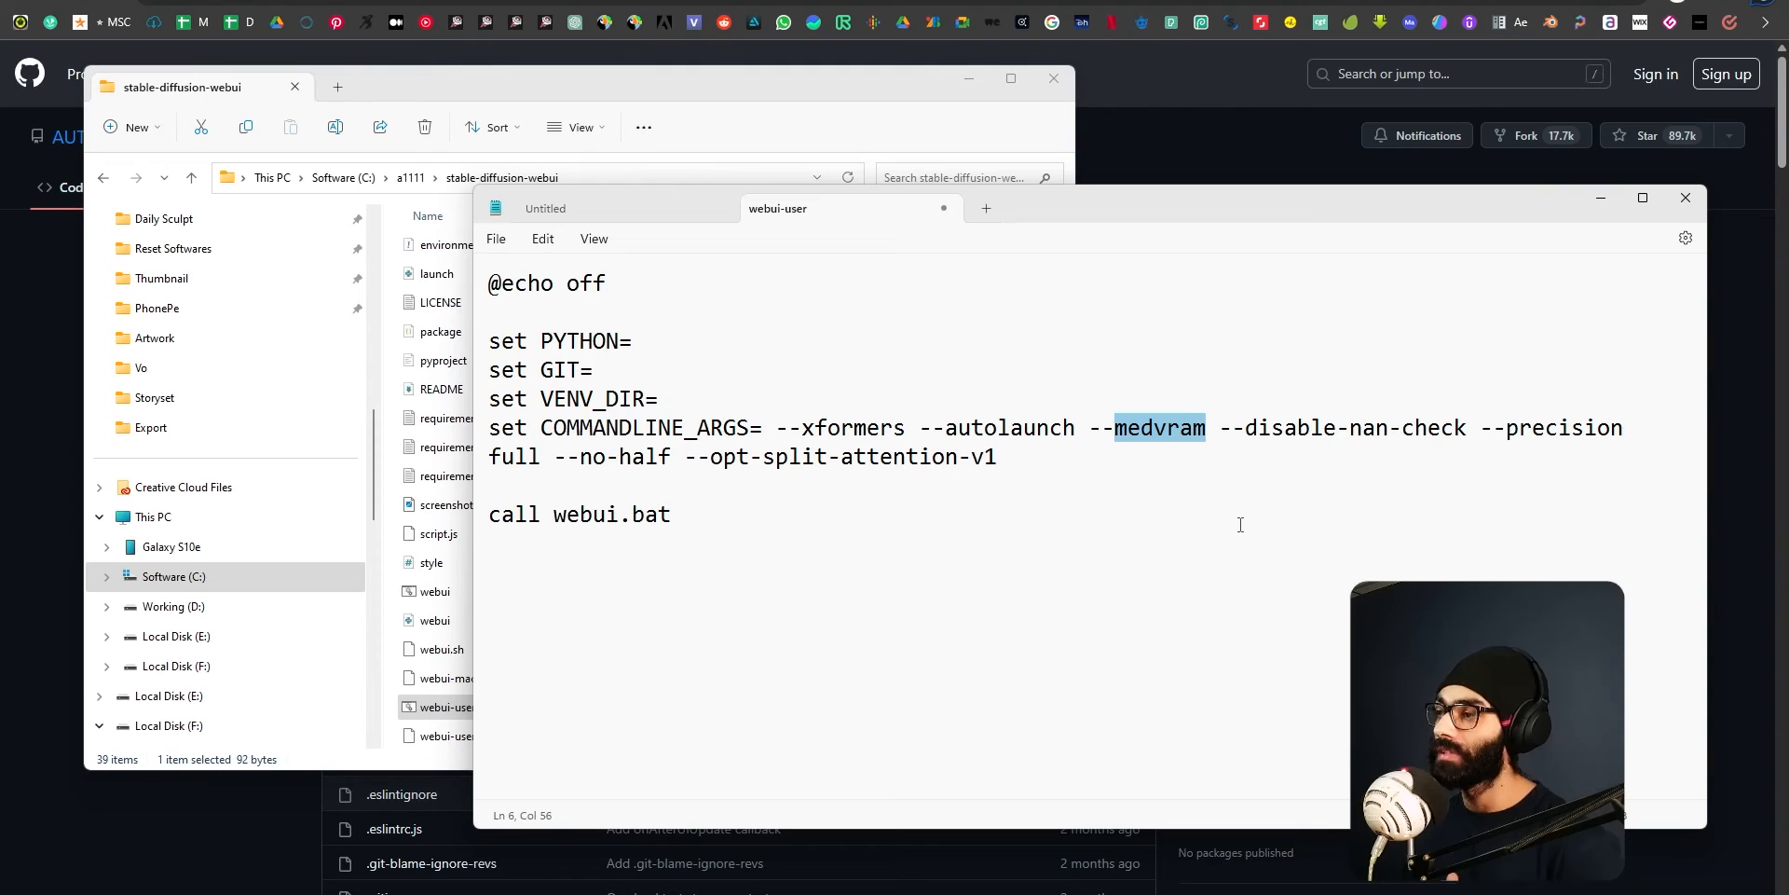
{"action": "left_click_drag", "start_coordinate": [1232, 432], "coordinate": [1465, 438]}
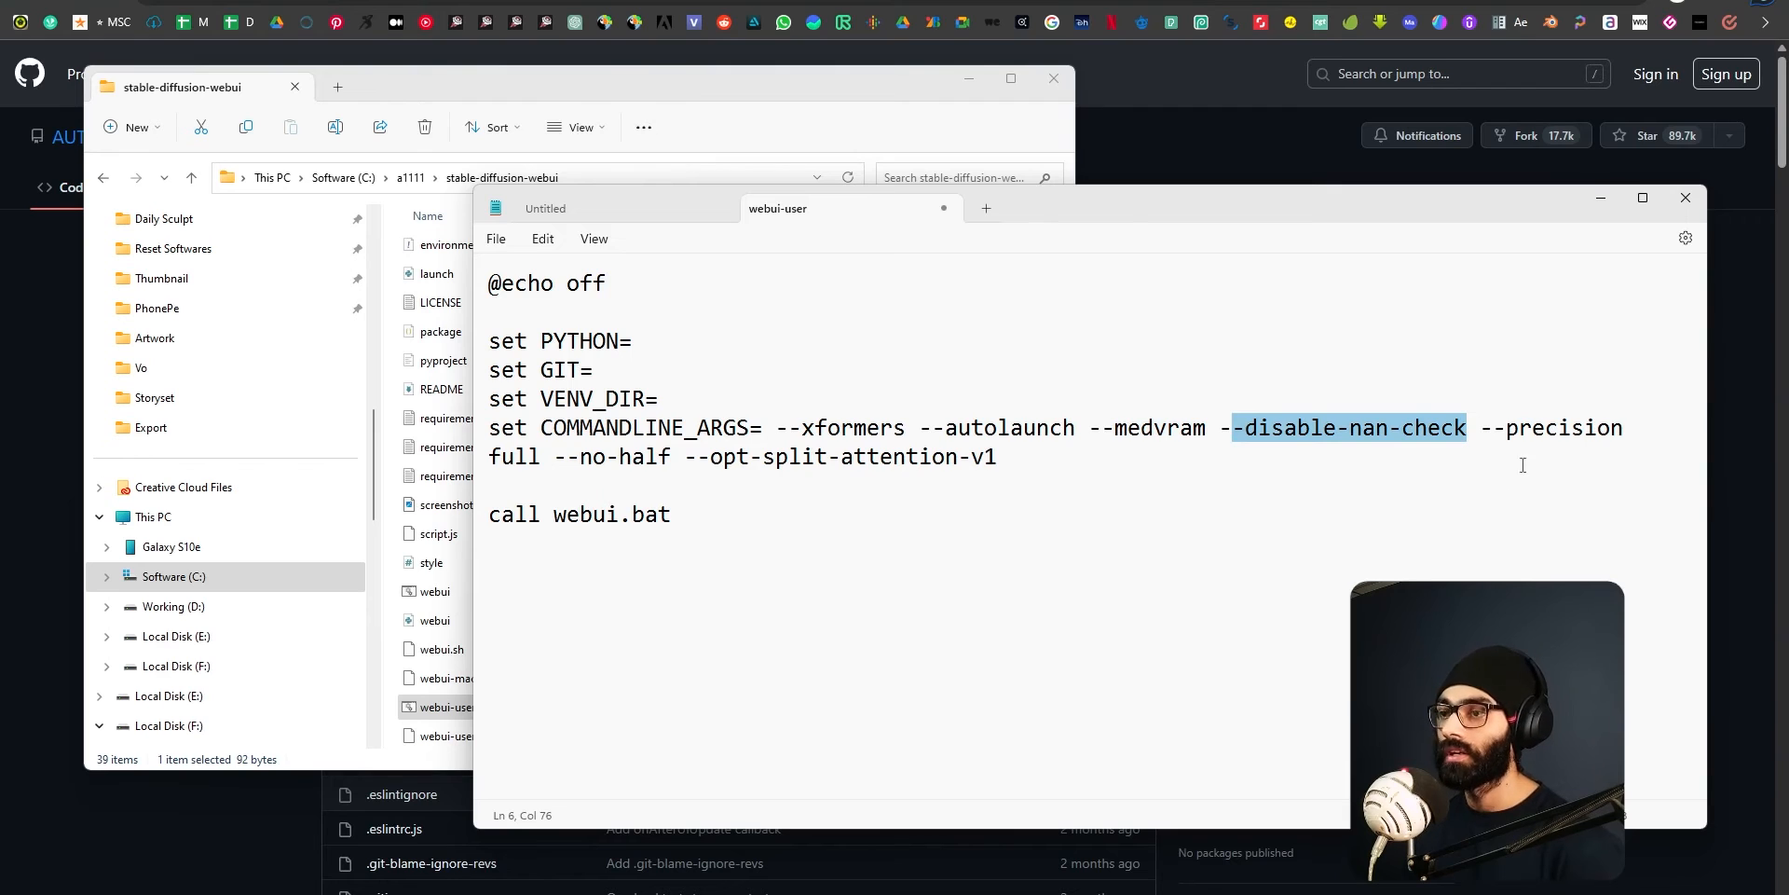
{"action": "left_click_drag", "start_coordinate": [1493, 431], "coordinate": [1035, 470]}
{"action": "left_click", "coordinate": [1036, 465]}
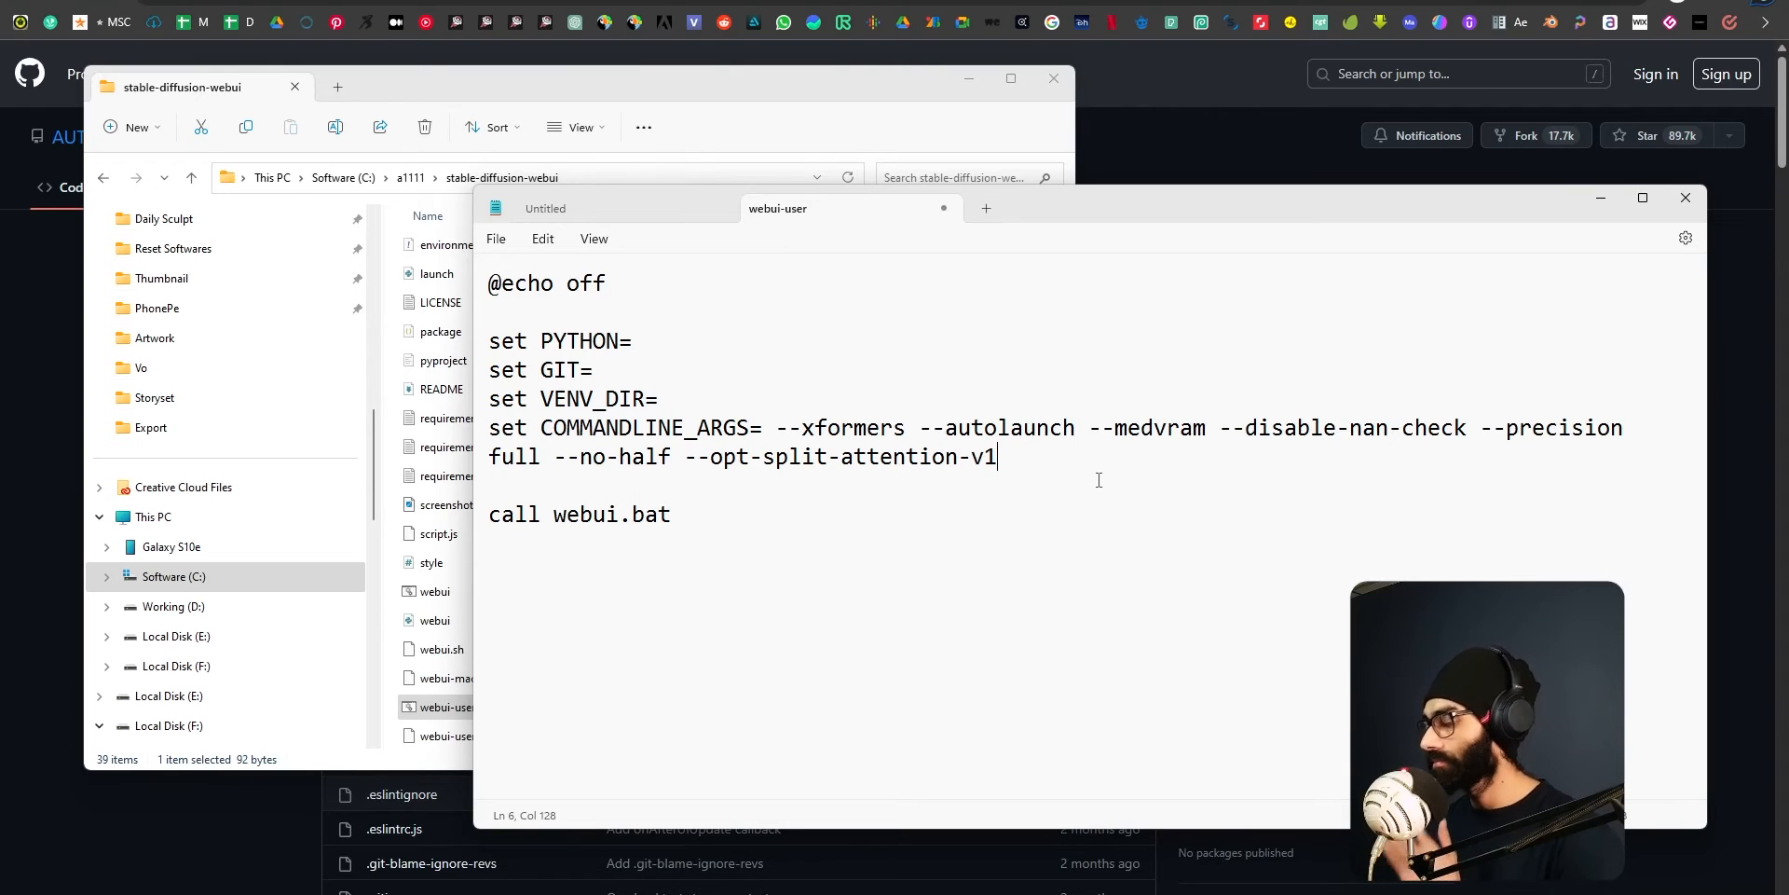
Discard the empty Untitled document, save the webui-user batch script and close Notepad.
{"action": "left_click", "coordinate": [720, 208]}
{"action": "key", "text": "ctrl+s"}
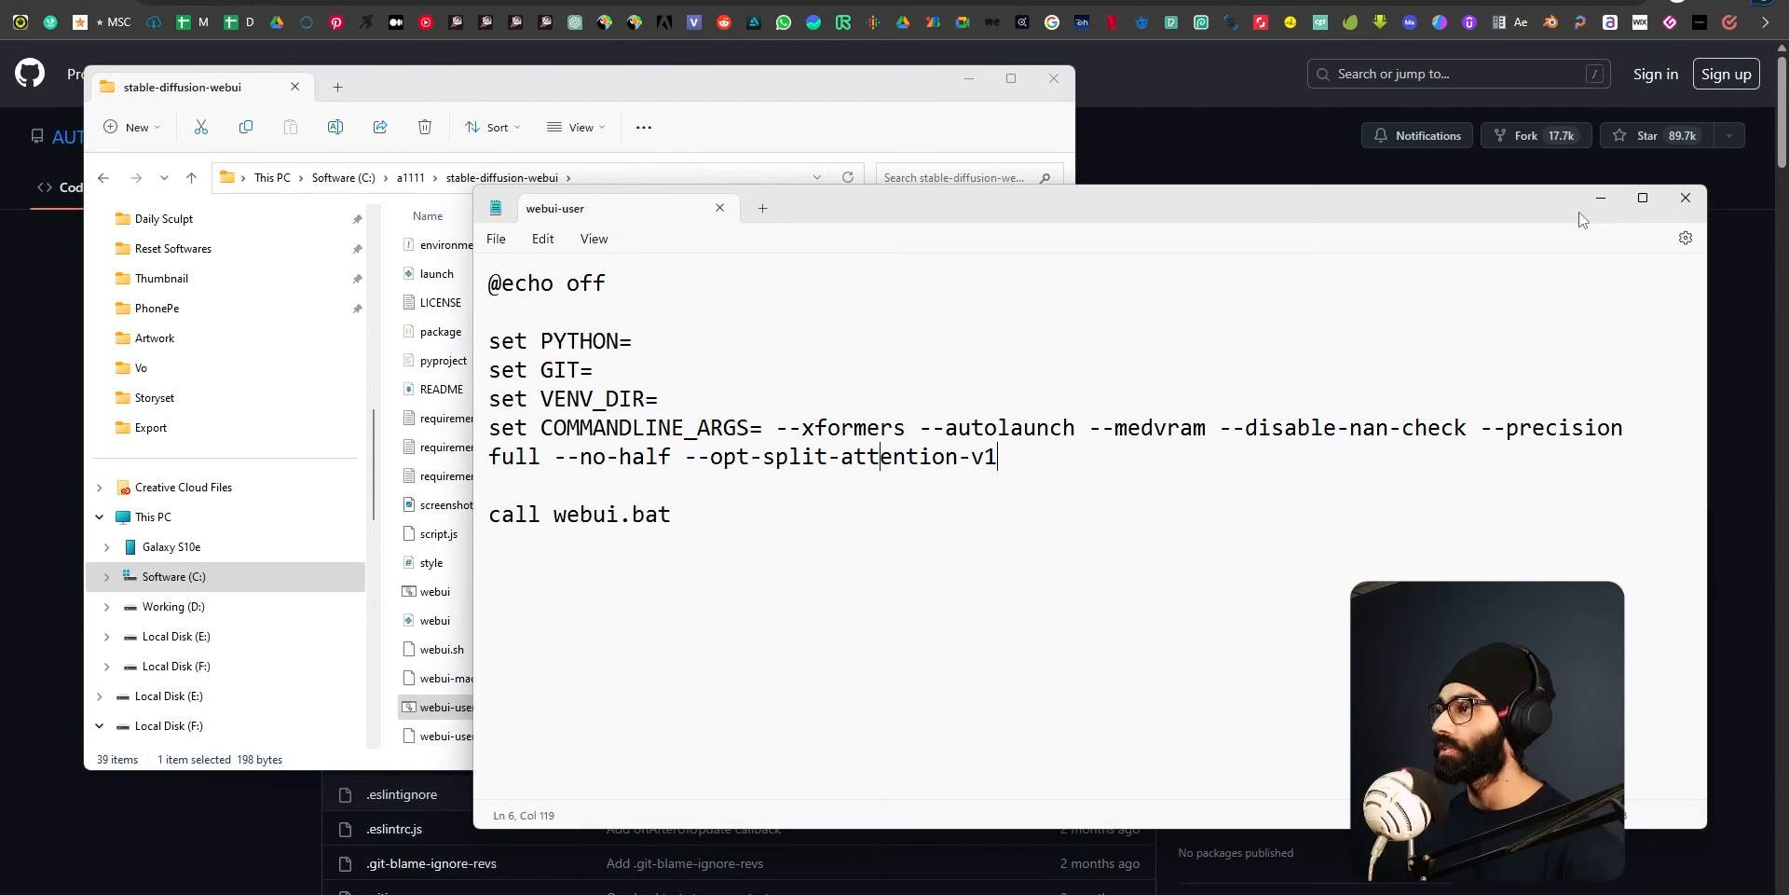
{"action": "mouse_move", "coordinate": [1407, 200]}
{"action": "left_mouse_down"}
{"action": "mouse_move", "coordinate": [1186, 237]}
{"action": "mouse_move", "coordinate": [1390, 222]}
{"action": "left_mouse_up"}
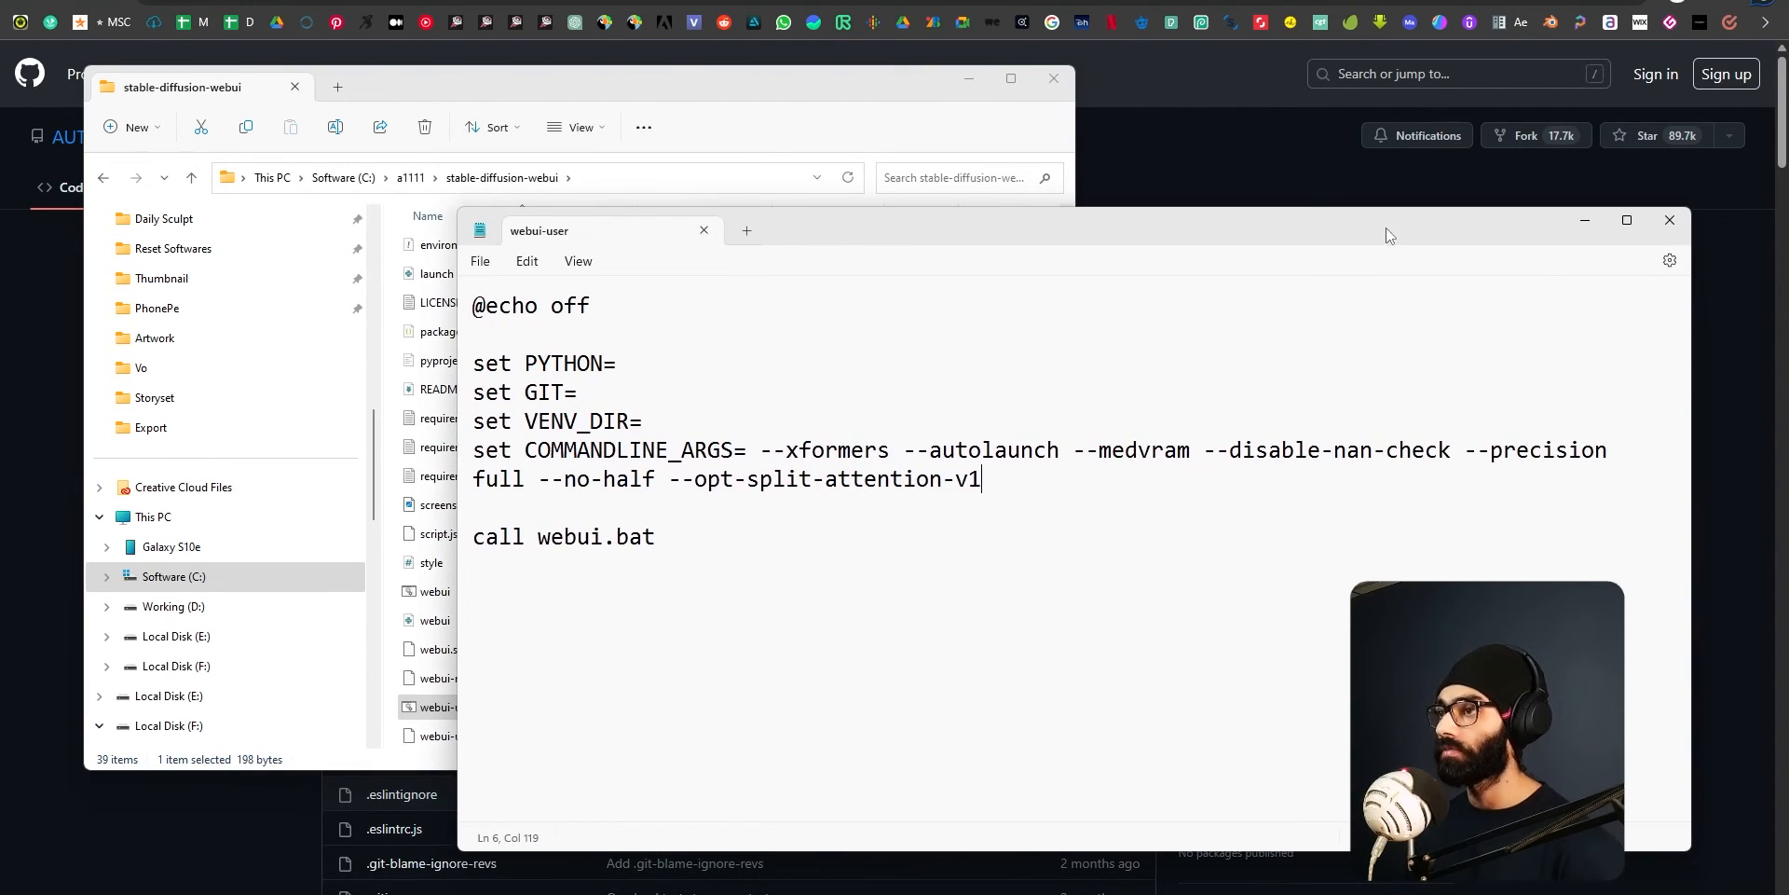
{"action": "left_click", "coordinate": [1670, 222]}
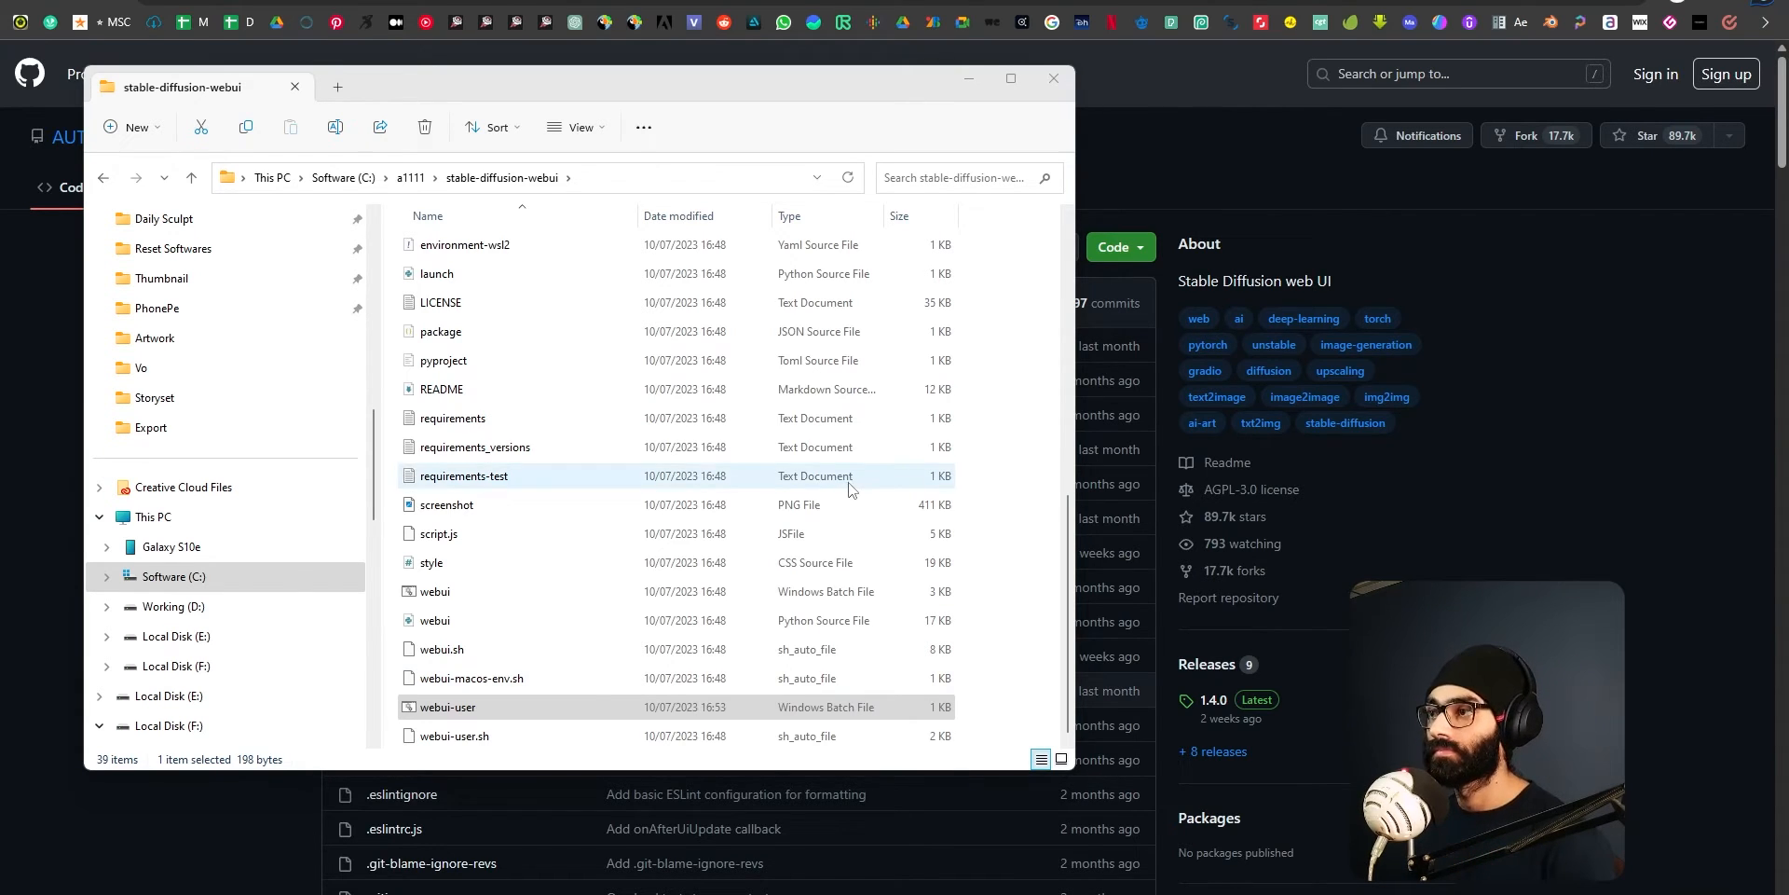
Bring forward the command prompt that was used for git clone and close it.
{"action": "key", "text": "alt+Tab"}
{"action": "left_click", "coordinate": [652, 495]}
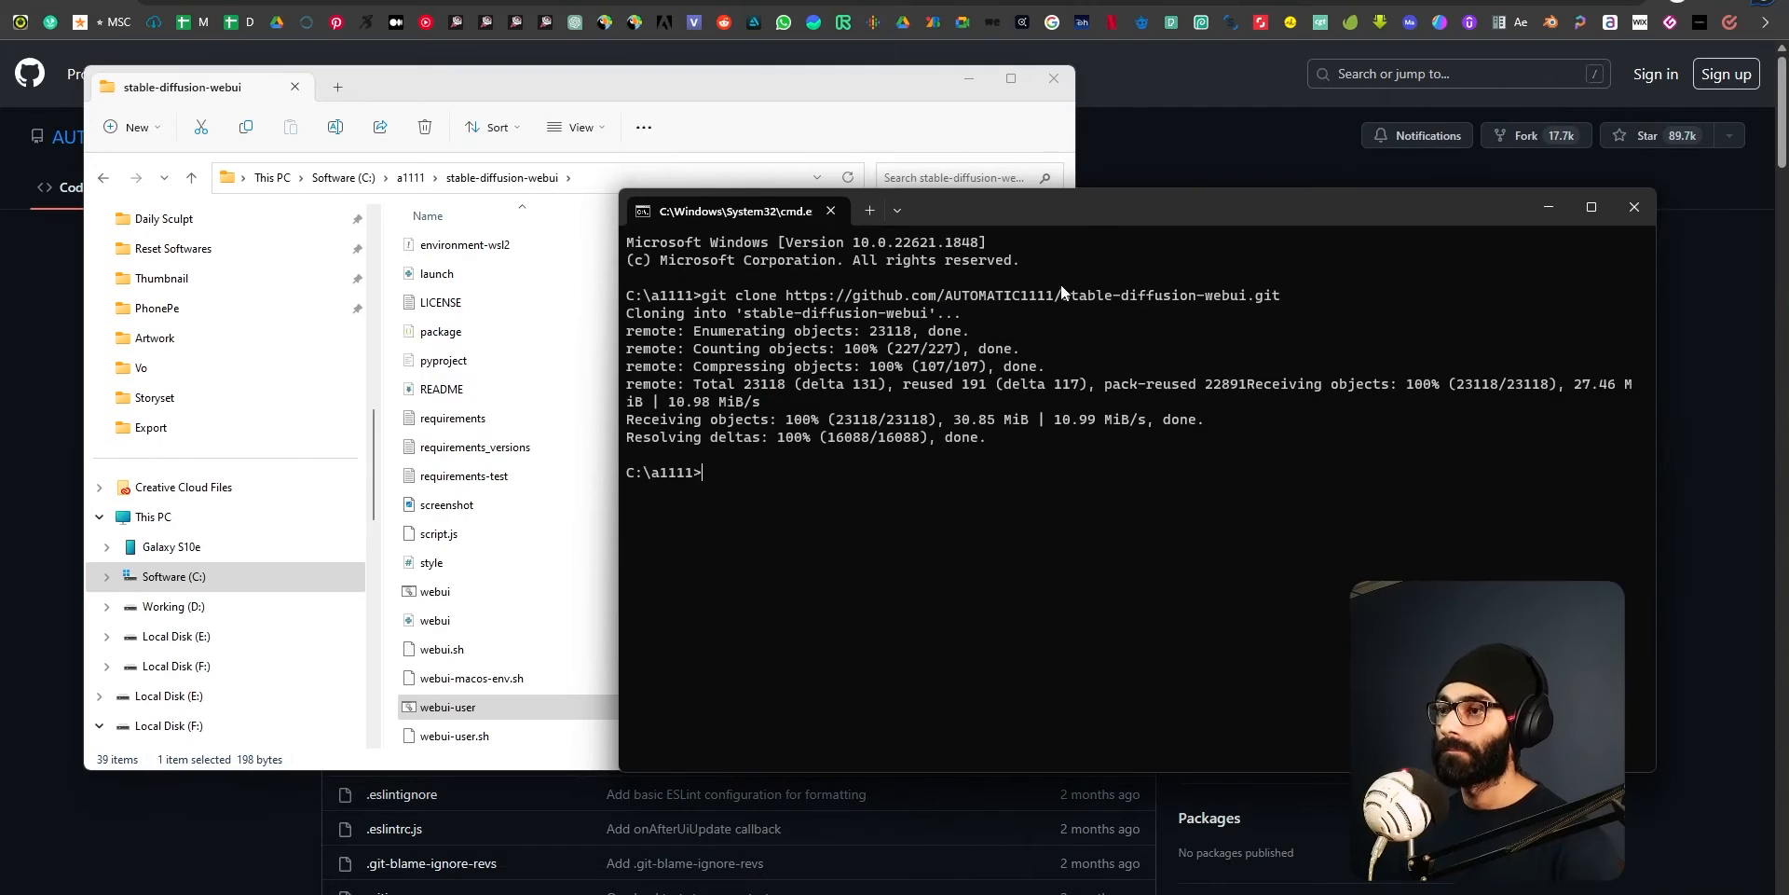
{"action": "left_click_drag", "start_coordinate": [1191, 201], "coordinate": [848, 199]}
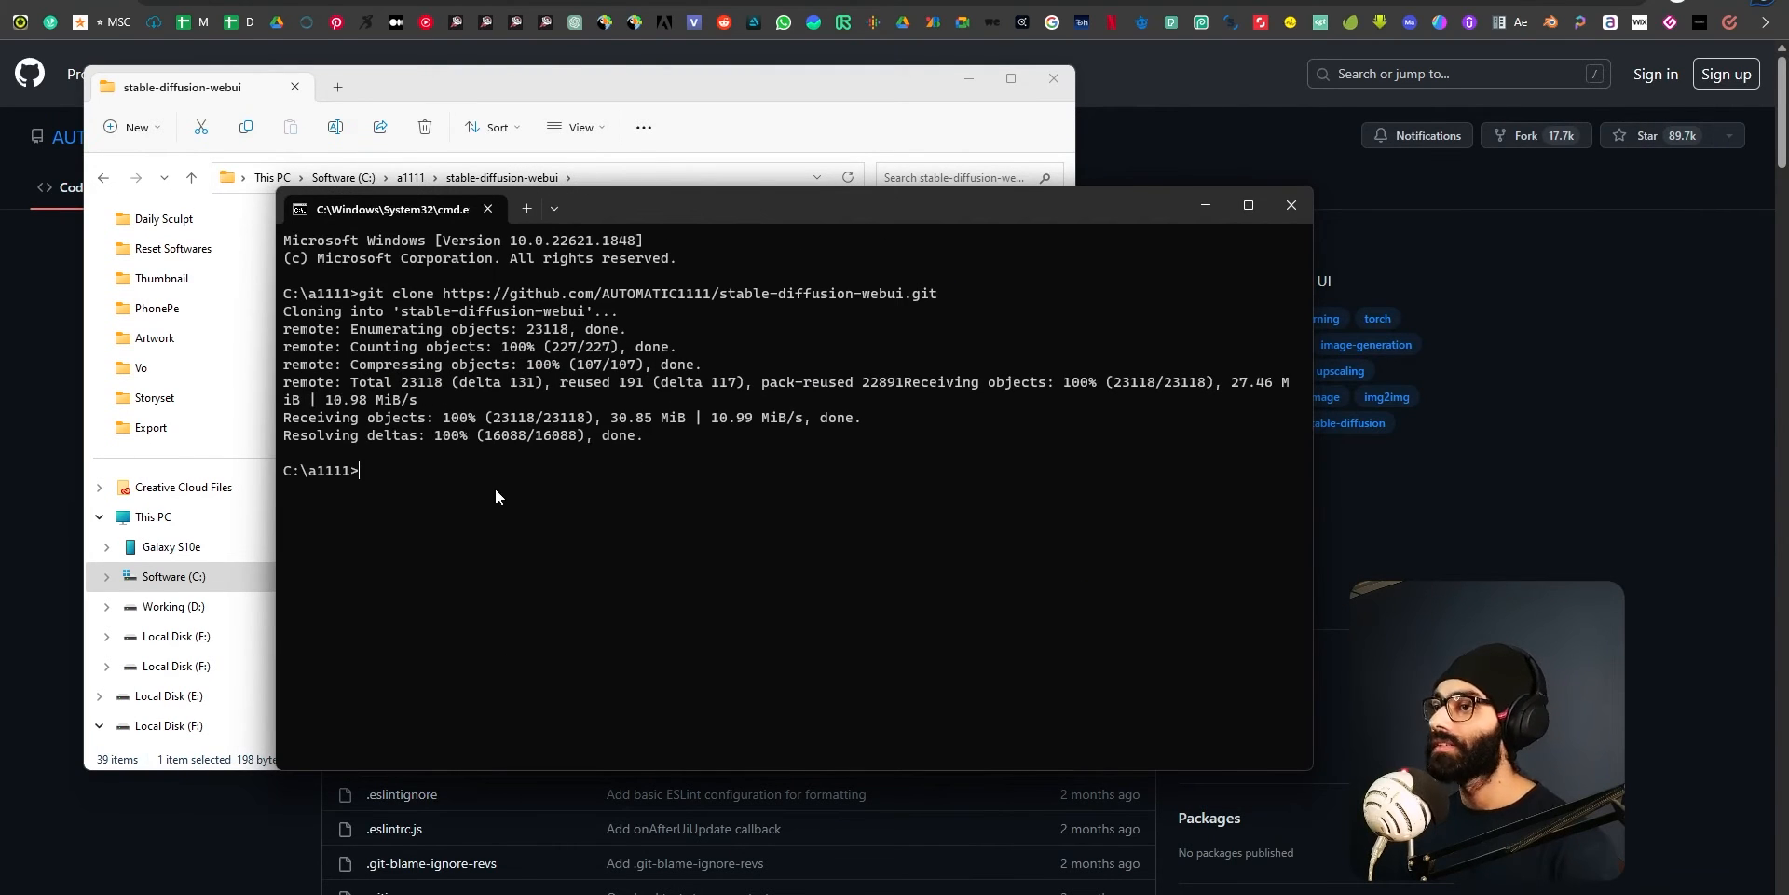
{"action": "left_click", "coordinate": [1290, 207]}
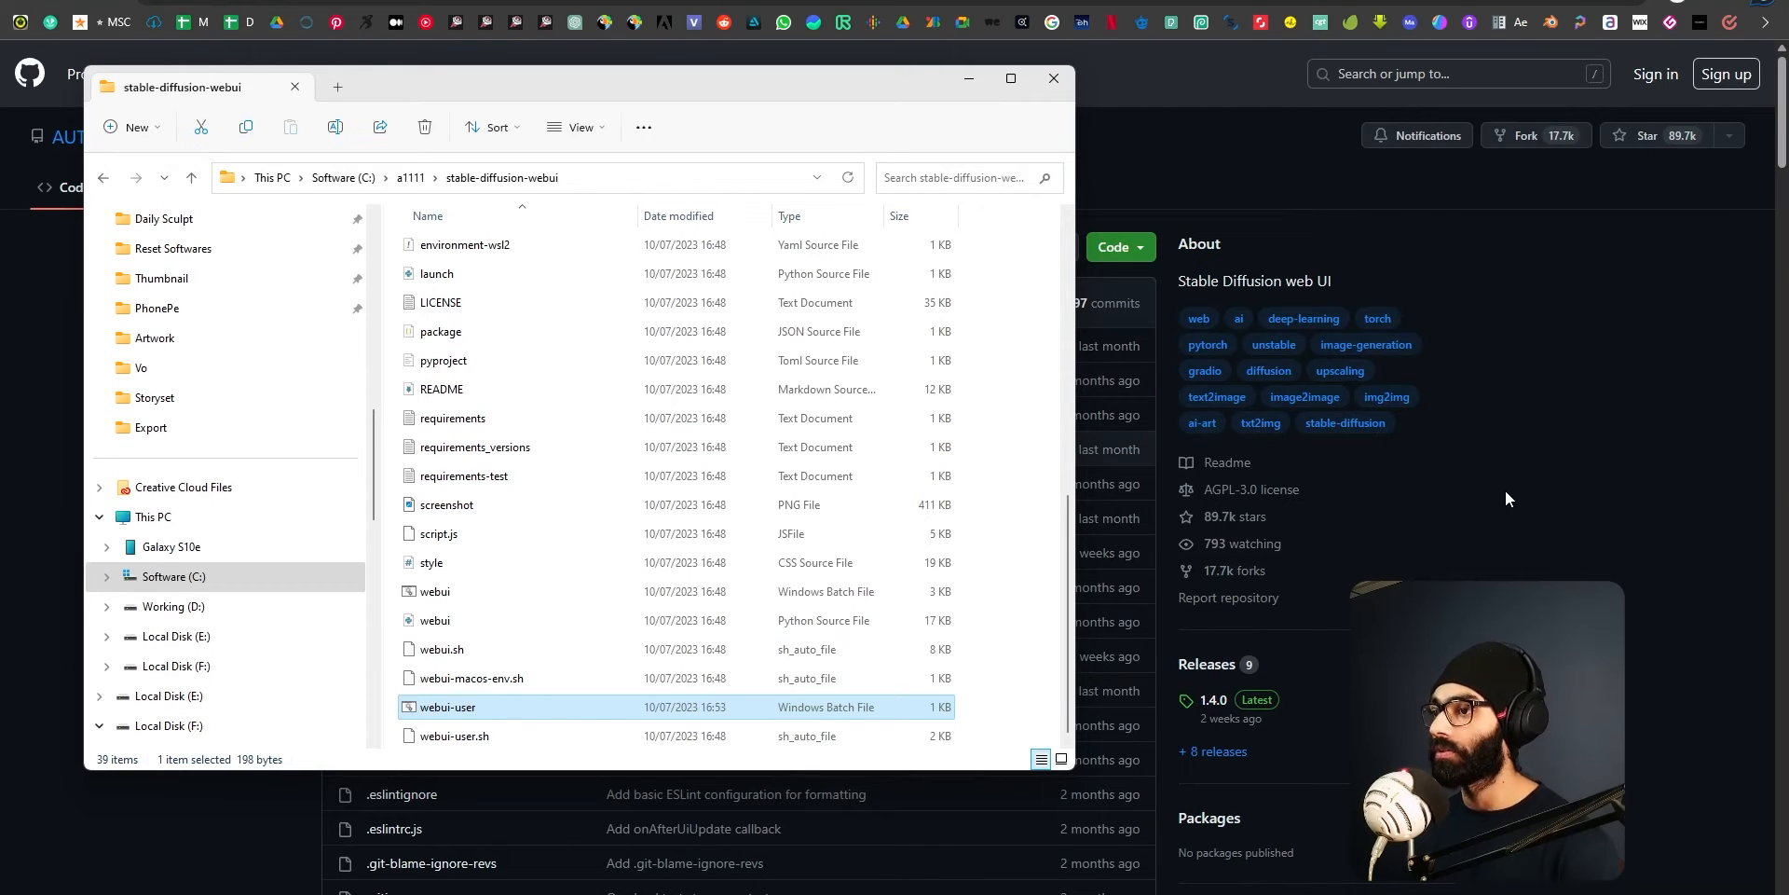
{"action": "key", "text": "alt+Tab"}
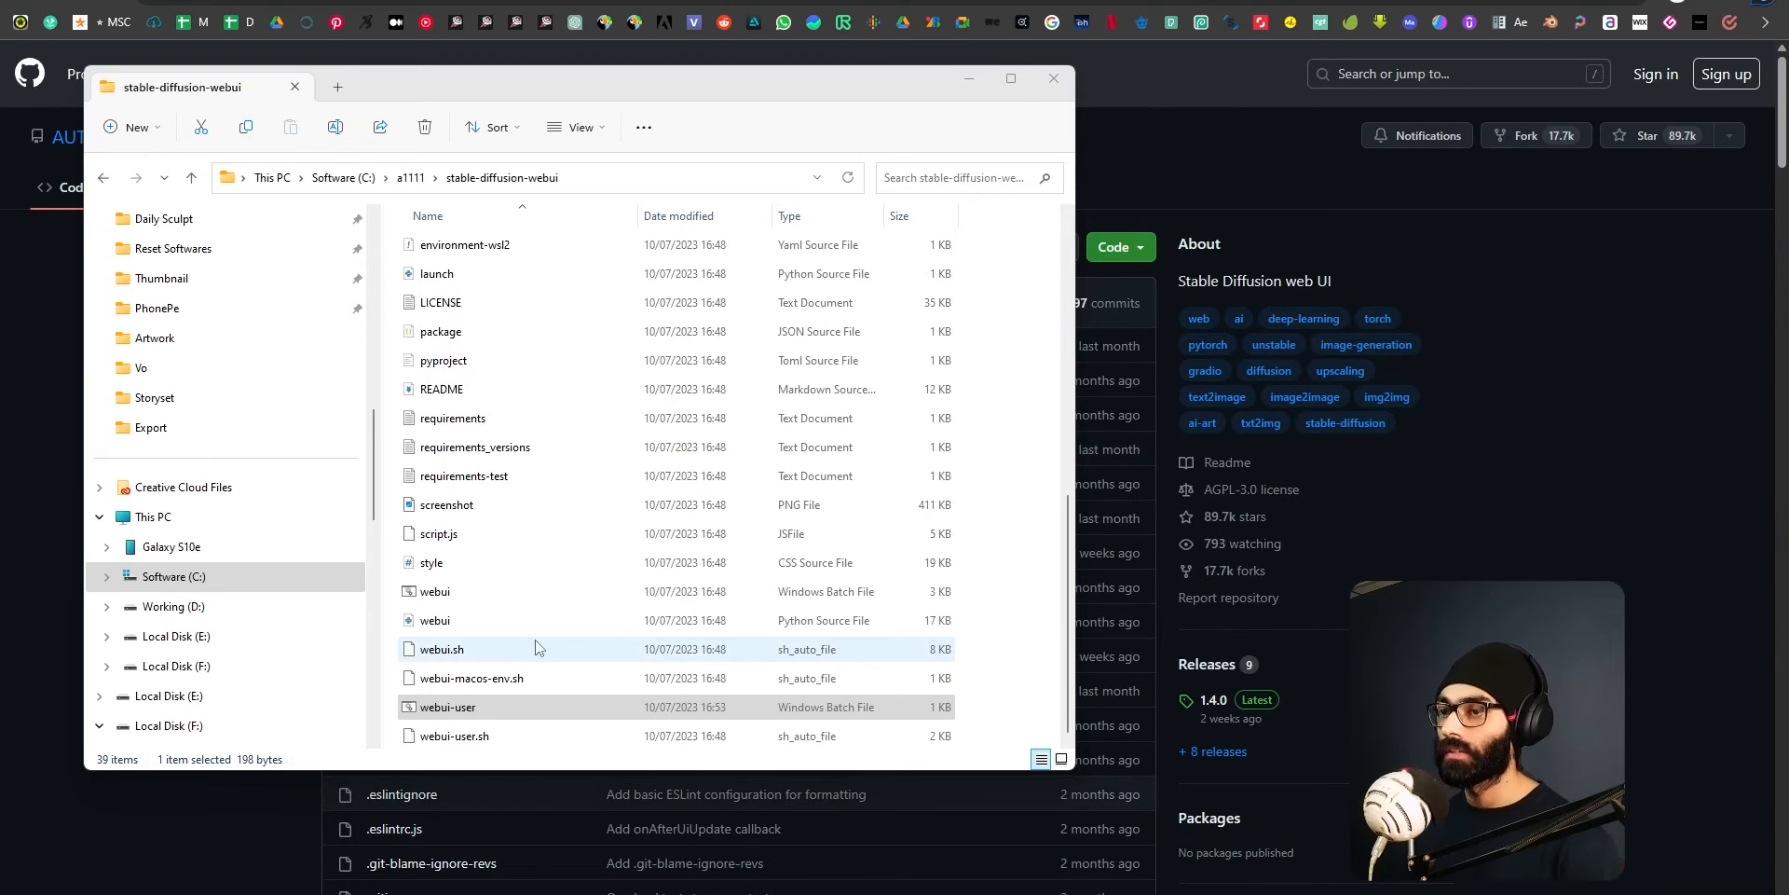
Run the webui-user Windows batch file from the stable-diffusion-webui folder, and move and enlarge its console window.
{"action": "scroll", "coordinate": [532, 646], "scroll_direction": "up", "scroll_amount": 7}
{"action": "scroll", "coordinate": [522, 606], "scroll_direction": "down", "scroll_amount": 7}
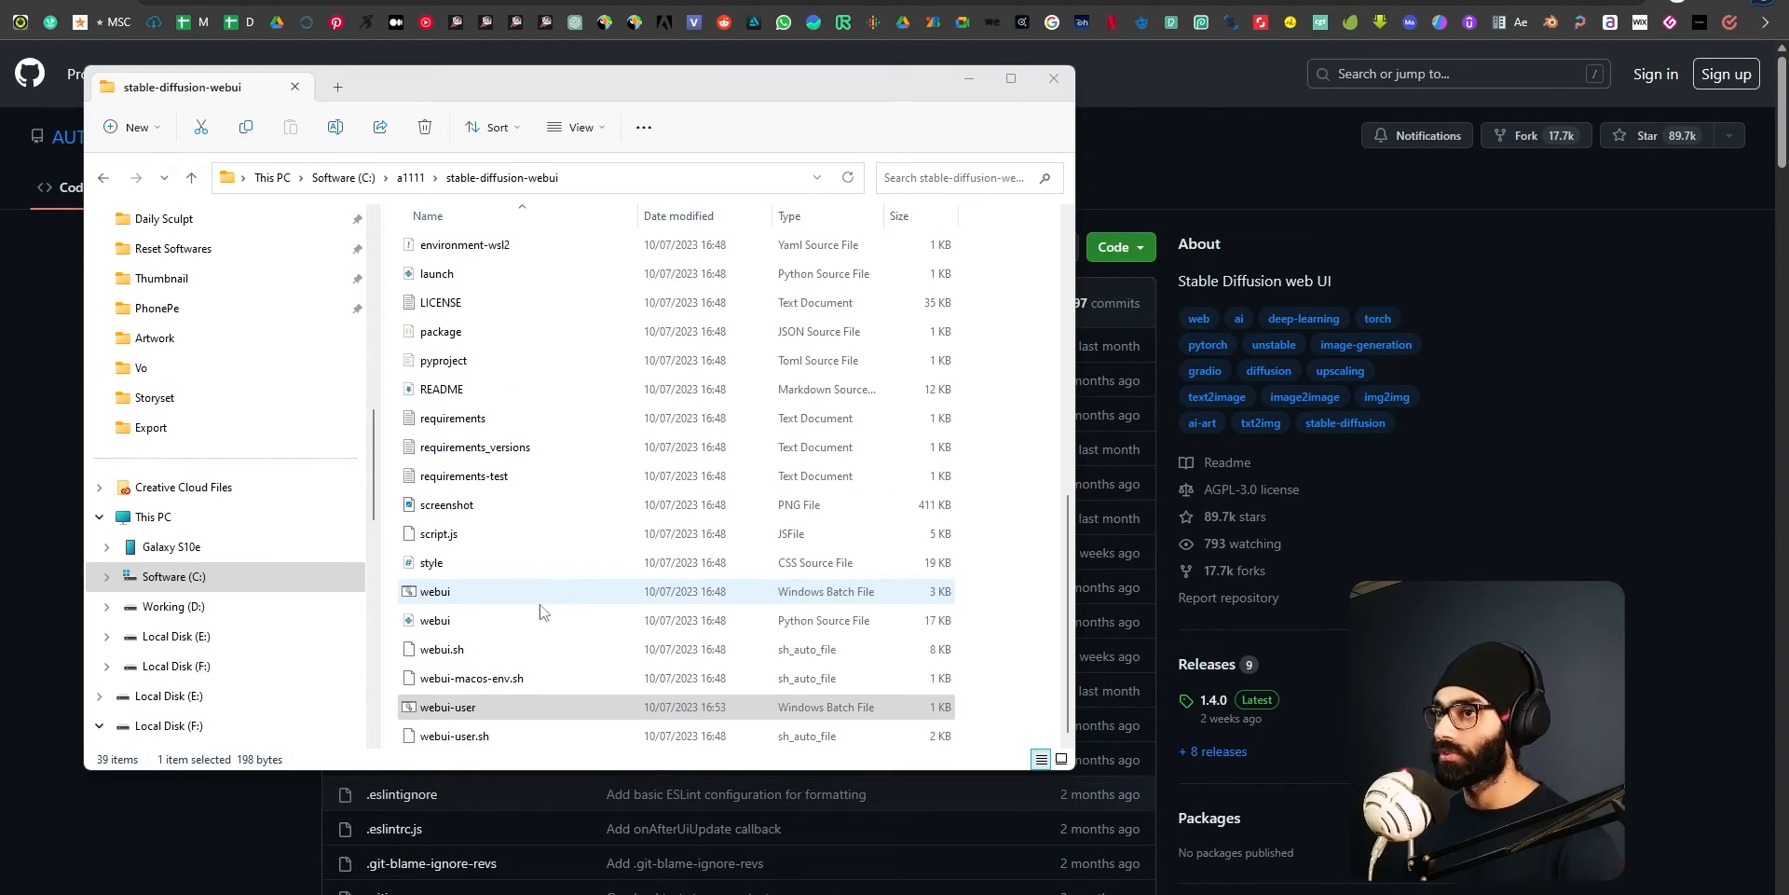
{"action": "left_click", "coordinate": [471, 686]}
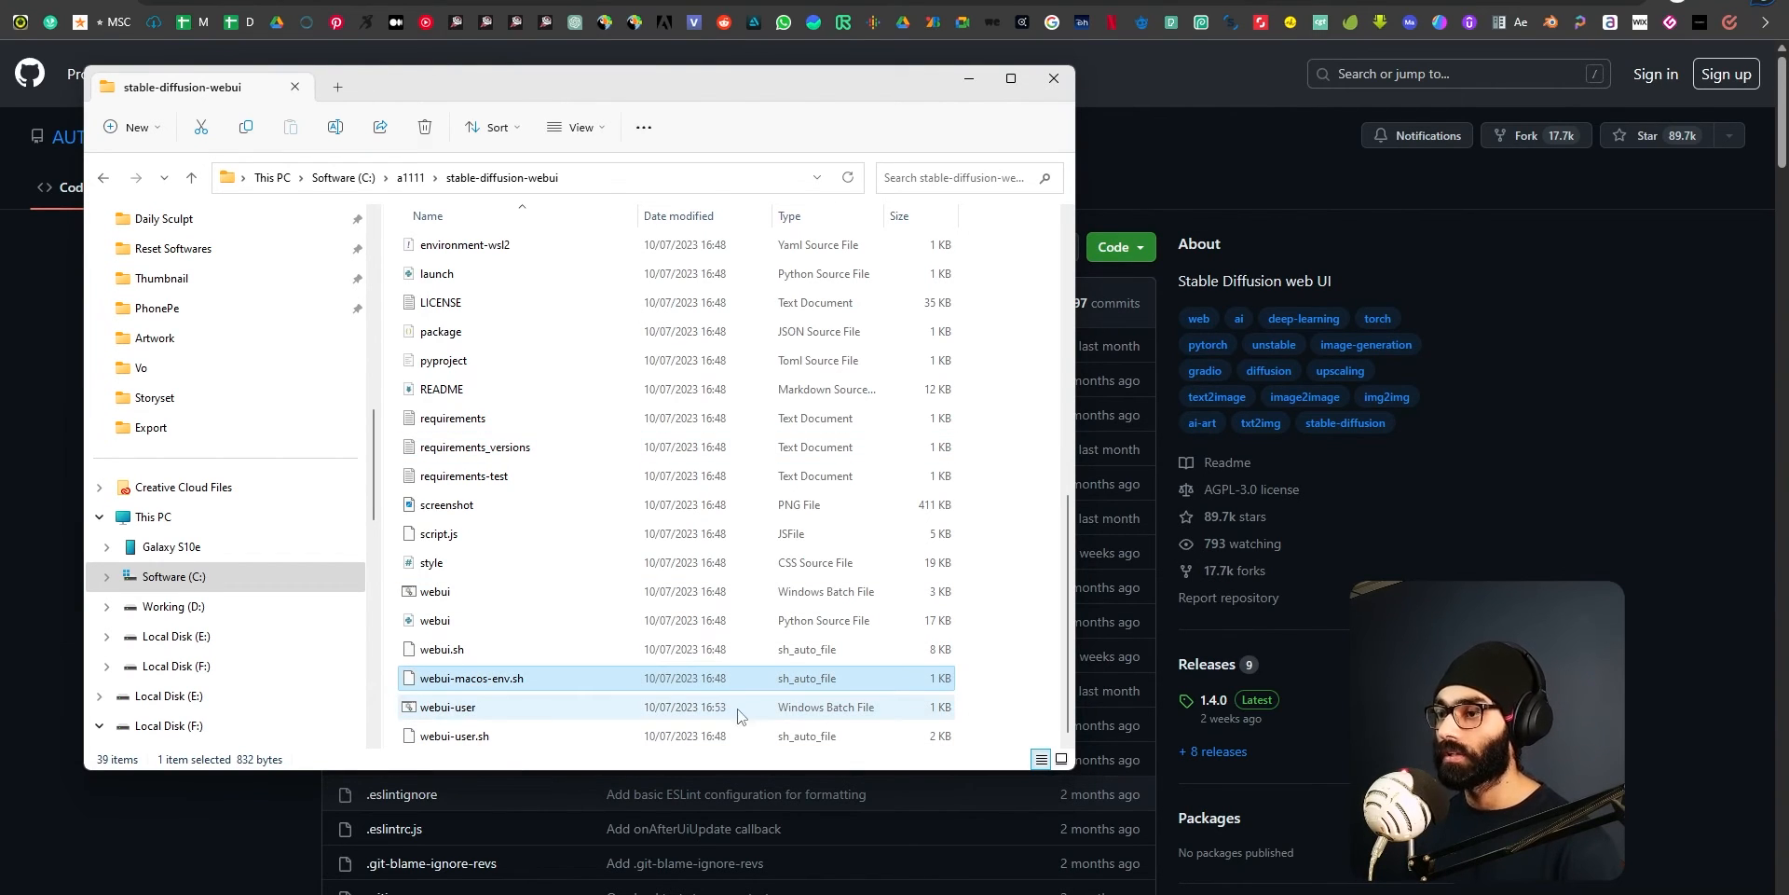
{"action": "double_click", "coordinate": [454, 710]}
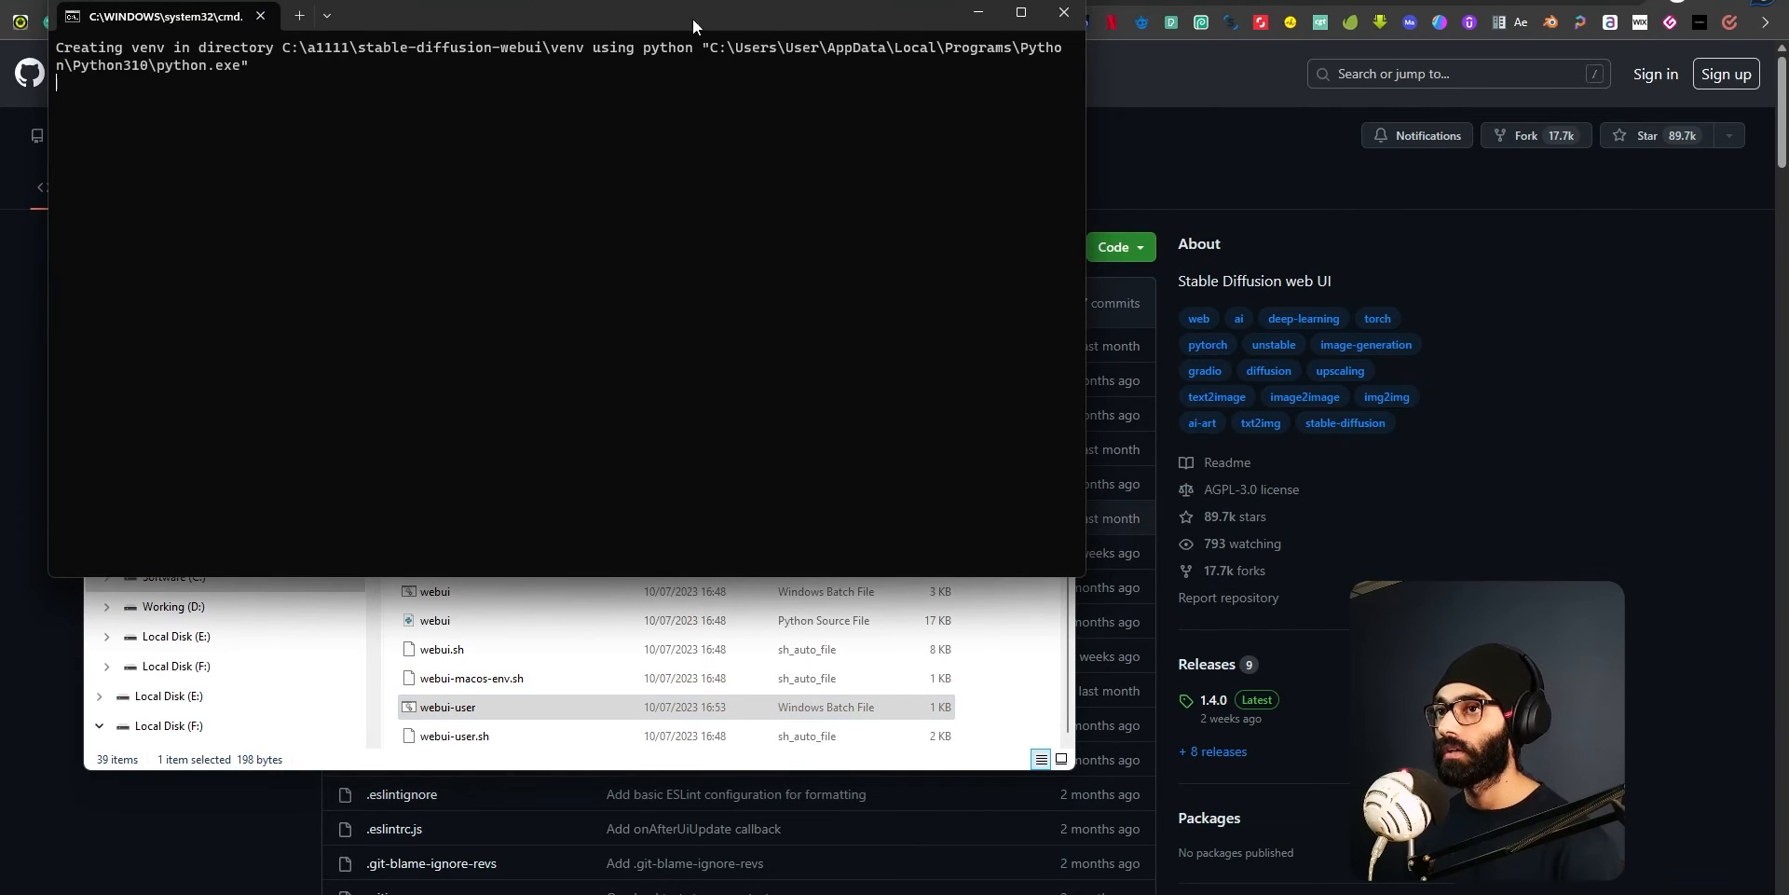
{"action": "left_click_drag", "start_coordinate": [629, 11], "coordinate": [660, 140]}
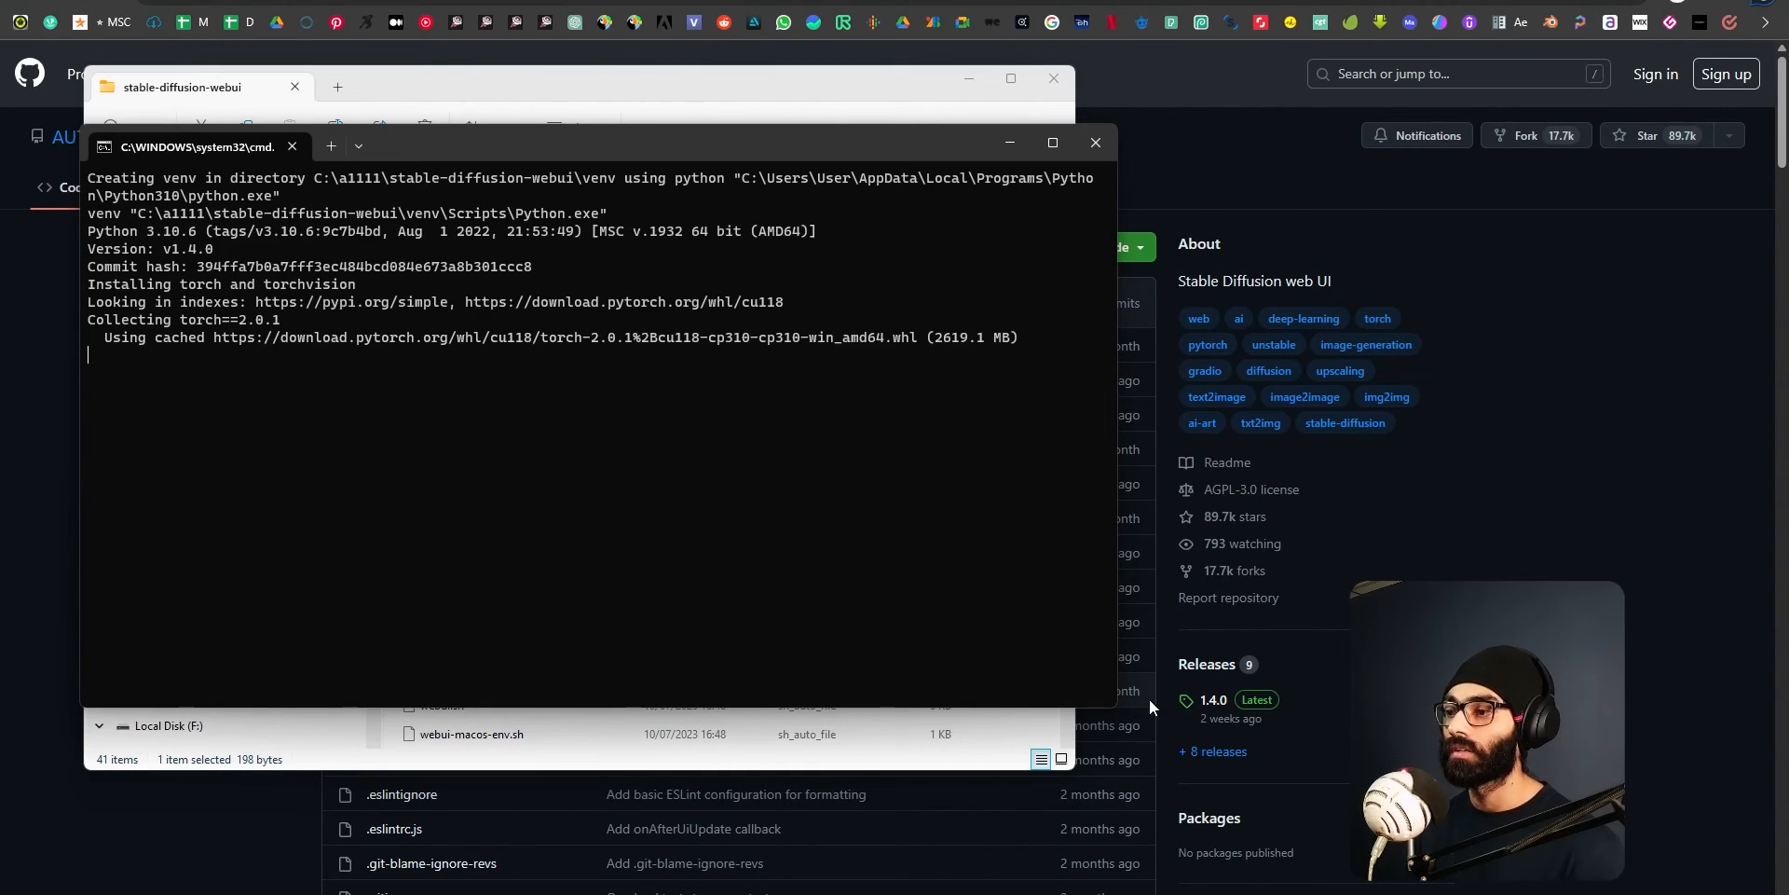
{"action": "left_click_drag", "start_coordinate": [1109, 708], "coordinate": [1149, 806]}
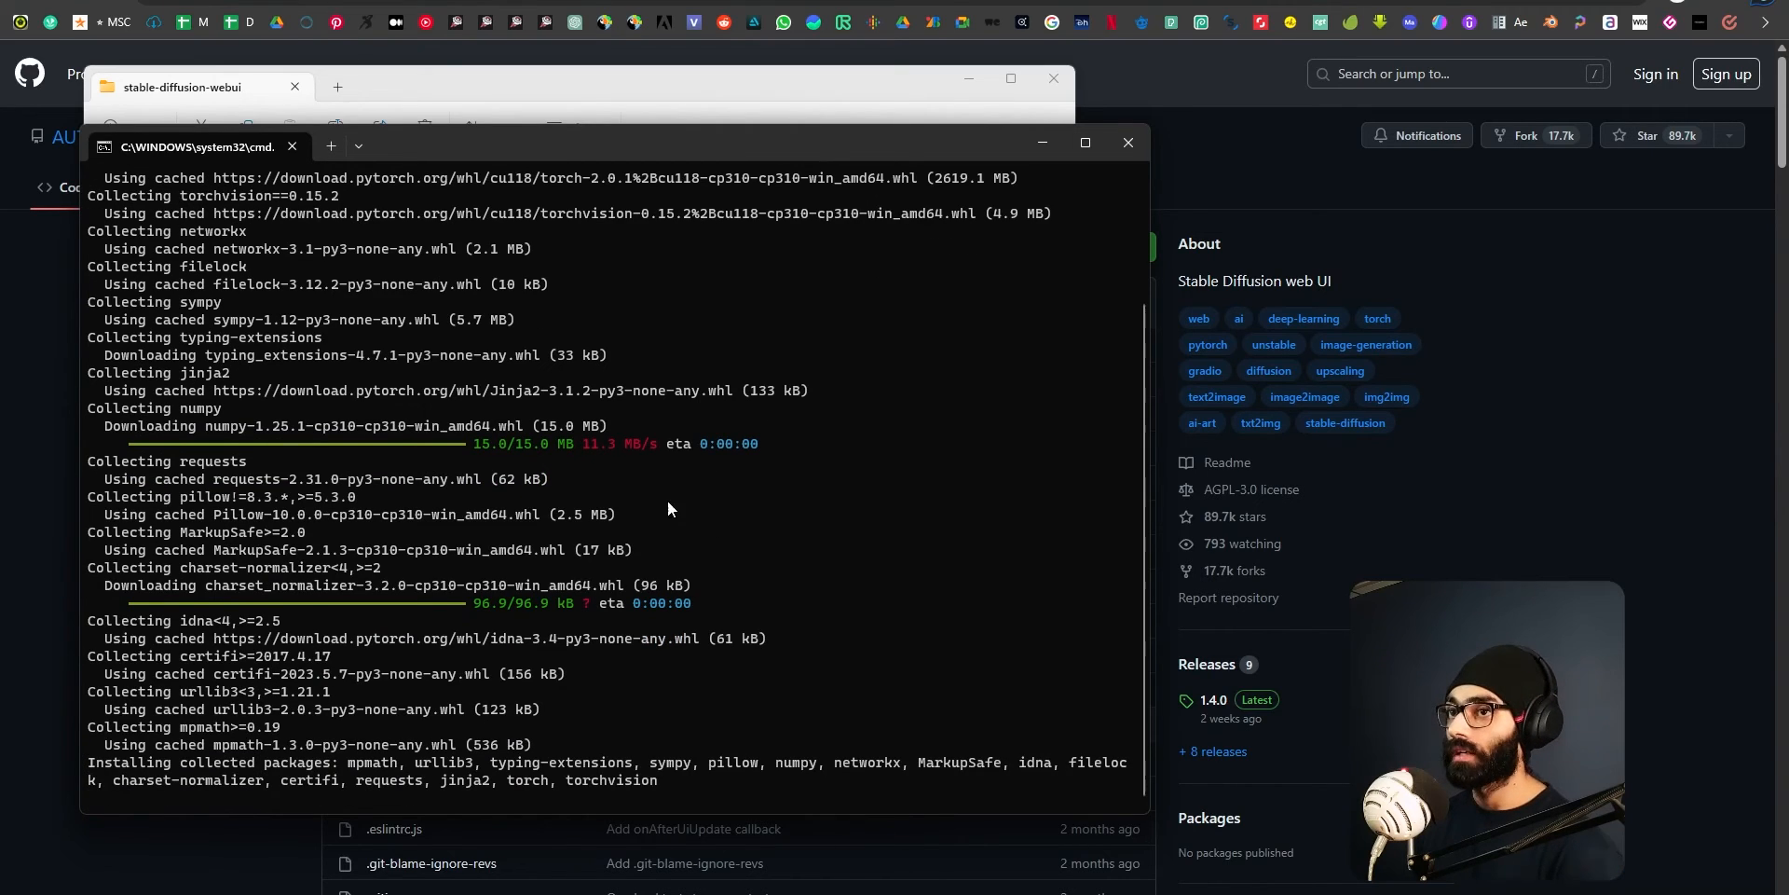
Point out the webui-user batch file in the stable-diffusion-webui folder, and return to the installation console.
{"action": "left_click", "coordinate": [679, 117]}
{"action": "left_click_drag", "start_coordinate": [674, 85], "coordinate": [866, 74]}
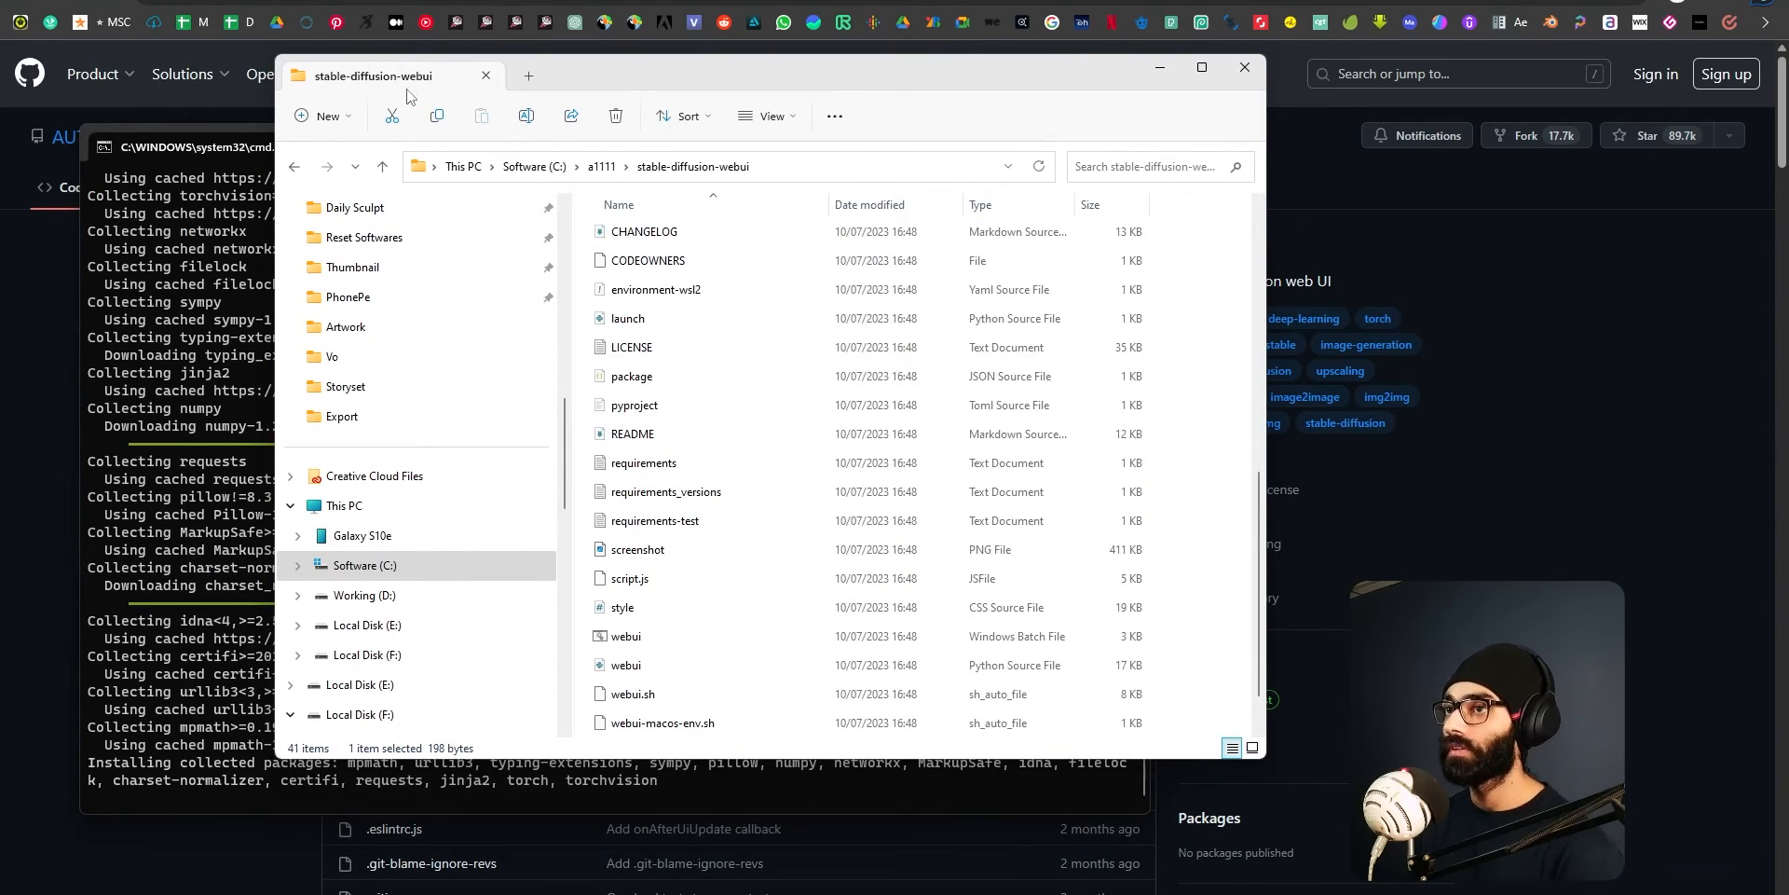
{"action": "scroll", "coordinate": [686, 628], "scroll_direction": "down", "scroll_amount": 1}
{"action": "left_click", "coordinate": [657, 697]}
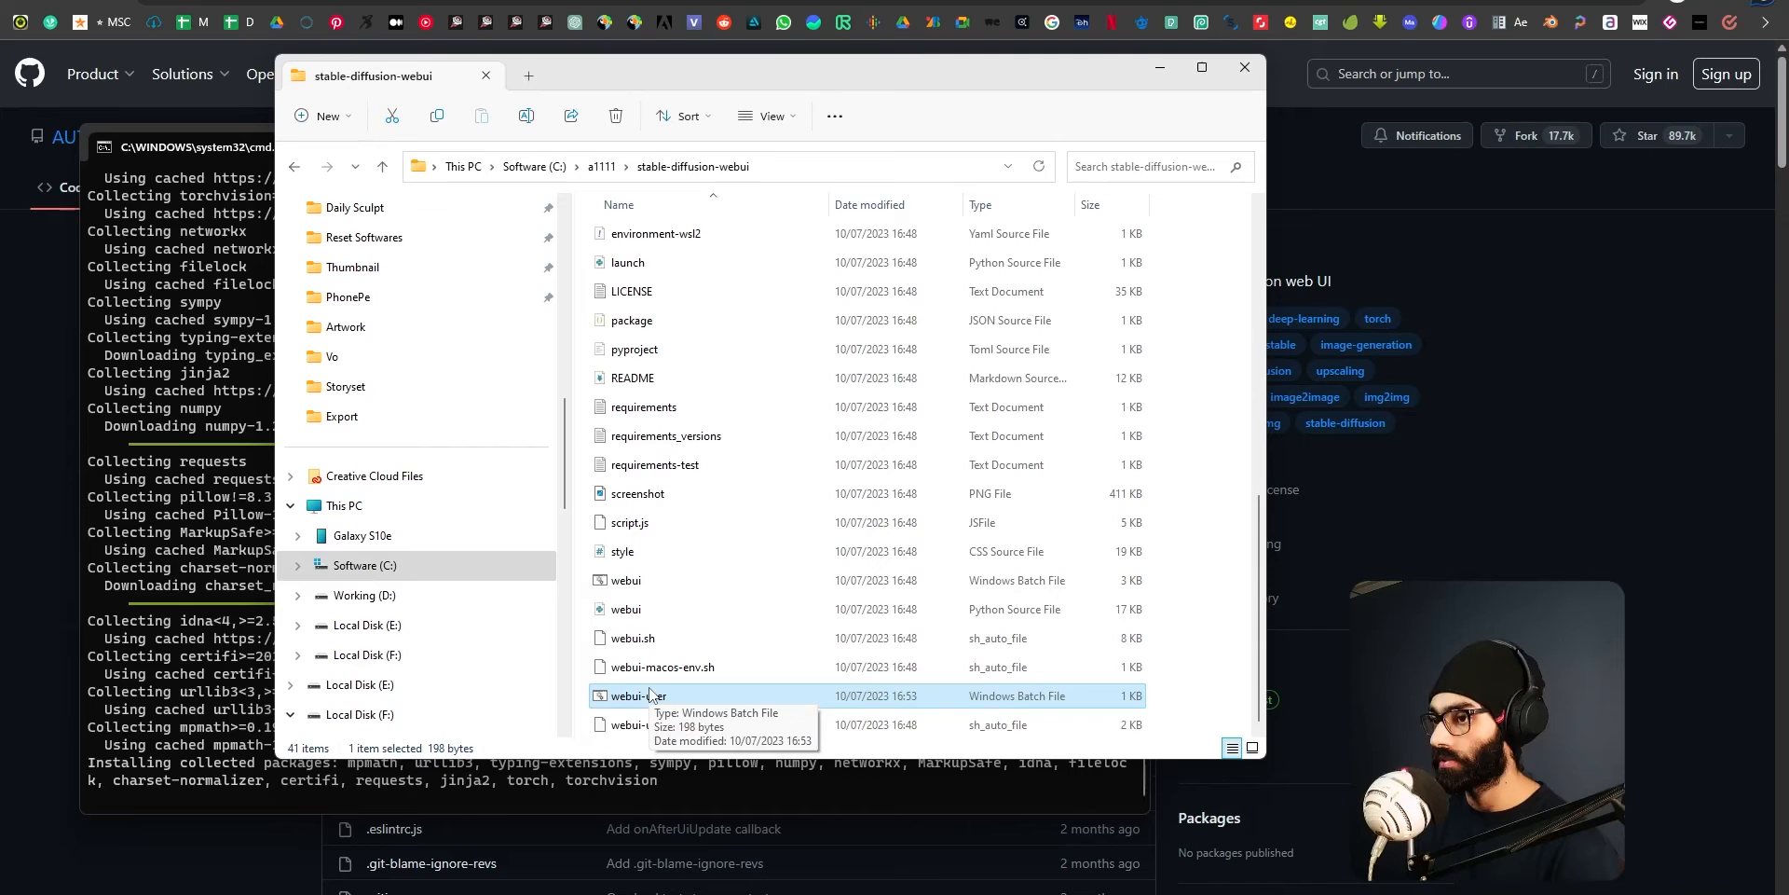
{"action": "left_click", "coordinate": [204, 140]}
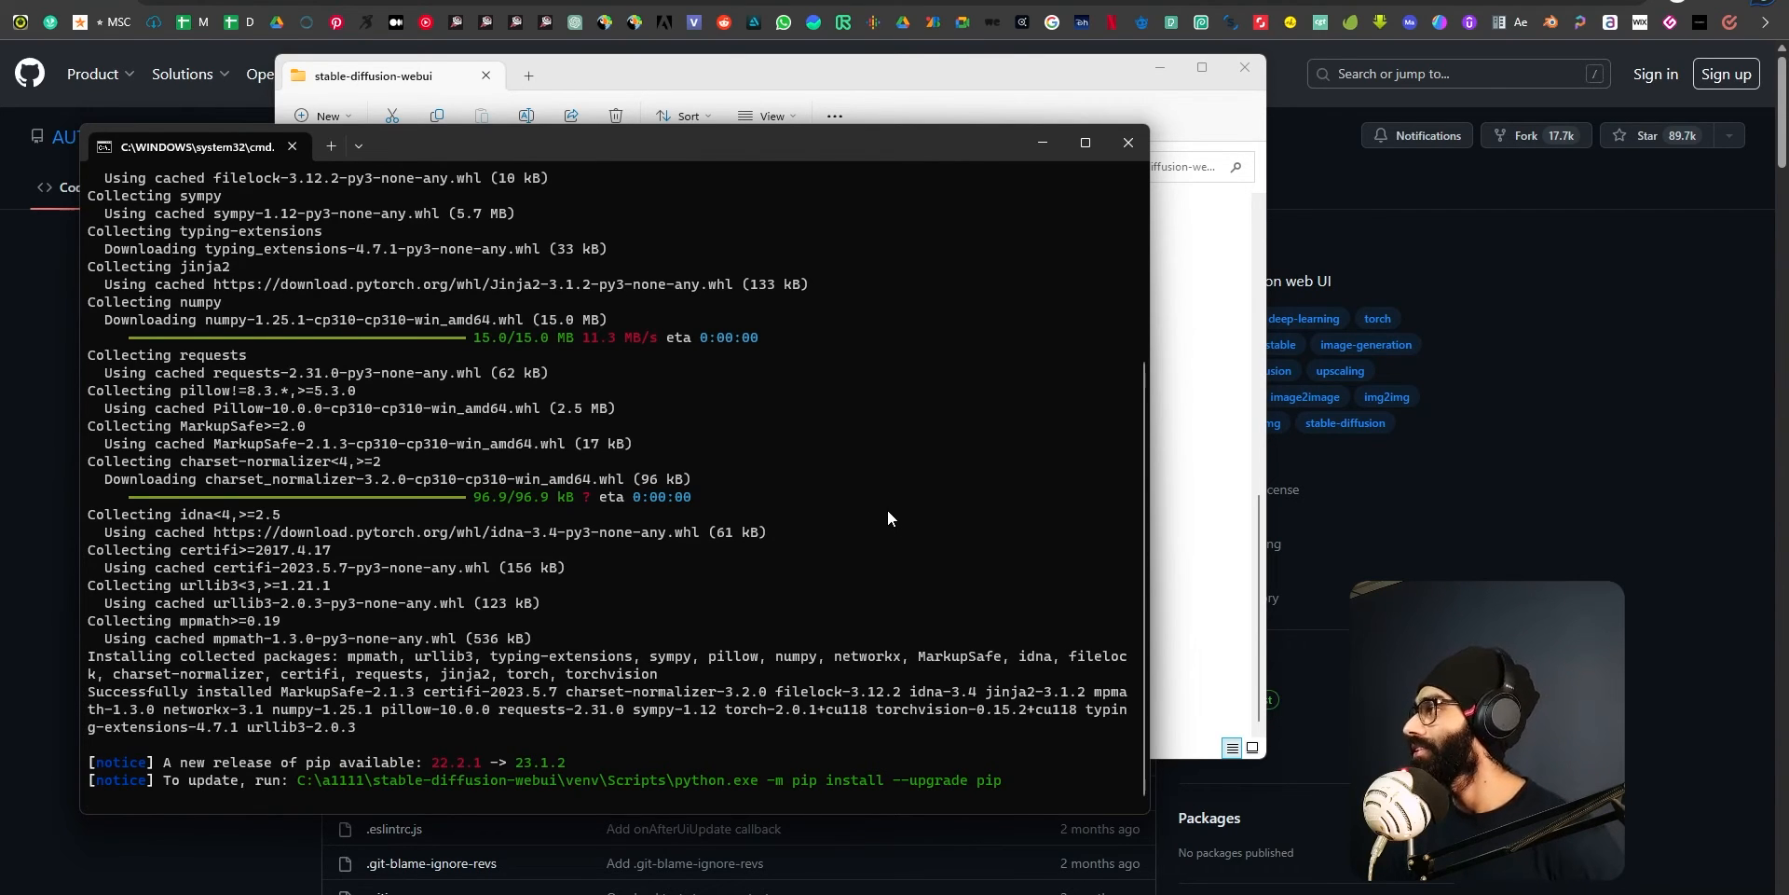
Reopen the webui-user batch file in Notepad to review its COMMANDLINE_ARGS line, and close it without changes.
{"action": "left_click", "coordinate": [977, 97]}
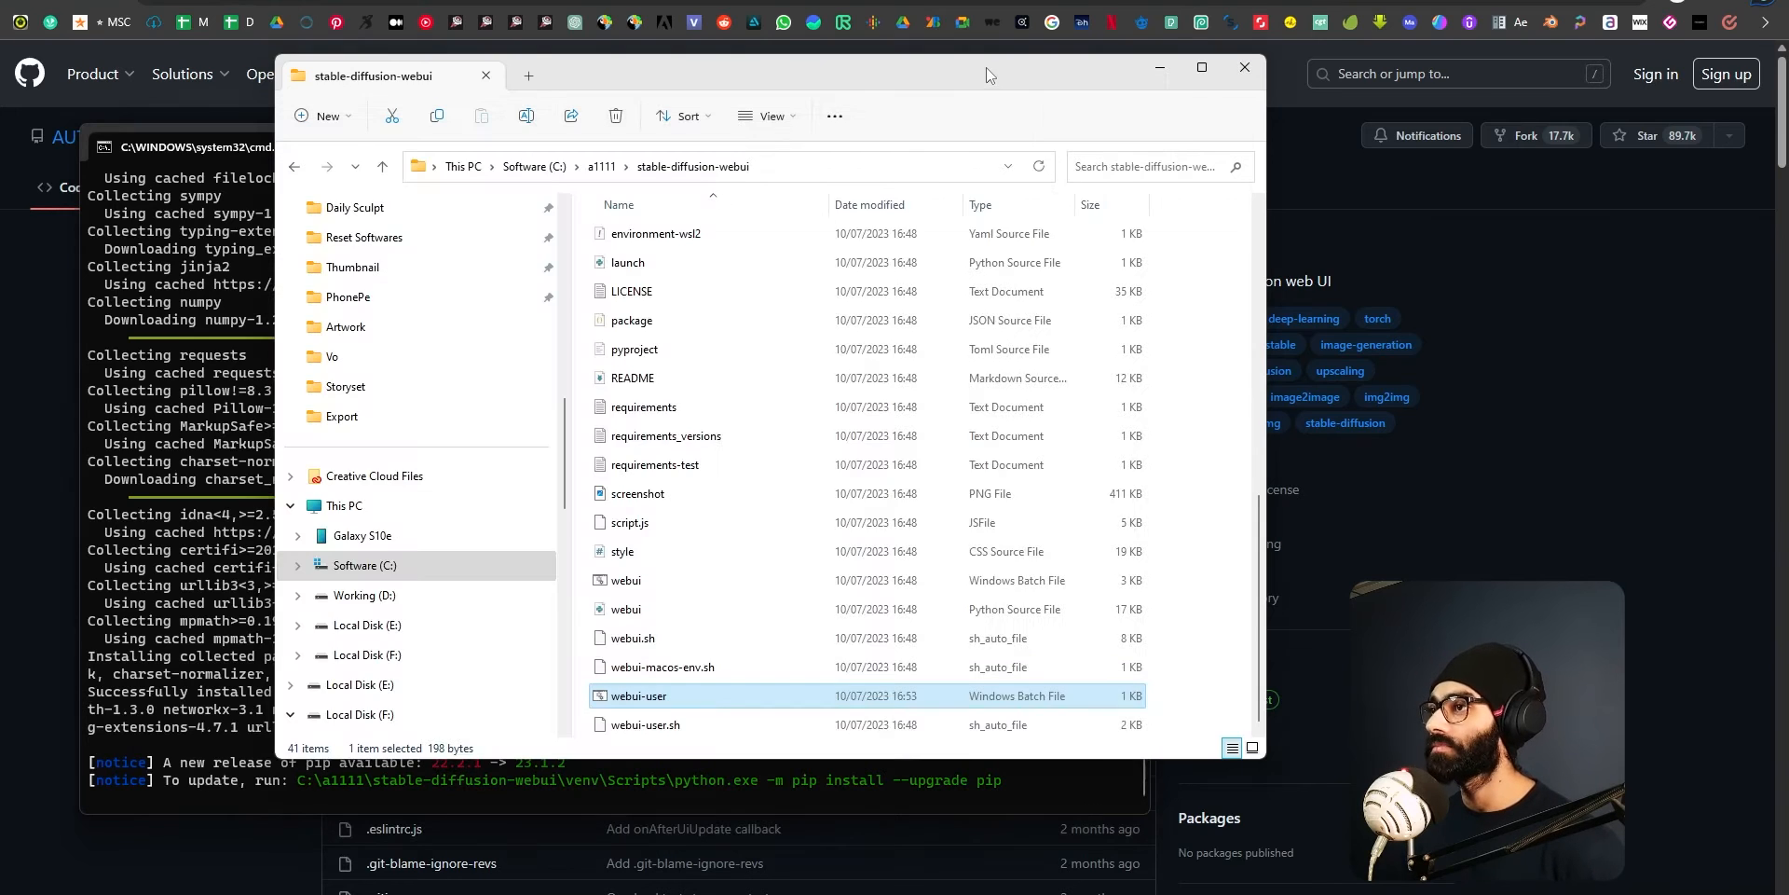
{"action": "left_click_drag", "start_coordinate": [985, 69], "coordinate": [1260, 80]}
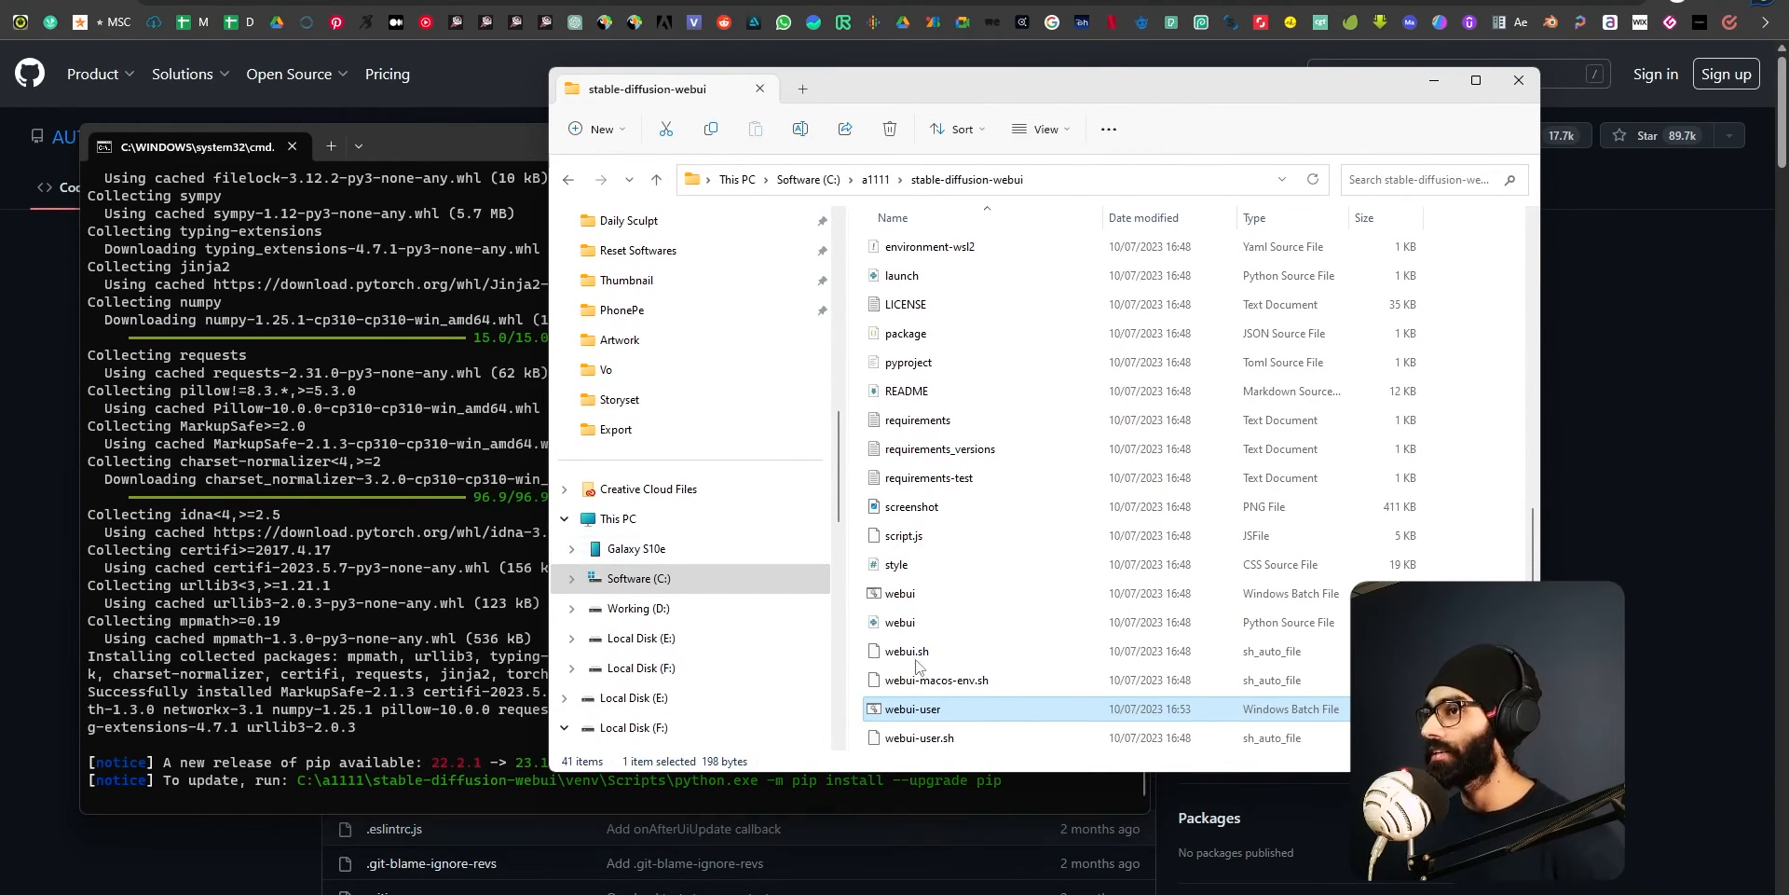
{"action": "right_click", "coordinate": [910, 708]}
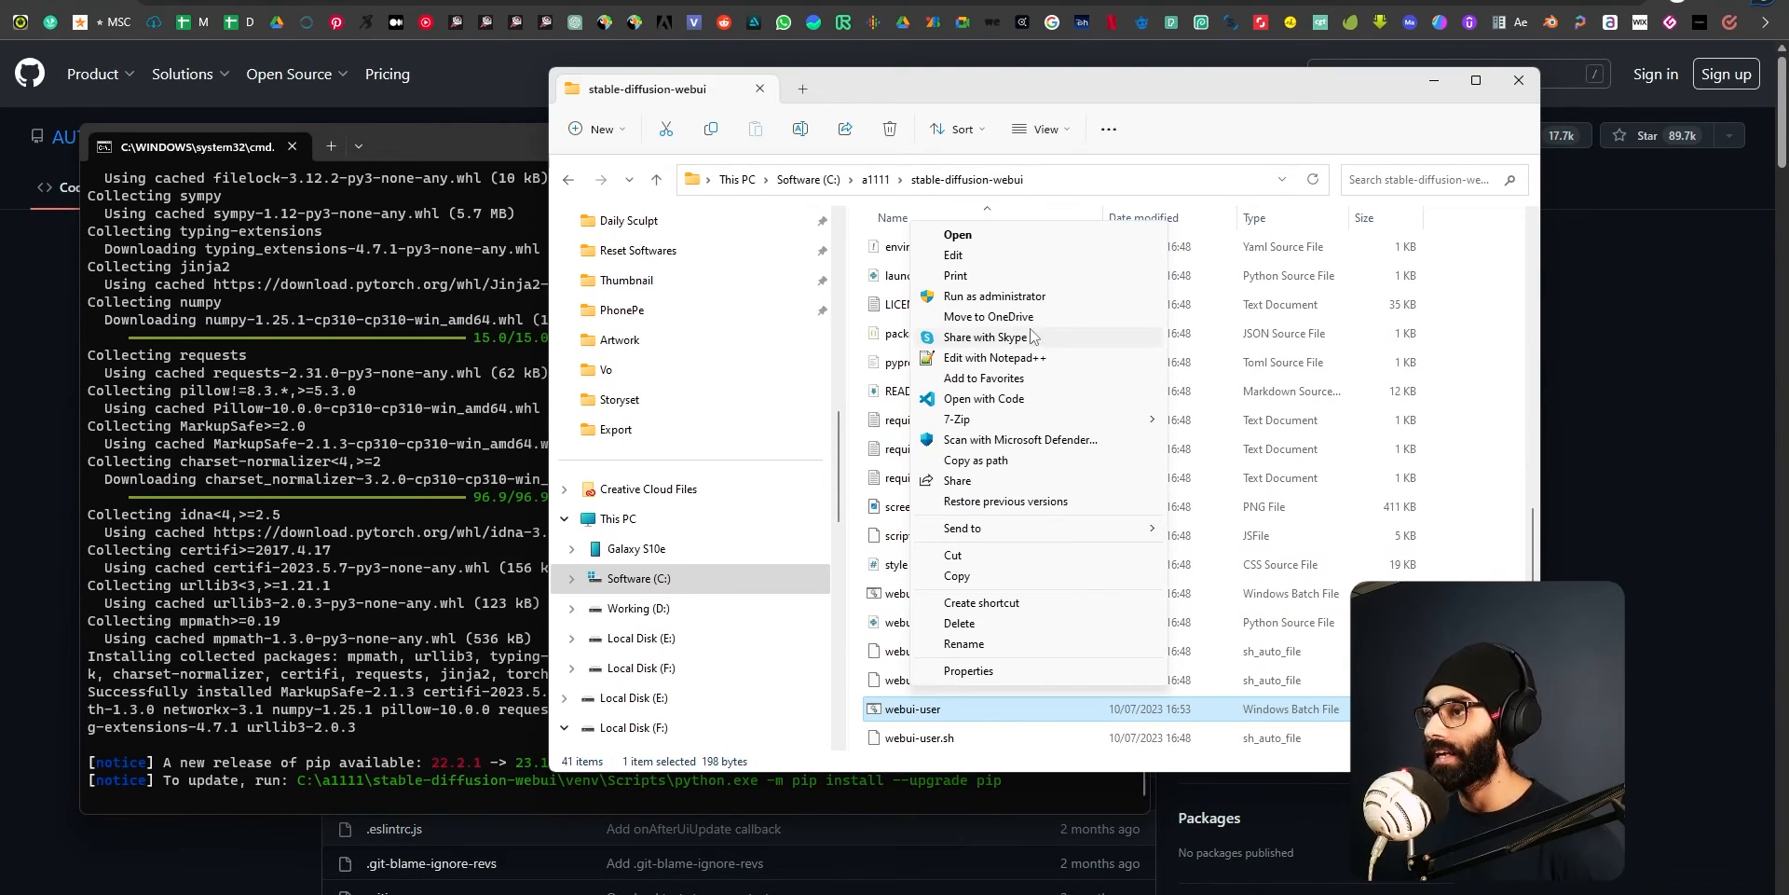
{"action": "left_click", "coordinate": [991, 257]}
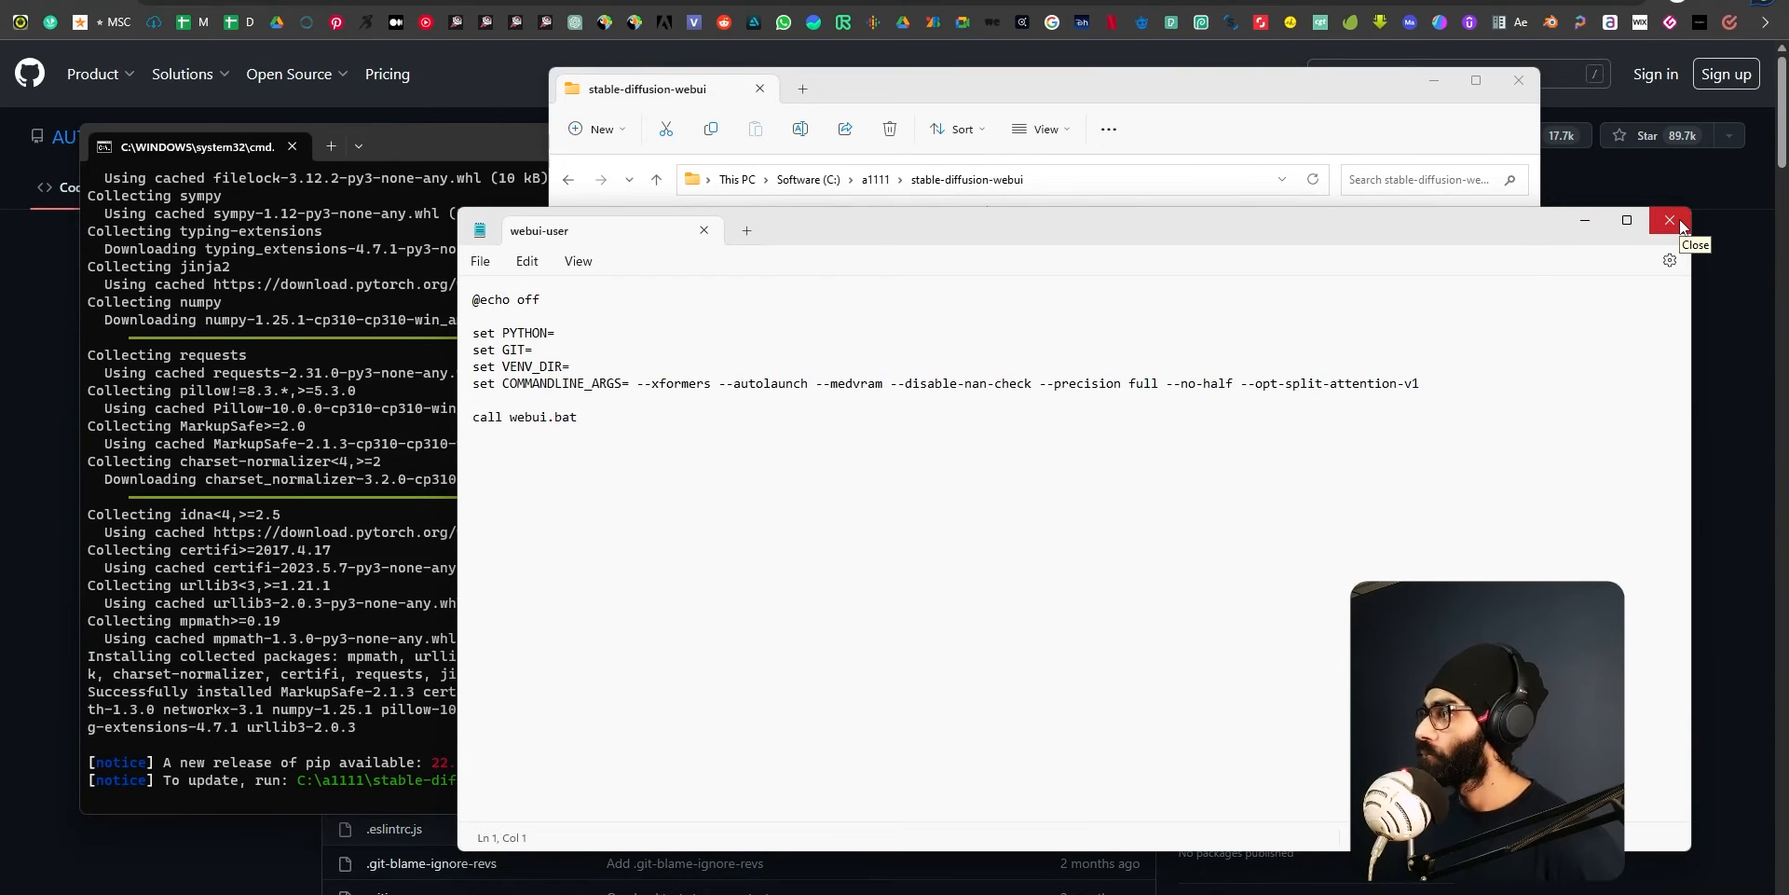
{"action": "left_click", "coordinate": [1669, 221]}
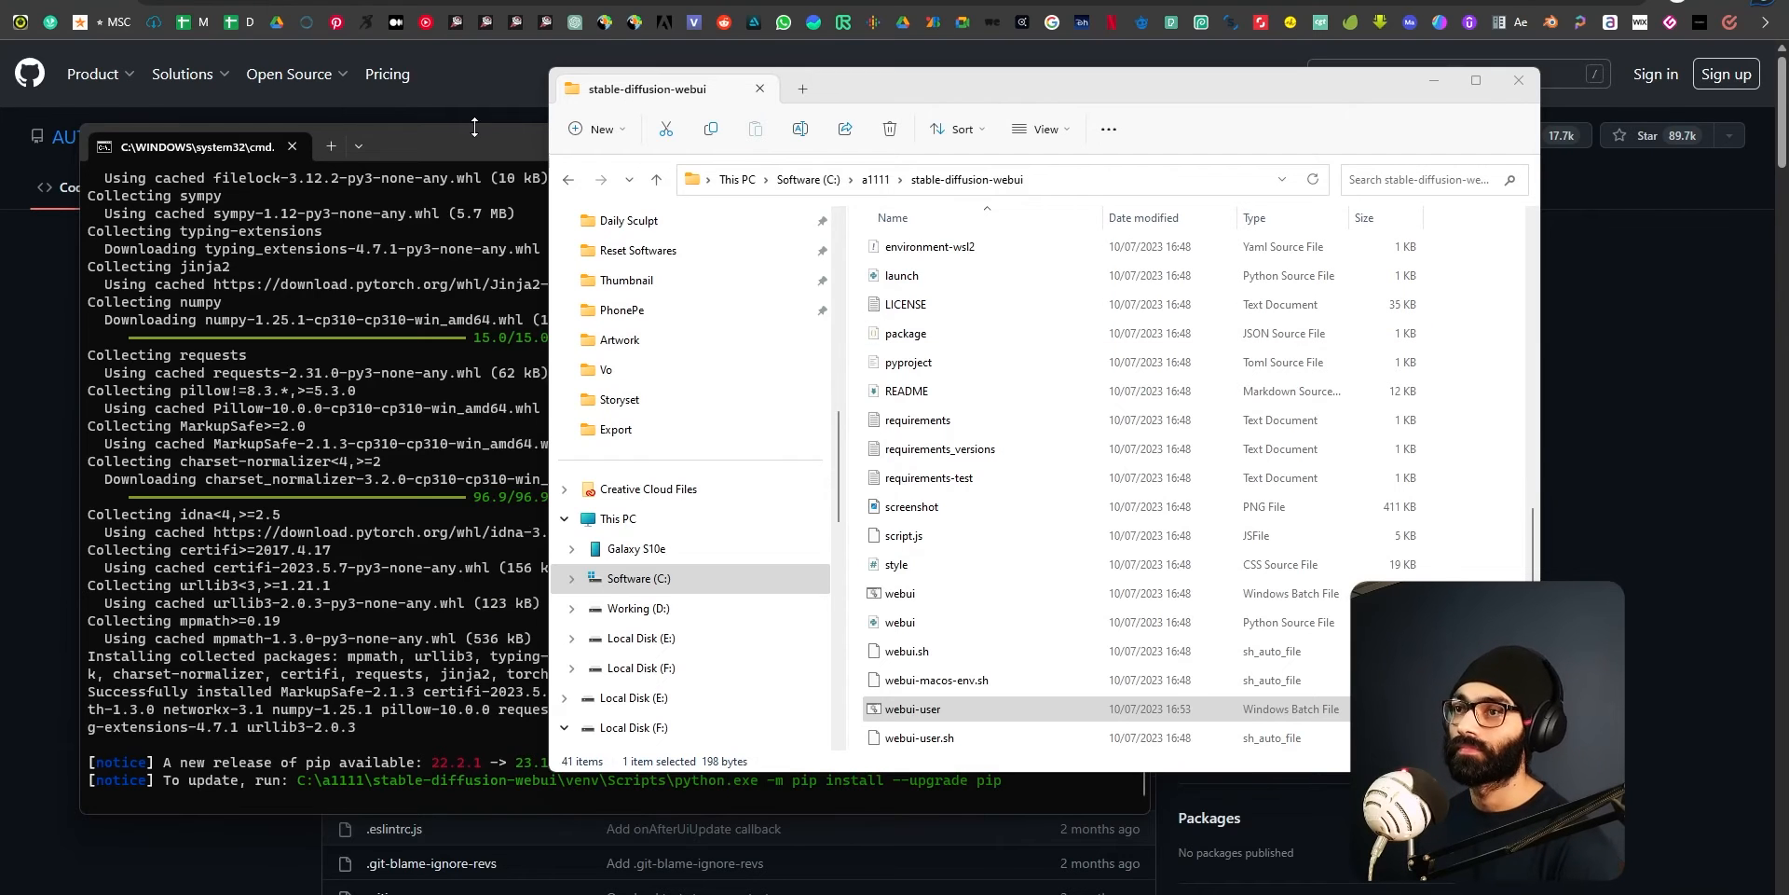
Examine the console's installation log from the venv creation through the torch and torchvision packages, magnifying the text where needed.
{"action": "left_click", "coordinate": [483, 166]}
{"action": "scroll", "coordinate": [700, 410], "scroll_direction": "up", "scroll_amount": 4}
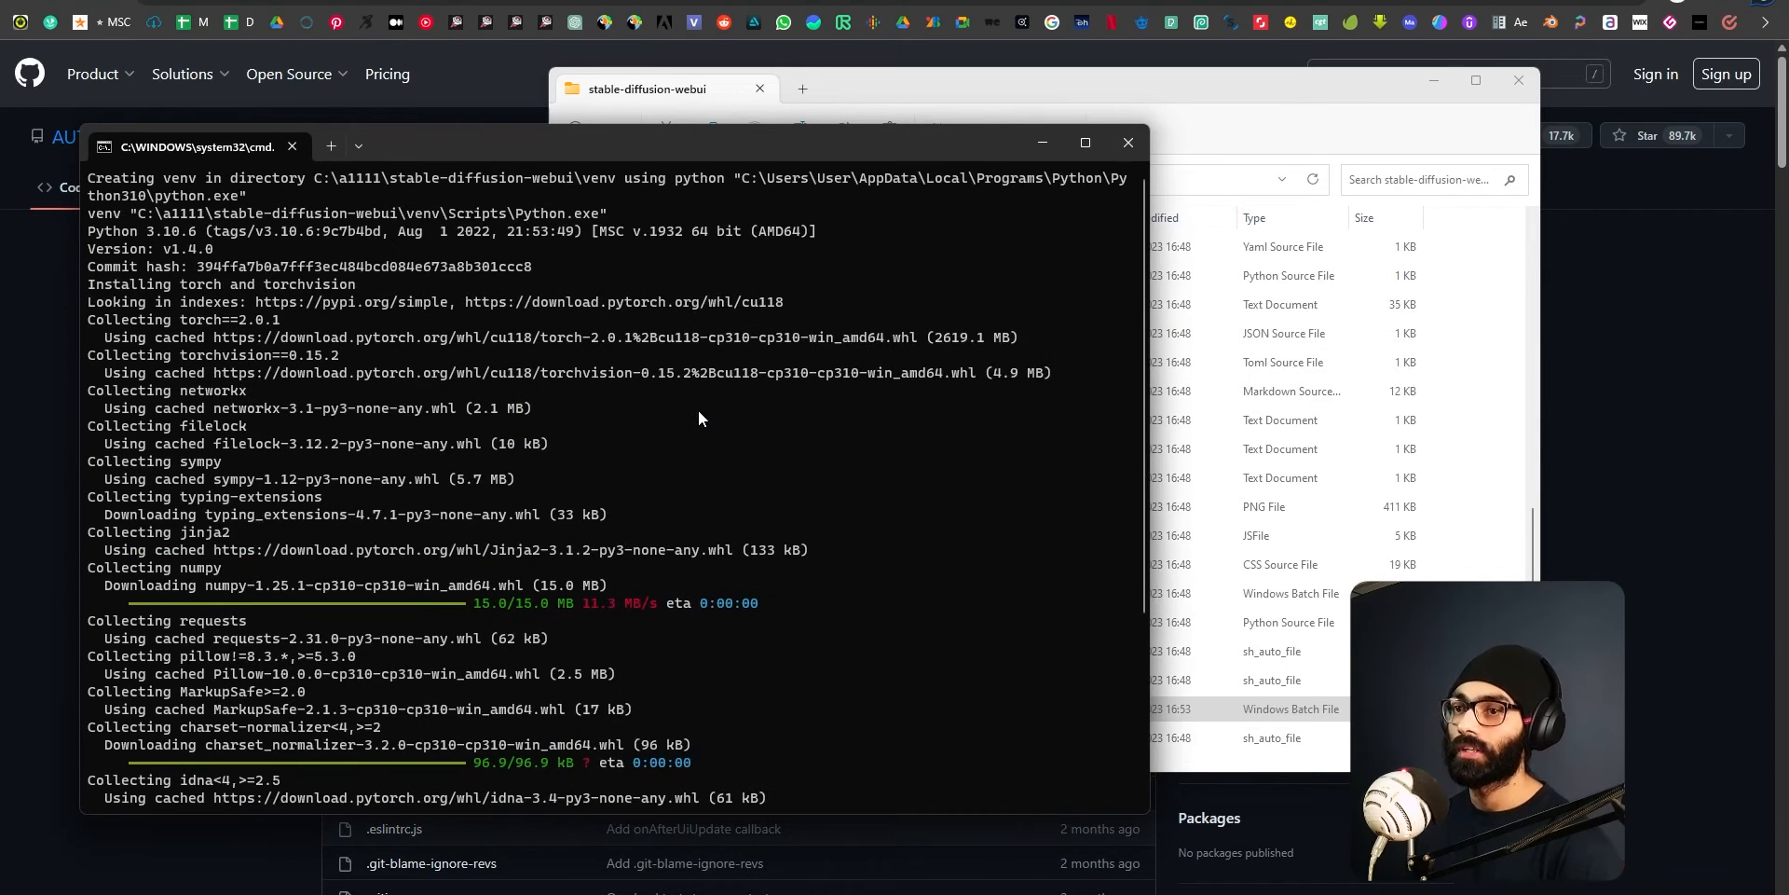
{"action": "scroll", "coordinate": [695, 421], "scroll_direction": "down", "scroll_amount": 4}
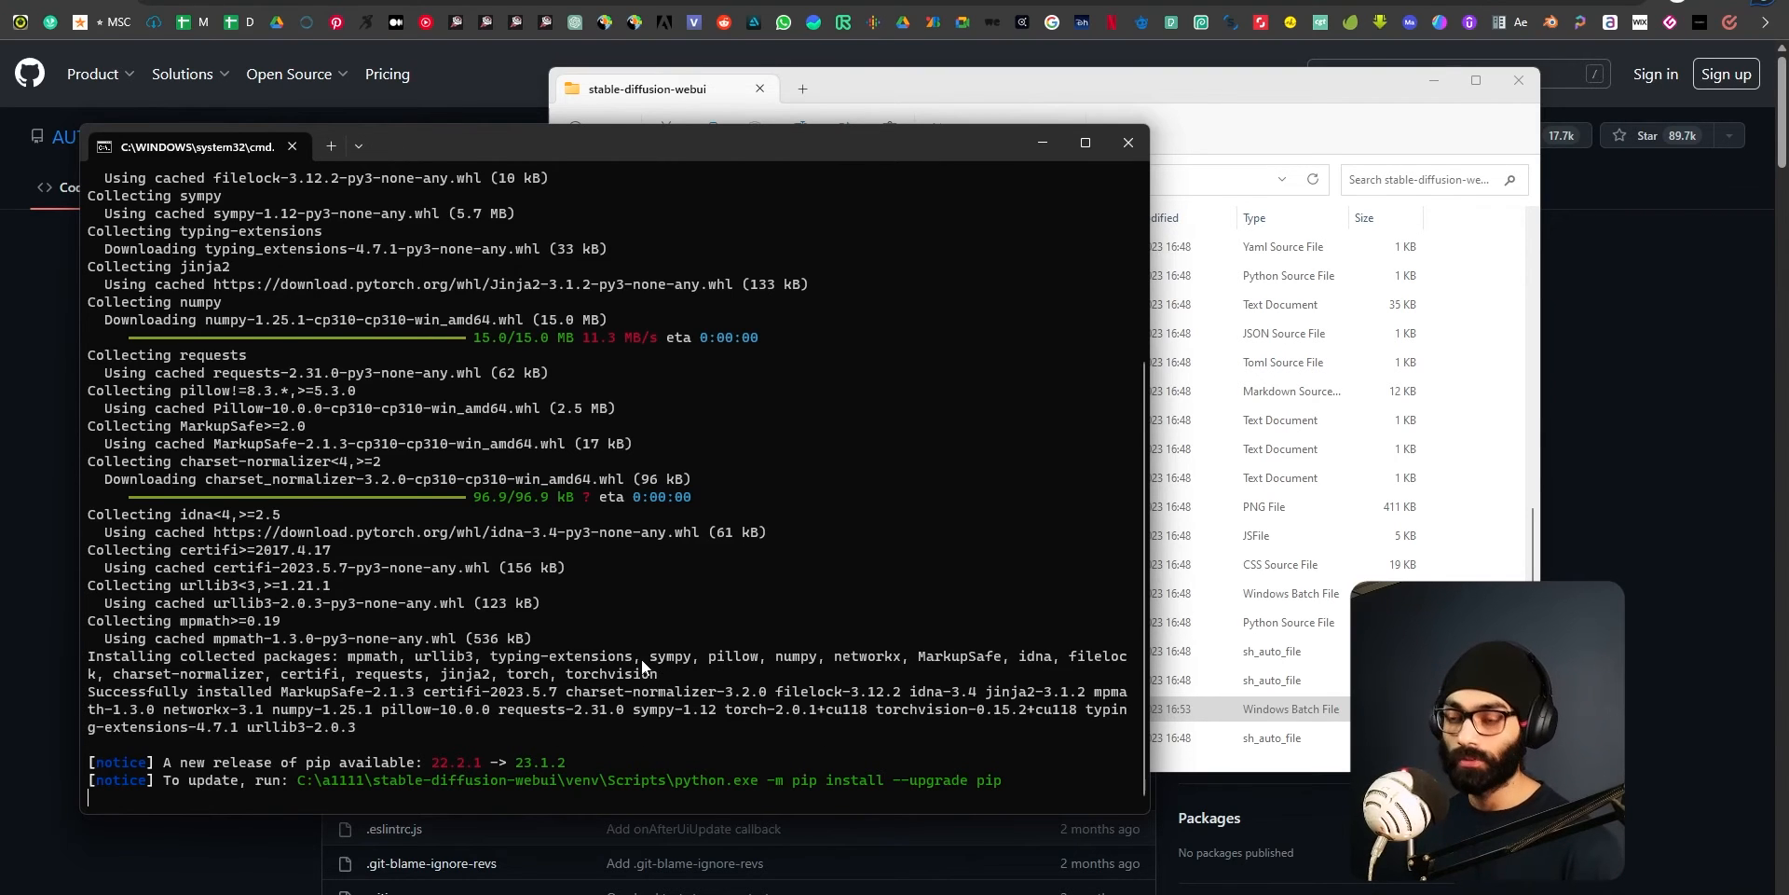
{"action": "scroll", "coordinate": [641, 658], "scroll_direction": "up", "scroll_amount": 1}
{"action": "scroll", "coordinate": [494, 713], "scroll_direction": "up", "scroll_amount": 1}
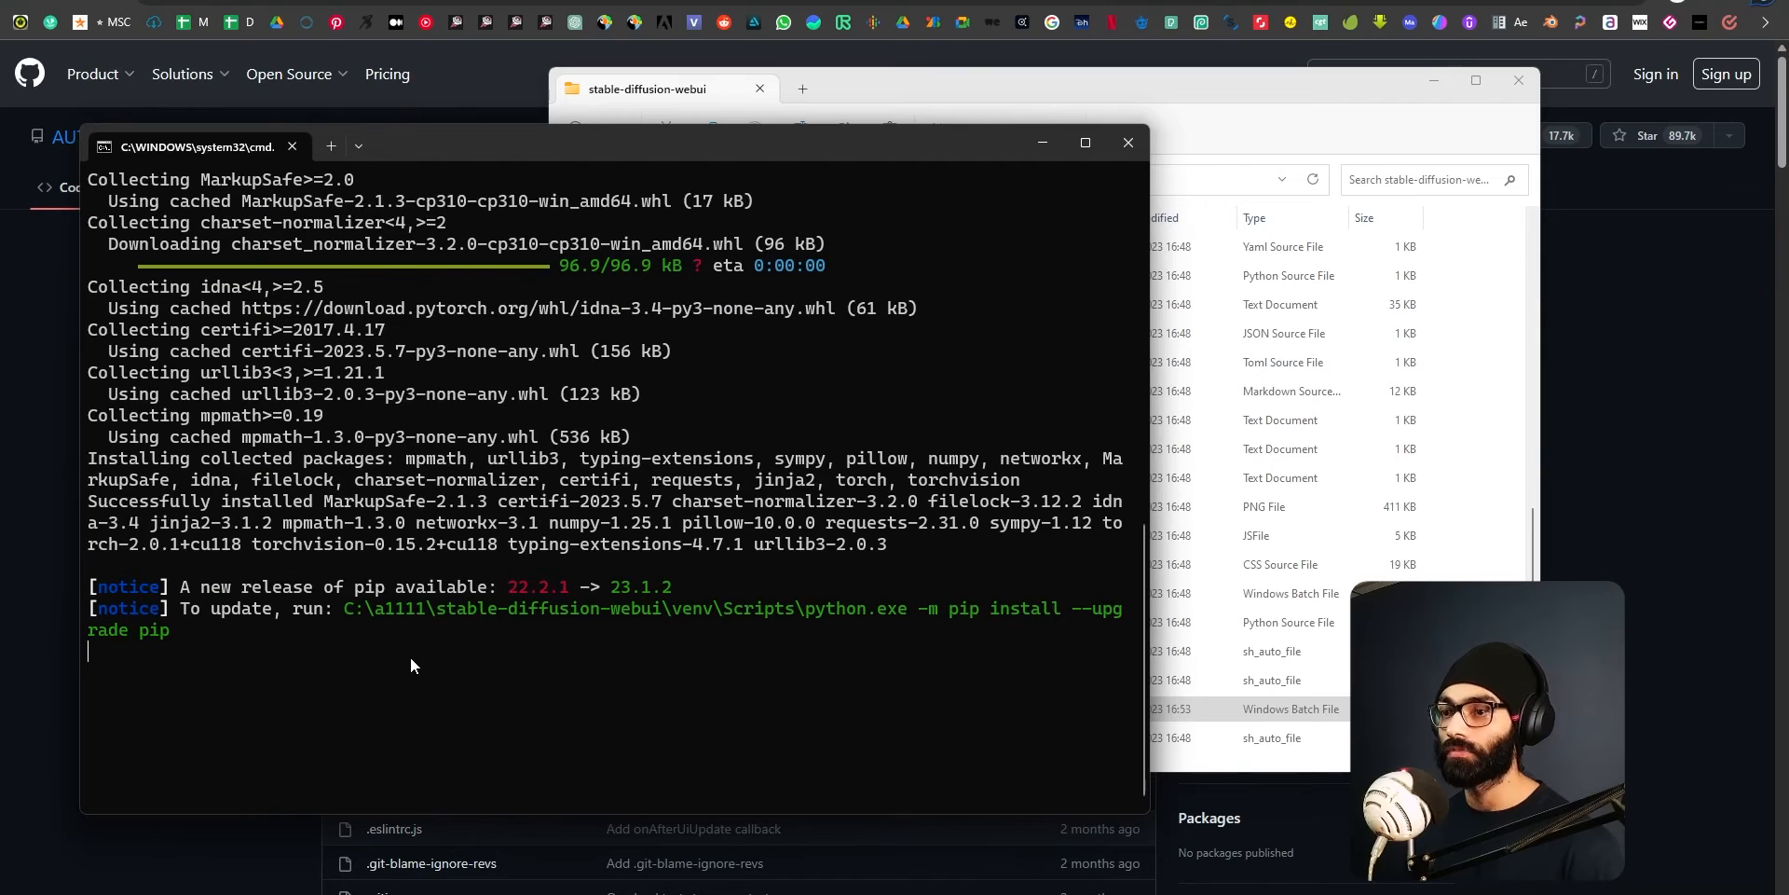
{"action": "scroll", "coordinate": [410, 657], "scroll_direction": "down", "scroll_amount": 2}
{"action": "scroll", "coordinate": [410, 657], "scroll_direction": "up", "scroll_amount": 2}
{"action": "scroll", "coordinate": [410, 657], "scroll_direction": "down", "scroll_amount": 1}
{"action": "scroll", "coordinate": [404, 640], "scroll_direction": "up", "scroll_amount": 6}
{"action": "scroll", "coordinate": [405, 640], "scroll_direction": "down", "scroll_amount": 4}
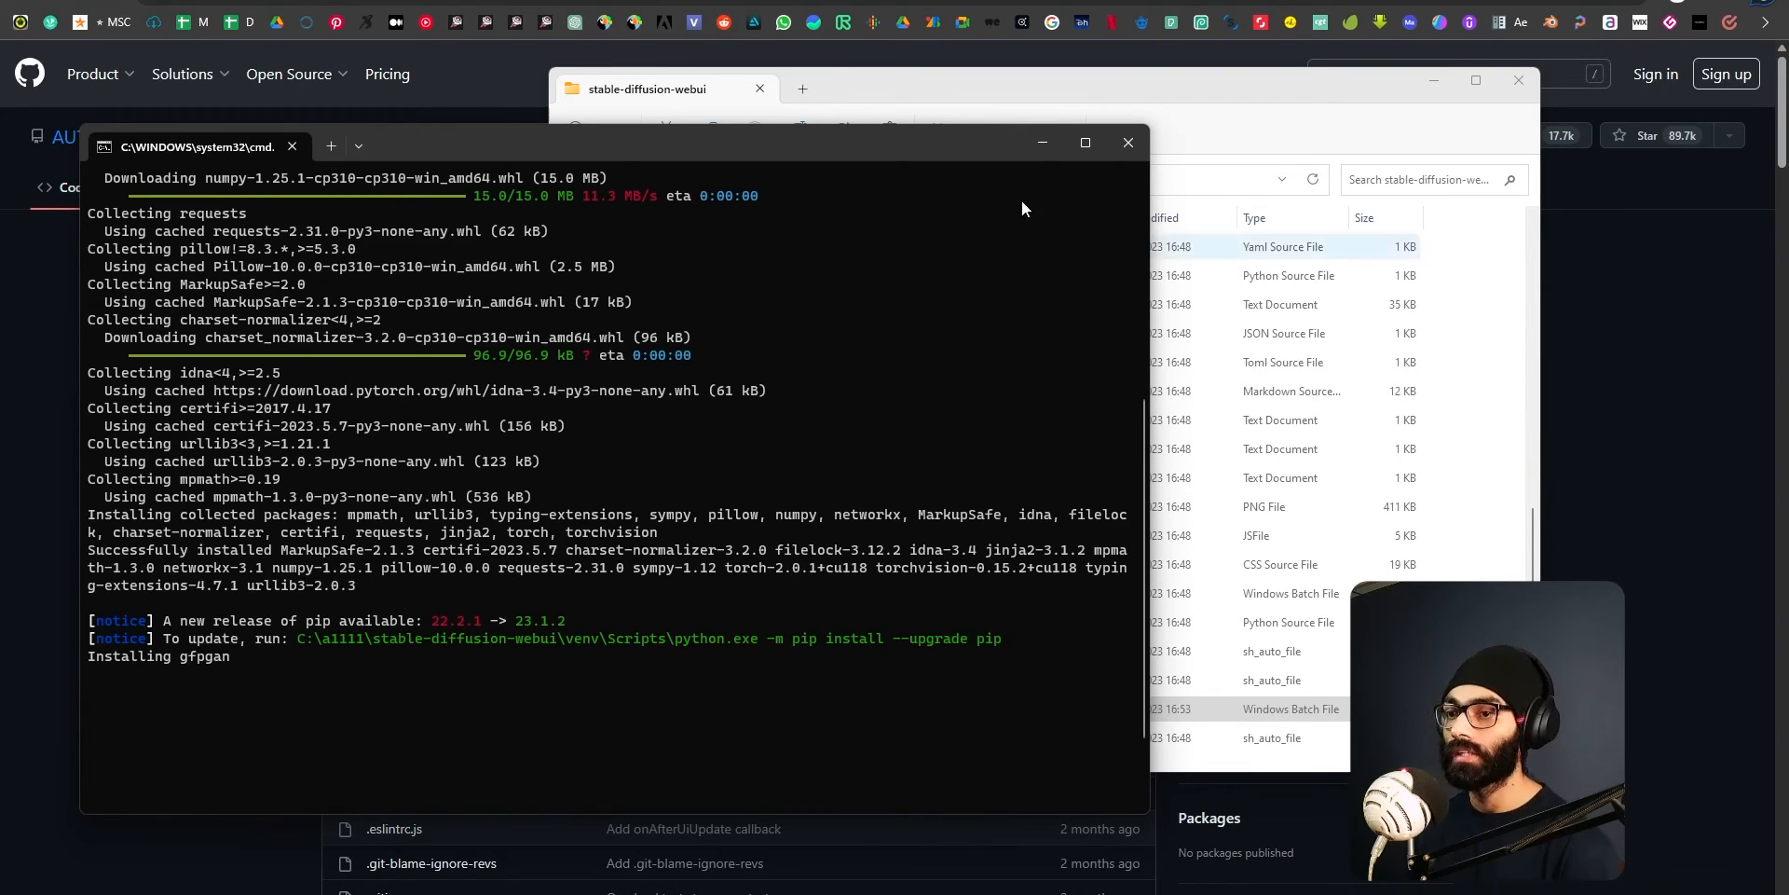
Reposition the console and examine the install progress for gfpgan, clip, open_clip, xformers and the cloned repositories.
{"action": "left_click_drag", "start_coordinate": [697, 144], "coordinate": [830, 123]}
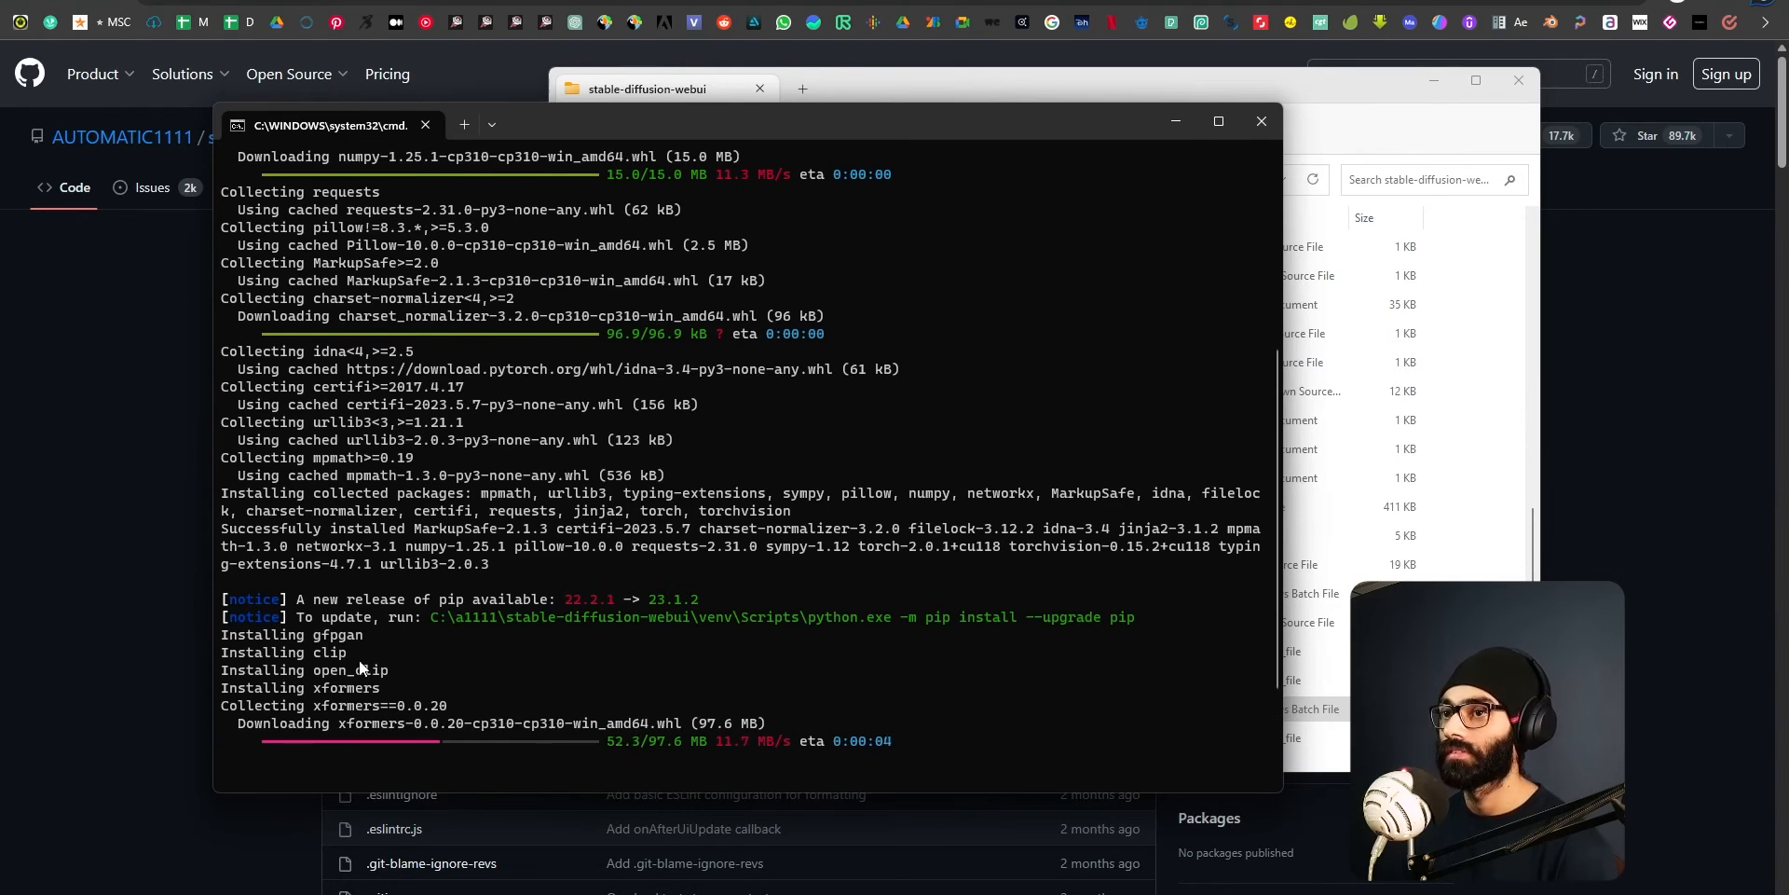
{"action": "scroll", "coordinate": [352, 658], "scroll_direction": "up", "scroll_amount": 8}
{"action": "scroll", "coordinate": [339, 660], "scroll_direction": "down", "scroll_amount": 10}
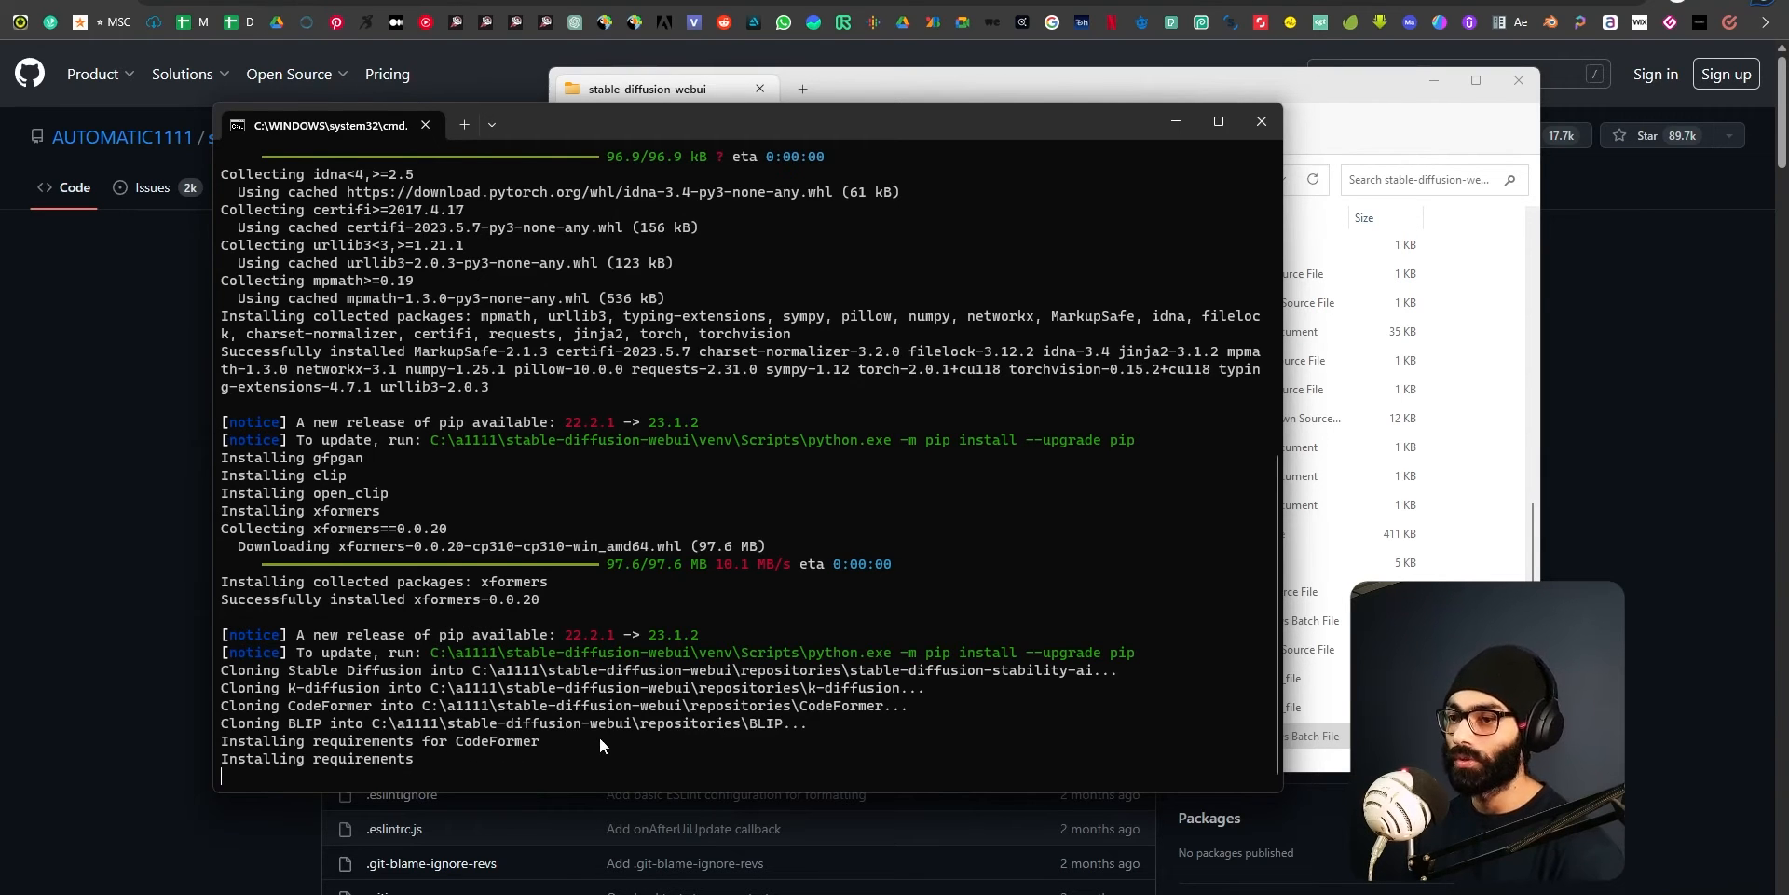
{"action": "scroll", "coordinate": [597, 734], "scroll_direction": "up", "scroll_amount": 10}
{"action": "scroll", "coordinate": [347, 610], "scroll_direction": "down", "scroll_amount": 8}
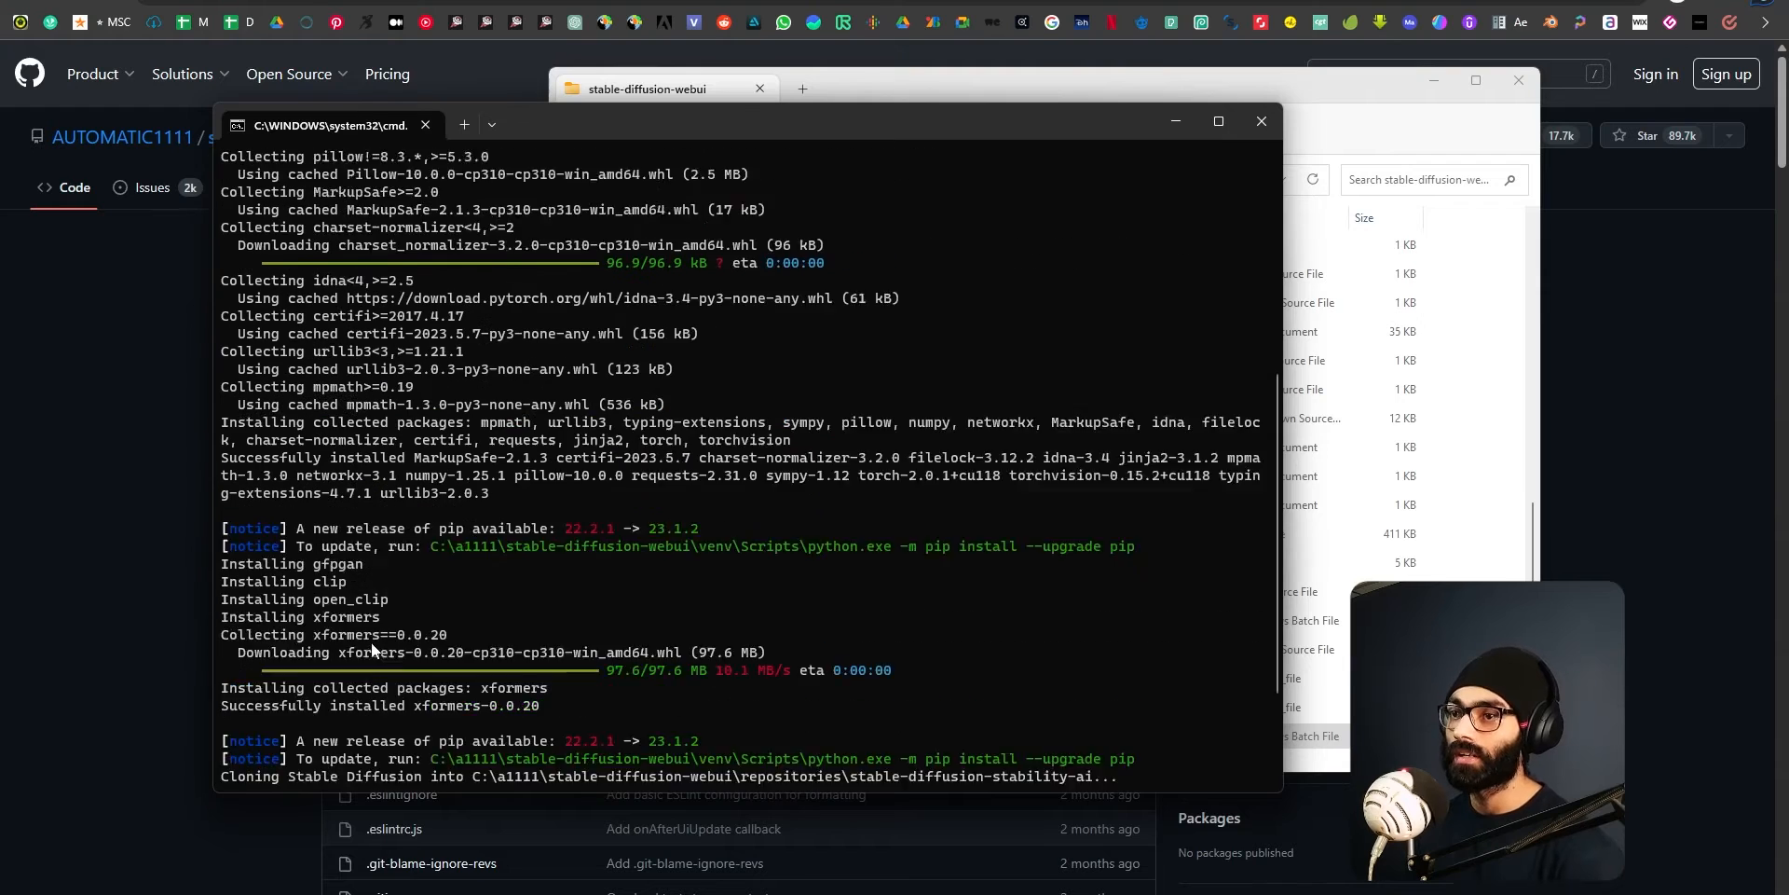
{"action": "scroll", "coordinate": [401, 615], "scroll_direction": "down", "scroll_amount": 3}
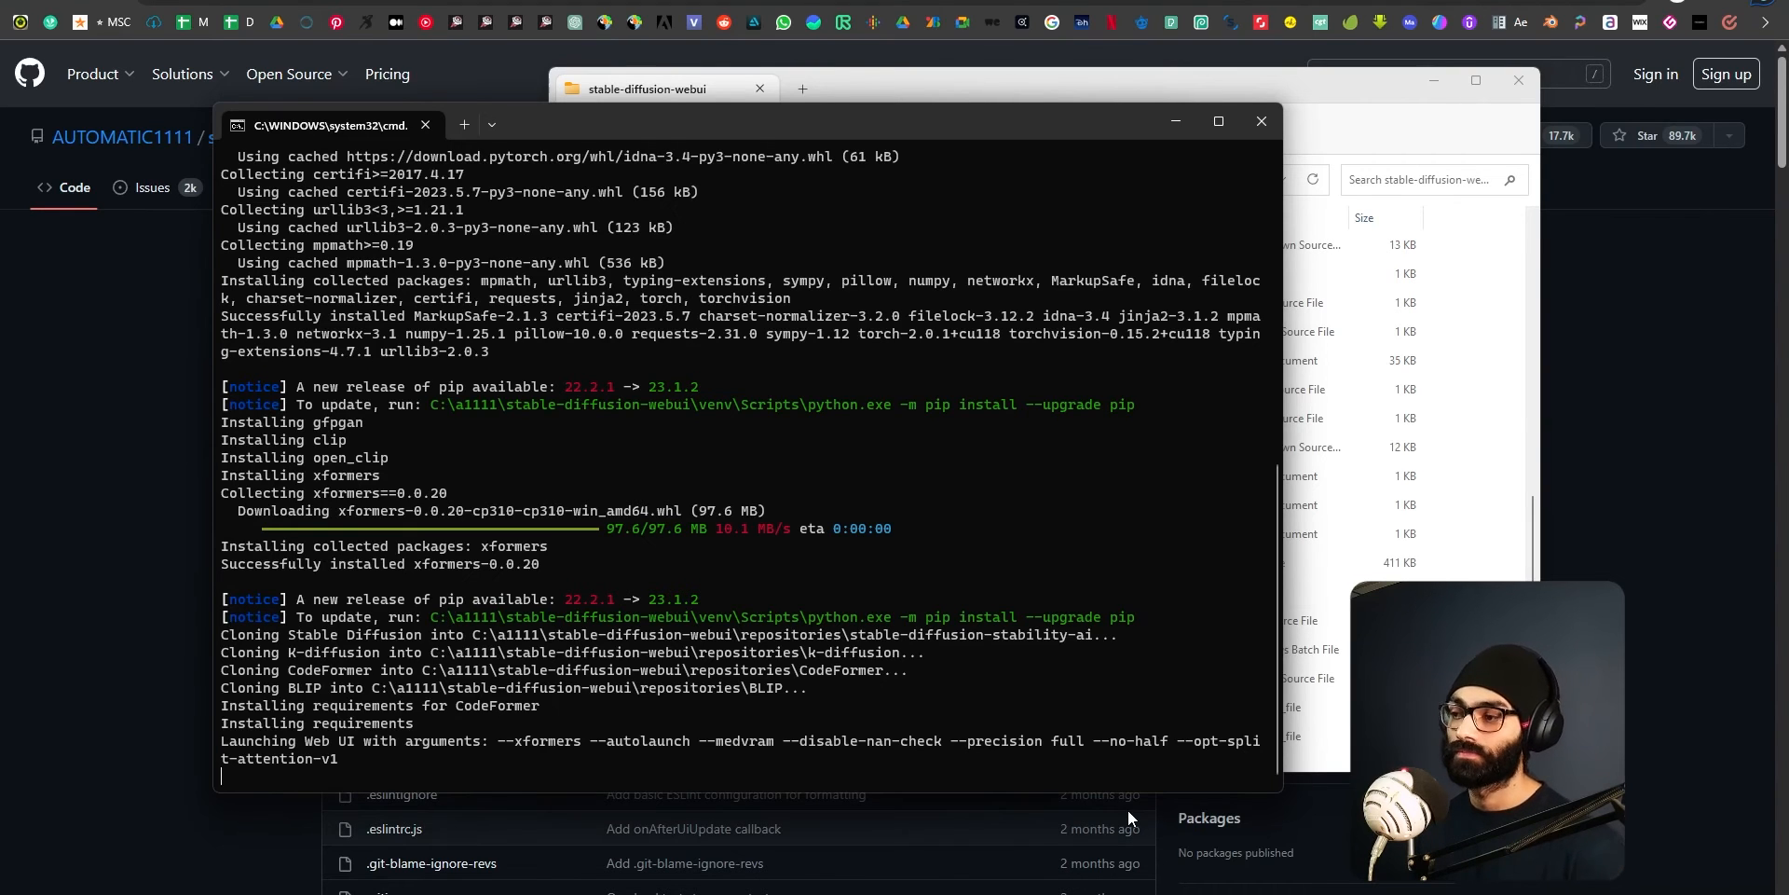
Close the unneeded windows, including the Git and Python download pages, Adobe XD, the presentation, Software (C:), and Programs and Features.
{"action": "key", "text": "alt+Tab"}
{"action": "left_click", "coordinate": [946, 382]}
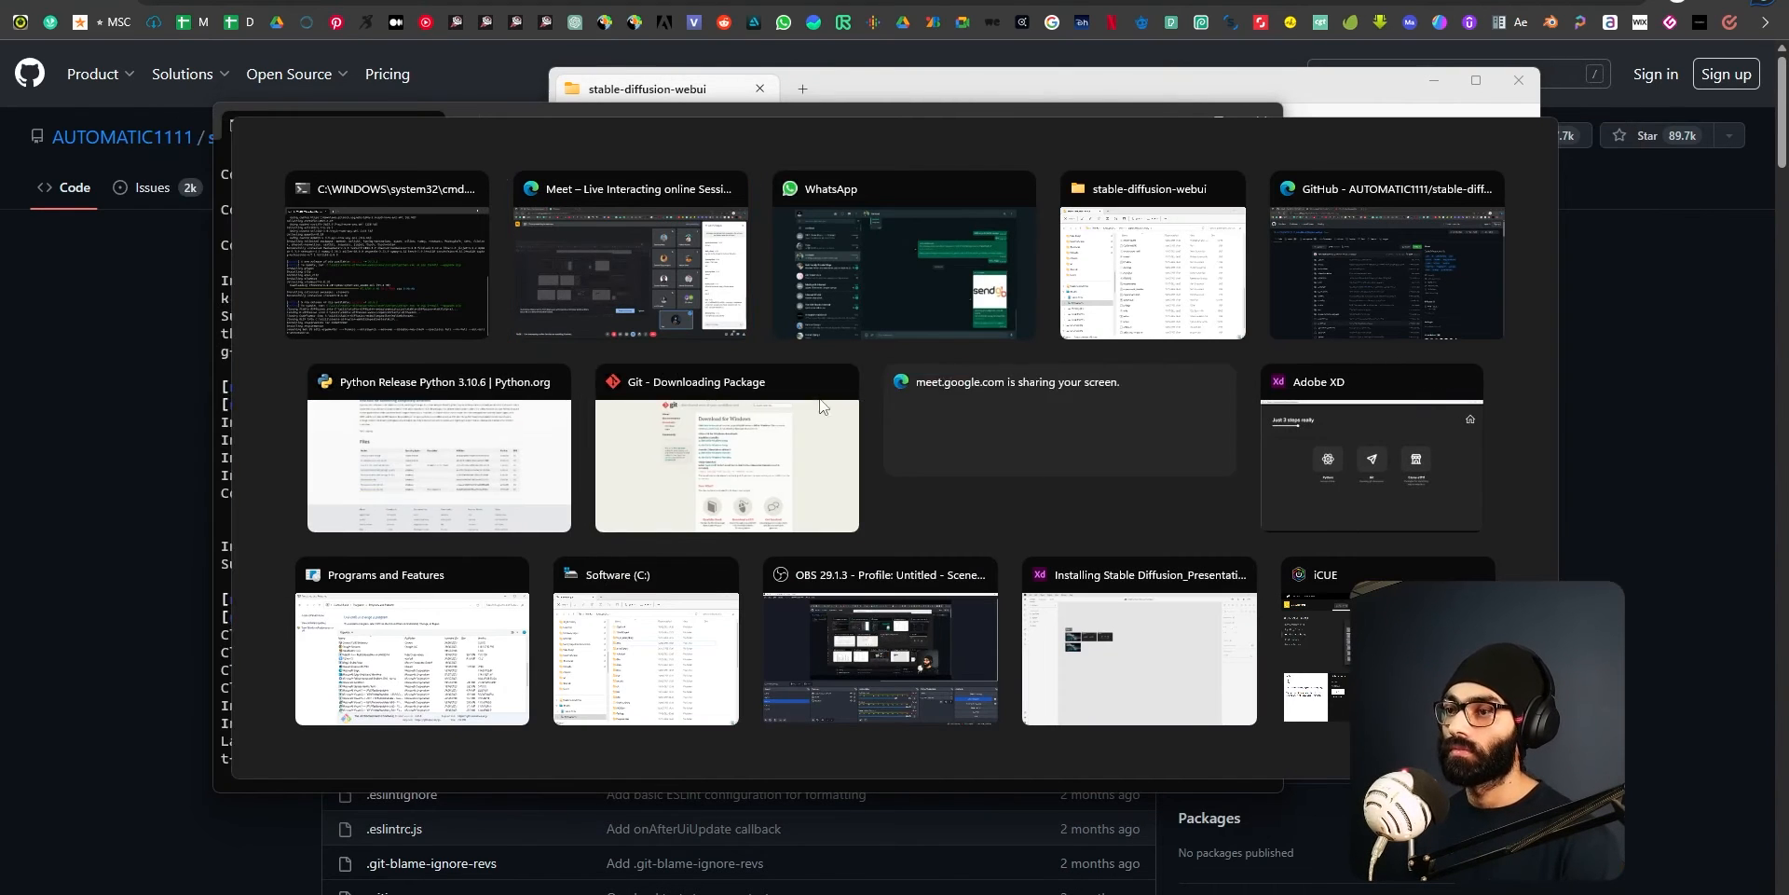
{"action": "left_click", "coordinate": [841, 382]}
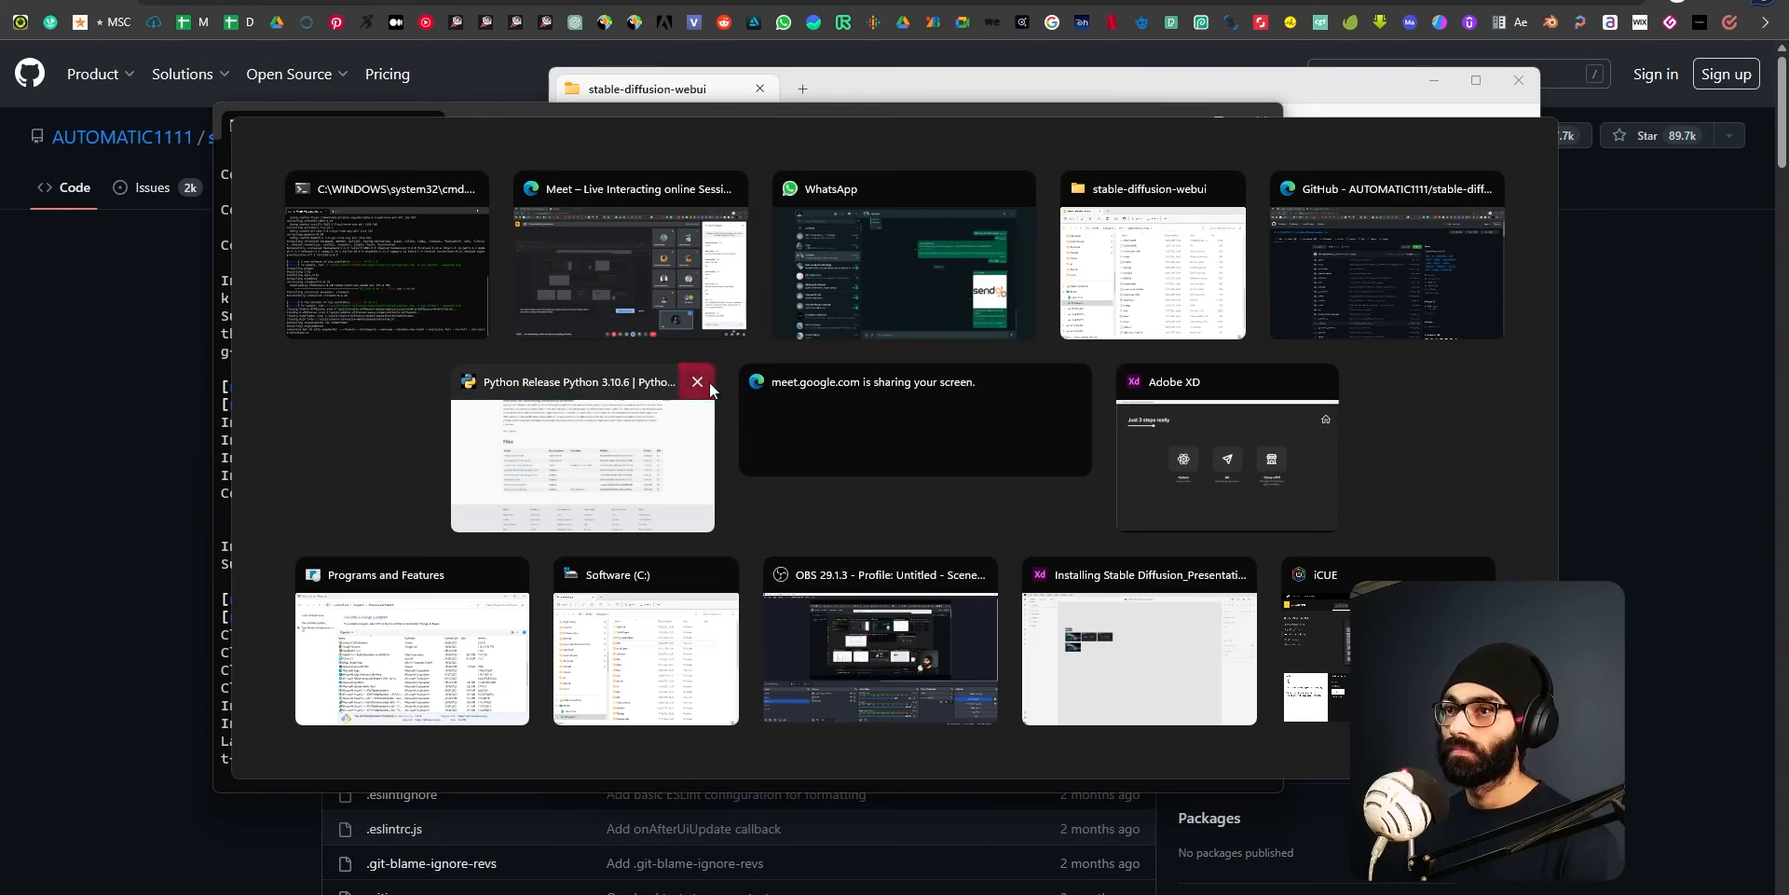
{"action": "left_click", "coordinate": [709, 382]}
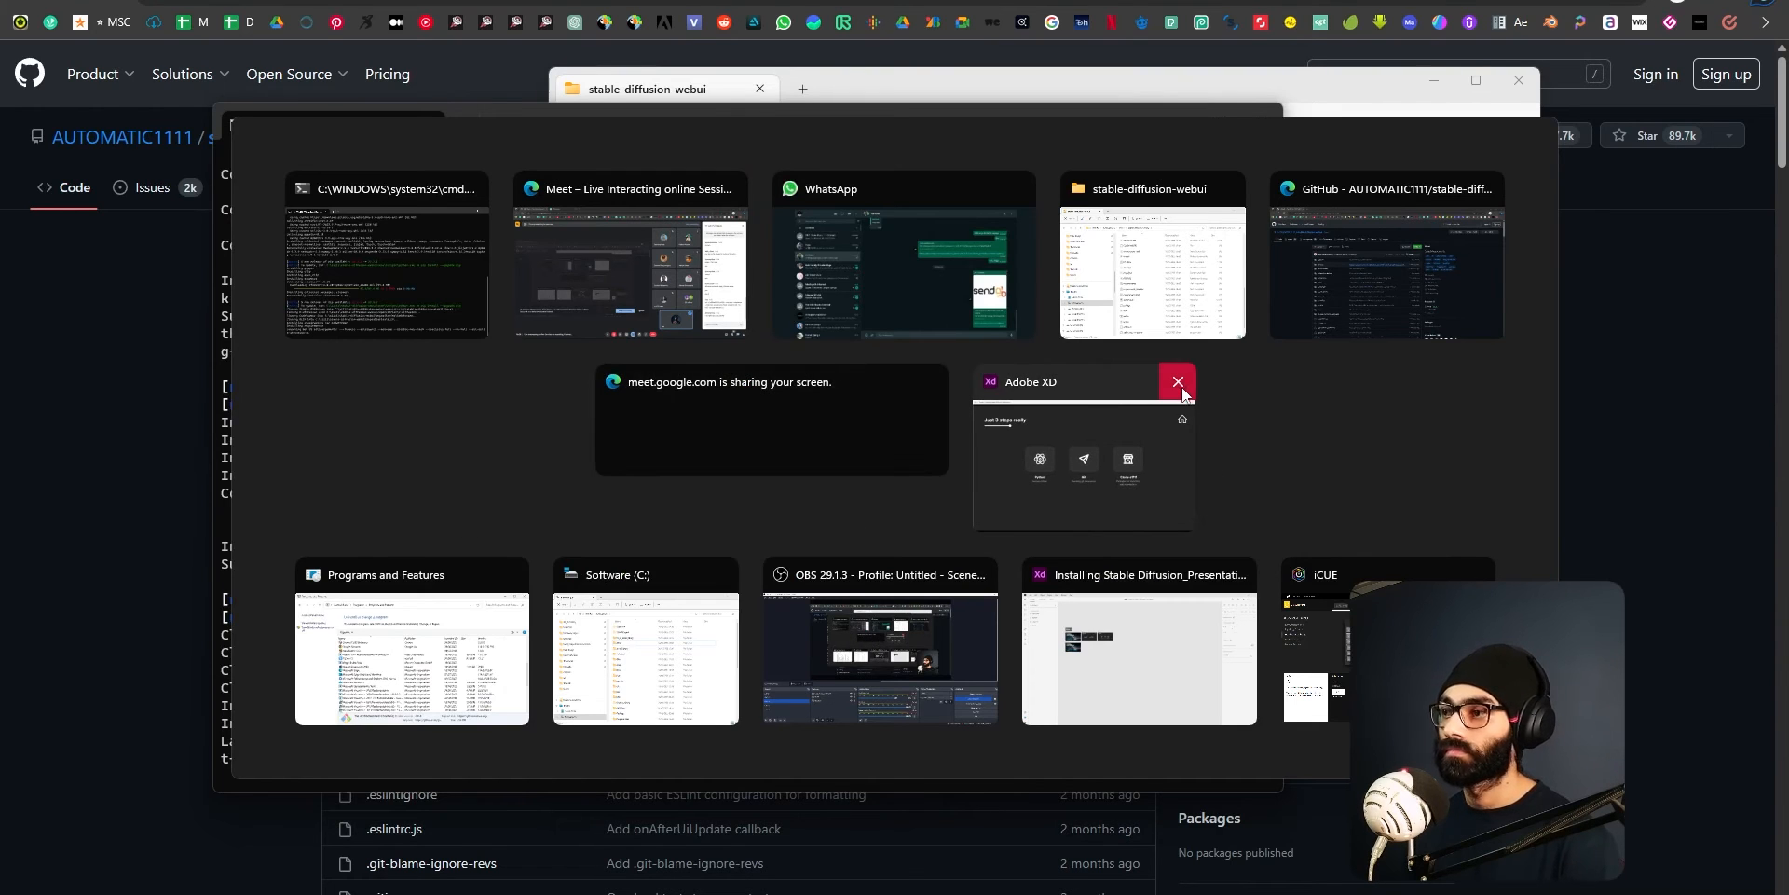
{"action": "left_click", "coordinate": [1178, 383]}
{"action": "left_click", "coordinate": [1238, 574]}
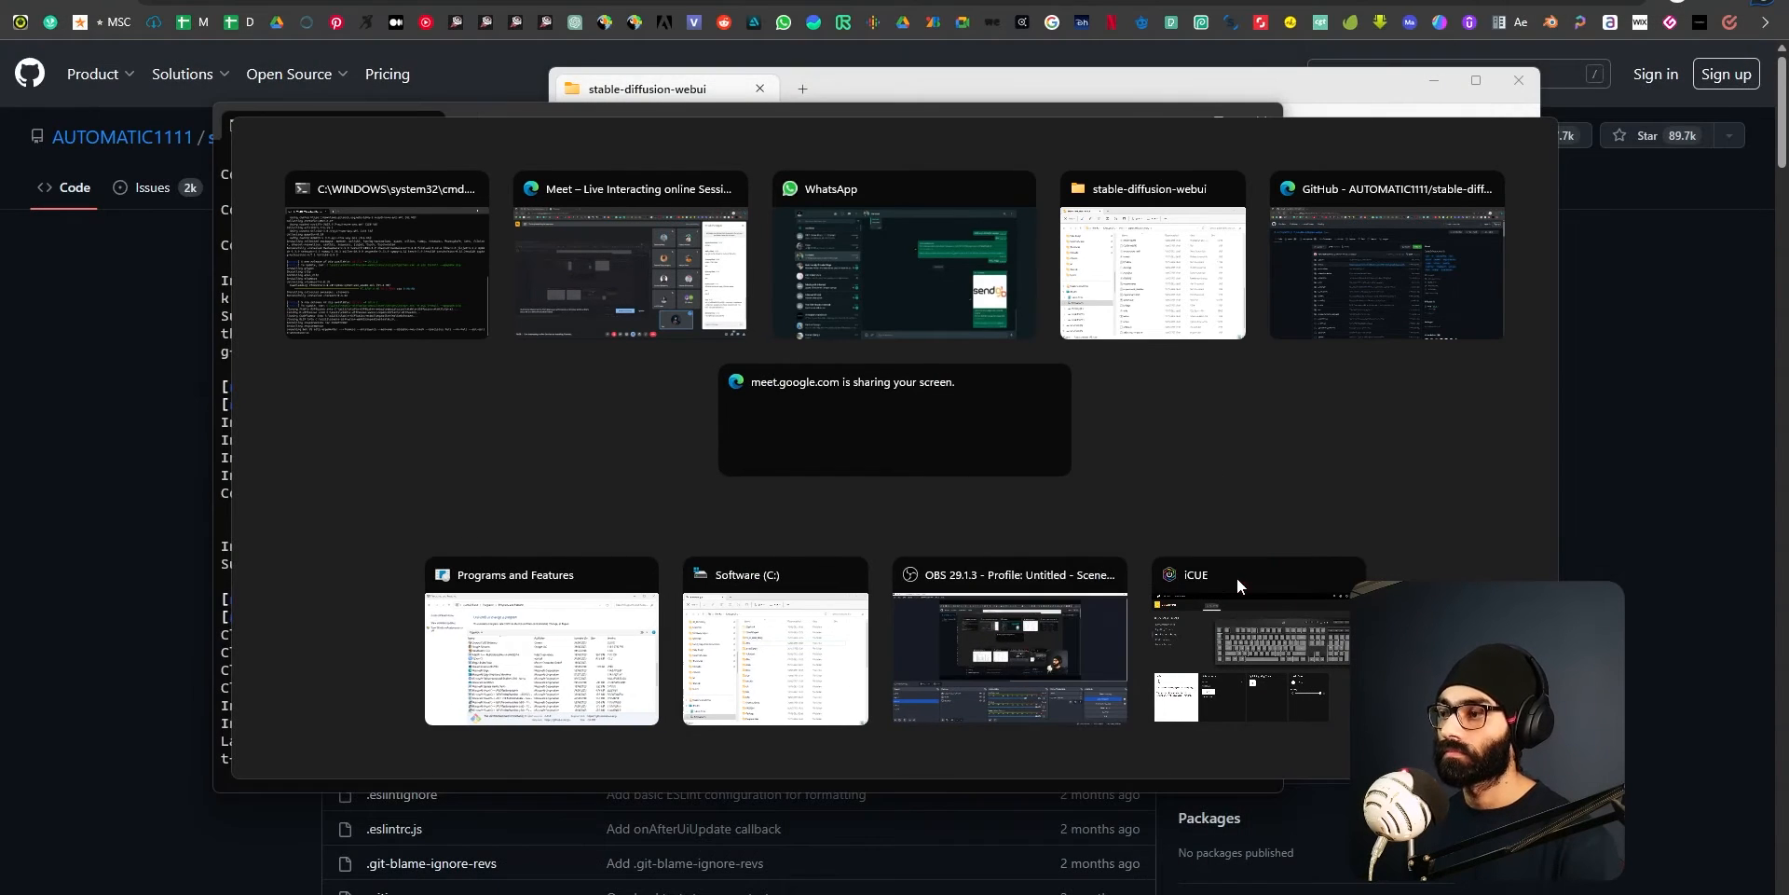
{"action": "left_click", "coordinate": [849, 574]}
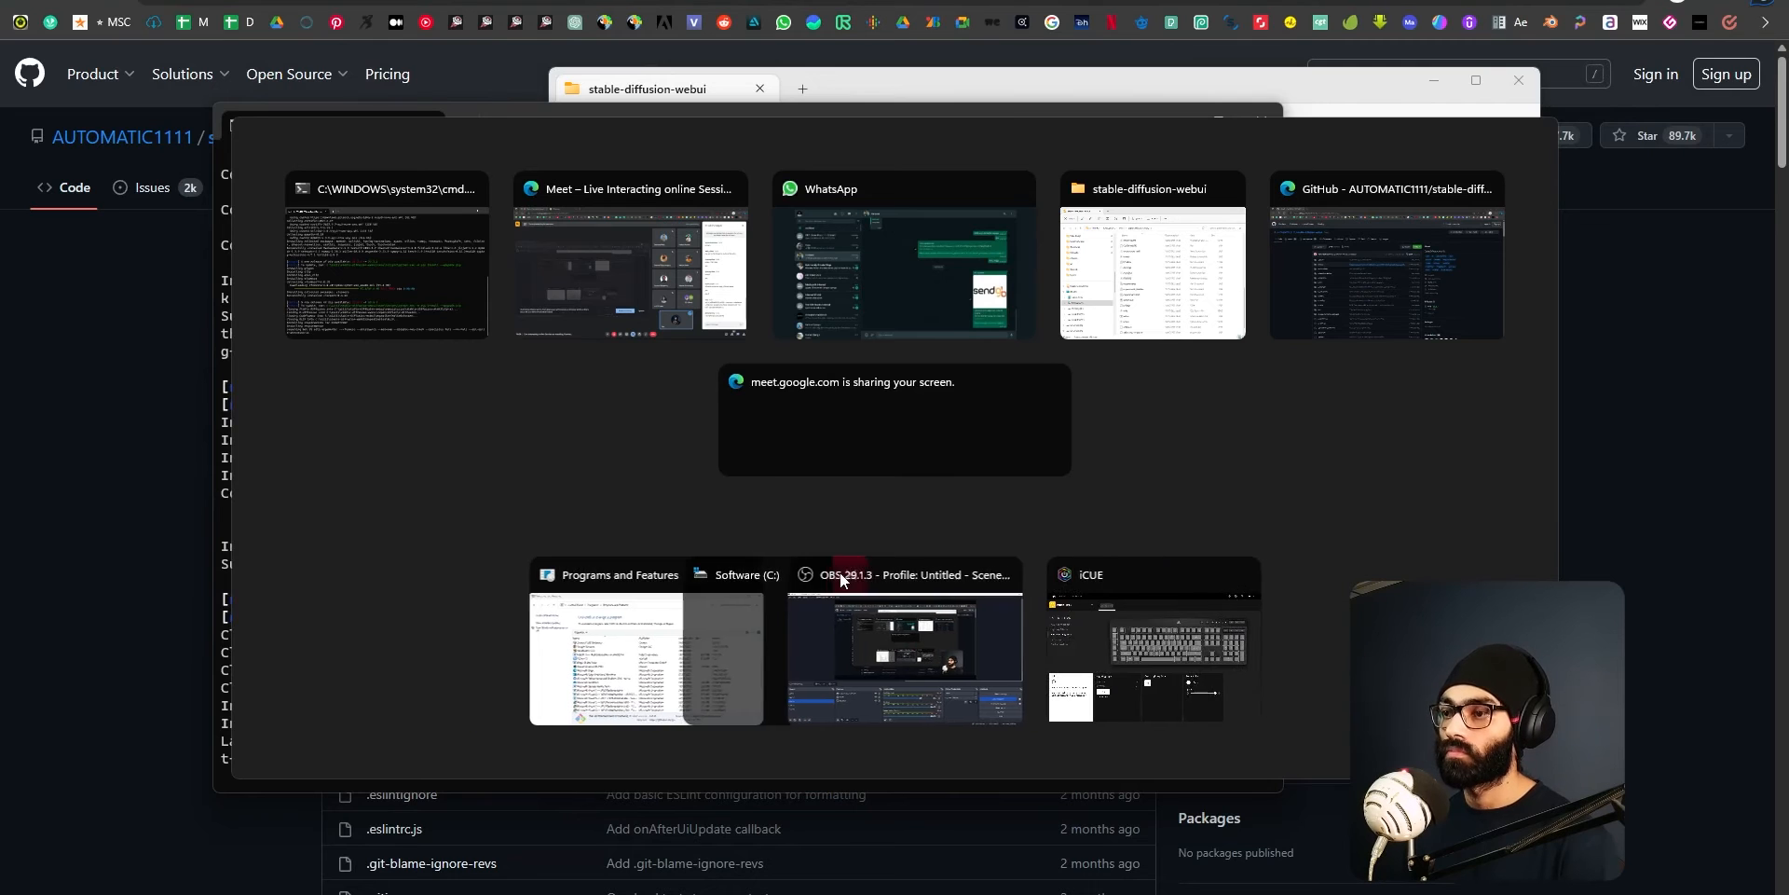
{"action": "left_click", "coordinate": [747, 574]}
{"action": "key", "text": "Escape"}
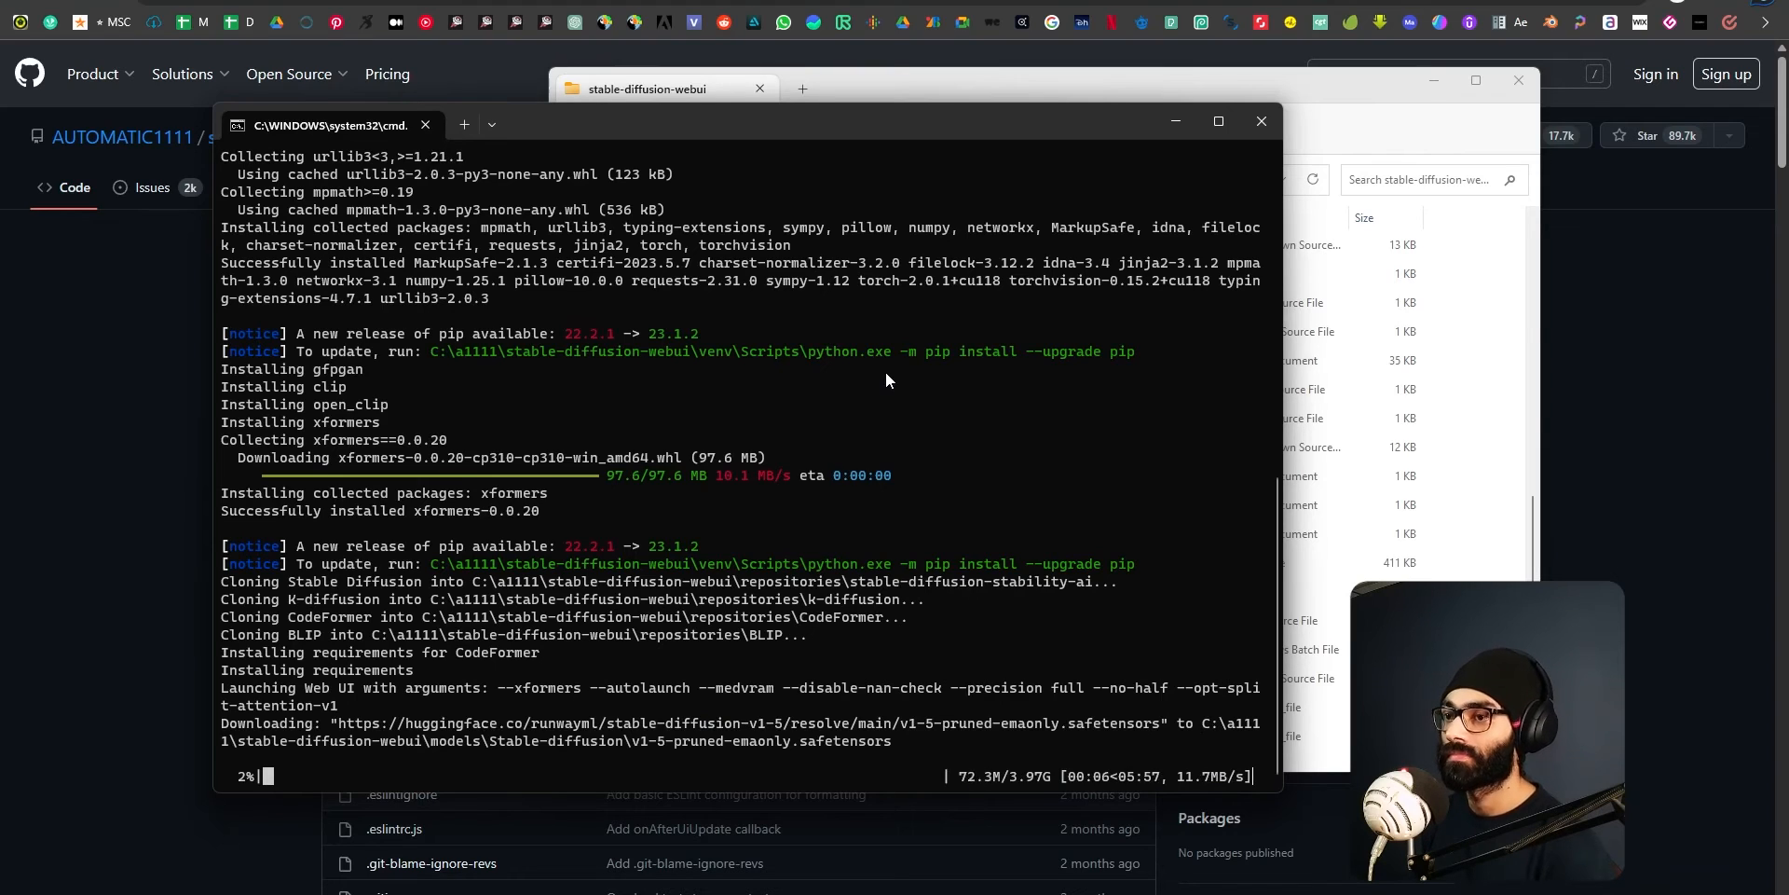
Review the console's installation log from its start and the contents of the stable-diffusion-webui folder, and return to the console.
{"action": "scroll", "coordinate": [896, 511], "scroll_direction": "up", "scroll_amount": 7}
{"action": "scroll", "coordinate": [910, 543], "scroll_direction": "up", "scroll_amount": 6}
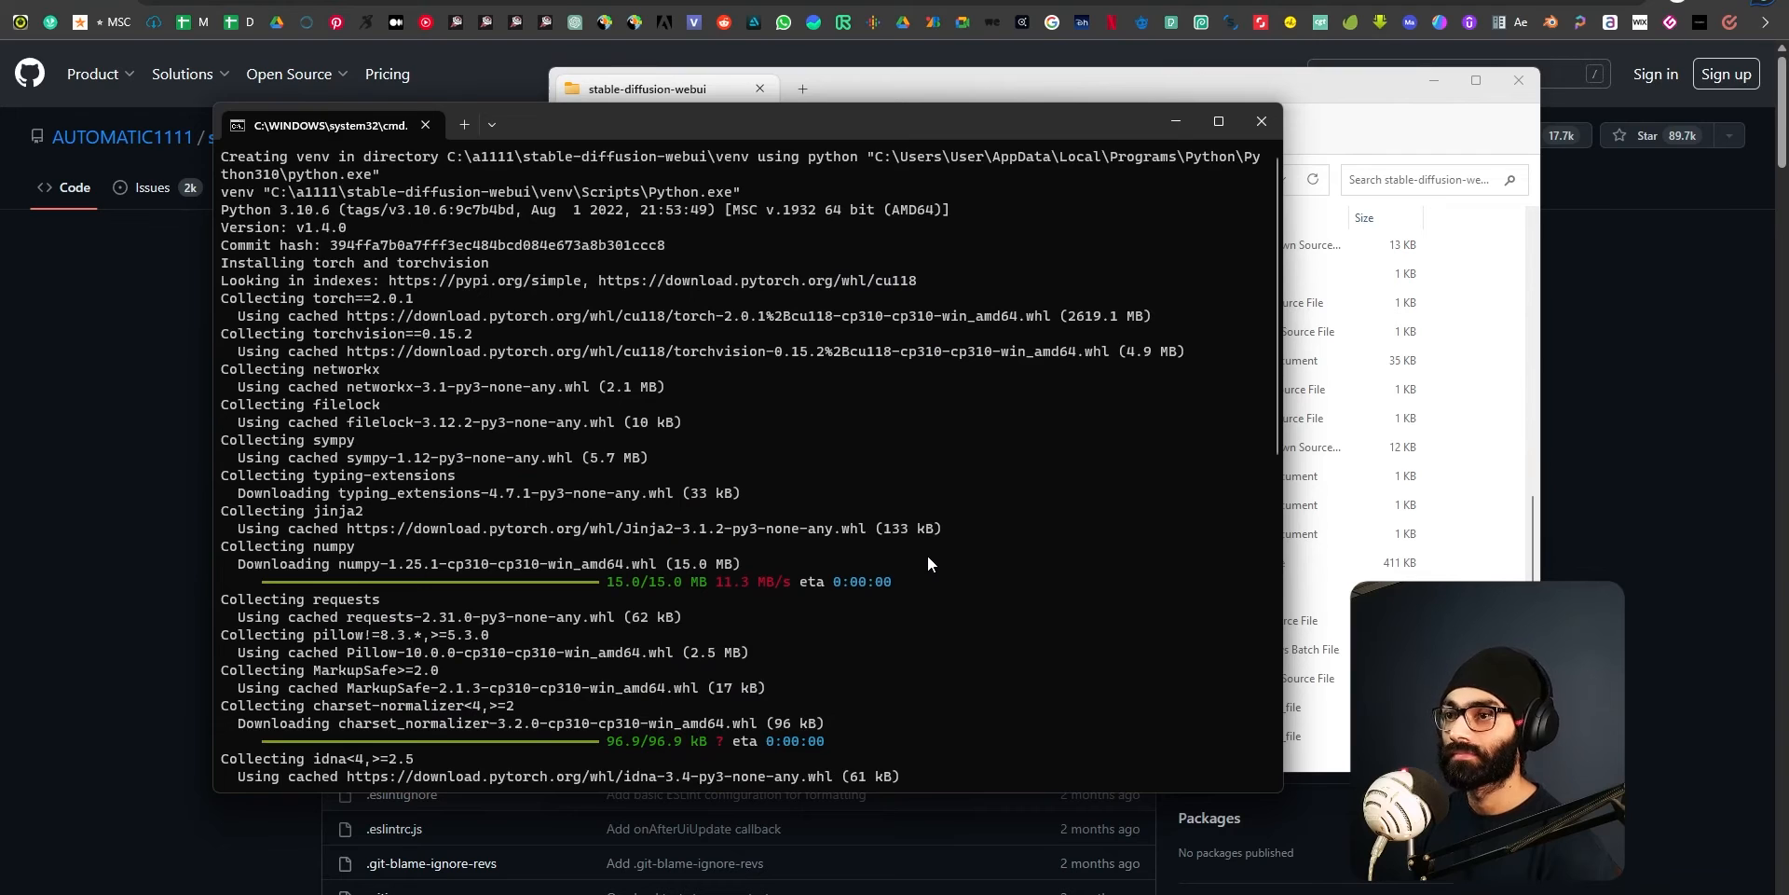
{"action": "scroll", "coordinate": [924, 559], "scroll_direction": "down", "scroll_amount": 13}
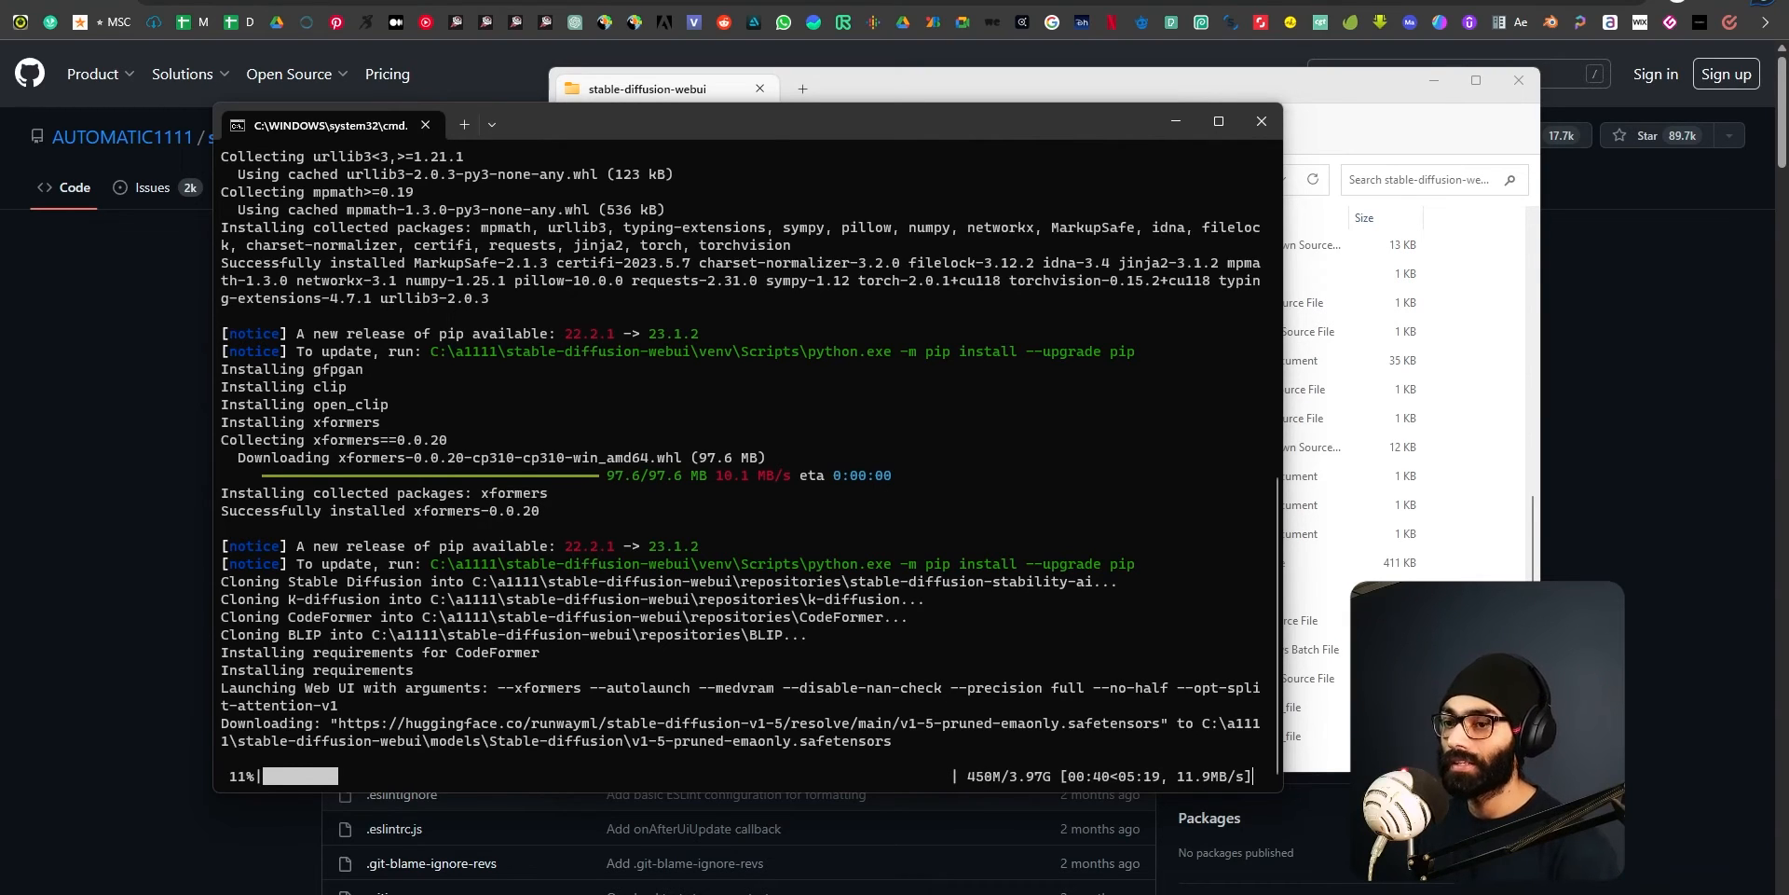
{"action": "left_click", "coordinate": [1312, 82]}
{"action": "scroll", "coordinate": [1265, 496], "scroll_direction": "up", "scroll_amount": 5}
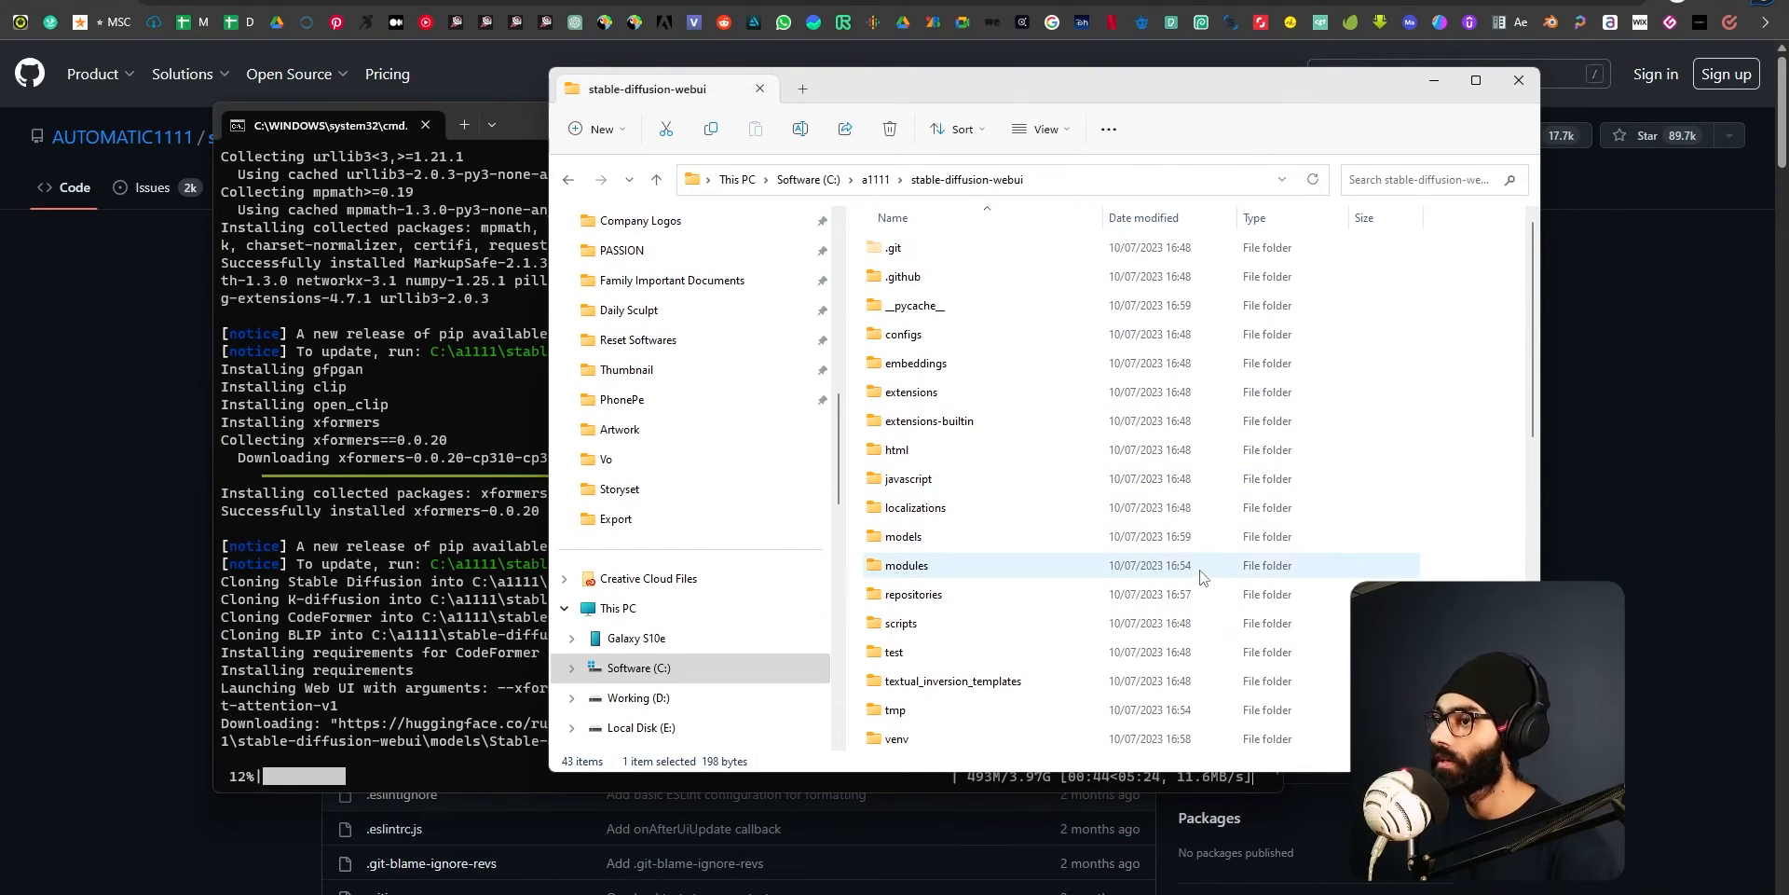
{"action": "left_click", "coordinate": [526, 126]}
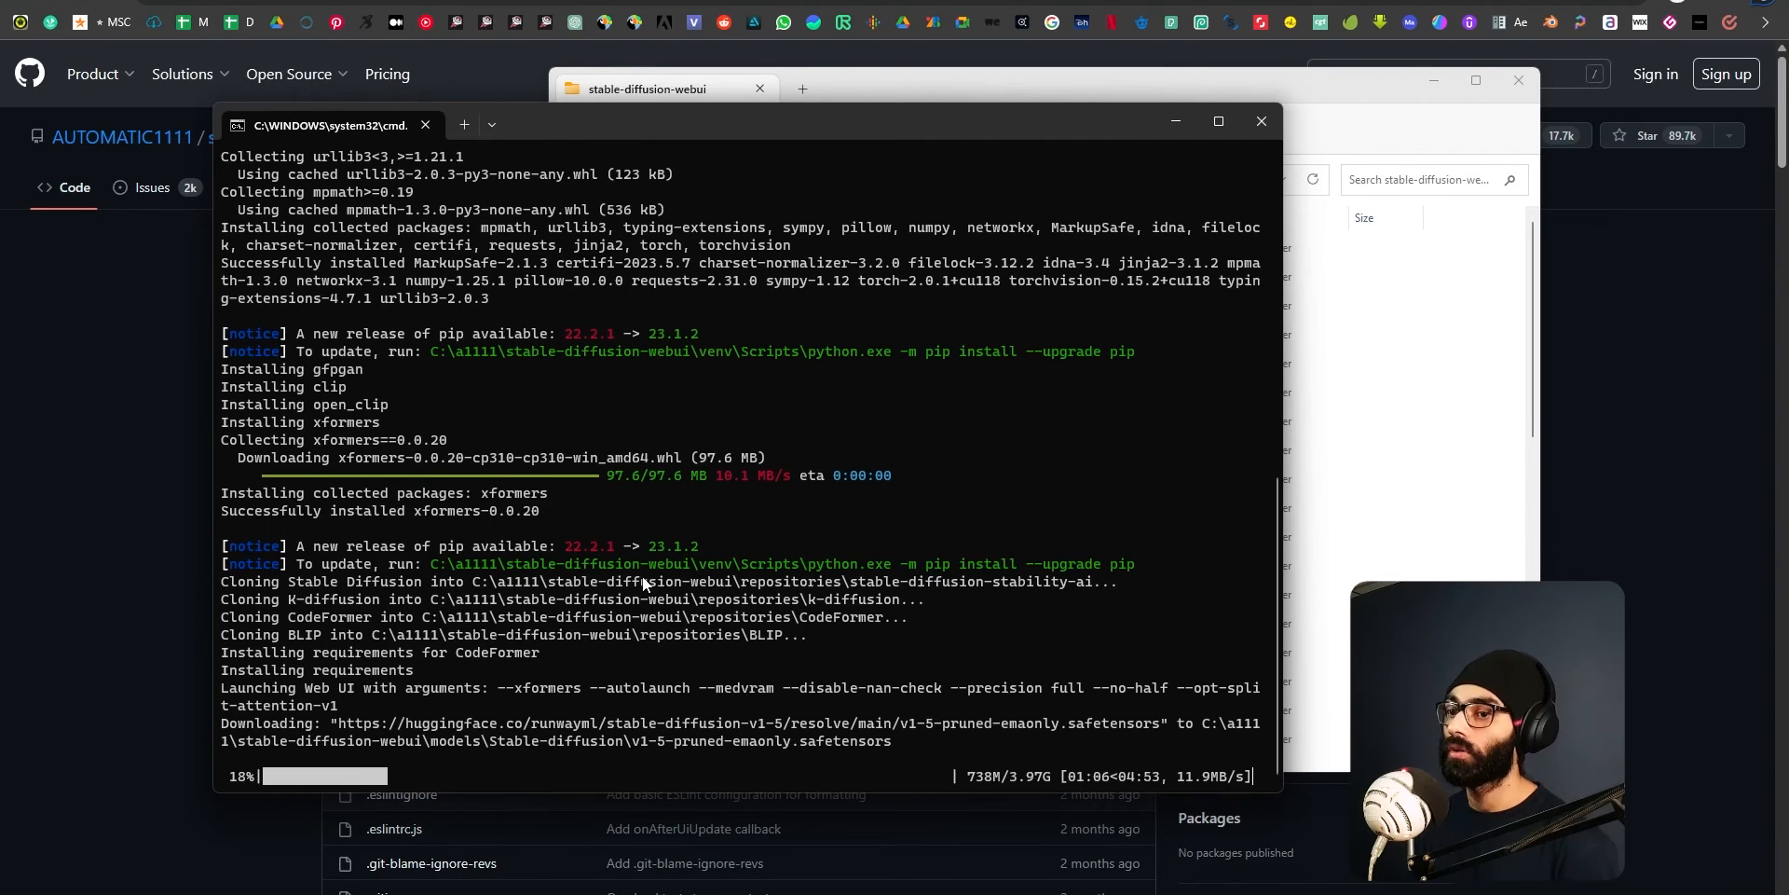
{"action": "left_click", "coordinate": [1373, 130]}
{"action": "scroll", "coordinate": [899, 452], "scroll_direction": "down", "scroll_amount": 6}
{"action": "scroll", "coordinate": [922, 503], "scroll_direction": "up", "scroll_amount": 6}
{"action": "left_click", "coordinate": [528, 126]}
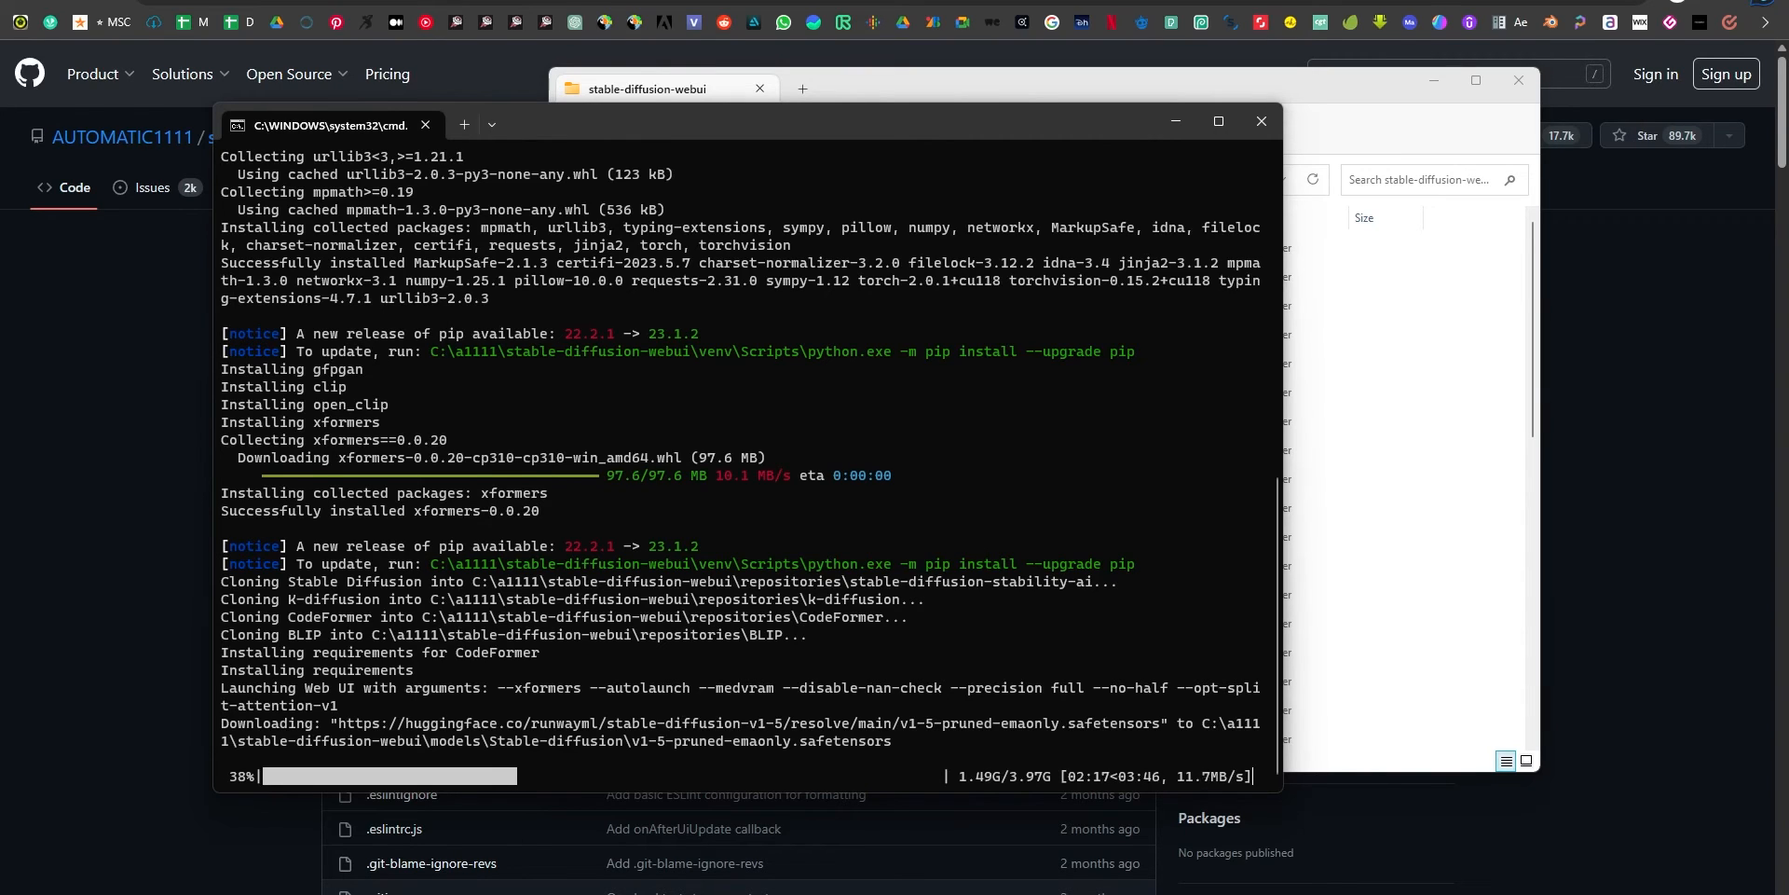
Maximize the Civitai browser window and separate the Prompt Styles page from it.
{"action": "left_click_drag", "start_coordinate": [489, 284], "coordinate": [386, 236]}
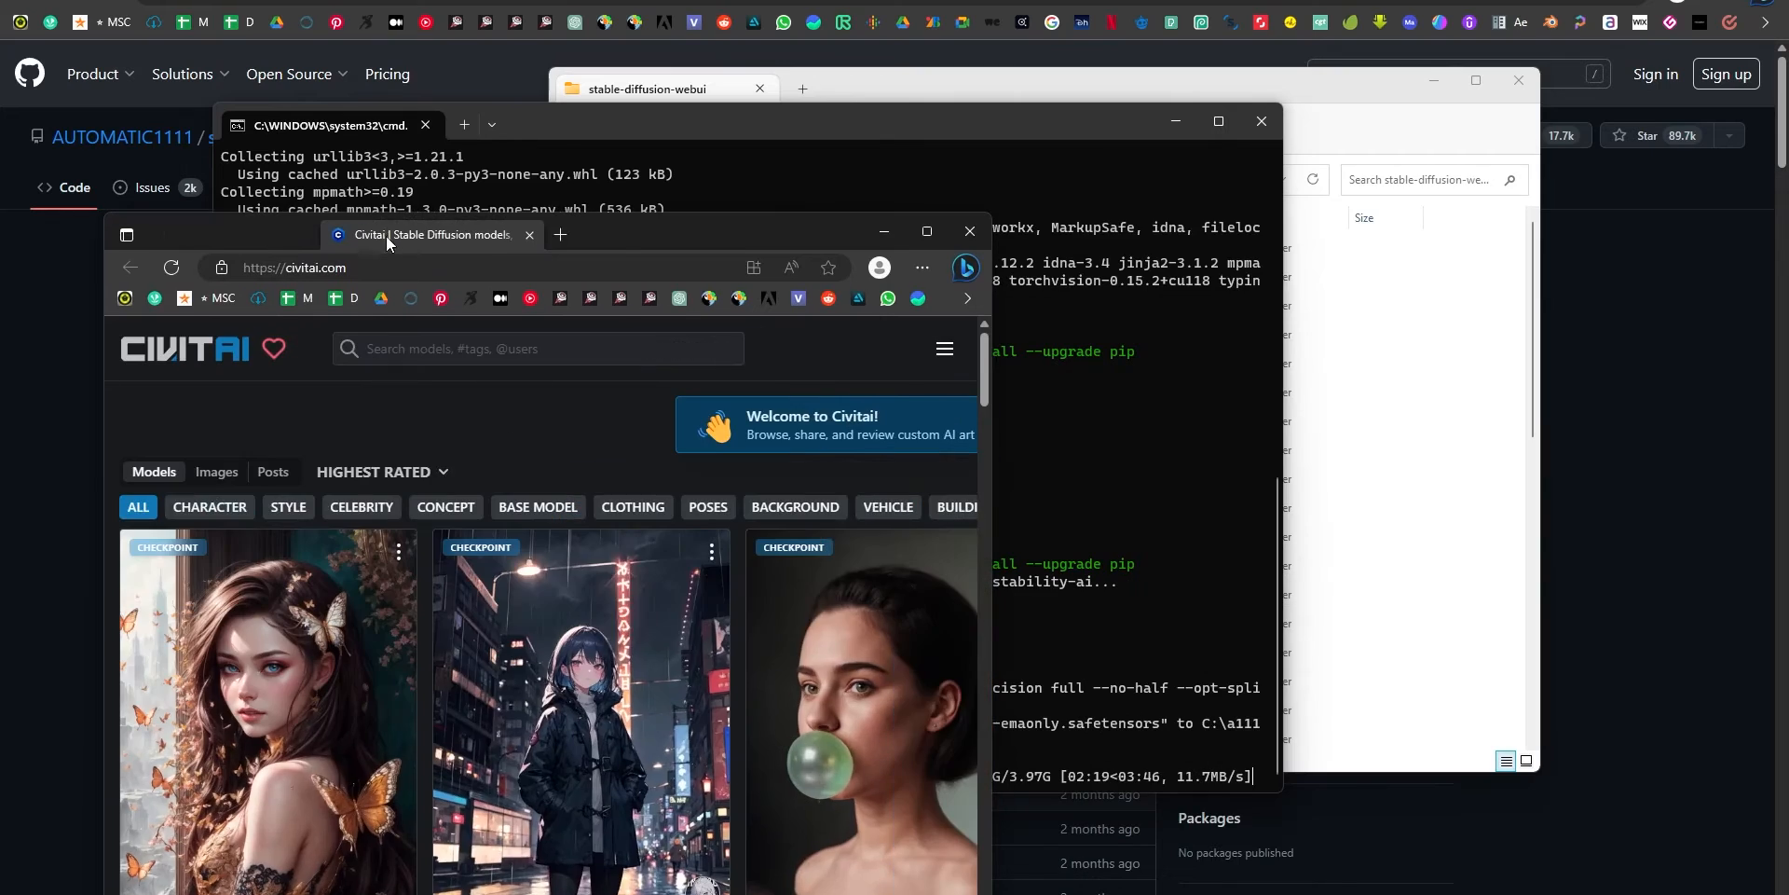
{"action": "double_click", "coordinate": [628, 233]}
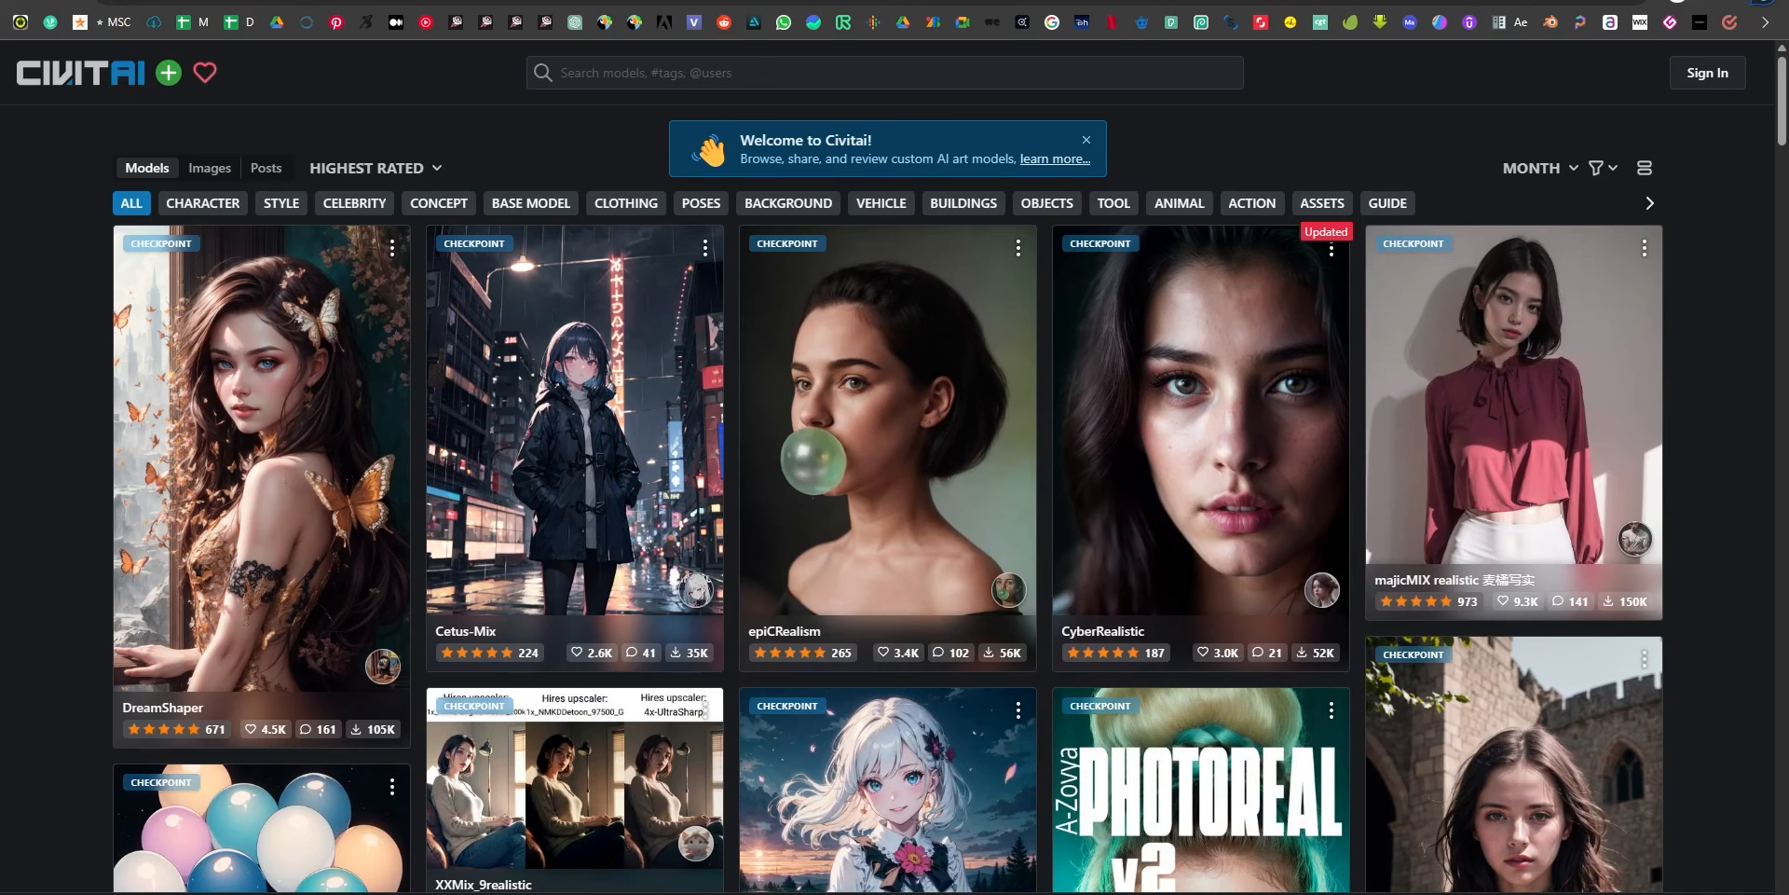
{"action": "left_click_drag", "start_coordinate": [383, 201], "coordinate": [456, 2]}
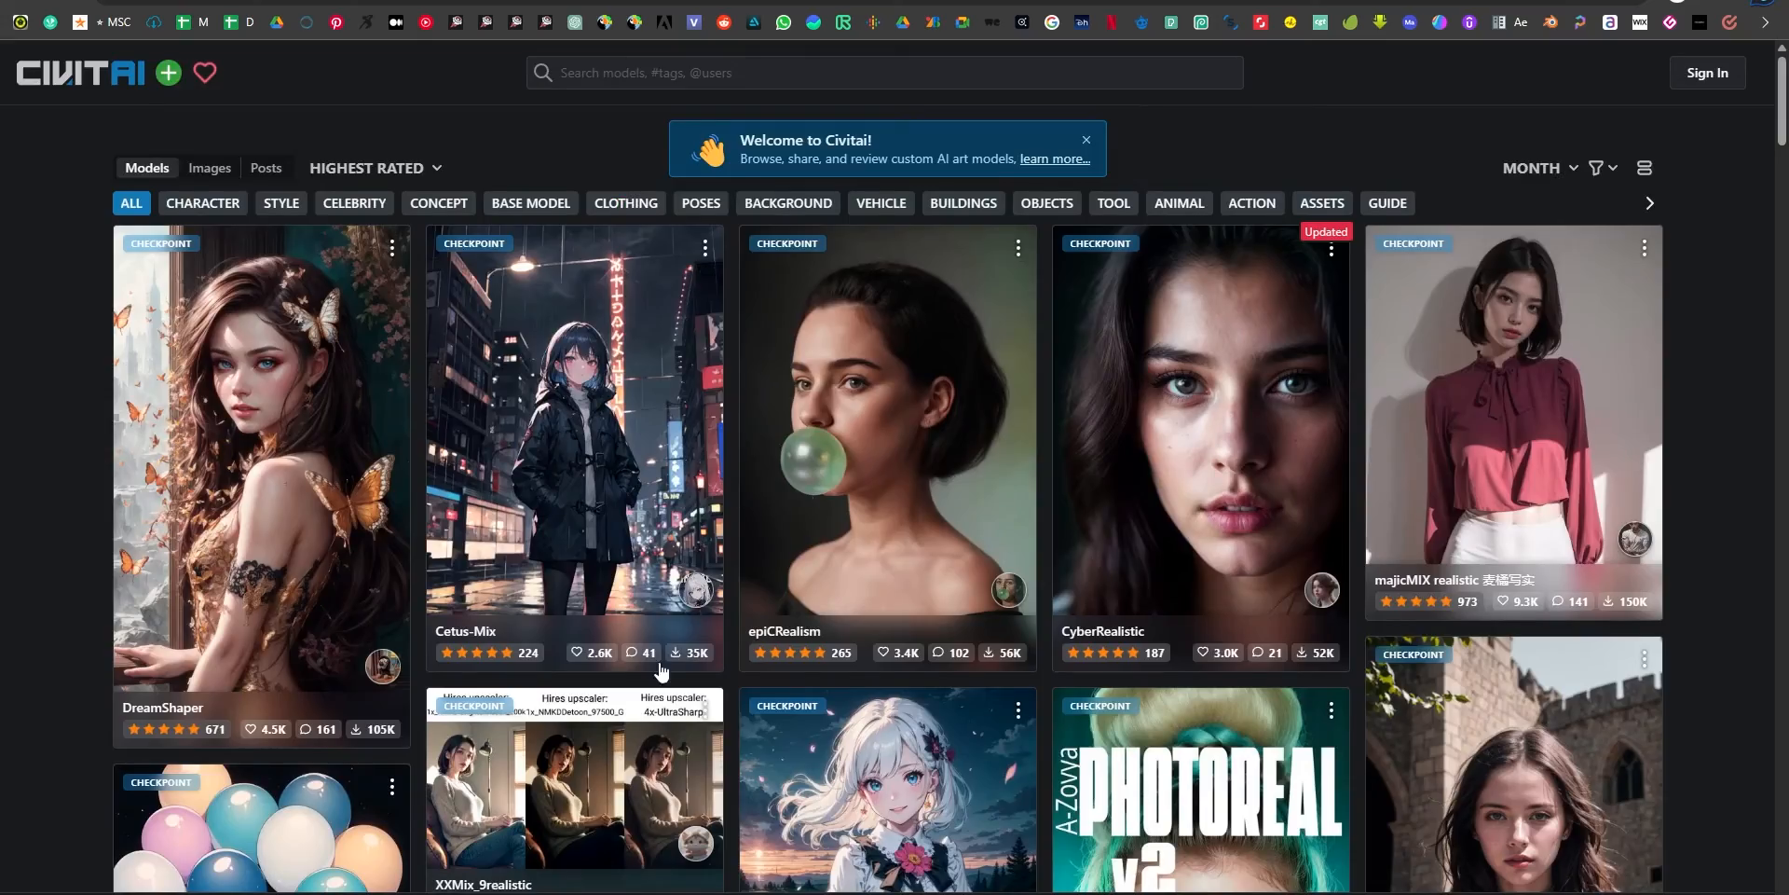
Browse the highest rated models on Civitai and dismiss the welcome banner.
{"action": "scroll", "coordinate": [659, 677], "scroll_direction": "down", "scroll_amount": 7}
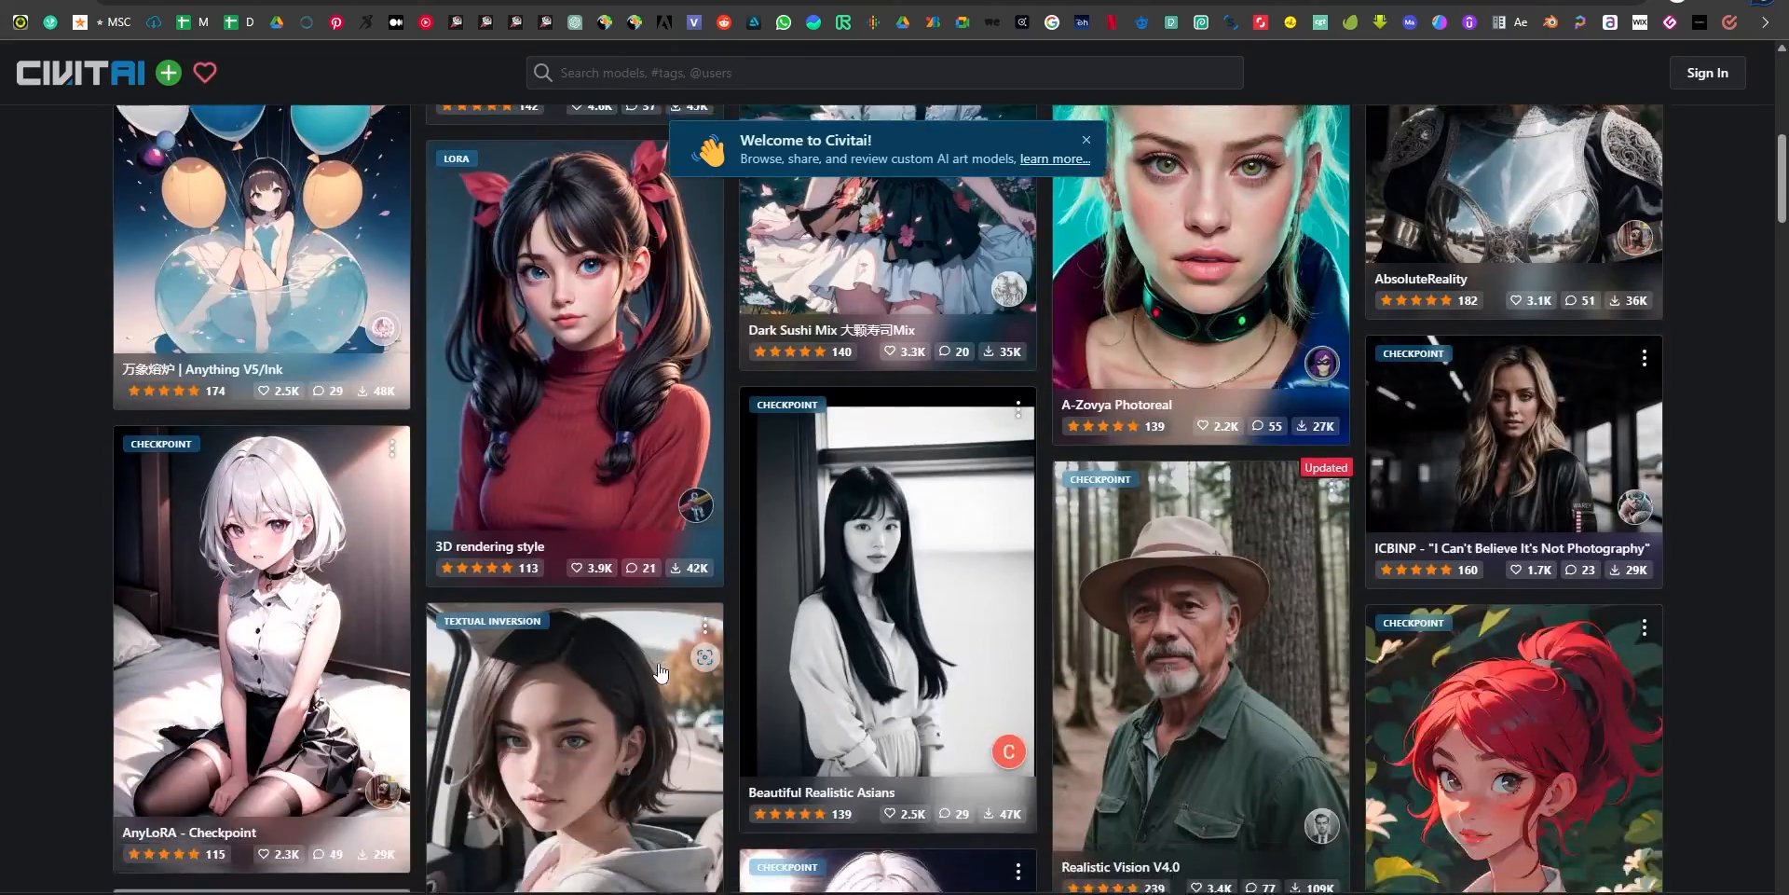
{"action": "scroll", "coordinate": [659, 677], "scroll_direction": "down", "scroll_amount": 5}
{"action": "scroll", "coordinate": [733, 589], "scroll_direction": "up", "scroll_amount": 12}
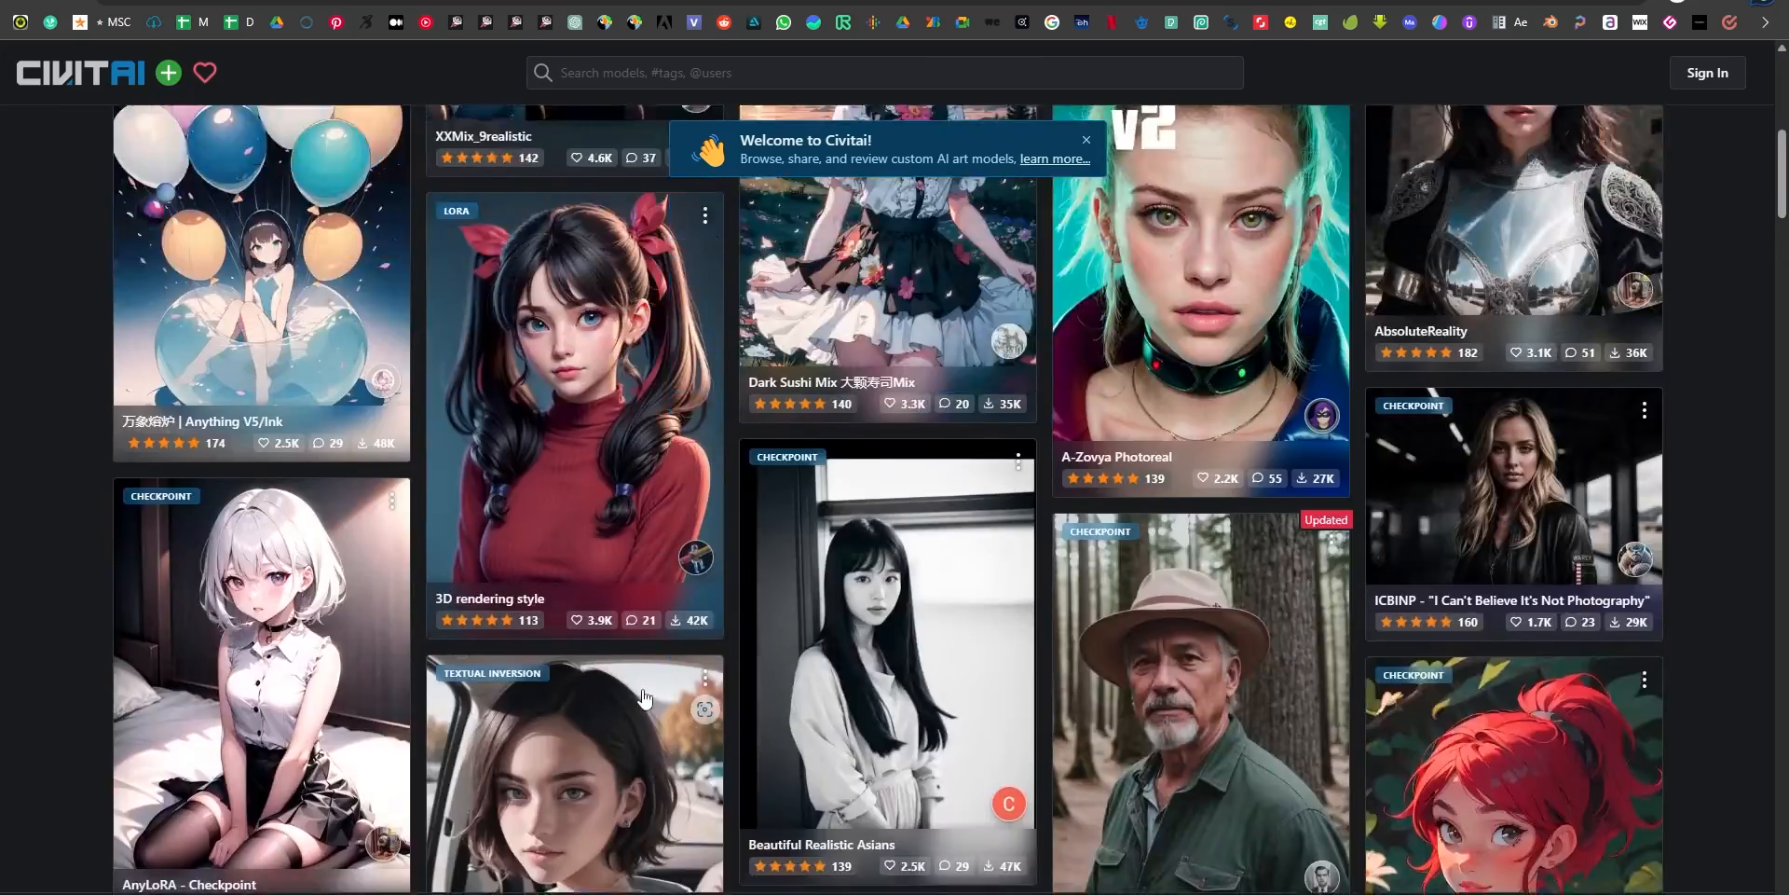
{"action": "left_click", "coordinate": [1085, 140]}
Search Civitai for "deliberate" and open the page of the Deliberate checkpoint.
{"action": "left_click", "coordinate": [841, 71]}
{"action": "type", "text": "deliberat"}
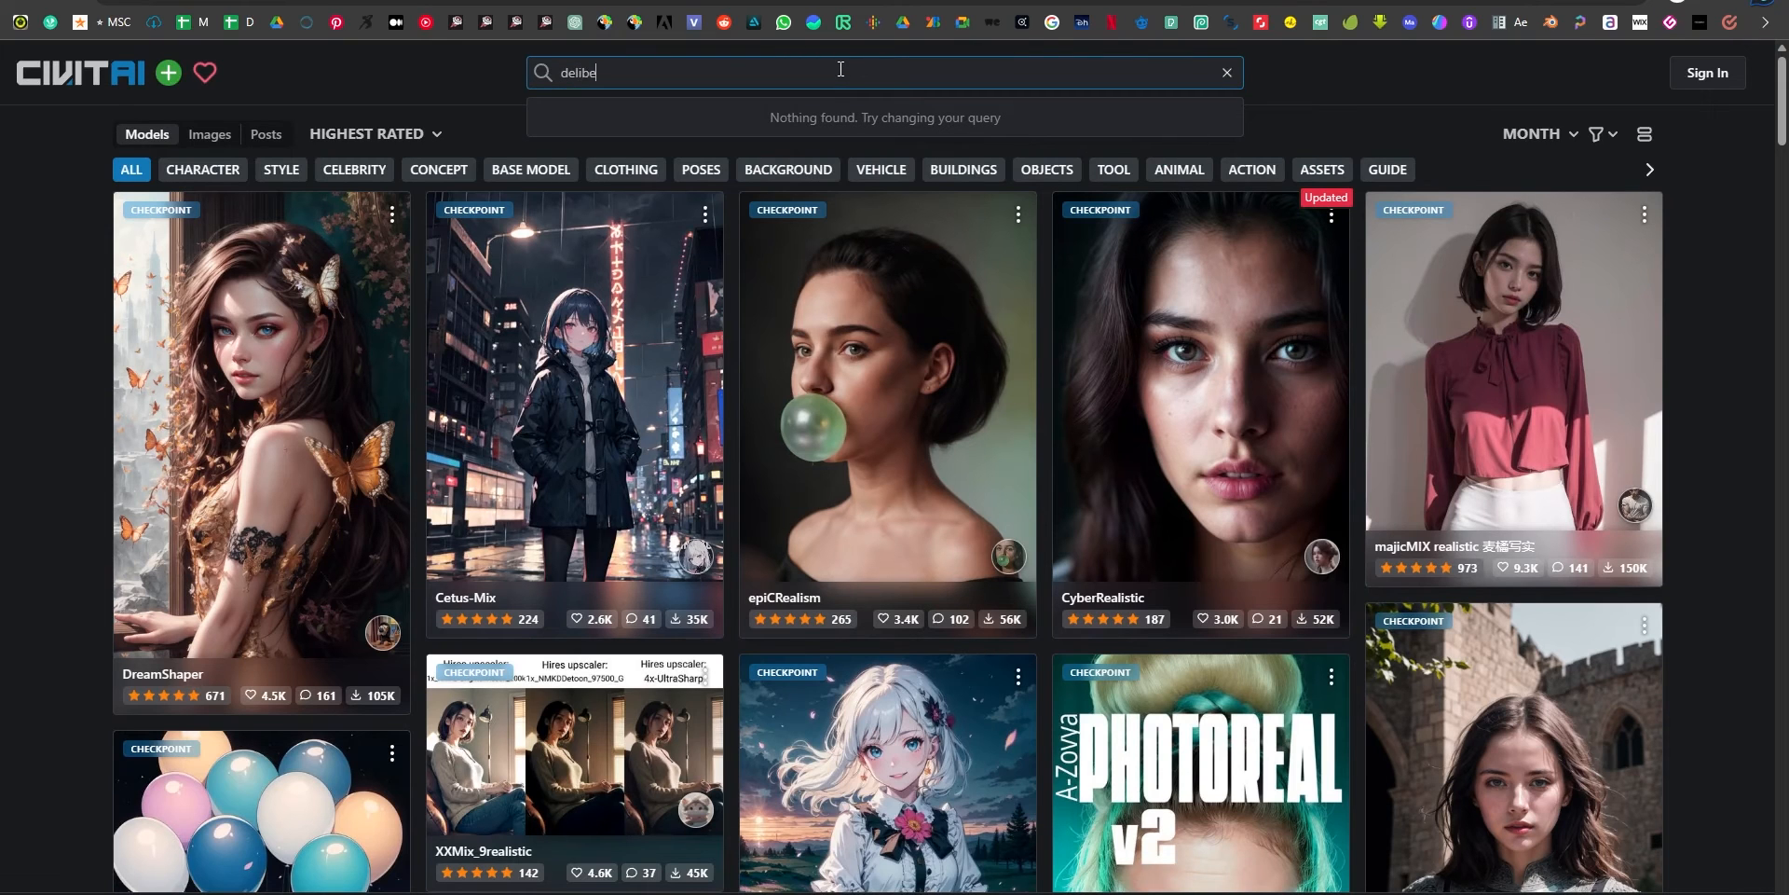
{"action": "type", "text": "e"}
{"action": "key", "text": "Return"}
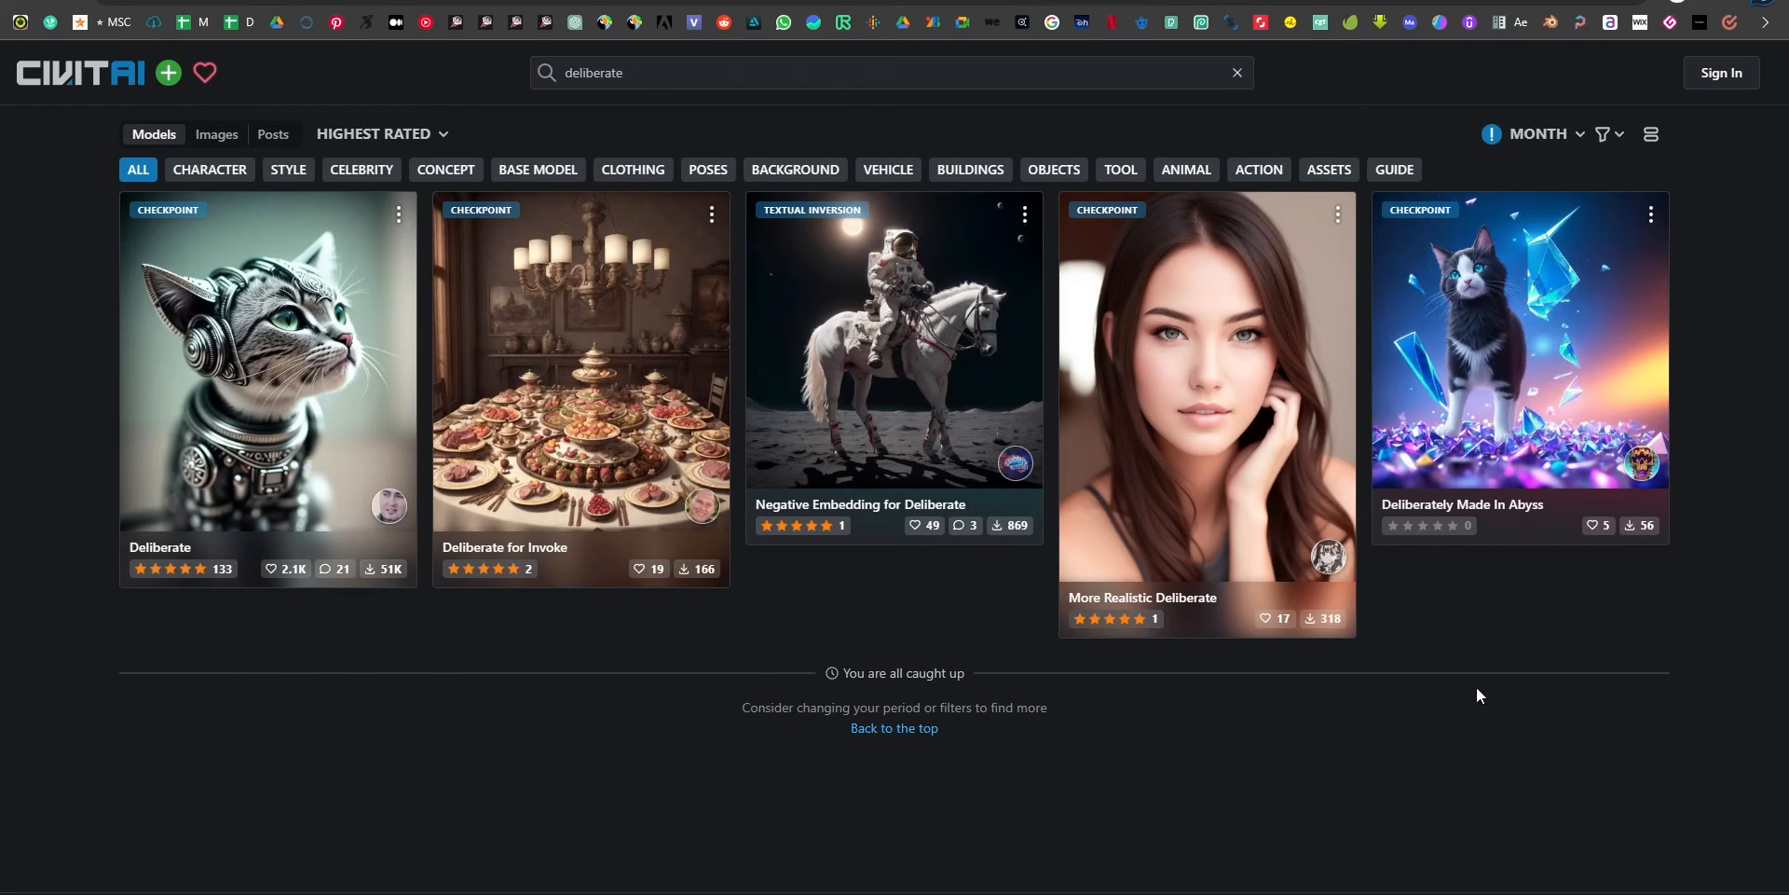
{"action": "left_click", "coordinate": [213, 322]}
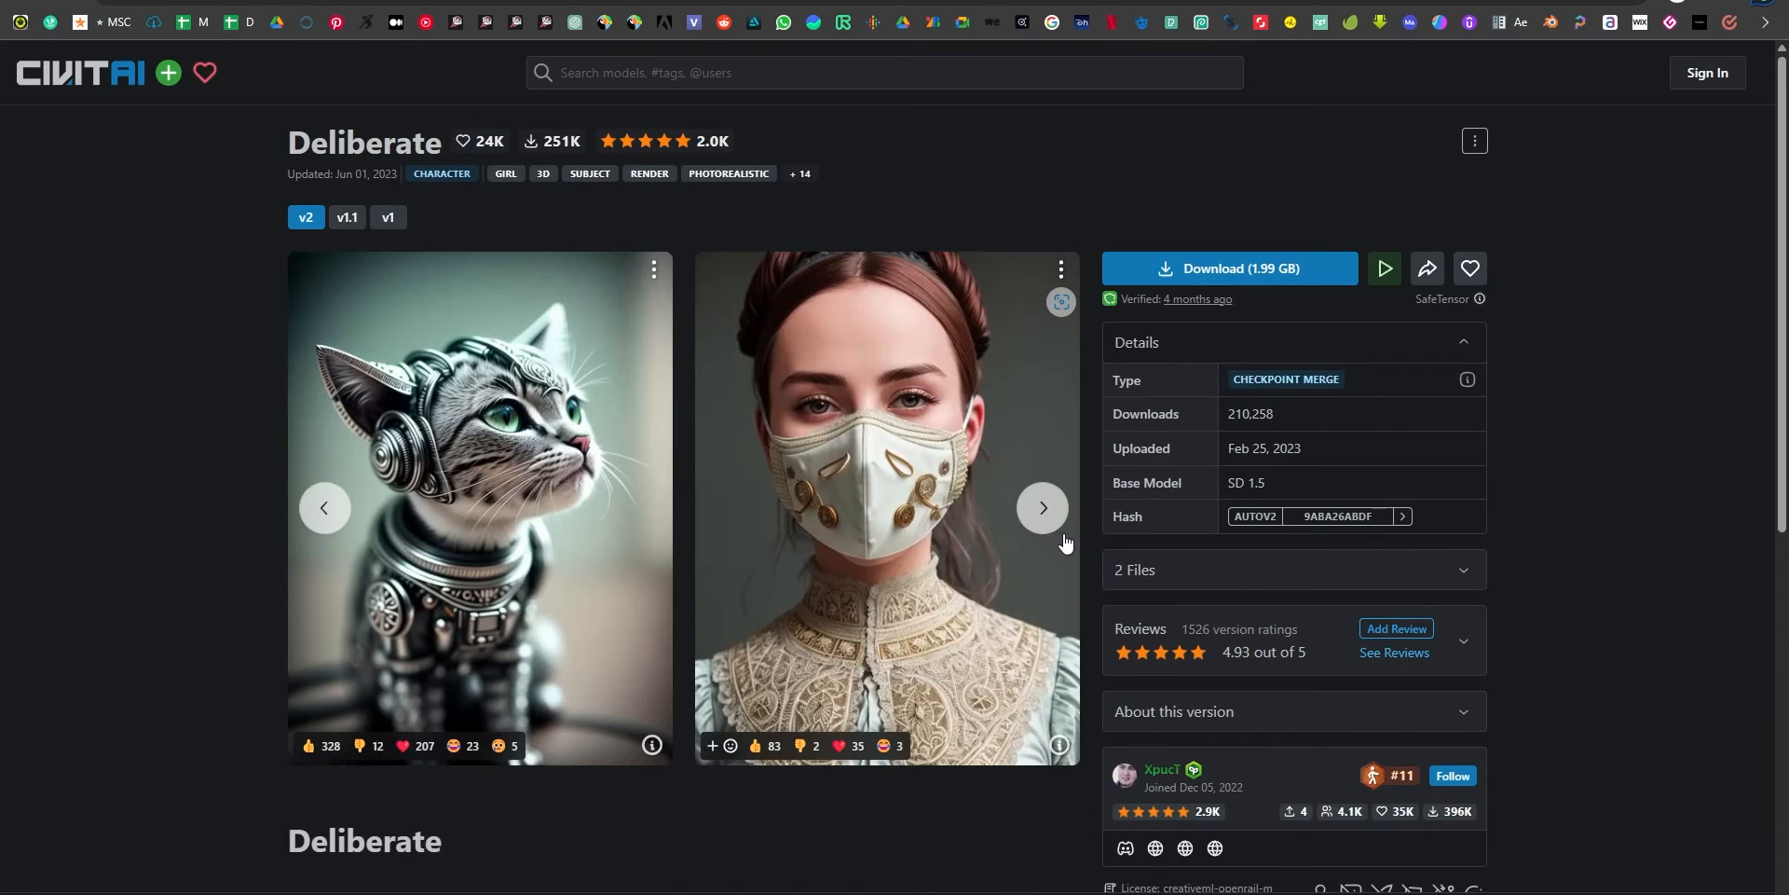
Switch from the Deliberate page to the installation console to check the base model's download progress.
{"action": "left_click", "coordinate": [652, 1]}
{"action": "key", "text": "Escape"}
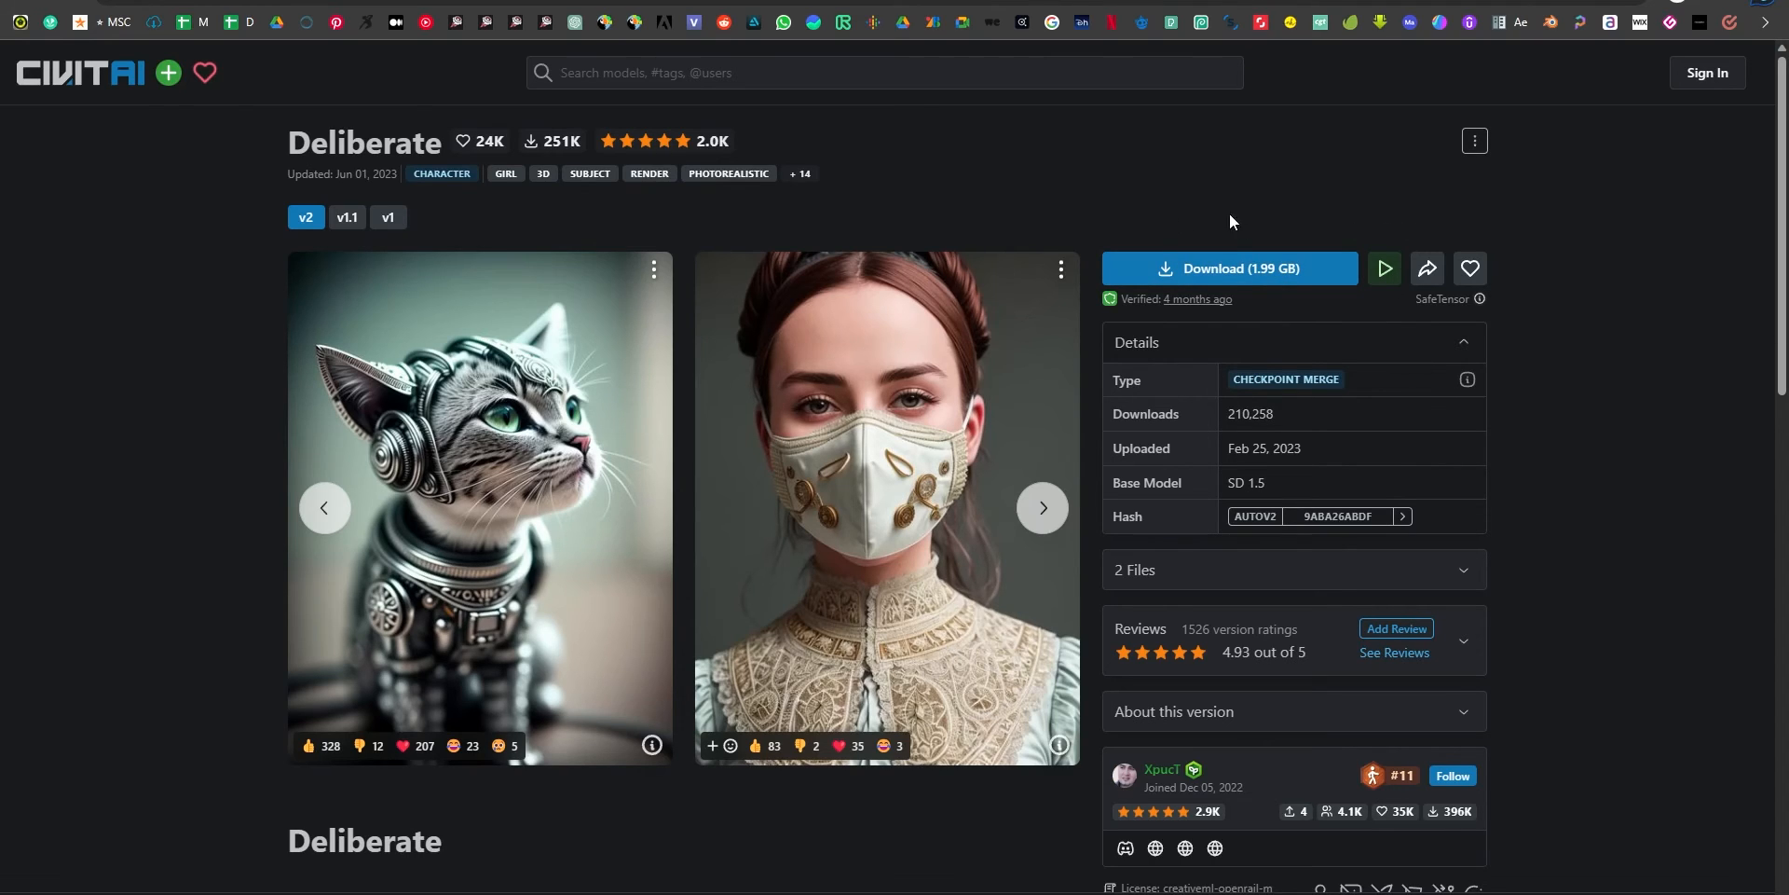
{"action": "key", "text": "alt+Tab"}
{"action": "key", "text": "alt+Tab"}
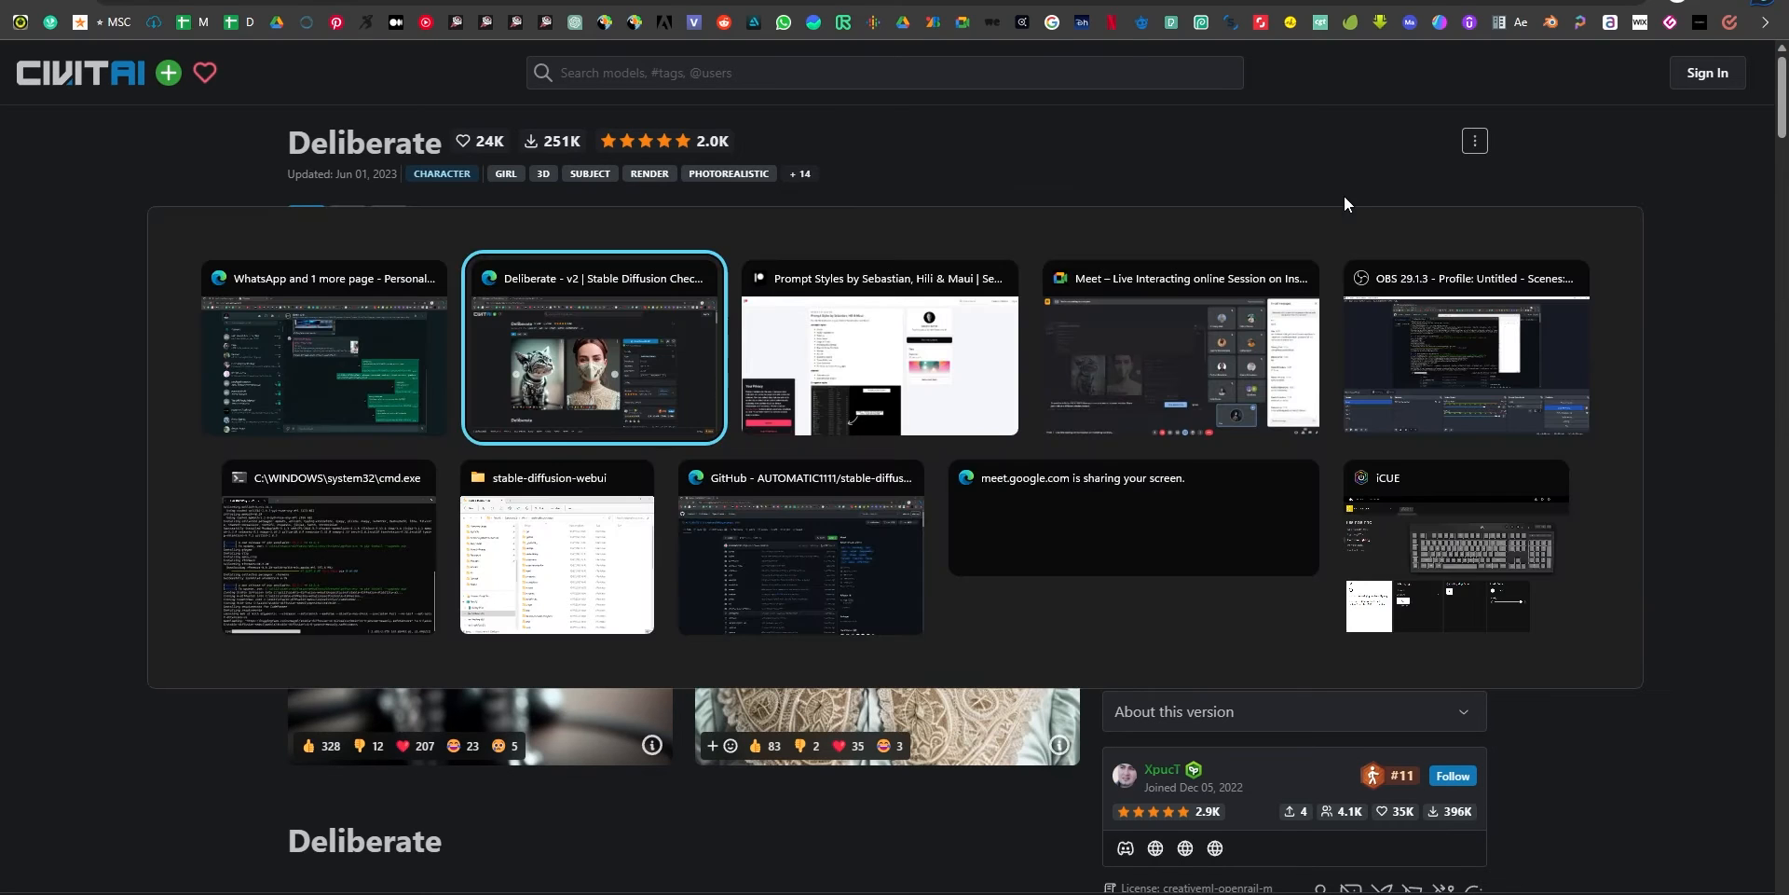
{"action": "left_click", "coordinate": [298, 552]}
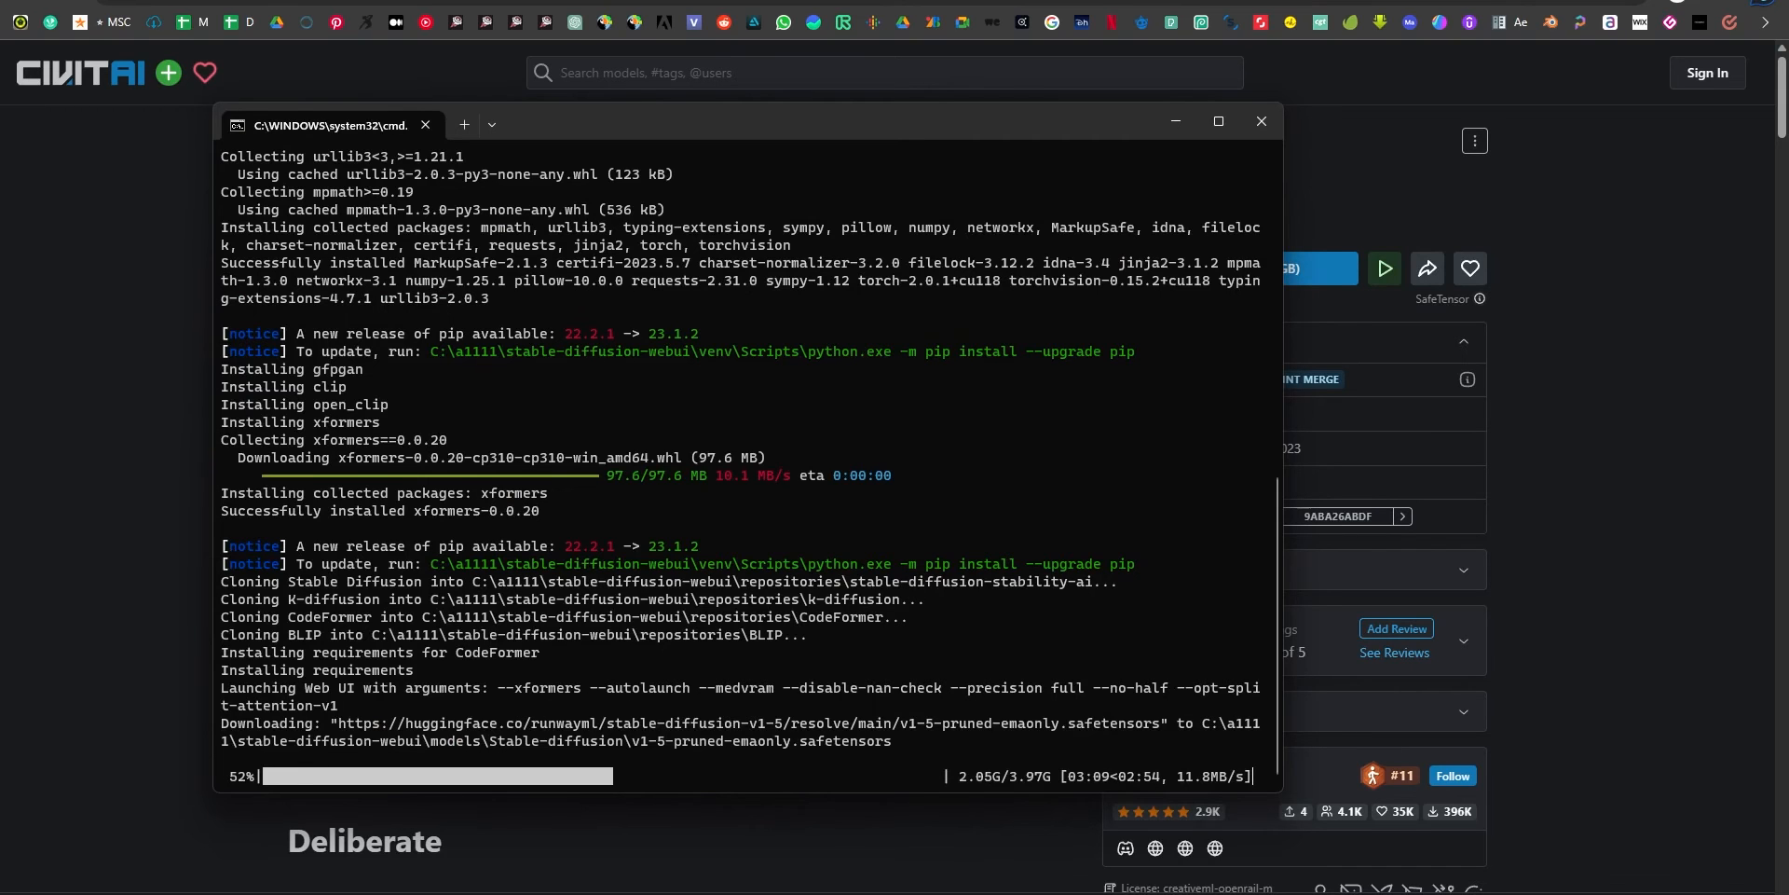
Return to the Deliberate page and save the v2 checkpoint as deliberate_v2 in the Downloads folder.
{"action": "key", "text": "alt+Tab"}
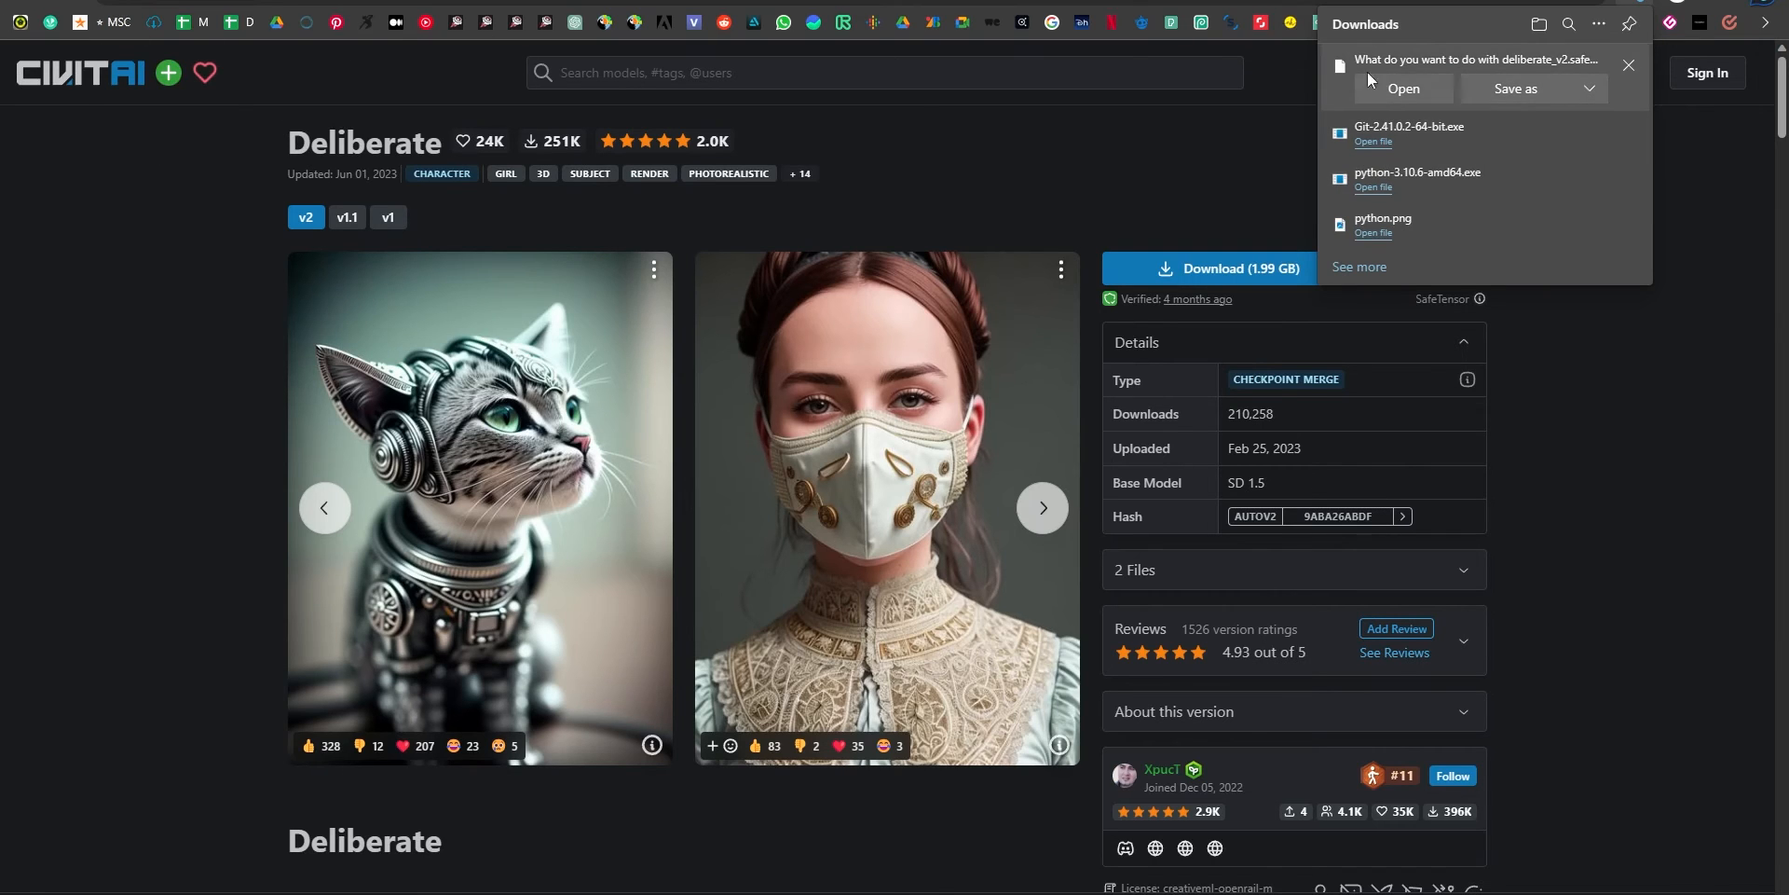
{"action": "left_click", "coordinate": [1537, 90]}
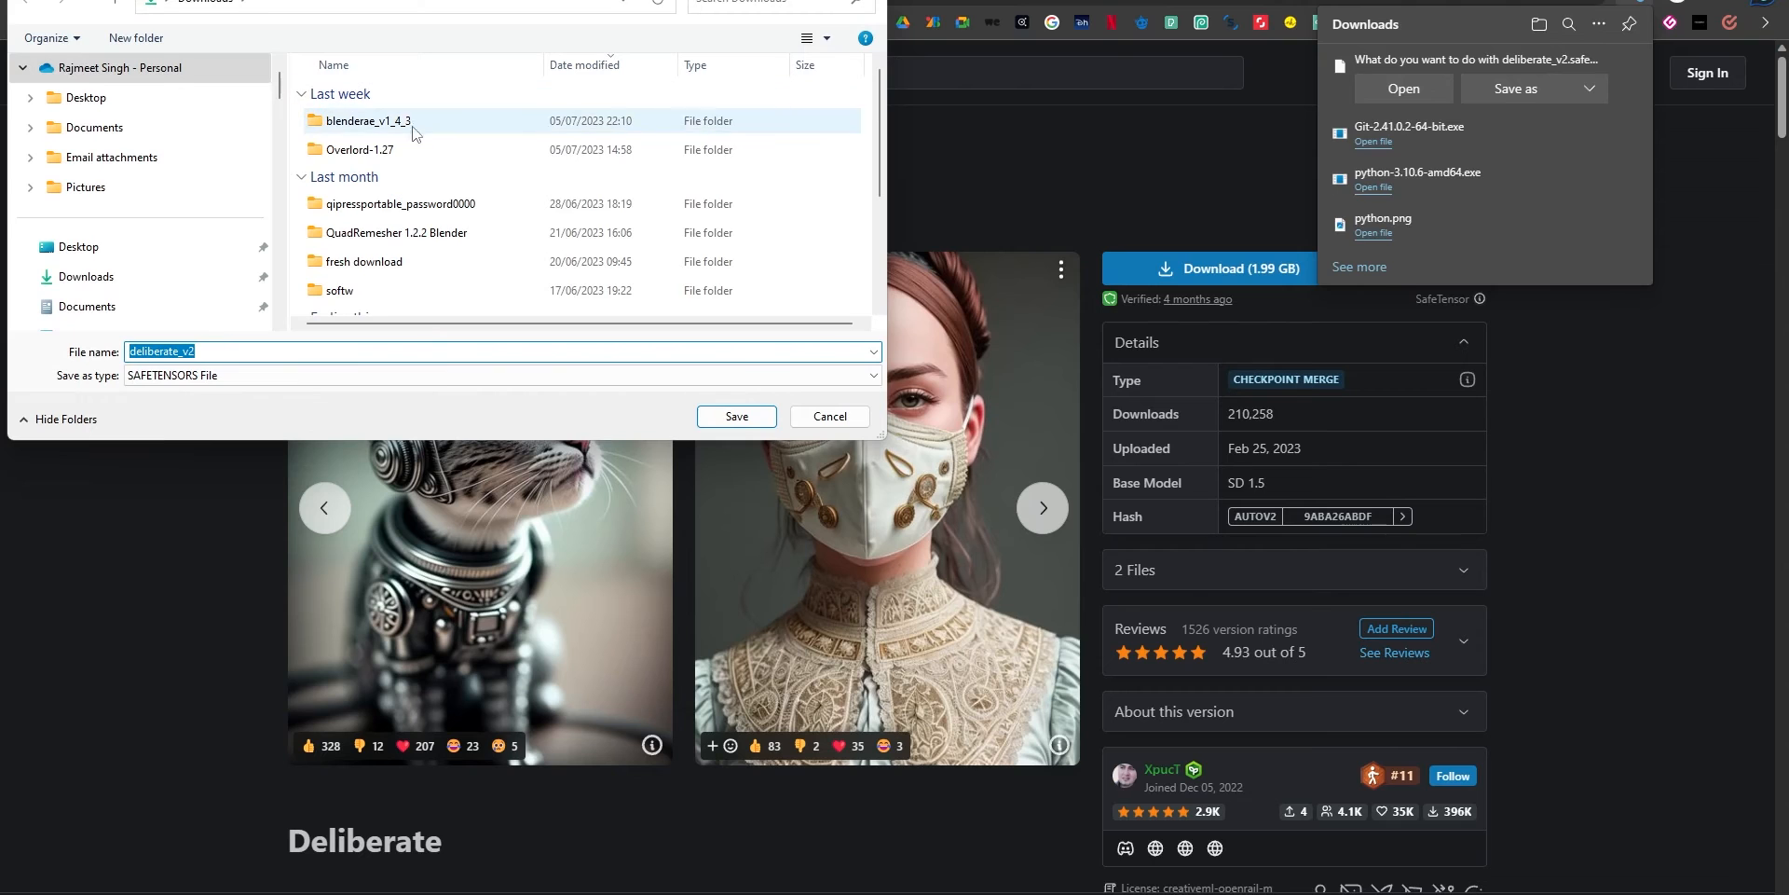
{"action": "left_click", "coordinate": [736, 416]}
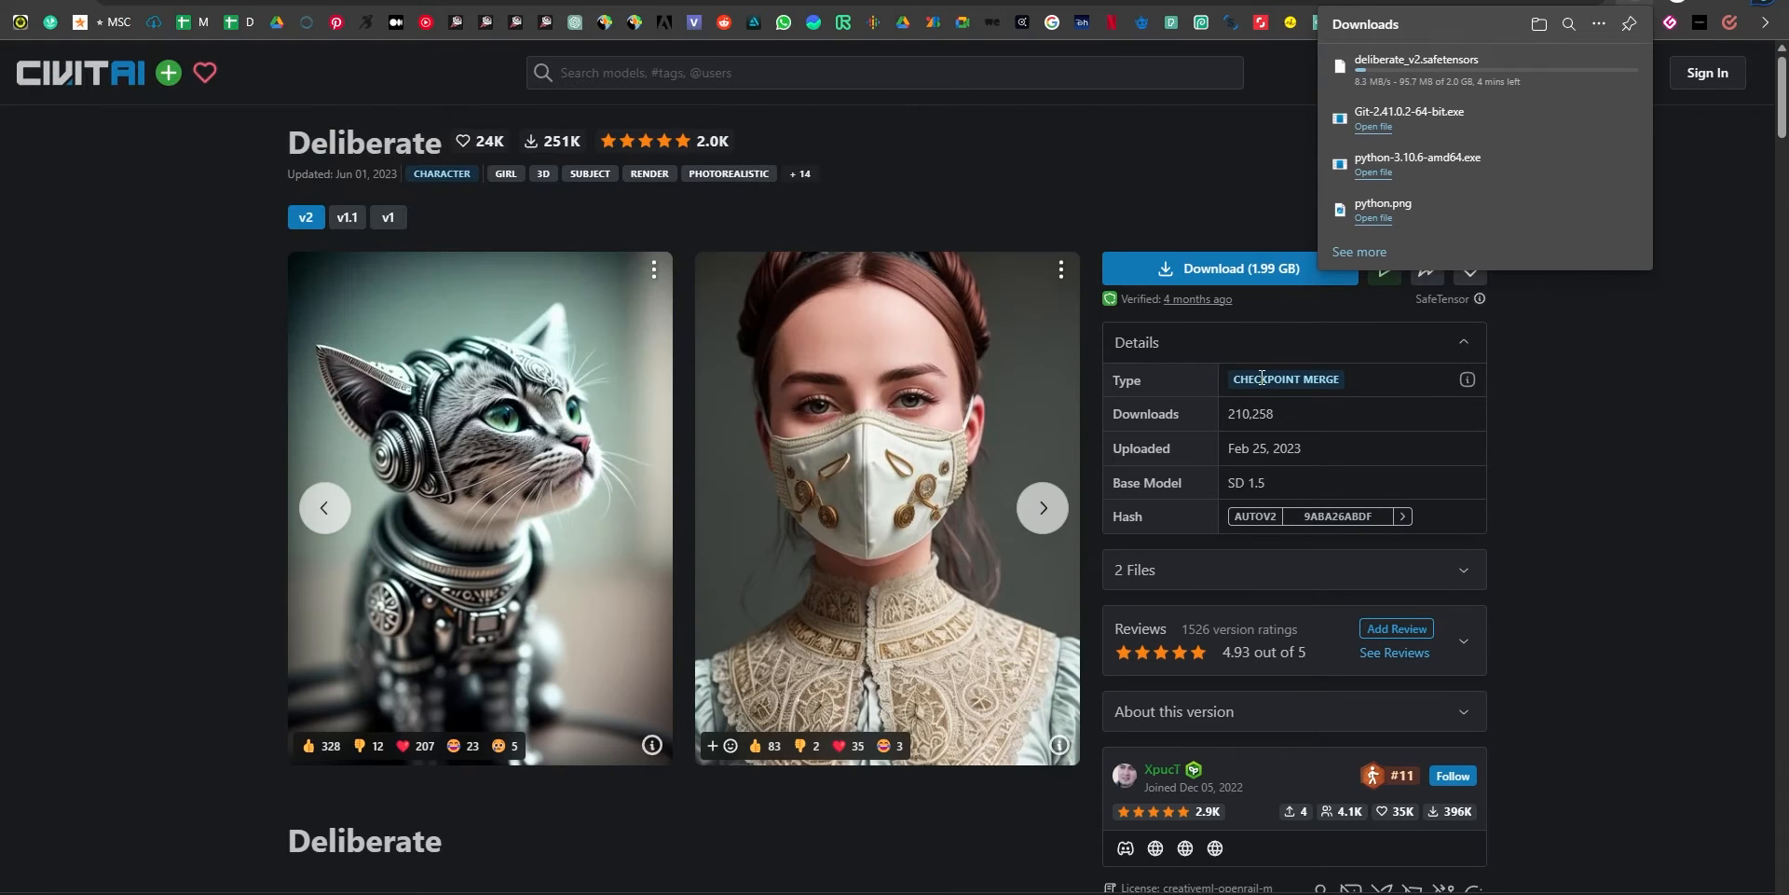
Leaf forward through the sample images of the Deliberate v2 model.
{"action": "left_click", "coordinate": [1046, 508]}
{"action": "left_click", "coordinate": [1046, 509]}
{"action": "left_click", "coordinate": [1047, 509]}
{"action": "left_click", "coordinate": [1046, 508]}
{"action": "left_click", "coordinate": [1046, 509]}
{"action": "left_click", "coordinate": [1047, 509]}
{"action": "left_click", "coordinate": [1047, 509]}
{"action": "left_click", "coordinate": [1046, 509]}
{"action": "left_click", "coordinate": [1046, 508]}
{"action": "left_click", "coordinate": [1046, 509]}
{"action": "left_click", "coordinate": [1046, 509]}
{"action": "left_click", "coordinate": [1047, 509]}
{"action": "left_click", "coordinate": [1046, 509]}
Examine the Deliberate page's discussion comments and gallery, and step back through the model's sample images.
{"action": "scroll", "coordinate": [788, 559], "scroll_direction": "down", "scroll_amount": 12}
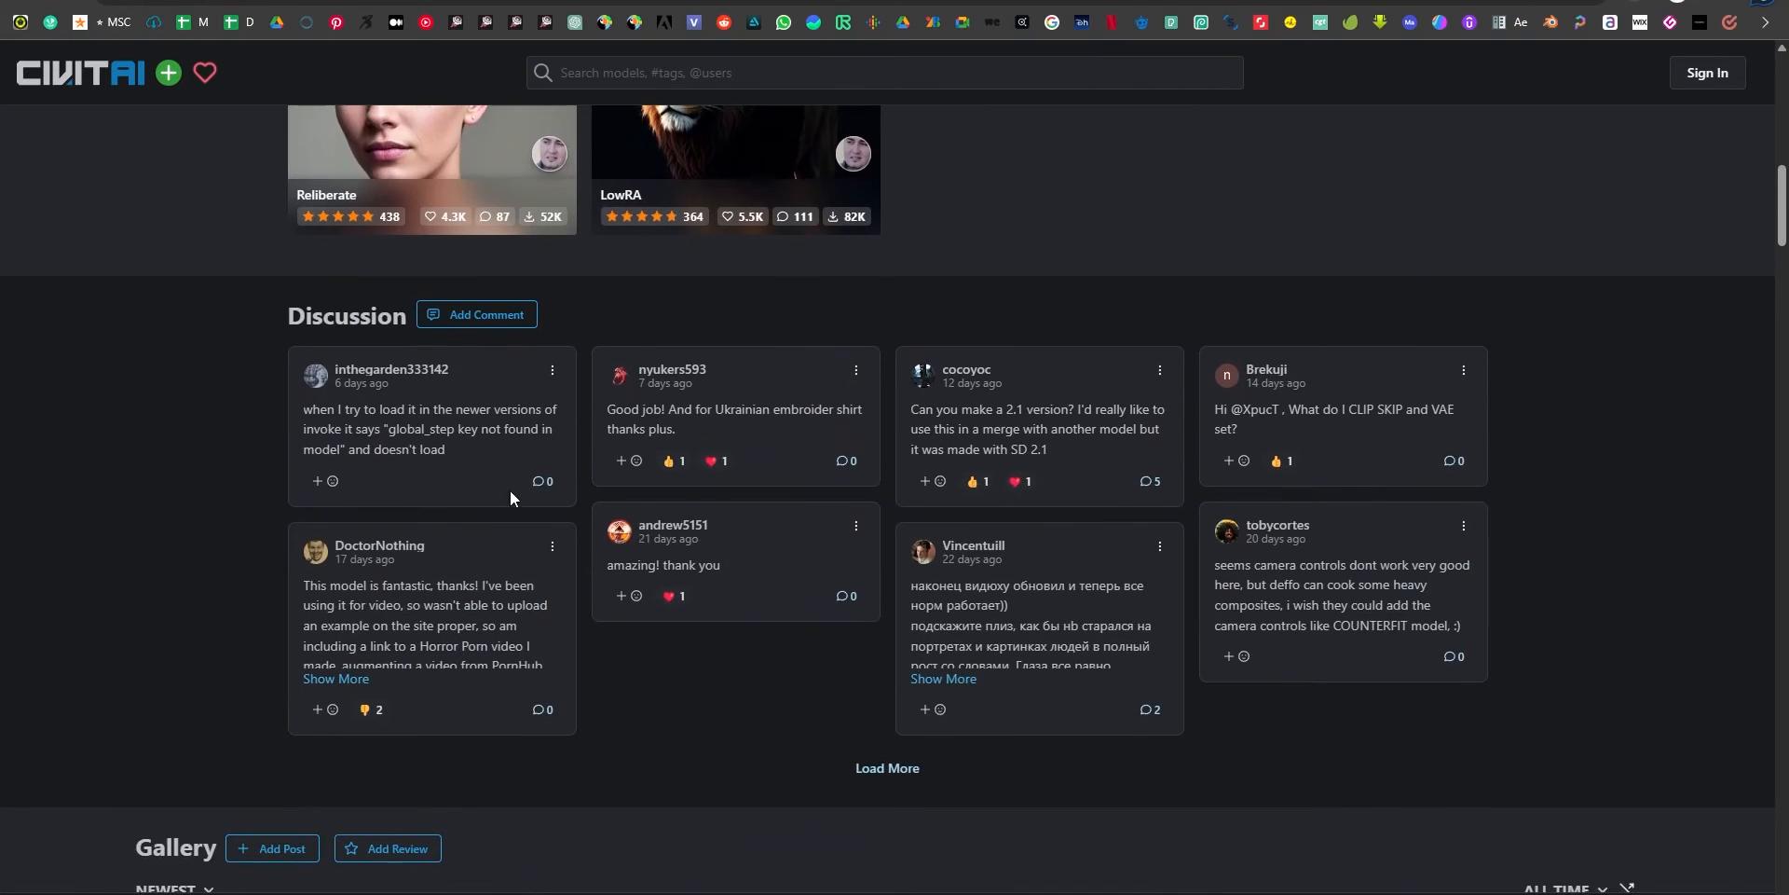
{"action": "left_click_drag", "start_coordinate": [453, 445], "coordinate": [346, 389]}
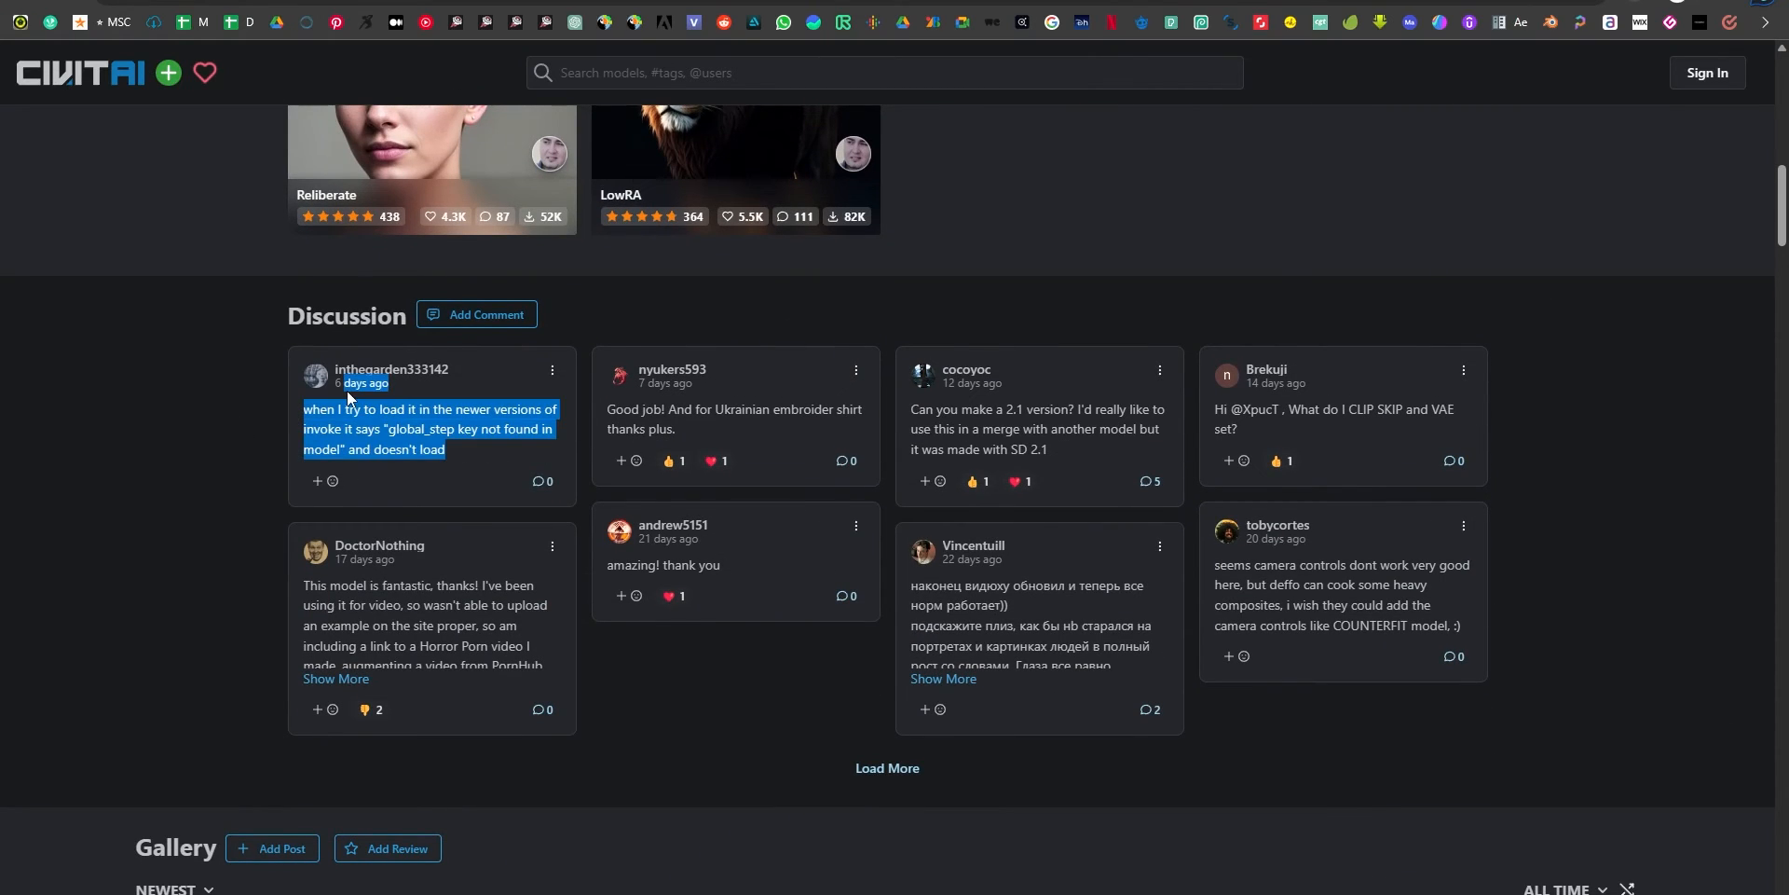
{"action": "left_click", "coordinate": [701, 417]}
{"action": "scroll", "coordinate": [734, 653], "scroll_direction": "down", "scroll_amount": 6}
{"action": "scroll", "coordinate": [735, 645], "scroll_direction": "down", "scroll_amount": 7}
{"action": "scroll", "coordinate": [734, 649], "scroll_direction": "up", "scroll_amount": 3}
{"action": "scroll", "coordinate": [732, 660], "scroll_direction": "down", "scroll_amount": 13}
{"action": "scroll", "coordinate": [728, 666], "scroll_direction": "down", "scroll_amount": 9}
{"action": "scroll", "coordinate": [701, 685], "scroll_direction": "down", "scroll_amount": 4}
{"action": "scroll", "coordinate": [701, 685], "scroll_direction": "up", "scroll_amount": 20}
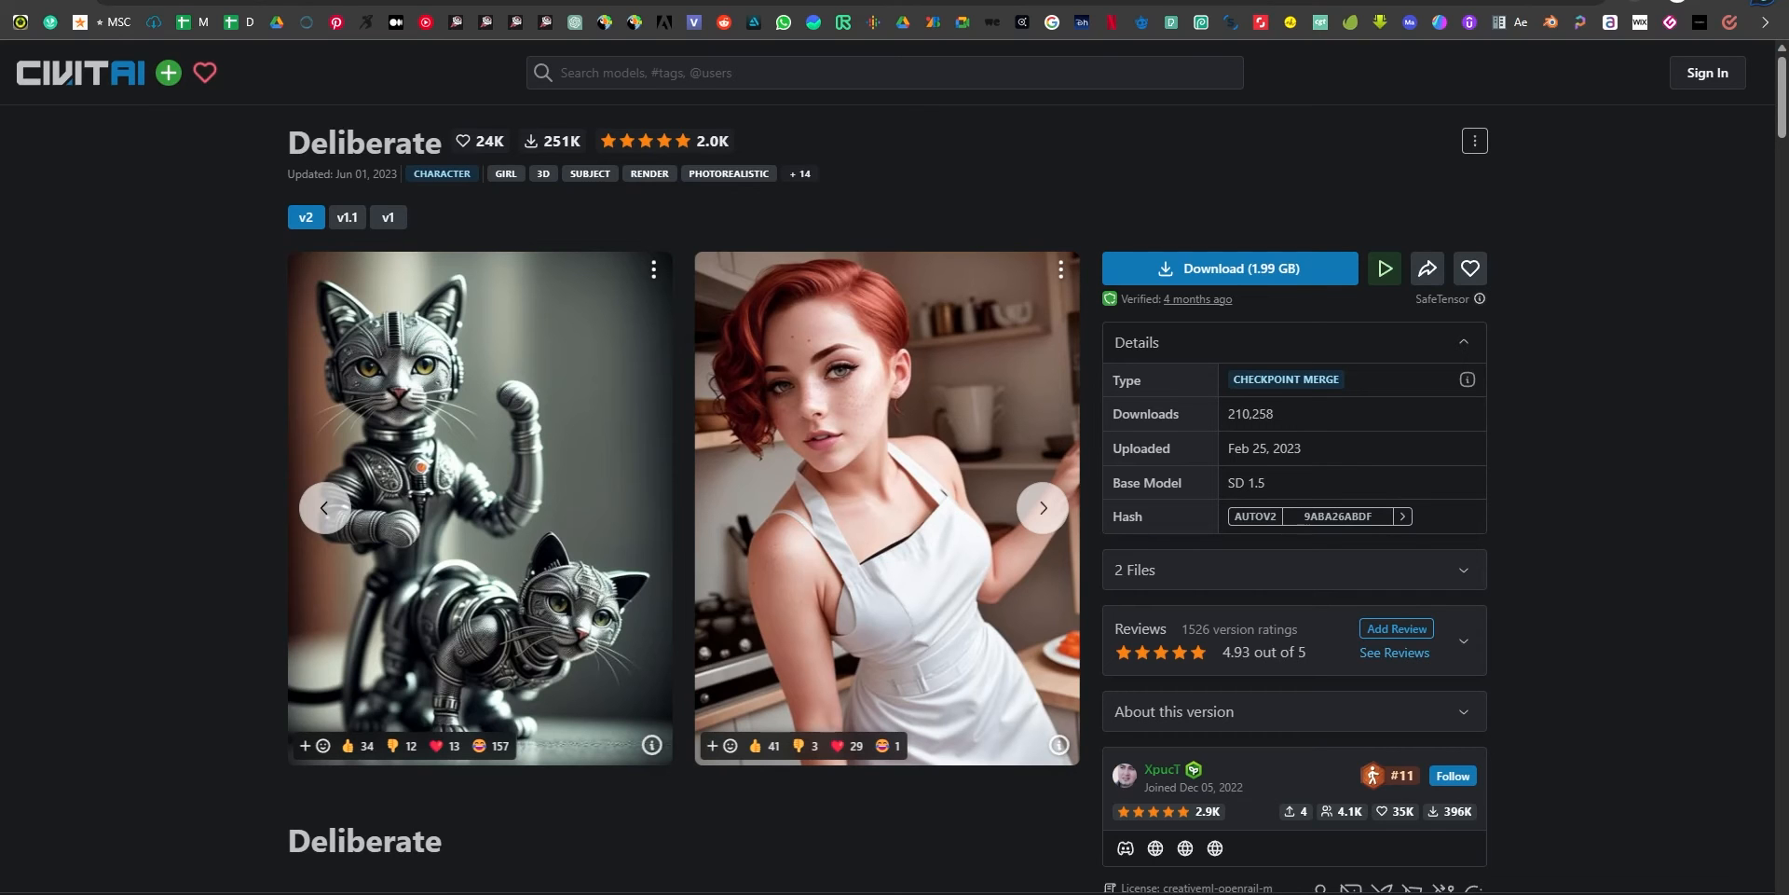
{"action": "left_click", "coordinate": [324, 506]}
{"action": "left_click", "coordinate": [324, 506]}
{"action": "left_click", "coordinate": [323, 506]}
{"action": "left_click", "coordinate": [323, 506]}
{"action": "left_click", "coordinate": [324, 506]}
Browse the model listing on Civitai's home page and return to the Deliberate page.
{"action": "left_click", "coordinate": [103, 73]}
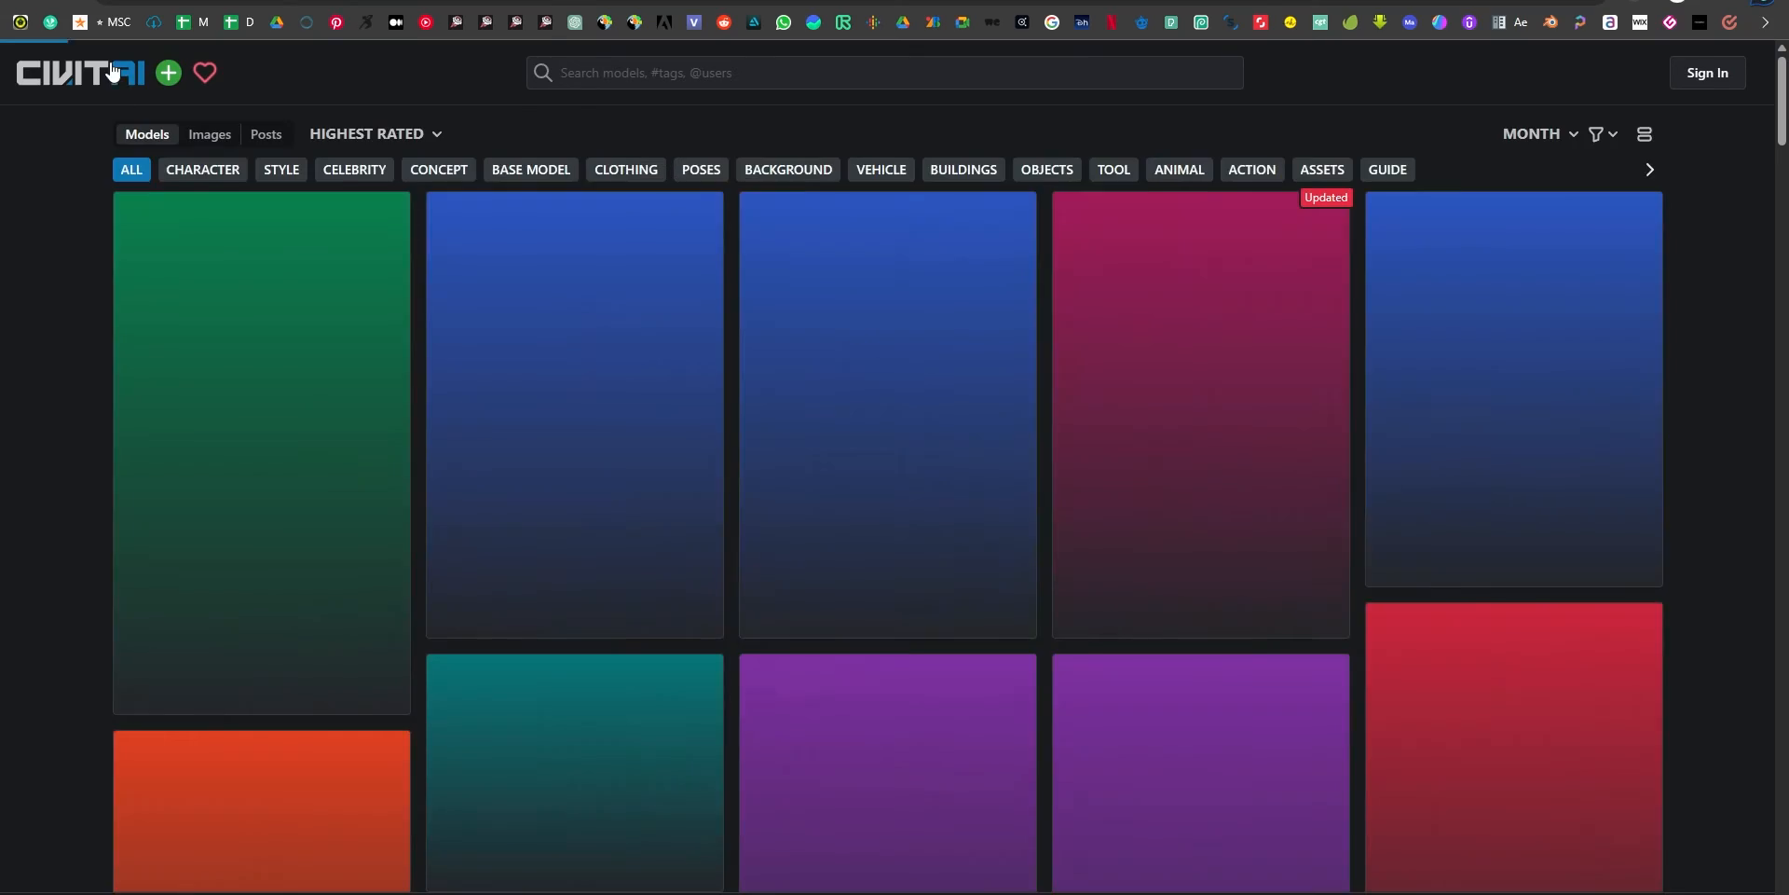
{"action": "scroll", "coordinate": [1115, 480], "scroll_direction": "down", "scroll_amount": 15}
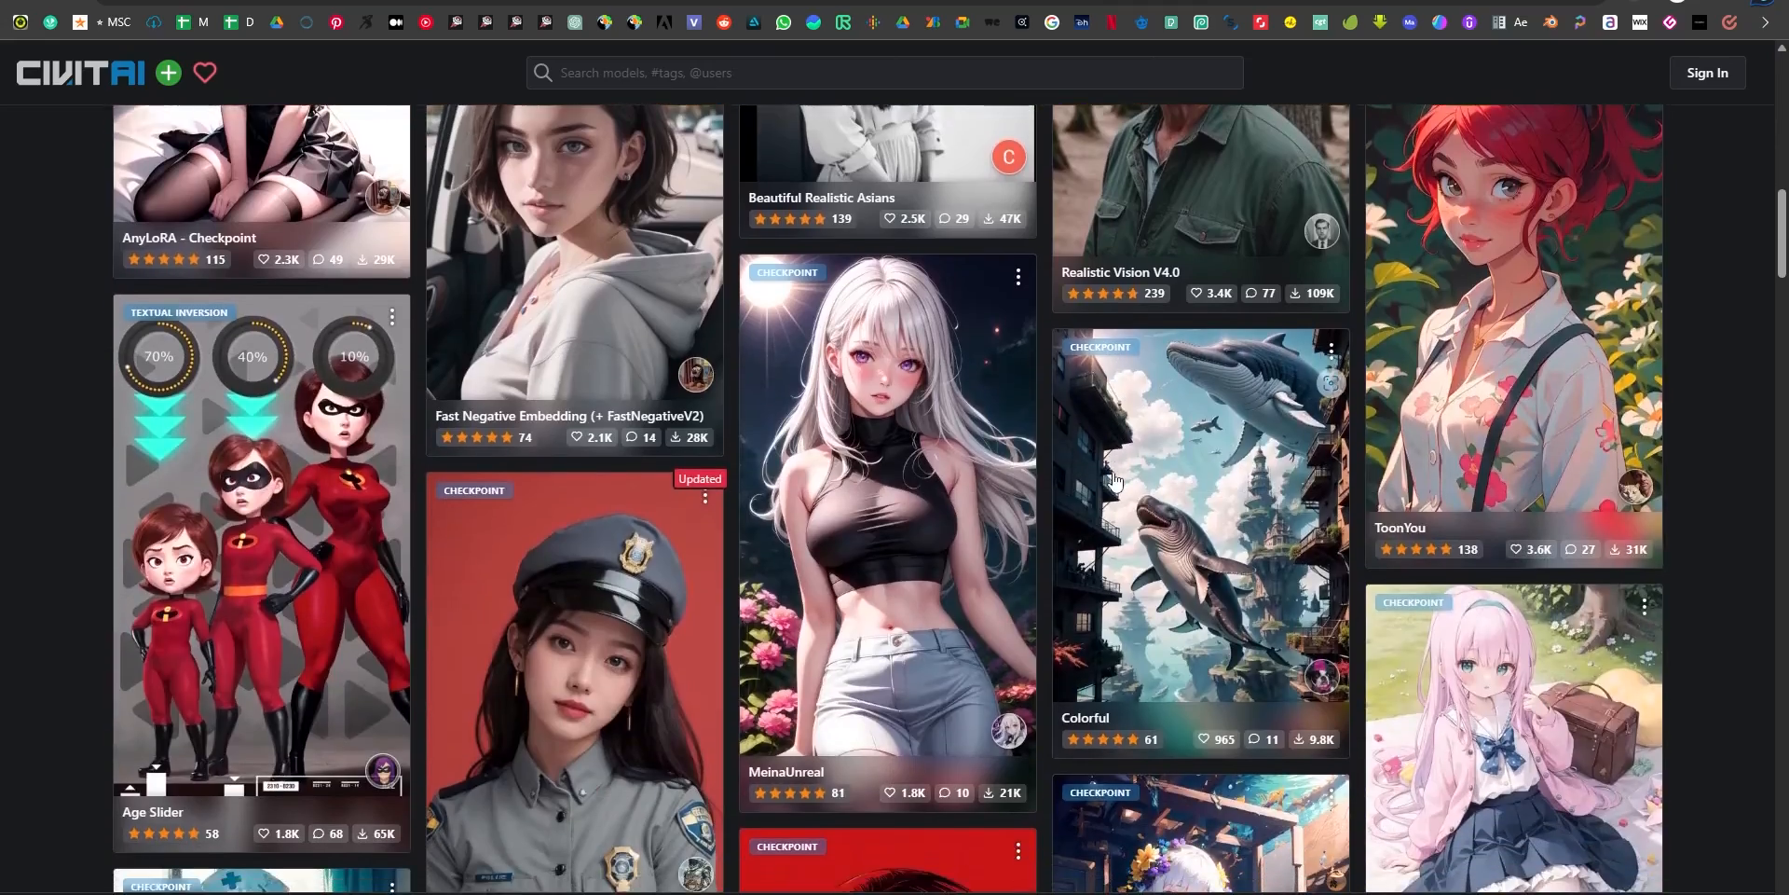
{"action": "scroll", "coordinate": [1114, 480], "scroll_direction": "down", "scroll_amount": 15}
{"action": "scroll", "coordinate": [1043, 606], "scroll_direction": "up", "scroll_amount": 20}
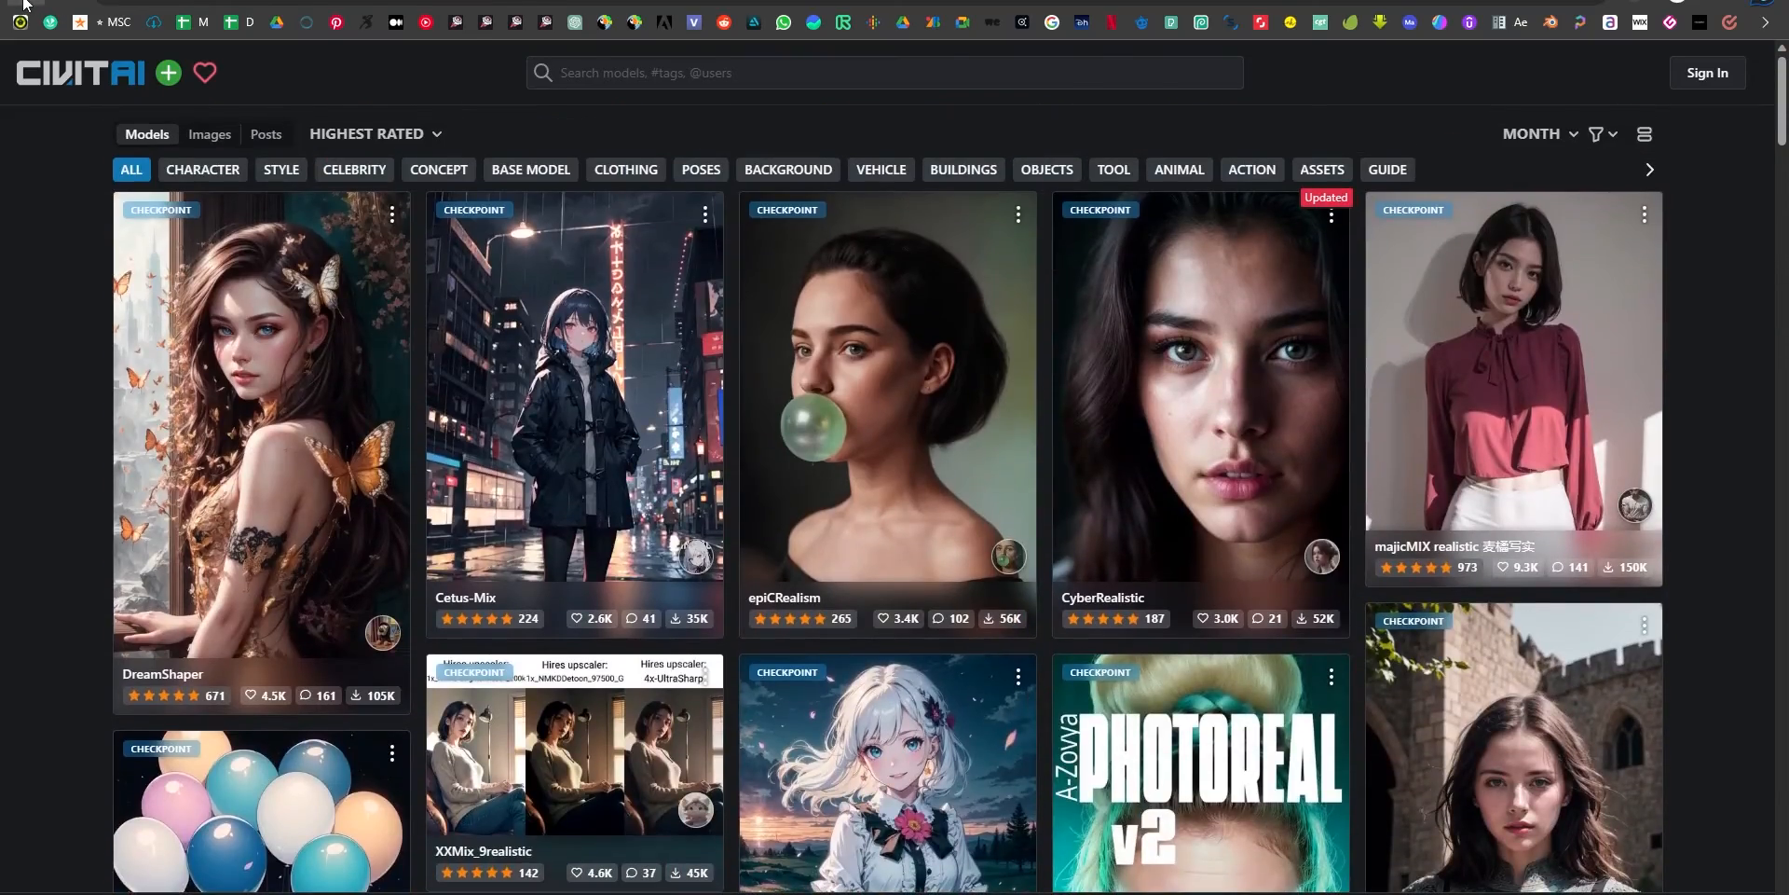
{"action": "left_click", "coordinate": [24, 2]}
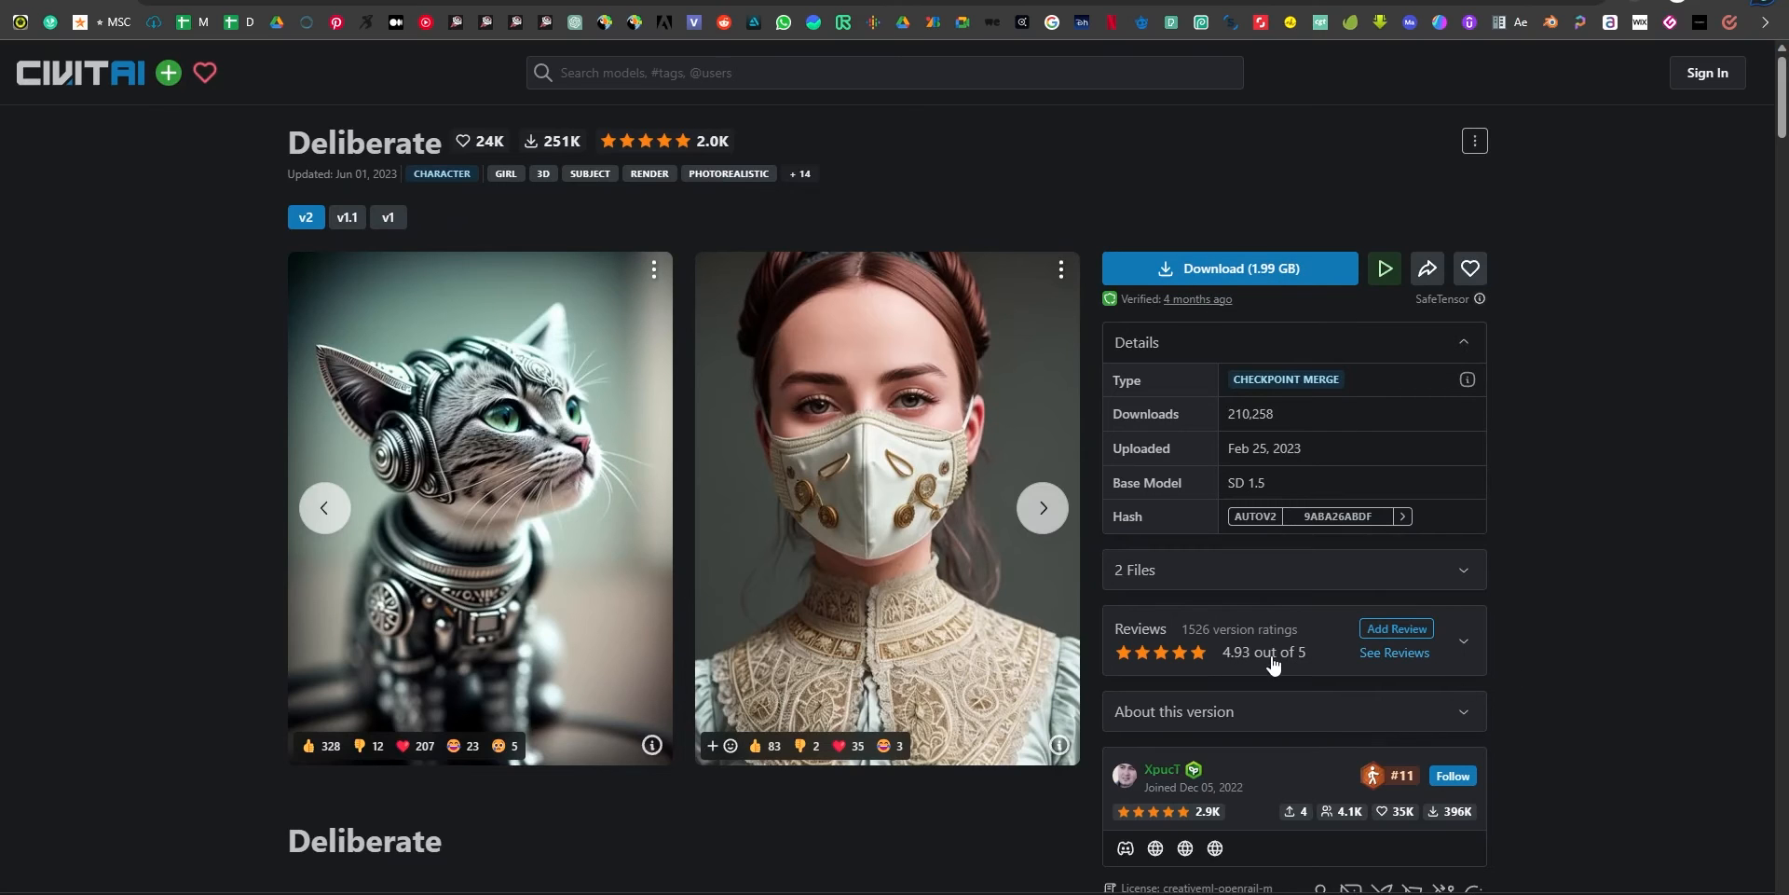
Review the Deliberate model's details and creator information, and switch to the console to check the base model's download.
{"action": "scroll", "coordinate": [1314, 665], "scroll_direction": "down", "scroll_amount": 1}
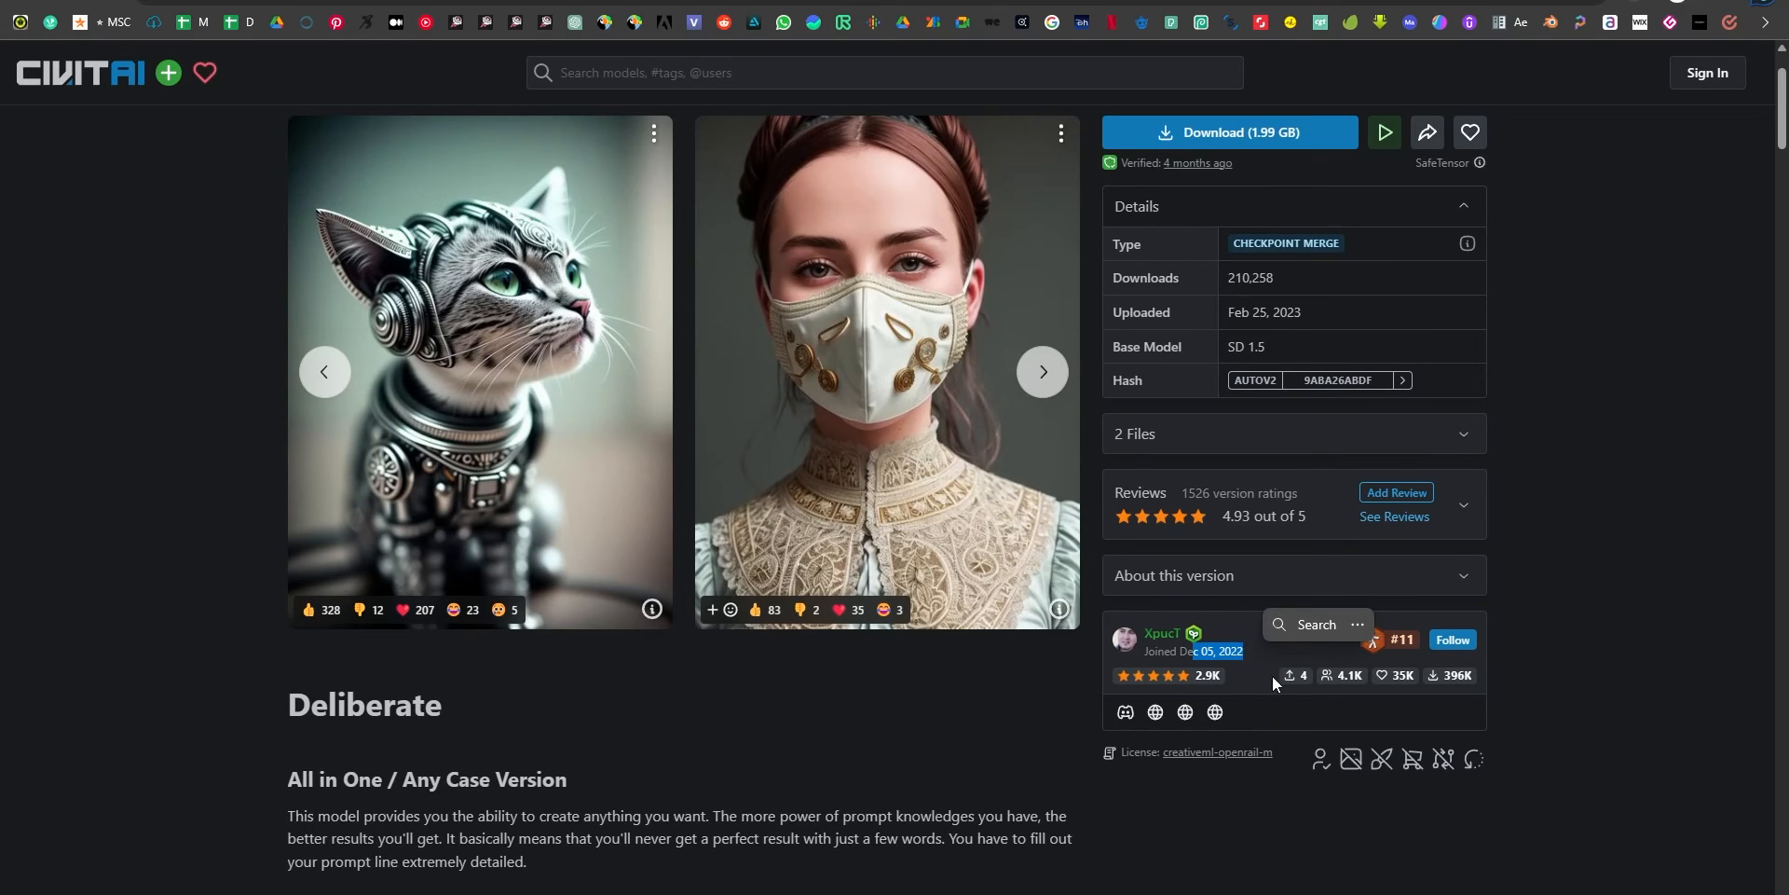
{"action": "left_click", "coordinate": [1578, 750]}
{"action": "scroll", "coordinate": [1577, 757], "scroll_direction": "up", "scroll_amount": 1}
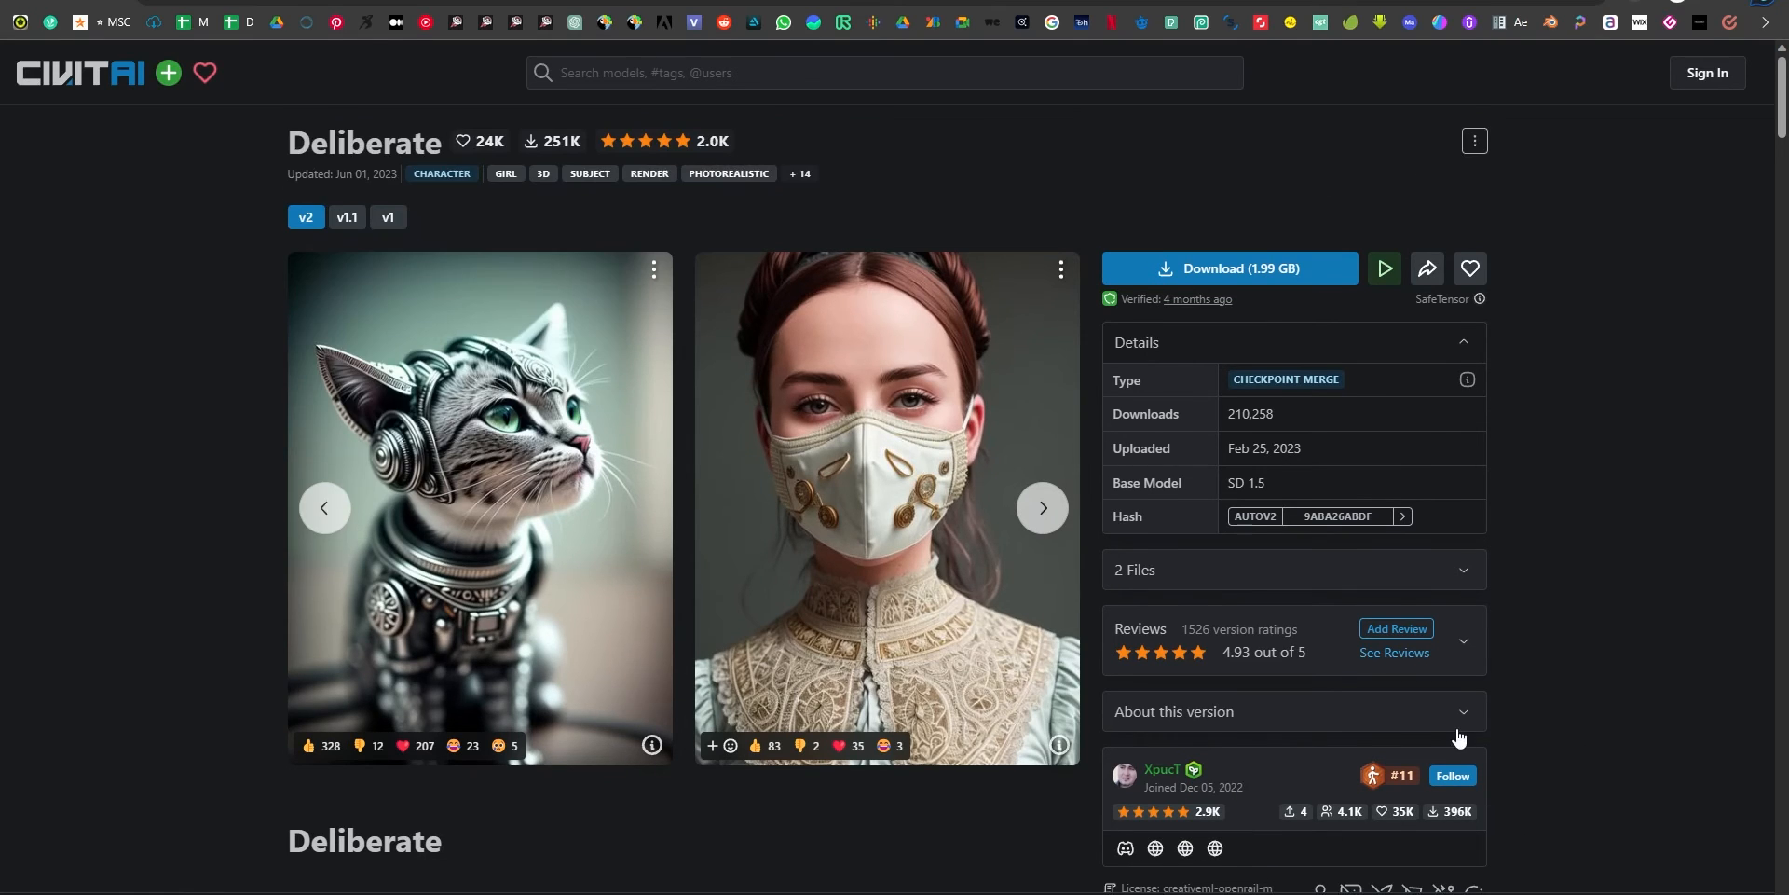
{"action": "key", "text": "alt+Tab"}
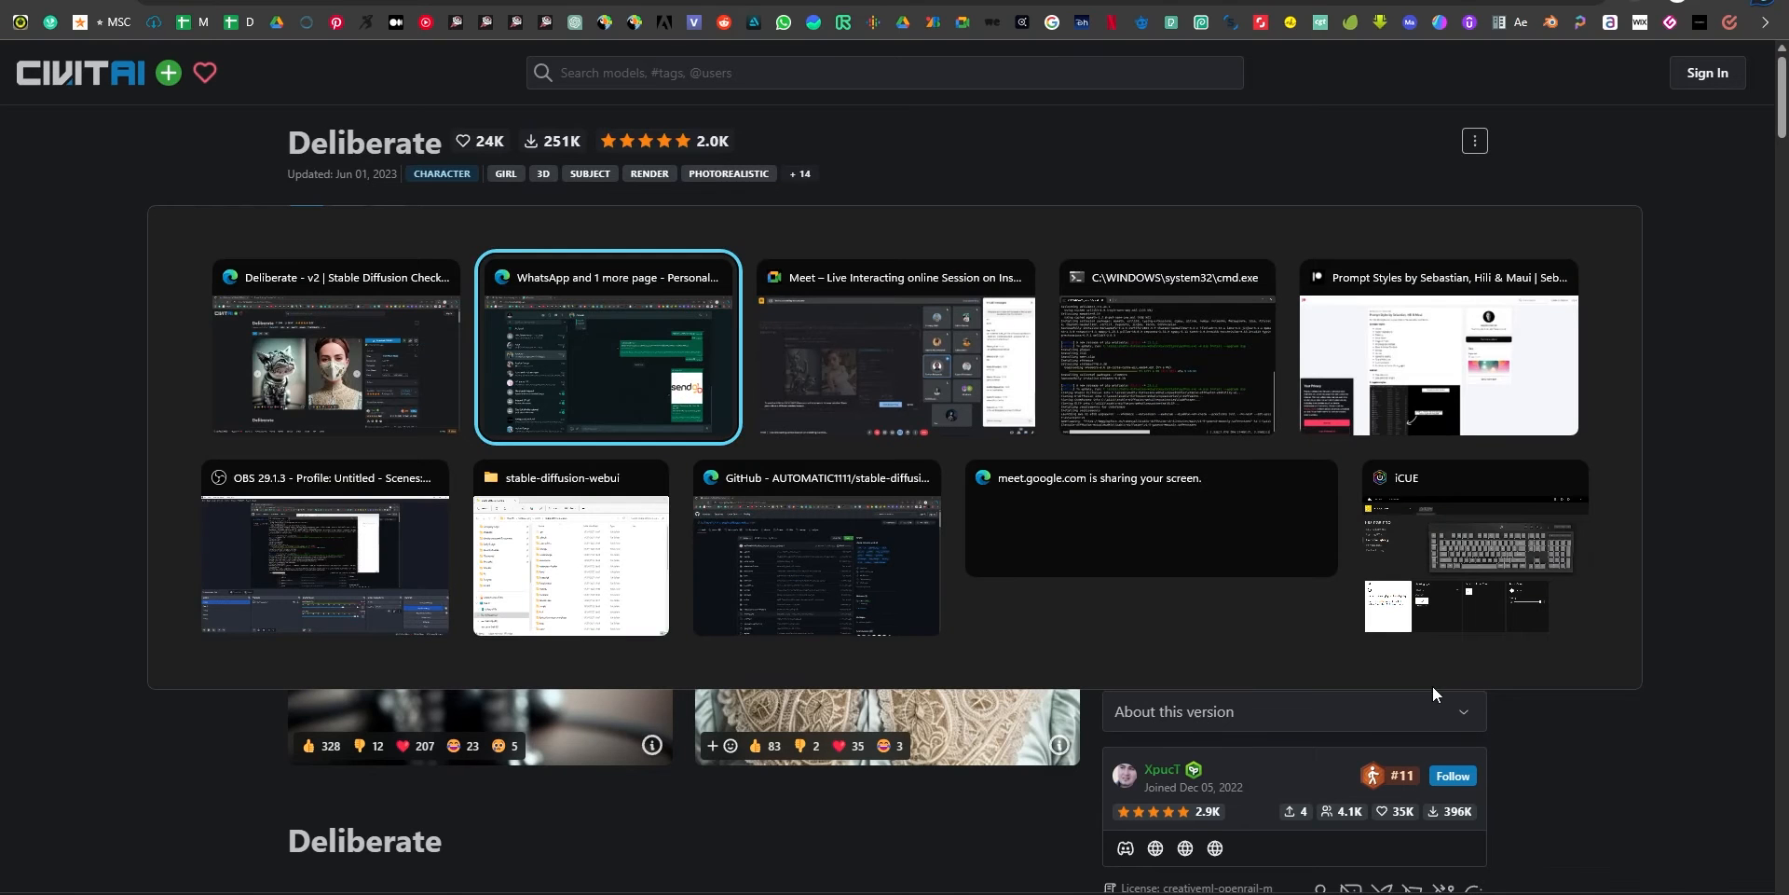
{"action": "left_click", "coordinate": [1235, 275]}
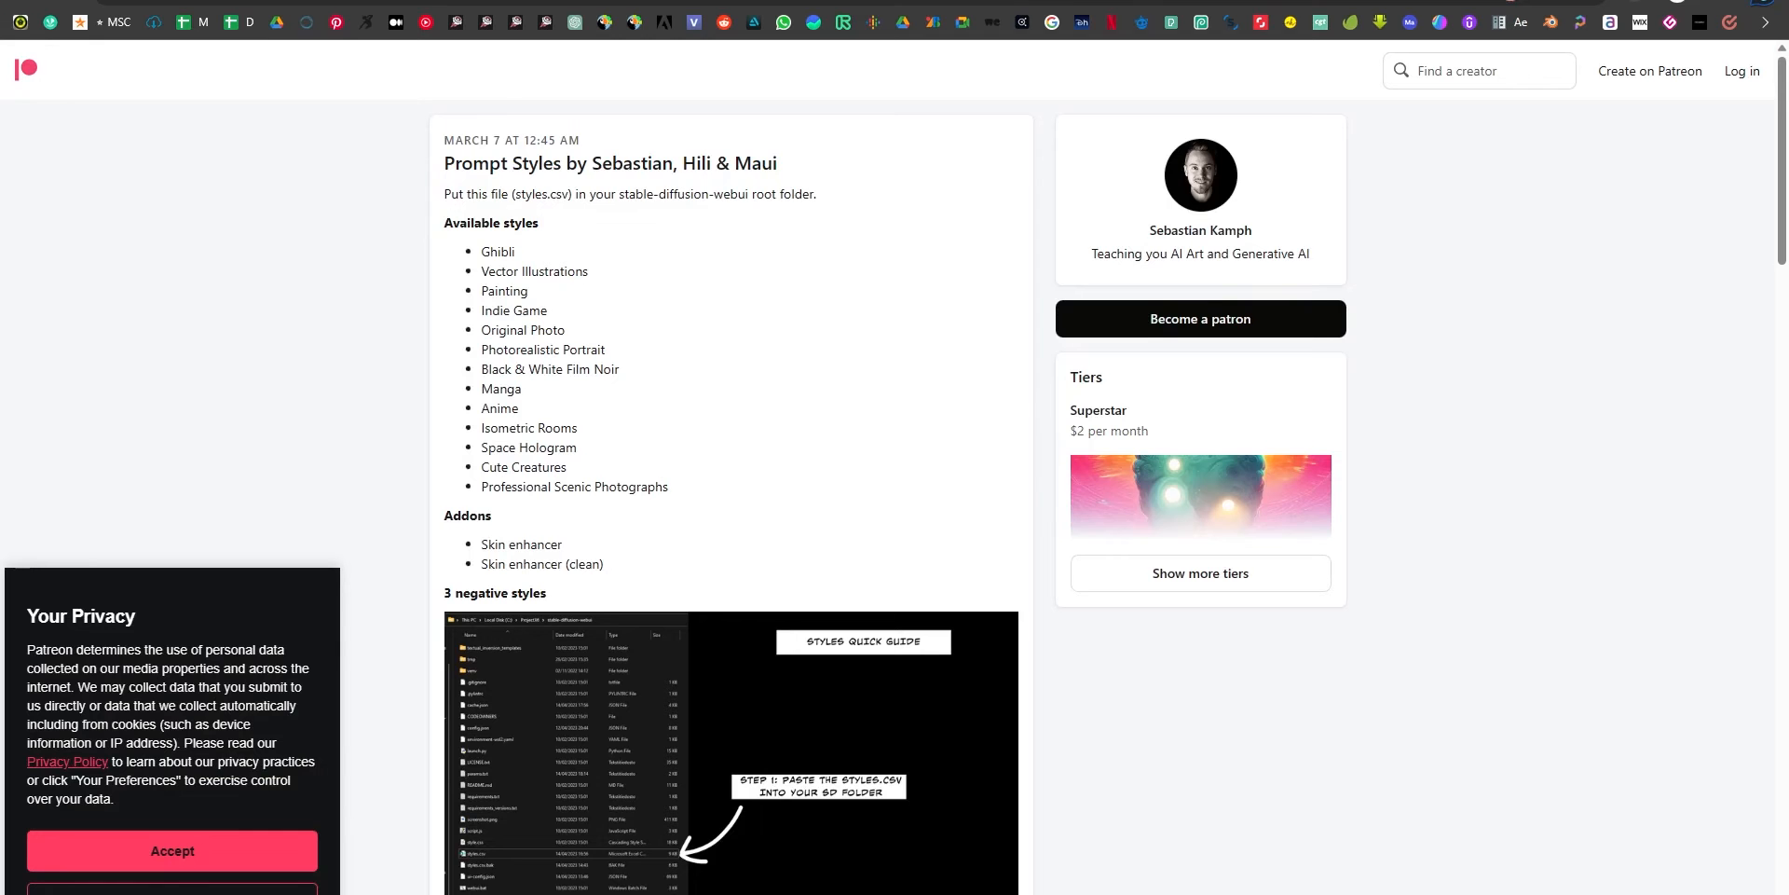
Find the styles.csv attachment in the Prompt Styles post on Patreon and save the file to disk.
{"action": "scroll", "coordinate": [703, 523], "scroll_direction": "down", "scroll_amount": 1}
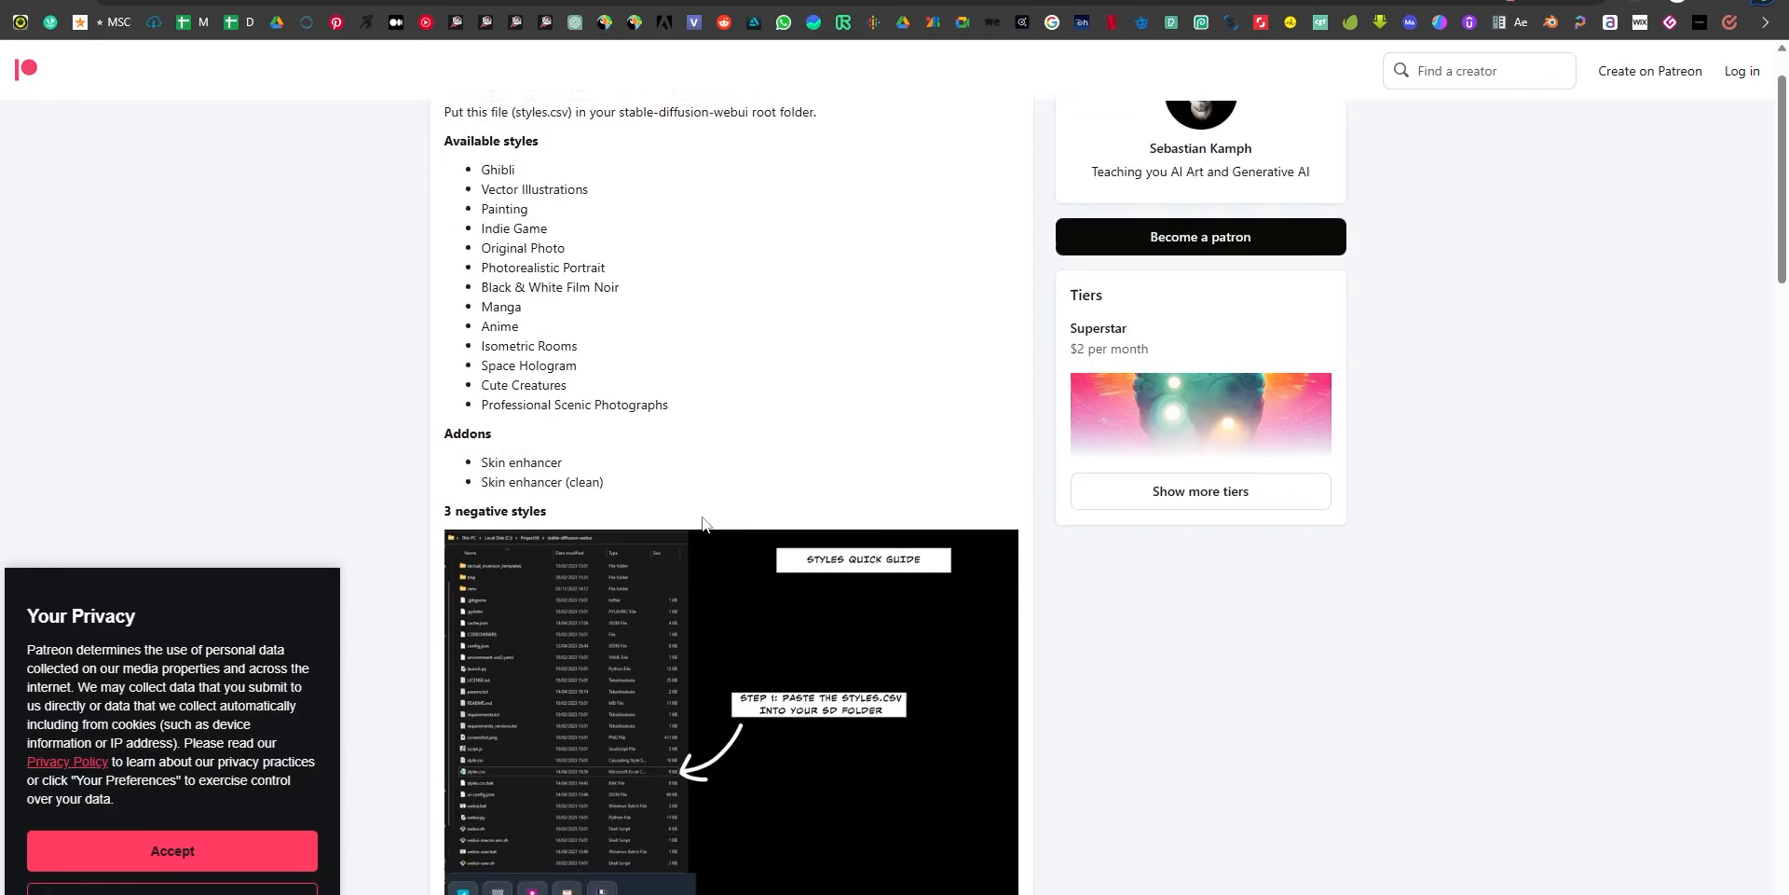
{"action": "scroll", "coordinate": [702, 523], "scroll_direction": "down", "scroll_amount": 20}
{"action": "scroll", "coordinate": [683, 515], "scroll_direction": "up", "scroll_amount": 15}
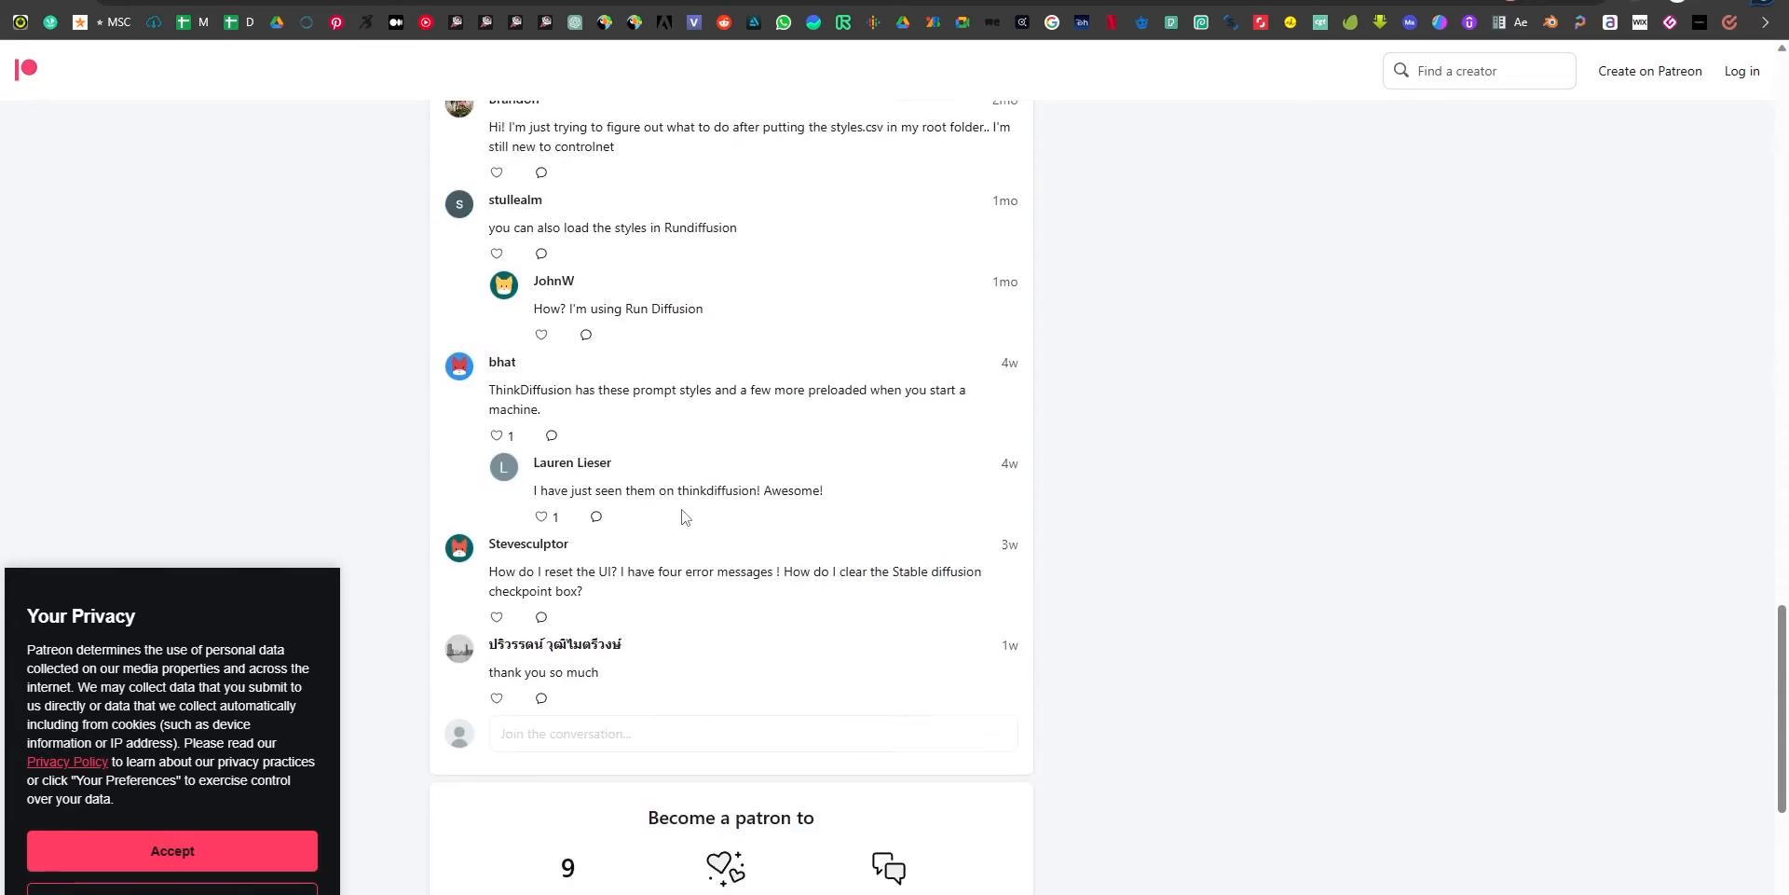
{"action": "scroll", "coordinate": [482, 746], "scroll_direction": "down", "scroll_amount": 1}
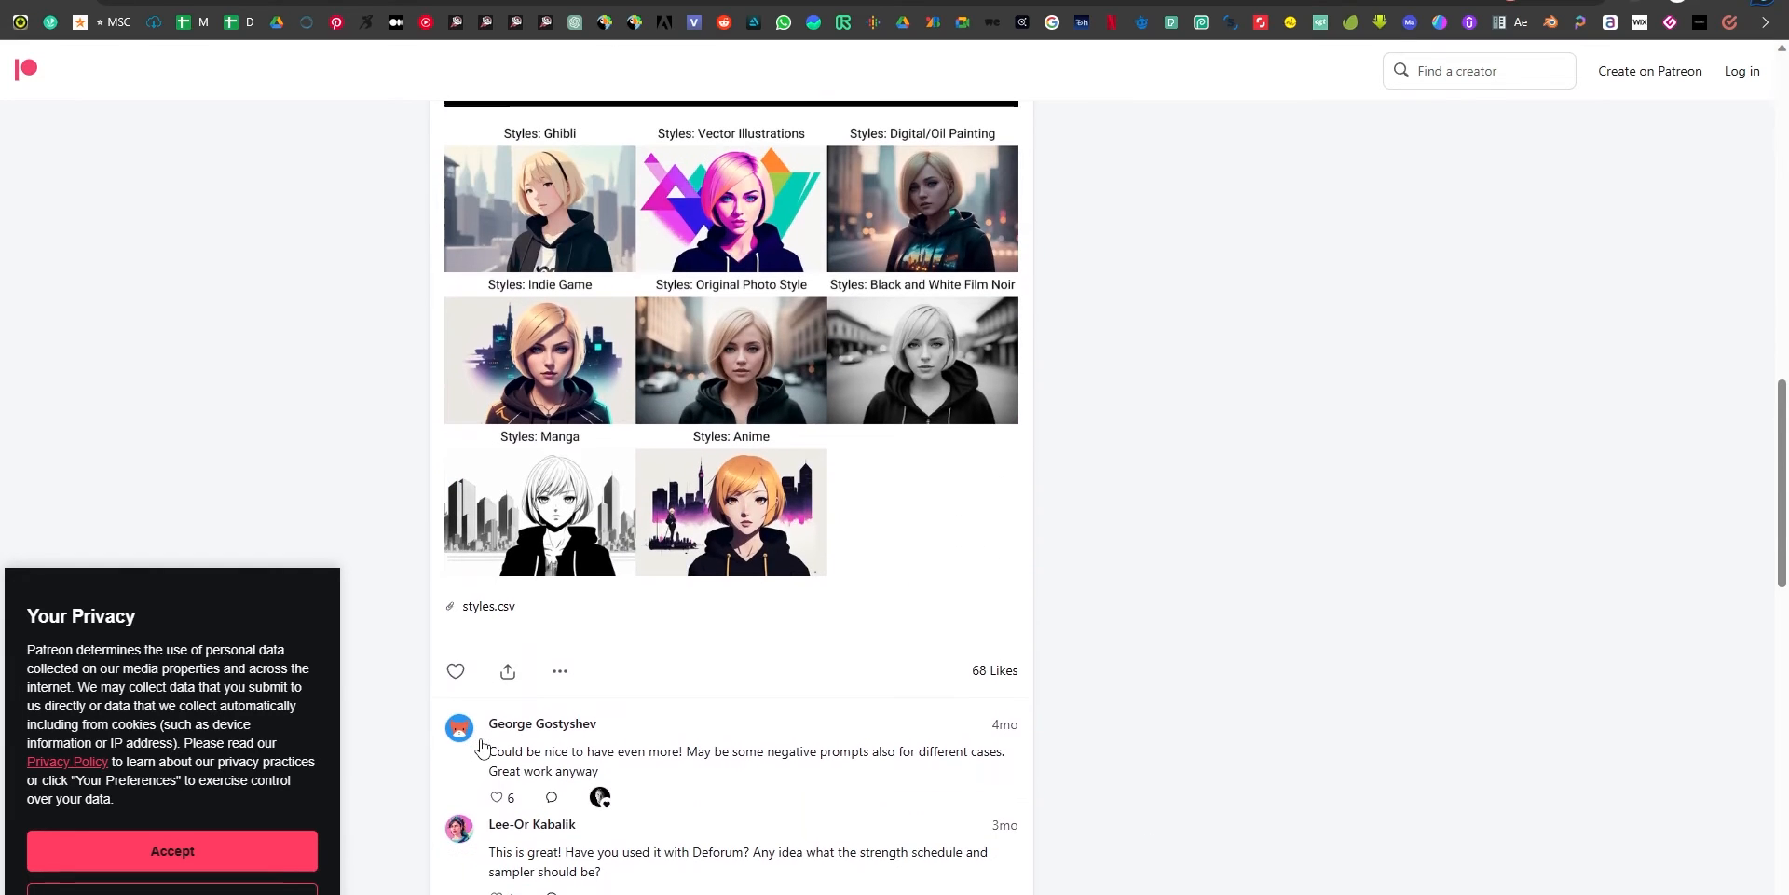
{"action": "left_click", "coordinate": [495, 606]}
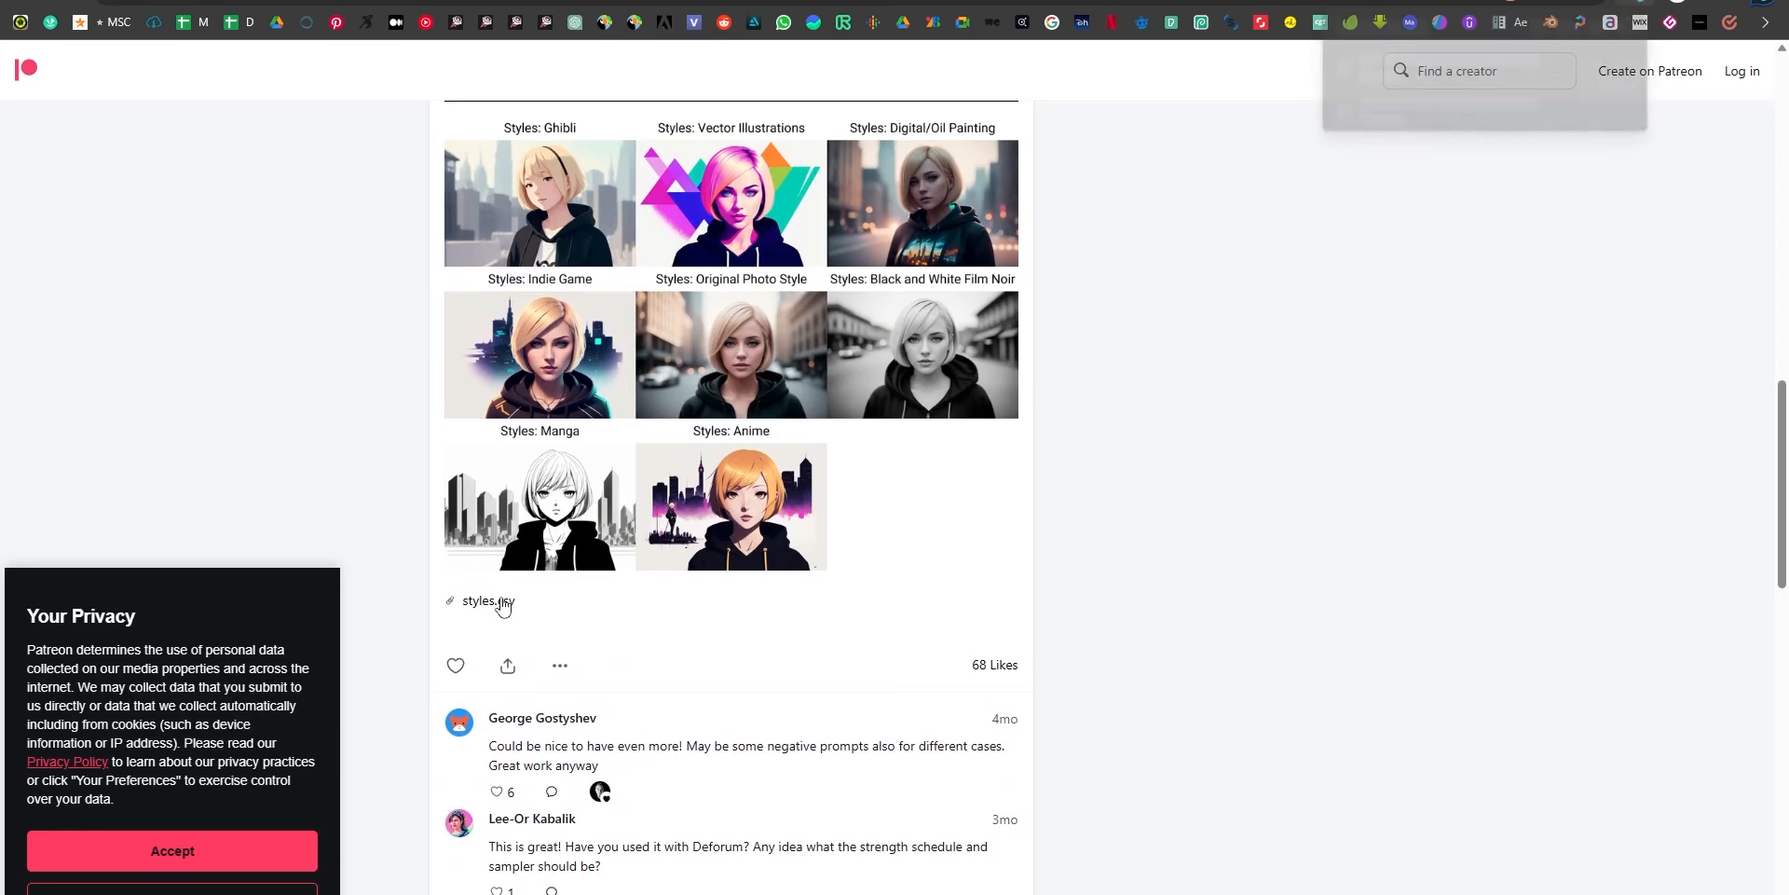
{"action": "left_click", "coordinate": [1519, 90]}
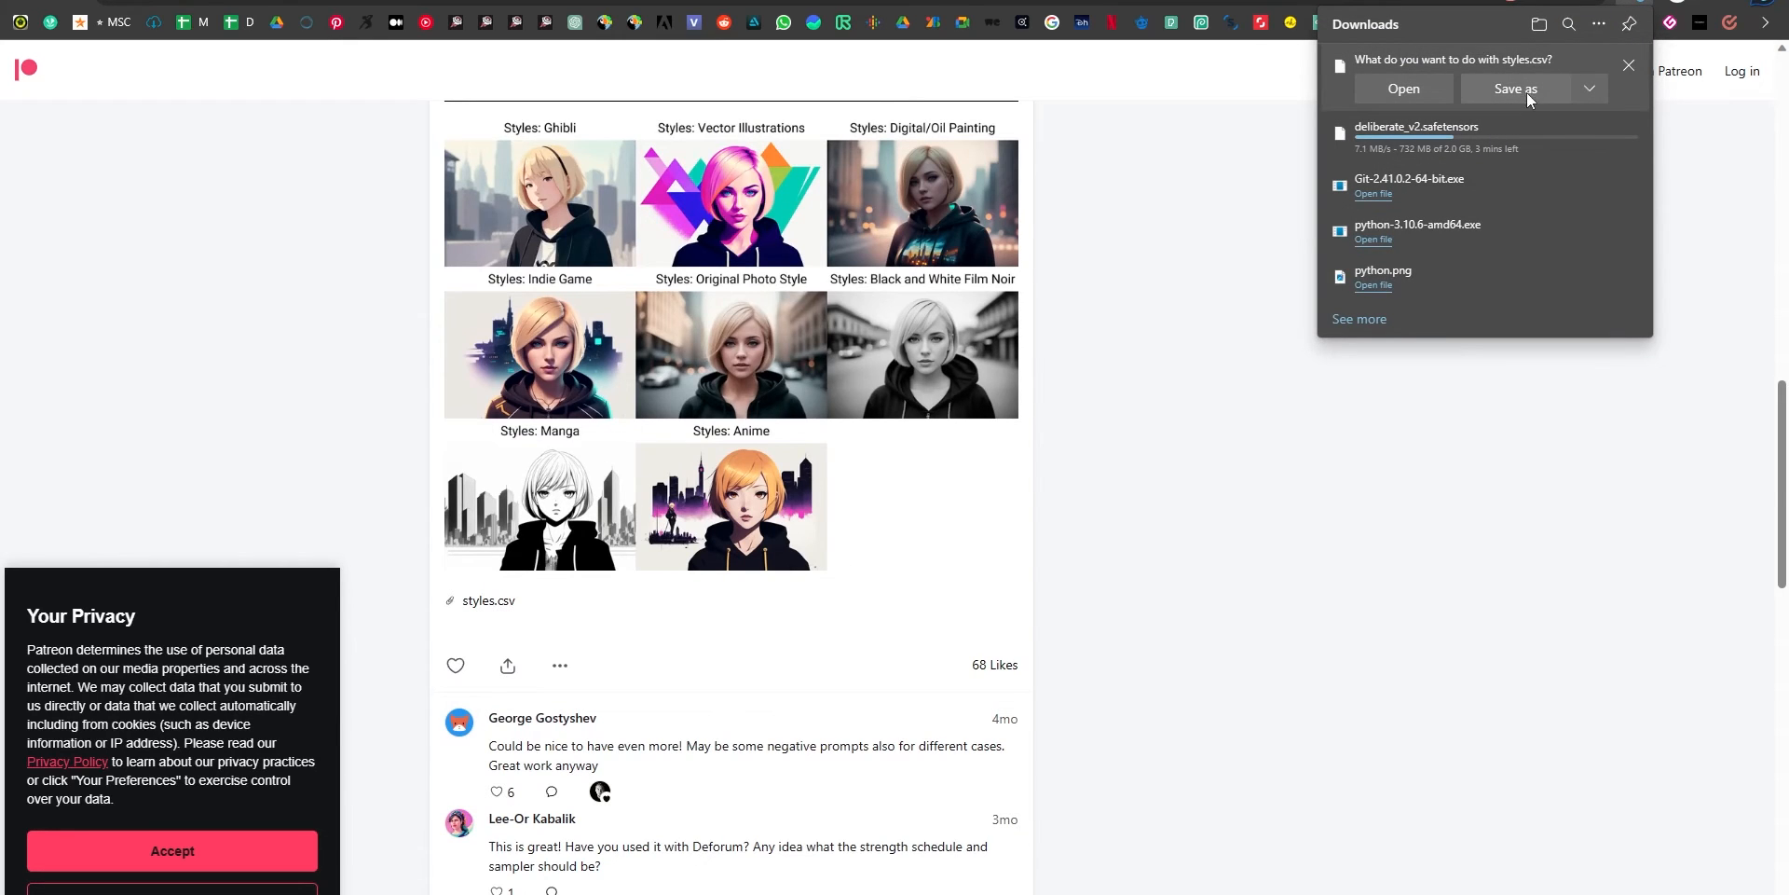
{"action": "left_click", "coordinate": [771, 421]}
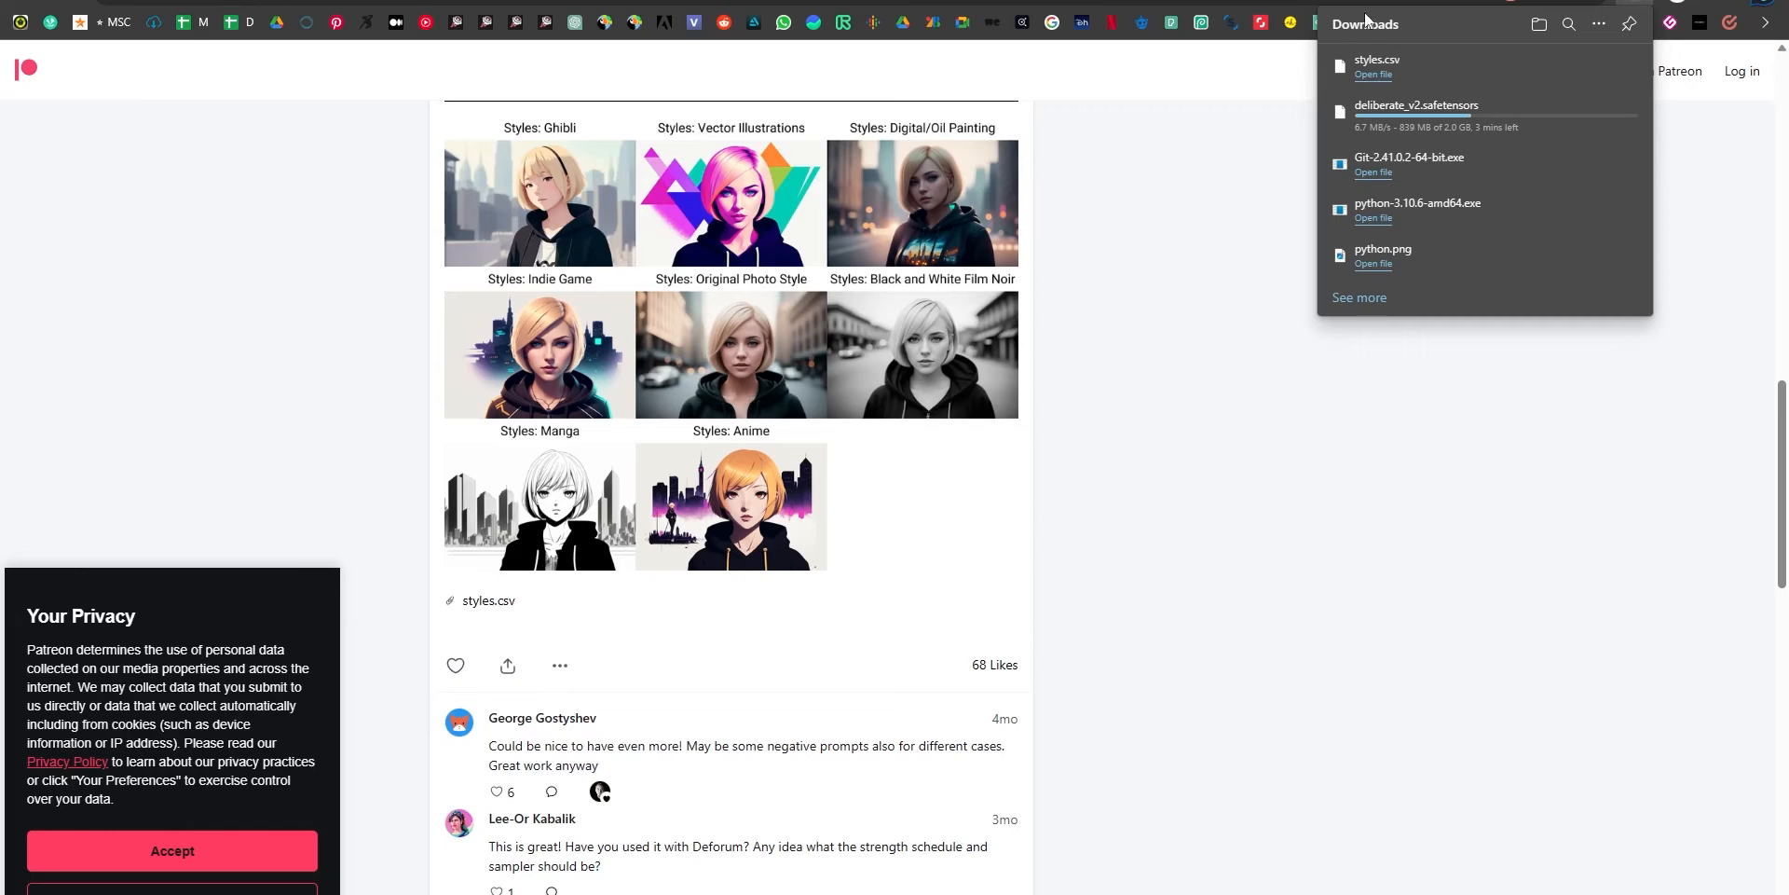
Switch to the console window and check the progress of the v1-5-pruned-emaonly.safetensors download and the installation log above it.
{"action": "left_click", "coordinate": [410, 2]}
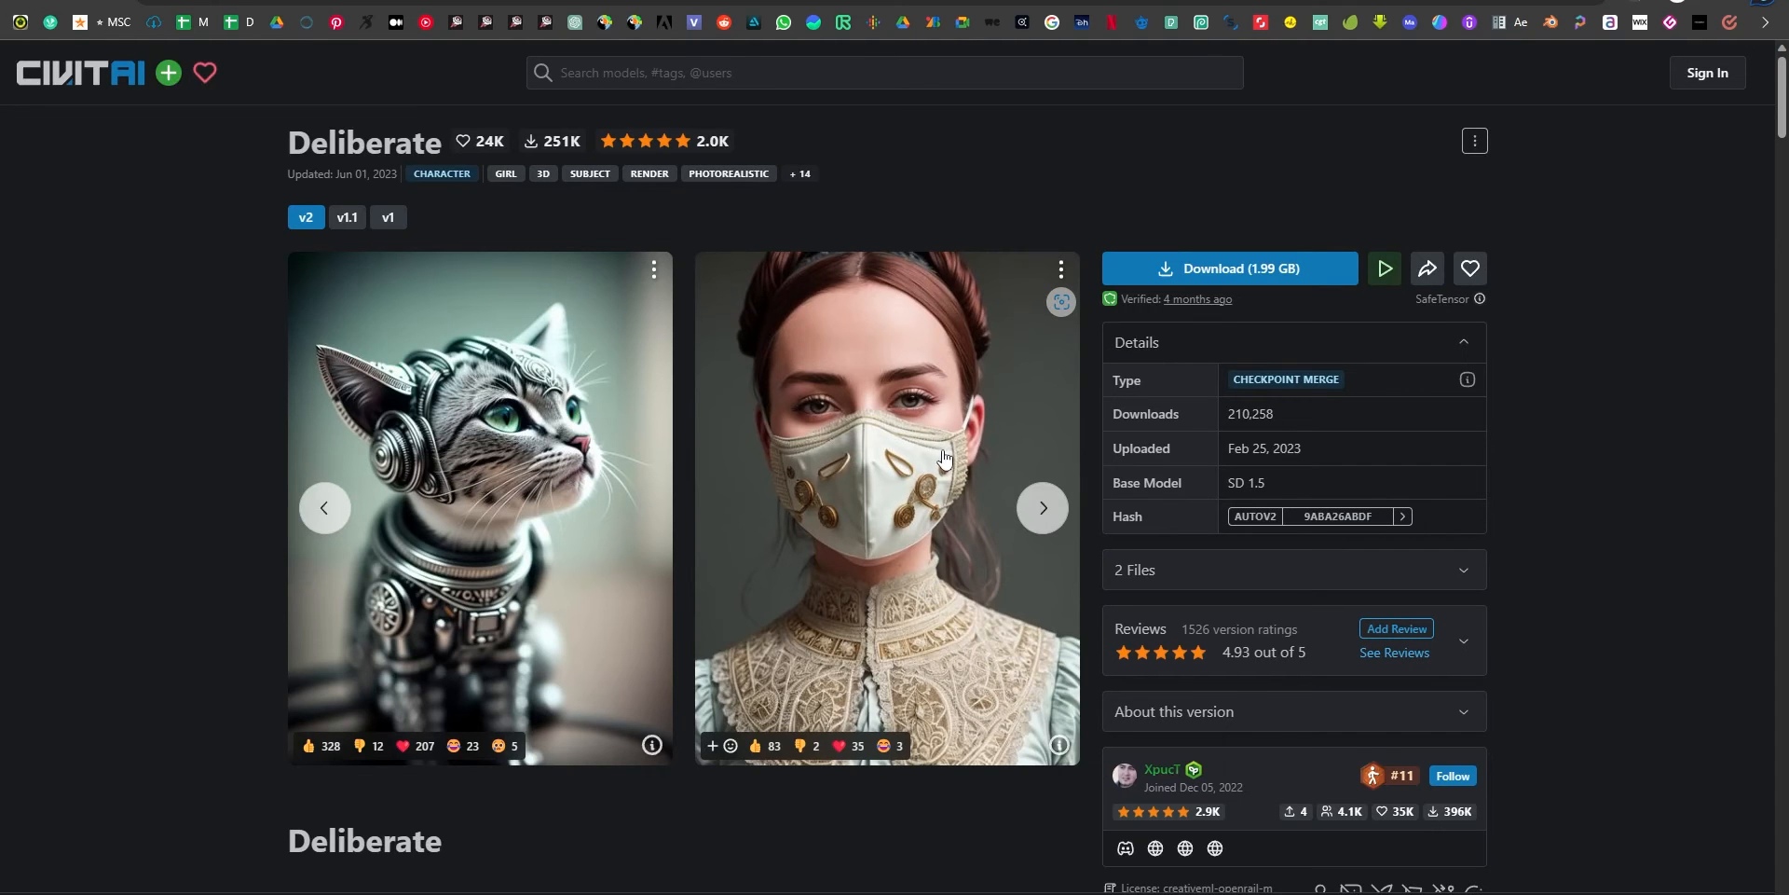
{"action": "key", "text": "alt+Tab"}
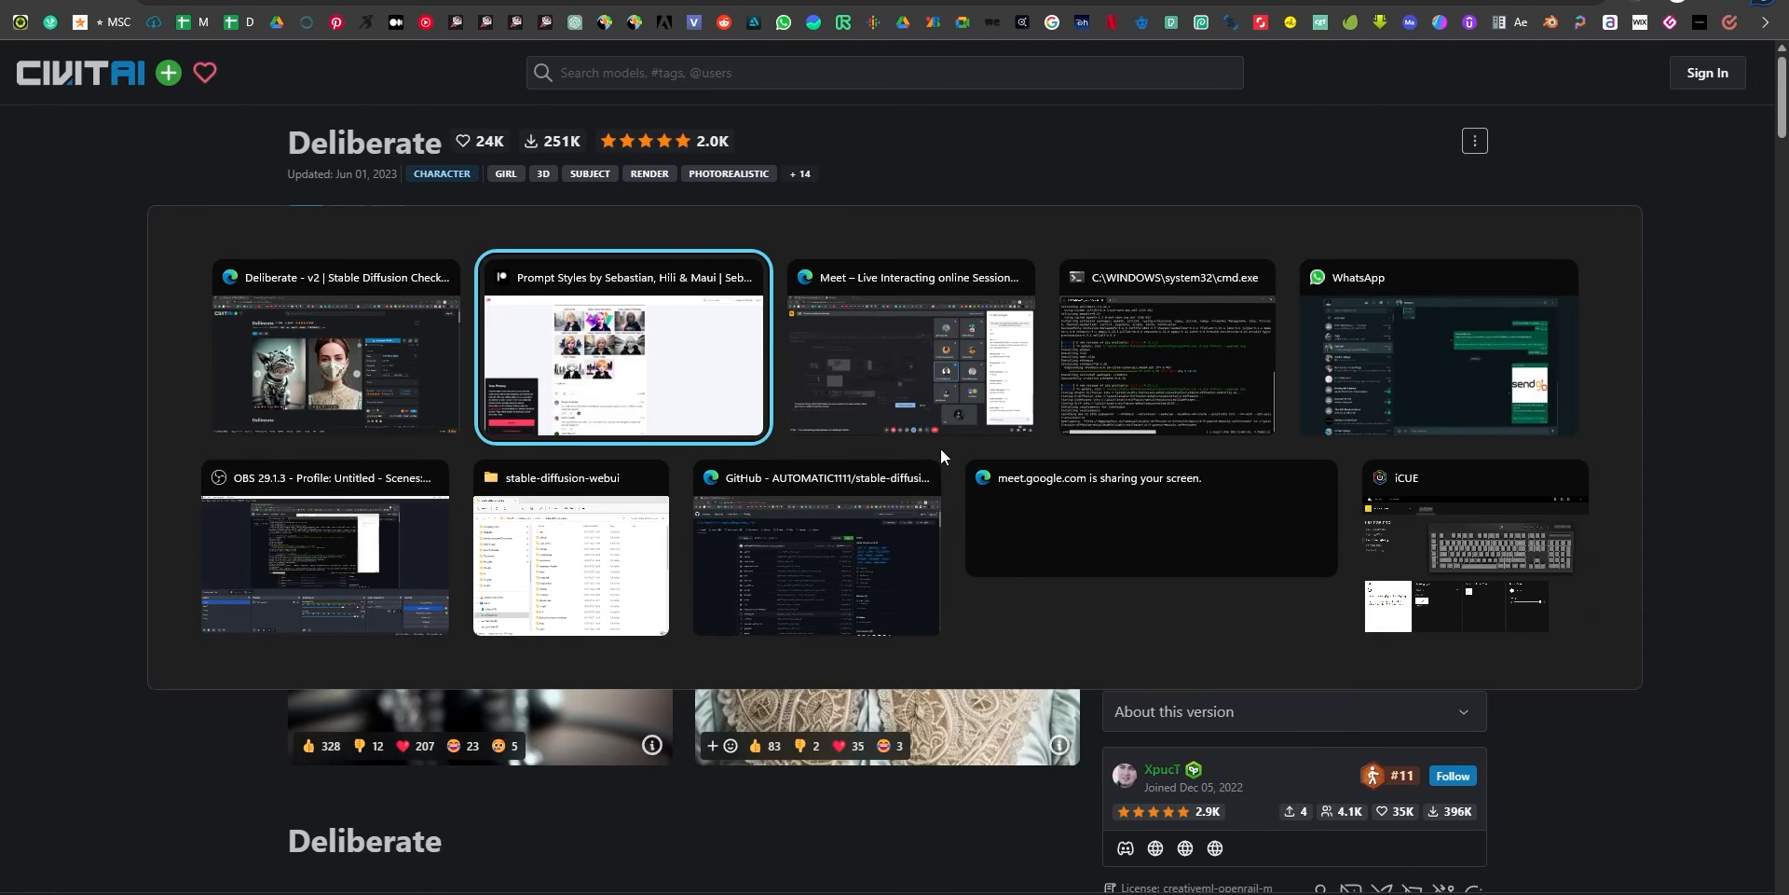
{"action": "left_click", "coordinate": [1172, 383]}
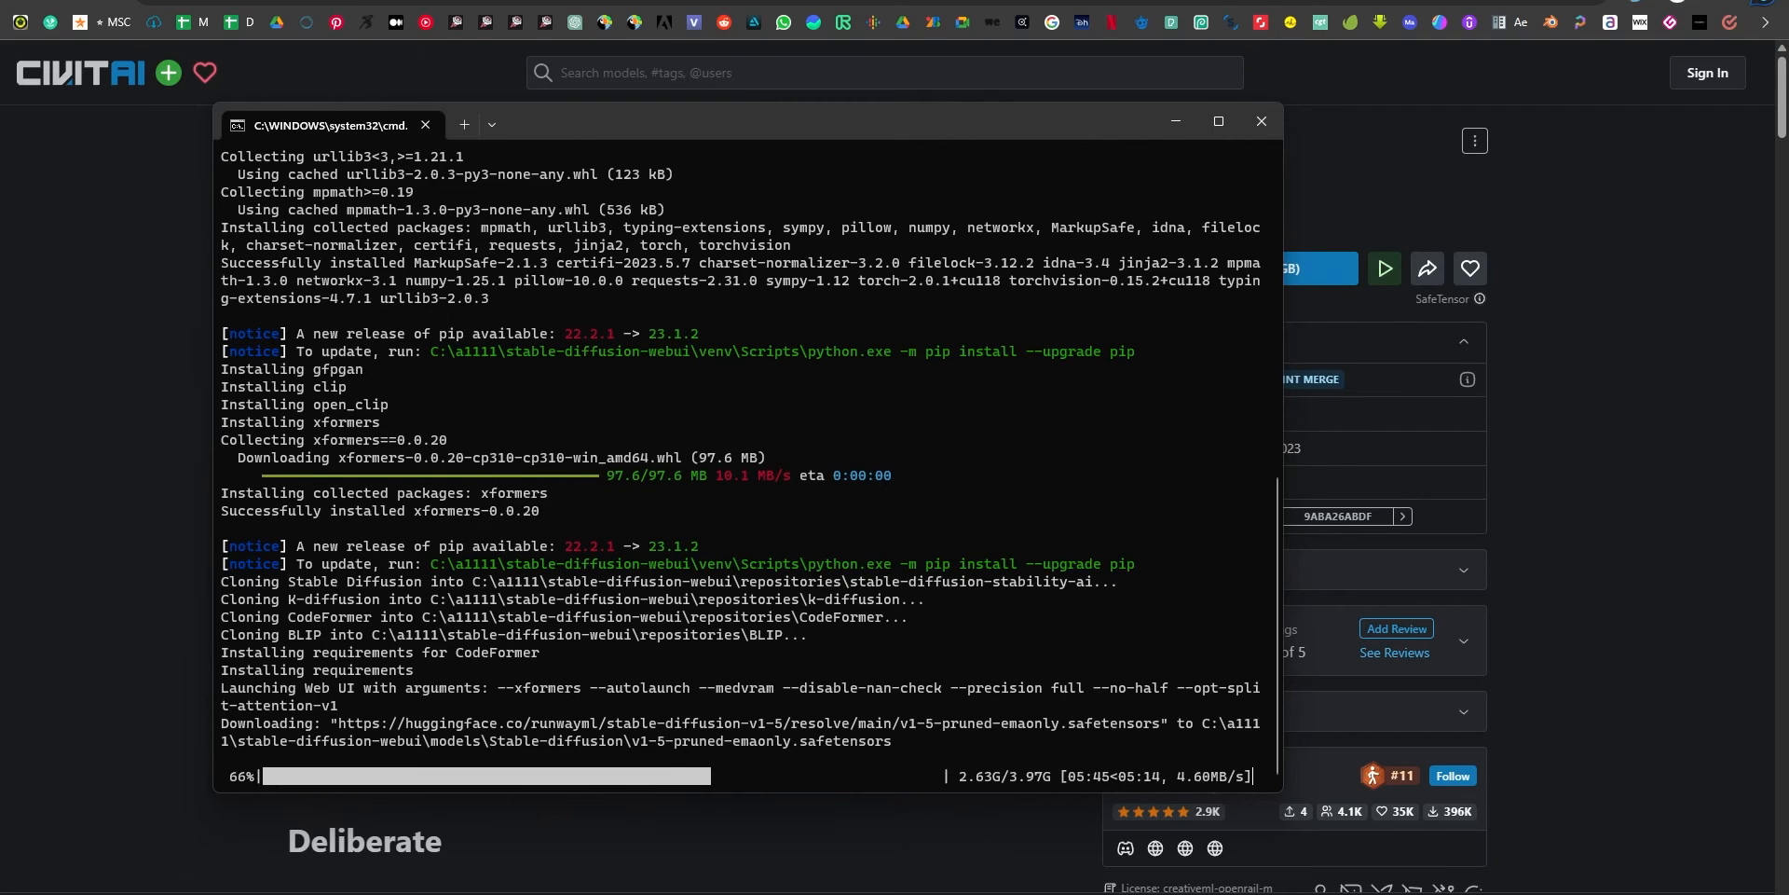
{"action": "scroll", "coordinate": [443, 452], "scroll_direction": "up", "scroll_amount": 1}
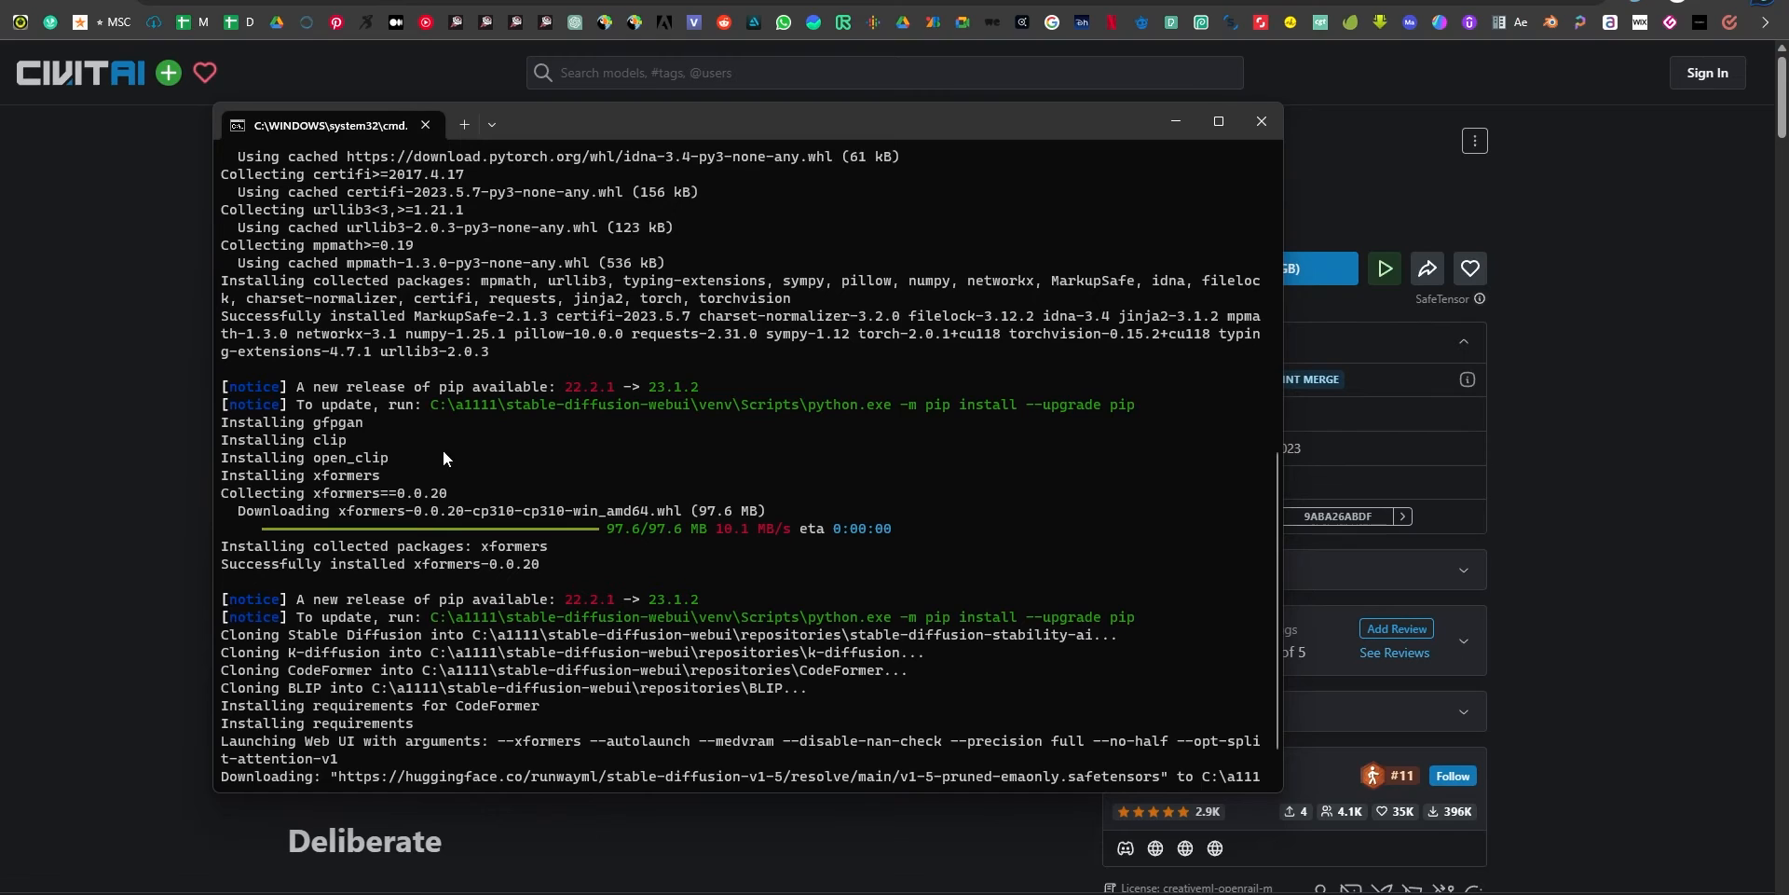
{"action": "scroll", "coordinate": [498, 386], "scroll_direction": "down", "scroll_amount": 1}
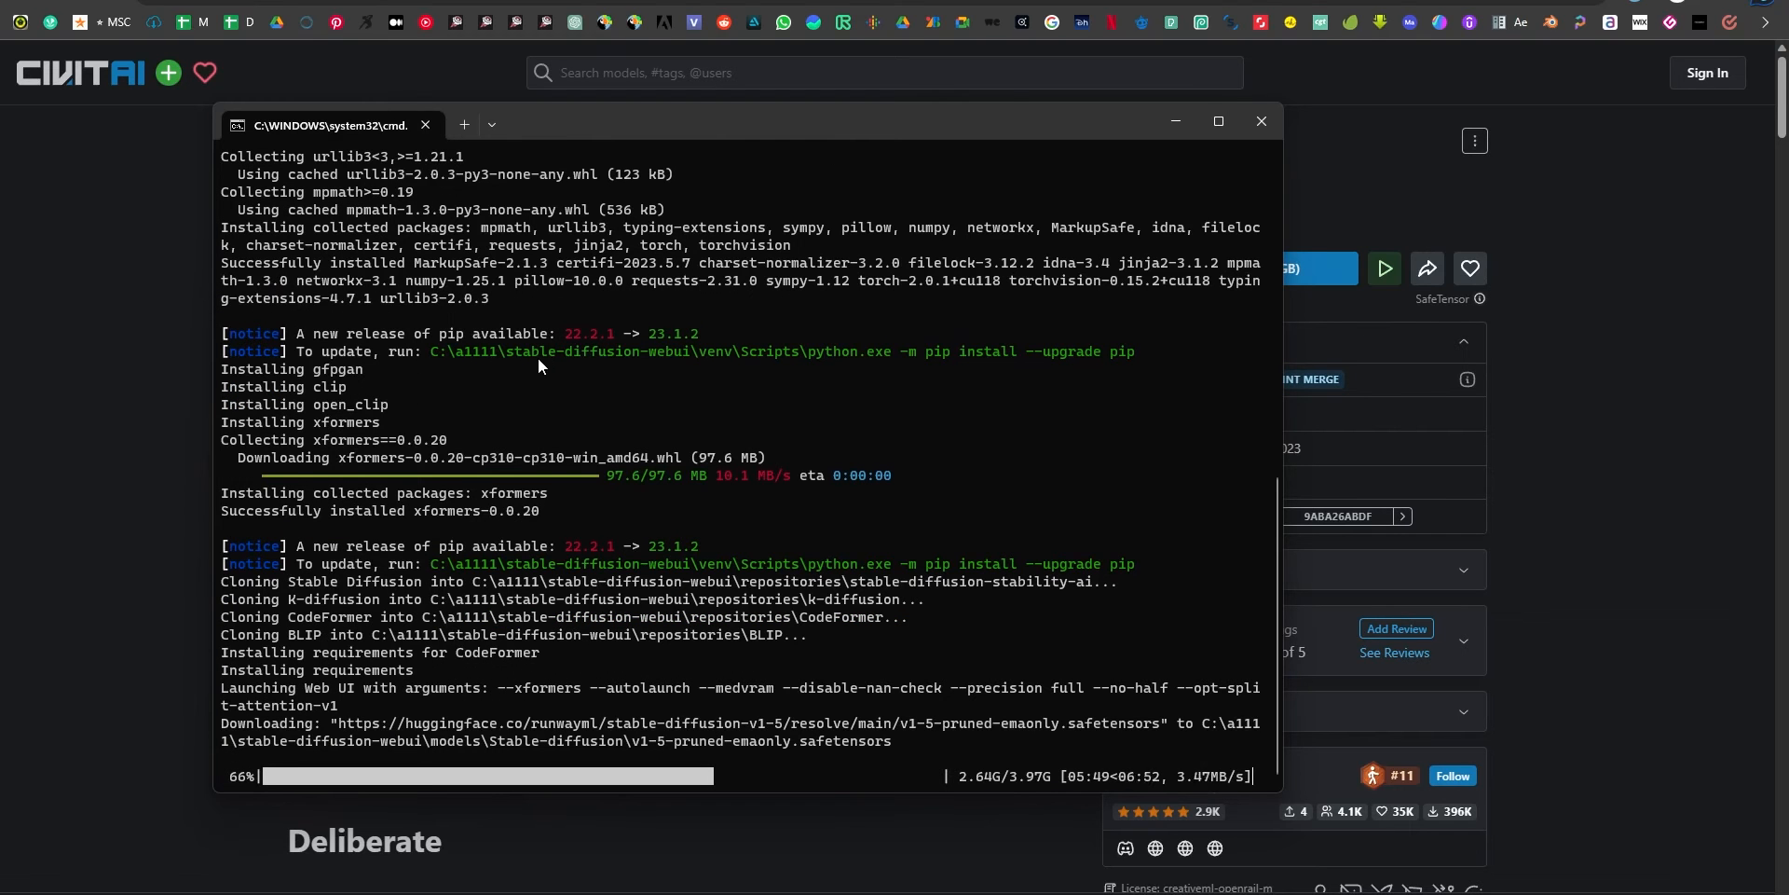
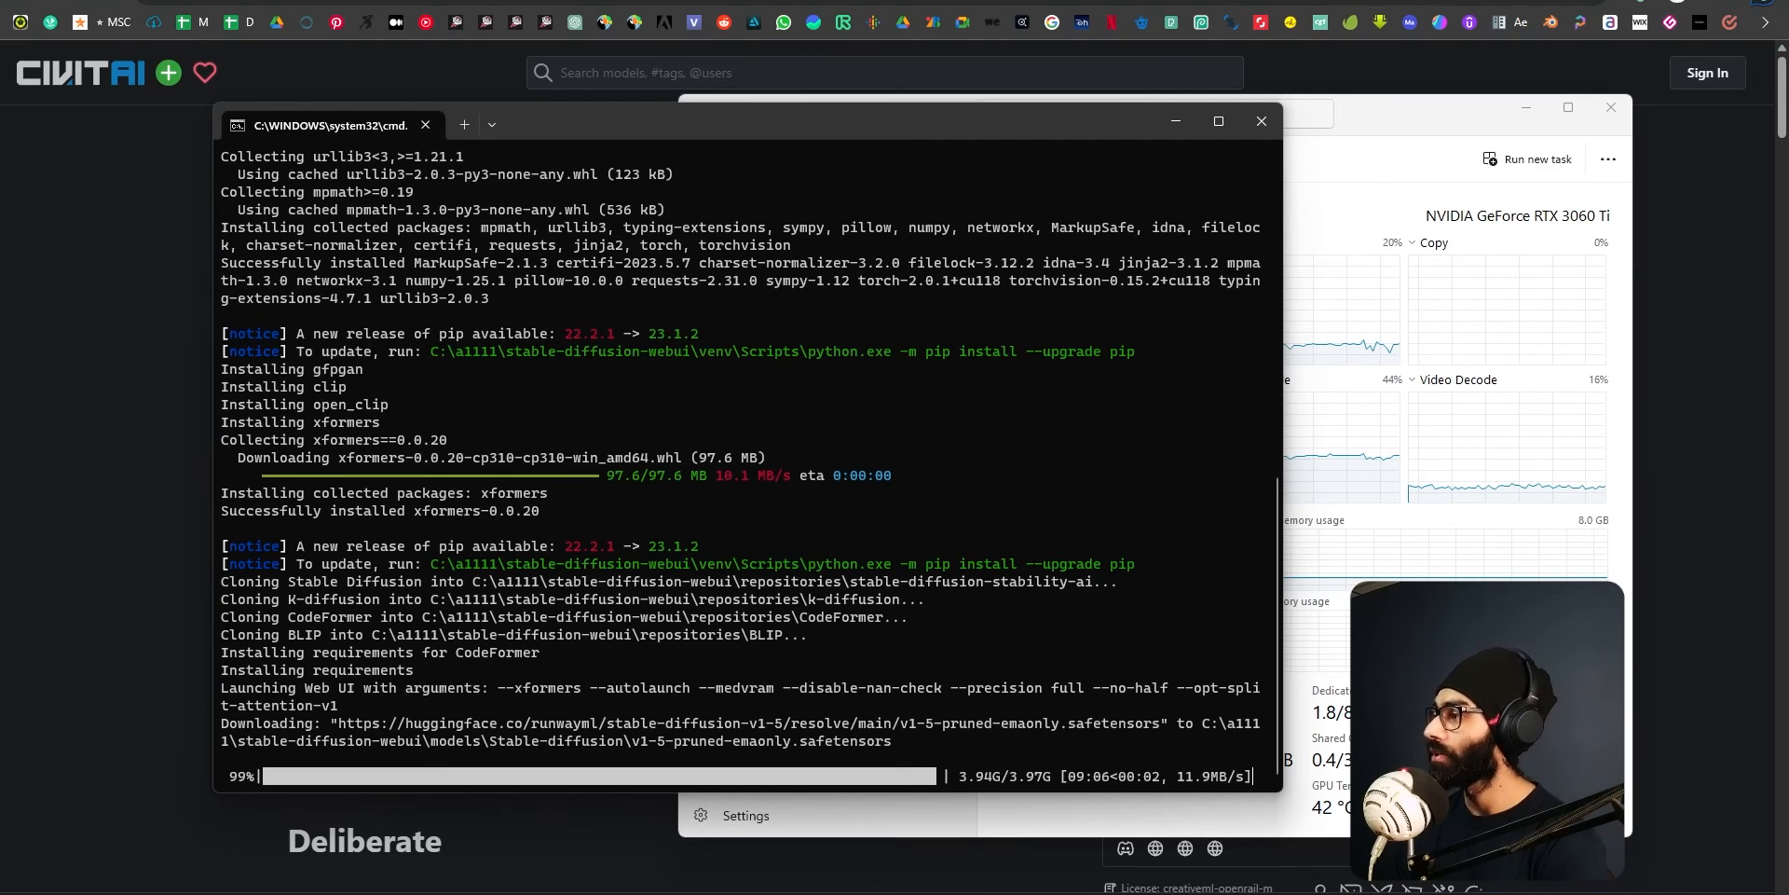
Switch to the Google Meet call and send a message in the in-call chat.
{"action": "left_click_drag", "start_coordinate": [1788, 172], "coordinate": [568, 194]}
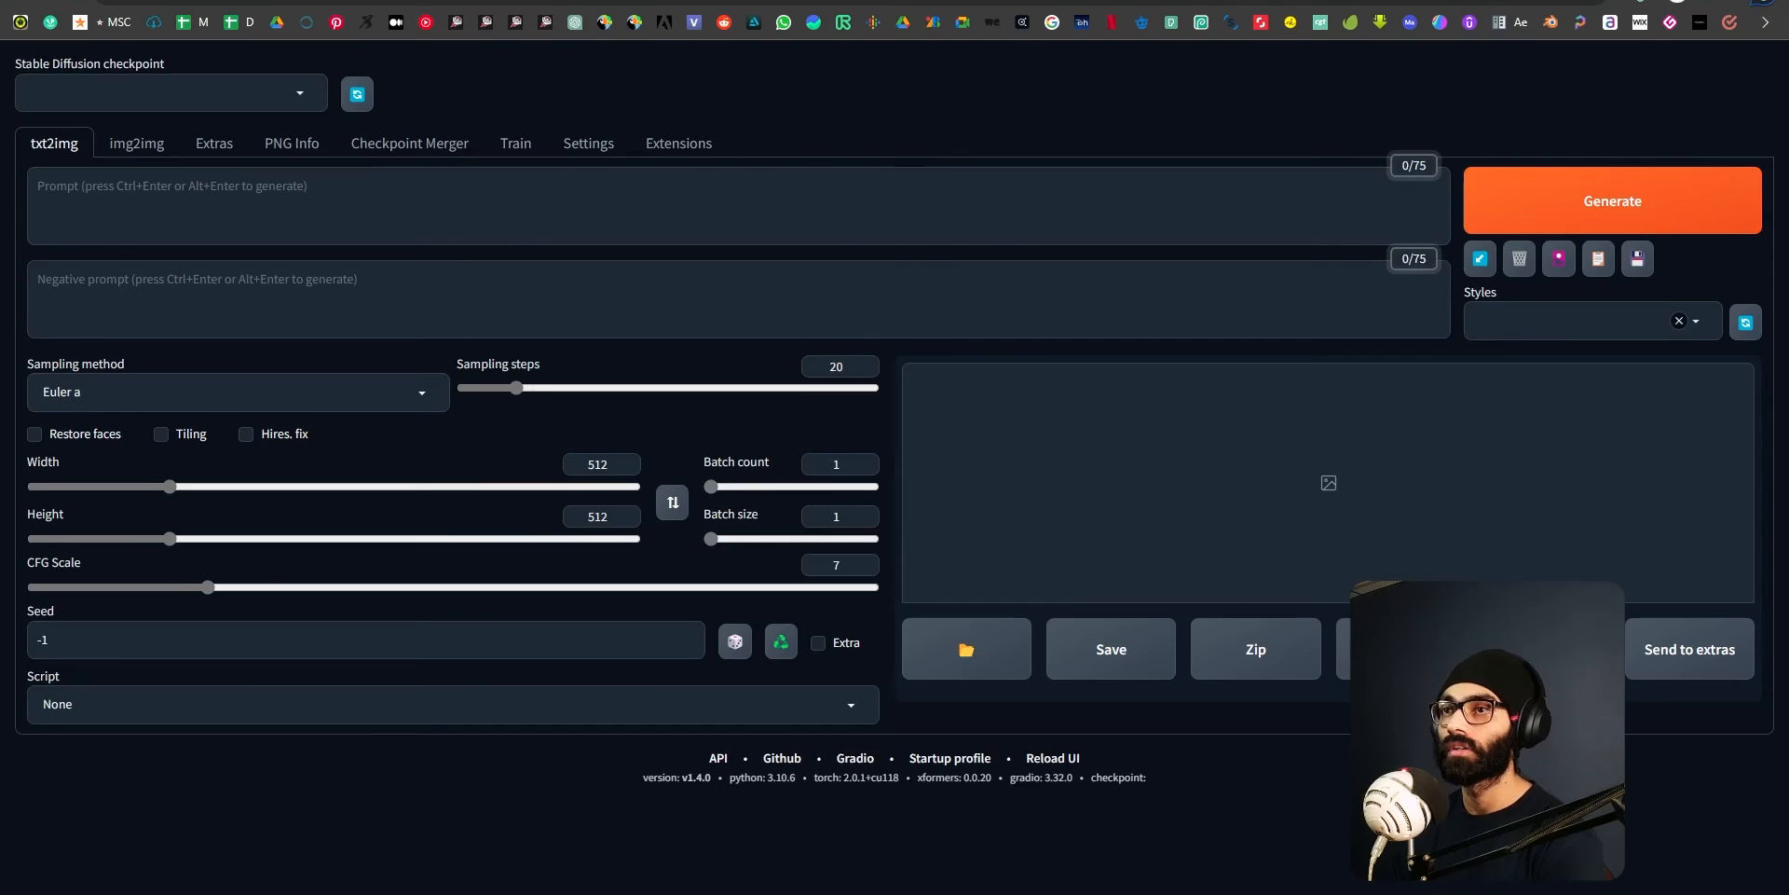
{"action": "left_click", "coordinate": [158, 1]}
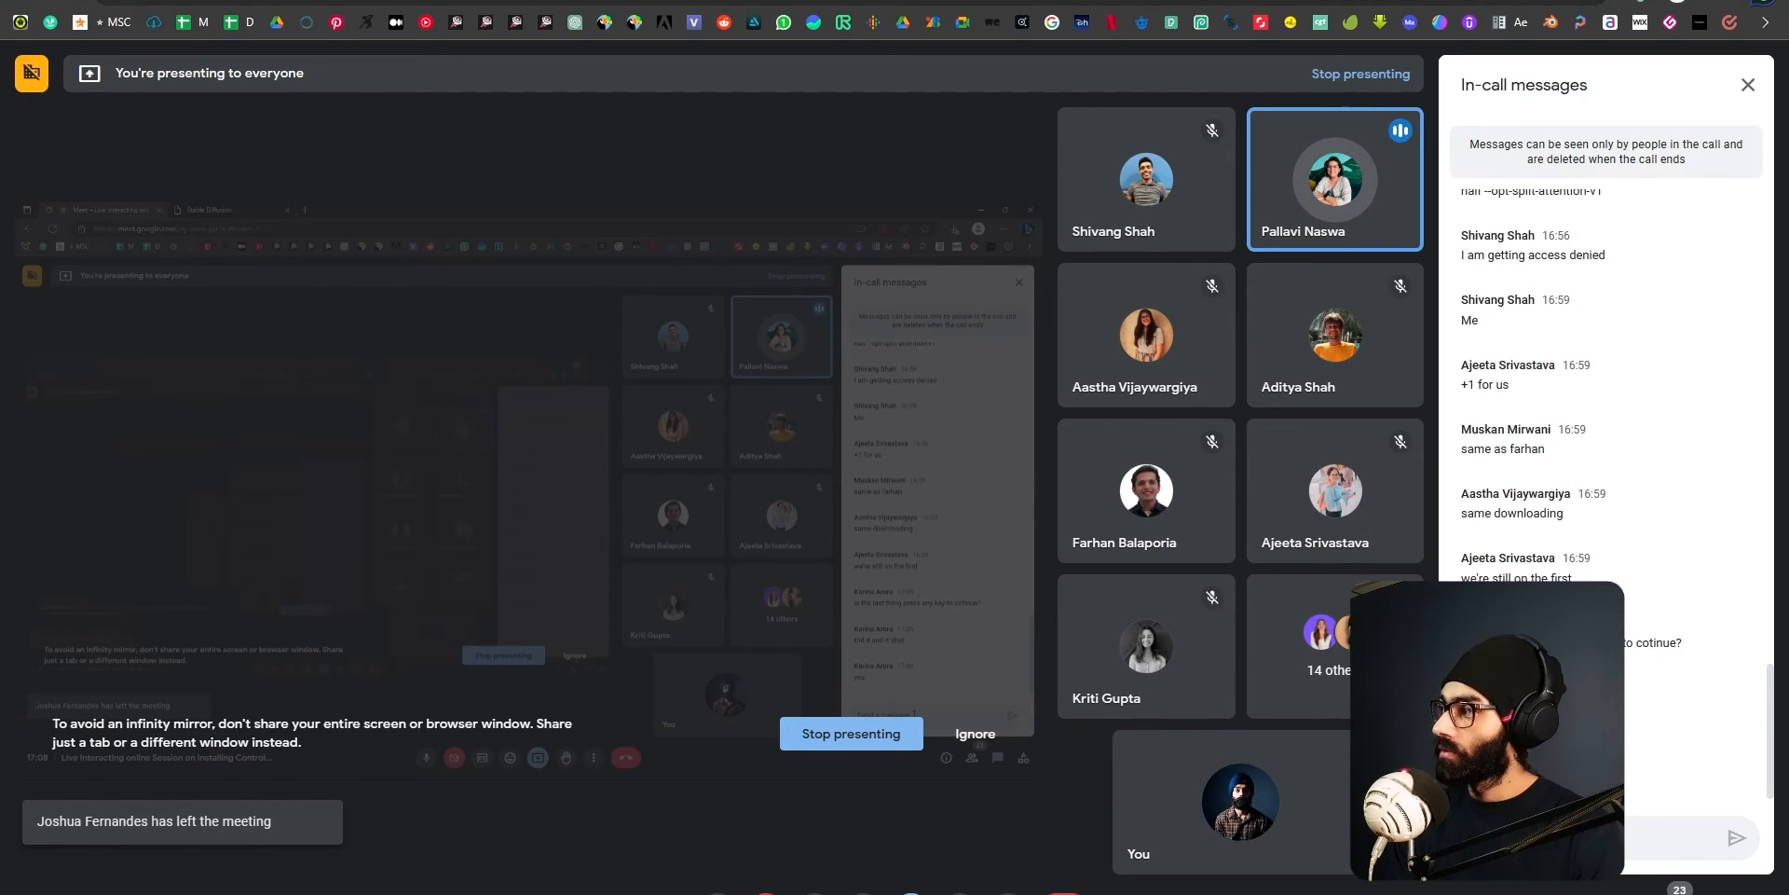
{"action": "type", "text": "h"}
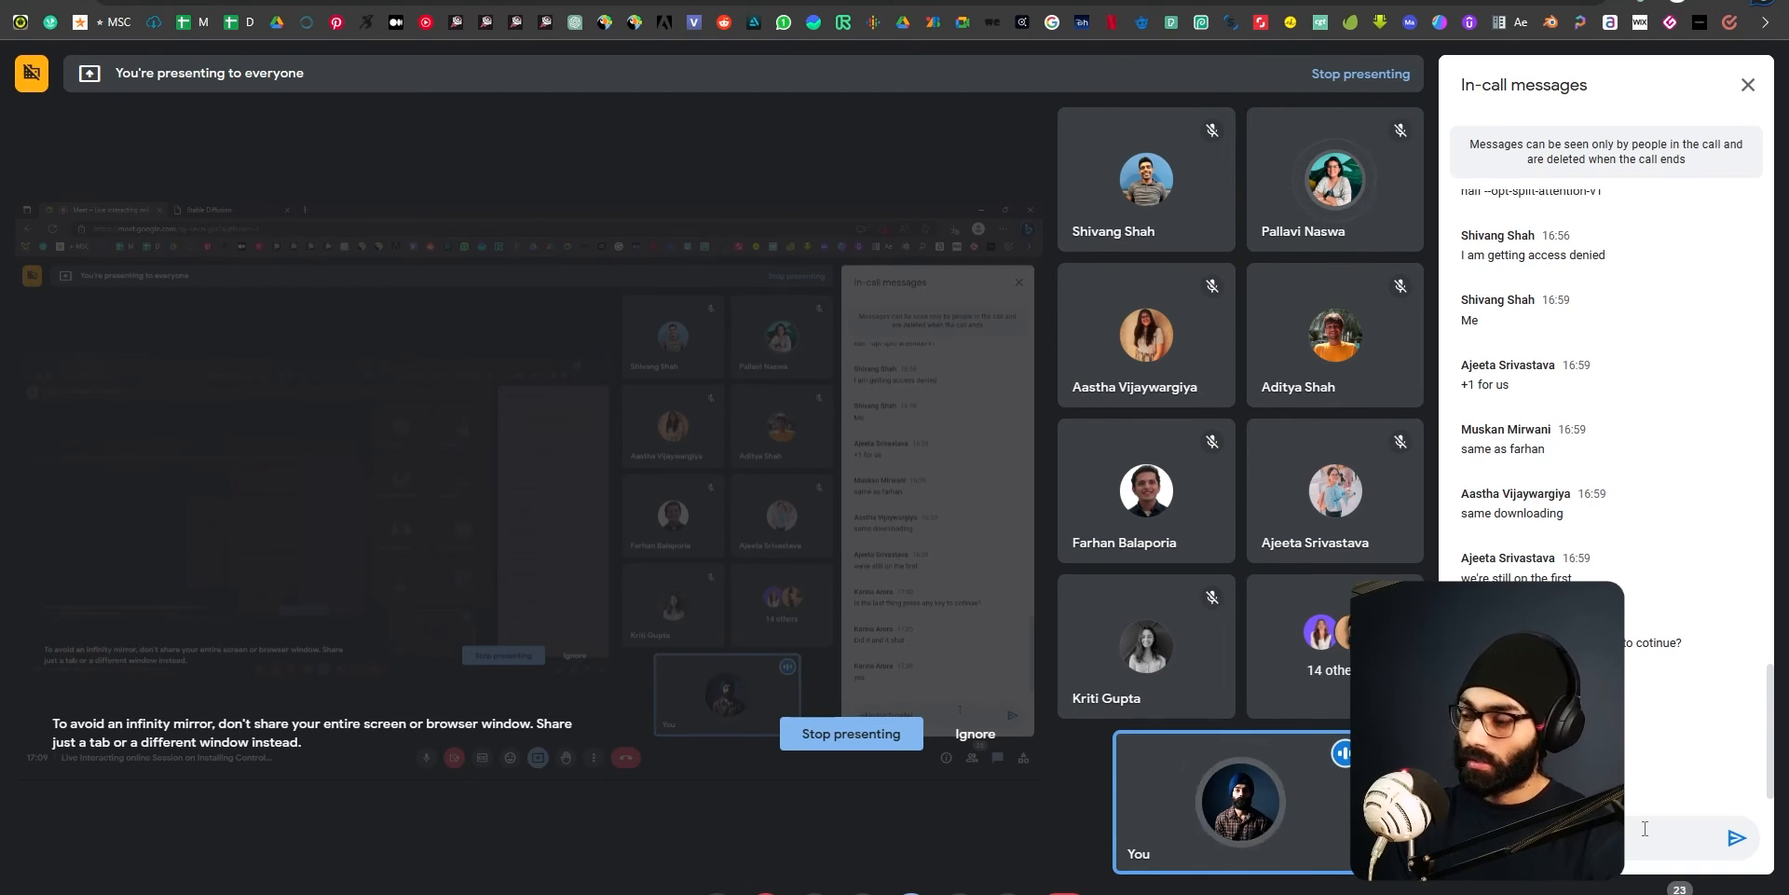
{"action": "key", "text": "Return"}
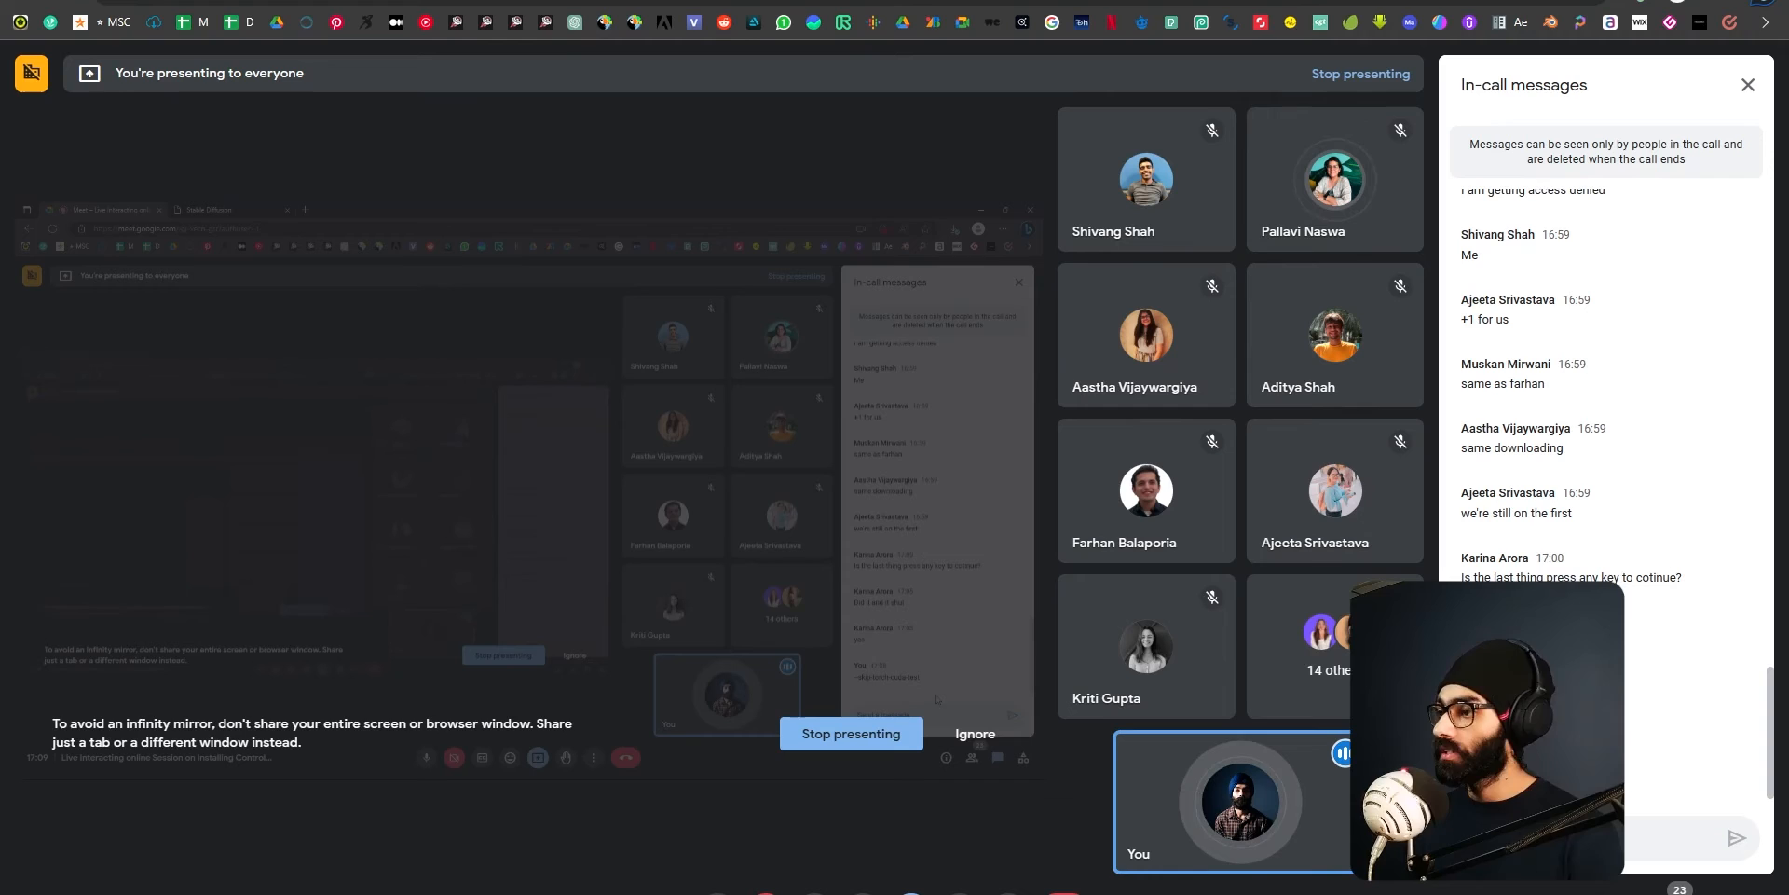
{"action": "left_click_drag", "start_coordinate": [1577, 775], "coordinate": [1456, 784]}
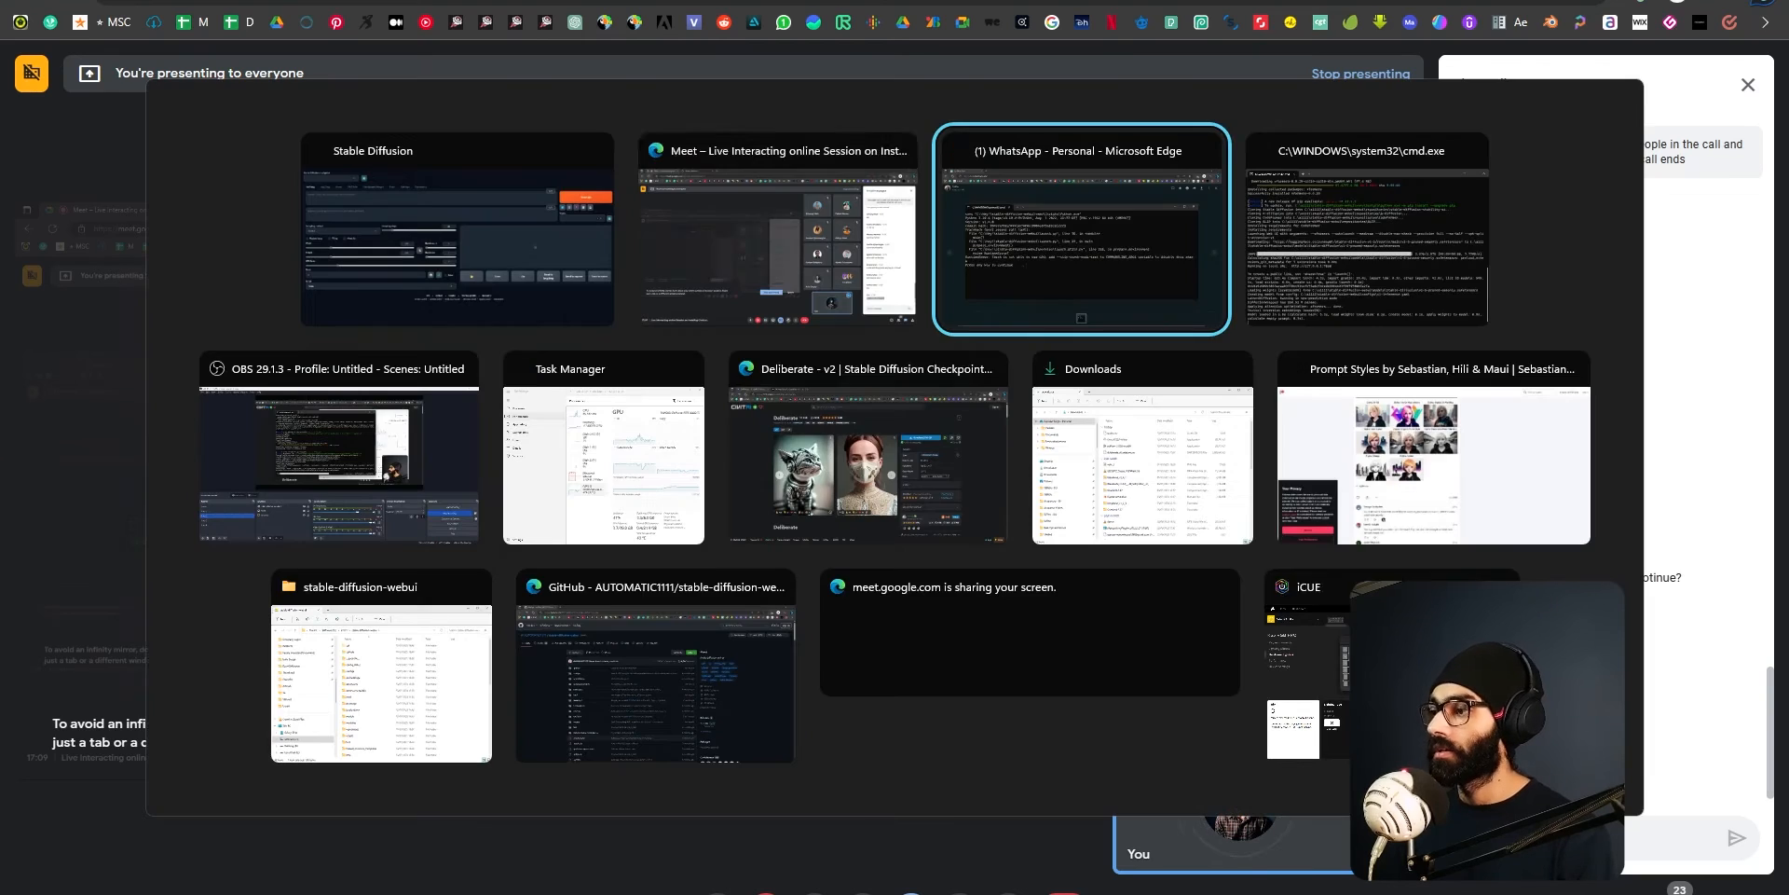
Open the webui-user batch file from the stable-diffusion-webui folder for editing and add a space at the end of the COMMANDLINE_ARGS line.
{"action": "key", "text": "alt+Tab"}
{"action": "left_click", "coordinate": [381, 680]}
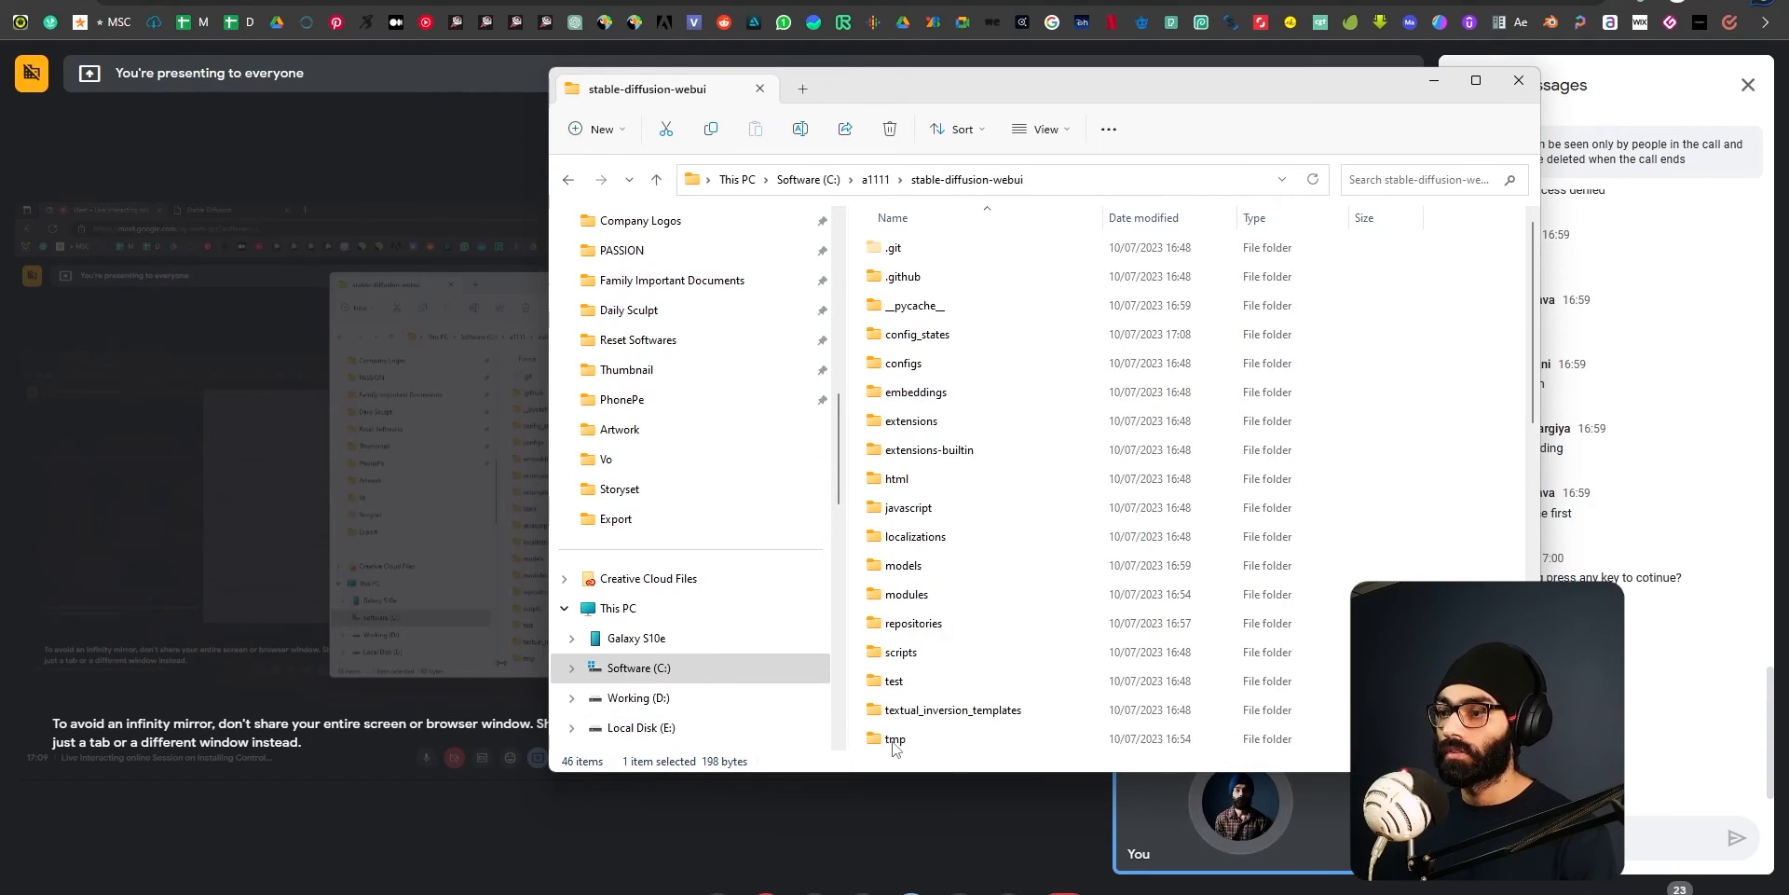
{"action": "scroll", "coordinate": [918, 559], "scroll_direction": "down", "scroll_amount": 9}
{"action": "left_click", "coordinate": [917, 708]}
{"action": "right_click", "coordinate": [920, 705]}
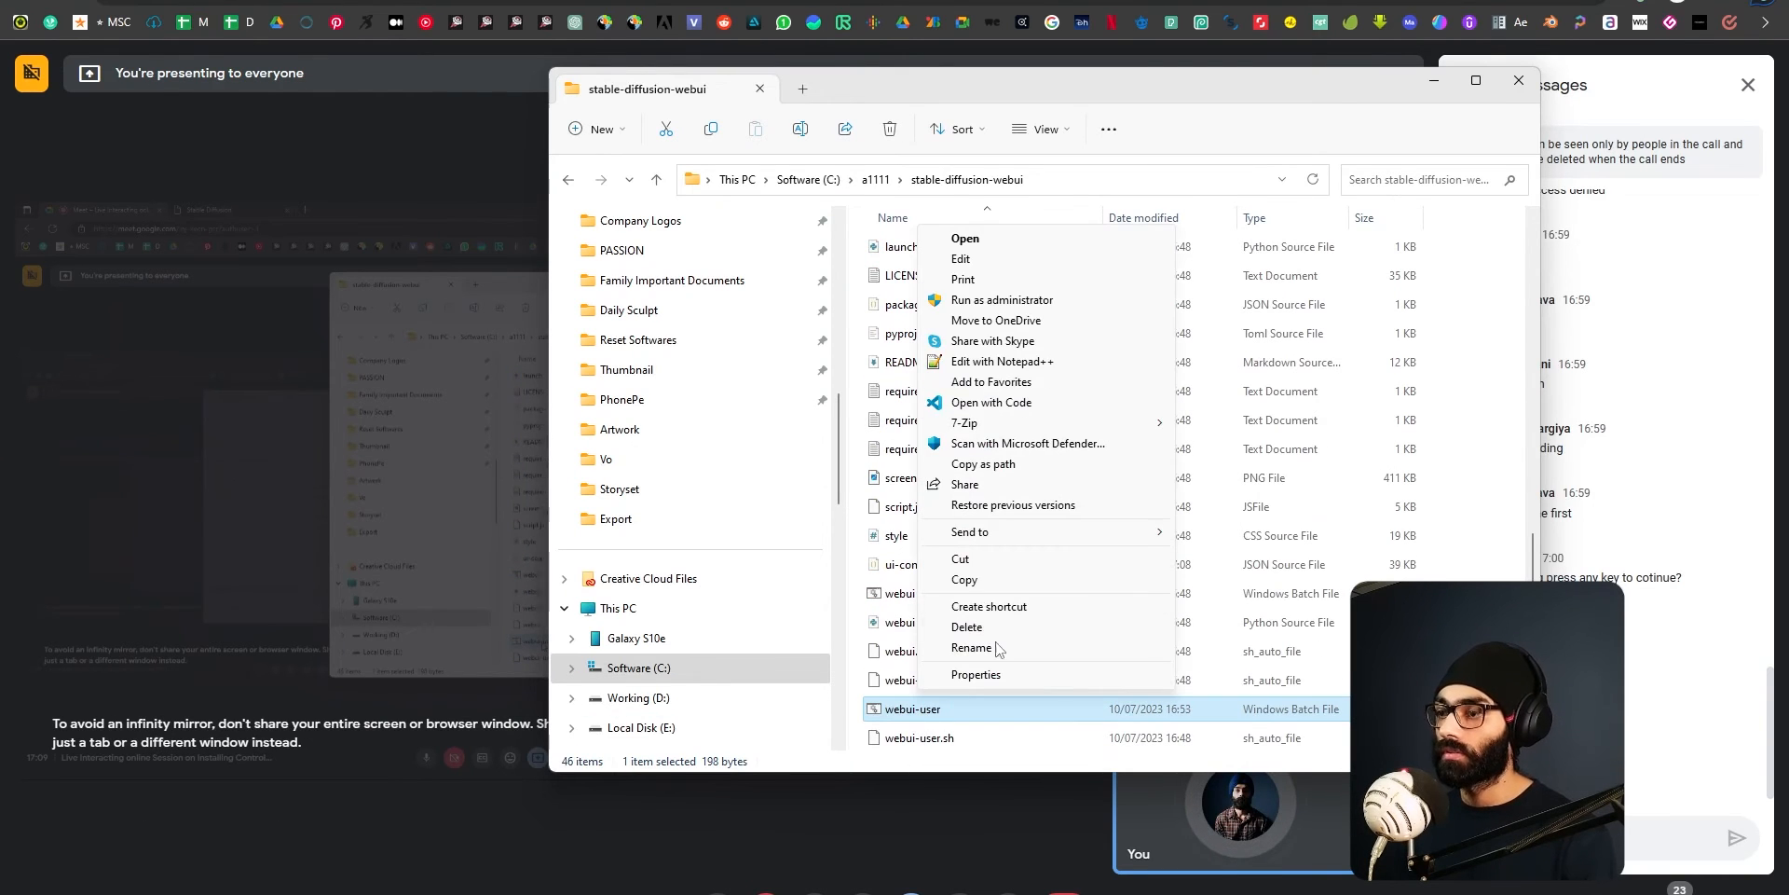
{"action": "left_click", "coordinate": [987, 259]}
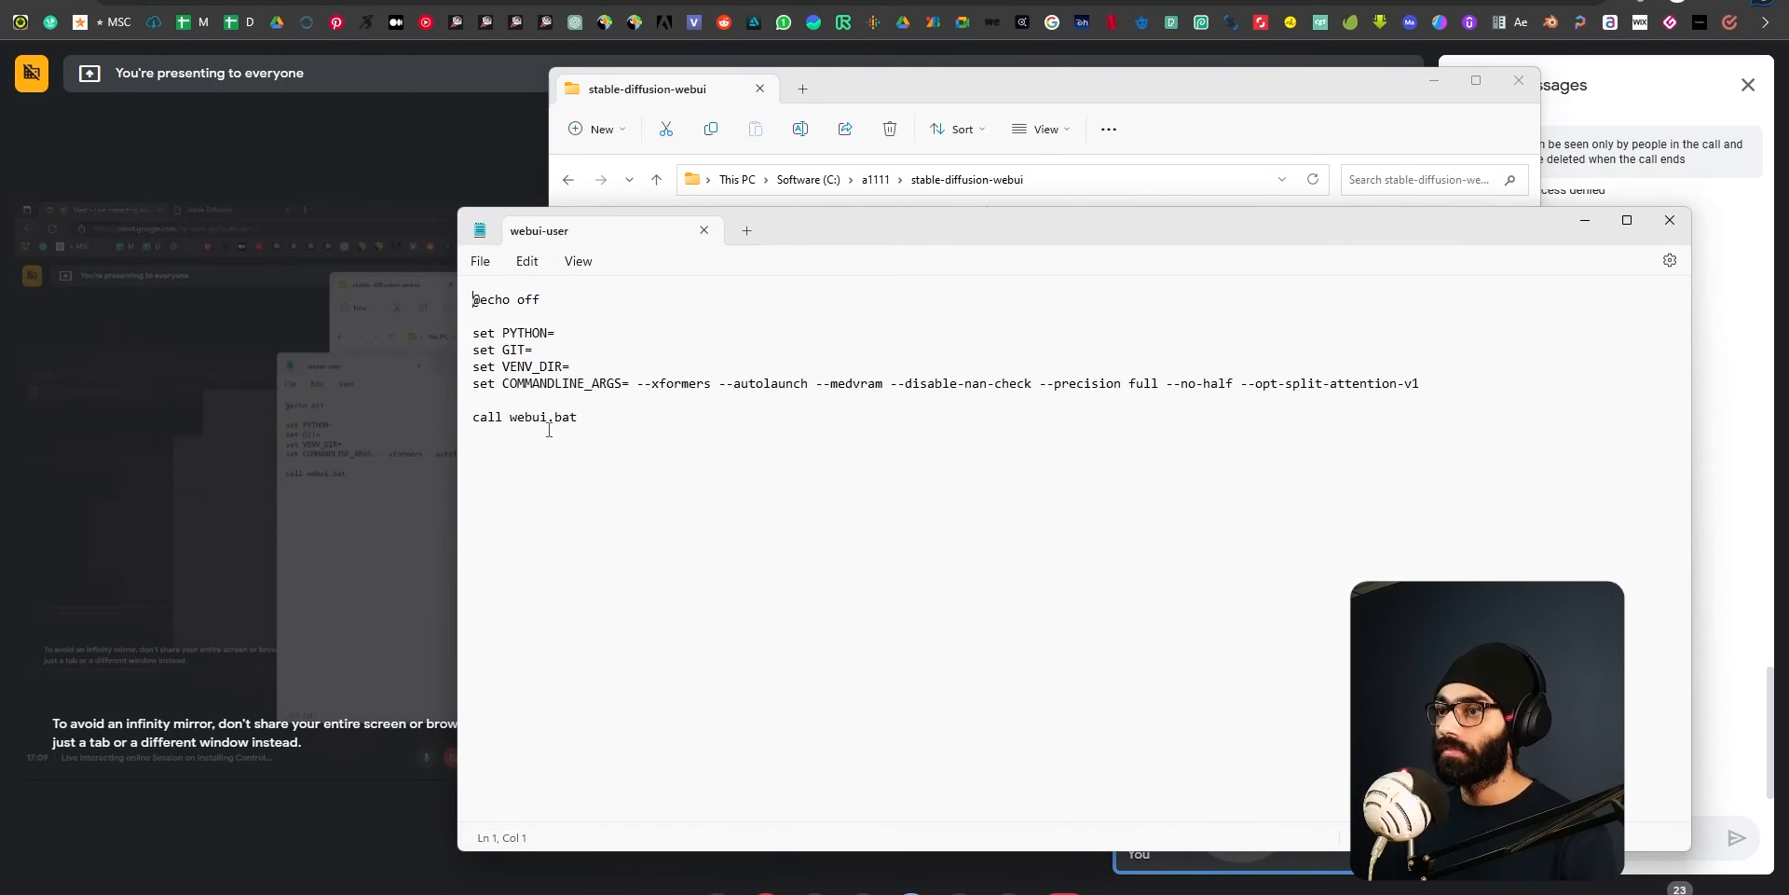
{"action": "left_click", "coordinate": [1441, 382]}
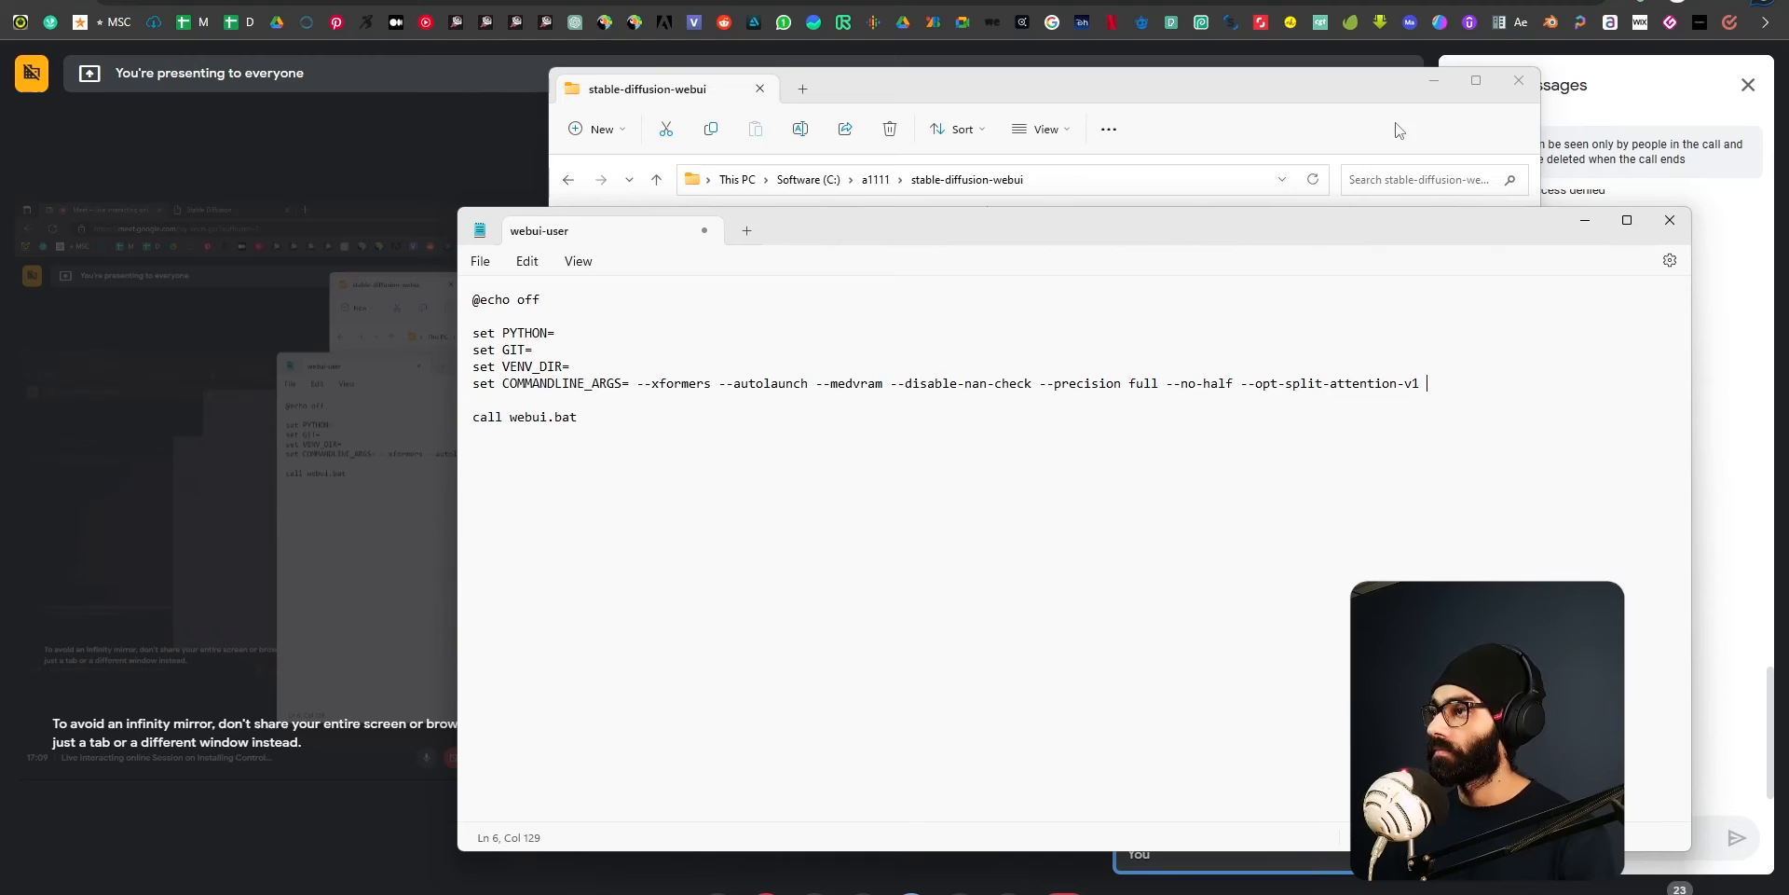
{"action": "left_click", "coordinate": [1668, 220]}
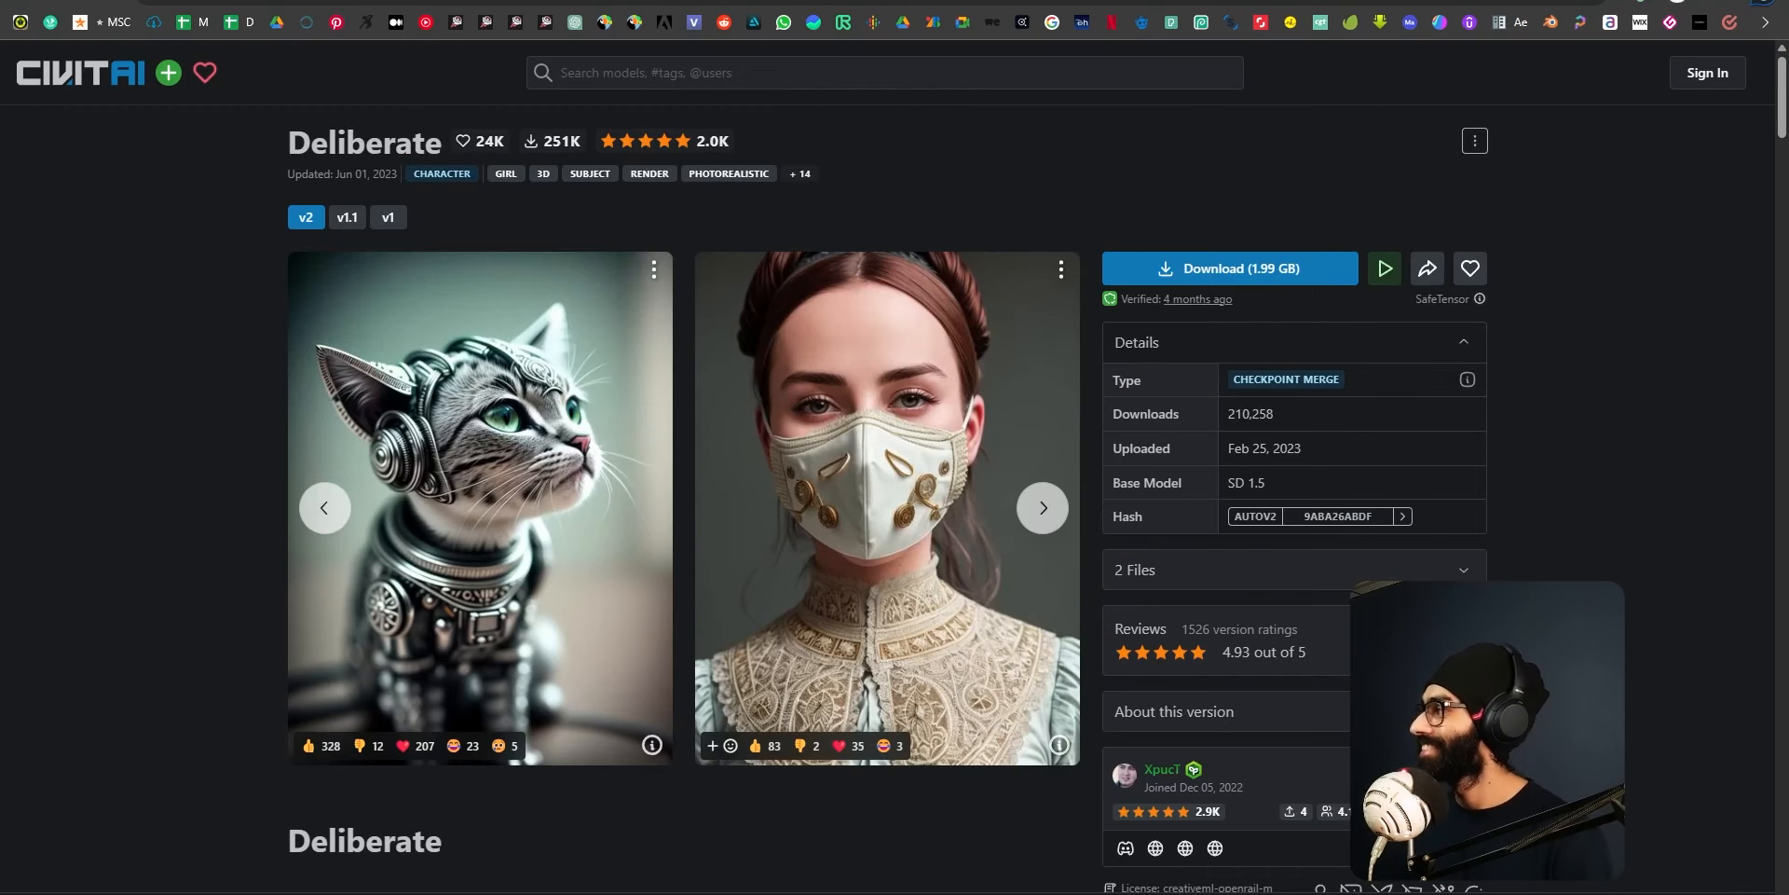
{"action": "key", "text": "alt+Tab"}
{"action": "key", "text": "alt+Tab"}
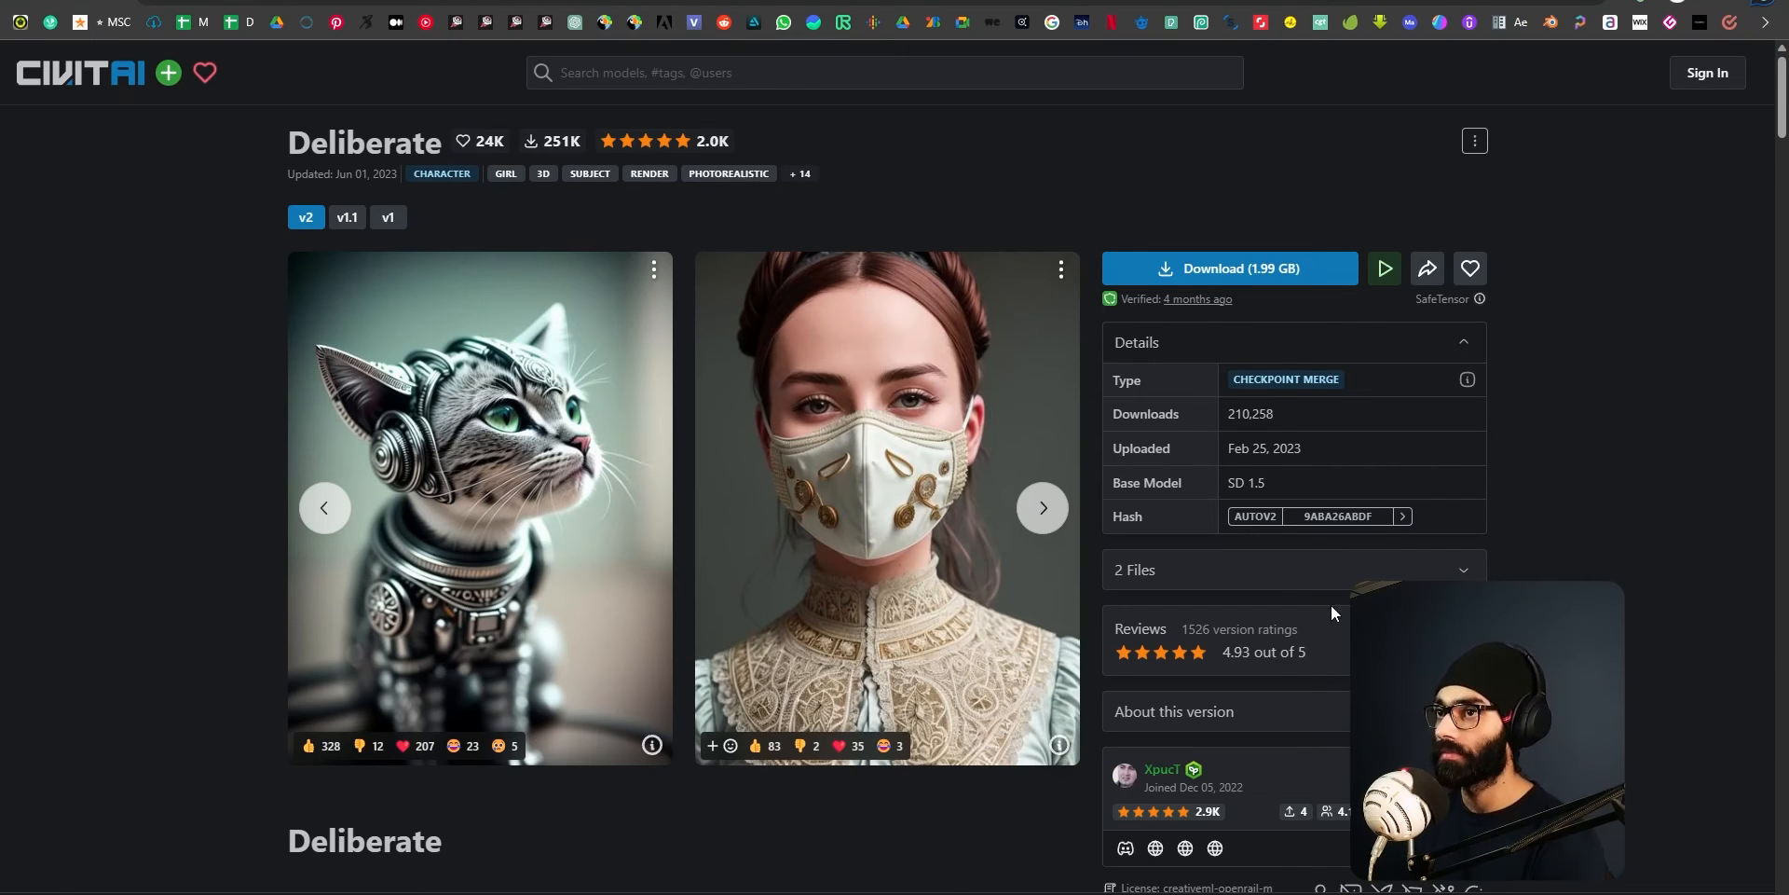
{"action": "key", "text": "alt+Tab"}
{"action": "left_click", "coordinate": [1470, 278]}
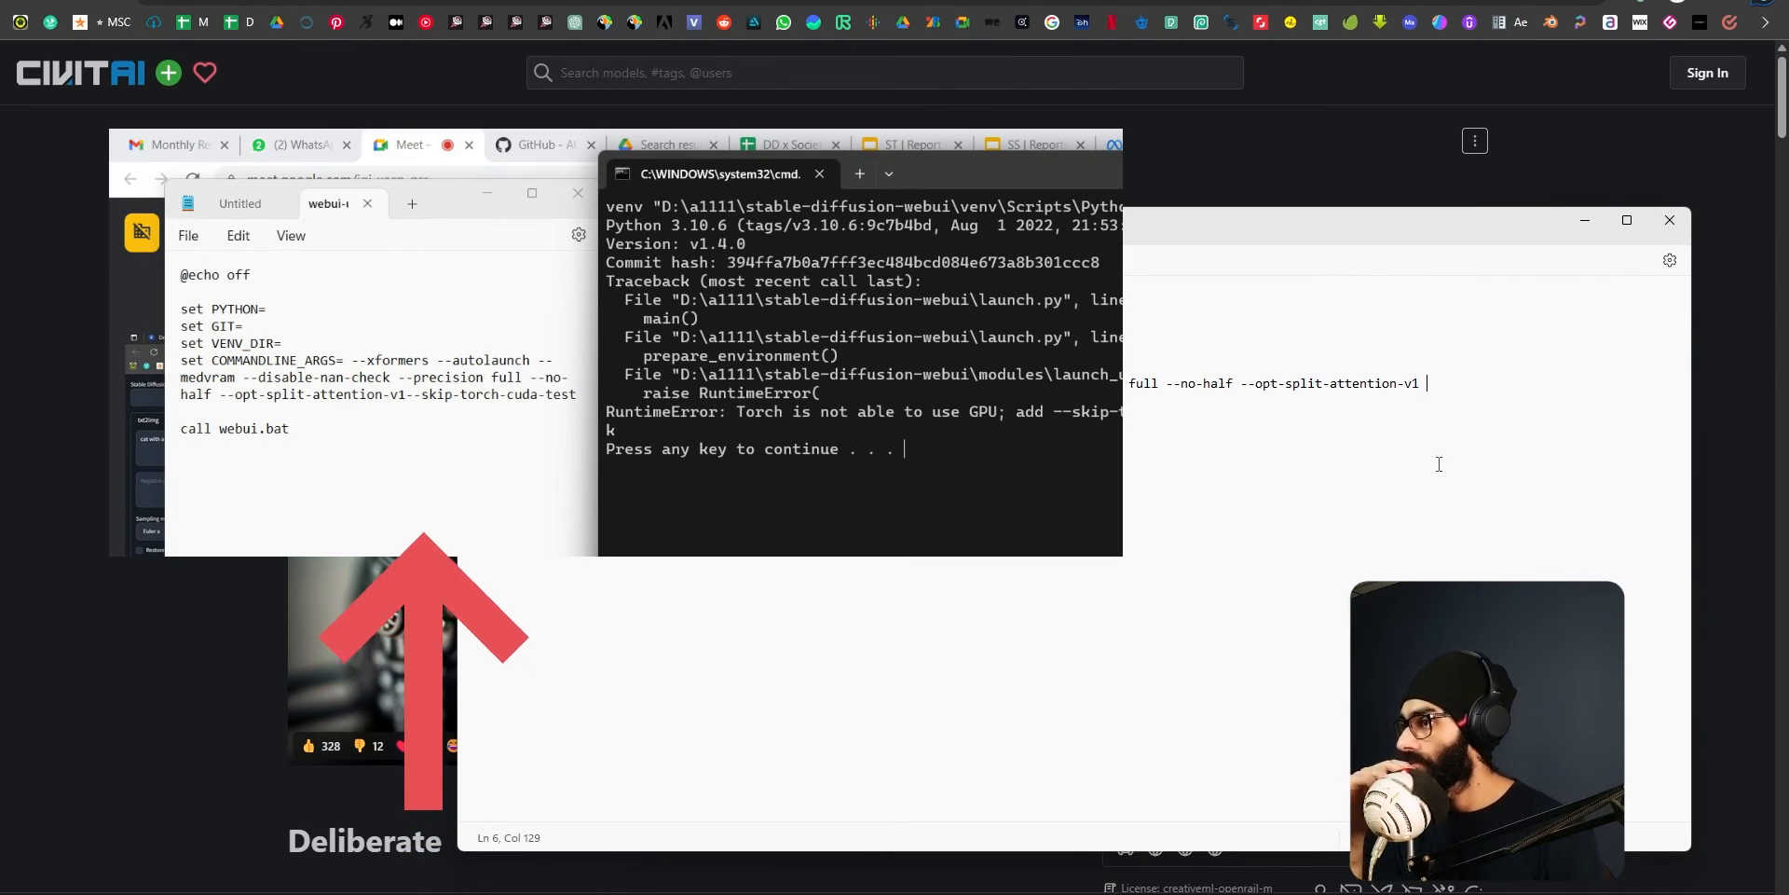
{"action": "type", "text": "--ski"}
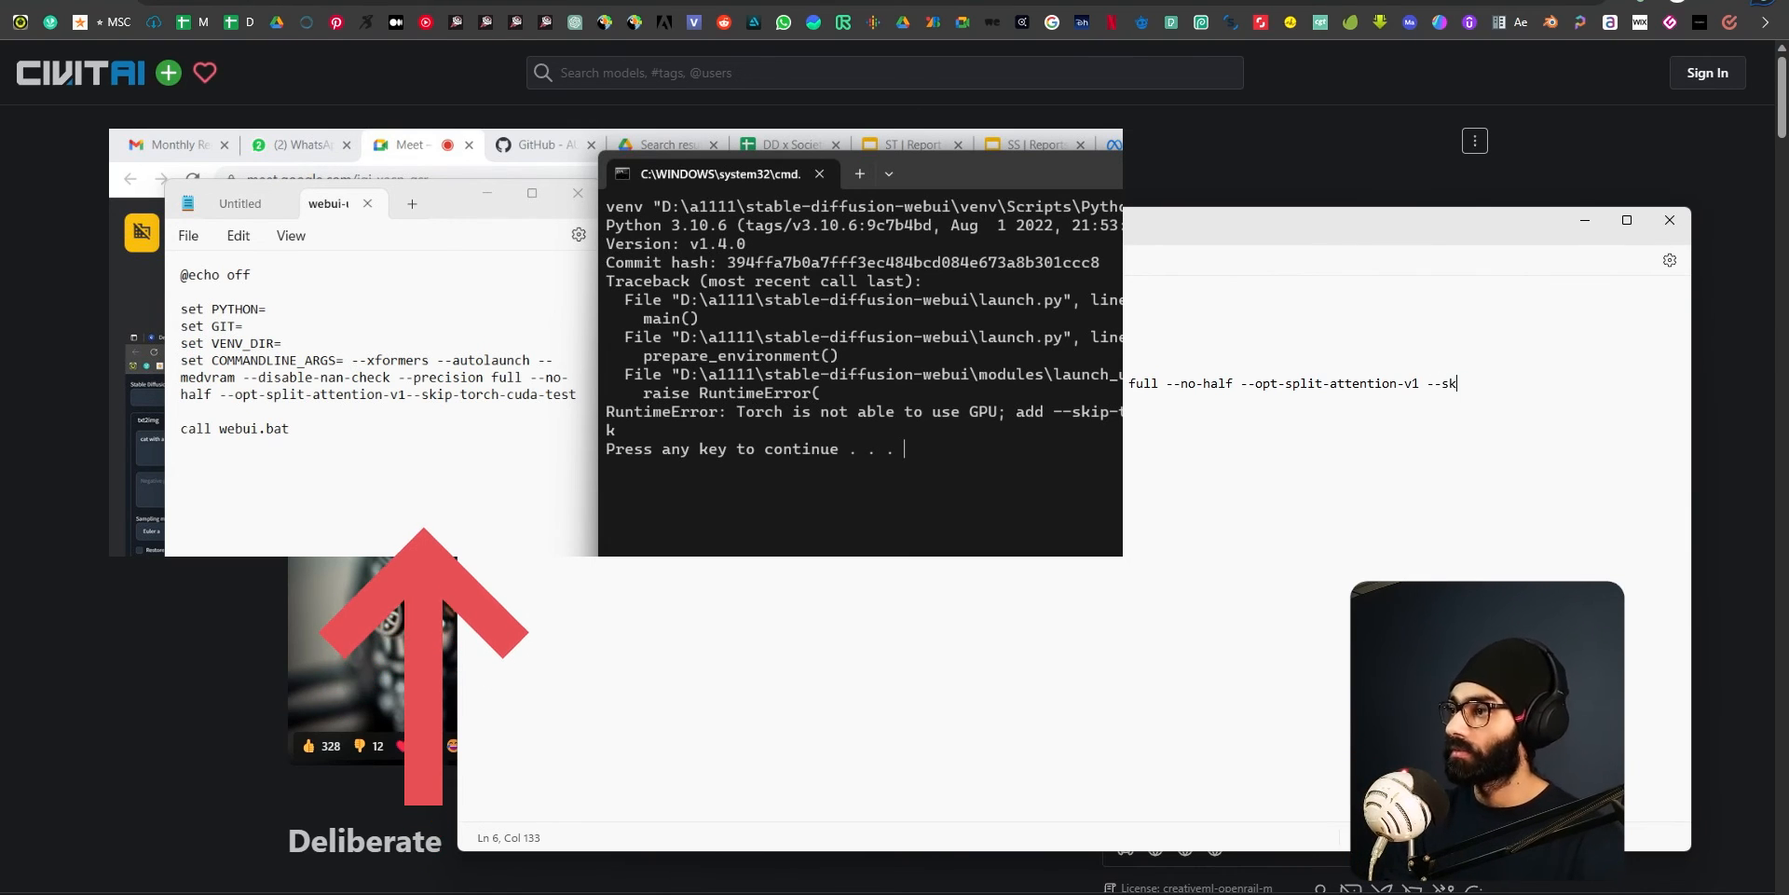
{"action": "key", "text": "BackSpace"}
{"action": "key", "text": "BackSpace"}
{"action": "key", "text": "BackSpace"}
{"action": "key", "text": "BackSpace"}
{"action": "key", "text": "BackSpace"}
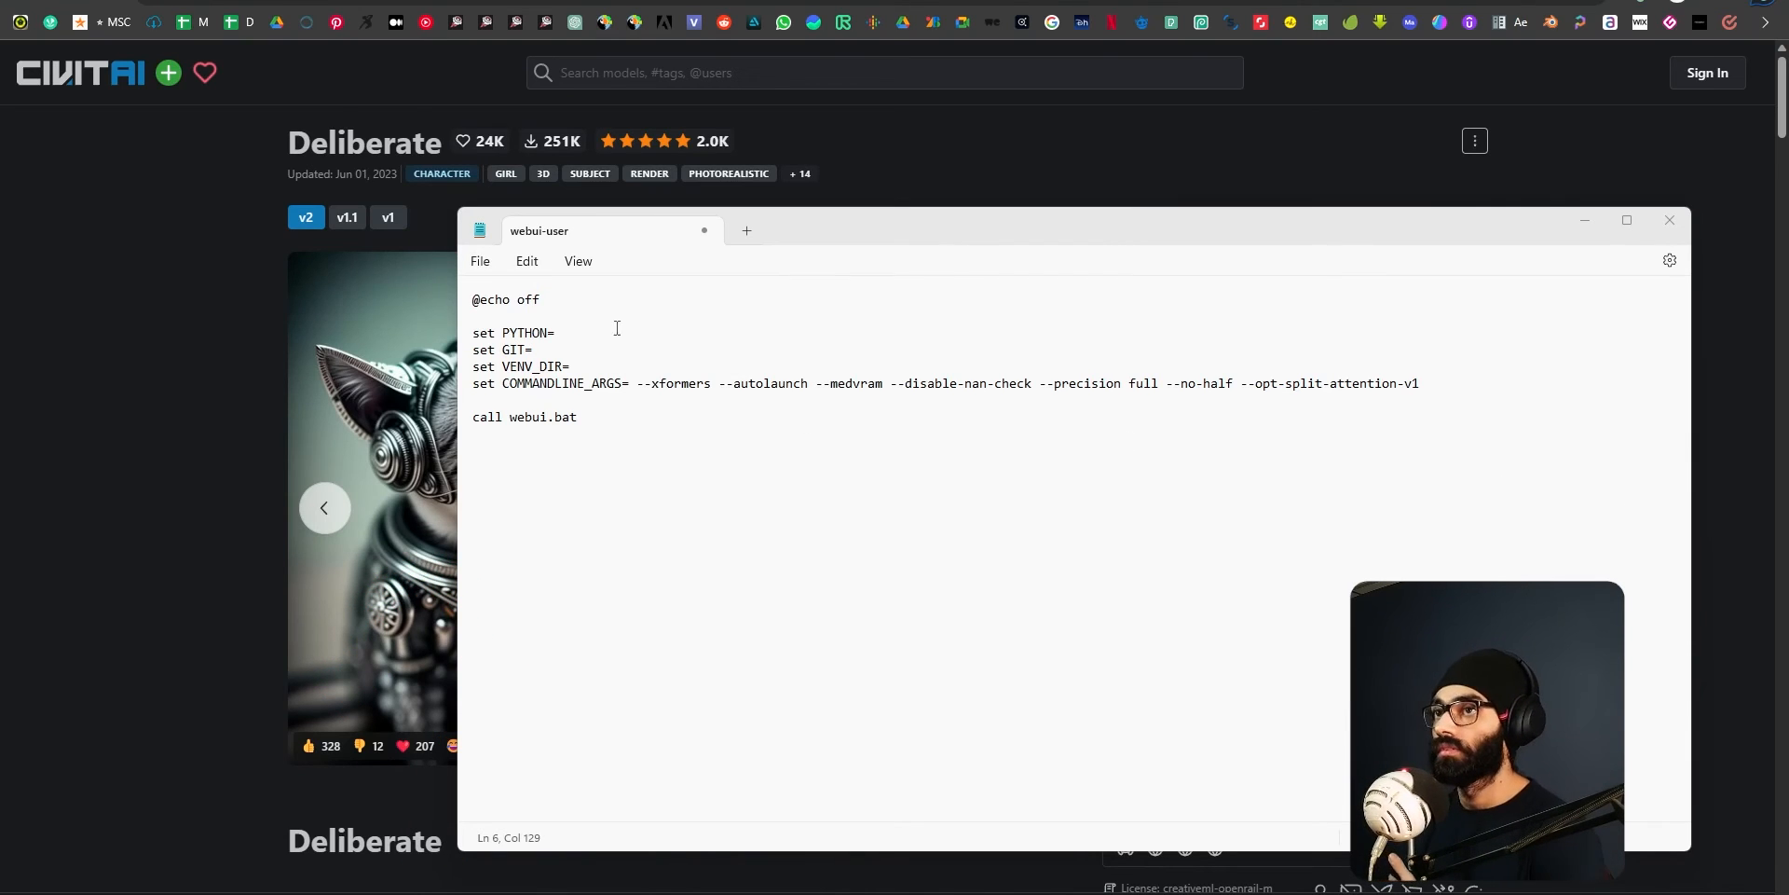
View the Stable Diffusion web UI page and return to the webui-user file in Notepad.
{"action": "key", "text": "alt+Tab"}
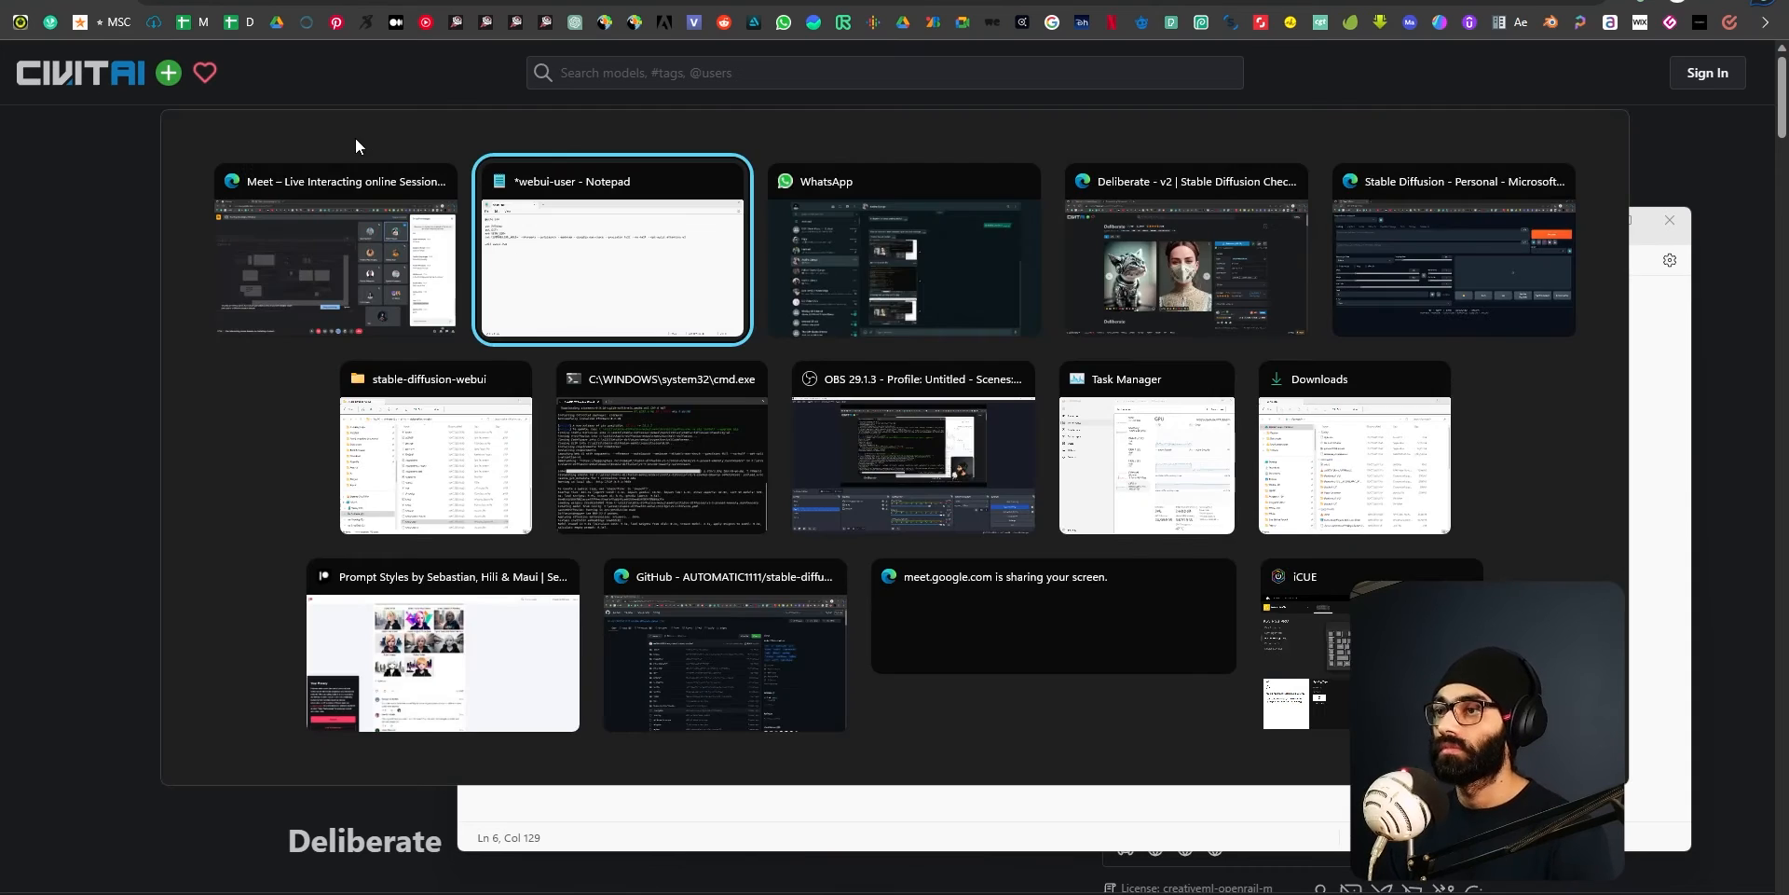
{"action": "left_click", "coordinate": [1486, 229]}
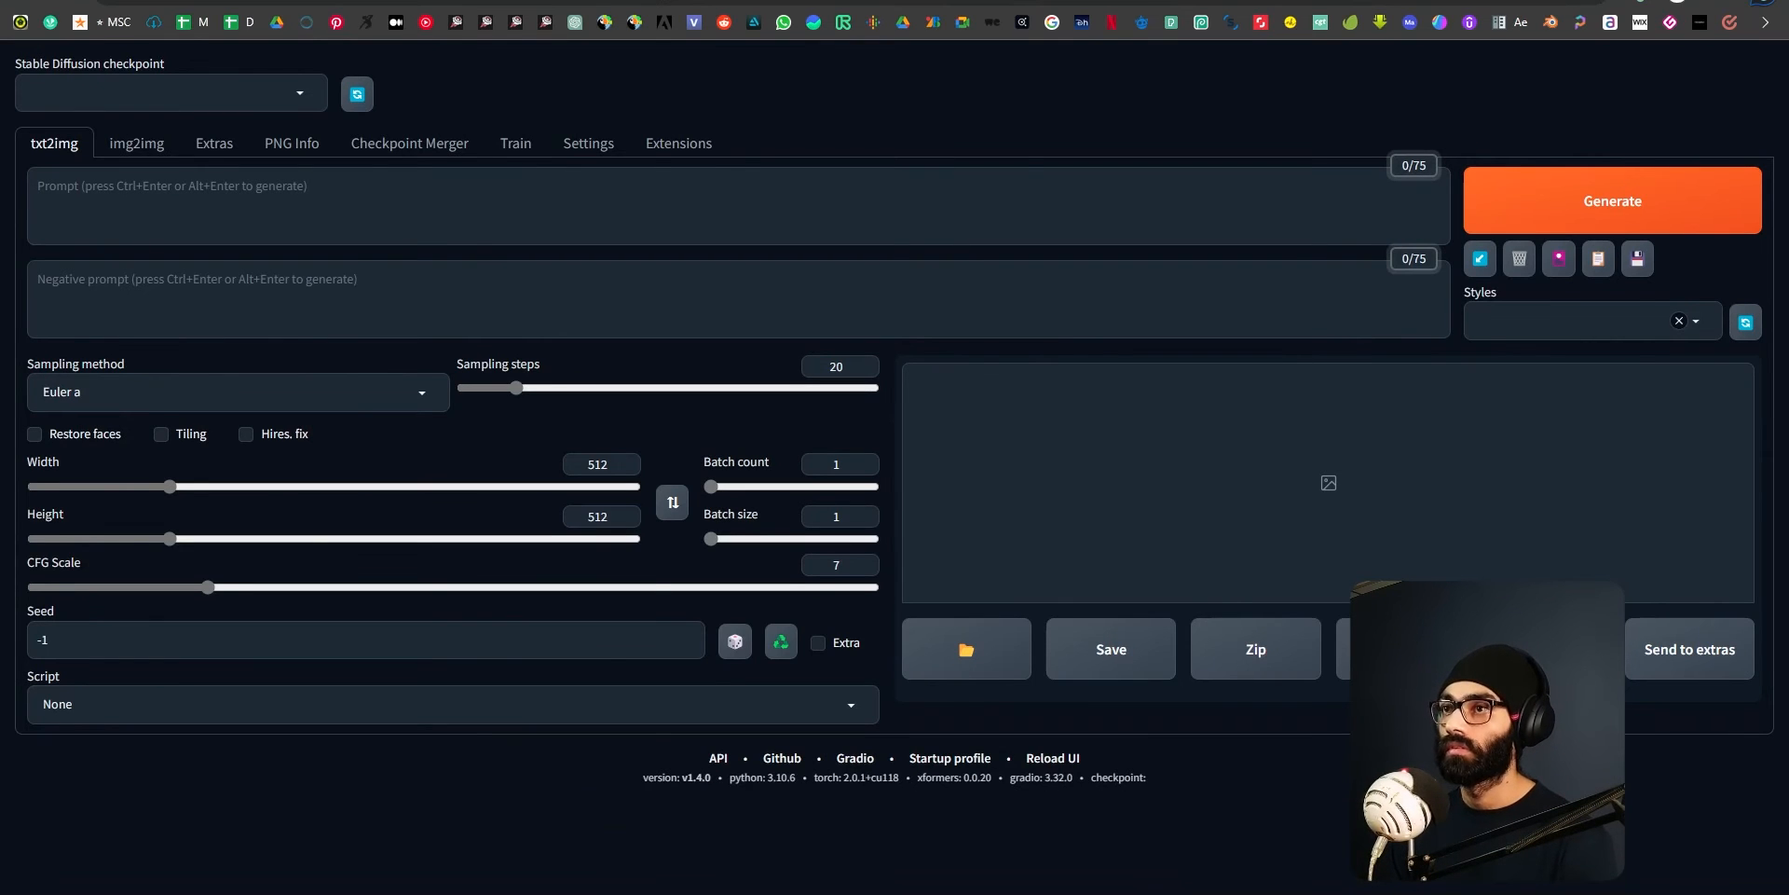
{"action": "key", "text": "alt+Tab"}
{"action": "left_click", "coordinate": [828, 259]}
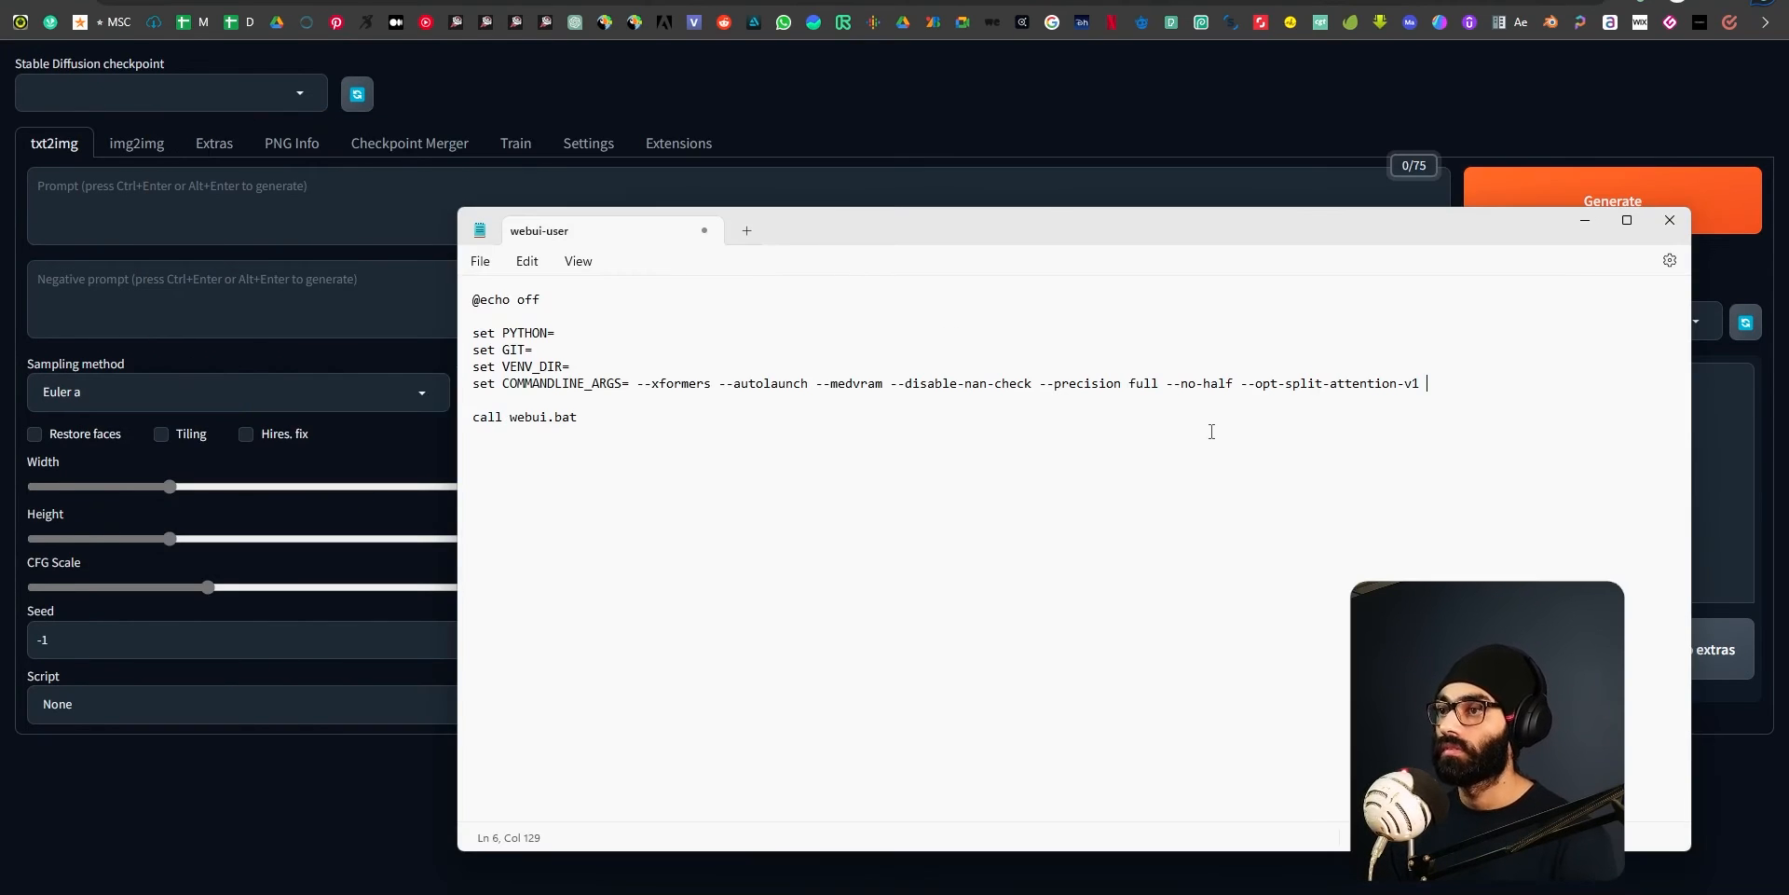
Switch to the console to check the startup log, and view the webui-user batch file in the stable-diffusion-webui folder.
{"action": "key", "text": "alt+Tab"}
{"action": "left_click", "coordinate": [674, 436]}
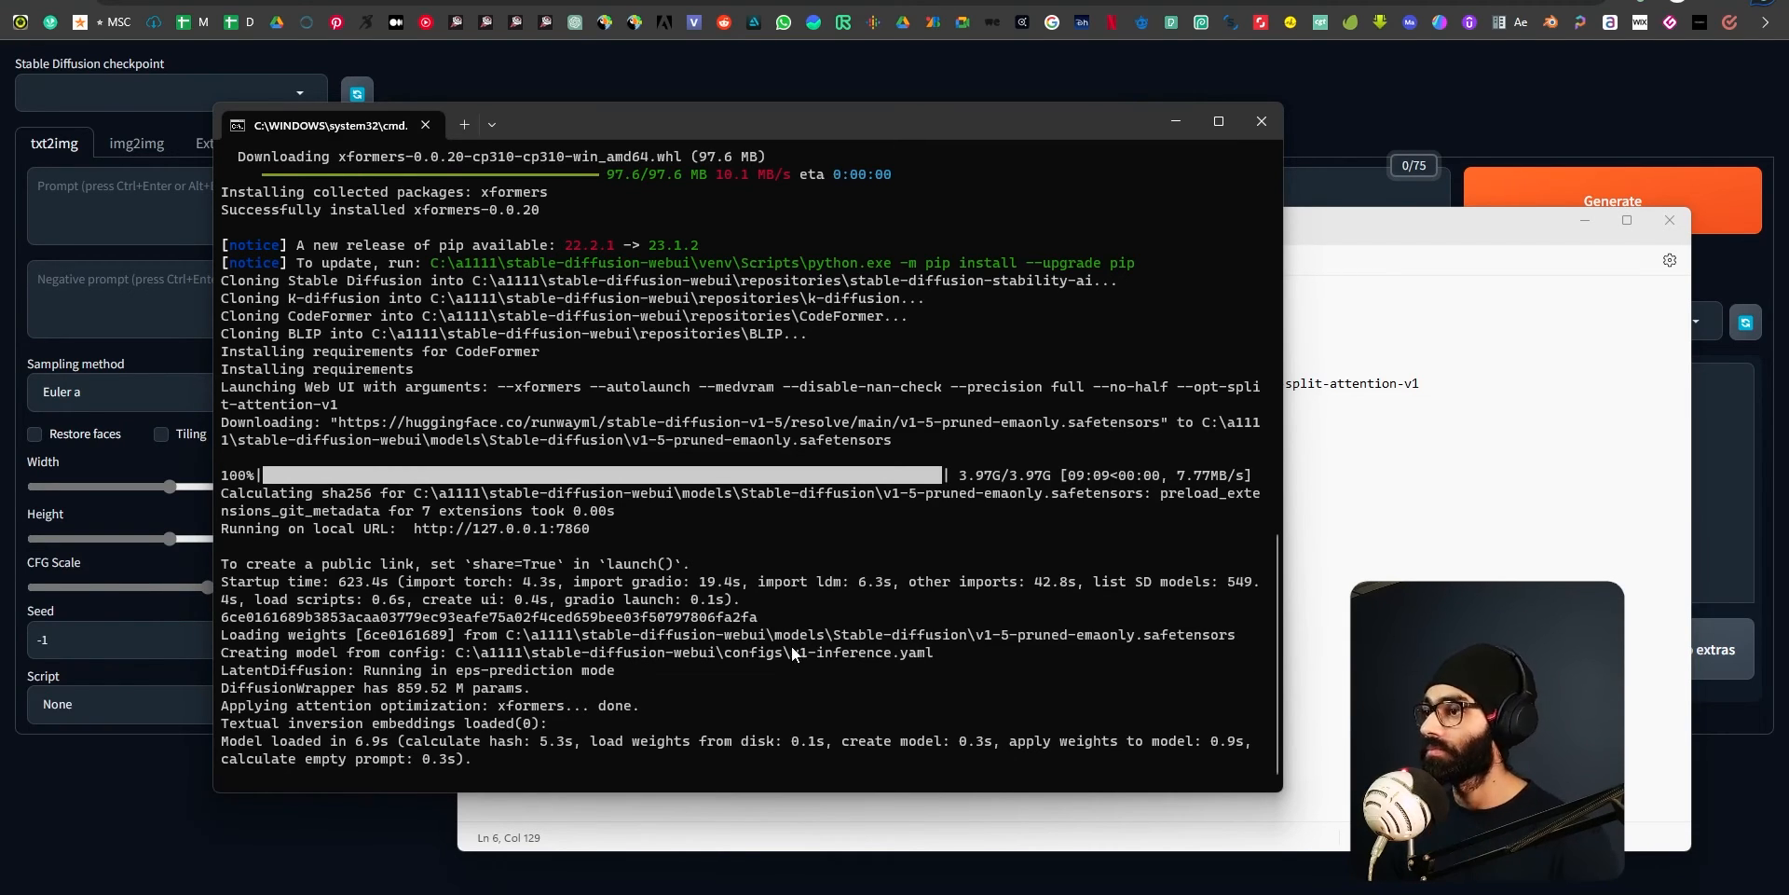
{"action": "key", "text": "alt+Tab"}
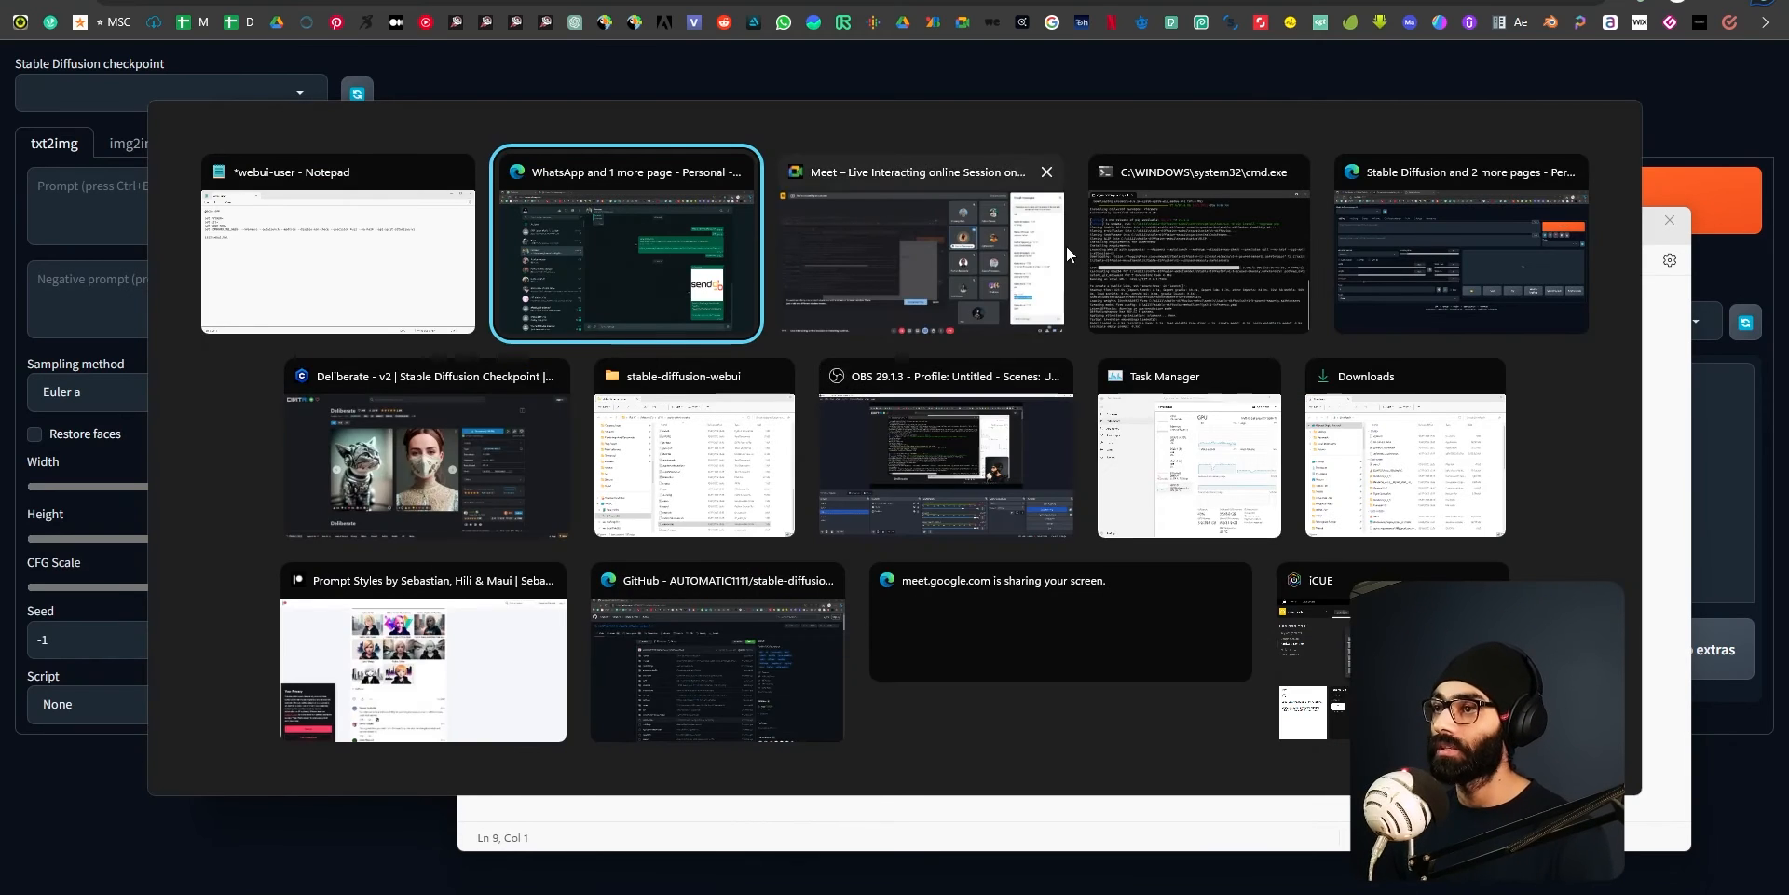
{"action": "left_click", "coordinate": [695, 447]}
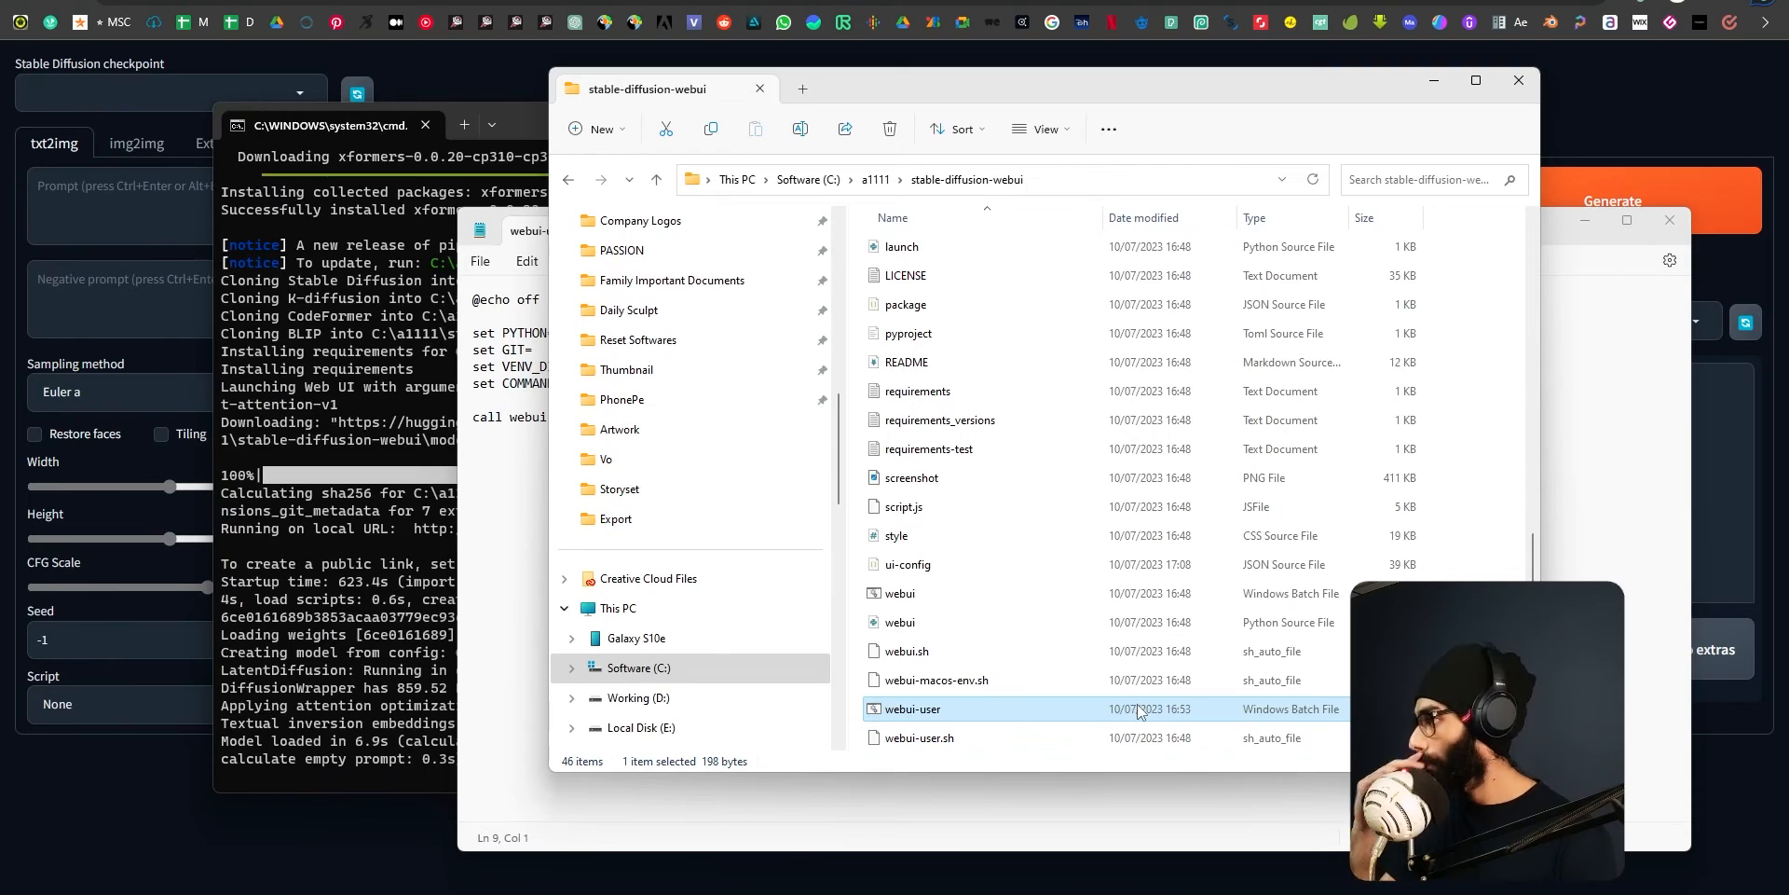
{"action": "key", "text": "alt+Tab"}
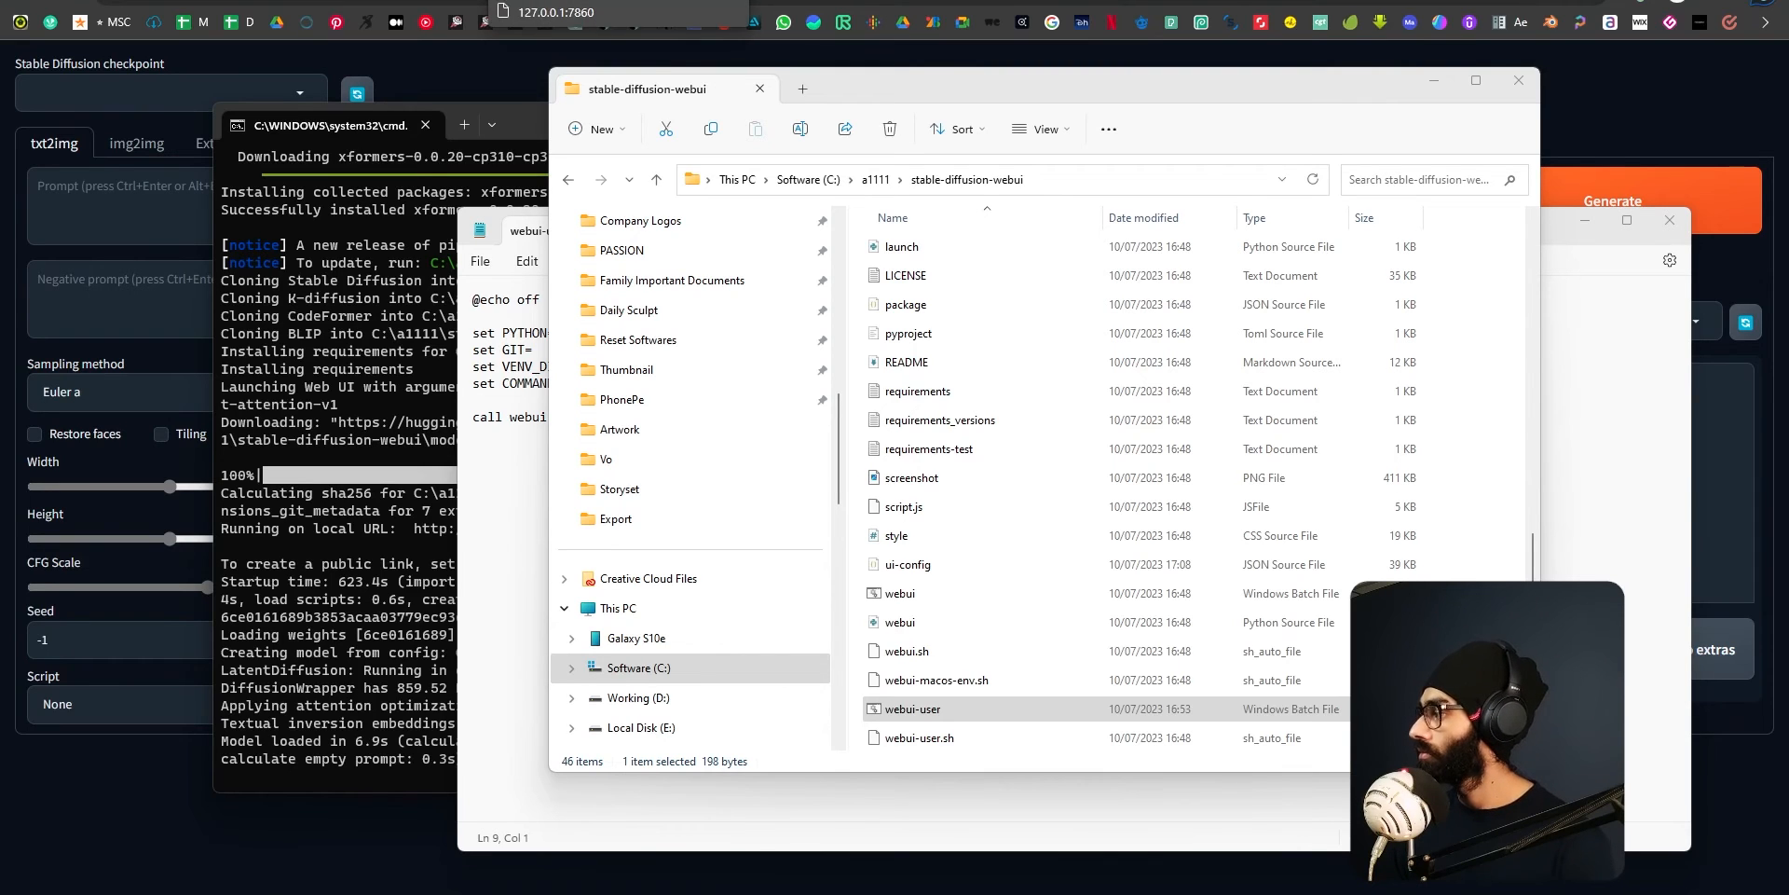
Switch to the Stable Diffusion web UI and try to choose v1-5-pruned-emaonly.safetensors as the checkpoint.
{"action": "left_click", "coordinate": [577, 2]}
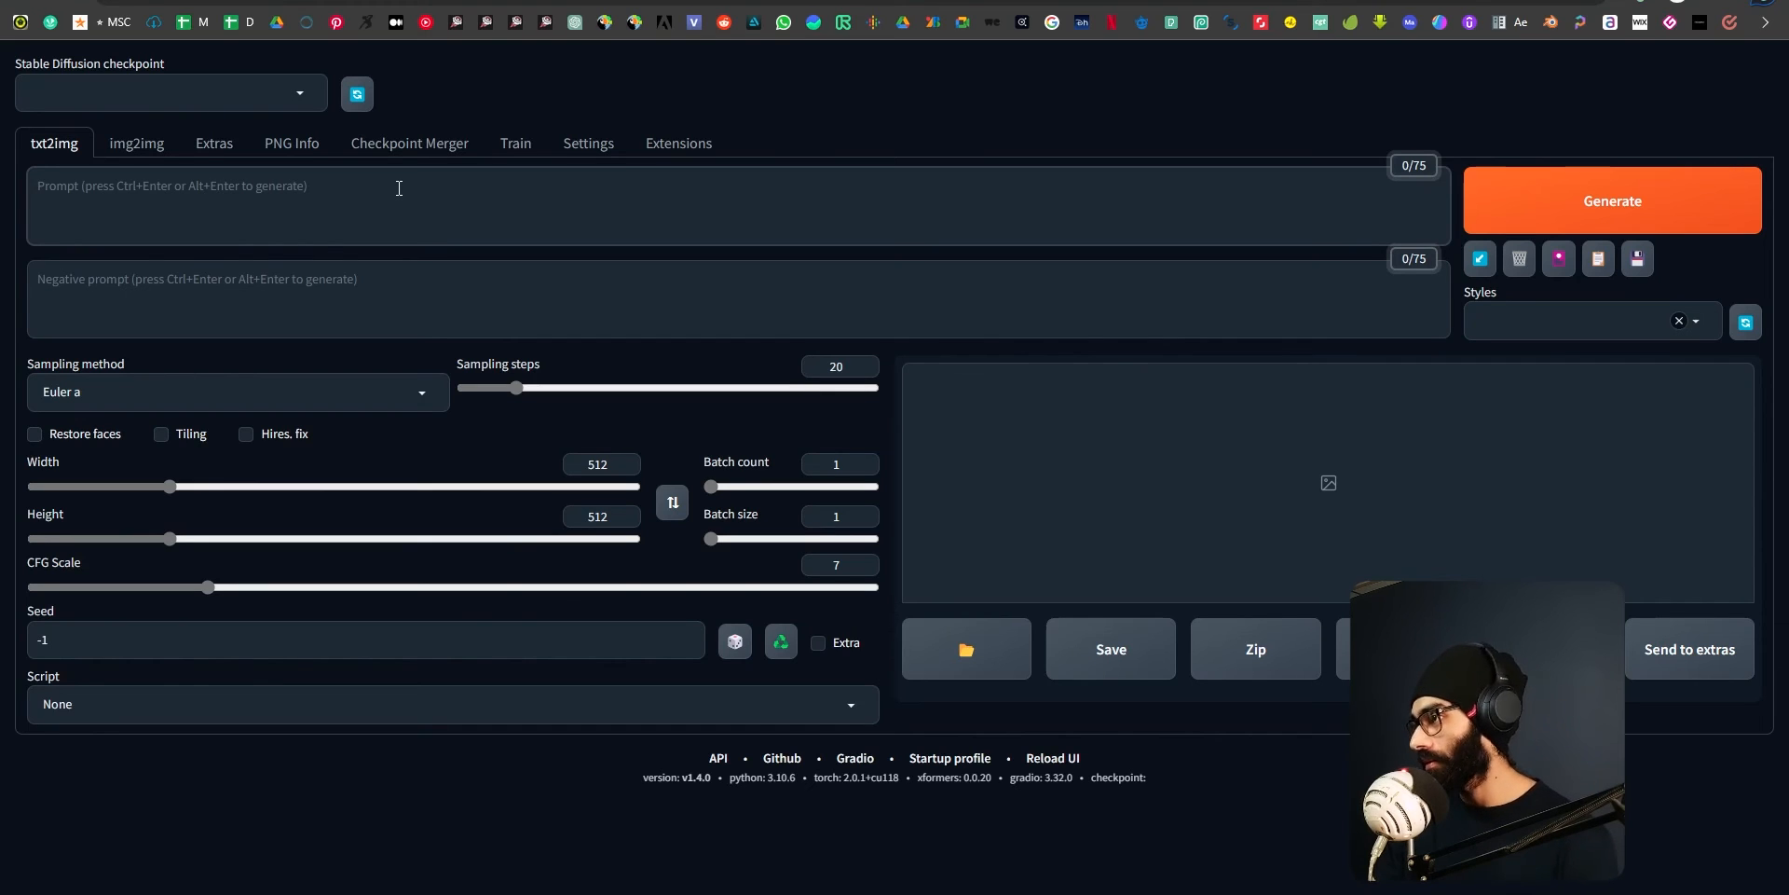
{"action": "left_click", "coordinate": [399, 187]}
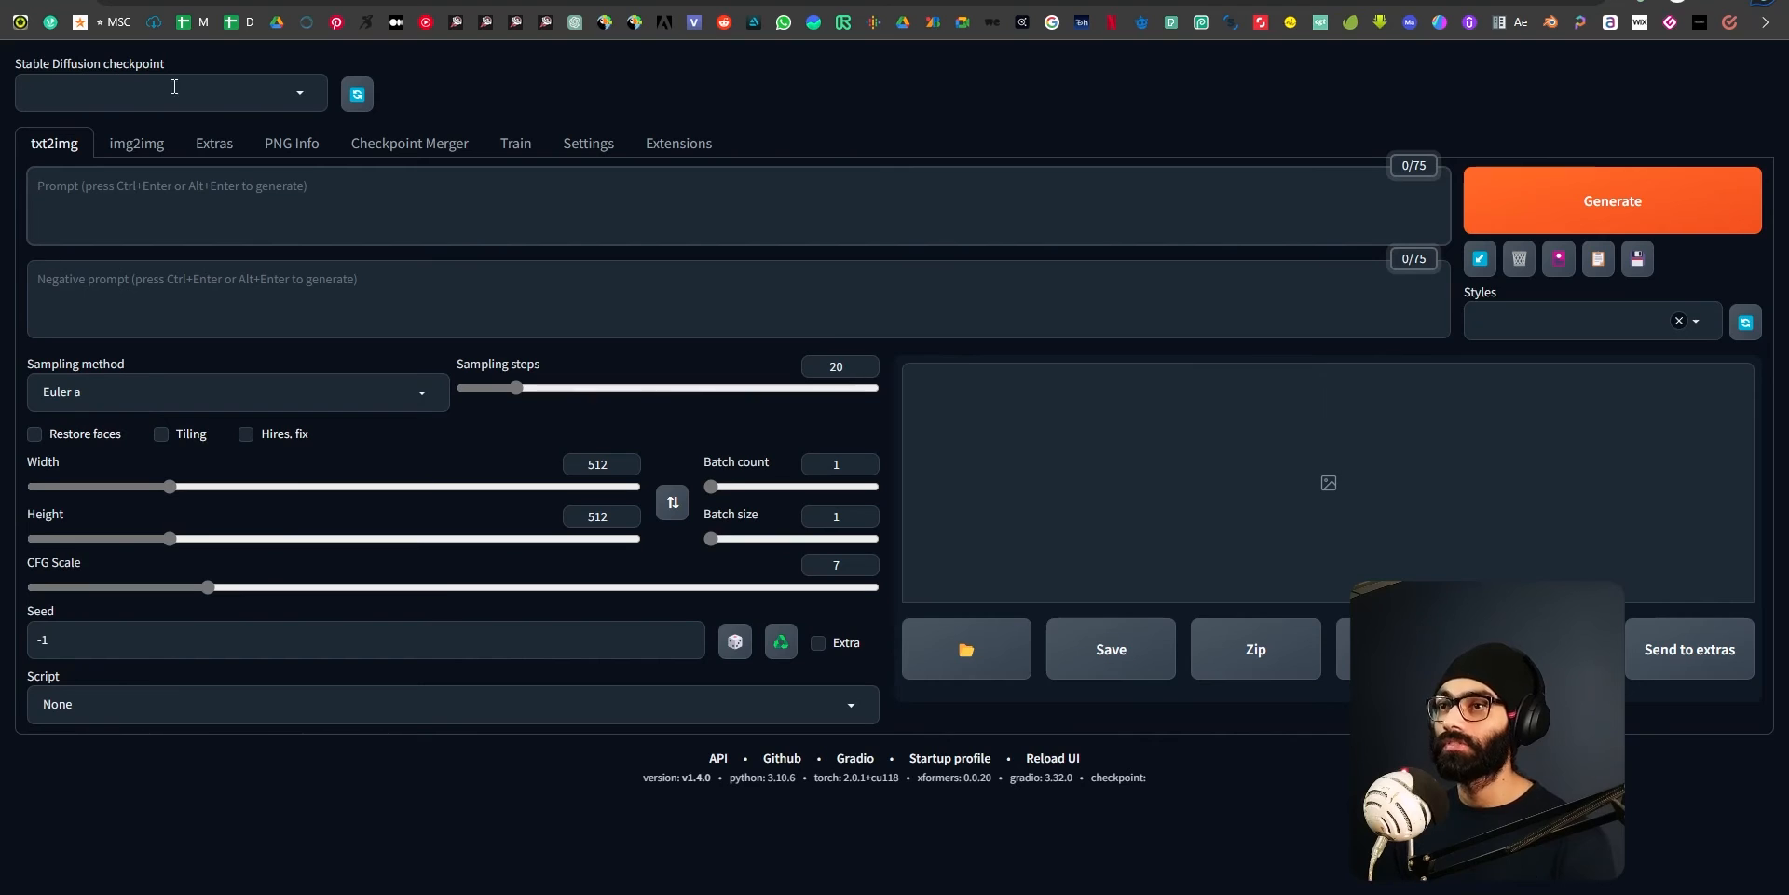
{"action": "left_click", "coordinate": [305, 92]}
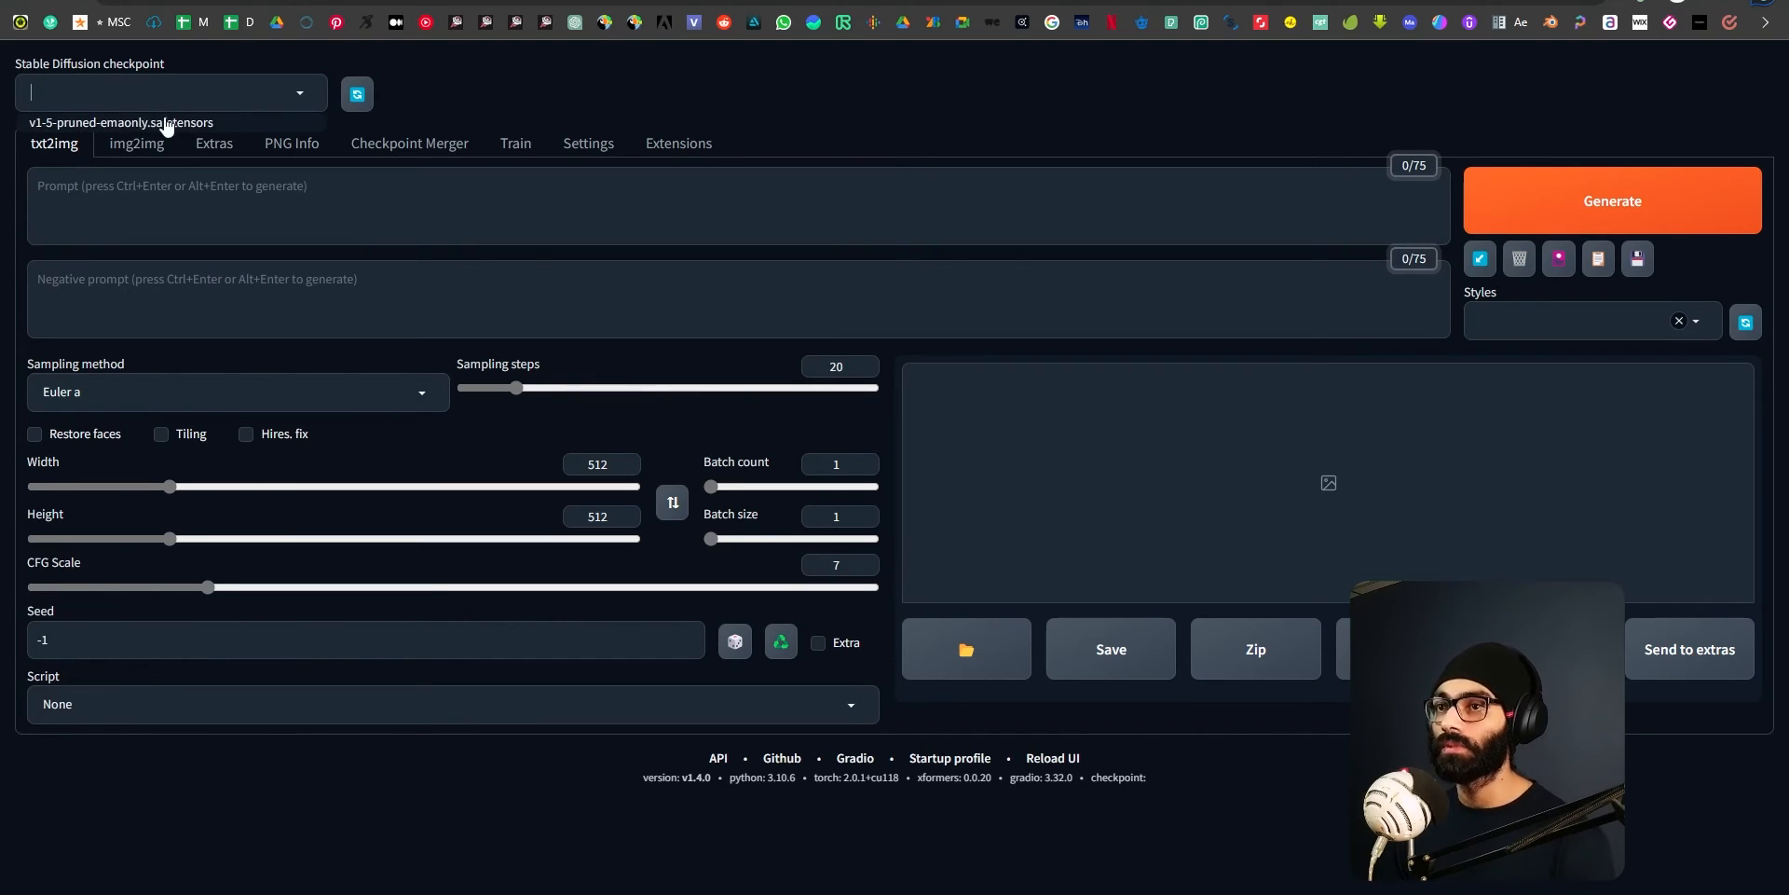
{"action": "left_click", "coordinate": [541, 45]}
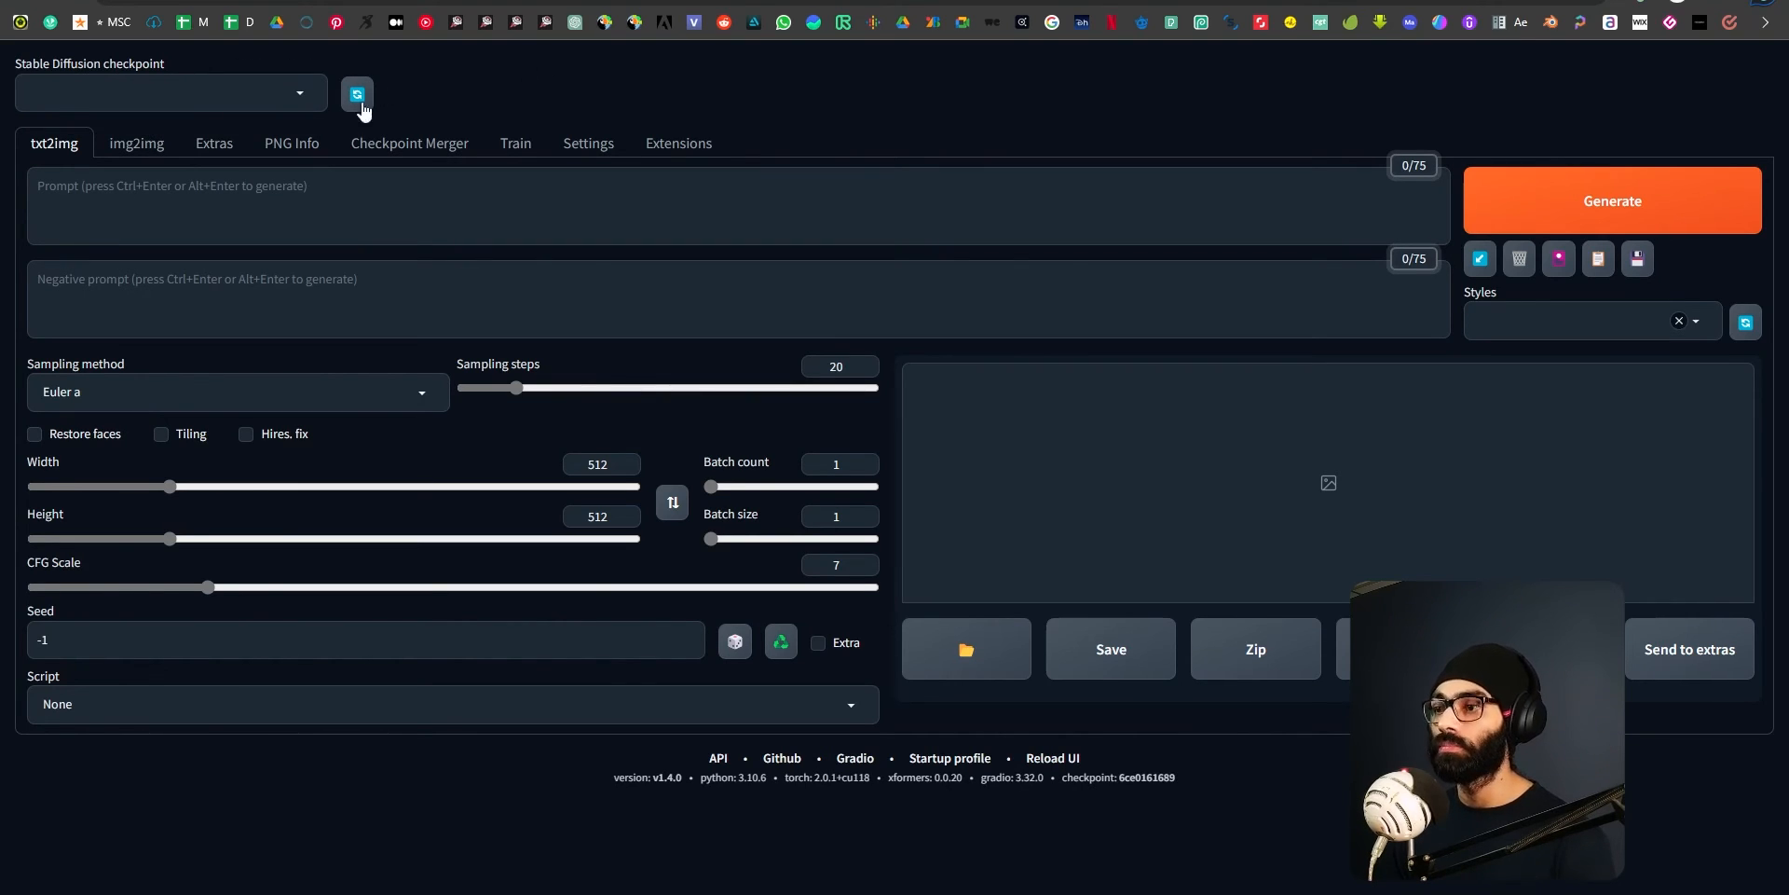
Enter the prompt "cat with a hat" in txt2img and generate the image.
{"action": "left_click", "coordinate": [251, 194]}
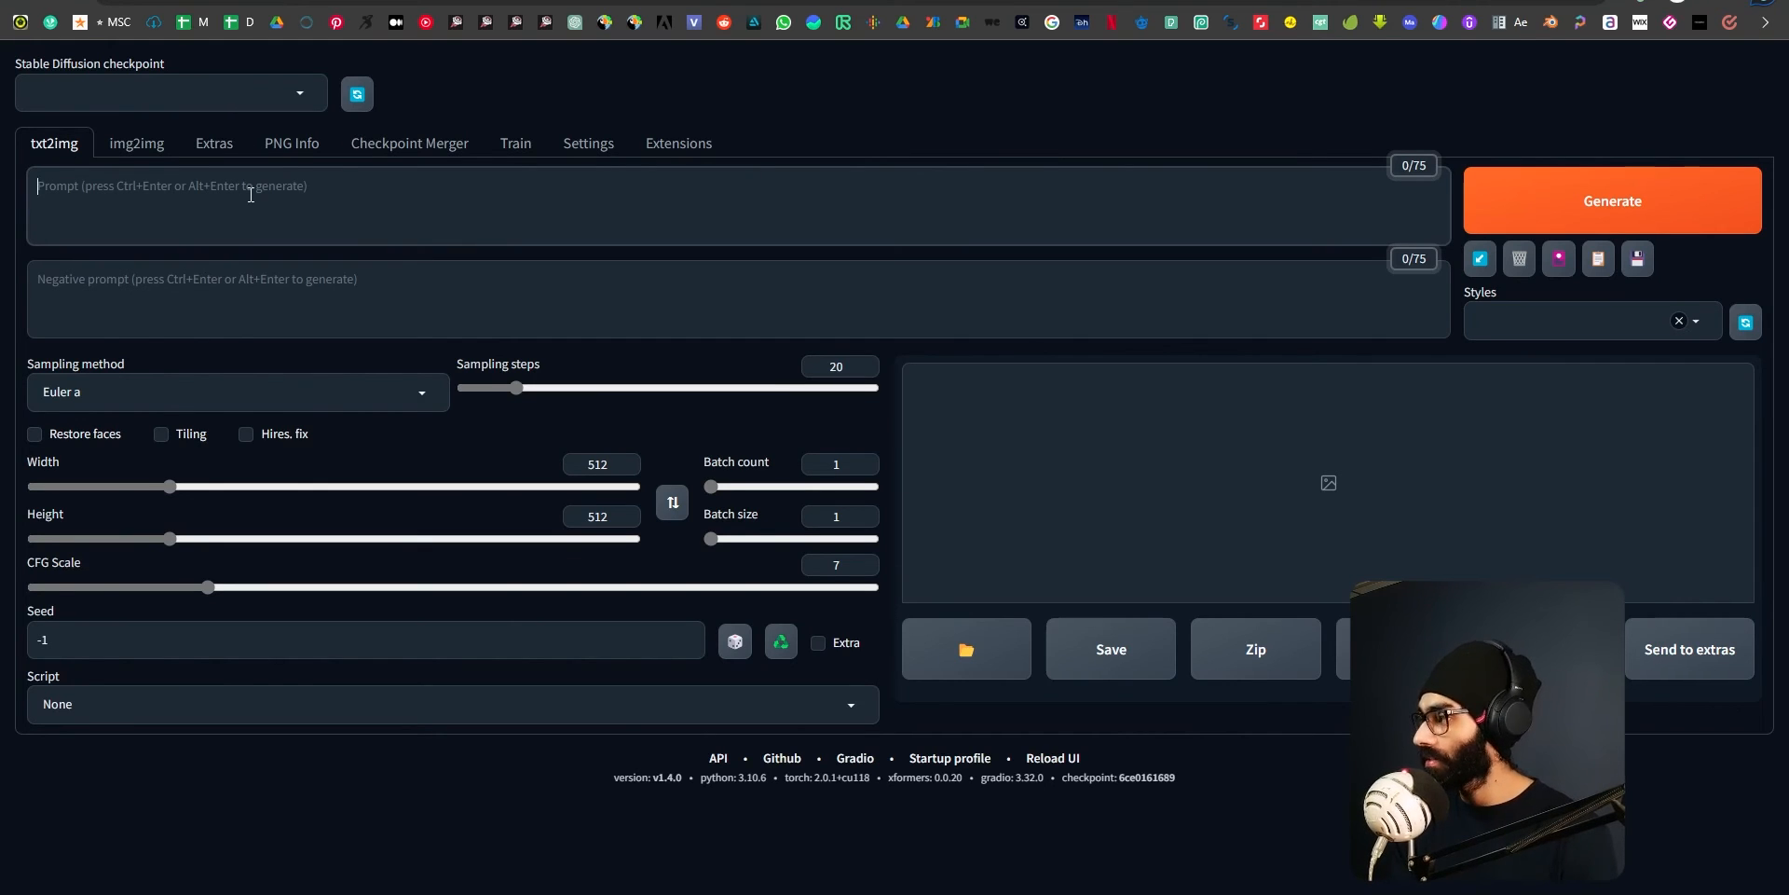
{"action": "type", "text": "cat with a ah"}
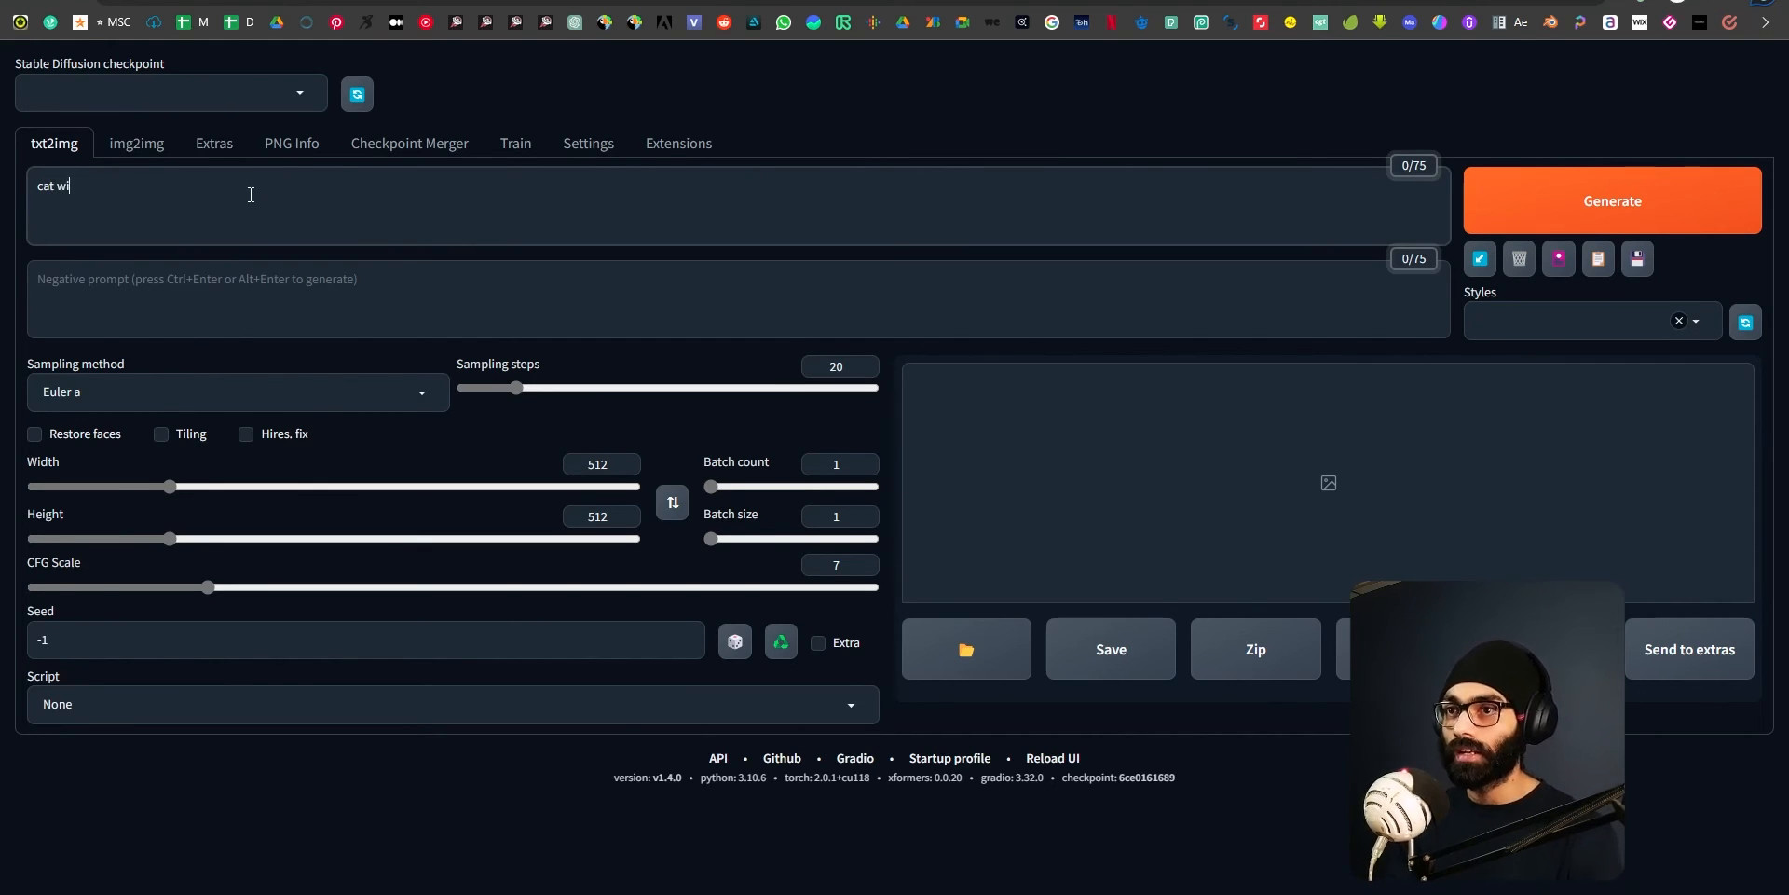
{"action": "key", "text": "BackSpace"}
{"action": "key", "text": "BackSpace"}
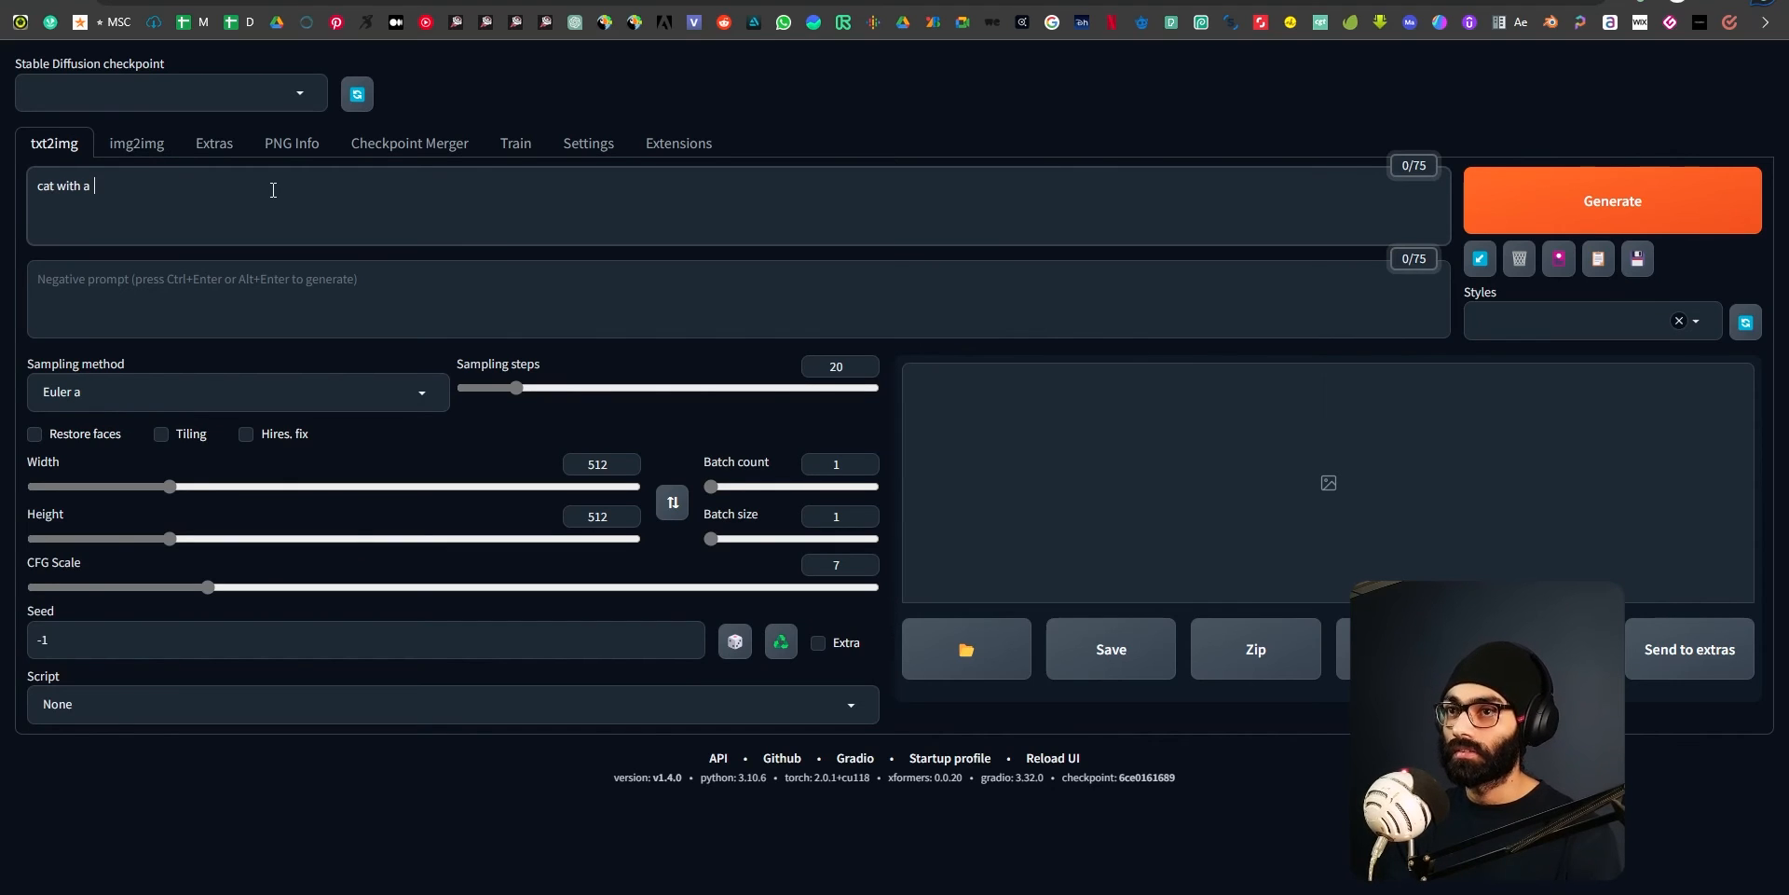
{"action": "type", "text": "hat"}
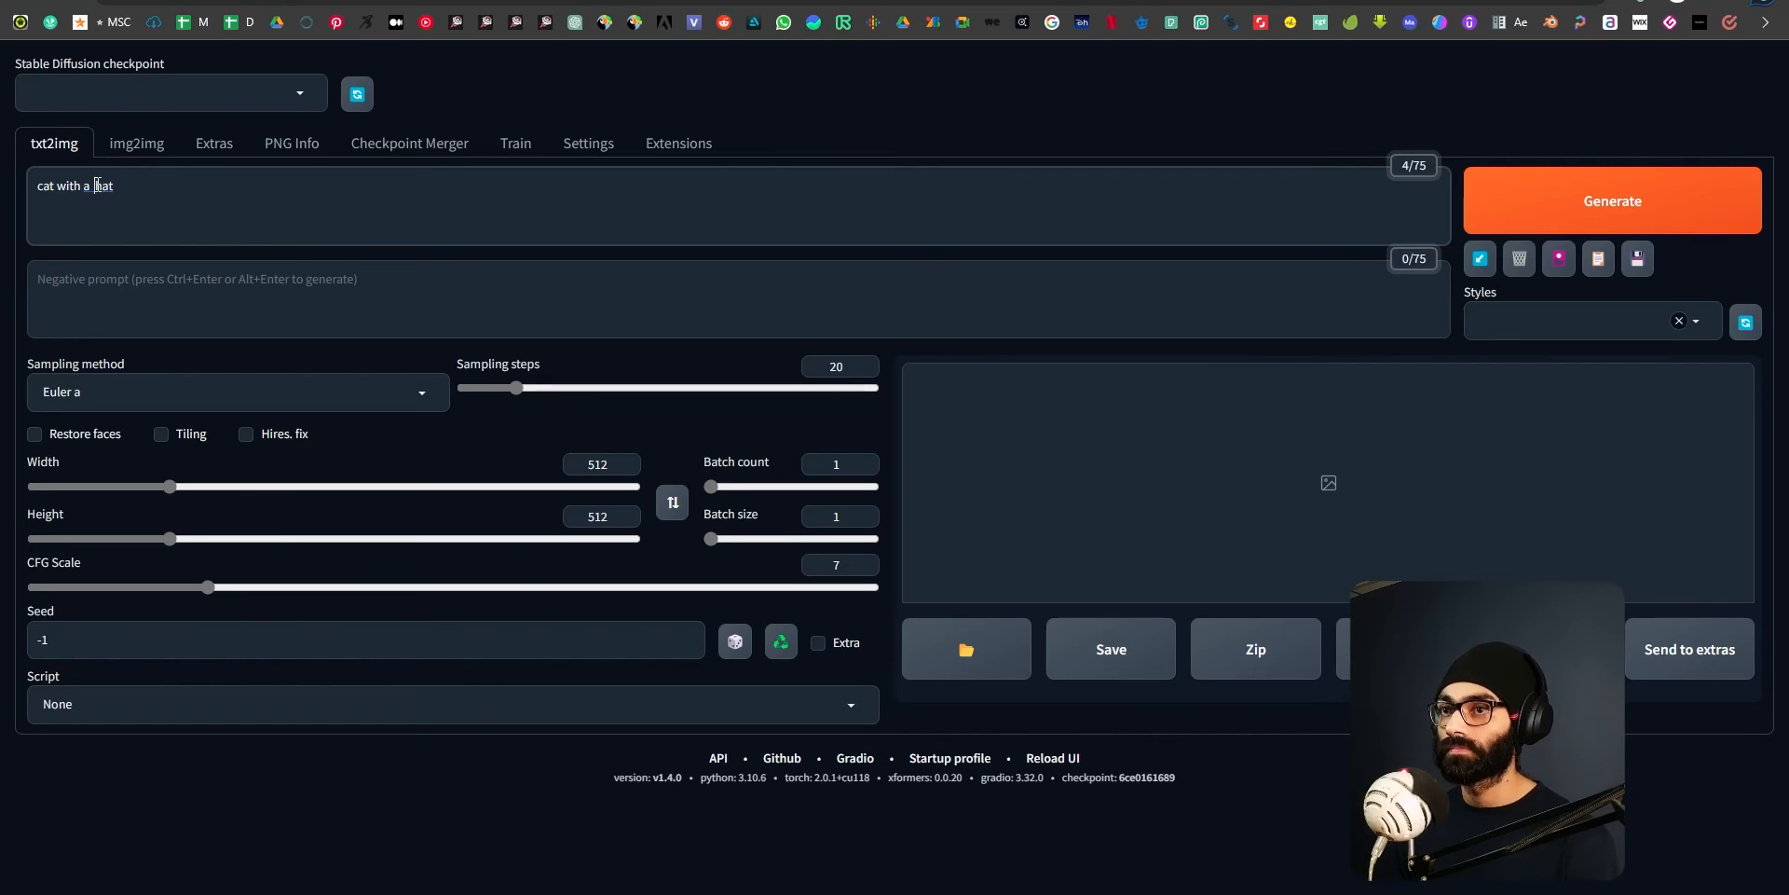
{"action": "left_click", "coordinate": [1593, 206]}
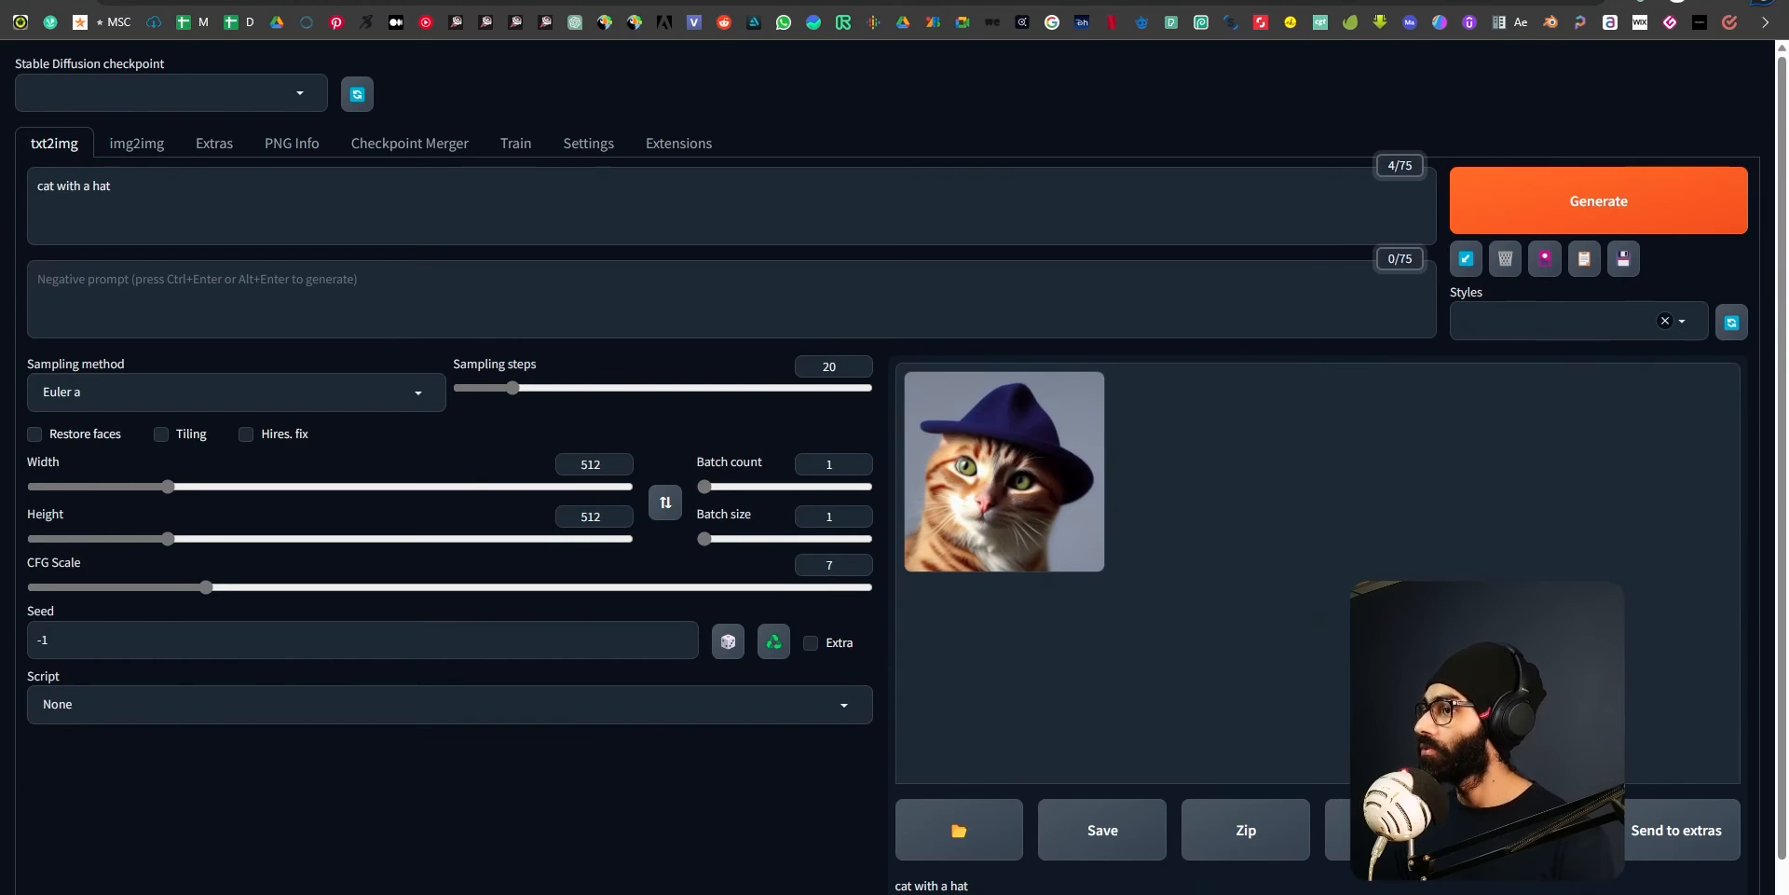
View the generated cat image at full size and close the enlarged view.
{"action": "left_click", "coordinate": [1089, 545]}
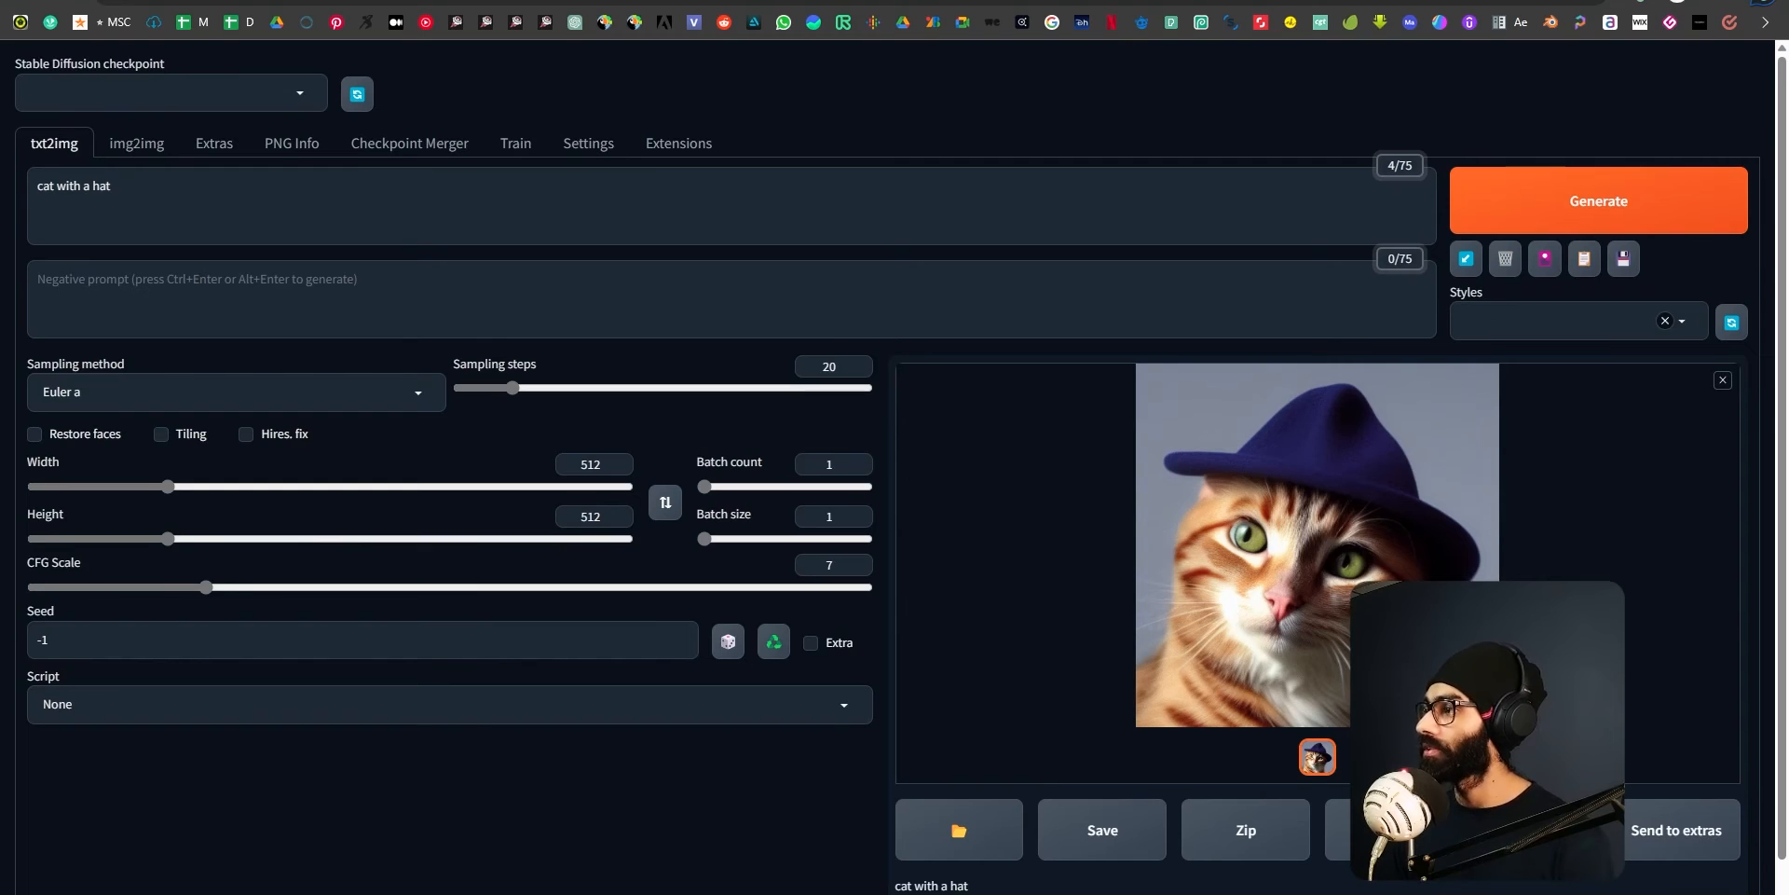
{"action": "left_click", "coordinate": [1304, 555]}
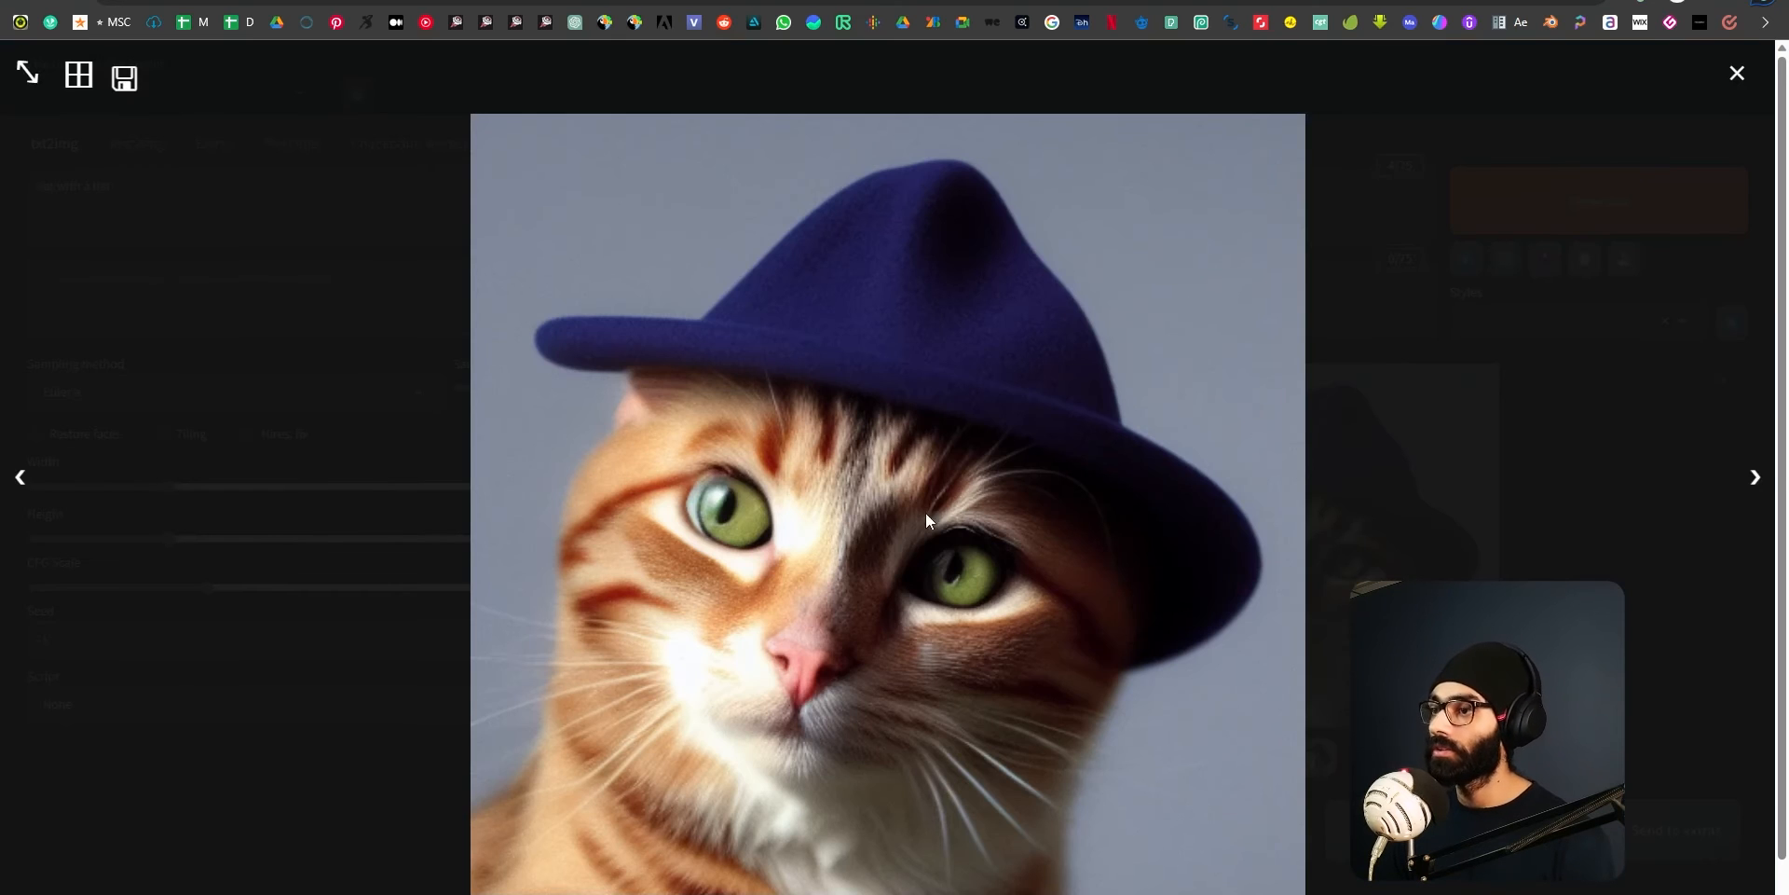
{"action": "left_click", "coordinate": [1735, 92]}
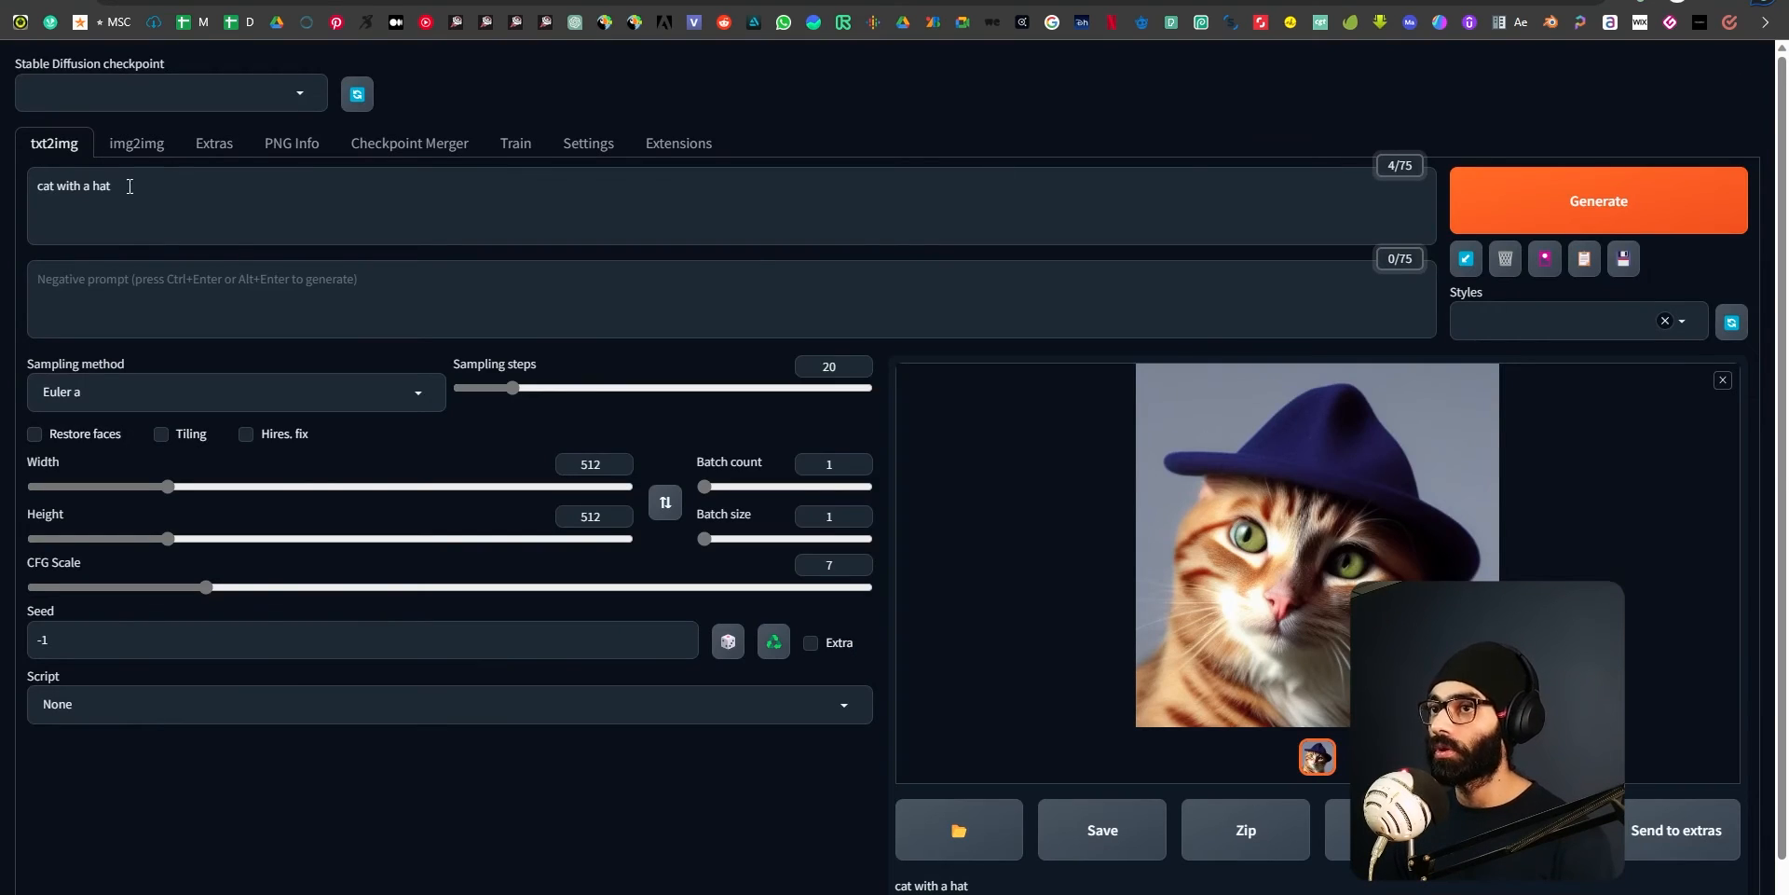
{"action": "left_click", "coordinate": [1272, 566]}
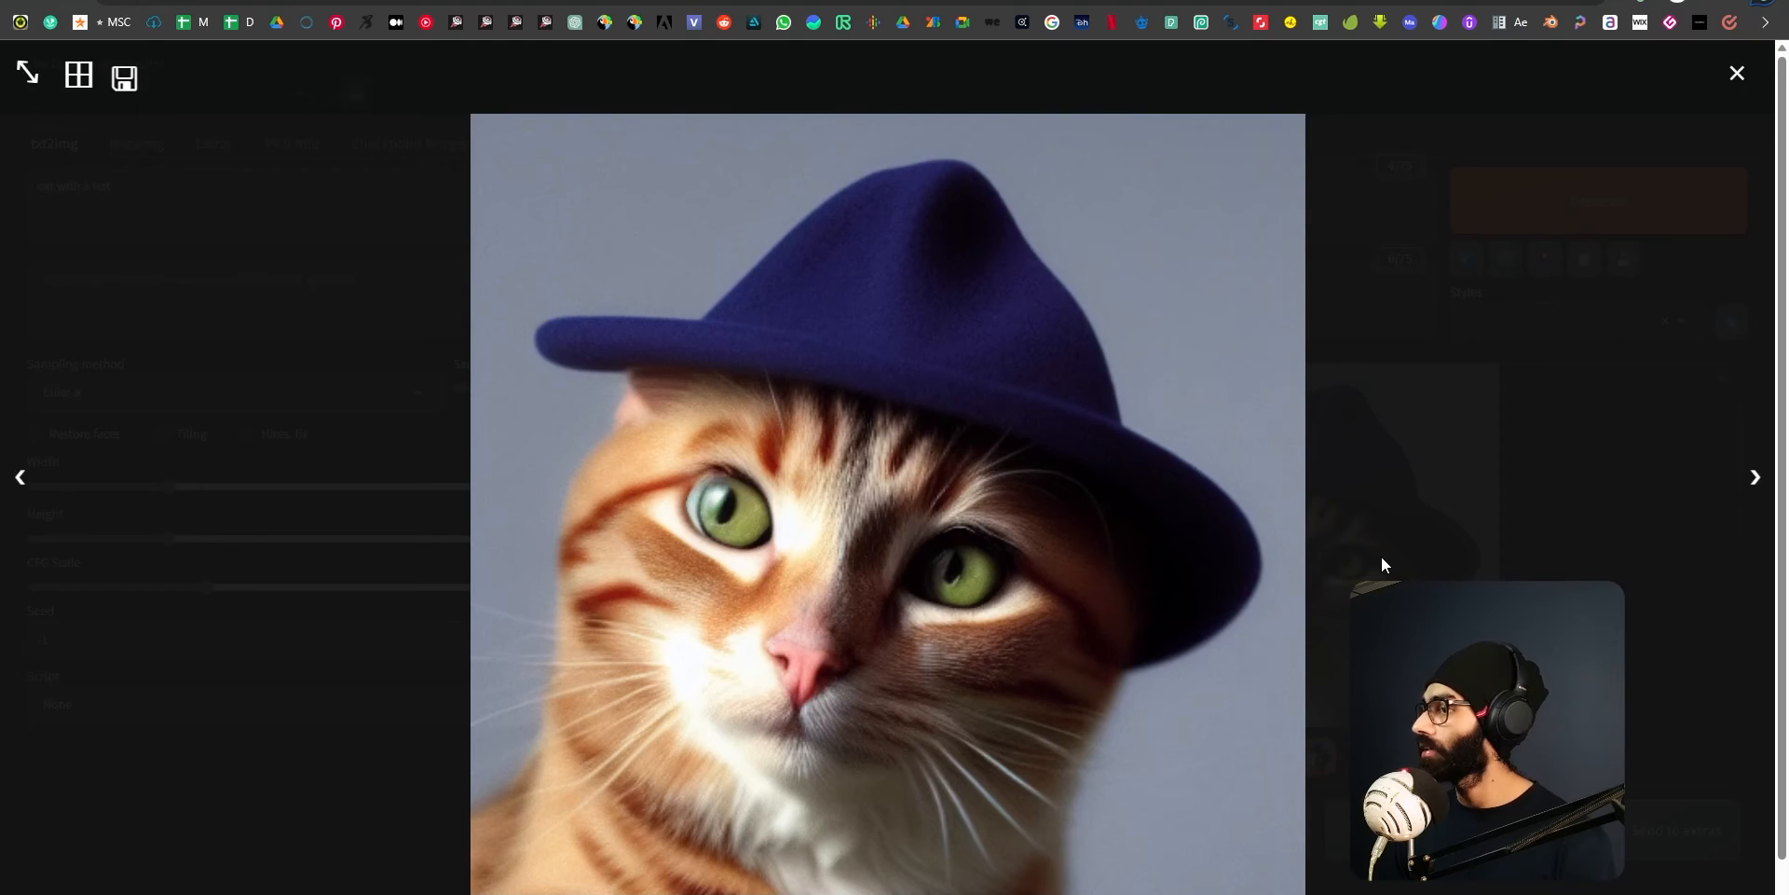
{"action": "left_click", "coordinate": [1738, 75]}
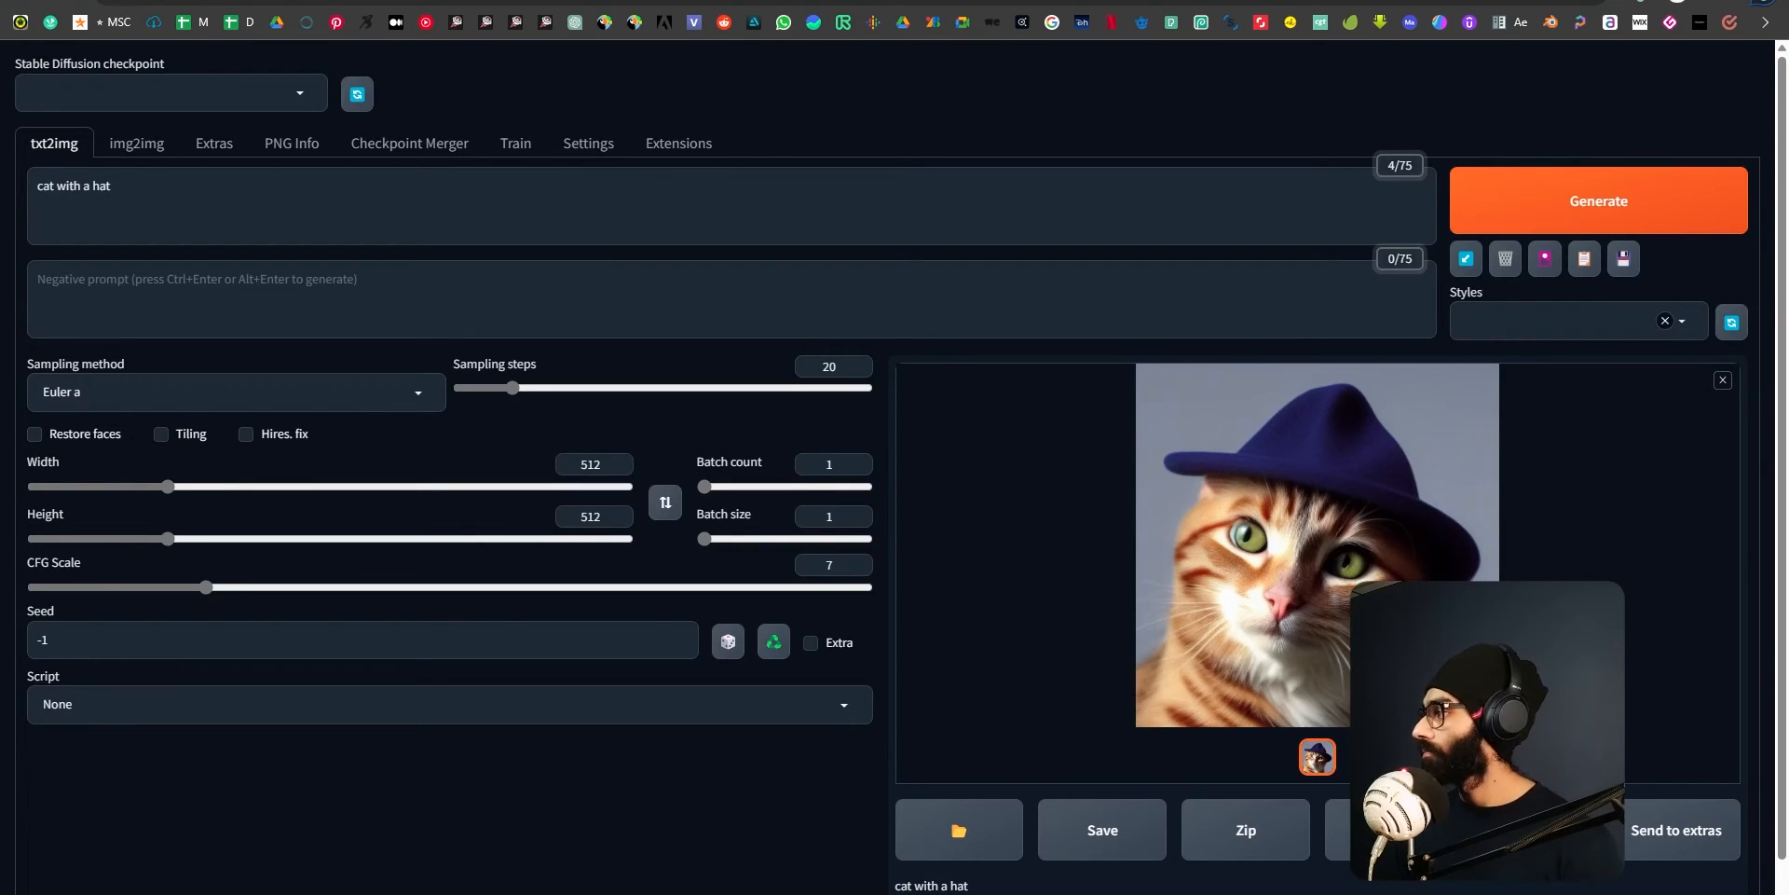
Generate another image from the "cat with a hat" prompt.
{"action": "left_click", "coordinate": [1602, 207]}
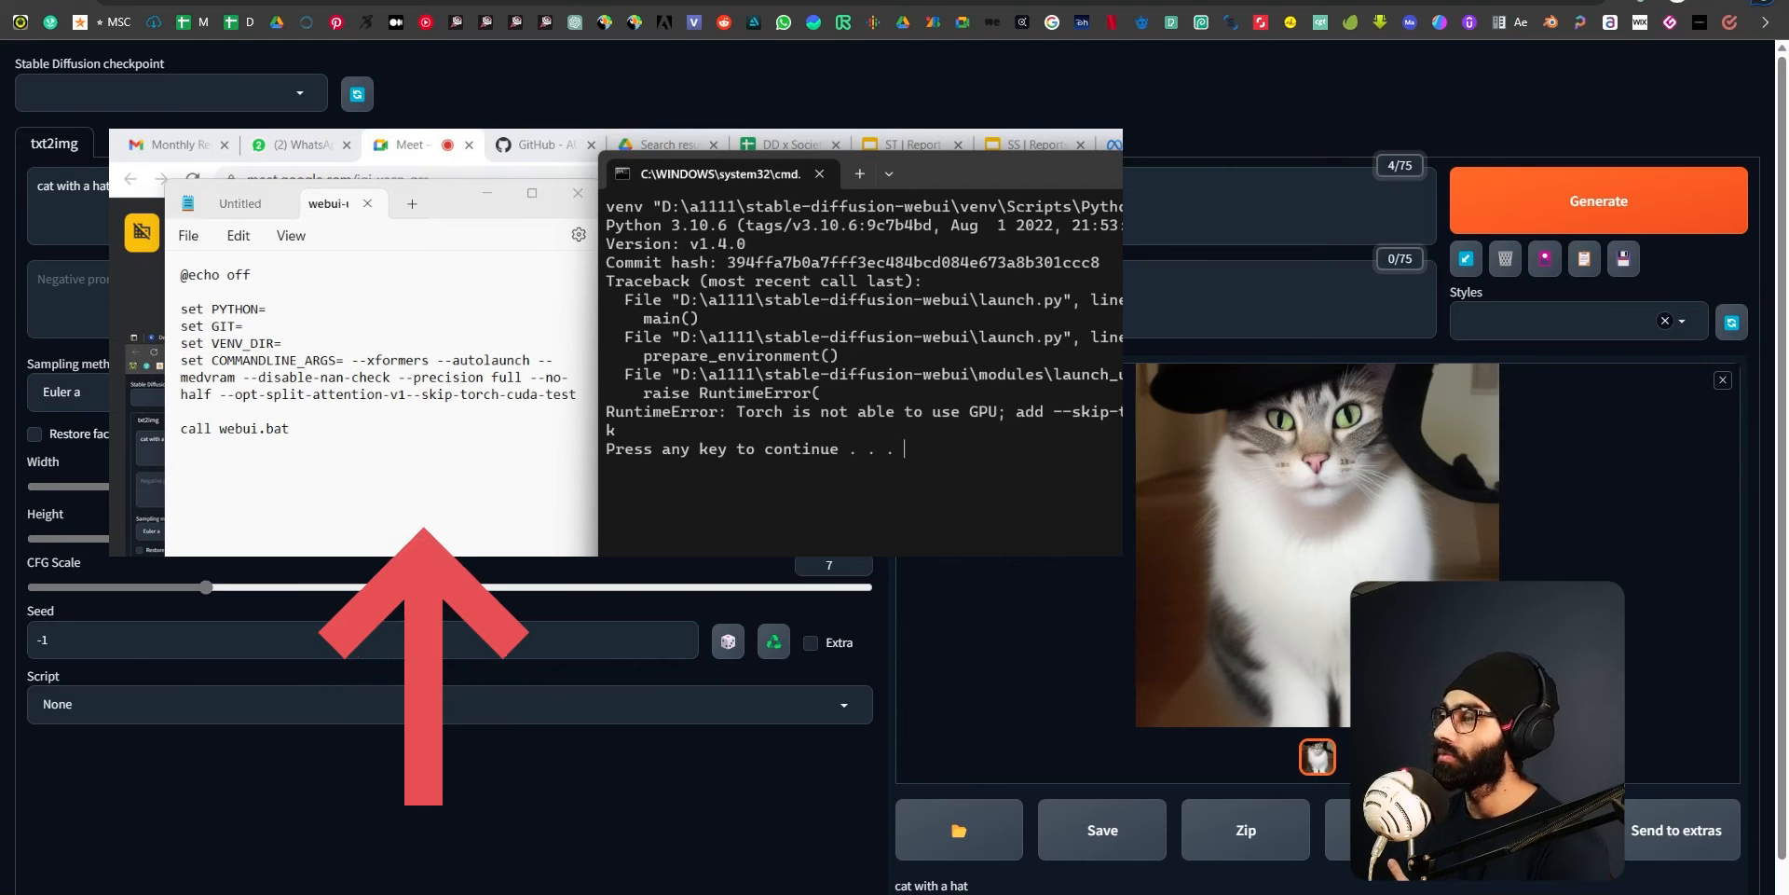
Switch to the webui-user file in Notepad and examine the launch options on its COMMANDLINE_ARGS line.
{"action": "key", "text": "alt+Tab"}
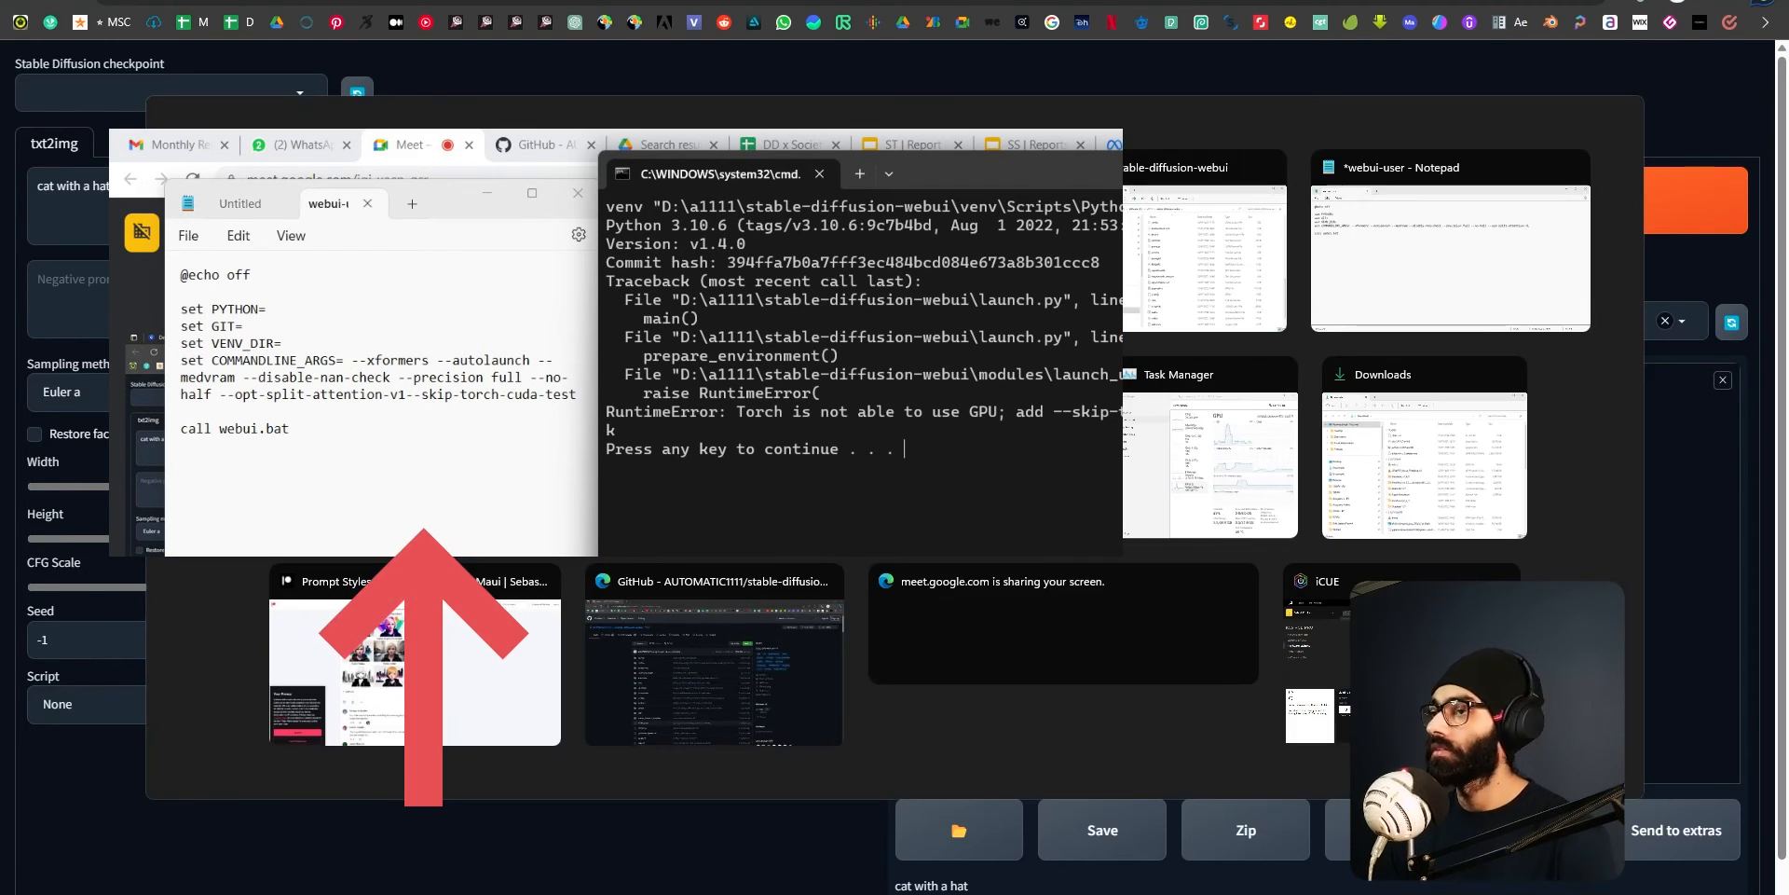
{"action": "key", "text": "alt+Tab"}
{"action": "left_click_drag", "start_coordinate": [1182, 245], "coordinate": [919, 223]}
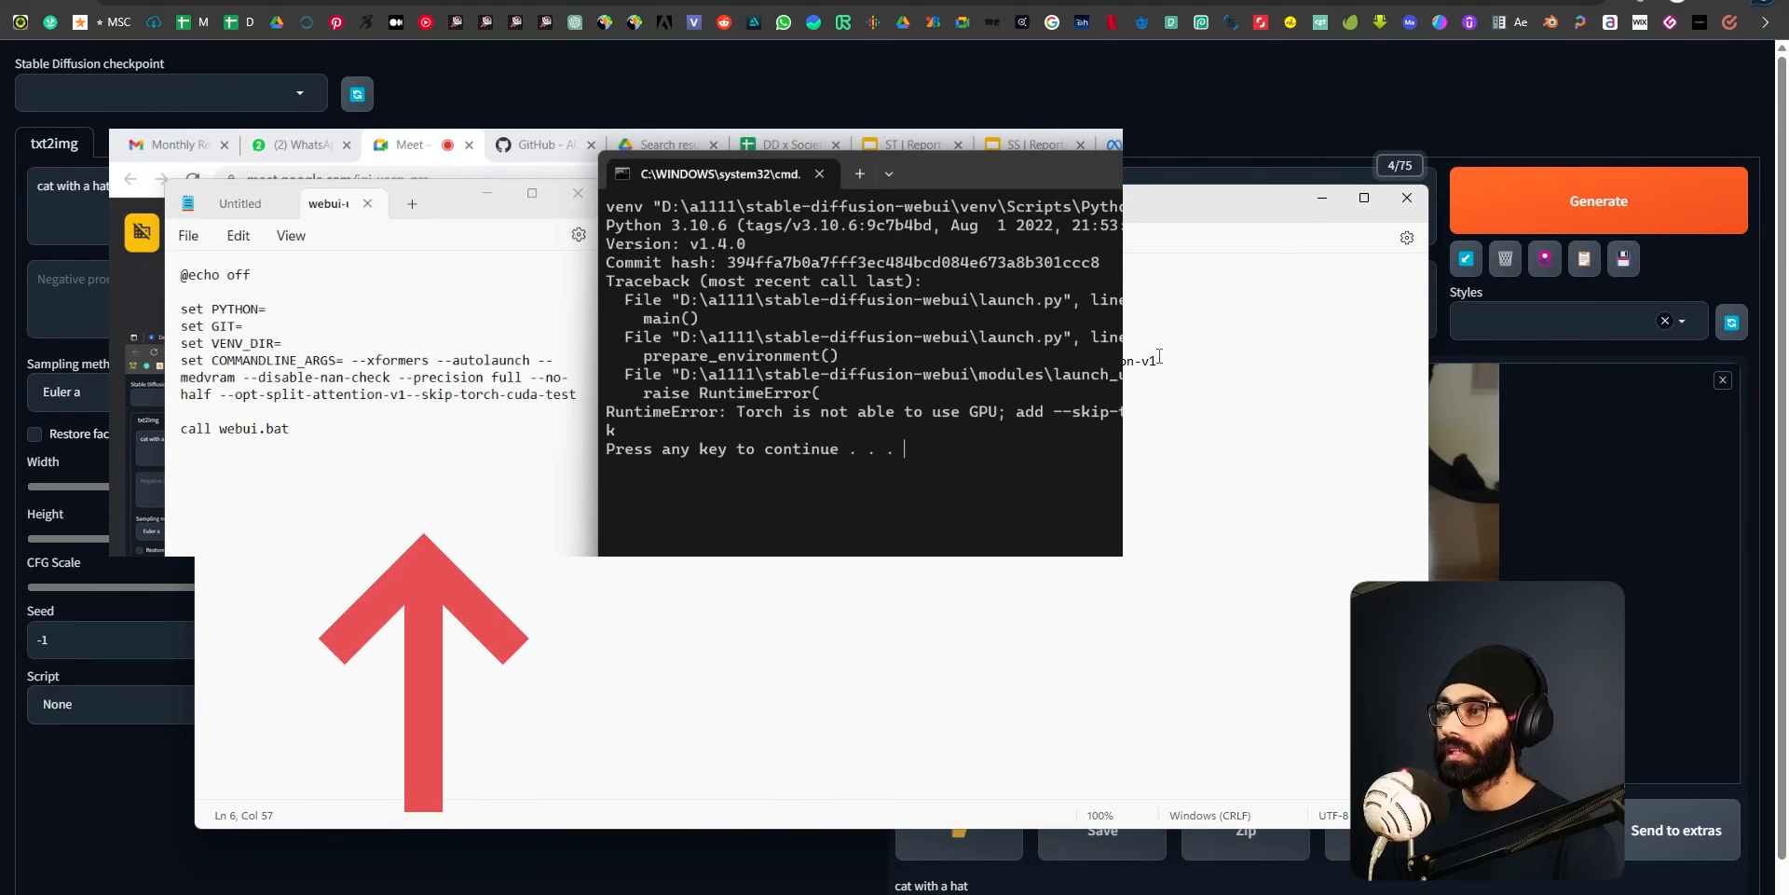
{"action": "left_click_drag", "start_coordinate": [1161, 359], "coordinate": [633, 361]}
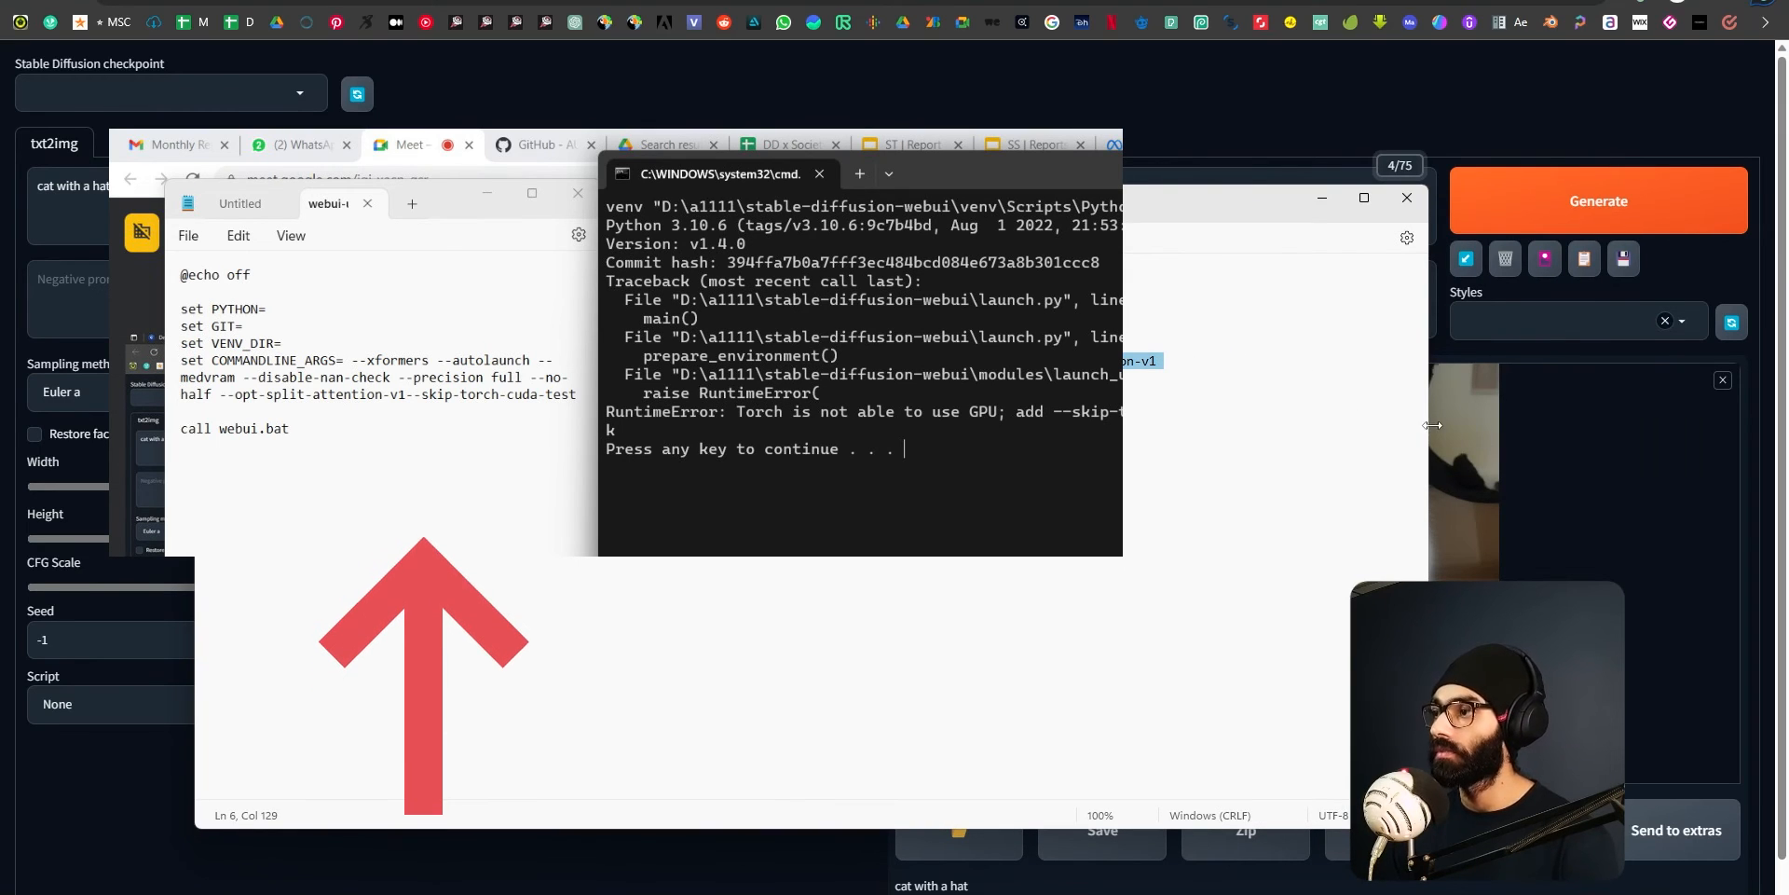
{"action": "left_click_drag", "start_coordinate": [1432, 425], "coordinate": [1491, 424]}
{"action": "left_click", "coordinate": [1192, 361]}
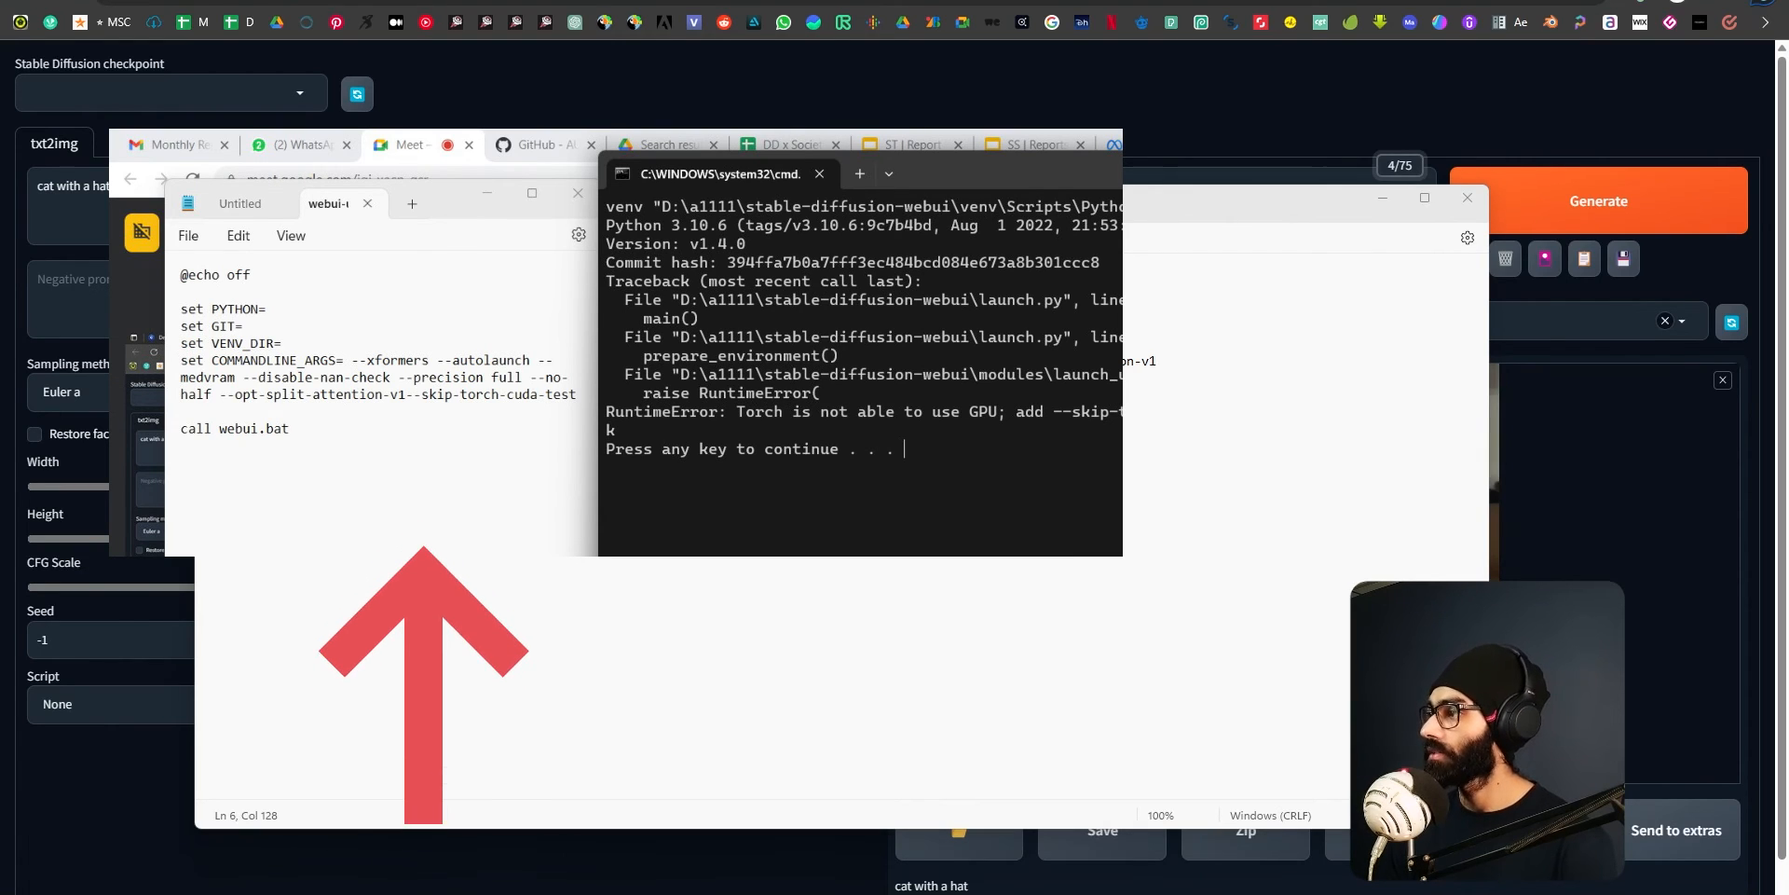
{"action": "left_click", "coordinate": [970, 361]}
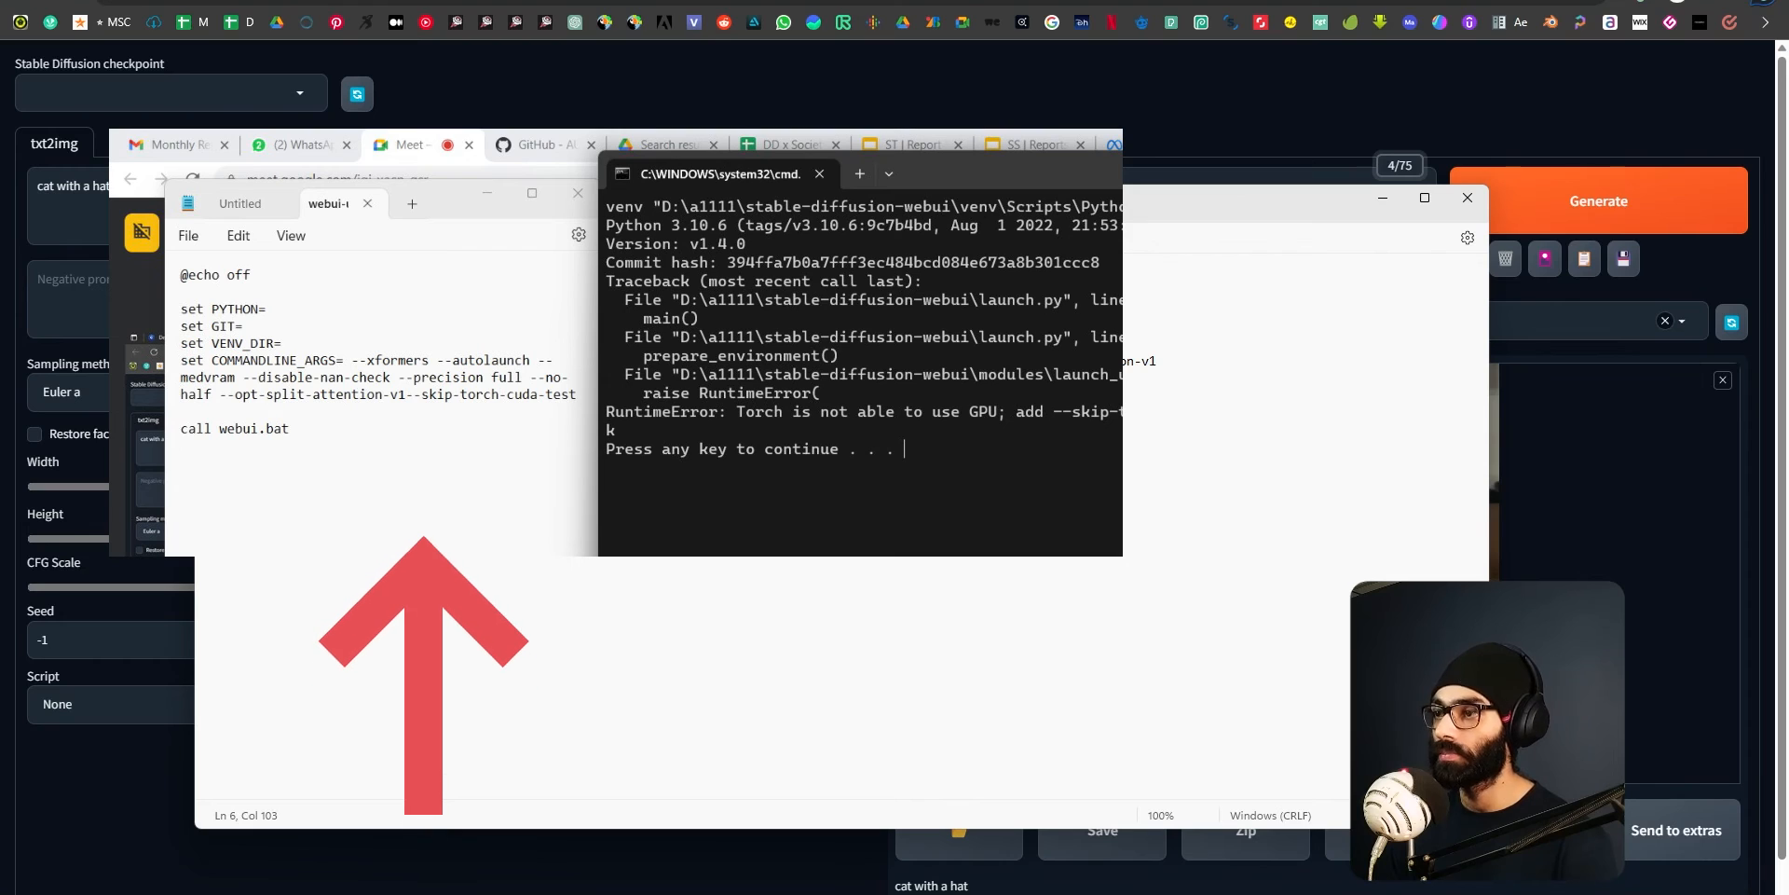
{"action": "left_click", "coordinate": [771, 360]}
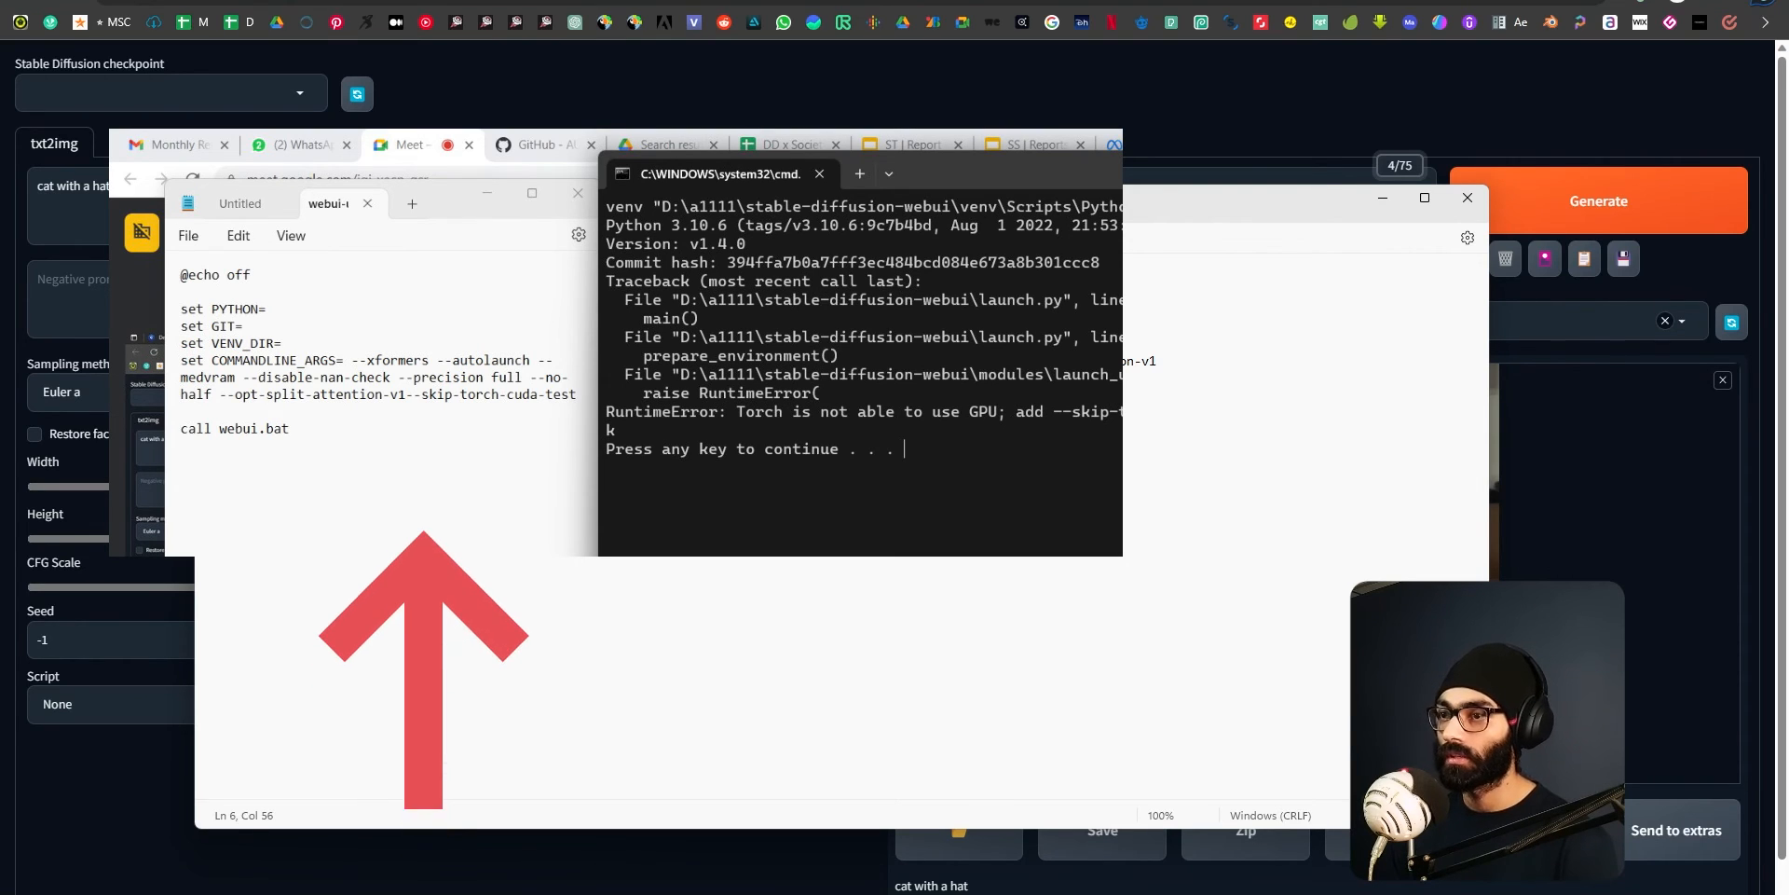
{"action": "left_click", "coordinate": [1201, 363]}
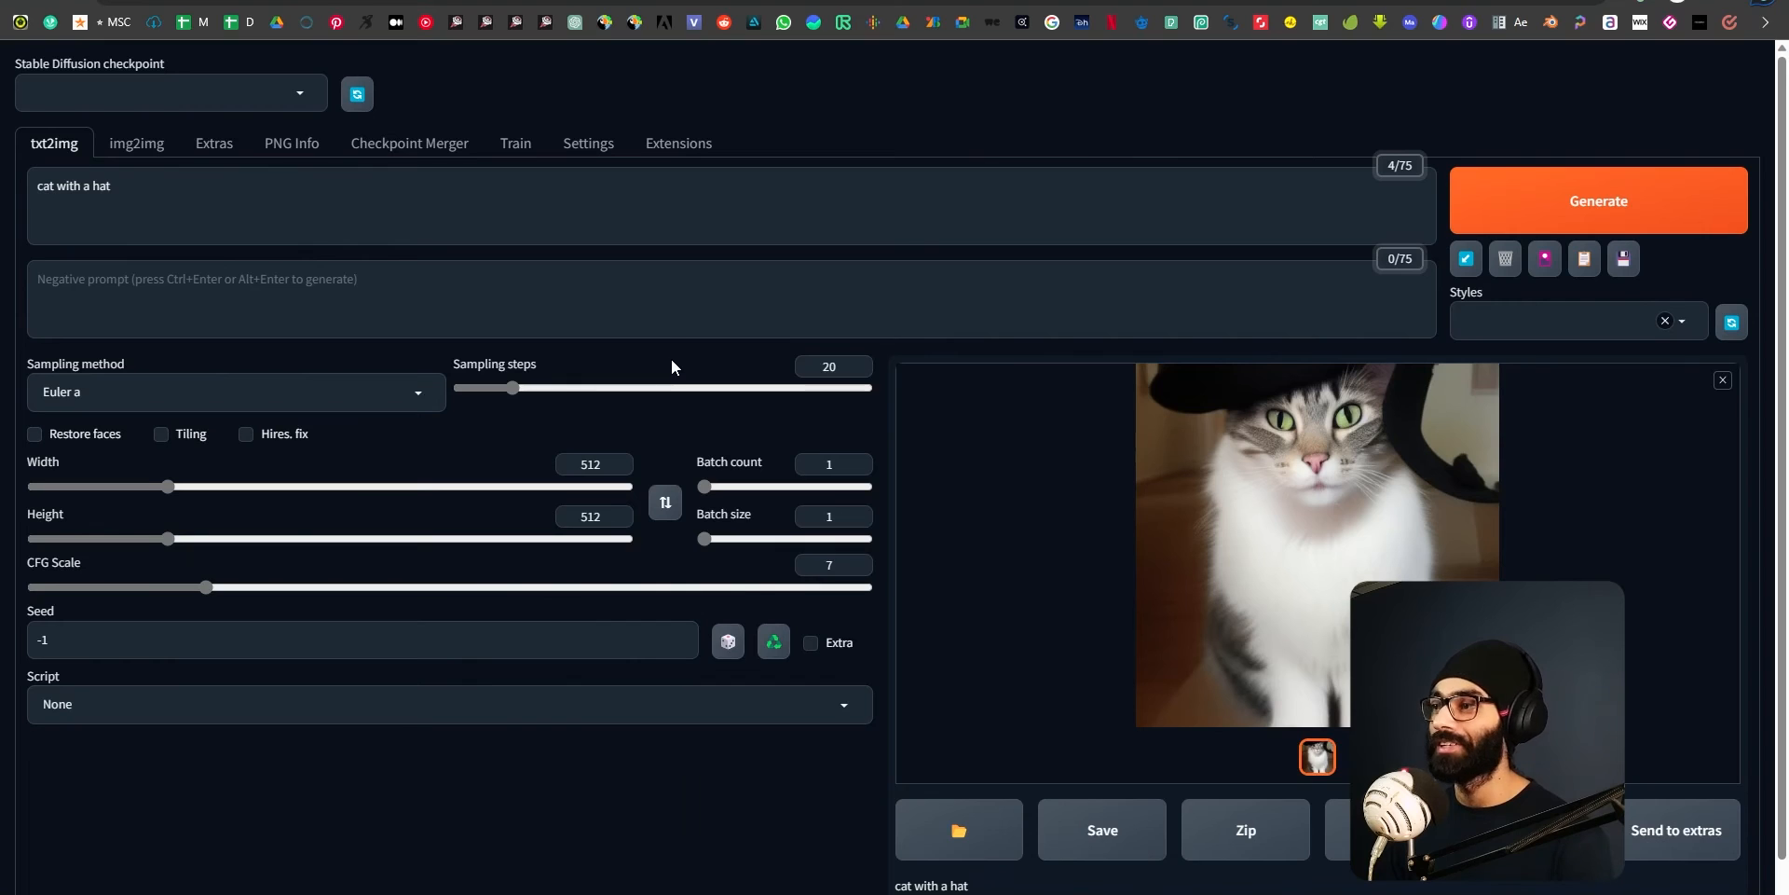
Clear the txt2img prompt in the Stable Diffusion web UI.
{"action": "triple_click", "coordinate": [551, 225]}
{"action": "key", "text": "BackSpace"}
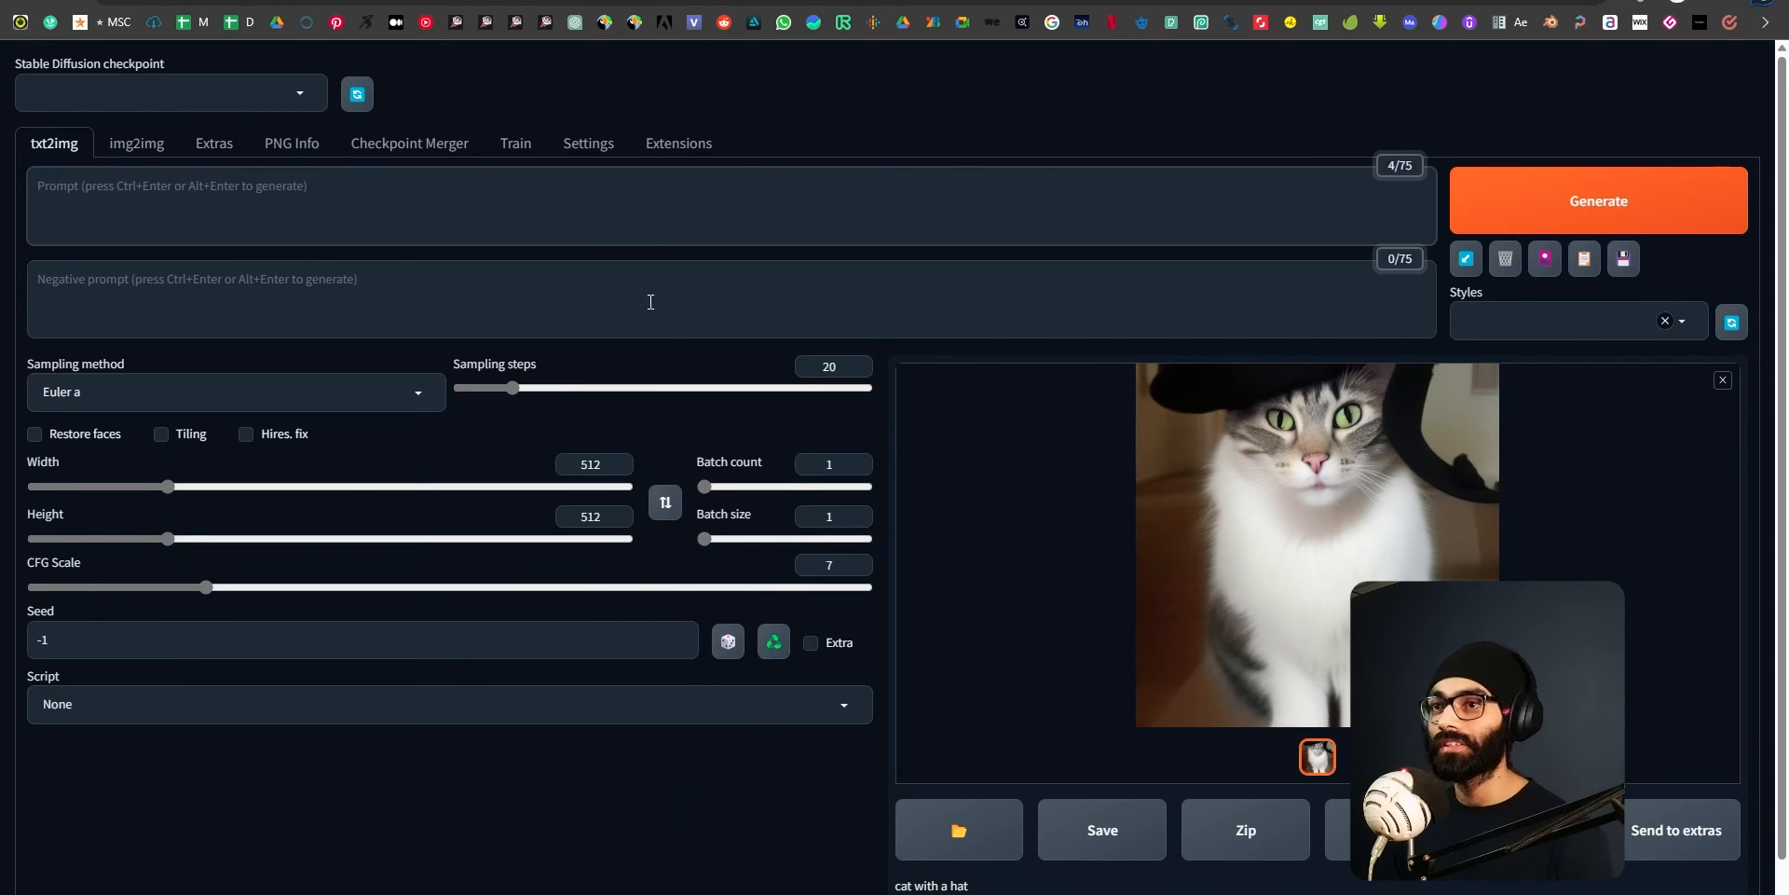
Switch to the Downloads folder and select deliberate_v2.safetensors.
{"action": "key", "text": "alt+Tab"}
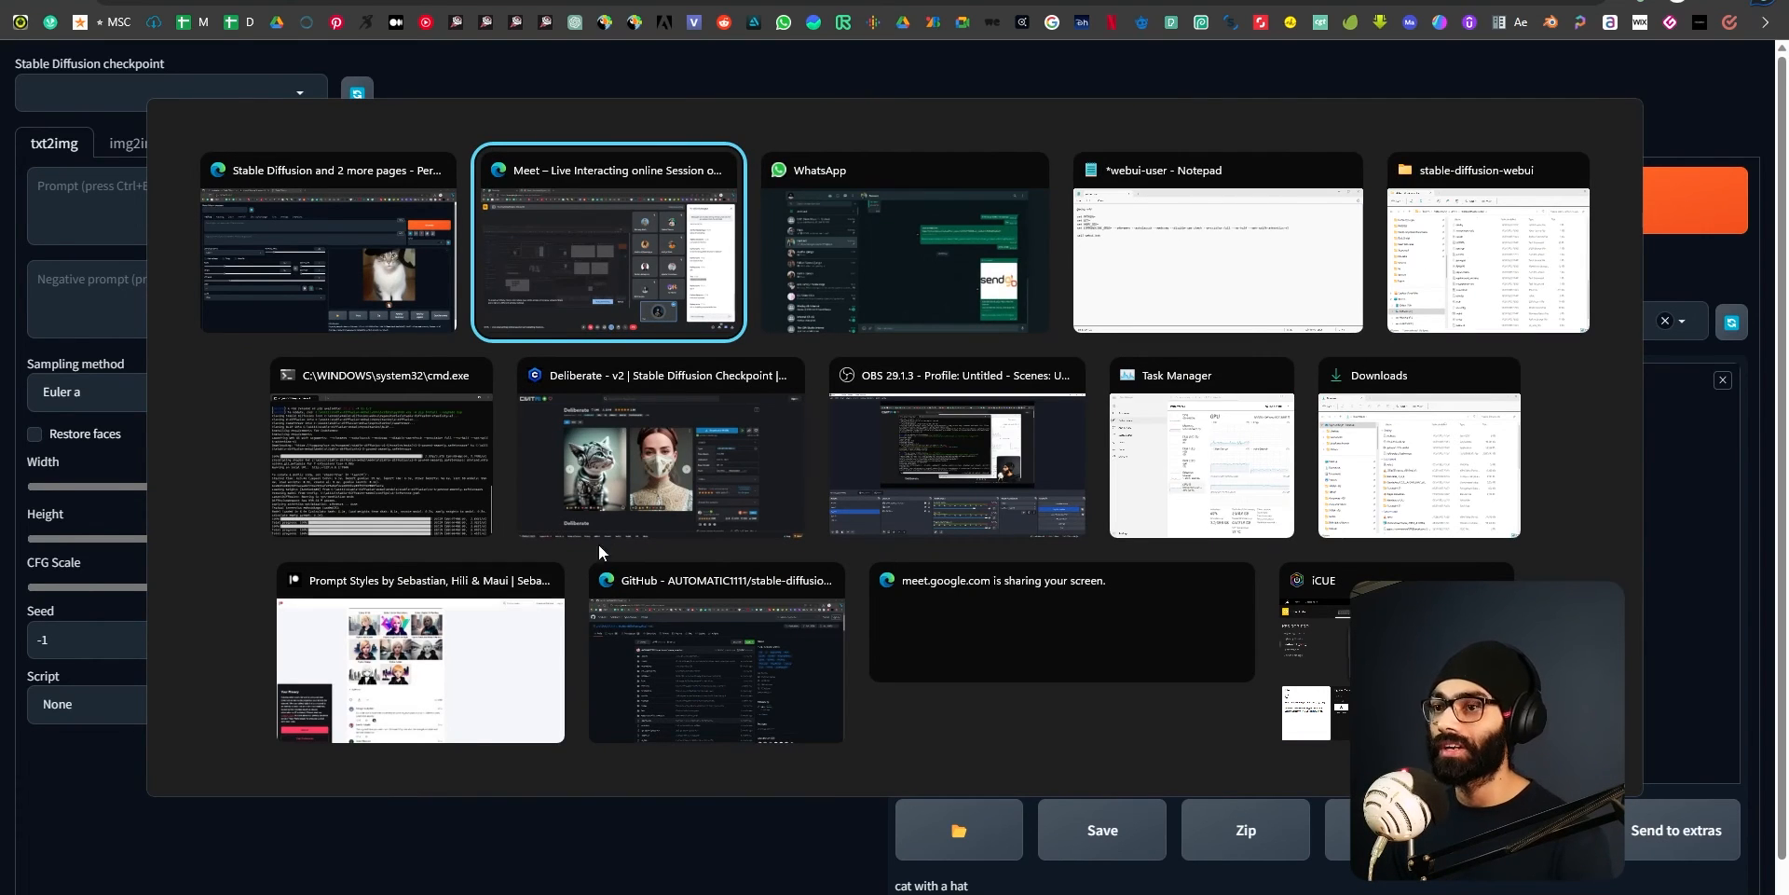
{"action": "left_click", "coordinate": [1378, 510]}
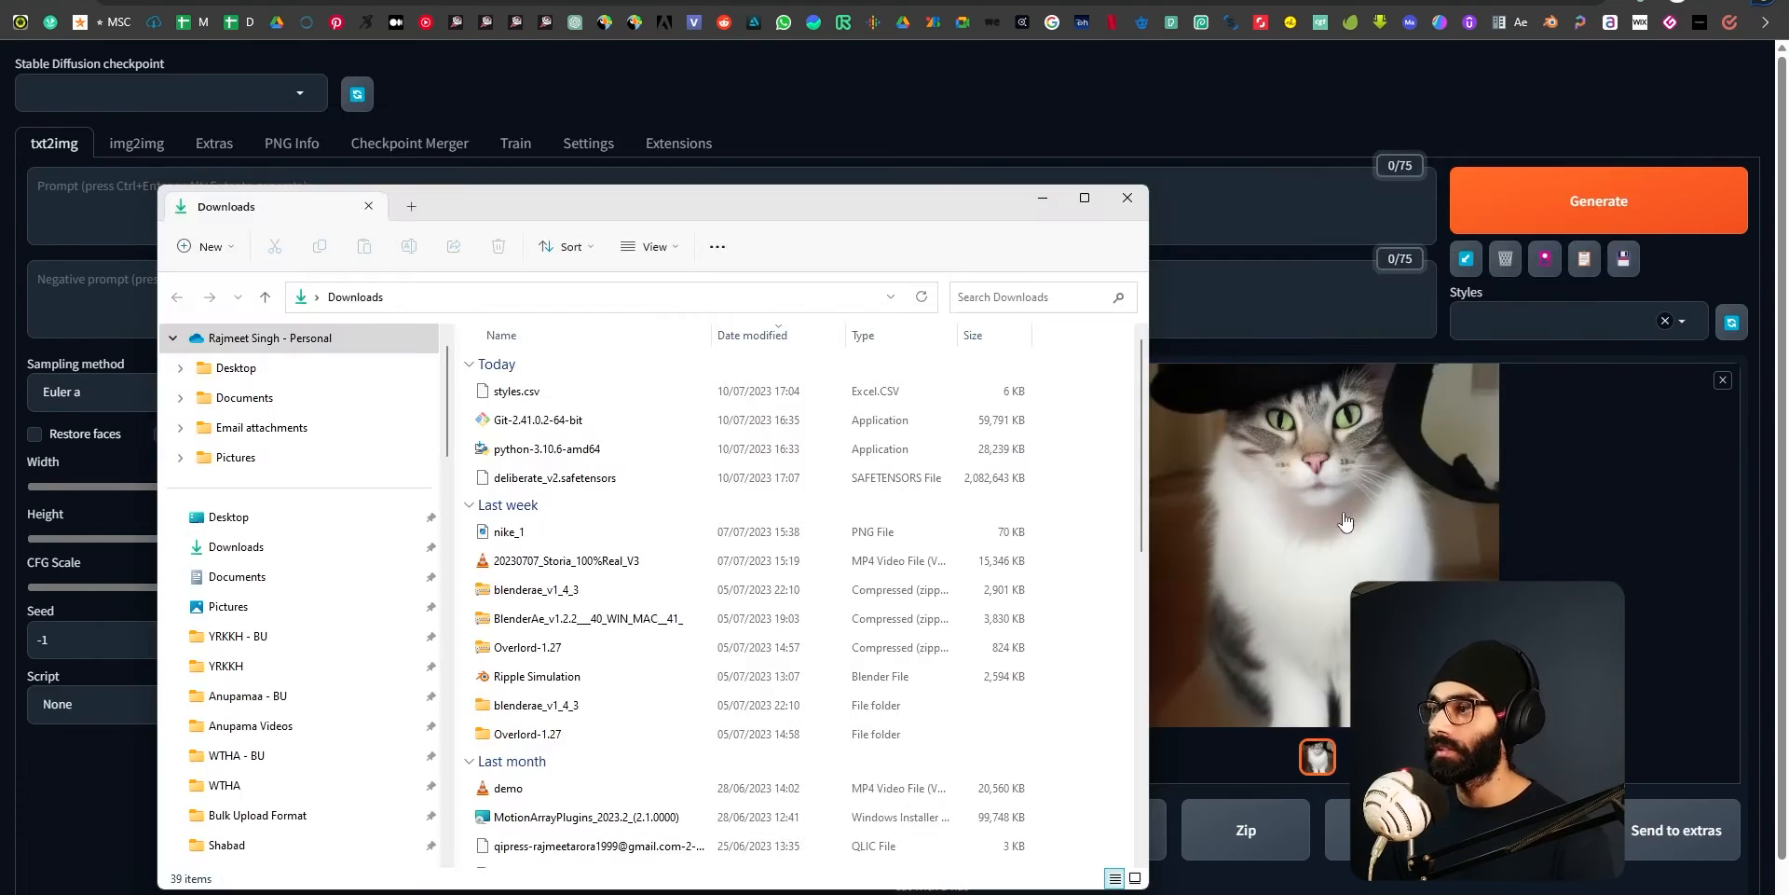
{"action": "left_click", "coordinate": [574, 477]}
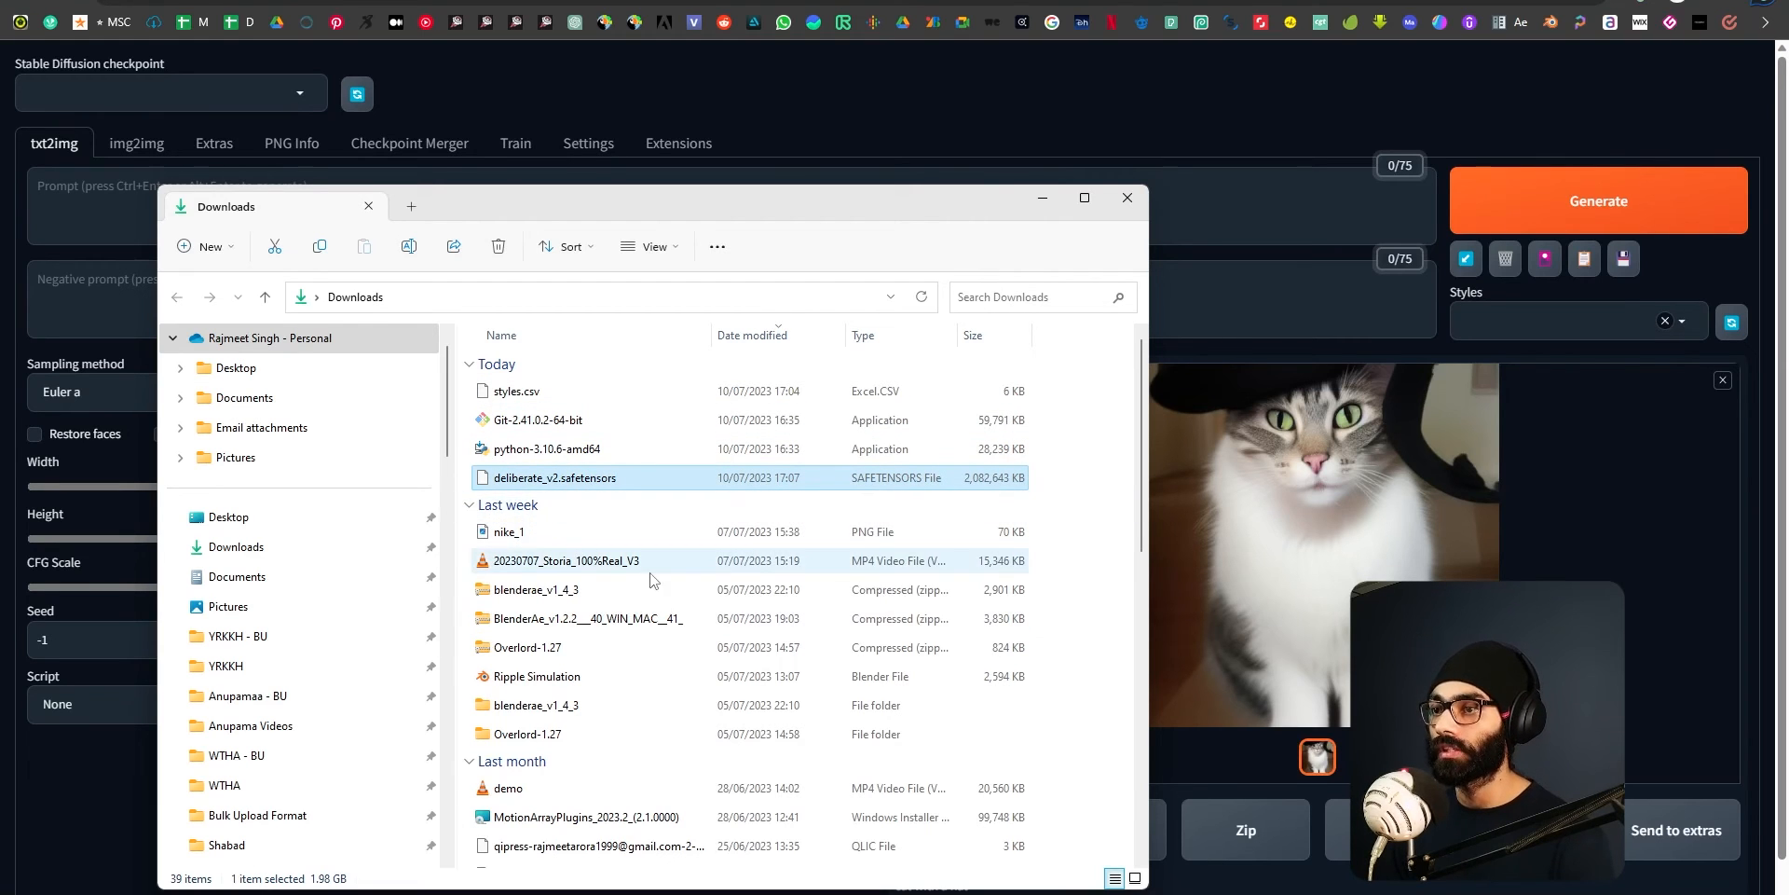
Switch to the stable-diffusion-webui folder and open its models\Stable-diffusion subfolder.
{"action": "key", "text": "alt+Tab"}
{"action": "left_click", "coordinate": [380, 449]}
{"action": "scroll", "coordinate": [1108, 601], "scroll_direction": "up", "scroll_amount": 9}
{"action": "scroll", "coordinate": [1002, 385], "scroll_direction": "down", "scroll_amount": 3}
{"action": "scroll", "coordinate": [1002, 384], "scroll_direction": "up", "scroll_amount": 4}
{"action": "scroll", "coordinate": [1139, 508], "scroll_direction": "down", "scroll_amount": 2}
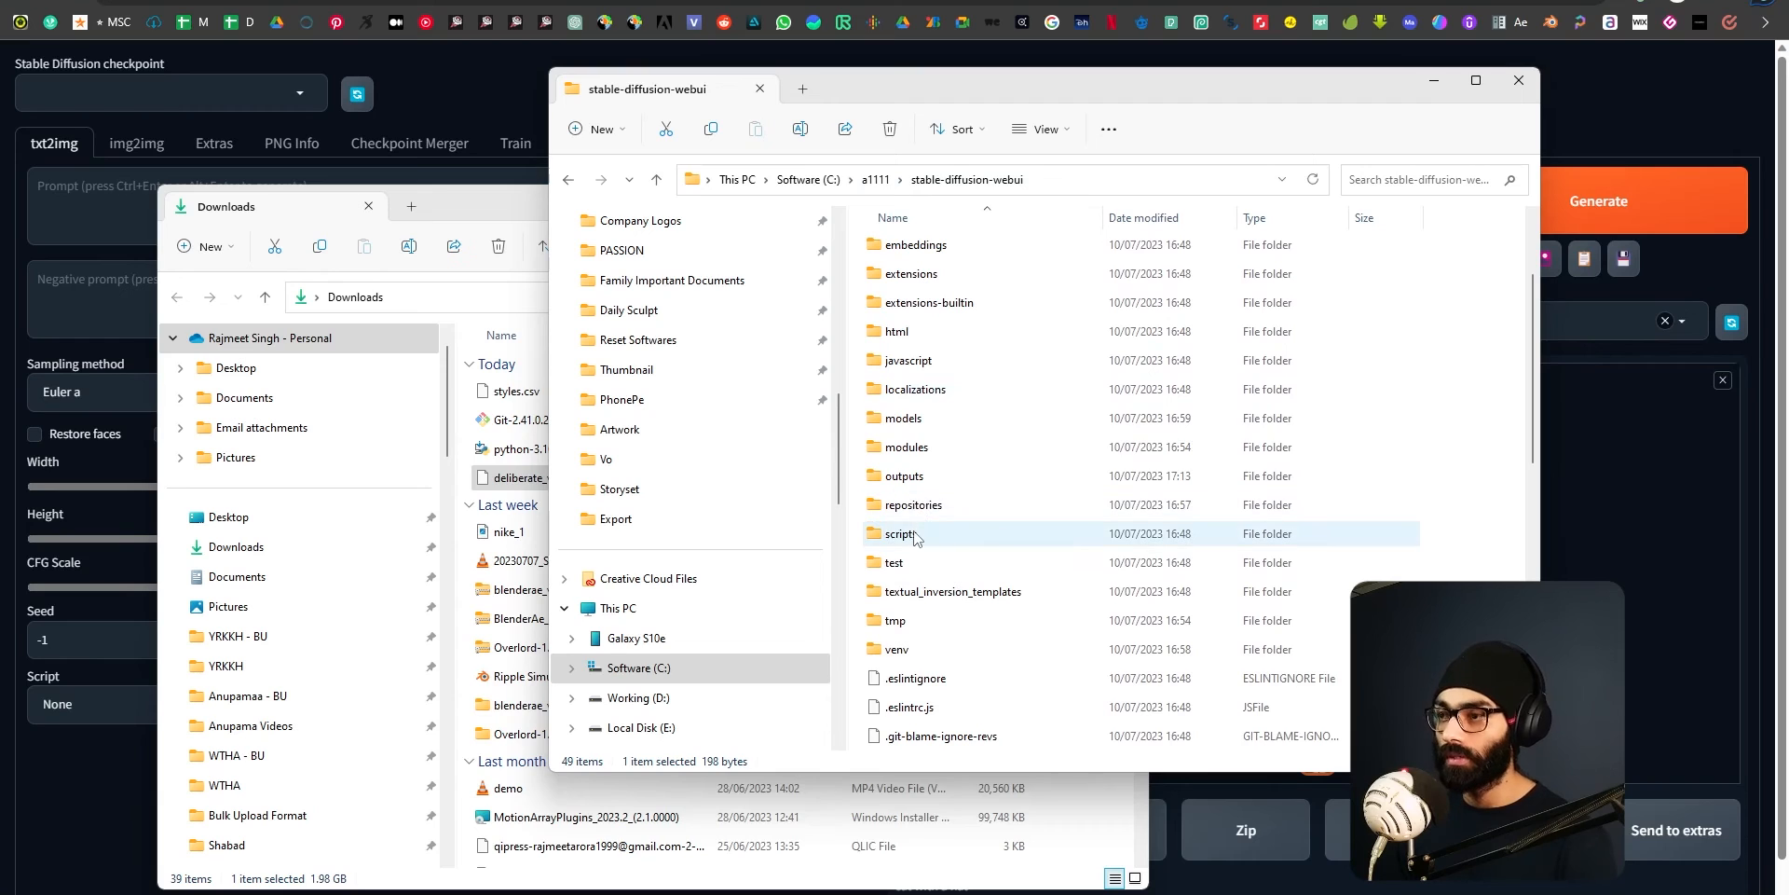
{"action": "left_click", "coordinate": [917, 428]}
{"action": "double_click", "coordinate": [911, 427]}
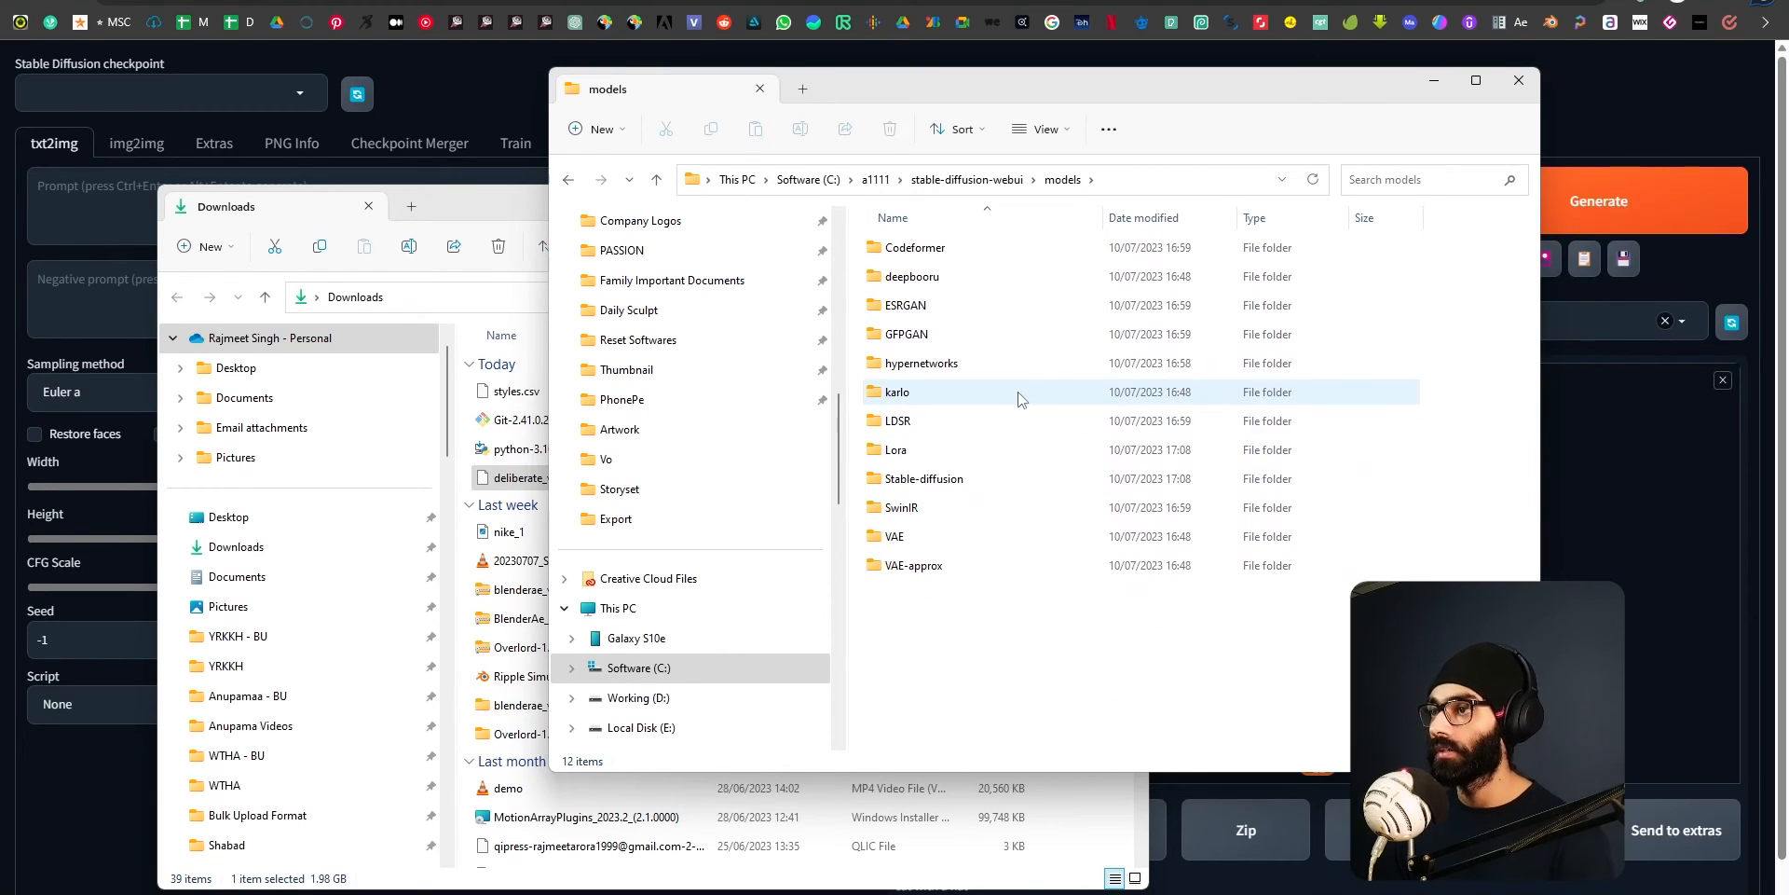
{"action": "double_click", "coordinate": [953, 478]}
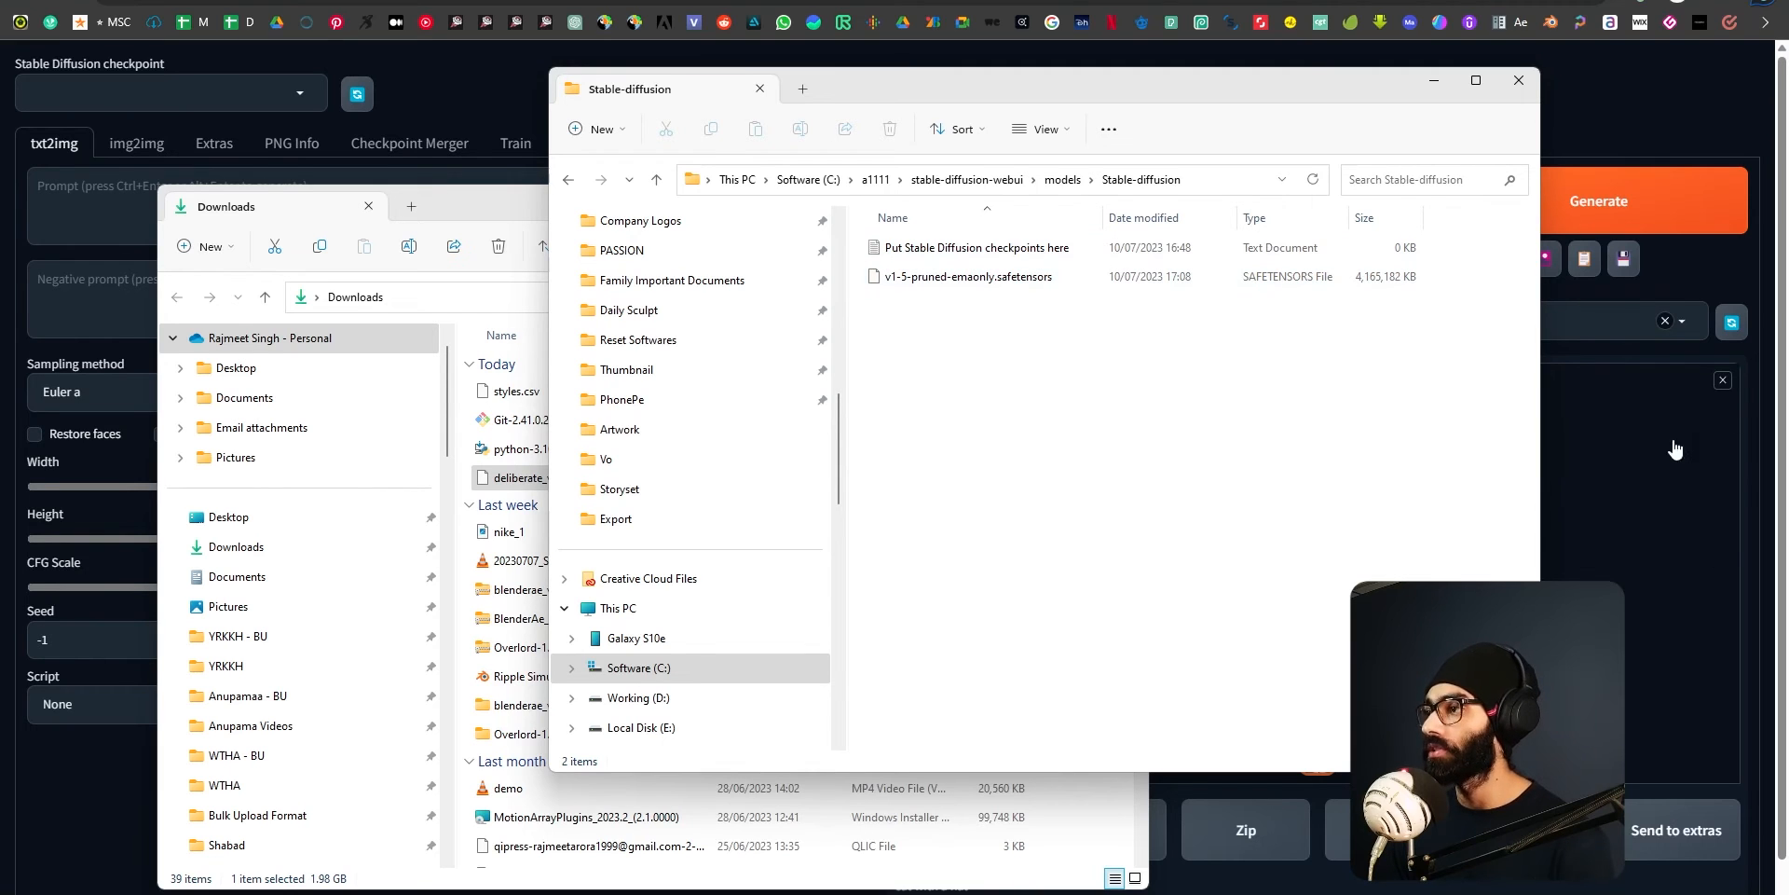
Move deliberate_v2.safetensors from Downloads into the models\Stable-diffusion folder.
{"action": "left_click", "coordinate": [472, 209]}
{"action": "left_click_drag", "start_coordinate": [571, 480], "coordinate": [1246, 438]}
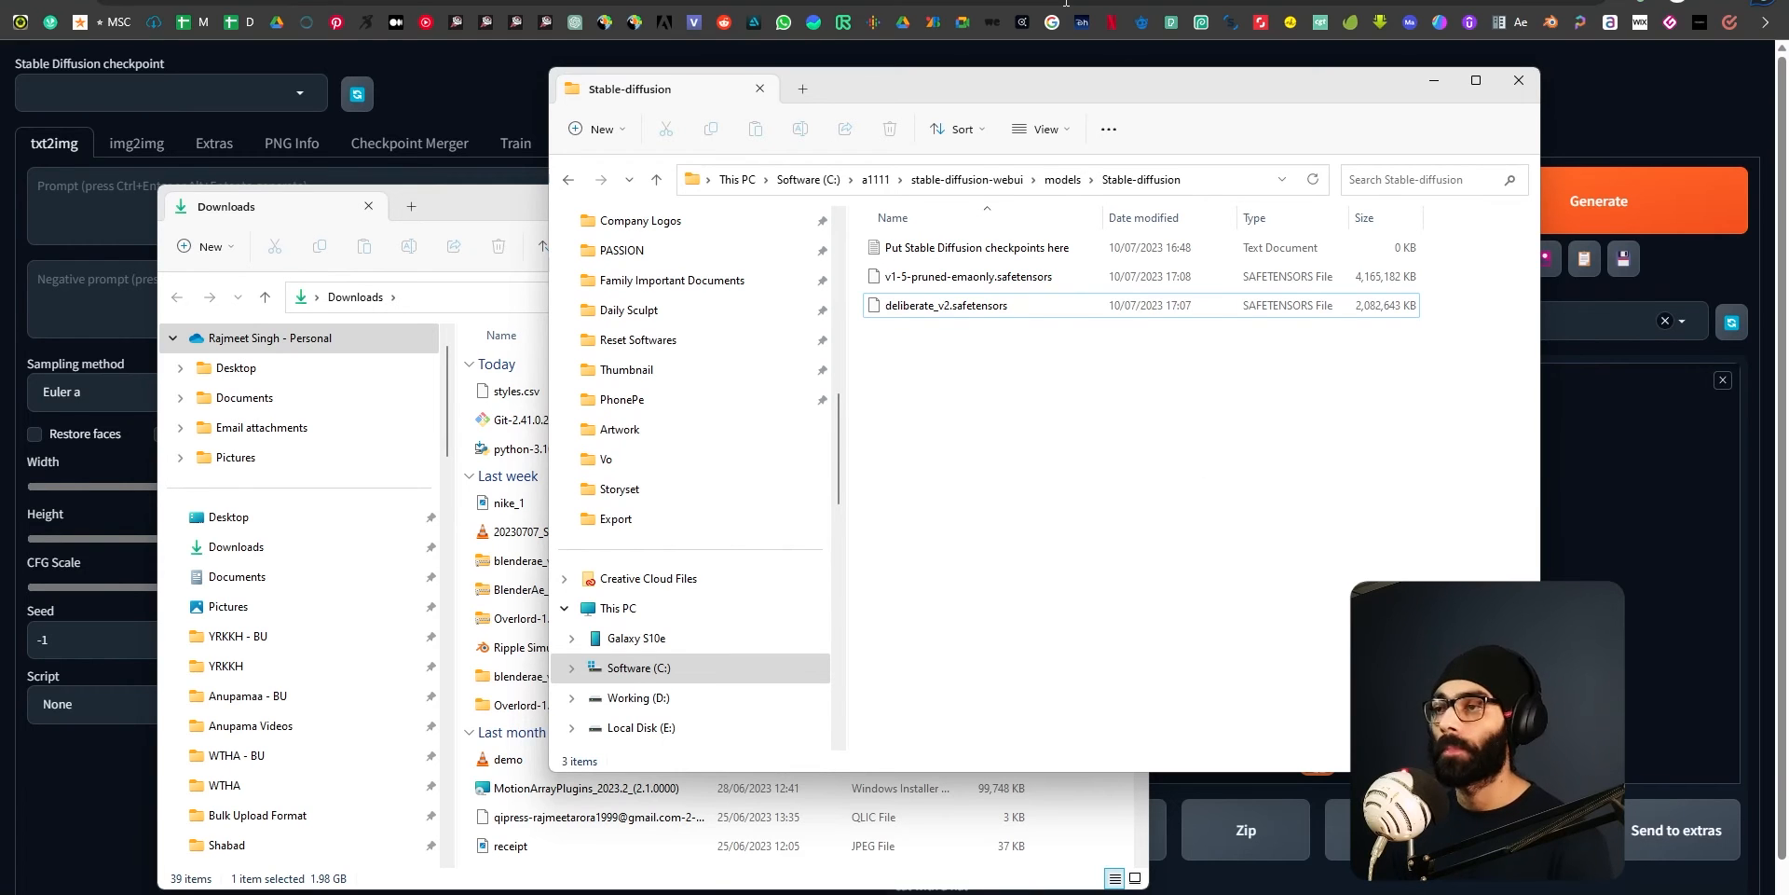
{"action": "left_click_drag", "start_coordinate": [1120, 75], "coordinate": [1228, 106]}
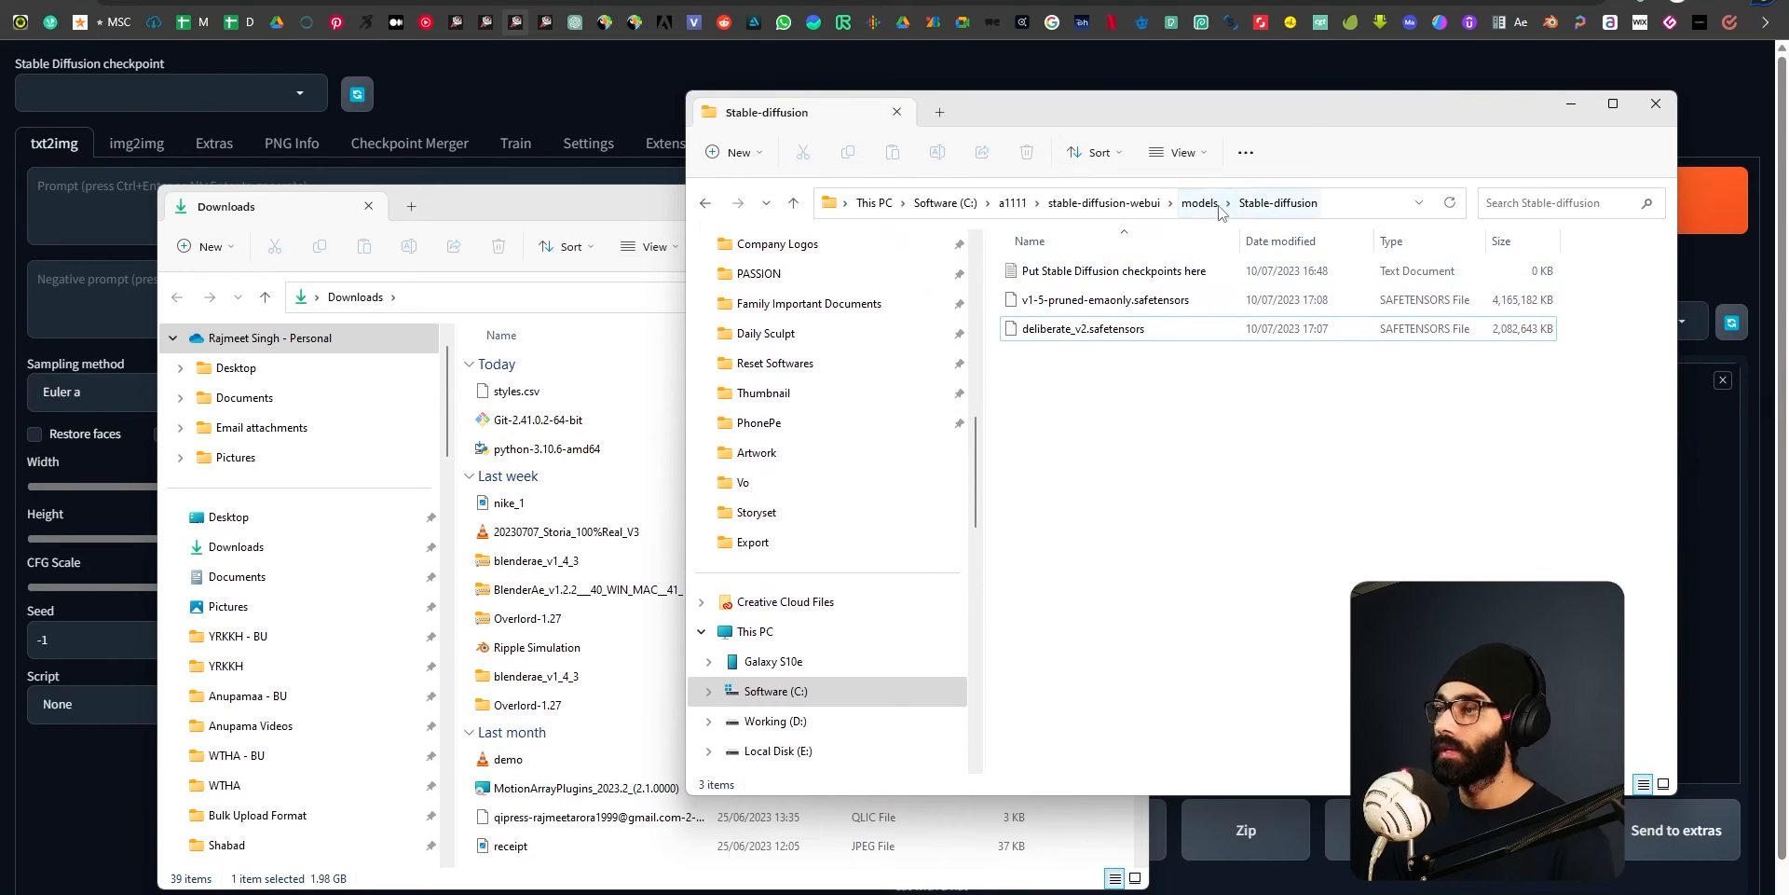
Return to the main stable-diffusion-webui folder and check the Styles field in the web UI.
{"action": "left_click", "coordinate": [1155, 204]}
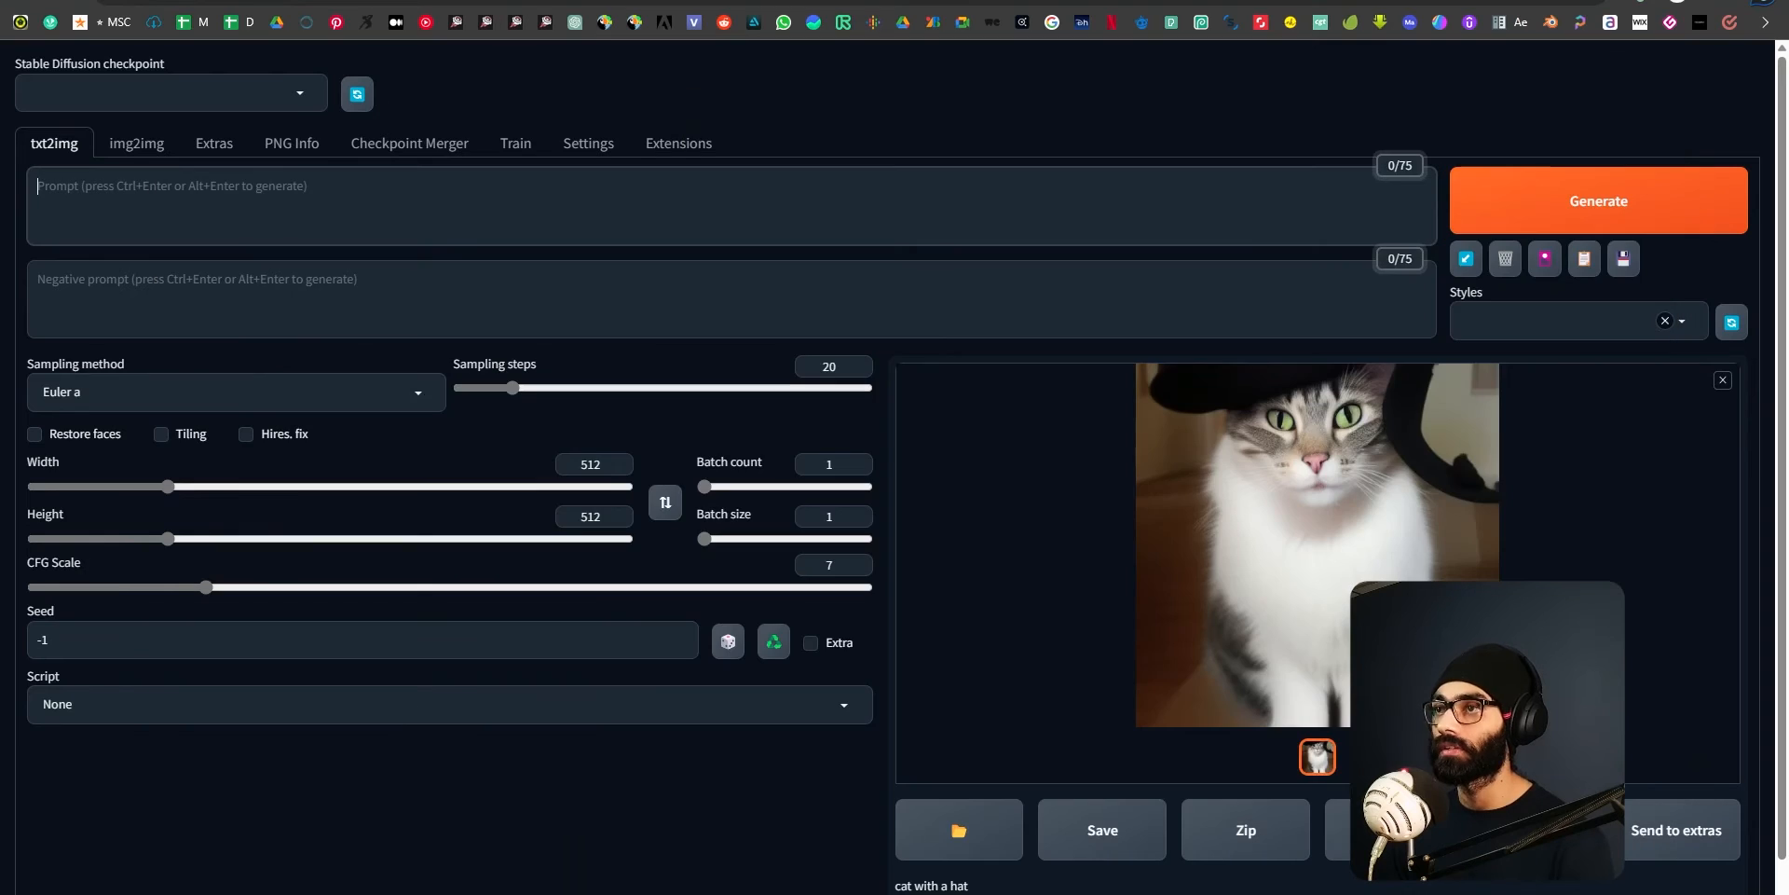
{"action": "left_click", "coordinate": [1611, 319]}
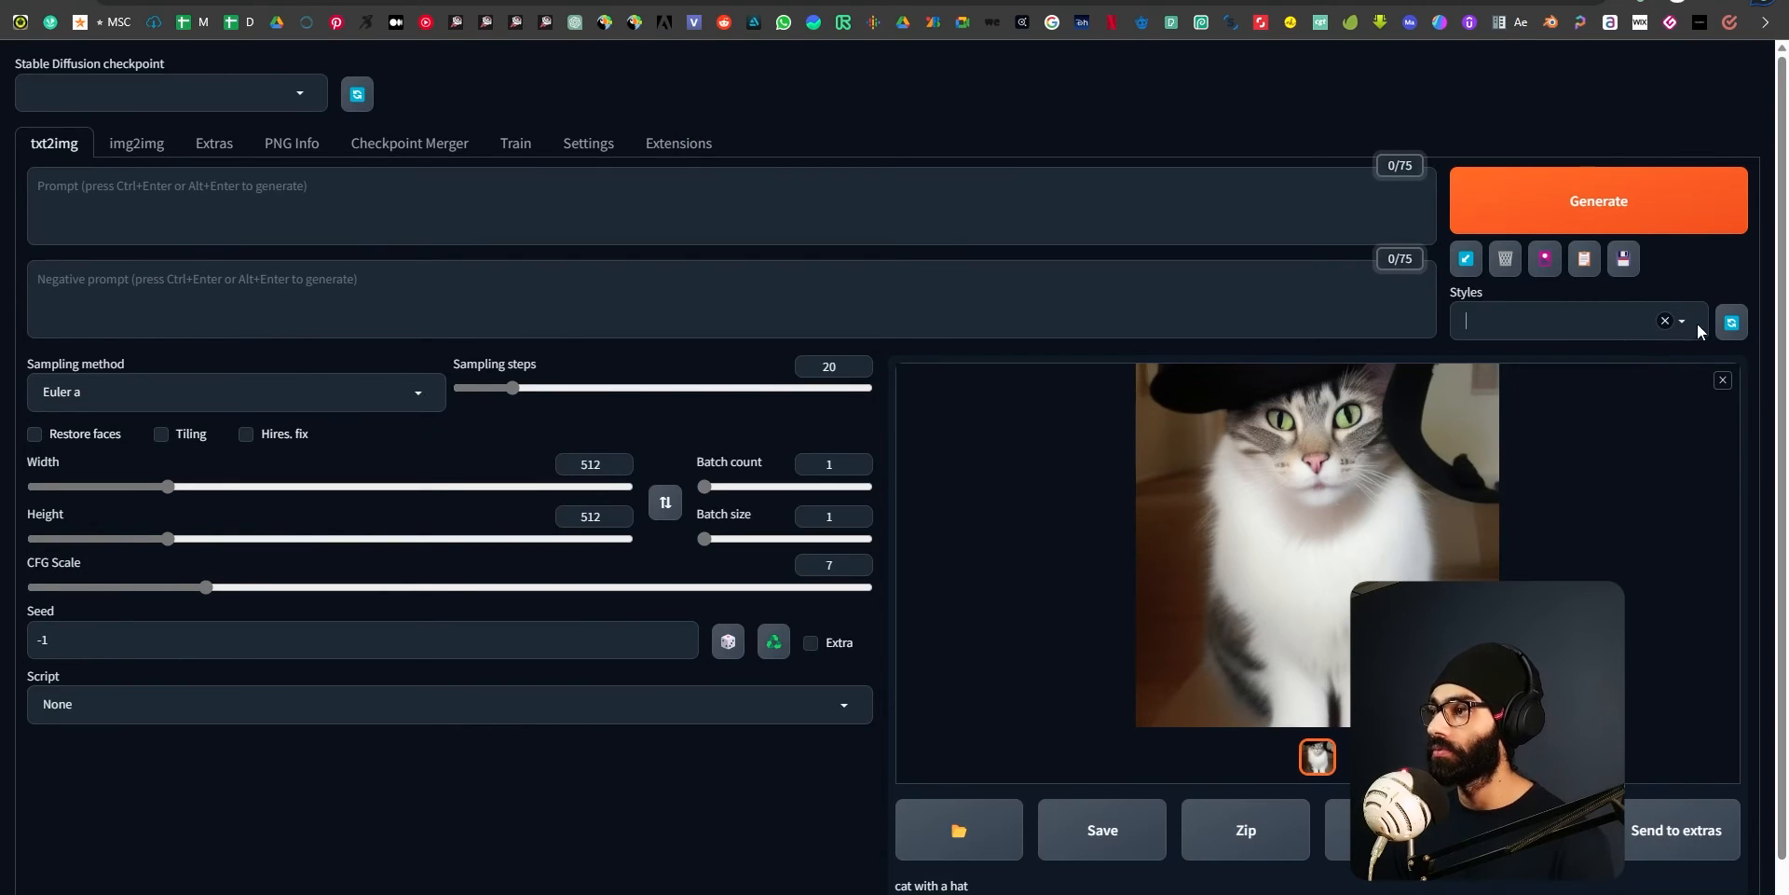
{"action": "key", "text": "alt+Tab"}
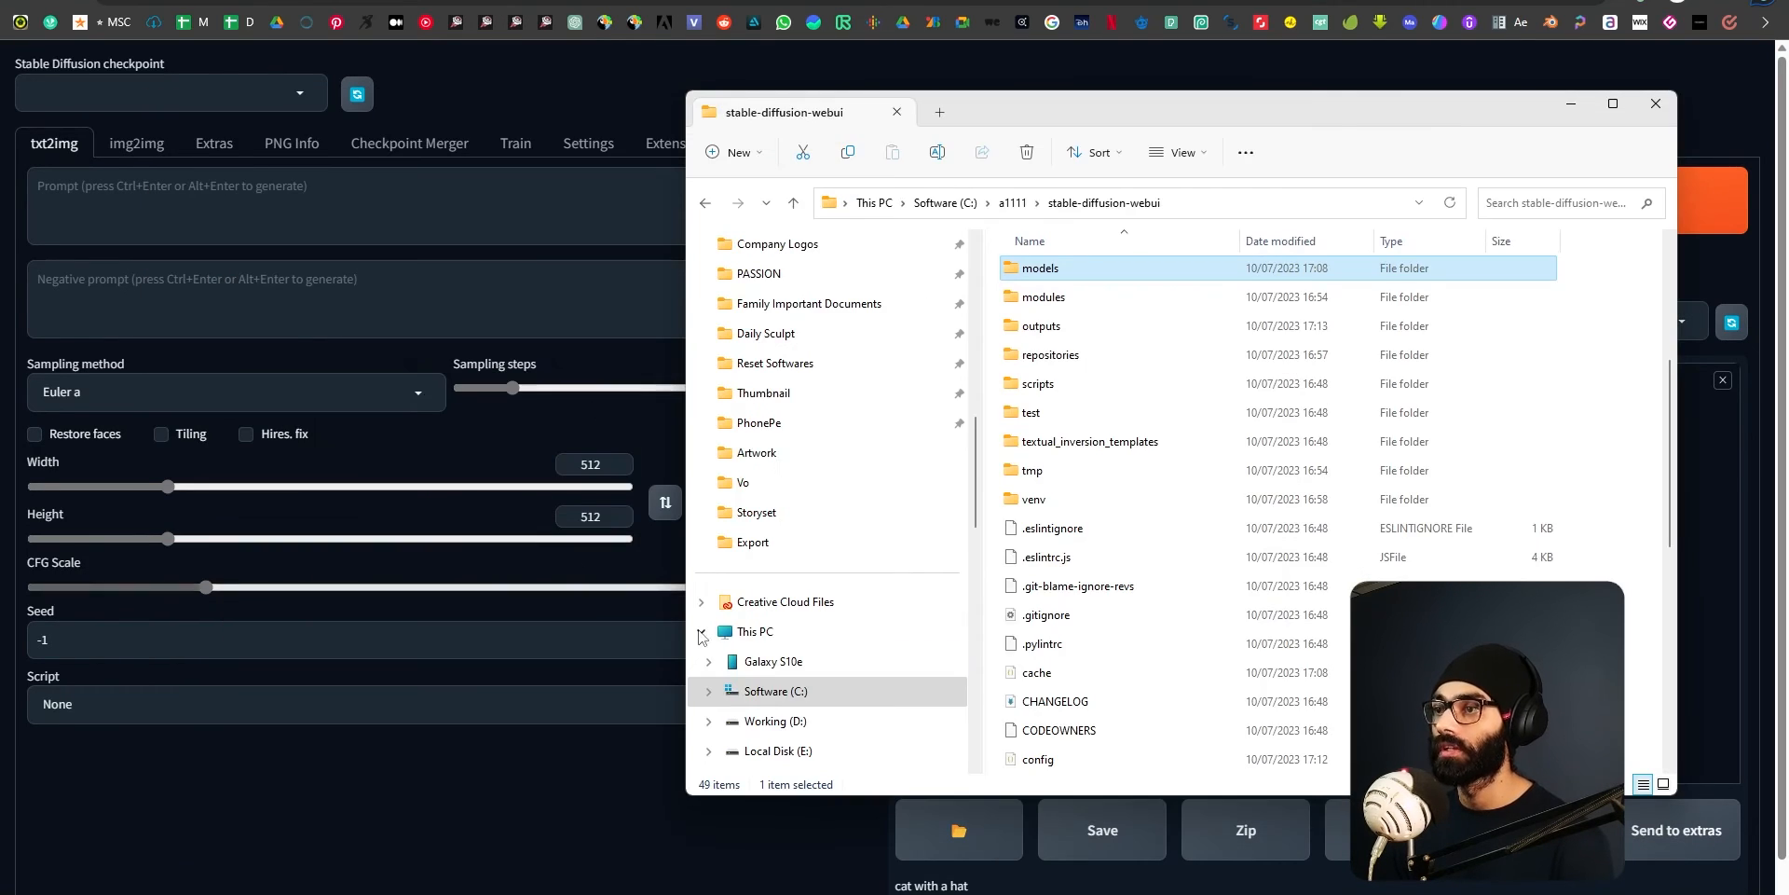
{"action": "scroll", "coordinate": [1109, 624], "scroll_direction": "up", "scroll_amount": 2}
{"action": "scroll", "coordinate": [1099, 624], "scroll_direction": "up", "scroll_amount": 3}
Select styles.csv in Downloads and bring up the stable-diffusion-webui folder as the destination.
{"action": "key", "text": "alt+Tab"}
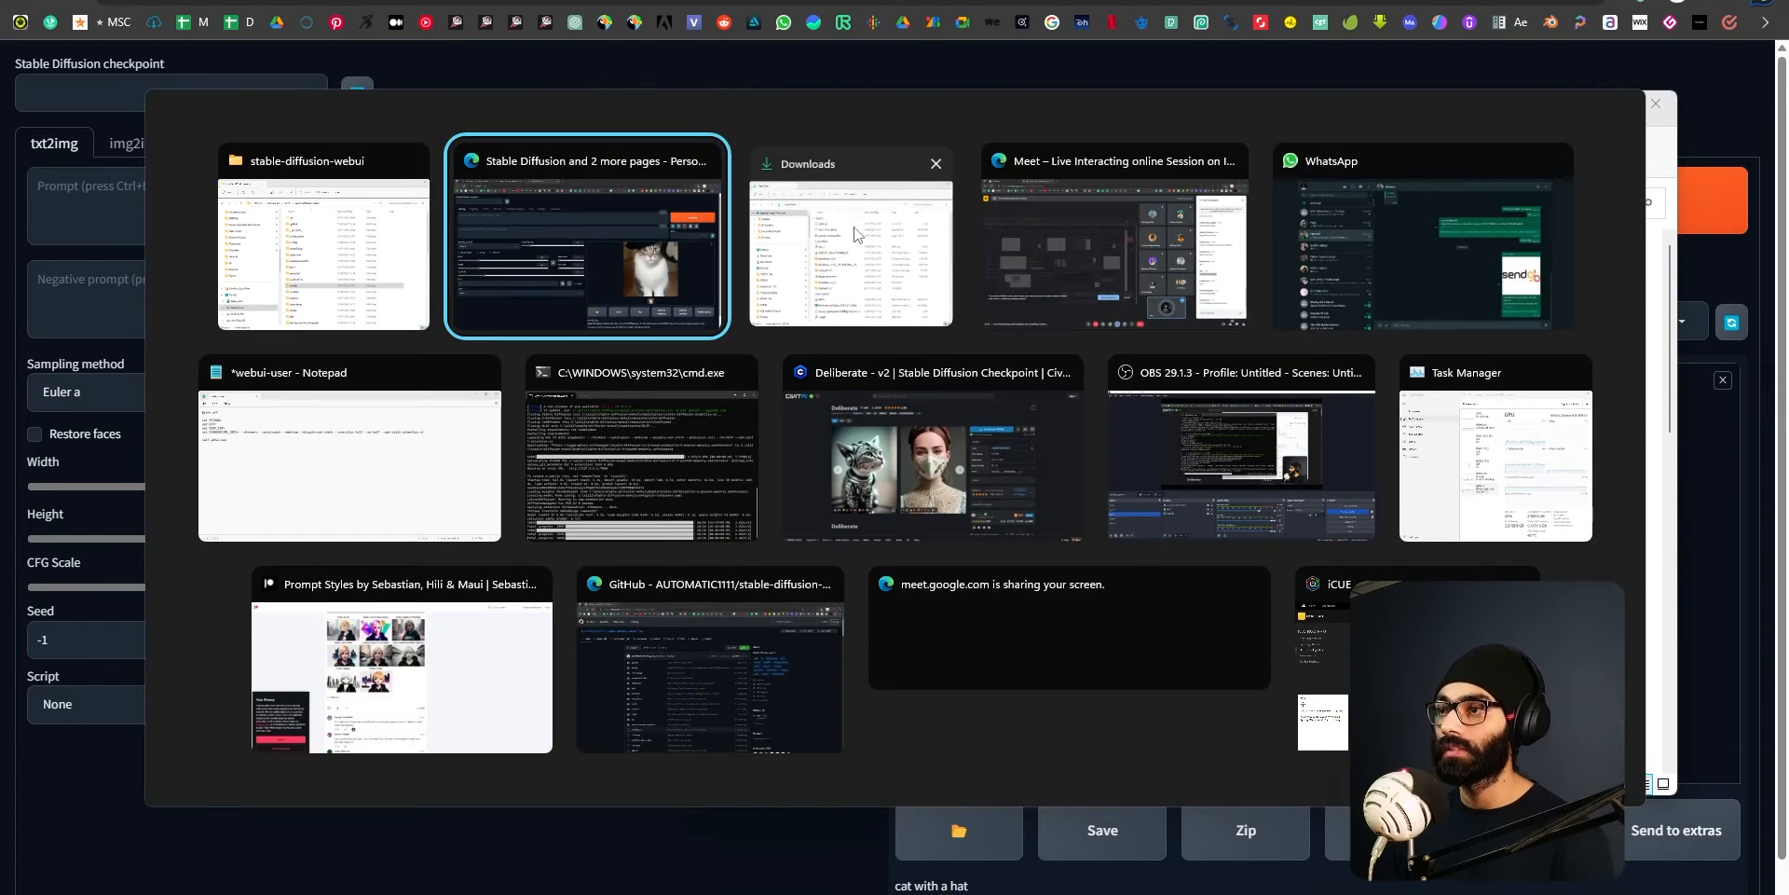
{"action": "left_click", "coordinate": [1571, 103]}
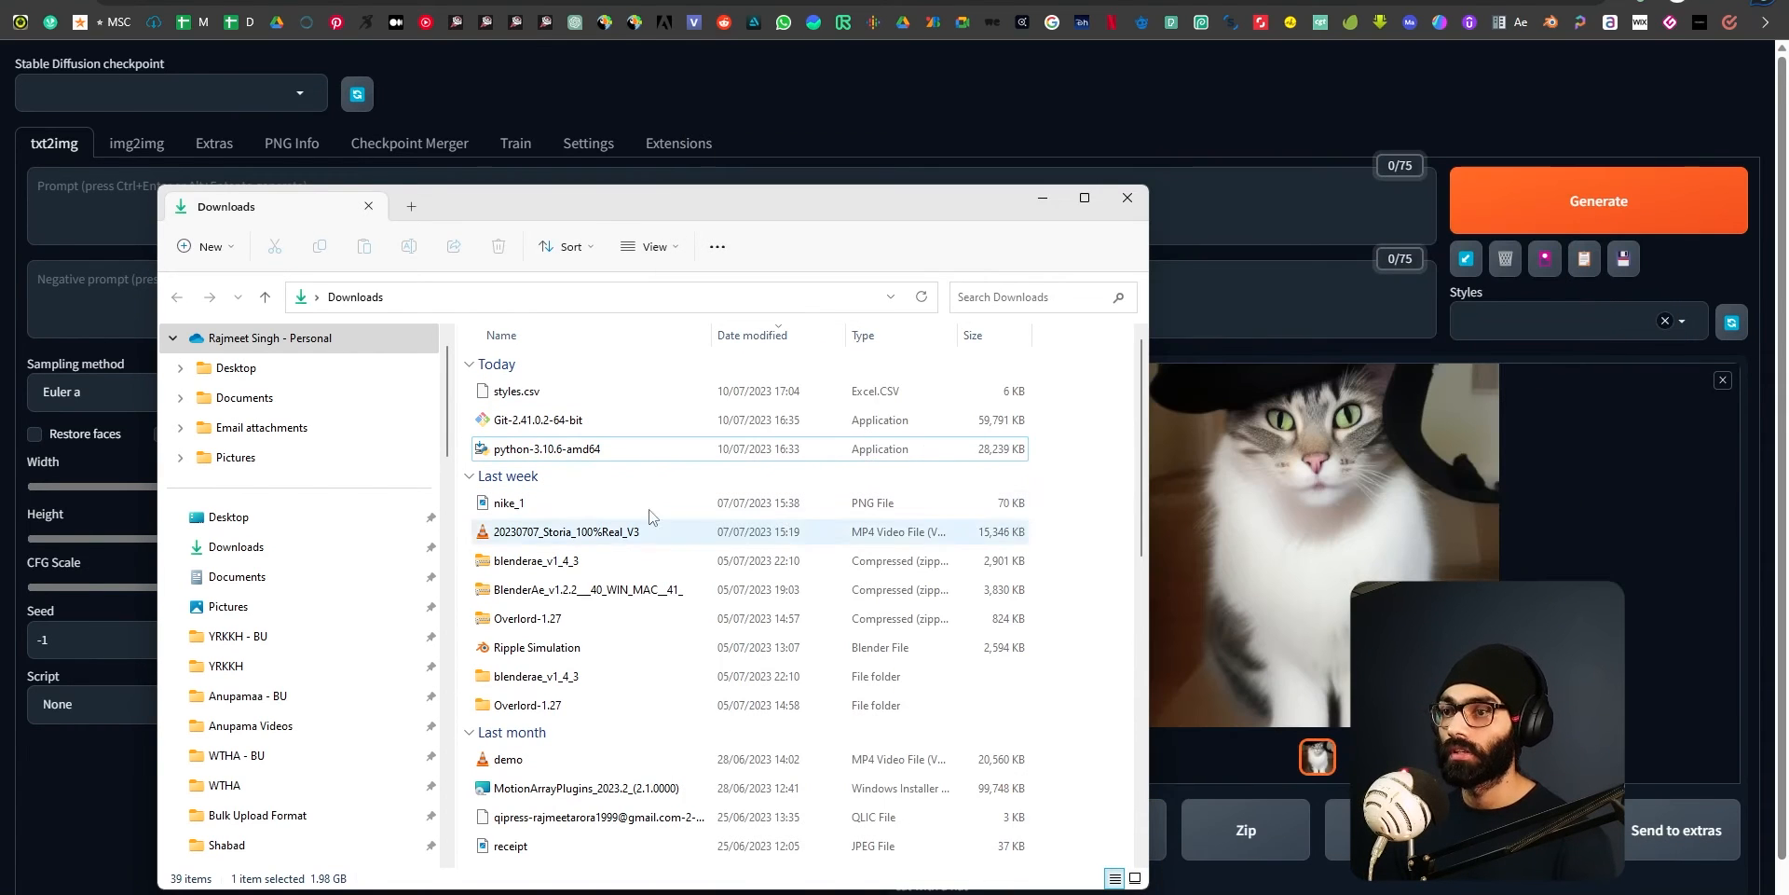
{"action": "left_click", "coordinate": [526, 392]}
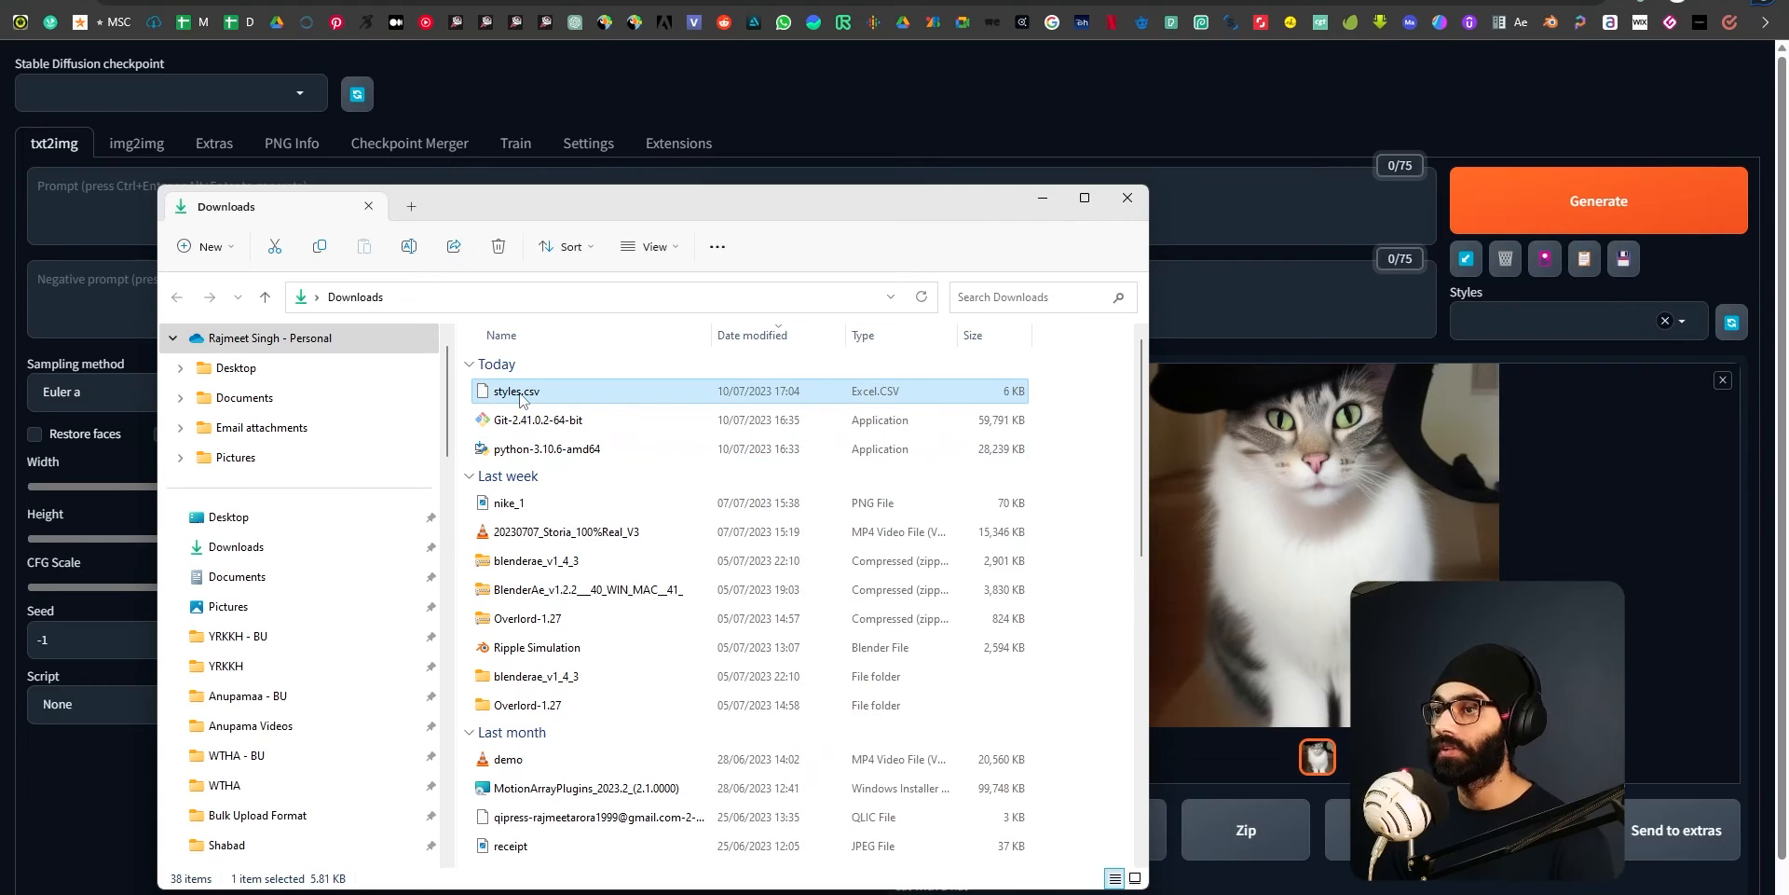
{"action": "key", "text": "alt+Tab"}
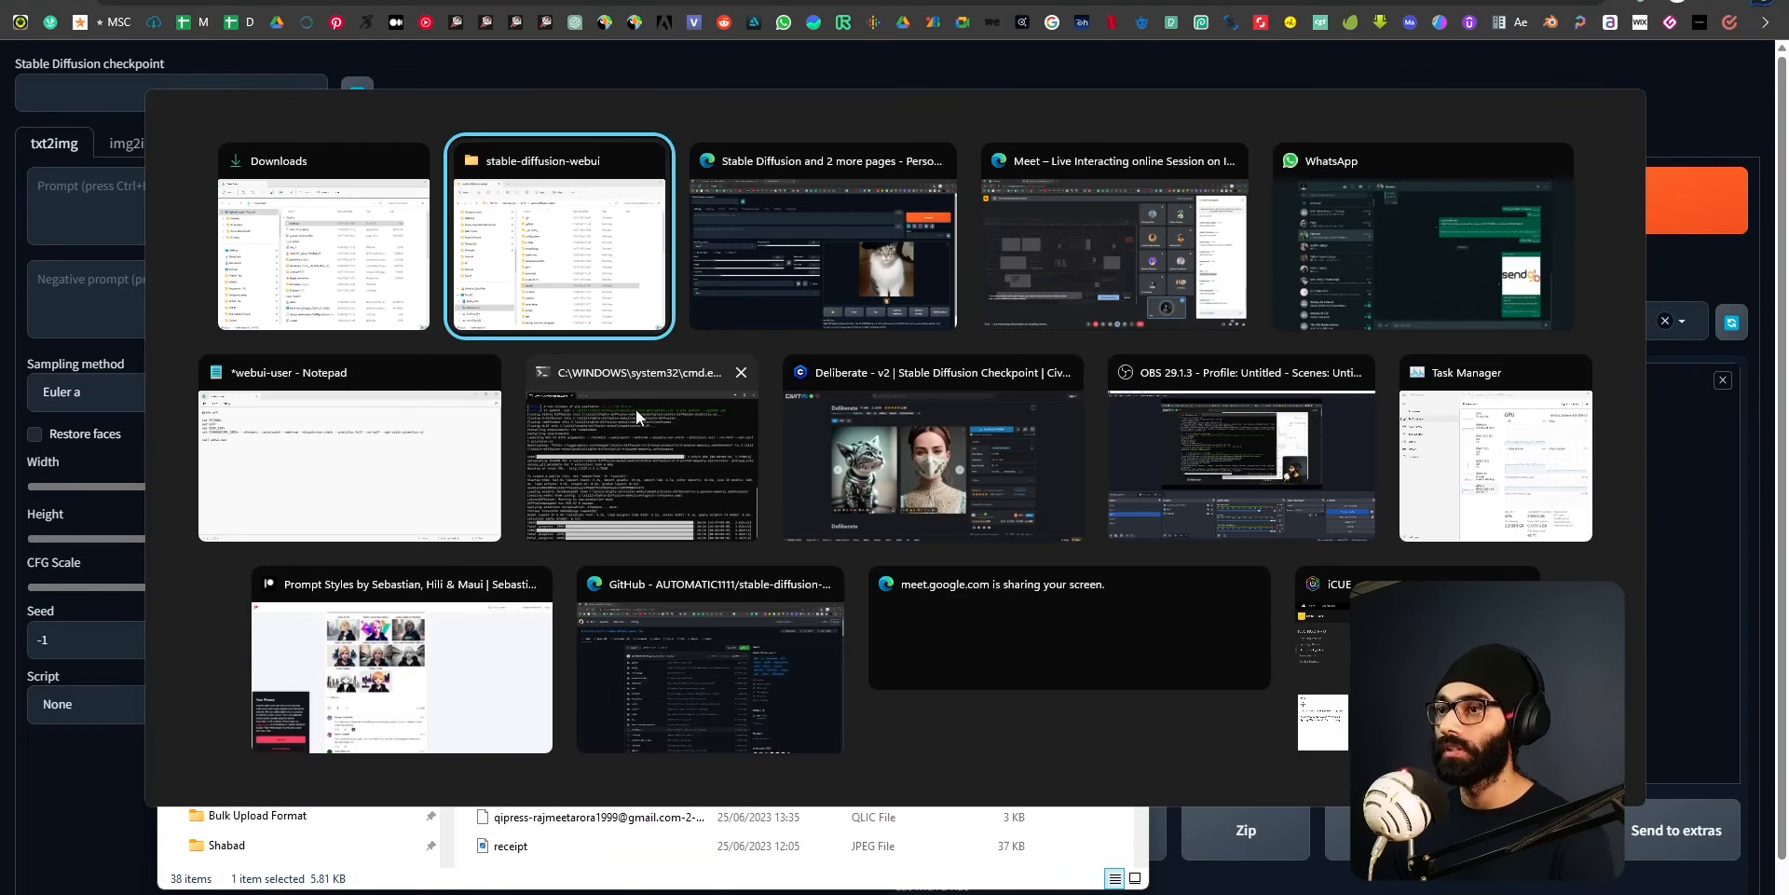
{"action": "scroll", "coordinate": [1228, 652], "scroll_direction": "down", "scroll_amount": 5}
{"action": "scroll", "coordinate": [1211, 648], "scroll_direction": "up", "scroll_amount": 10}
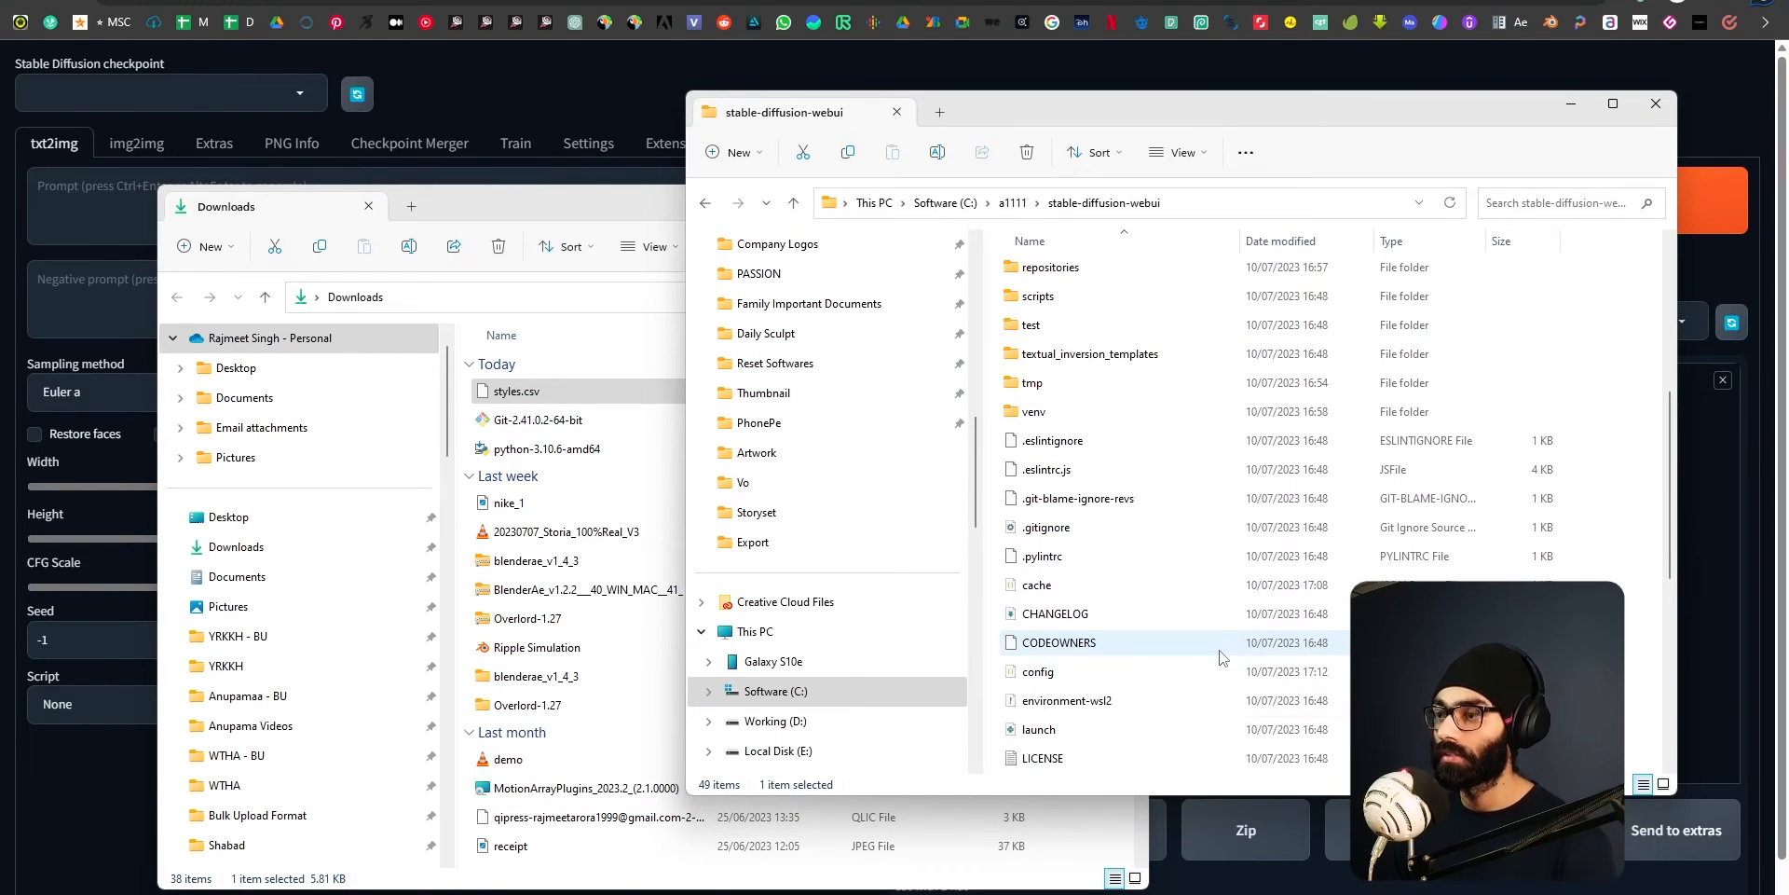
{"action": "scroll", "coordinate": [1184, 641], "scroll_direction": "down", "scroll_amount": 2}
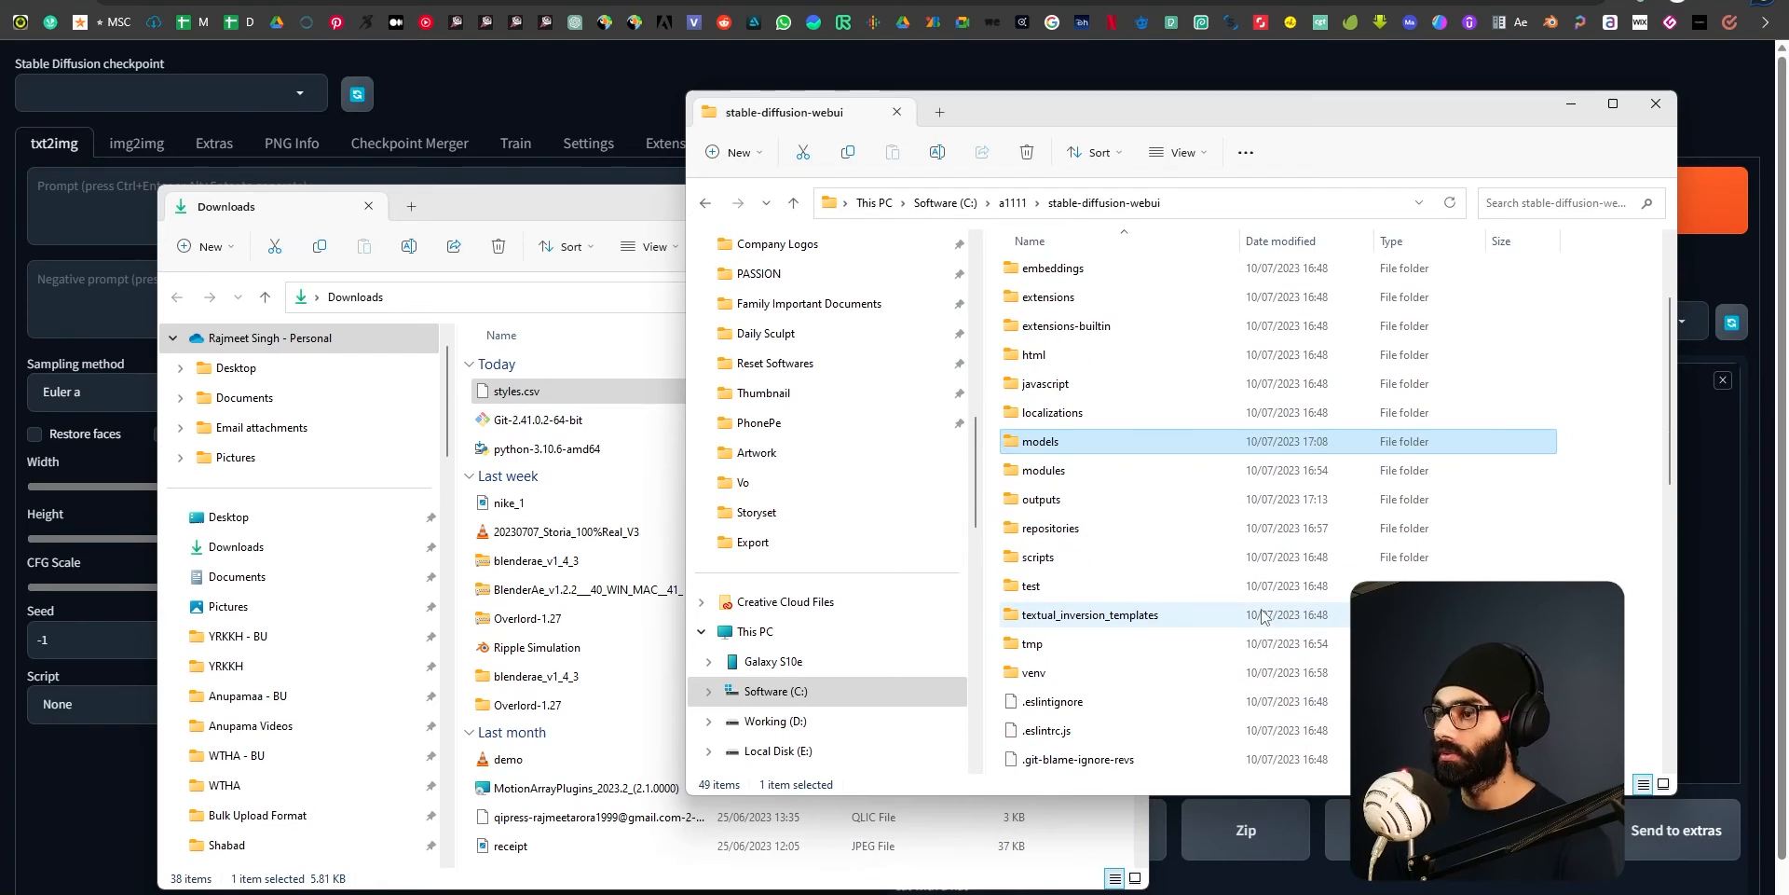
{"action": "scroll", "coordinate": [1155, 638], "scroll_direction": "down", "scroll_amount": 2}
{"action": "scroll", "coordinate": [1152, 638], "scroll_direction": "up", "scroll_amount": 3}
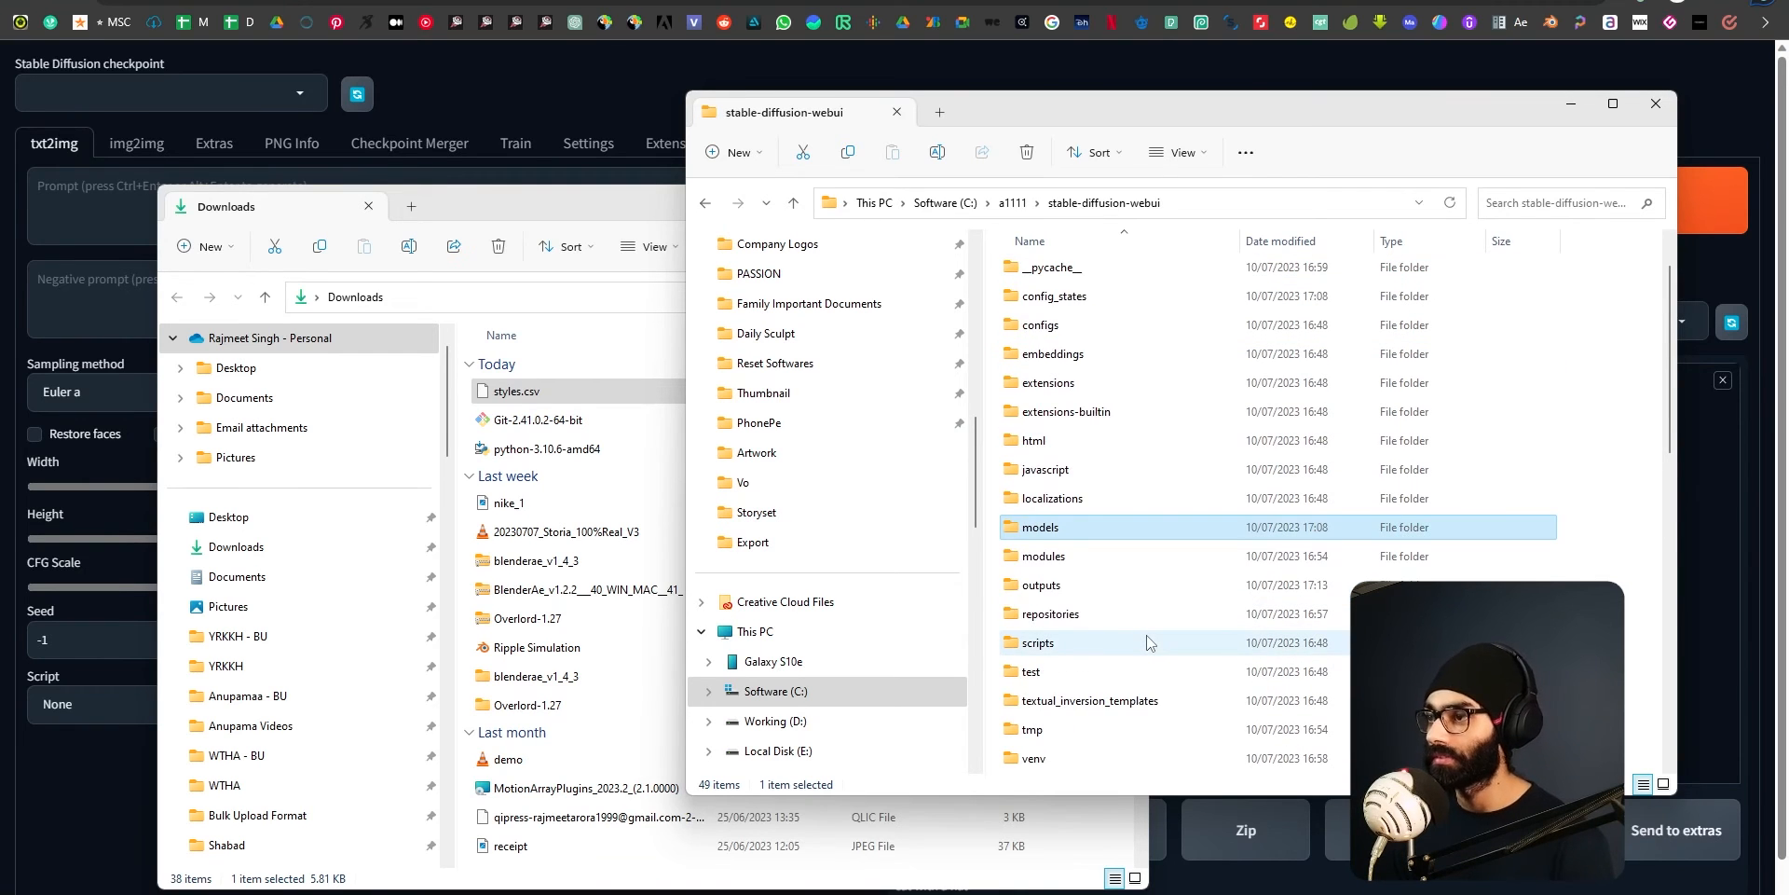
{"action": "scroll", "coordinate": [1137, 643], "scroll_direction": "down", "scroll_amount": 2}
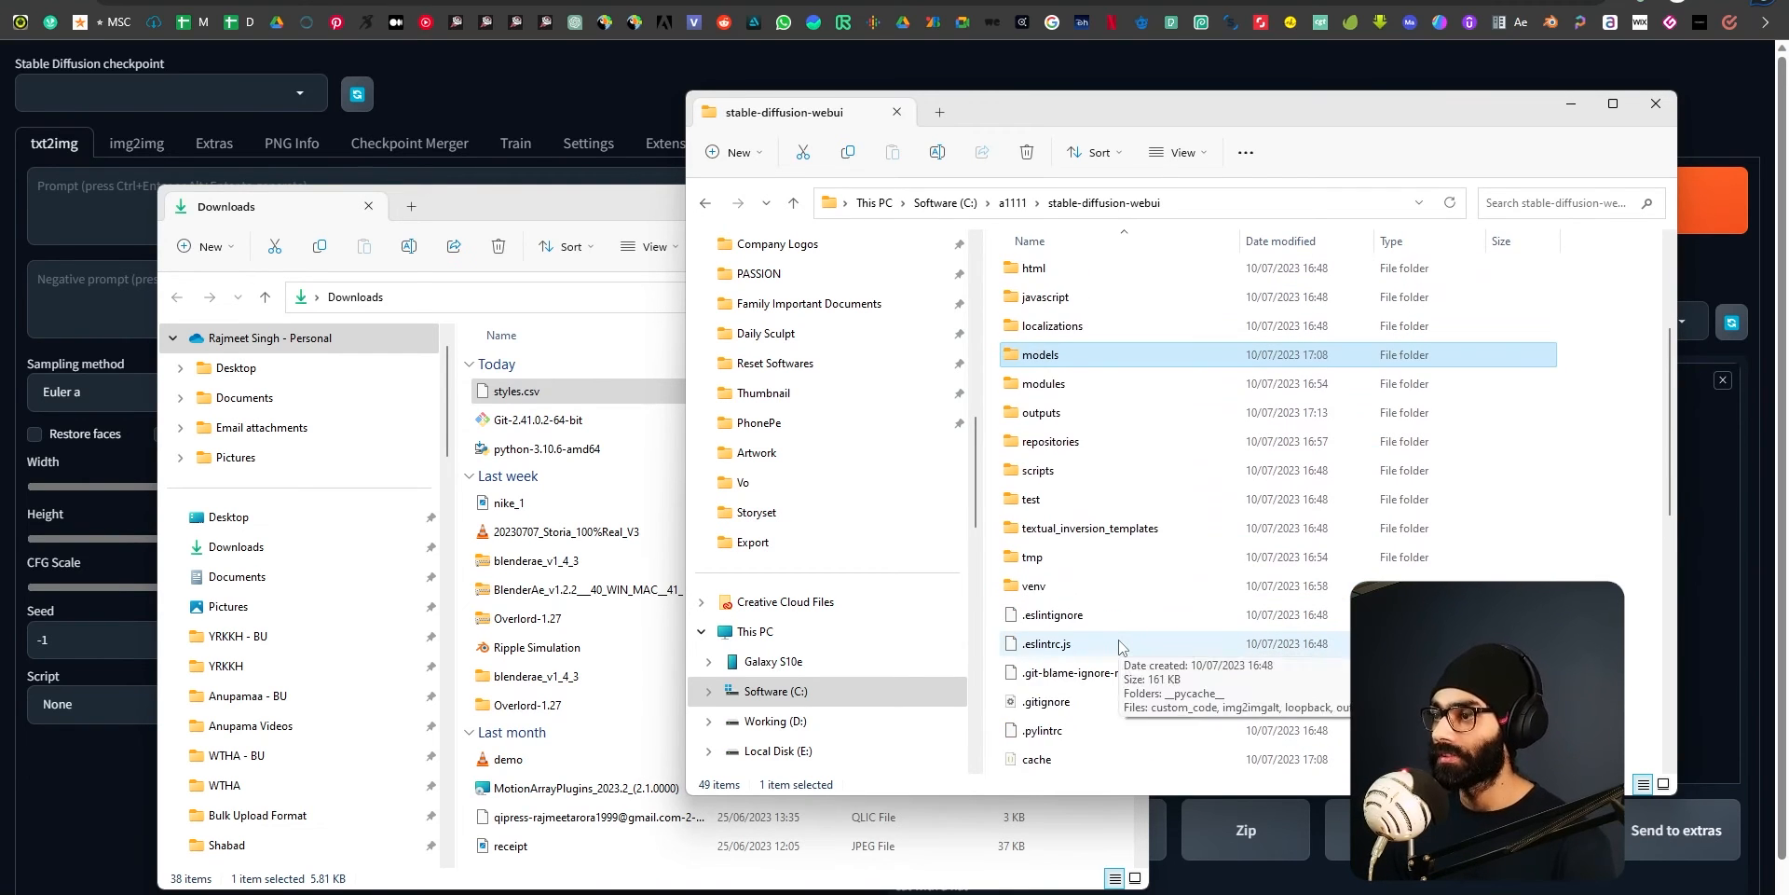
{"action": "scroll", "coordinate": [1128, 643], "scroll_direction": "up", "scroll_amount": 2}
Try to move styles.csv from Downloads into the stable-diffusion-webui folder.
{"action": "left_click_drag", "start_coordinate": [515, 391], "coordinate": [1483, 442]}
{"action": "scroll", "coordinate": [1071, 619], "scroll_direction": "down", "scroll_amount": 2}
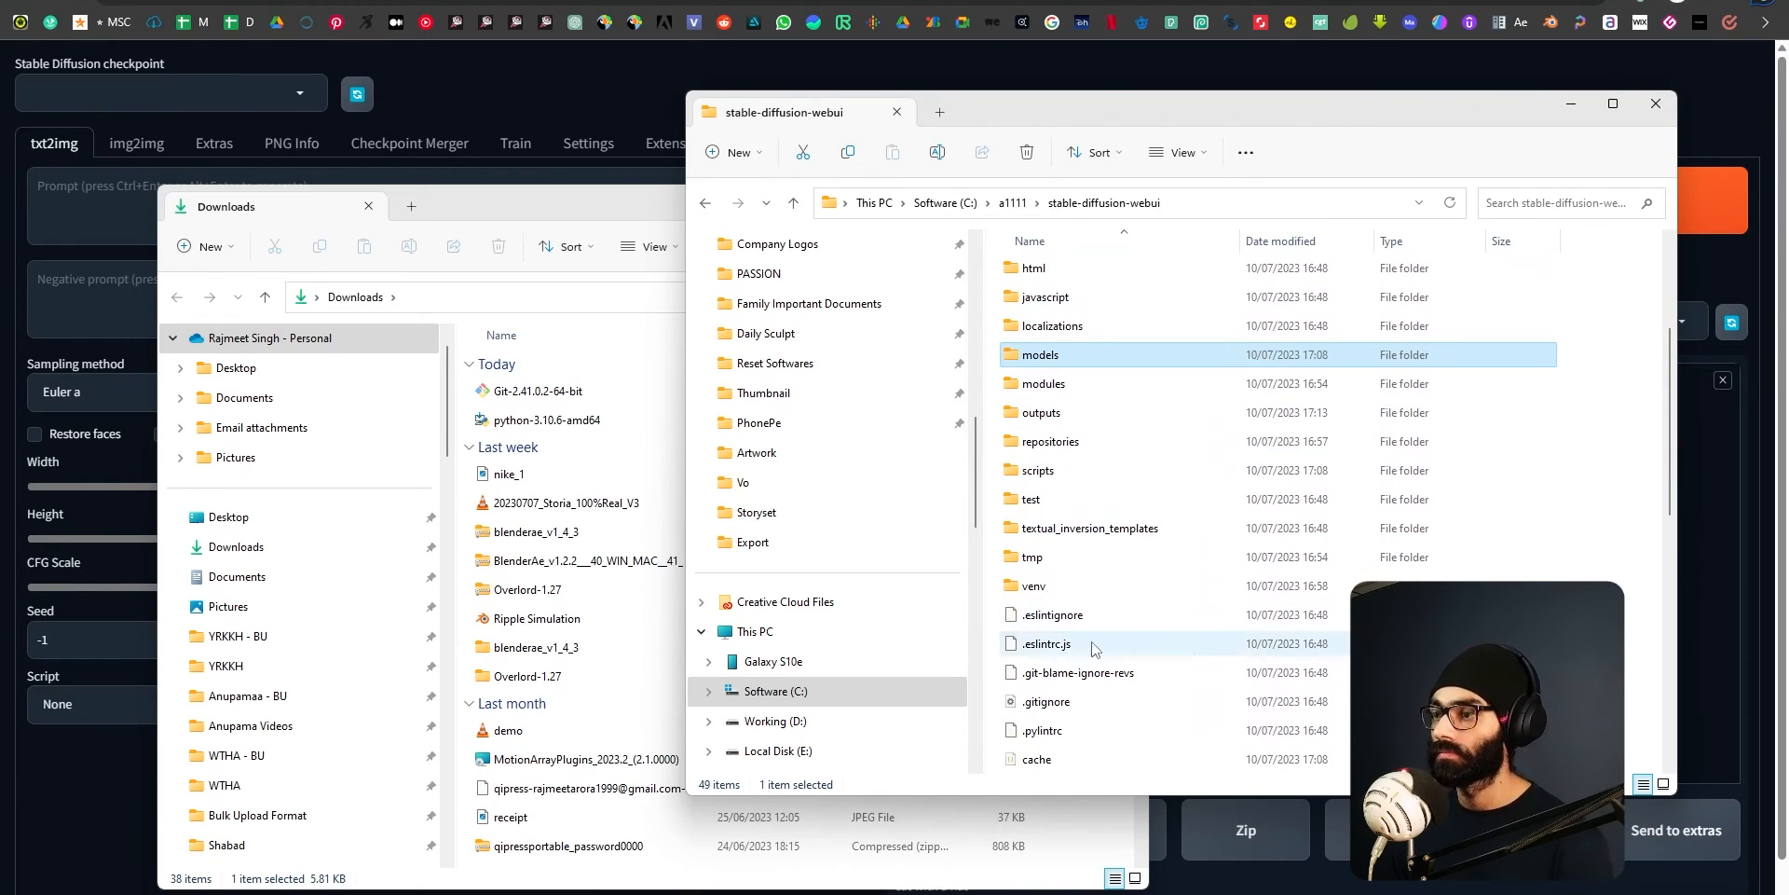
{"action": "scroll", "coordinate": [1072, 615], "scroll_direction": "down", "scroll_amount": 8}
{"action": "left_click", "coordinate": [1132, 503]}
{"action": "scroll", "coordinate": [1123, 627], "scroll_direction": "up", "scroll_amount": 3}
{"action": "scroll", "coordinate": [1125, 629], "scroll_direction": "down", "scroll_amount": 3}
{"action": "scroll", "coordinate": [1125, 627], "scroll_direction": "up", "scroll_amount": 8}
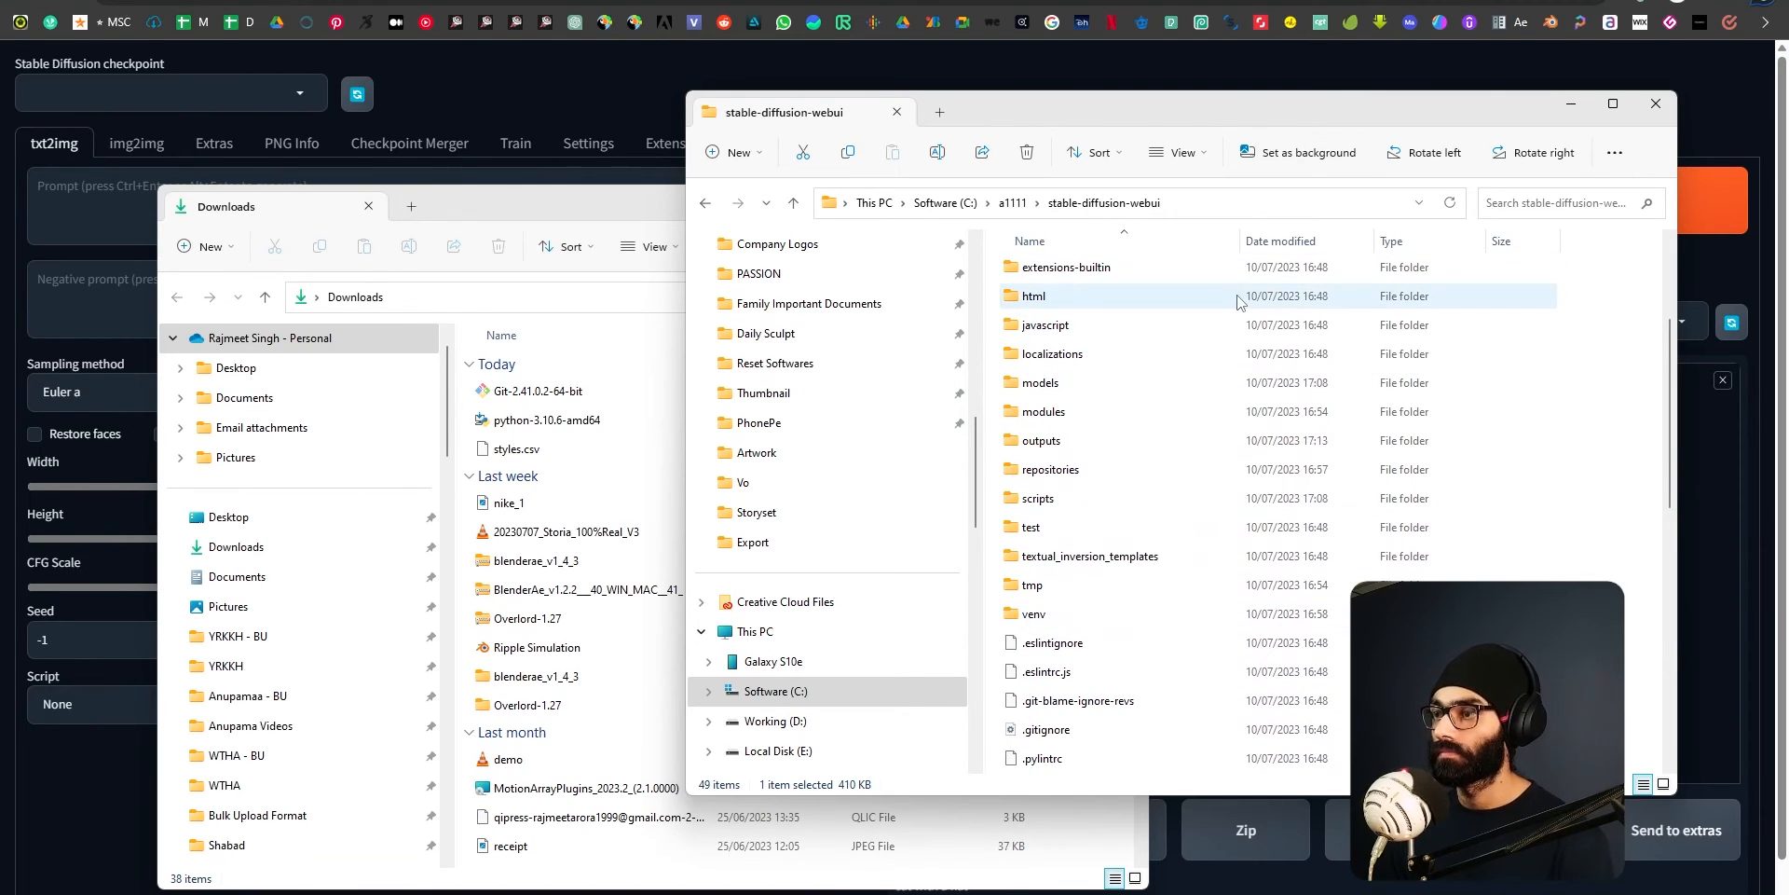
Move styles.csv from Downloads directly into the main stable-diffusion-webui folder, outside its subfolders.
{"action": "left_click_drag", "start_coordinate": [519, 448], "coordinate": [1615, 431]}
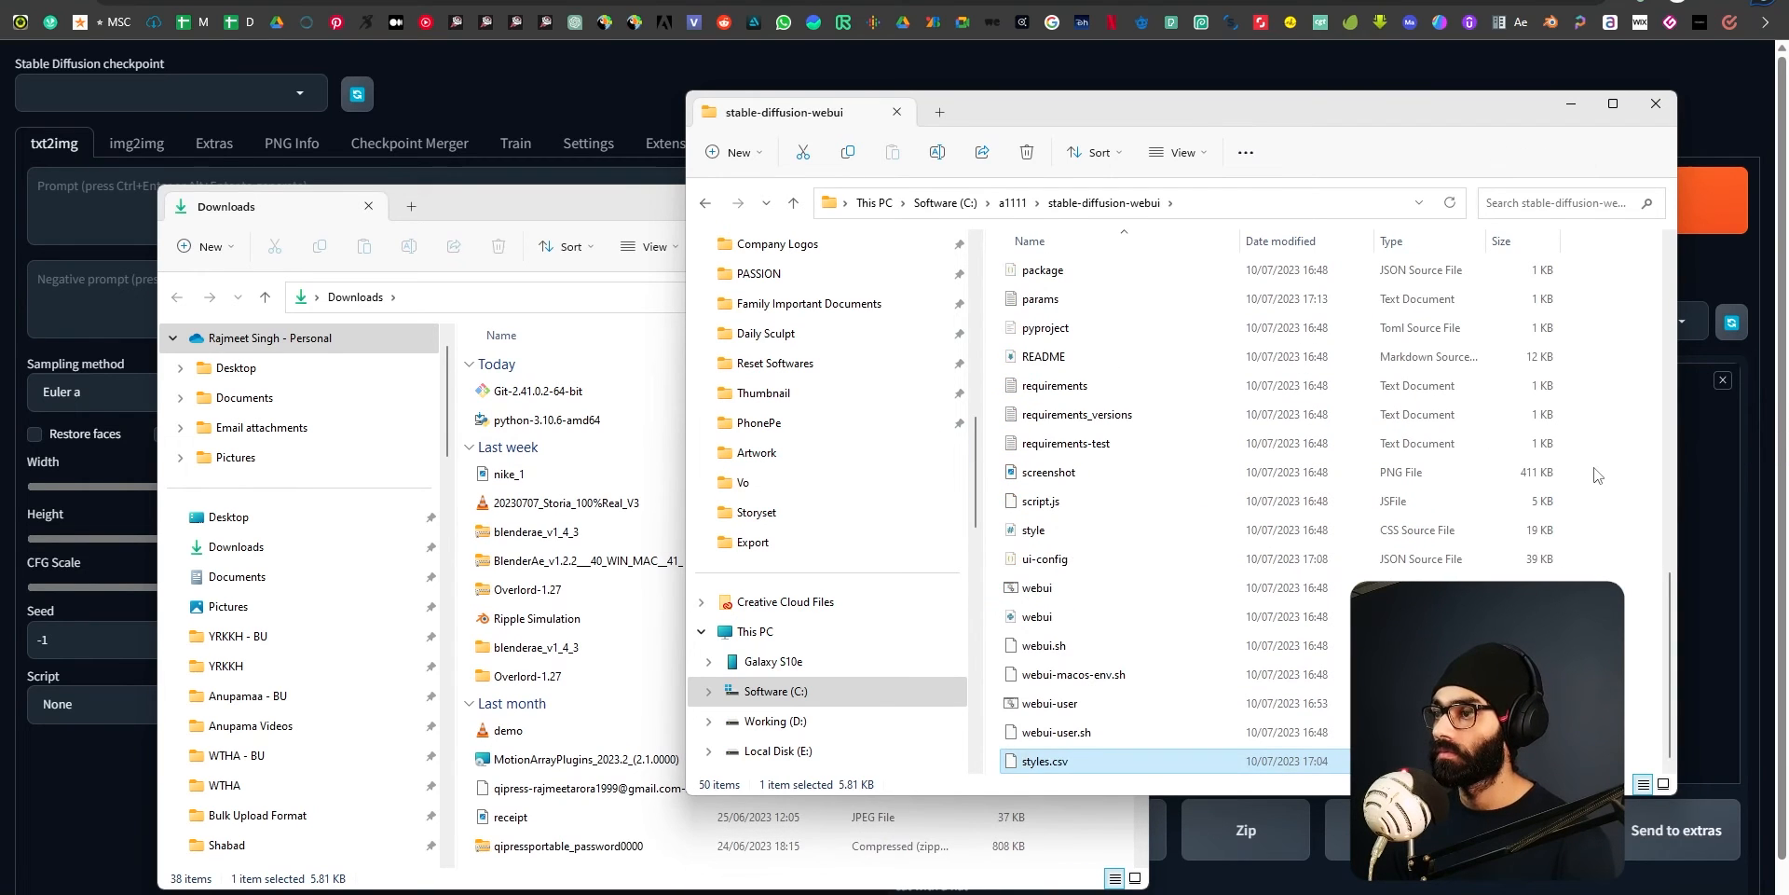
{"action": "scroll", "coordinate": [1109, 685], "scroll_direction": "up", "scroll_amount": 11}
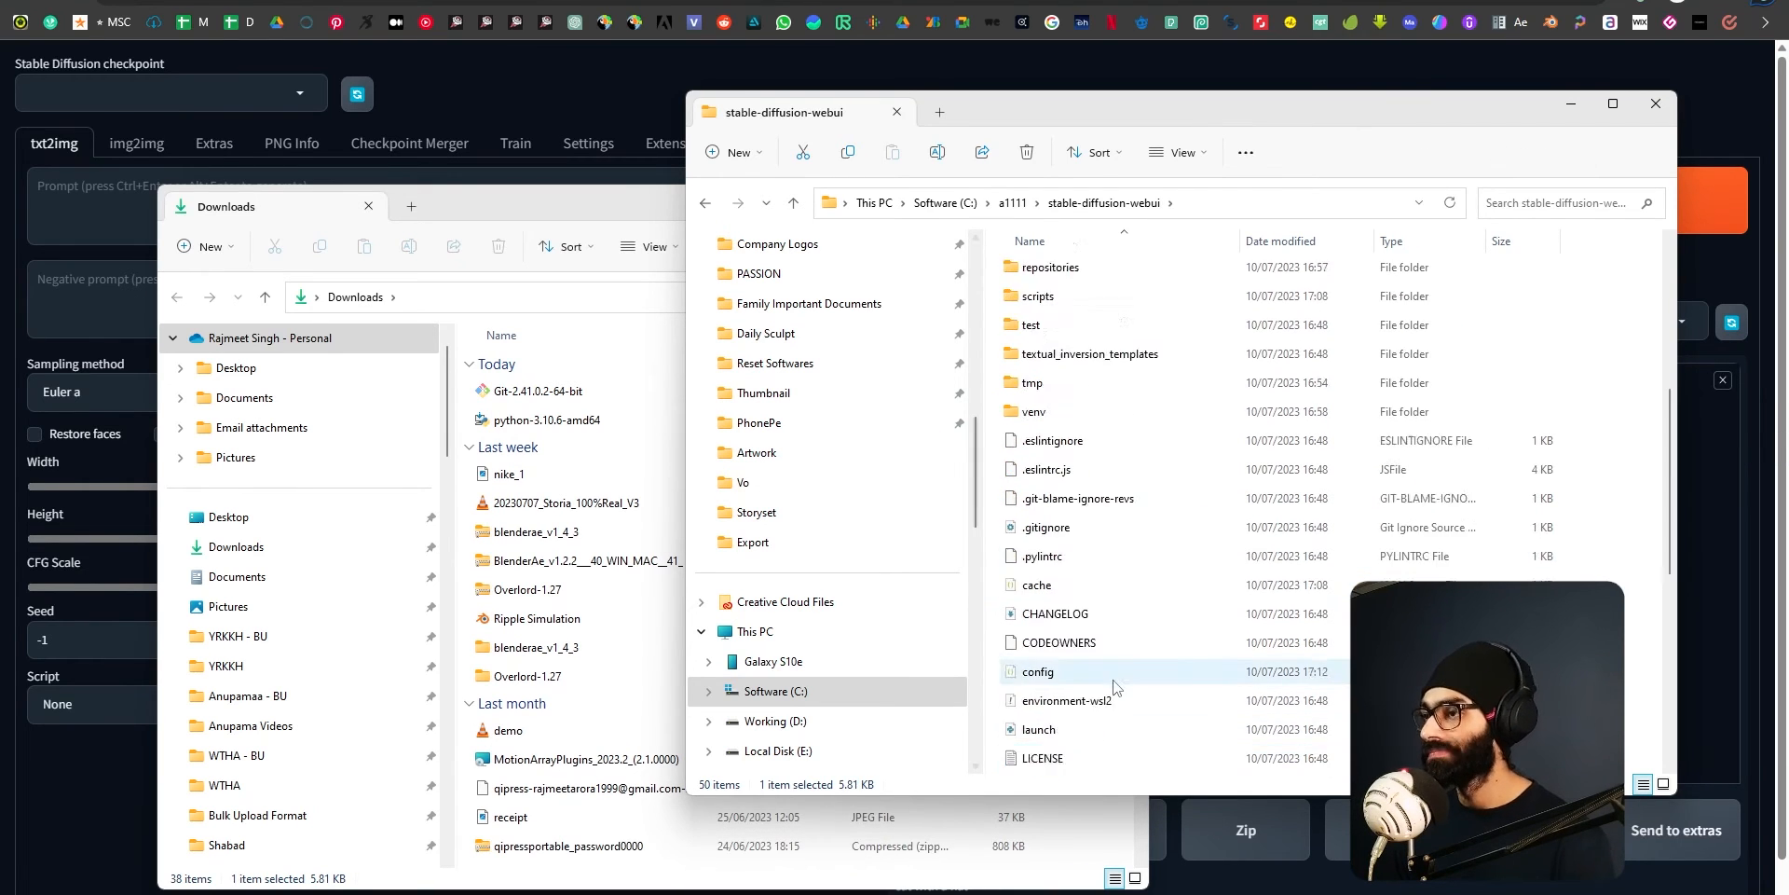
Switch to the Stable Diffusion web UI and check the list of available checkpoints.
{"action": "key", "text": "alt+Tab"}
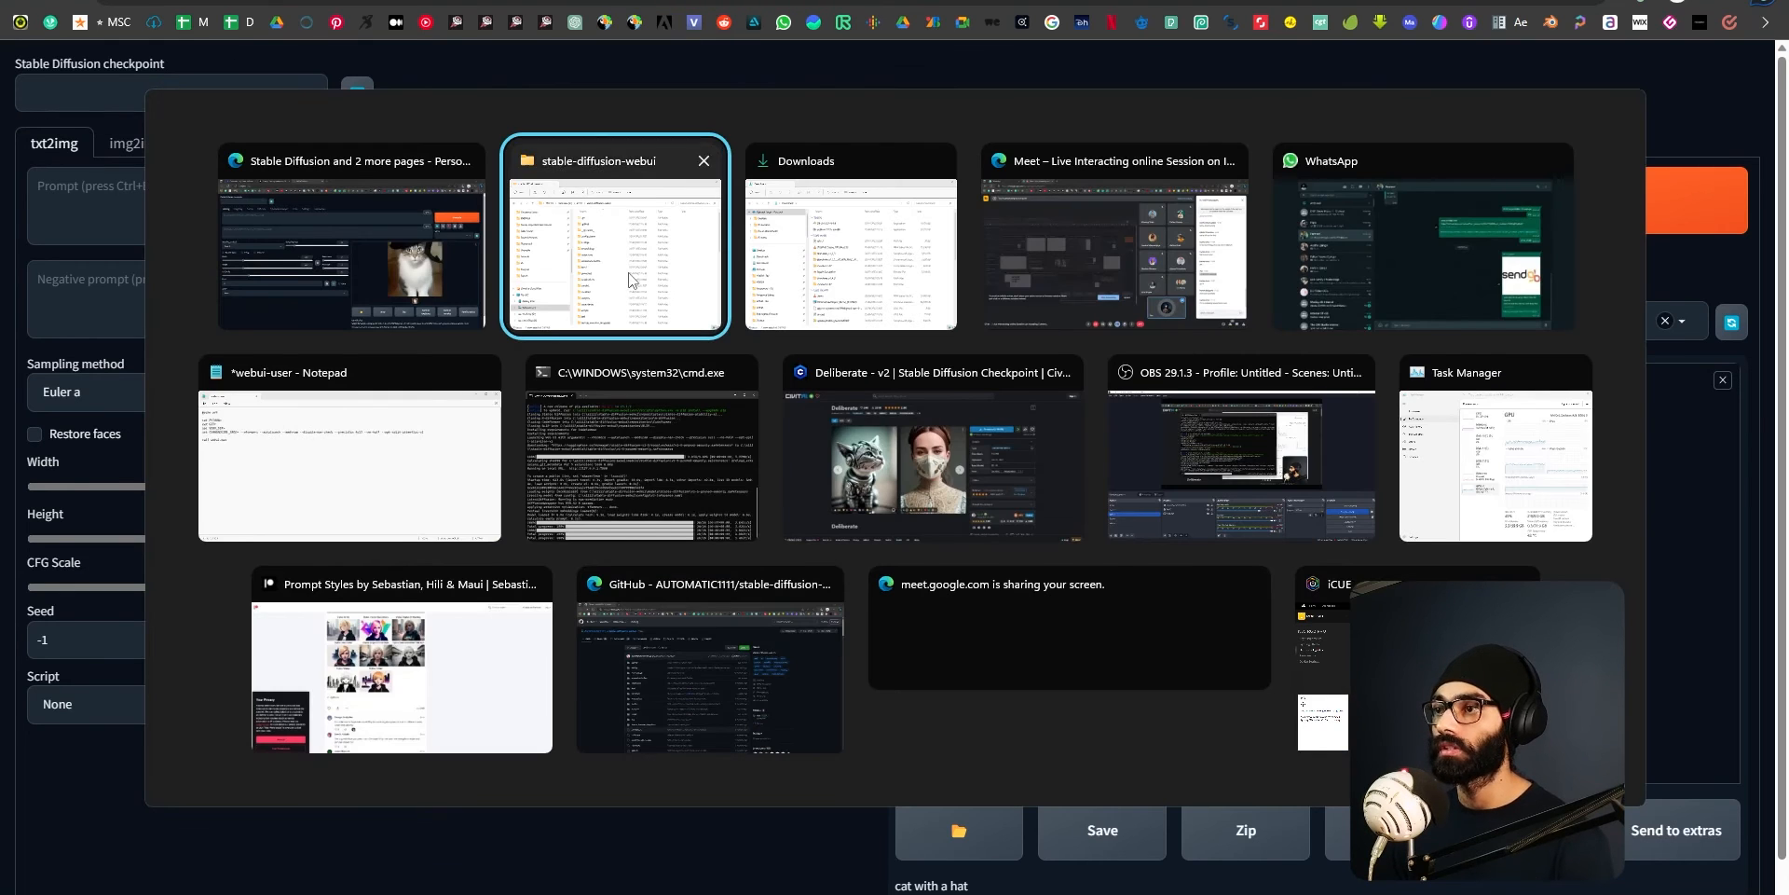
{"action": "key", "text": "alt+Tab"}
{"action": "left_click", "coordinate": [1263, 119]}
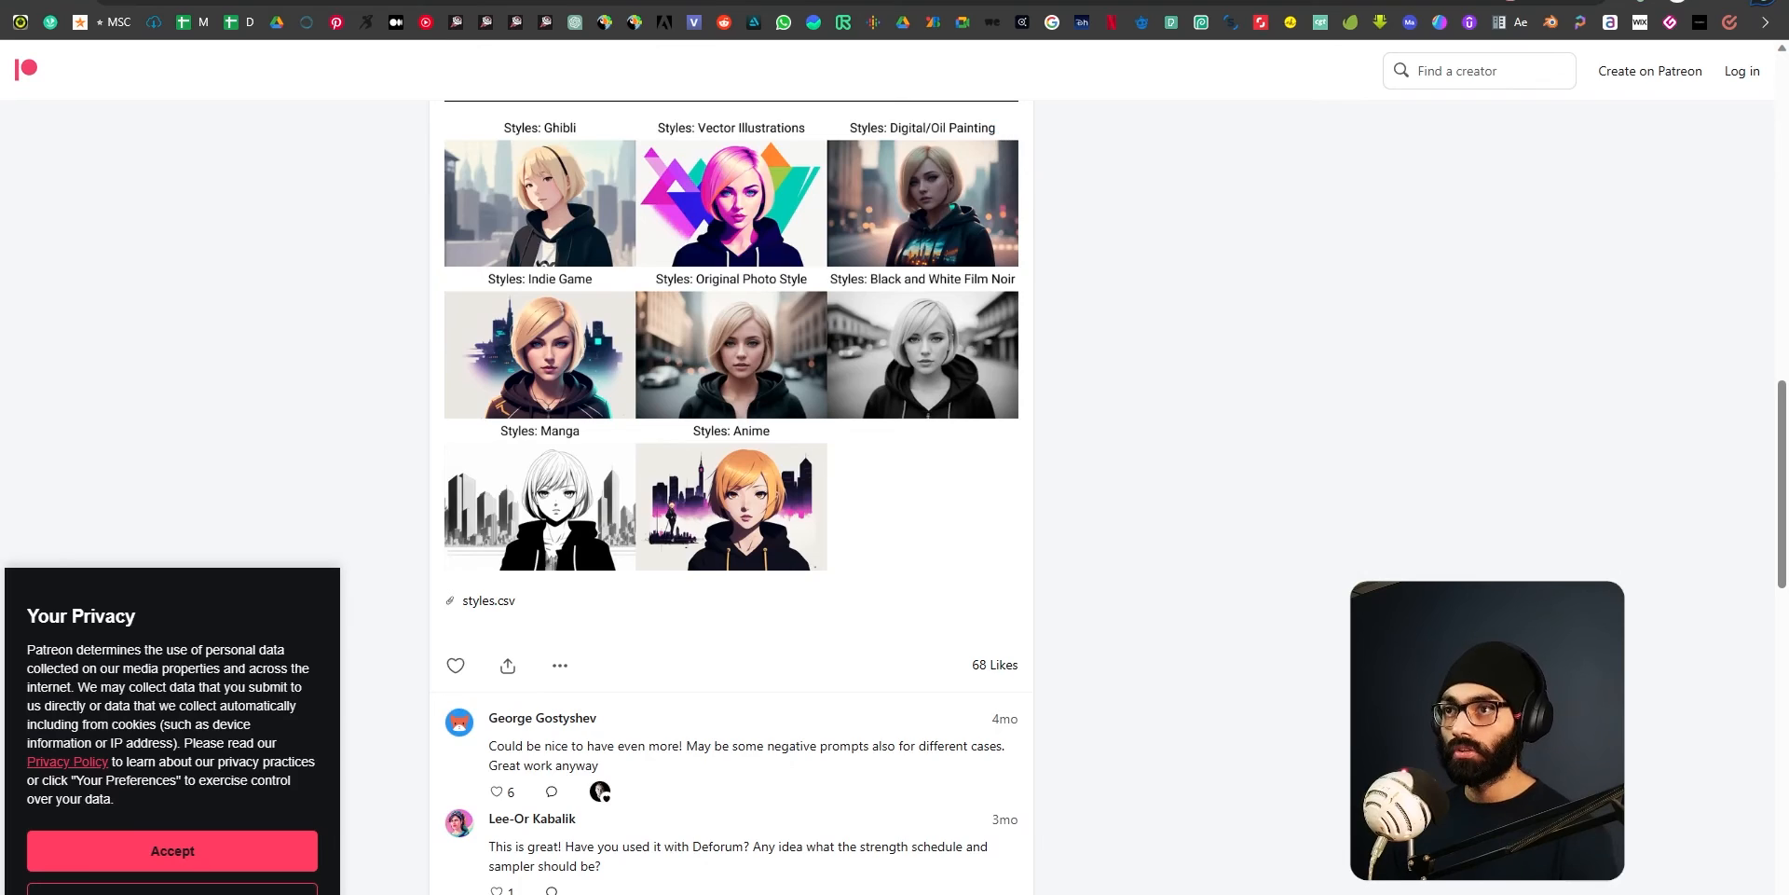
{"action": "key", "text": "alt+Tab"}
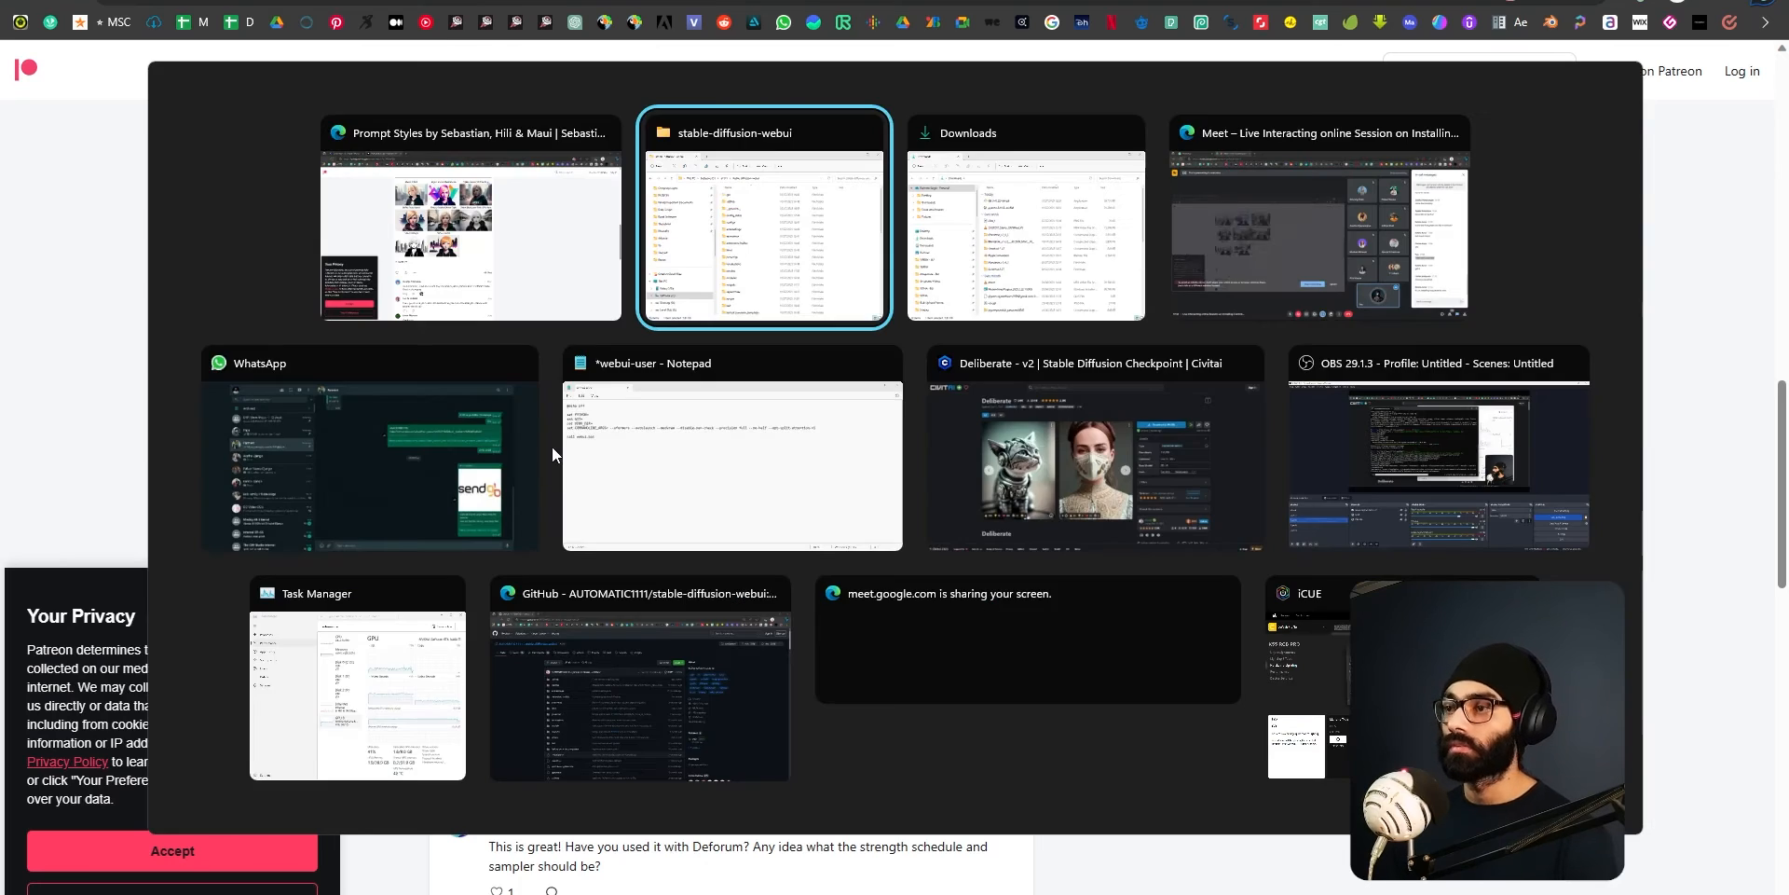
Launch the Stable Diffusion web UI by running the webui-user batch file in the stable-diffusion-webui folder.
{"action": "scroll", "coordinate": [1044, 681], "scroll_direction": "down", "scroll_amount": 3}
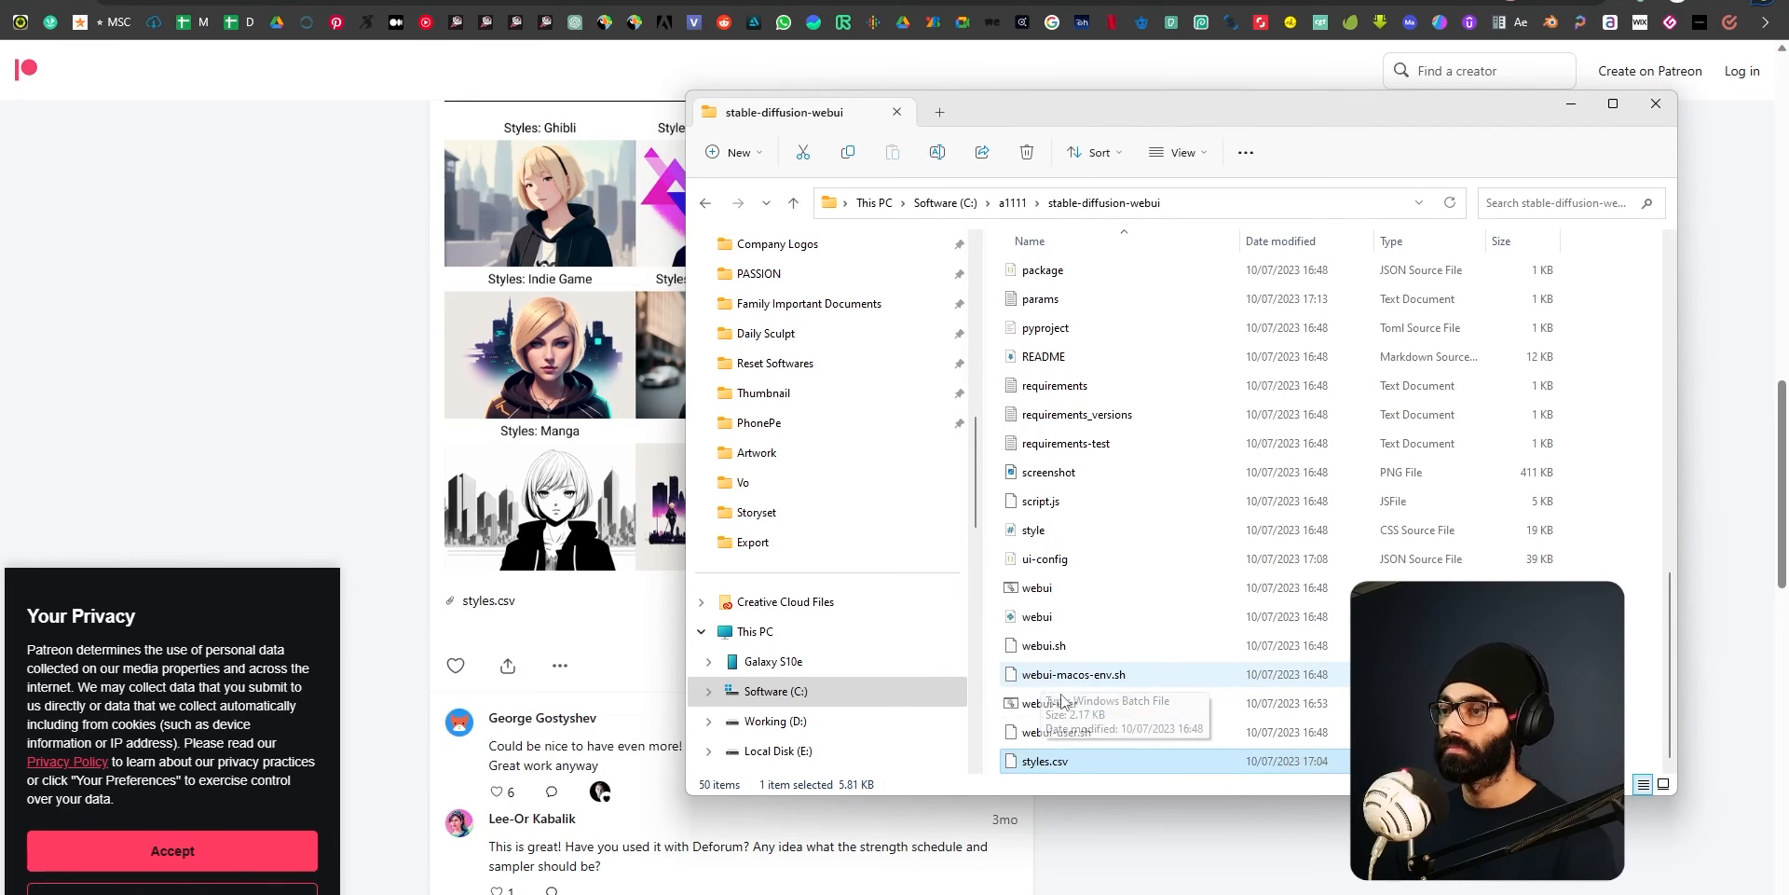
{"action": "left_click", "coordinate": [1074, 709]}
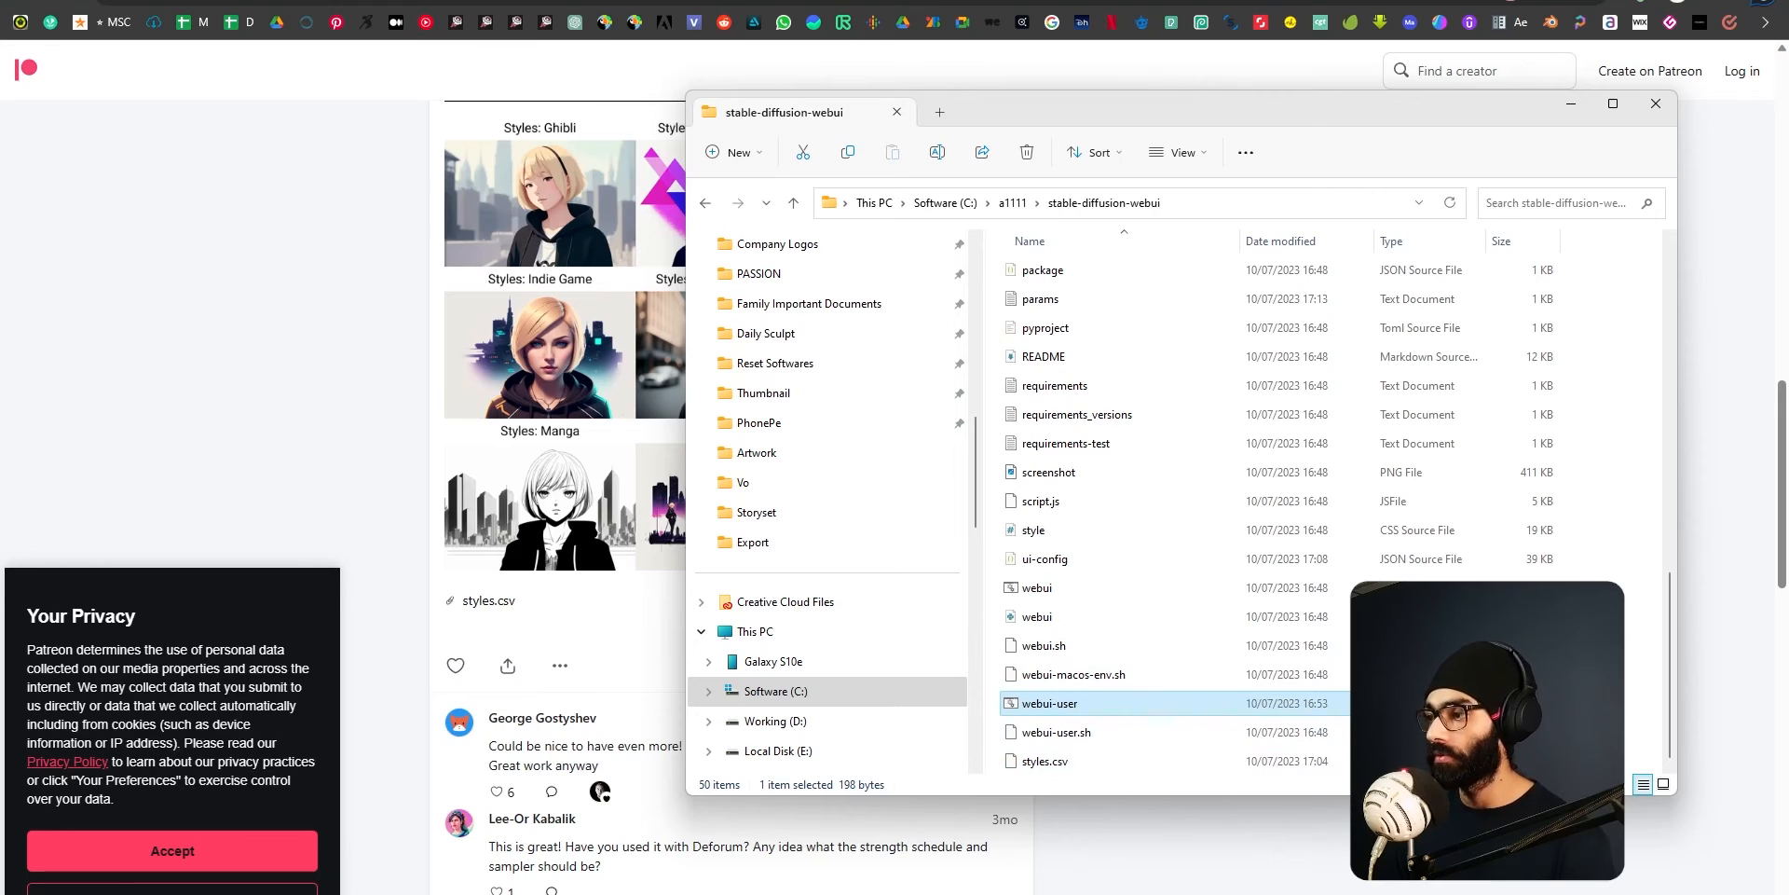
{"action": "double_click", "coordinate": [1049, 706]}
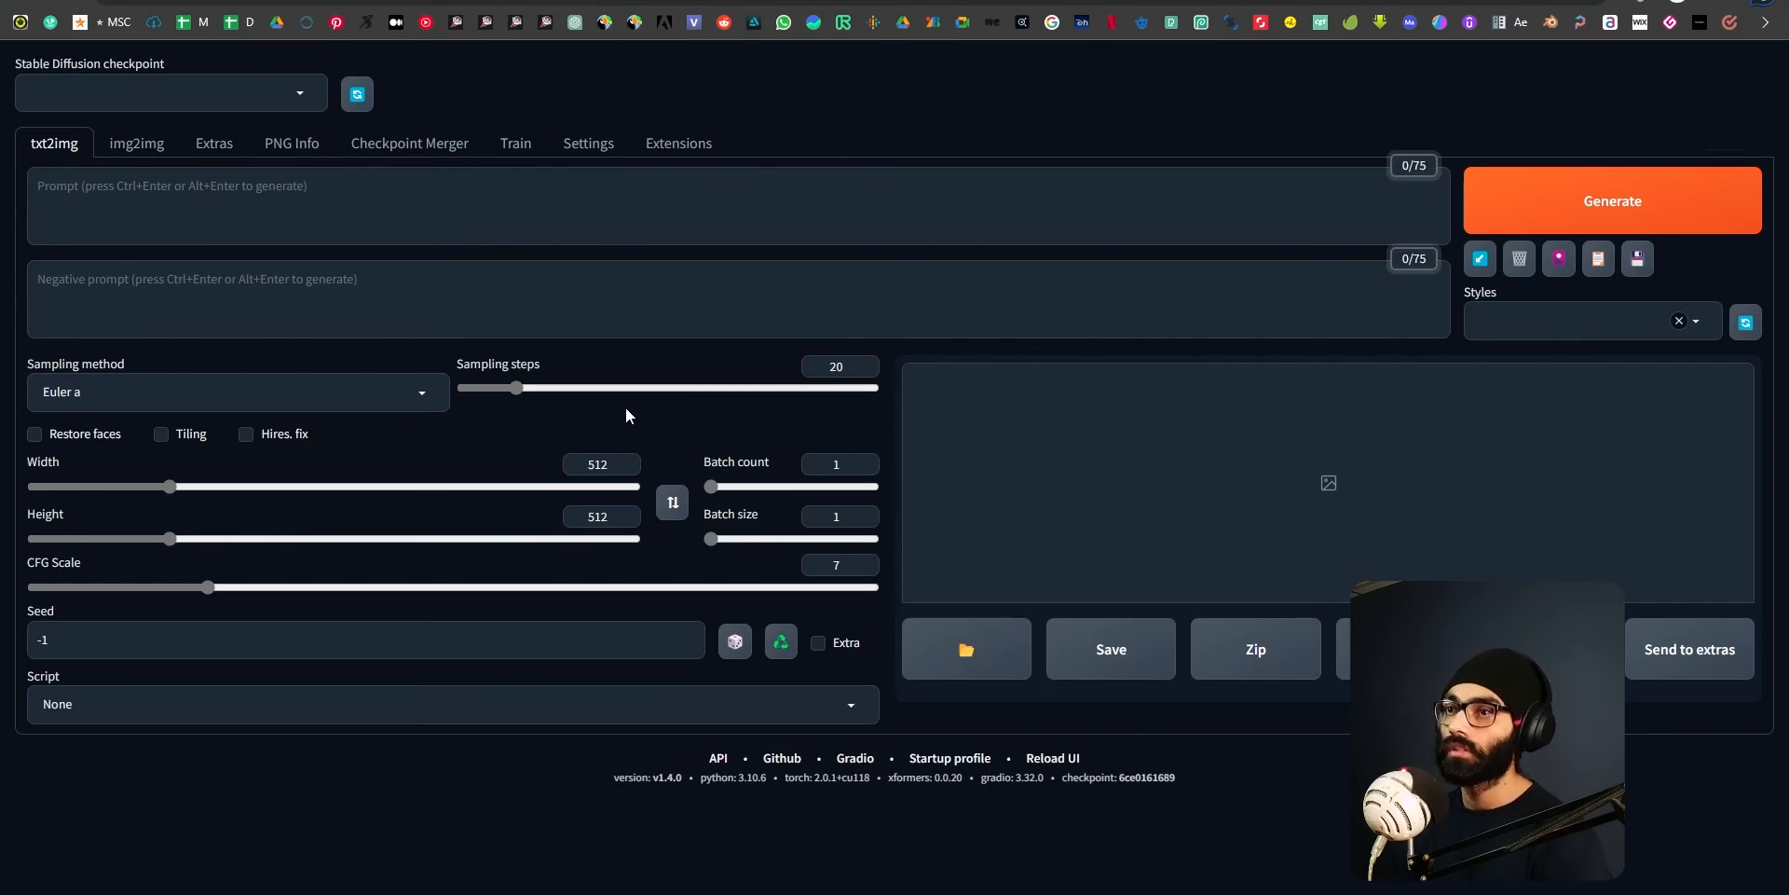
Load the deliberate_v2.safetensors checkpoint and check the list of available prompt styles.
{"action": "left_click", "coordinate": [298, 94]}
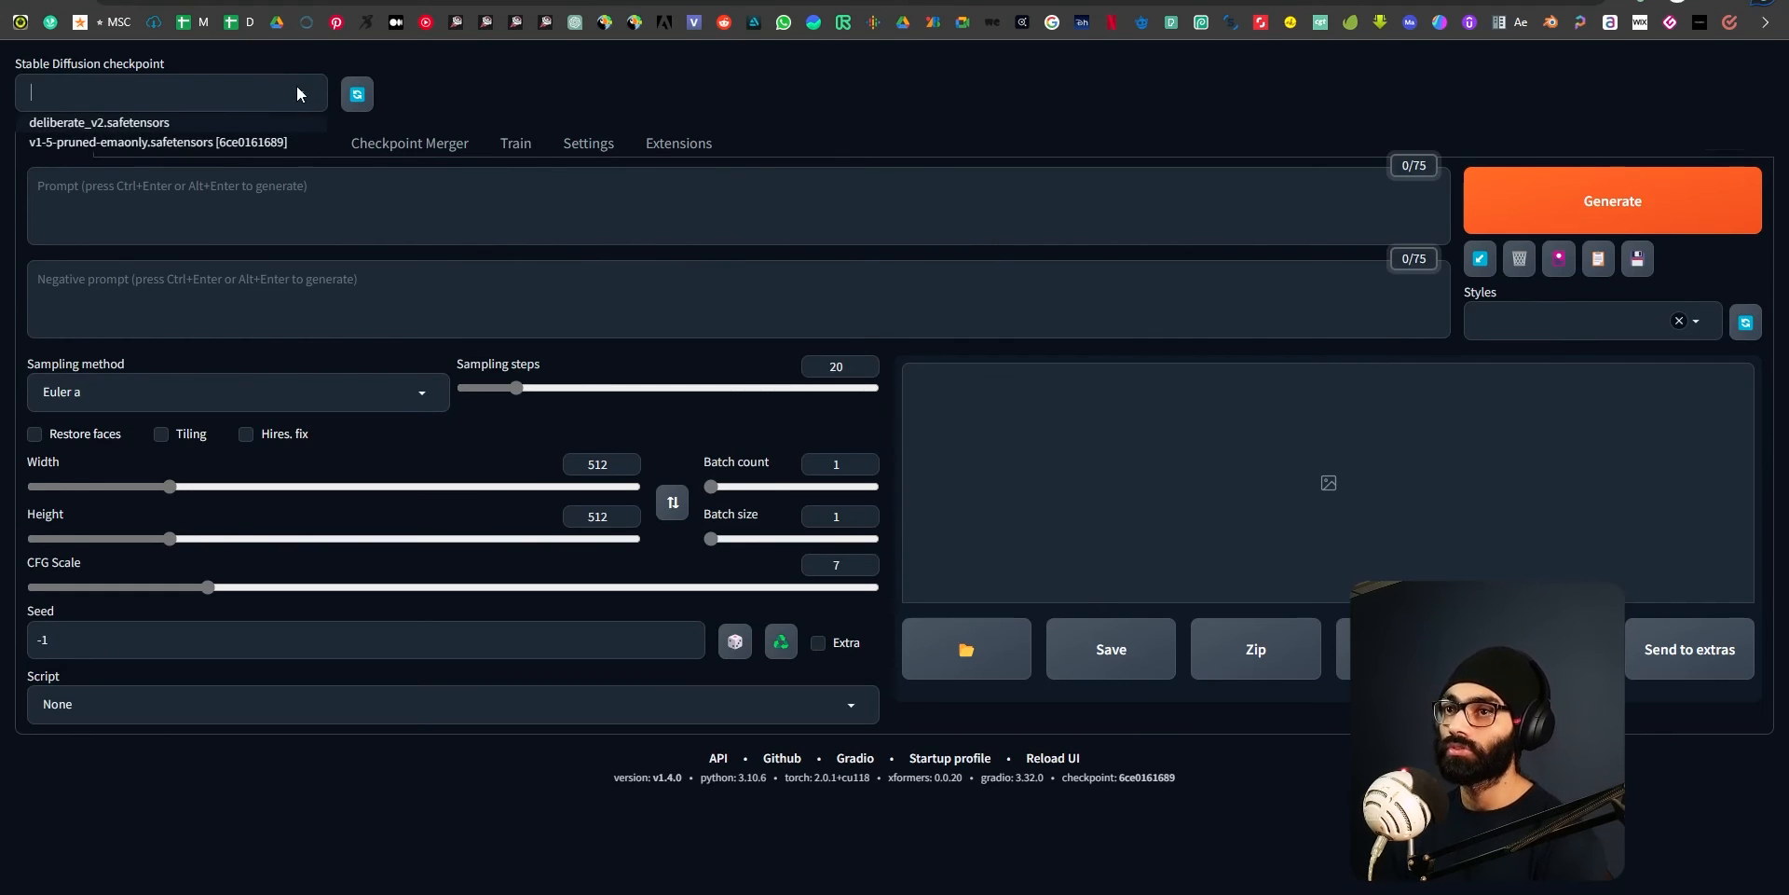
{"action": "left_click", "coordinate": [149, 123]}
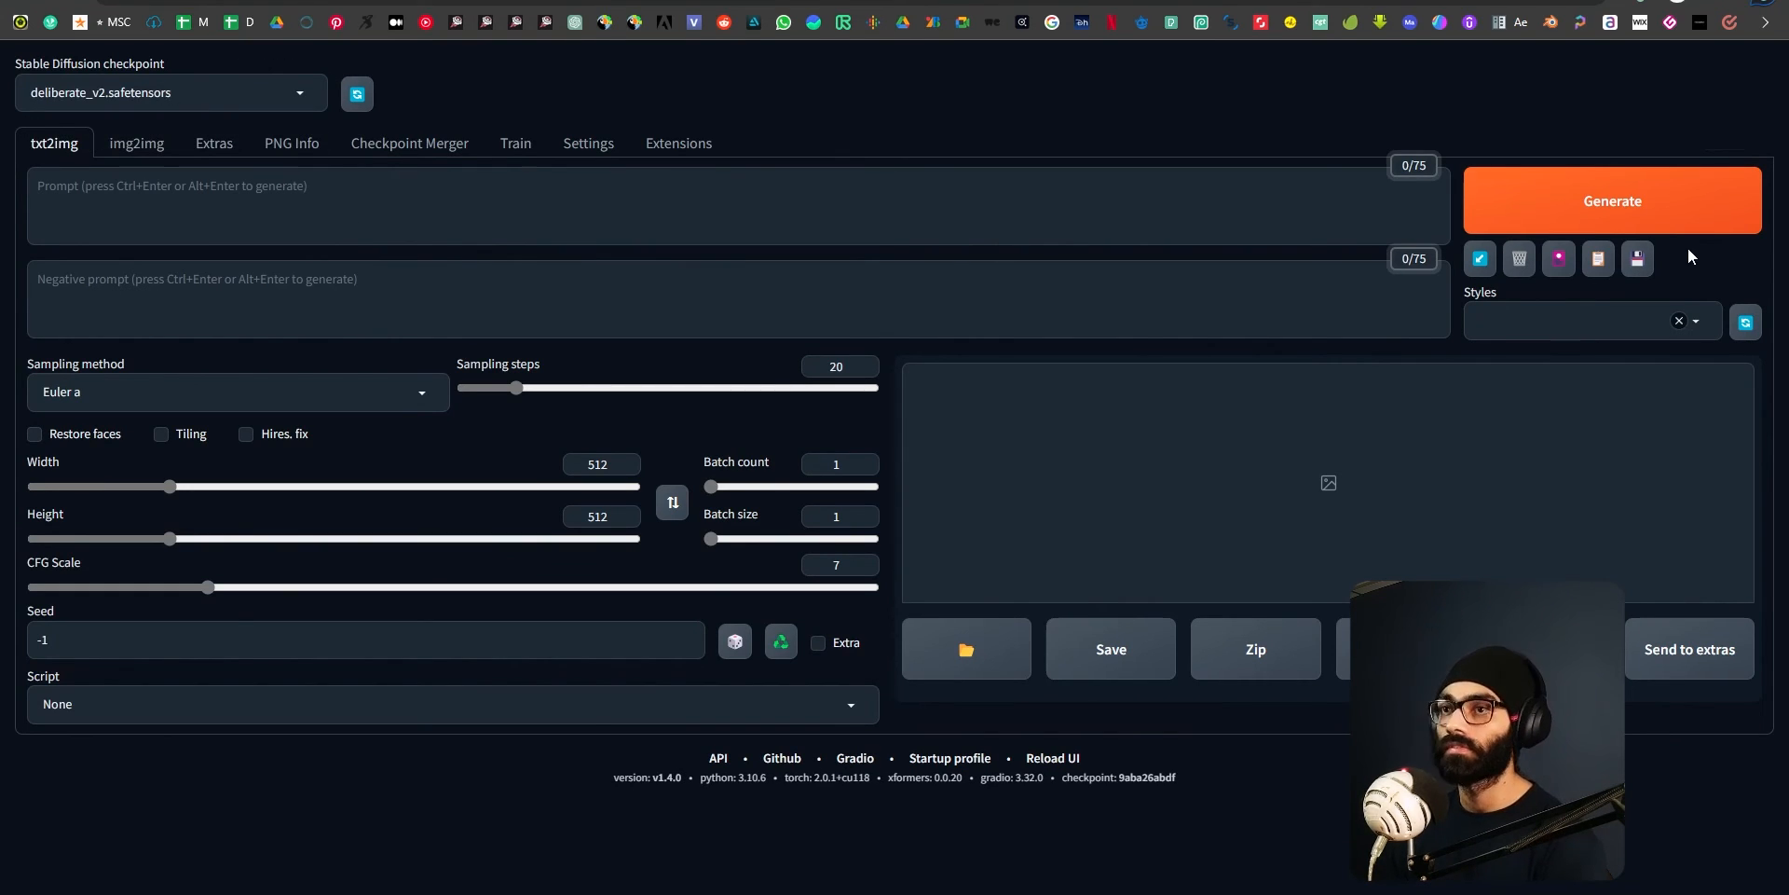
{"action": "left_click", "coordinate": [1688, 326]}
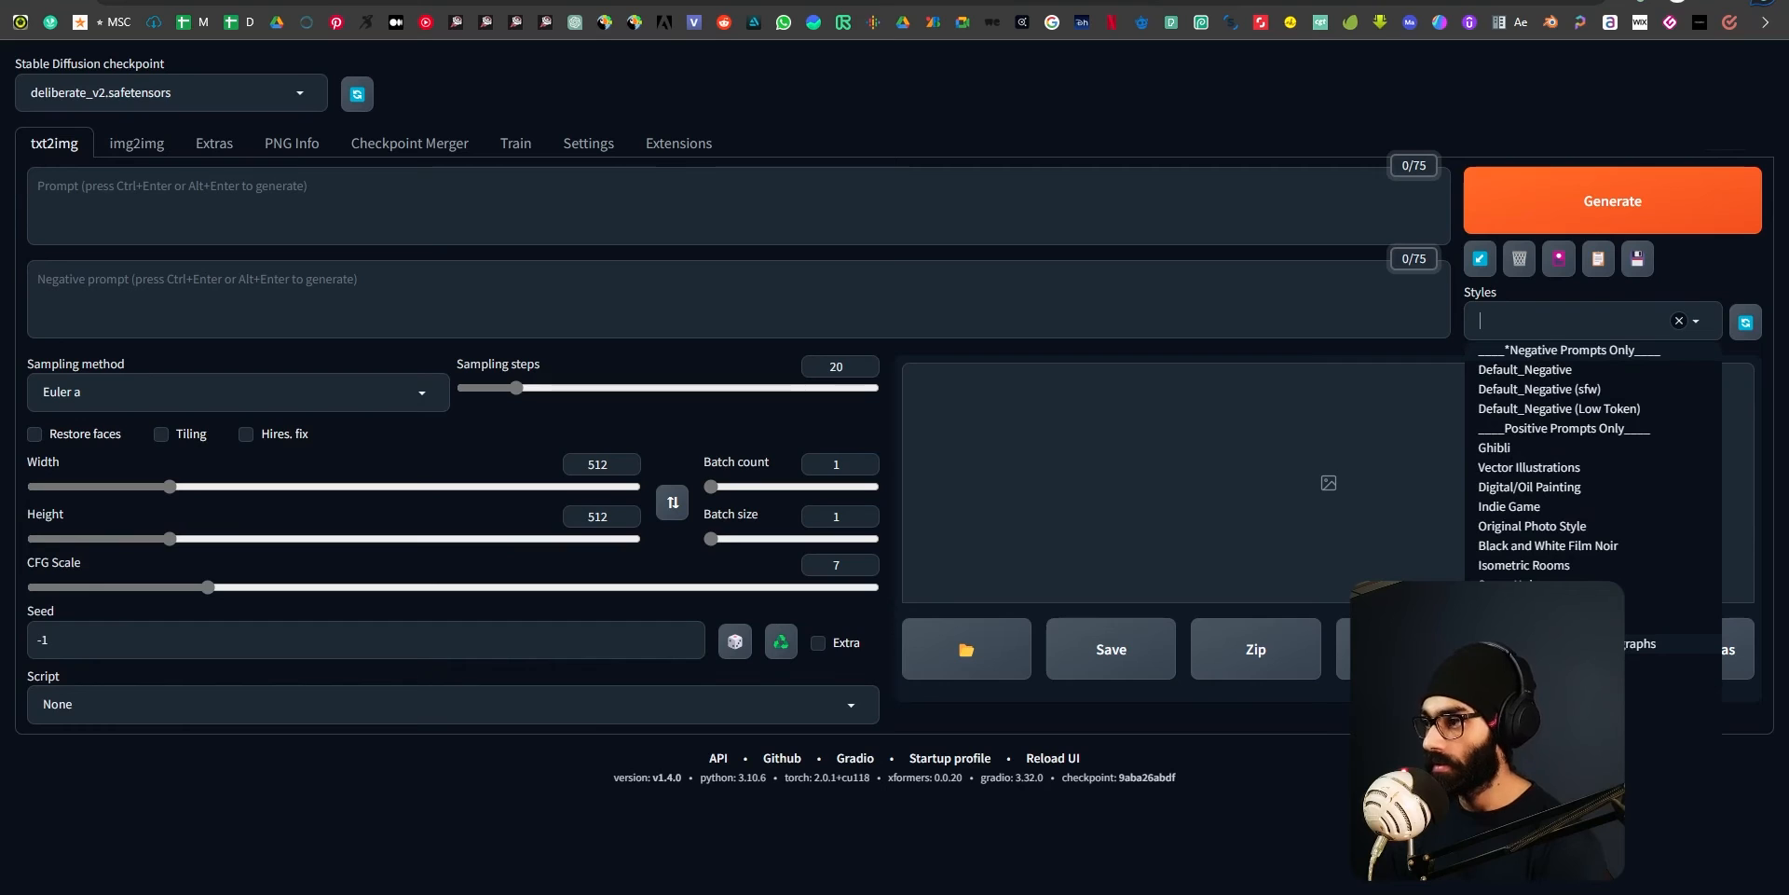
{"action": "key", "text": "Escape"}
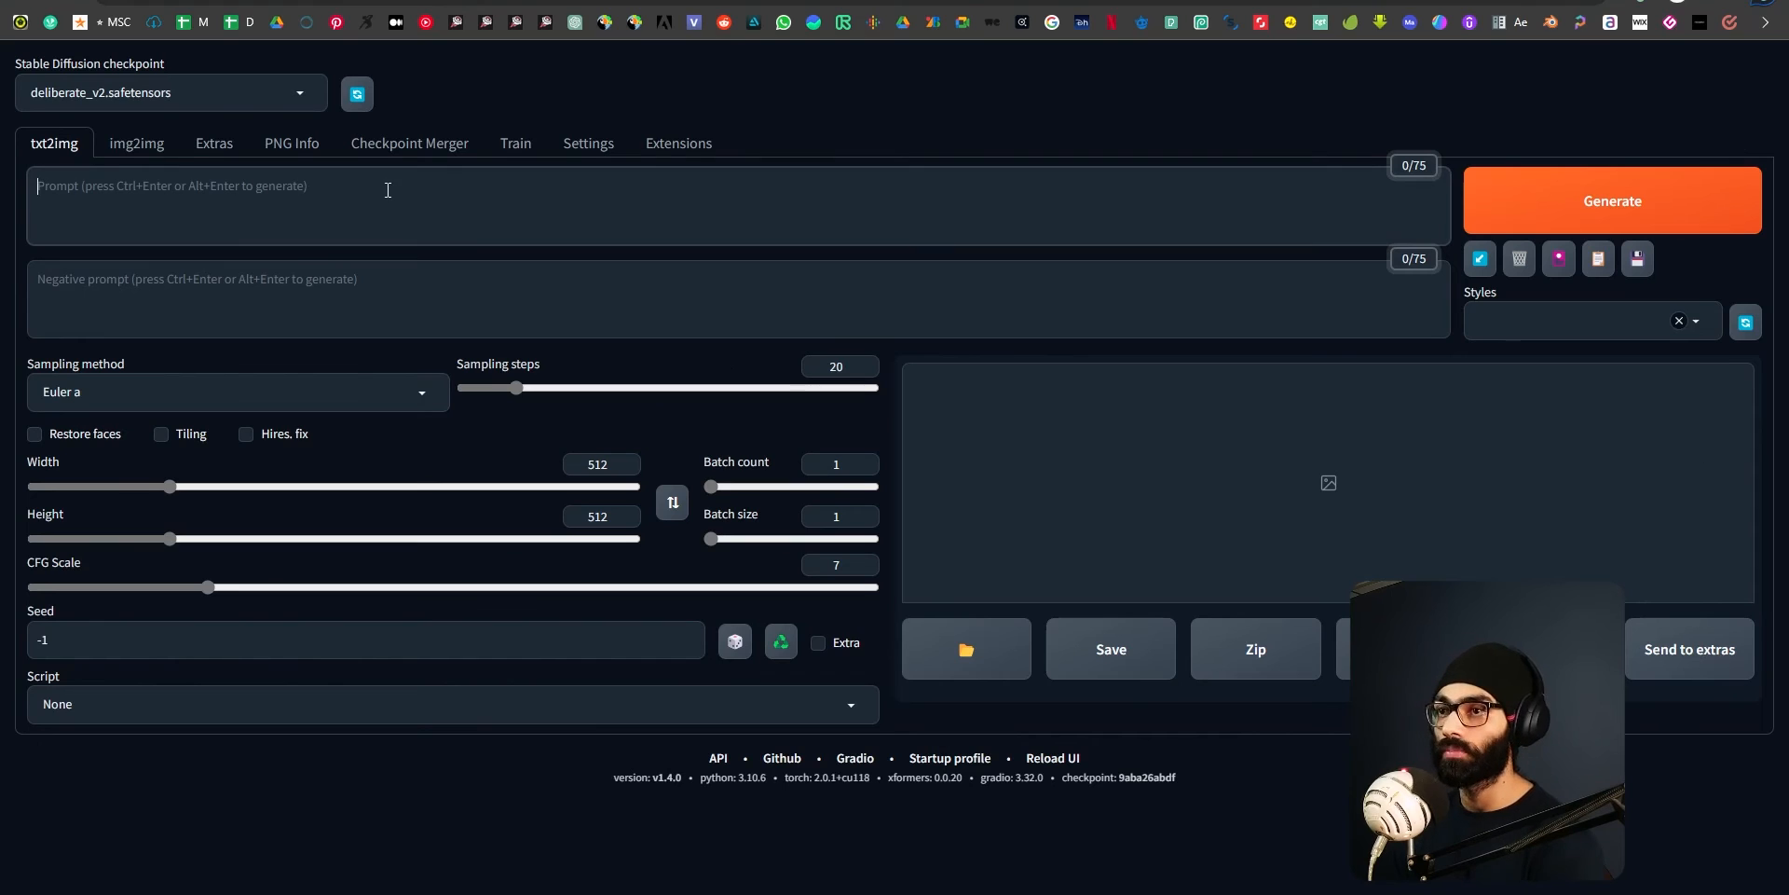
Apply the Vector Illustrations style to the text-to-image prompt.
{"action": "left_click", "coordinate": [1516, 341]}
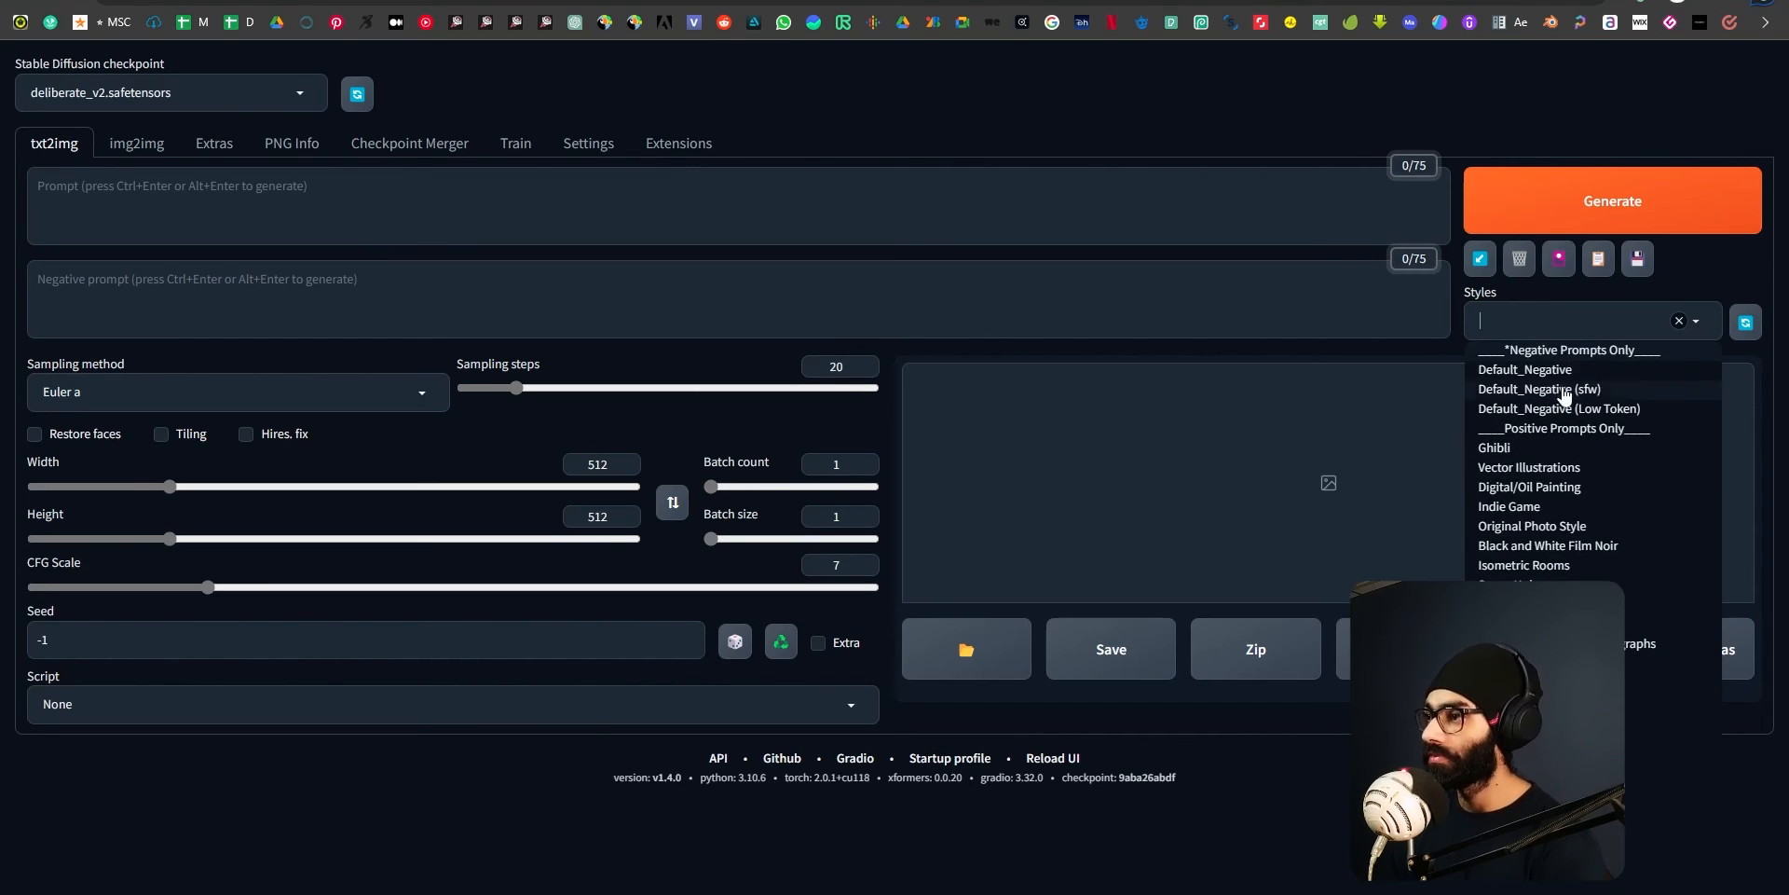
{"action": "left_click", "coordinate": [1573, 471]}
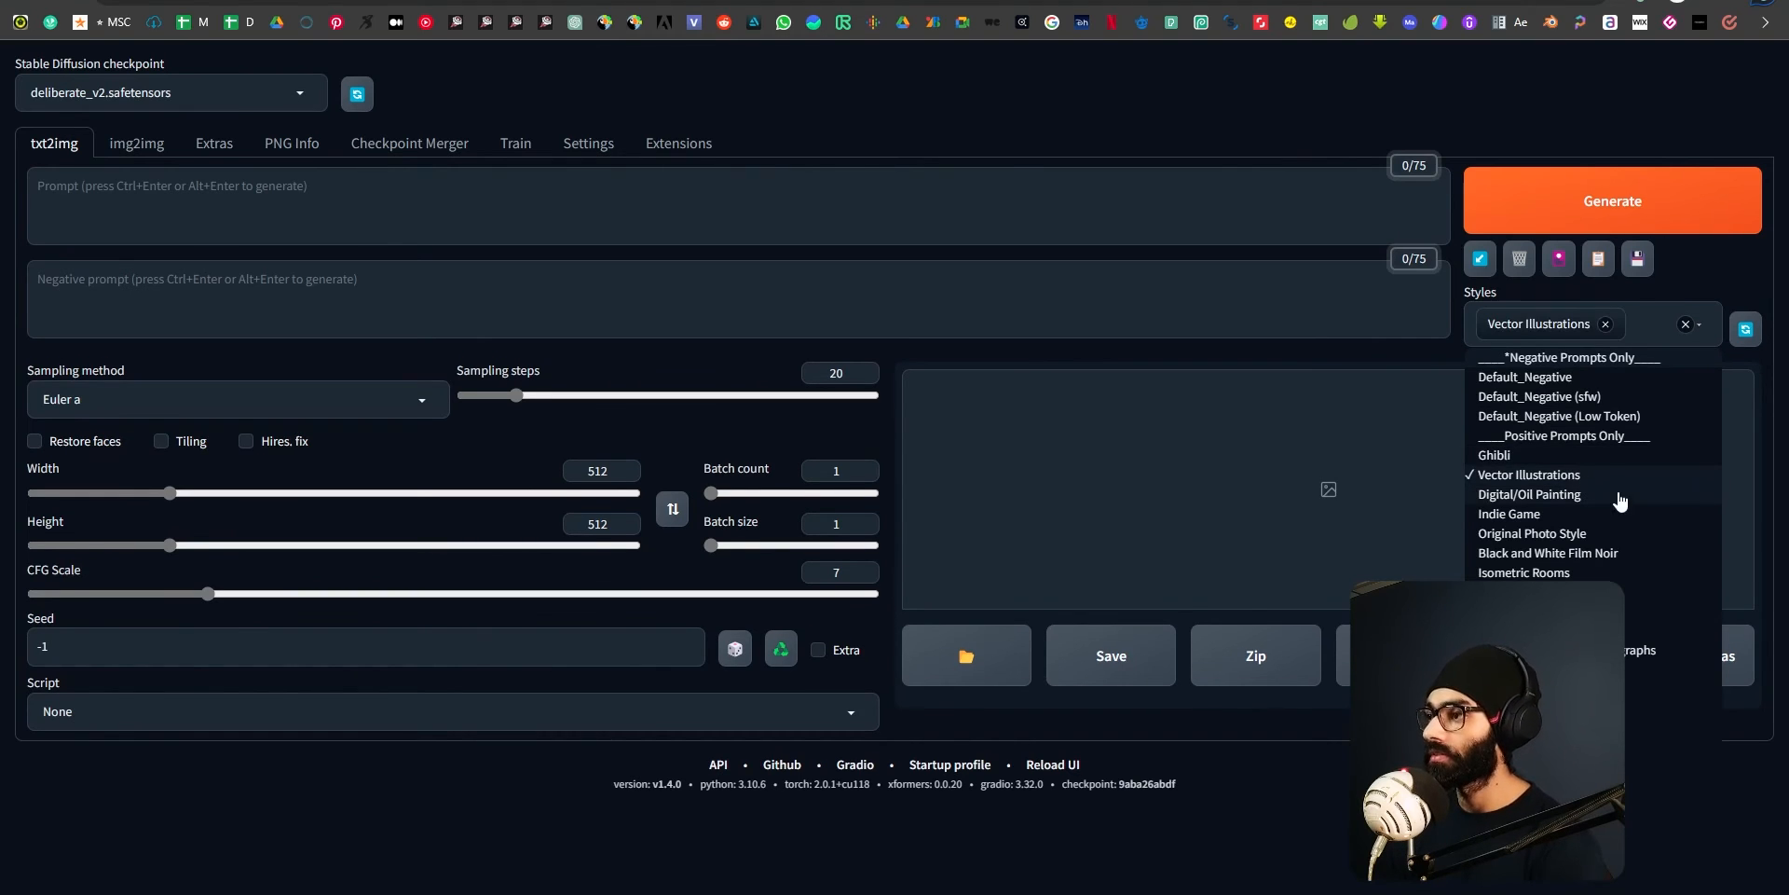
{"action": "left_click", "coordinate": [607, 179]}
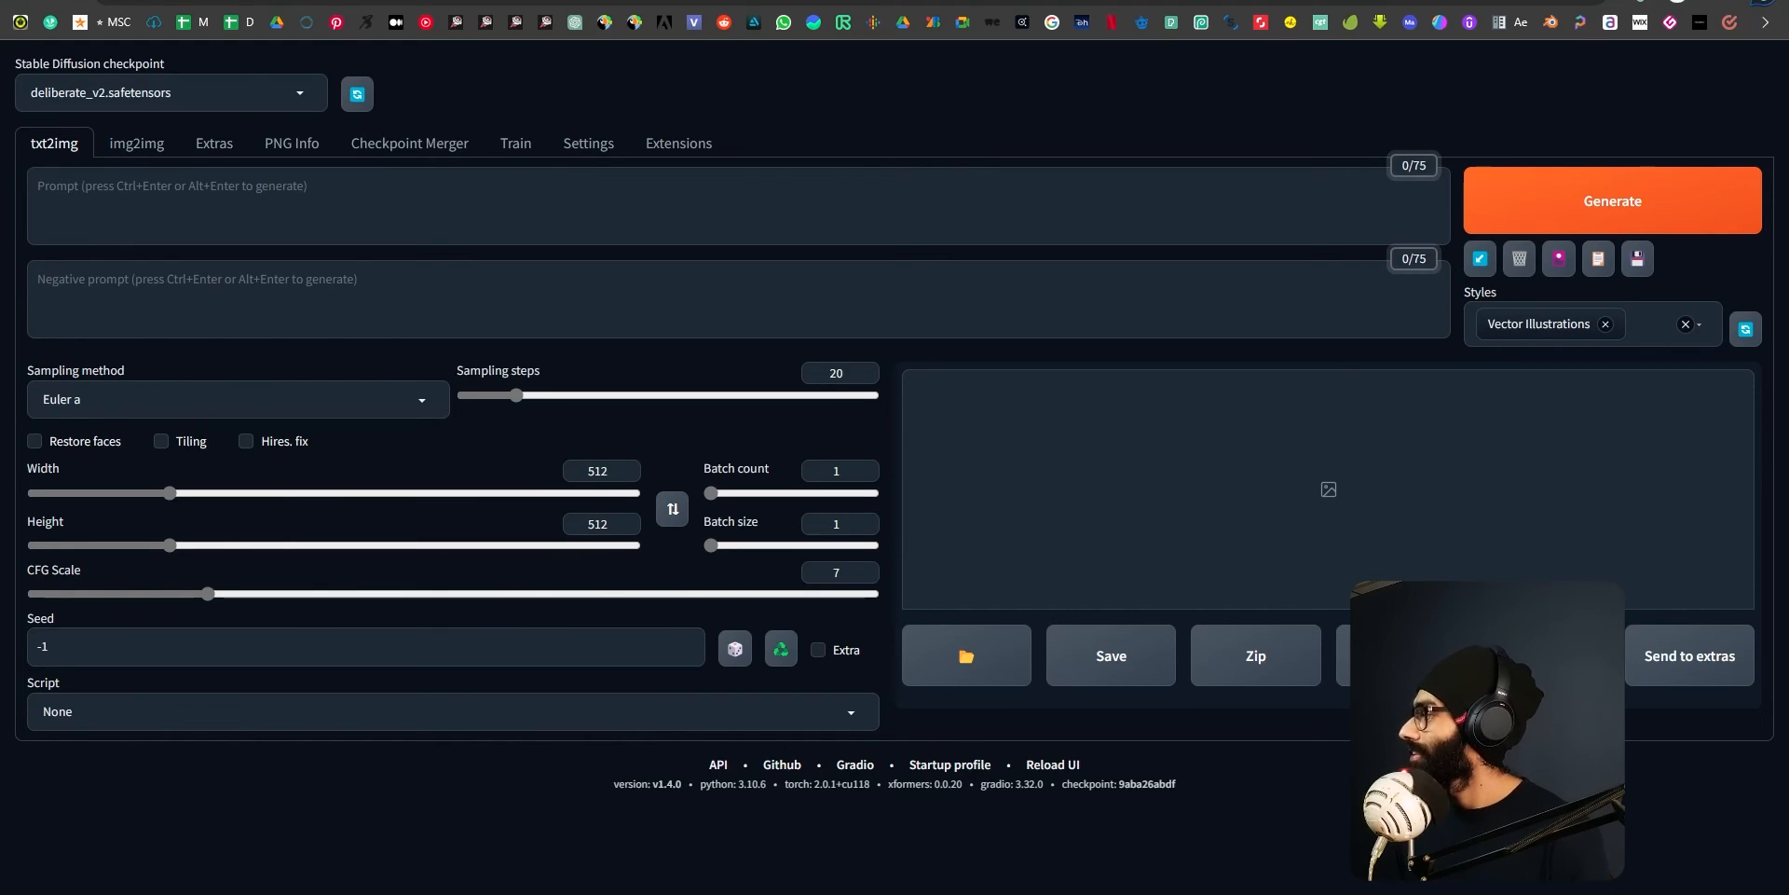
Paste the copied prompt about an Indian farmer holding a glass of milk, and delete "(close up of fave)" from it.
{"action": "left_click", "coordinate": [364, 187]}
{"action": "key", "text": "ctrl+v"}
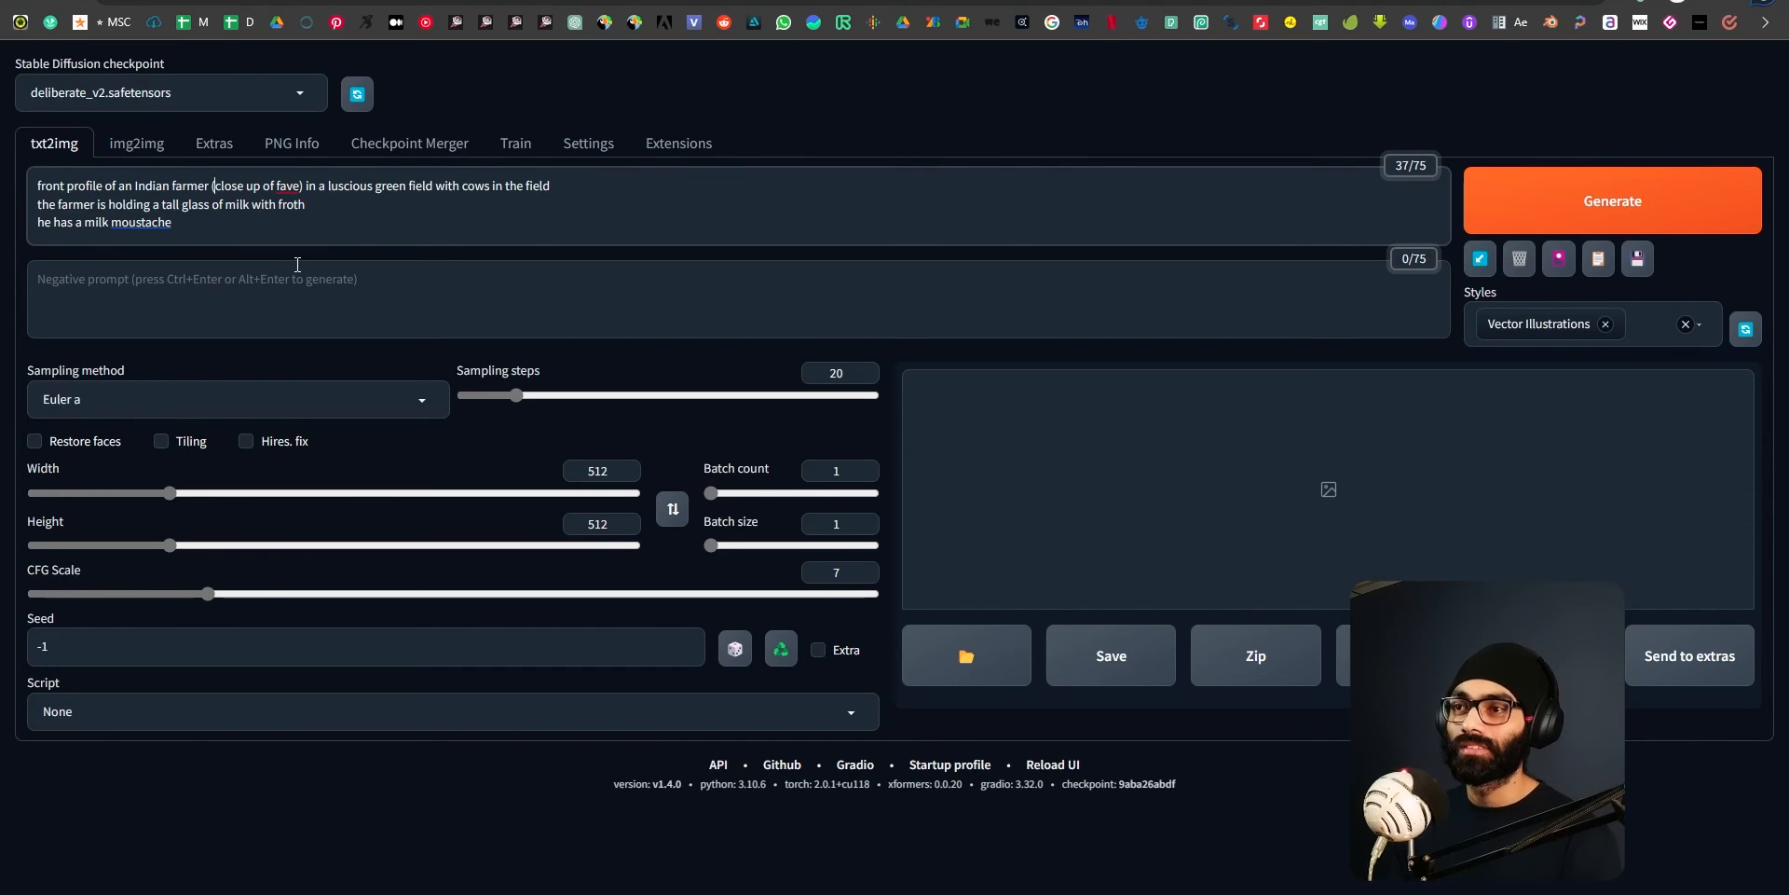
{"action": "key", "text": "ctrl+shift+Left"}
{"action": "key", "text": "ctrl+shift+Left"}
{"action": "key", "text": "ctrl+shift+Left"}
{"action": "key", "text": "ctrl+shift+Left"}
{"action": "key", "text": "ctrl+shift+Left"}
{"action": "key", "text": "ctrl+shift+Left"}
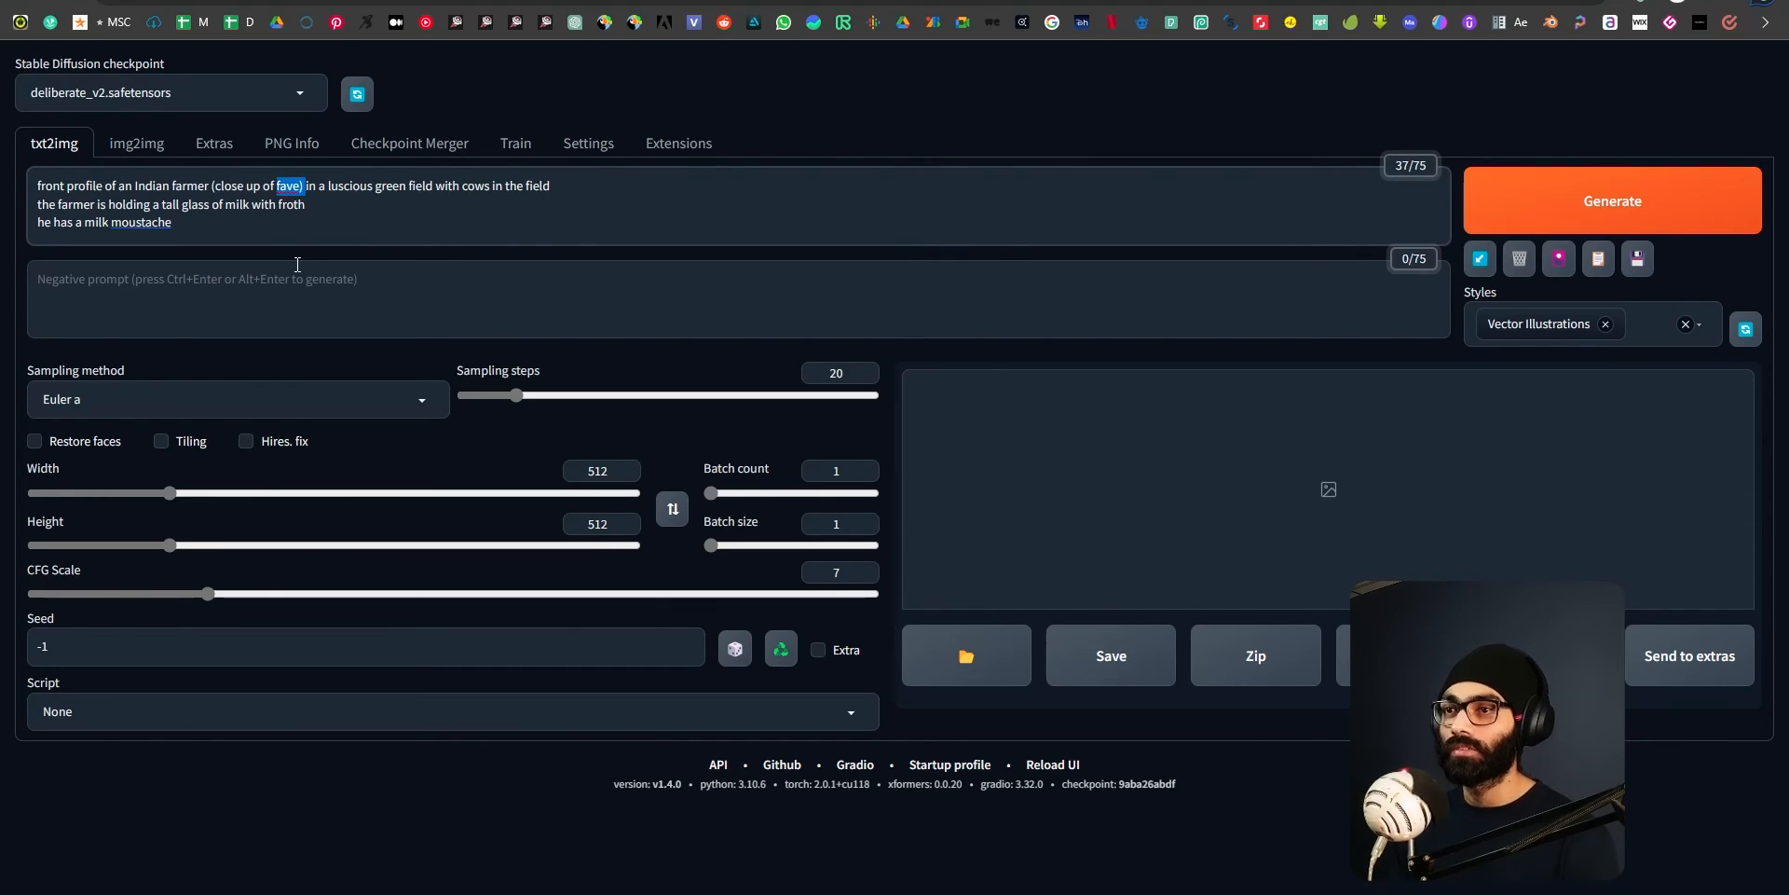
{"action": "key", "text": "BackSpace"}
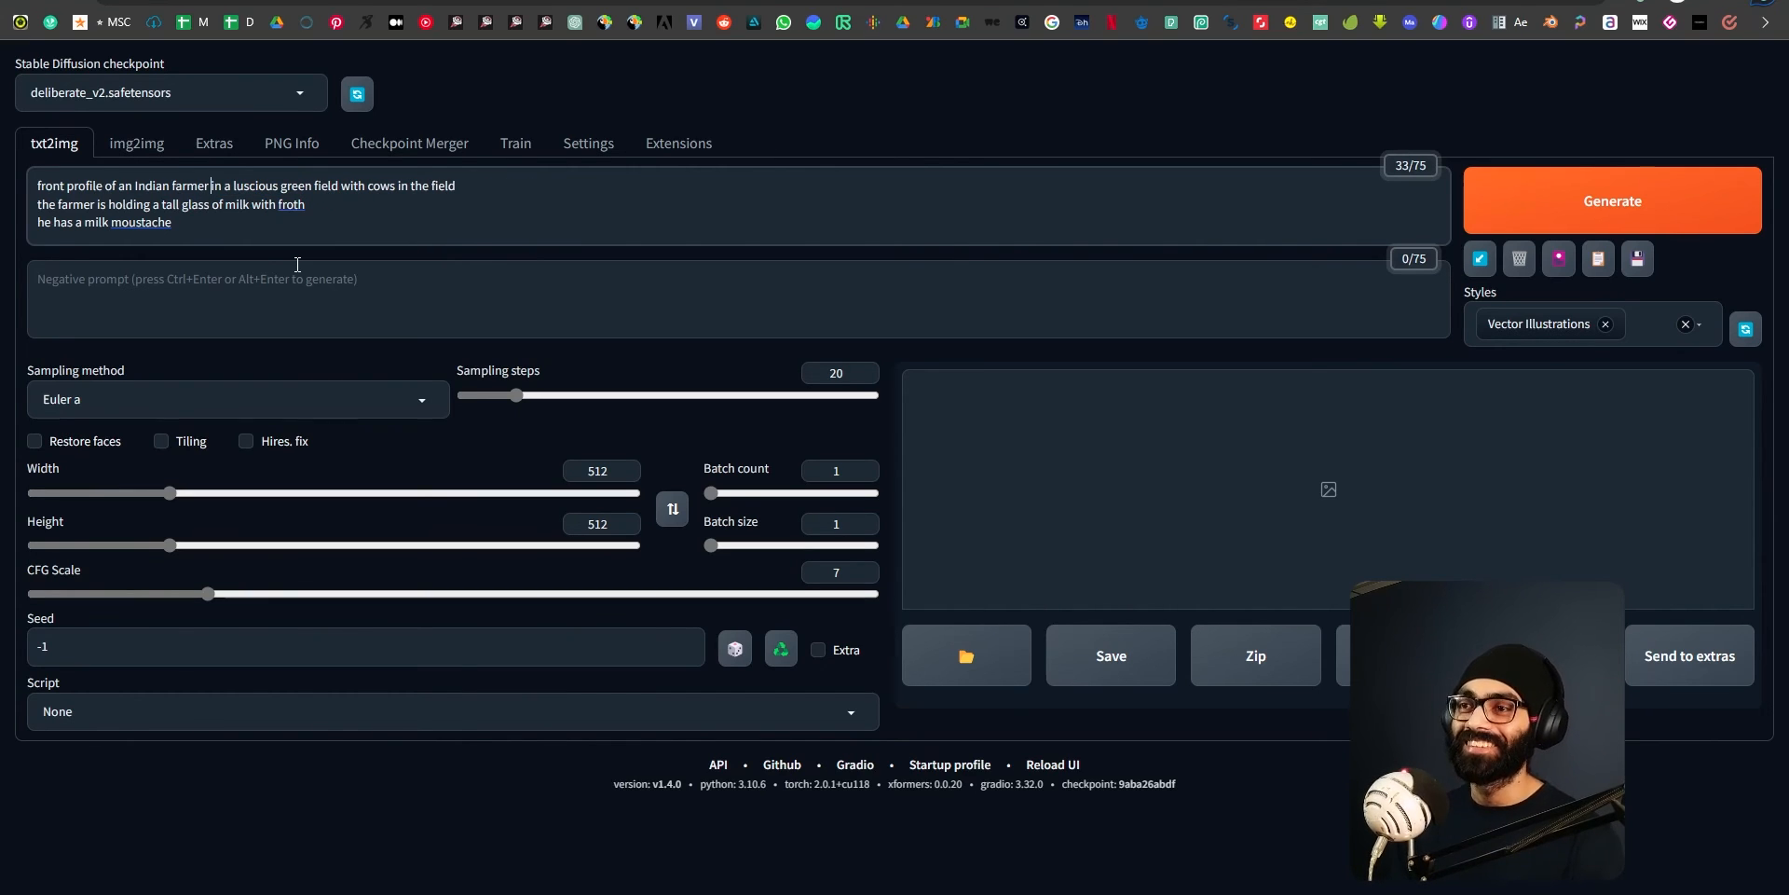
Join the prompt's first two lines, separating "cows in the field" and "the farmer is holding" with a comma.
{"action": "key", "text": "ctrl+Right"}
{"action": "key", "text": "ctrl+Right"}
{"action": "key", "text": "ctrl+Right"}
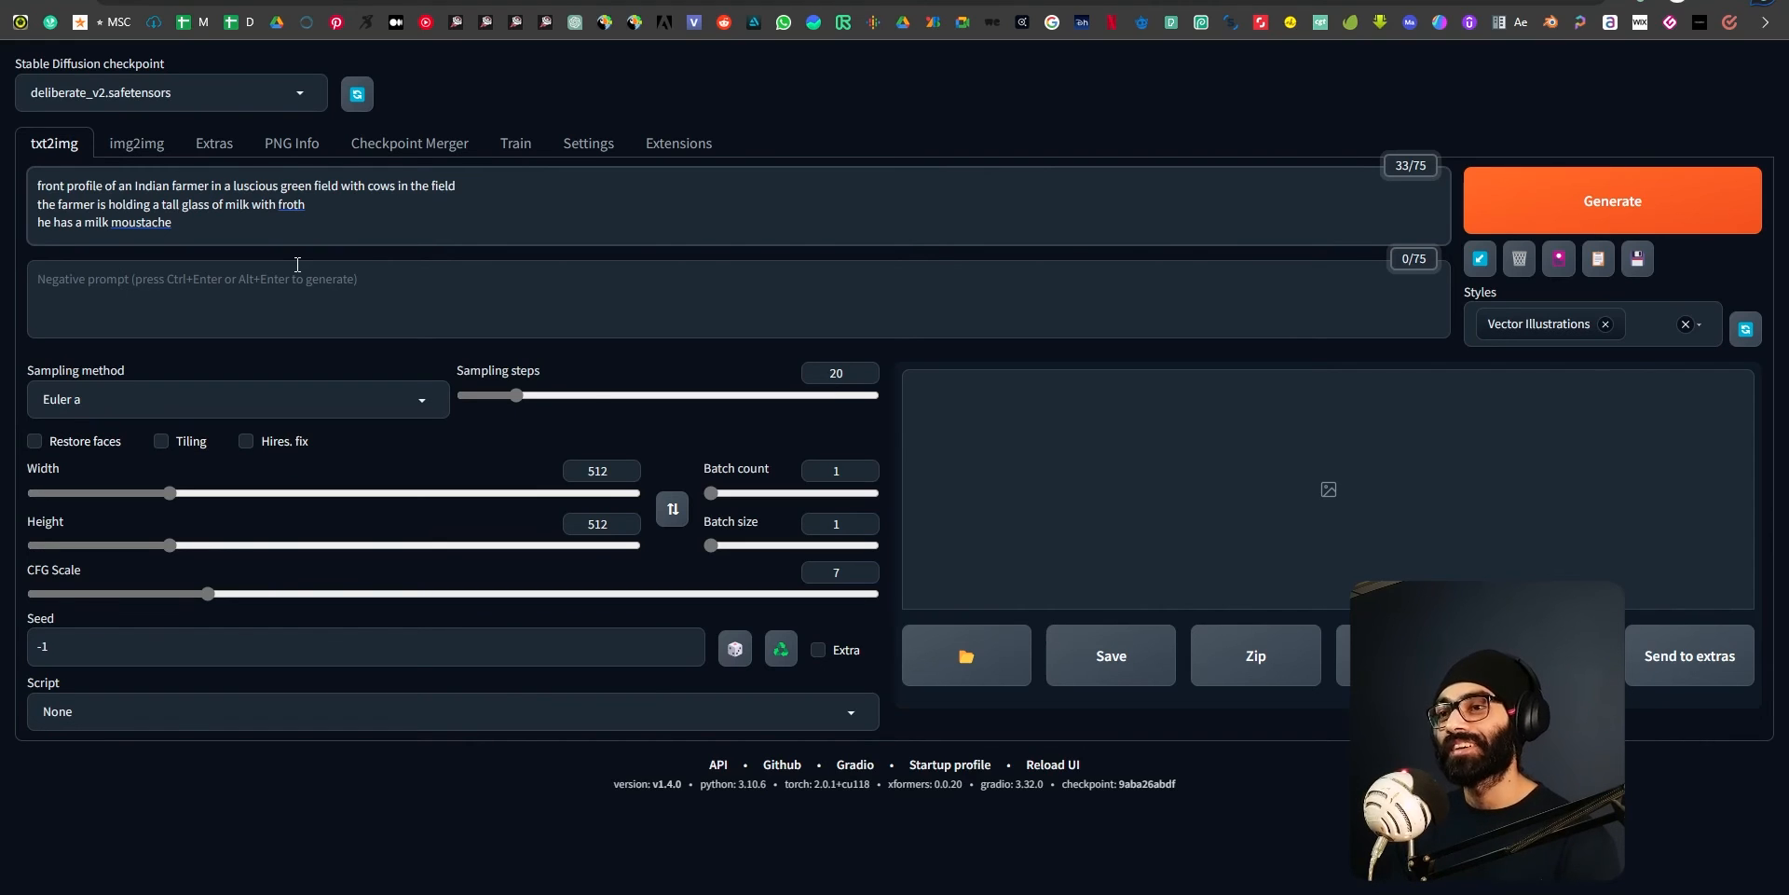
{"action": "key", "text": "BackSpace"}
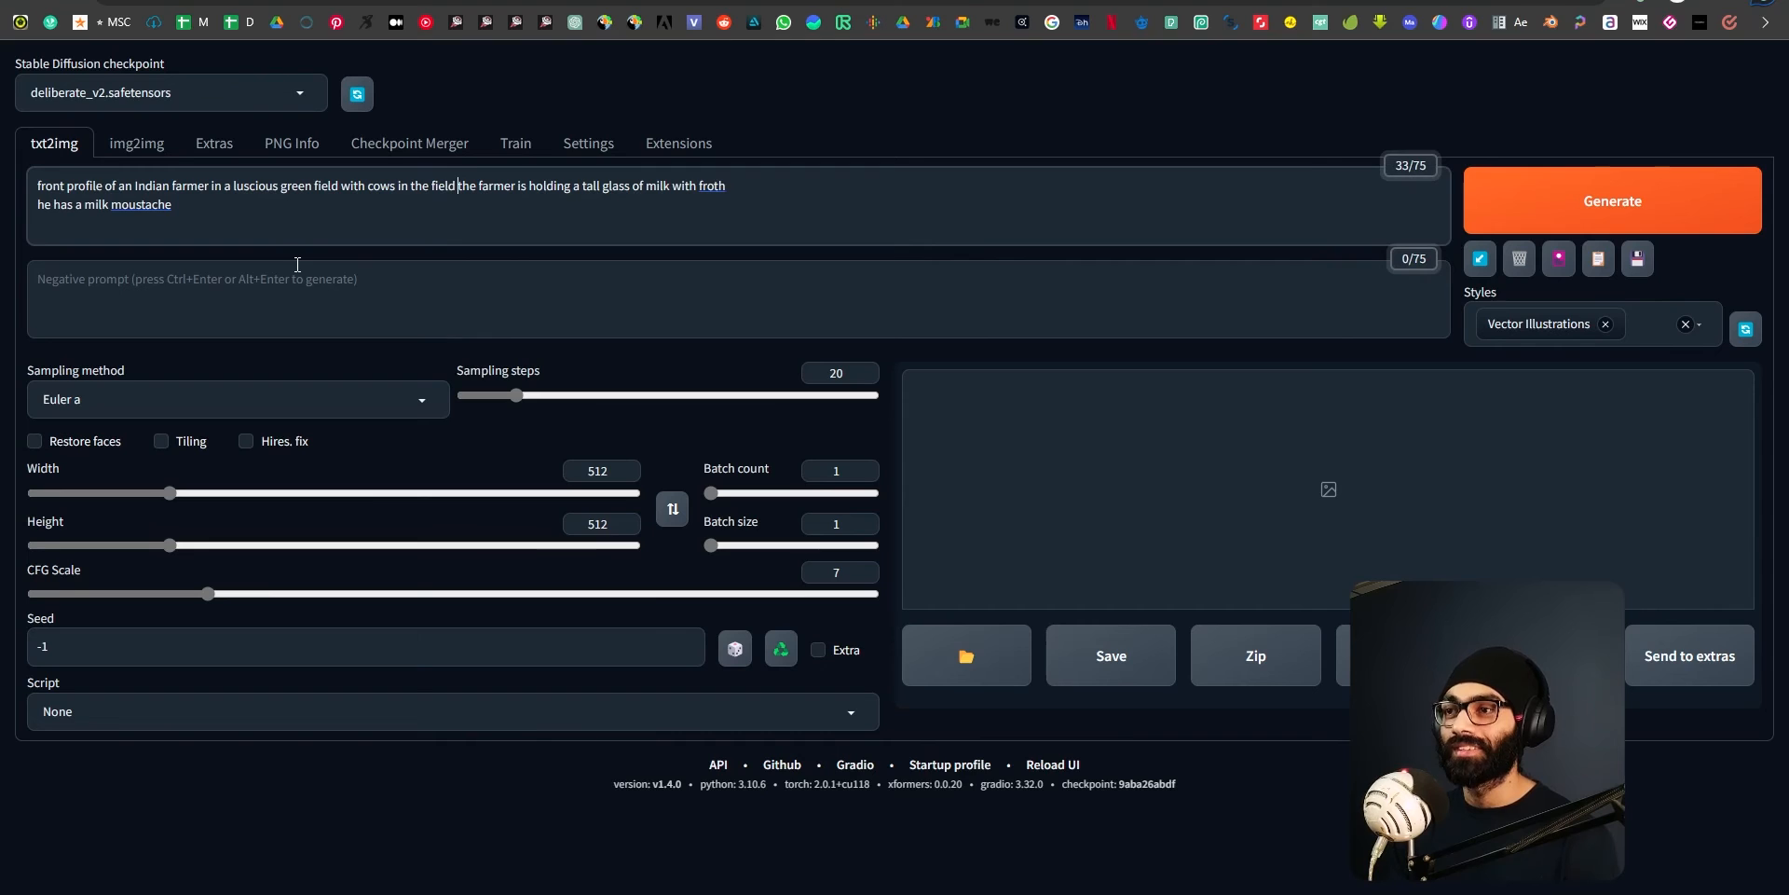
{"action": "key", "text": "BackSpace"}
{"action": "type", "text": ","}
{"action": "key", "text": "Left"}
{"action": "key", "text": "ctrl+Left"}
{"action": "key", "text": "ctrl+Left"}
{"action": "key", "text": "ctrl+Left"}
{"action": "key", "text": "ctrl+Left"}
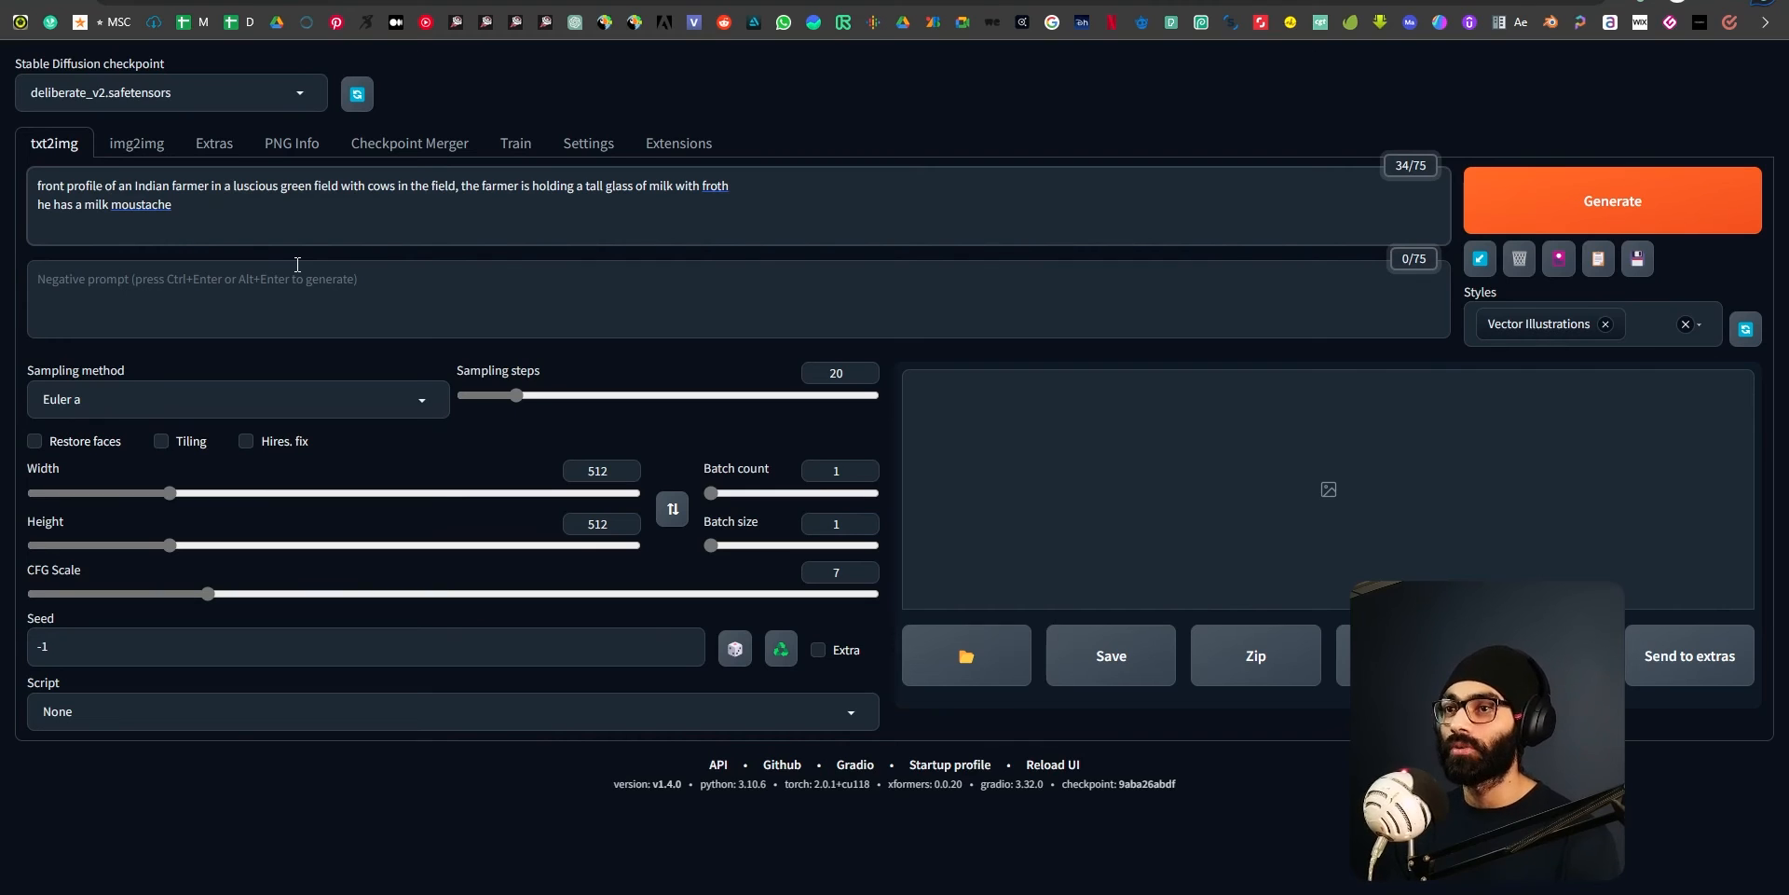
Join the prompt's last line to the first, separating "with froth" and "he has a milk moustache" with a comma.
{"action": "key", "text": "ctrl+Right"}
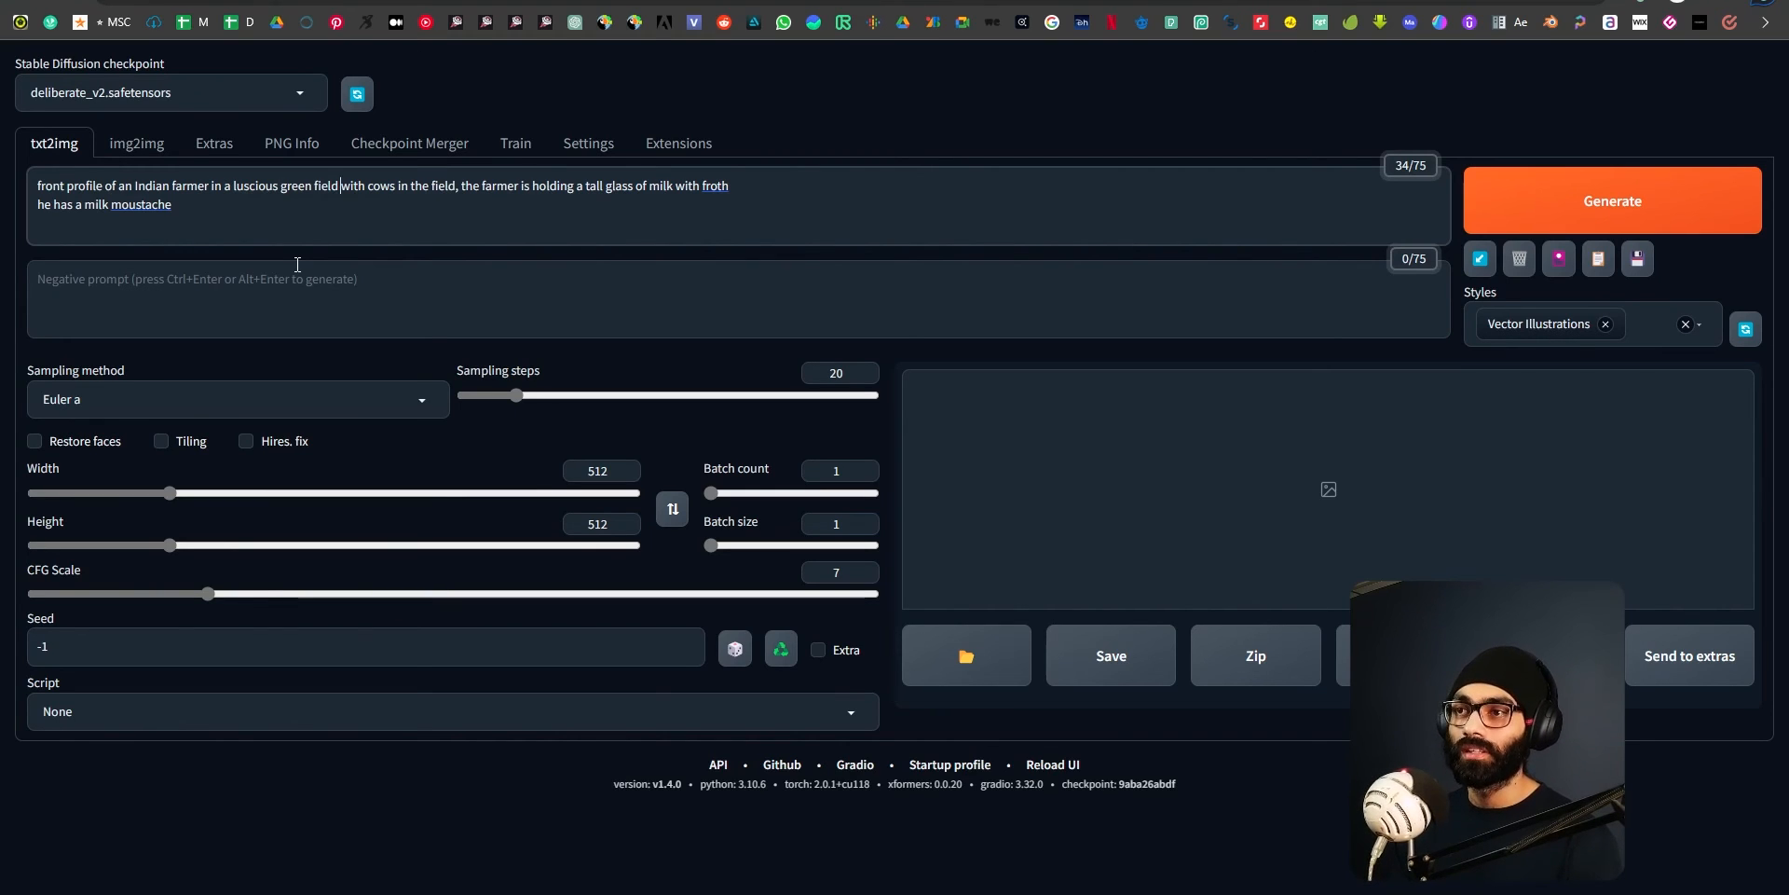
{"action": "key", "text": "ctrl+Right"}
{"action": "key", "text": "ctrl+Right"}
{"action": "key", "text": "ctrl+Right"}
{"action": "key", "text": "ctrl+Right"}
{"action": "key", "text": "ctrl+Right"}
{"action": "key", "text": "ctrl+Right"}
{"action": "key", "text": "ctrl+Right"}
{"action": "key", "text": "Down"}
{"action": "key", "text": "Home"}
{"action": "key", "text": "BackSpace"}
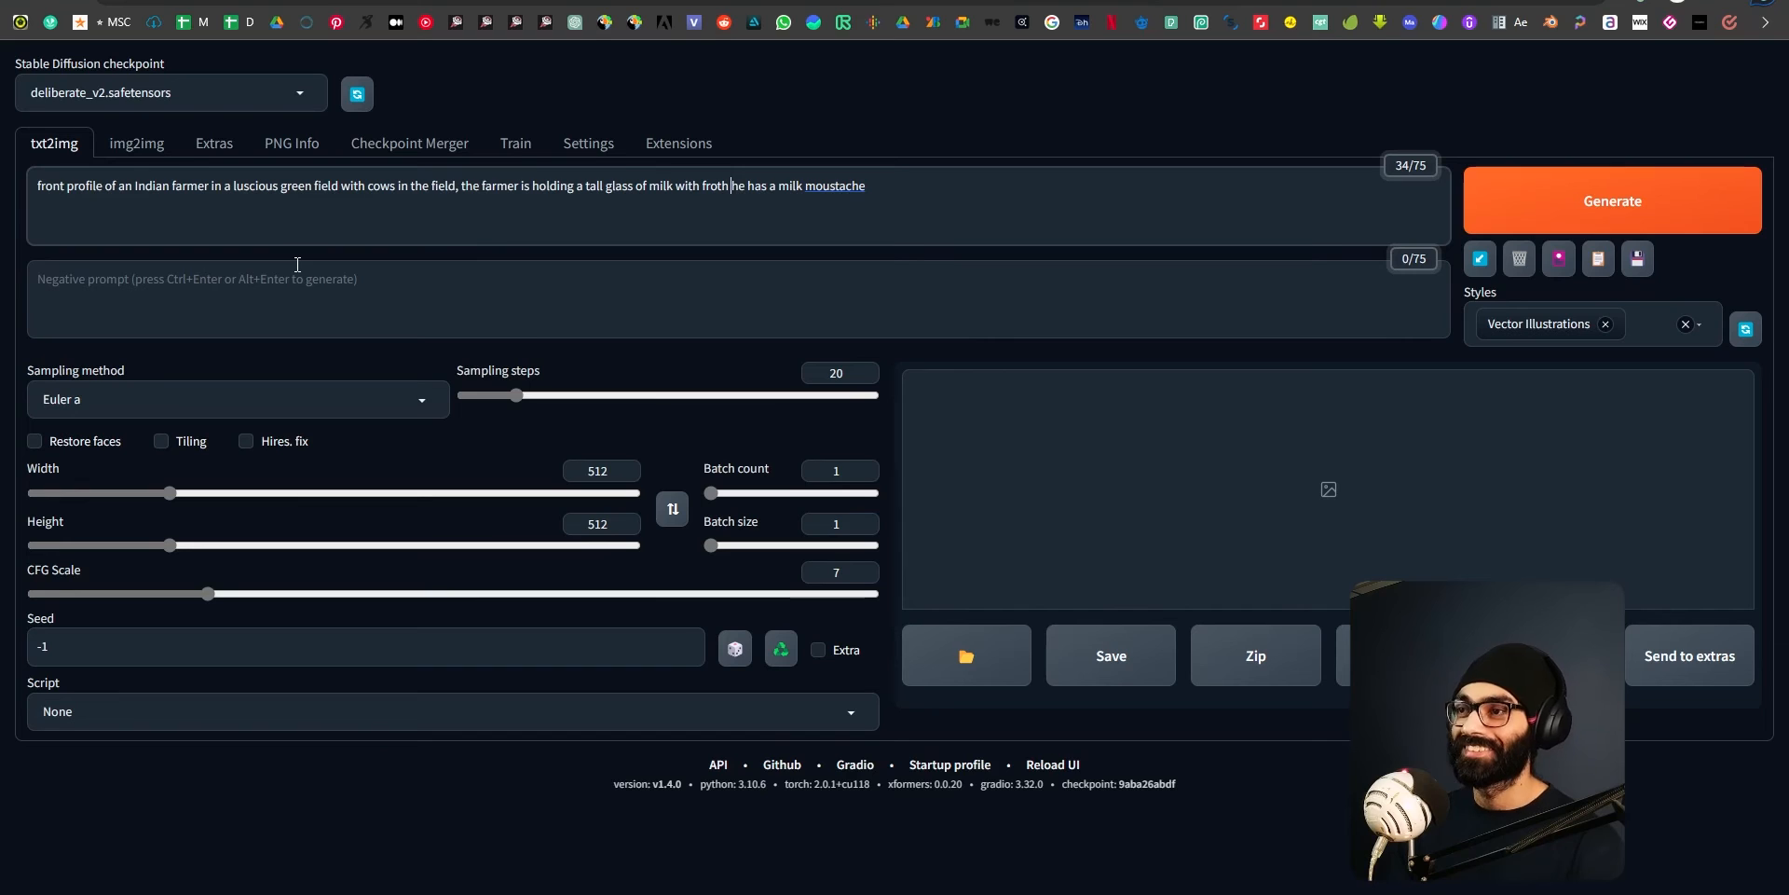
{"action": "key", "text": "Left"}
{"action": "type", "text": ","}
{"action": "key", "text": "Right"}
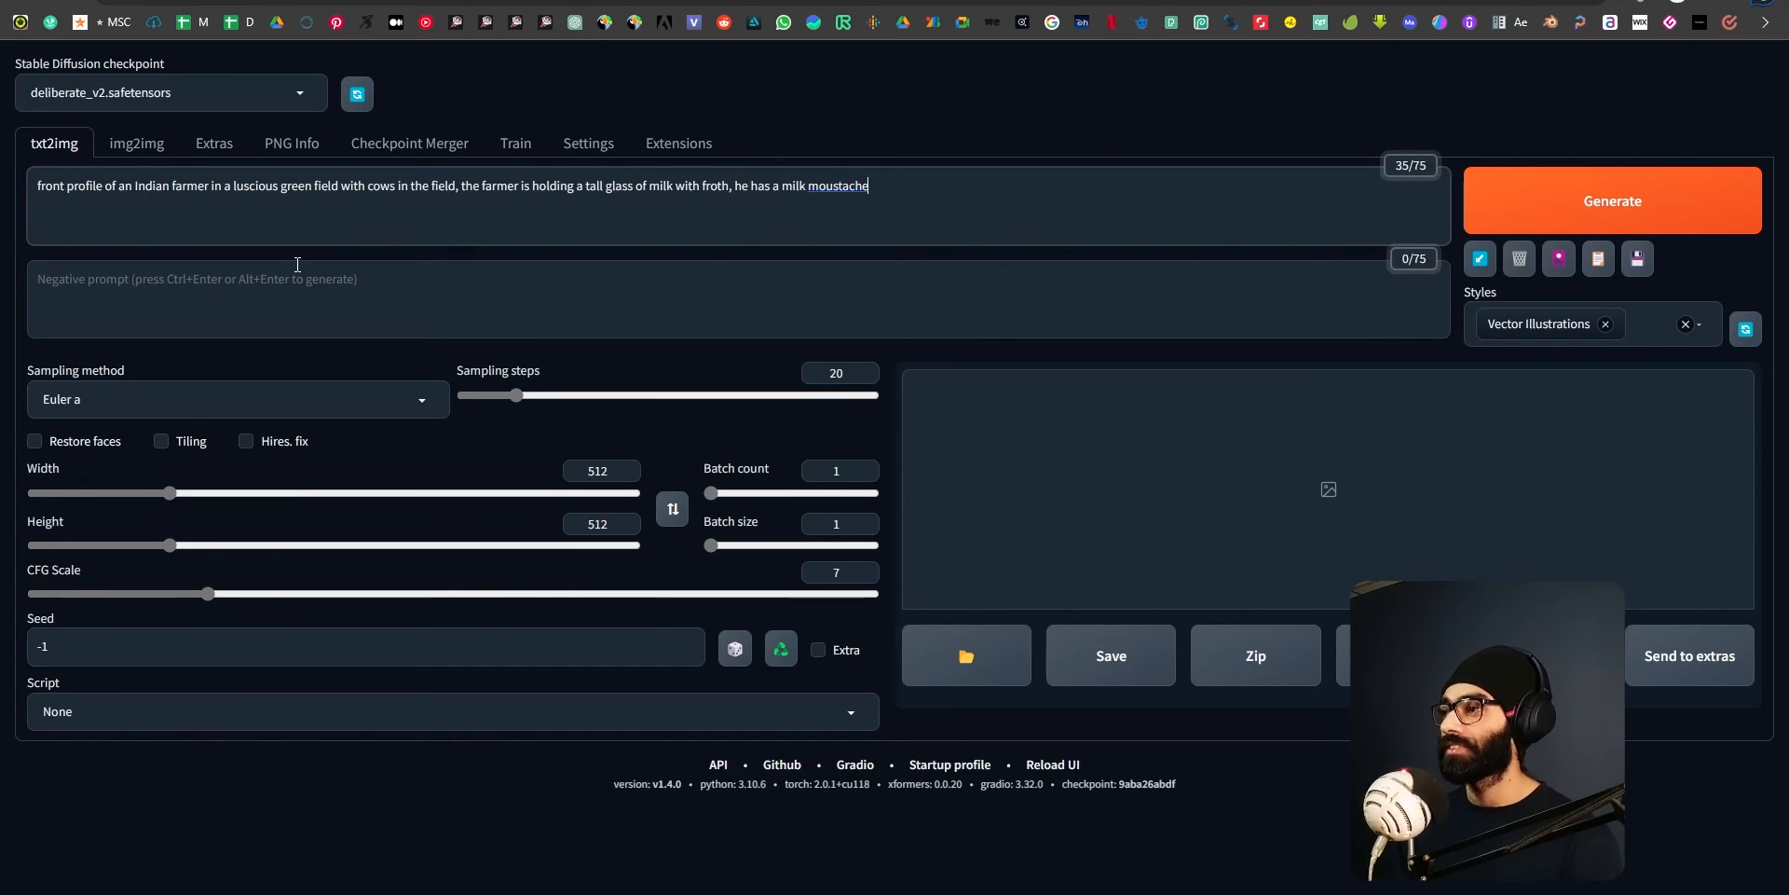
Replace the Vector Illustrations style with Realistic Photo Portraits.
{"action": "left_click", "coordinate": [1605, 325]}
{"action": "left_click", "coordinate": [1696, 322]}
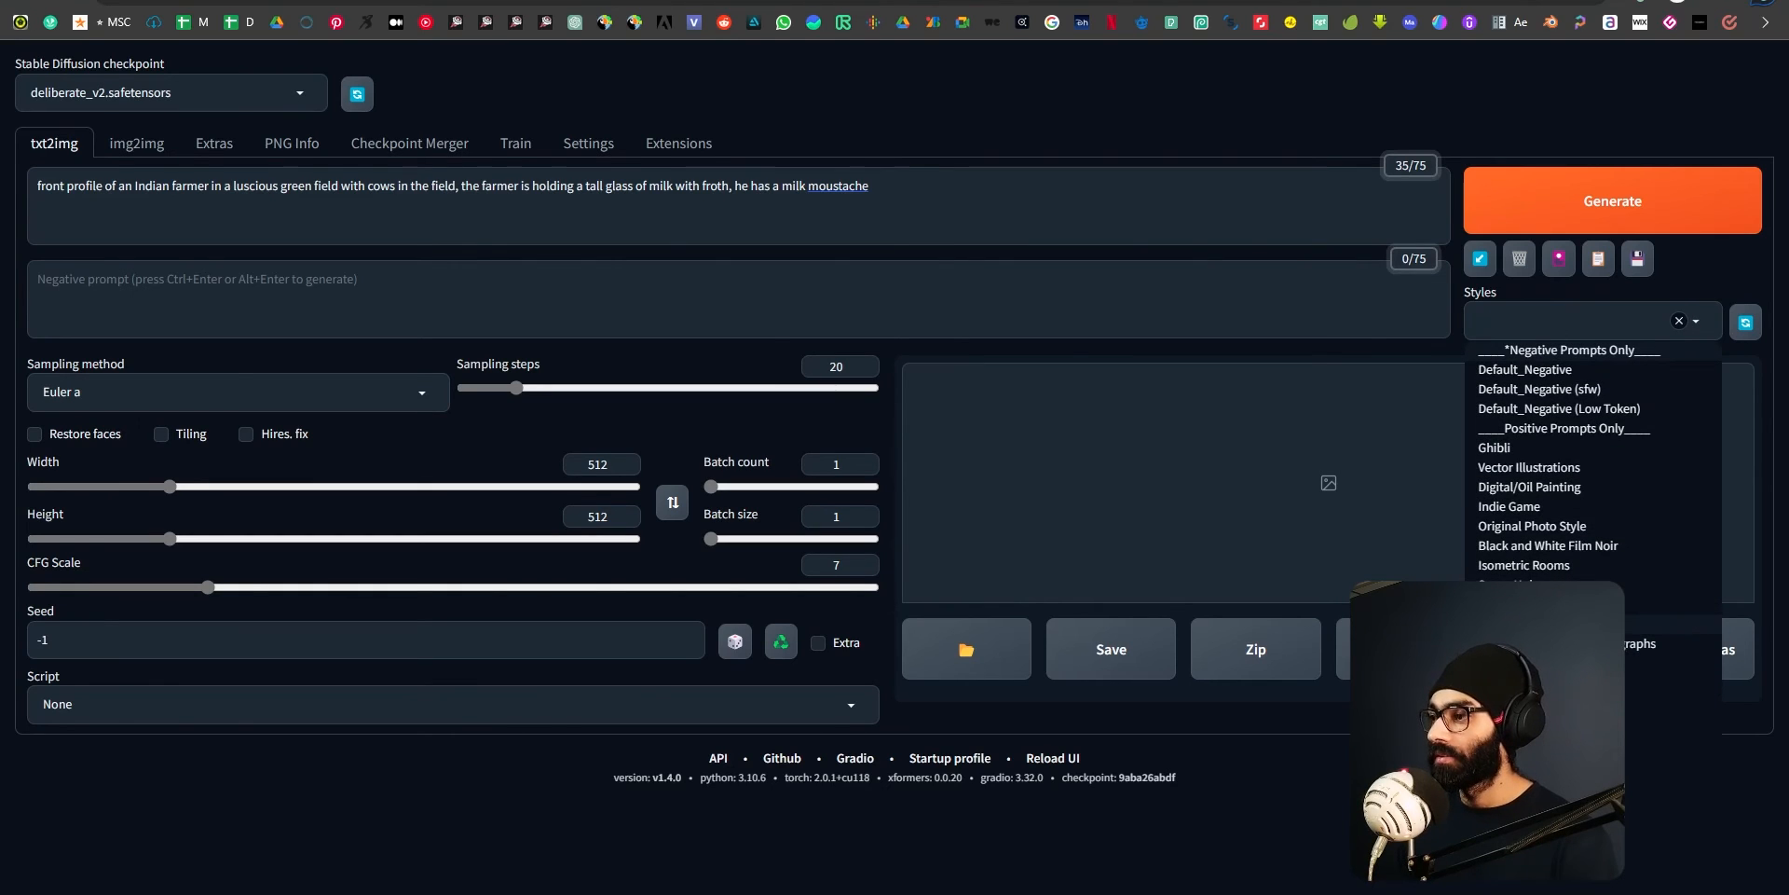
{"action": "left_click", "coordinate": [1575, 624]}
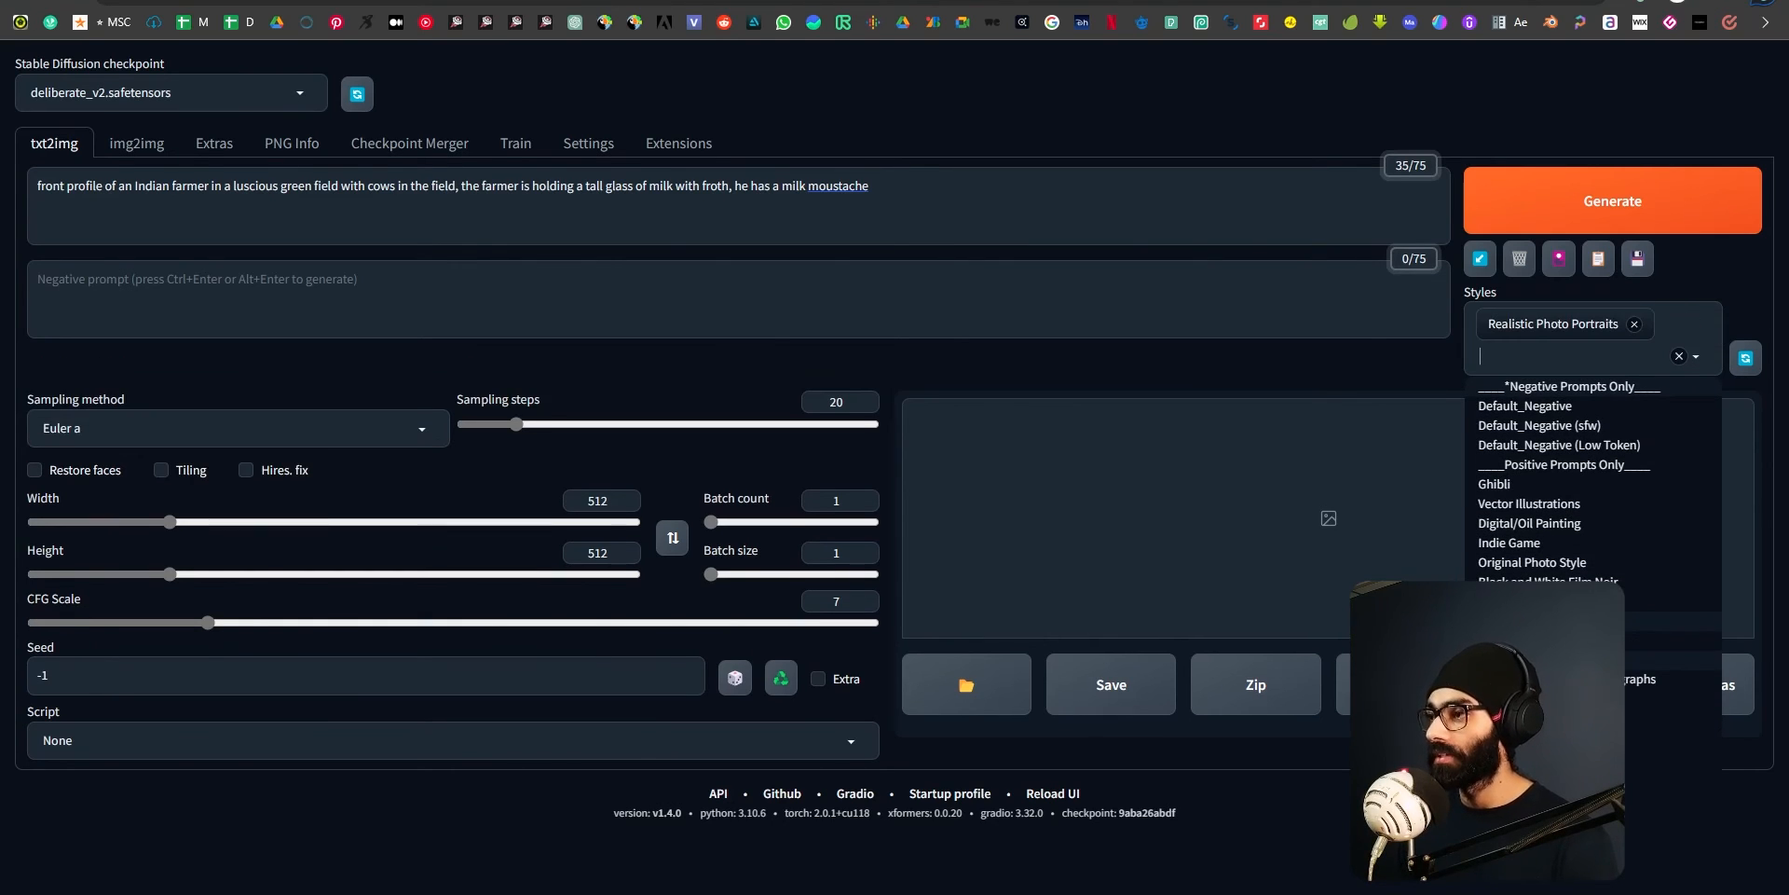
{"action": "left_click", "coordinate": [737, 322]}
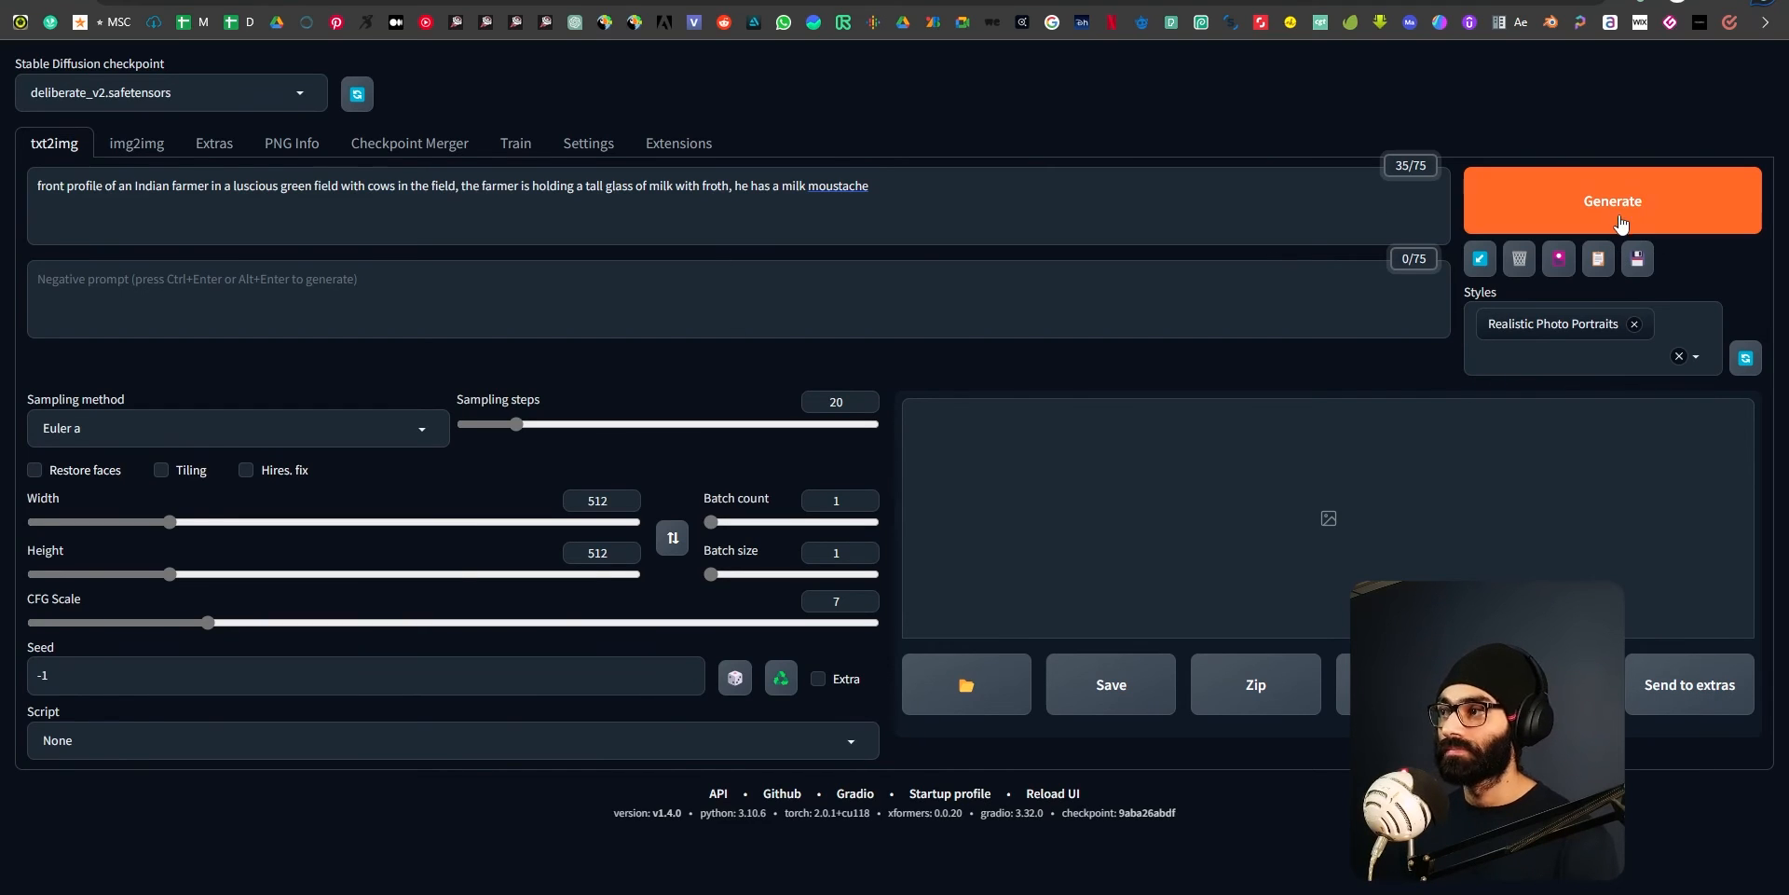
Set the sampling method to DPM++ SDE Karras and generate the image.
{"action": "left_click", "coordinate": [131, 429]}
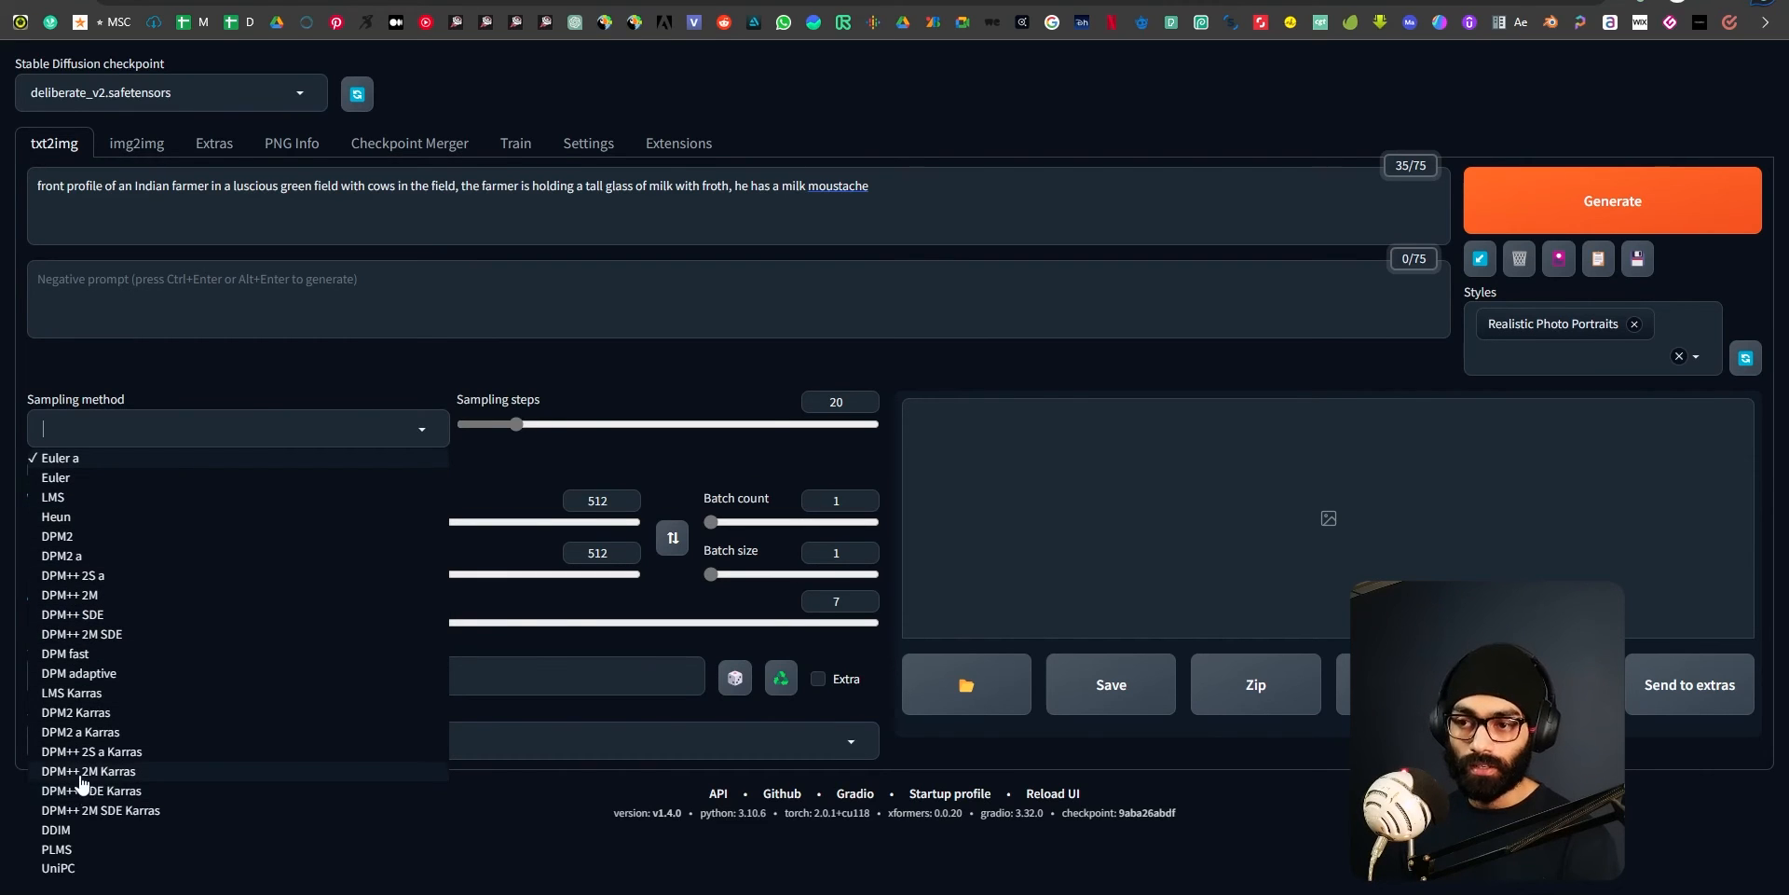
{"action": "left_click", "coordinate": [119, 791]}
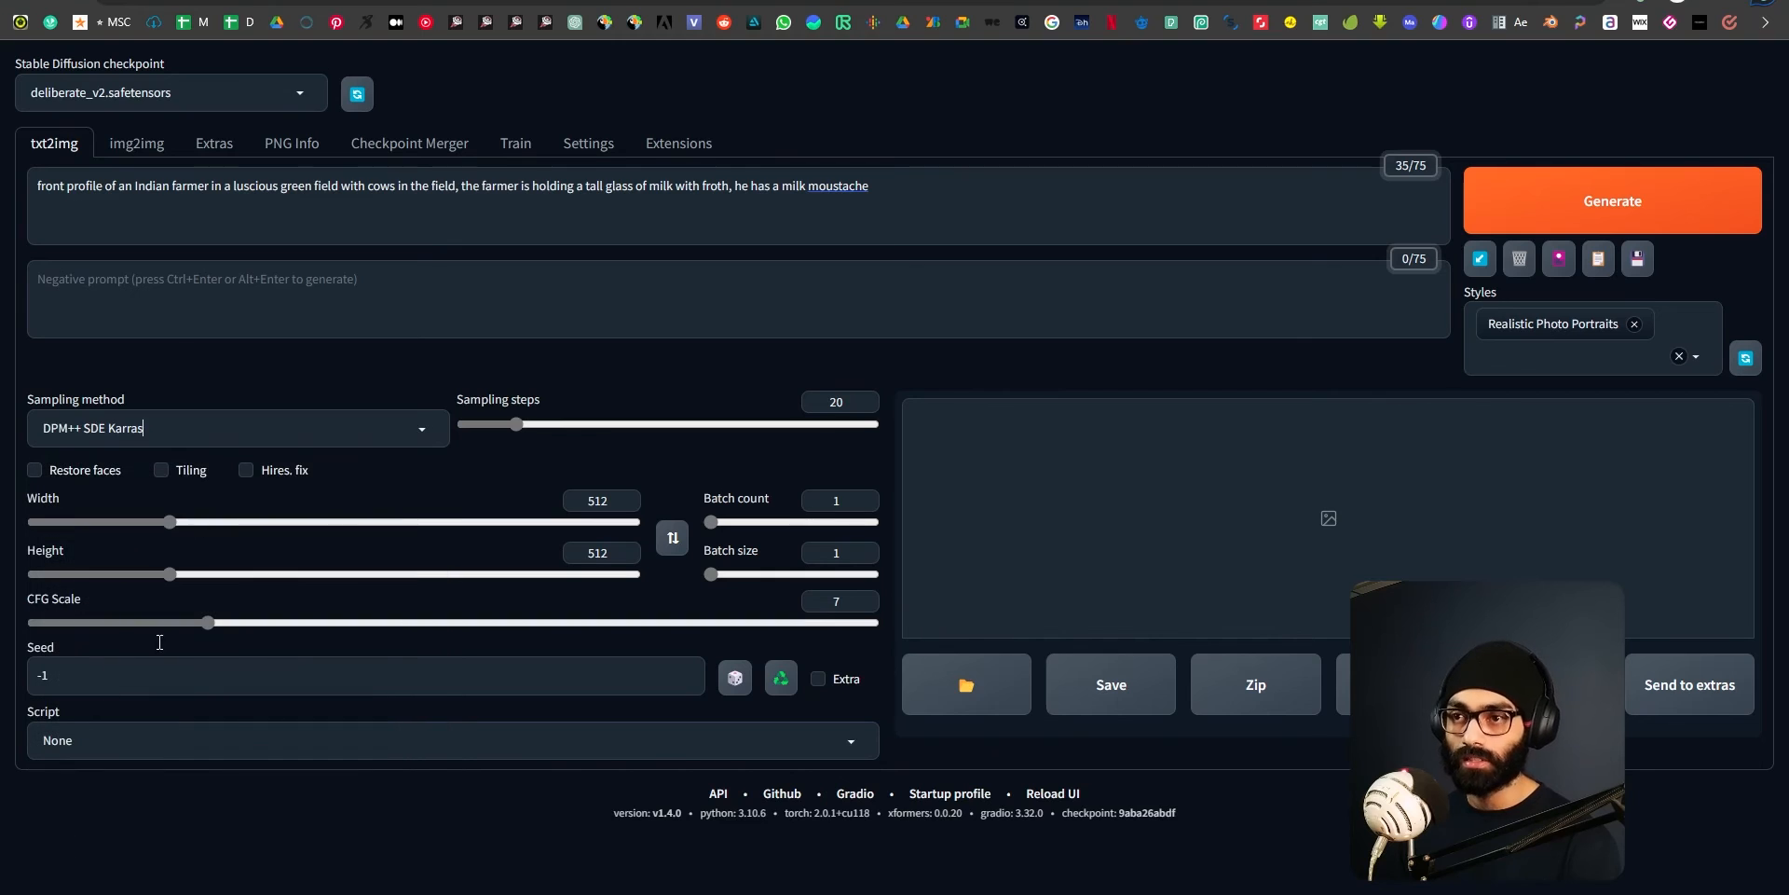
{"action": "left_click", "coordinate": [1584, 197]}
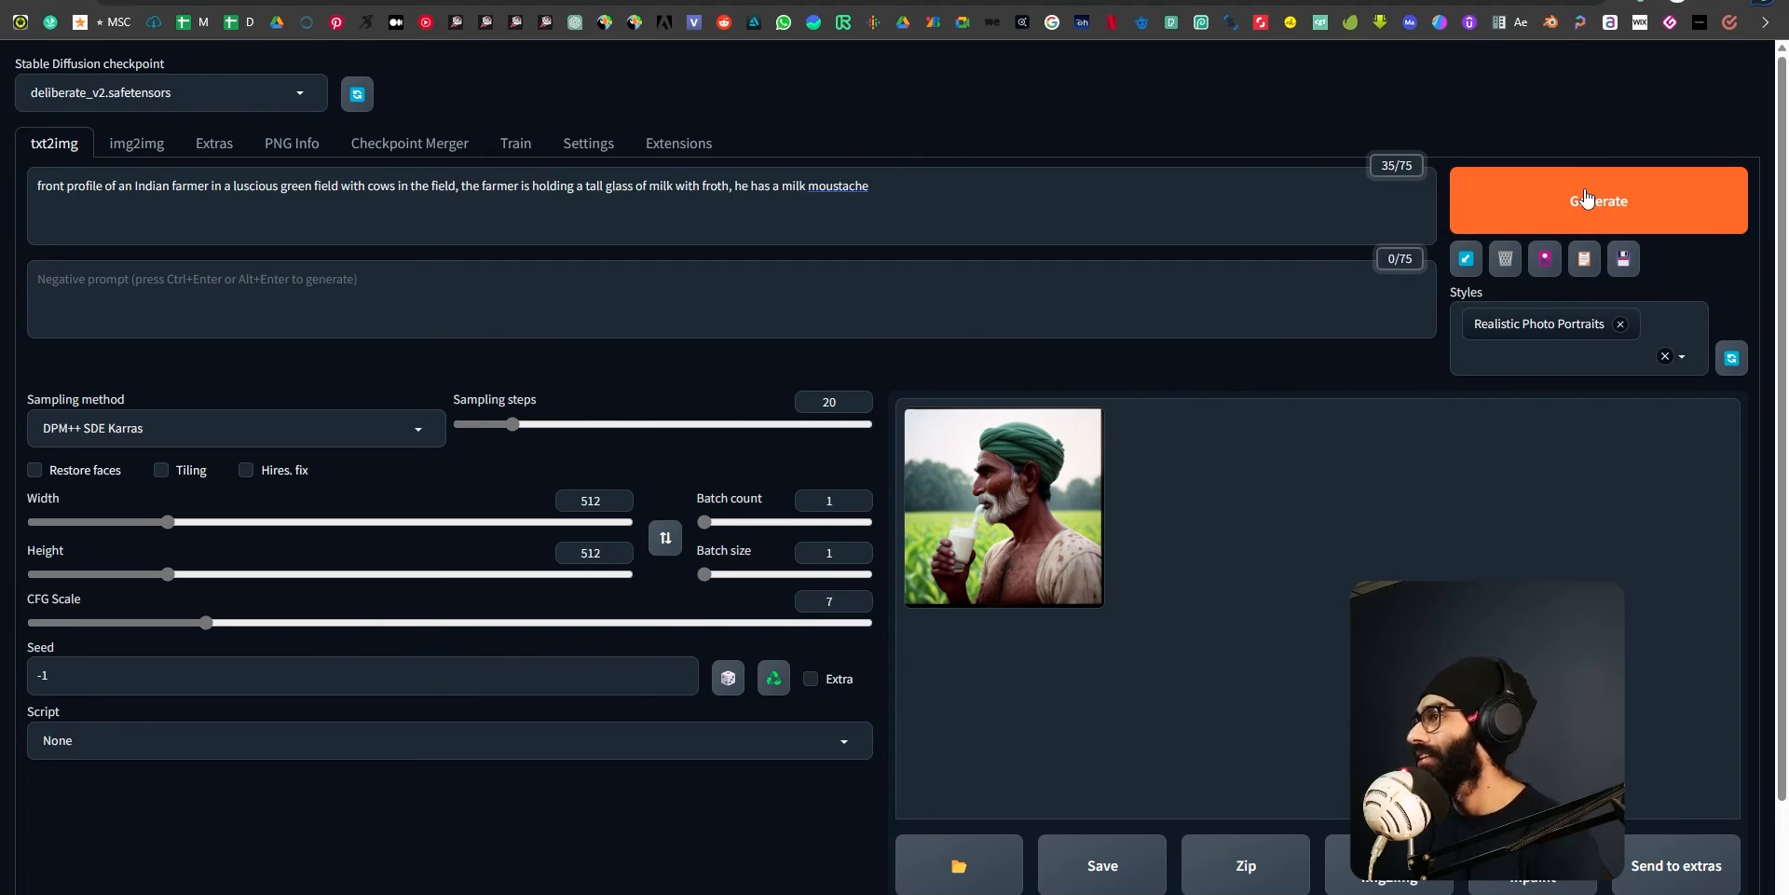
Examine the generated farmer image in the full-size viewer, then close the viewer.
{"action": "left_click", "coordinate": [1019, 503]}
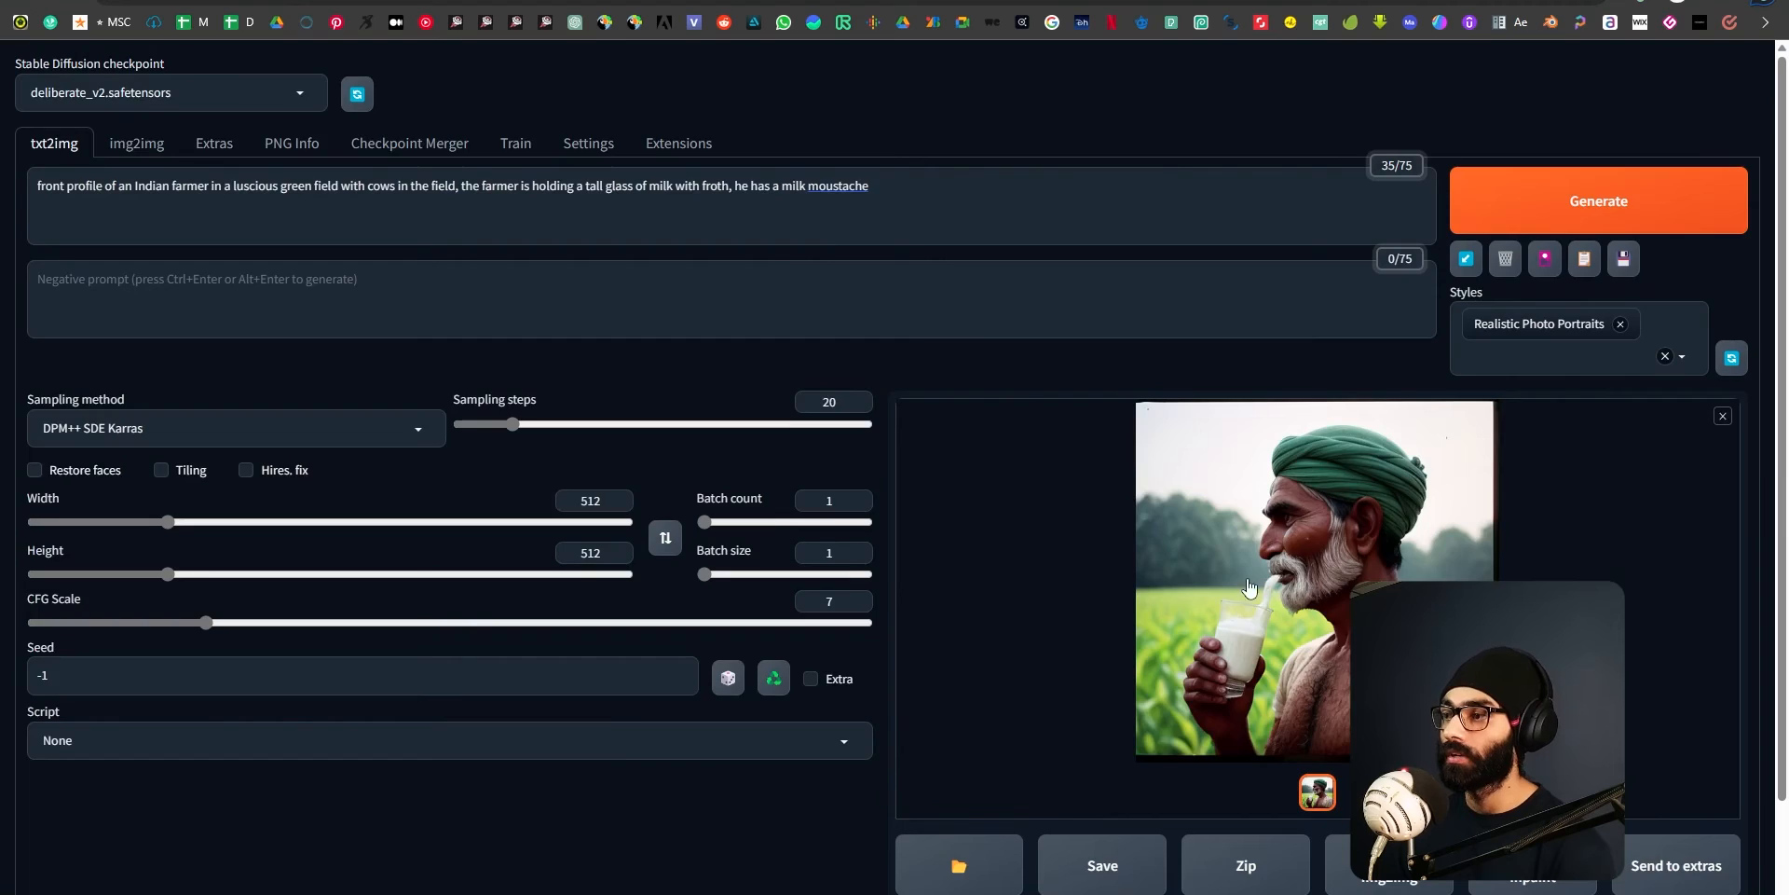
{"action": "left_click", "coordinate": [1246, 585]}
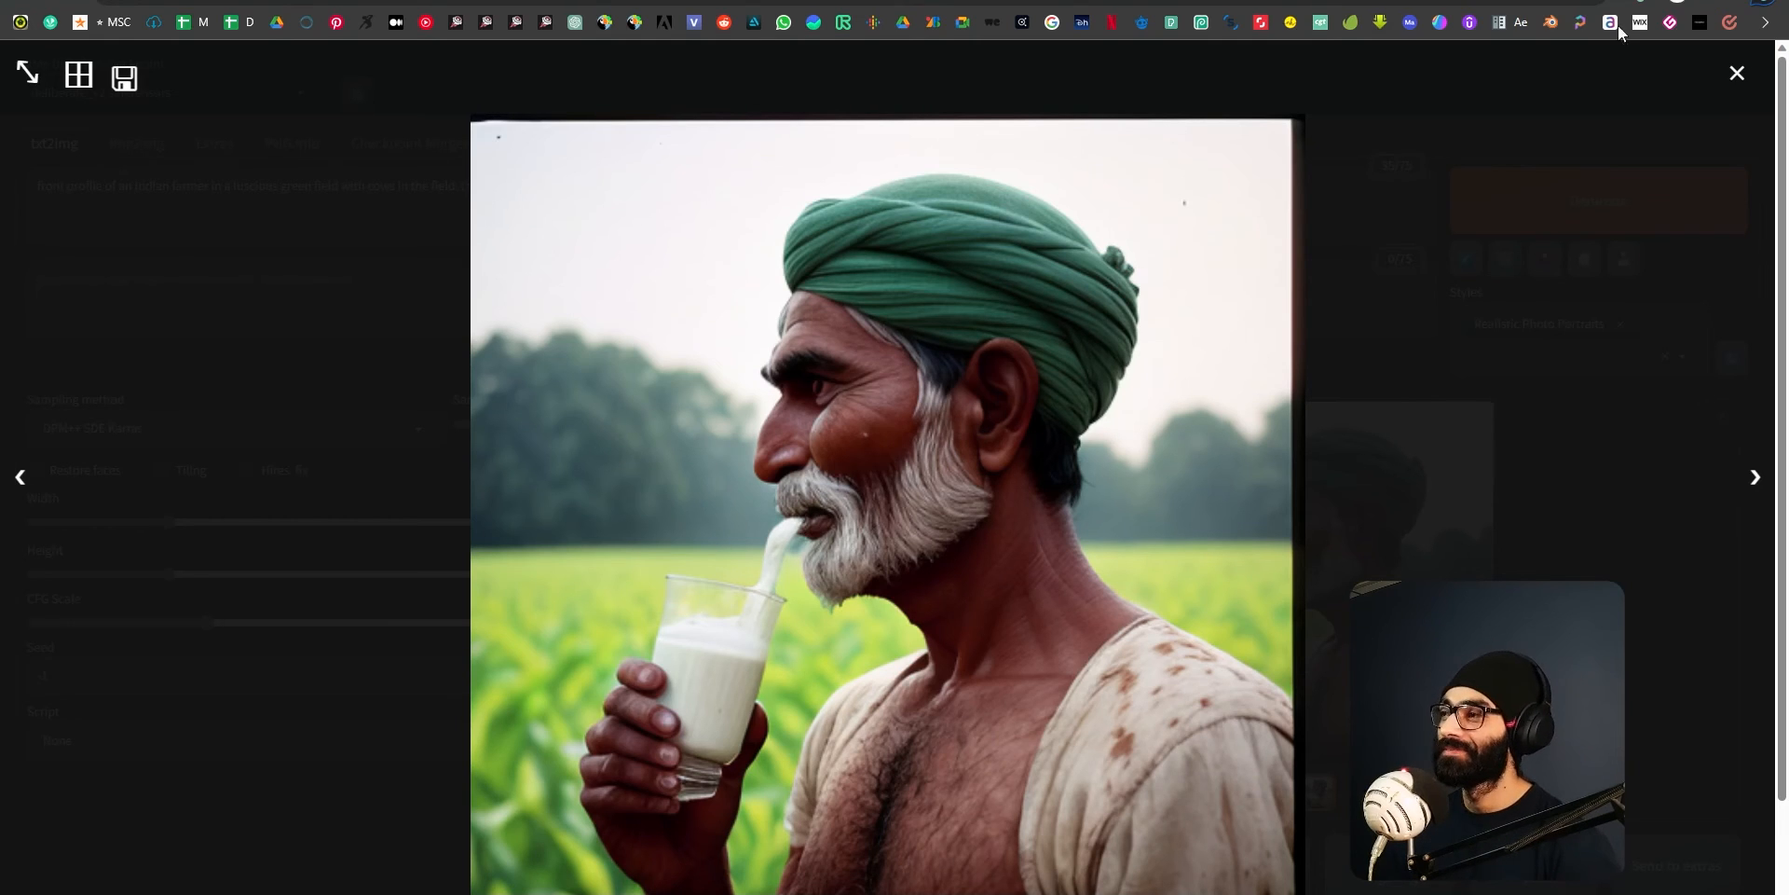
{"action": "left_click", "coordinate": [1739, 73]}
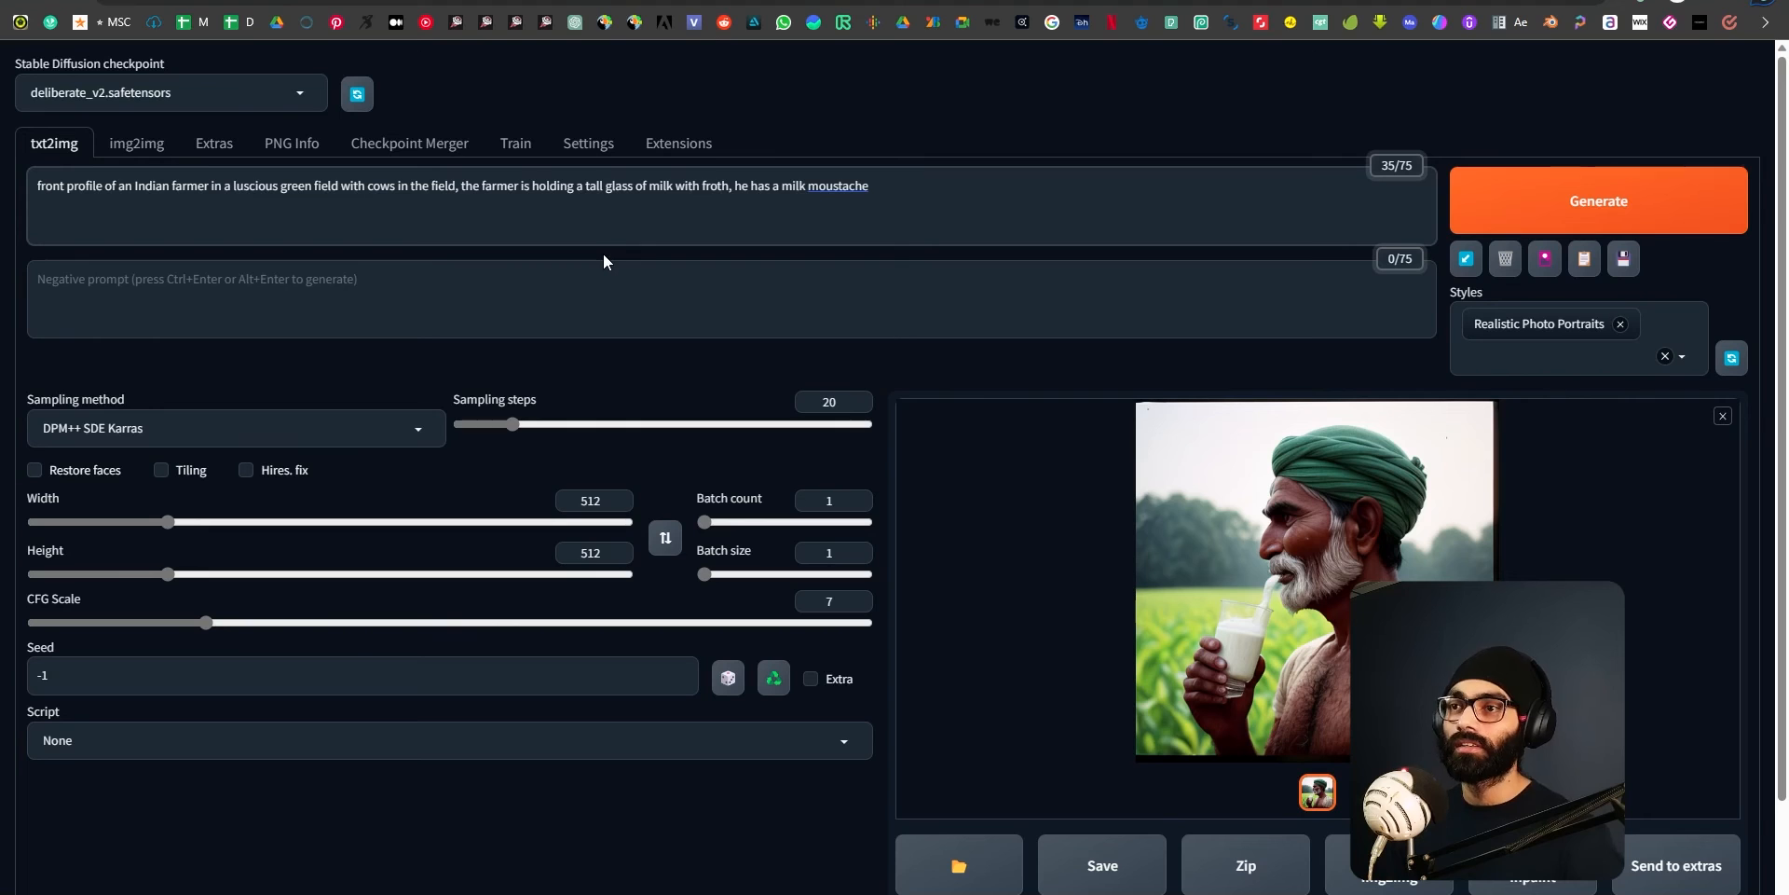
Append ", farmer facing the camera" to the prompt and generate a new image, viewing it enlarged.
{"action": "type", "text": ", farmer facing"}
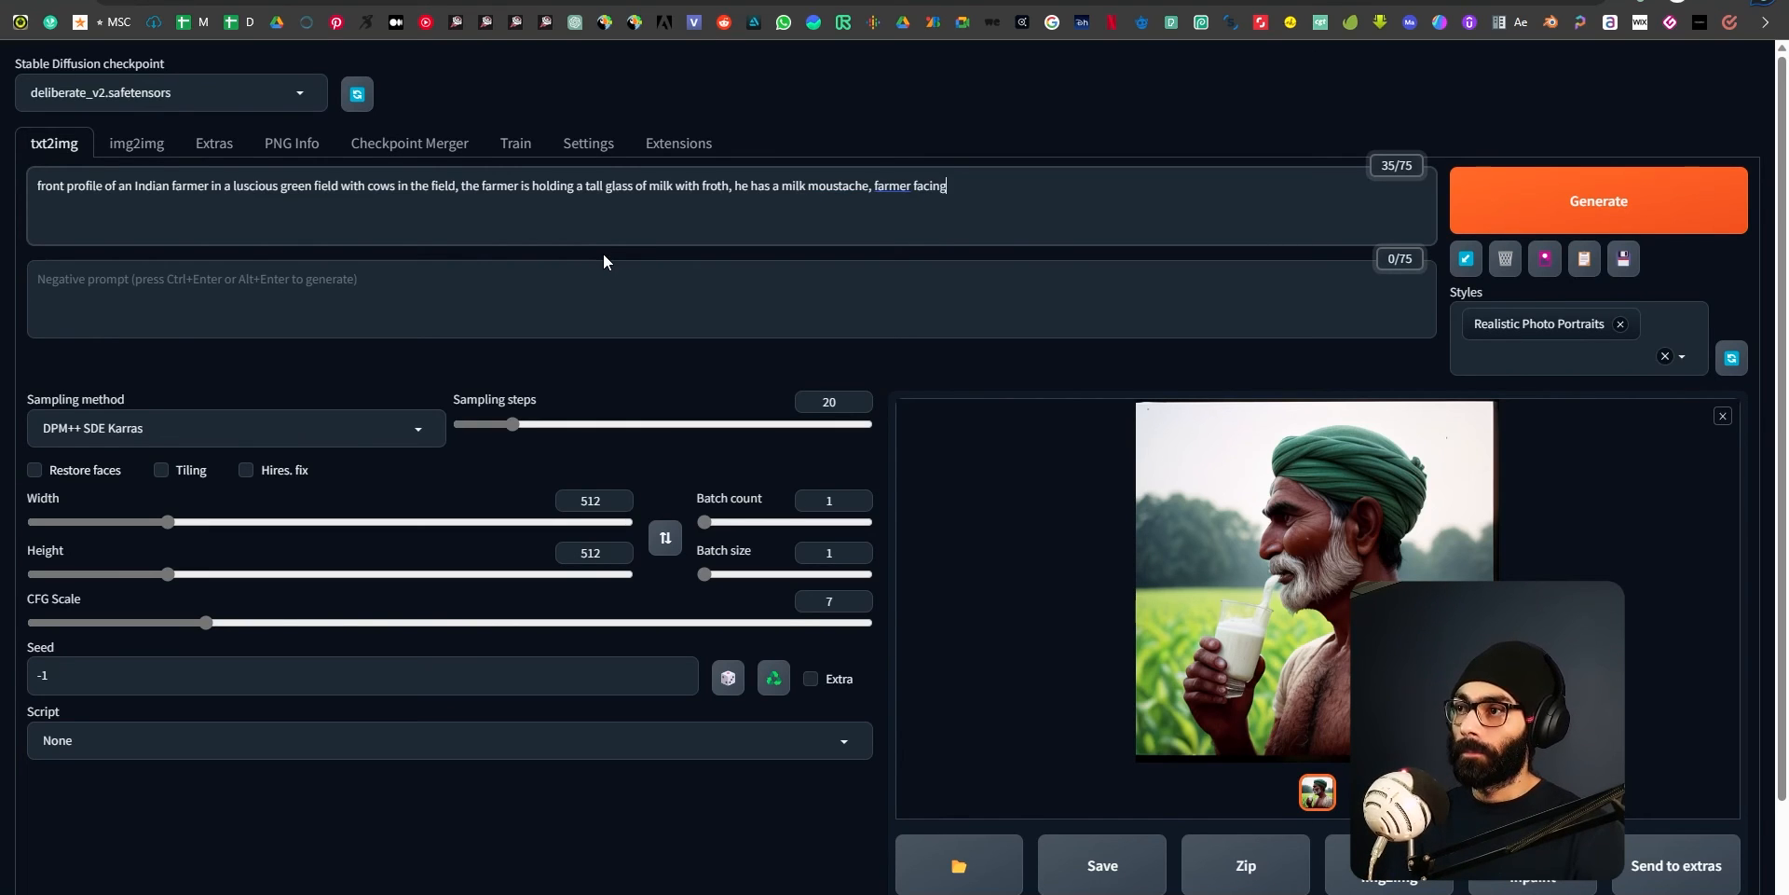
{"action": "type", "text": " the camera"}
{"action": "left_click", "coordinate": [1616, 198]}
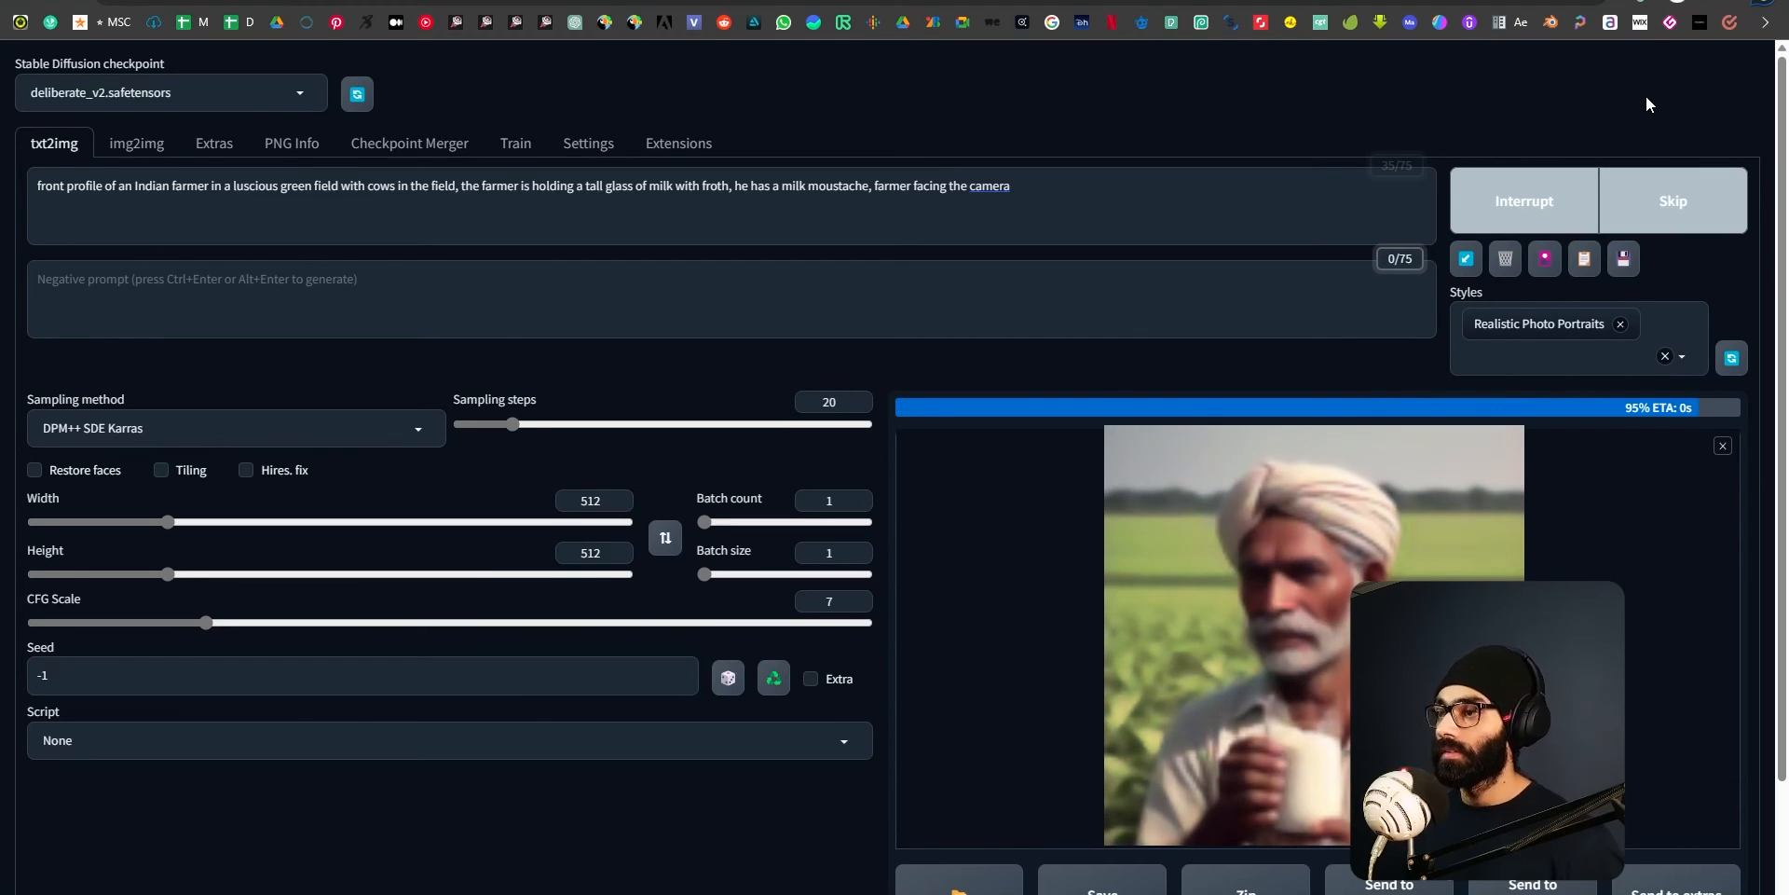
{"action": "left_click", "coordinate": [1416, 524]}
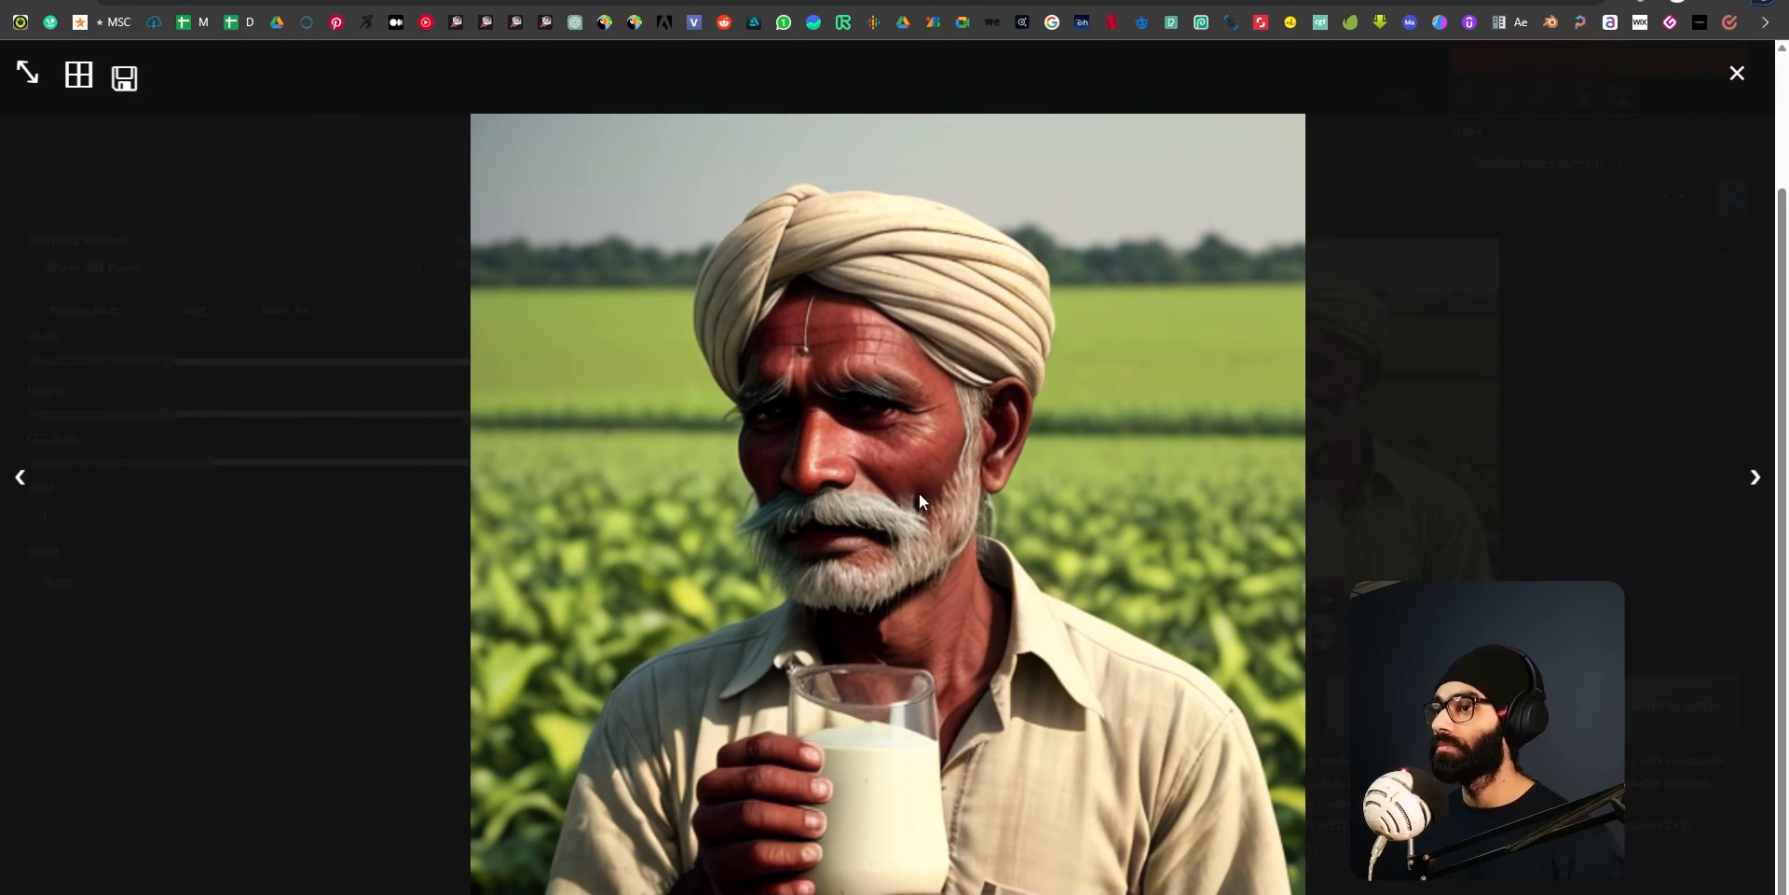
{"action": "left_click", "coordinate": [1735, 75]}
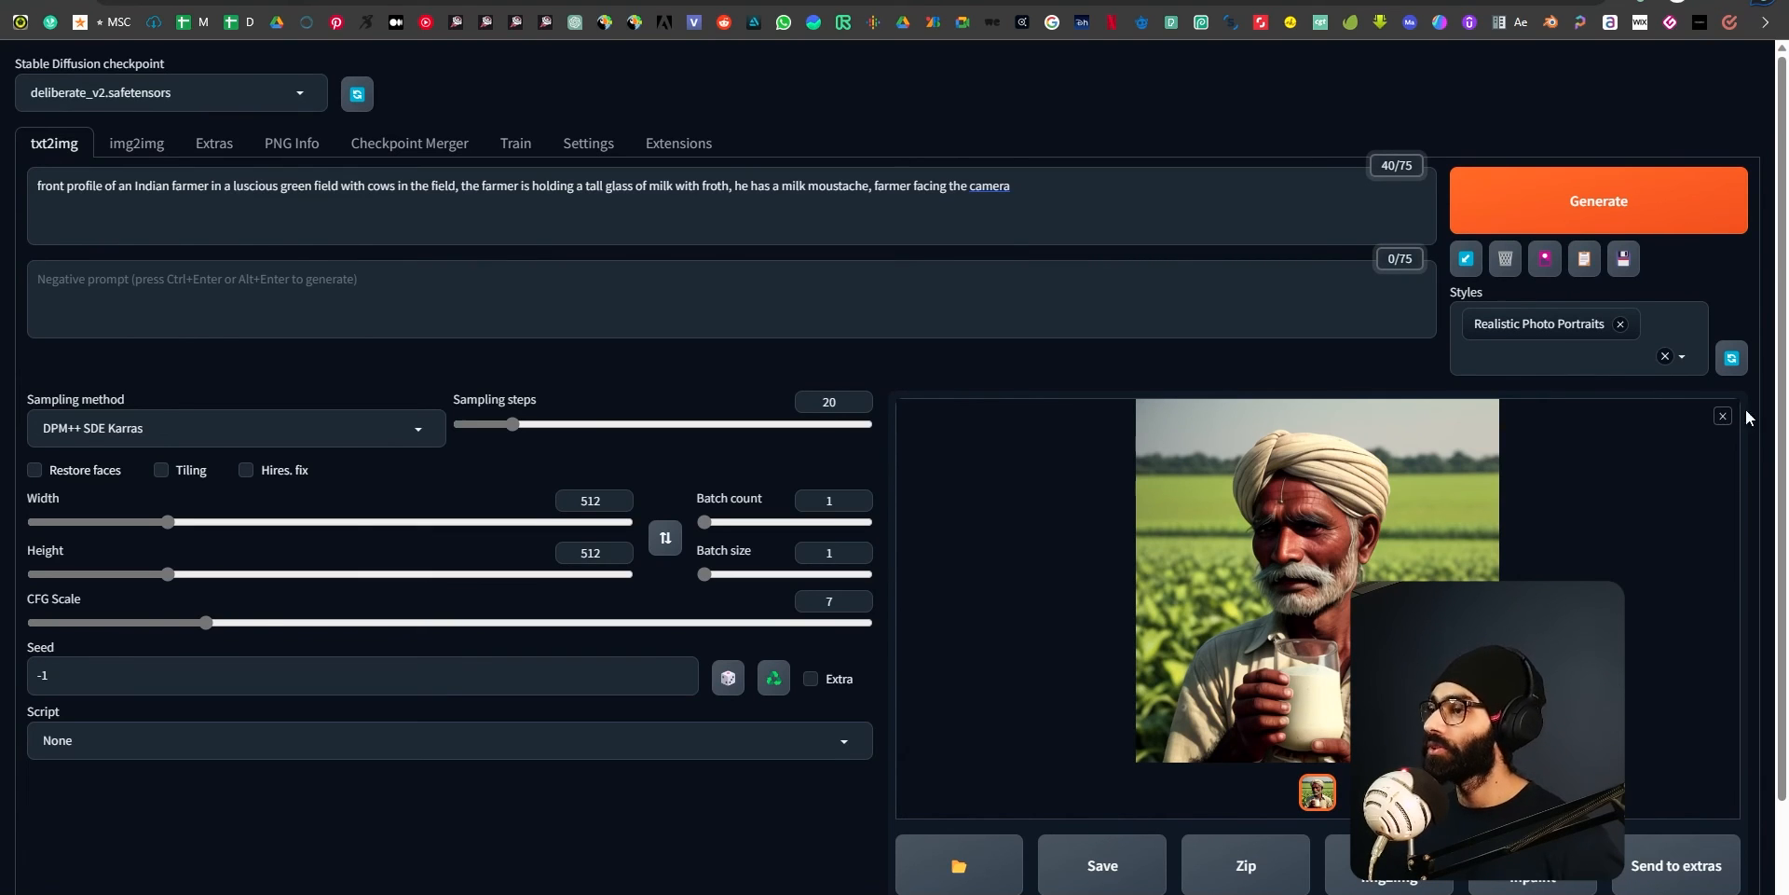
Switch to File Explorer and open the 2023-07-10 folder under stable-diffusion-webui\outputs\txt2img-images.
{"action": "key", "text": "alt+Tab"}
{"action": "key", "text": "alt+Tab"}
{"action": "key", "text": "alt+Tab"}
{"action": "key", "text": "alt+Tab"}
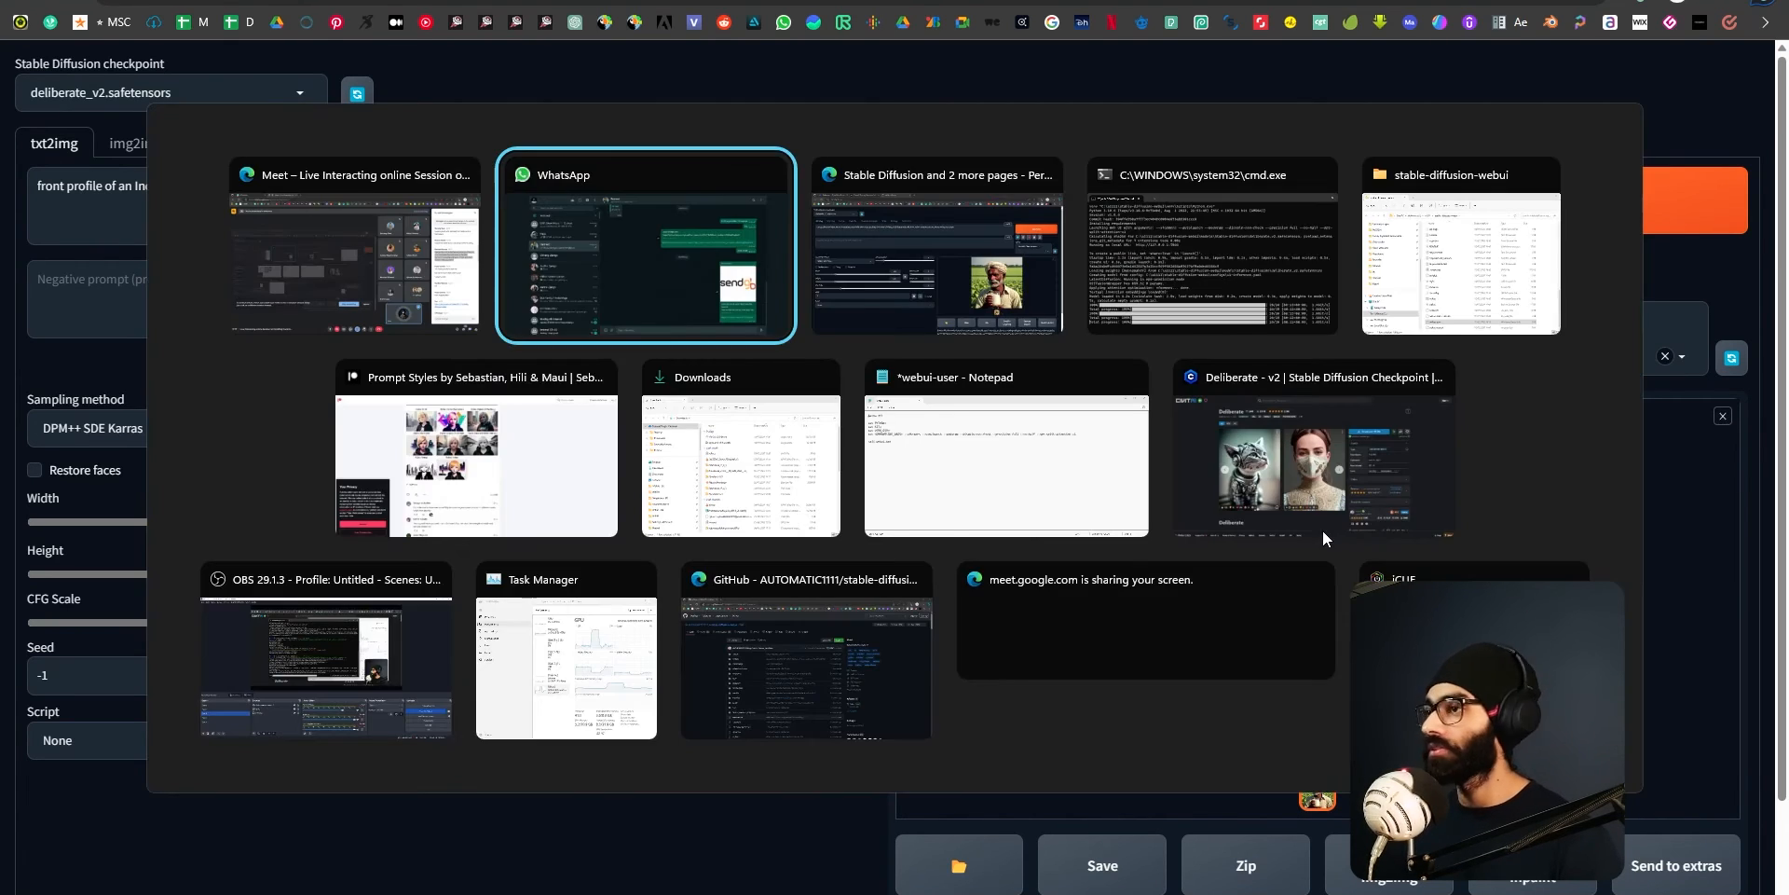
{"action": "scroll", "coordinate": [1031, 522], "scroll_direction": "up", "scroll_amount": 9}
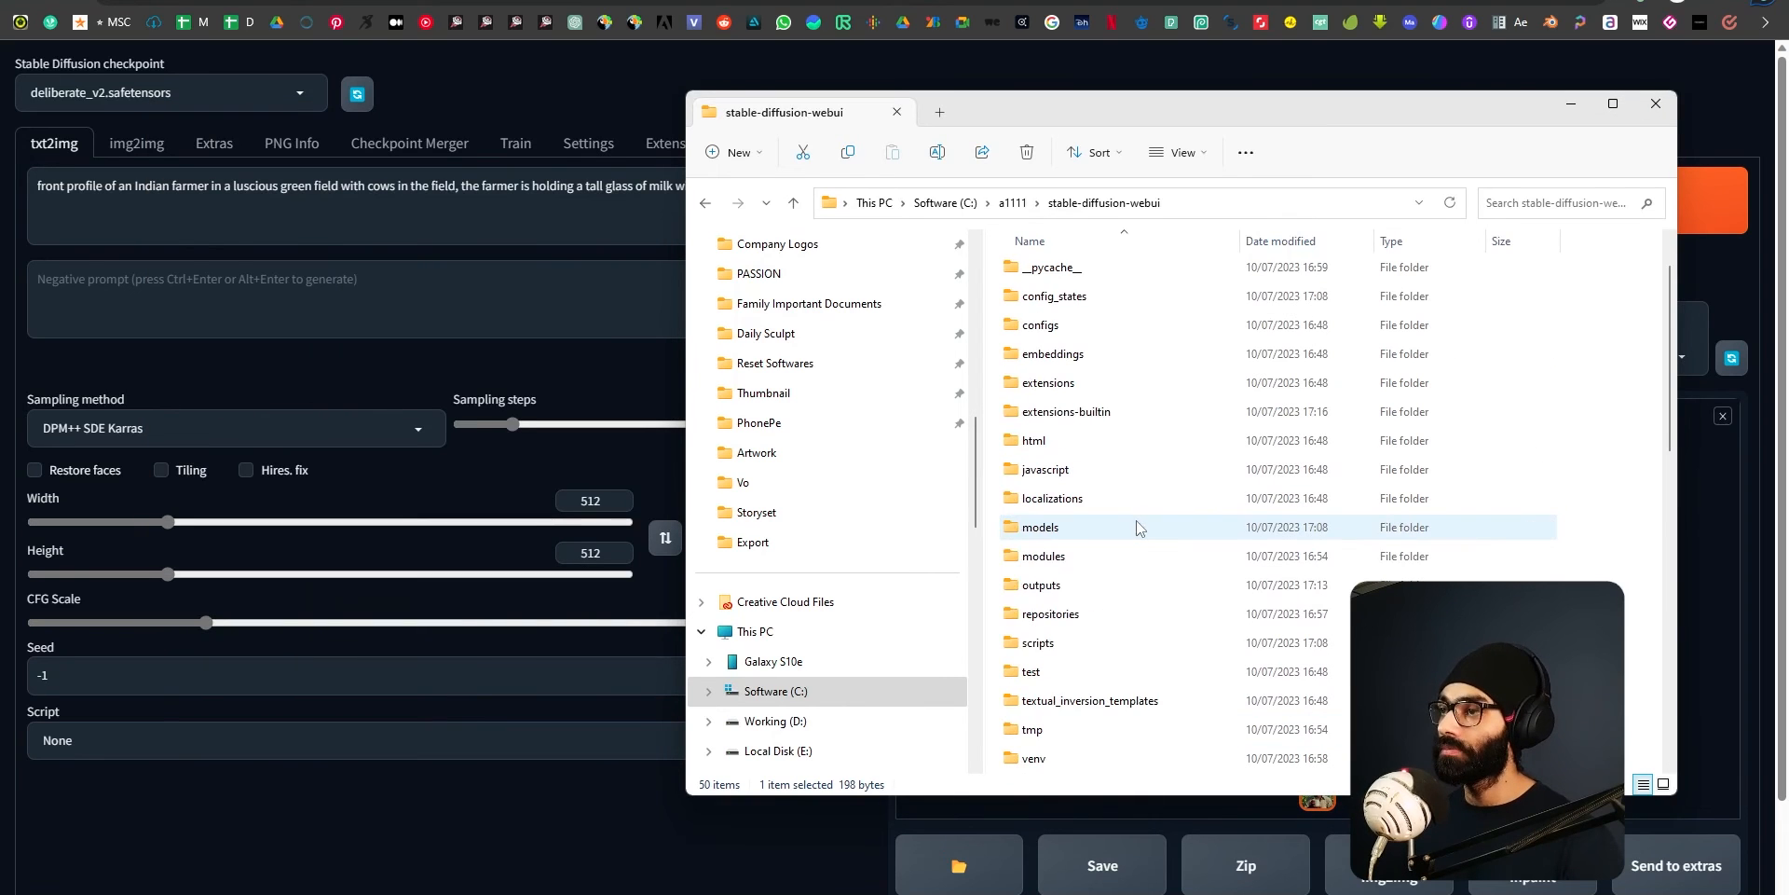
{"action": "scroll", "coordinate": [1062, 583], "scroll_direction": "down", "scroll_amount": 2}
{"action": "scroll", "coordinate": [1067, 603], "scroll_direction": "up", "scroll_amount": 3}
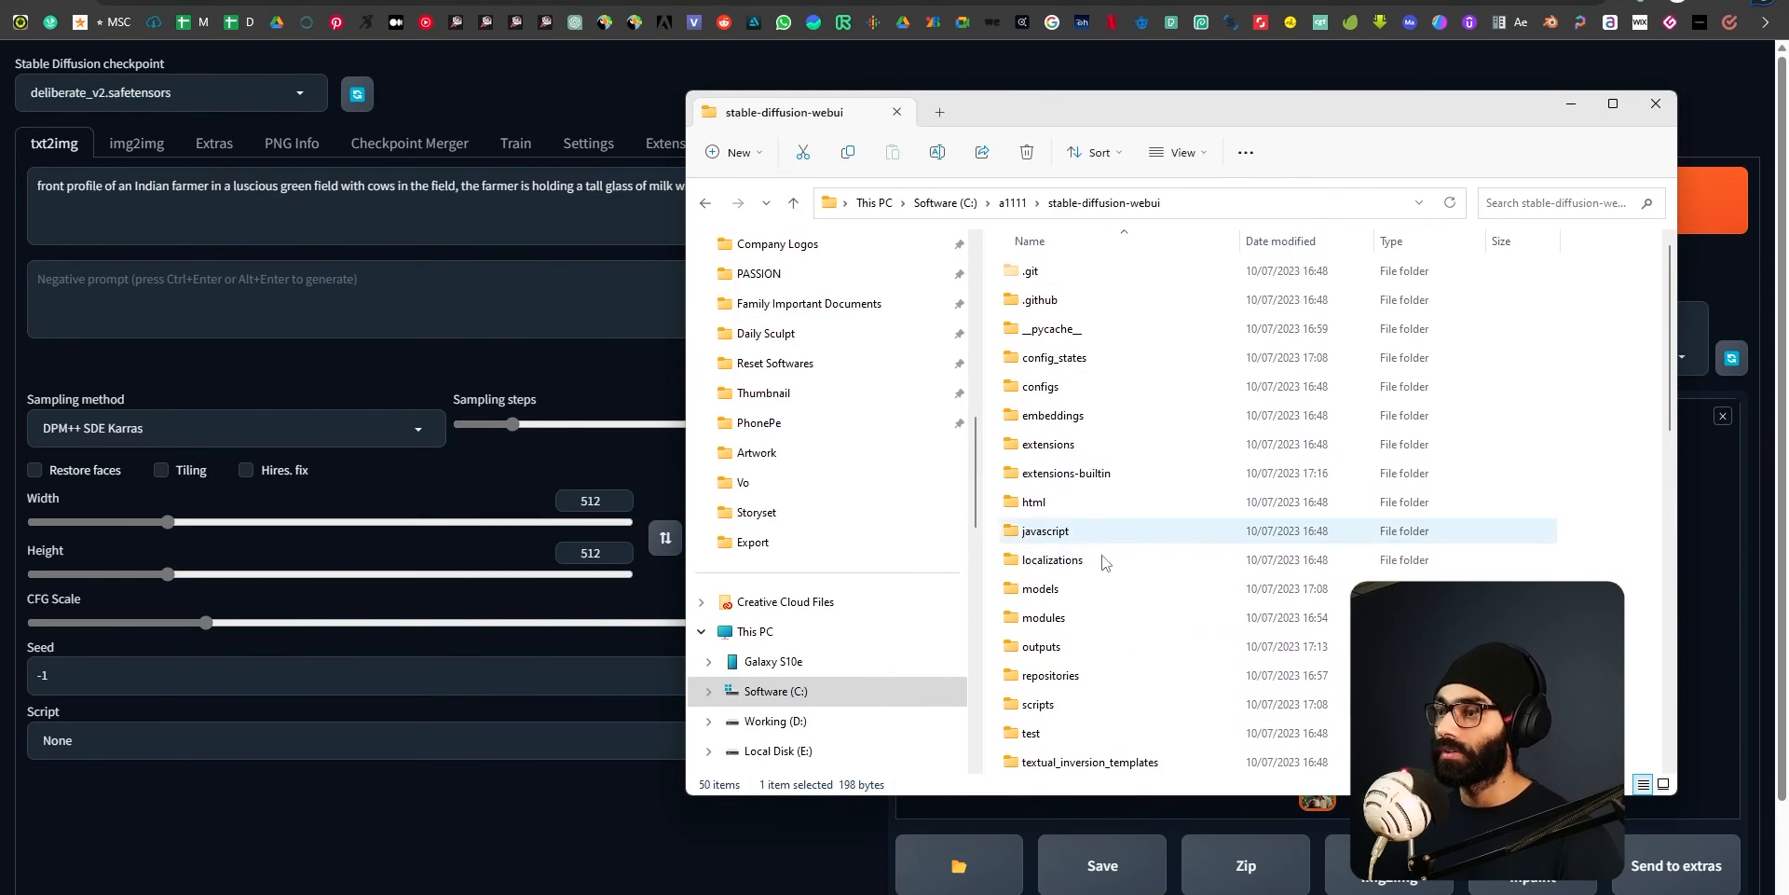
{"action": "left_click", "coordinate": [1013, 202]}
{"action": "double_click", "coordinate": [1081, 271]}
{"action": "scroll", "coordinate": [1068, 568], "scroll_direction": "down", "scroll_amount": 1}
{"action": "scroll", "coordinate": [1066, 580], "scroll_direction": "down", "scroll_amount": 1}
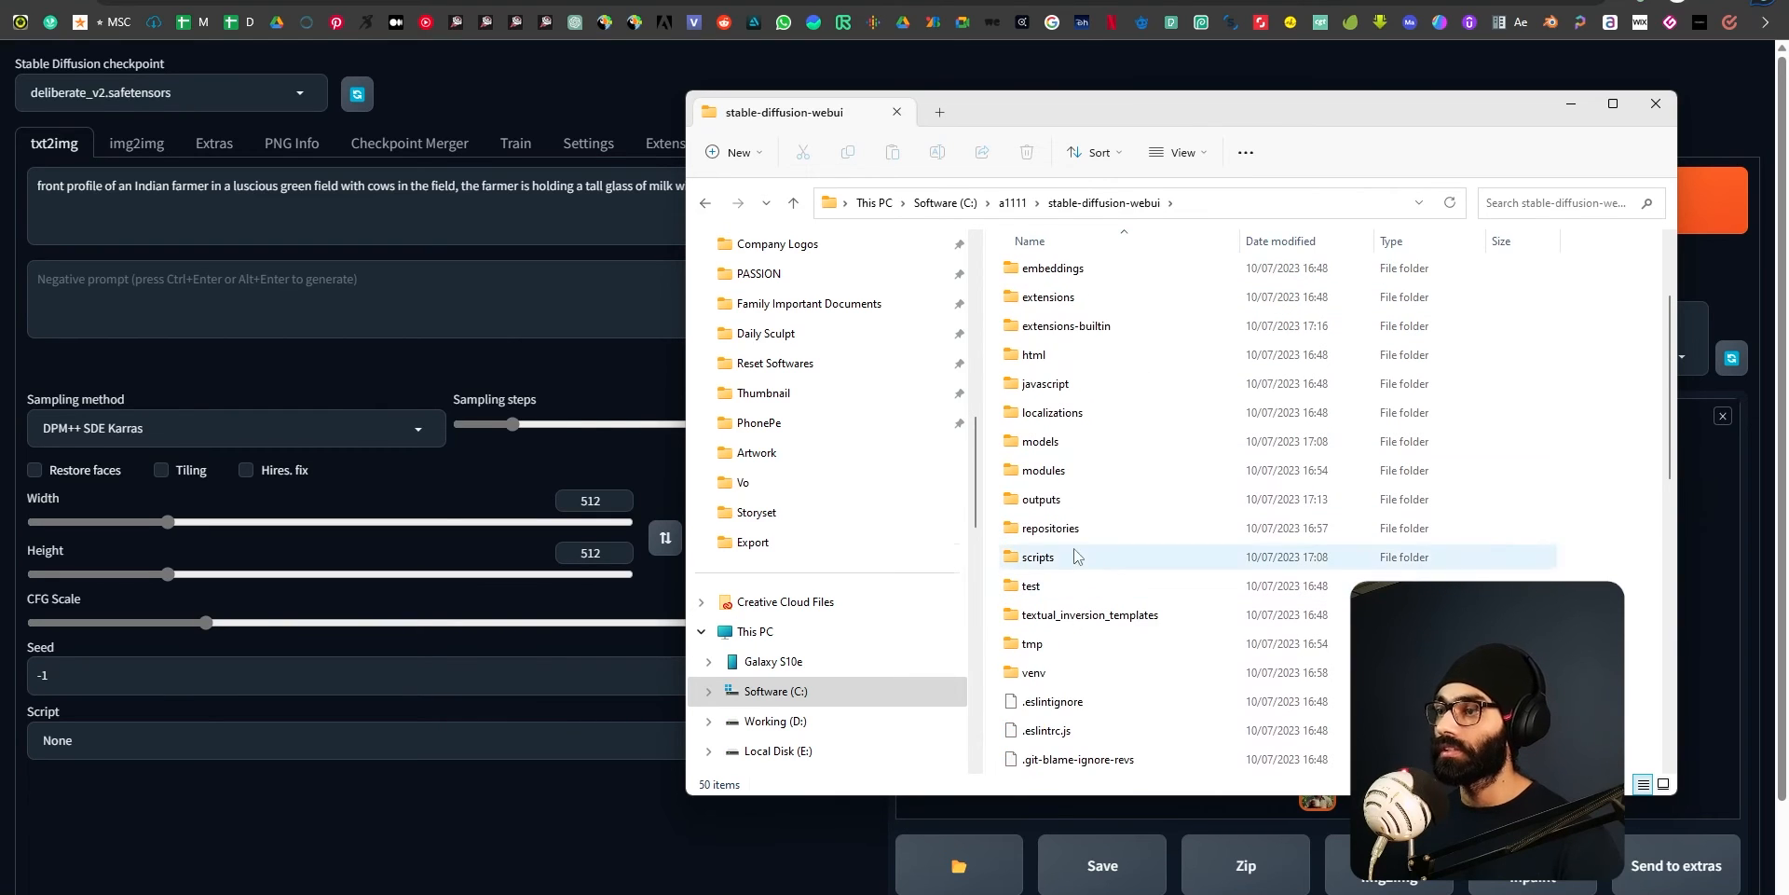
{"action": "double_click", "coordinate": [1060, 501]}
{"action": "double_click", "coordinate": [1063, 274]}
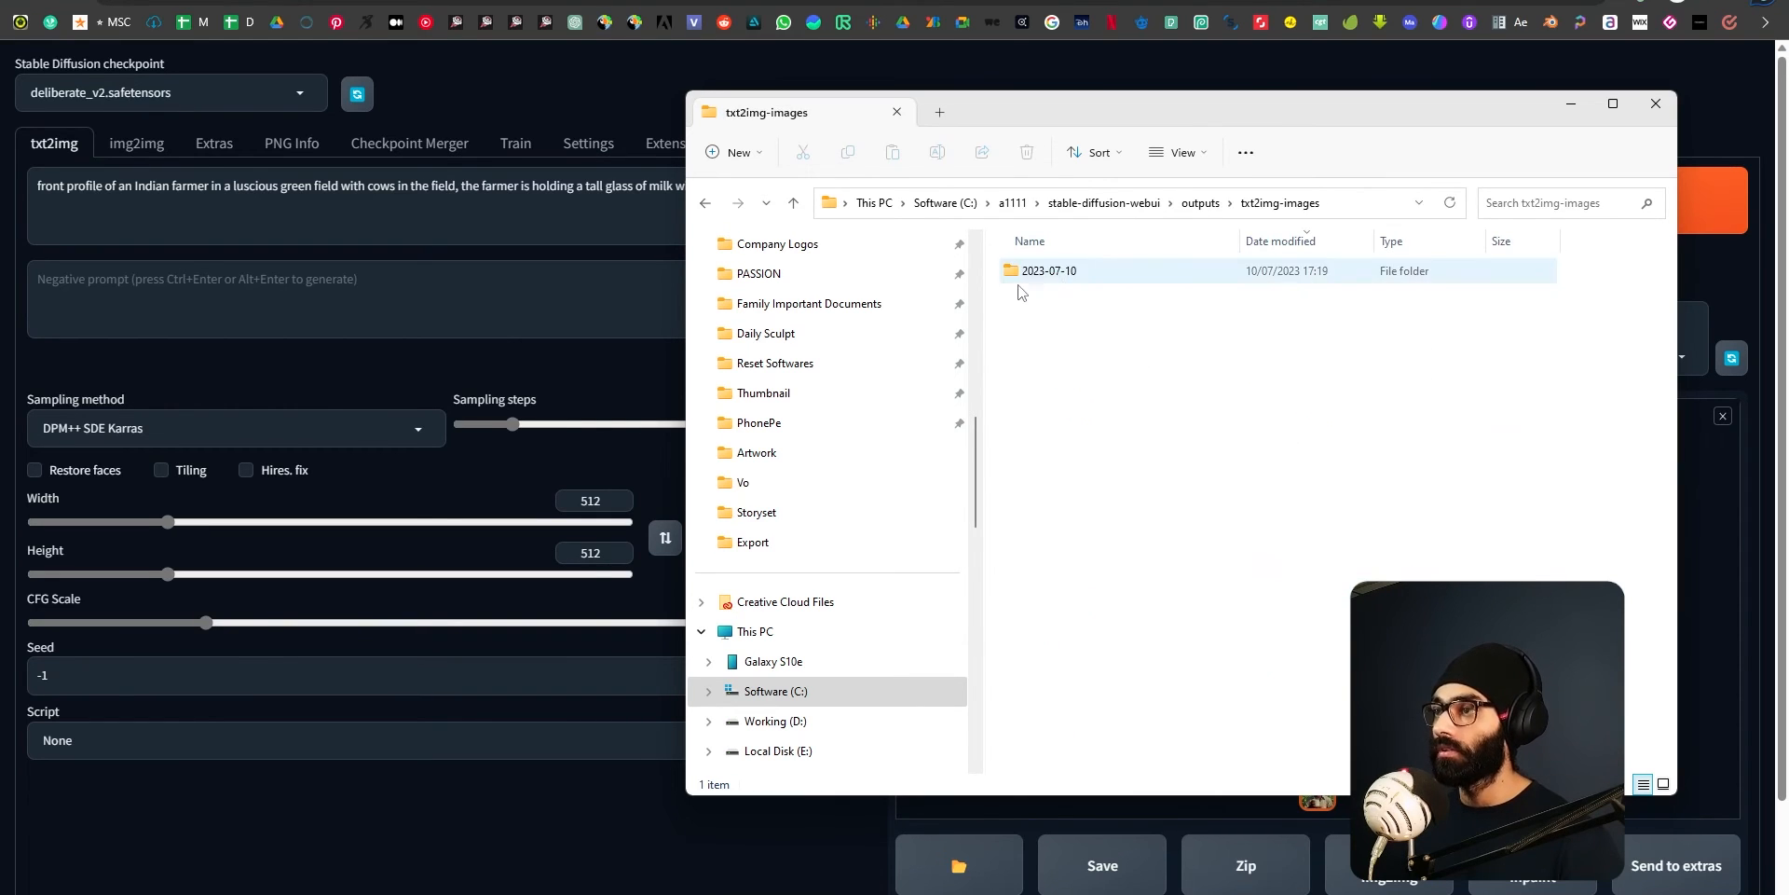
{"action": "double_click", "coordinate": [1061, 273]}
{"action": "double_click", "coordinate": [1378, 297]}
{"action": "scroll", "coordinate": [1032, 586], "scroll_direction": "up", "scroll_amount": 4}
{"action": "scroll", "coordinate": [1032, 586], "scroll_direction": "down", "scroll_amount": 5}
{"action": "scroll", "coordinate": [1033, 585], "scroll_direction": "up", "scroll_amount": 3}
{"action": "scroll", "coordinate": [1032, 585], "scroll_direction": "down", "scroll_amount": 3}
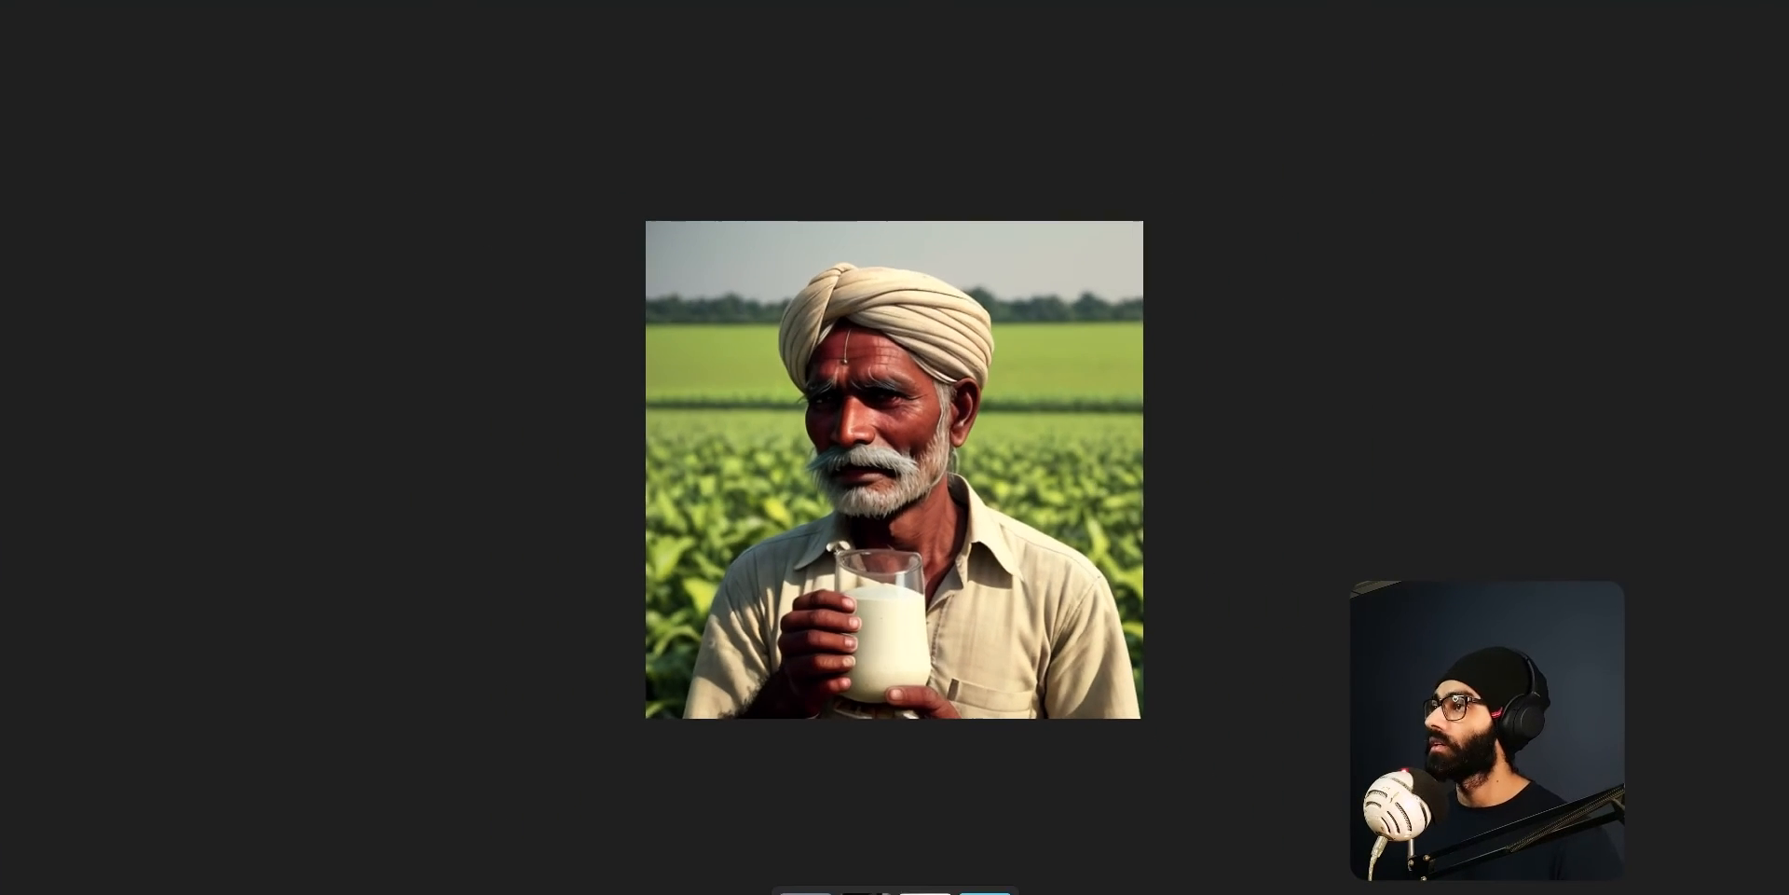
{"action": "left_click", "coordinate": [1767, 1]}
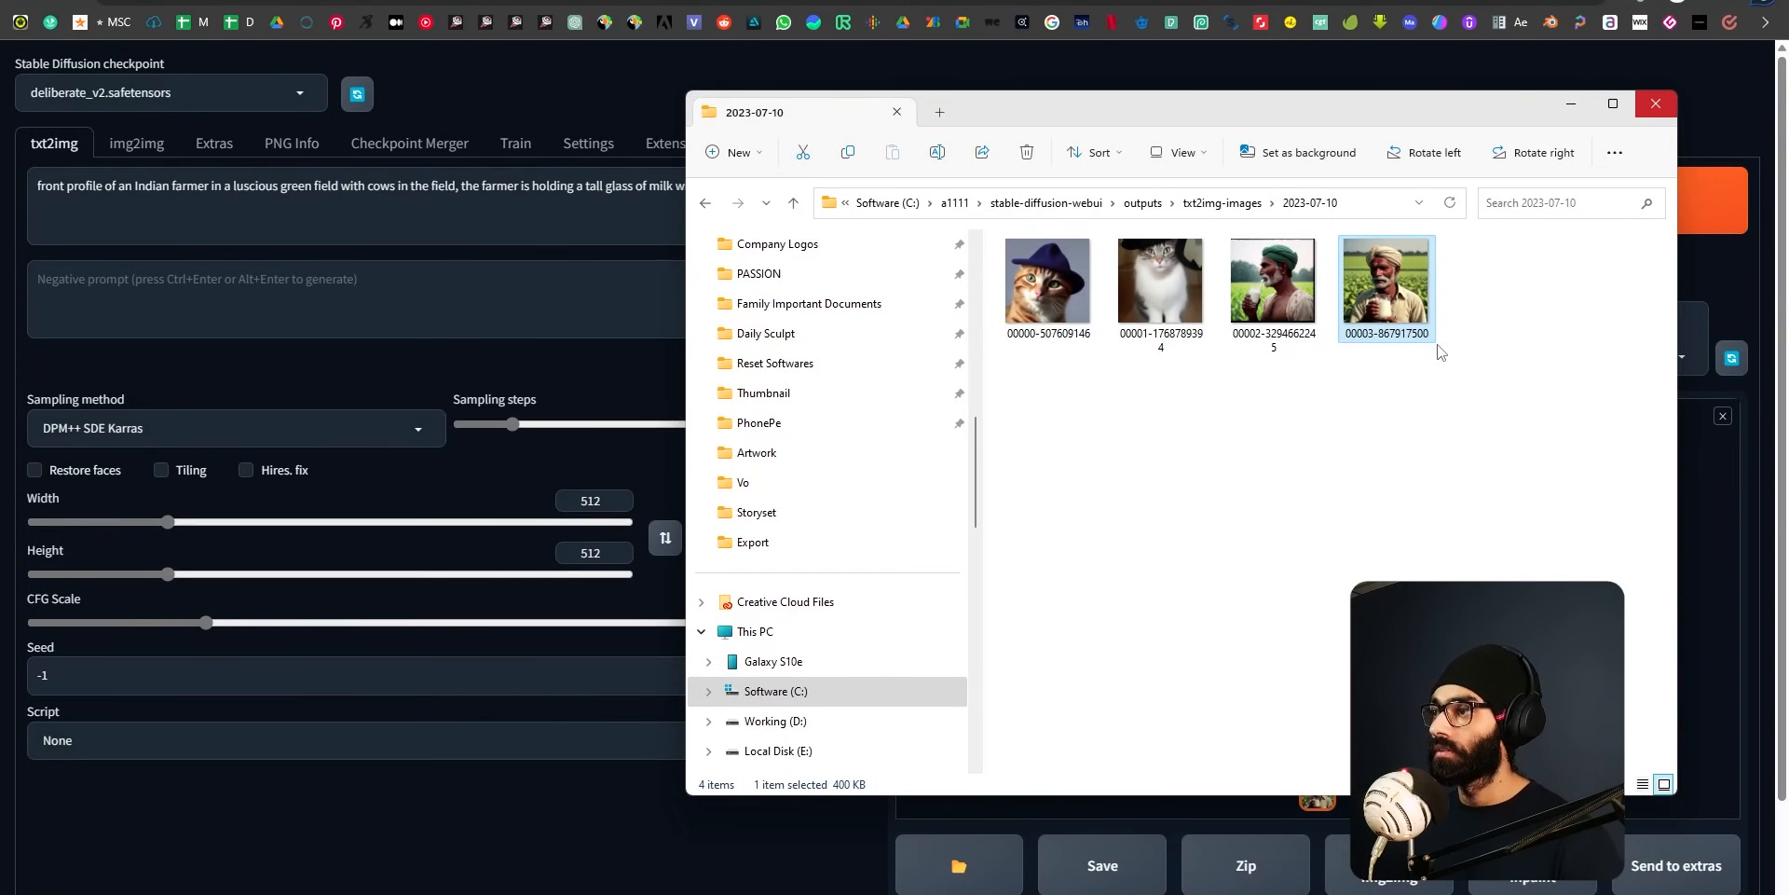
{"action": "left_click", "coordinate": [456, 809]}
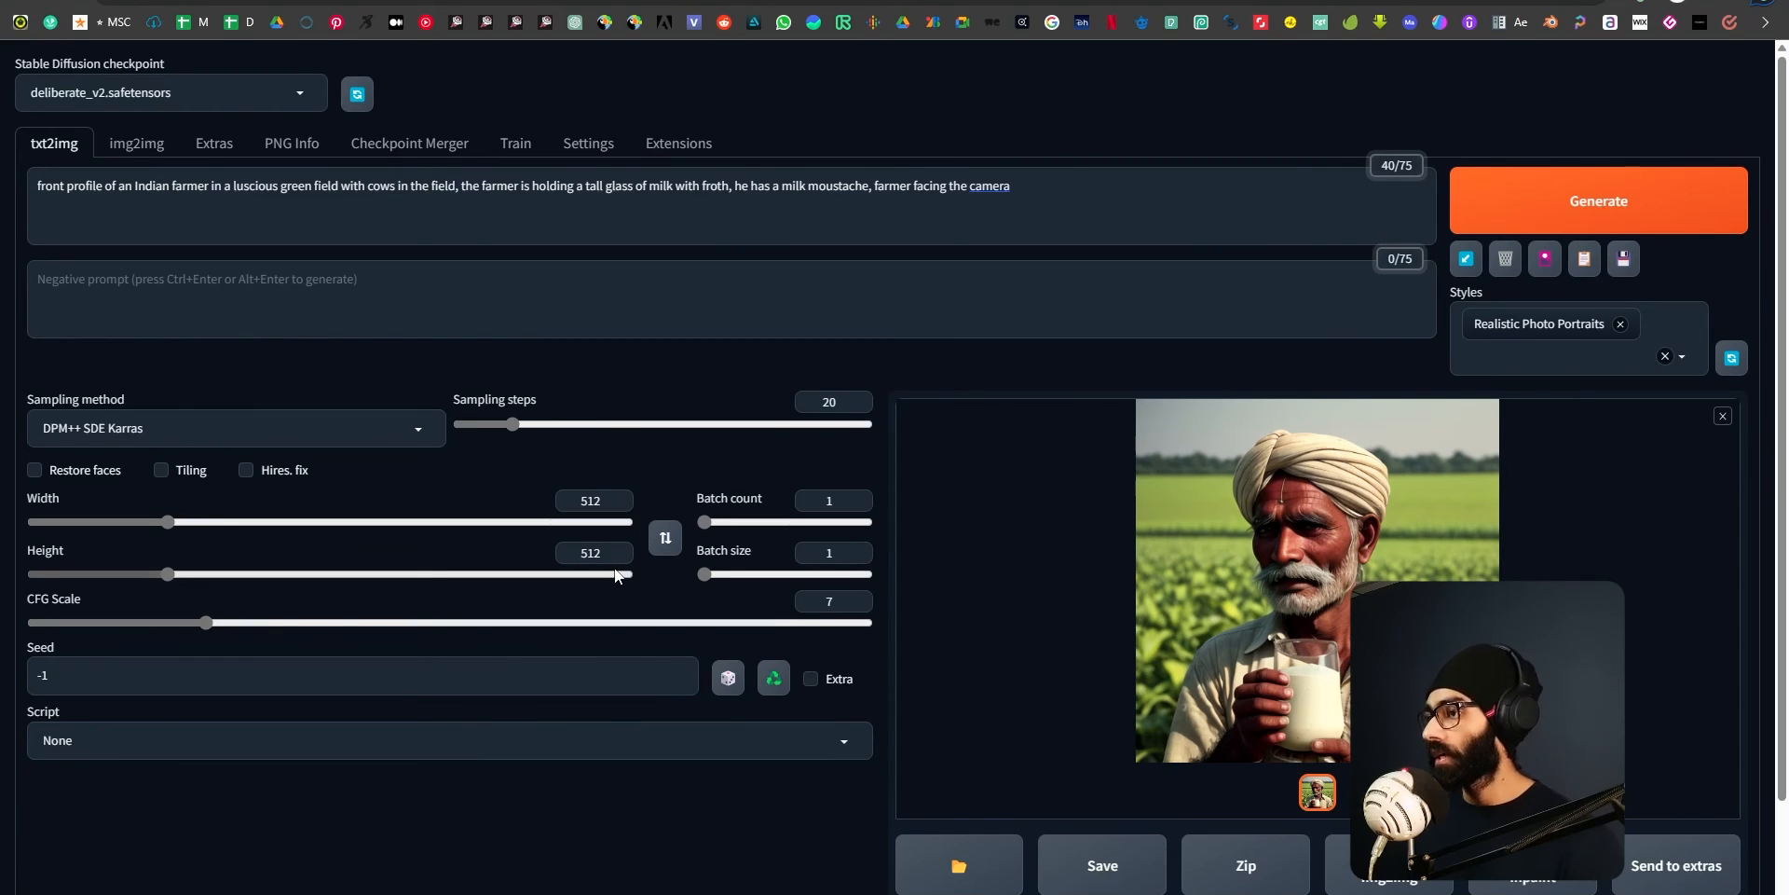
{"action": "key", "text": "alt+Tab"}
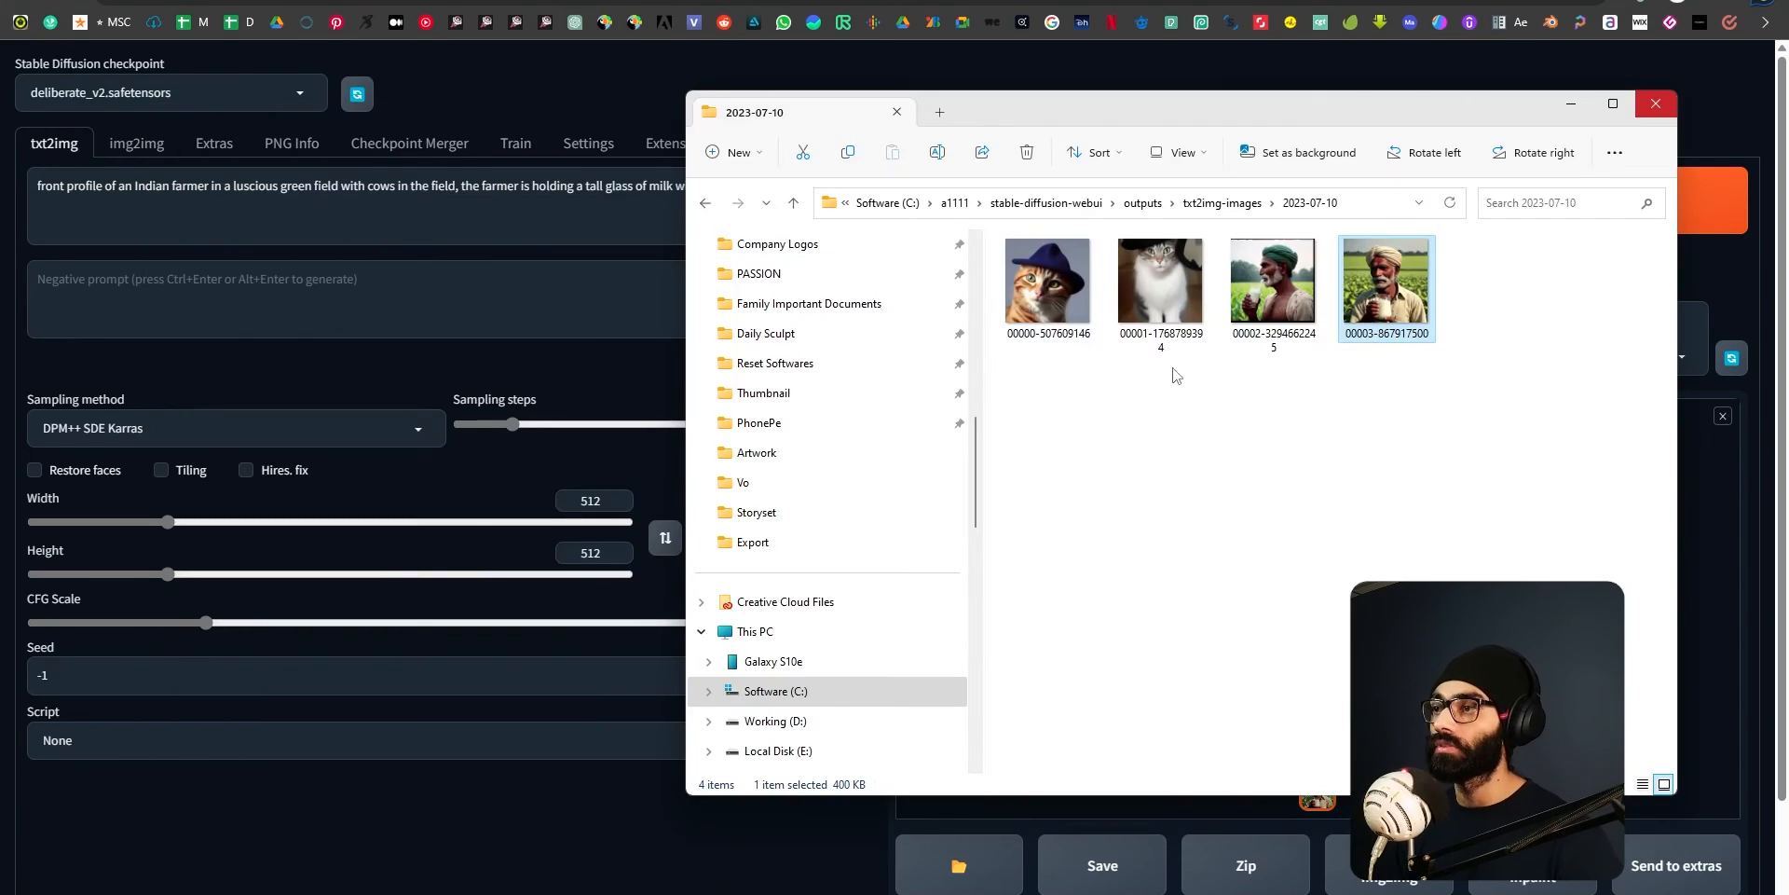
{"action": "double_click", "coordinate": [1406, 296]}
{"action": "scroll", "coordinate": [905, 554], "scroll_direction": "up", "scroll_amount": 3}
{"action": "scroll", "coordinate": [905, 554], "scroll_direction": "up", "scroll_amount": 5}
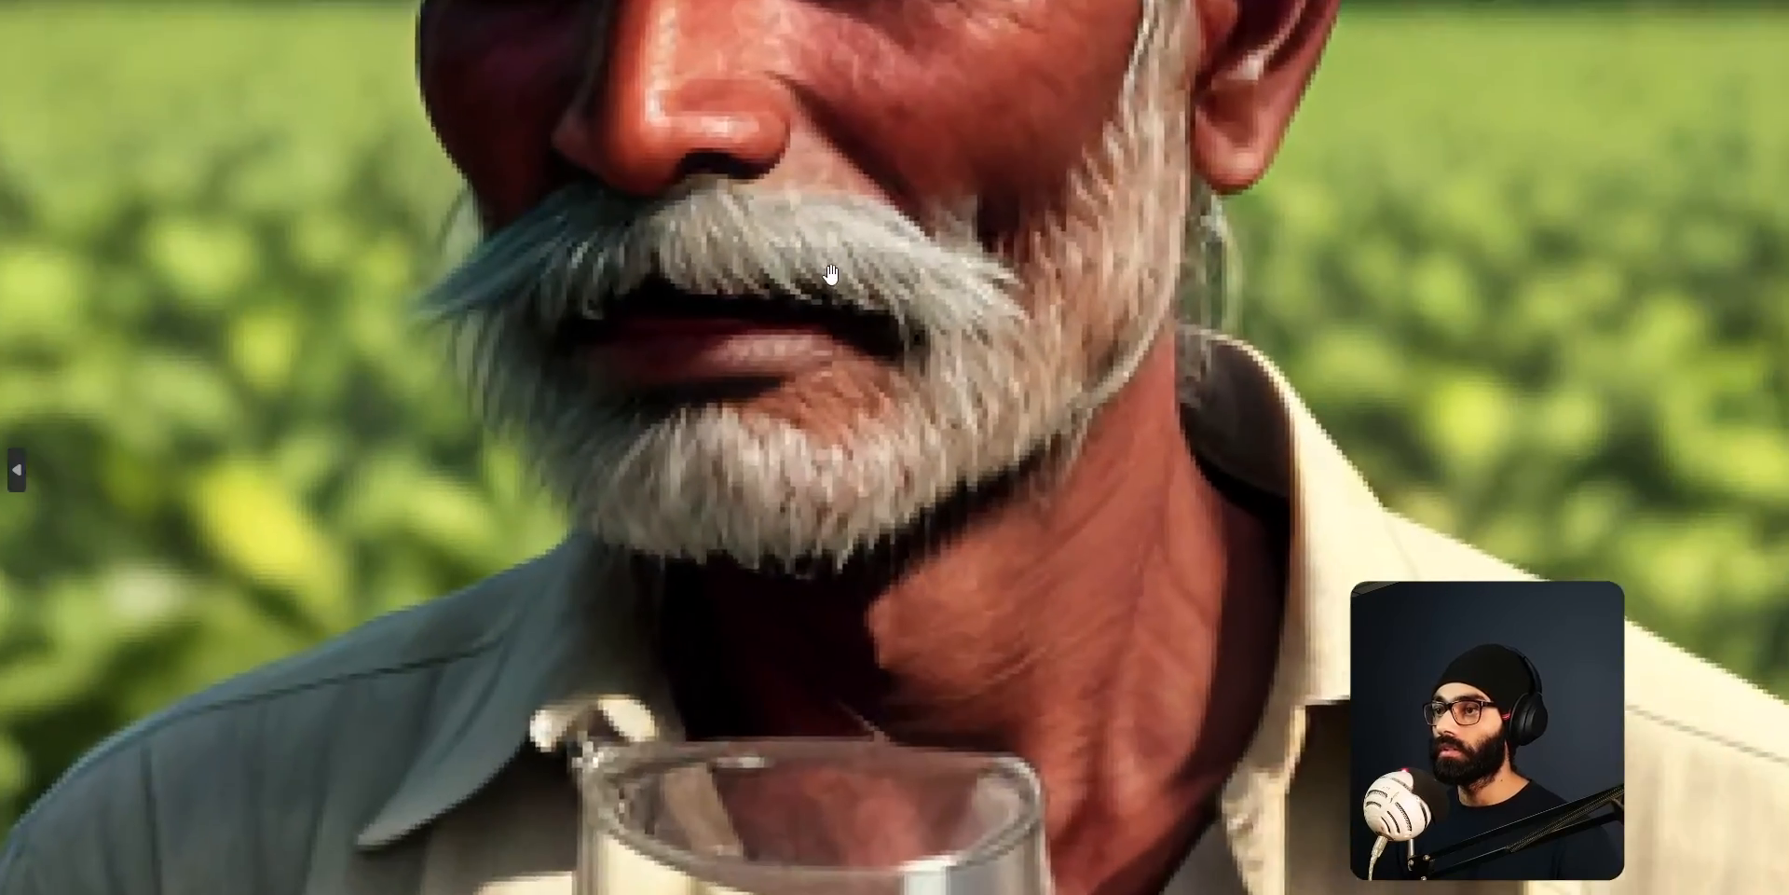
{"action": "scroll", "coordinate": [843, 355], "scroll_direction": "down", "scroll_amount": 2}
{"action": "scroll", "coordinate": [843, 356], "scroll_direction": "down", "scroll_amount": 1}
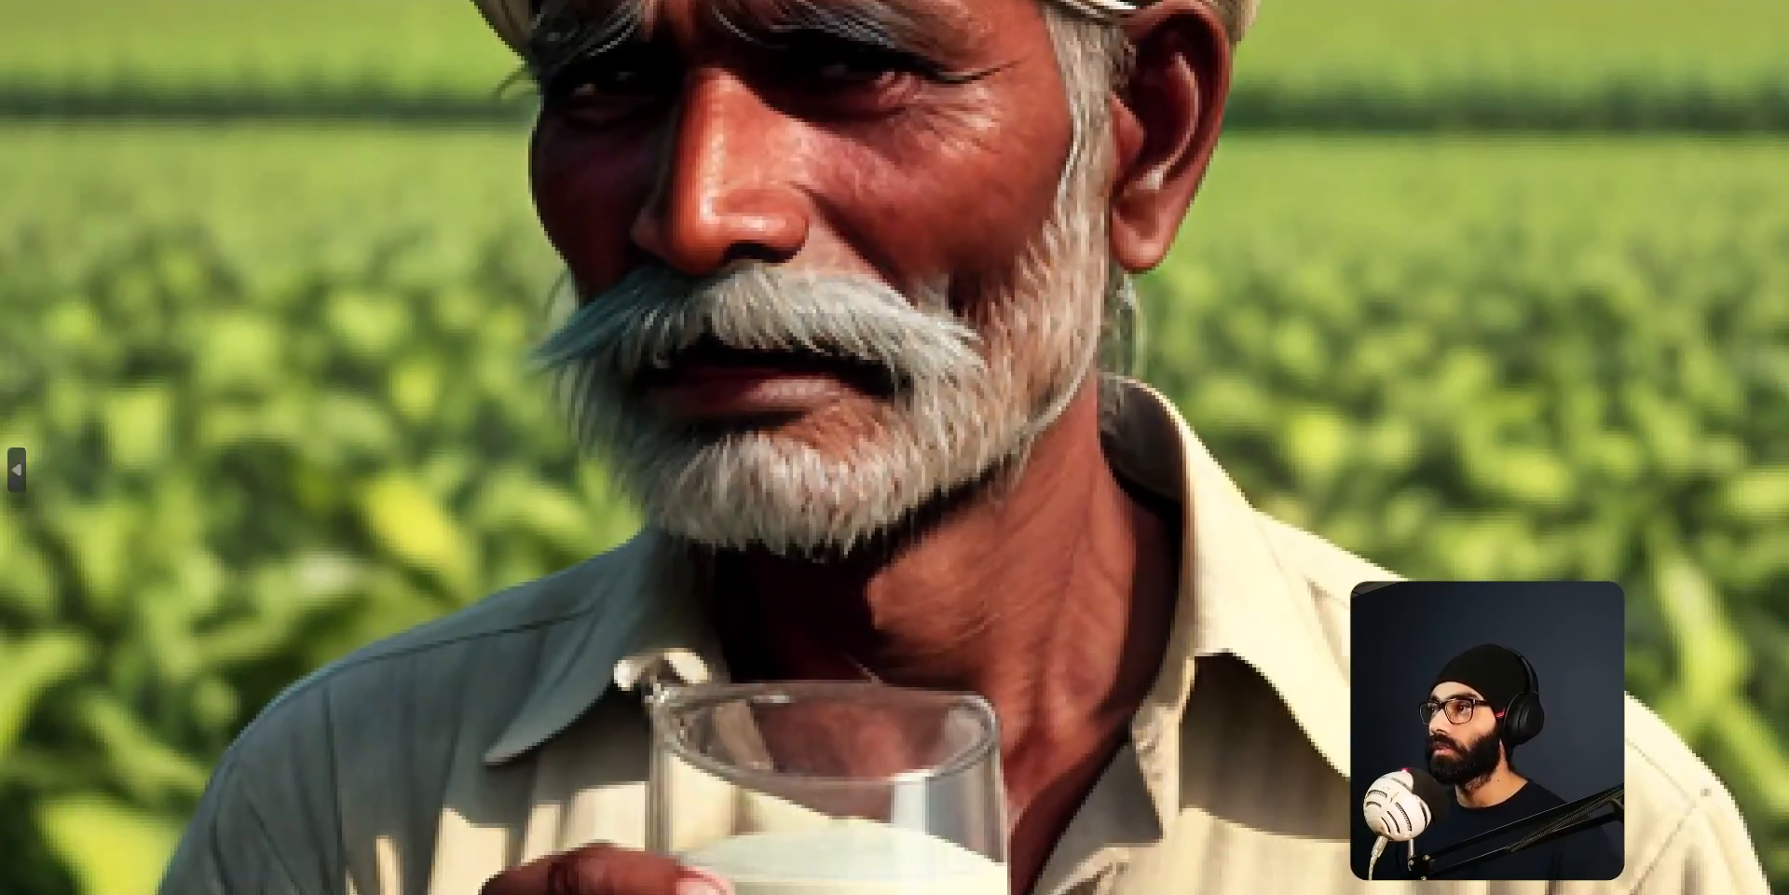
{"action": "key", "text": "Escape"}
{"action": "left_click", "coordinate": [316, 867]}
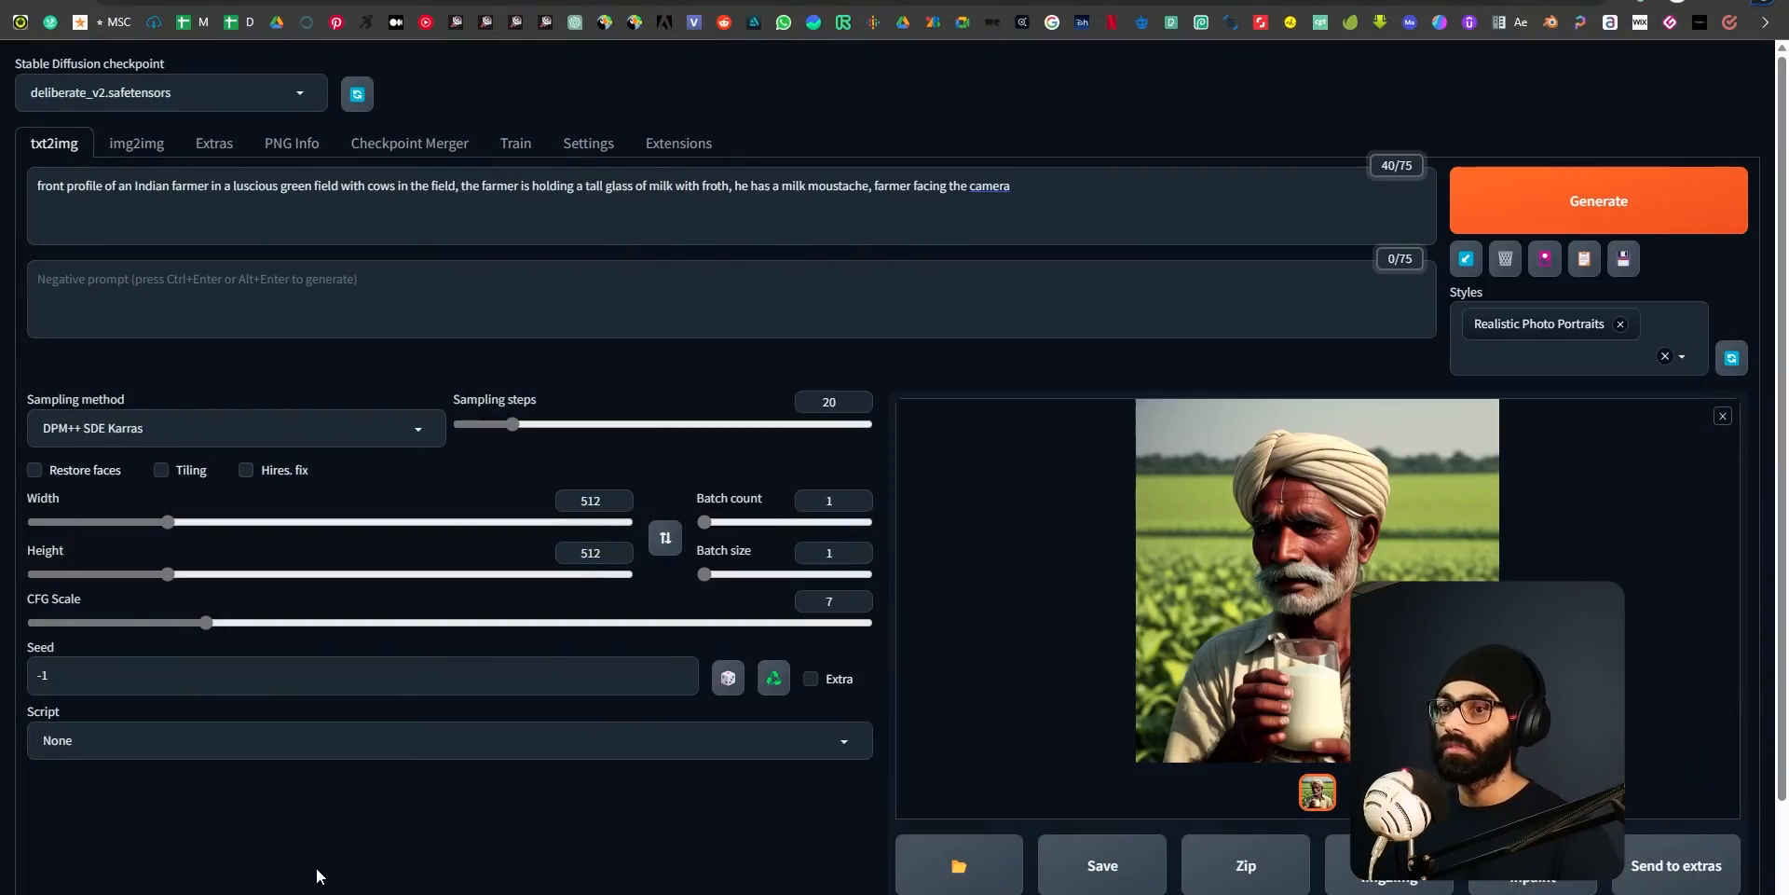
Enable Hires. fix to upscale from 512x512 to 1024x1024 and generate the image.
{"action": "double_click", "coordinate": [607, 501]}
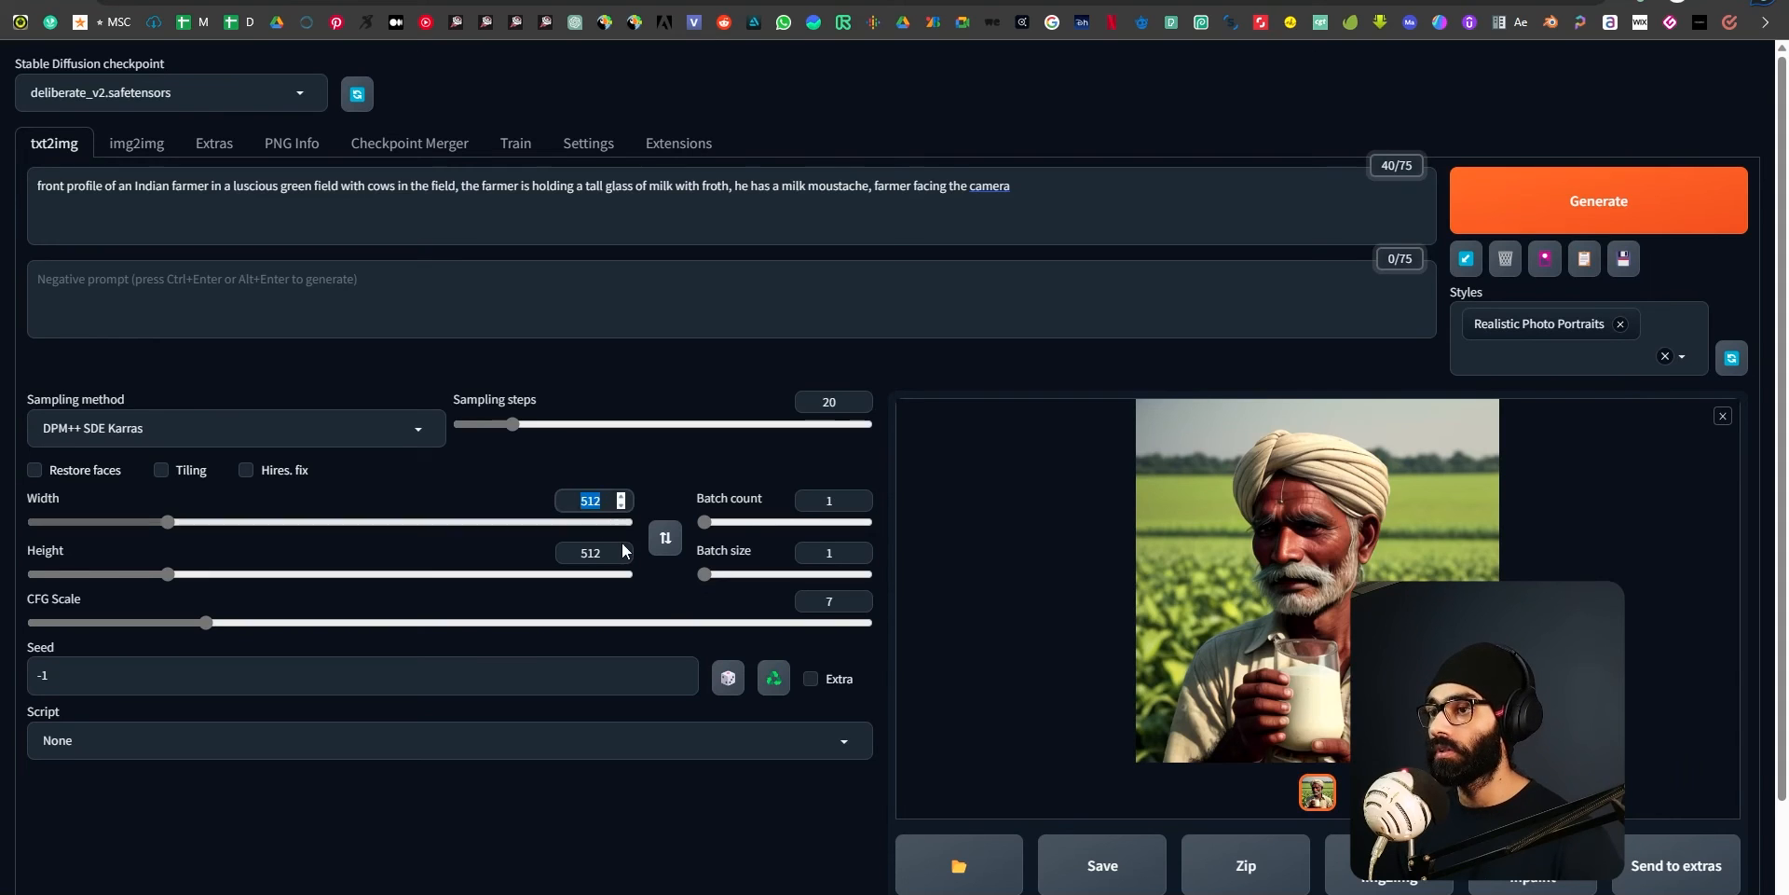
{"action": "double_click", "coordinate": [606, 552]}
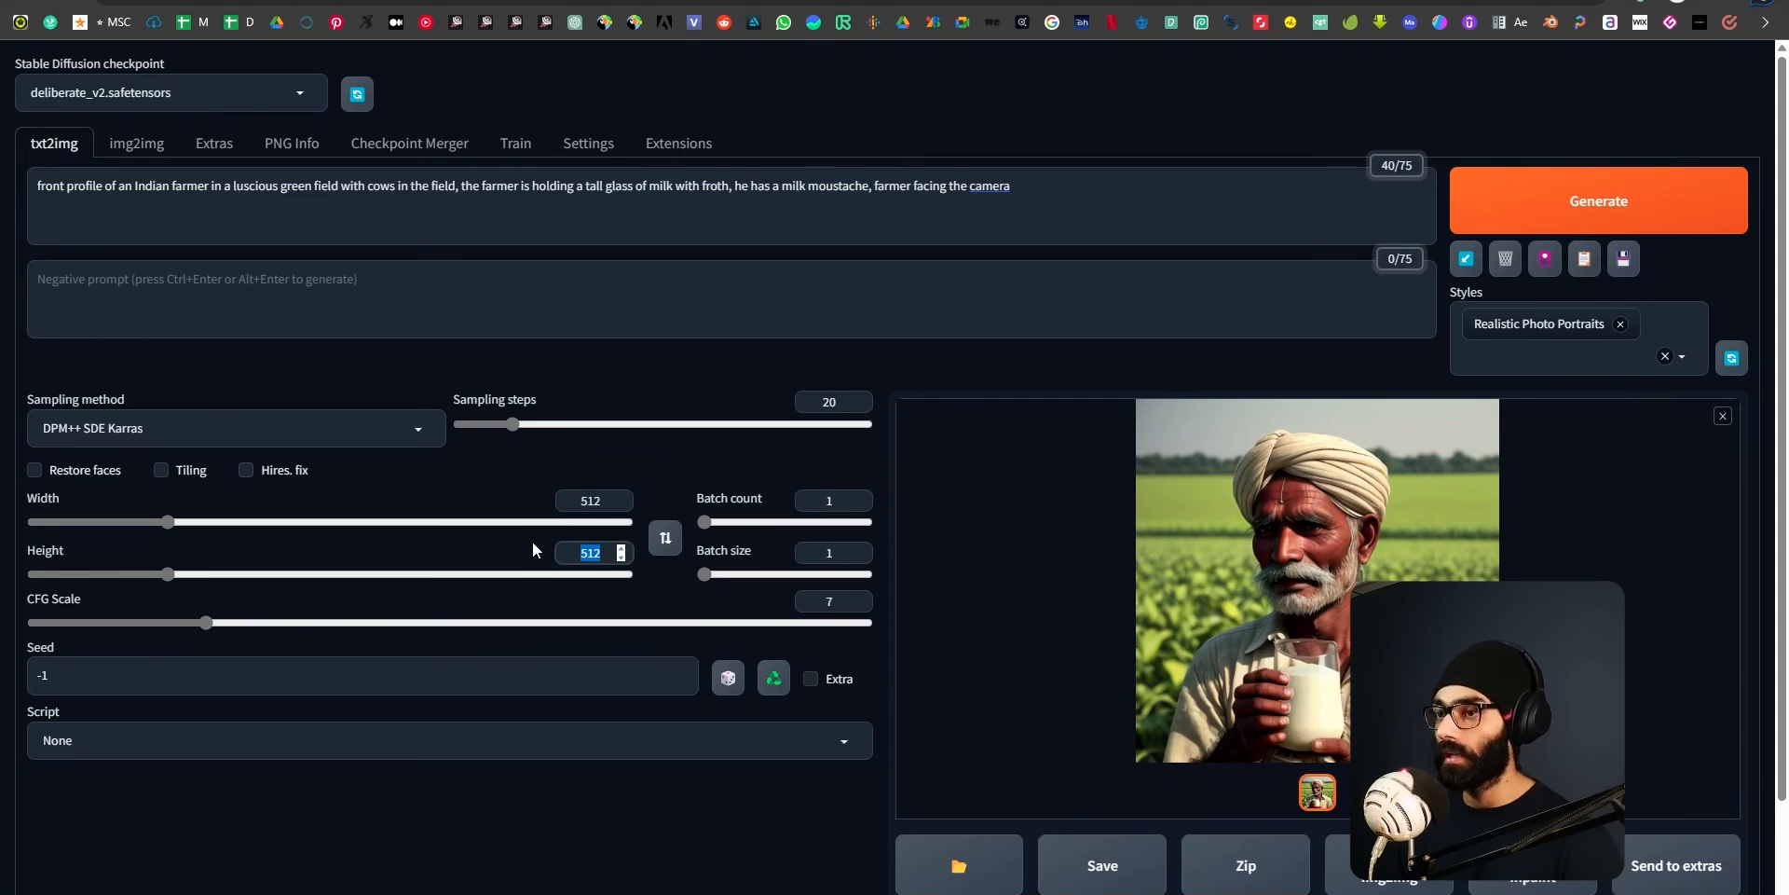
{"action": "left_click", "coordinate": [492, 868]}
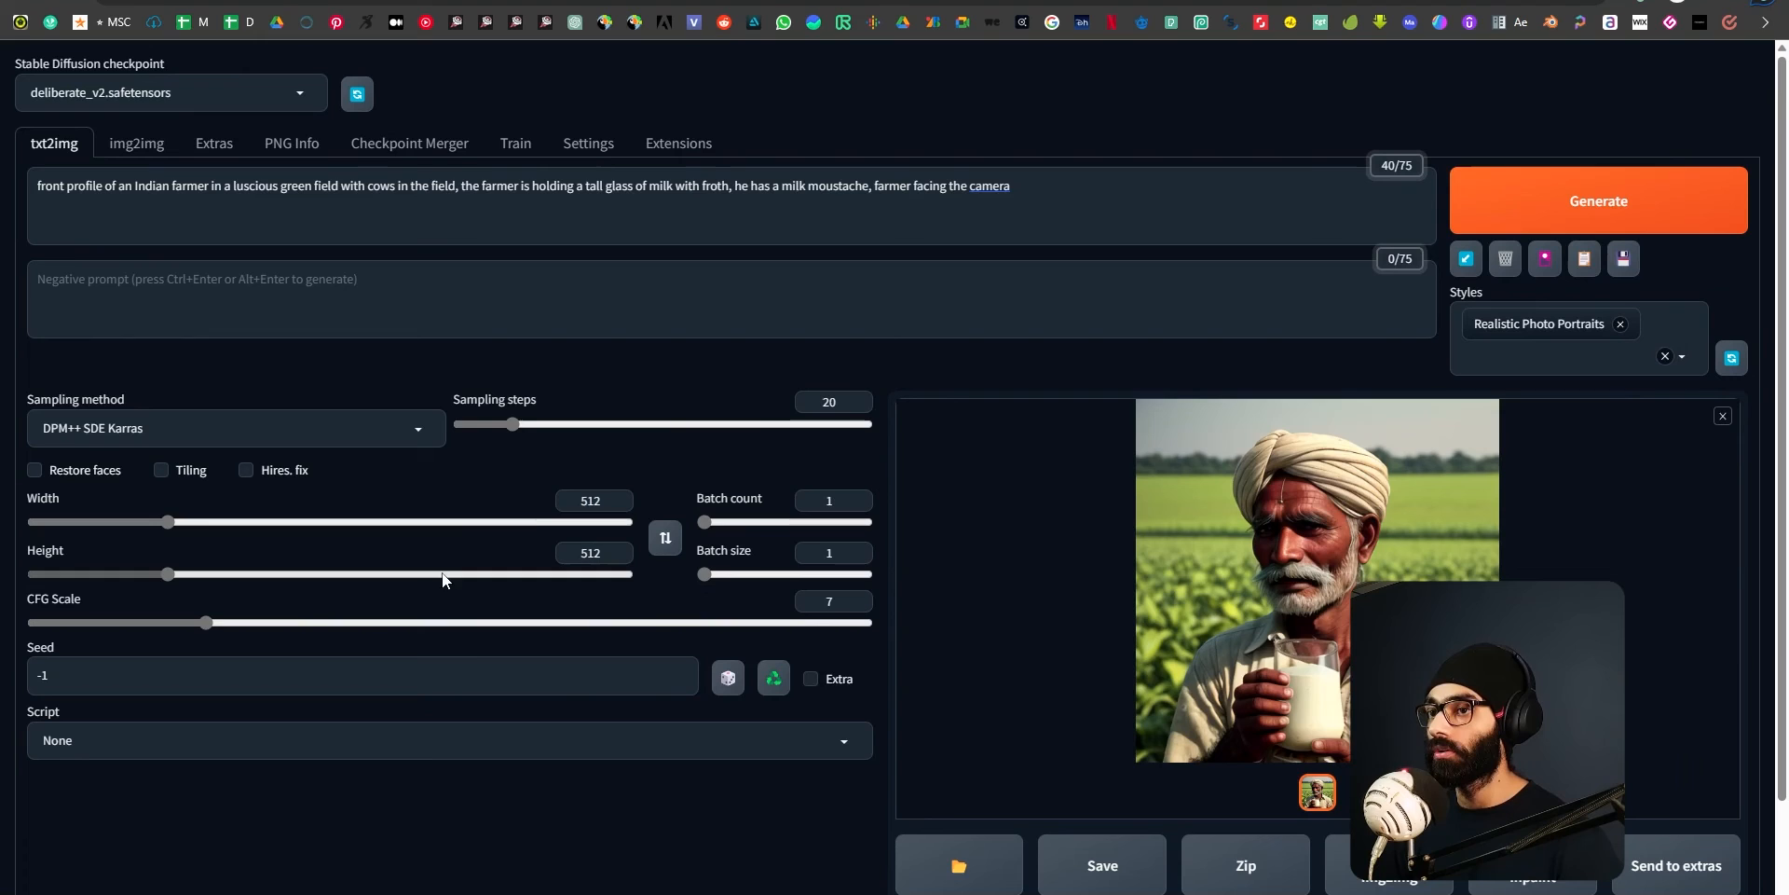
{"action": "left_click", "coordinate": [248, 469]}
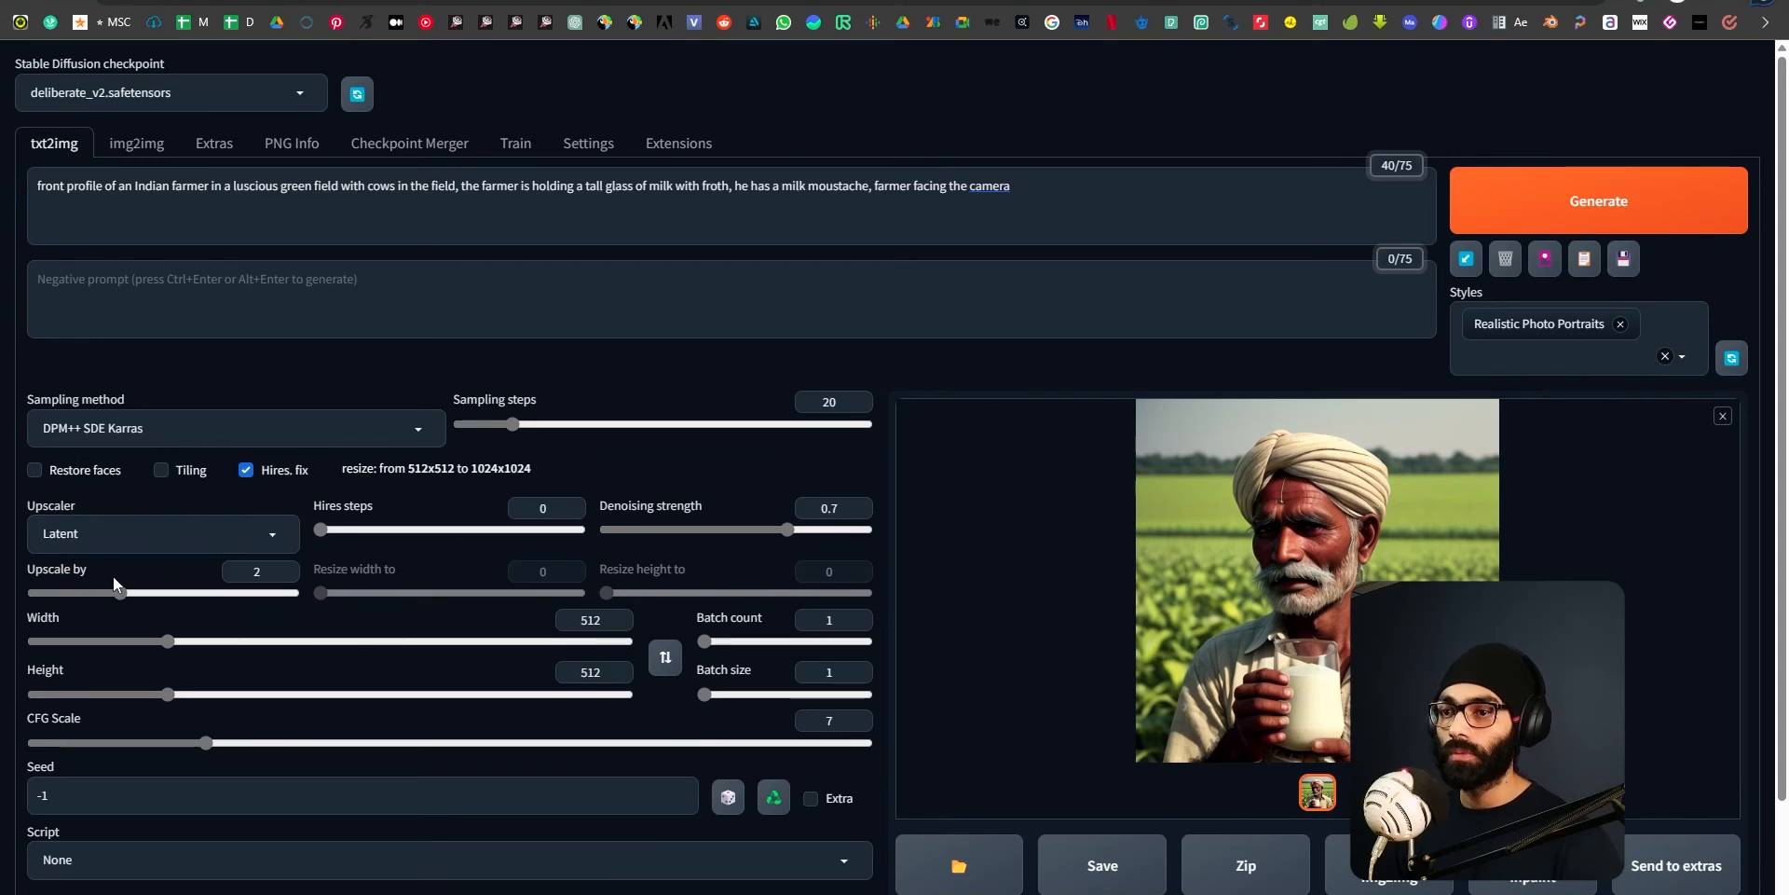
{"action": "left_click_drag", "start_coordinate": [410, 467], "coordinate": [548, 477]}
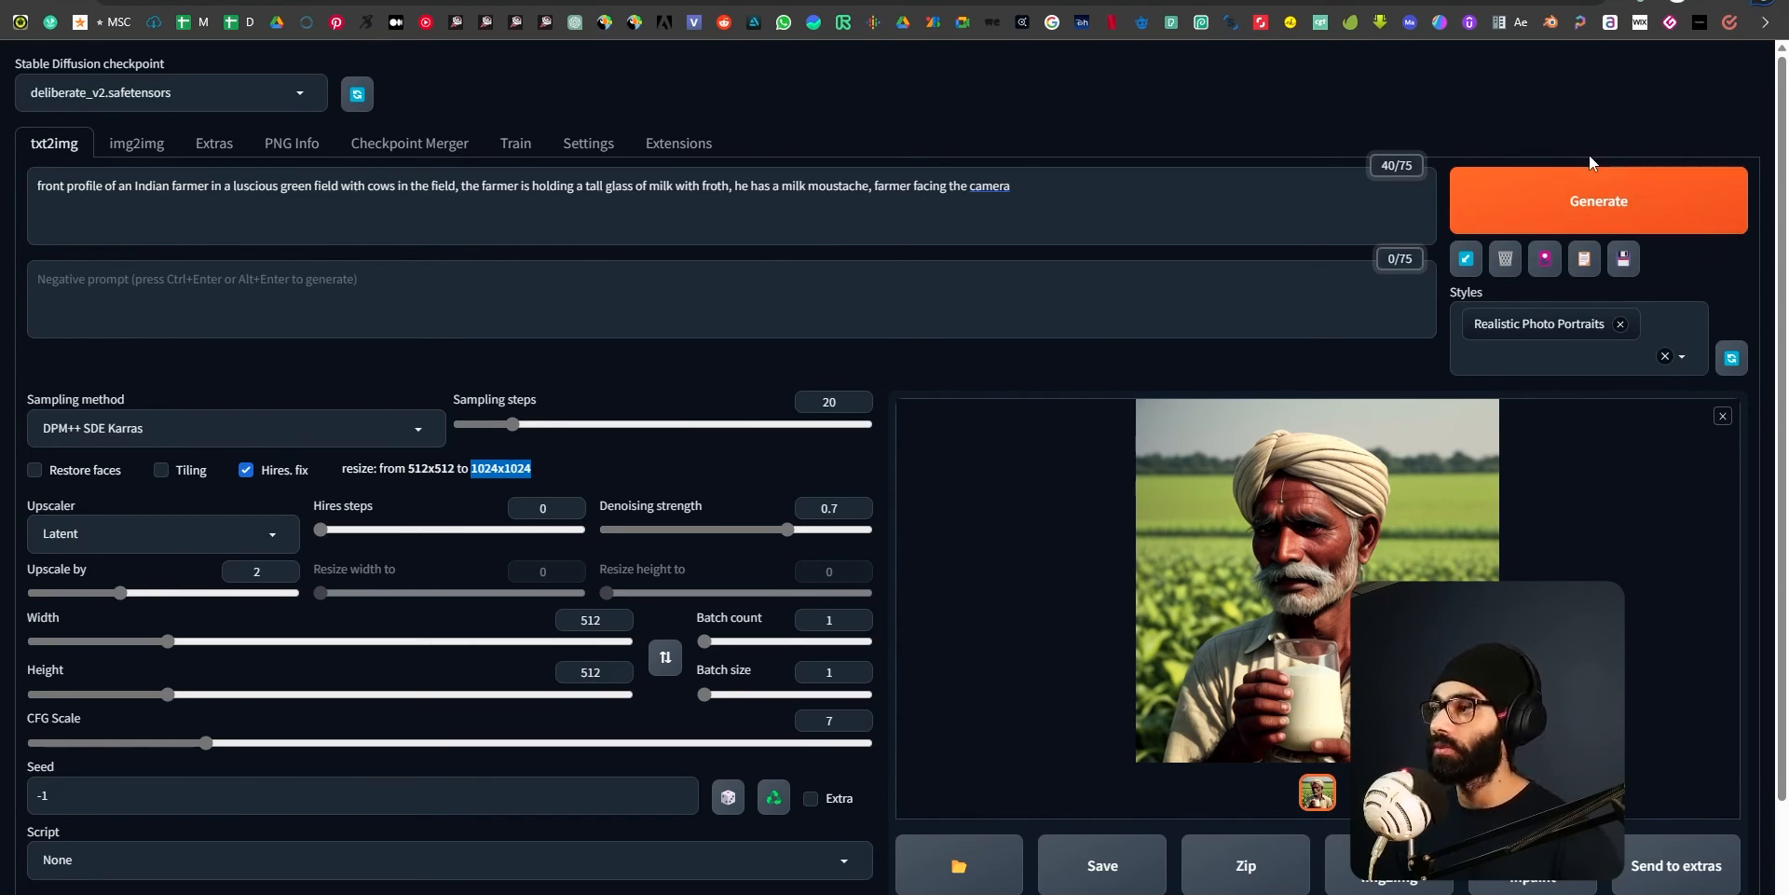
{"action": "left_click", "coordinate": [1604, 198]}
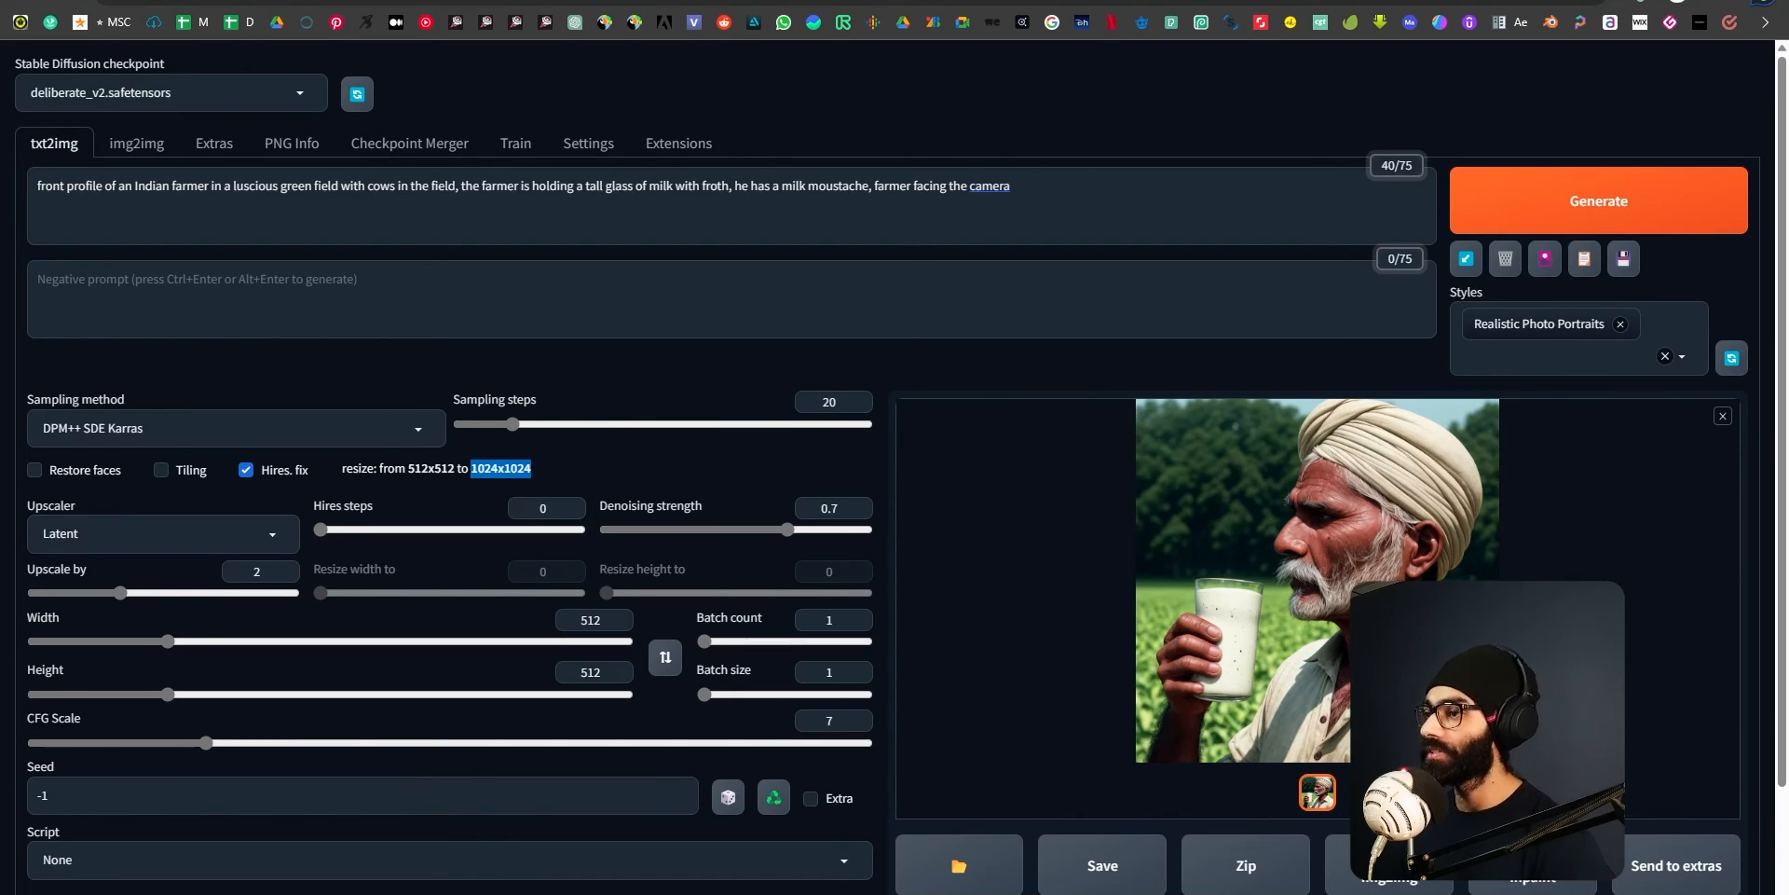
Examine the new high-resolution farmer image in the full-size viewer, then close the viewer.
{"action": "left_click", "coordinate": [1287, 534]}
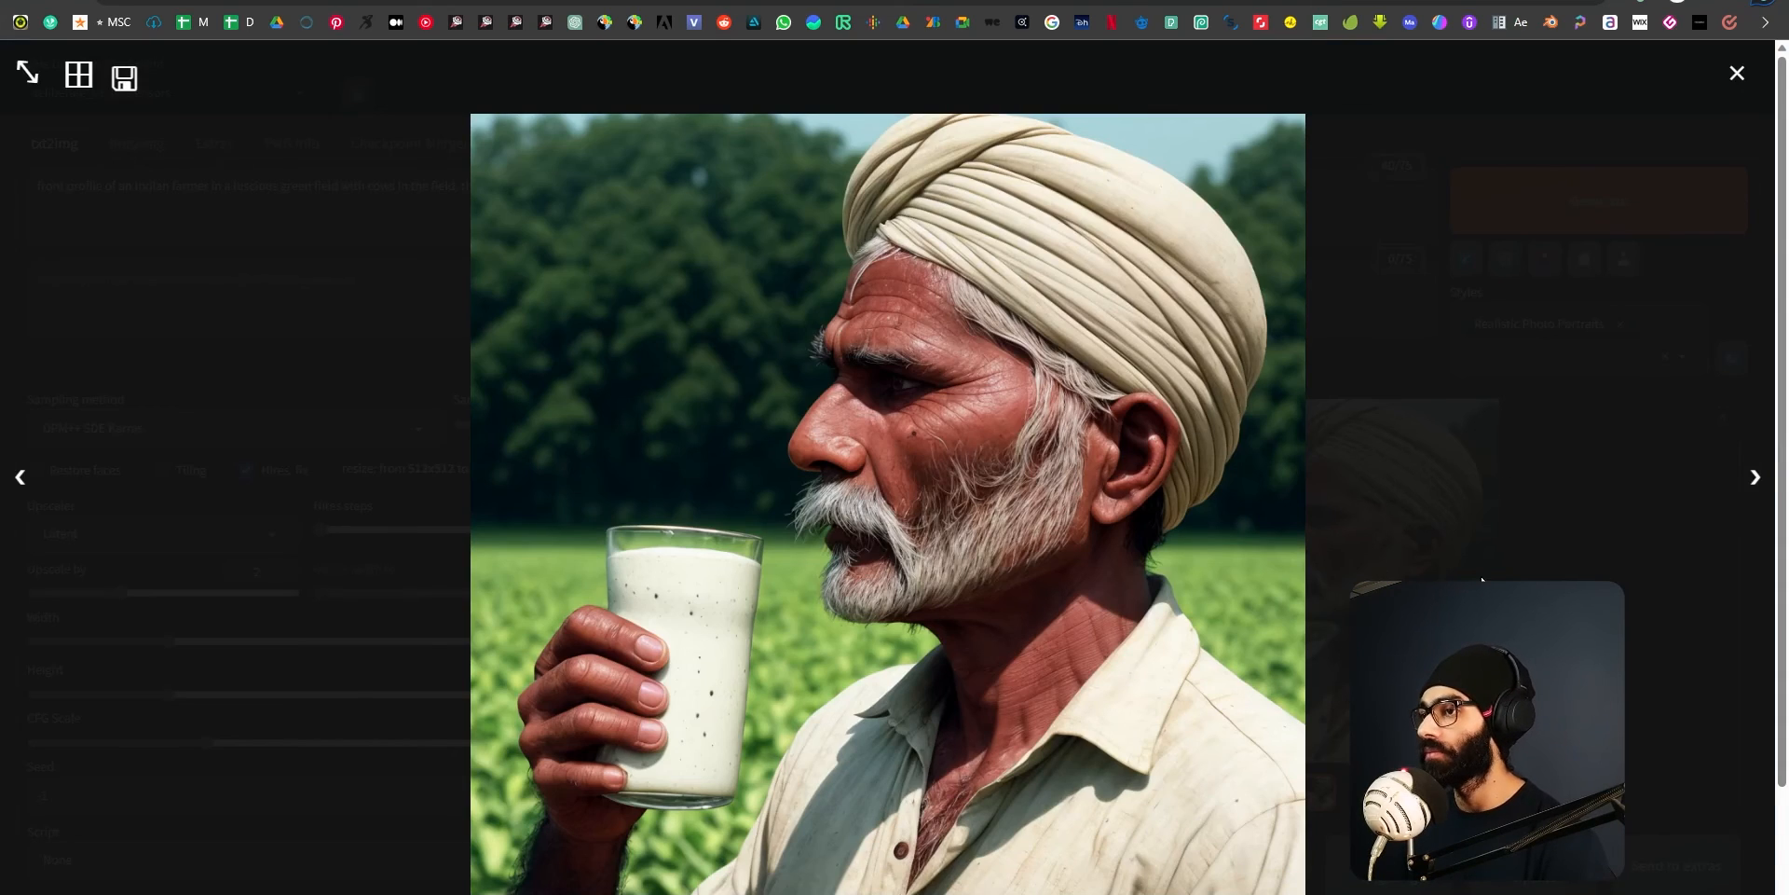
{"action": "left_click", "coordinate": [1733, 72]}
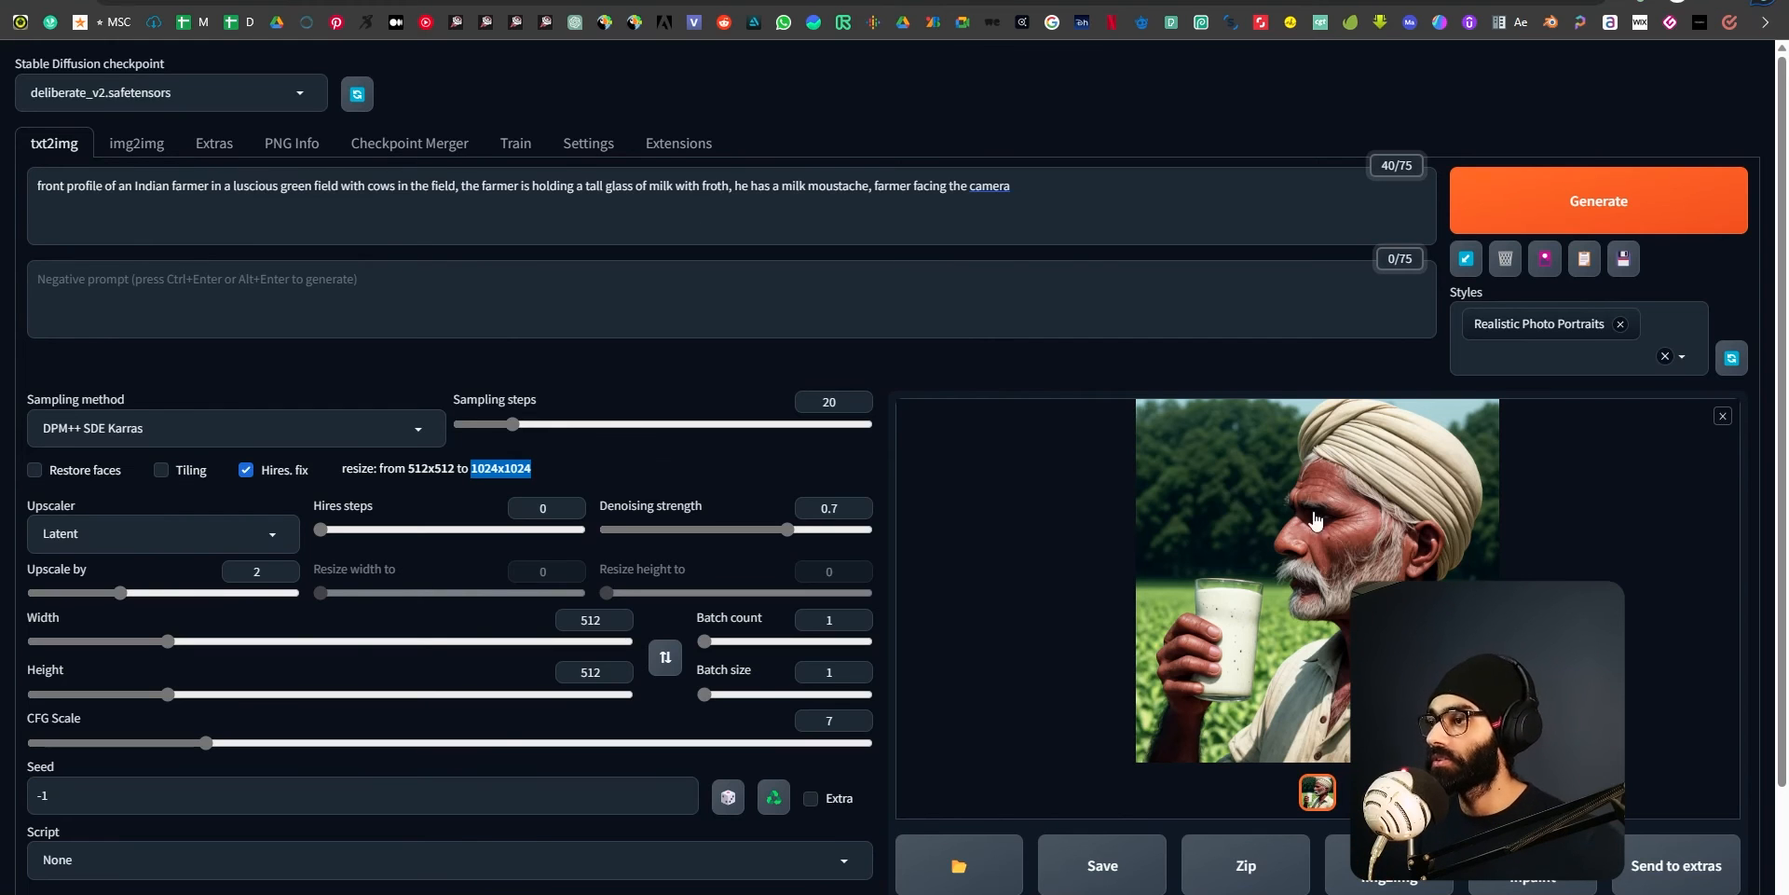
{"action": "left_click", "coordinate": [1376, 564]}
{"action": "left_click", "coordinate": [1738, 75]}
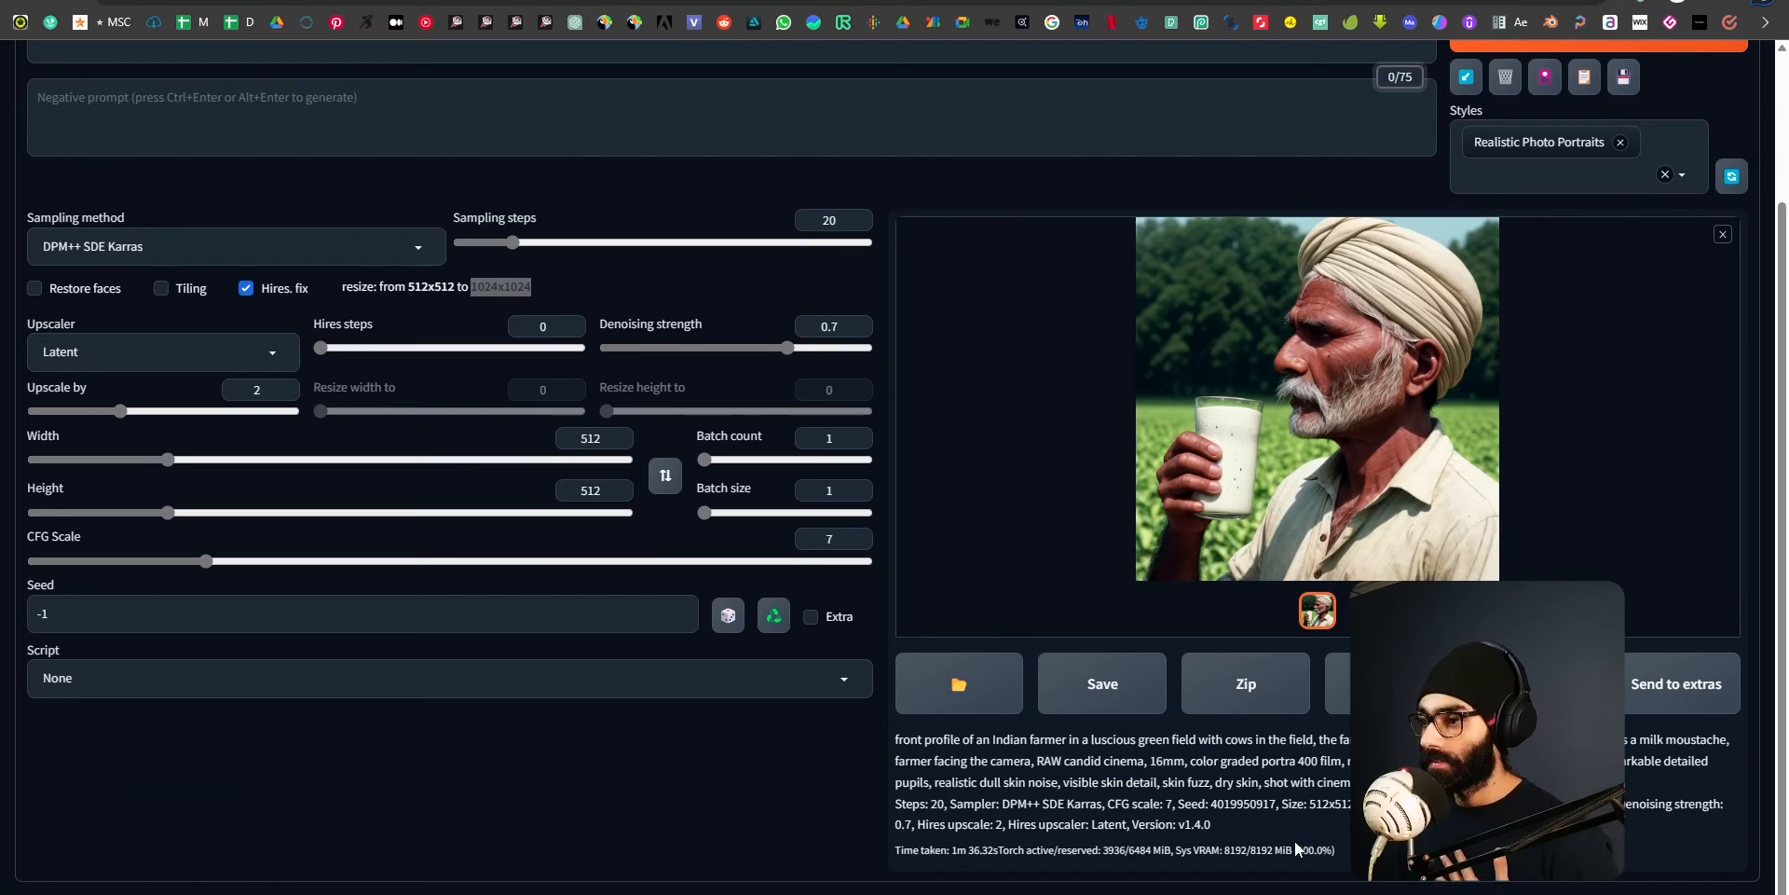
{"action": "scroll", "coordinate": [1346, 786], "scroll_direction": "up", "scroll_amount": 2}
{"action": "scroll", "coordinate": [1346, 787], "scroll_direction": "down", "scroll_amount": 2}
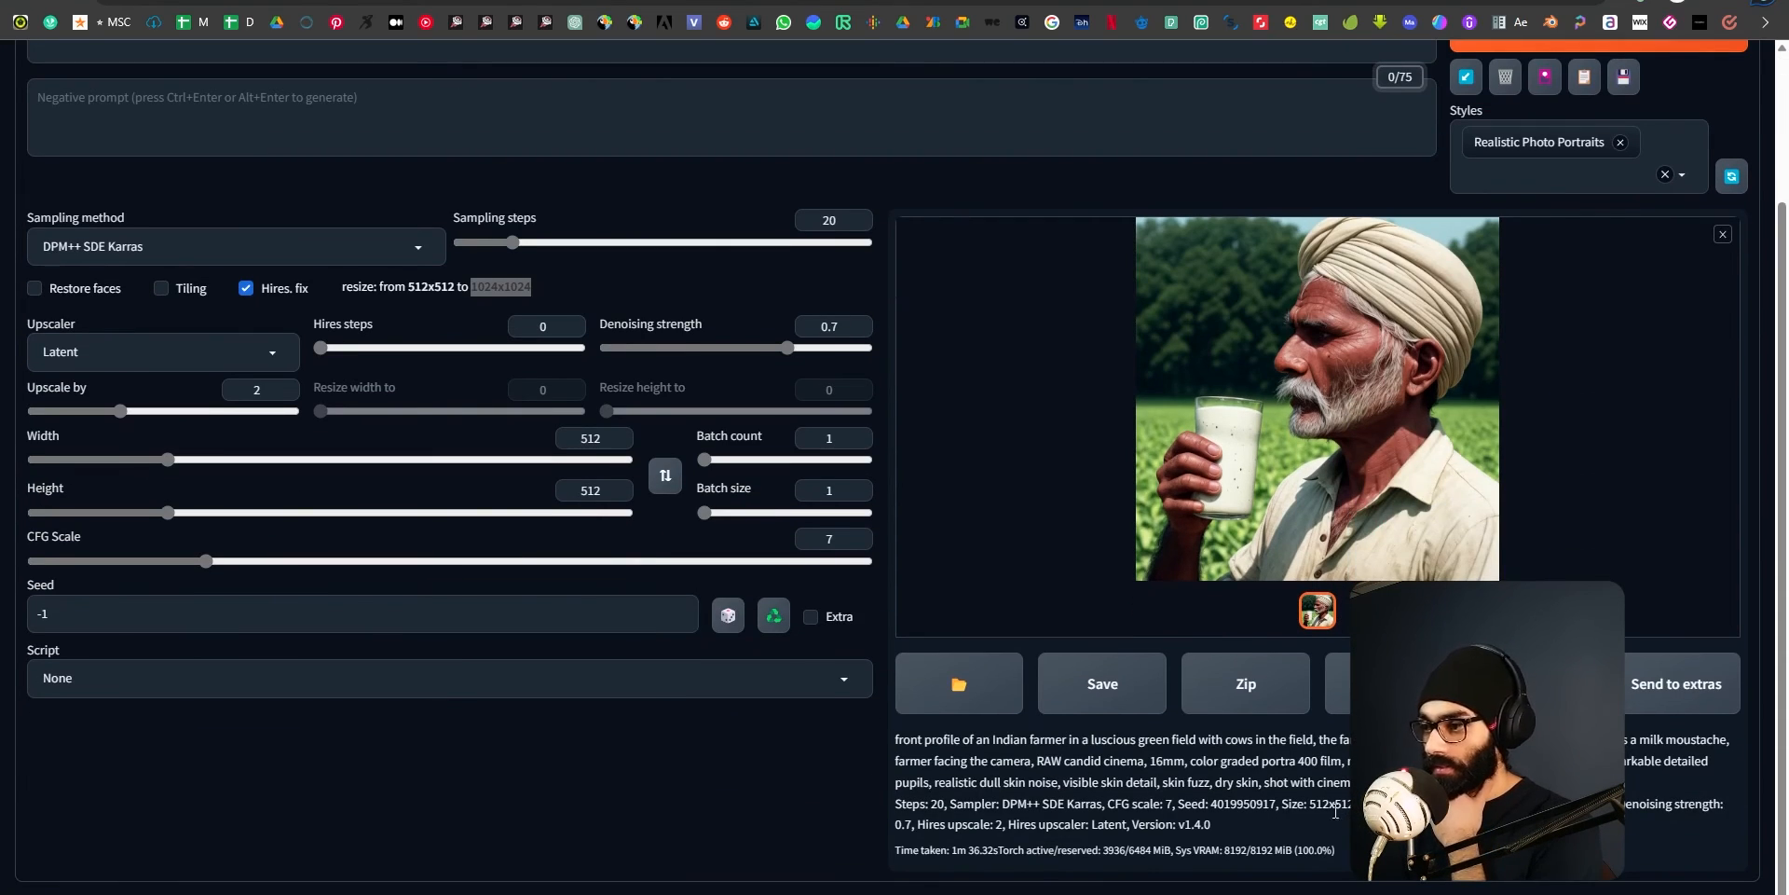
{"action": "left_click_drag", "start_coordinate": [1211, 807], "coordinate": [1280, 818]}
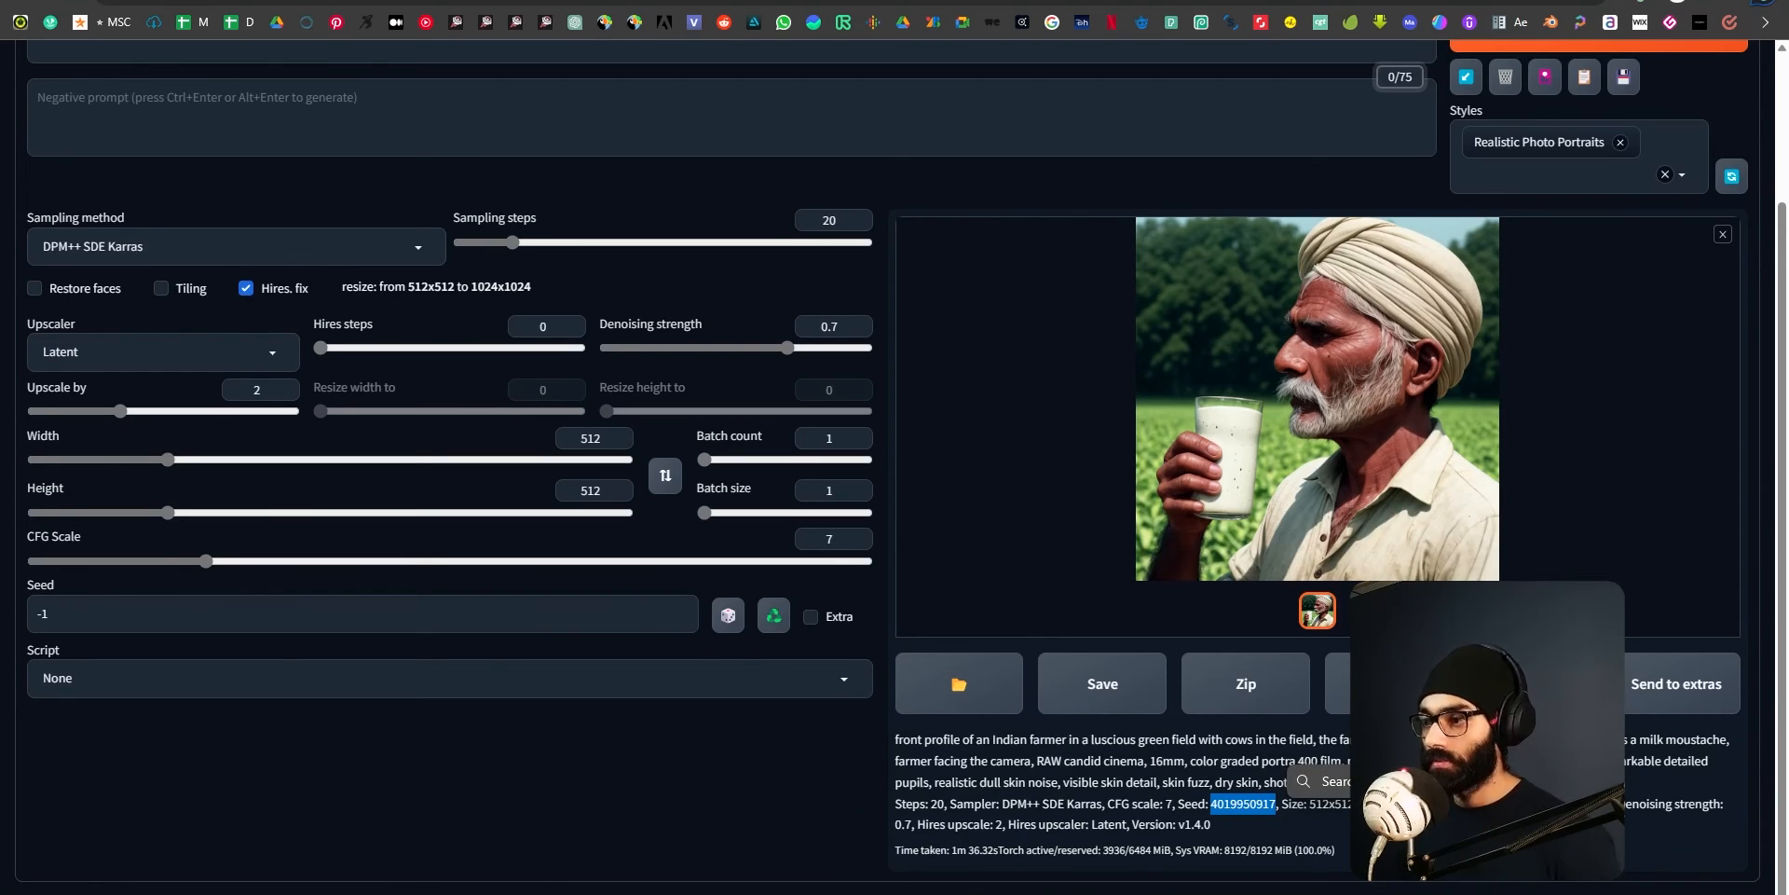
{"action": "key", "text": "ctrl+c"}
{"action": "left_click", "coordinate": [68, 611]}
{"action": "key", "text": "ctrl+a"}
{"action": "key", "text": "ctrl+v"}
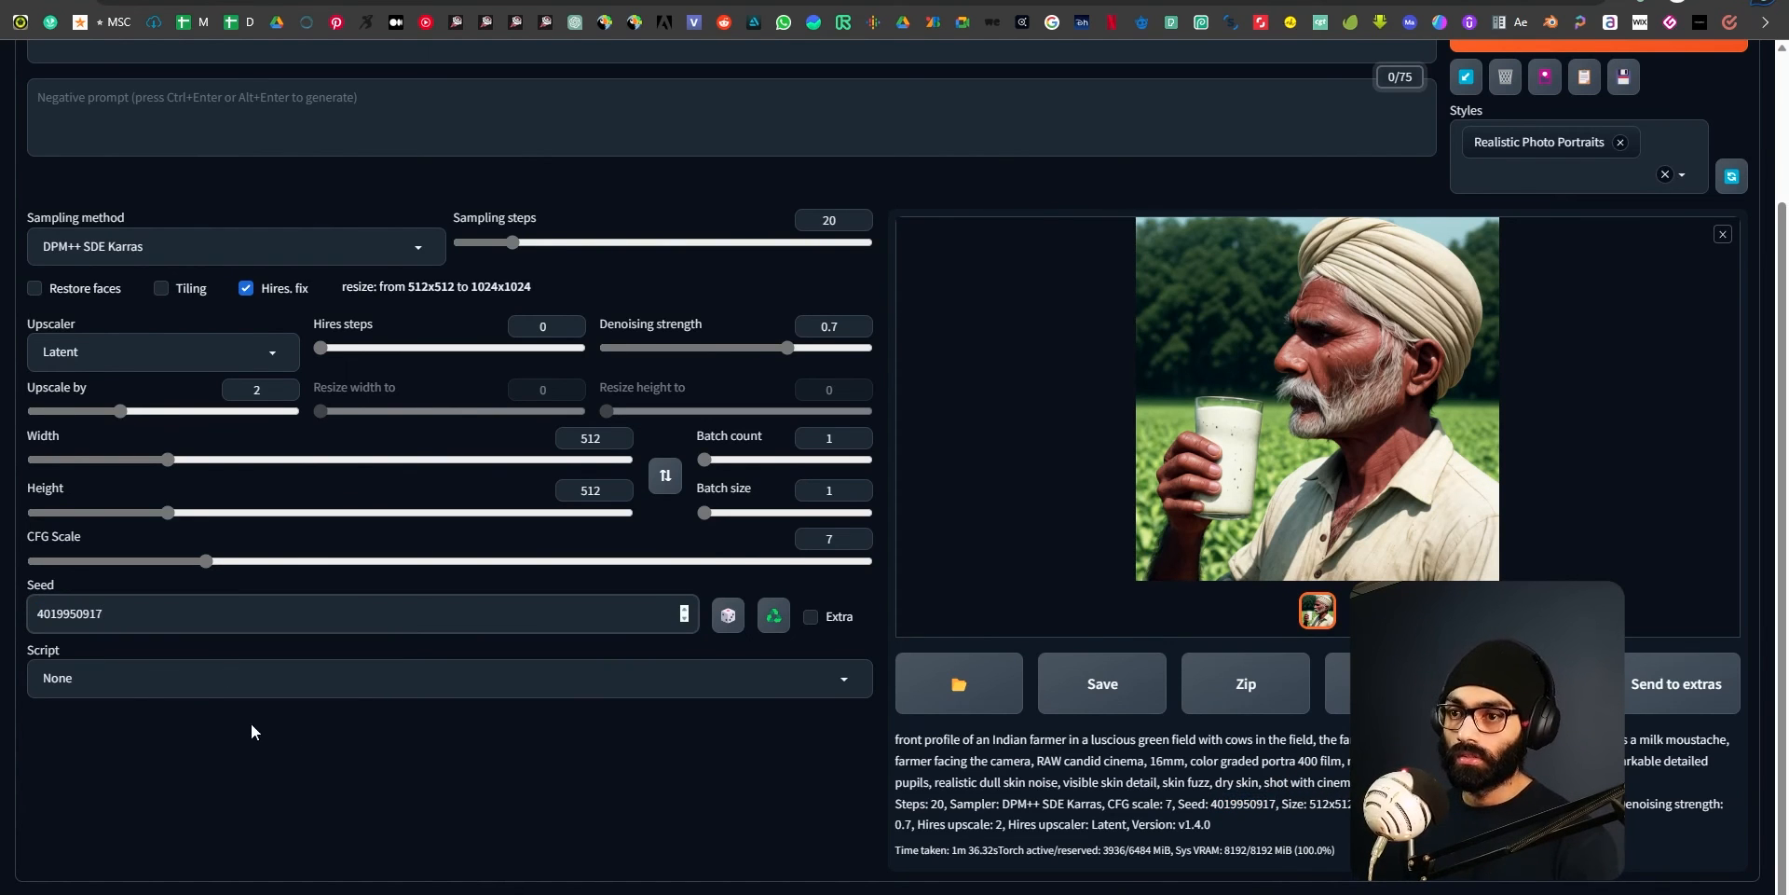
{"action": "scroll", "coordinate": [359, 752], "scroll_direction": "up", "scroll_amount": 2}
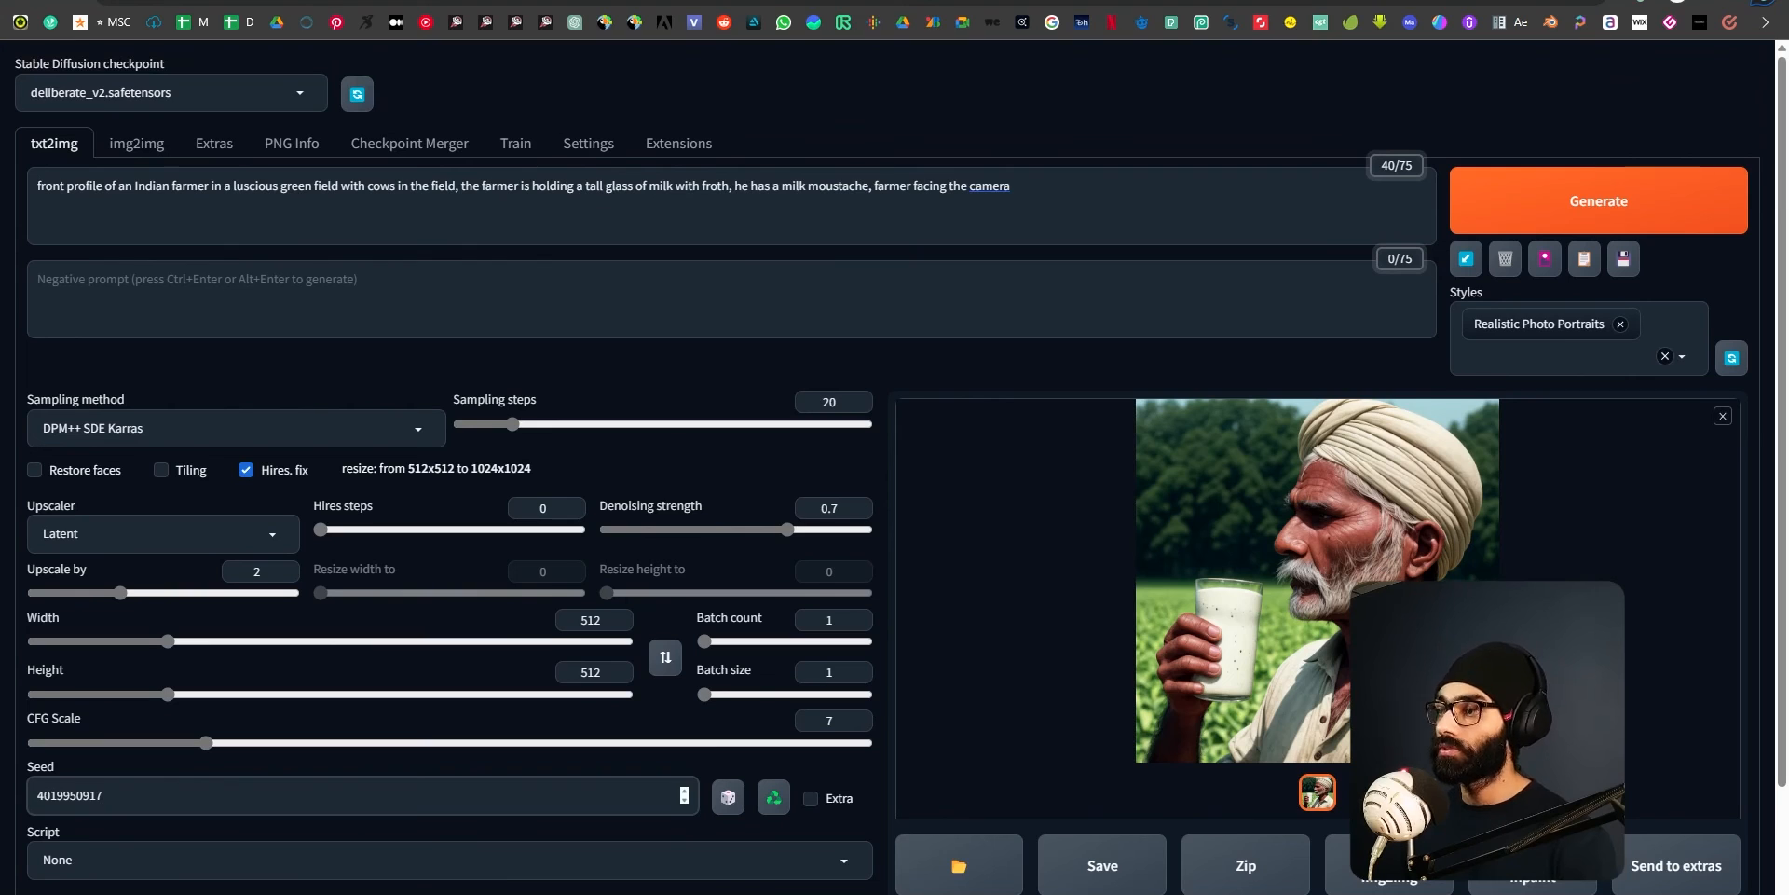
{"action": "left_click", "coordinate": [1595, 203]}
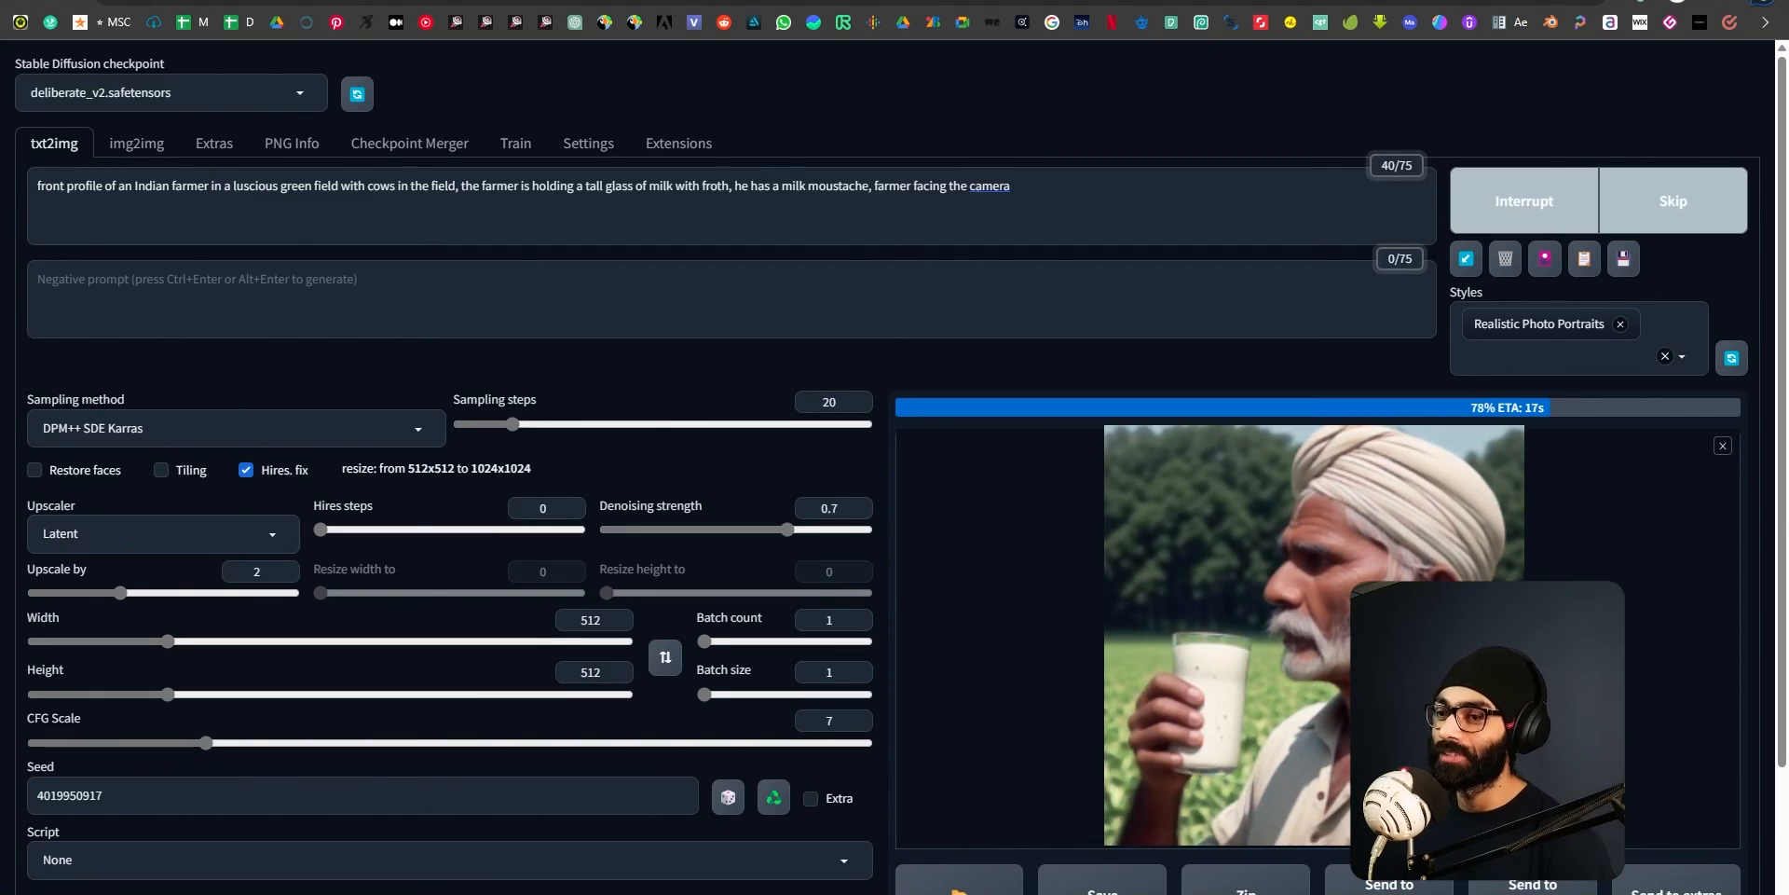
Check the GPU load in Task Manager during generation, then return to the web UI to follow the progress.
{"action": "key", "text": "ctrl+shift+Escape"}
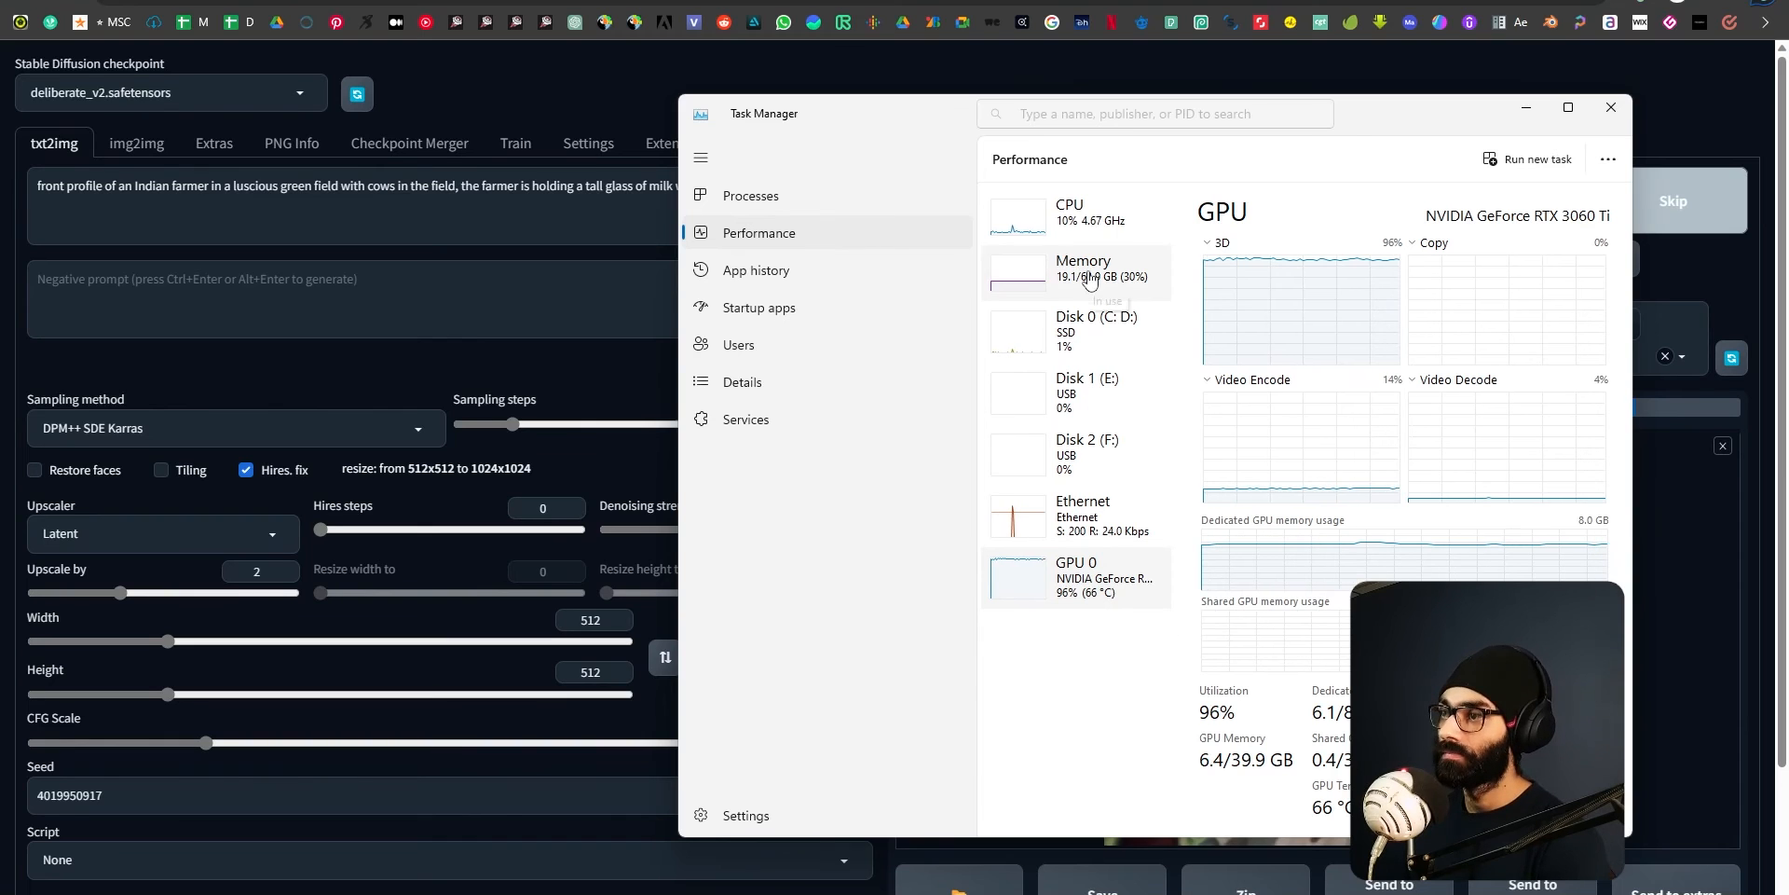
{"action": "key", "text": "alt+Tab"}
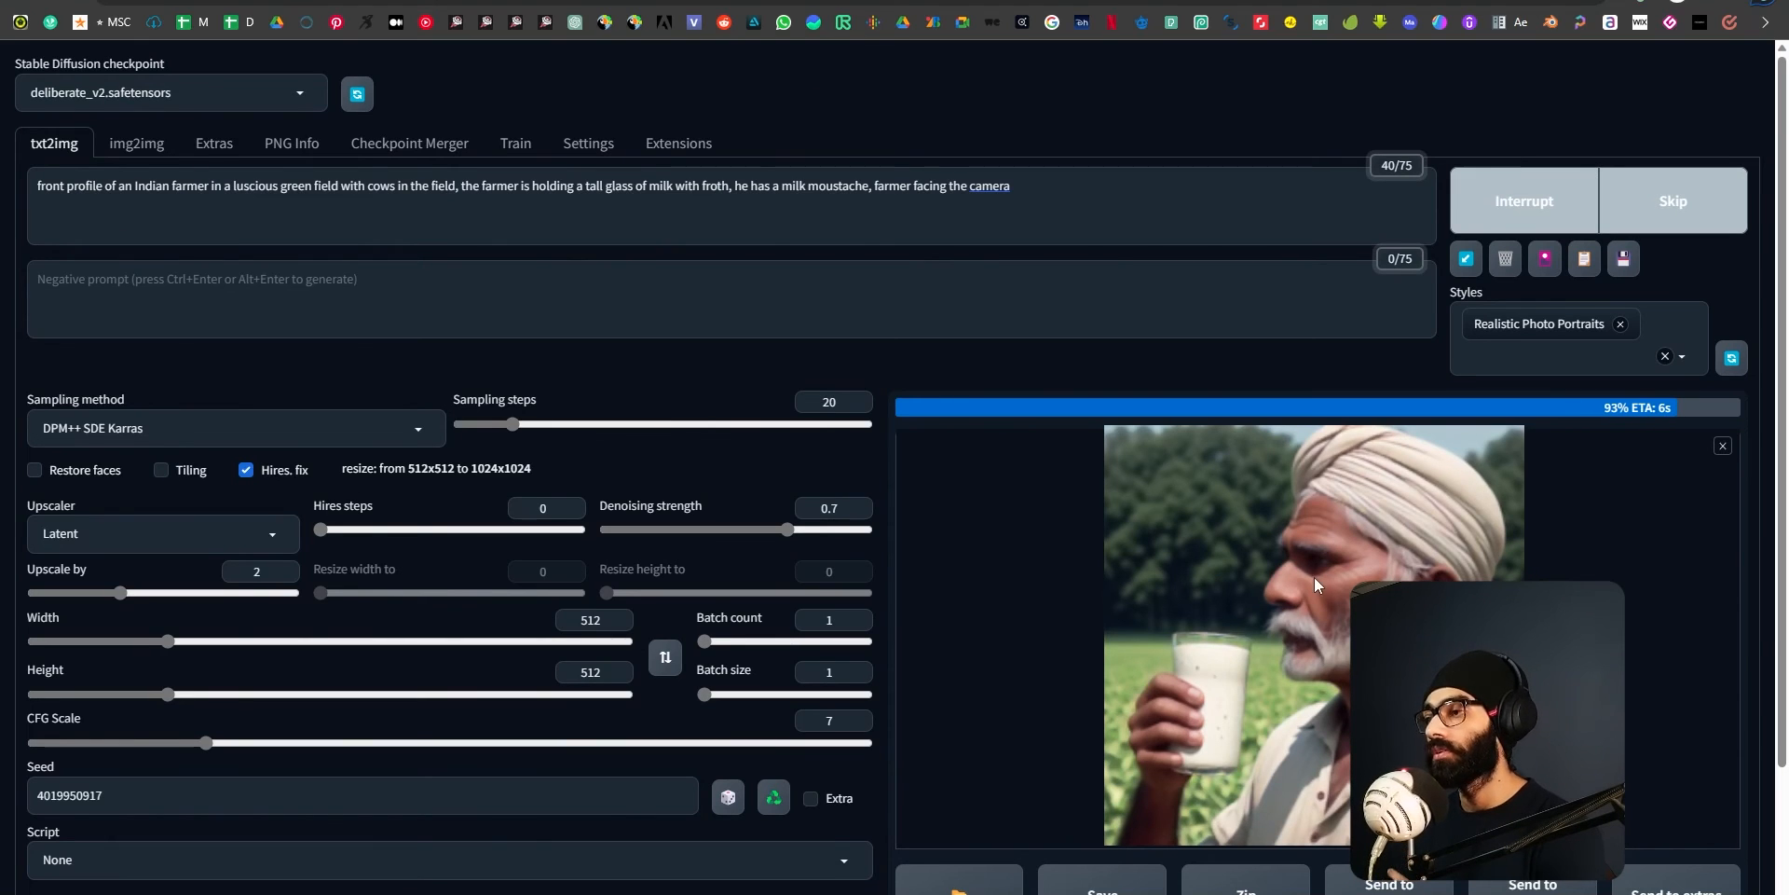
{"action": "scroll", "coordinate": [1249, 691], "scroll_direction": "down", "scroll_amount": 3}
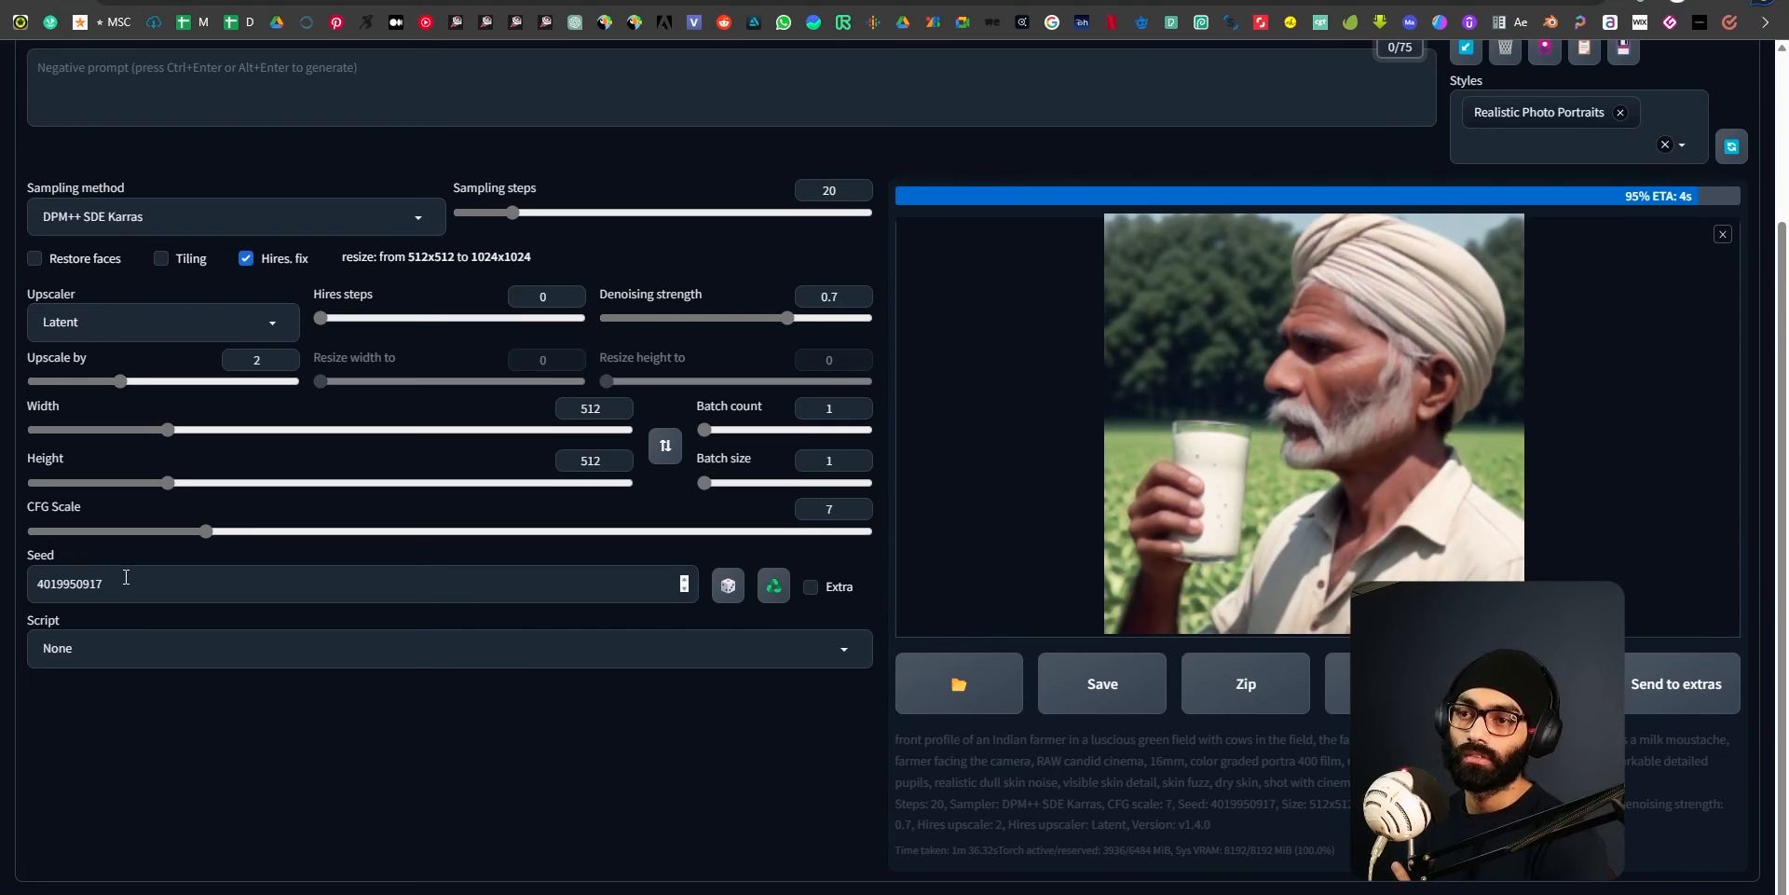
{"action": "scroll", "coordinate": [1007, 880], "scroll_direction": "up", "scroll_amount": 3}
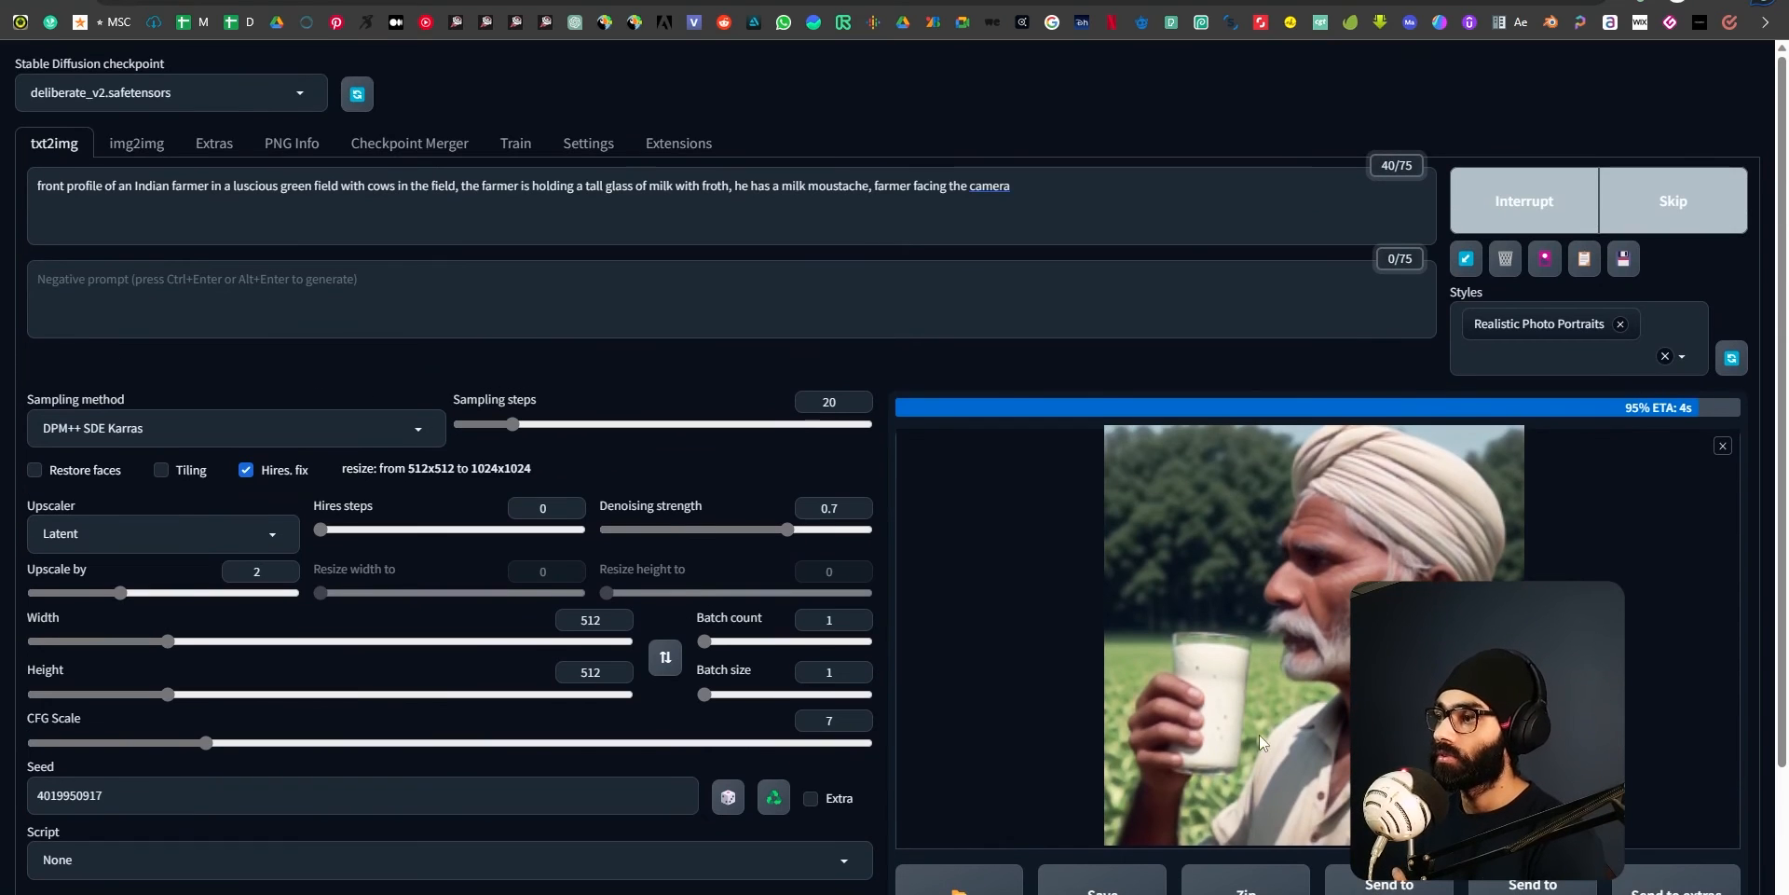
{"action": "key", "text": "alt+Tab"}
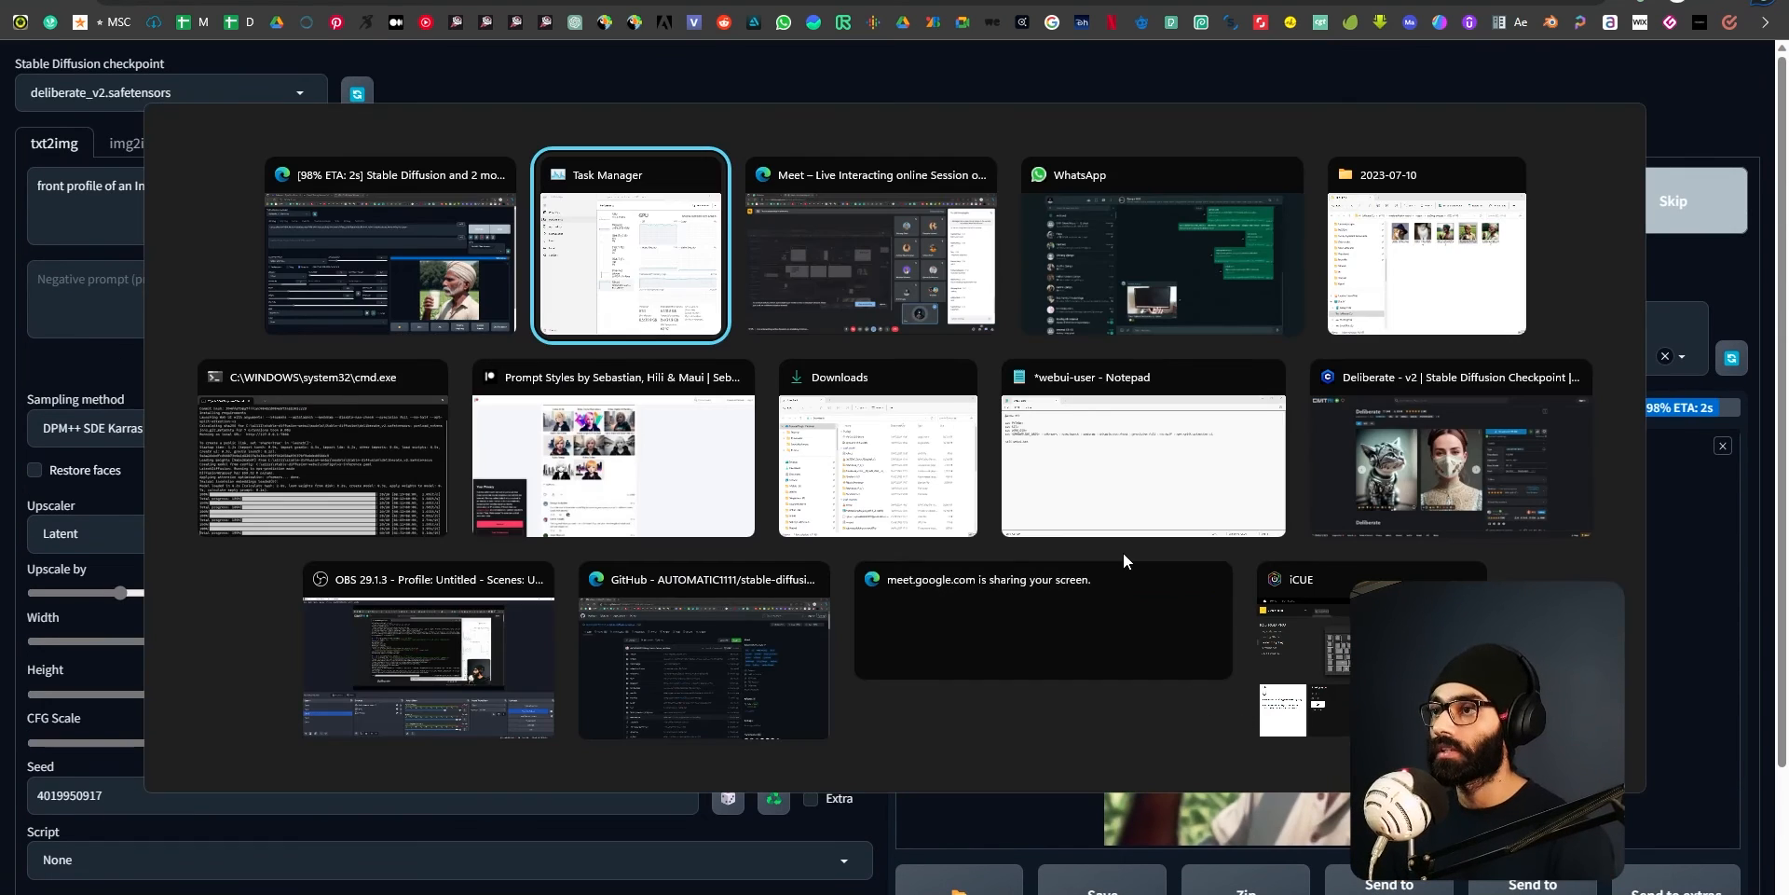
{"action": "left_click", "coordinate": [1474, 244]}
{"action": "left_click_drag", "start_coordinate": [1414, 169], "coordinate": [721, 176]}
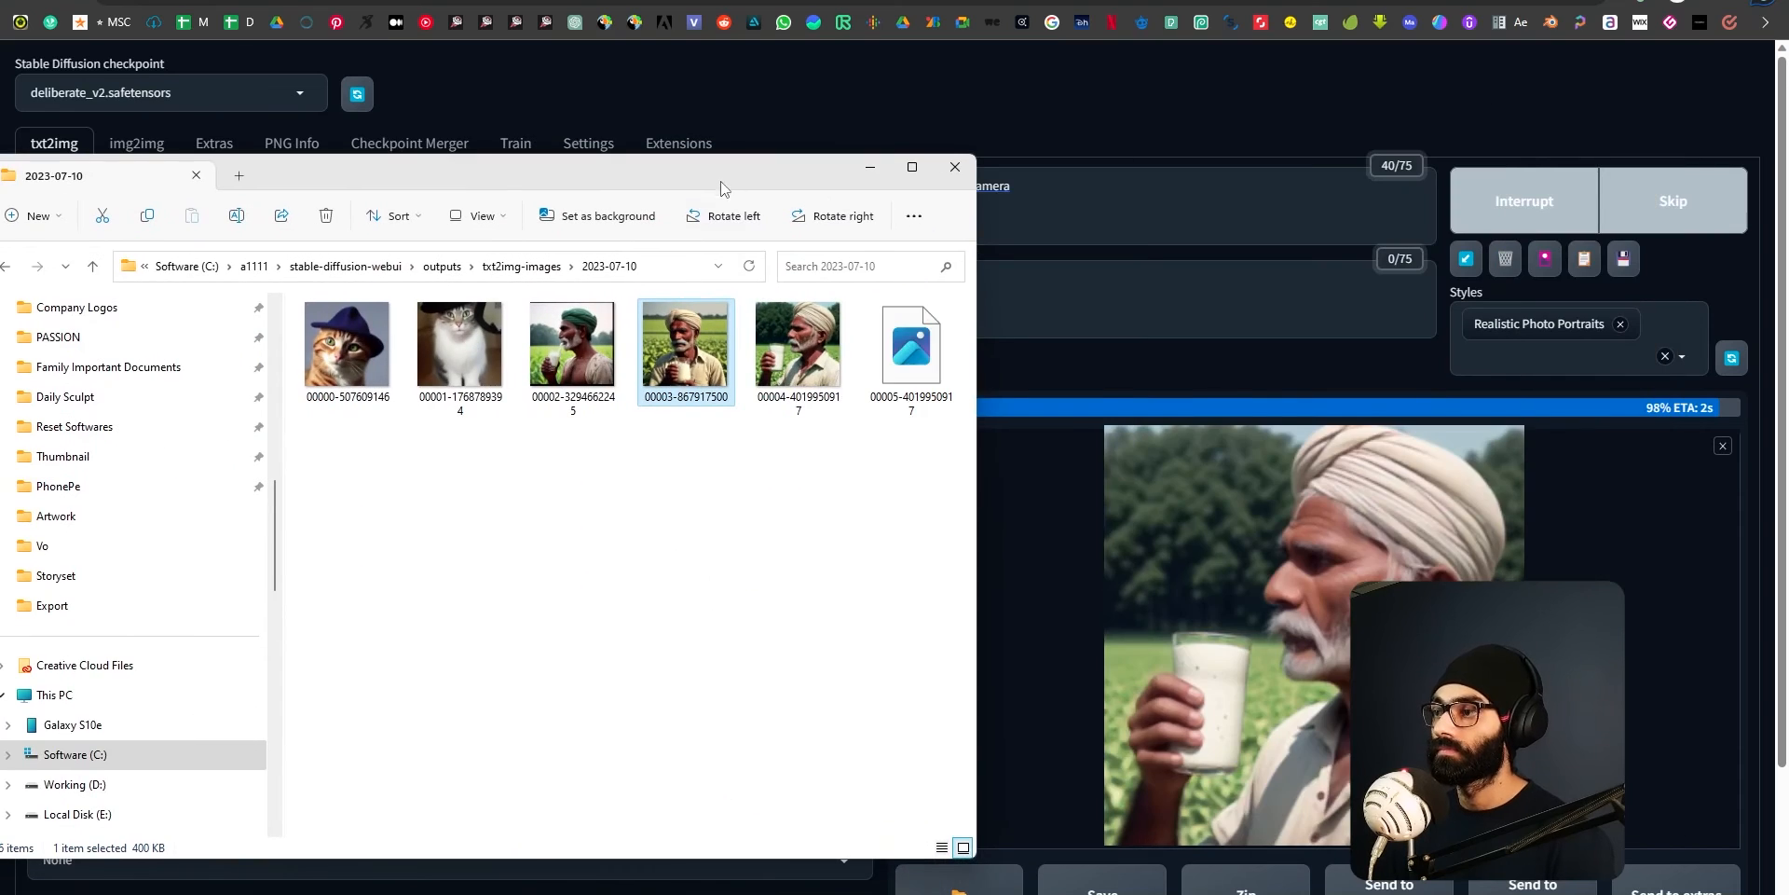
{"action": "double_click", "coordinate": [796, 371]}
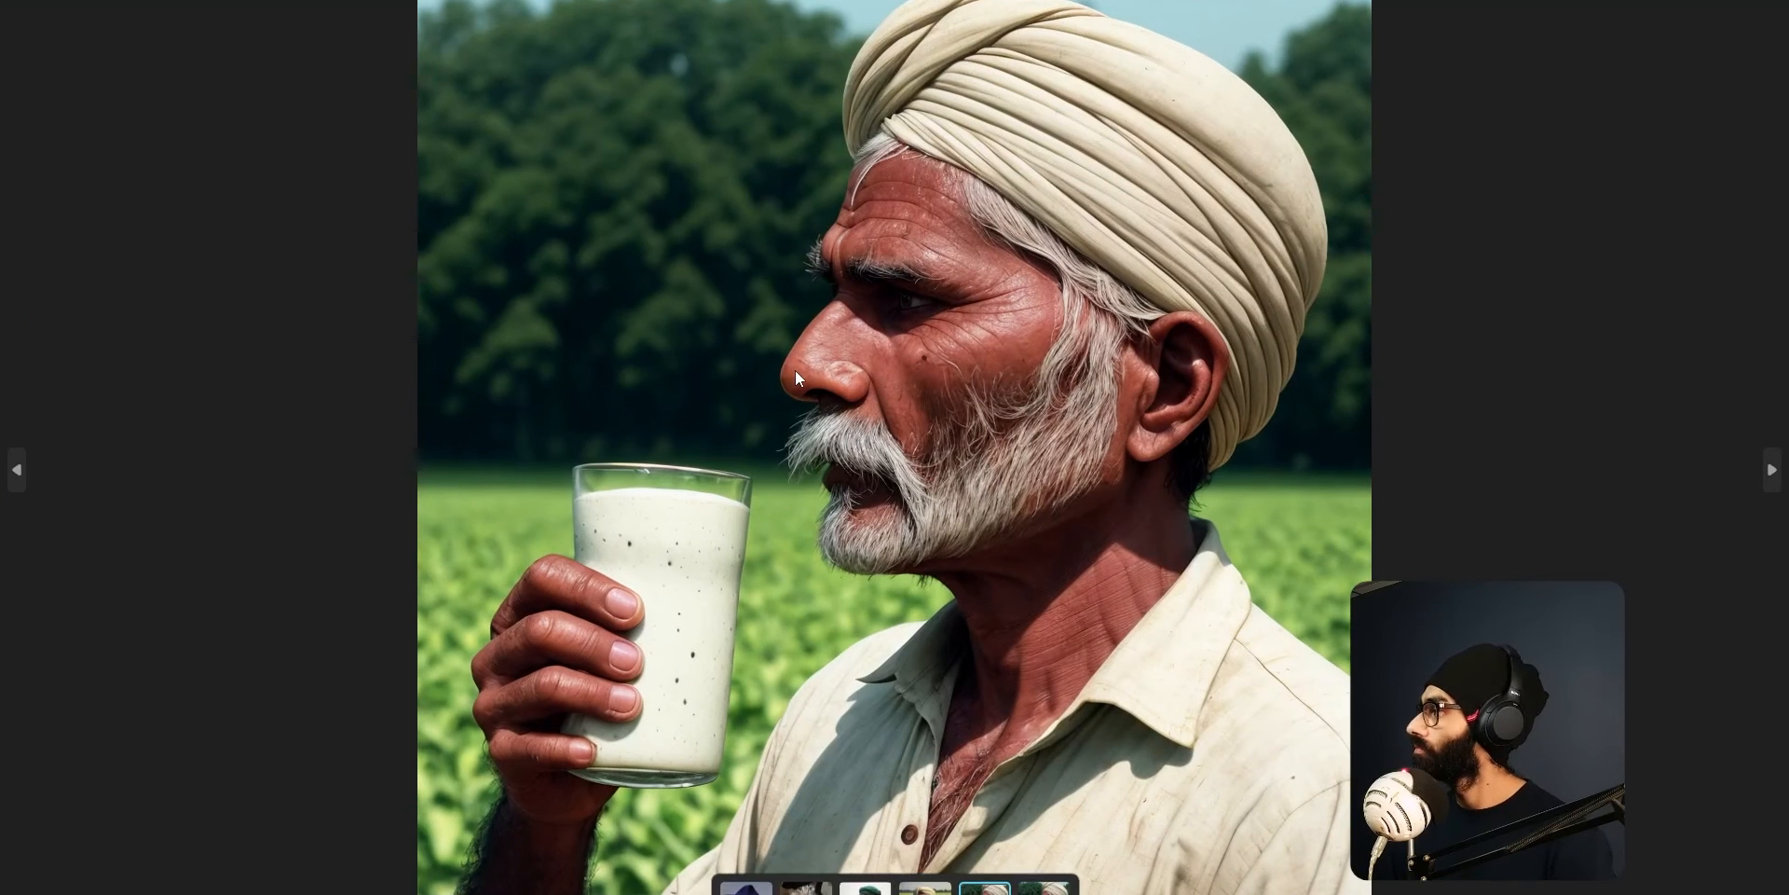
{"action": "key", "text": "Right"}
{"action": "key", "text": "Escape"}
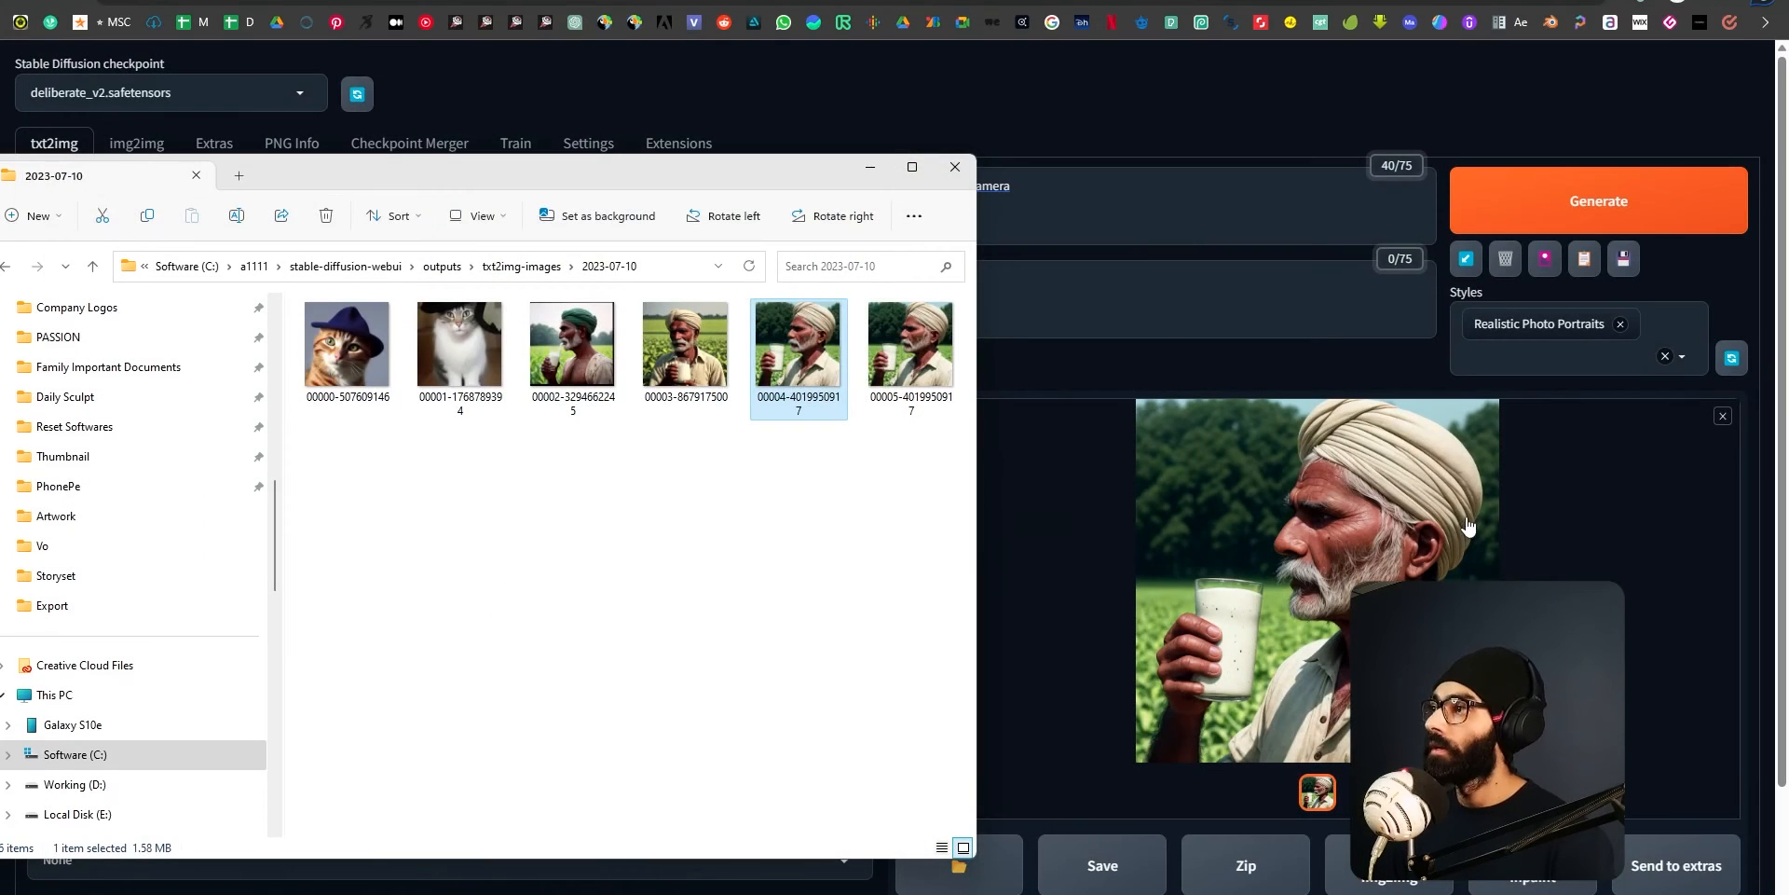
{"action": "left_click", "coordinate": [1360, 119]}
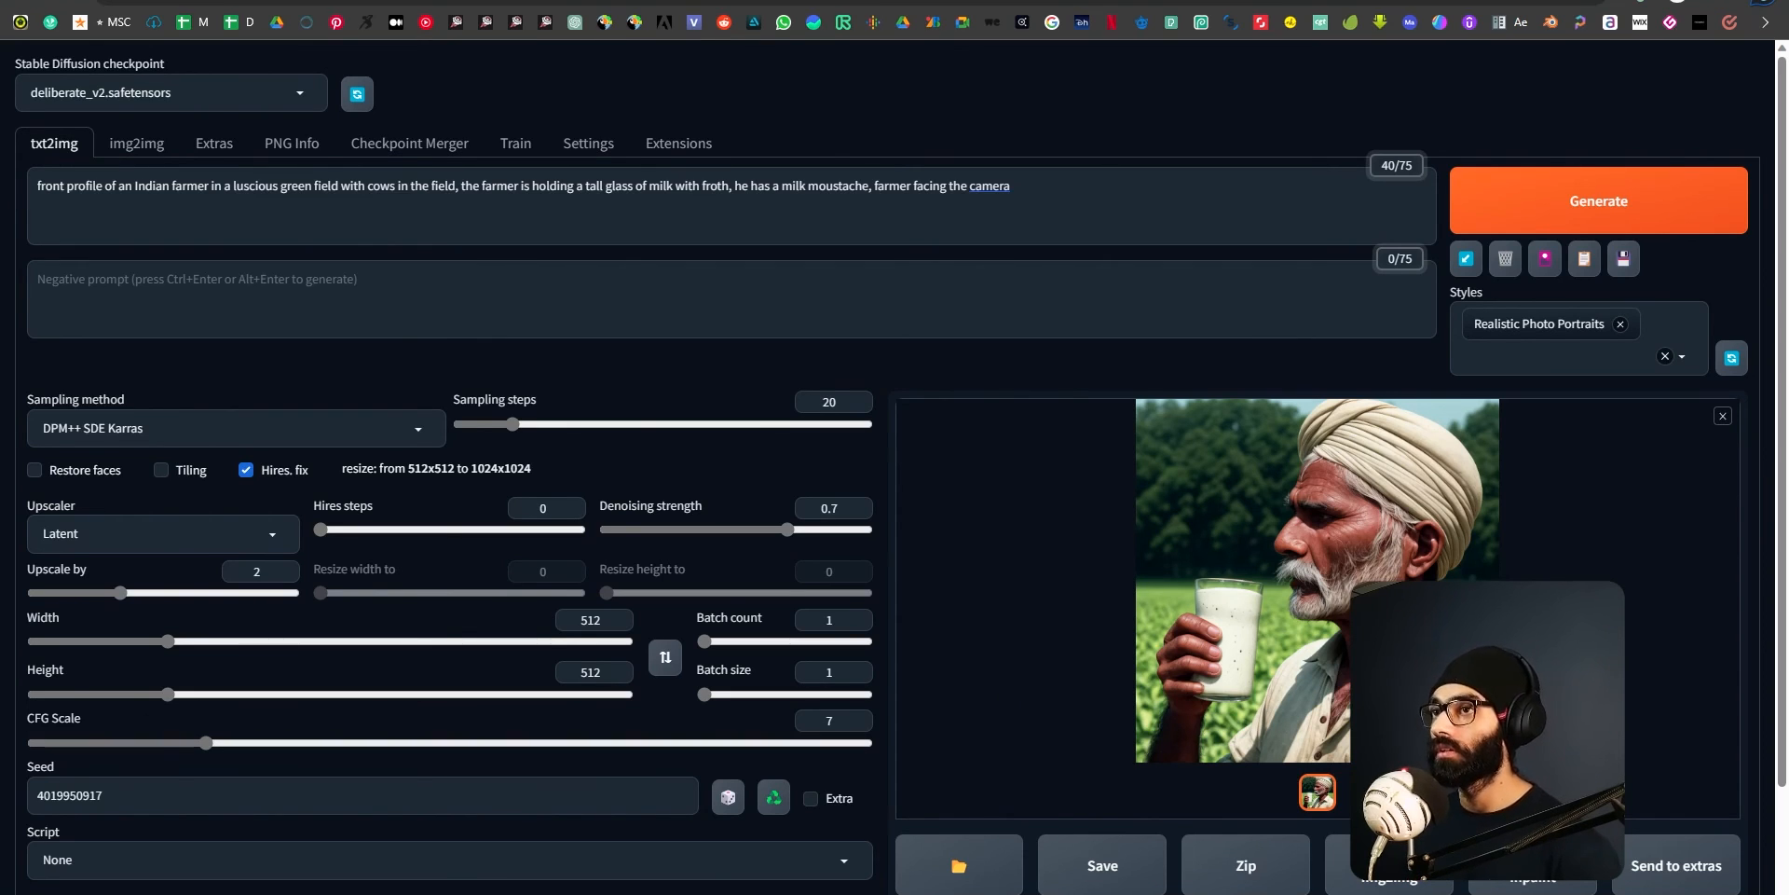
{"action": "key", "text": "ctrl+t"}
{"action": "key", "text": "ctrl+w"}
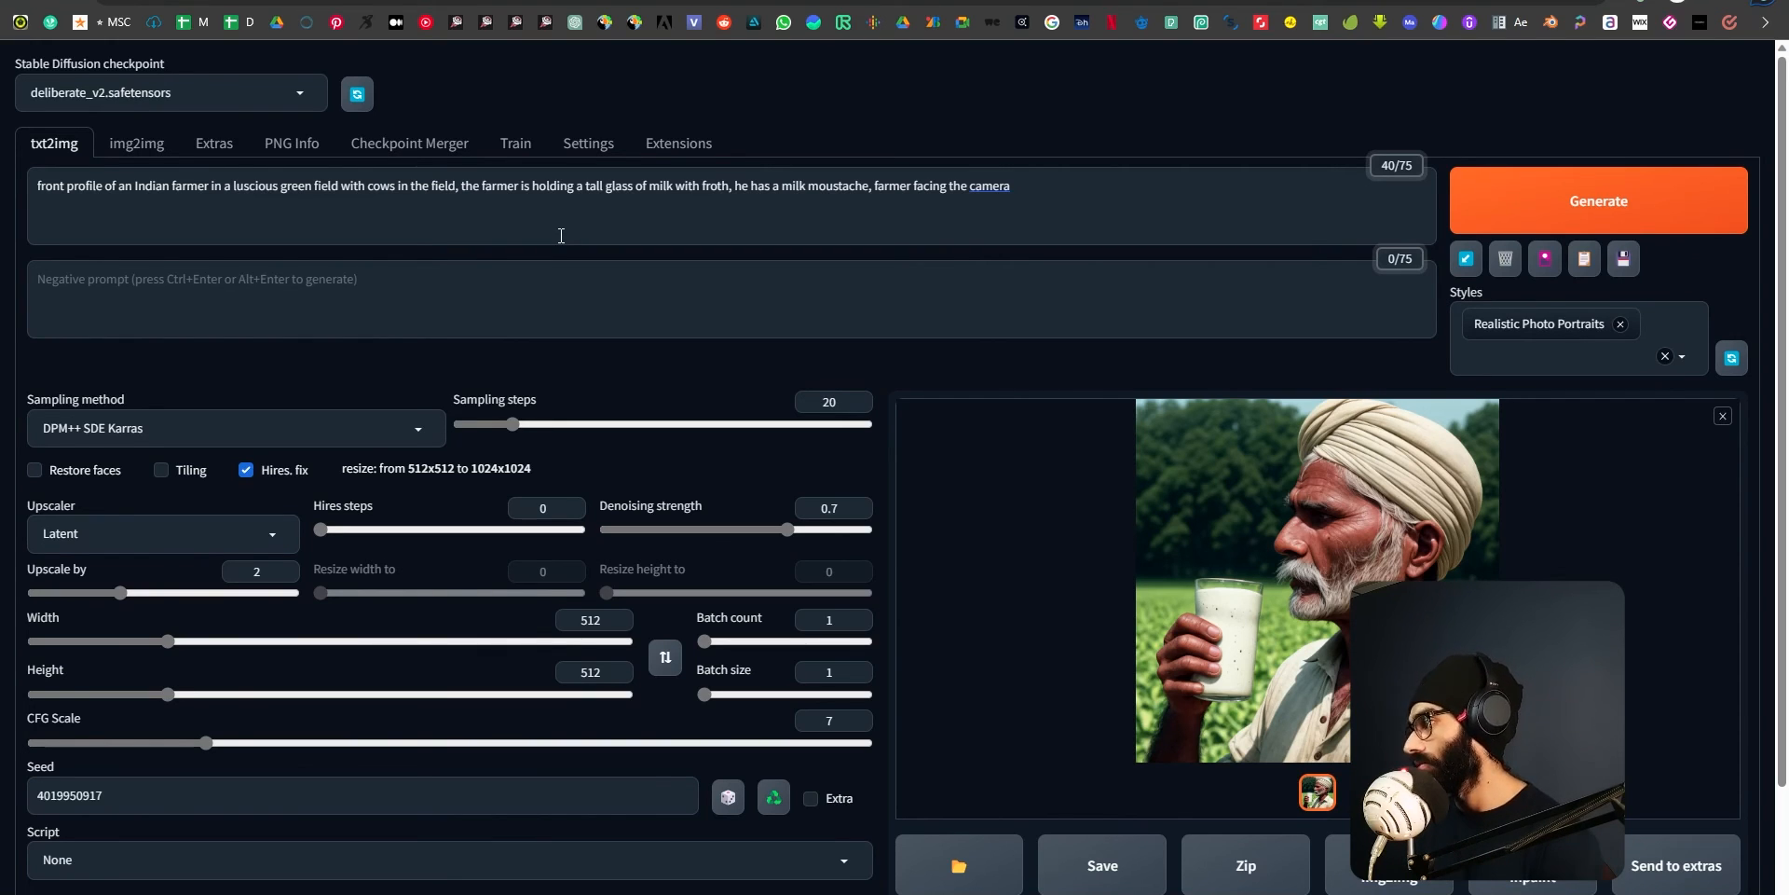
{"action": "key", "text": "ctrl+a"}
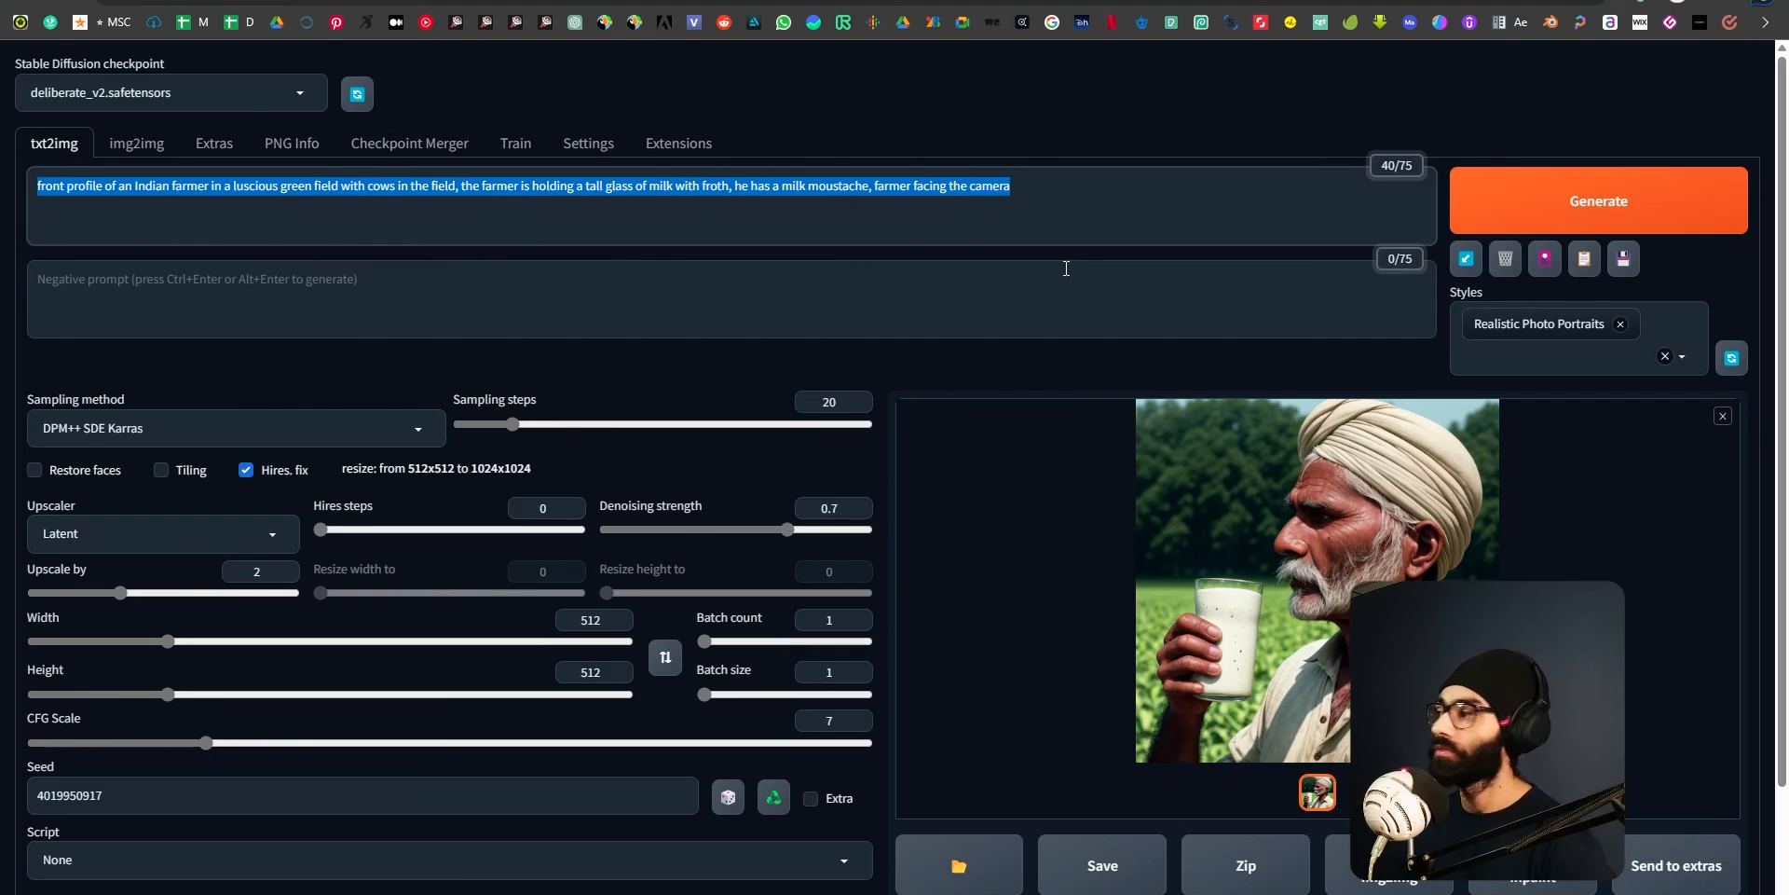
{"action": "key", "text": "alt+Tab"}
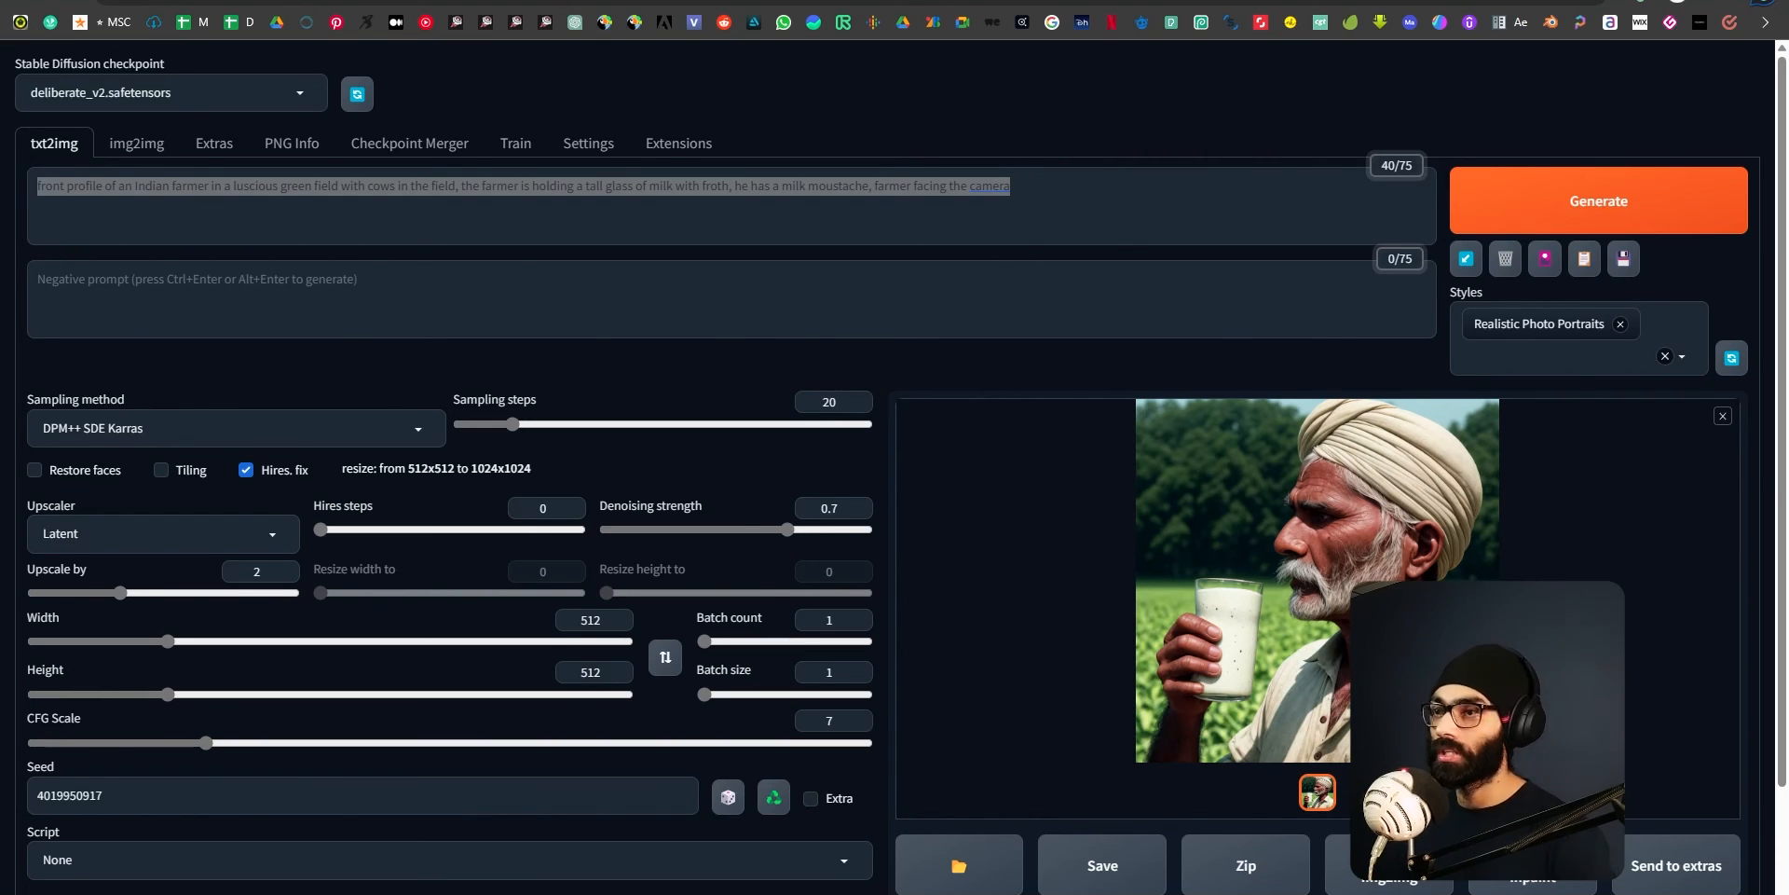
Examine the startup log and generation progress in the web UI's command window, then return to the web UI.
{"action": "key", "text": "super+Tab"}
{"action": "left_click", "coordinate": [703, 410]}
{"action": "scroll", "coordinate": [703, 410], "scroll_direction": "up", "scroll_amount": 1}
{"action": "scroll", "coordinate": [475, 462], "scroll_direction": "down", "scroll_amount": 1}
{"action": "scroll", "coordinate": [475, 462], "scroll_direction": "up", "scroll_amount": 1}
{"action": "scroll", "coordinate": [476, 462], "scroll_direction": "down", "scroll_amount": 1}
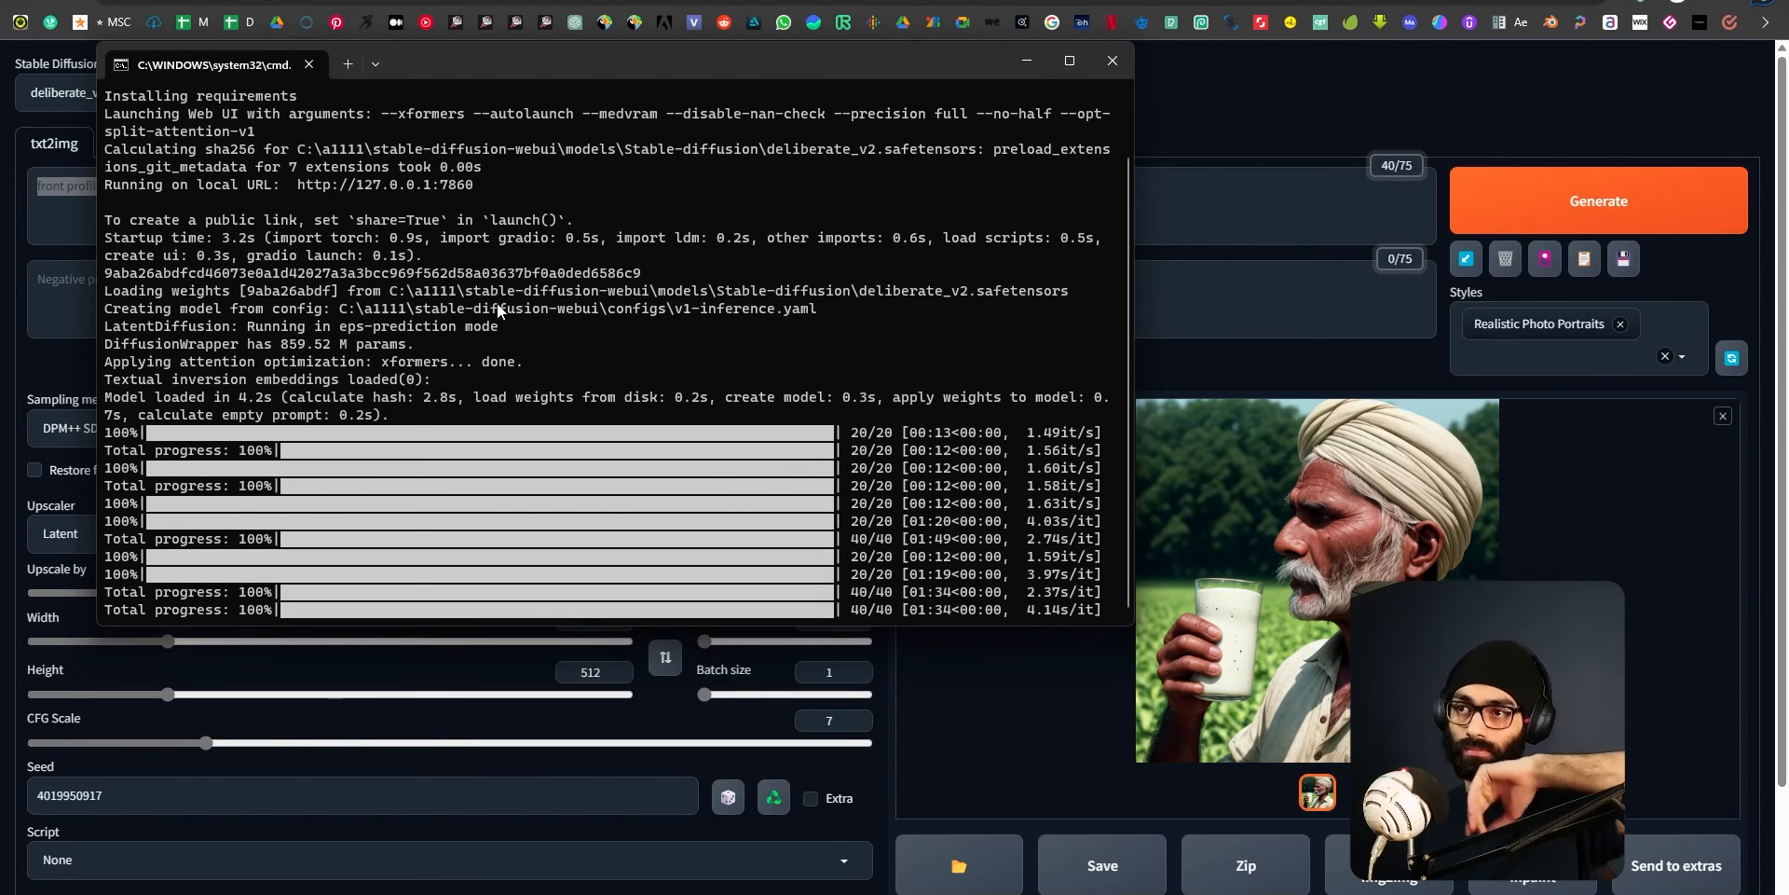
{"action": "scroll", "coordinate": [459, 393], "scroll_direction": "up", "scroll_amount": 2}
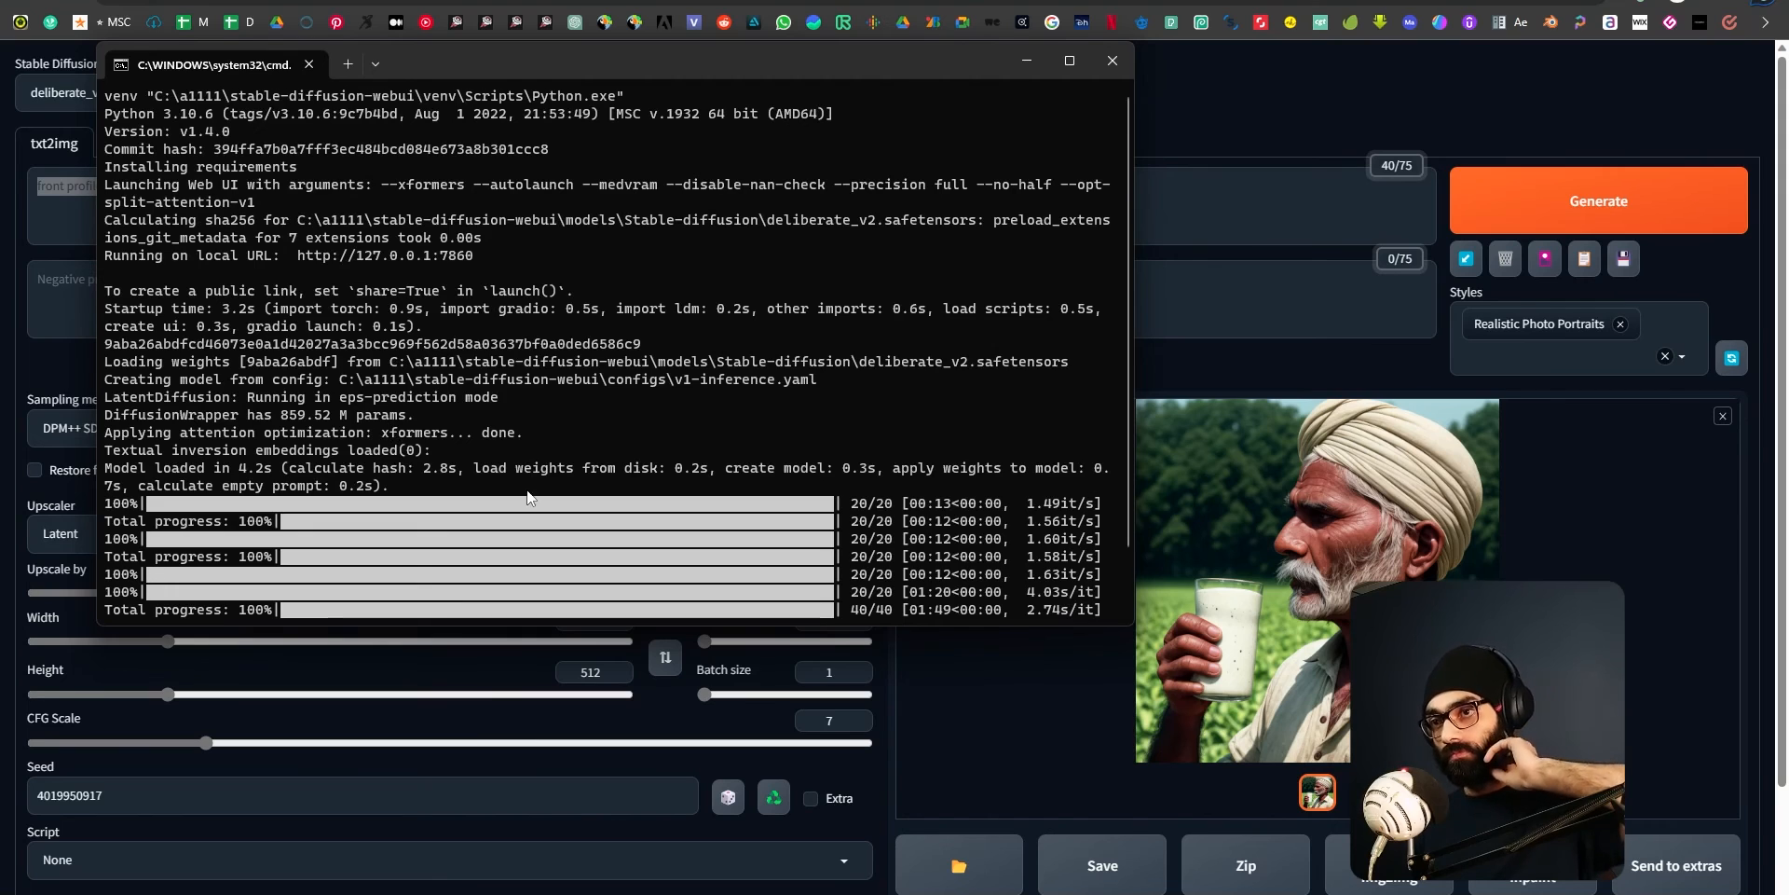
{"action": "scroll", "coordinate": [286, 368], "scroll_direction": "down", "scroll_amount": 2}
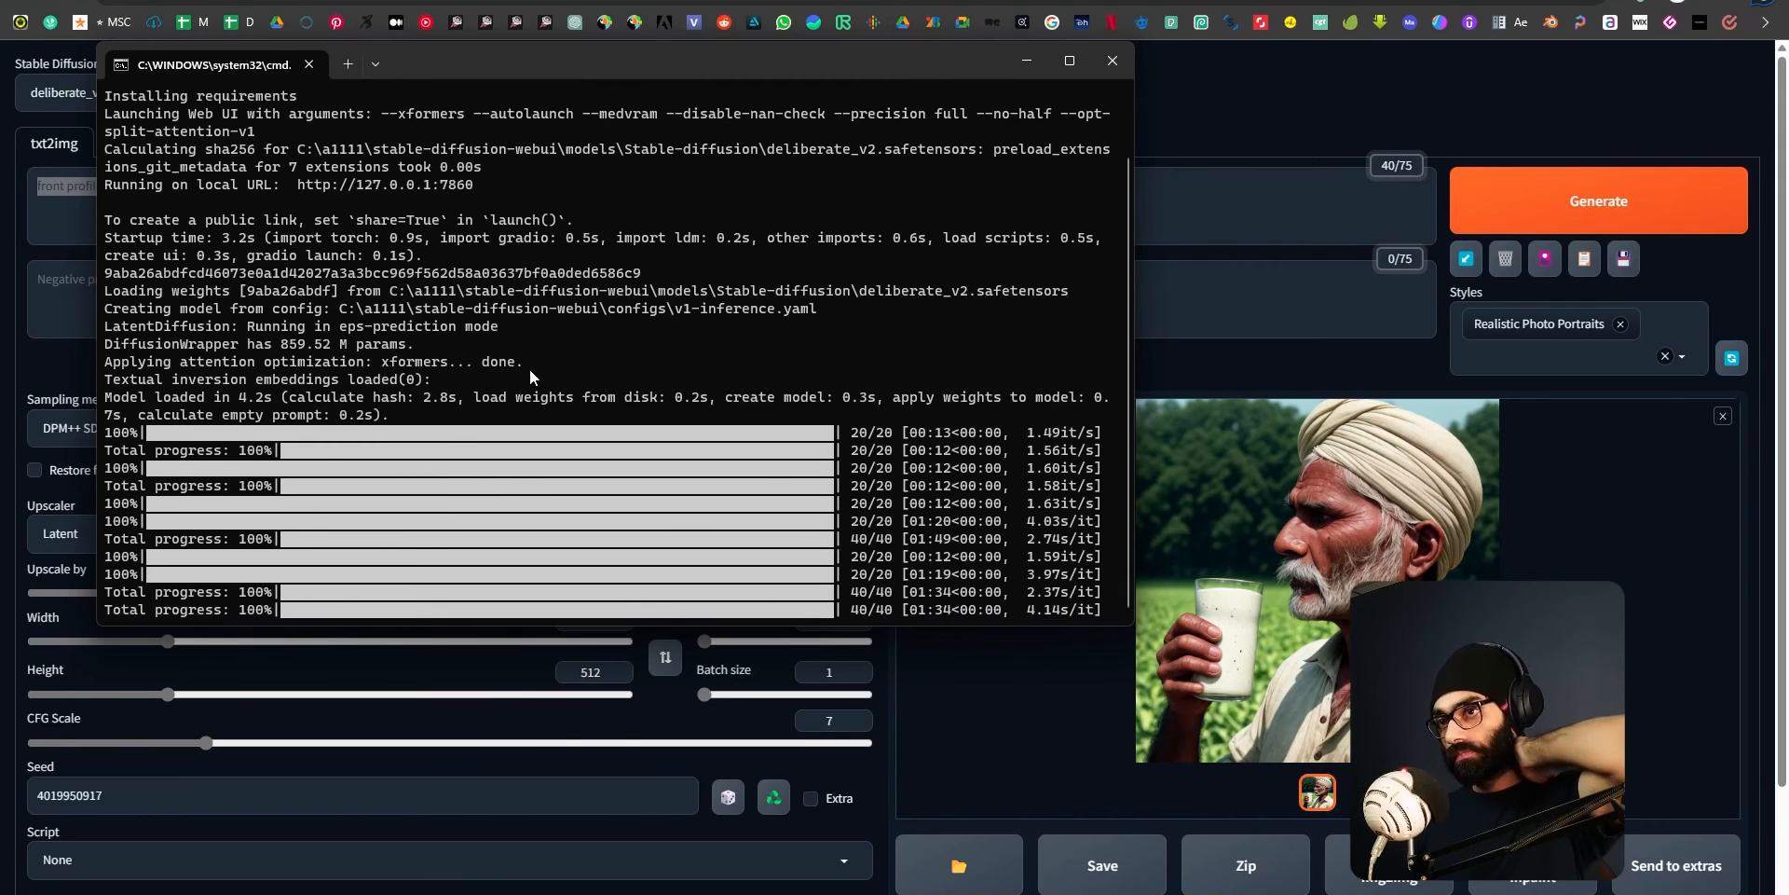
{"action": "key", "text": "alt+Tab"}
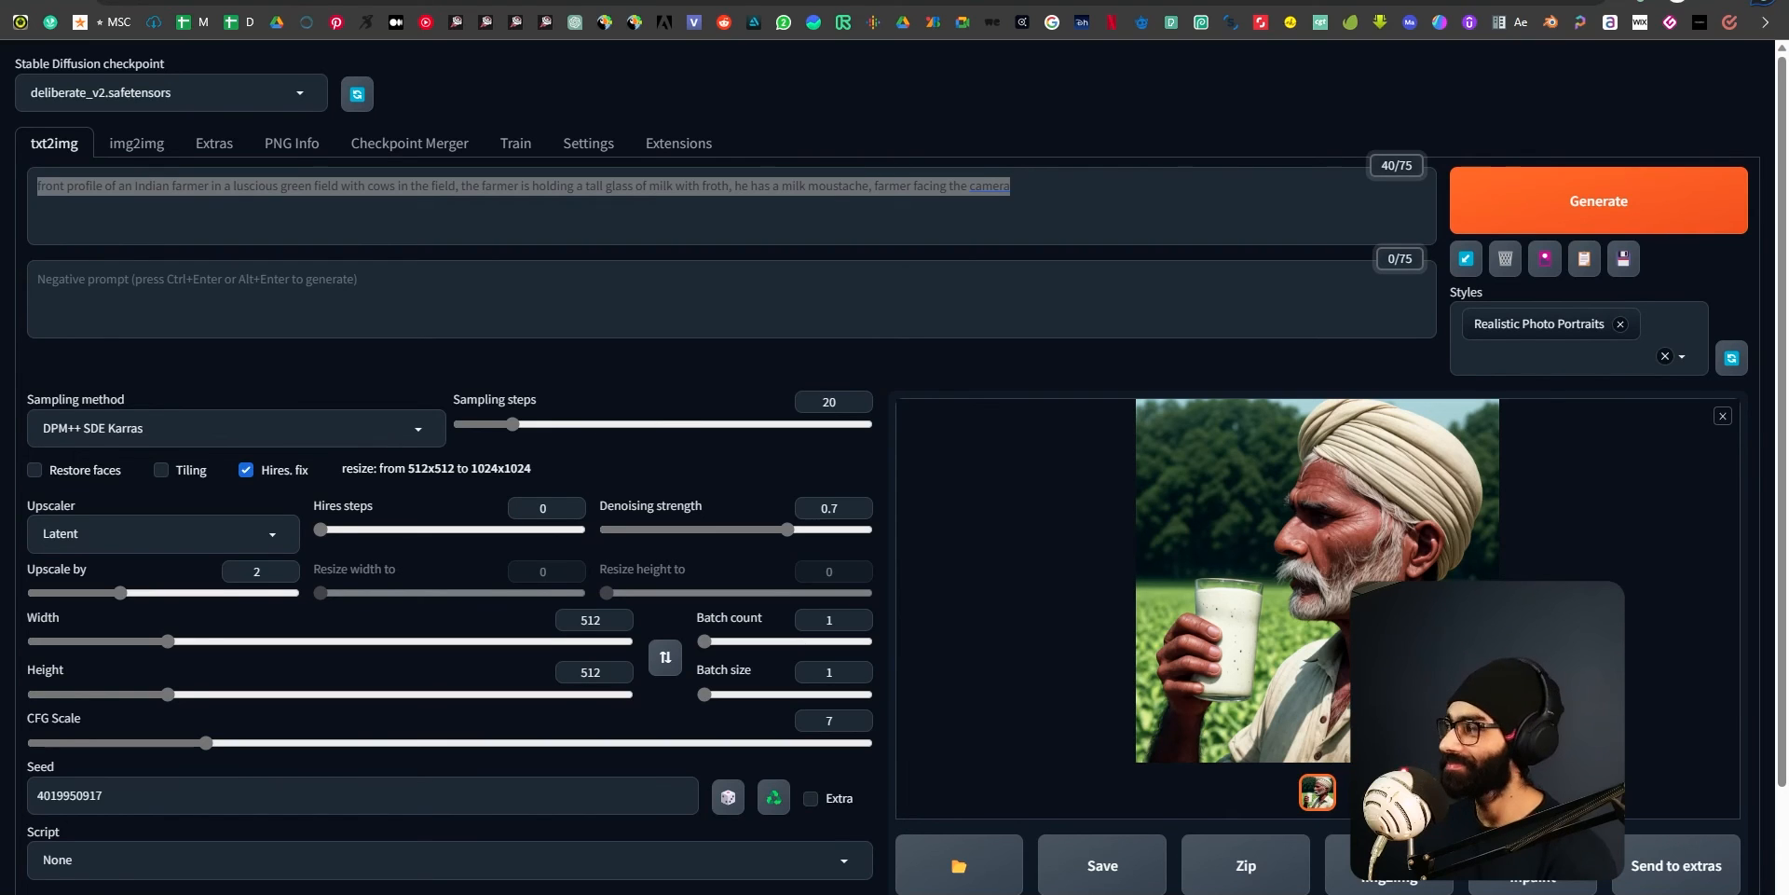
Clear the entire Indian farmer text from the positive prompt.
{"action": "triple_click", "coordinate": [1030, 191]}
{"action": "left_click_drag", "start_coordinate": [1029, 191], "coordinate": [2, 183]}
{"action": "key", "text": "BackSpace"}
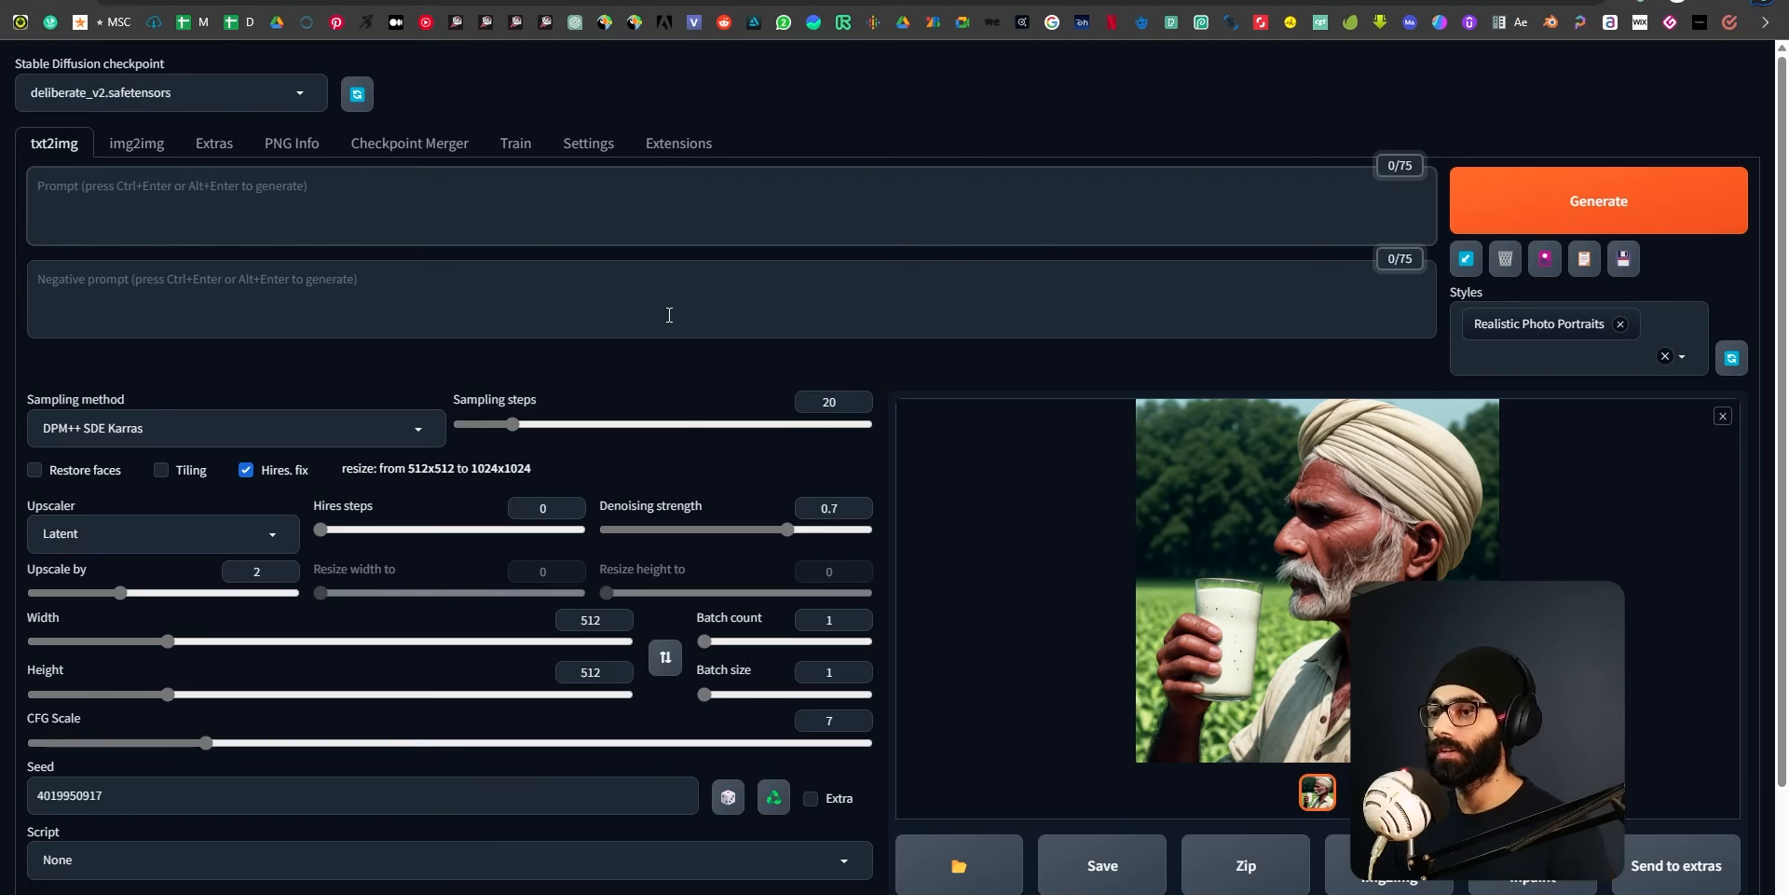
Switch to the command window, make it taller to check the generation progress, then return to the web UI.
{"action": "key", "text": "alt+Tab"}
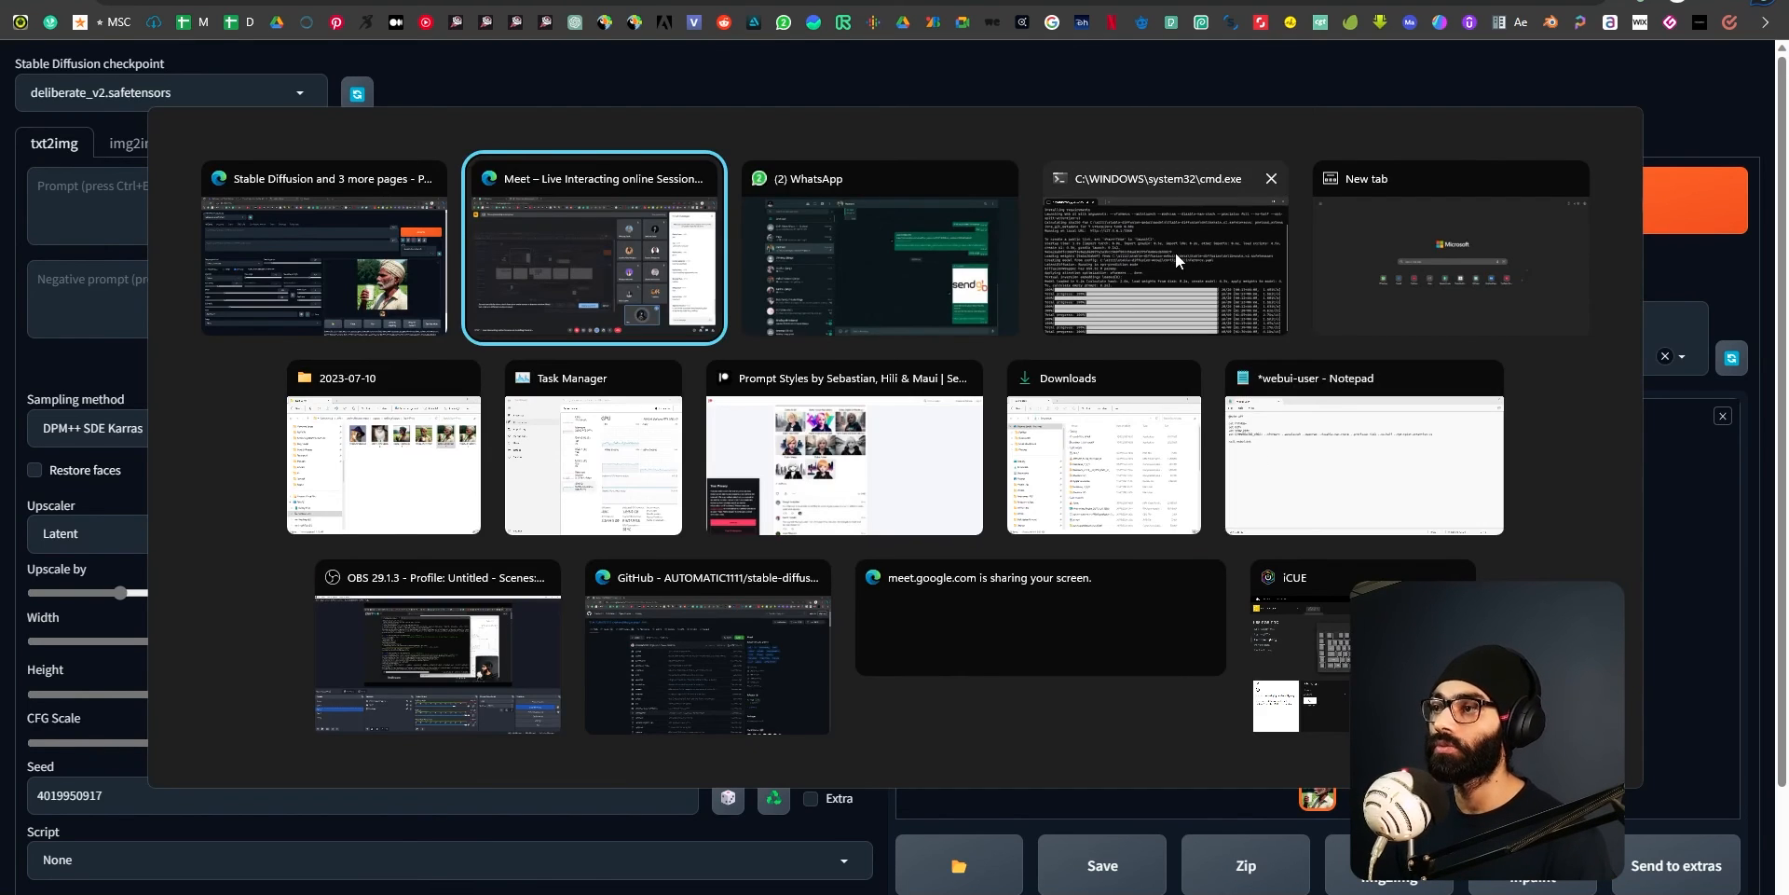
{"action": "left_click", "coordinate": [1210, 255]}
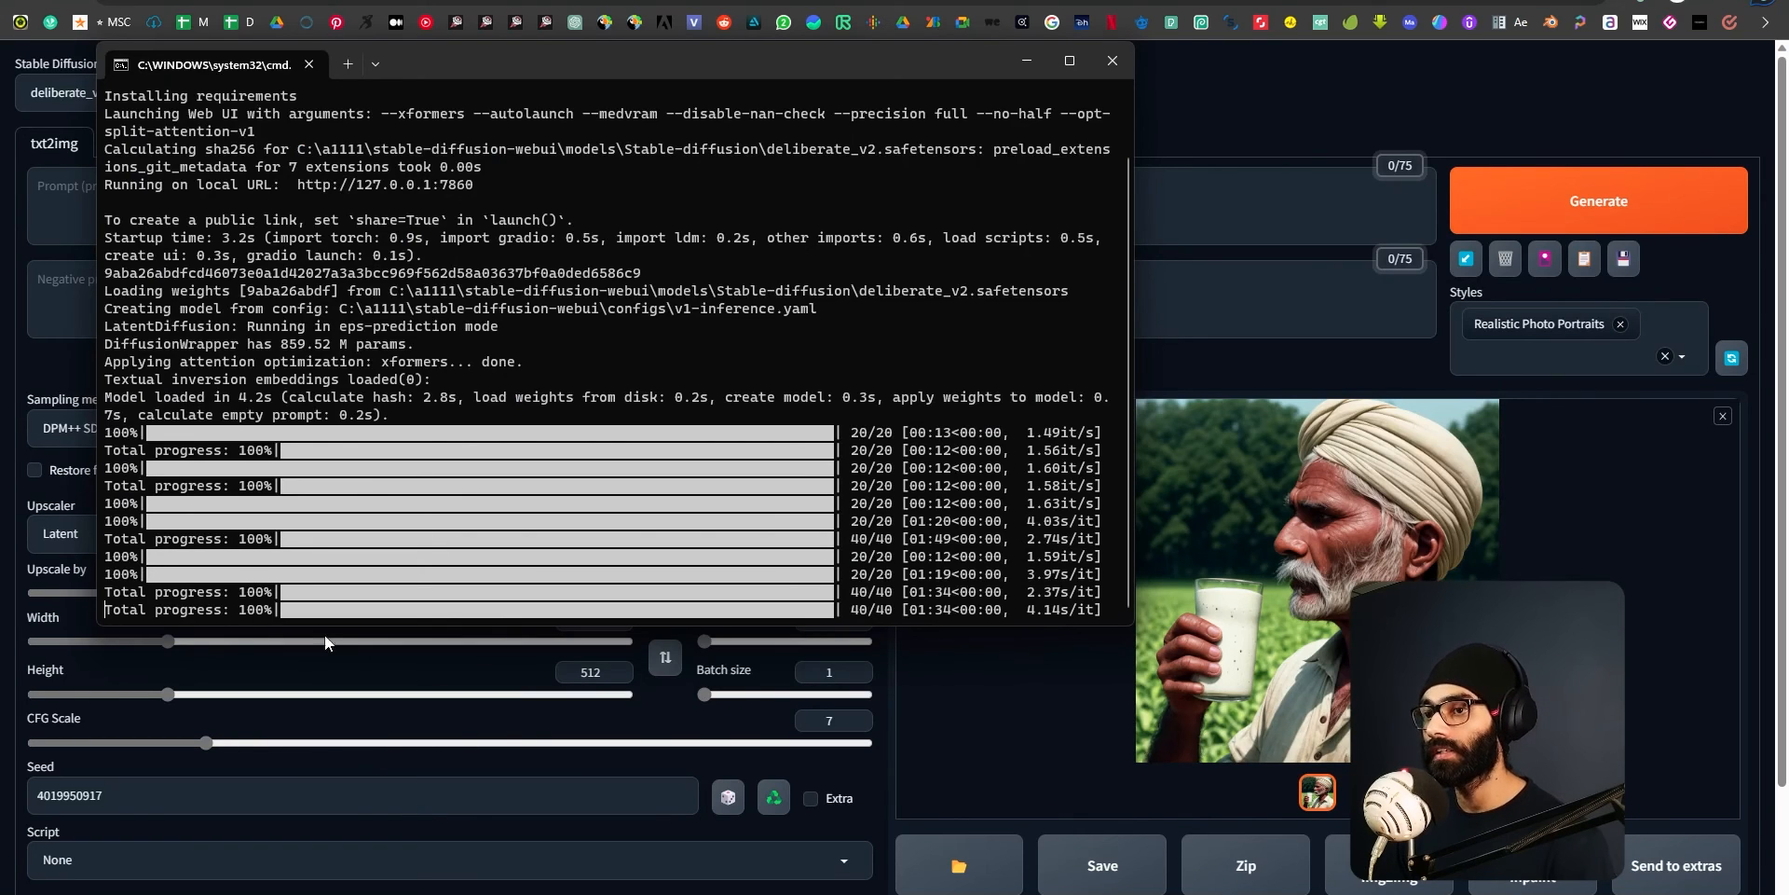
{"action": "left_click_drag", "start_coordinate": [334, 626], "coordinate": [328, 749]}
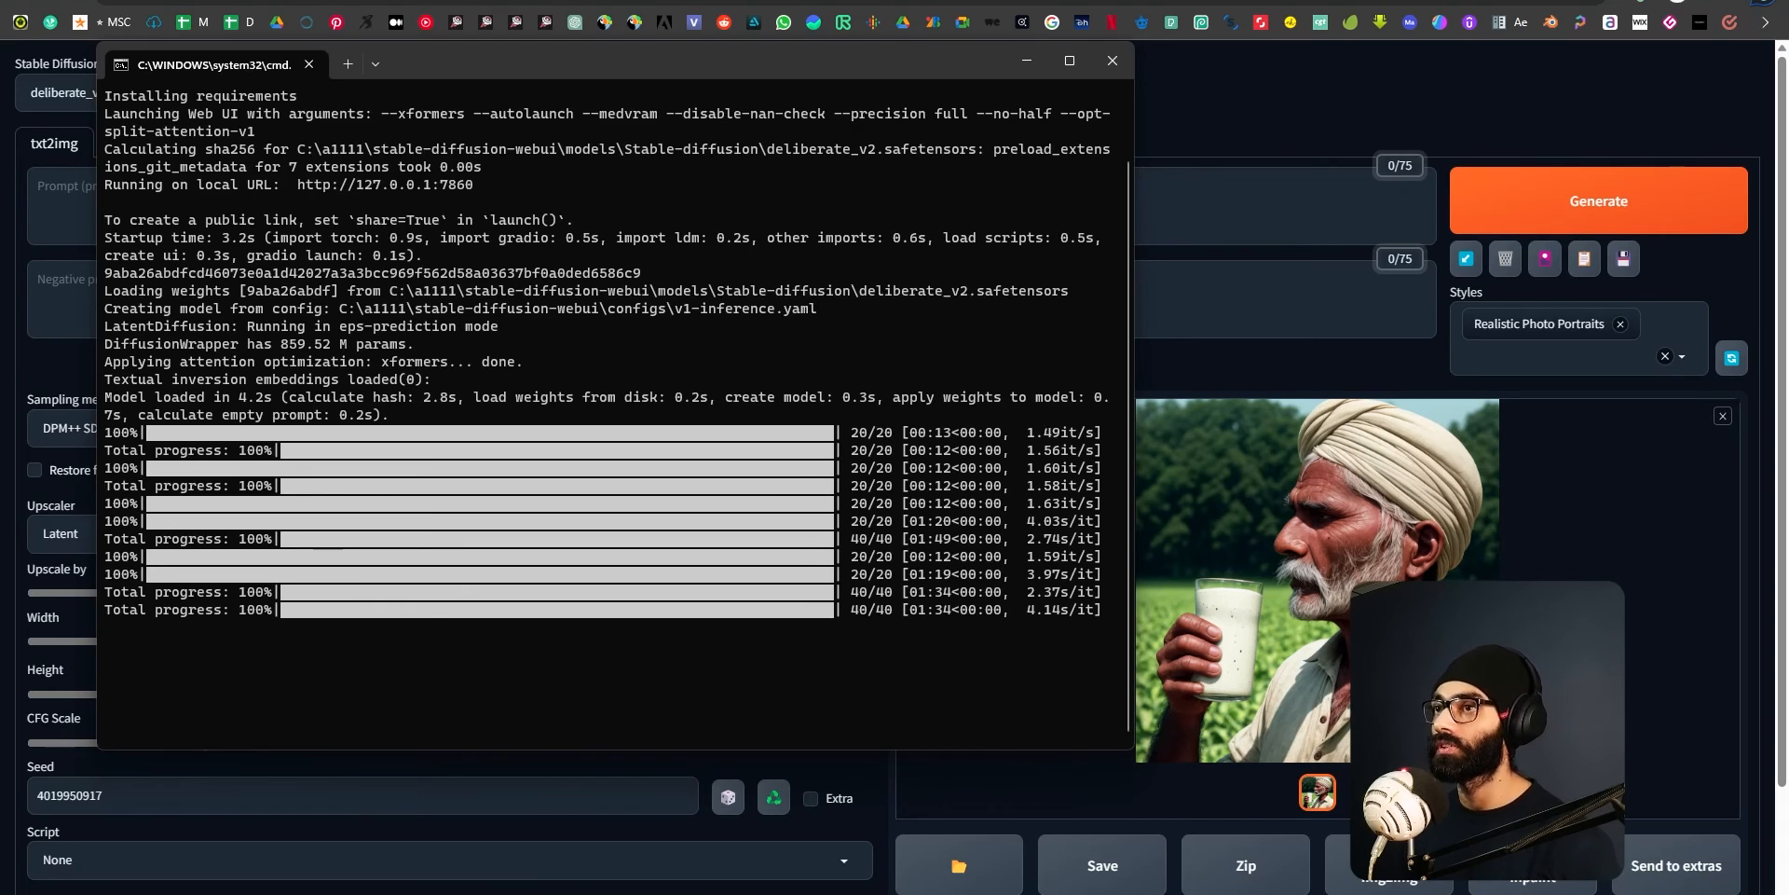
{"action": "key", "text": "alt+Tab"}
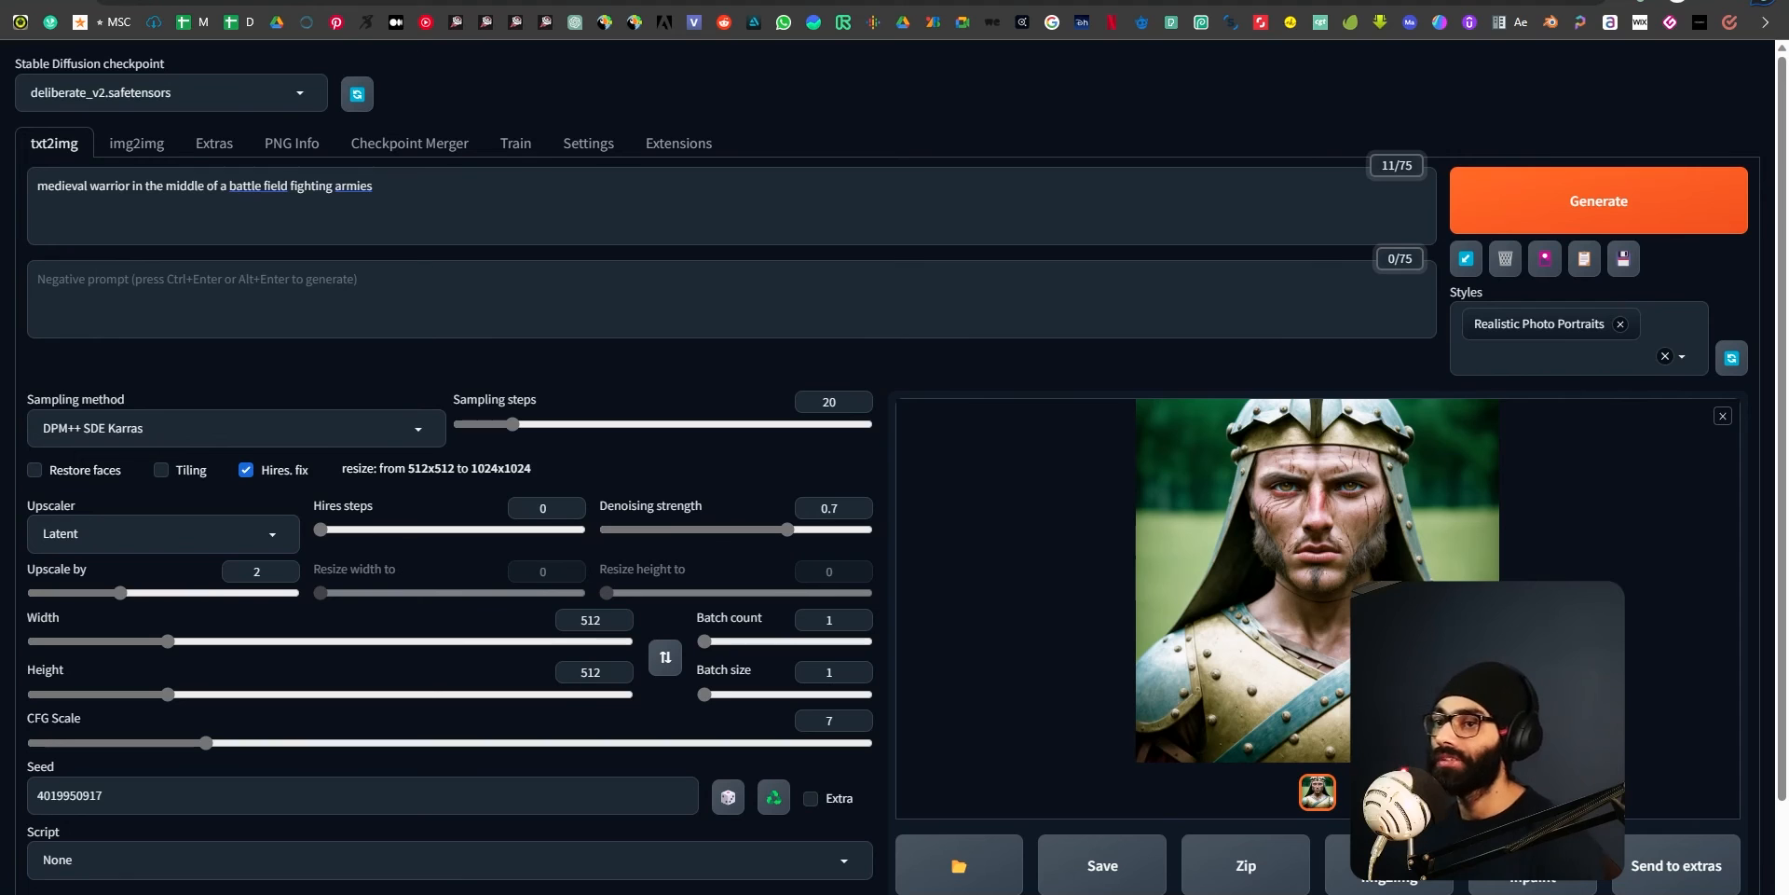
Turn off Hires. fix and set both the image width and height to 64.
{"action": "left_click", "coordinate": [246, 469]}
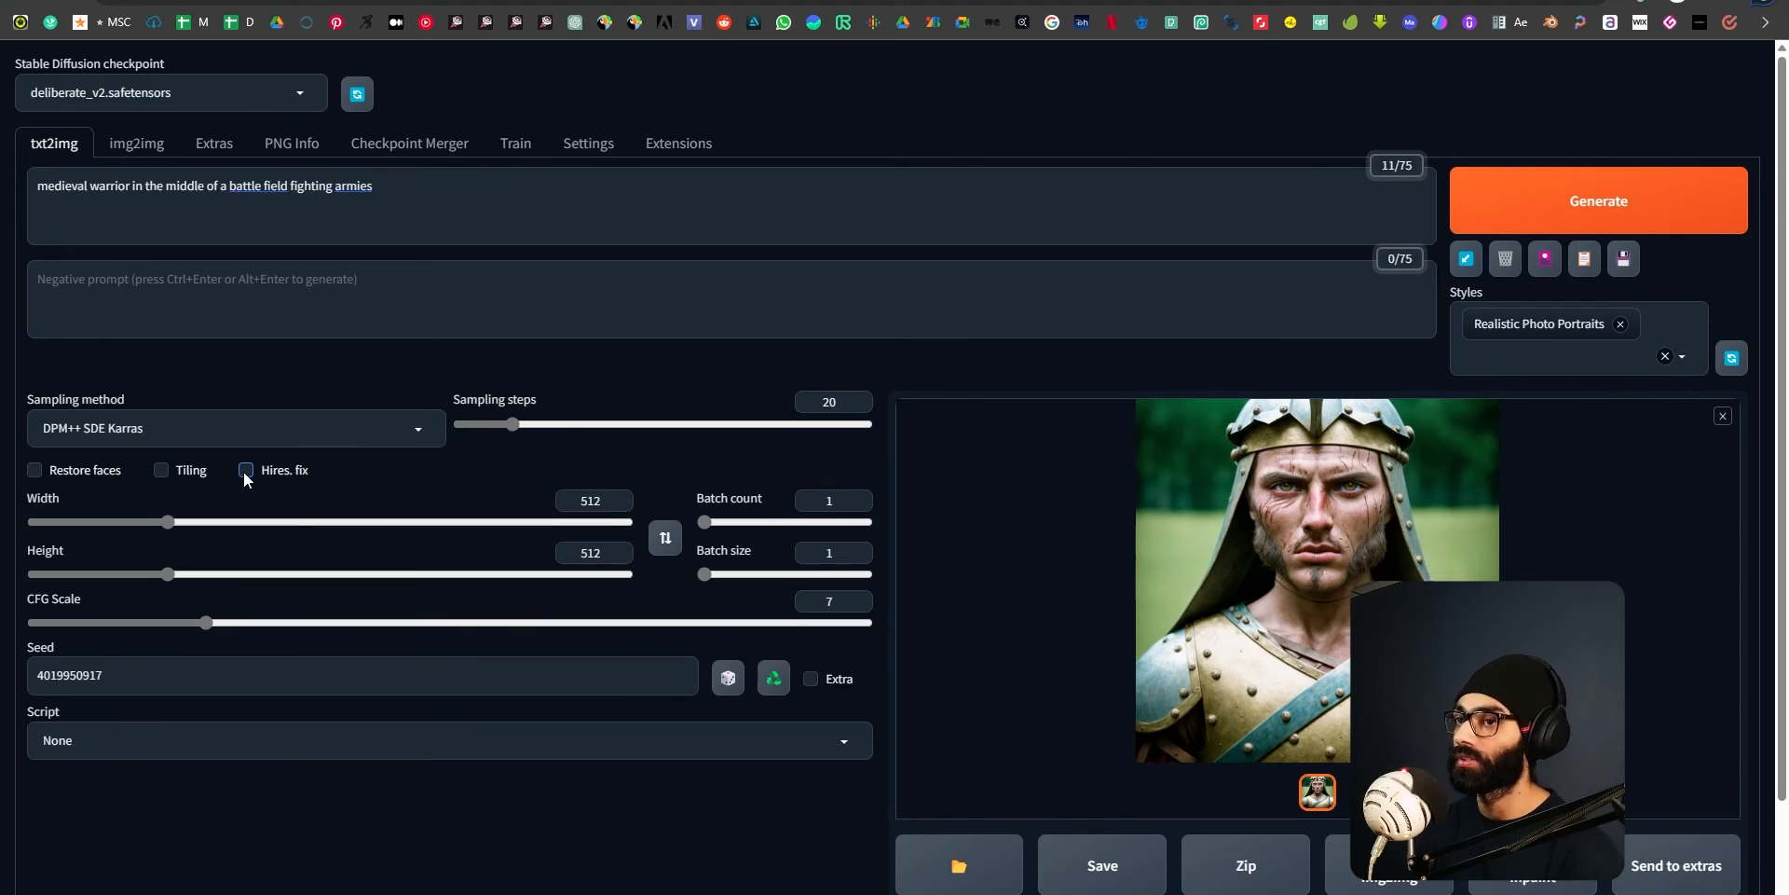
{"action": "left_click_drag", "start_coordinate": [604, 500], "coordinate": [121, 503]}
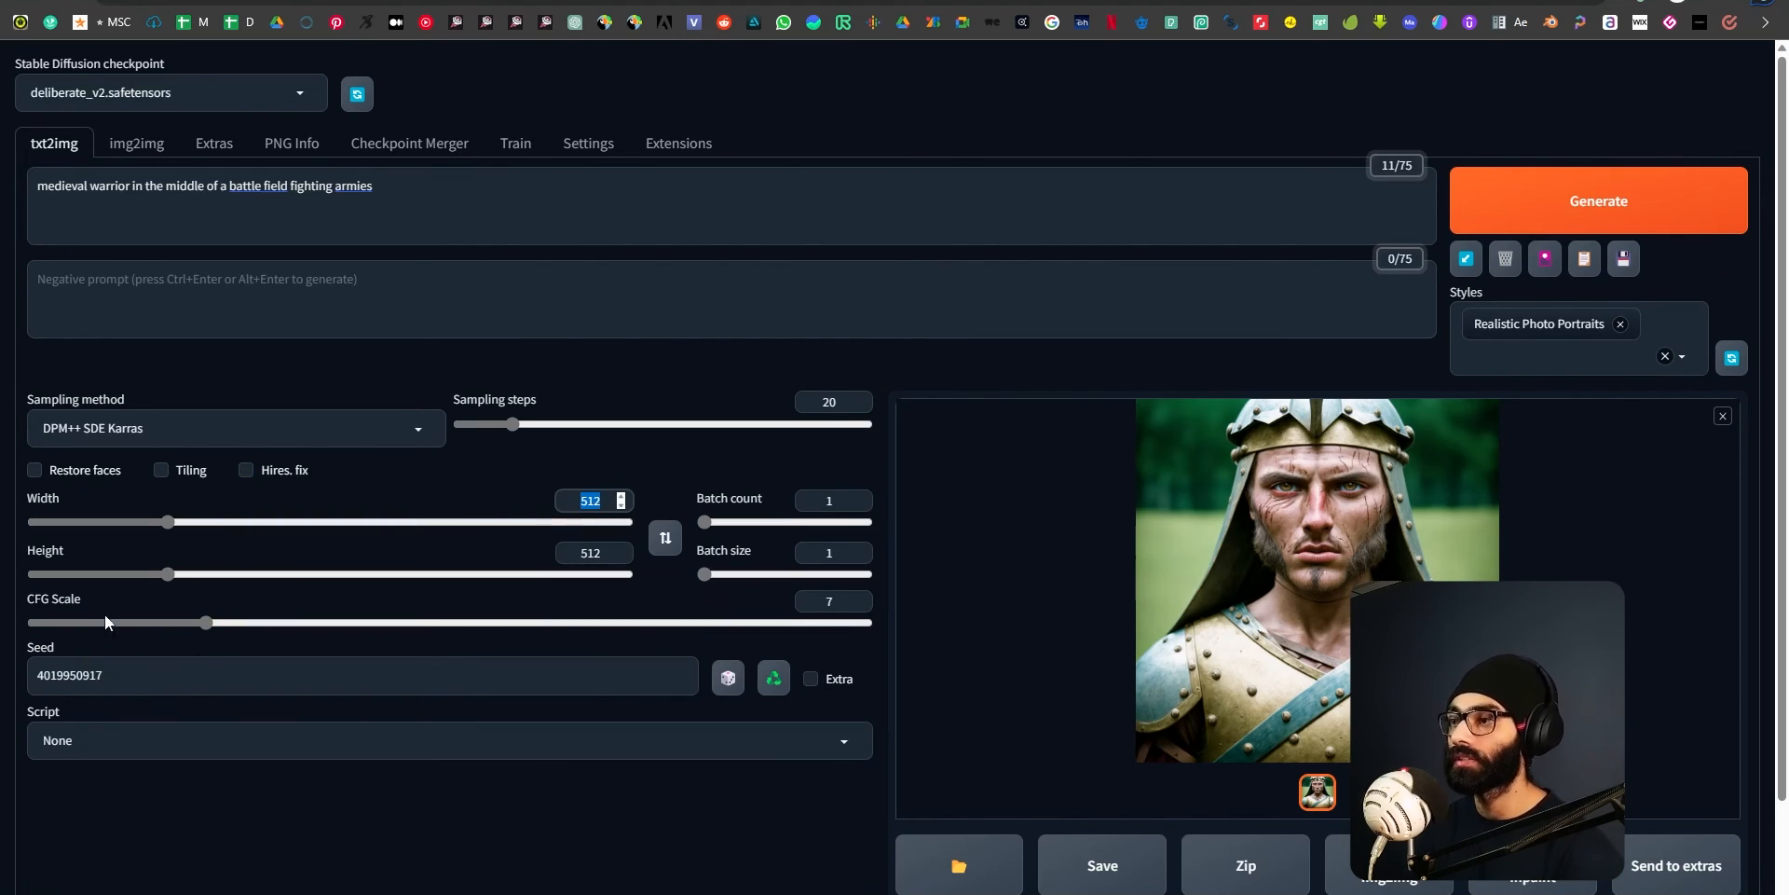
{"action": "type", "text": "100"}
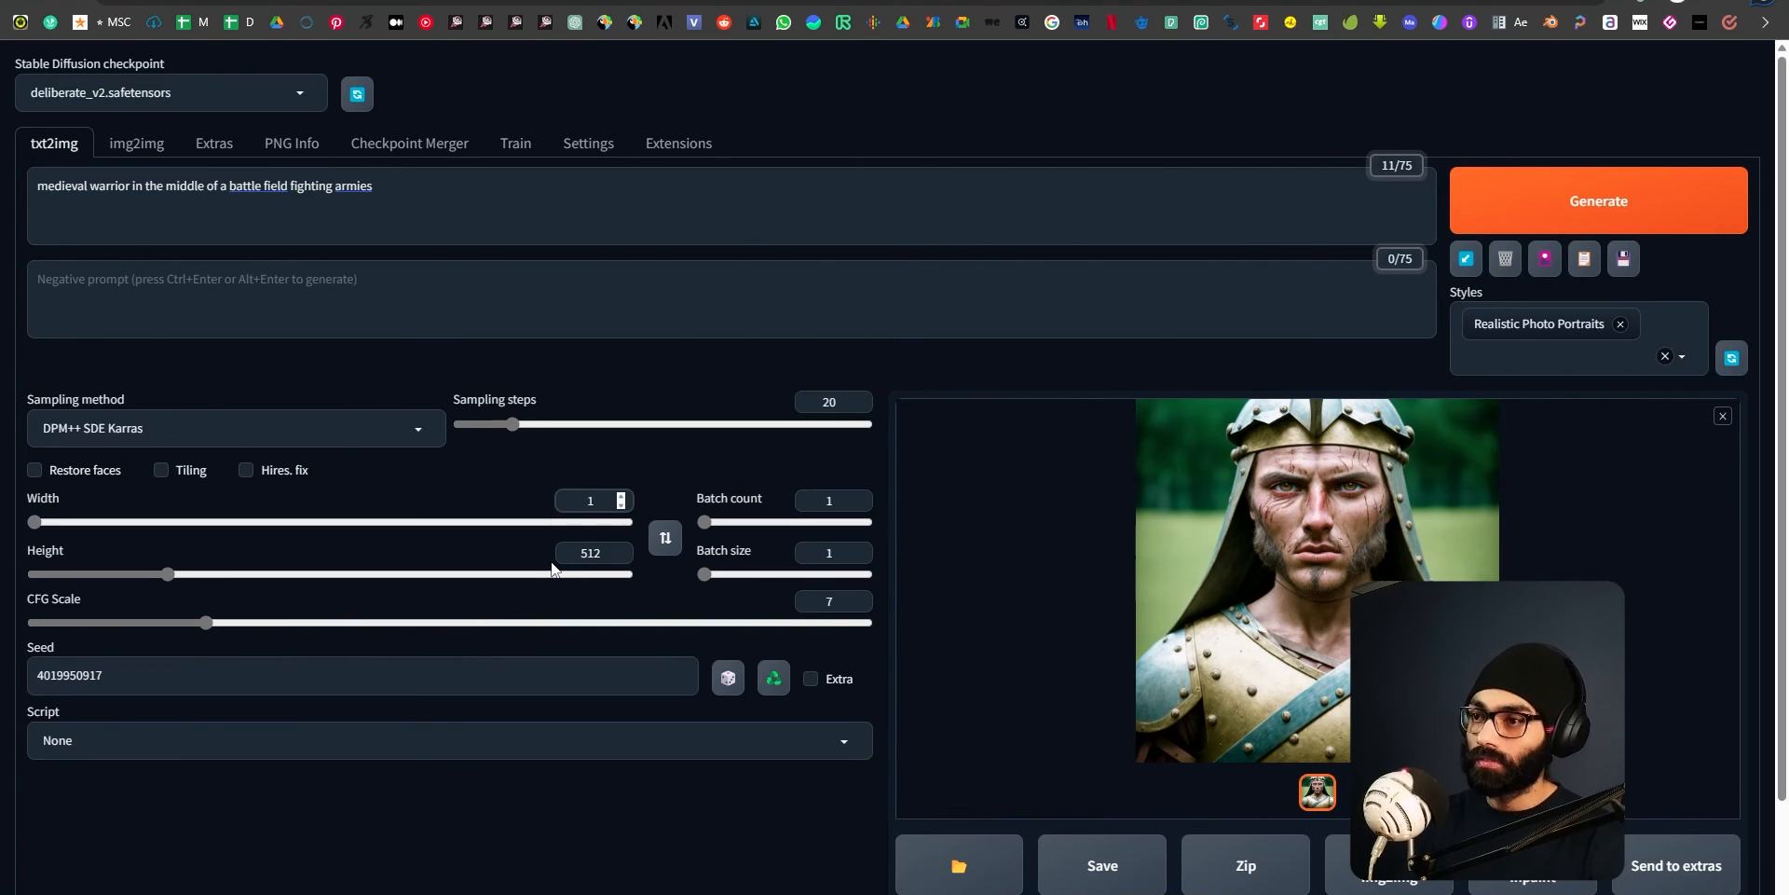
{"action": "key", "text": "Tab"}
{"action": "key", "text": "Tab"}
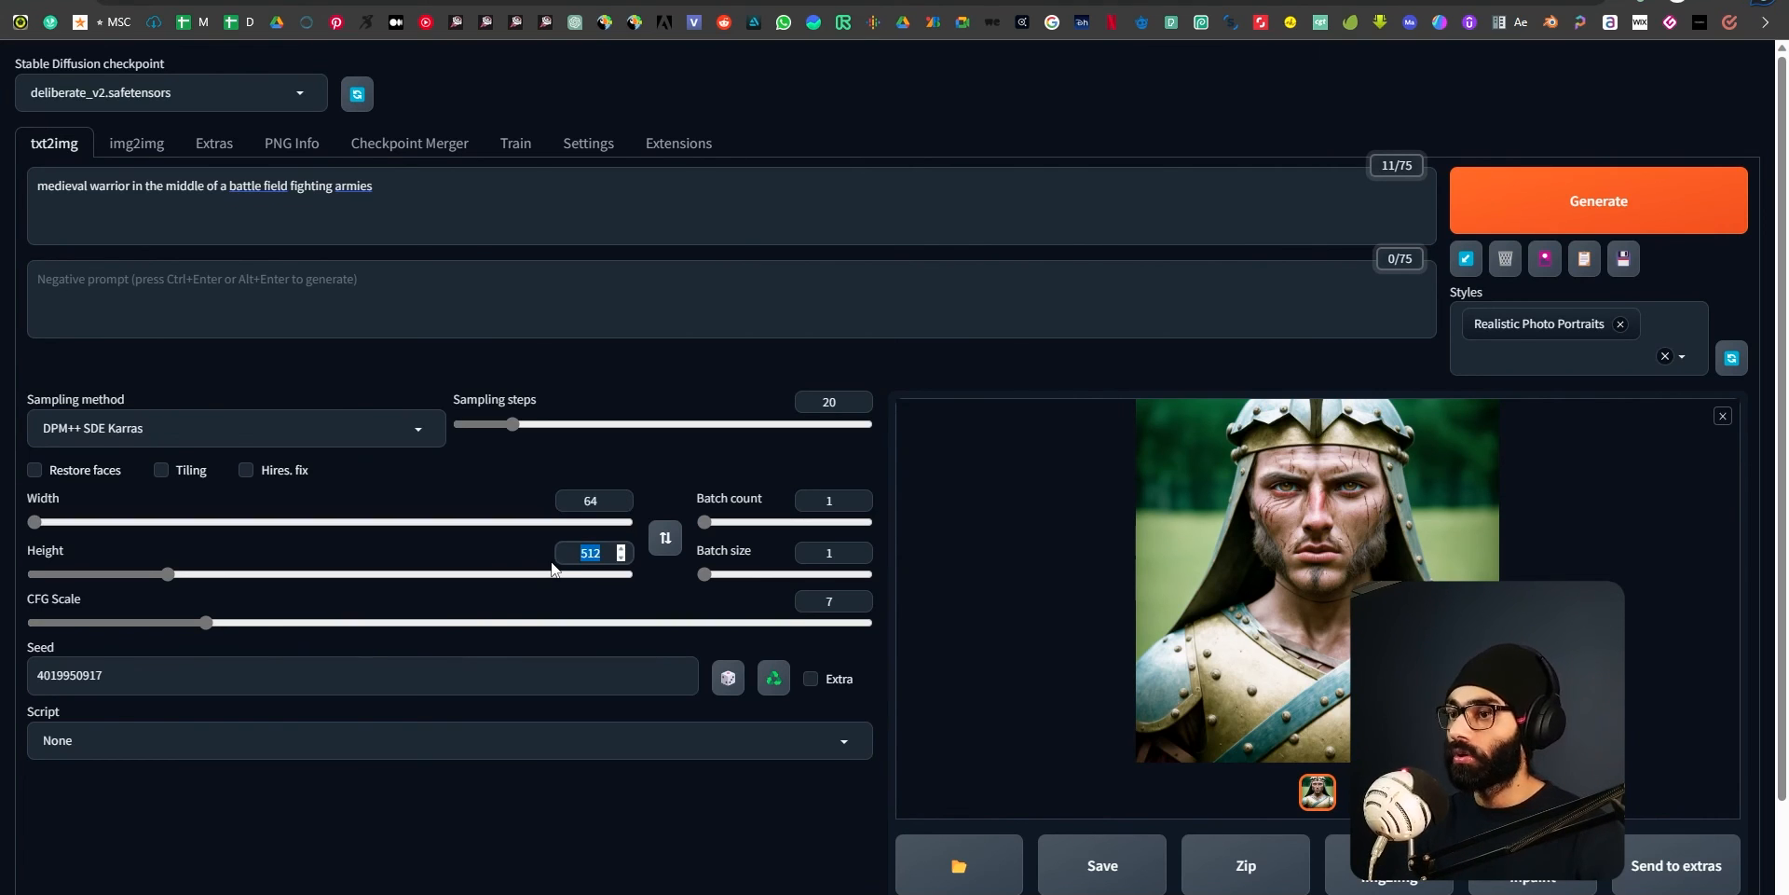
{"action": "type", "text": "64"}
{"action": "key", "text": "Tab"}
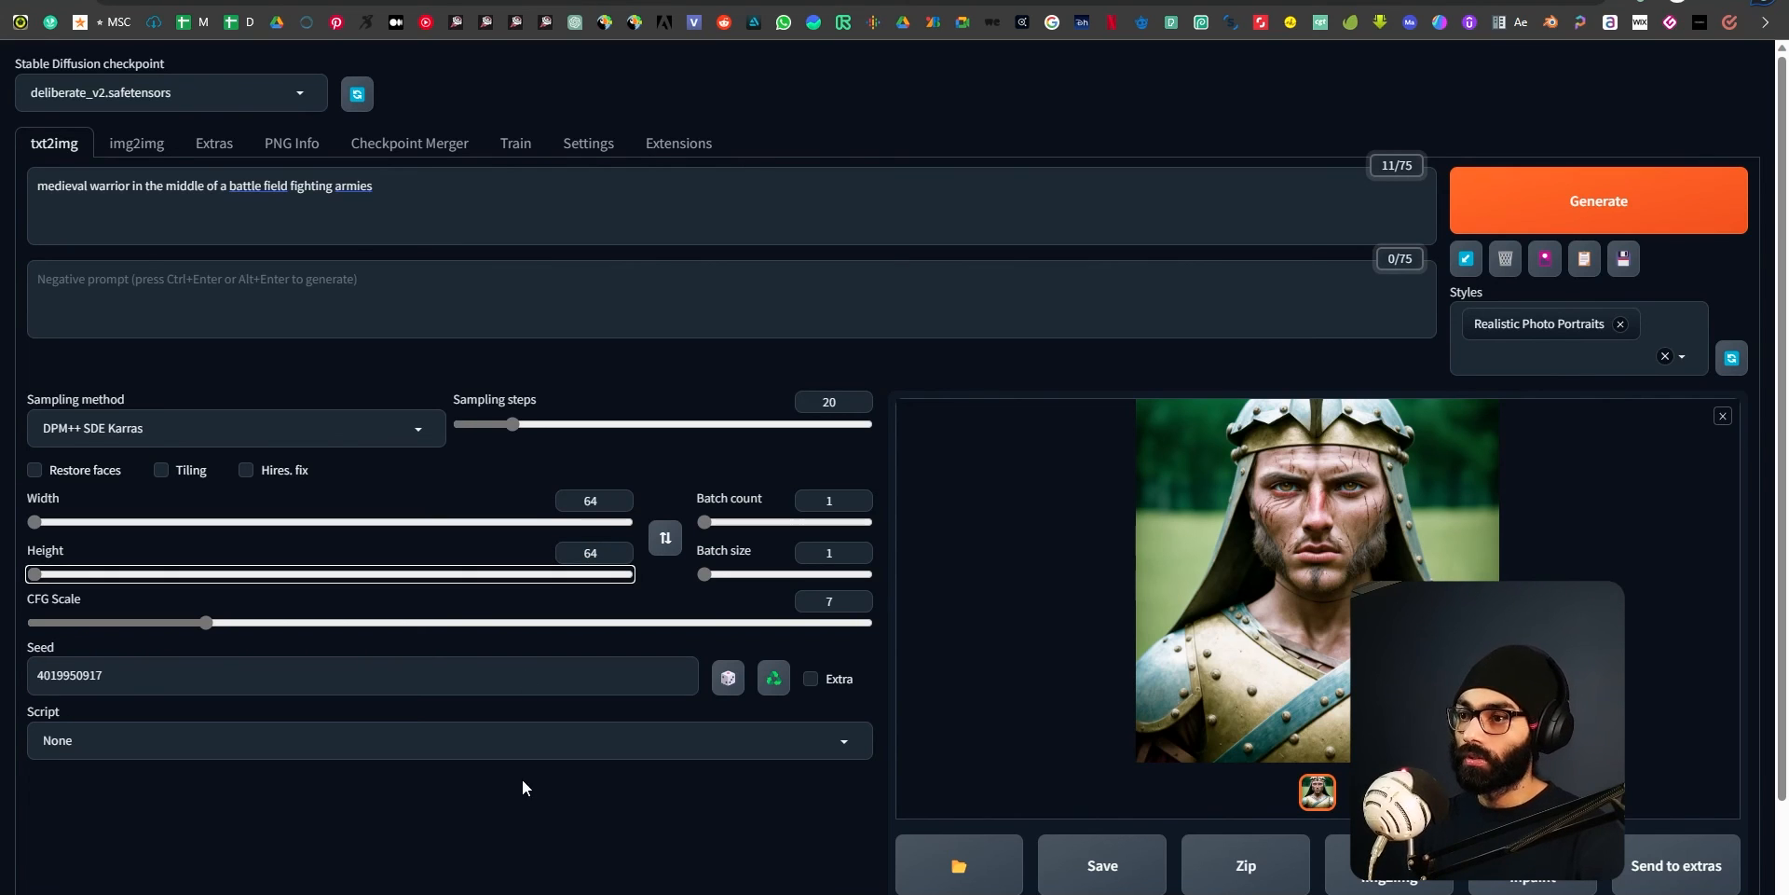
{"action": "left_click", "coordinate": [542, 830]}
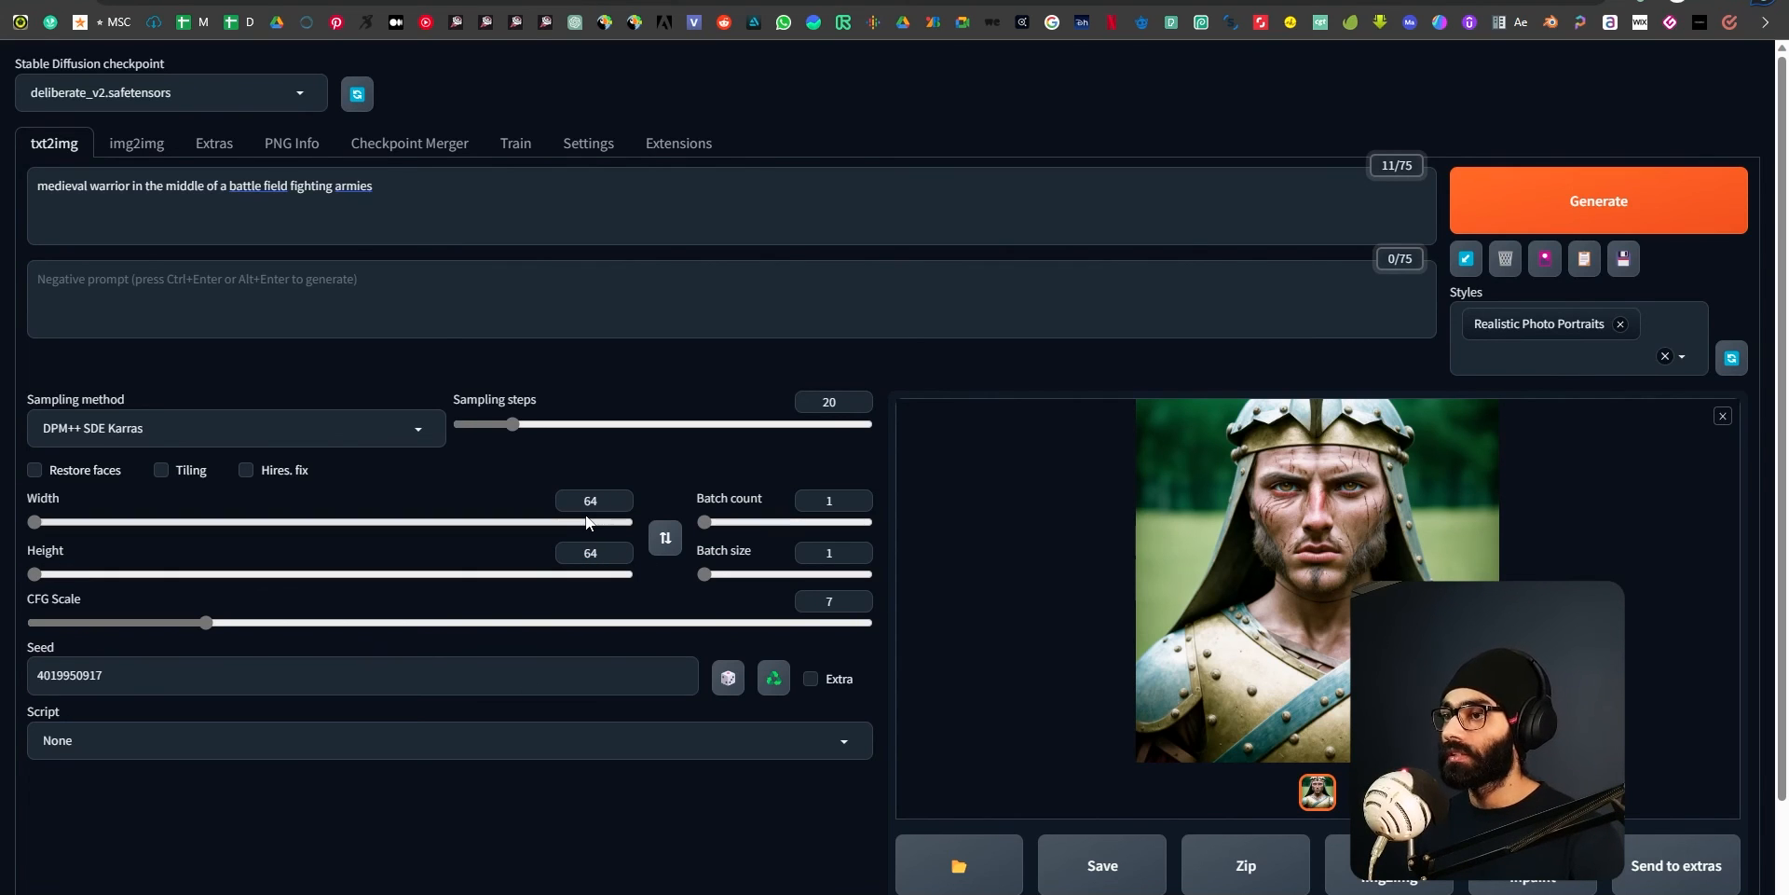
Examine the generated medieval warrior image in the full-size viewer, then close the viewer.
{"action": "left_click", "coordinate": [1175, 224]}
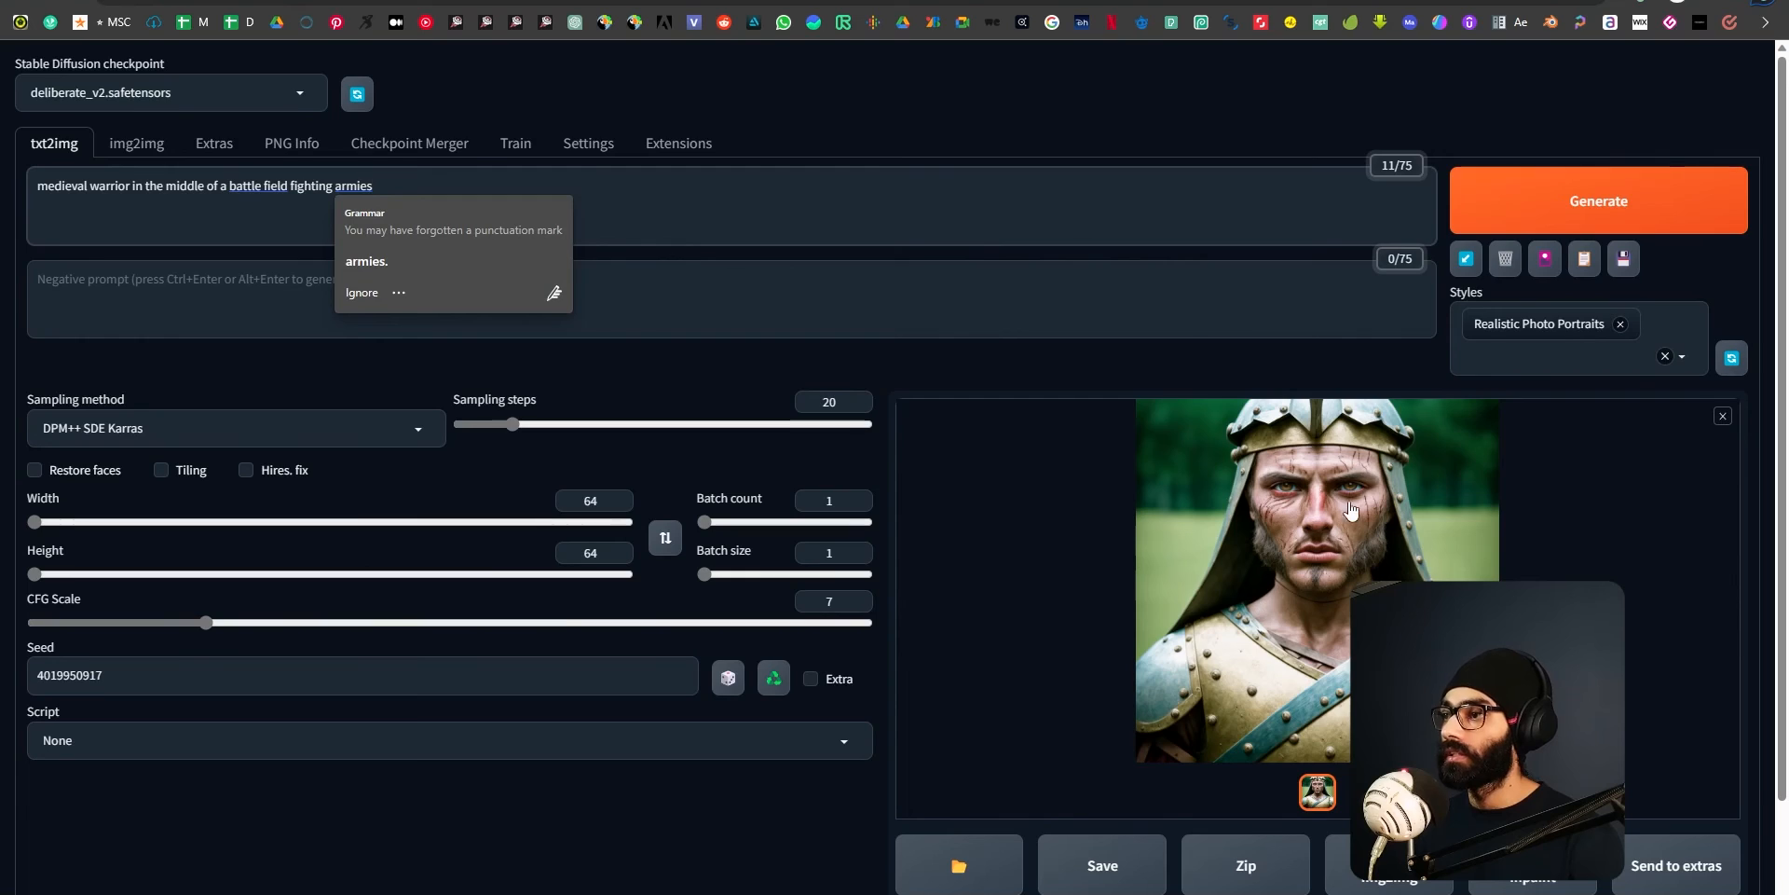
{"action": "left_click", "coordinate": [1316, 522]}
{"action": "left_click", "coordinate": [1039, 444]}
{"action": "left_click", "coordinate": [1403, 572]}
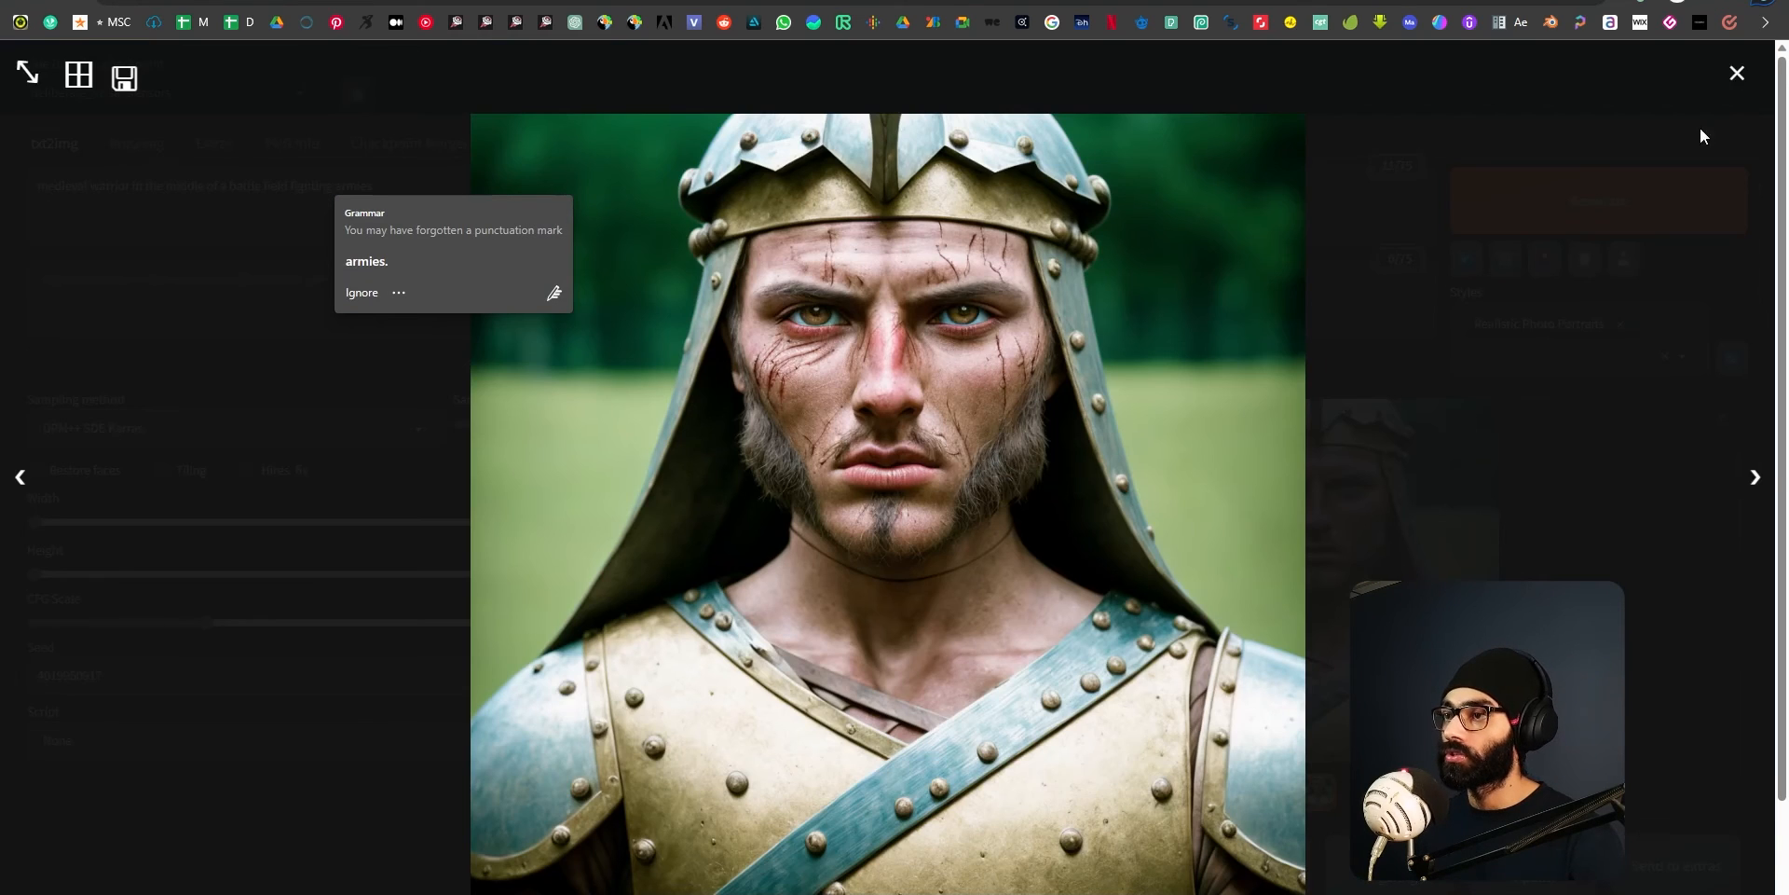
{"action": "left_click", "coordinate": [1736, 73]}
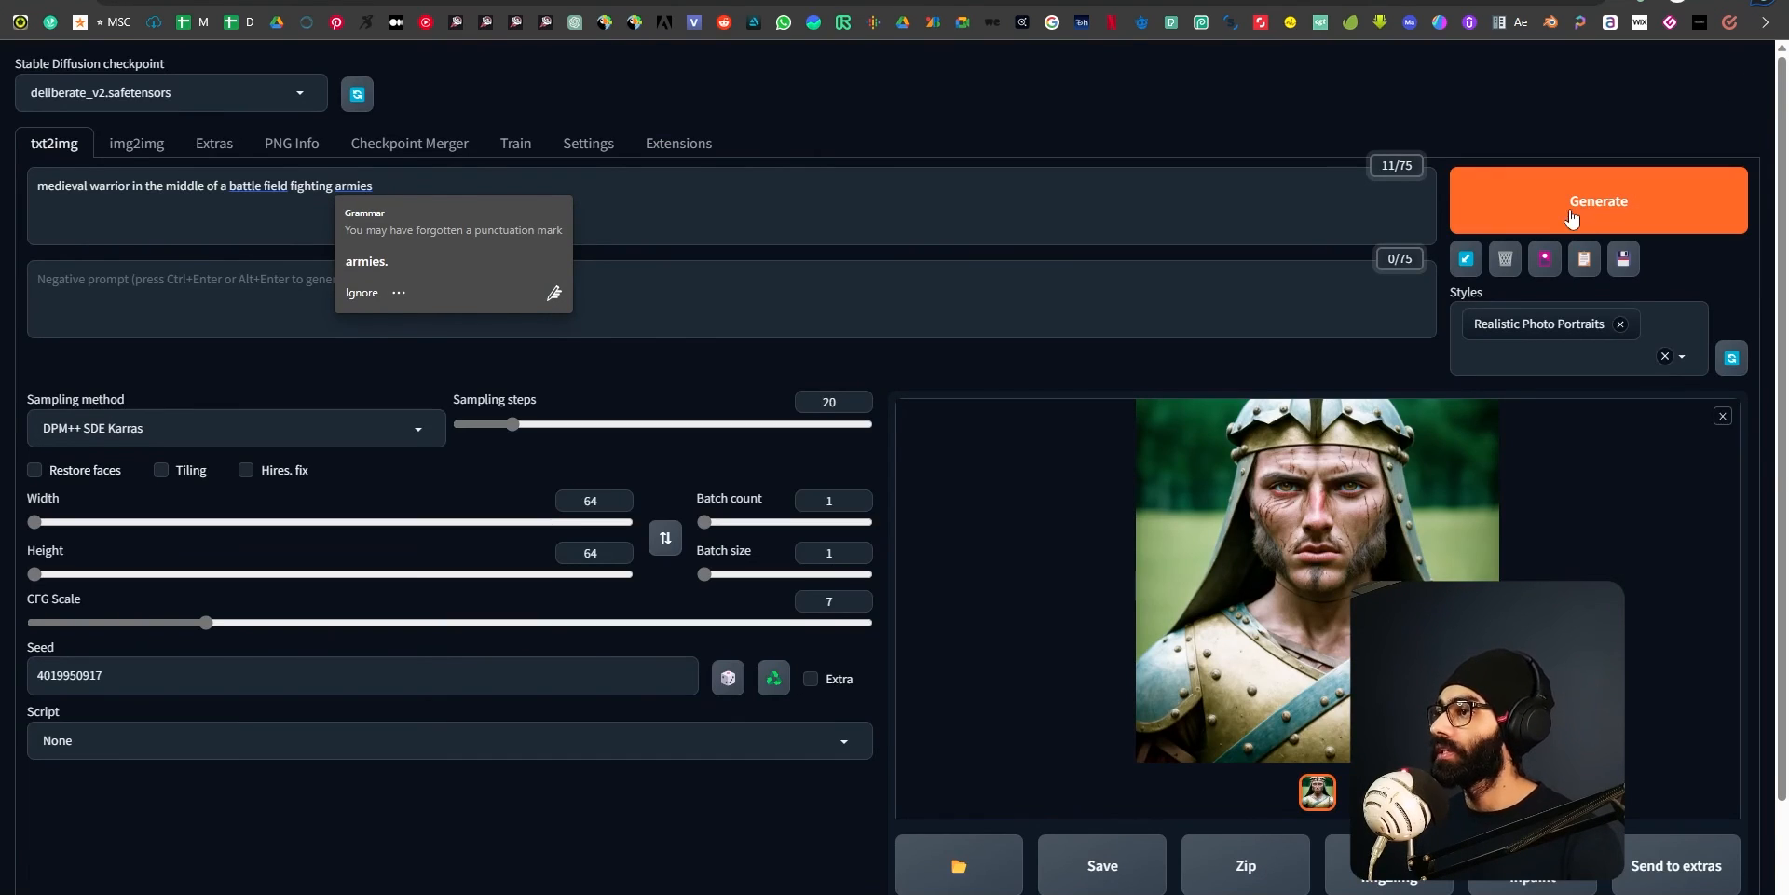
Generate the medieval warrior at 64x64 and inspect the result in the full-size viewer.
{"action": "left_click", "coordinate": [1636, 229]}
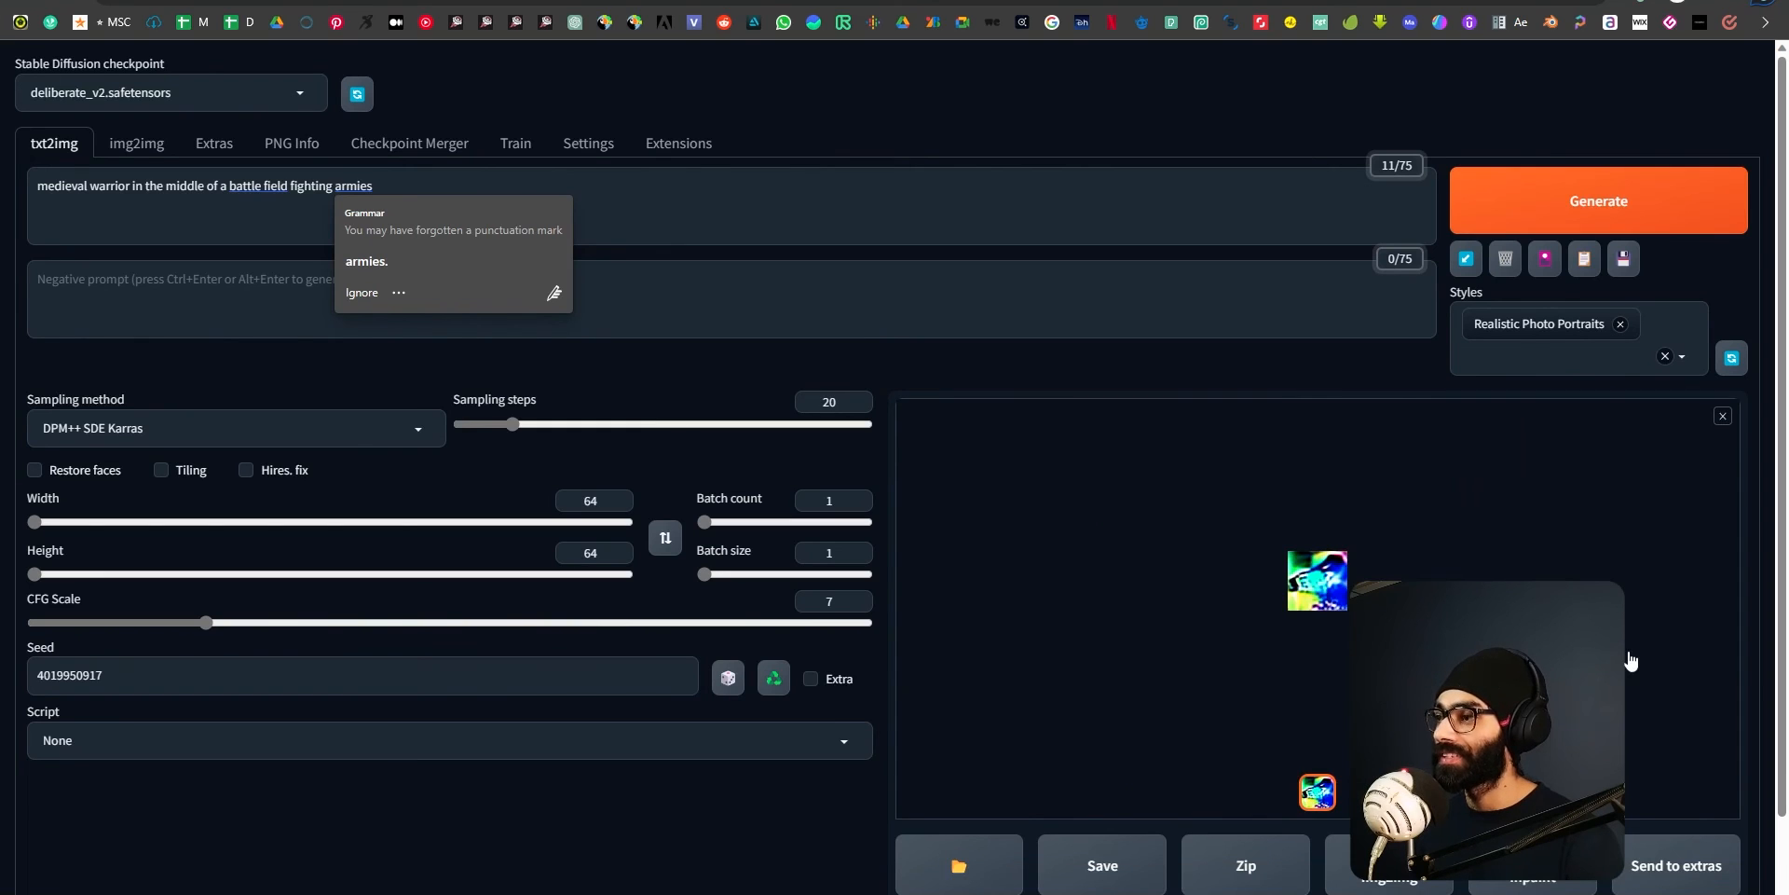
{"action": "left_click", "coordinate": [1337, 606]}
{"action": "left_click", "coordinate": [1736, 79]}
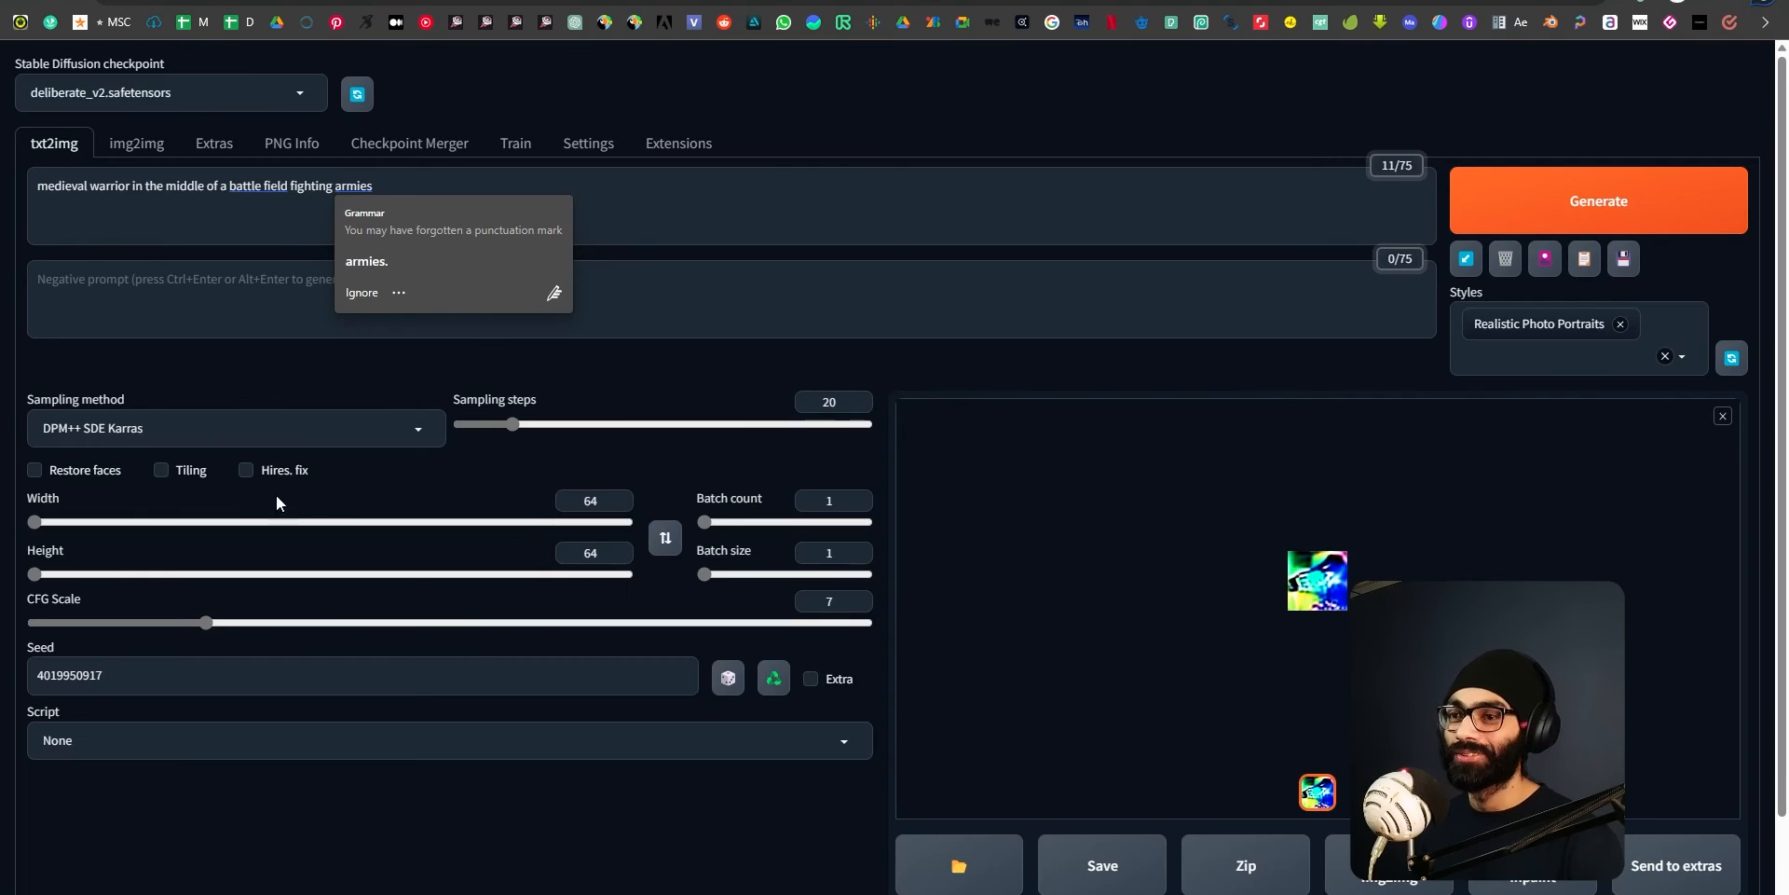
{"action": "double_click", "coordinate": [590, 501]}
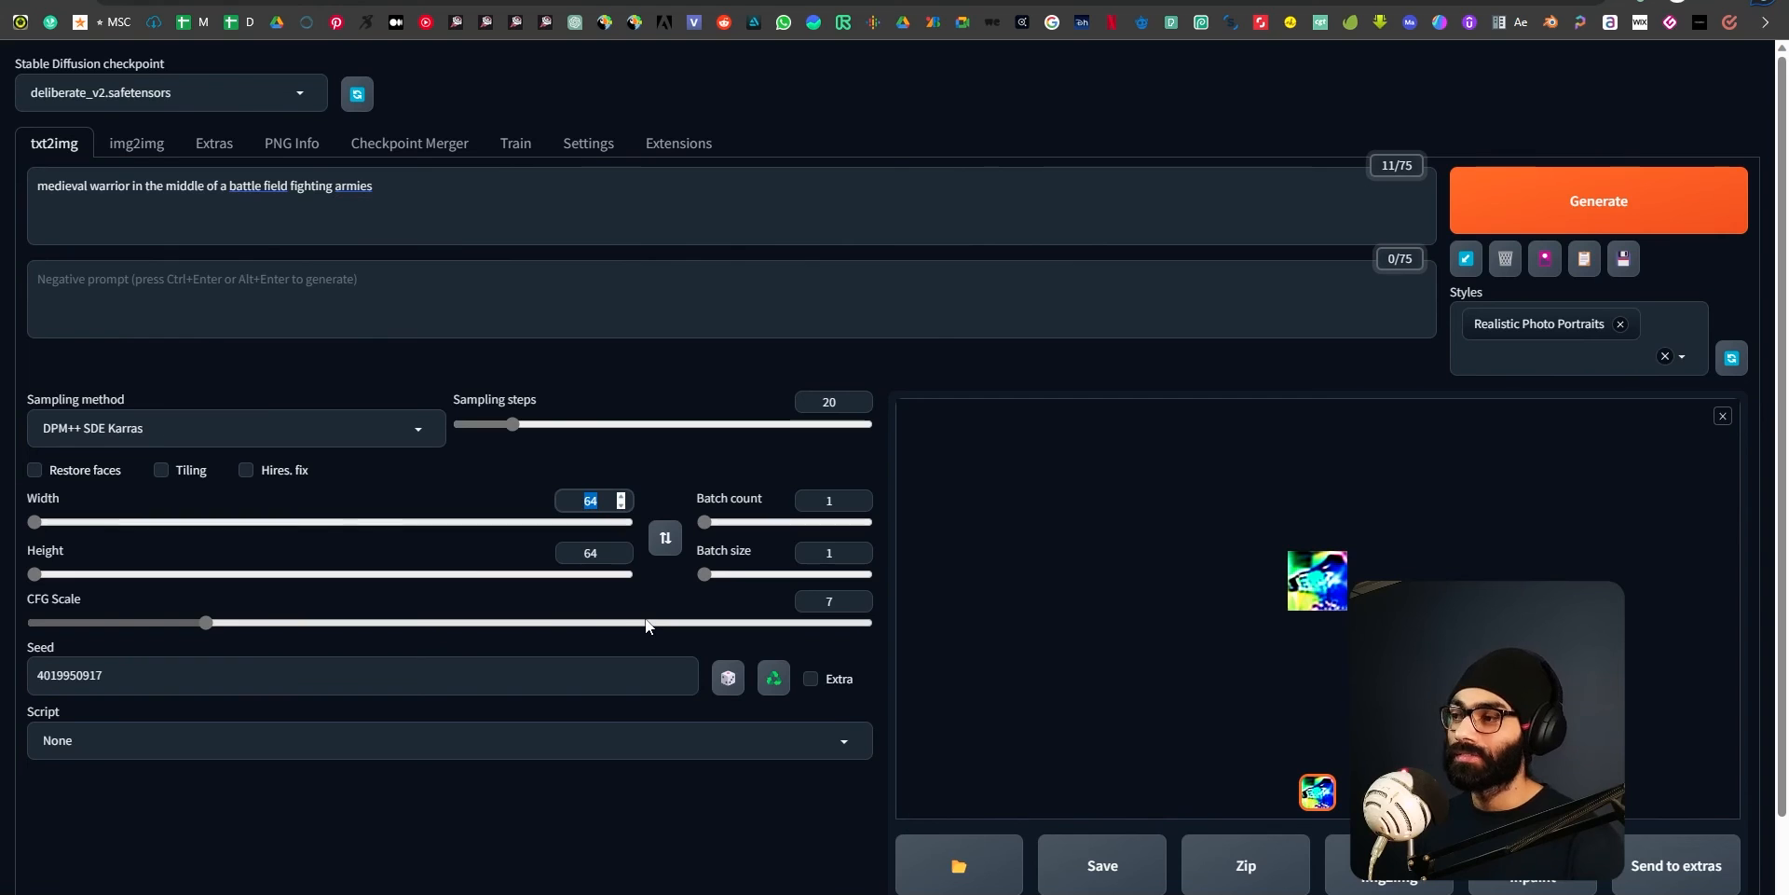
{"action": "left_click", "coordinate": [1334, 577]}
{"action": "left_click", "coordinate": [1731, 75]}
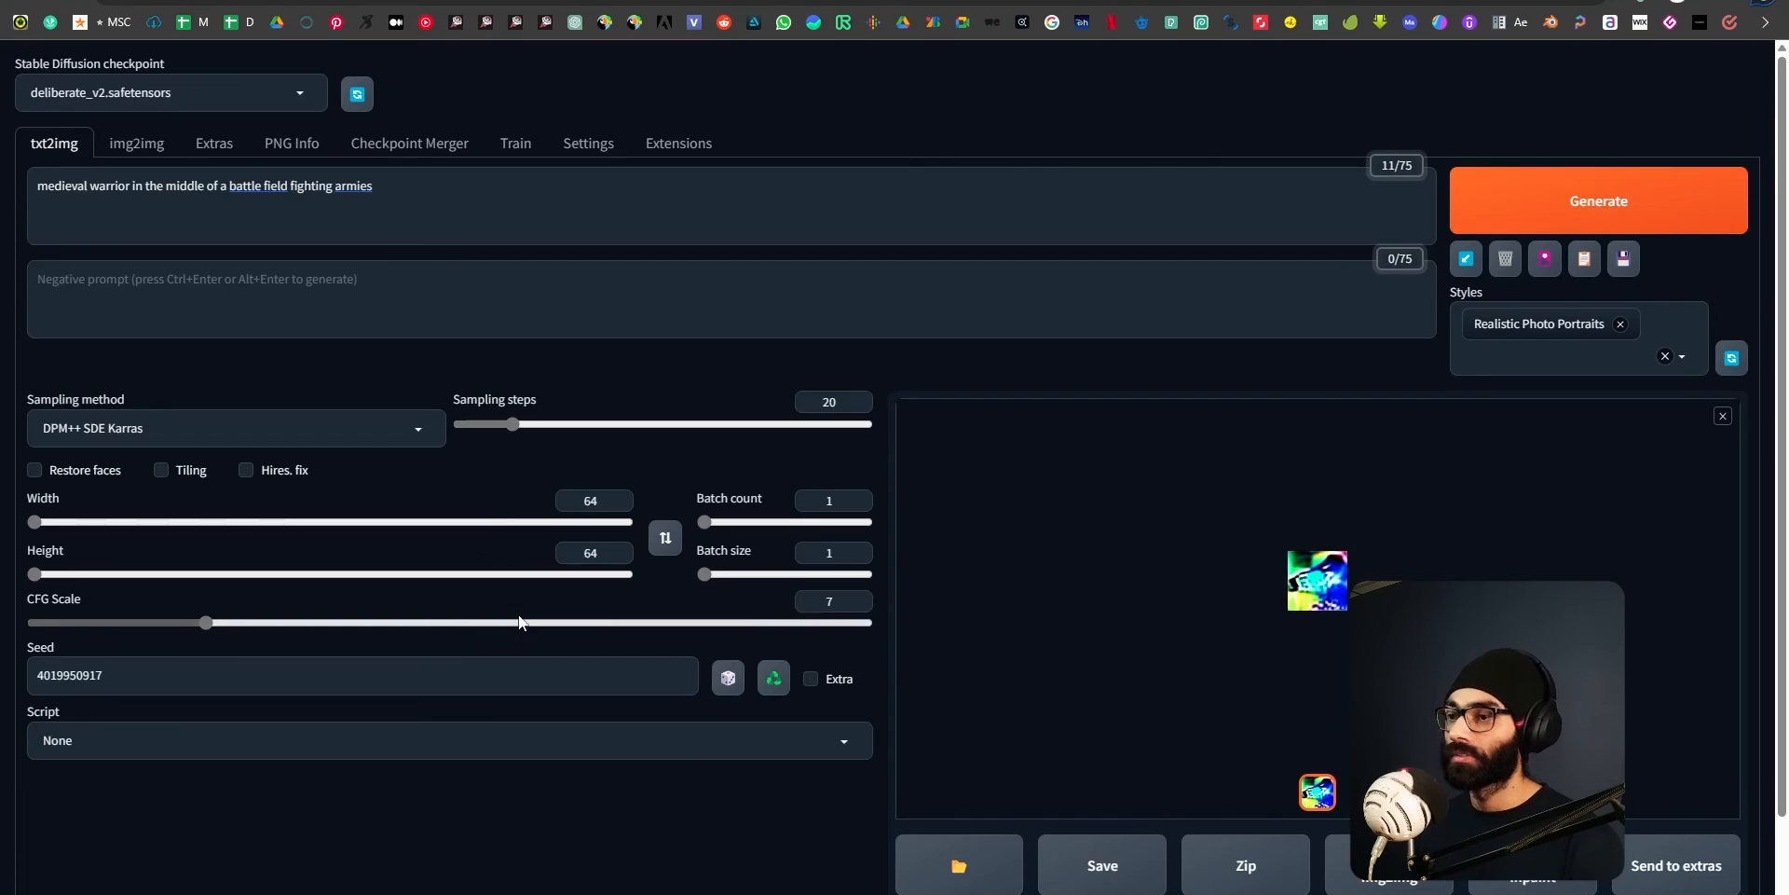
Set both the image width and height to 250.
{"action": "double_click", "coordinate": [590, 500]}
{"action": "type", "text": "500"}
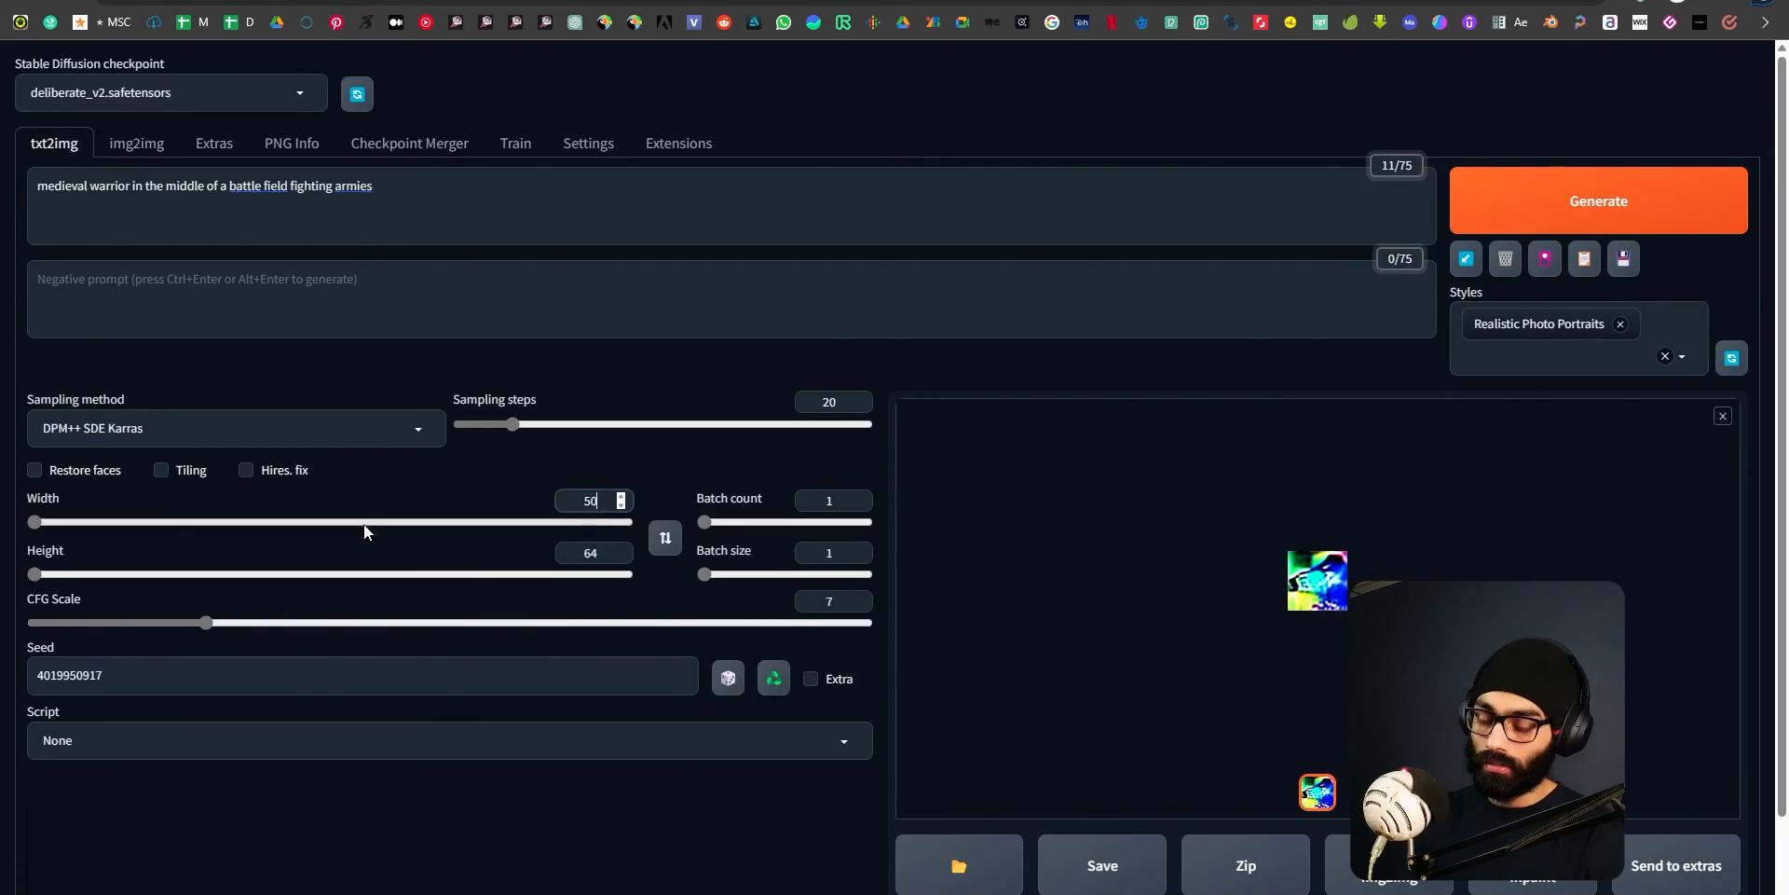
{"action": "key", "text": "BackSpace"}
{"action": "key", "text": "BackSpace"}
{"action": "key", "text": "BackSpace"}
{"action": "type", "text": "250"}
{"action": "key", "text": "Tab"}
{"action": "type", "text": "250"}
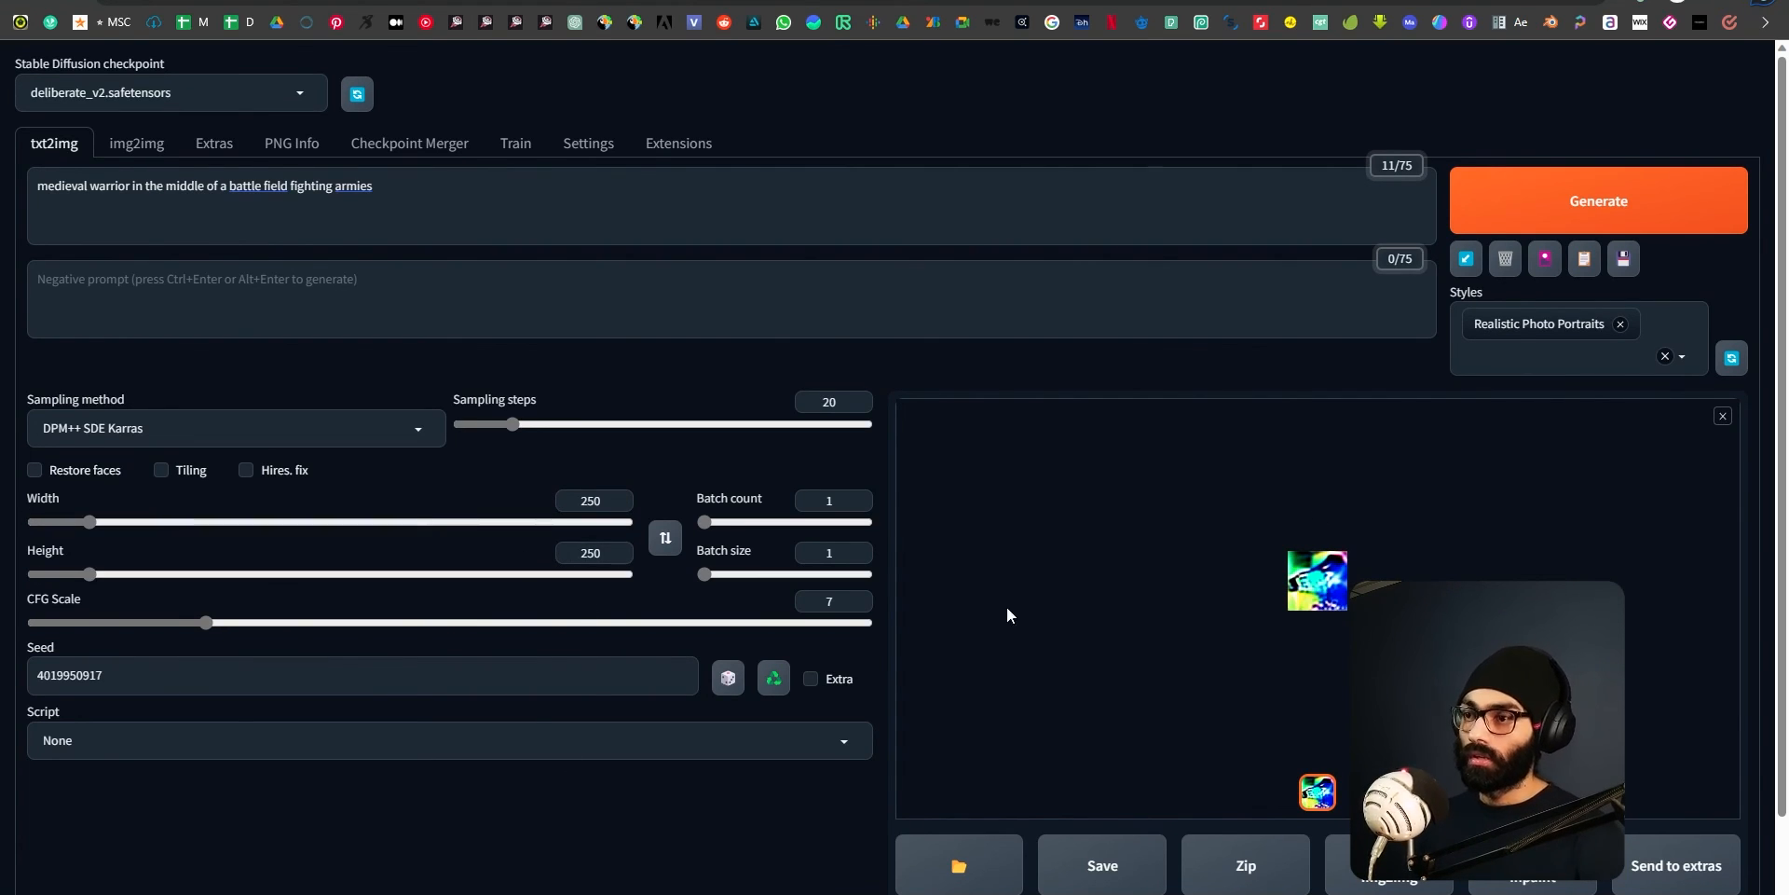
Generate the medieval warrior at 250x250, inspect it in the full-size viewer, then close the viewer.
{"action": "left_click", "coordinate": [1592, 199]}
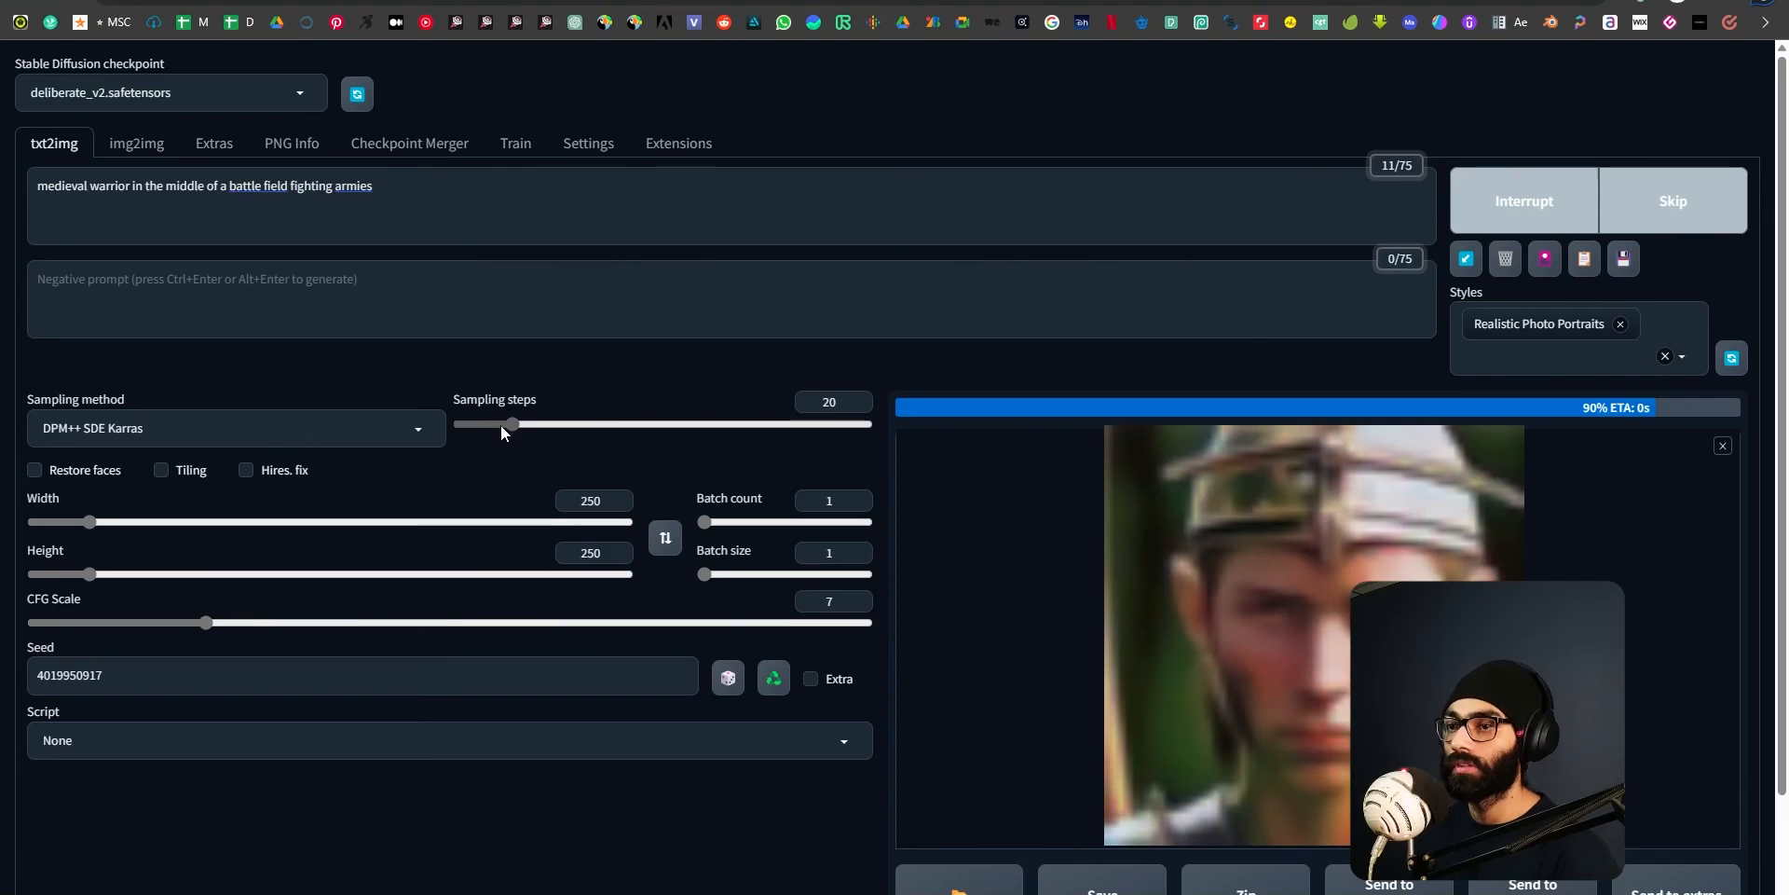
{"action": "left_click", "coordinate": [1368, 569]}
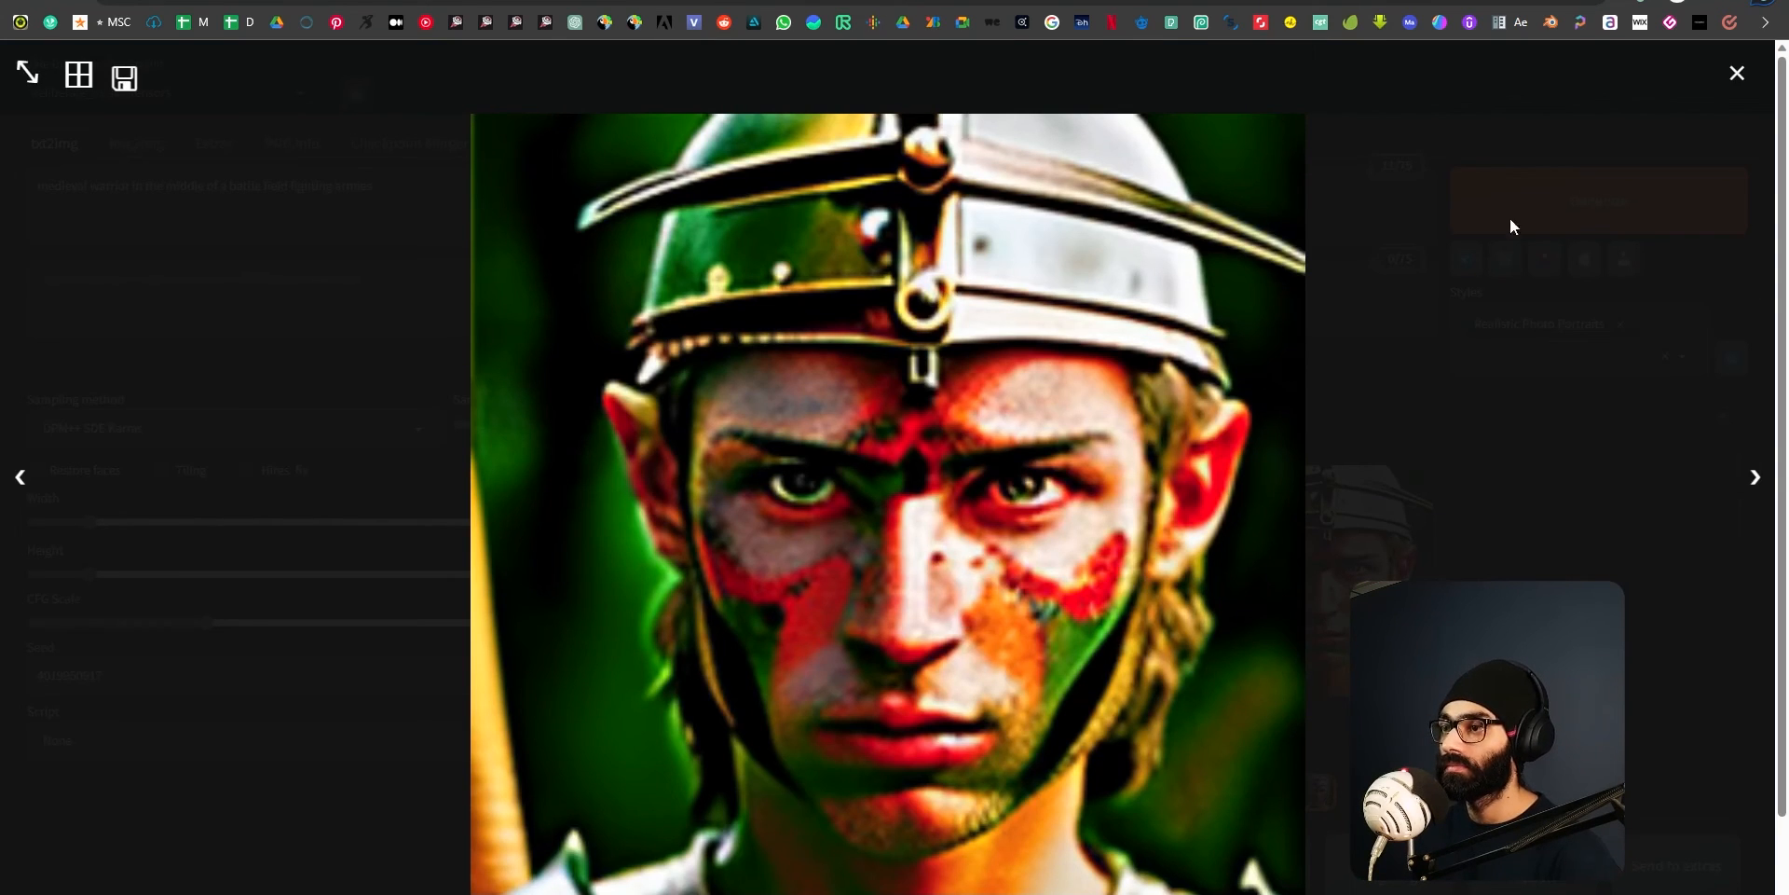
{"action": "left_click", "coordinate": [1739, 74]}
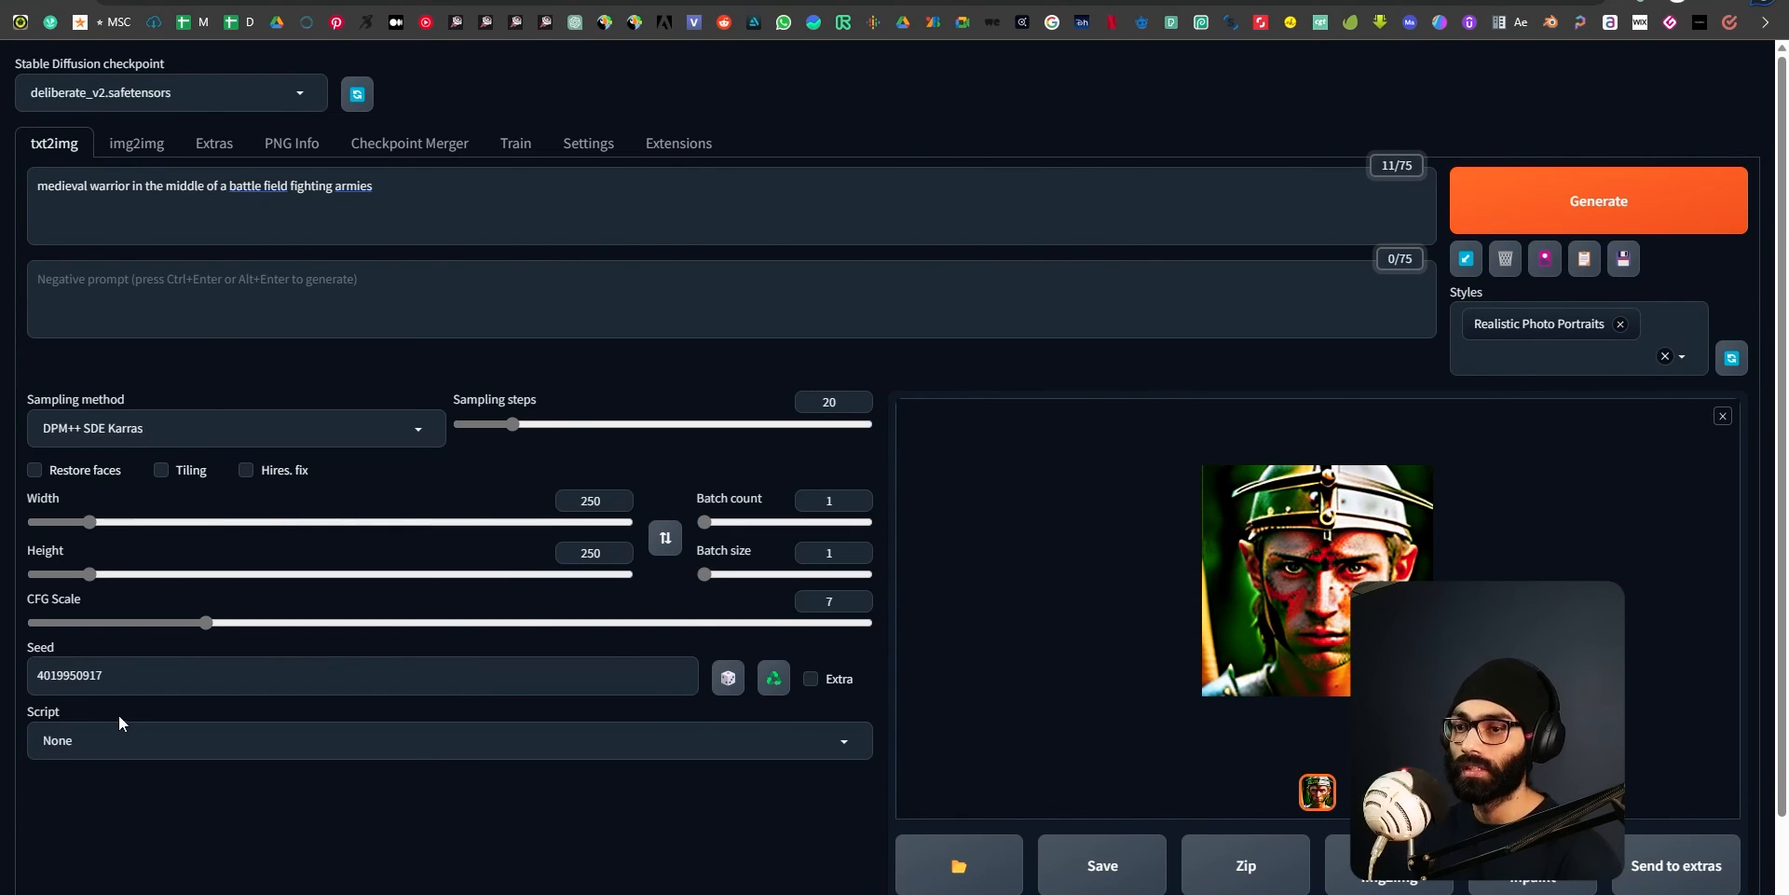
Set the seed to -1 for a random result and generate the warrior image again.
{"action": "double_click", "coordinate": [70, 675]}
{"action": "type", "text": "-1"}
{"action": "left_click", "coordinate": [191, 841]}
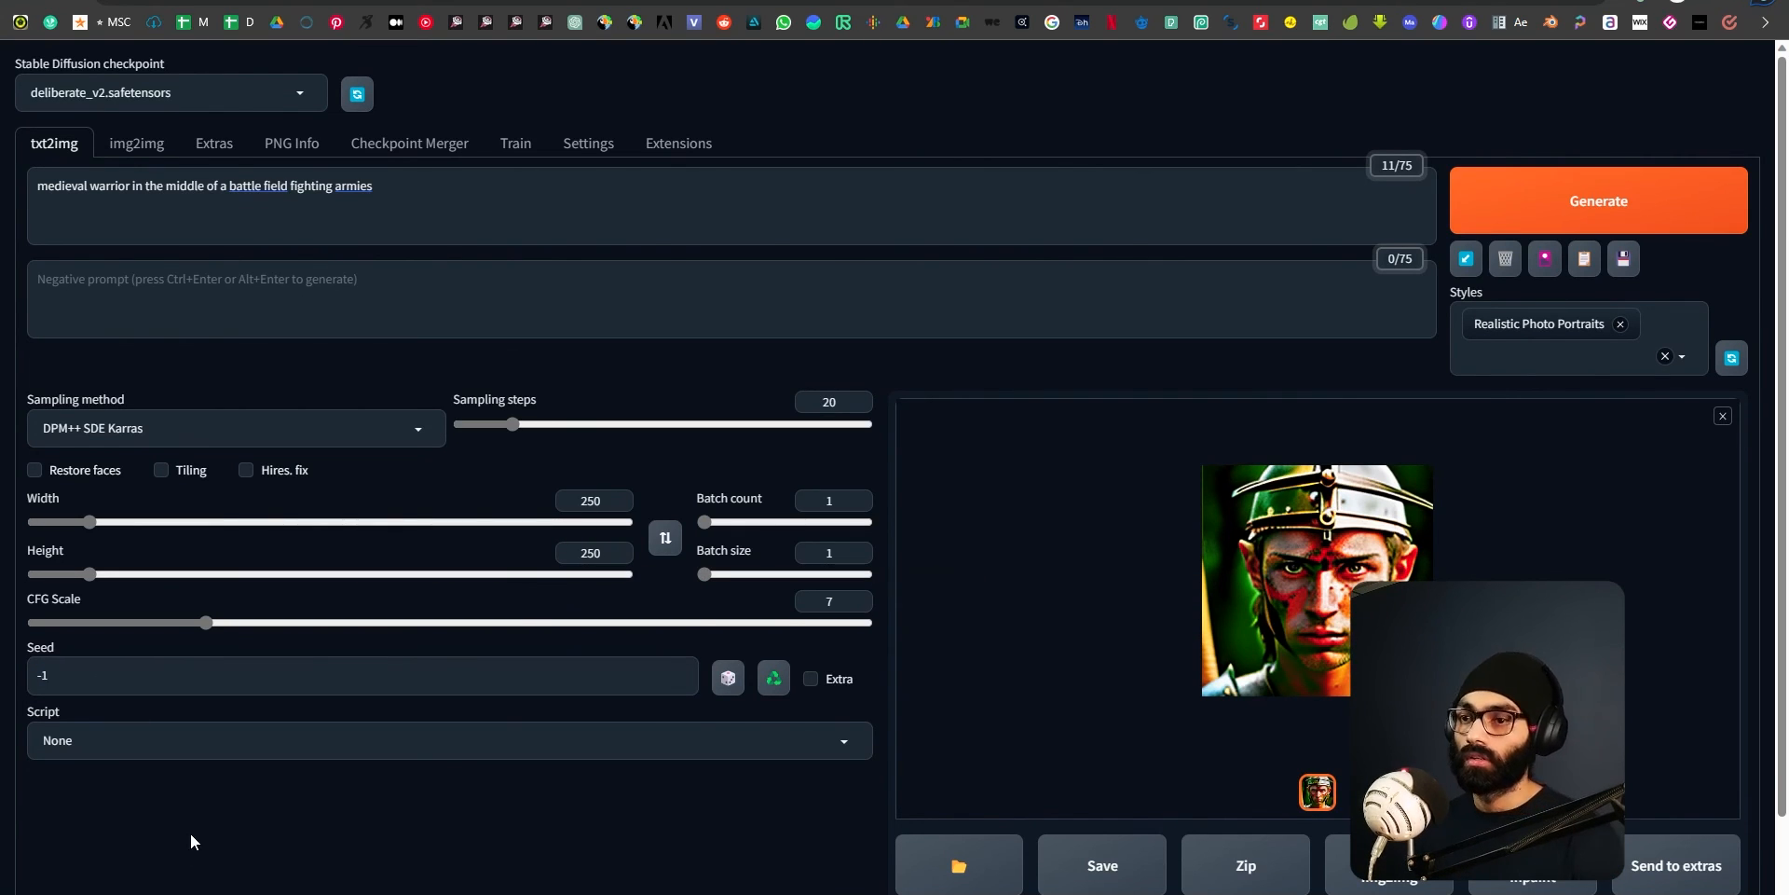
{"action": "left_click", "coordinate": [1599, 207]}
Set both the image width and height to 512.
{"action": "key", "text": "Tab"}
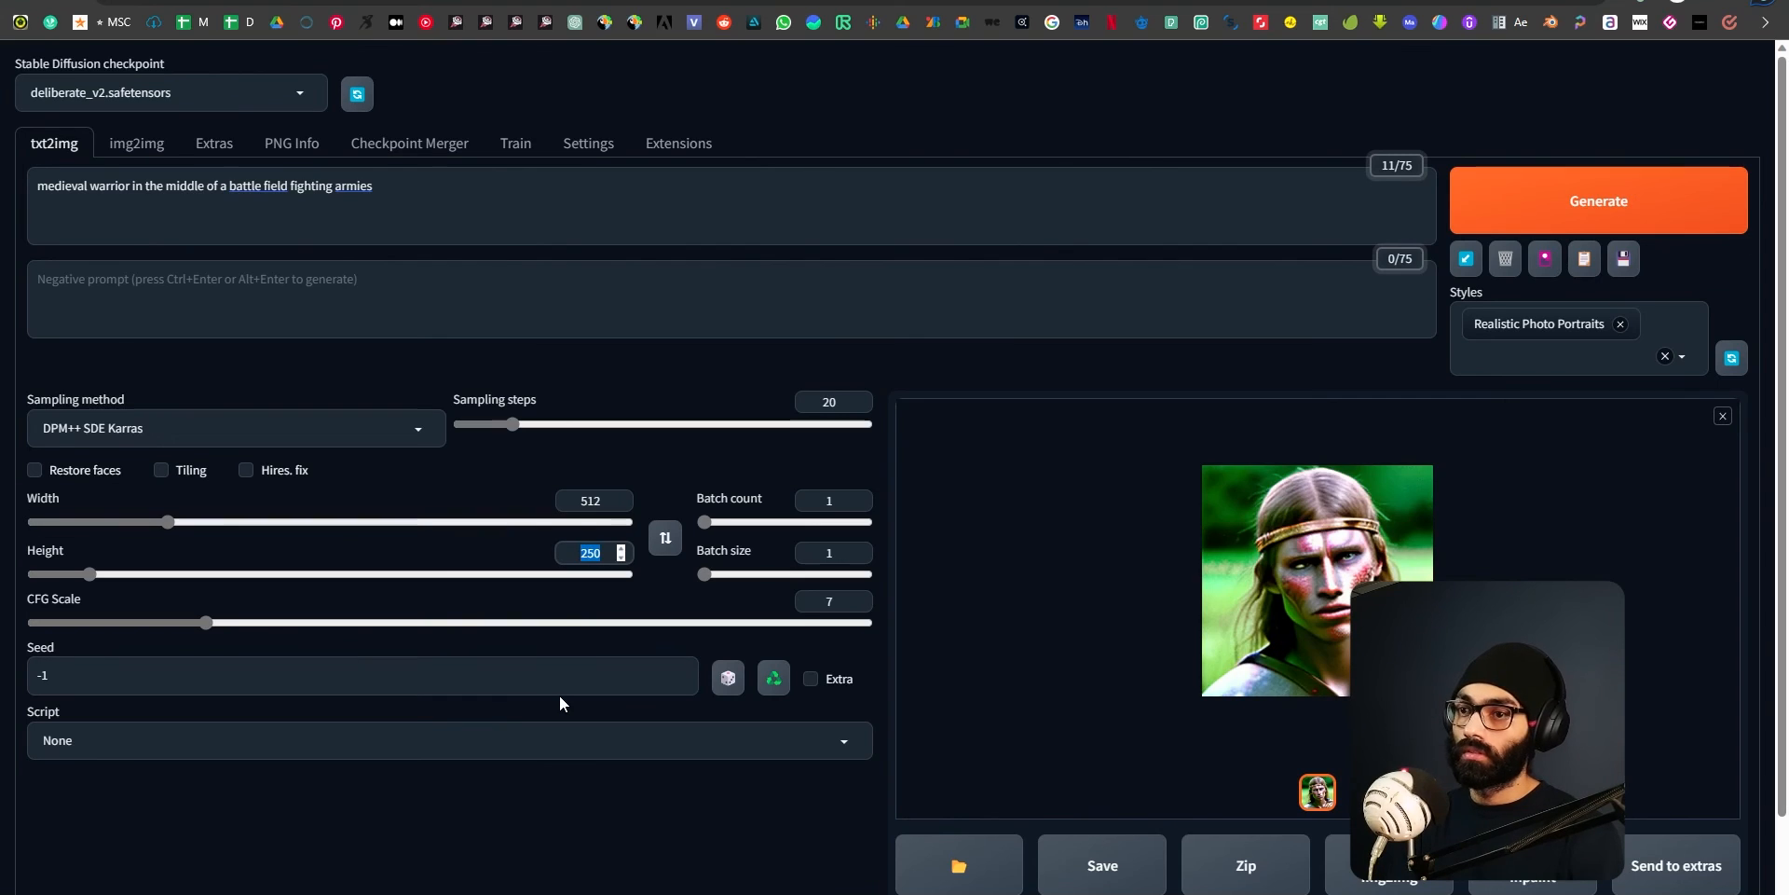
{"action": "type", "text": "512"}
{"action": "left_click", "coordinate": [547, 826]}
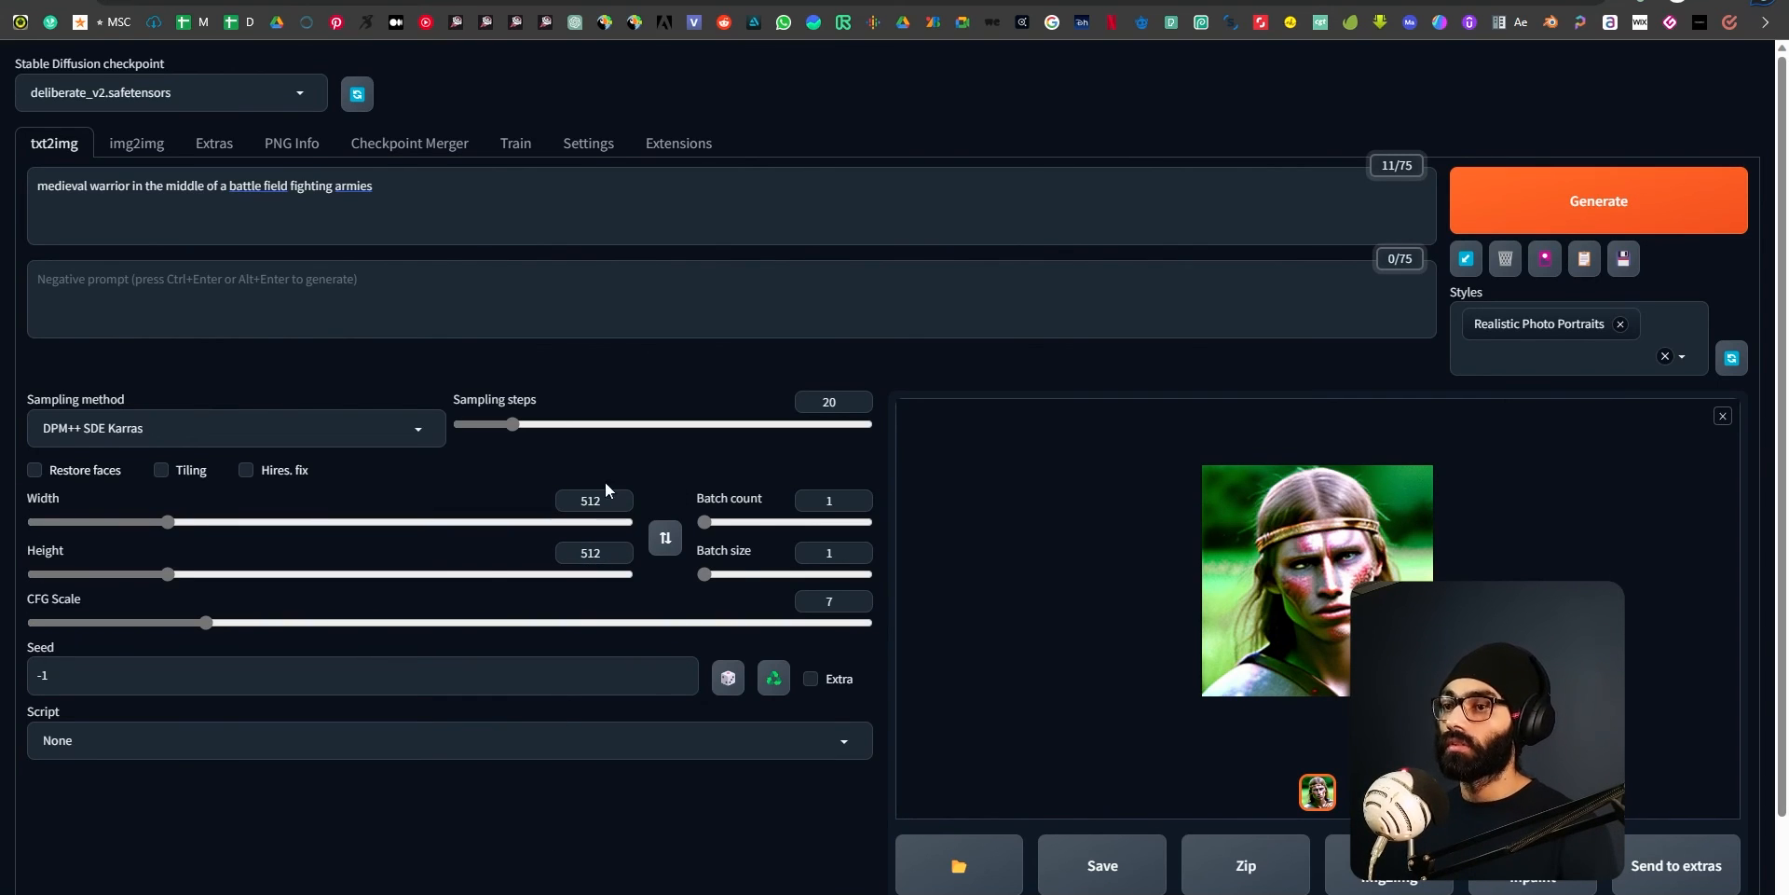
Replace the Realistic Photo Portraits style with Vector Illustrations.
{"action": "left_click", "coordinate": [1617, 352]}
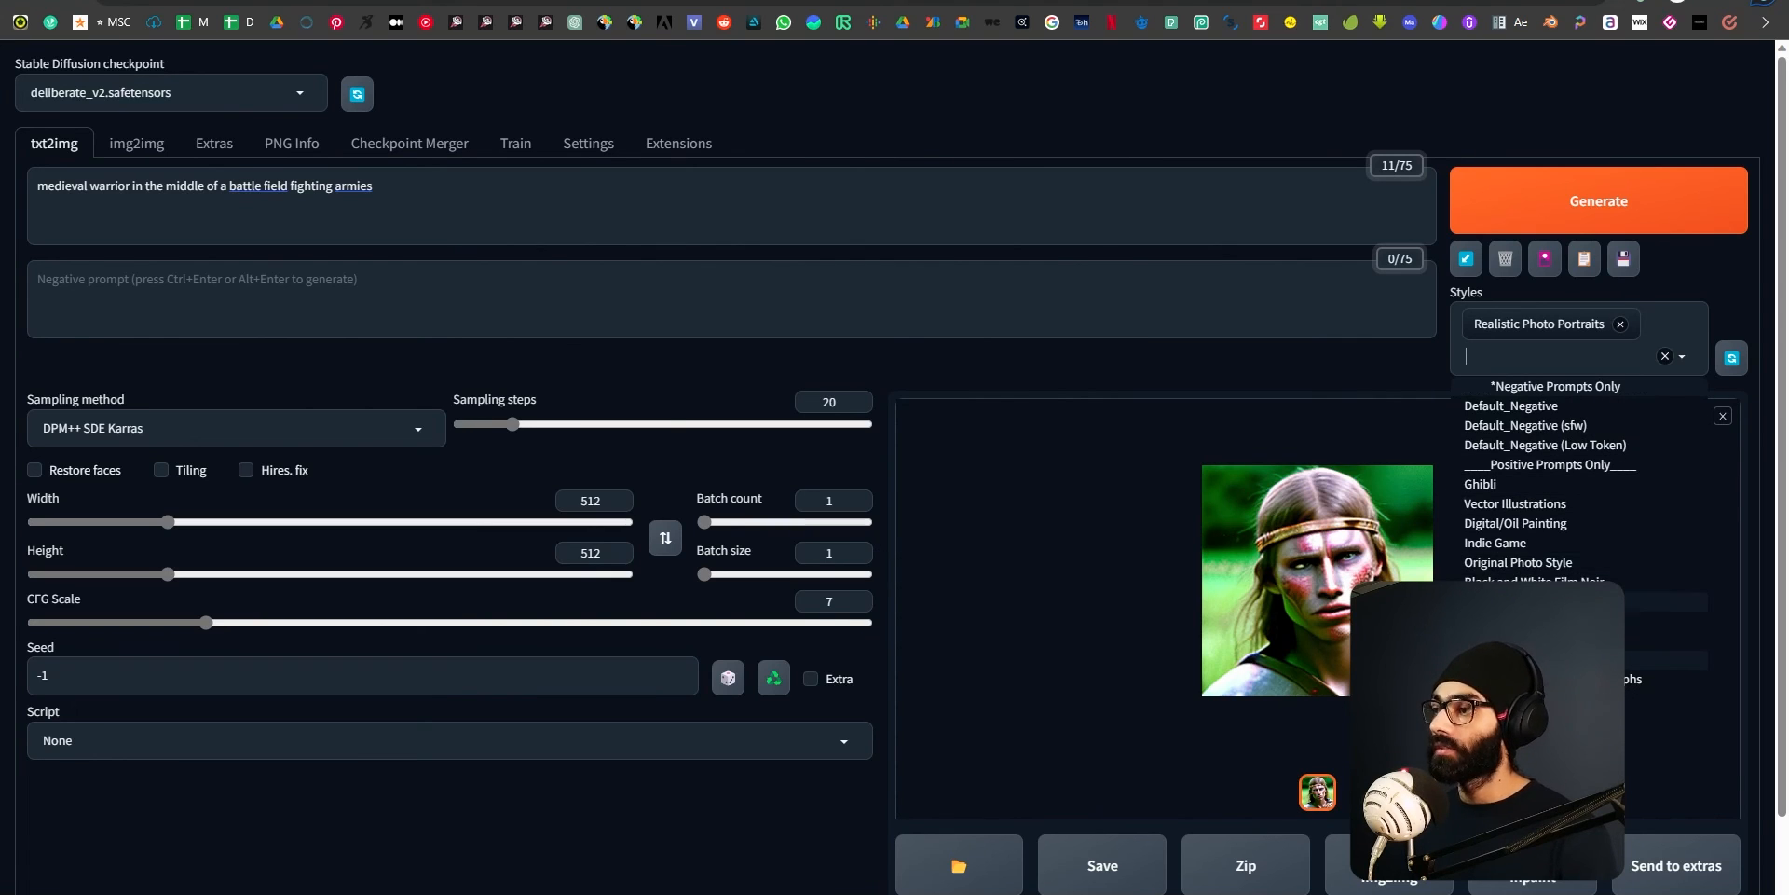
{"action": "left_click", "coordinate": [1533, 506]}
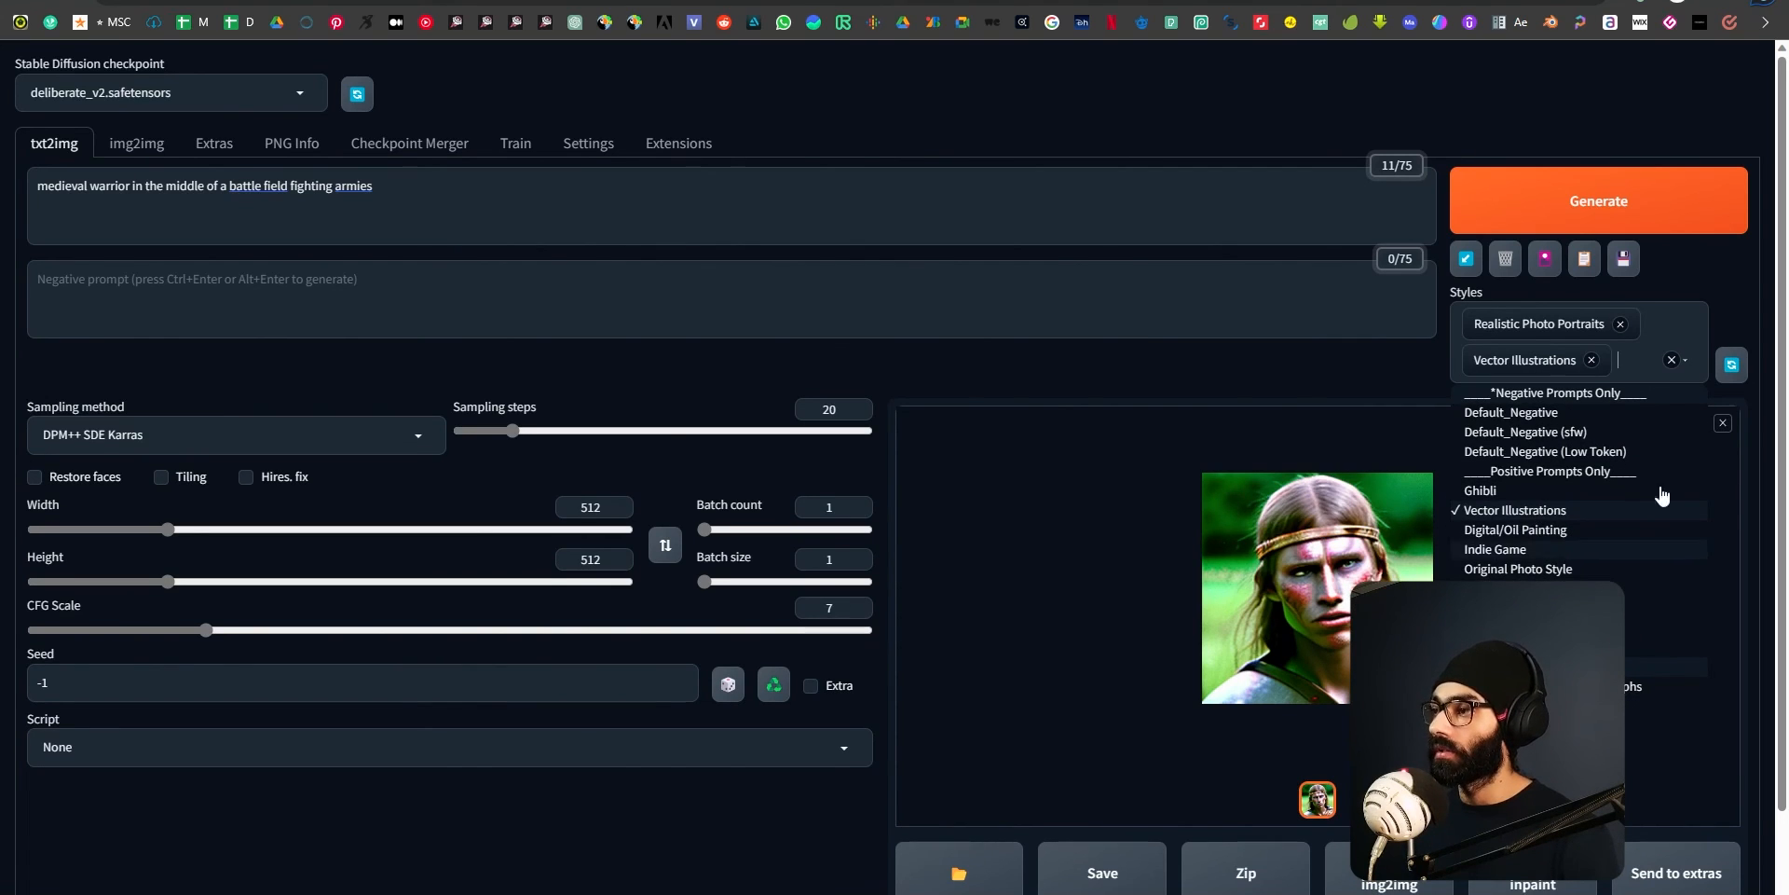
{"action": "left_click", "coordinate": [1620, 324]}
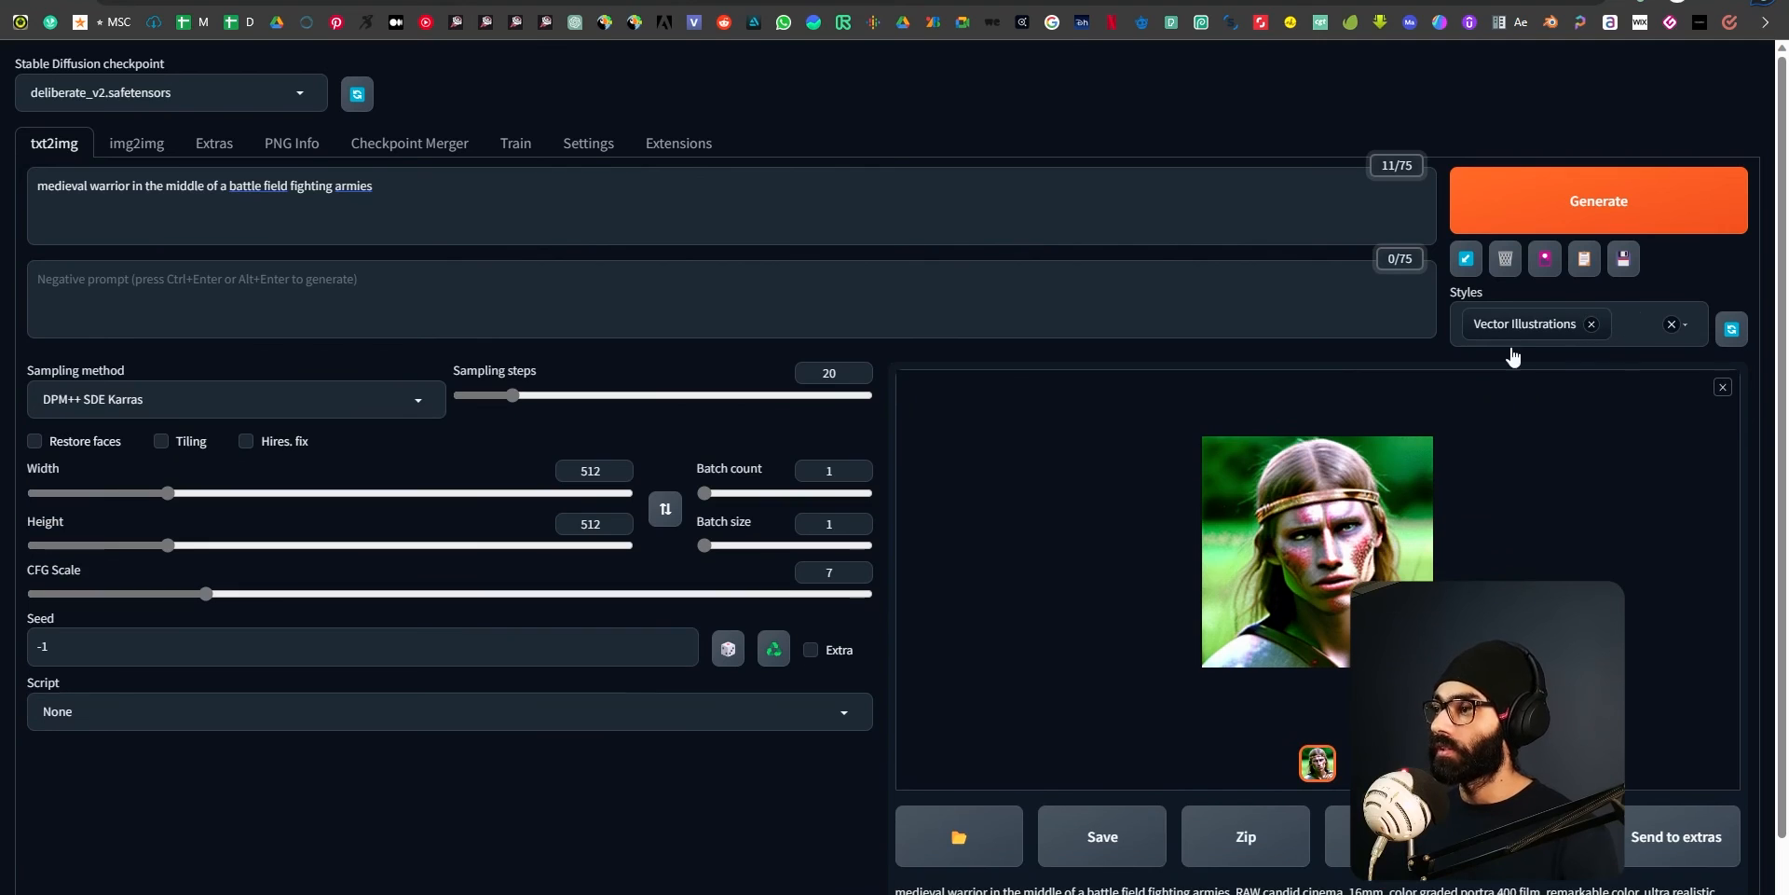
Generate the medieval warrior image with the Vector Illustrations style and inspect the result in the full-size viewer.
{"action": "left_click", "coordinate": [1304, 440]}
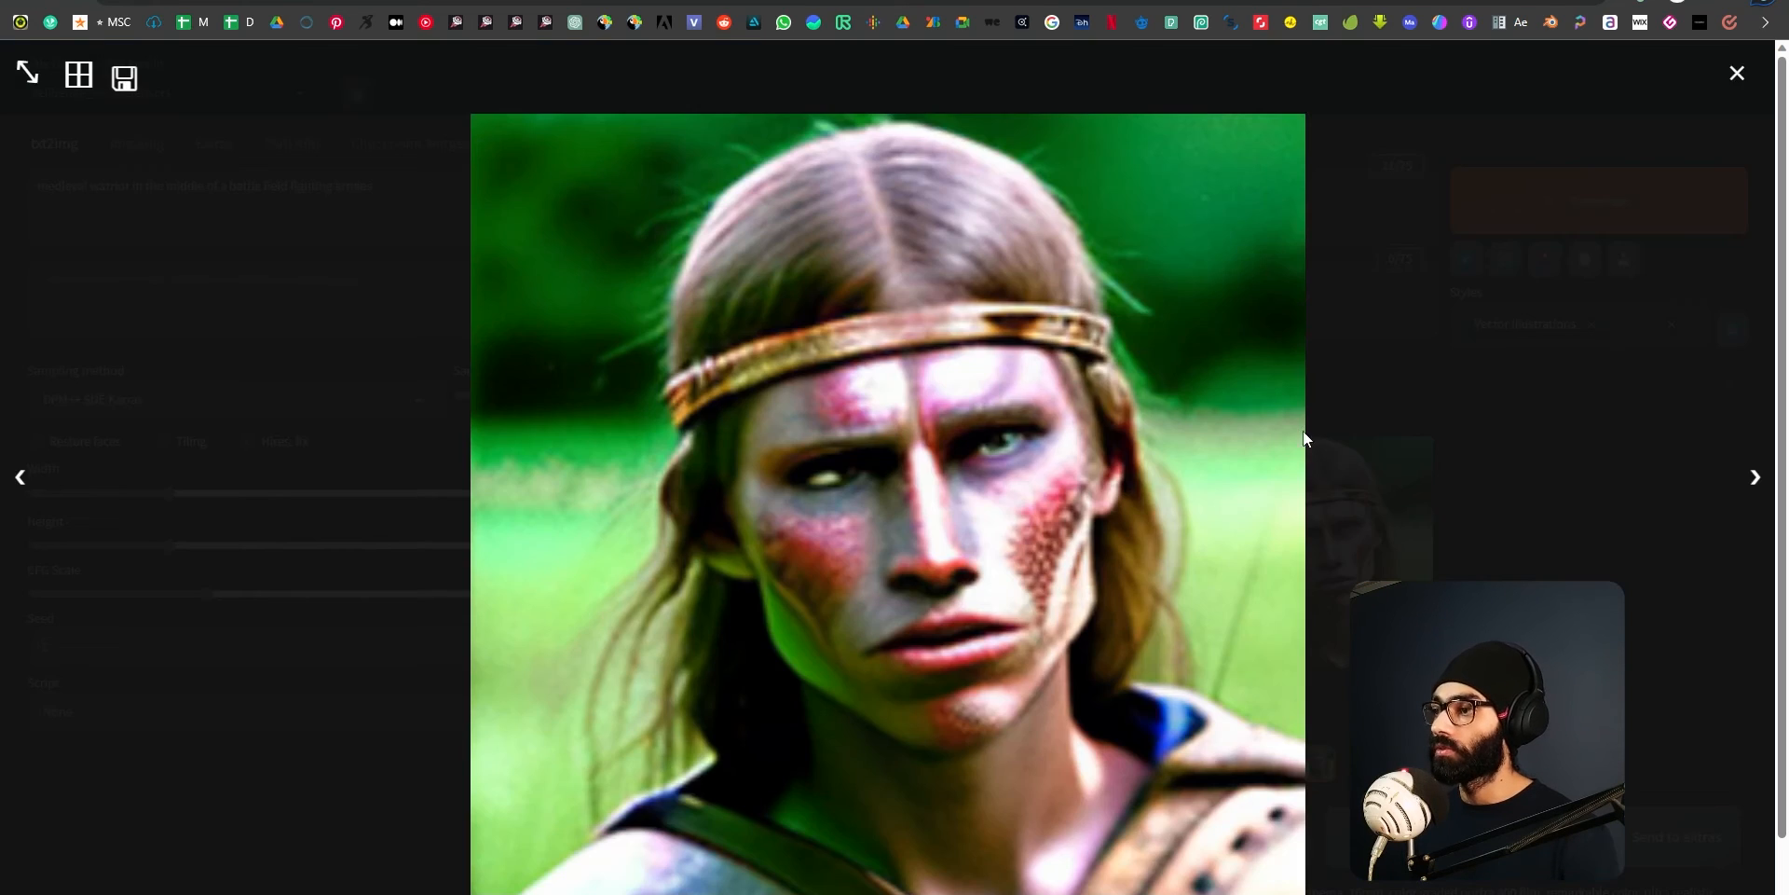
{"action": "left_click", "coordinate": [1737, 72]}
{"action": "left_click", "coordinate": [1577, 196]}
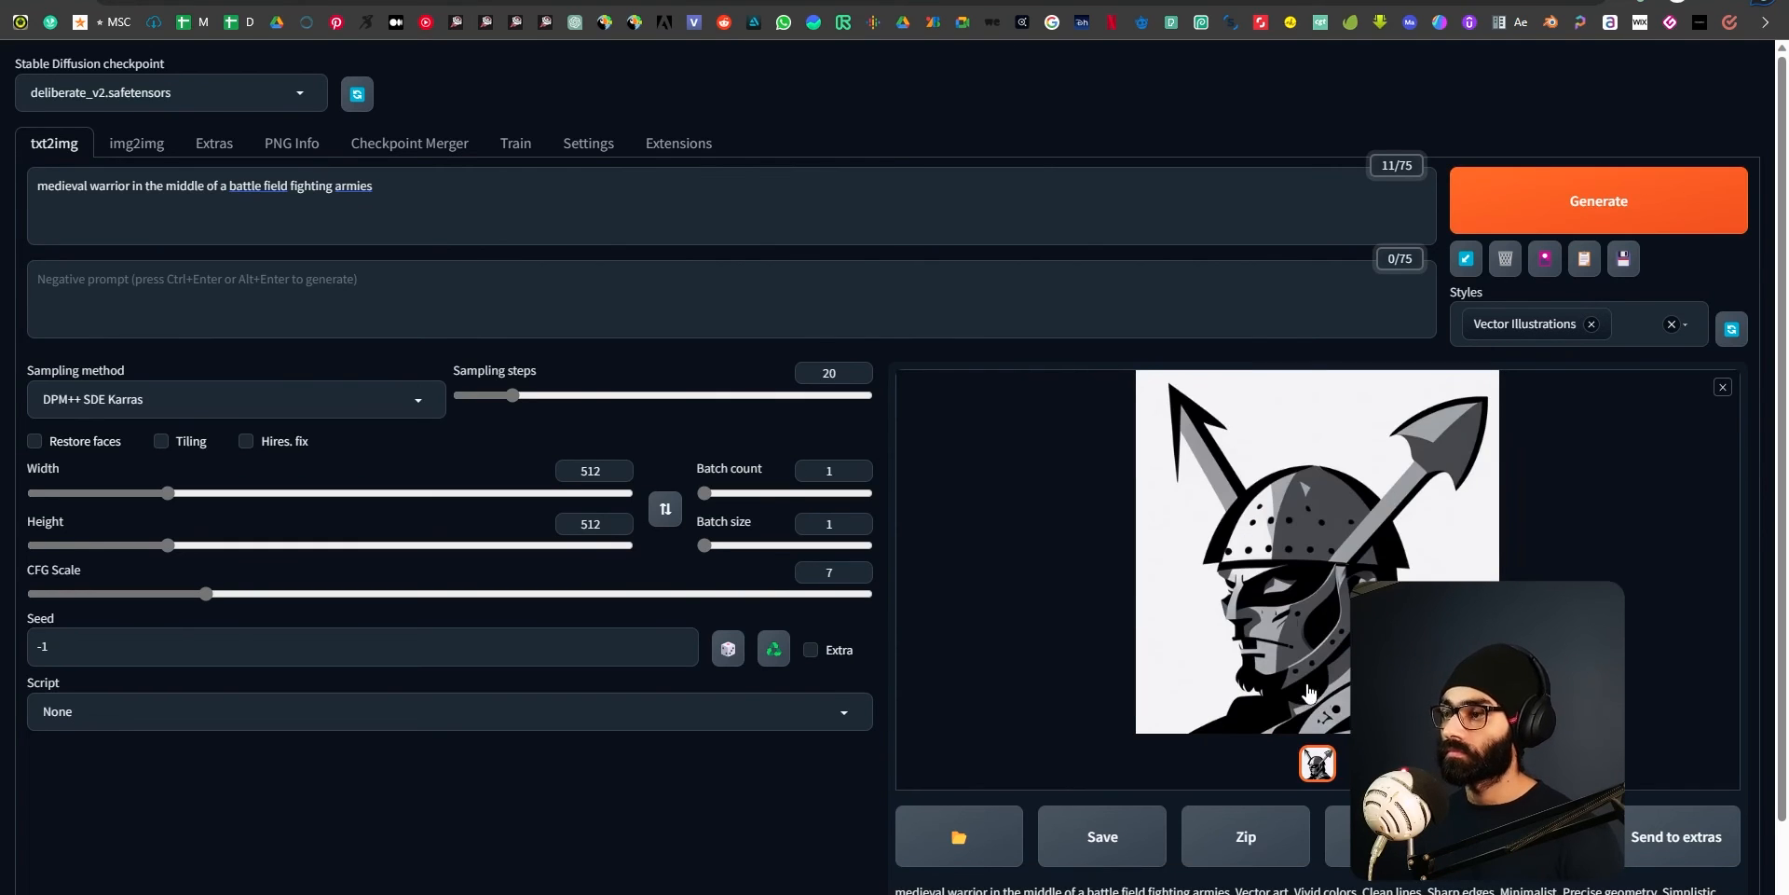
{"action": "left_click", "coordinate": [1284, 603]}
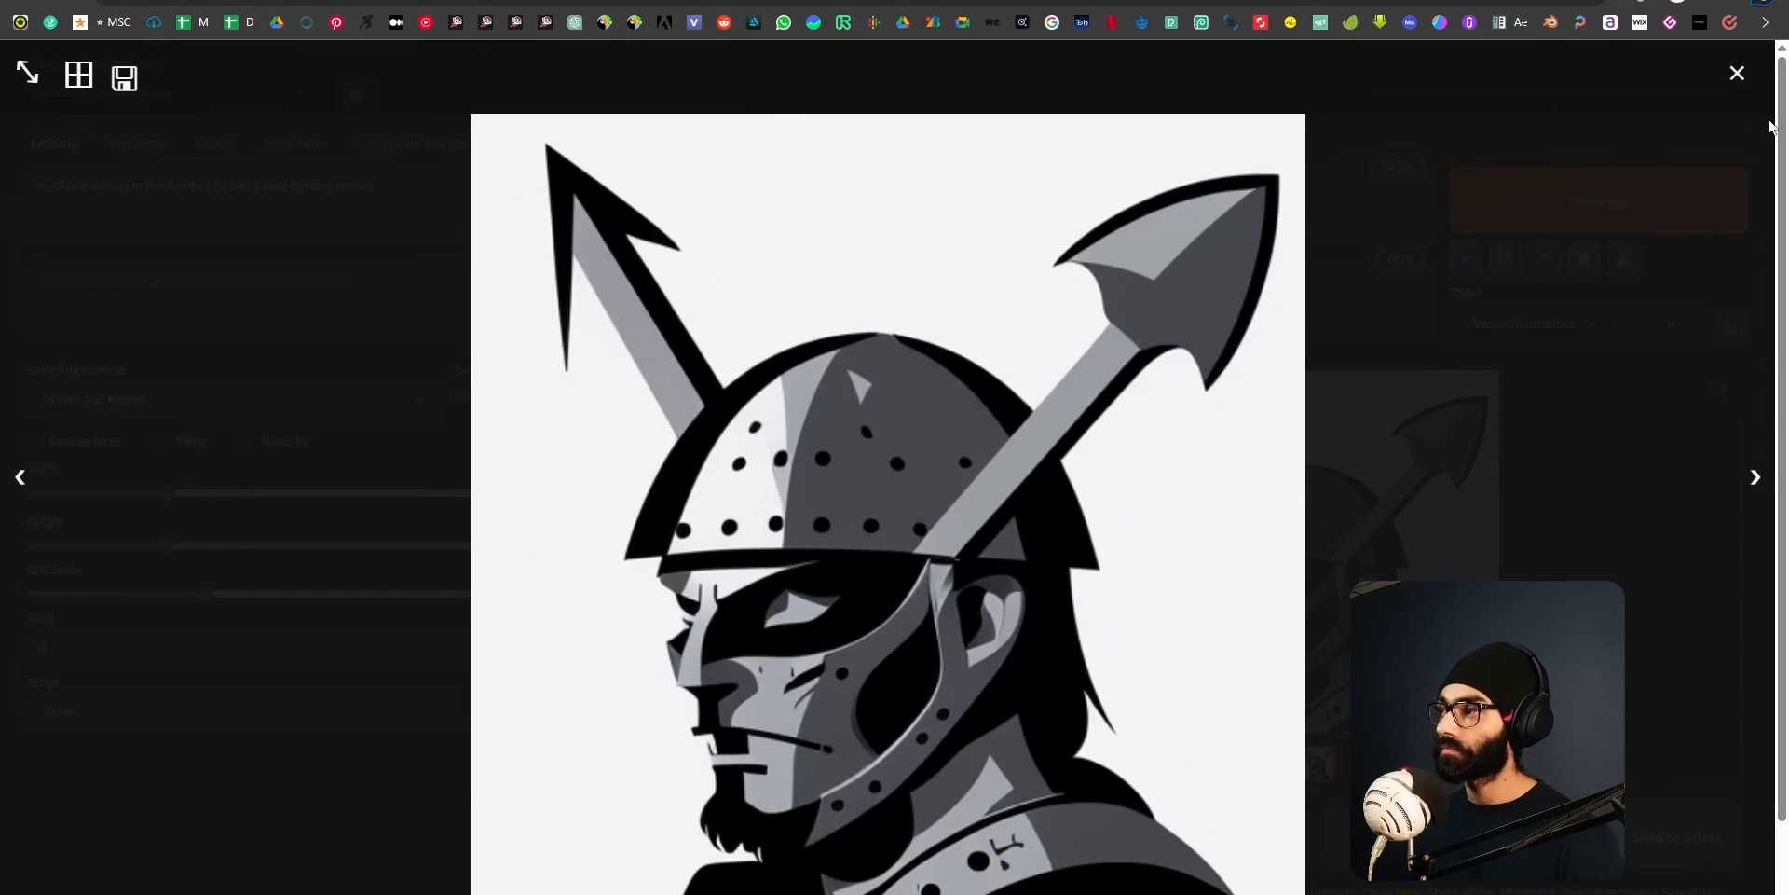
{"action": "left_click", "coordinate": [1737, 73]}
Replace the Vector Illustrations style with Space Hologram and generate the medieval warrior image again.
{"action": "left_click", "coordinate": [1593, 323]}
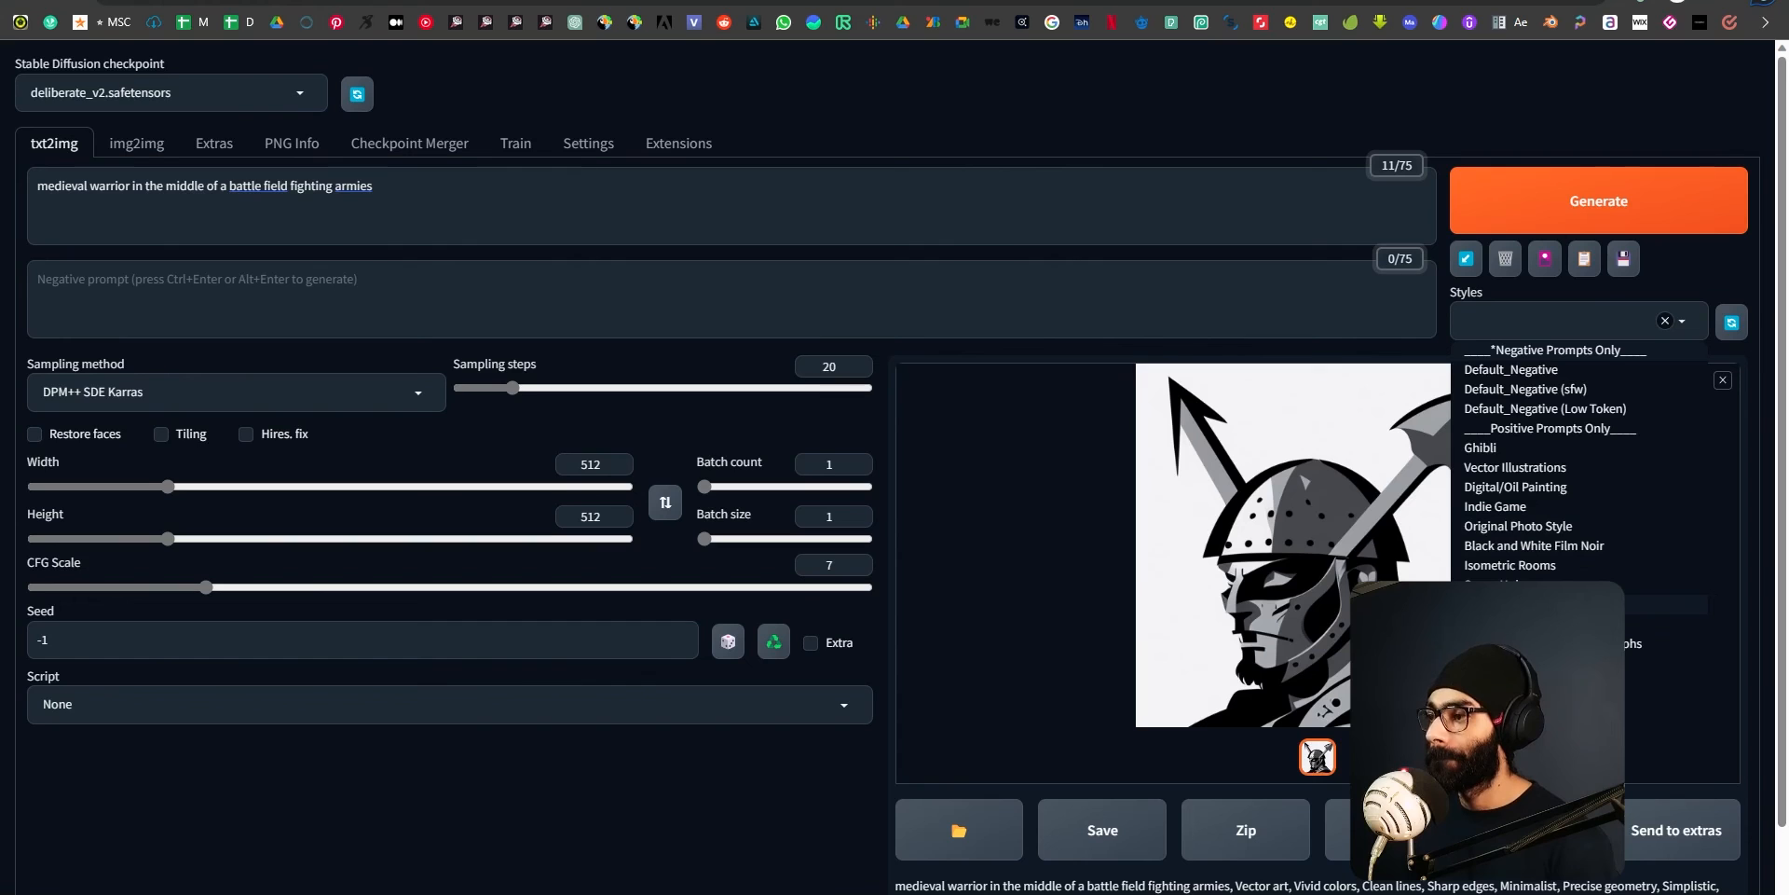
{"action": "left_click", "coordinate": [1509, 584]}
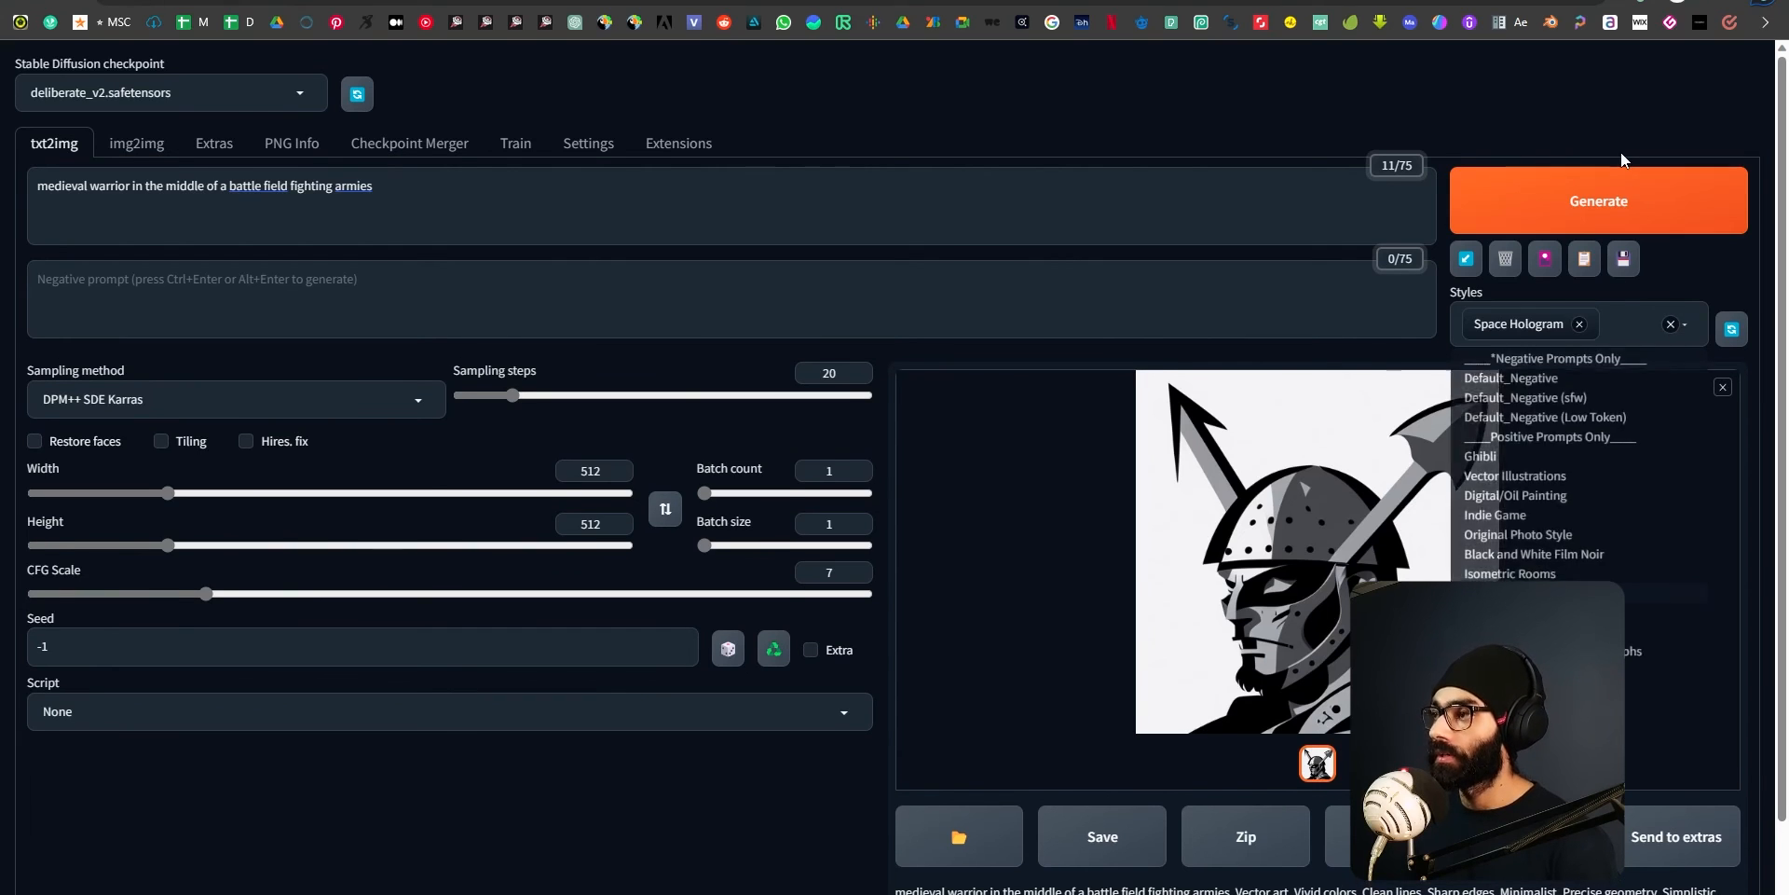
{"action": "left_click", "coordinate": [1626, 187]}
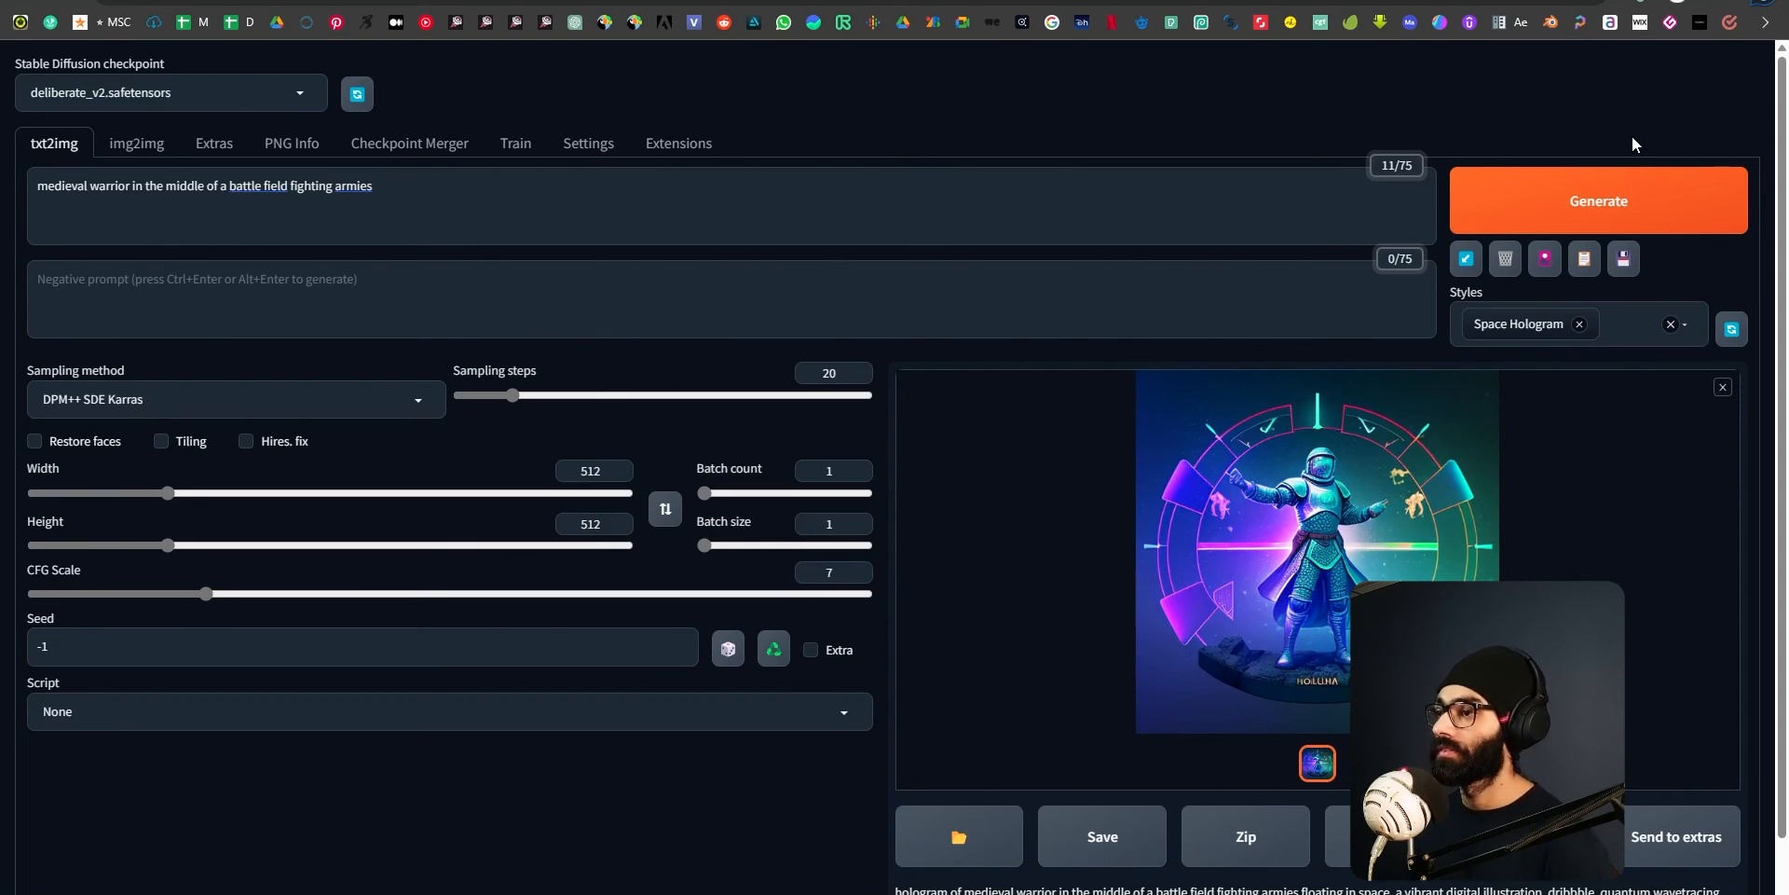
Inspect the Space Hologram warrior in the full-size viewer, then close the viewer.
{"action": "left_click", "coordinate": [1447, 477]}
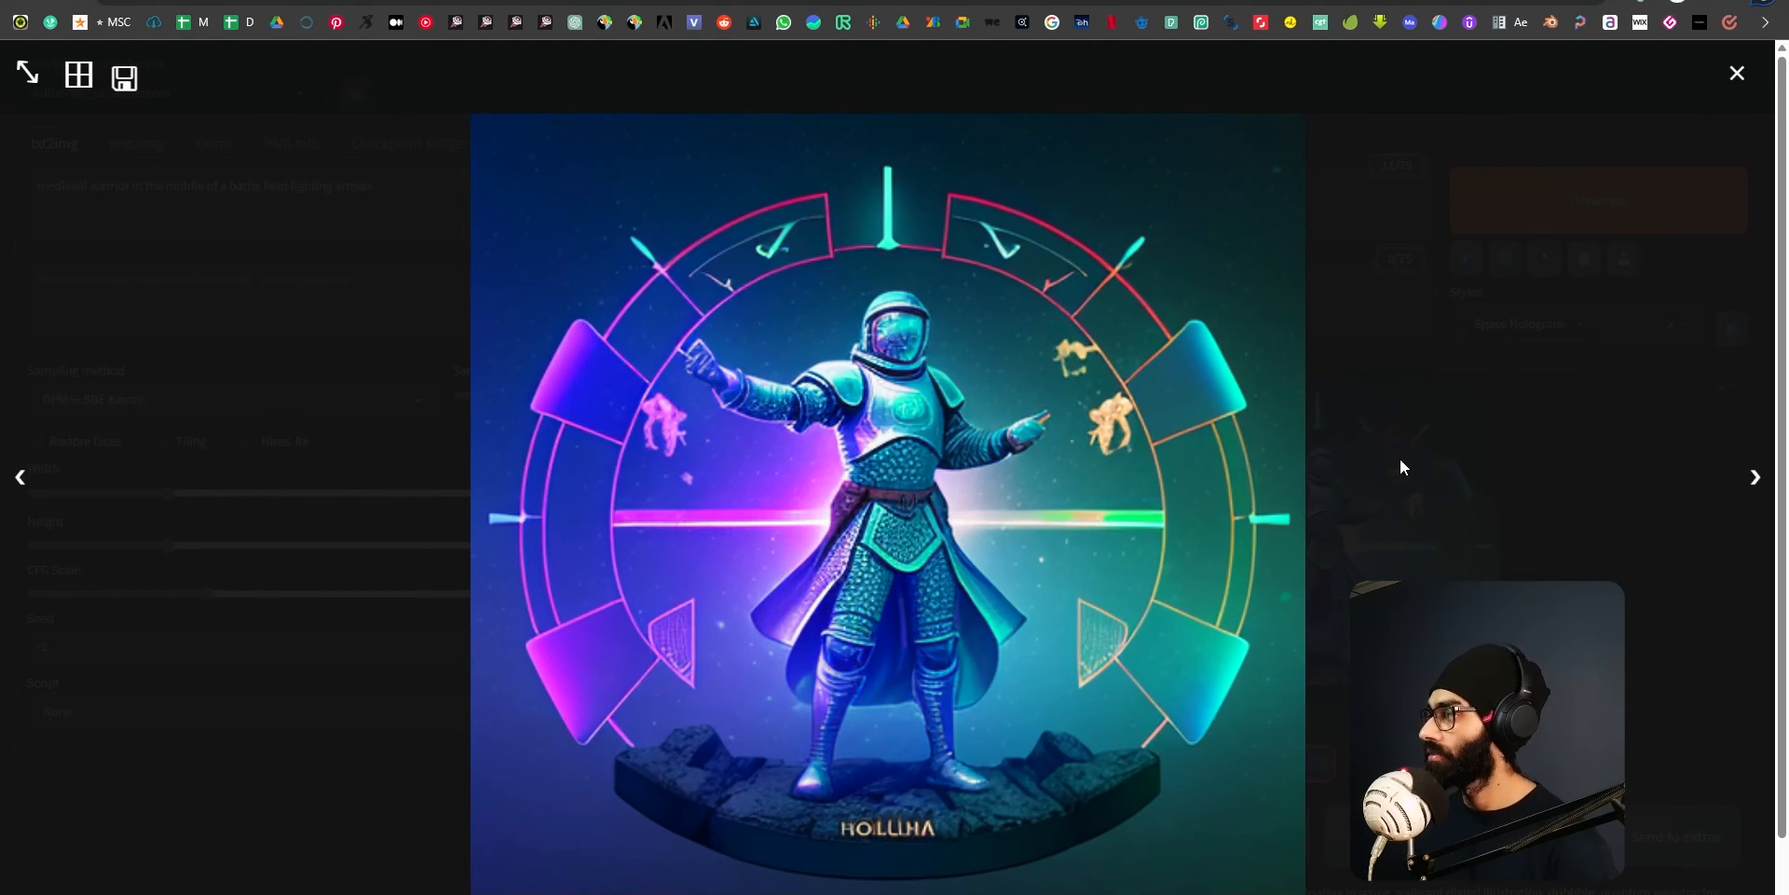
{"action": "left_click", "coordinate": [1735, 73]}
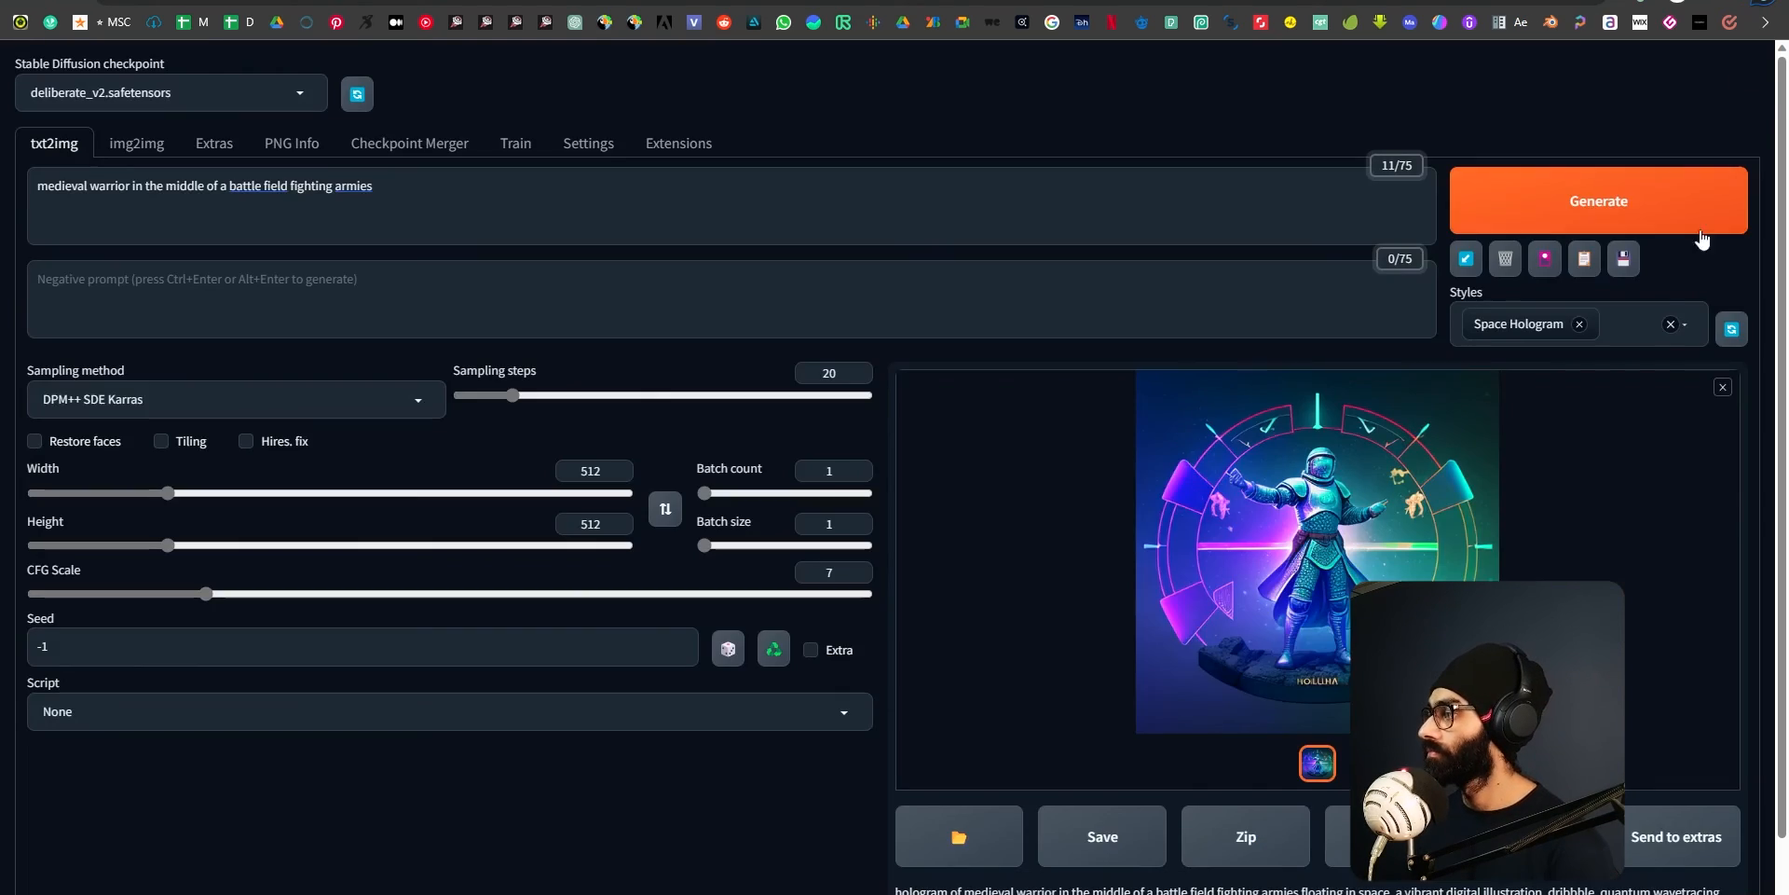
{"action": "left_click", "coordinate": [1632, 382]}
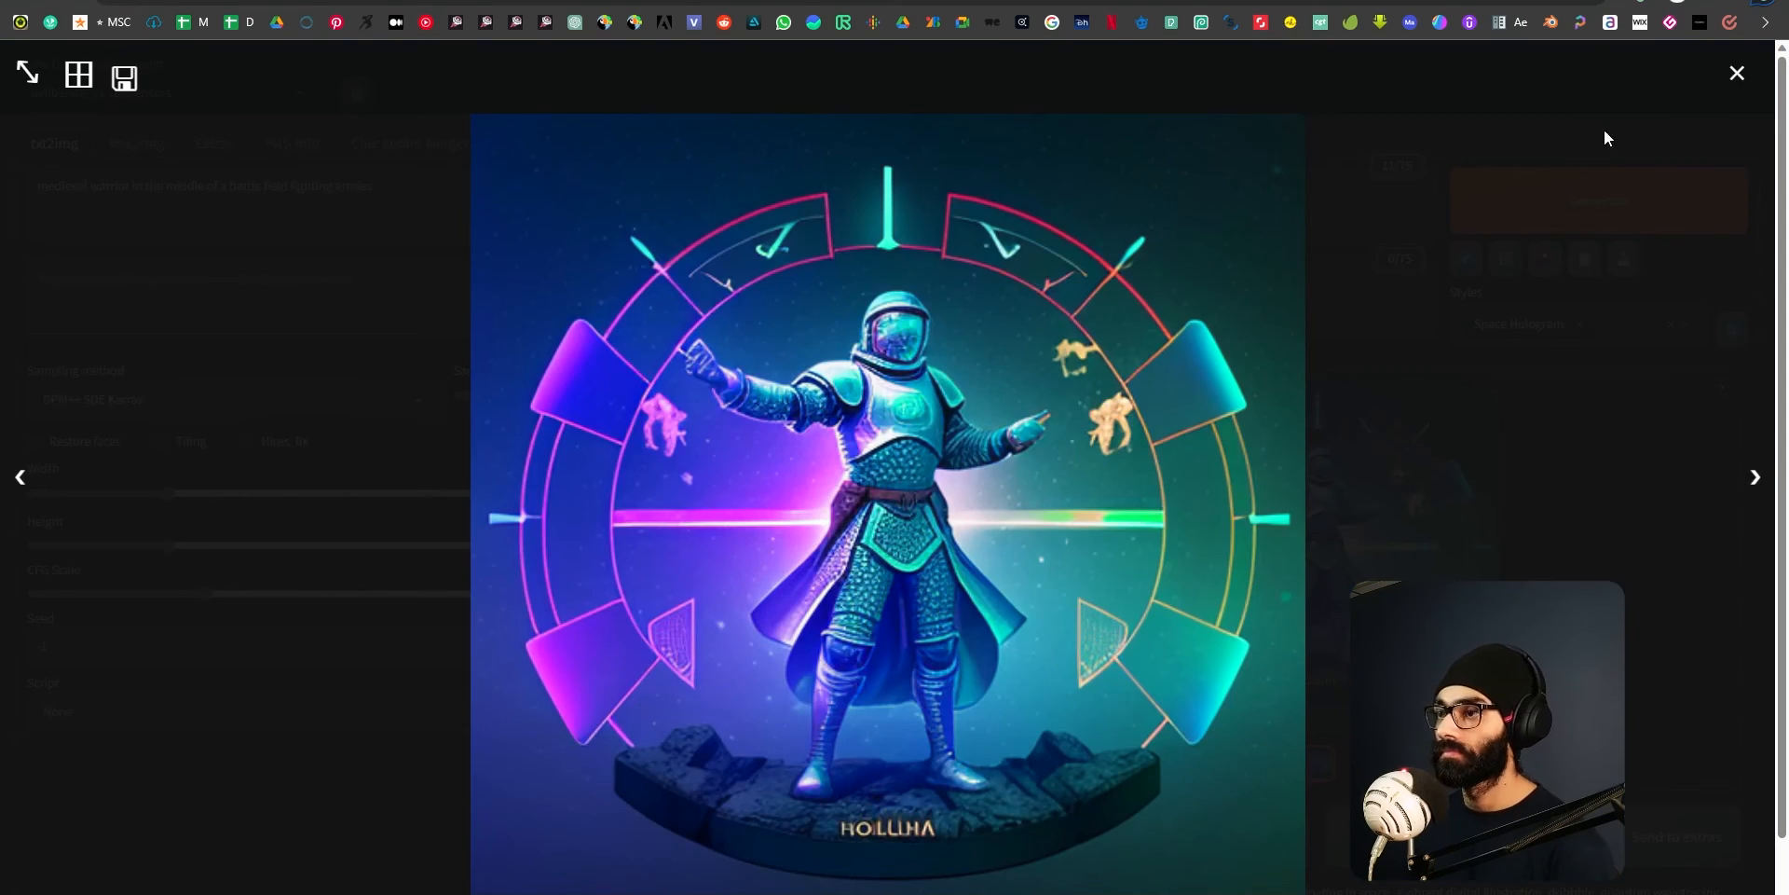
{"action": "left_click", "coordinate": [1736, 73]}
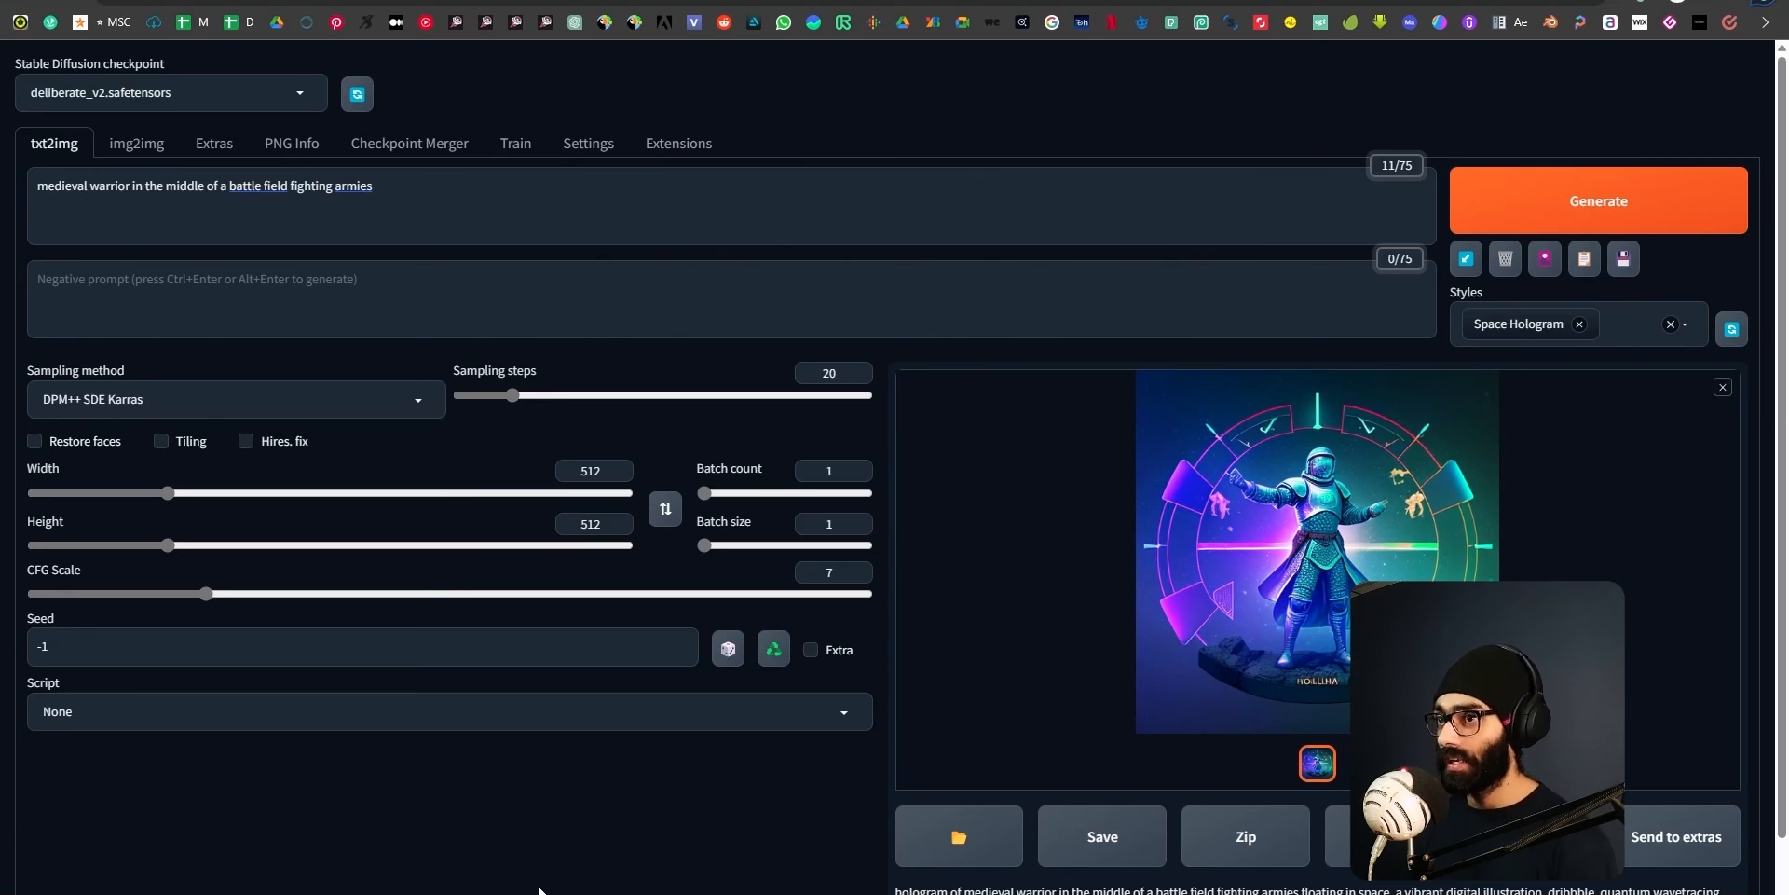
Review the img2img page, Civitai's Deliberate page and the Patreon prompt styles post, then return to the txt2img page.
{"action": "left_click", "coordinate": [141, 144]}
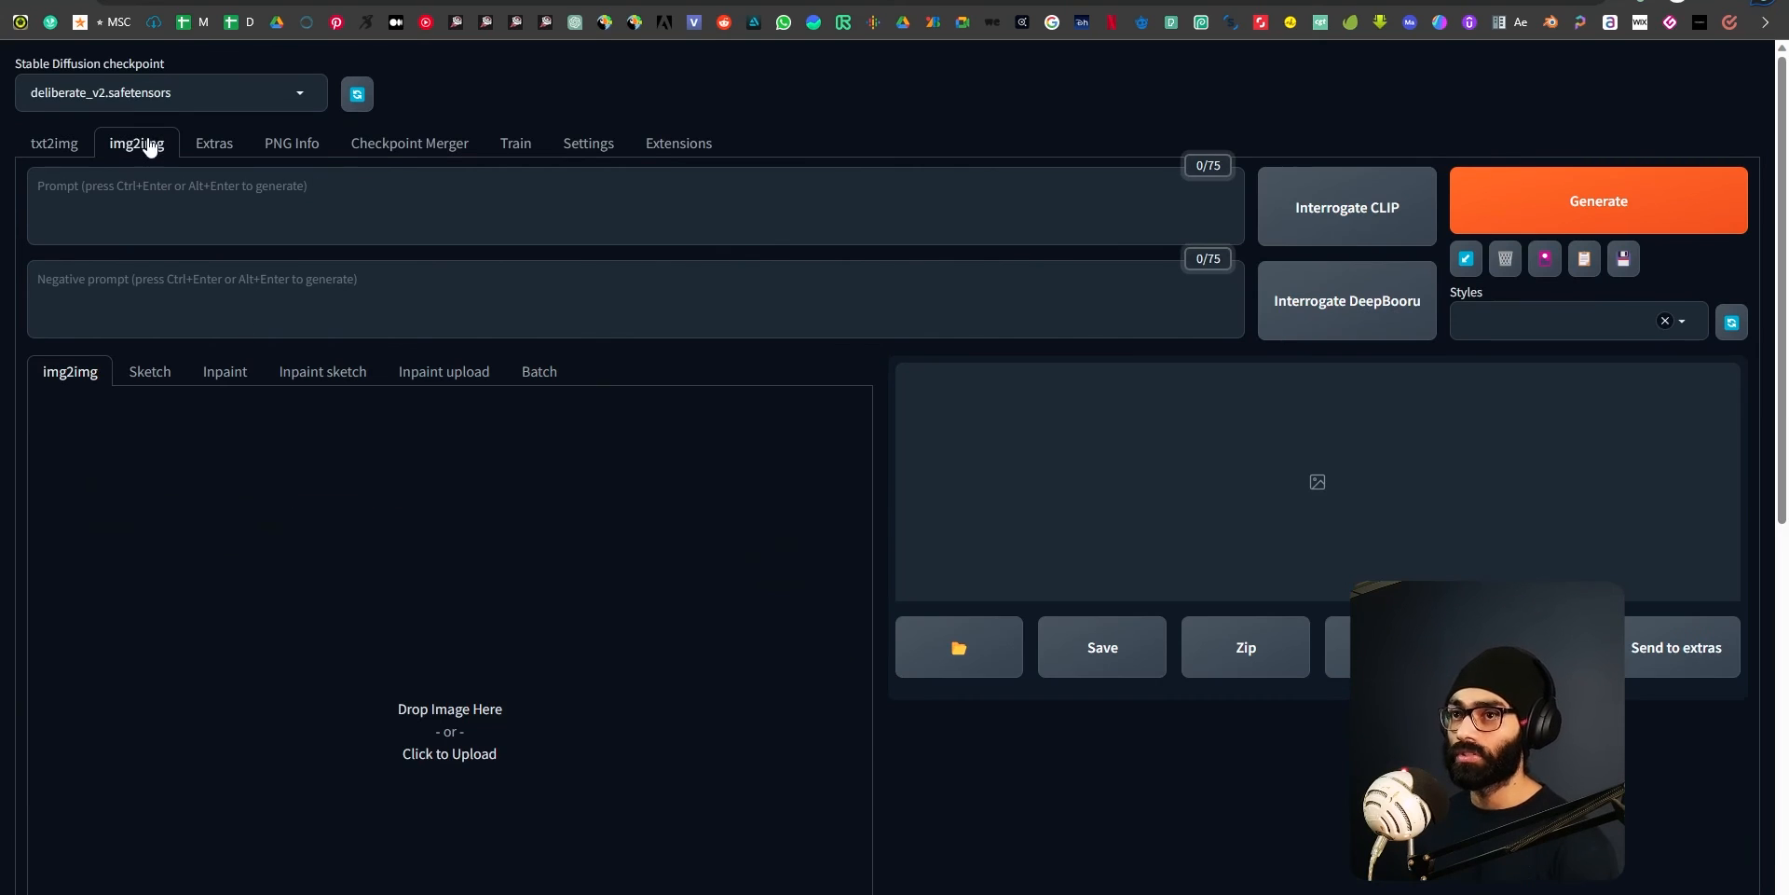
{"action": "left_click", "coordinate": [74, 150]}
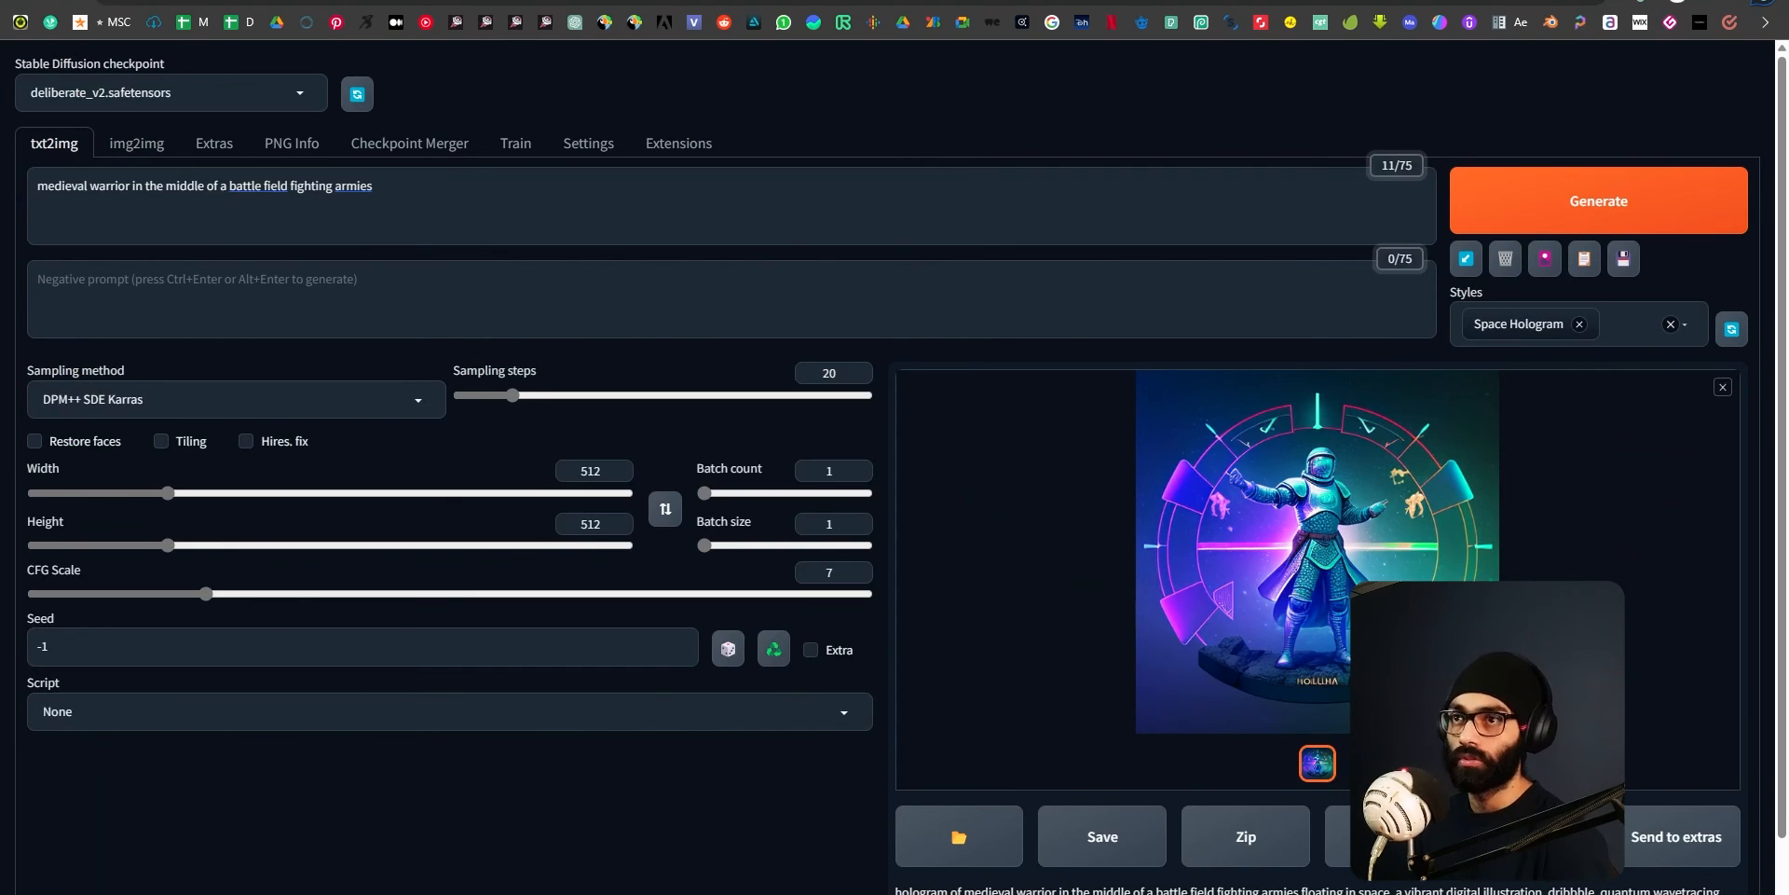
{"action": "left_click", "coordinate": [372, 1]}
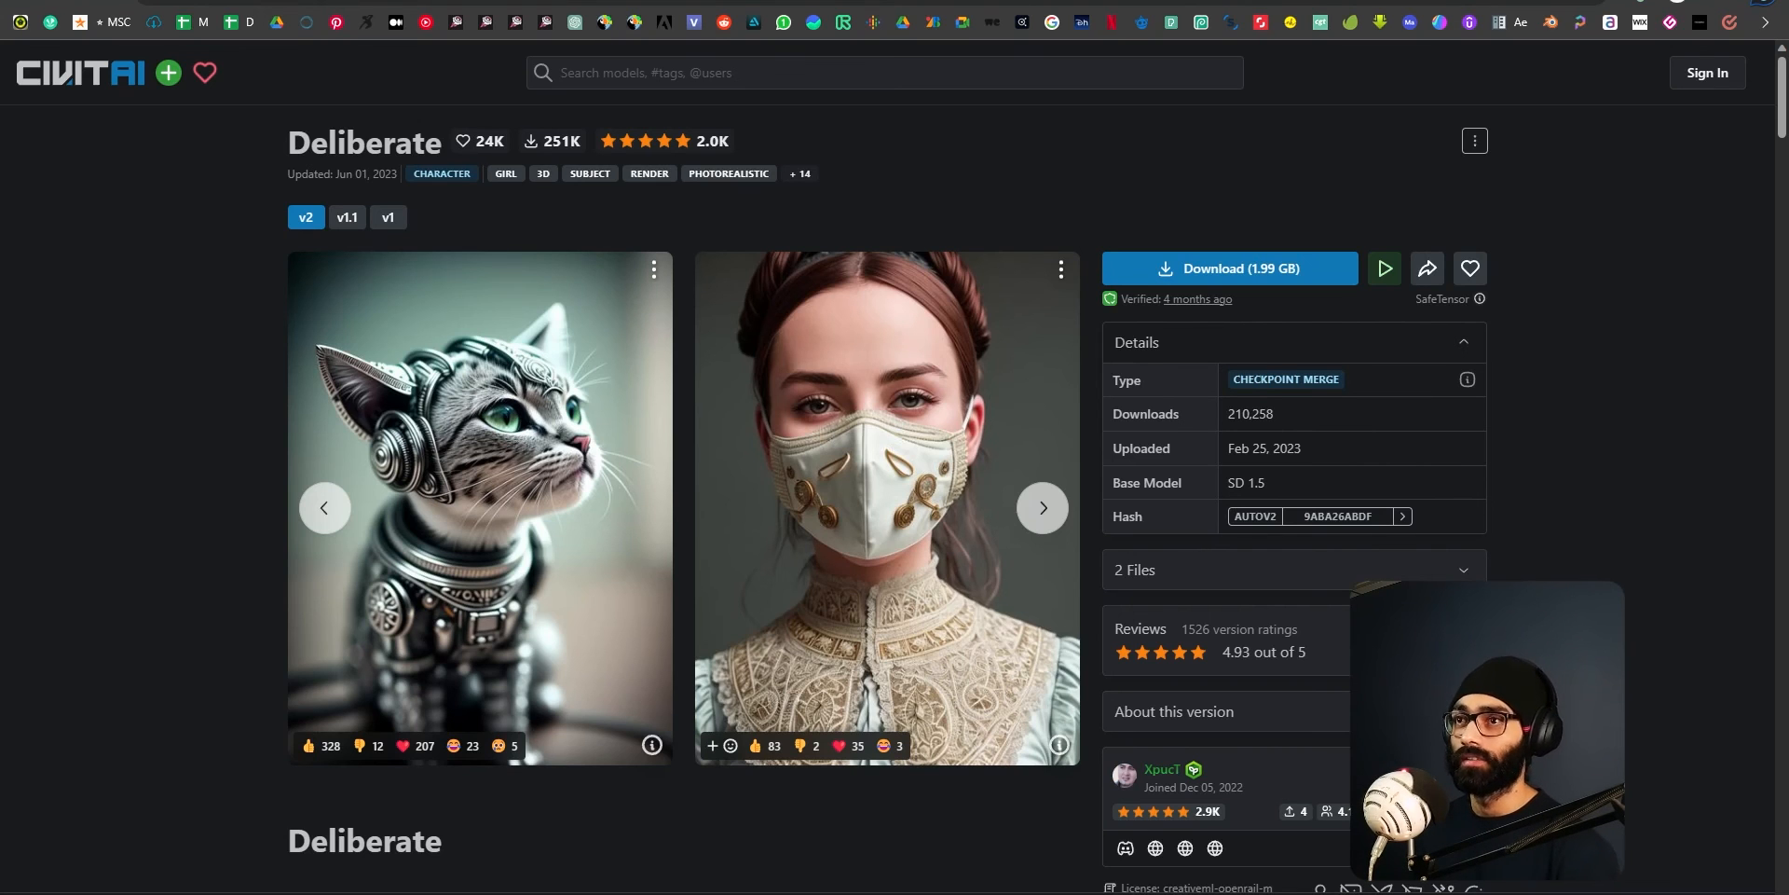
{"action": "left_click", "coordinate": [522, 2]}
{"action": "scroll", "coordinate": [875, 816], "scroll_direction": "up", "scroll_amount": 14}
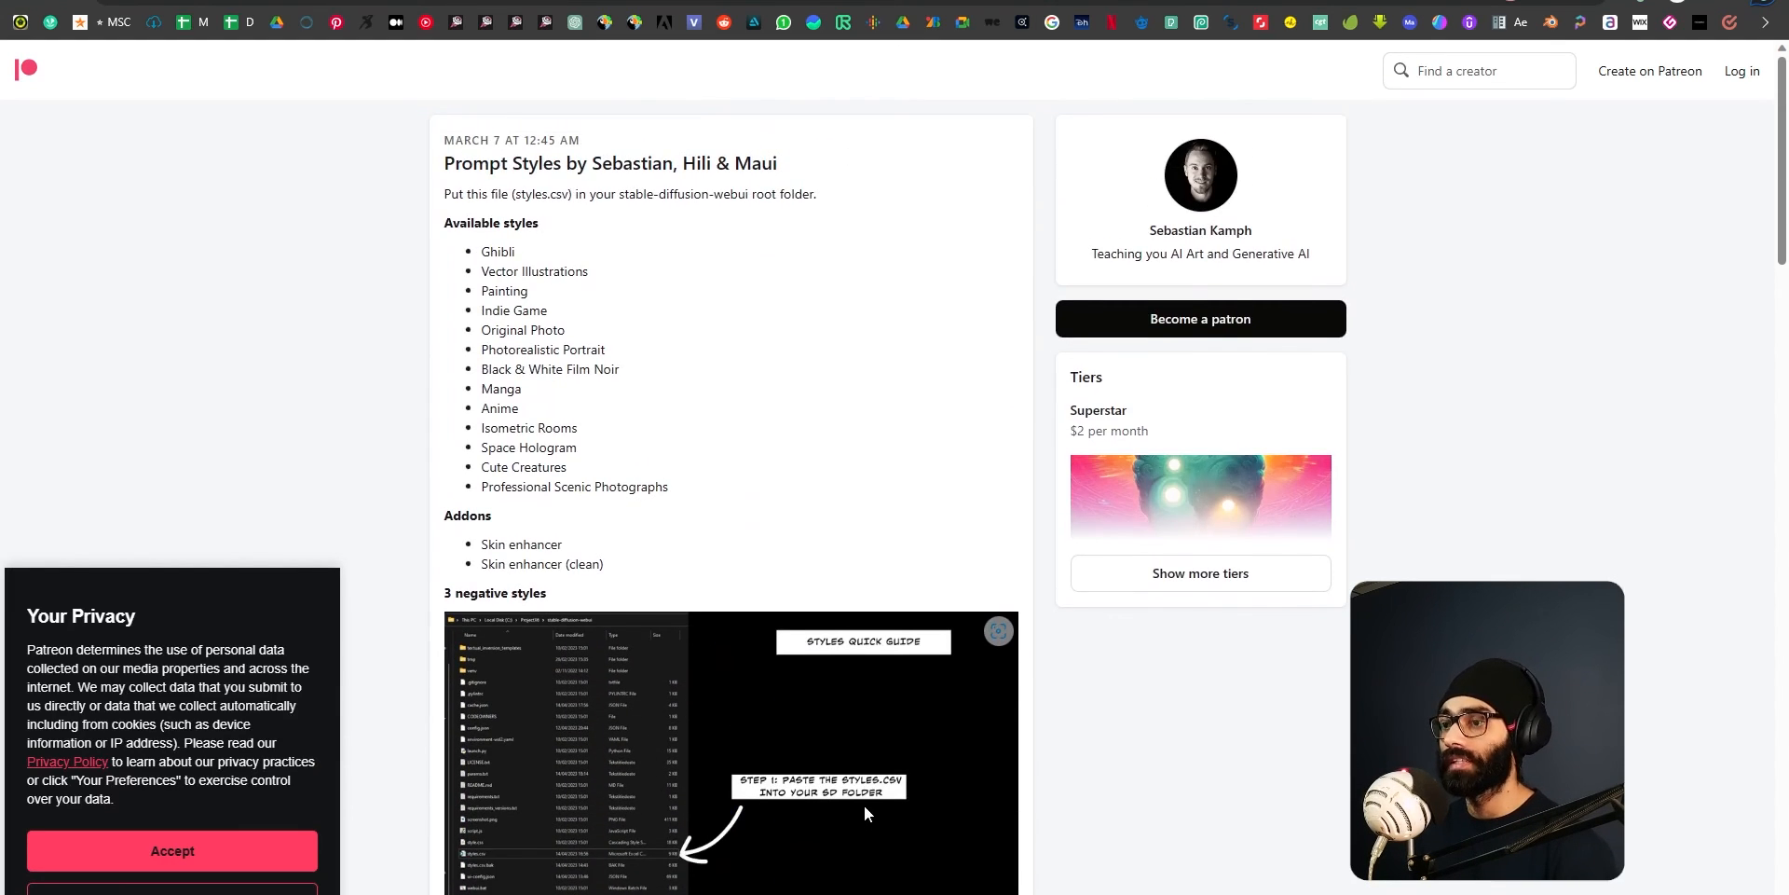
{"action": "scroll", "coordinate": [859, 804], "scroll_direction": "down", "scroll_amount": 7}
{"action": "left_click", "coordinate": [802, 2]}
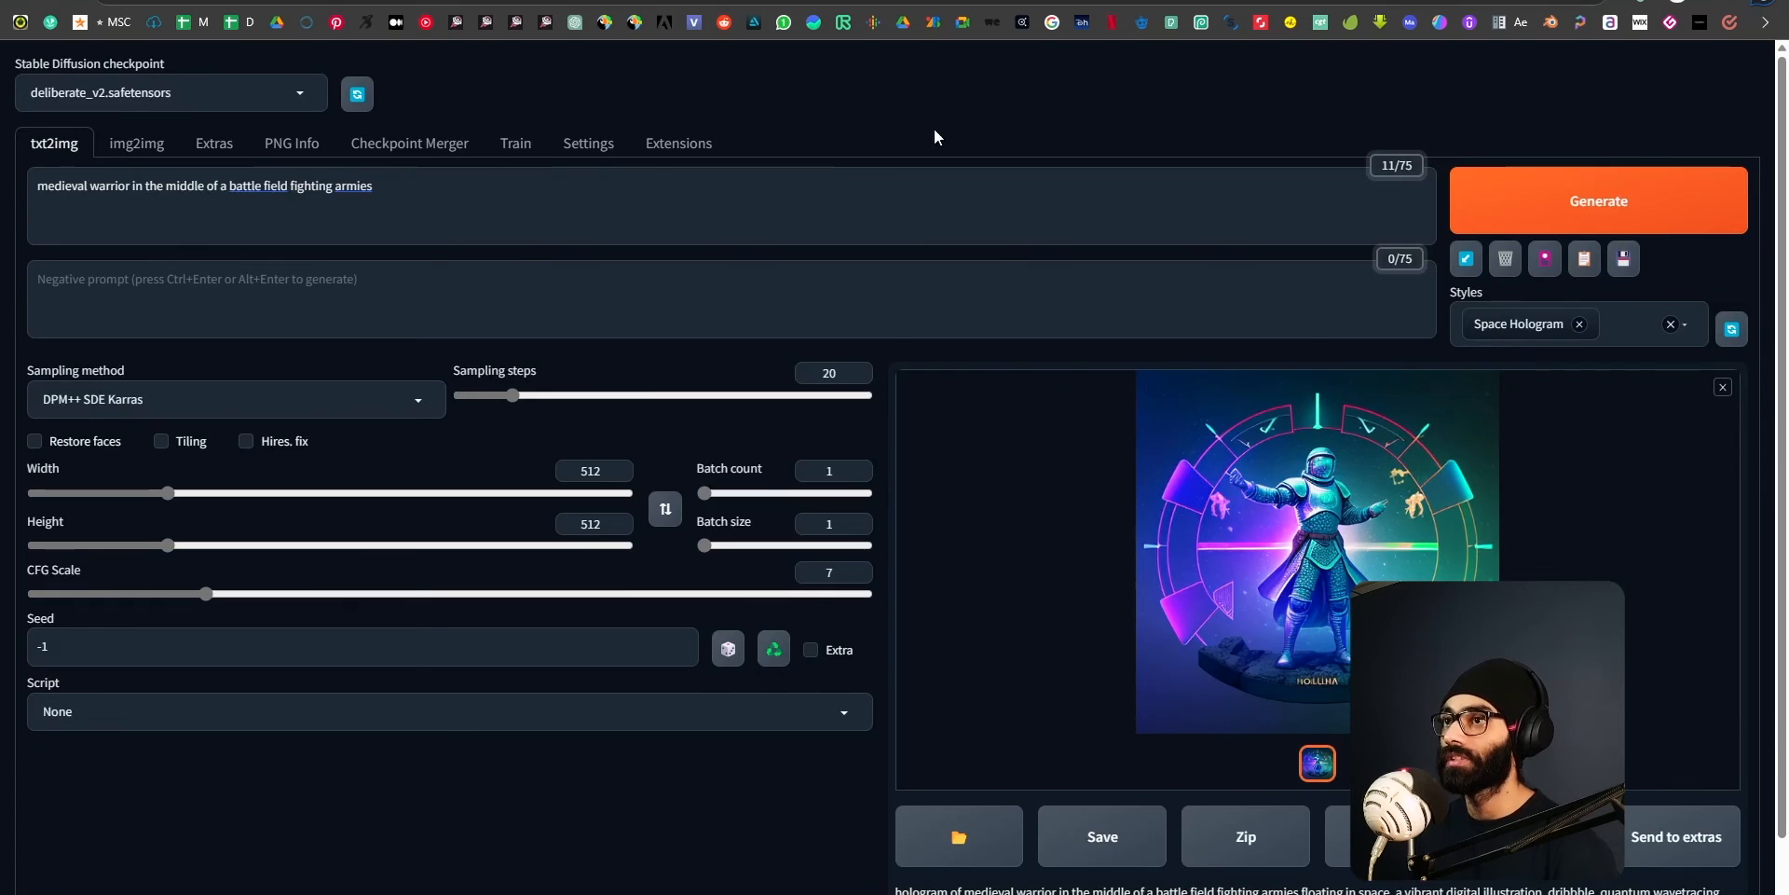
Replace the Space Hologram style with Anime and generate the medieval warrior image with it.
{"action": "left_click", "coordinate": [1315, 602]}
{"action": "left_click", "coordinate": [1735, 73]}
{"action": "left_click", "coordinate": [1608, 323]}
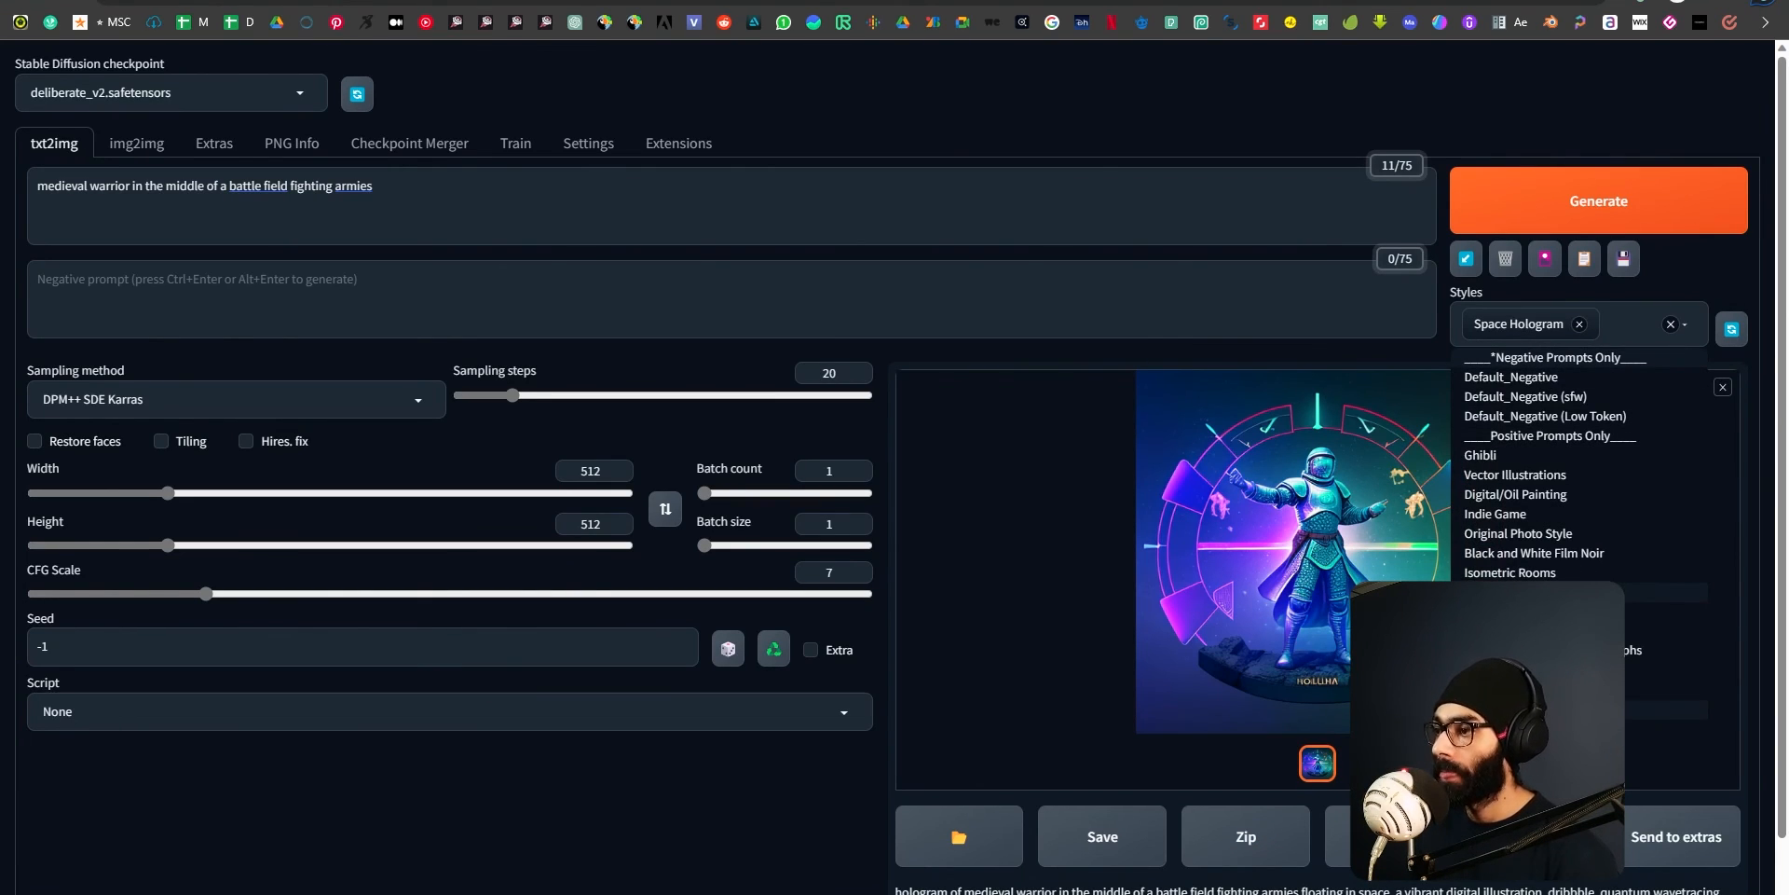
{"action": "left_click", "coordinate": [1510, 672]}
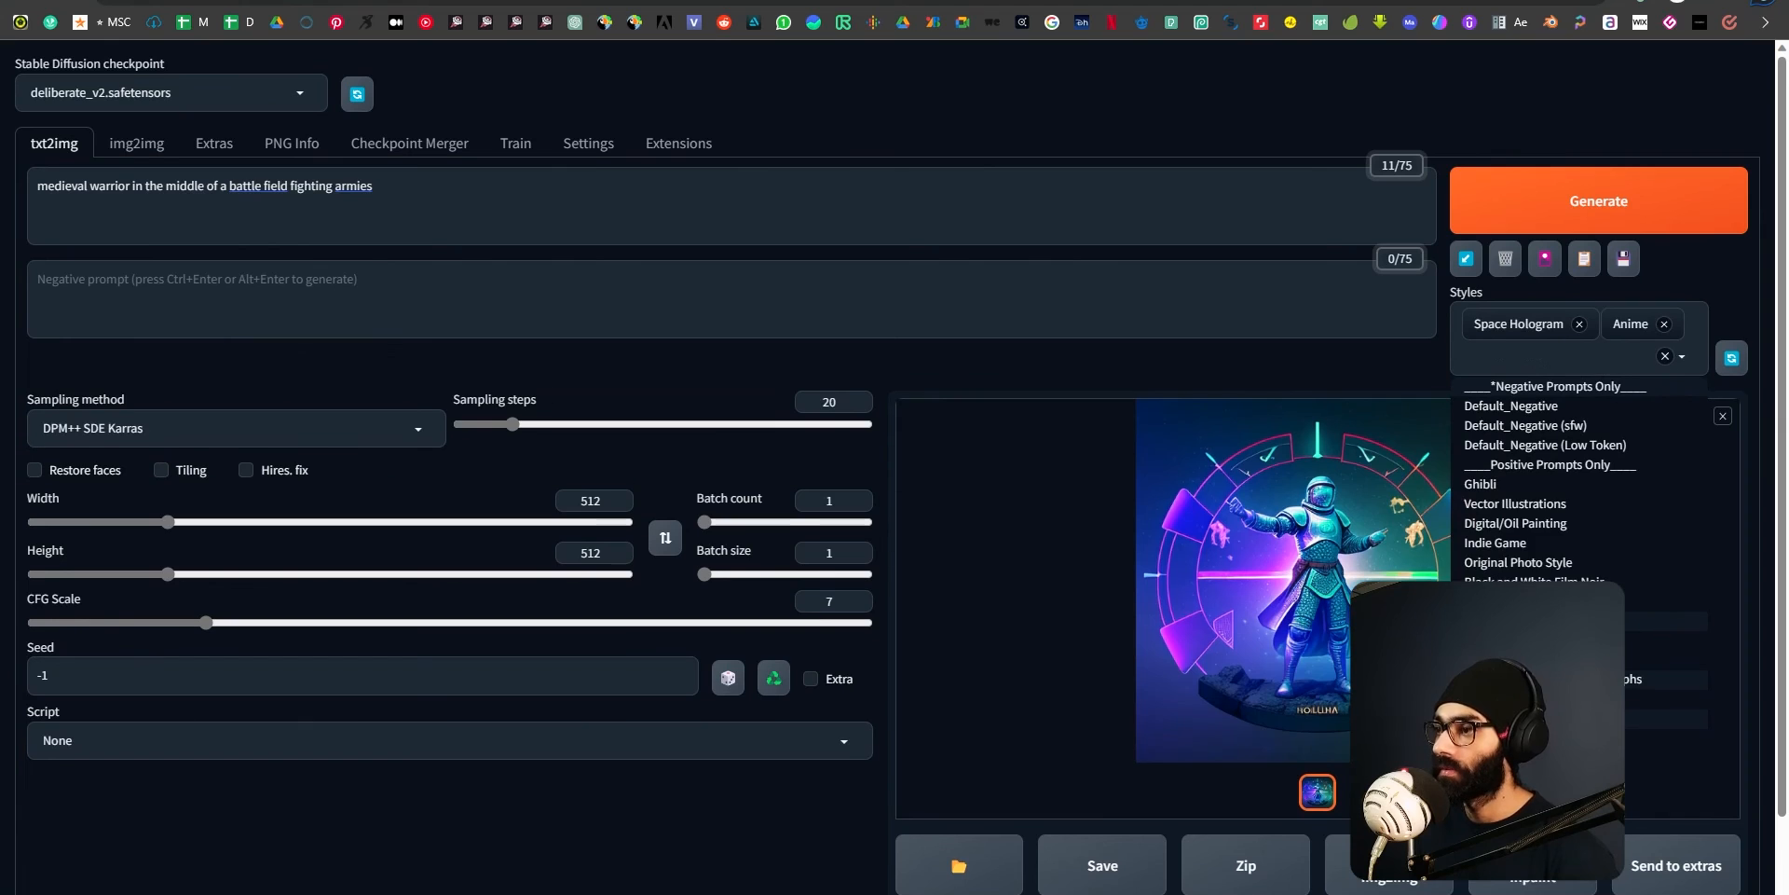
{"action": "left_click", "coordinate": [1579, 325]}
{"action": "left_click", "coordinate": [1596, 200]}
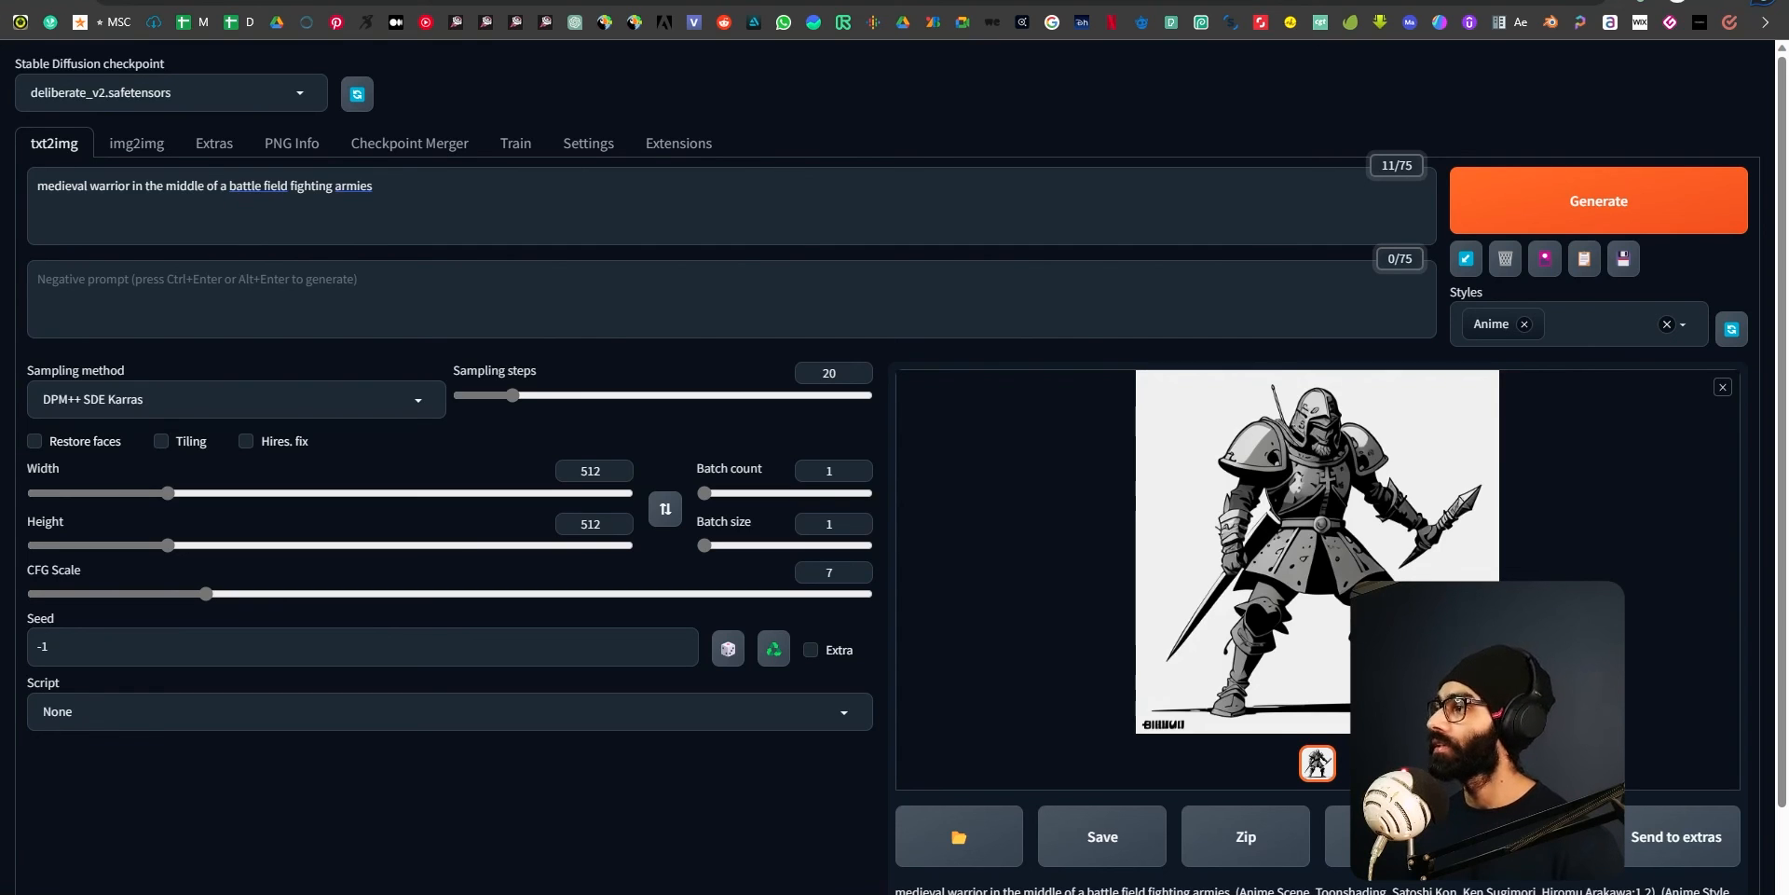
Inspect the Anime-style warrior in the full-size viewer, then clear the Anime style from the styles selection.
{"action": "left_click", "coordinate": [459, 185]}
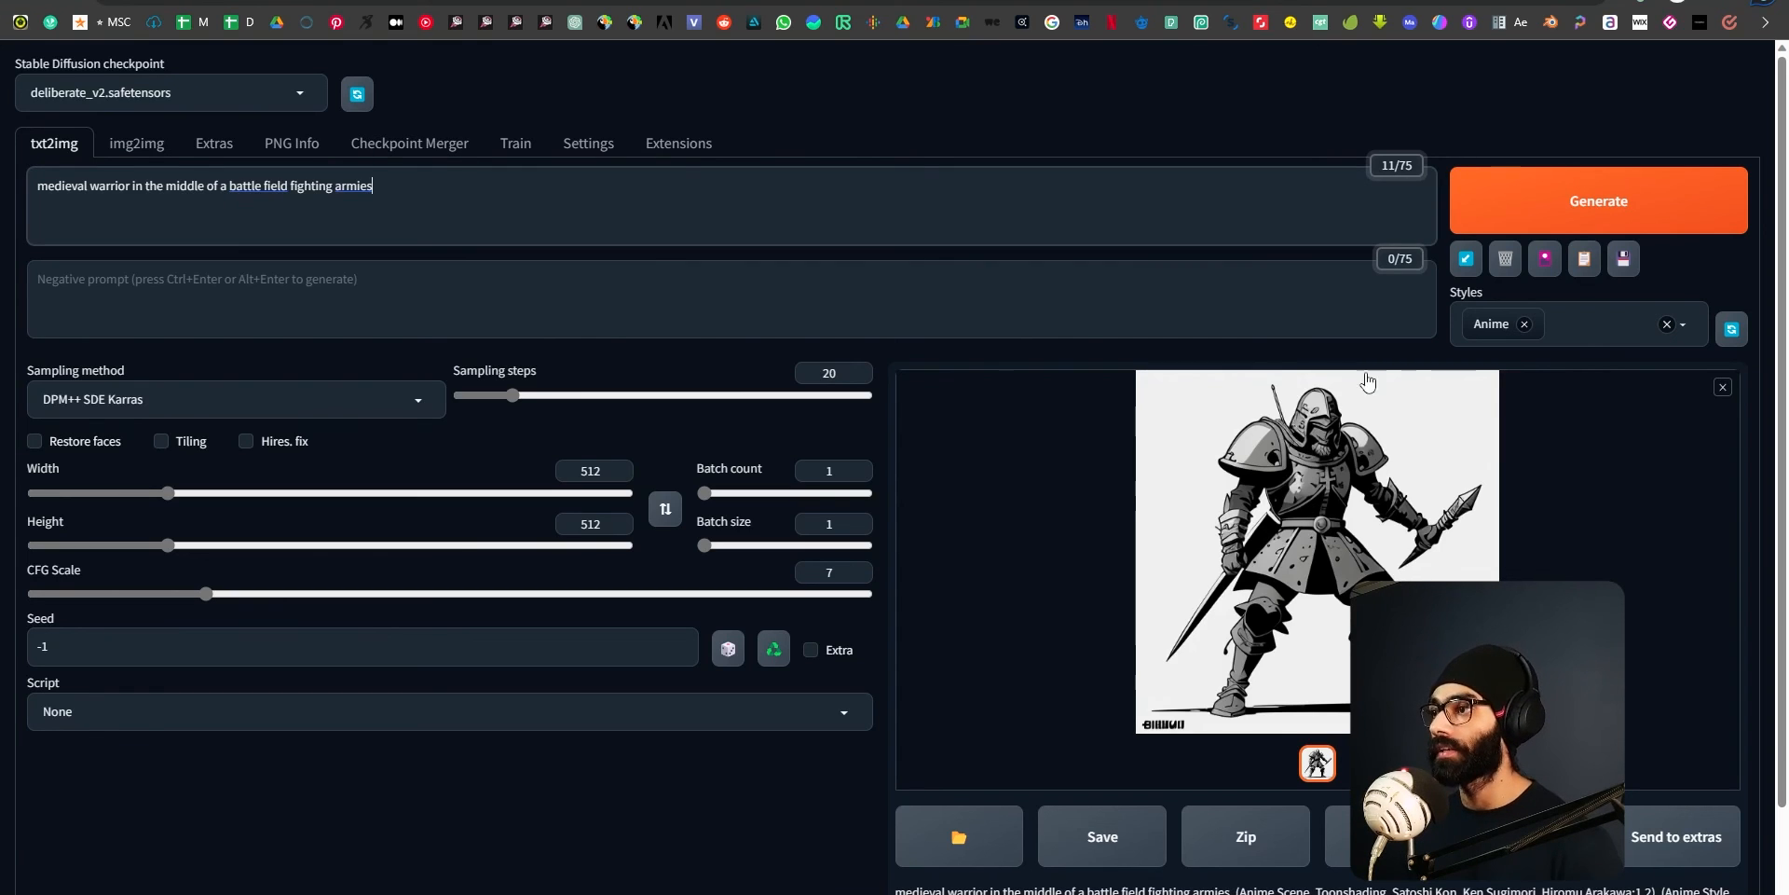
{"action": "left_click", "coordinate": [1321, 544]}
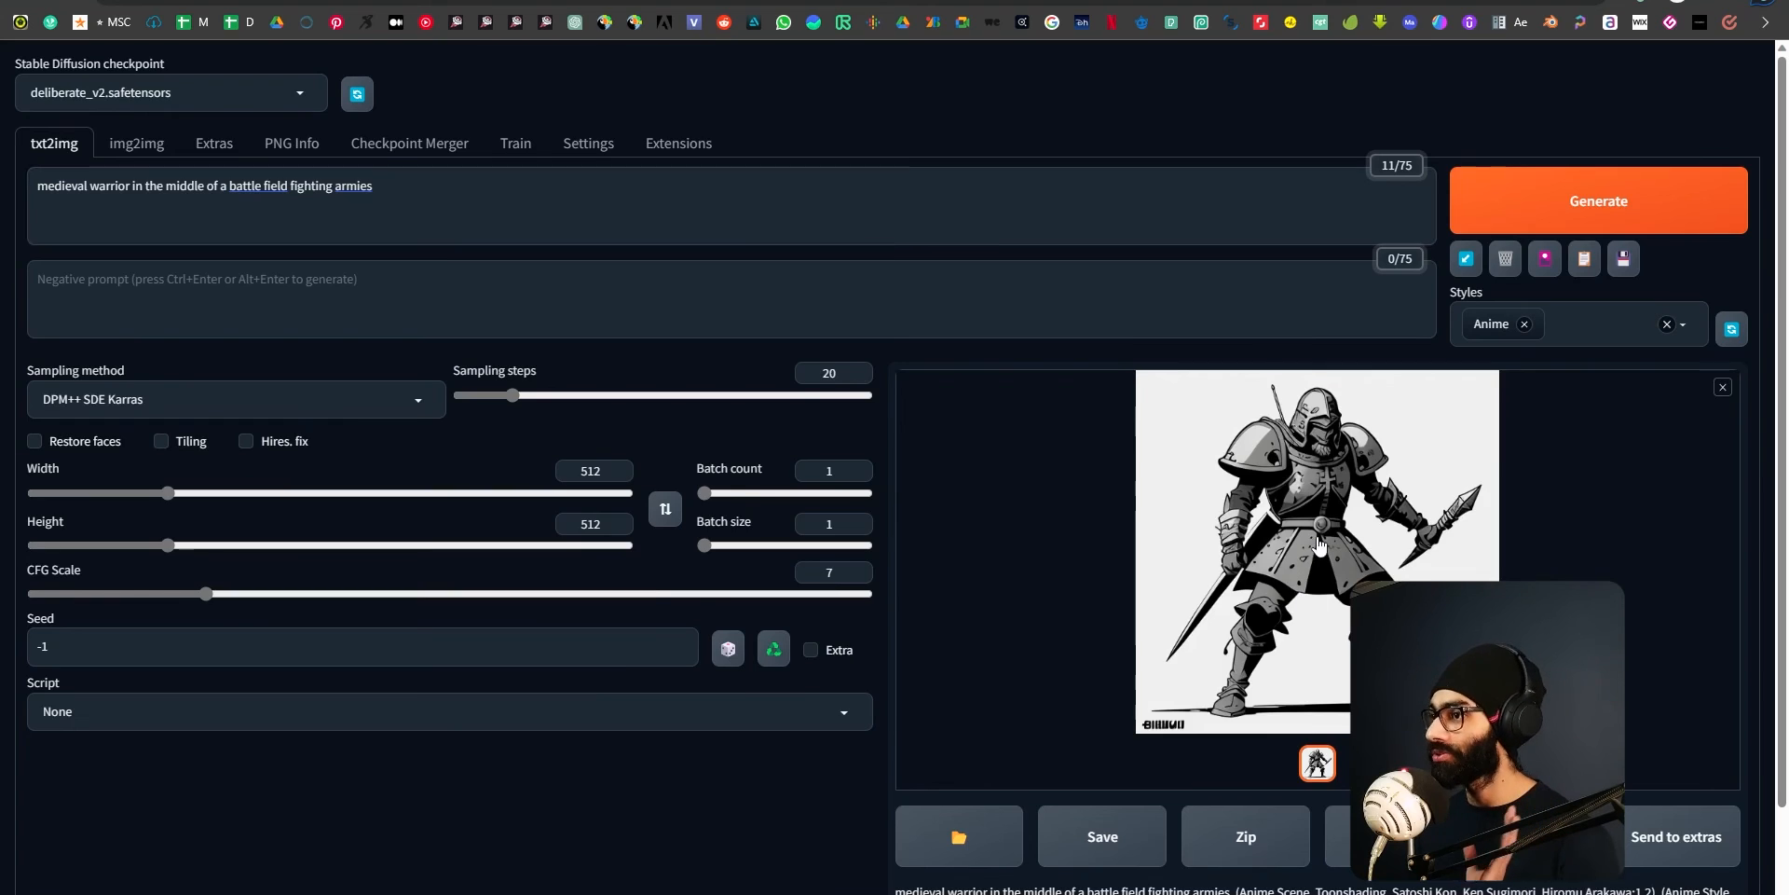
{"action": "left_click", "coordinate": [1736, 72]}
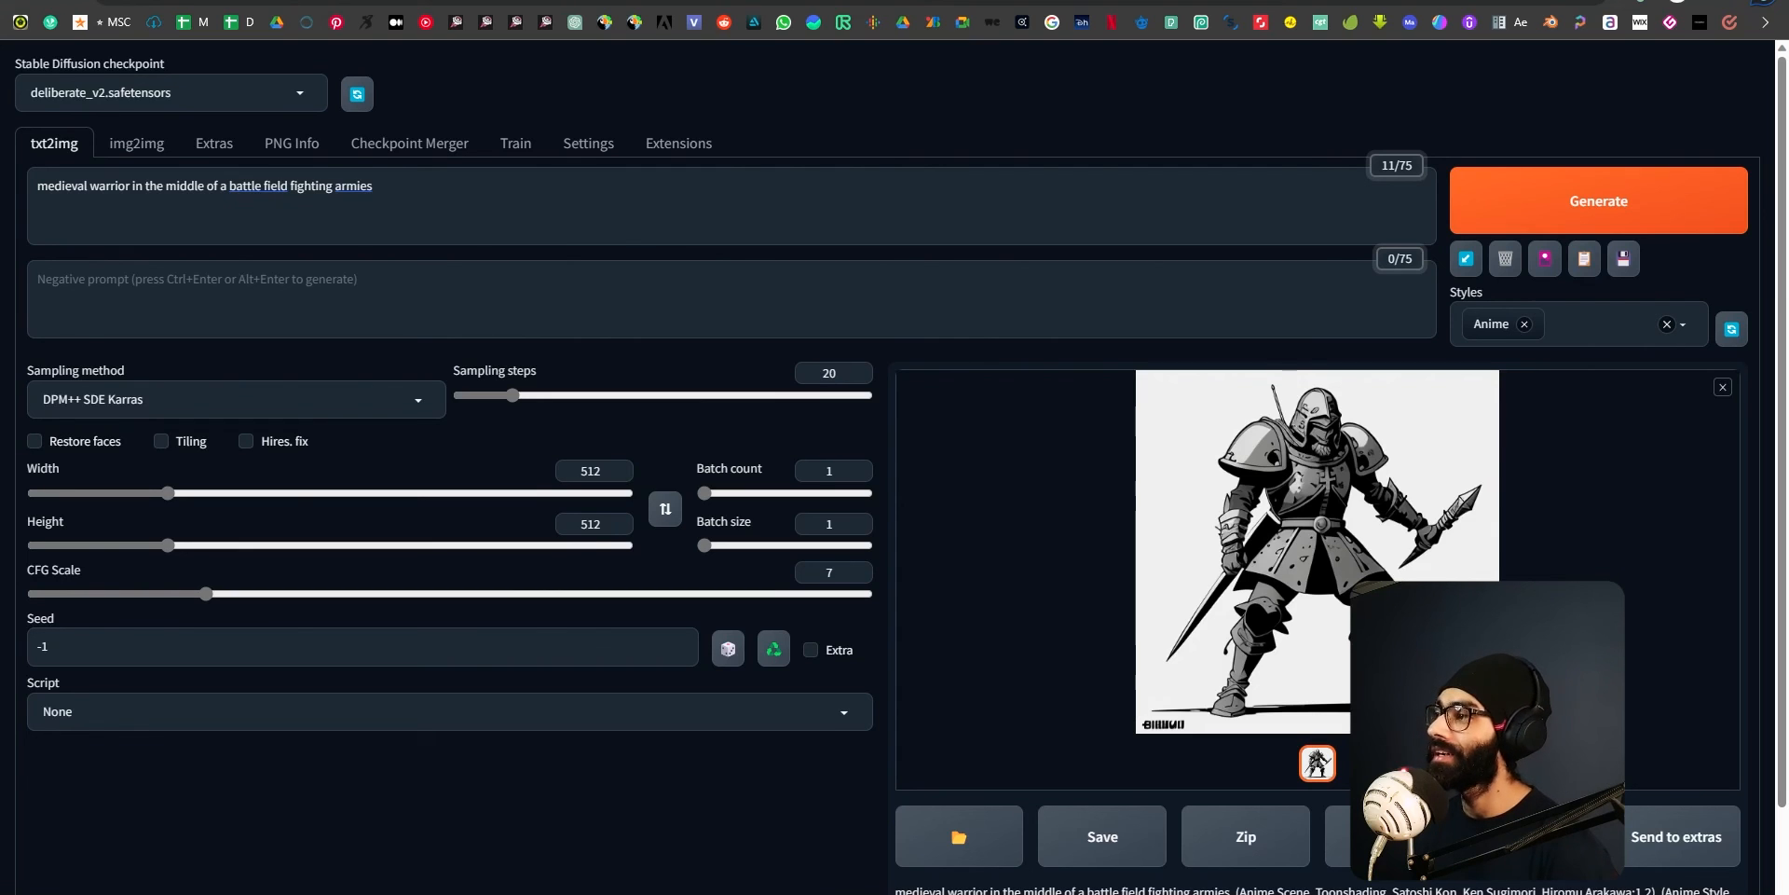
{"action": "left_click", "coordinate": [1089, 583]}
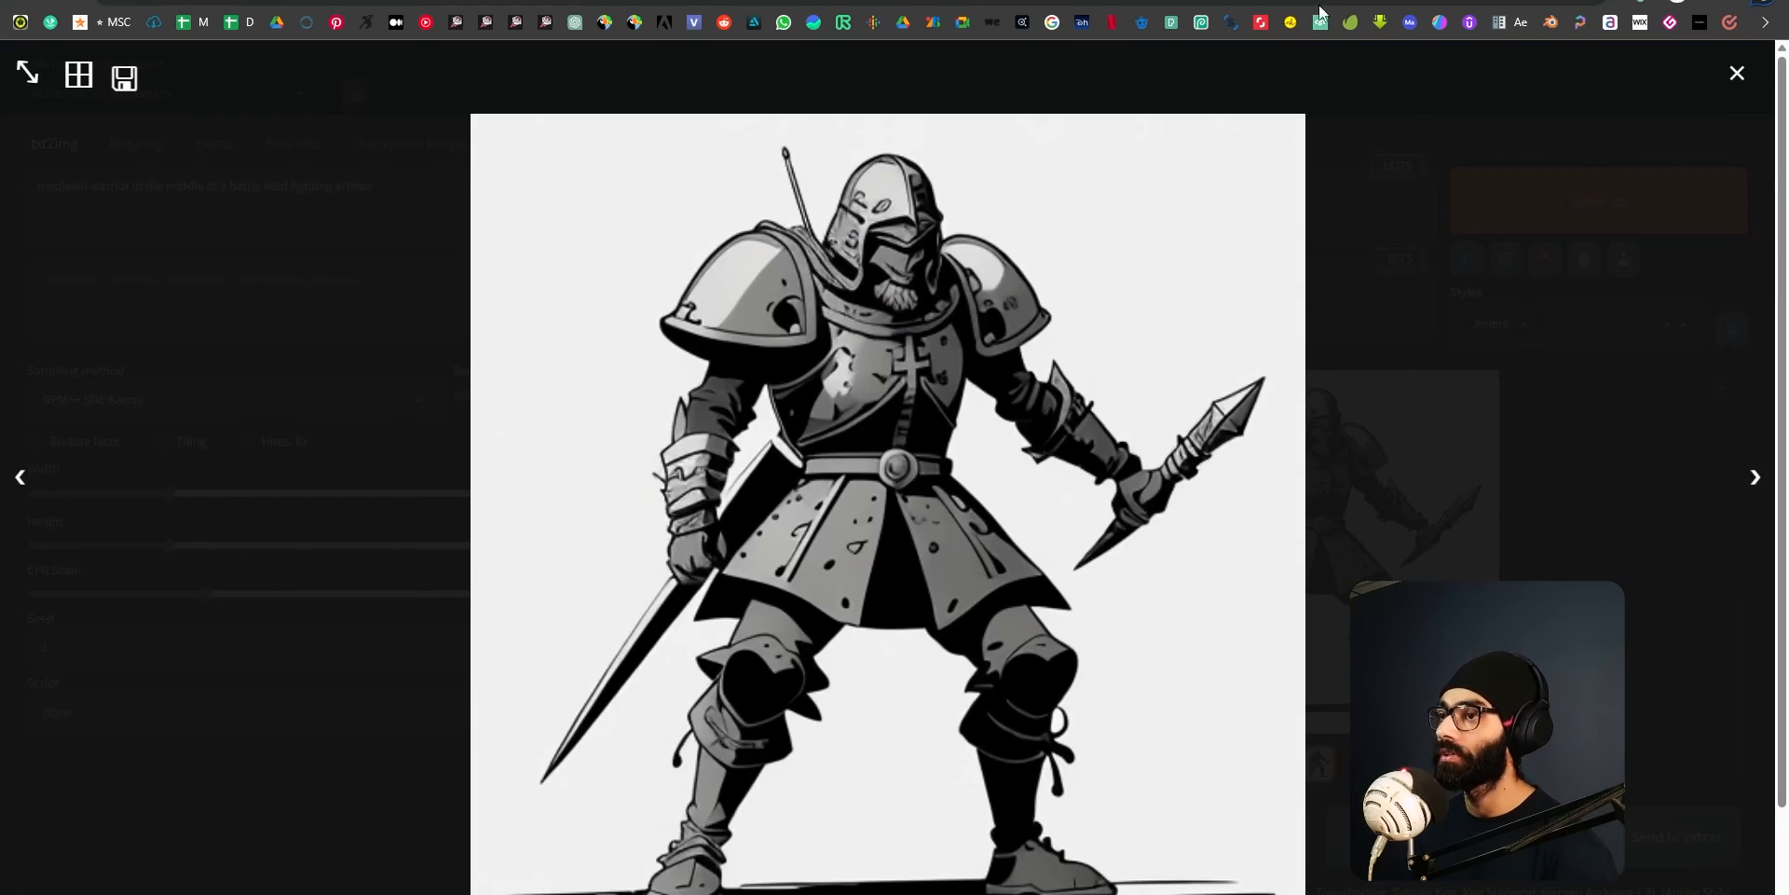
{"action": "left_click", "coordinate": [1735, 65]}
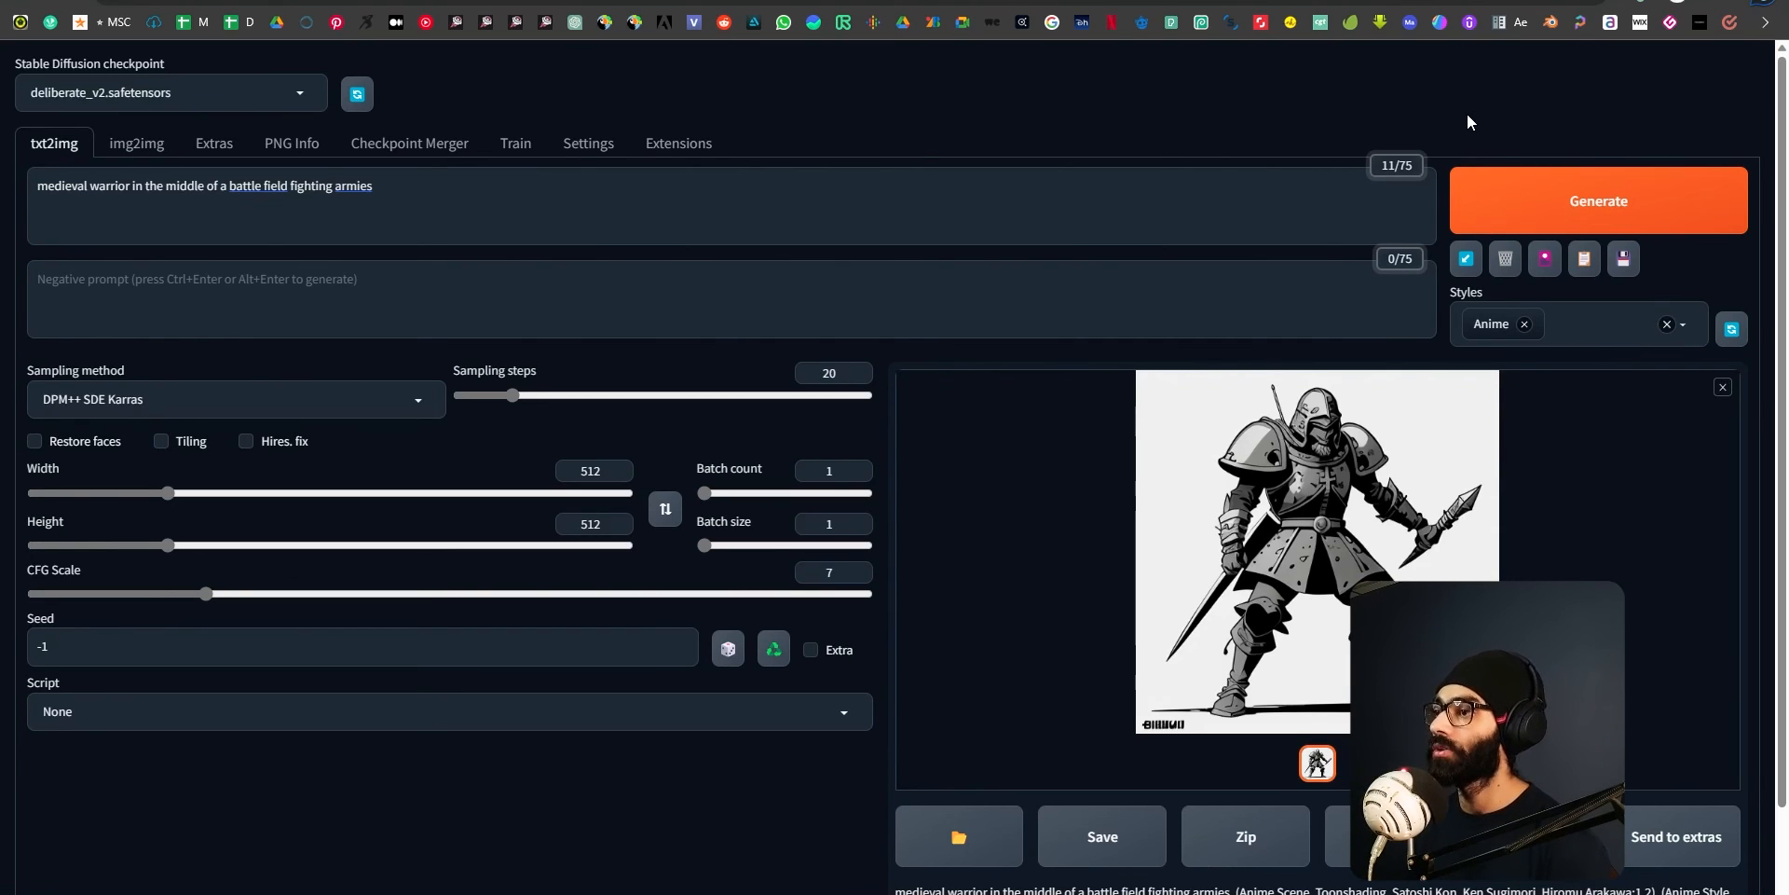
{"action": "left_click", "coordinate": [1356, 538]}
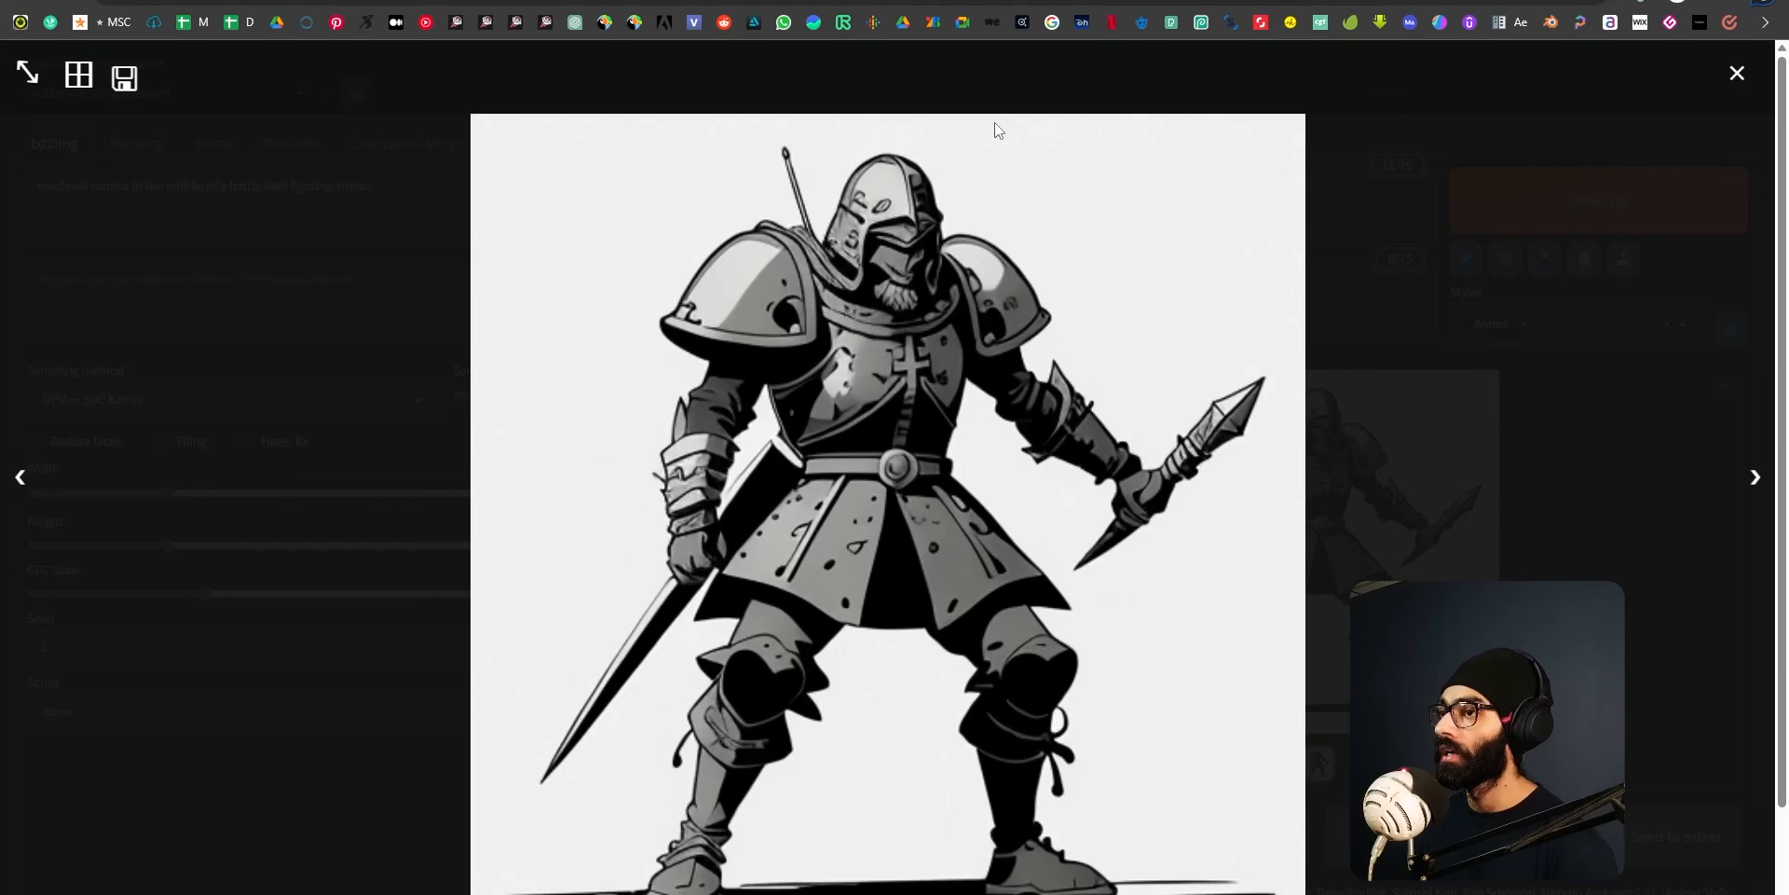
{"action": "left_click", "coordinate": [1737, 72]}
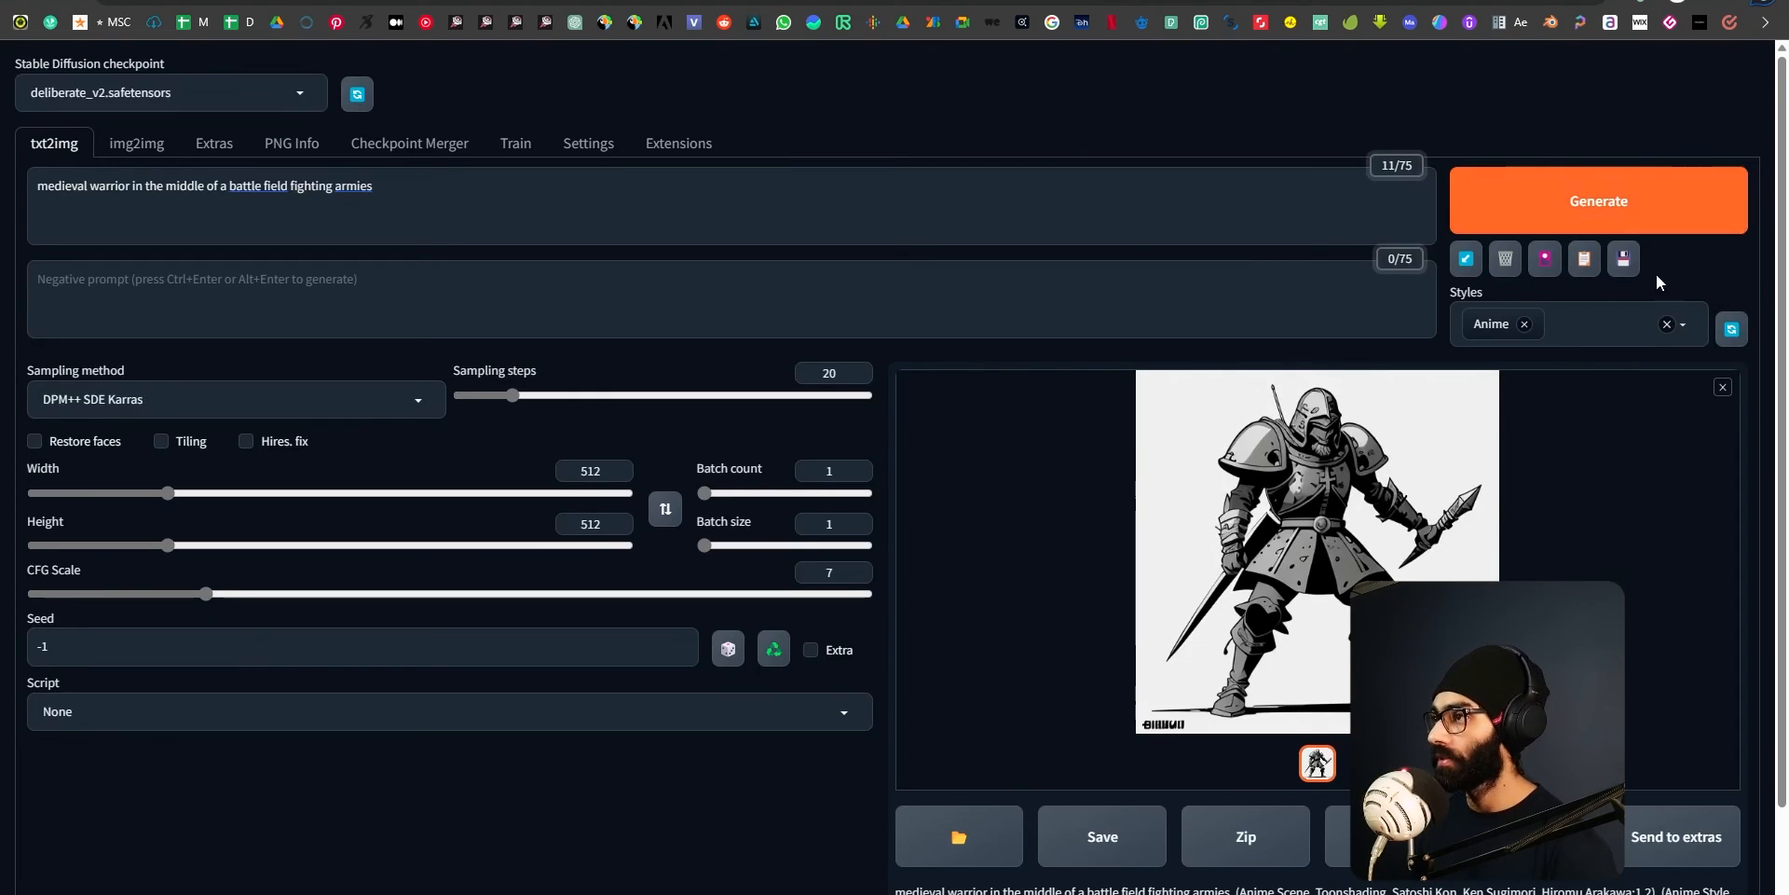
{"action": "left_click", "coordinate": [1666, 327]}
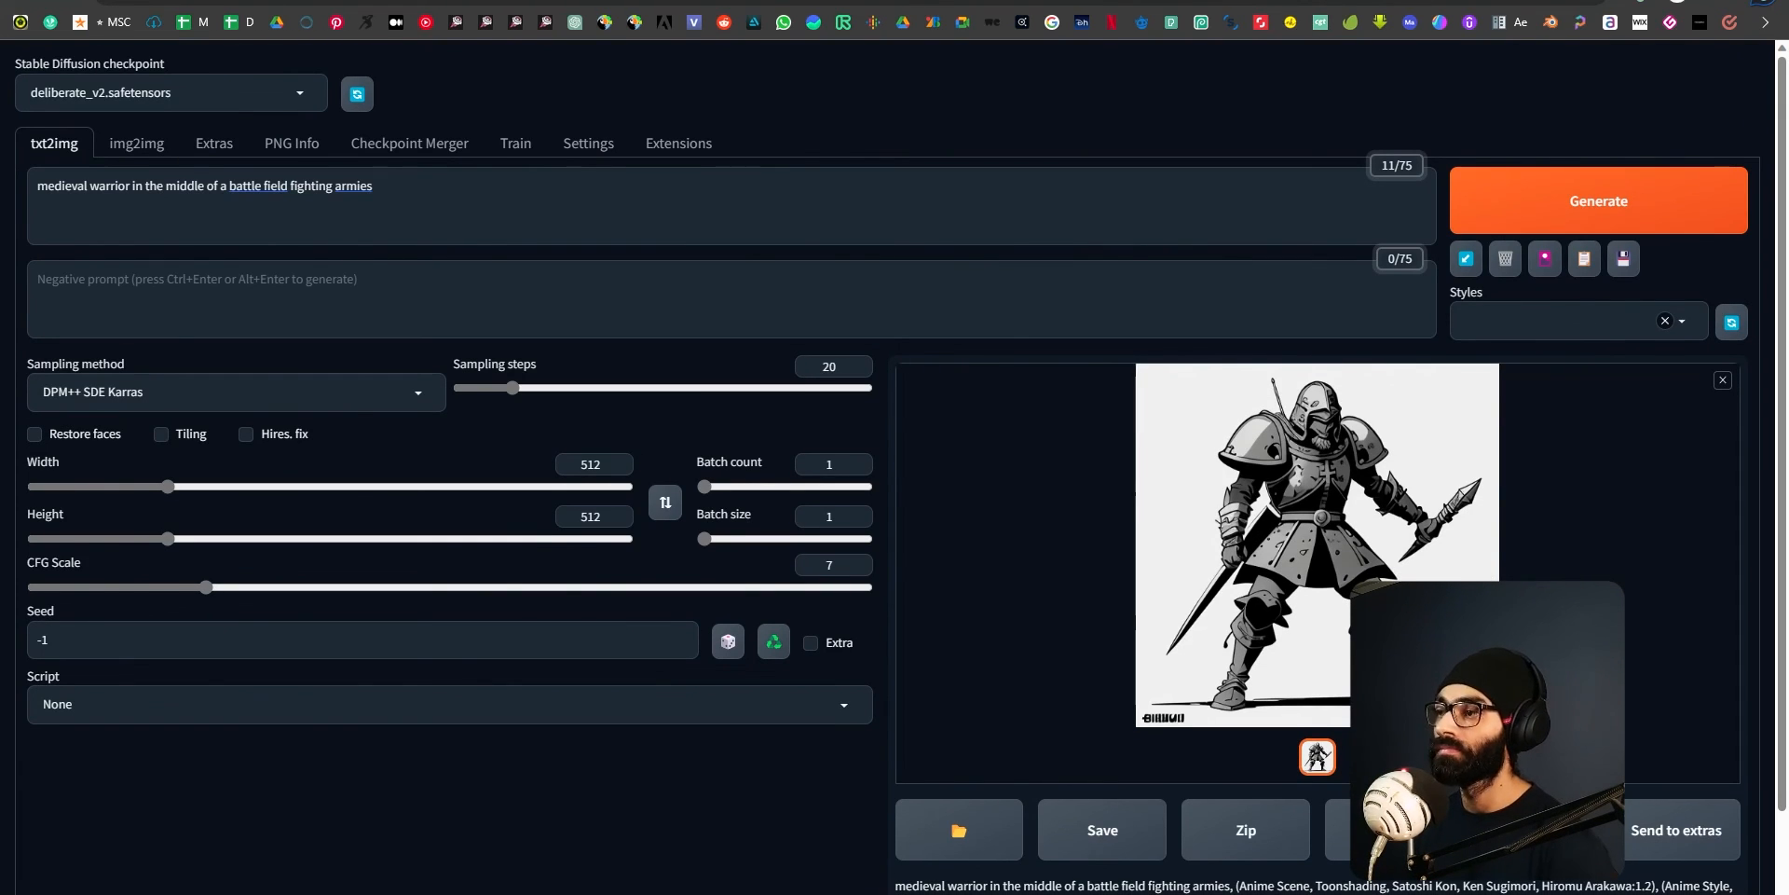
Open a File Explorer window and look through its pinned folders and drives.
{"action": "key", "text": "super+e"}
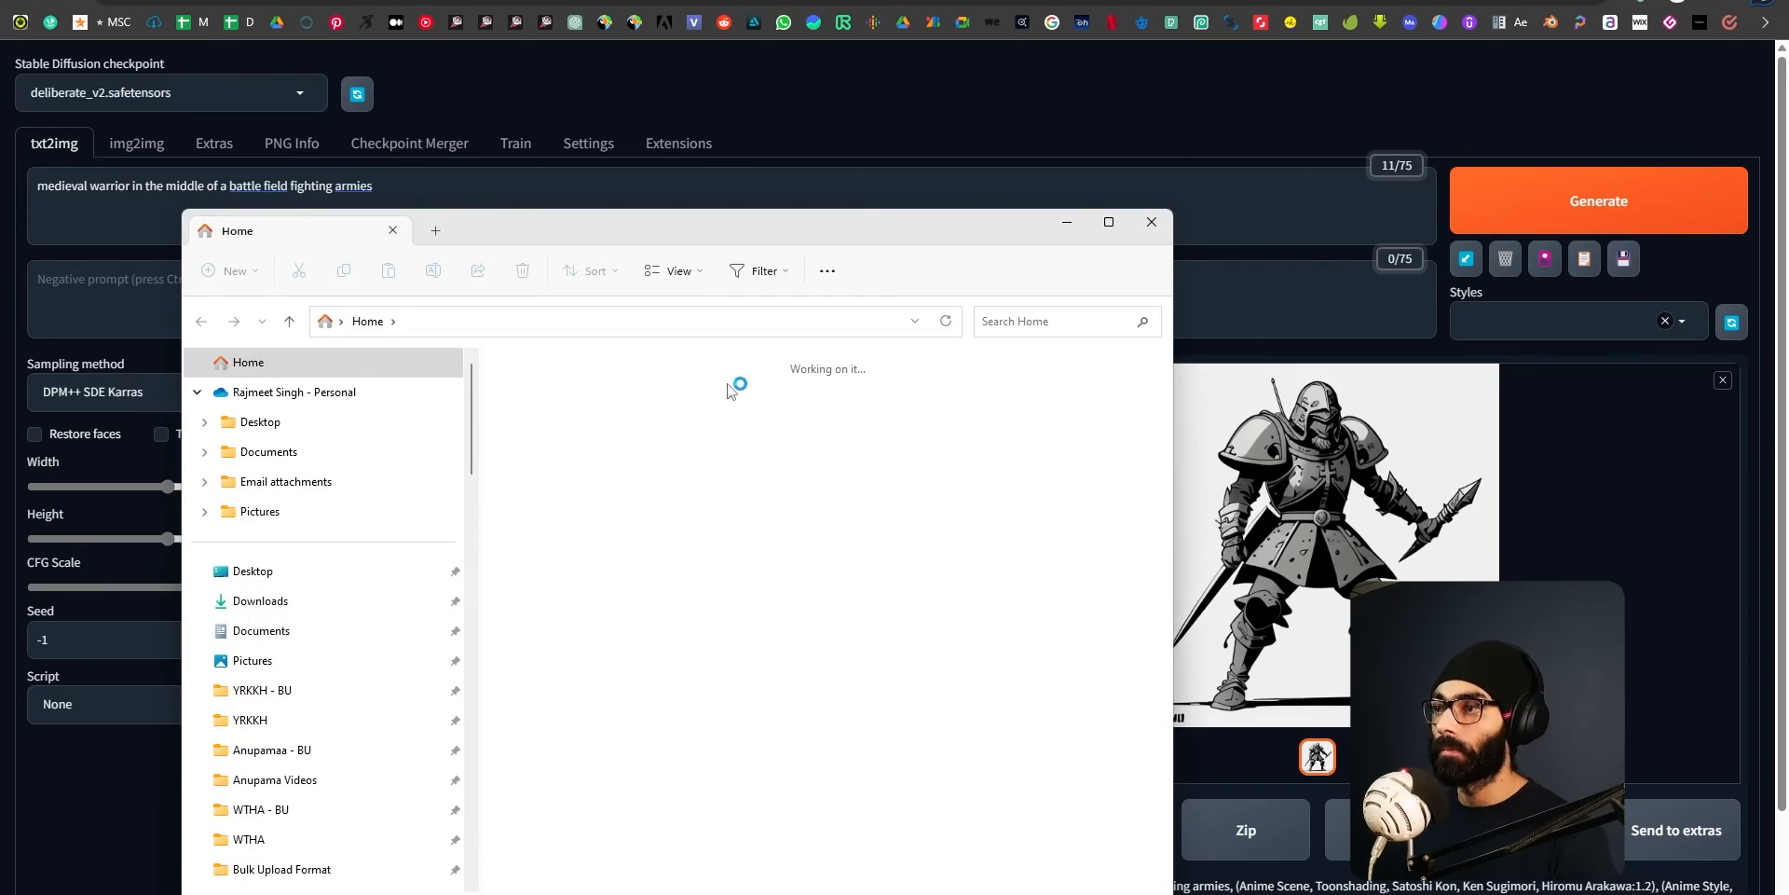
{"action": "scroll", "coordinate": [345, 612], "scroll_direction": "down", "scroll_amount": 3}
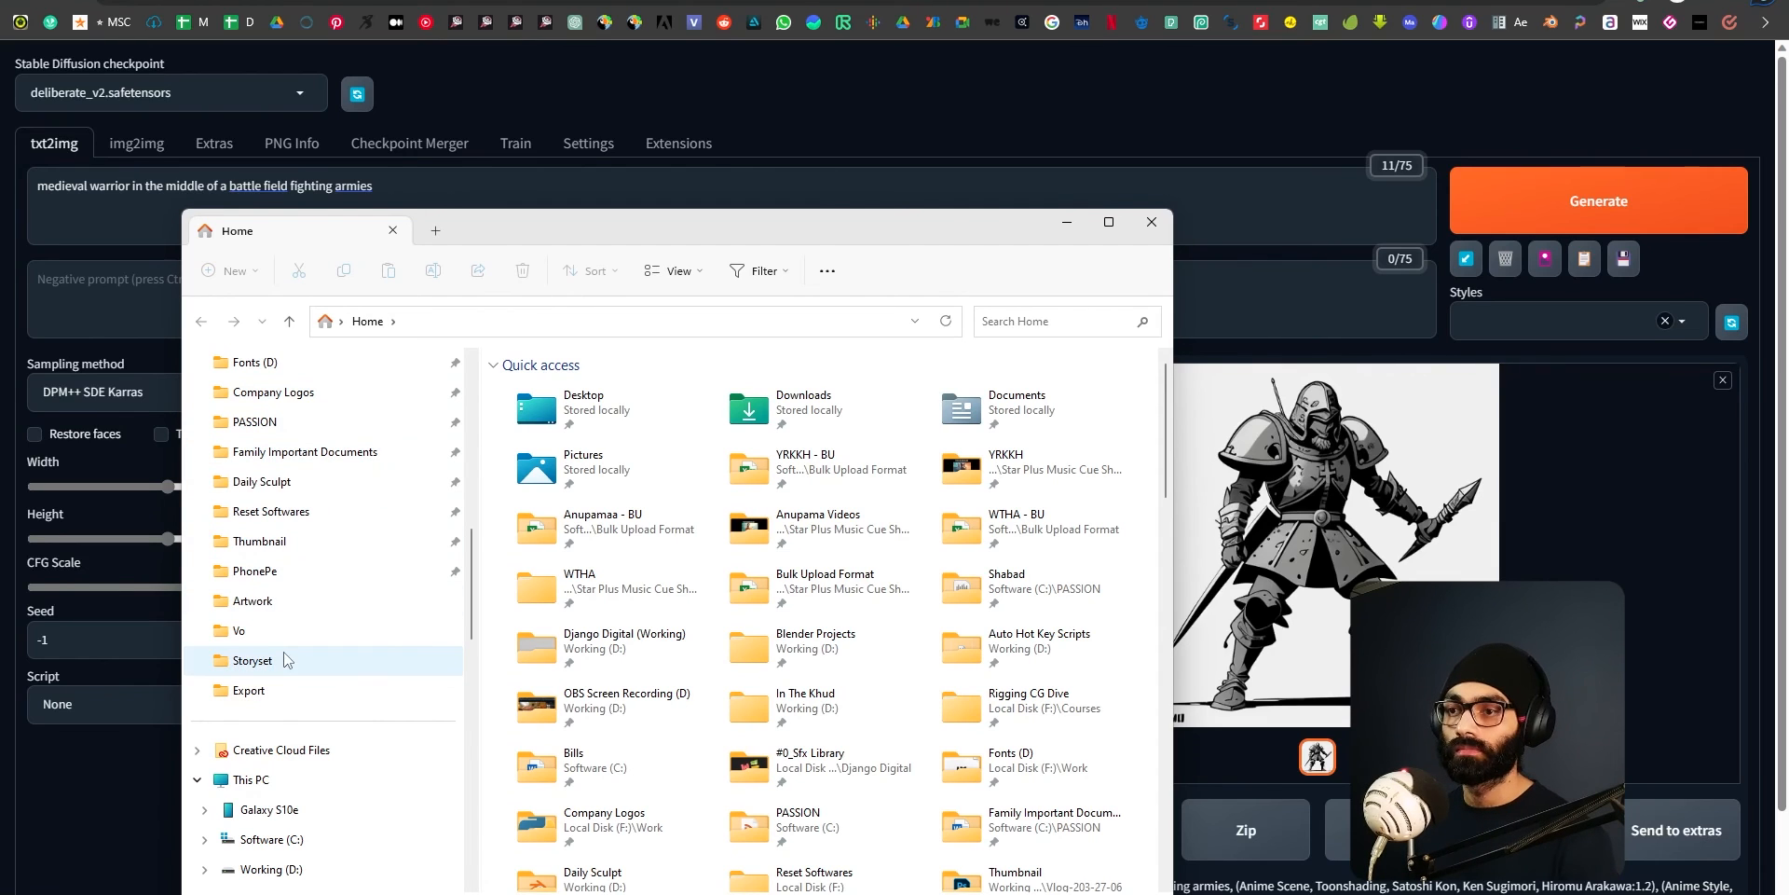
{"action": "scroll", "coordinate": [238, 490], "scroll_direction": "up", "scroll_amount": 1}
{"action": "scroll", "coordinate": [266, 549], "scroll_direction": "up", "scroll_amount": 1}
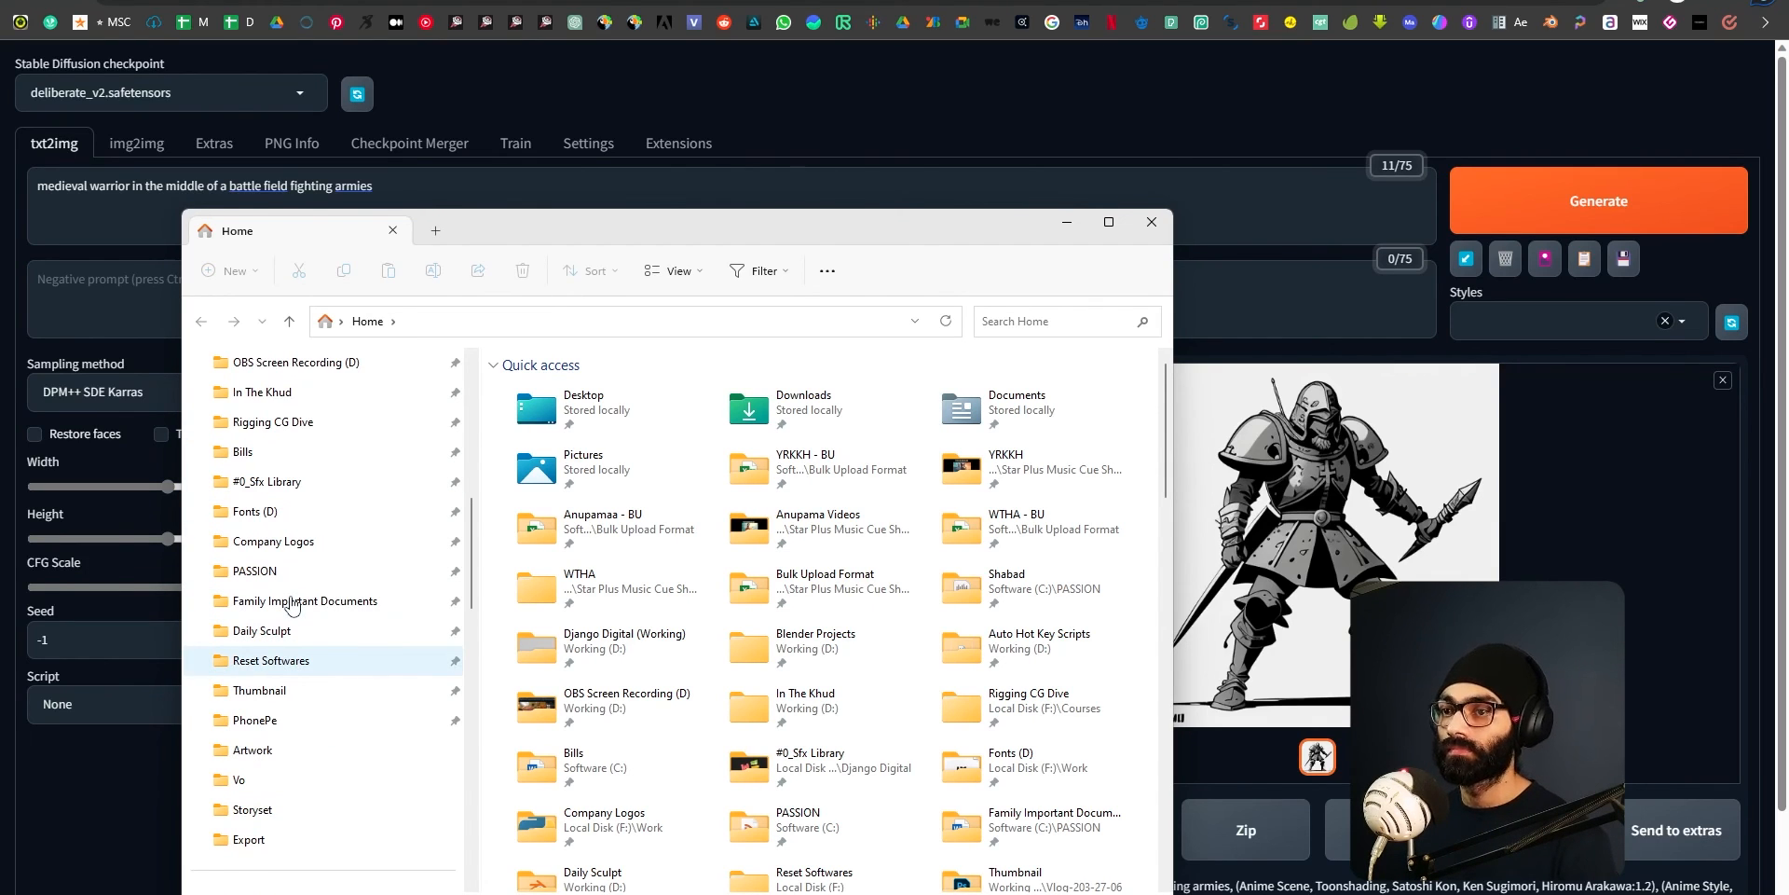
{"action": "scroll", "coordinate": [289, 633], "scroll_direction": "down", "scroll_amount": 1}
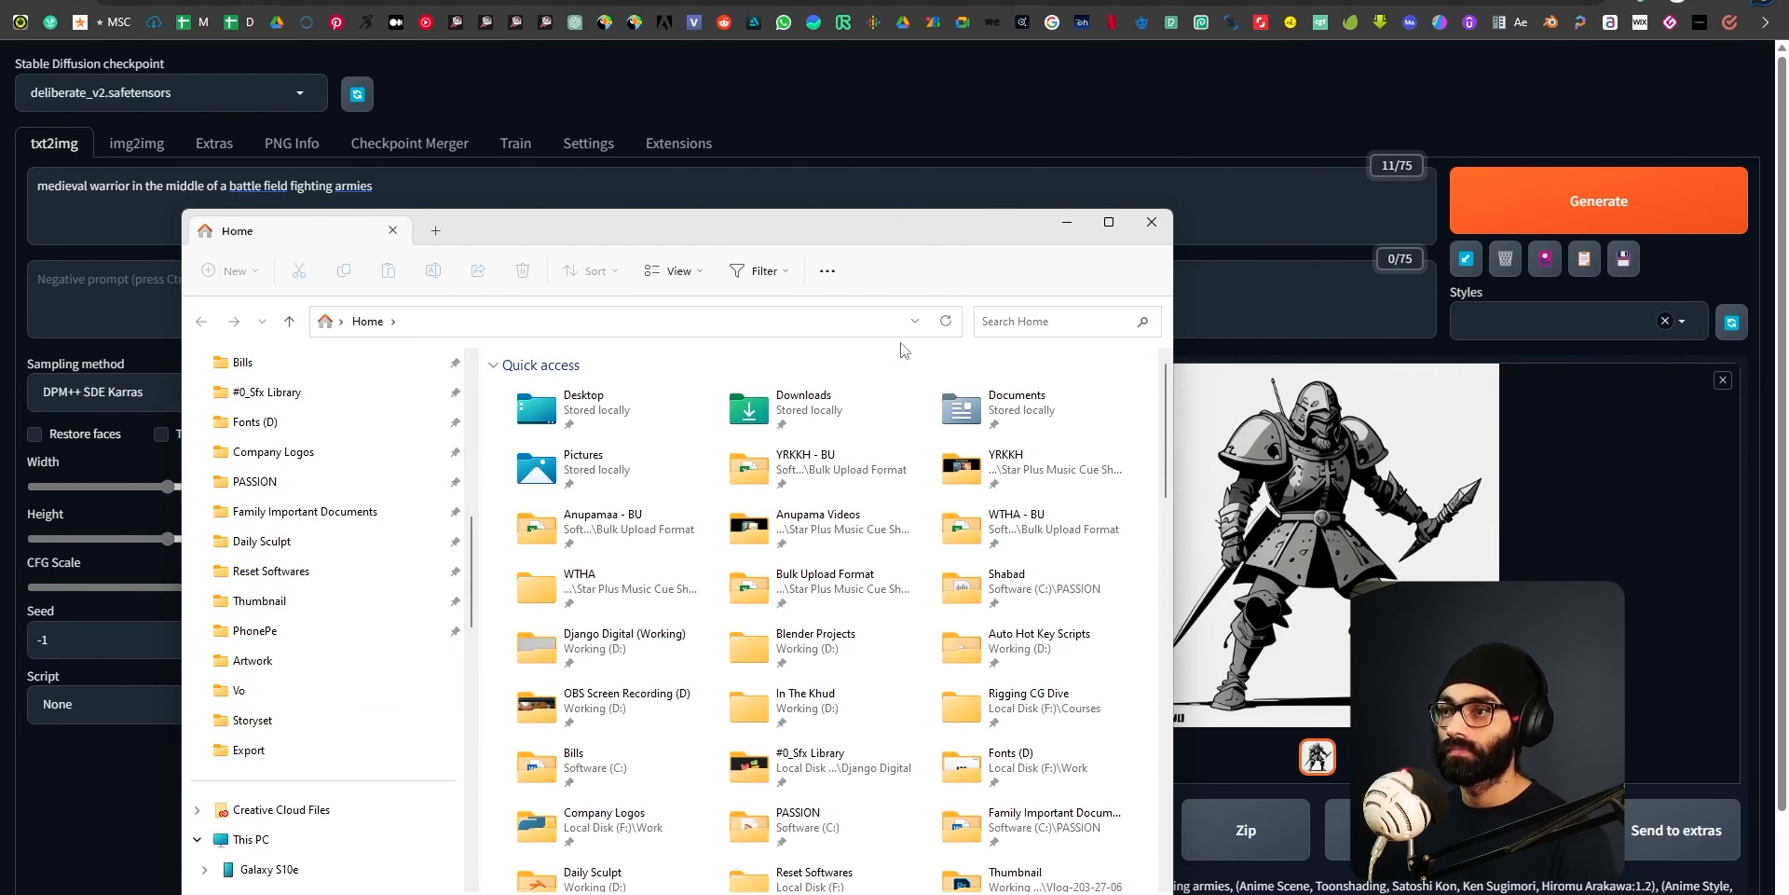
{"action": "scroll", "coordinate": [289, 736], "scroll_direction": "down", "scroll_amount": 3}
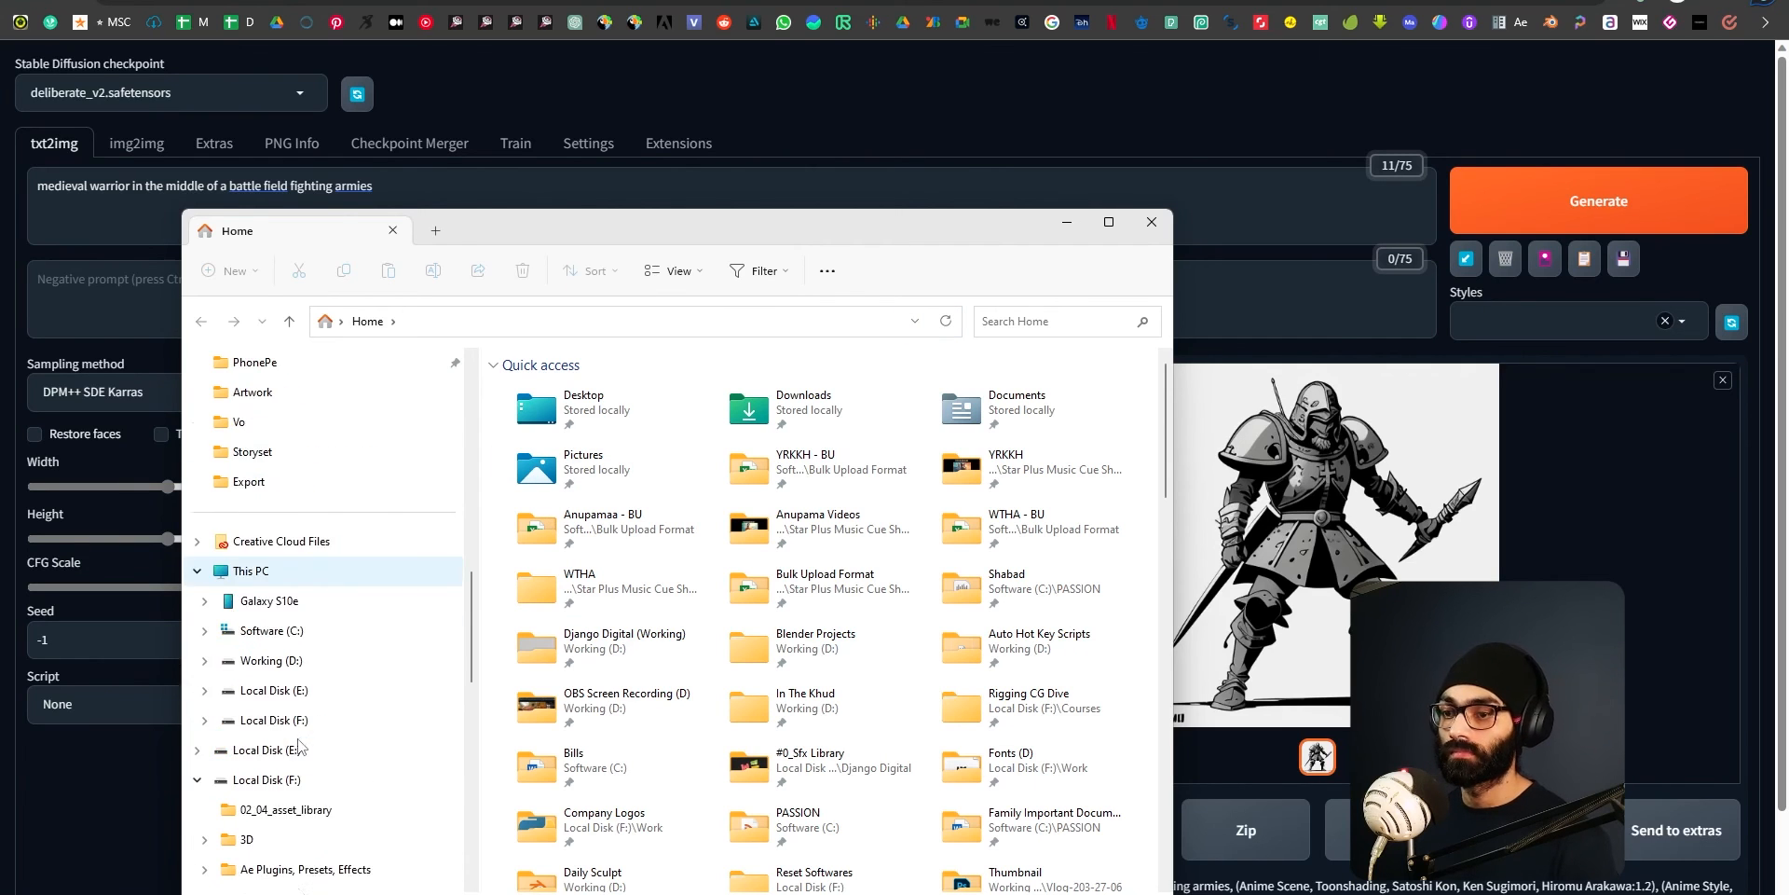
{"action": "scroll", "coordinate": [289, 755], "scroll_direction": "down", "scroll_amount": 1}
{"action": "scroll", "coordinate": [287, 764], "scroll_direction": "up", "scroll_amount": 10}
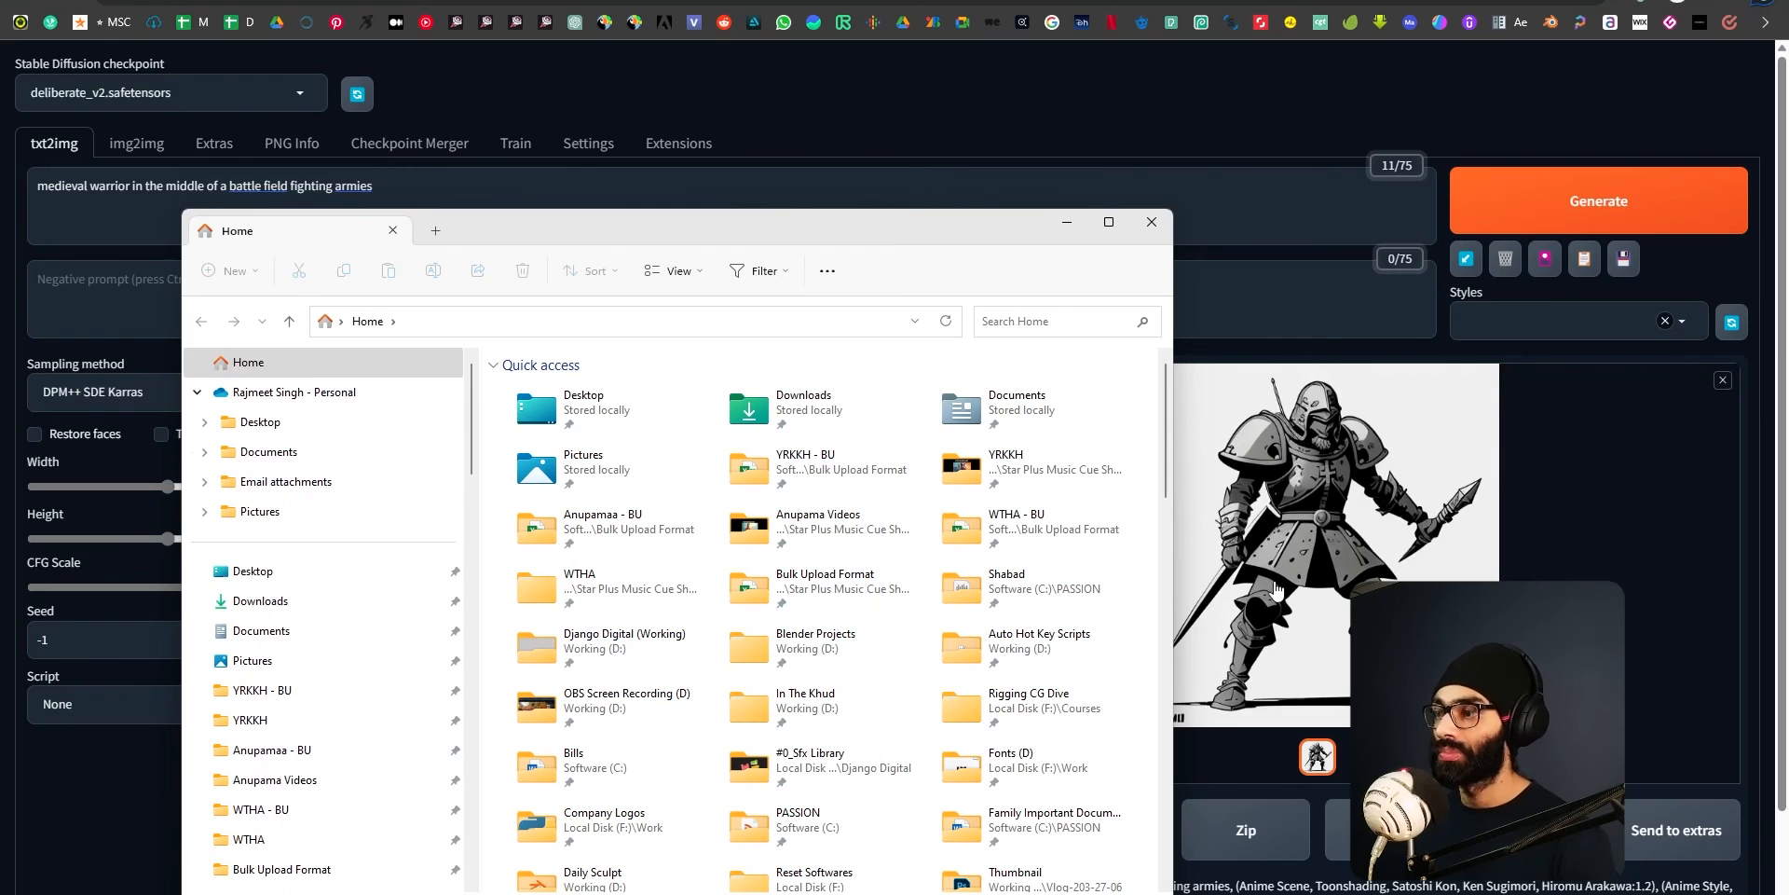
Inspect the Anime-style warrior again at full size, then switch back to the File Explorer window.
{"action": "left_click", "coordinate": [1265, 594]}
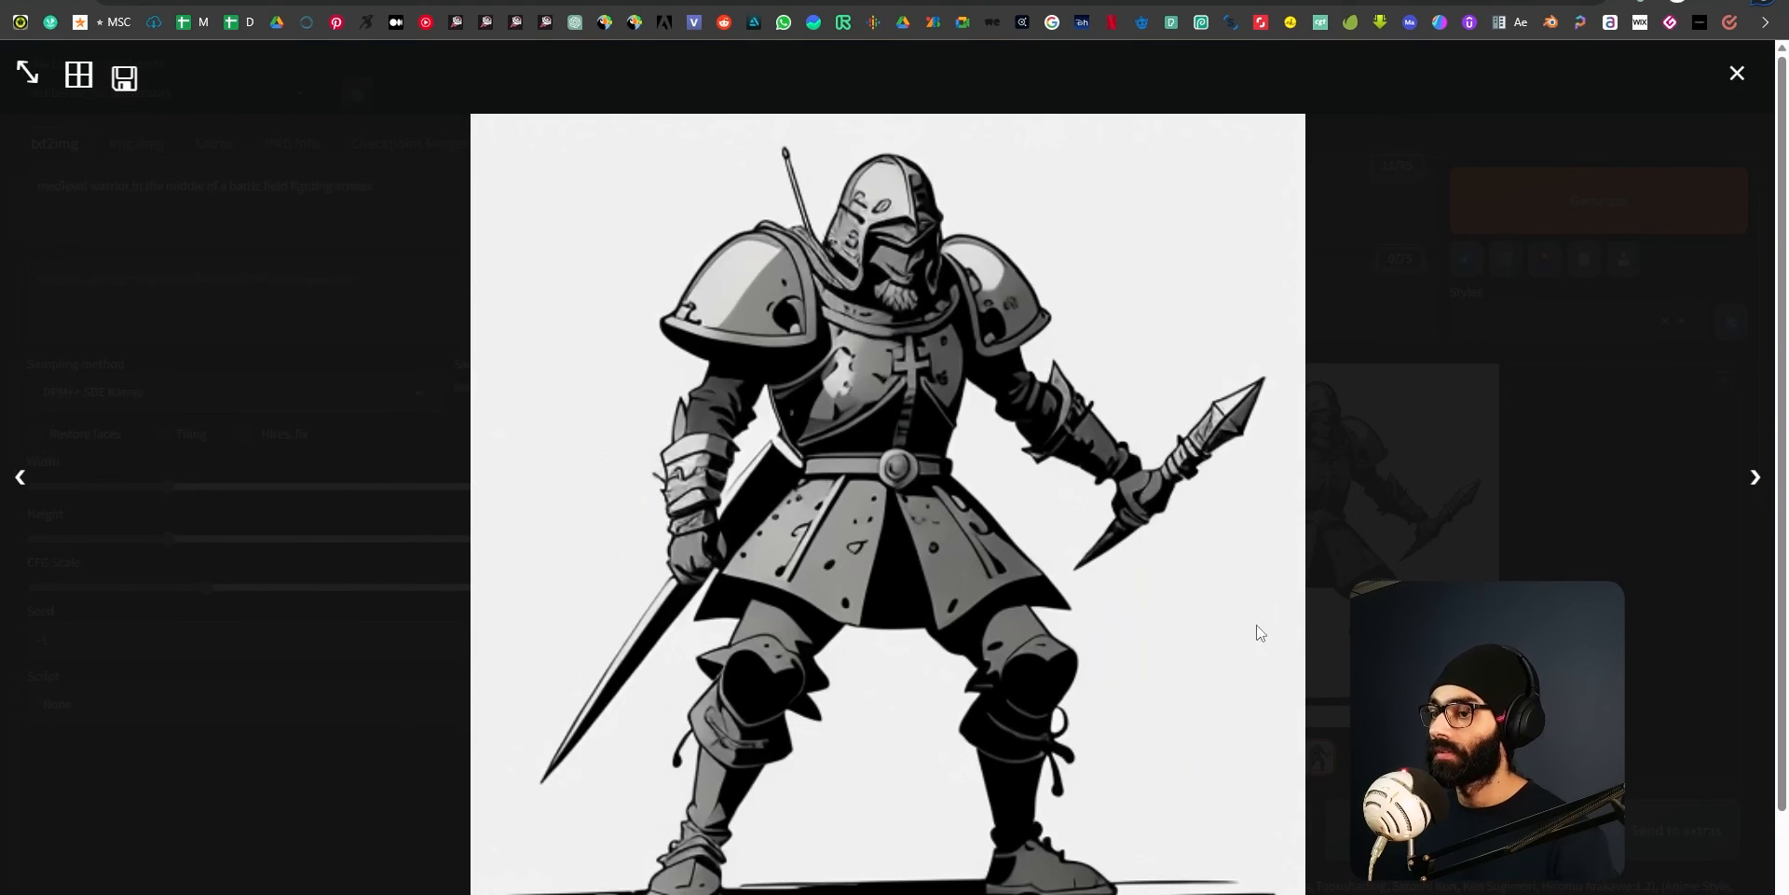
{"action": "left_click", "coordinate": [1736, 73]}
{"action": "left_click", "coordinate": [1211, 587]}
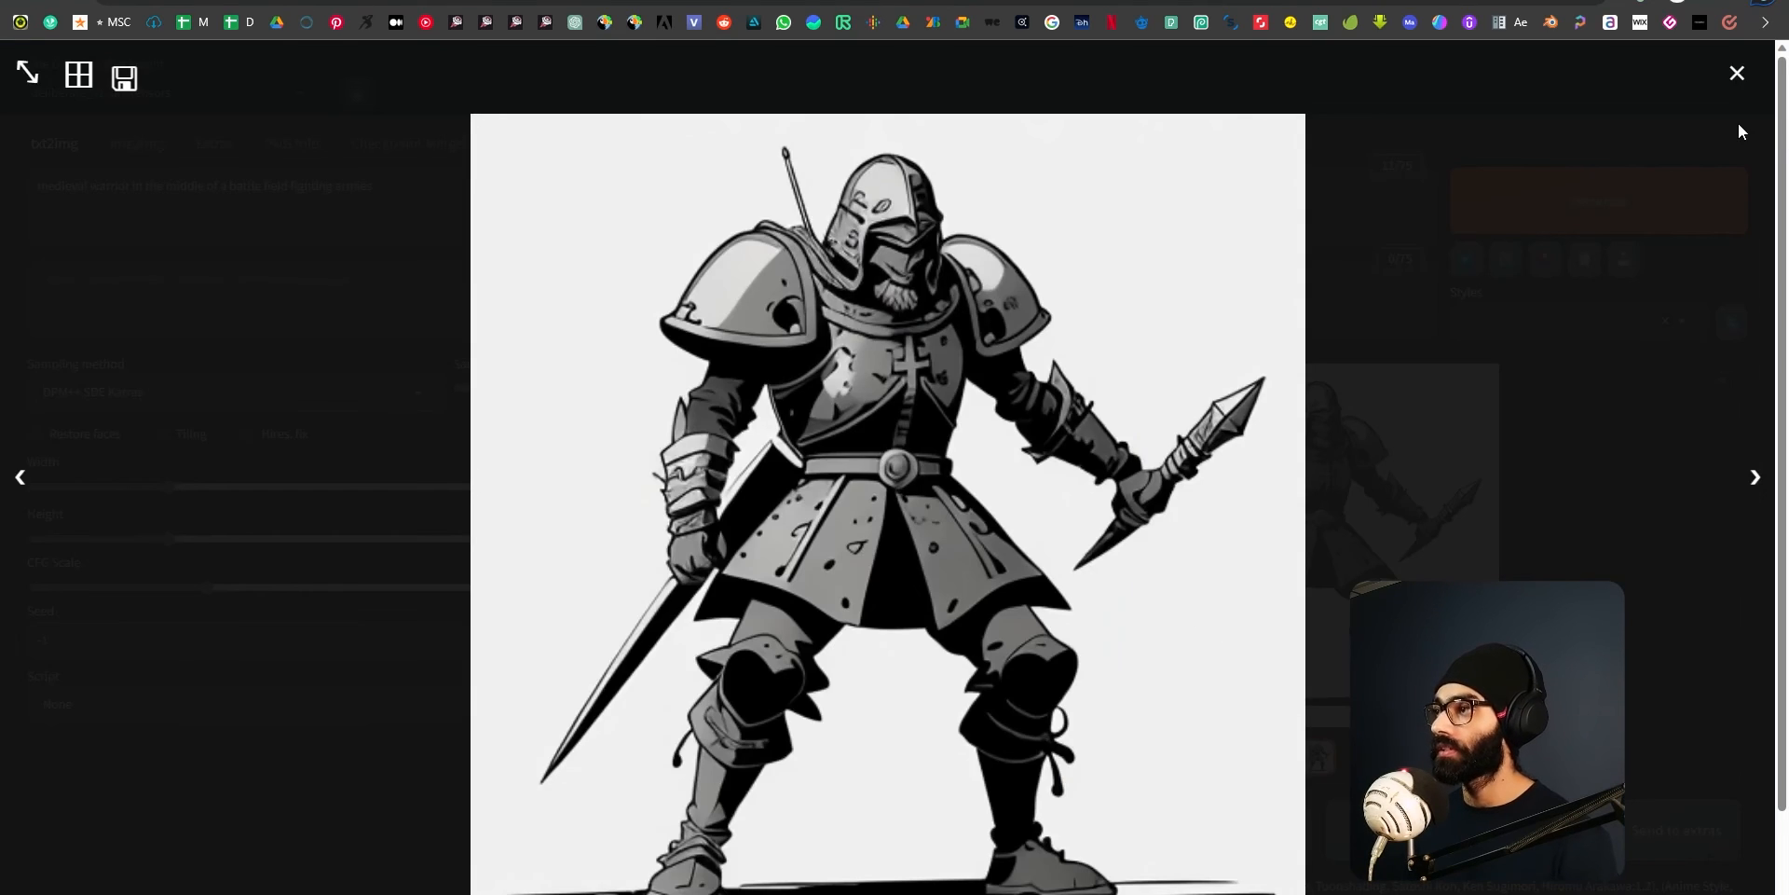
{"action": "left_click", "coordinate": [1735, 75]}
{"action": "key", "text": "alt+Tab"}
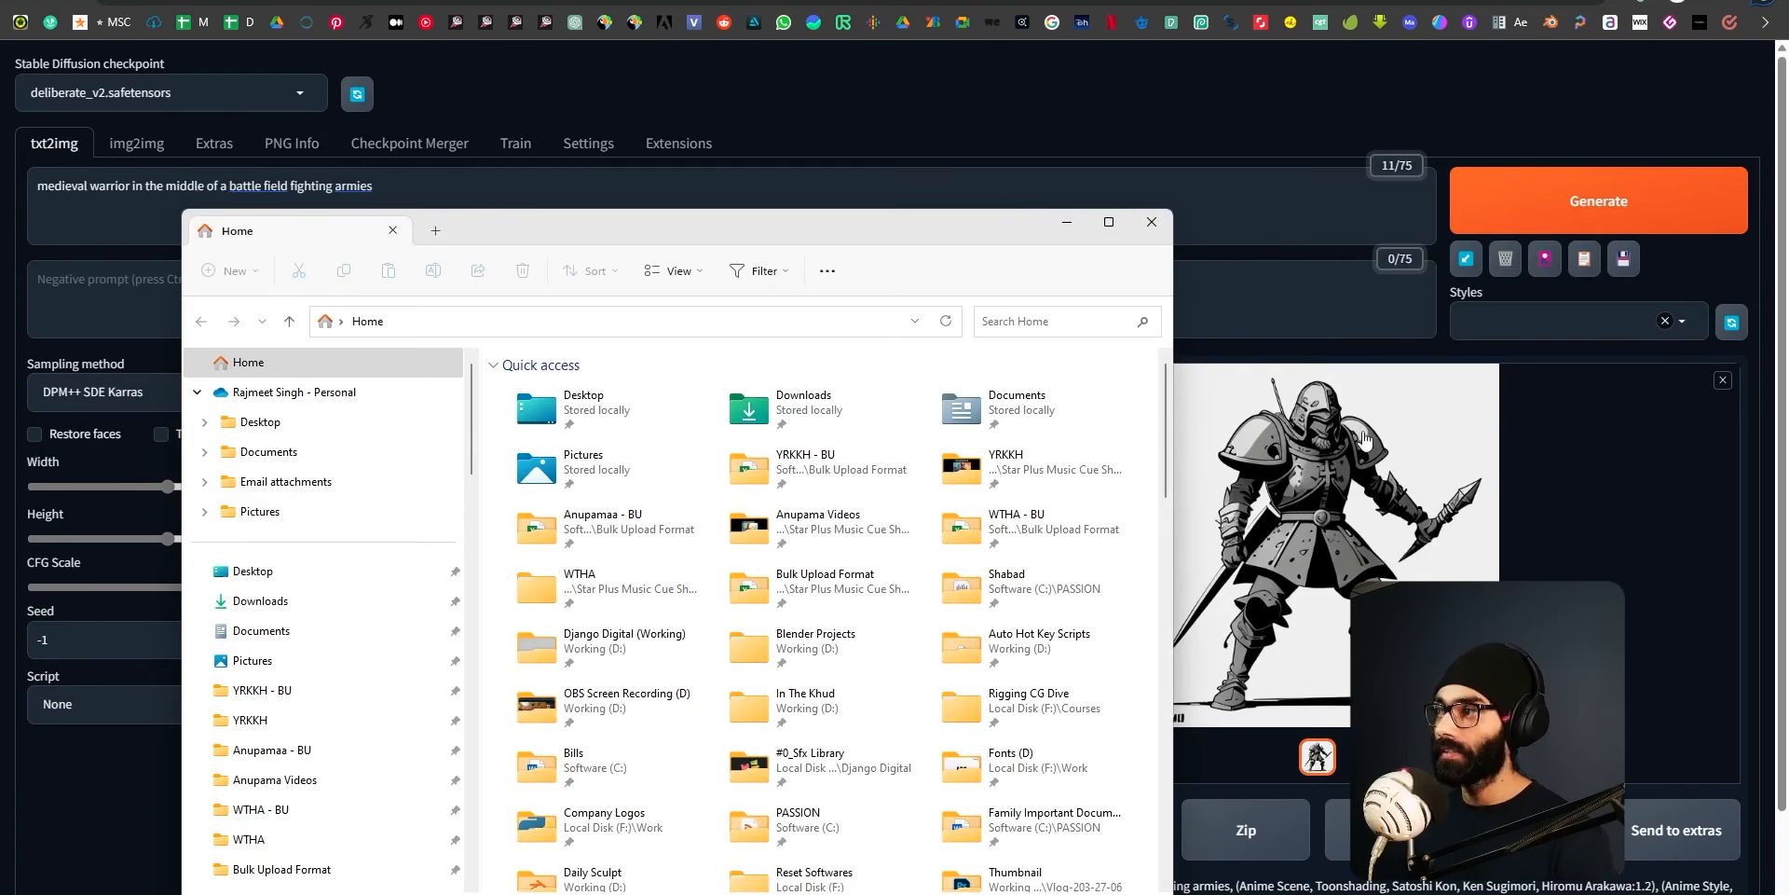
Switch to the web UI and inspect the Anime-style medieval warrior image at full size, closing the viewer.
{"action": "key", "text": "alt+Tab"}
{"action": "left_click", "coordinate": [1338, 584]}
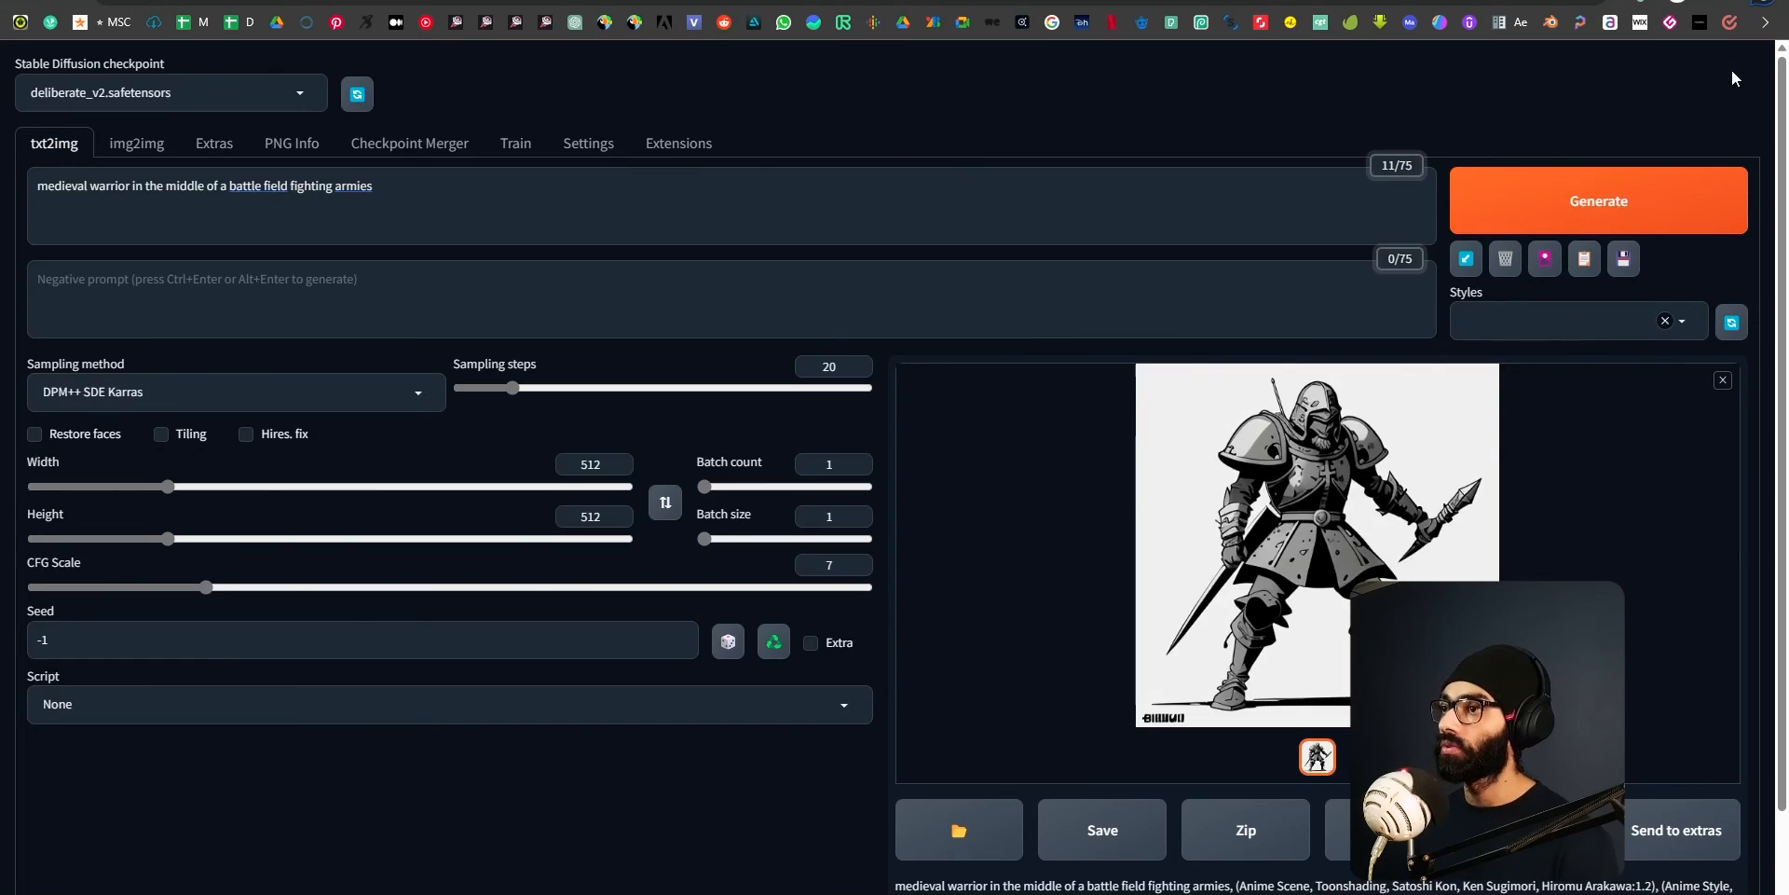
{"action": "left_click", "coordinate": [1735, 73]}
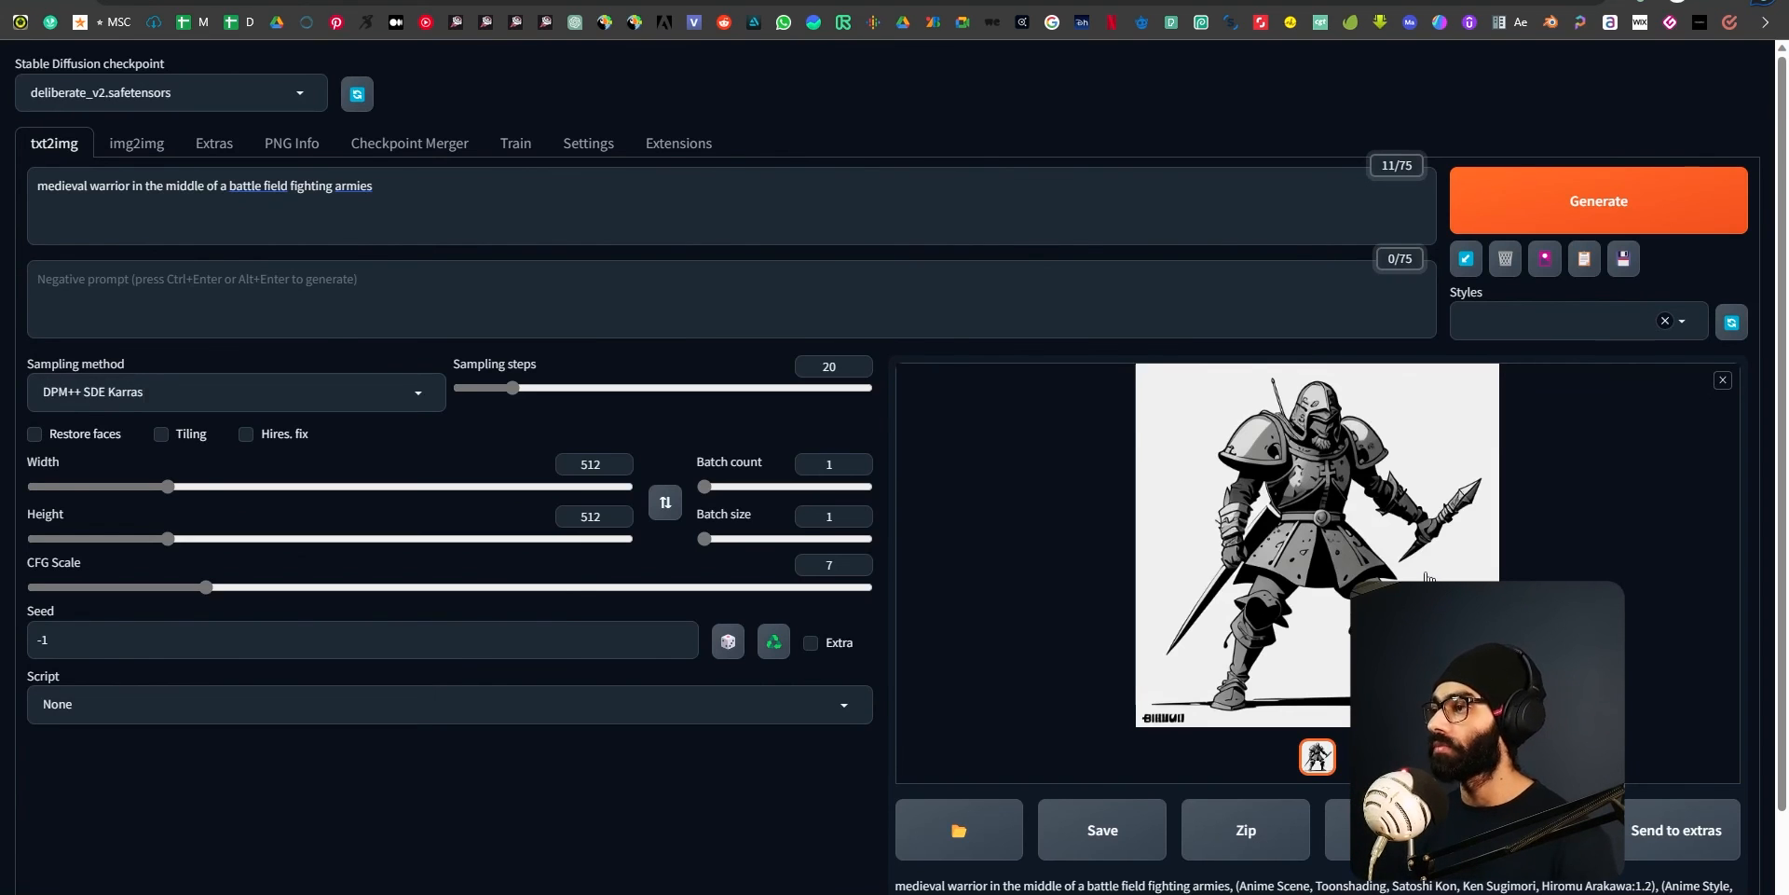
Switch to File Explorer and open the a1111\stable-diffusion-webui folder on the Software (C:) drive.
{"action": "key", "text": "alt+Tab"}
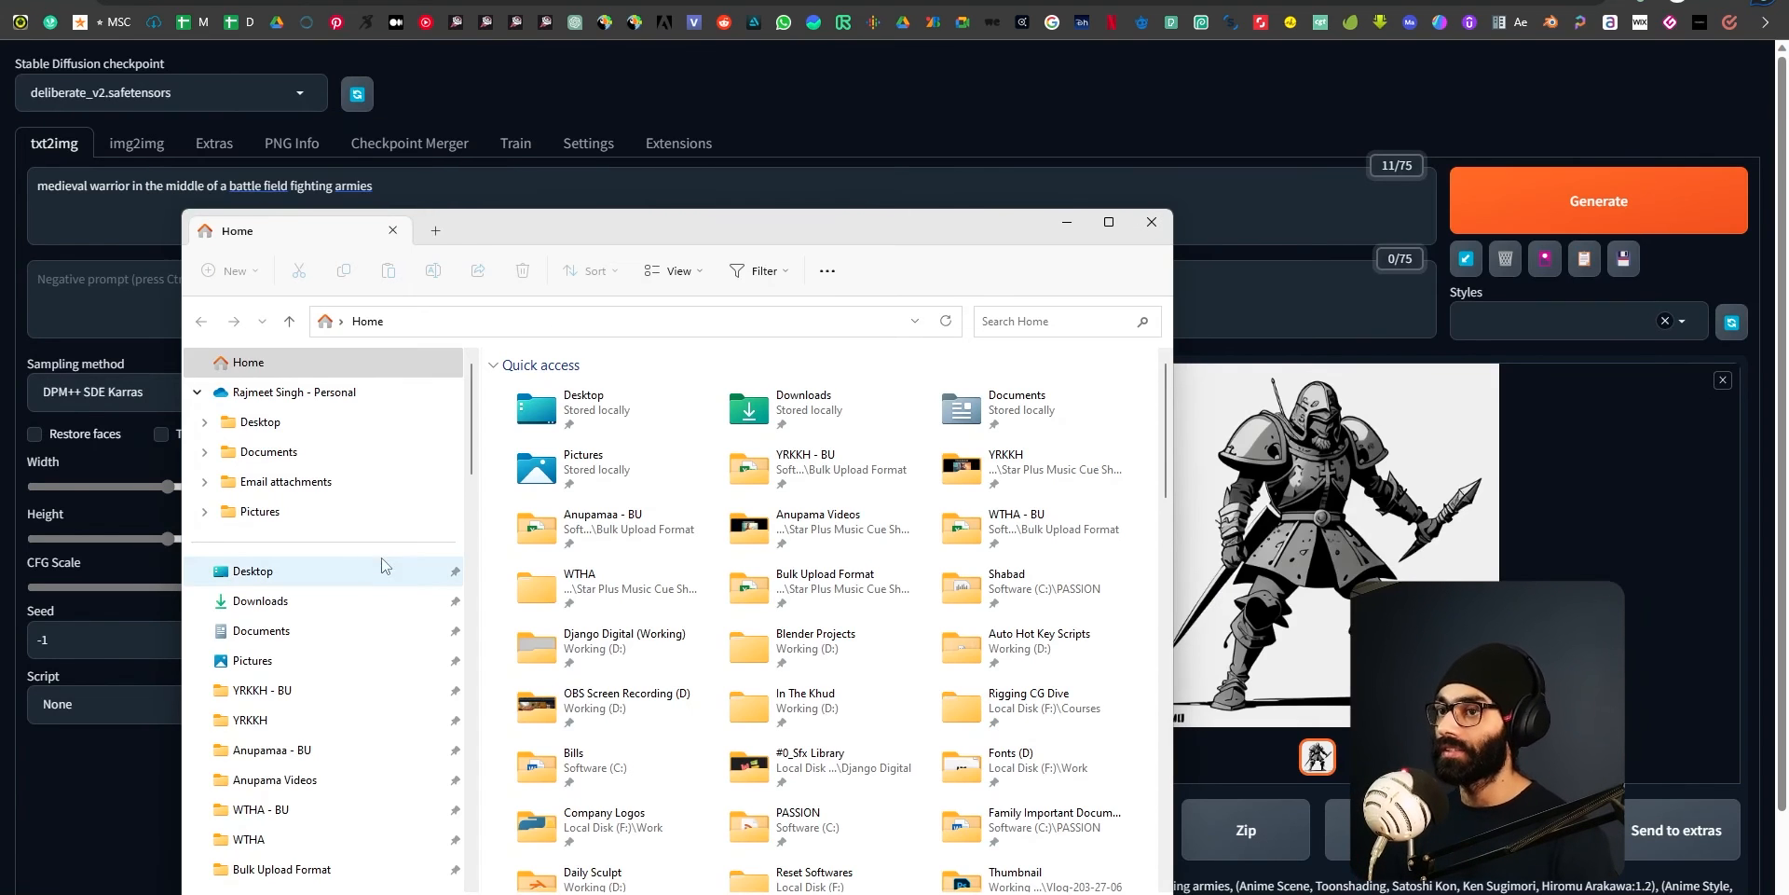
{"action": "scroll", "coordinate": [326, 685], "scroll_direction": "down", "scroll_amount": 10}
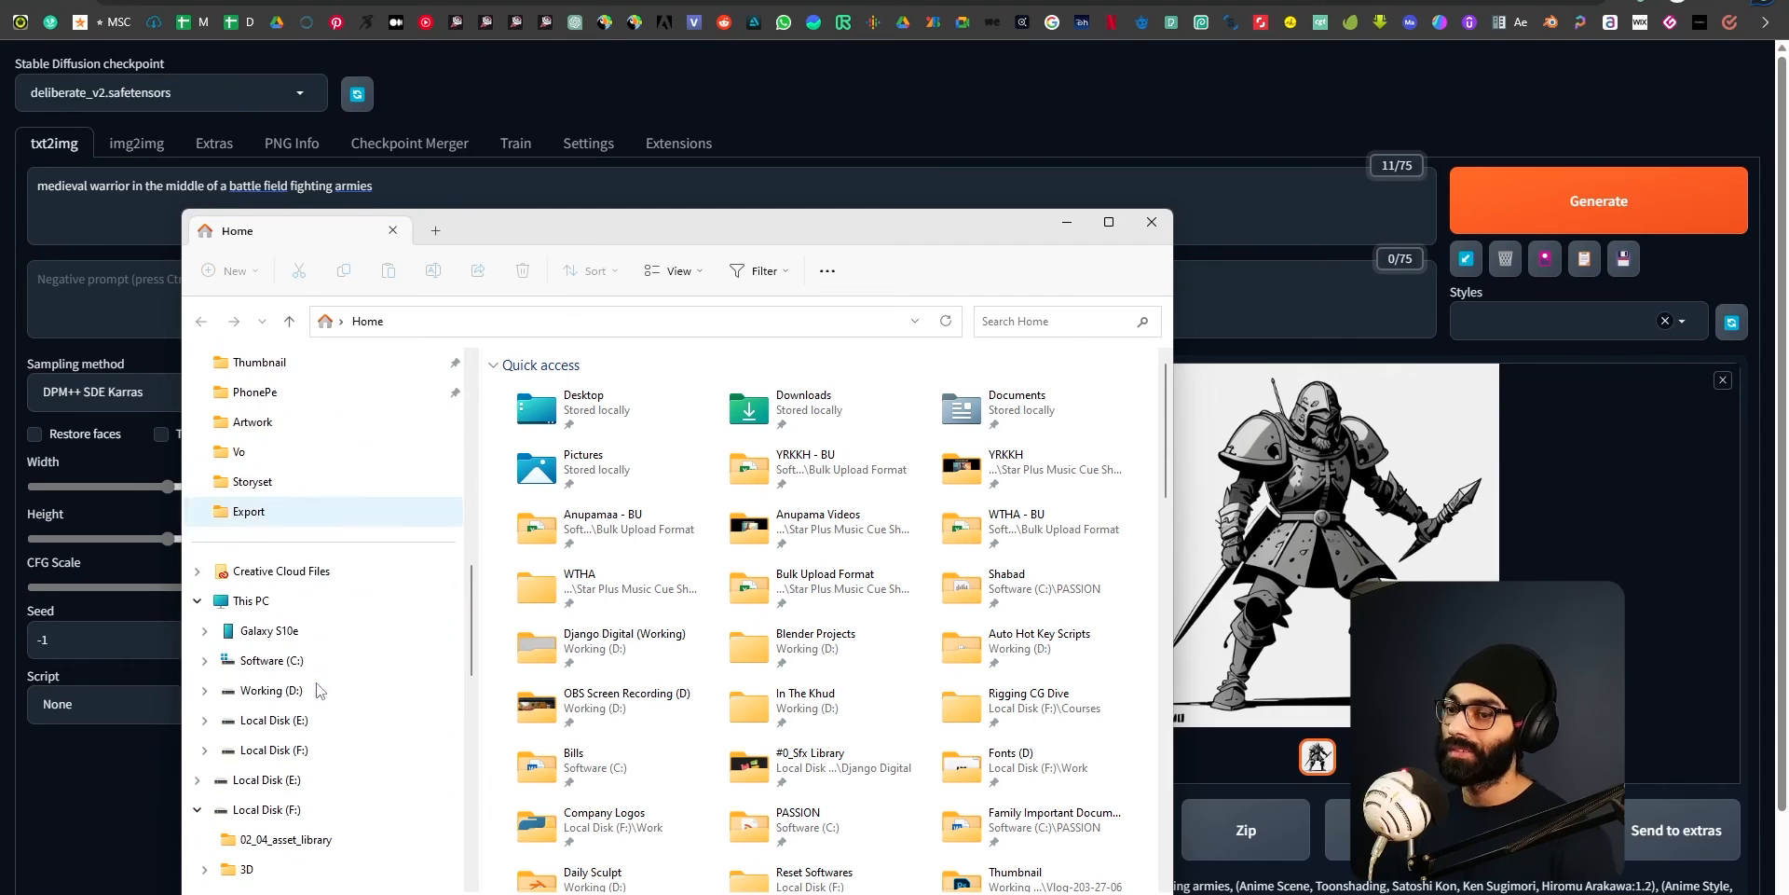
{"action": "left_click", "coordinate": [249, 601]}
{"action": "left_click", "coordinate": [824, 386]}
{"action": "double_click", "coordinate": [825, 387]}
{"action": "double_click", "coordinate": [540, 474]}
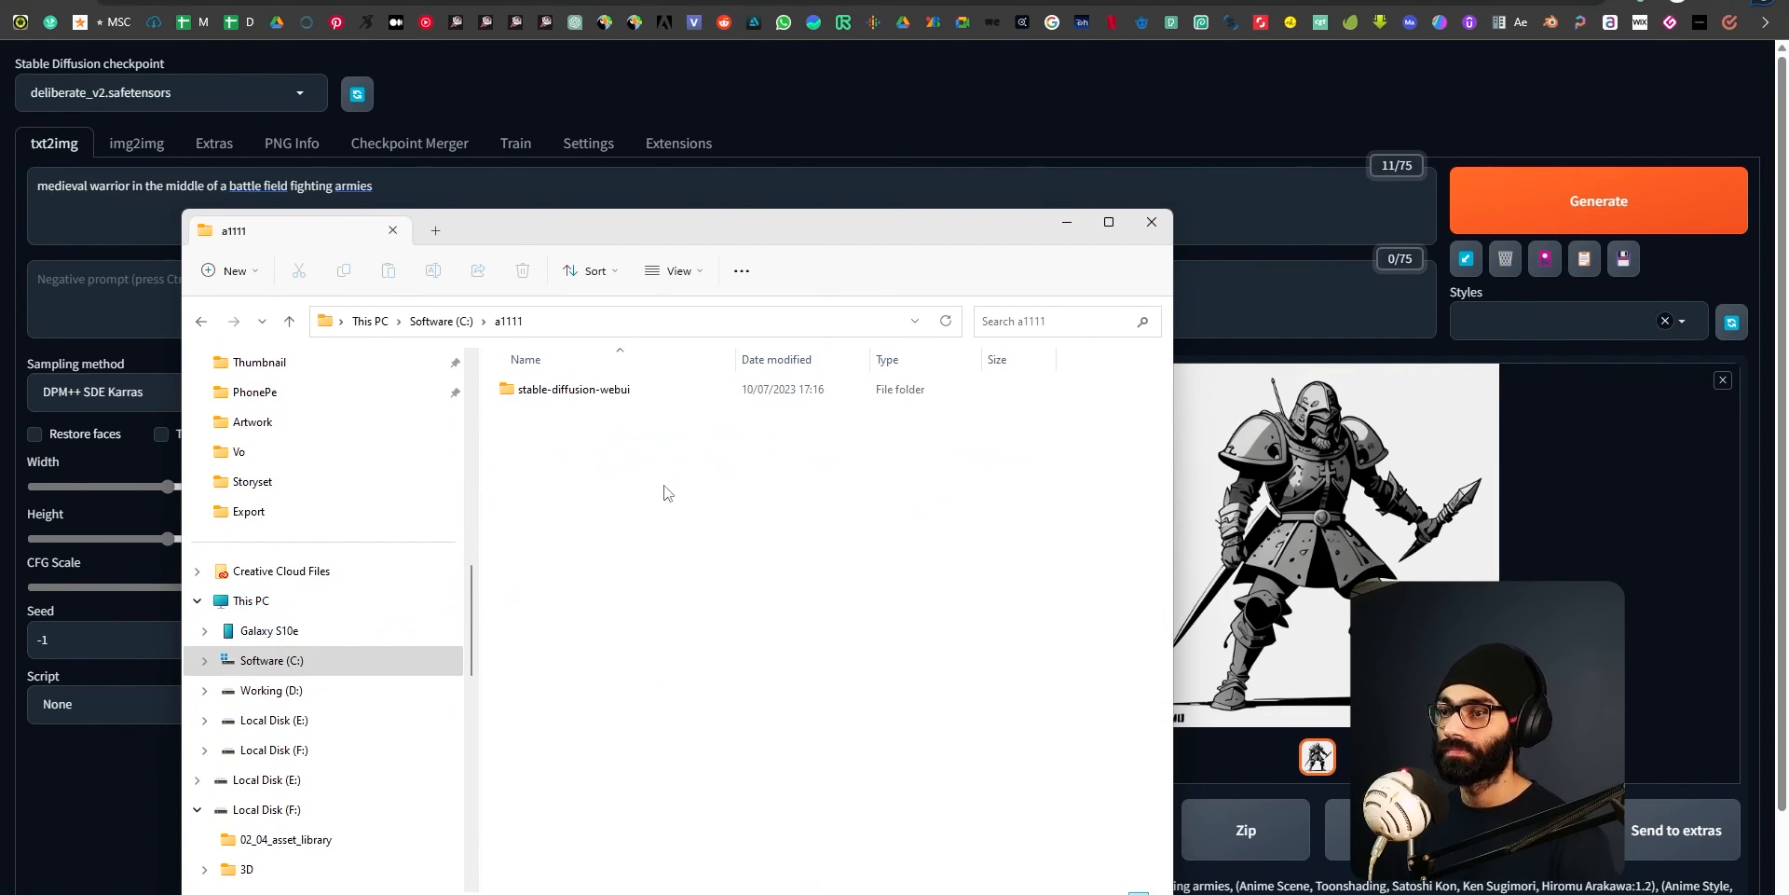
{"action": "double_click", "coordinate": [589, 390]}
Look through the stable-diffusion-webui folder, go up to a1111 and reopen it, and return to the web UI in the browser.
{"action": "scroll", "coordinate": [643, 485], "scroll_direction": "down", "scroll_amount": 4}
{"action": "scroll", "coordinate": [662, 560], "scroll_direction": "up", "scroll_amount": 4}
{"action": "scroll", "coordinate": [675, 578], "scroll_direction": "down", "scroll_amount": 5}
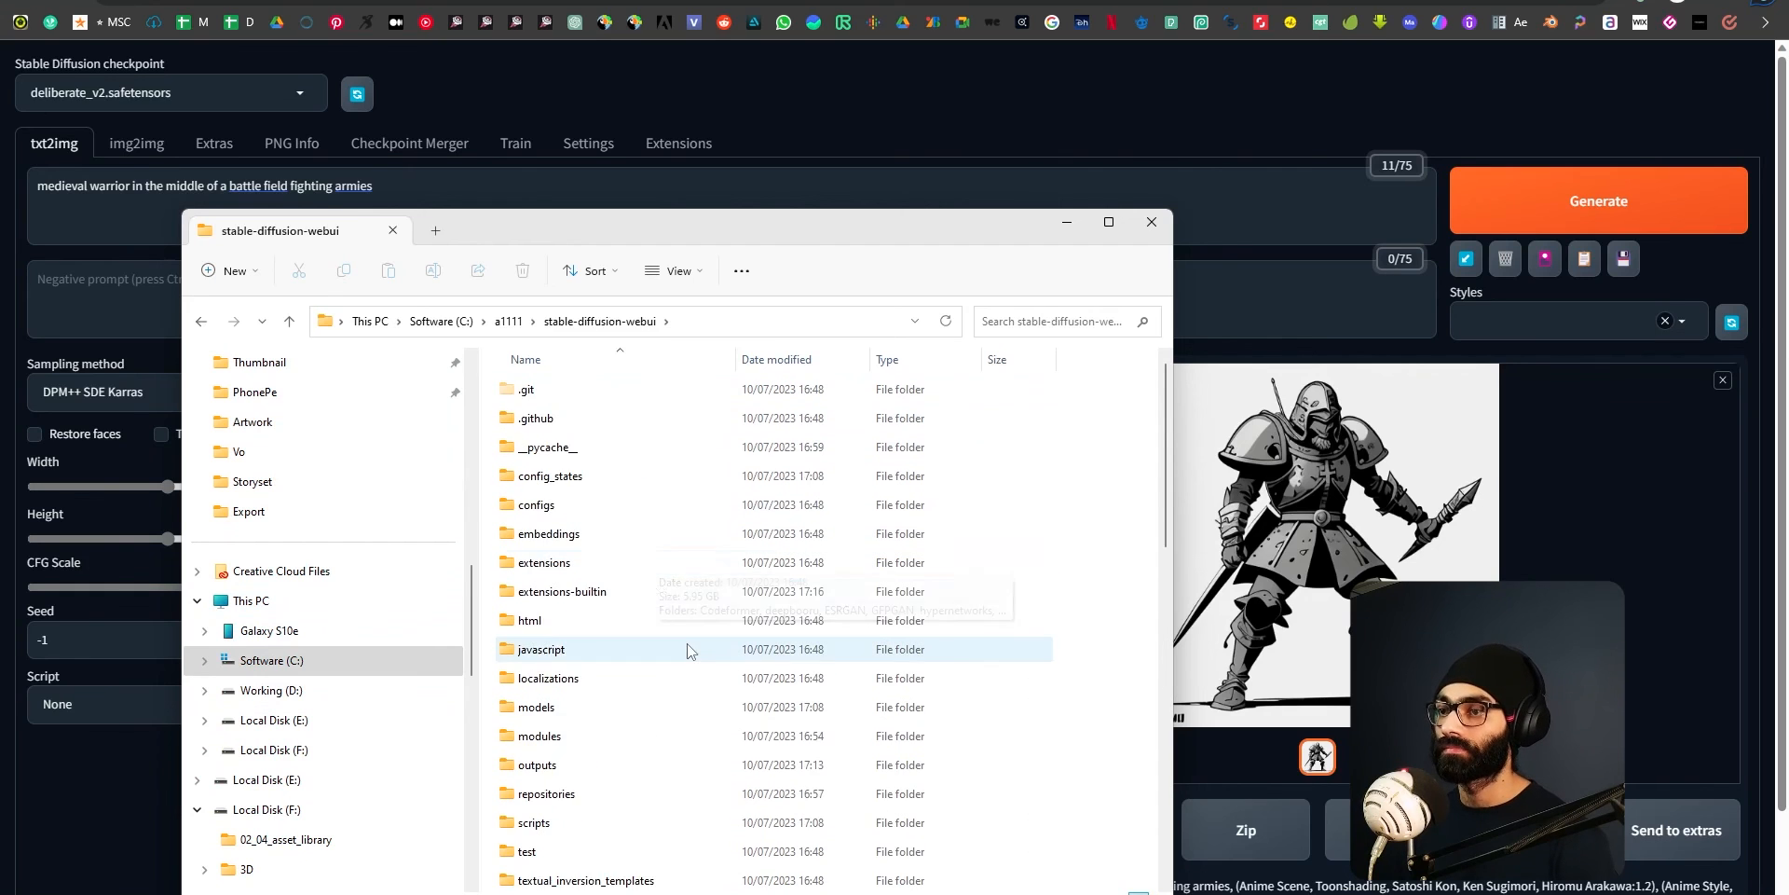
{"action": "key", "text": "alt+Up"}
{"action": "double_click", "coordinate": [592, 391]}
{"action": "left_click", "coordinate": [842, 3]}
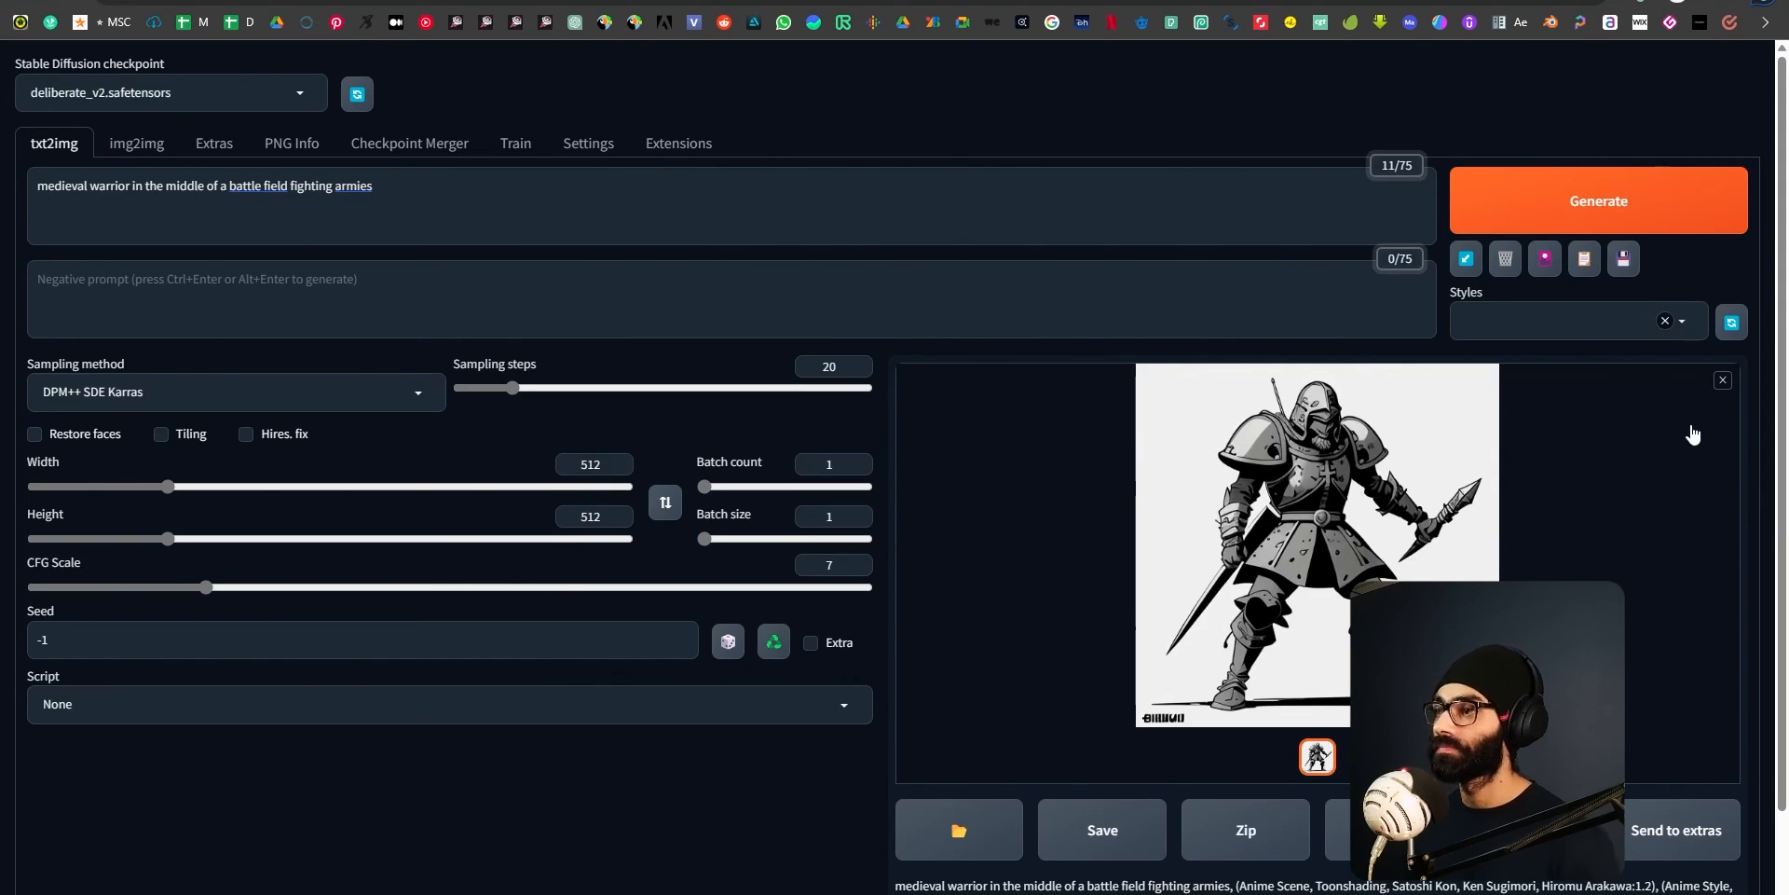
{"action": "left_click", "coordinate": [1679, 324]}
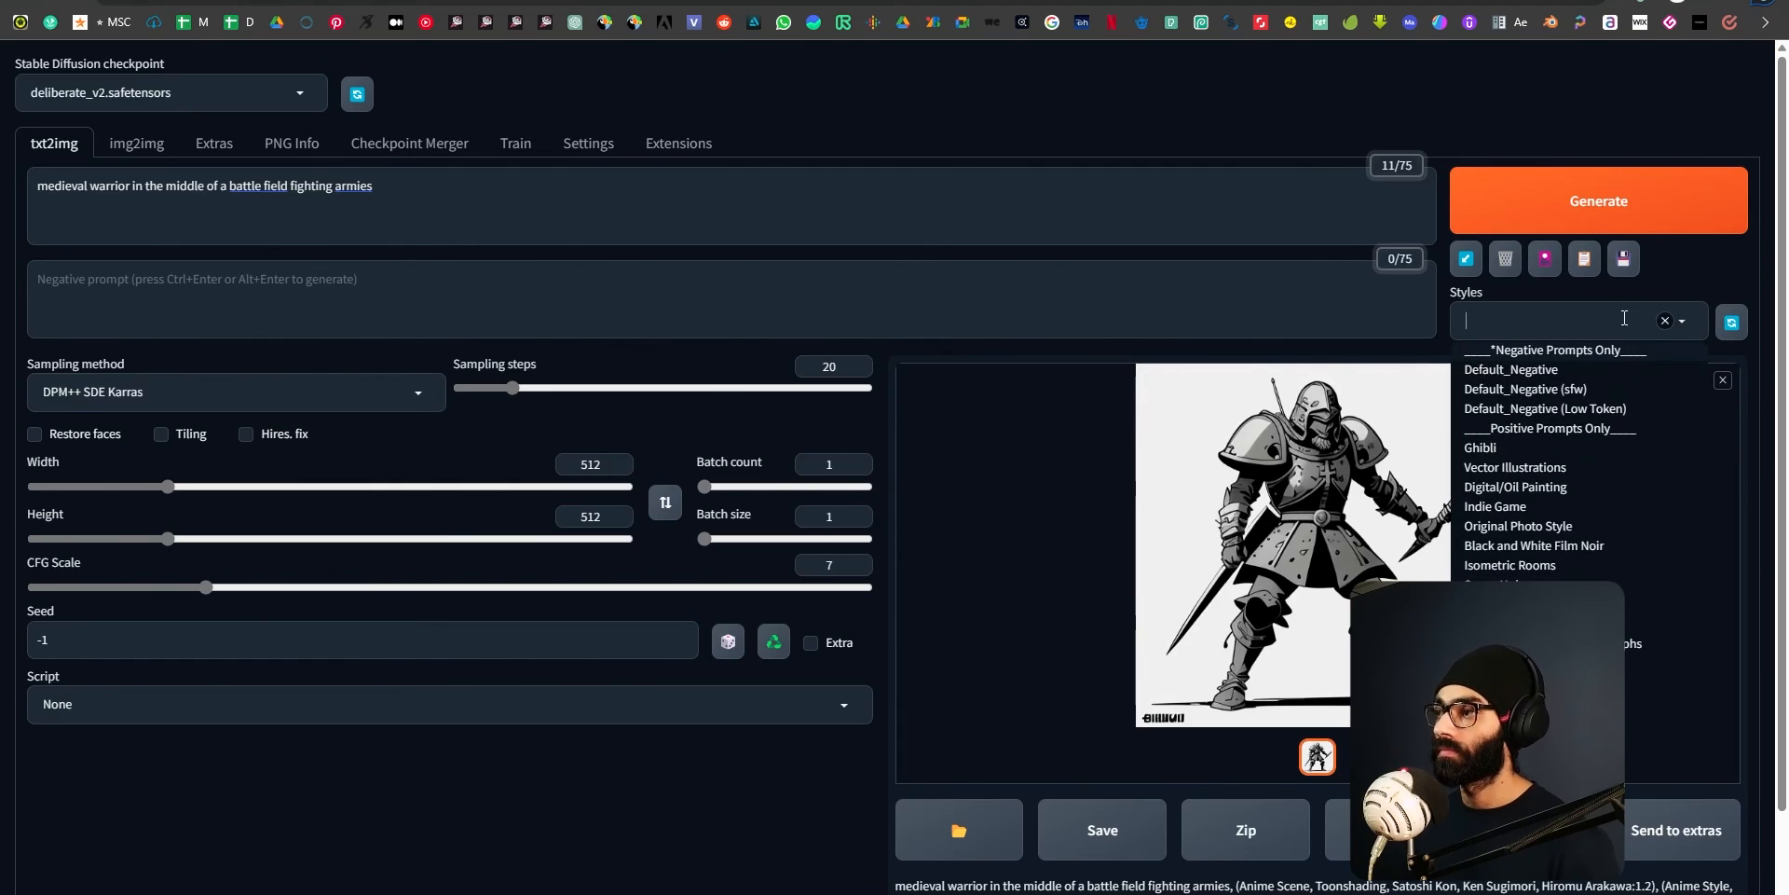
{"action": "left_click", "coordinate": [1538, 624]}
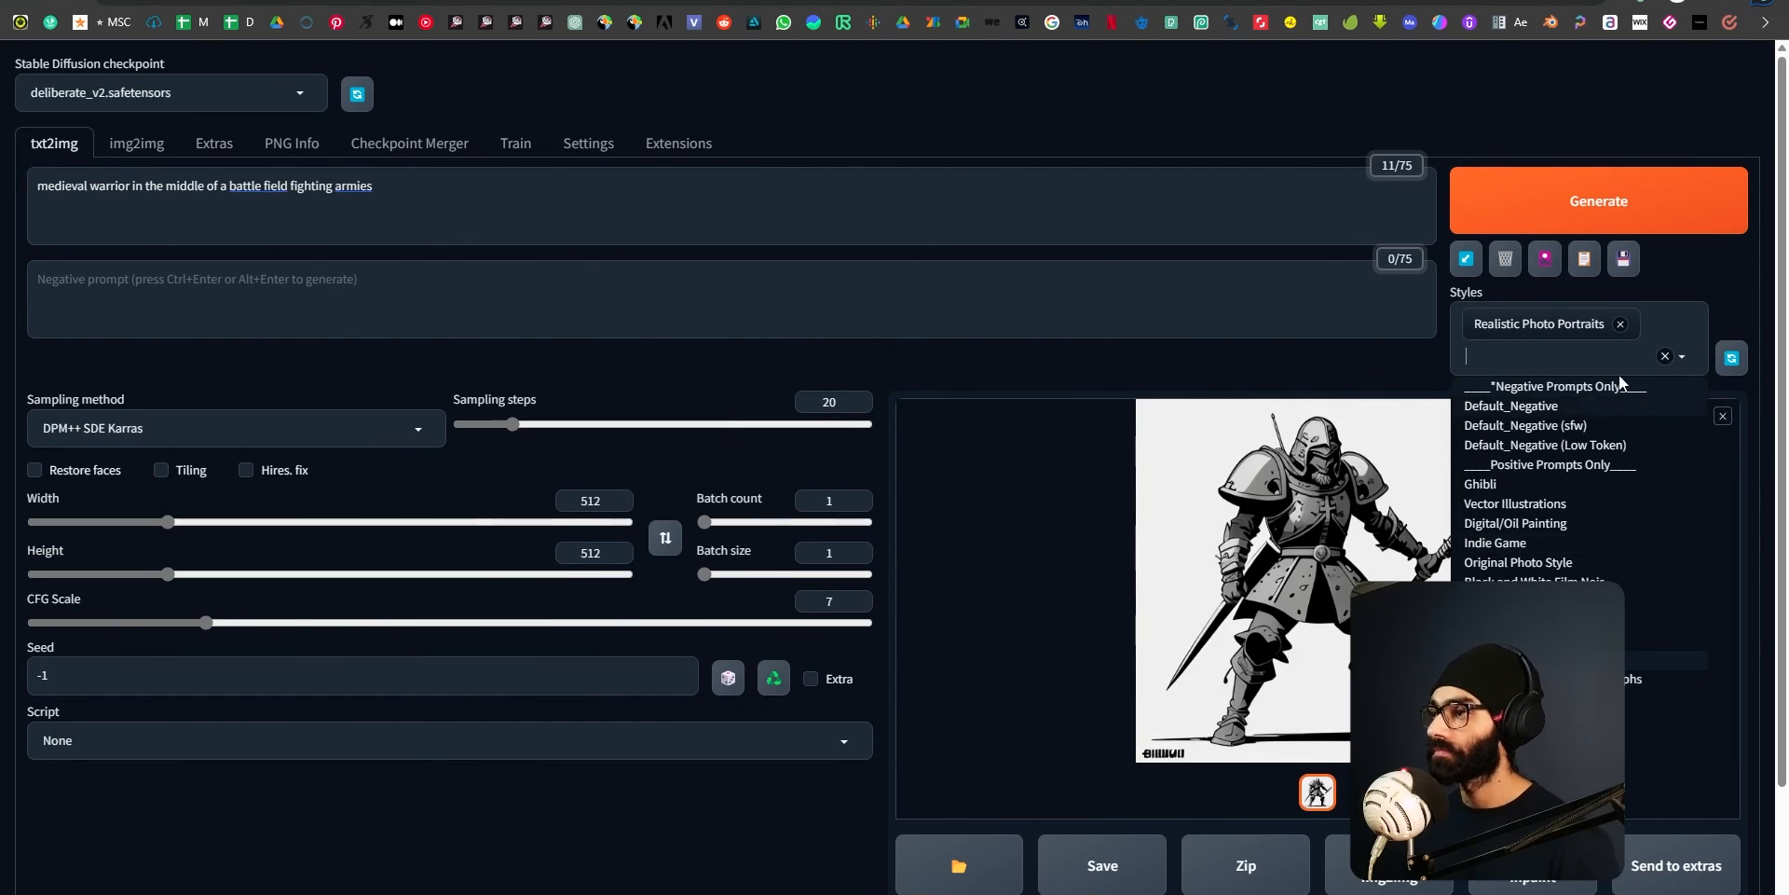
{"action": "left_click", "coordinate": [1668, 295]}
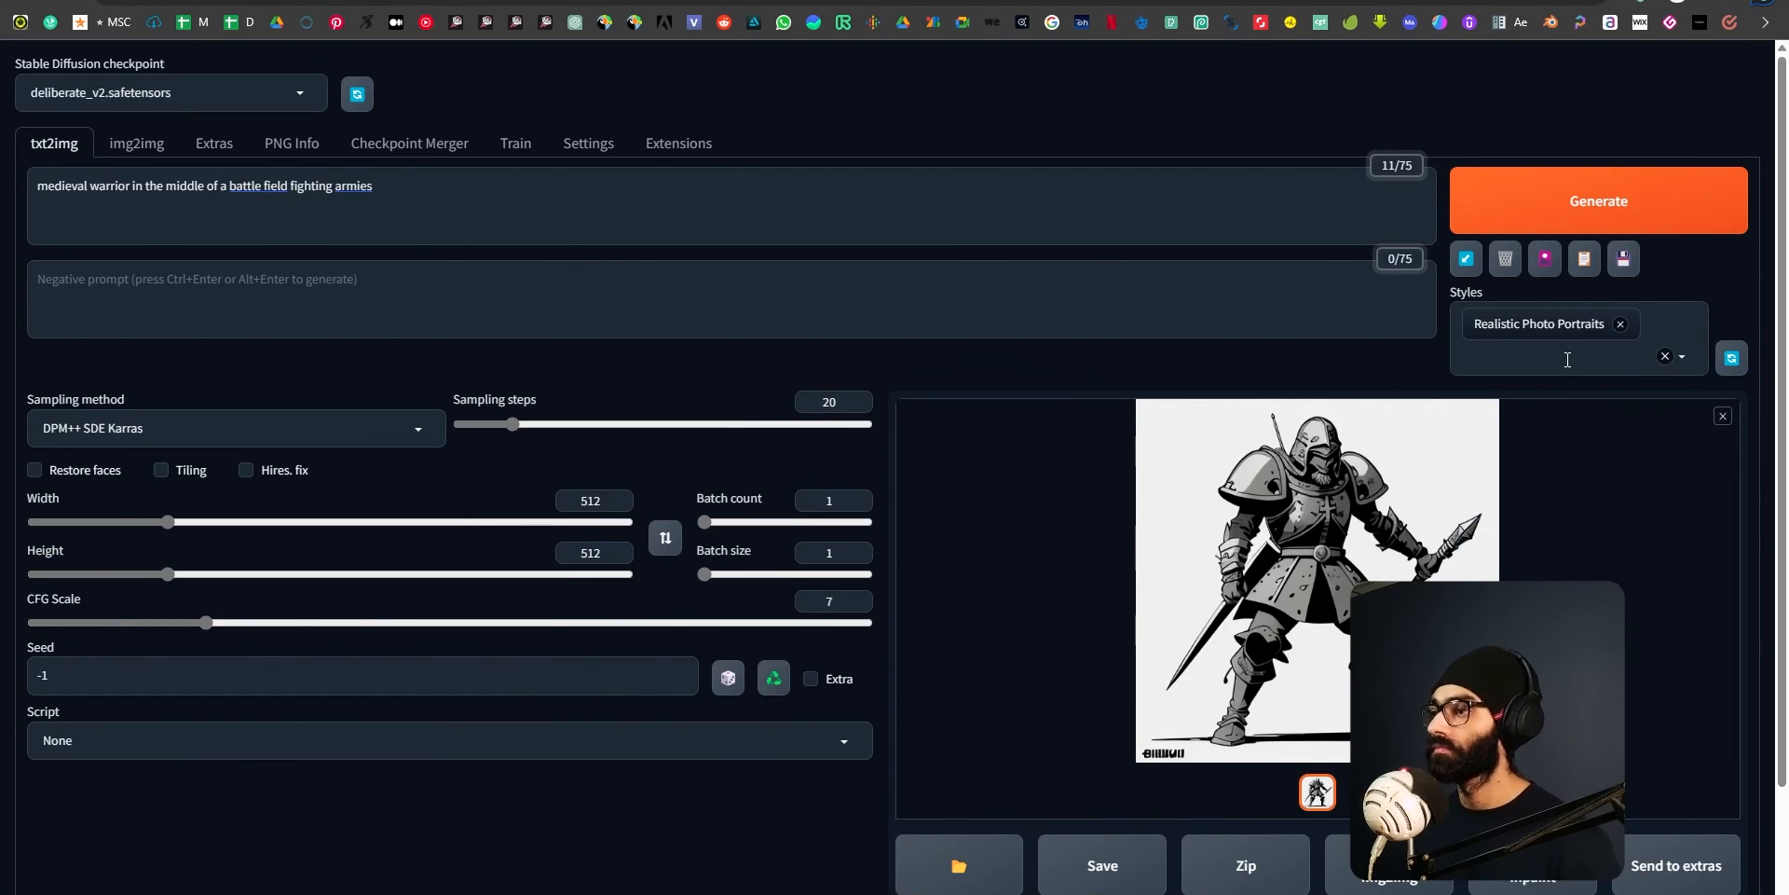
{"action": "left_click", "coordinate": [1620, 323]}
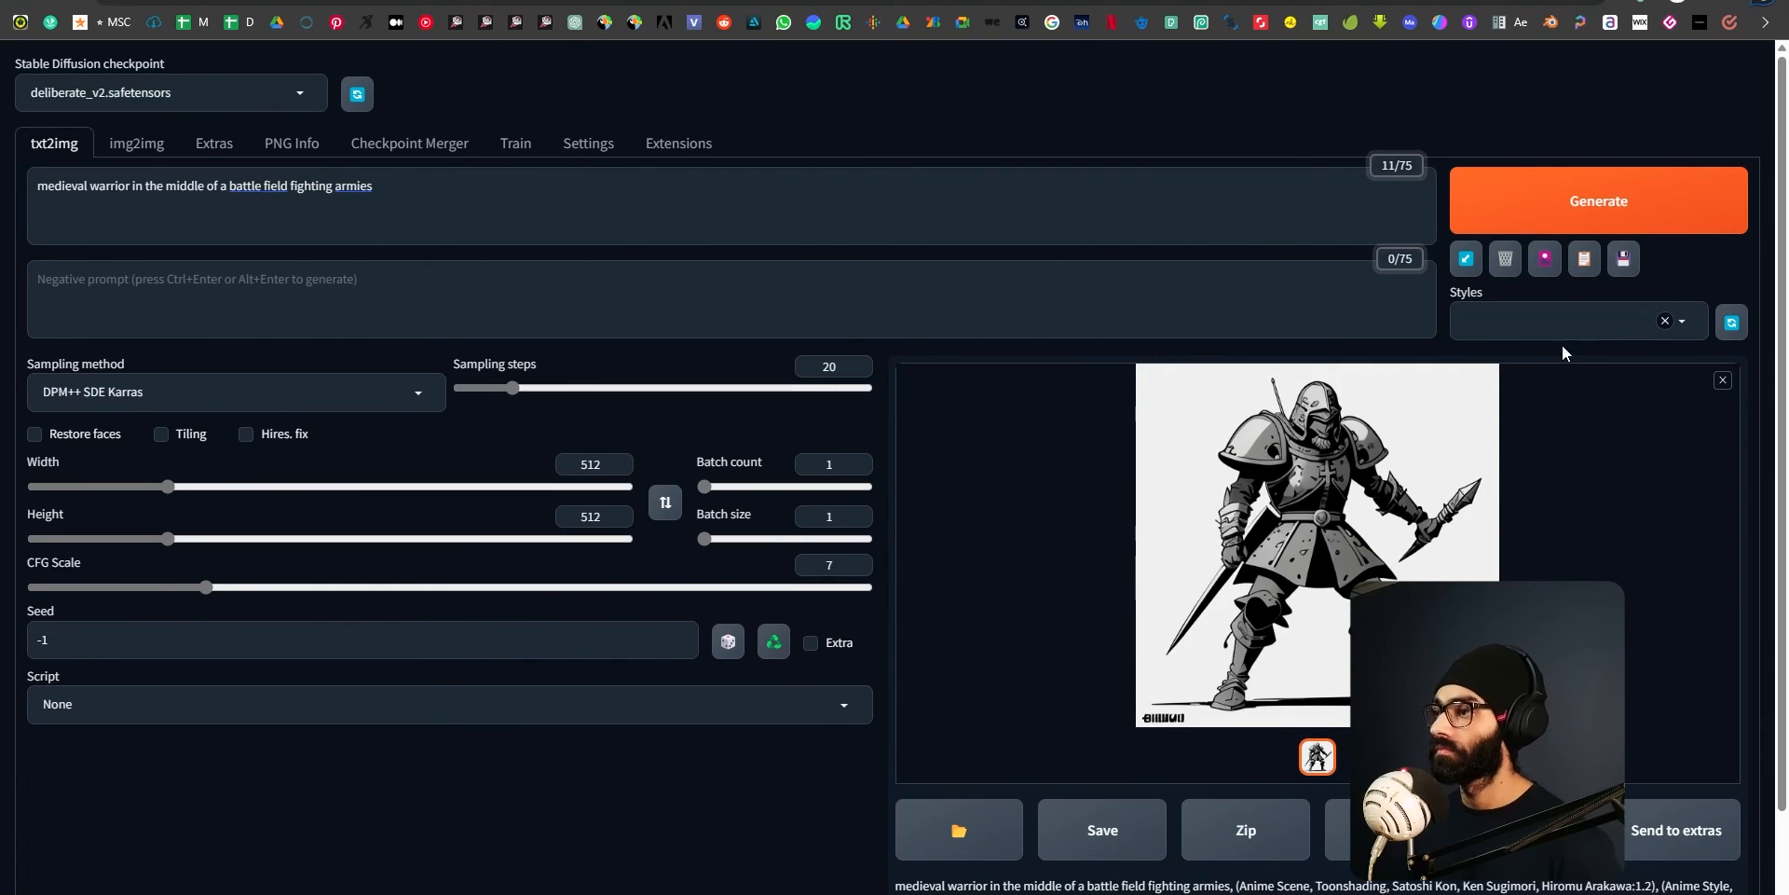
Generate the medieval warrior image with the Professional Scenic Photographs style and inspect the result at full size.
{"action": "left_click", "coordinate": [1587, 201]}
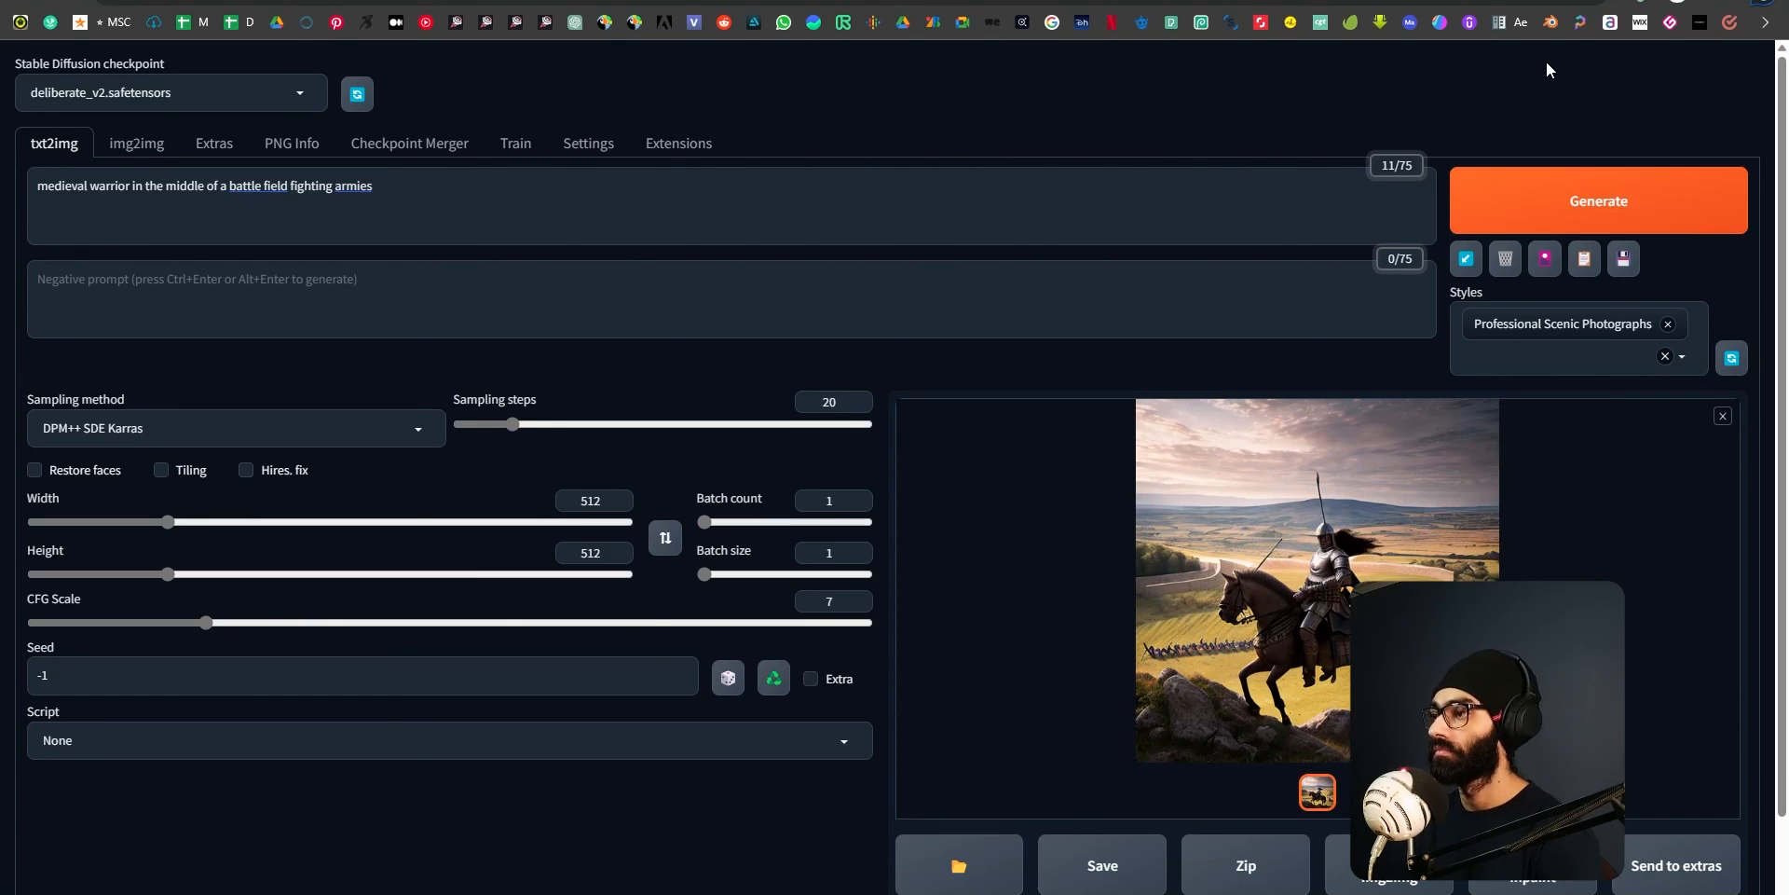
{"action": "left_click", "coordinate": [1299, 576]}
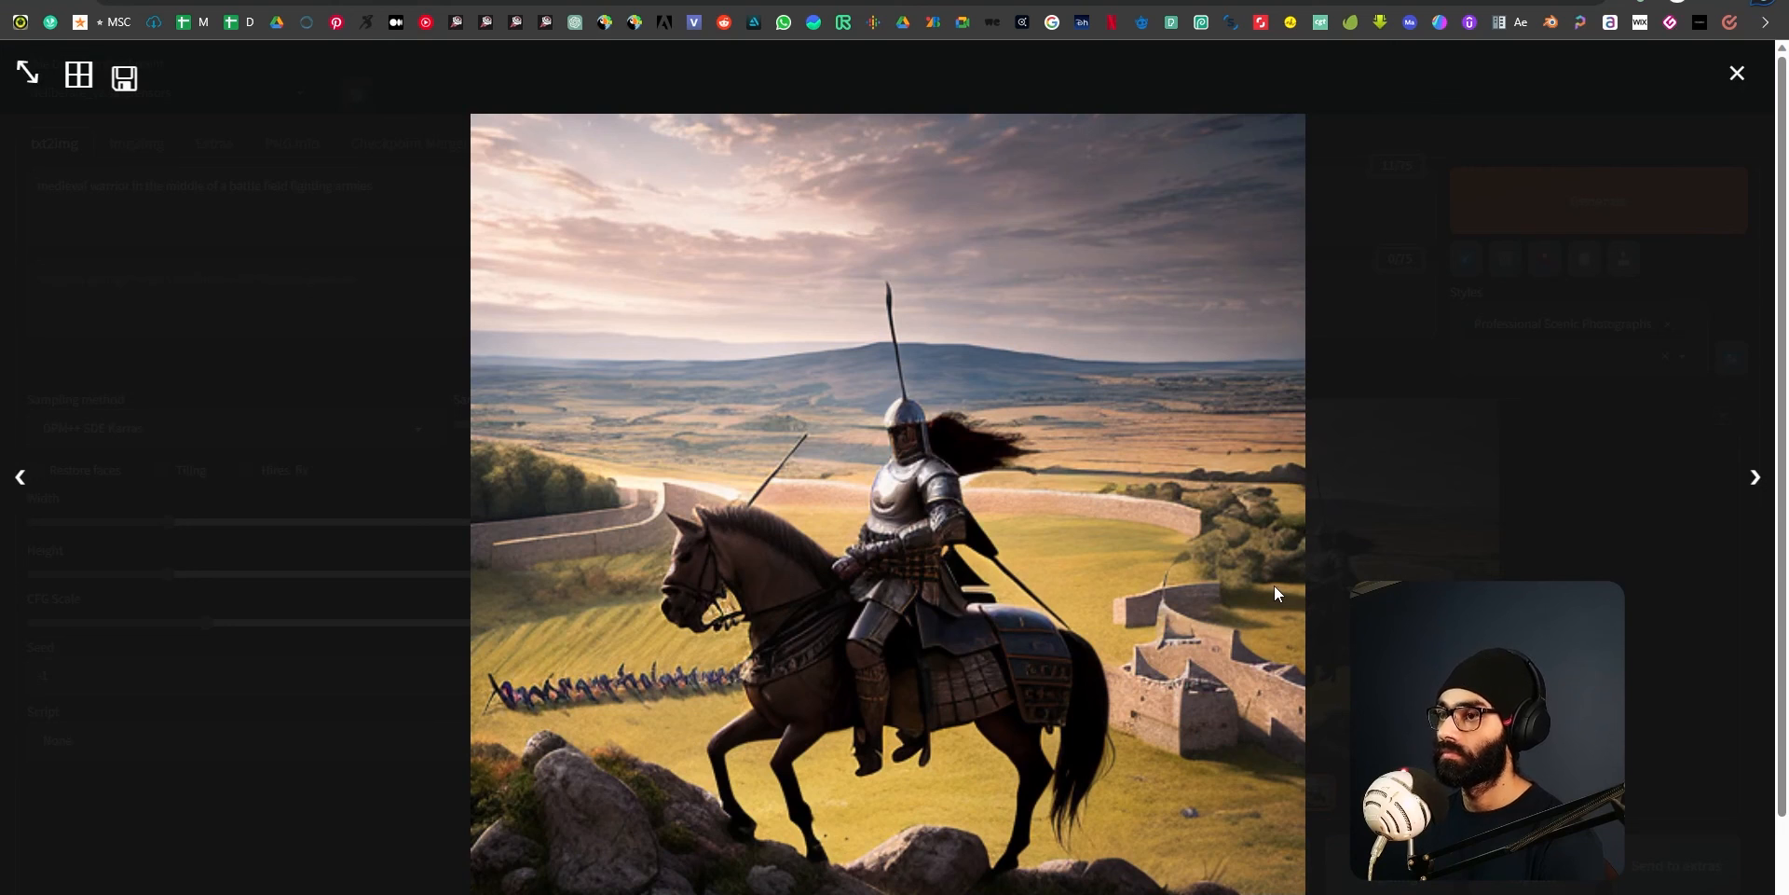
{"action": "left_click", "coordinate": [1738, 75]}
{"action": "left_click", "coordinate": [1329, 585]}
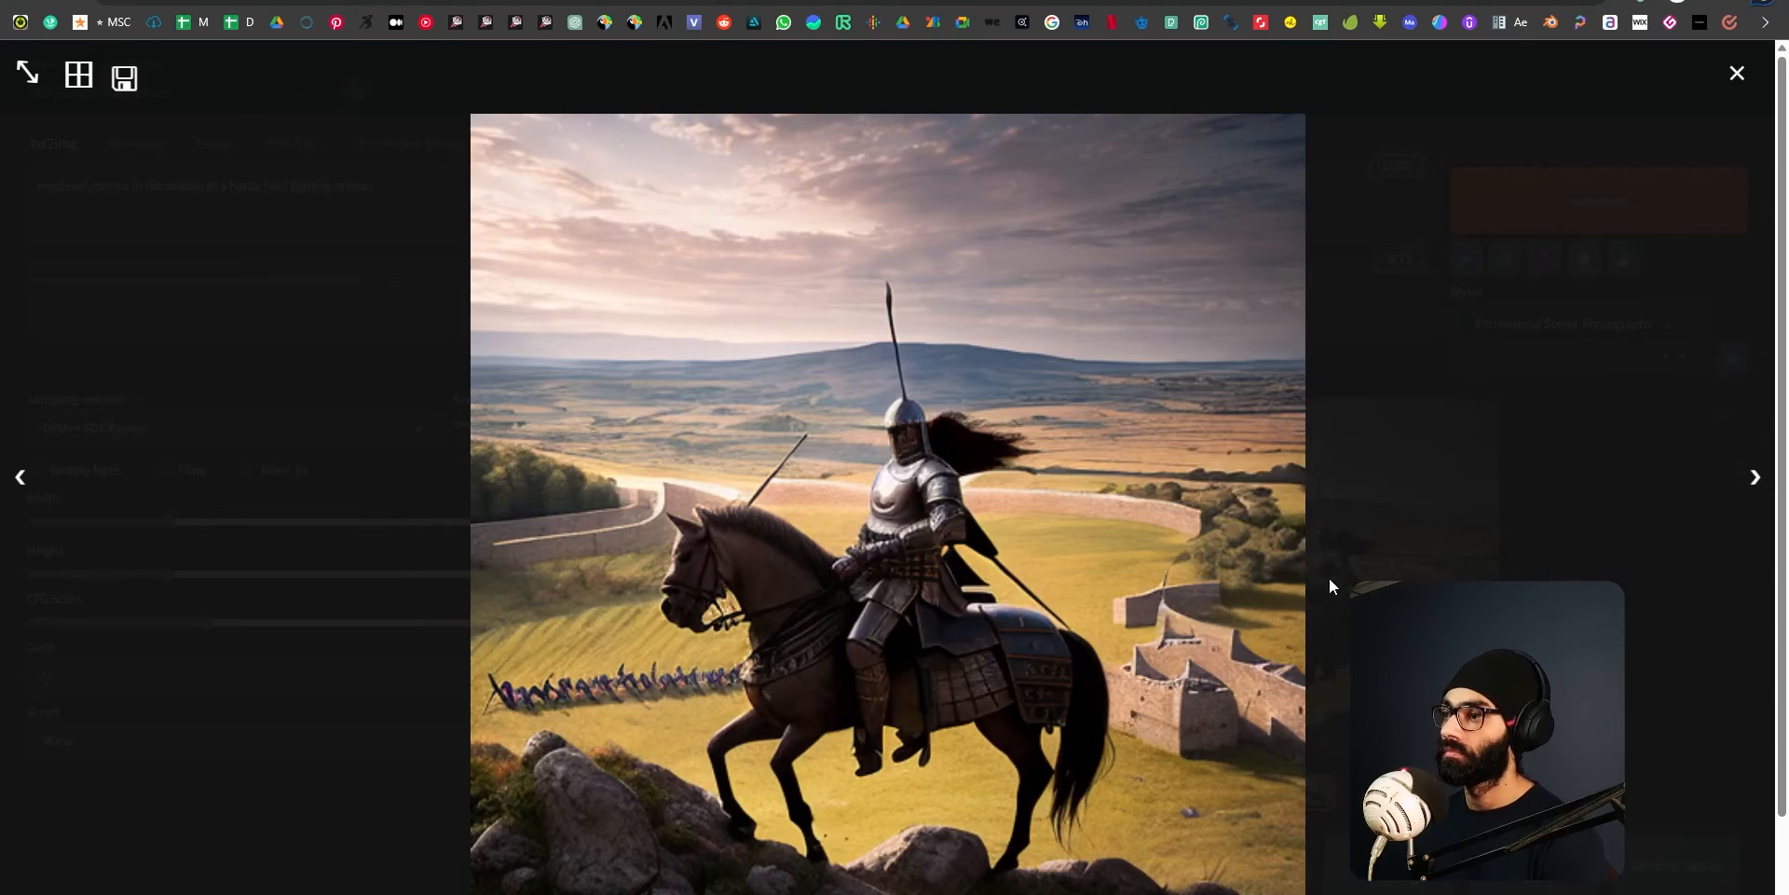
{"action": "left_click", "coordinate": [1738, 74]}
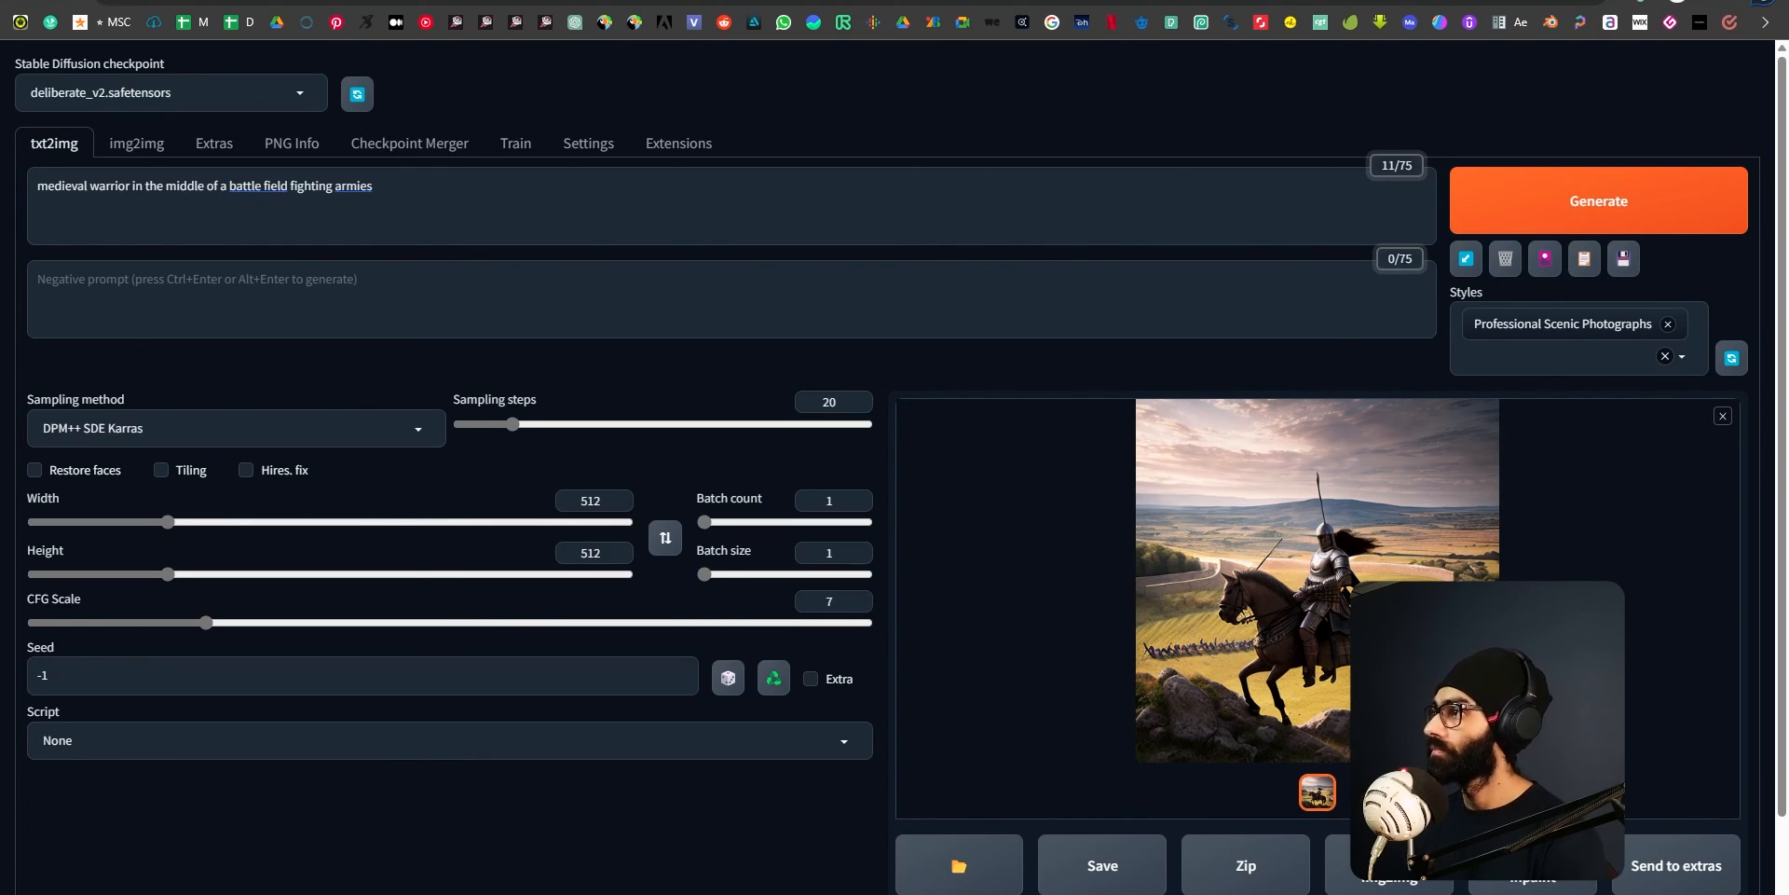
Reopen the Professional Scenic Photographs warrior image at full size to examine its details, closing the viewer each time.
{"action": "left_click", "coordinate": [1380, 624]}
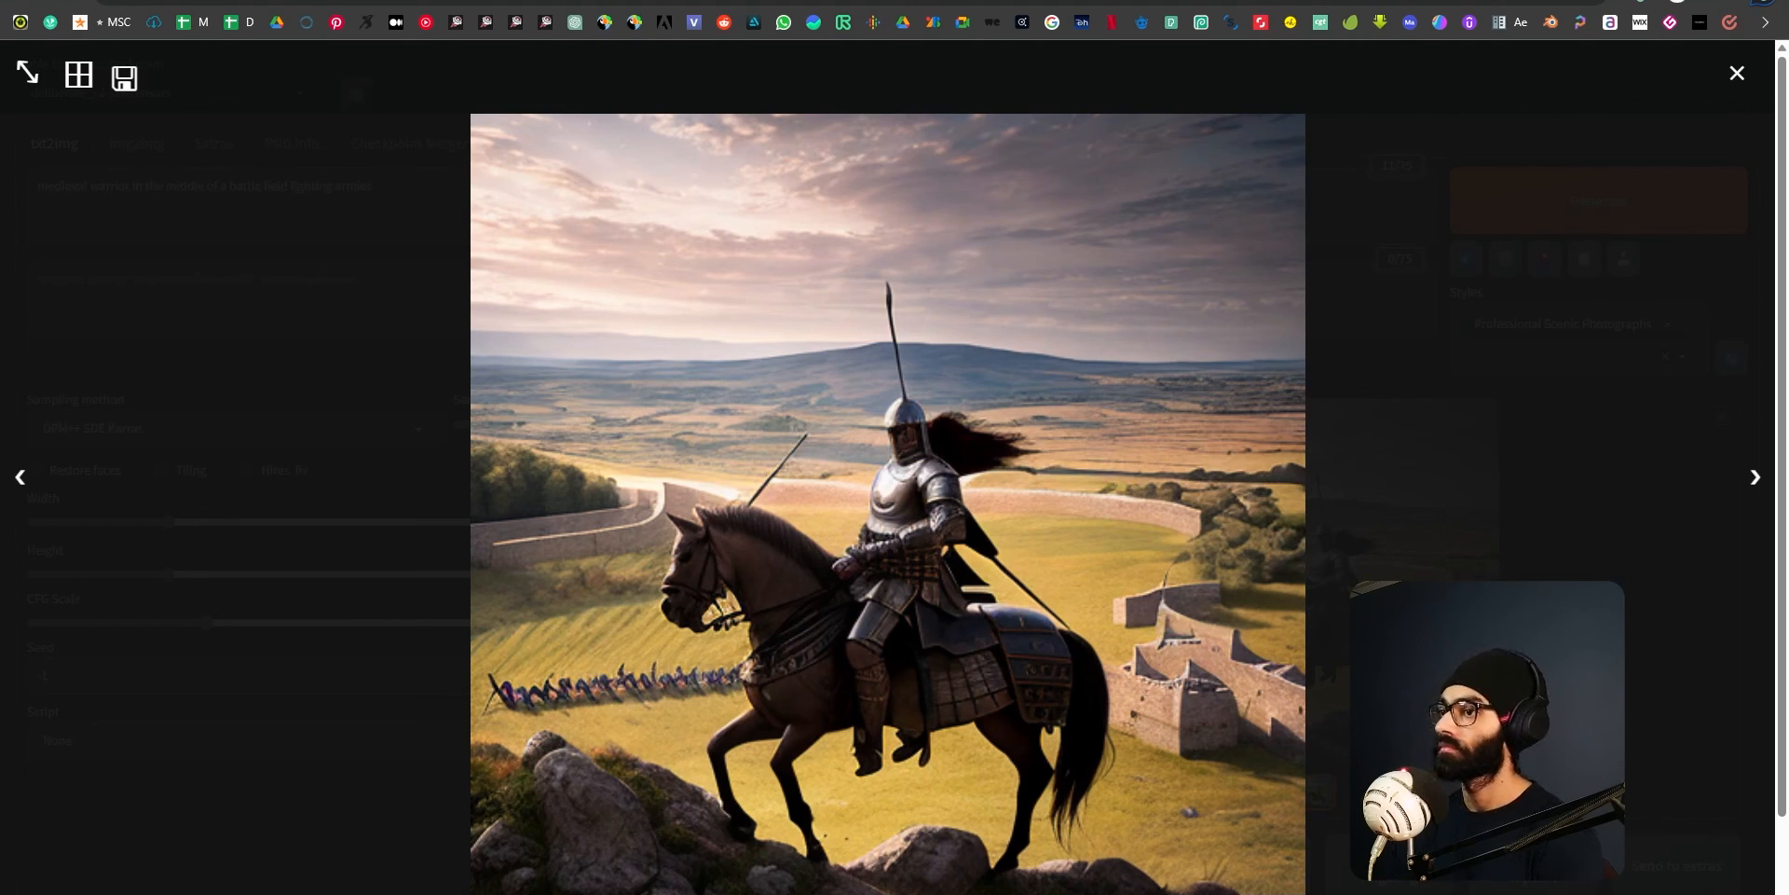
{"action": "left_click", "coordinate": [1737, 73]}
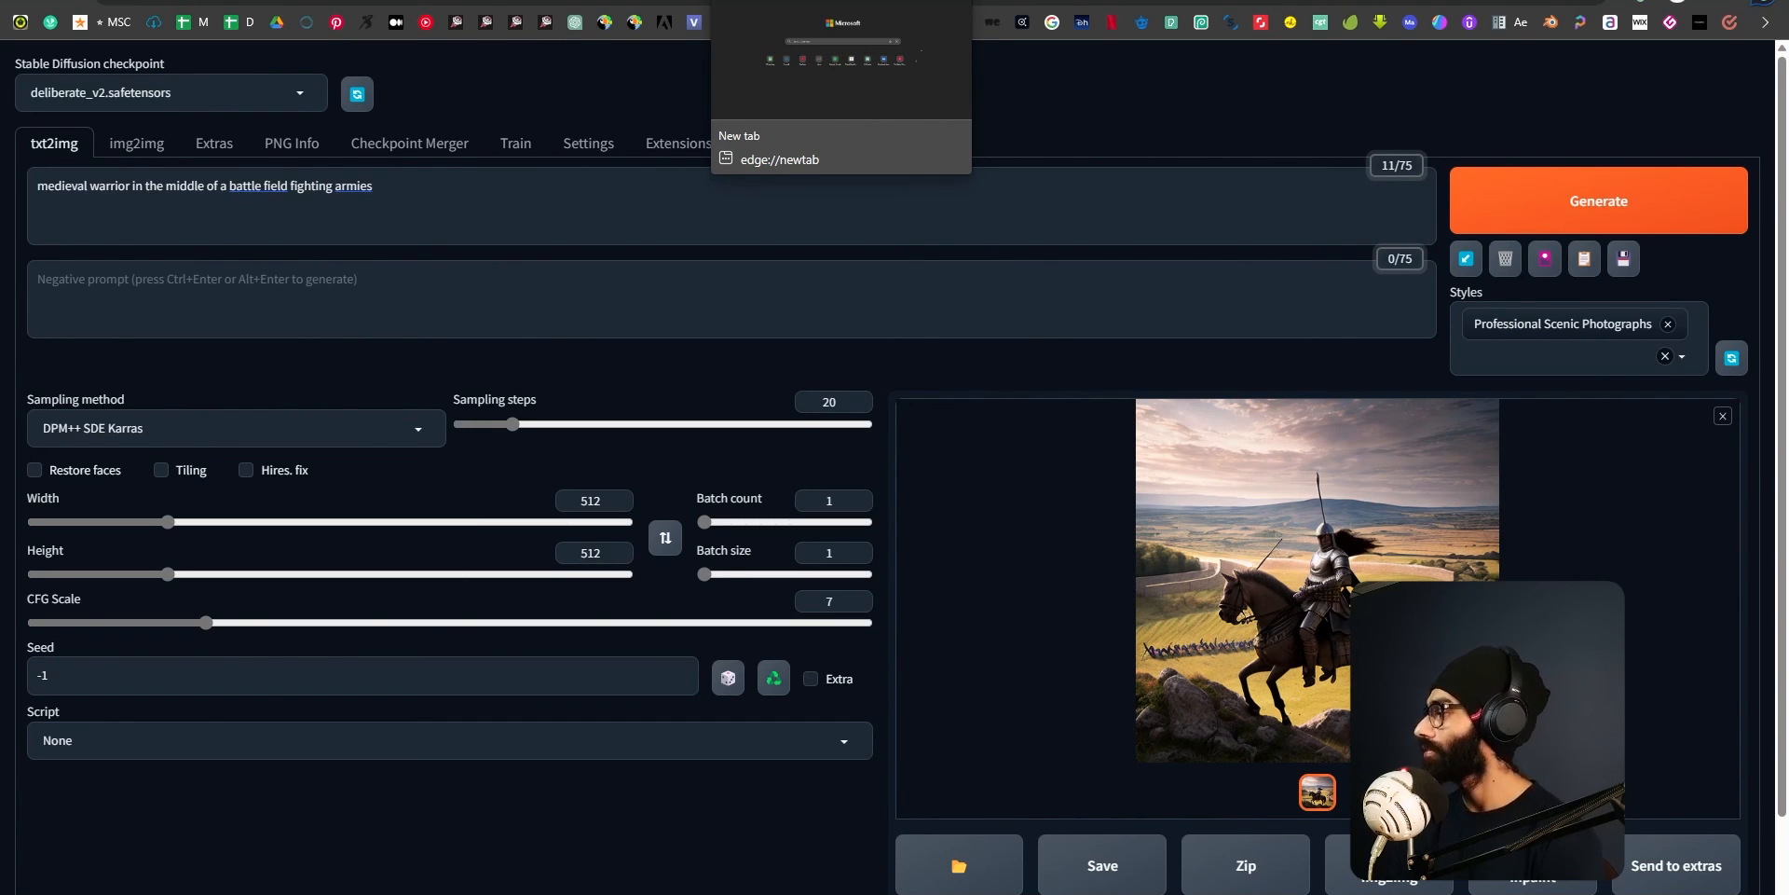
{"action": "left_click", "coordinate": [1286, 538]}
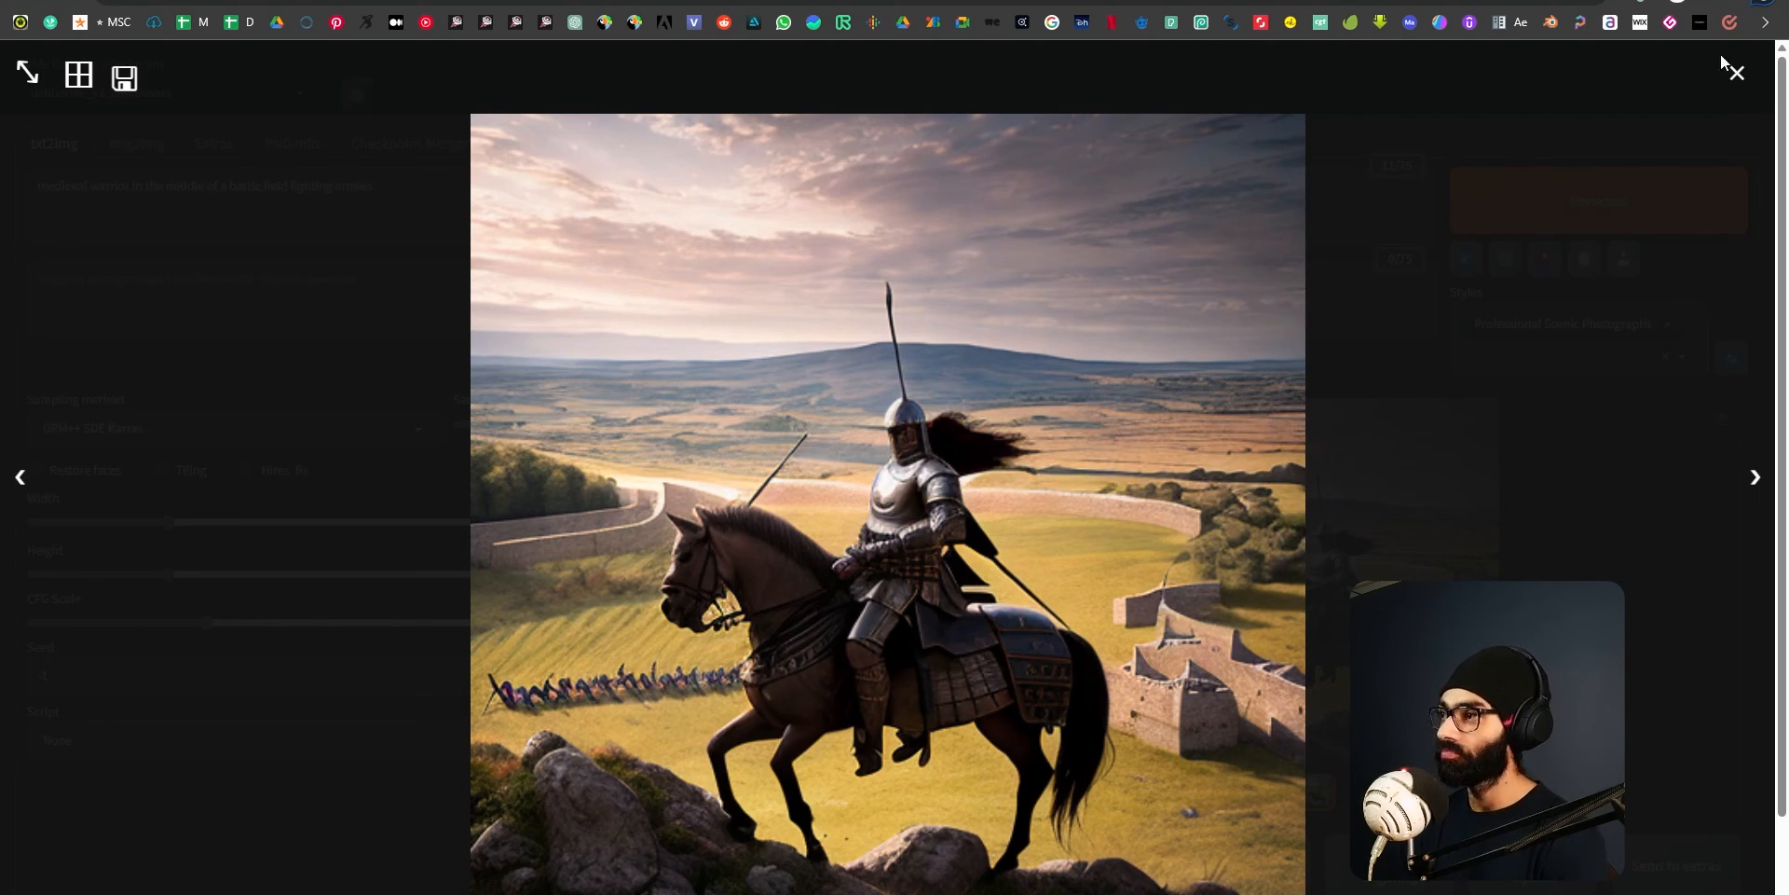
{"action": "left_click", "coordinate": [1739, 73]}
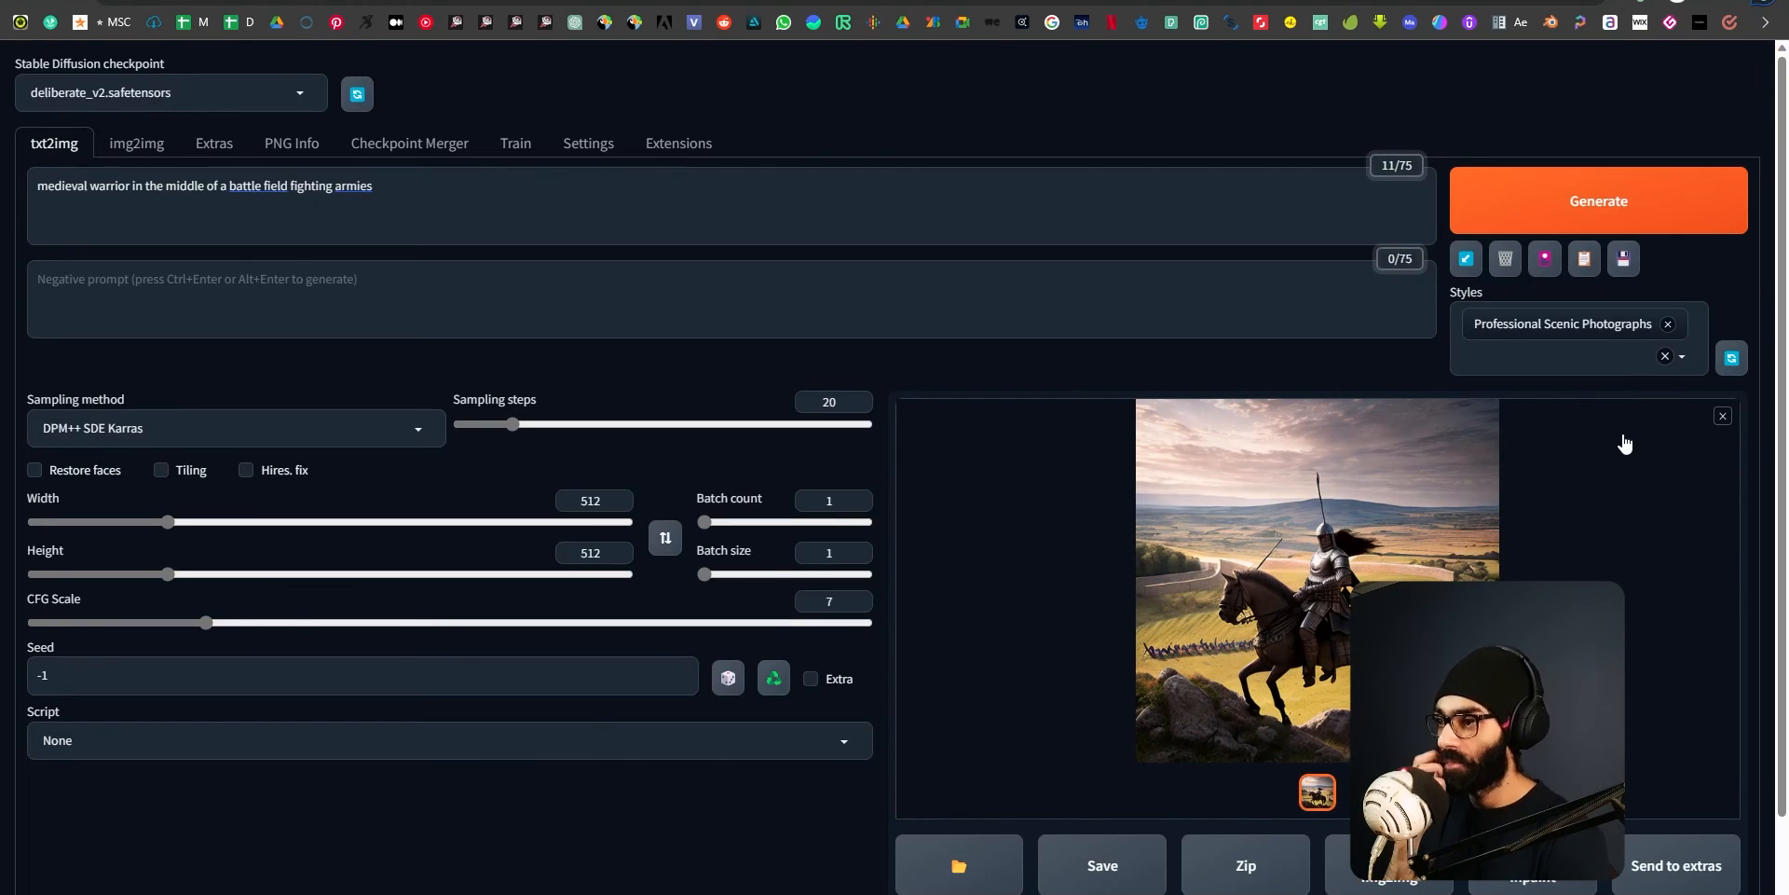
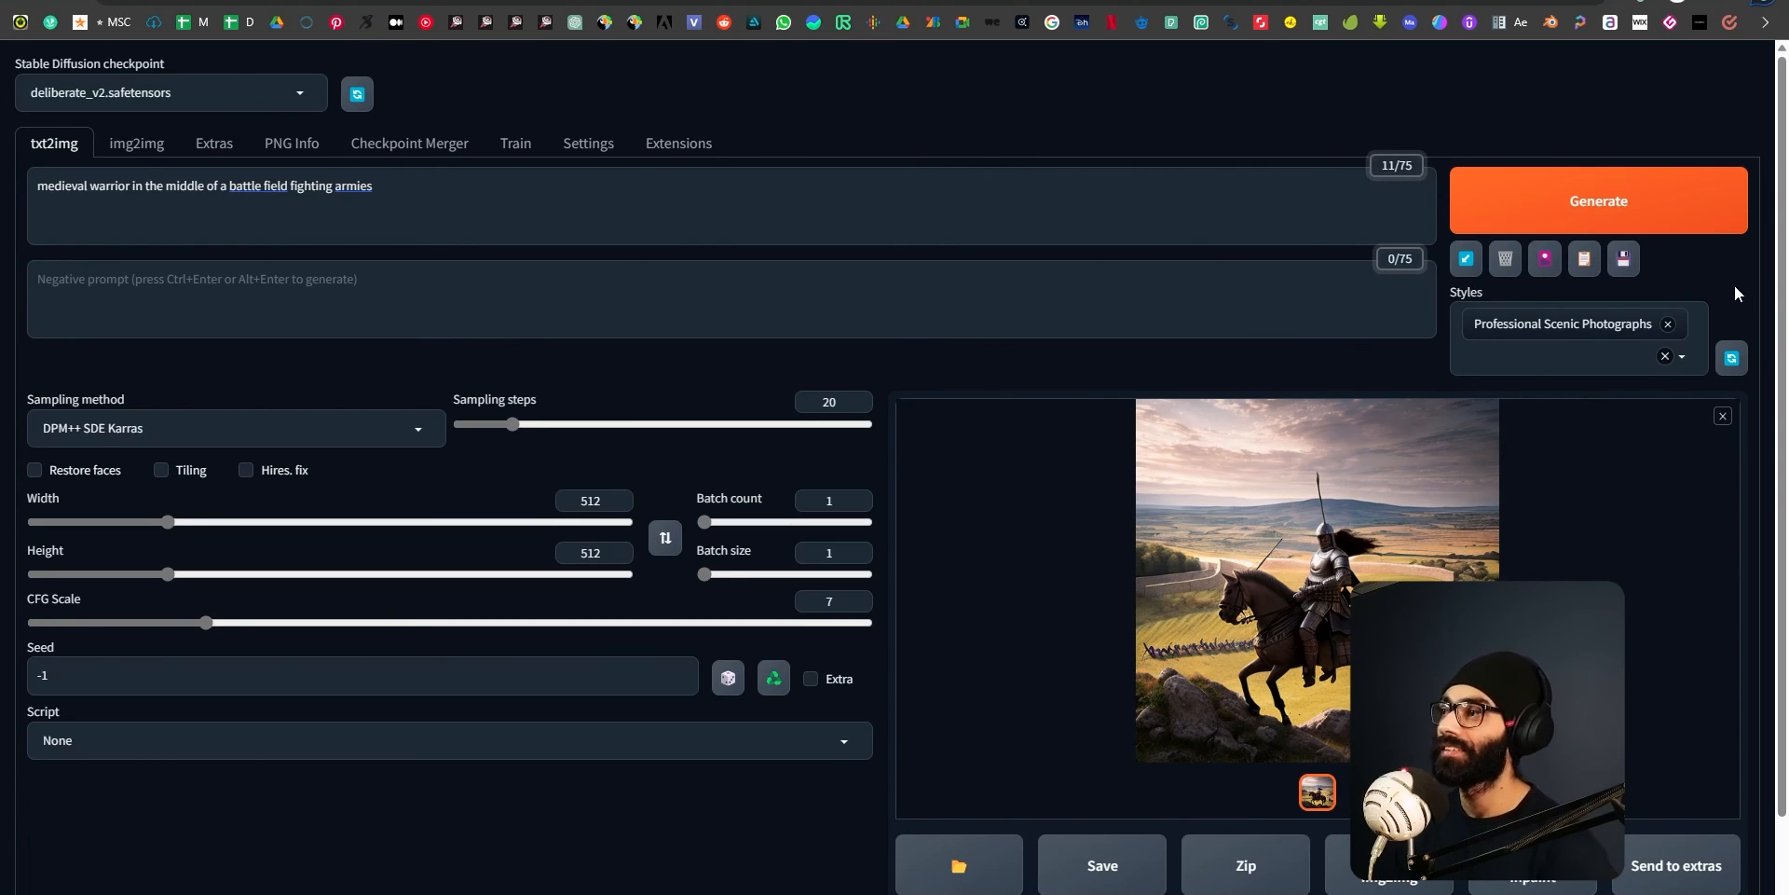
Open the web UI settings and look through the Saving images/grids options.
{"action": "left_click", "coordinate": [572, 151]}
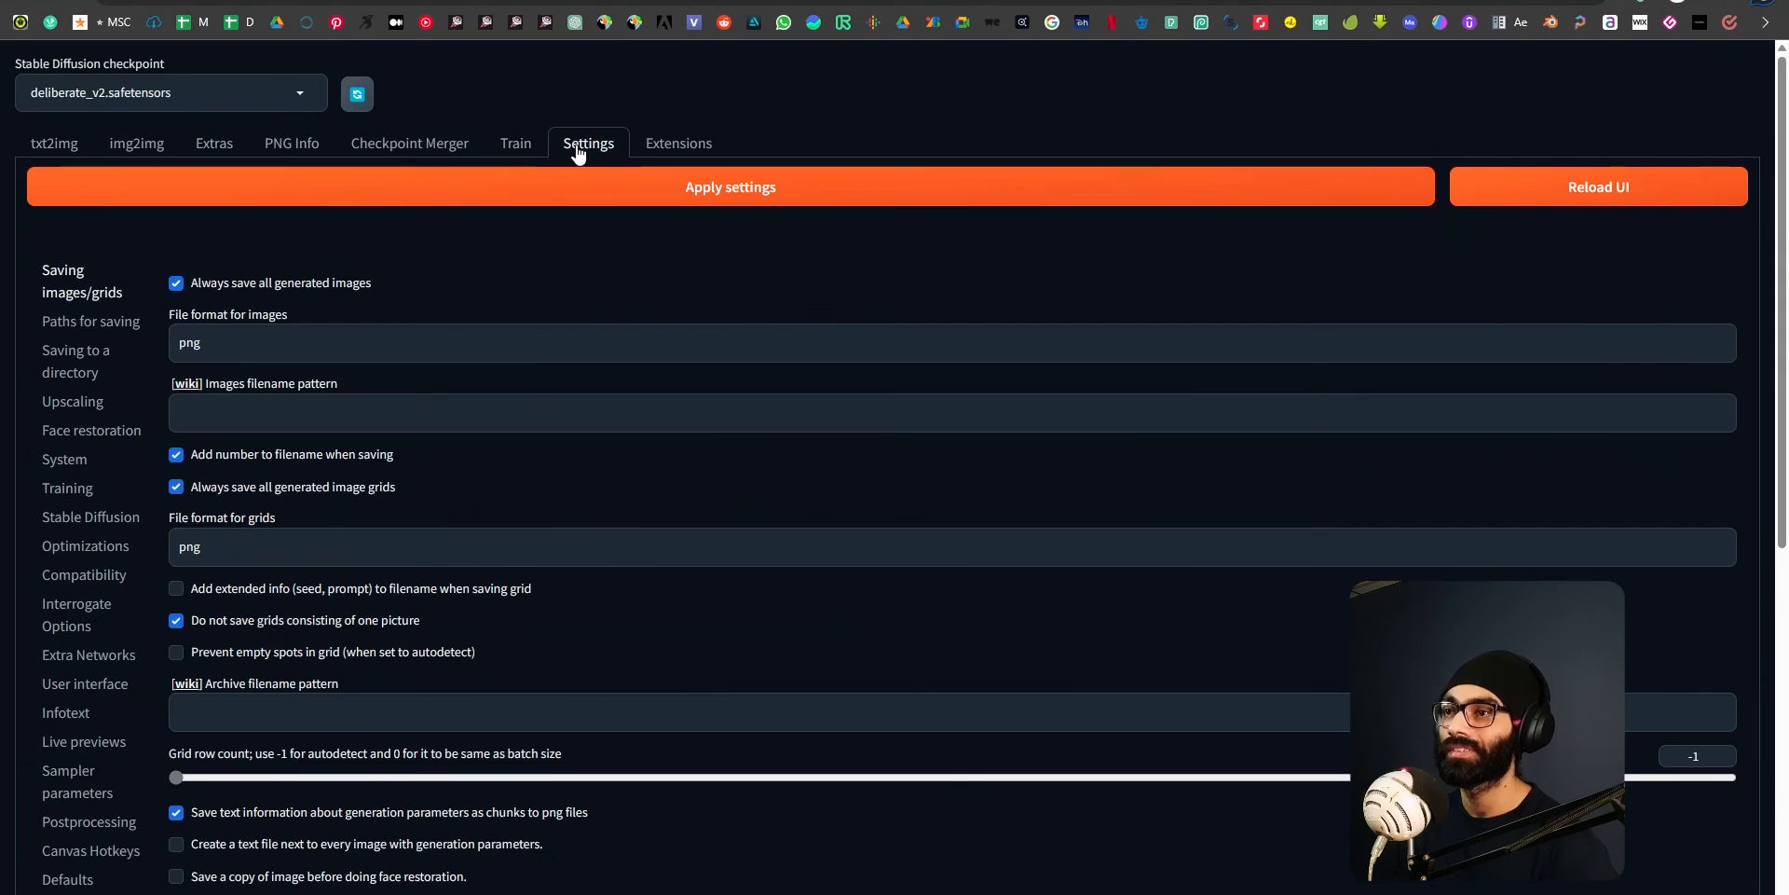
{"action": "scroll", "coordinate": [375, 741], "scroll_direction": "down", "scroll_amount": 5}
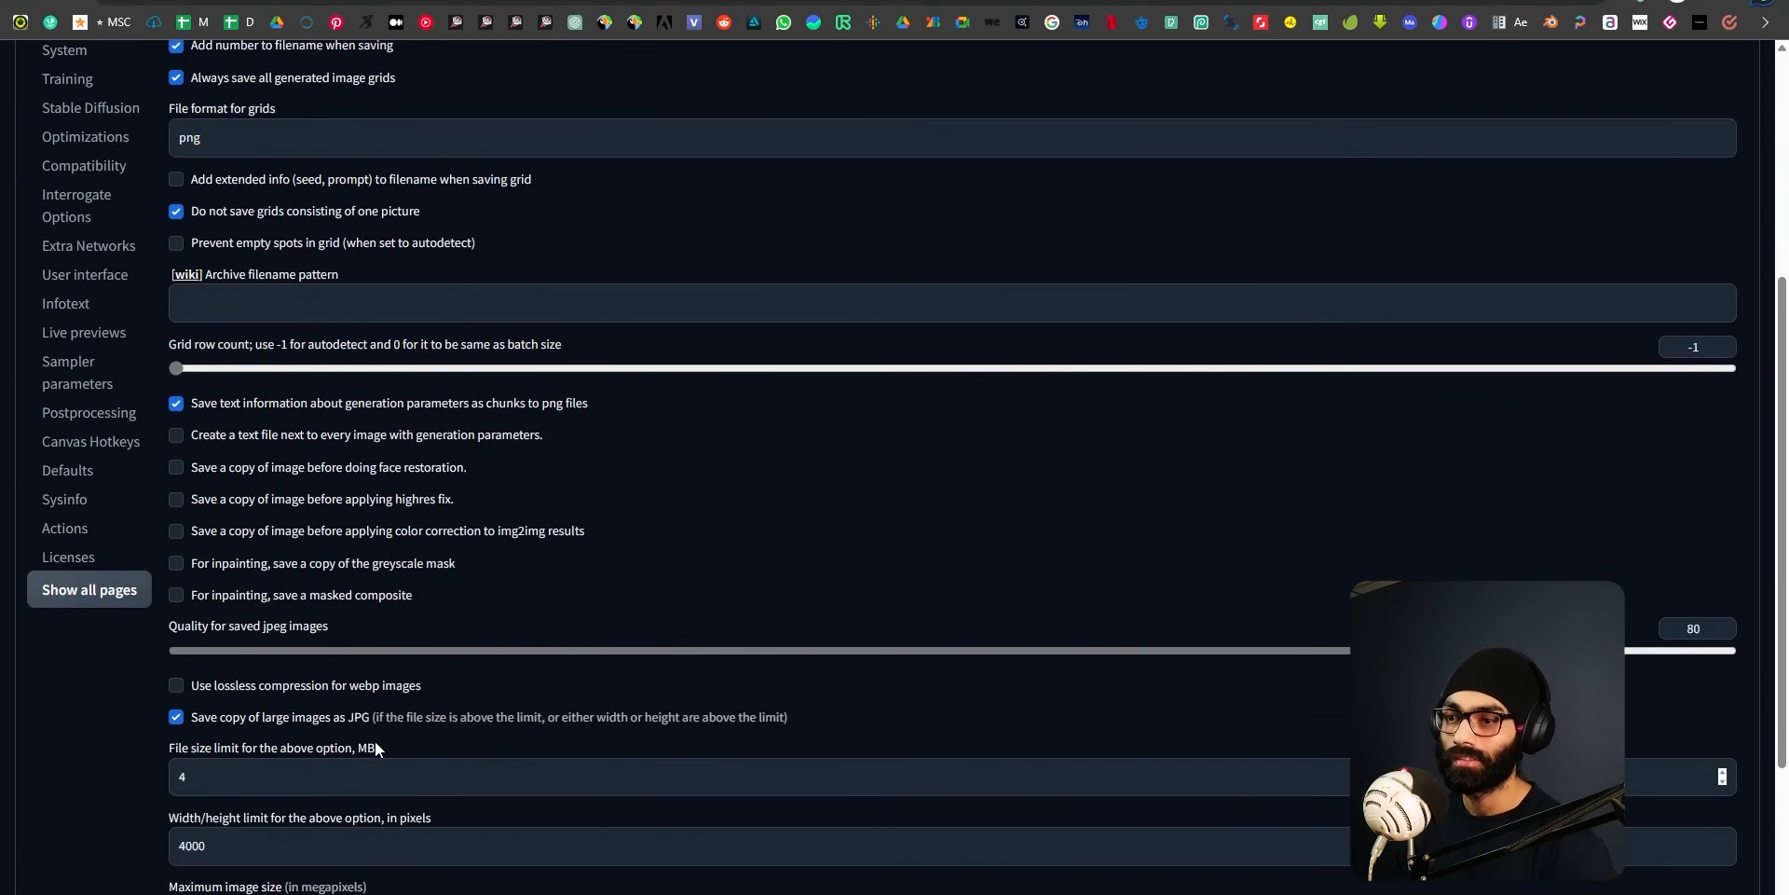
{"action": "scroll", "coordinate": [377, 745], "scroll_direction": "down", "scroll_amount": 2}
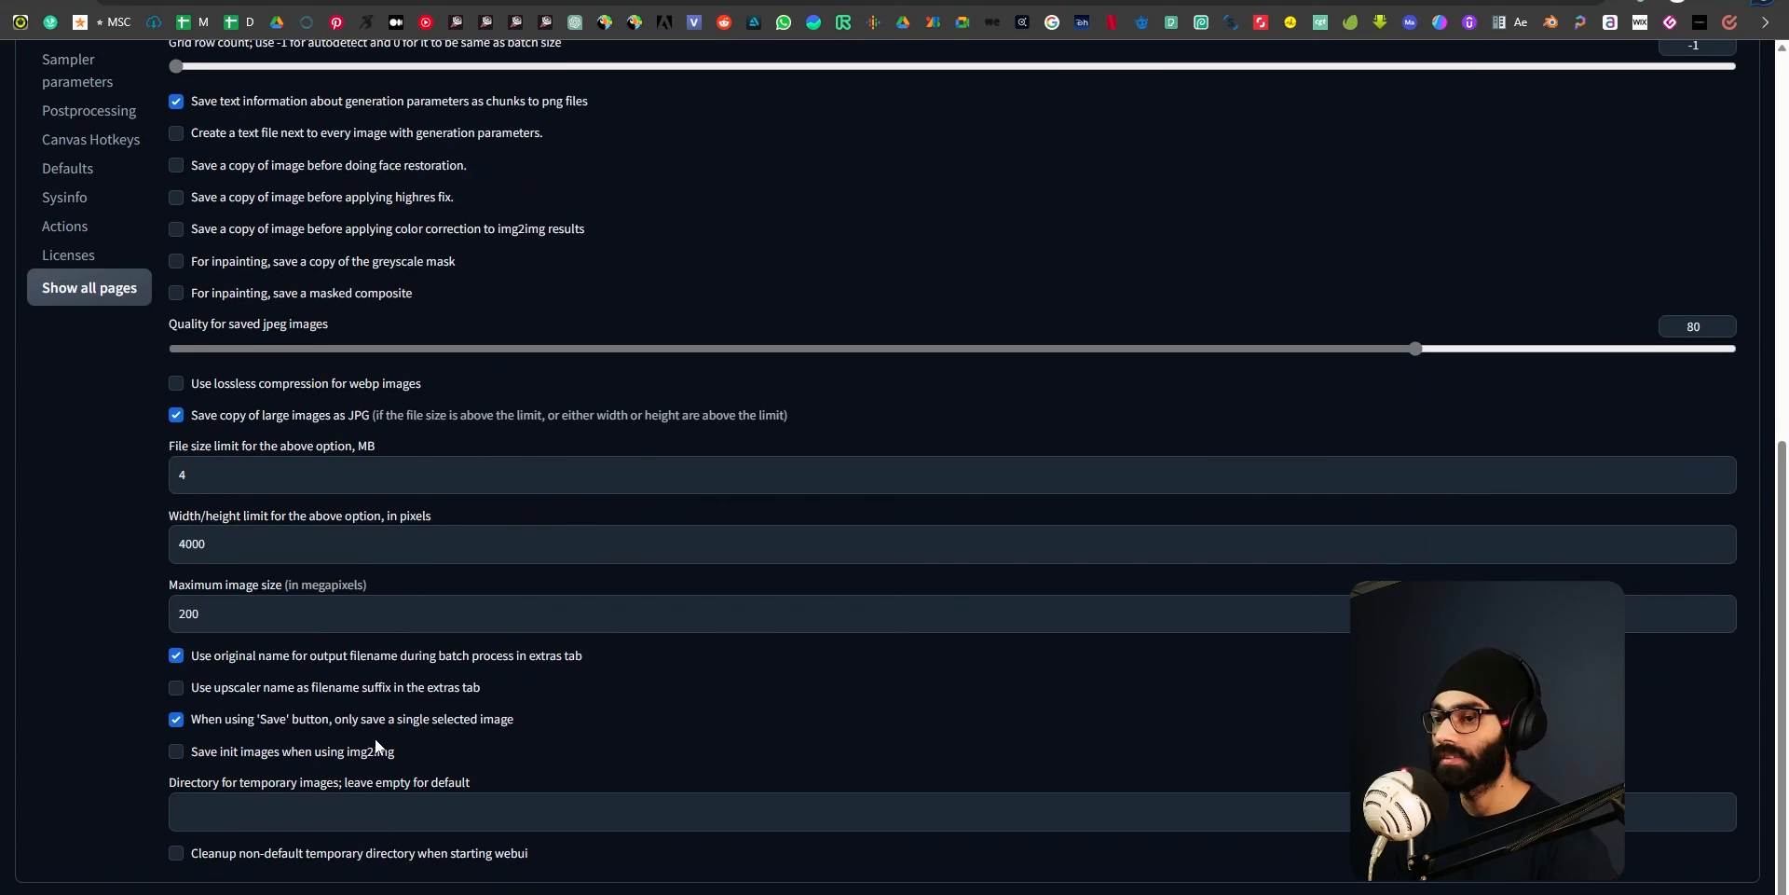
{"action": "scroll", "coordinate": [608, 783], "scroll_direction": "up", "scroll_amount": 7}
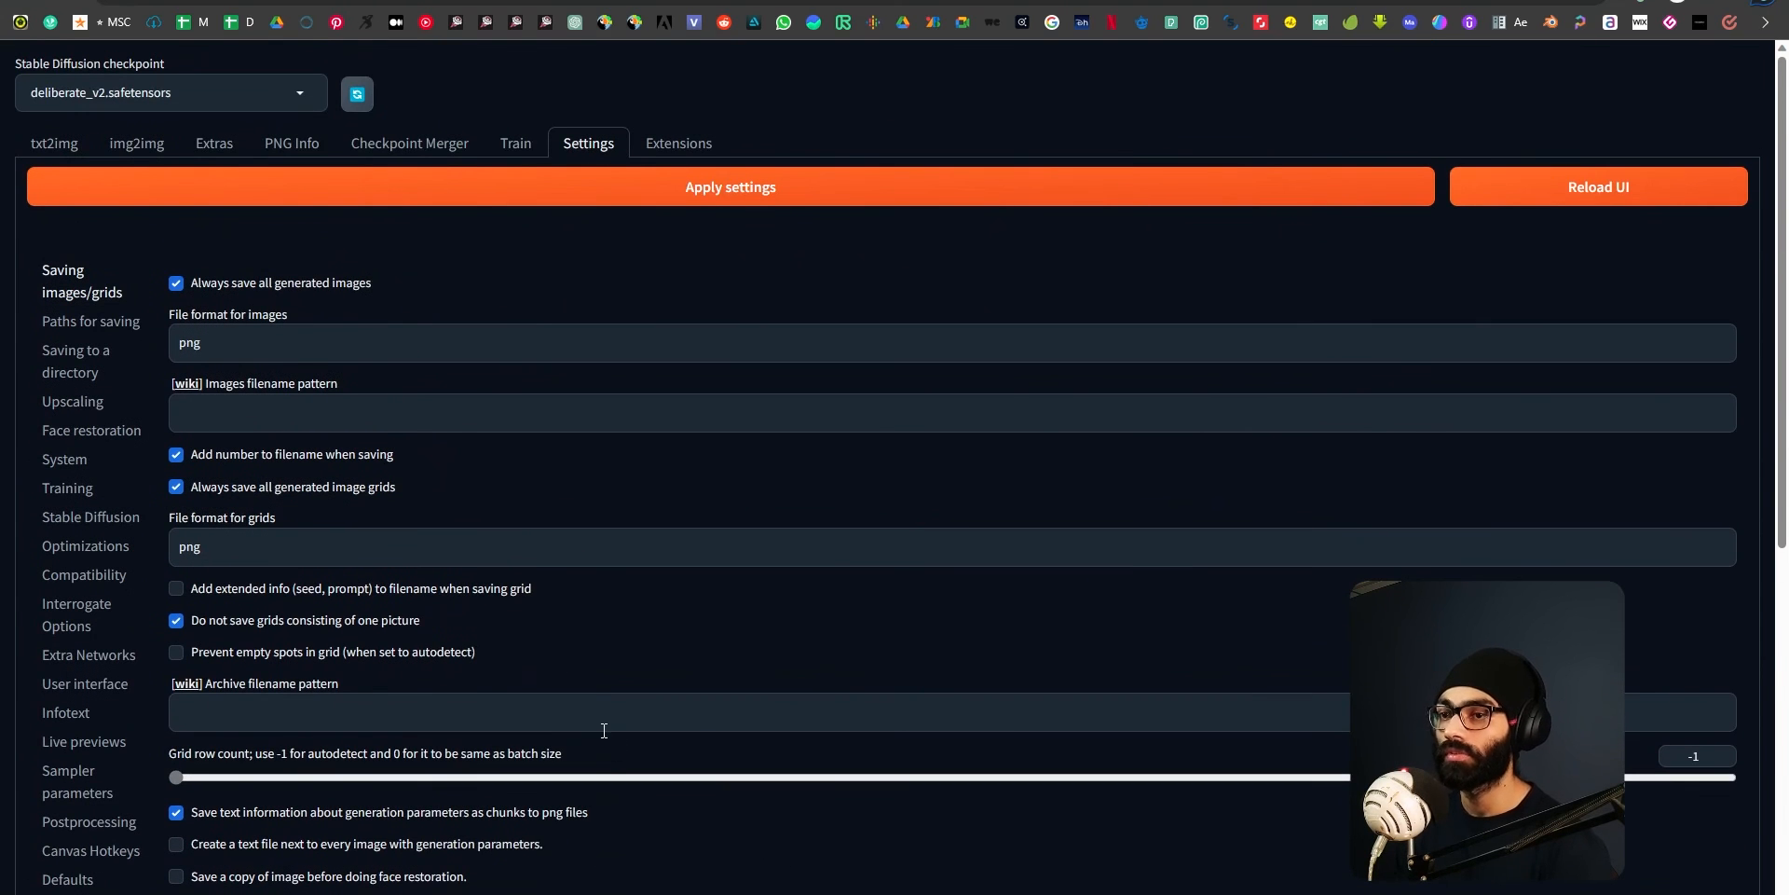
Switch to File Explorer, look through the files in the stable-diffusion-webui folder, and return to the web UI.
{"action": "key", "text": "alt+Tab"}
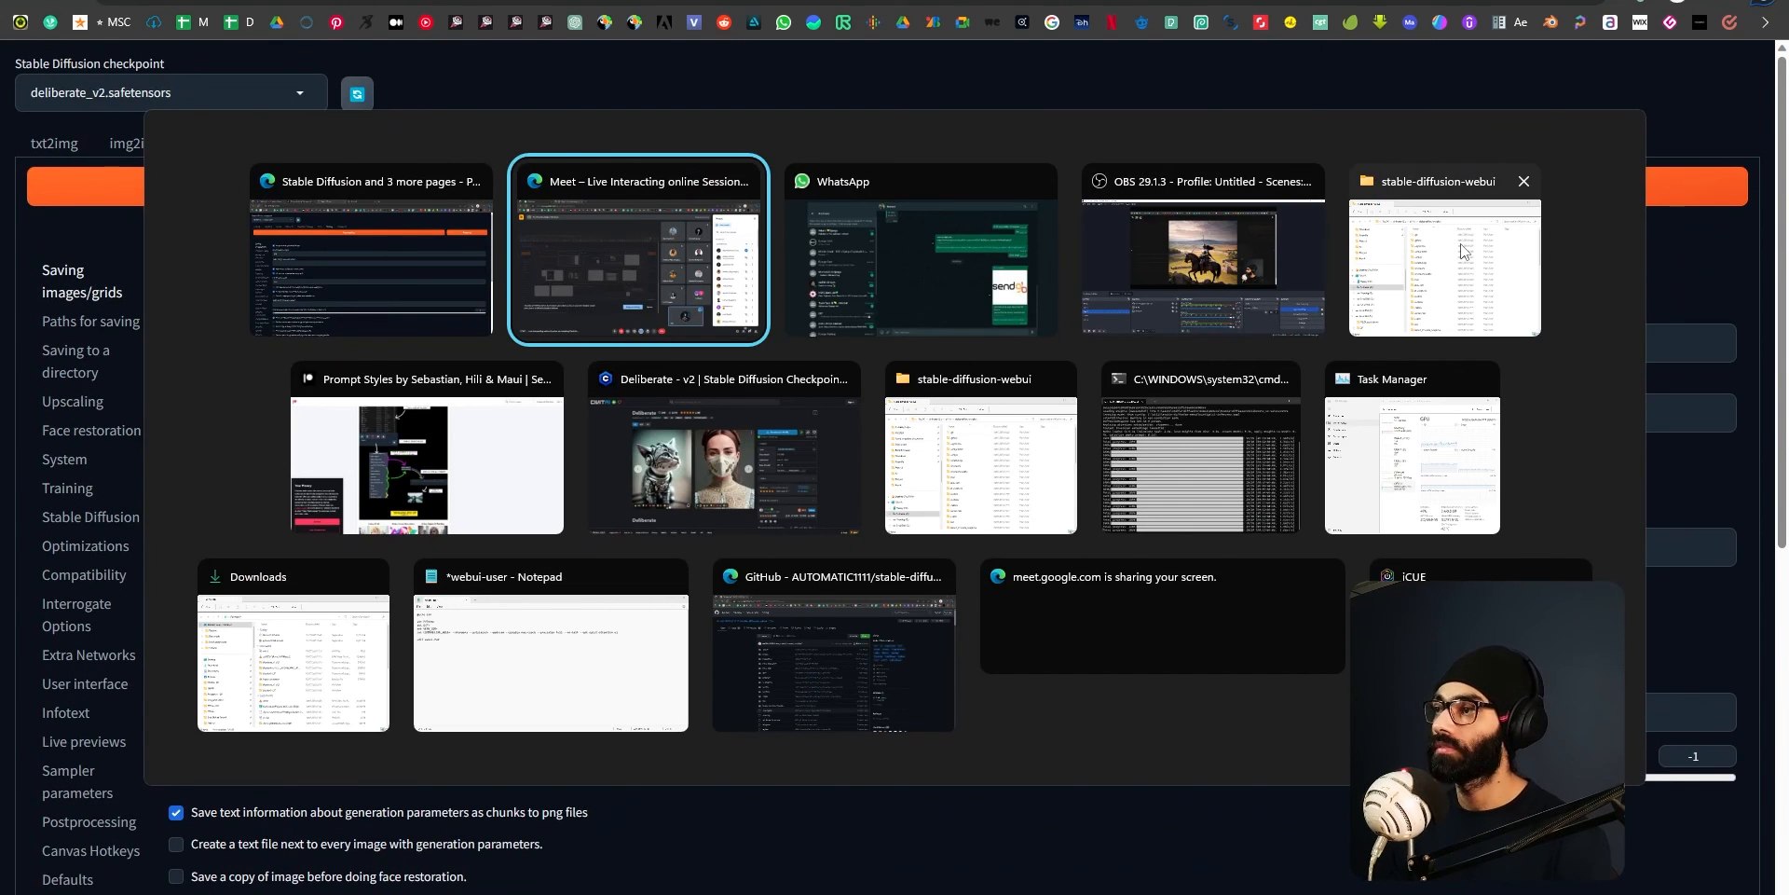
{"action": "left_click", "coordinate": [876, 430]}
{"action": "scroll", "coordinate": [690, 567], "scroll_direction": "down", "scroll_amount": 5}
{"action": "scroll", "coordinate": [690, 567], "scroll_direction": "down", "scroll_amount": 6}
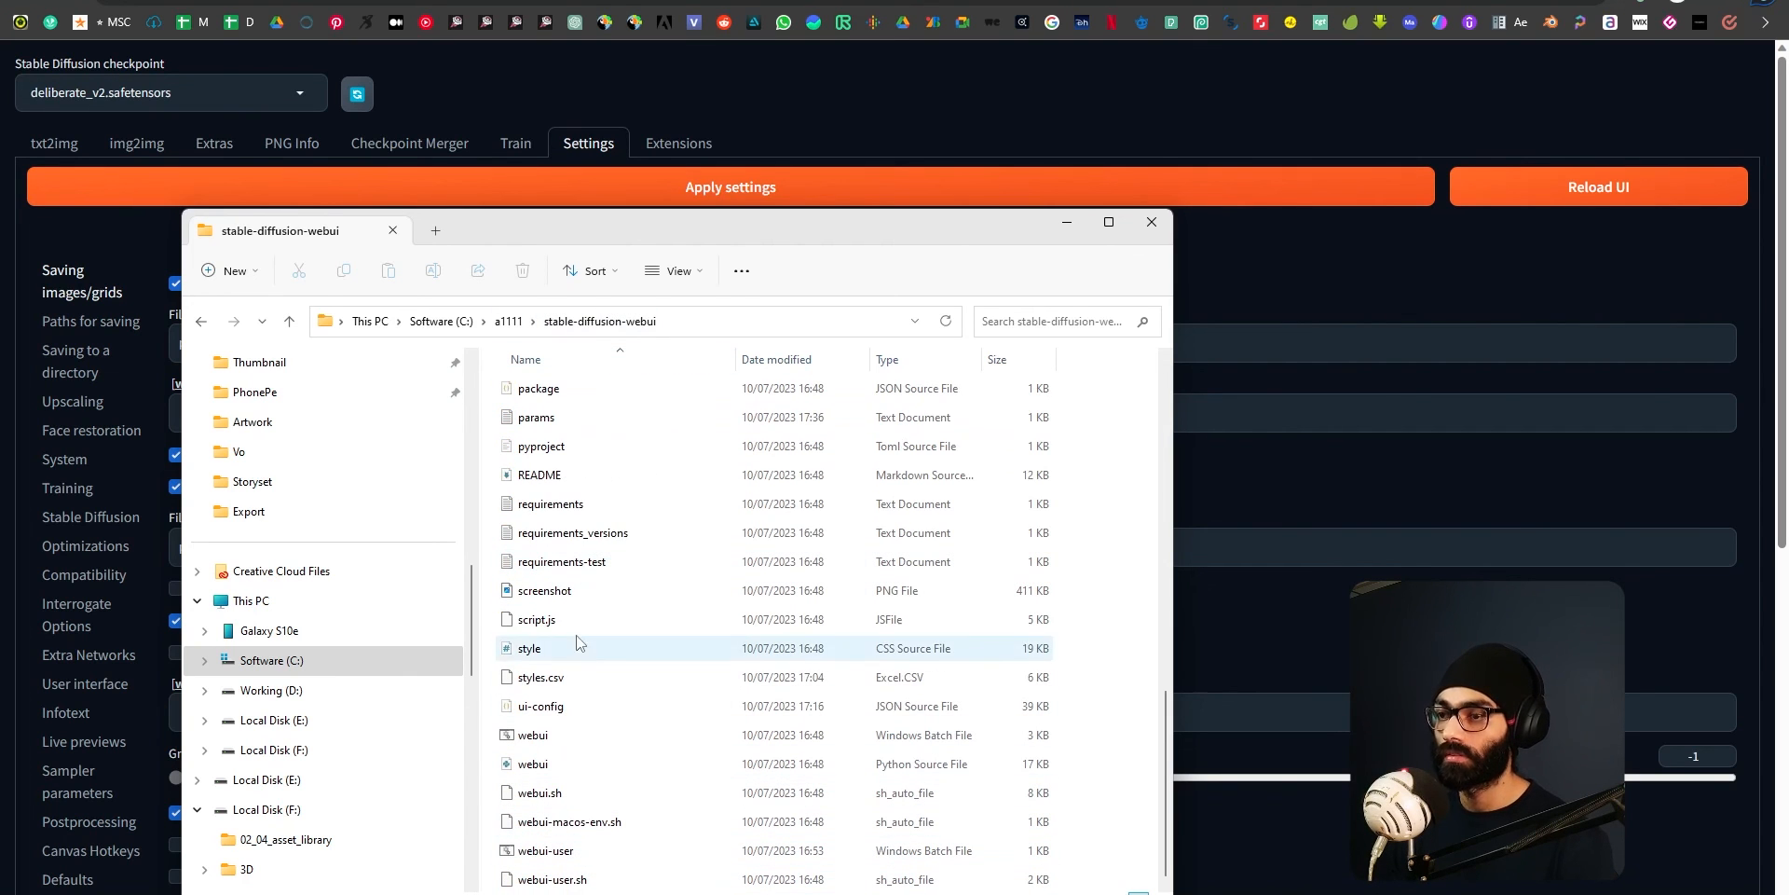
{"action": "left_click", "coordinate": [979, 95]}
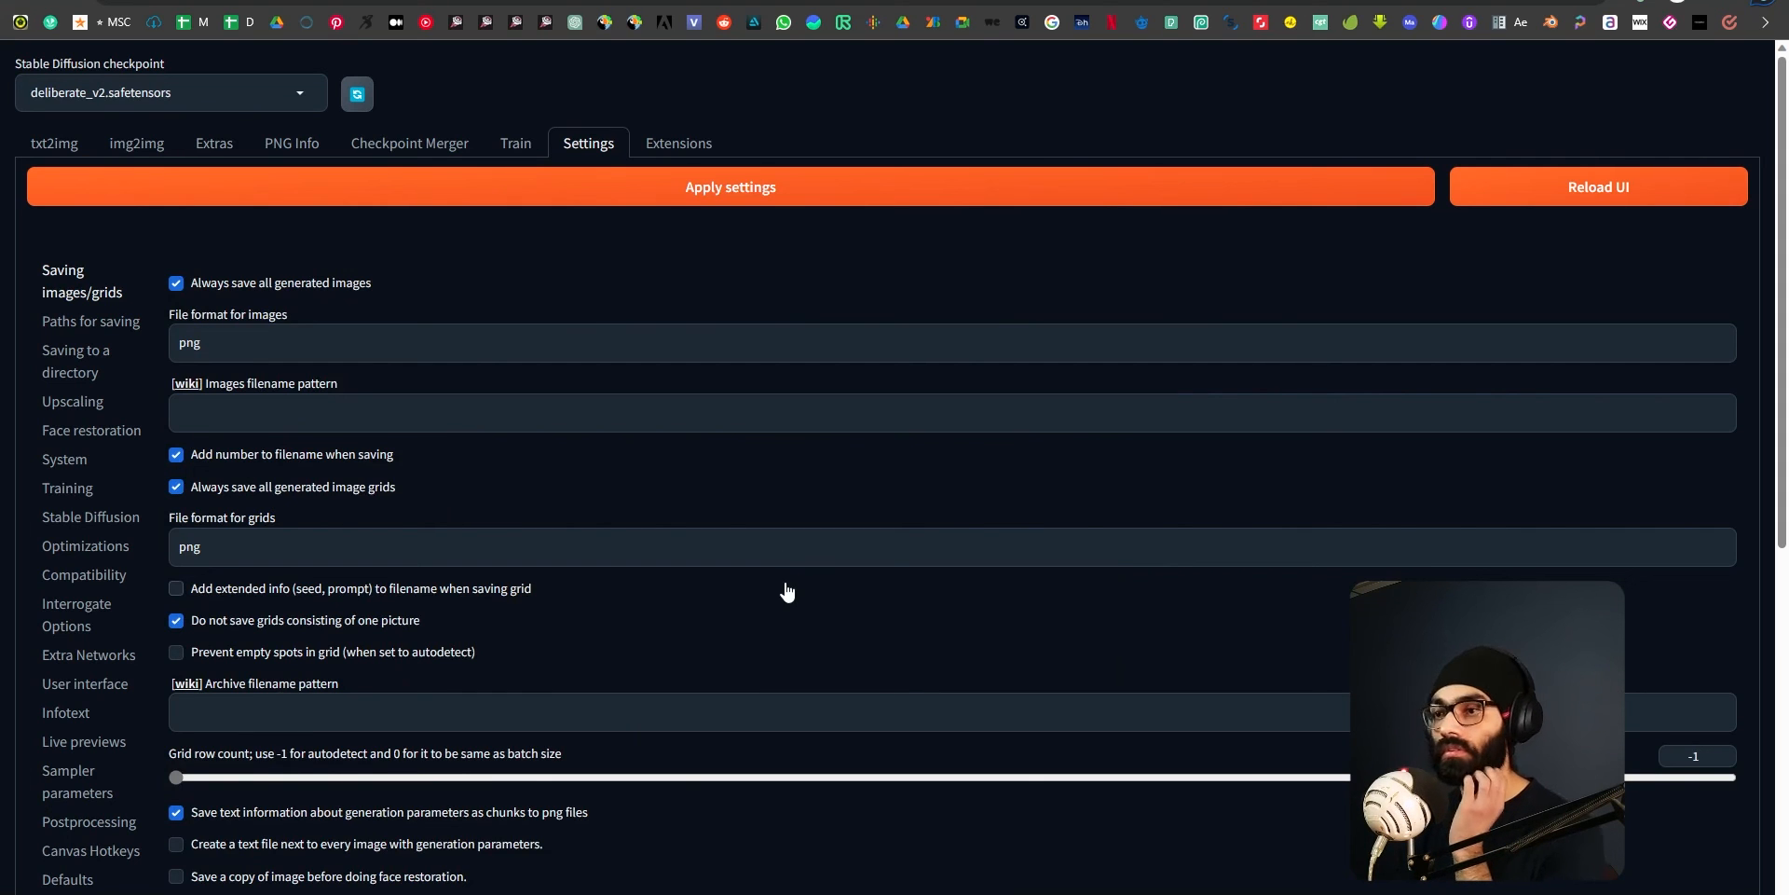
Examine the Saving images/grids, System and Face restoration settings of the web UI.
{"action": "scroll", "coordinate": [723, 642], "scroll_direction": "down", "scroll_amount": 7}
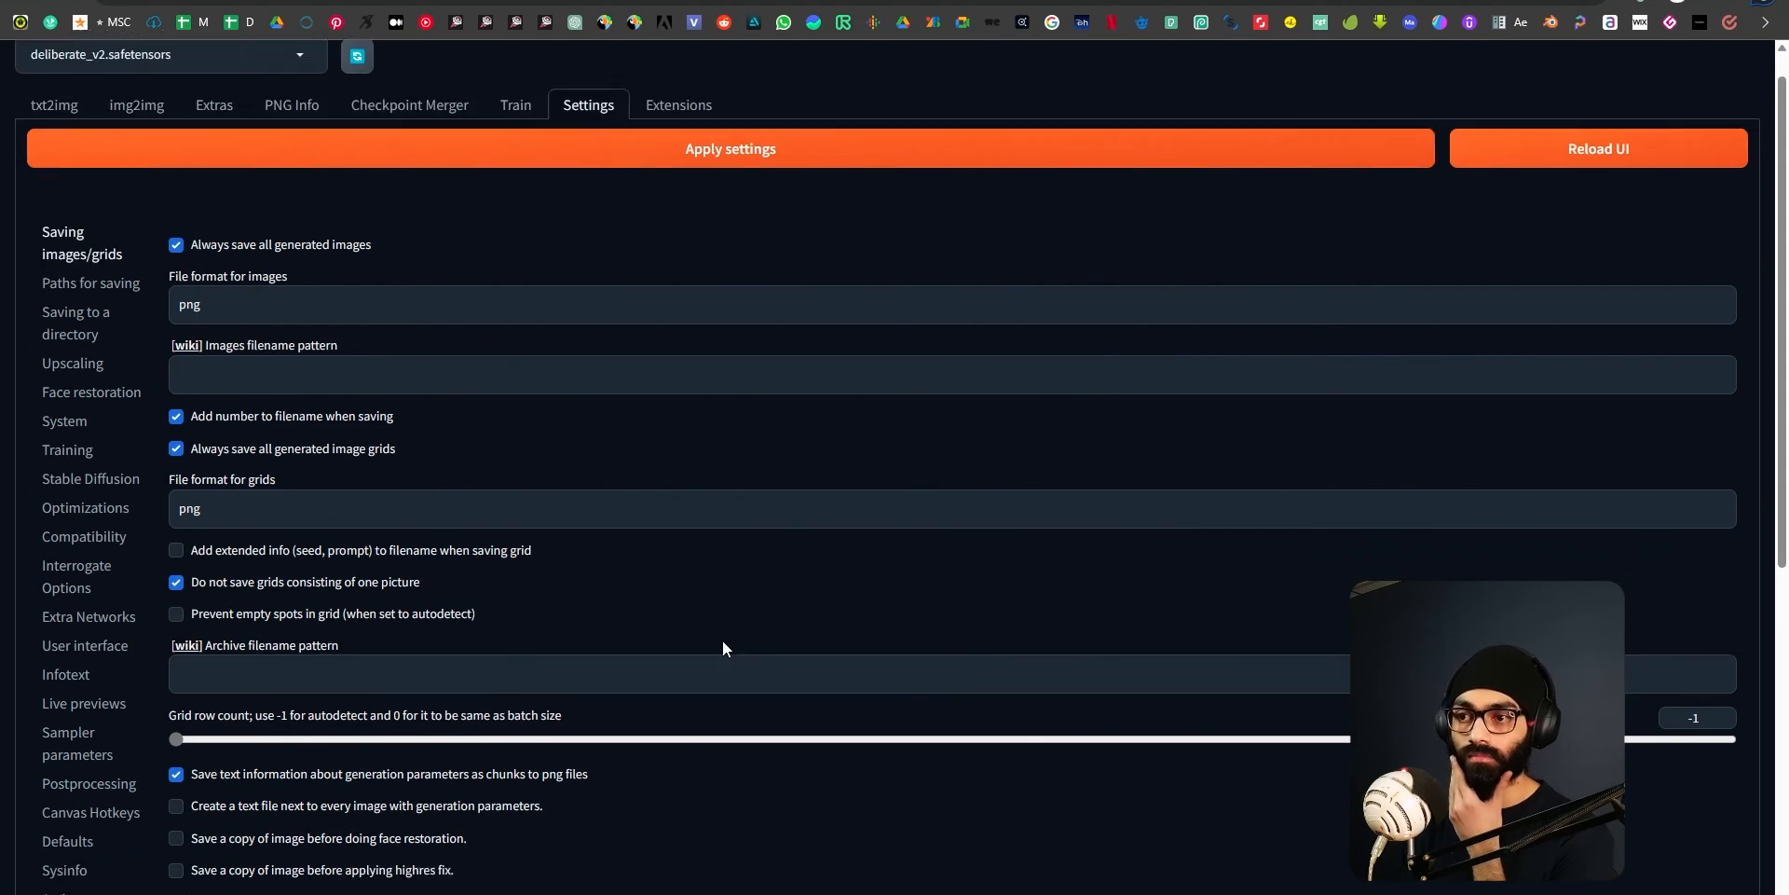
{"action": "scroll", "coordinate": [720, 649], "scroll_direction": "down", "scroll_amount": 1}
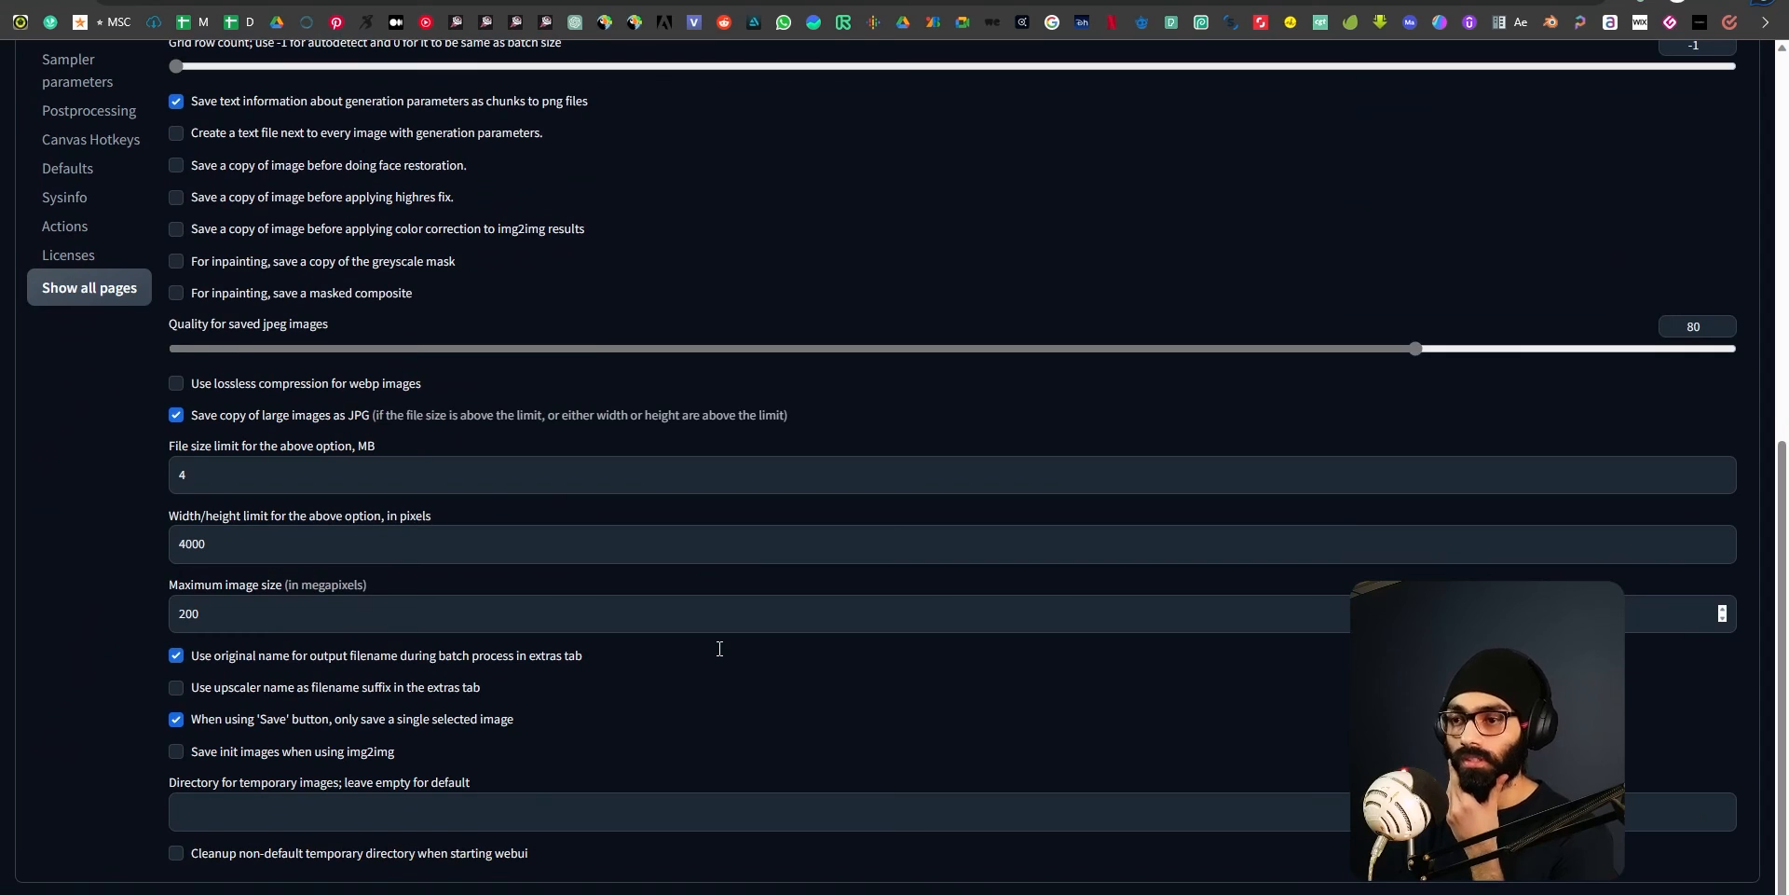
{"action": "scroll", "coordinate": [720, 649], "scroll_direction": "up", "scroll_amount": 7}
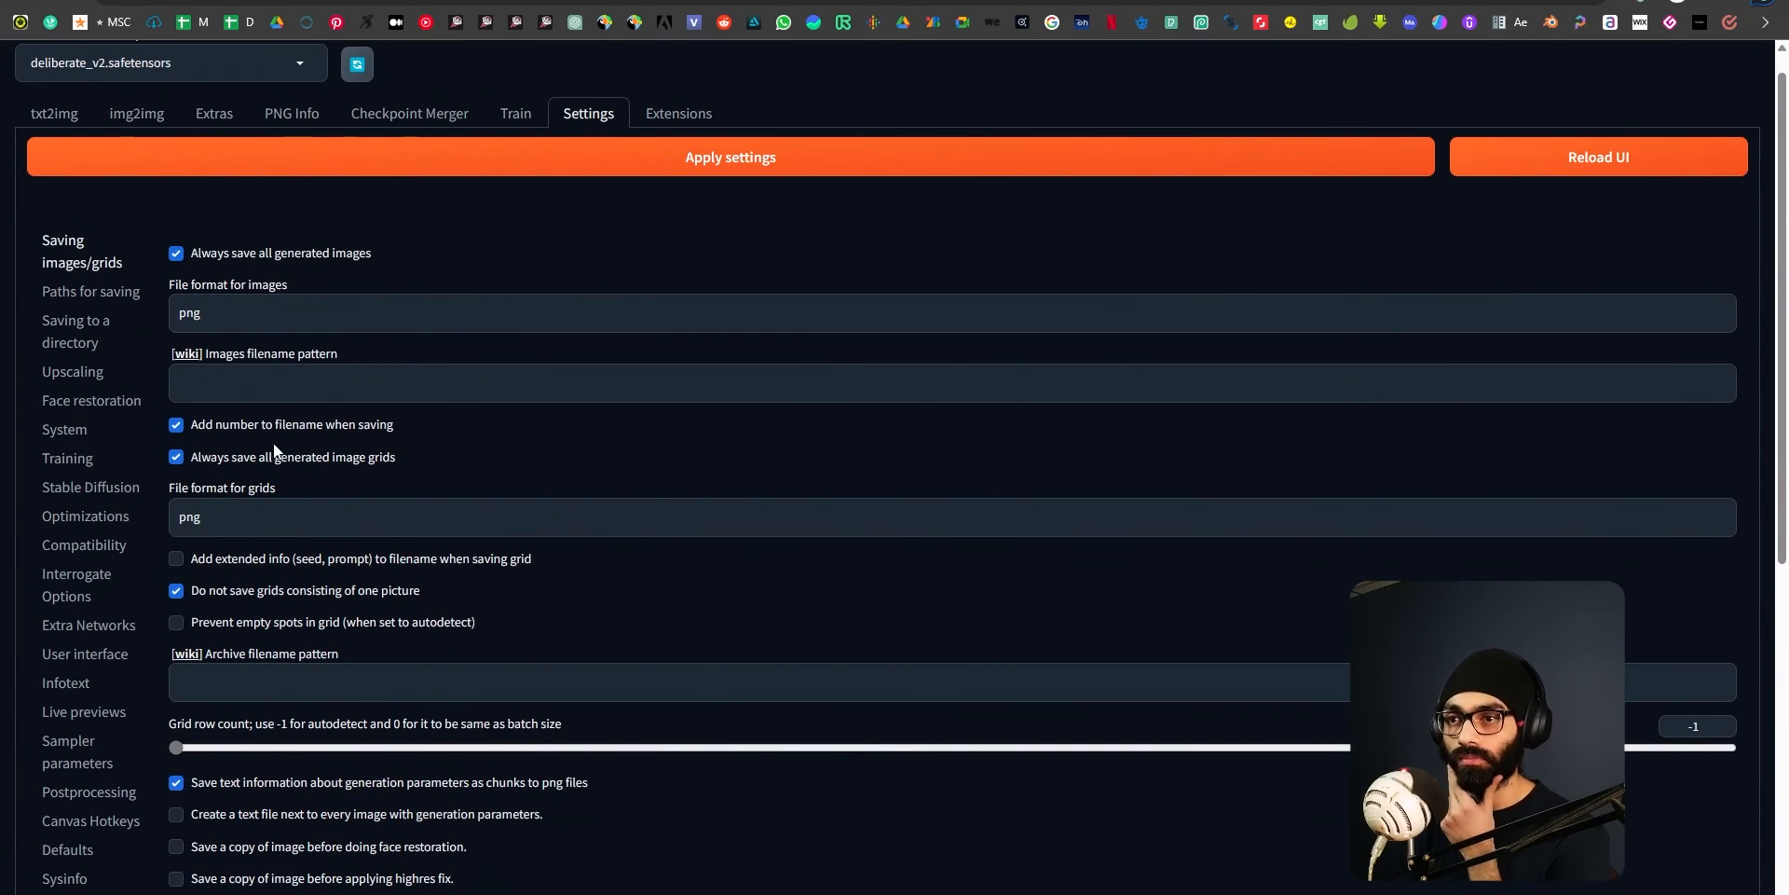
{"action": "left_click", "coordinate": [62, 430]}
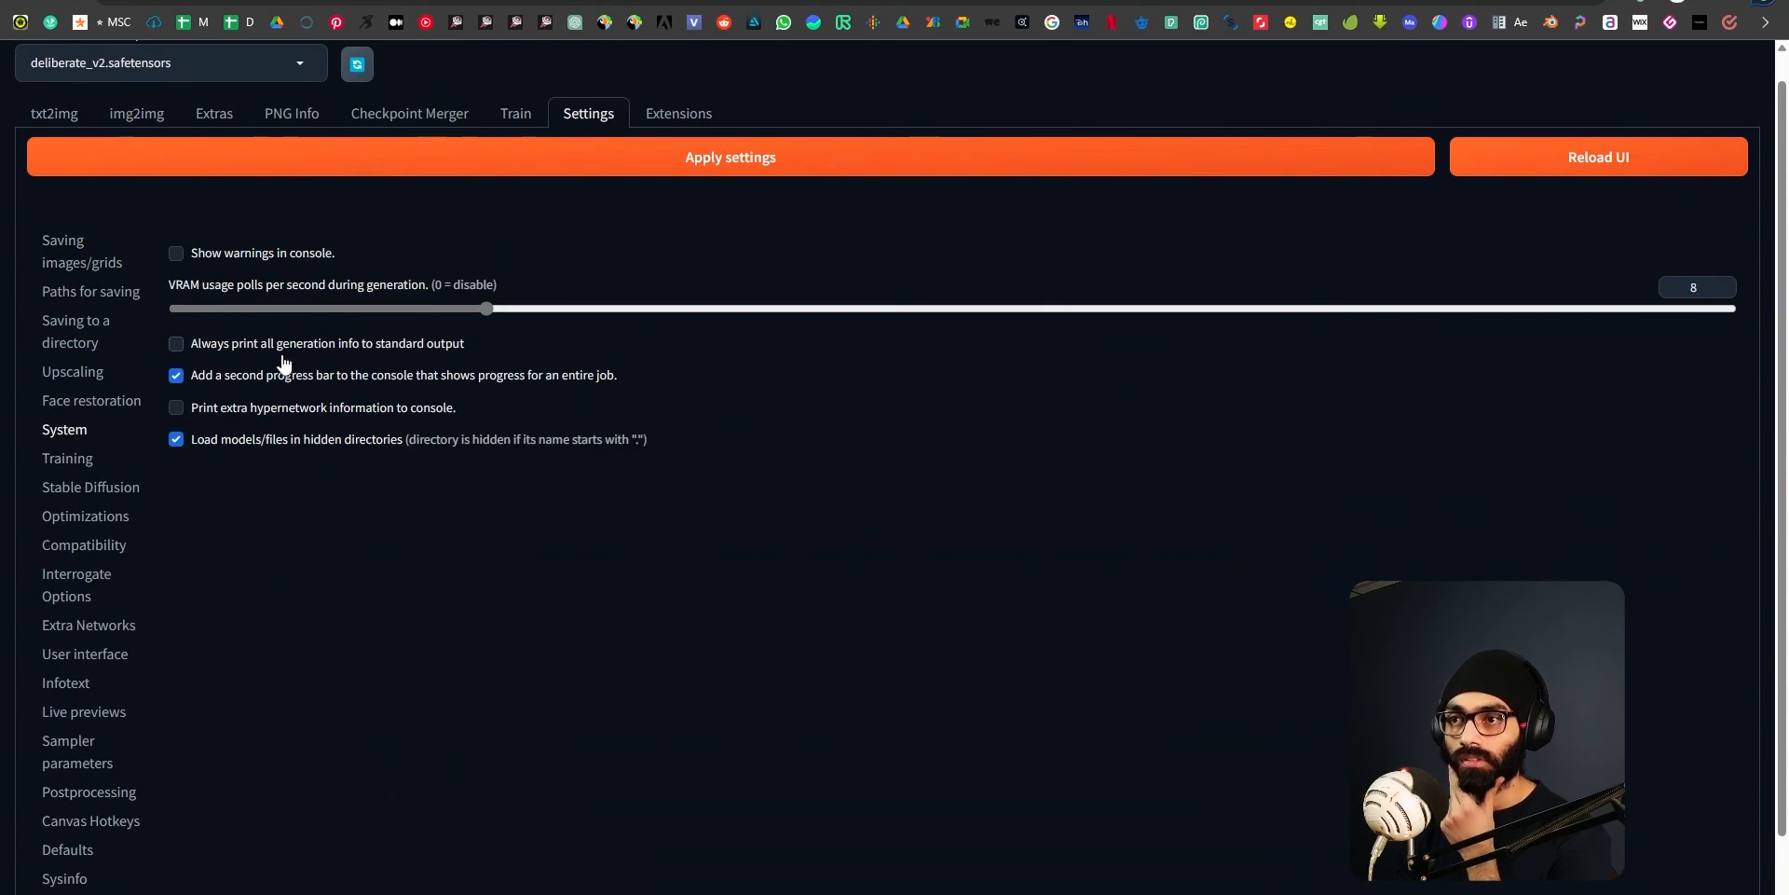
{"action": "left_click", "coordinate": [90, 410]}
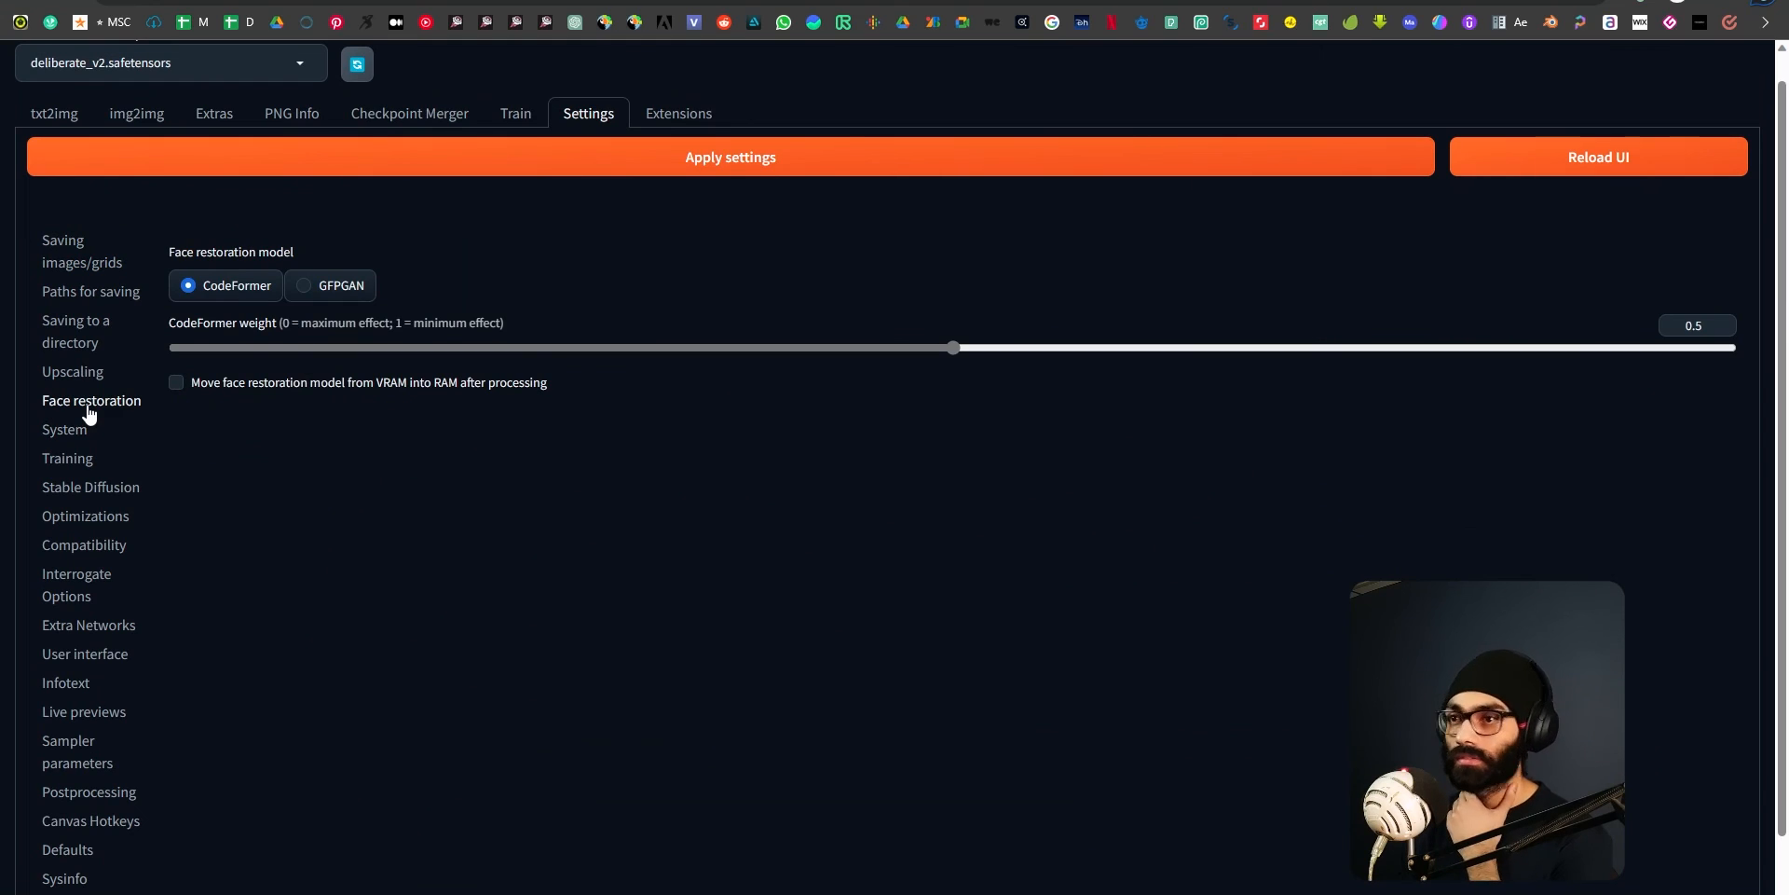
Search the web for "dark theme stable diffusion a1111" in a new browser page.
{"action": "key", "text": "ctrl+t"}
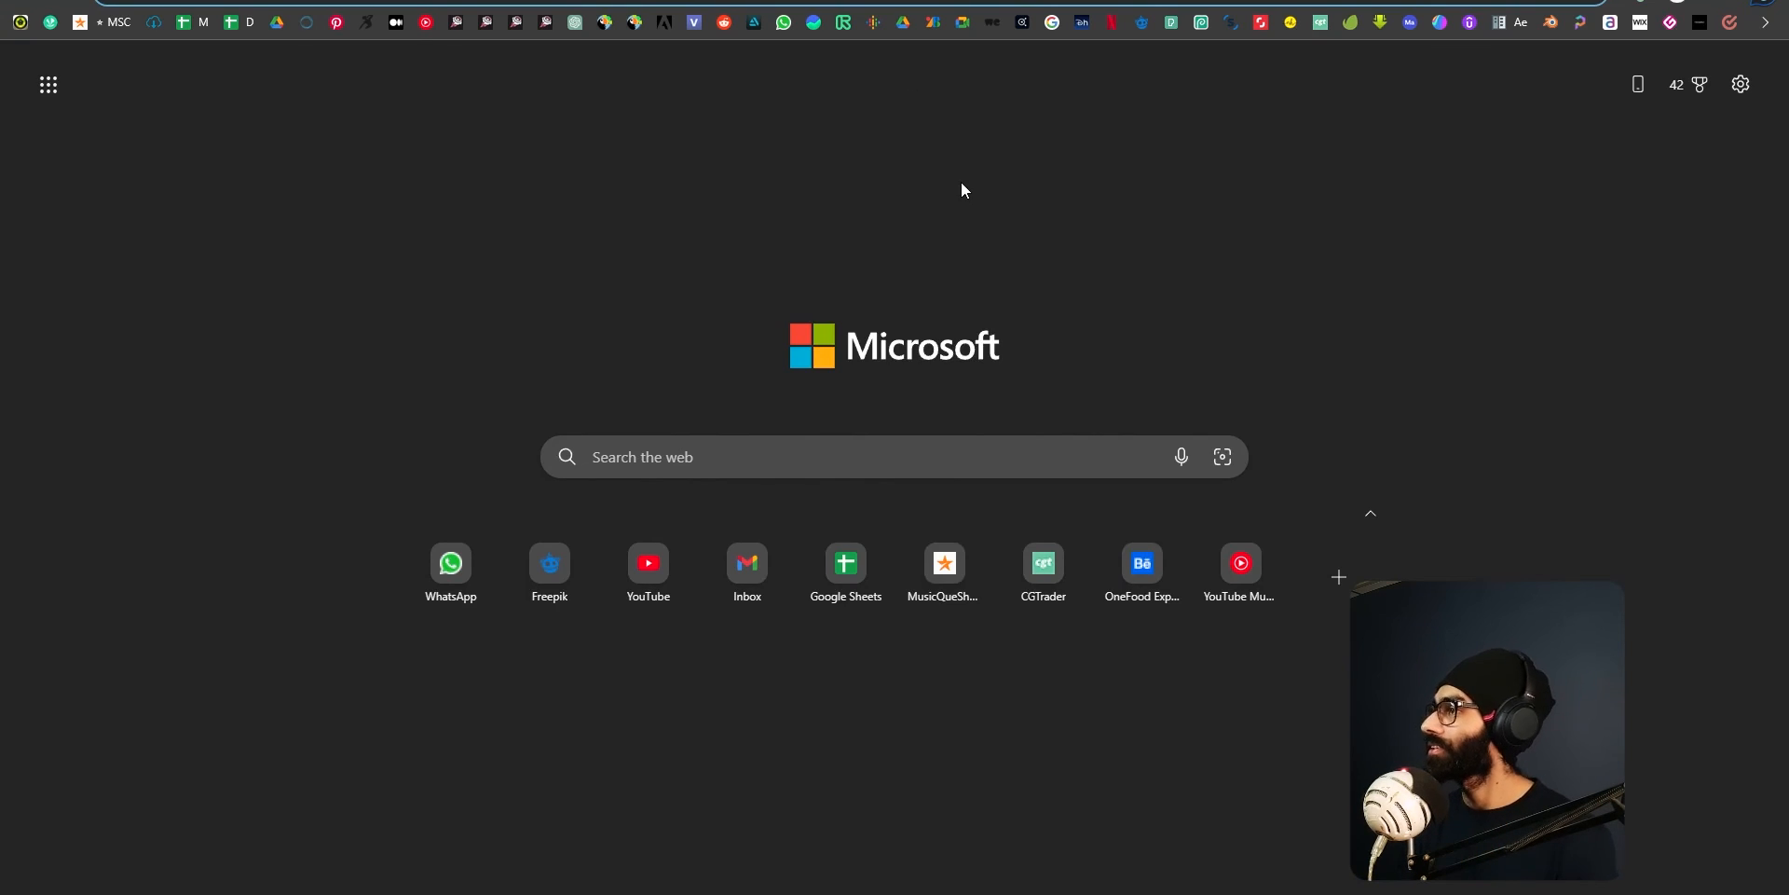
{"action": "type", "text": "dark theme stable"}
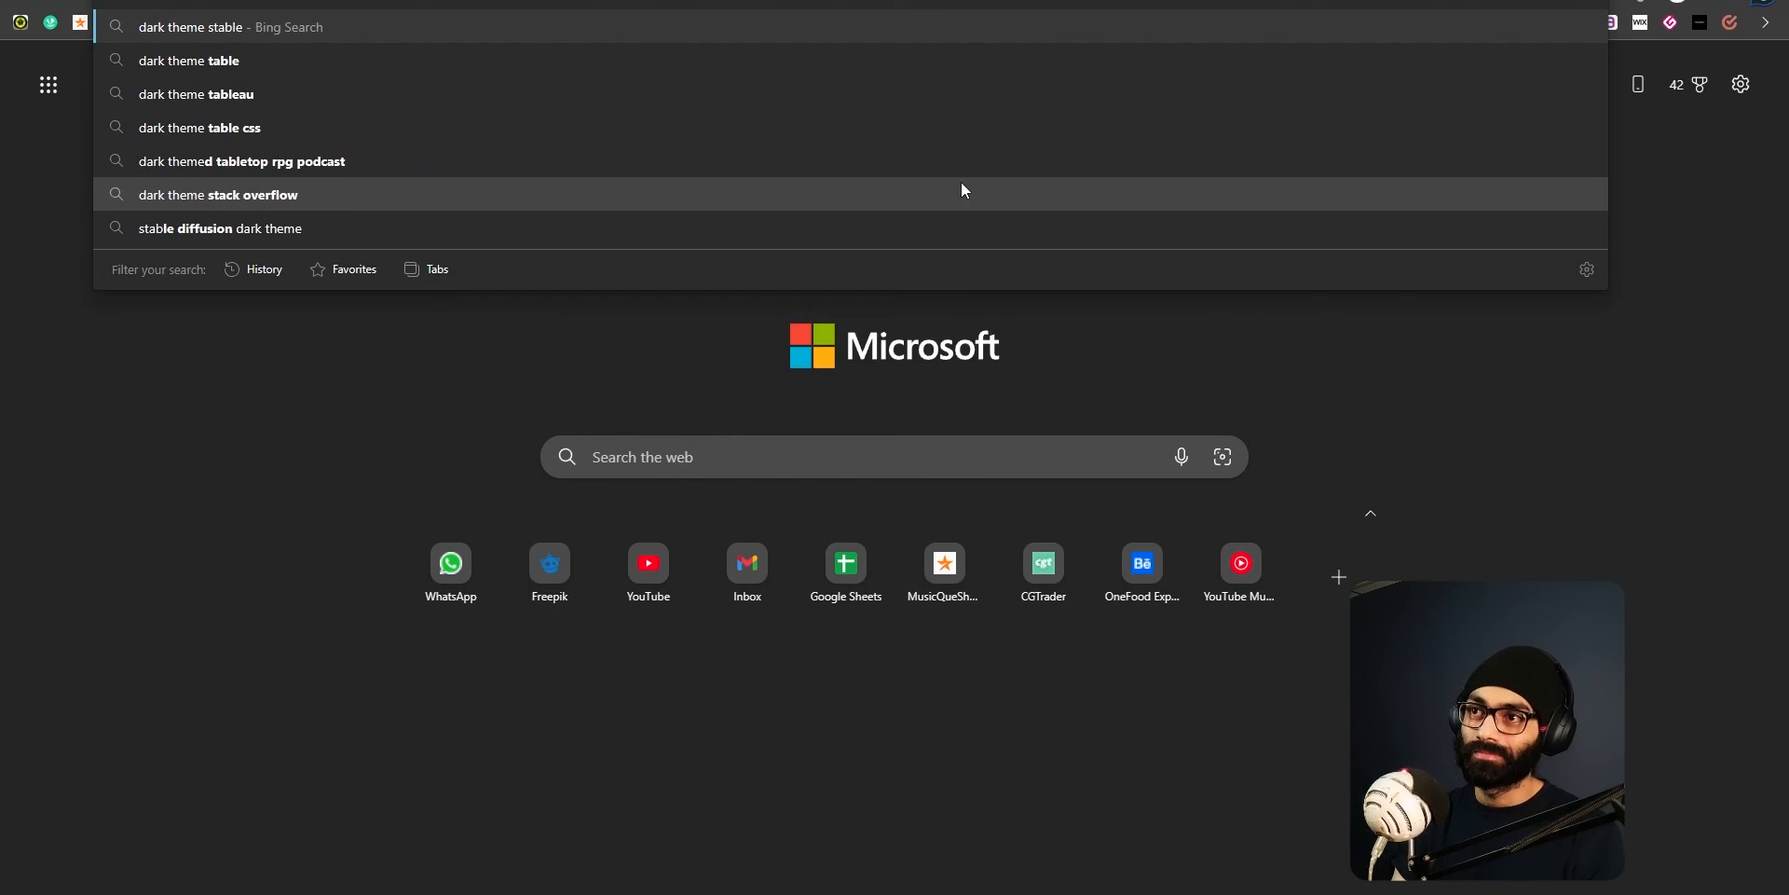
{"action": "type", "text": " diffusion a1111"}
{"action": "key", "text": "Return"}
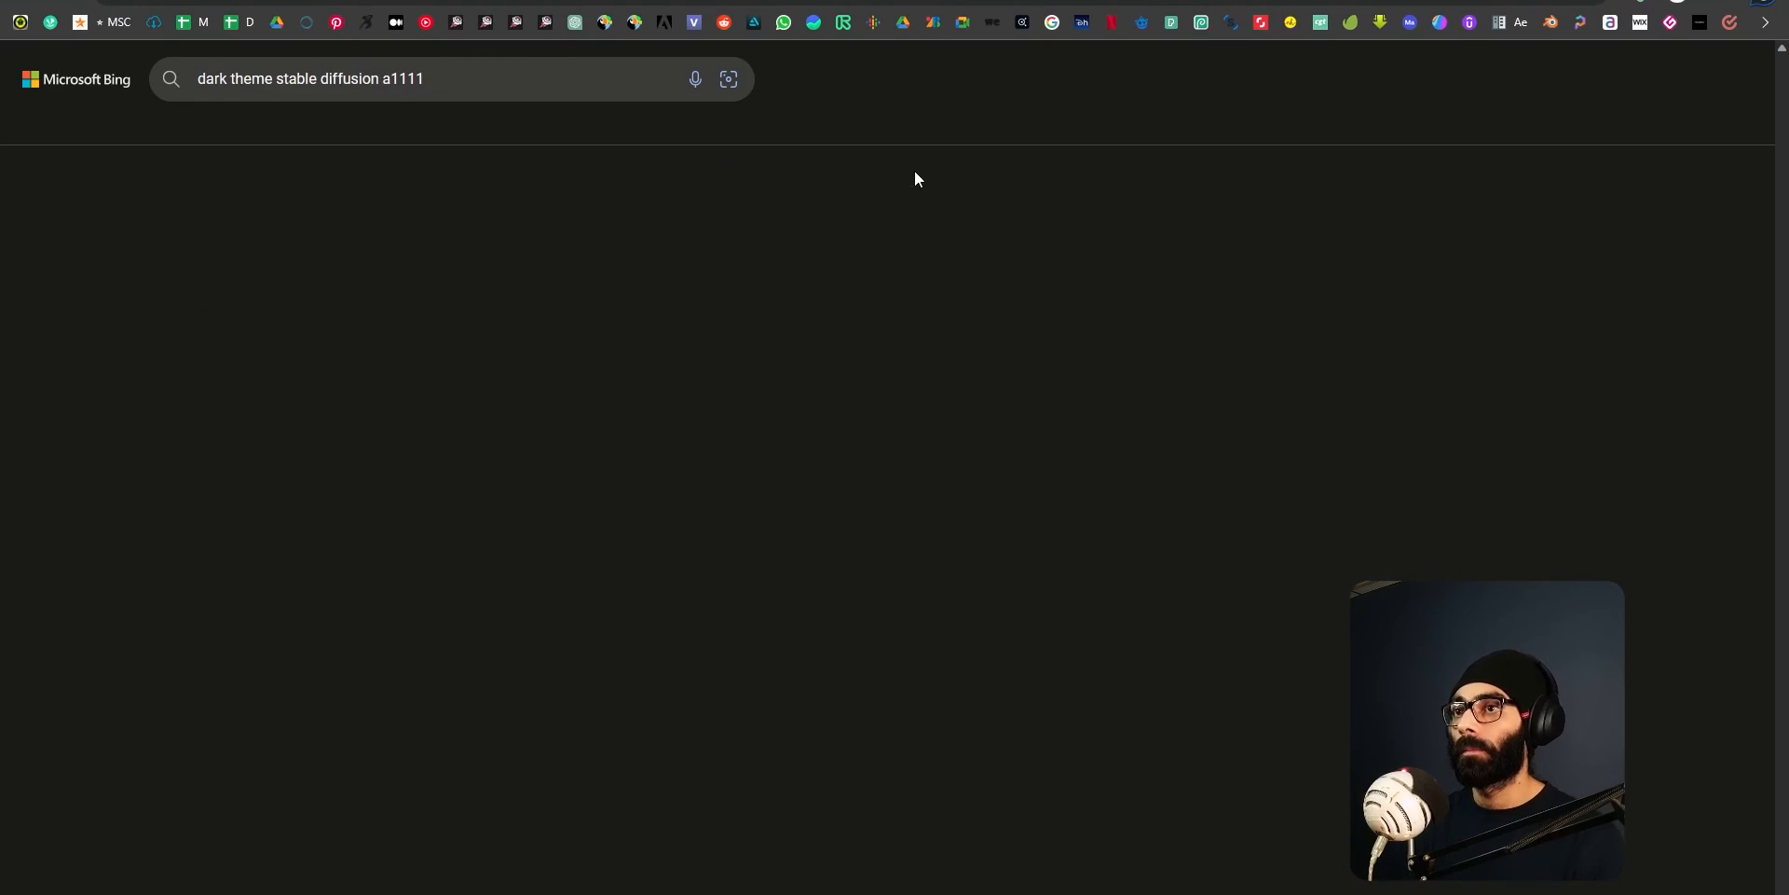
Read the GitHub discussion "Web UI, How to set it to dark mode?" for the --theme dark argument and the /?__theme=dark address.
{"action": "key", "text": "ctrl+Tab"}
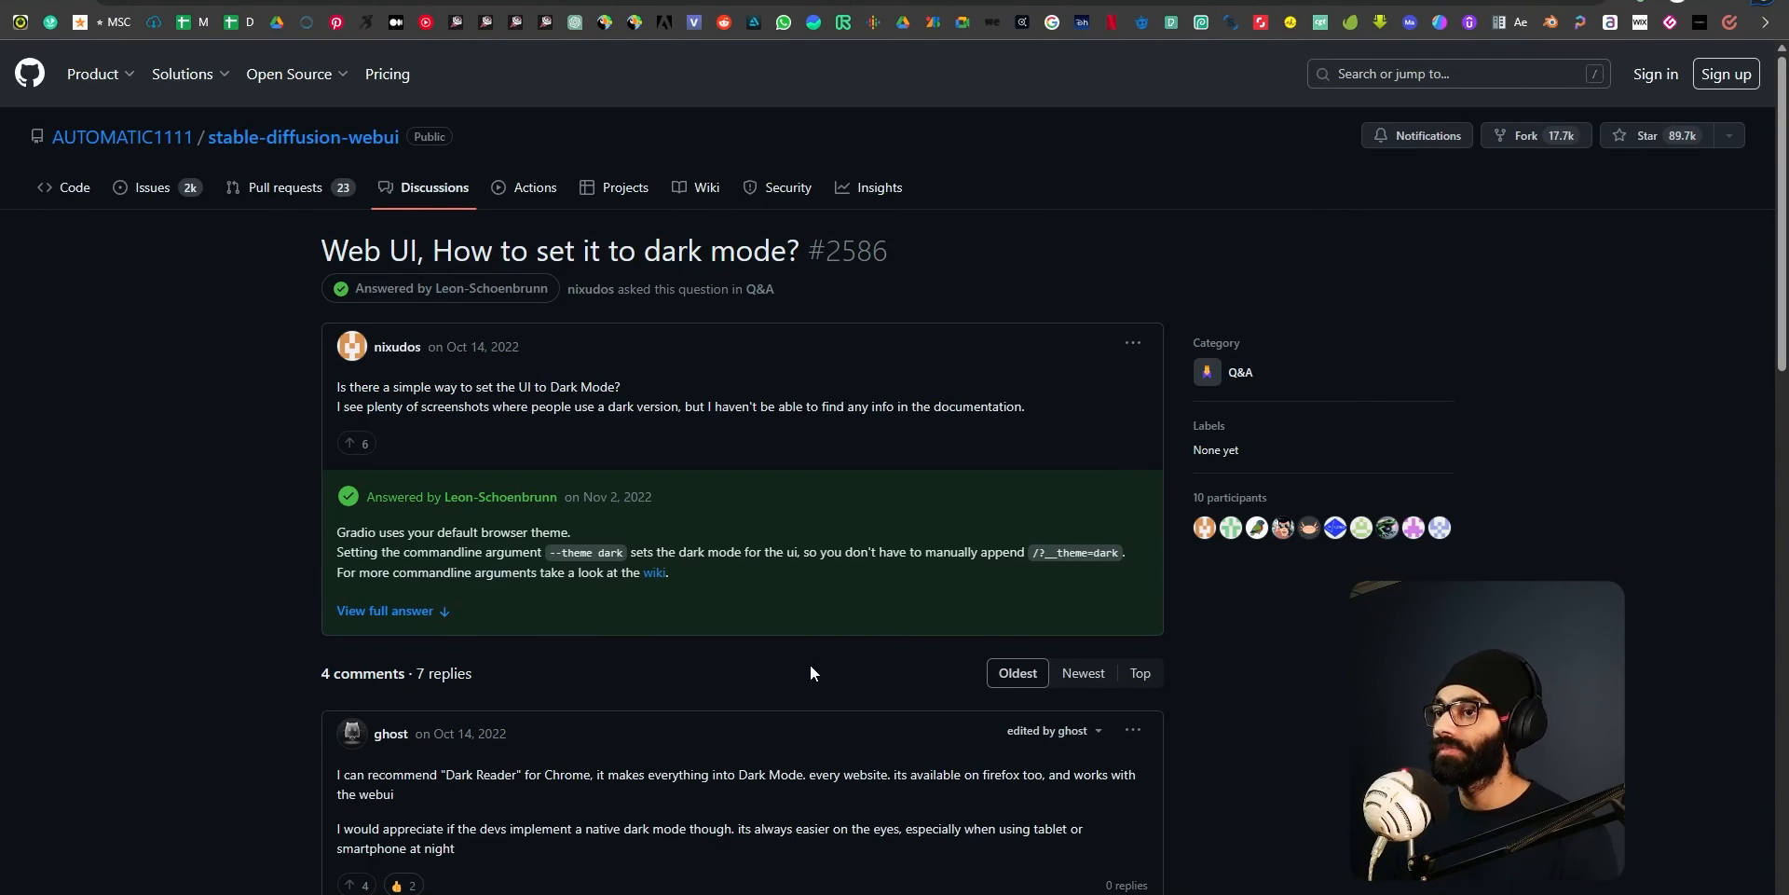
{"action": "scroll", "coordinate": [754, 723], "scroll_direction": "down", "scroll_amount": 2}
{"action": "left_click_drag", "start_coordinate": [486, 634], "coordinate": [588, 638]}
{"action": "left_click_drag", "start_coordinate": [708, 645], "coordinate": [844, 652]}
{"action": "left_click", "coordinate": [844, 652]}
{"action": "scroll", "coordinate": [1032, 759], "scroll_direction": "down", "scroll_amount": 4}
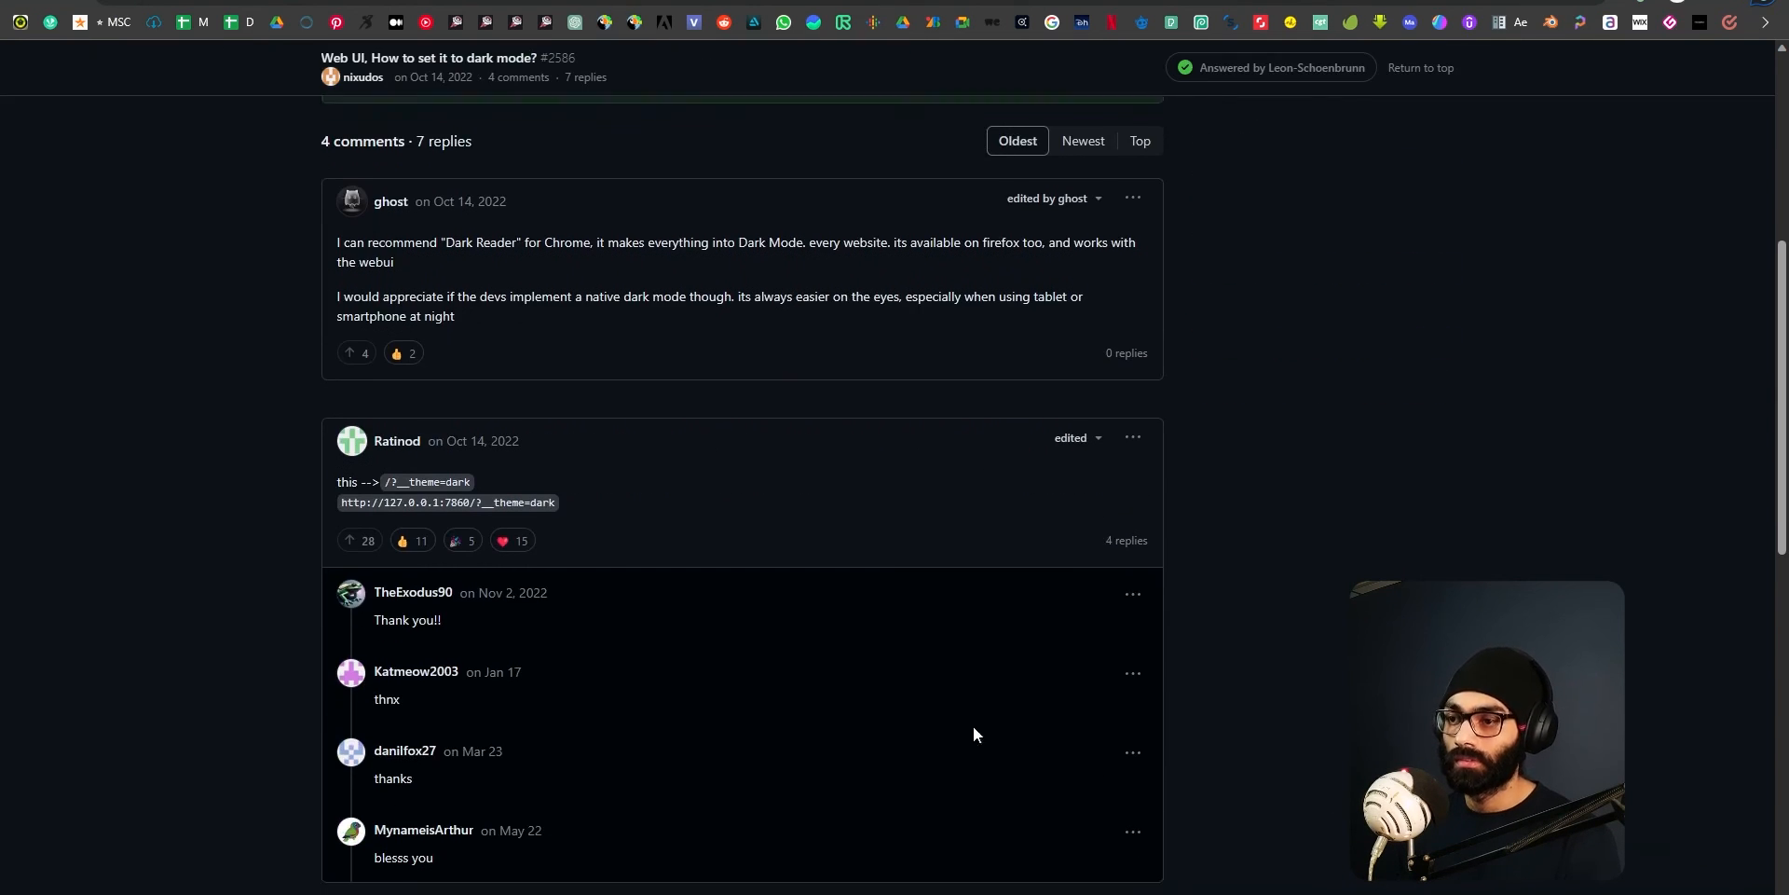
{"action": "left_click_drag", "start_coordinate": [407, 468], "coordinate": [537, 490]}
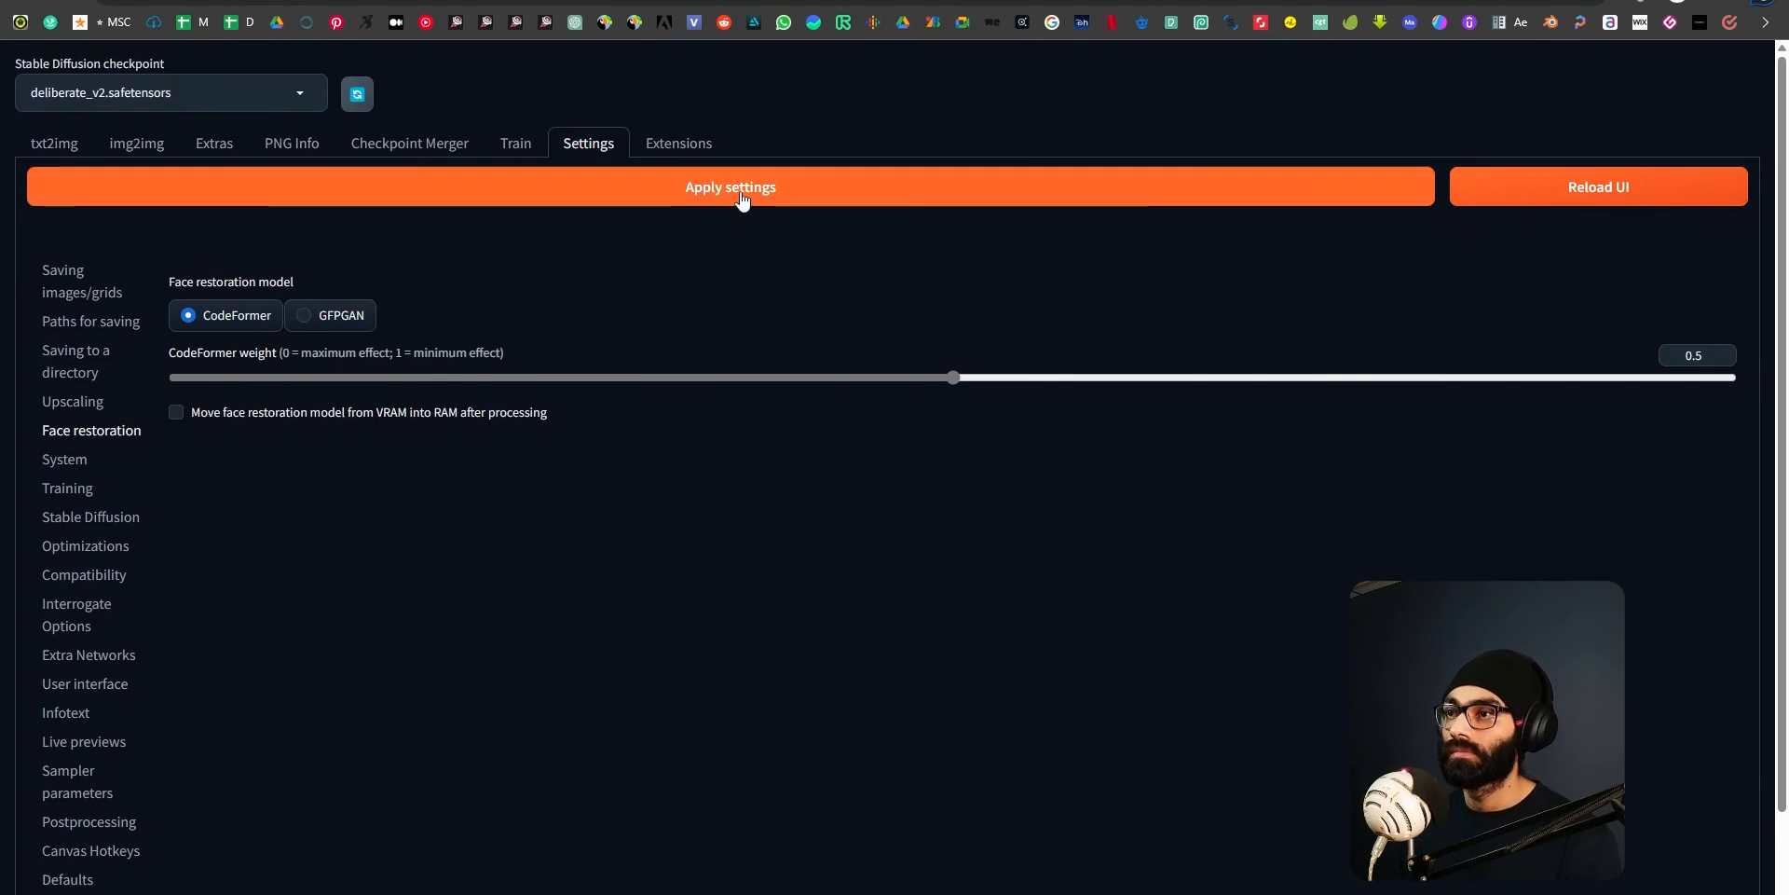
View the Create embedding form of the Train section and return to txt2img.
{"action": "left_click", "coordinate": [1767, 22]}
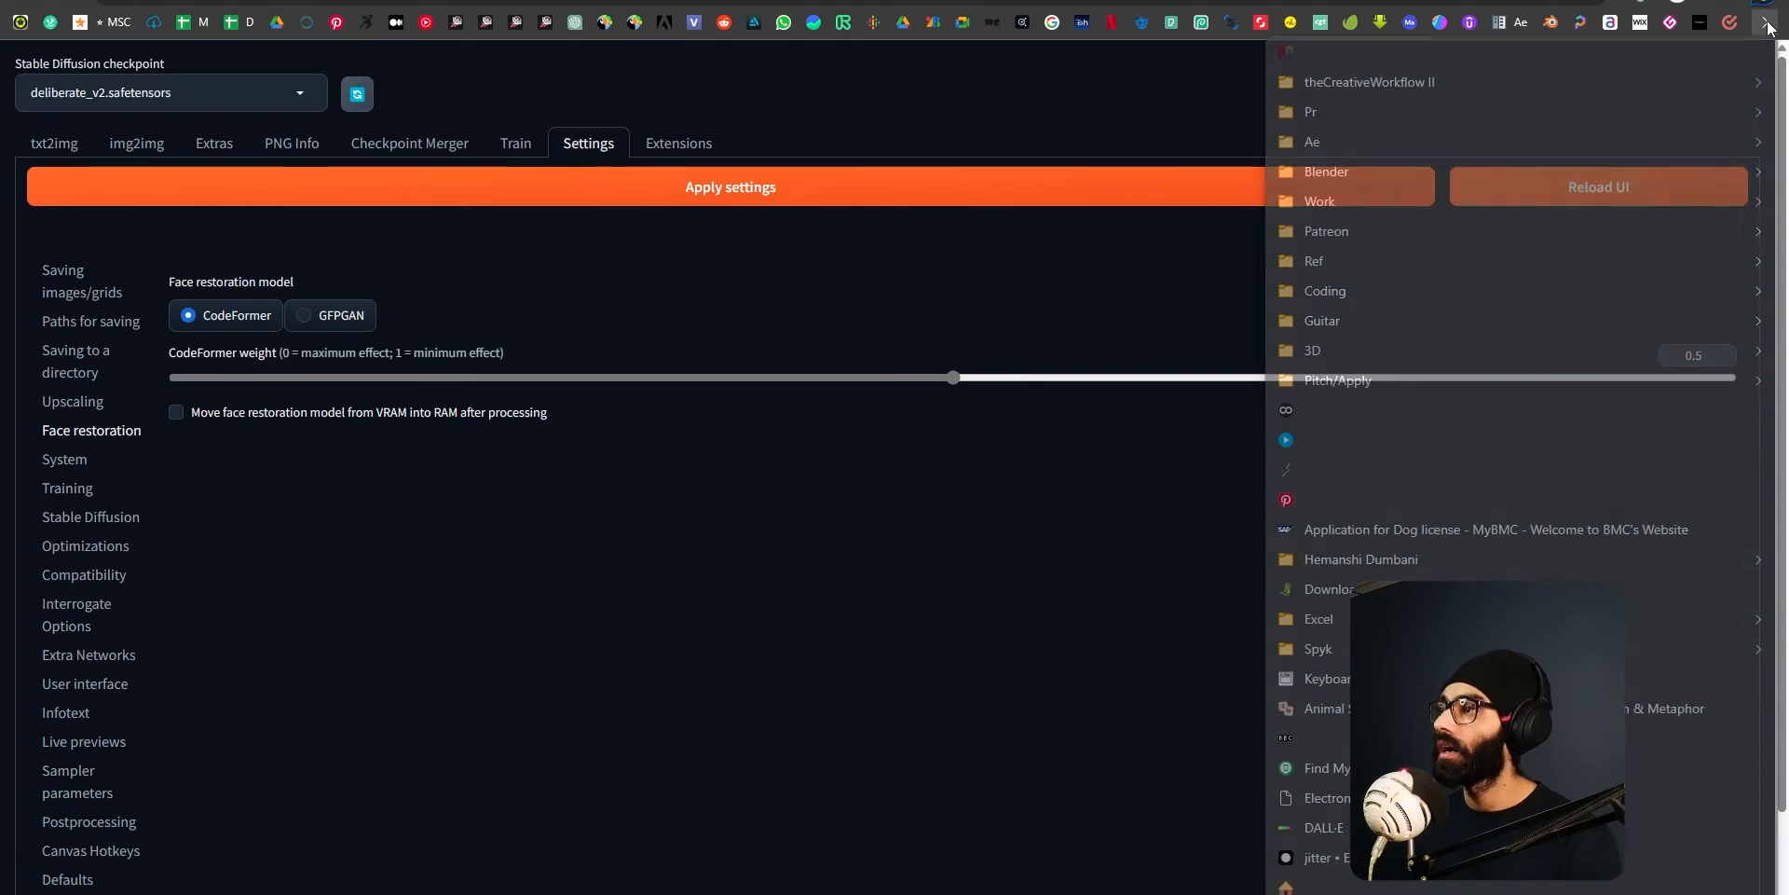
{"action": "left_click", "coordinate": [913, 508]}
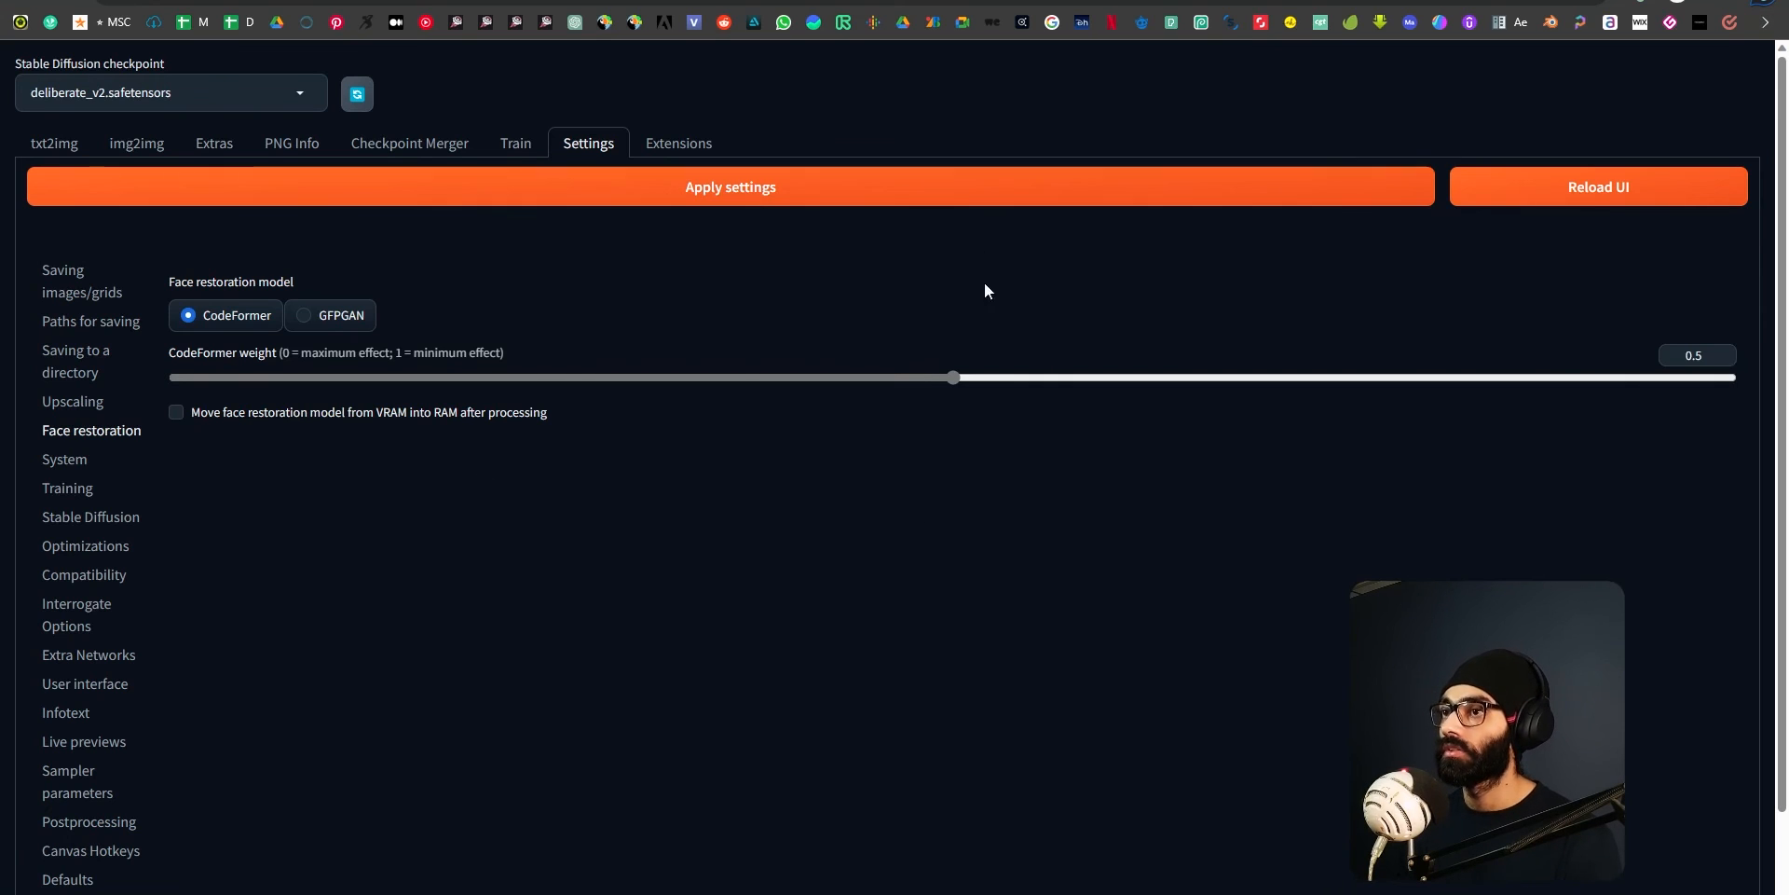
{"action": "left_click", "coordinate": [518, 145]}
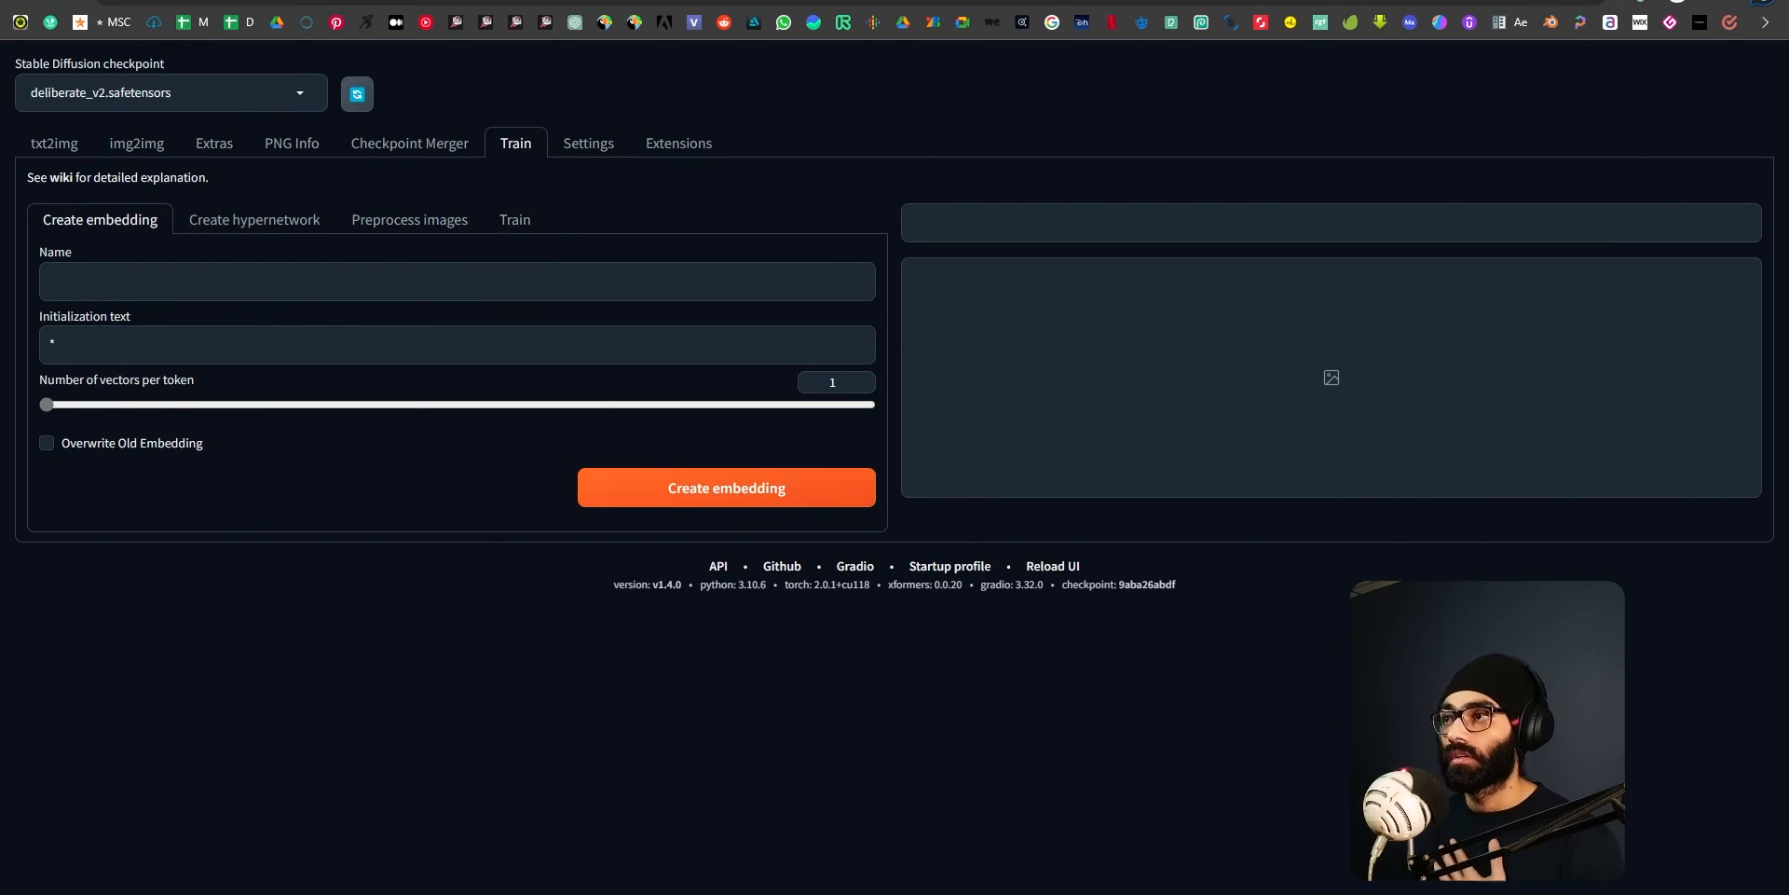
{"action": "key", "text": "ctrl+t"}
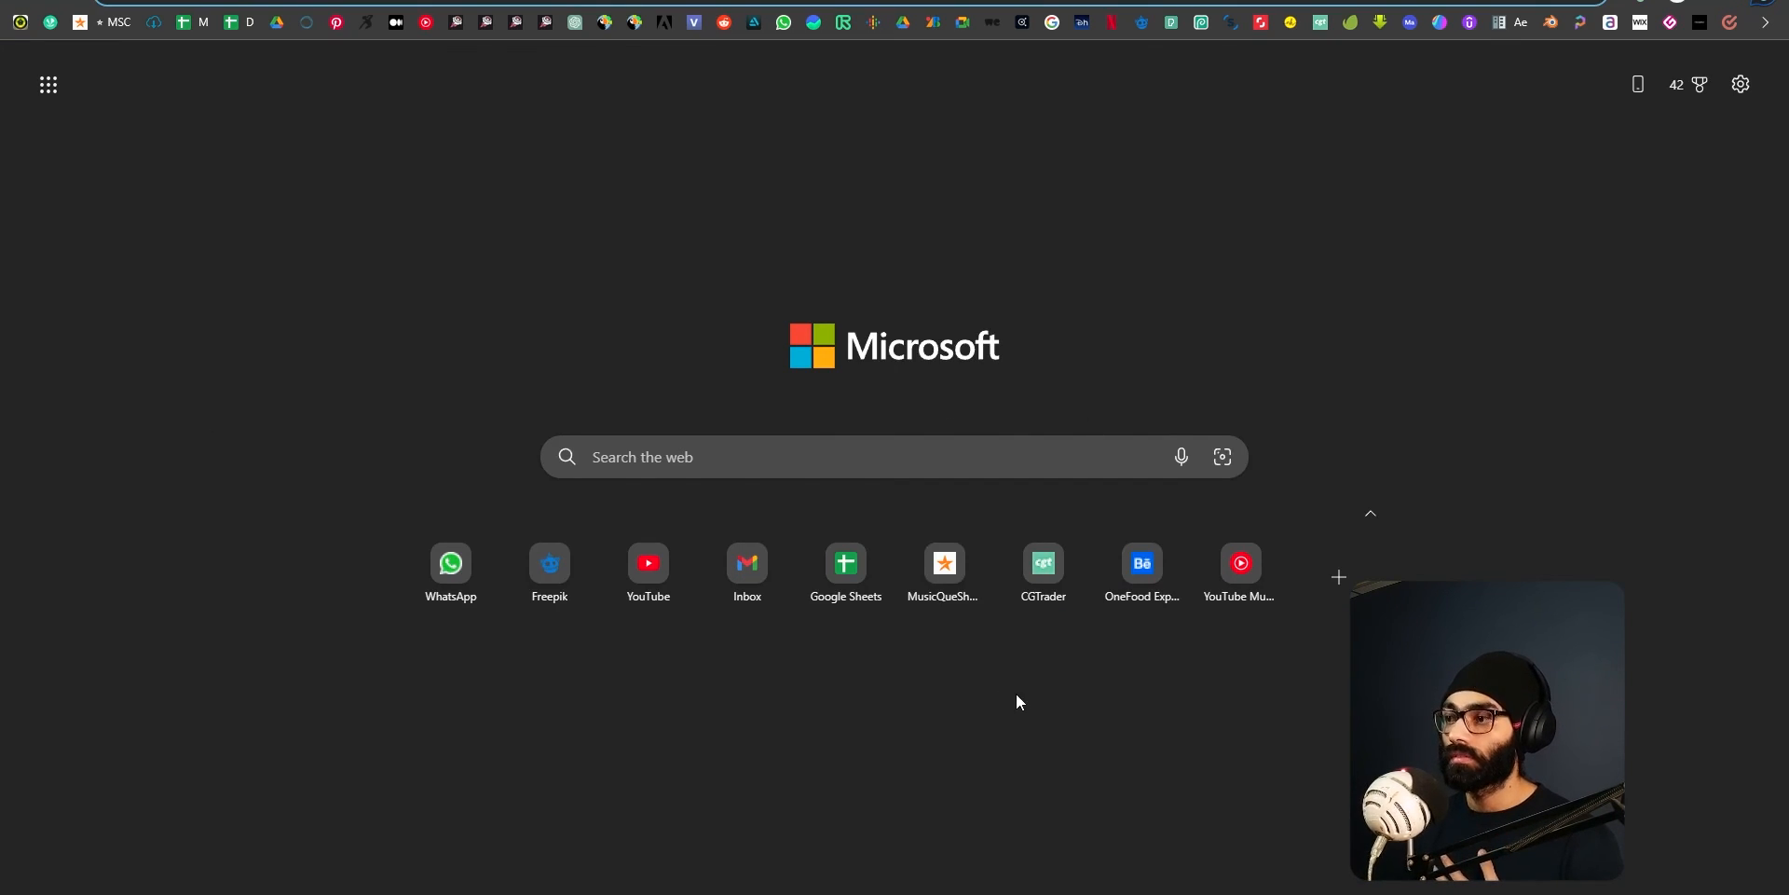
{"action": "key", "text": "ctrl+w"}
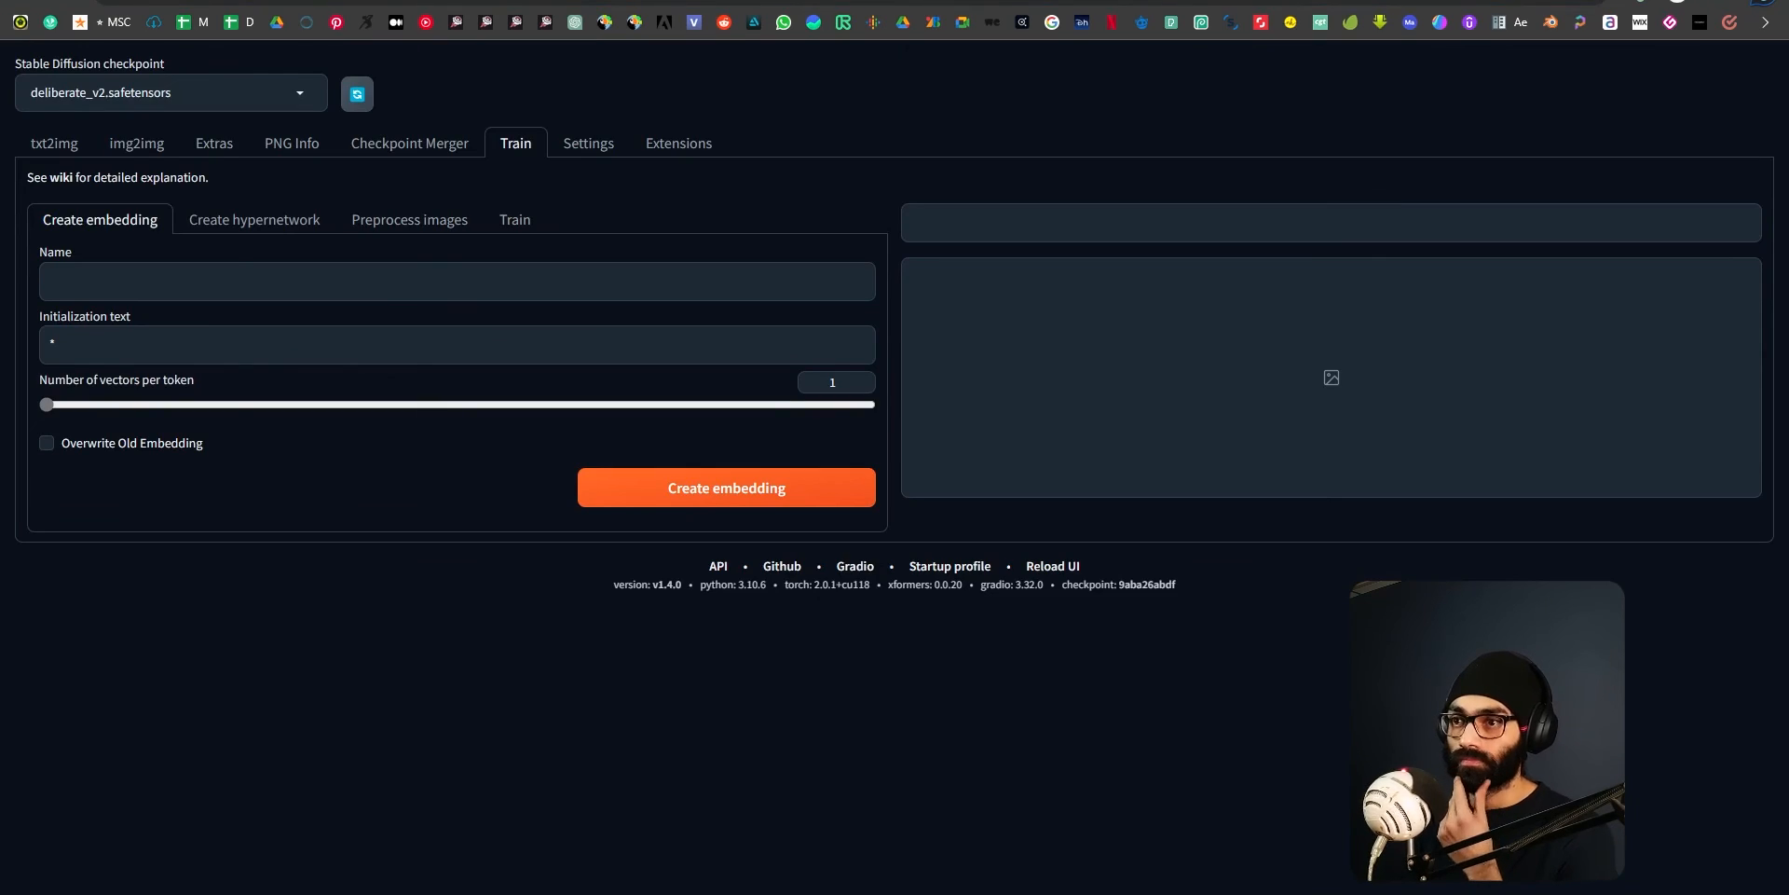
{"action": "left_click", "coordinate": [58, 144]}
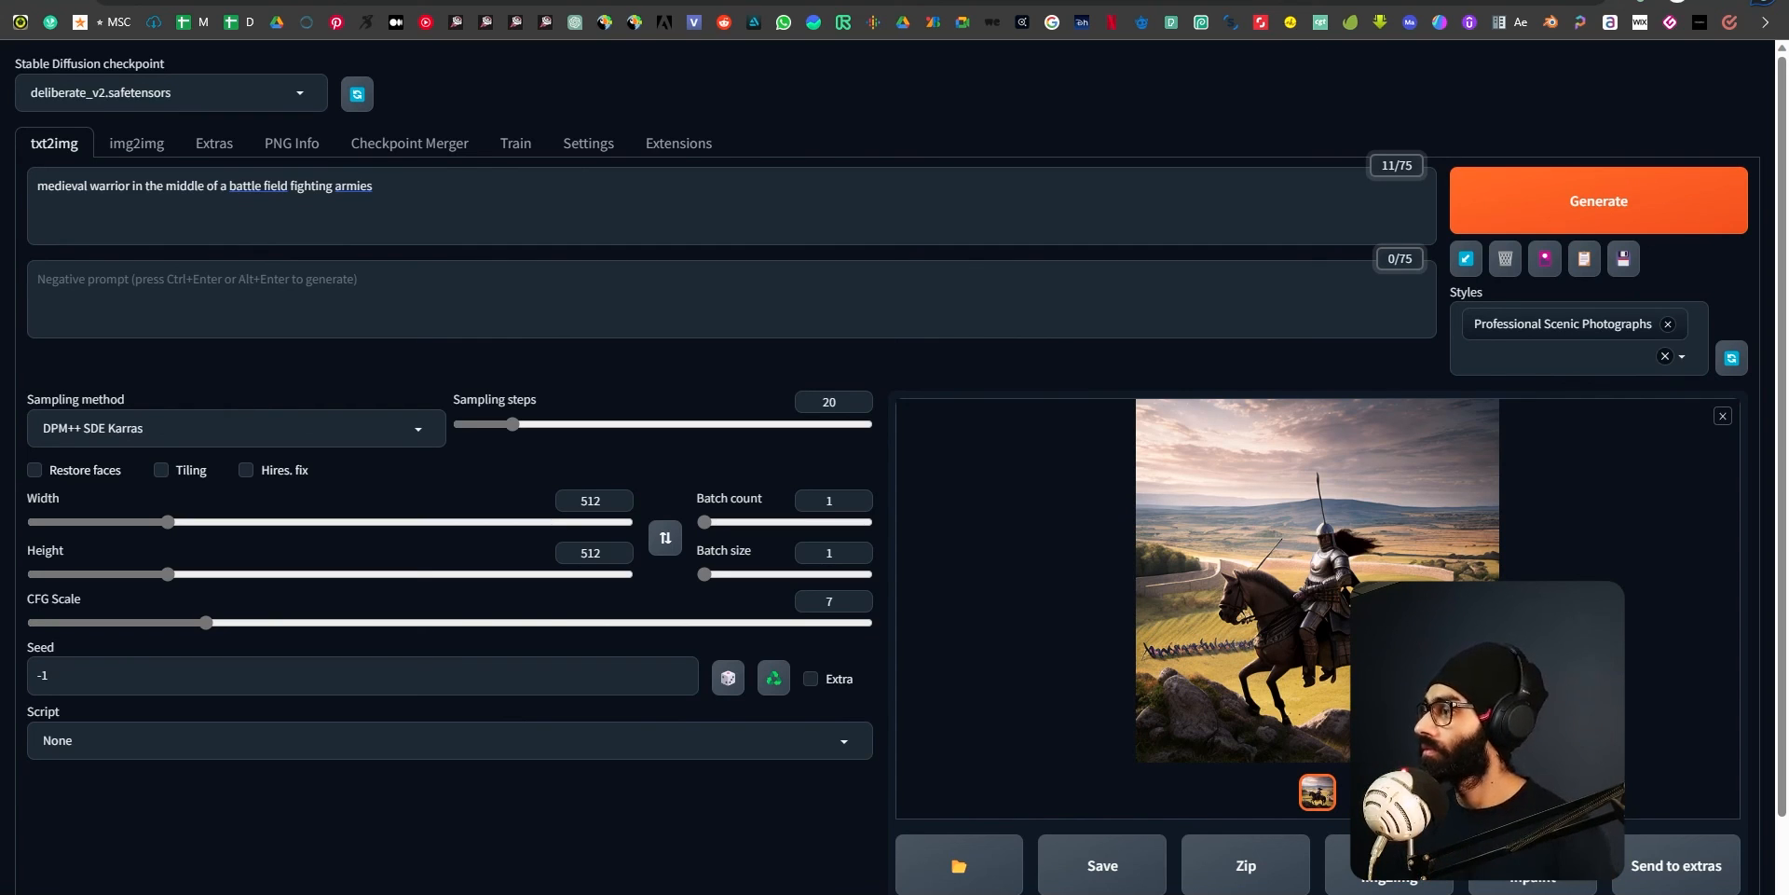
Switch to the command window running the web UI server and close it.
{"action": "key", "text": "alt+Tab"}
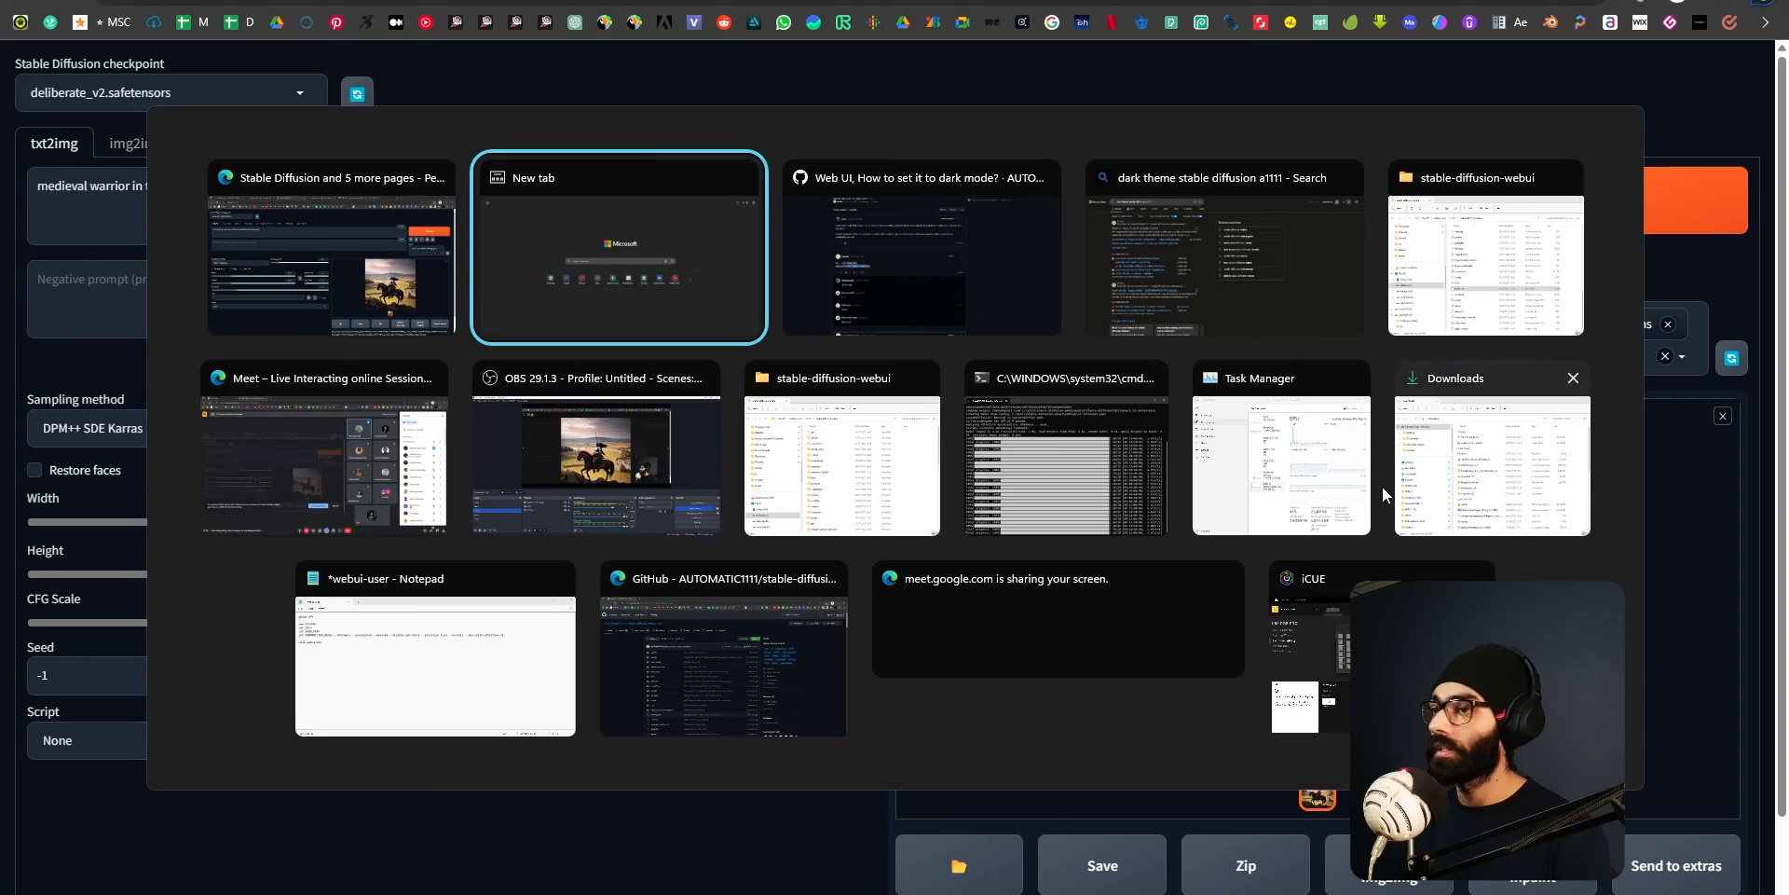
{"action": "left_click", "coordinate": [1070, 503]}
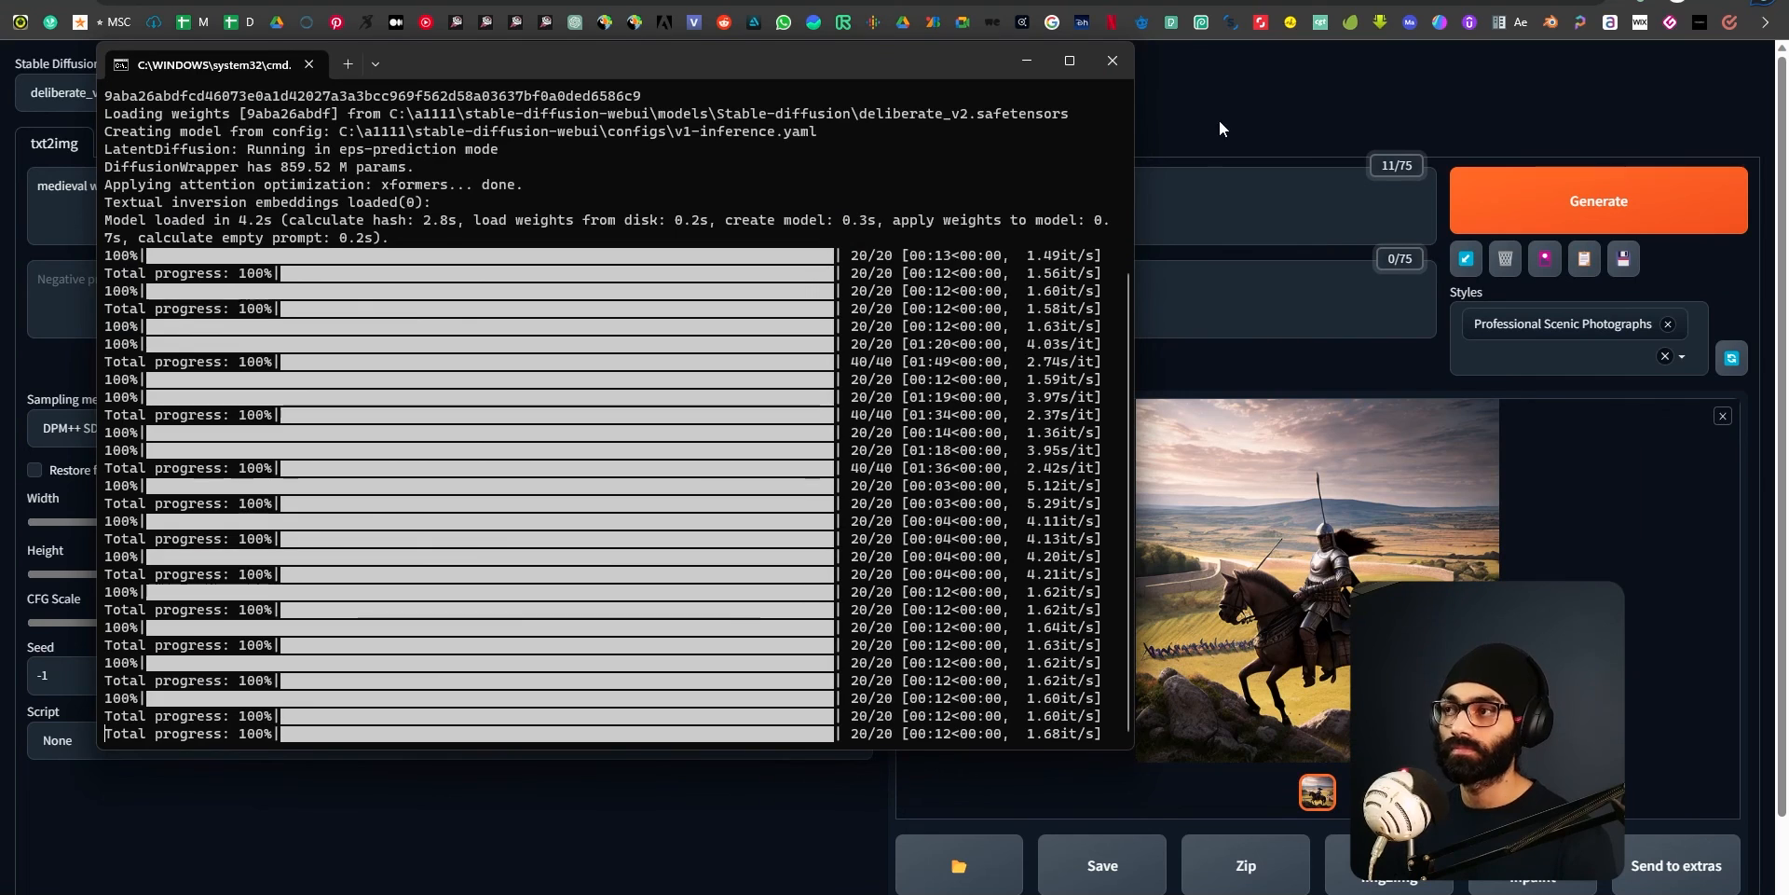
{"action": "left_click", "coordinate": [1116, 56]}
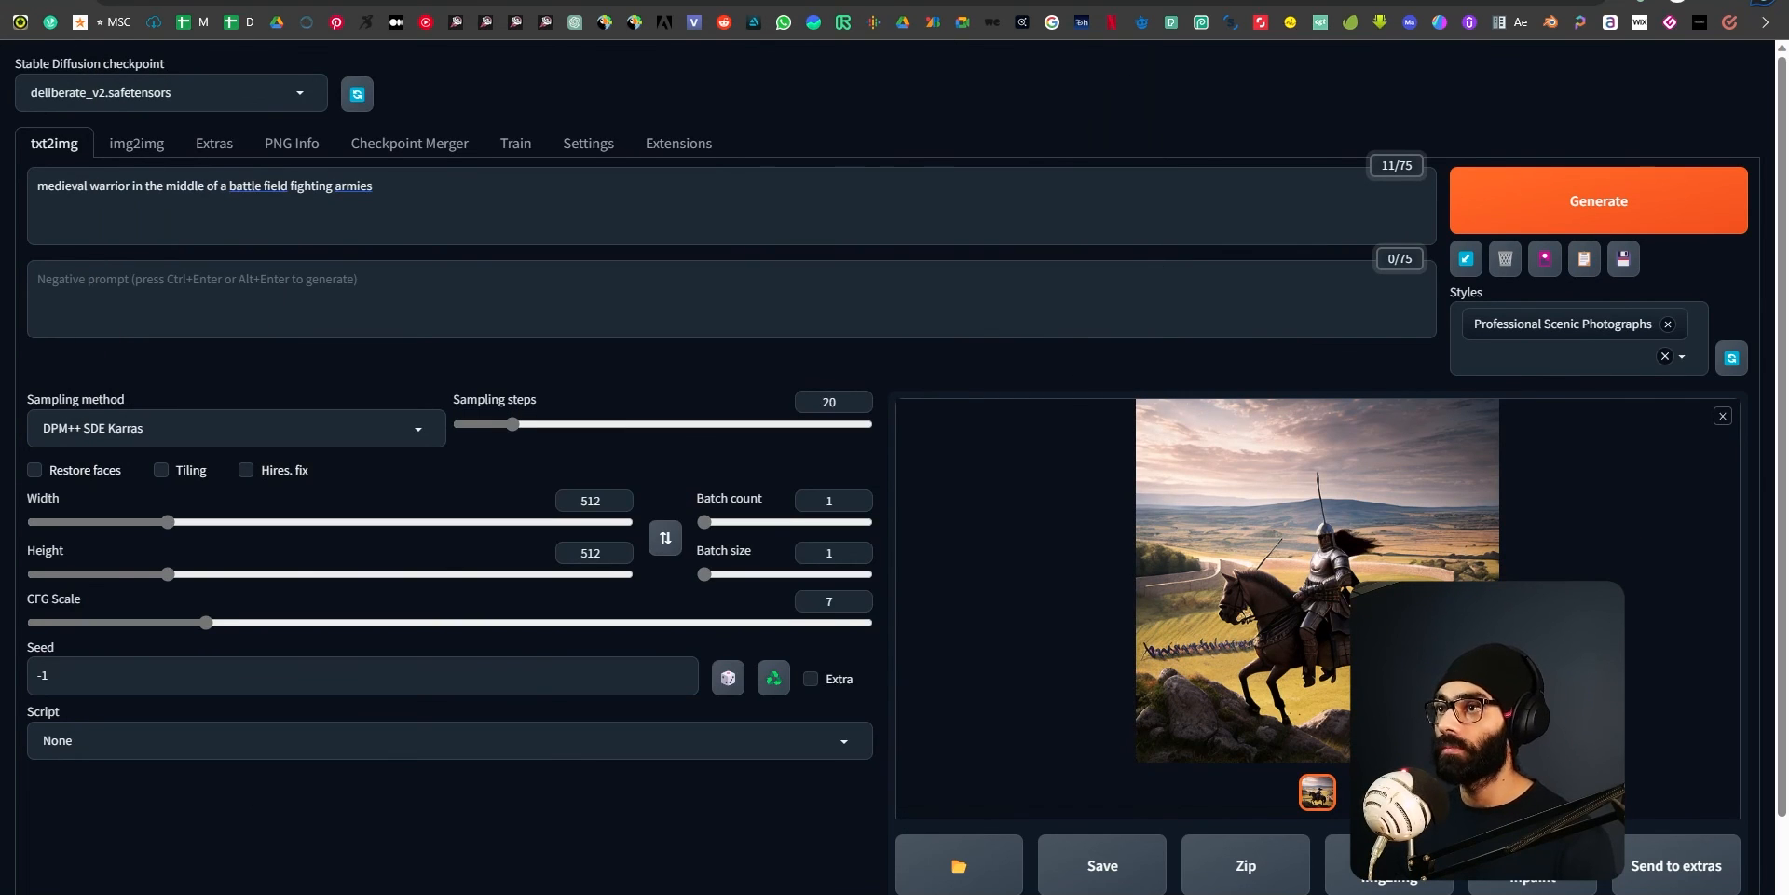
Switch to File Explorer, go up to the C: drive, and reopen the a1111\stable-diffusion-webui folder.
{"action": "key", "text": "ctrl+Tab"}
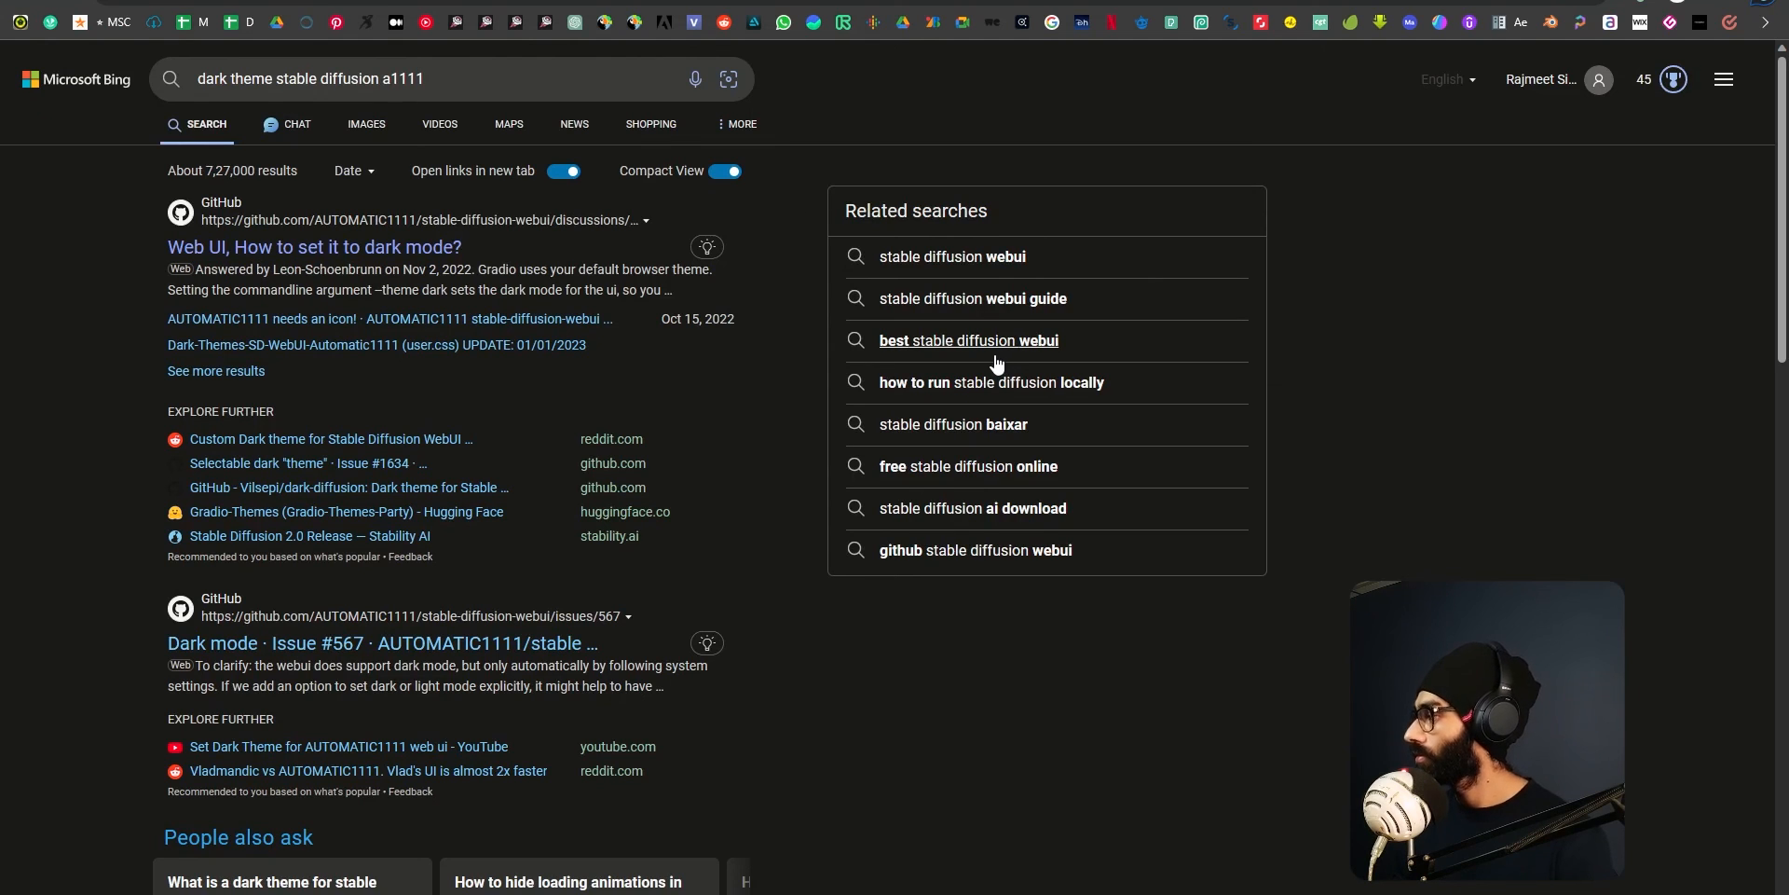
{"action": "key", "text": "alt+Tab"}
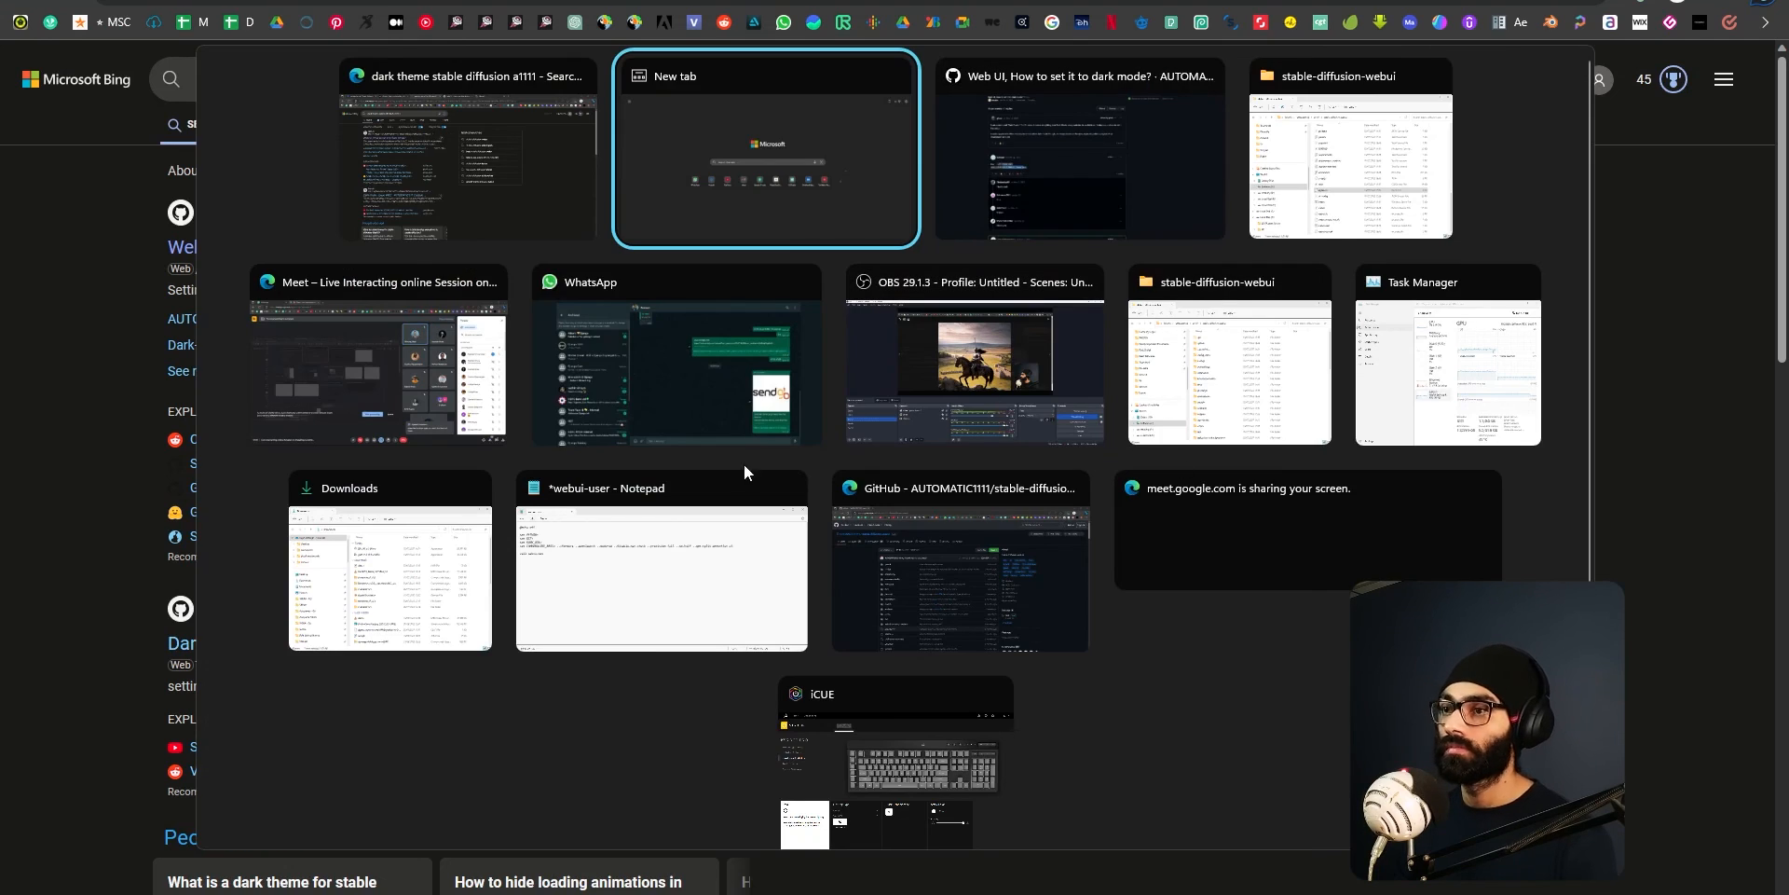
{"action": "left_click", "coordinate": [1230, 373]}
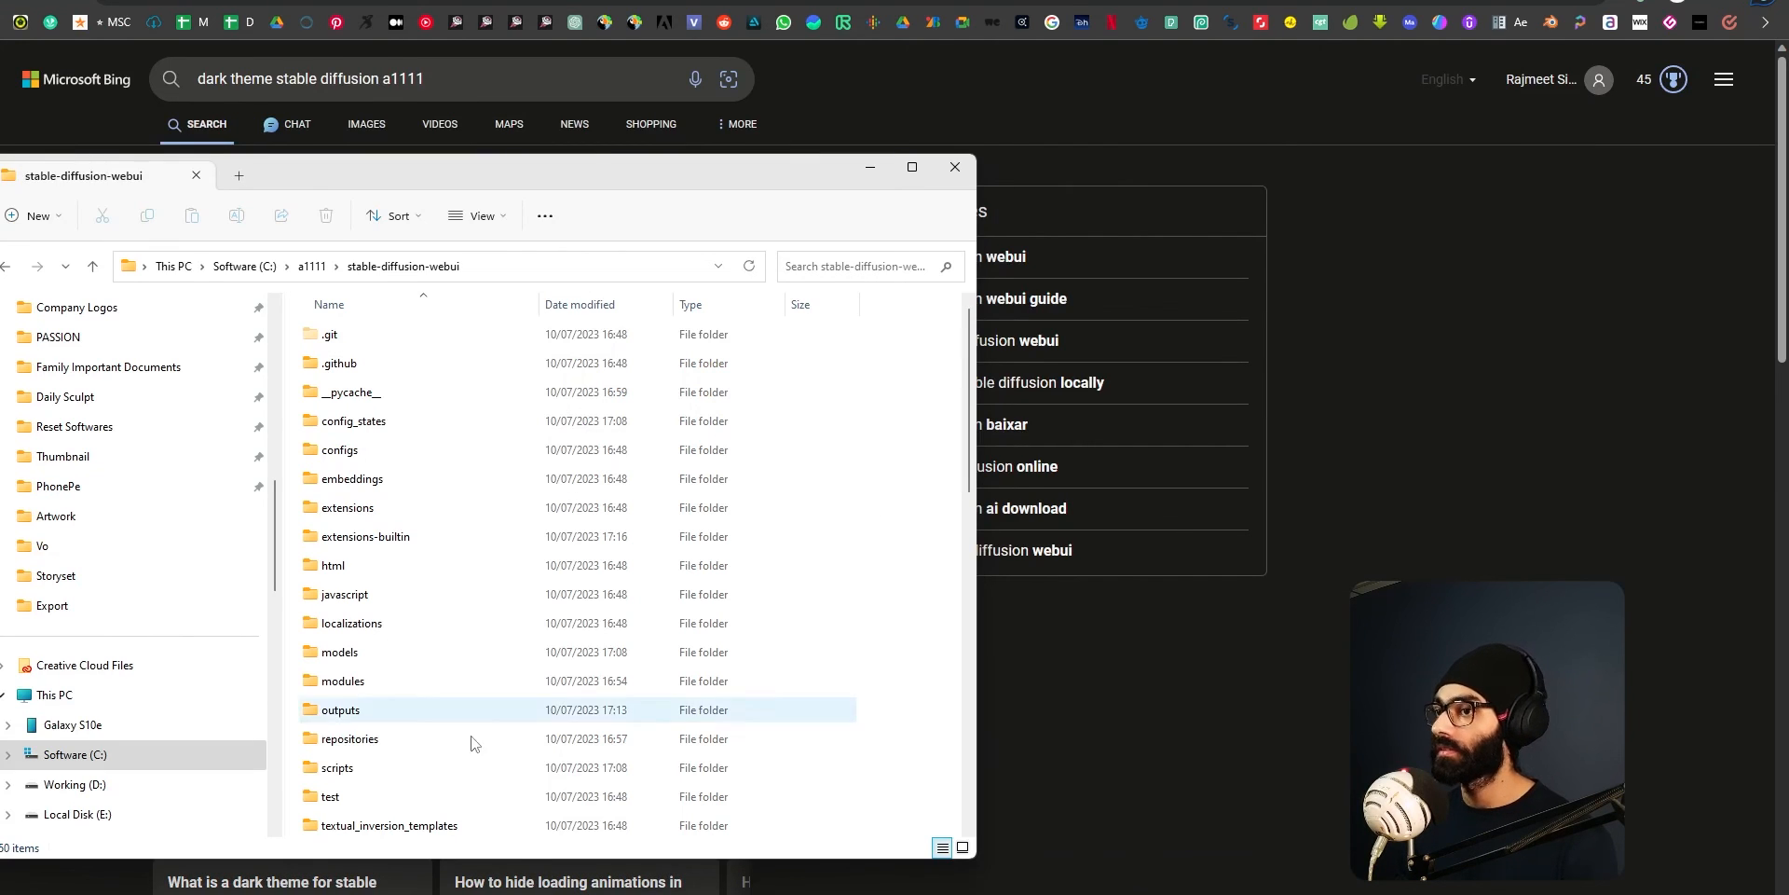
{"action": "left_click_drag", "start_coordinate": [596, 170], "coordinate": [1139, 182]}
{"action": "left_click", "coordinate": [854, 277]}
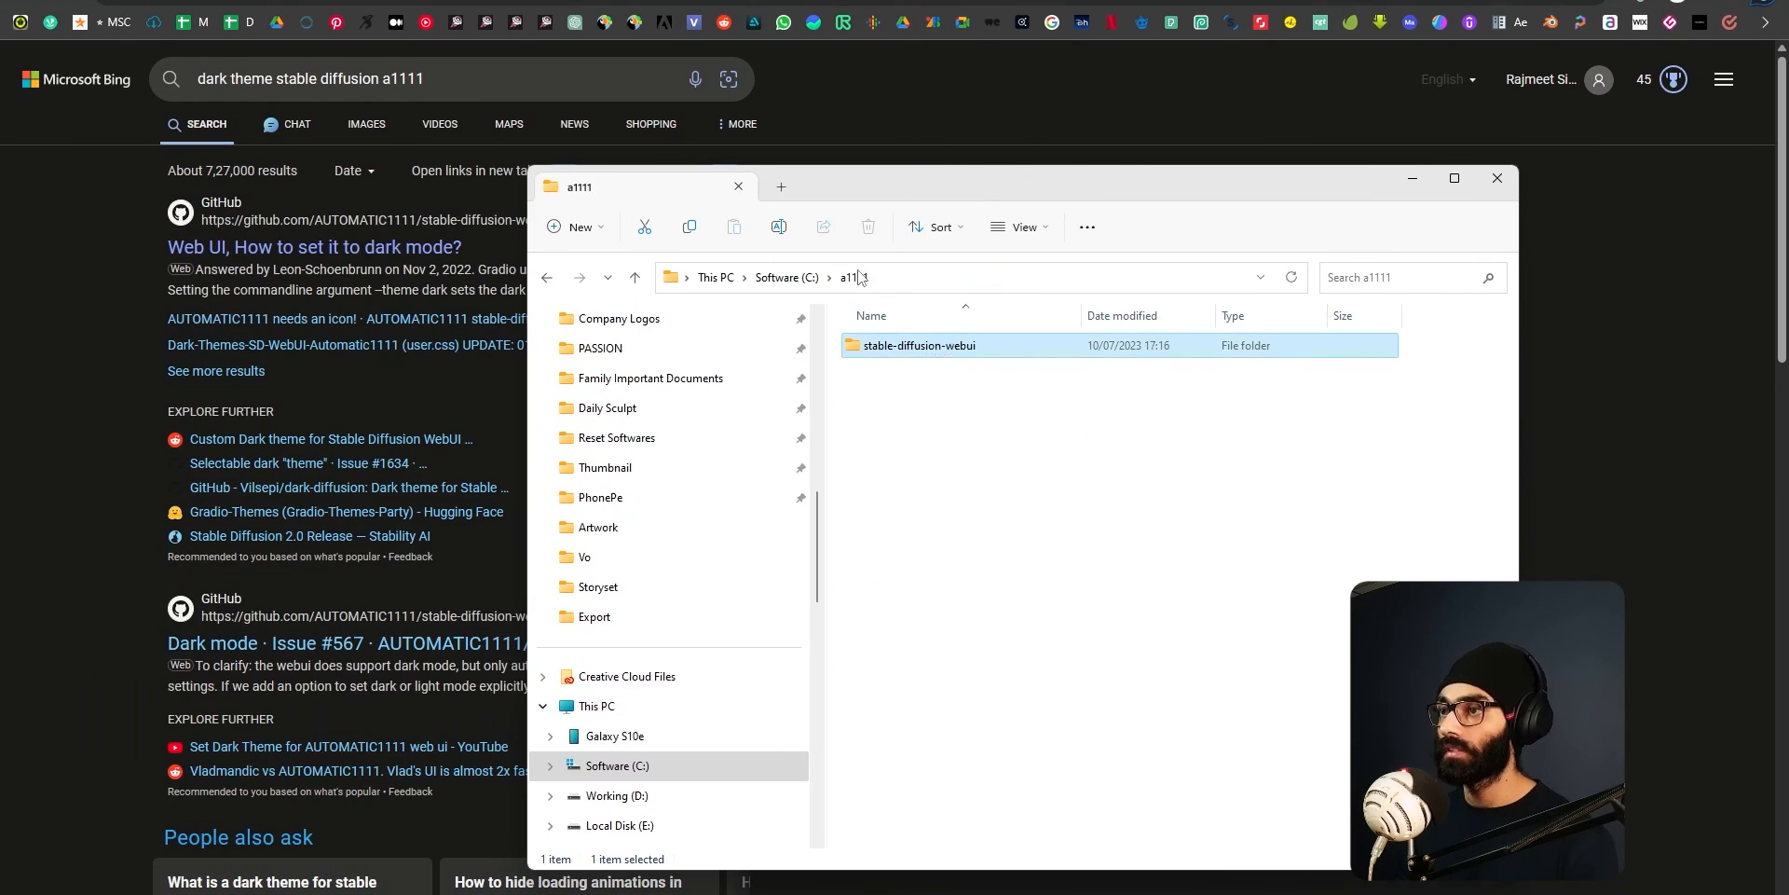
{"action": "left_click", "coordinate": [787, 277]}
{"action": "double_click", "coordinate": [891, 434]}
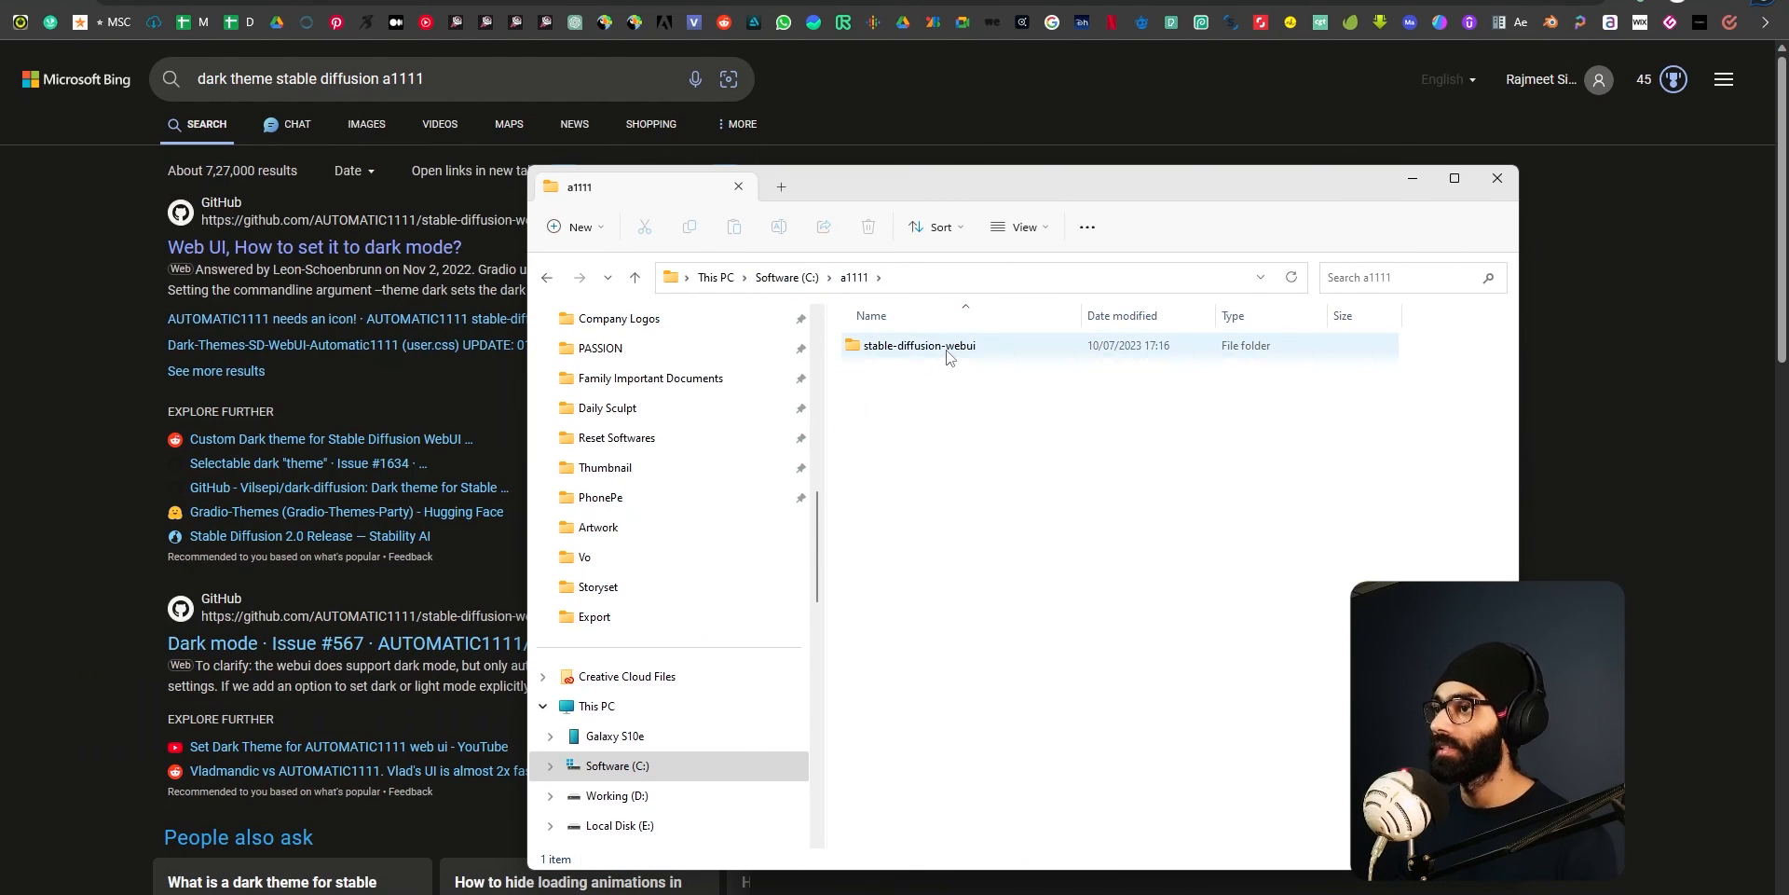
{"action": "double_click", "coordinate": [947, 356]}
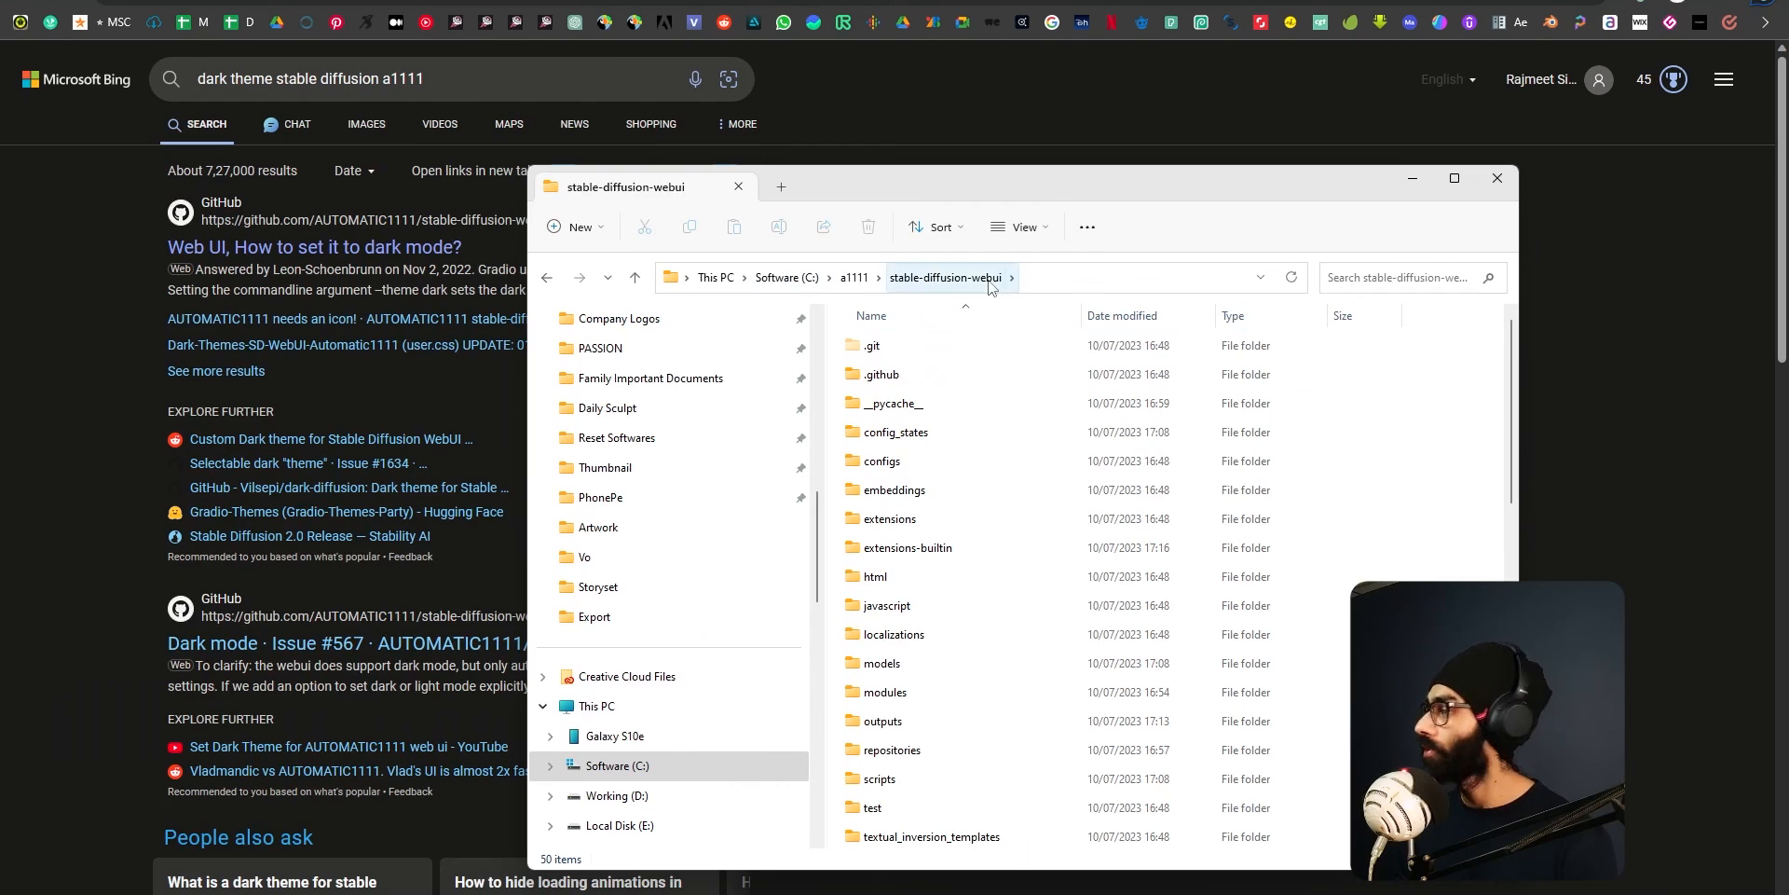
Locate the webui-user Windows batch file in the stable-diffusion-webui folder.
{"action": "scroll", "coordinate": [1007, 569], "scroll_direction": "down", "scroll_amount": 7}
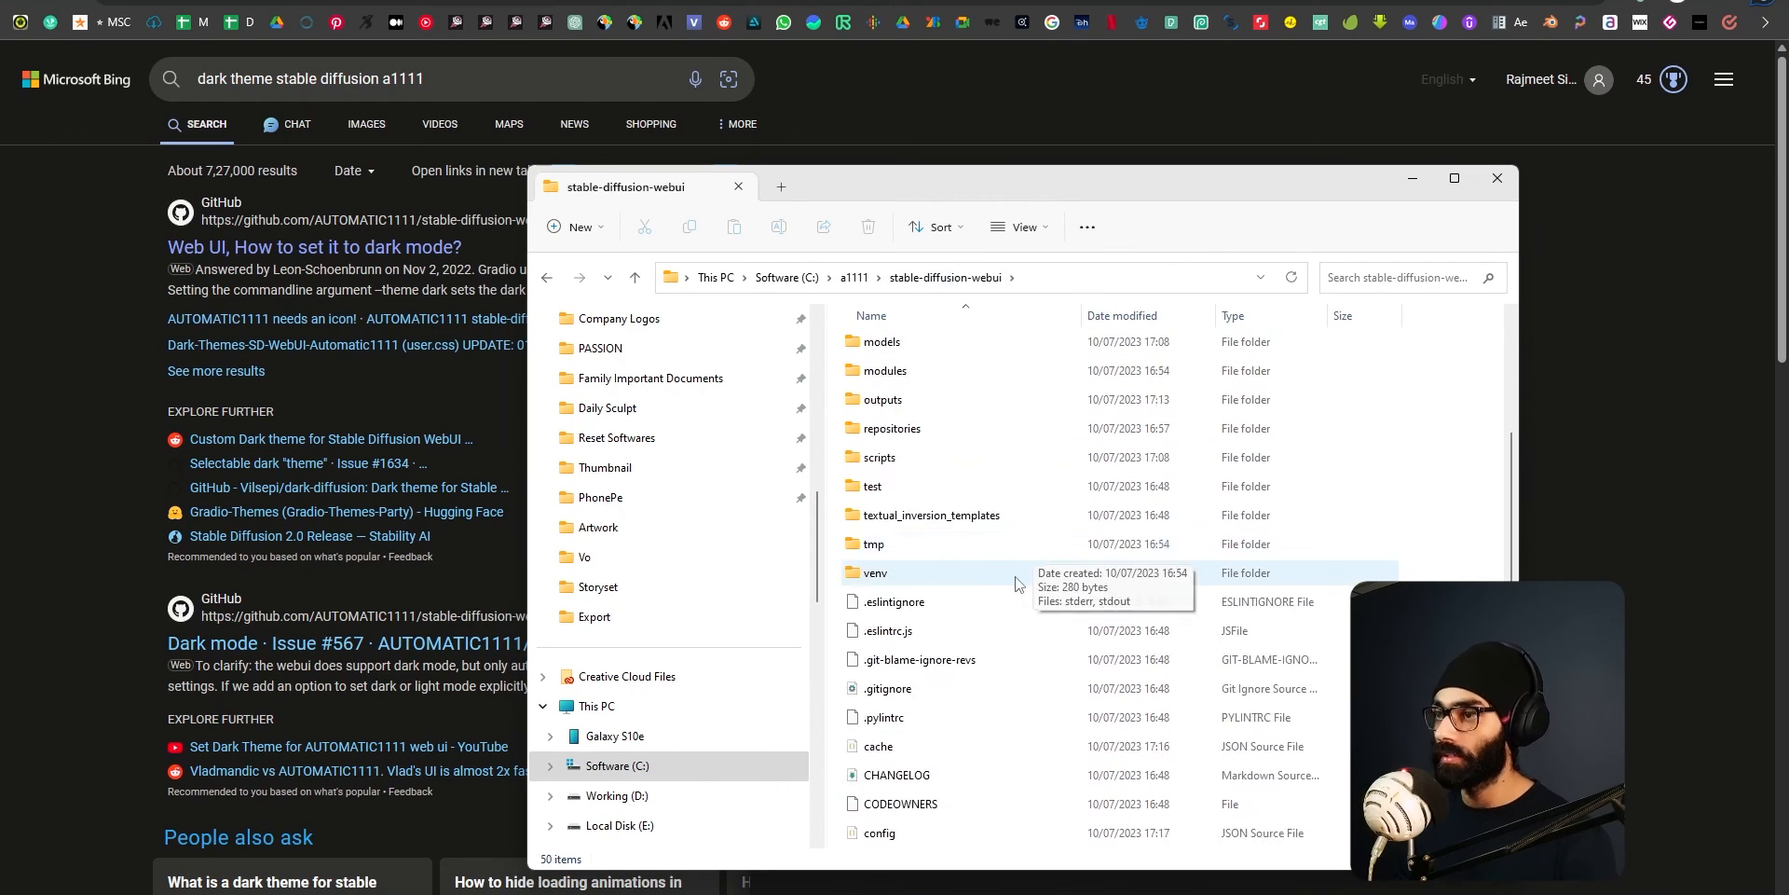
{"action": "scroll", "coordinate": [1010, 578], "scroll_direction": "down", "scroll_amount": 4}
{"action": "left_click", "coordinate": [936, 807]}
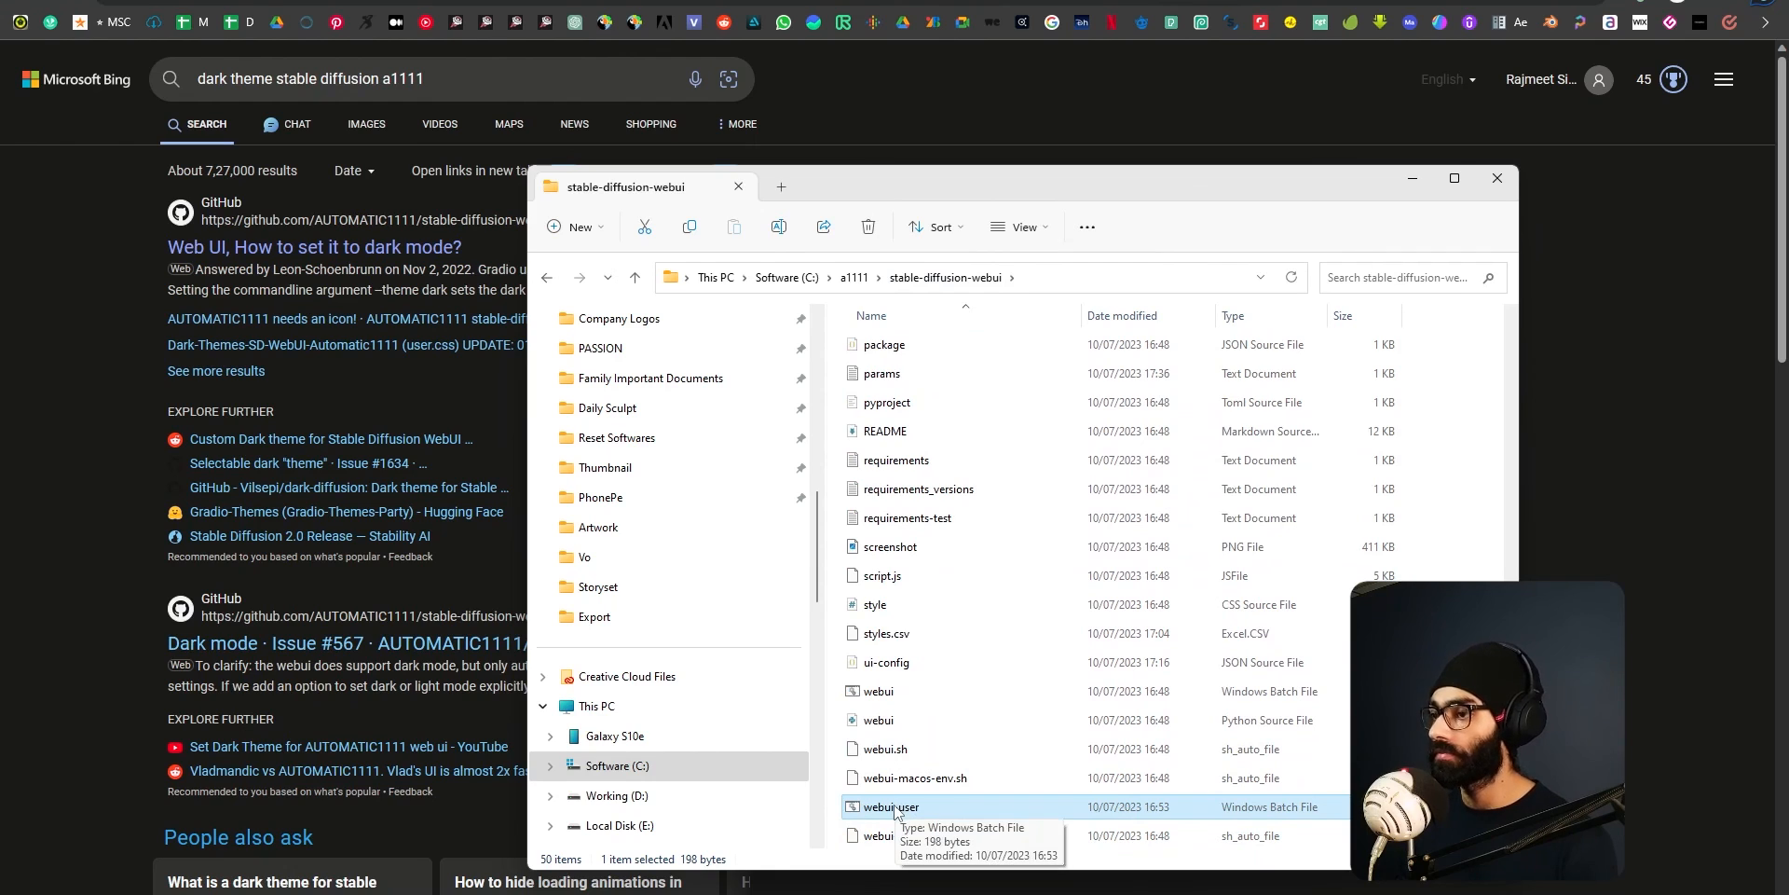
{"action": "left_click", "coordinate": [897, 641]}
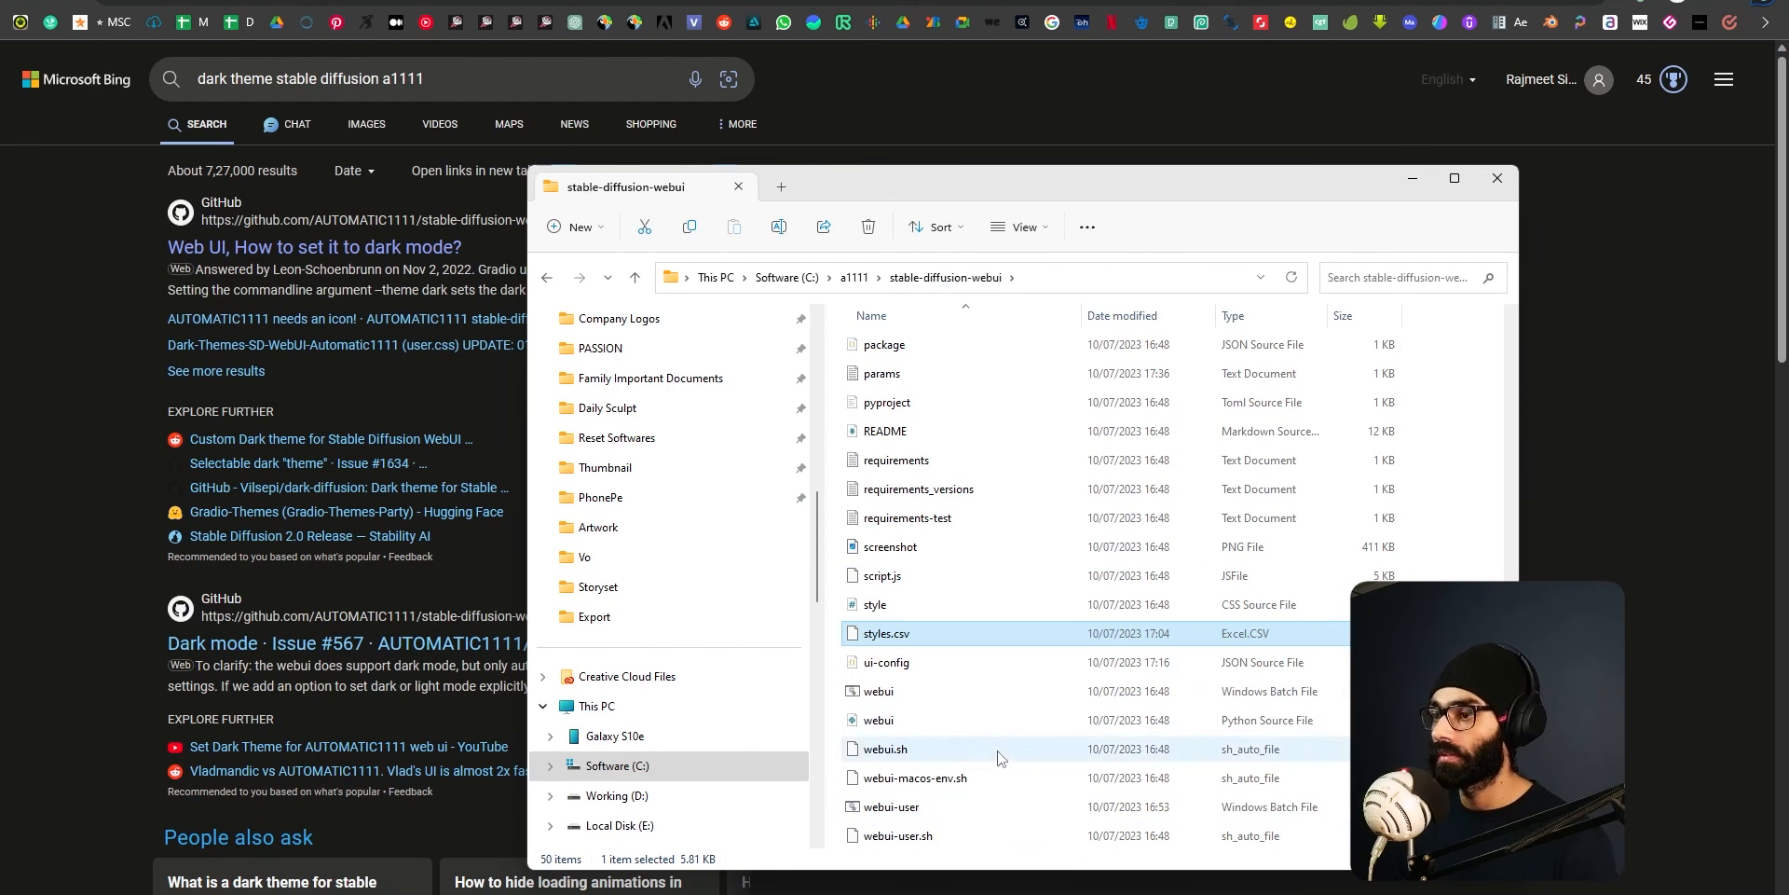
{"action": "scroll", "coordinate": [997, 757], "scroll_direction": "up", "scroll_amount": 10}
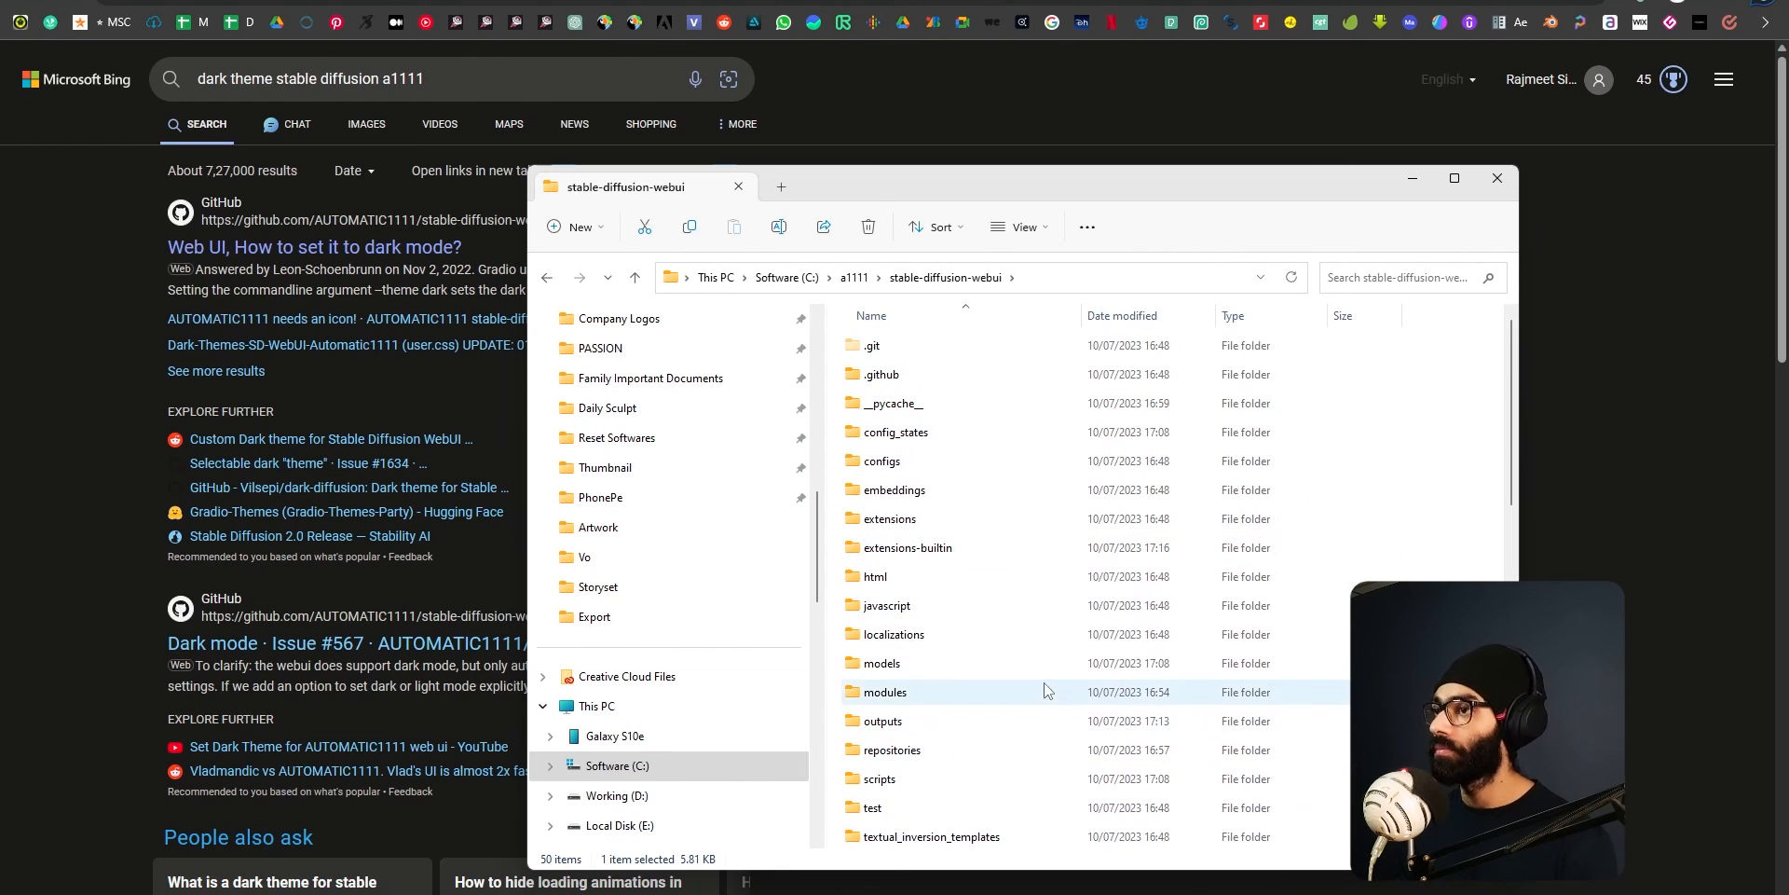
Reopen the stable-diffusion-webui folder from a1111 and launch a cmd command prompt at that folder's path.
{"action": "left_click", "coordinate": [854, 277]}
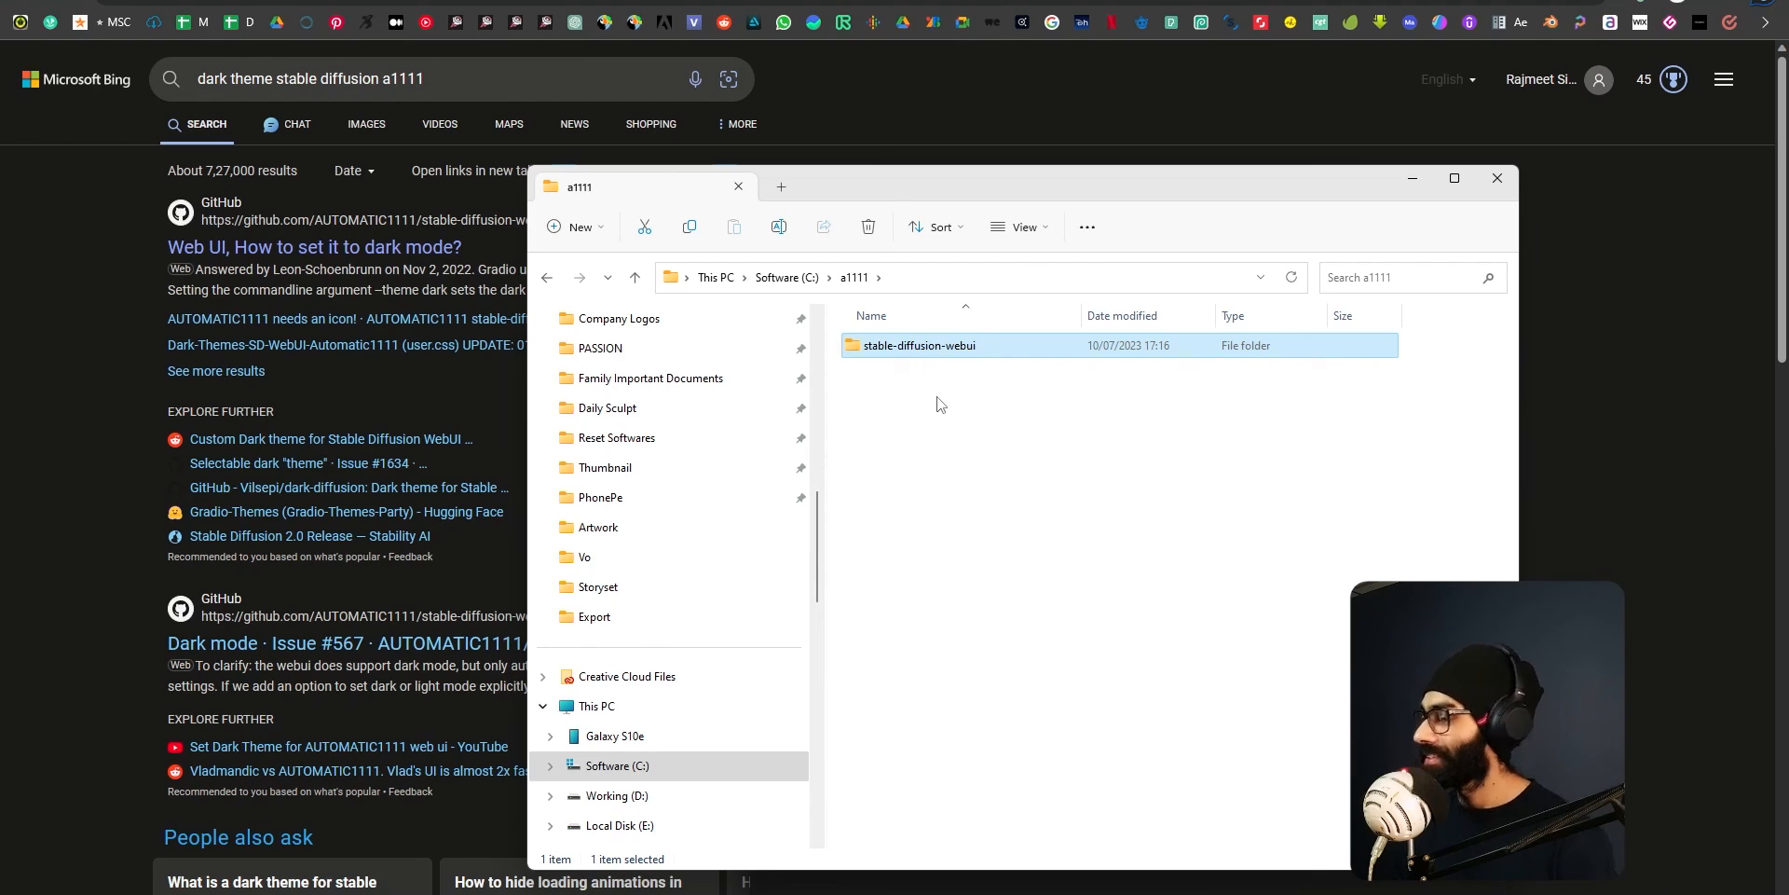
{"action": "double_click", "coordinate": [937, 356]}
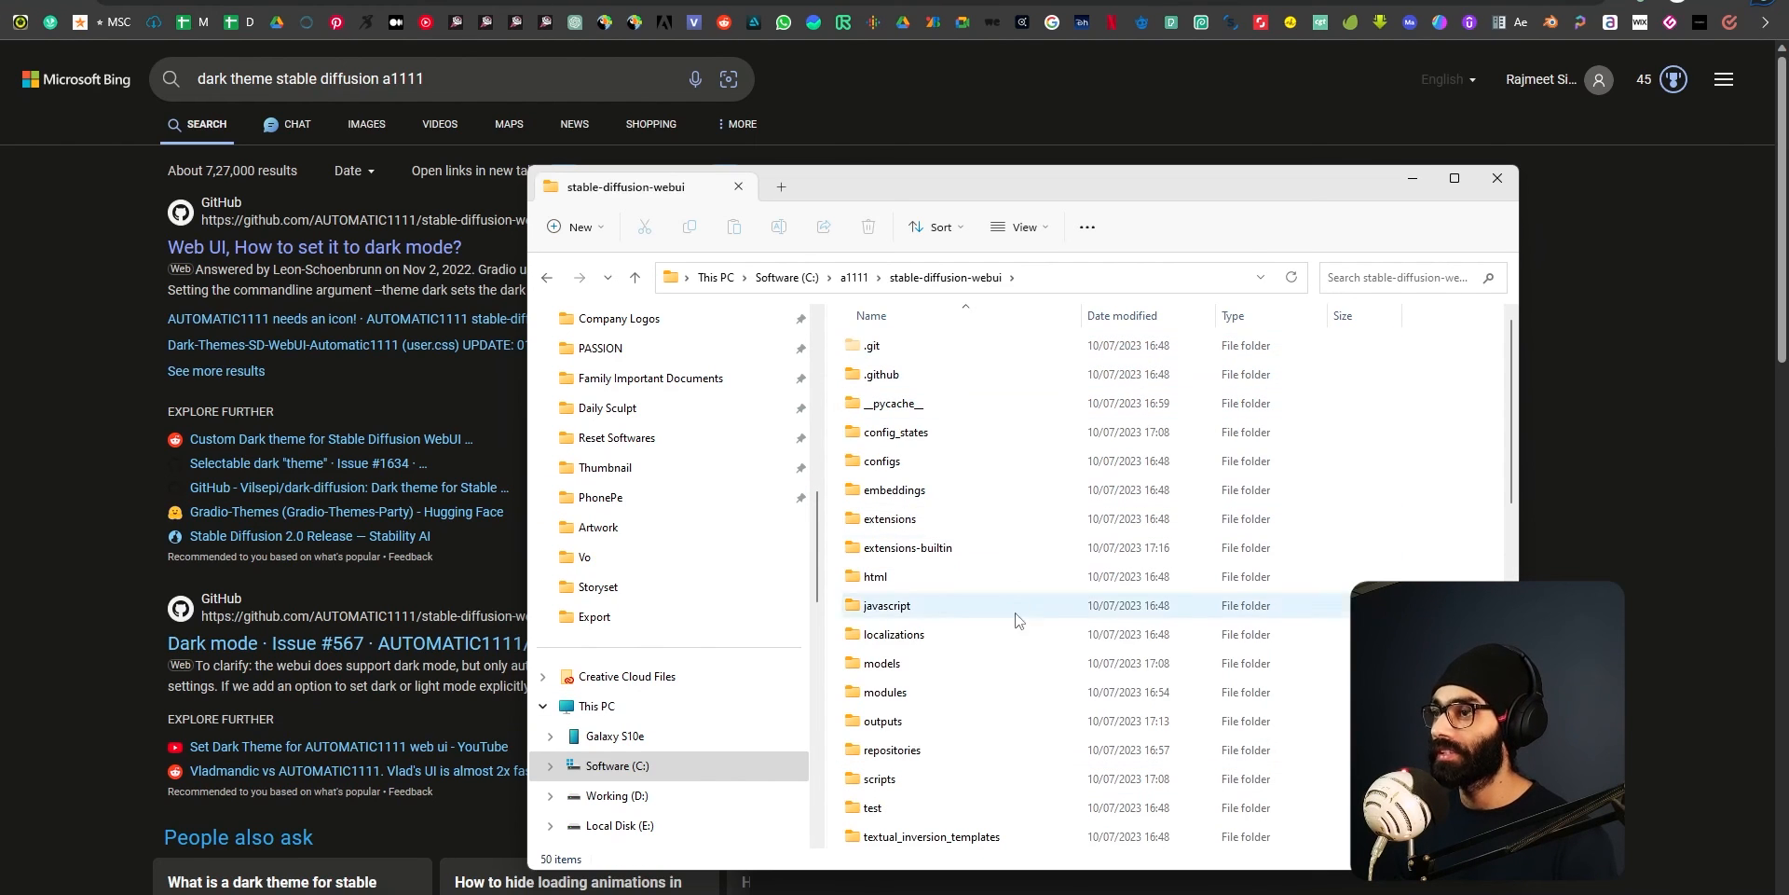
{"action": "left_click", "coordinate": [1084, 279]}
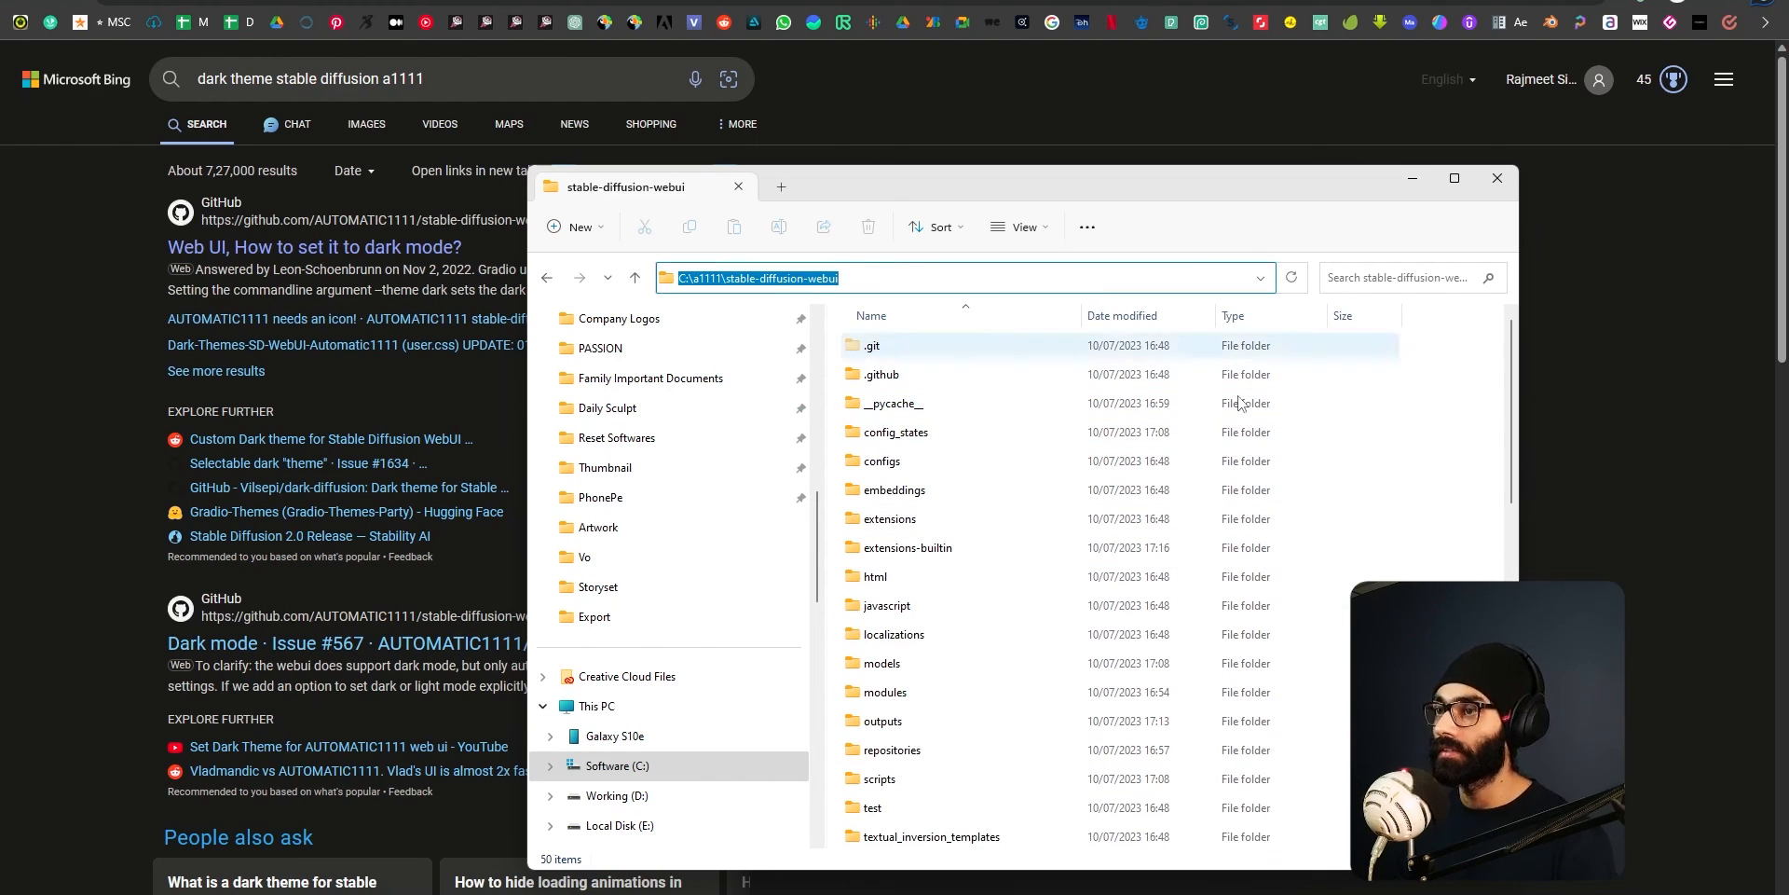
{"action": "left_click", "coordinate": [1483, 498]}
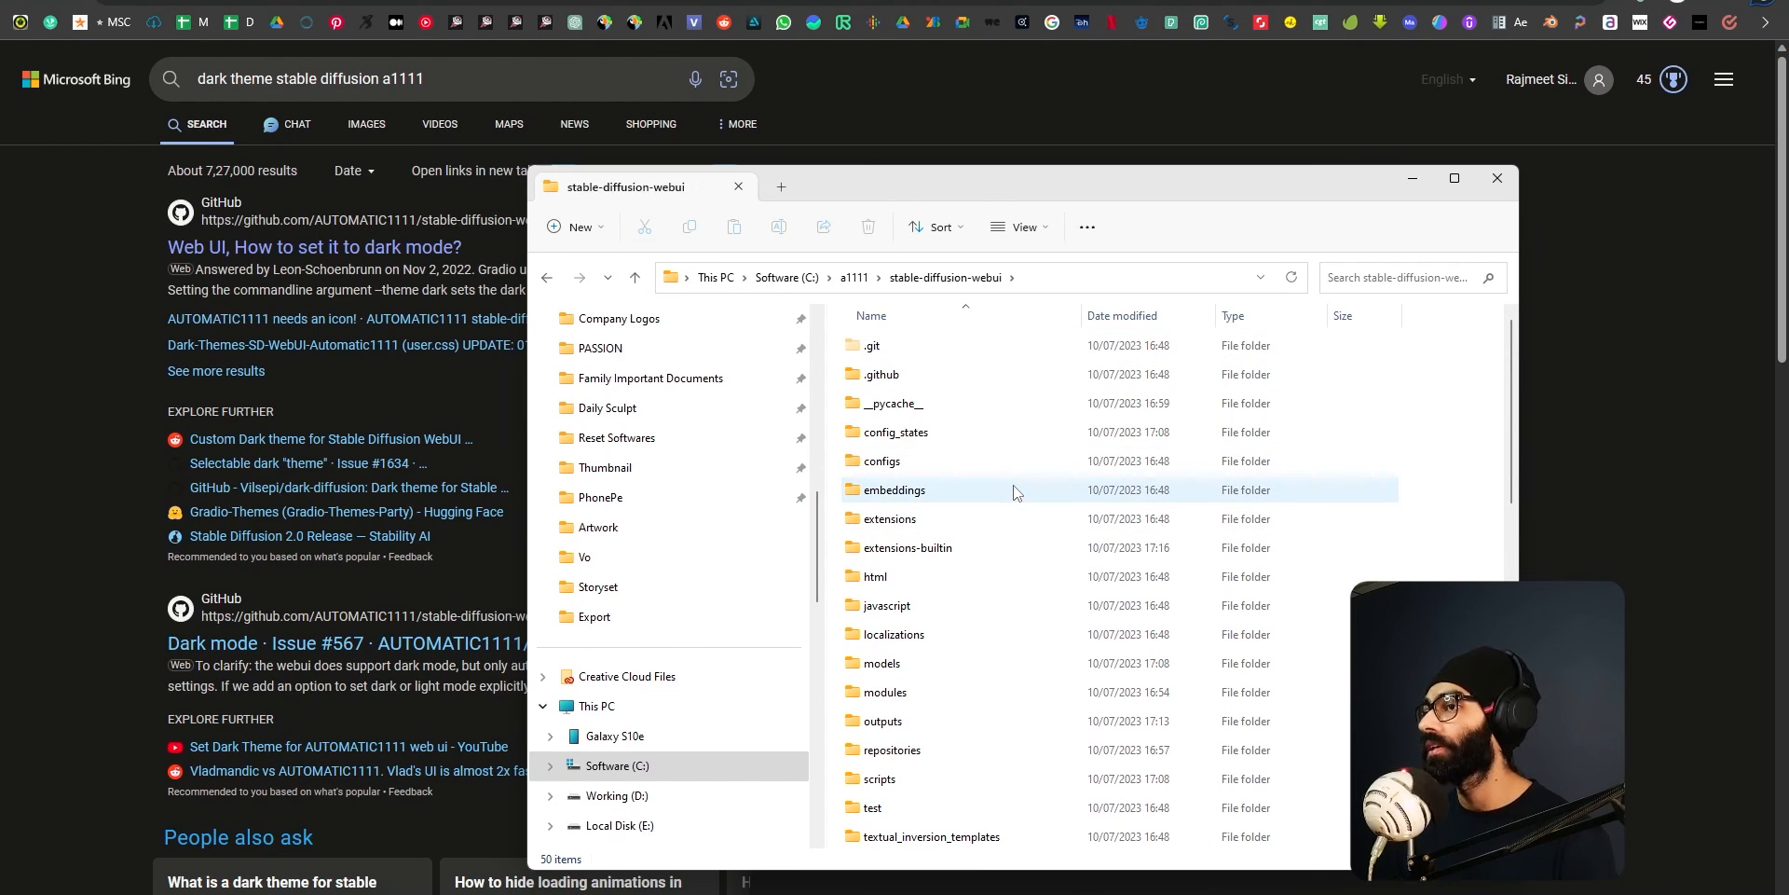
{"action": "left_click", "coordinate": [1057, 279]}
{"action": "type", "text": "cmd"}
{"action": "key", "text": "Return"}
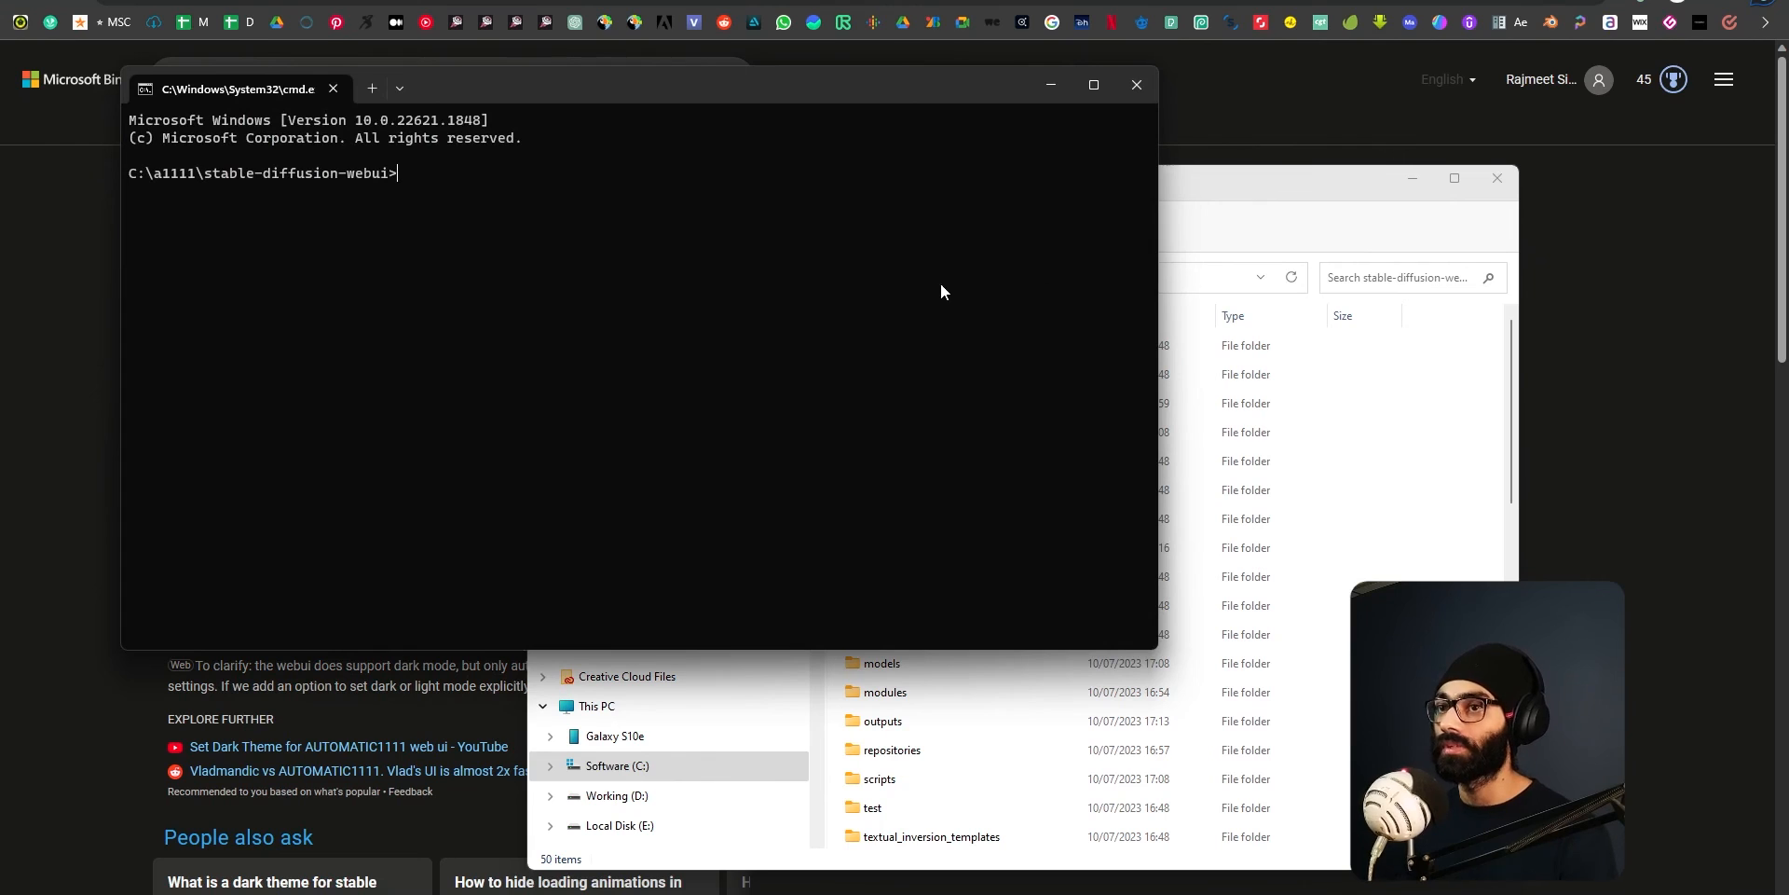
Move the command window over the File Explorer window and run git pull to update the web UI.
{"action": "left_click_drag", "start_coordinate": [410, 82], "coordinate": [812, 264]}
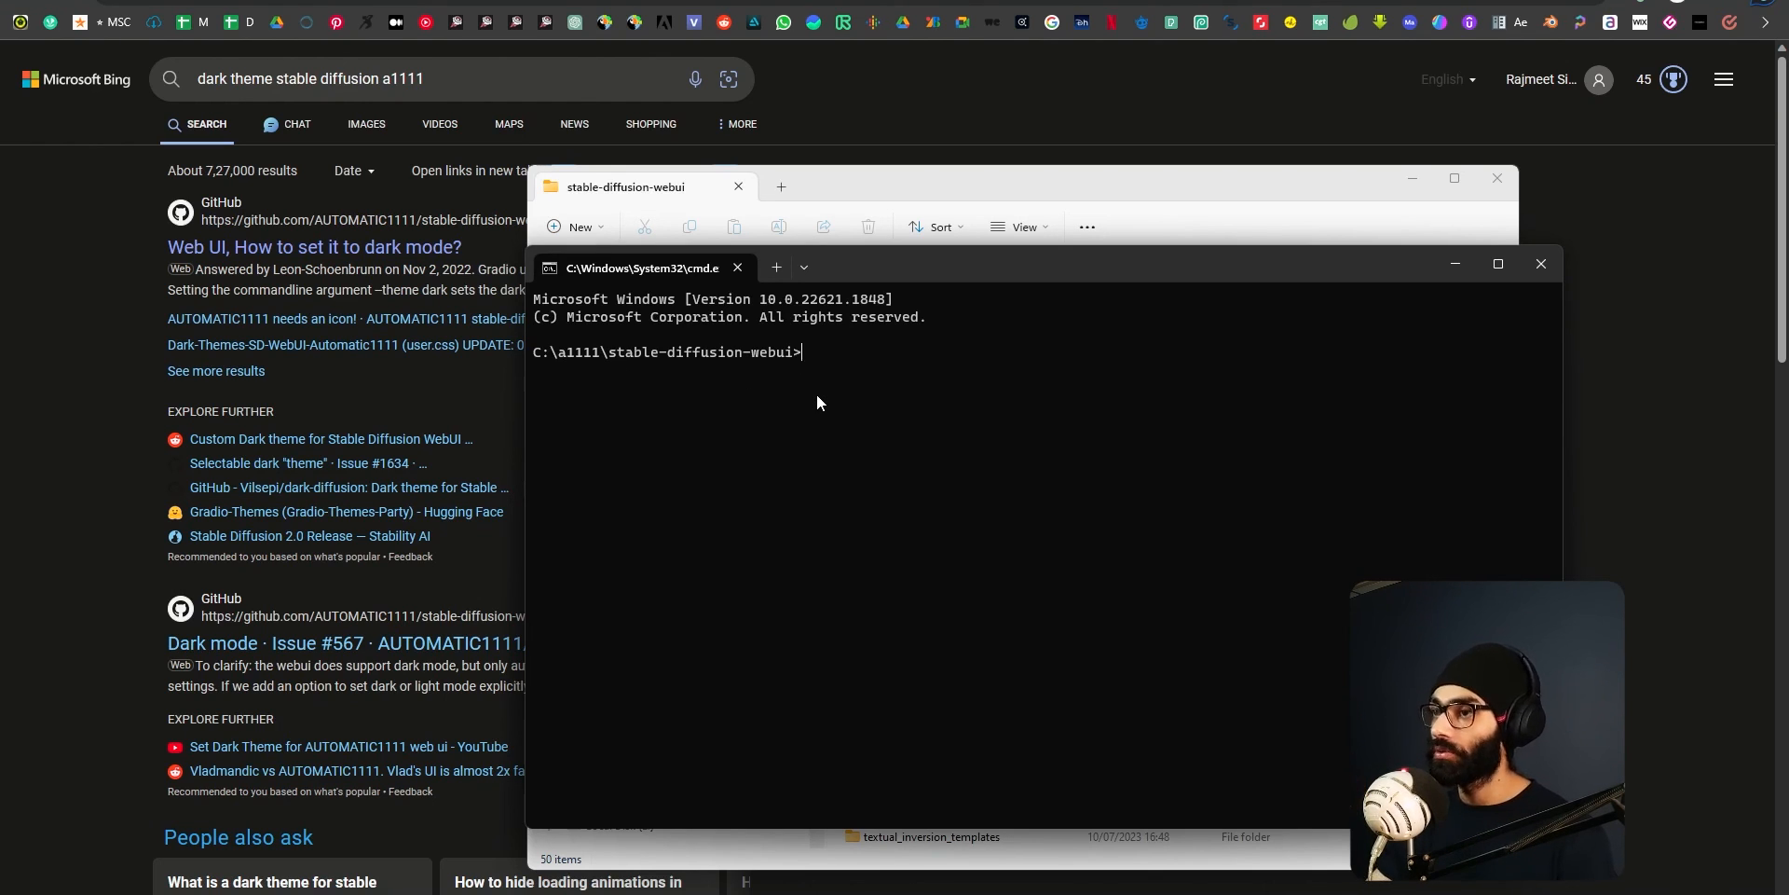
{"action": "type", "text": "git pull"}
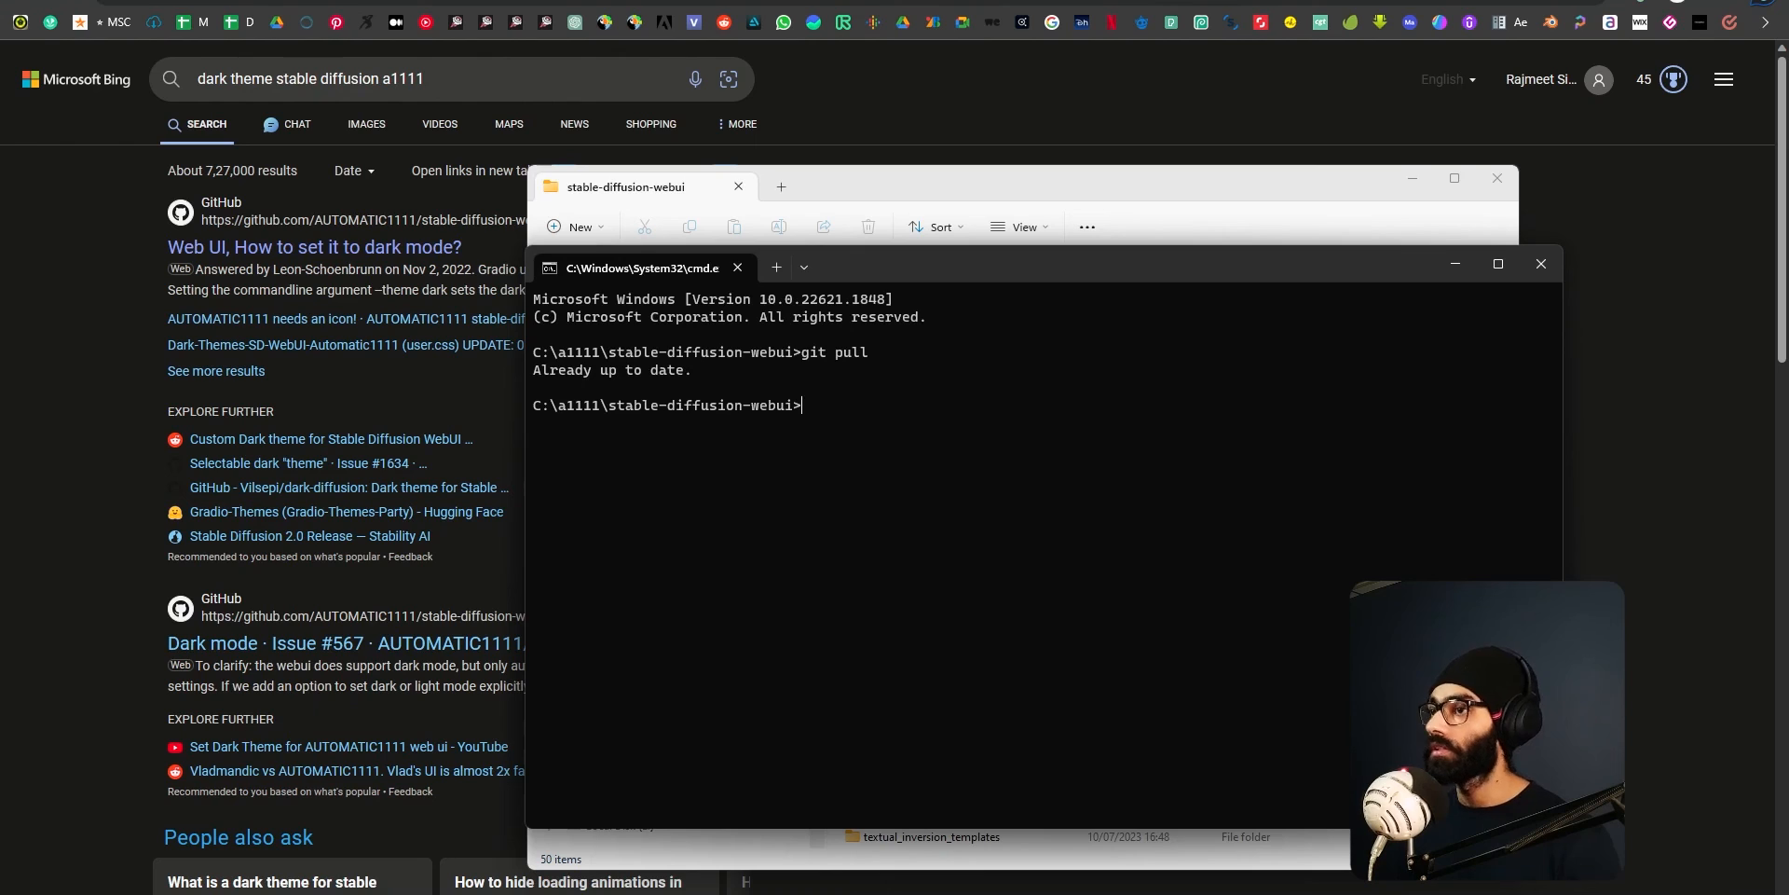
{"action": "left_click_drag", "start_coordinate": [687, 370], "coordinate": [637, 376]}
{"action": "left_click", "coordinate": [697, 379]}
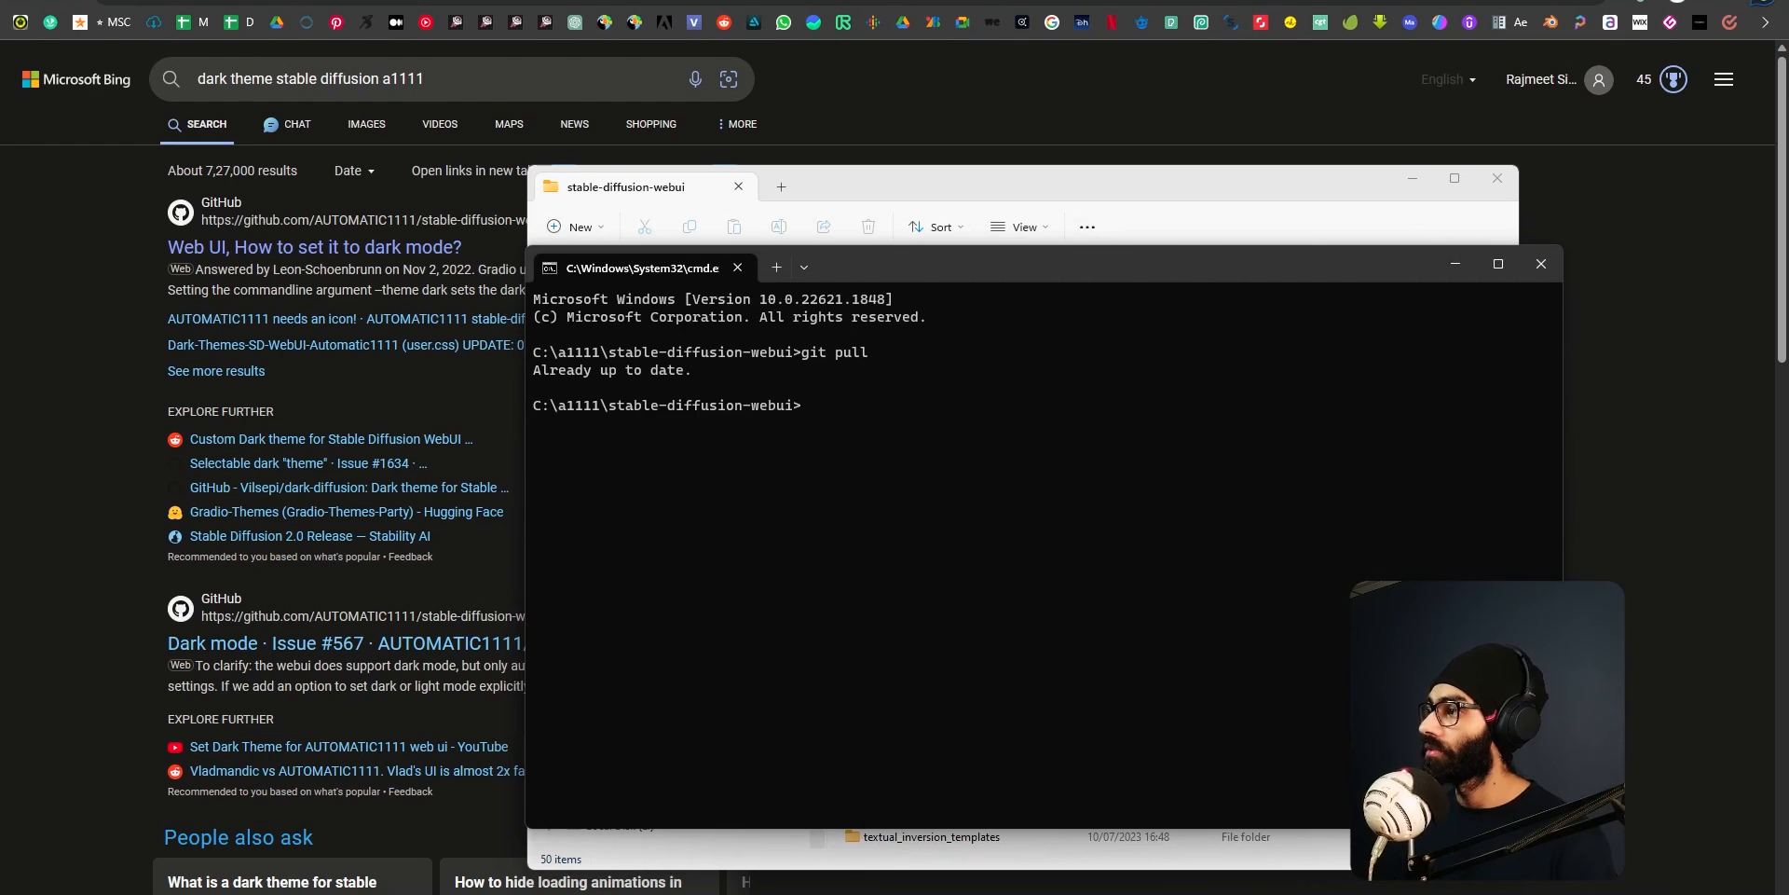
Bring the stable-diffusion-webui folder window forward and switch to the browser's Civitai page for the Deliberate v2 model.
{"action": "left_click", "coordinate": [880, 182]}
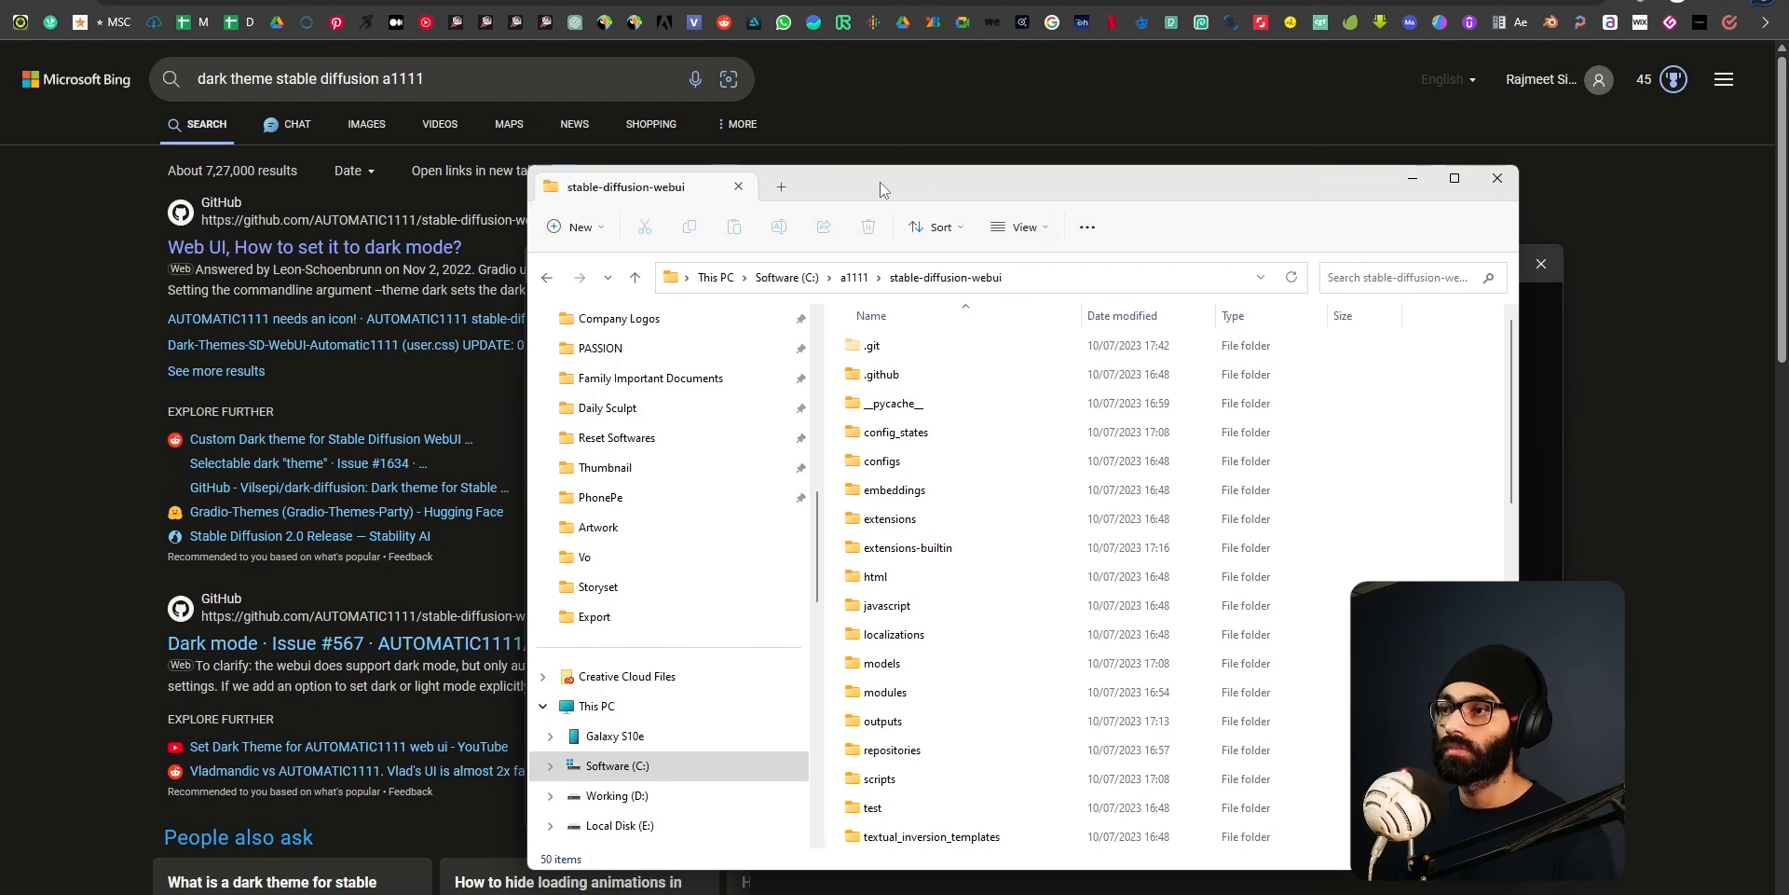
{"action": "key", "text": "alt+Tab"}
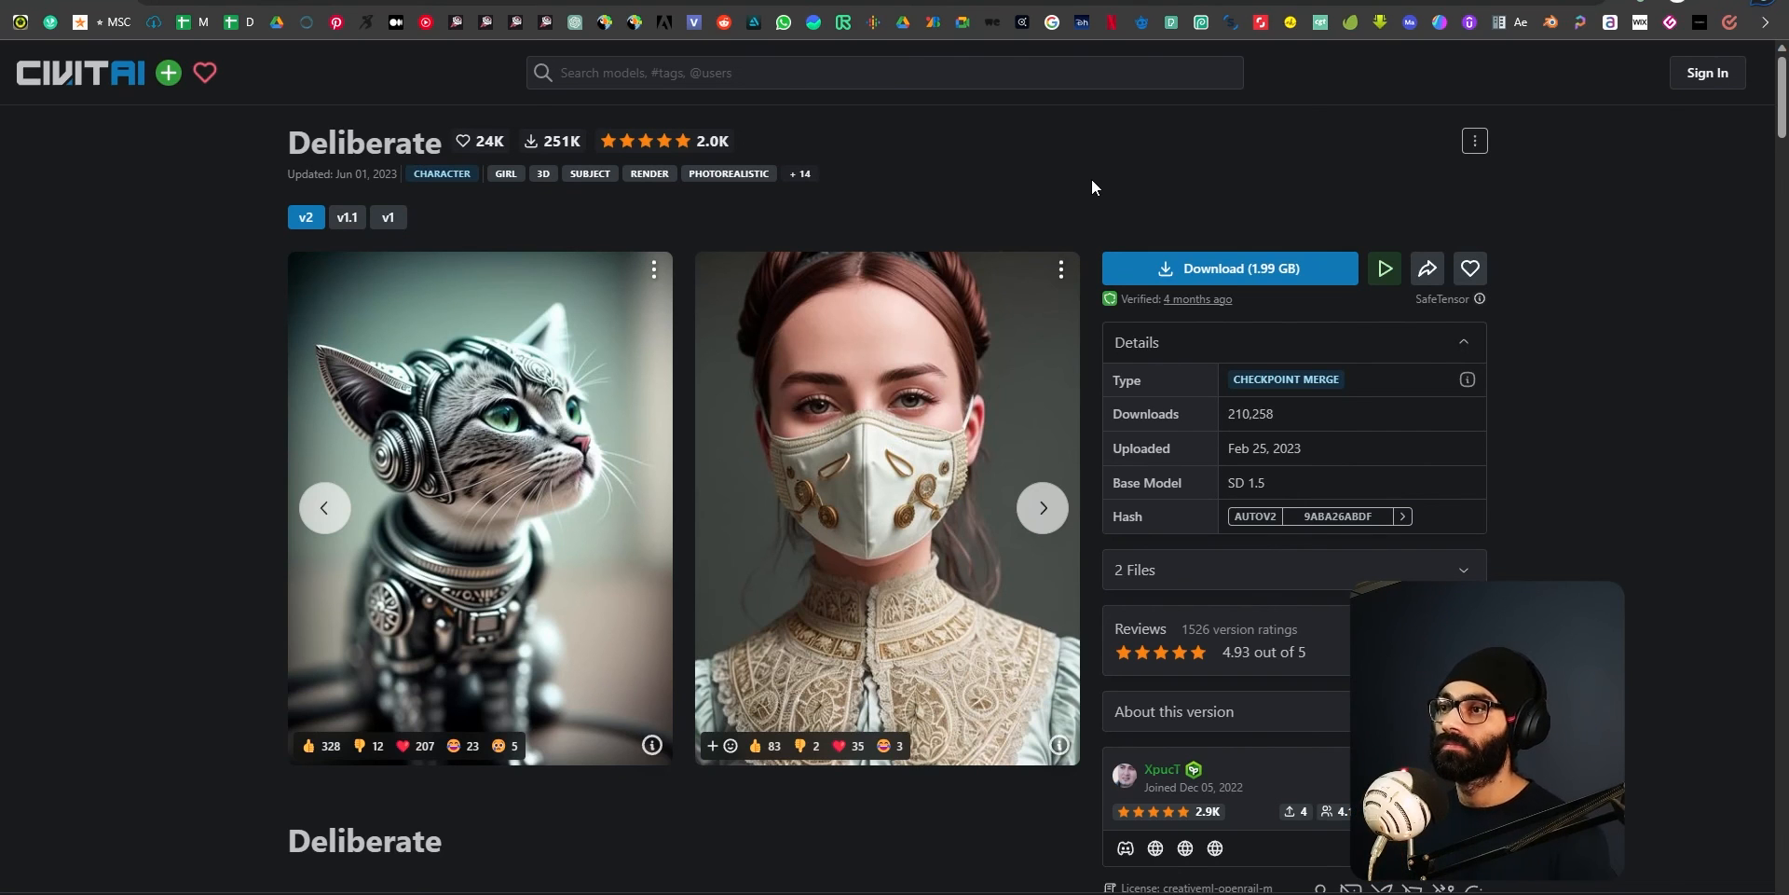
{"action": "key", "text": "alt+Tab"}
{"action": "key", "text": "Escape"}
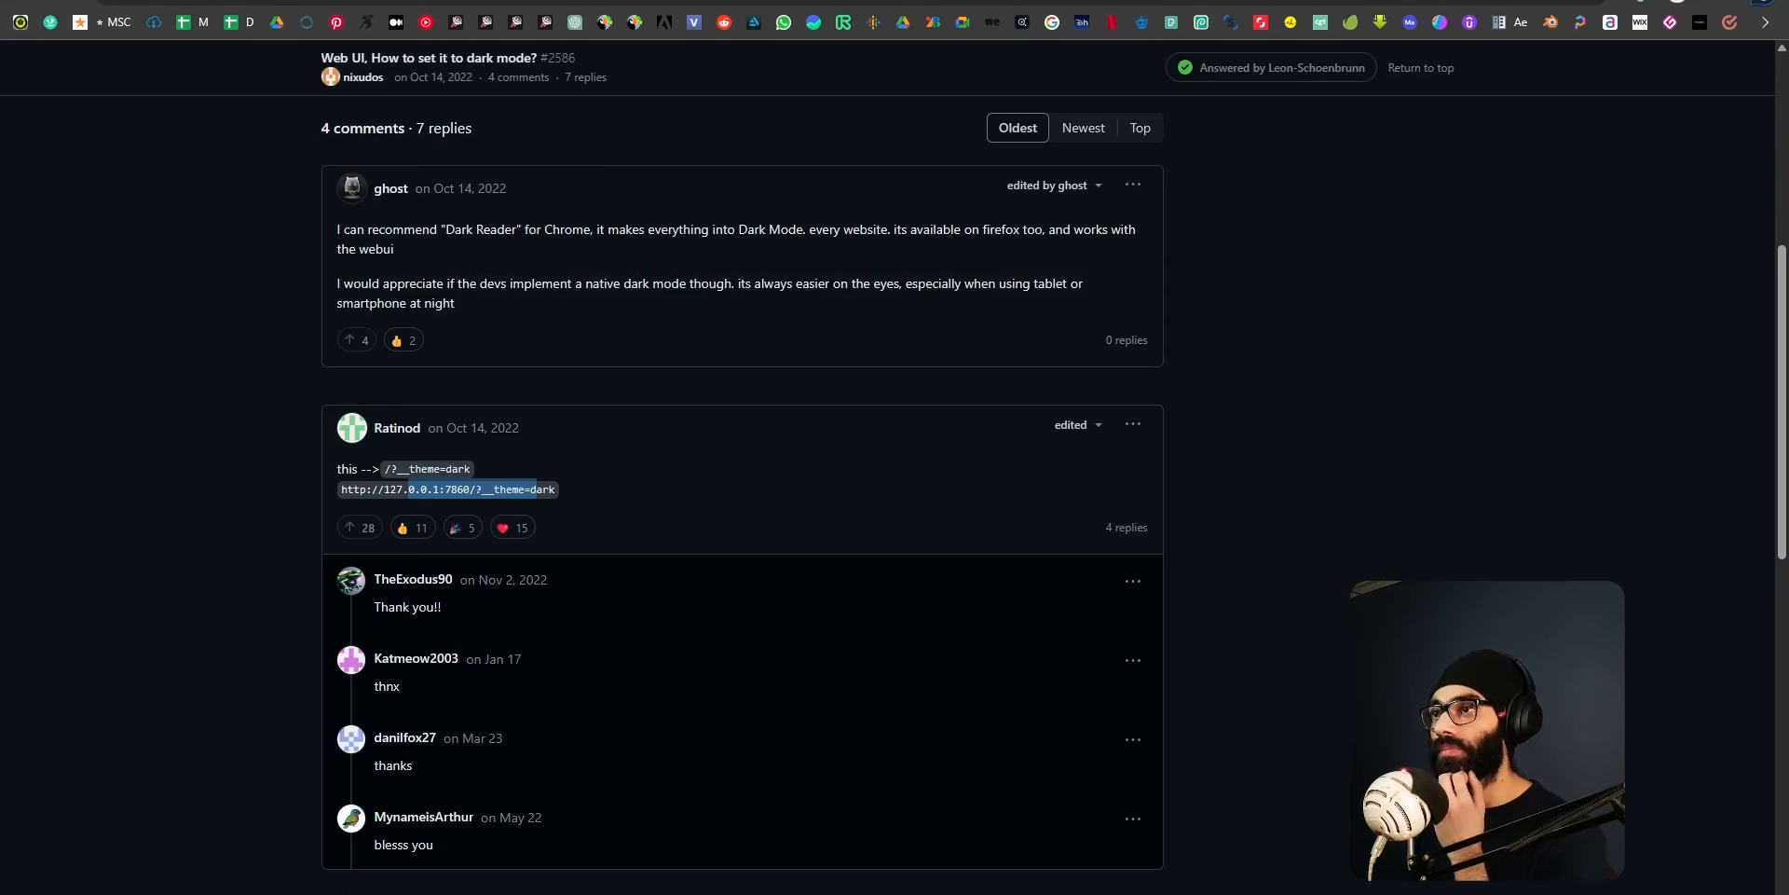
Open a new browser tab and look through the open GitHub dark mode discussion and Civitai Deliberate pages.
{"action": "key", "text": "ctrl+t"}
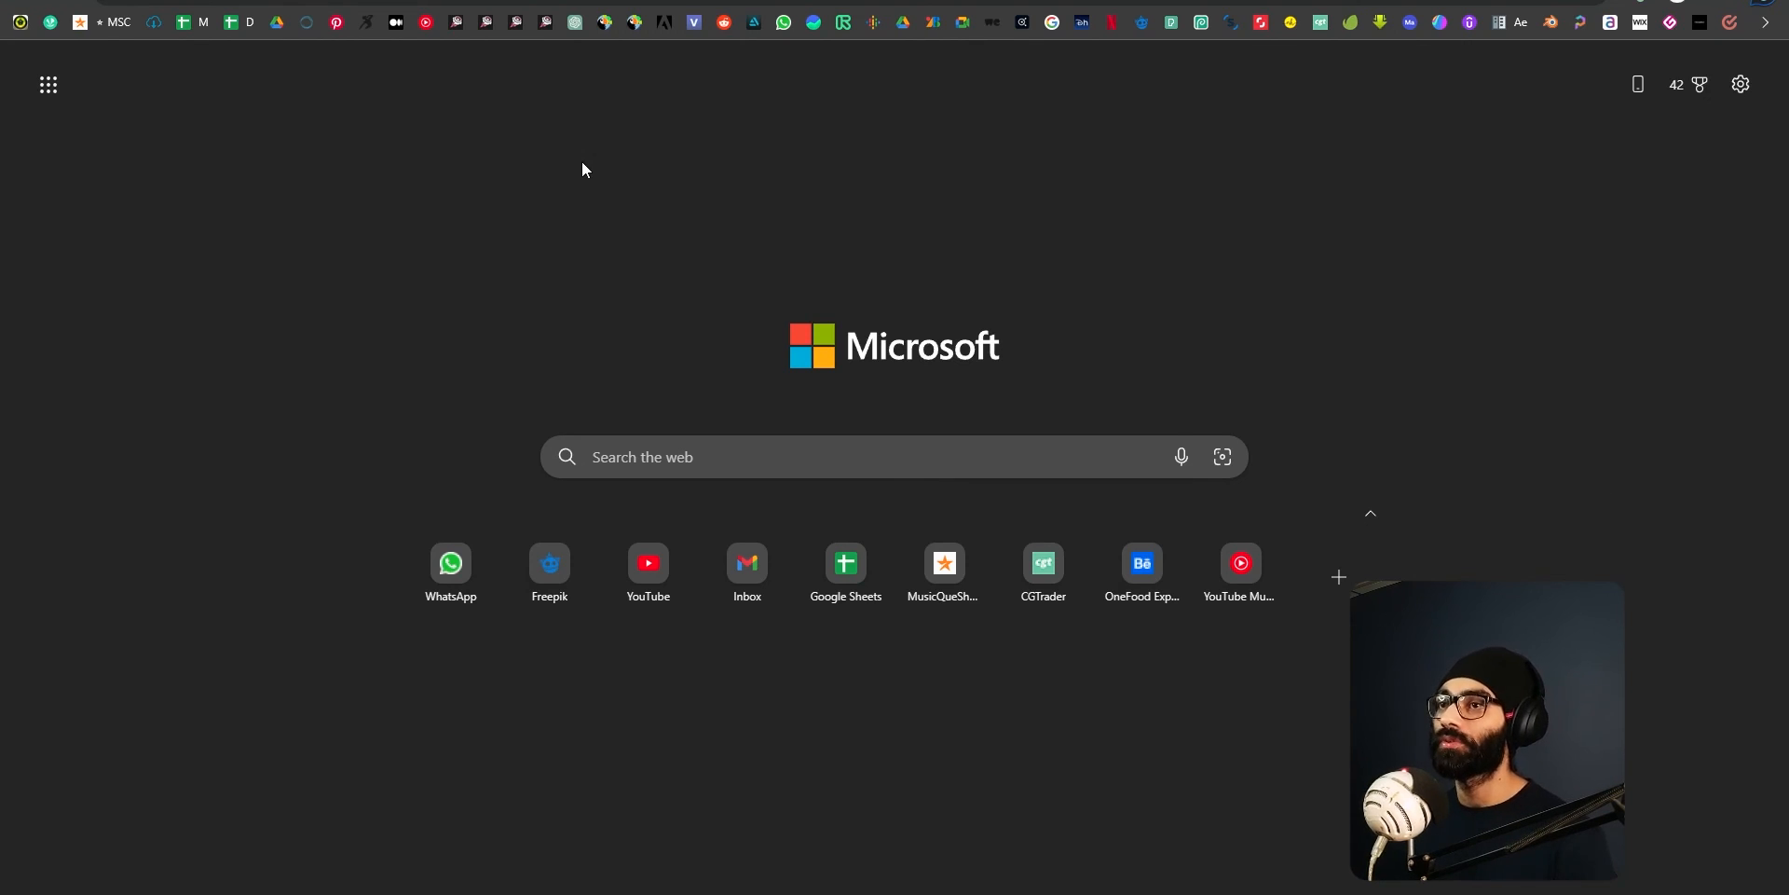
{"action": "key", "text": "alt+Tab"}
{"action": "left_click", "coordinate": [1126, 268]}
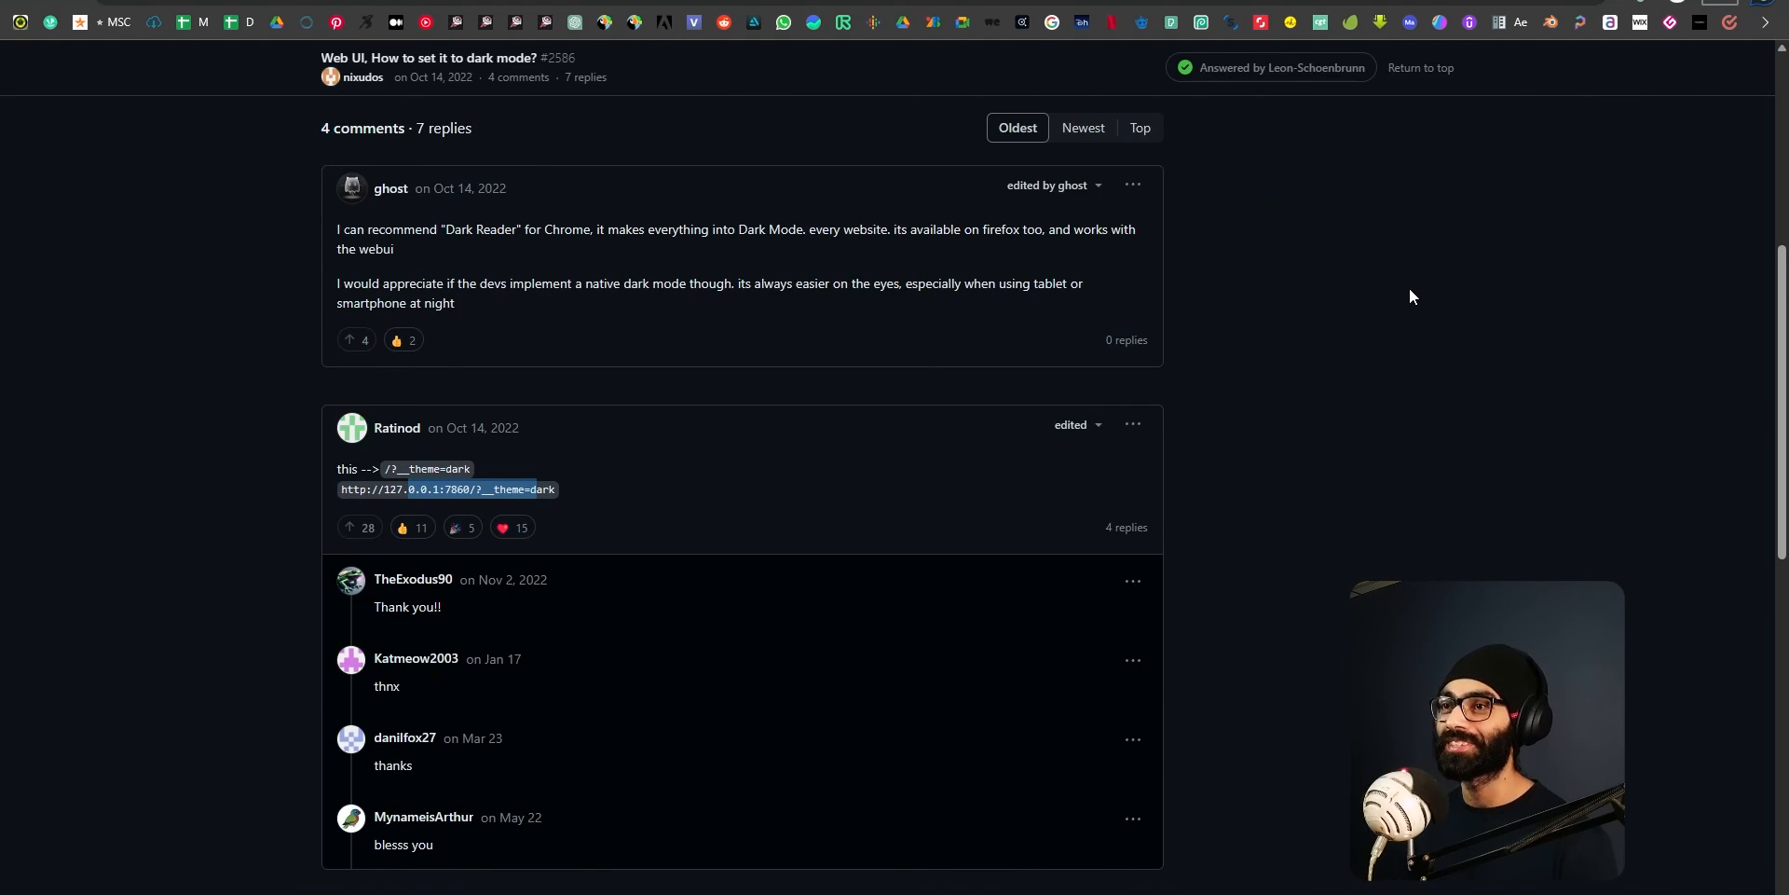
{"action": "key", "text": "ctrl+shift+Tab"}
{"action": "key", "text": "ctrl+shift+Tab"}
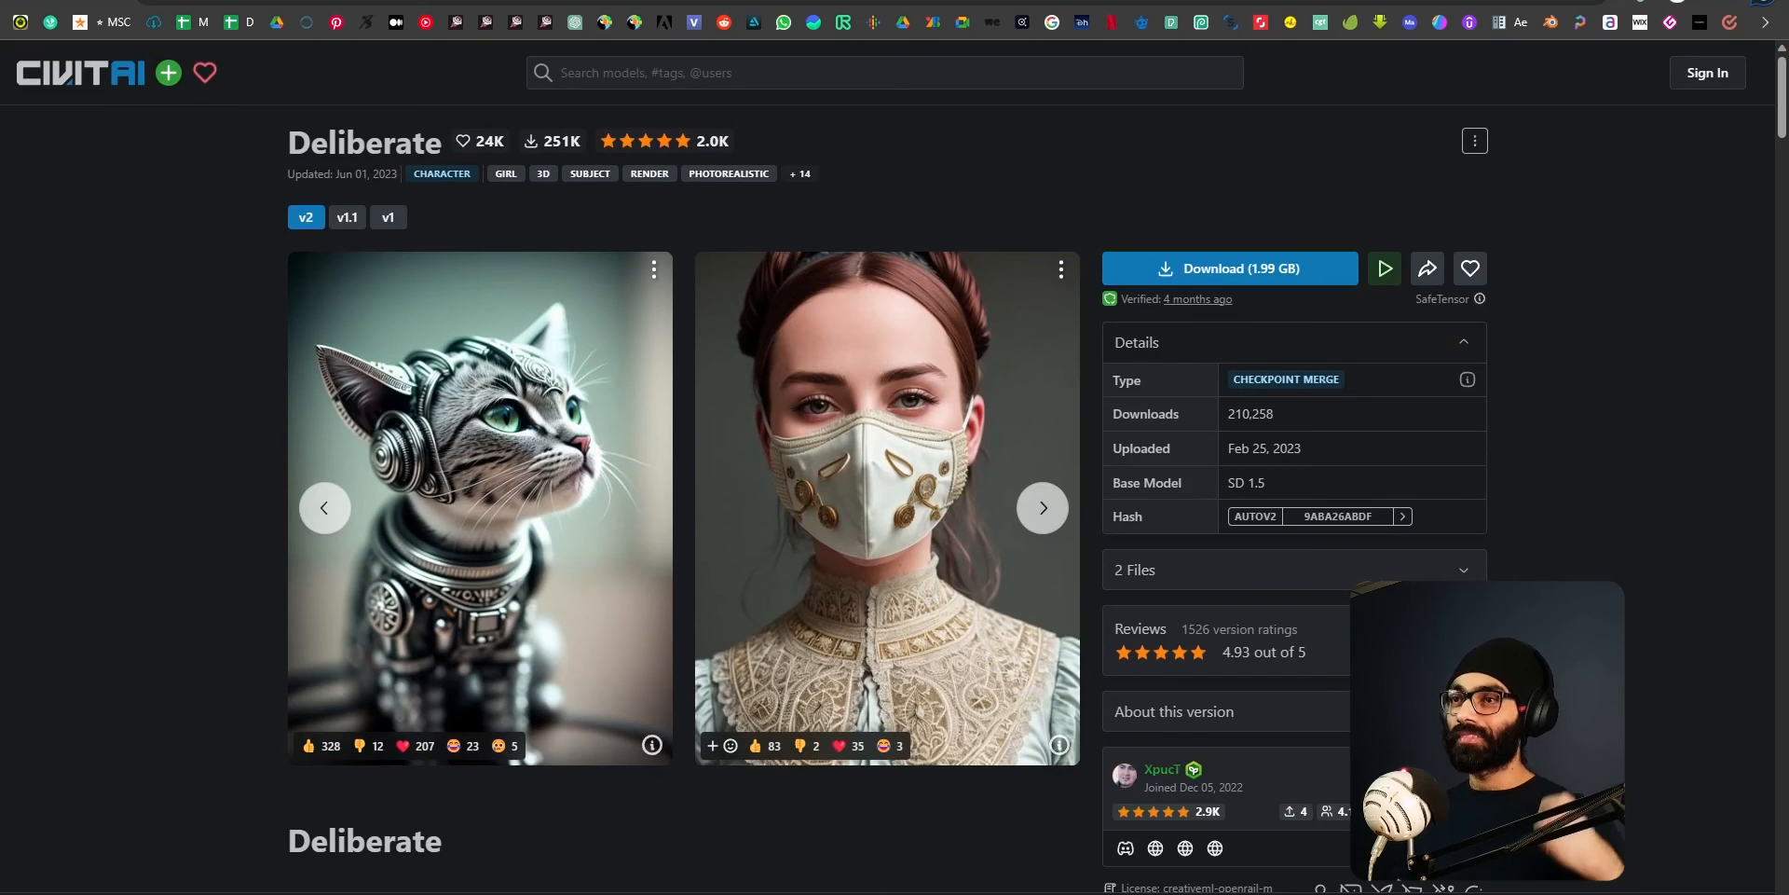
{"action": "key", "text": "ctrl+shift+Tab"}
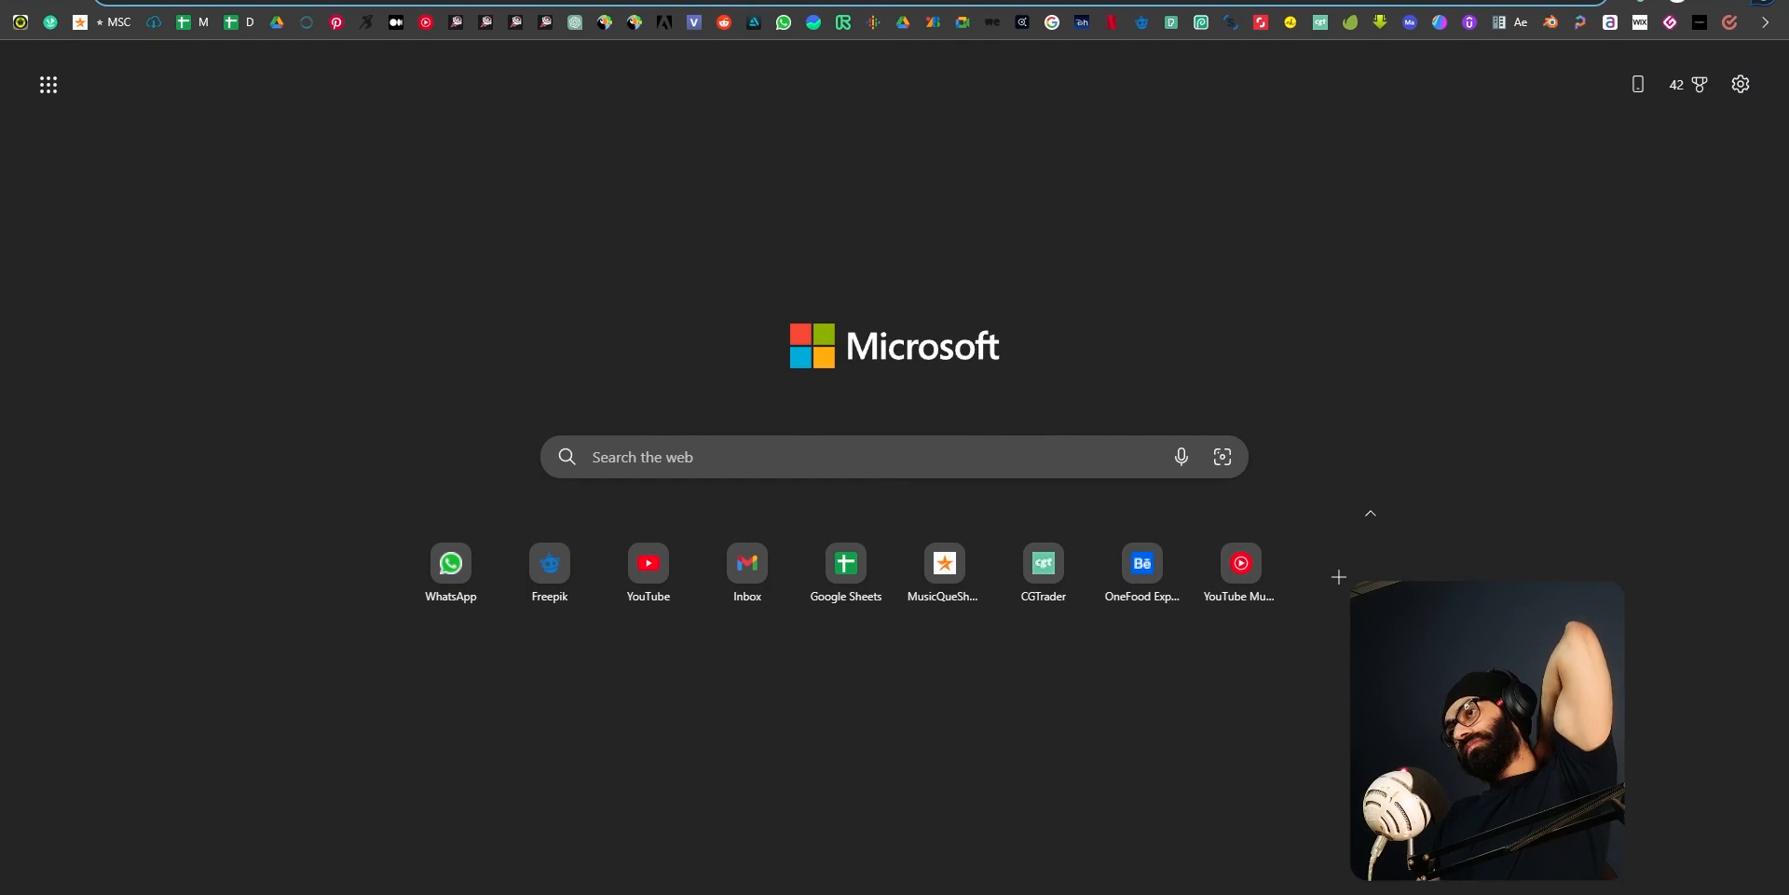